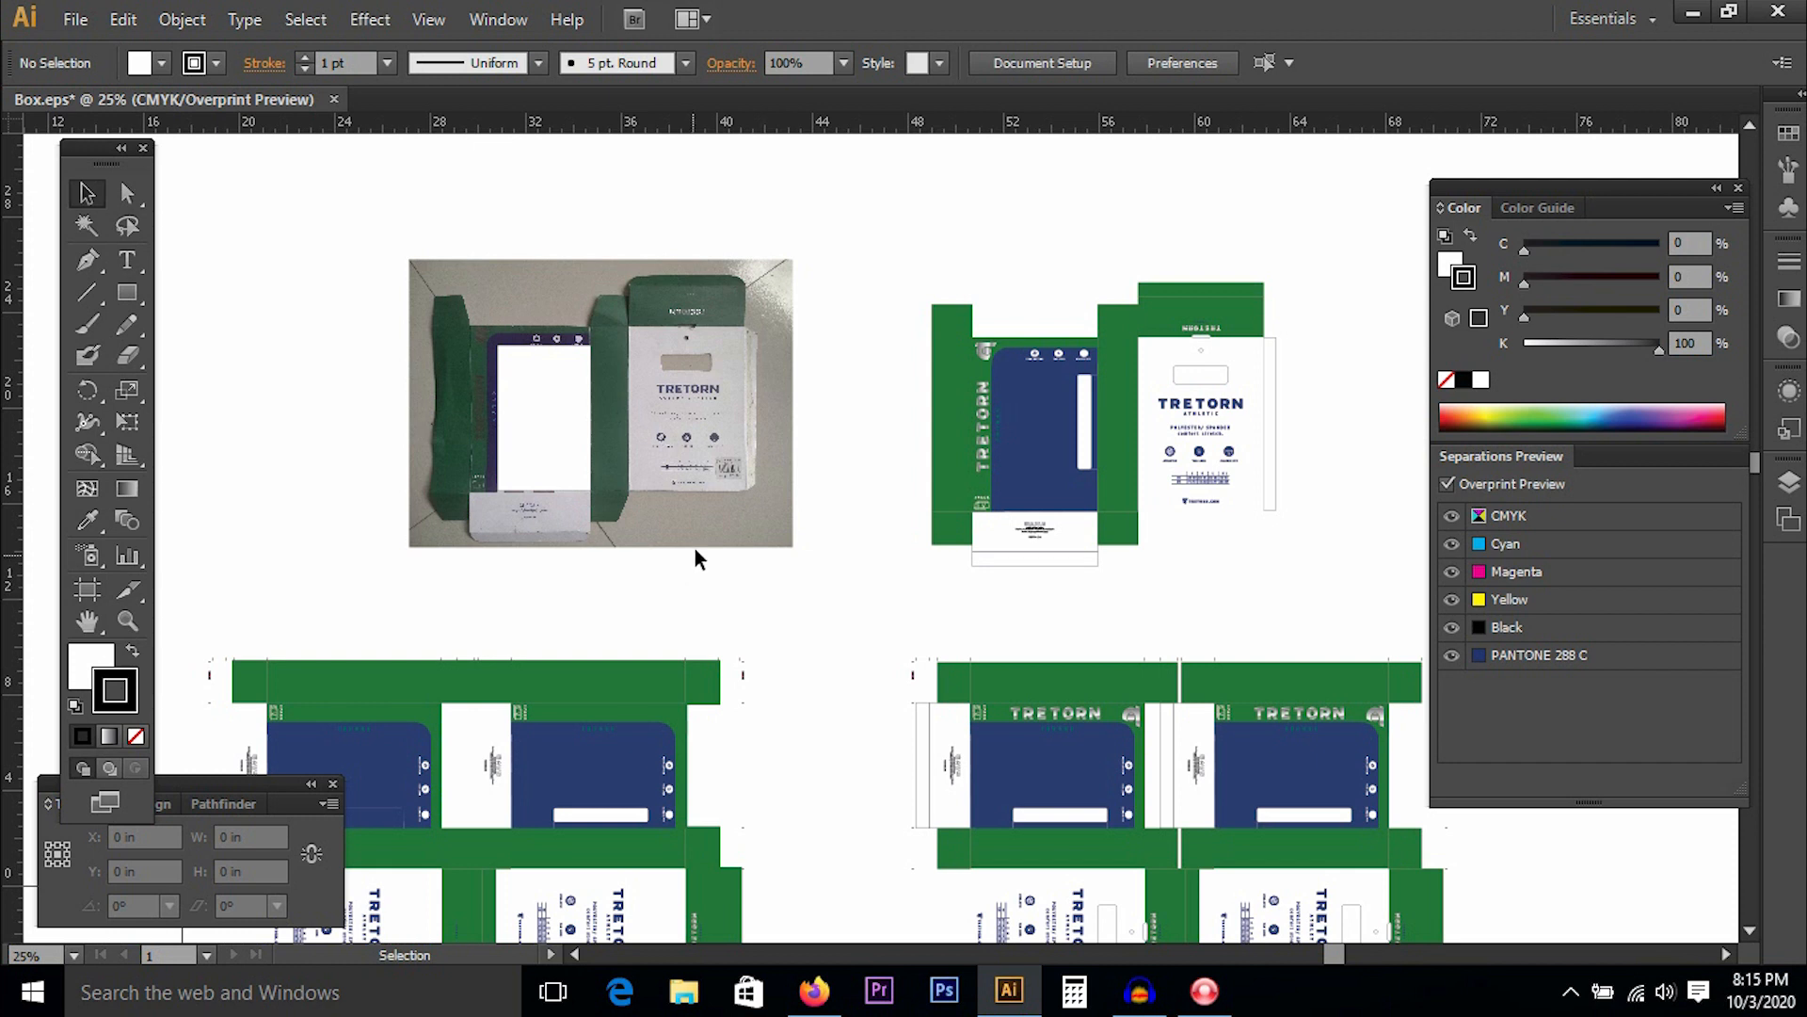
Examine the box photo, the single flat box artwork and the two-up box layout below the photo.
left_click(748, 397)
left_click_drag(749, 397, 320, 450)
mouse_move(326, 328)
left_mouse_down()
mouse_move(880, 468)
mouse_move(601, 404)
mouse_move(323, 375)
mouse_move(286, 319)
mouse_move(912, 484)
mouse_move(871, 508)
mouse_move(867, 492)
mouse_move(436, 428)
mouse_move(333, 336)
mouse_move(340, 315)
left_mouse_up()
left_click_drag(341, 316, 873, 502)
mouse_move(874, 509)
left_mouse_down()
mouse_move(625, 436)
mouse_move(369, 303)
mouse_move(1129, 499)
mouse_move(878, 495)
left_mouse_up()
left_click_drag(786, 645, 791, 533)
left_click(612, 610)
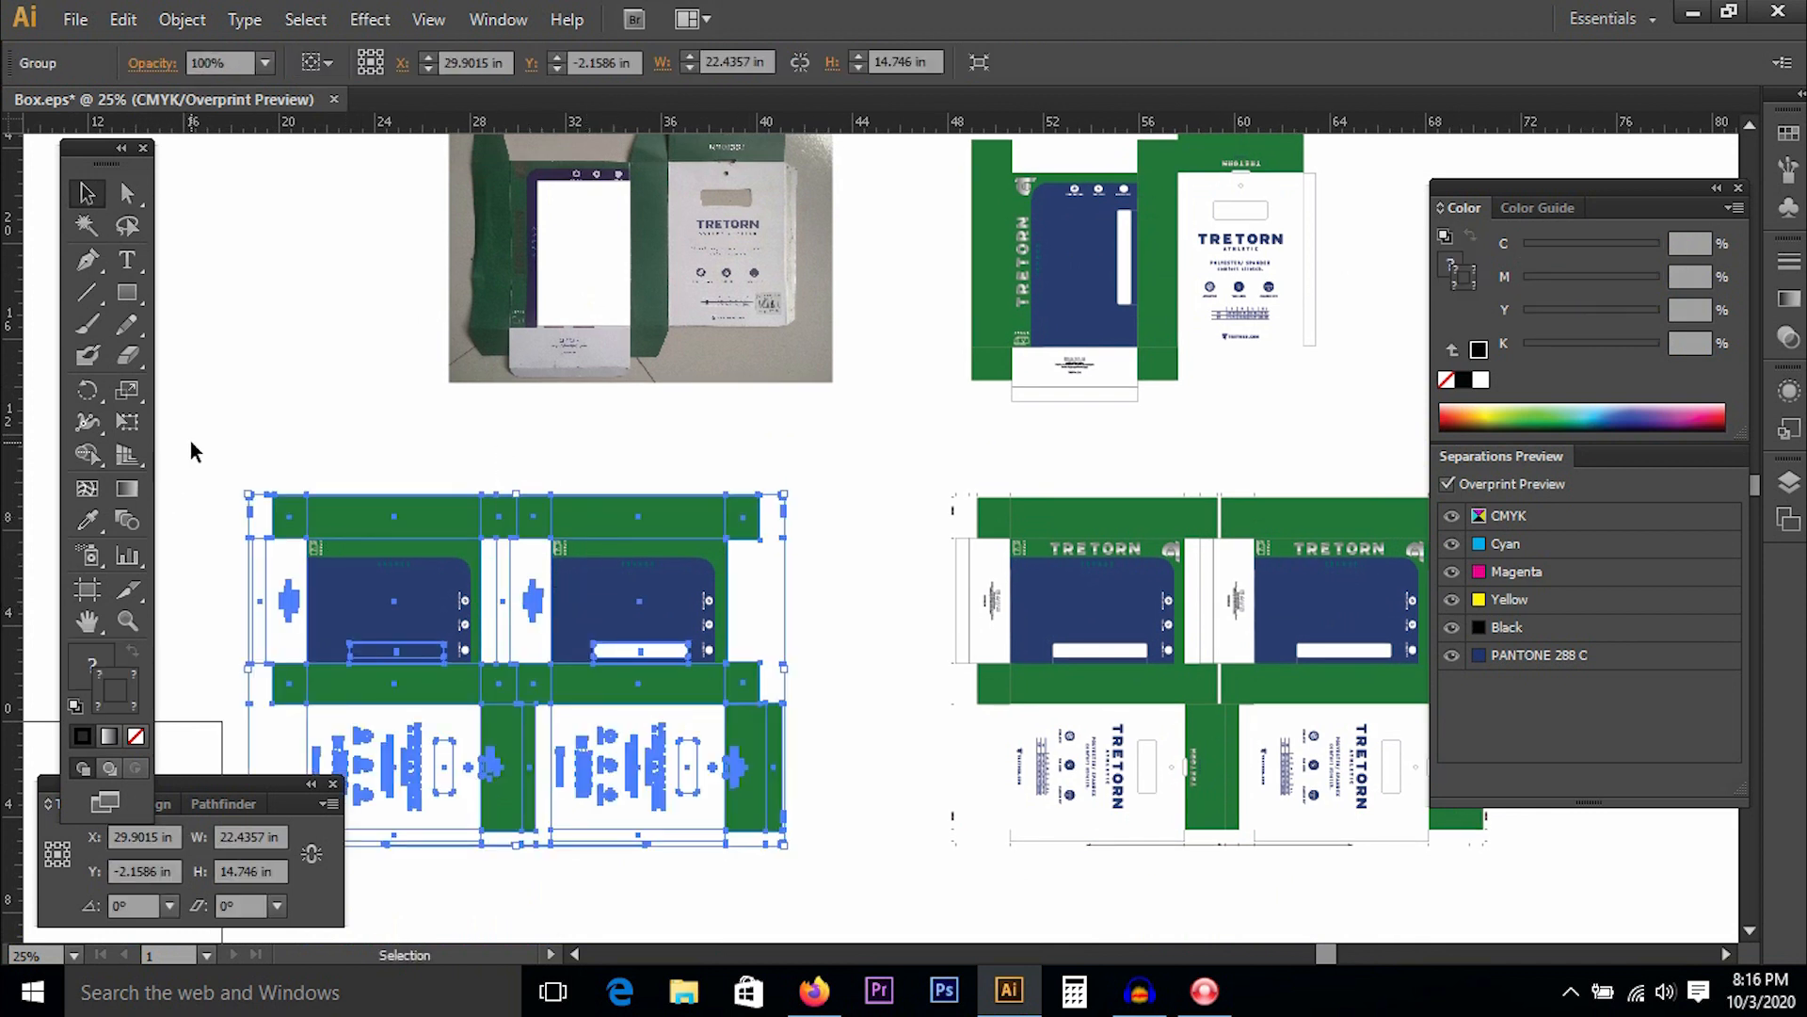
left_click_drag(194, 440, 850, 900)
left_click(867, 651)
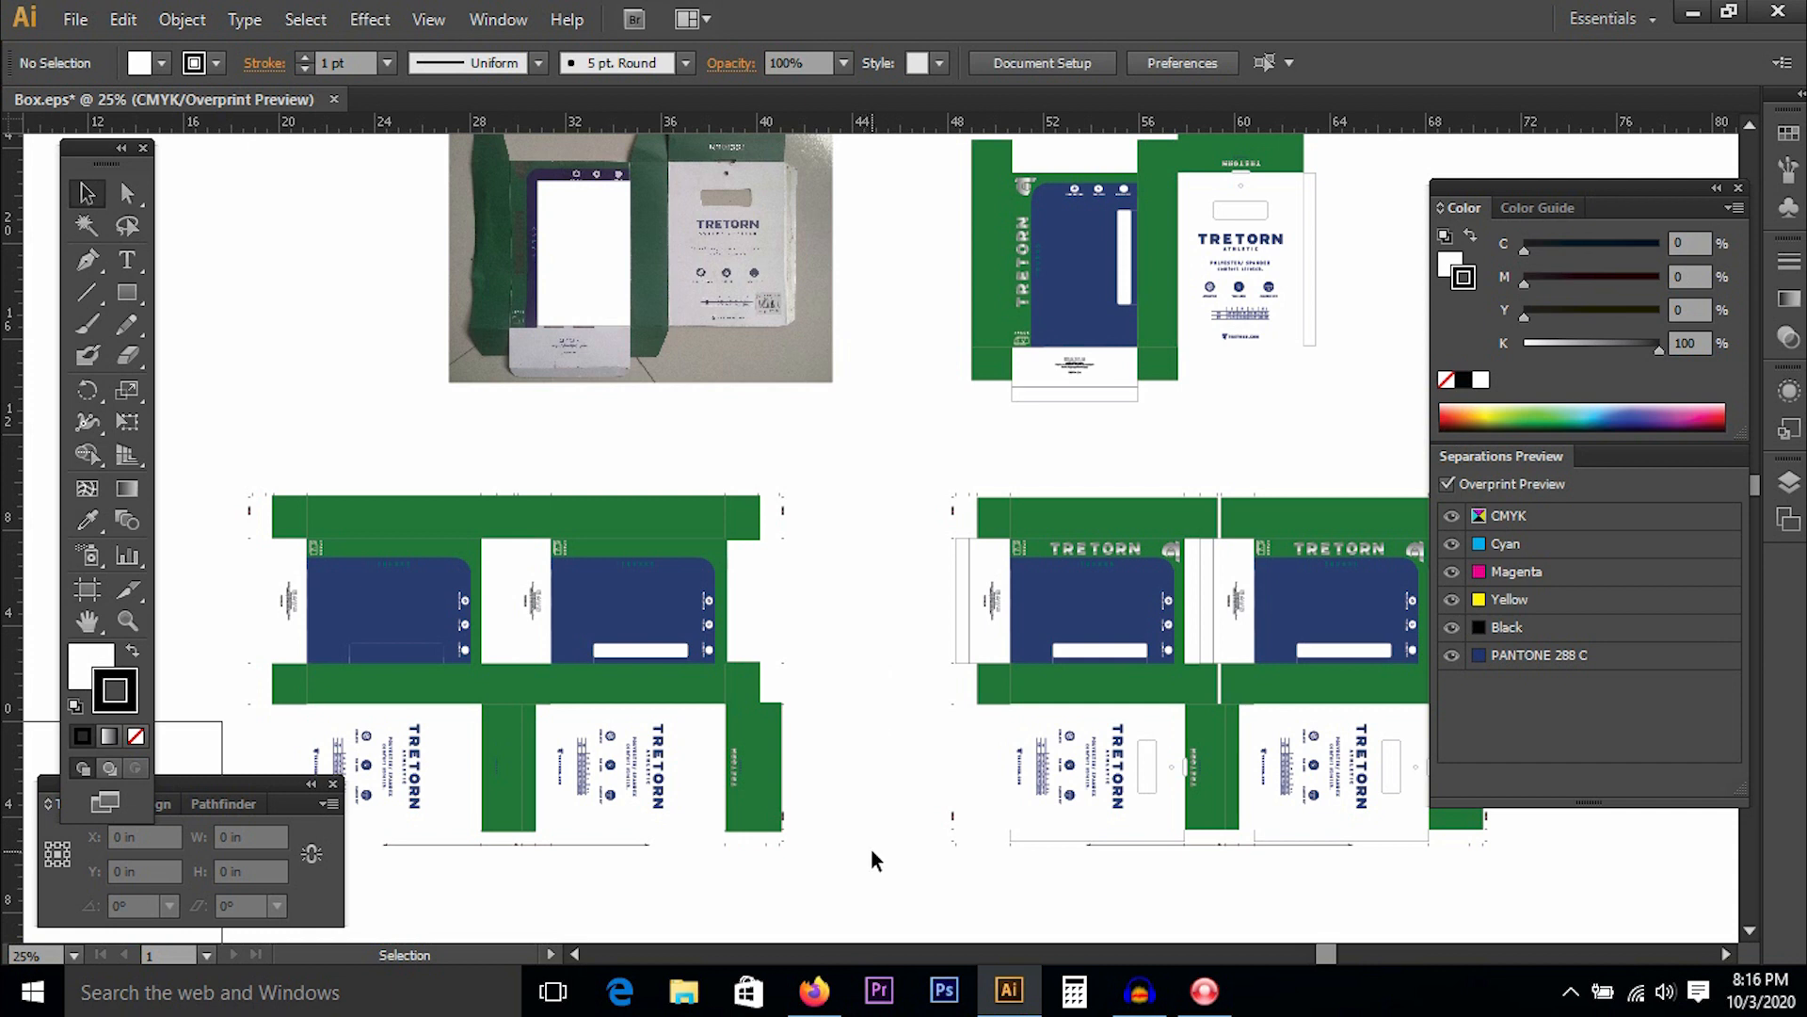
Switch to Firefox and look through the uploads and created playlists on the Design History YouTube channel's home page.
left_click(814, 991)
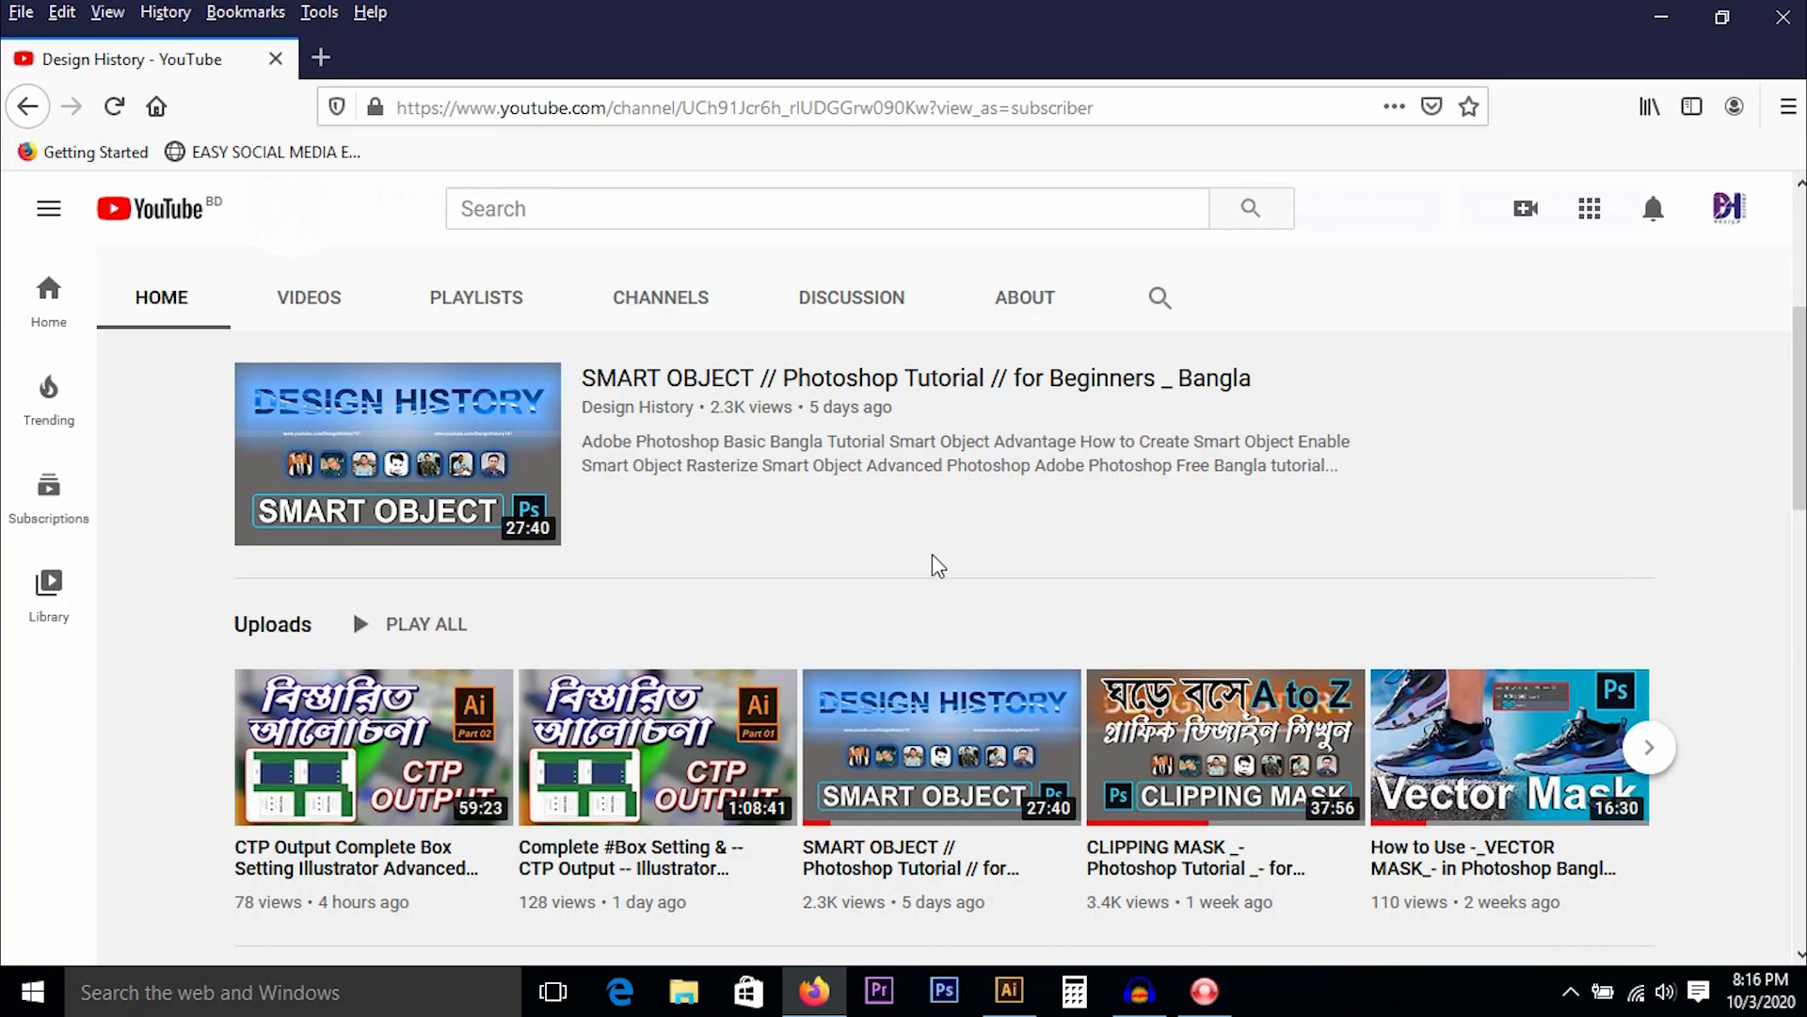
scroll(648, 600, "up", 5)
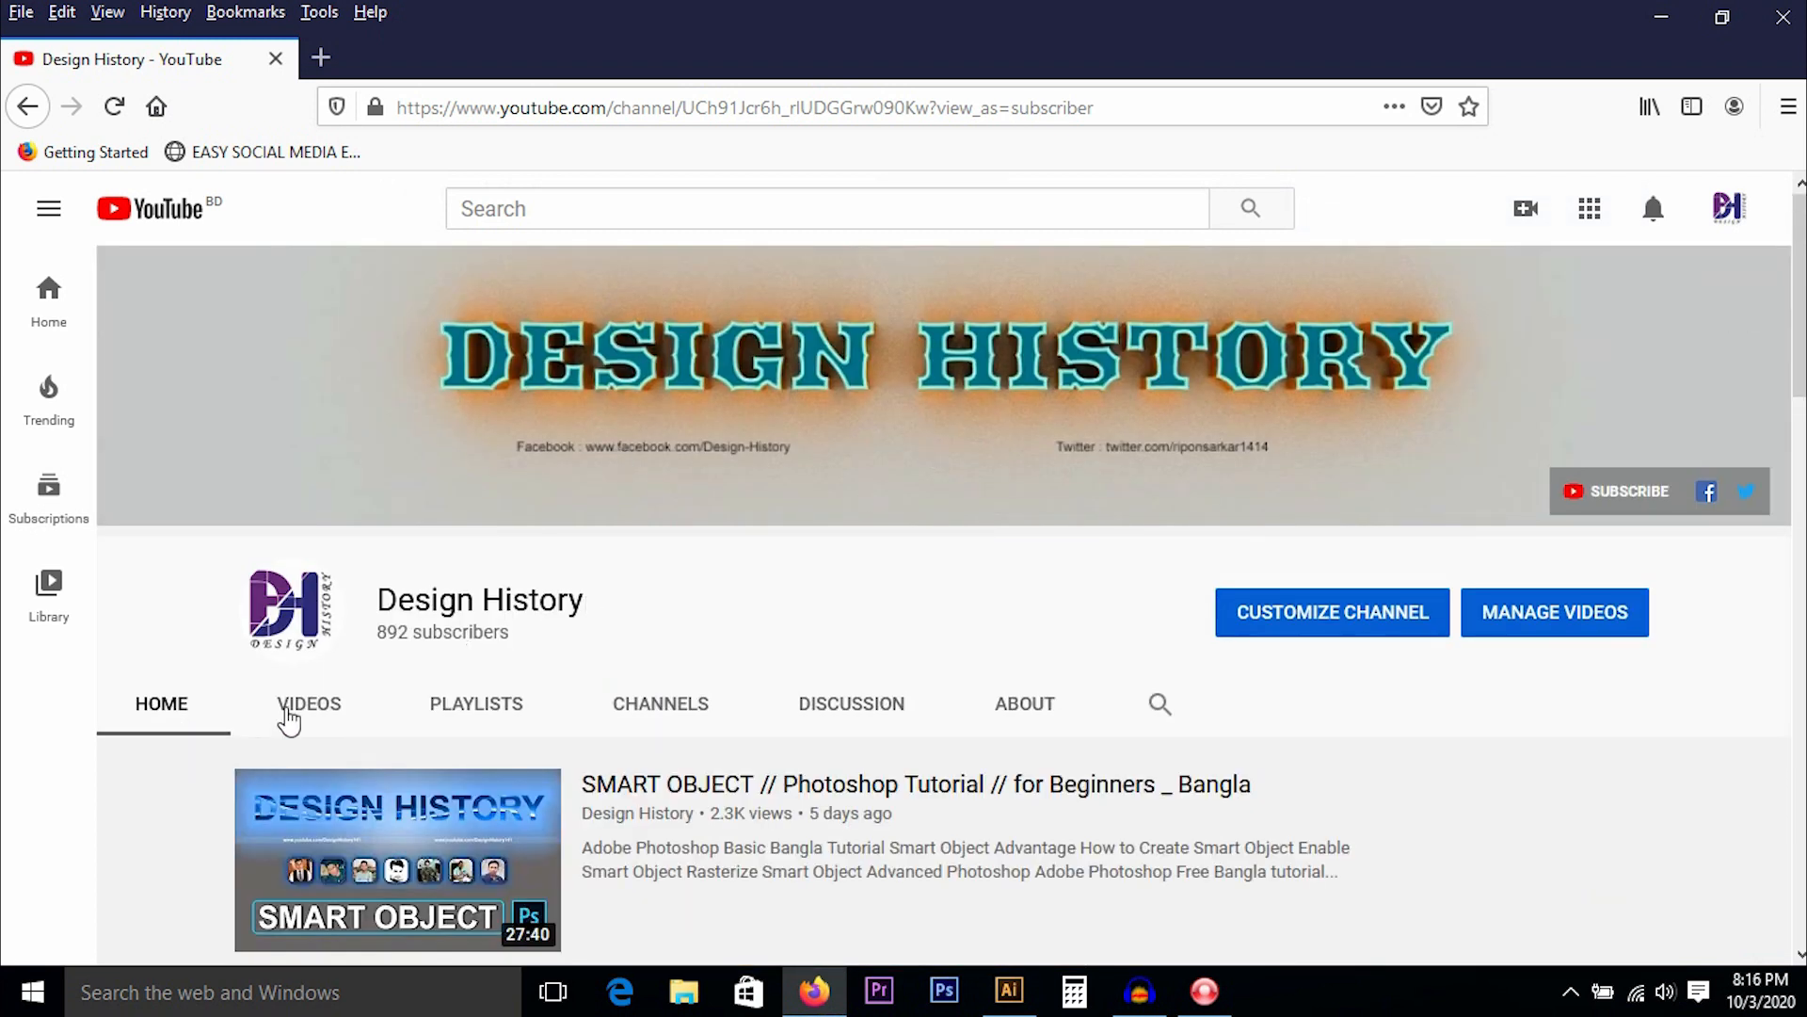
scroll(289, 720, "down", 8)
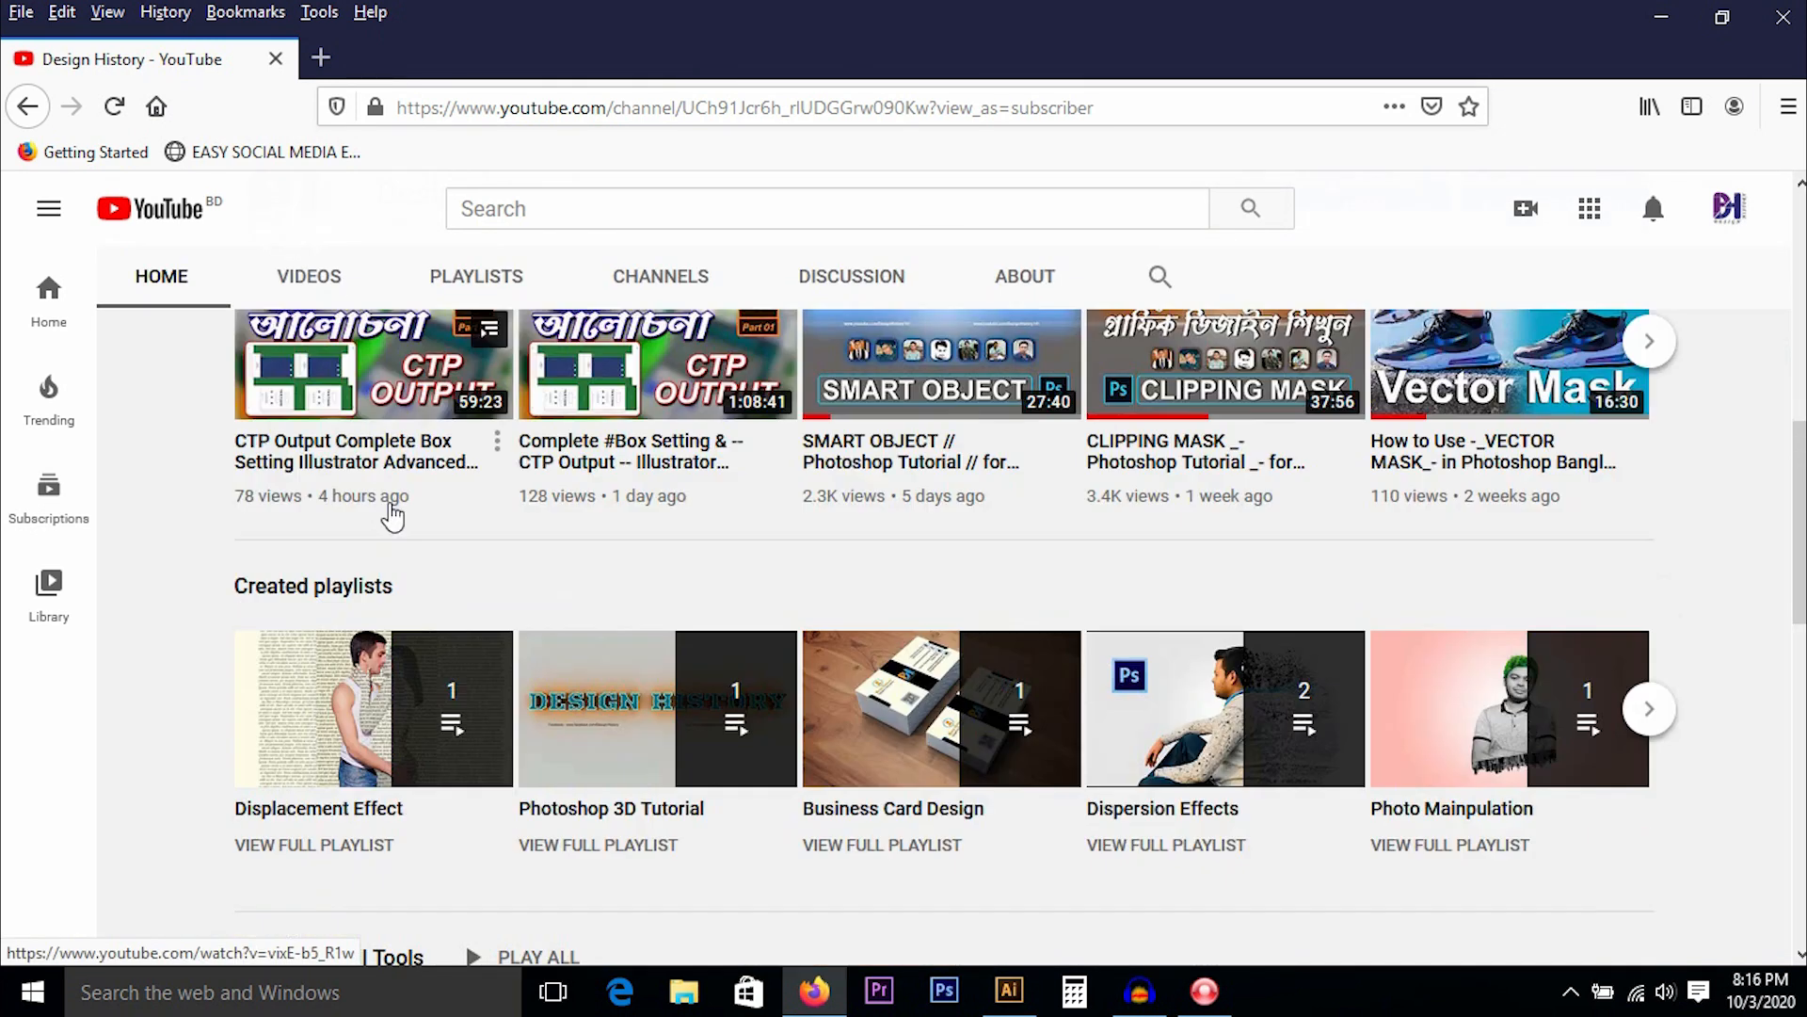
scroll(376, 508, "up", 2)
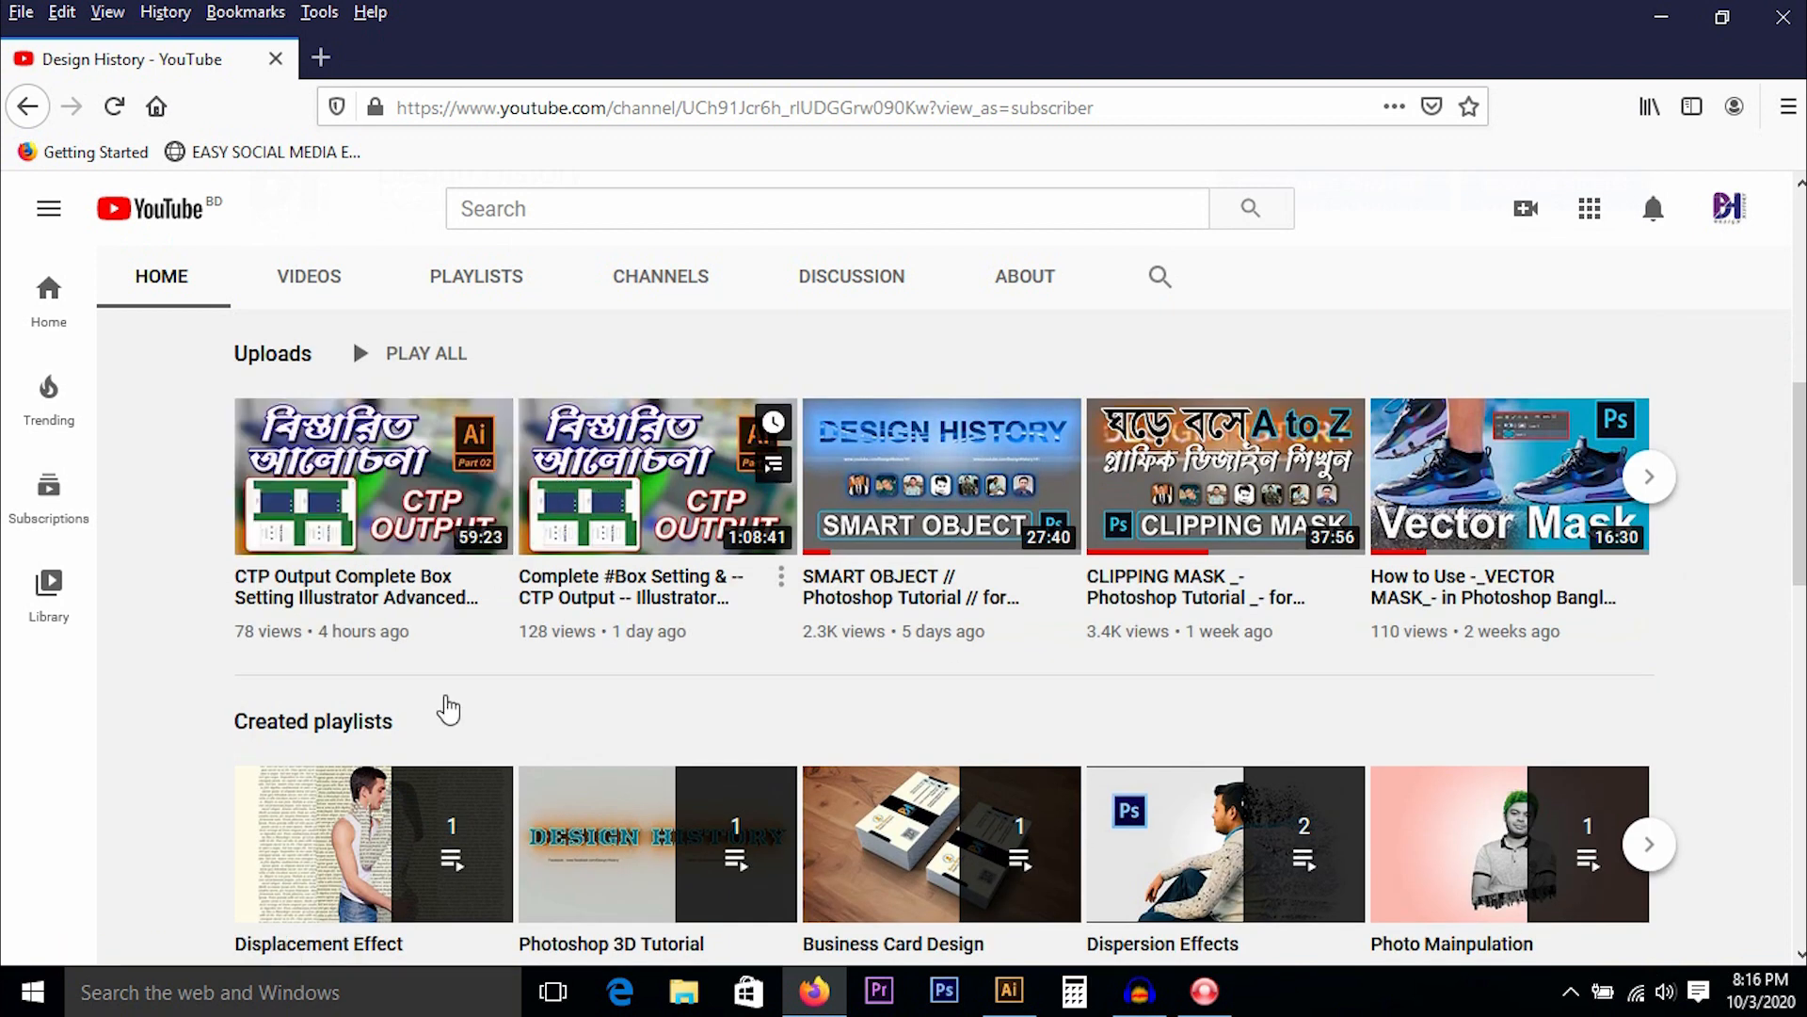
scroll(448, 709, "down", 2)
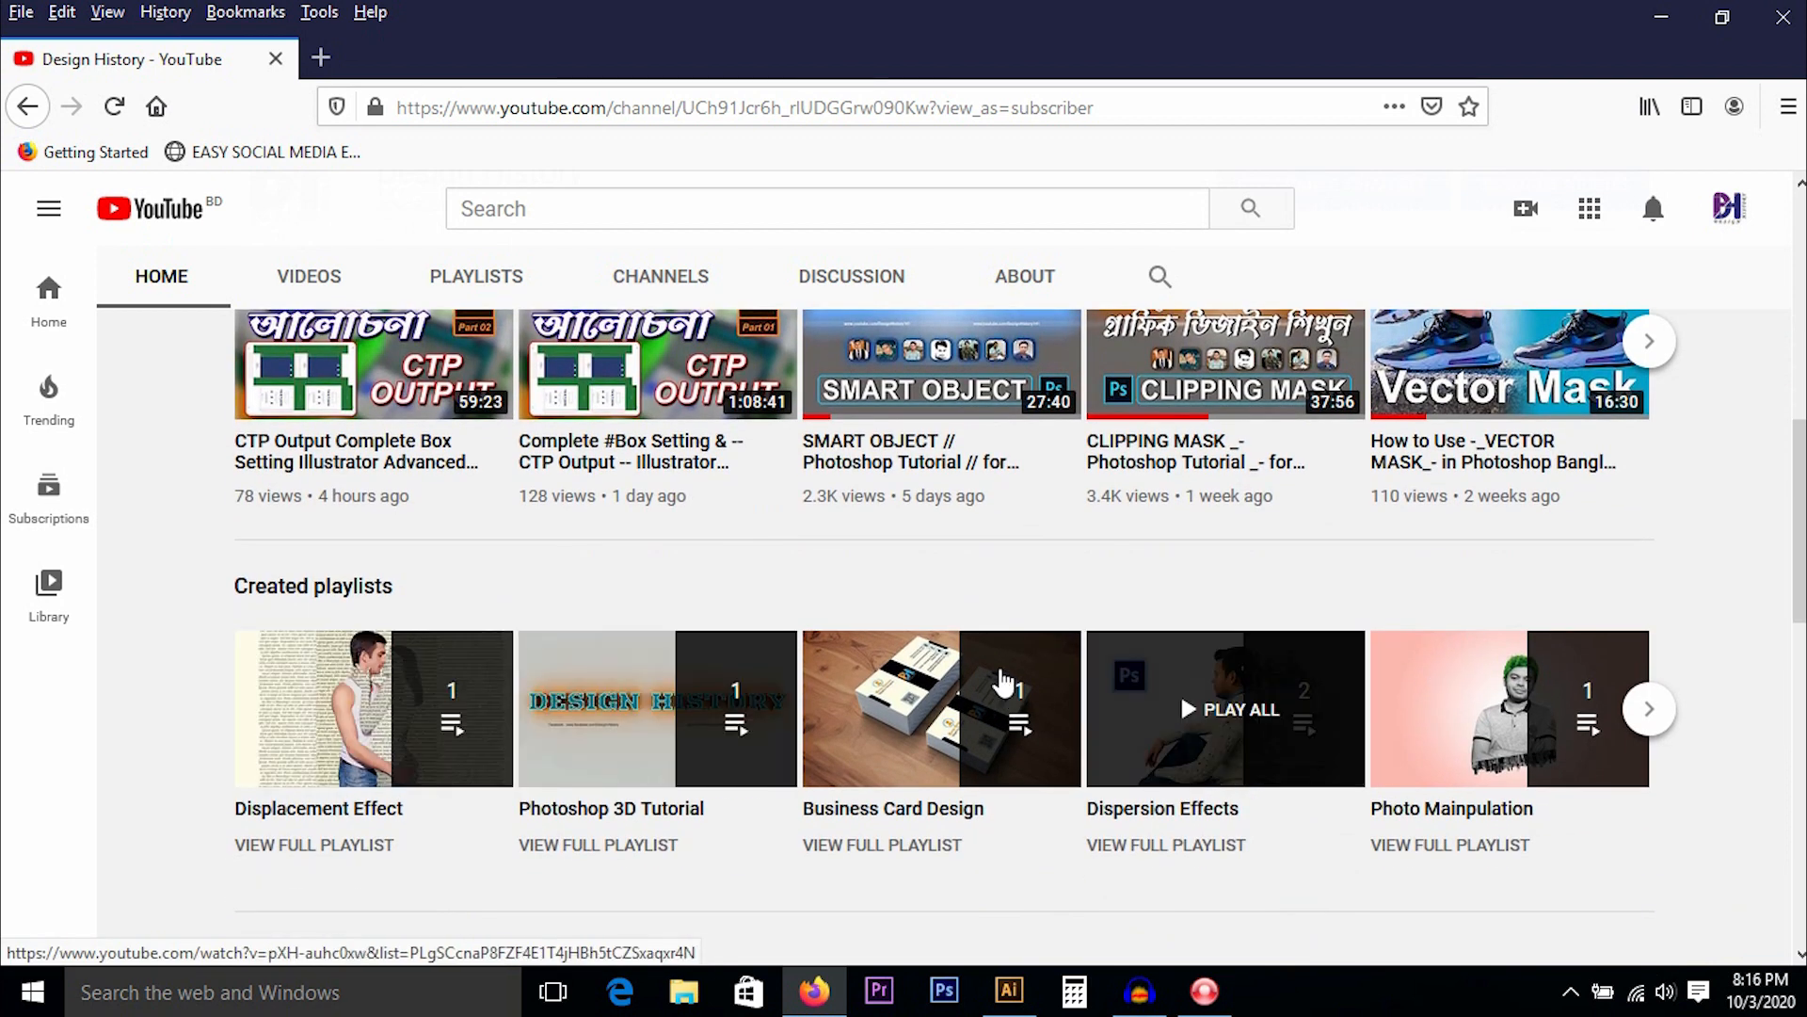
scroll(979, 684, "up", 8)
Show all uploaded videos of the Design History channel and look through them.
left_click(311, 706)
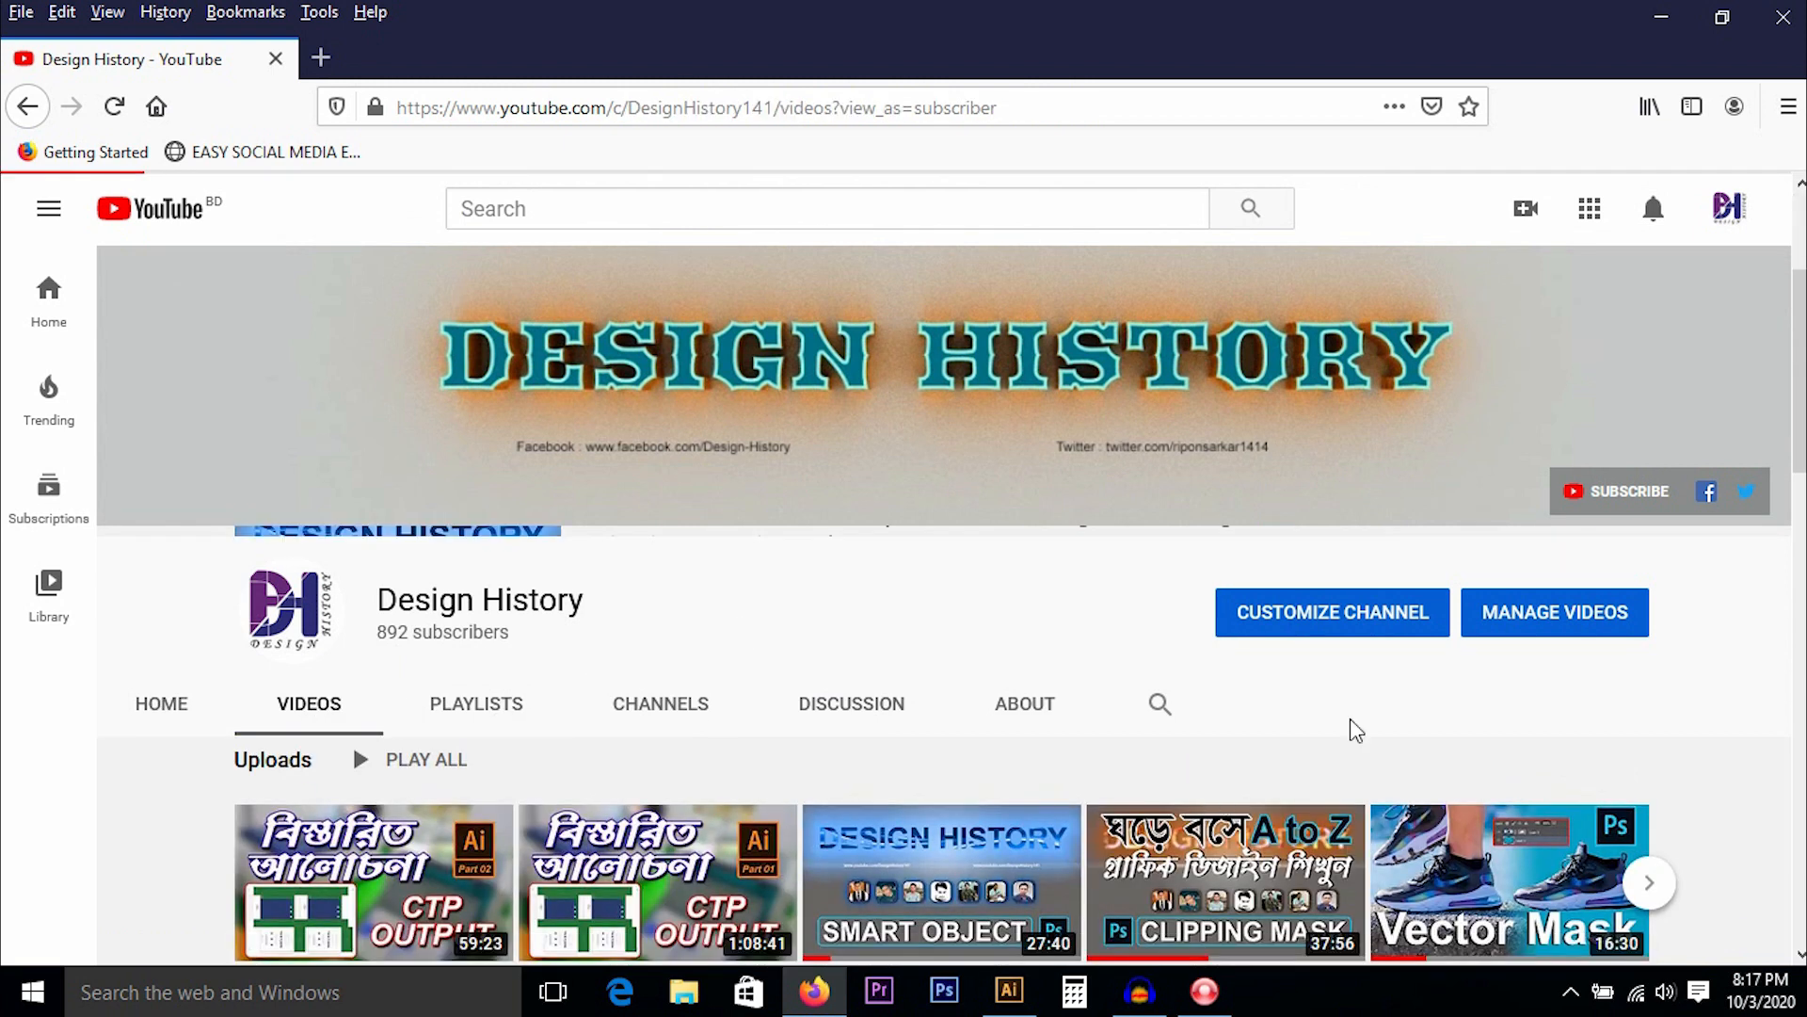
scroll(1651, 730, "down", 5)
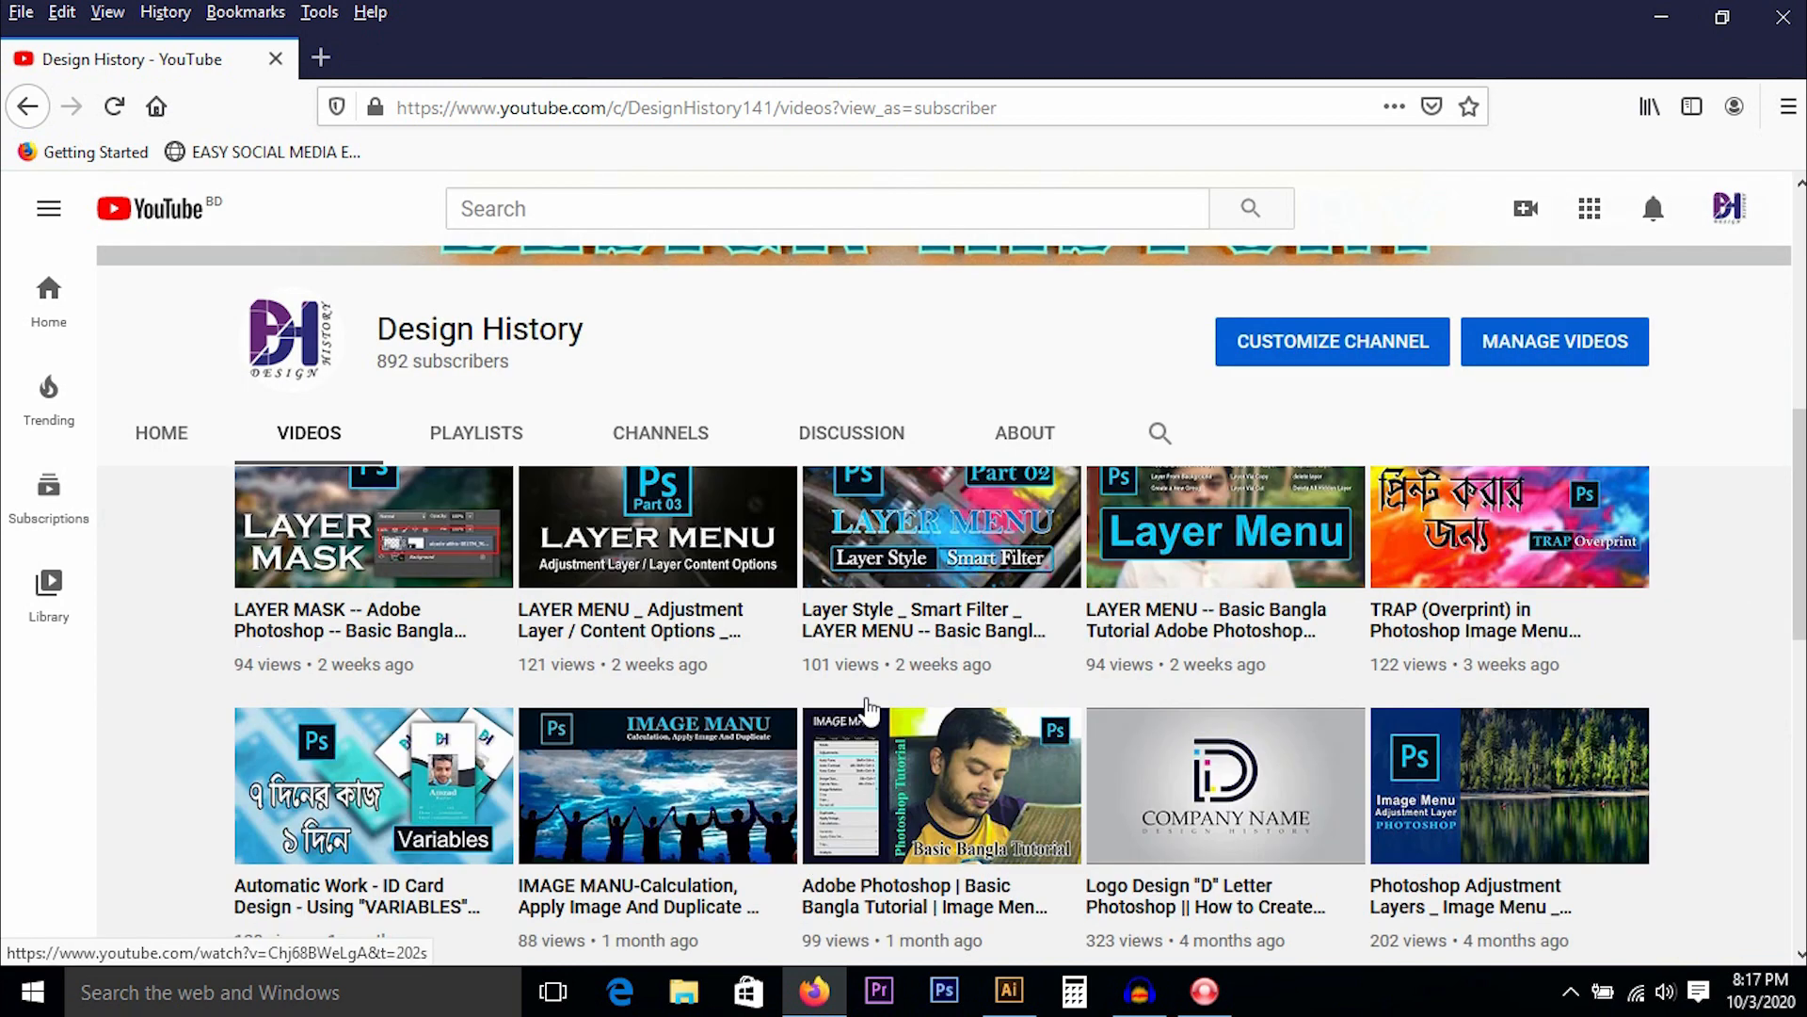
scroll(867, 712, "down", 5)
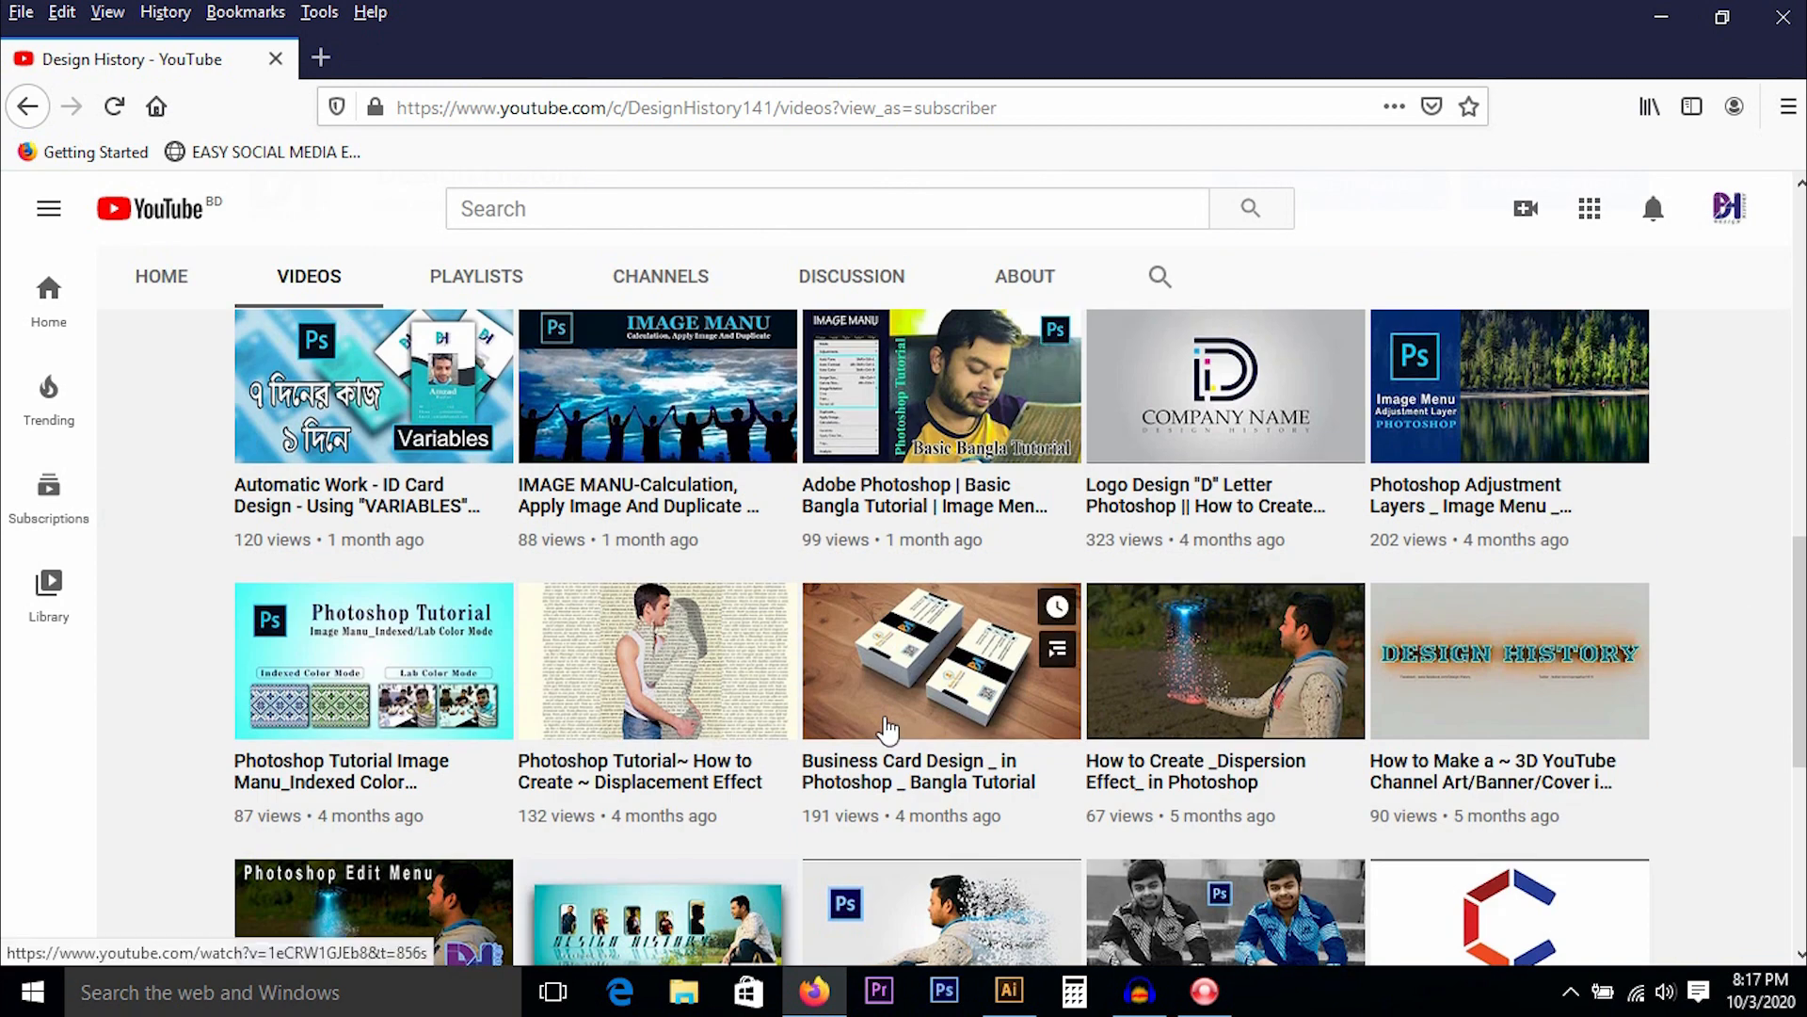
scroll(888, 728, "up", 10)
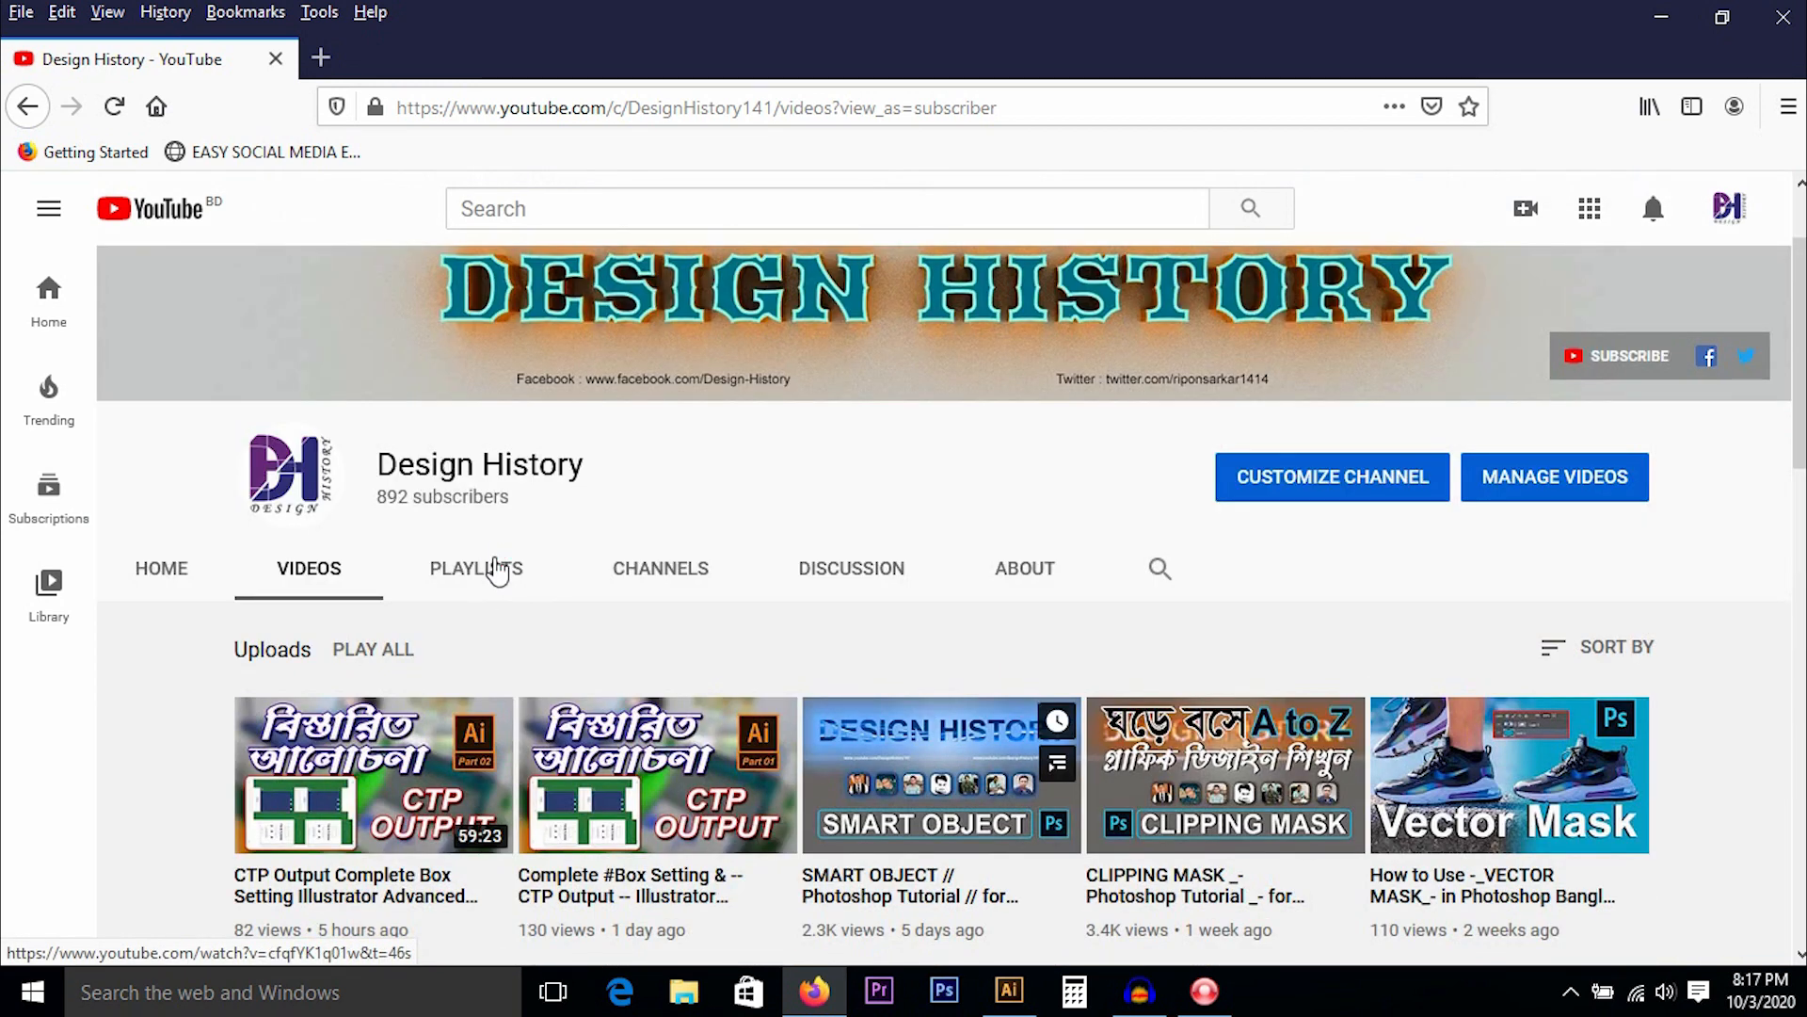
Show the Design History channel's playlists and look through the created ones.
left_click(497, 569)
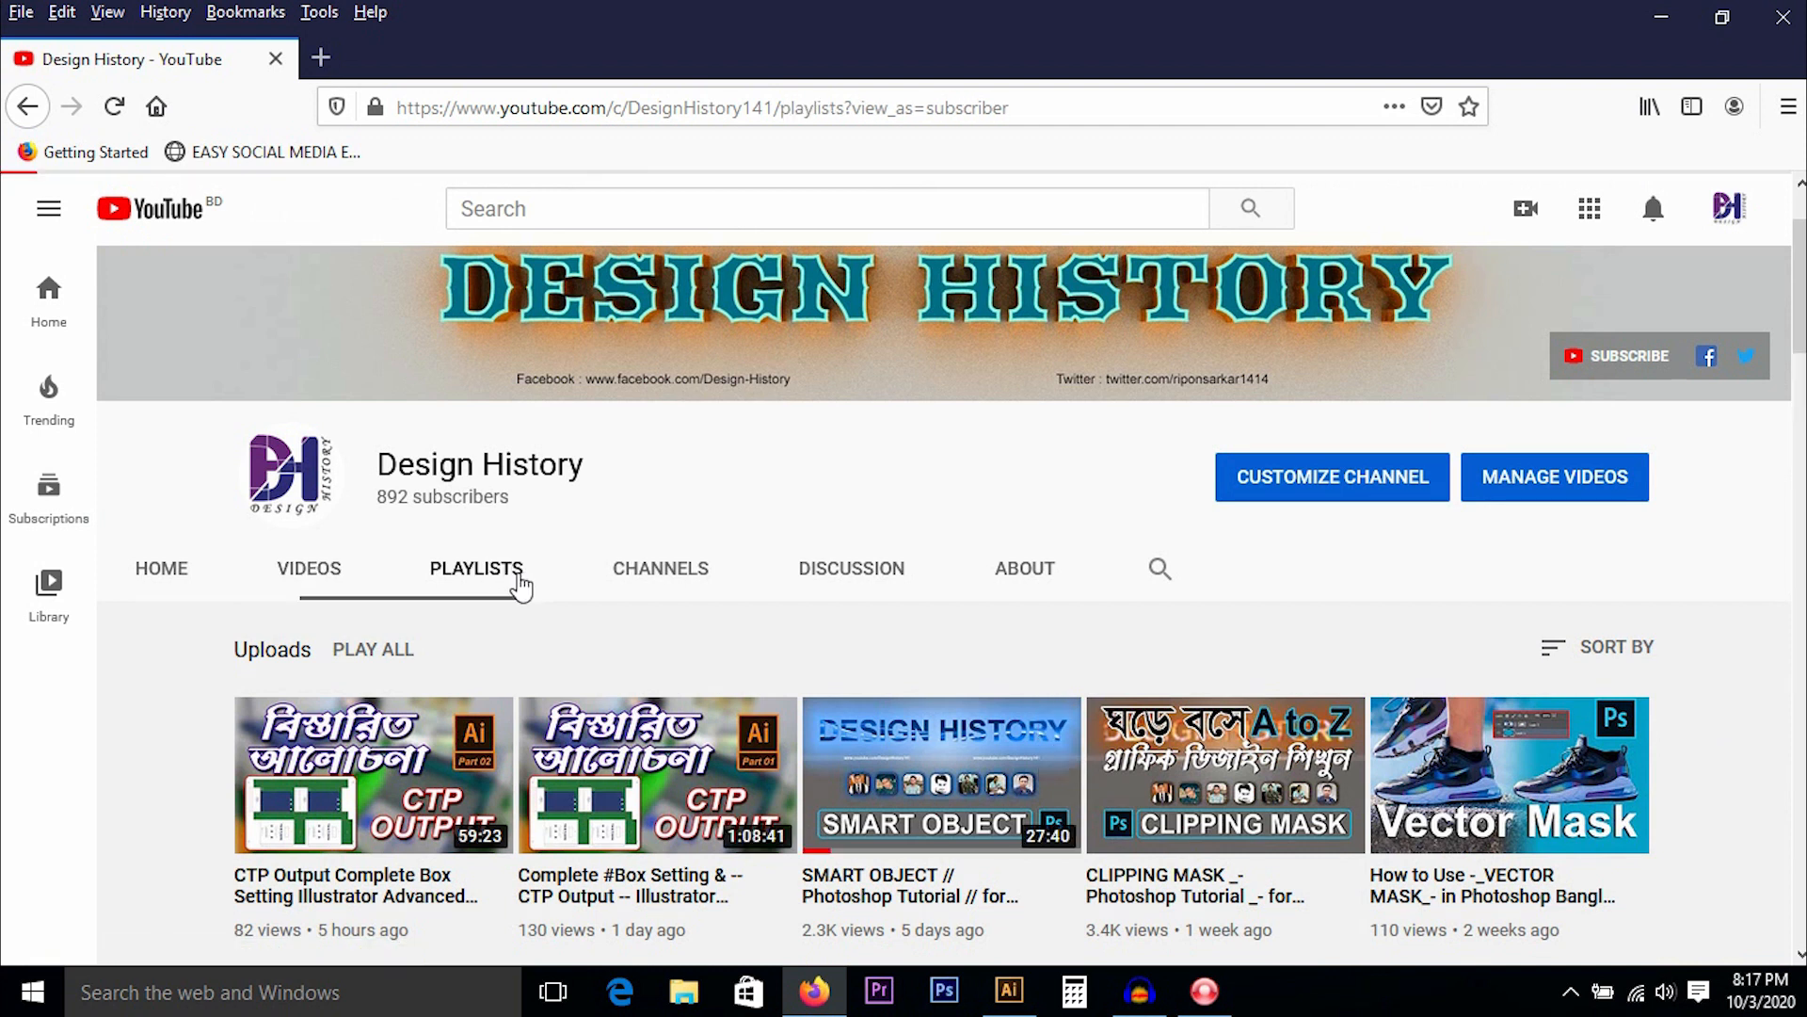
scroll(532, 667, "down", 3)
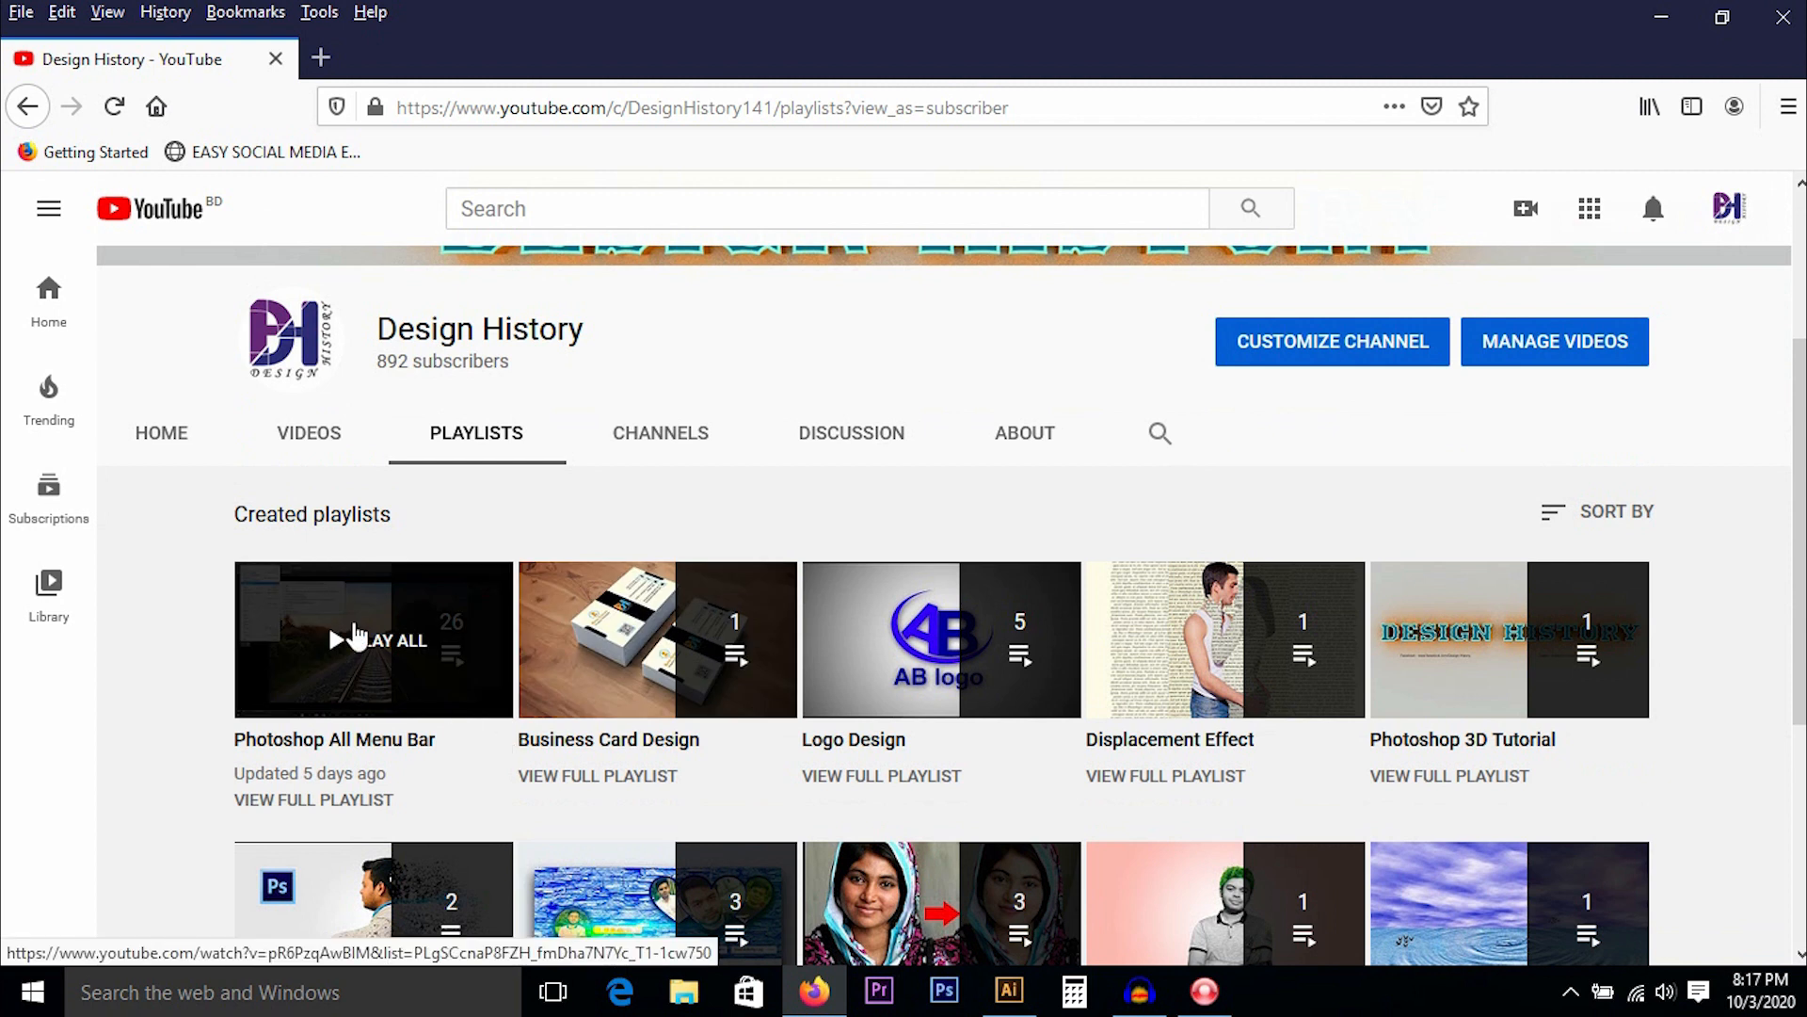
scroll(1318, 687, "down", 4)
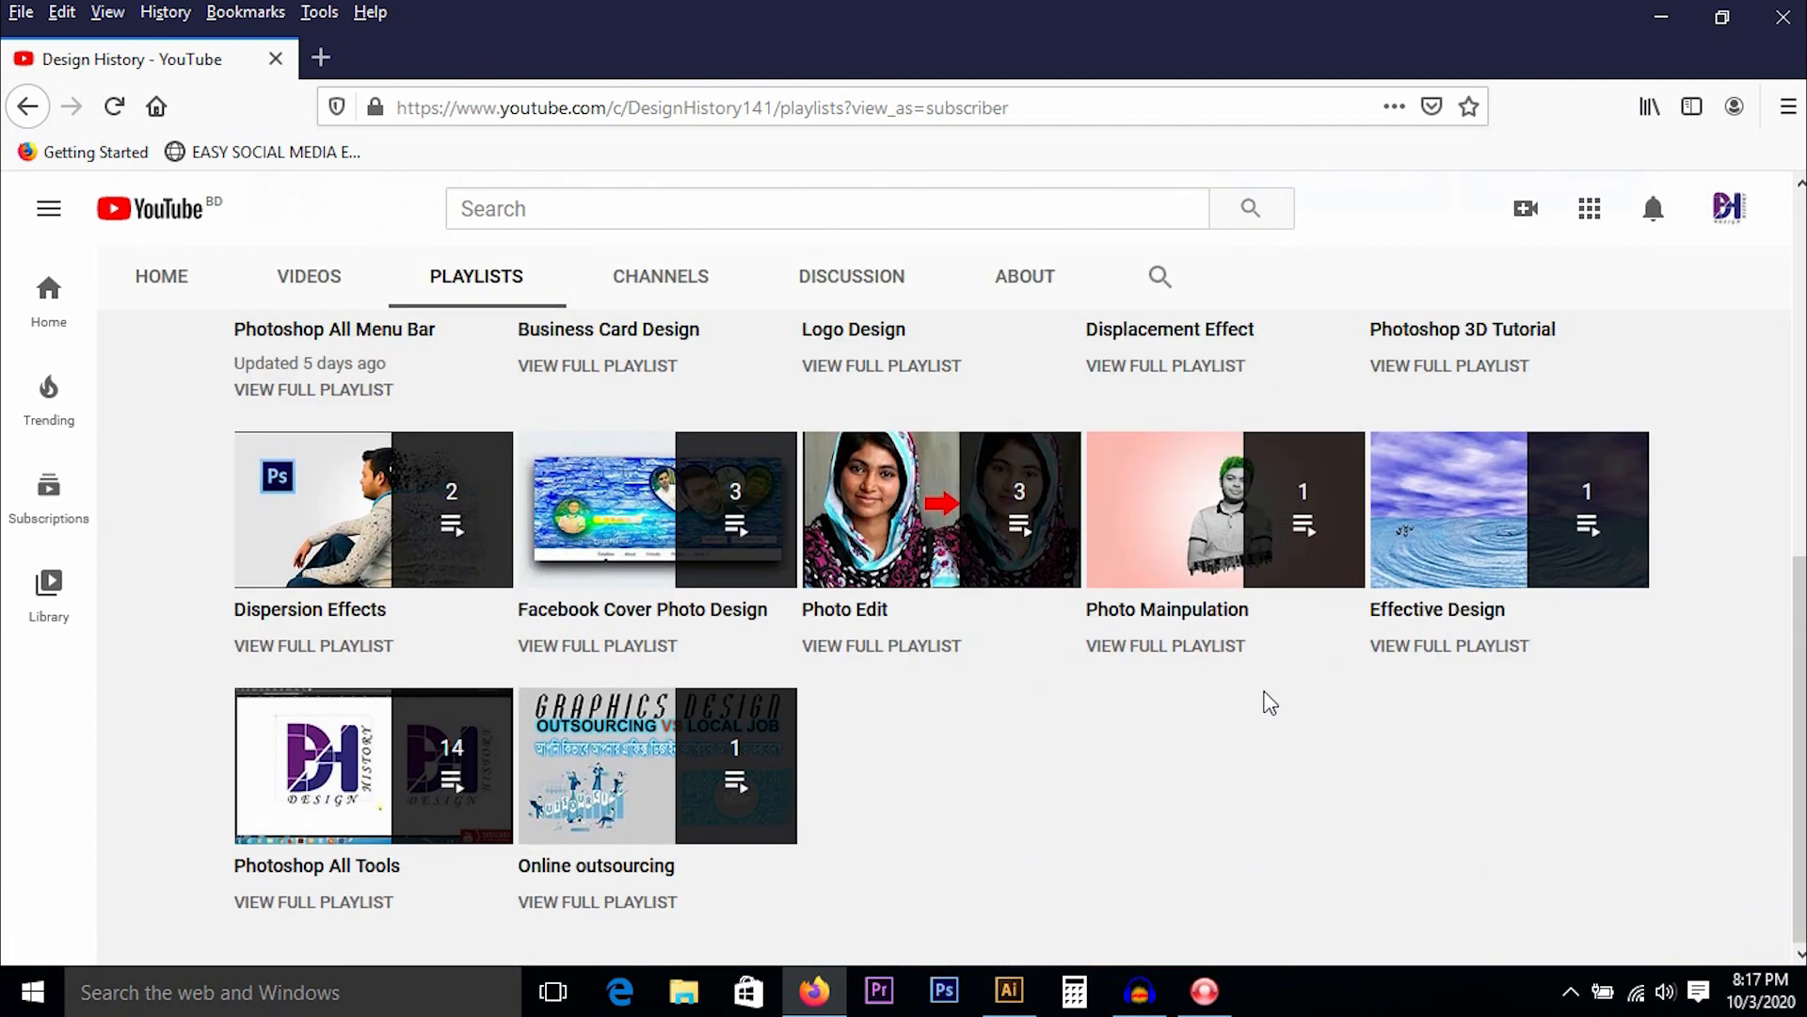
scroll(1262, 706, "up", 6)
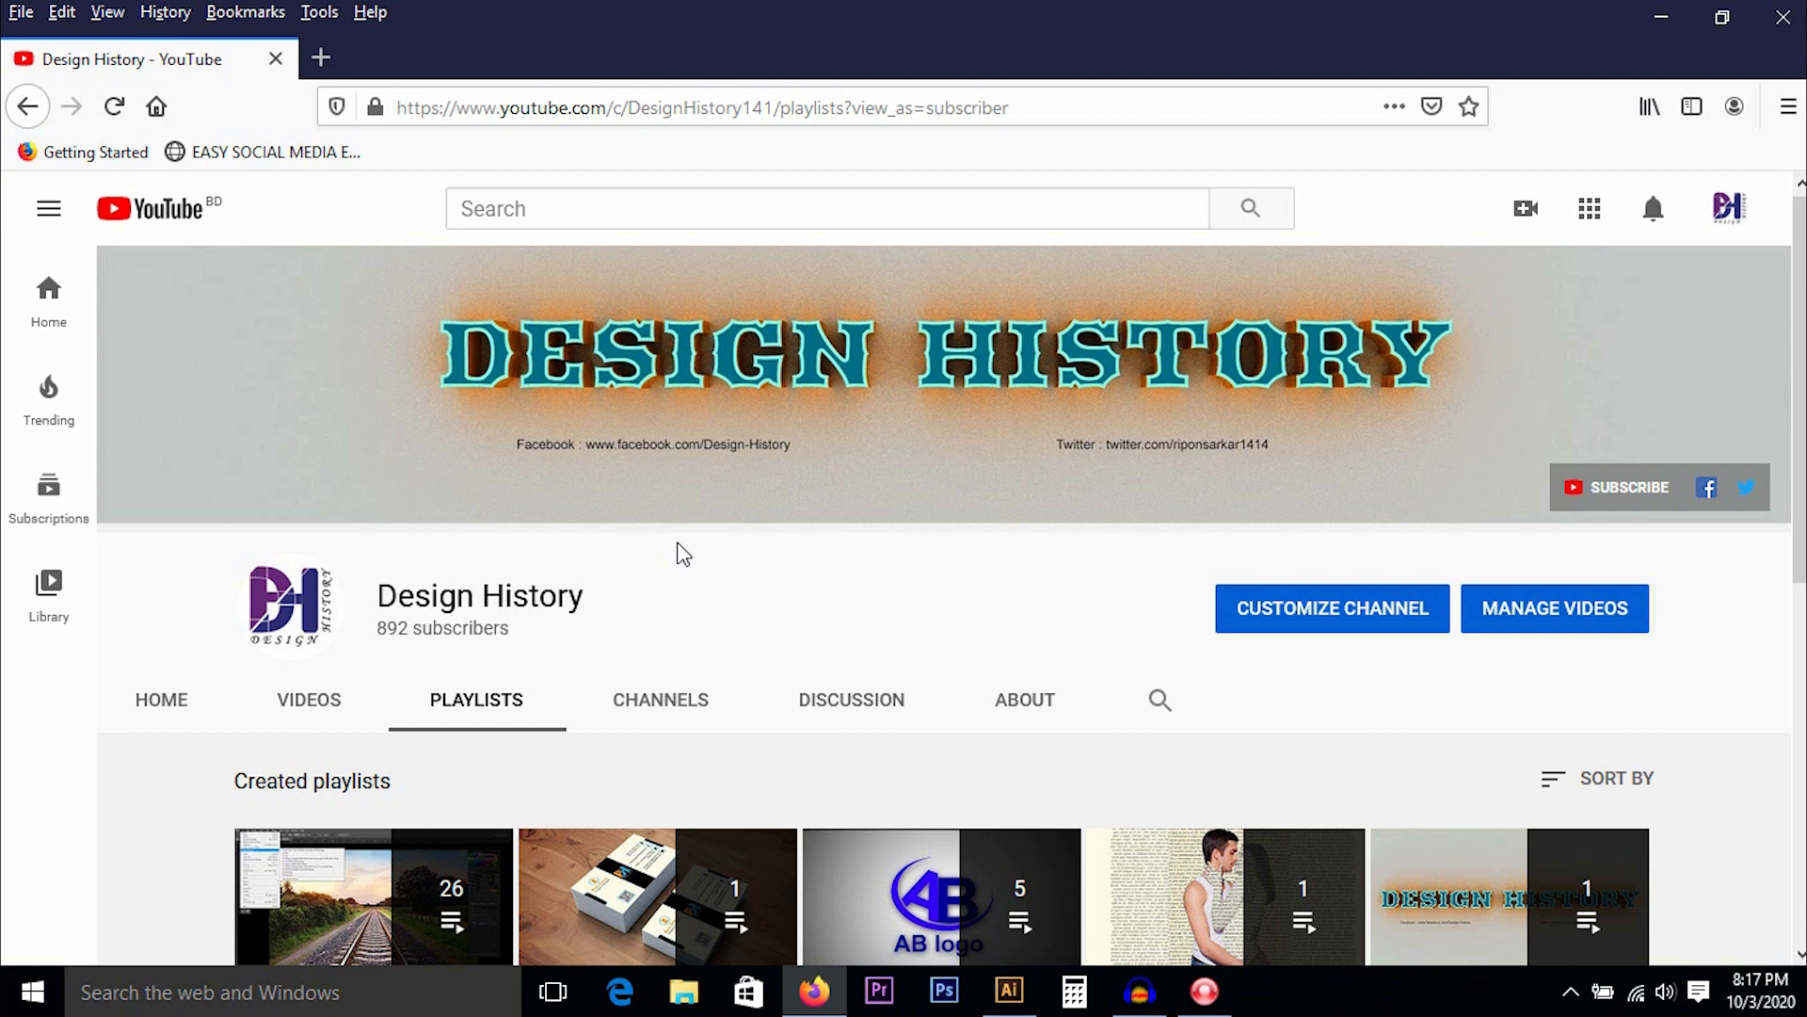
Switch back to Illustrator and examine the full extent of the two-up box layout below the photo.
left_click(1009, 991)
left_click(828, 439)
left_click_drag(335, 555, 613, 416)
left_click_drag(432, 290, 1139, 861)
left_click_drag(1124, 607, 445, 468)
left_click(439, 411)
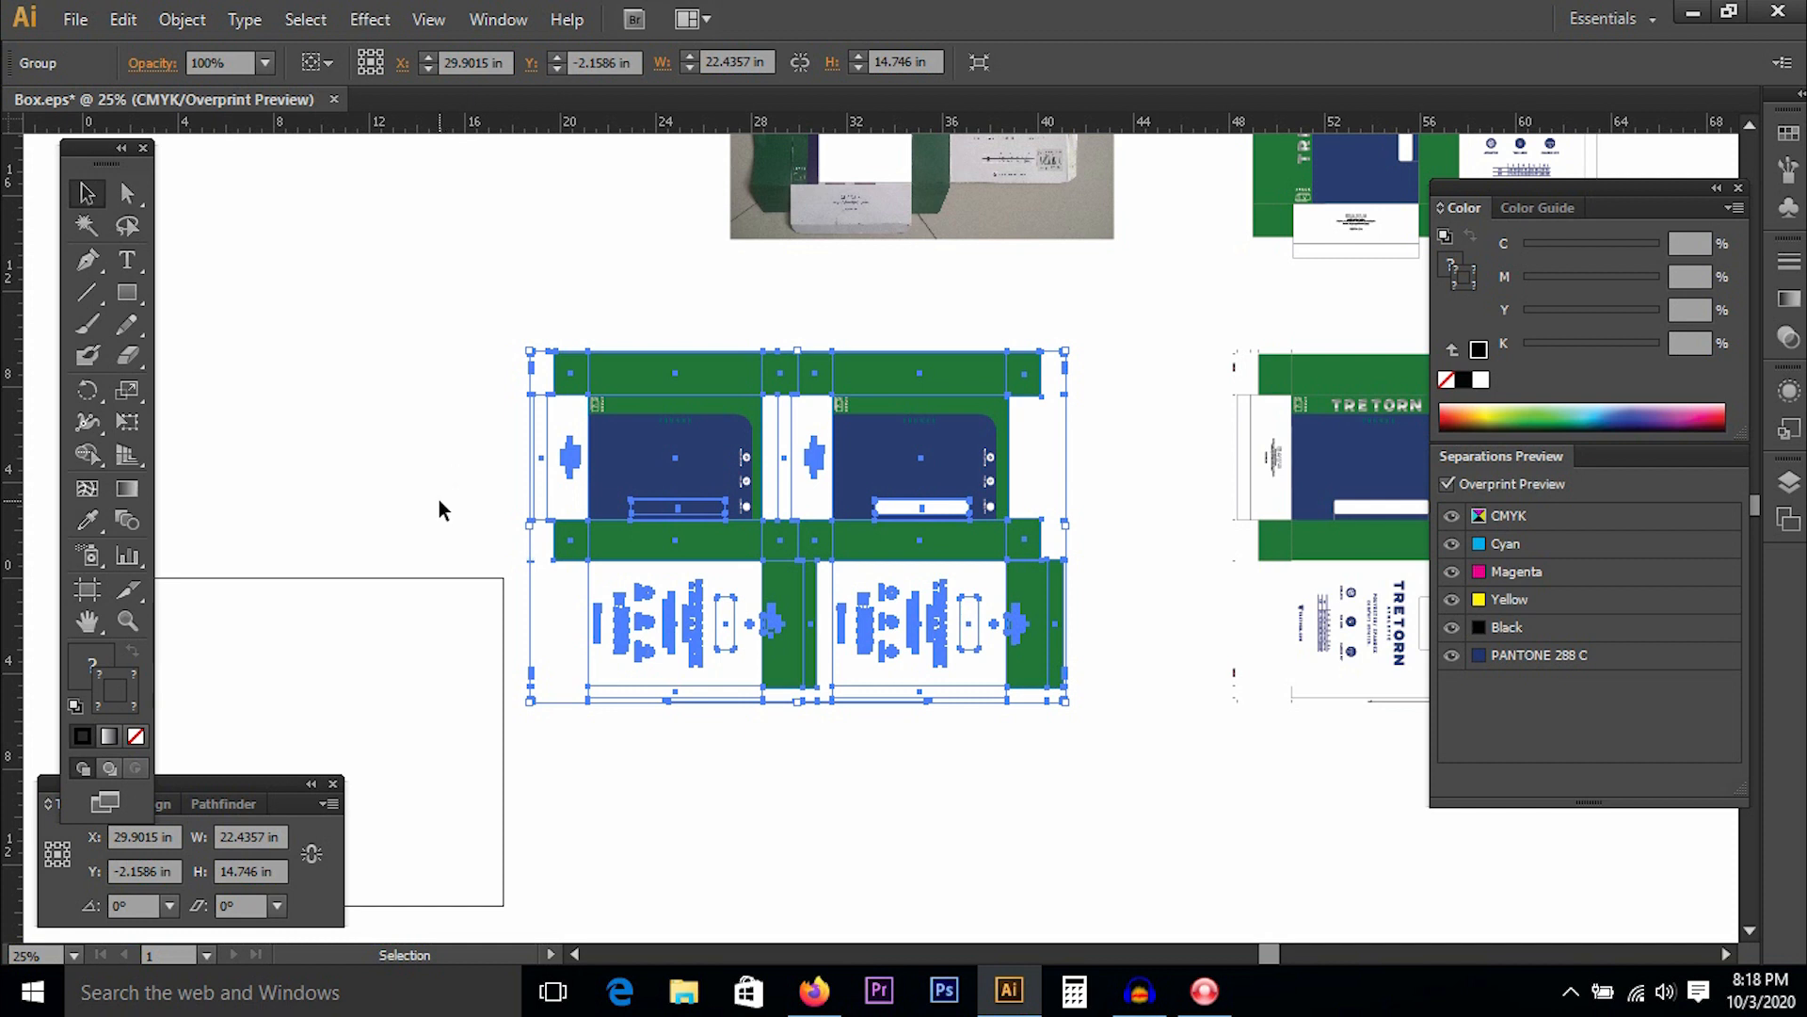
key("space")
left_click_drag(674, 498, 535, 497)
left_click(338, 441)
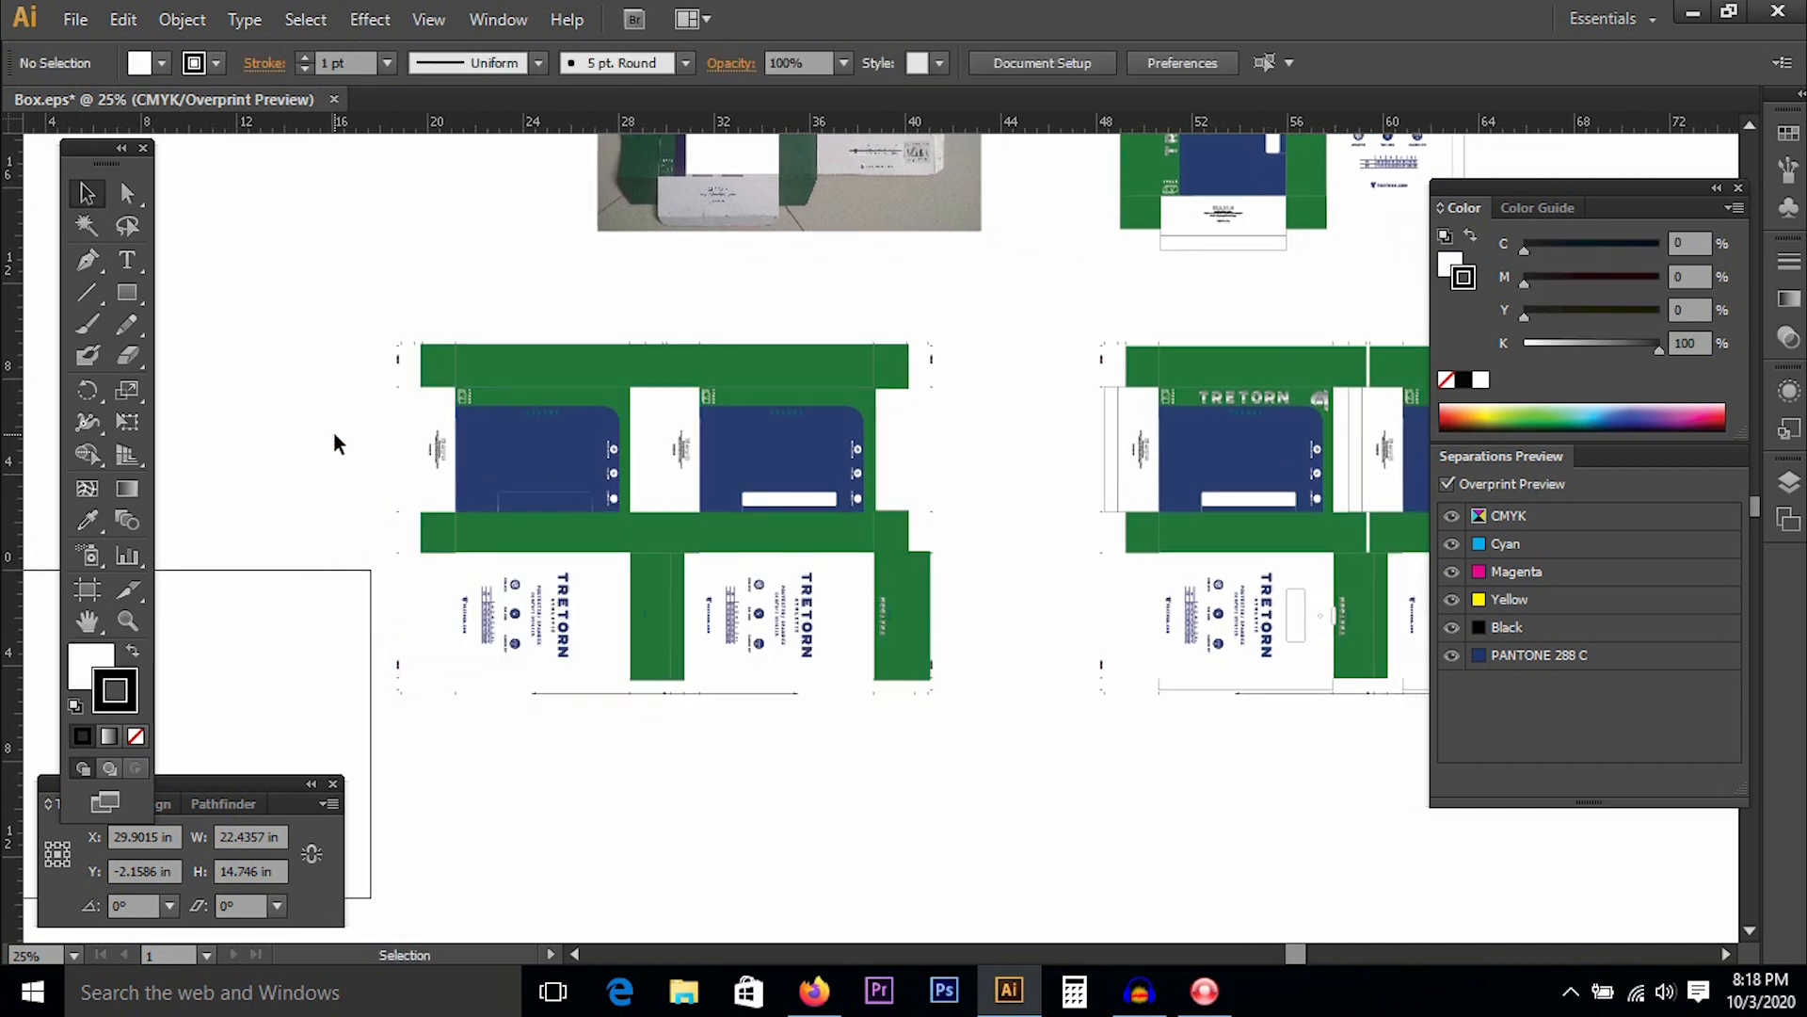
left_click_drag(381, 301, 1005, 753)
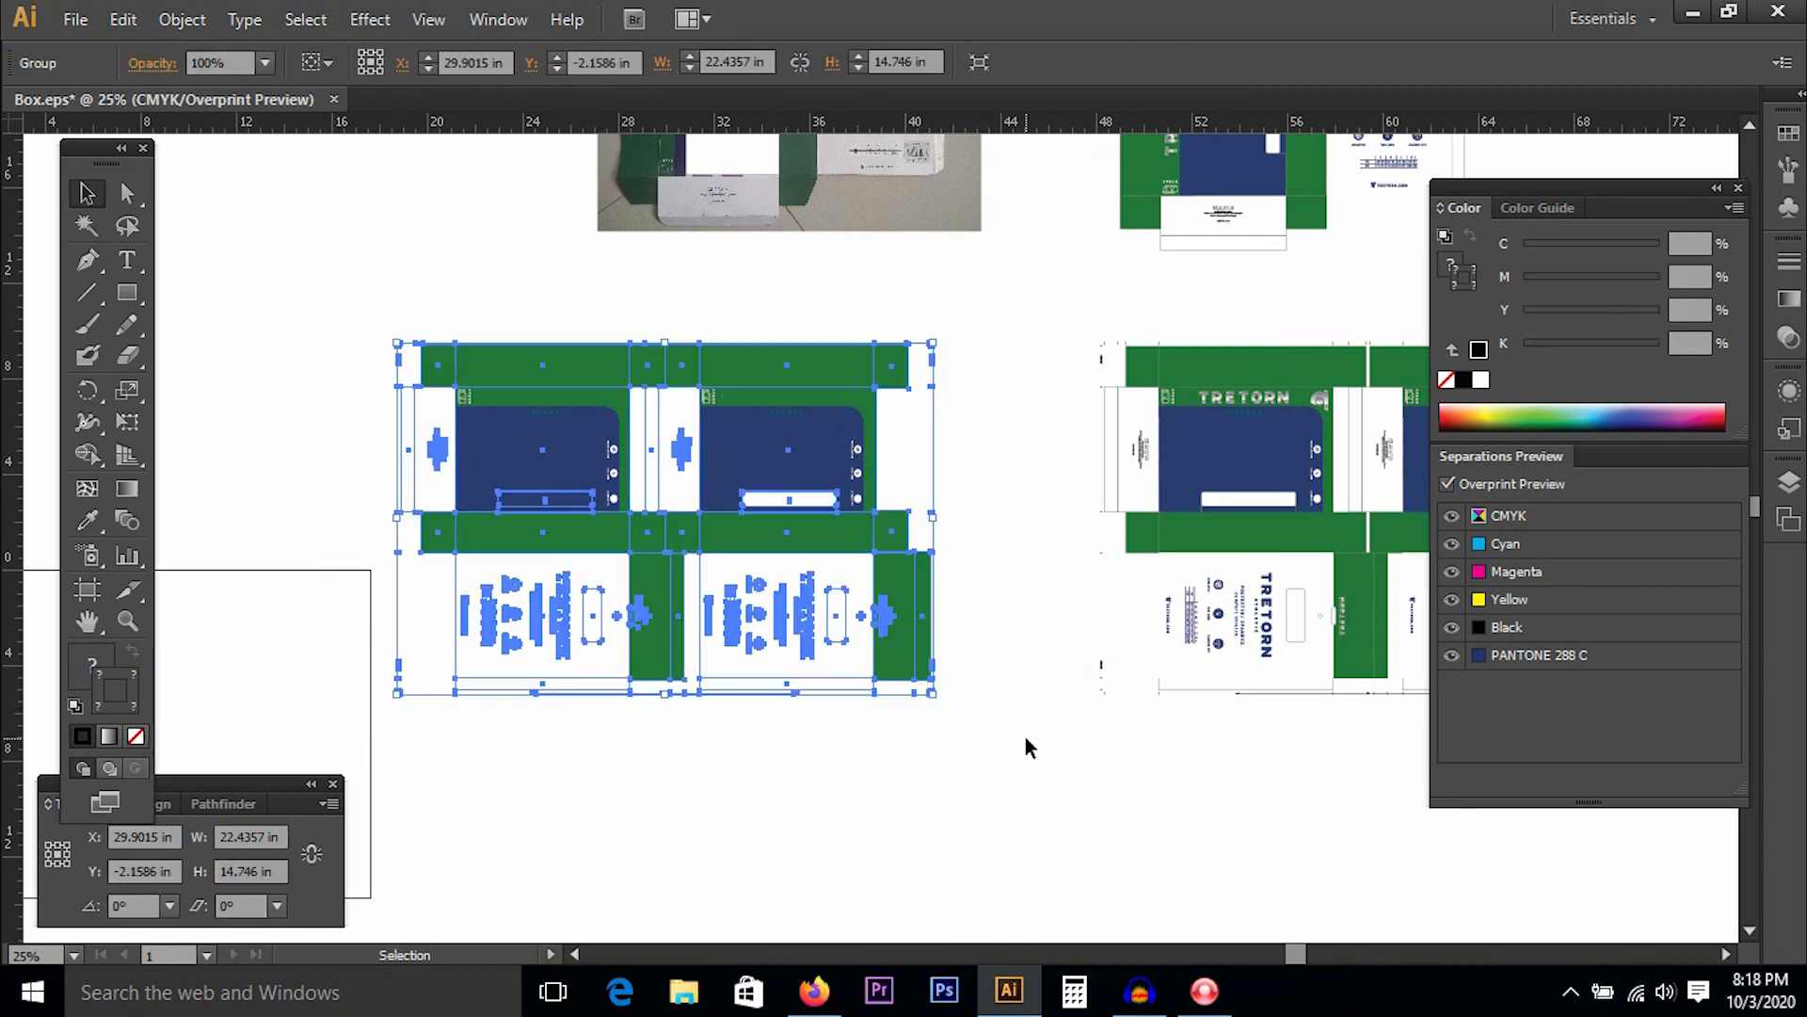
left_click_drag(886, 702, 296, 305)
left_click(287, 393)
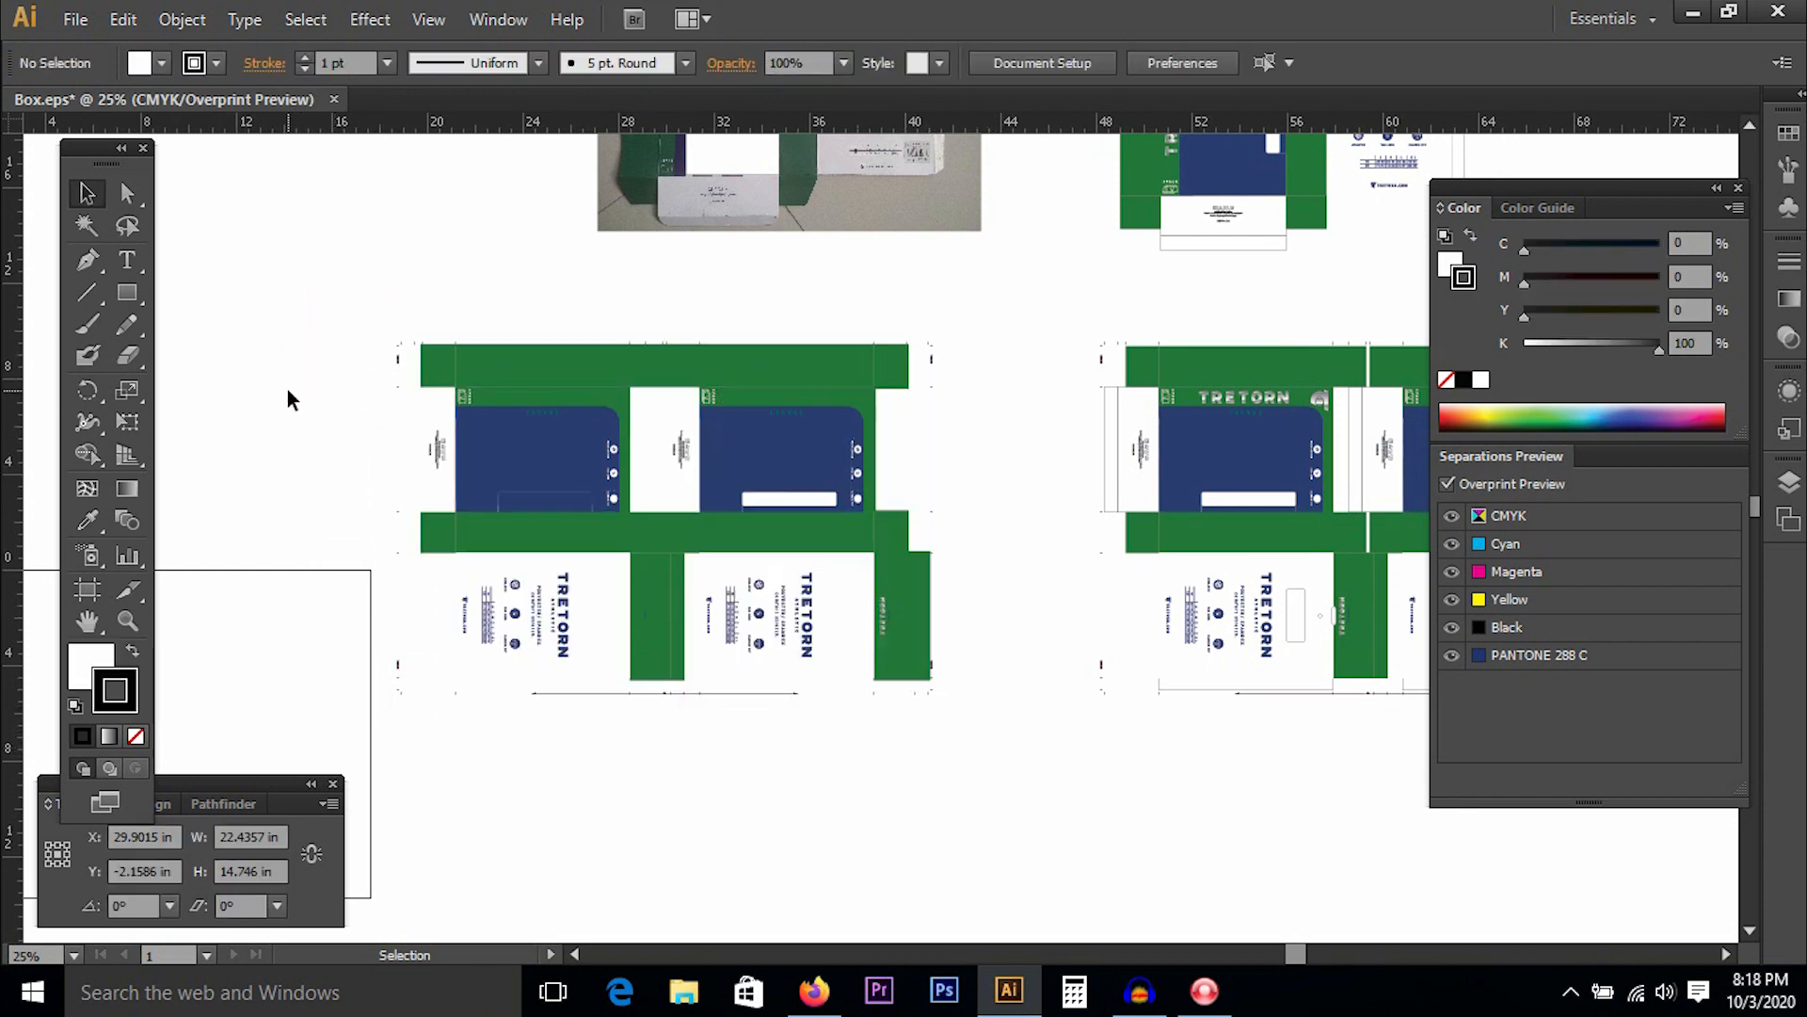
left_click_drag(323, 393, 257, 389)
left_click(255, 385)
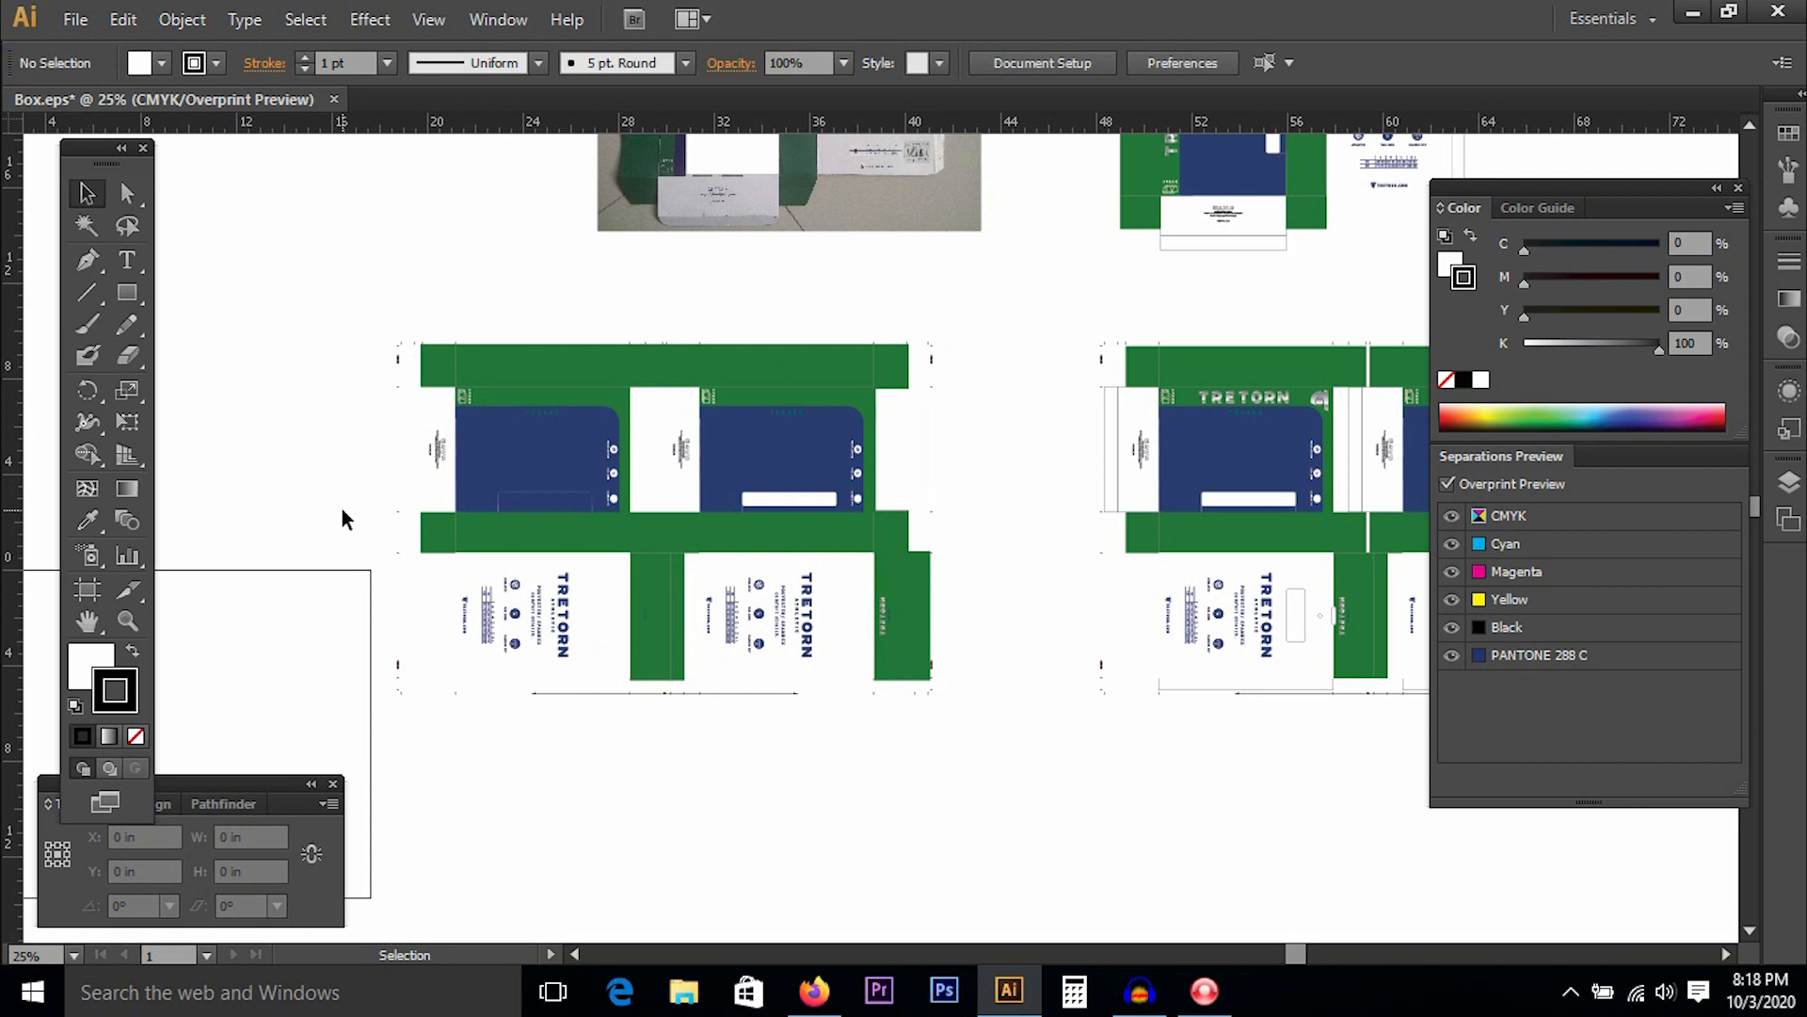
Compare the two-up box layout below the photo with the second two-up layout beside it.
left_click_drag(586, 296, 663, 503)
left_click_drag(1049, 415, 941, 305)
left_click(686, 564)
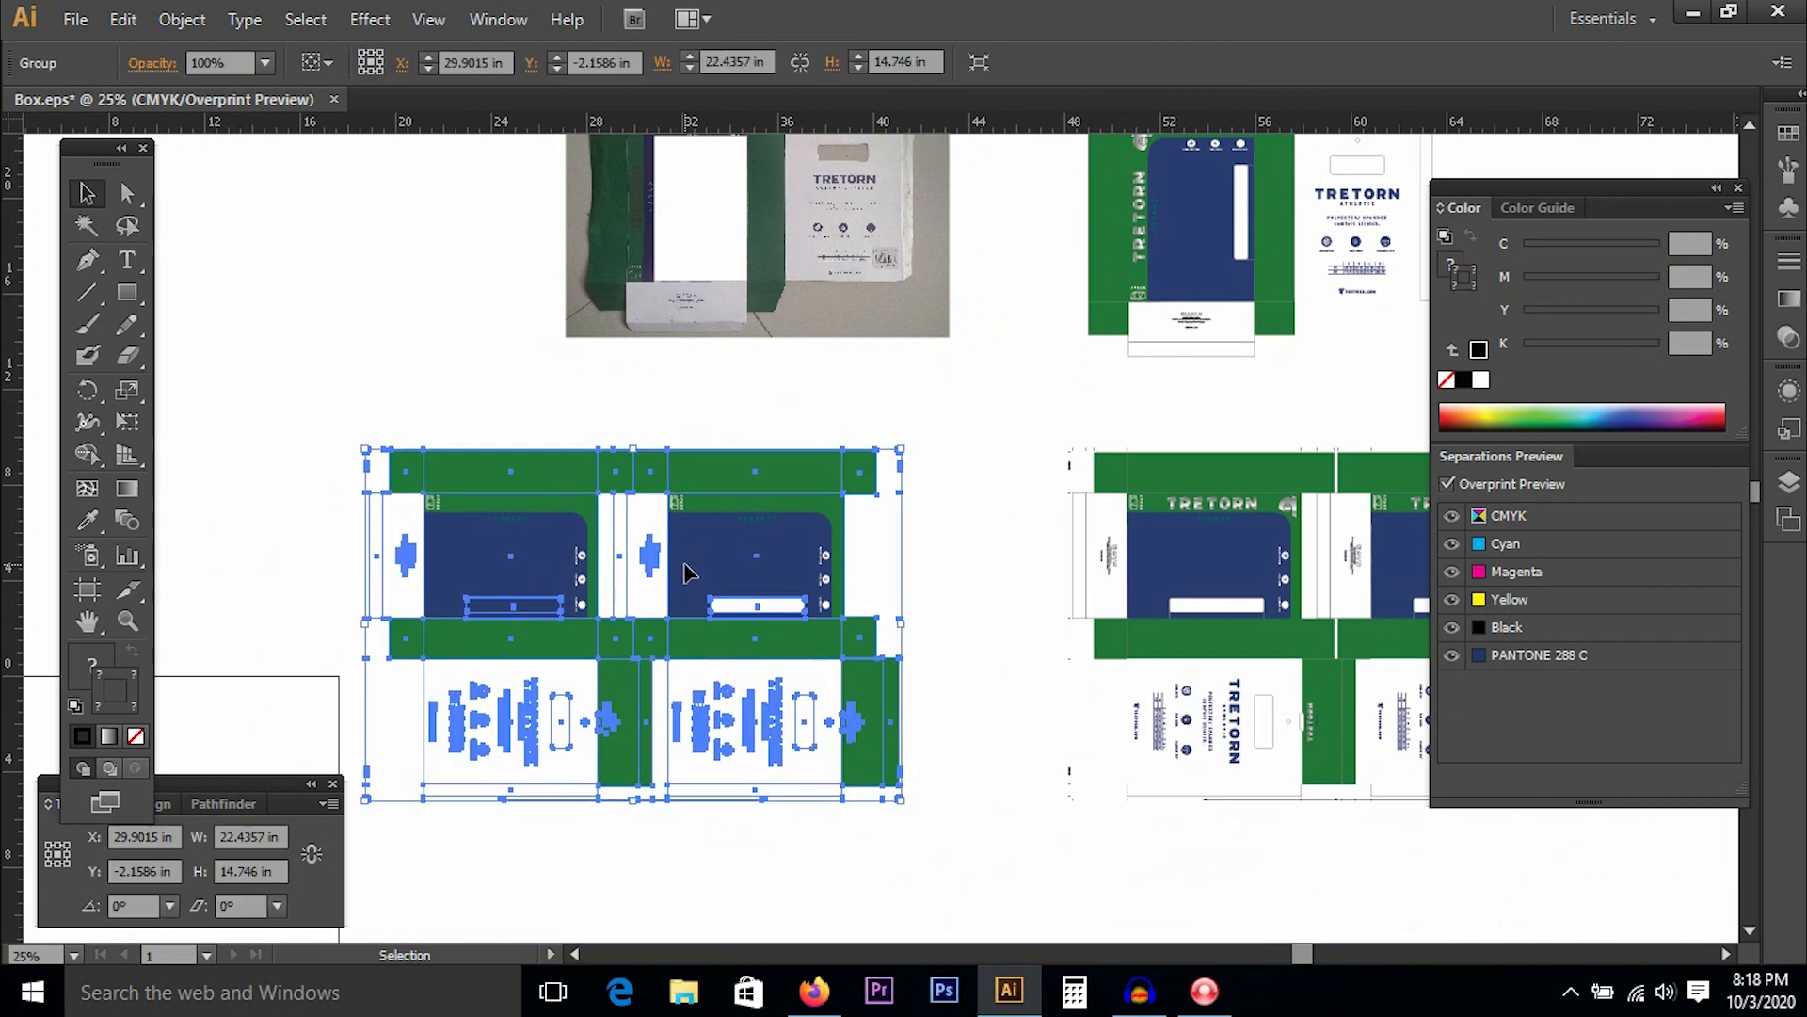
left_click(719, 429)
key("space")
left_click_drag(1049, 395, 885, 459)
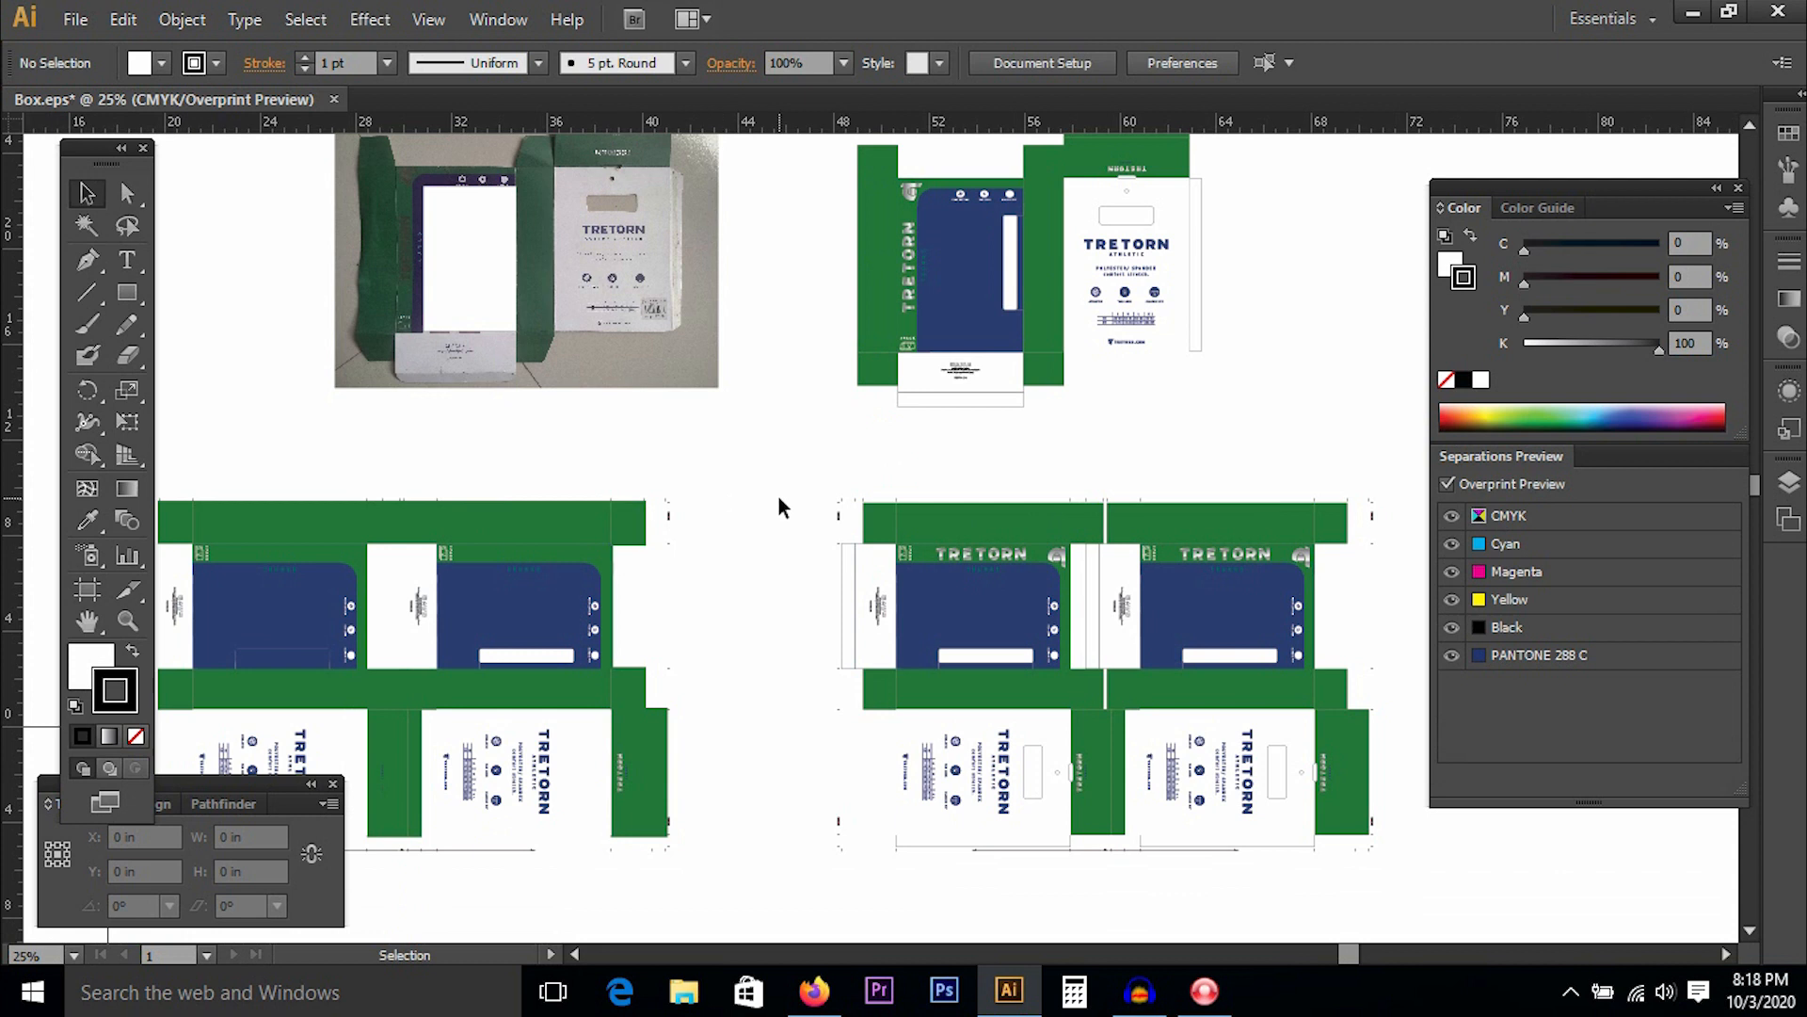
left_click_drag(452, 593, 731, 482)
left_click_drag(310, 365, 1013, 806)
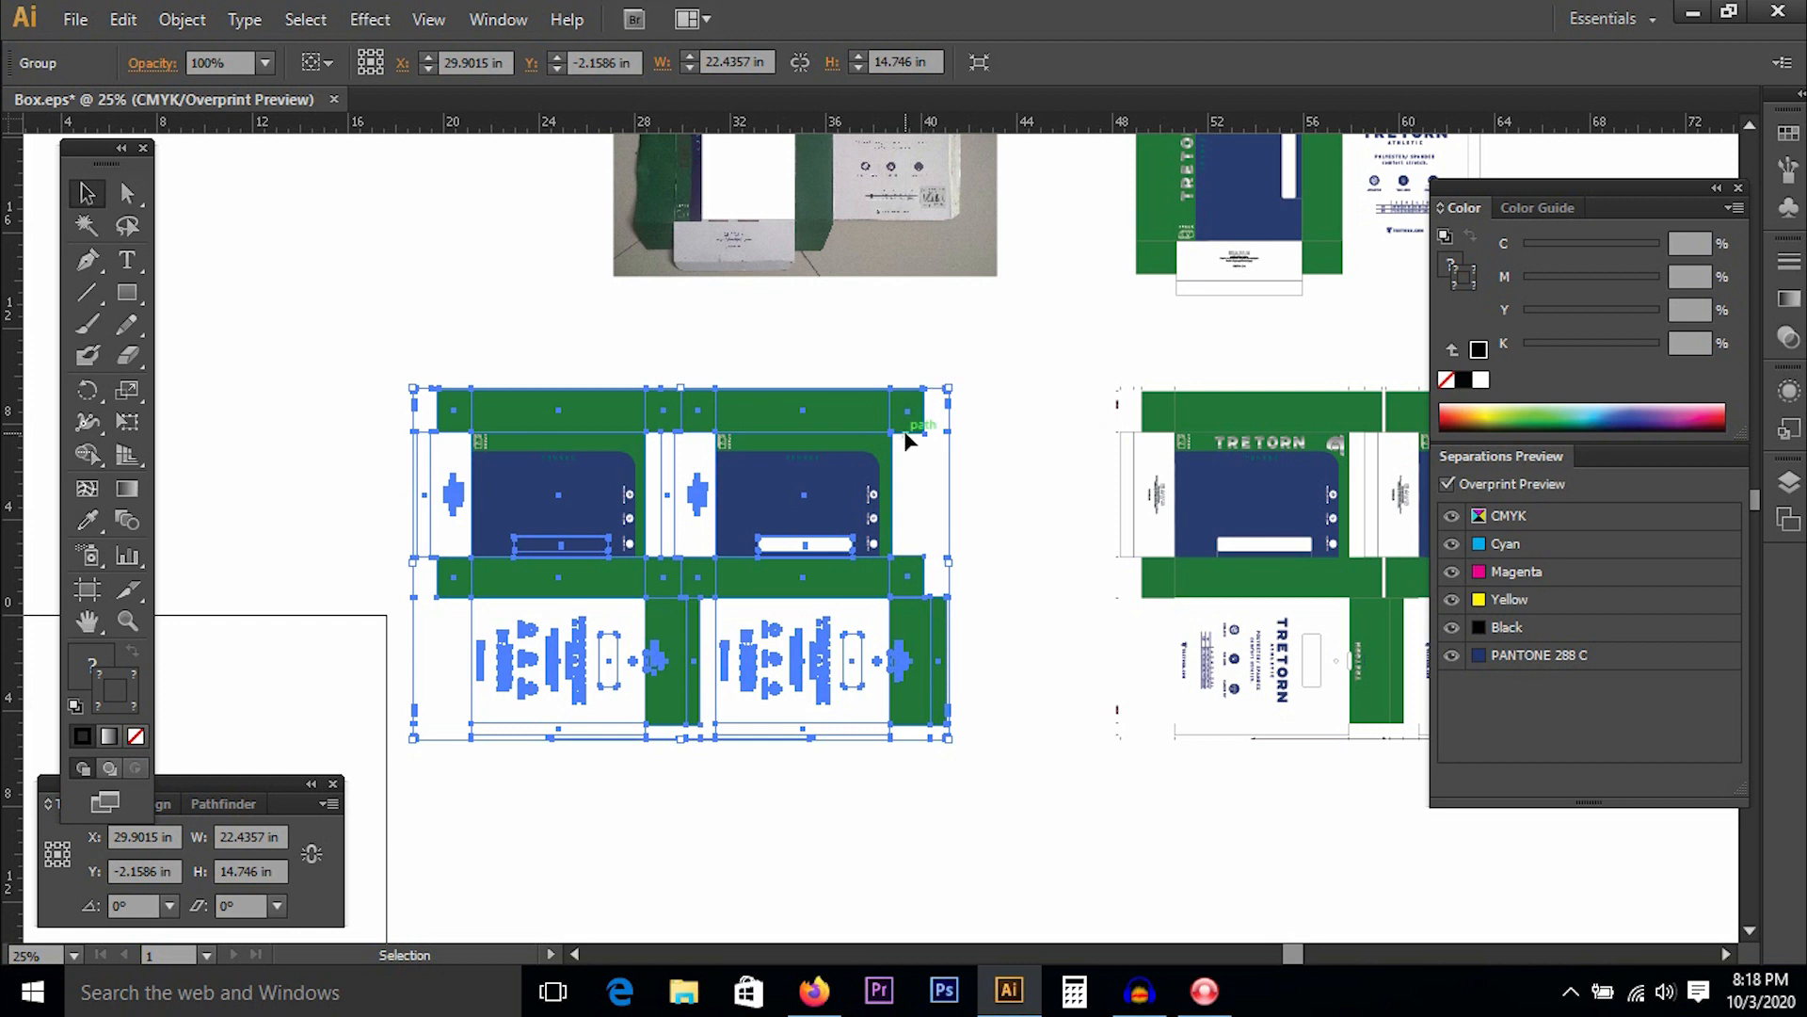
left_click_drag(1042, 361, 387, 795)
left_click_drag(996, 355, 380, 762)
left_click(380, 763)
left_click(473, 404)
left_click(686, 349)
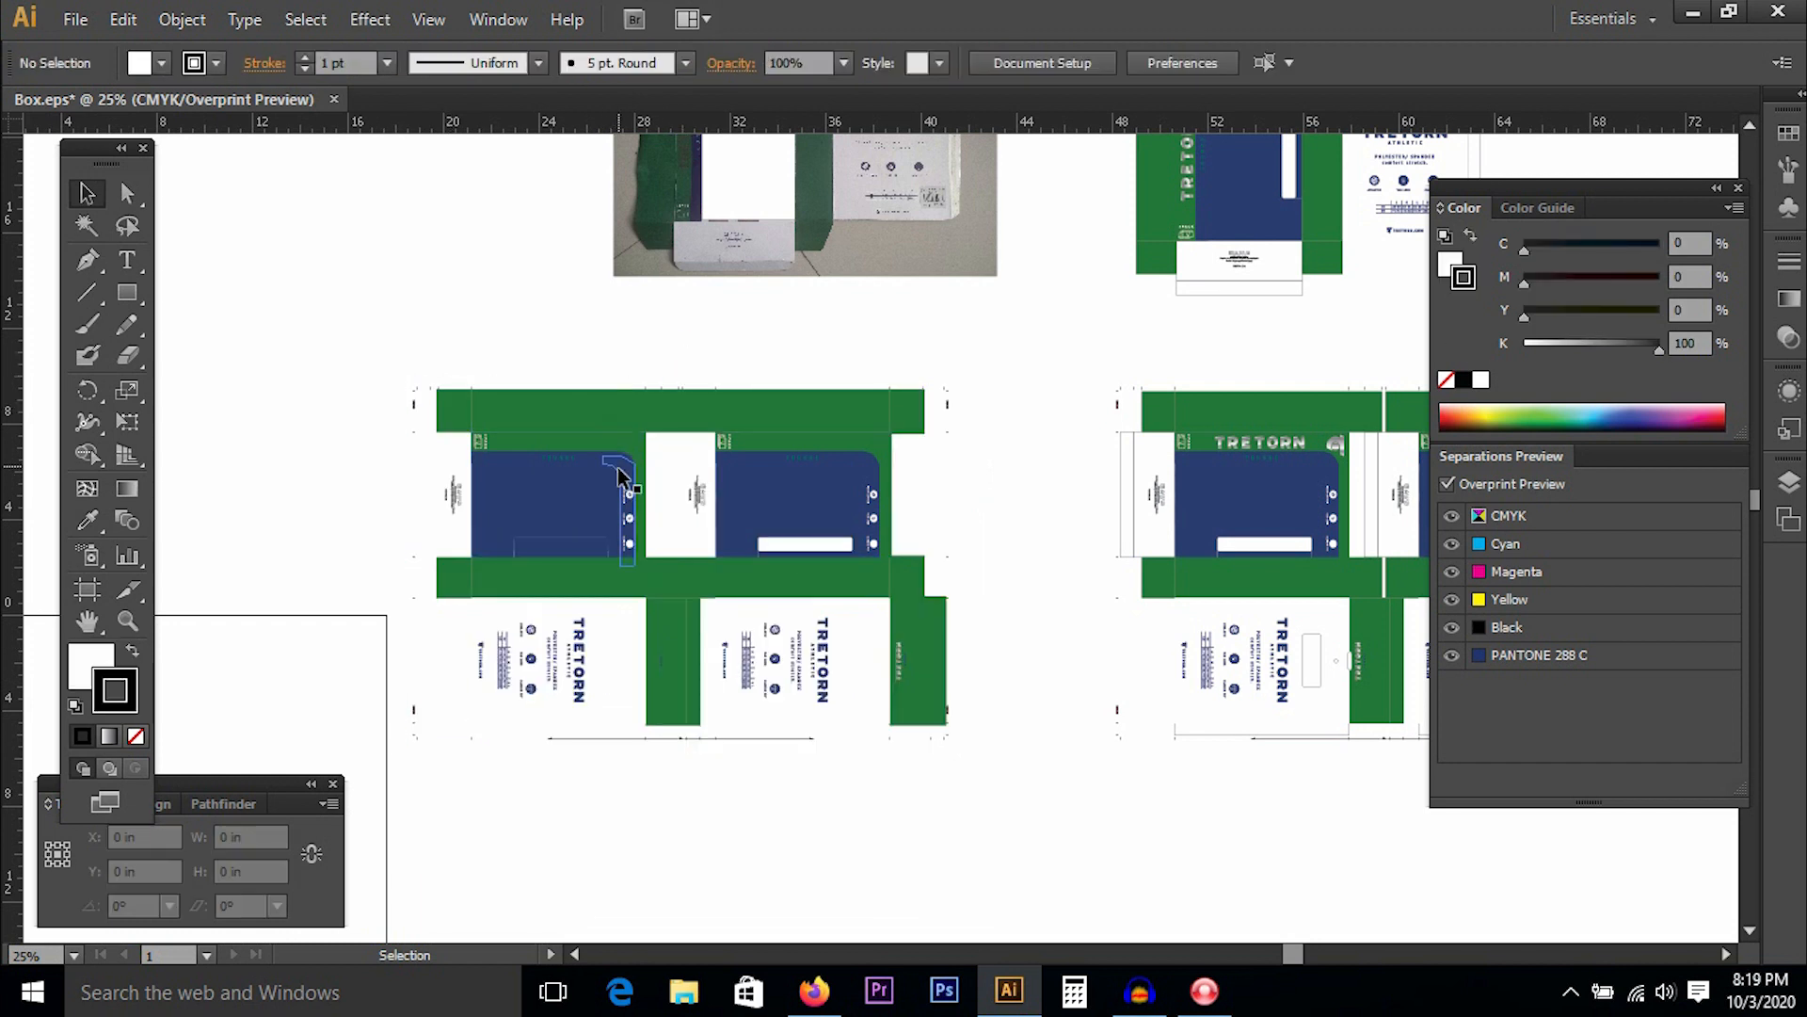
left_click(675, 406)
Examine the photo of the unfolded Tretorn sample box above the two-up layouts.
left_click_drag(694, 327, 687, 609)
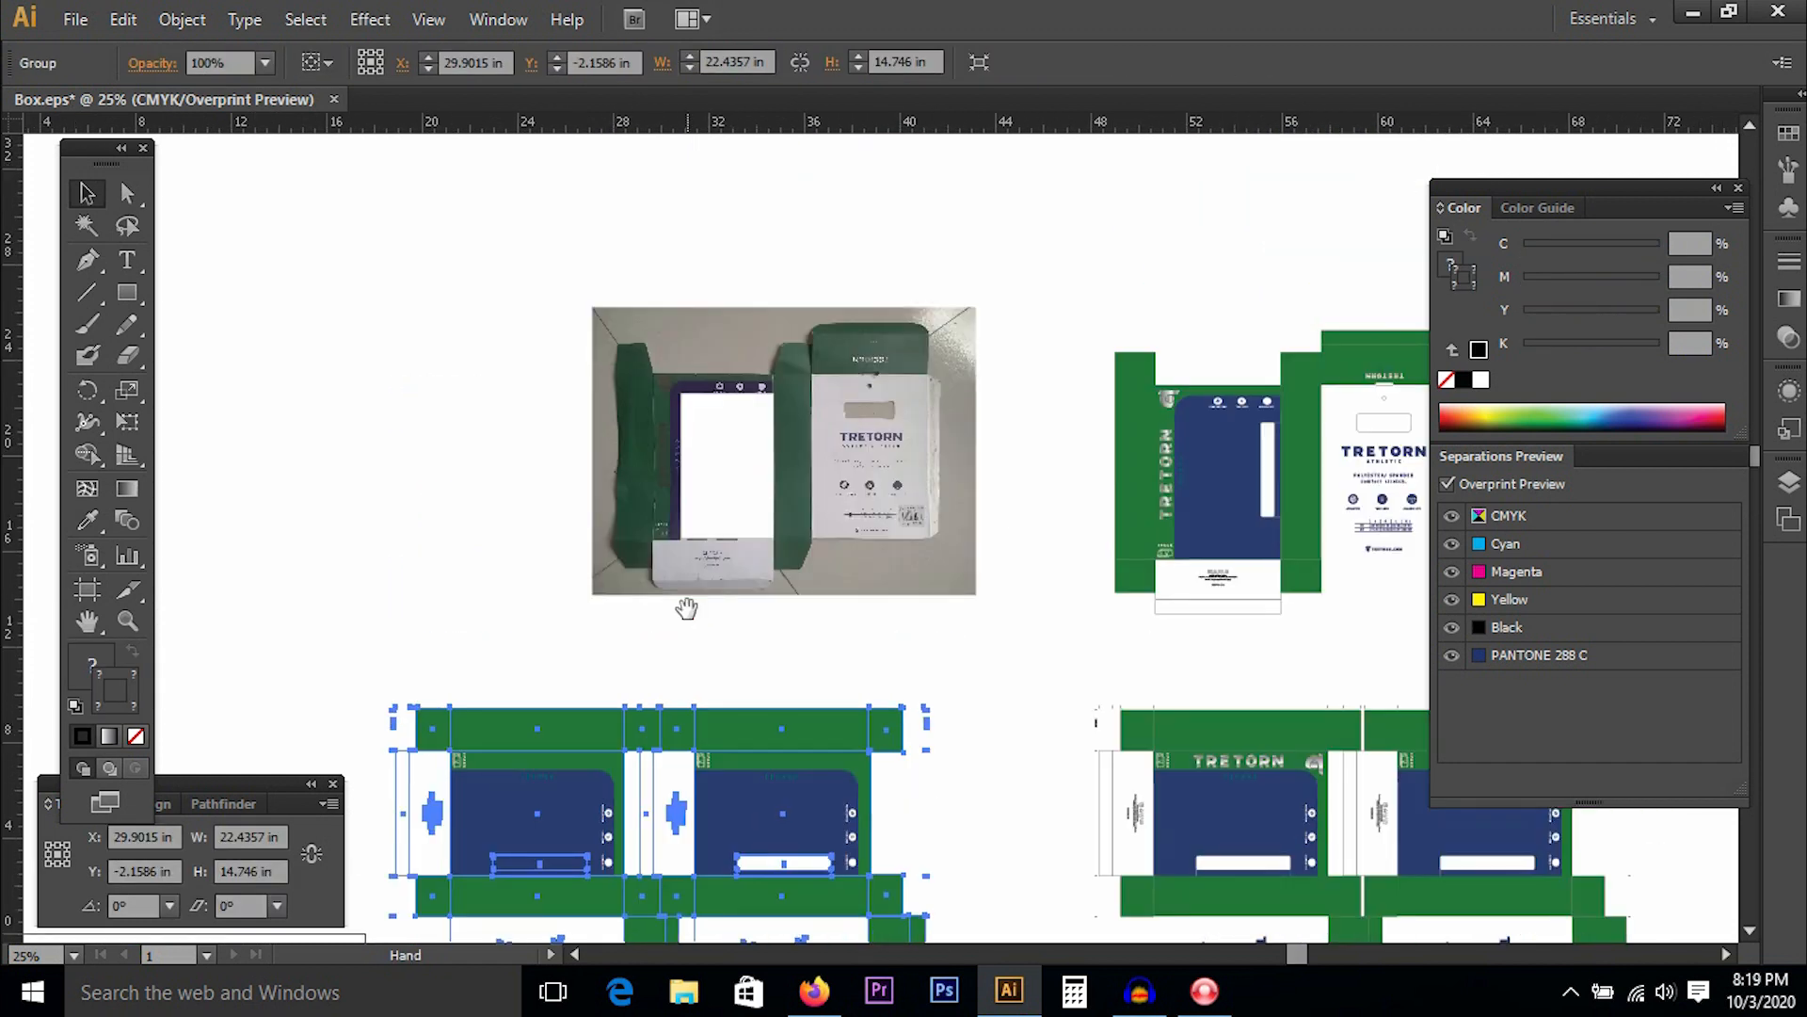
left_click(789, 454)
left_click_drag(534, 219, 1034, 626)
left_click_drag(1033, 558, 829, 536)
left_click(938, 367)
left_click(1021, 254)
left_click(945, 404)
Inspect the single flat Tretorn box artwork up close and compare its panels and flaps with the photographed sample.
left_click_drag(889, 357, 886, 470)
left_click_drag(774, 283, 1303, 779)
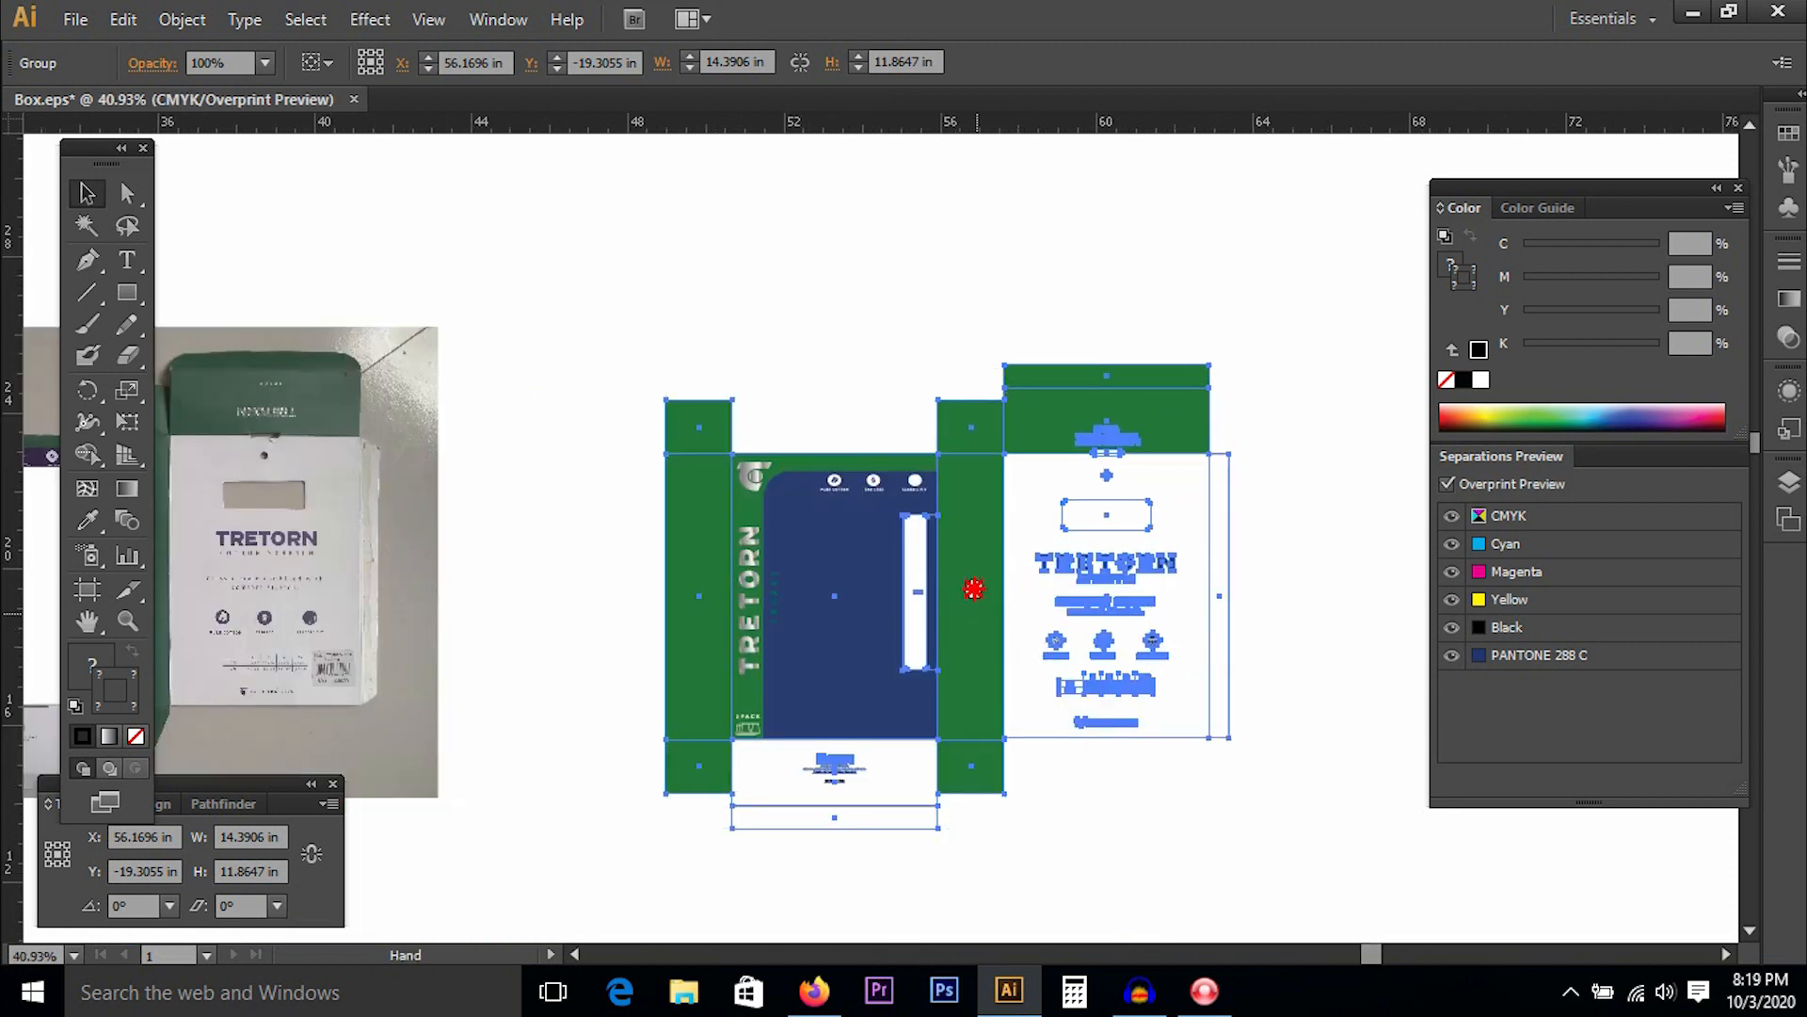
left_click_drag(912, 412, 1295, 723)
left_click_drag(863, 614, 883, 572)
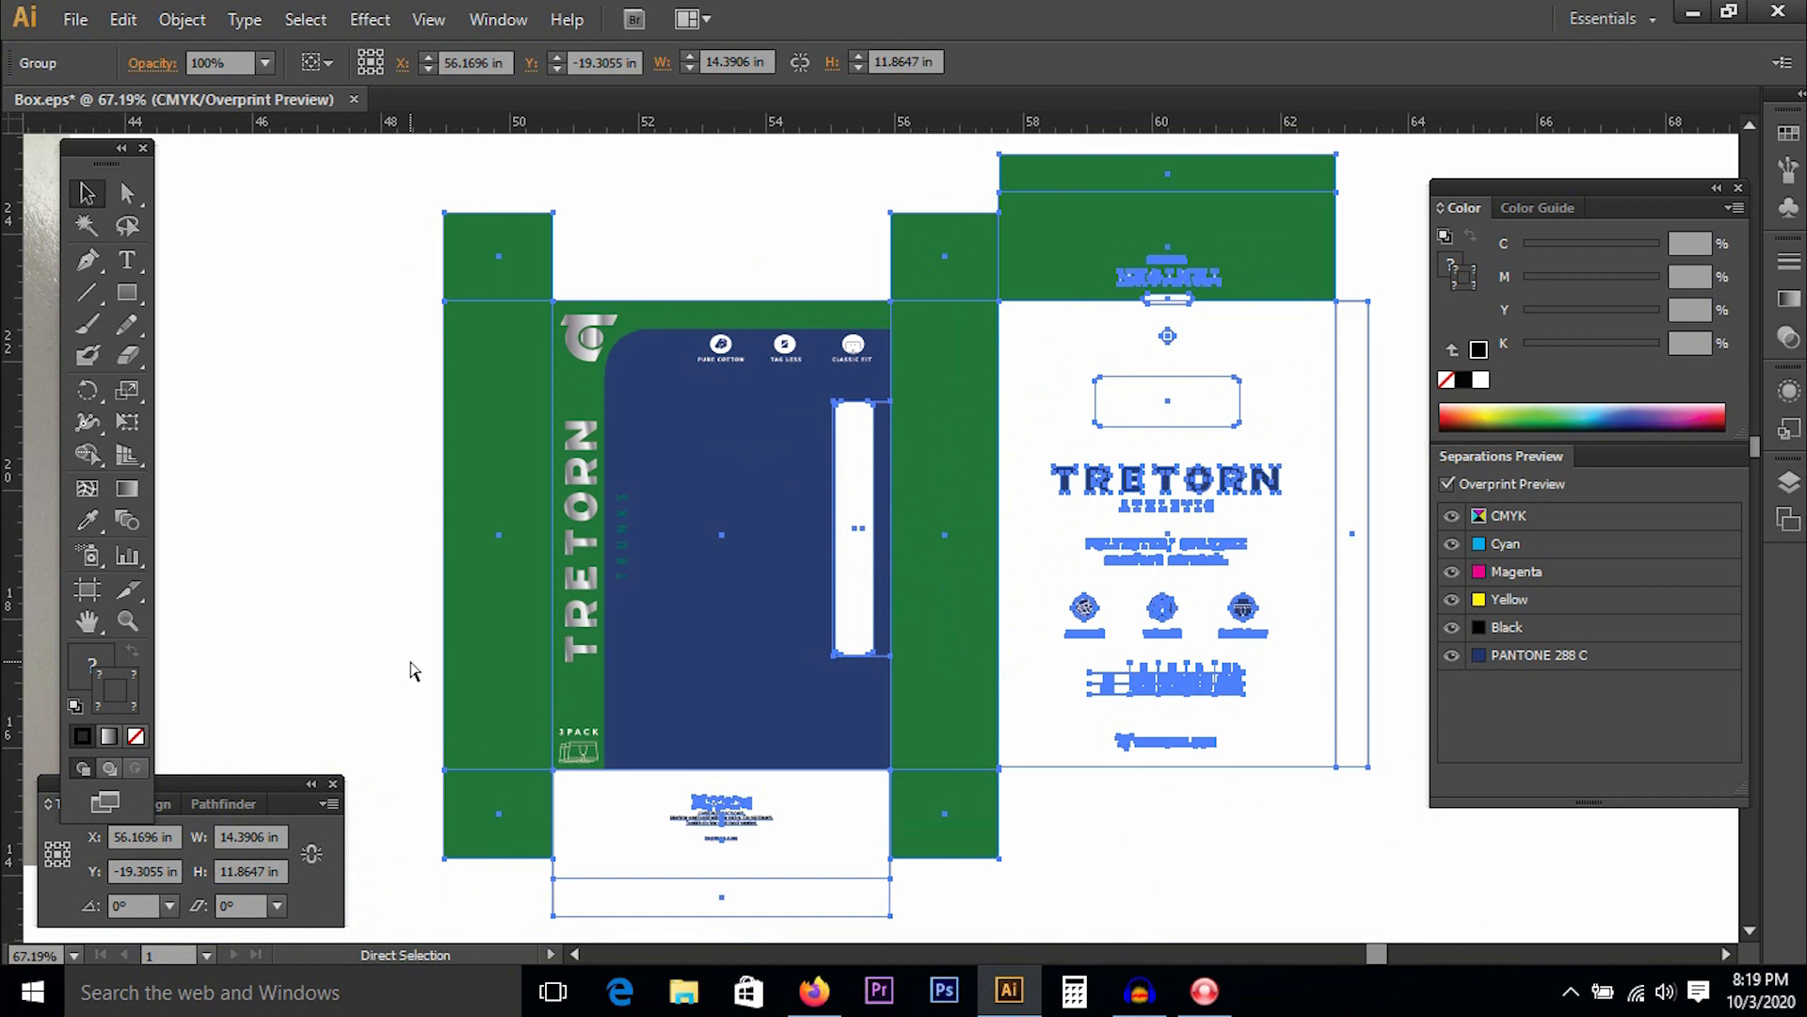
key("ctrl+minus")
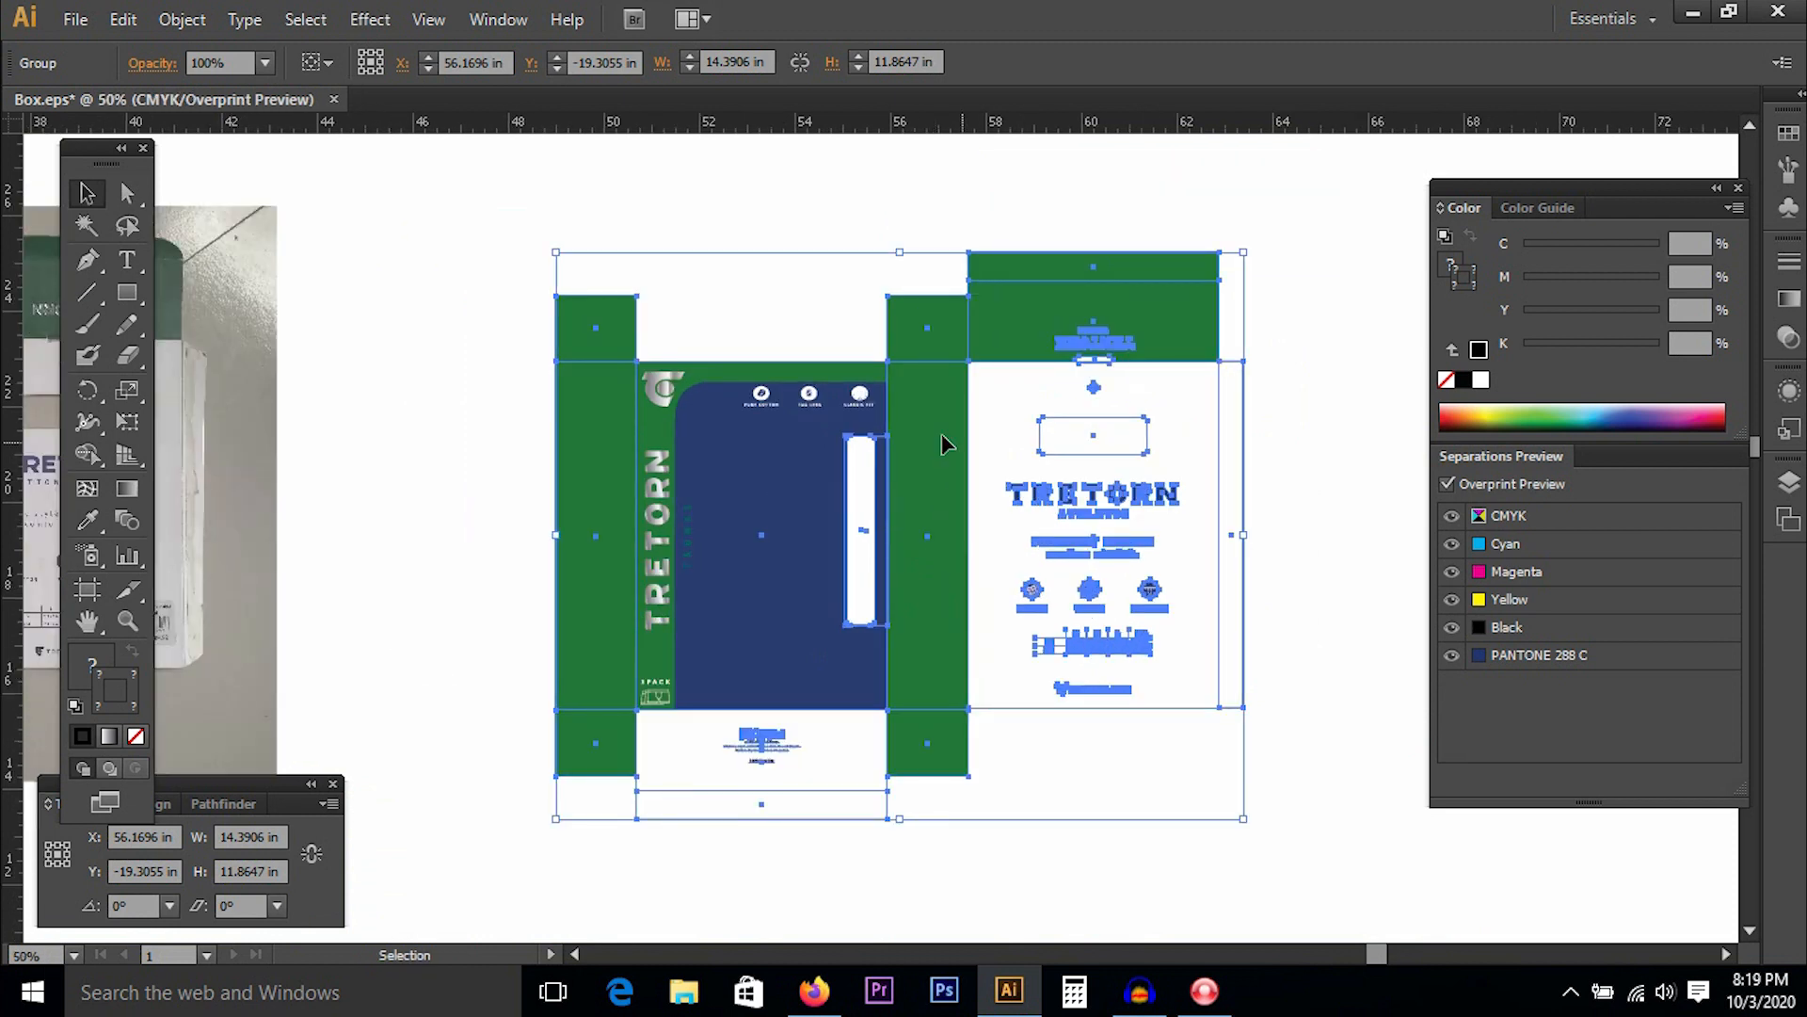
mouse_move(651, 455)
left_mouse_down()
mouse_move(844, 440)
mouse_move(825, 465)
left_mouse_up()
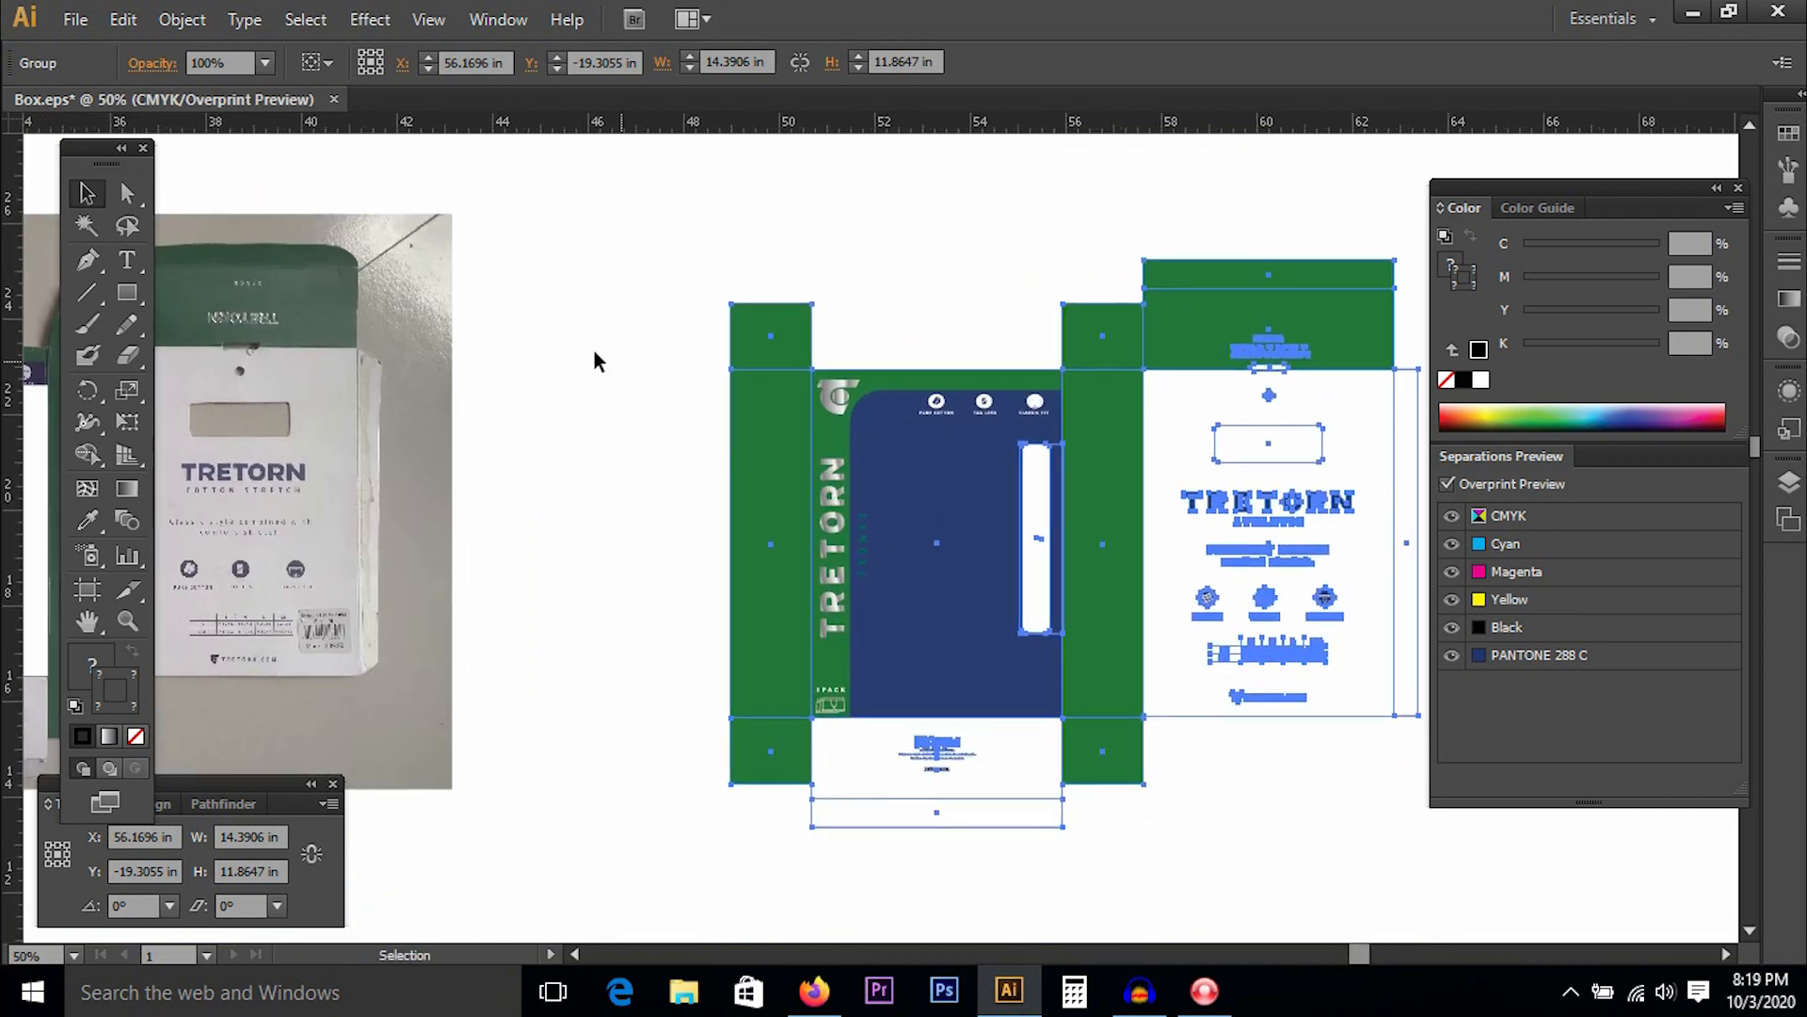
left_click(593, 355)
left_click_drag(354, 325, 853, 312)
mouse_move(380, 329)
left_mouse_down()
mouse_move(501, 314)
mouse_move(385, 322)
left_mouse_up()
left_click_drag(1352, 407, 1036, 375)
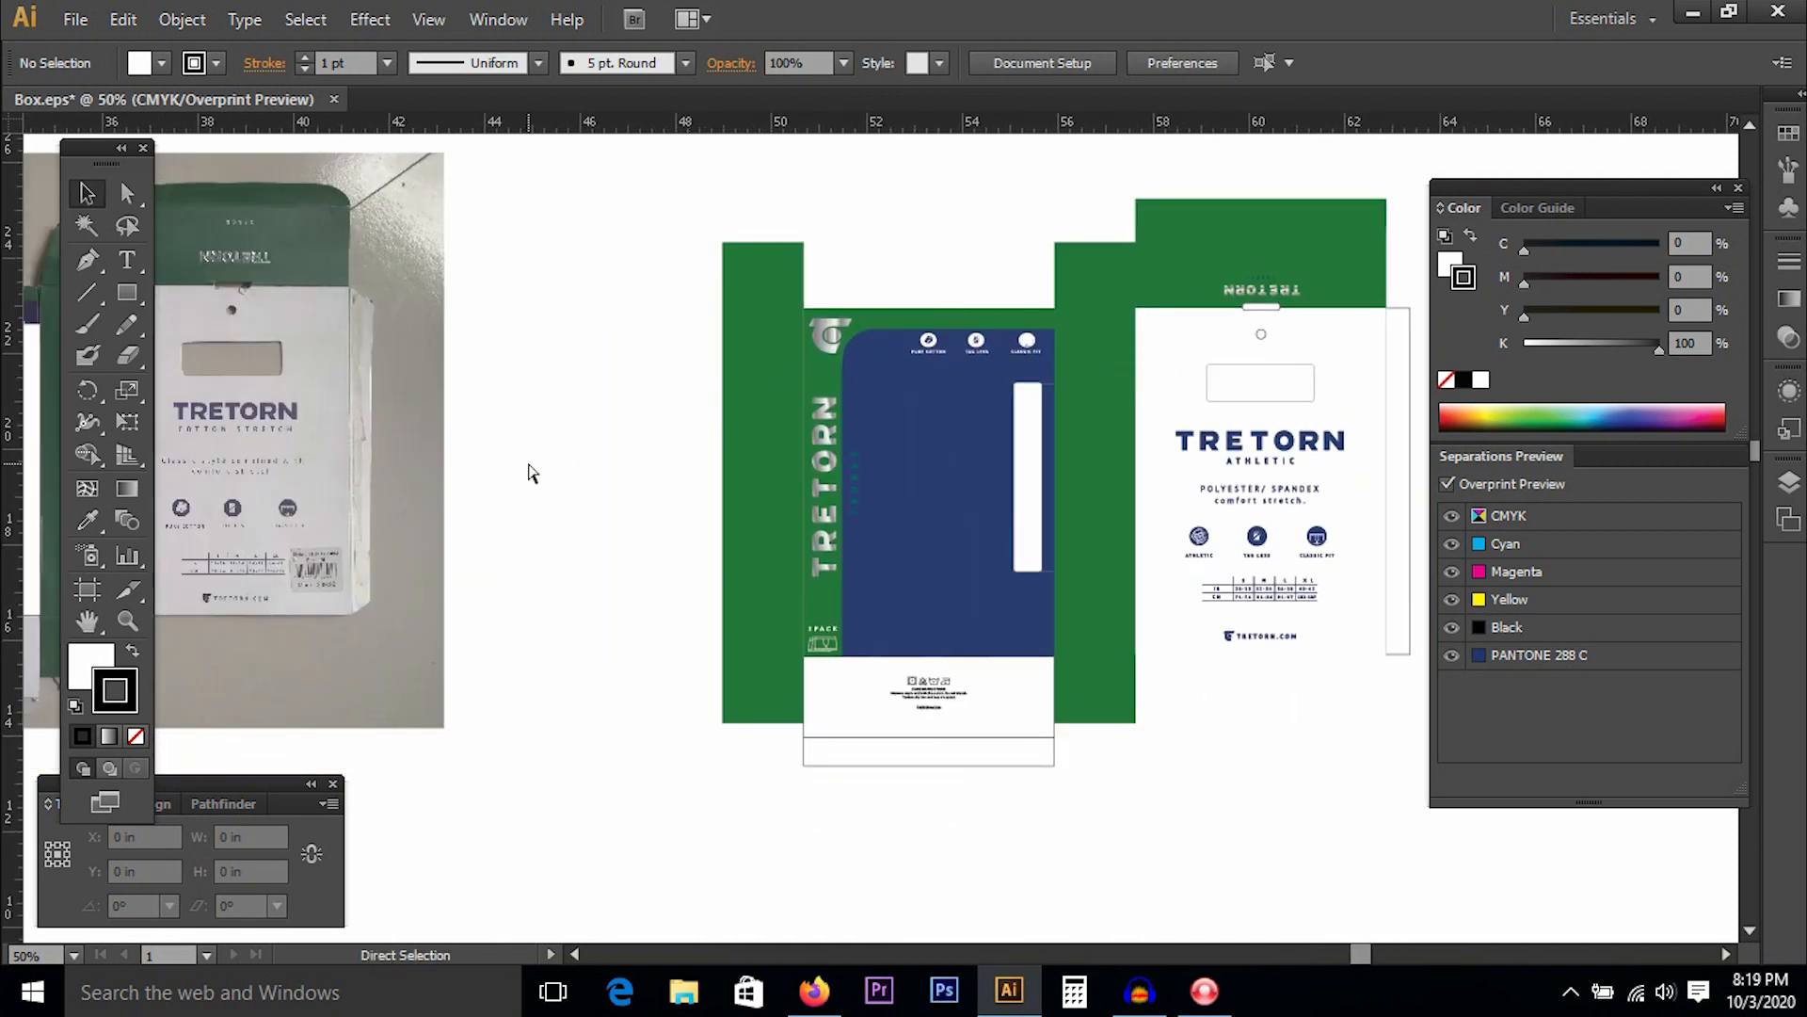
key("ctrl+minus")
left_click_drag(514, 462, 663, 401)
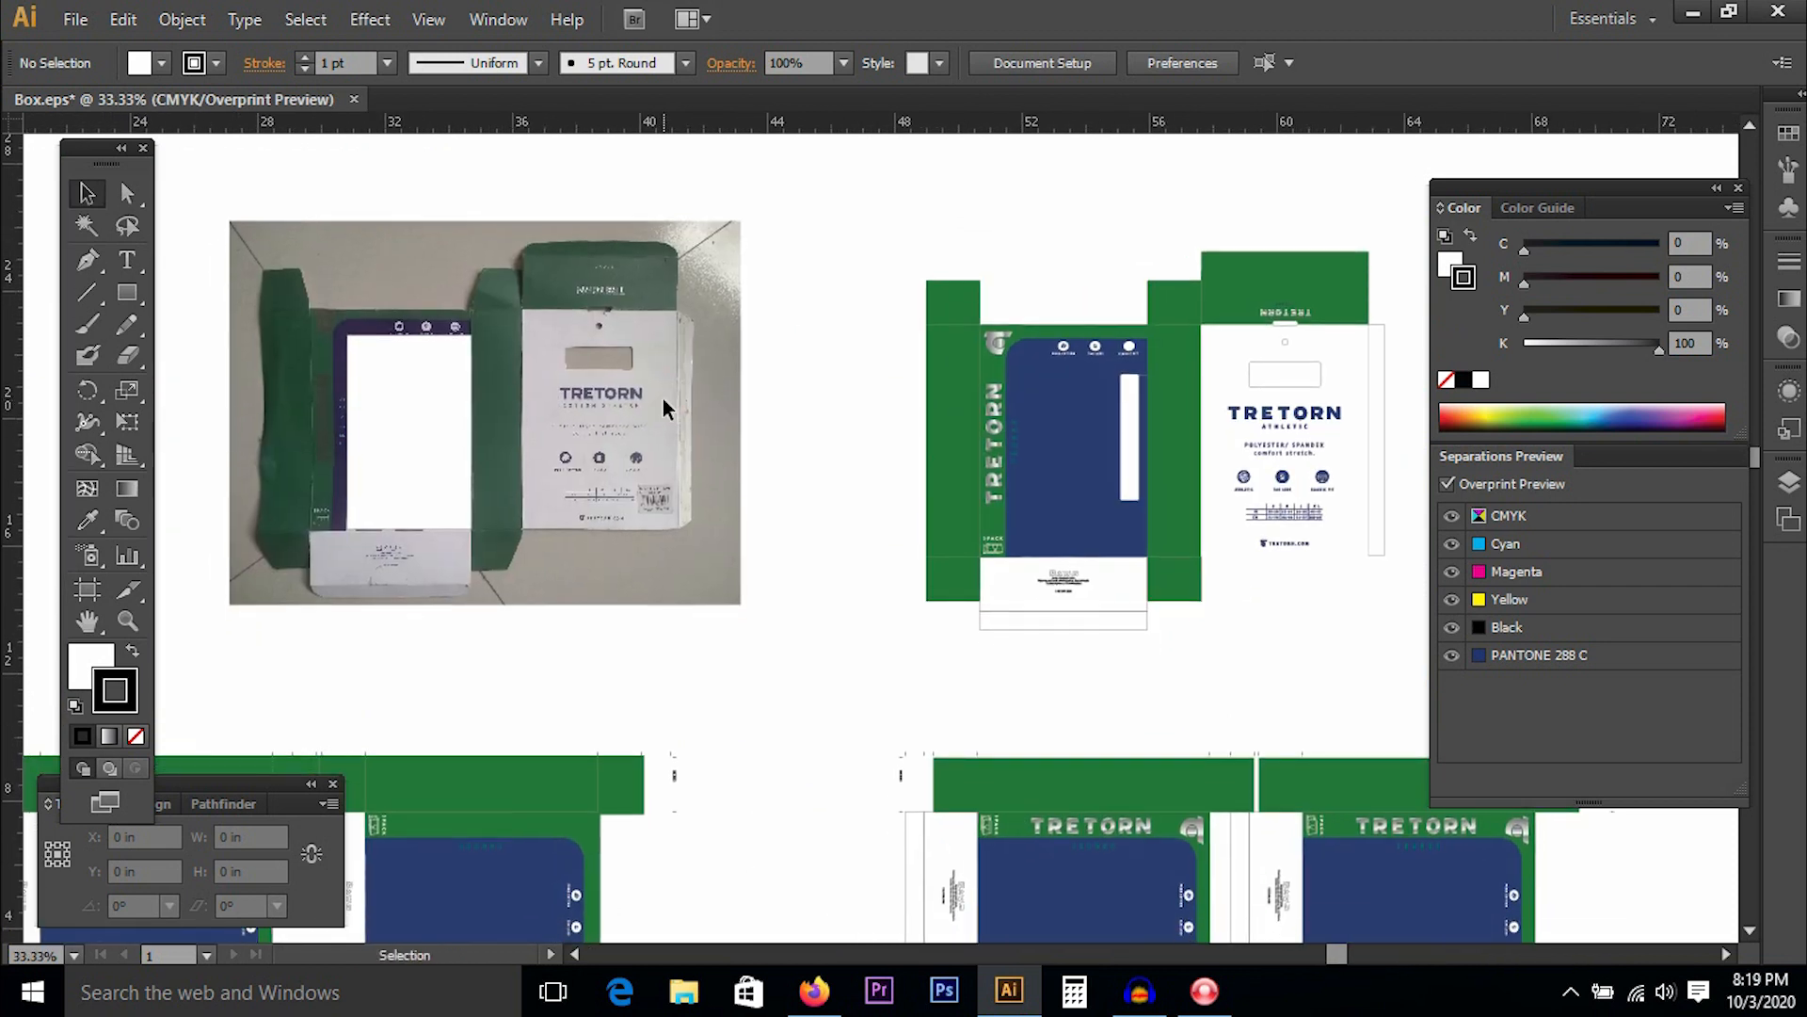
Ungroup the single flat Tretorn box artwork beside the photo.
left_click(959, 301)
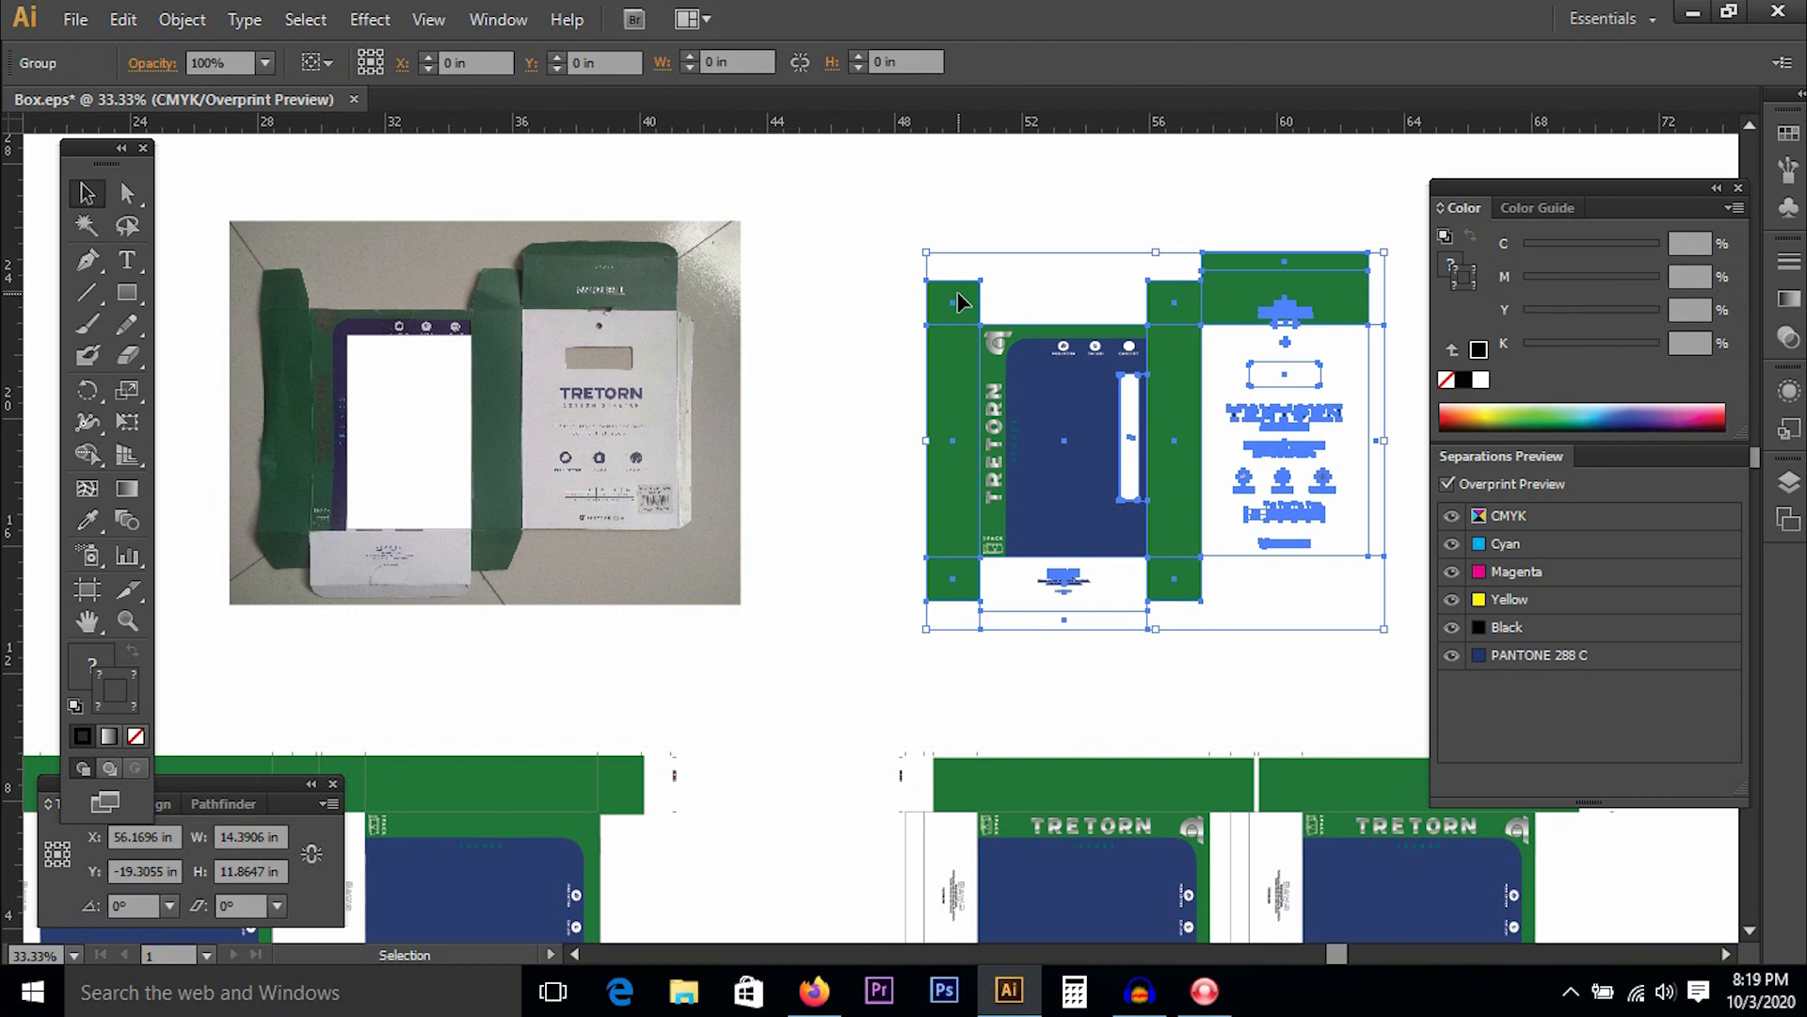
right_click(950, 310)
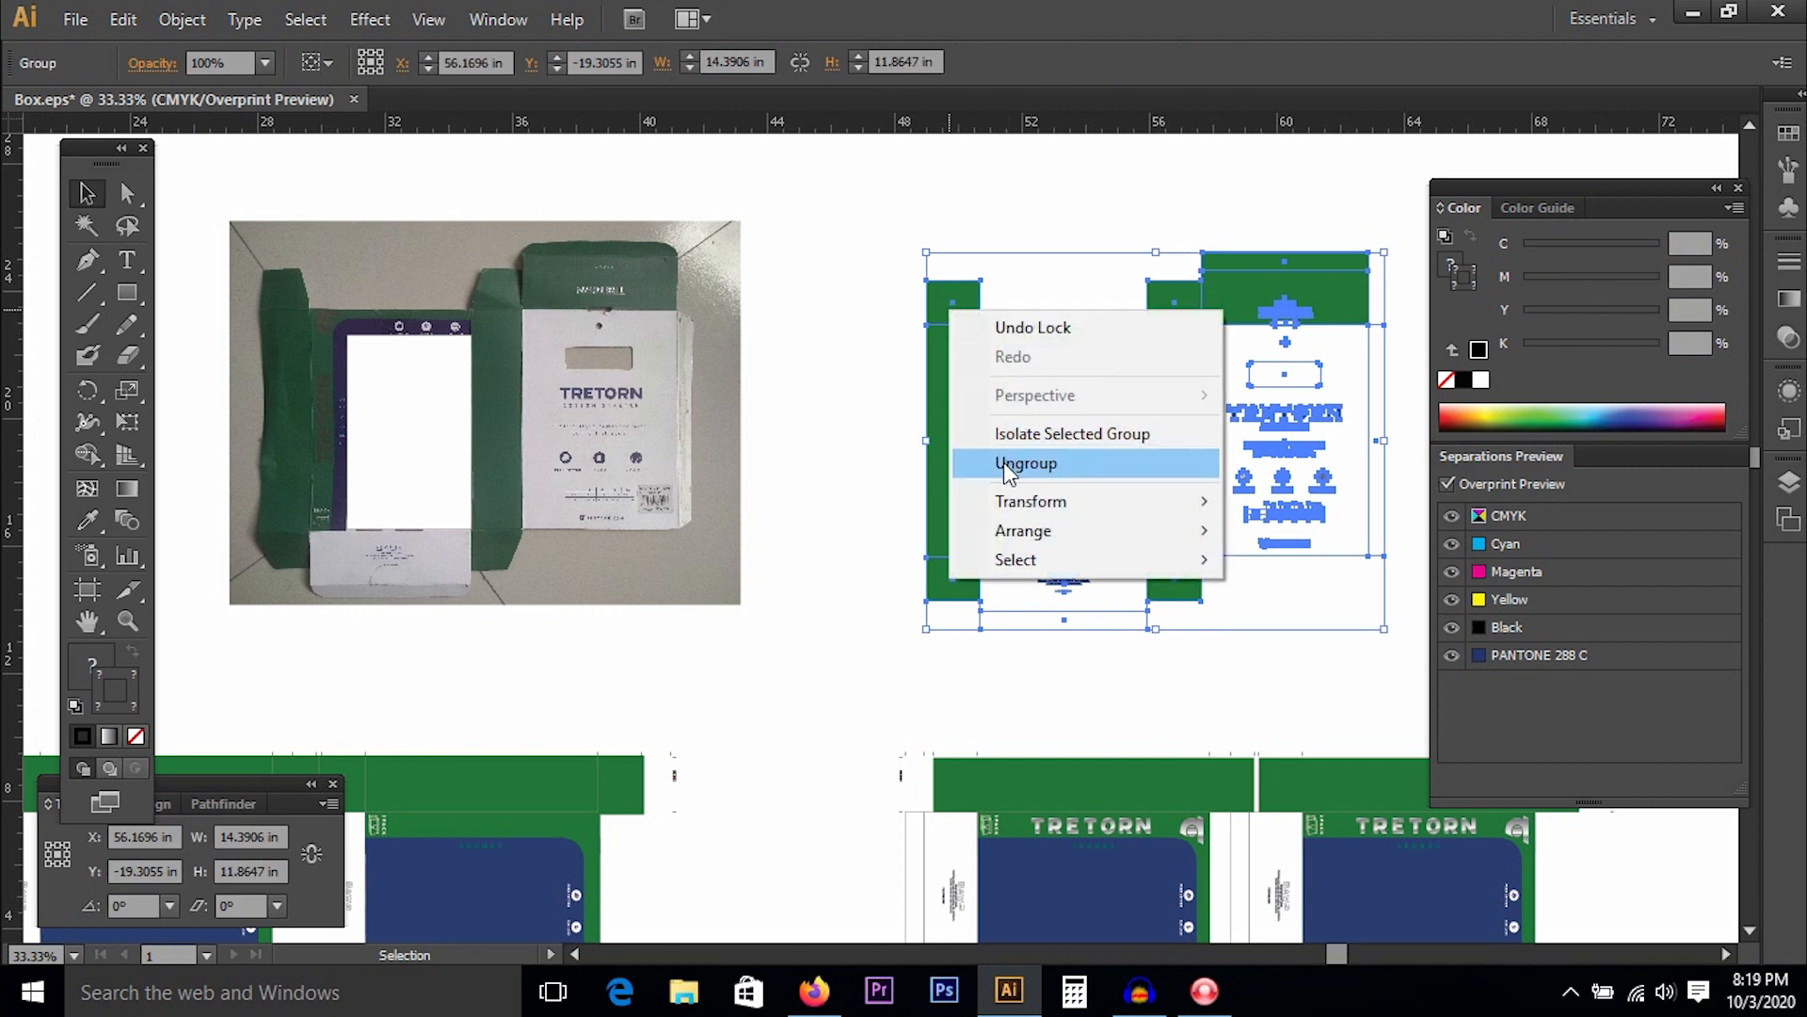
left_click(1025, 462)
left_click(870, 423)
Move the small green flap at the flat box's upper-left corner off the artwork, to about X 45.89 in, Y -26.89 in.
left_click(970, 301)
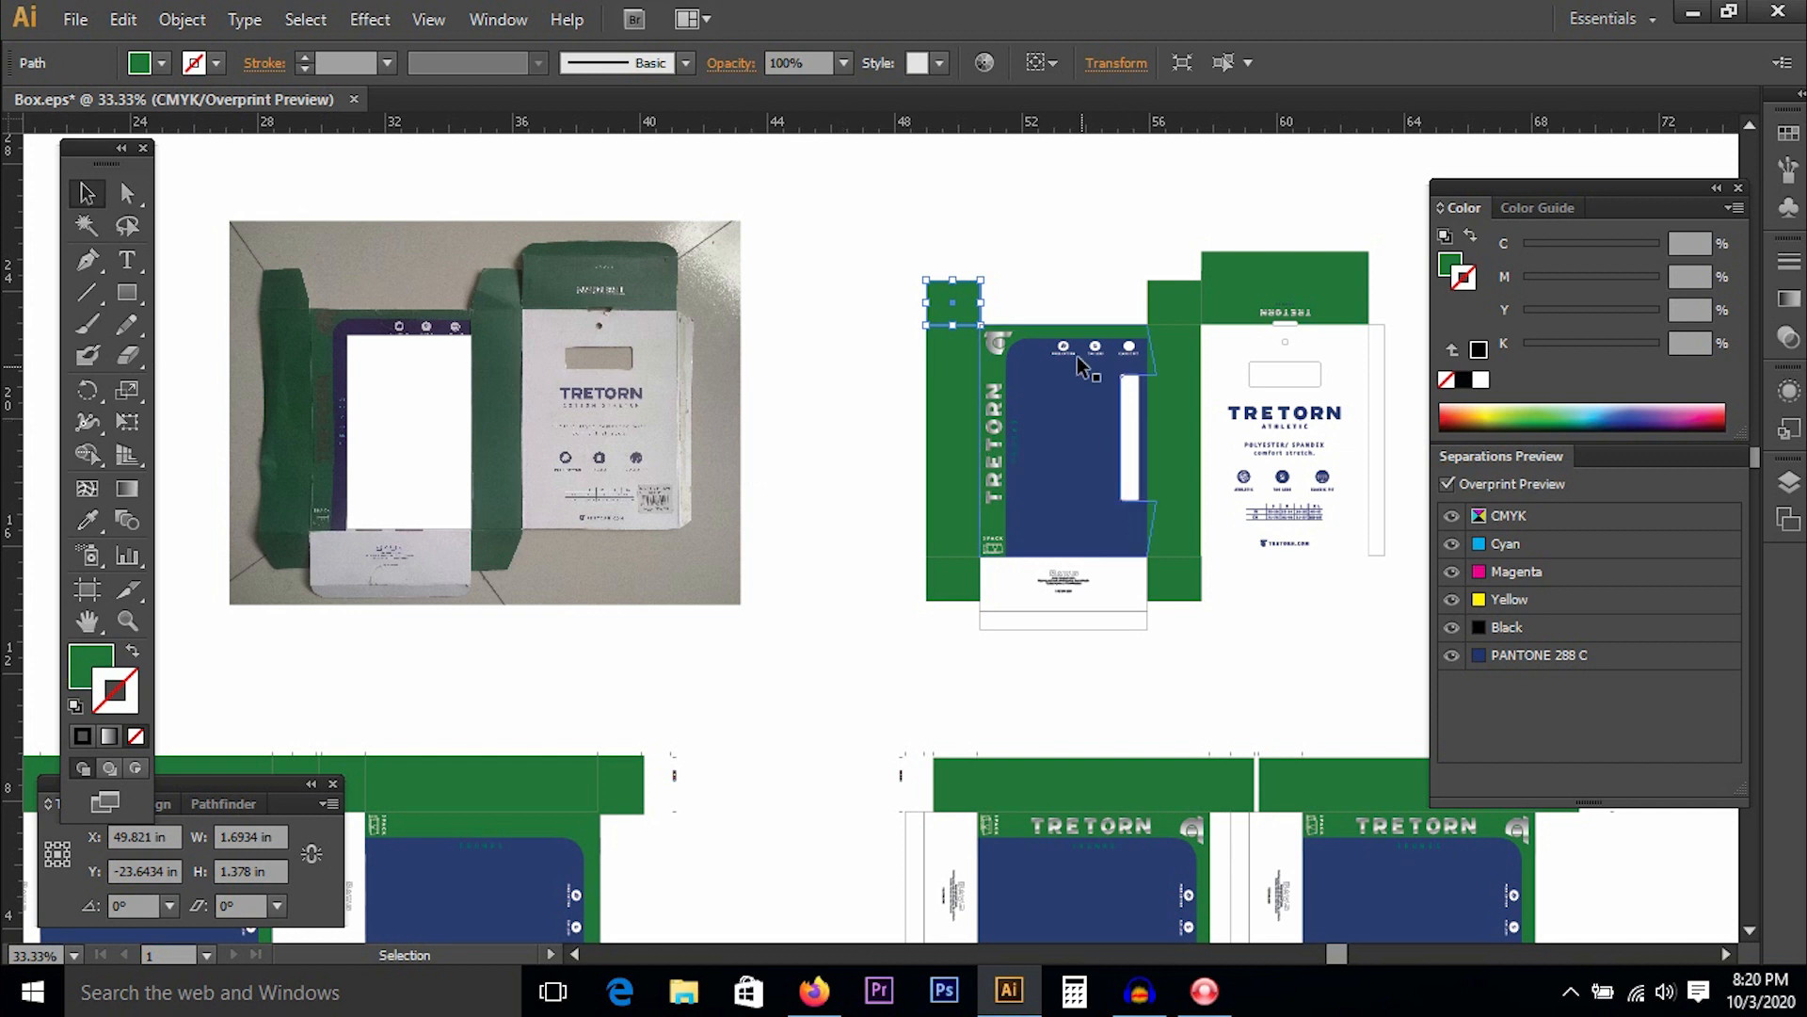
left_click(952, 299)
left_click_drag(954, 301, 833, 203)
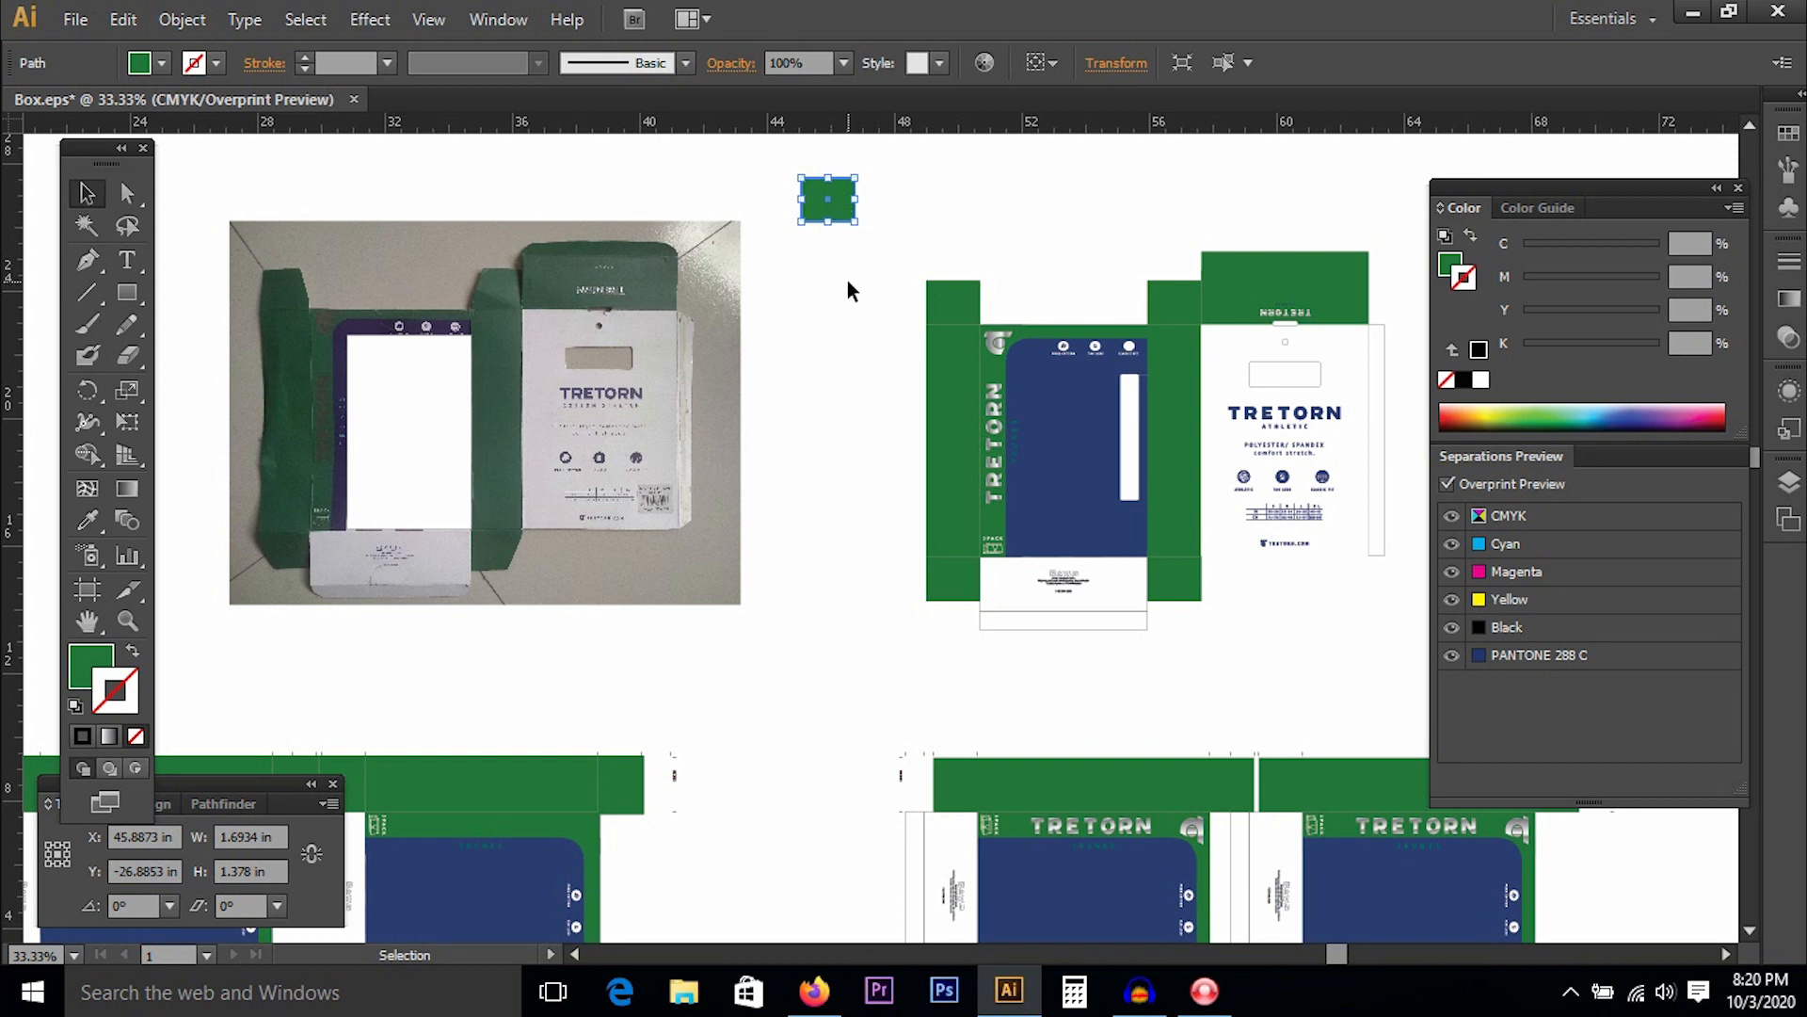
Examine the full photo of the unfolded Tretorn sample box, comparing its layout with the flat artwork beside it.
left_click(829, 341)
left_click_drag(568, 476, 594, 395)
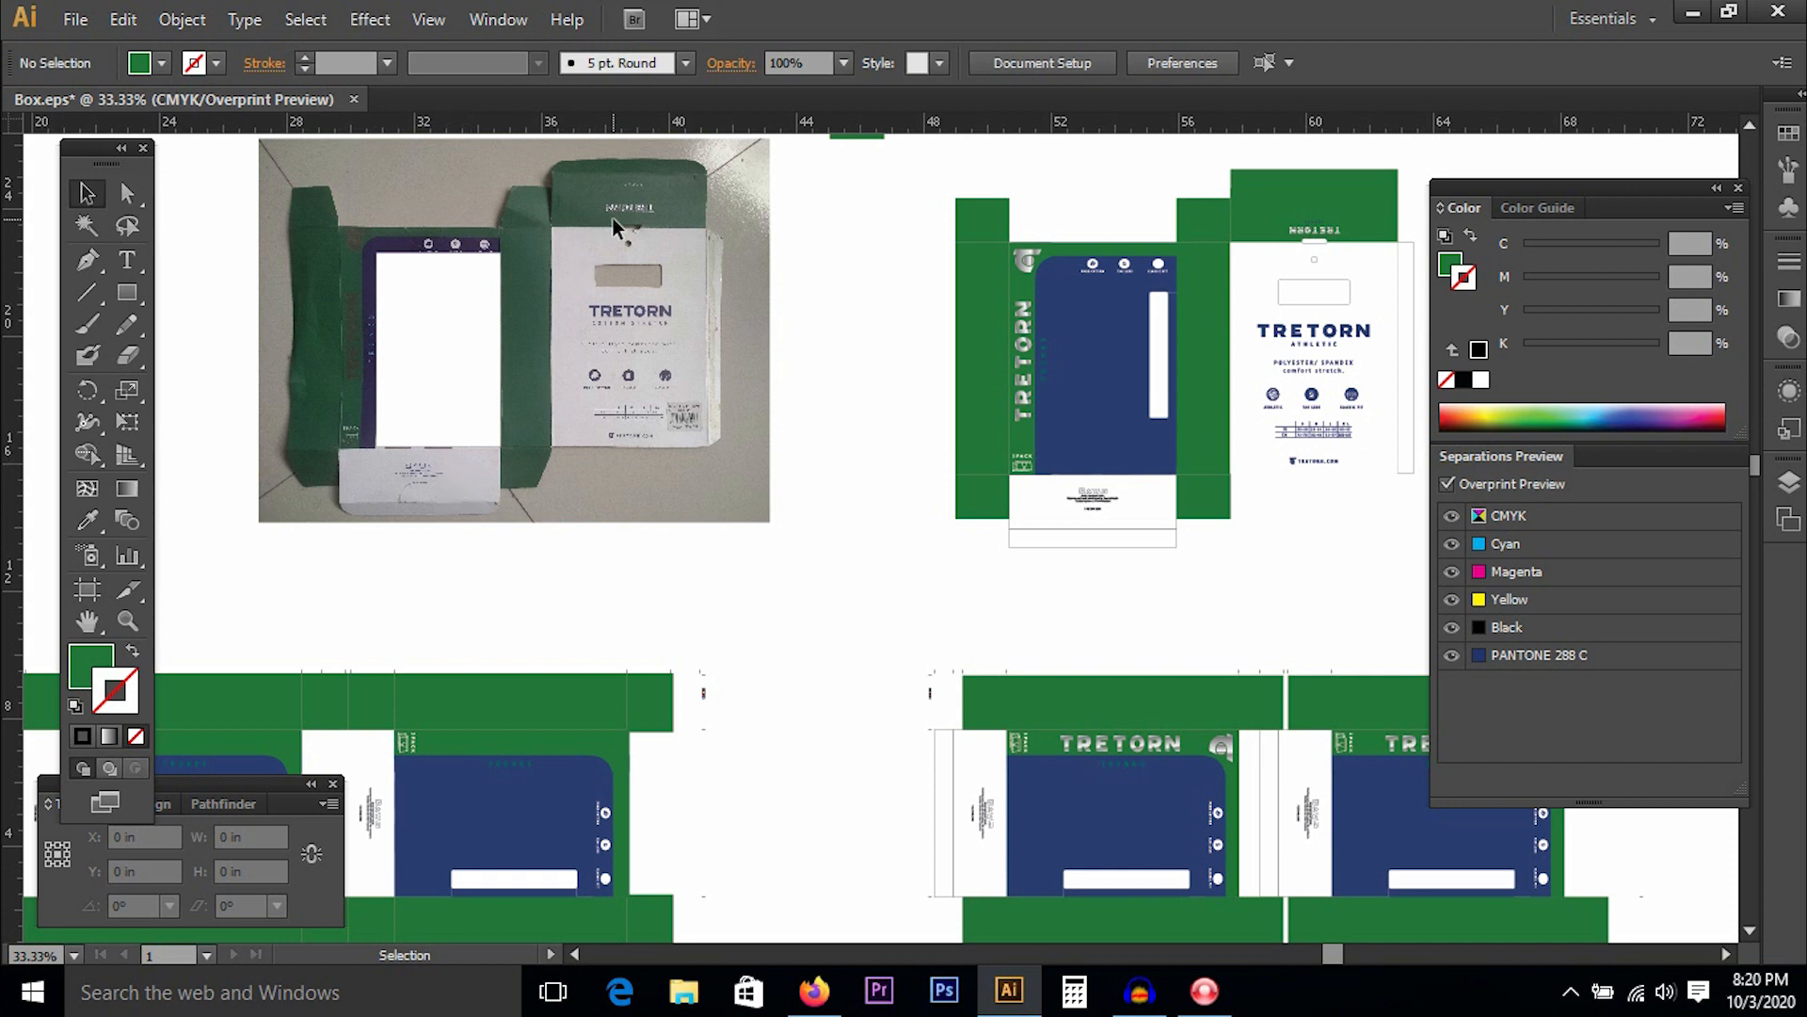
key("ctrl+space")
left_click_drag(243, 162, 831, 541)
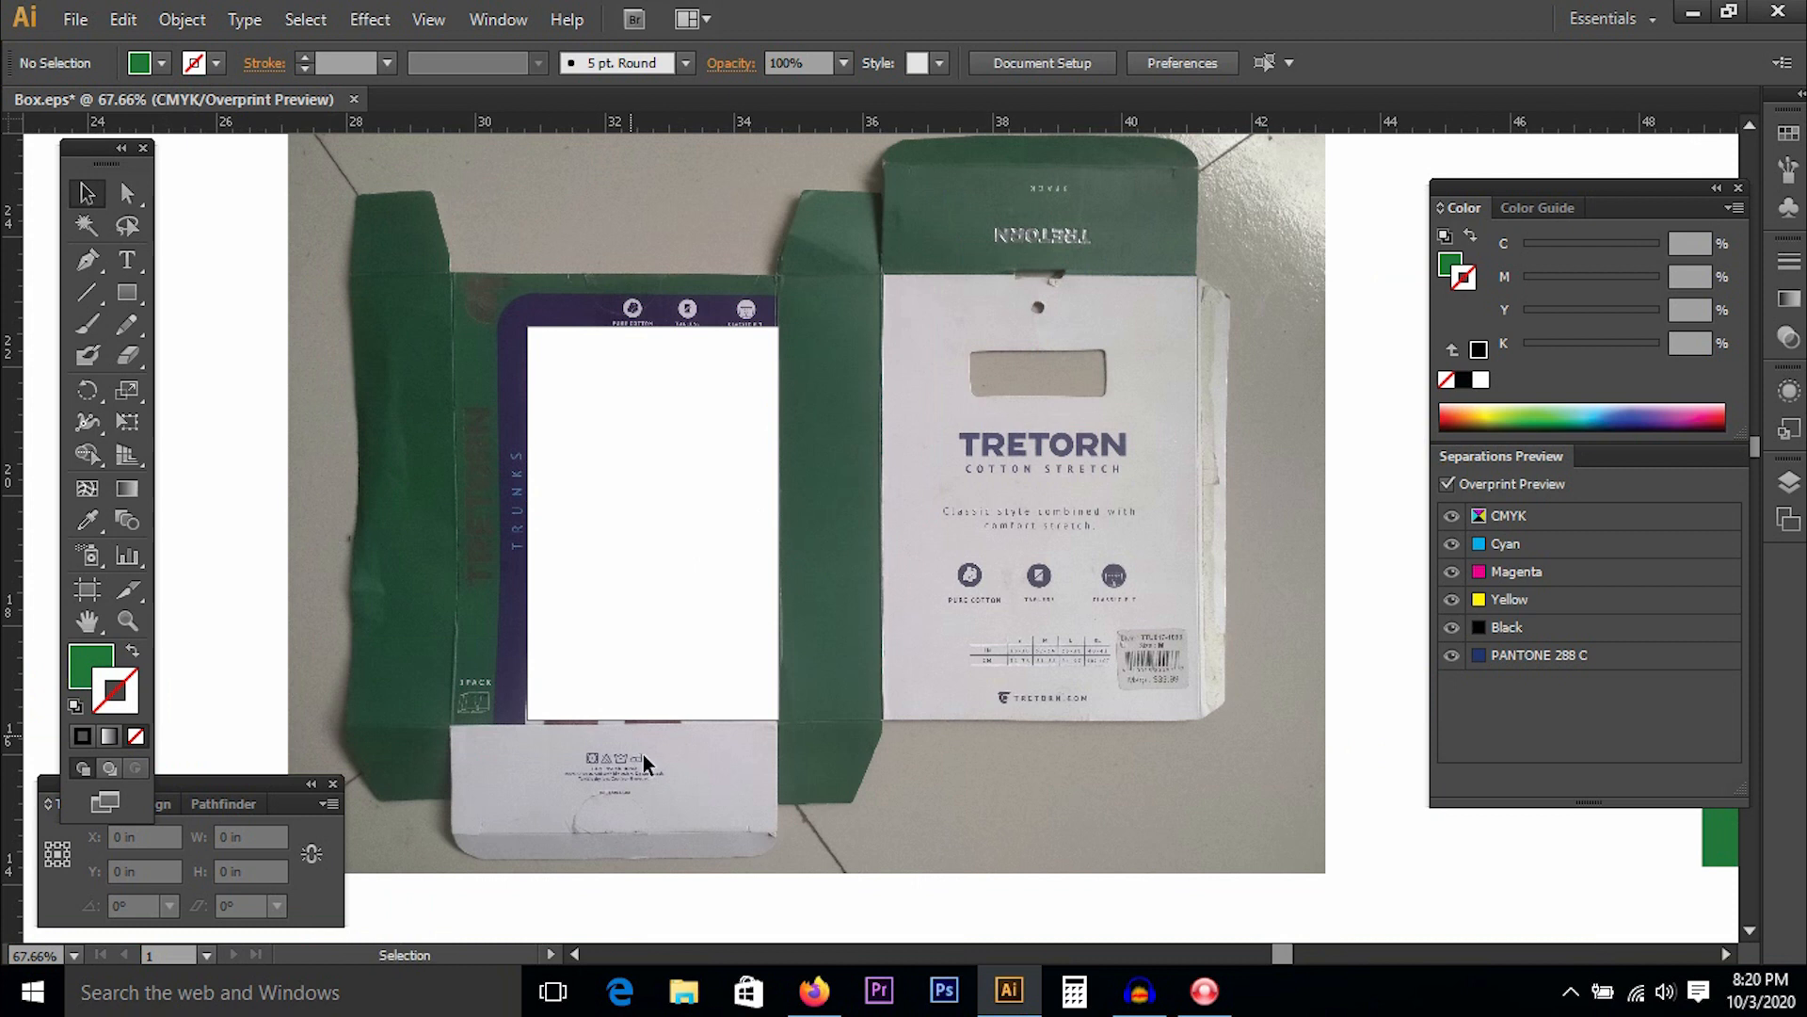
key("ctrl+minus")
key("ctrl+minus")
key("ctrl+minus")
left_click_drag(1082, 295, 793, 313)
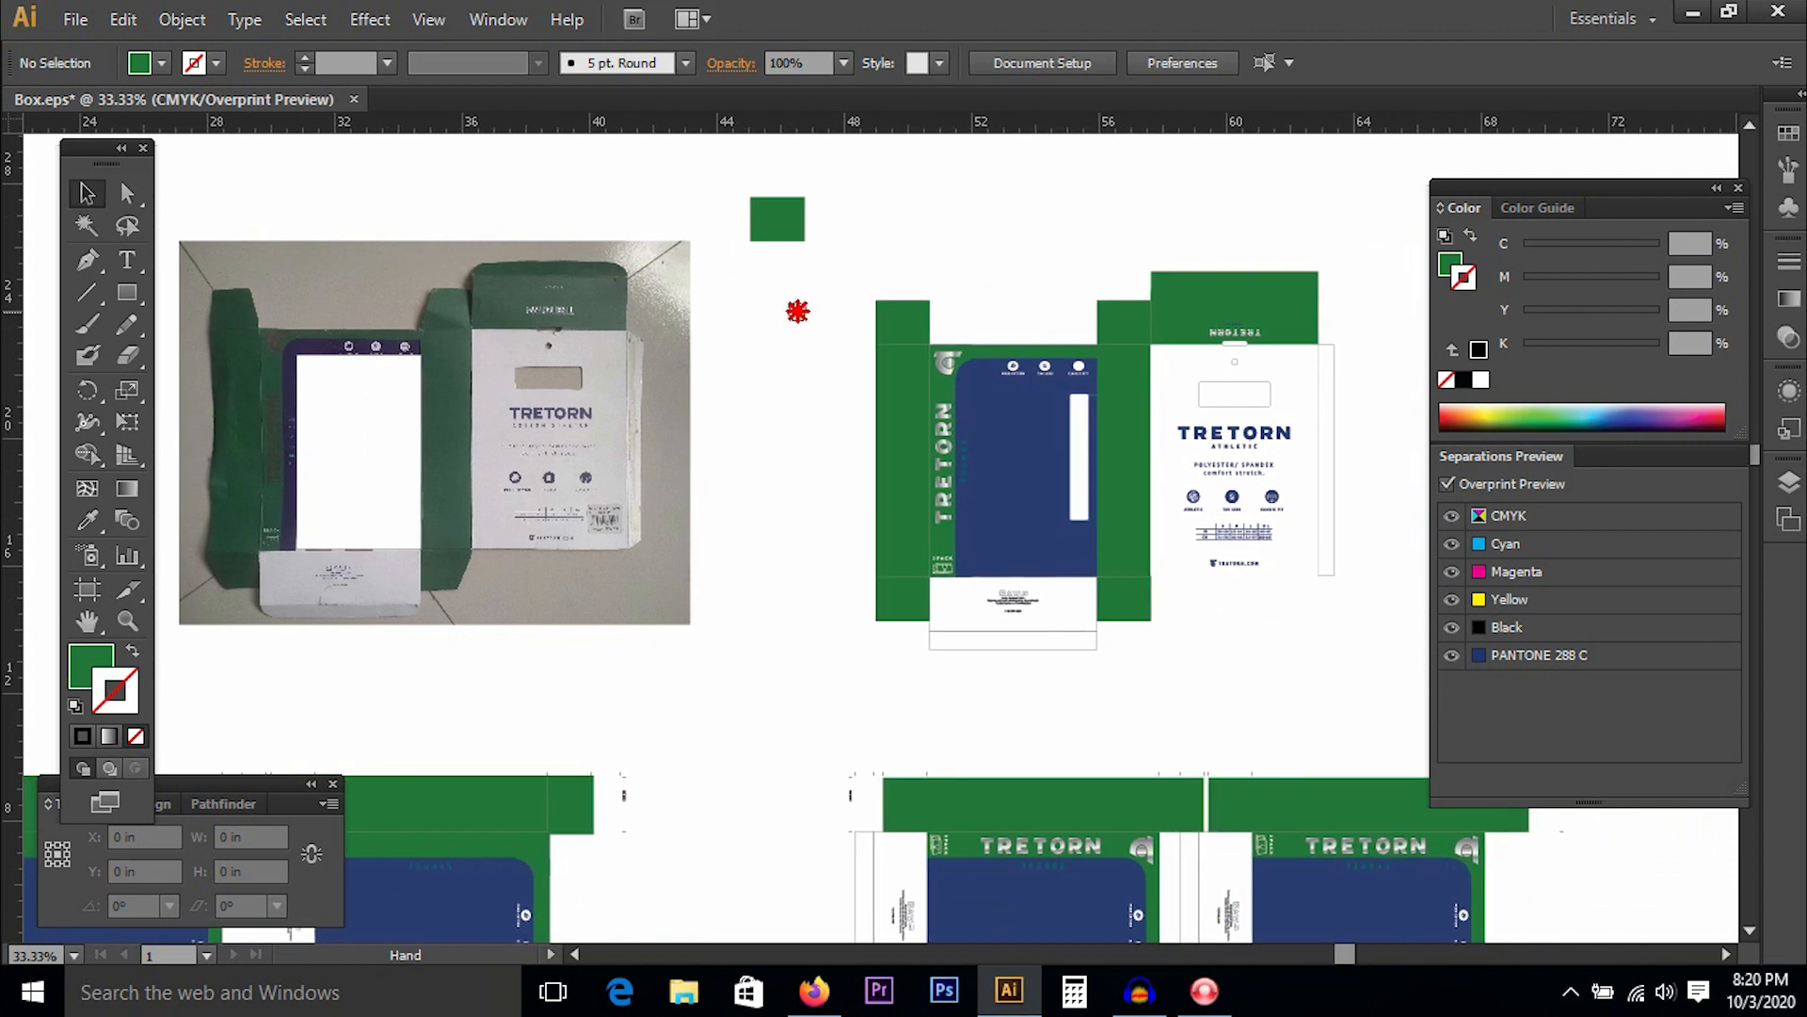
Compare the flat box's green top flap with the round-cornered top flap in the photographed sample up close.
left_click(1282, 309)
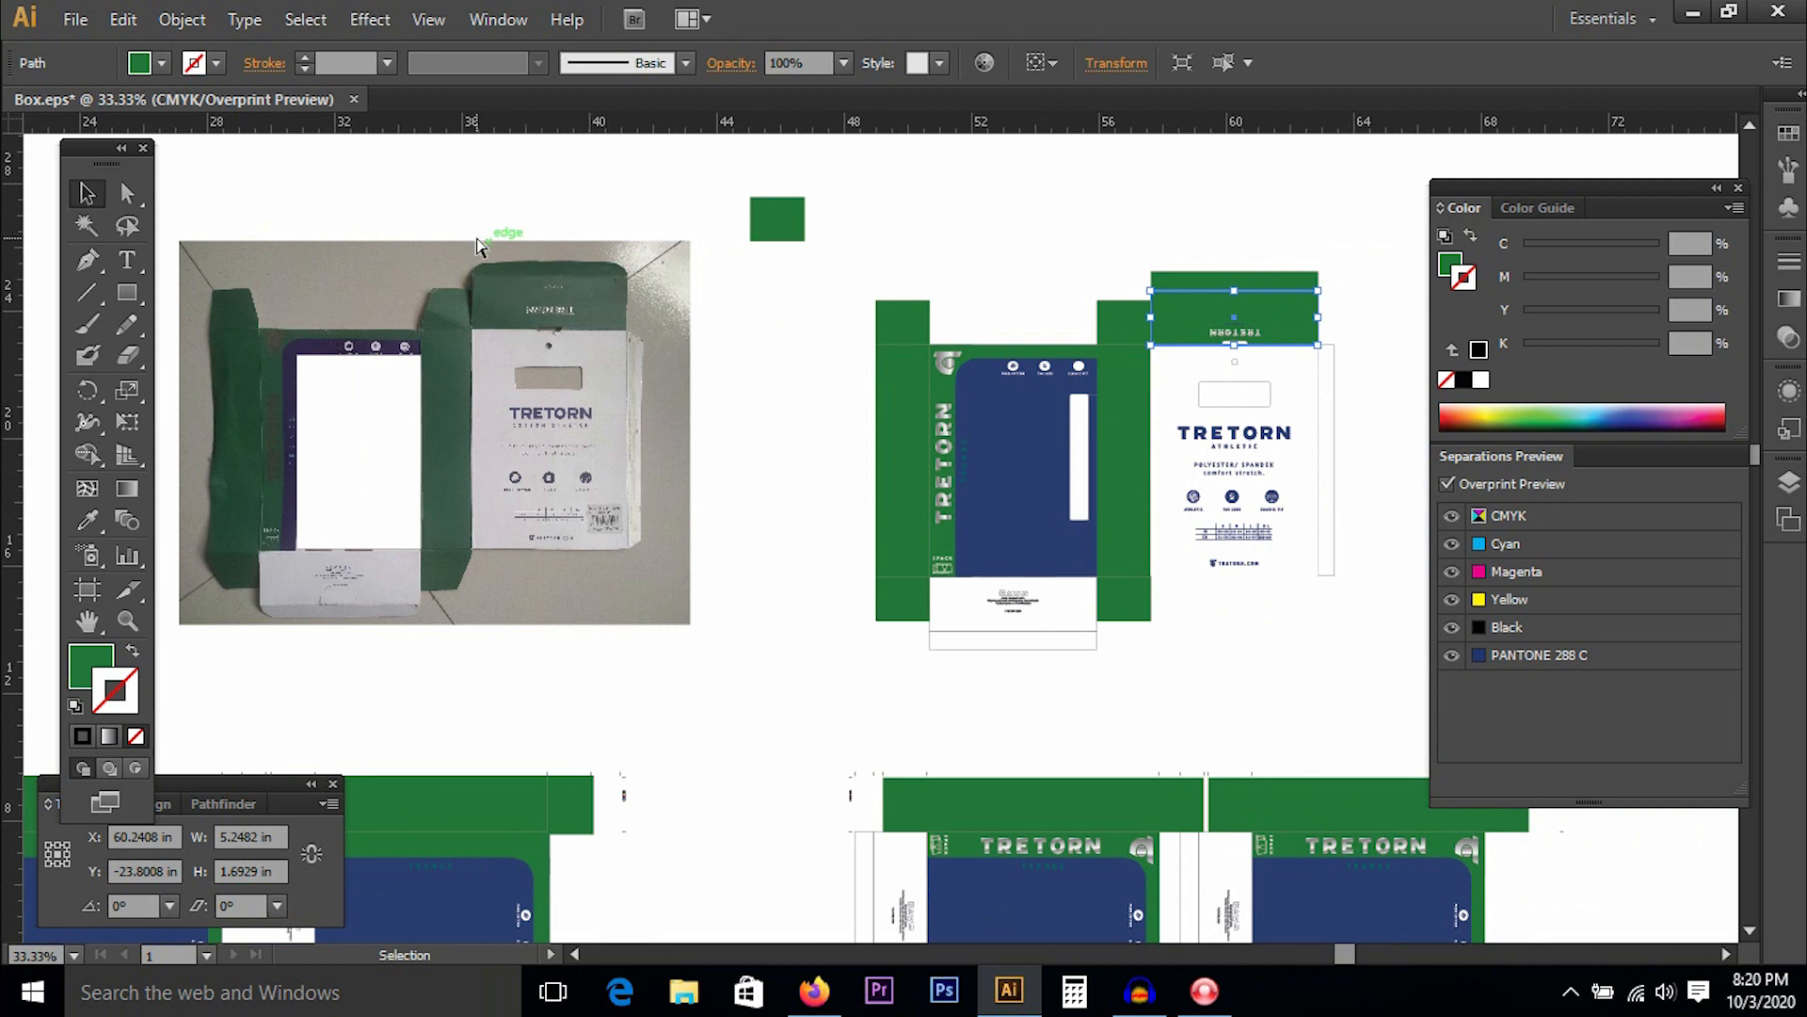
key("z")
left_click_drag(437, 224, 680, 372)
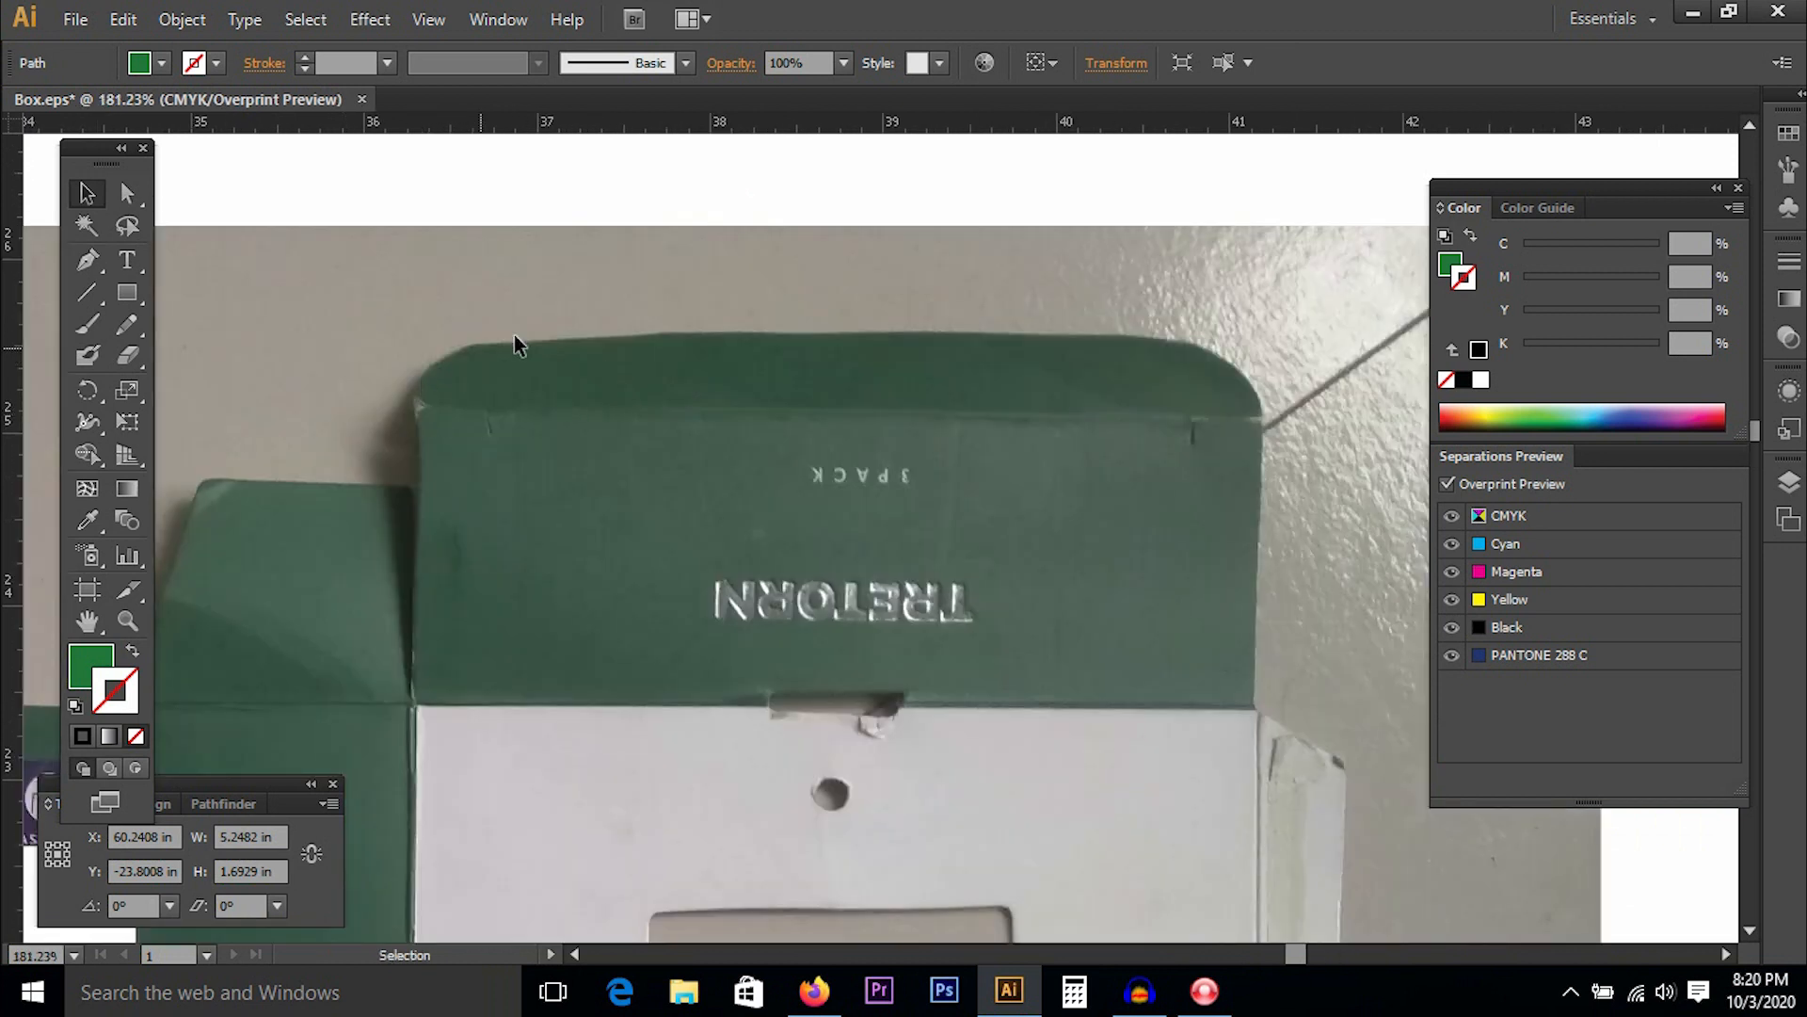
key("a")
key("ctrl+minus")
key("ctrl+minus")
key("ctrl+minus")
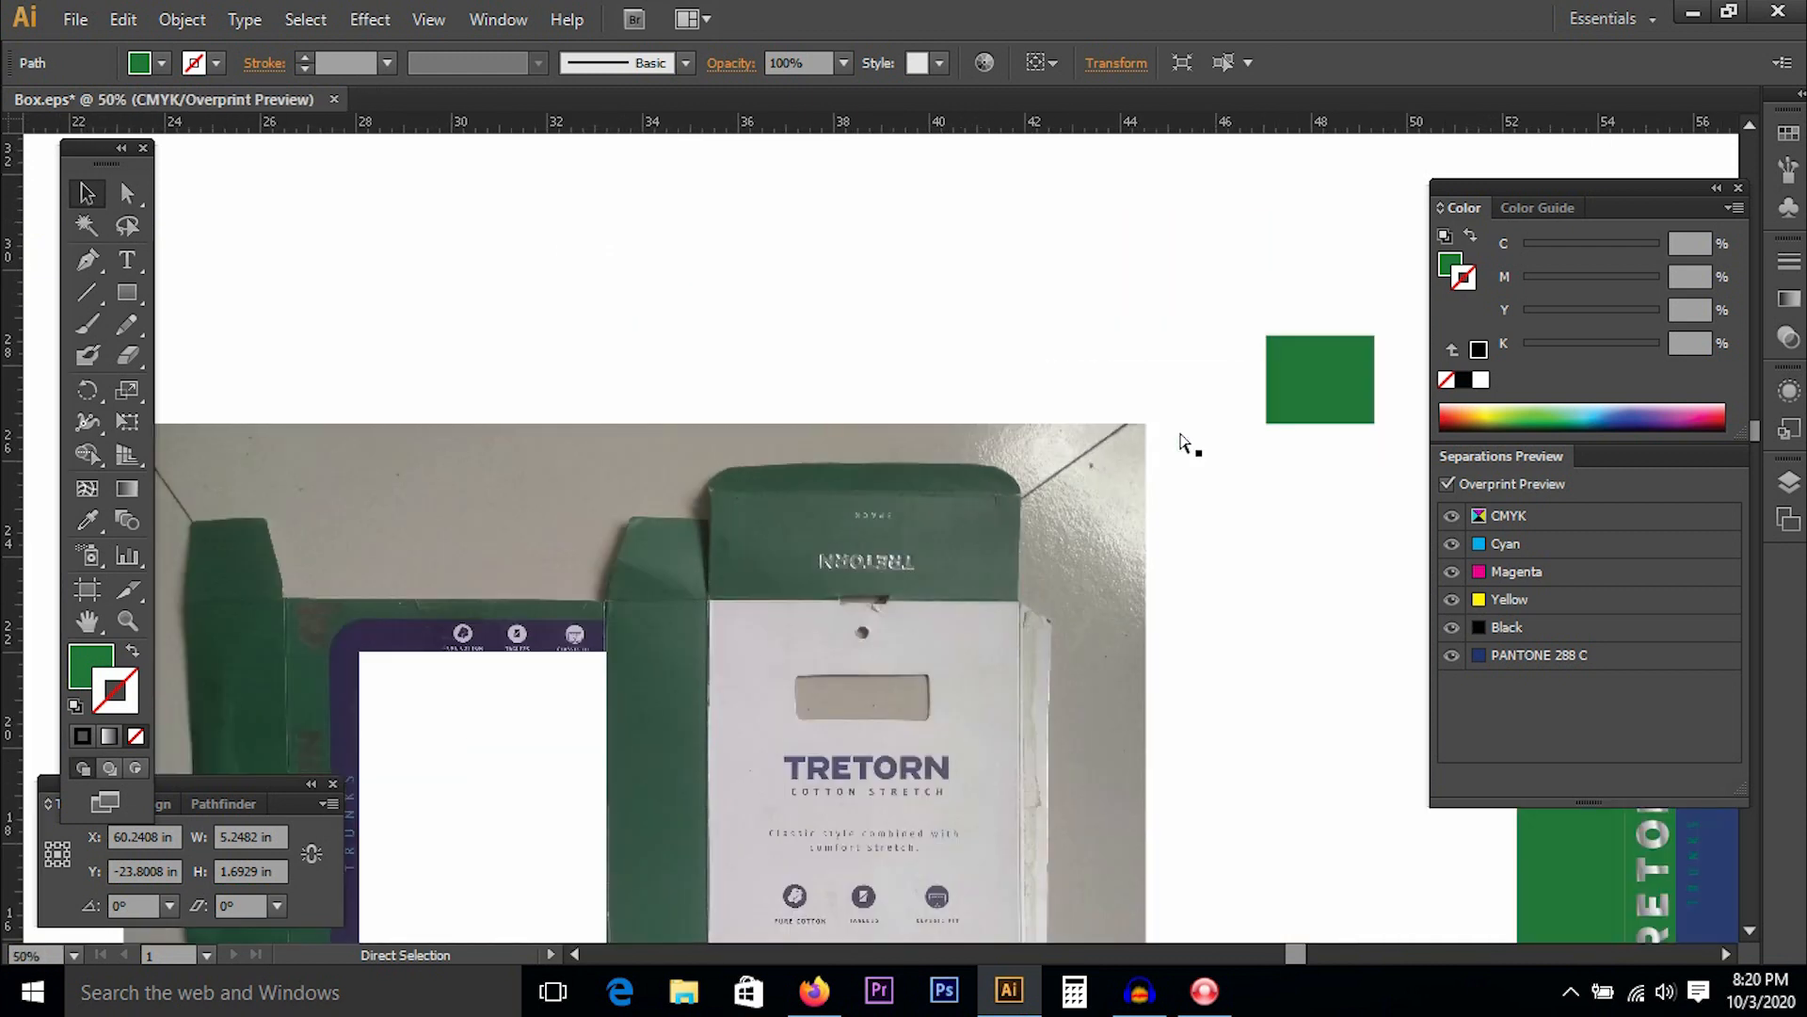
key("ctrl+minus")
key("ctrl+minus")
Copy the flat box's large green top flap and its narrow green tuck strip to the blank area above the artwork.
key("space")
left_click_drag(1181, 439, 648, 348)
left_click(1081, 444)
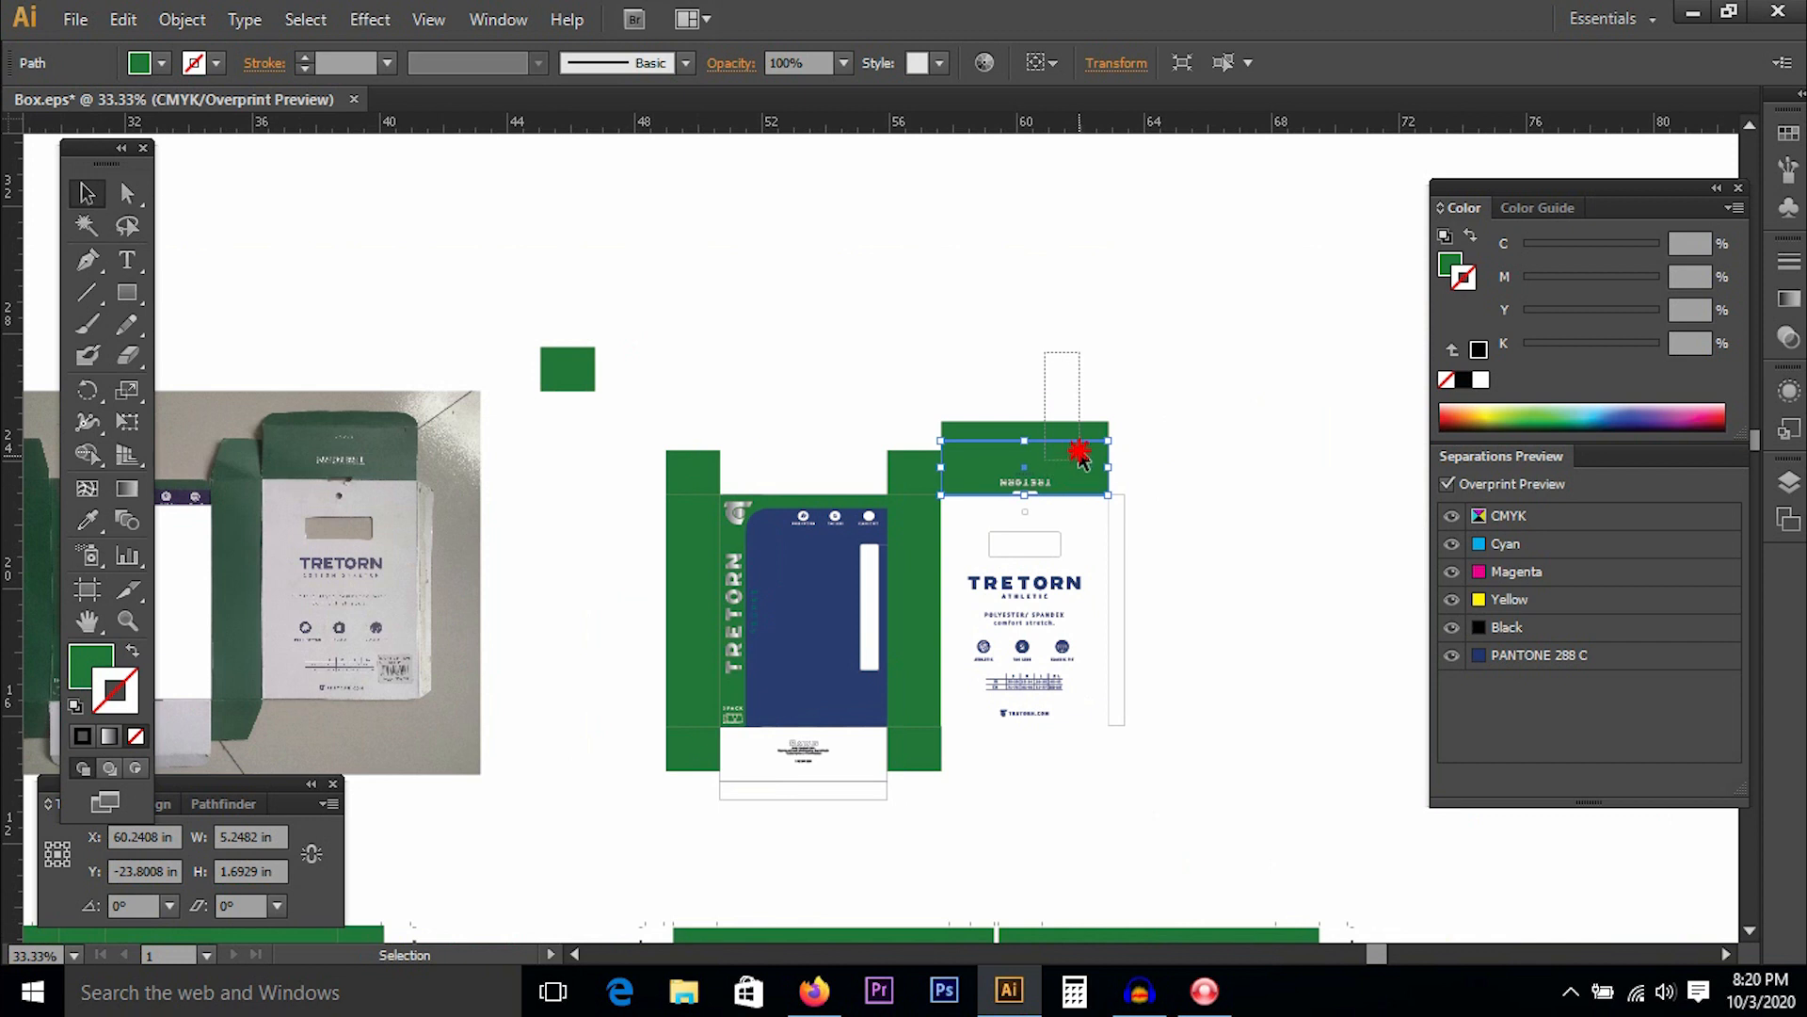
left_click_drag(1077, 459, 768, 354)
left_click(881, 329)
key("space")
left_click_drag(710, 415, 848, 397)
left_click_drag(835, 320, 836, 282)
left_click(742, 341)
key("space")
left_click_drag(687, 437, 865, 408)
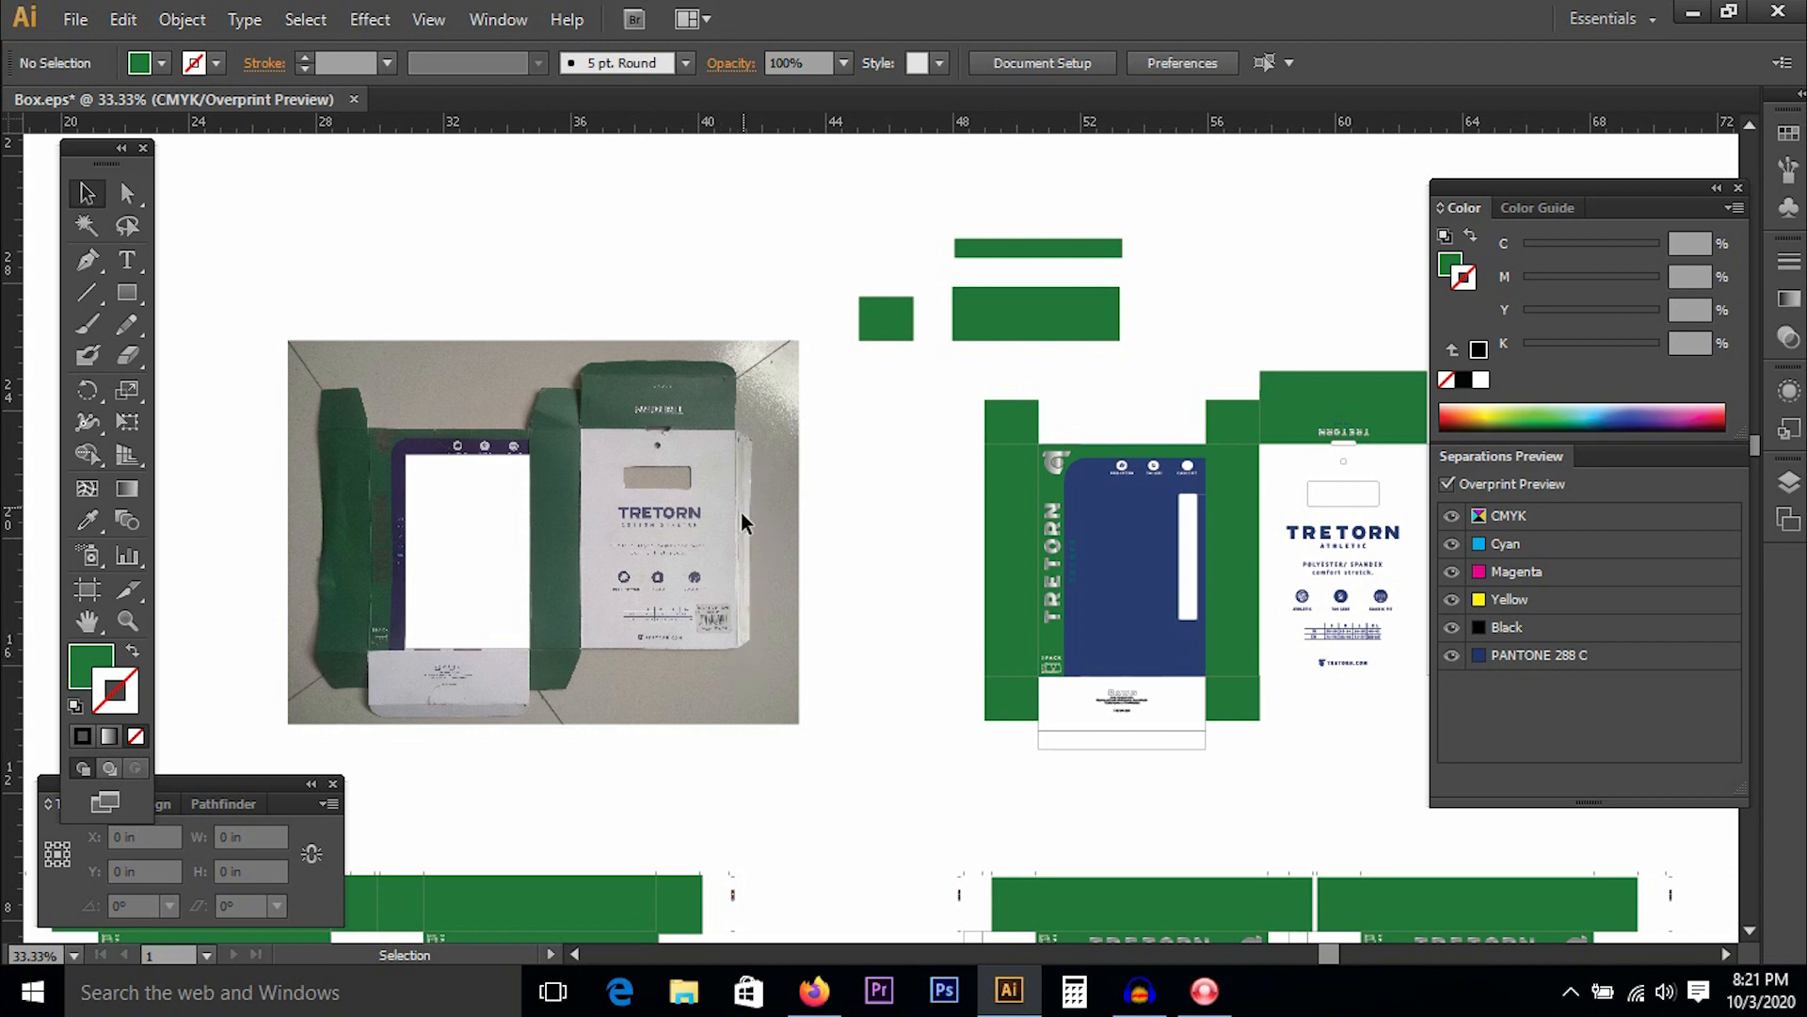
Copy the narrow glue-flap outline to about X 55.48 in, Y -28.81 in, and shift all the loose flap copies farther from the artwork.
left_click_drag(877, 490, 635, 520)
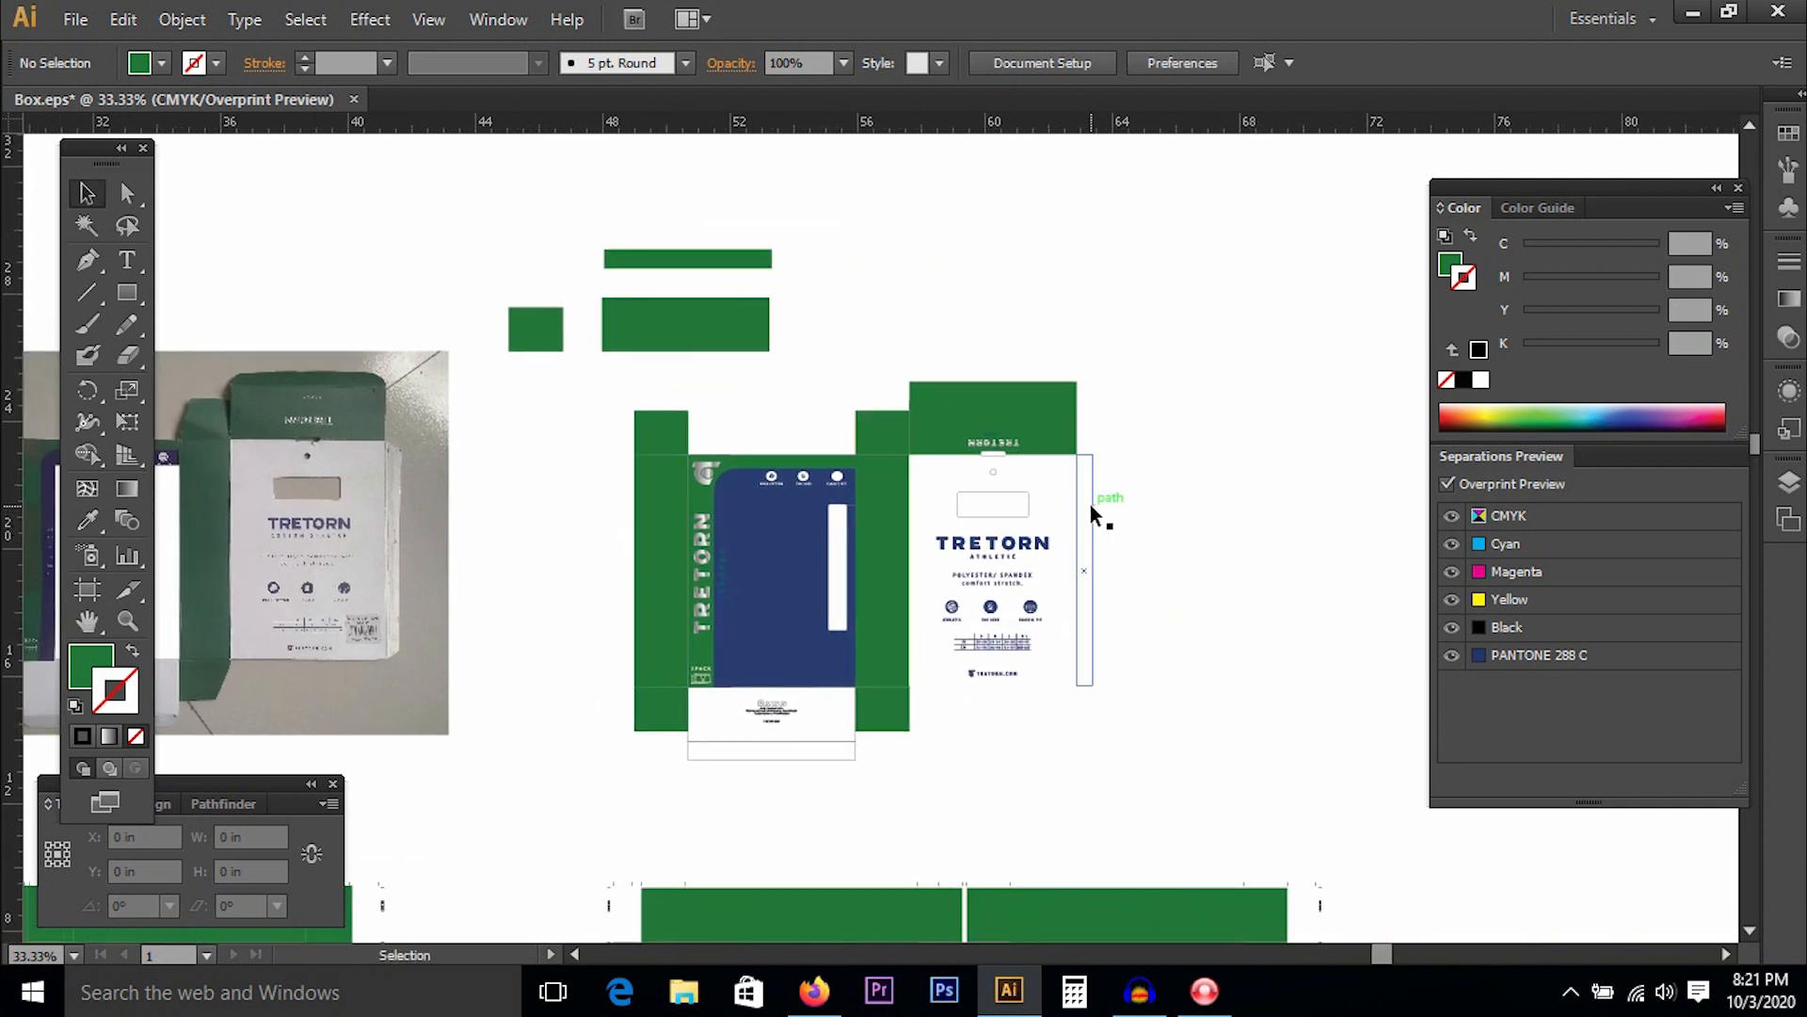
left_click(1092, 509)
left_click_drag(1119, 499, 839, 370)
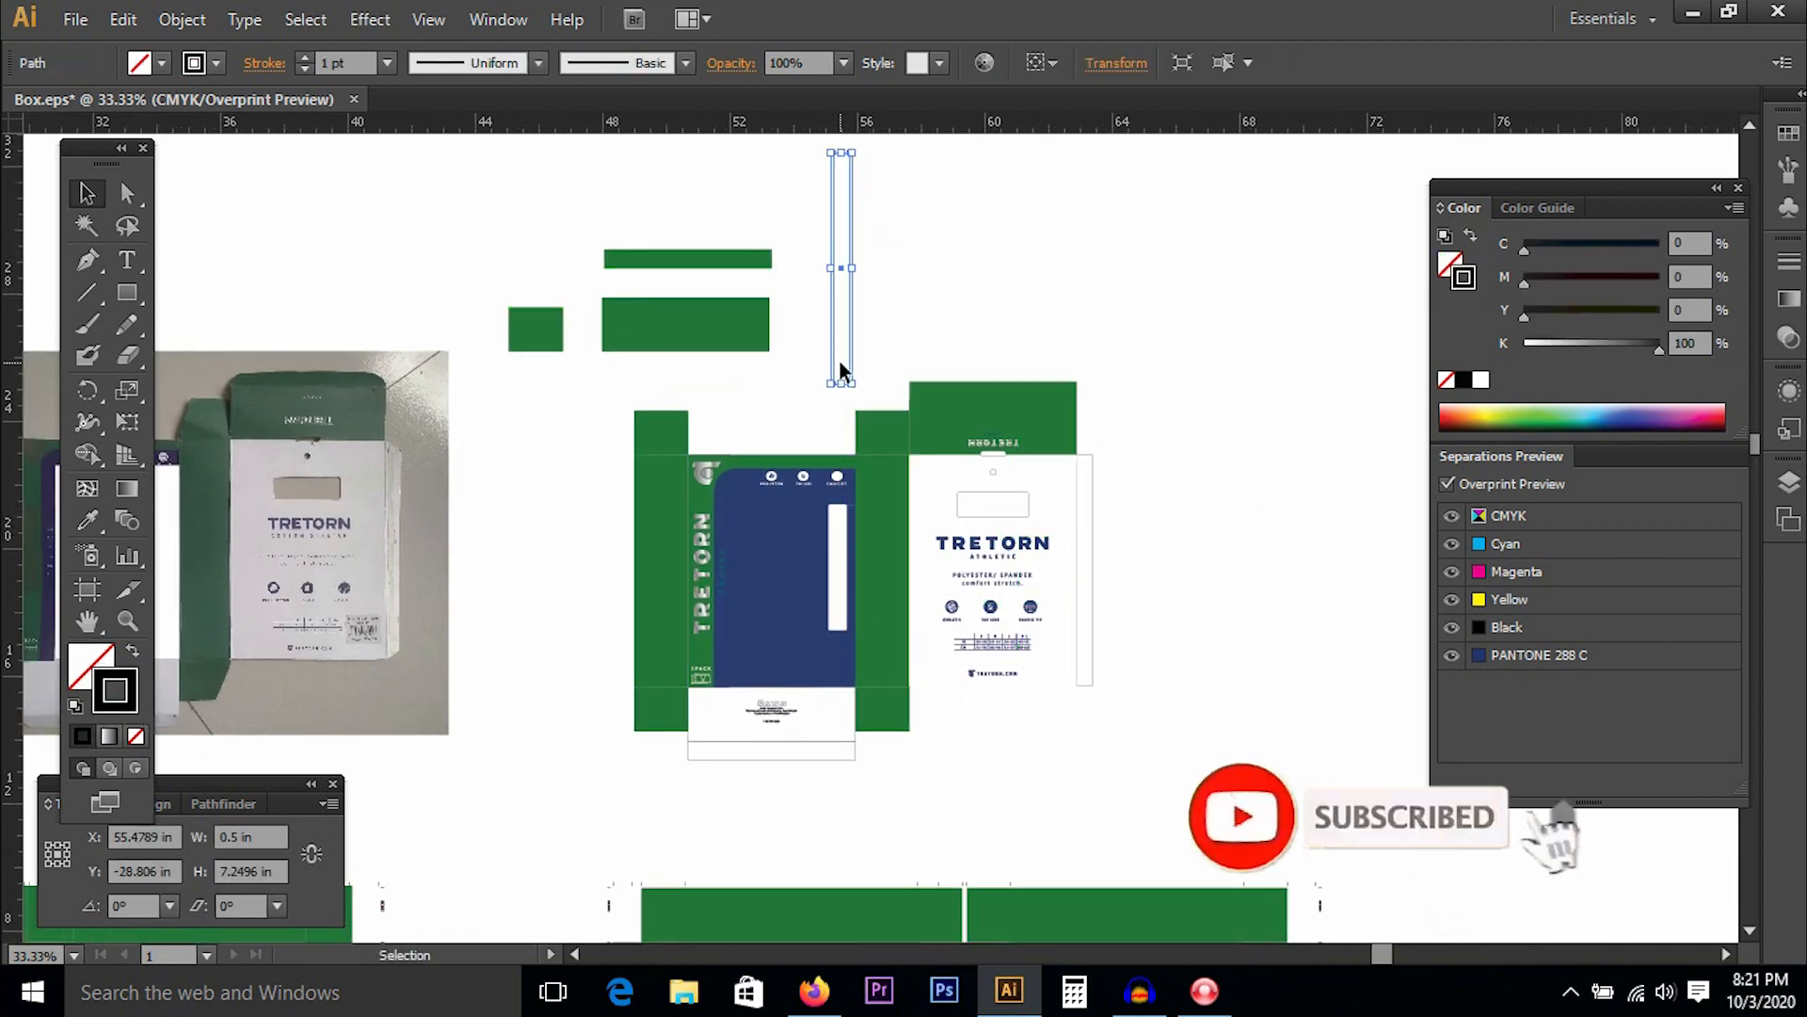
left_click(918, 315)
left_click_drag(497, 212, 875, 354)
left_click_drag(695, 328, 601, 268)
Group all the pieces of the flat Tretorn box artwork, leaving out the loose flap copies.
left_click_drag(591, 356, 1177, 783)
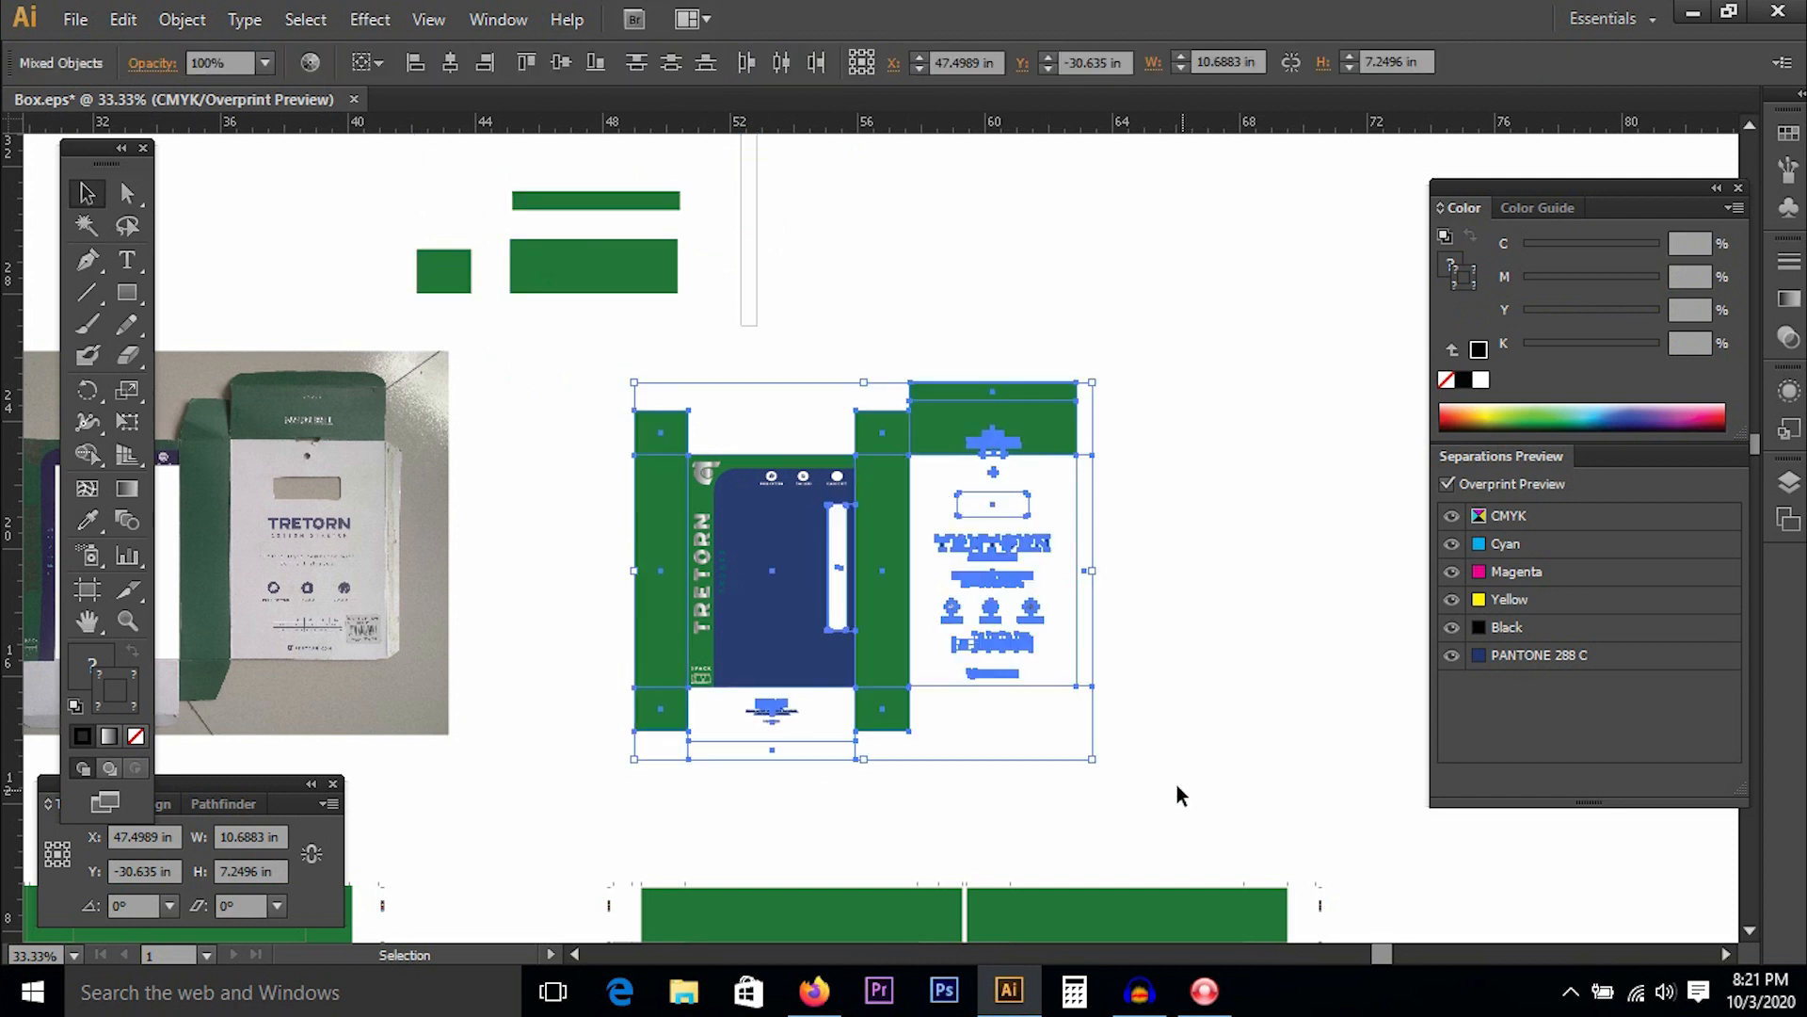
key("ctrl+g")
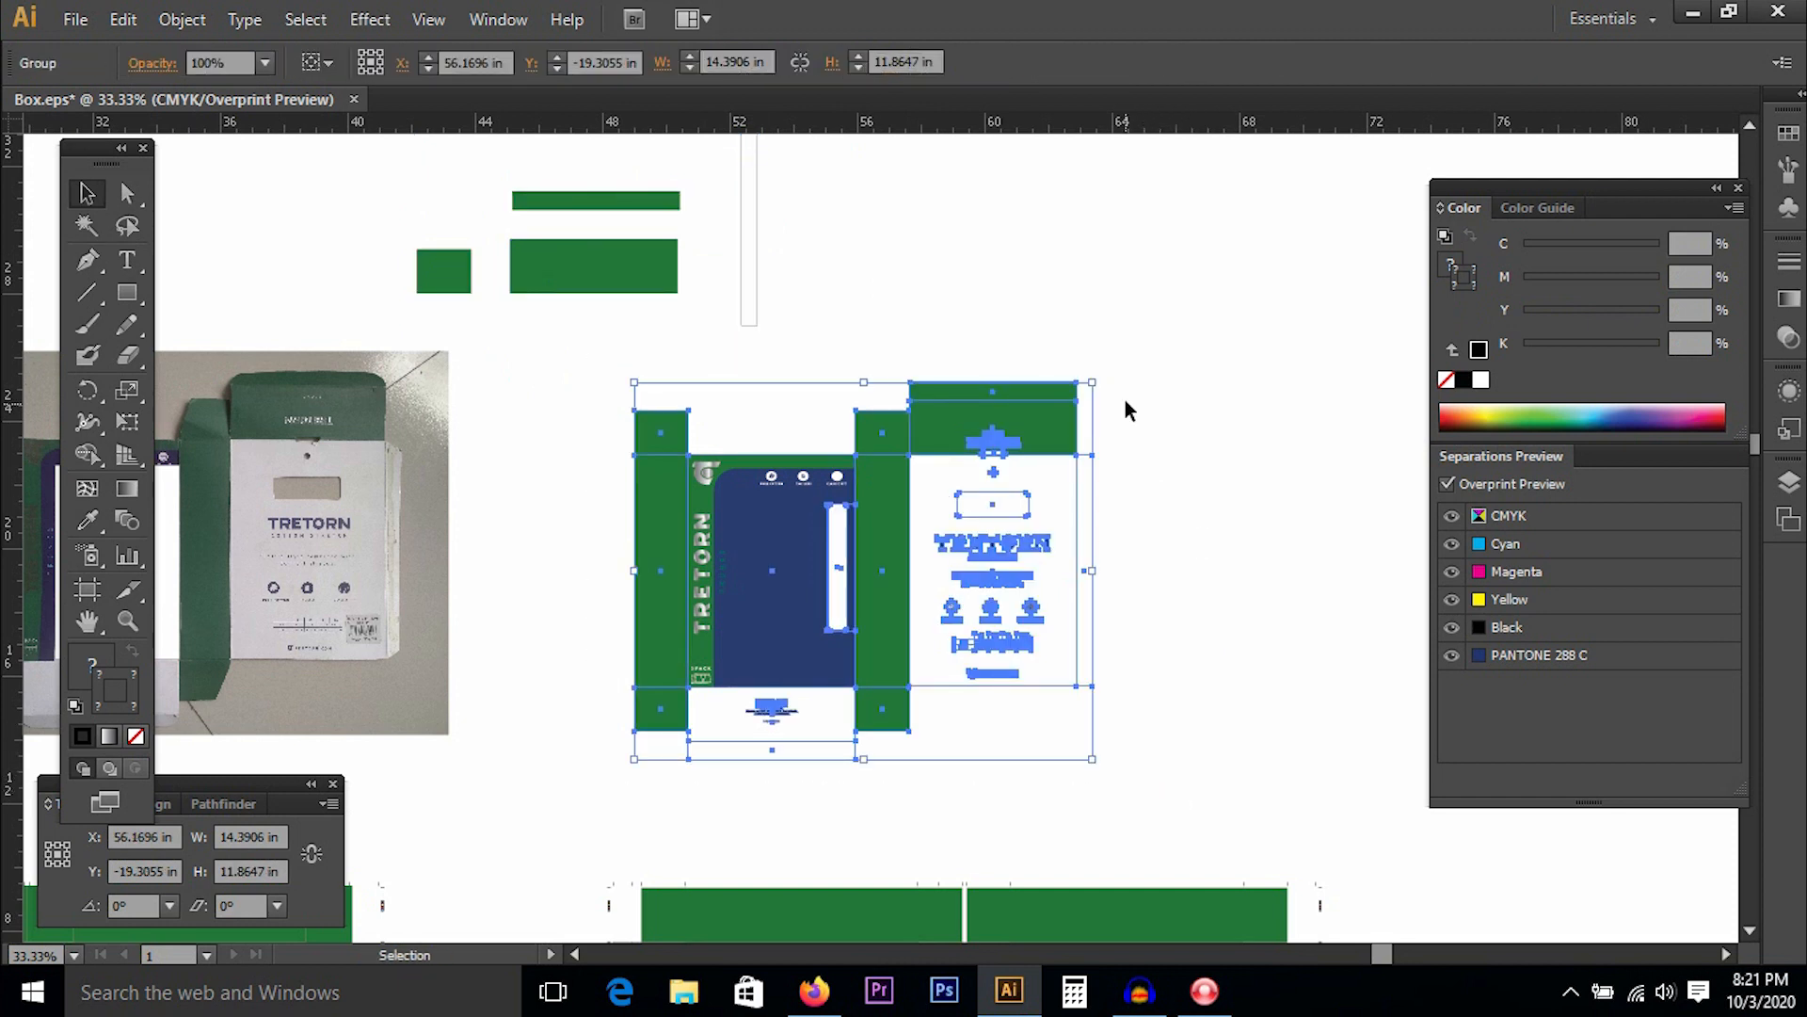
left_click(1165, 362)
left_click_drag(1158, 357, 569, 797)
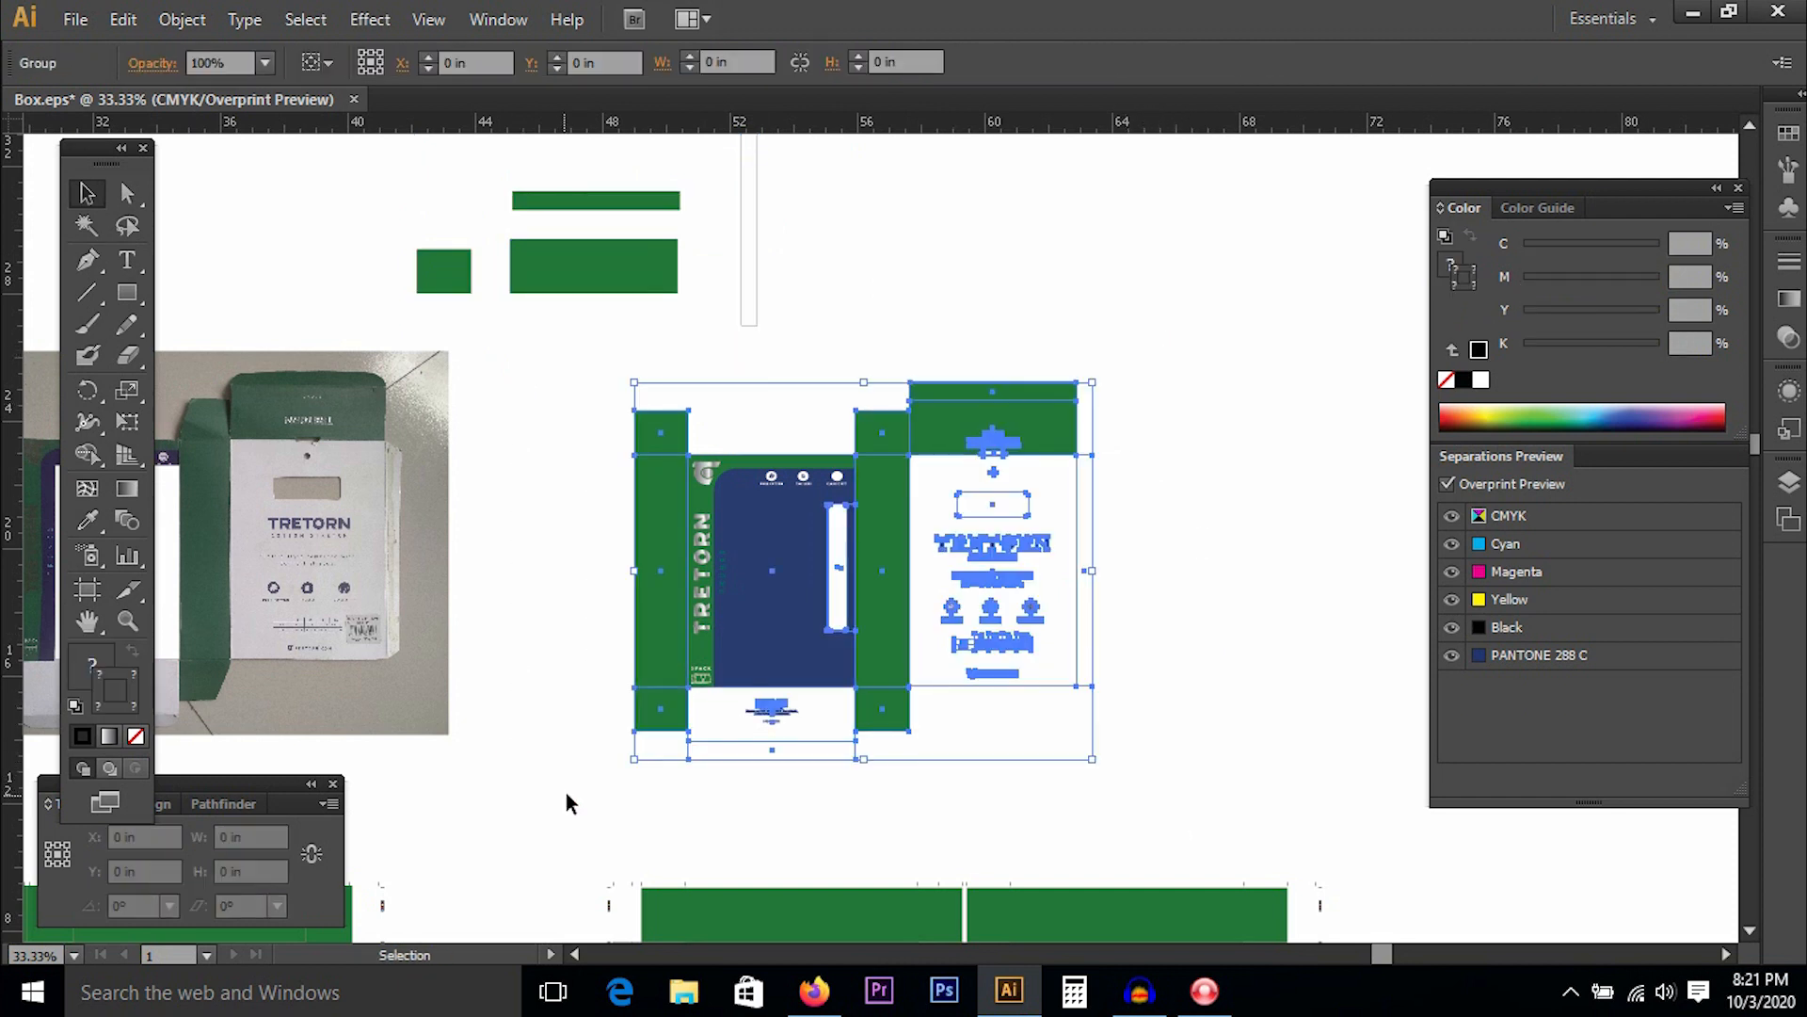
key("v")
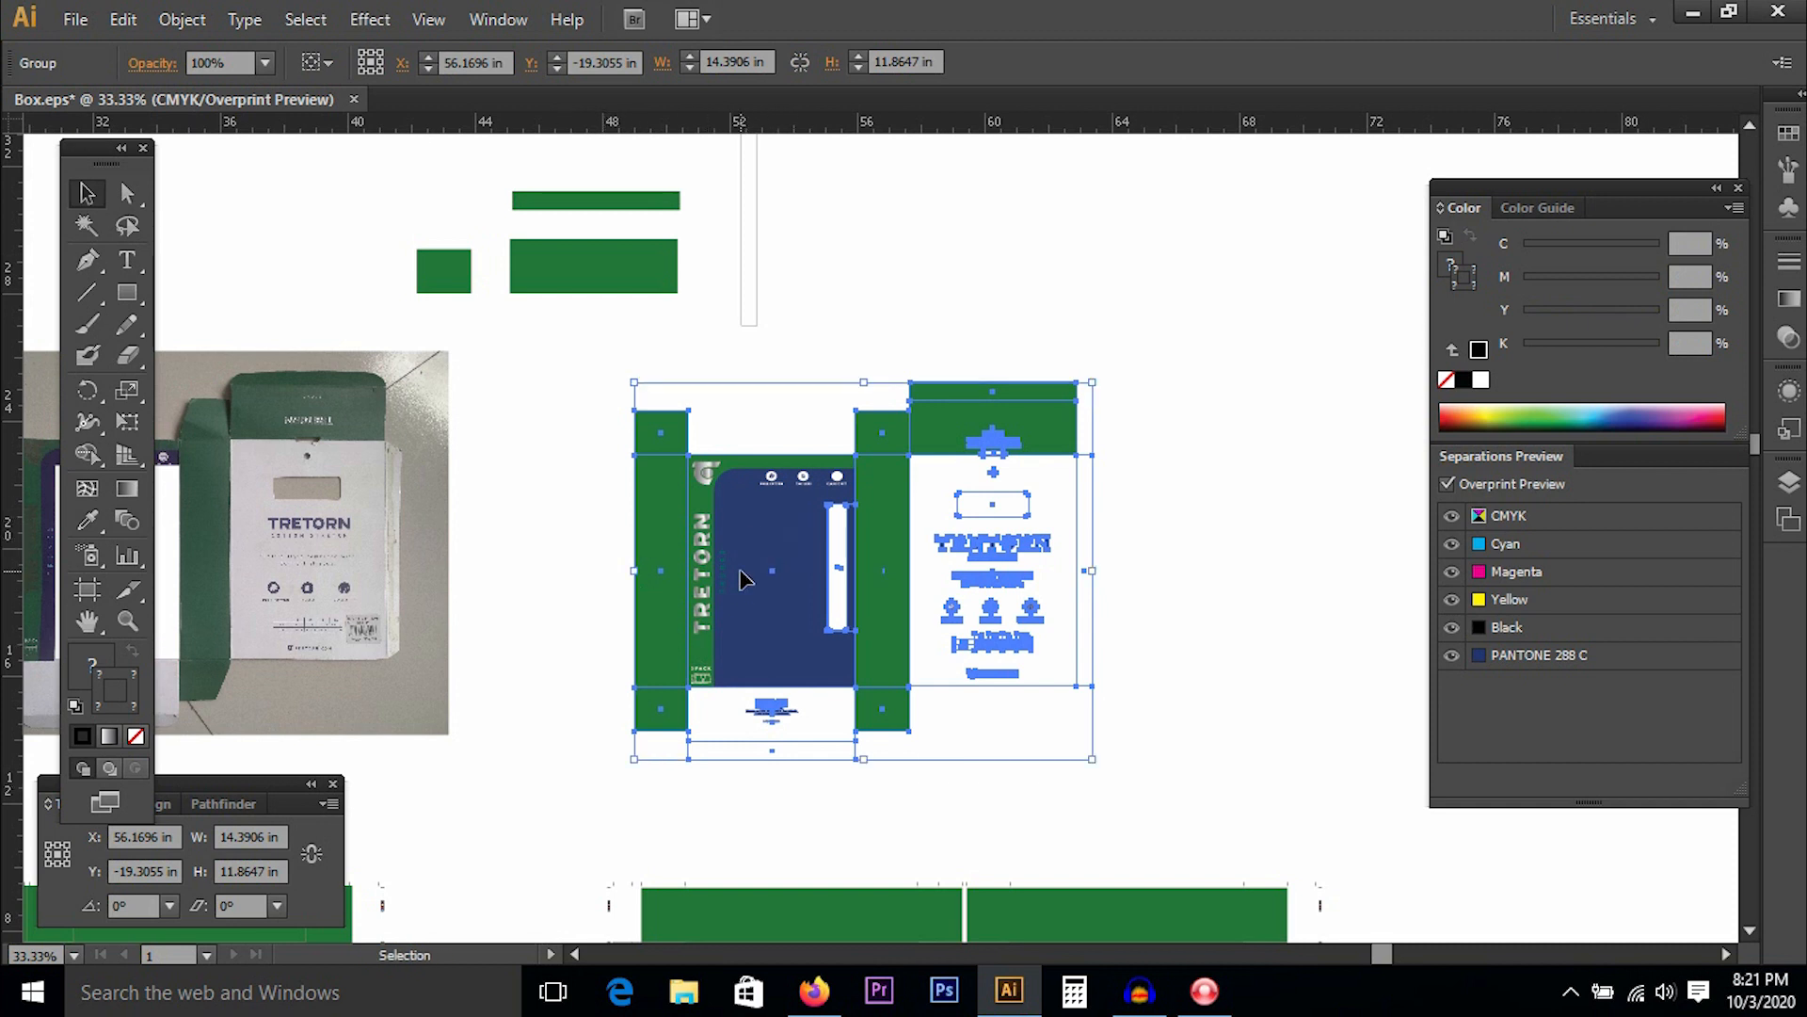
Examine the panels and flaps of the photographed sample box together with the loose flap copies around it.
key("space")
left_click_drag(584, 451, 1149, 531)
left_click(1147, 527)
key("space")
left_click_drag(928, 391, 890, 367)
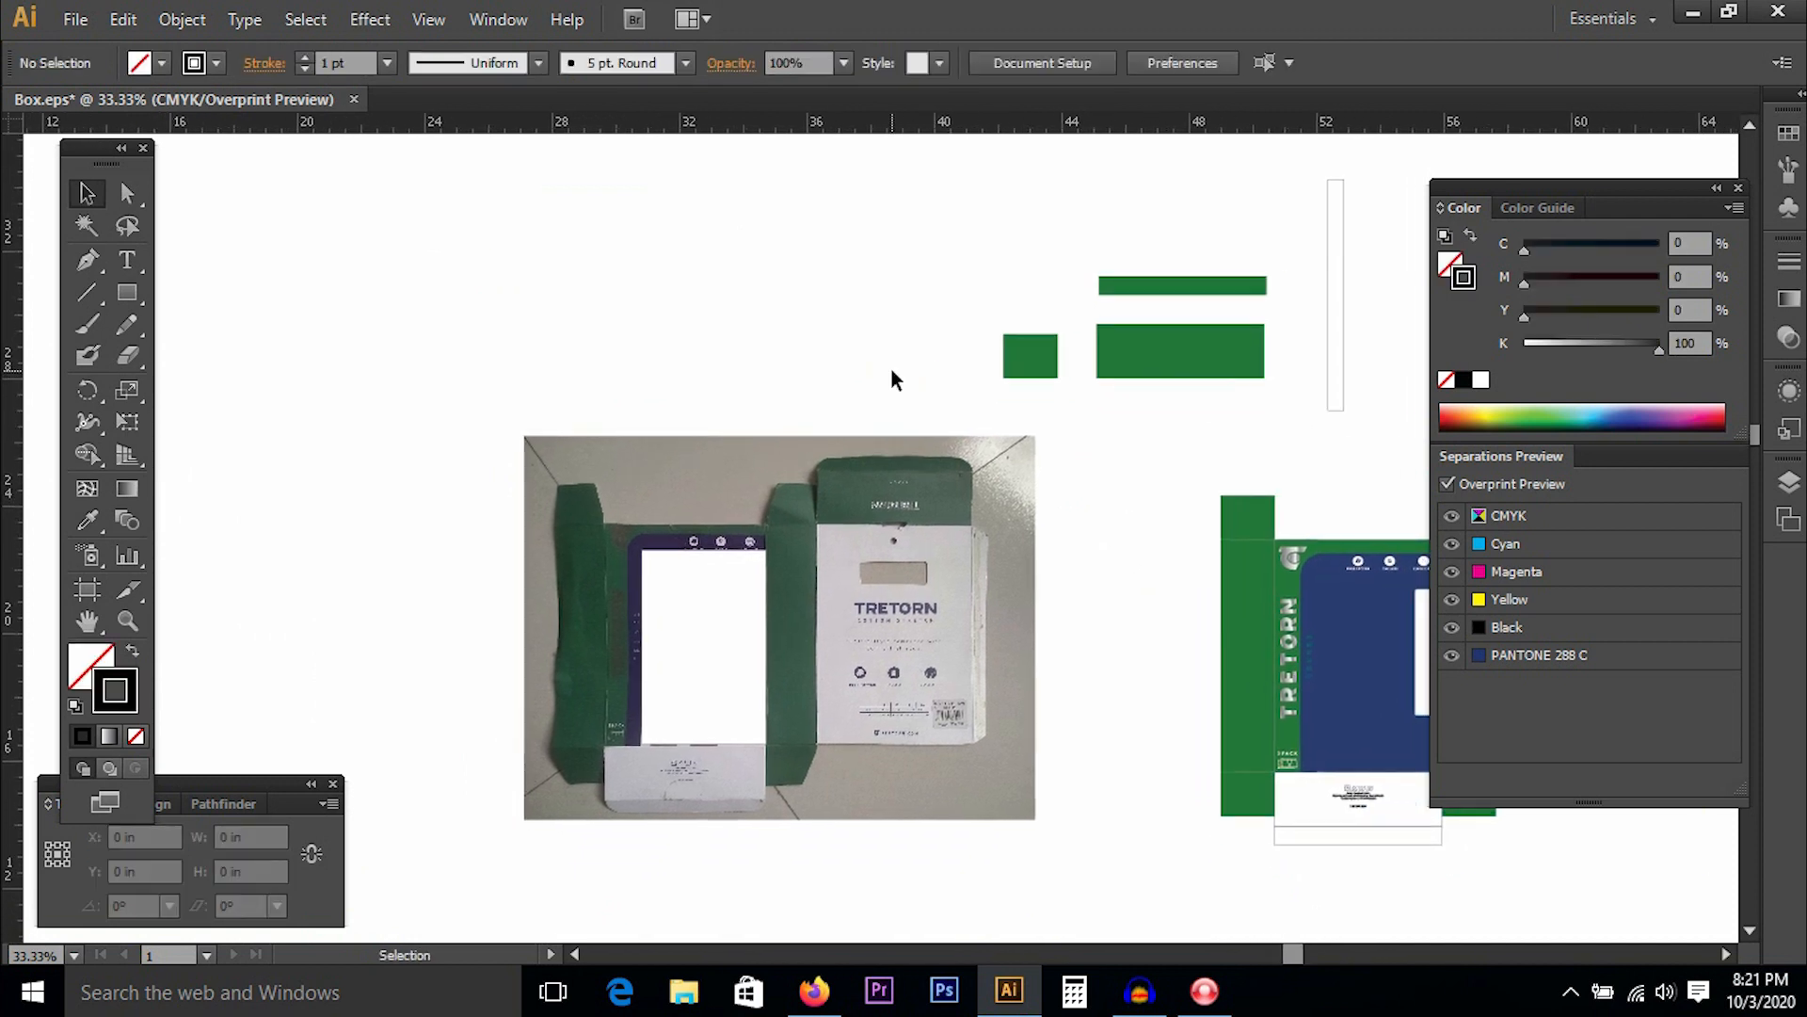
key("ctrl+space")
left_click_drag(488, 239, 1301, 868)
left_click_drag(1083, 694, 1032, 656)
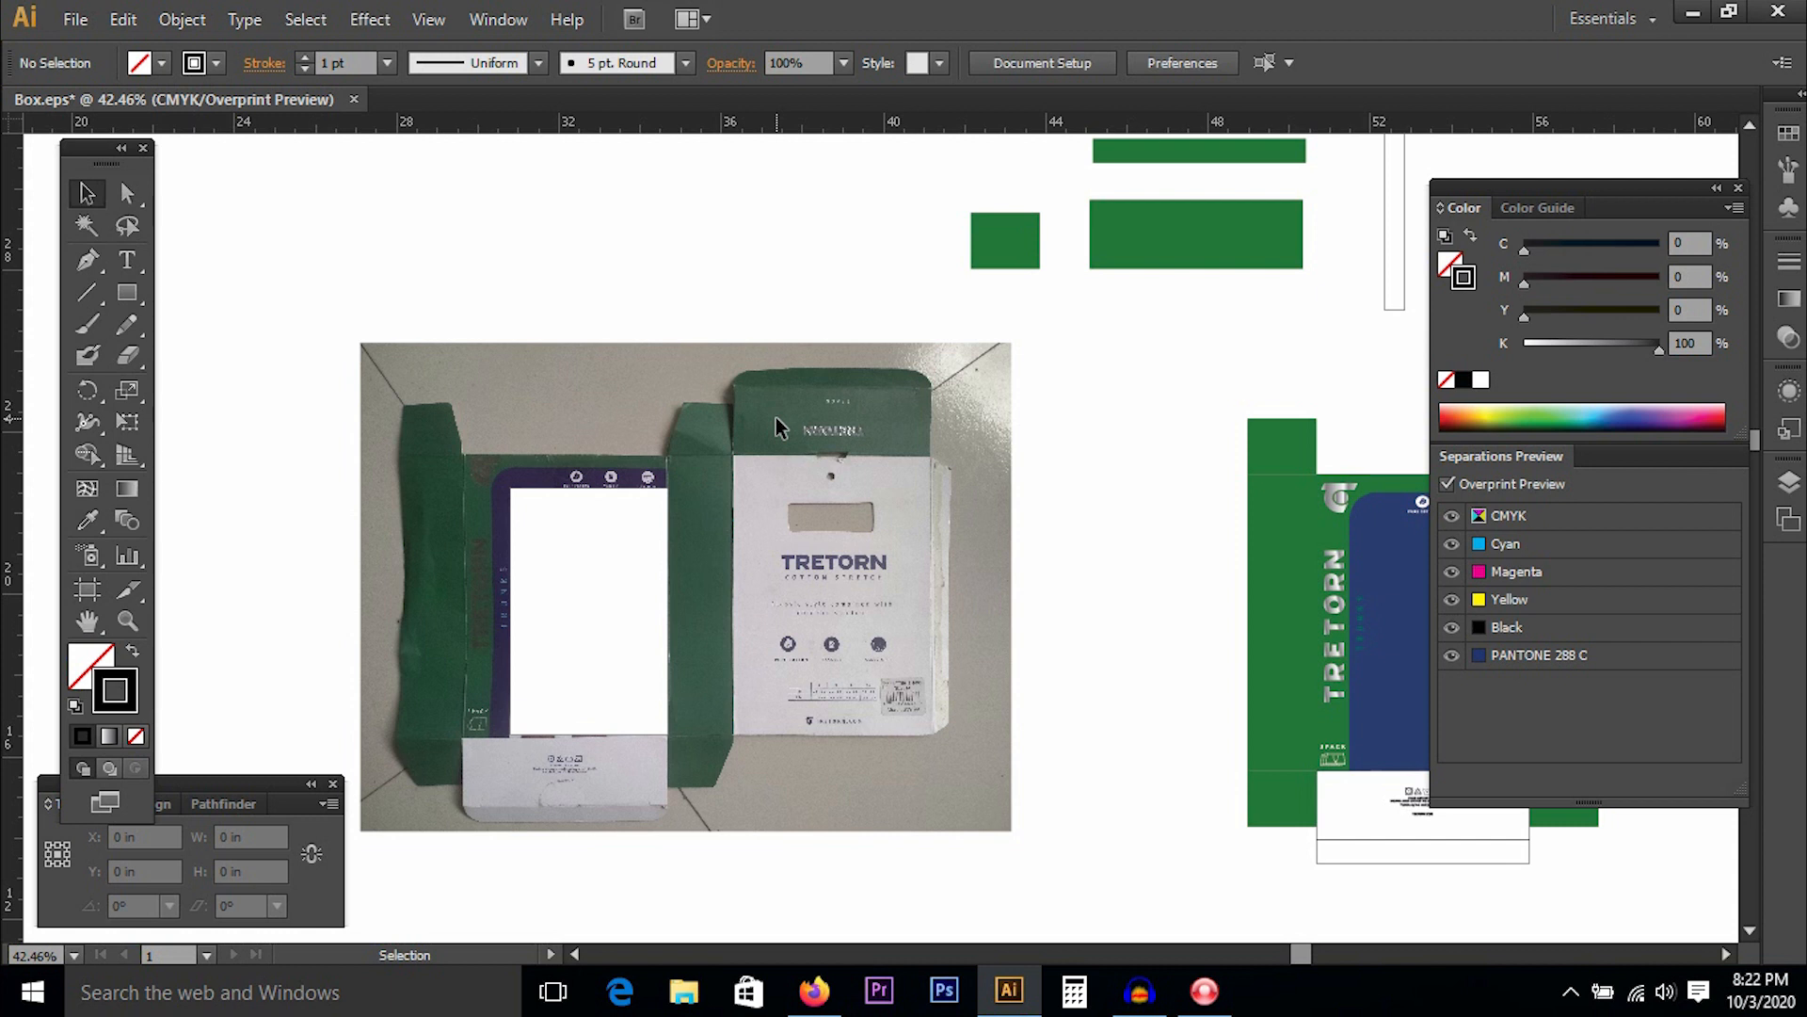
left_click_drag(730, 518, 784, 421)
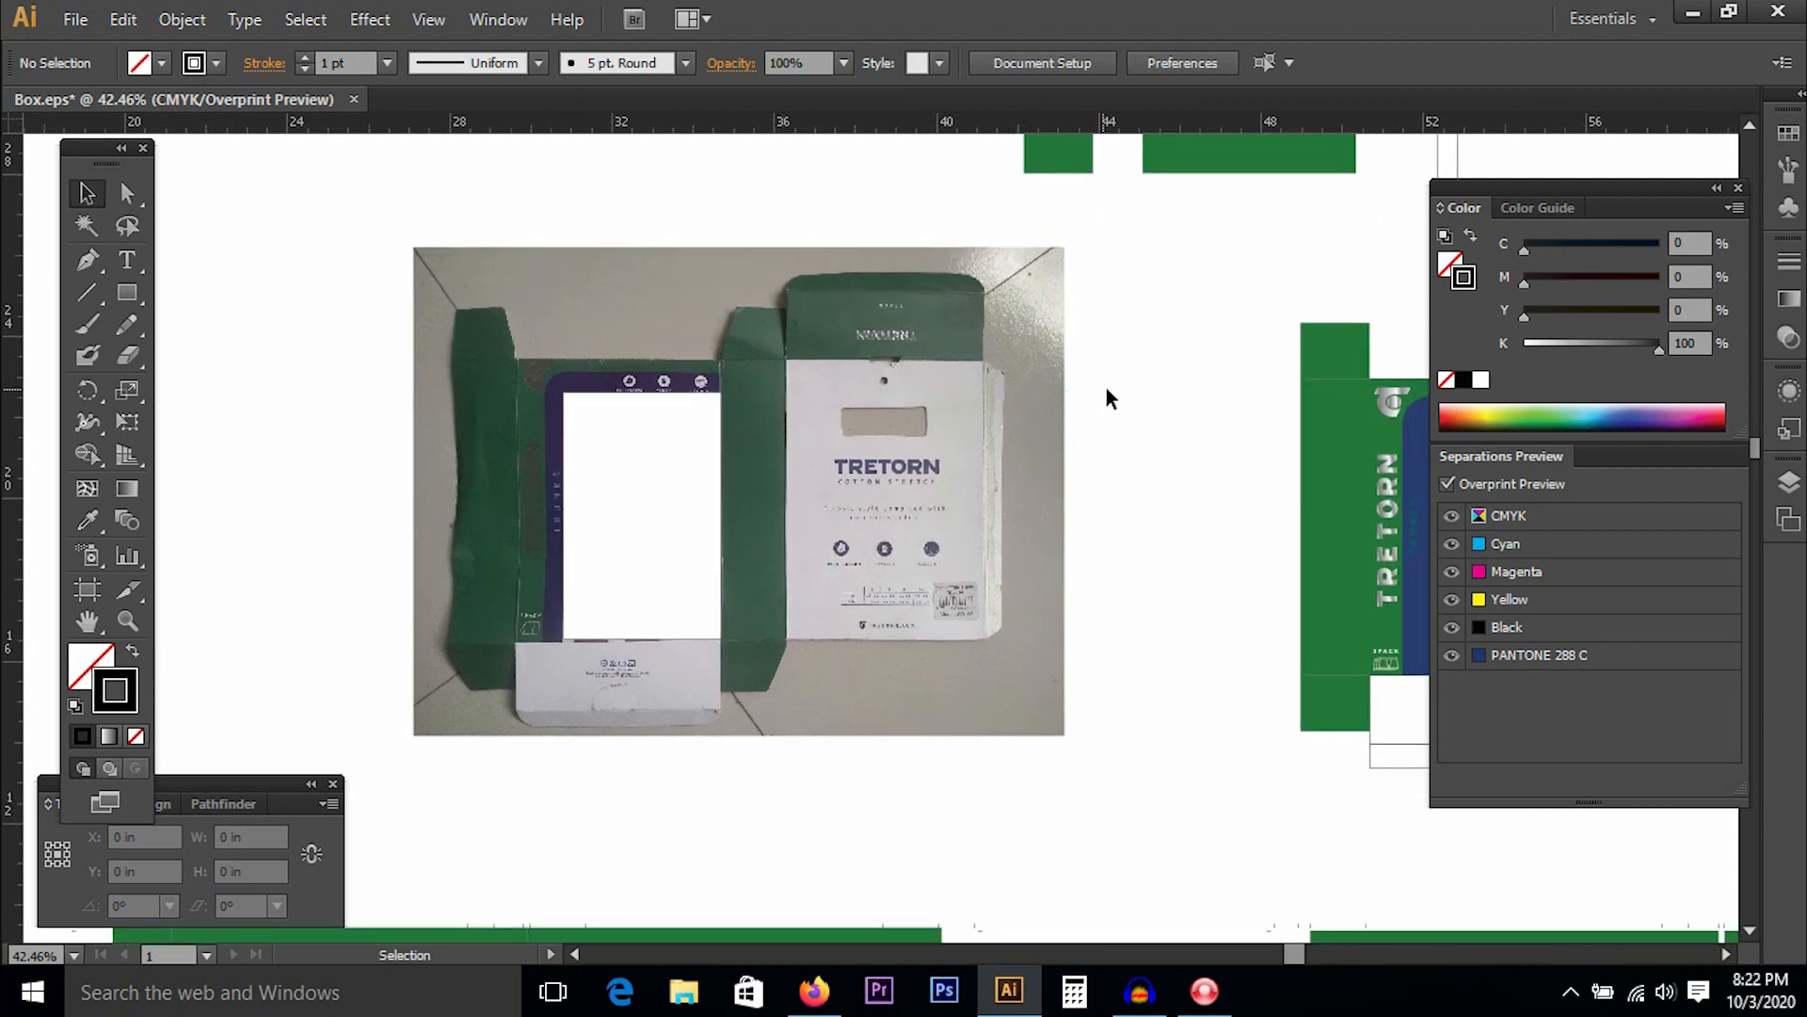
mouse_move(1110, 355)
left_mouse_down()
mouse_move(1081, 492)
mouse_move(1062, 445)
mouse_move(1045, 456)
mouse_move(1082, 480)
left_mouse_up()
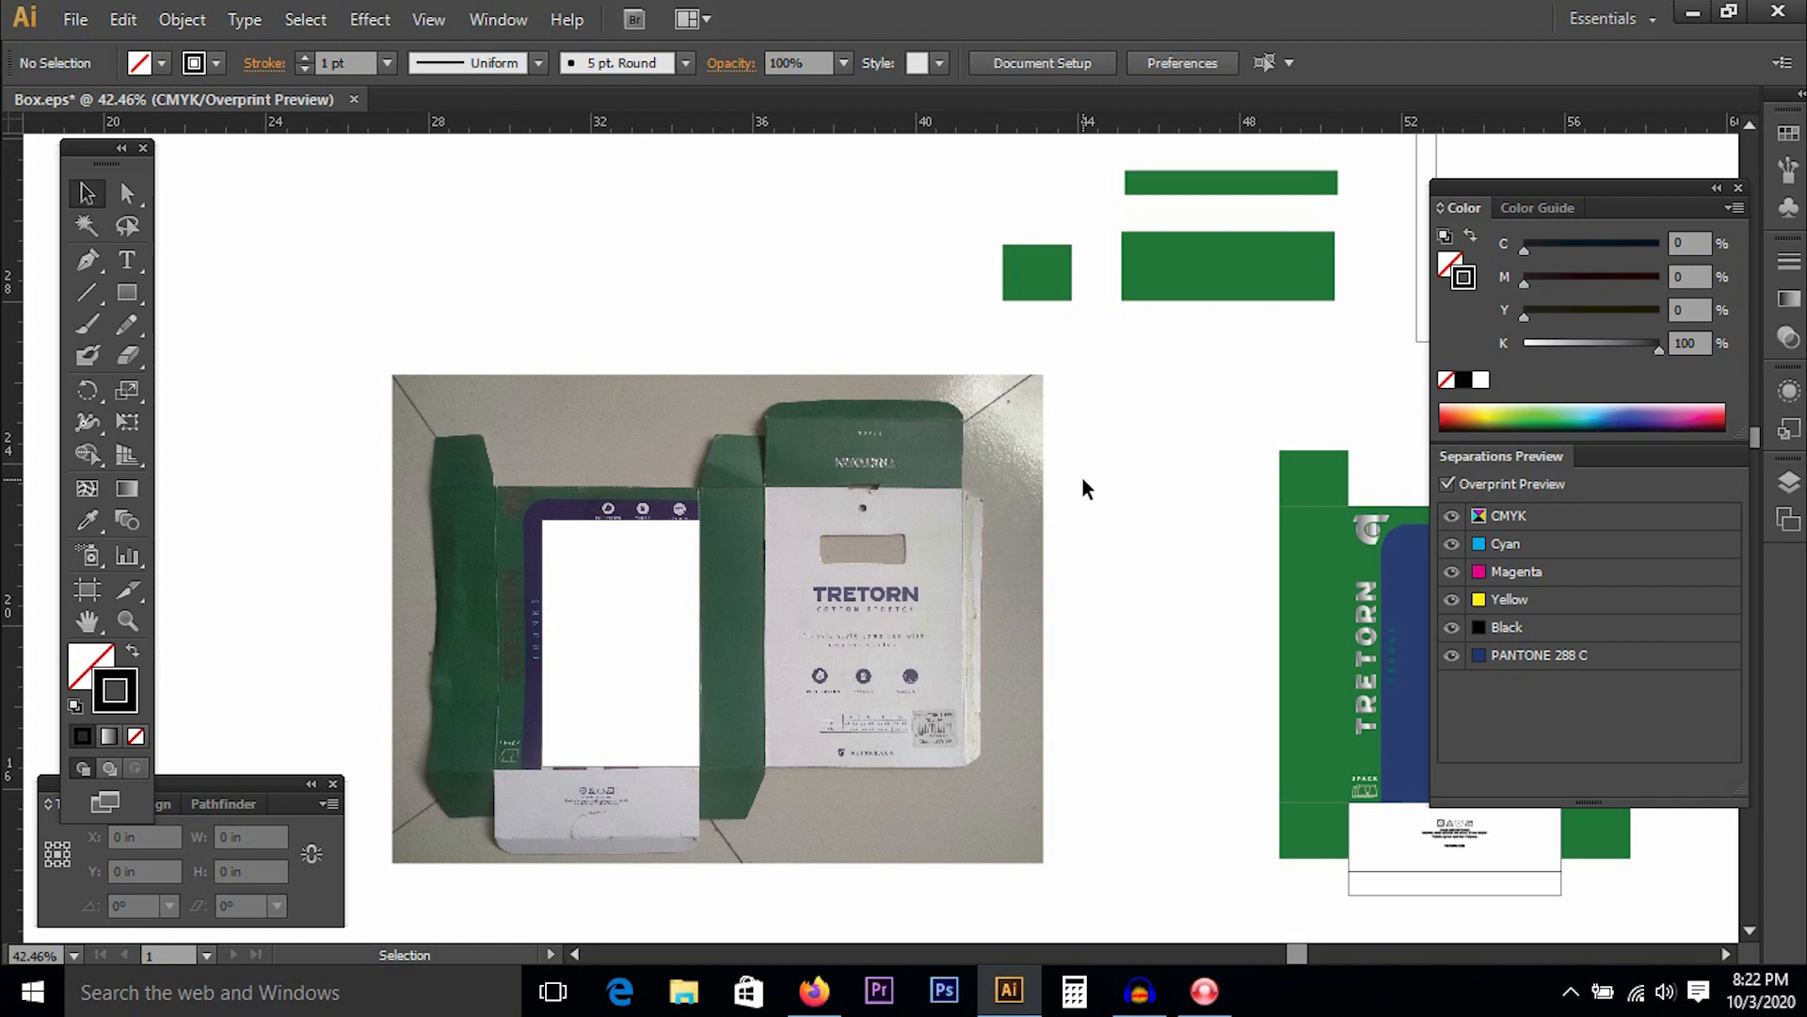
left_click_drag(1122, 427, 942, 610)
left_click_drag(270, 518, 360, 534)
mouse_move(361, 534)
left_mouse_down()
mouse_move(468, 577)
mouse_move(1142, 686)
mouse_move(1141, 729)
mouse_move(291, 556)
mouse_move(332, 552)
left_mouse_up()
Place the small green flap above the photo's upper-left flap, with a spare copy at about X 34.69 in, Y -29.31 in.
left_click(1042, 287)
left_click_drag(1042, 287, 744, 349)
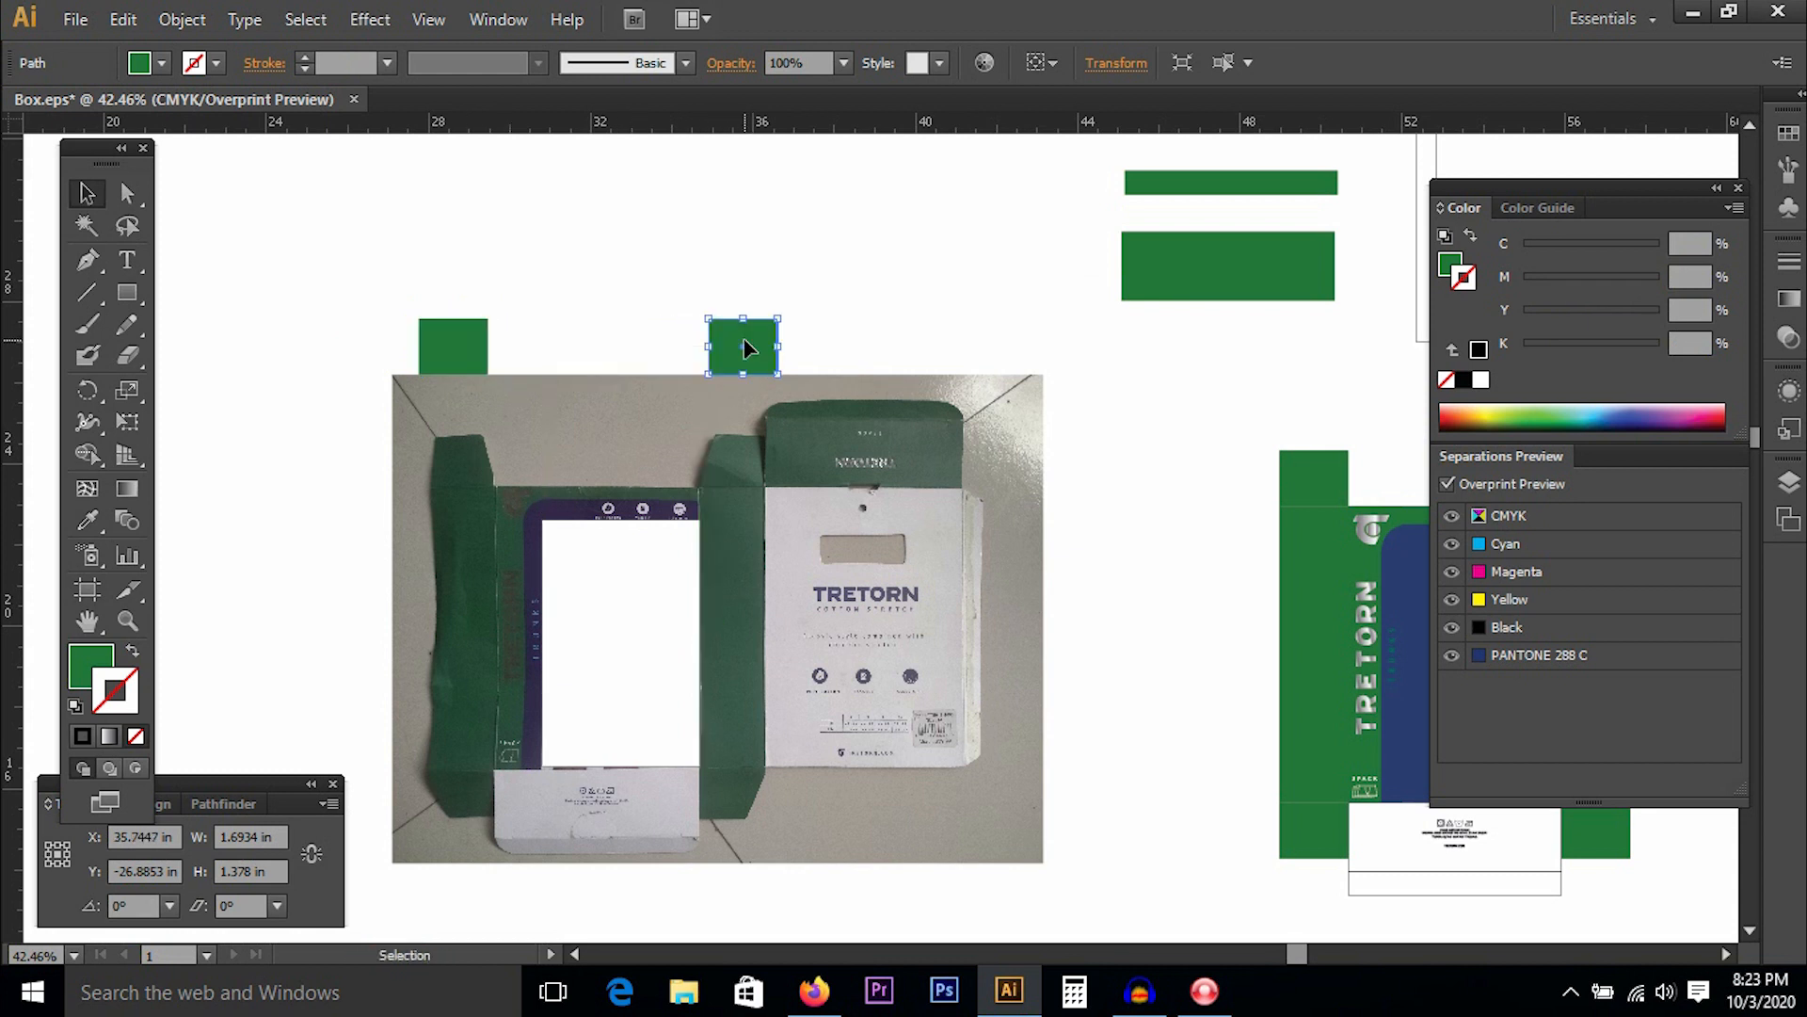
key("Delete")
left_click_drag(452, 346, 696, 249)
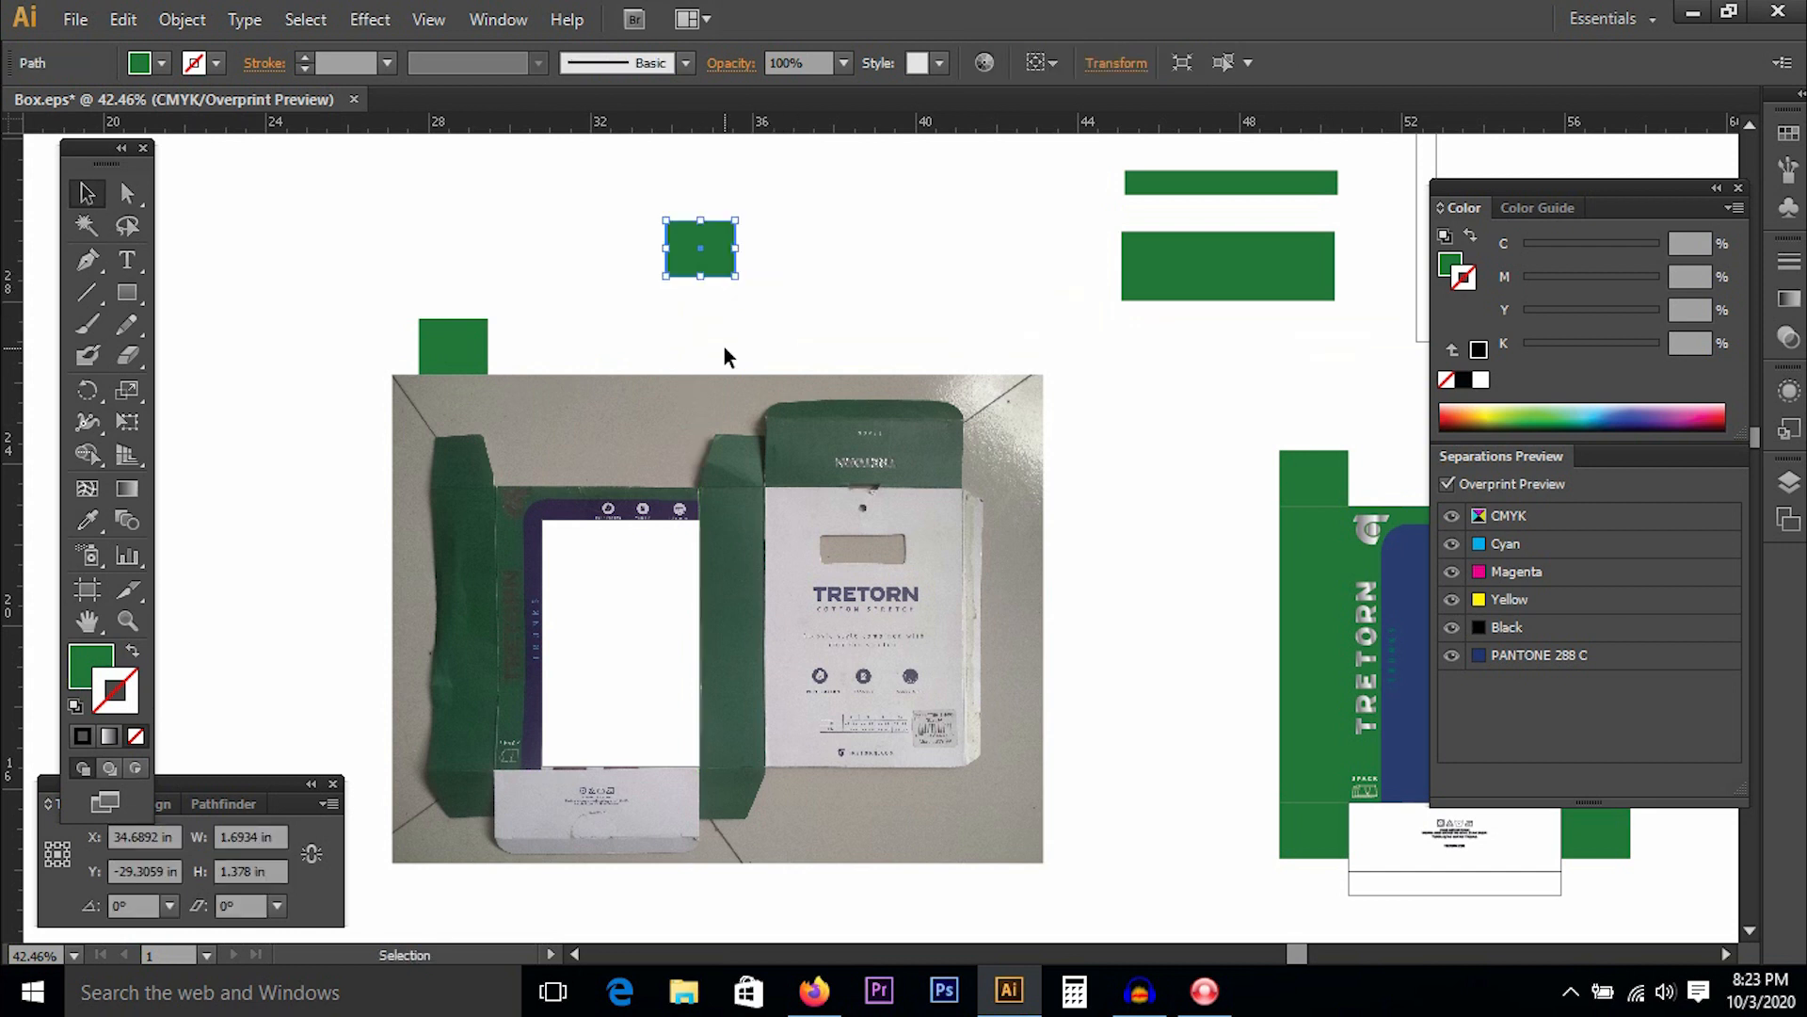
left_click(785, 296)
left_click(680, 259)
Inspect the tapered, rounded upper-left flap in the photo up close and compare it with the rectangular green flap above it.
key("ctrl+space")
left_click_drag(288, 227, 887, 521)
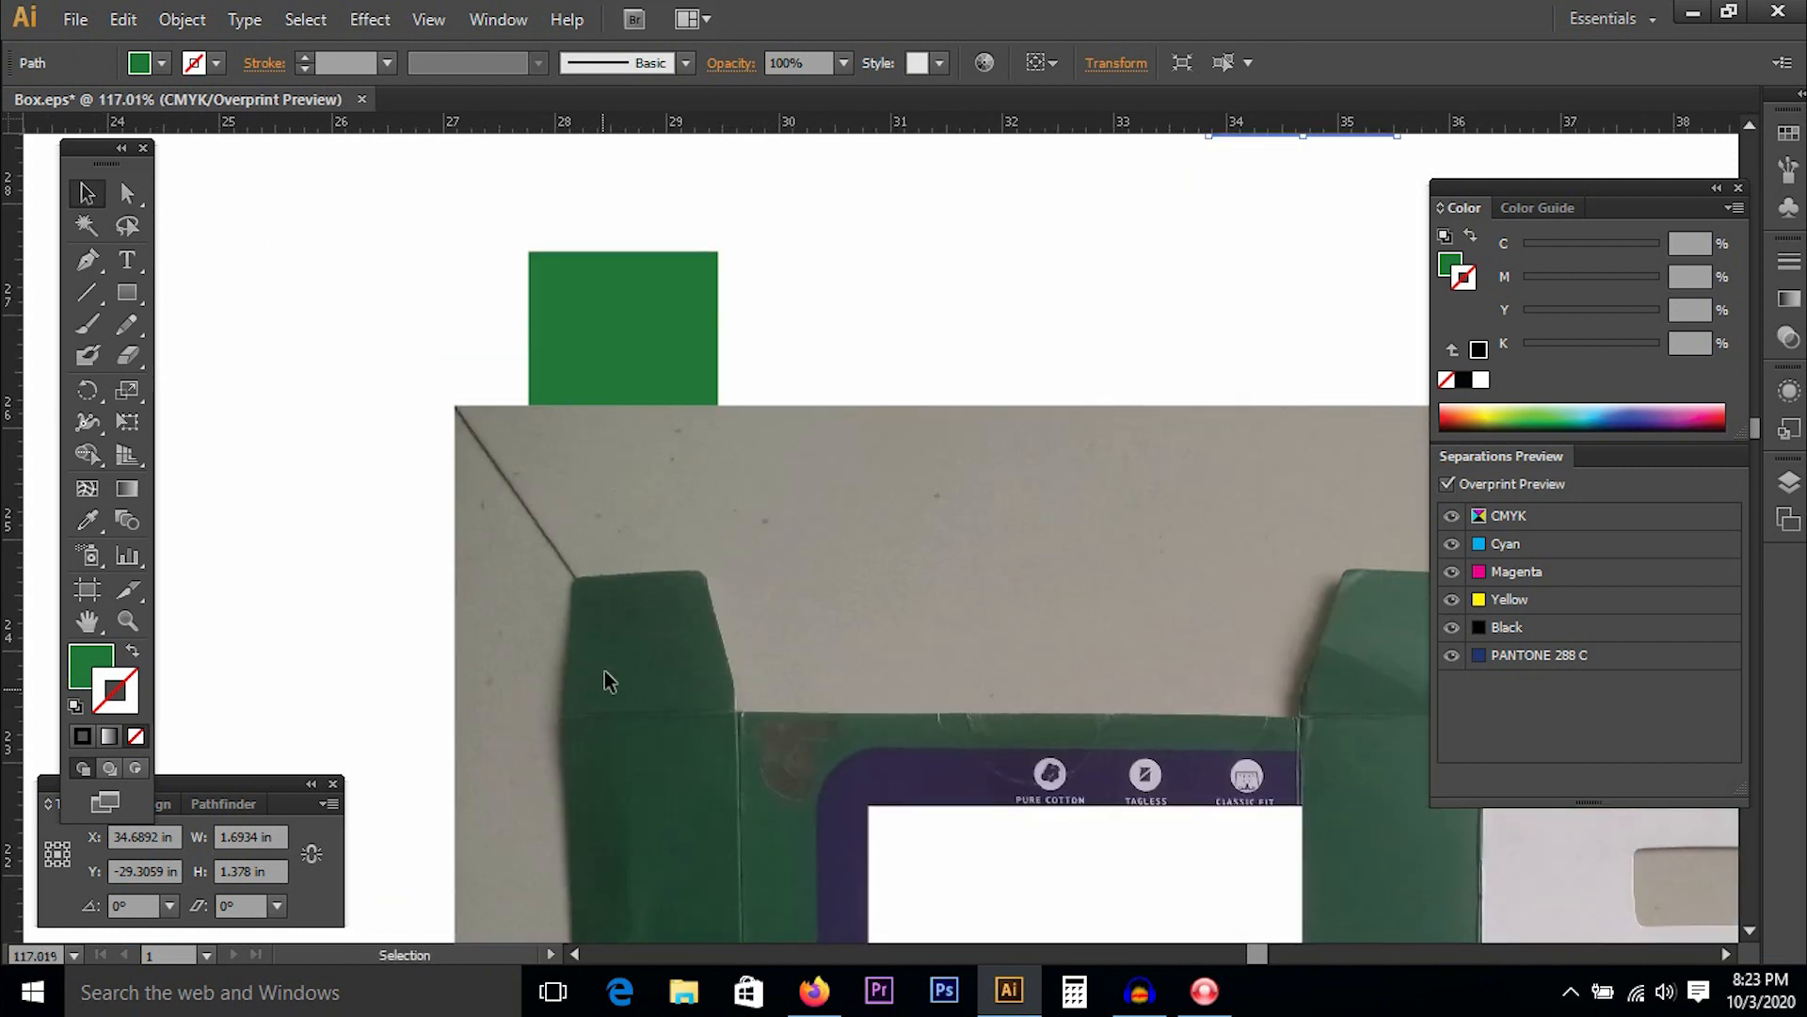
key("ctrl+space")
left_click_drag(450, 427, 817, 726)
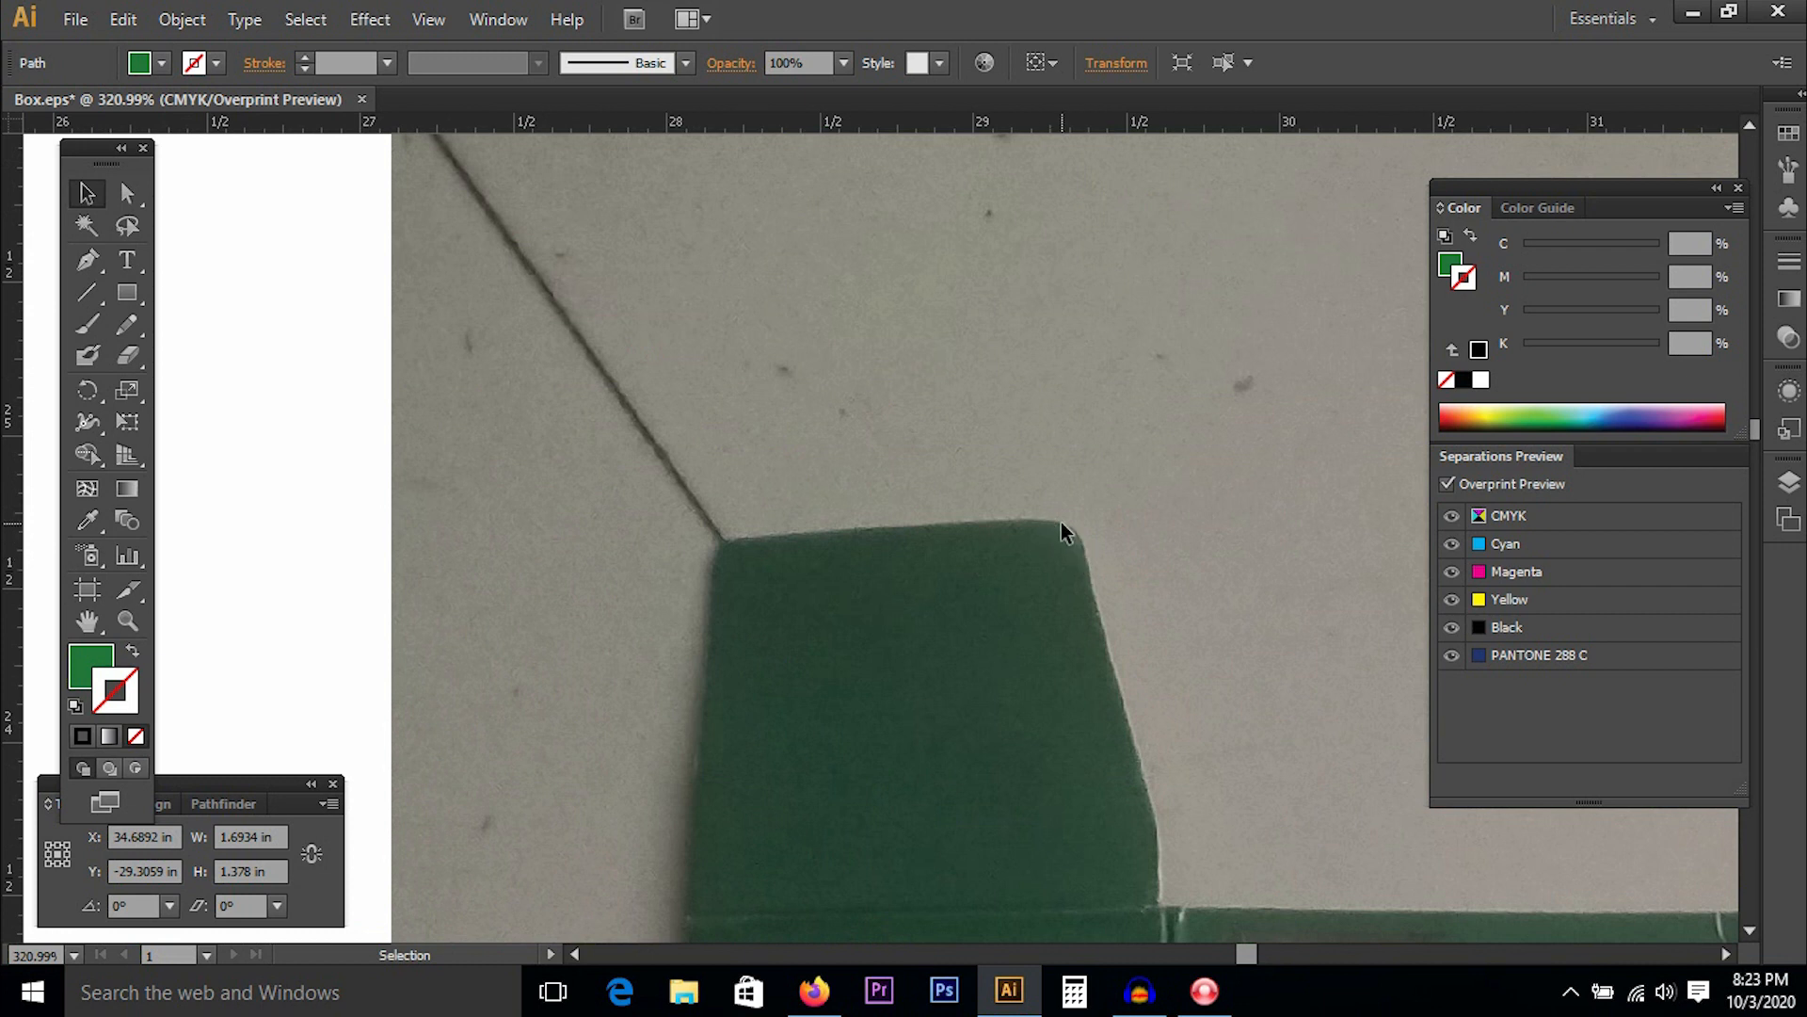
left_click(1085, 564)
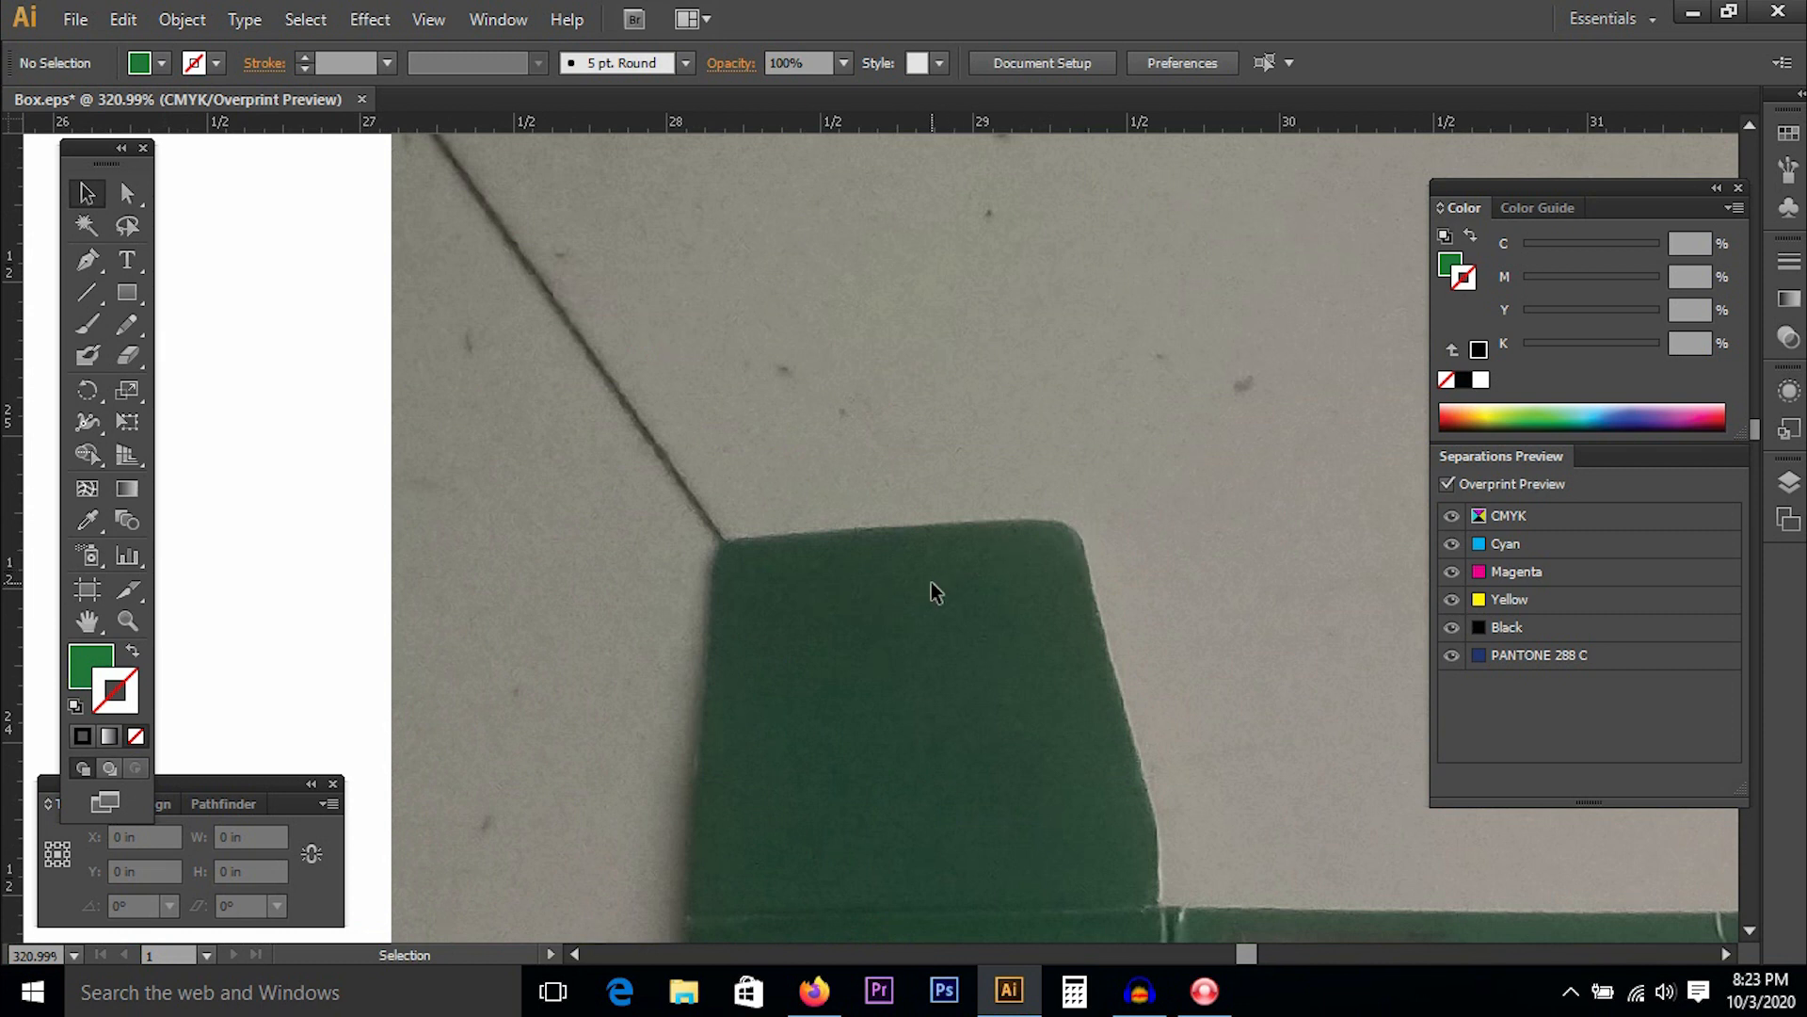
key("a")
scroll(909, 603, "down", 3)
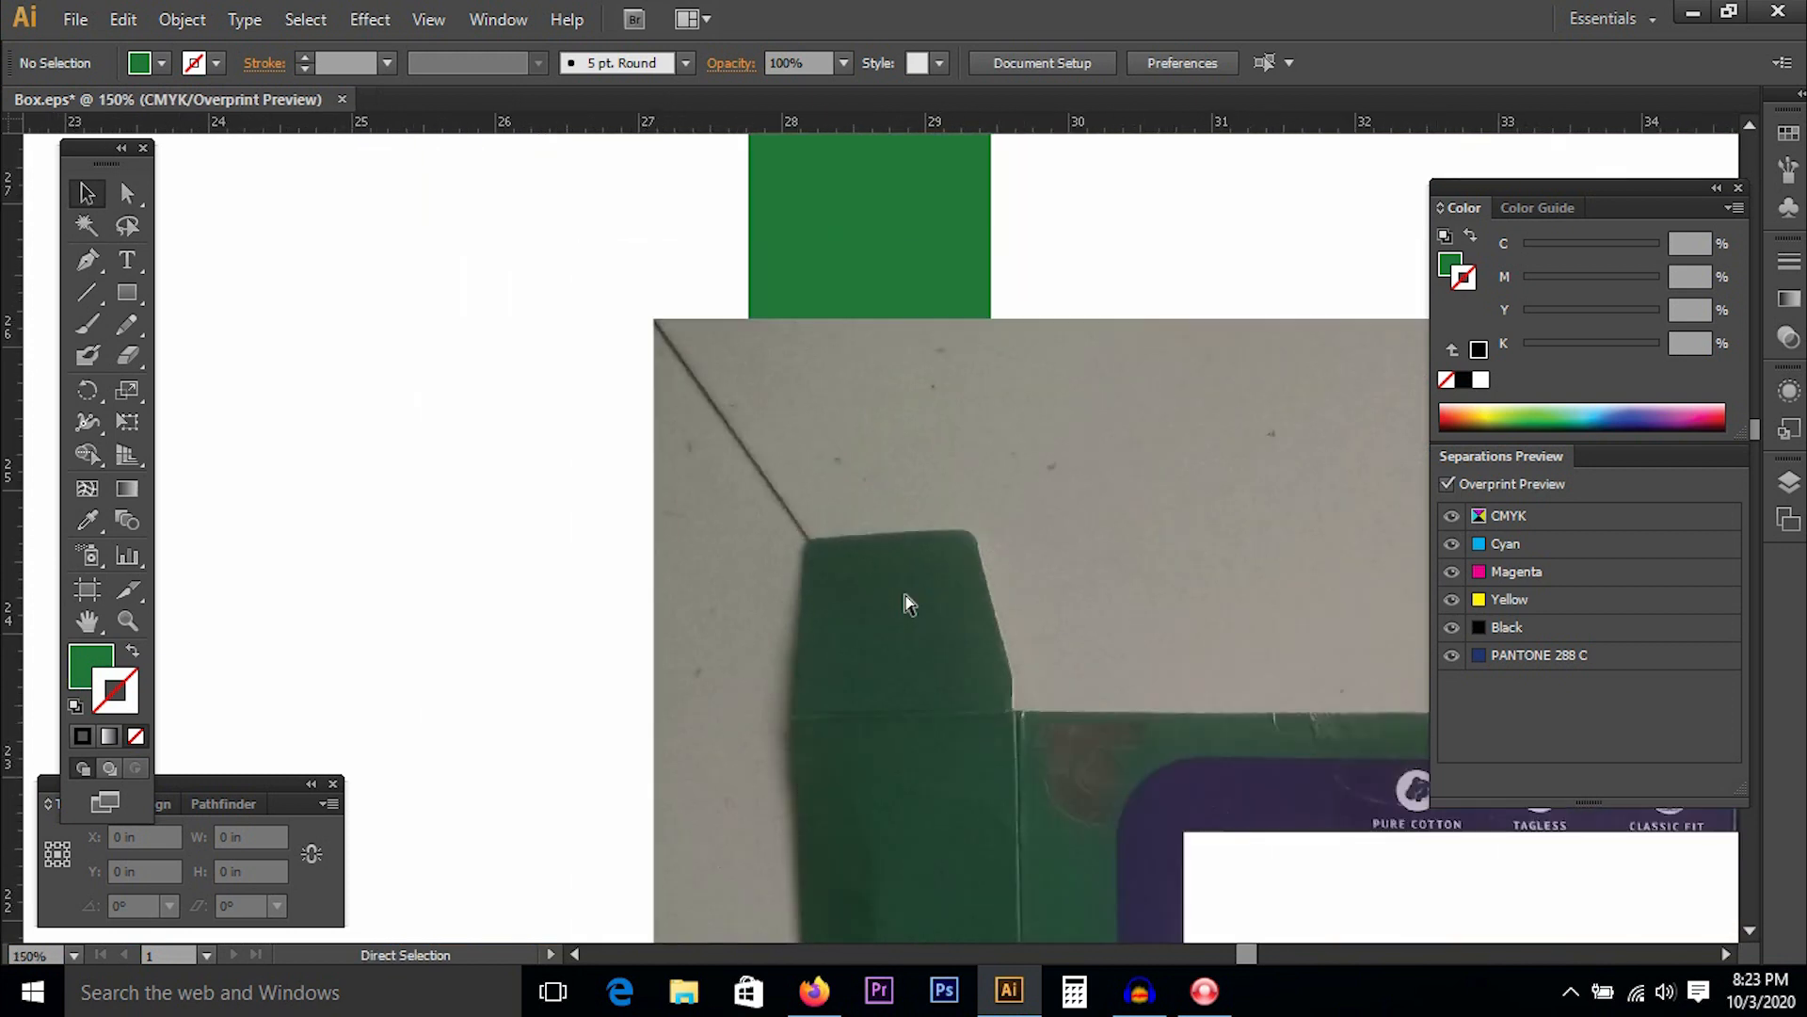
scroll(908, 603, "down", 2)
key("space")
left_click_drag(911, 371, 825, 365)
left_click(817, 363)
key("ctrl+space")
left_click_drag(599, 207, 1102, 696)
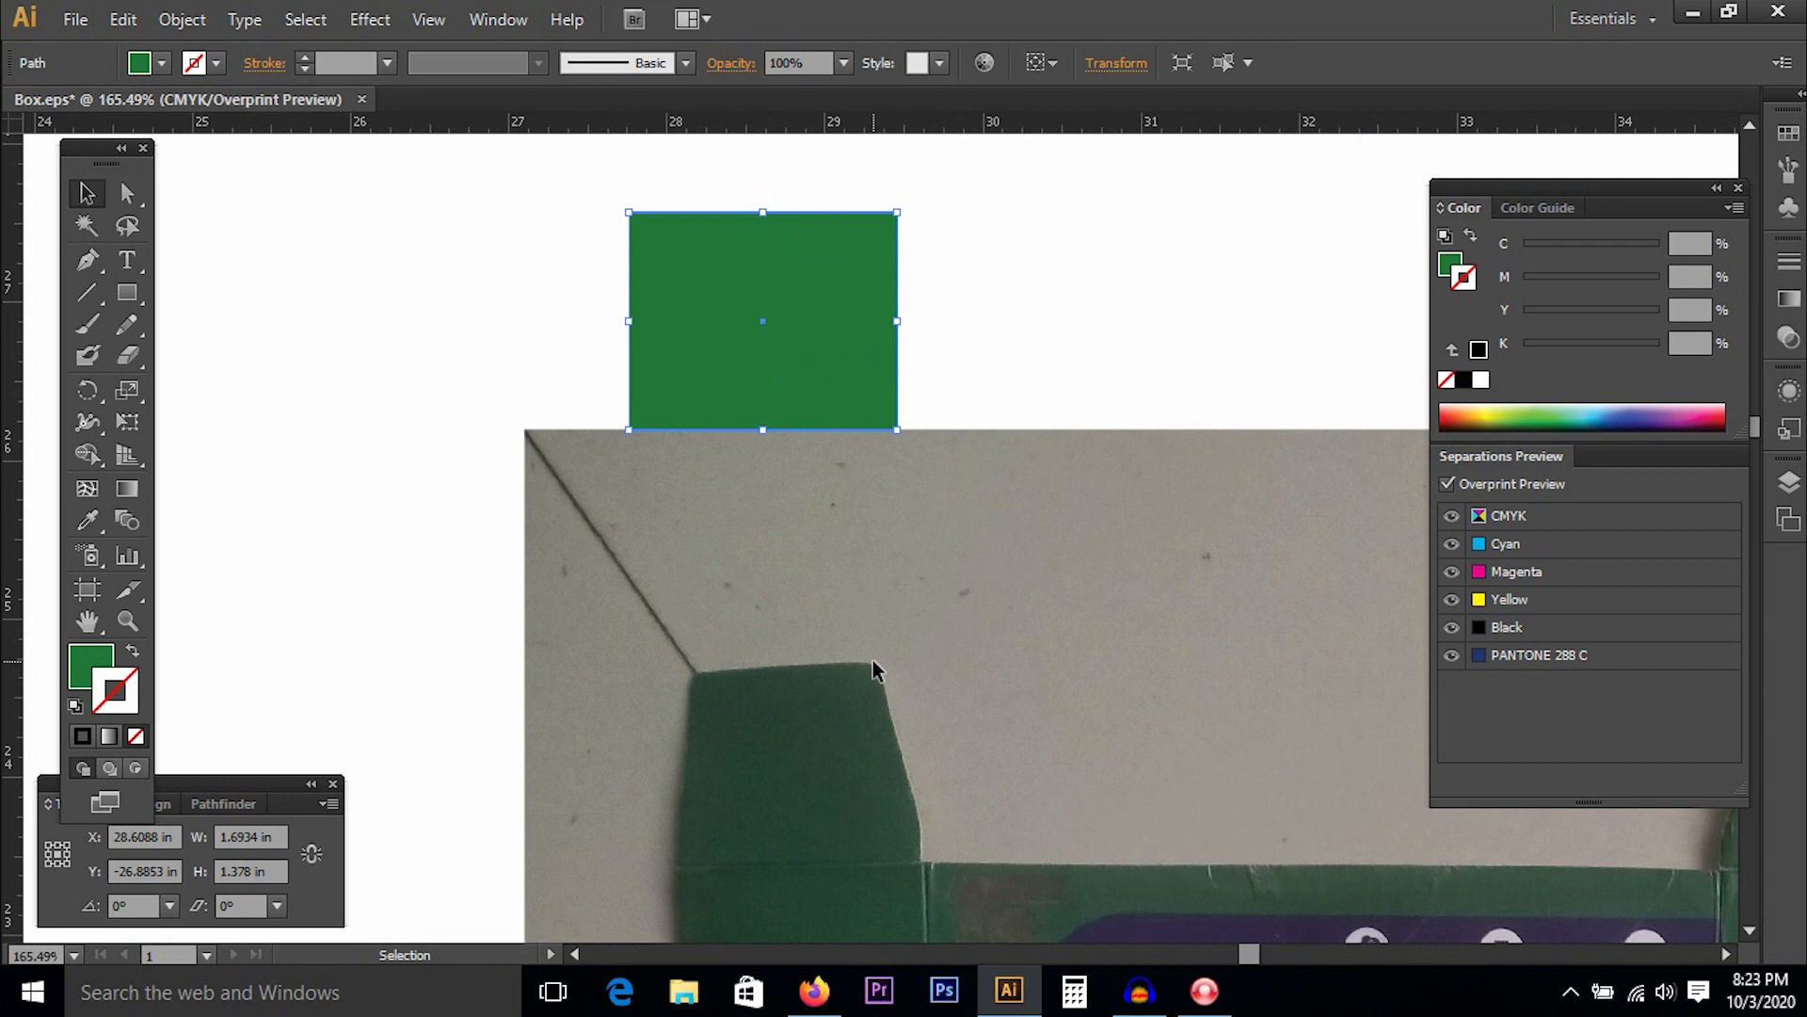
left_click(1027, 221)
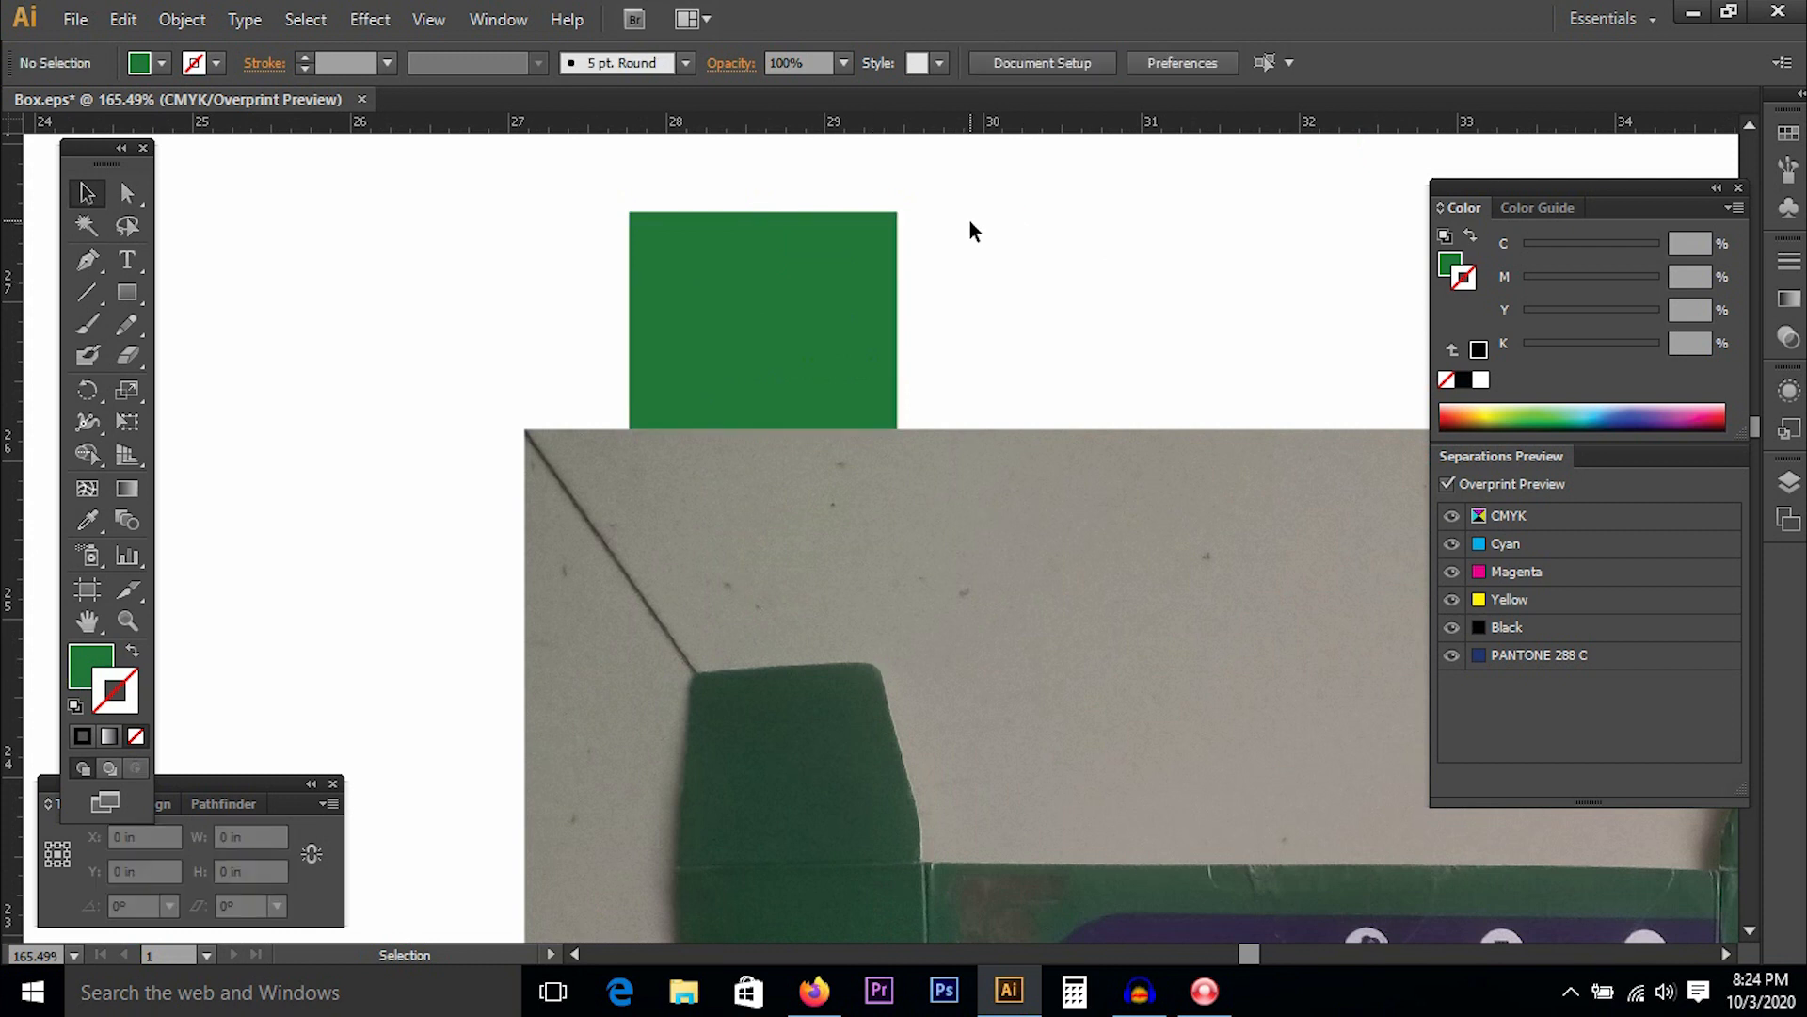
key("a")
key("v")
left_click(130, 194)
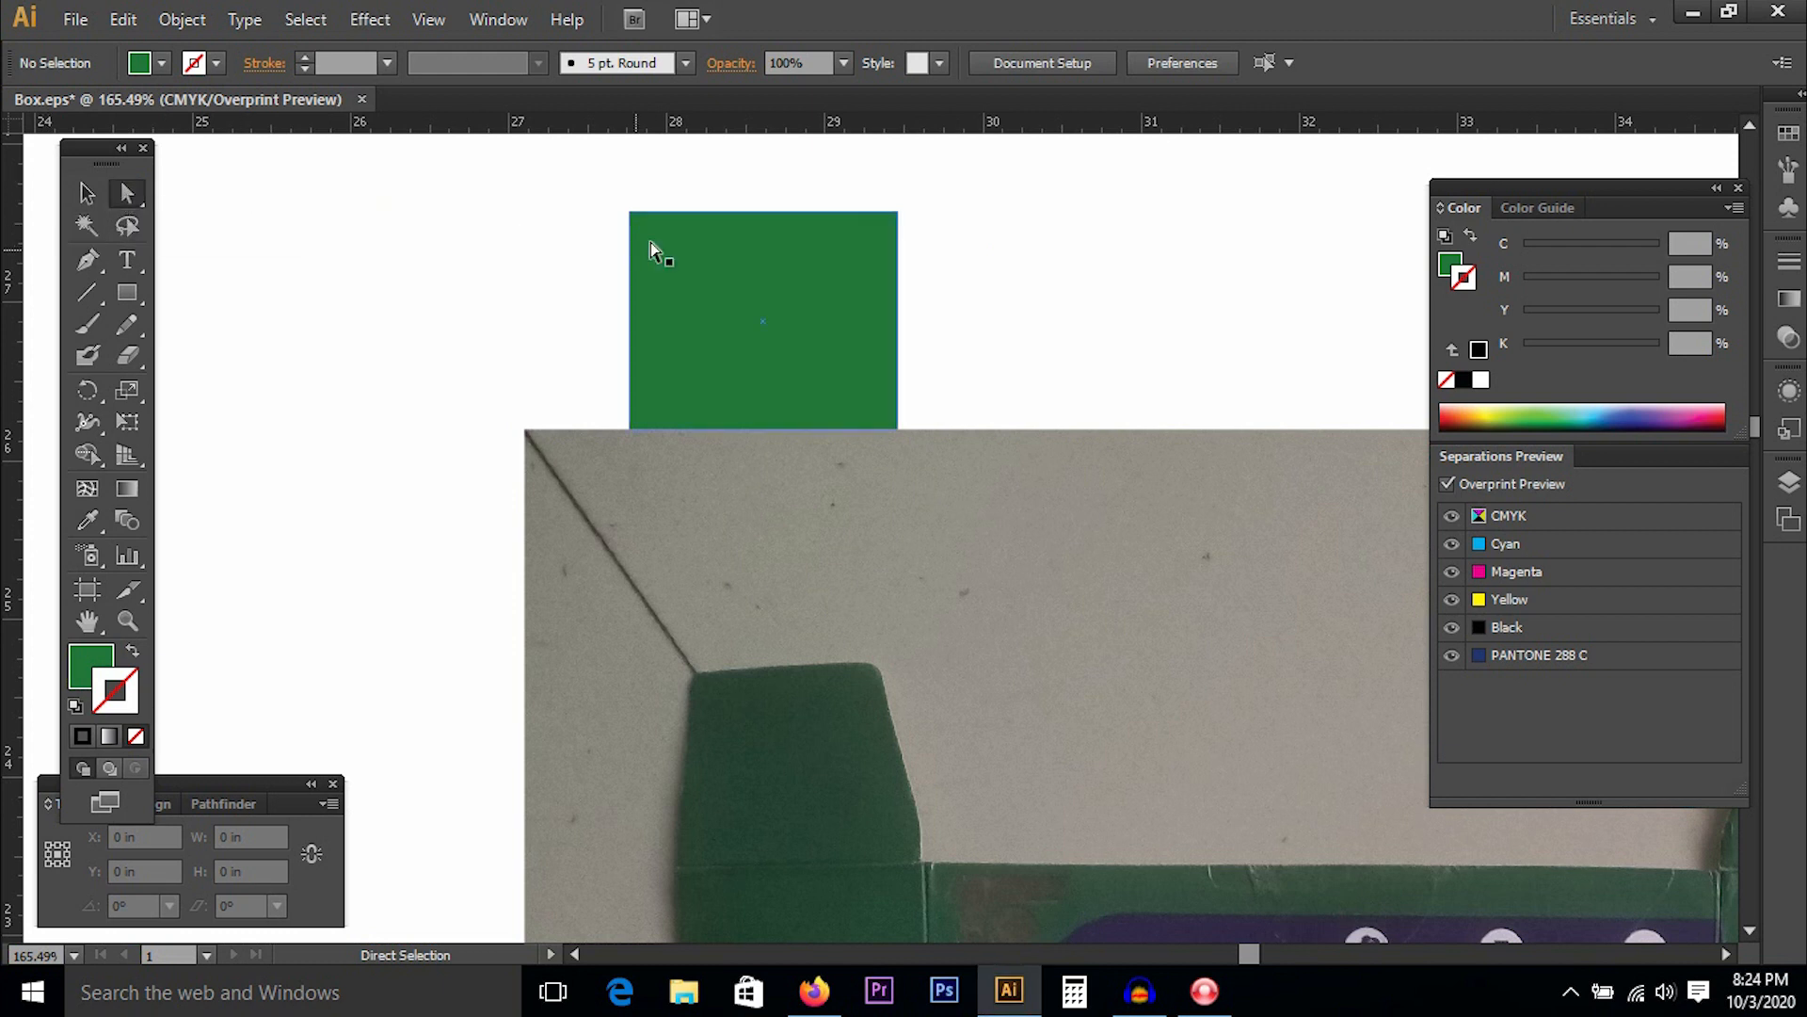
left_click_drag(882, 197, 918, 234)
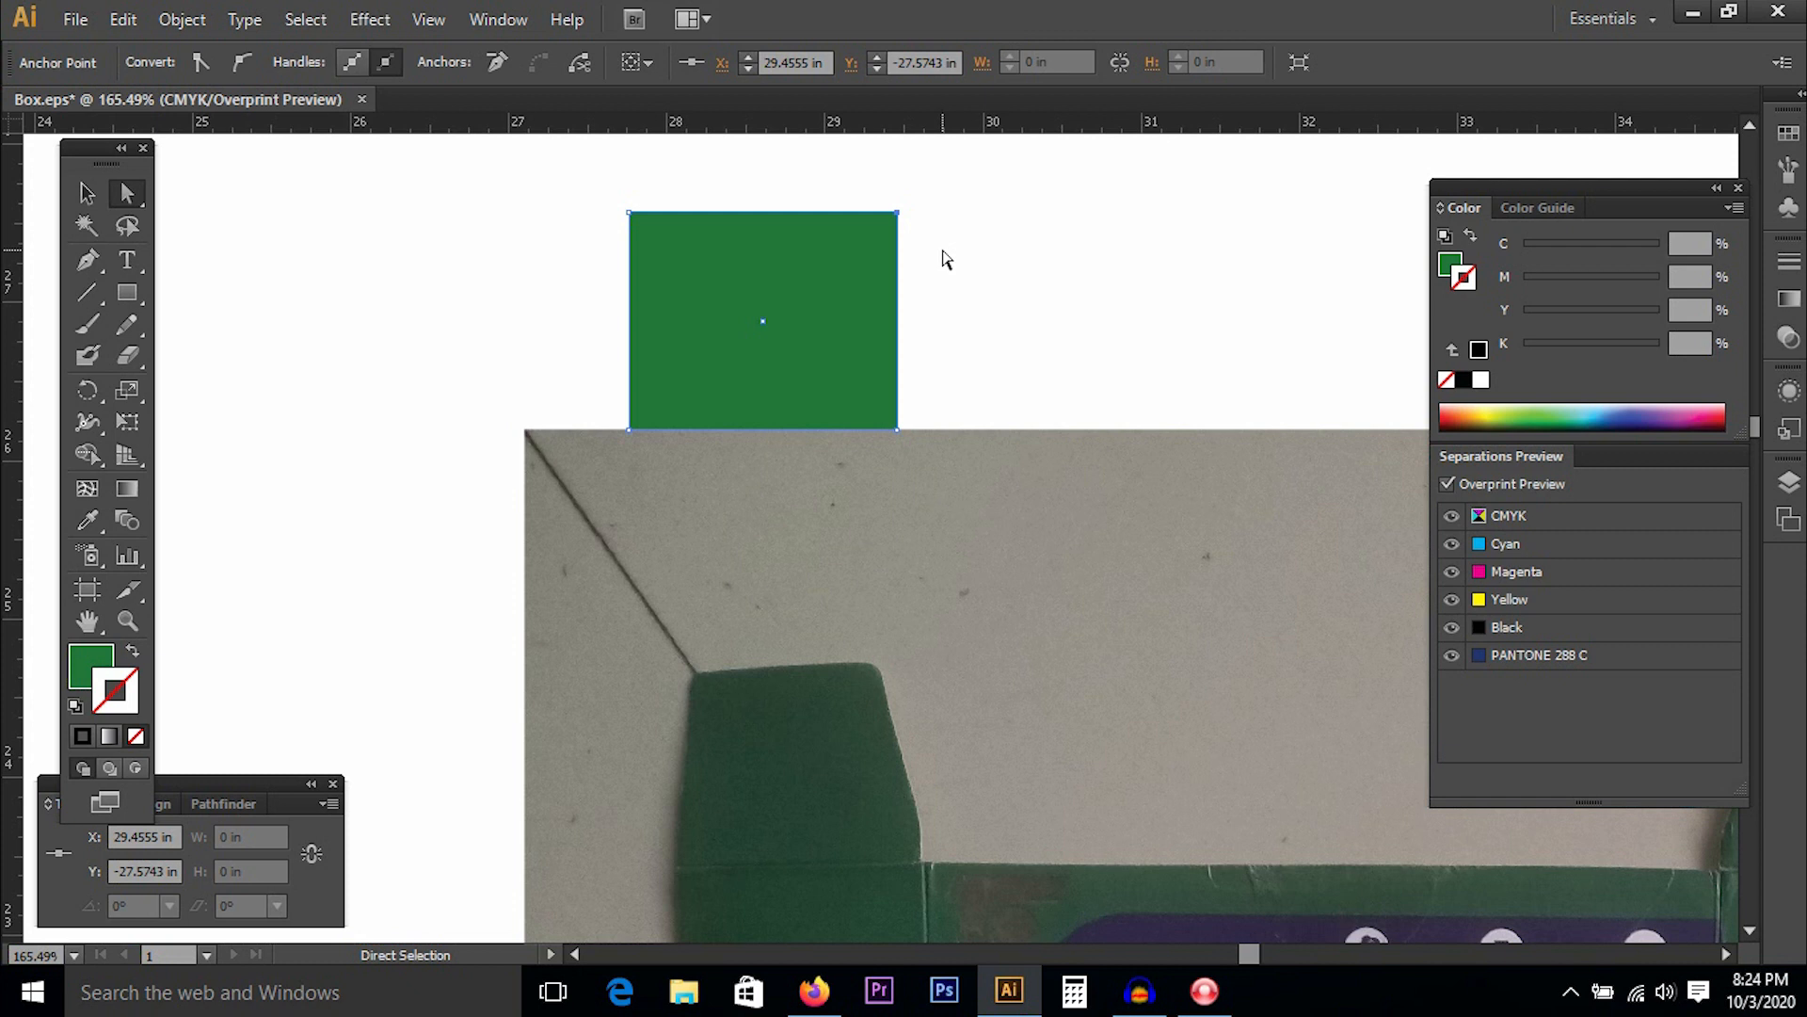
mouse_move(872, 190)
left_mouse_down()
mouse_move(940, 242)
mouse_move(870, 198)
left_mouse_up()
left_click(936, 244)
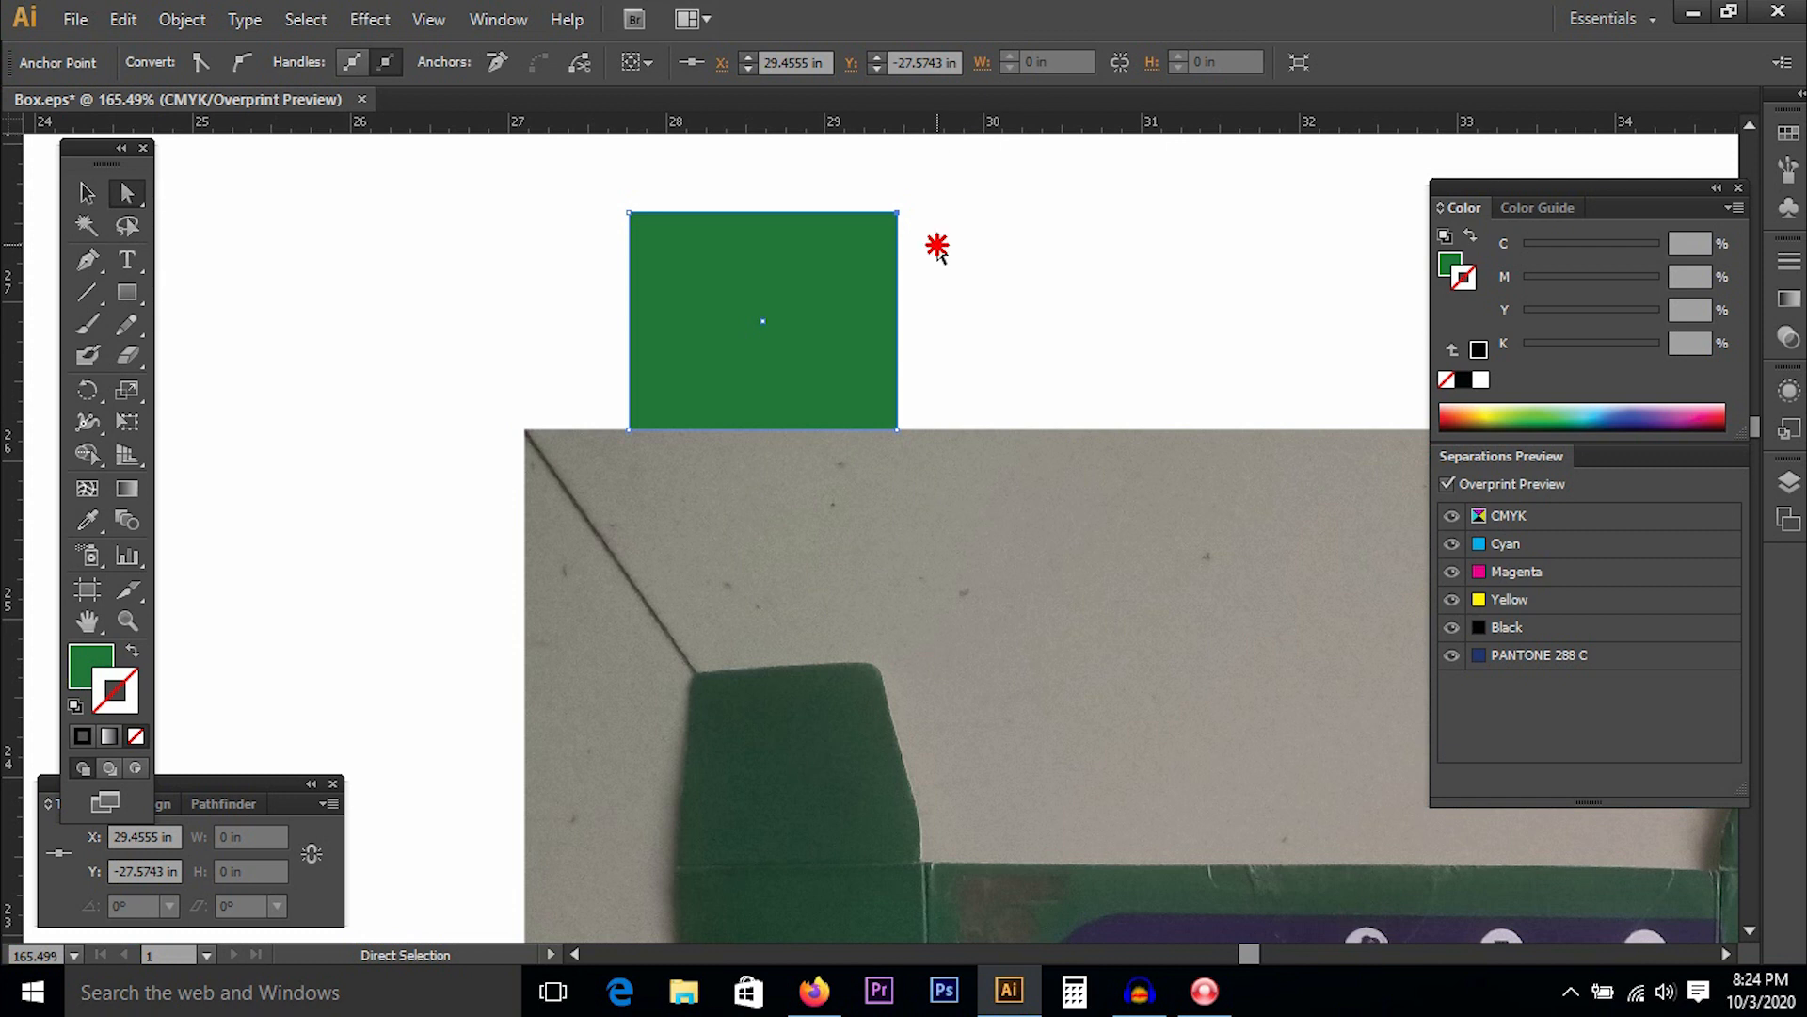
Switch the ruler units to centimeters and check the size of the green flap above the photo.
right_click(932, 124)
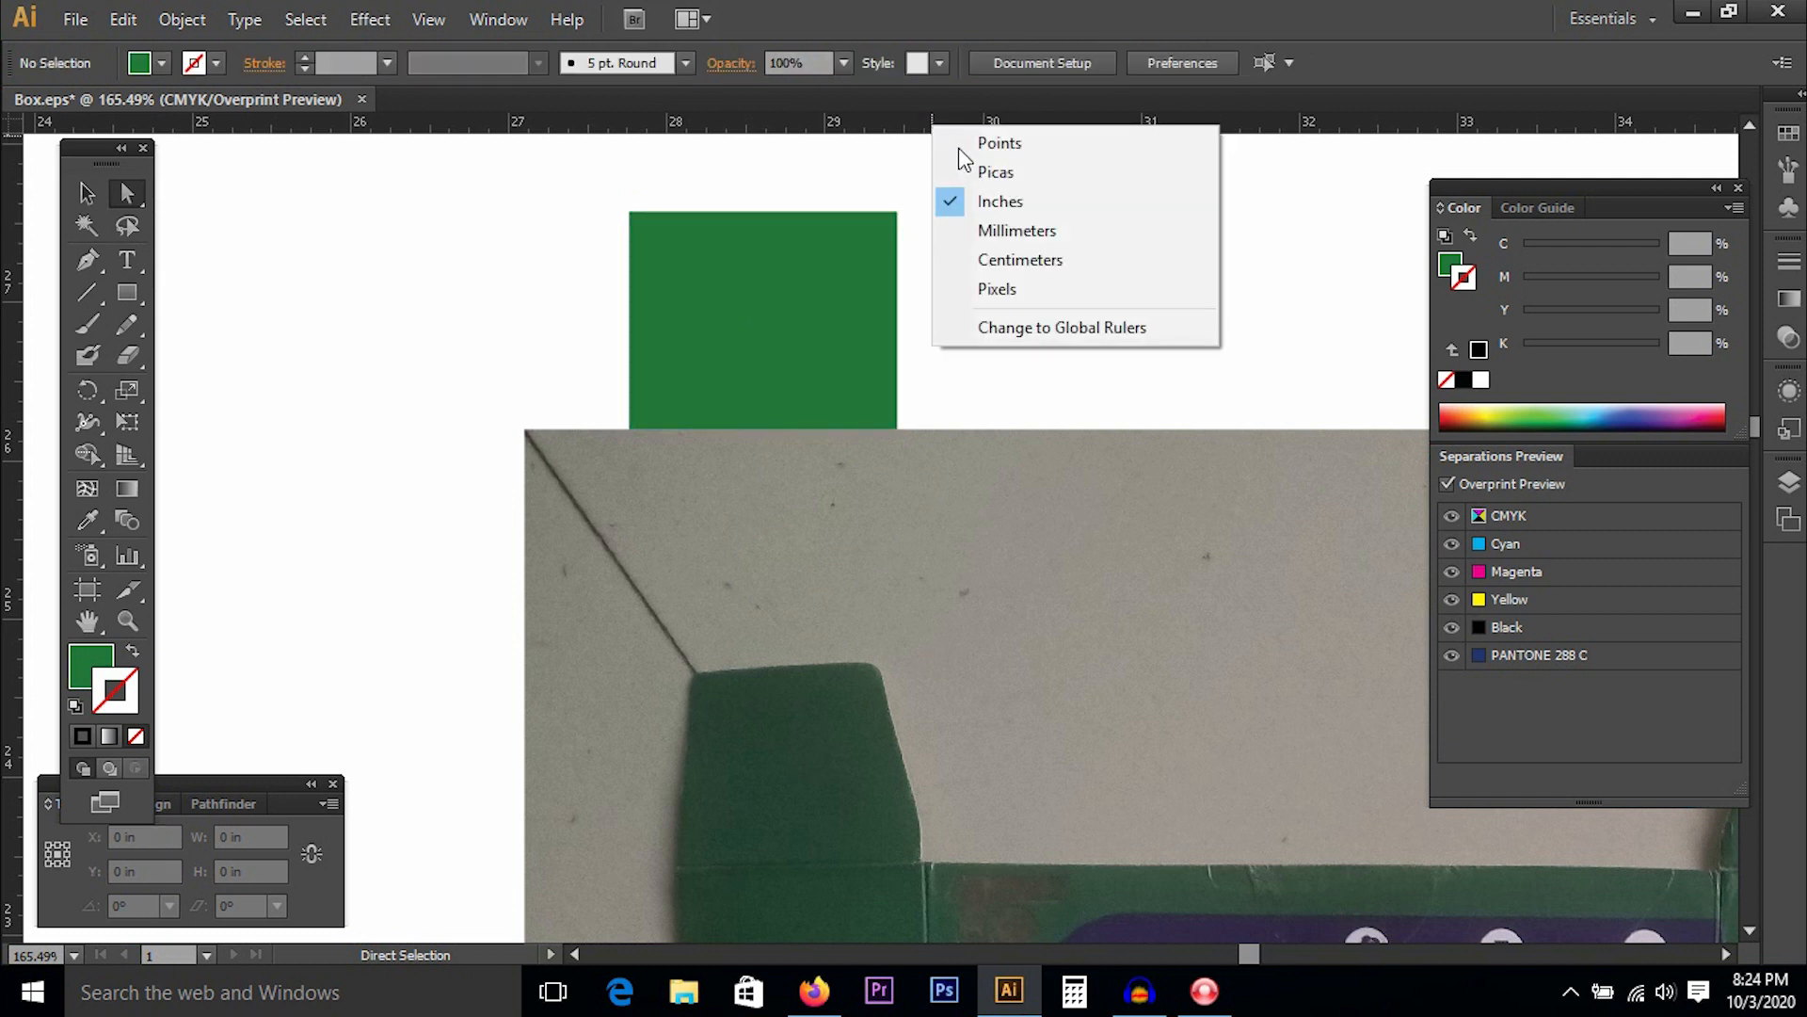
left_click(1082, 261)
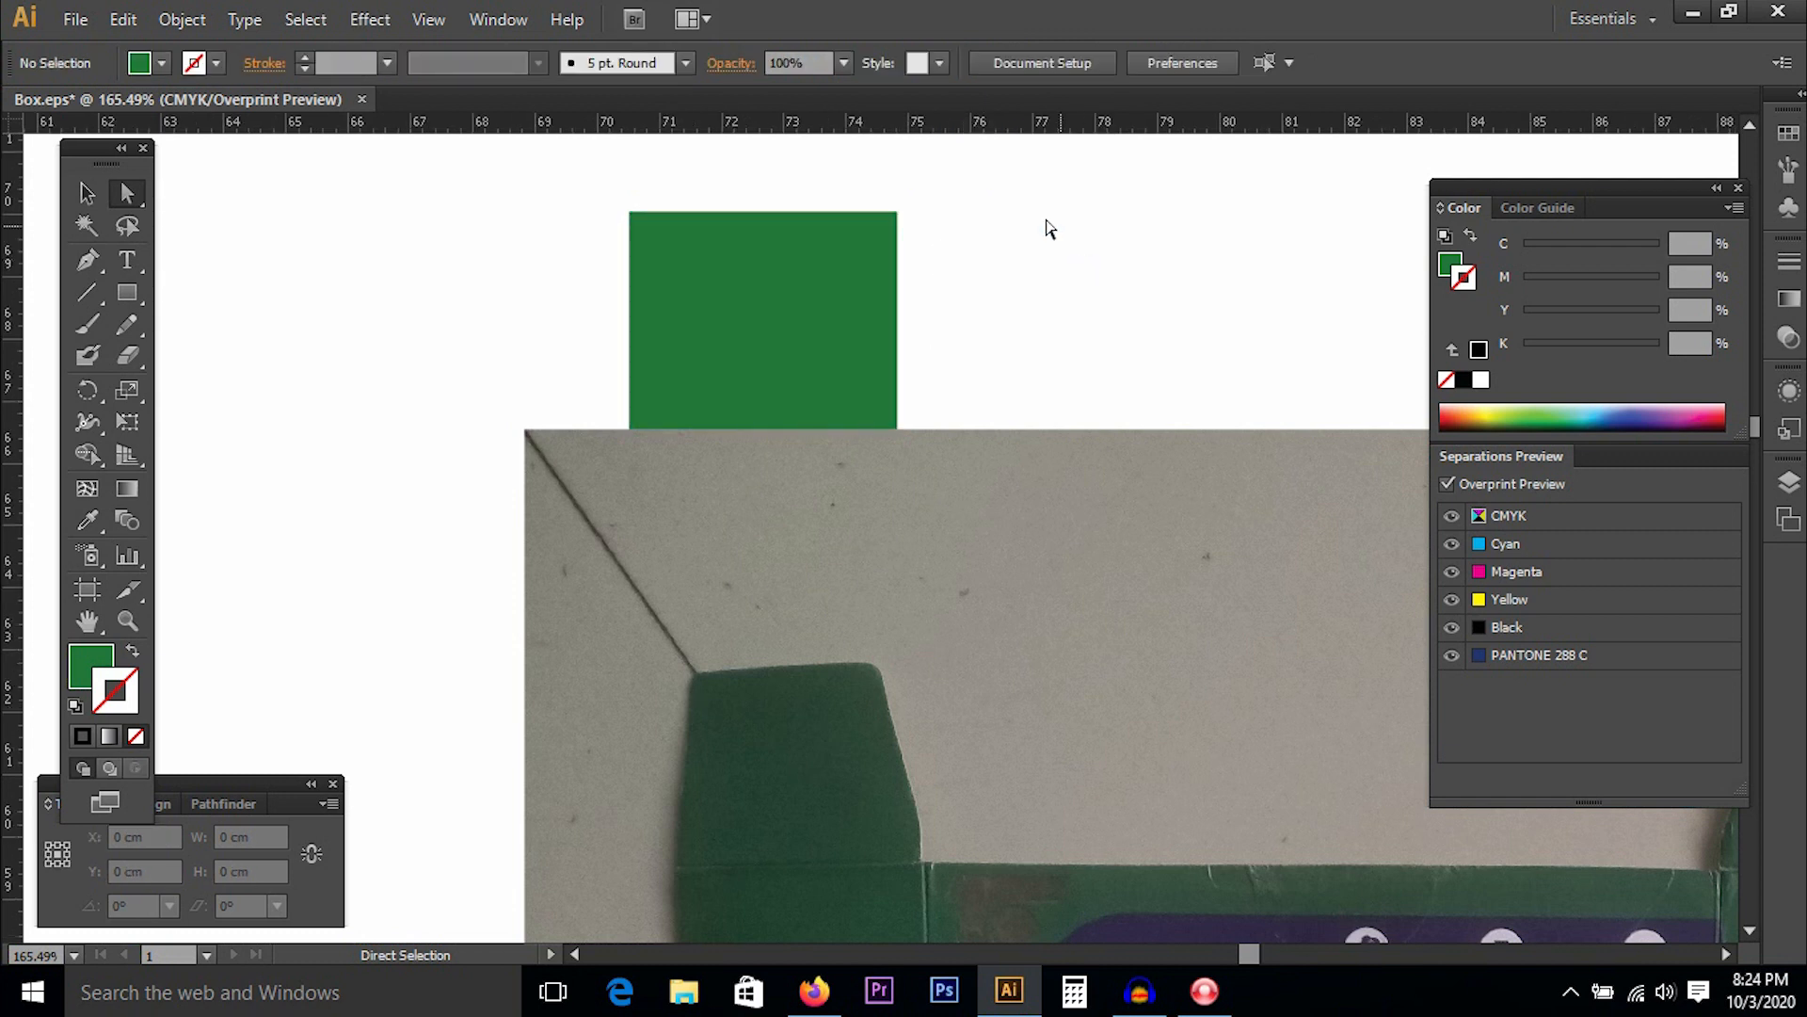
left_click(784, 249)
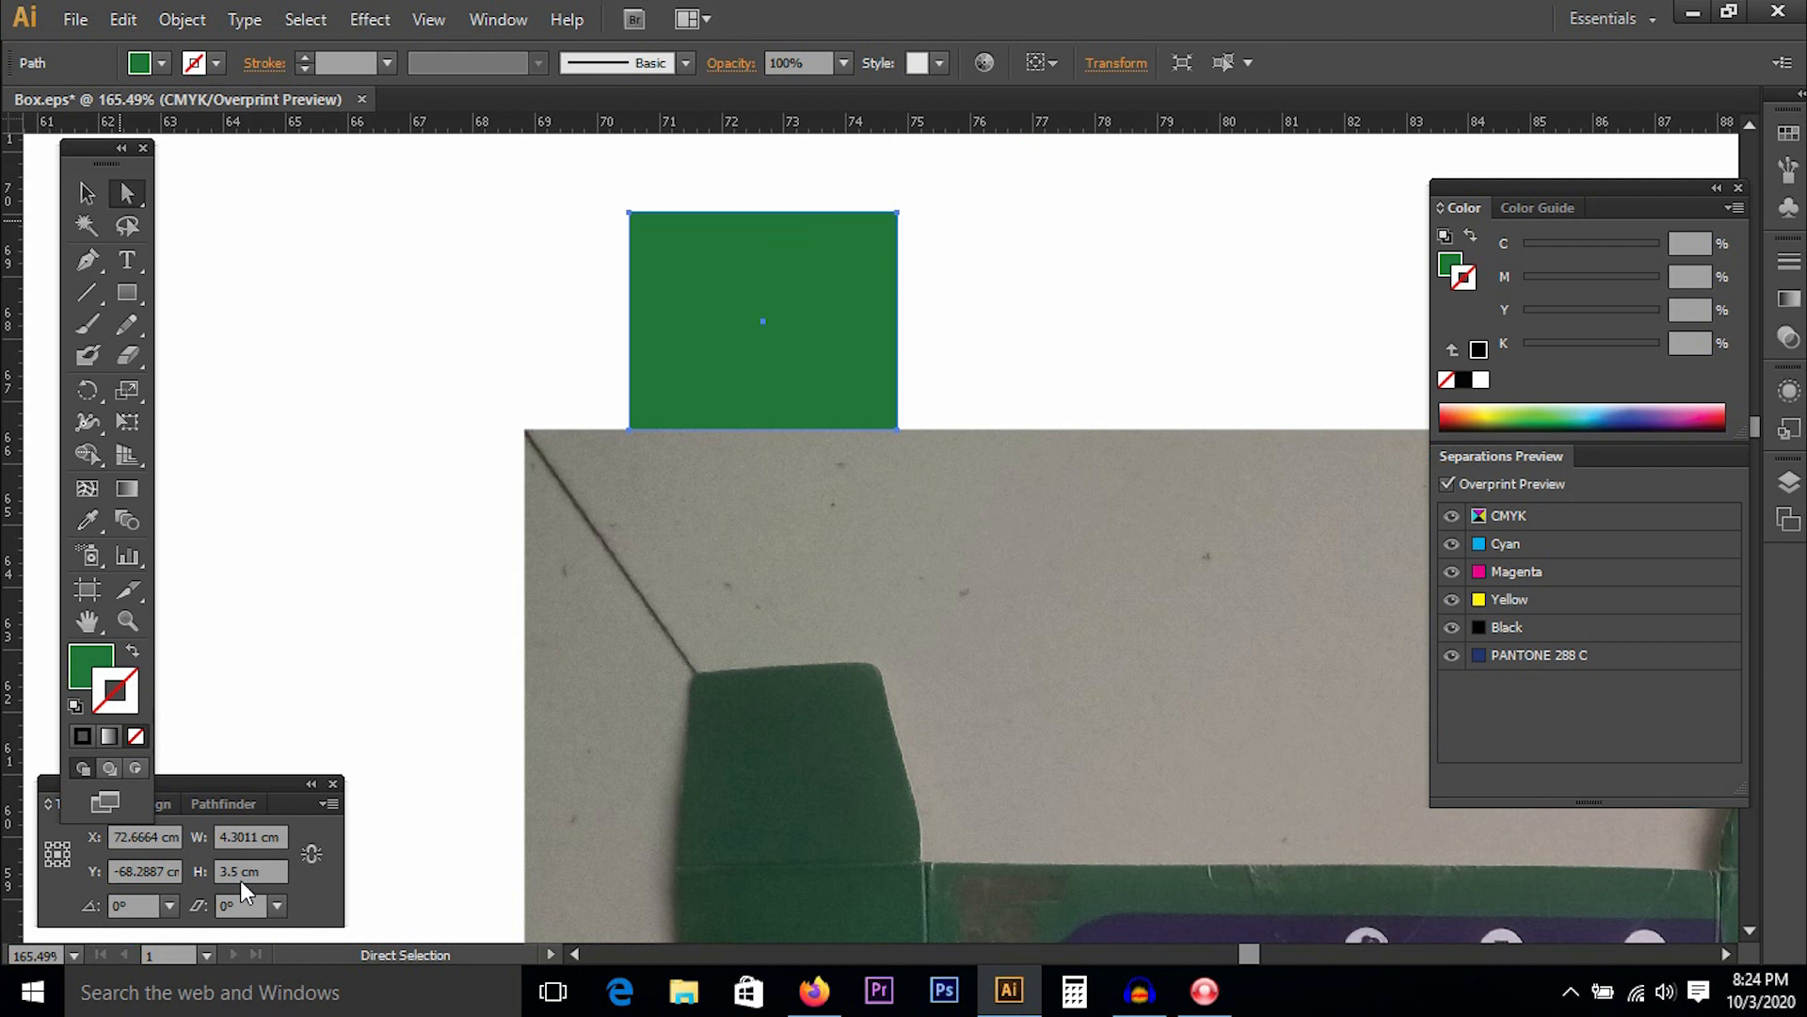
Select the green flap's upper-right corner point and set the keyboard increment to .5 cm.
left_click_drag(885, 179, 937, 275)
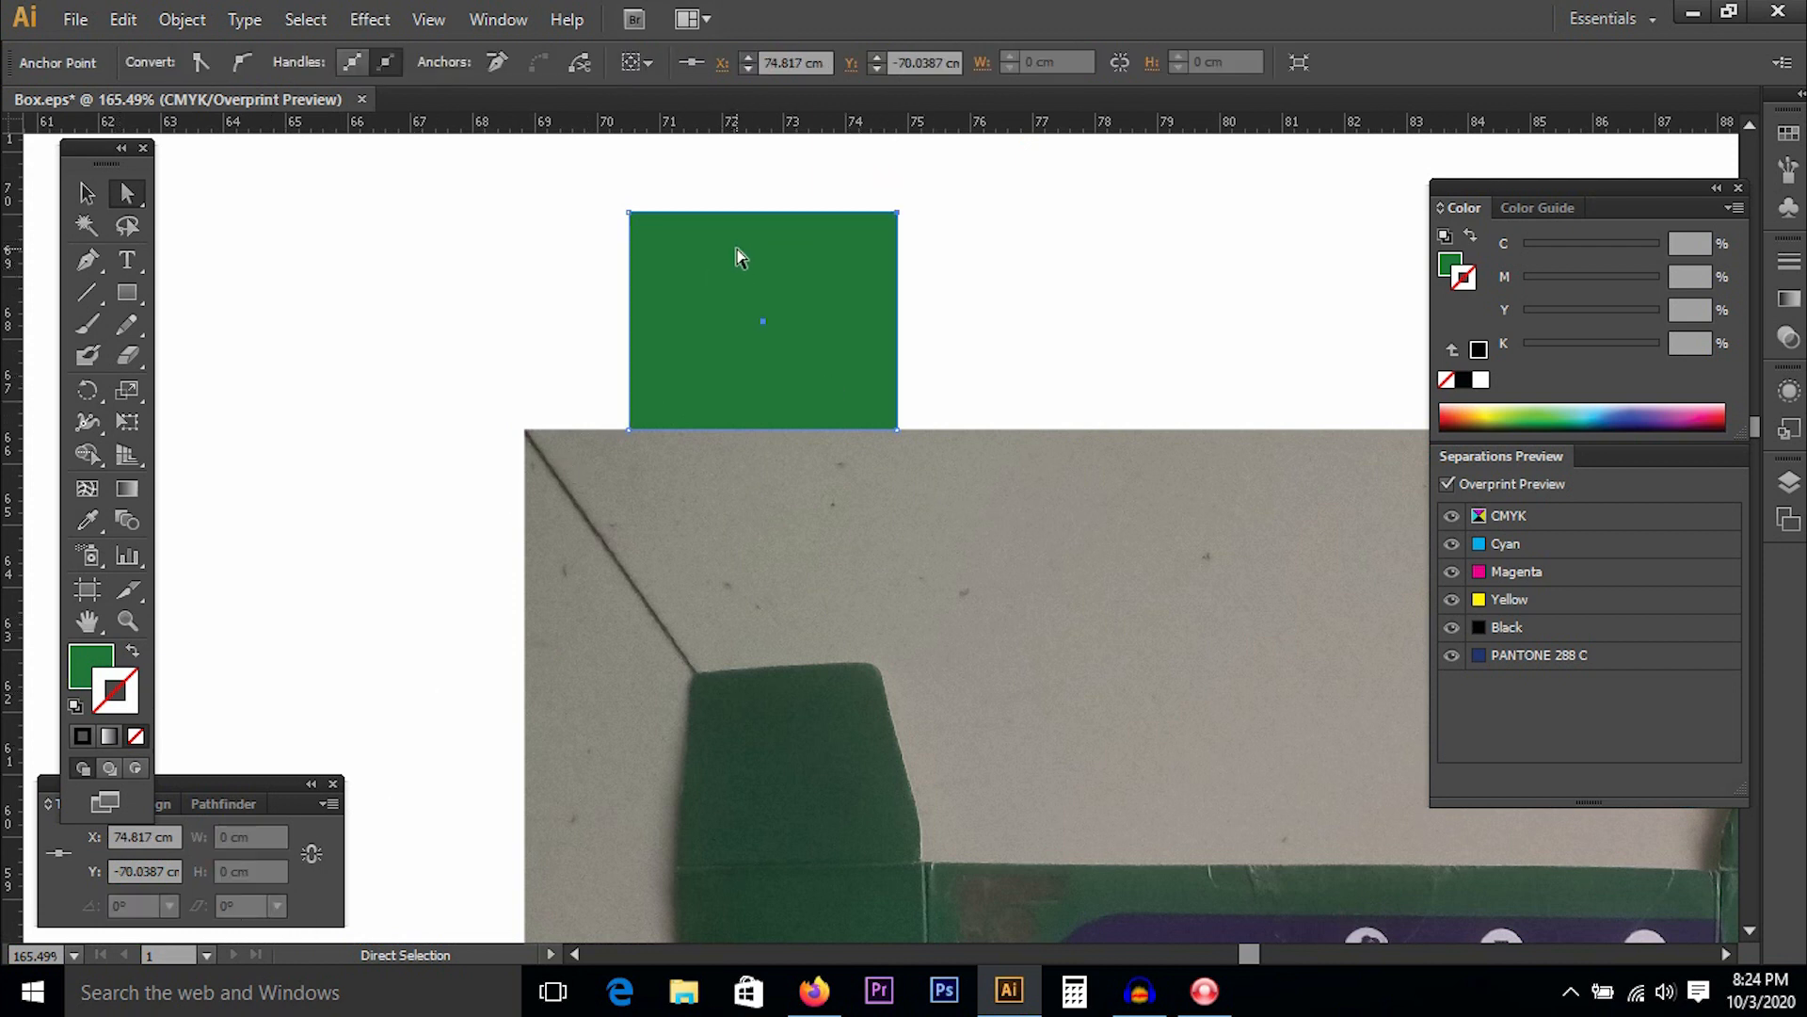
key("ctrl")
key("ctrl+k")
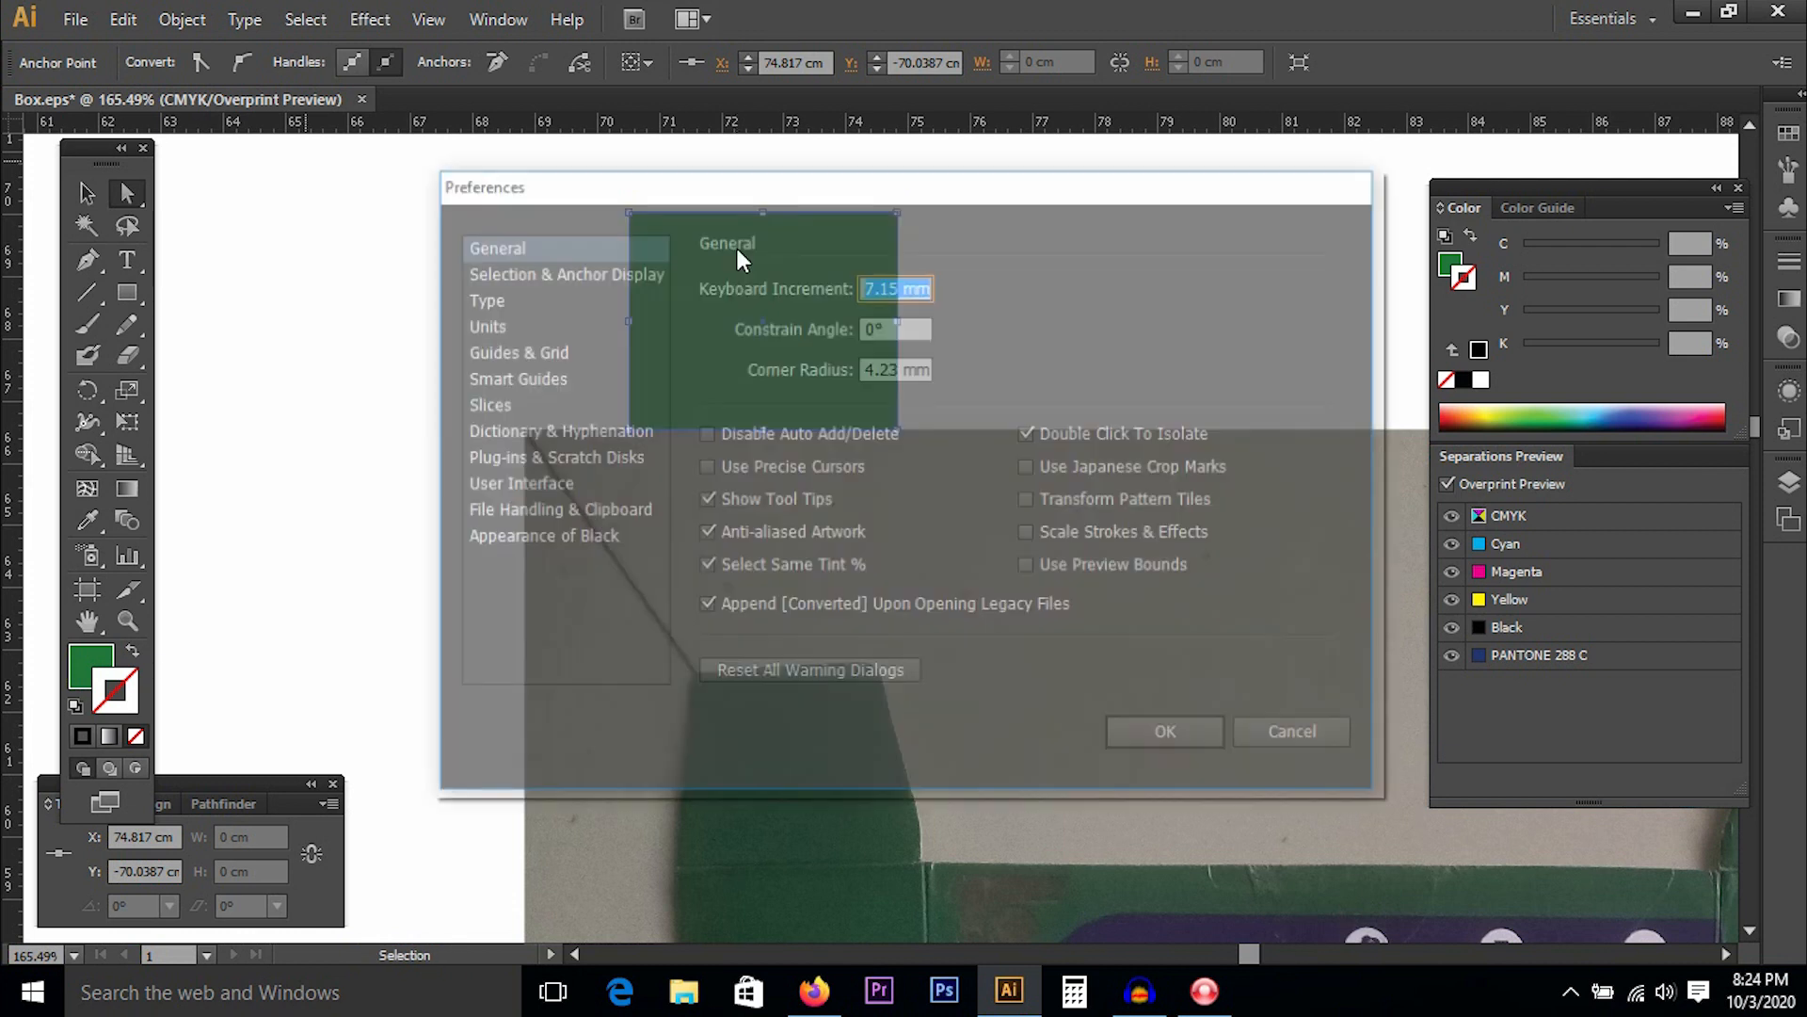
type(".5cm")
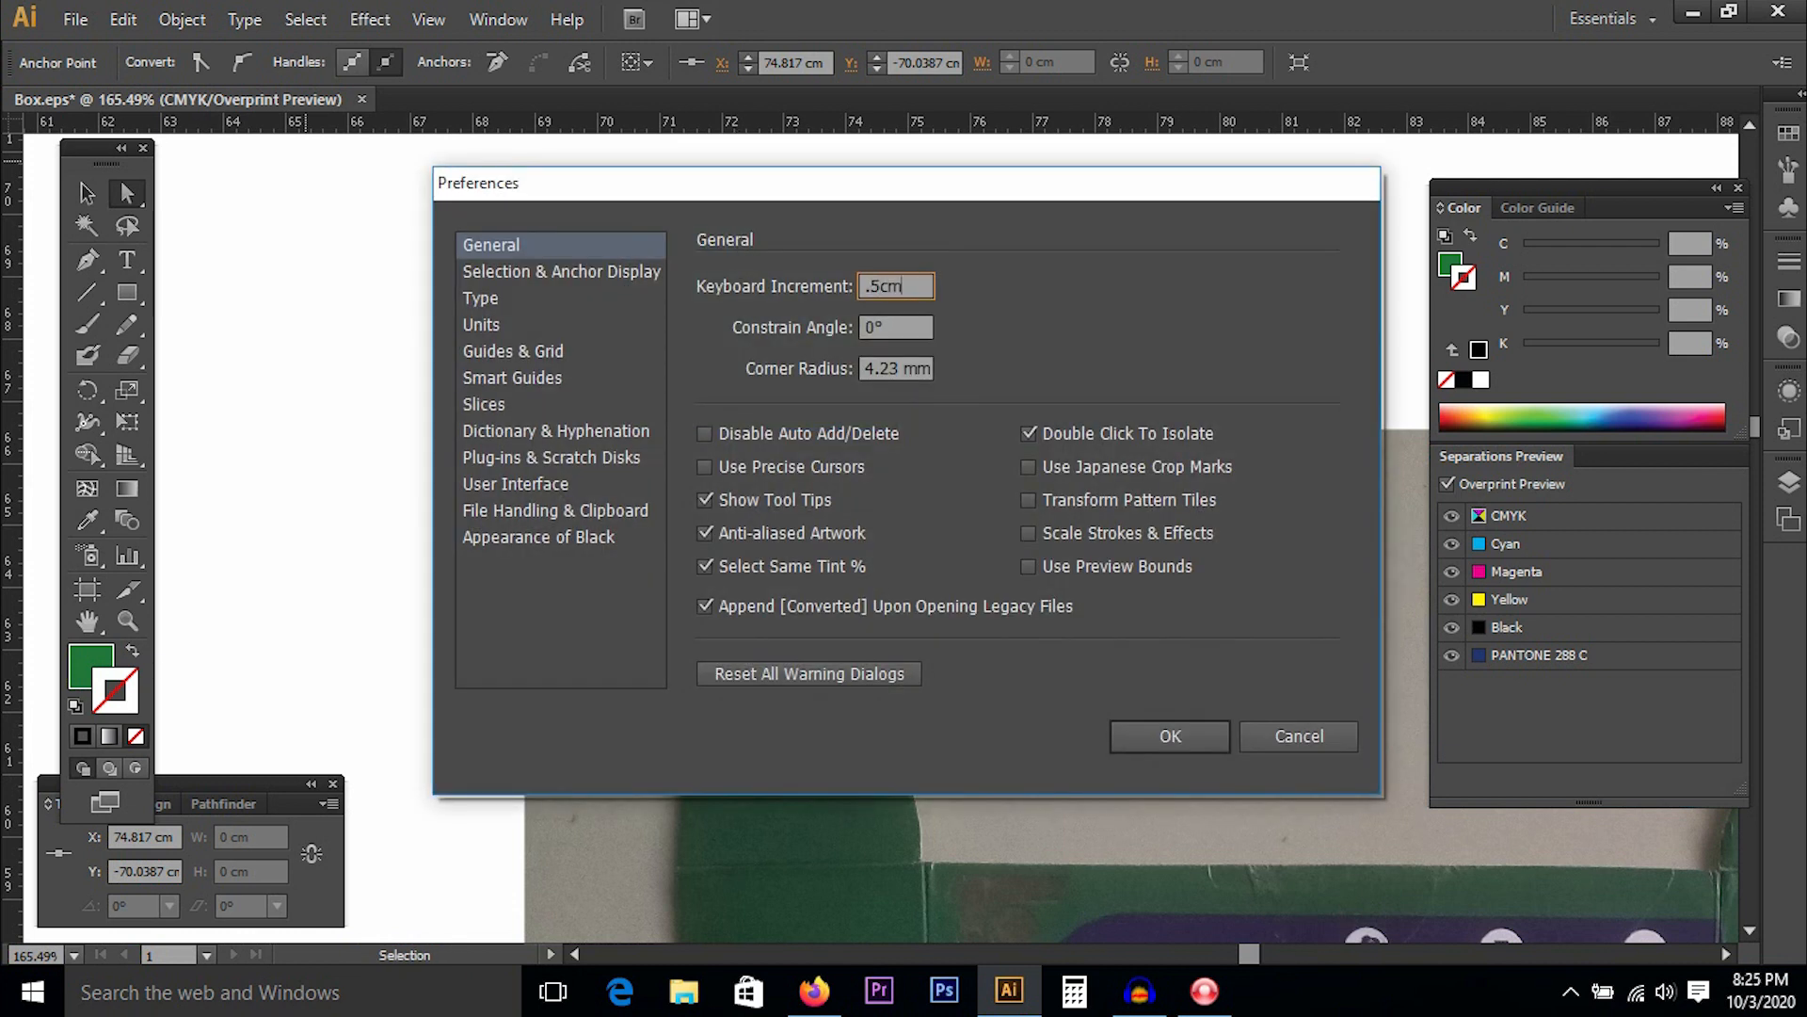
key("Return")
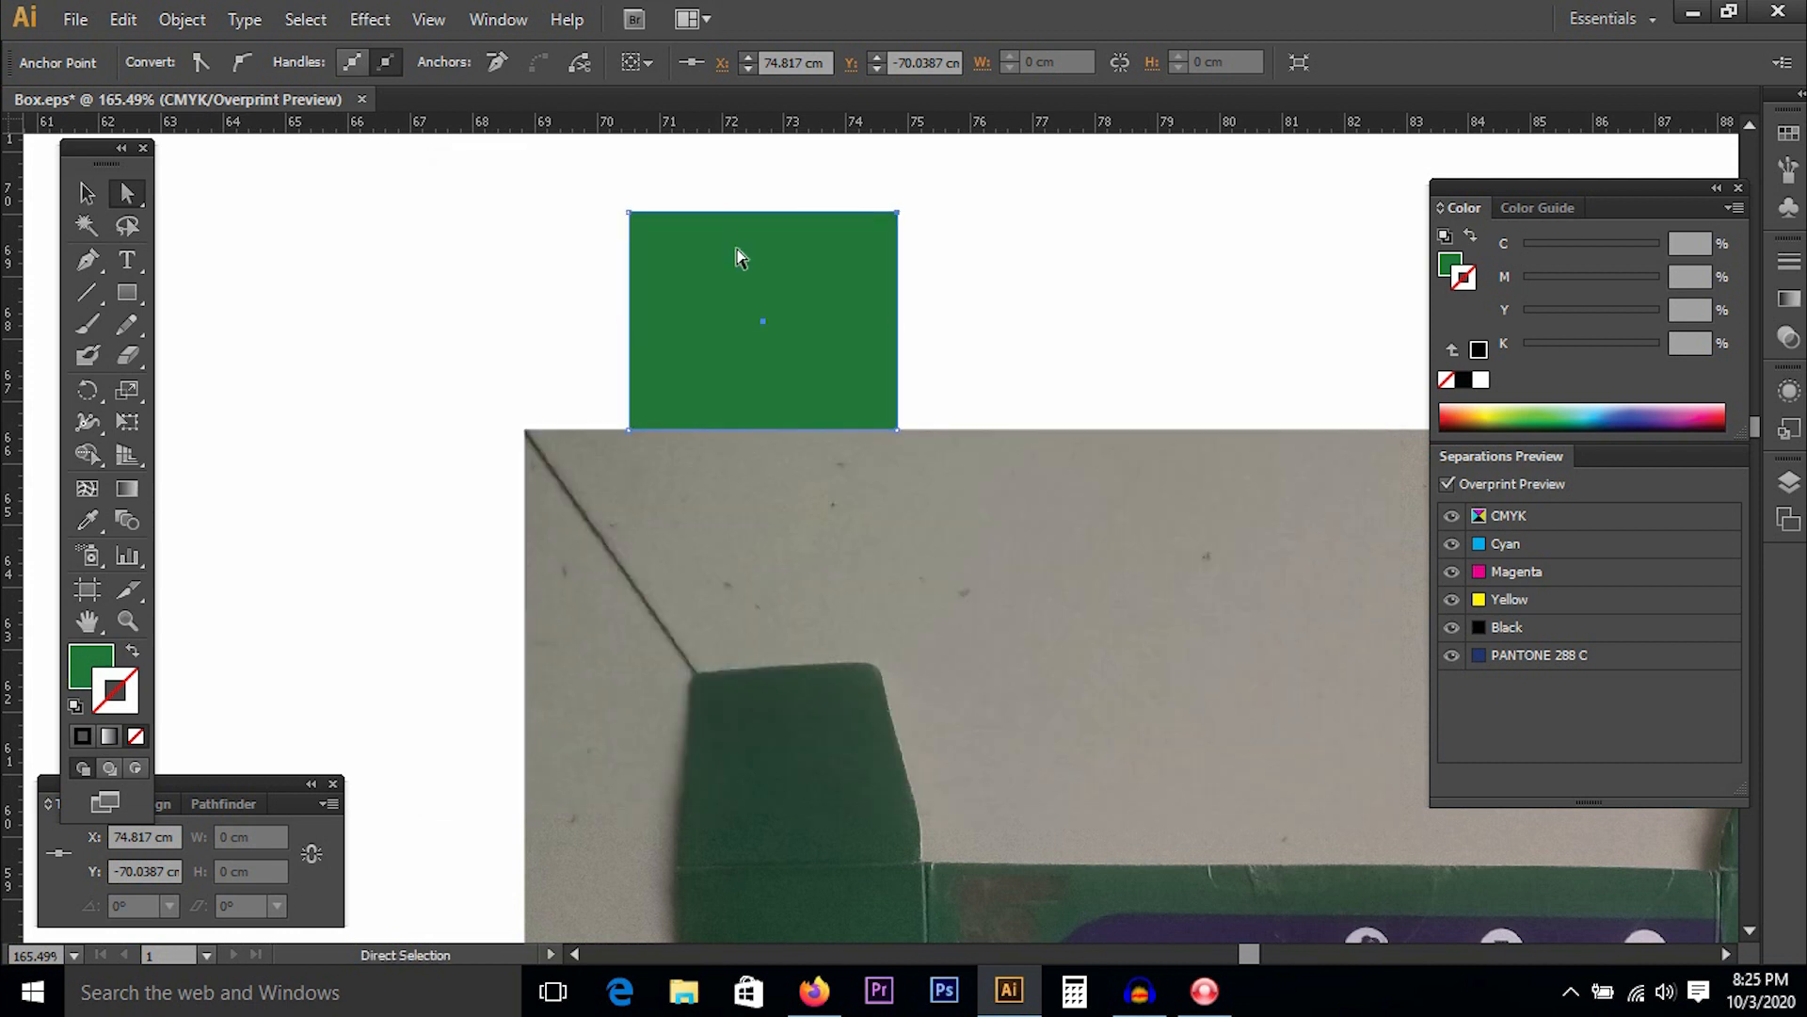
Try tapering the flap by moving its upper-right corner 0.5 cm inward, compare it with the photographed flap, and undo the move.
key("Left")
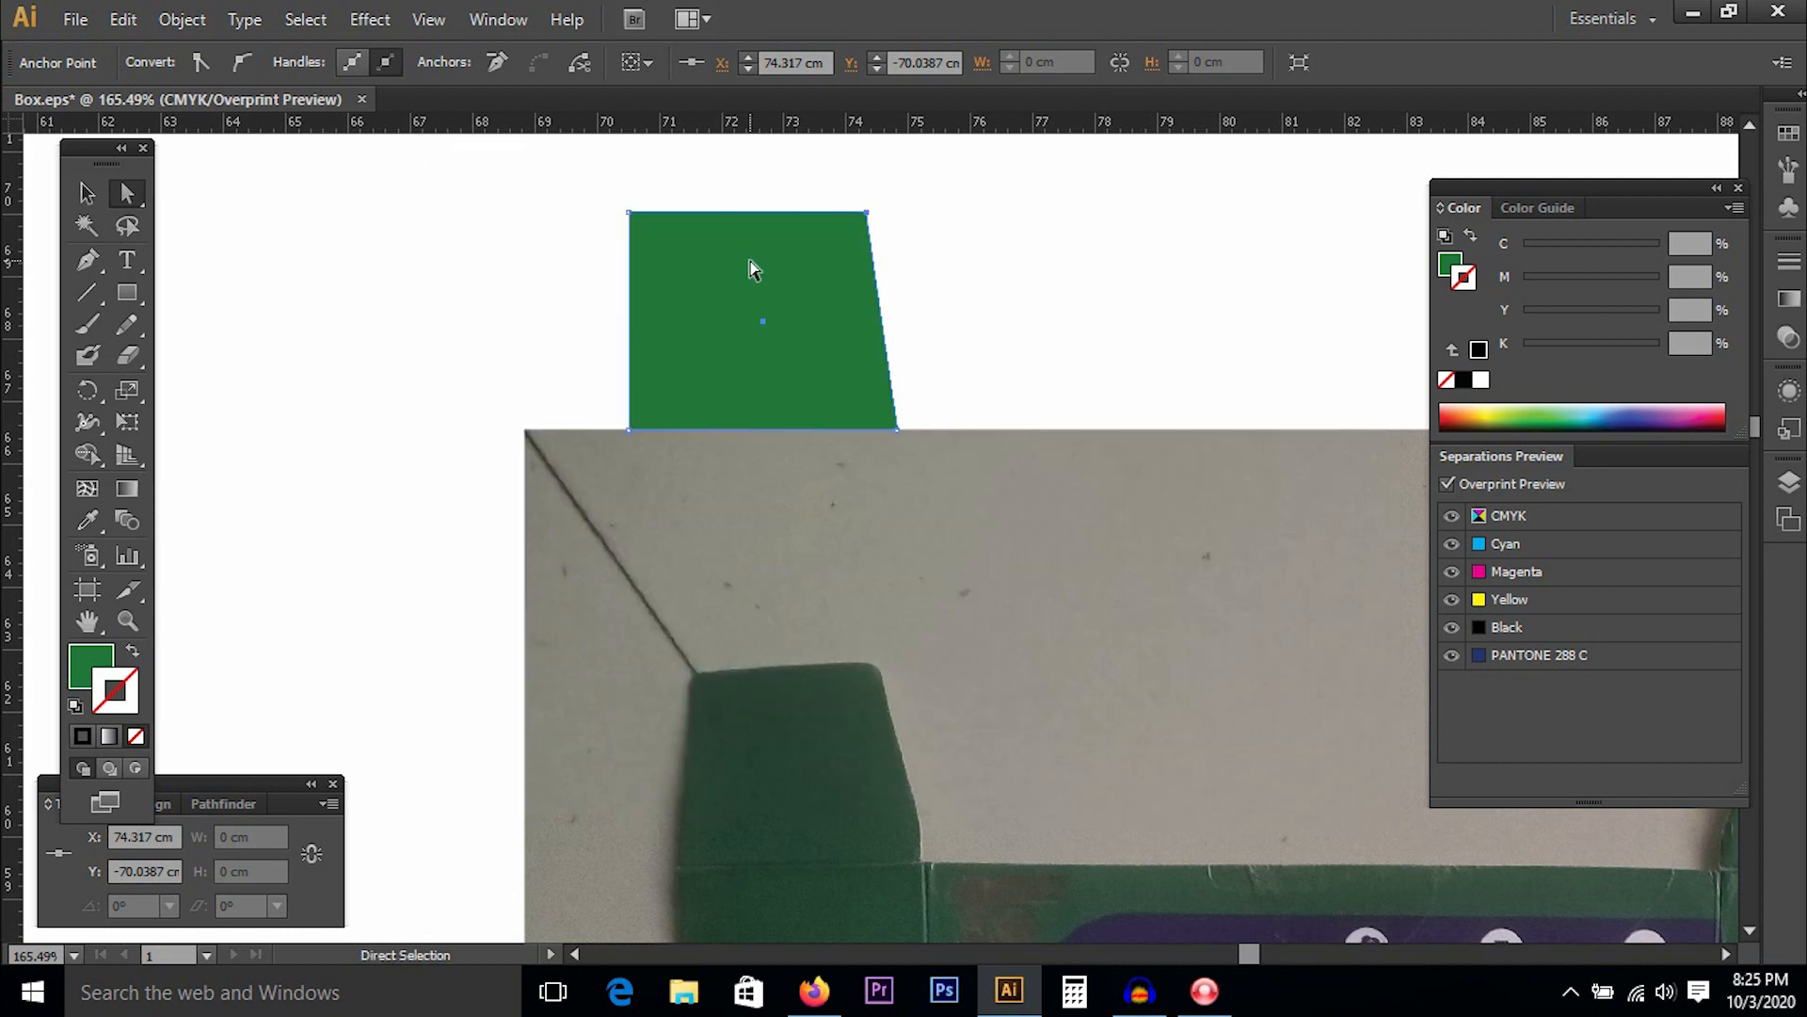
left_click(1005, 268)
key("v")
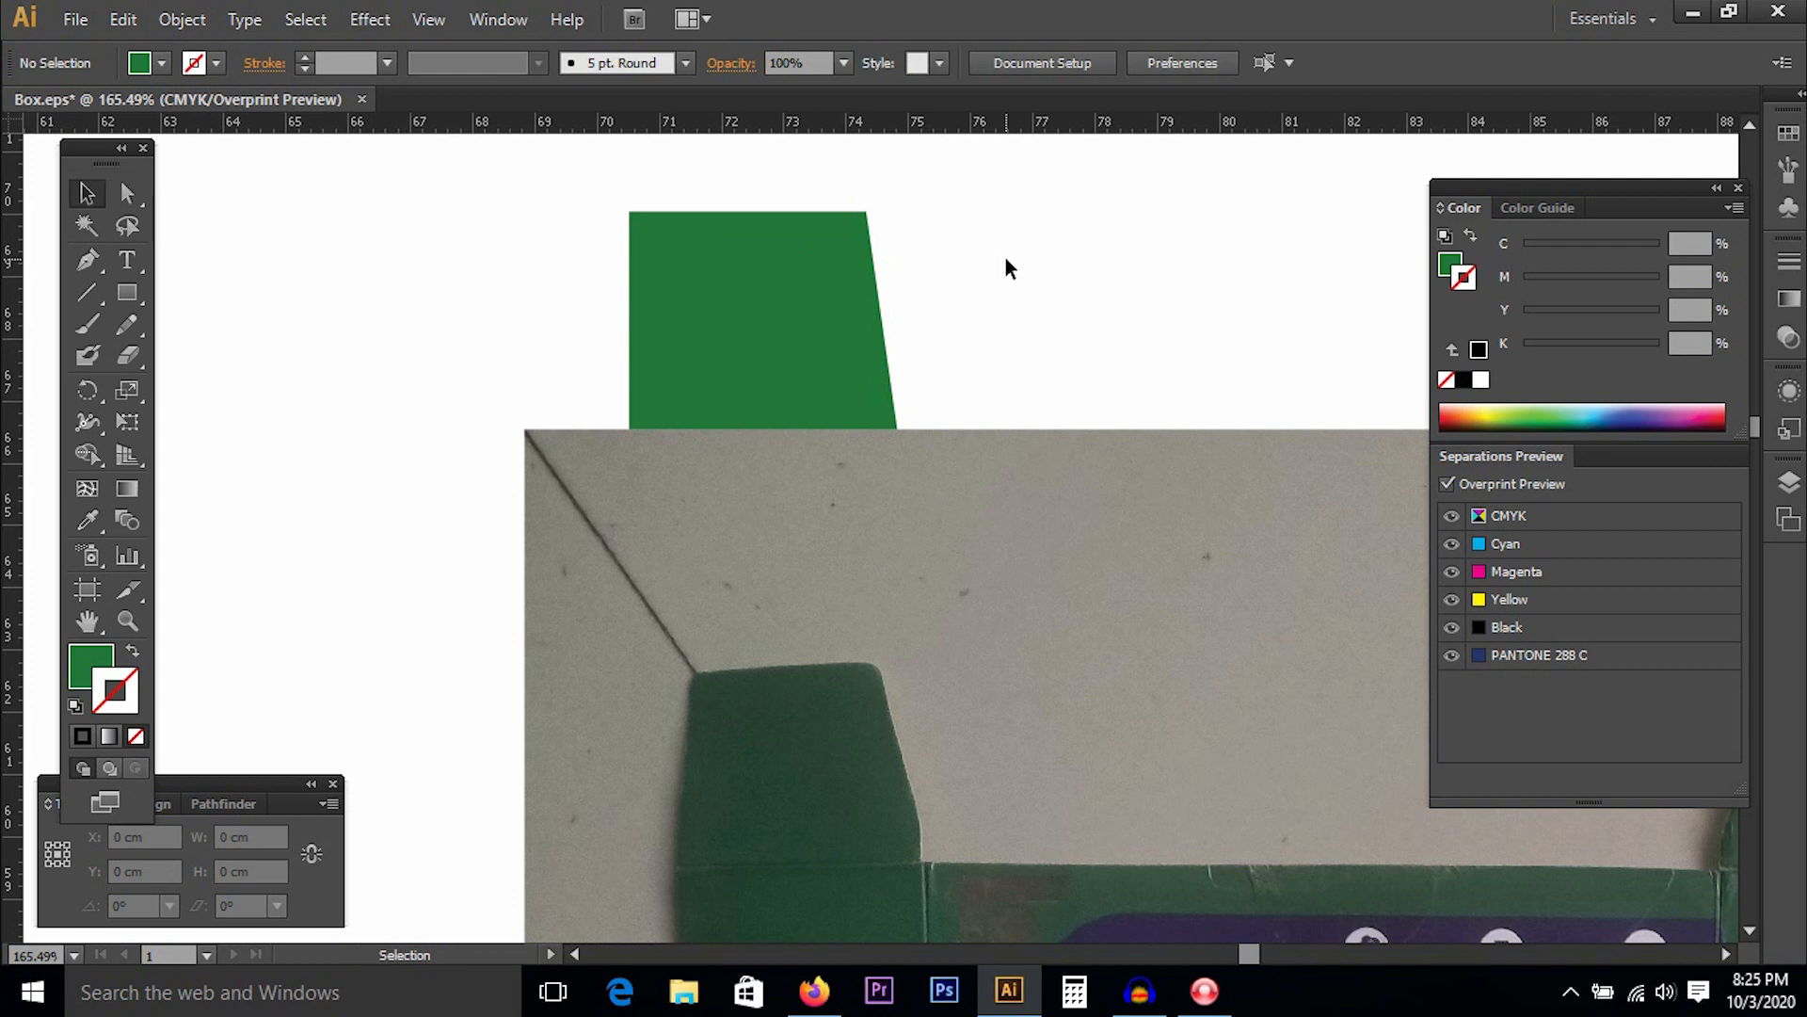
key("ctrl+minus")
key("ctrl+minus")
key("ctrl+minus")
key("ctrl+minus")
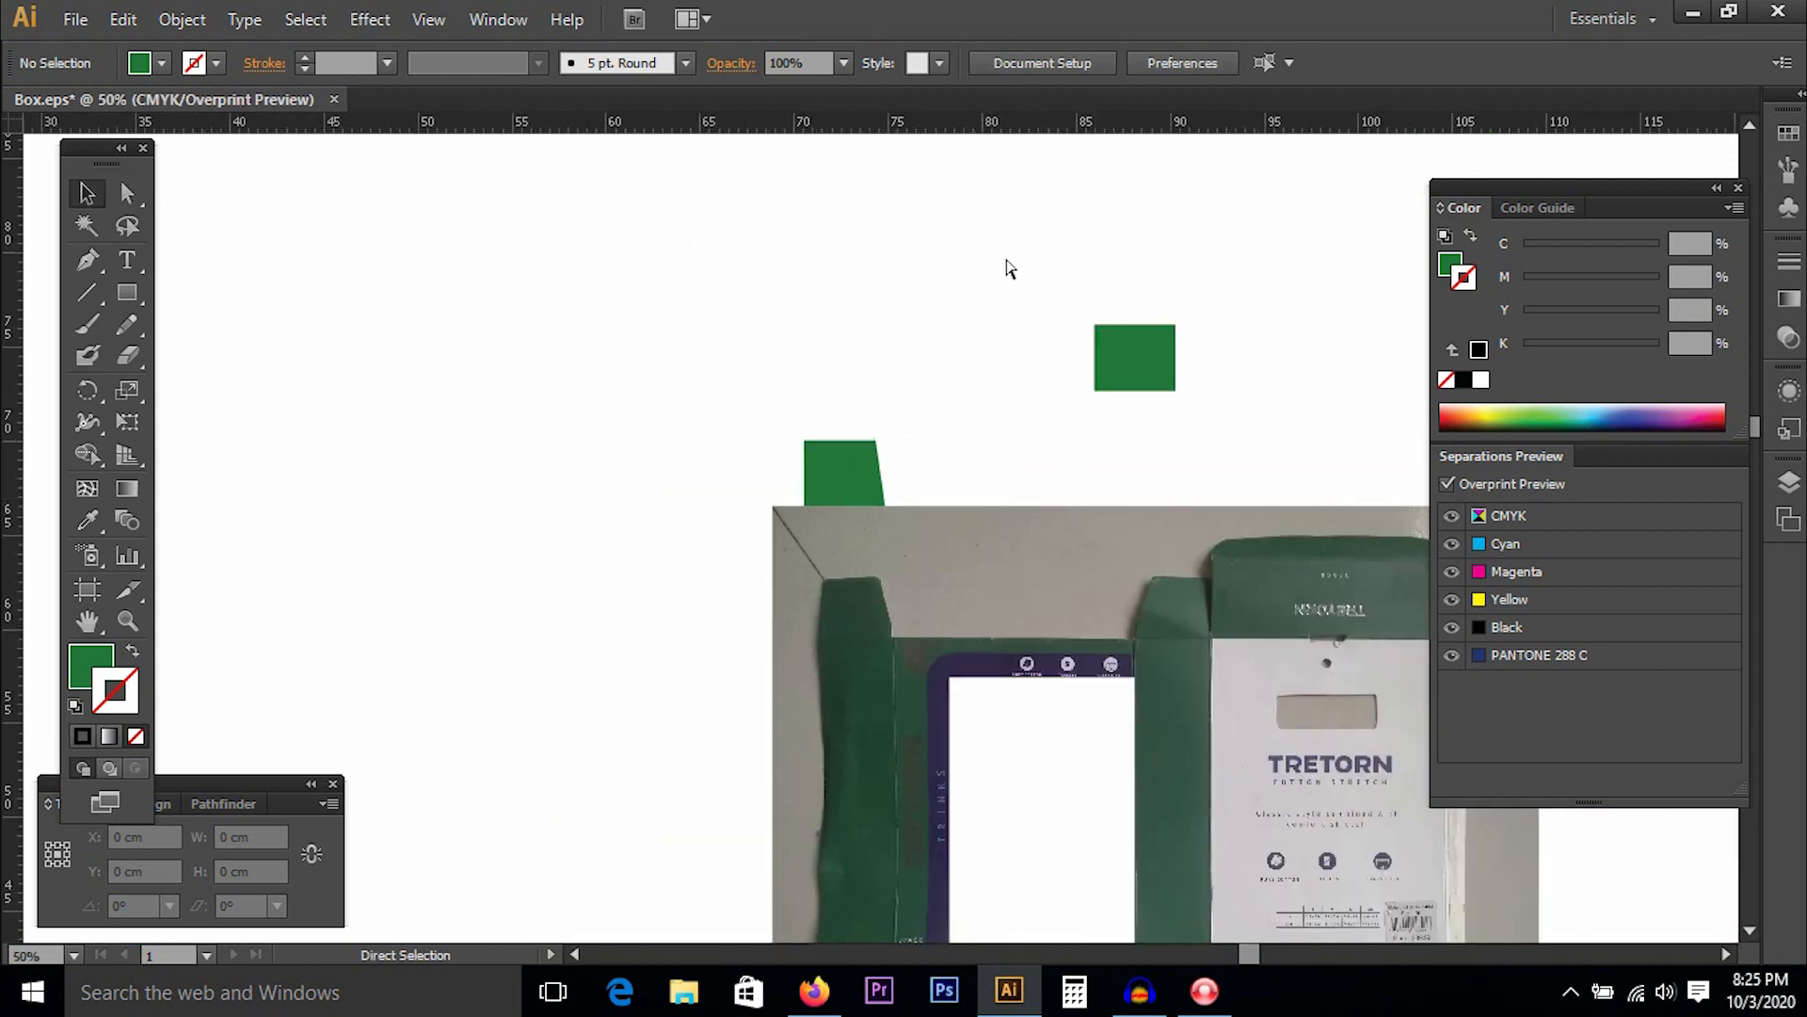
key("z")
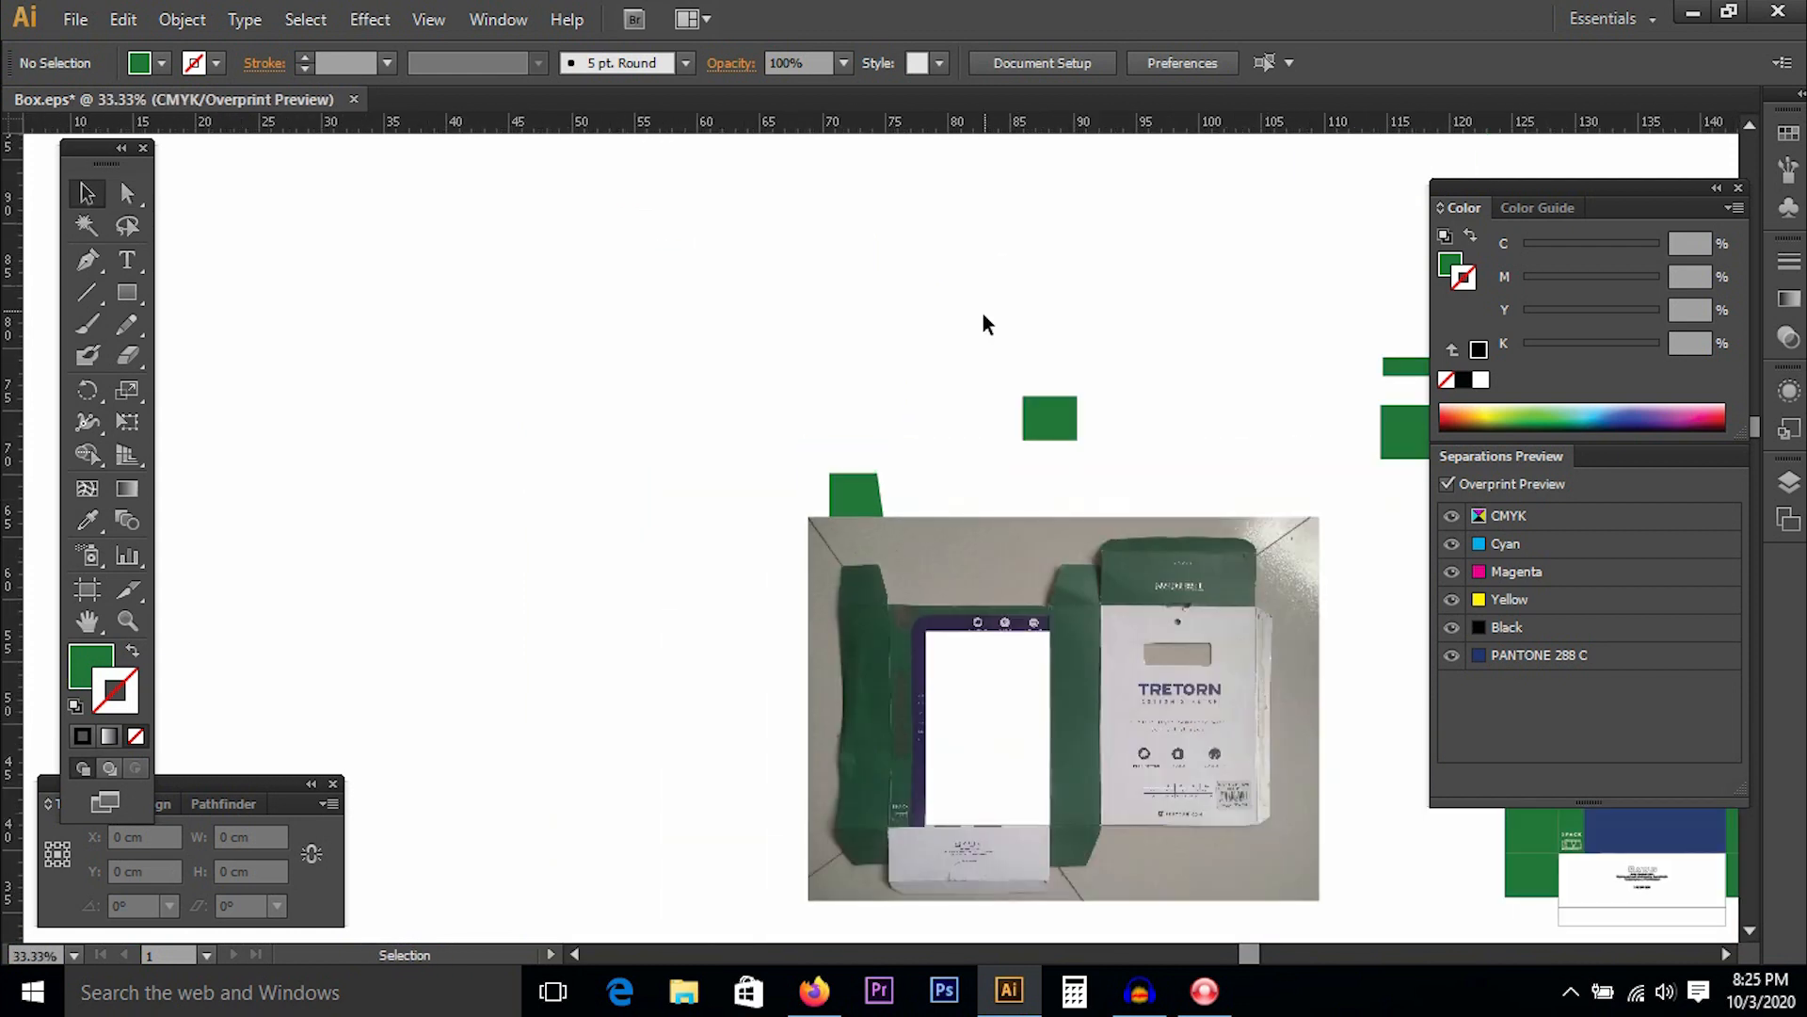
left_click(775, 413)
left_click_drag(775, 413, 935, 452)
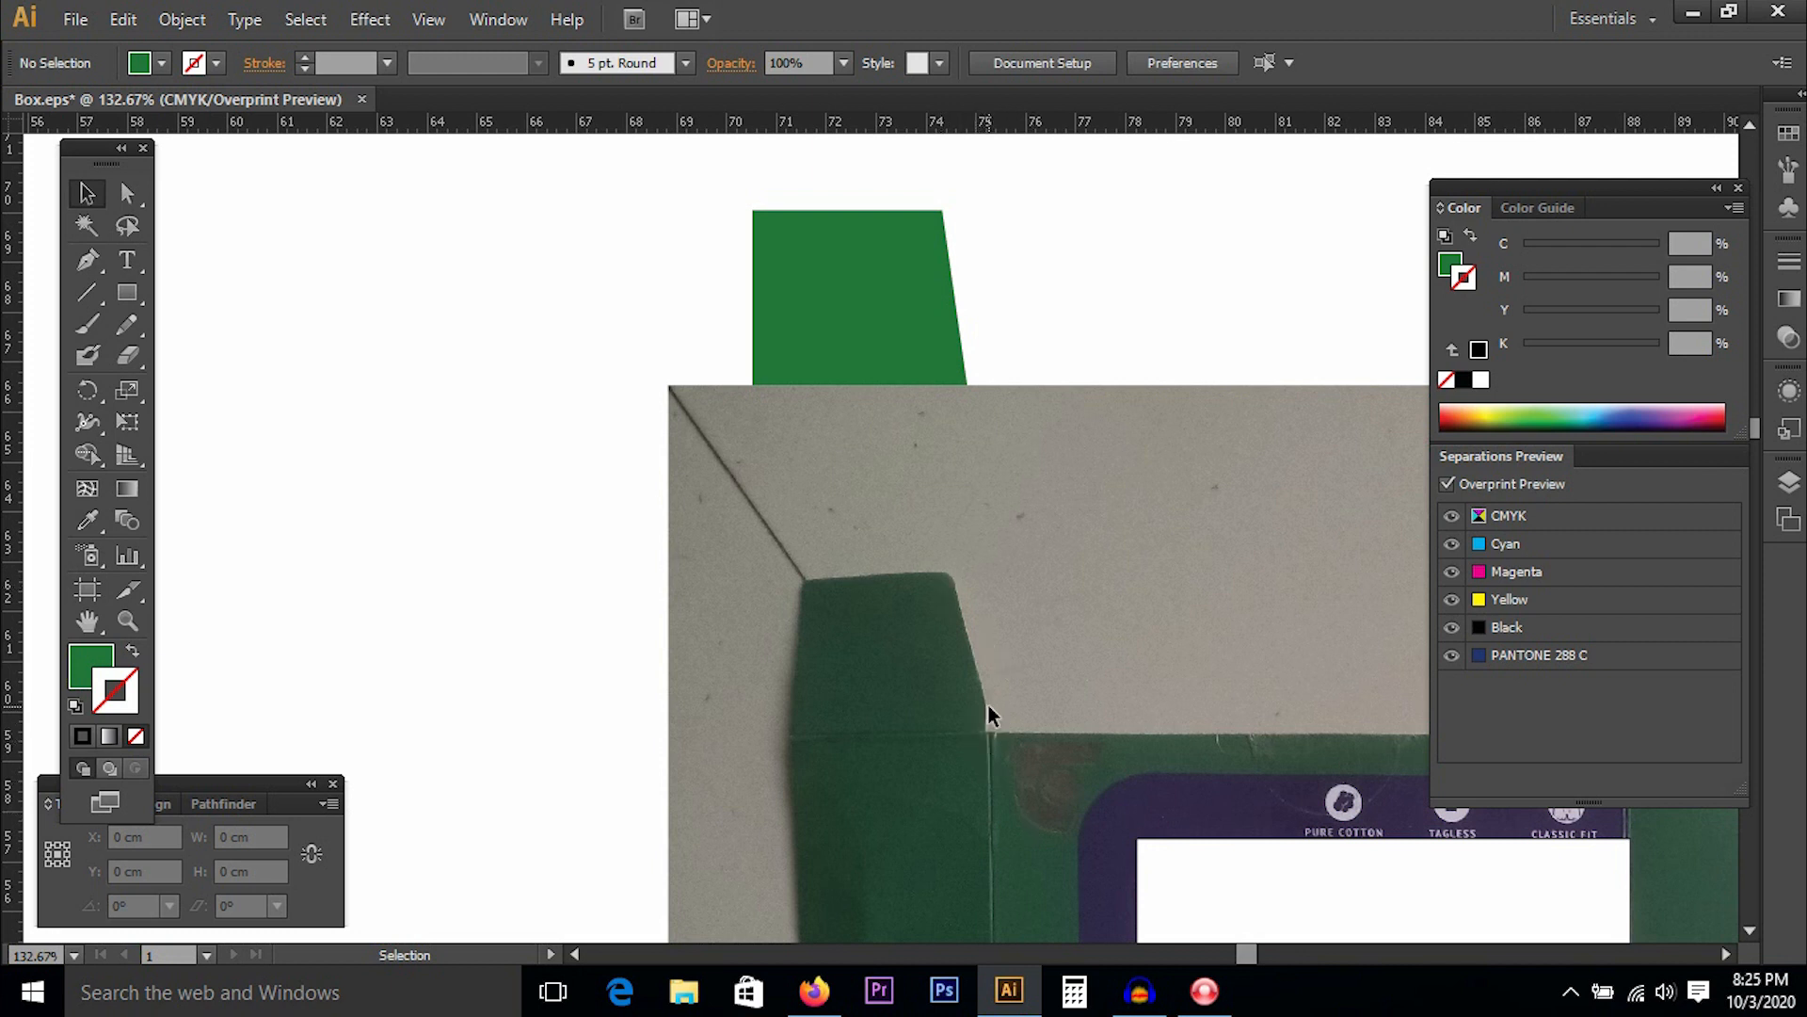
key("a")
key("ctrl+z")
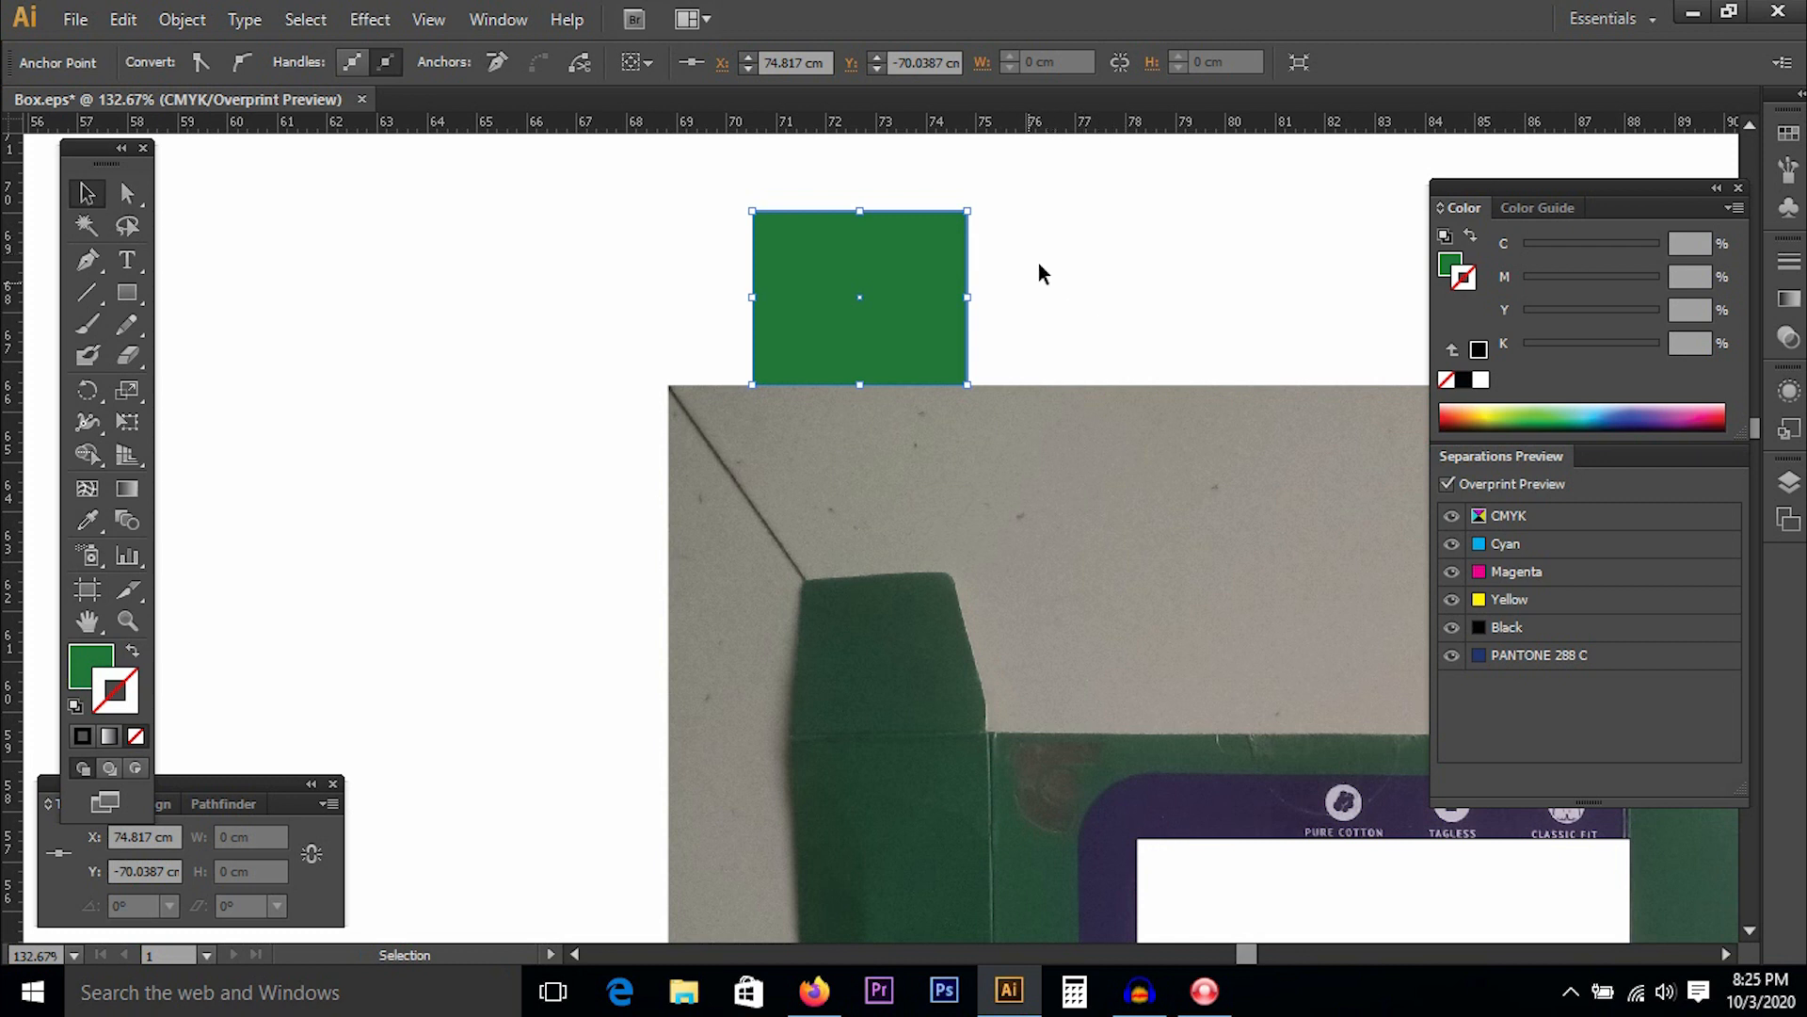
Add an anchor point on the green flap's right edge near its base, at about Y -67.18 cm.
left_click(1001, 323)
left_click(956, 301)
key("ctrl+space")
left_click_drag(696, 175, 1118, 494)
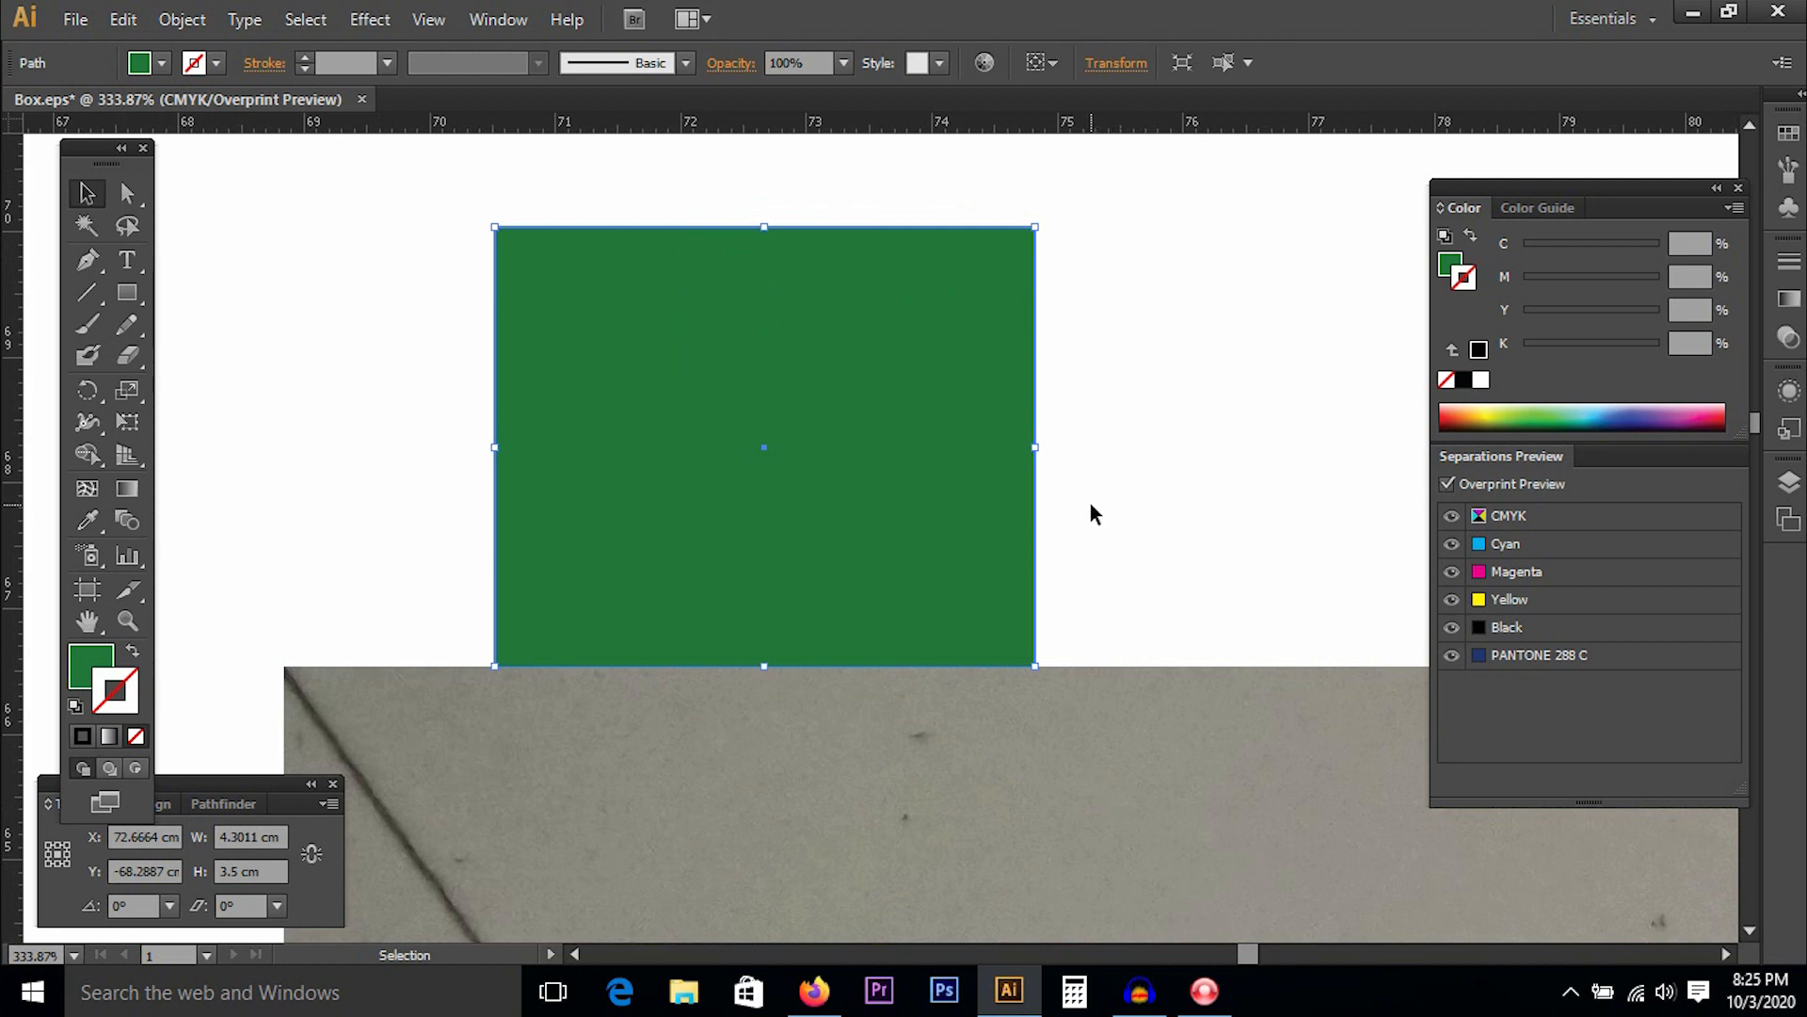
left_click(90, 260)
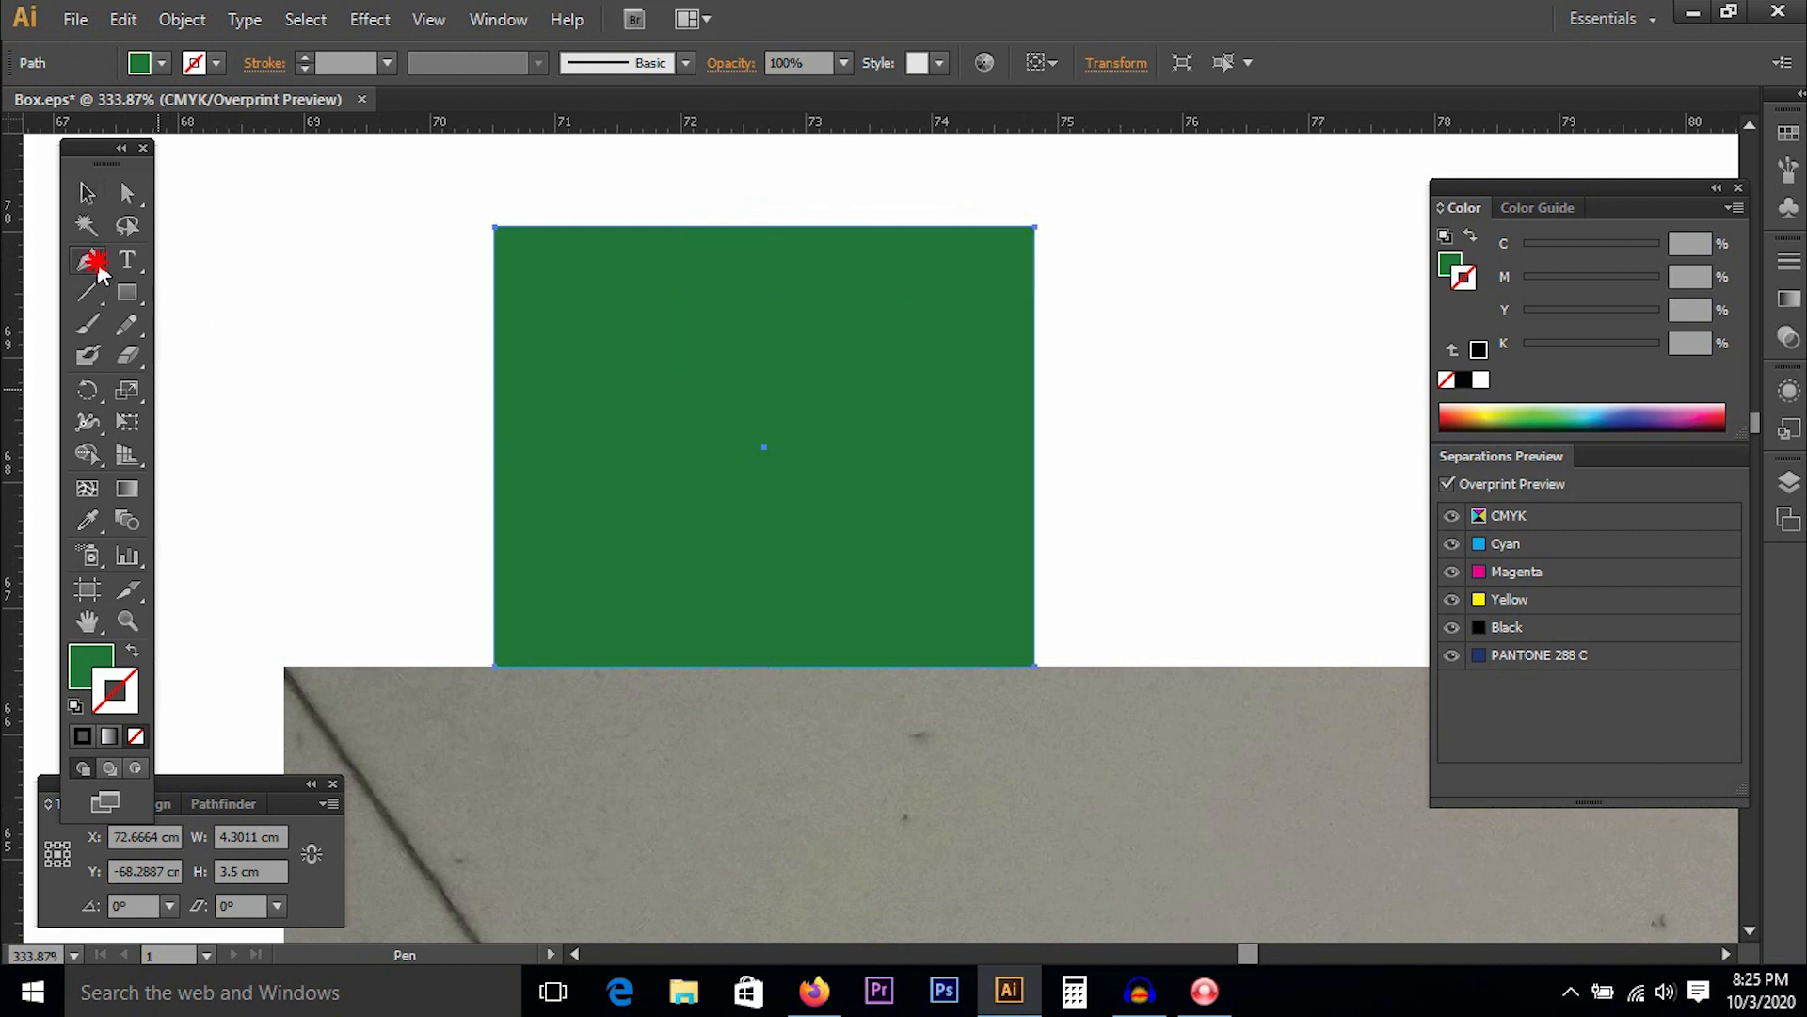
left_click_drag(98, 264, 174, 301)
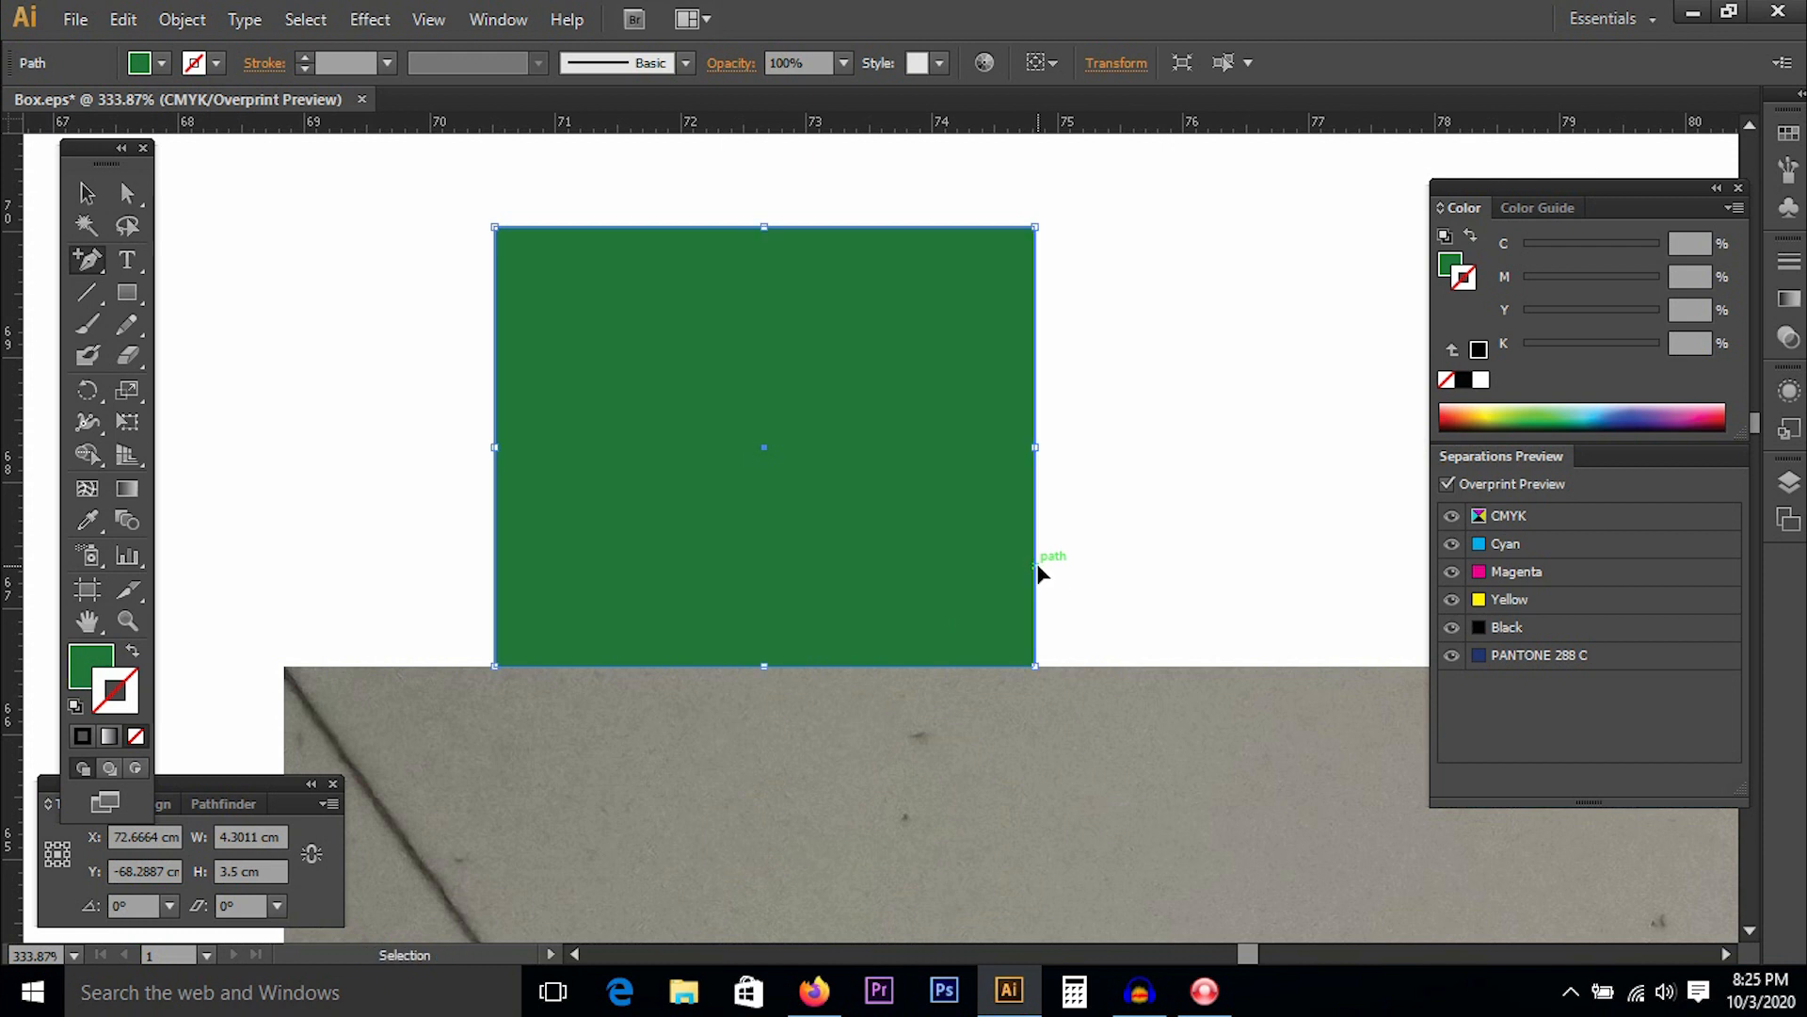
key("ctrl+minus")
key("ctrl+minus")
key("ctrl+minus")
left_click_drag(992, 601, 843, 400)
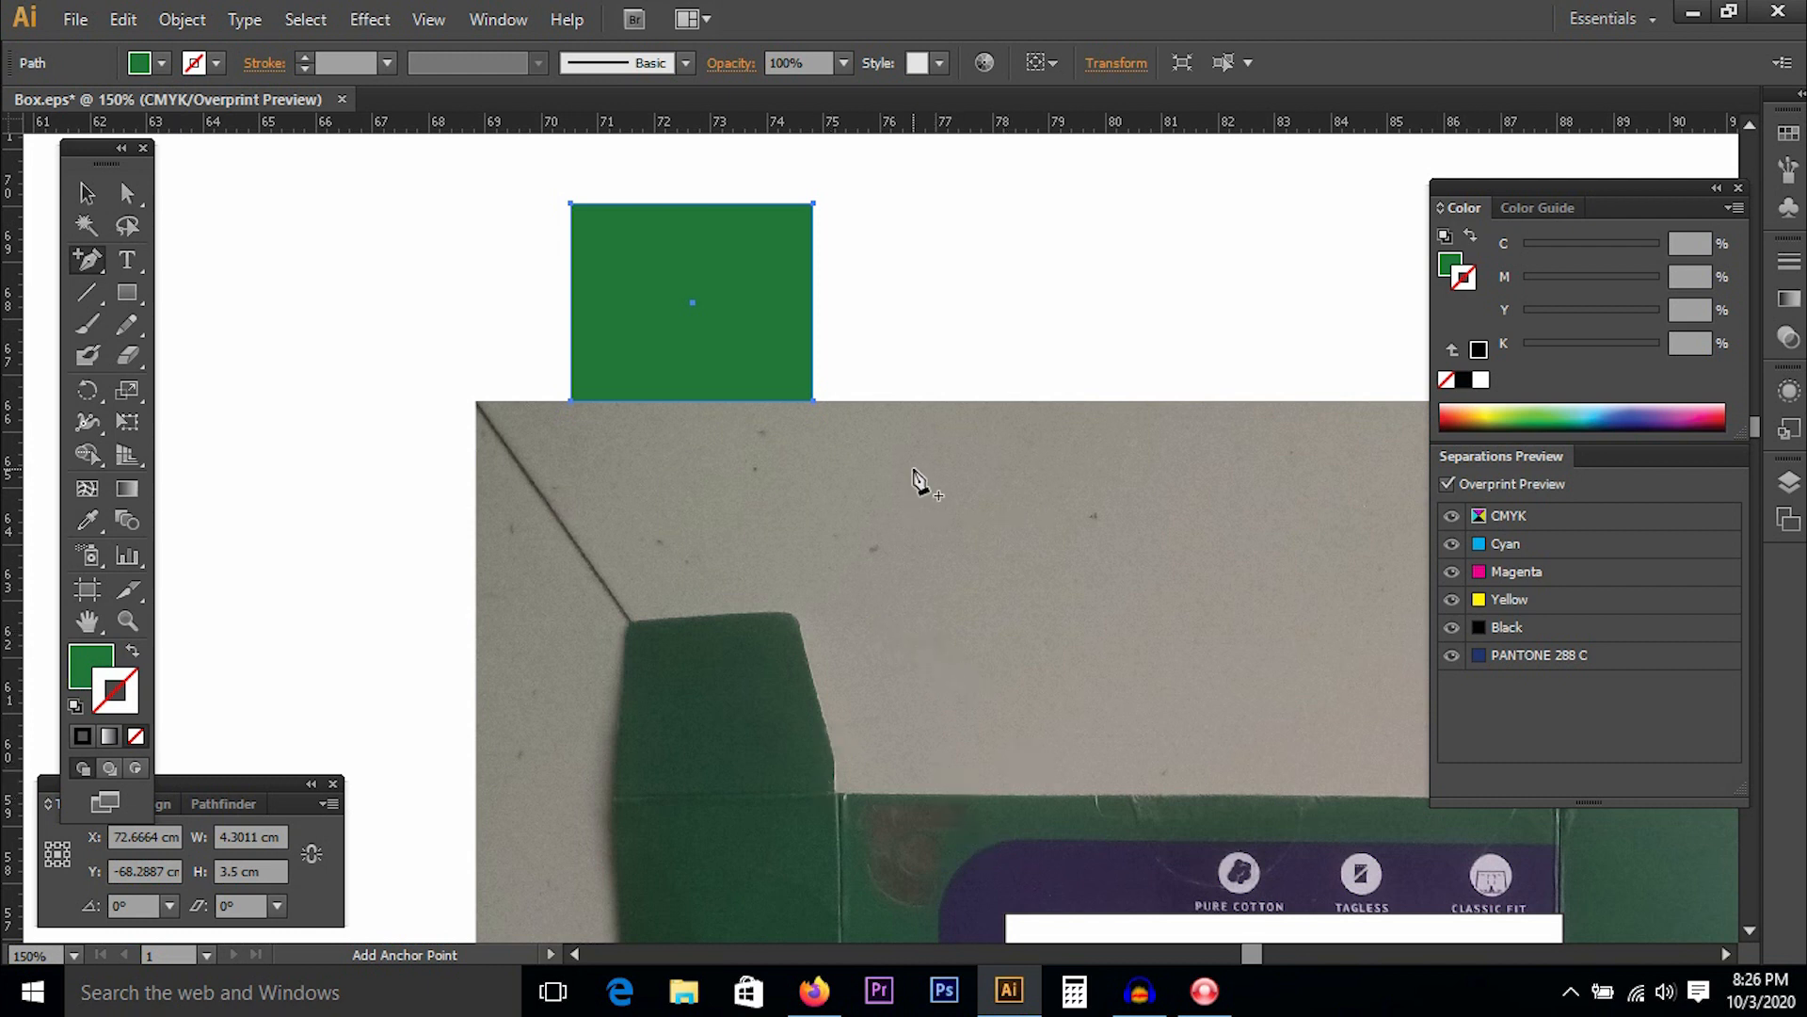
left_click(814, 365)
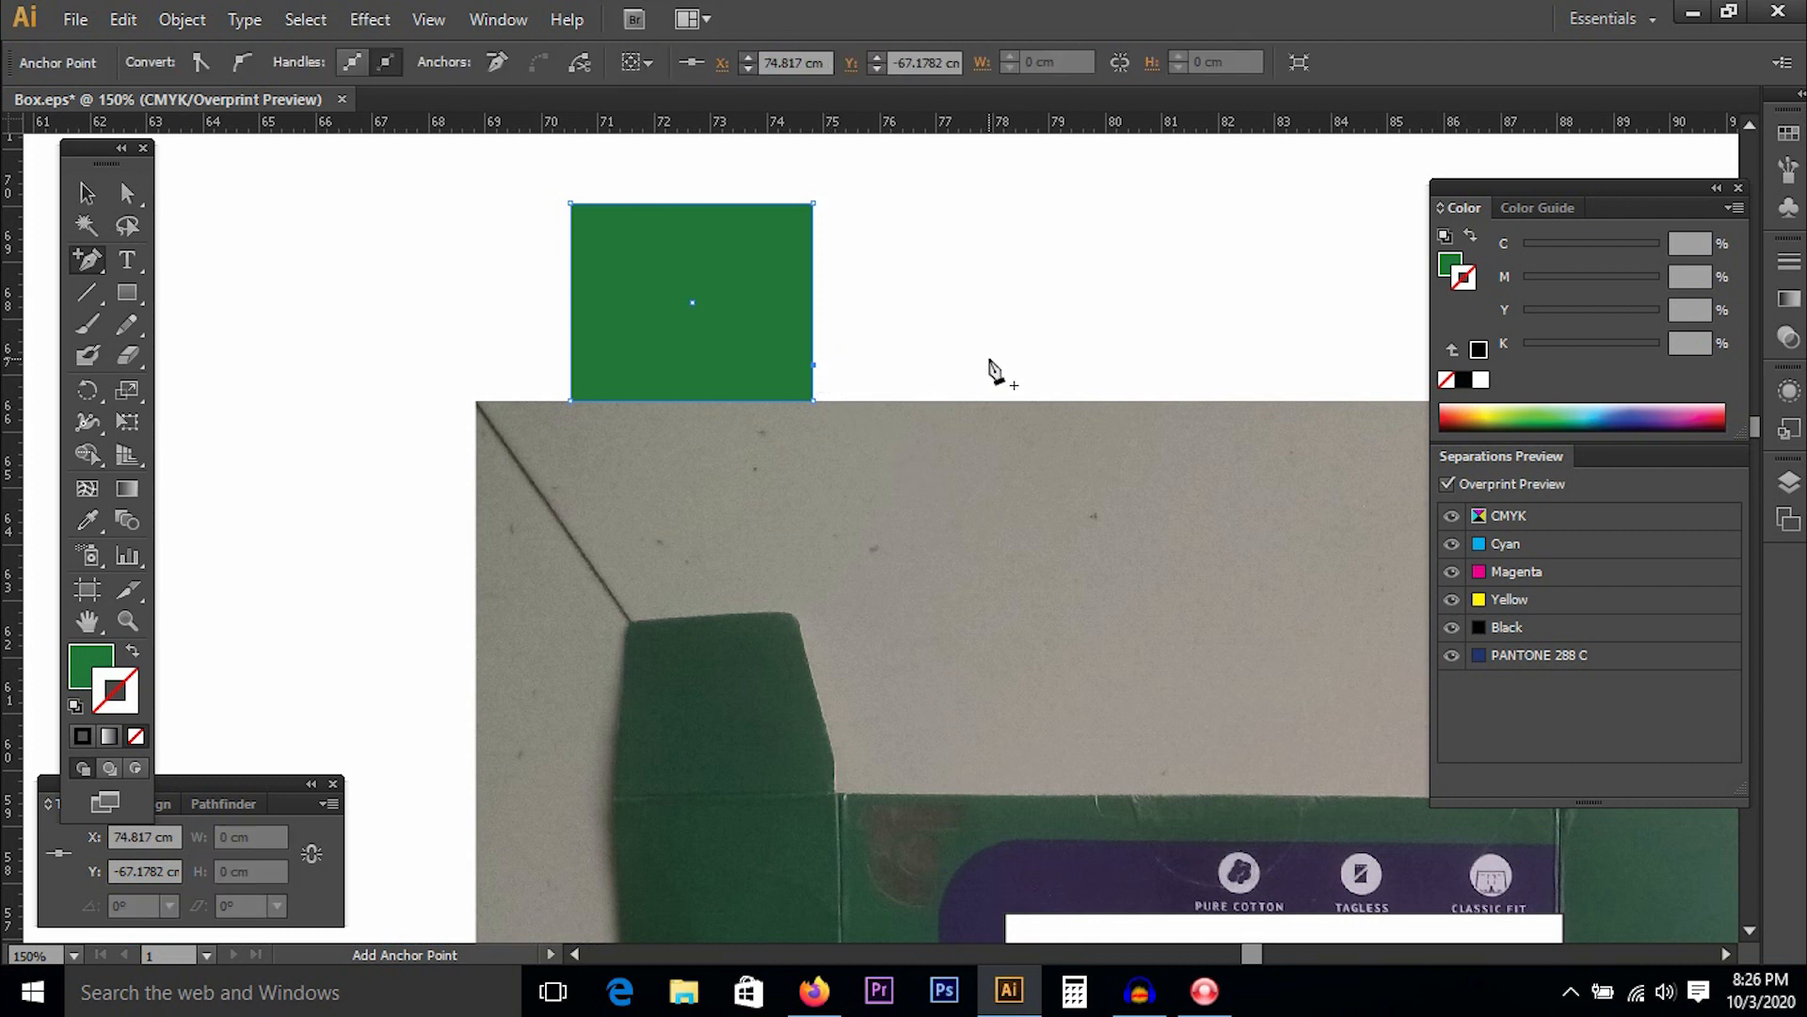
Move the flap's upper-right corner point 0.5 cm inward to X 74.317 cm, tapering the edge above the added anchor point.
key("v")
left_click_drag(796, 176, 847, 252)
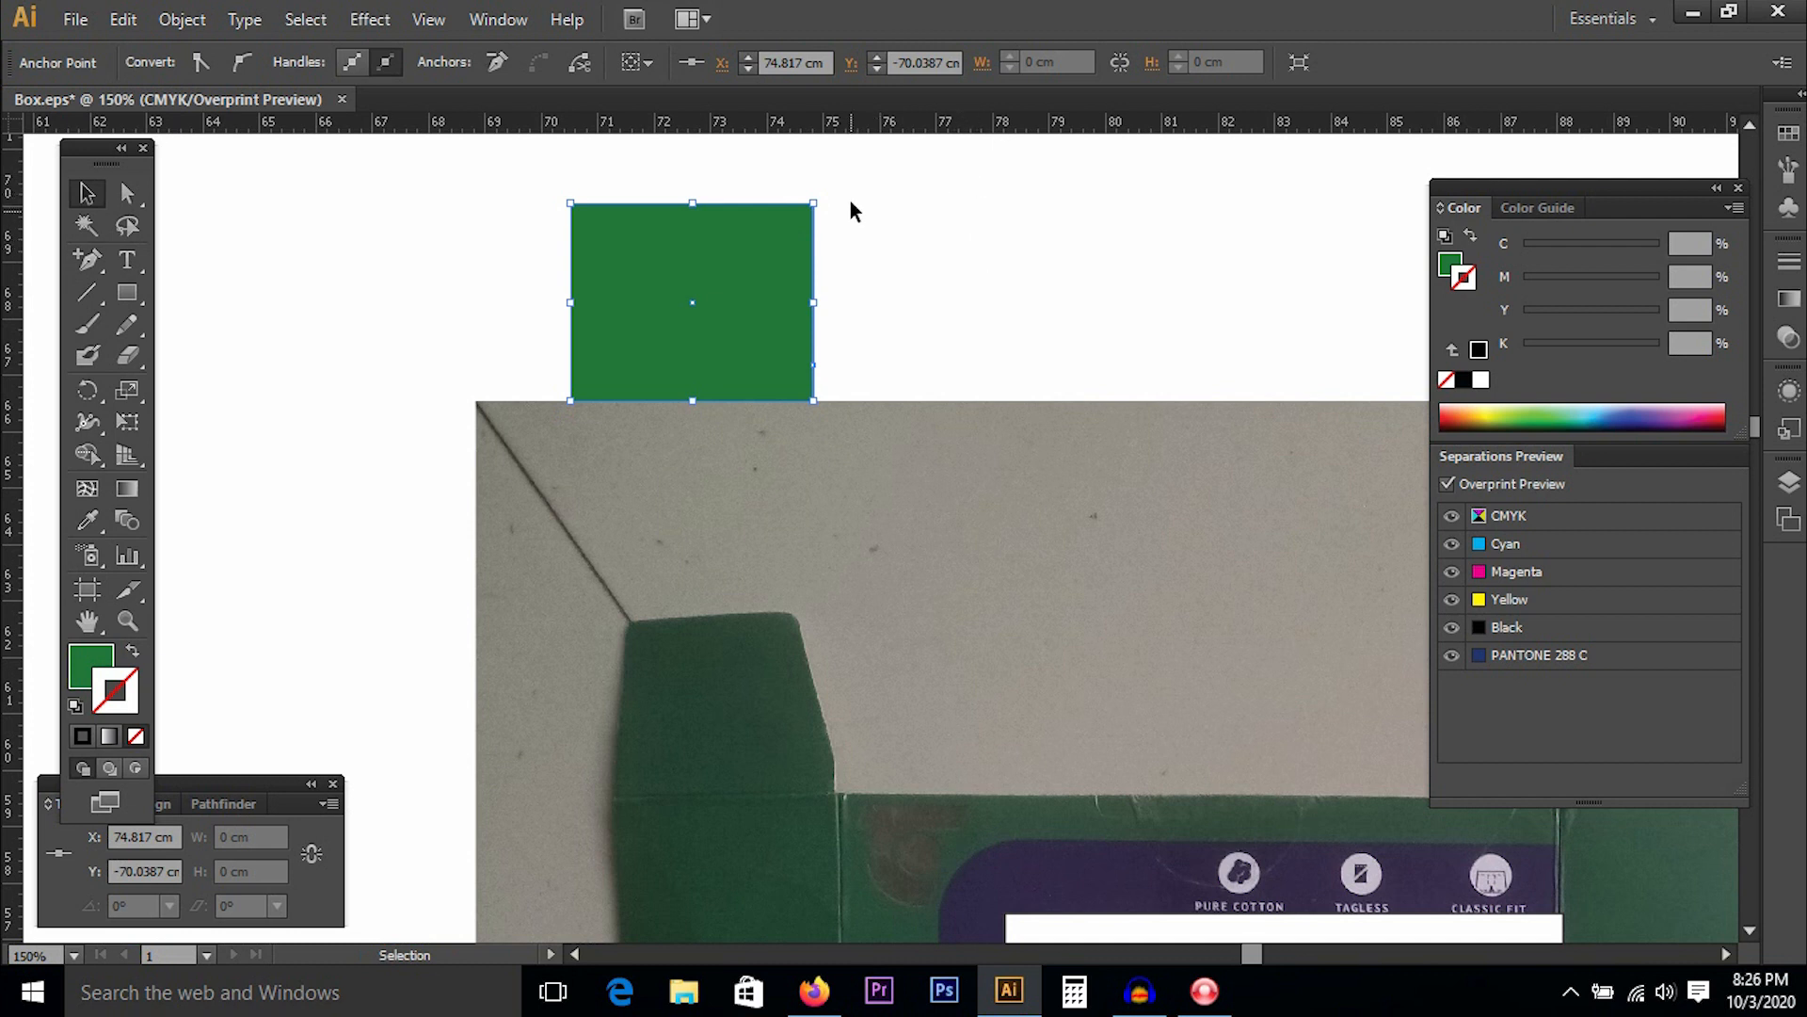
key("a")
key("v")
key("shift+Left")
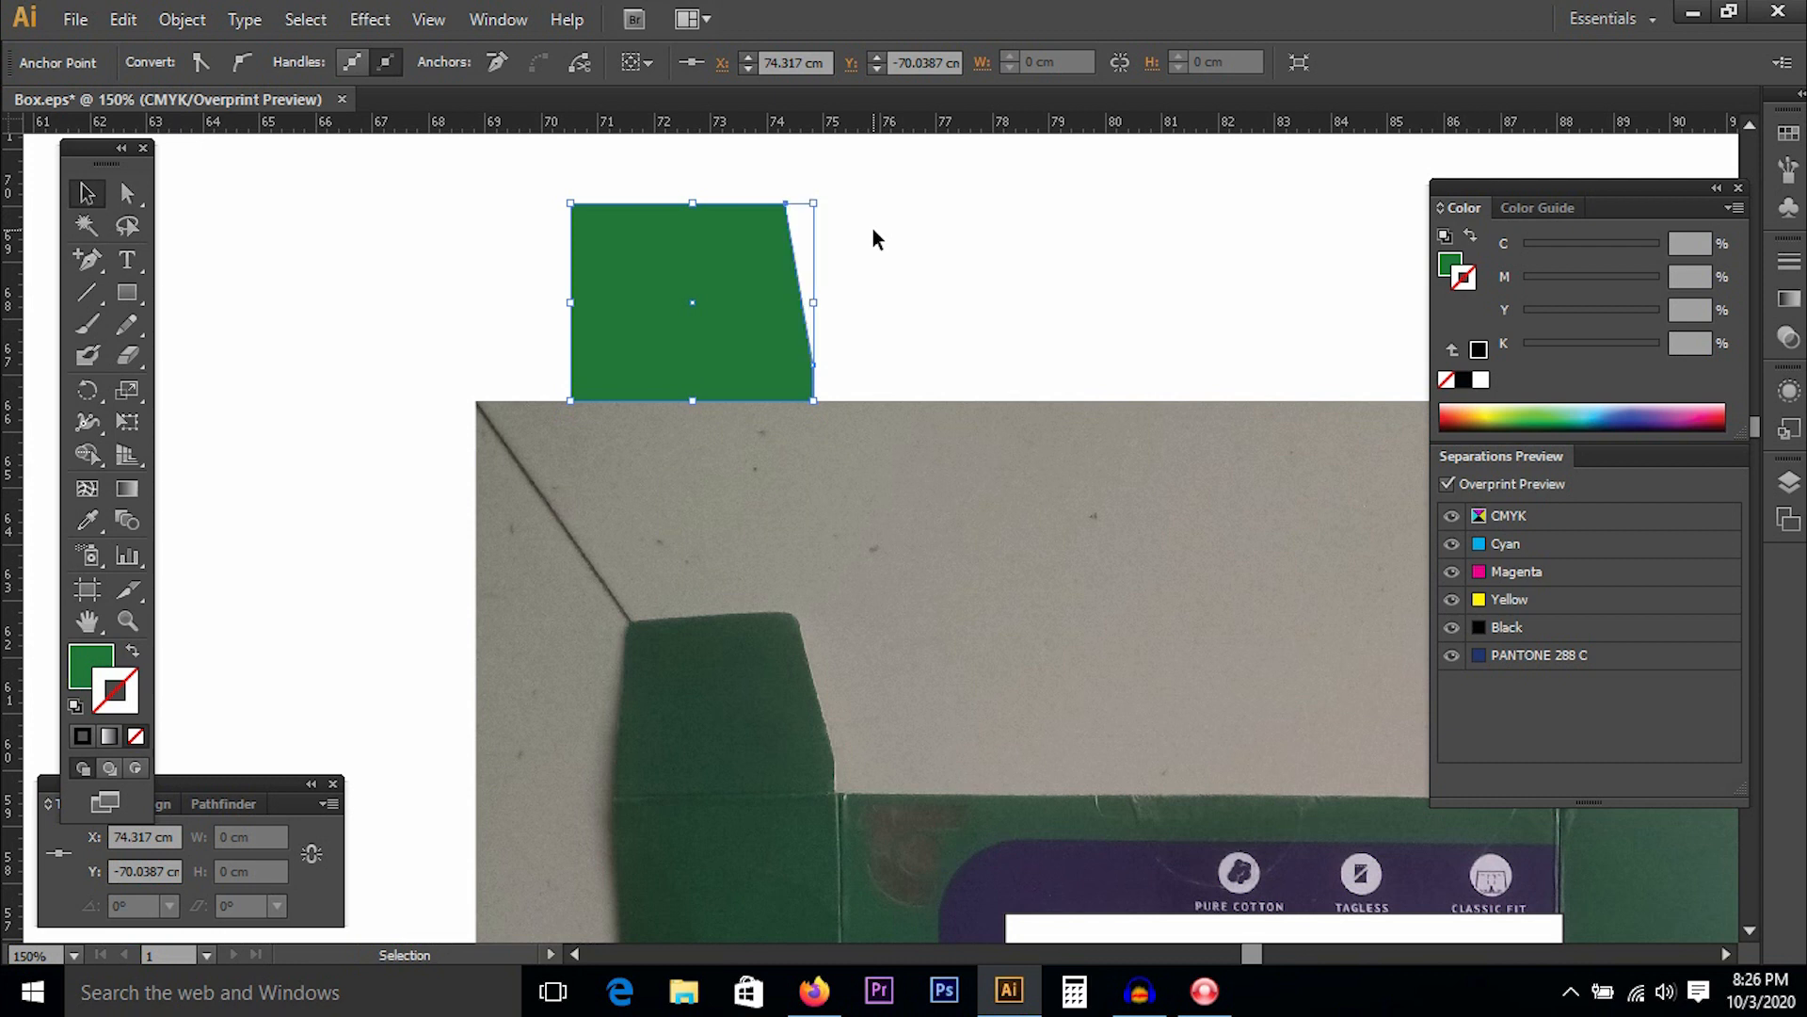
left_click(874, 231)
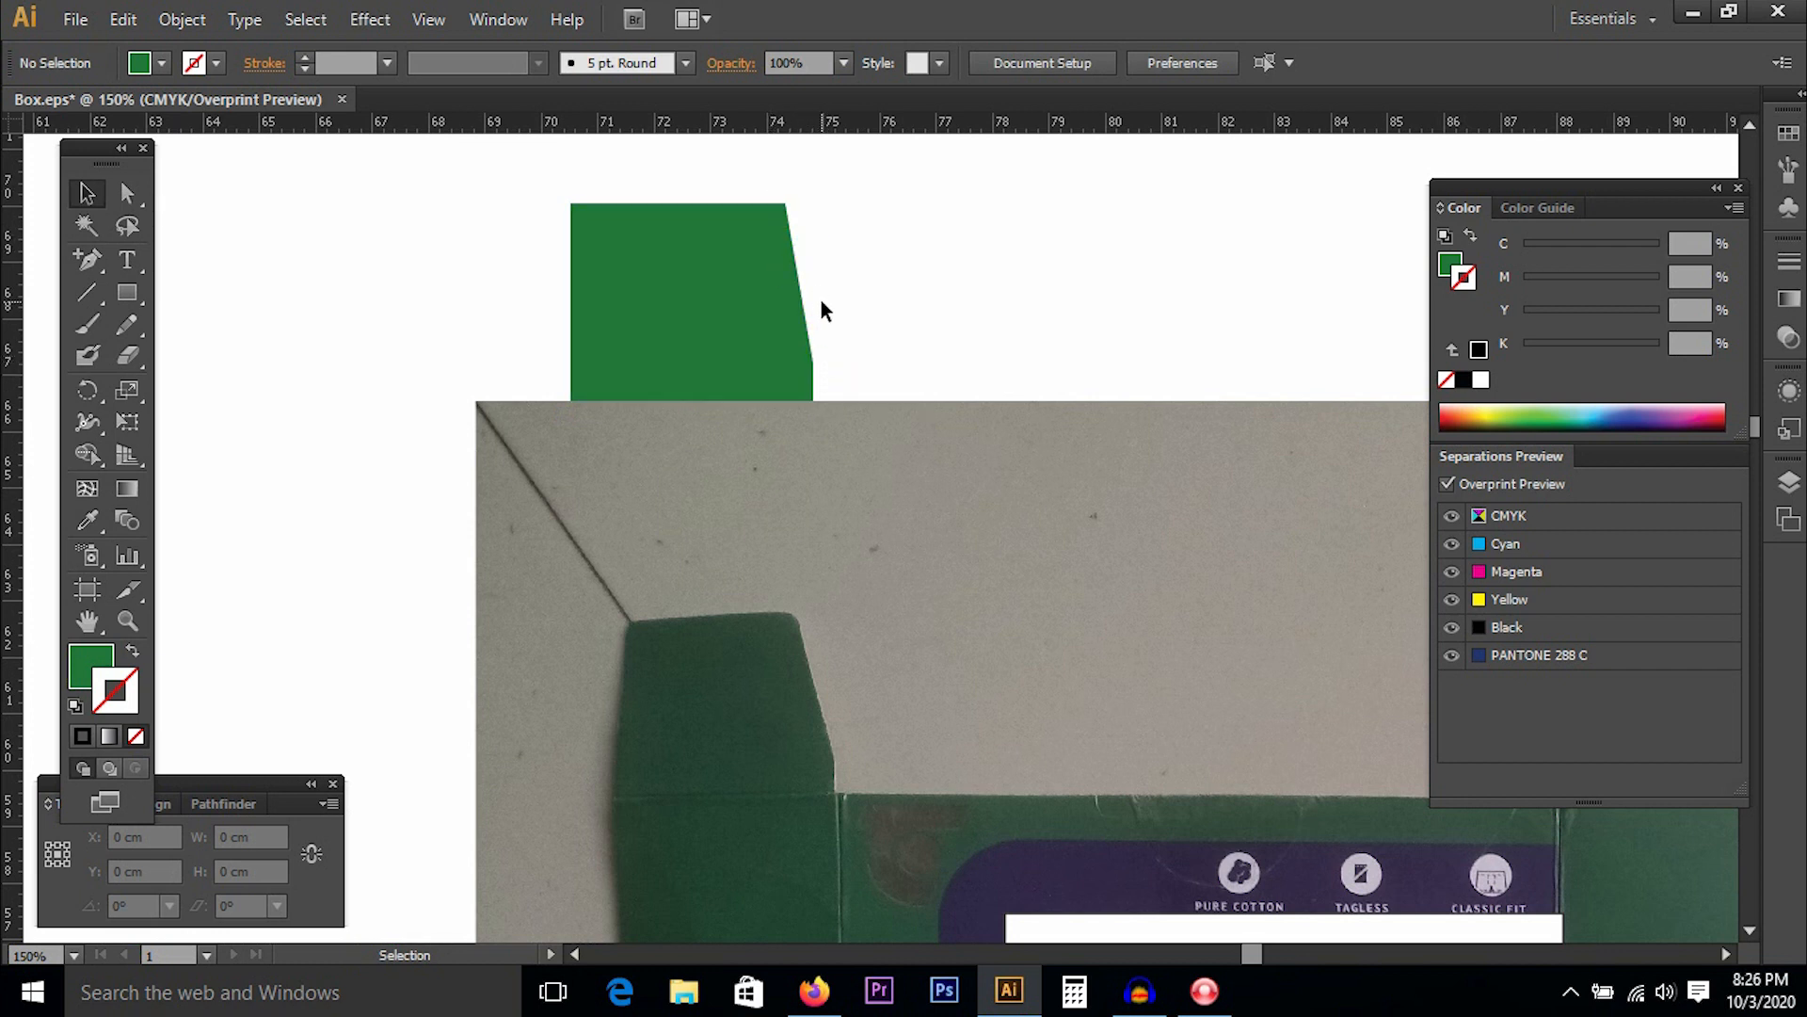
Duplicate the tapered flap to its right, level with the original, at about X 79.44 cm.
left_click_drag(754, 158, 817, 250)
left_click(848, 250)
left_click(764, 319)
left_click_drag(712, 308, 1090, 292)
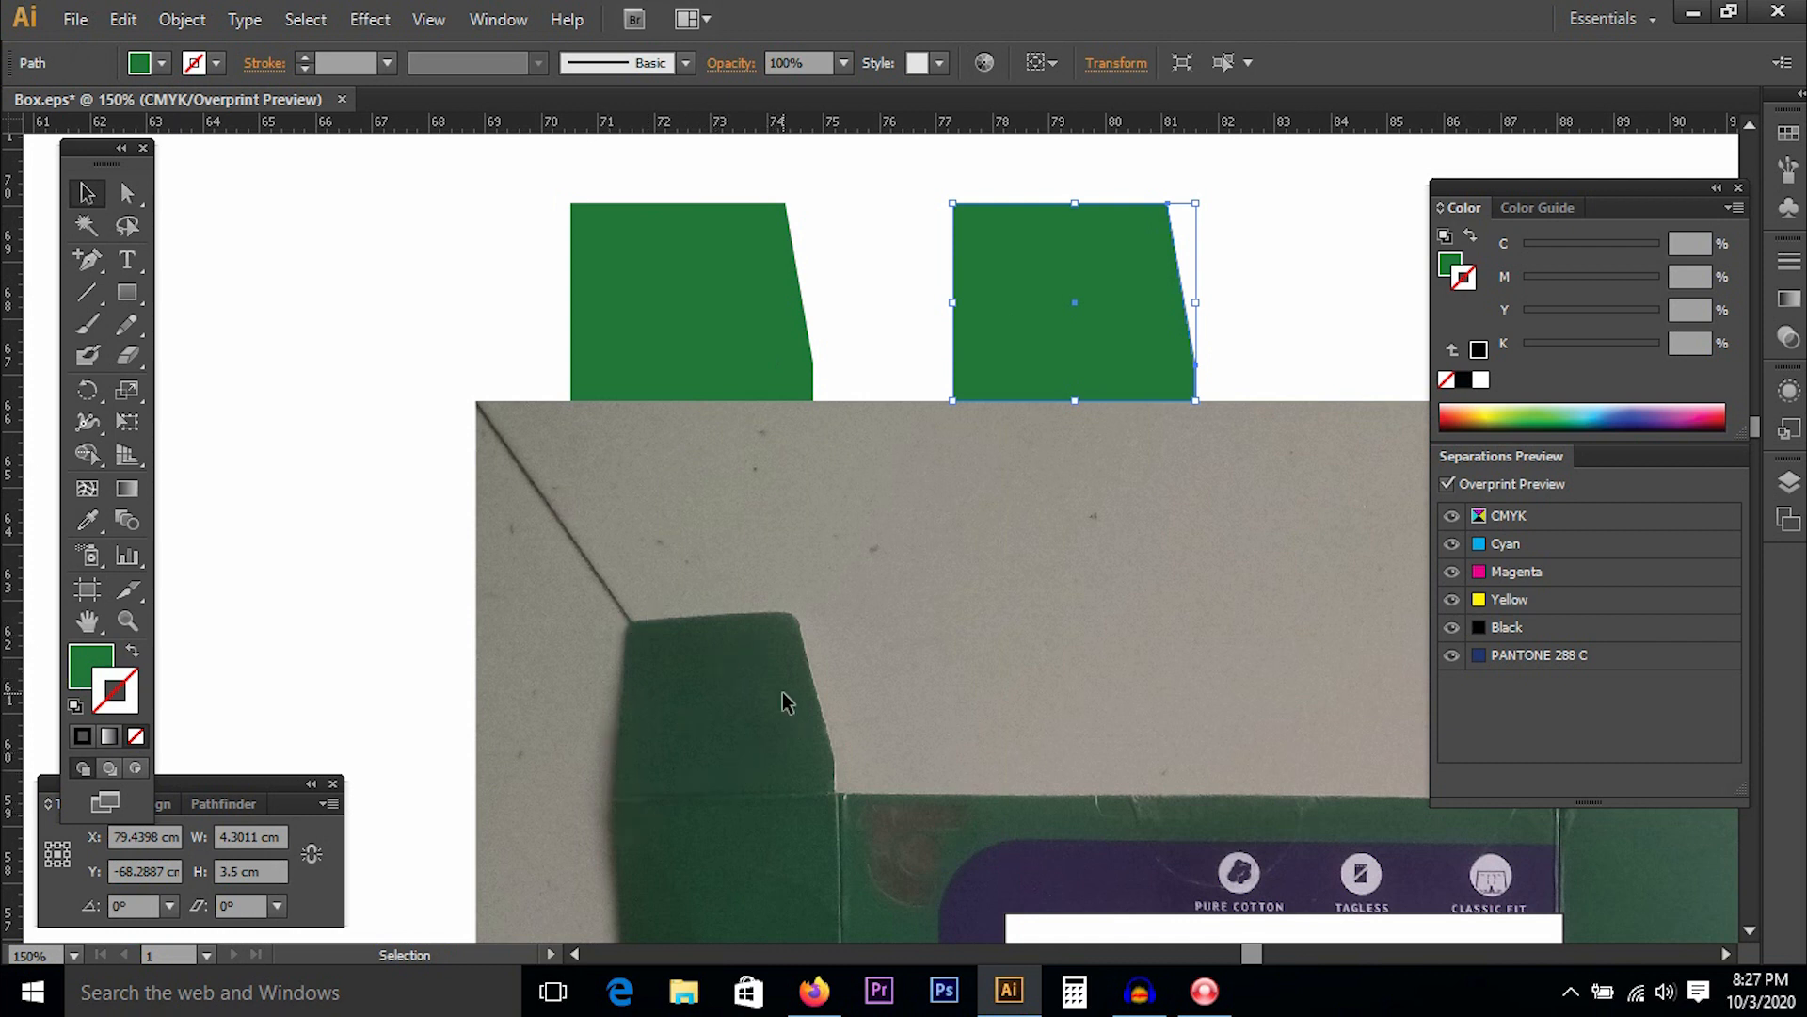
Move the copy's upper-right corner point outward to X 81.59 cm, squaring its right edge.
mouse_move(638, 646)
left_mouse_down()
mouse_move(725, 436)
mouse_move(640, 640)
left_mouse_up()
left_click_drag(911, 425, 783, 454)
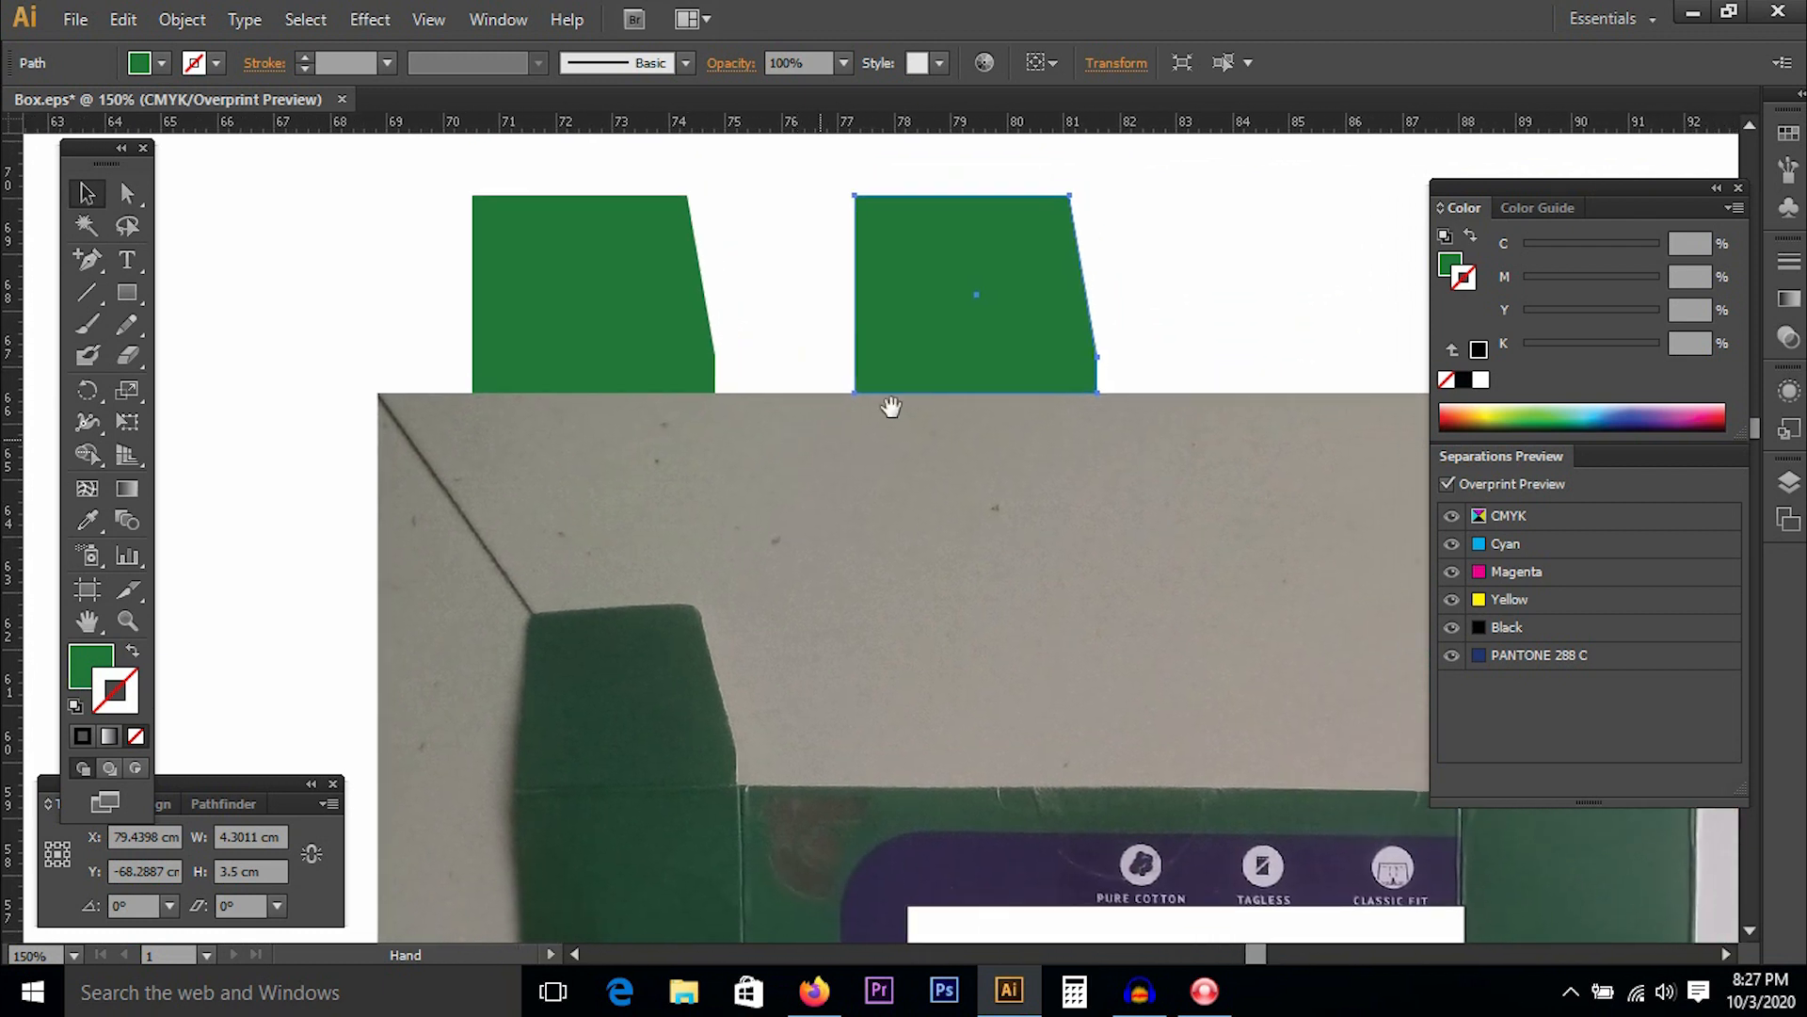
key("a")
left_click(1069, 197)
left_click_drag(1069, 197, 1093, 195)
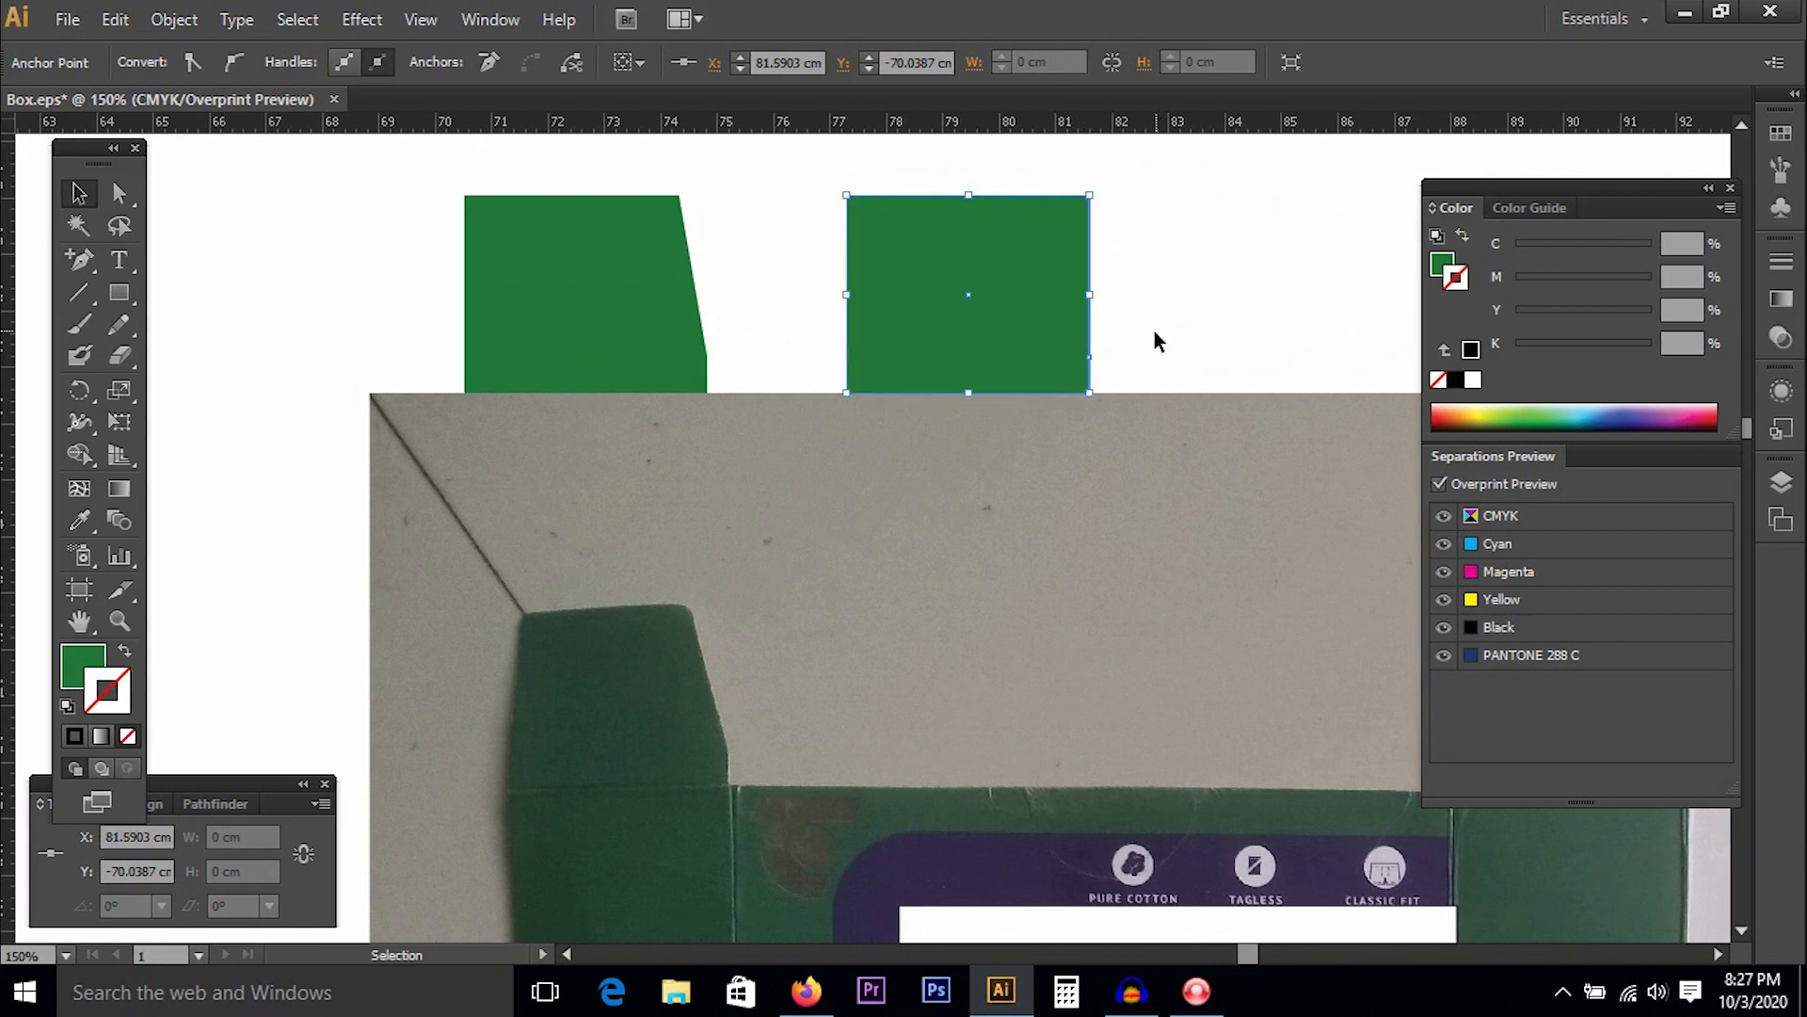
Select the squared flap copy with the Direct Selection tool.
left_click(80, 260)
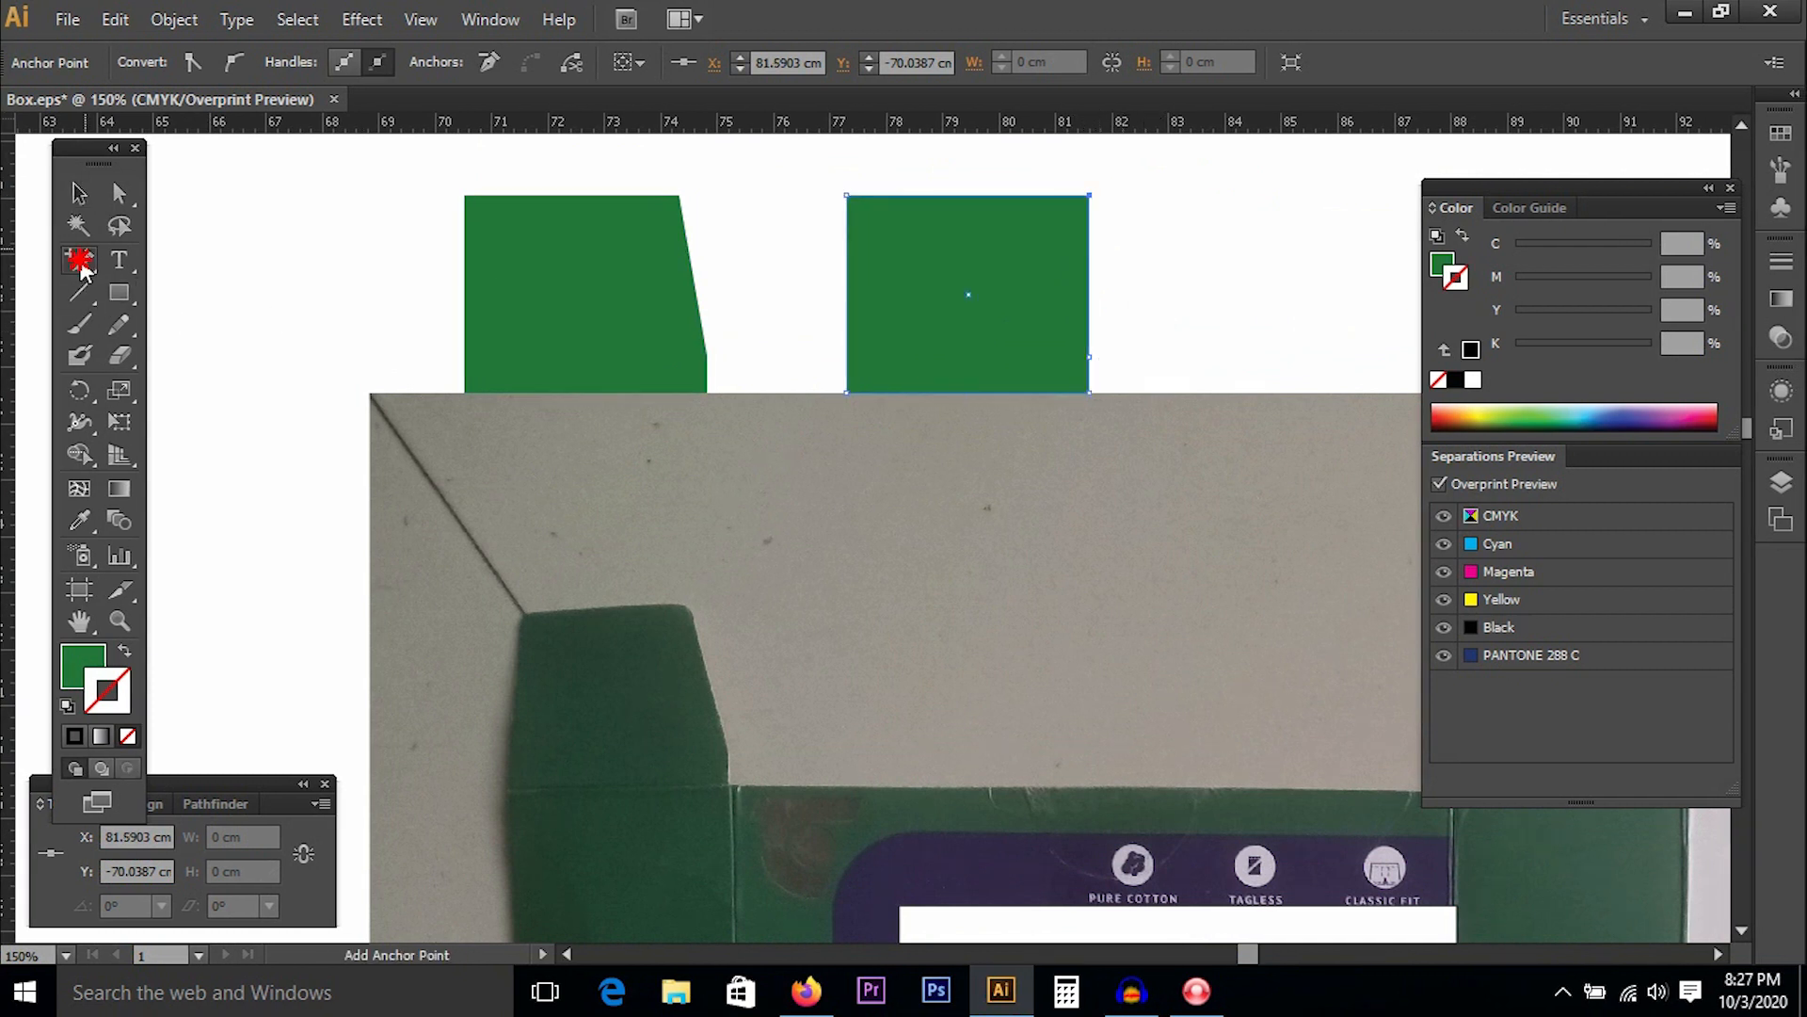
left_click_drag(86, 263, 137, 268)
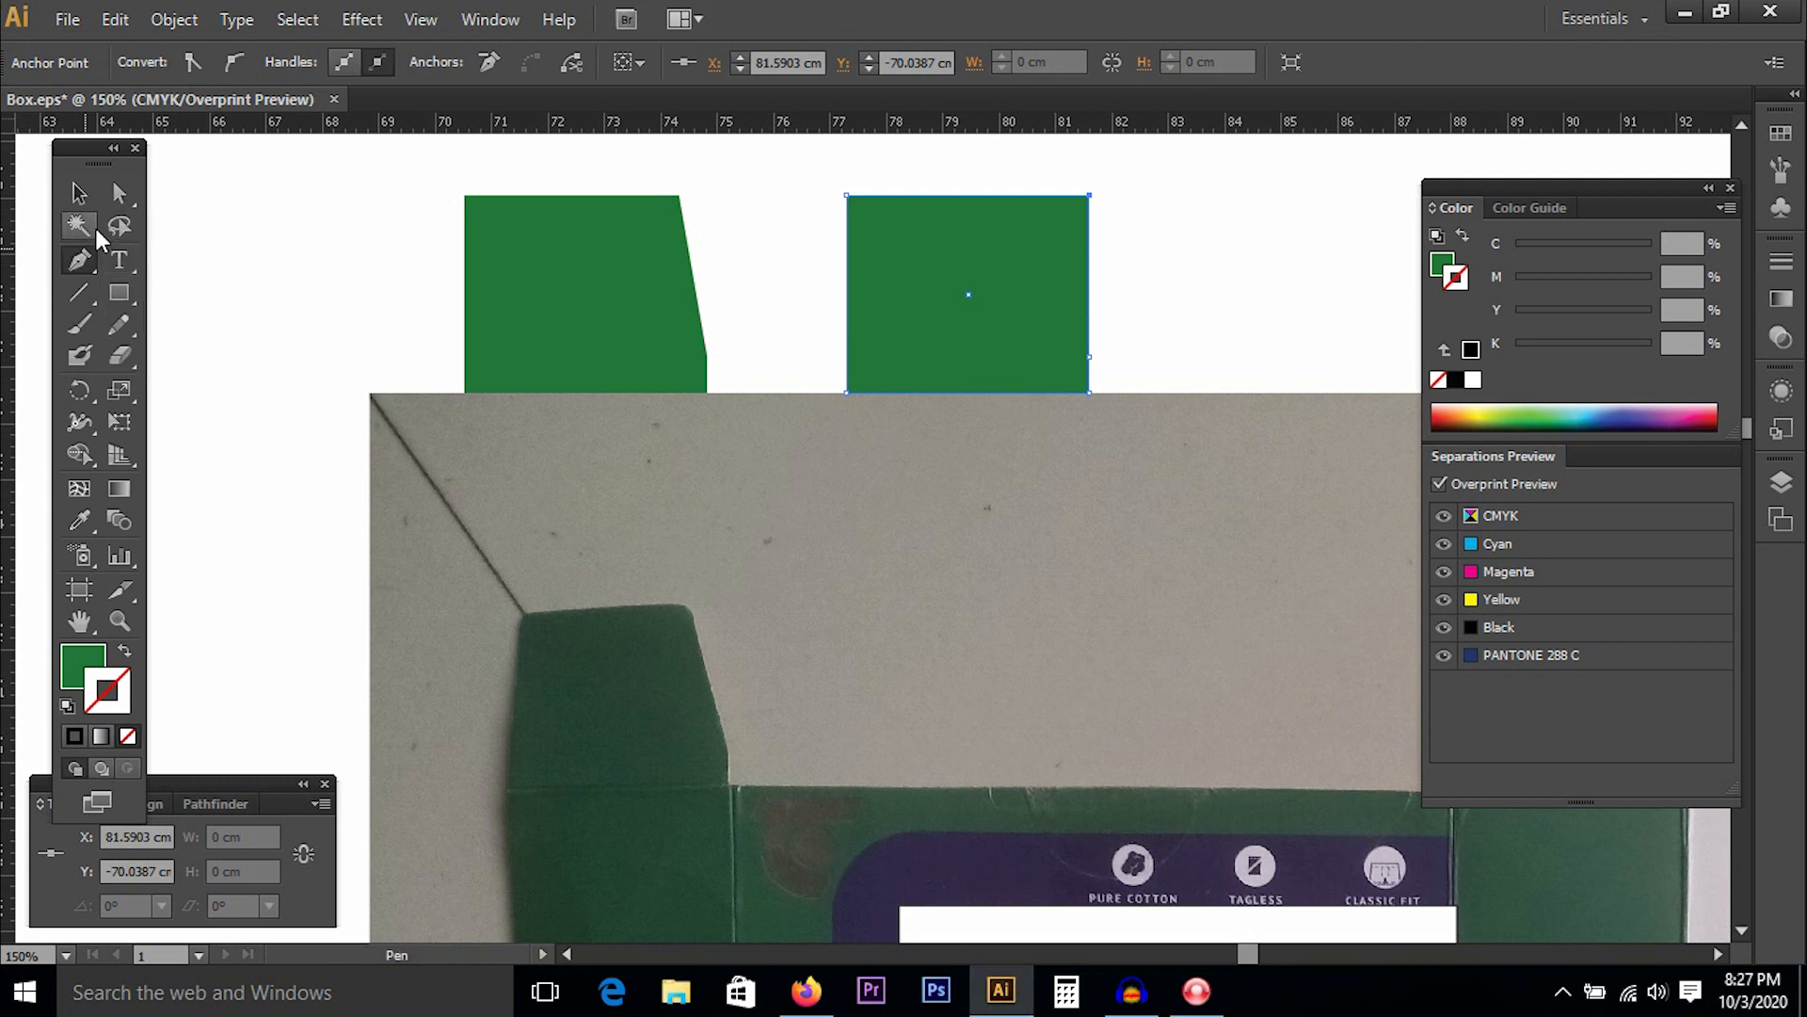
left_click(118, 193)
left_click(1215, 330)
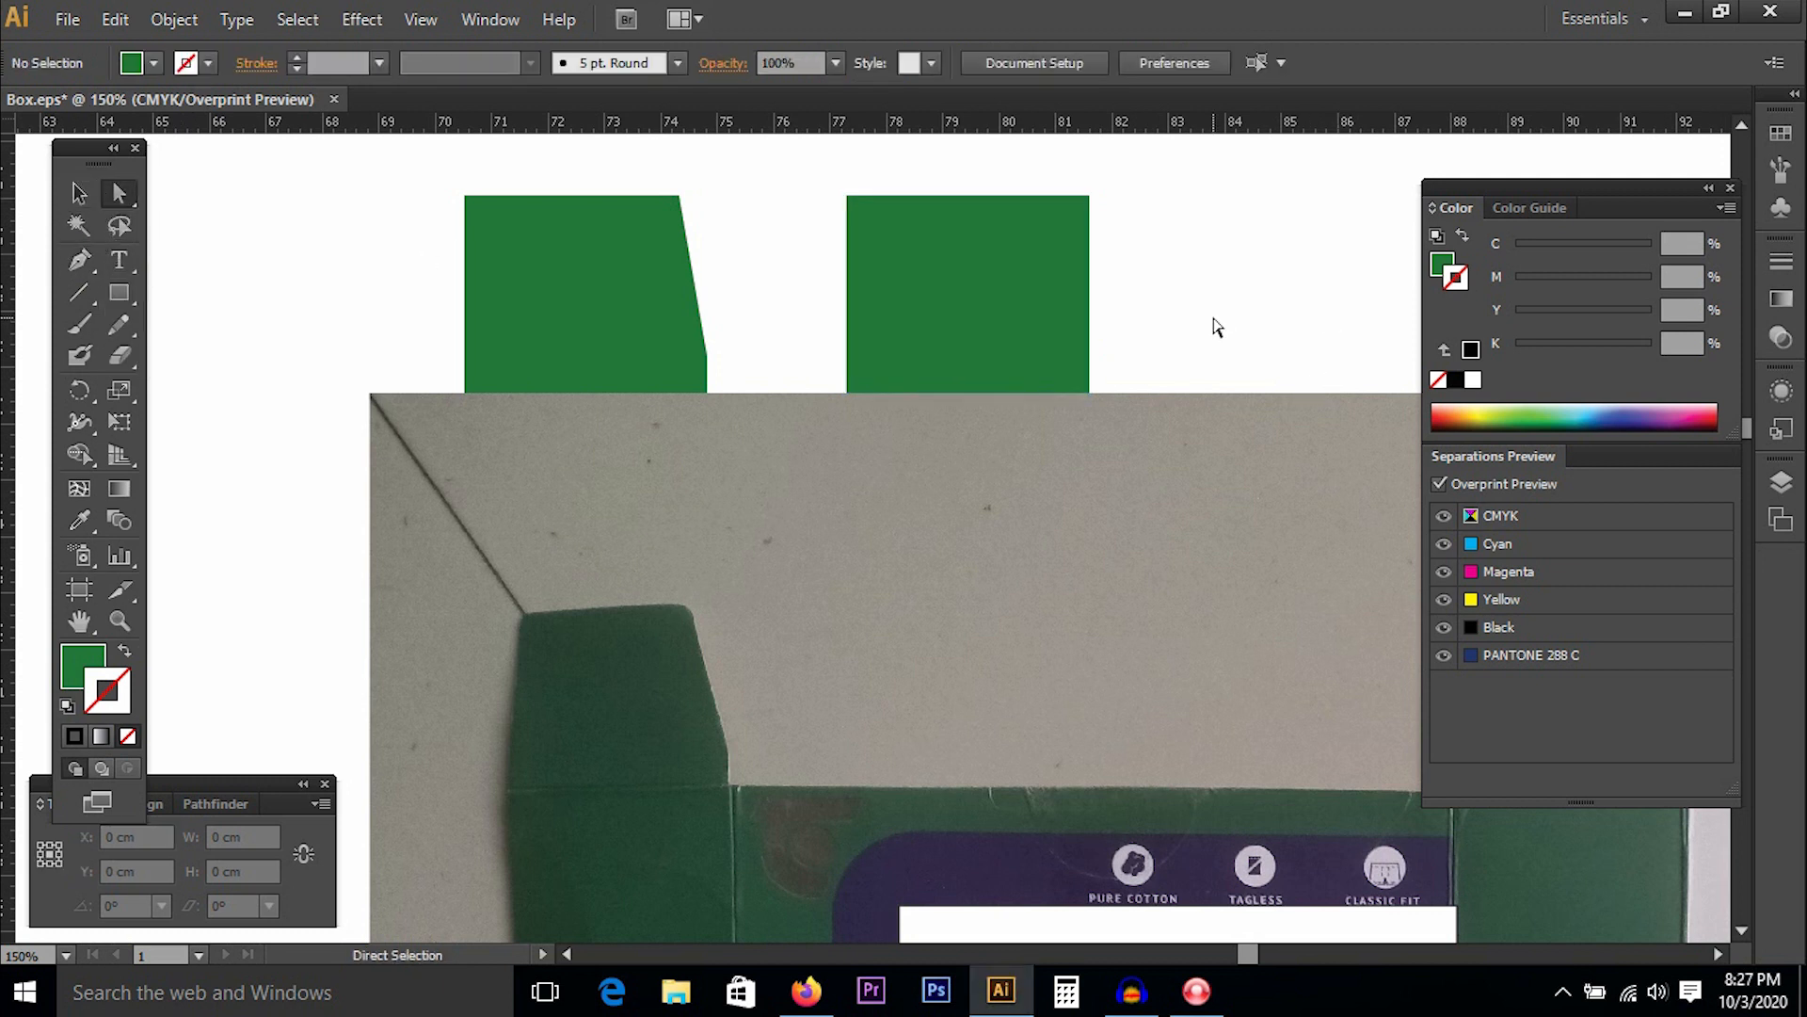
left_click(1015, 273)
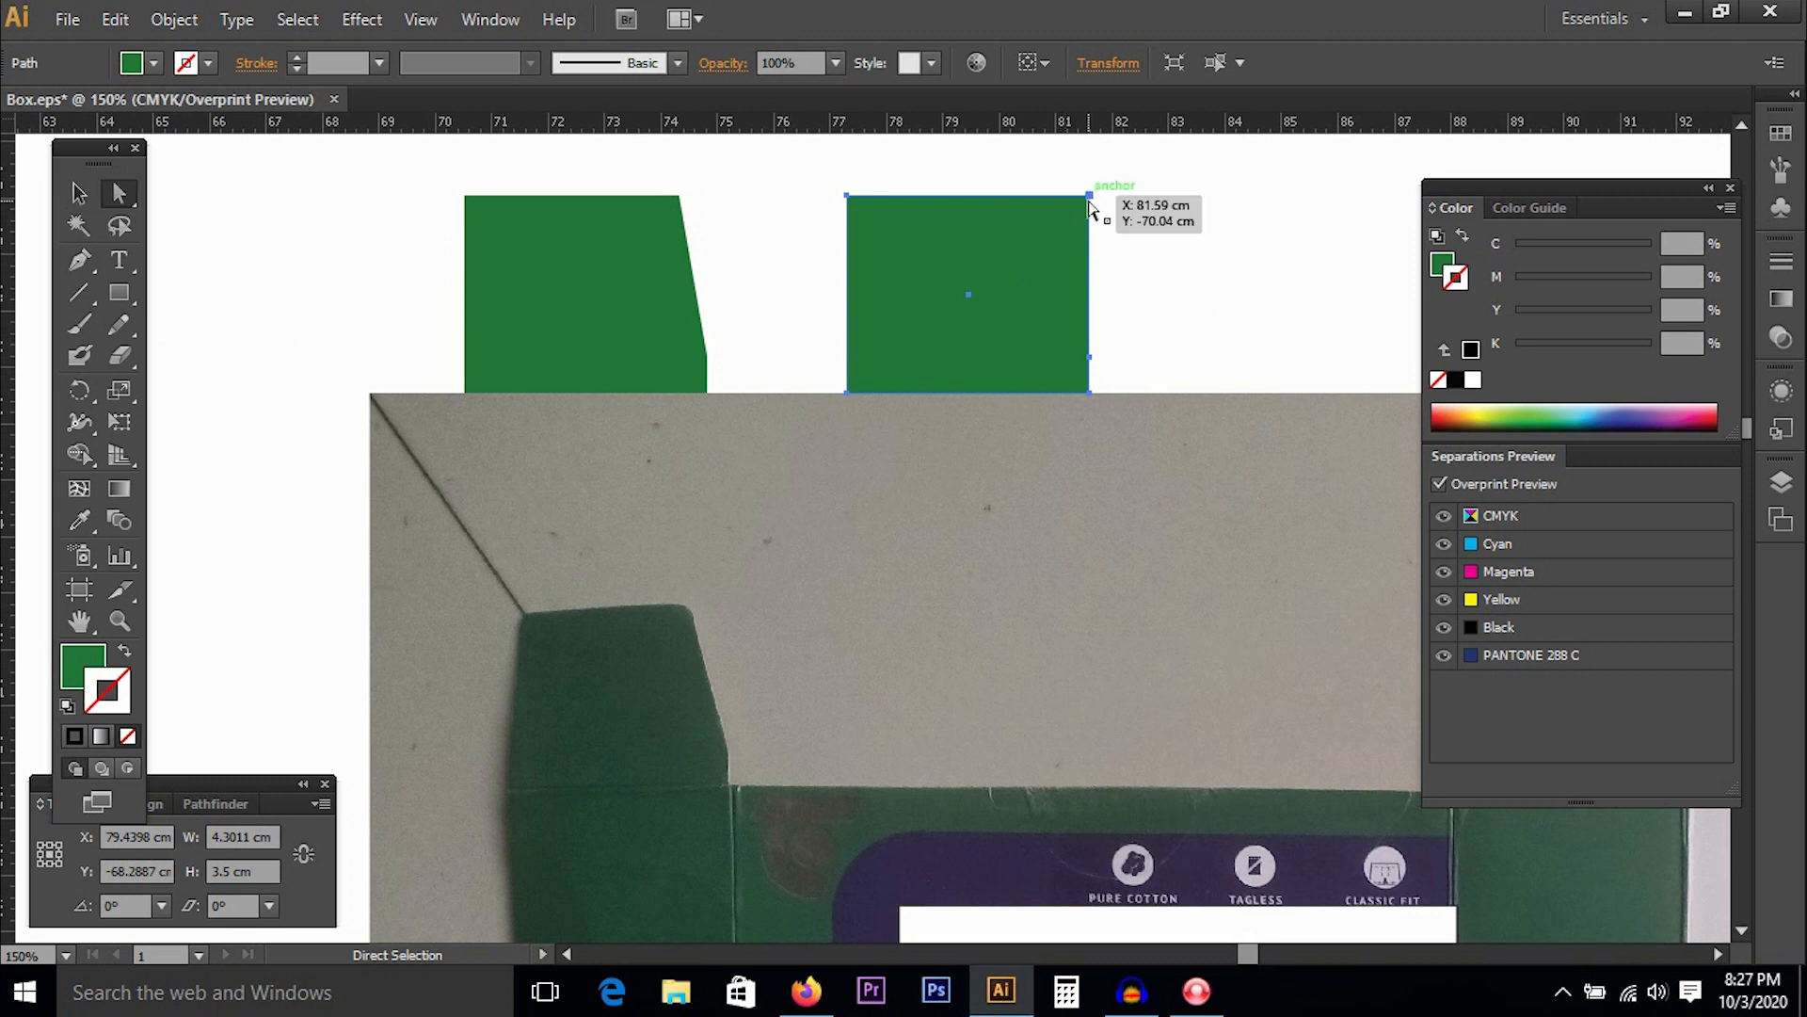
key("z")
left_click_drag(810, 169, 1177, 442)
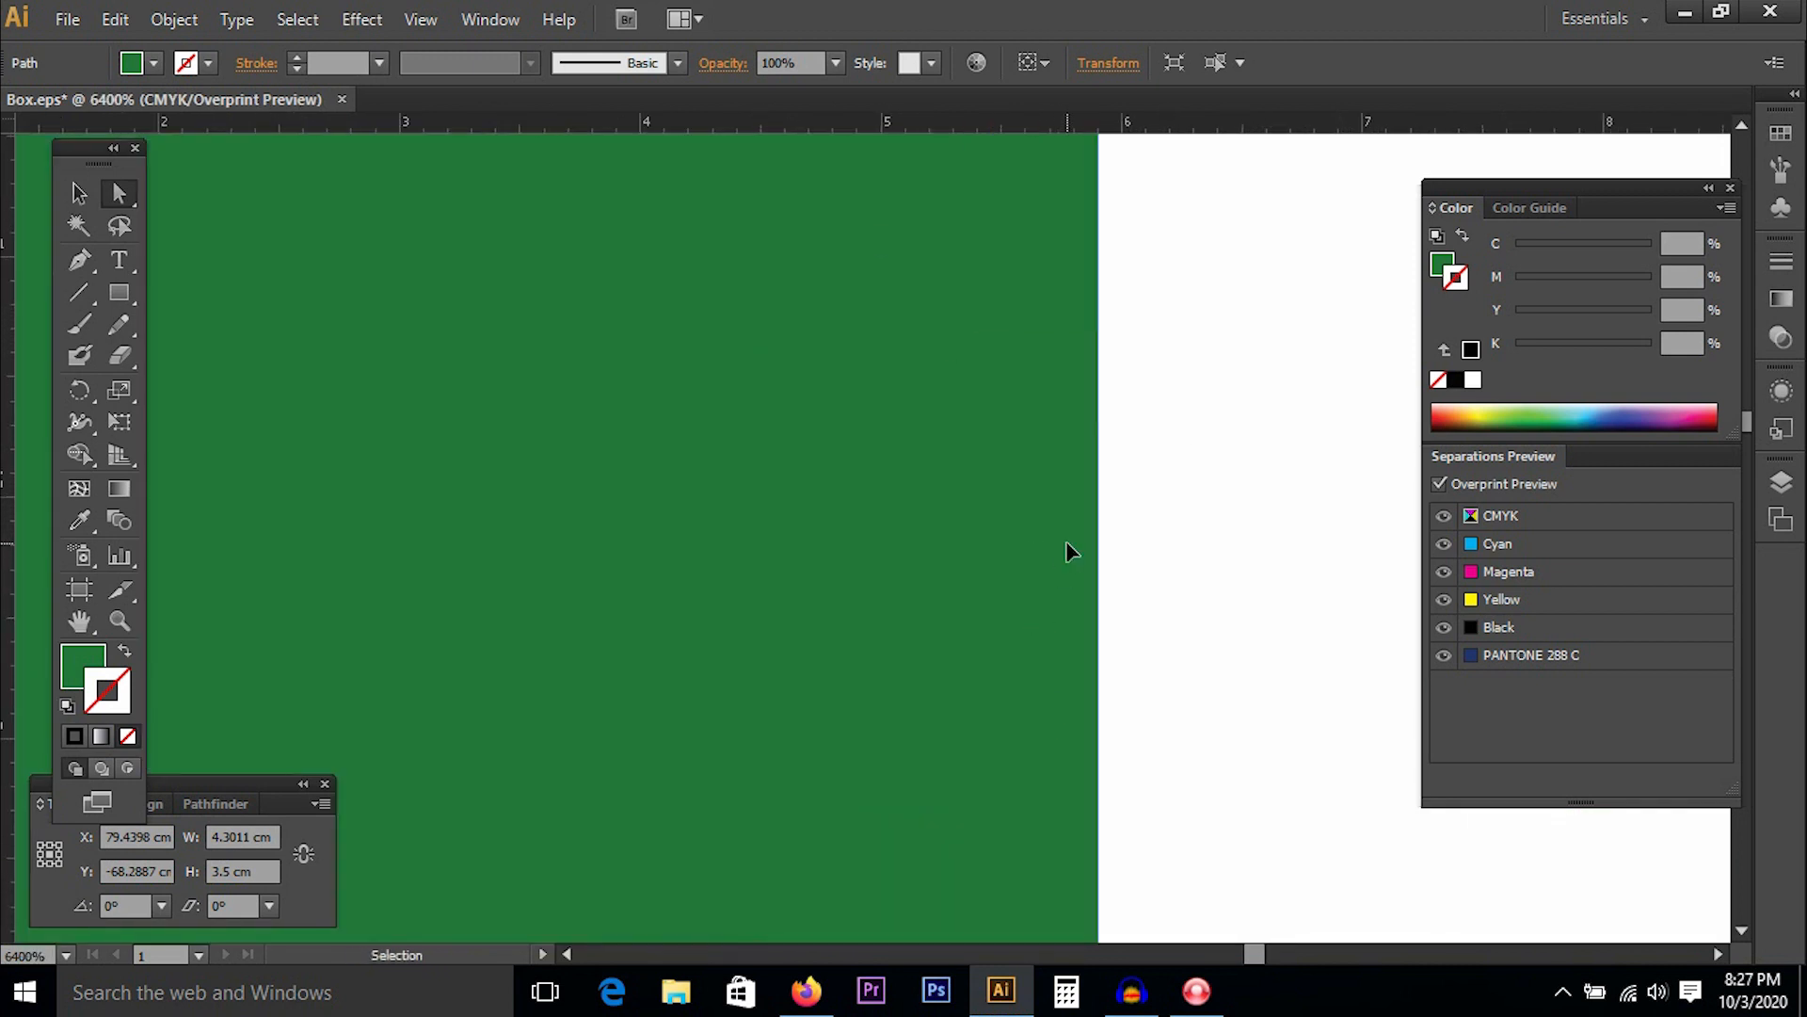
key("ctrl+minus")
key("ctrl+minus")
key("ctrl+minus")
key("ctrl+minus")
key("ctrl+minus")
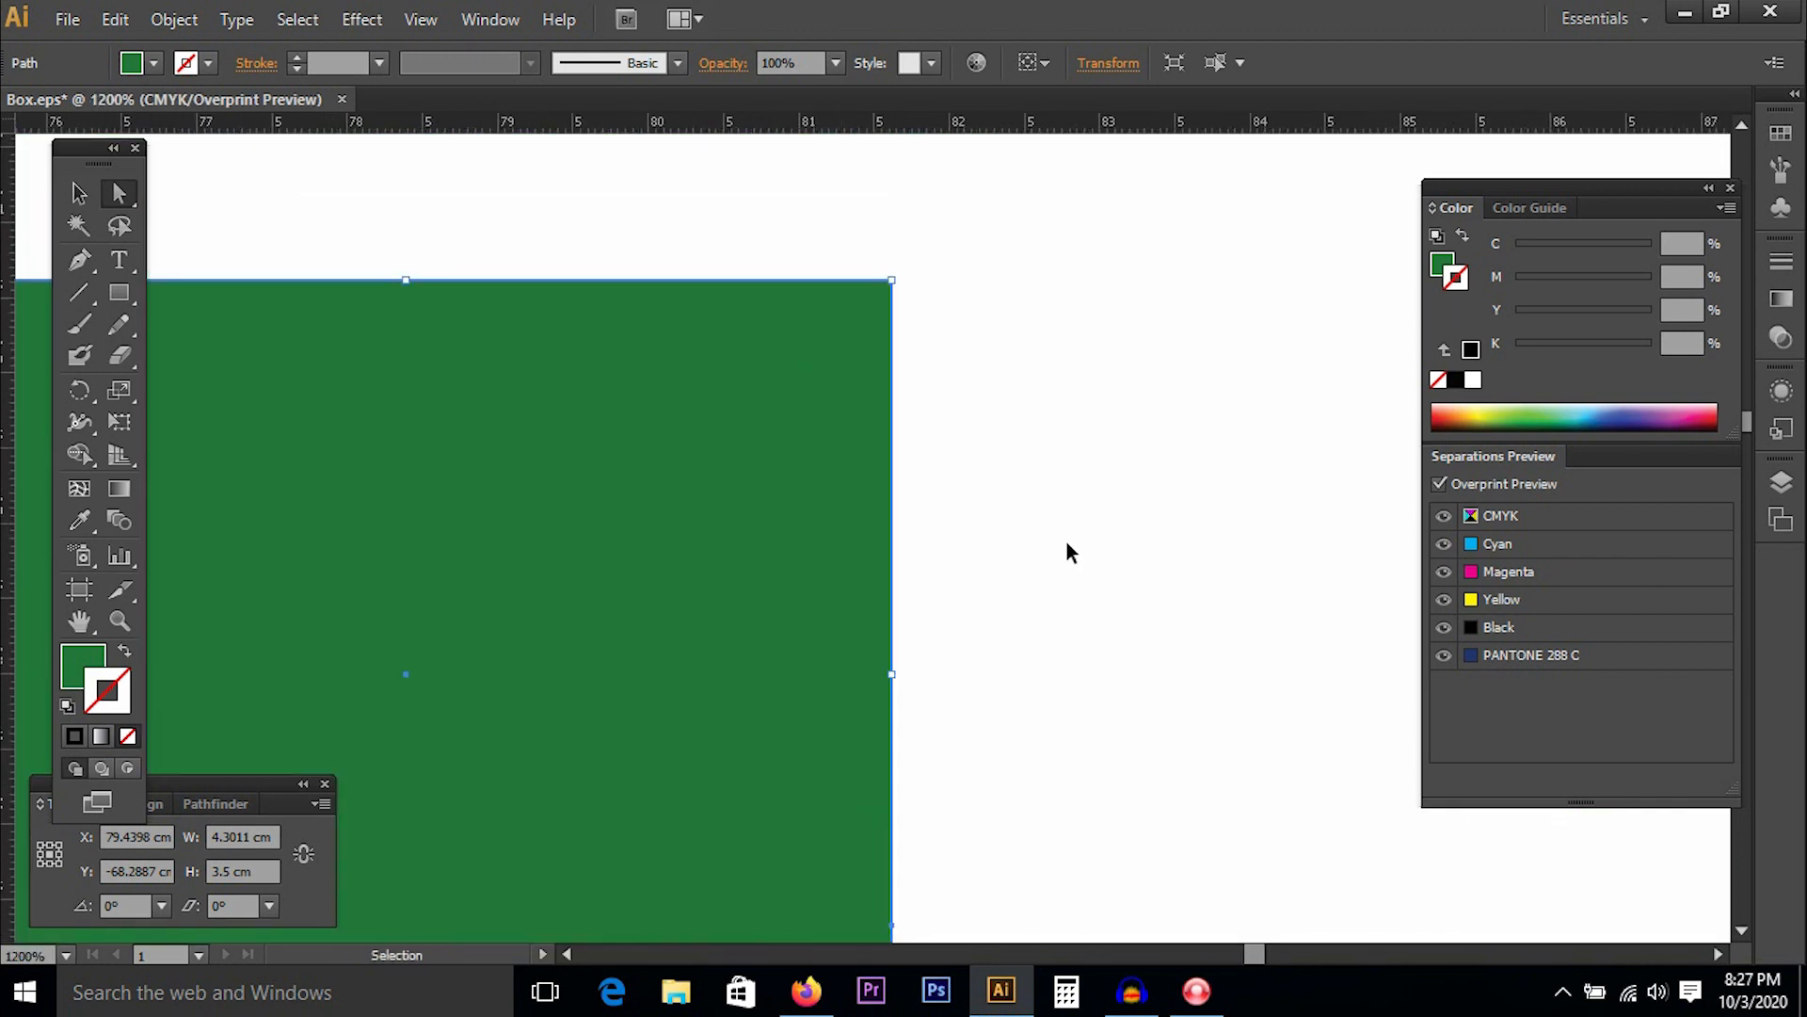
key("ctrl+minus")
key("ctrl+minus")
key("ctrl+minus")
key("ctrl+minus")
key("ctrl+minus")
key("ctrl+minus")
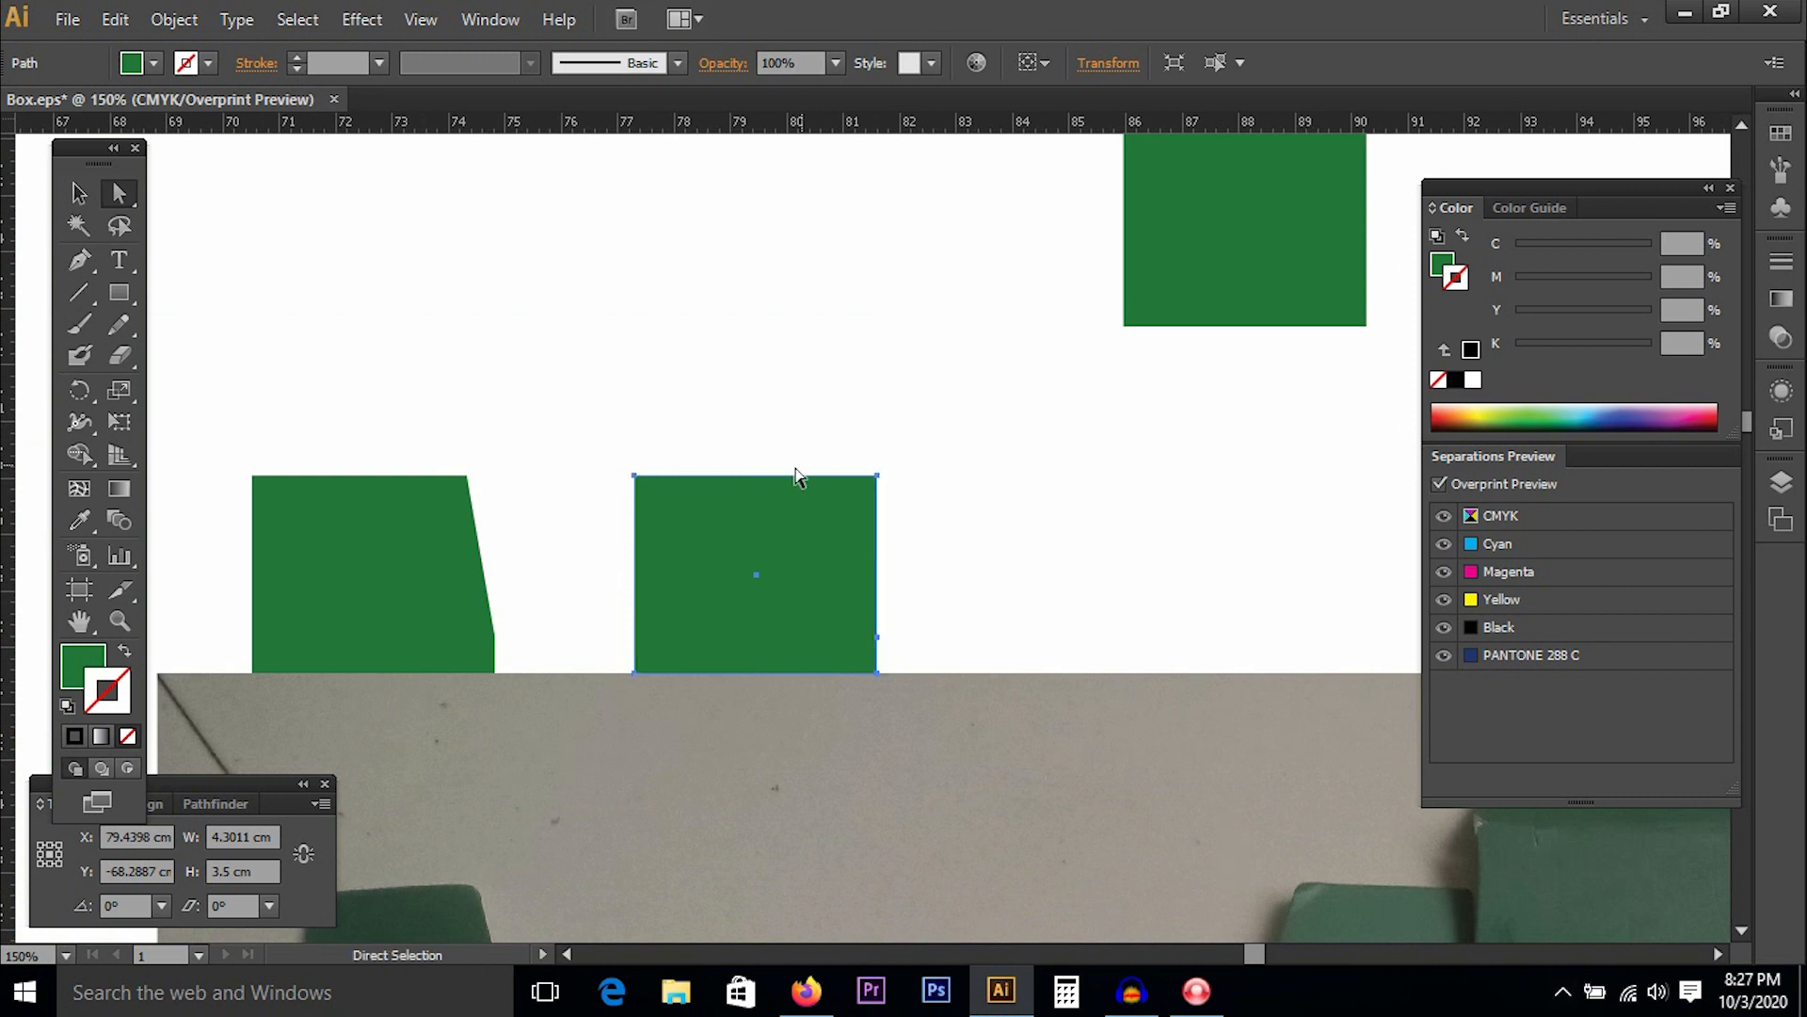
Try to nudge the copy's upper-right corner point 0.5 cm inward, and reverse the resulting shift of the copy.
left_click_drag(859, 392, 874, 270)
left_click_drag(704, 193, 1115, 455)
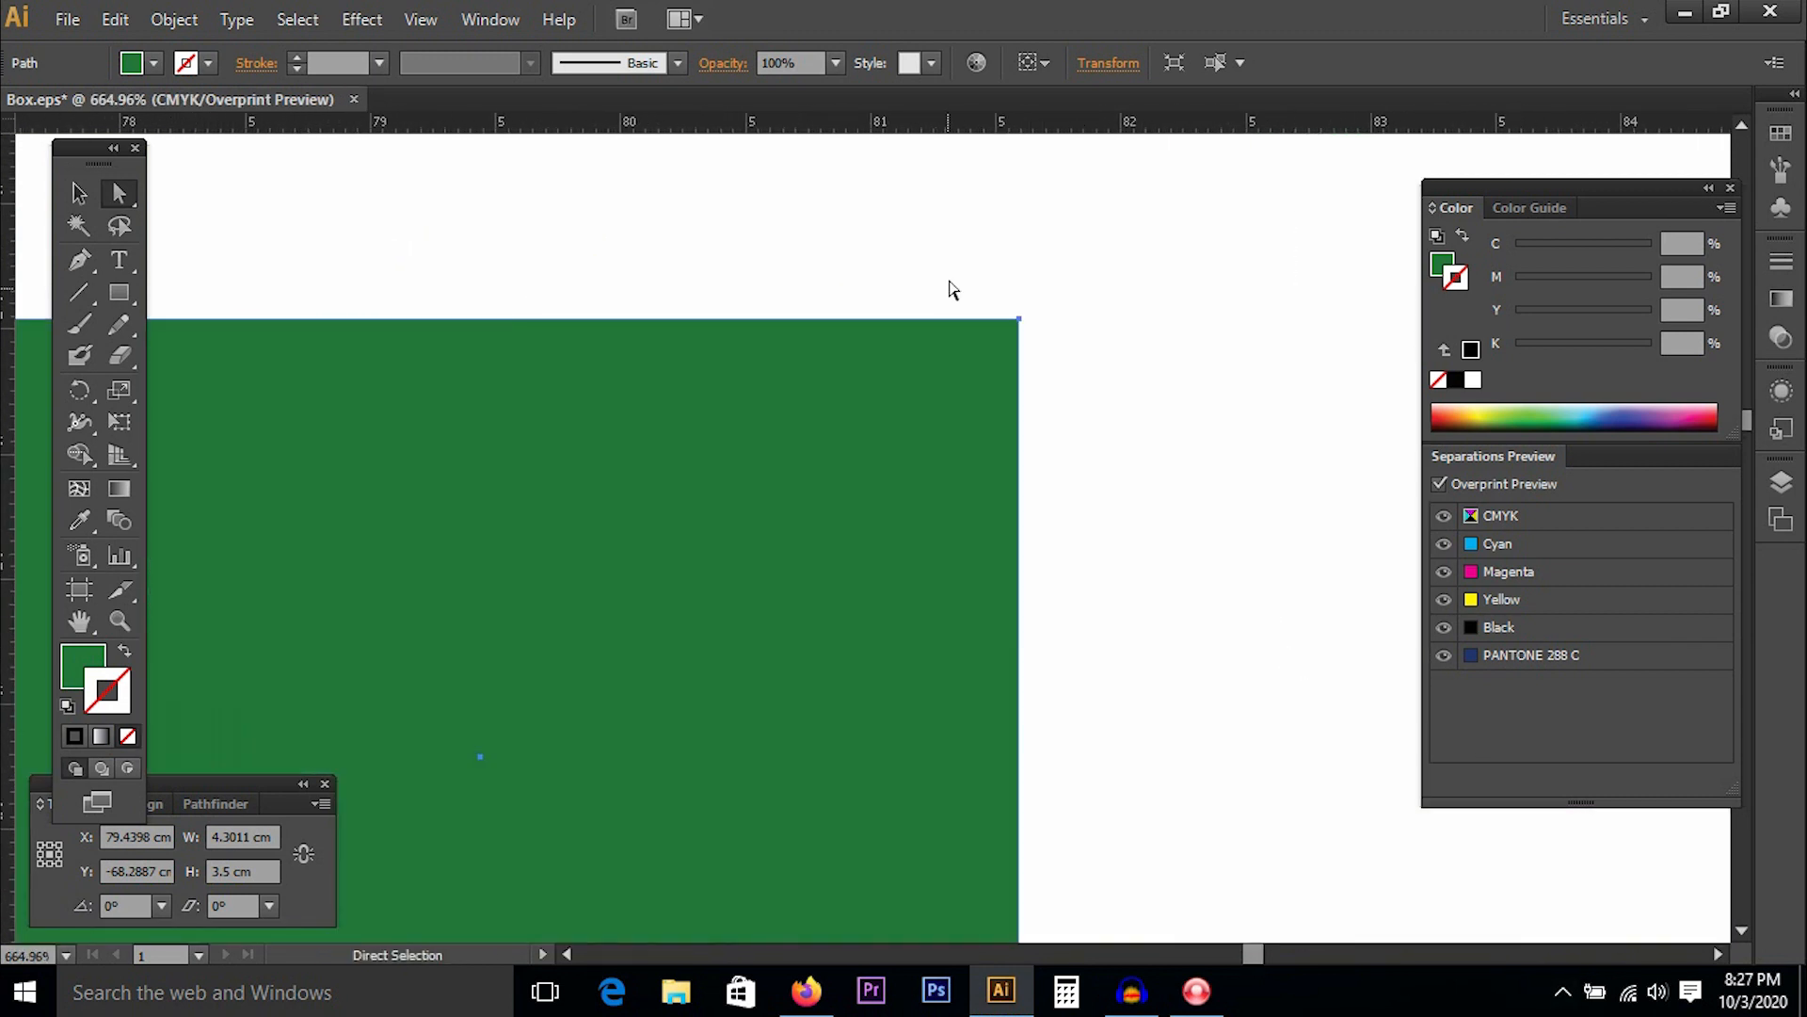
left_click_drag(985, 274, 1071, 389)
key("Left")
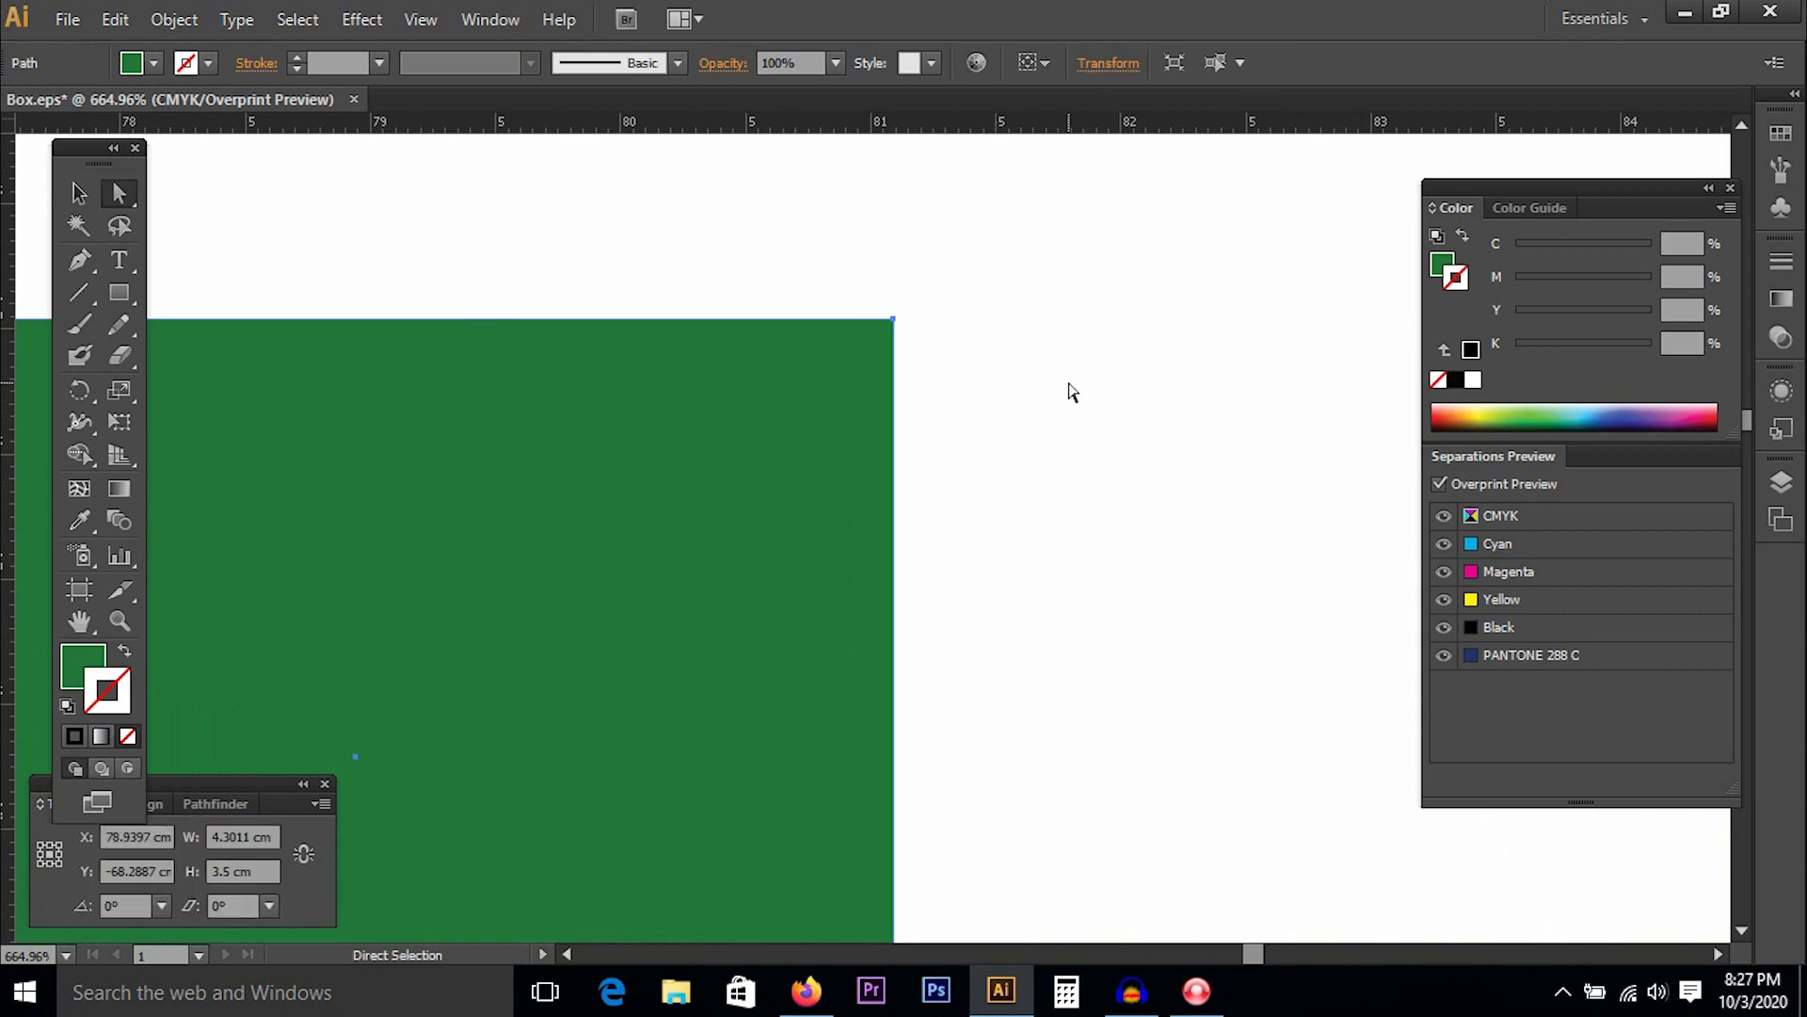
key("ctrl+minus")
key("ctrl+minus")
key("ctrl+minus")
key("ctrl+minus")
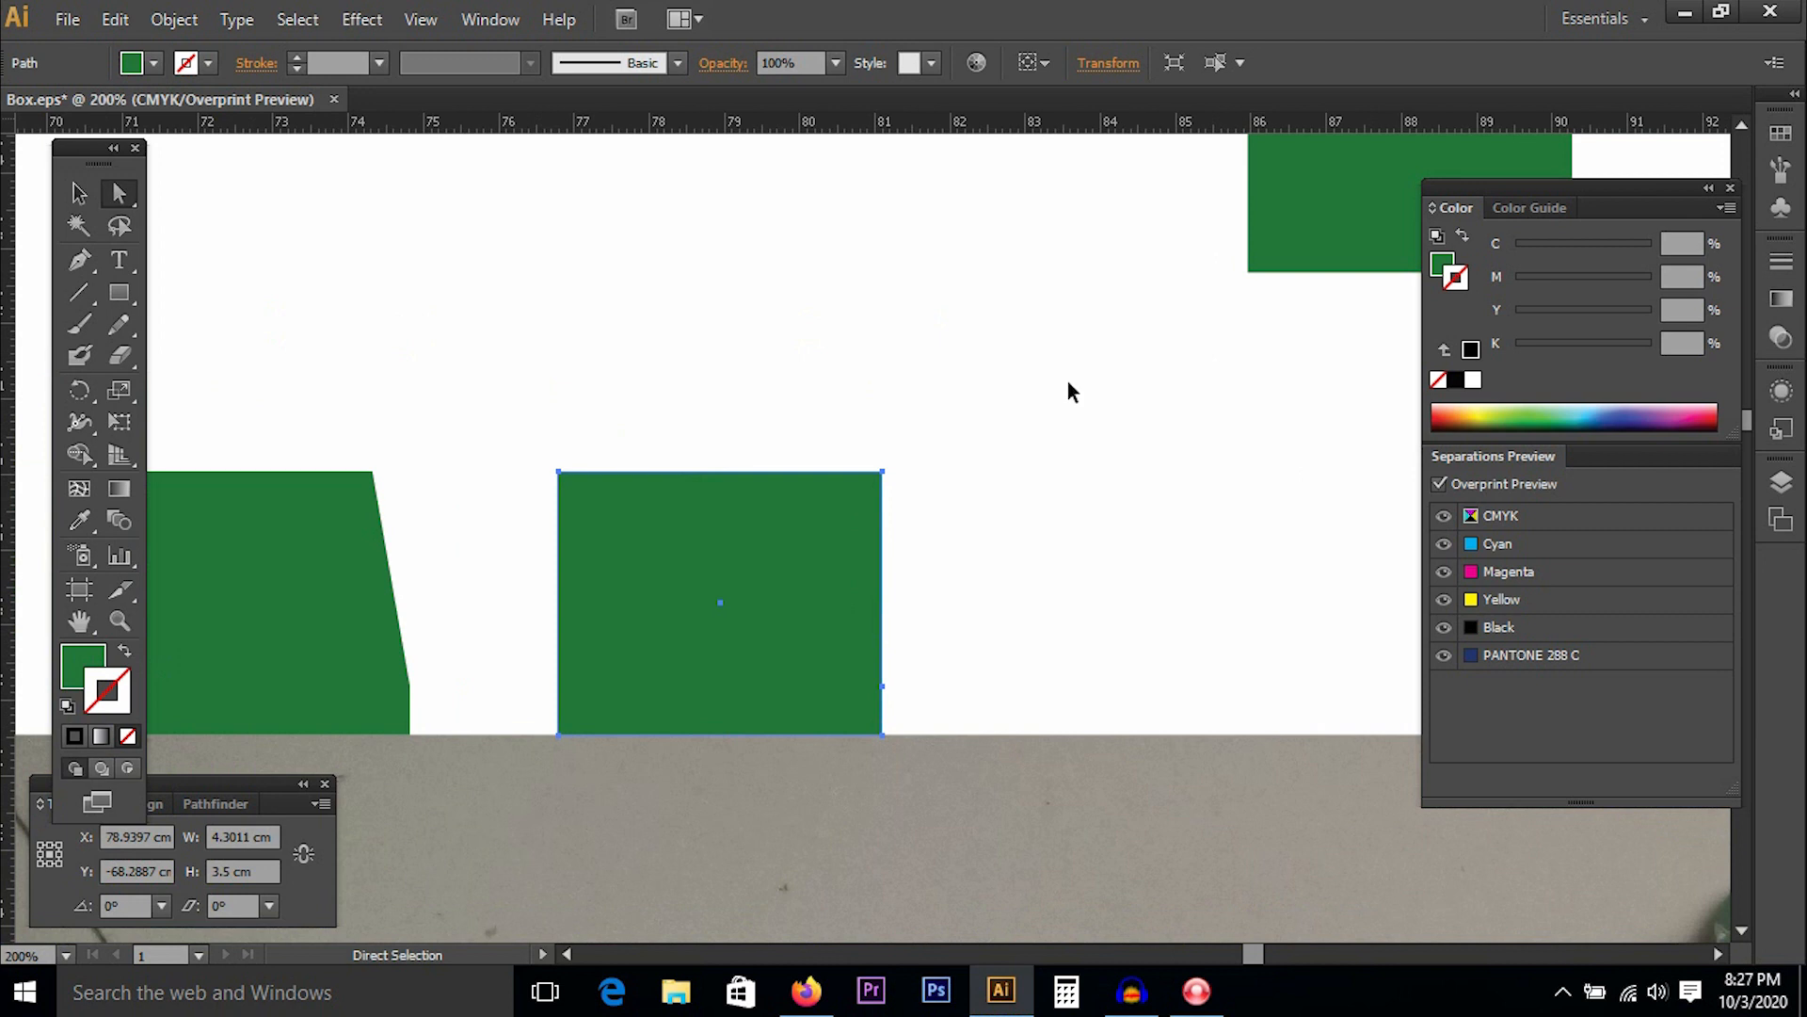
key("Right")
Move only the copy's upper-right corner point 0.5 cm inward to X 81.09 cm, tapering its right edge.
left_click_drag(899, 443, 989, 544)
key("Left")
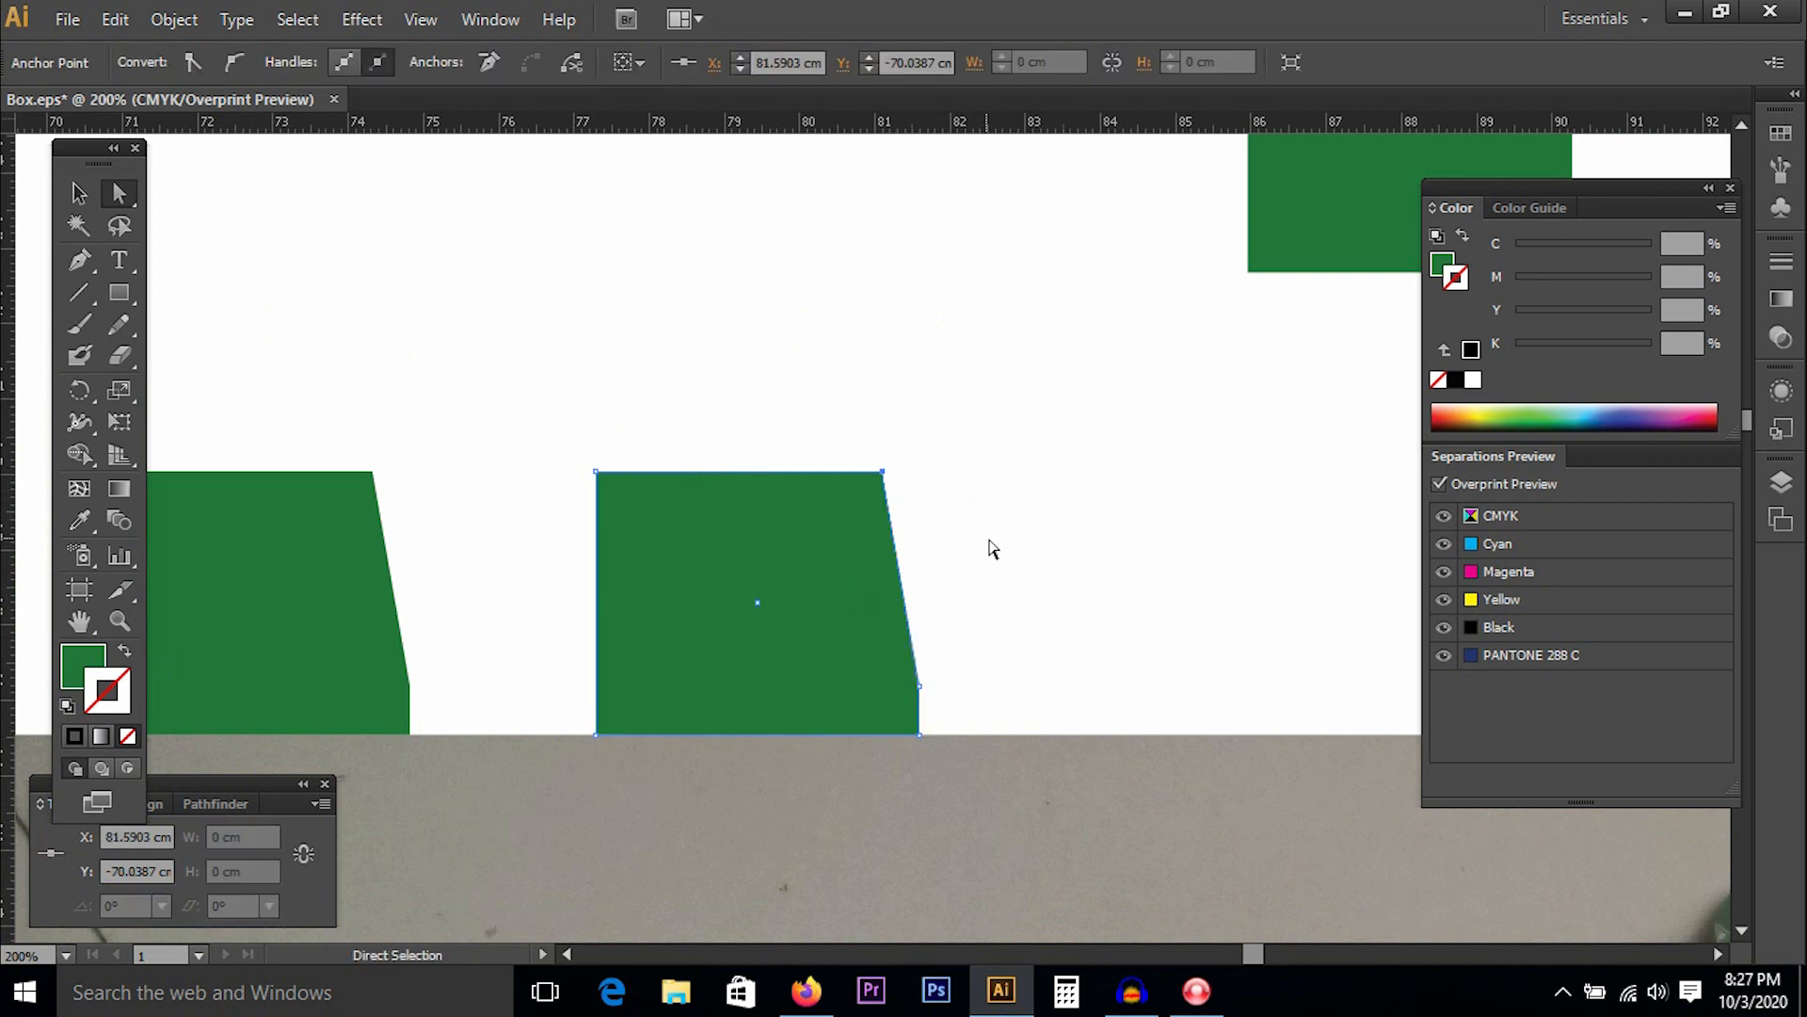
Round the tapered copy's upper-right and upper-left corners slightly with the Convert Anchor Point tool.
left_click_drag(661, 359, 996, 731)
left_click_drag(79, 259, 156, 355)
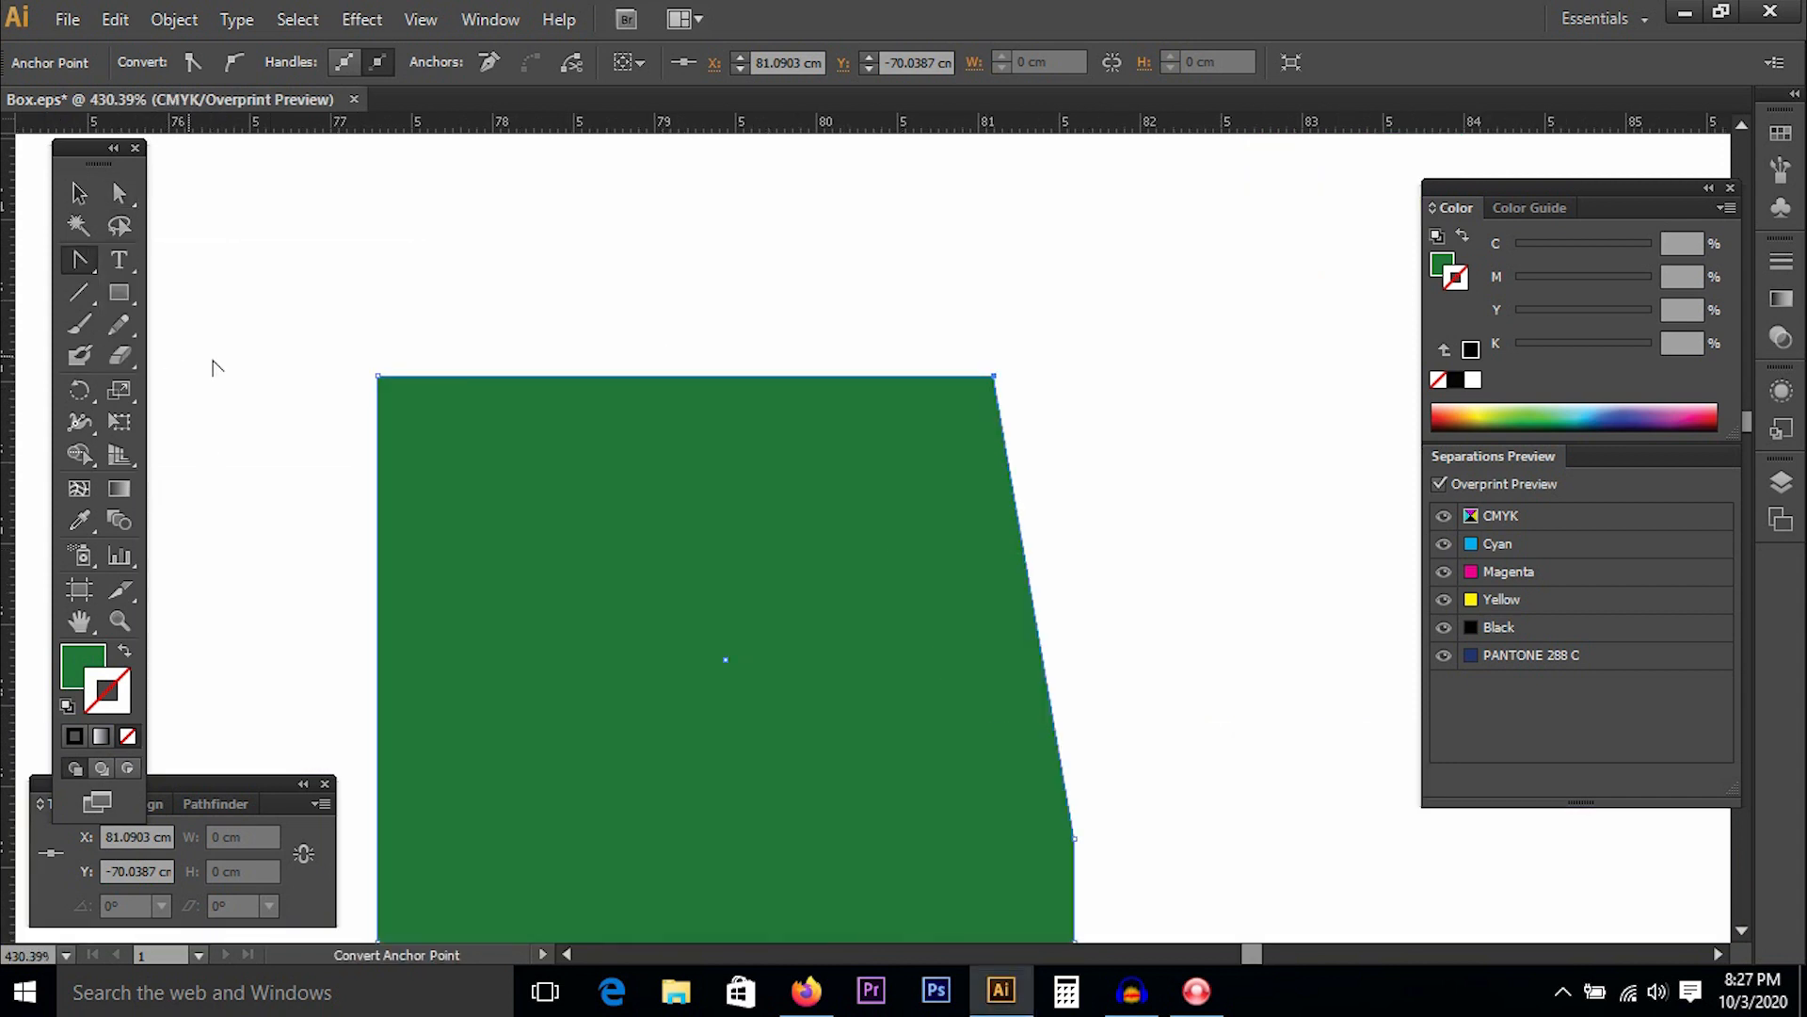
left_click_drag(994, 377, 956, 387)
left_click_drag(1041, 493, 1000, 368)
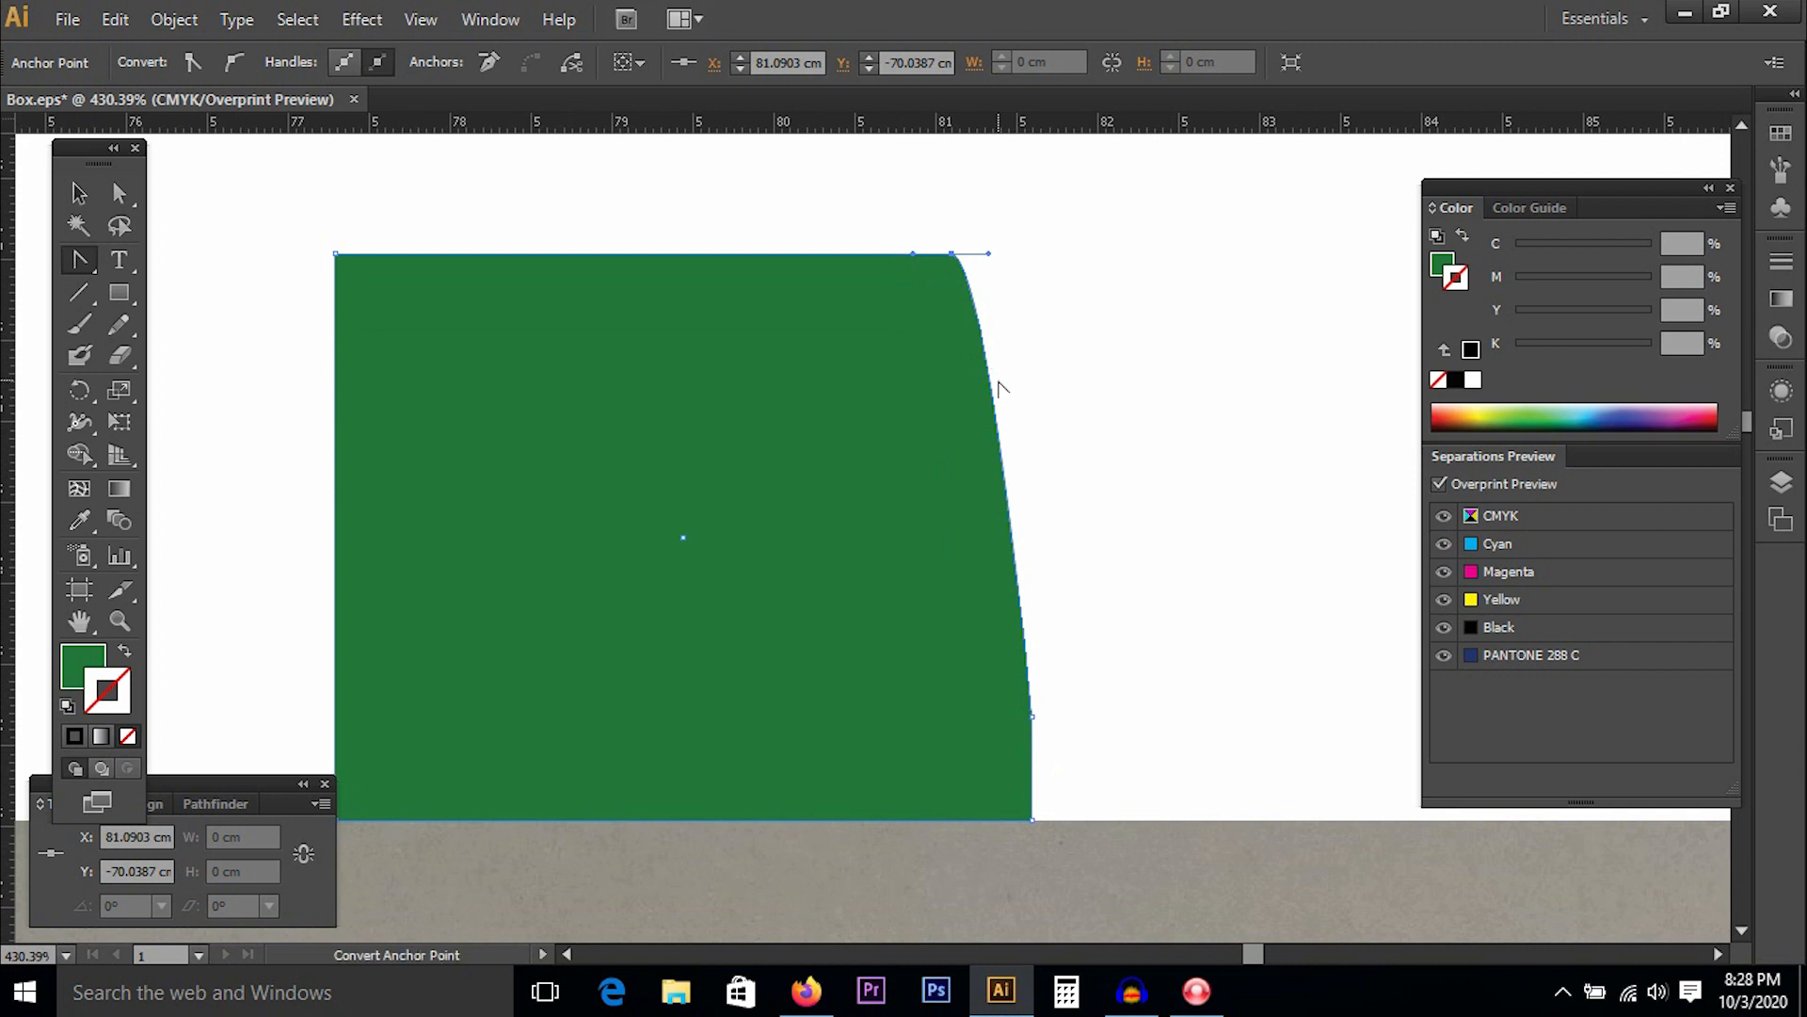
left_click_drag(337, 258, 323, 267)
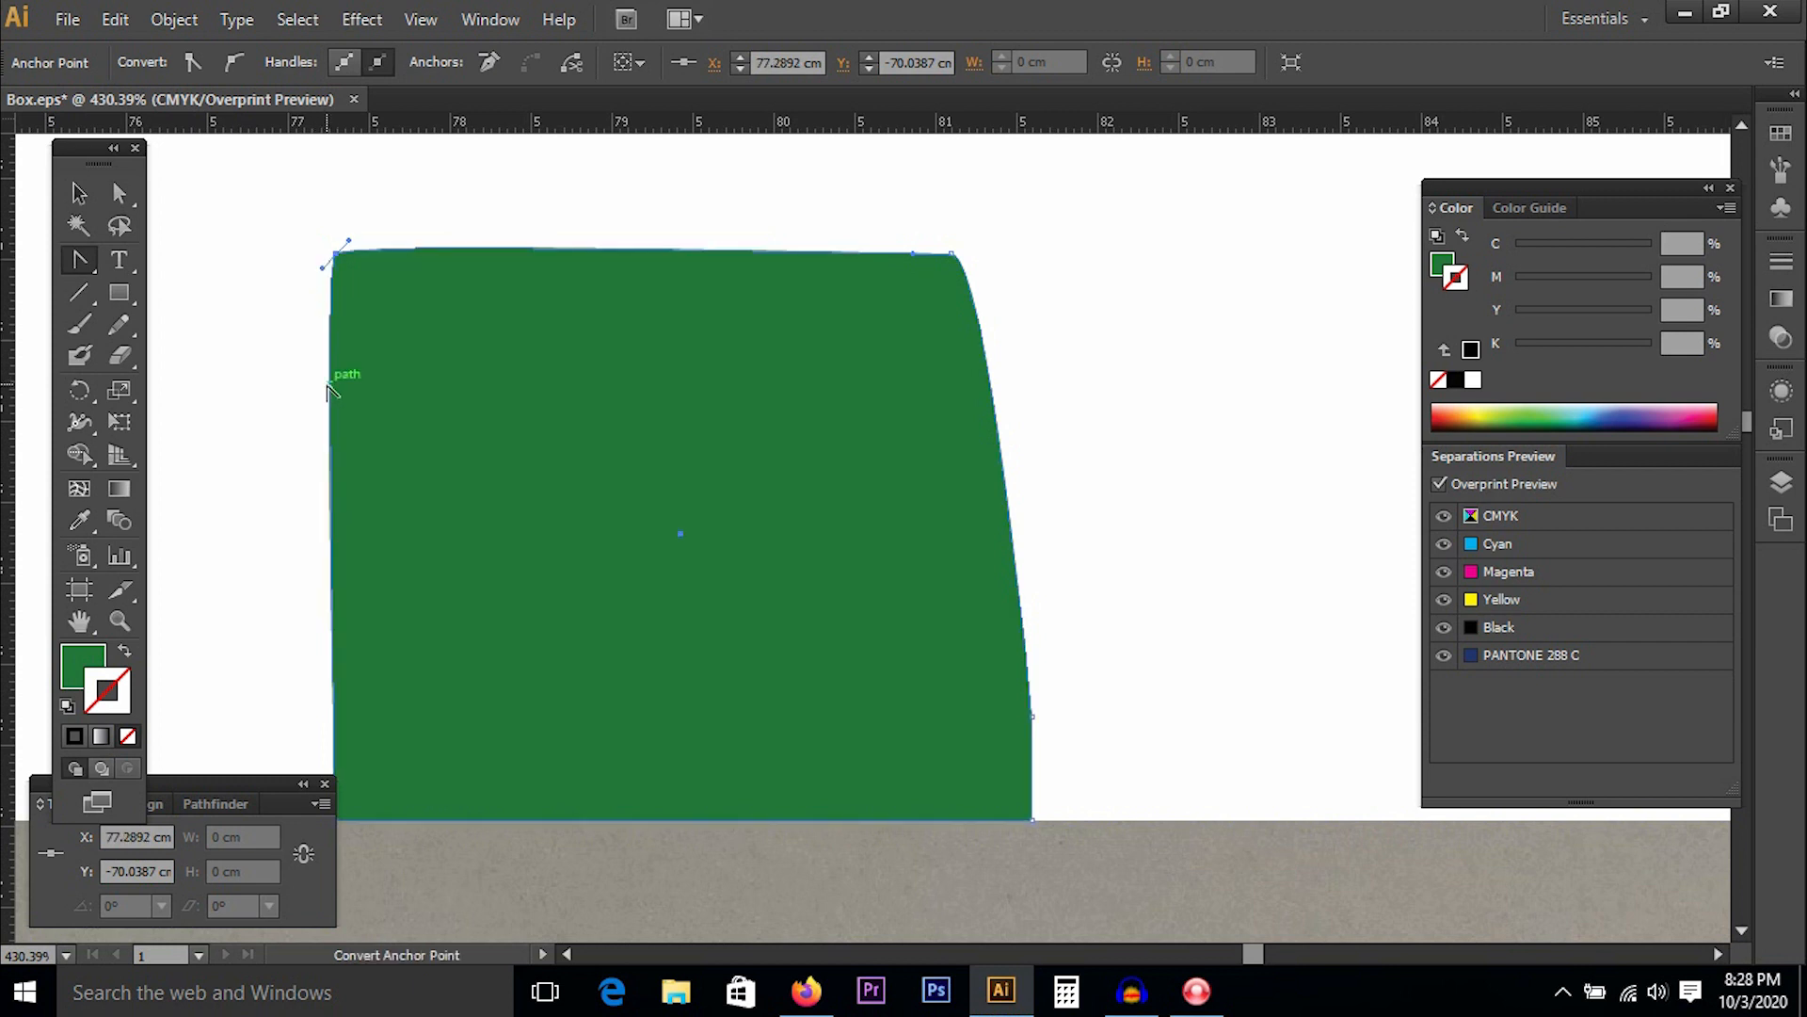
Undo the rounding of the copy's upper-left corner.
key("ctrl+z")
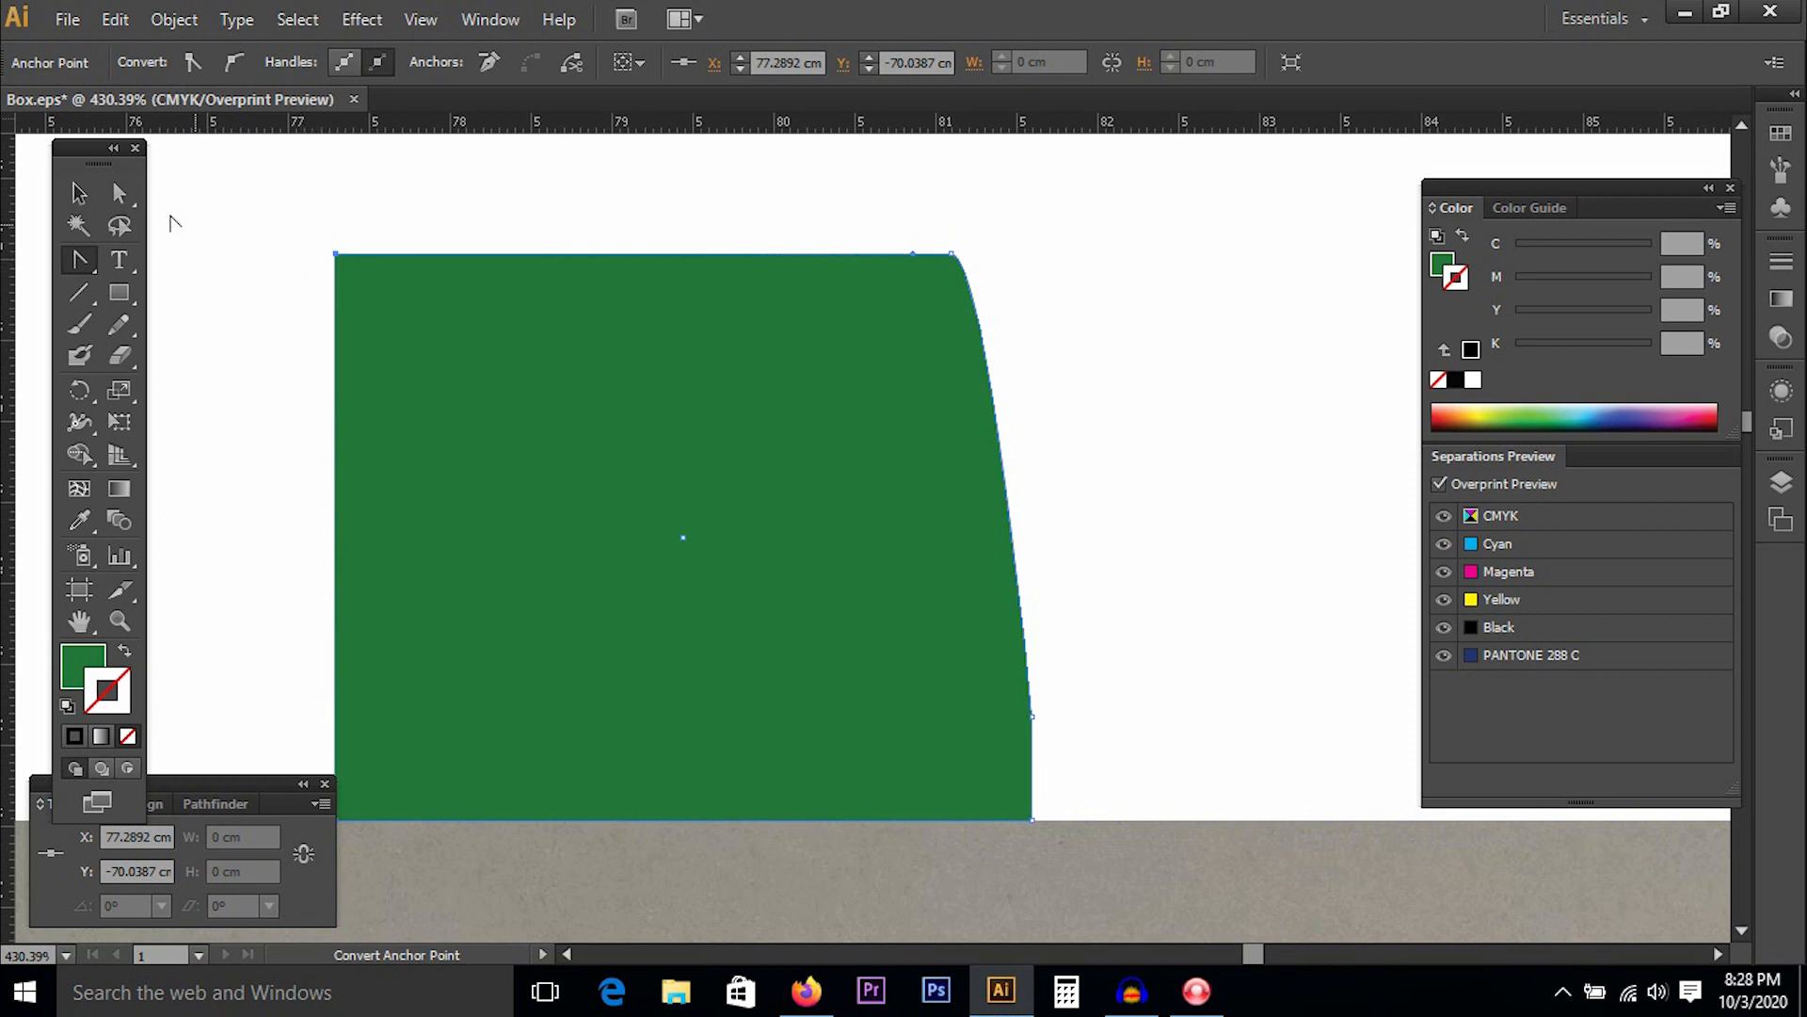
Move the copy's upper-left corner point horizontally inward to X 77.47 cm, tapering its left edge.
left_click(115, 198)
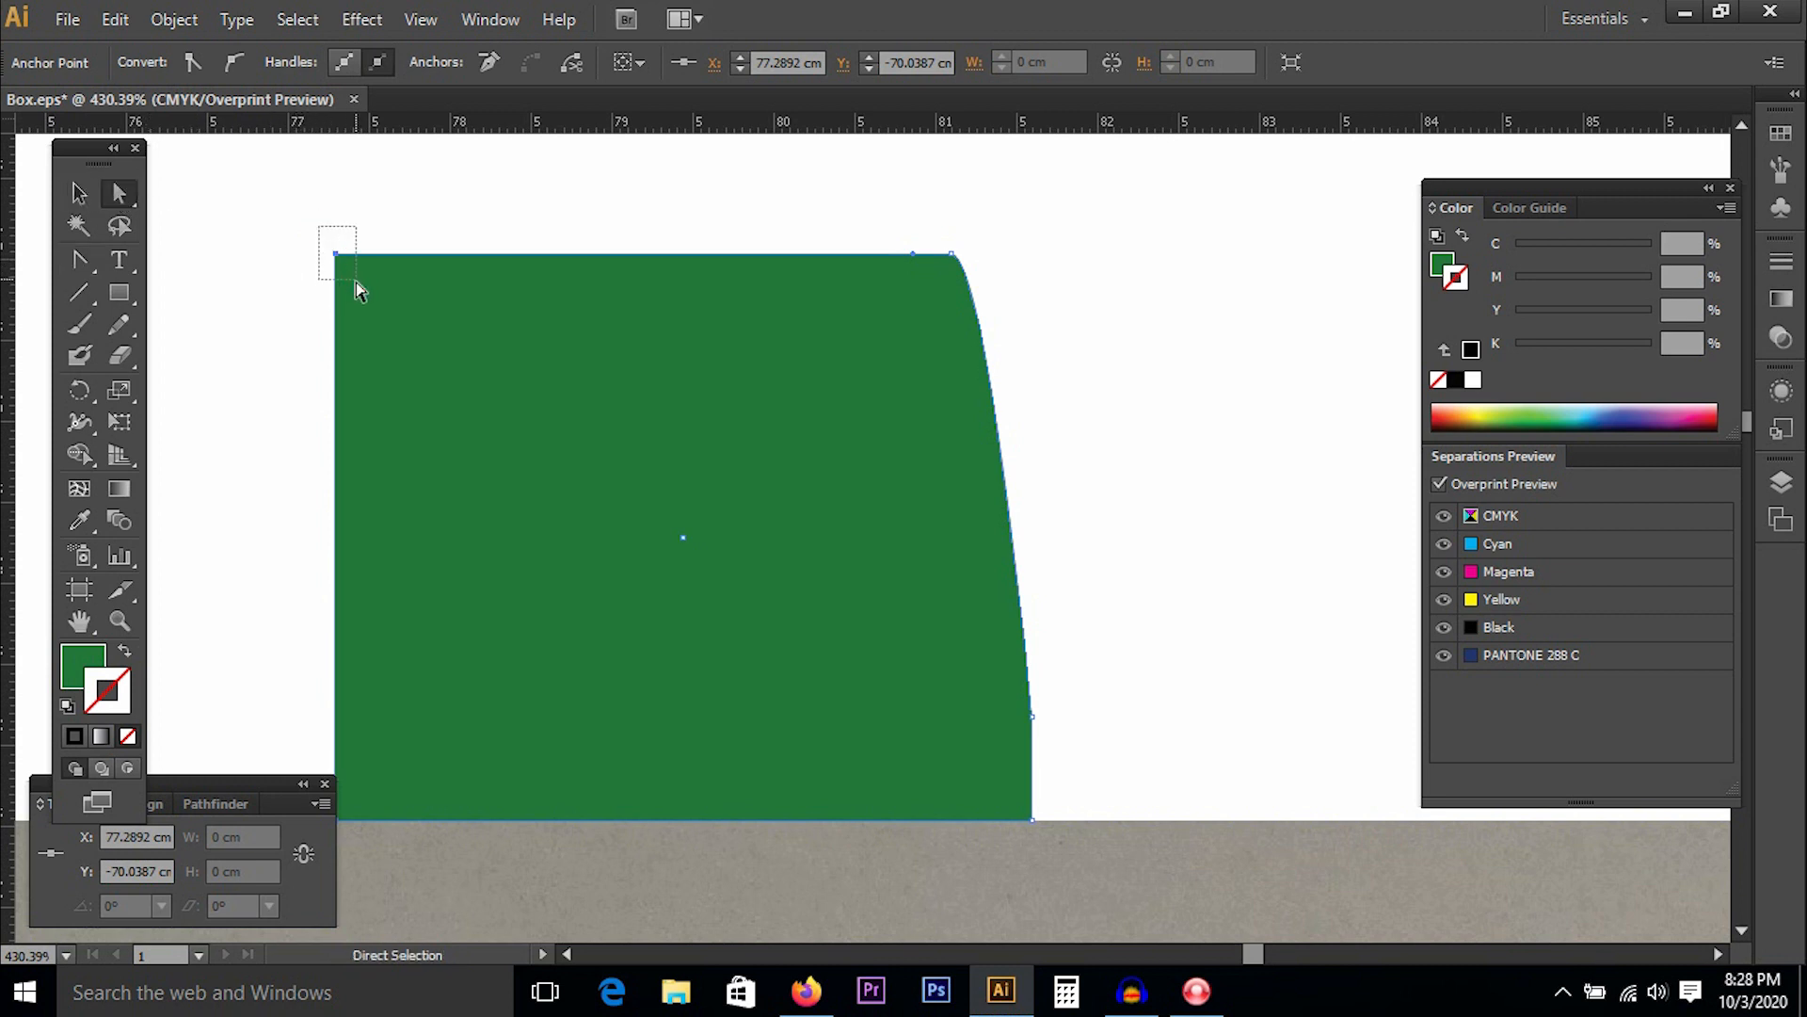
left_click(337, 255)
left_click_drag(337, 256, 360, 260)
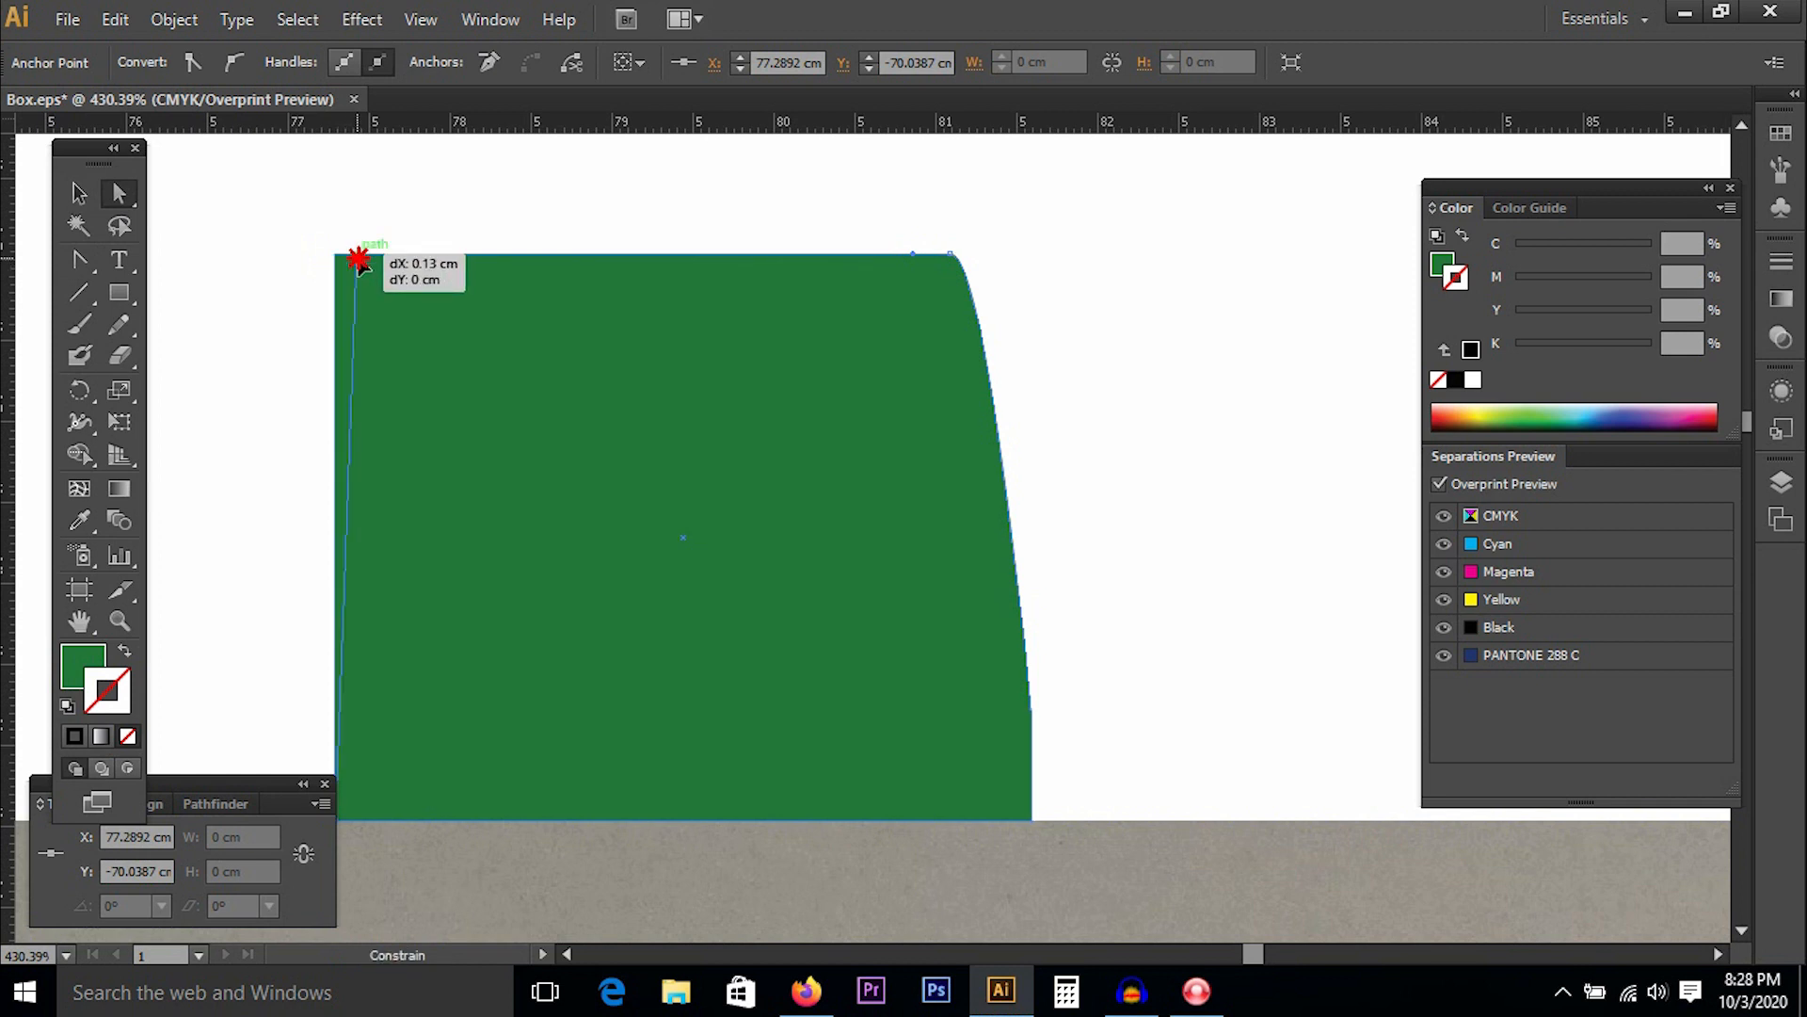
left_click_drag(361, 266, 351, 273)
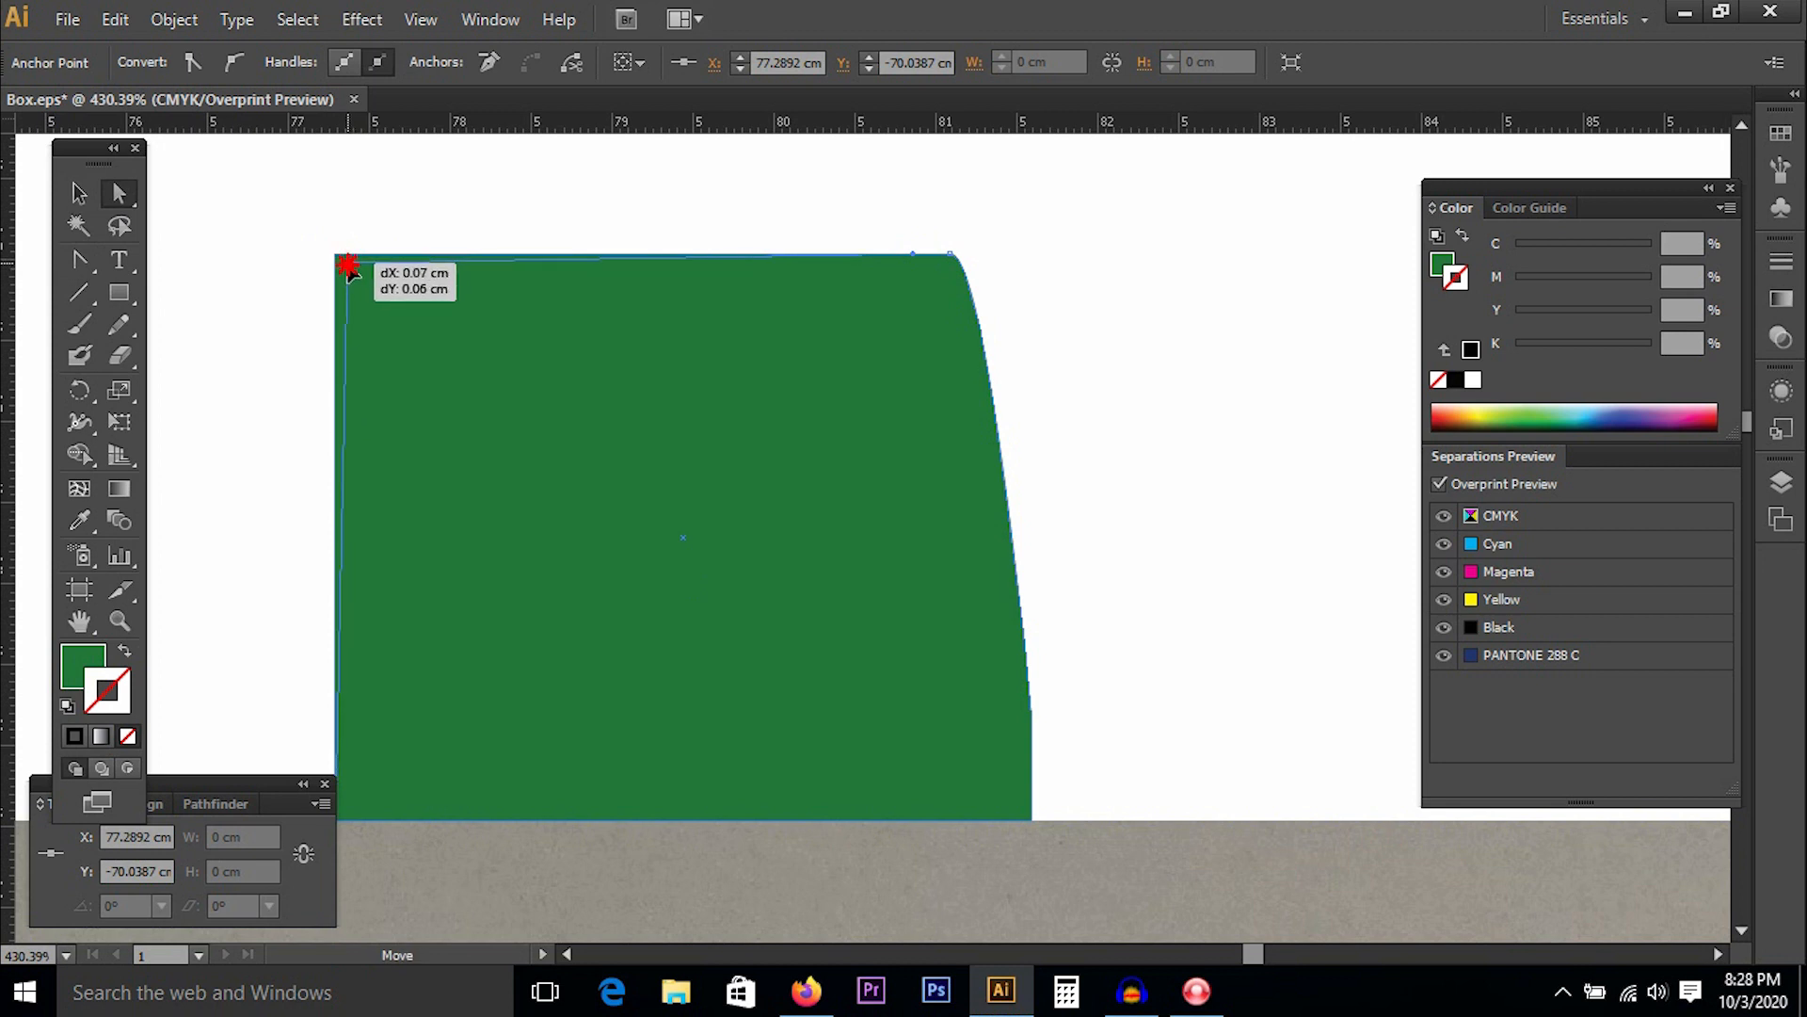
left_click_drag(351, 271, 365, 263)
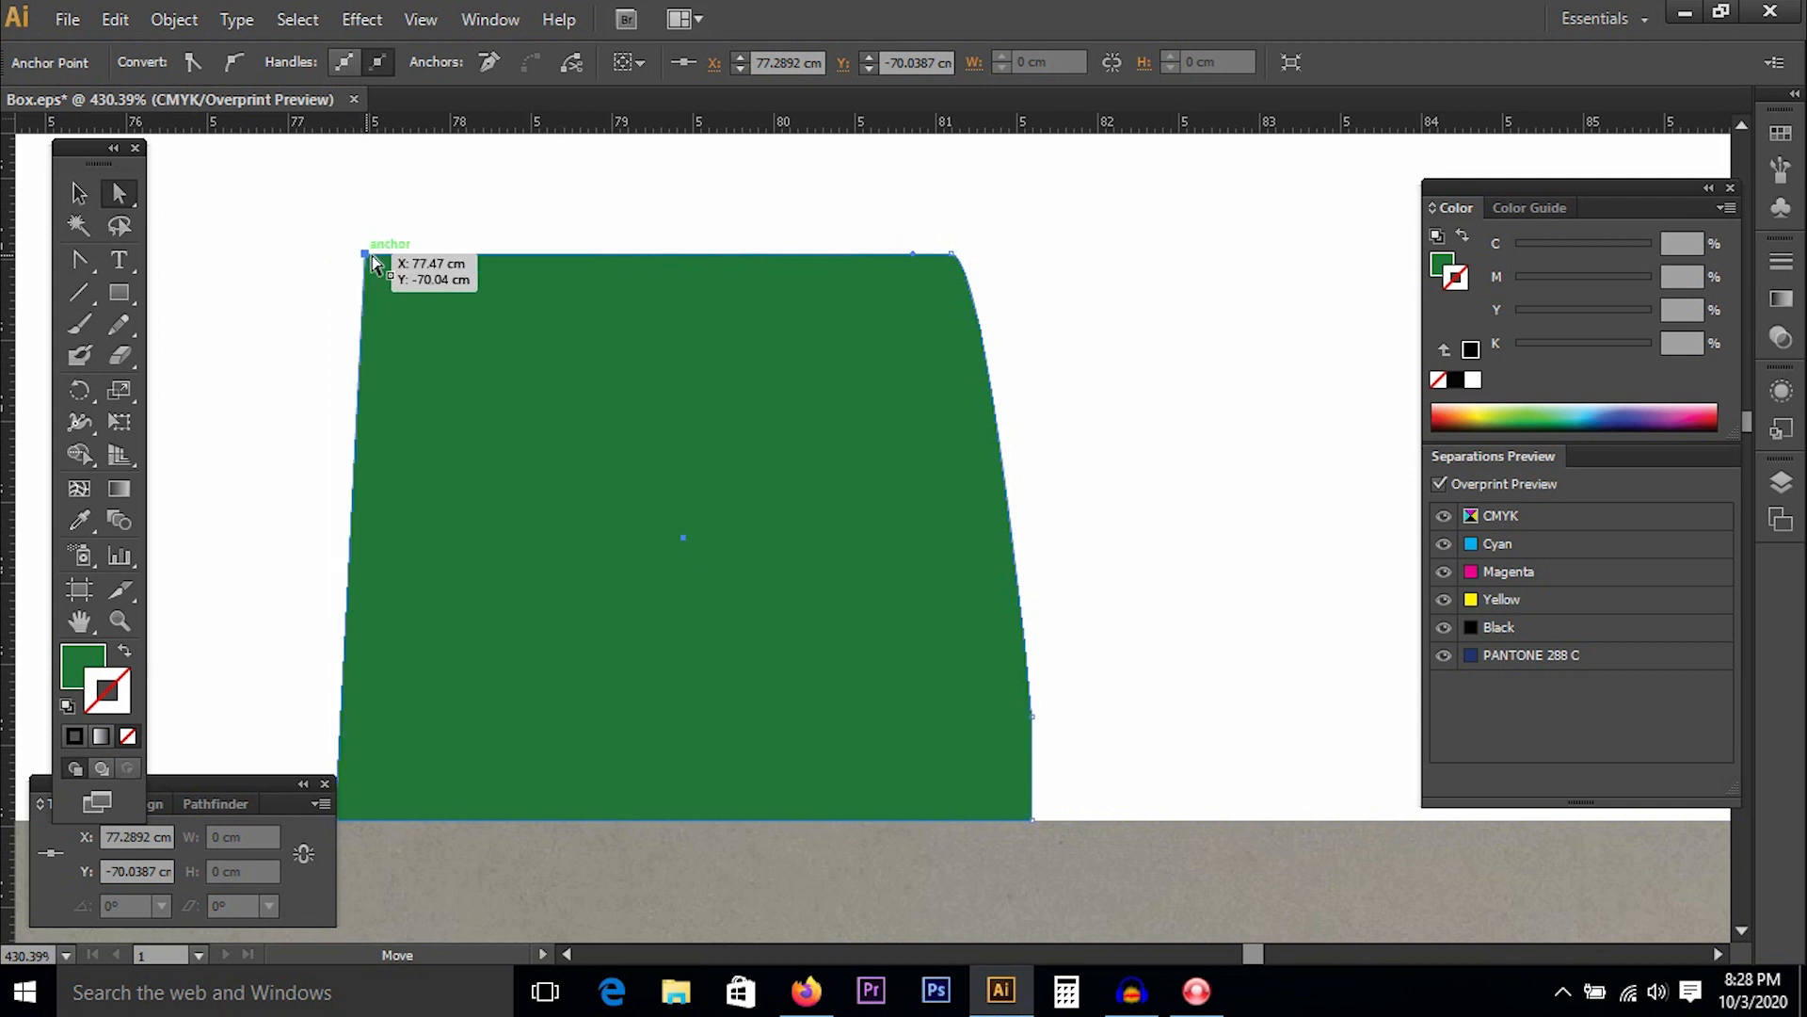
Round the shifted upper-left corner with horizontal handles using the Convert Anchor Point tool, and deselect the copy.
left_click(79, 260)
mouse_move(367, 256)
left_mouse_down()
mouse_move(392, 246)
mouse_move(340, 253)
left_mouse_up()
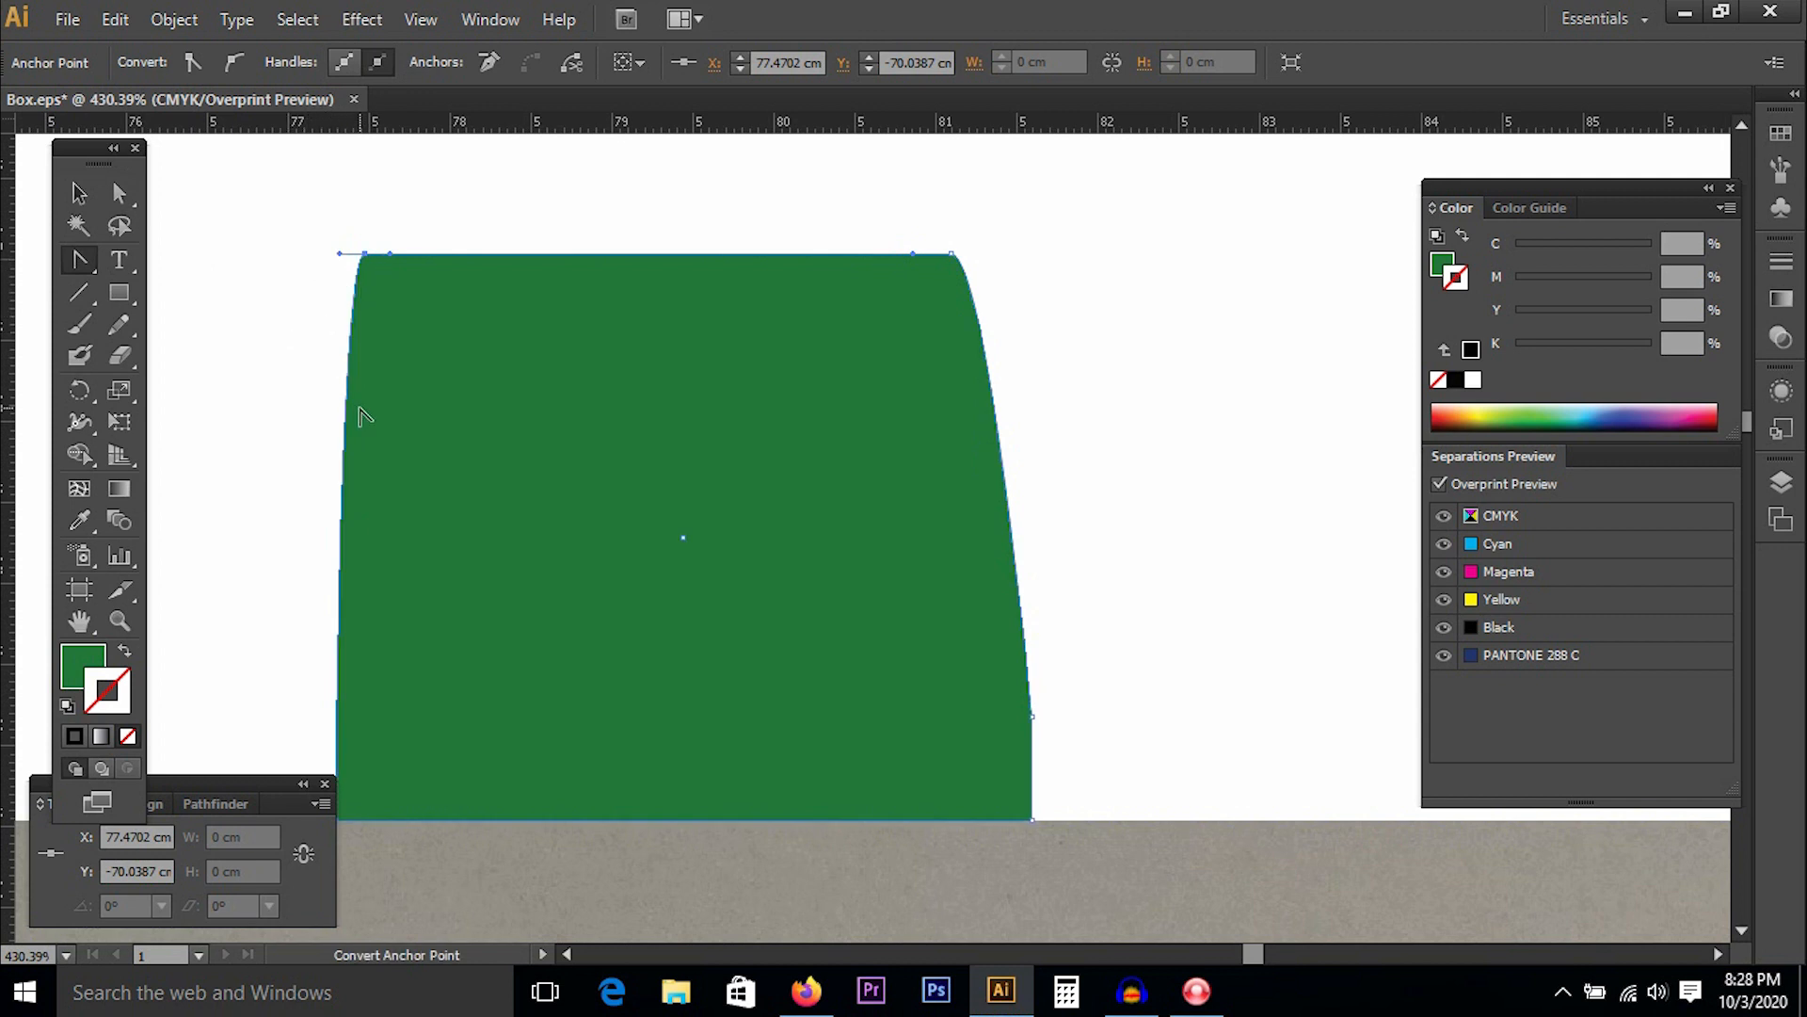
key("v")
left_click(1206, 247)
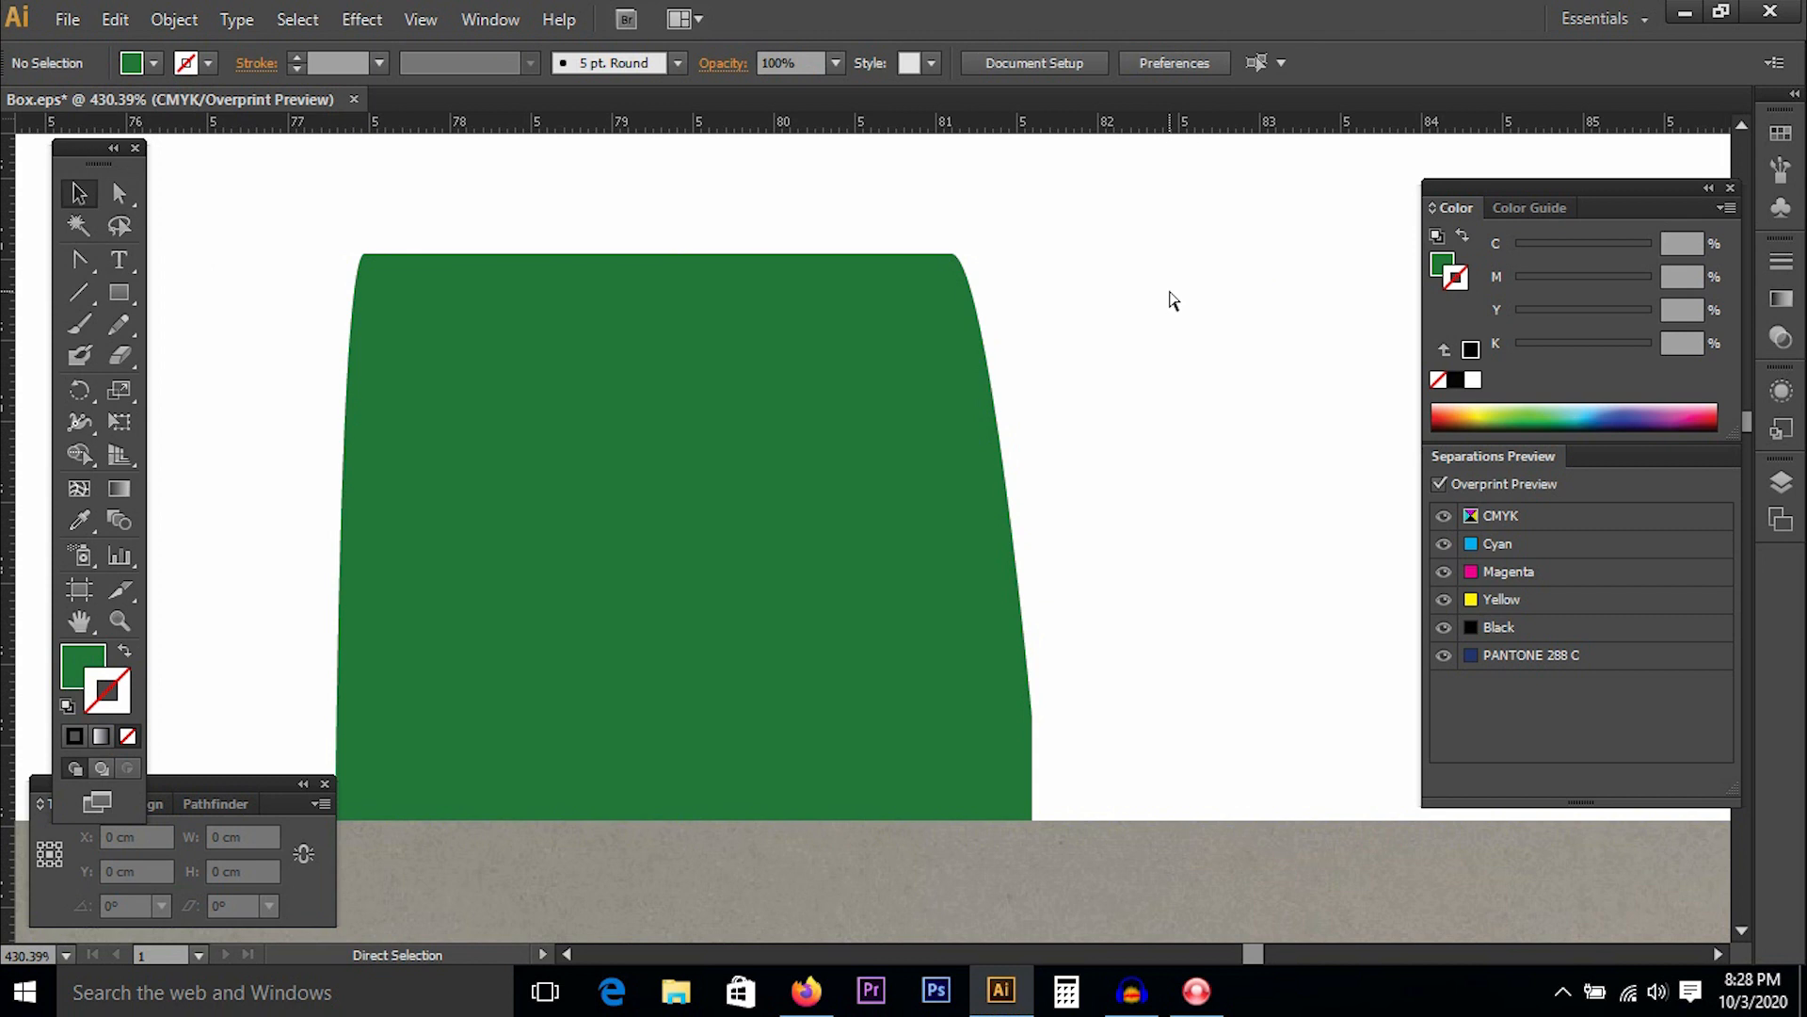
Undo the rounding and the inward shift of the copy's upper-left corner after examining it up close.
scroll(1172, 300, "down", 5)
key("space")
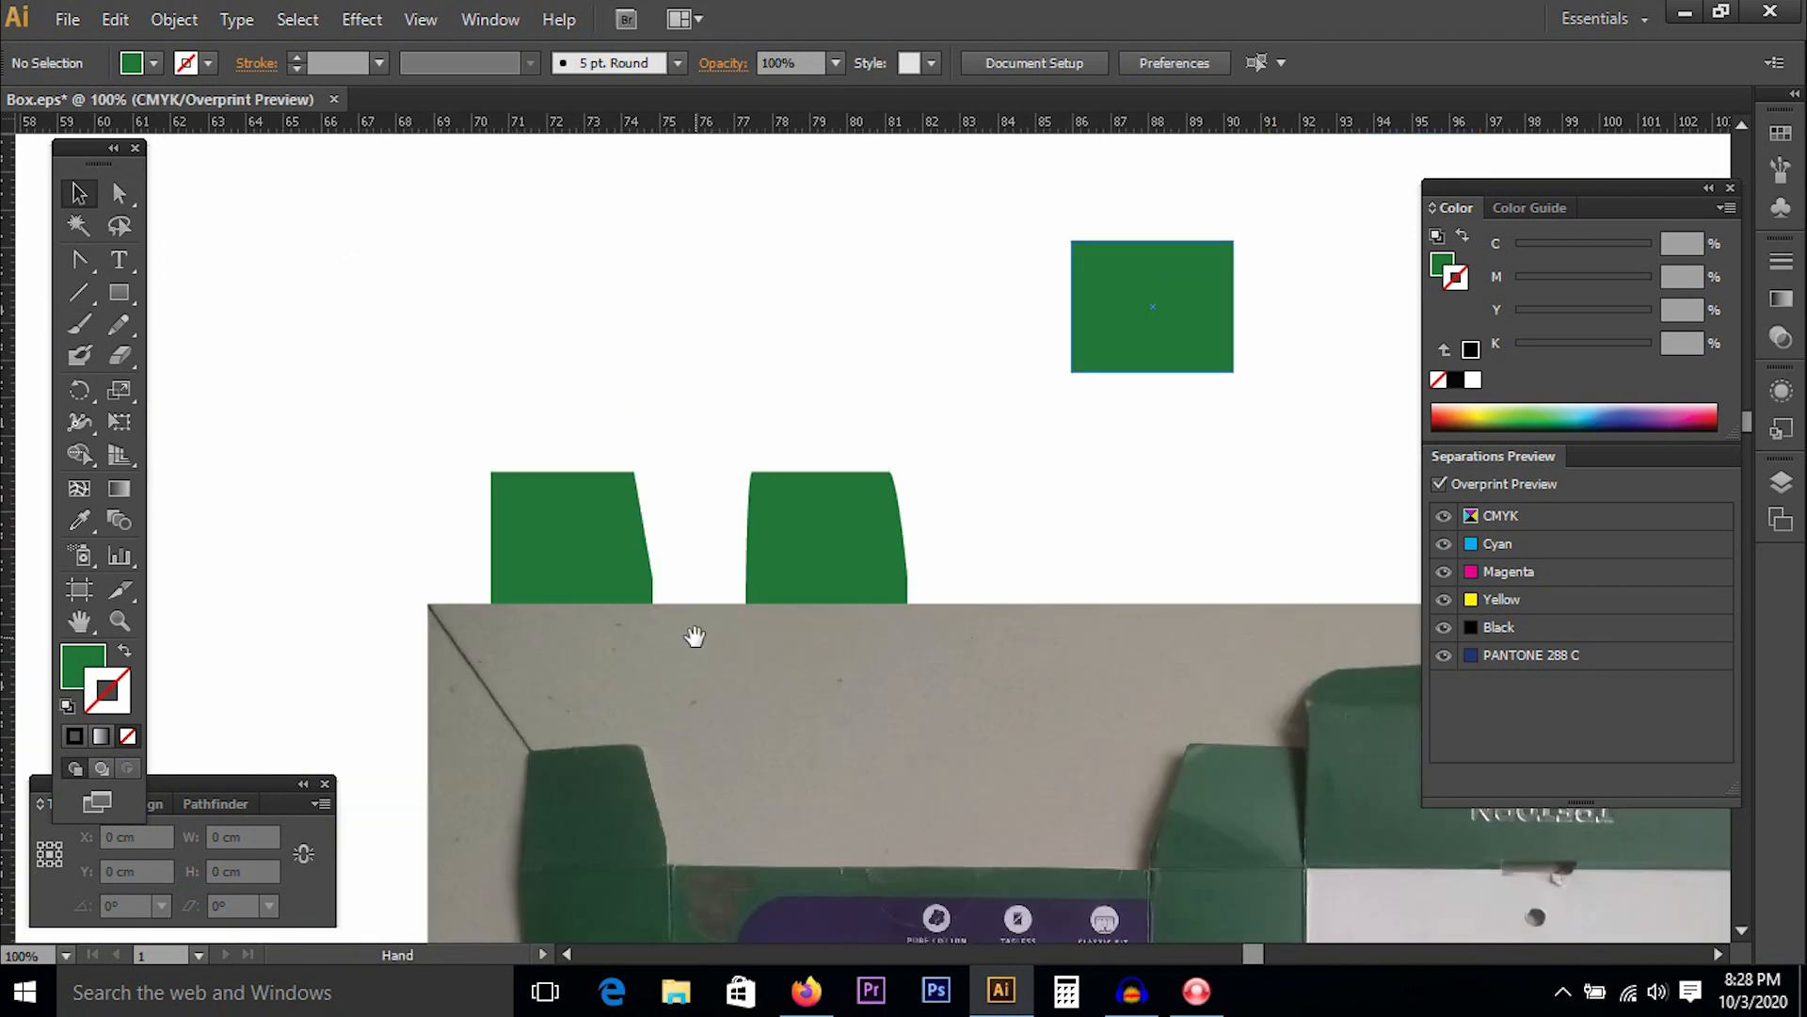
left_click_drag(695, 637, 787, 404)
left_click_drag(754, 231, 1011, 404)
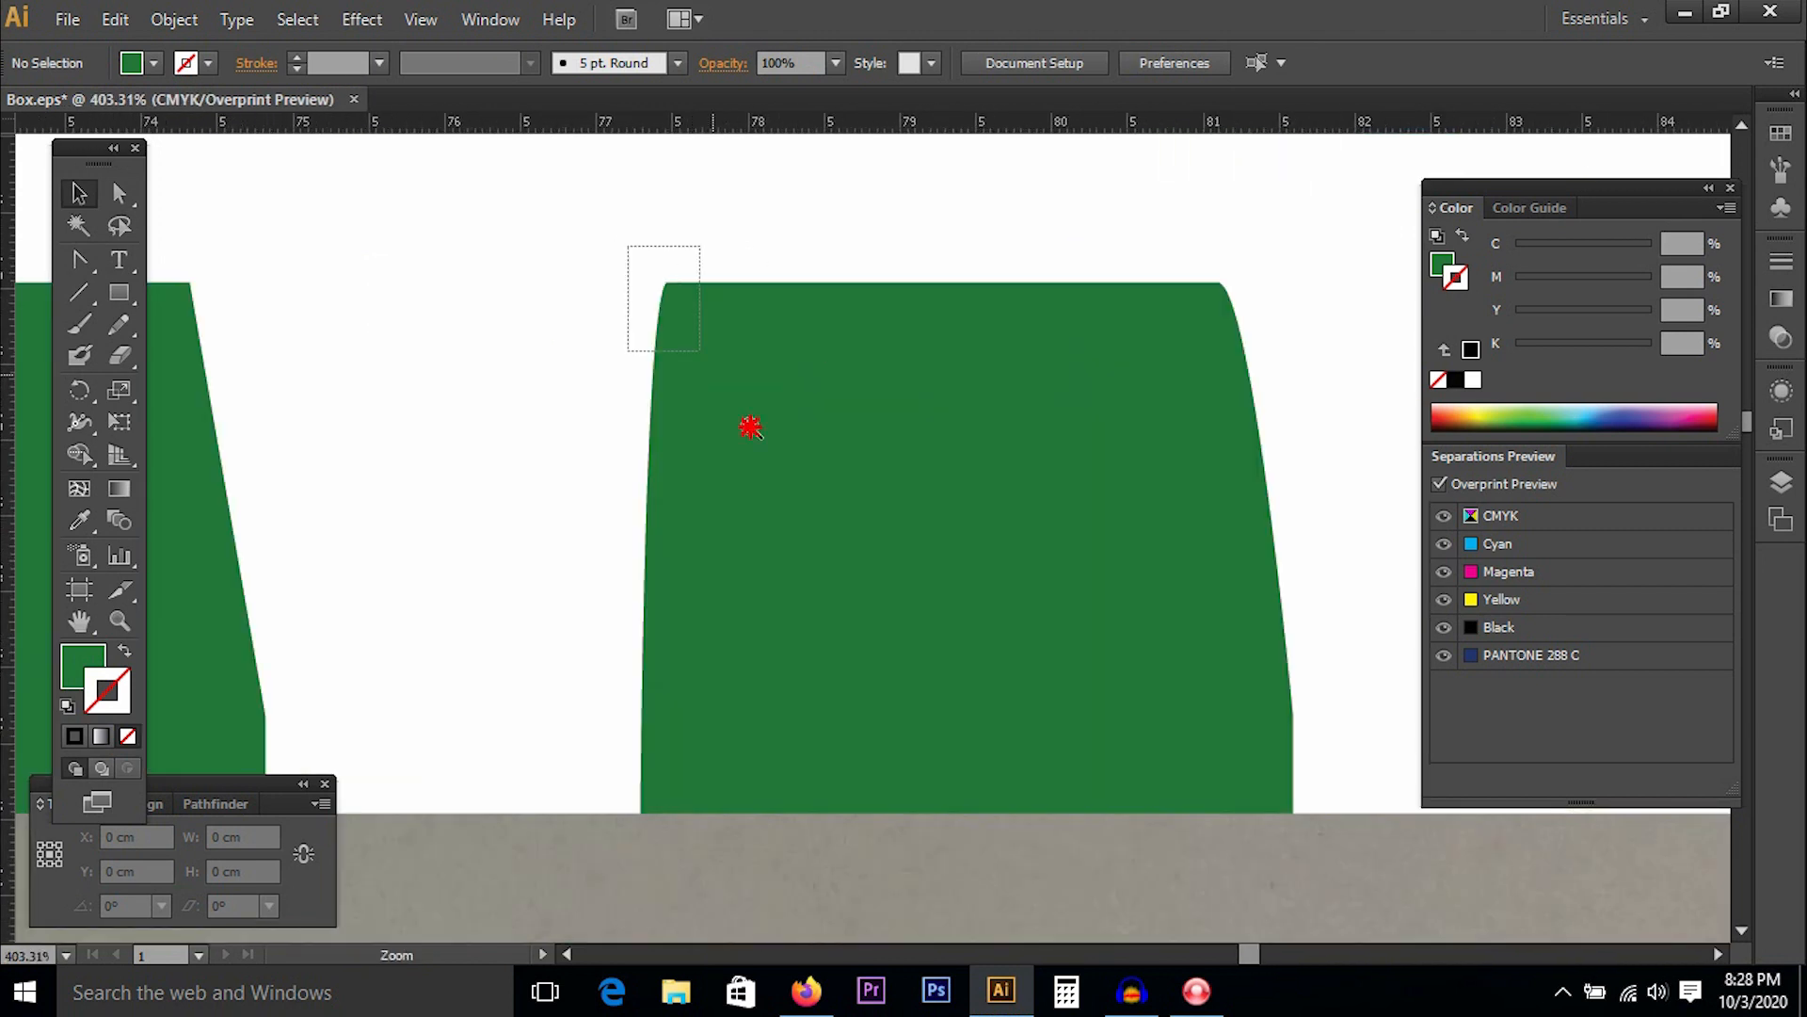
left_click_drag(750, 427, 751, 427)
left_click(818, 372)
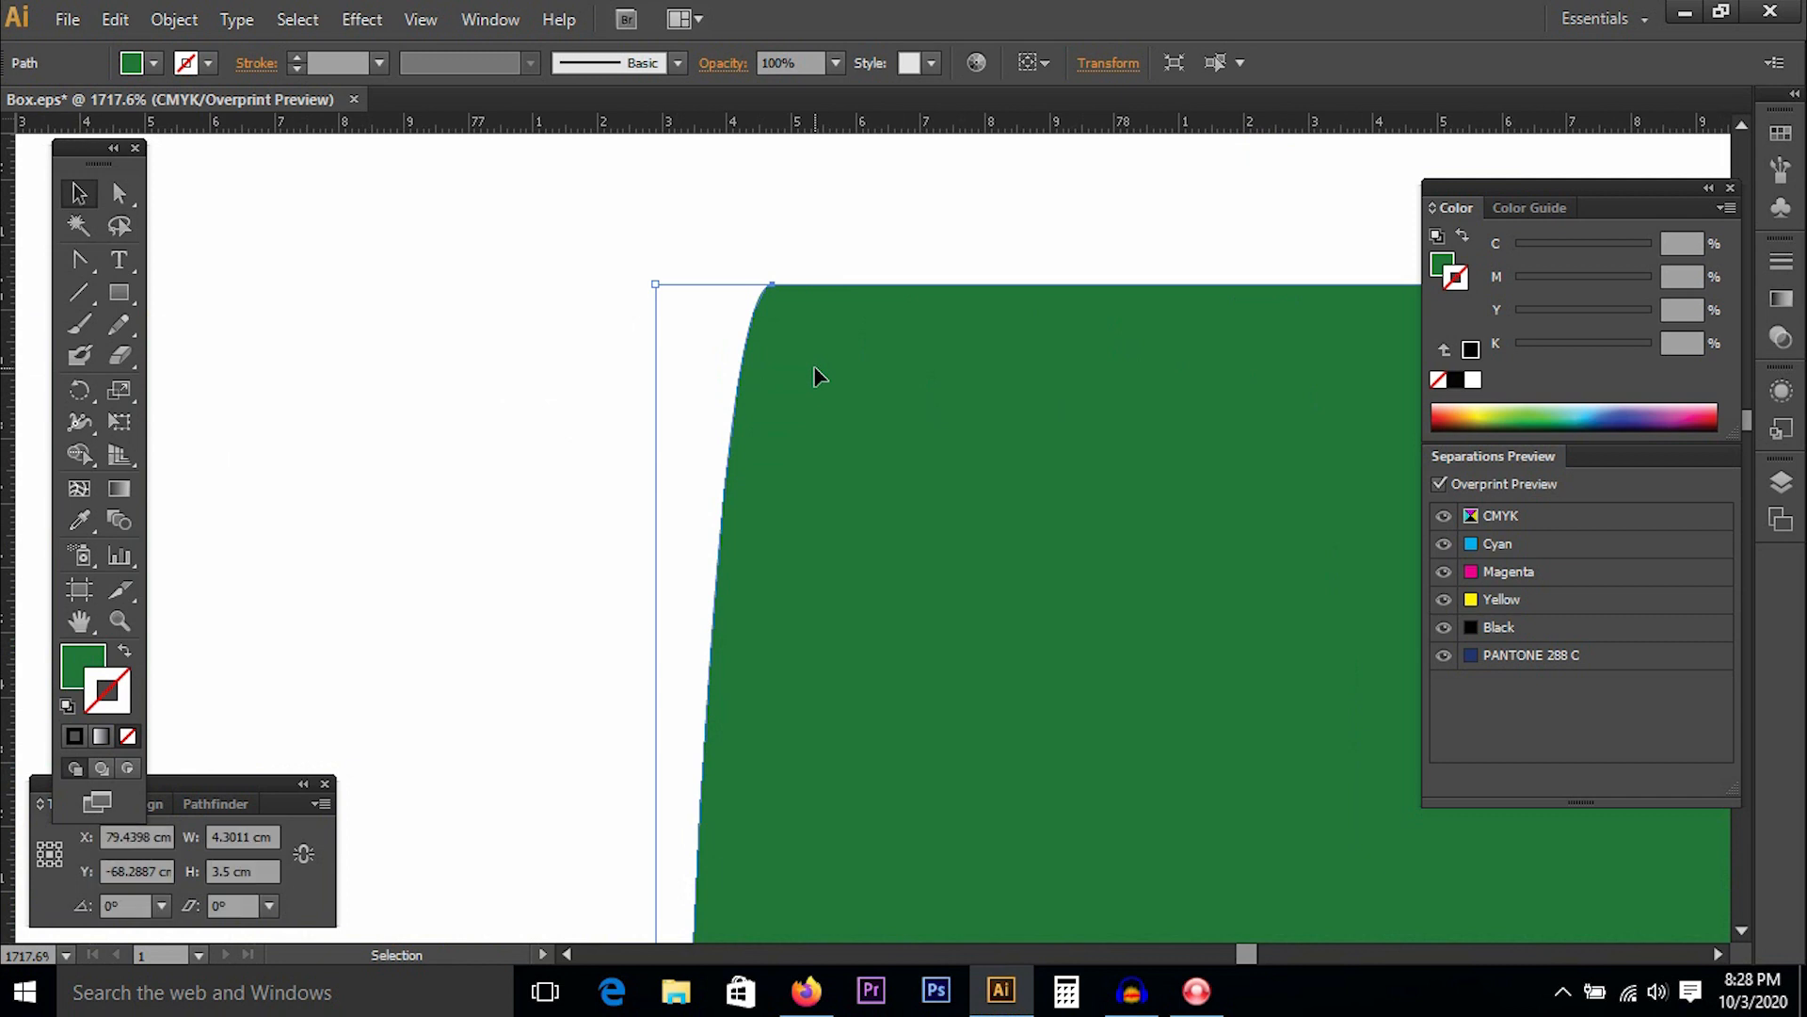
key("space")
left_click_drag(830, 410, 807, 286)
key("ctrl+z")
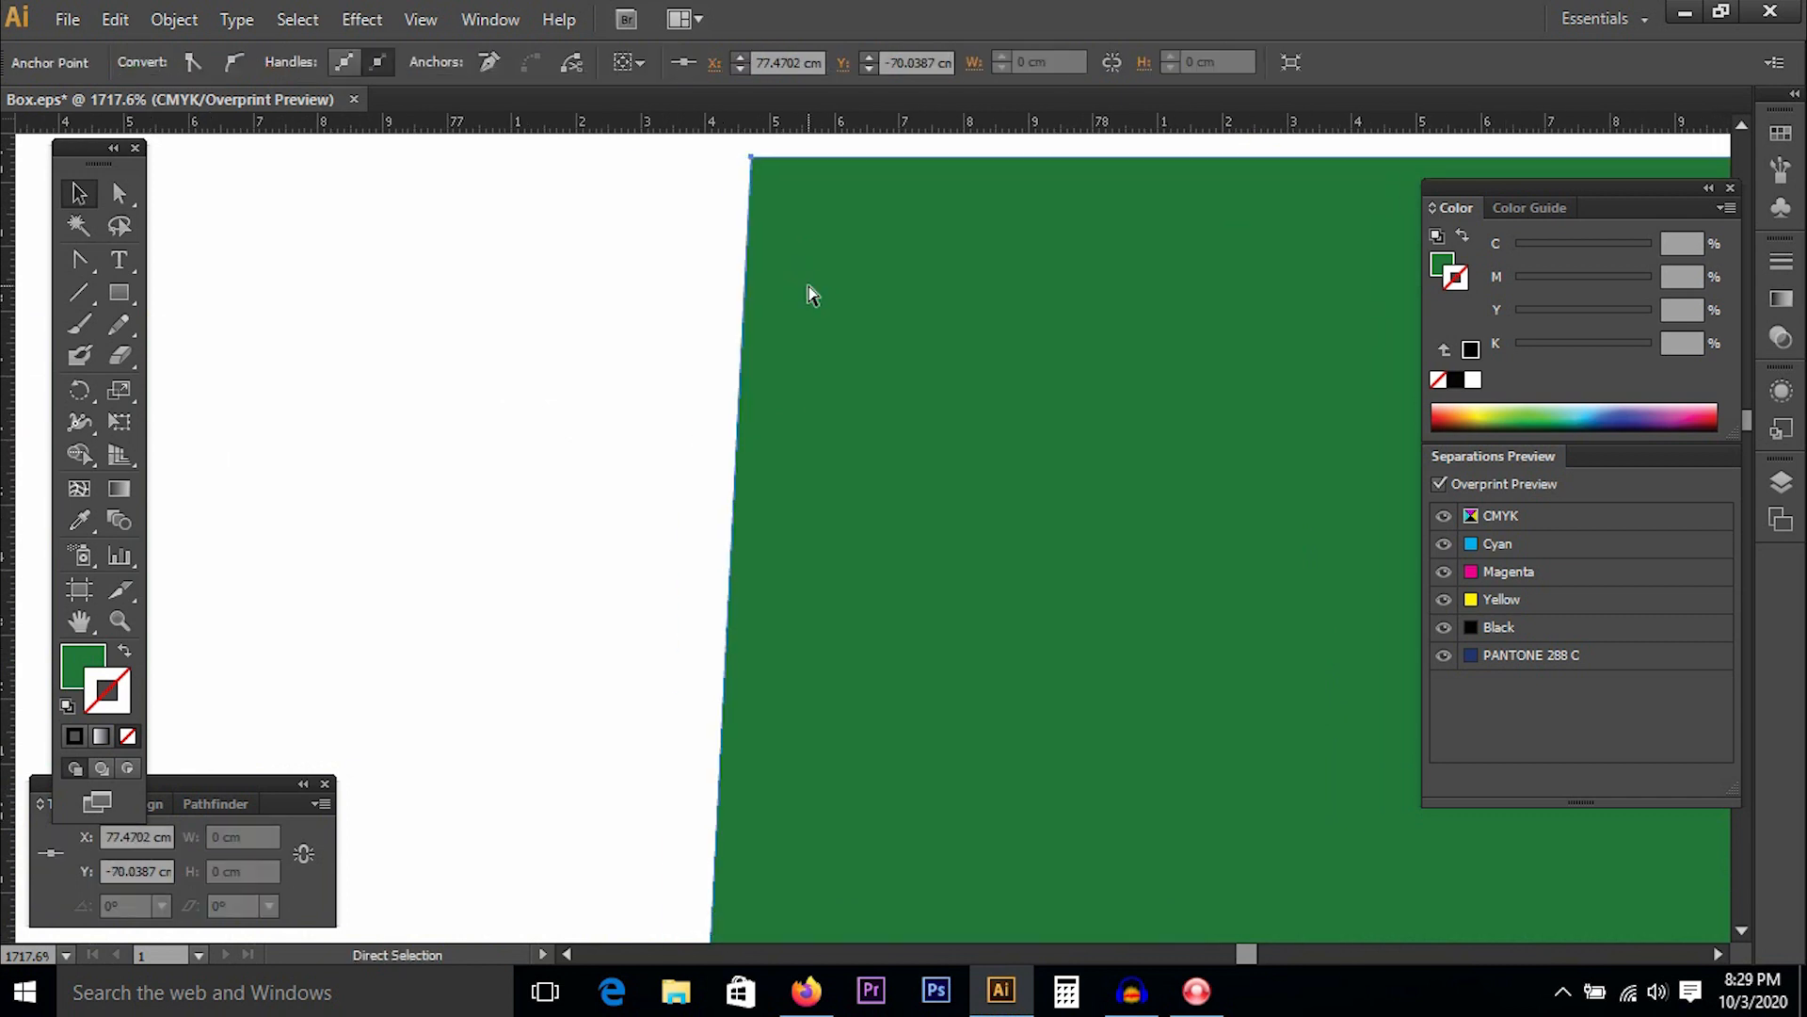
key("ctrl+z")
Try rounding the square upper-left corner with diagonal handles using the Convert Anchor Point tool, undo it and deselect the copy.
left_click(608, 290)
left_click(79, 260)
left_click_drag(617, 147, 570, 263)
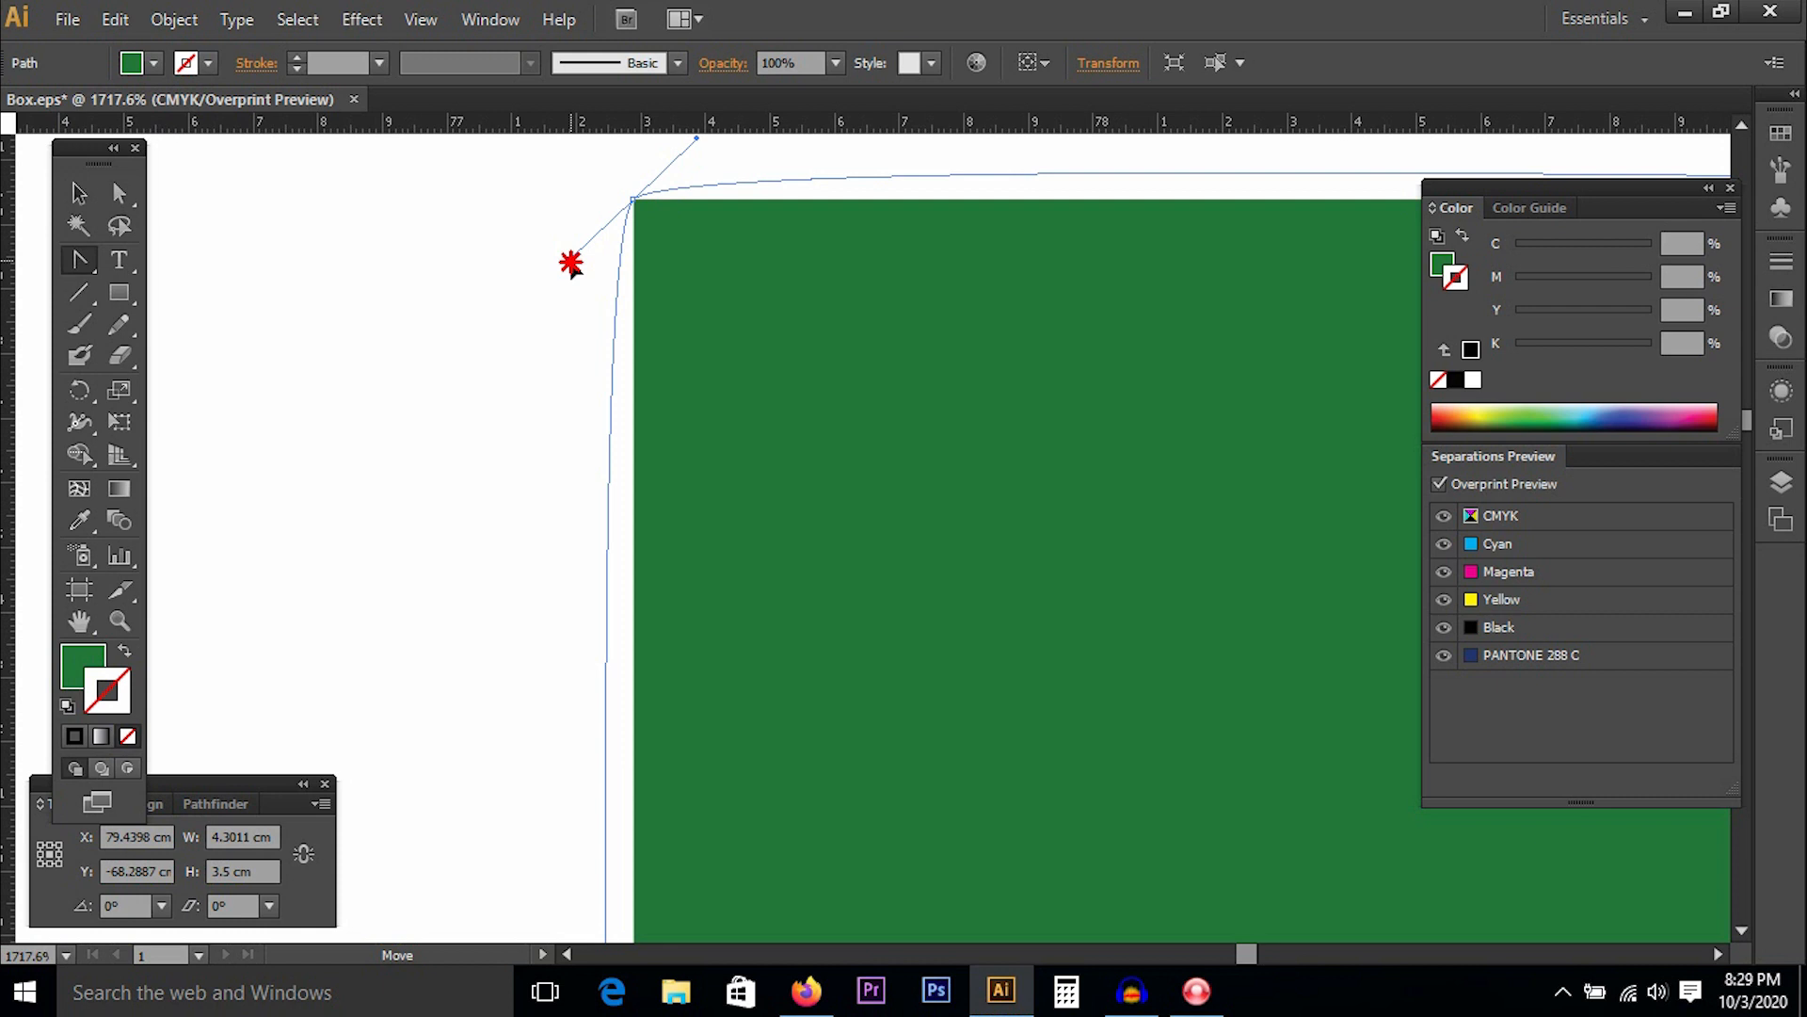
left_click_drag(572, 265, 570, 260)
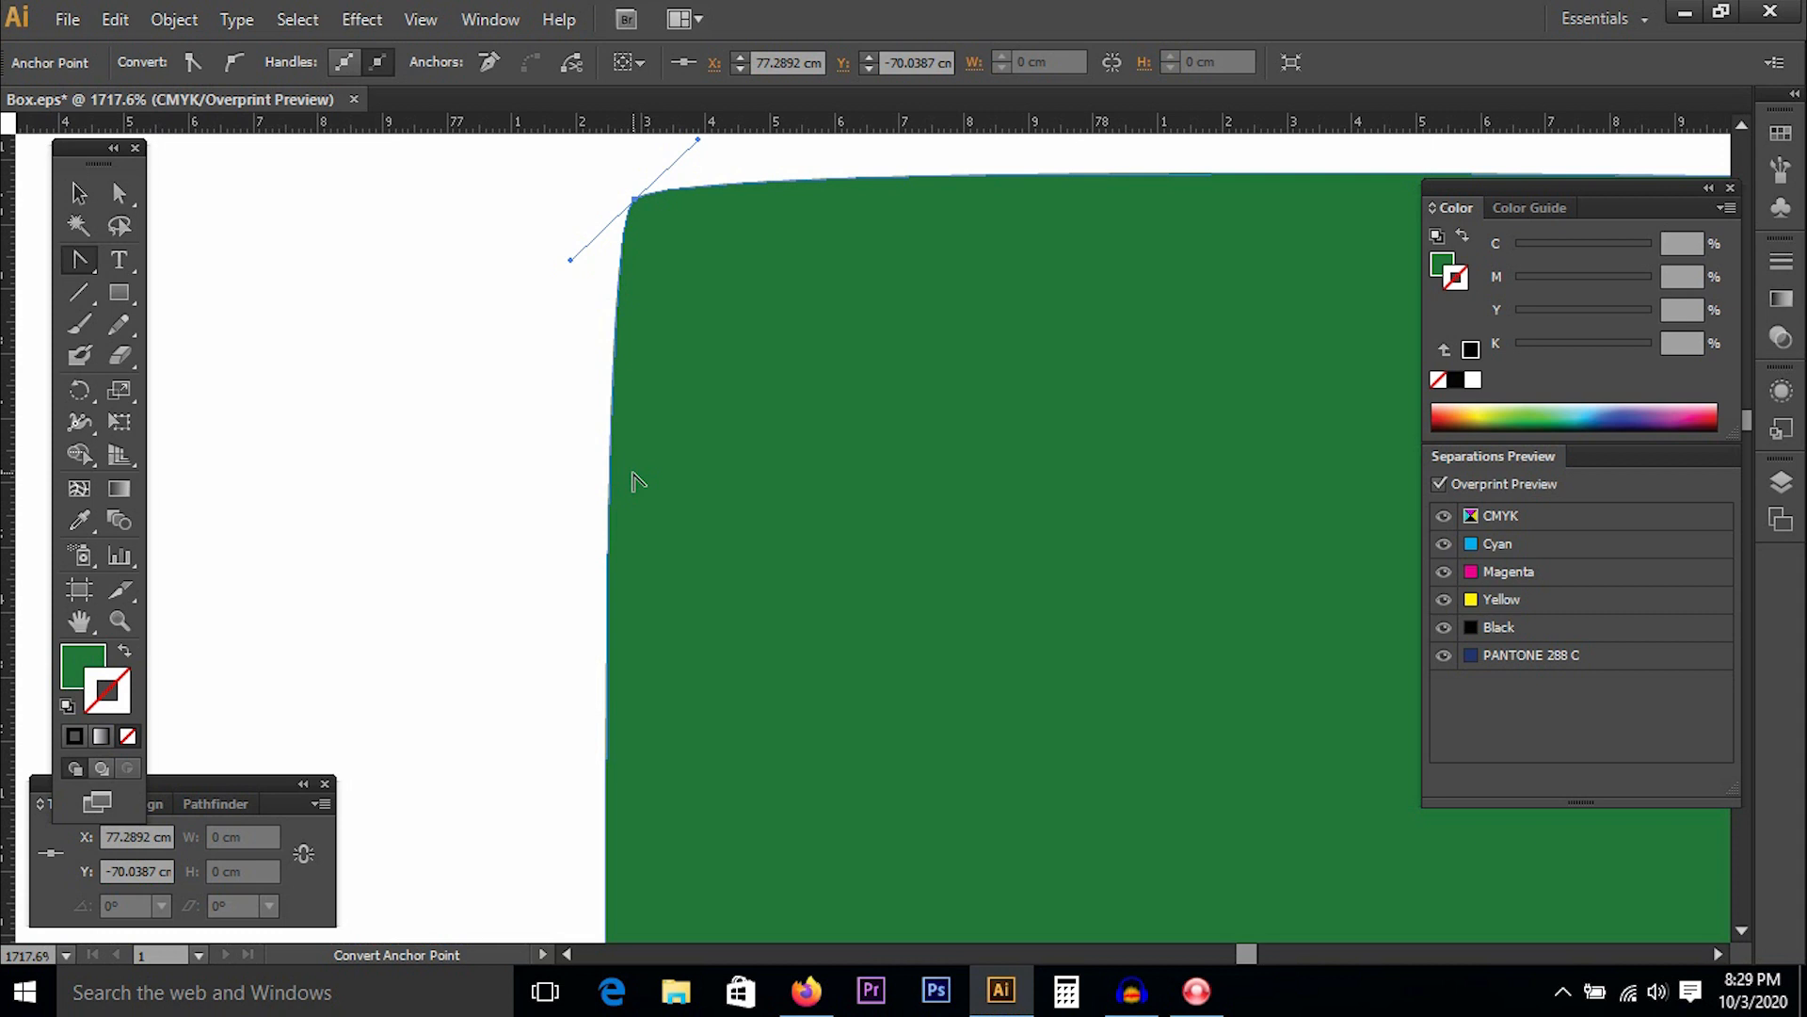
key("ctrl+z")
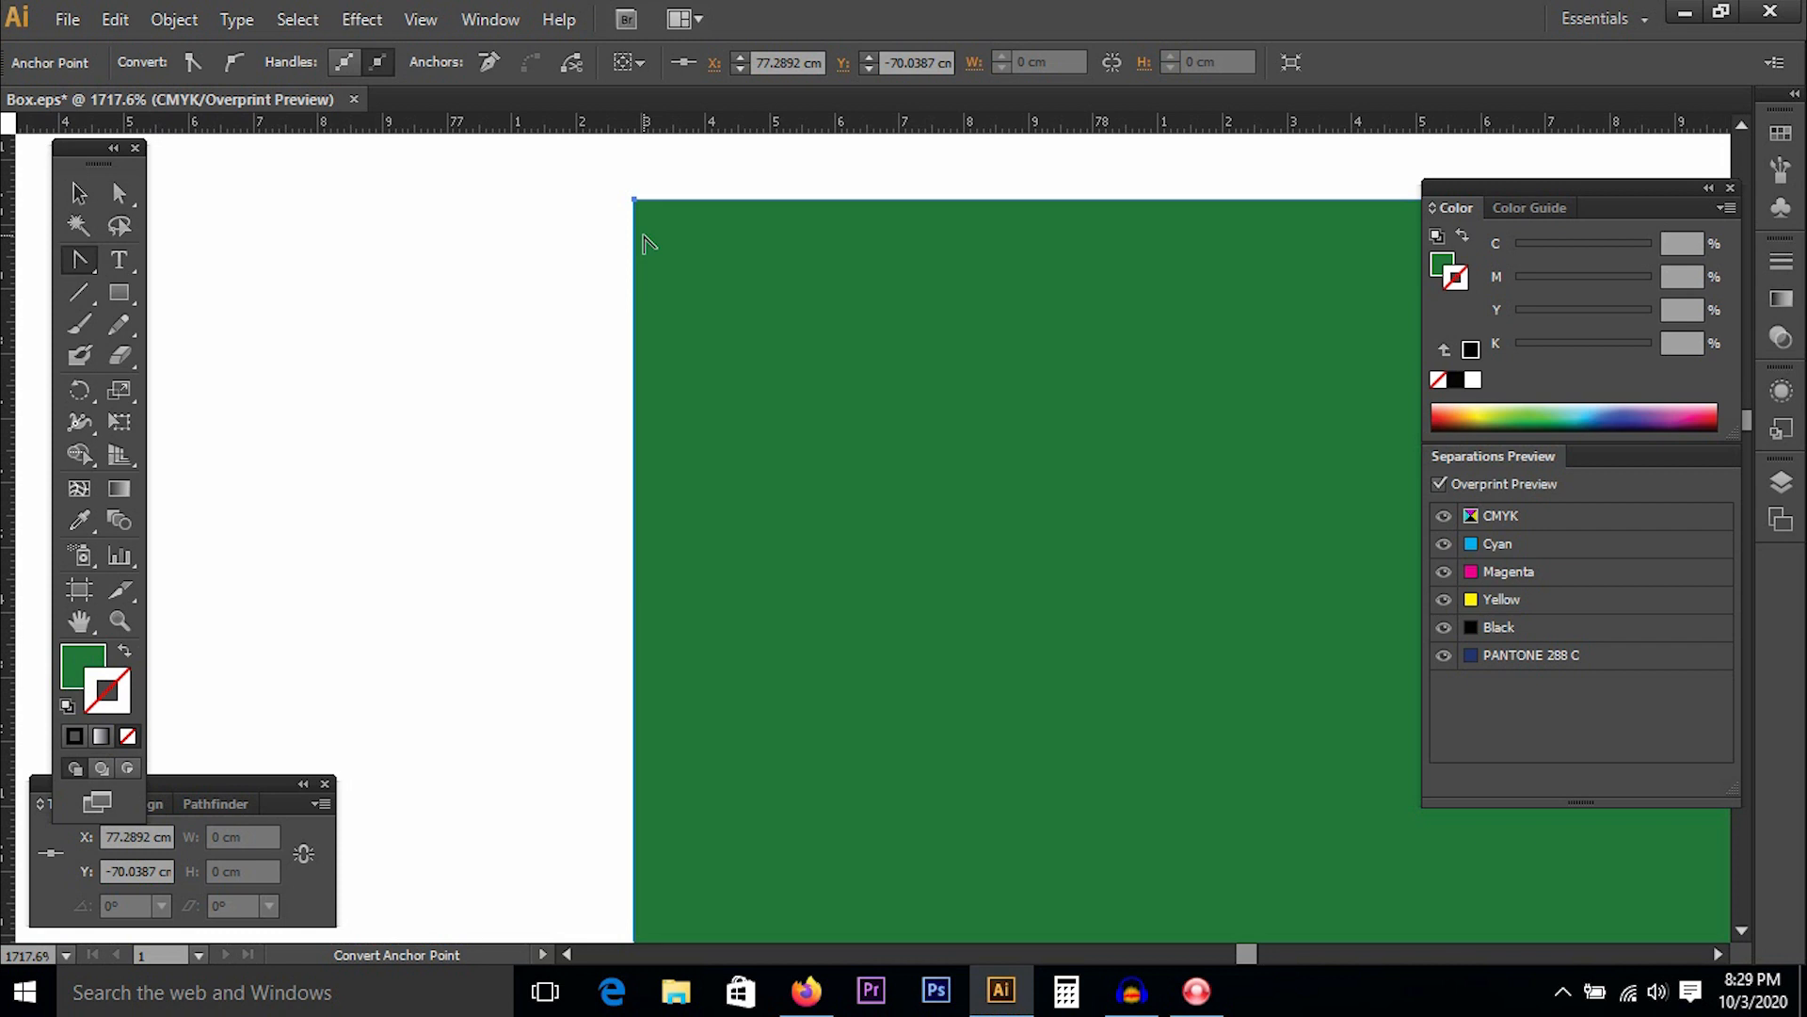
left_click(79, 193)
left_click(242, 282)
Try lowering the copy's top edge to a height of 2.6386 cm, and undo the change.
left_click_drag(722, 382, 403, 341)
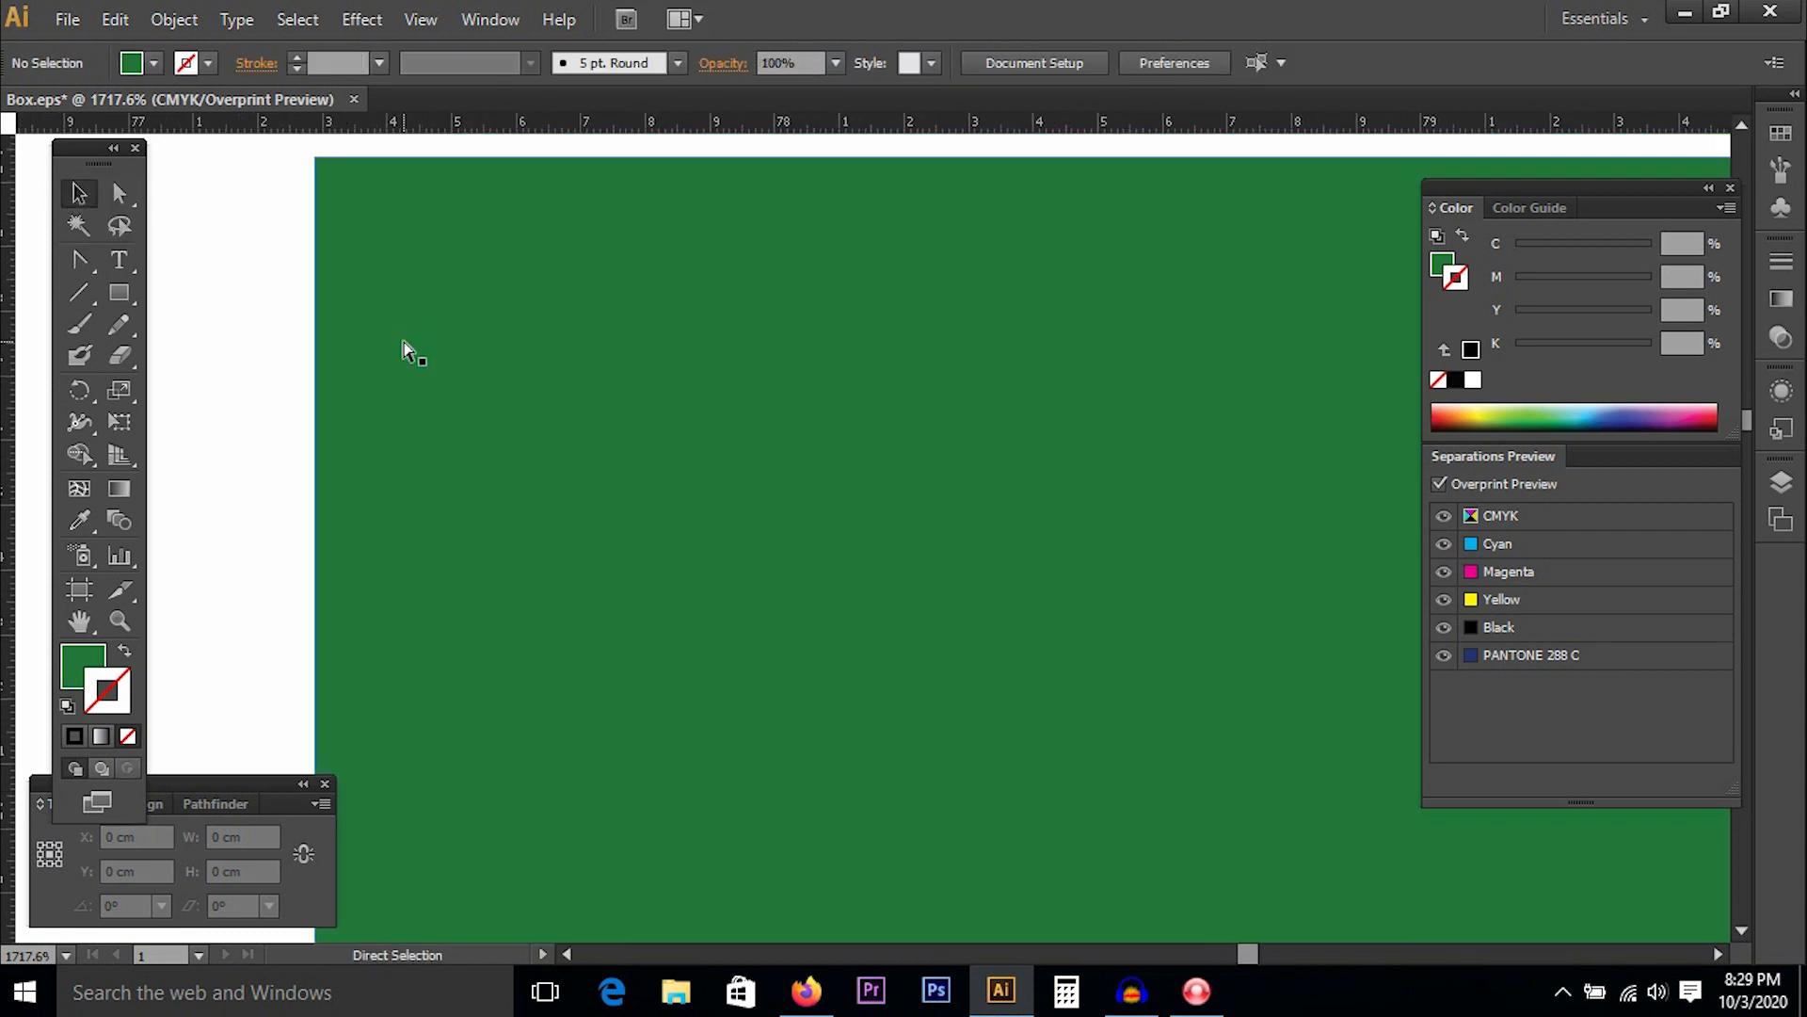
key("ctrl+minus")
key("ctrl+minus")
key("ctrl+minus")
key("ctrl+minus")
key("ctrl+minus")
key("ctrl+minus")
left_click_drag(805, 465, 1372, 420)
left_click_drag(1008, 357, 1021, 455)
key("v")
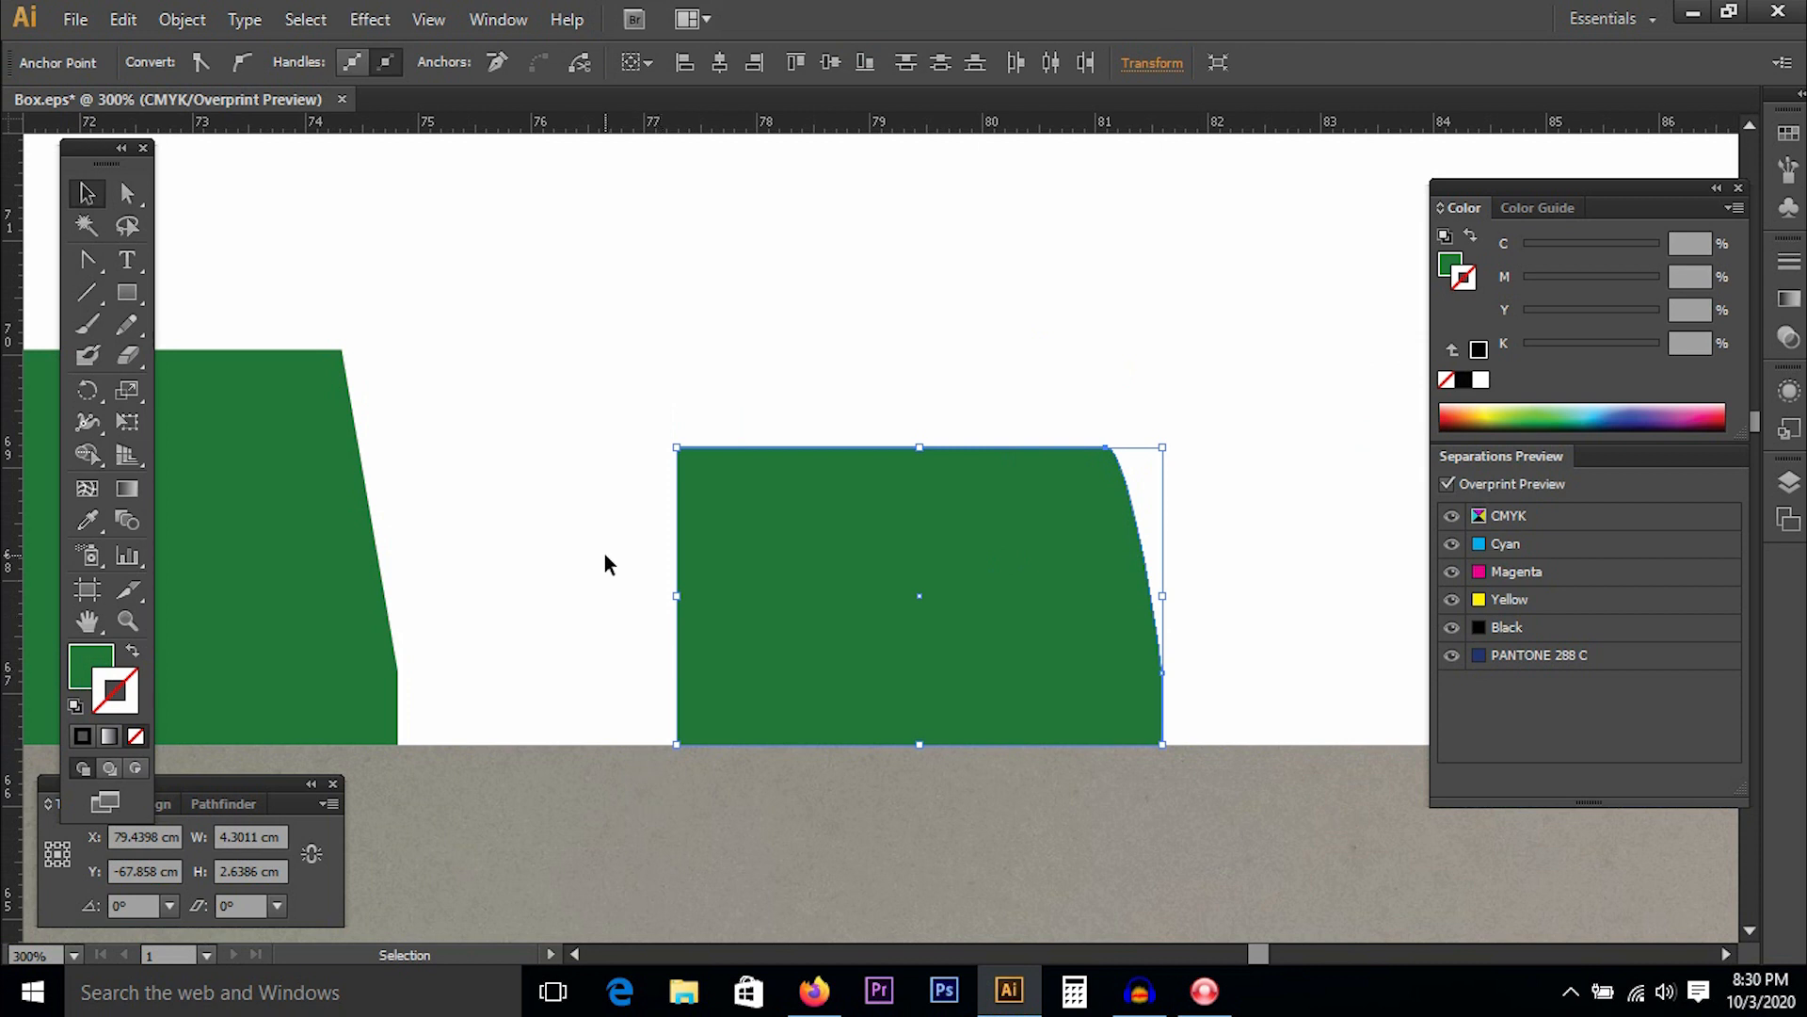
key("ctrl+z")
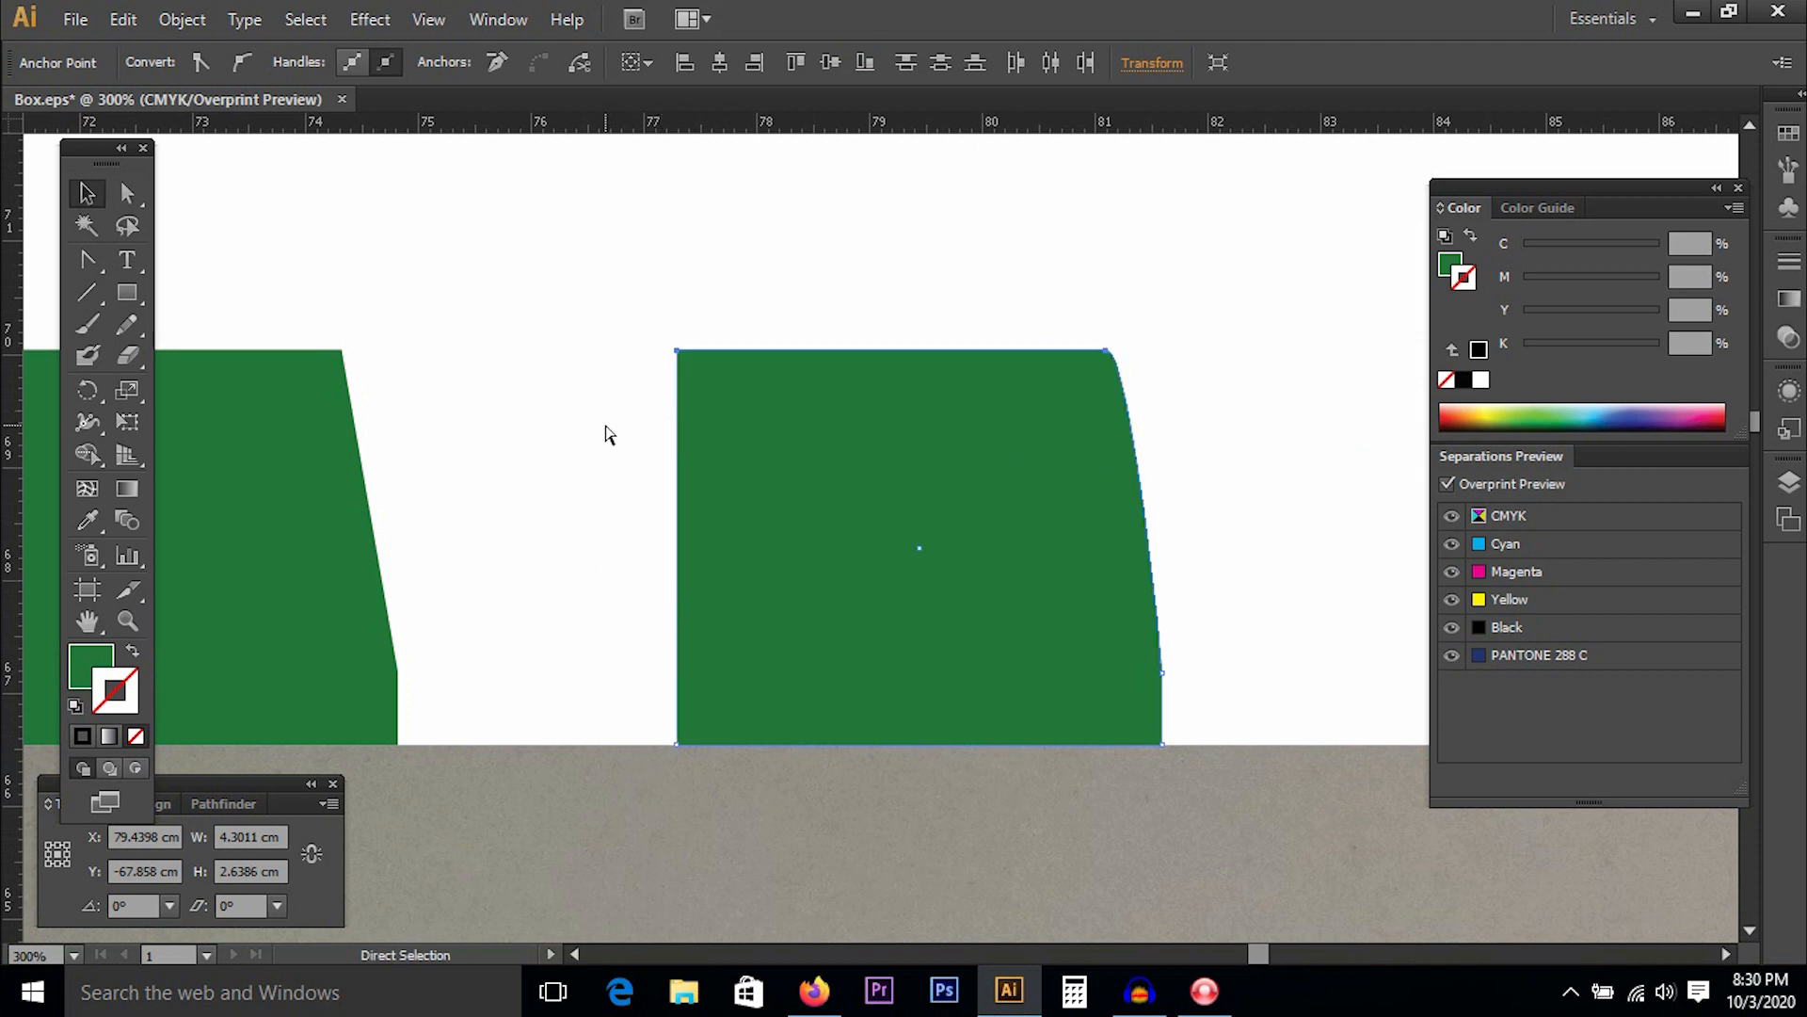
left_click(557, 448)
left_click(730, 375)
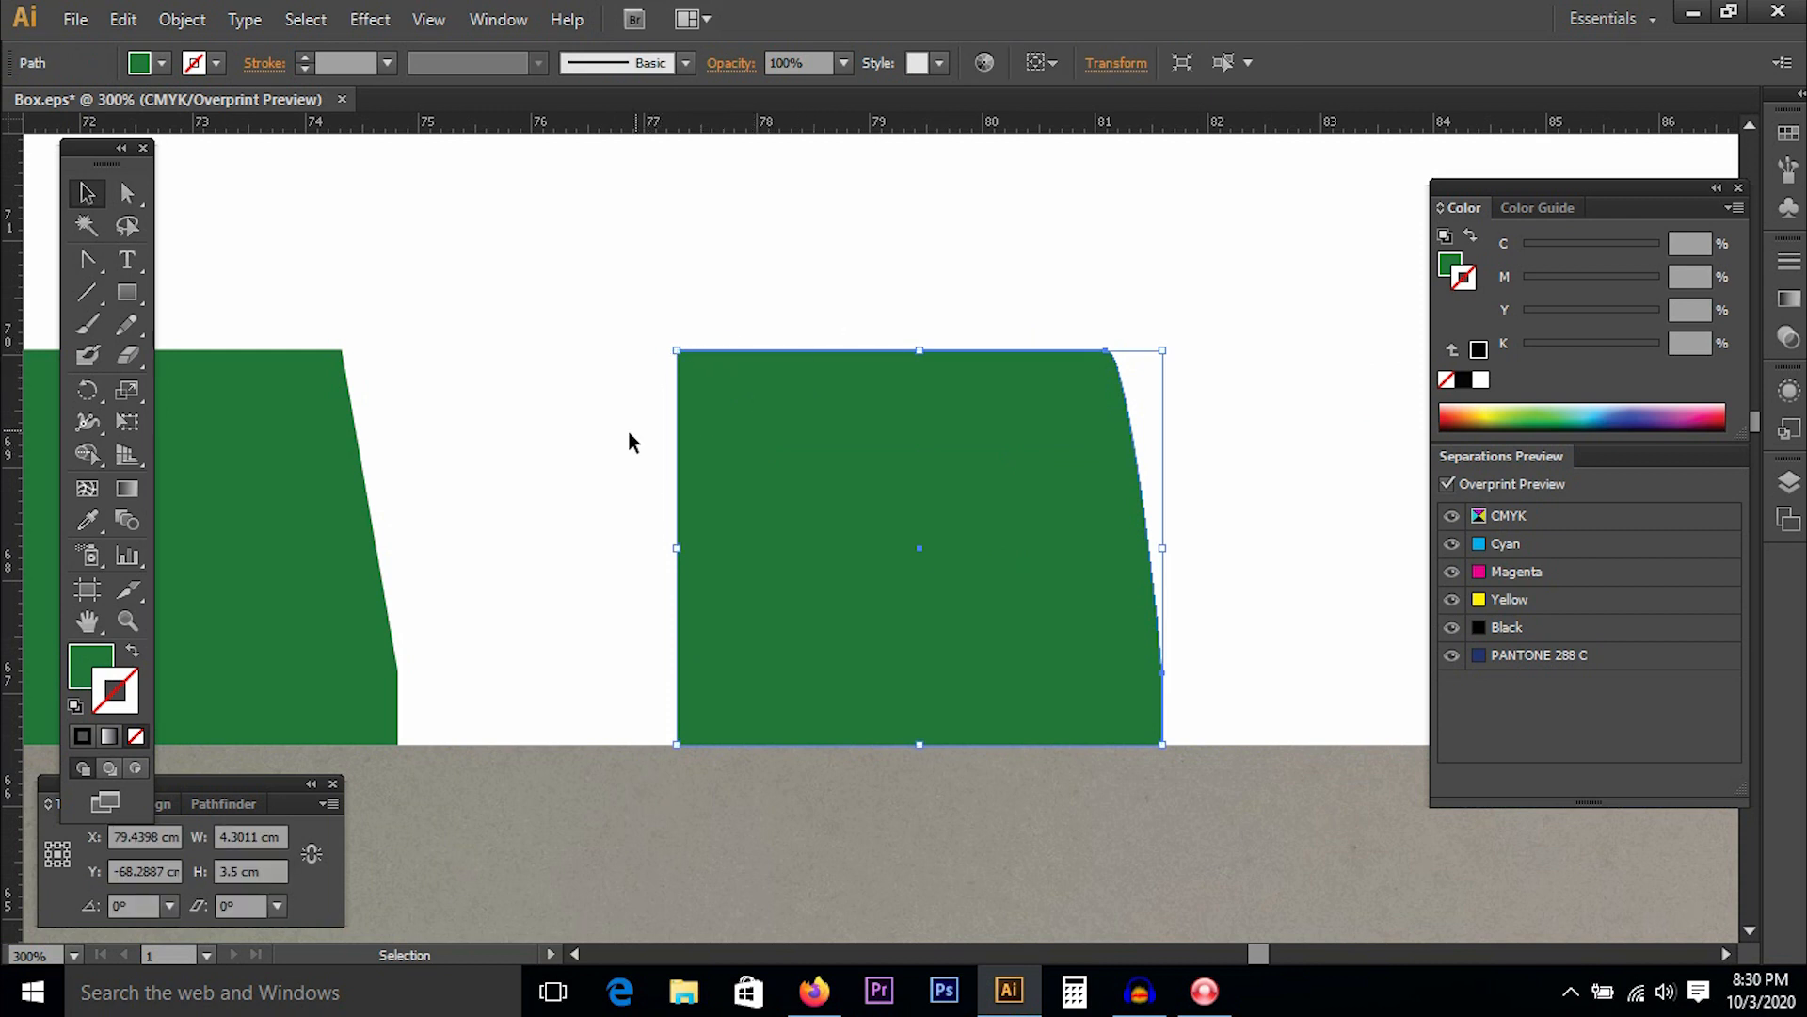
left_click(649, 314)
left_click(831, 489)
left_click(622, 304)
mouse_move(622, 304)
left_mouse_down()
mouse_move(1259, 742)
mouse_move(1271, 719)
mouse_move(577, 490)
mouse_move(565, 437)
mouse_move(1261, 676)
left_mouse_up()
left_click(1259, 619)
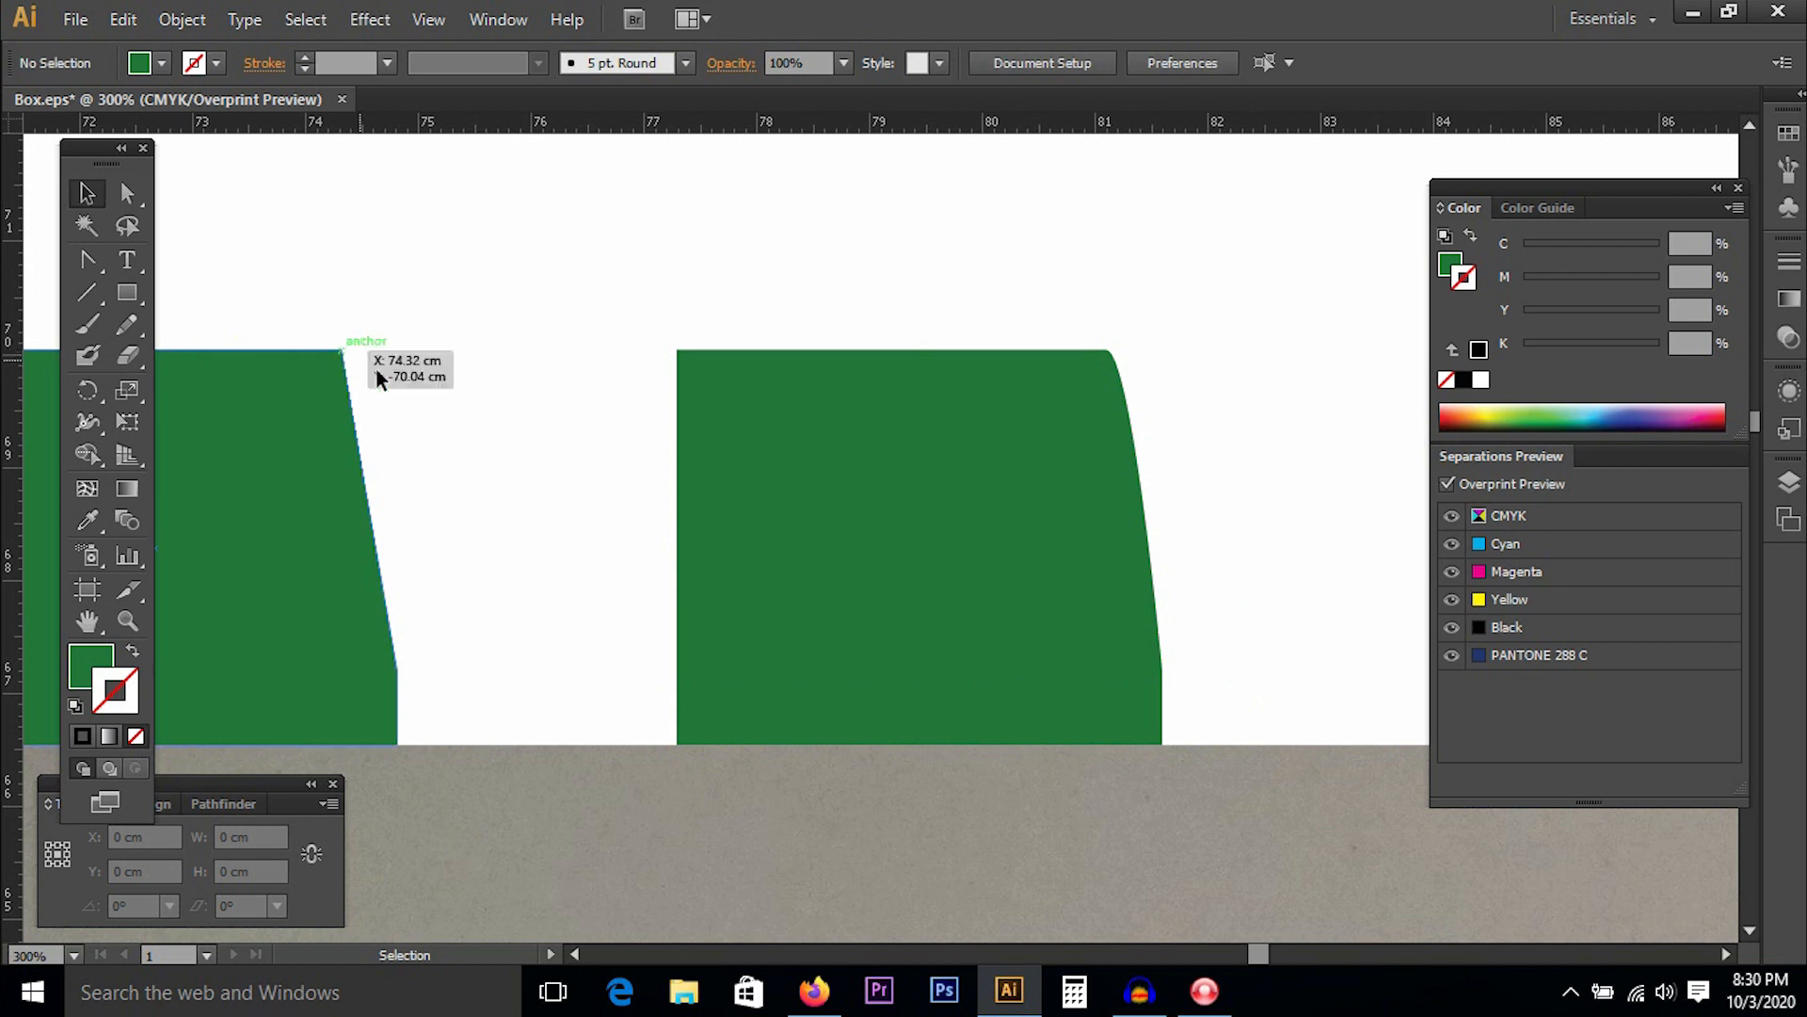
Compare the taper and corners of the photographed sample's upper-left flap with the green flap copies above it.
left_click_drag(647, 567, 1123, 301)
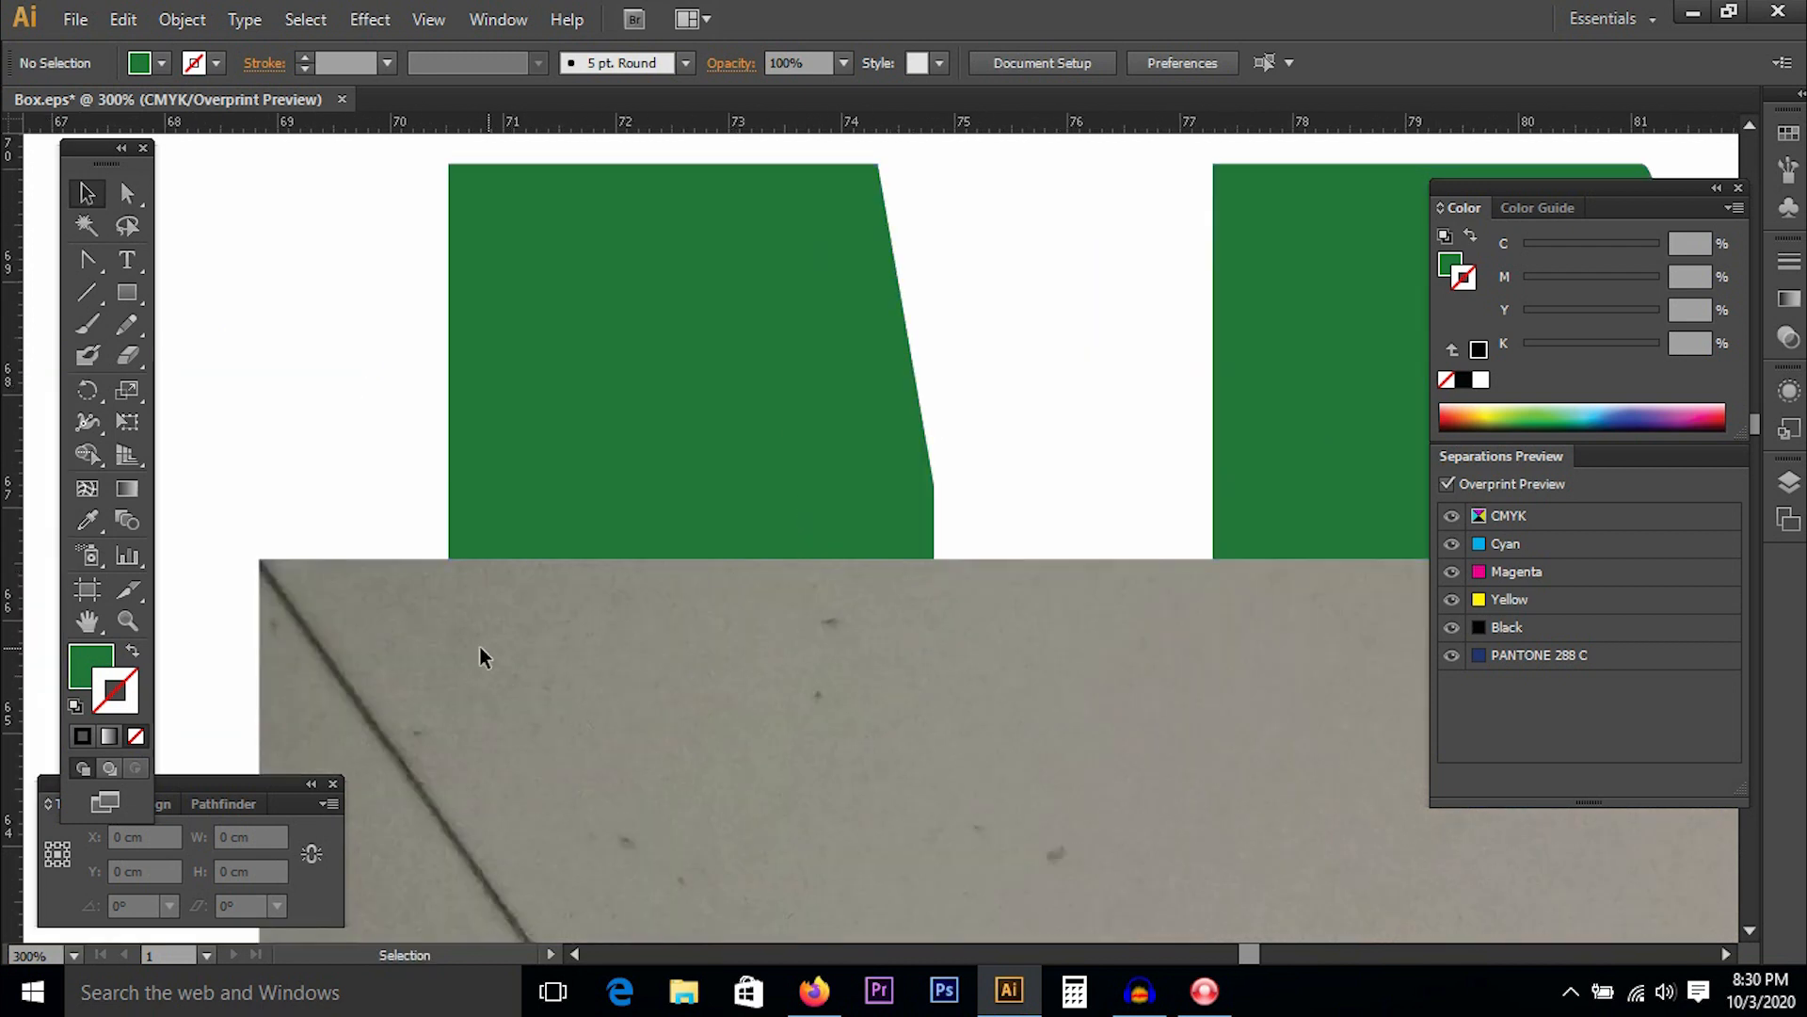
key("ctrl+minus")
key("ctrl+minus")
key("ctrl+minus")
key("ctrl+minus")
key("ctrl+minus")
key("ctrl+minus")
key("ctrl+space")
left_click_drag(766, 522, 937, 759)
left_click_drag(1005, 626, 847, 461)
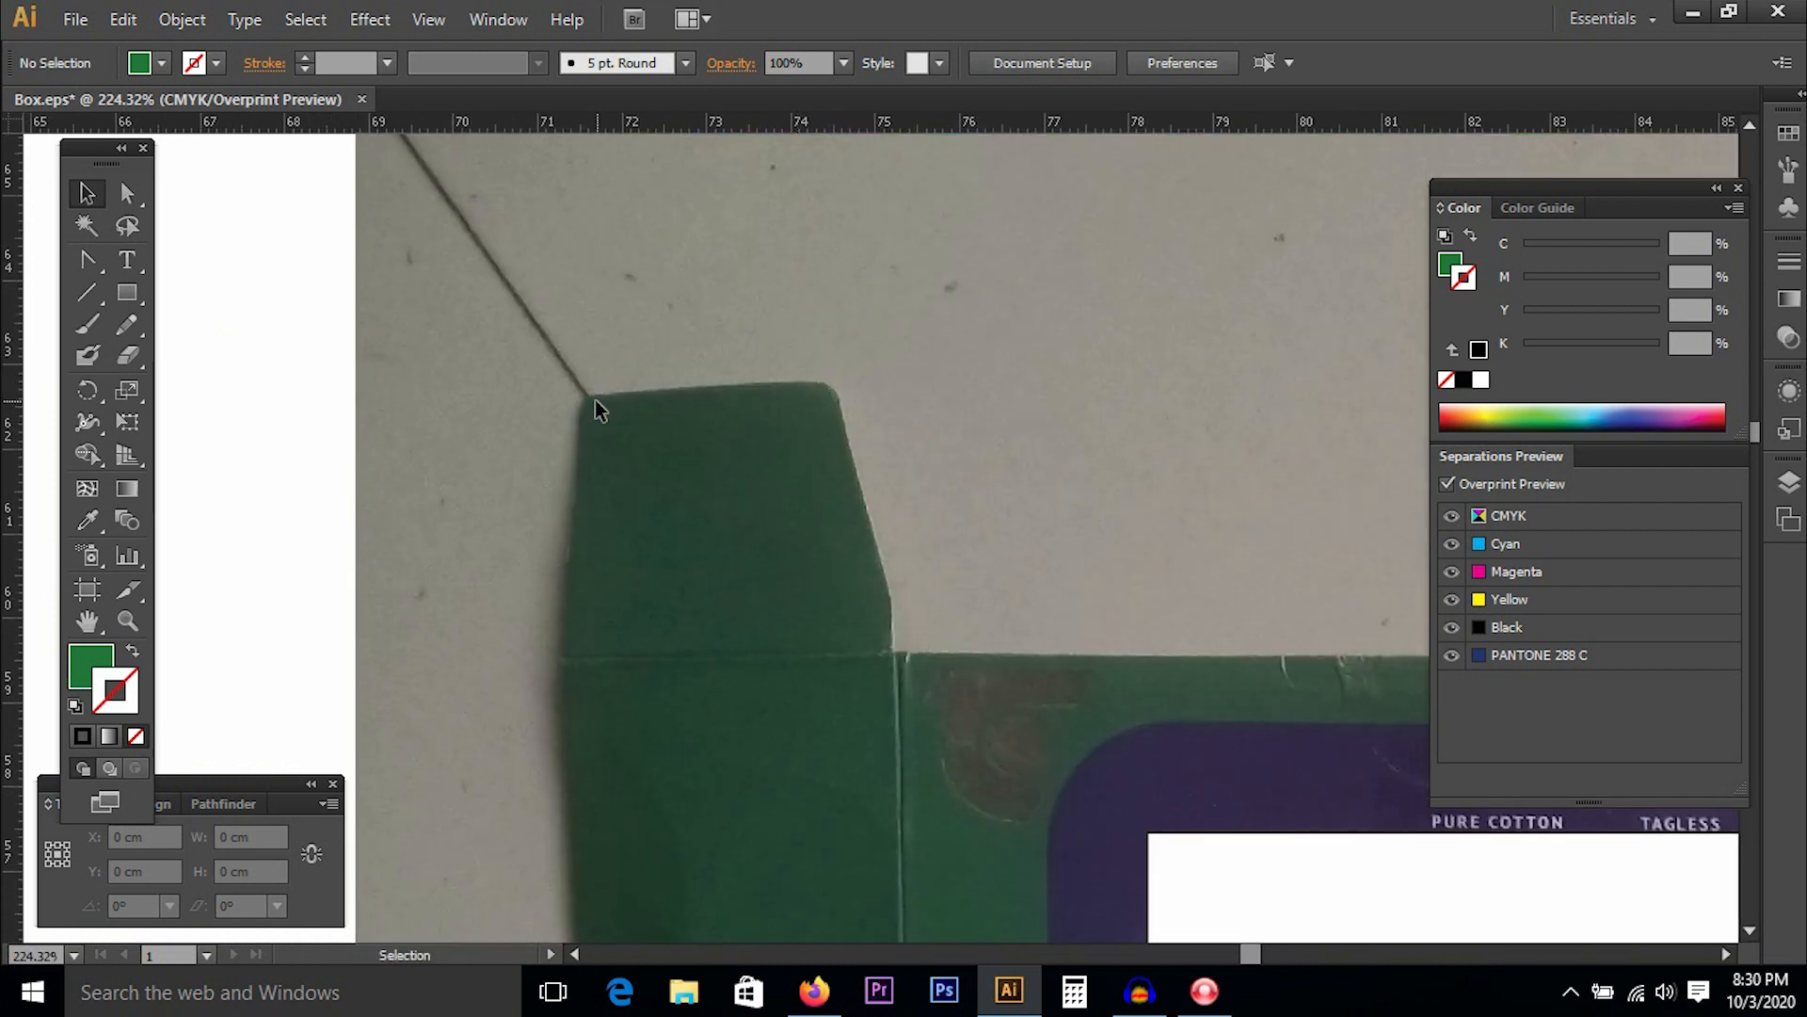
left_click_drag(773, 457, 821, 591)
left_click_drag(694, 420, 771, 694)
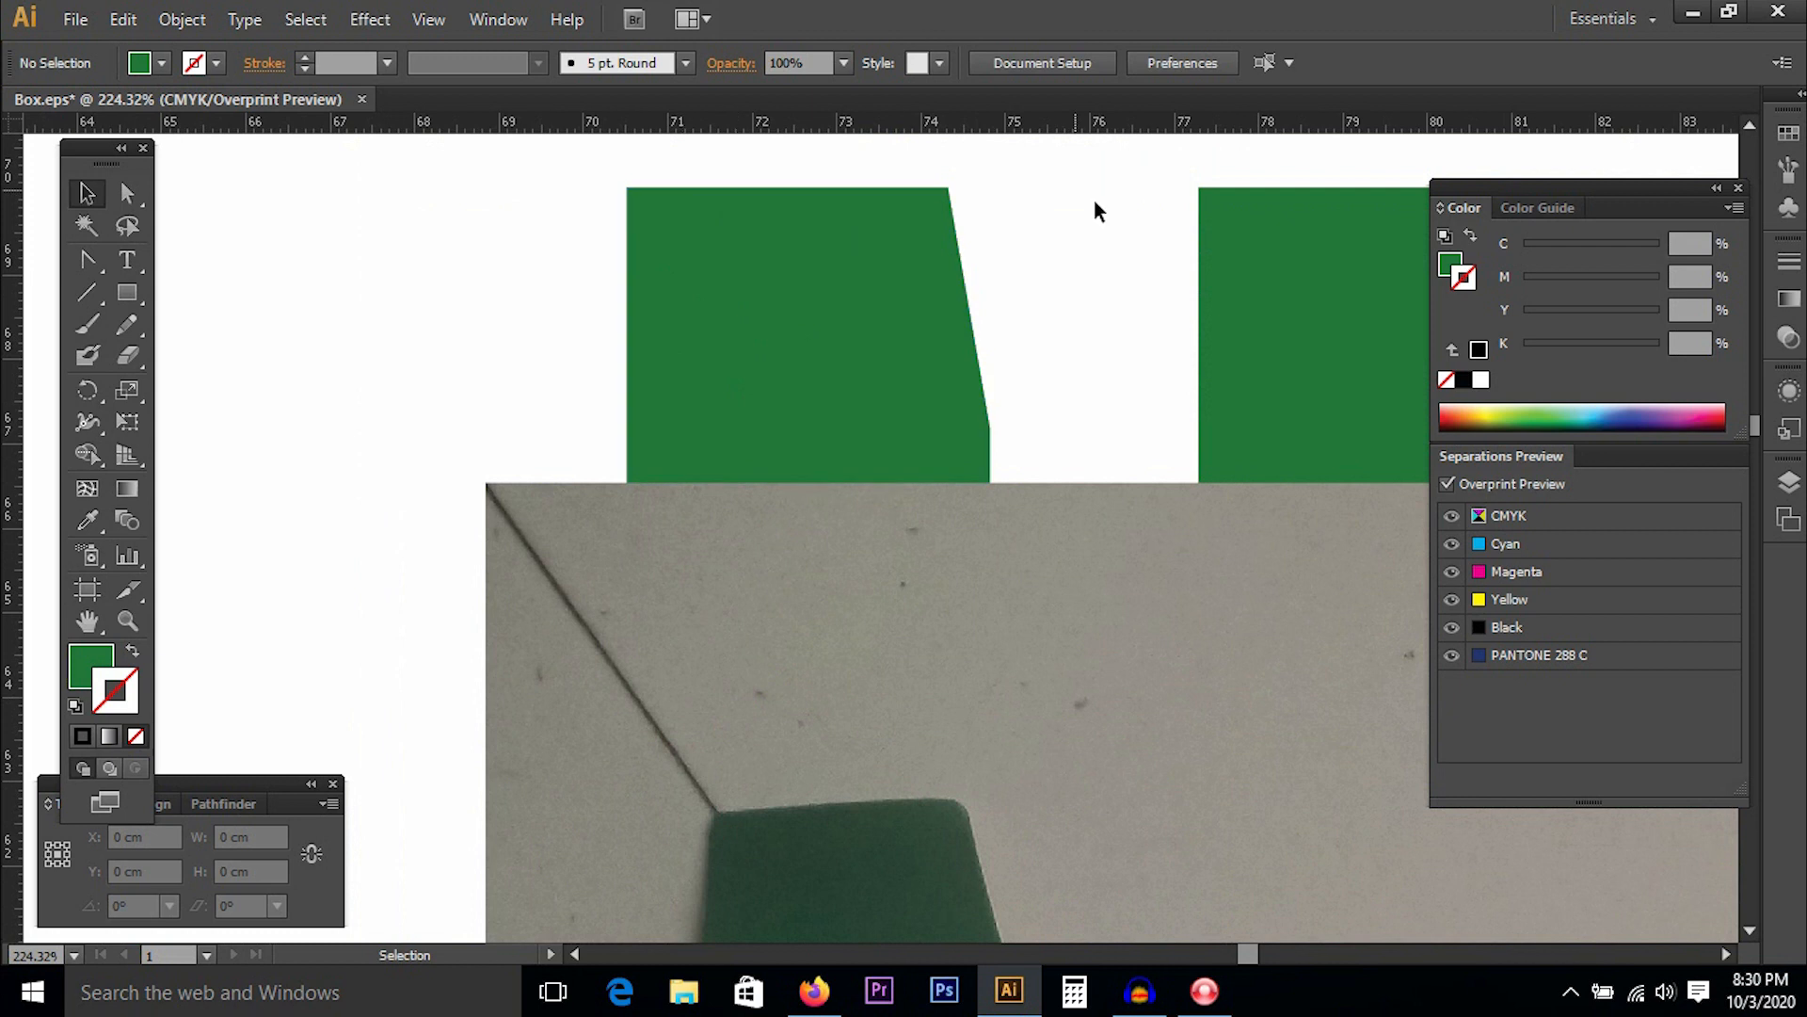
Compare the straight-tapered and rounded flap copies side by side at 100% view.
left_click(1223, 244)
left_click(1067, 323)
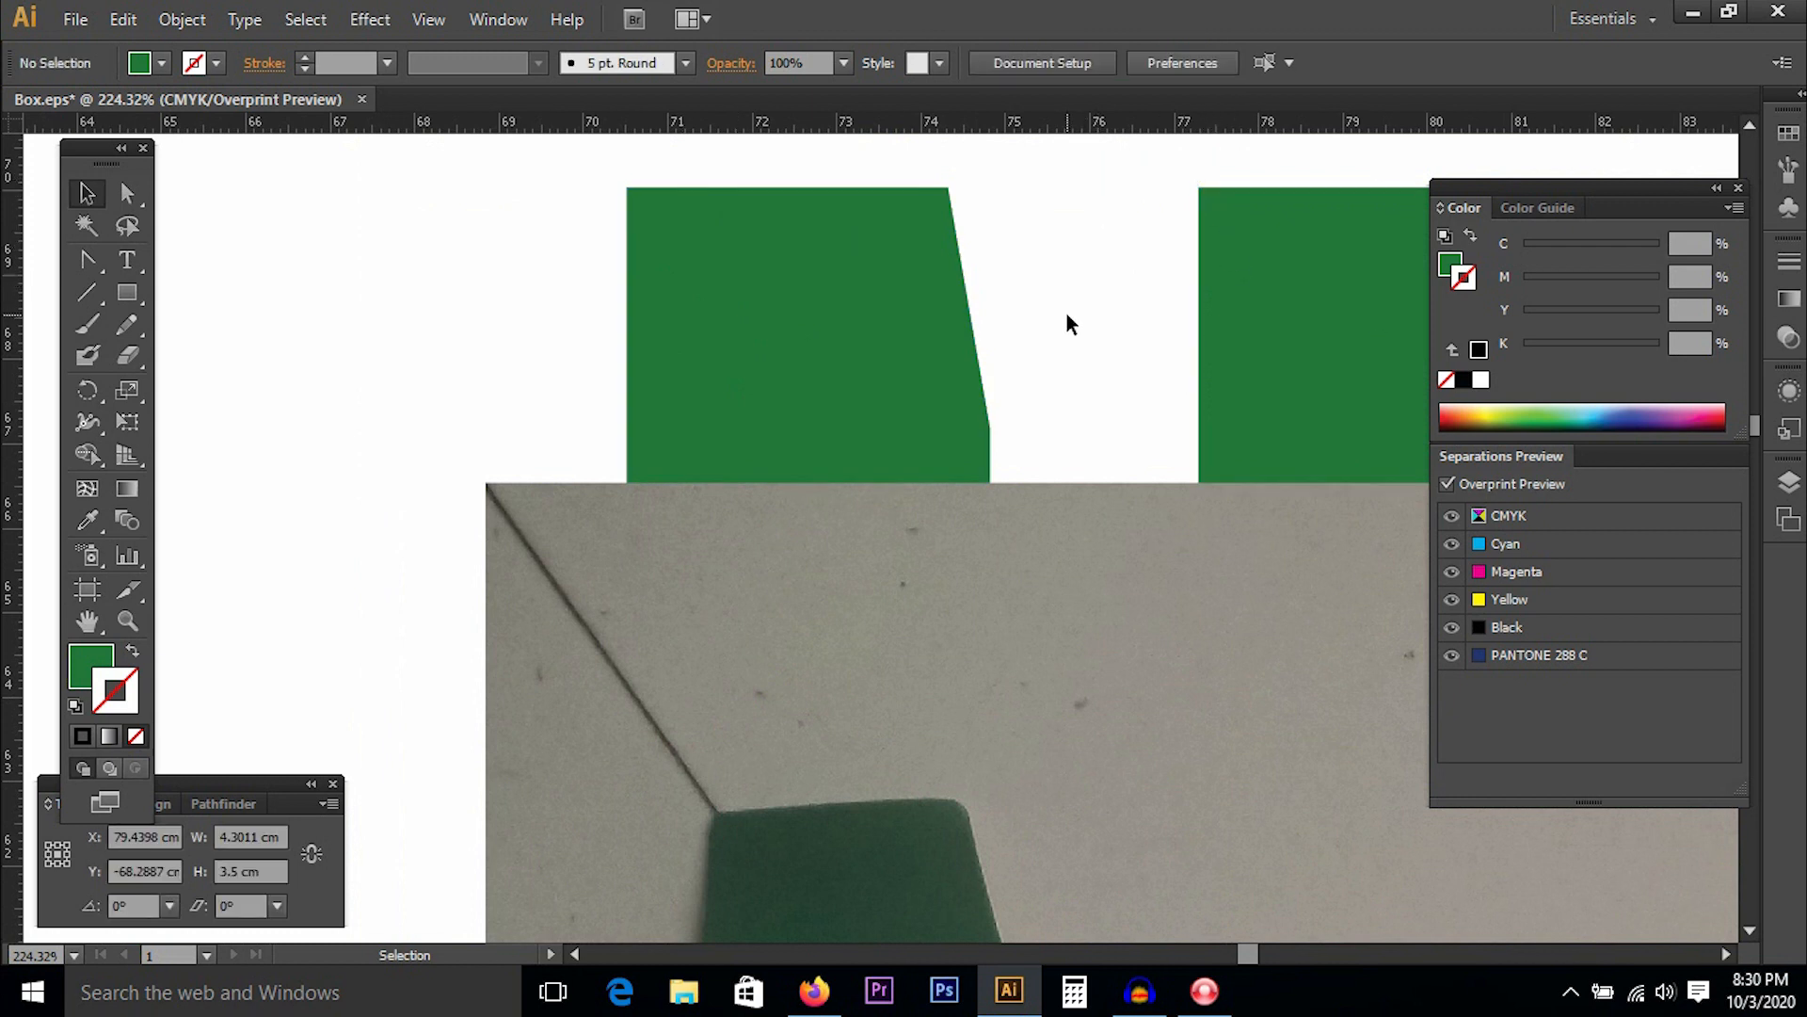
key("space")
left_click_drag(1149, 403, 948, 401)
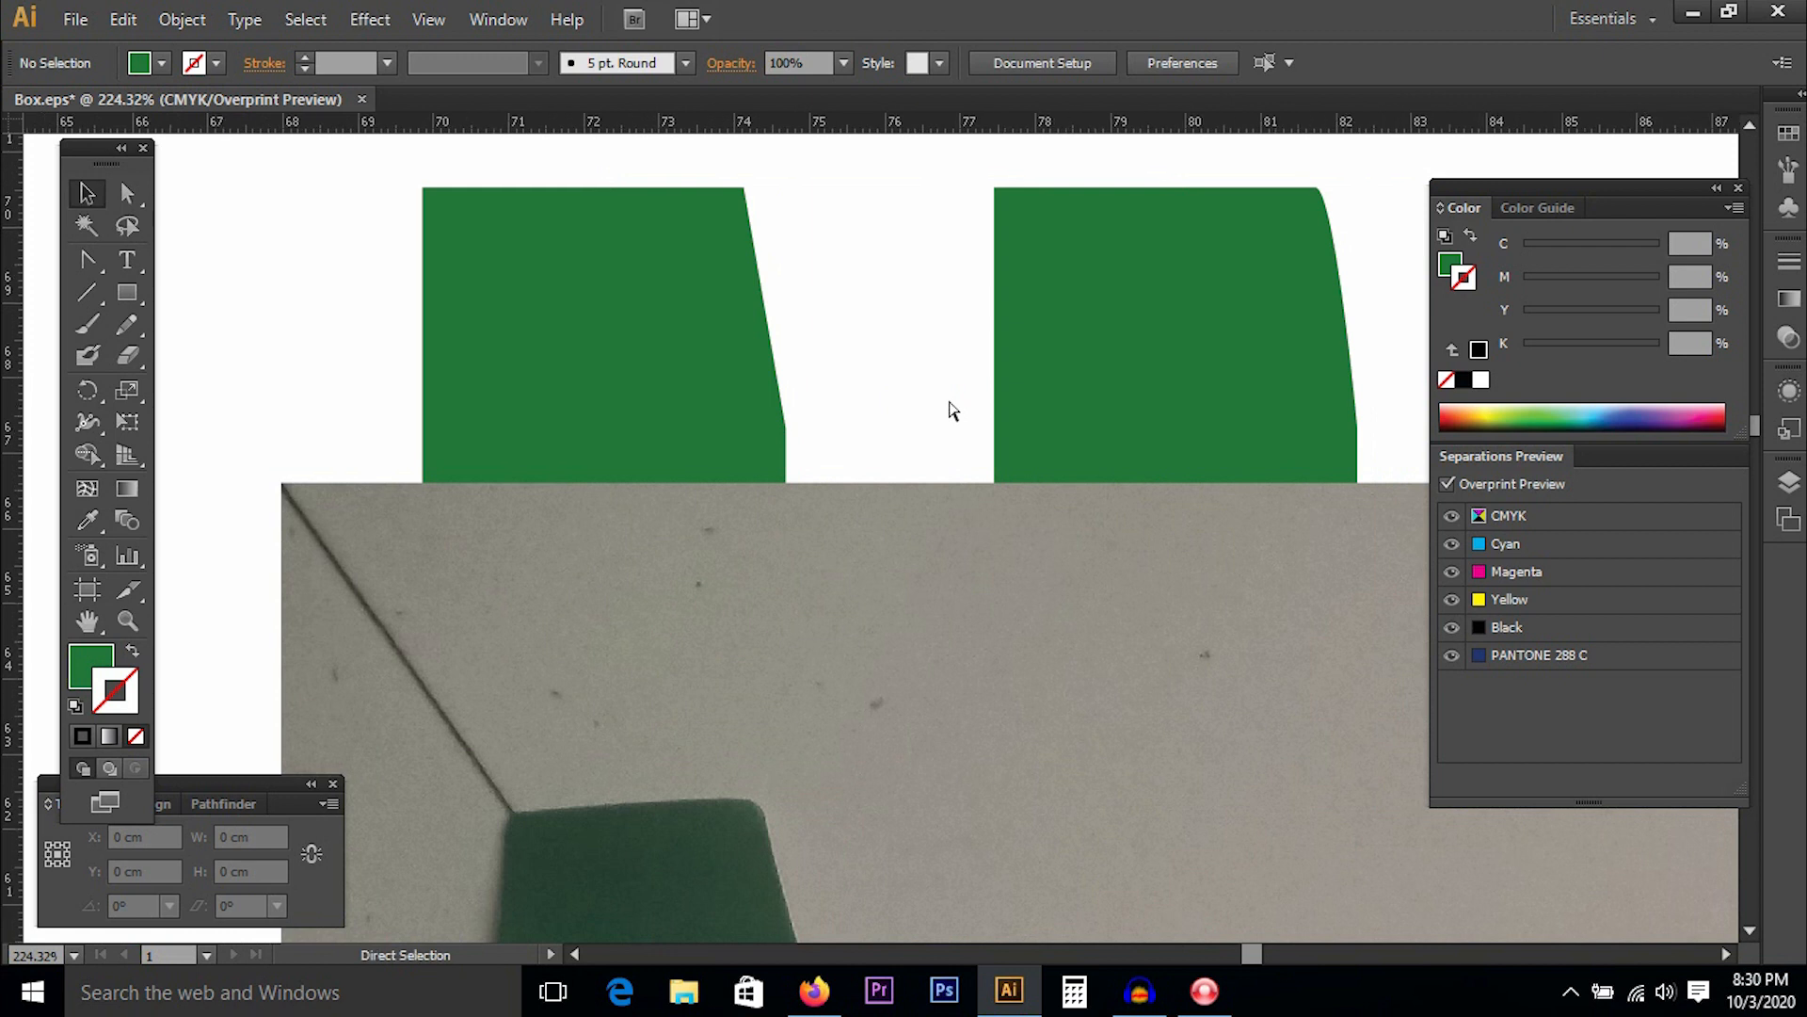
key("ctrl+1")
key("space")
left_click_drag(944, 443, 817, 418)
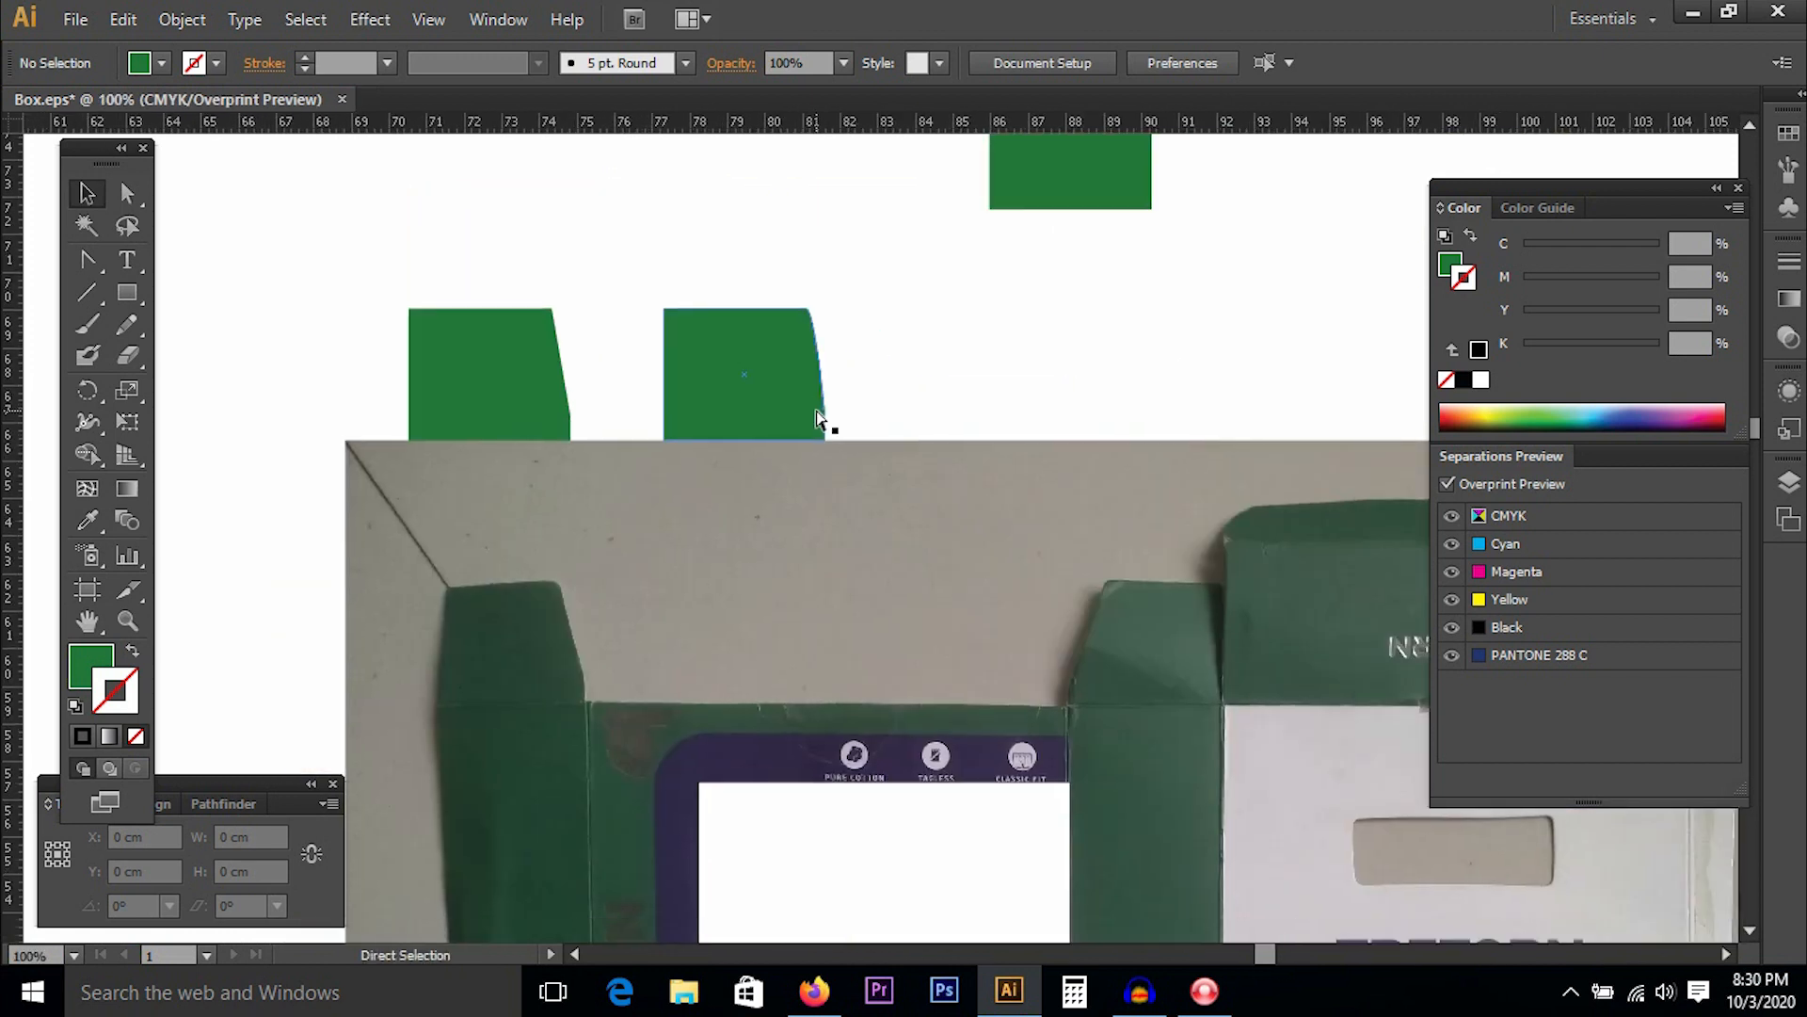
Examine the complete Tretorn box layout group against the photographed box sample.
key("ctrl+minus")
key("space")
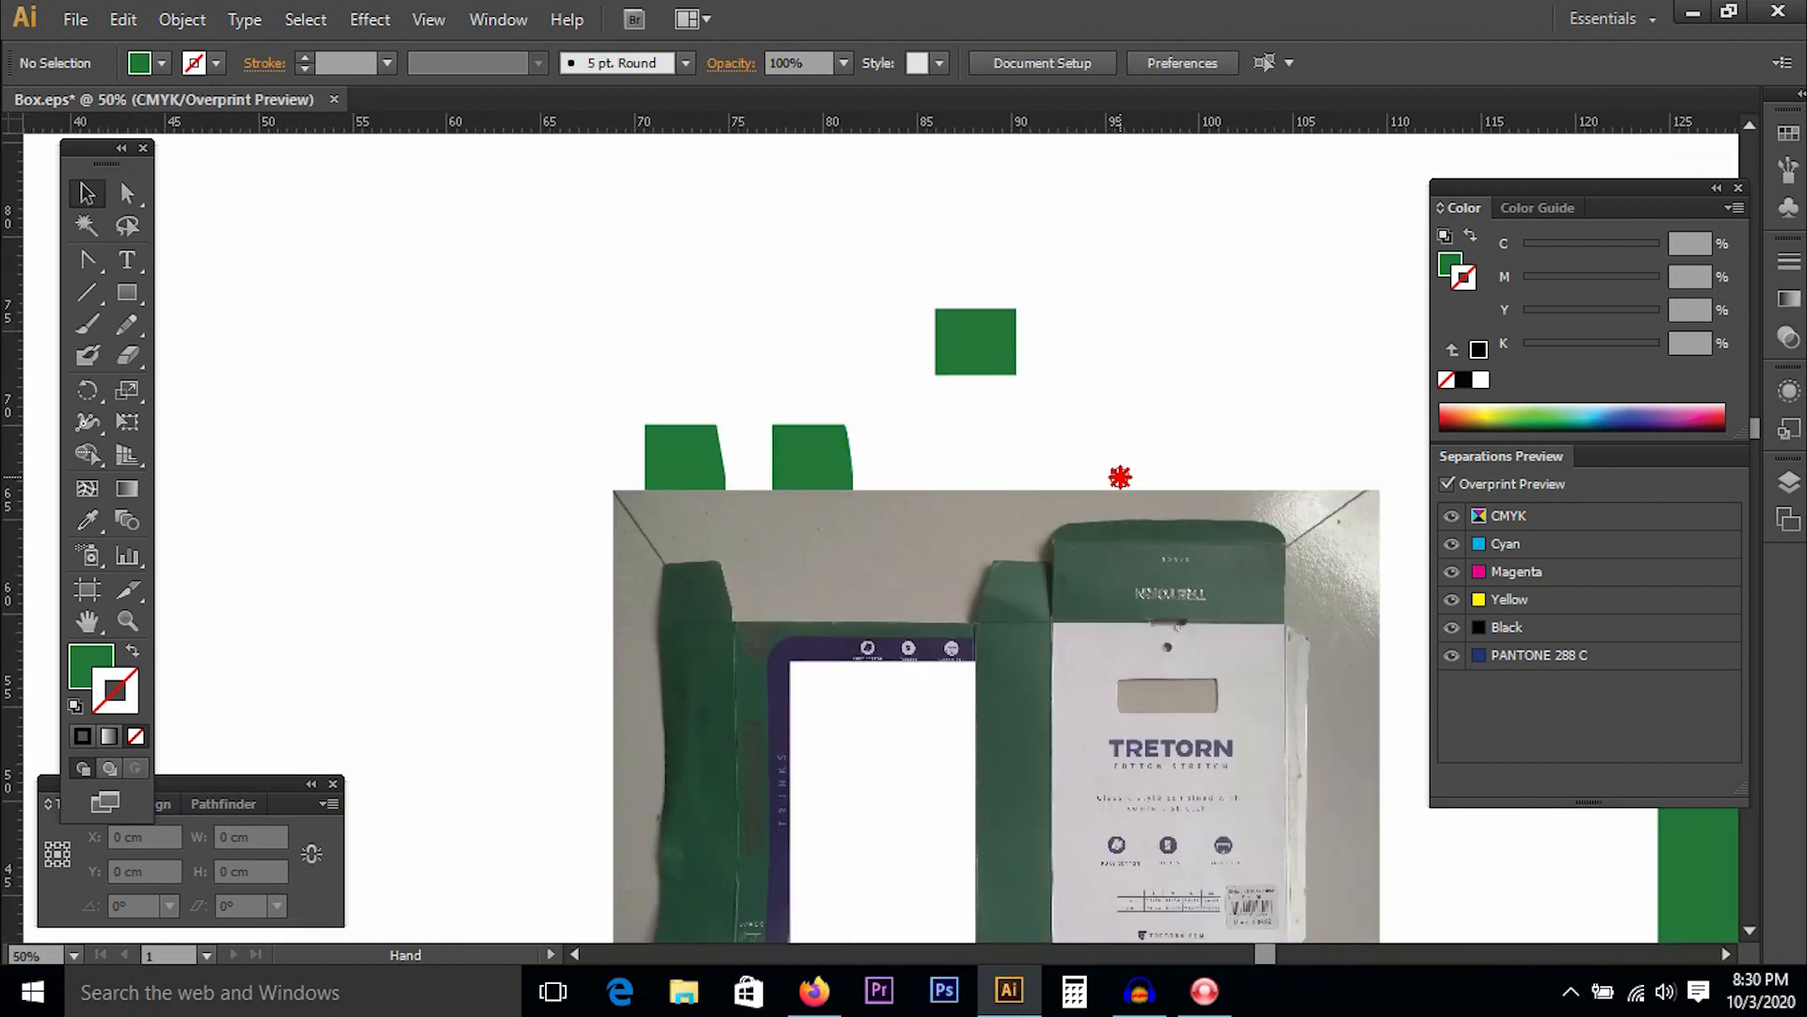
left_click_drag(1117, 472, 661, 369)
key("ctrl+minus")
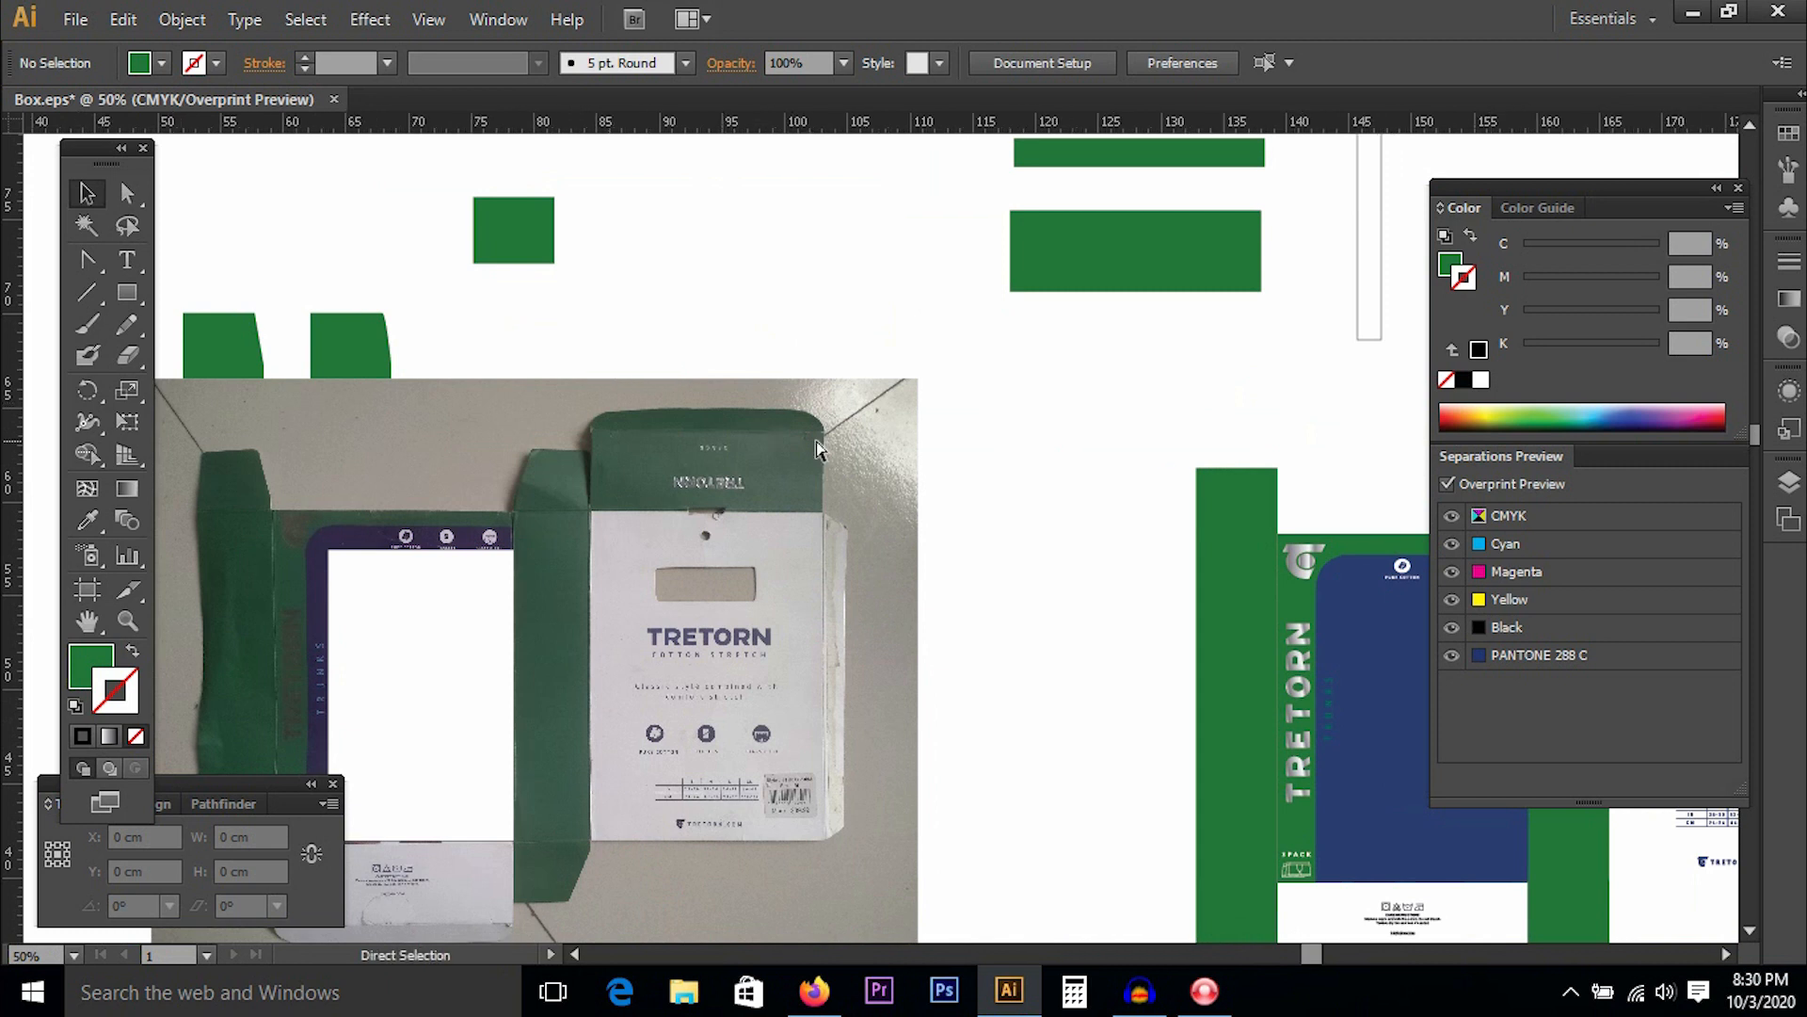
key("ctrl+minus")
key("space")
left_click_drag(1109, 483, 885, 437)
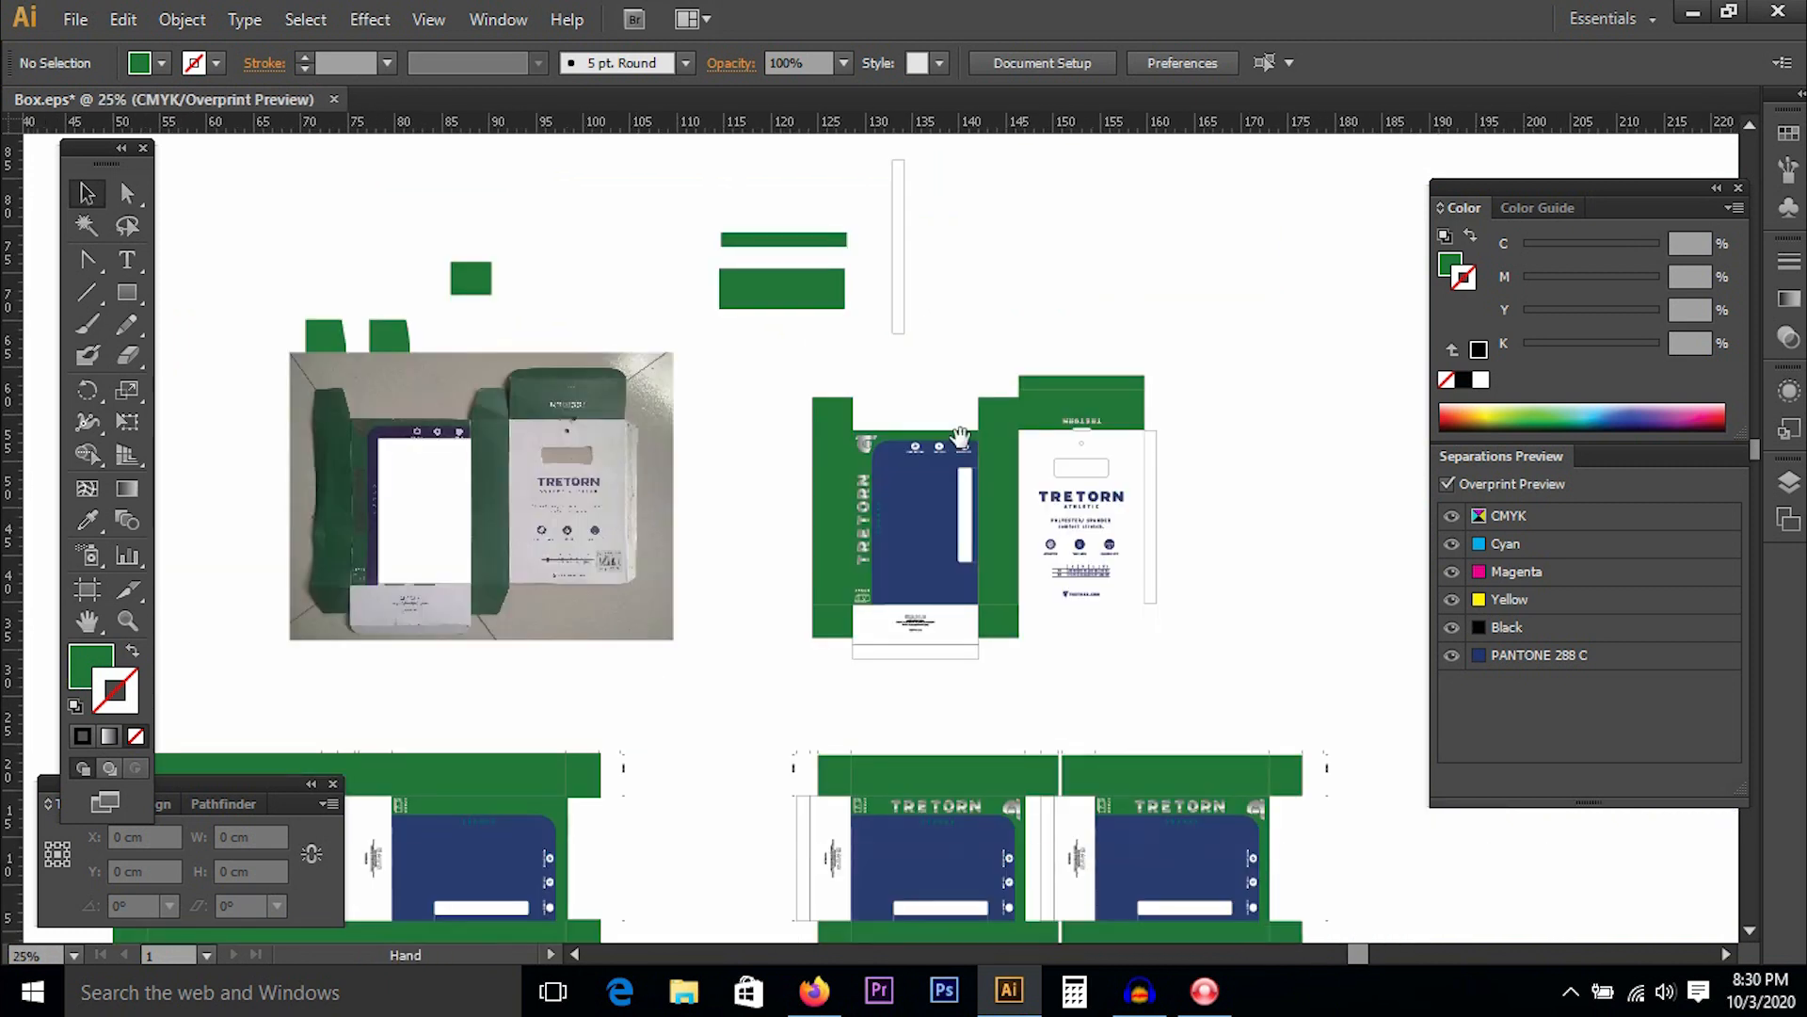
left_click_drag(774, 373, 1185, 591)
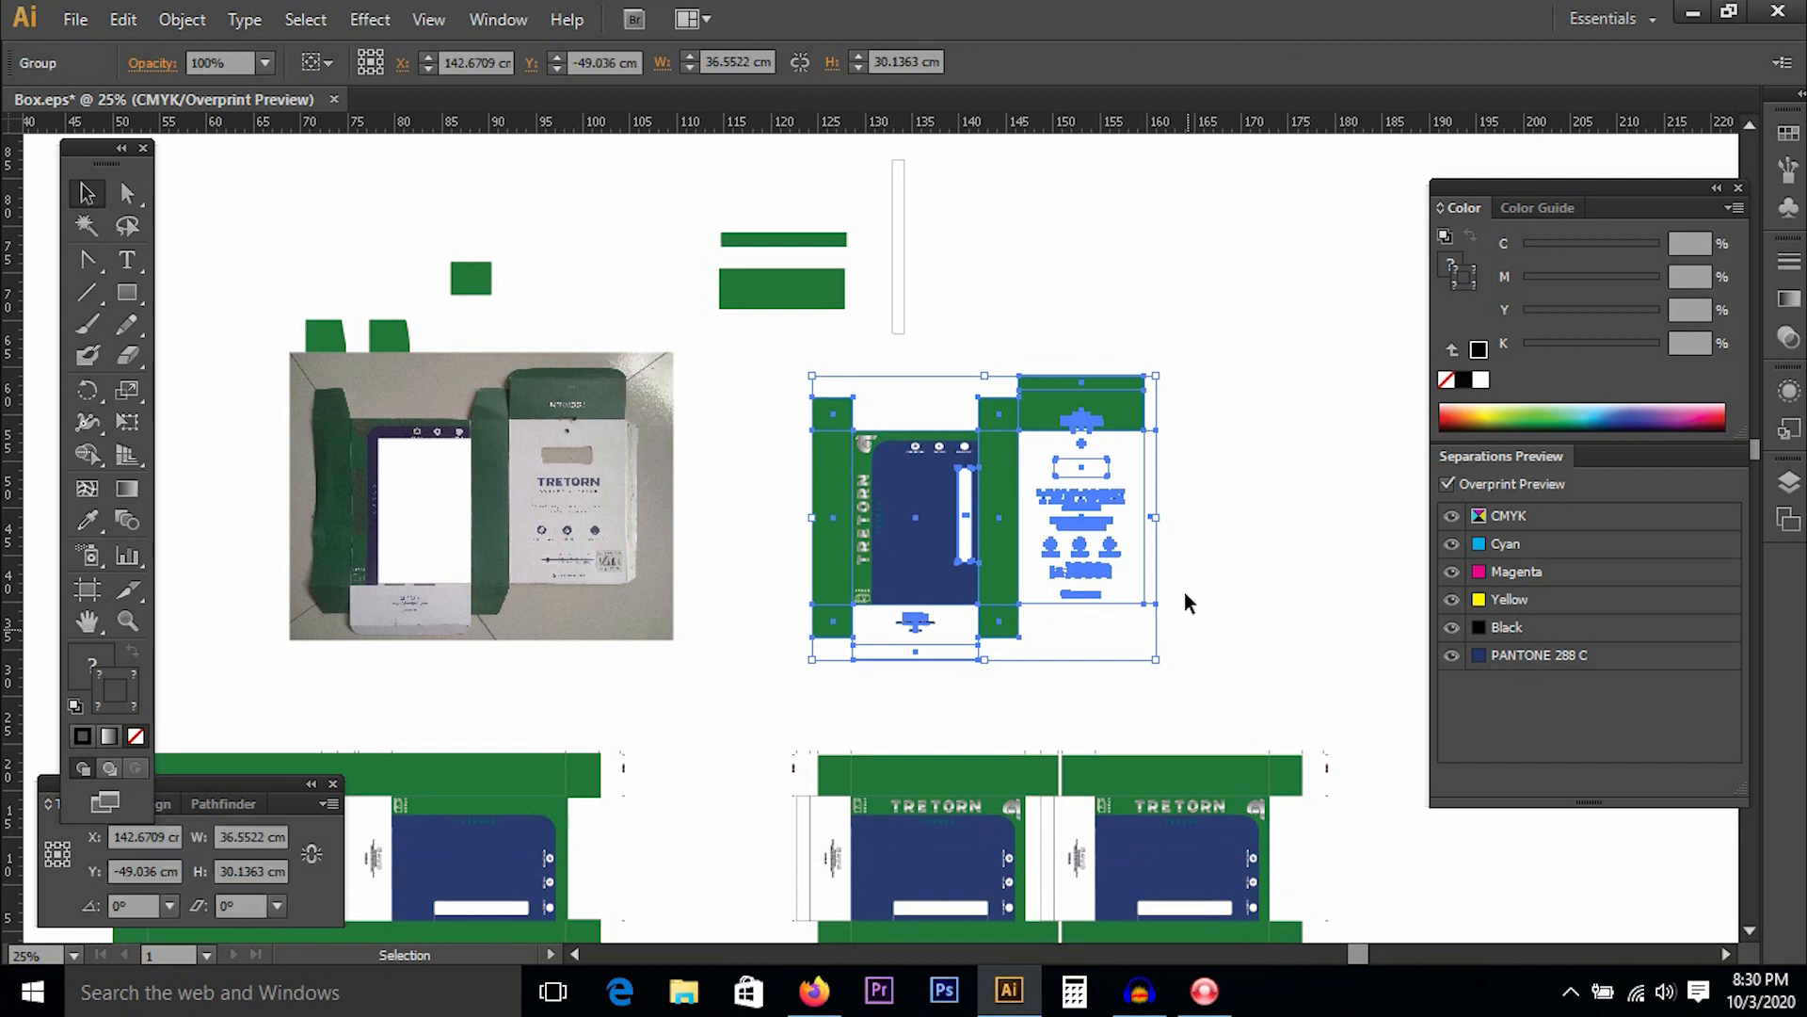
left_click(1233, 375)
left_click_drag(1236, 363, 789, 692)
left_click_drag(254, 234, 787, 697)
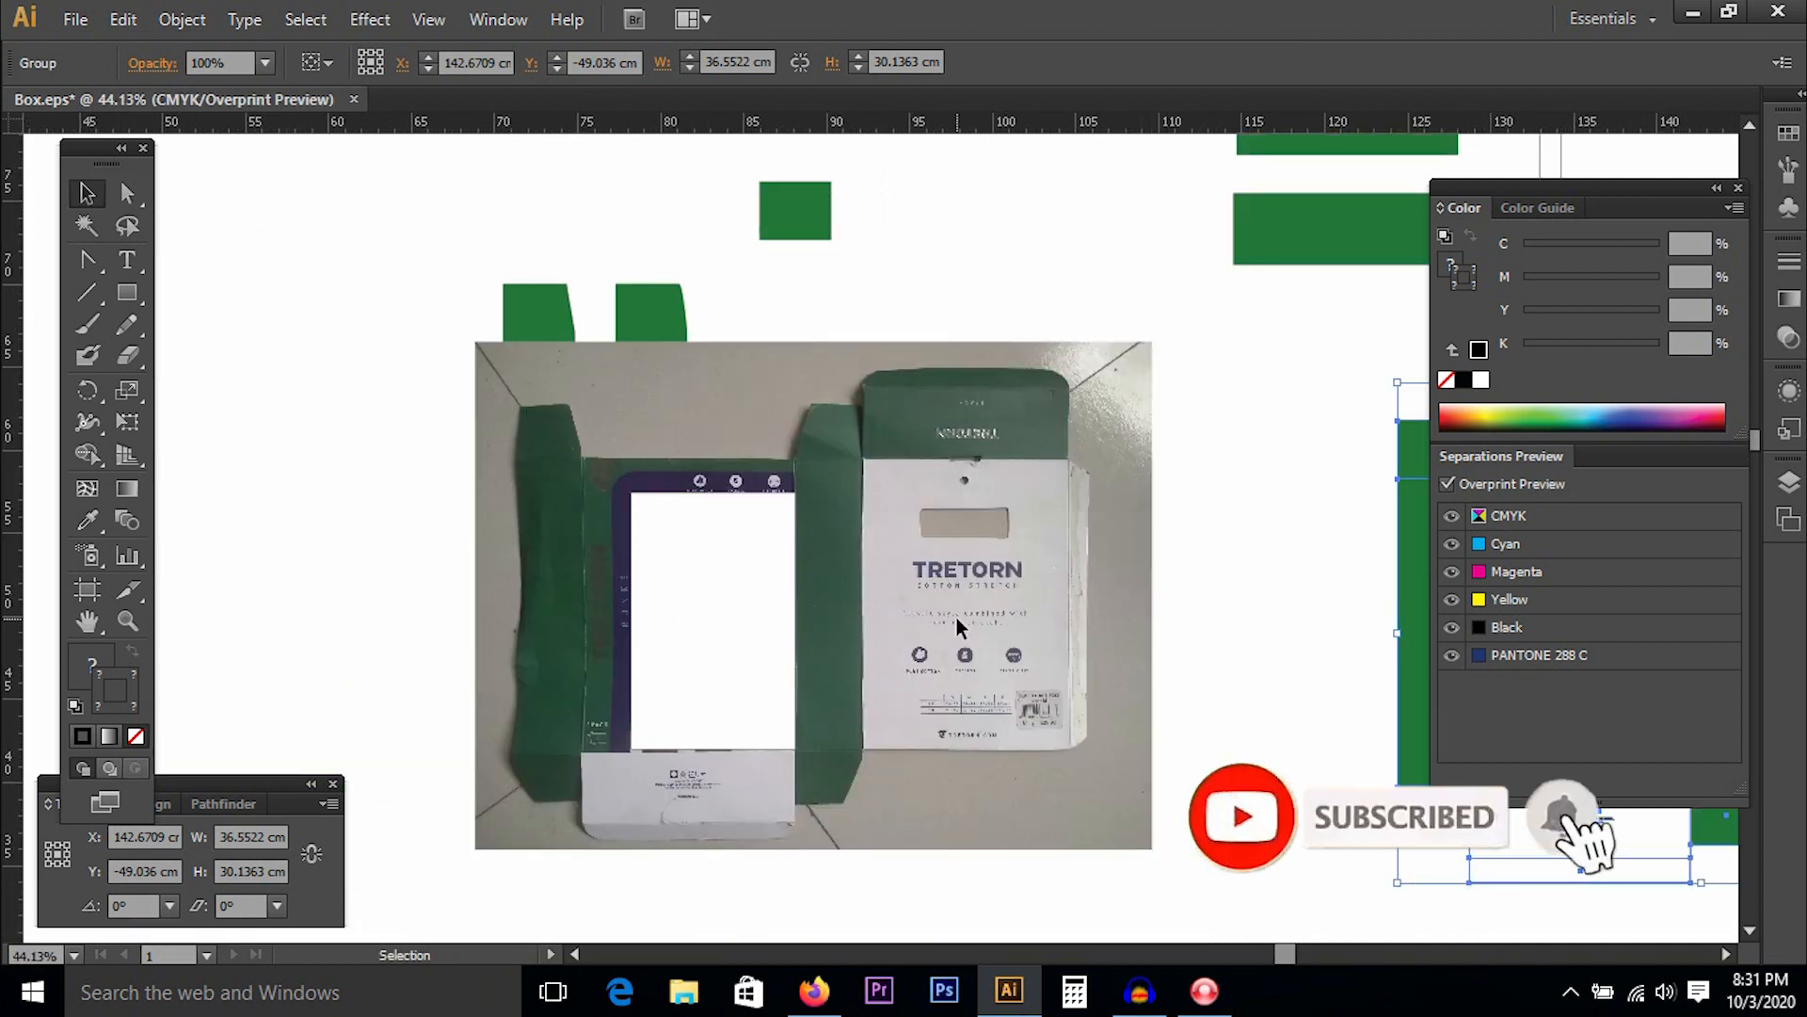
Examine the straight-tapered and round-cornered flap copies above the sample photo up close.
left_click(895, 404)
left_click(819, 323)
left_click_drag(722, 302, 799, 441)
left_click(725, 450)
key("ctrl+space")
left_click_drag(500, 335, 815, 549)
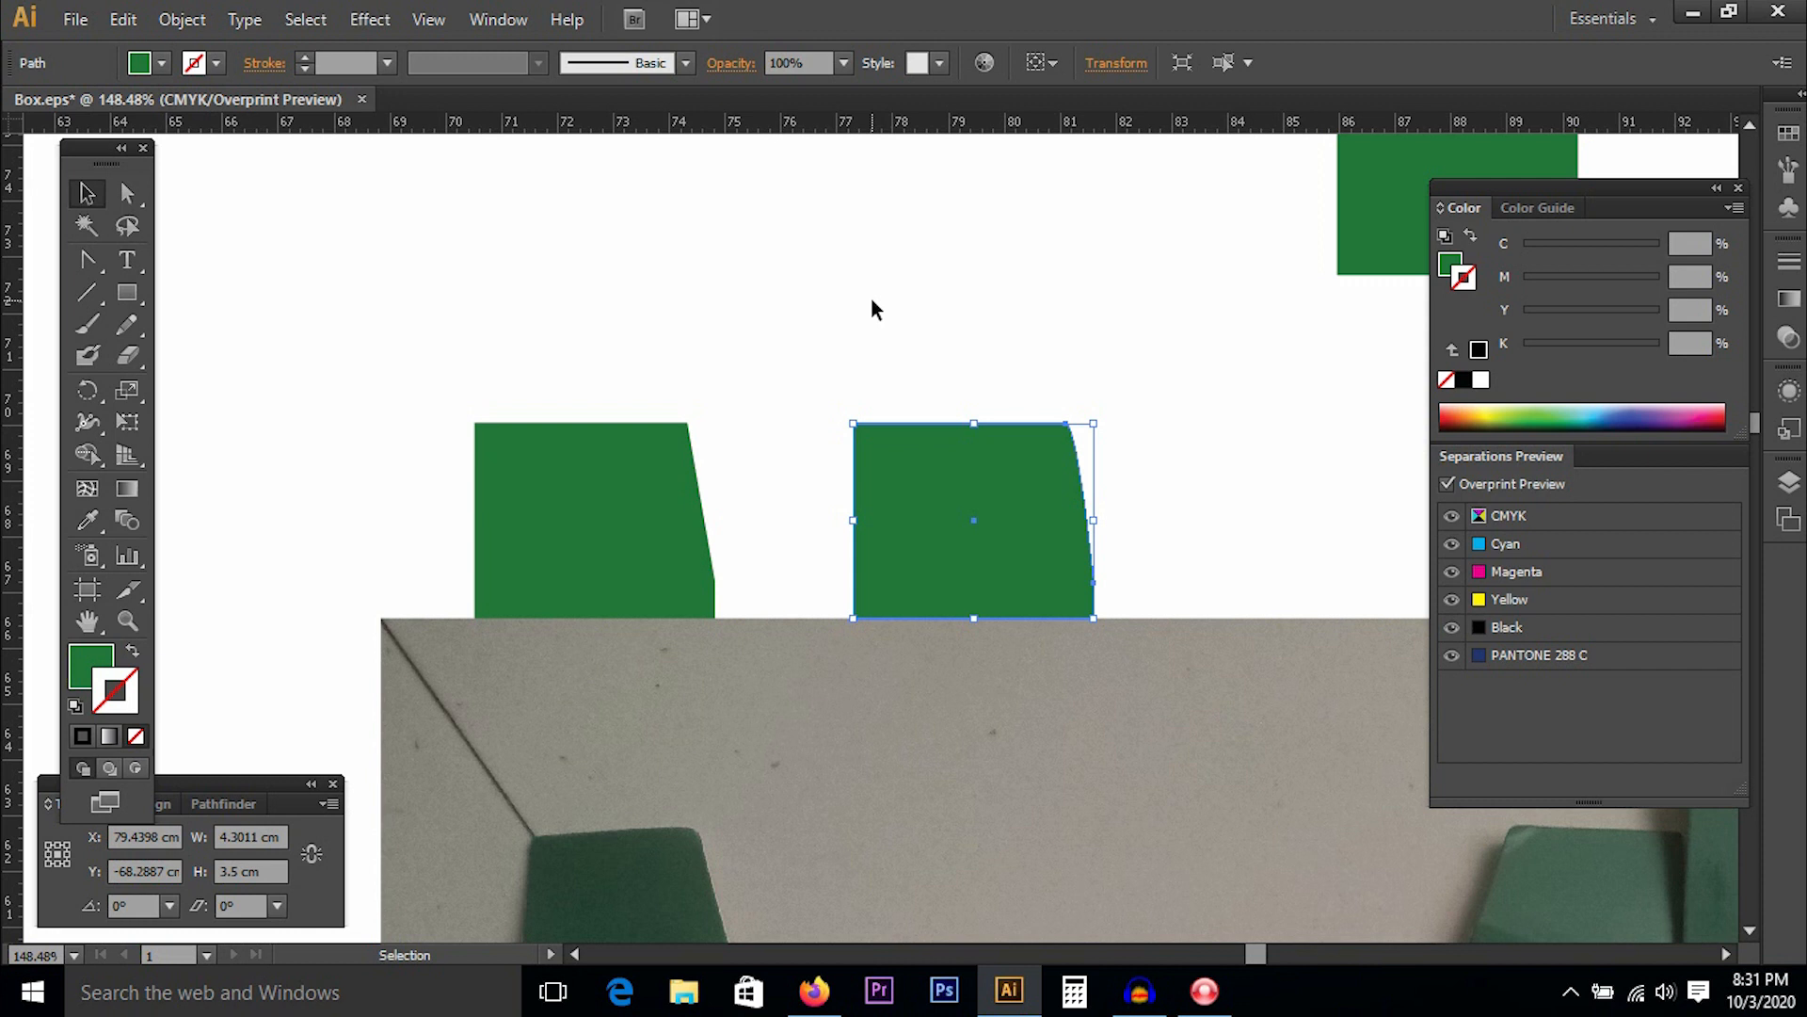
left_click(872, 300)
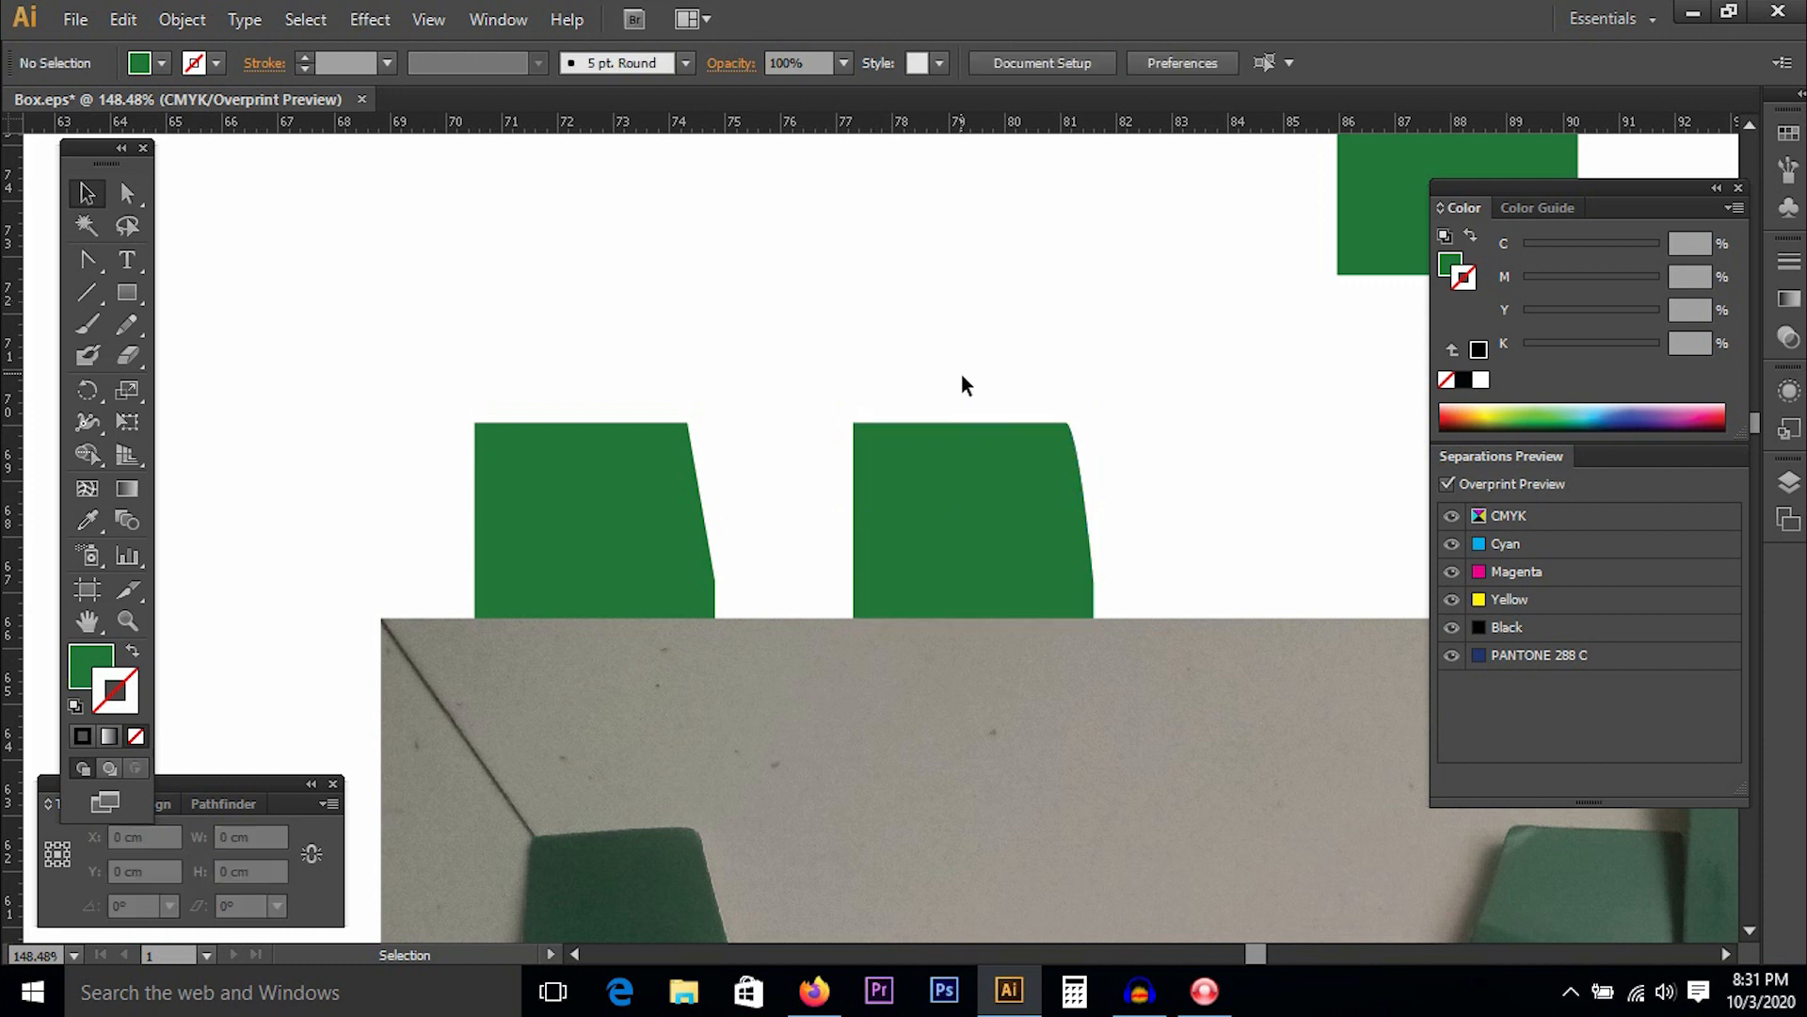
left_click(1009, 524)
left_click_drag(1009, 345, 981, 377)
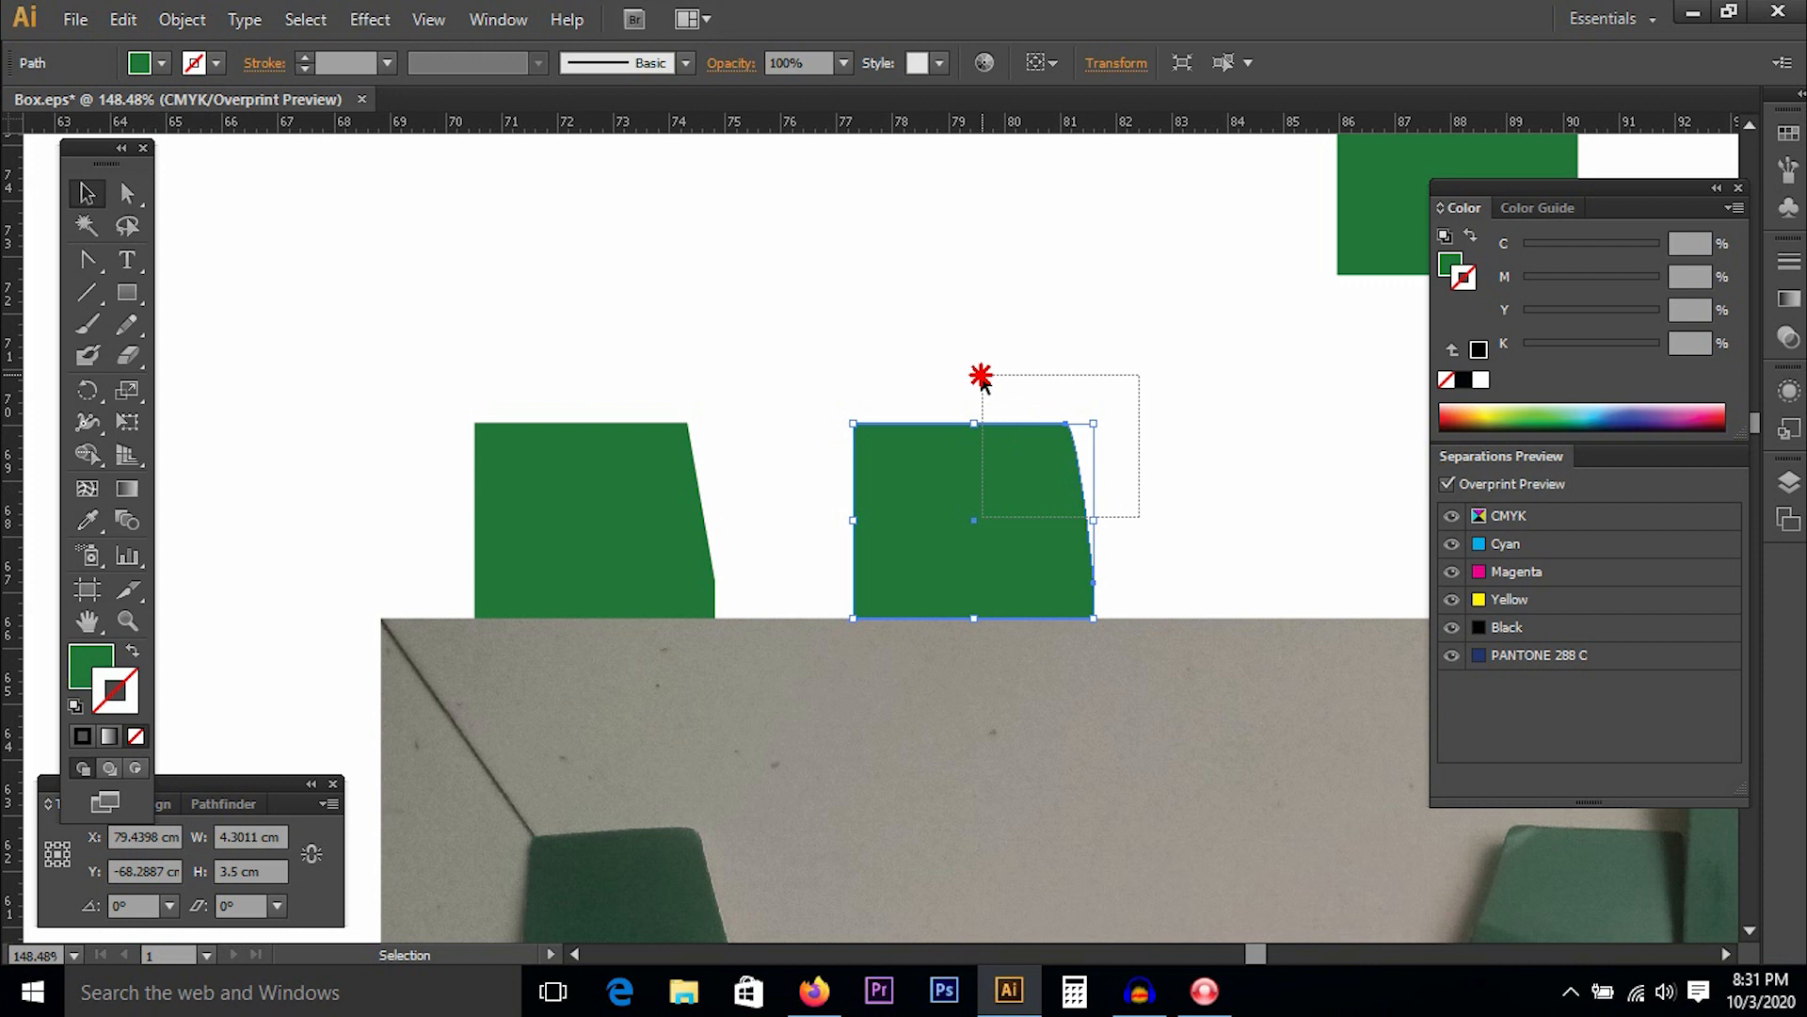
left_click_drag(981, 377, 988, 310)
left_click_drag(983, 309, 969, 373)
left_click(1015, 339)
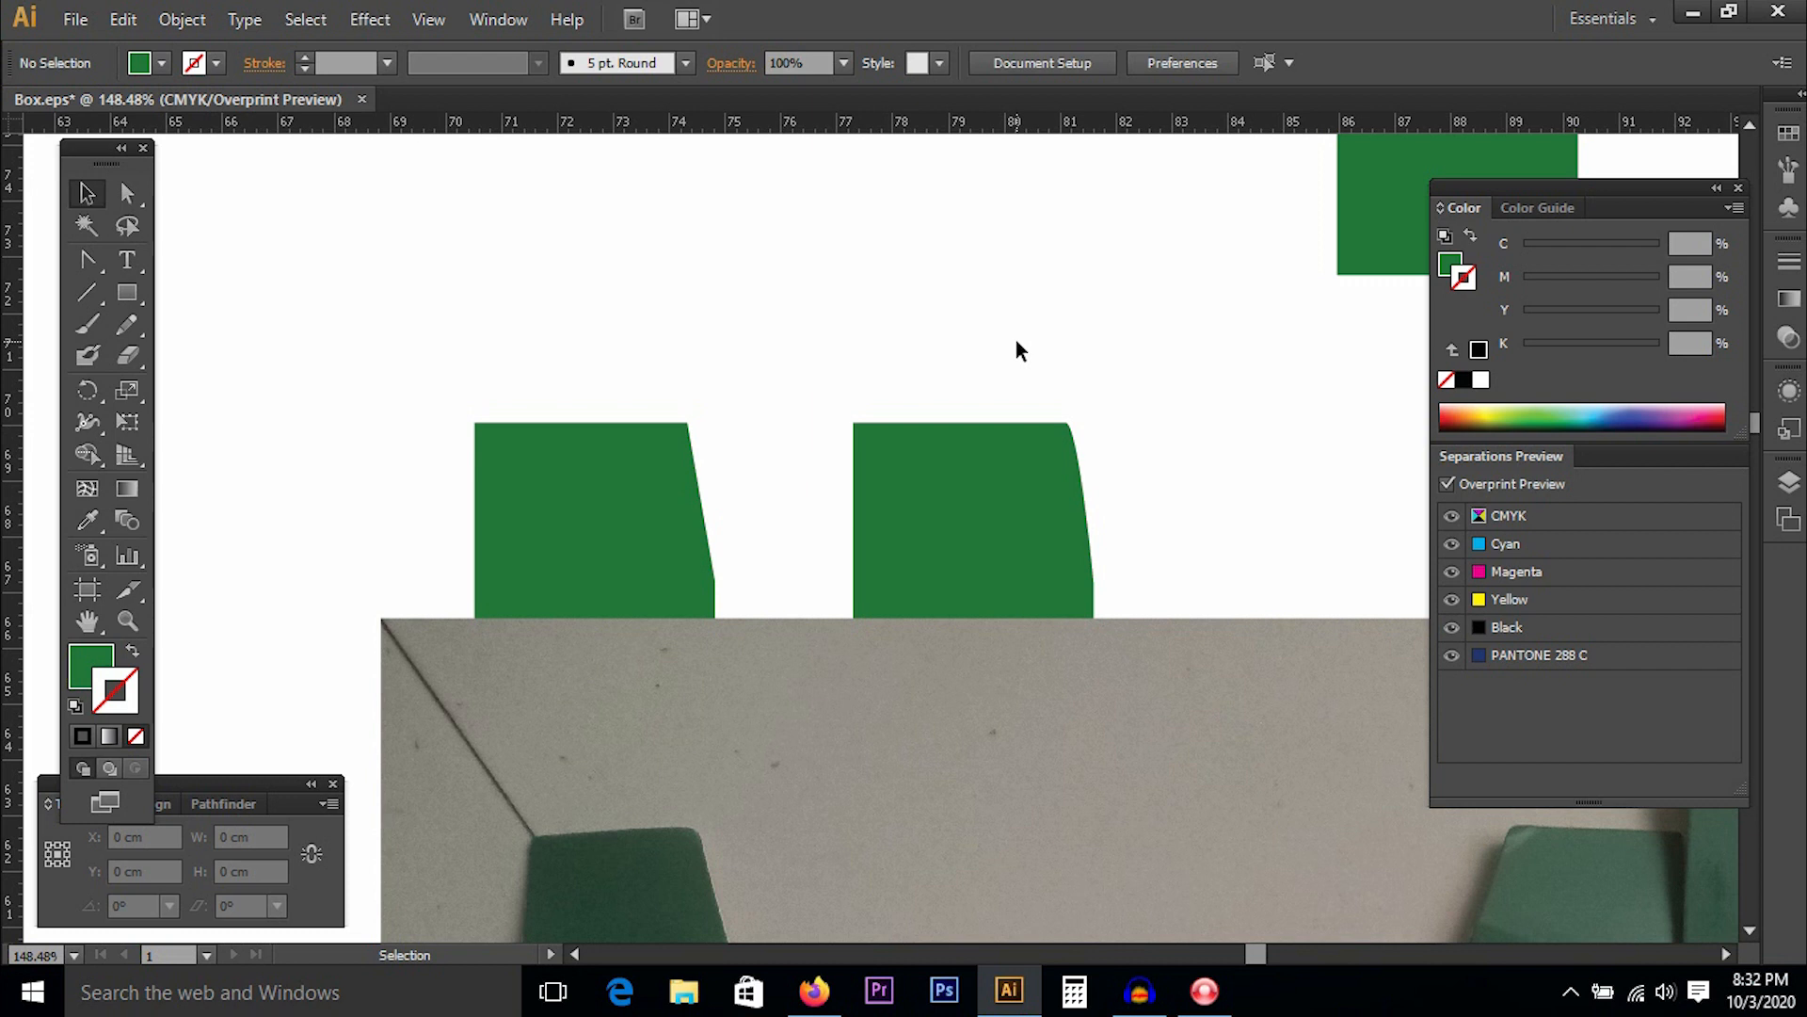
left_click_drag(1118, 367, 685, 320)
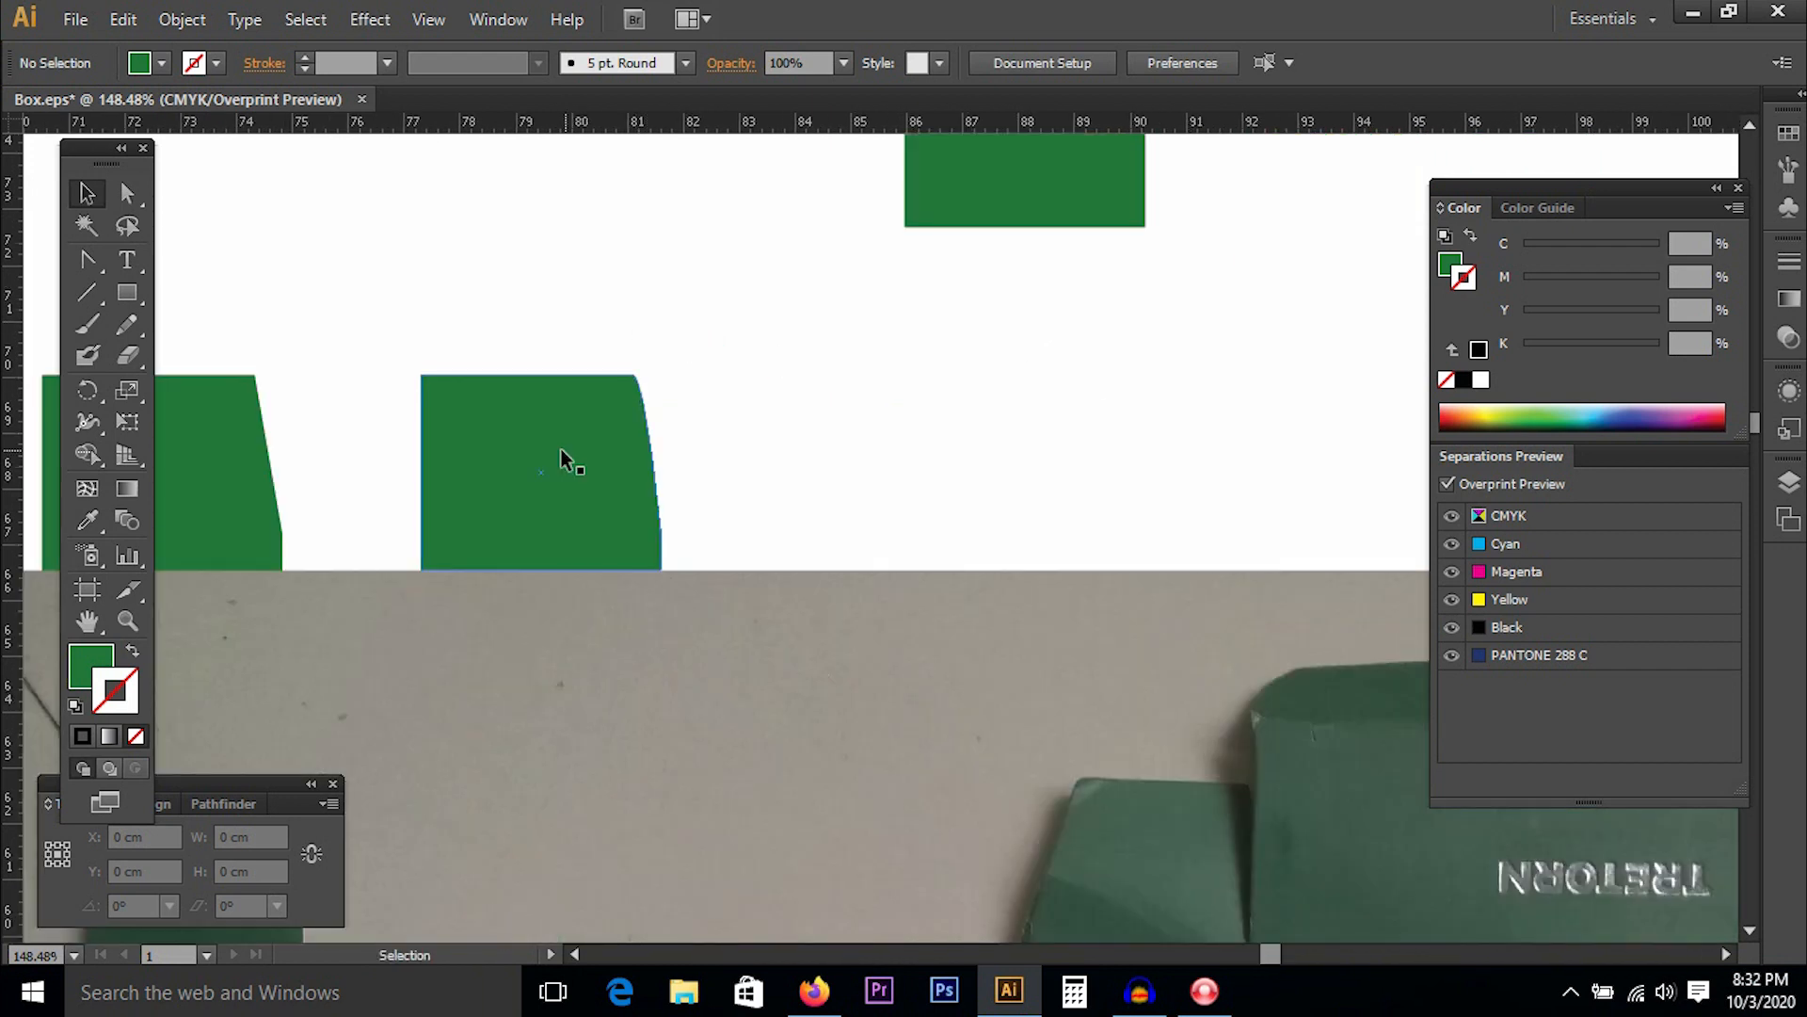
Delete the round-cornered flap copy above the sample photo, leaving the straight-tapered copy in place.
left_click_drag(364, 424, 663, 332)
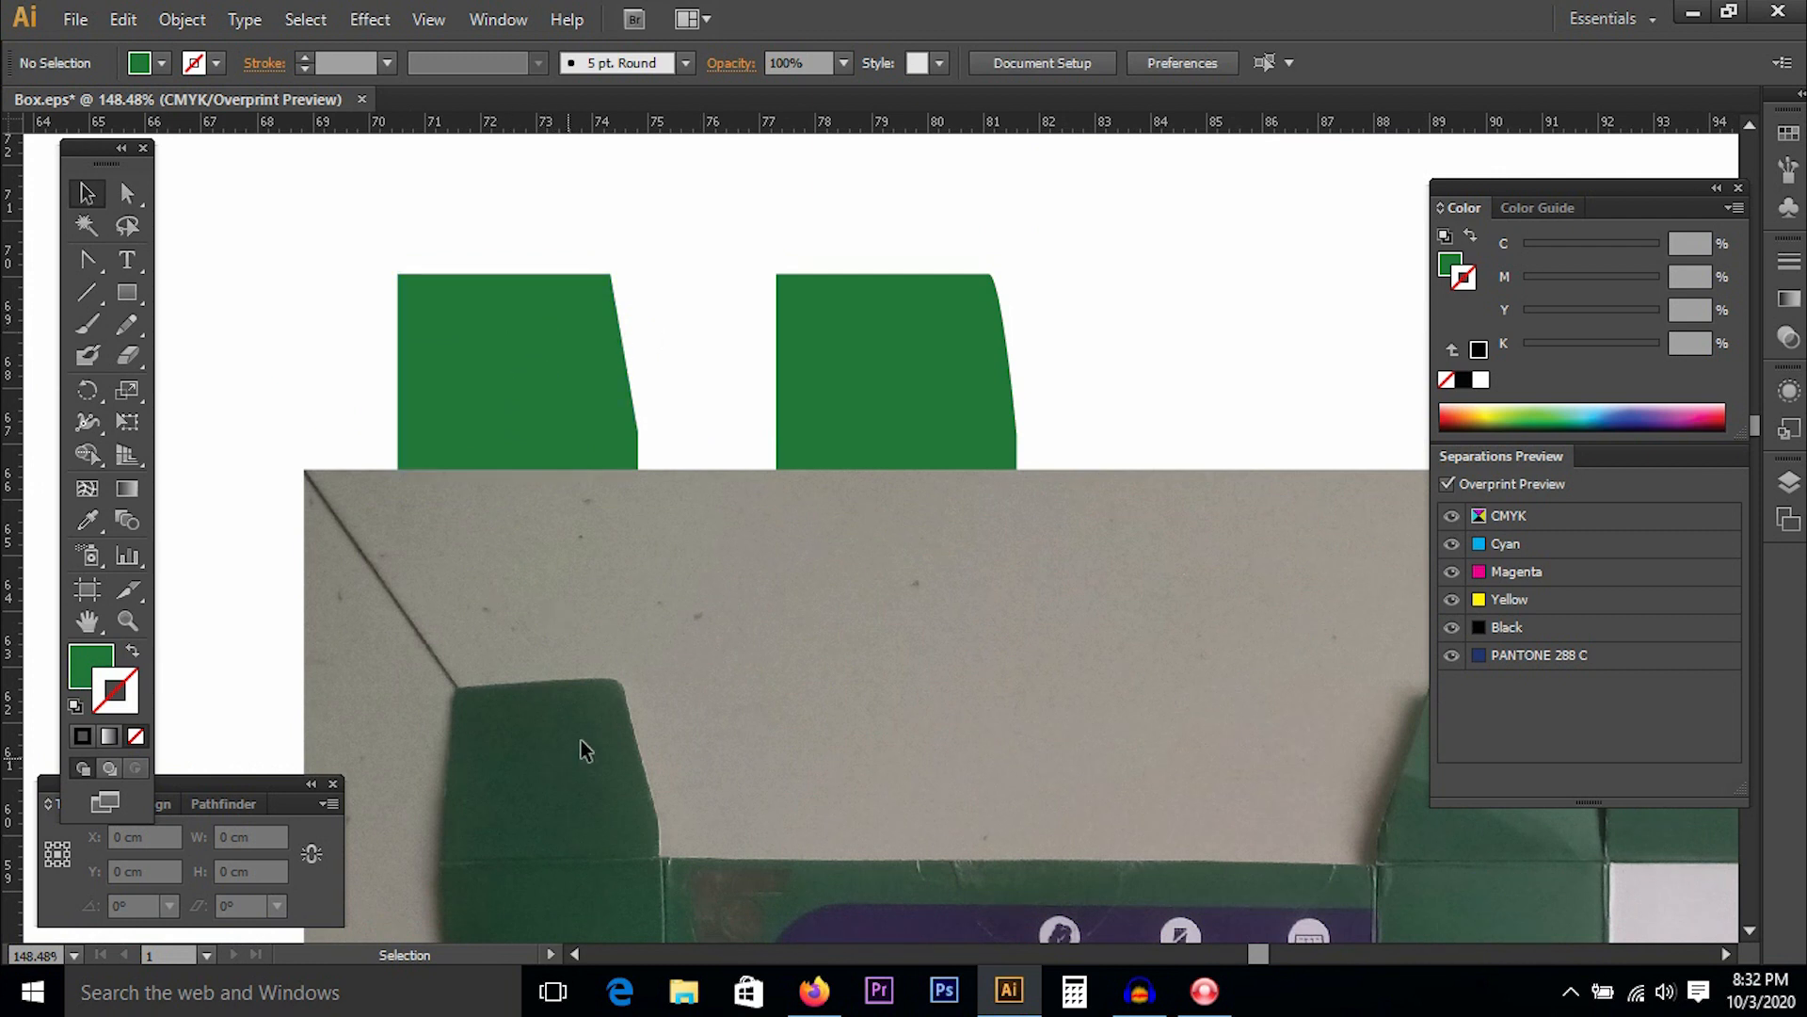
left_click(808, 362)
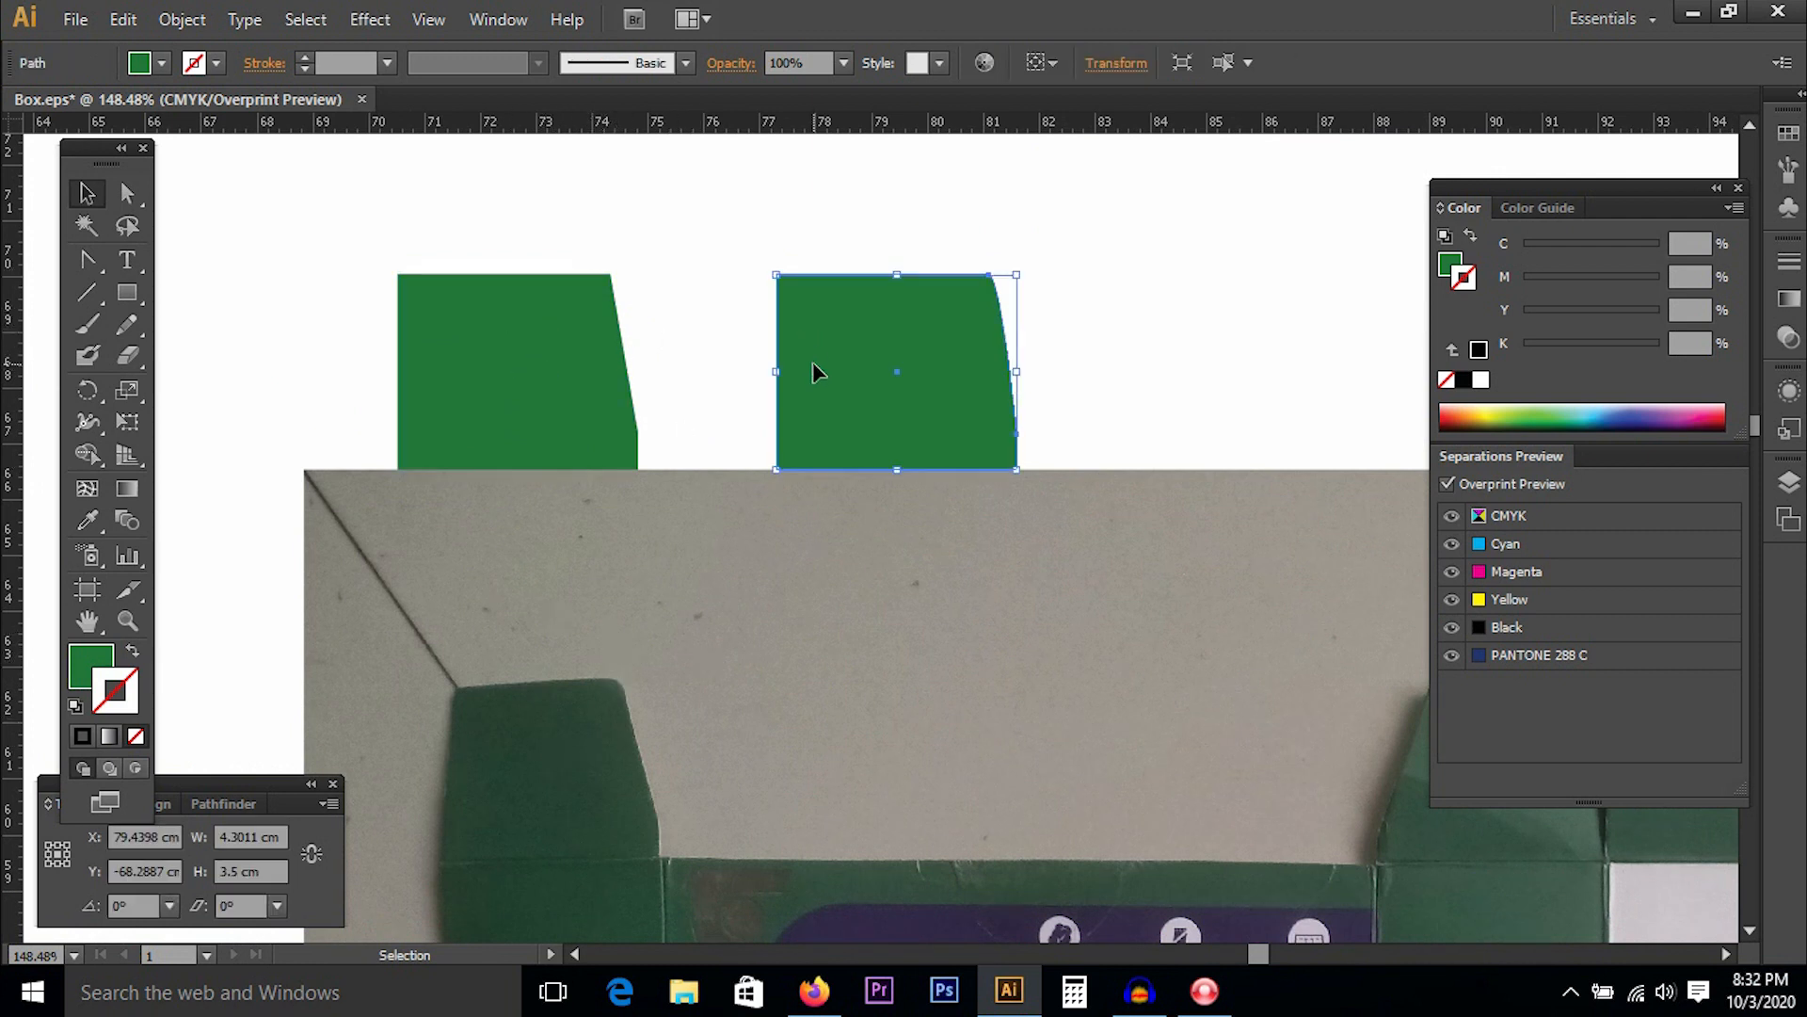
key("Delete")
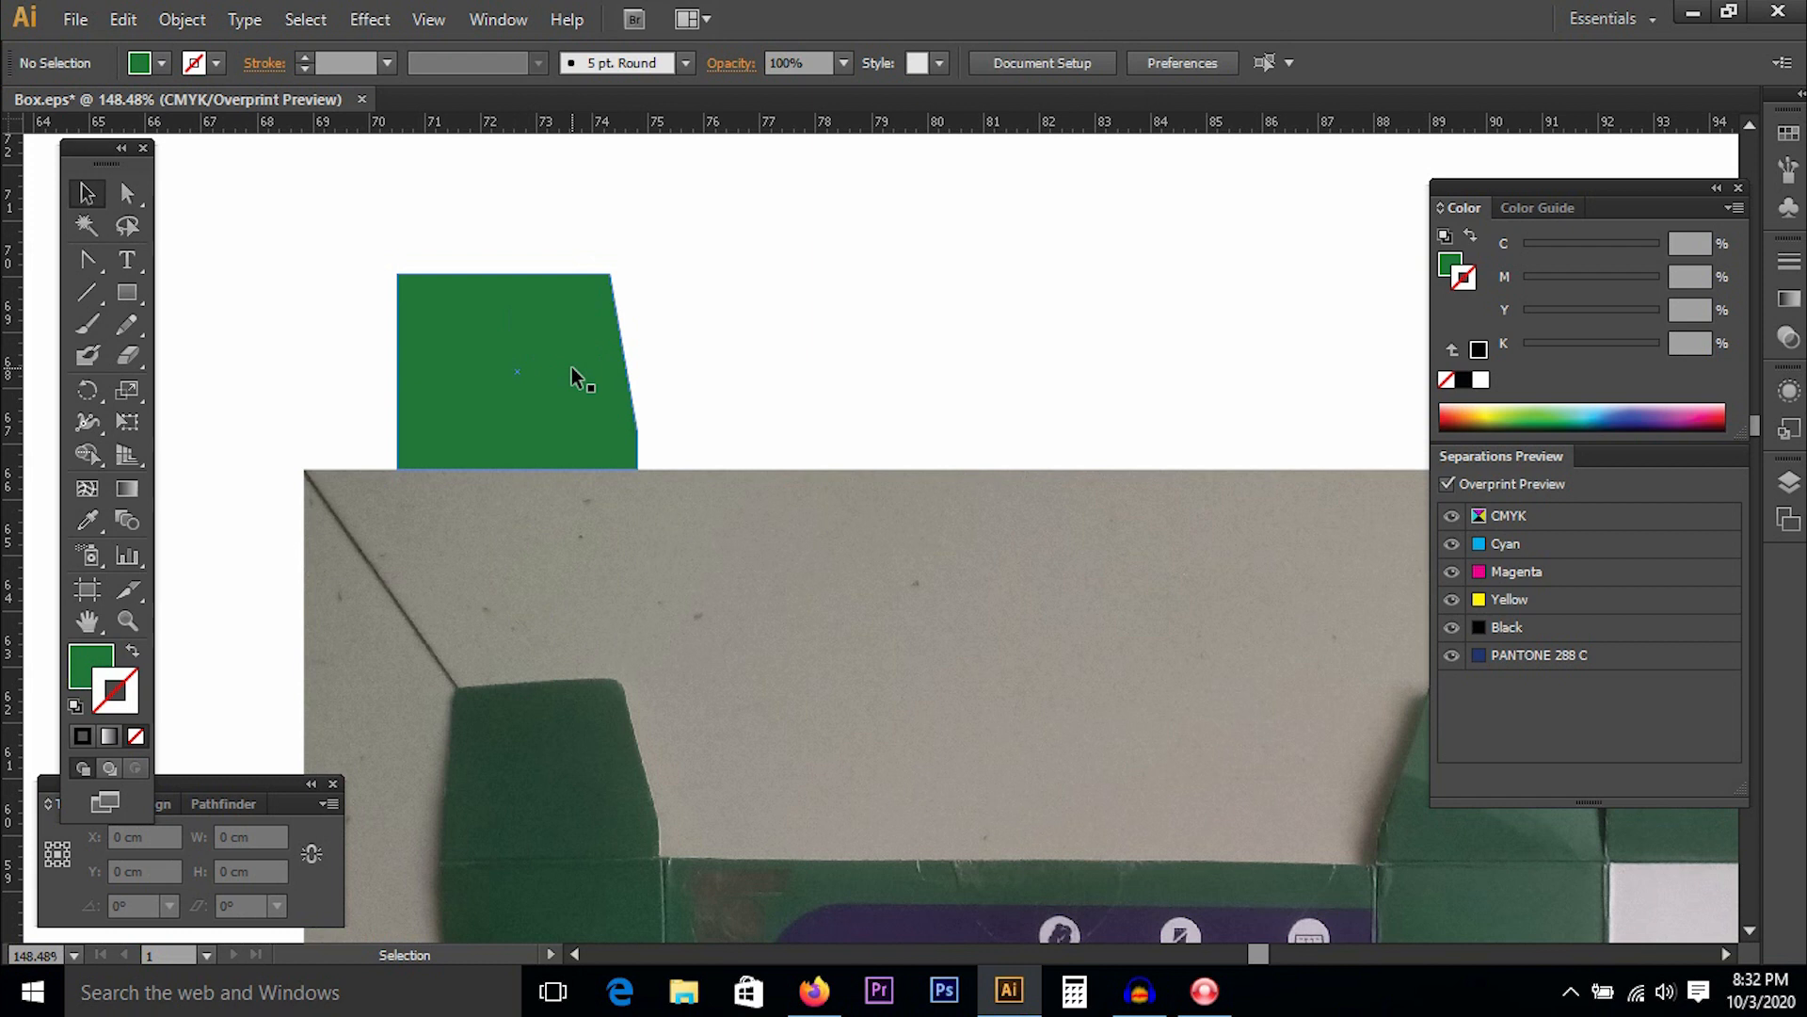
Delete the plain, untapered rectangular flap copy floating above the sample photo.
key("ctrl+1")
key("ctrl+minus")
key("ctrl+minus")
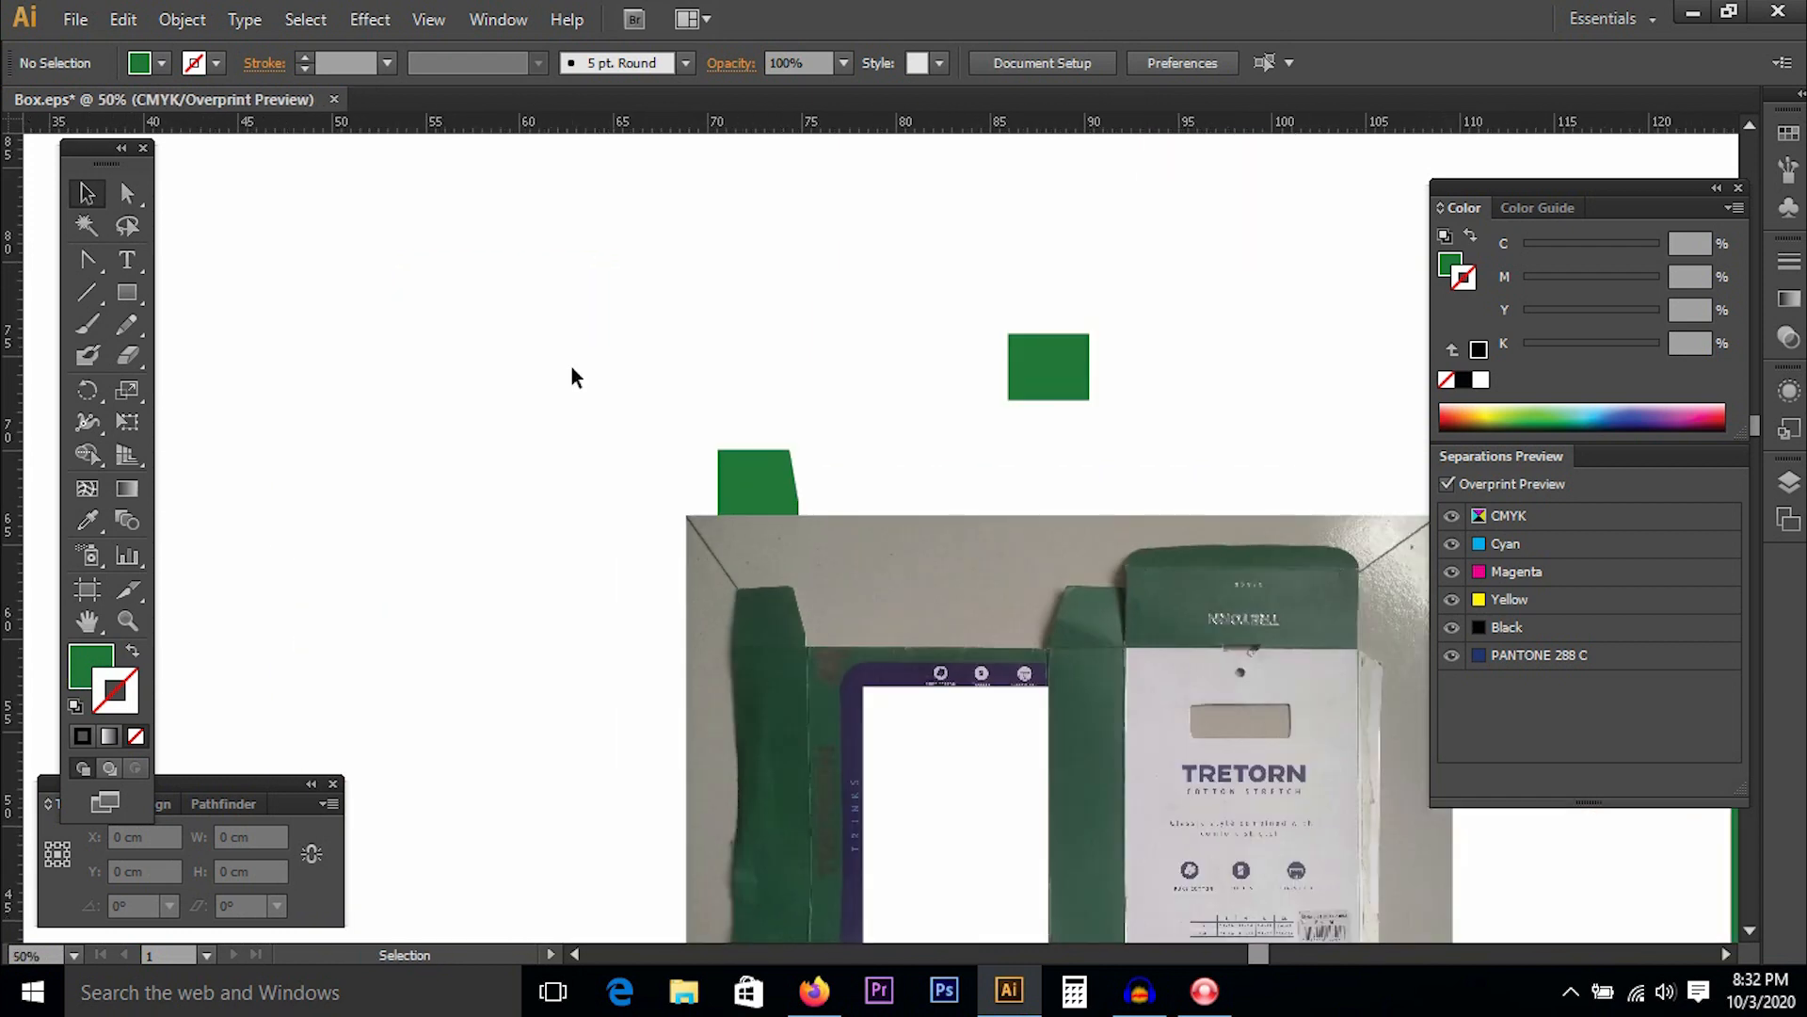
left_click_drag(955, 531, 750, 448)
left_click(853, 290)
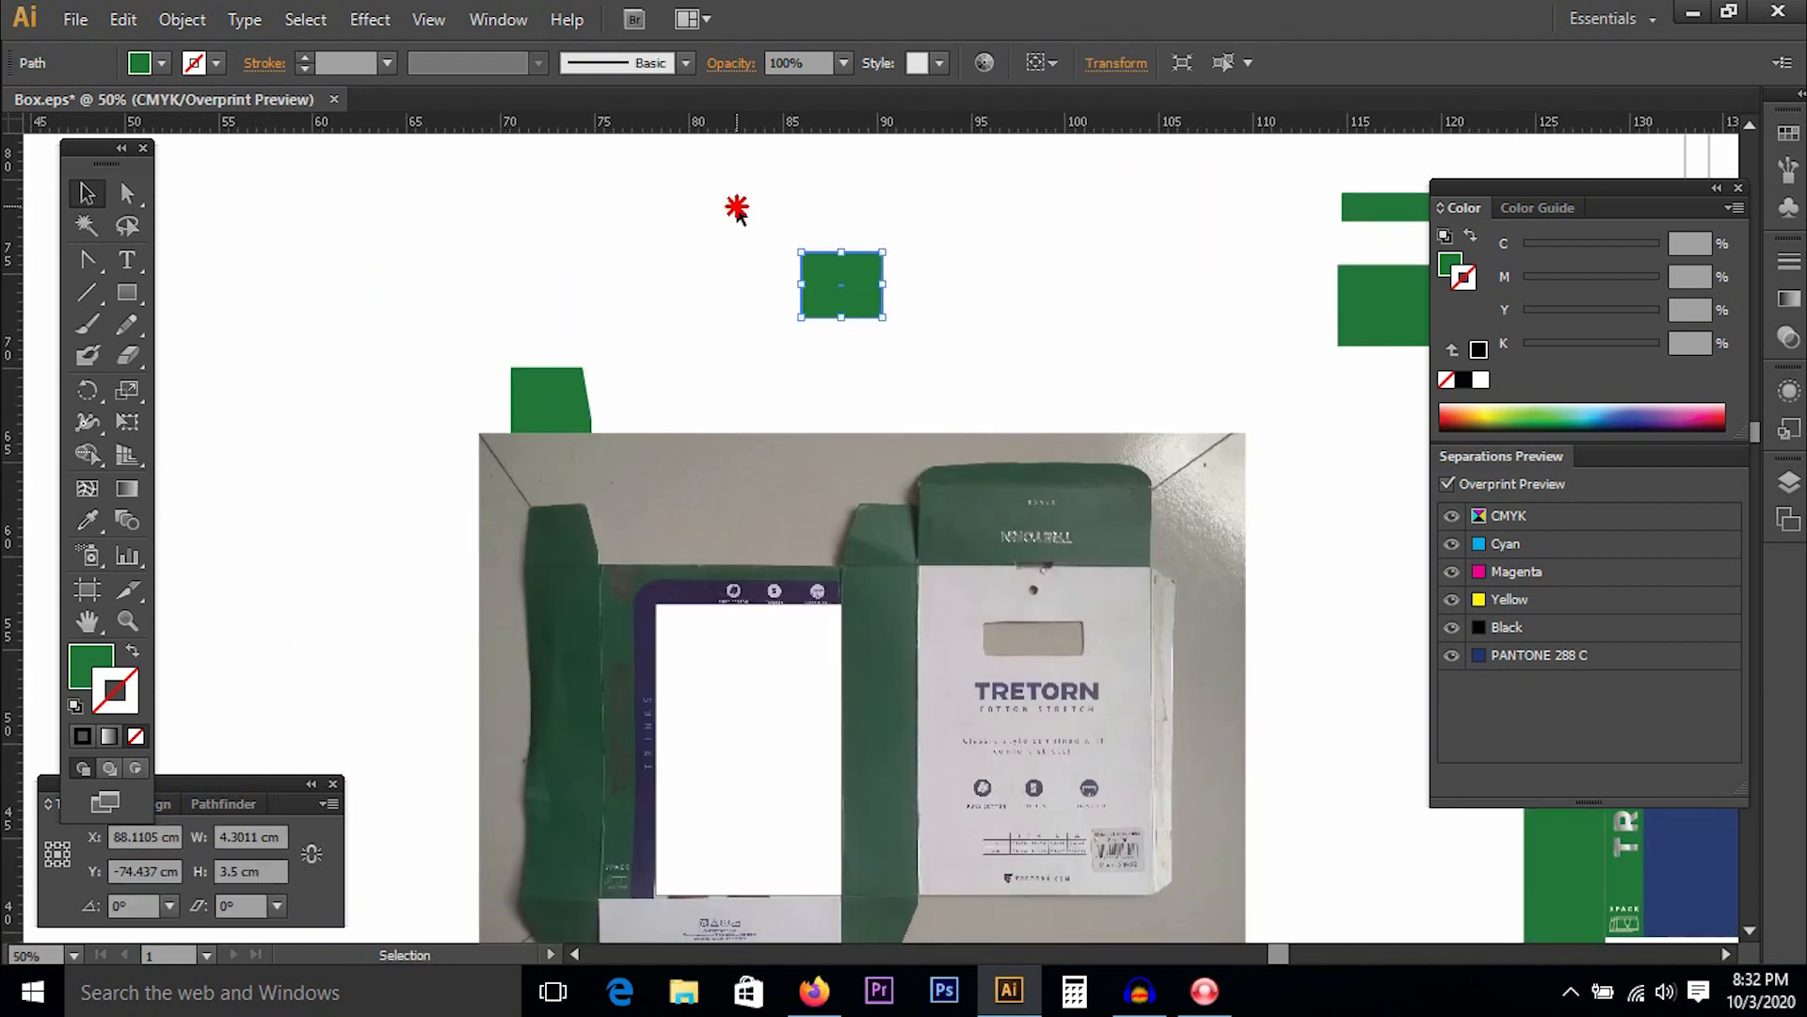
key("Delete")
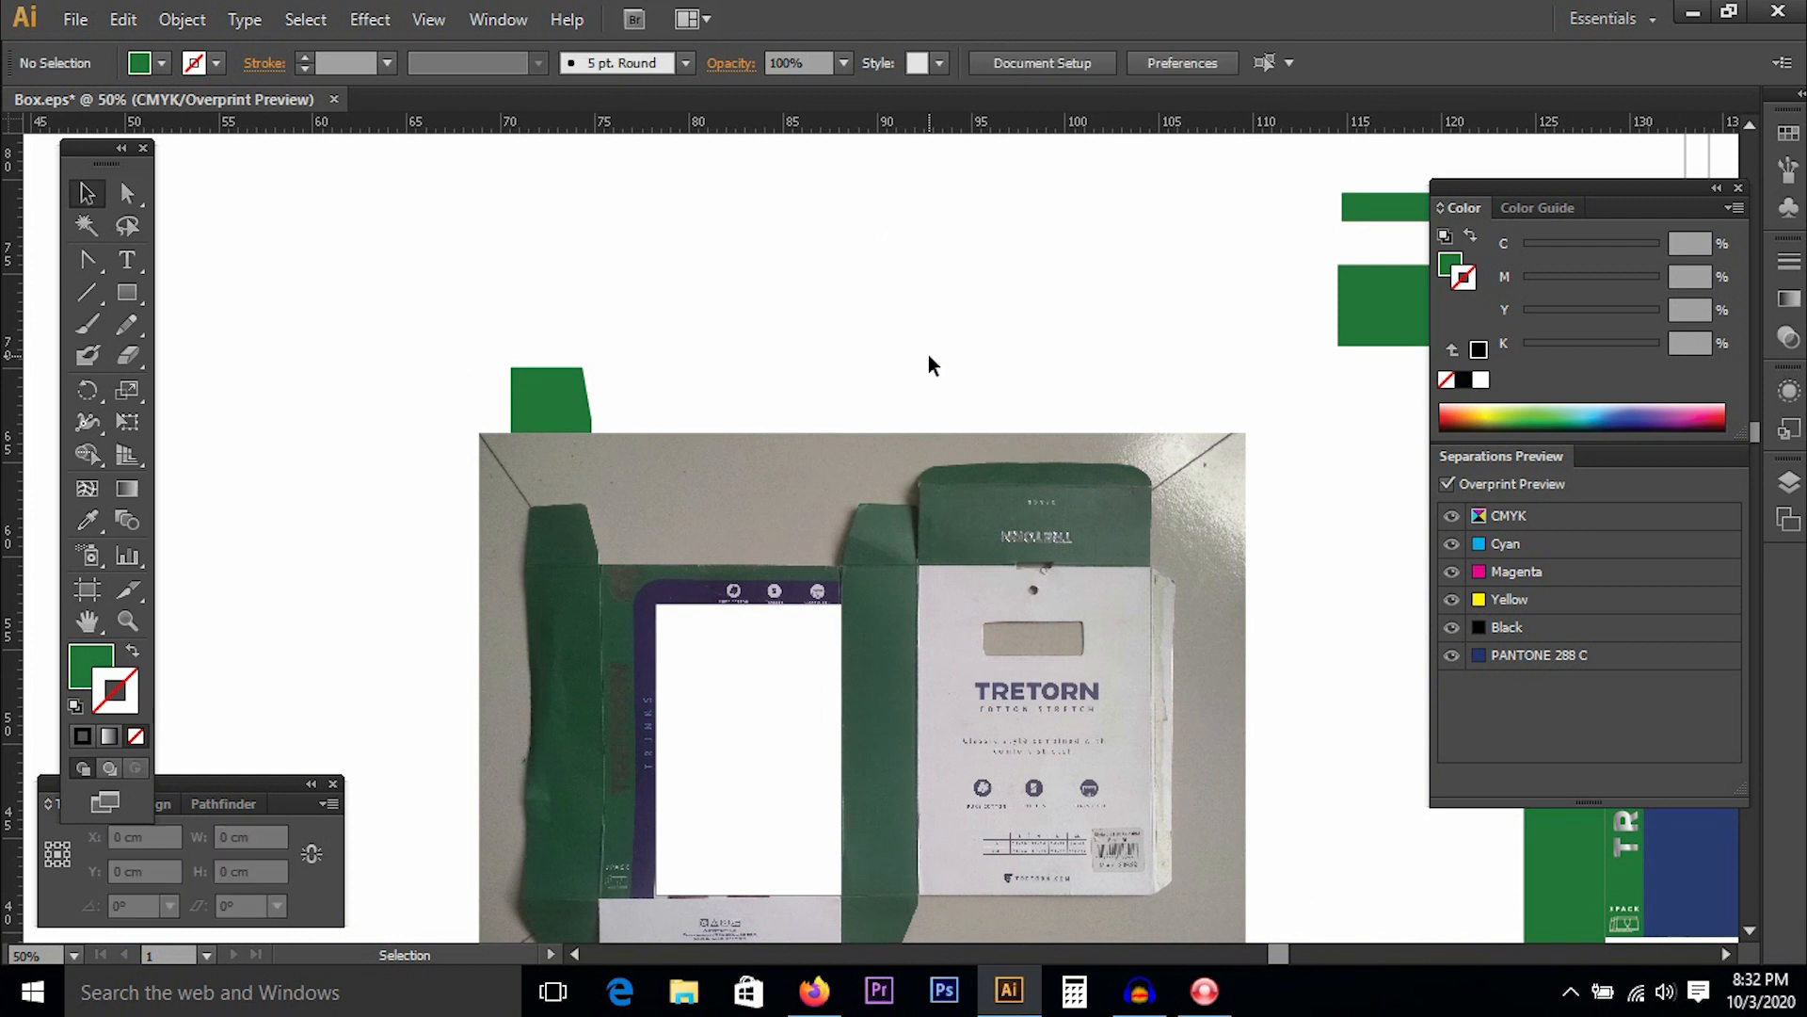
Move the tapered flap copy near the separated green strips and delete the 4.3 cm high rectangle under the thin strip.
left_click_drag(541, 417, 1151, 231)
left_click_drag(1167, 335, 863, 350)
left_click(1073, 339)
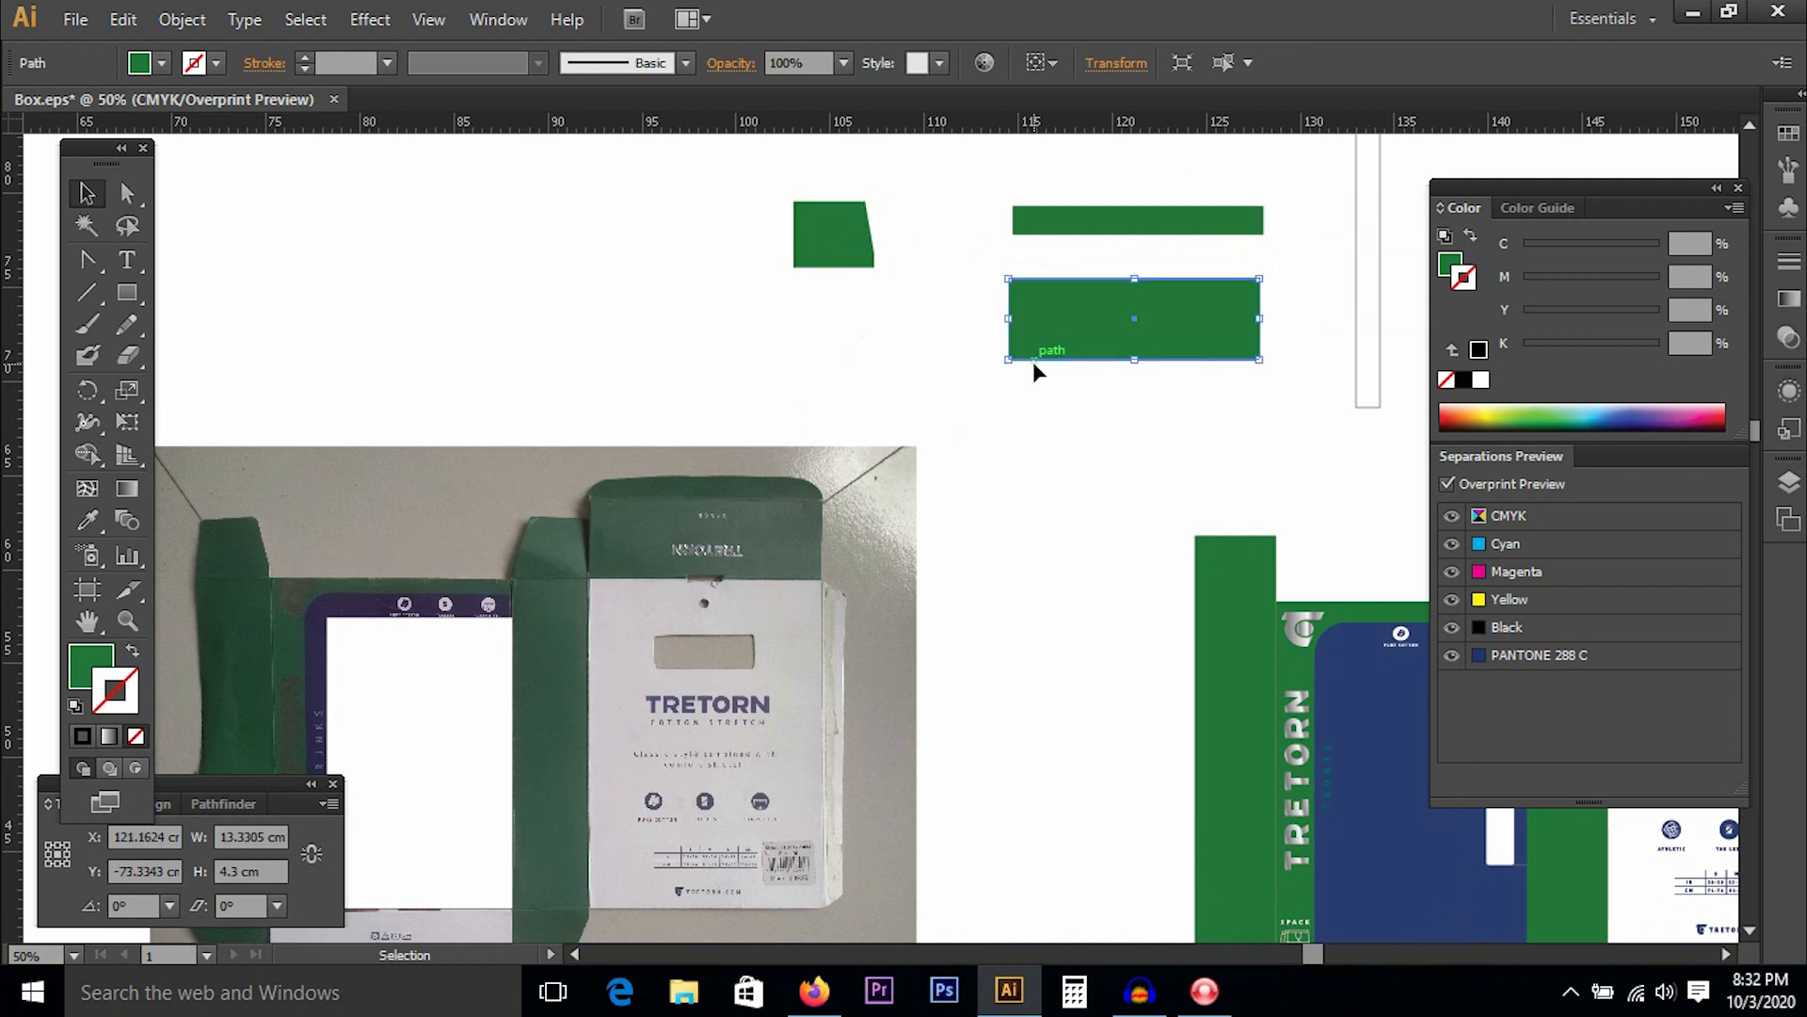
left_click_drag(596, 555, 569, 528)
left_click_drag(1097, 387, 932, 419)
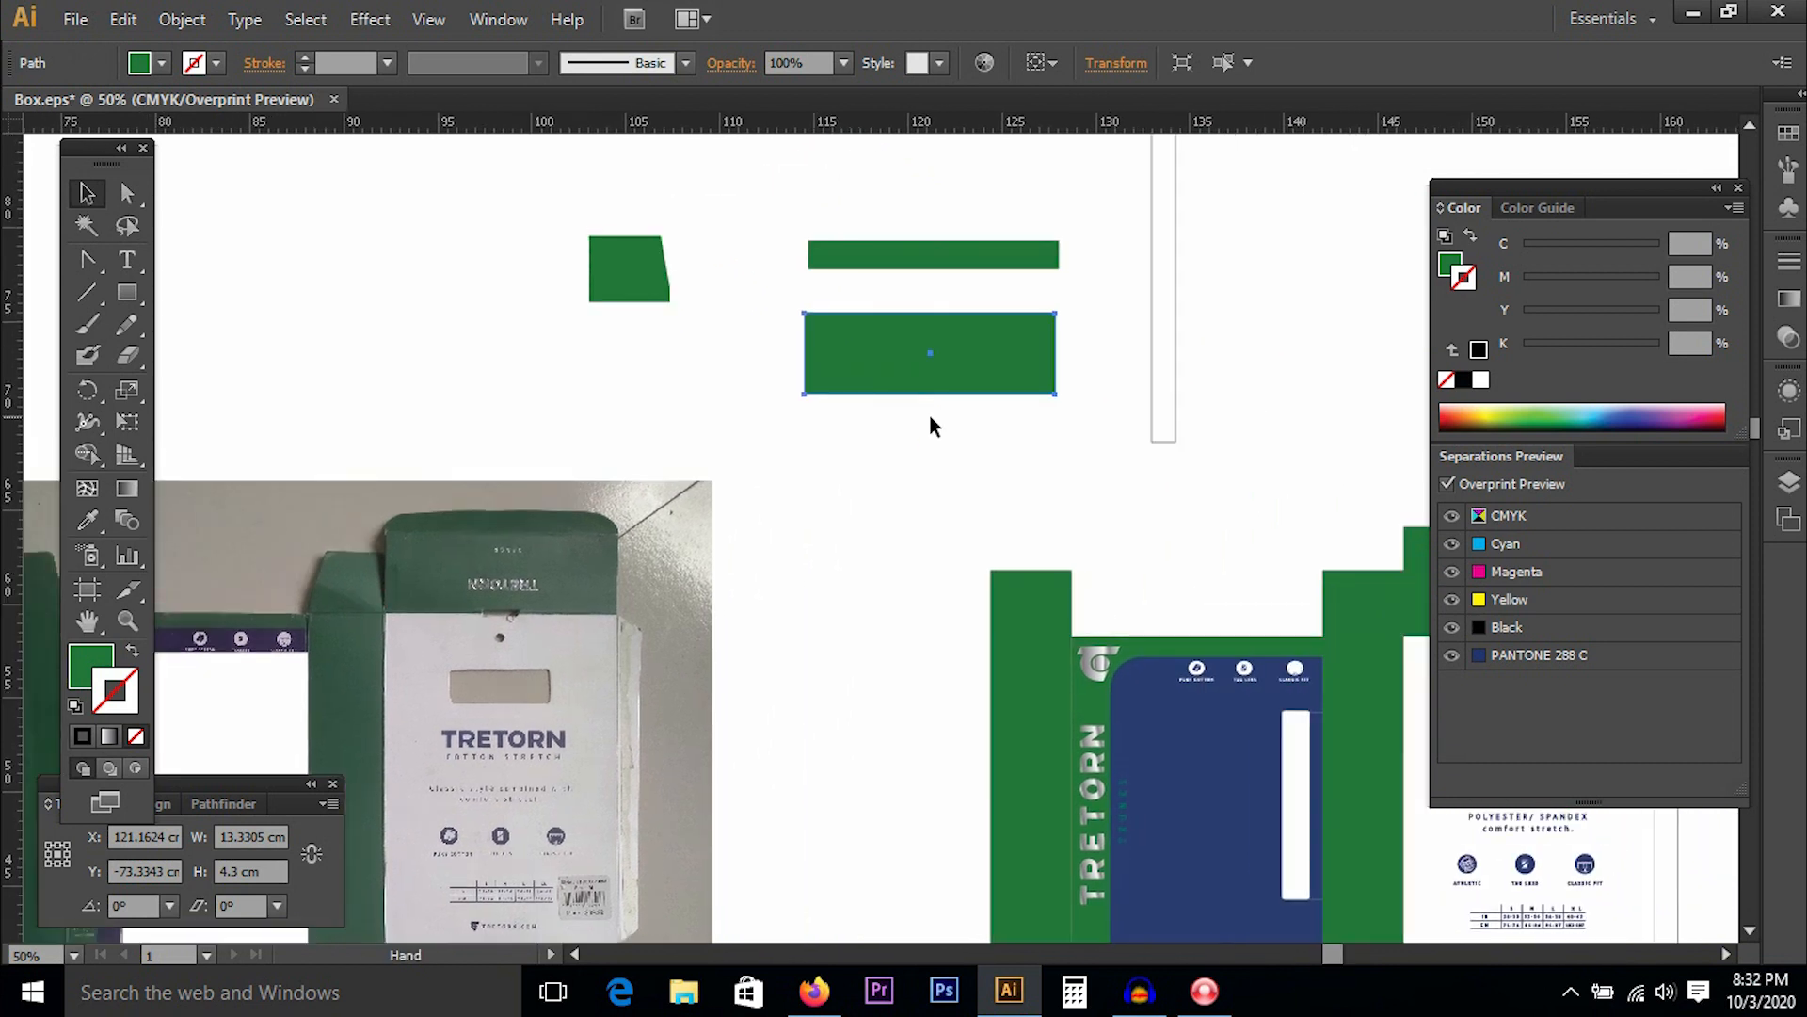
left_click_drag(942, 582, 581, 476)
left_click_drag(387, 479, 916, 436)
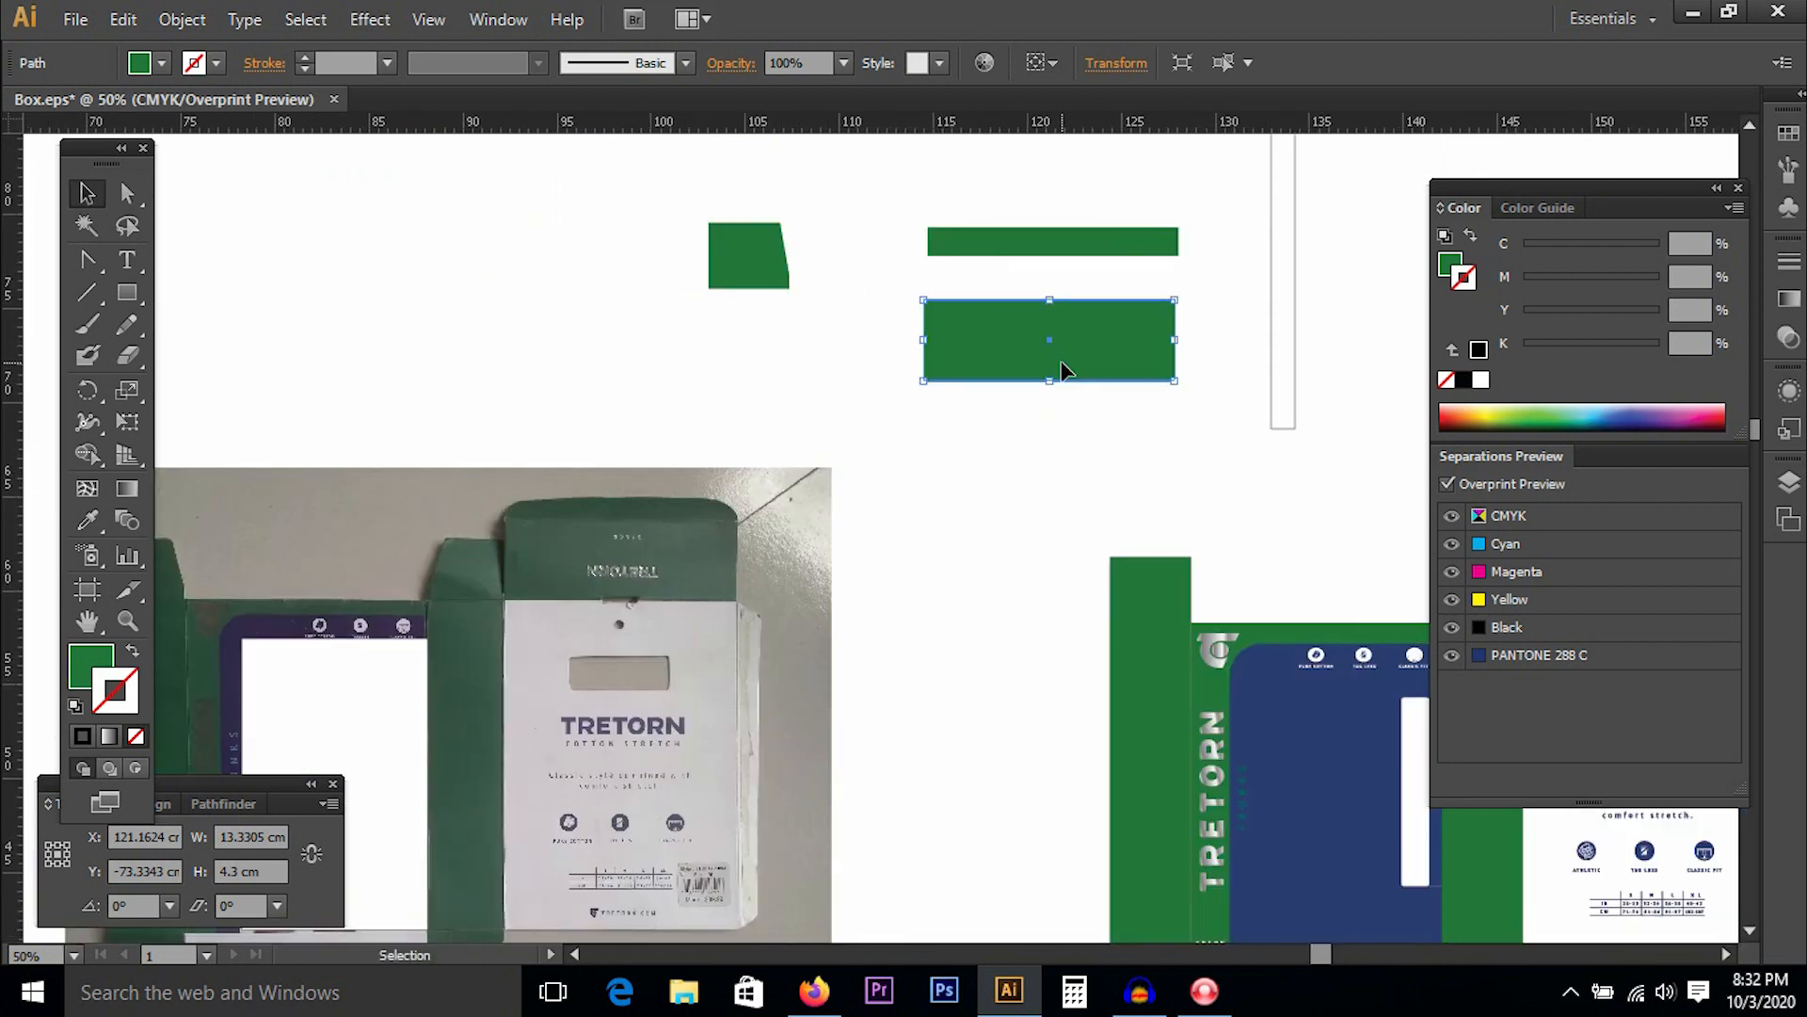
key("Delete")
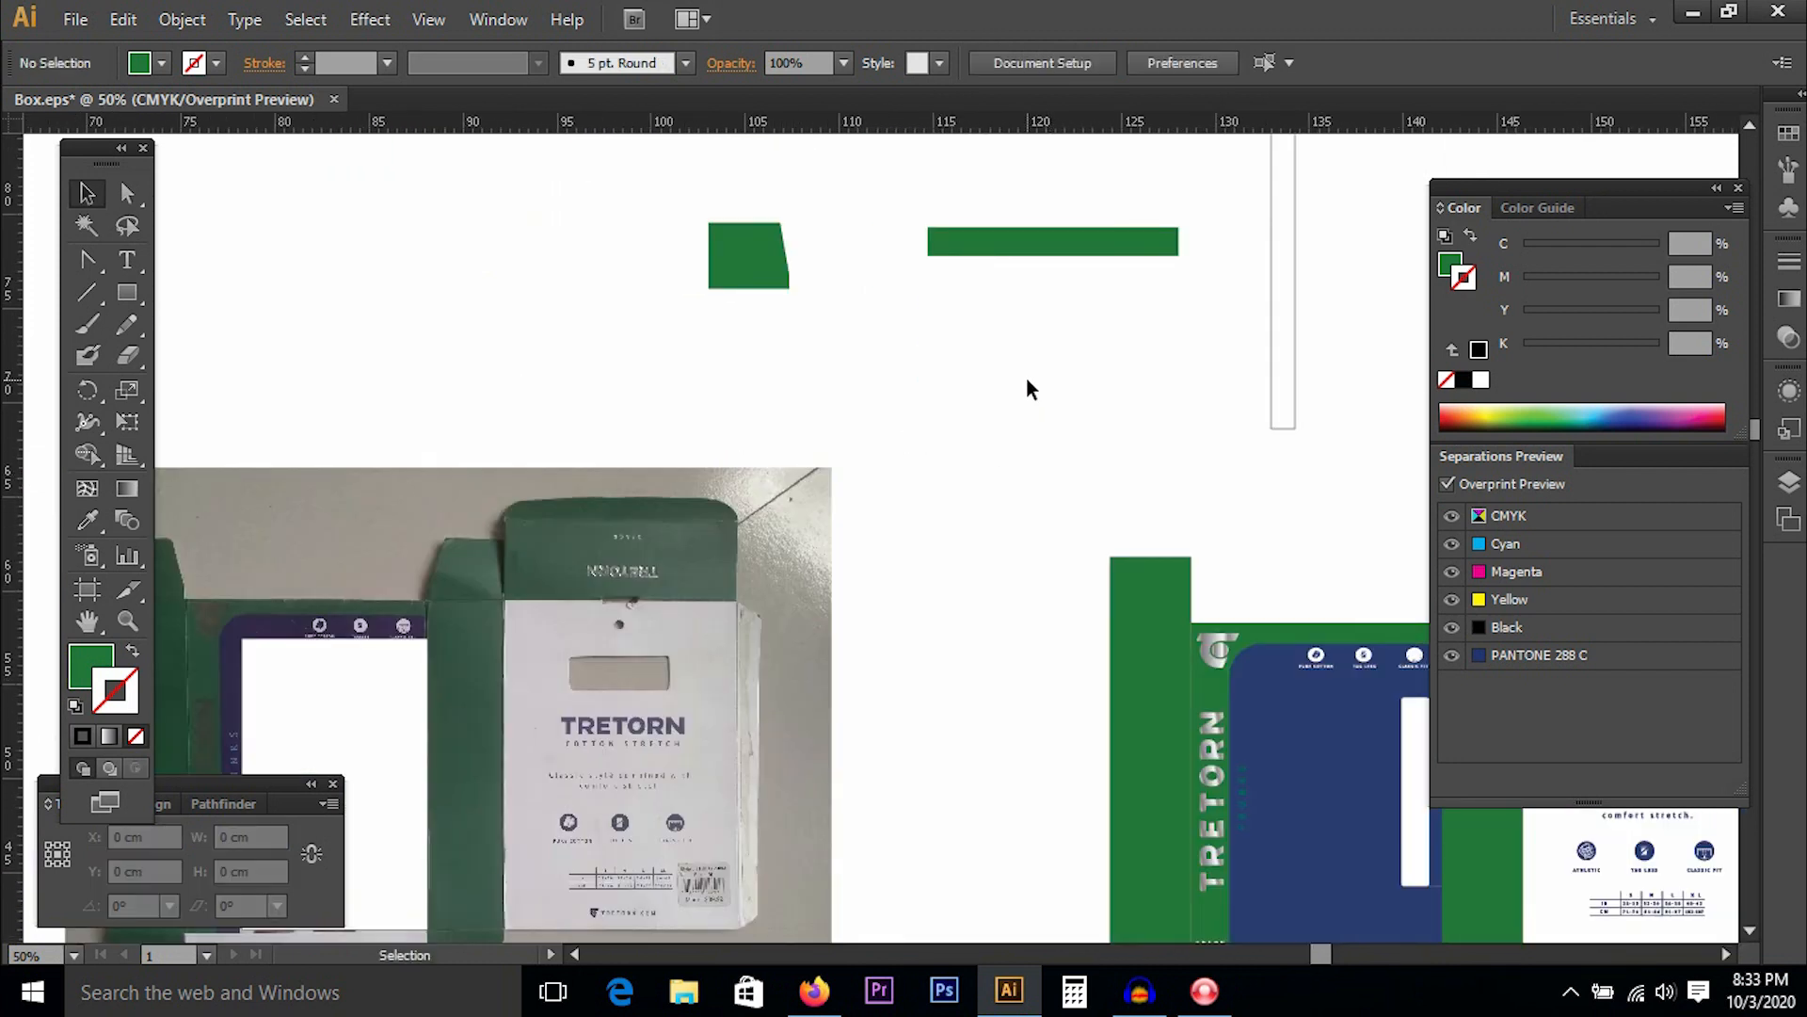
Duplicate the thin 1.5 cm high green strip about 3.8 cm above the original.
left_click_drag(909, 356, 1004, 390)
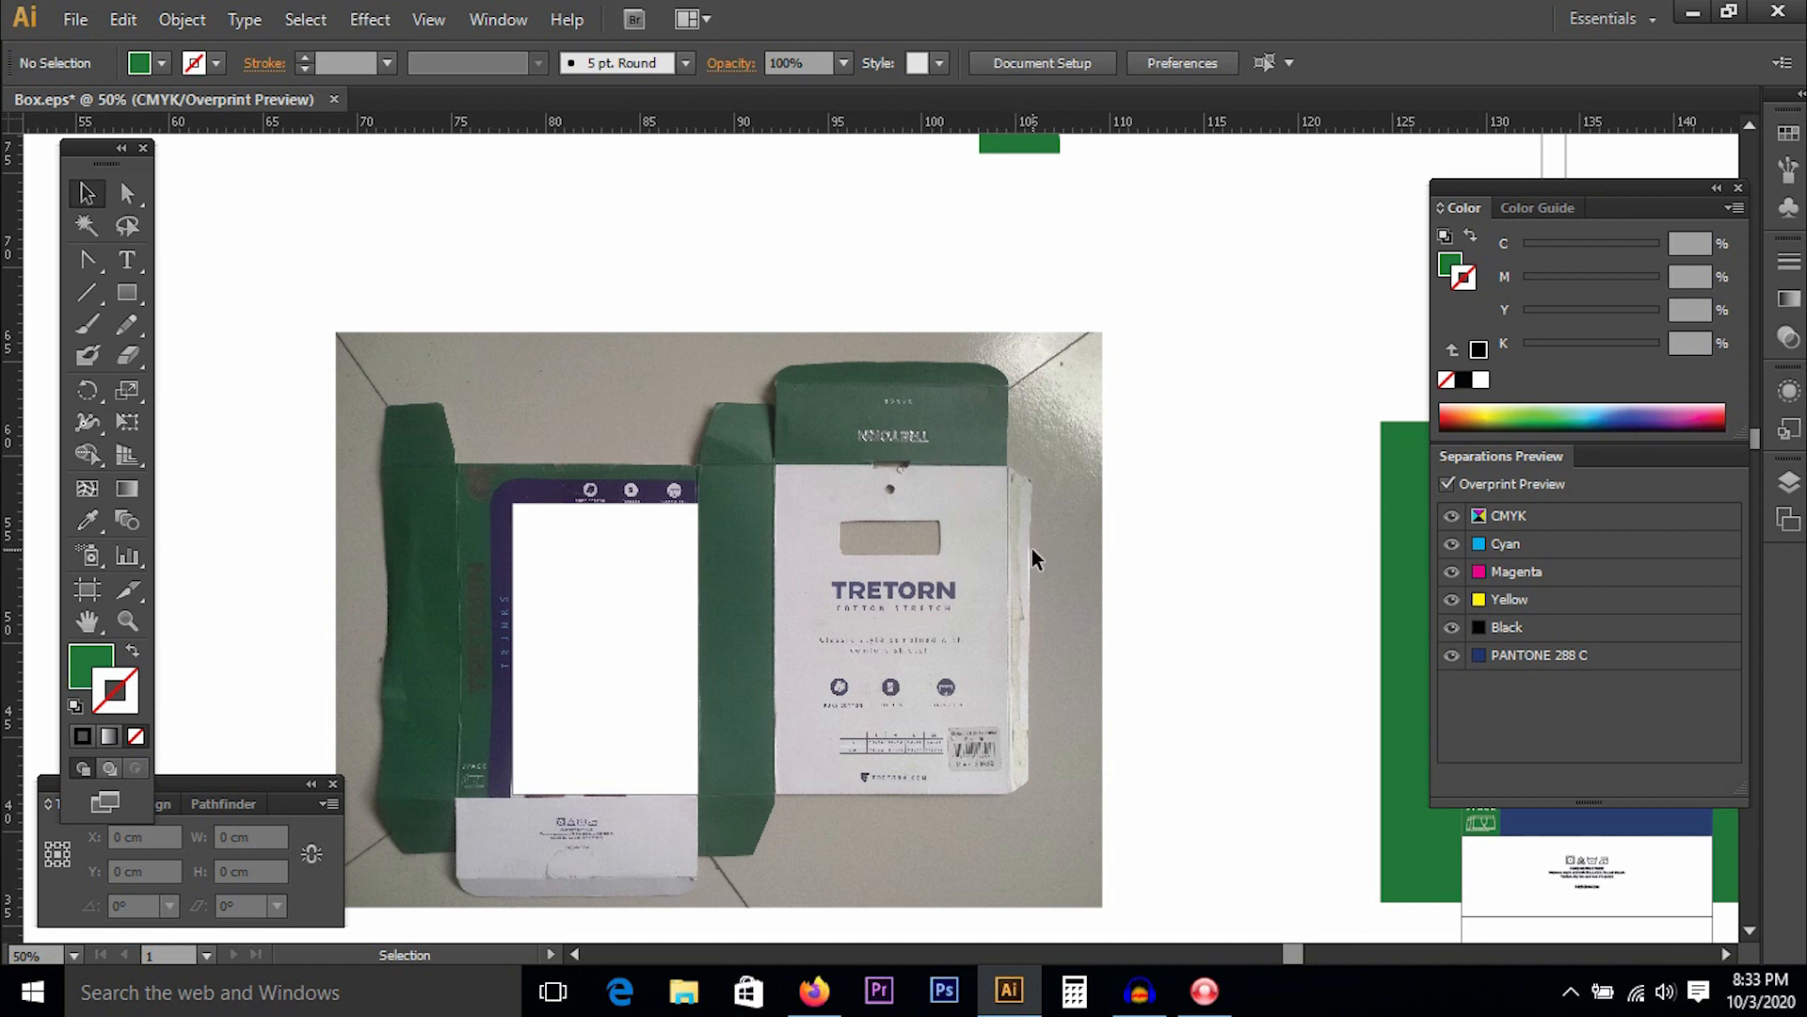
left_click_drag(1165, 351, 916, 589)
left_click_drag(879, 342, 949, 517)
left_click_drag(759, 302, 1305, 542)
left_click_drag(645, 637, 787, 657)
left_click_drag(436, 389, 1260, 821)
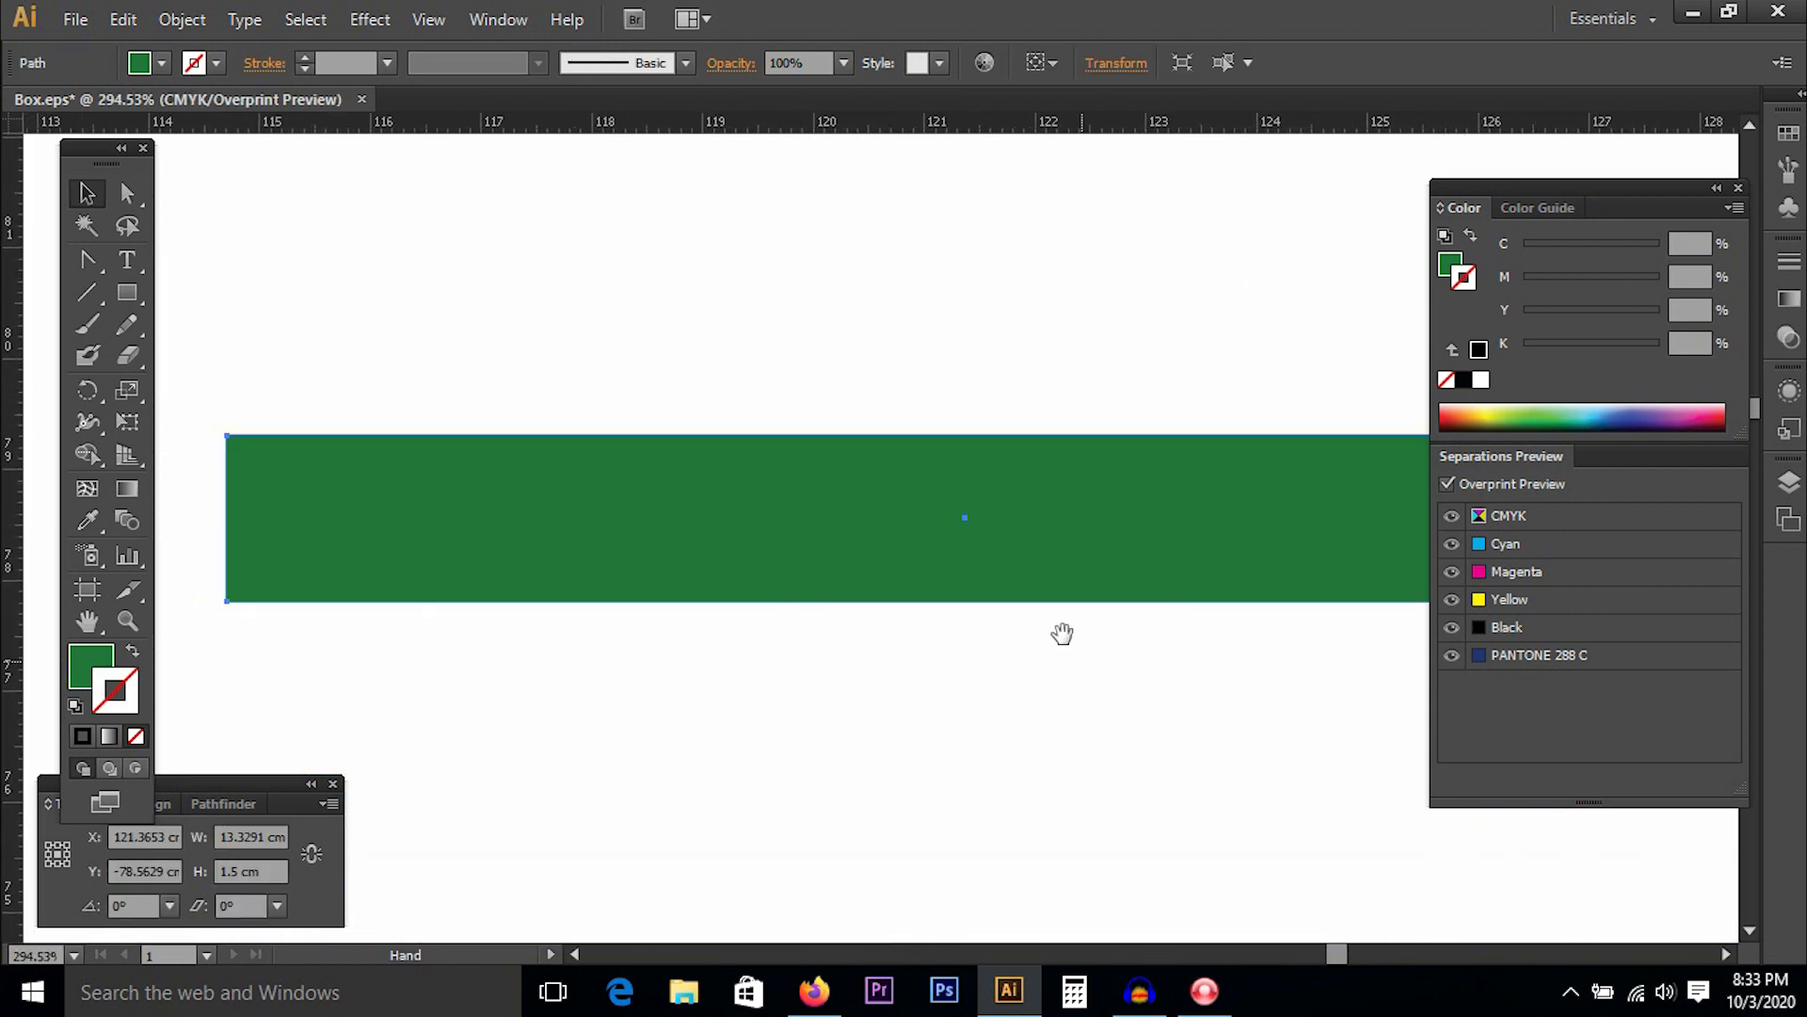
key("ctrl+minus")
key("ctrl+minus")
key("ctrl+minus")
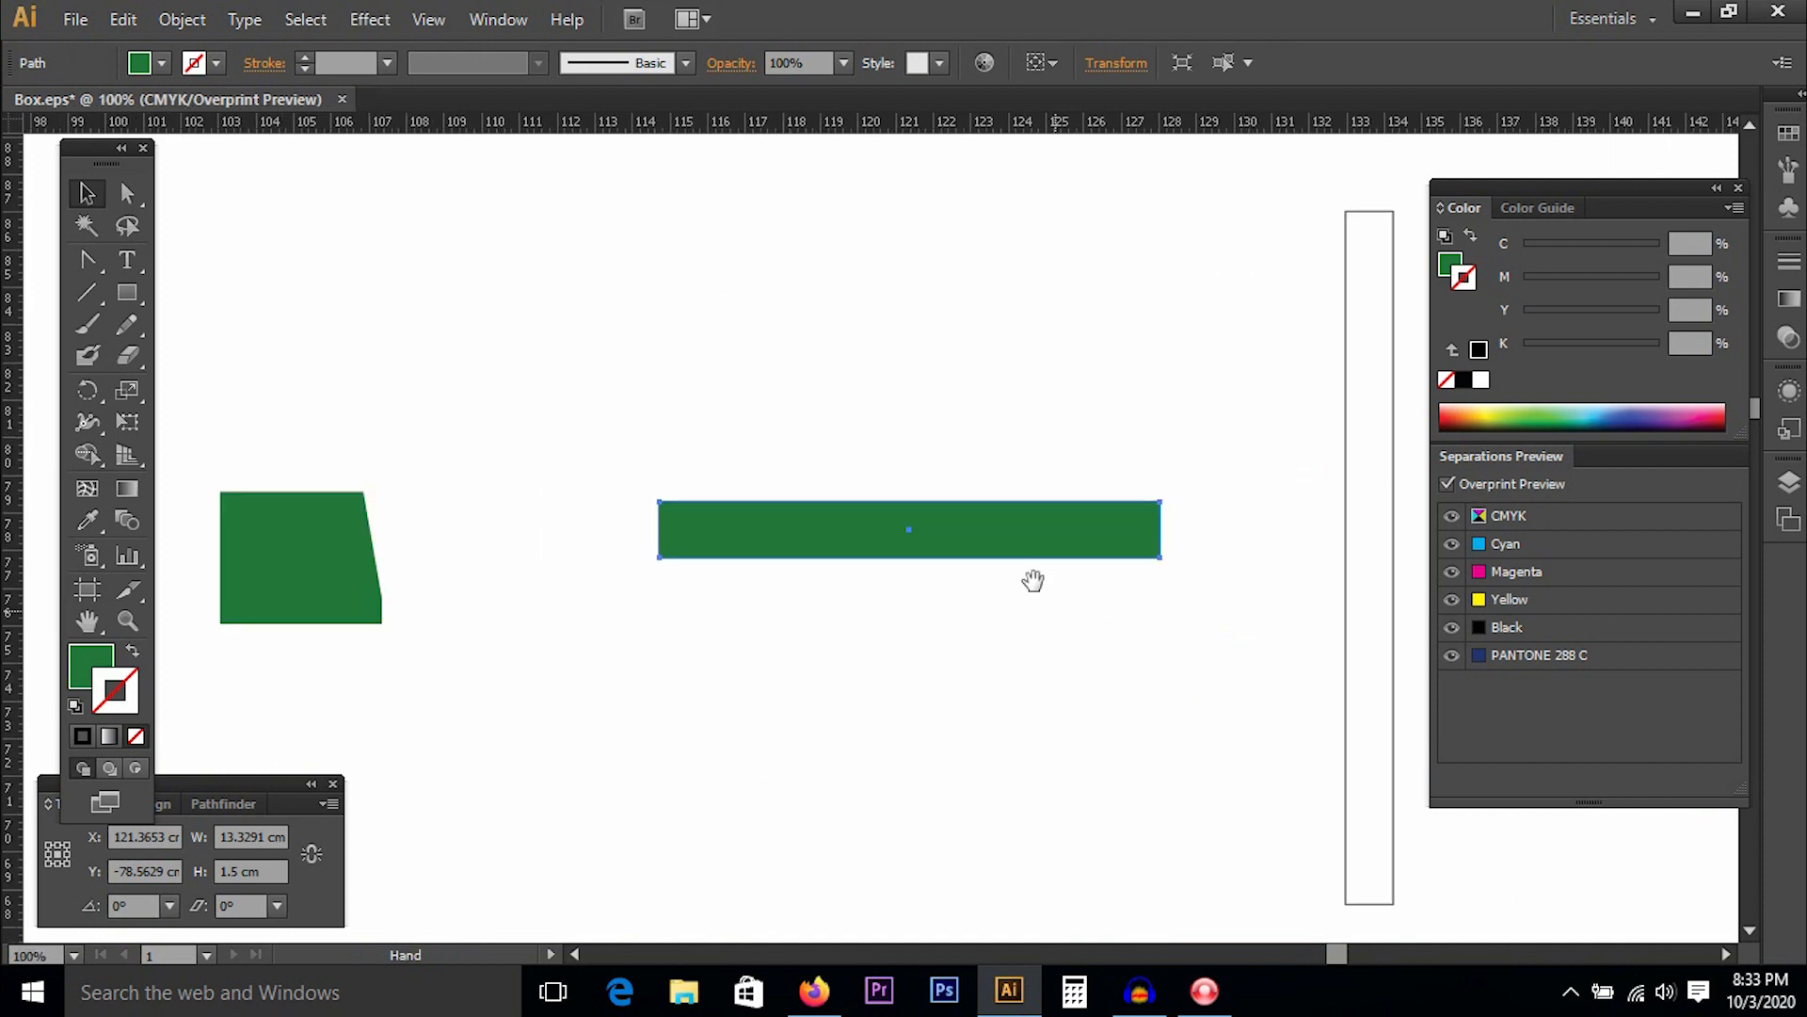
left_click_drag(993, 589, 1009, 444)
Examine the two thin green strips up close and in relation to the sample photo and box layout.
key("ctrl+space")
left_click_drag(510, 299, 1228, 704)
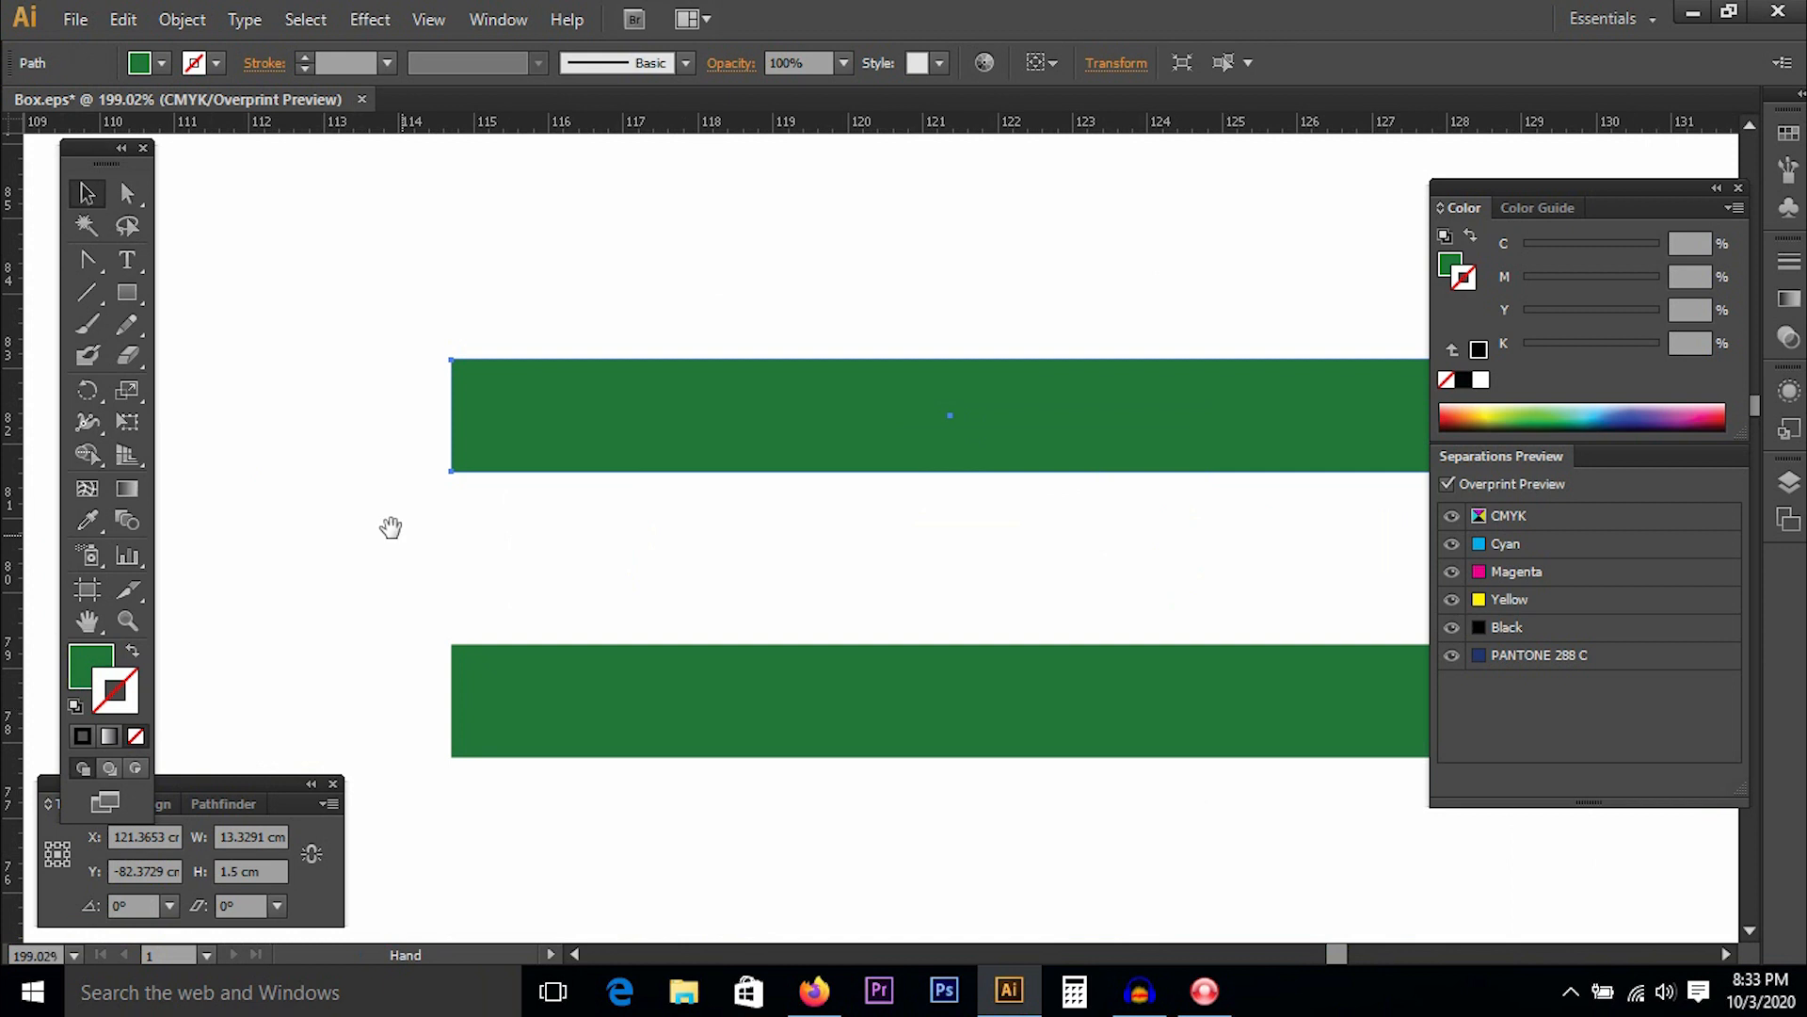
left_click_drag(554, 520, 388, 513)
key("a")
key("ctrl+minus")
key("ctrl+minus")
key("ctrl+minus")
key("ctrl+minus")
key("ctrl+minus")
key("space")
left_click_drag(420, 619, 730, 436)
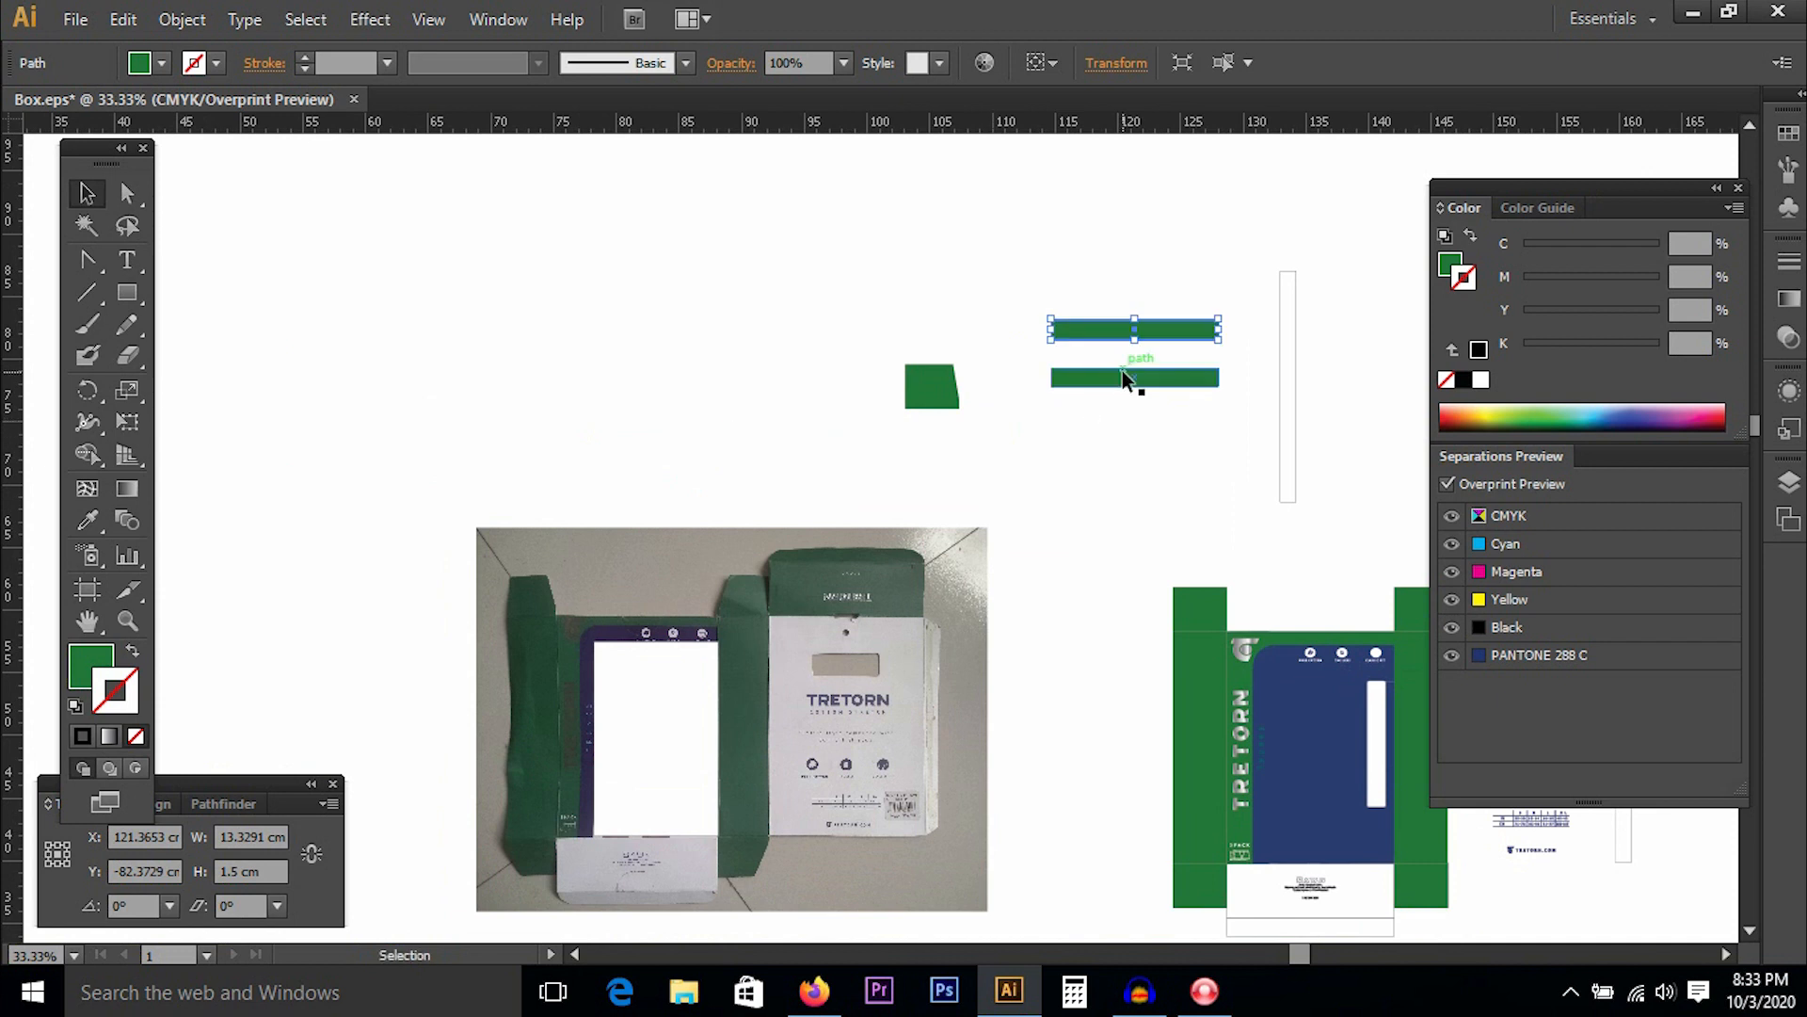
Arrange both thin green strips in a row beside the tapered flap copy, with their bottom edges aligned to it.
key("ctrl+space")
left_click_drag(847, 229, 1261, 527)
left_click_drag(991, 390, 777, 563)
left_click(787, 647)
left_click_drag(915, 498, 1182, 552)
left_click(1029, 653)
left_click_drag(890, 457, 767, 415)
left_click(735, 482)
mouse_move(768, 430)
left_mouse_down()
mouse_move(939, 659)
mouse_move(740, 421)
left_mouse_up()
left_click(740, 421)
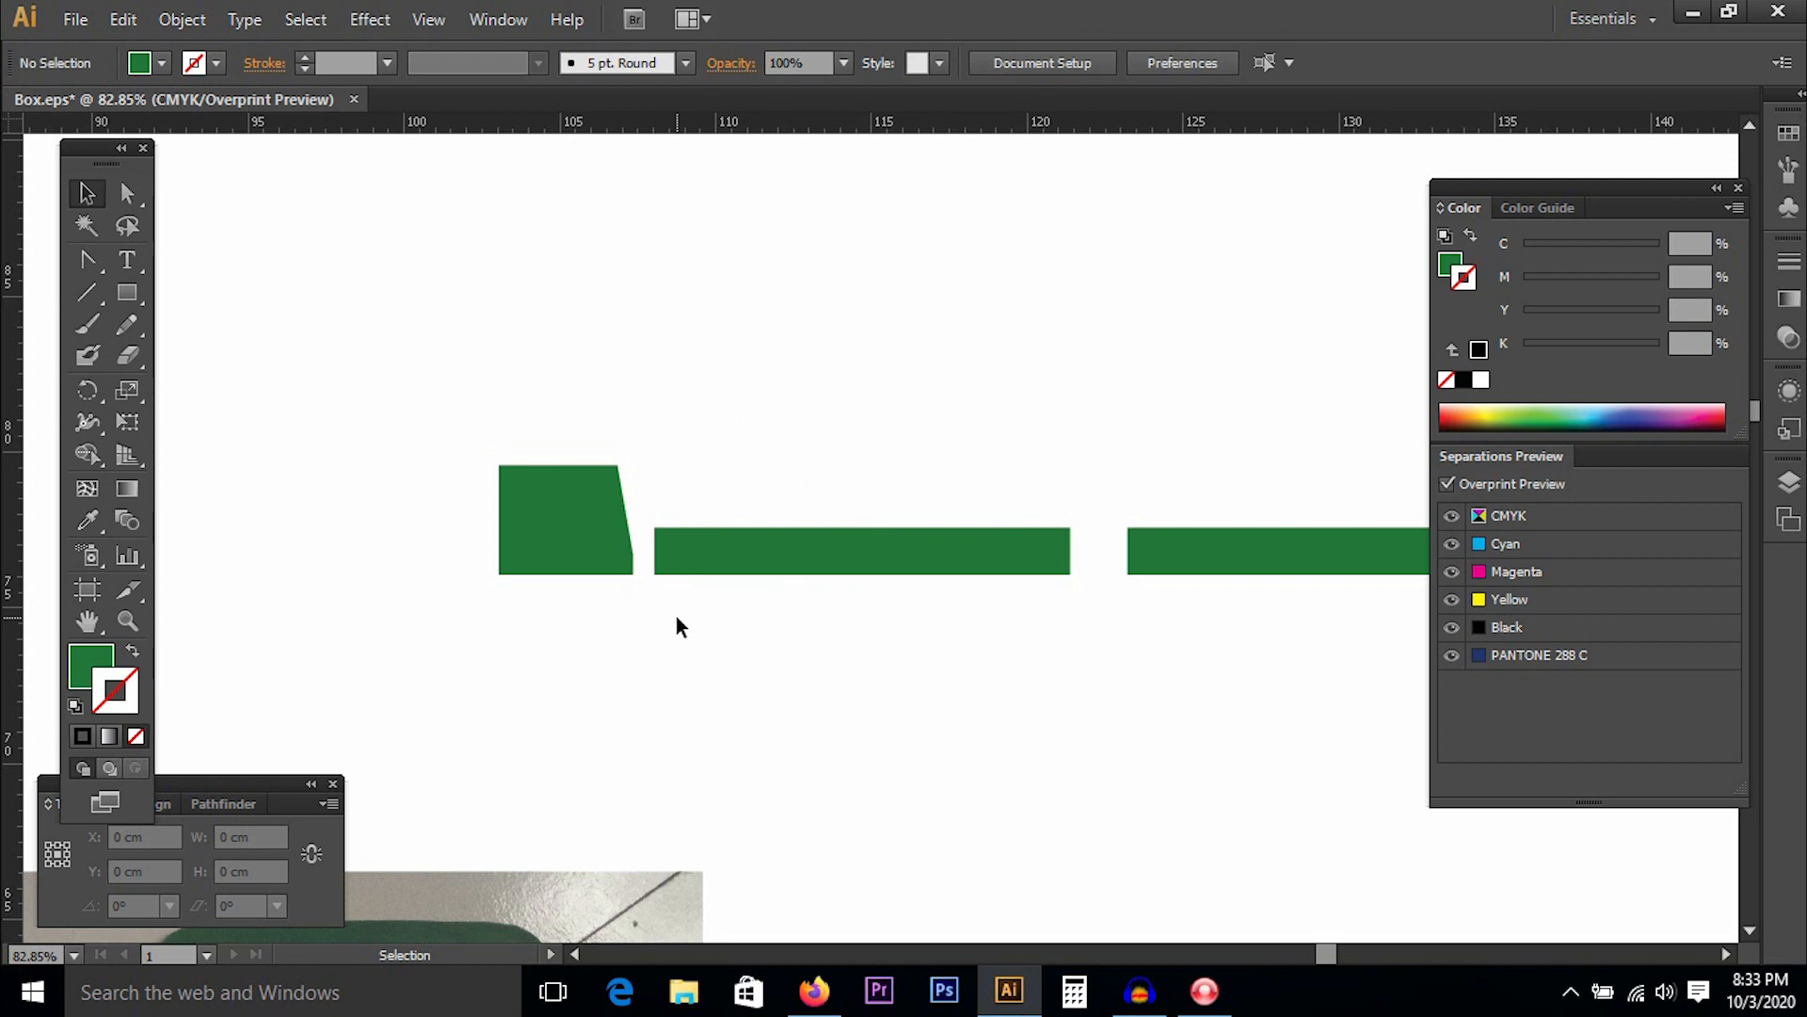
Compare the tapered flap's lower corner with the facing end of the adjacent thin strip up close.
key("ctrl+space")
left_click_drag(455, 415, 1170, 754)
left_click_drag(689, 468, 751, 516)
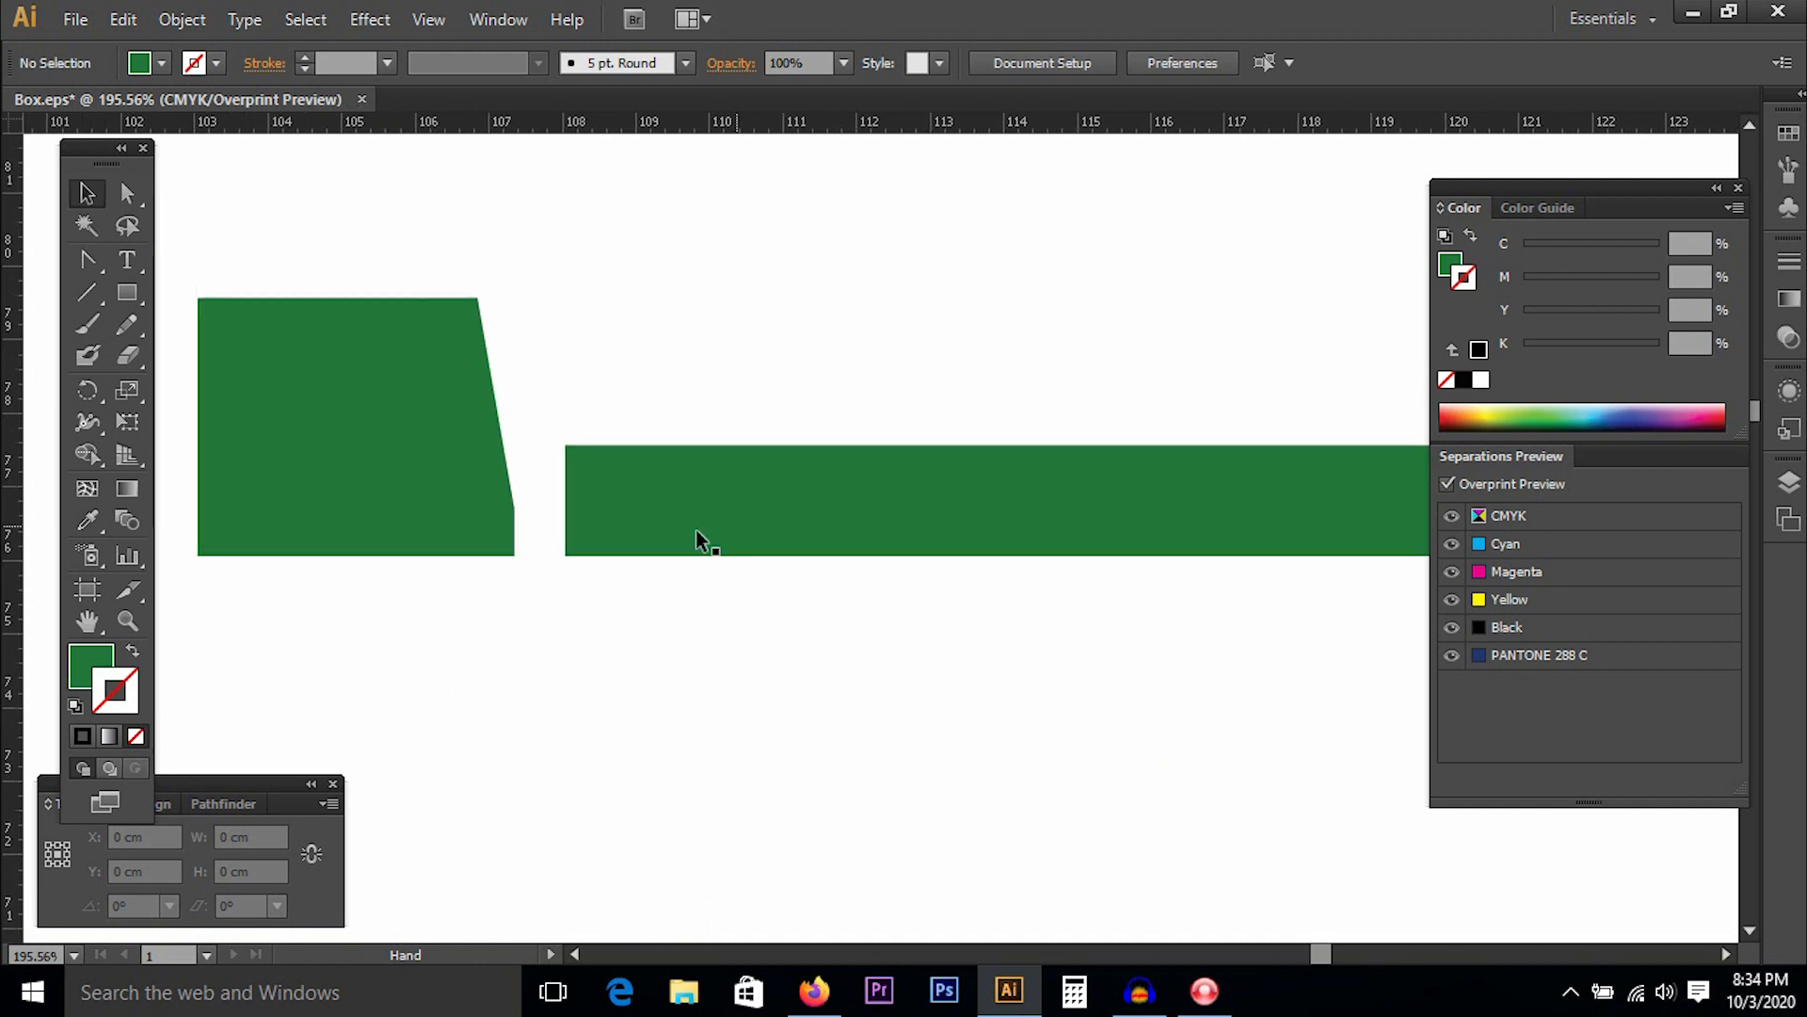
left_click(634, 500)
key("ctrl+space")
left_click_drag(414, 363, 727, 629)
left_click_drag(754, 533, 685, 663)
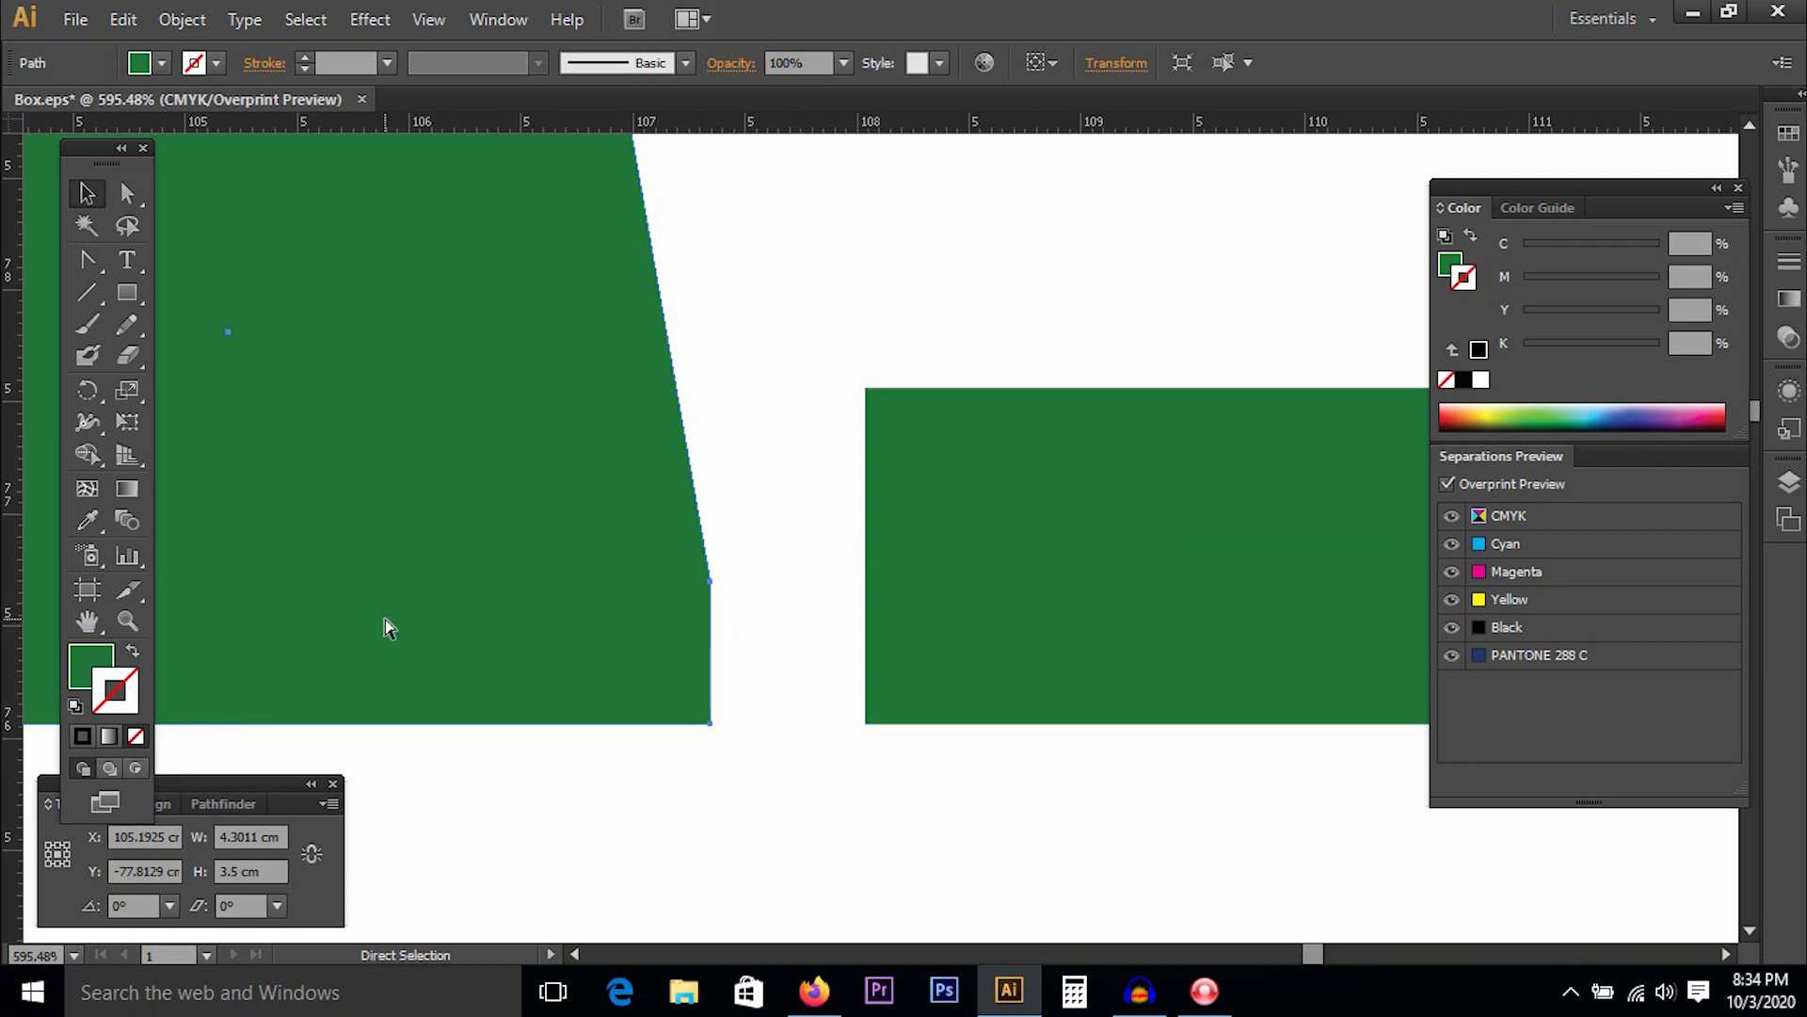
Examine the rounded corner and fold line of the photographed sample's large TRETORN top flap.
key("ctrl+minus")
key("ctrl+minus")
key("ctrl+minus")
key("ctrl+minus")
key("ctrl+minus")
key("ctrl+minus")
left_click_drag(501, 674, 887, 282)
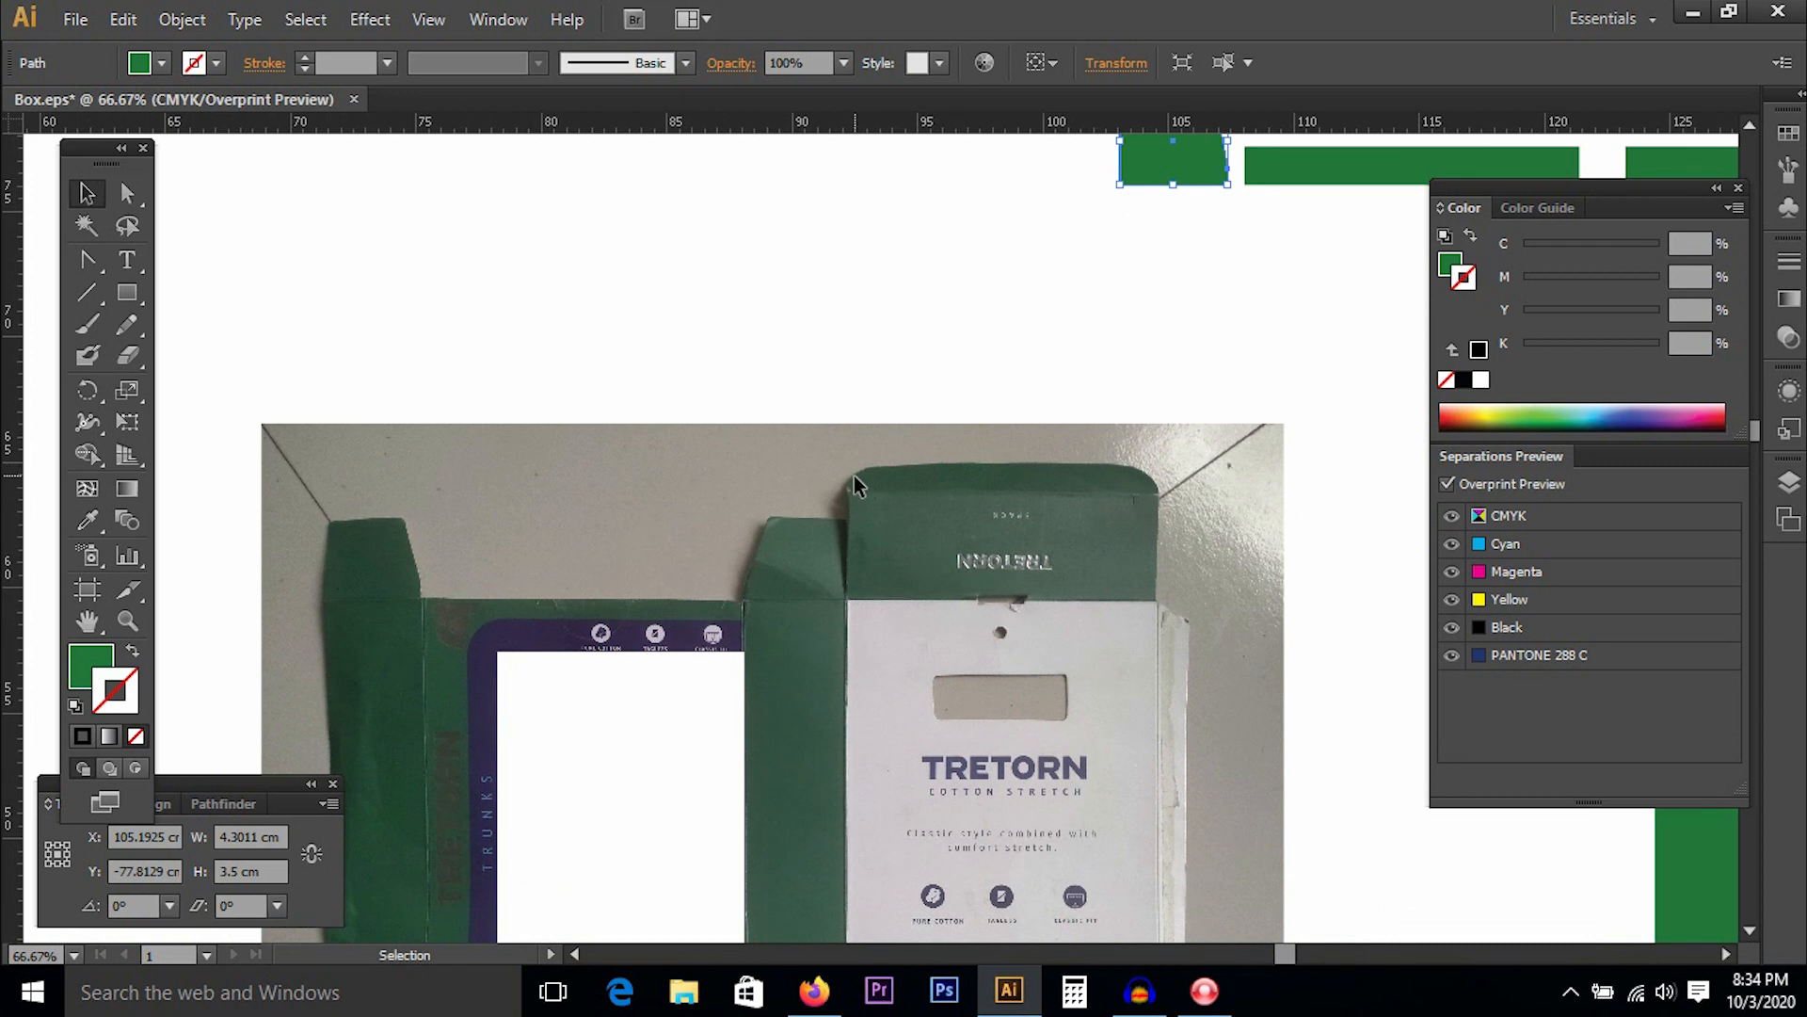
key("ctrl+space")
left_click_drag(750, 355, 1089, 685)
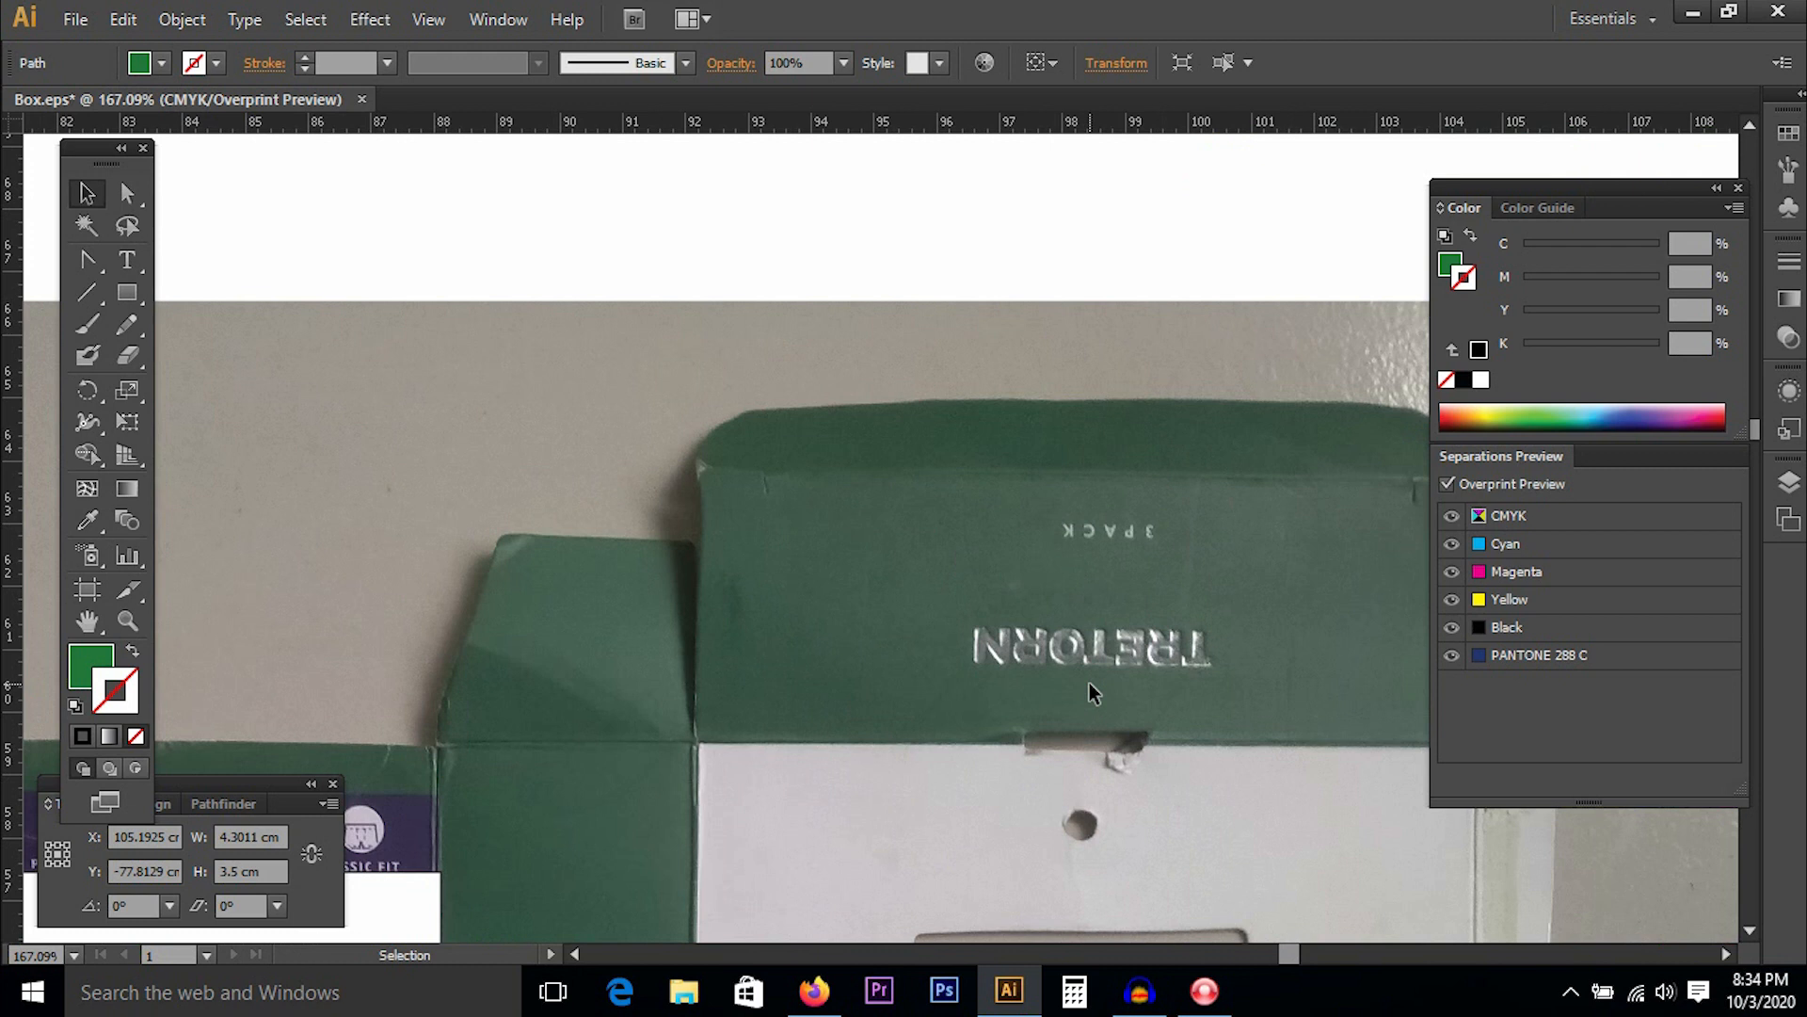
key("space")
left_click_drag(692, 510, 787, 449)
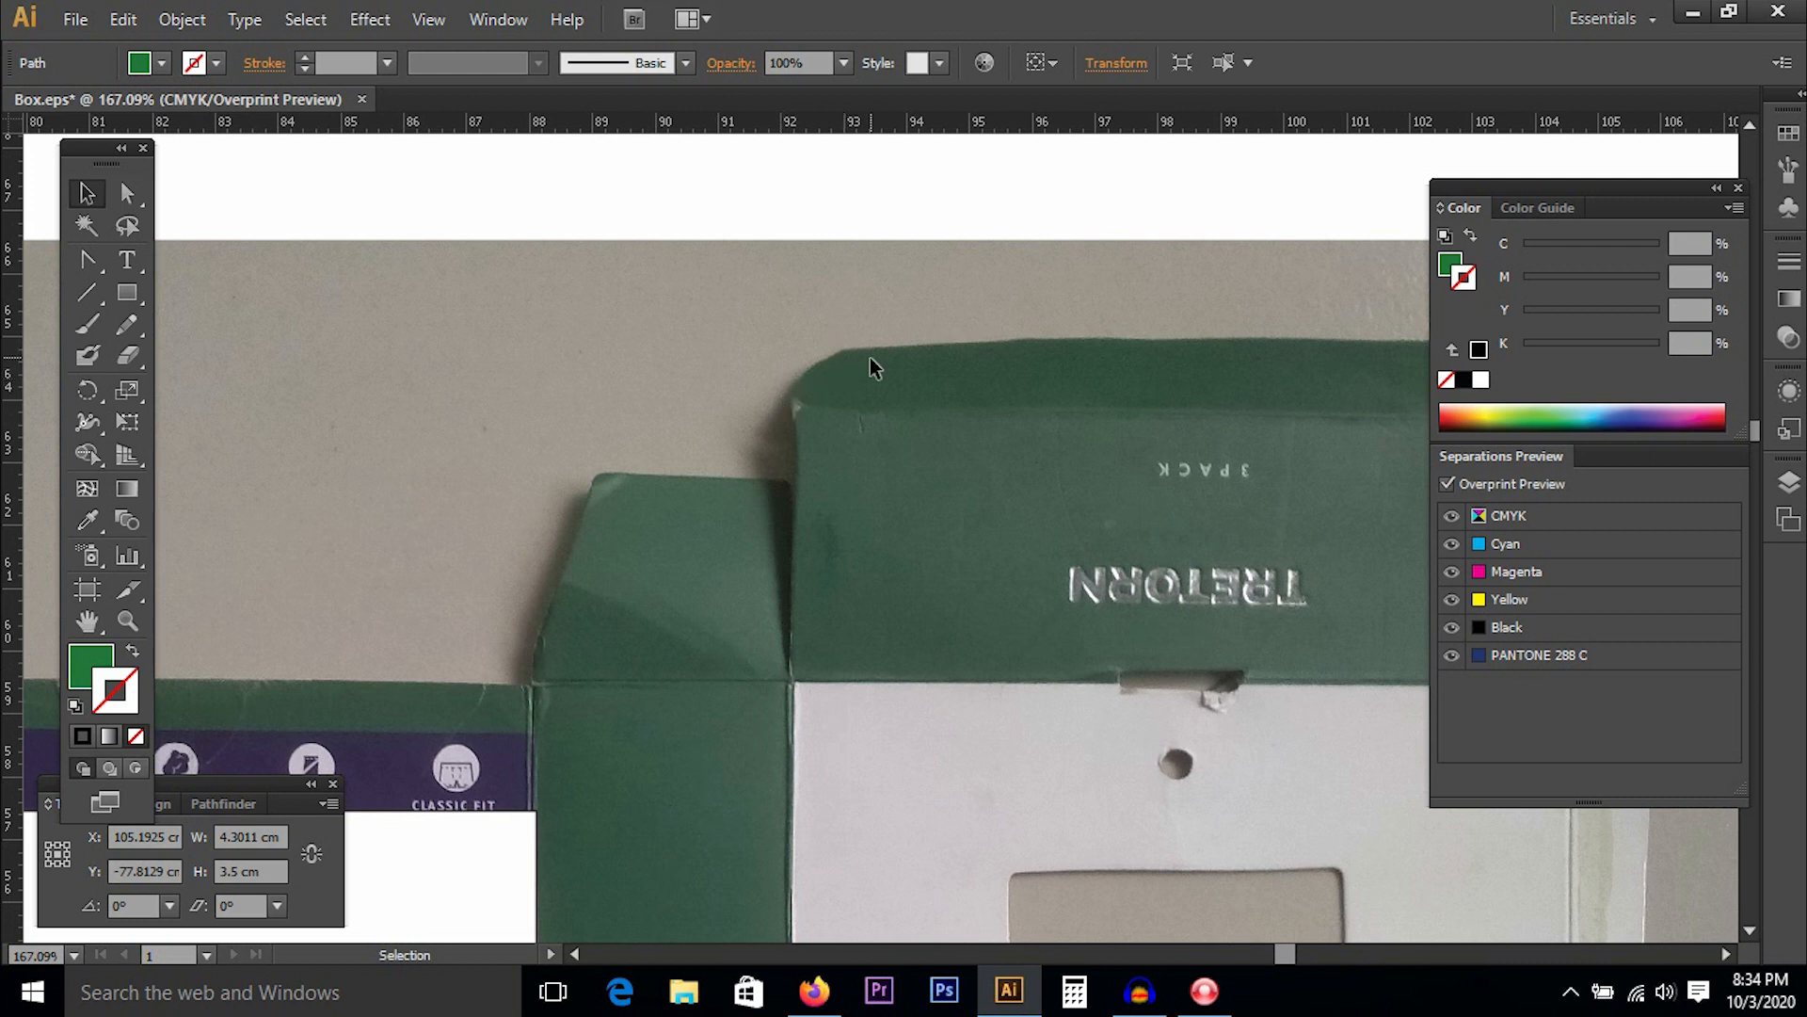
Compare the tapered flap copy with the row of thin green strips beside it.
key("ctrl+minus")
key("ctrl+minus")
key("ctrl+minus")
key("ctrl+minus")
key("ctrl+minus")
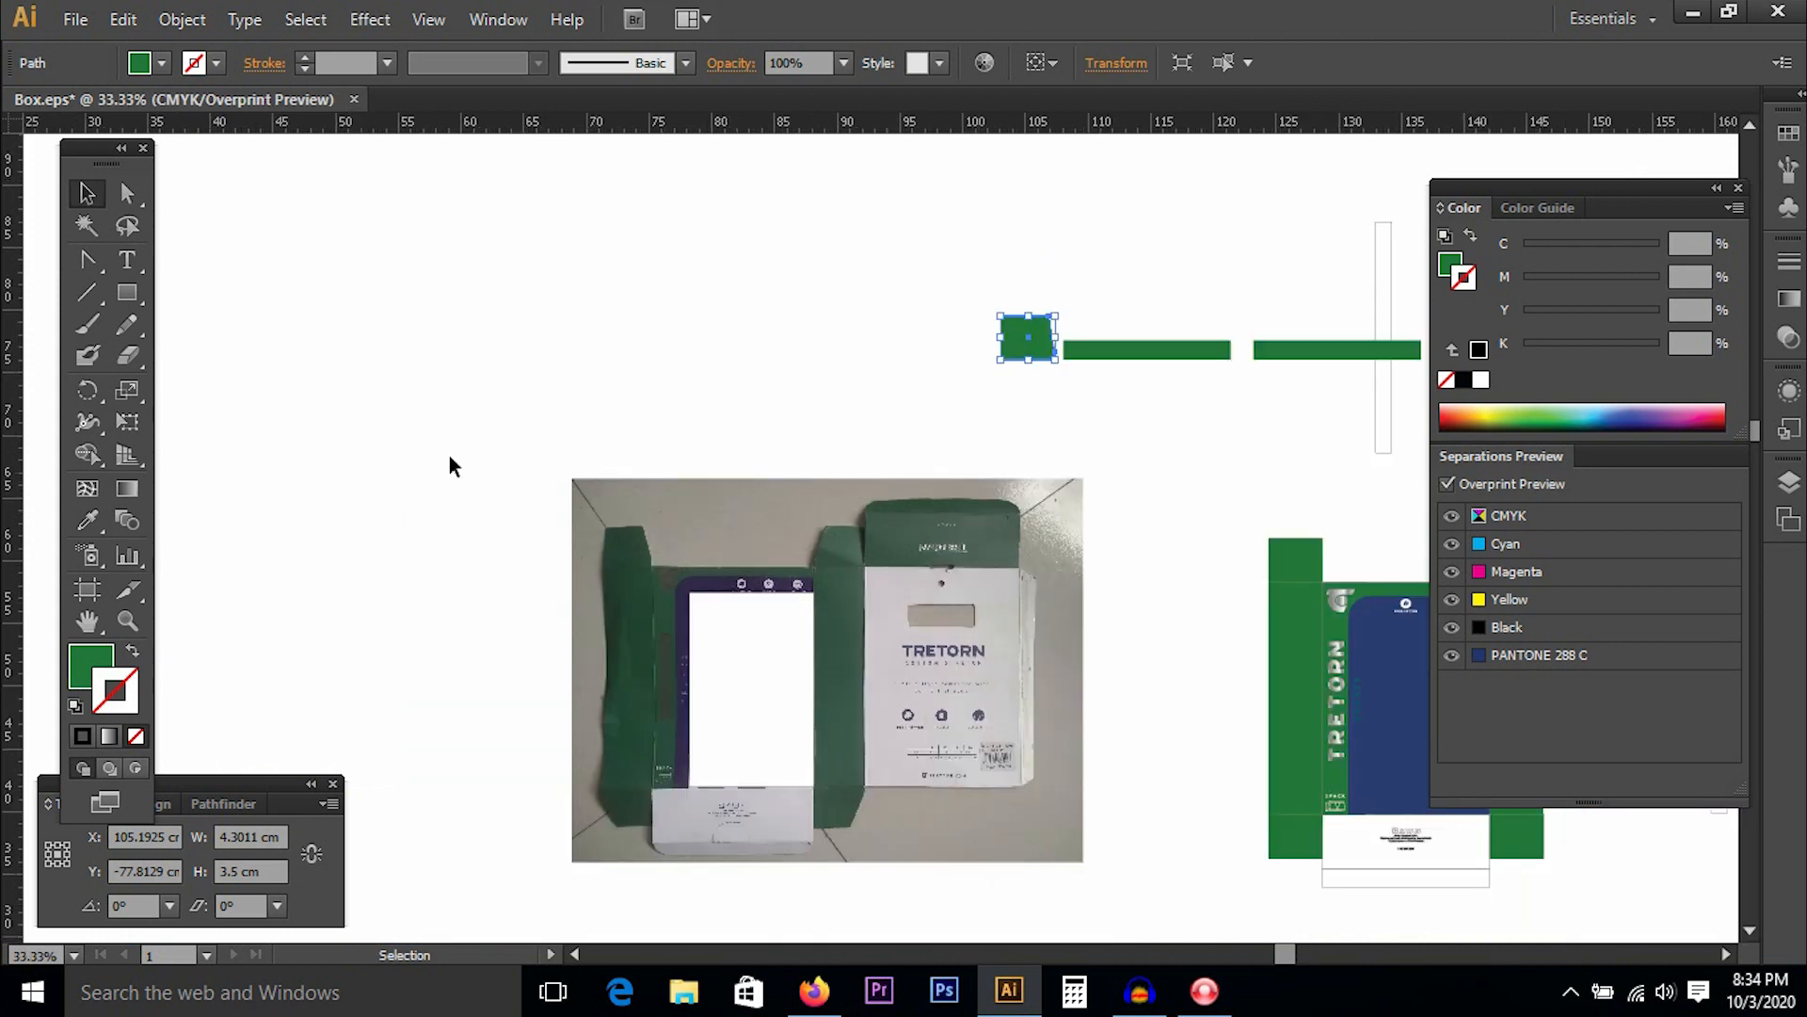
left_click_drag(1118, 429, 951, 523)
left_click(976, 540)
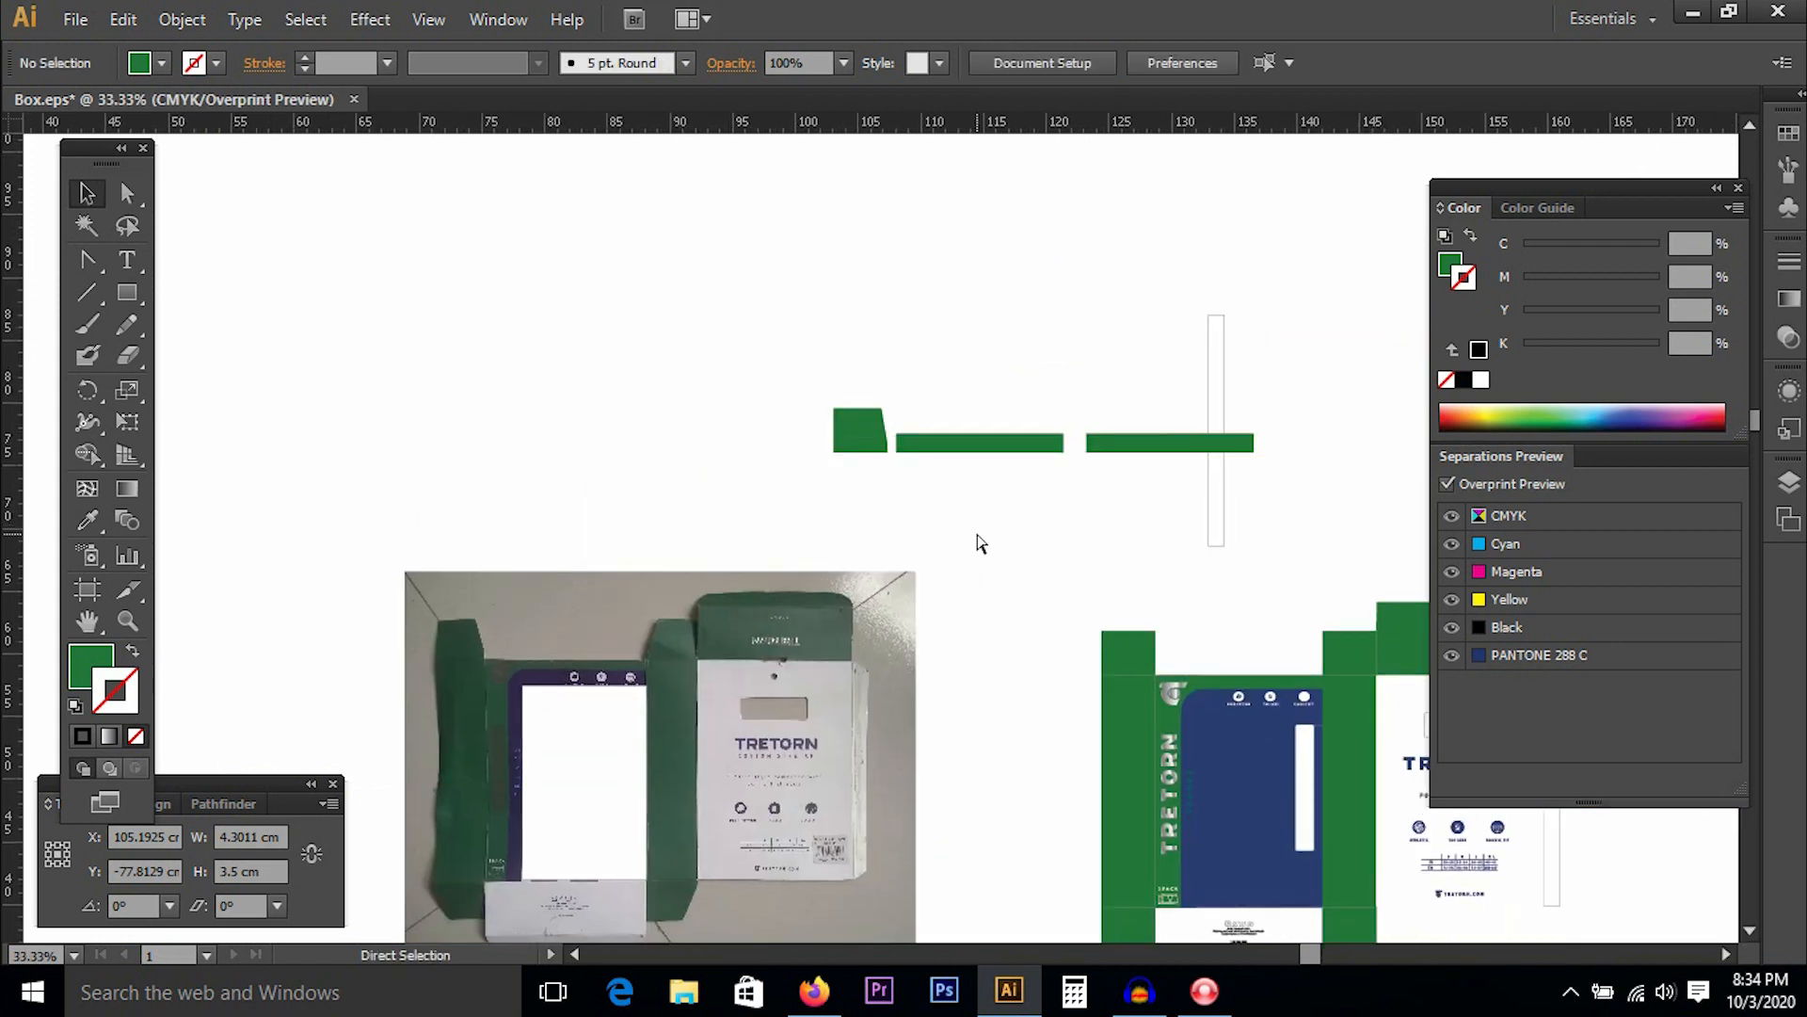
left_click_drag(782, 343, 1142, 565)
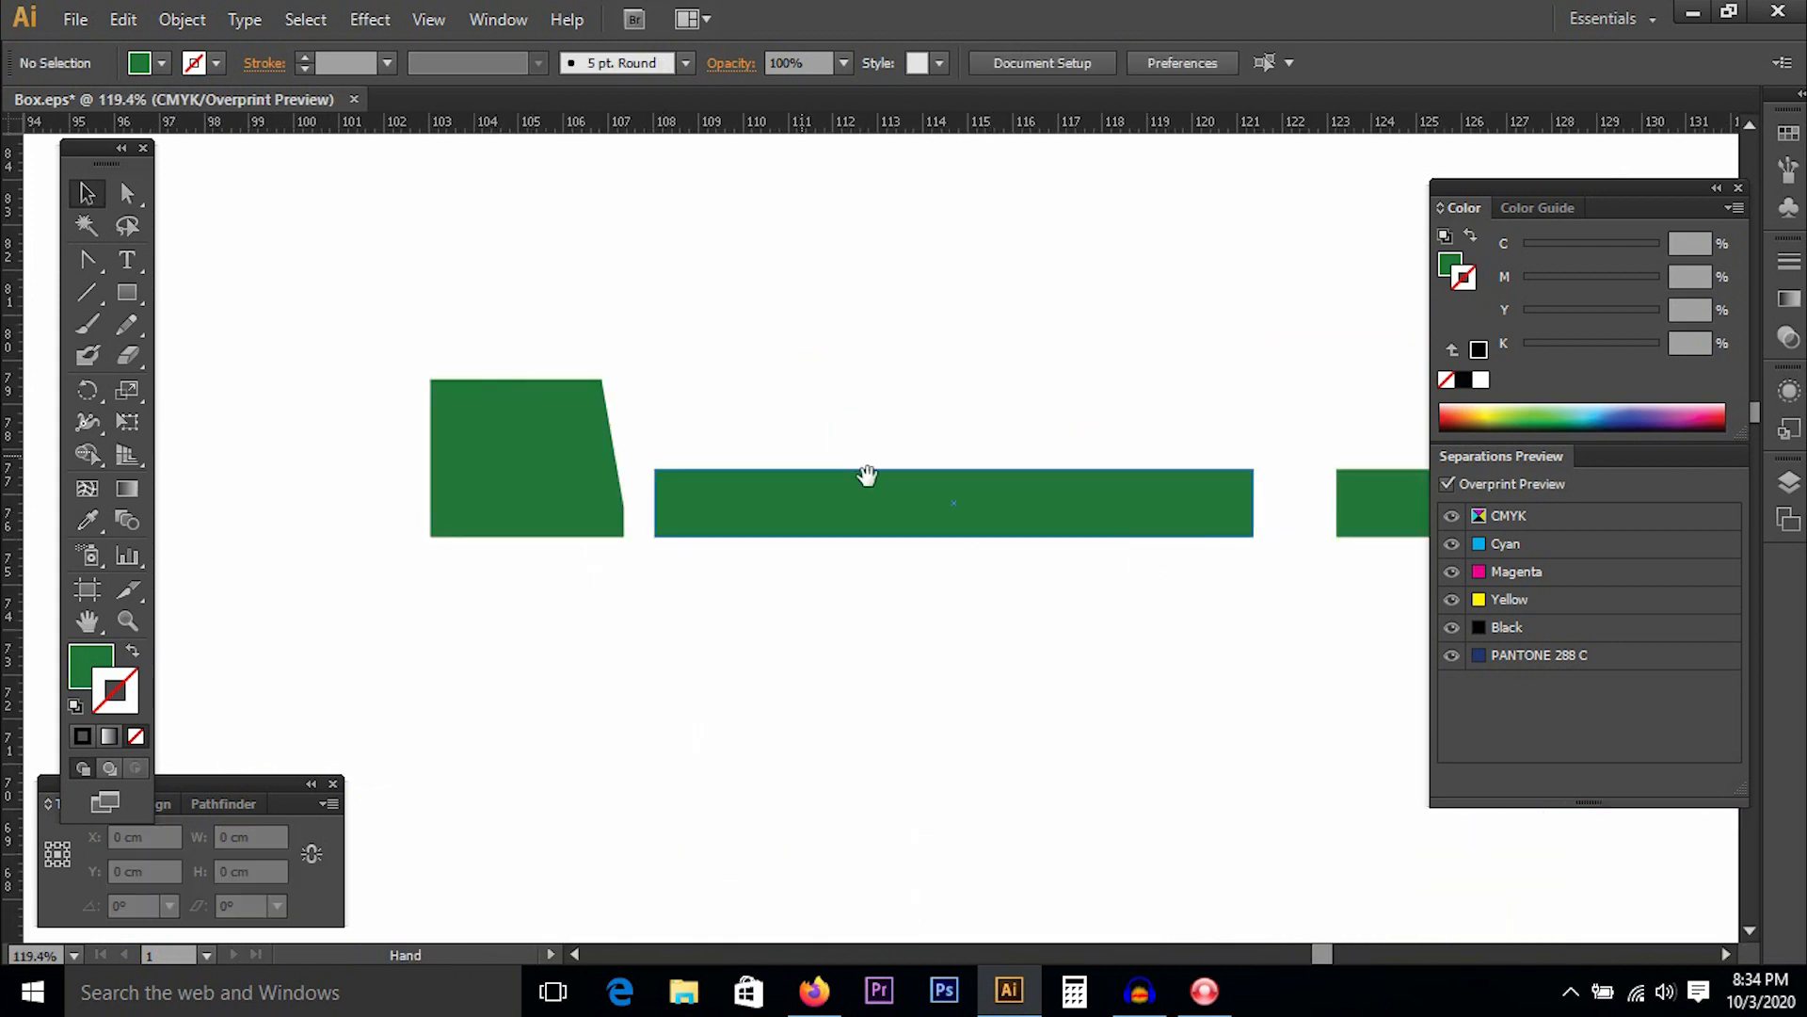
left_click_drag(1034, 415, 1031, 413)
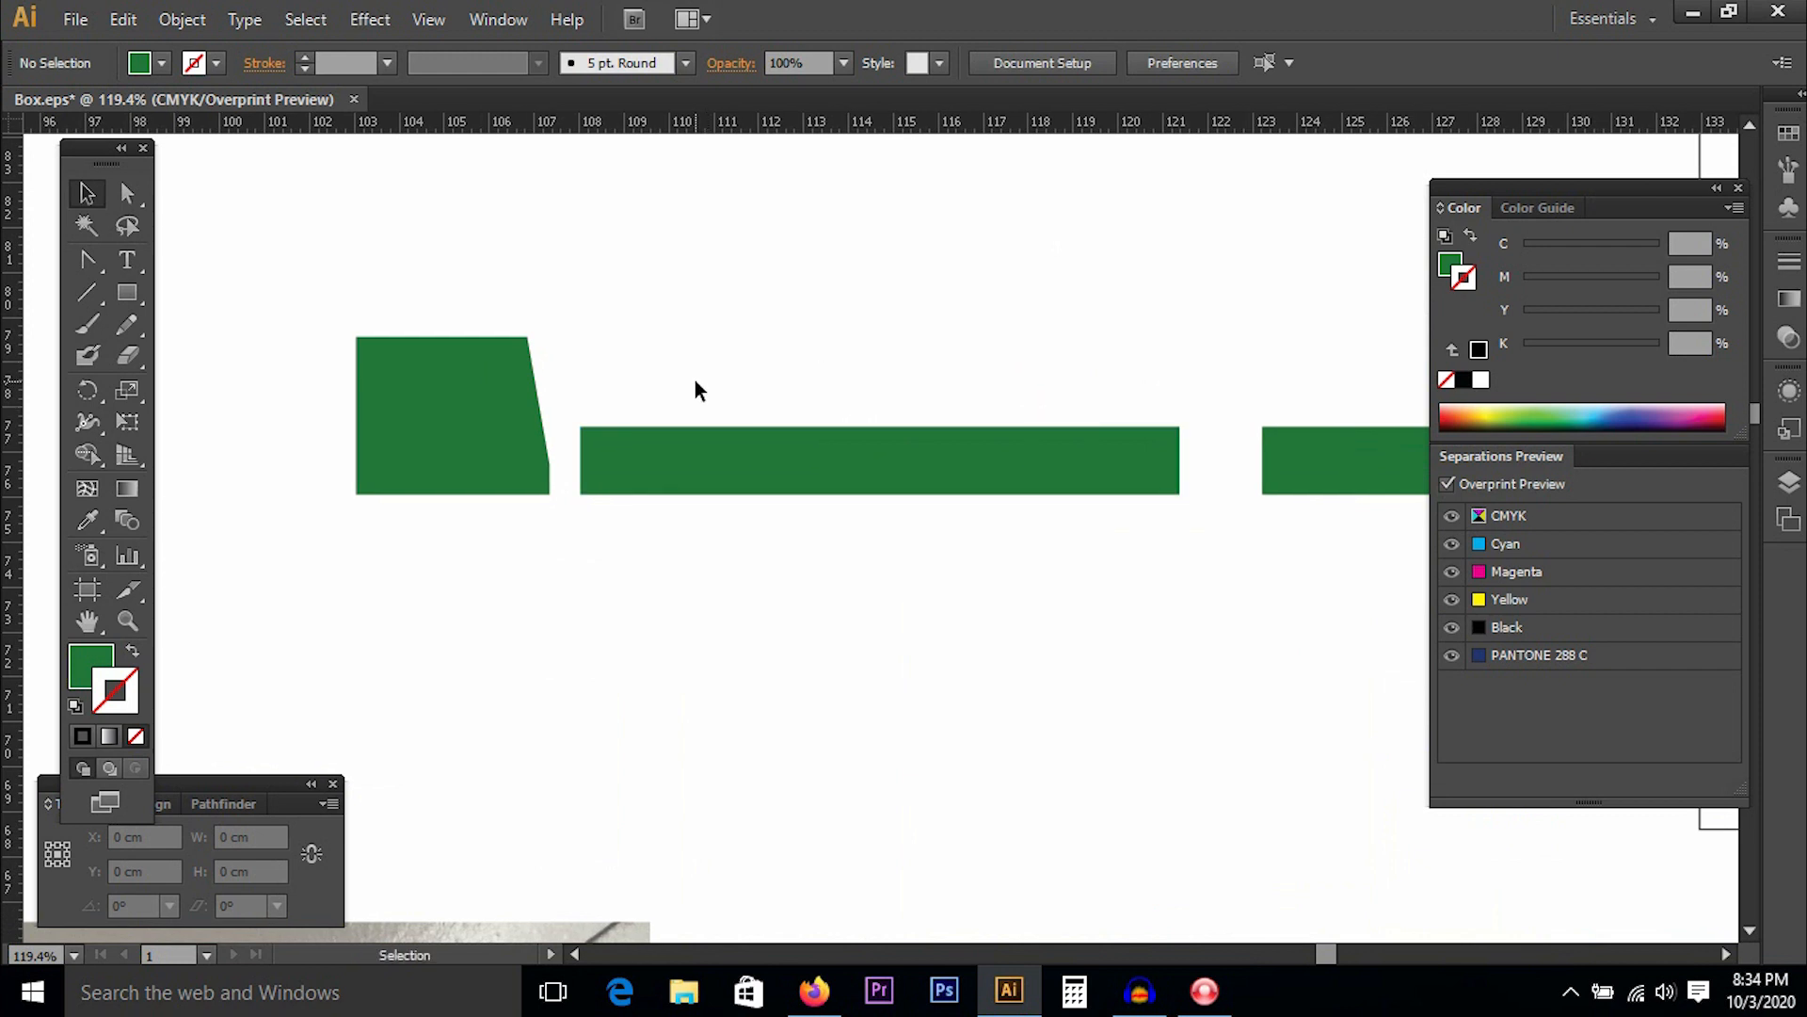
left_click(842, 460)
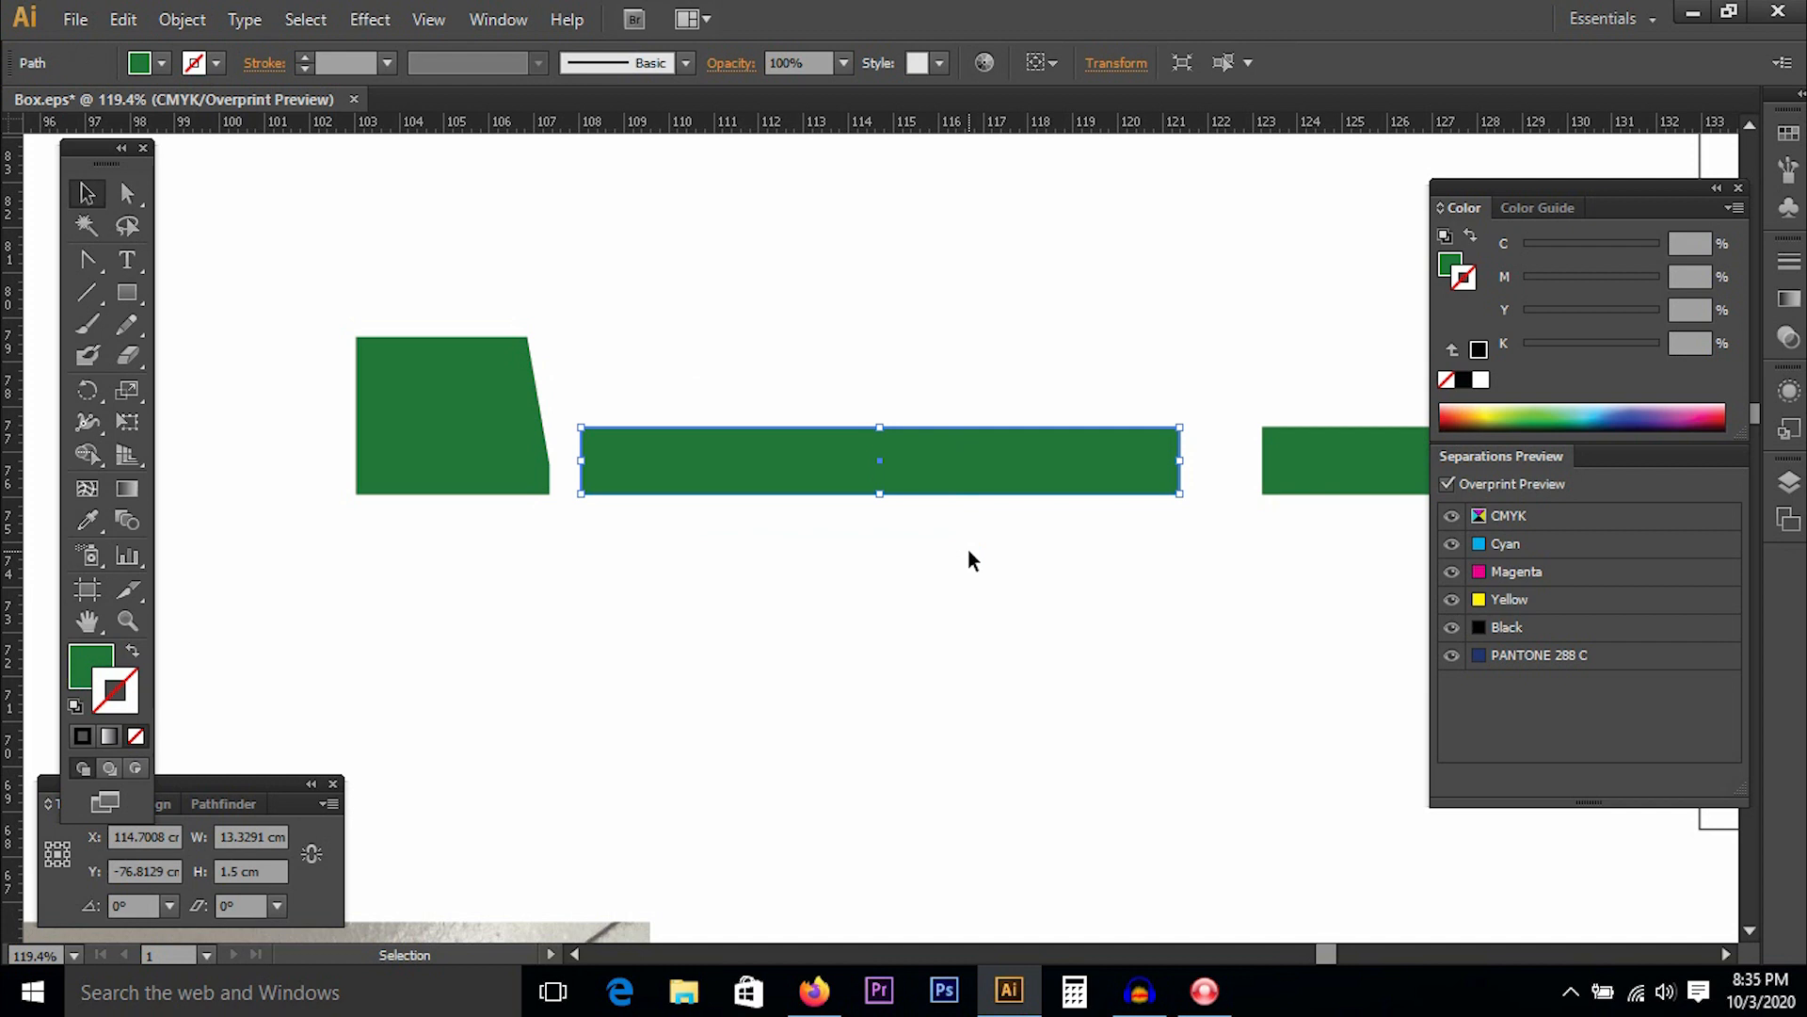
left_click_drag(969, 550, 279, 386)
left_click_drag(291, 377, 1231, 449)
left_click(681, 590)
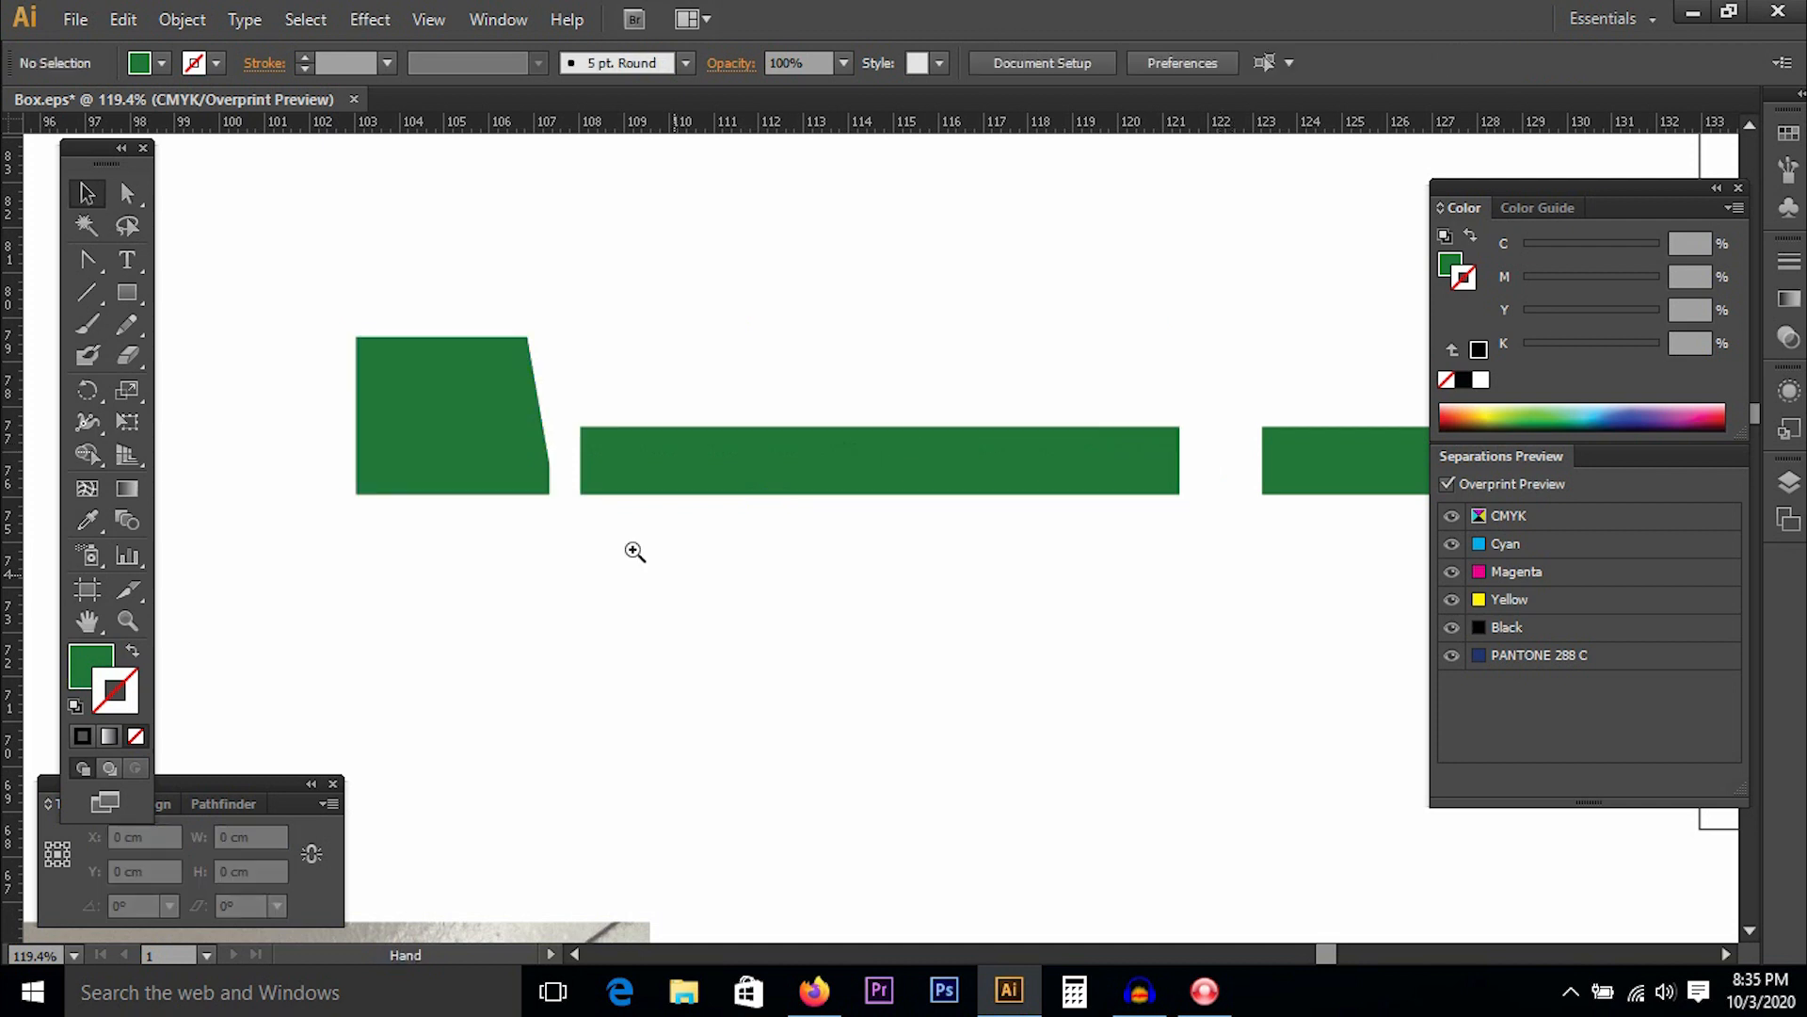
Draw a narrow rectangle about 0.16 by 0.64 cm from the tapered flap's lower side anchor down to its base.
scroll(635, 551, "up", 3, "alt")
key("ctrl+space")
left_click_drag(718, 355, 958, 656)
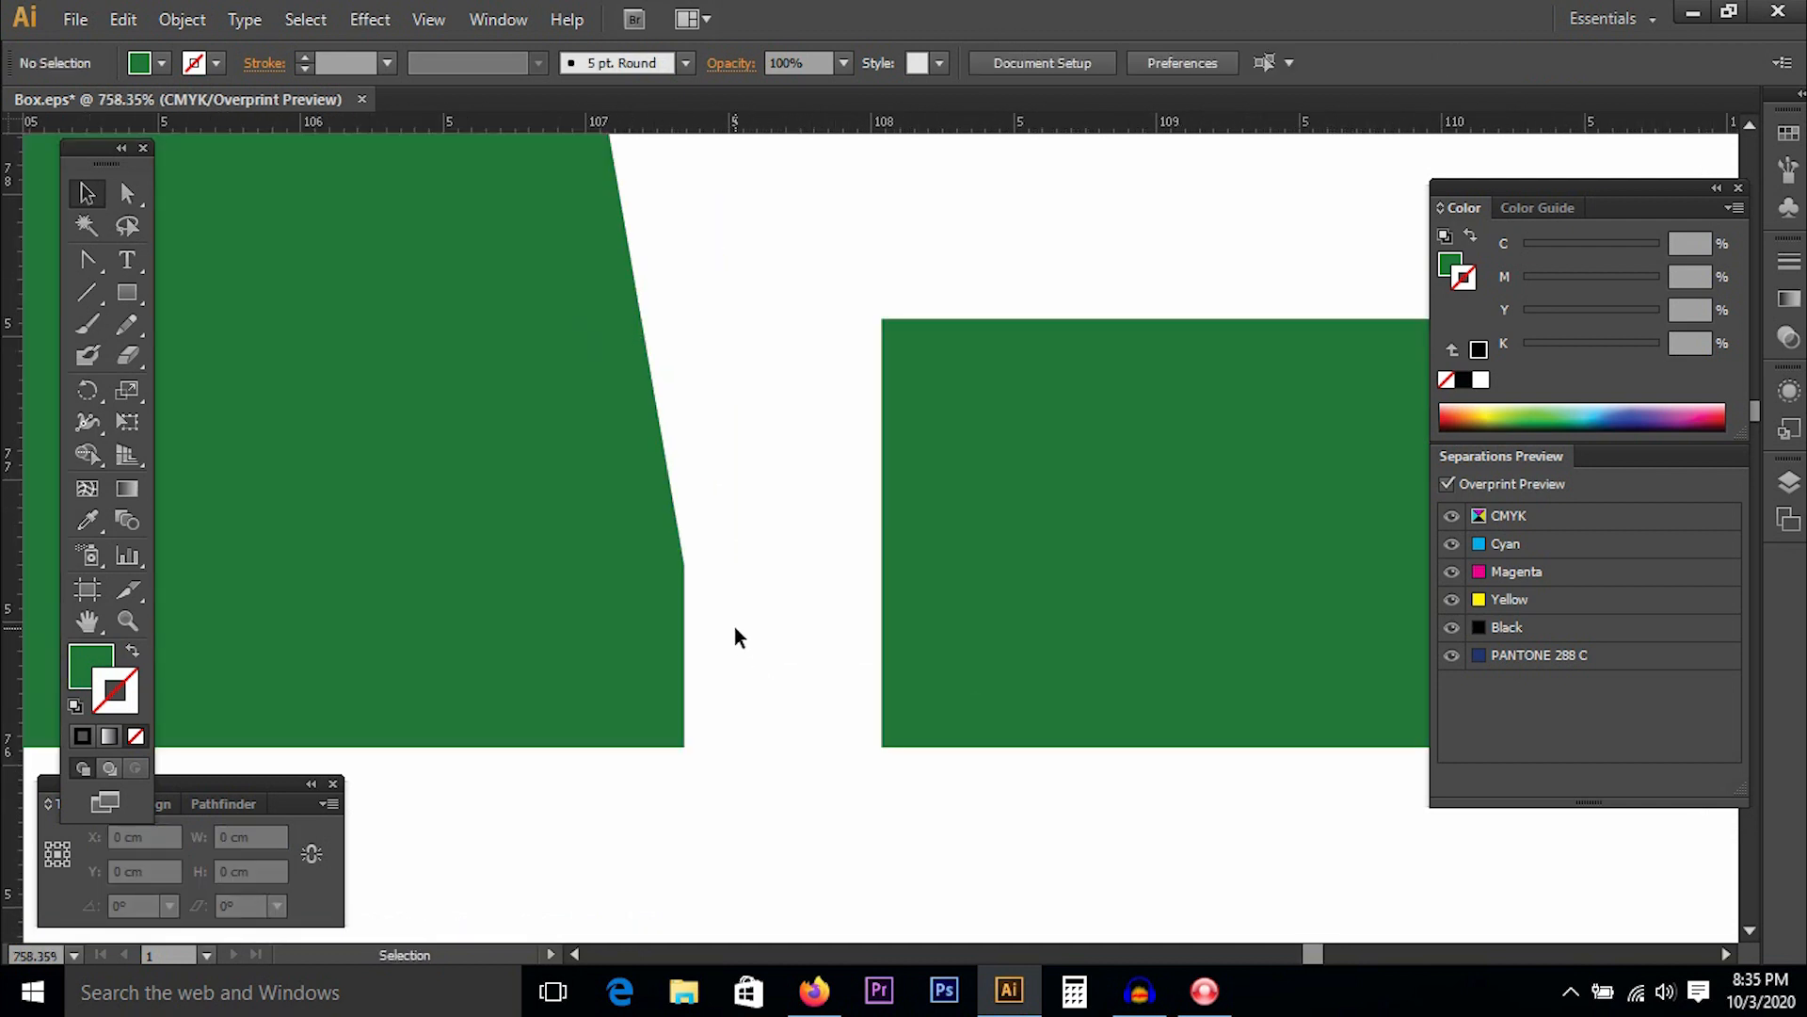
key("m")
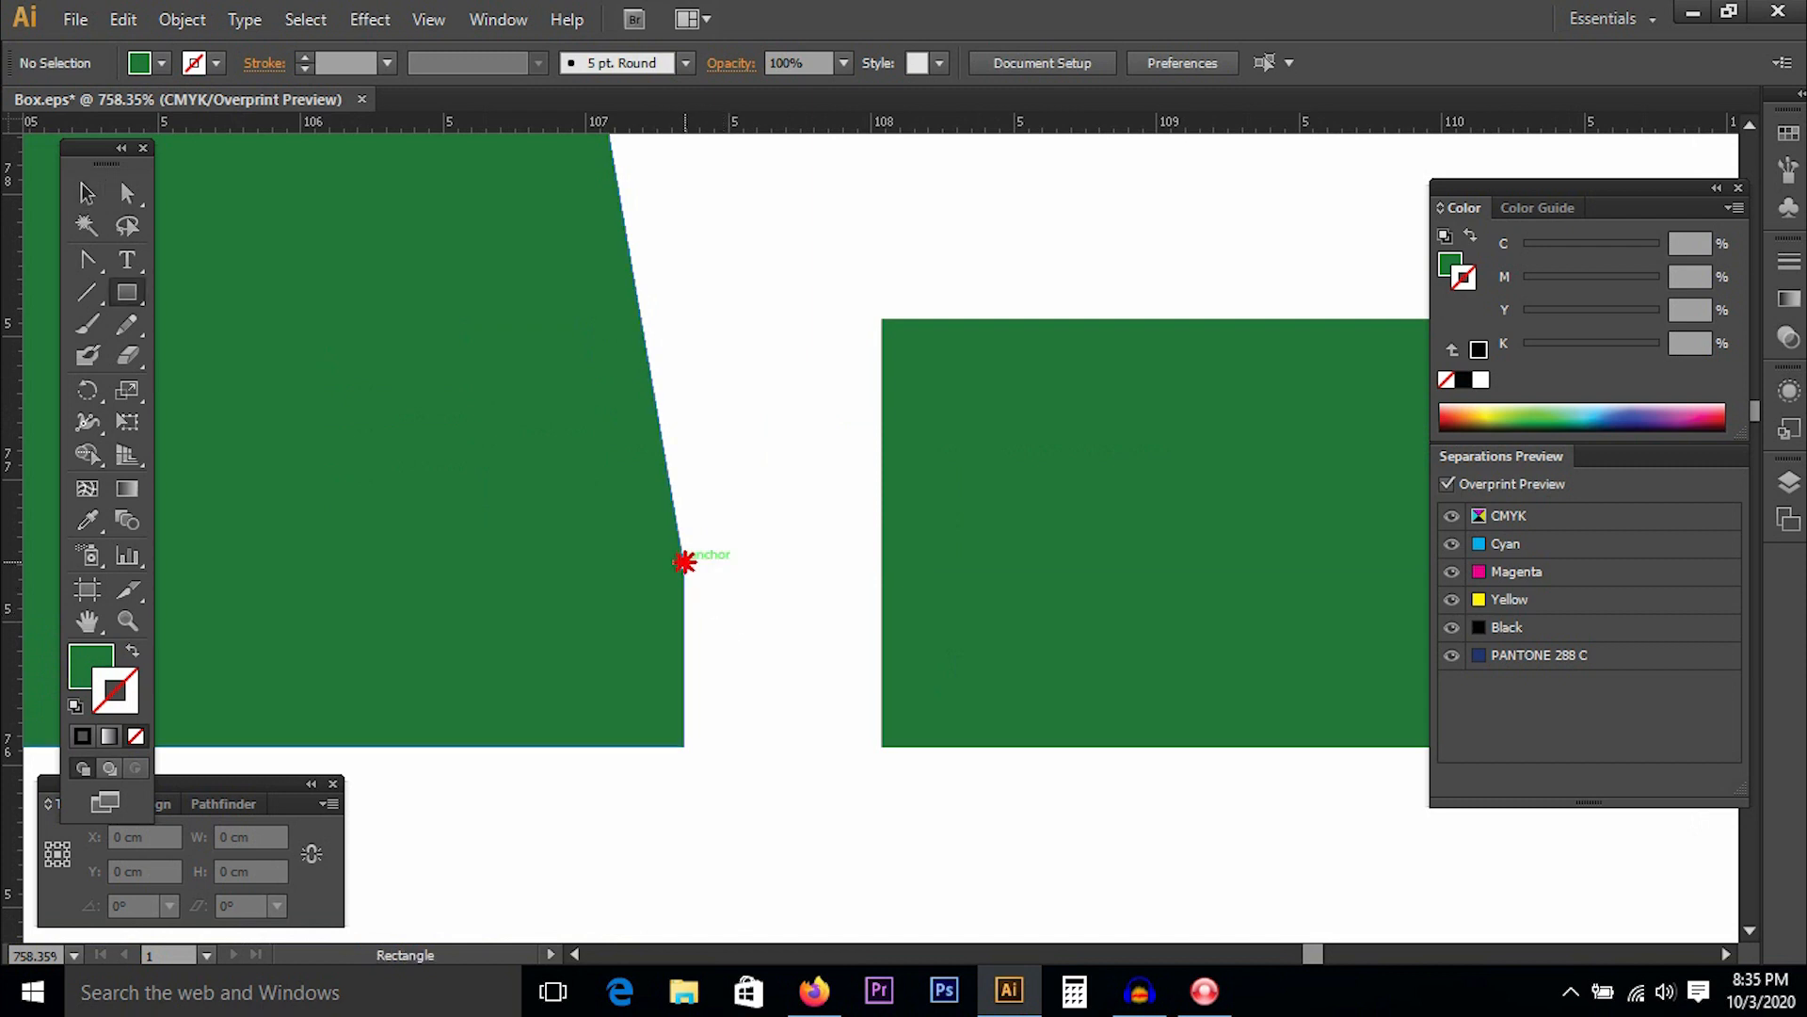
left_click_drag(684, 565, 729, 747)
key("v")
Turn the narrow rectangle horizontal and set it on the first strip's top edge, flush with its left end.
left_click_drag(739, 599, 1133, 226)
mouse_move(916, 291)
left_mouse_down()
mouse_move(1019, 297)
mouse_move(914, 298)
left_mouse_up()
left_click_drag(1017, 375, 658, 415)
Start a Round Corners effect on the first green strip with the preview turned on.
left_click(737, 523)
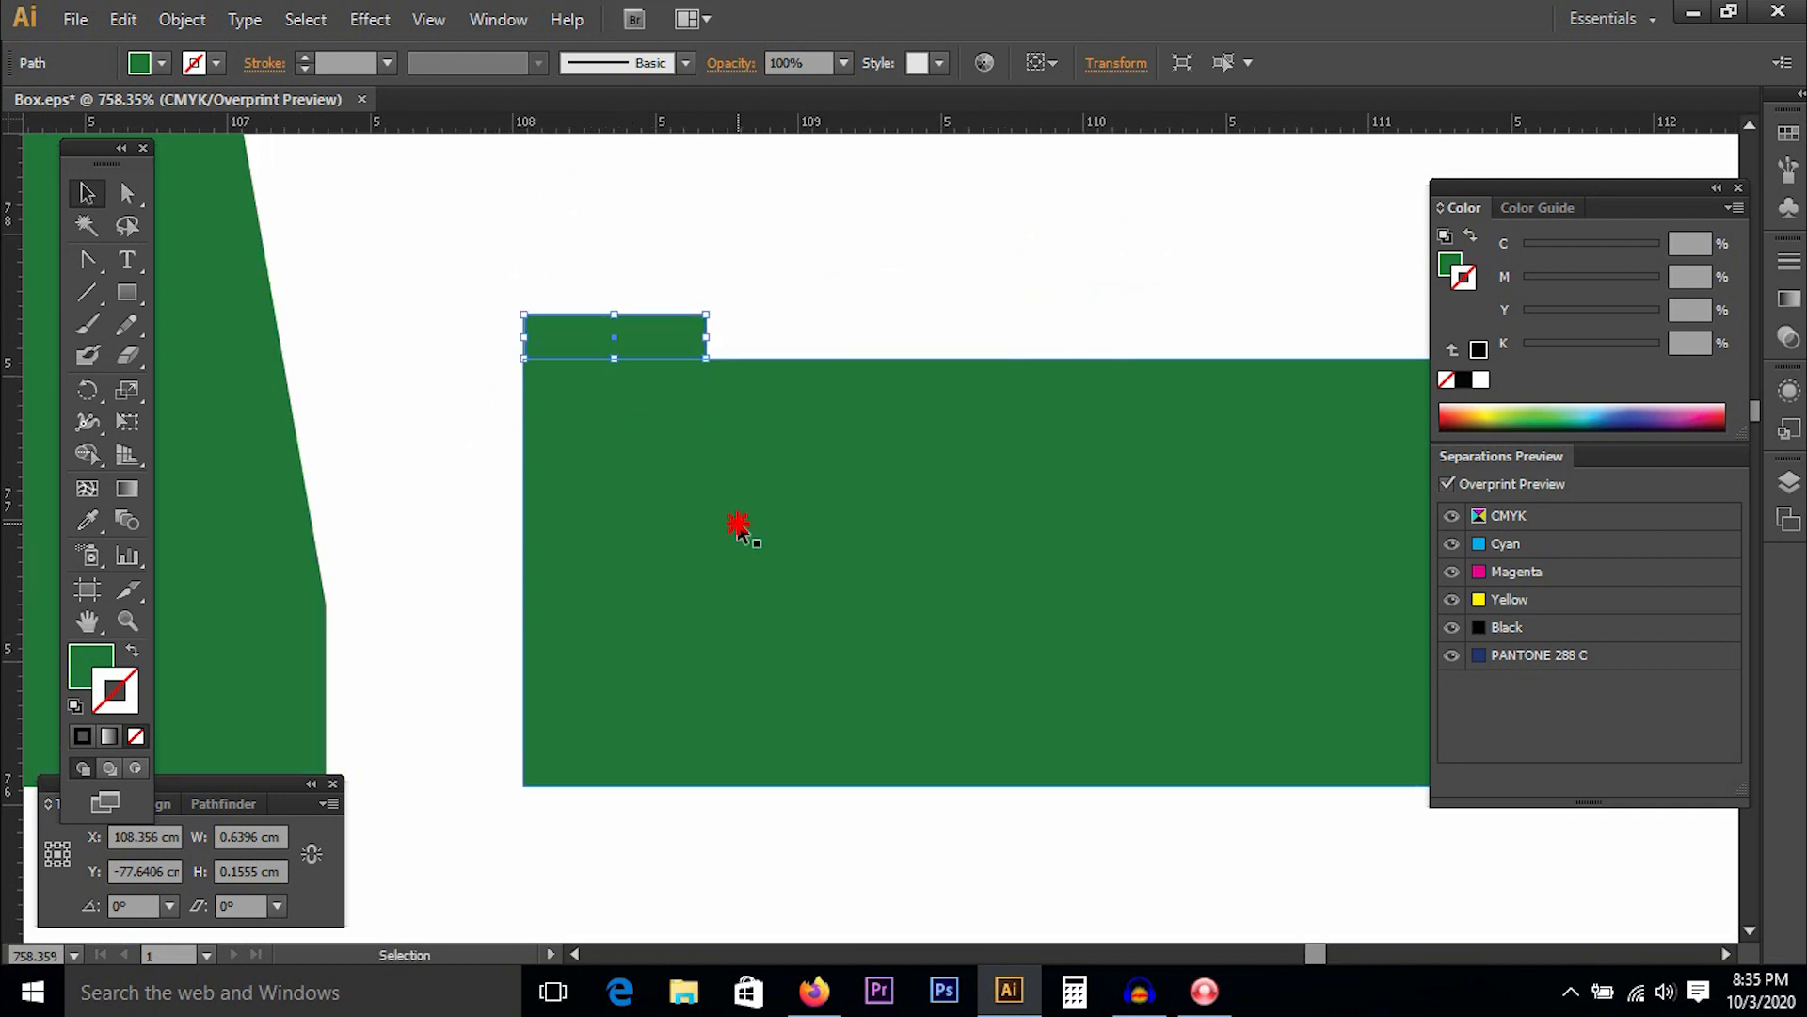
left_click_drag(884, 428, 828, 399)
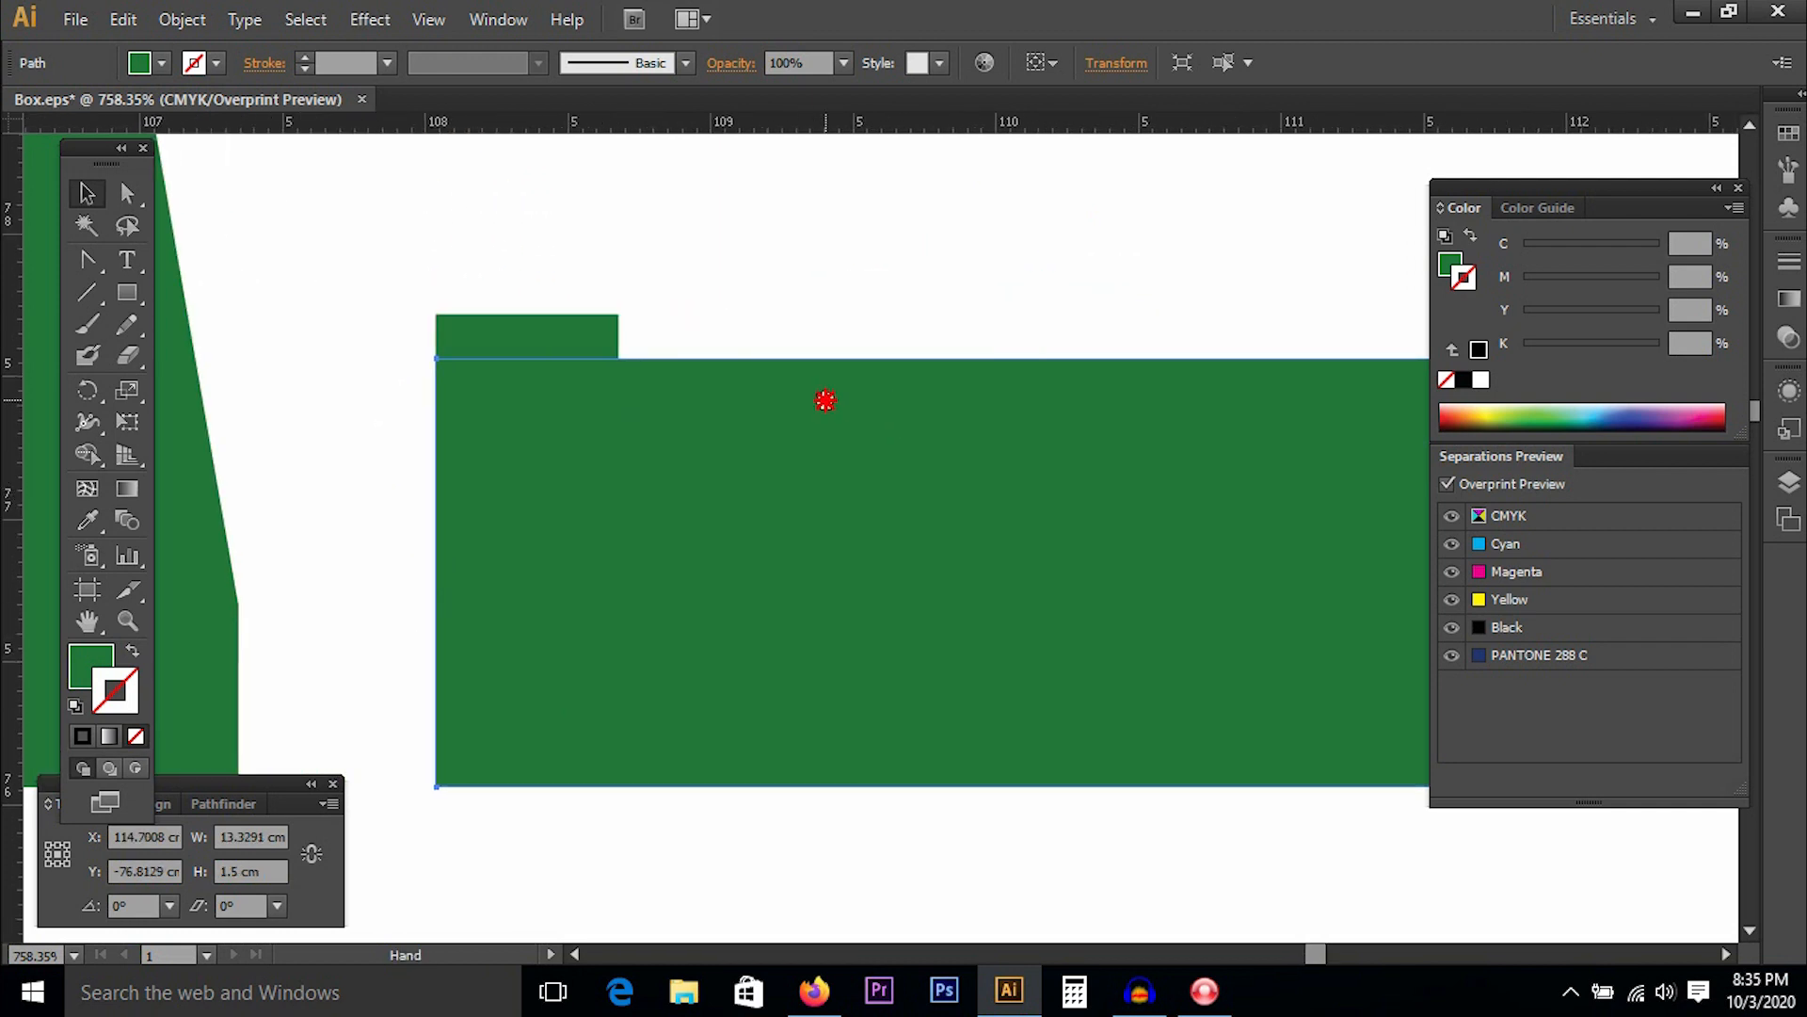
left_click(370, 19)
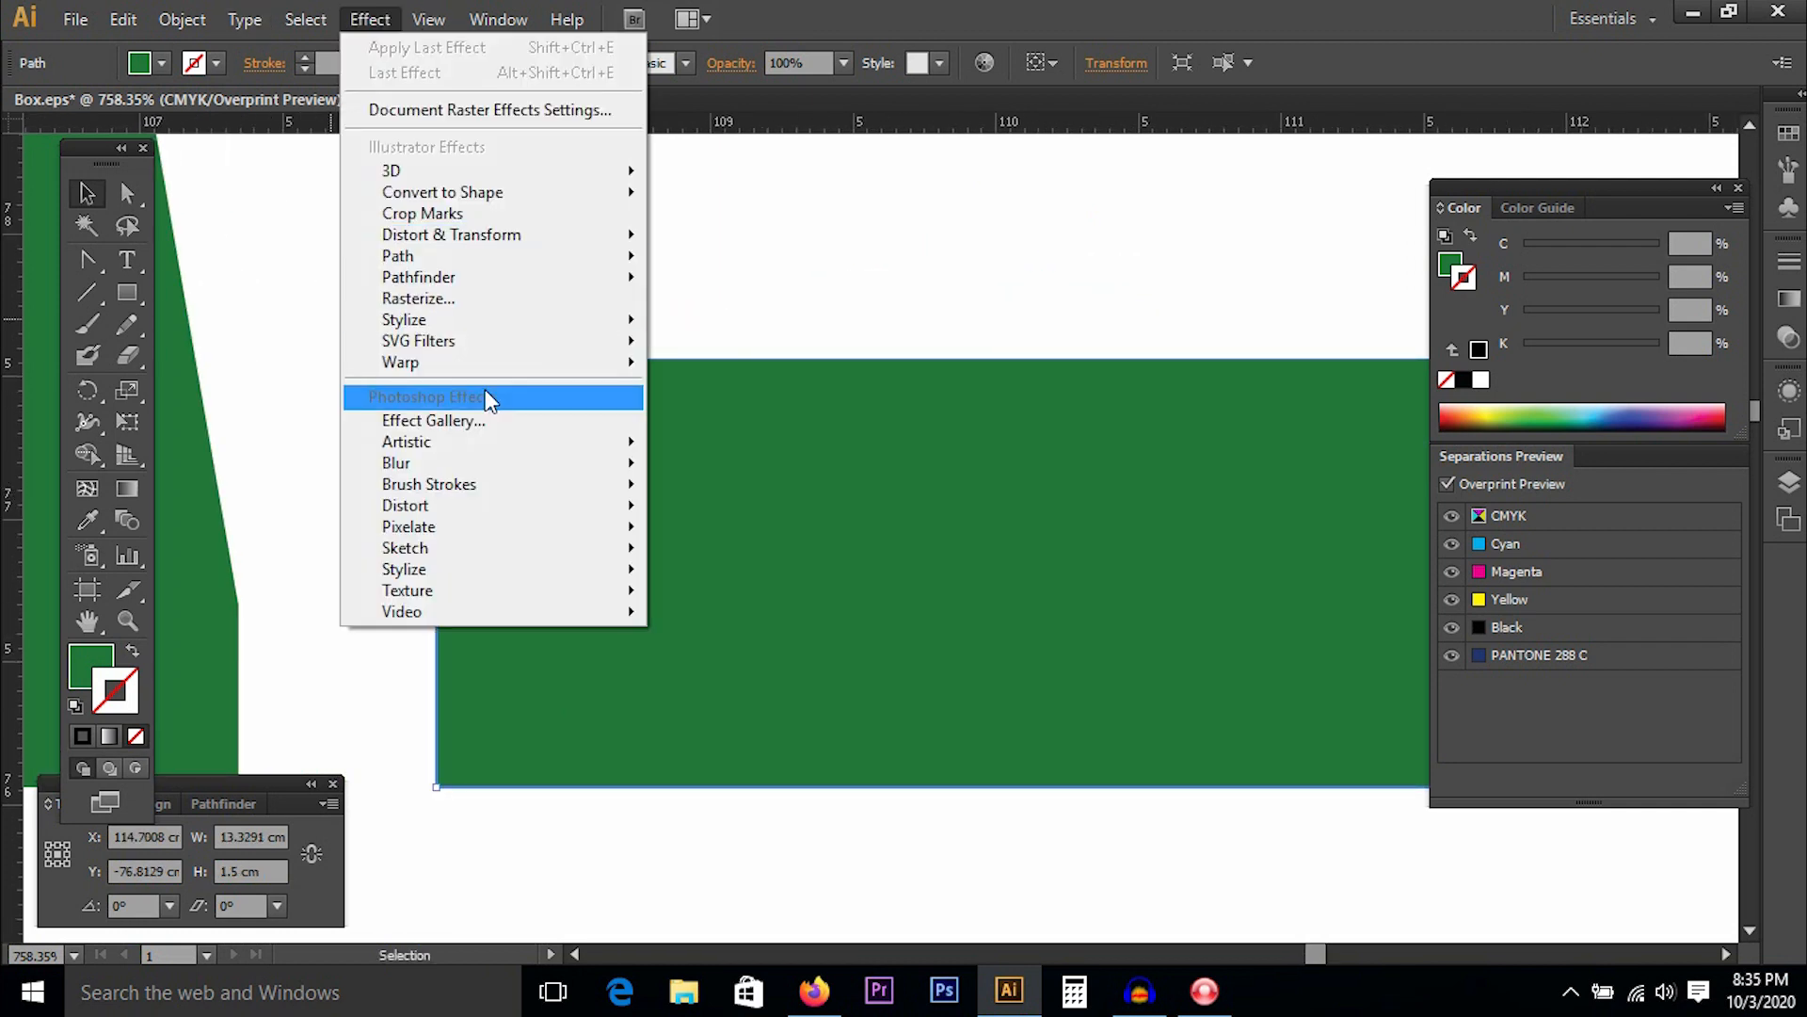
mouse_move(471, 321)
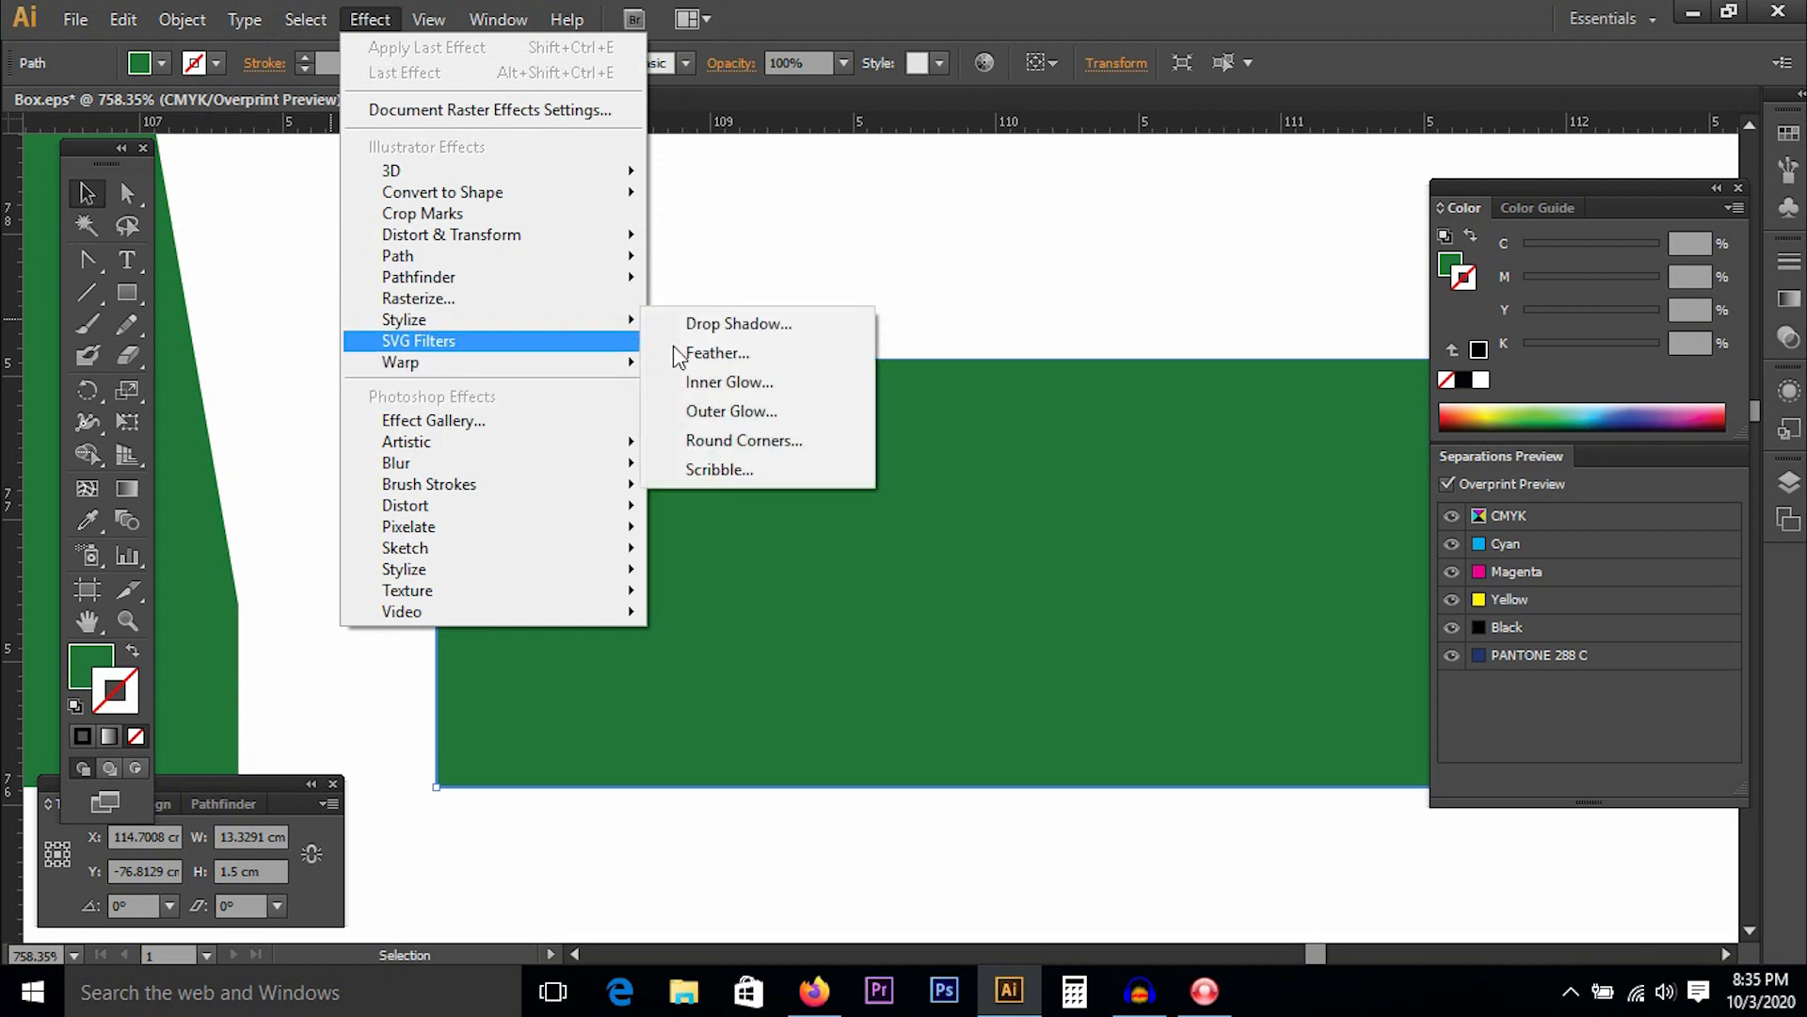
left_click(773, 443)
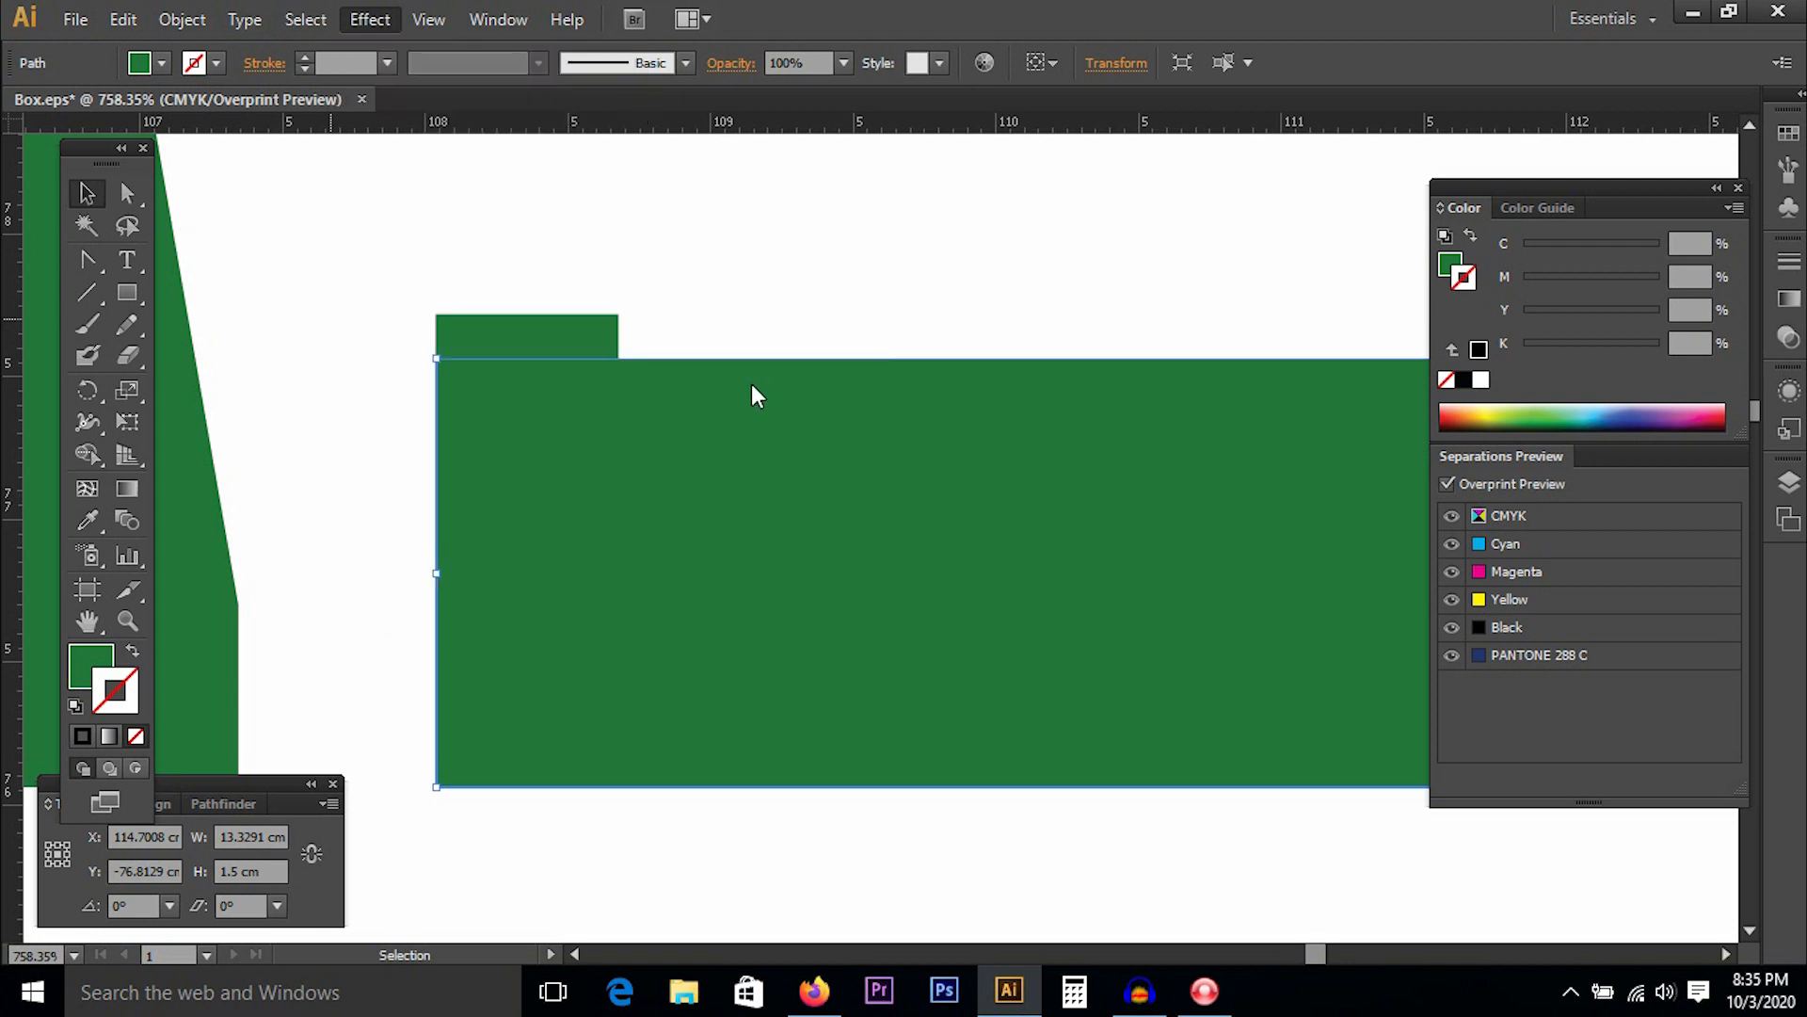
left_click_drag(829, 411, 1170, 270)
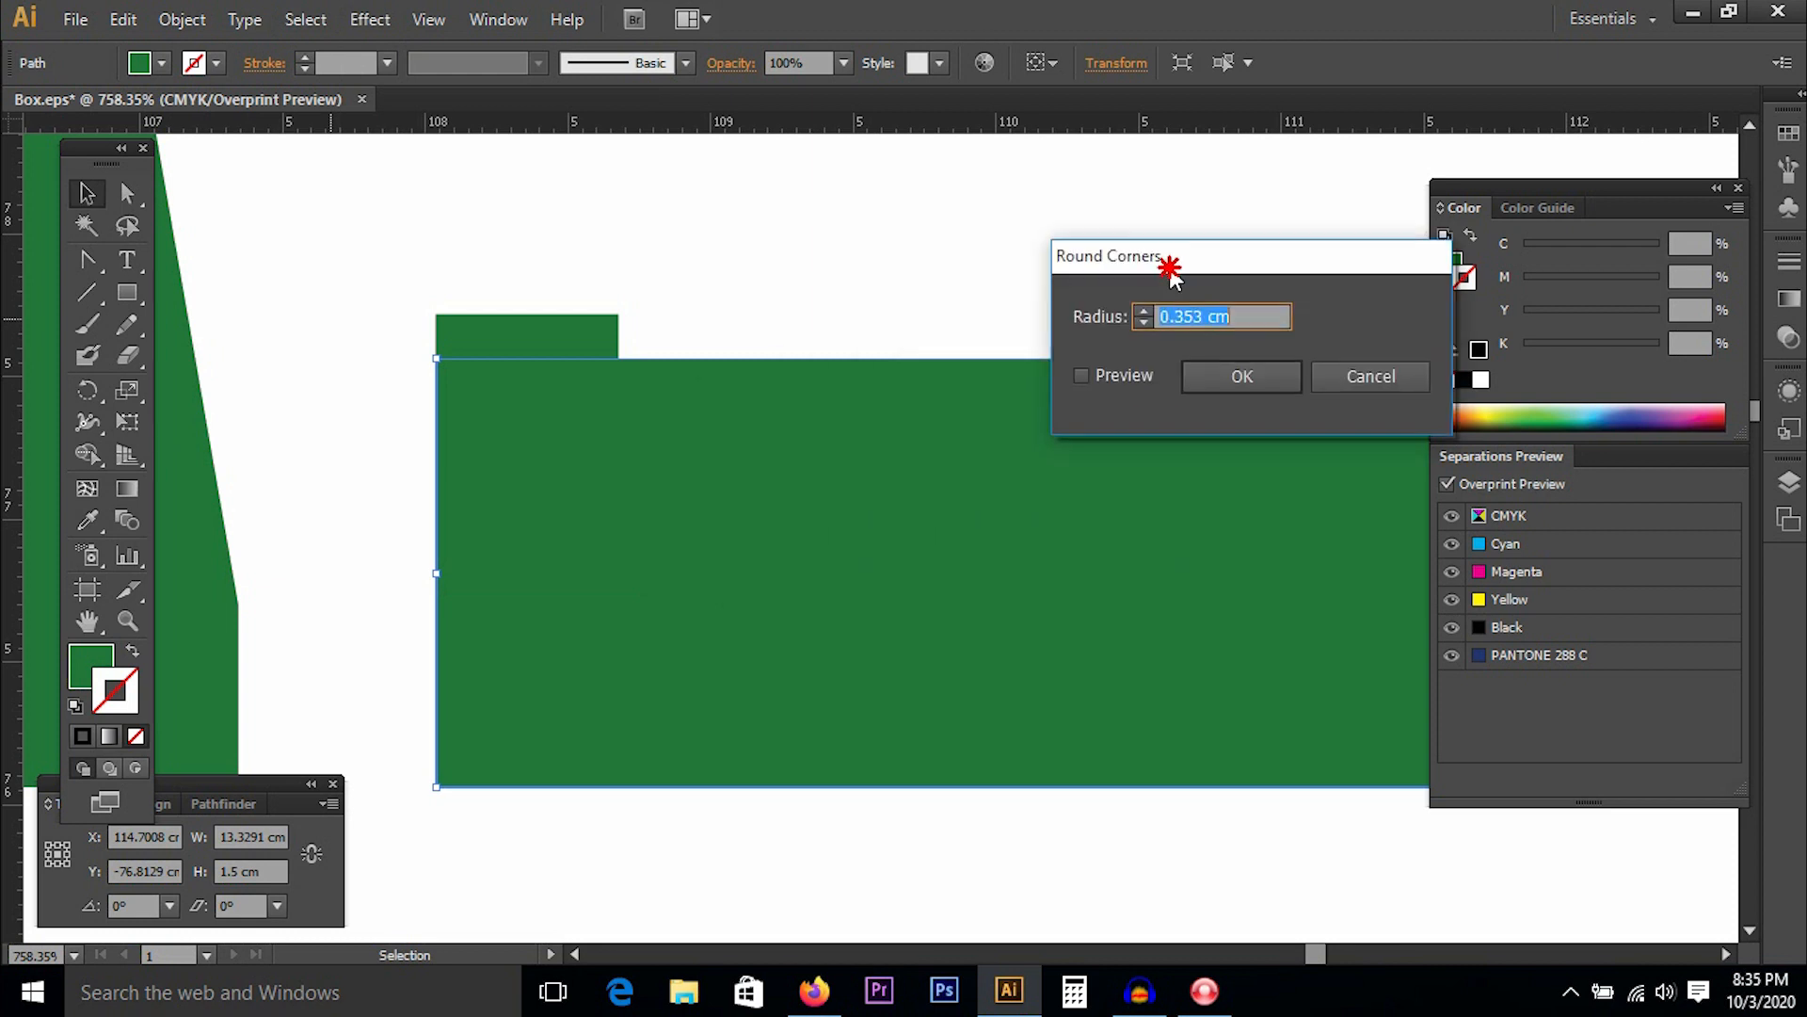
left_click(1112, 377)
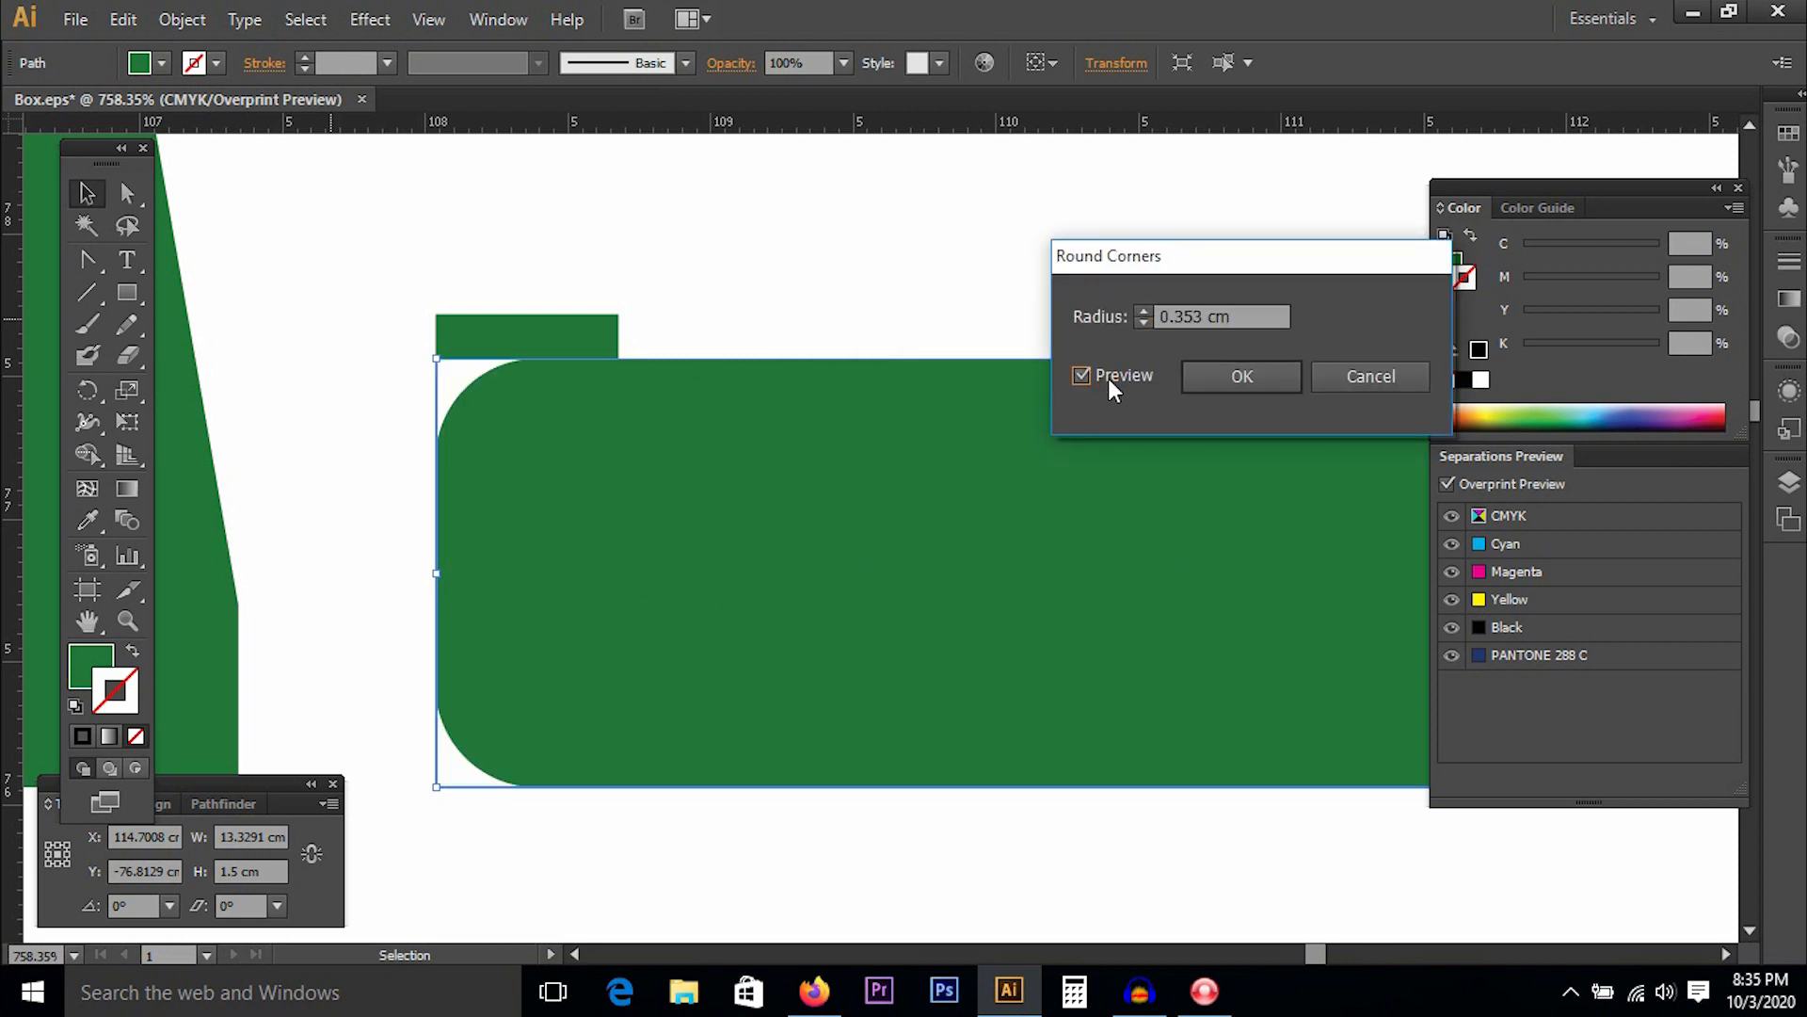
Try corner radii of 0.4, 0.5 and 0.7 cm on the first strip.
left_click_drag(1235, 318, 1155, 316)
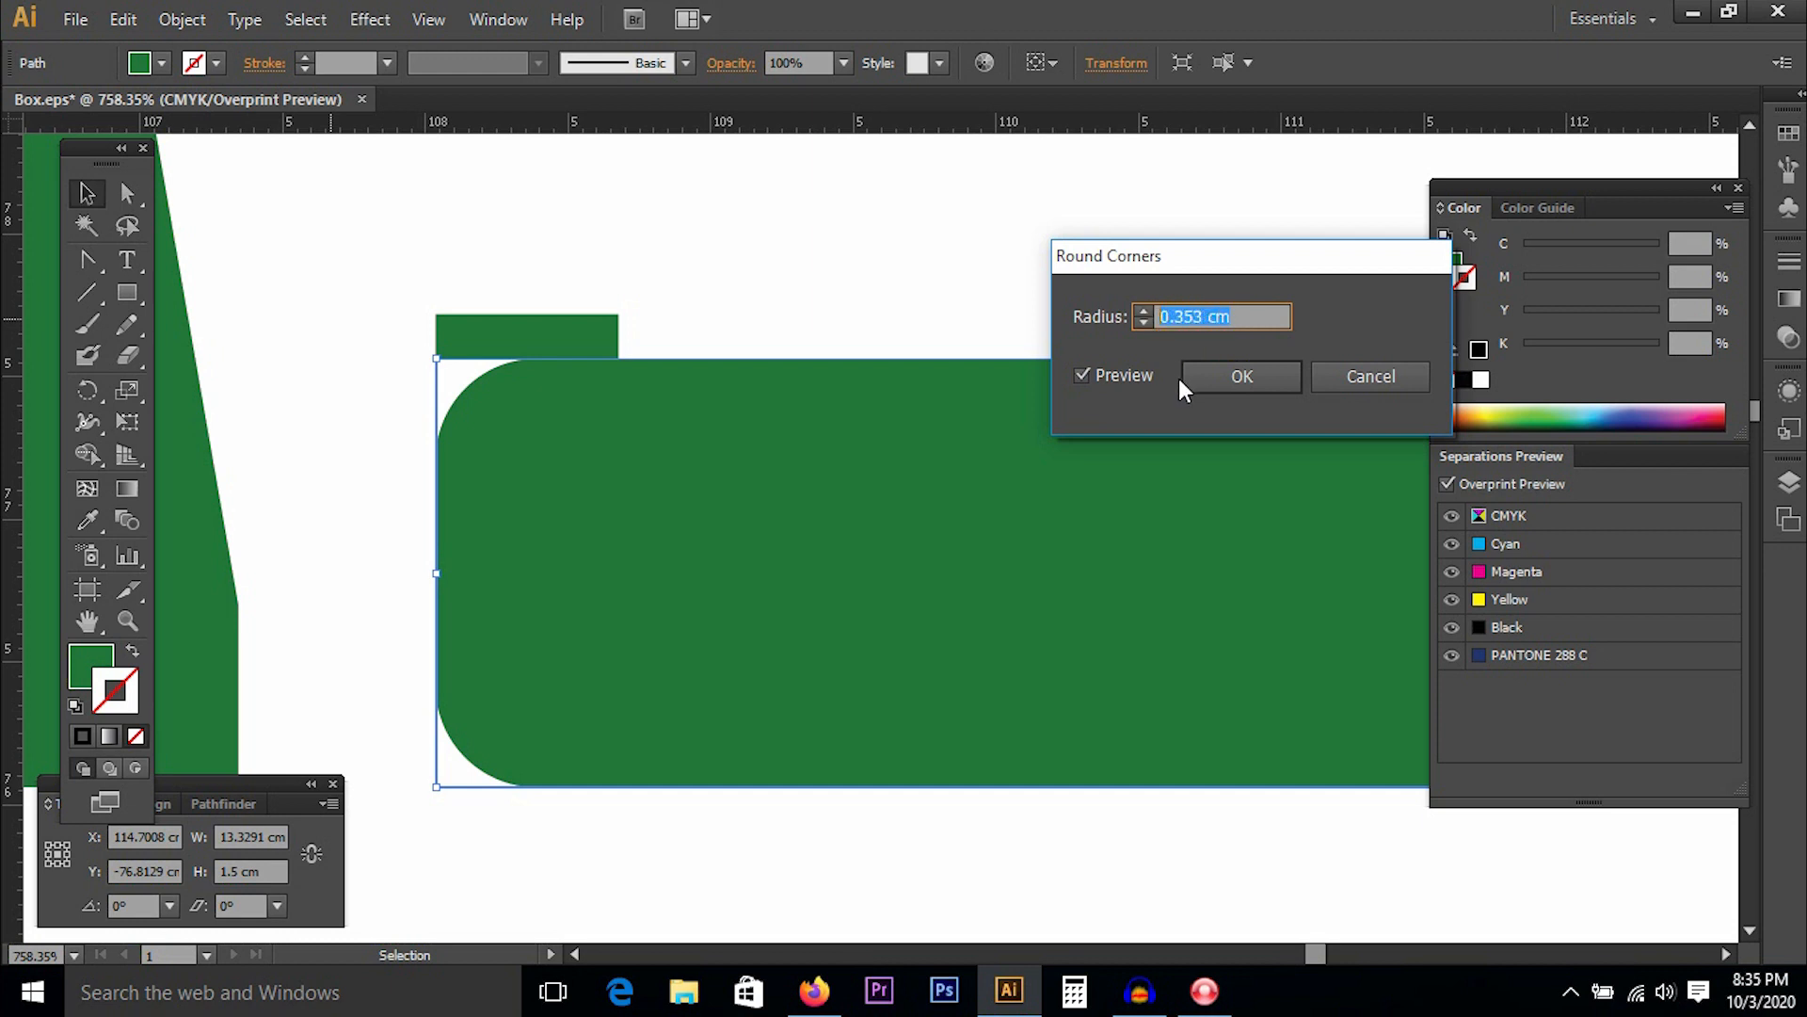
type(".4")
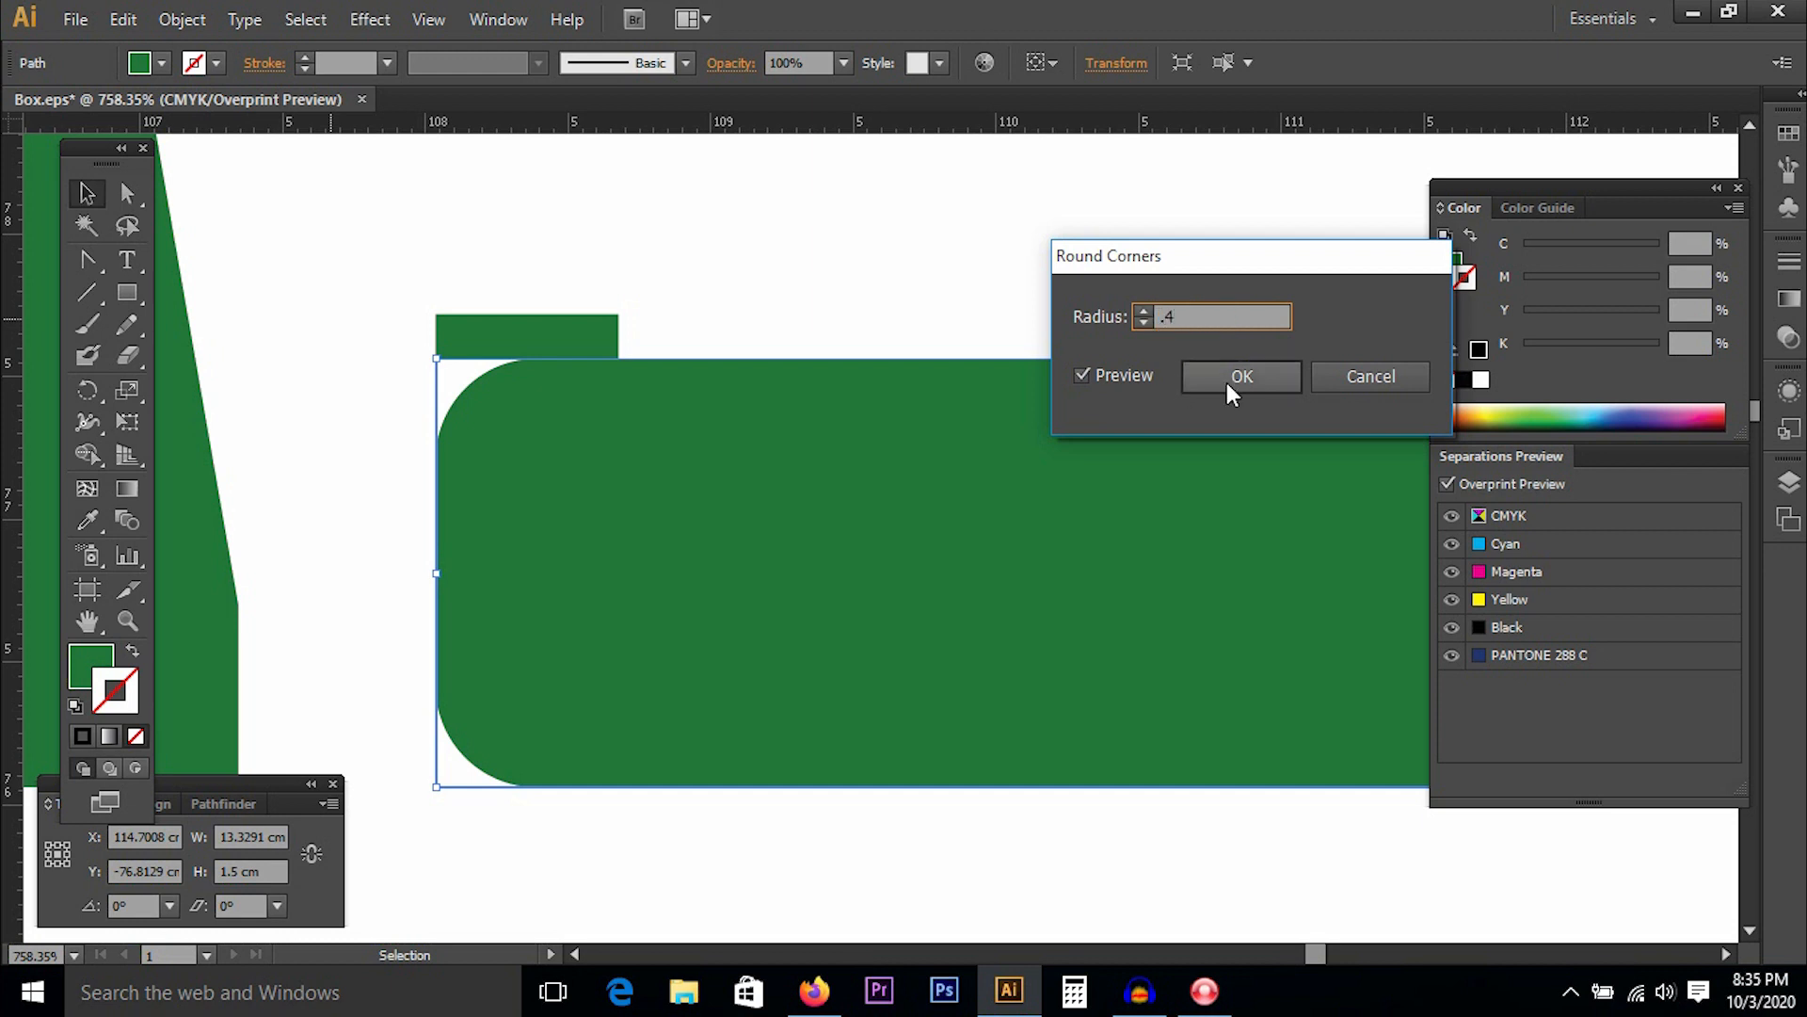
left_click(1099, 374)
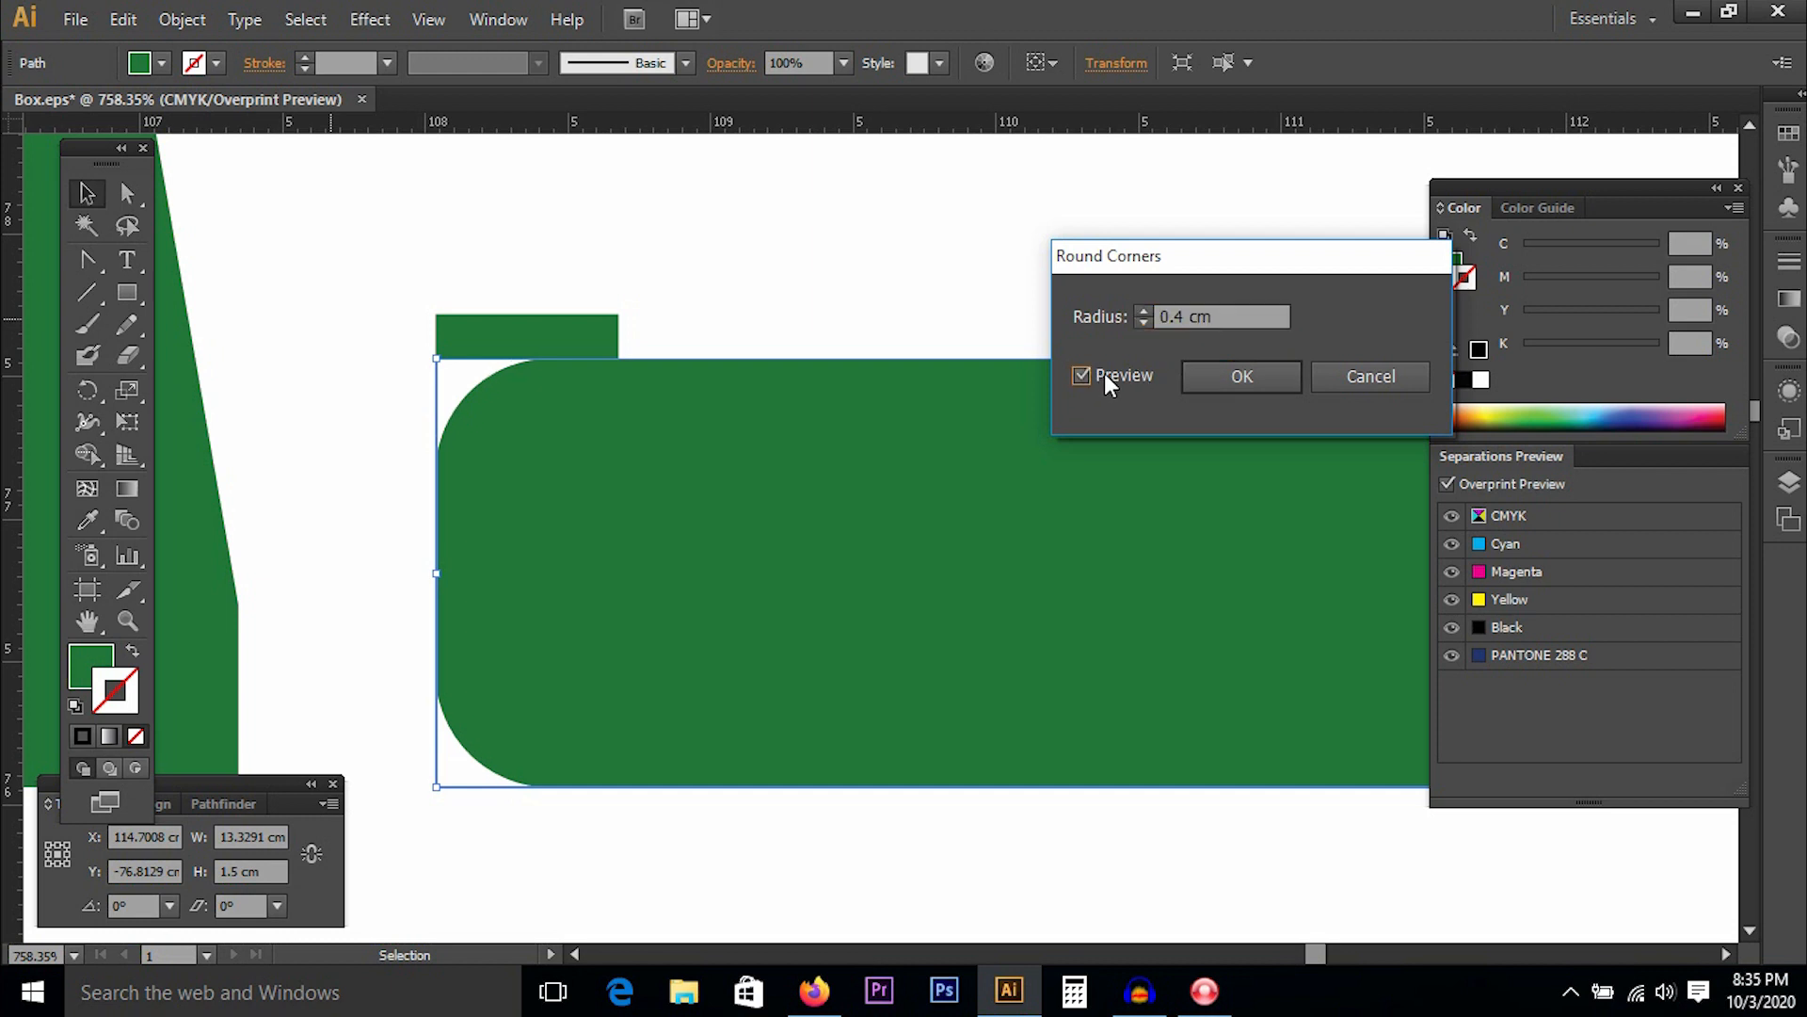
left_click(1114, 311)
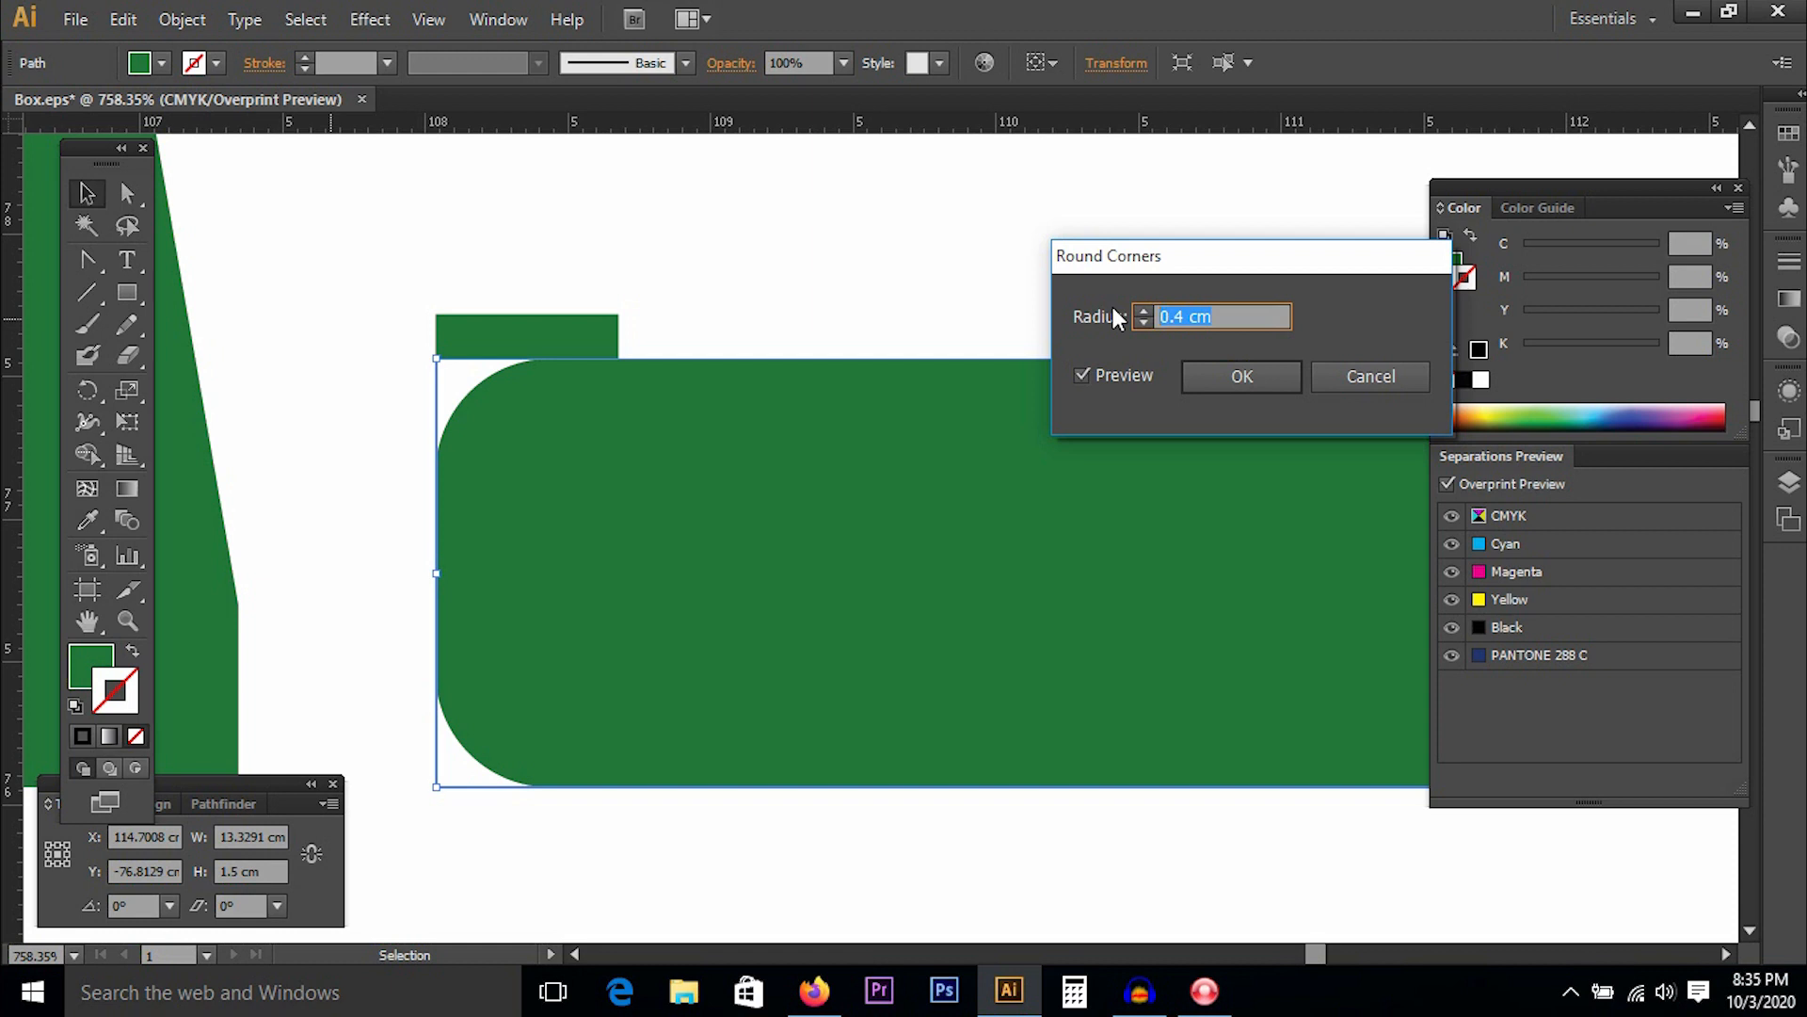
type(".5")
left_click(1128, 375)
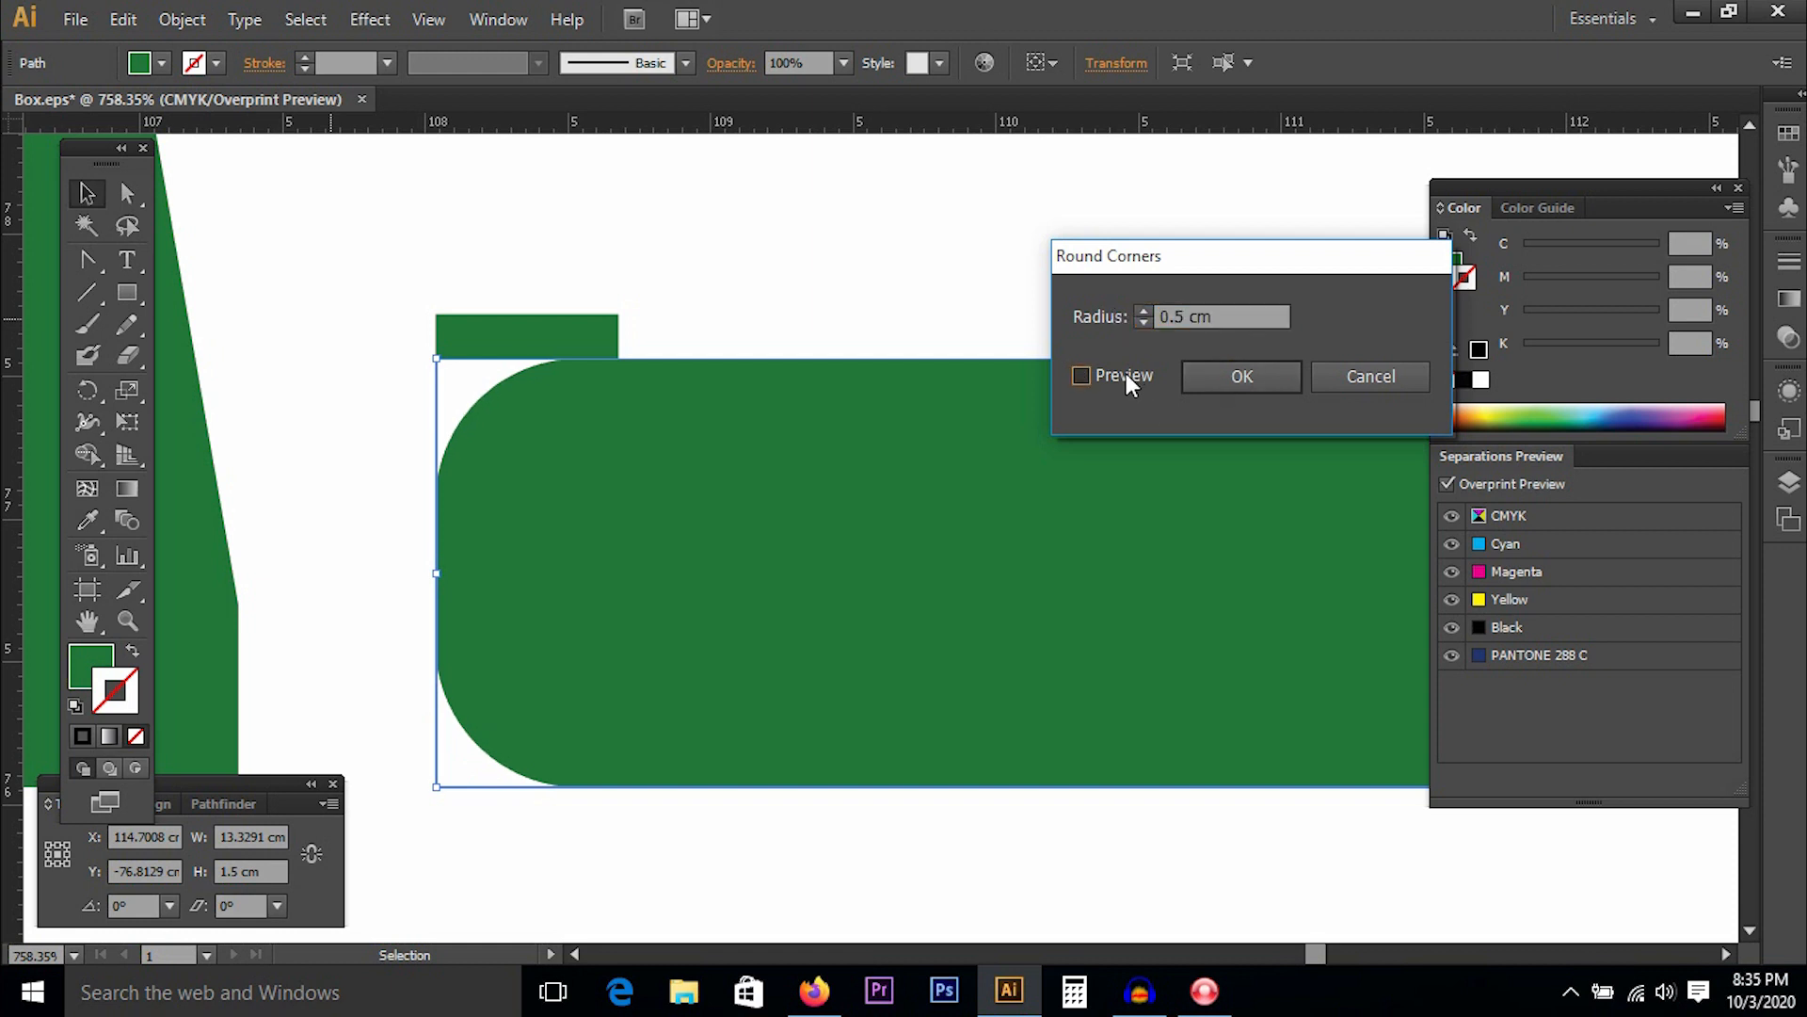
left_click(1177, 317)
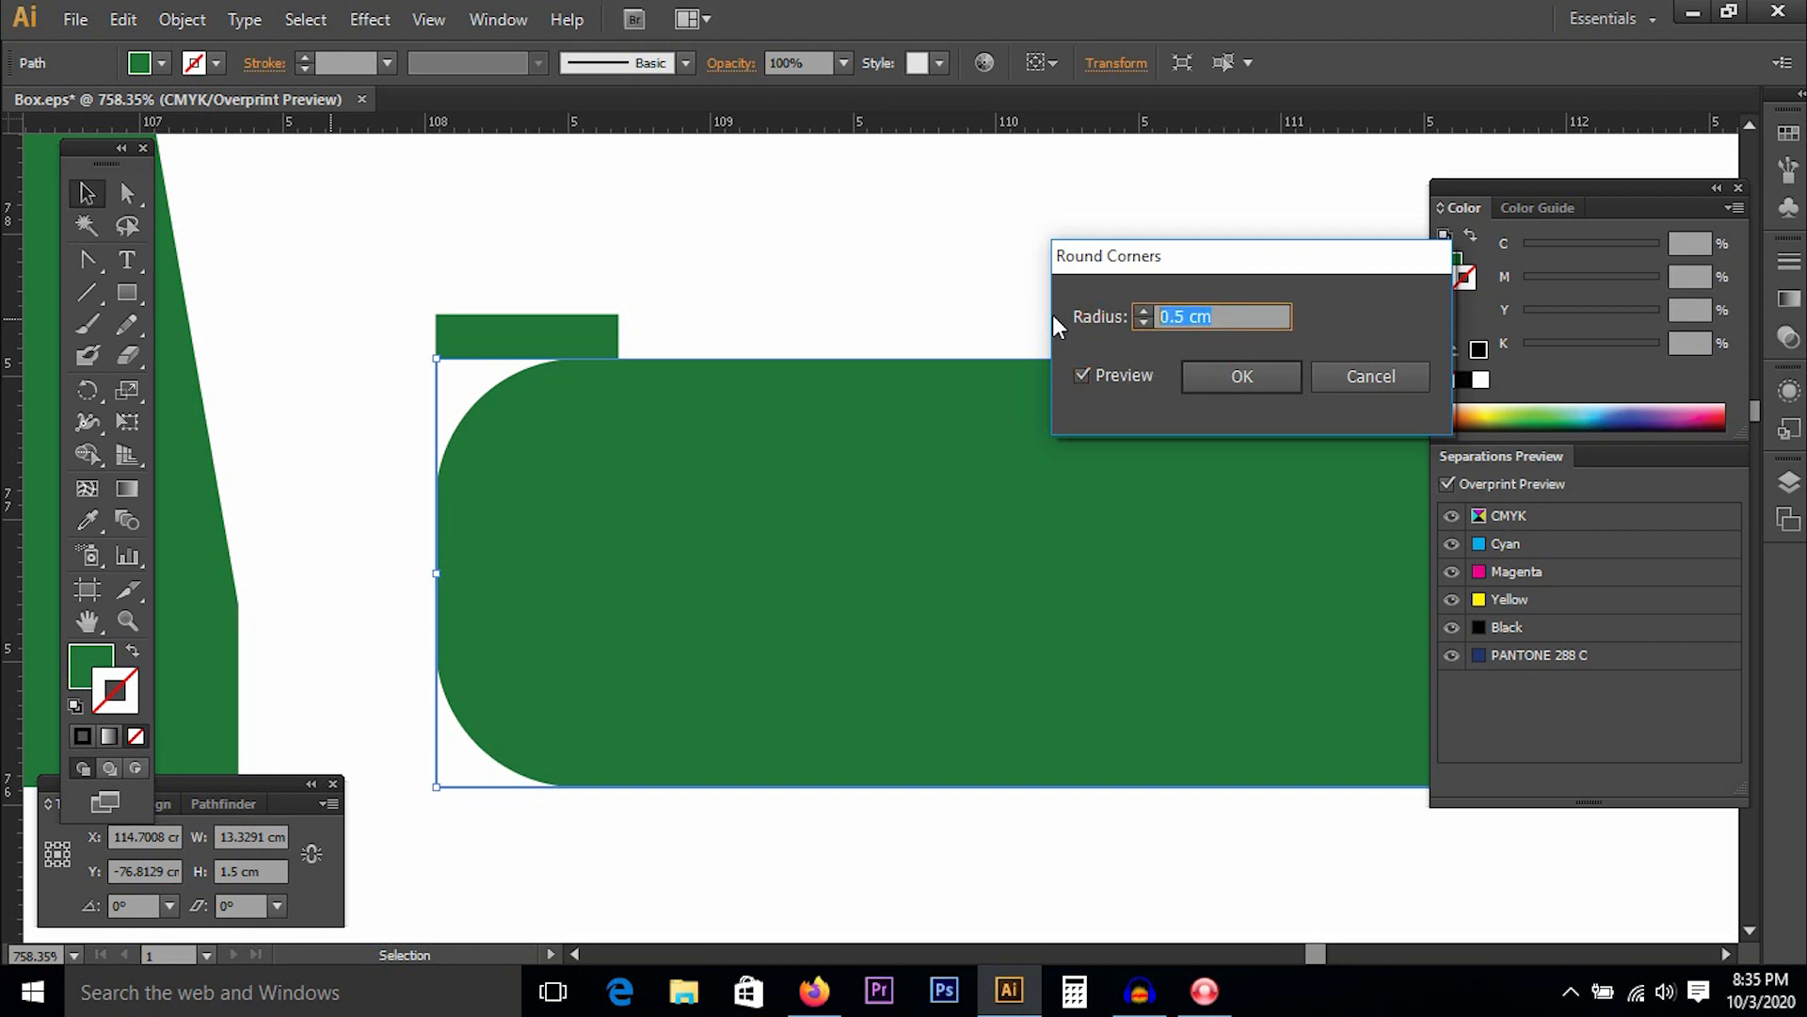
type(".7")
left_click(1100, 374)
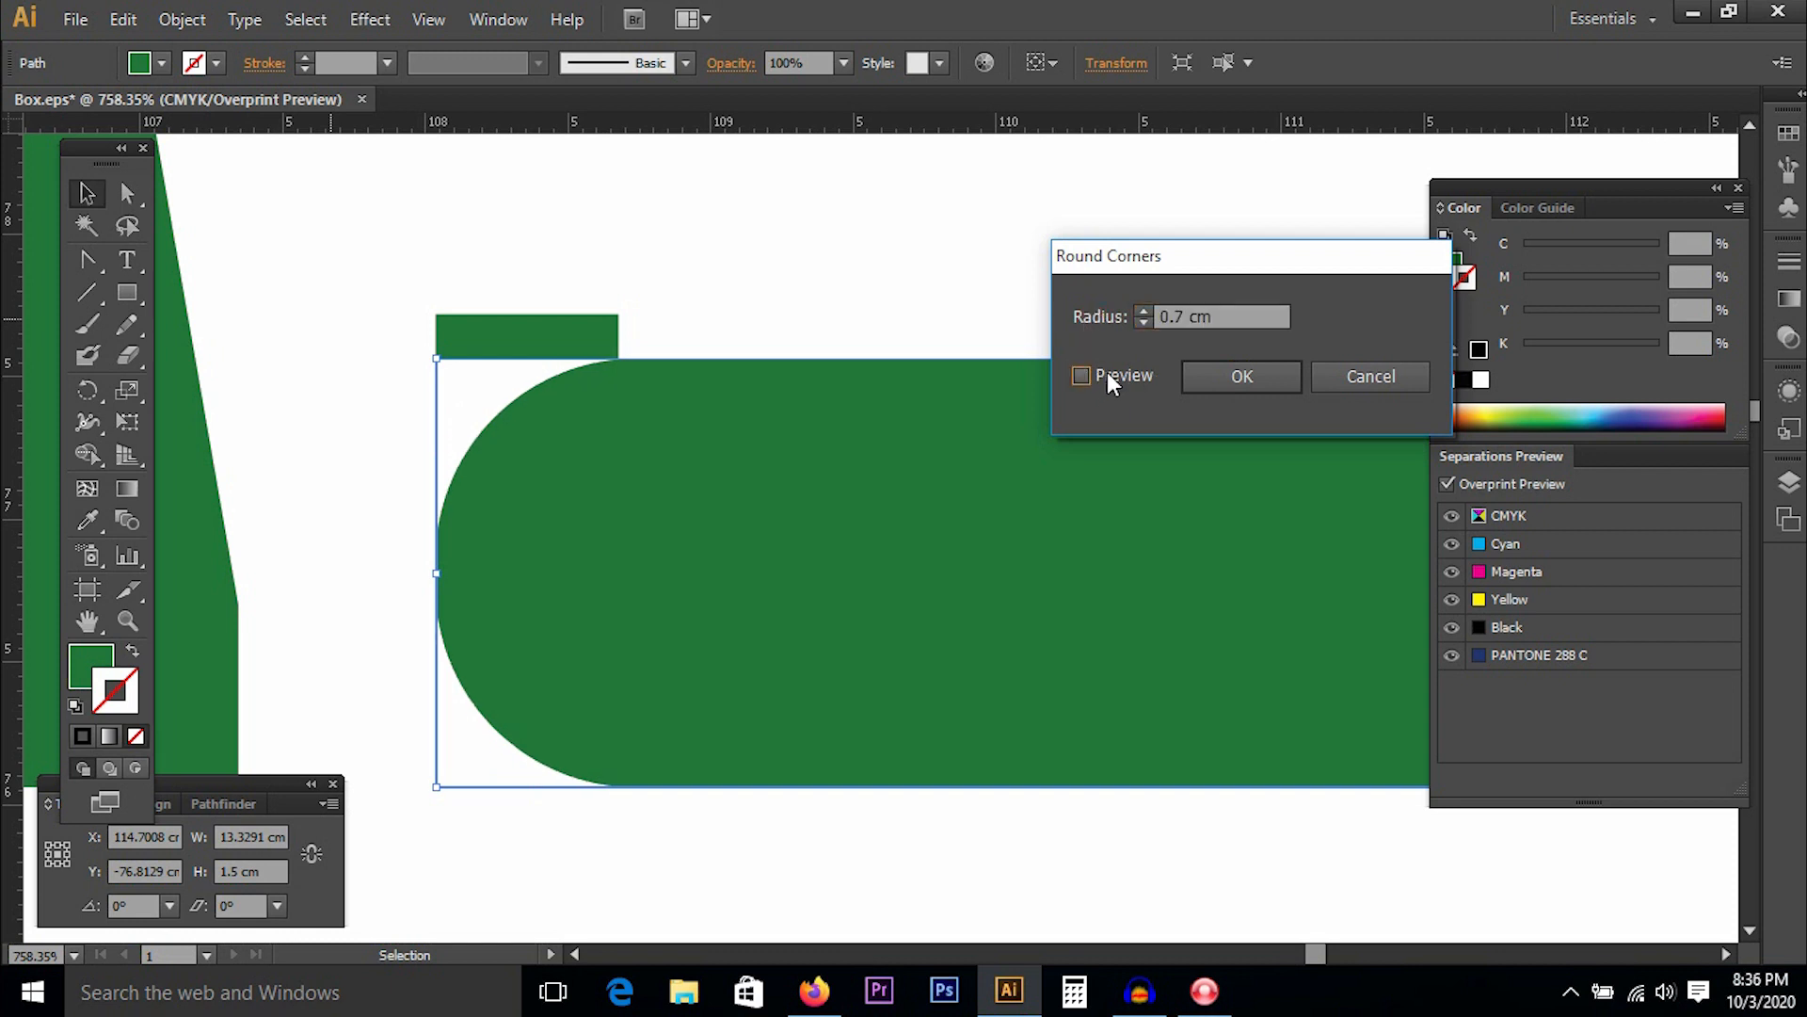
Set the first strip's corner radius to 0.75 cm and apply the rounding.
left_click(1148, 316)
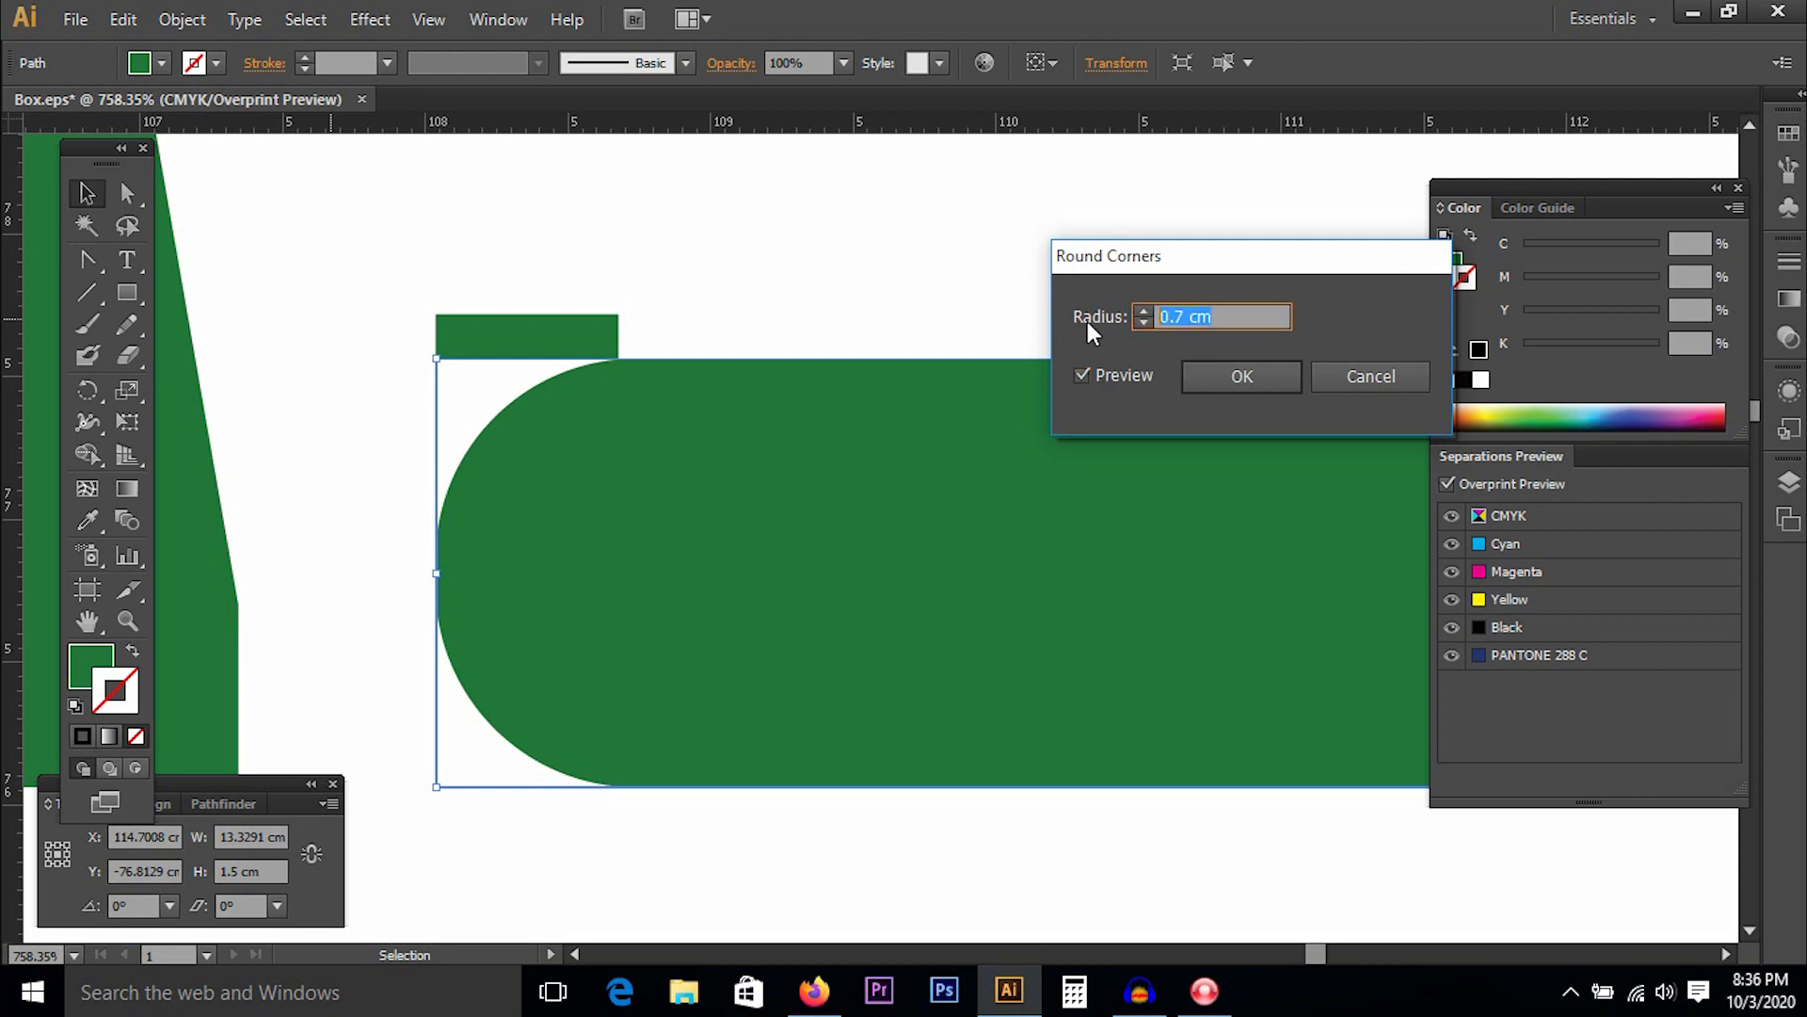
type(".75")
left_click(1130, 375)
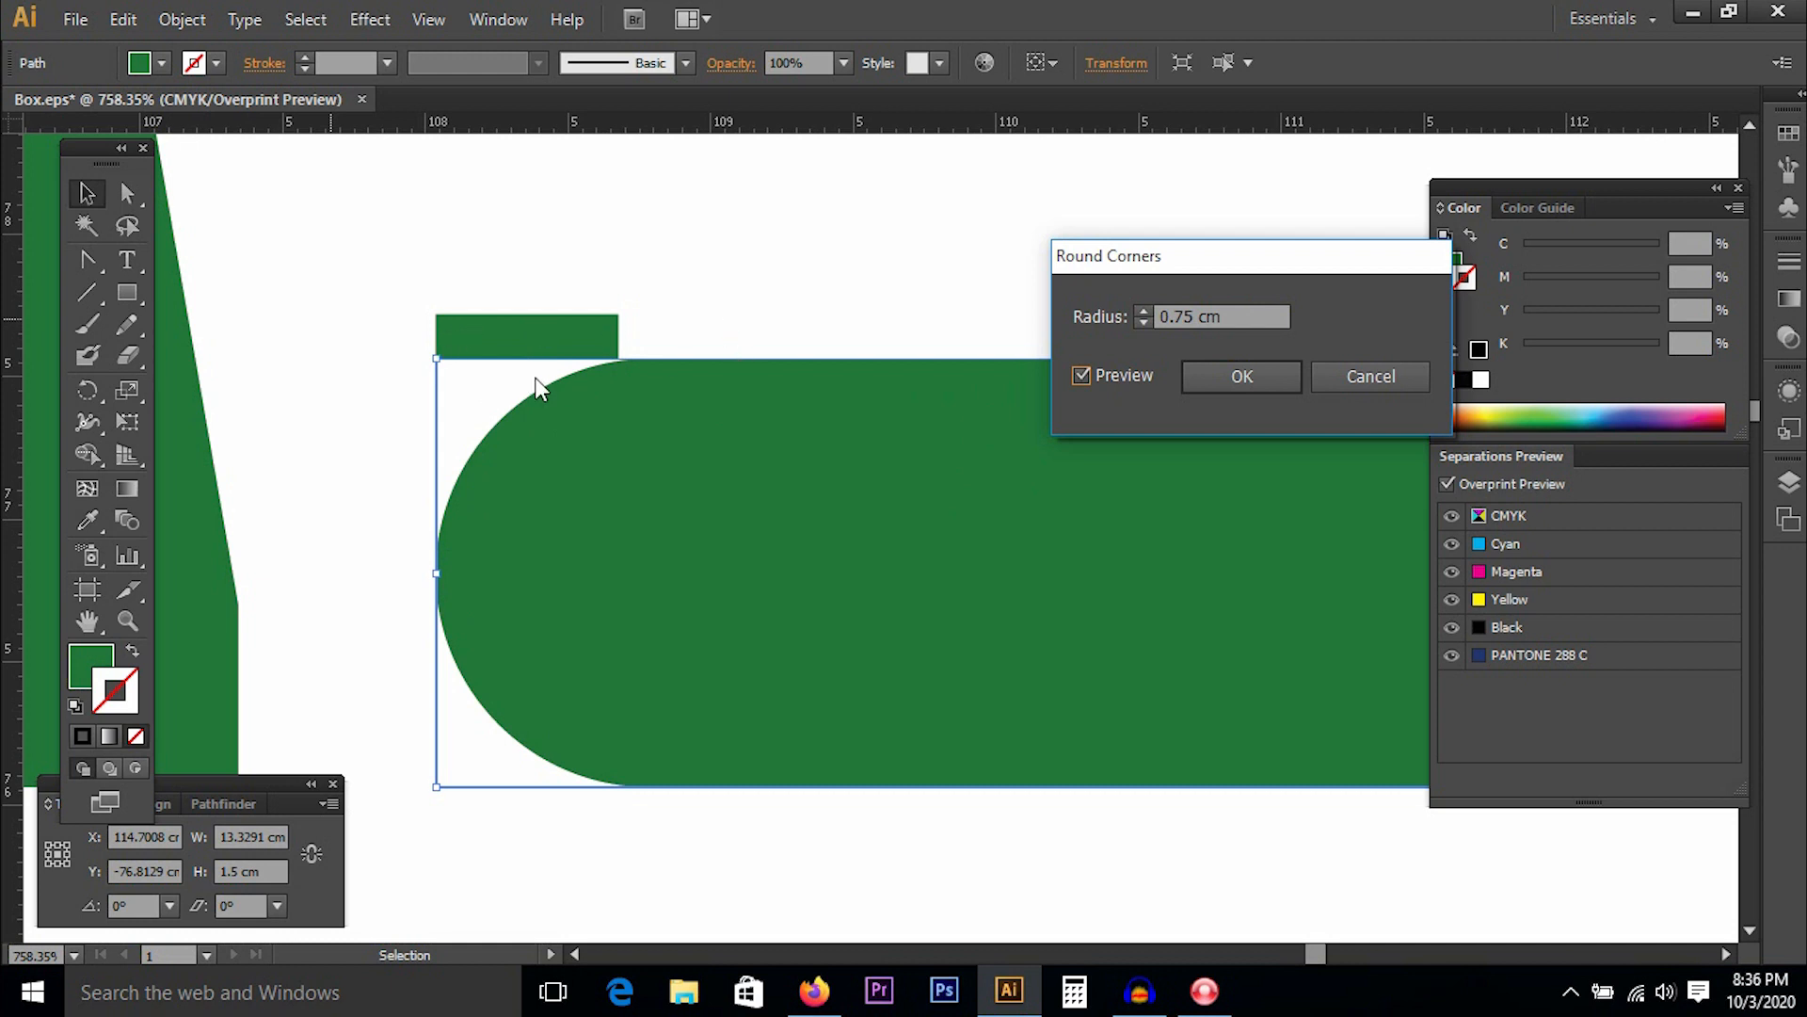
left_click(1282, 374)
Delete the narrow rectangle above the rounded strip and expand the strip's appearance into an editable path.
left_click(570, 340)
key("Delete")
left_click(659, 448)
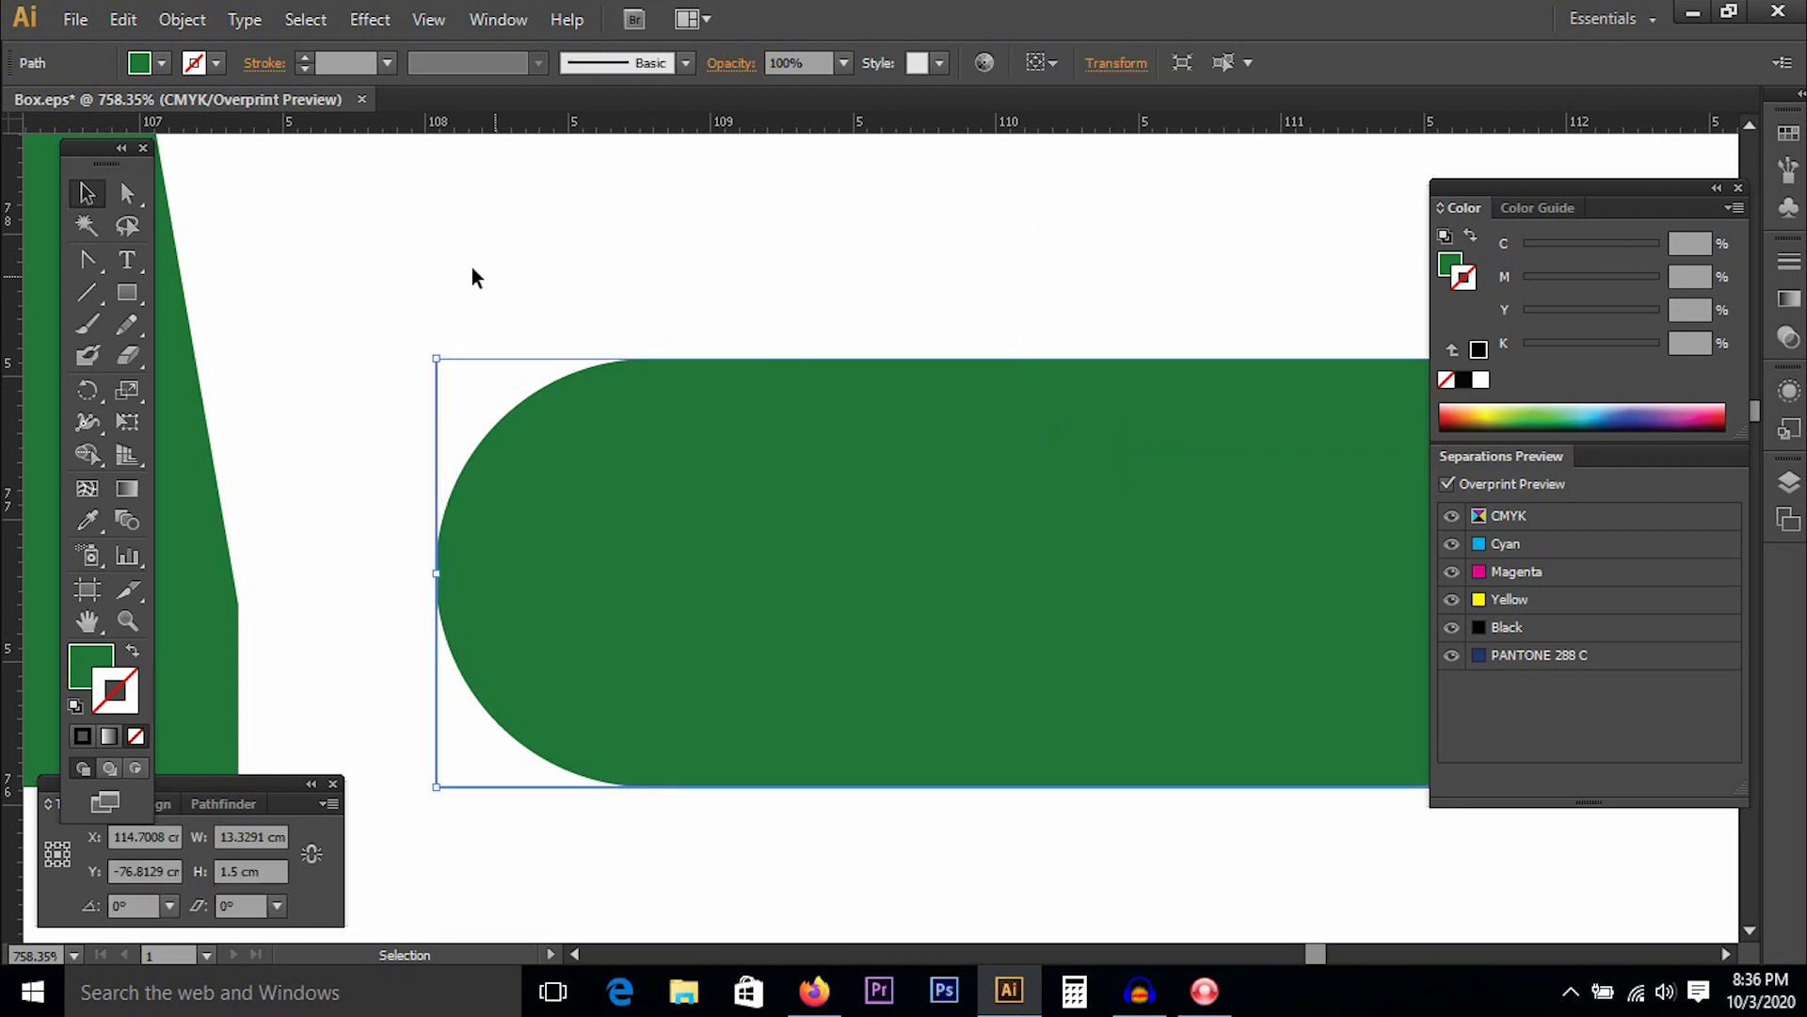
left_click(182, 19)
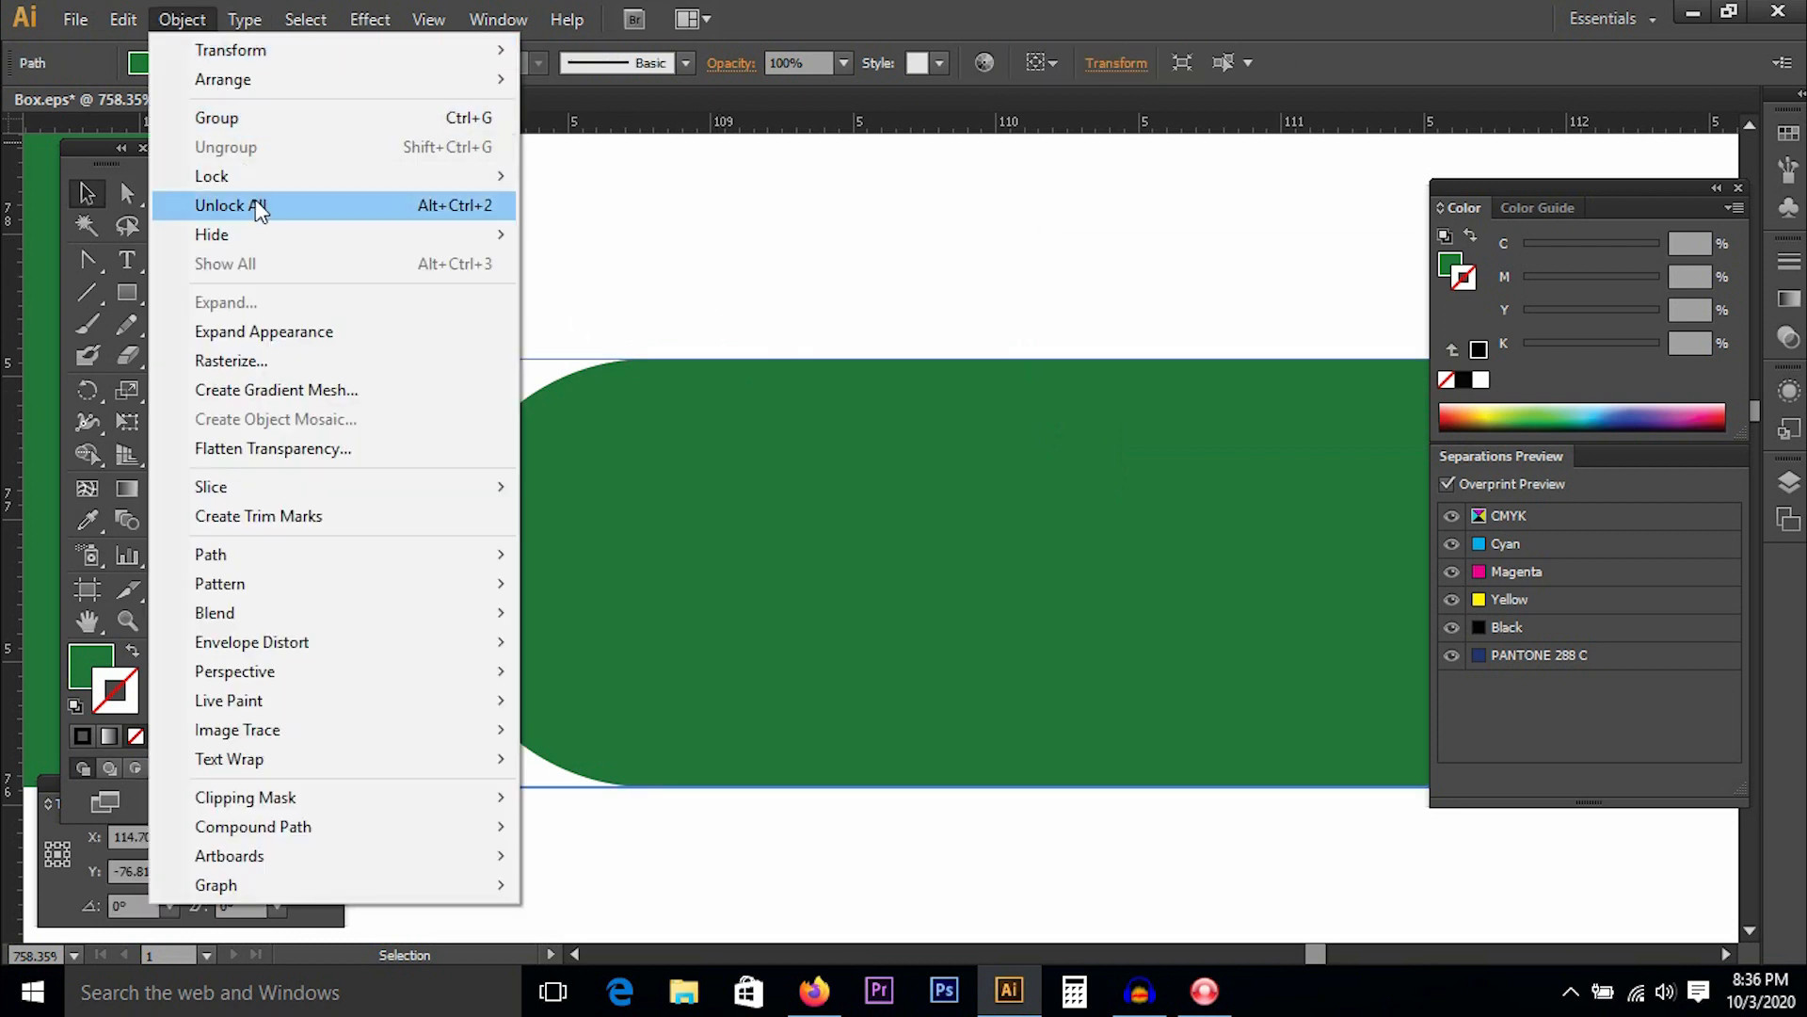
left_click(282, 331)
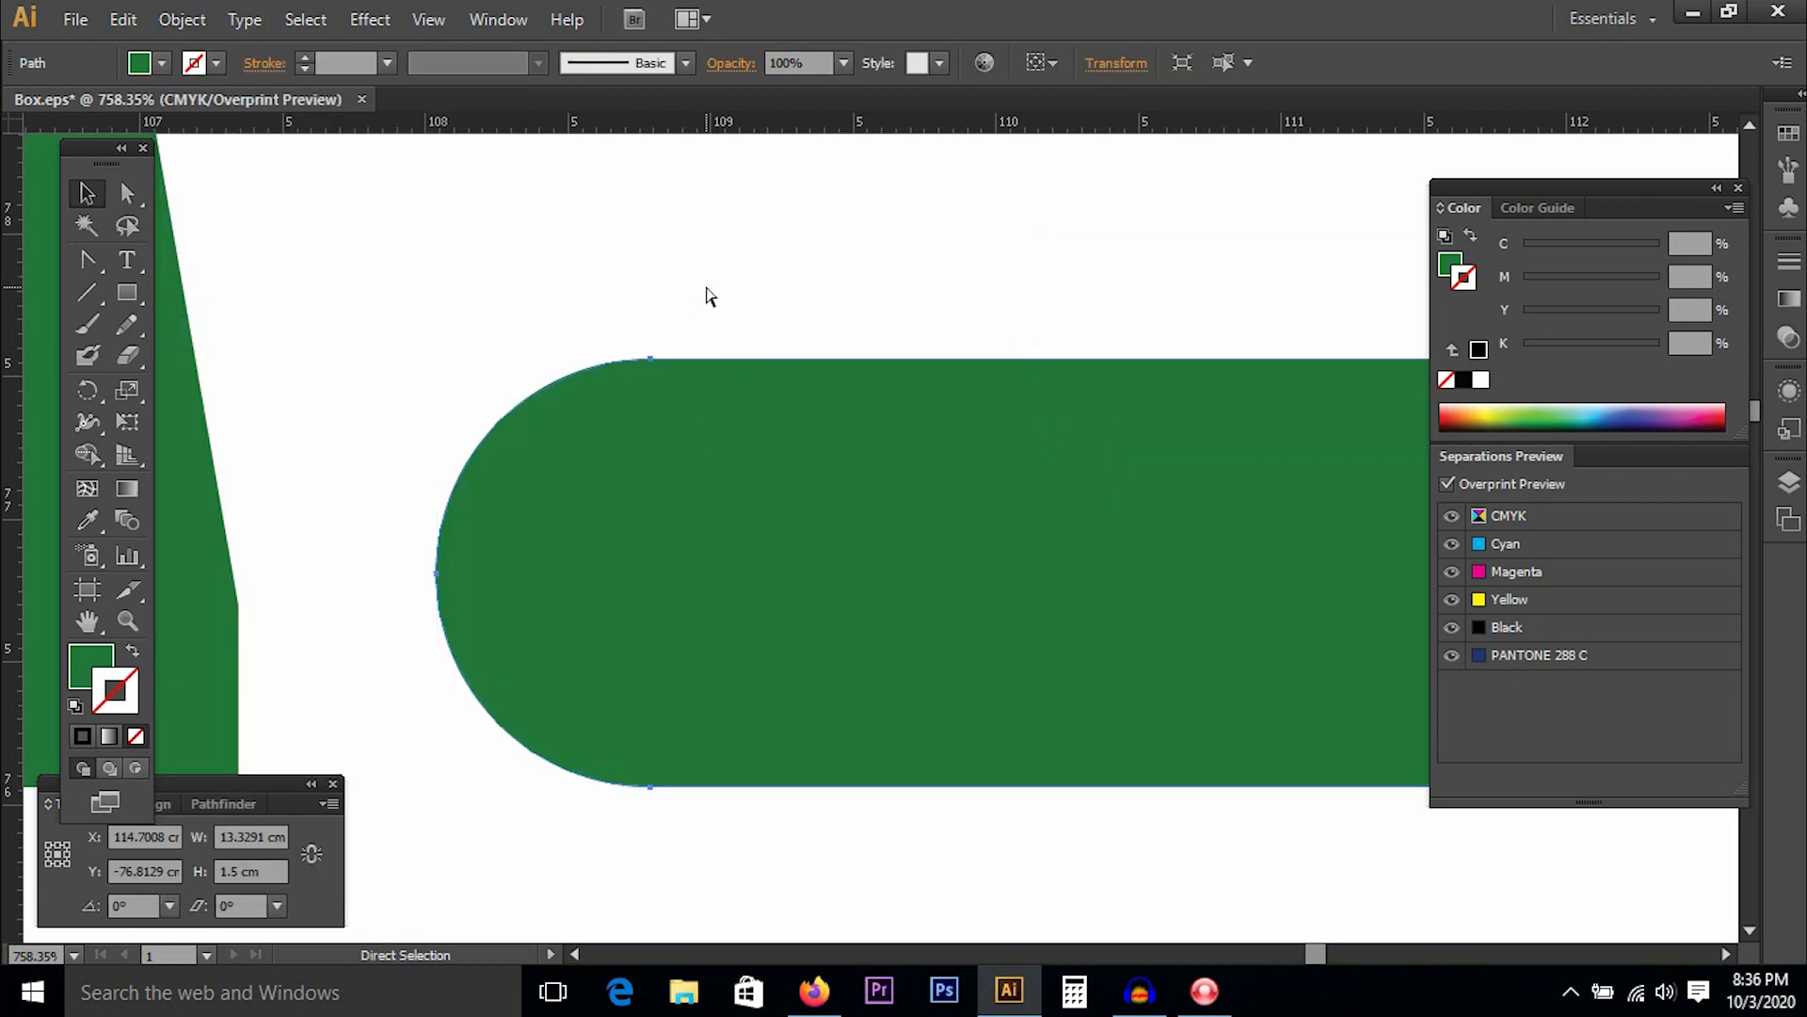
Move the square-cornered second strip to just below the rounded strip.
key("ctrl+minus")
key("ctrl+minus")
key("ctrl+minus")
key("ctrl+minus")
key("ctrl+minus")
key("ctrl+minus")
key("ctrl+minus")
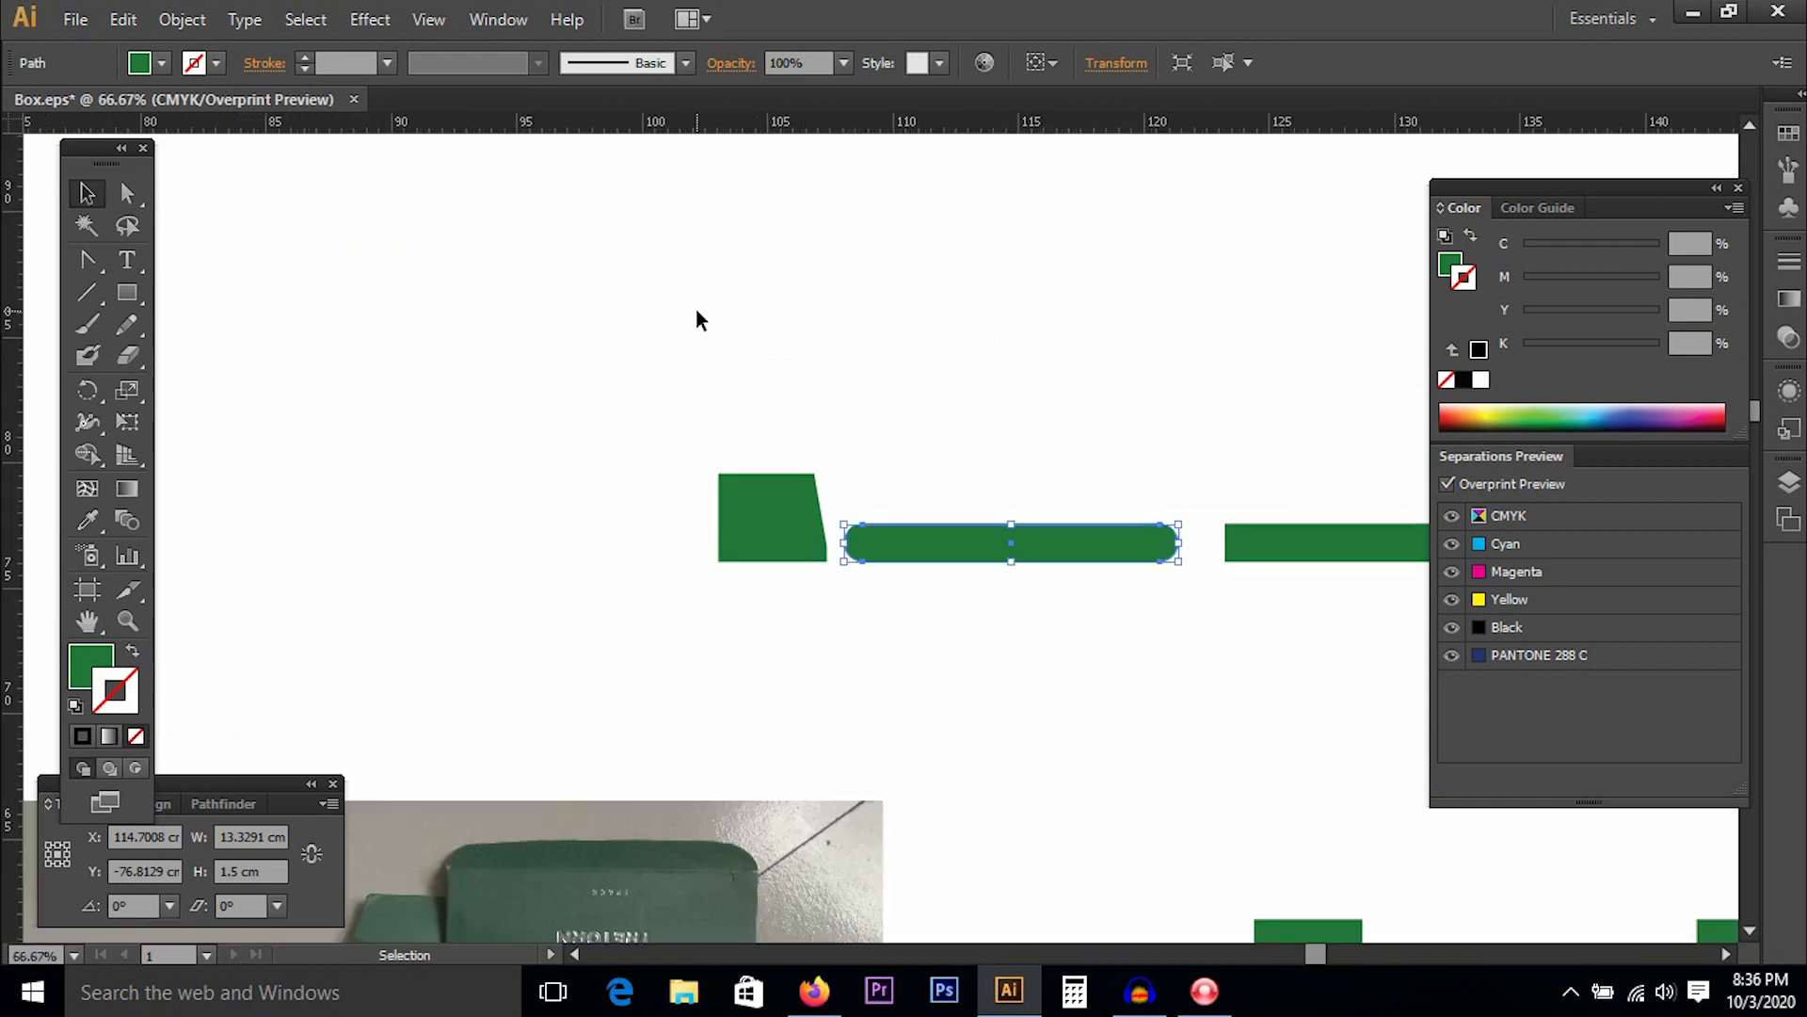
scroll(852, 545, "right", 10)
scroll(852, 545, "down", 3)
left_click(844, 431)
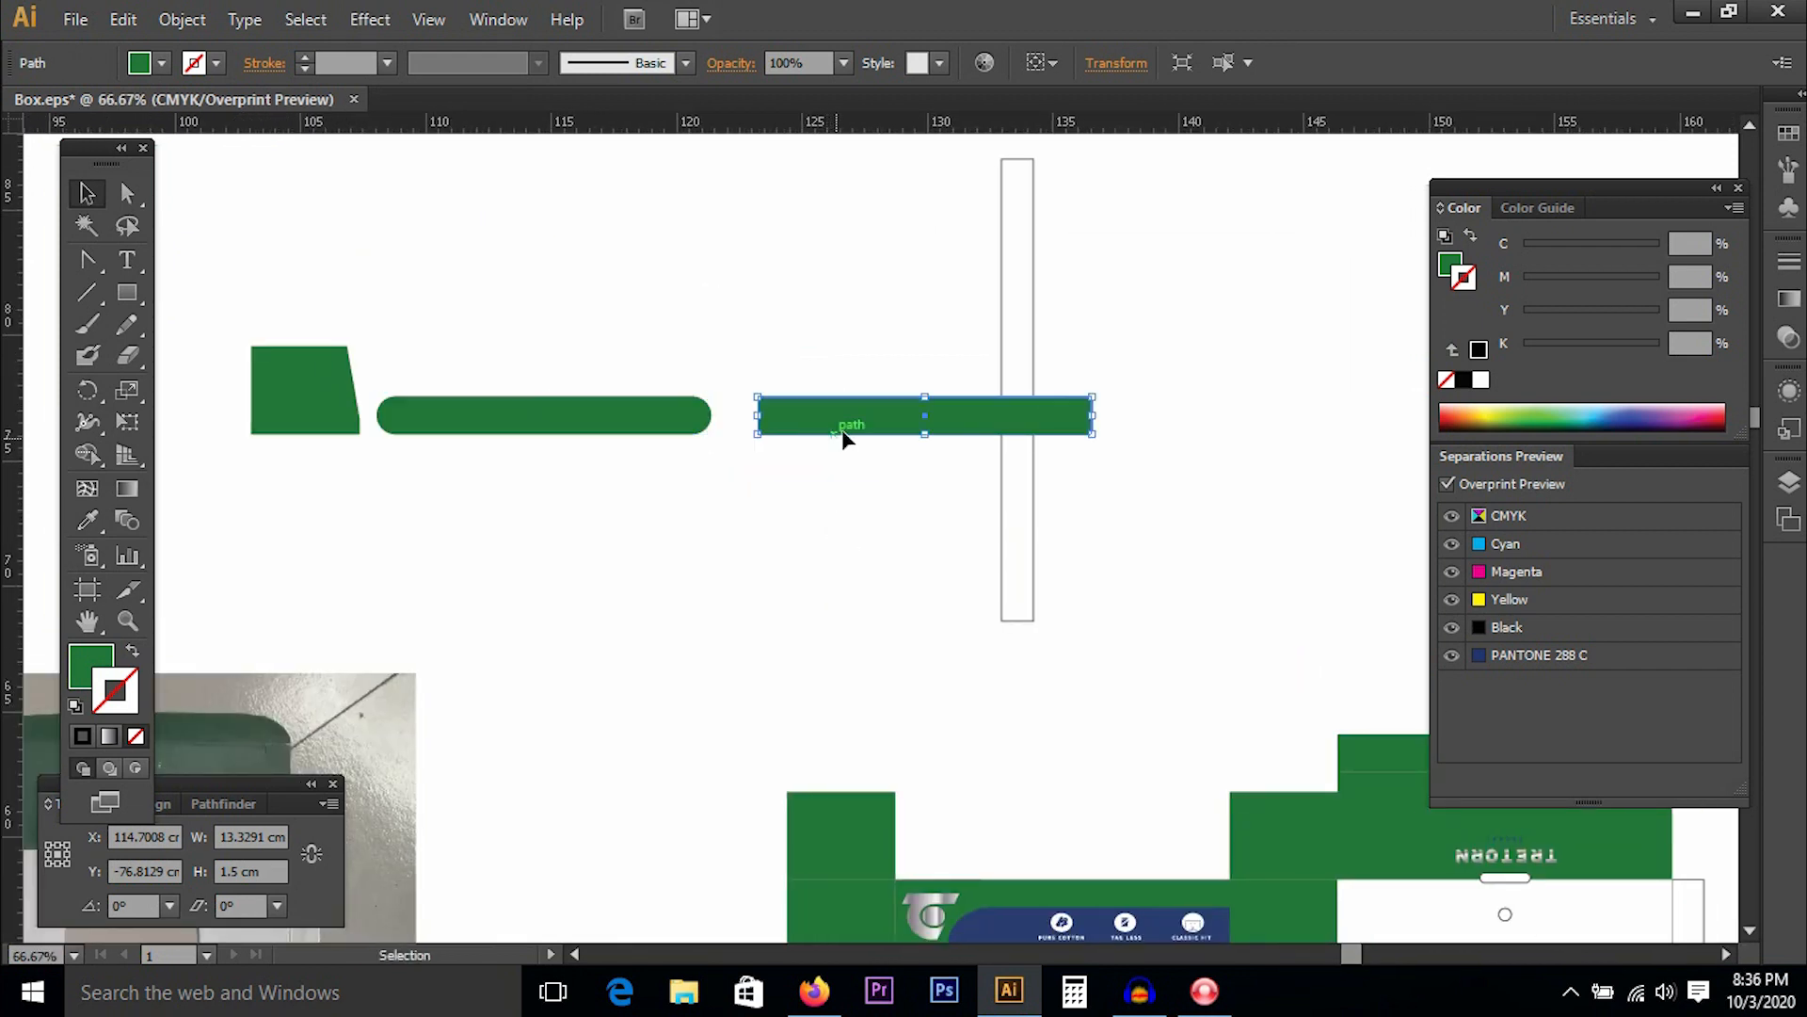
left_click_drag(848, 415, 513, 514)
Align the rounded and square-cornered strips by their centers horizontally and vertically so they overlap exactly.
left_click_drag(509, 355, 582, 562)
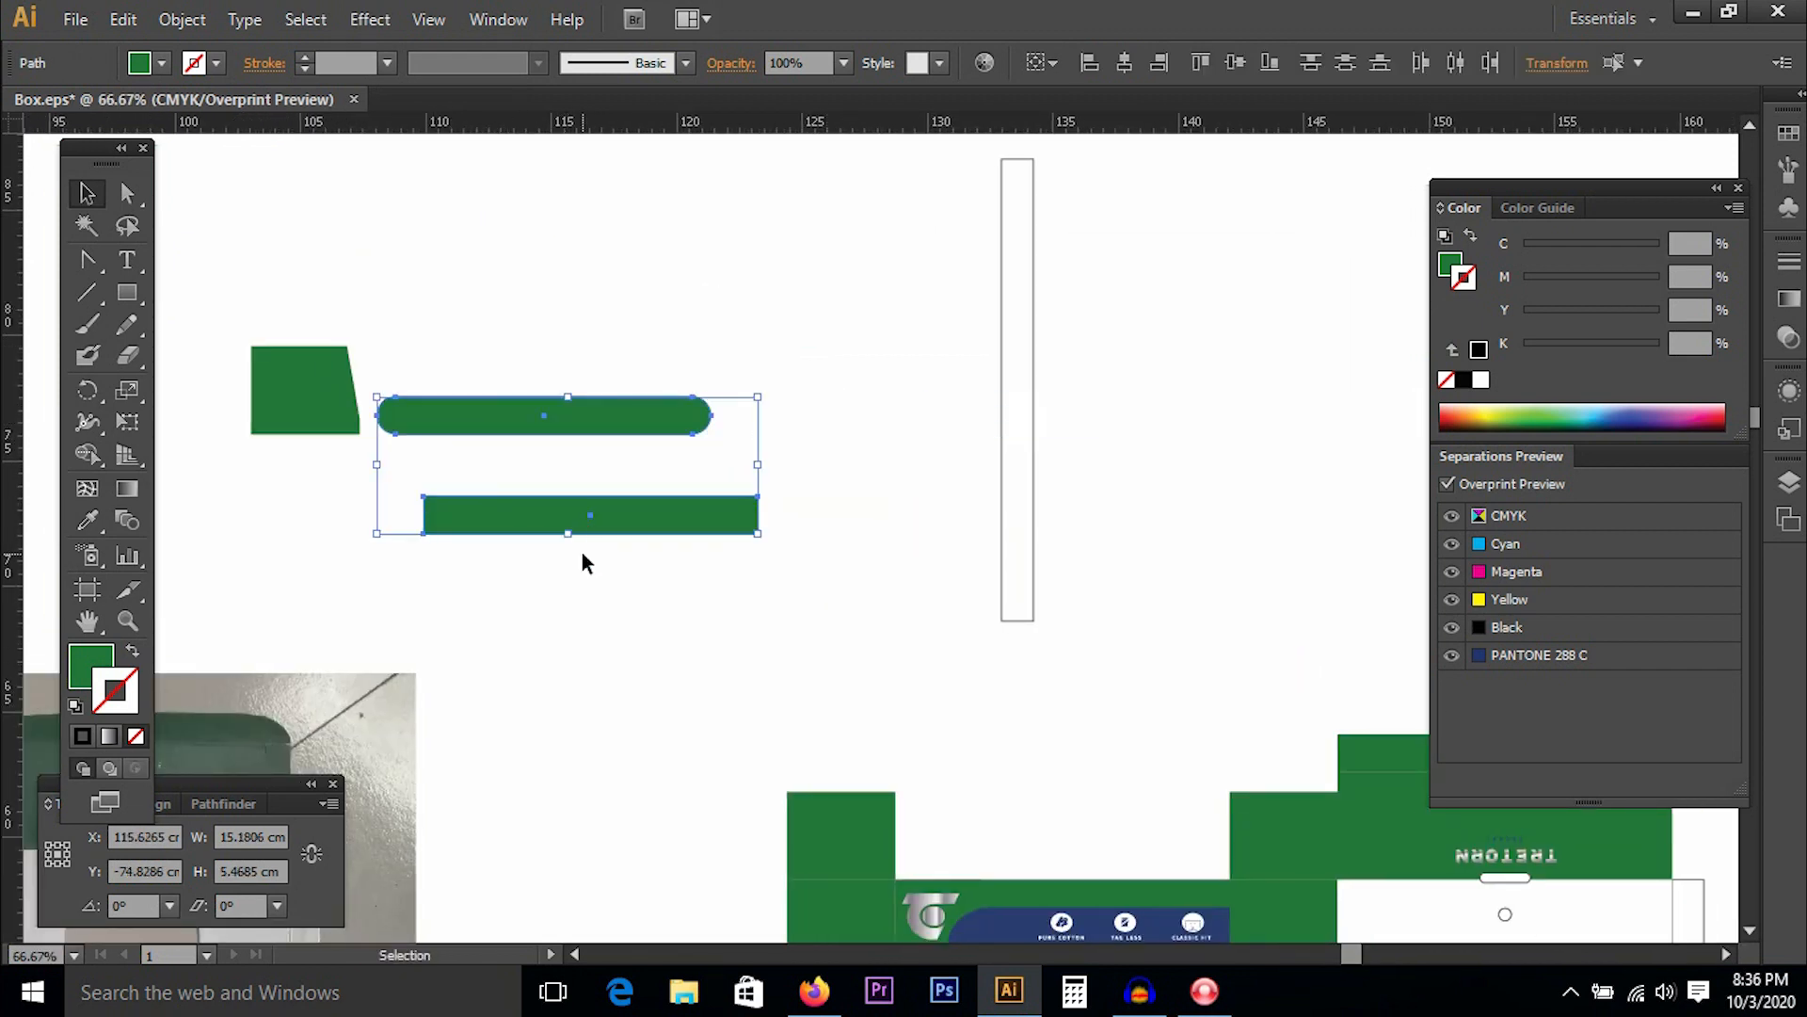
left_click(1125, 61)
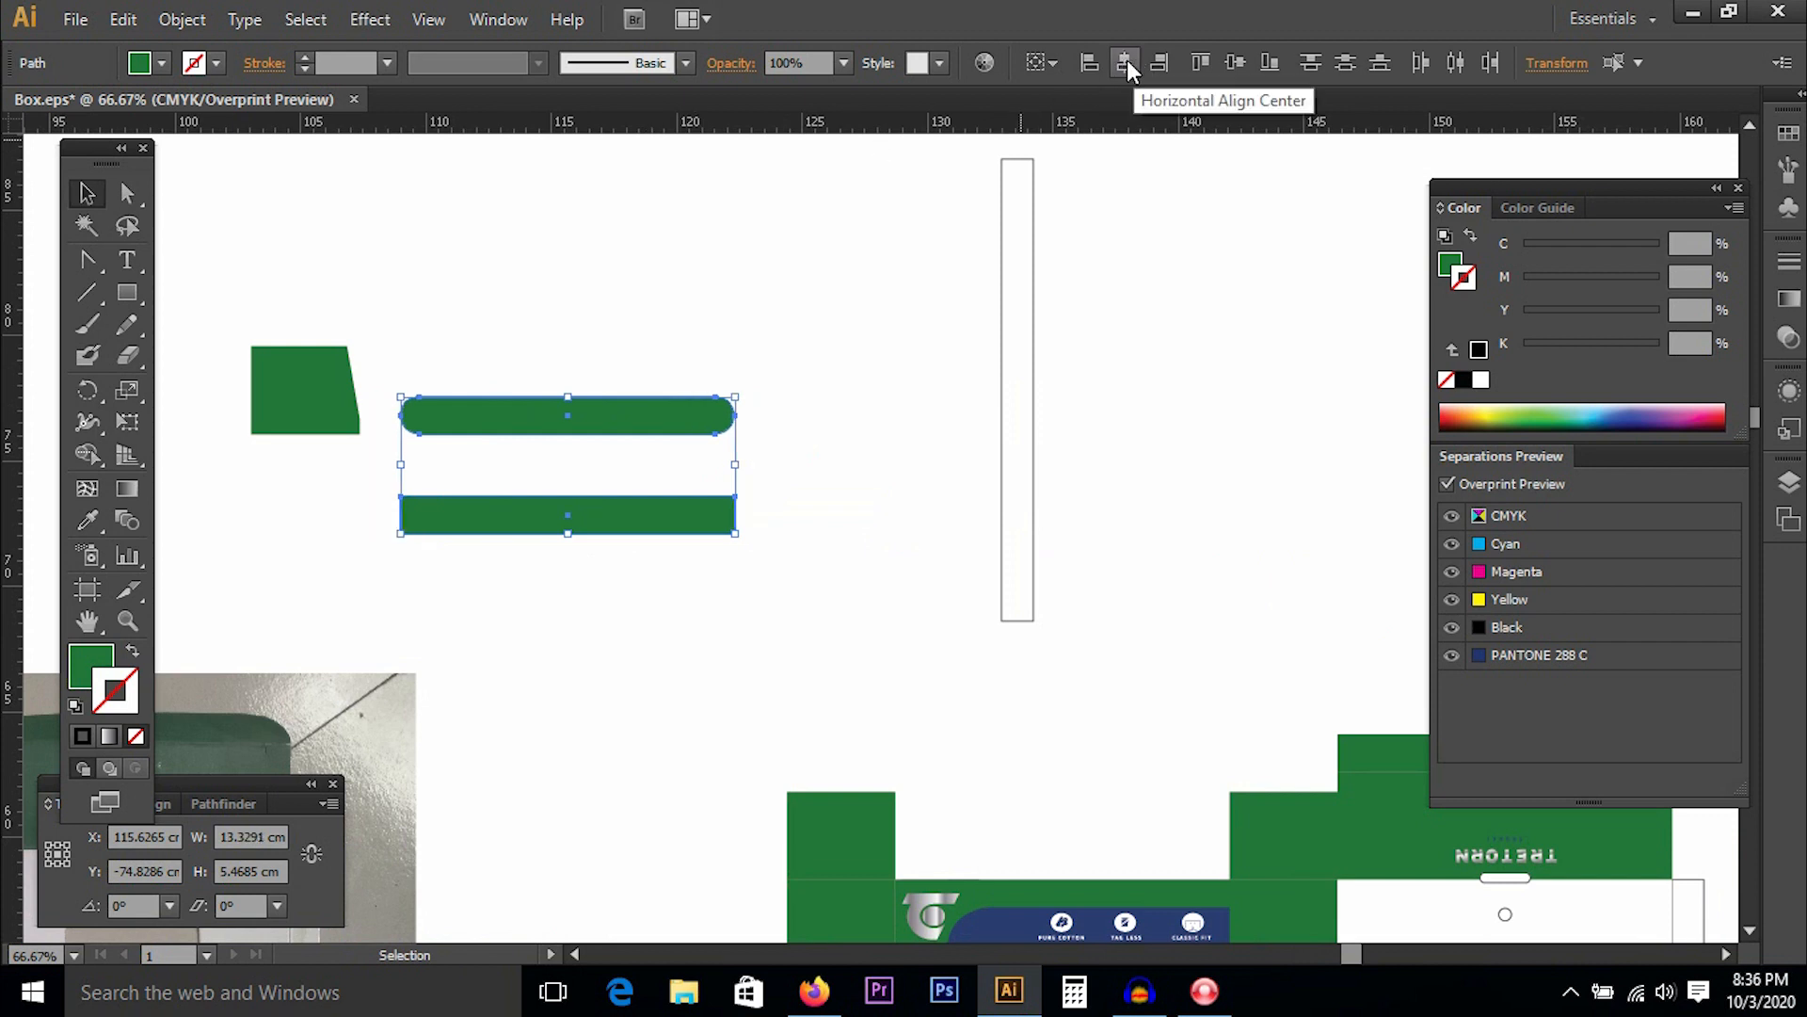
left_click(1235, 62)
Divide the overlapping strips with Pathfinder and ungroup the resulting pieces.
key("ctrl+space")
left_click_drag(350, 383, 966, 627)
key("space")
left_click_drag(359, 496, 504, 467)
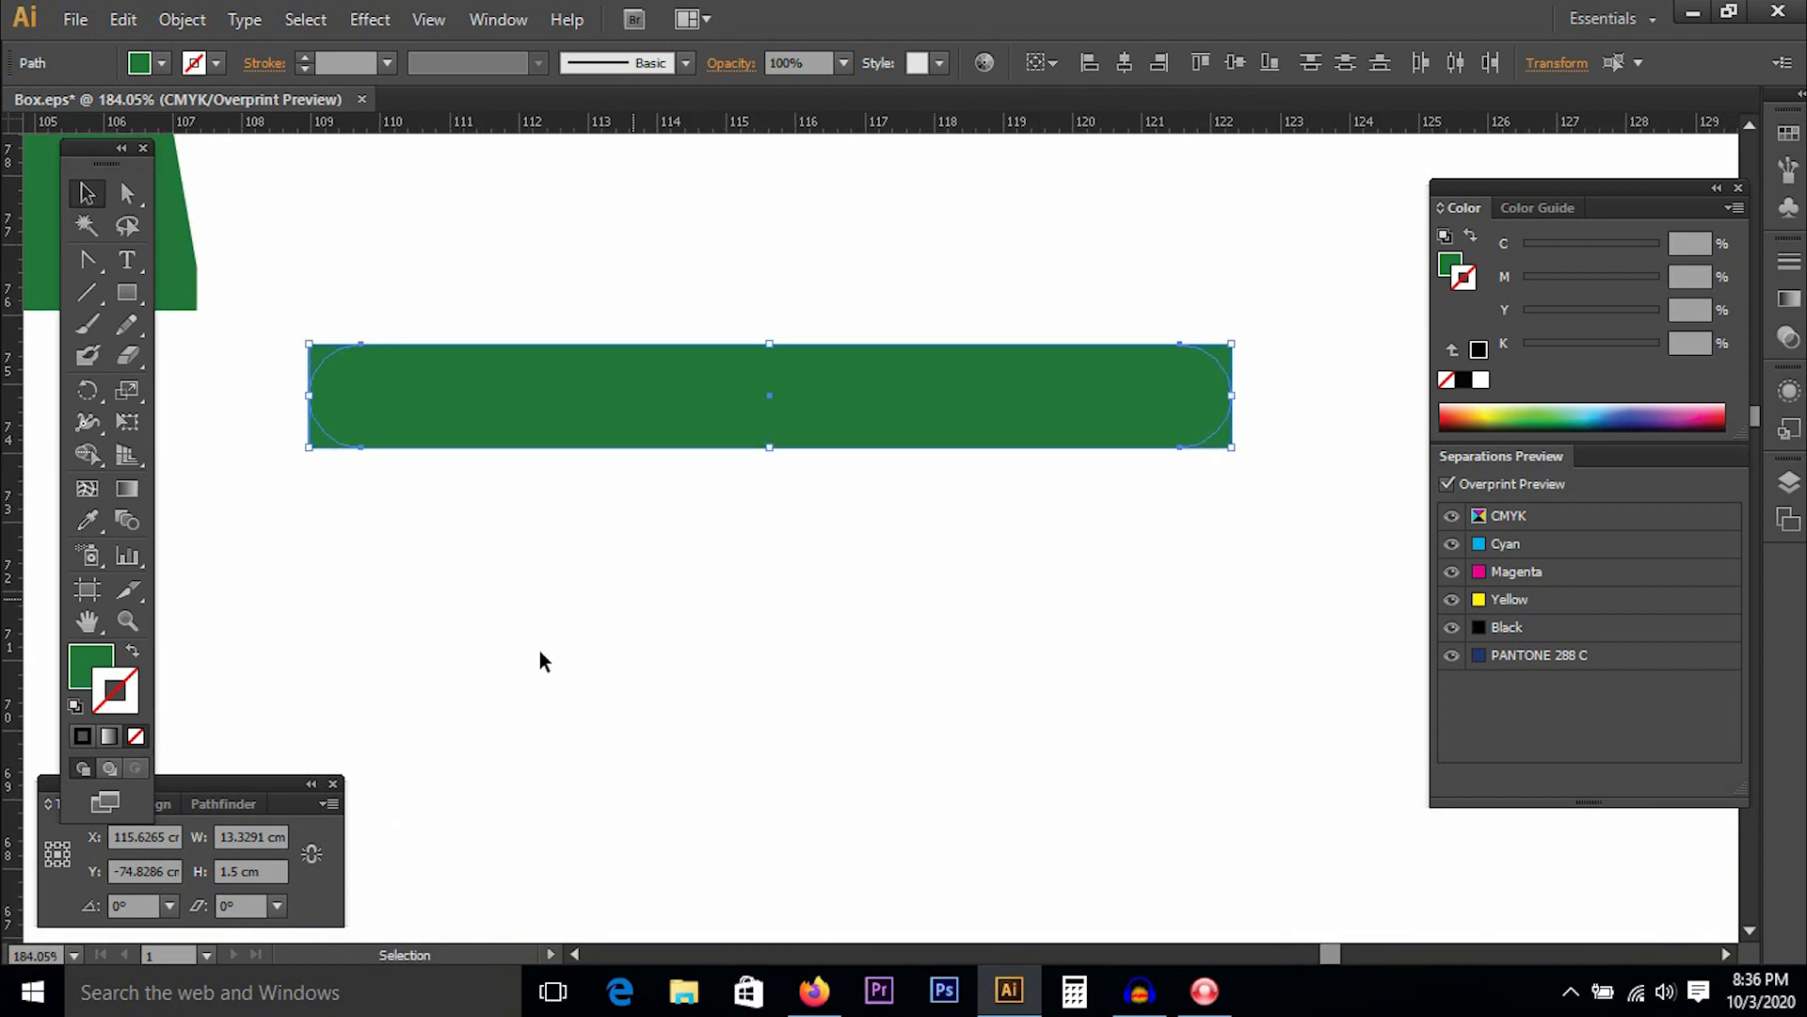
left_click_drag(217, 783, 402, 696)
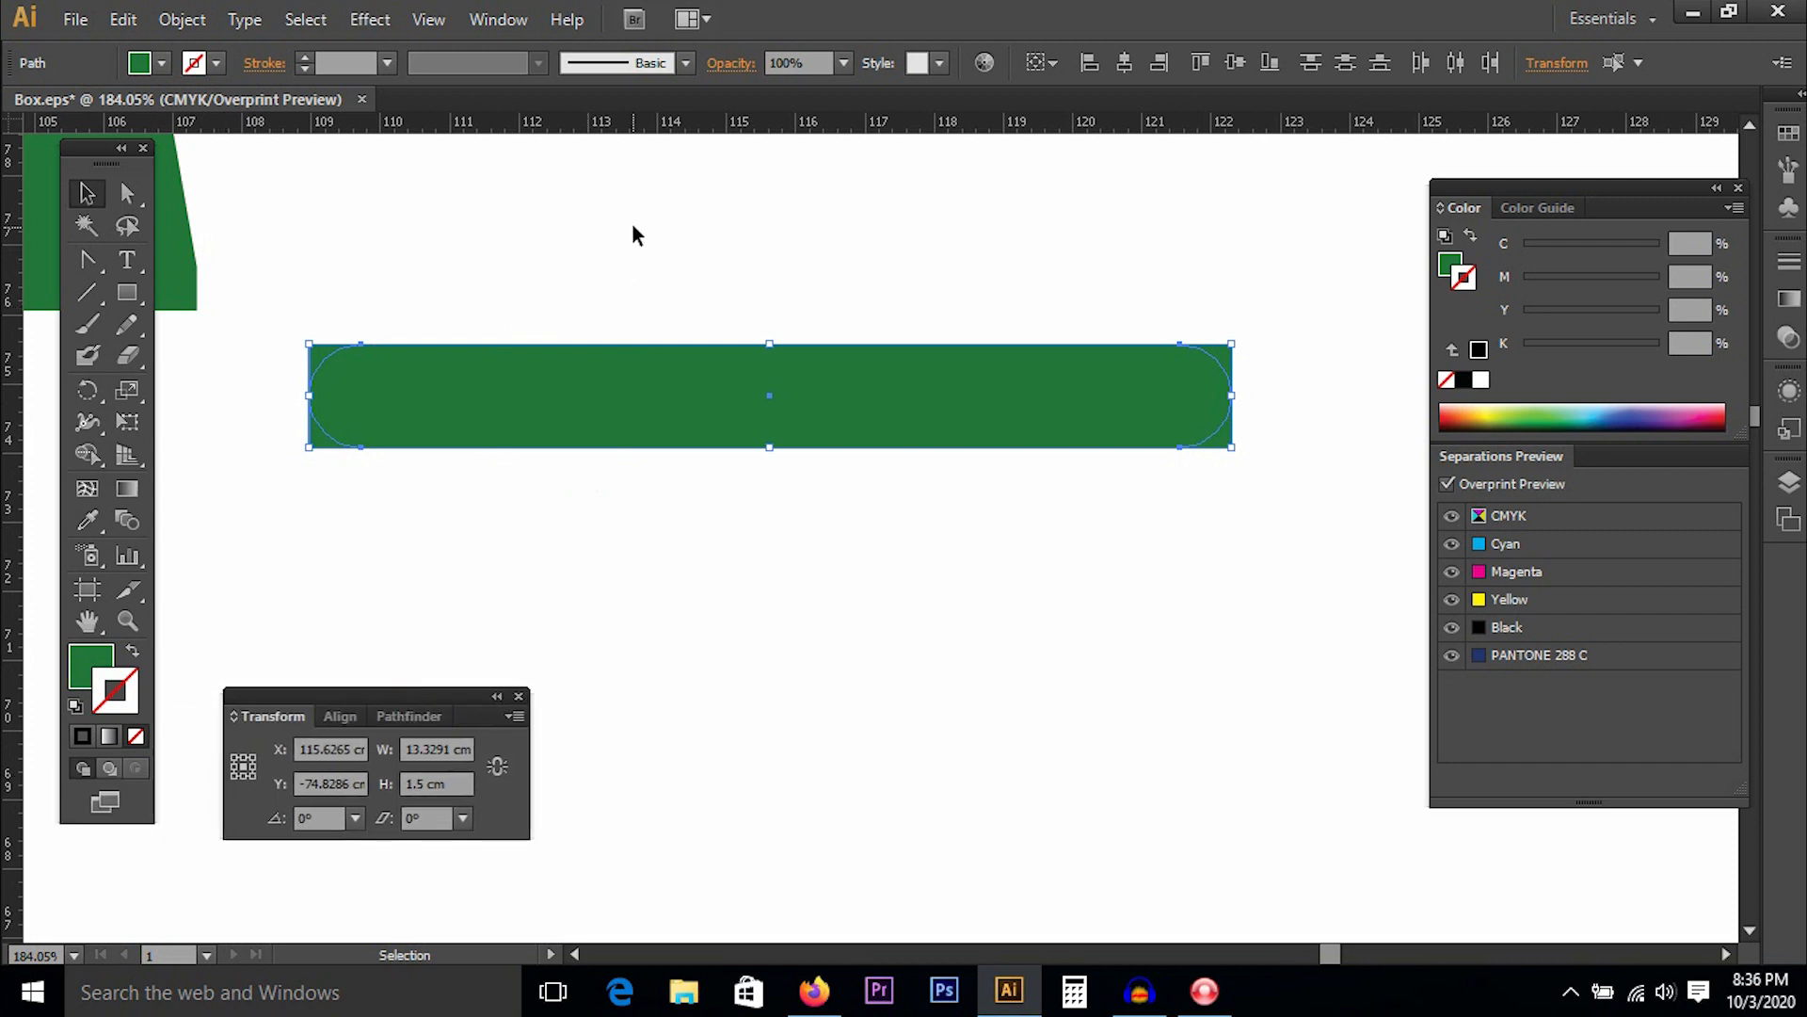
left_click(341, 714)
left_click(443, 716)
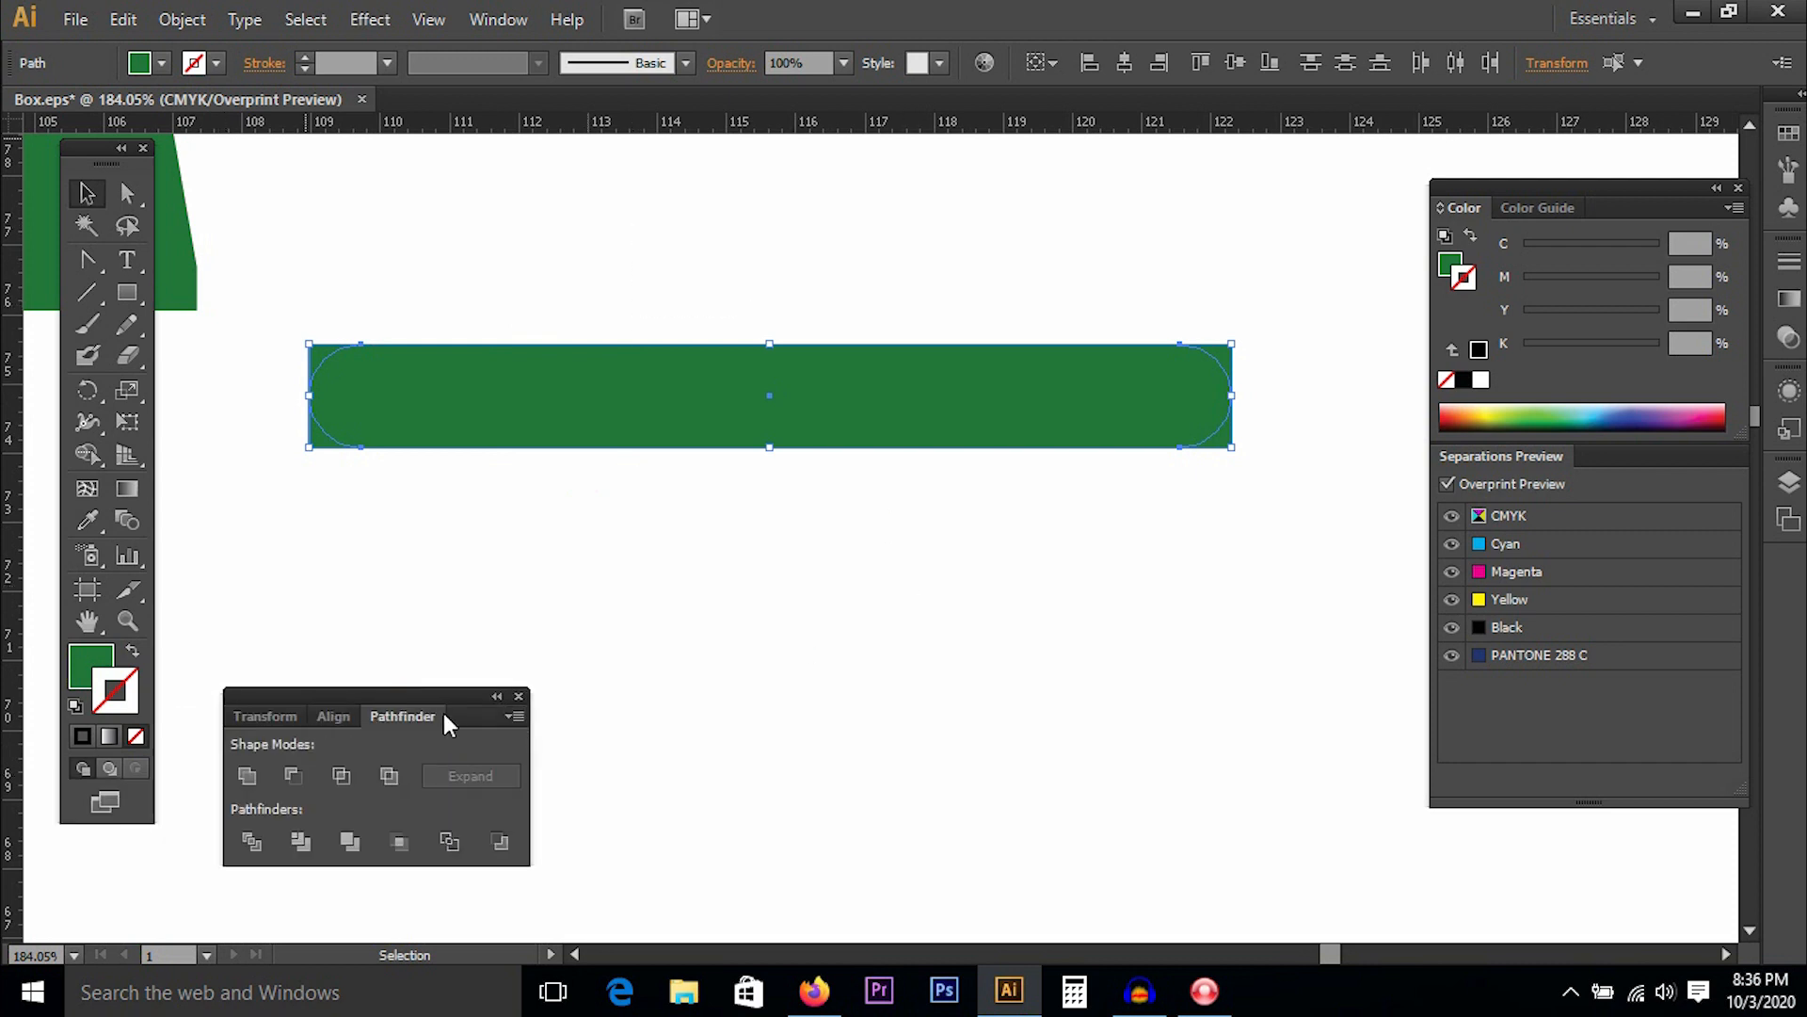
left_click(251, 840)
right_click(584, 387)
left_click(626, 539)
Delete the two upper corner pieces outside the strip's rounded outline.
left_click(577, 568)
left_click(322, 354)
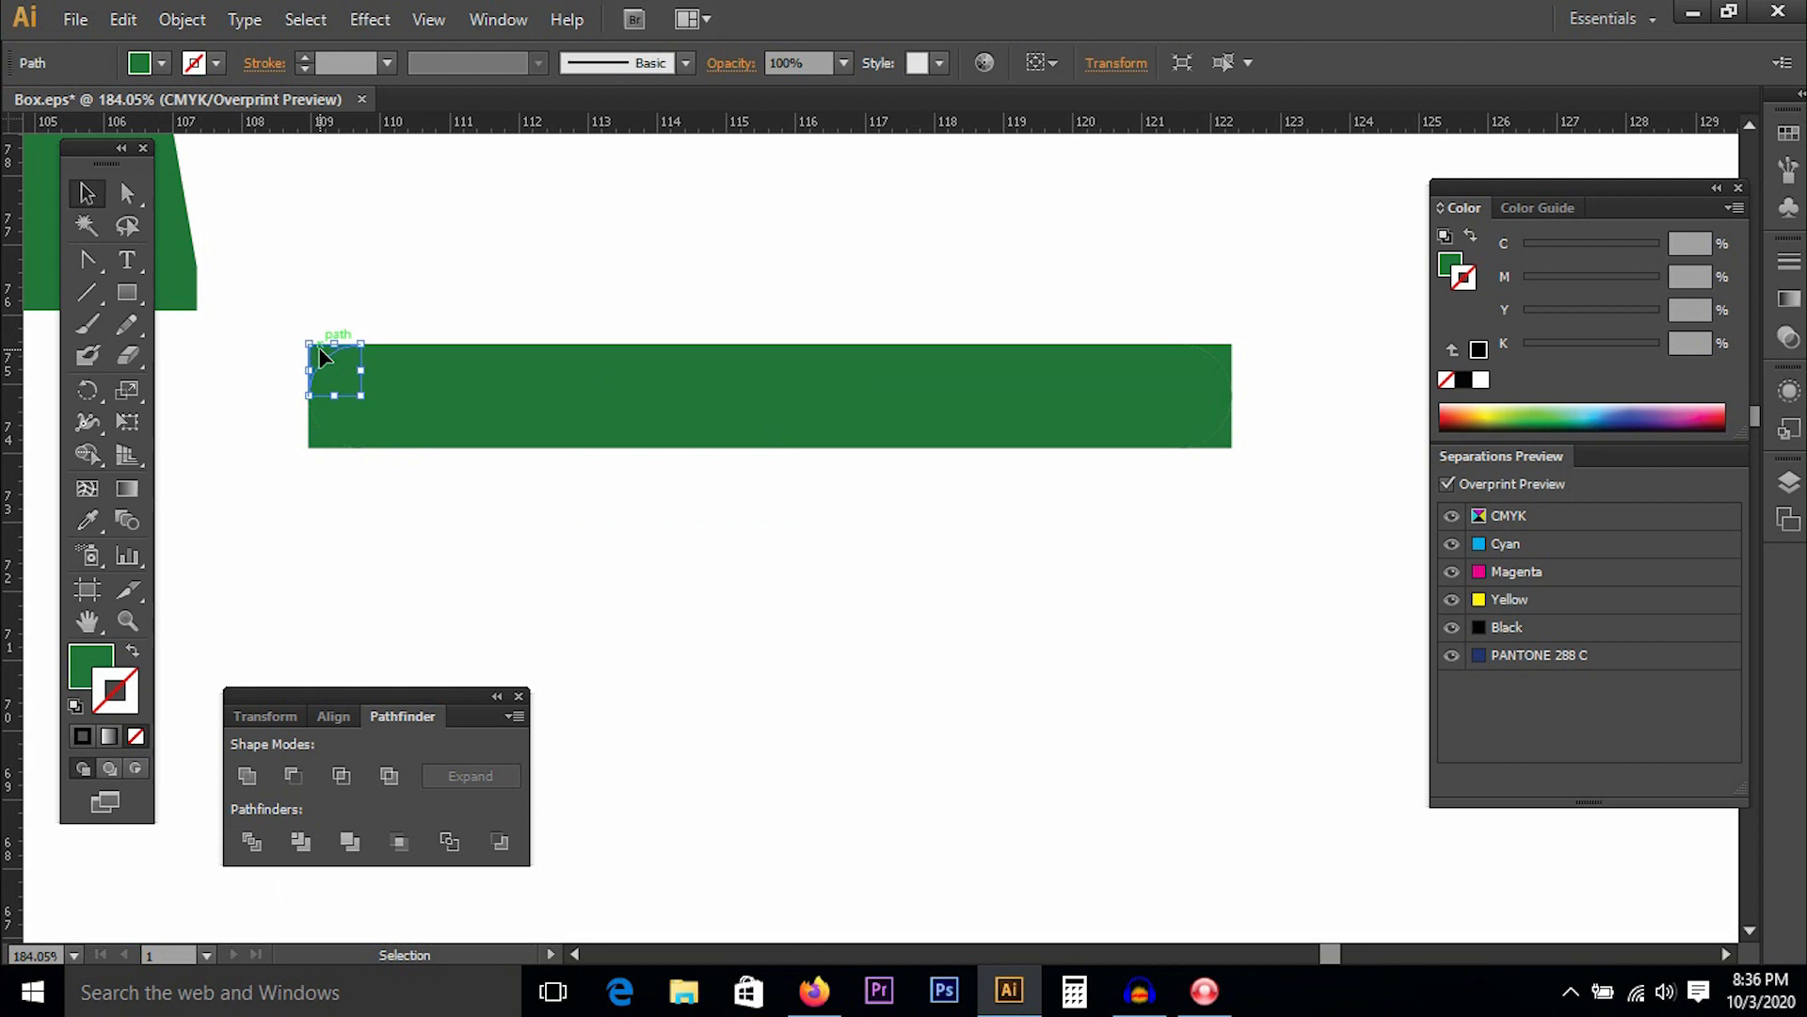
key("Delete")
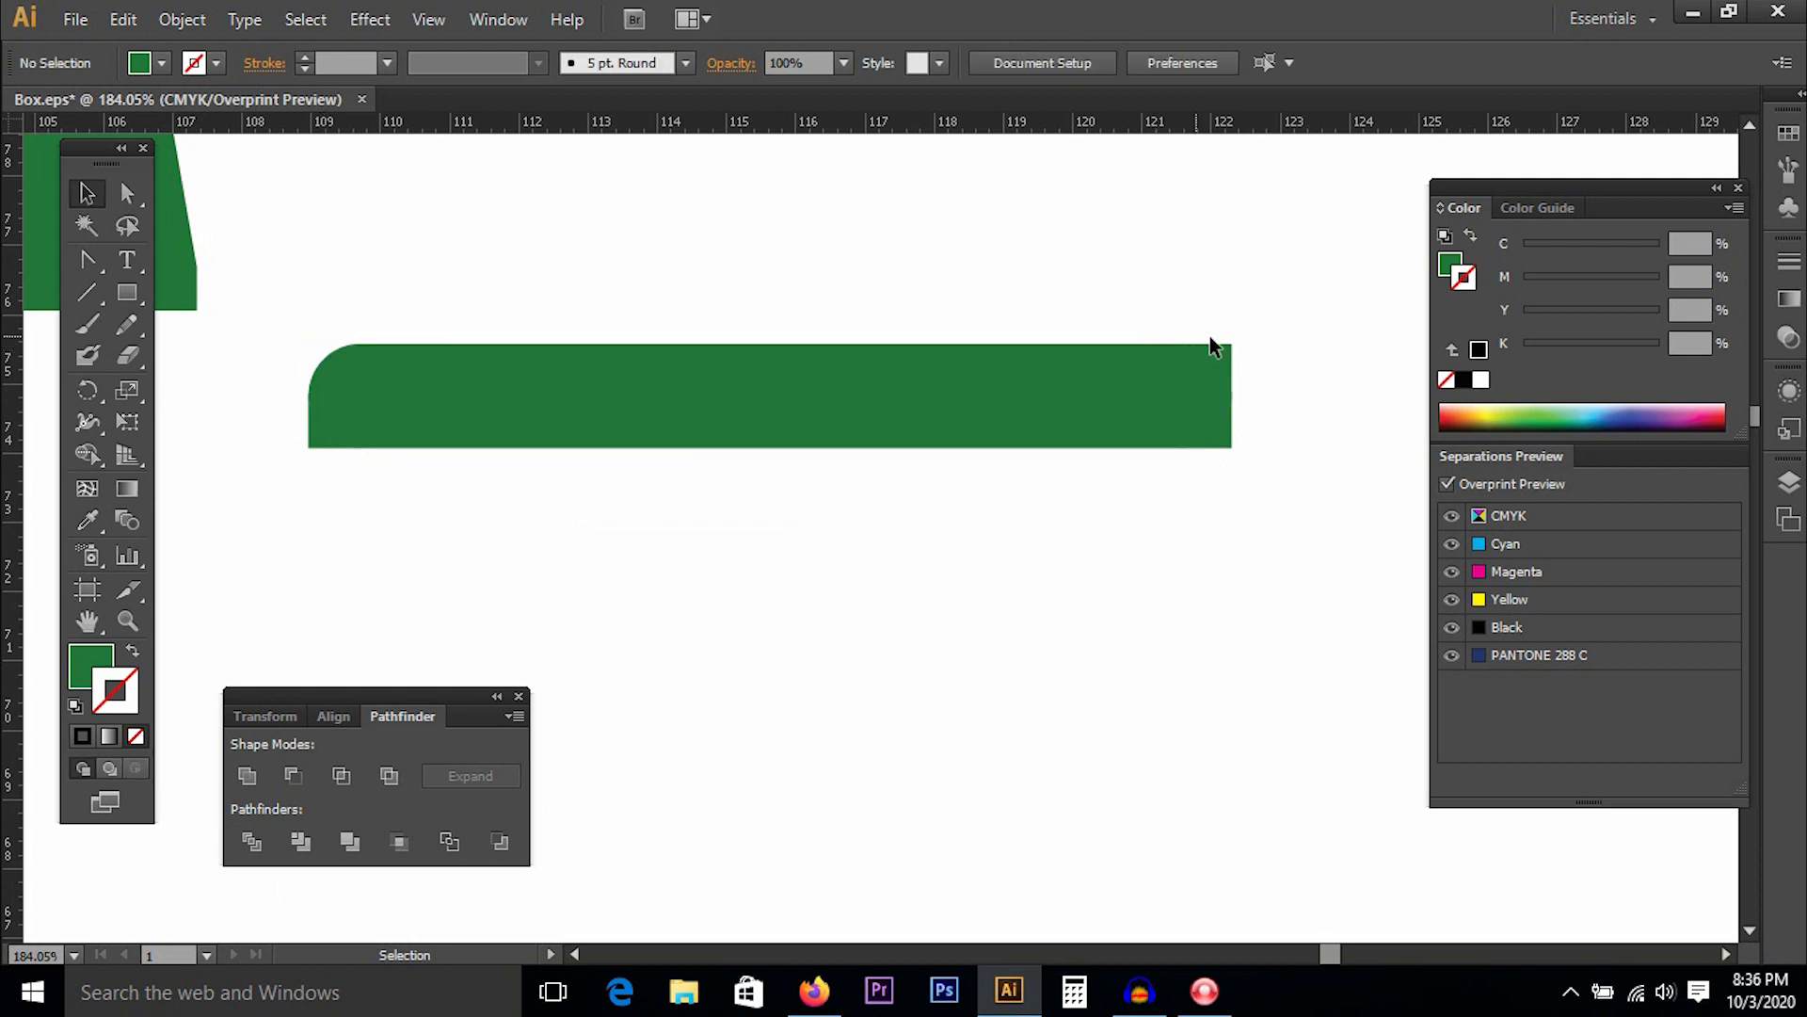
left_click(1226, 352)
key("Delete")
Merge the remaining strip and its two lower corner pieces into one shape with Shape Builder.
left_click_drag(234, 311, 1286, 570)
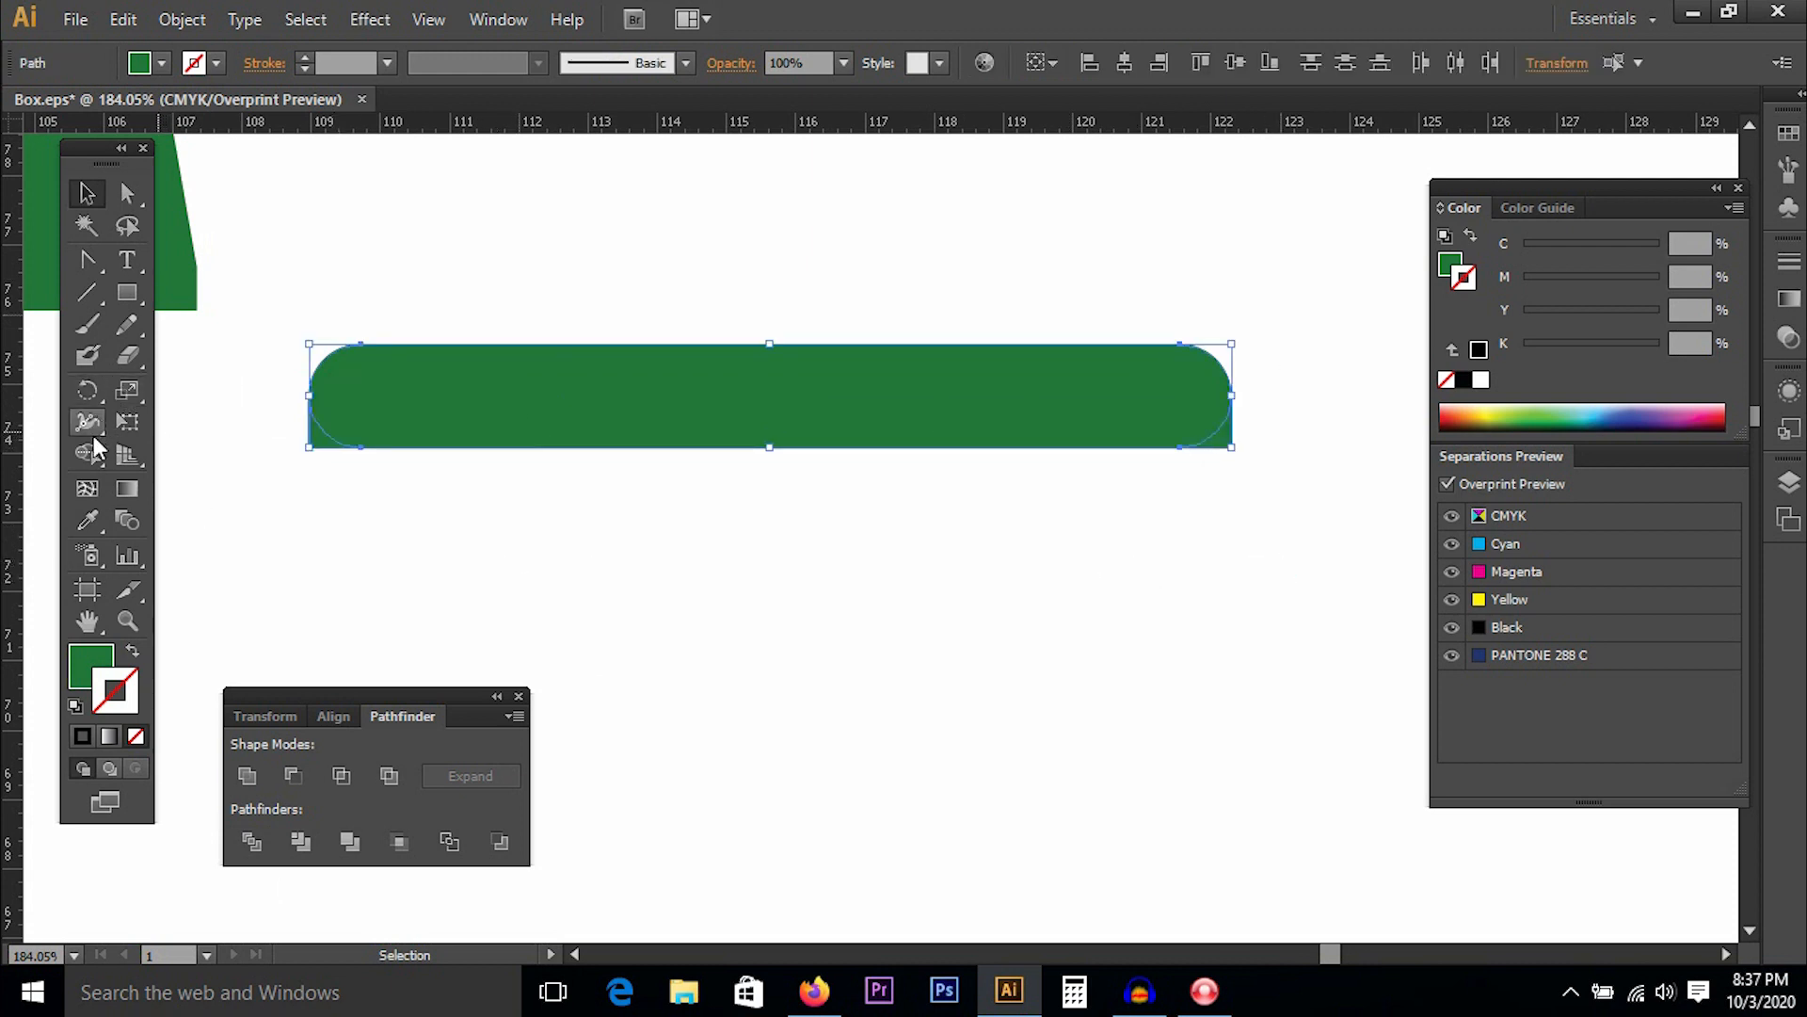
left_click(90, 453)
left_click_drag(363, 411, 315, 443)
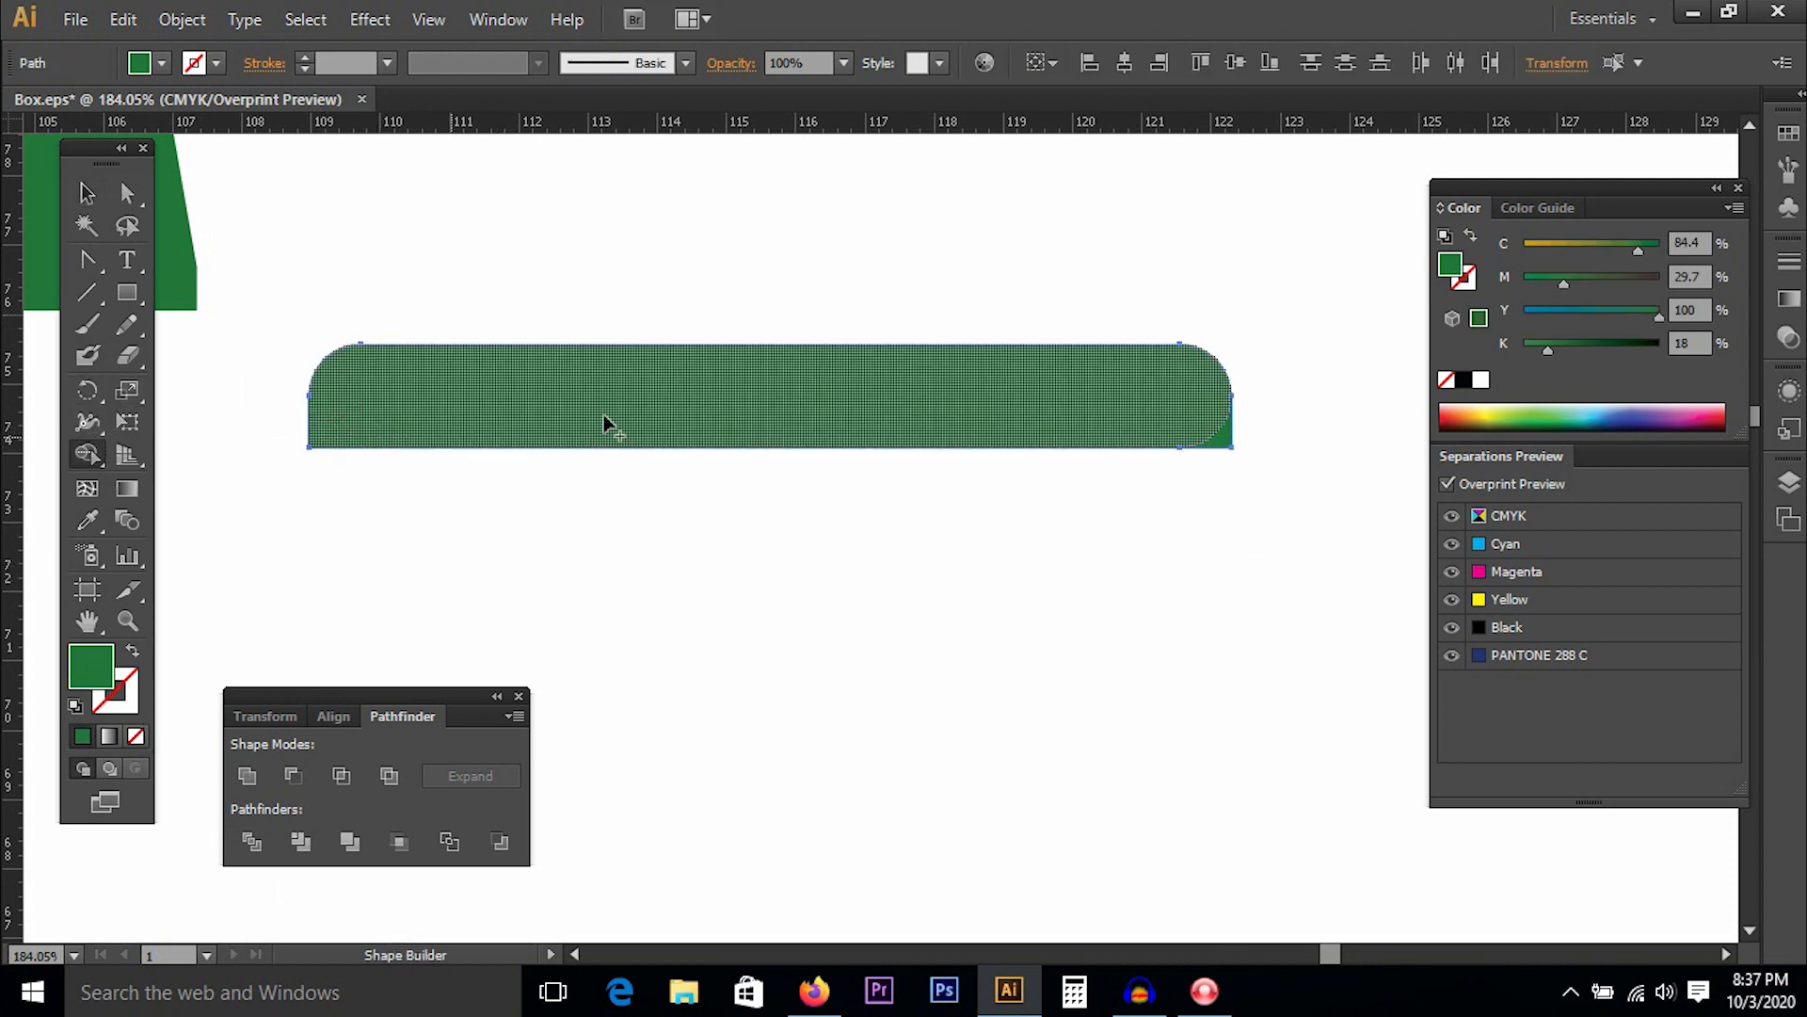
left_click_drag(1167, 387, 1224, 445)
key("v")
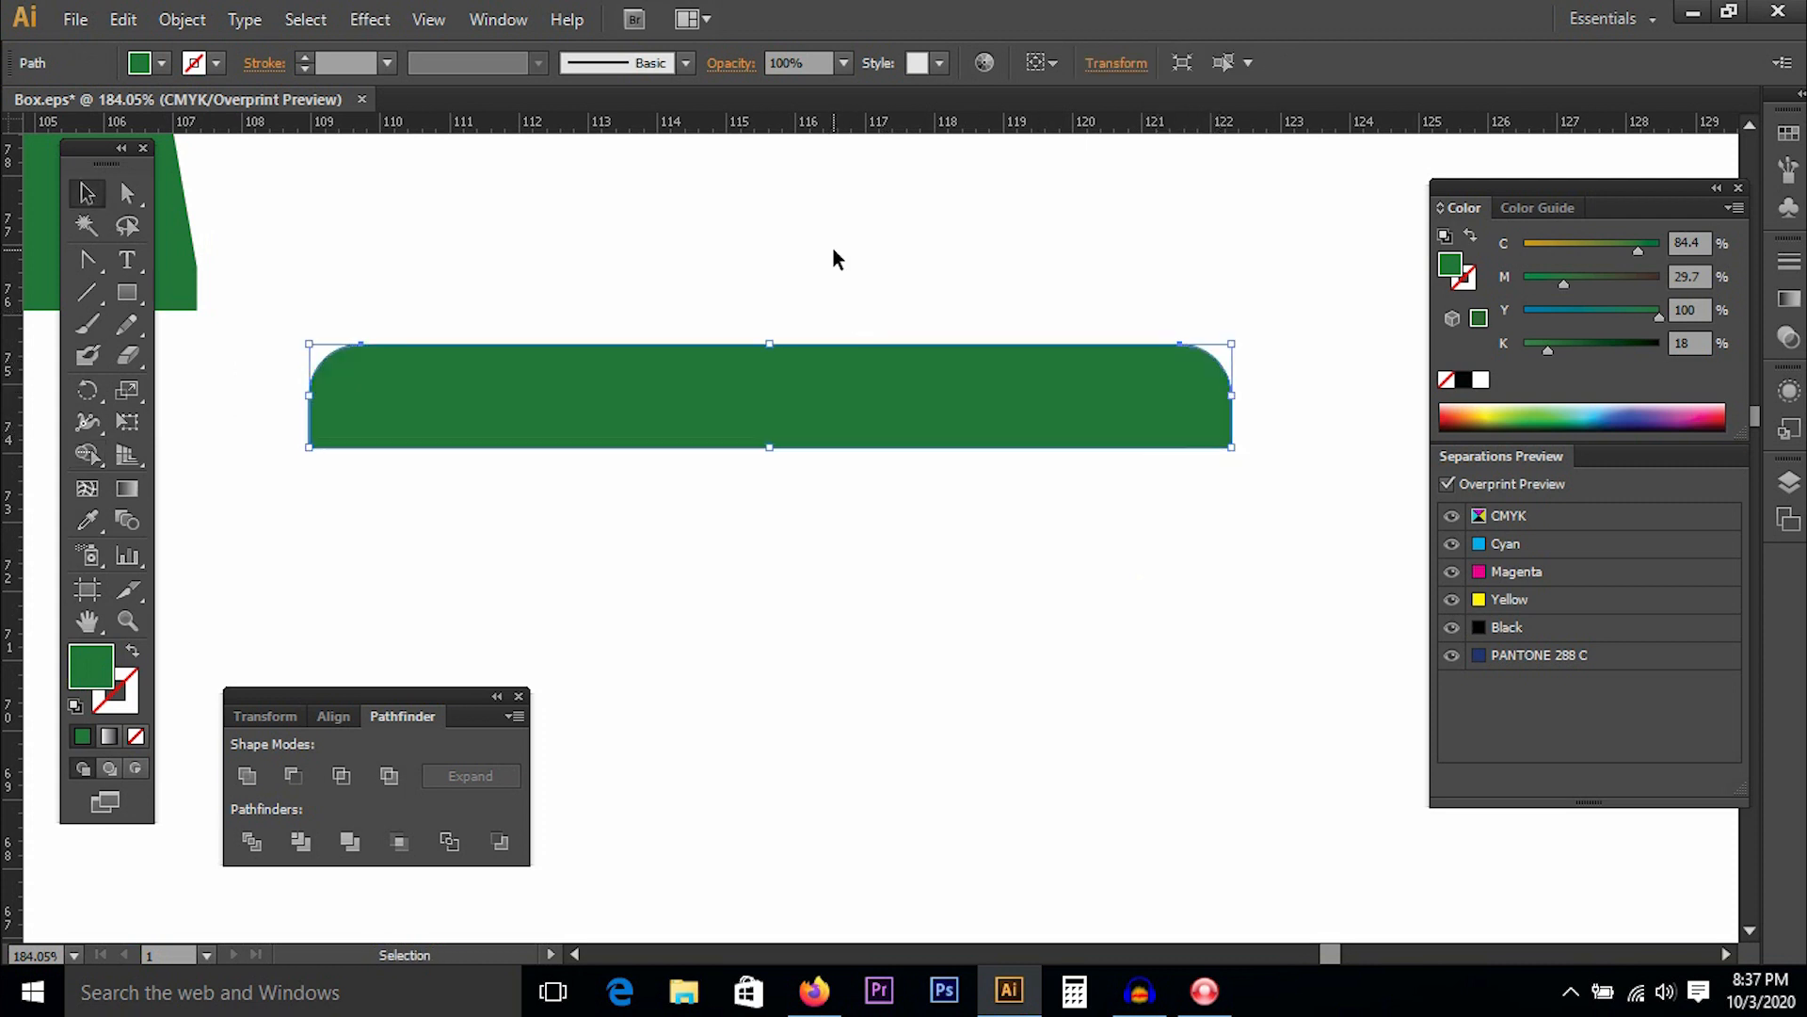
Compare the tapered flap and the round-topped strip with the photographed sample and the full box layout.
key("ctrl+minus")
key("ctrl+minus")
key("ctrl+minus")
key("ctrl+minus")
key("ctrl+minus")
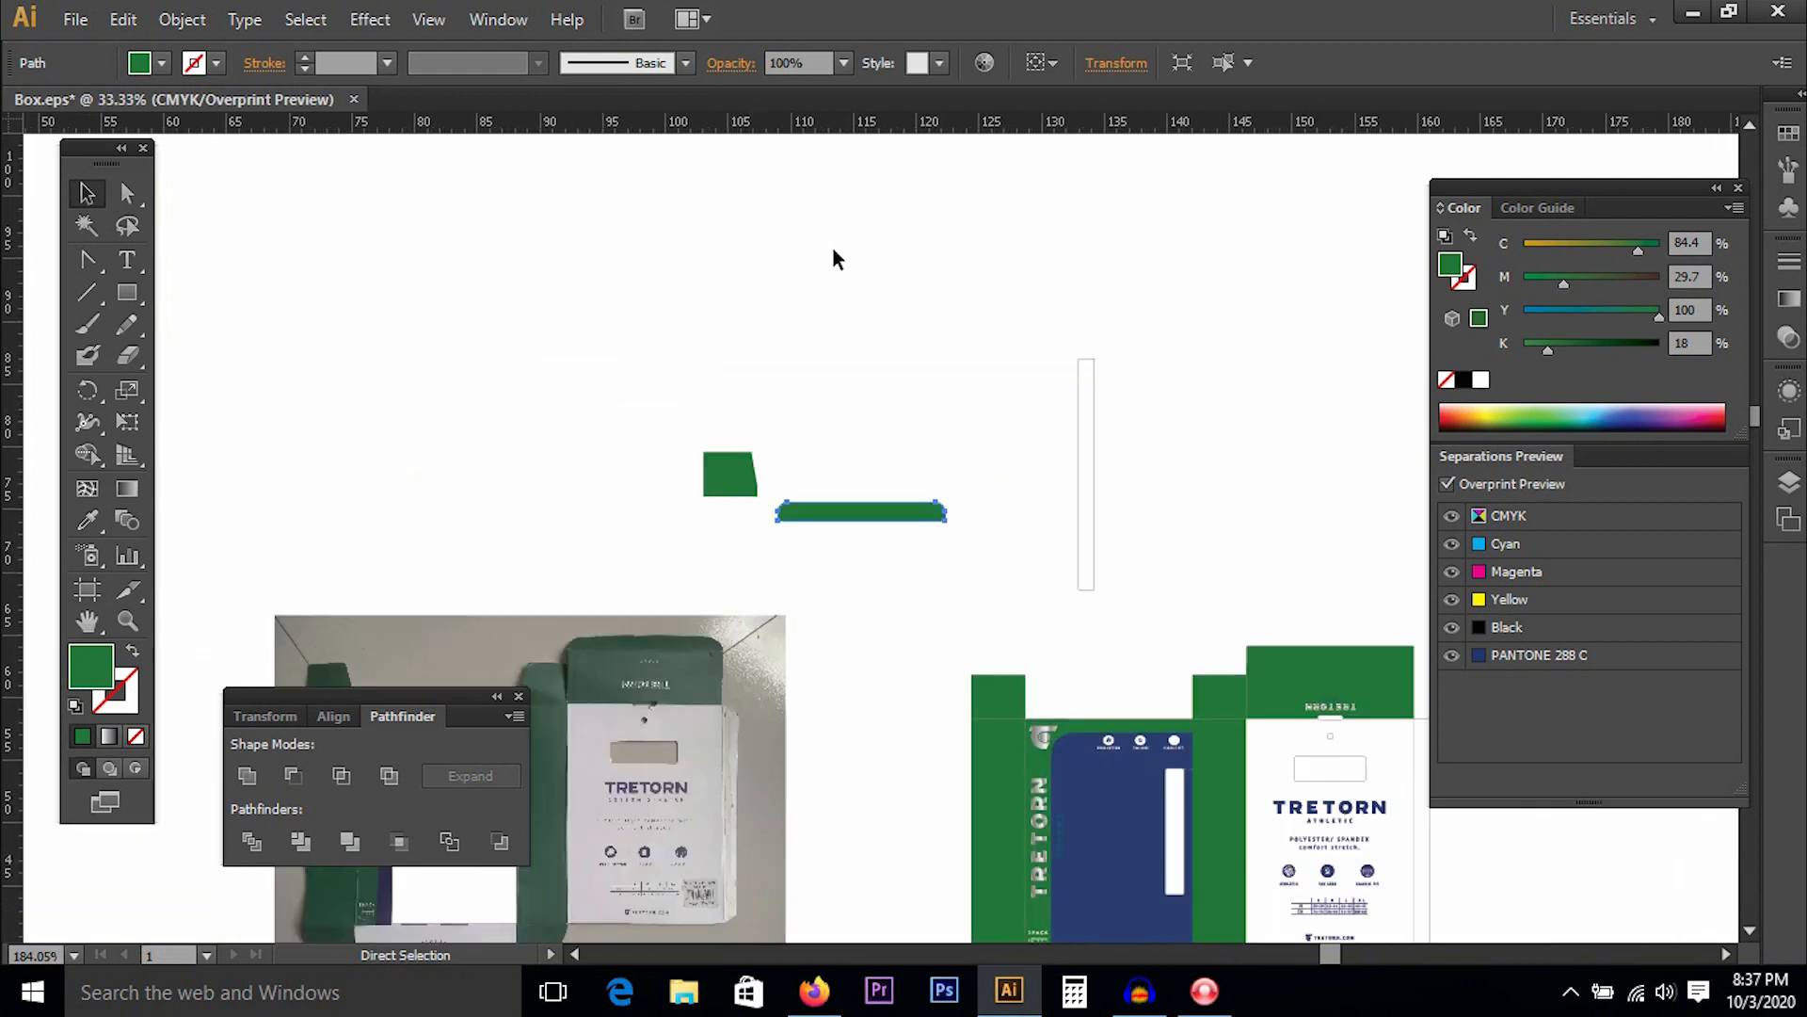
left_click(895, 393)
left_click_drag(686, 403, 1008, 612)
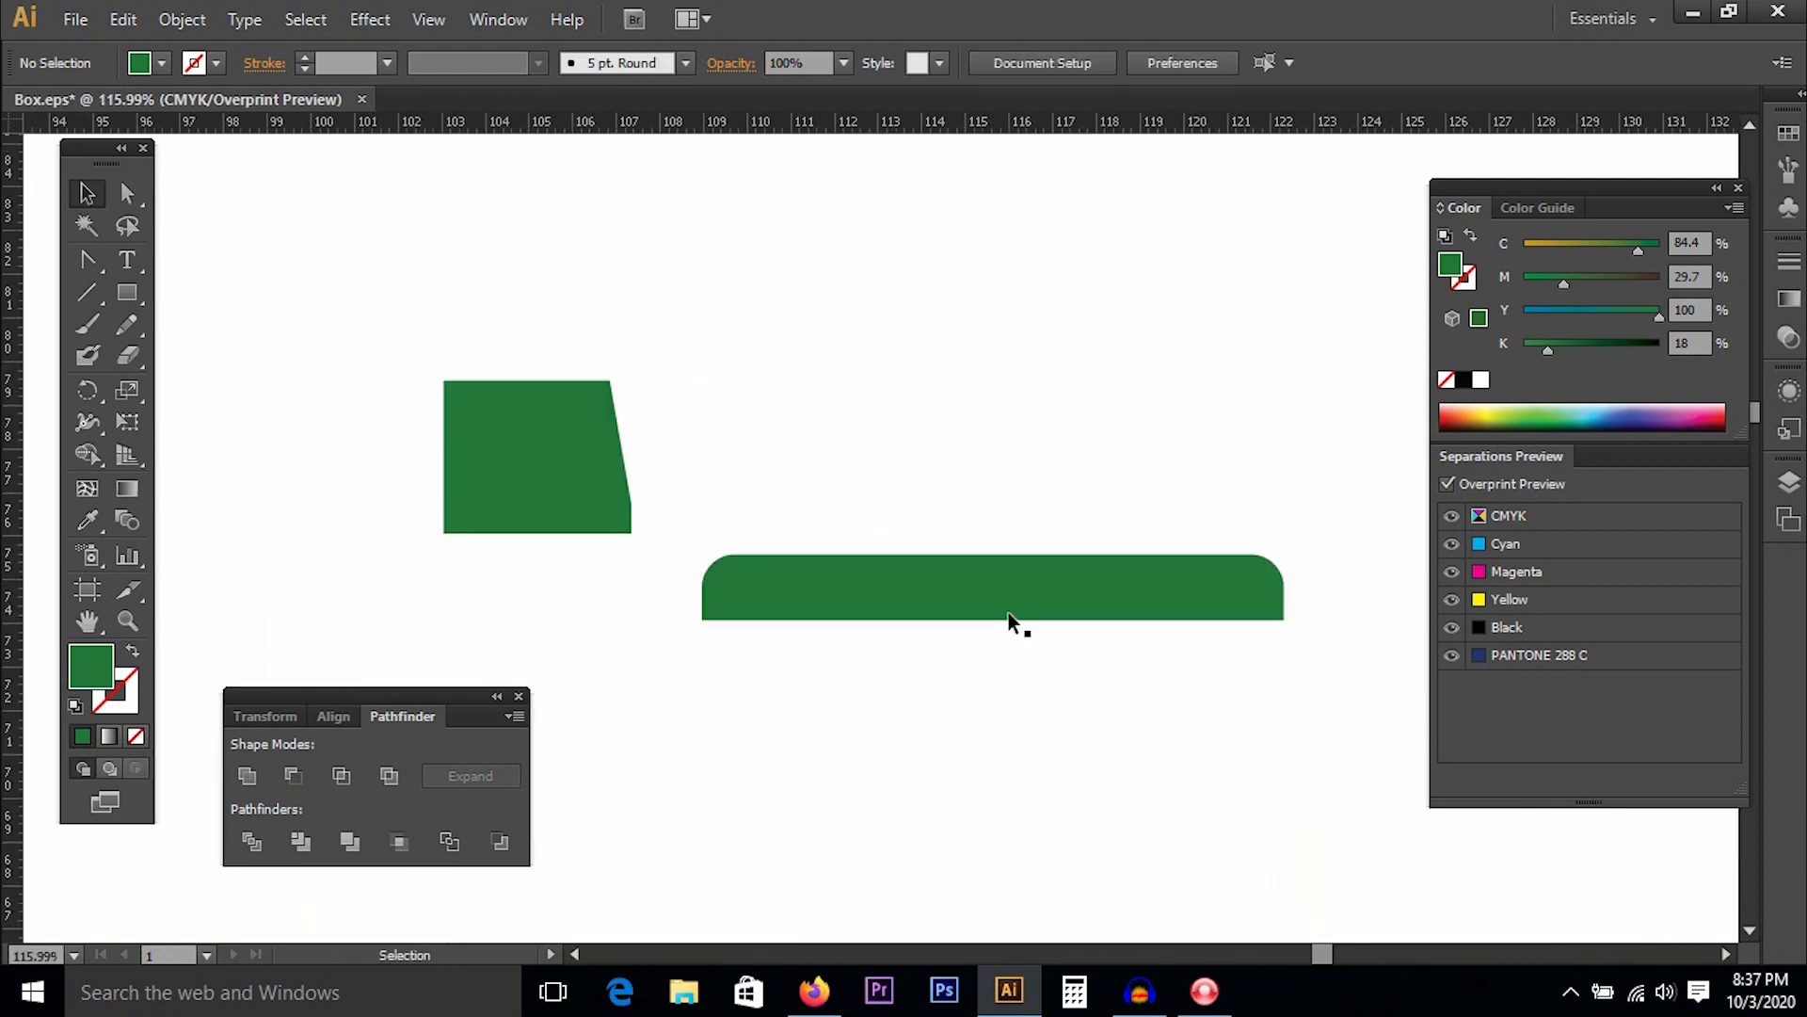
key("ctrl+minus")
key("ctrl+minus")
key("ctrl+minus")
key("ctrl+minus")
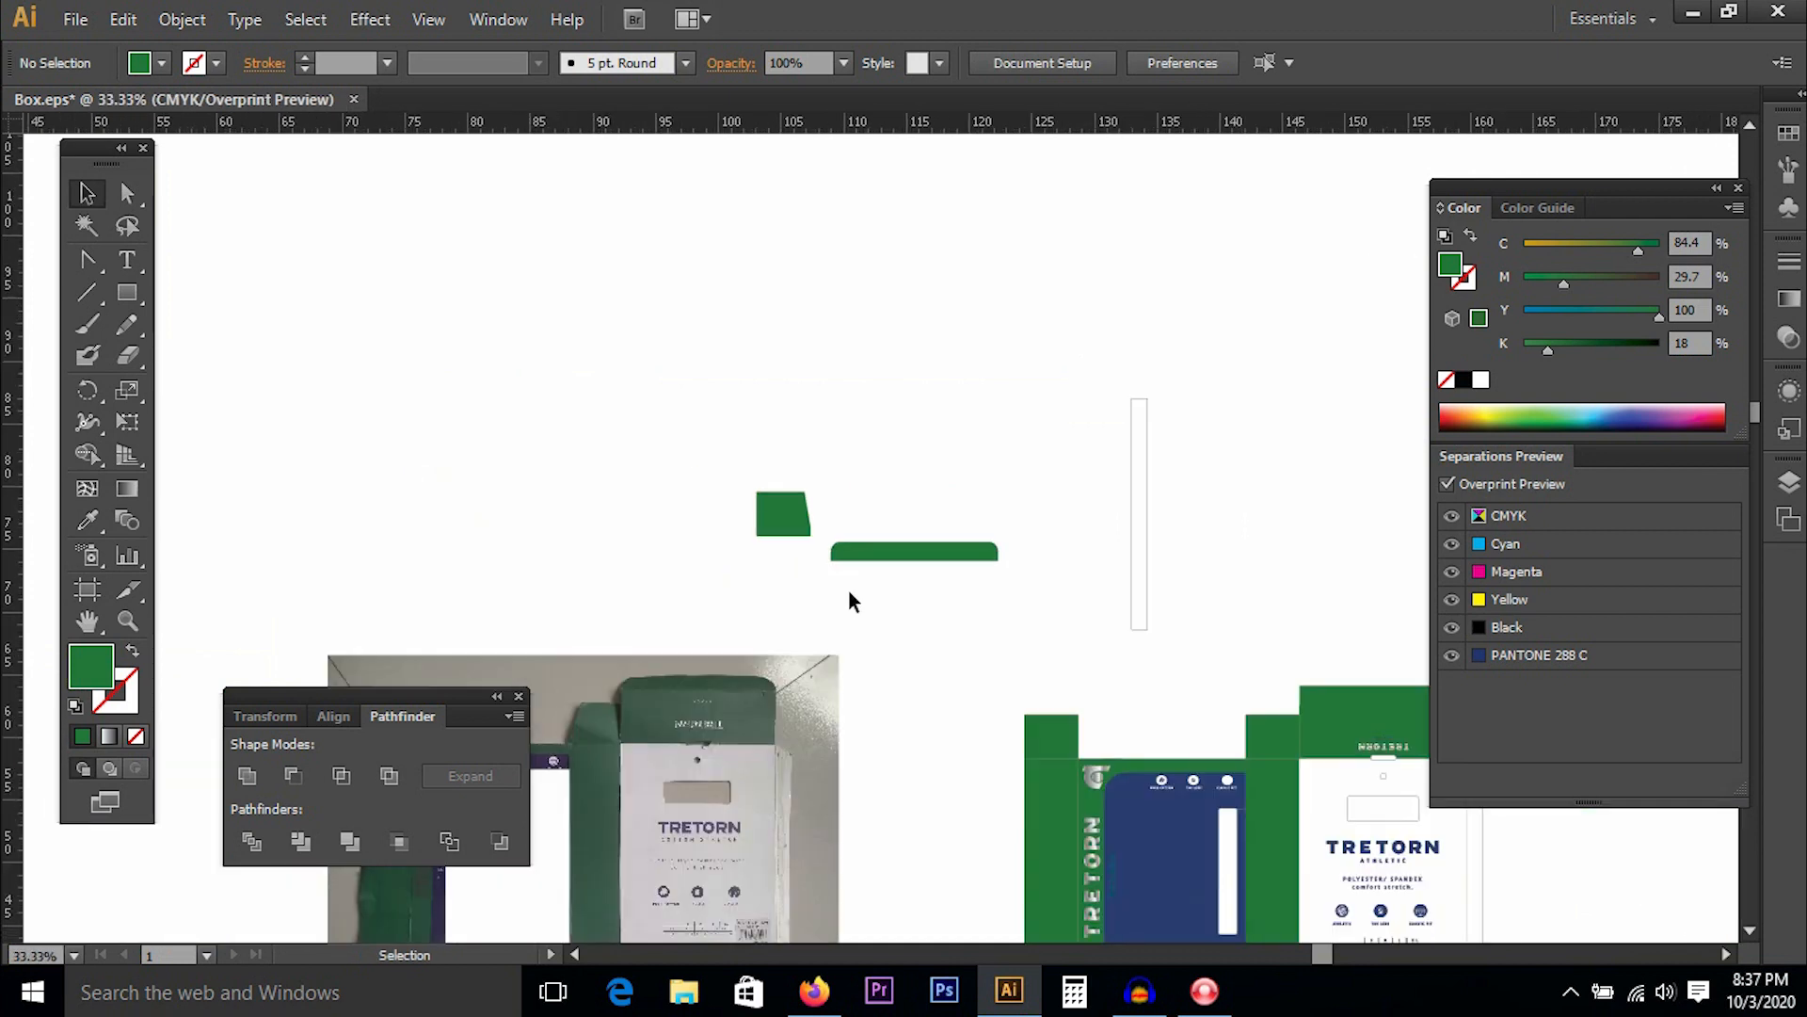
left_click_drag(1059, 568, 844, 472)
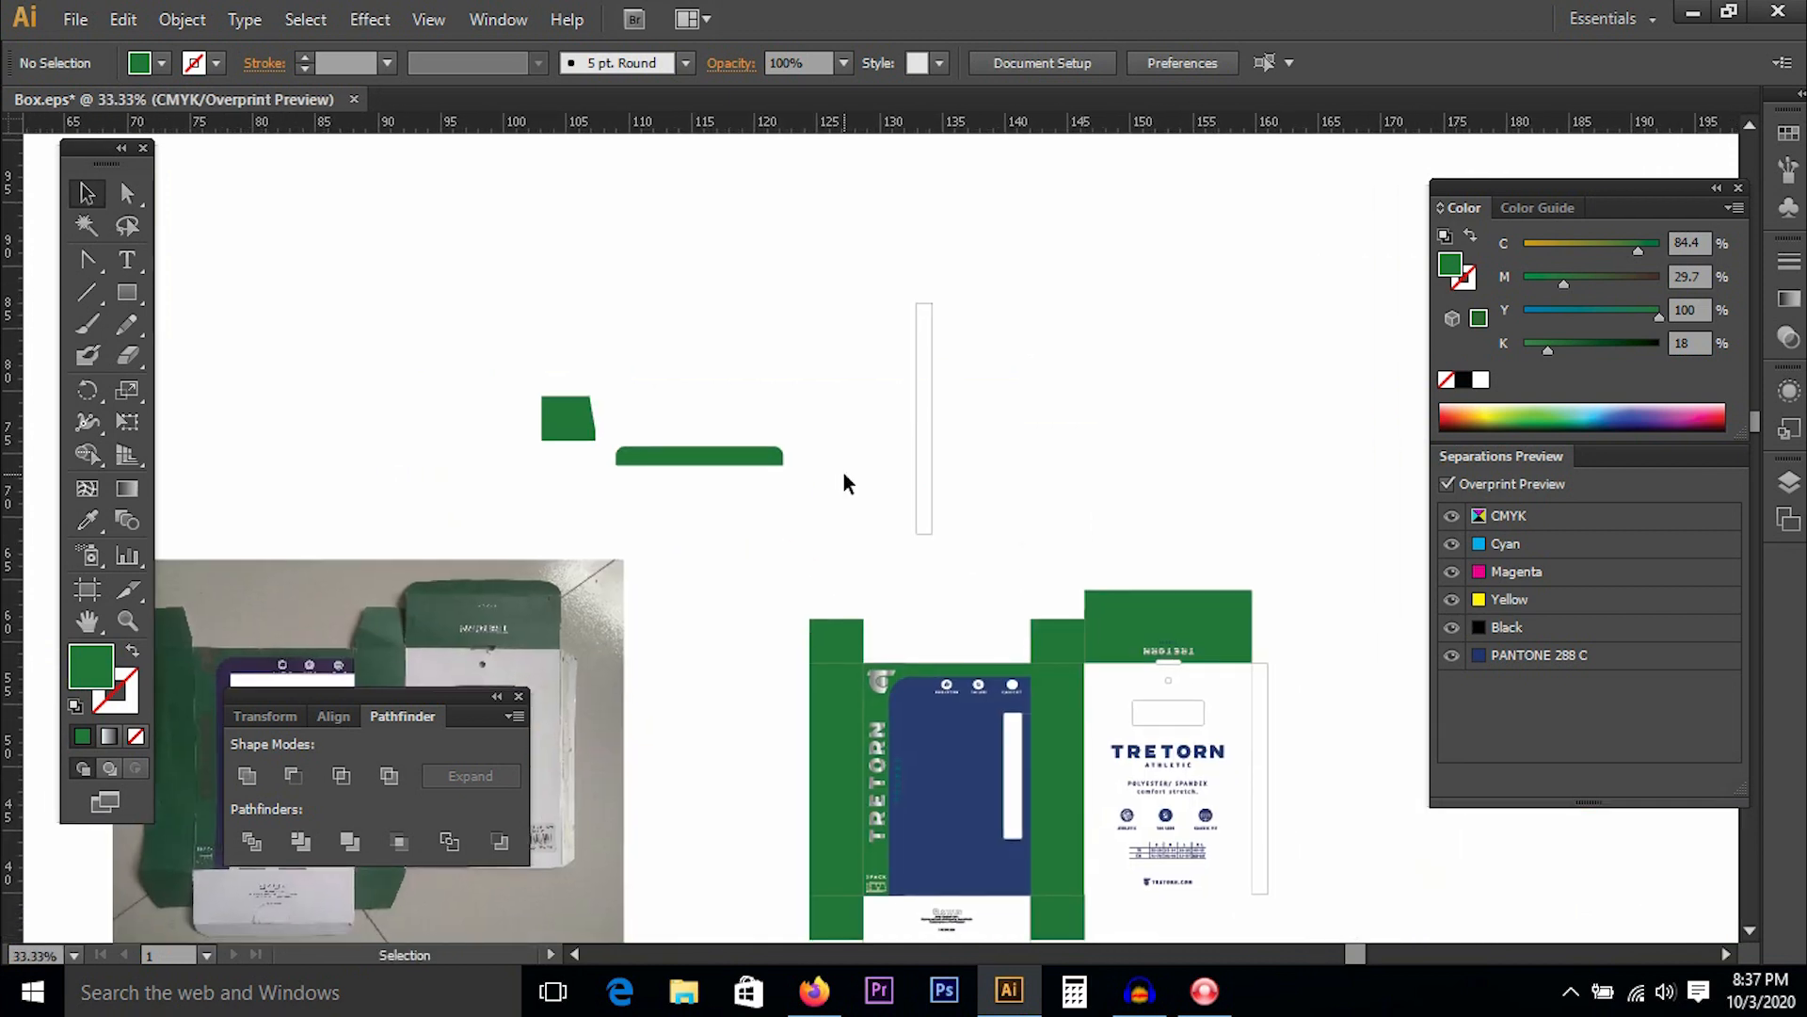
Position the round-topped strip above the back panel's top flap and the tapered flap above the outer side panel's top flap.
left_click_drag(687, 461, 1149, 570)
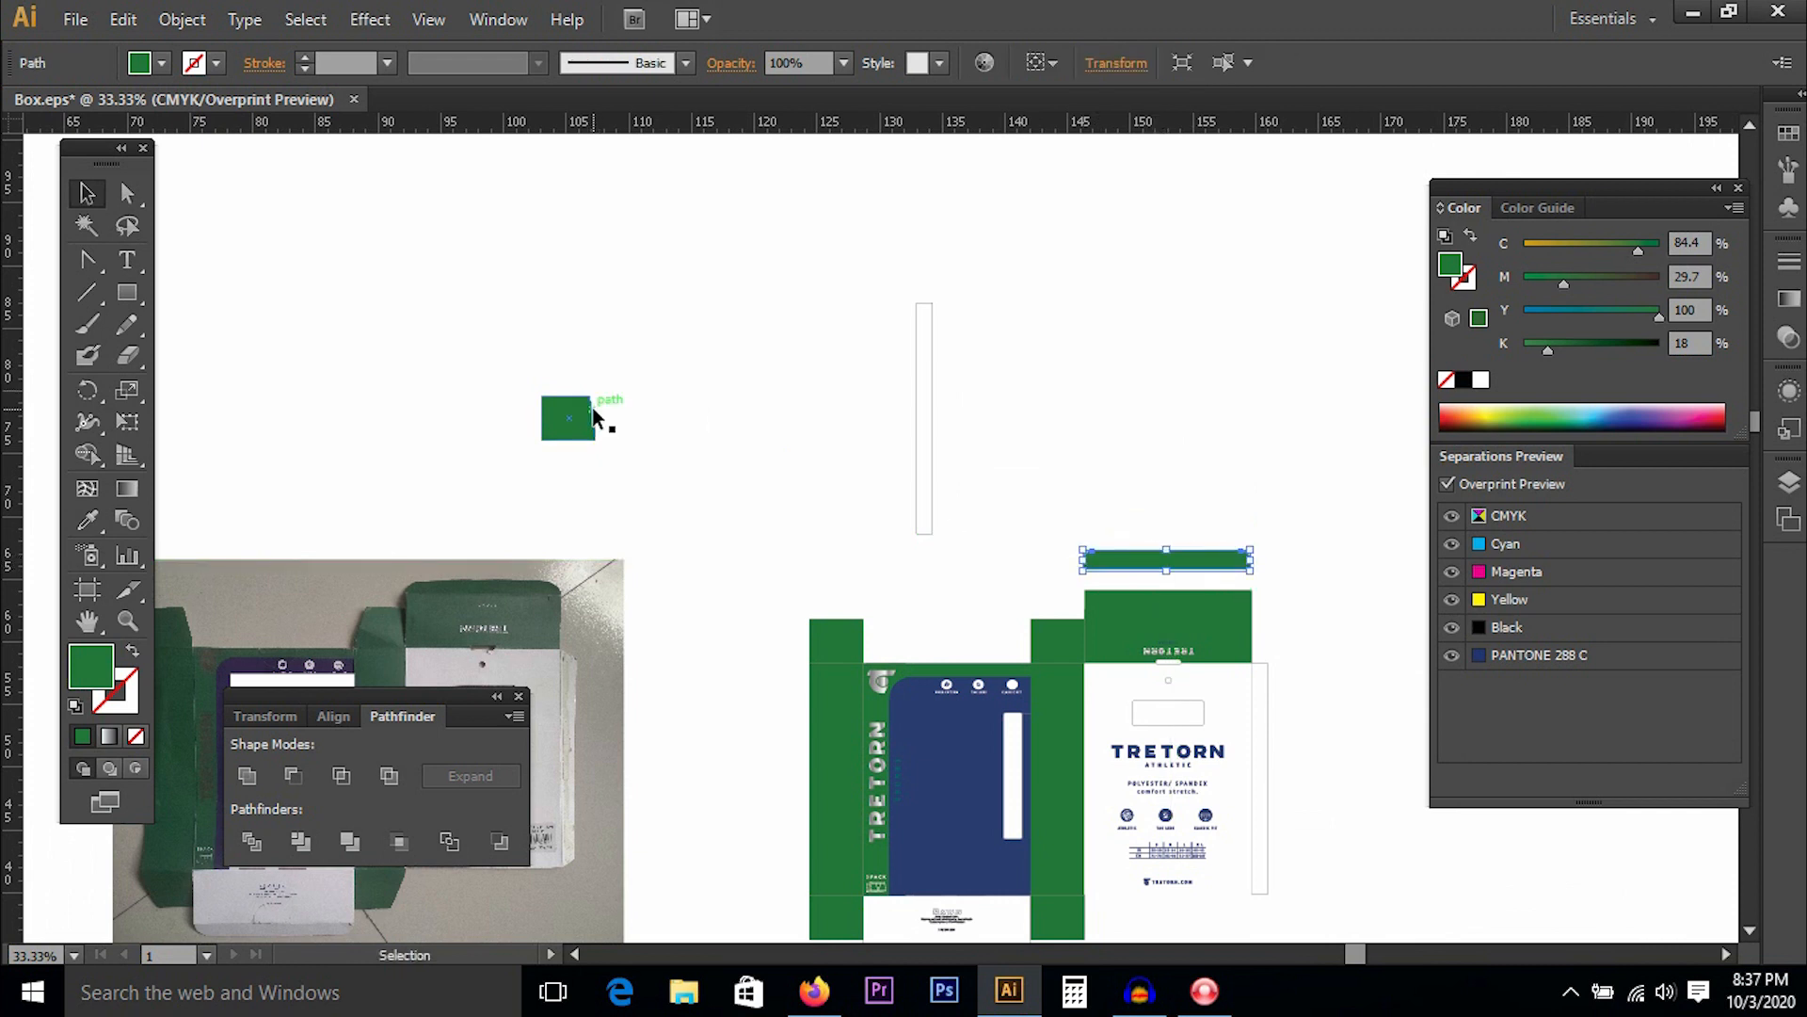
left_click_drag(556, 414, 823, 561)
key("ctrl+space")
left_click_drag(703, 326, 1316, 748)
left_click_drag(718, 590, 698, 355)
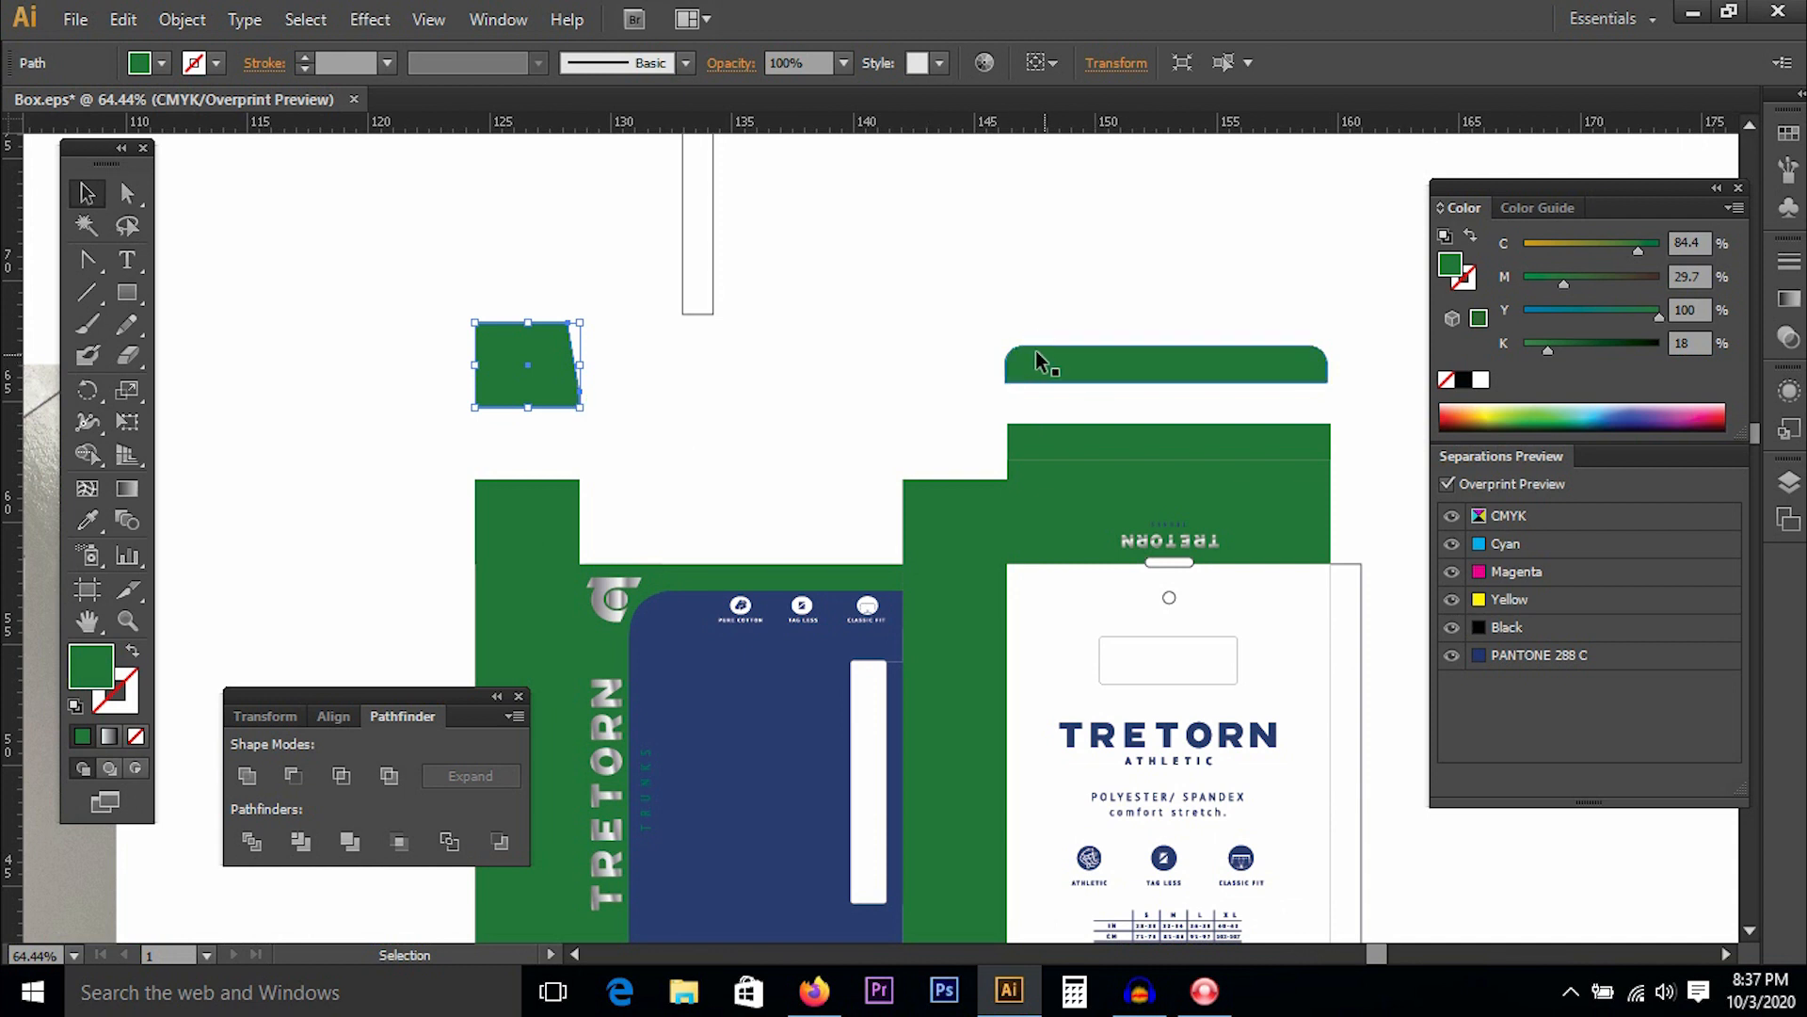
left_click(896, 335)
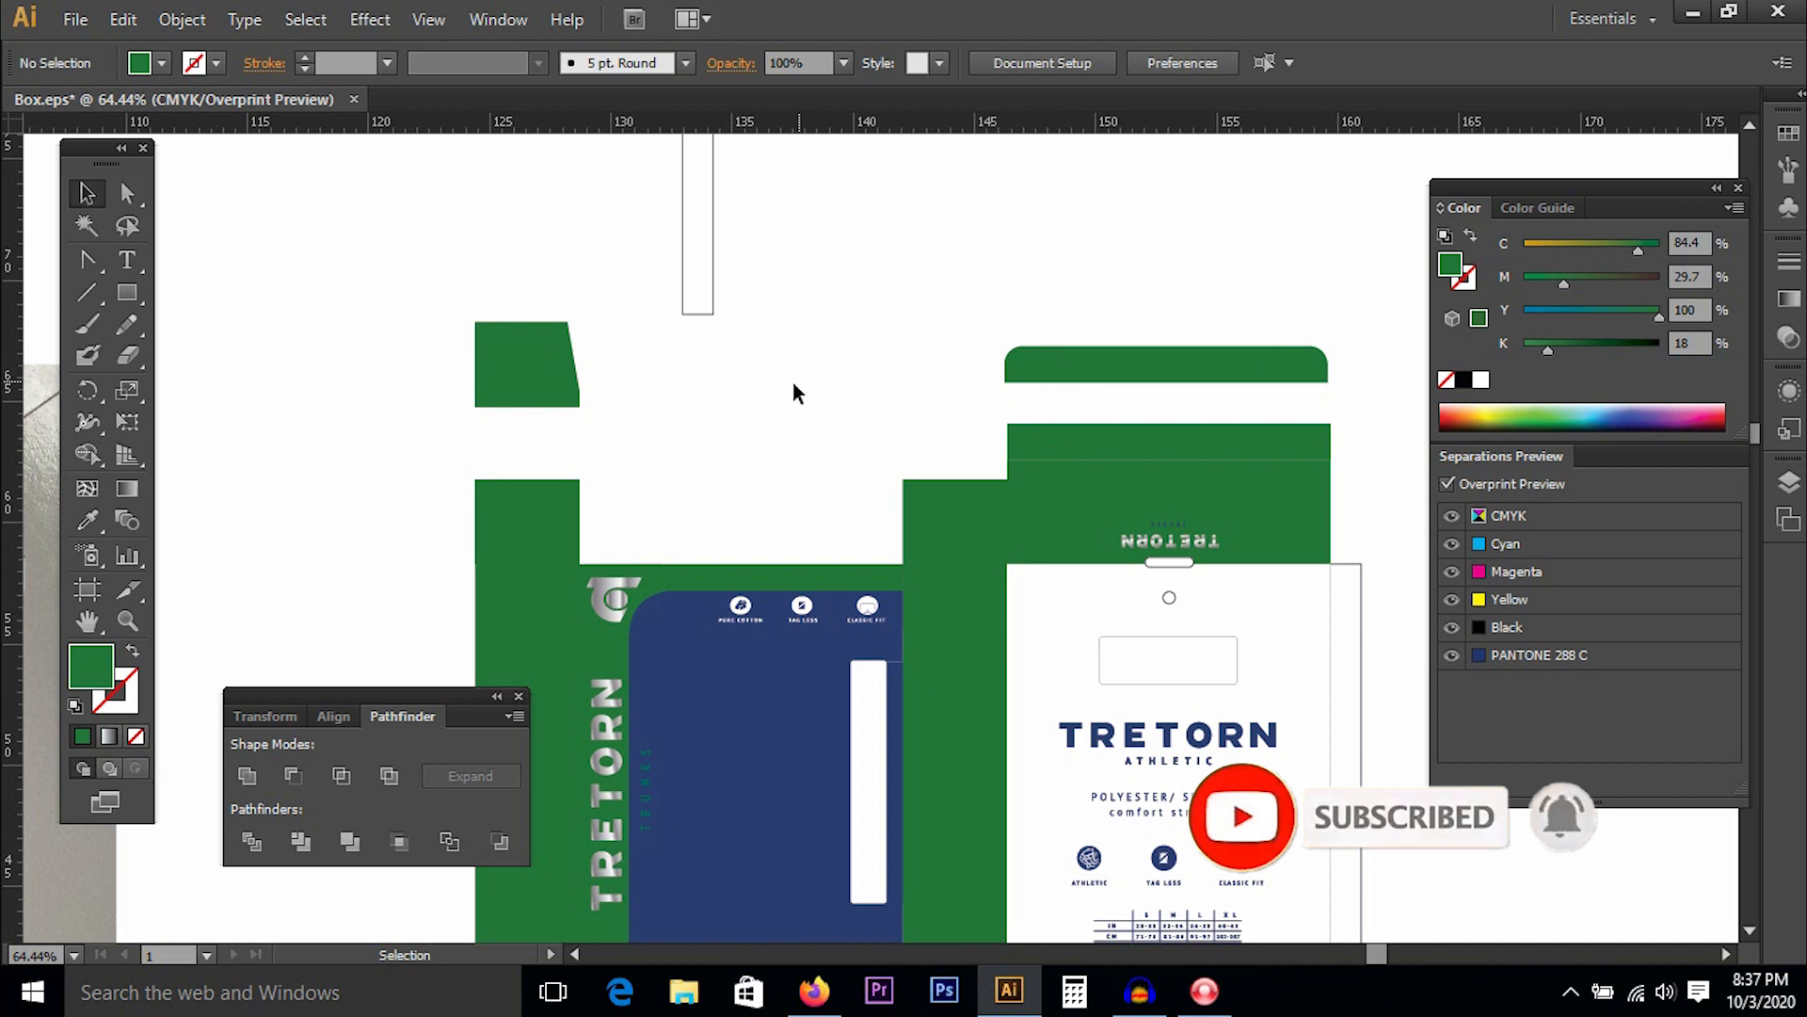
Examine the angled ends of the narrow glue flap on the photographed sample and compare them with the box layout.
key("space")
left_click_drag(751, 372, 816, 432)
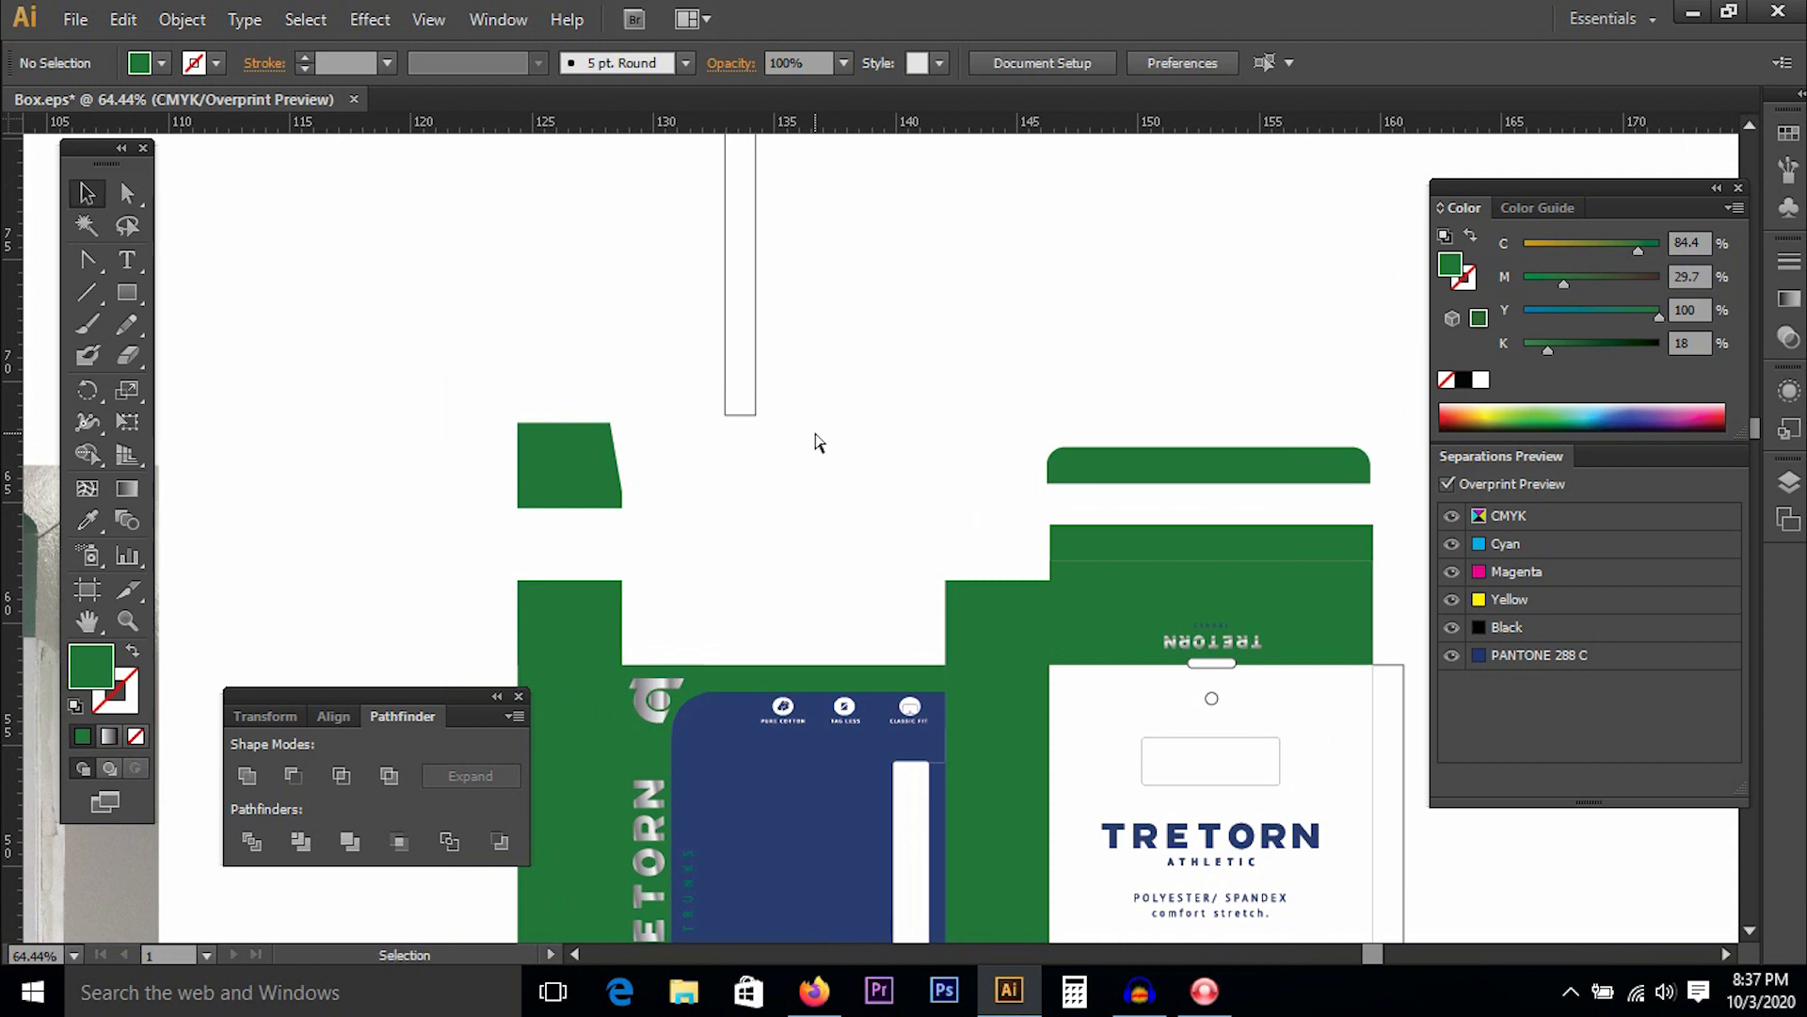
key("ctrl+minus")
key("ctrl+minus")
key("ctrl+minus")
key("ctrl+minus")
key("space")
left_click_drag(882, 405, 937, 341)
key("ctrl+space")
left_click_drag(577, 407, 997, 621)
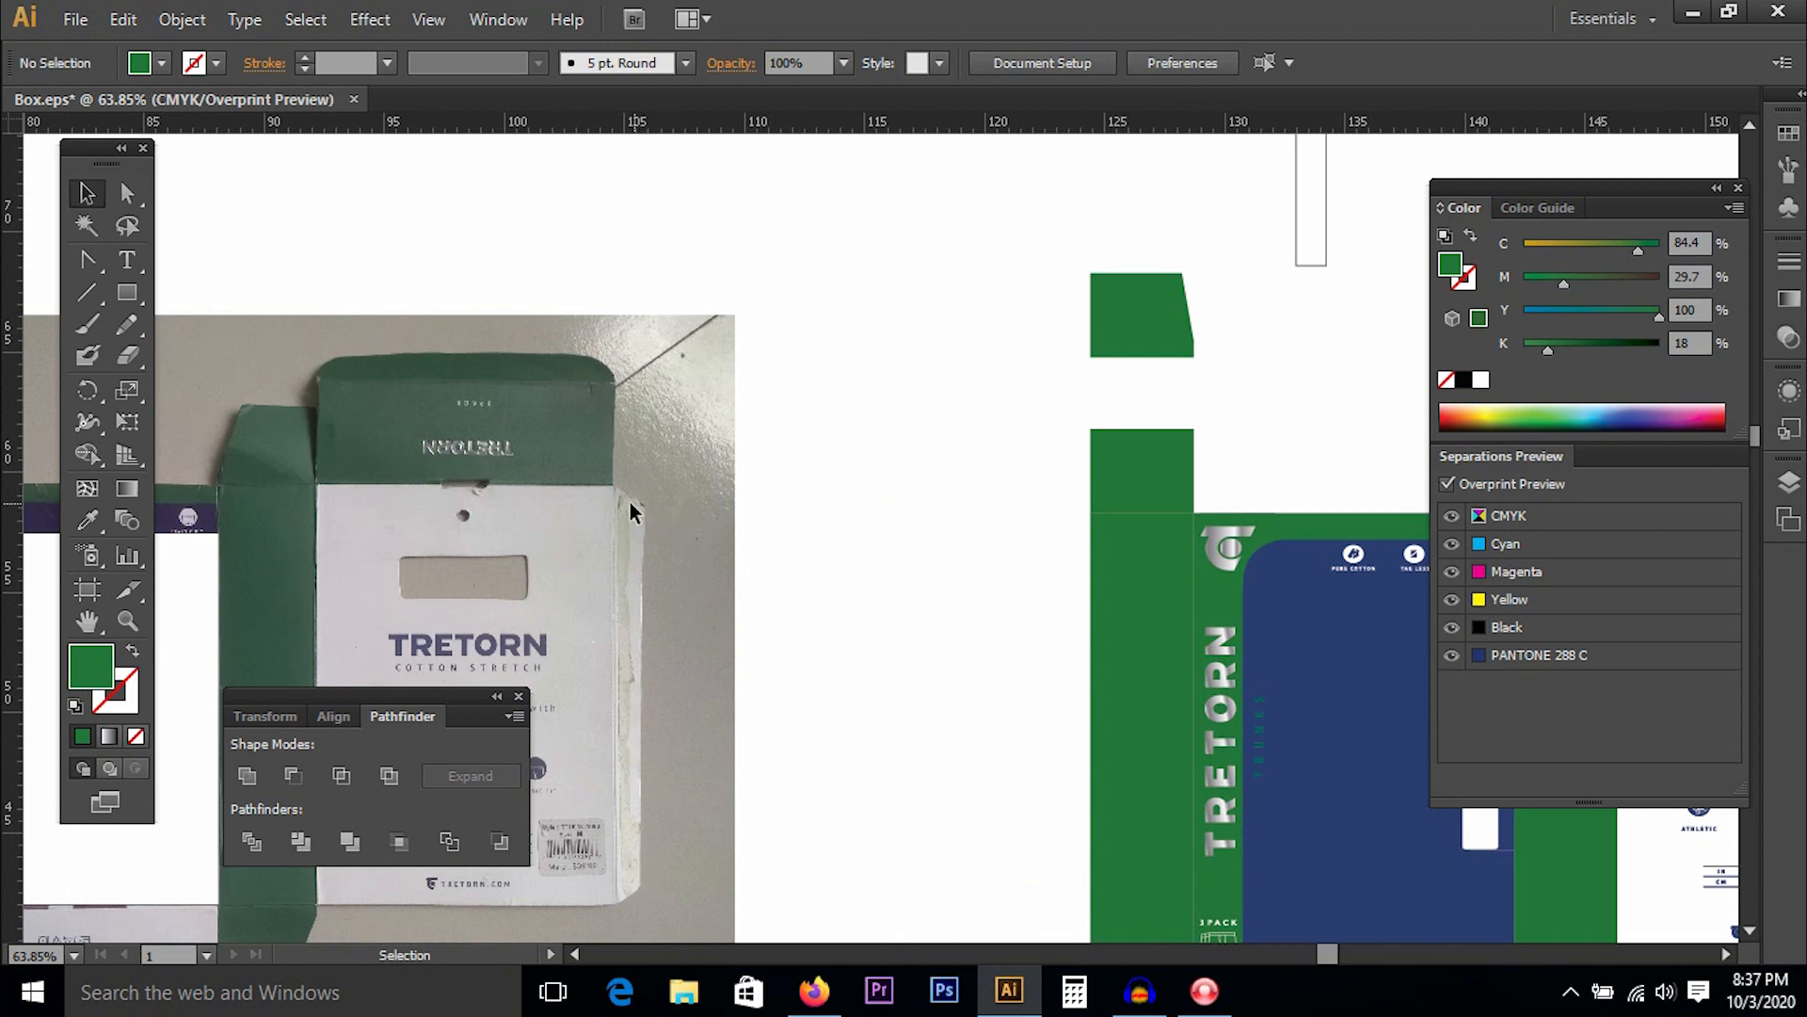
key("ctrl+minus")
key("ctrl+minus")
left_click_drag(1178, 304, 1083, 385)
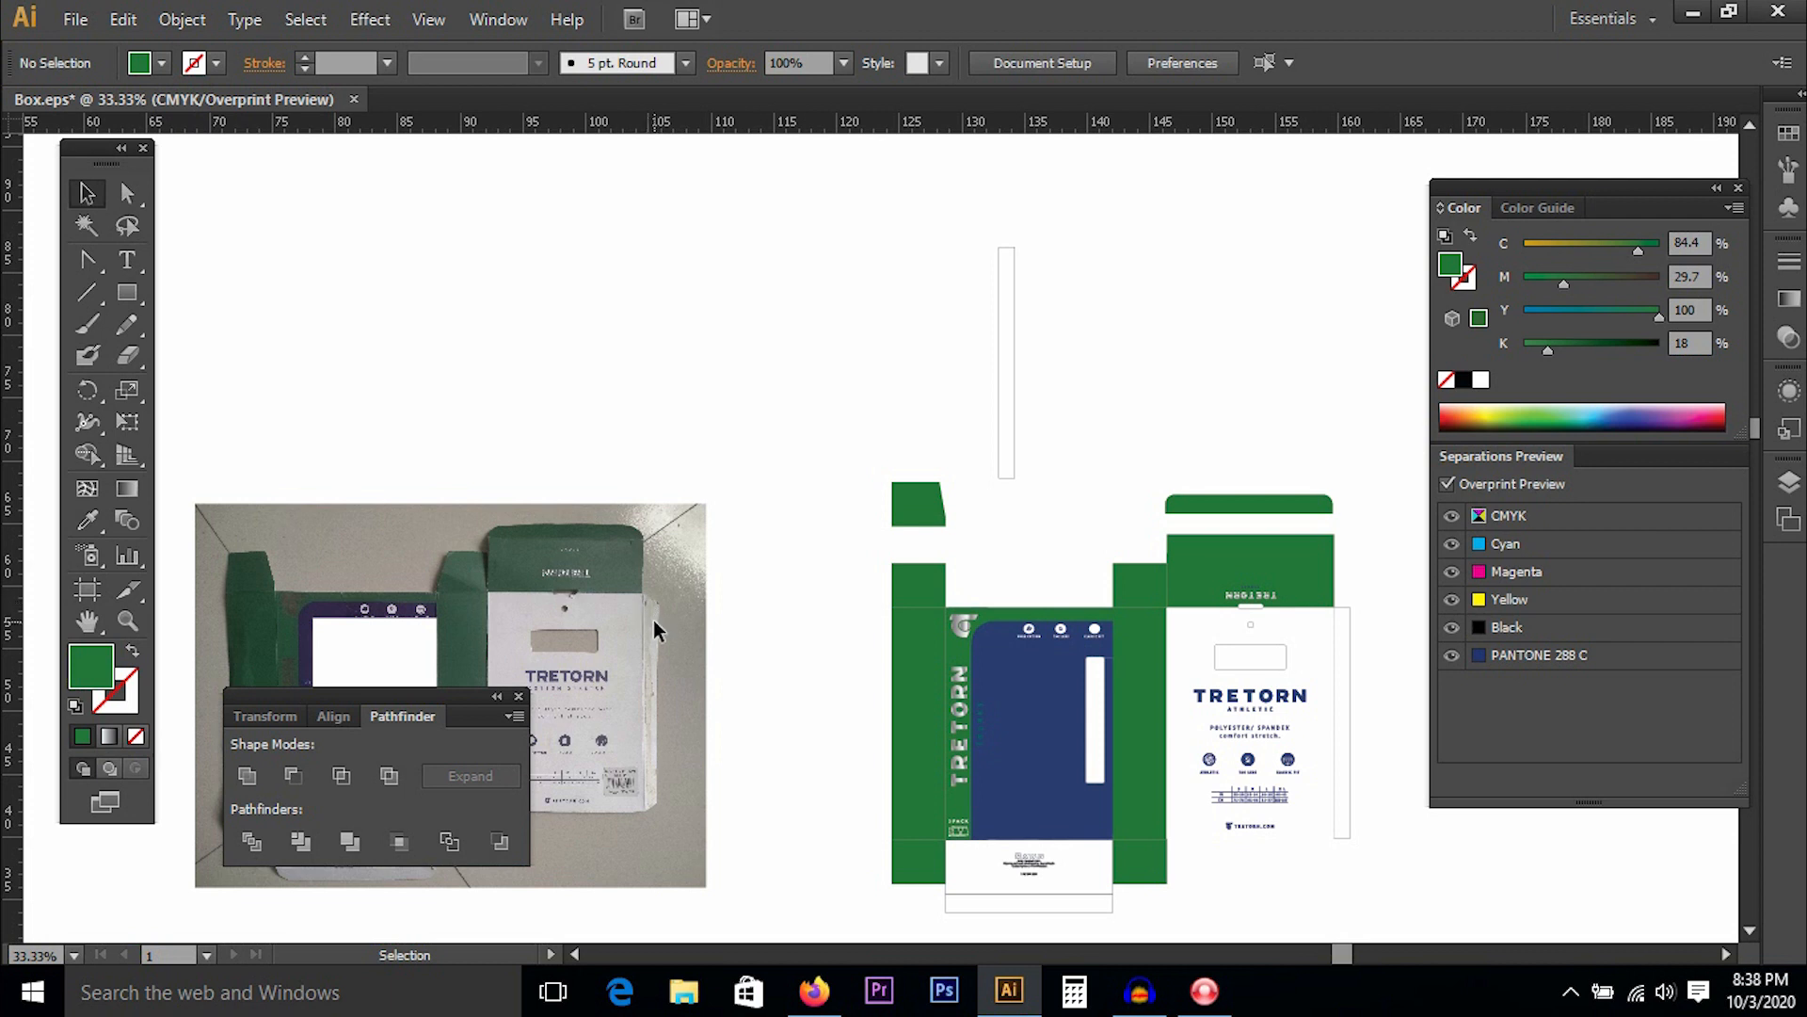
key("ctrl+space")
left_click_drag(565, 533, 705, 677)
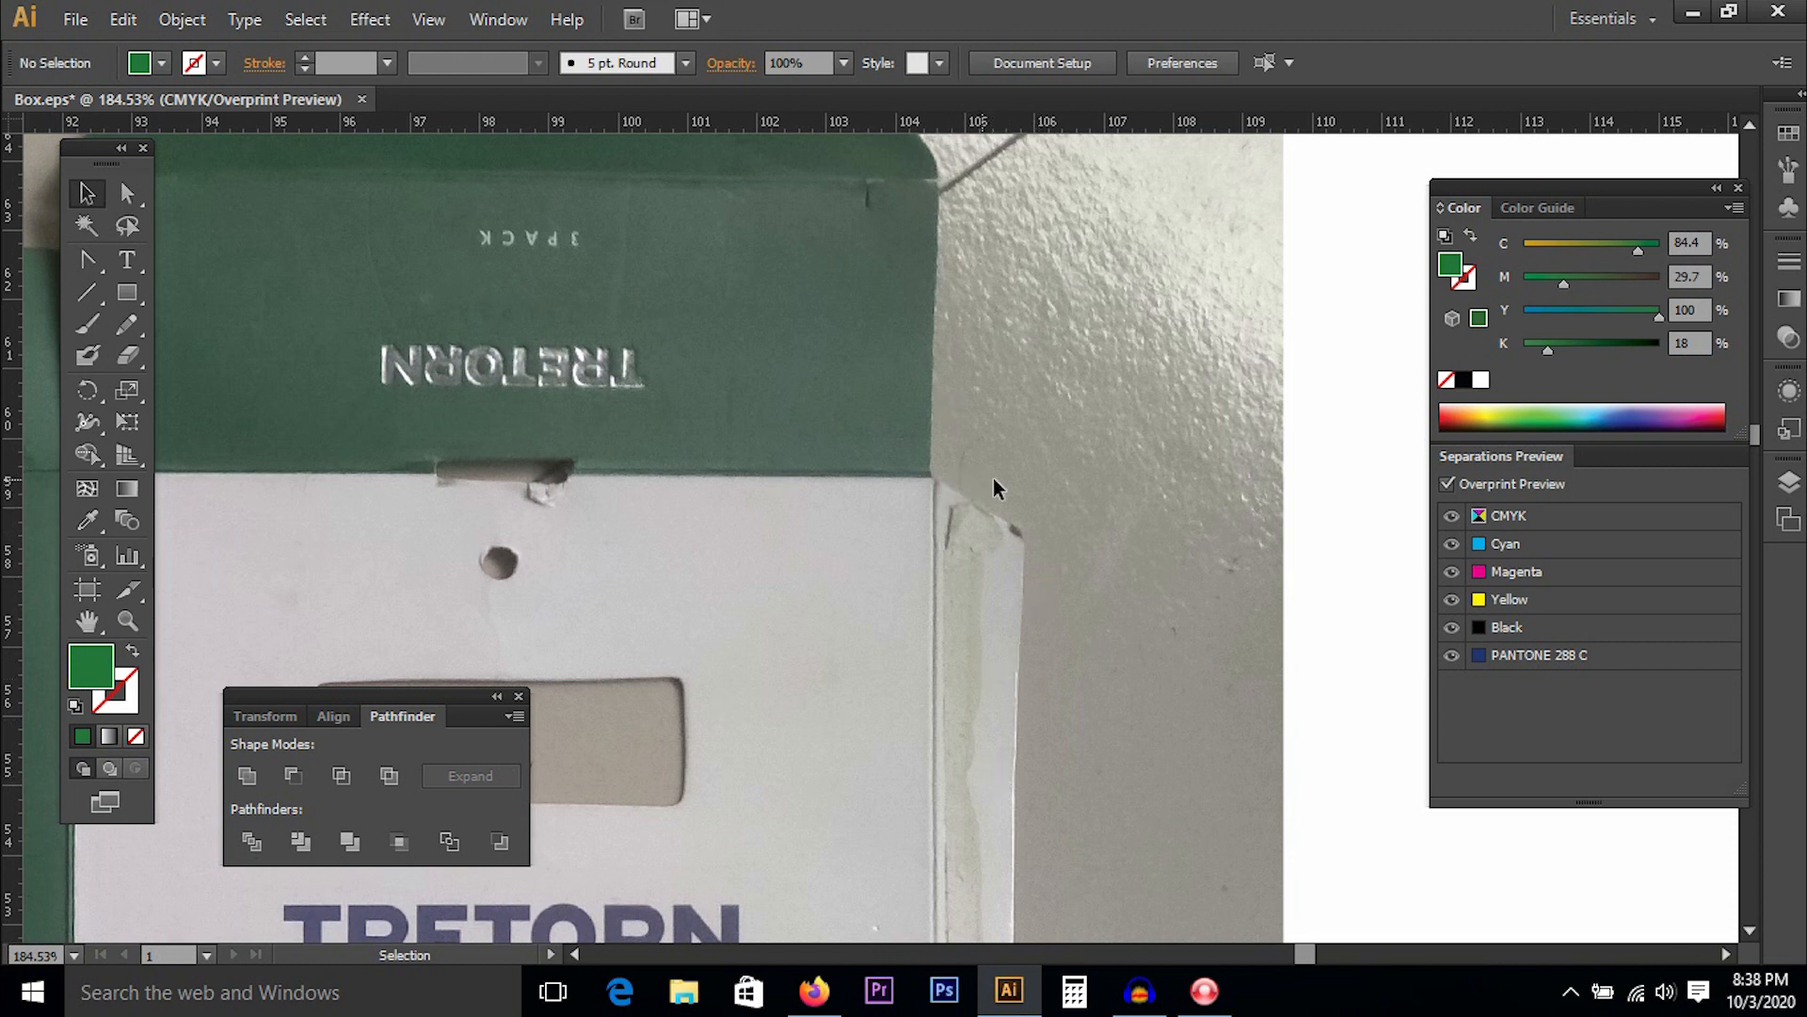
key("ctrl+minus")
key("ctrl+minus")
key("ctrl+minus")
key("ctrl+minus")
key("ctrl+minus")
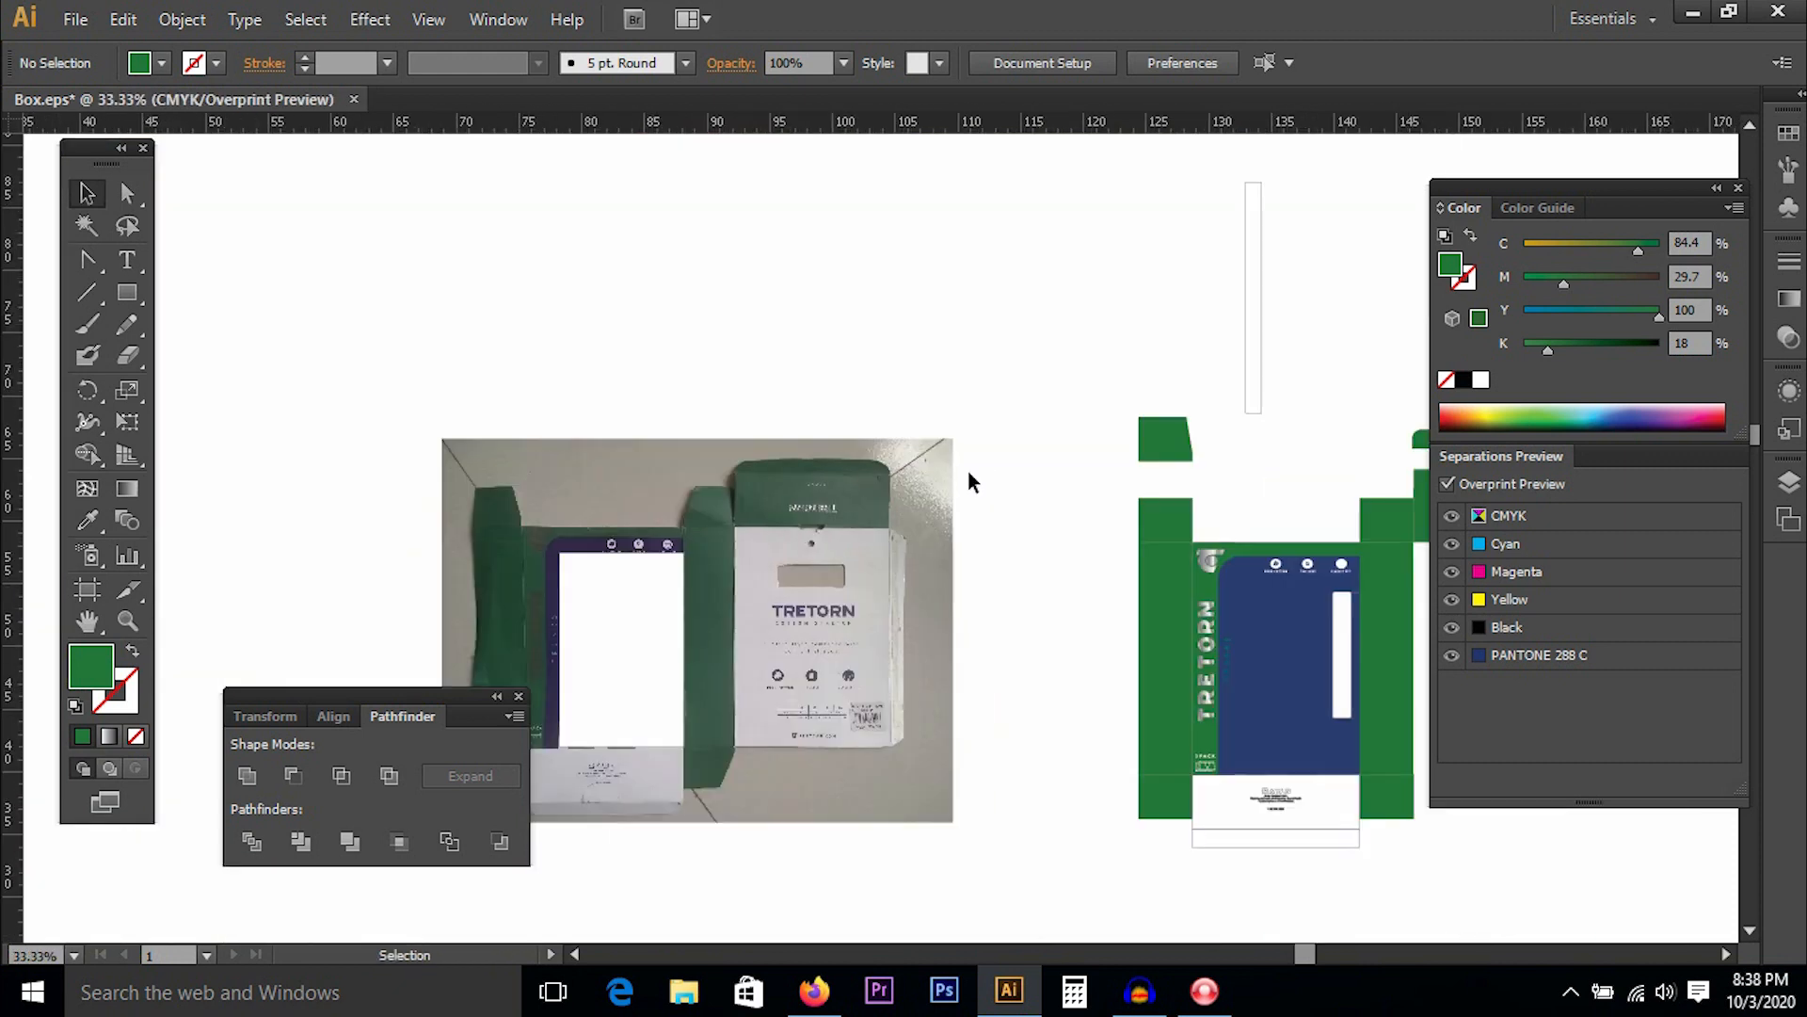
Check the width and height of the separate narrow glue flap outline.
left_click_drag(1082, 464, 936, 521)
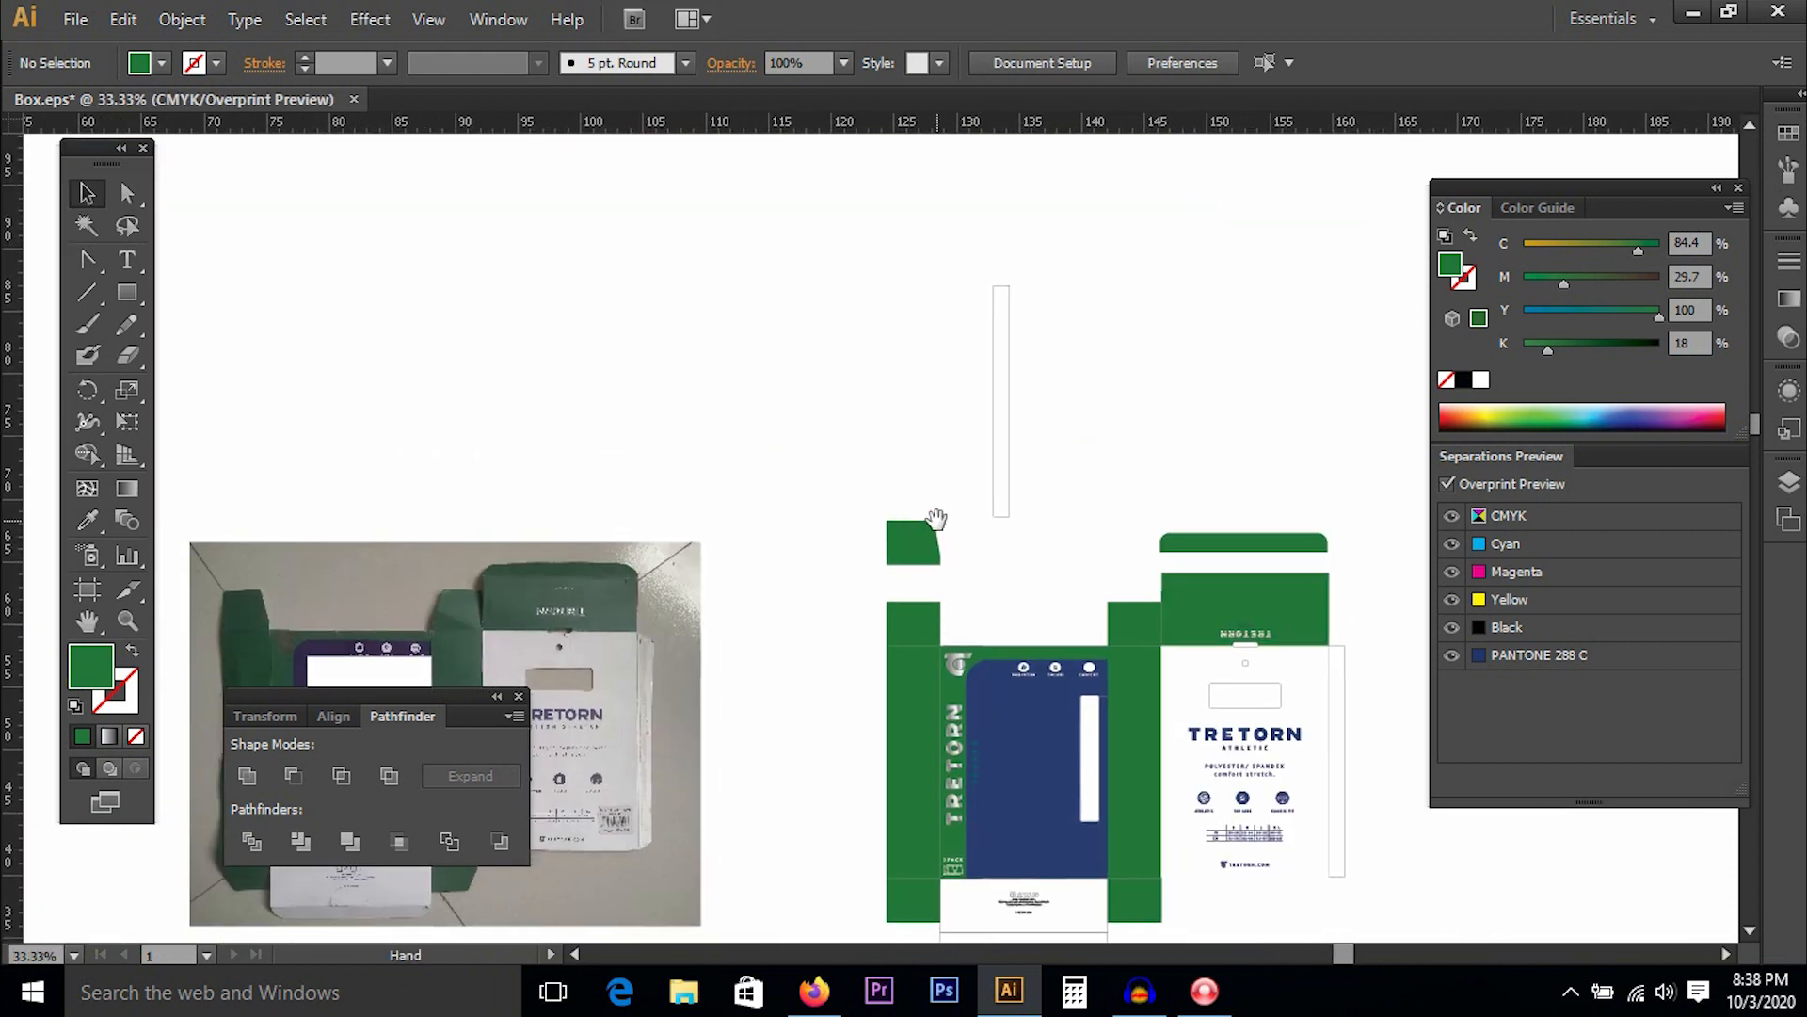
left_click_drag(1066, 447, 843, 475)
left_click_drag(652, 219, 880, 597)
left_click_drag(788, 268, 1069, 880)
left_click_drag(1017, 704, 1030, 684)
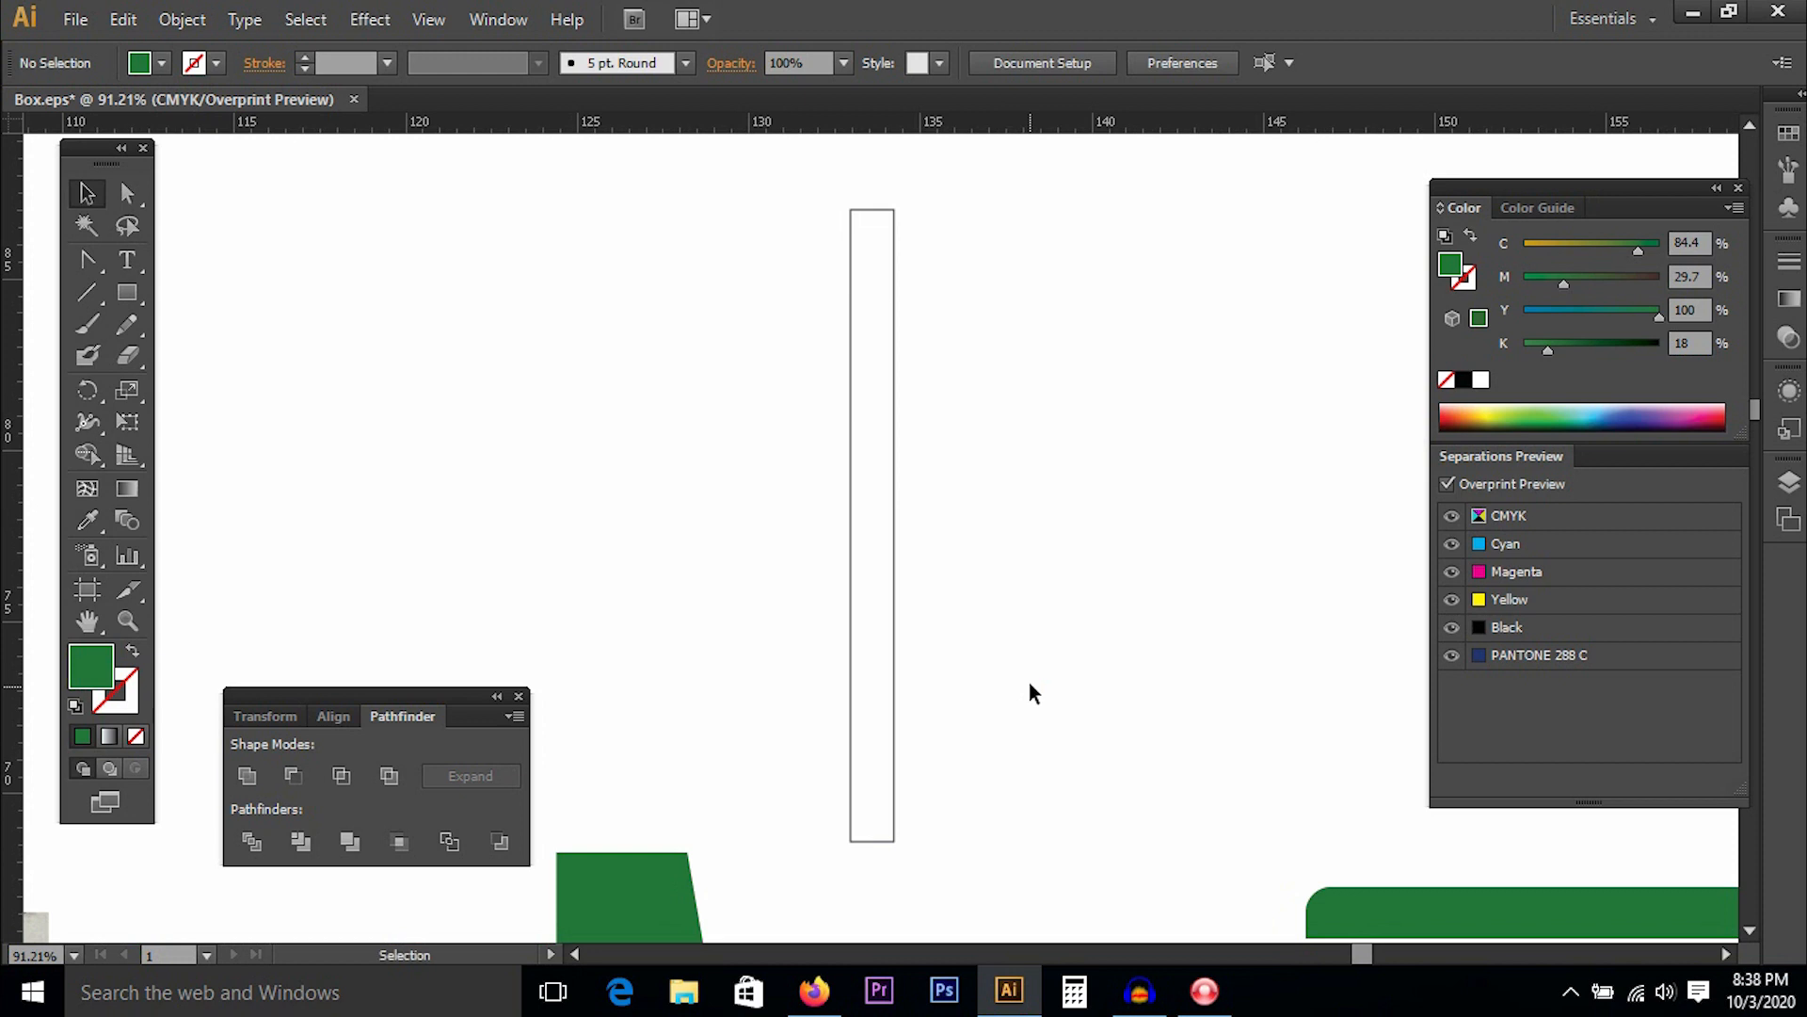
left_click(894, 344)
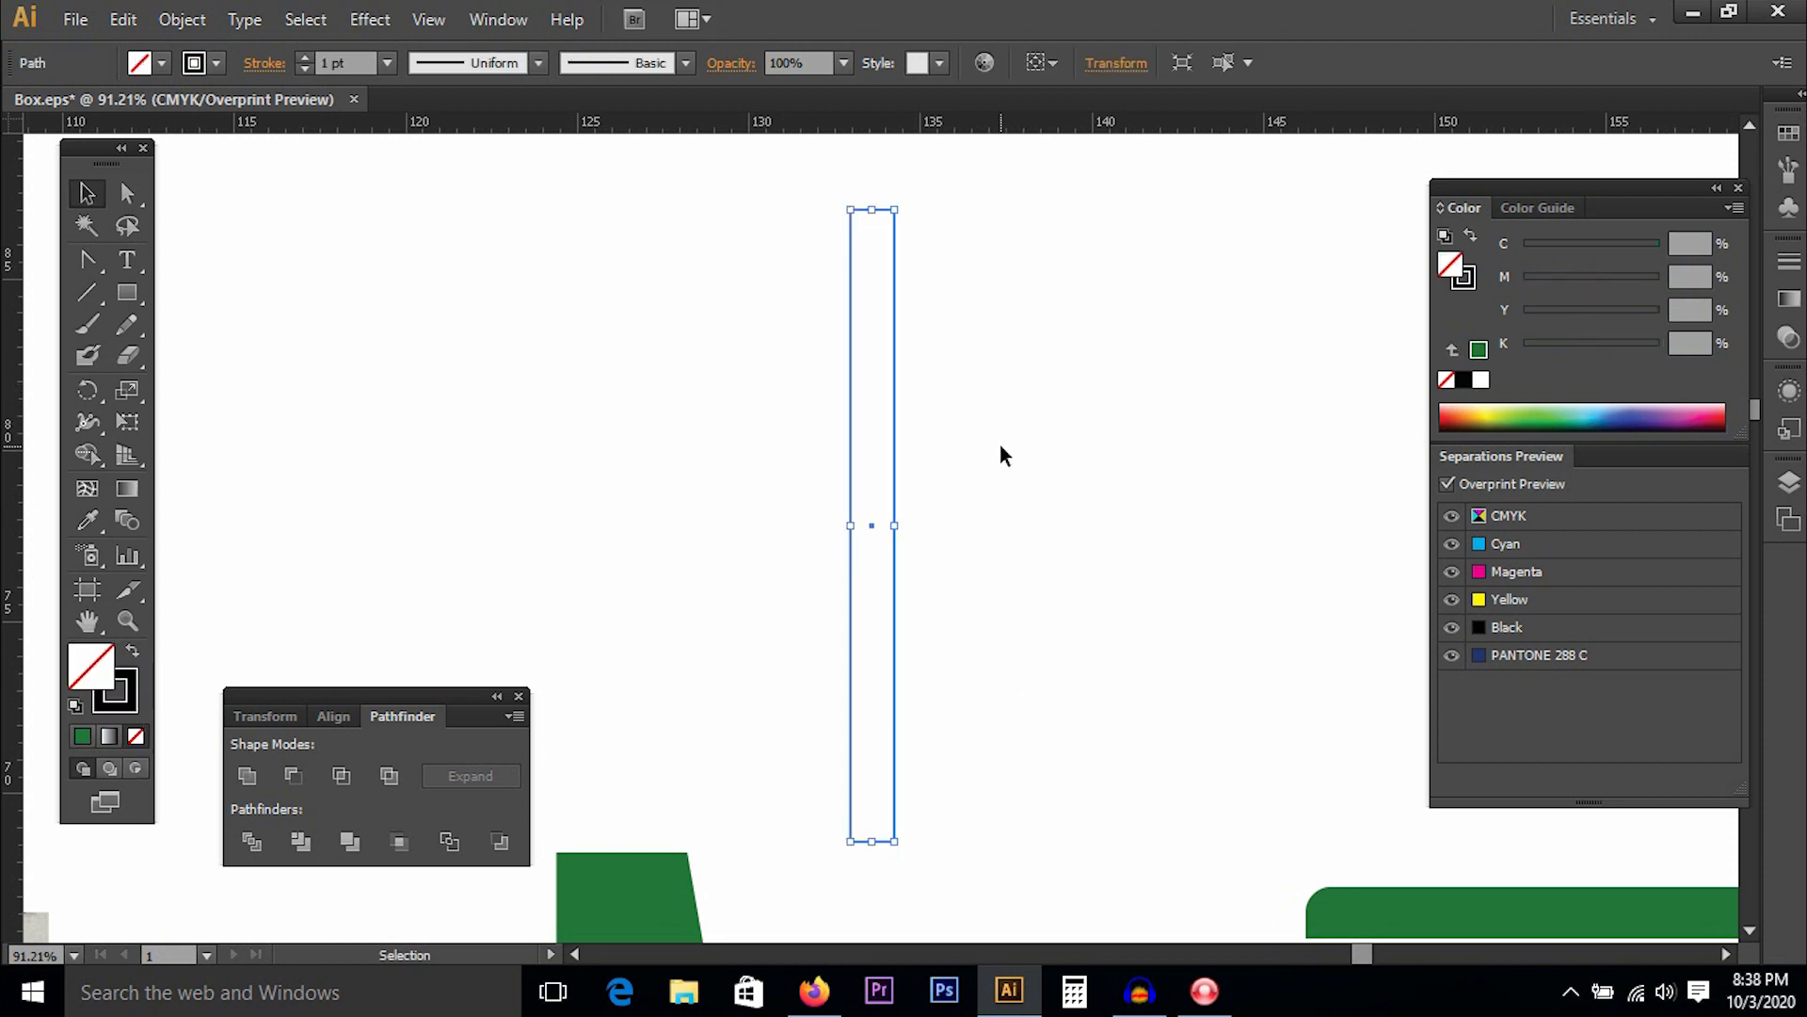
left_click(273, 715)
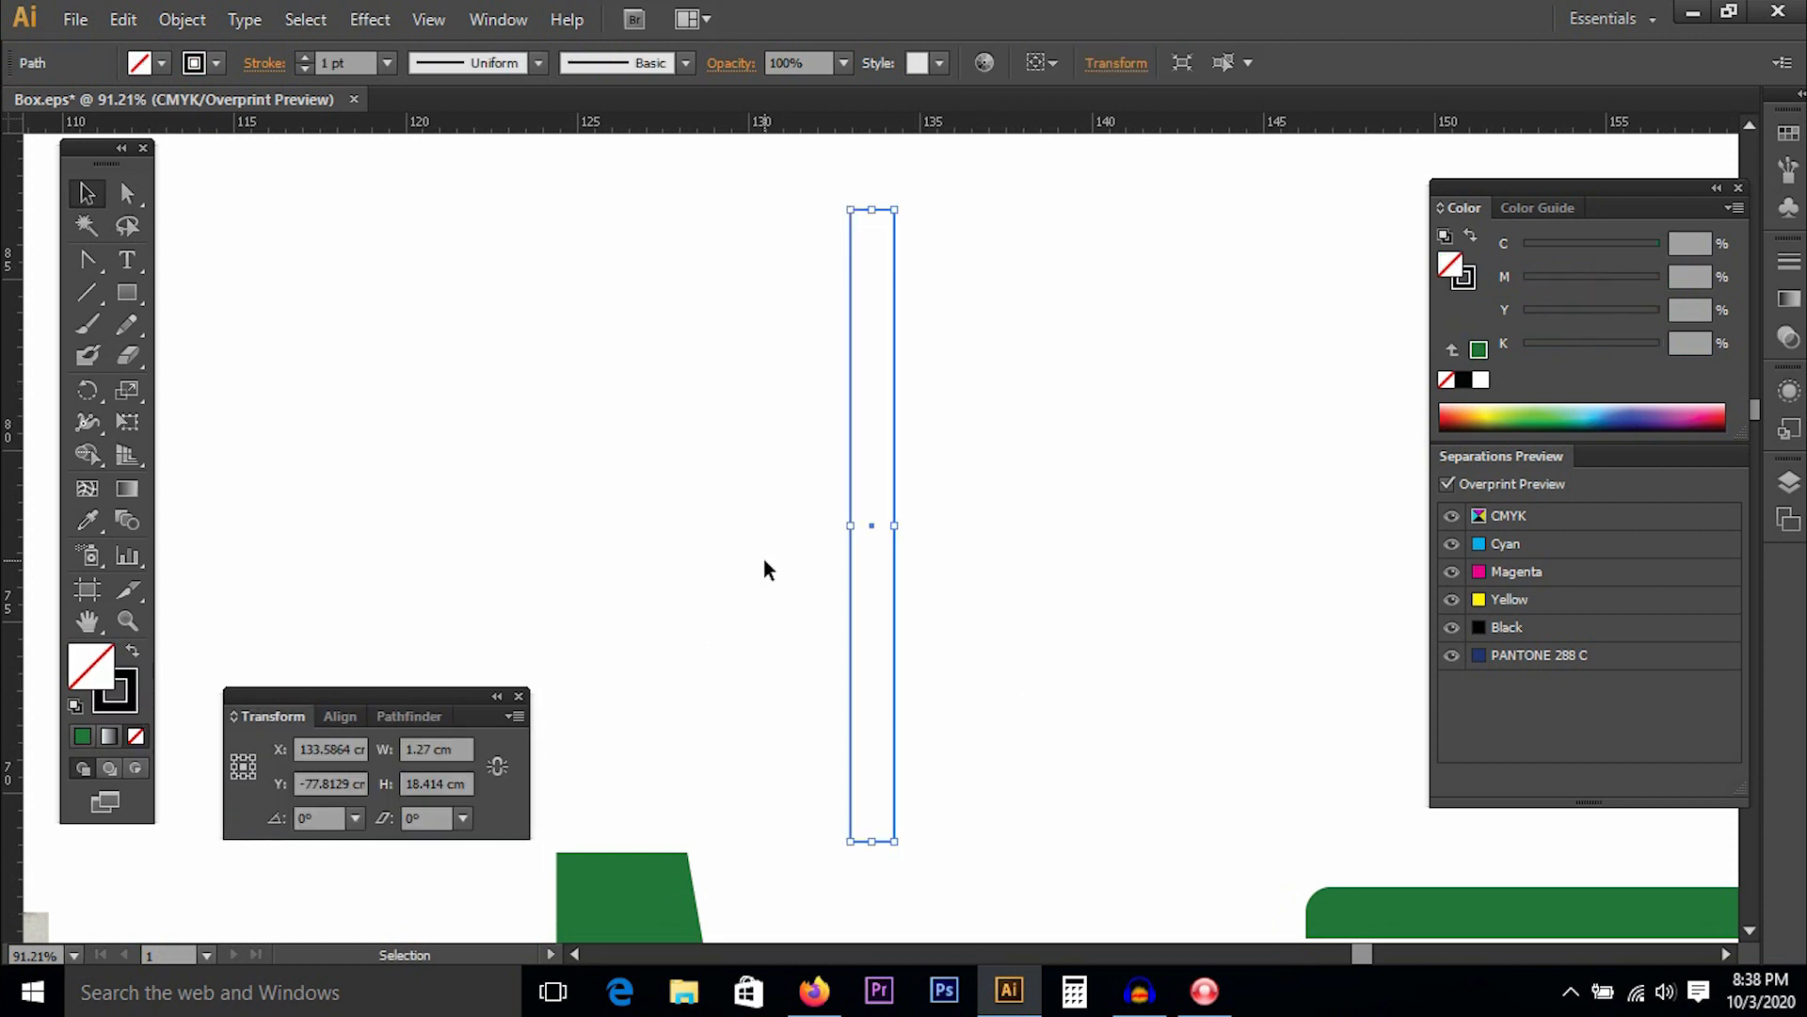
left_click(771, 552)
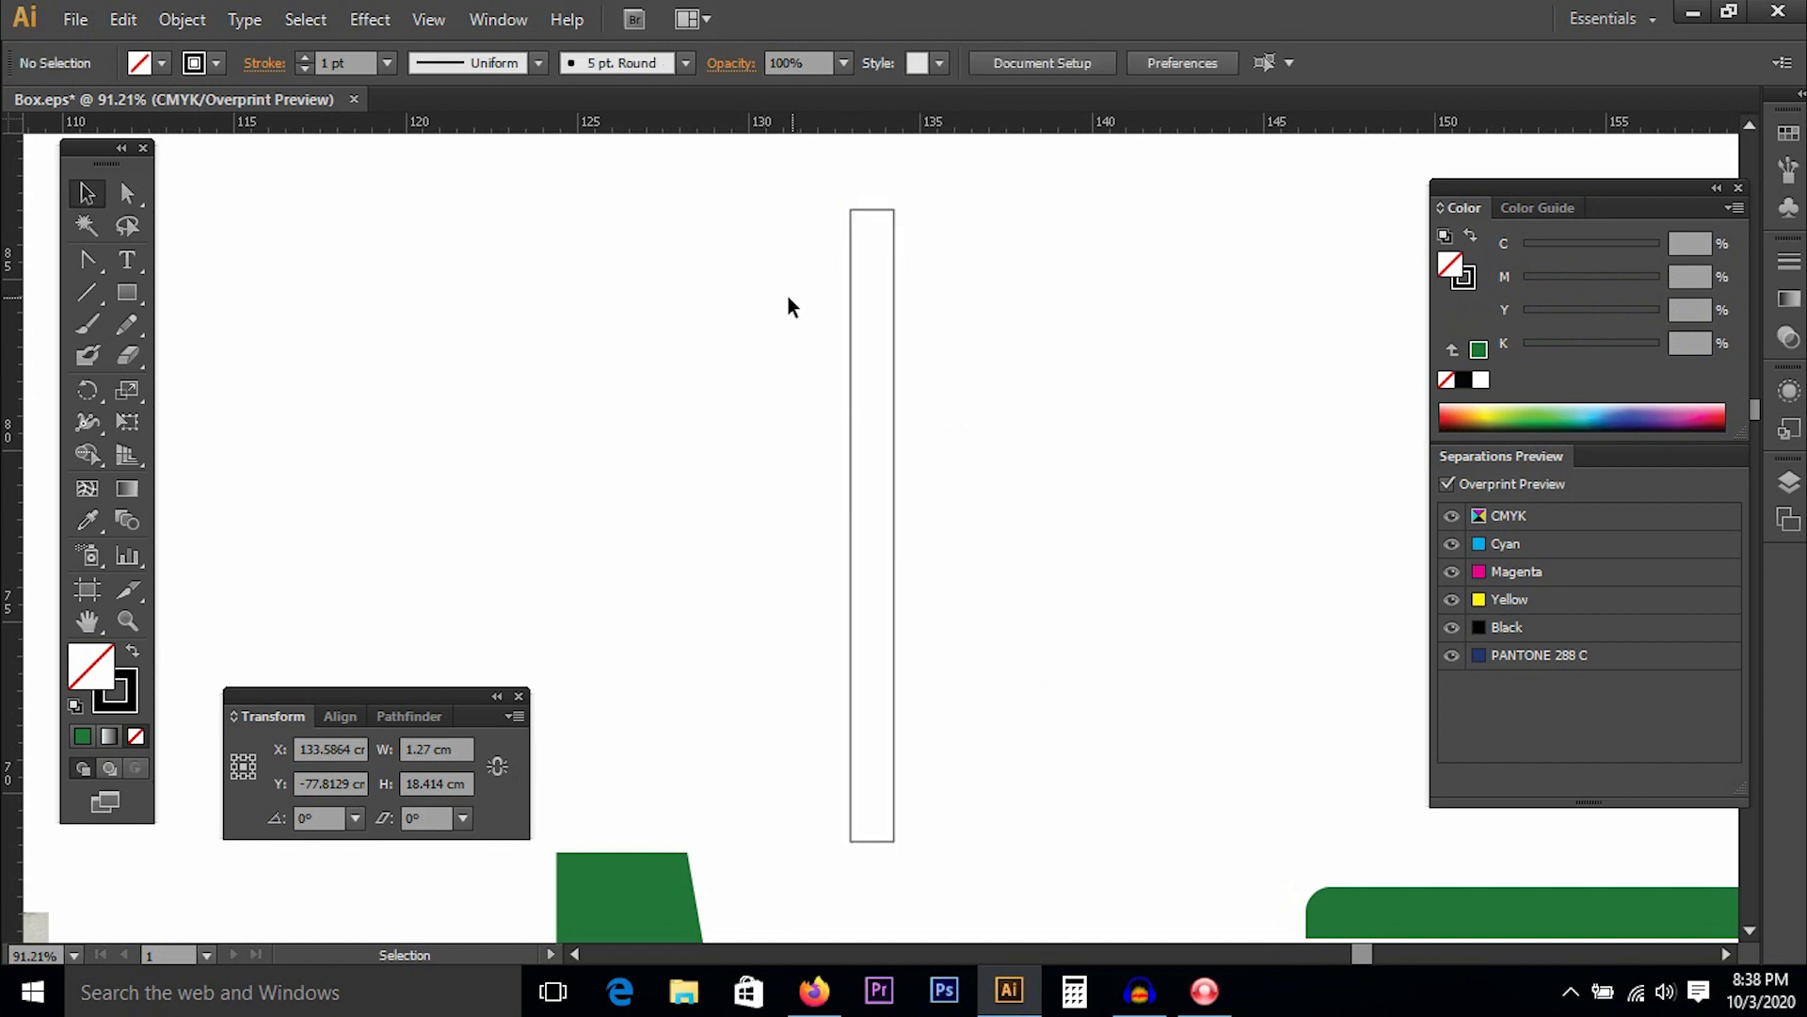
Set the keyboard increment to .25 cm and nudge the glue flap's upper right corner down and lower right corner up one increment each.
left_click(126, 193)
left_click_drag(885, 187, 941, 250)
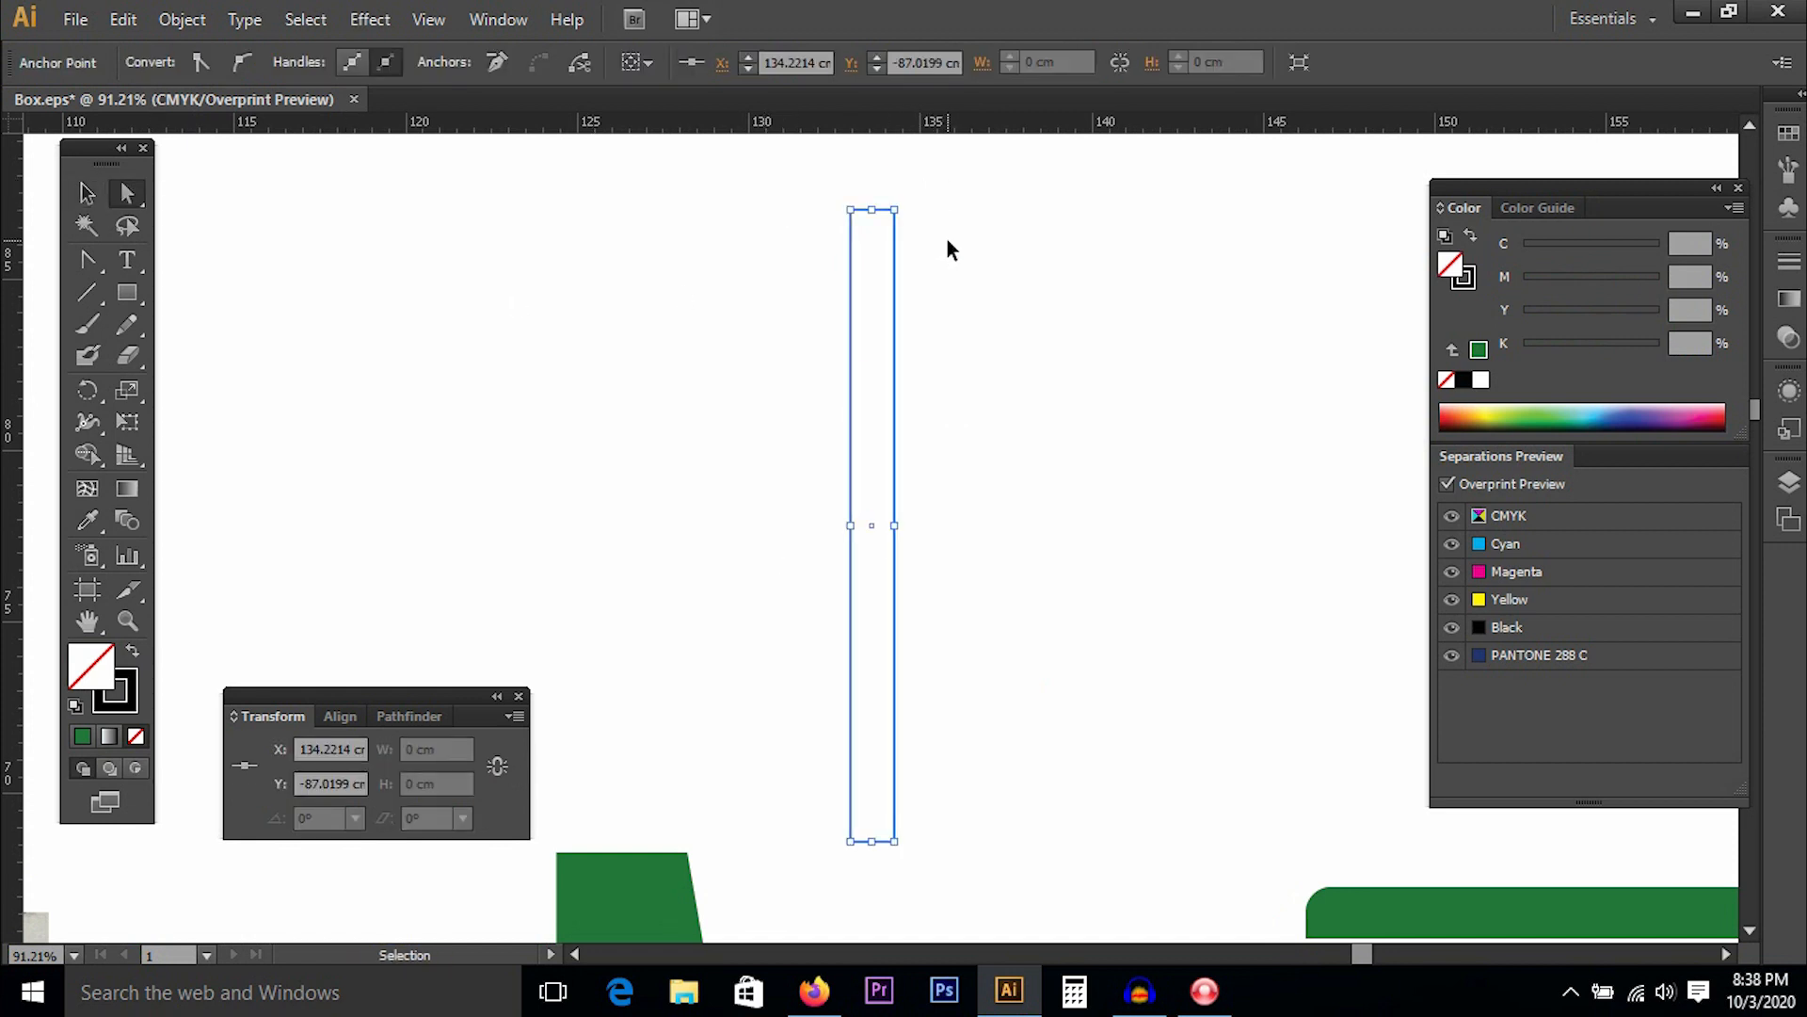
key("ctrl+k")
type(".25")
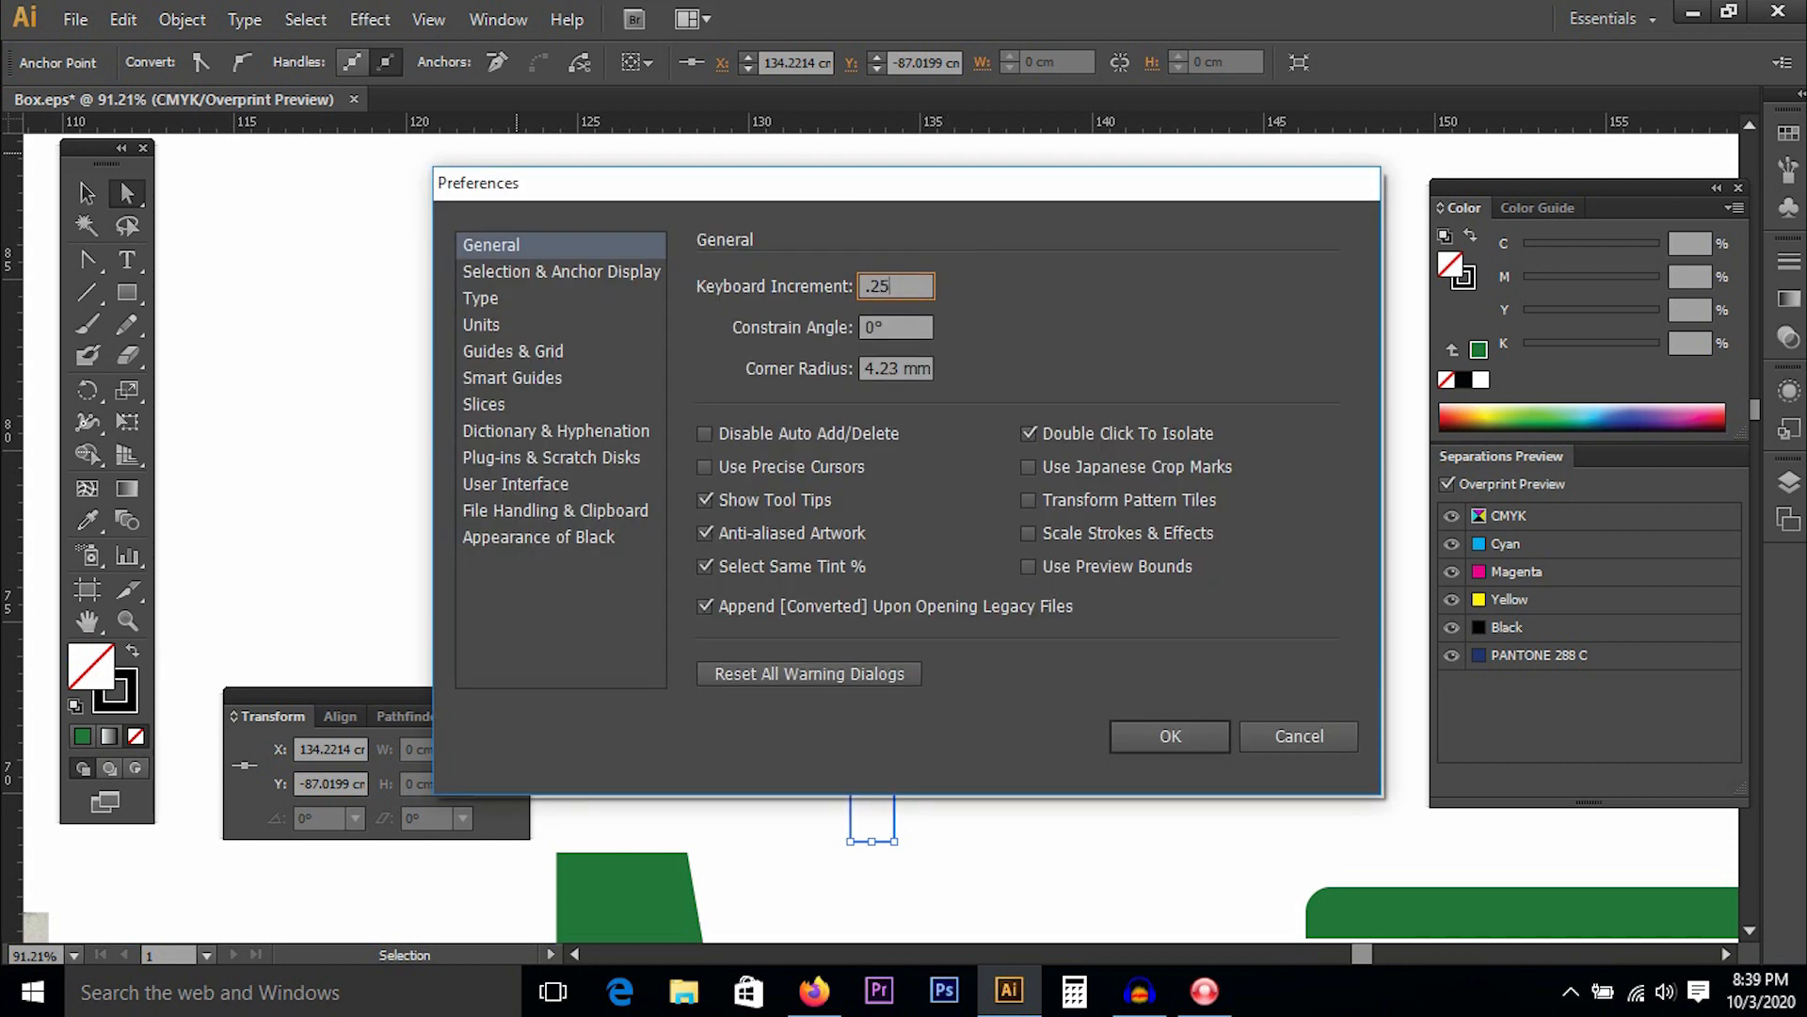
type("cm")
key("Return")
key("Down")
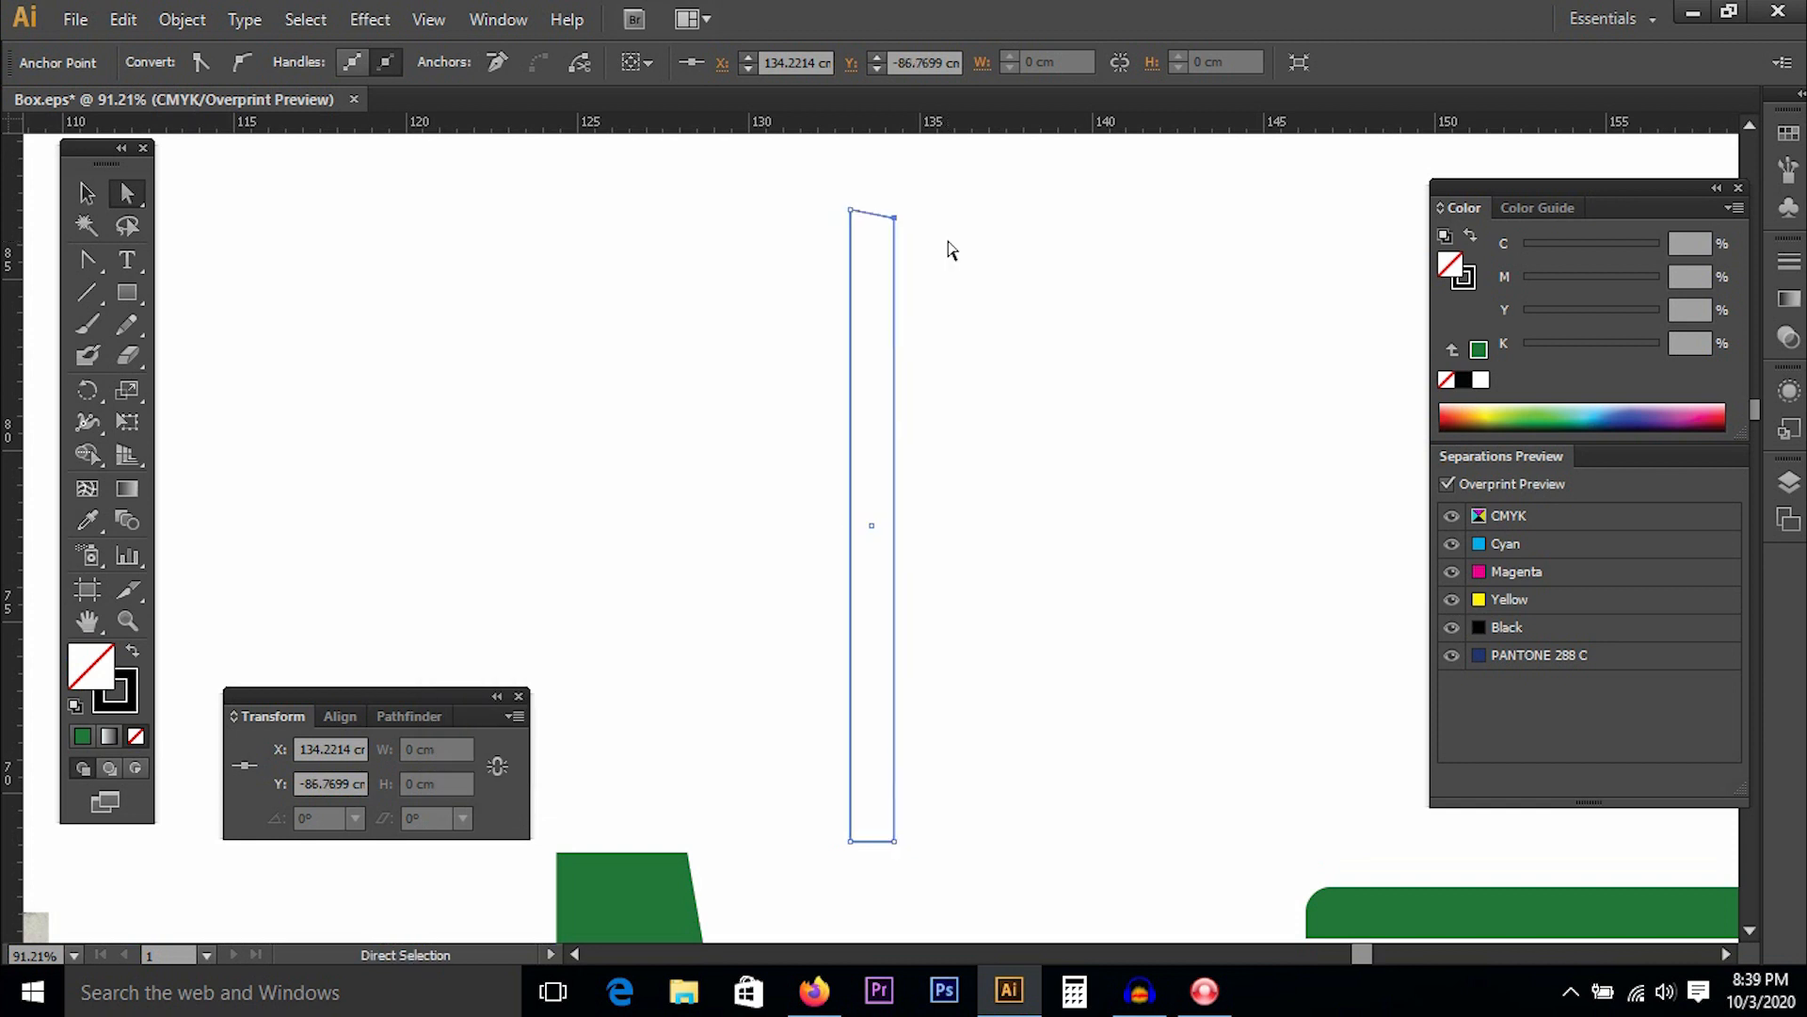
left_click_drag(947, 854, 875, 827)
key("Up")
left_click(1160, 506)
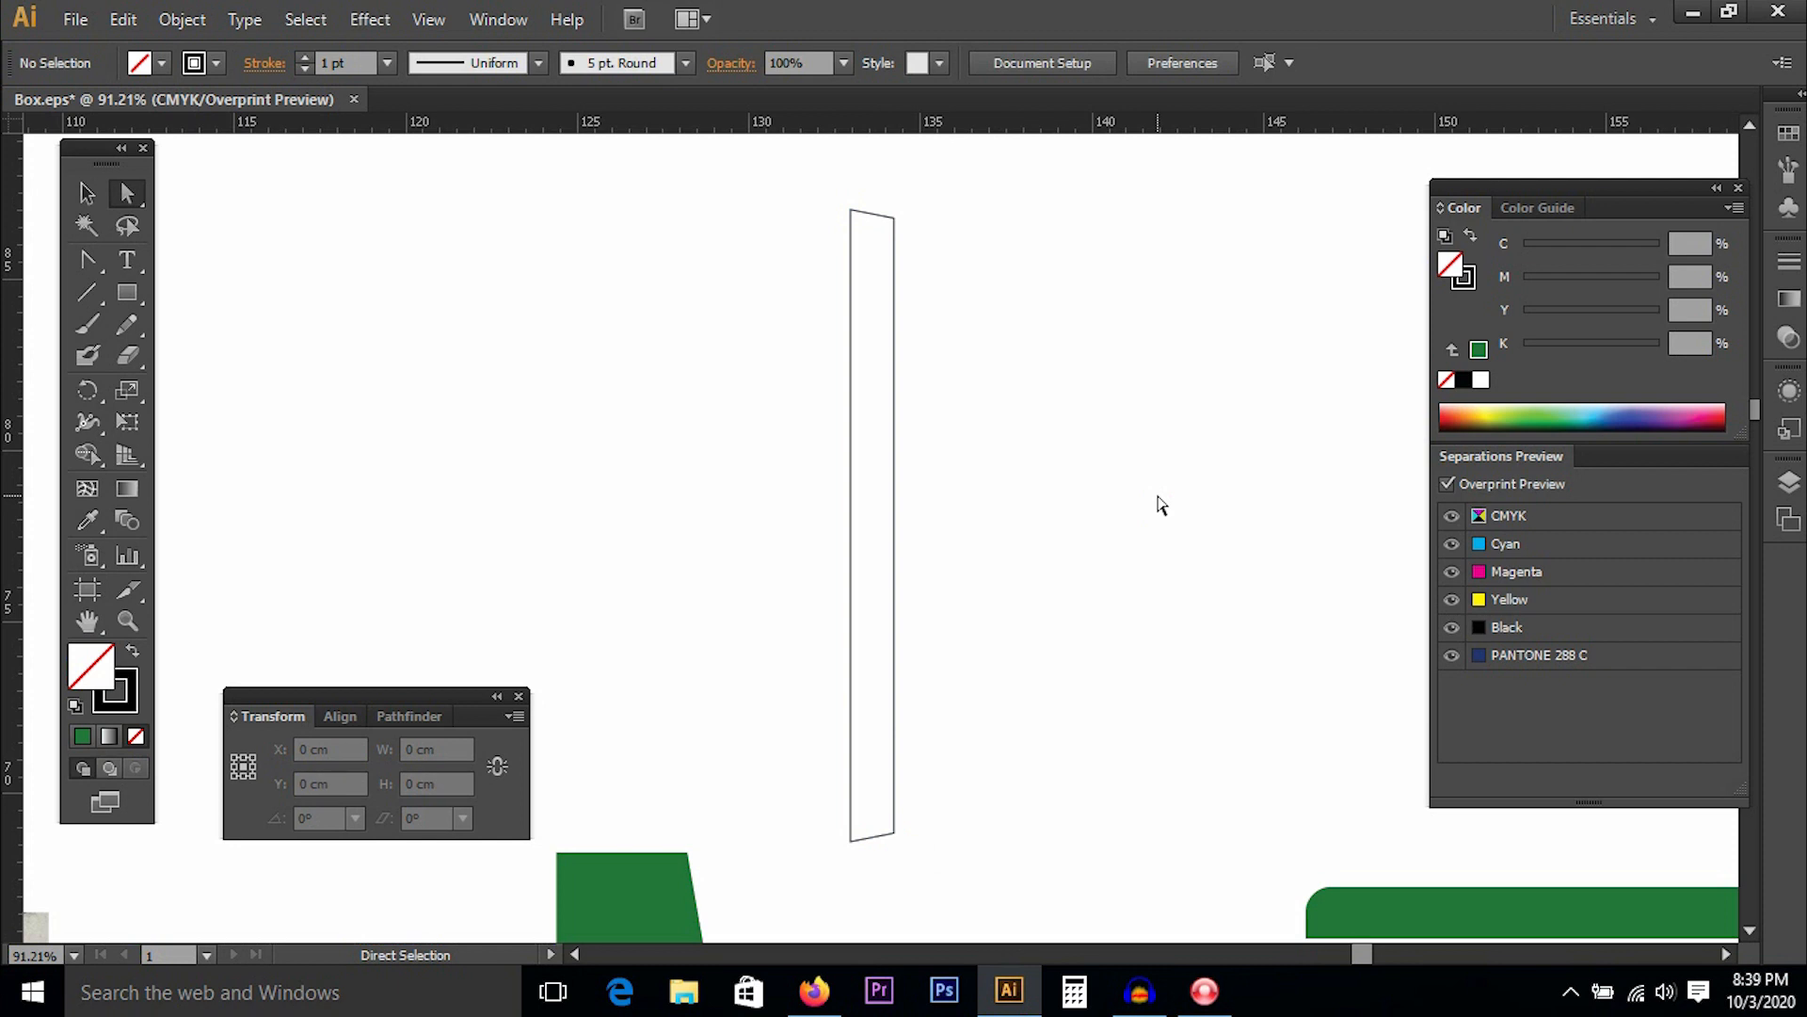
Steepen the glue flap's taper by nudging its two right corners inward by one more increment each.
left_click_drag(734, 678, 960, 377)
left_click_drag(464, 546, 703, 347)
left_click_drag(992, 254, 784, 562)
left_click_drag(1035, 465, 912, 593)
left_click_drag(925, 182, 979, 219)
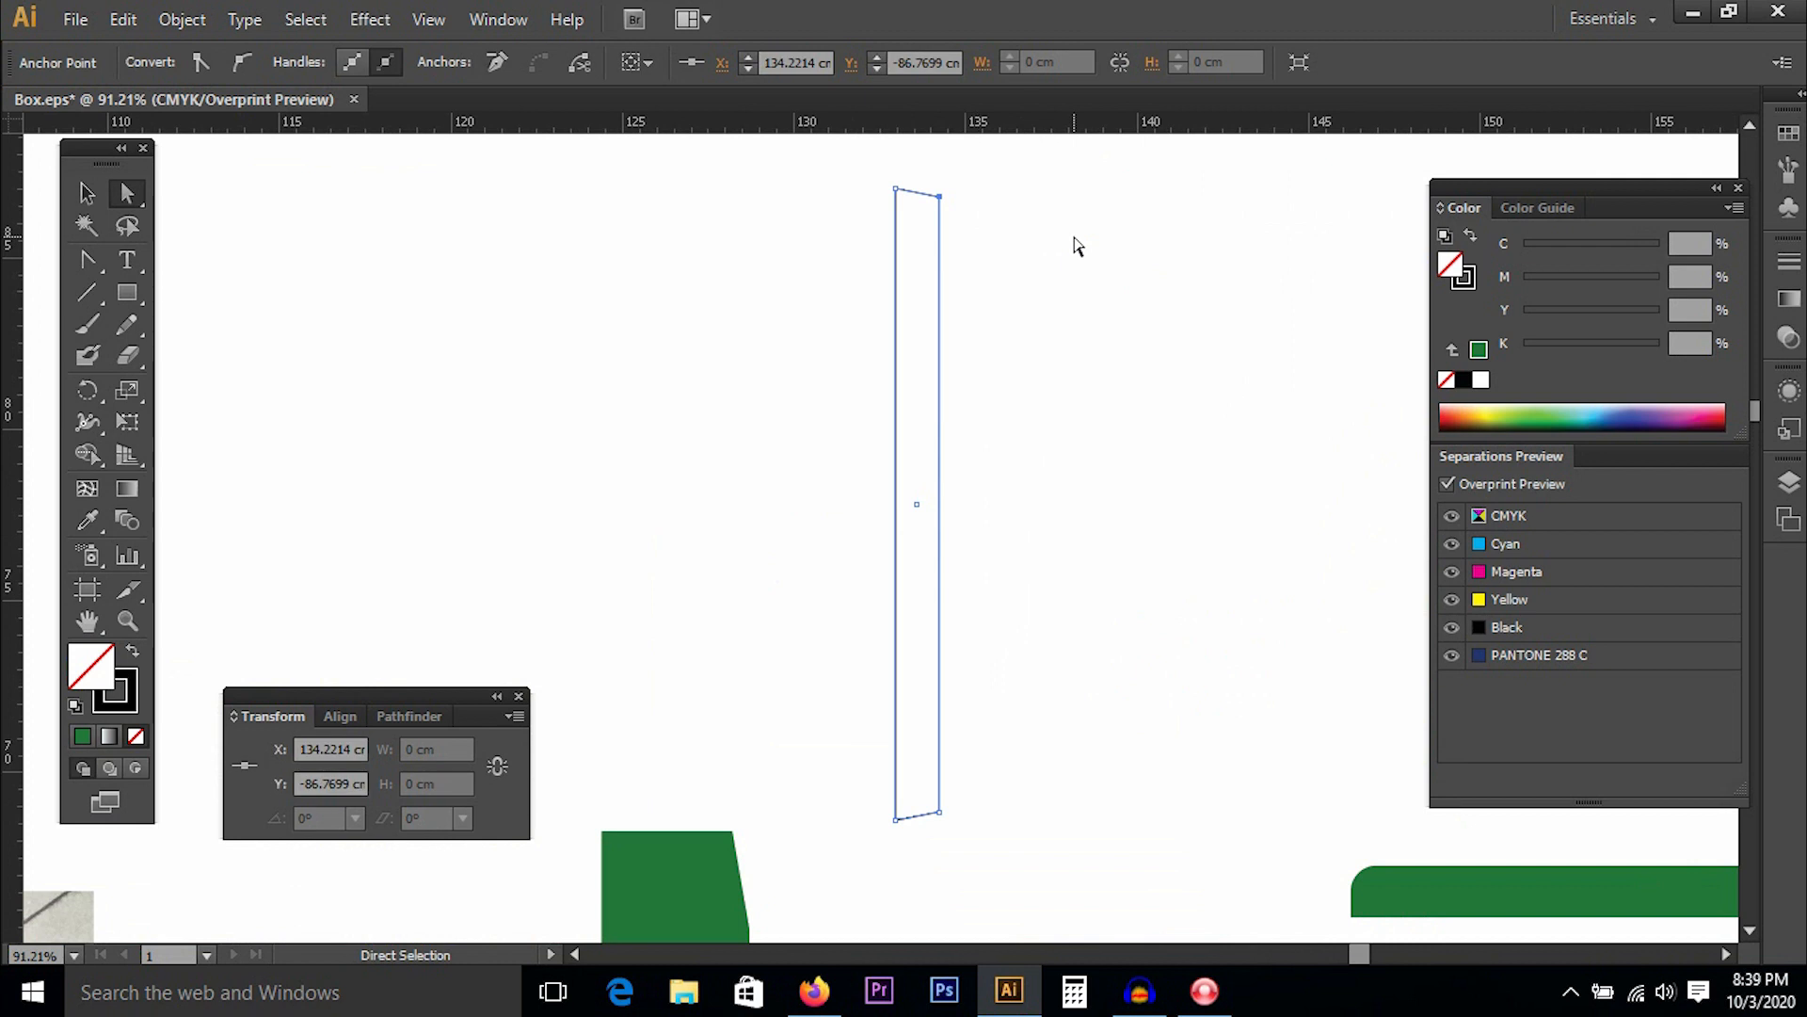
key("Down")
left_click_drag(948, 825, 926, 794)
key("Up")
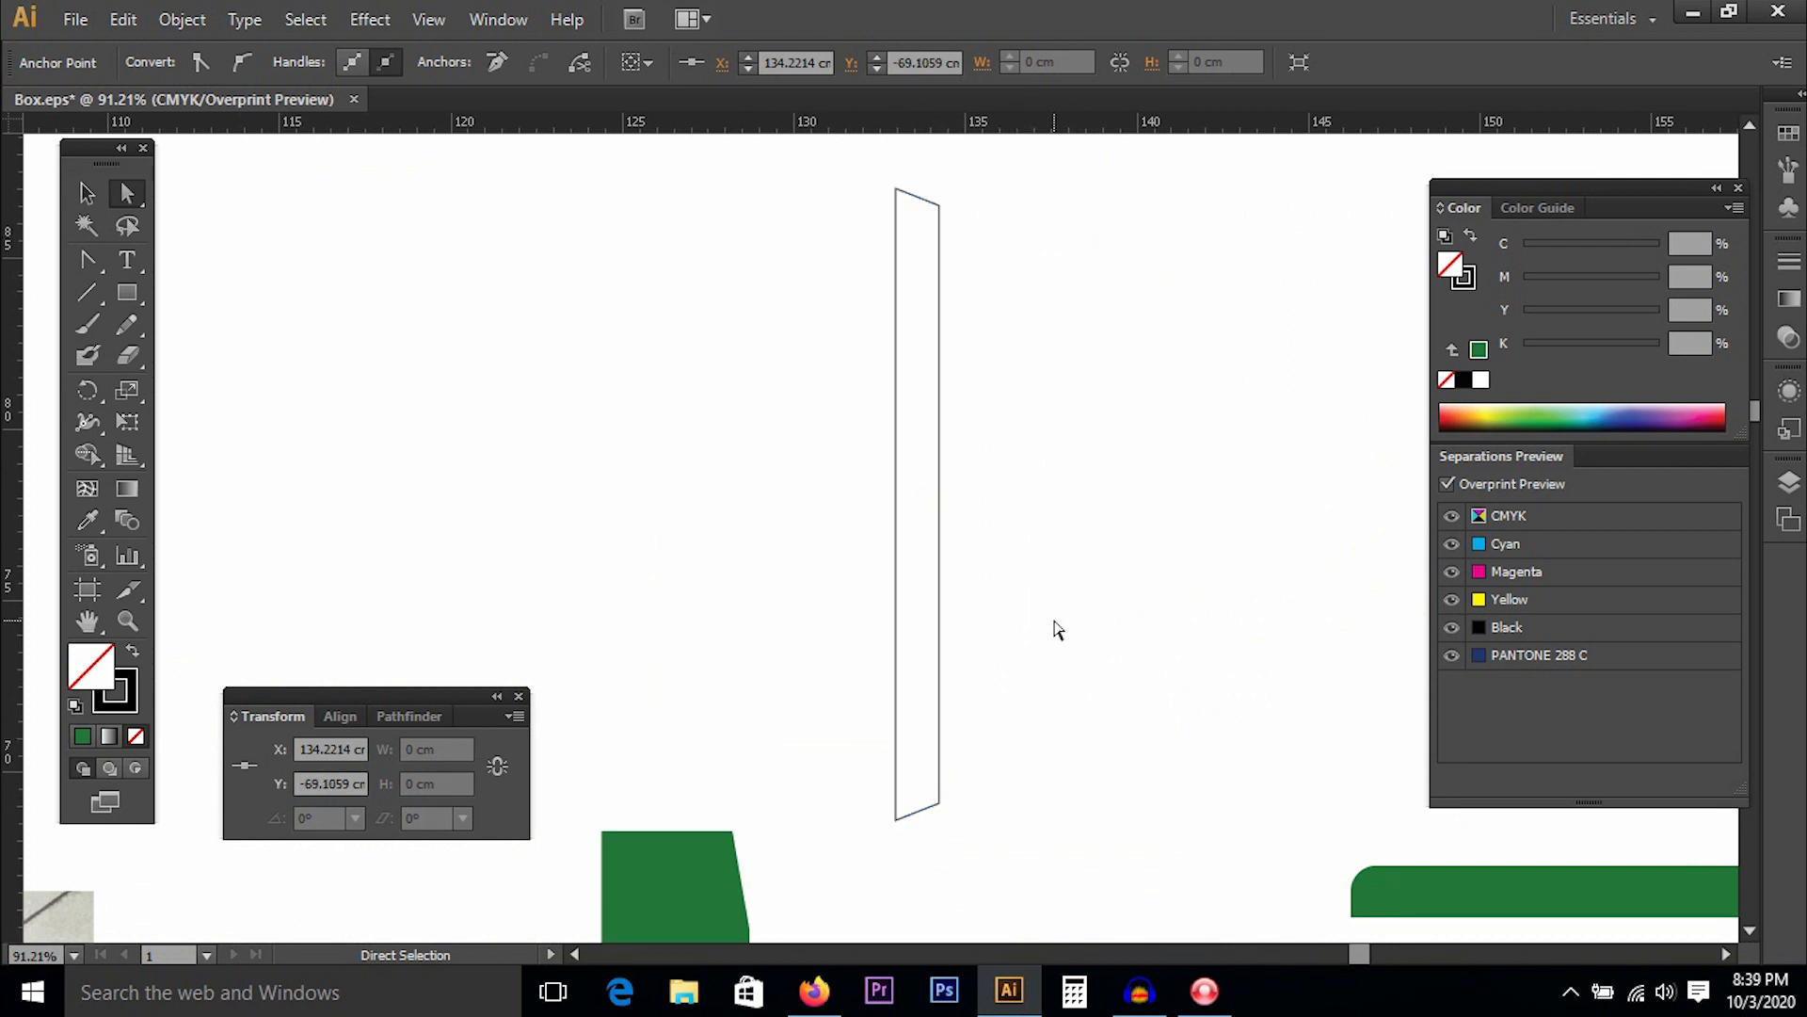
left_click(1054, 629)
key("v")
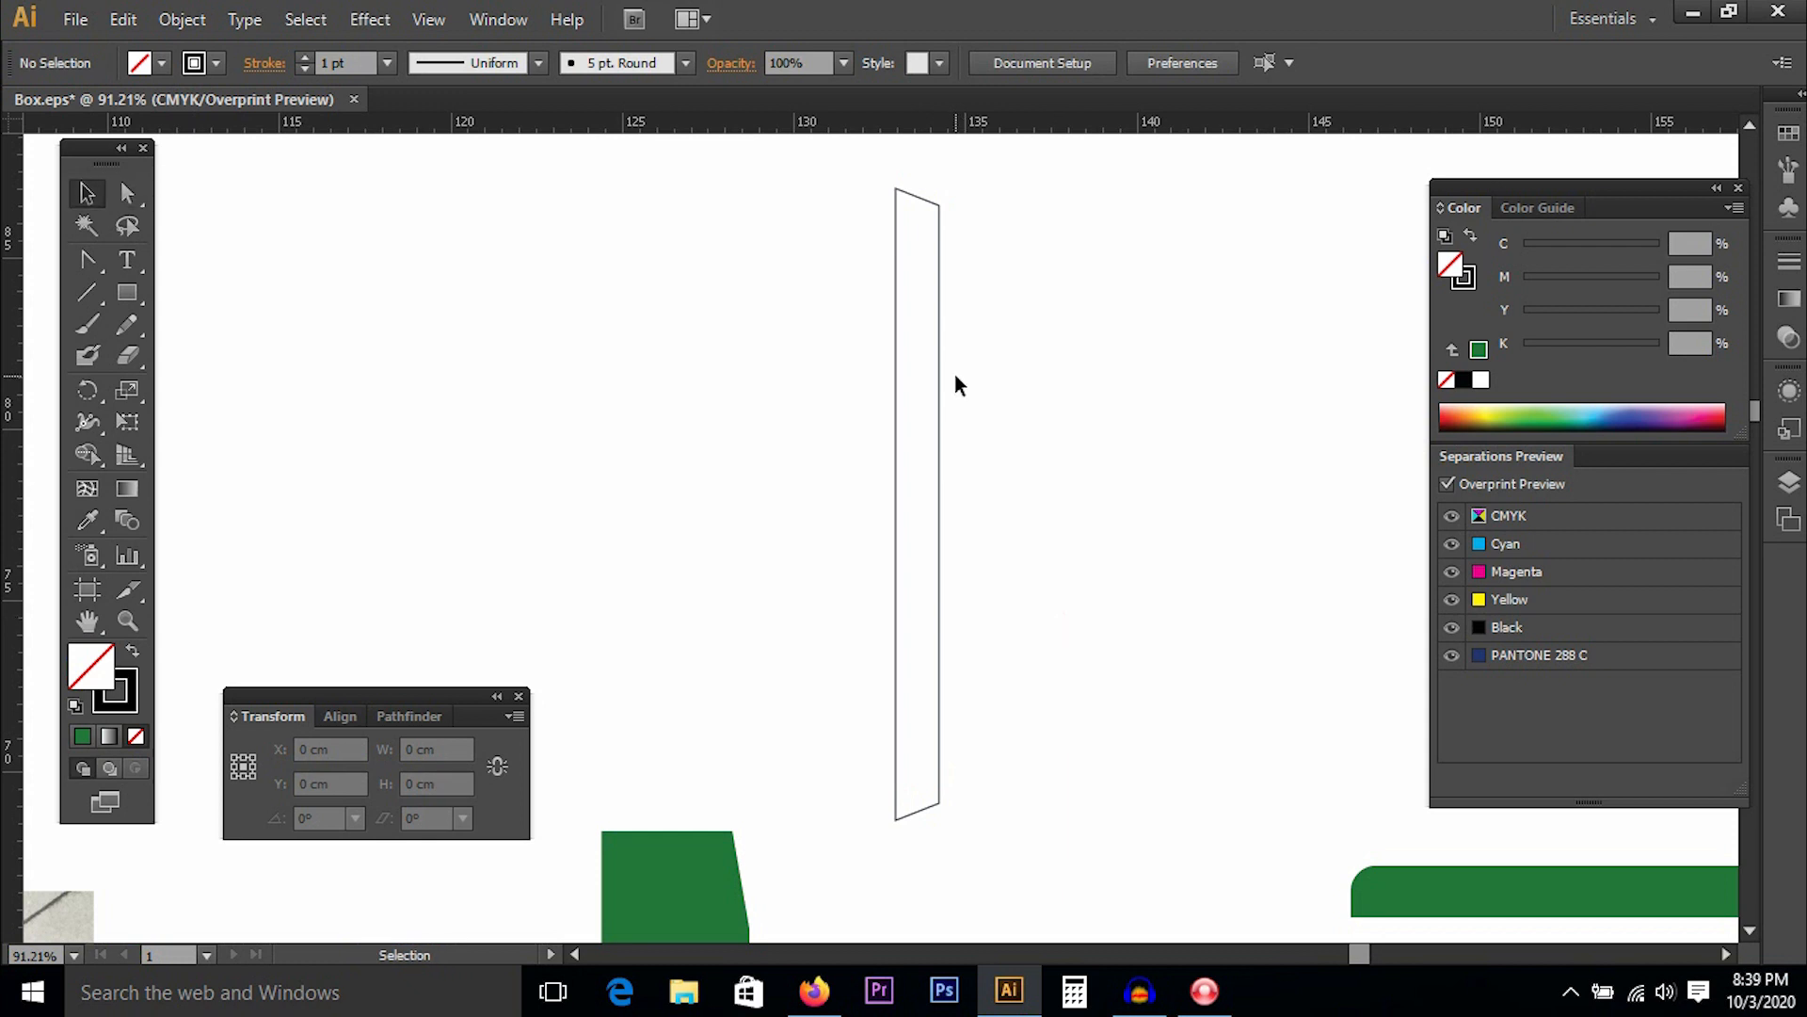
Move the tapered glue flap to the empty area above and to the right of the back panel.
key("ctrl+minus")
key("ctrl+minus")
key("ctrl+minus")
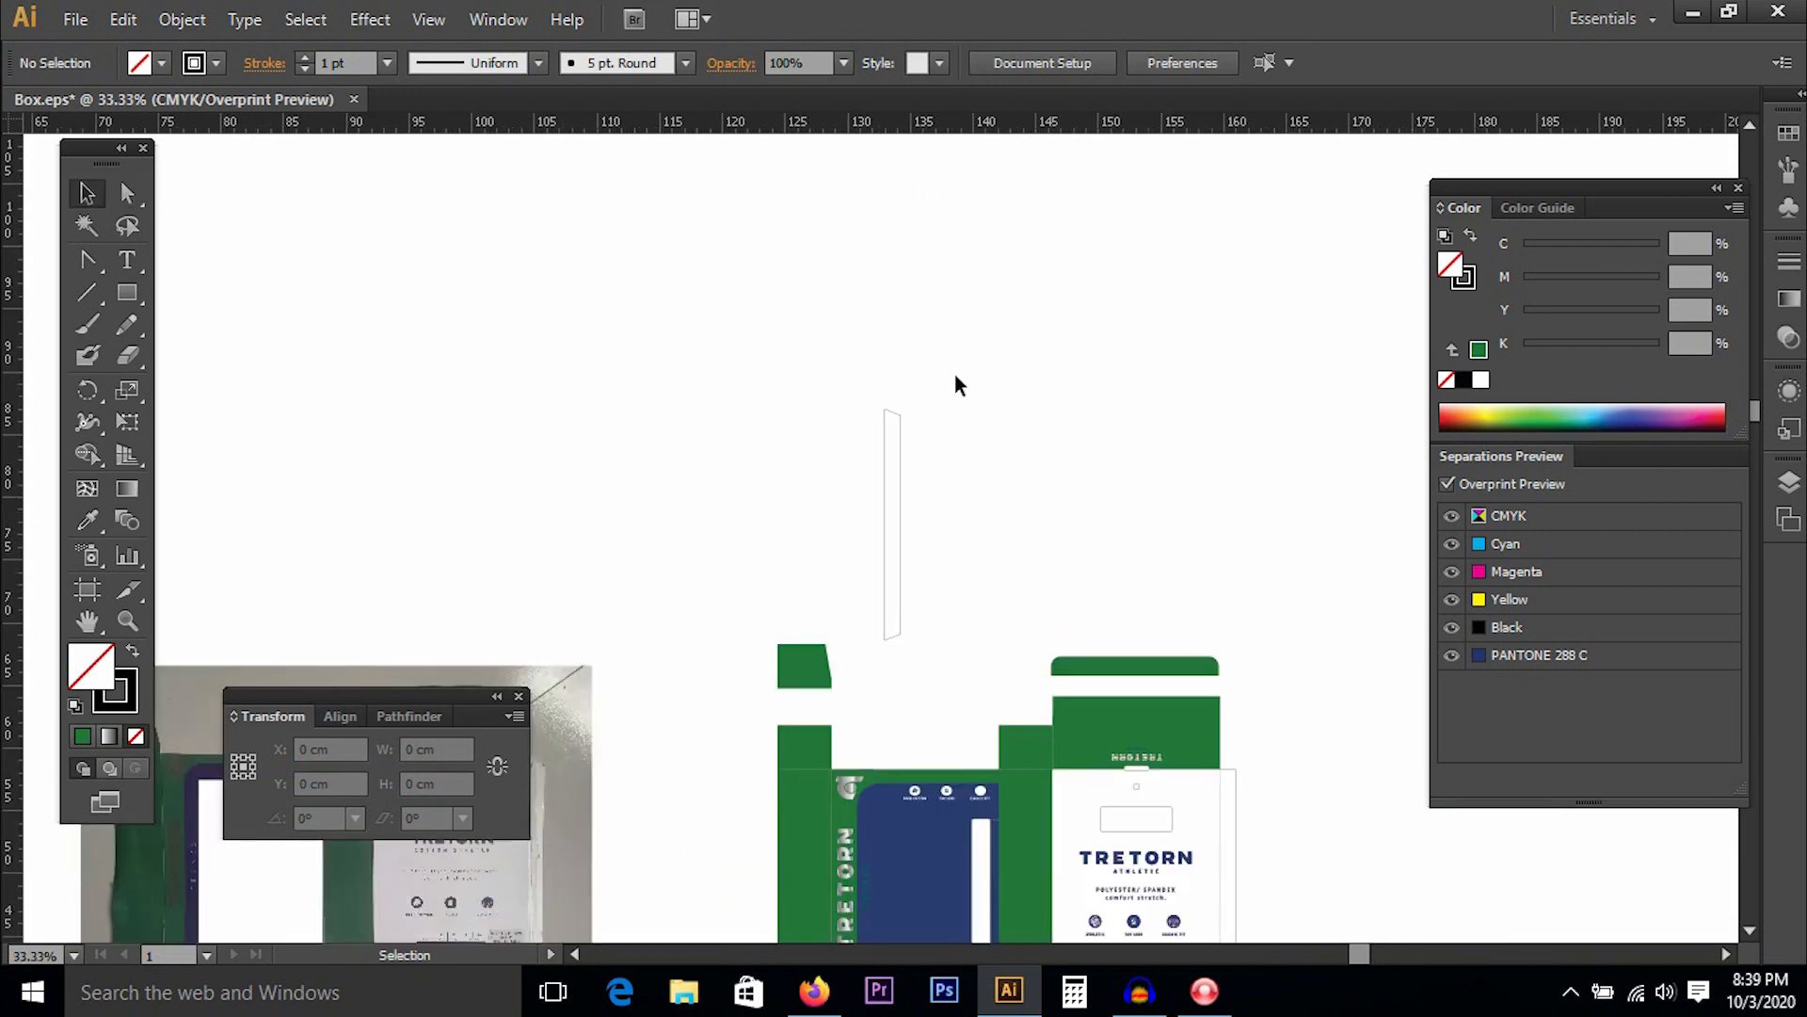
left_click_drag(946, 386, 696, 193)
left_click_drag(643, 267, 1082, 327)
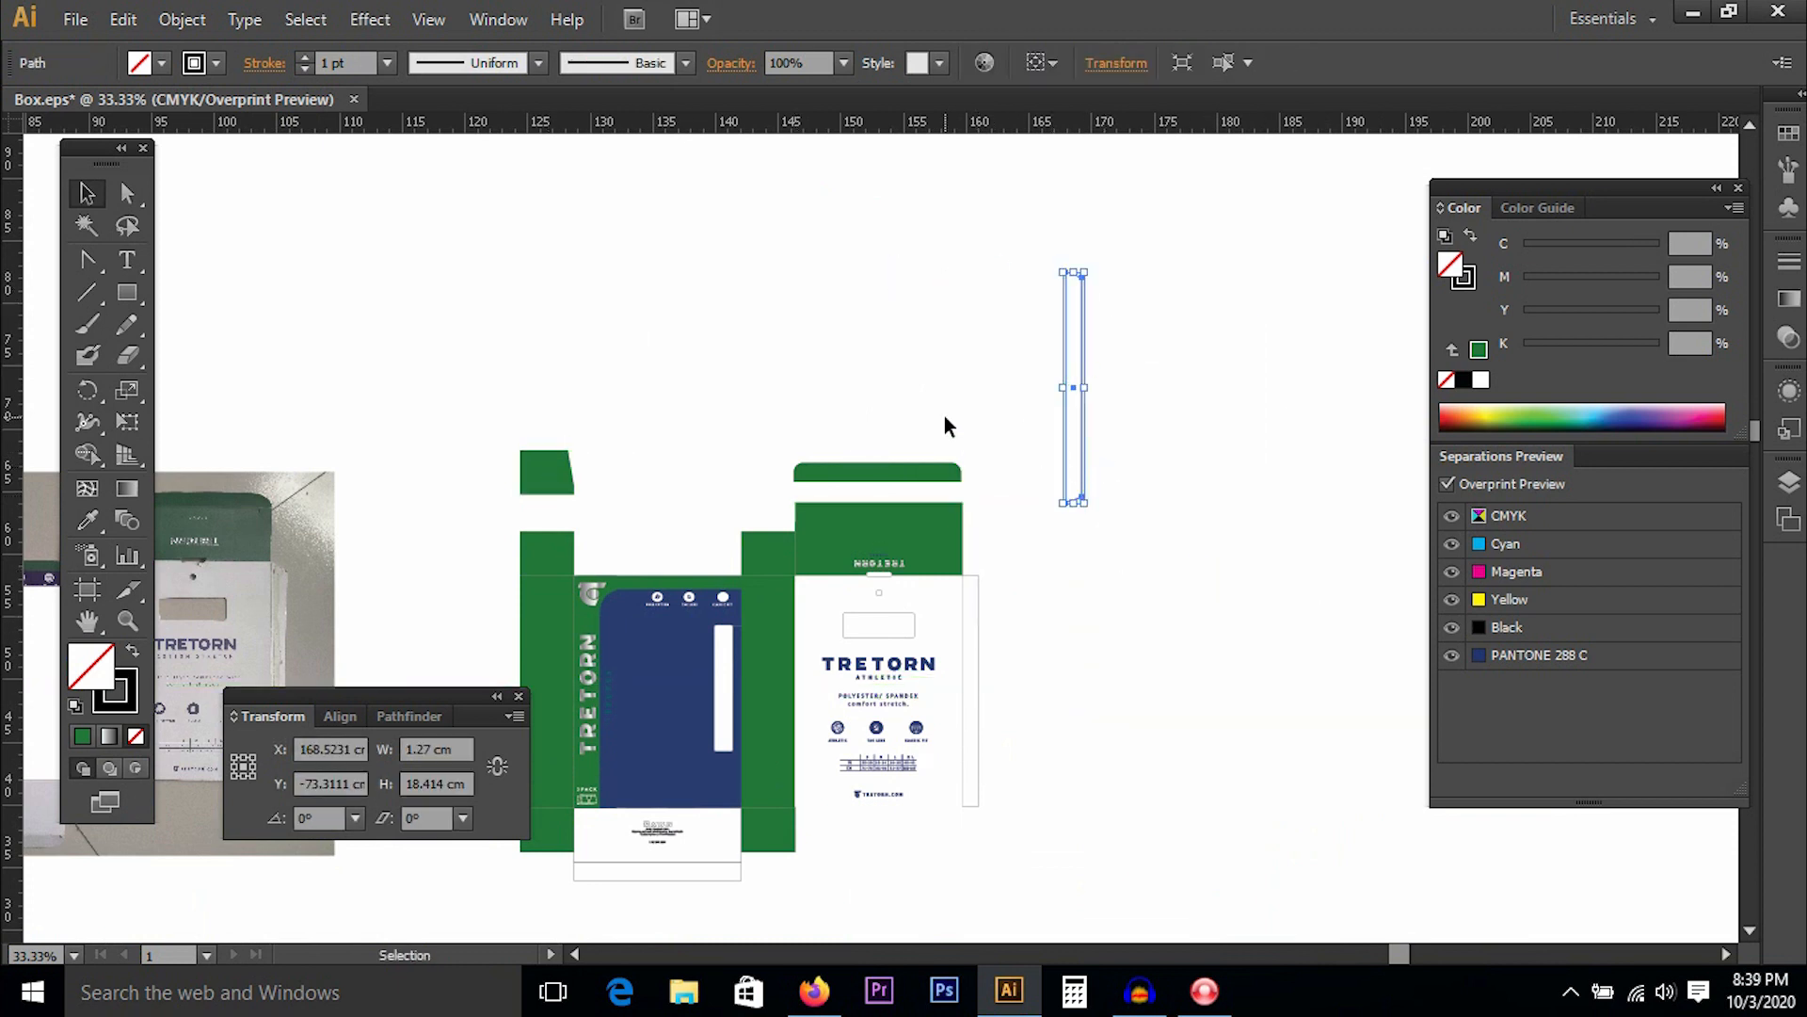
Duplicate the tapered green flap above the side panel between the front and back panels.
left_click_drag(754, 477, 971, 359)
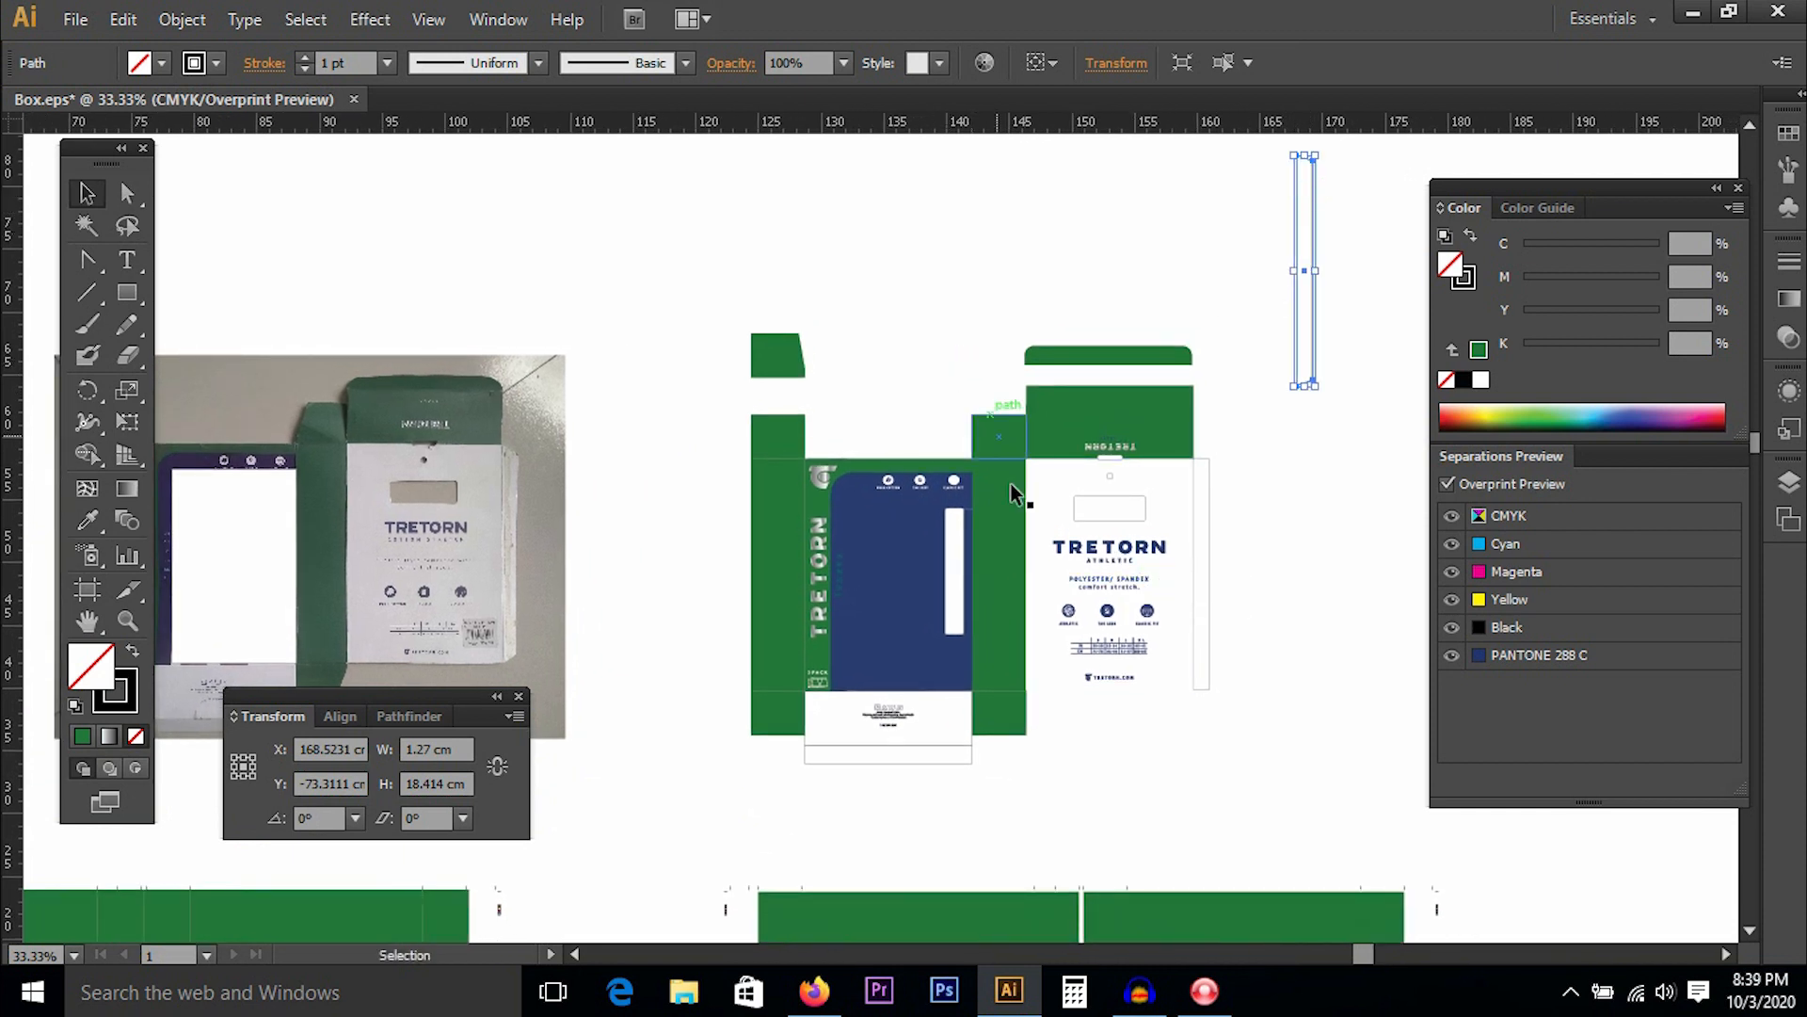
key("z")
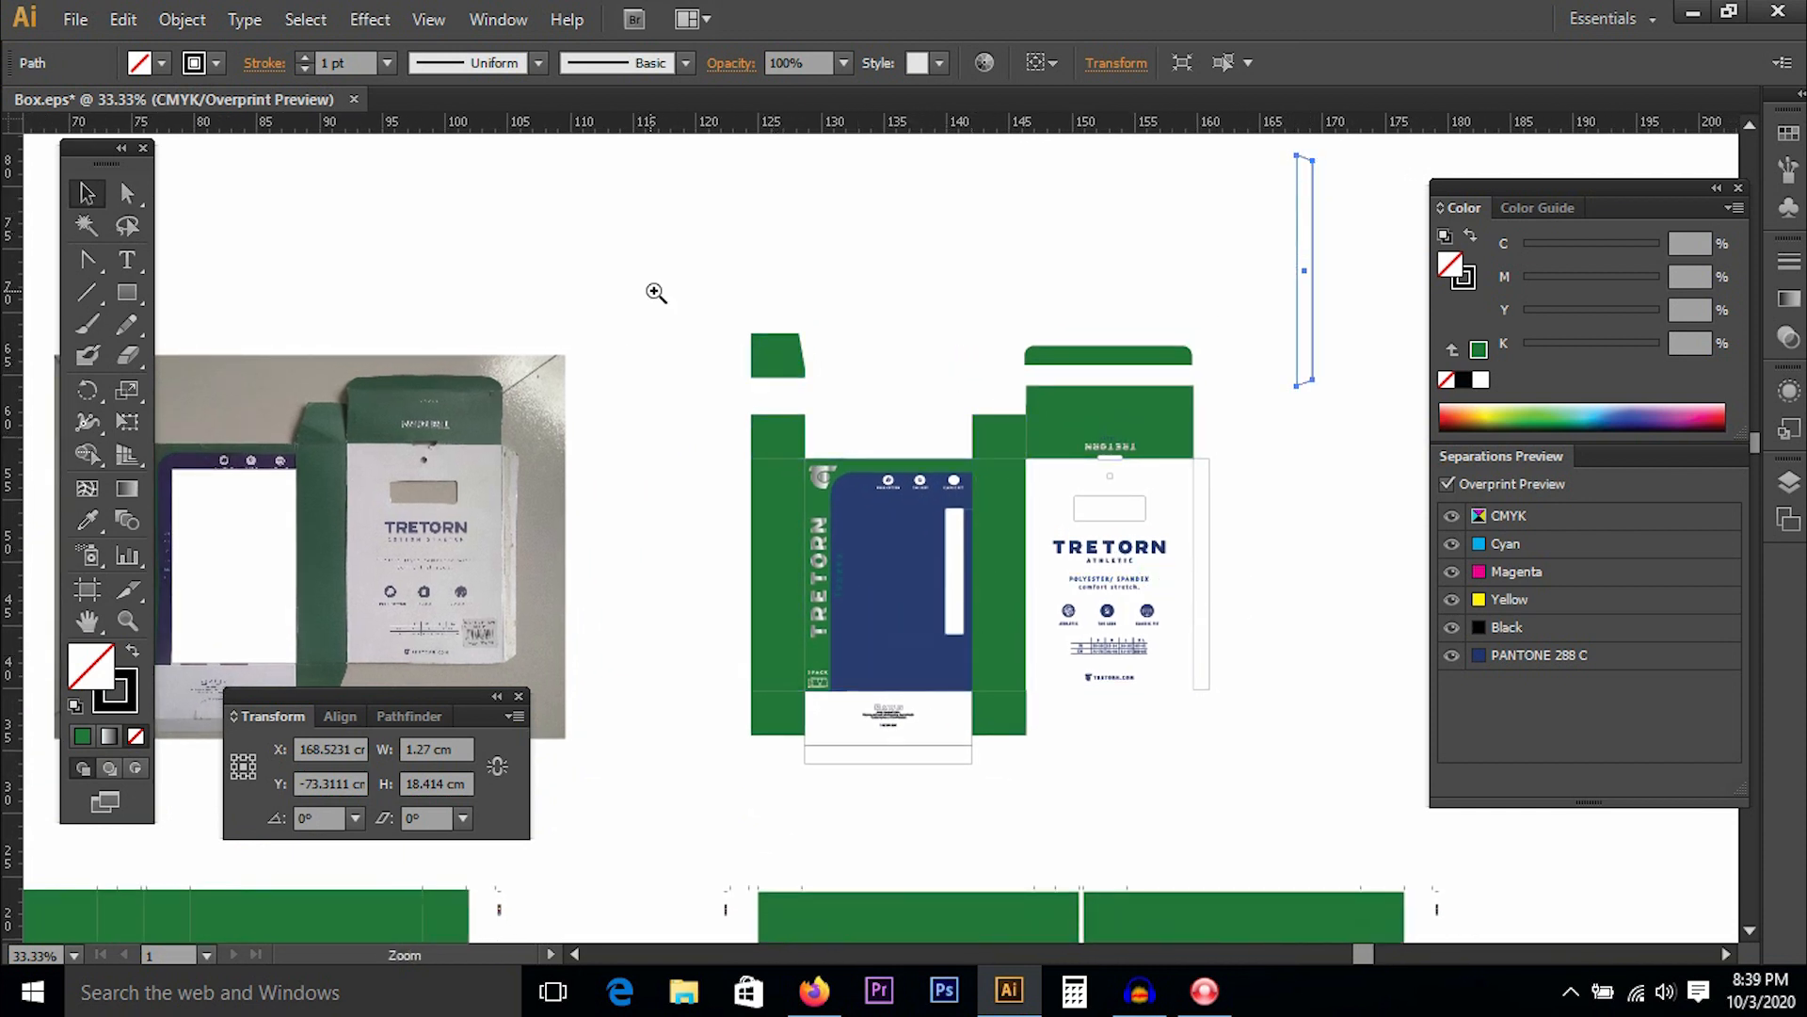
left_click_drag(707, 320, 1111, 769)
left_click_drag(1015, 543, 989, 526)
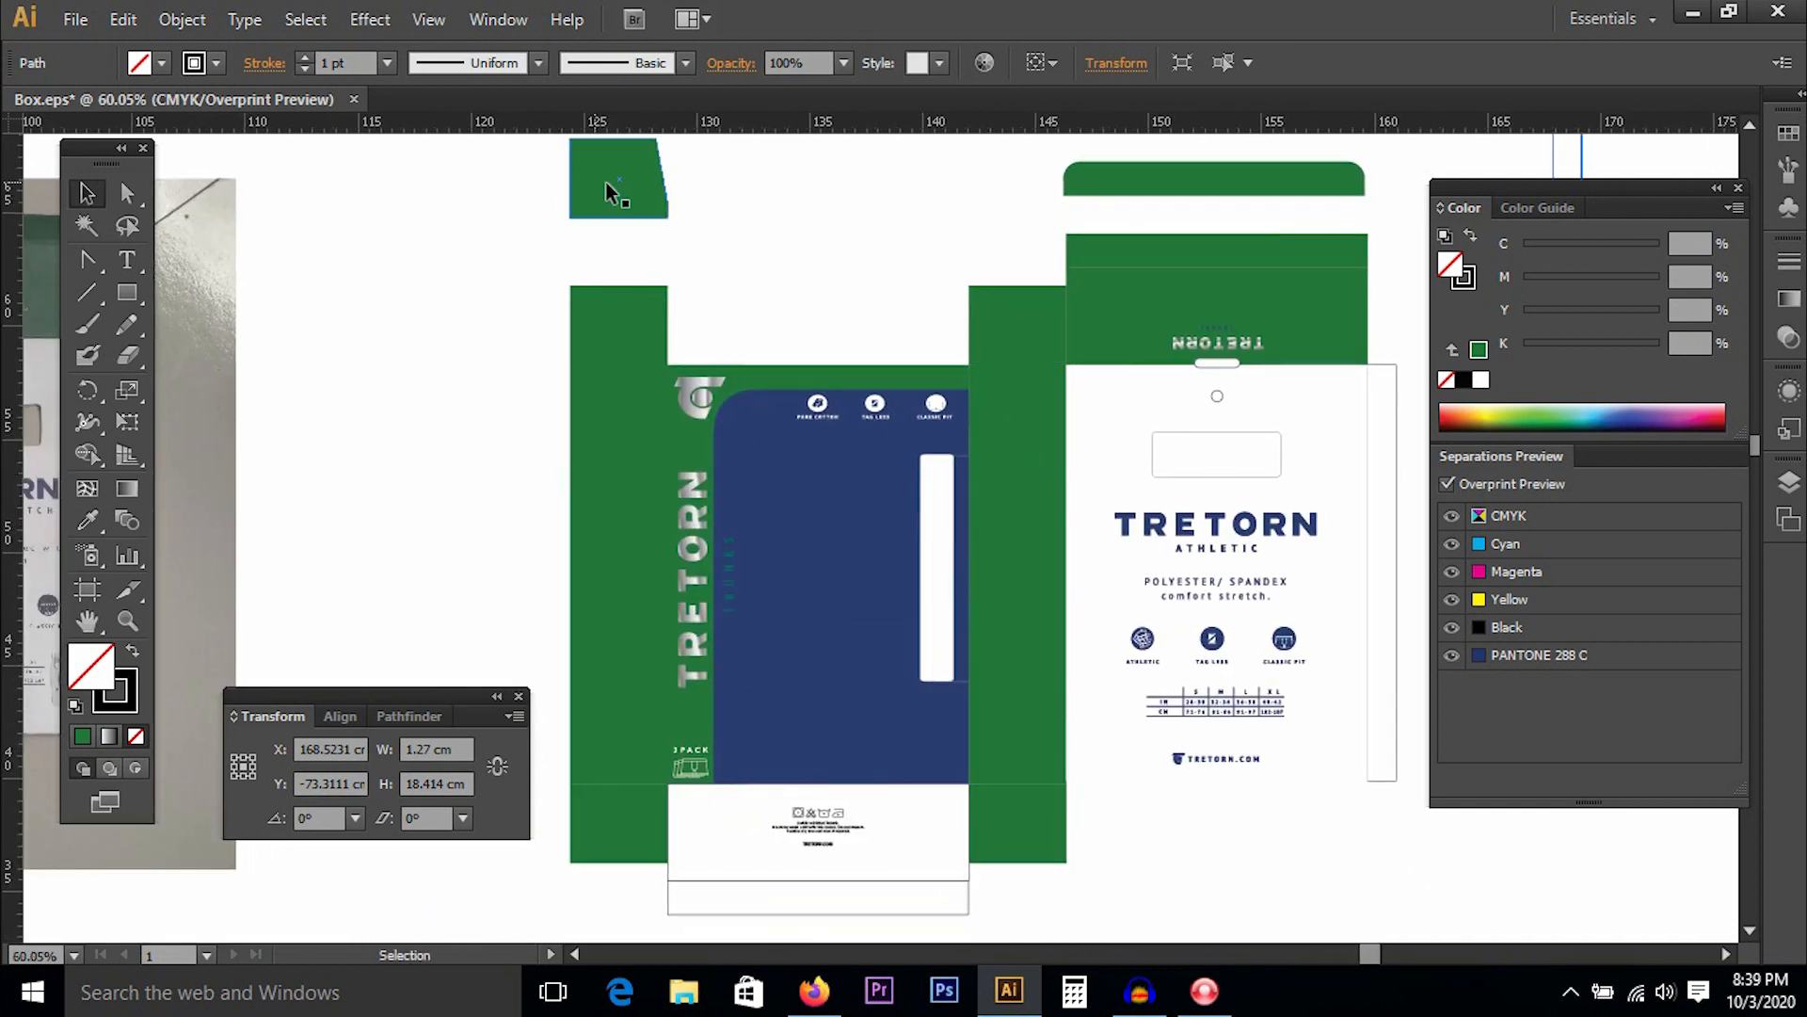
left_click_drag(606, 183, 614, 219)
left_click_drag(699, 287, 1129, 300)
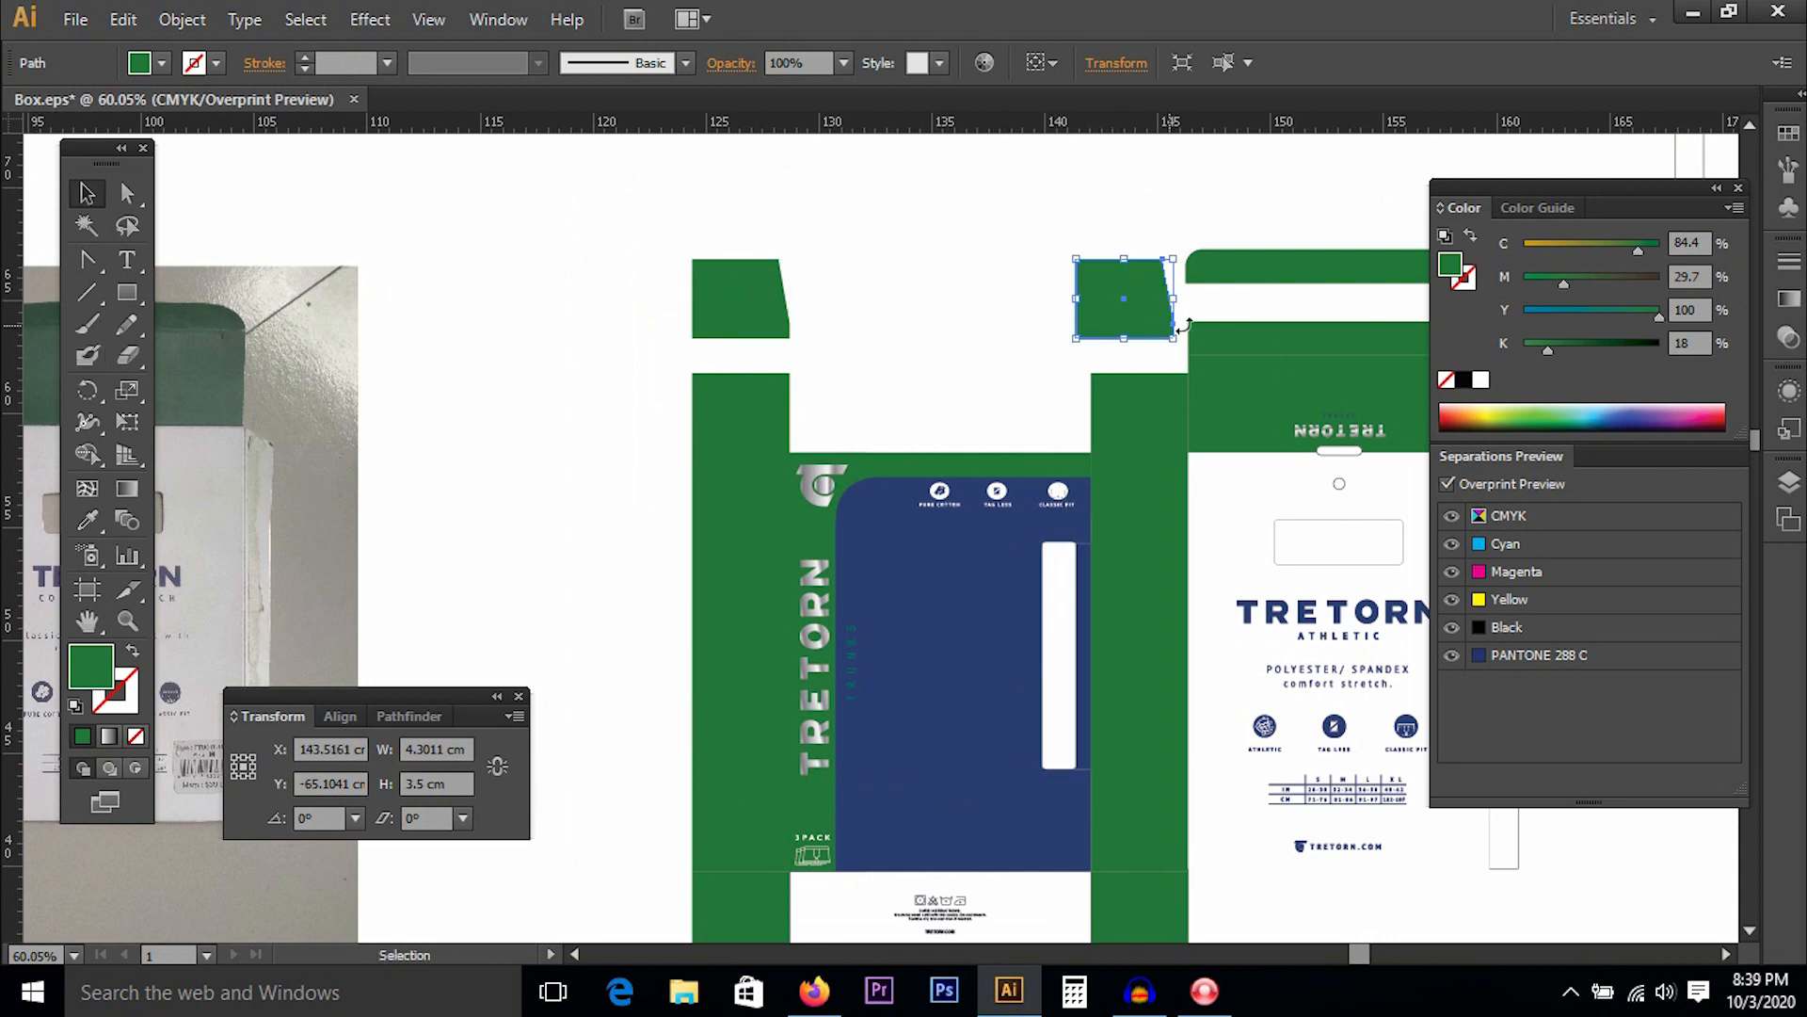
Check the flap directions on the photographed sample and mirror the copied flap horizontally so its slanted edge faces left.
key("space")
left_click_drag(423, 387, 637, 343)
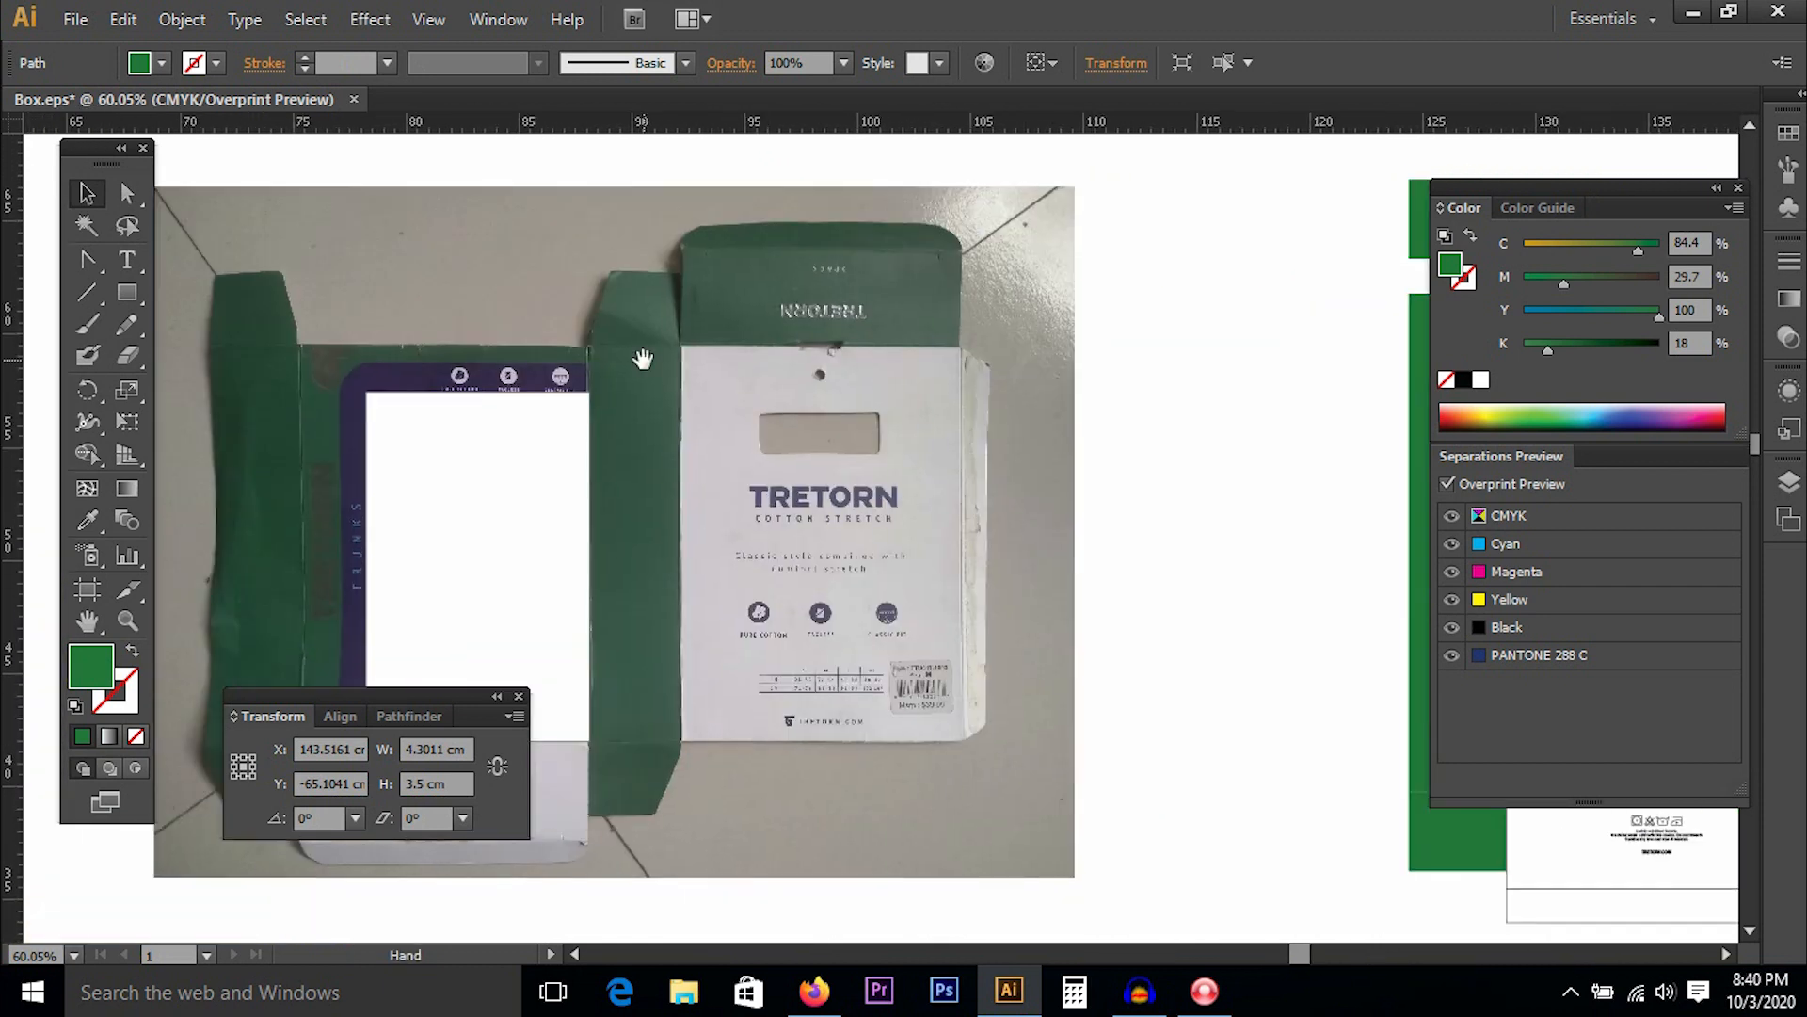
key("space")
left_click_drag(757, 361, 120, 396)
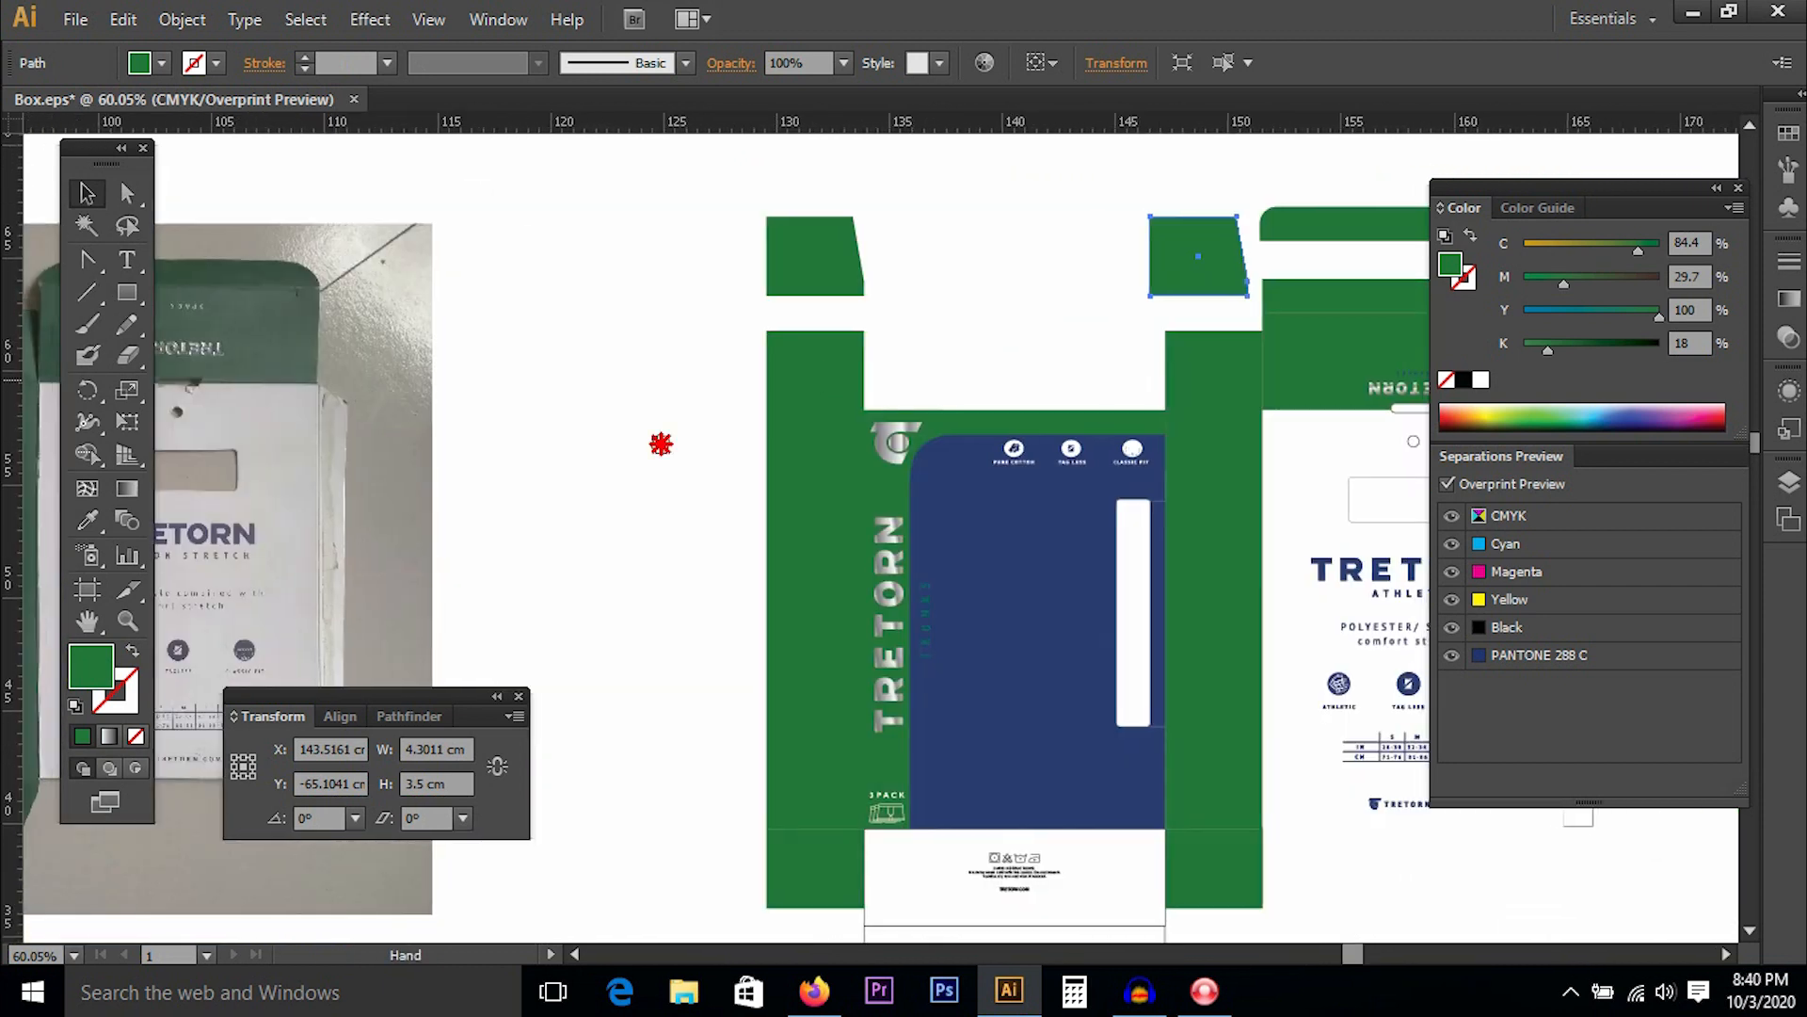
left_click_drag(661, 443, 493, 505)
left_click_drag(104, 392, 153, 422)
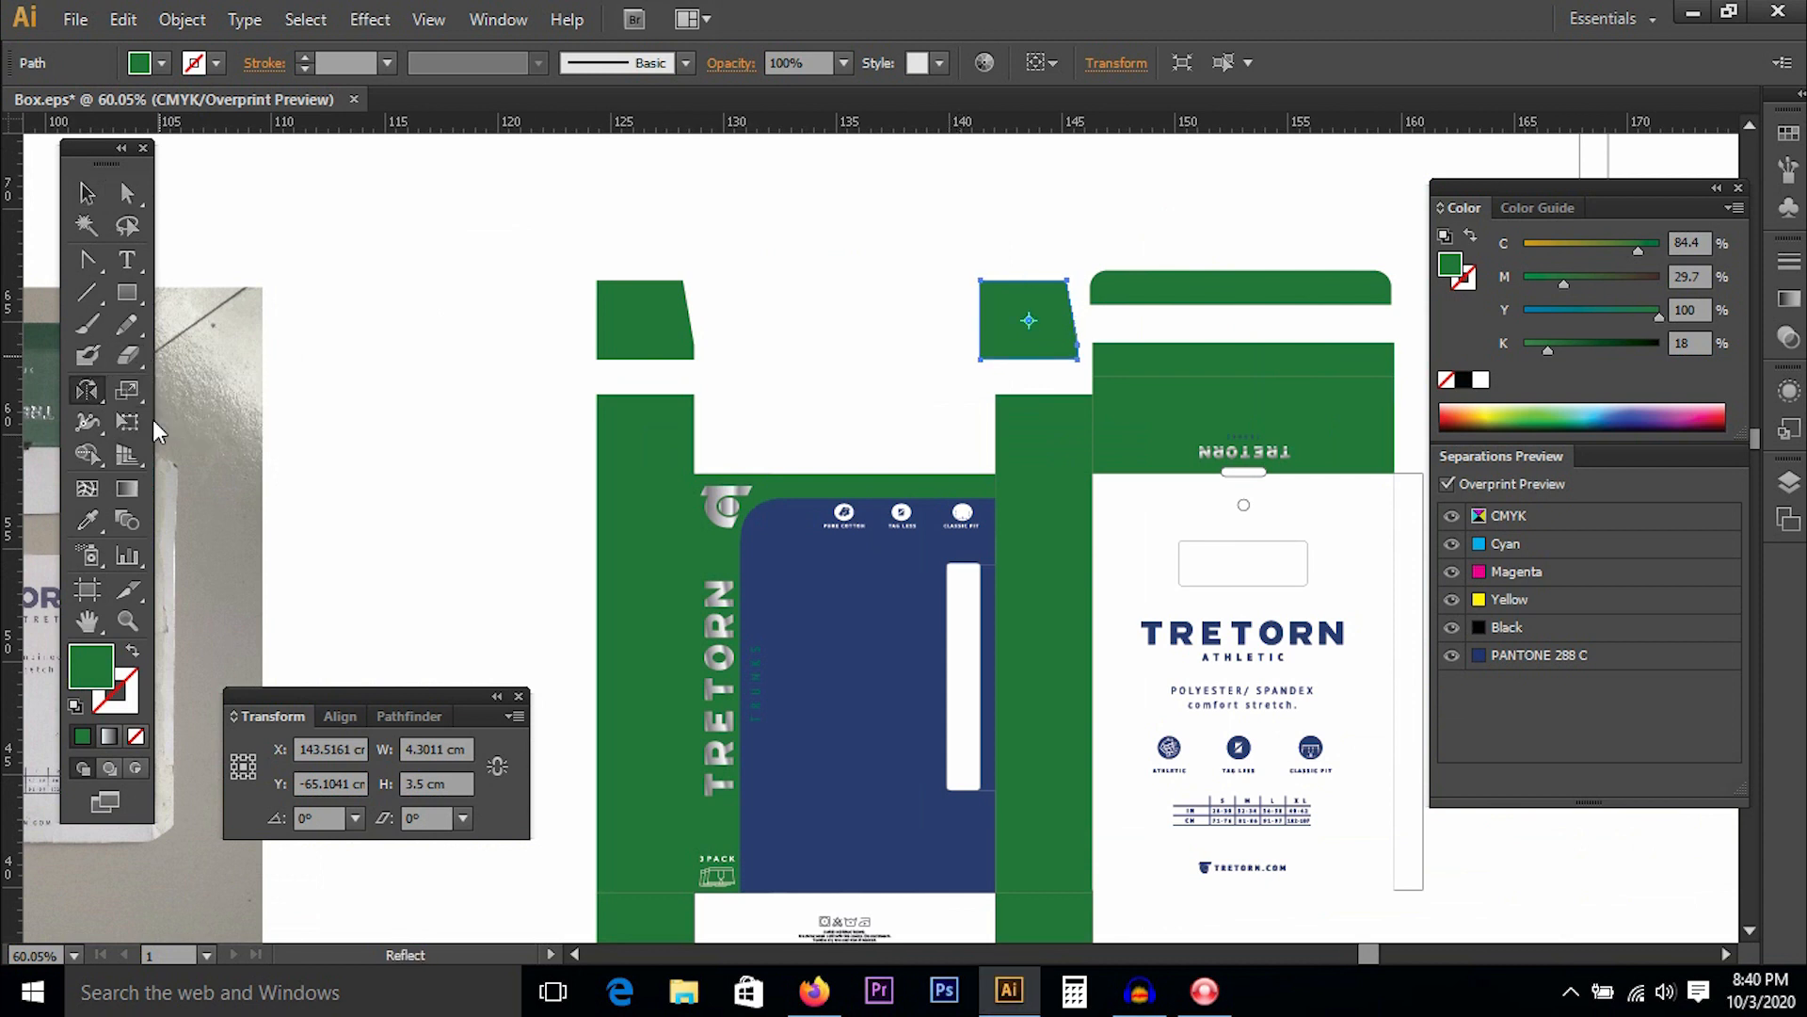
left_click_drag(1000, 320, 1097, 318)
key("v")
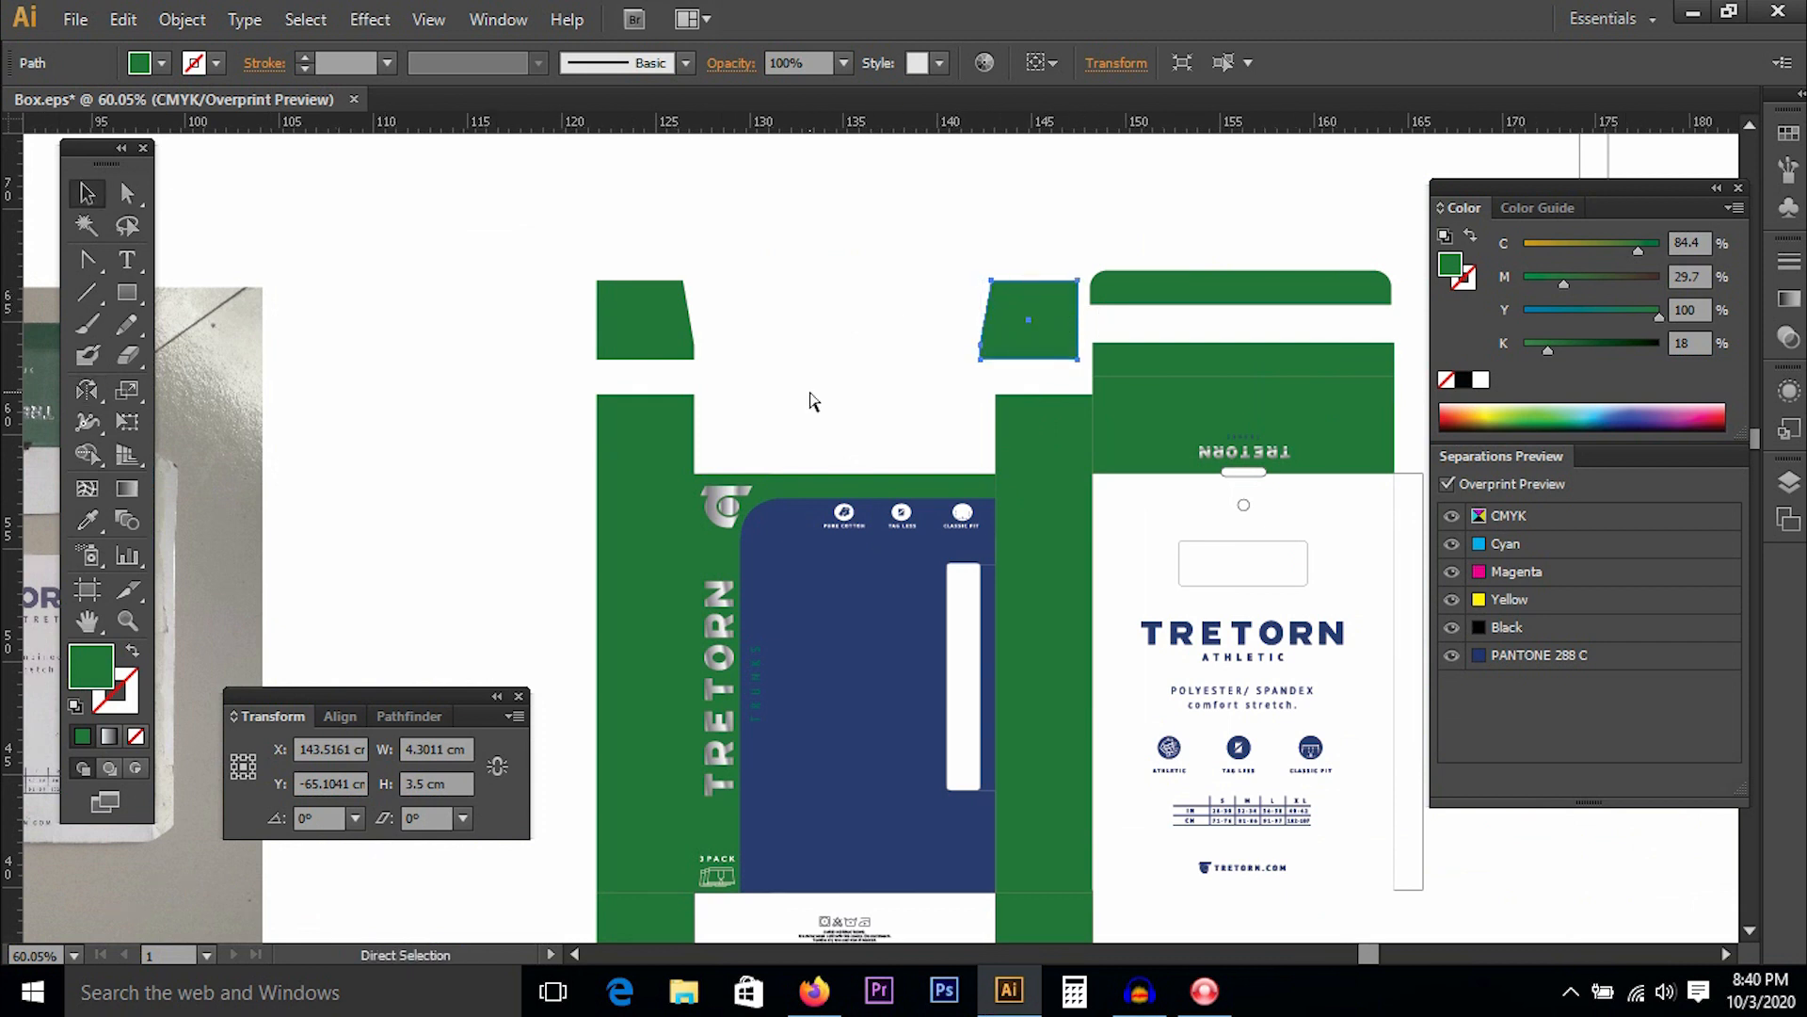
Duplicate both tapered flaps together below the bottom flaps of the two green side panels.
key("ctrl+minus")
key("ctrl+minus")
left_click_drag(854, 491, 1099, 331)
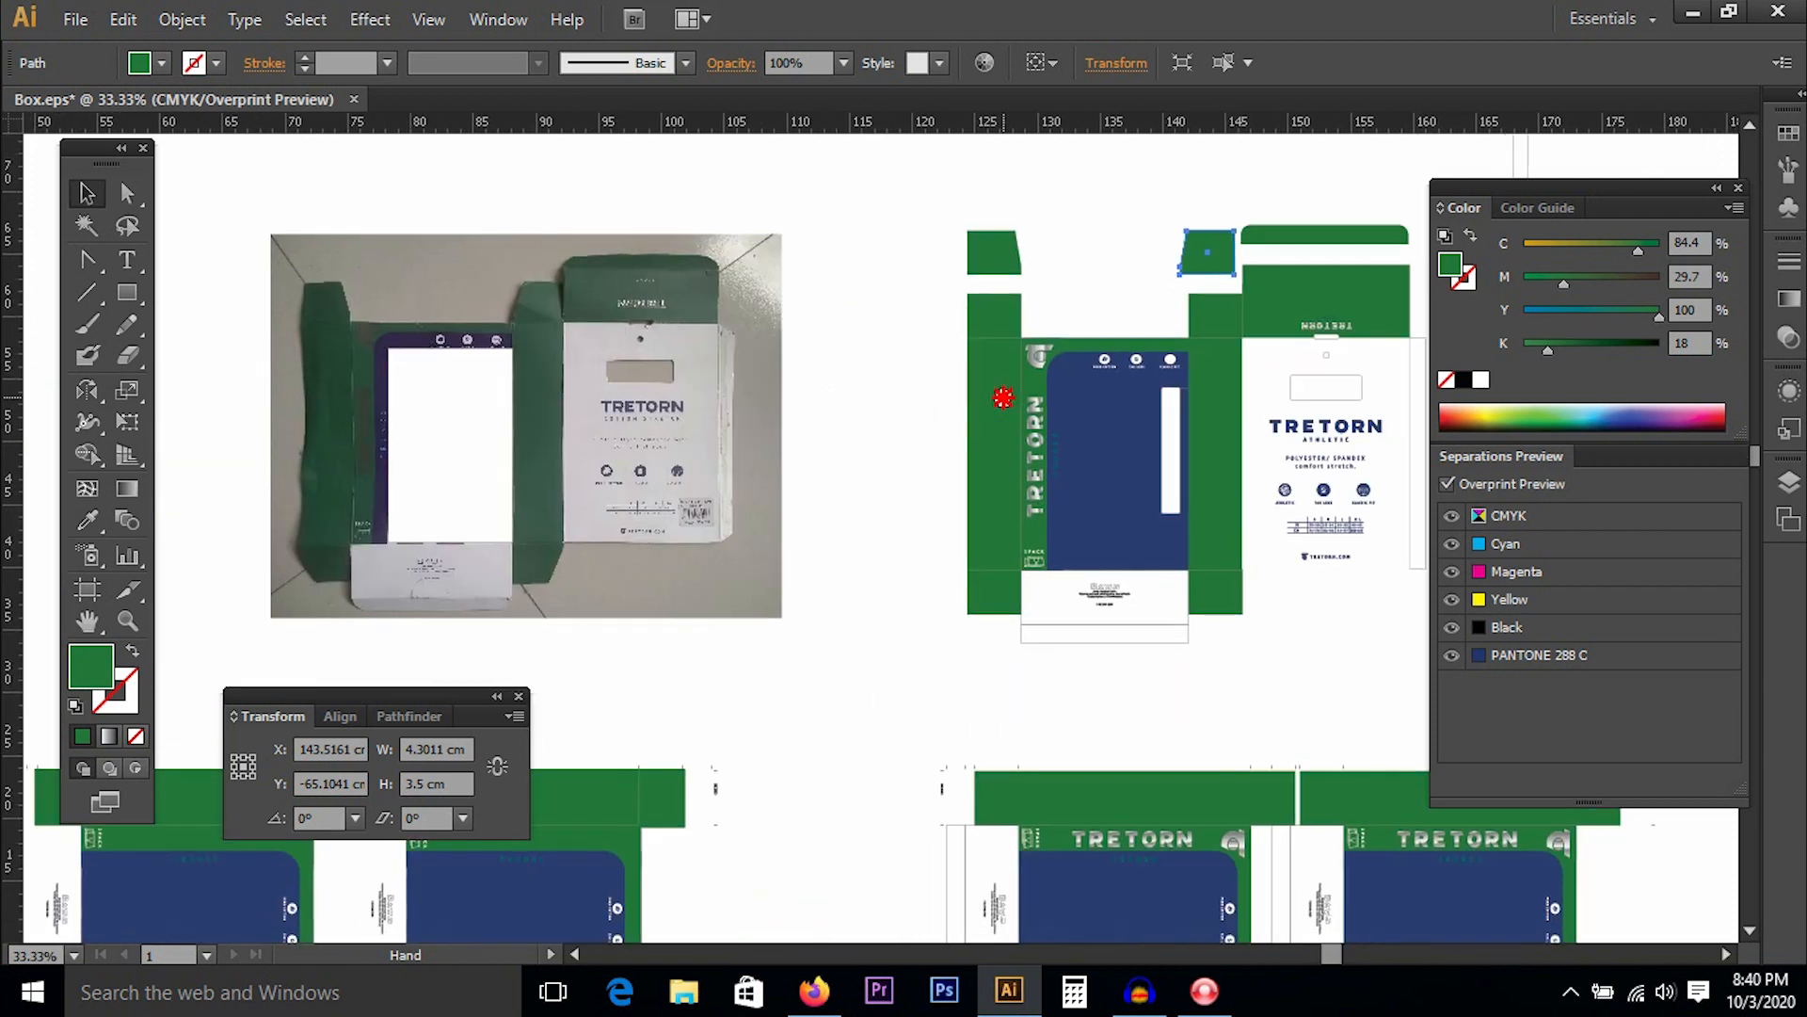
left_click(1000, 248, "shift")
left_click_drag(1010, 269, 1036, 664)
left_click(1043, 698)
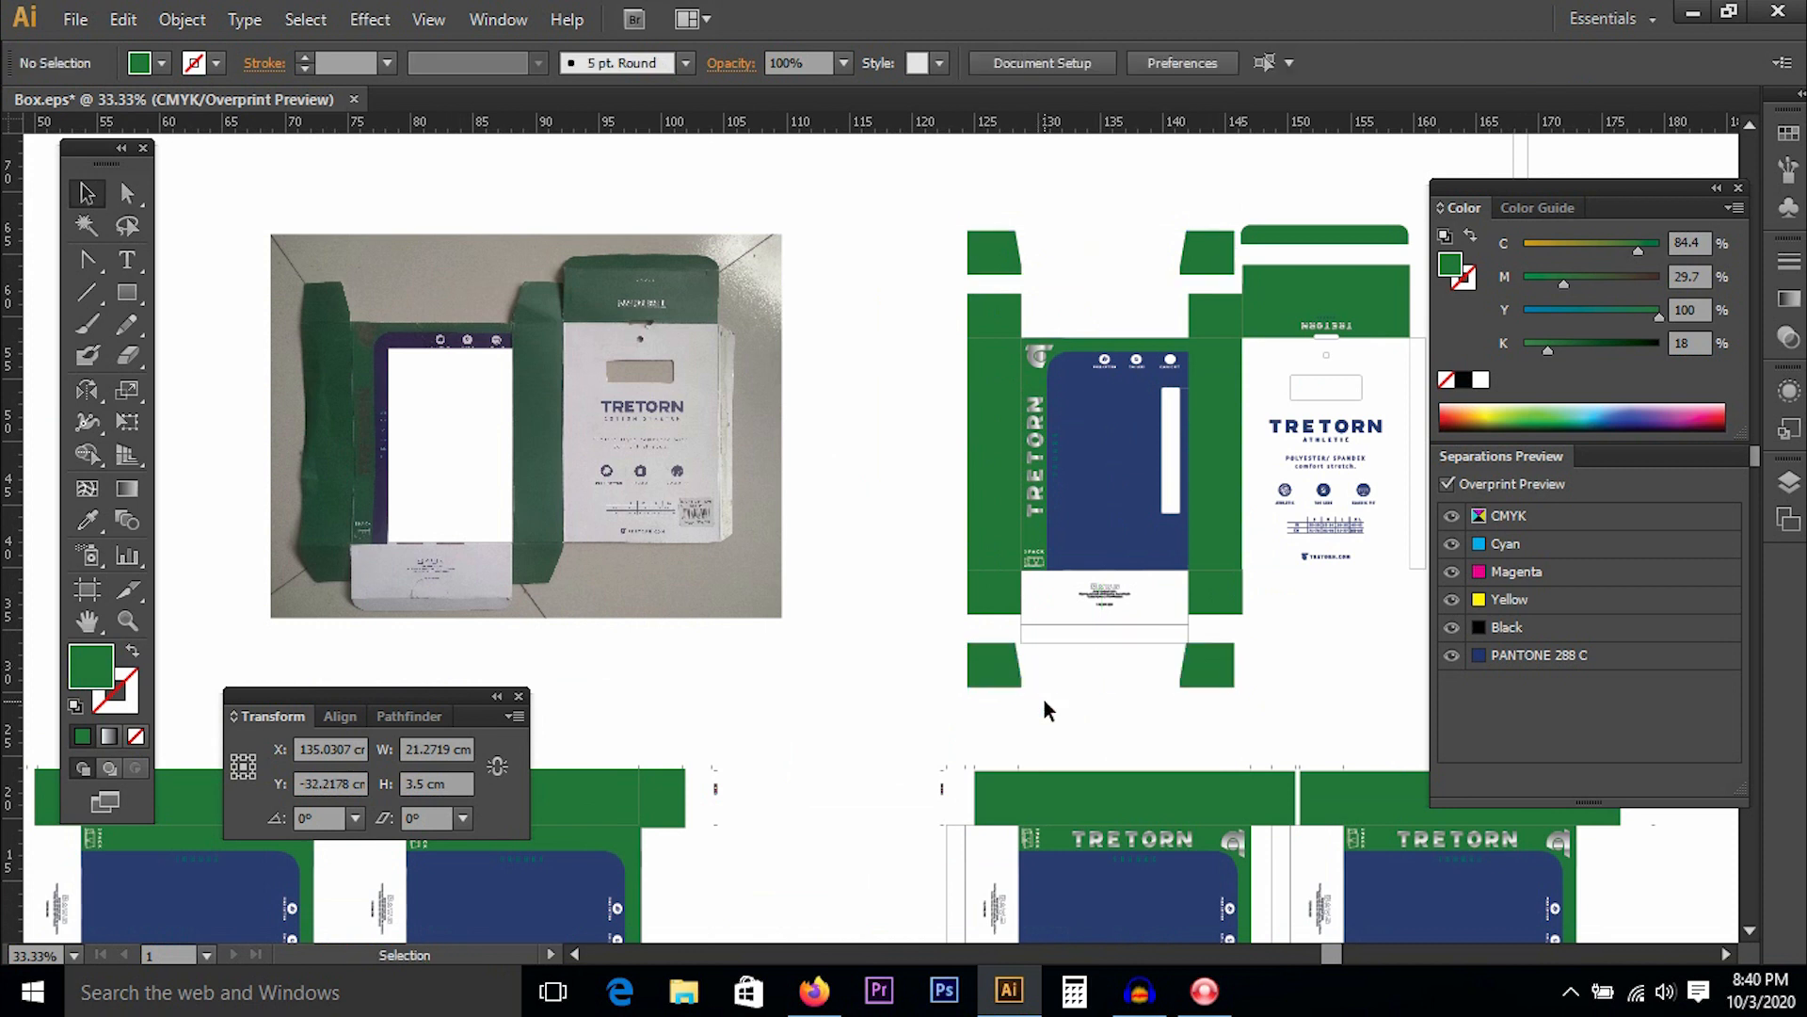
Rotate the tapered flap below the outer green side panel by 180 degrees so its slanted edge faces outward.
left_click(988, 667)
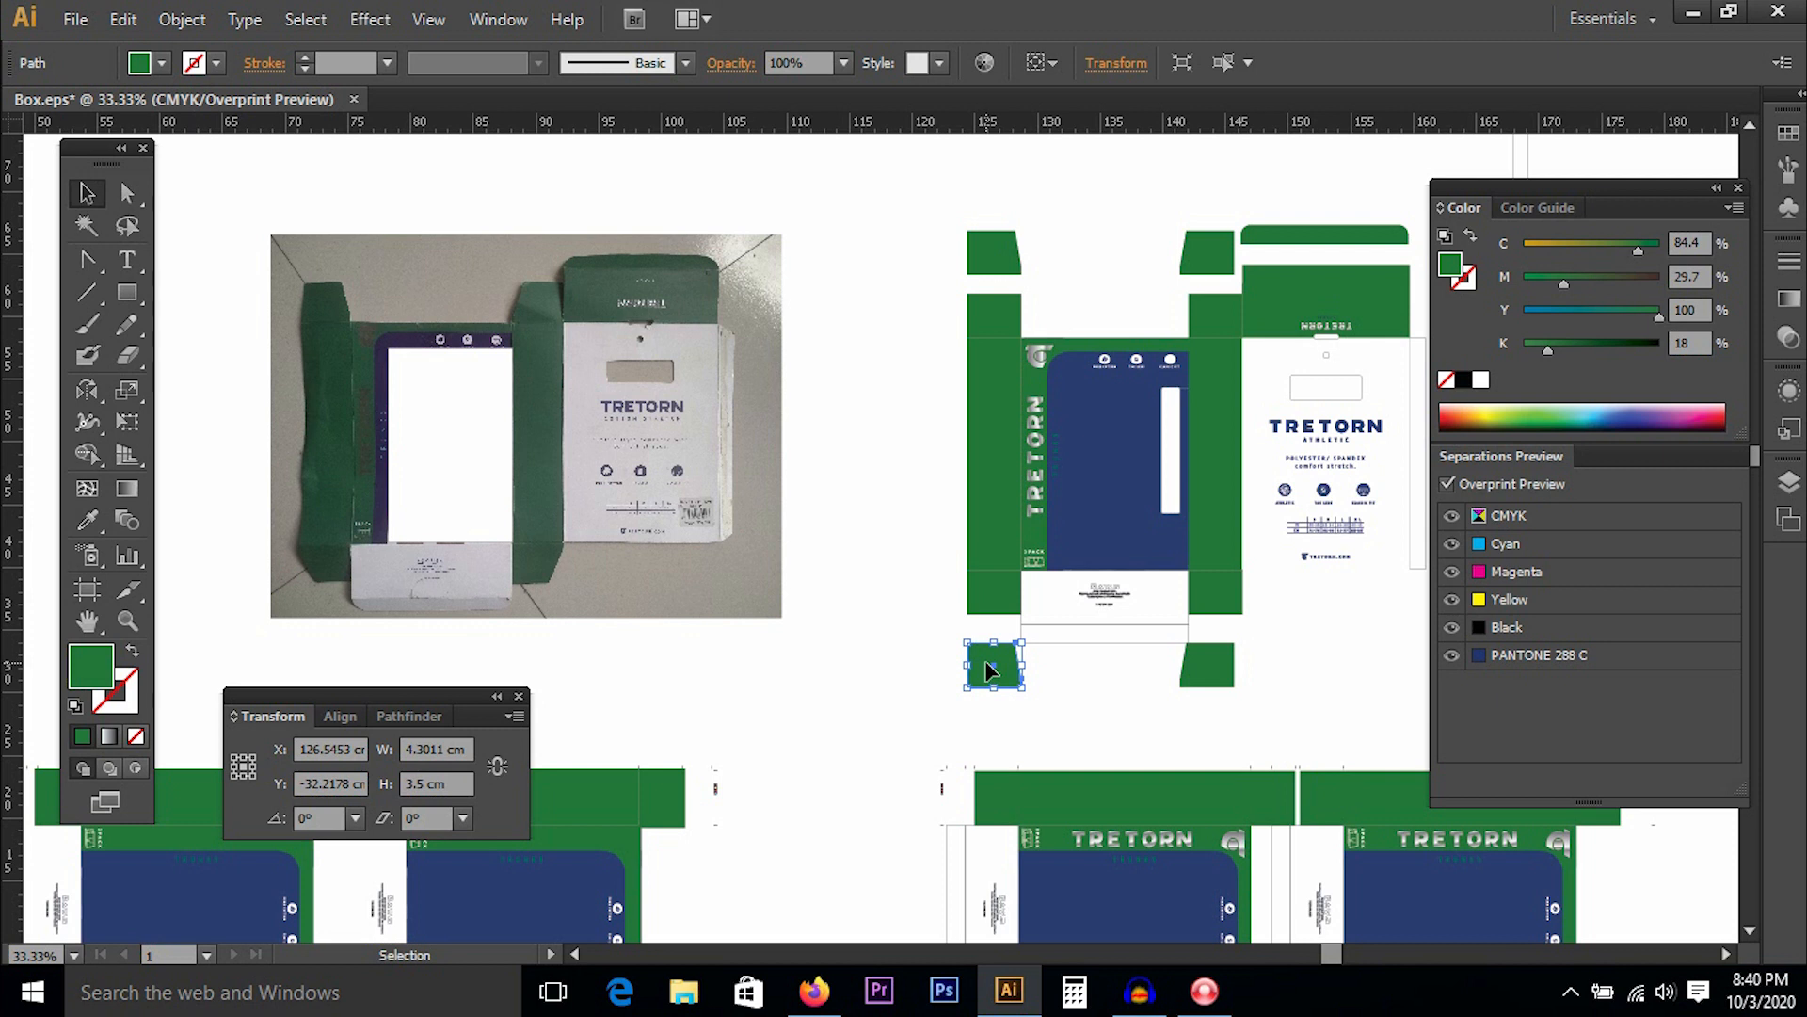
key("ctrl+space")
left_click_drag(854, 543, 1123, 798)
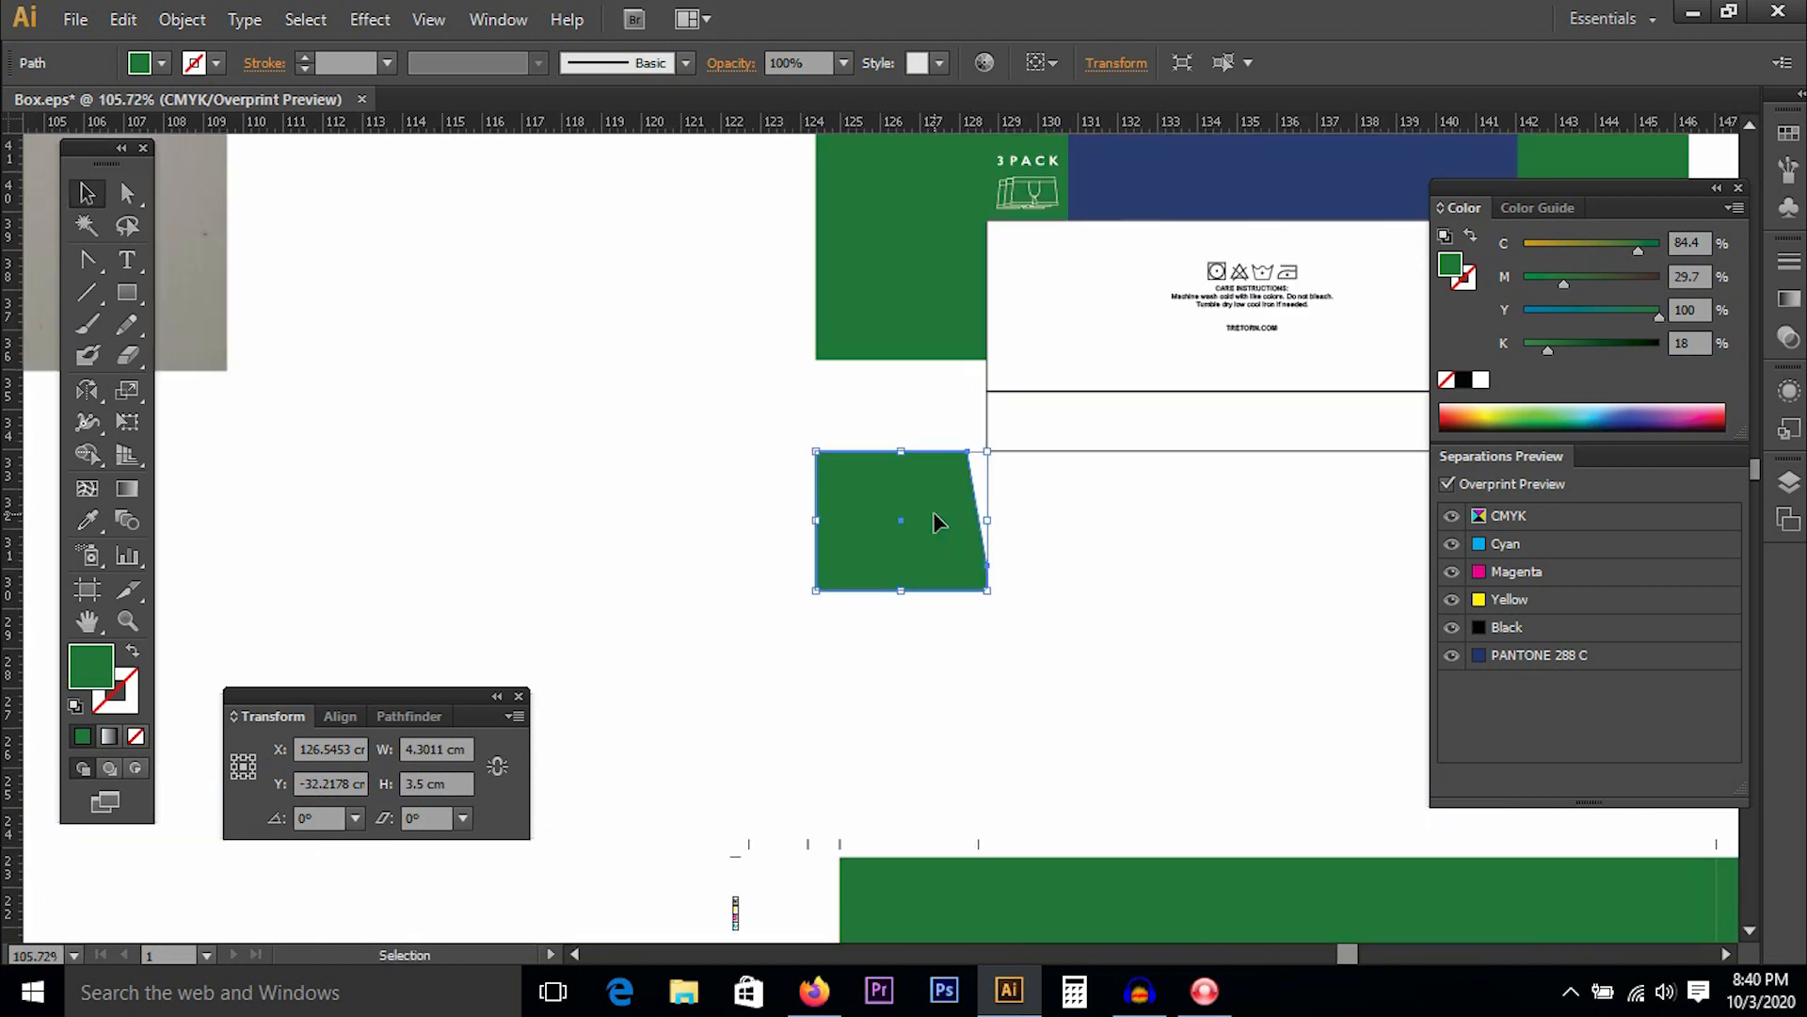
key("r")
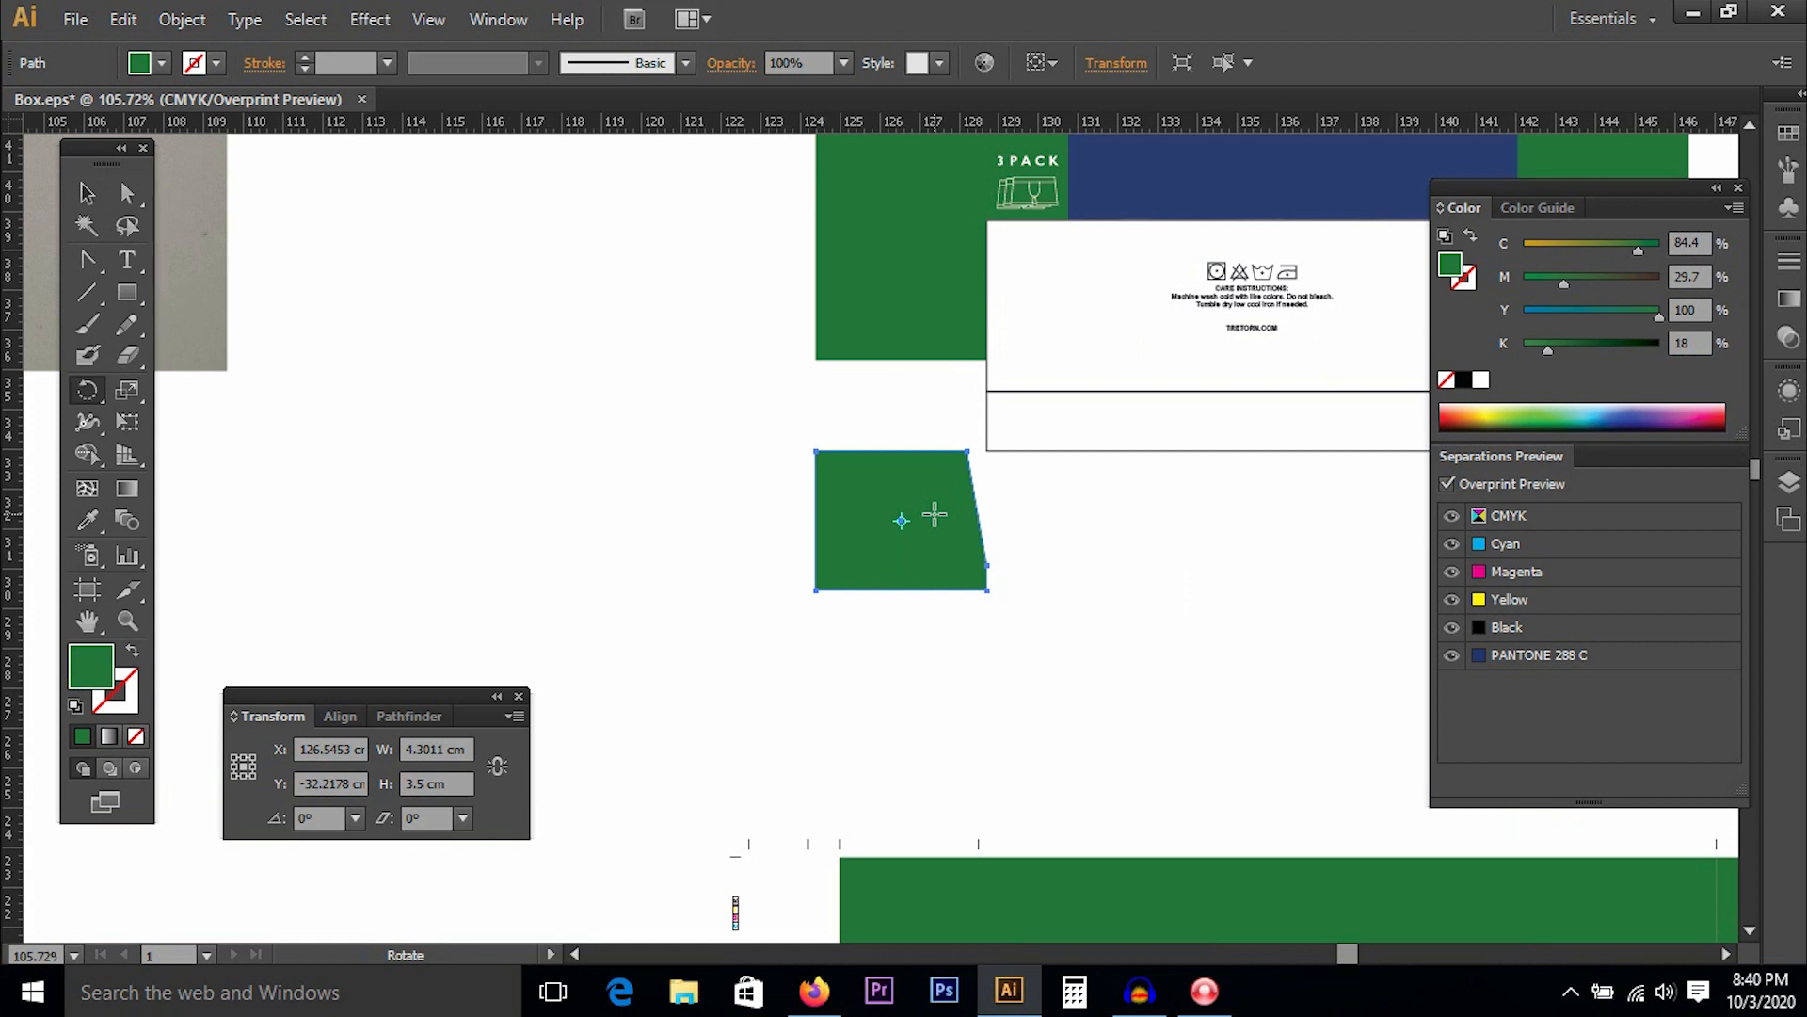
left_click(935, 514, "alt")
type("180")
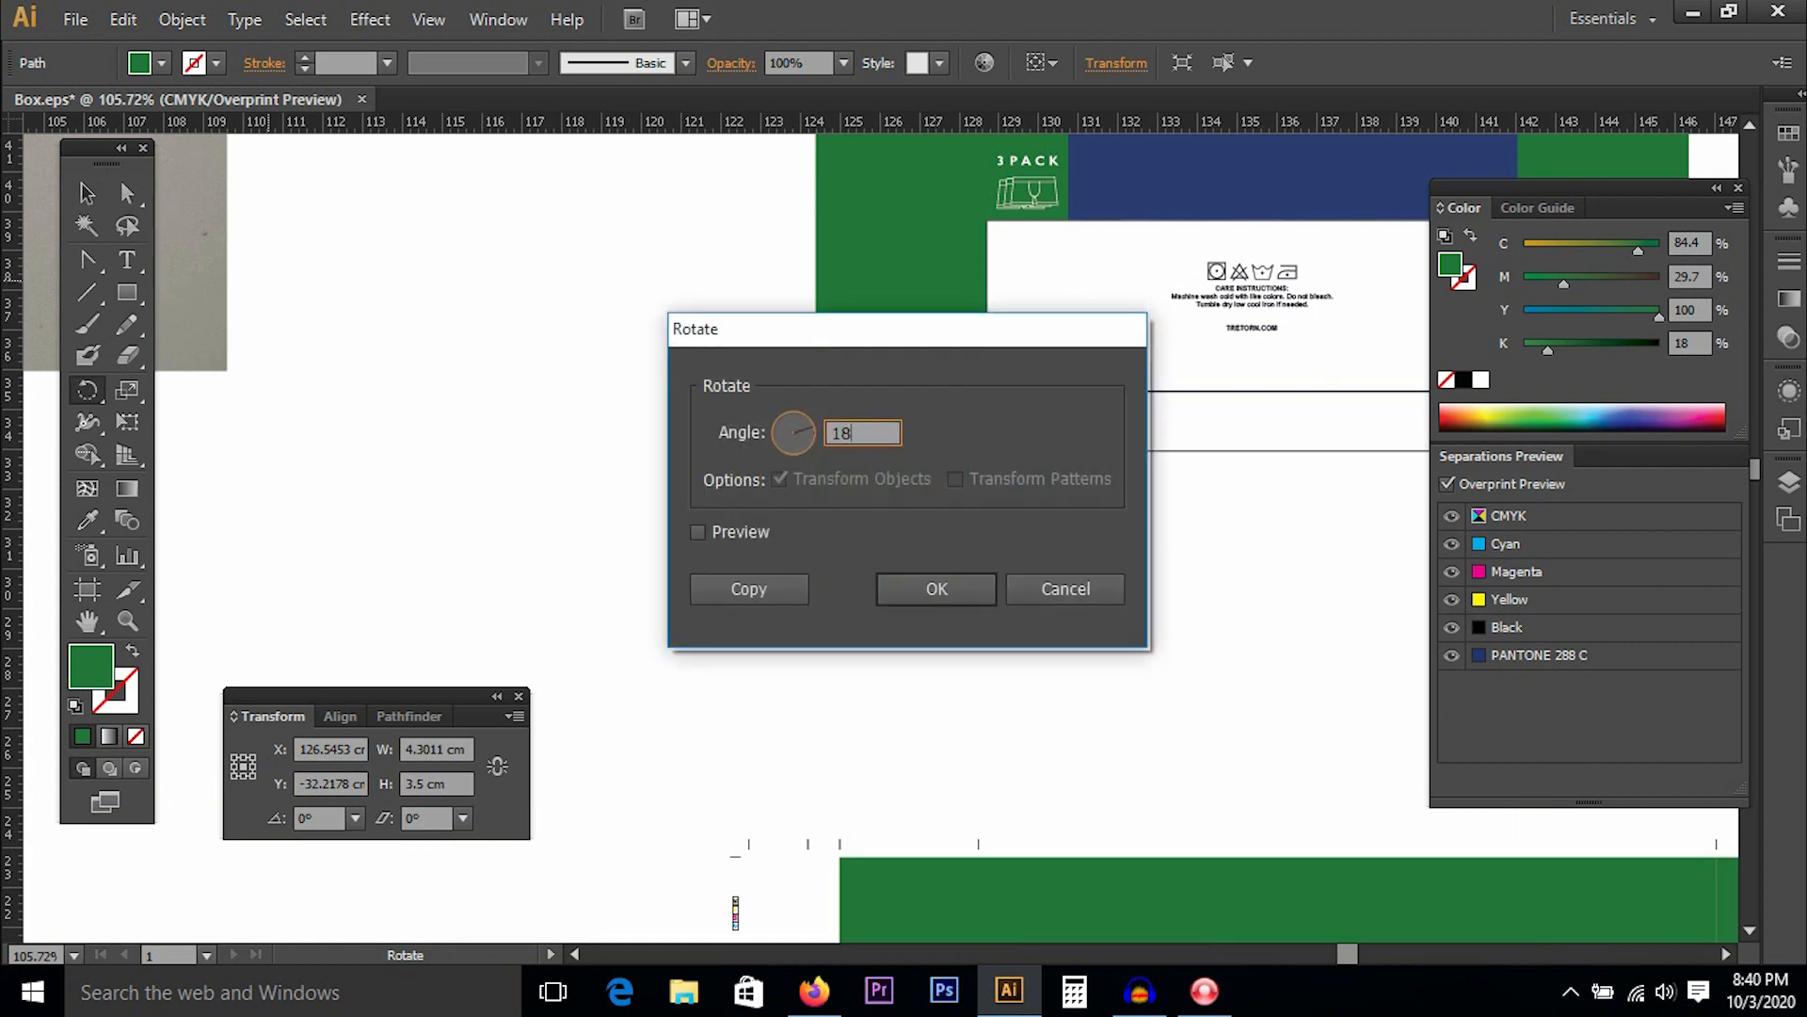
key("Return")
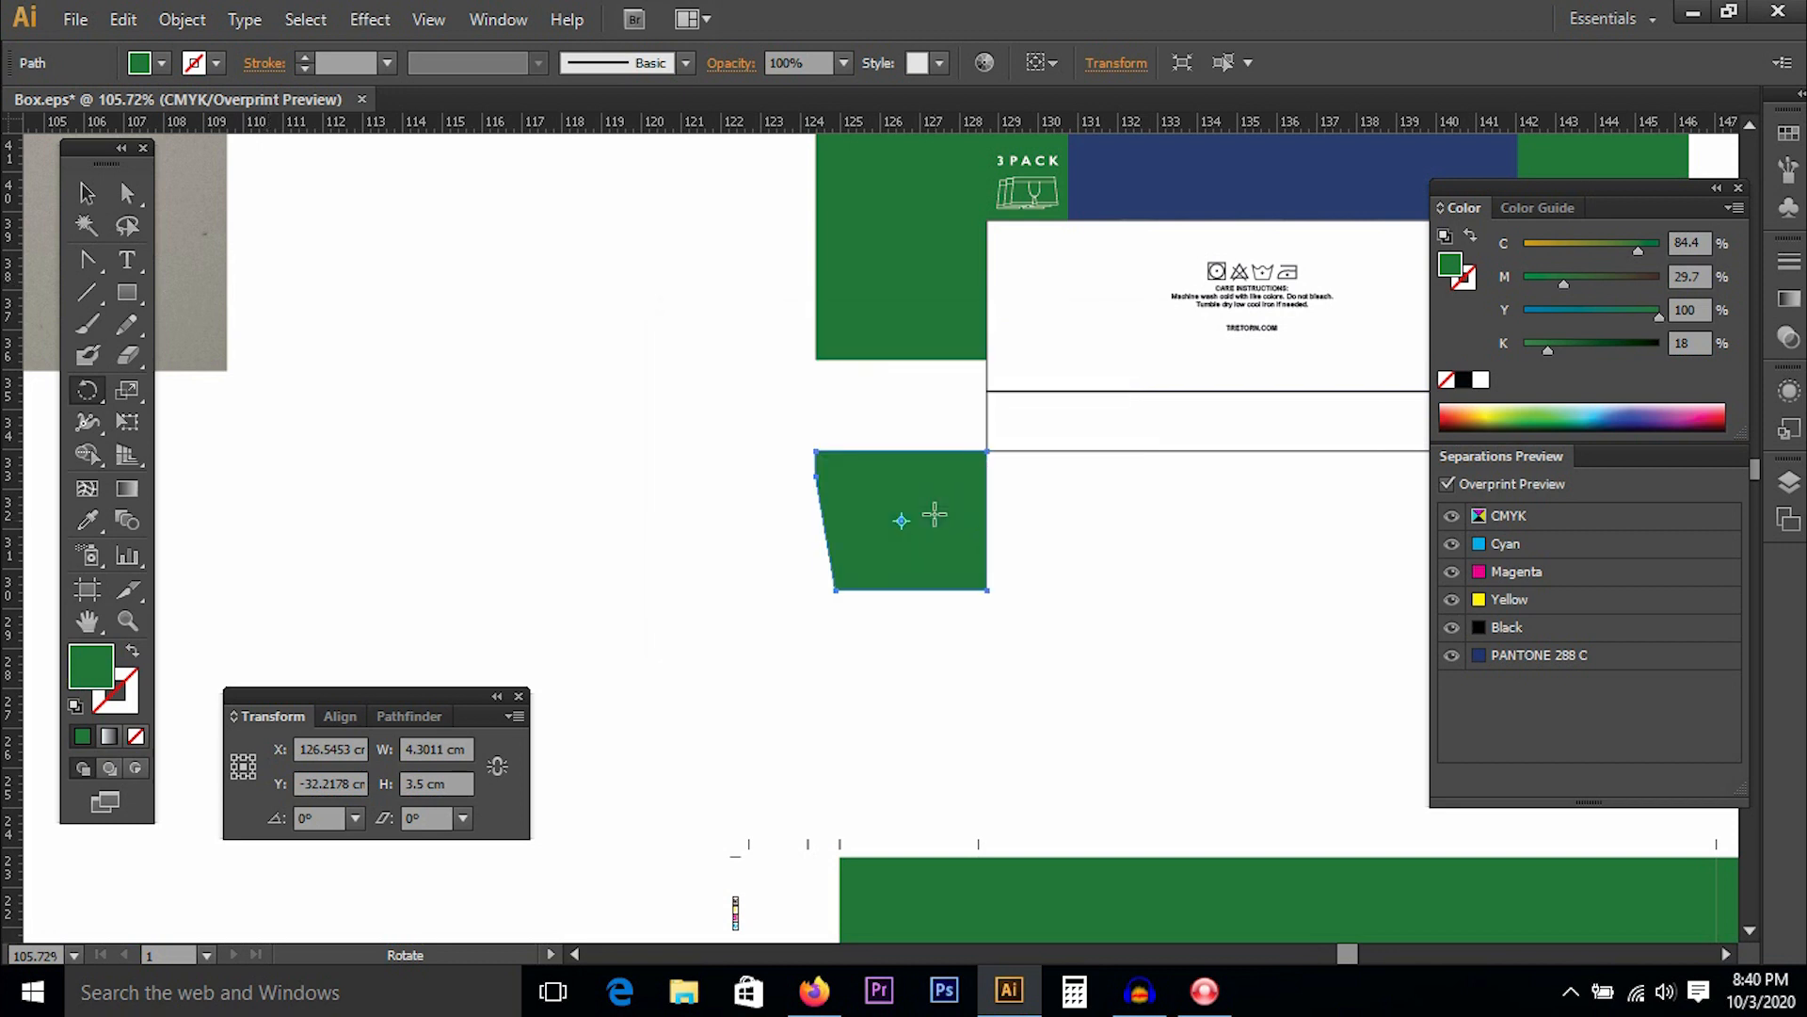
key("v")
key("ctrl+minus")
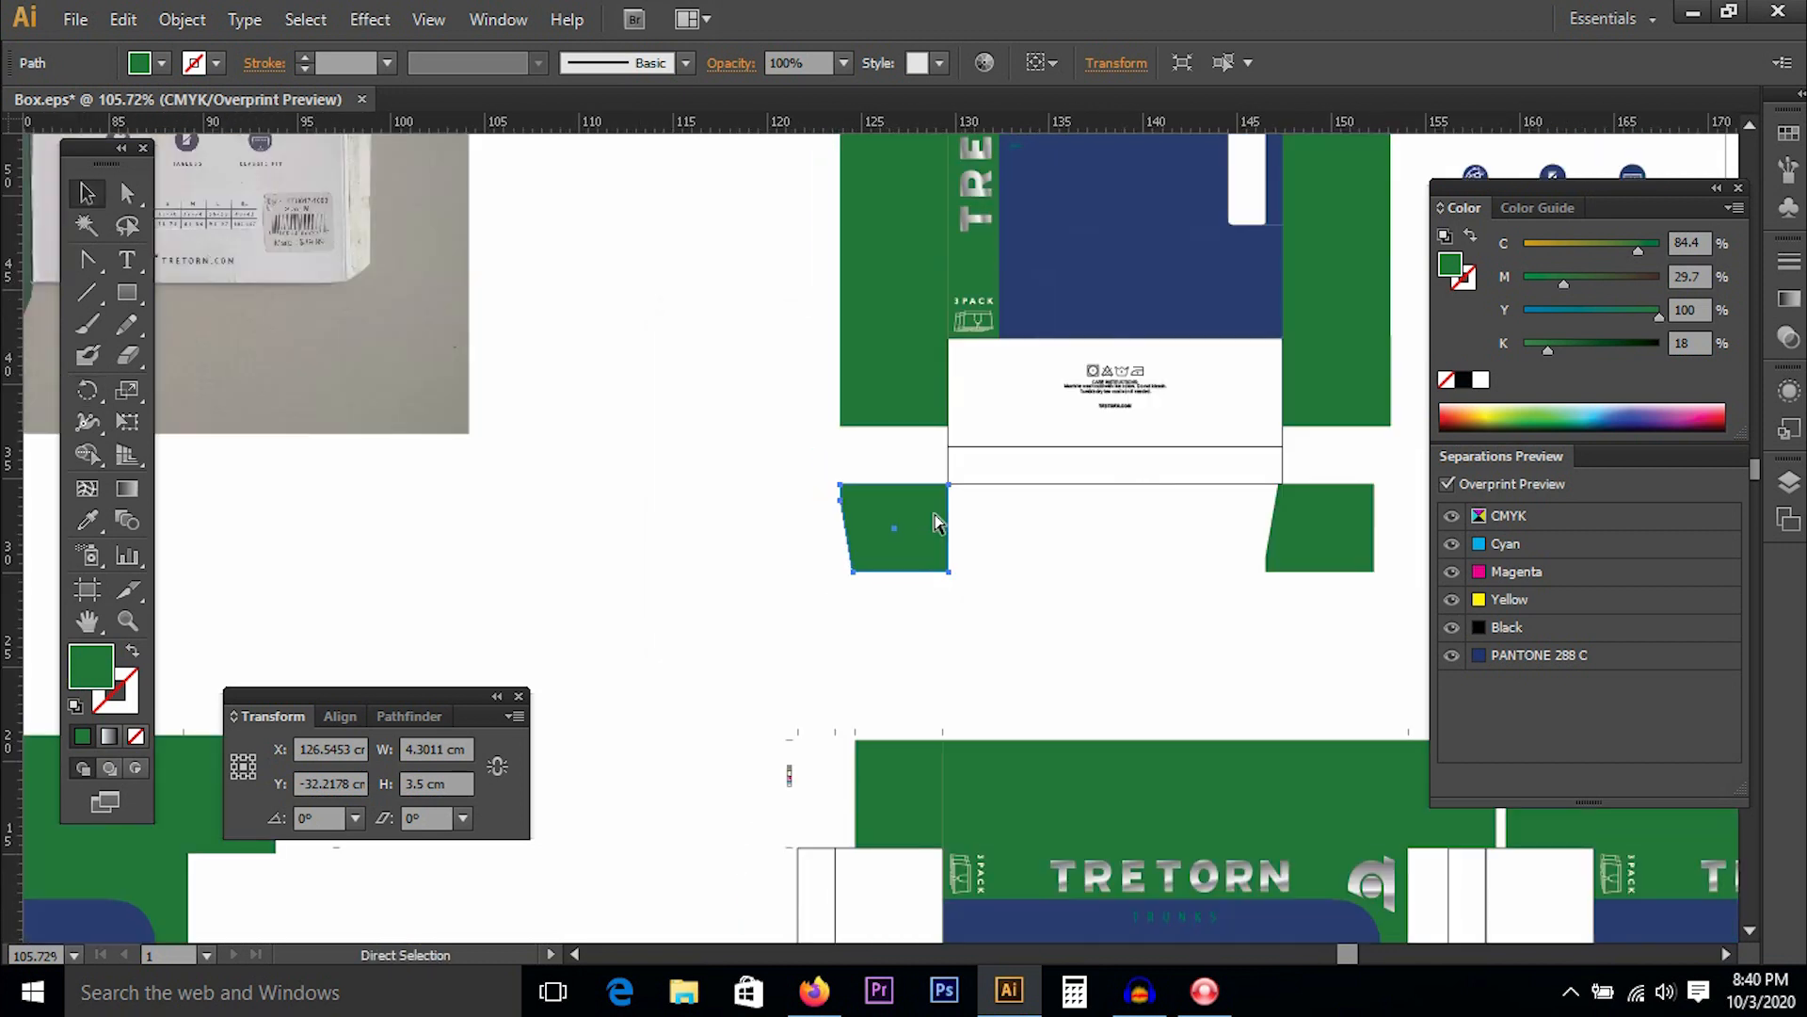
key("ctrl+minus")
key("ctrl+minus")
key("ctrl+minus")
key("ctrl+minus")
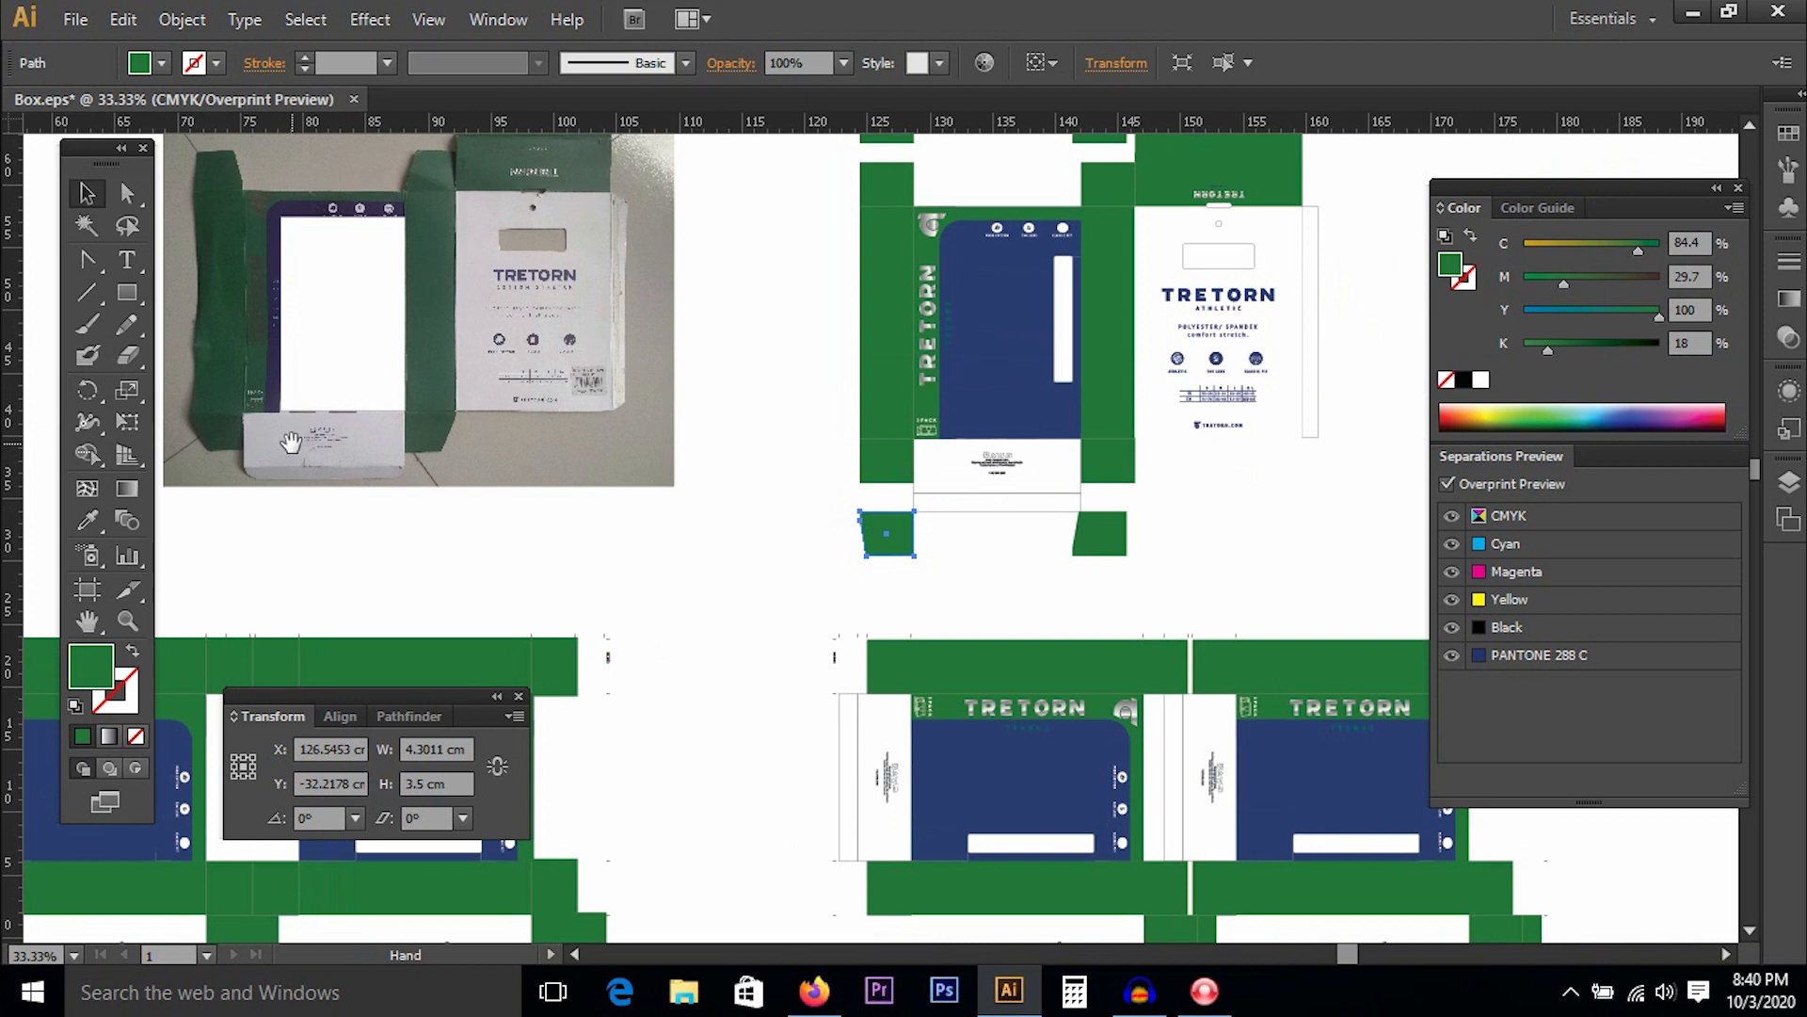
Reflect the other lower tapered flap, below the middle side panel, horizontally and vertically so it narrows downward with its slant facing the back panel.
left_click(1103, 527)
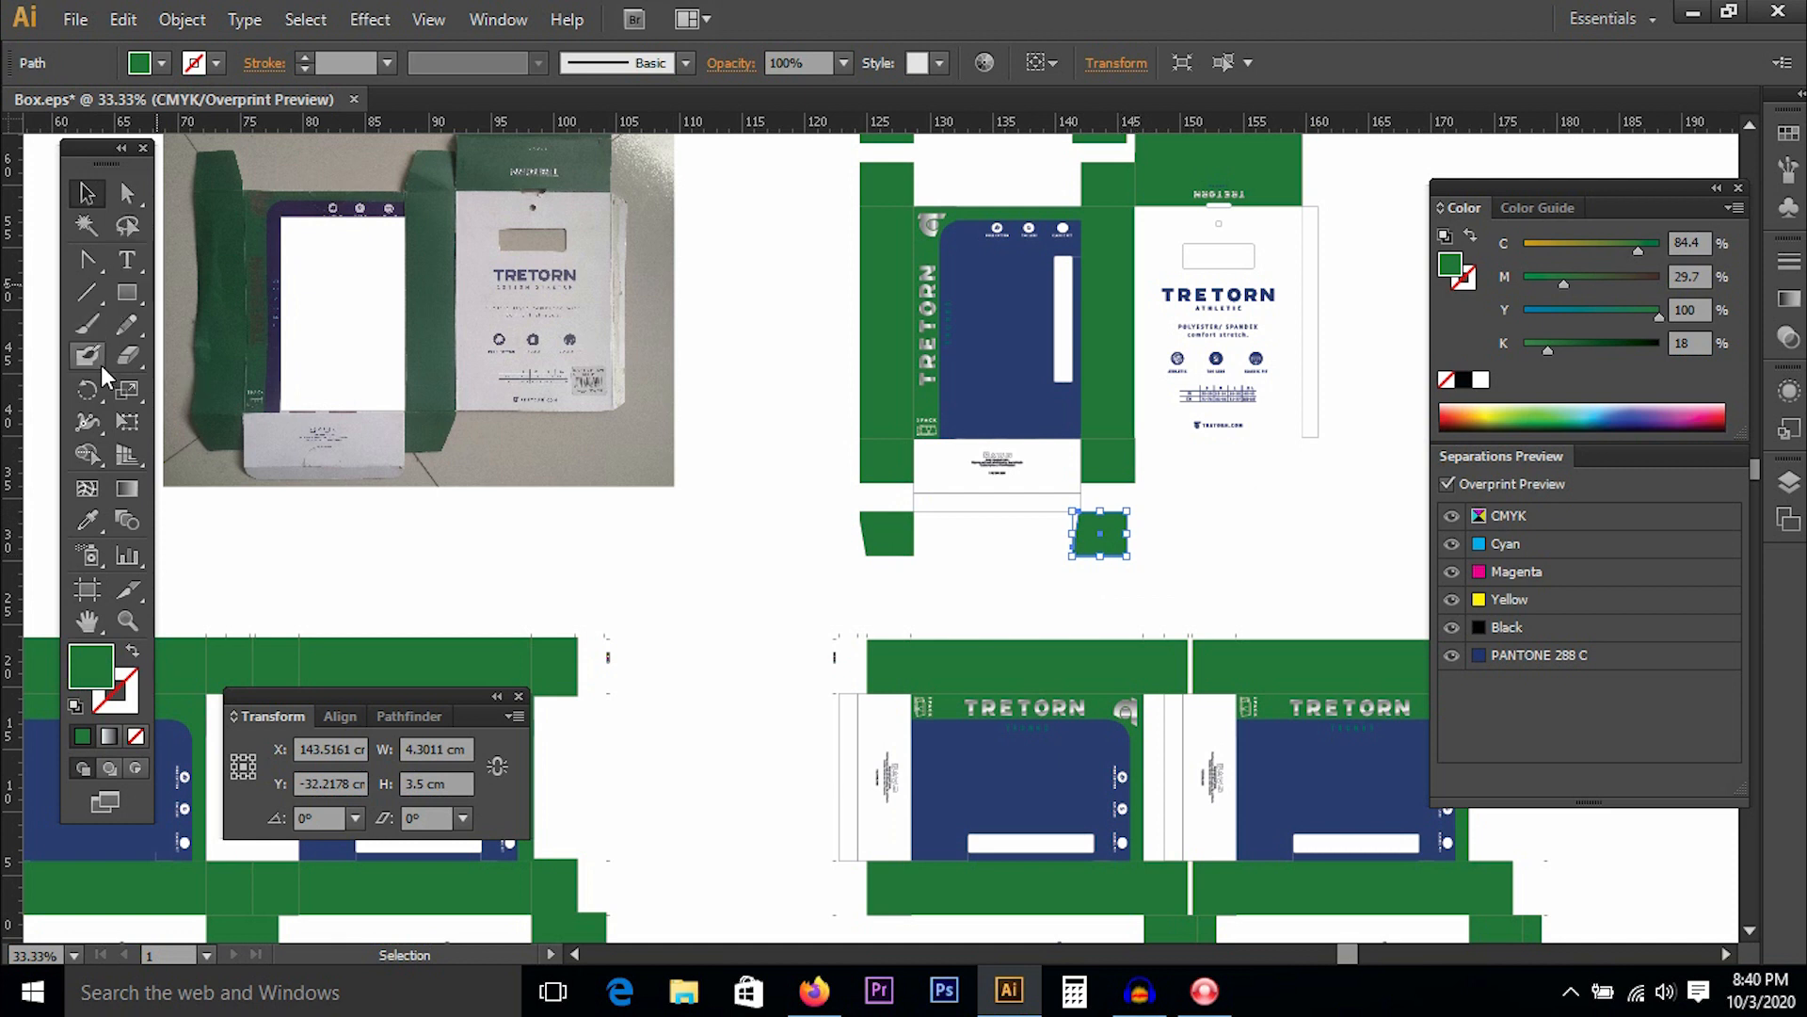
left_click_drag(92, 400, 179, 422)
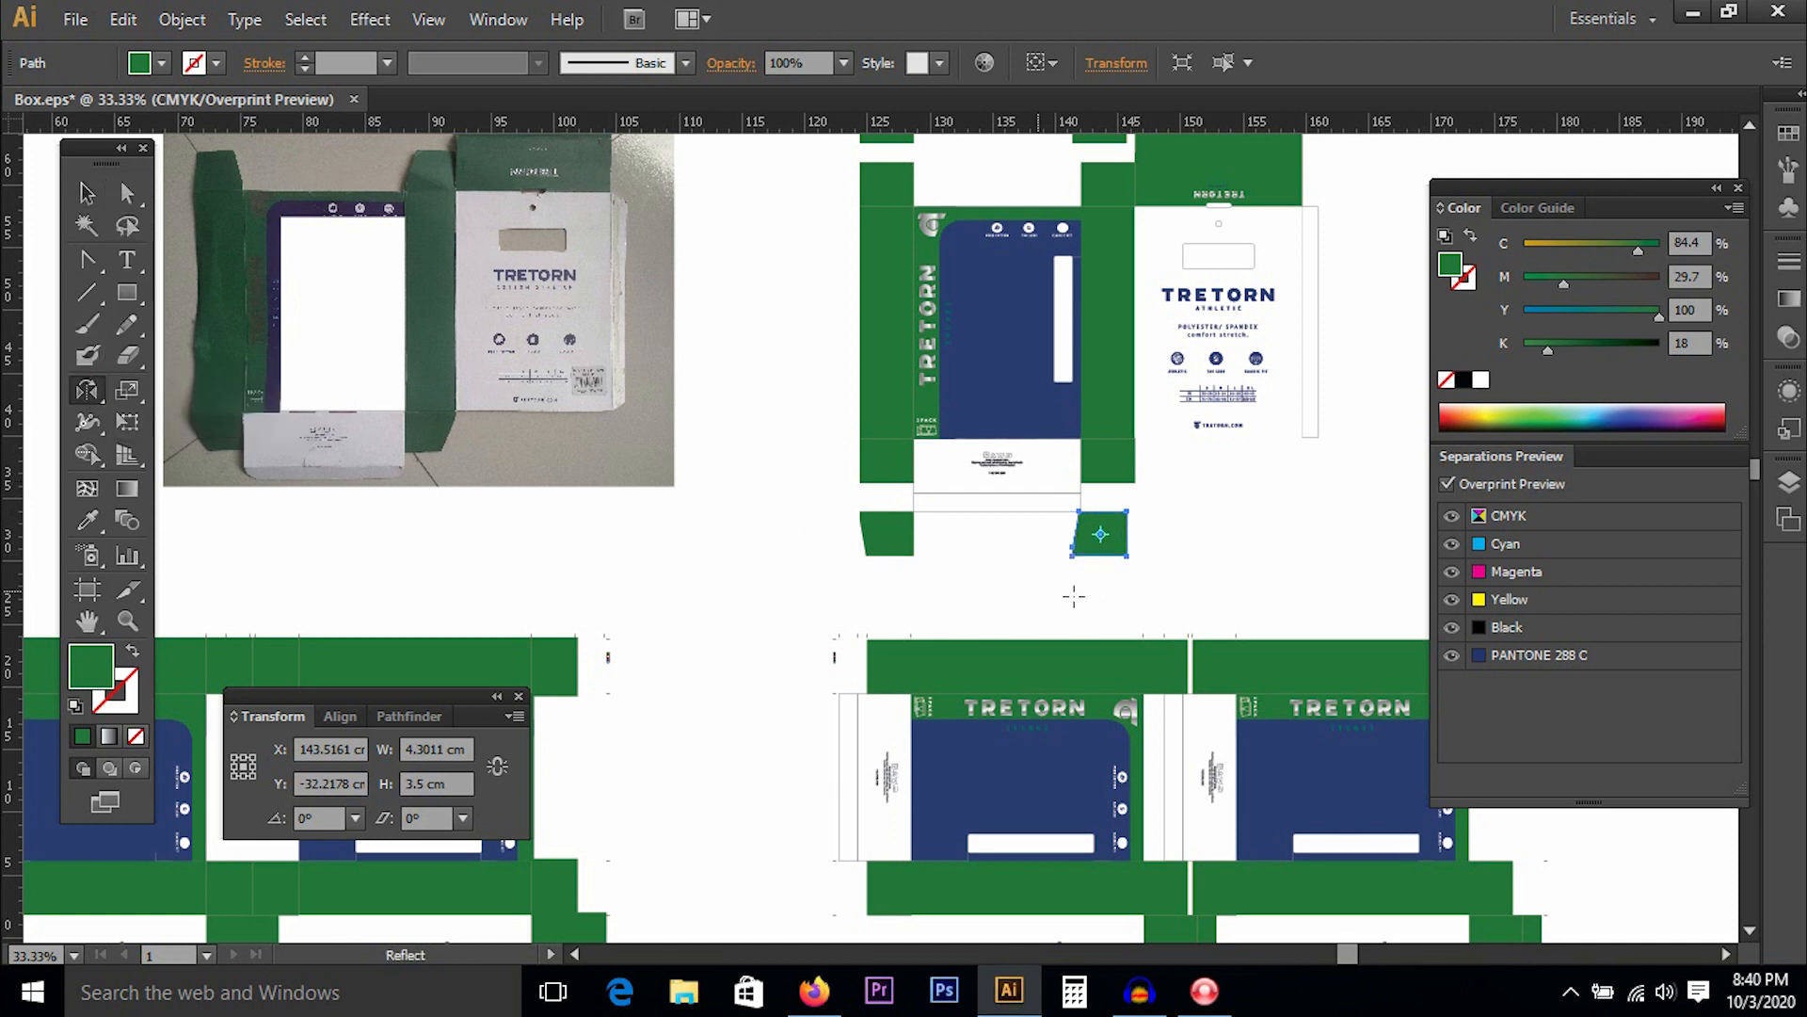
left_click_drag(1095, 536, 1147, 533)
left_click_drag(1097, 519, 1108, 590)
key("v")
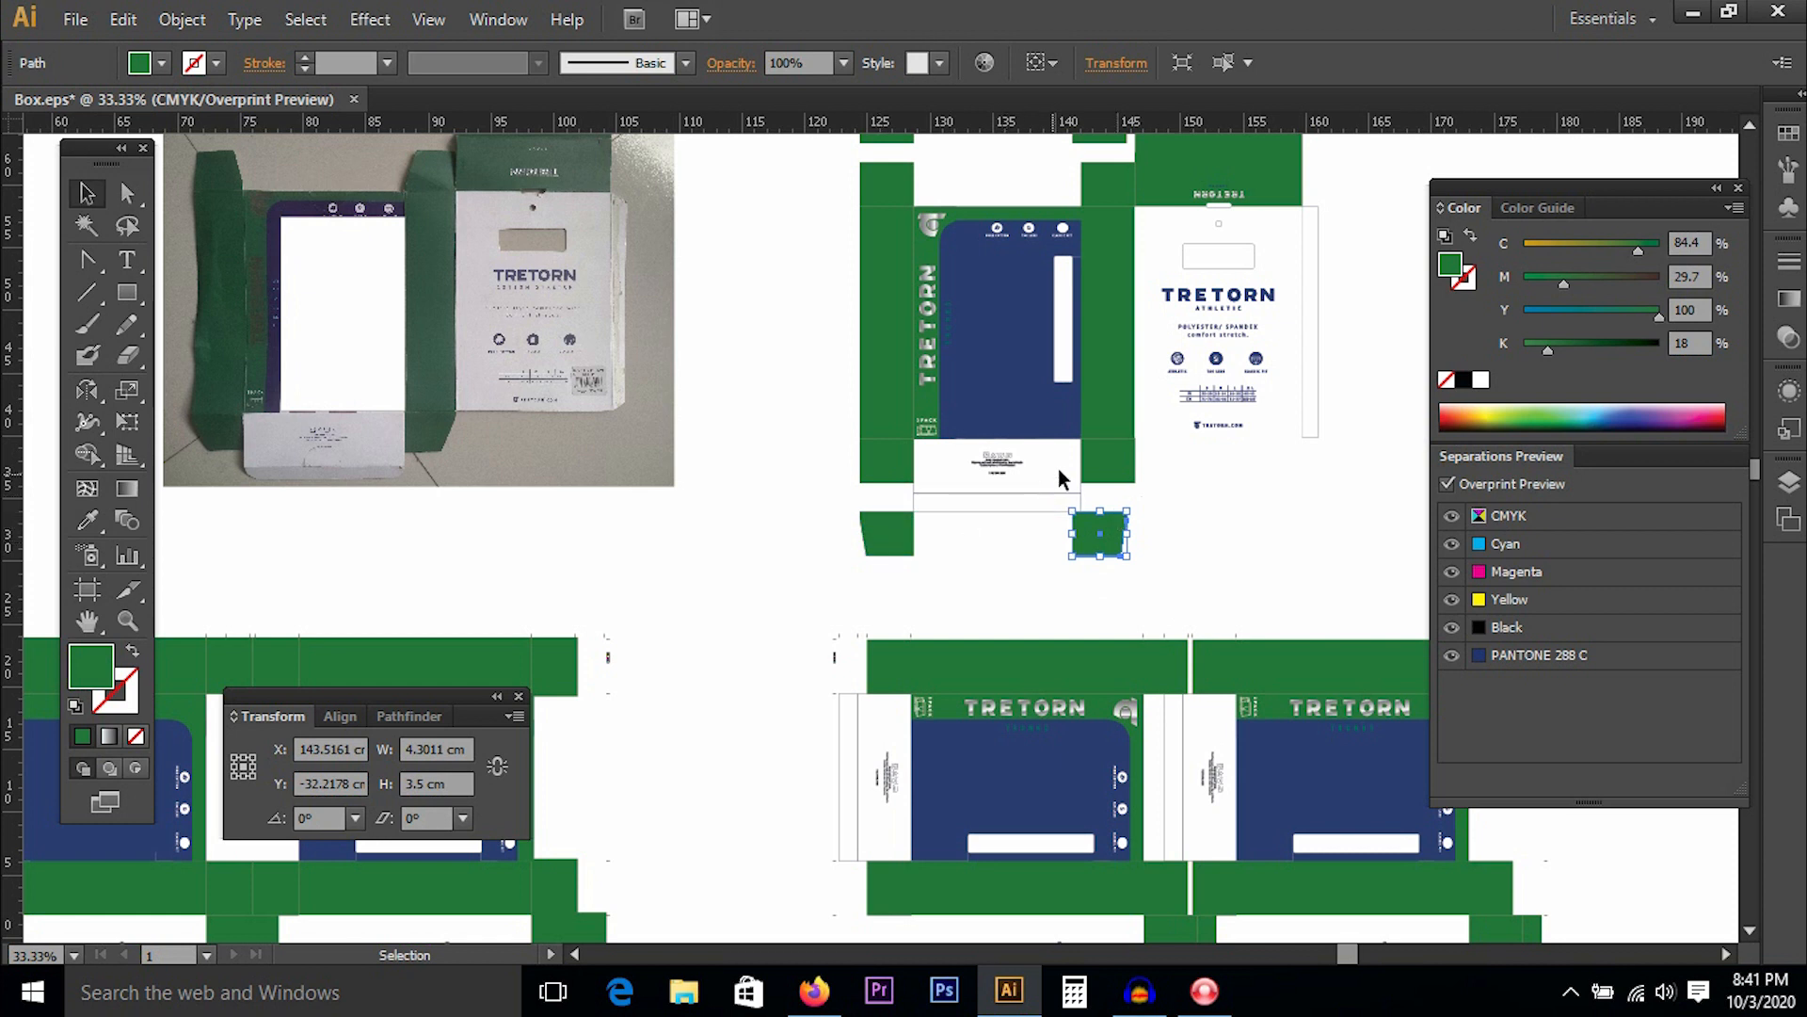
Examine the assembled box layout with its tapered flaps, round-topped strip and side panels against the photographed sample.
left_click_drag(1090, 375, 938, 499)
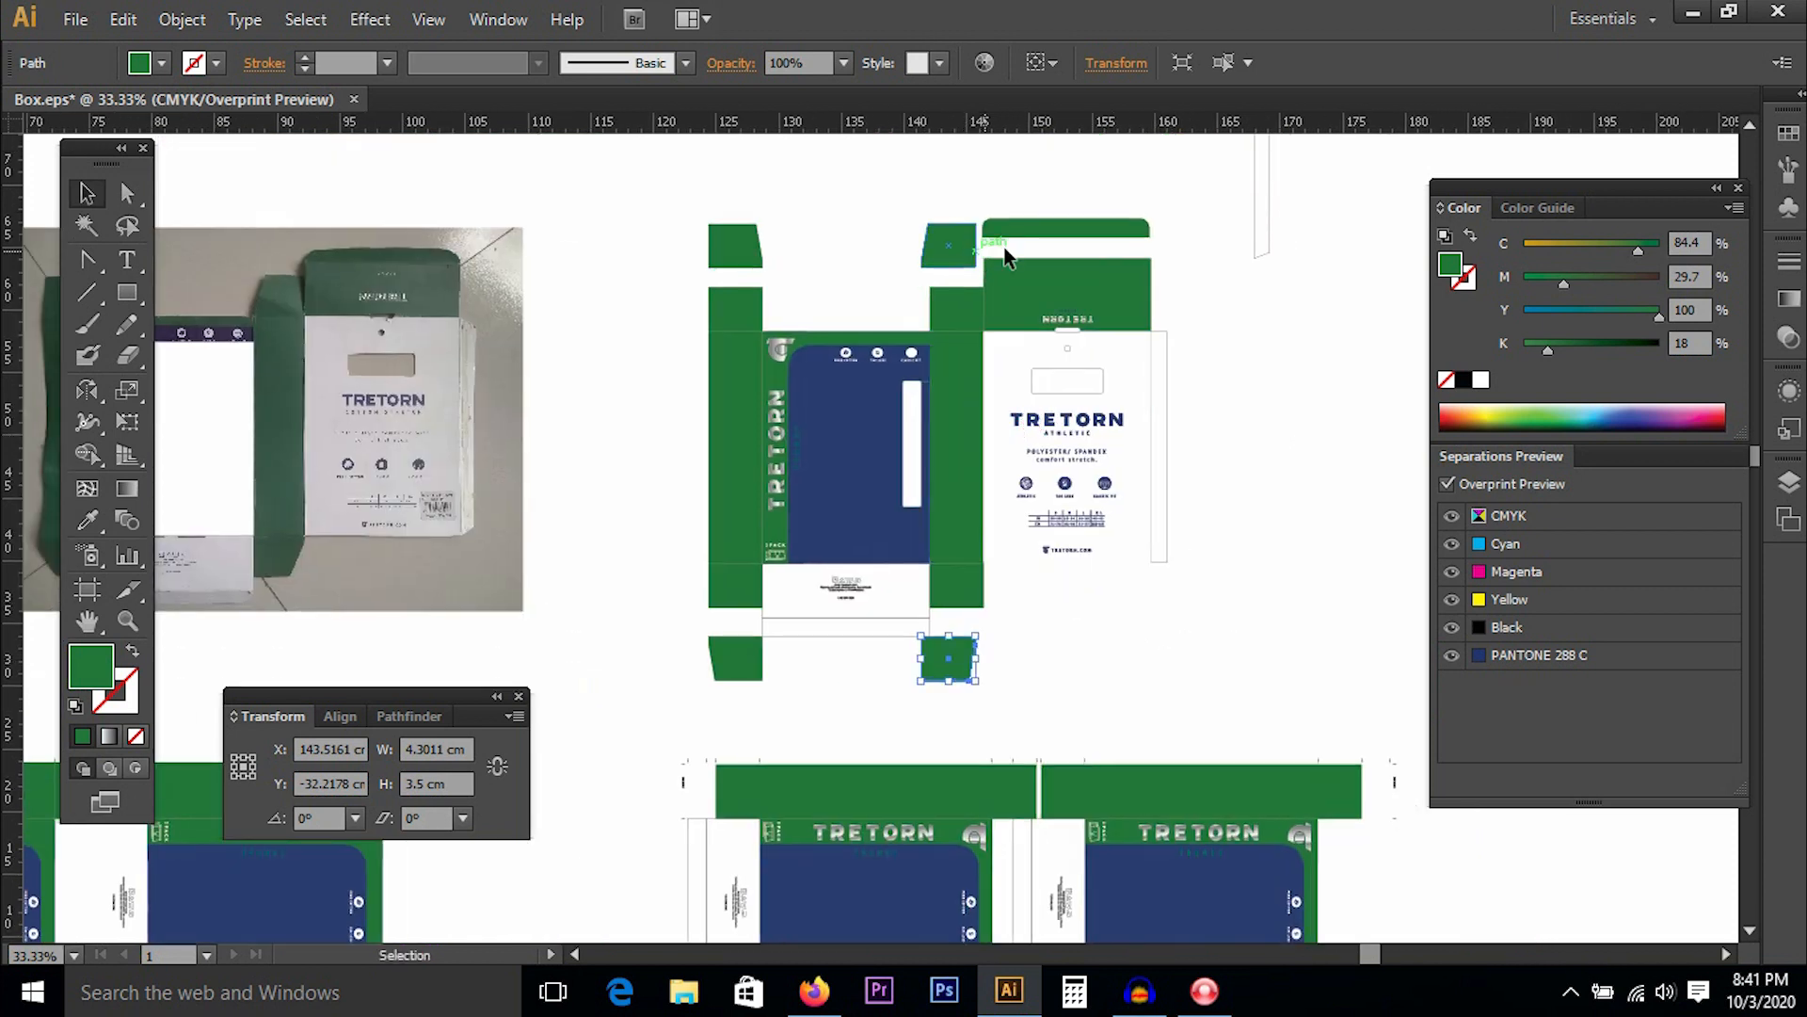
left_click_drag(1256, 230, 1211, 307)
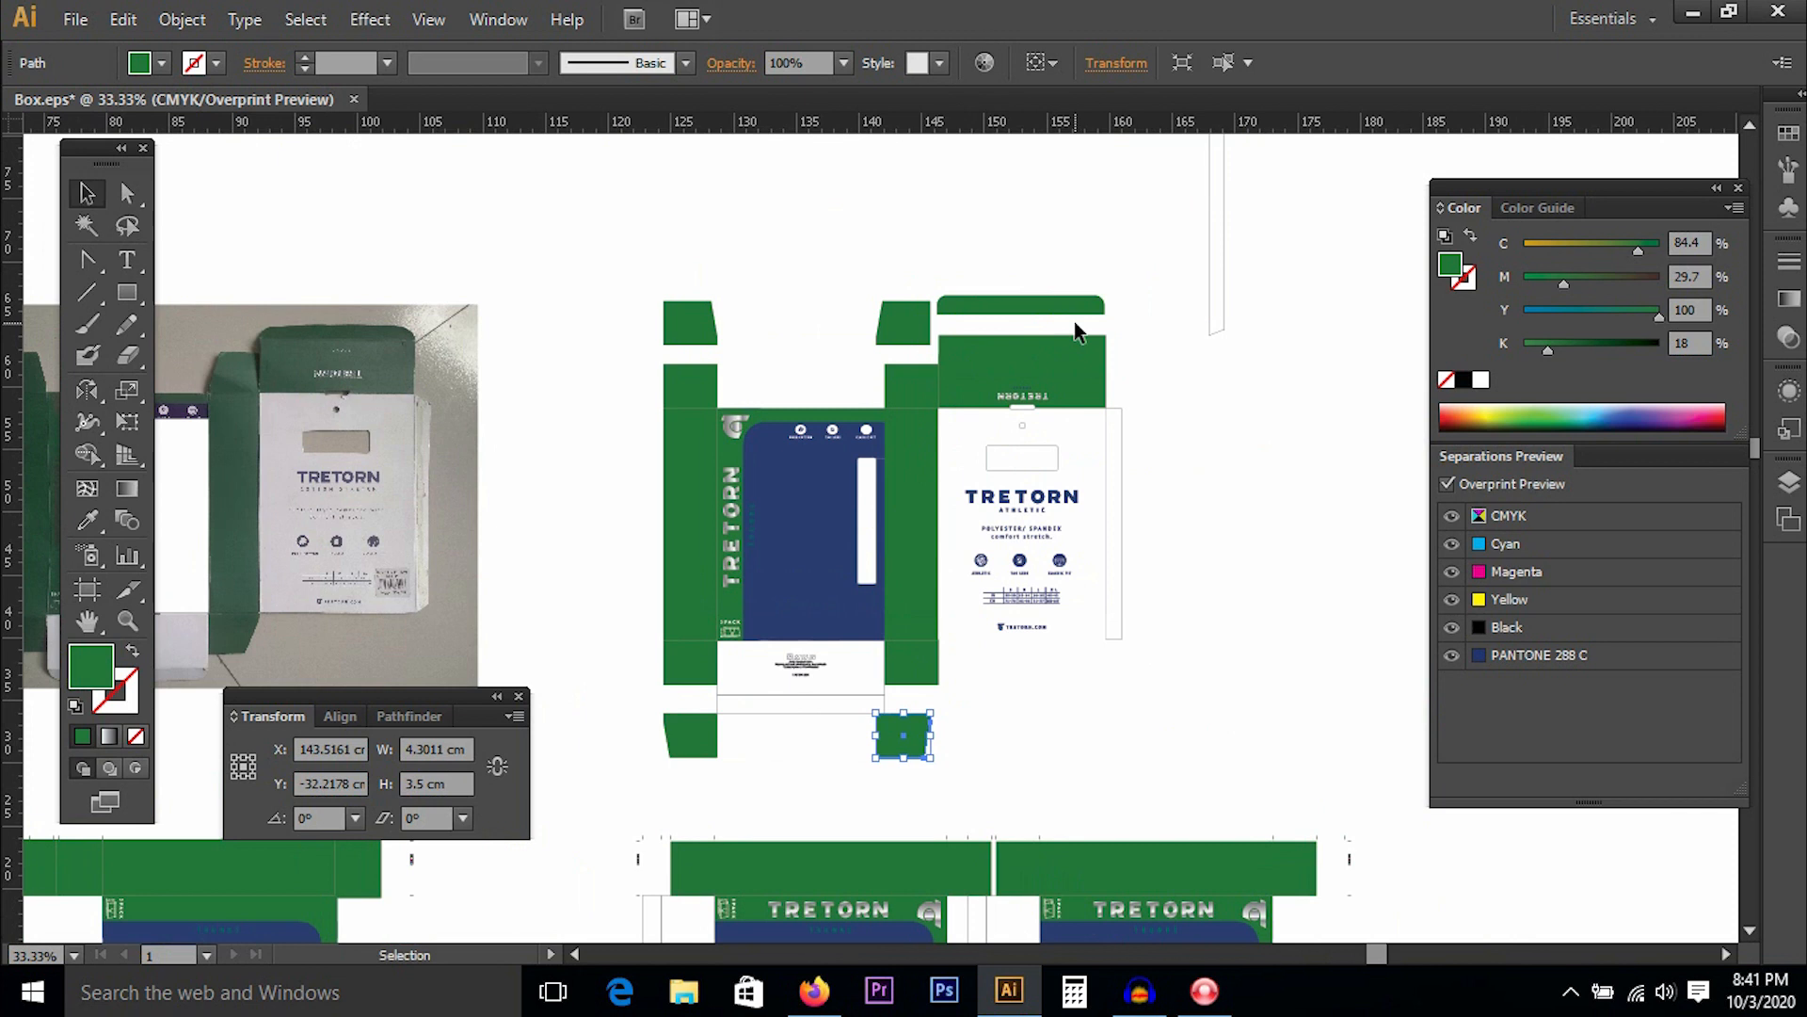
left_click(1058, 302)
left_click_drag(1175, 213, 1254, 281)
left_click(1142, 392)
mouse_move(924, 270)
left_mouse_down()
mouse_move(997, 342)
mouse_move(957, 271)
left_mouse_up()
left_click_drag(900, 754, 925, 446)
left_click_drag(1019, 544, 1074, 706)
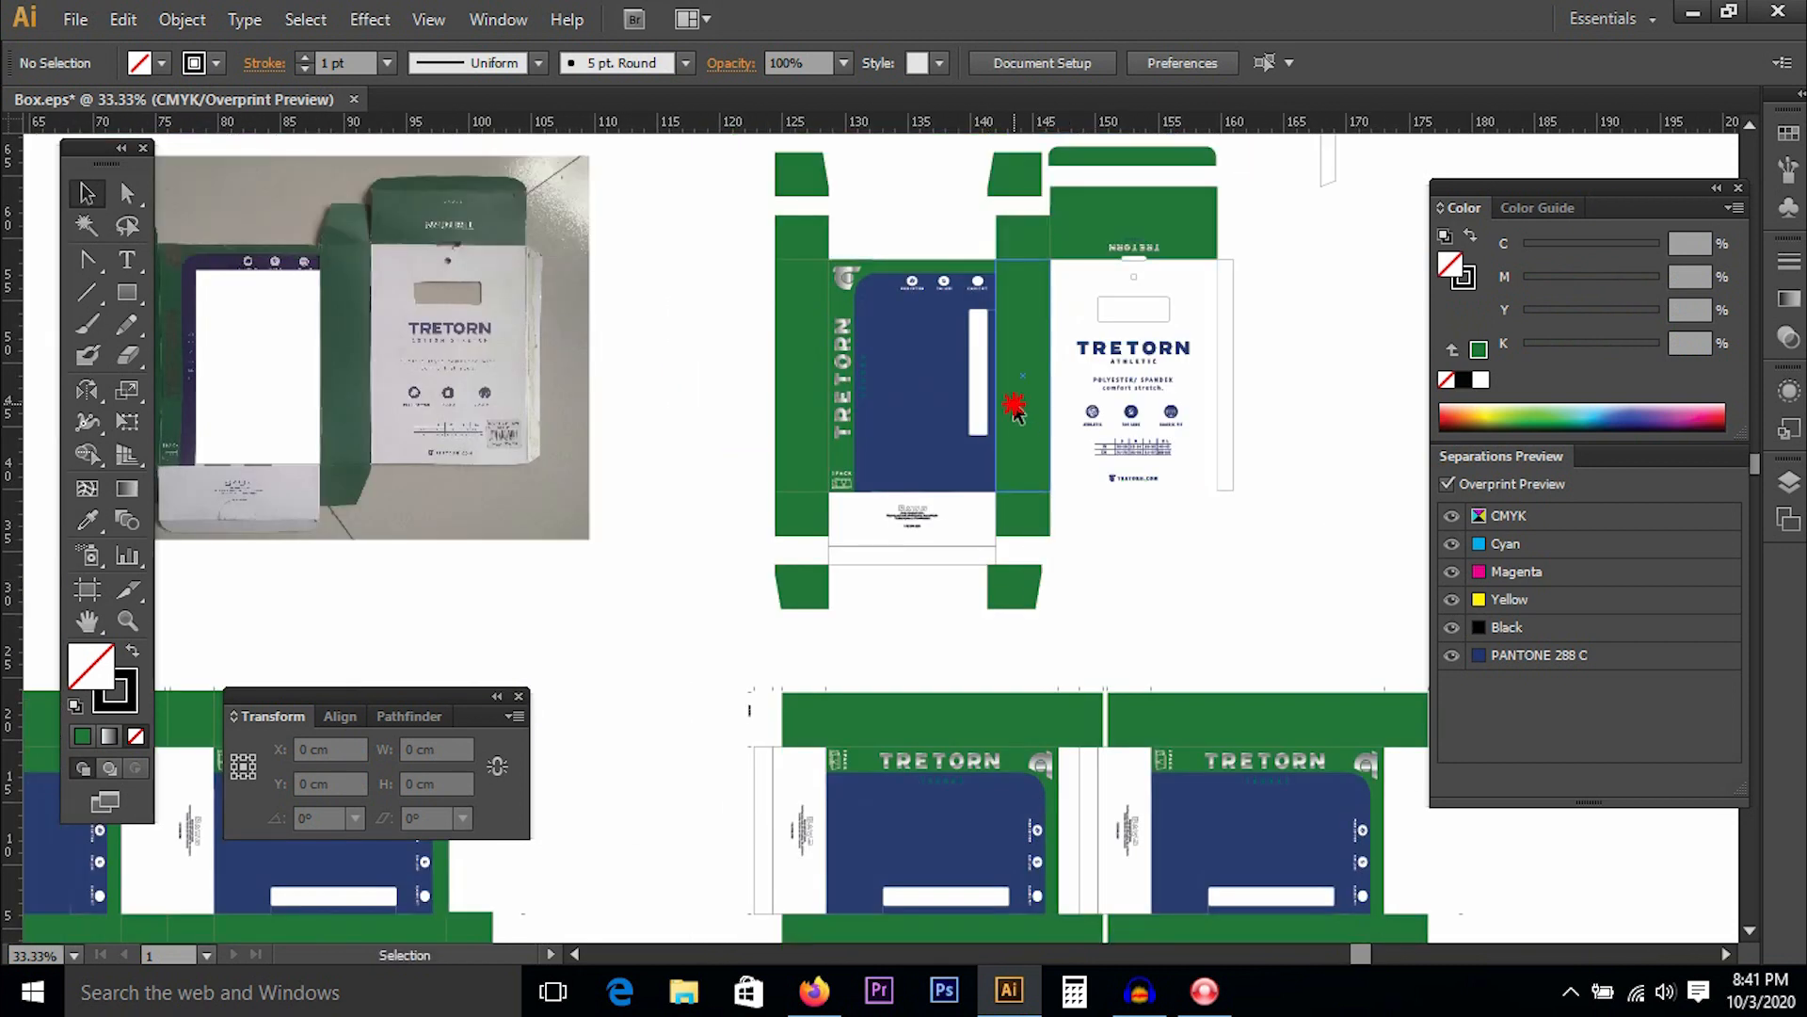
left_click(1013, 408)
key("a")
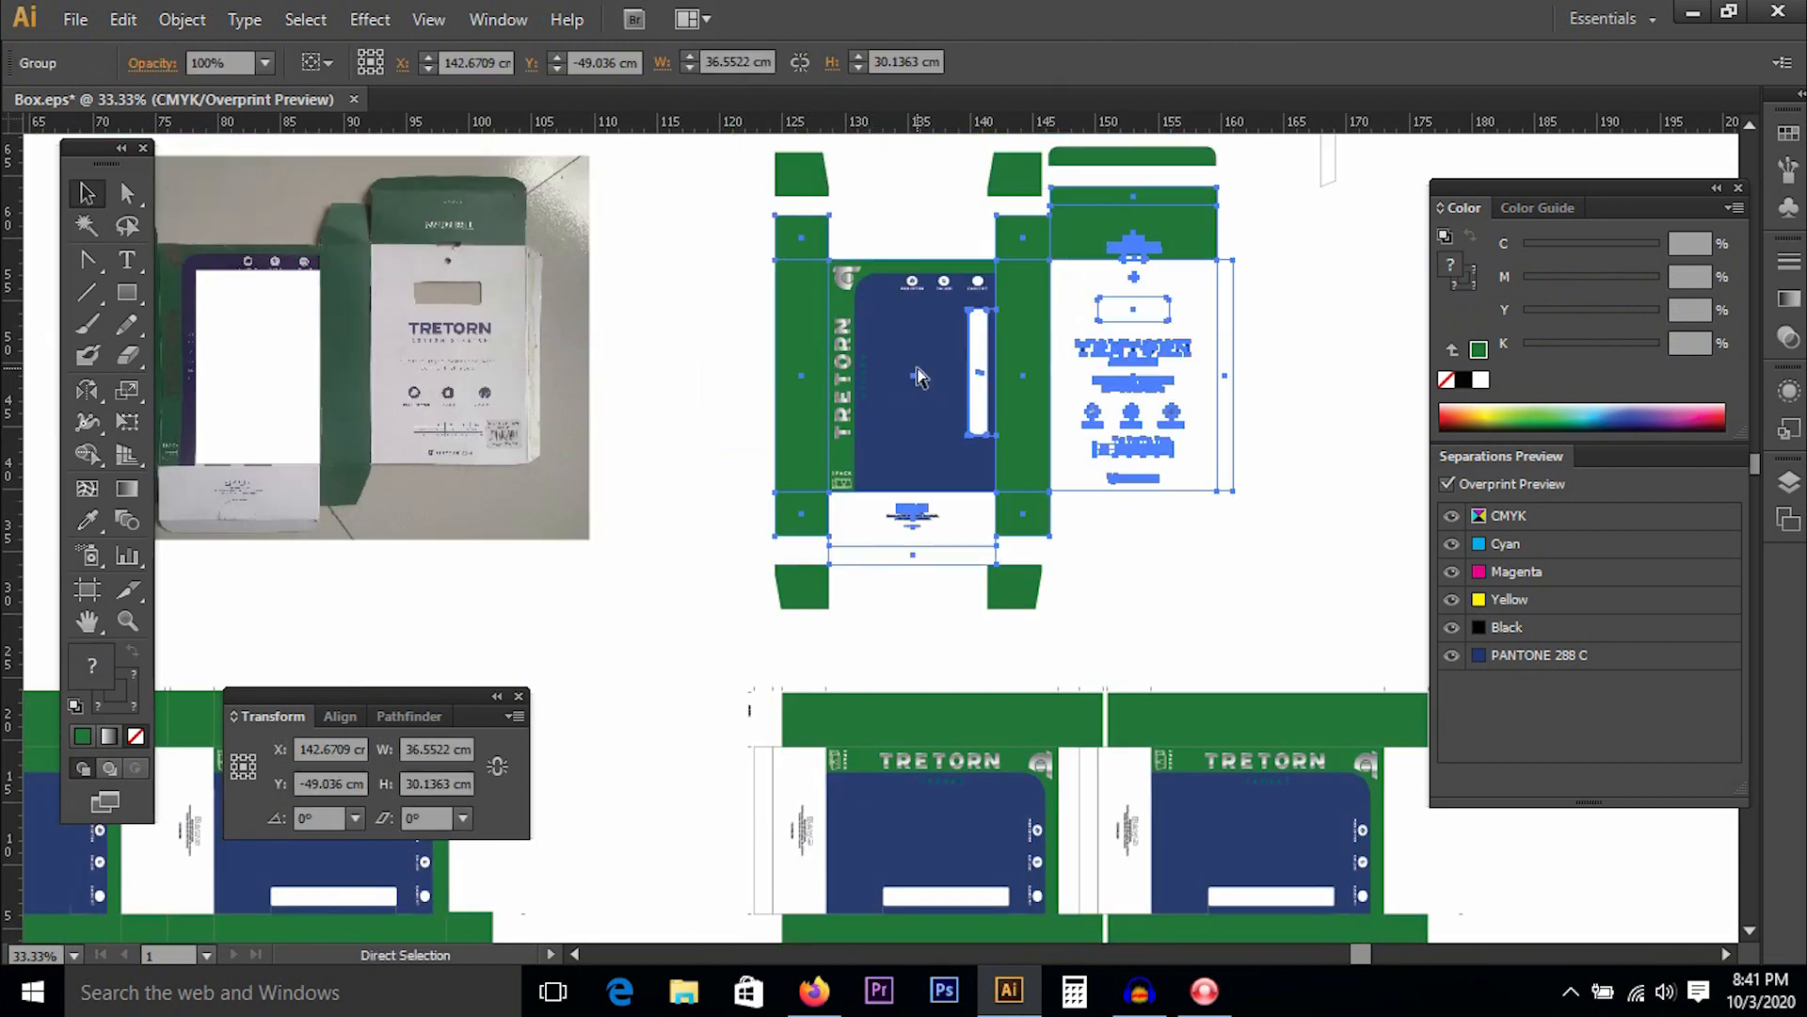
key("ctrl+shift+a")
key("v")
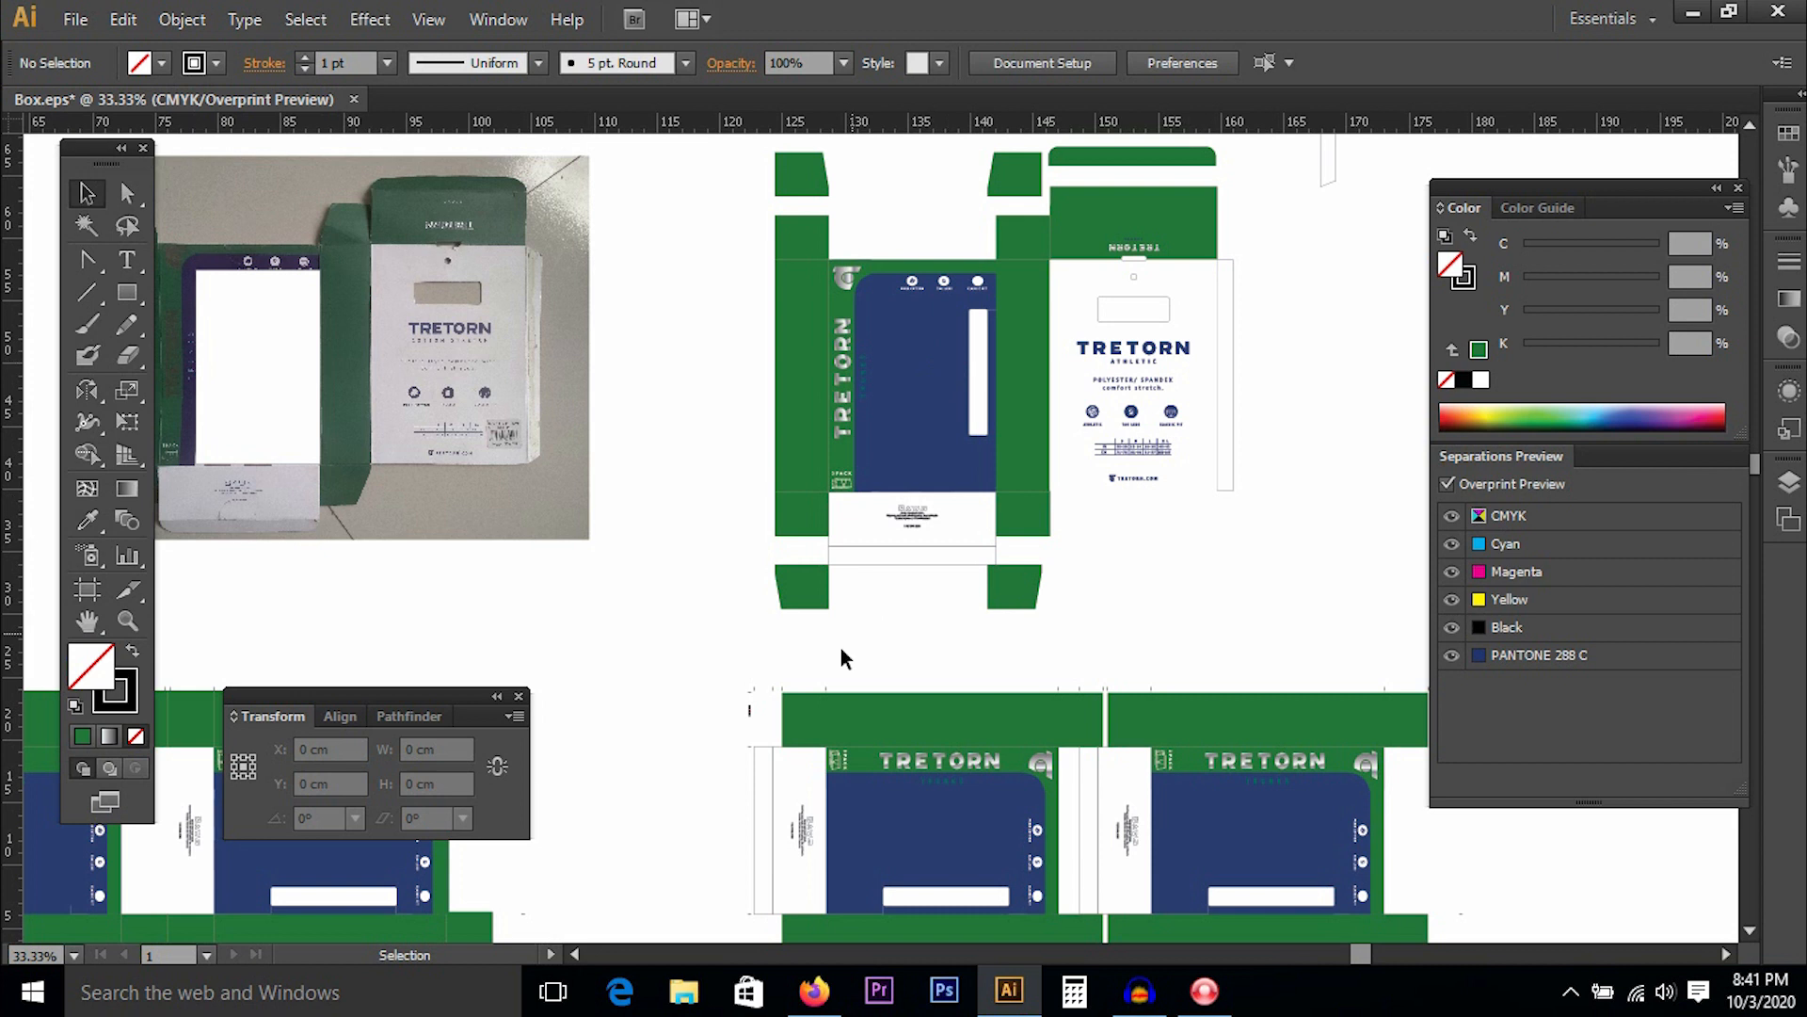
Review the two double-box print layouts below the sample, examining how the right one arranges its front, side and back panels.
left_click_drag(707, 670, 937, 519)
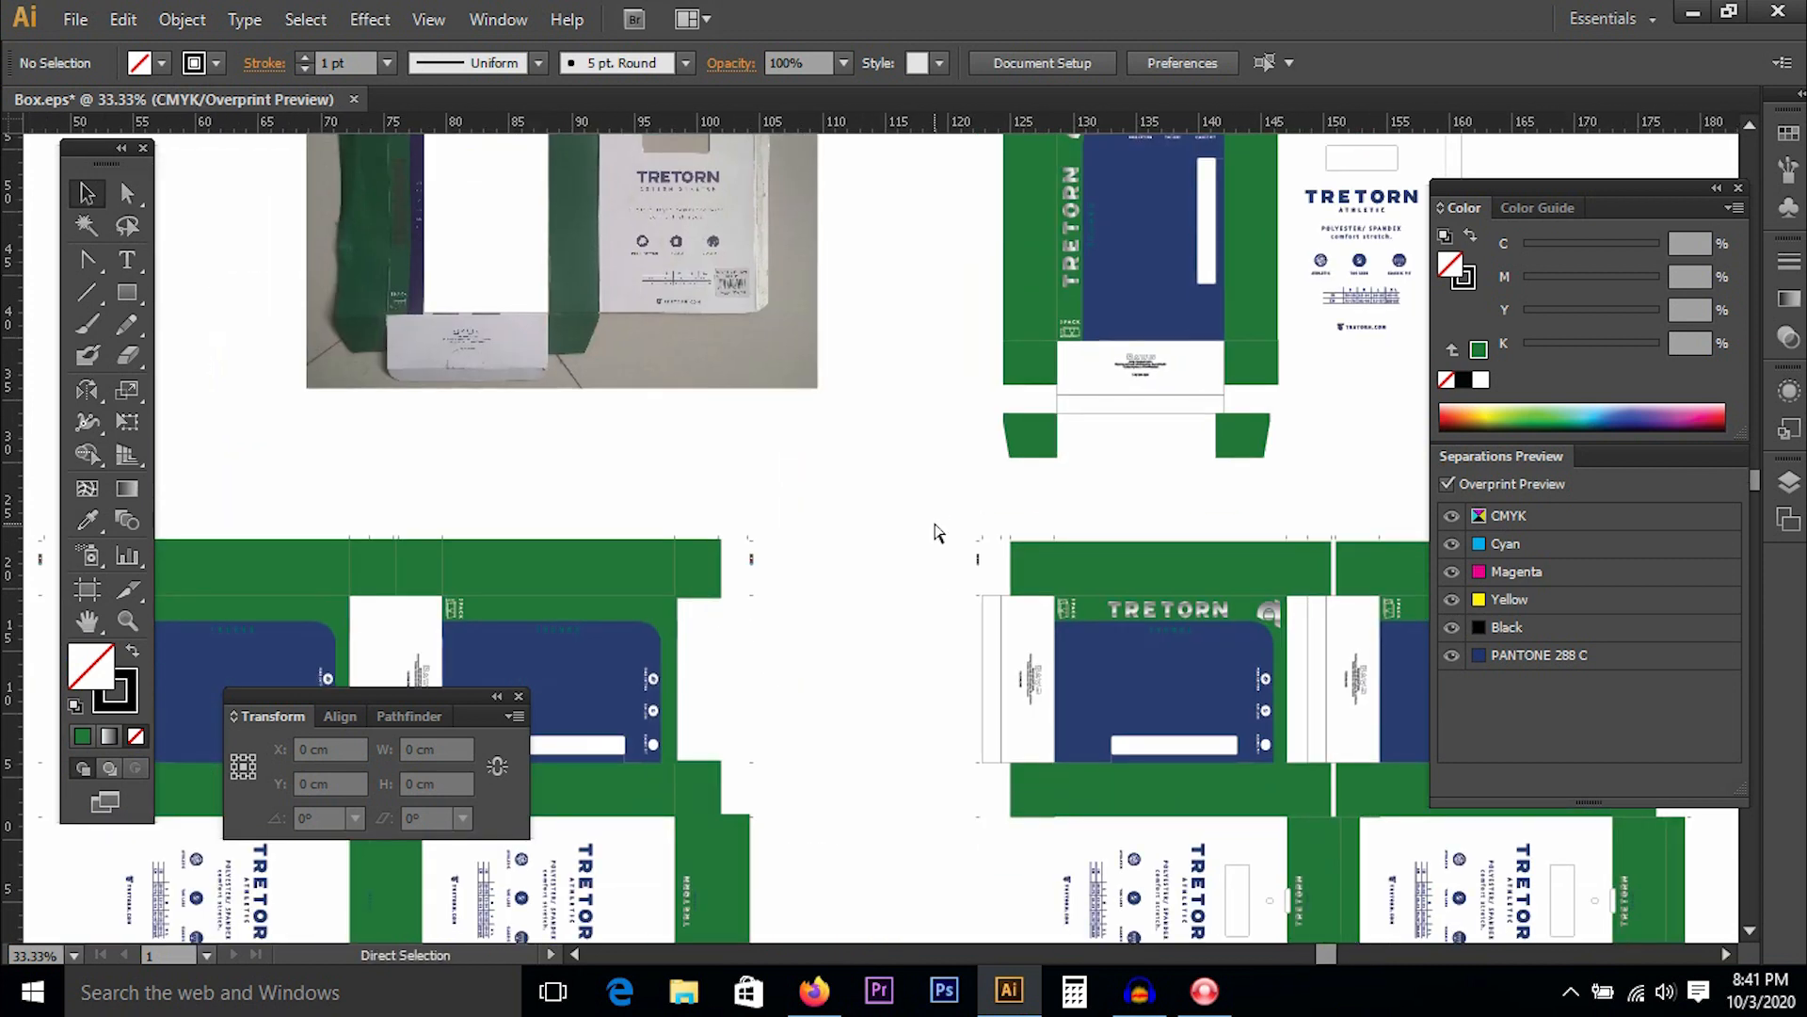
key("ctrl+minus")
key("ctrl+minus")
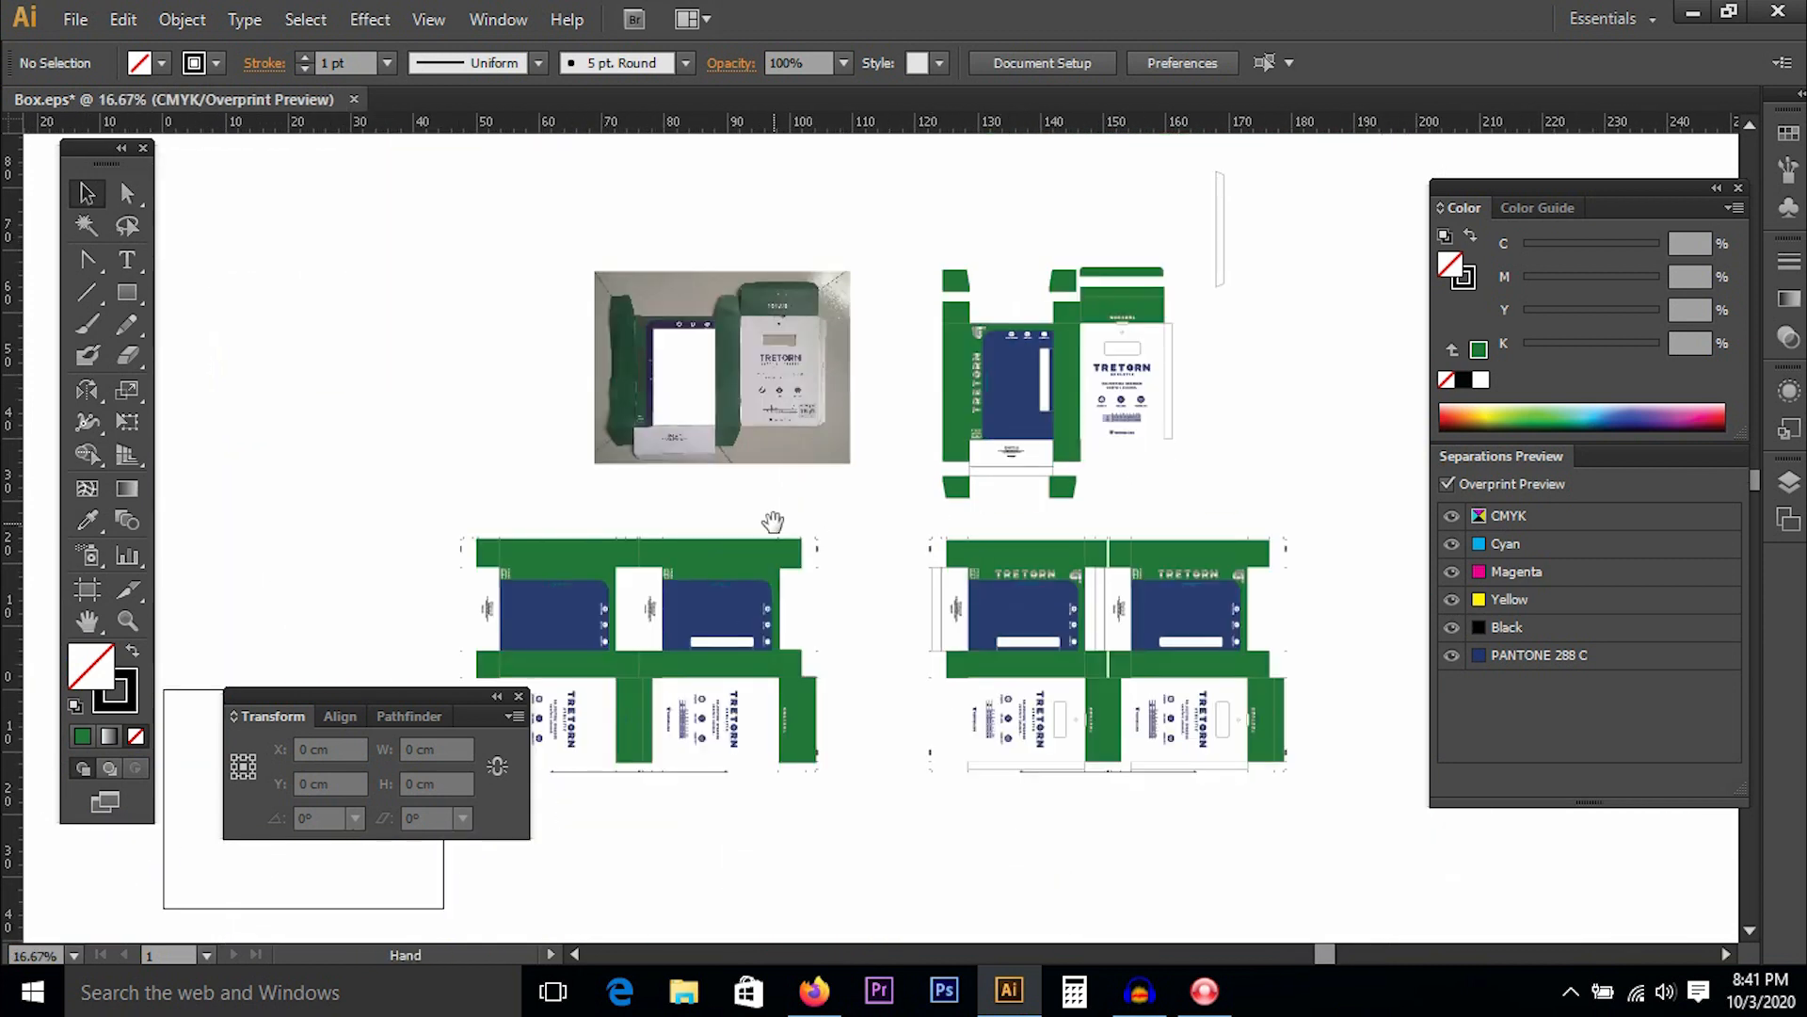
left_click_drag(772, 521, 860, 402)
left_click_drag(1082, 411, 925, 413)
left_click_drag(375, 696, 316, 727)
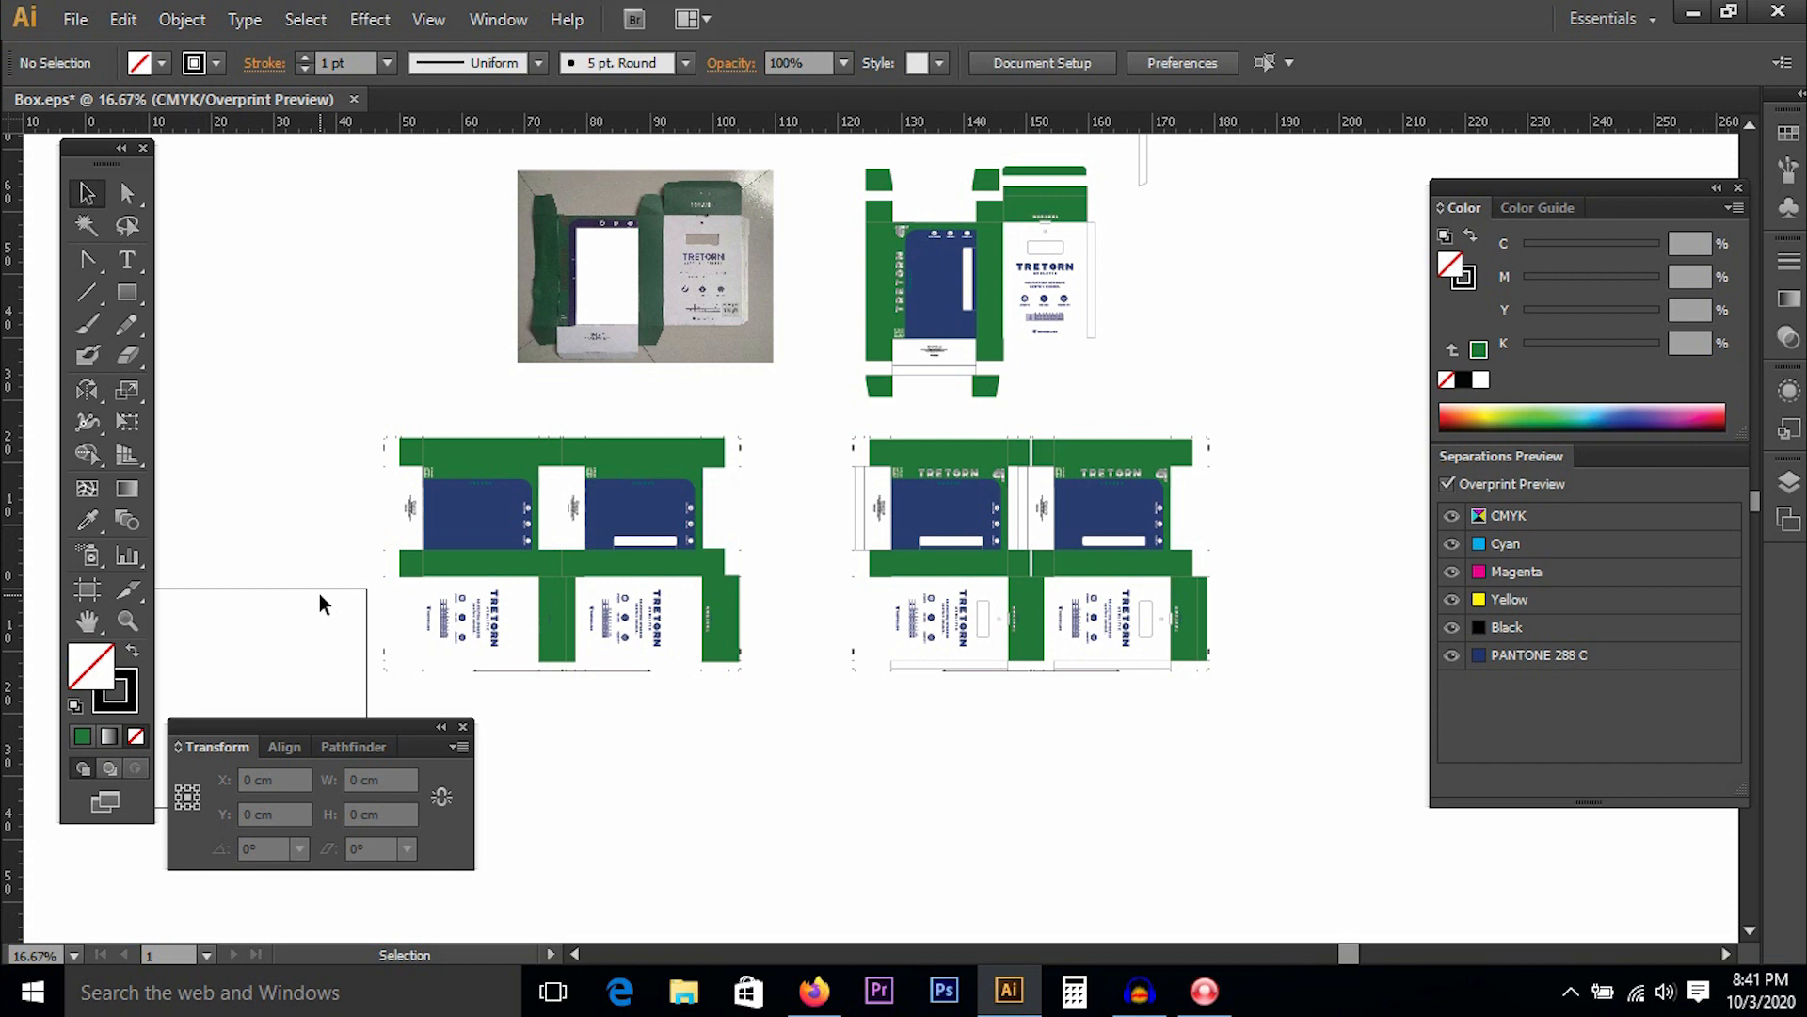
left_click_drag(545, 439, 692, 500)
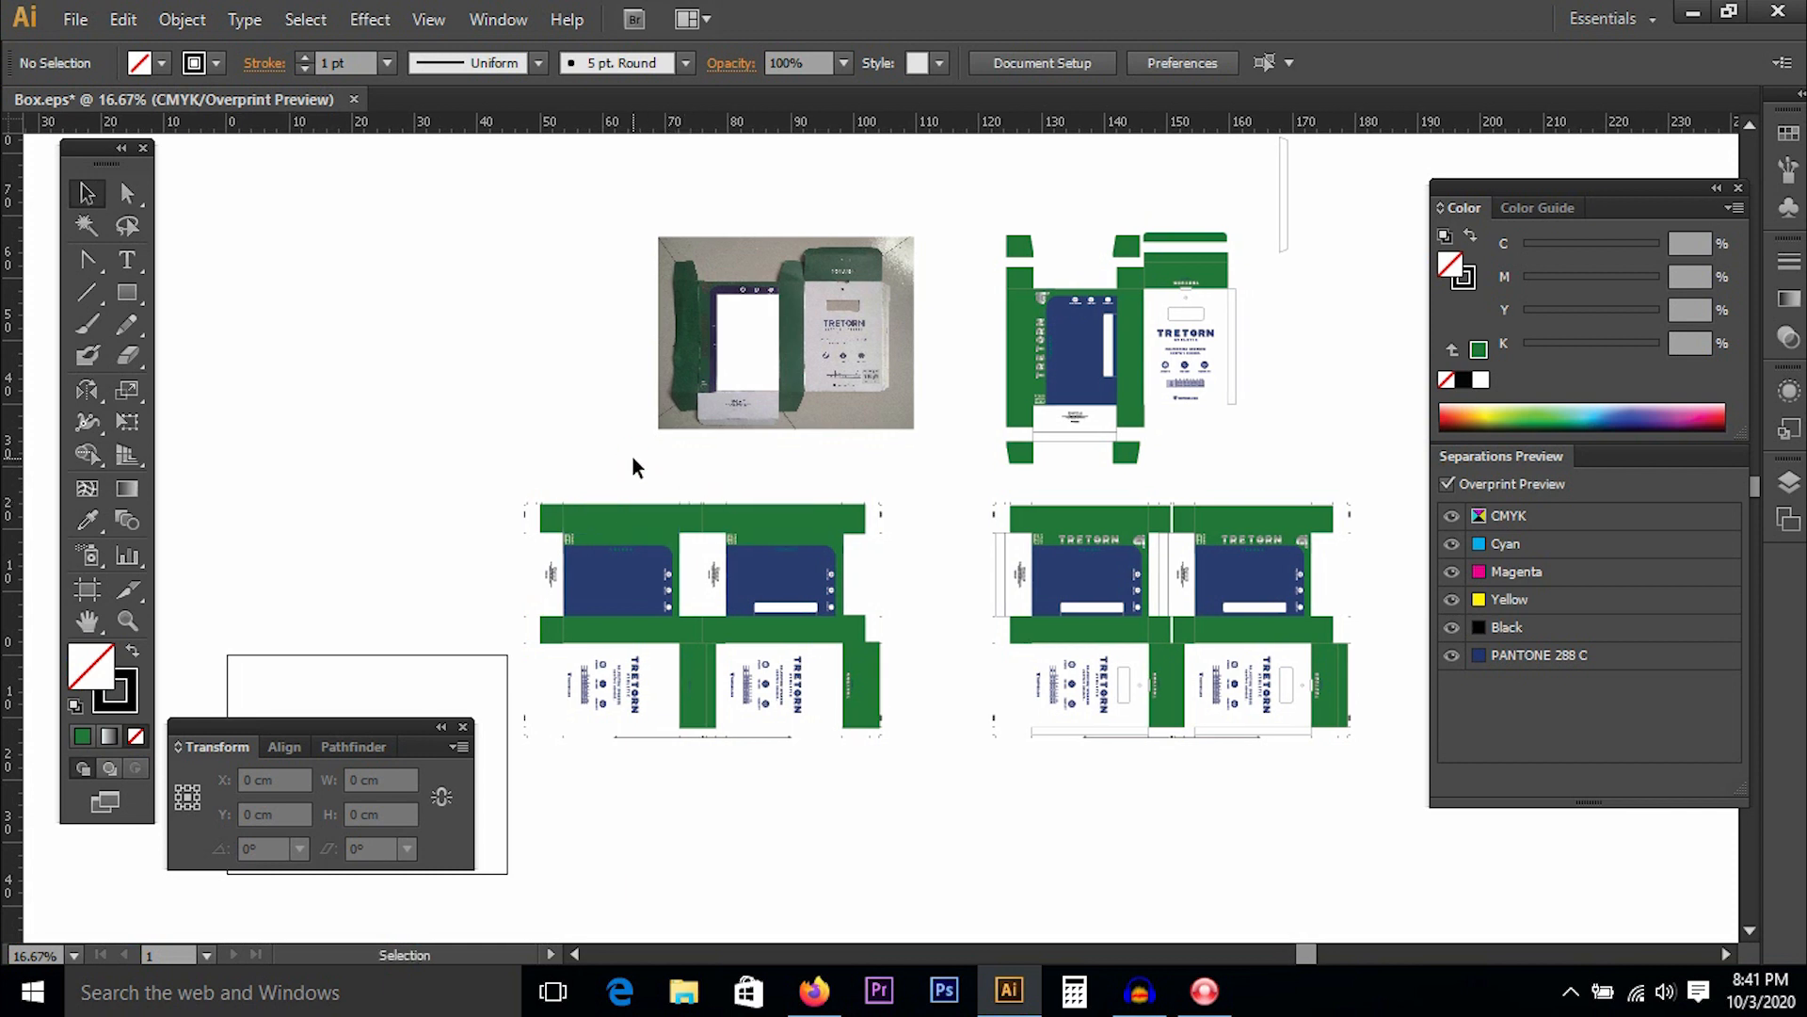
left_click_drag(517, 495, 939, 814)
left_click(994, 637)
left_click_drag(1073, 465, 832, 431)
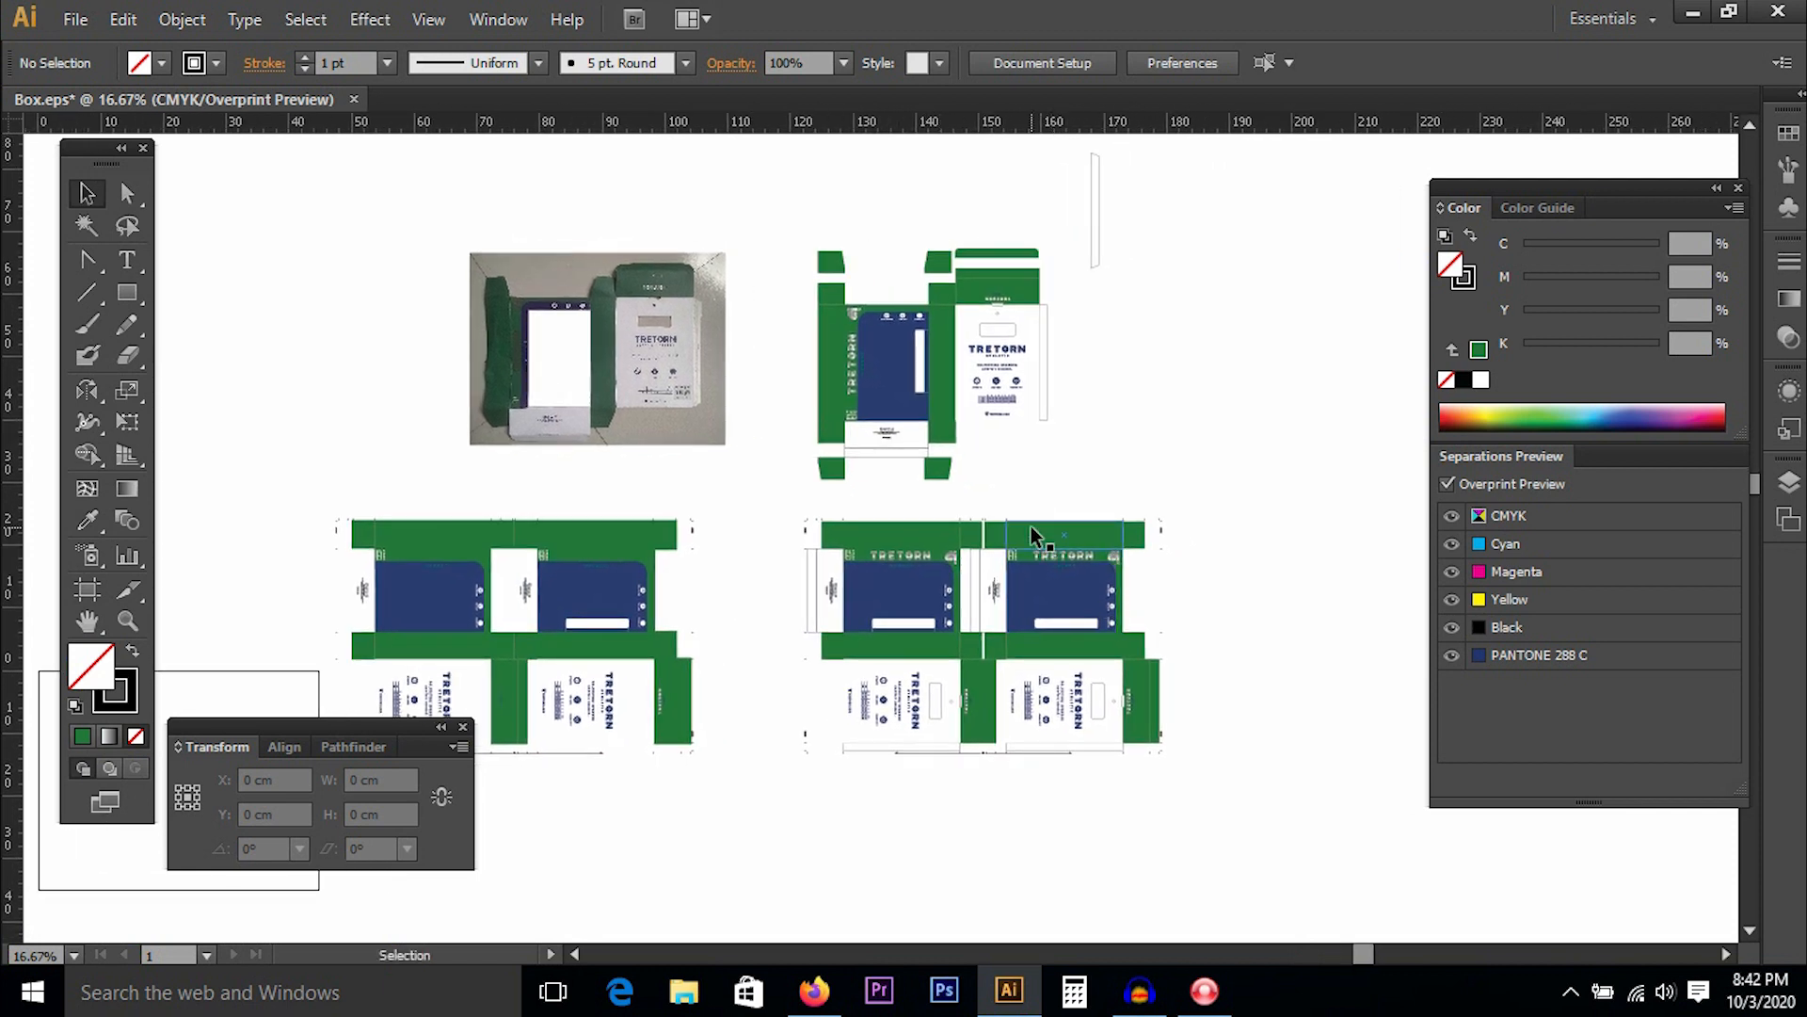
key("ctrl+space")
left_click_drag(774, 373, 1185, 807)
left_click_drag(1038, 594, 1045, 581)
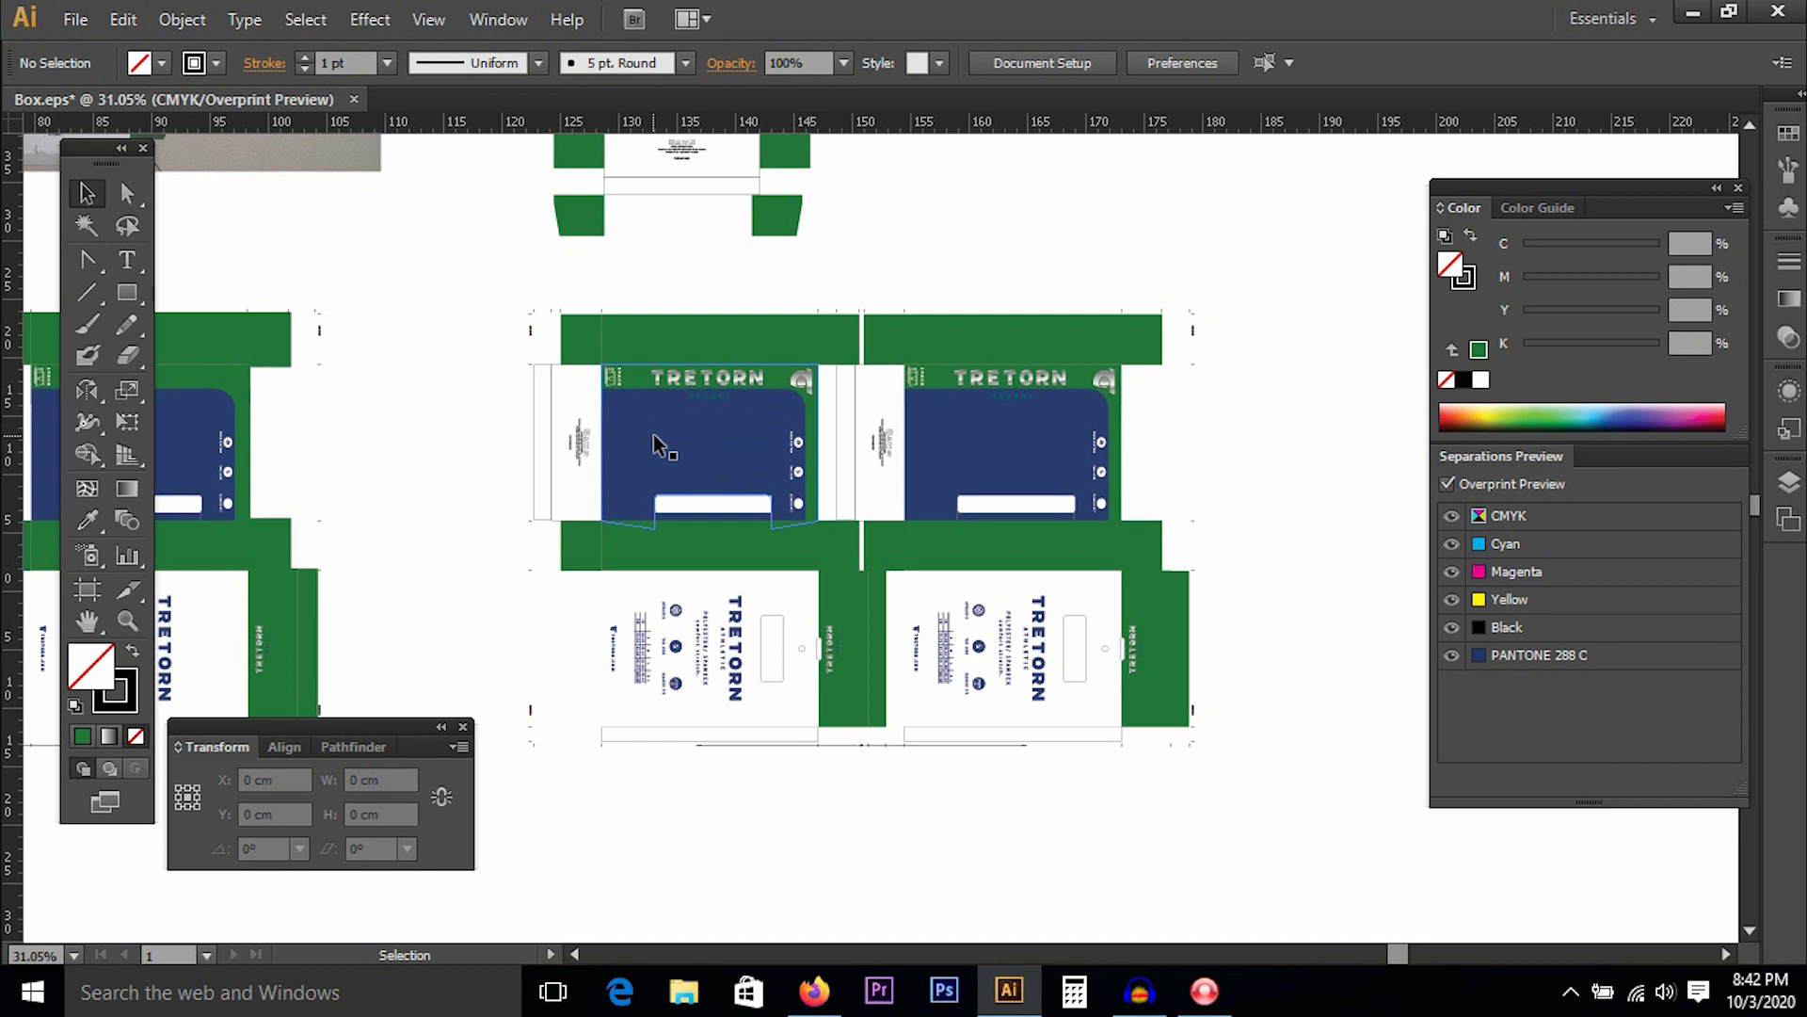
key("ctrl+minus")
key("ctrl+minus")
key("ctrl+minus")
key("ctrl+minus")
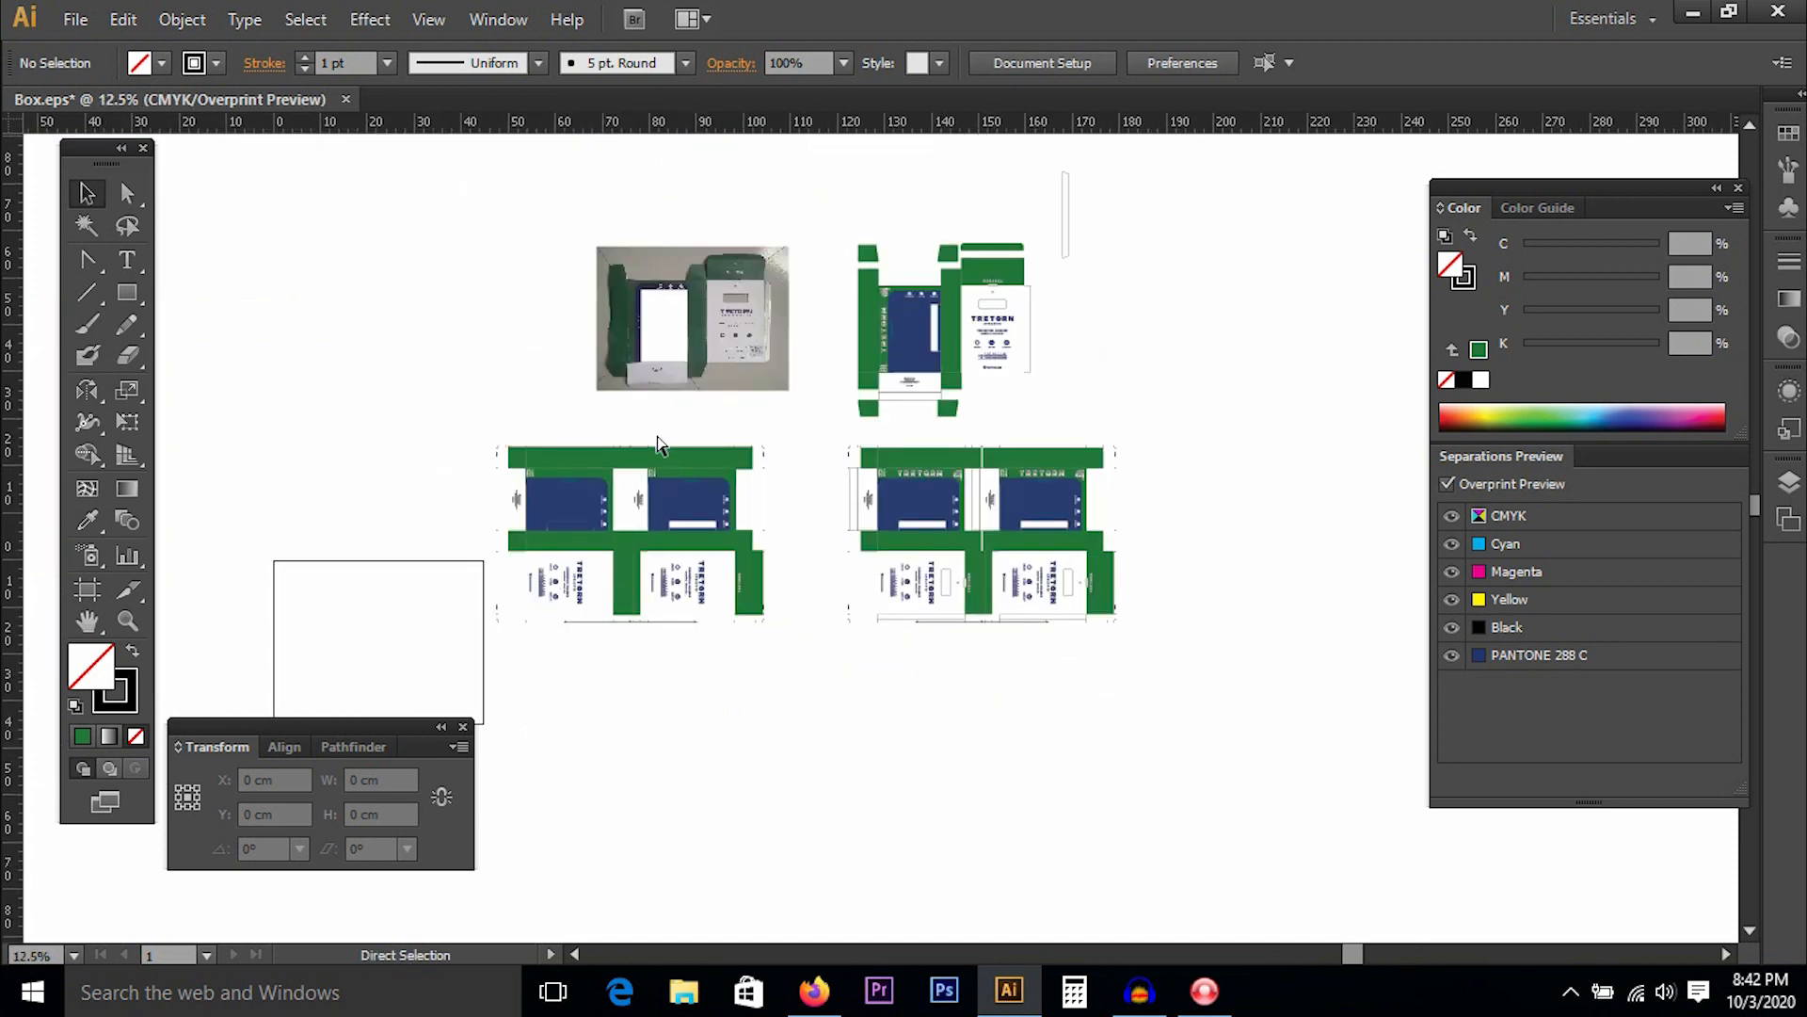
Duplicate the grouped double-box print layout with the silver TRETORN logos into the empty area to its right.
left_click_drag(1194, 531, 903, 539)
left_click_drag(647, 383, 1194, 672)
left_click_drag(1136, 612, 1003, 576)
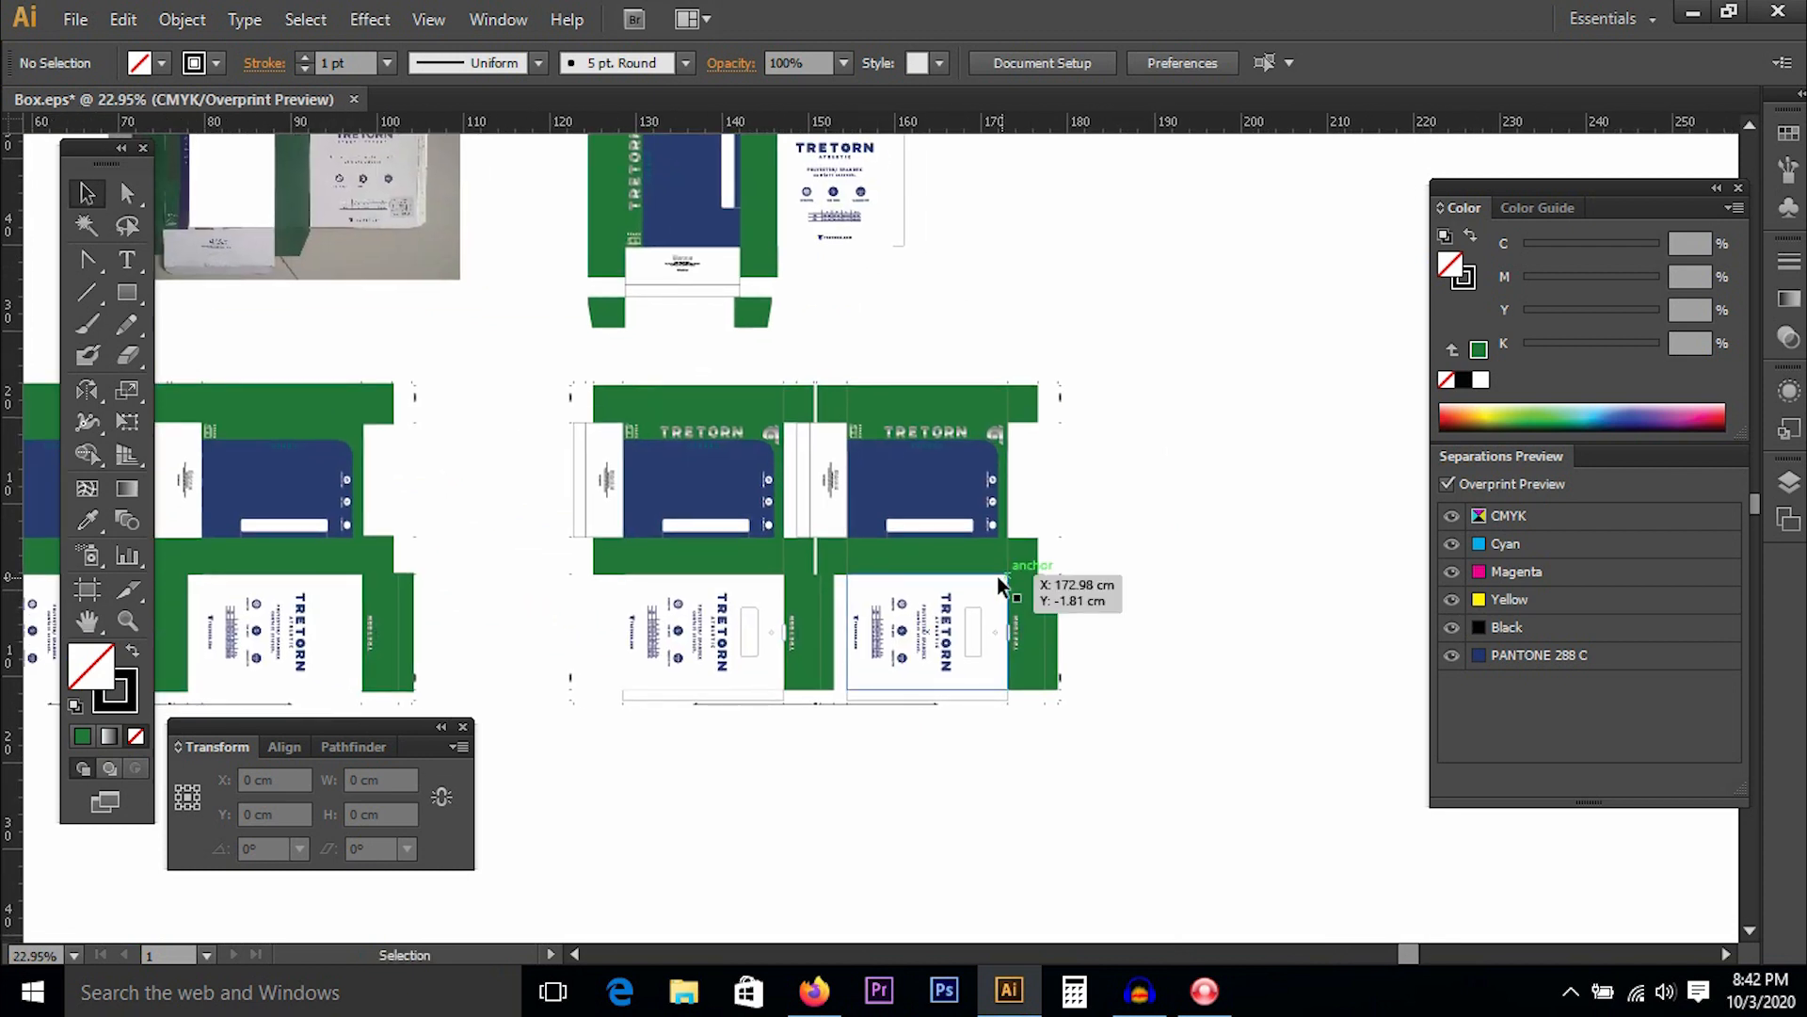
left_click_drag(536, 350, 1119, 764)
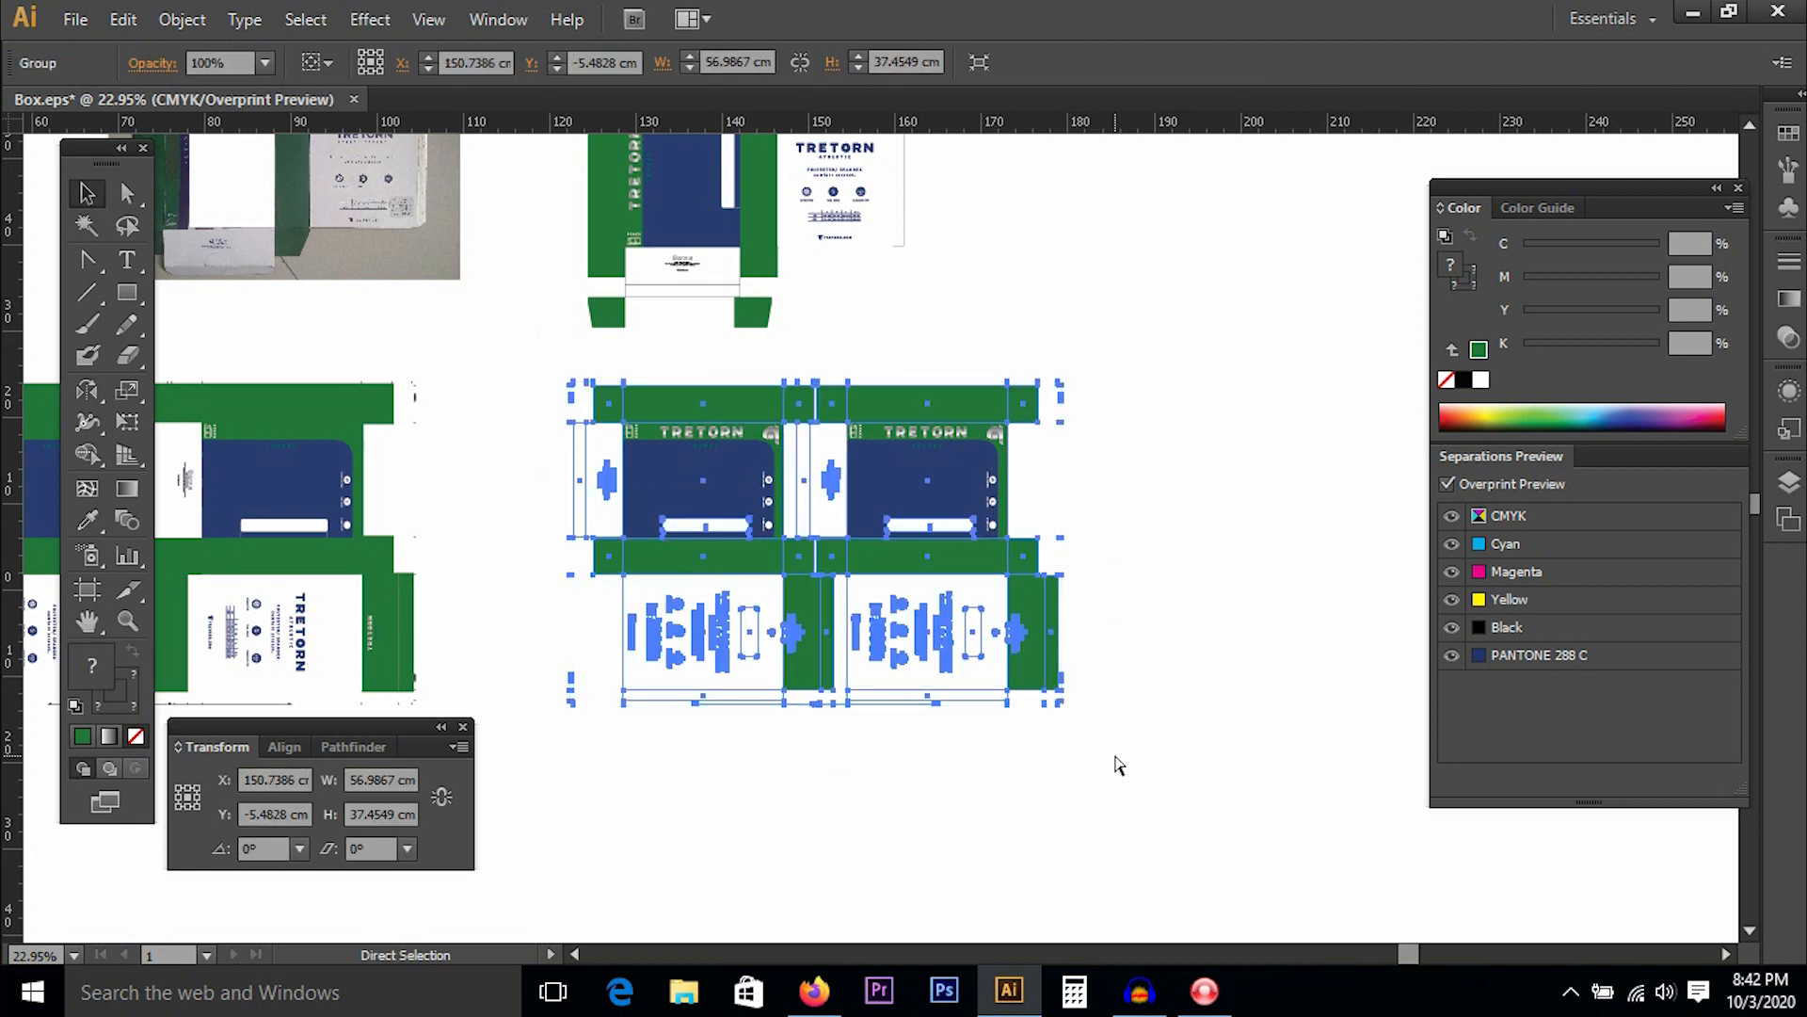
key("ctrl+minus")
left_click_drag(1118, 759, 842, 627)
left_click_drag(618, 493, 1143, 474)
left_click(827, 403)
key("space")
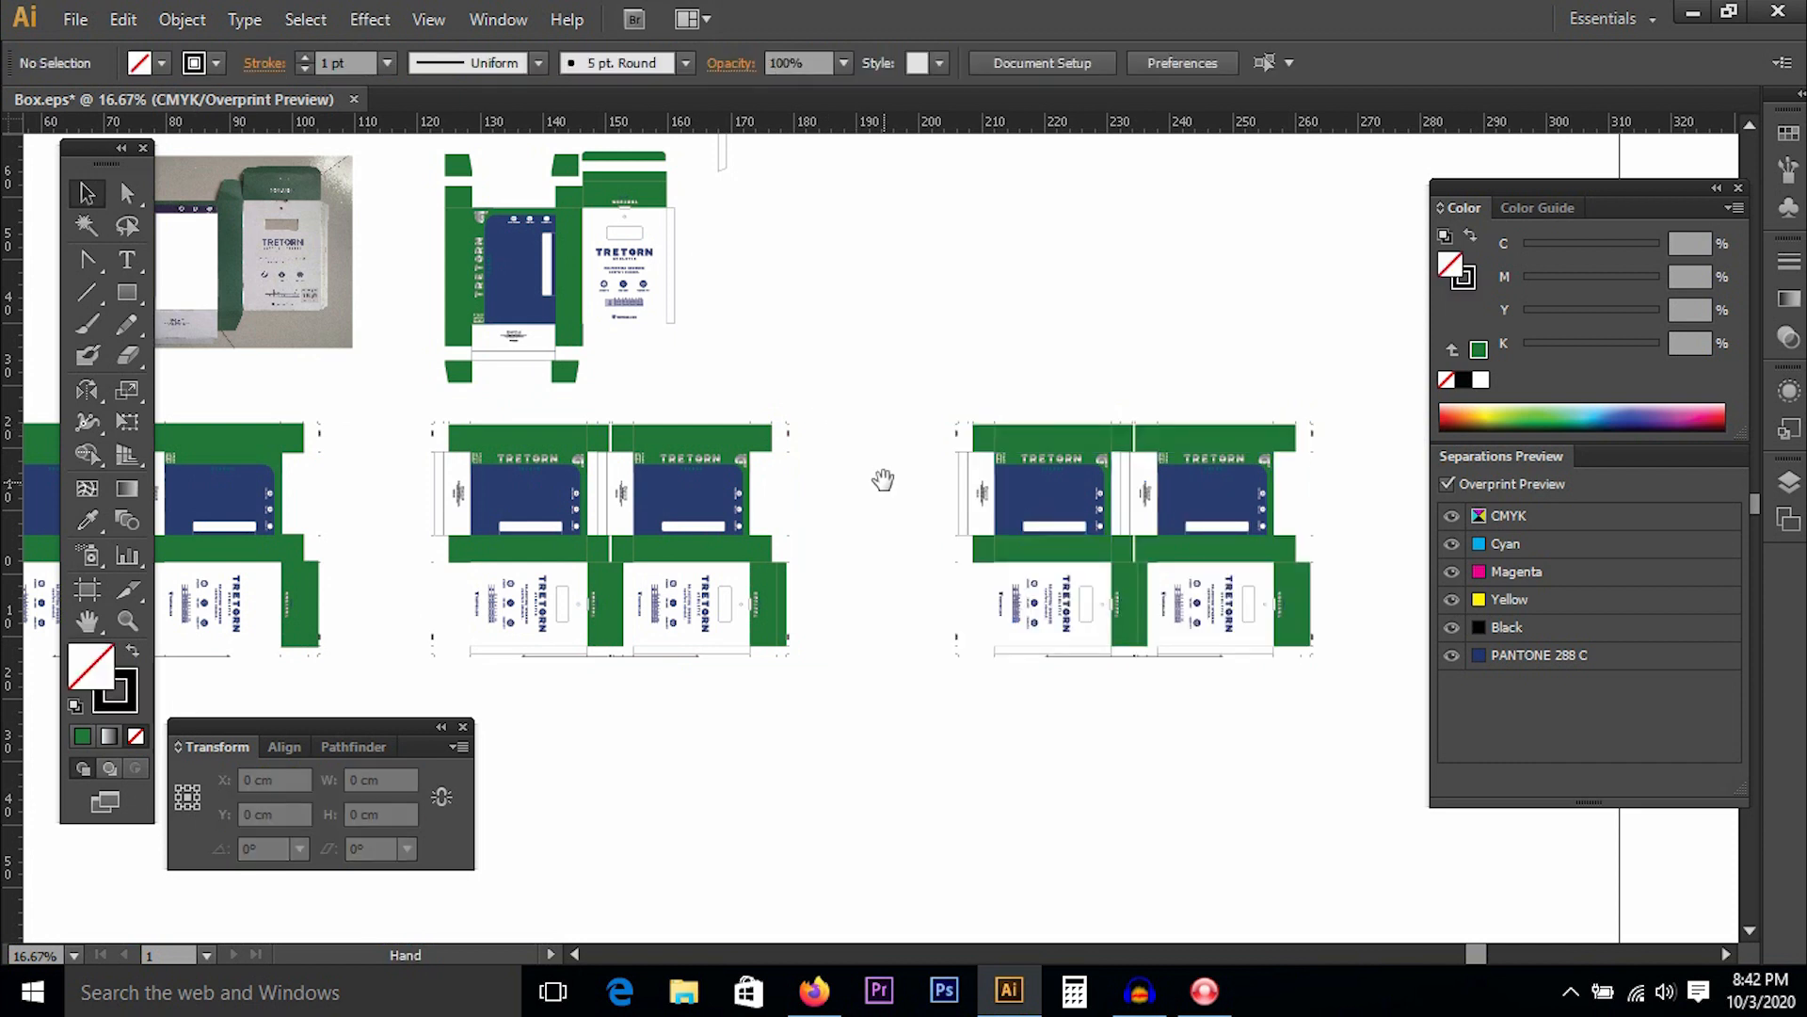
left_click_drag(883, 479, 986, 514)
left_click(1246, 572)
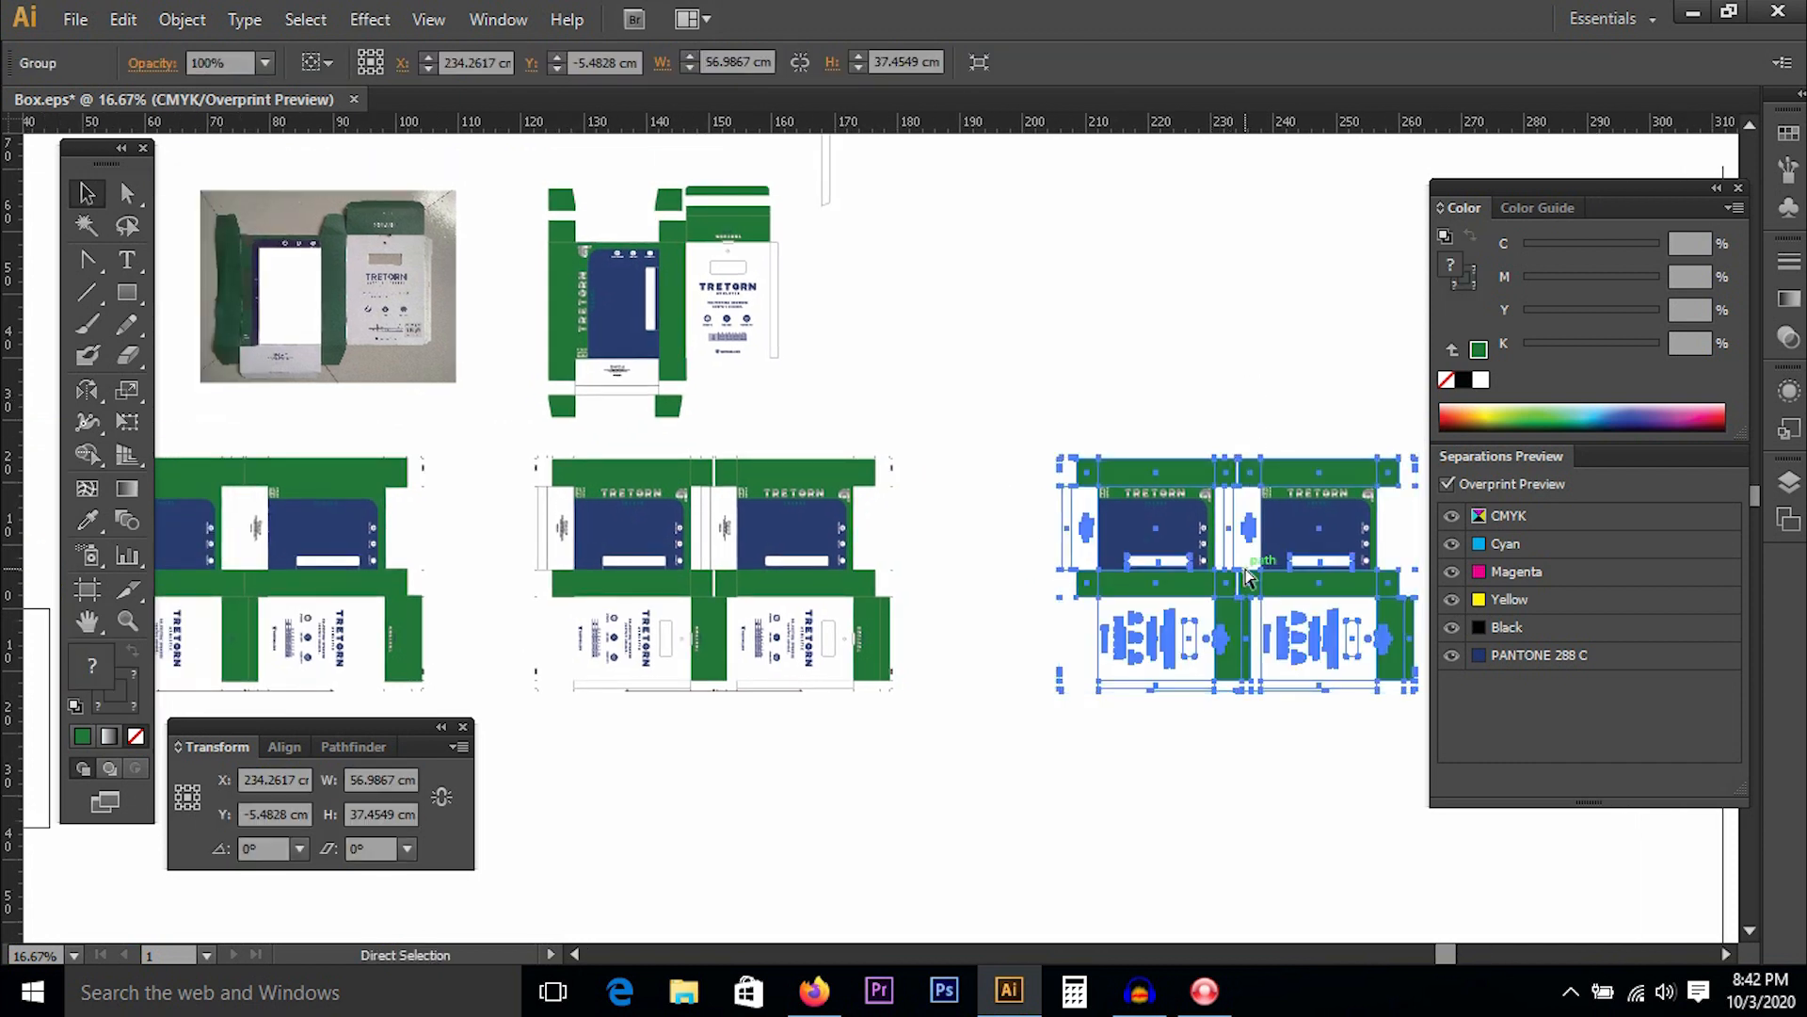
left_click(1020, 395)
Ungroup the original double-box print layout and select the front panel artwork of its first box.
key("space")
left_click_drag(771, 499, 839, 496)
key("ctrl+space")
left_click_drag(590, 379, 1069, 718)
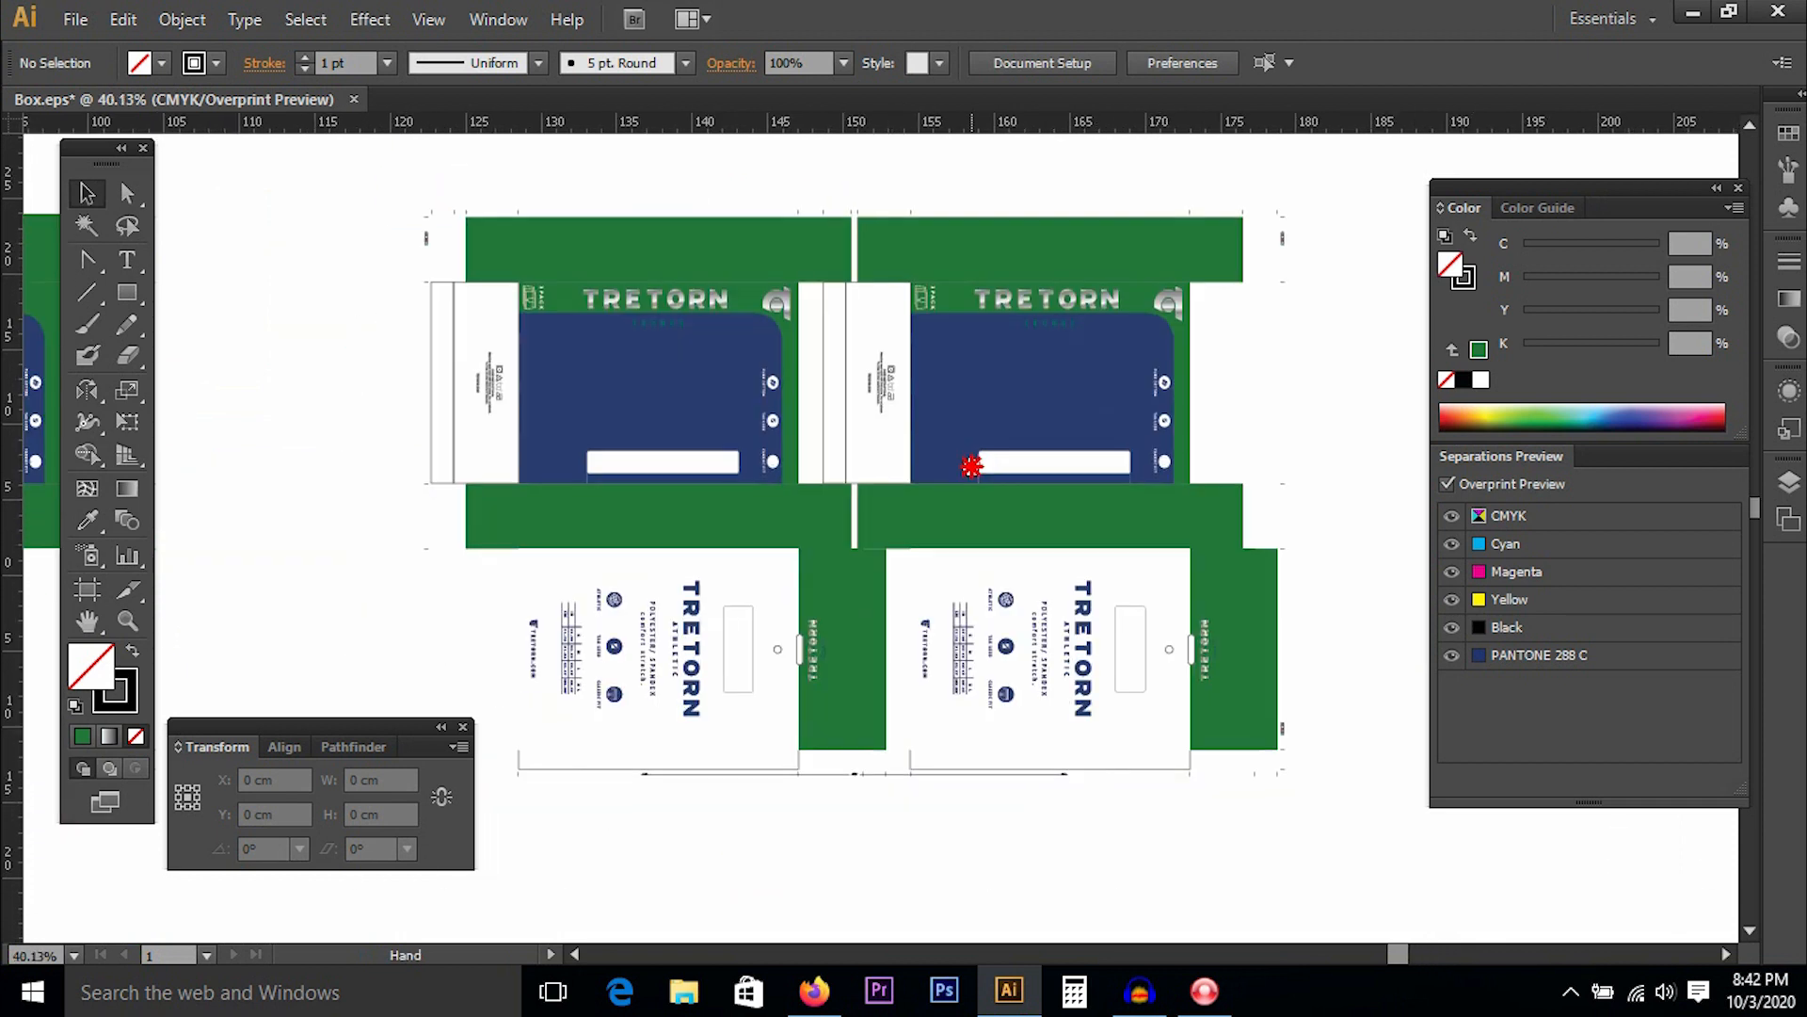
left_click(881, 381)
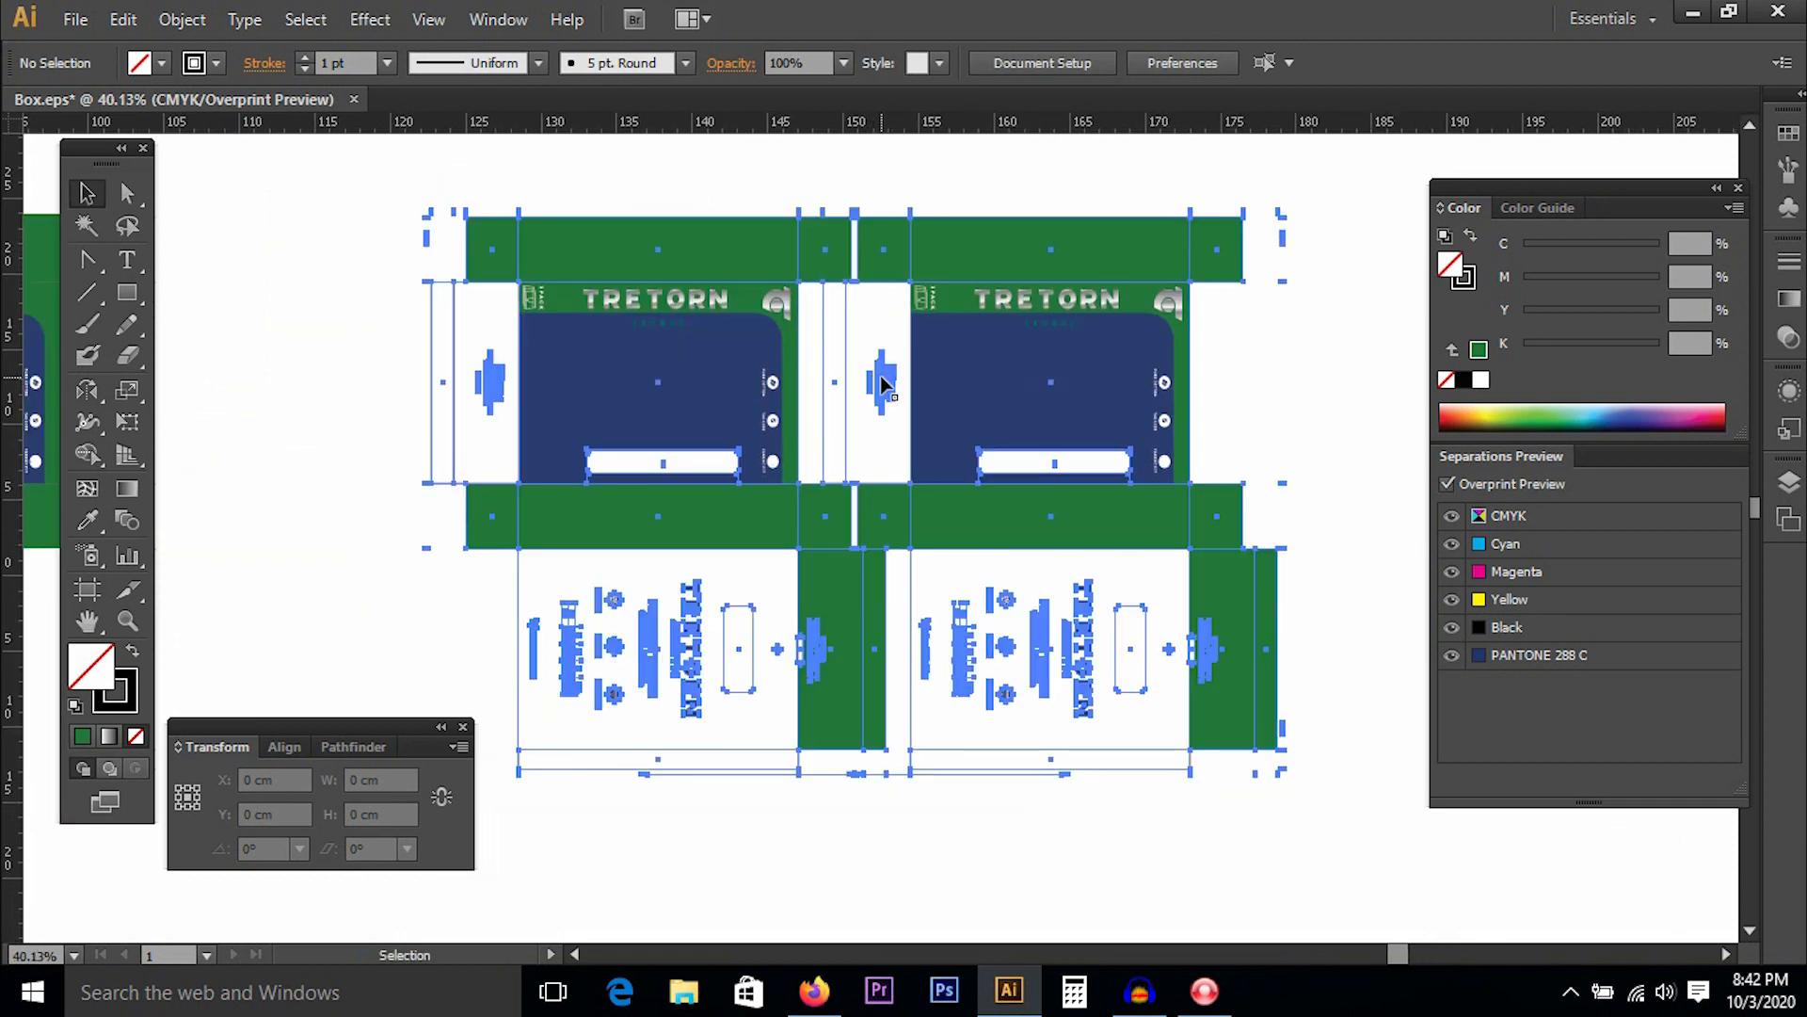
right_click(881, 381)
left_click(951, 529)
left_click(376, 408)
left_click(569, 392)
Shift the first box's front panel artwork slightly to test that it moves separately, and undo the move.
key("ctrl+space")
left_click_drag(377, 164, 860, 471)
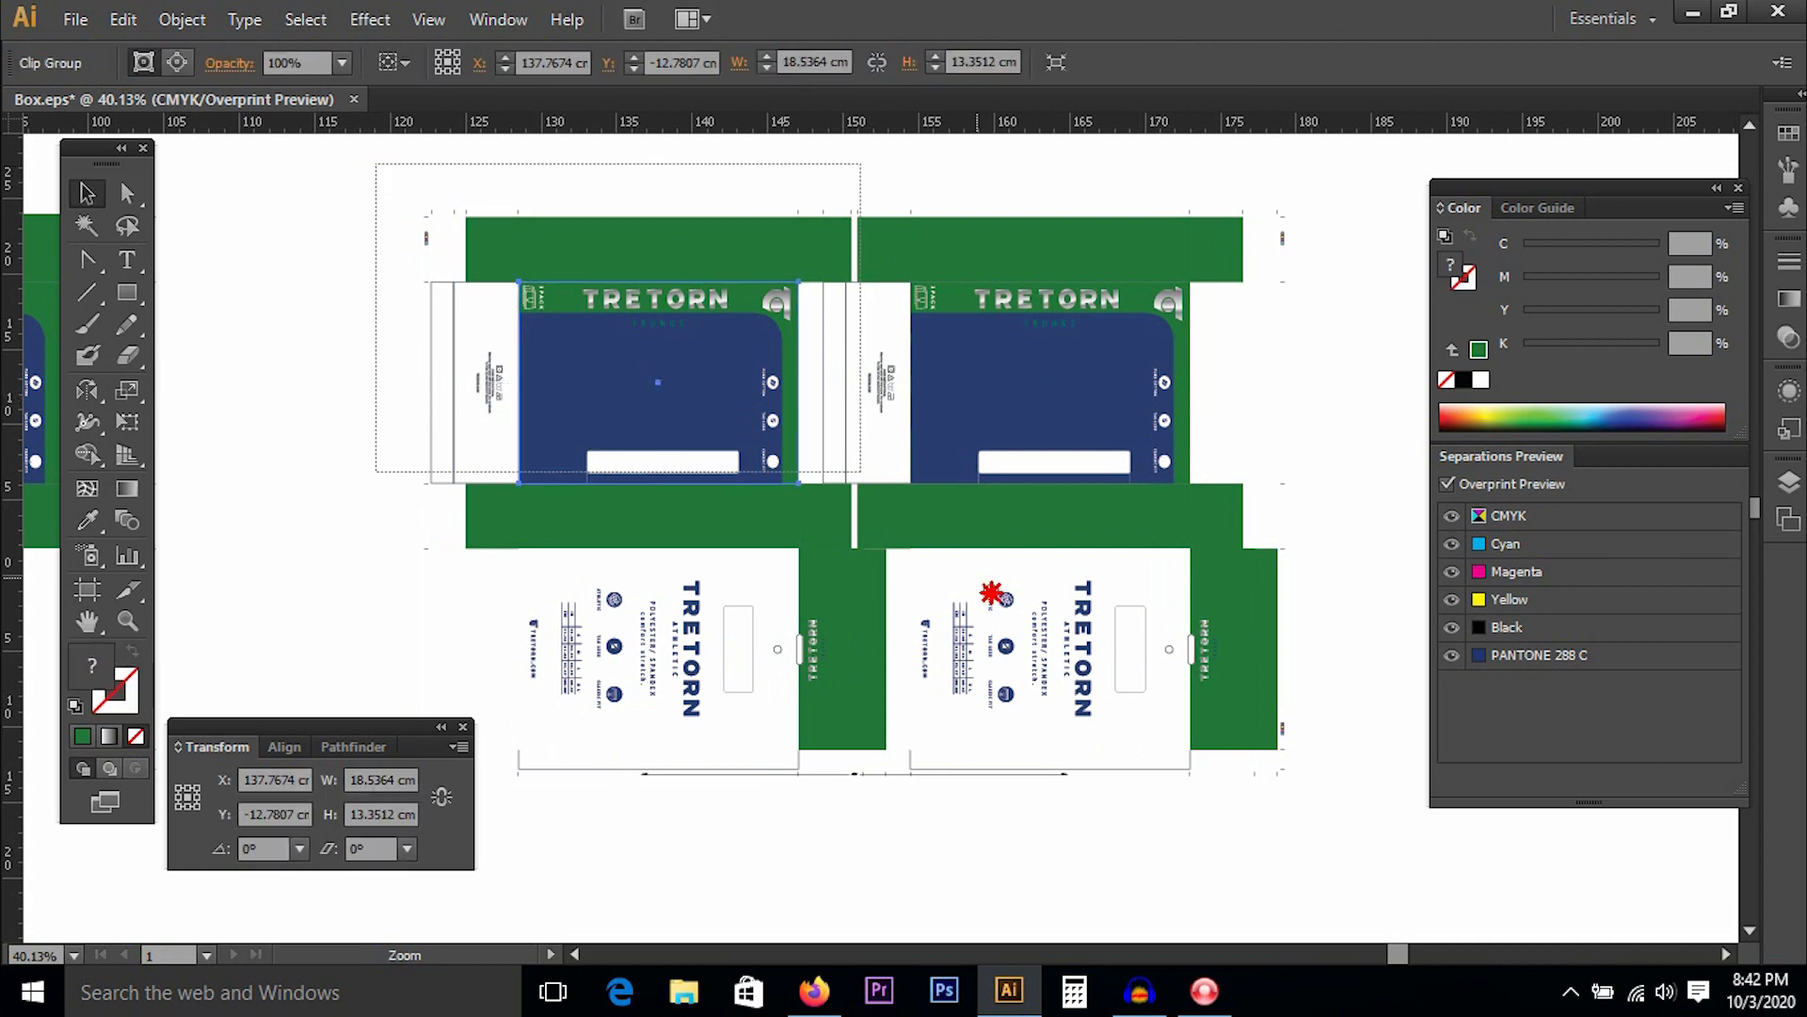
left_click_drag(991, 593, 1020, 626)
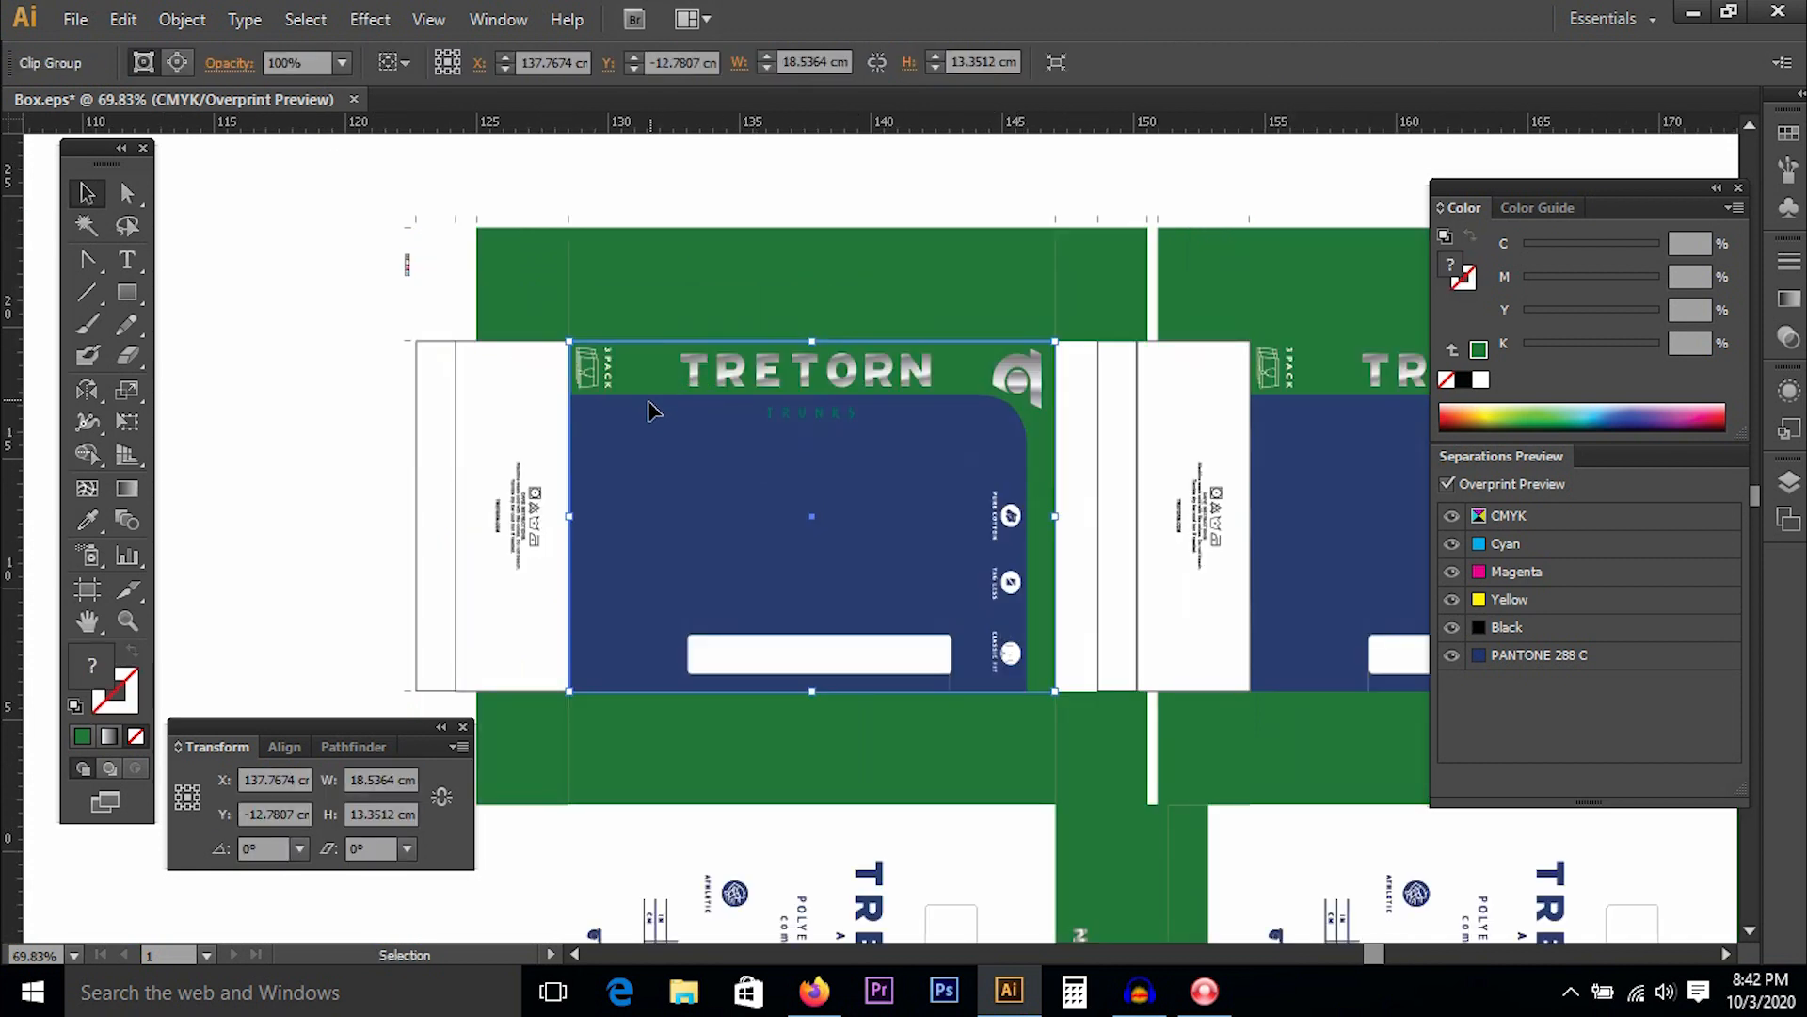
left_click_drag(640, 432, 659, 436)
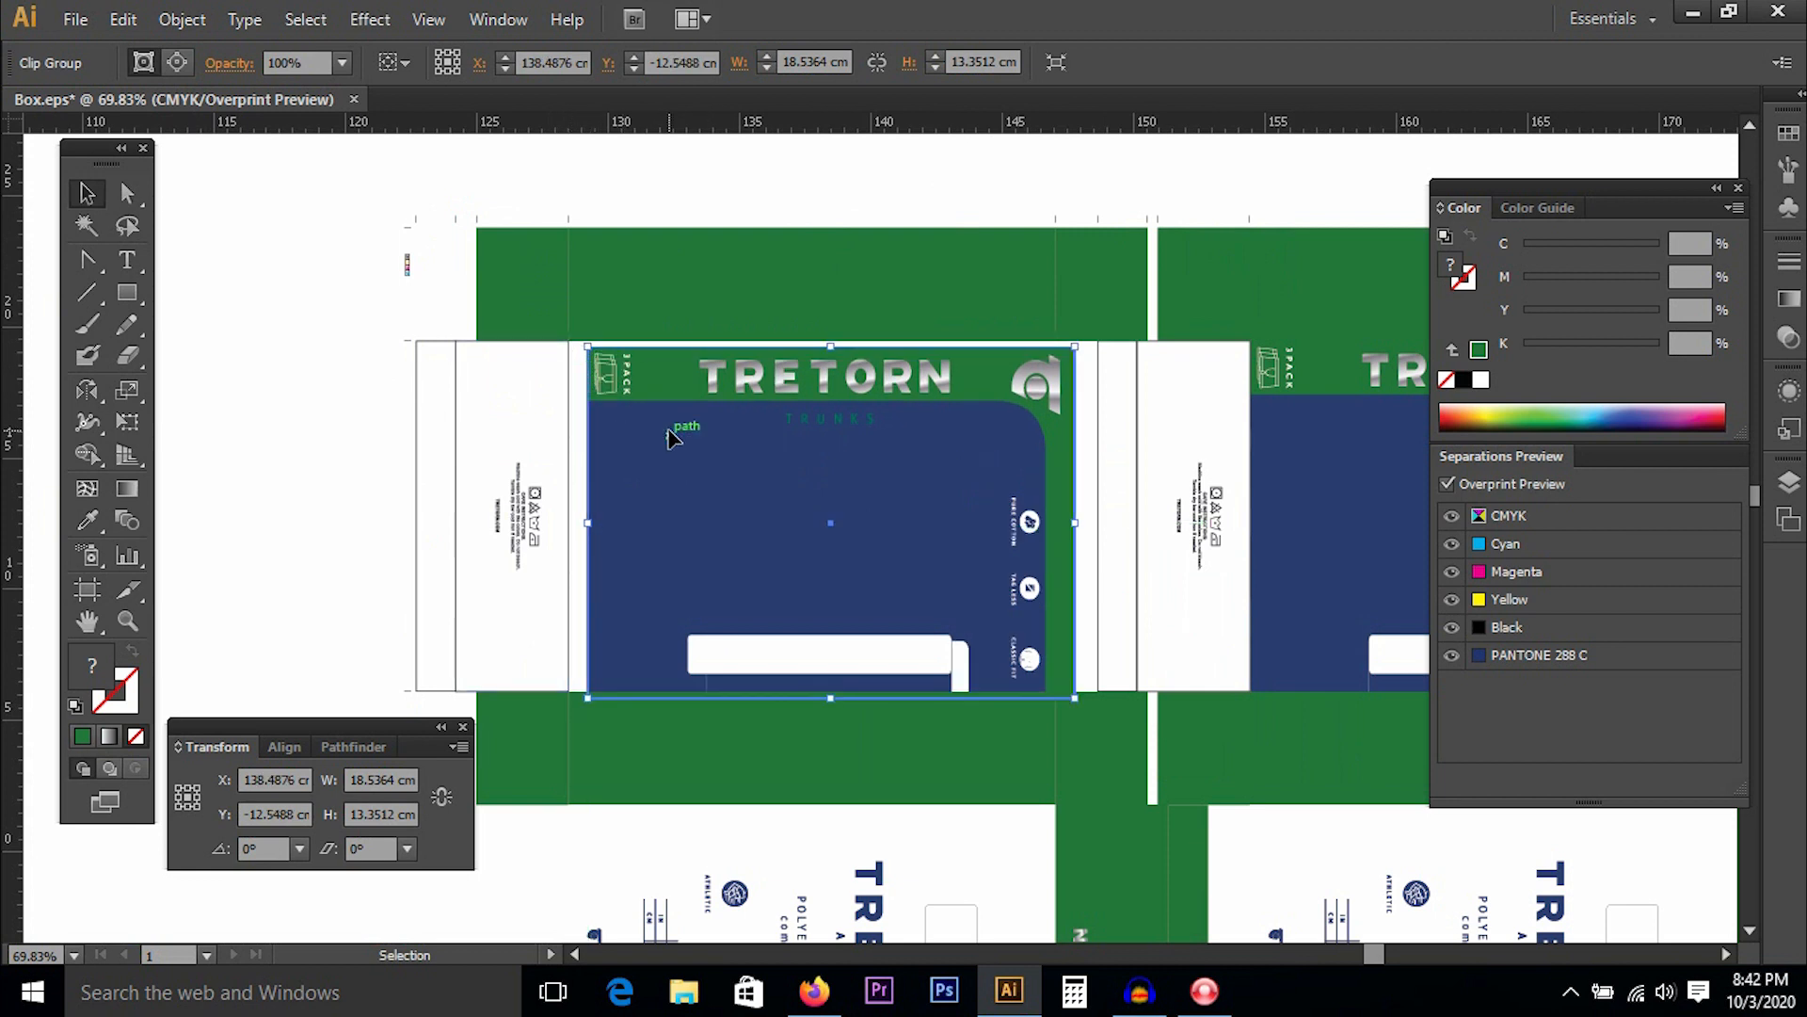
key("ctrl+z")
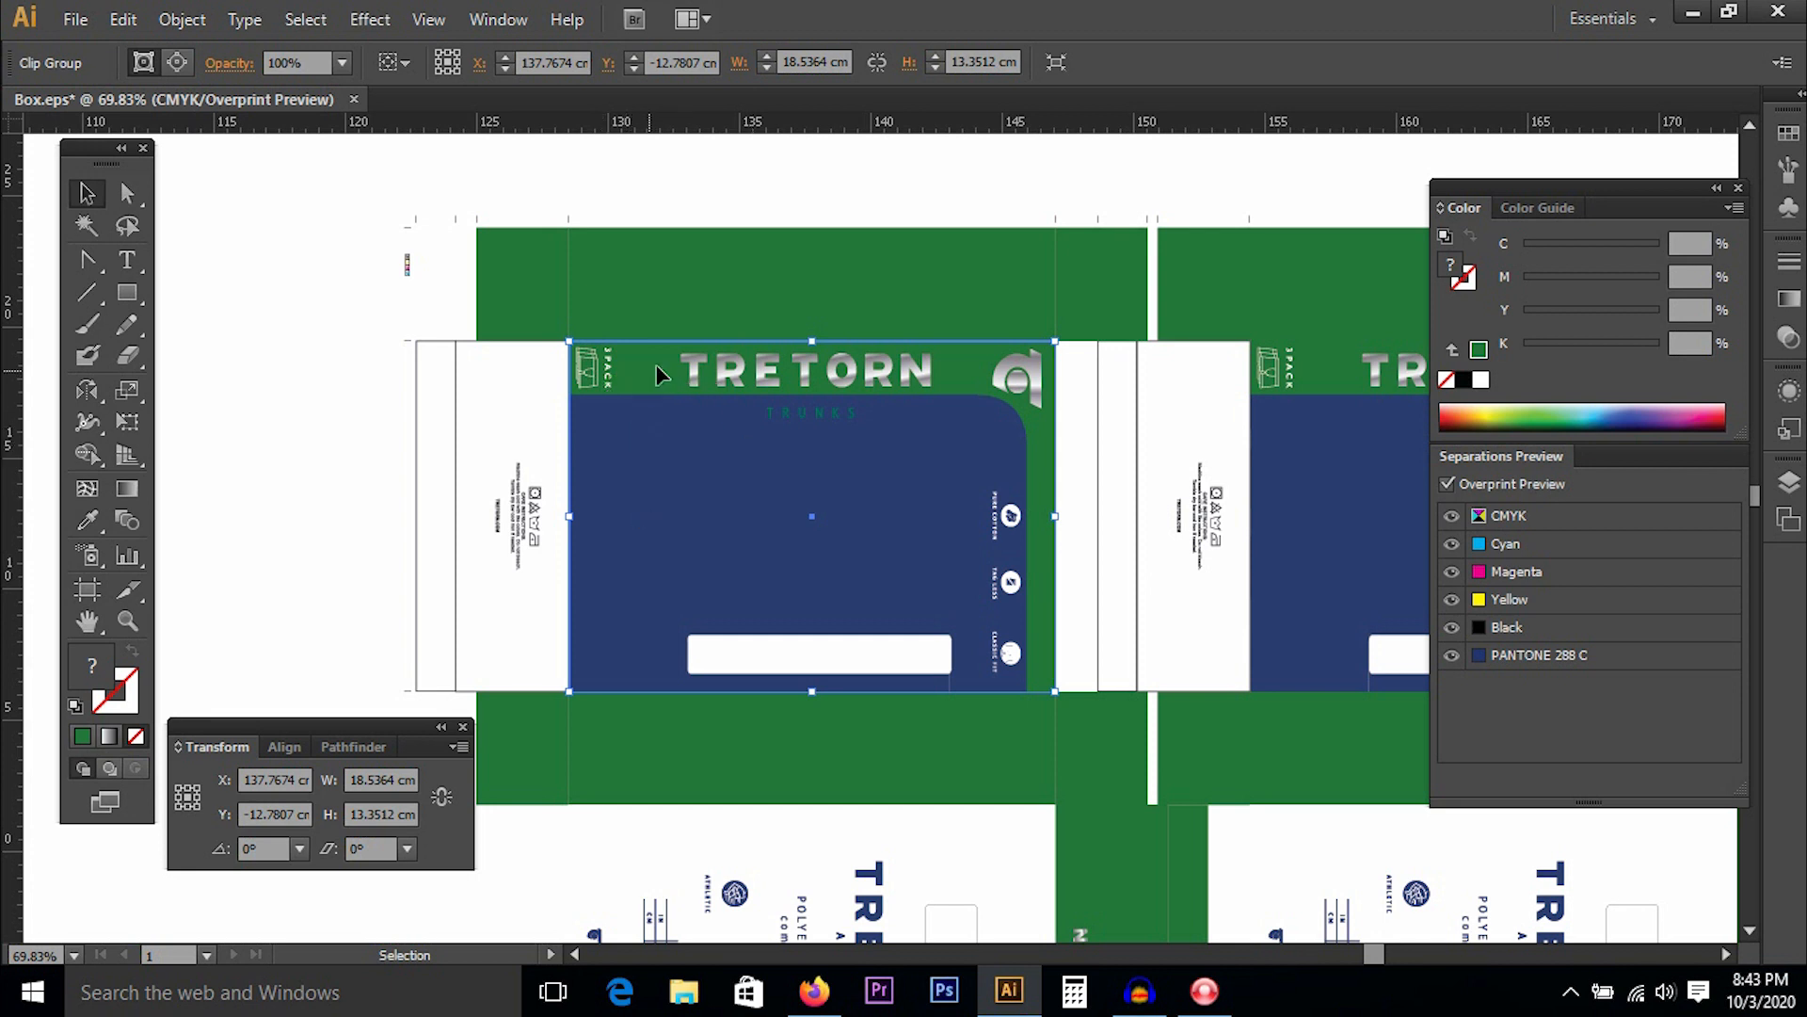
Ungroup the white back panel artwork of the first box in the print layout.
left_click(1274, 435)
key("space")
left_click_drag(1137, 531, 1144, 389)
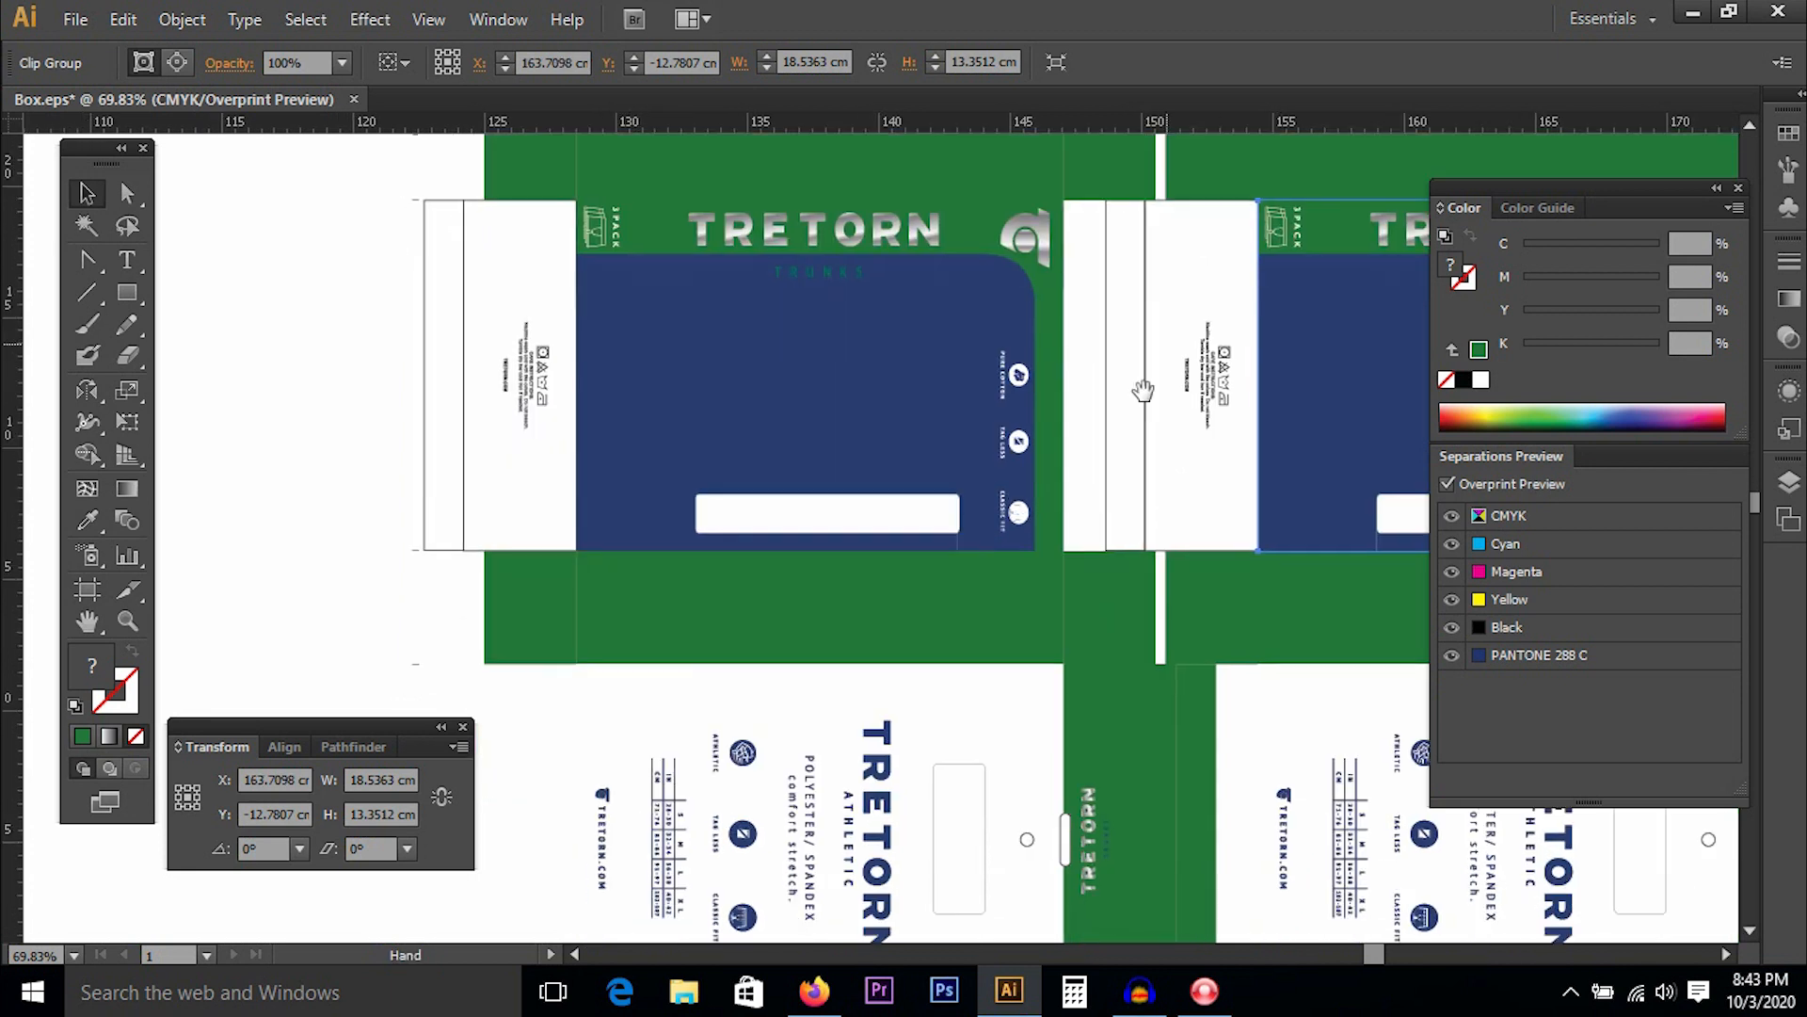
left_click(955, 706)
scroll(852, 480, "down", 3)
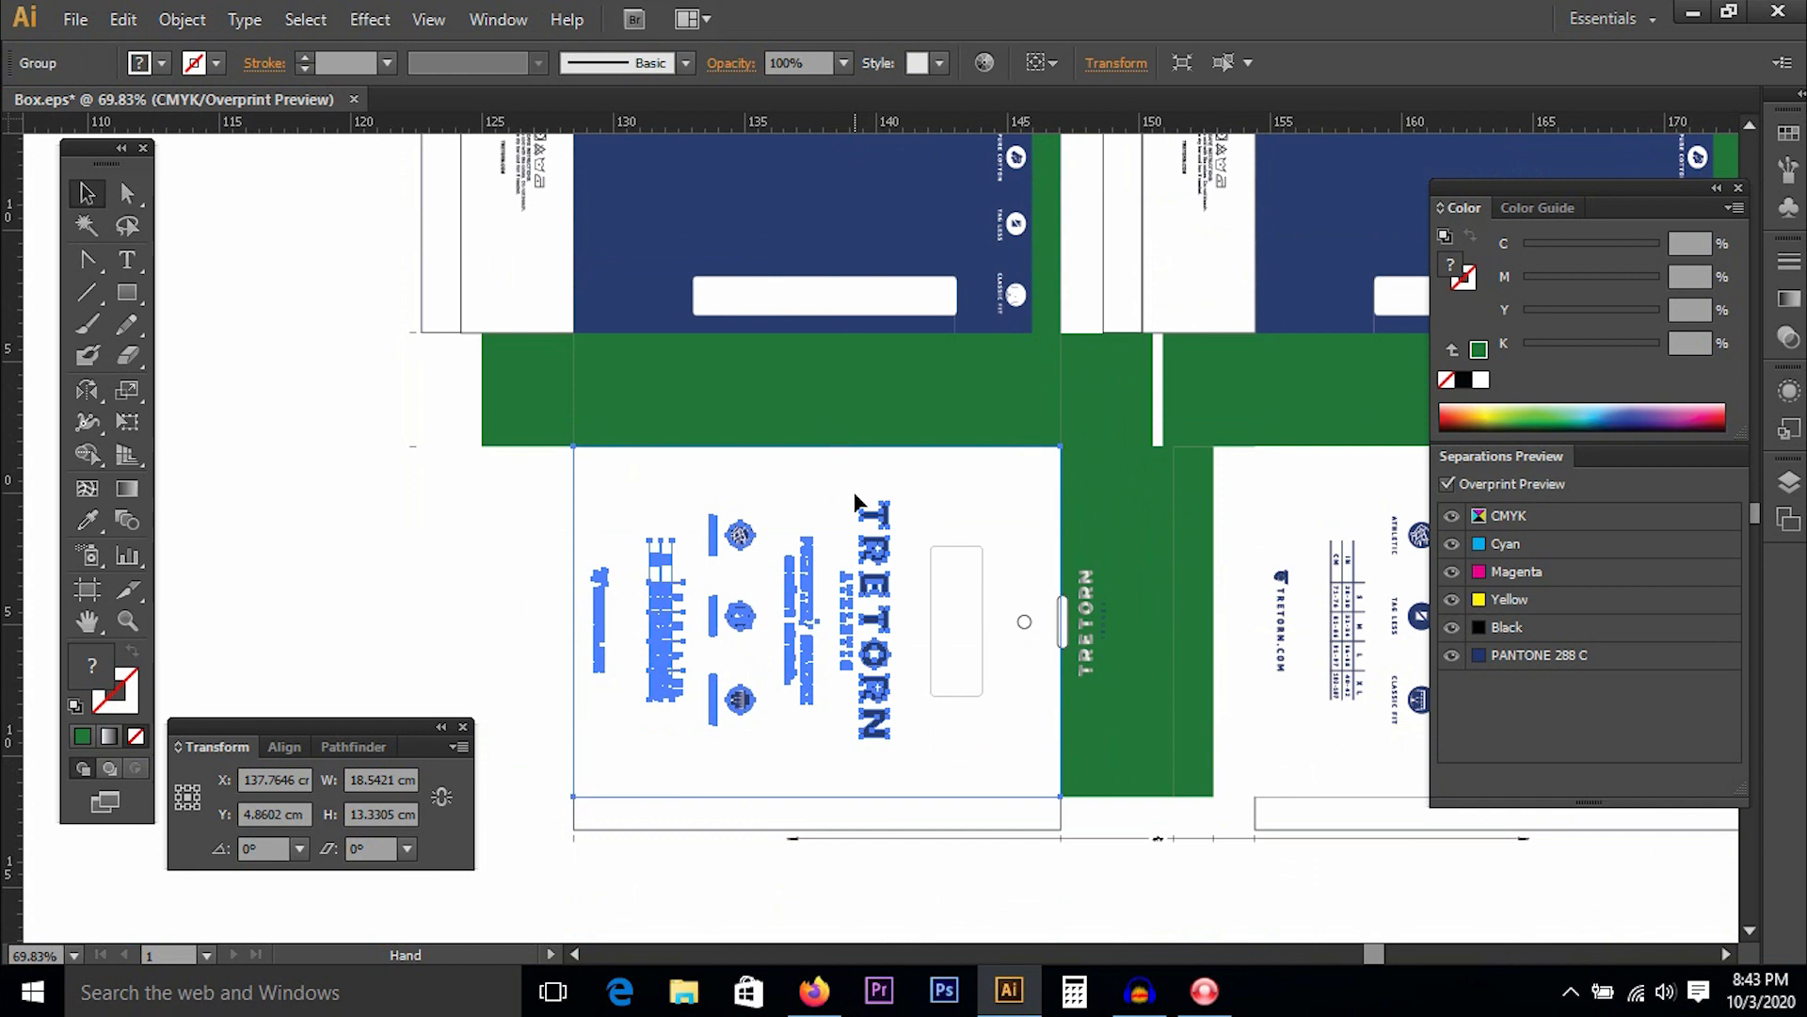
right_click(916, 493)
left_click(988, 641)
left_click(477, 597)
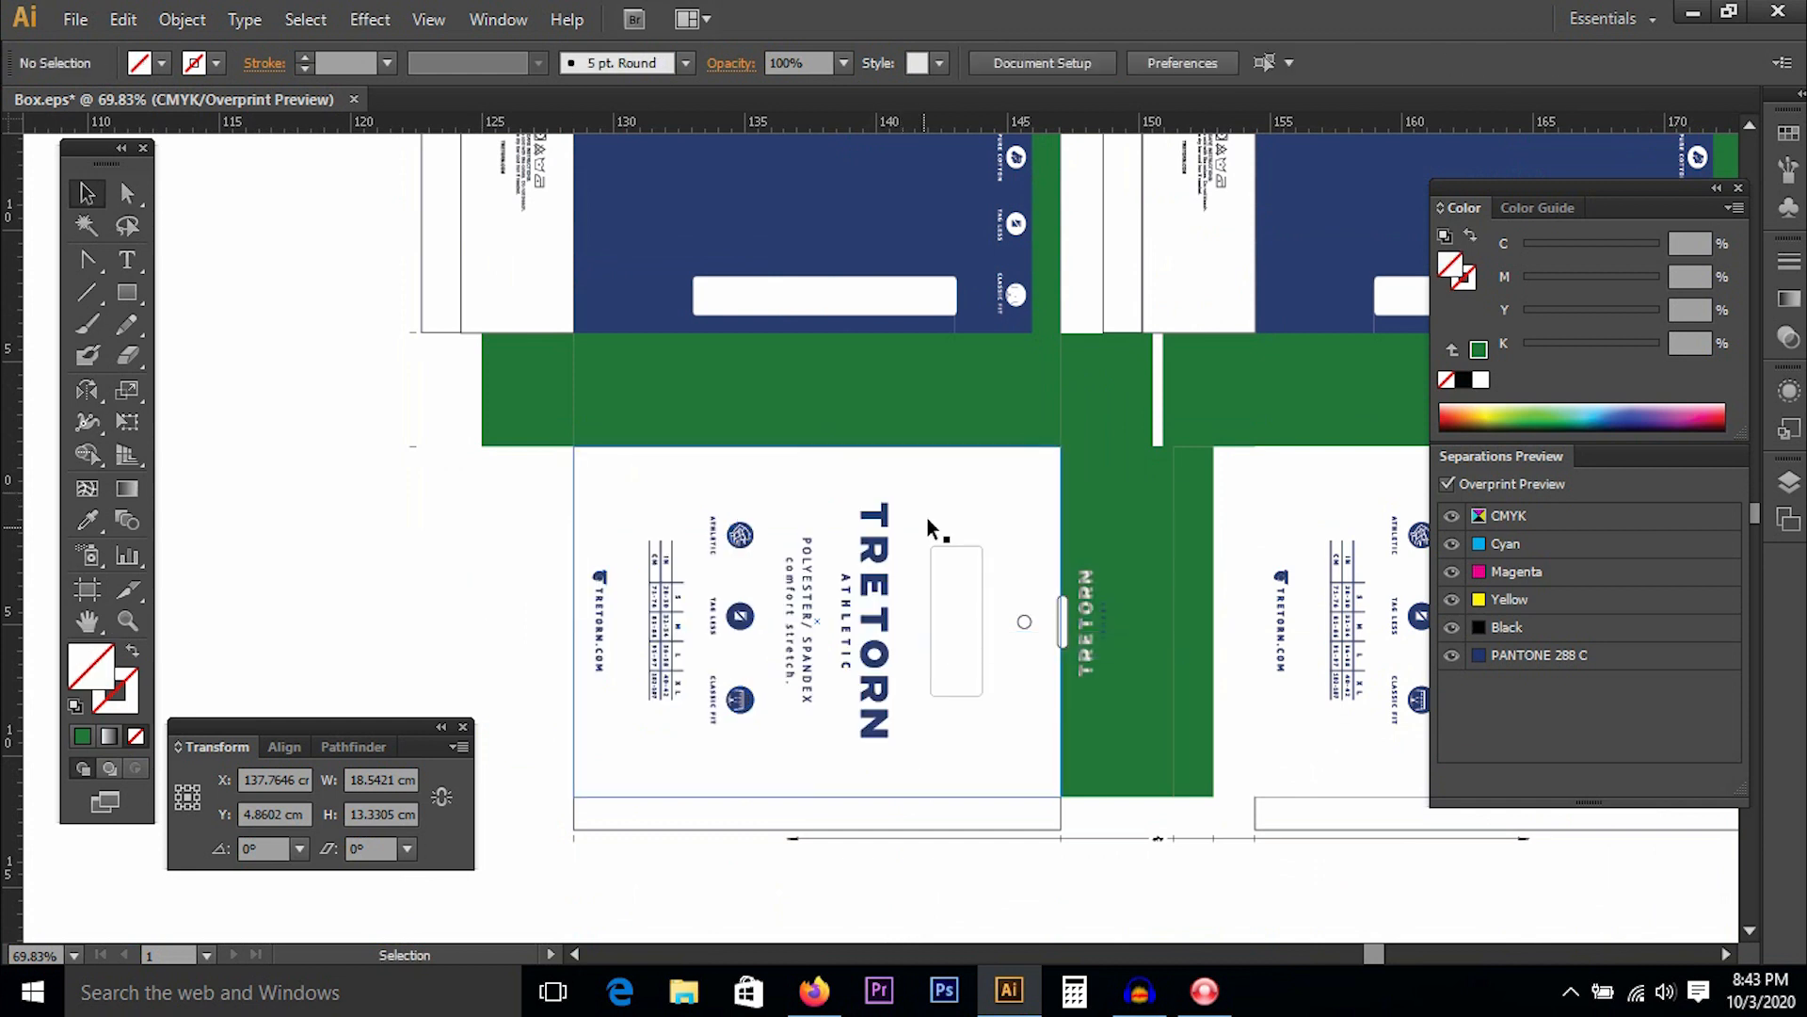
Give the first box's white back panel rectangle a red stroke of C 0, M 100, Y 100, K 0.
left_click(930, 514)
key("shift+x")
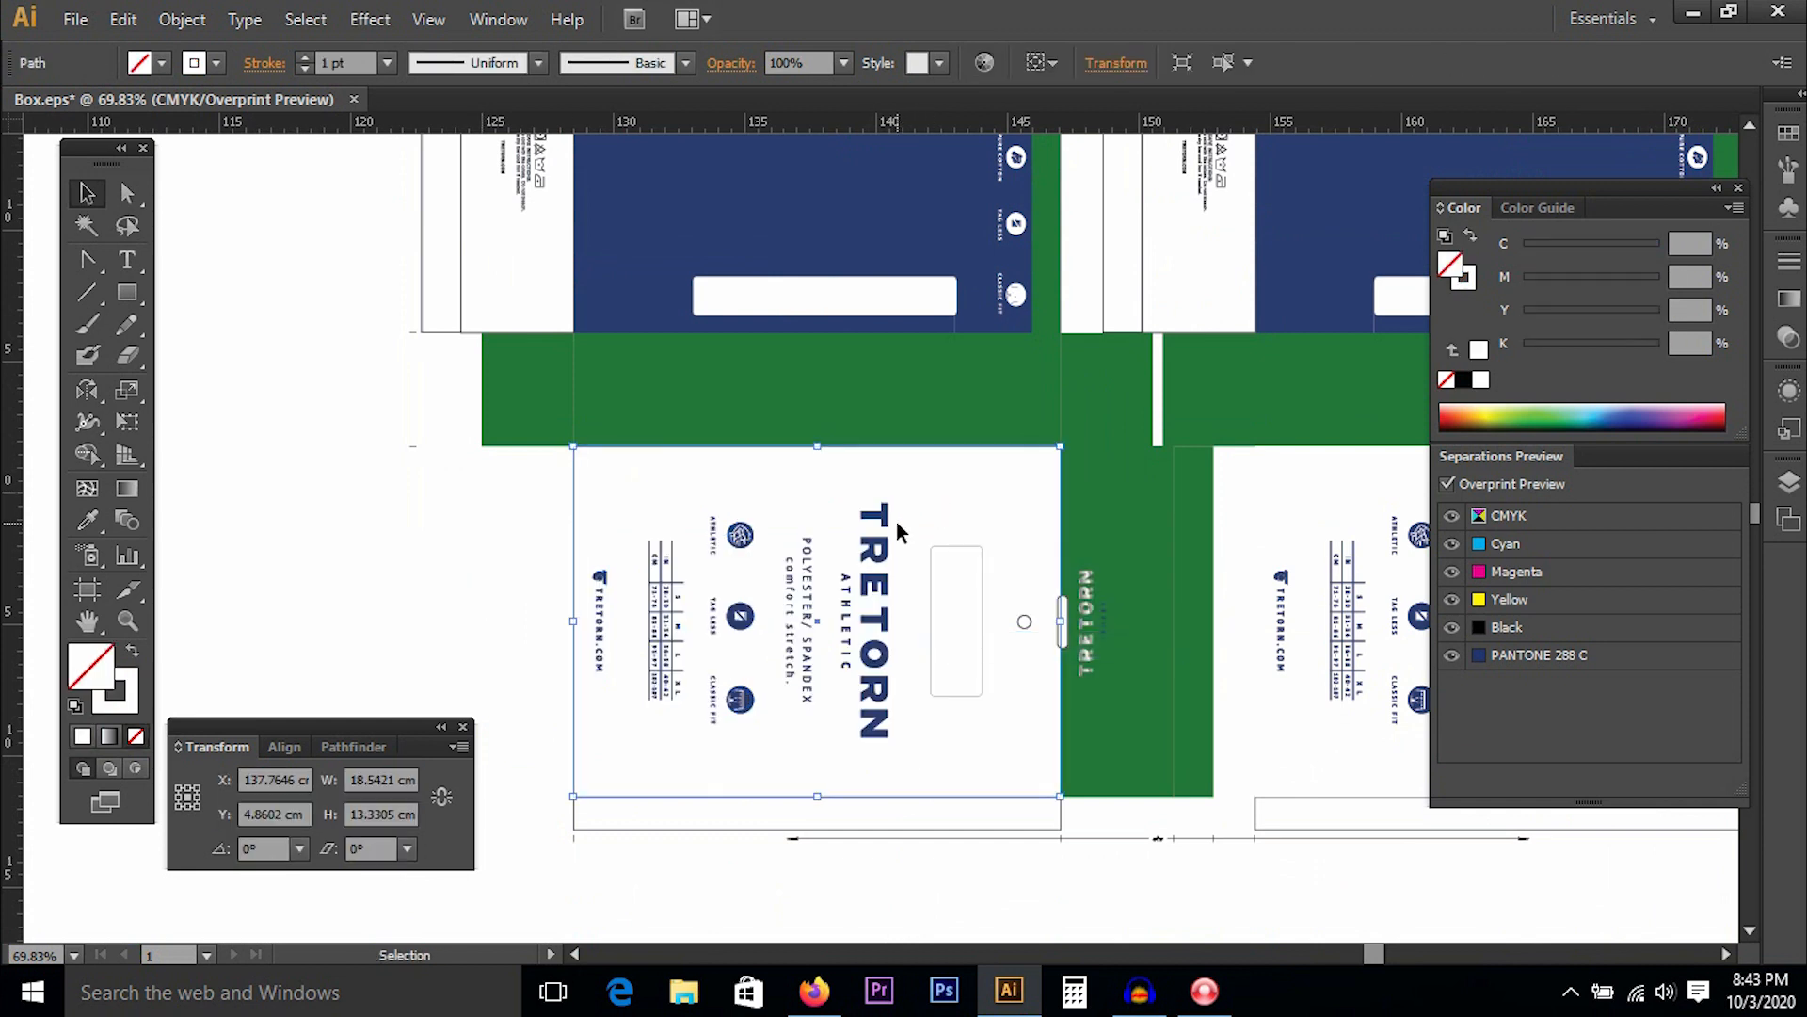
left_click(124, 713)
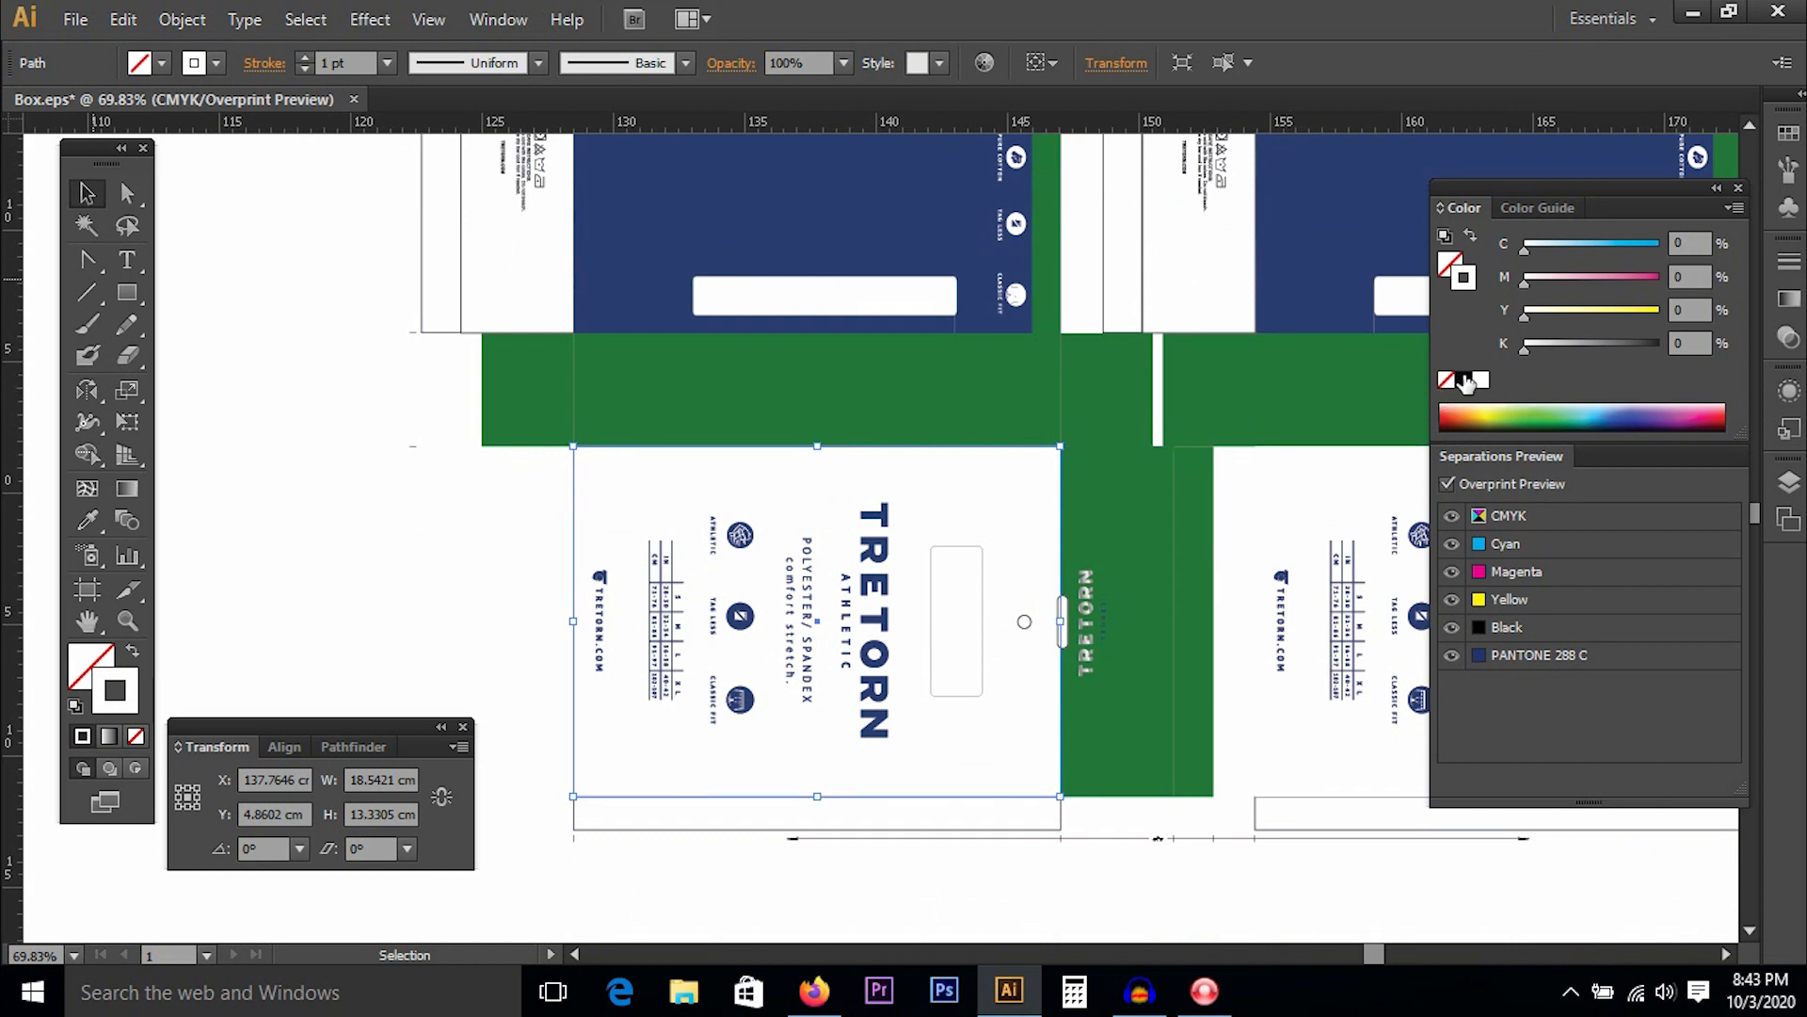
left_click(1465, 379)
left_click_drag(1570, 345, 1511, 345)
left_click_drag(1558, 281, 1723, 270)
left_click_drag(1621, 313, 1738, 308)
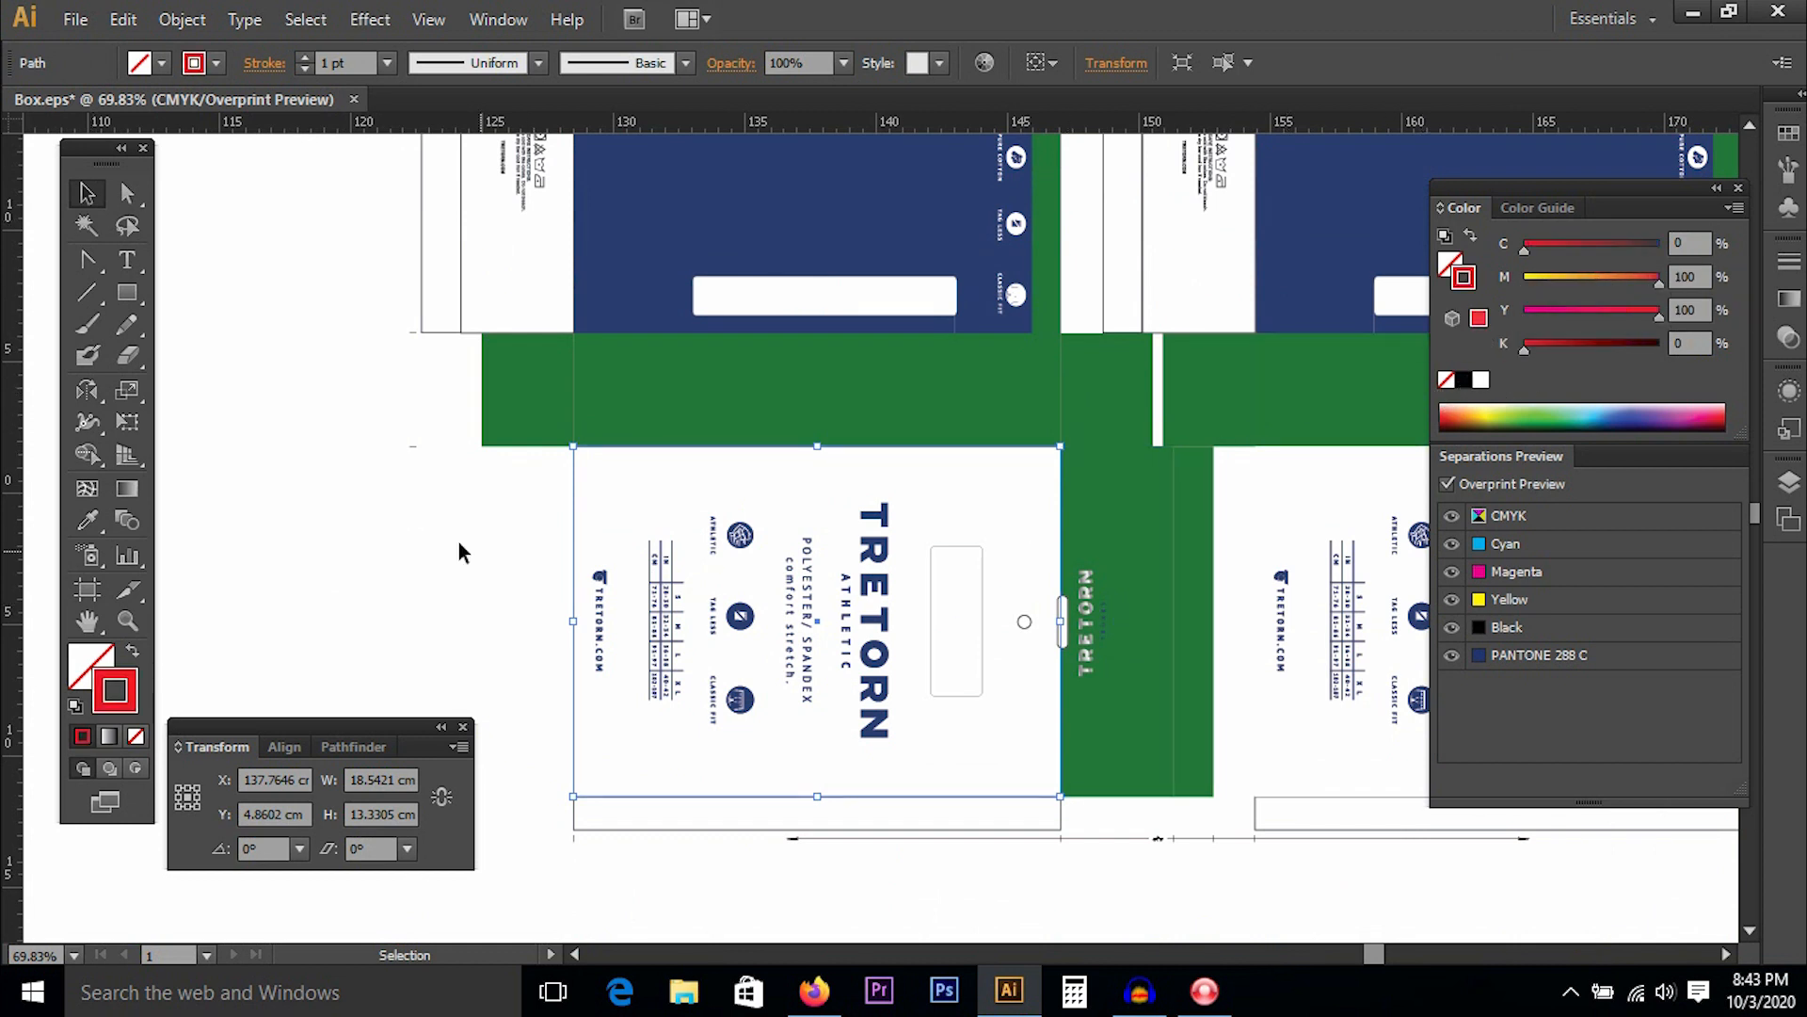
left_click(299, 418)
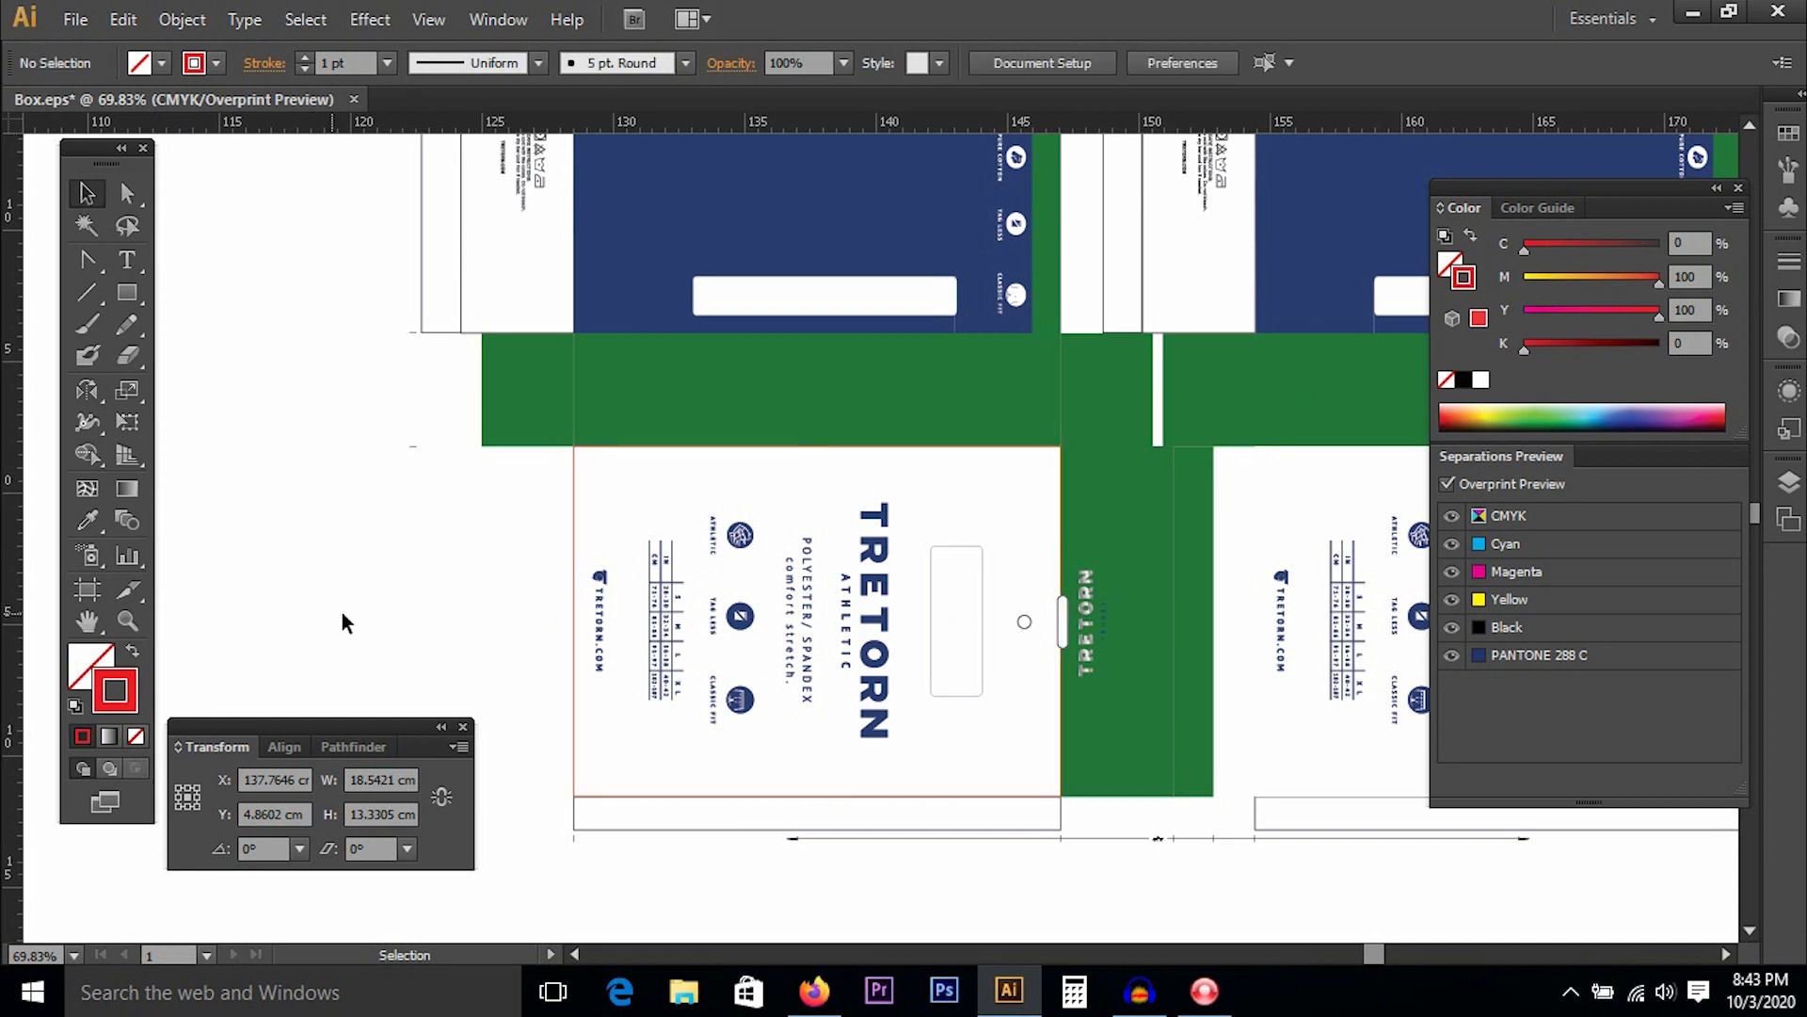
Delete the logo, text, icons and size chart from the first box's back panel, leaving out the rounded window and the circular hole.
left_click(591, 585)
left_click_drag(591, 516, 1016, 747)
left_click(574, 492, "shift")
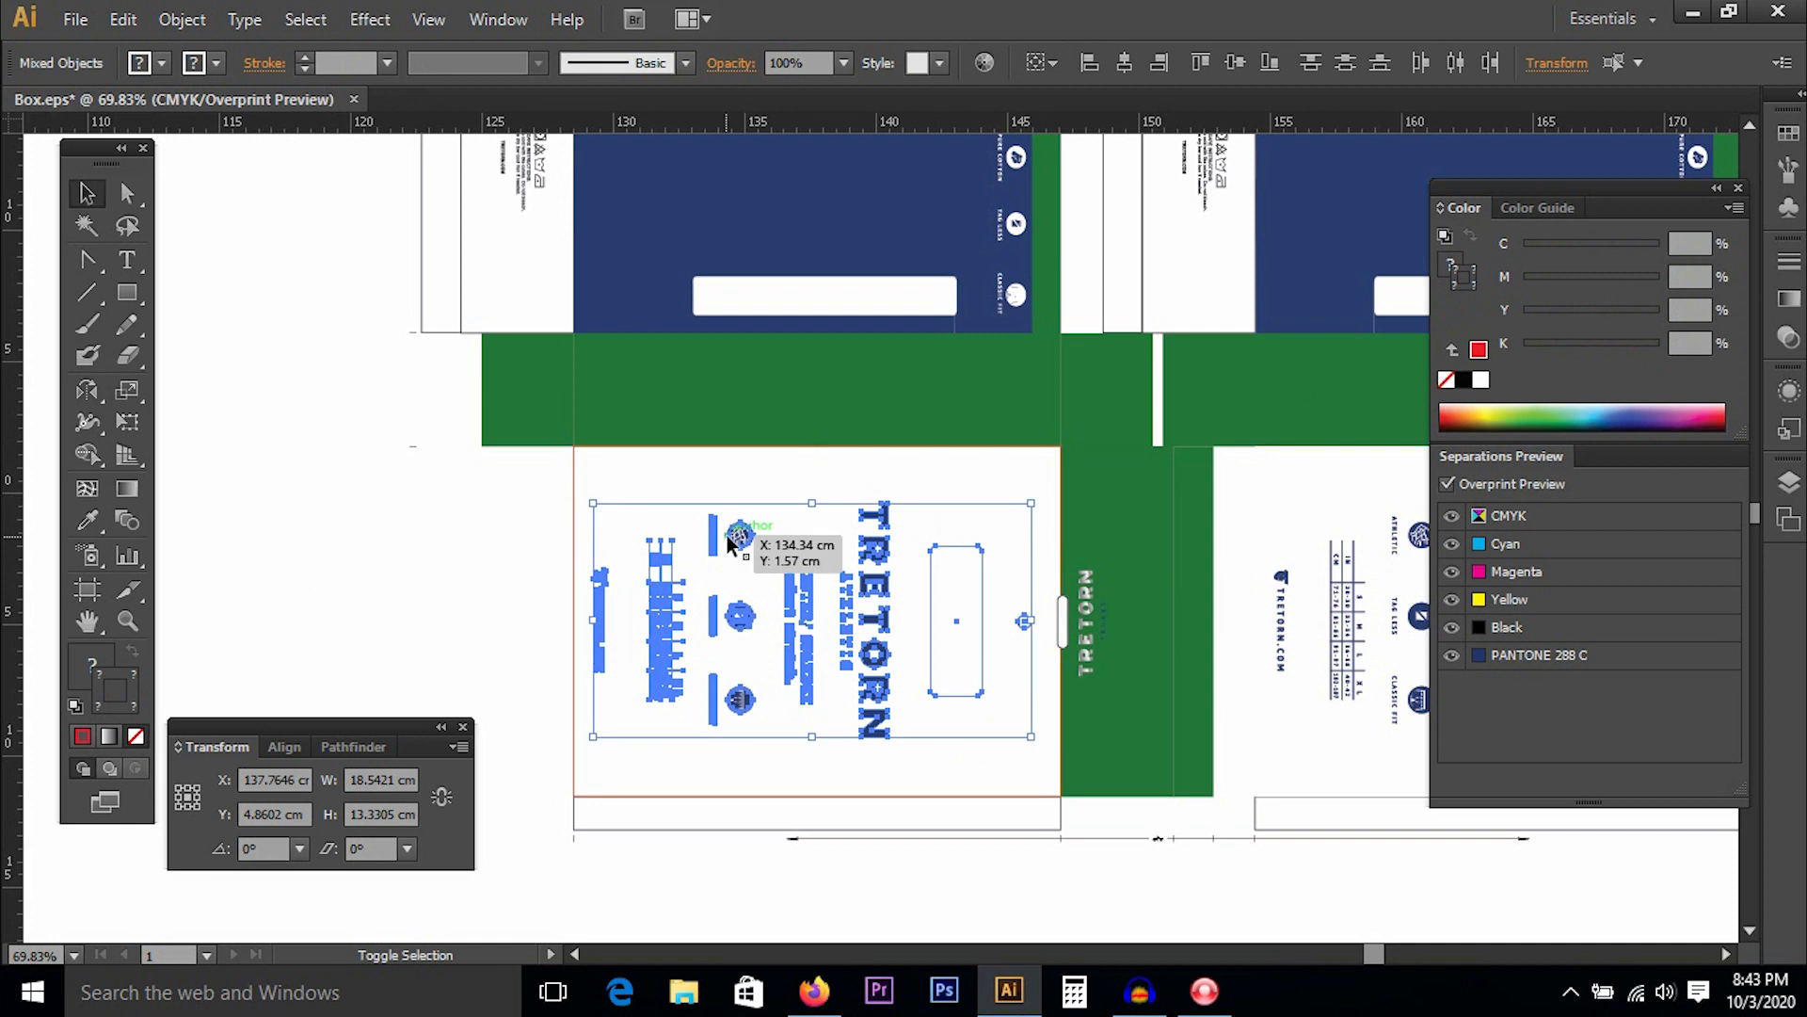
key("ctrl+space")
left_click_drag(819, 385, 1202, 832)
left_click_drag(525, 274, 1092, 765)
left_click(920, 502, "shift")
left_click(1049, 603, "shift")
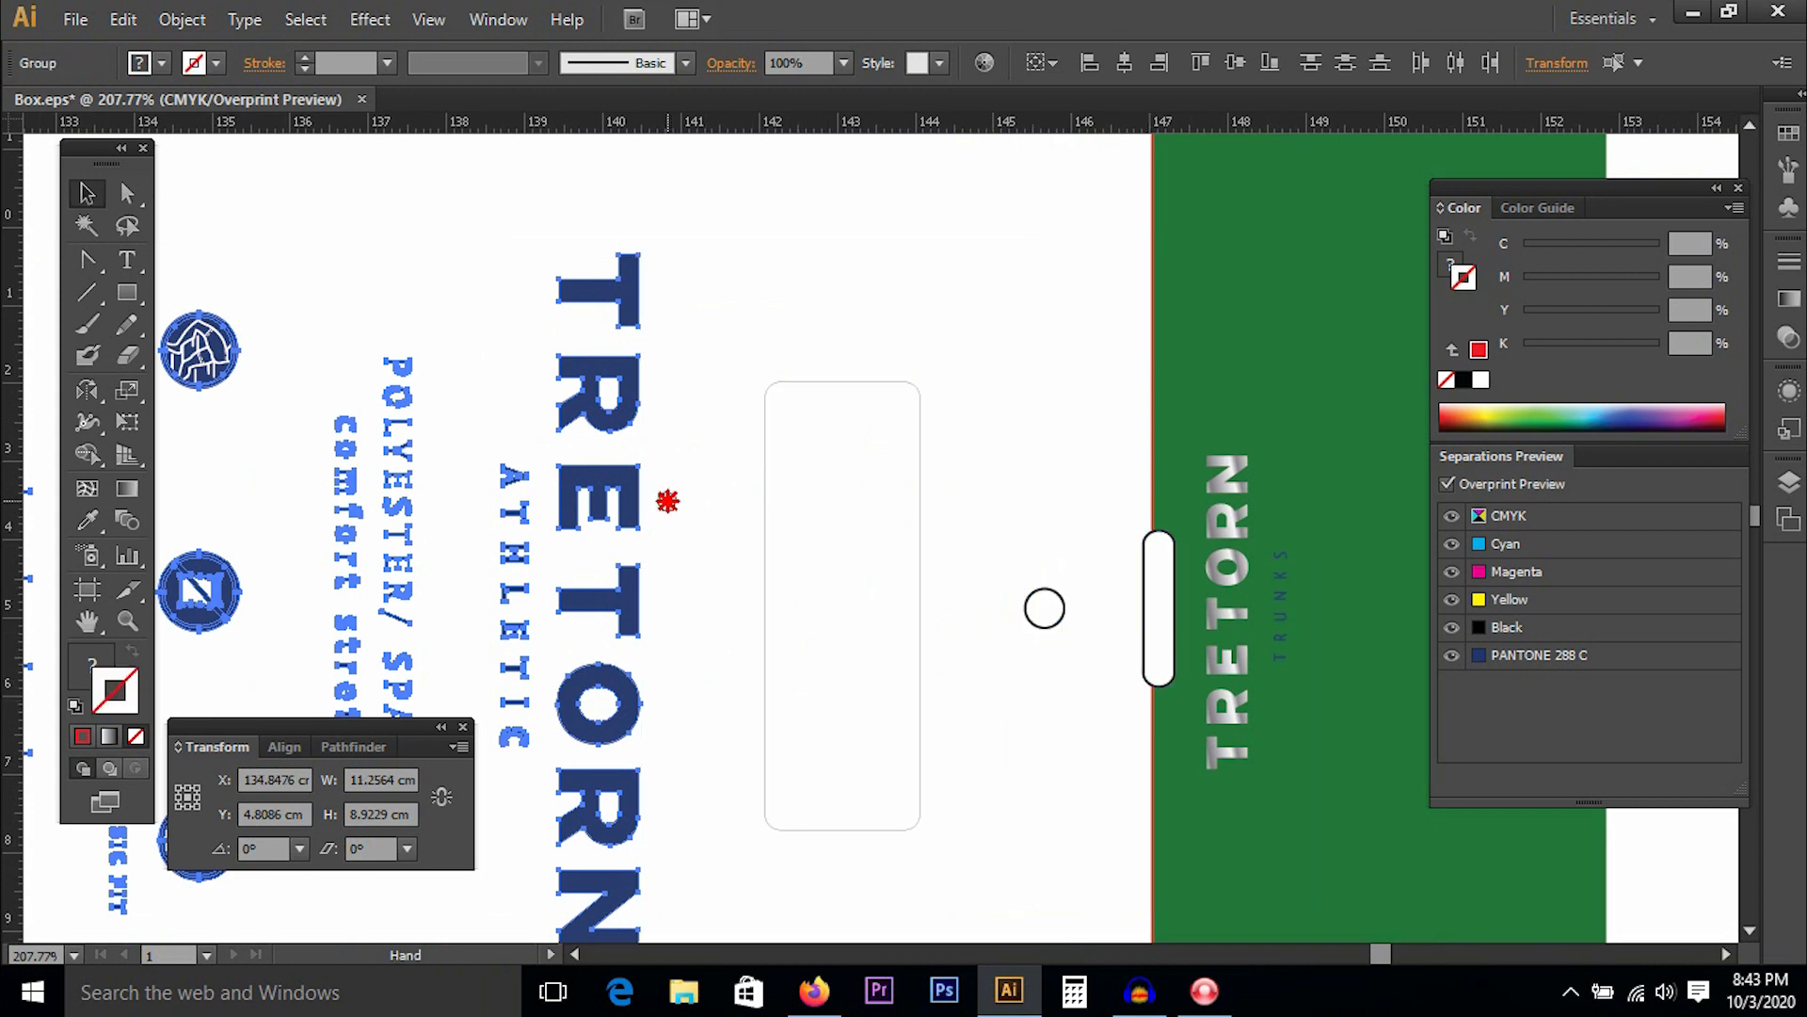
left_click_drag(667, 500, 870, 498)
key("Delete")
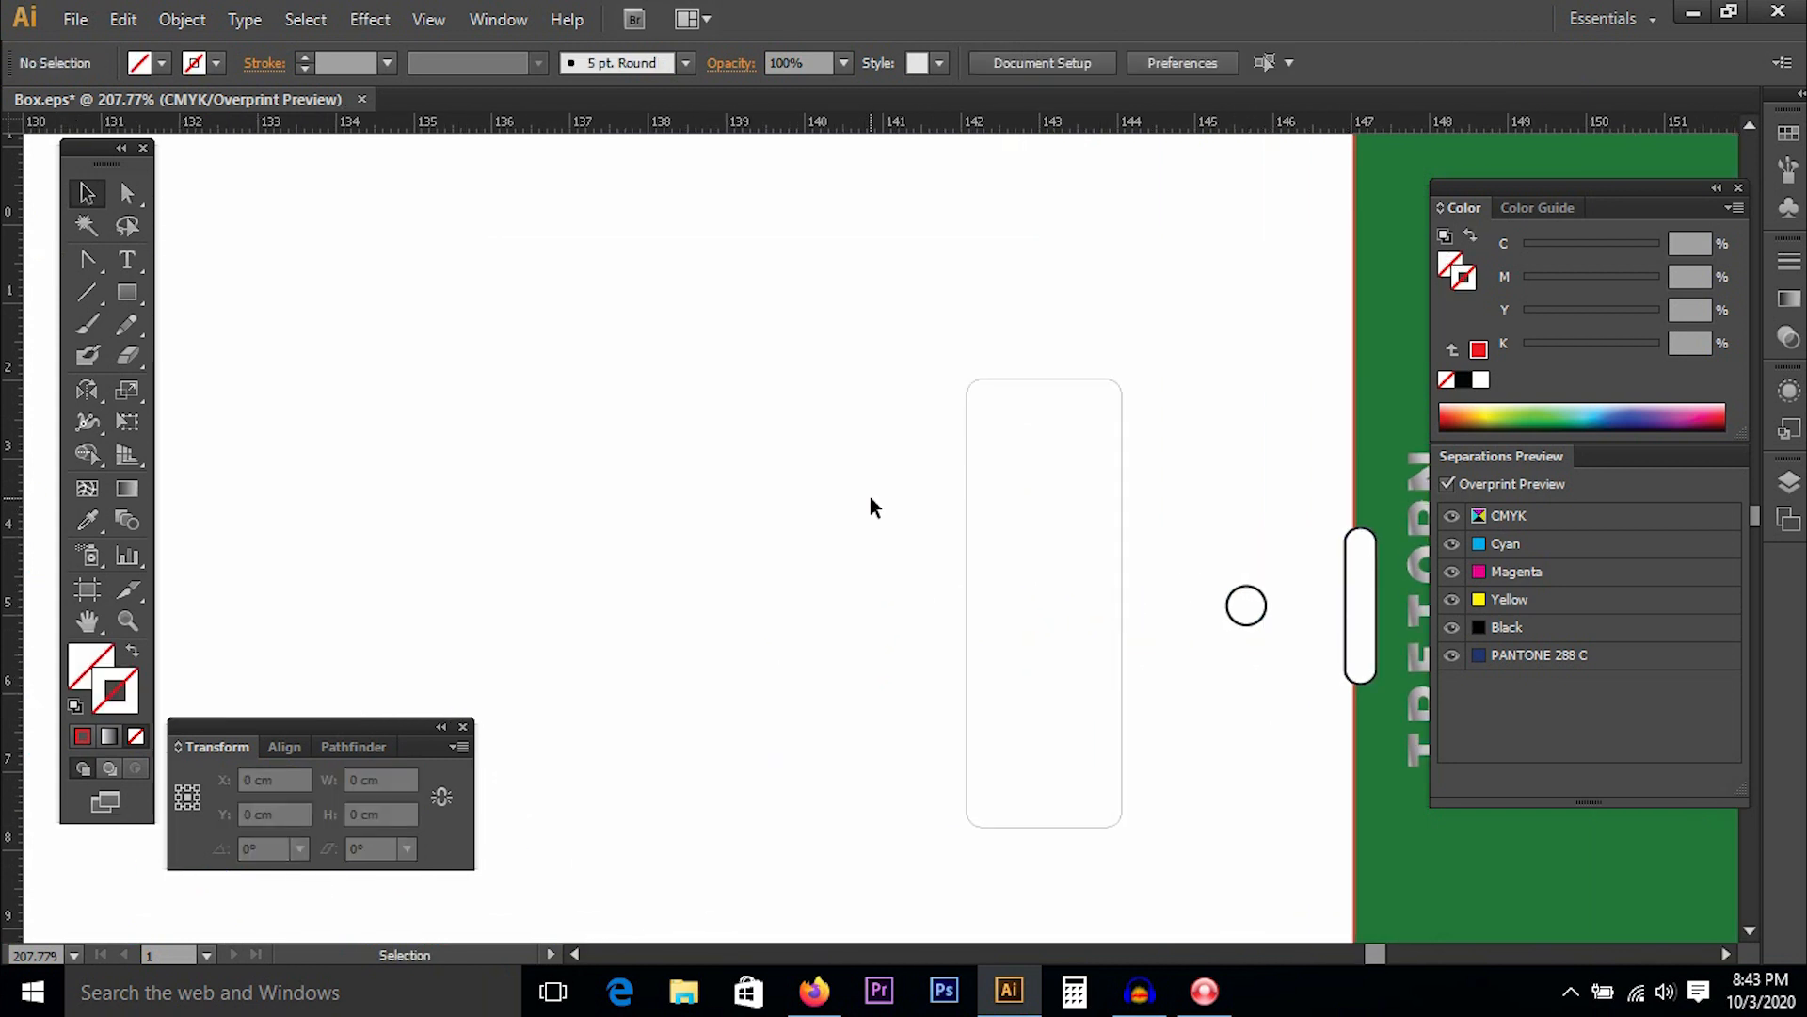
Remove the fill from the back panel's rounded window and circular hole and set their stroke to M 100, Y 100 red.
left_click_drag(995, 532, 995, 533)
left_click_drag(1201, 551, 1259, 659)
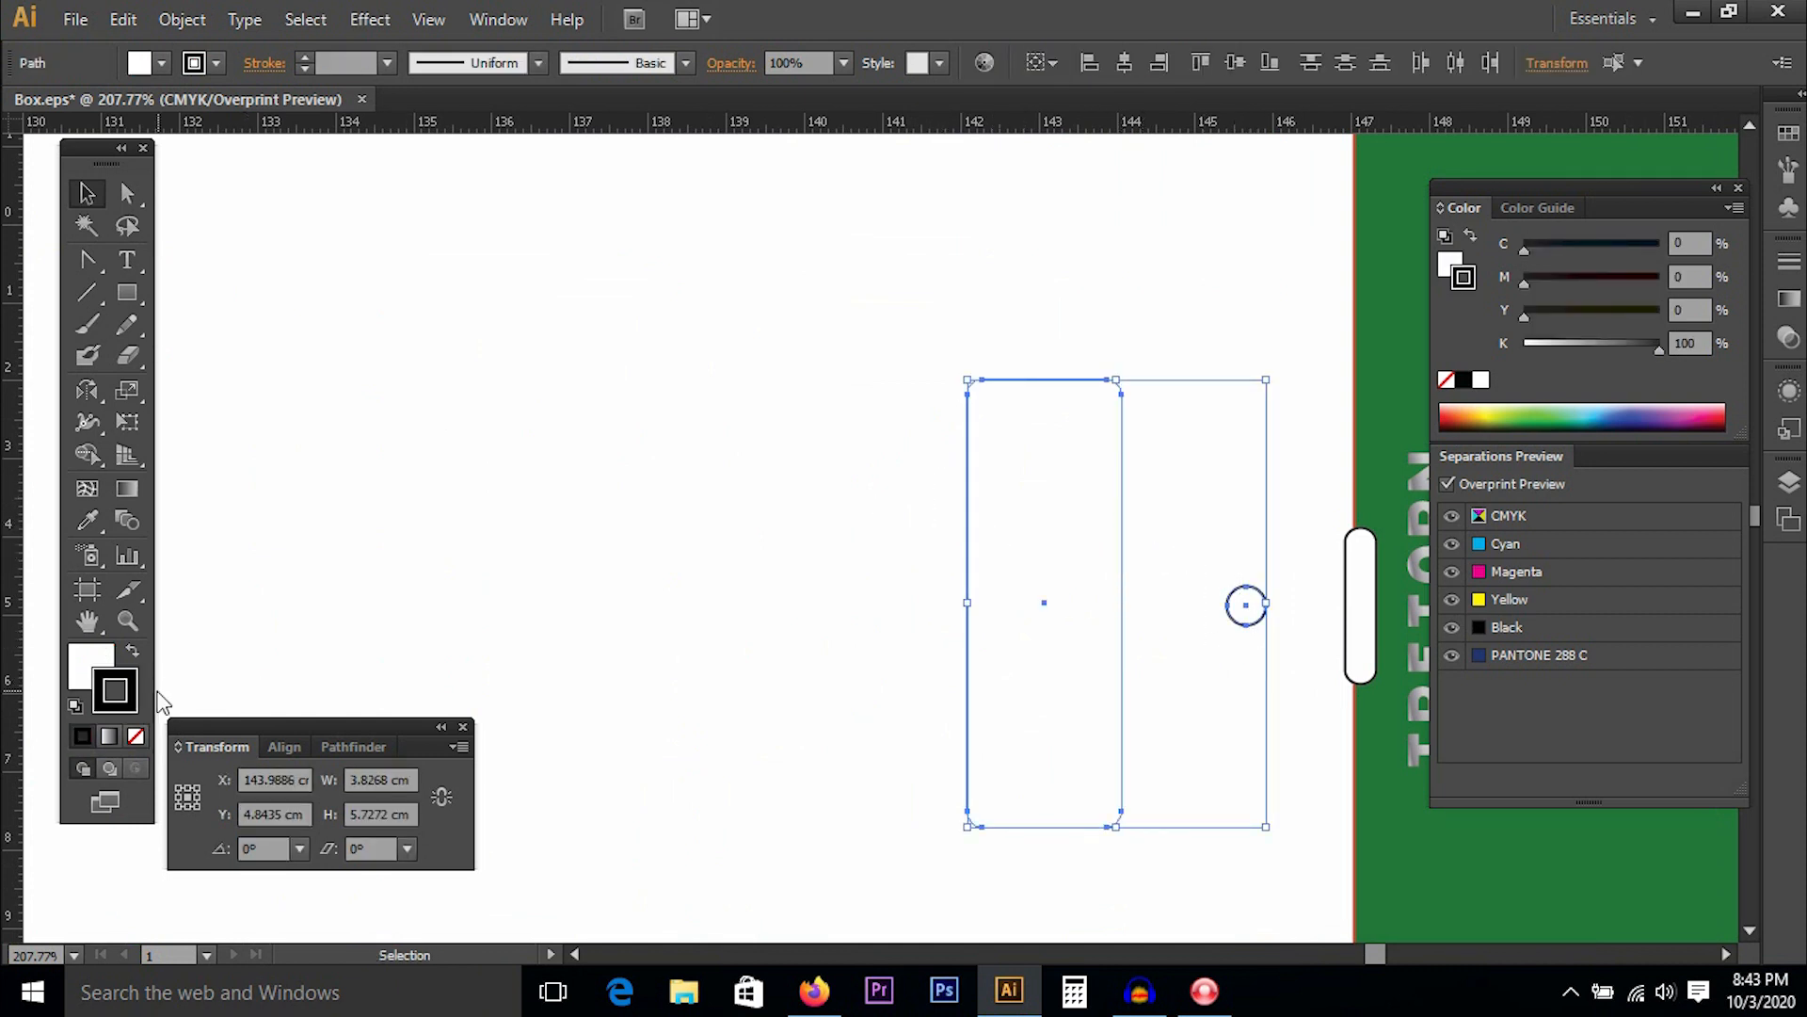
left_click(111, 665)
left_click(137, 736)
left_click_drag(1540, 346, 1475, 339)
left_click_drag(1525, 281, 1733, 281)
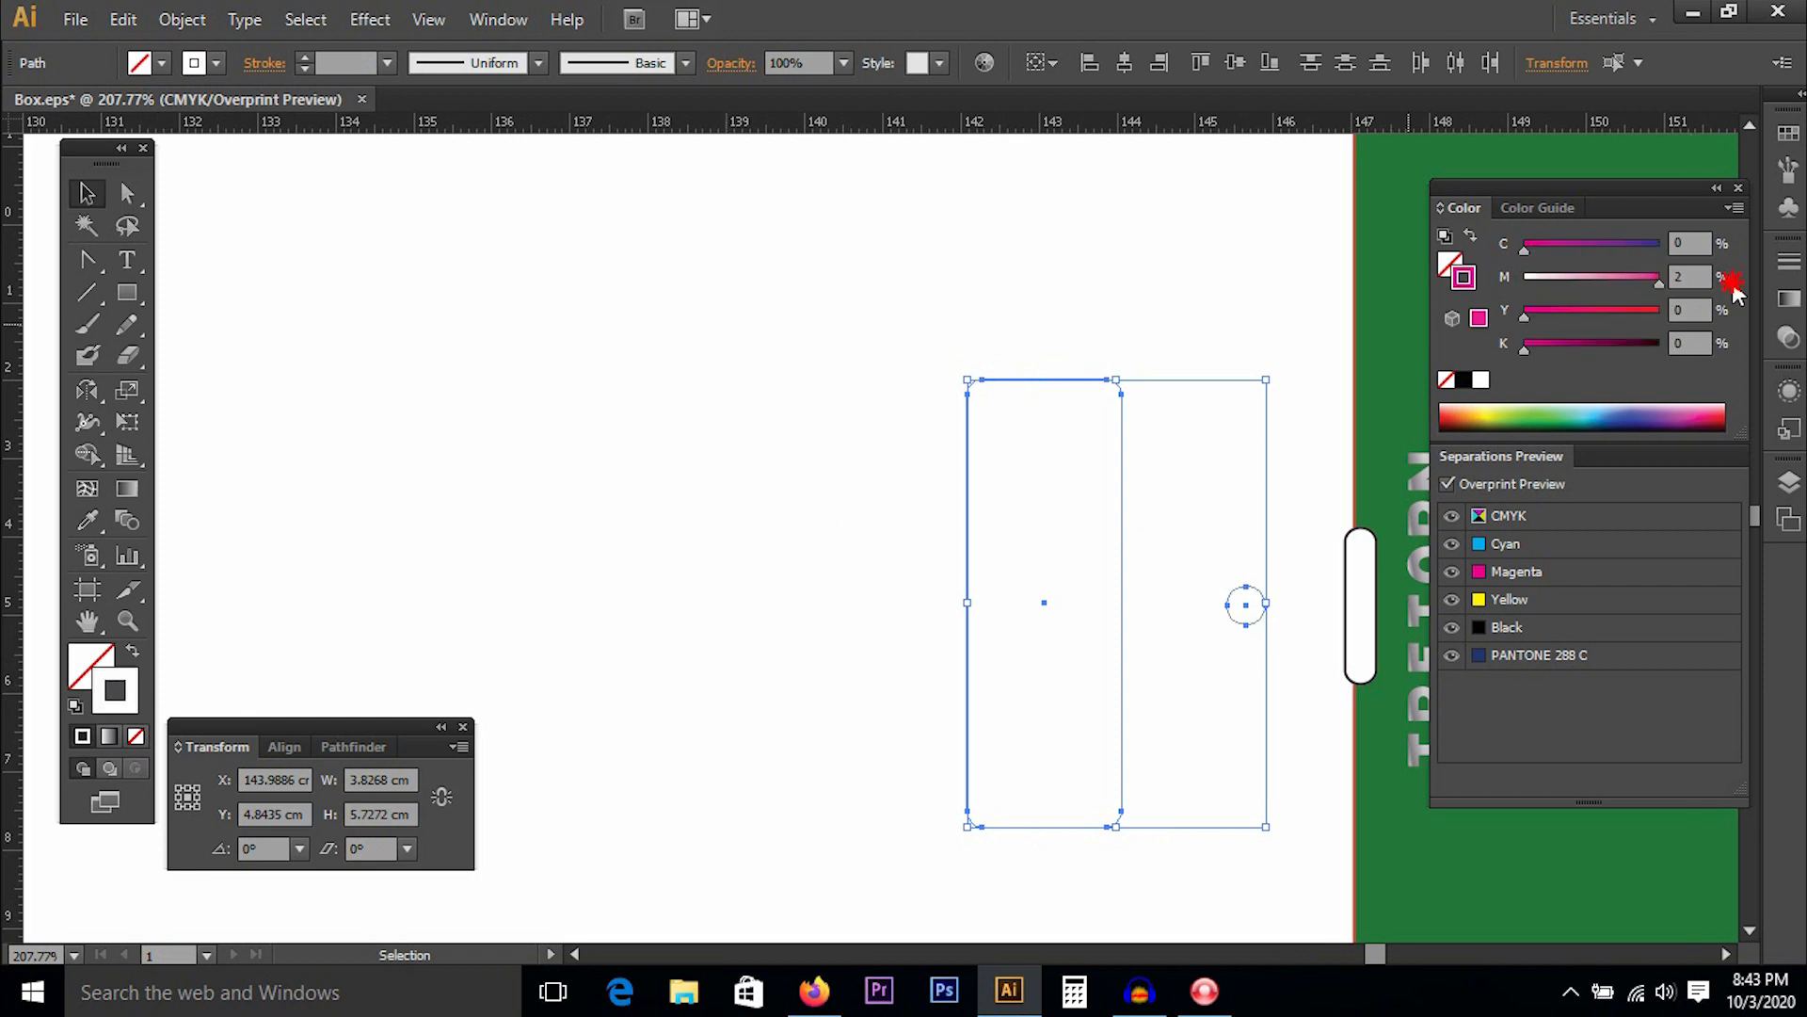
left_click_drag(1586, 314, 1722, 314)
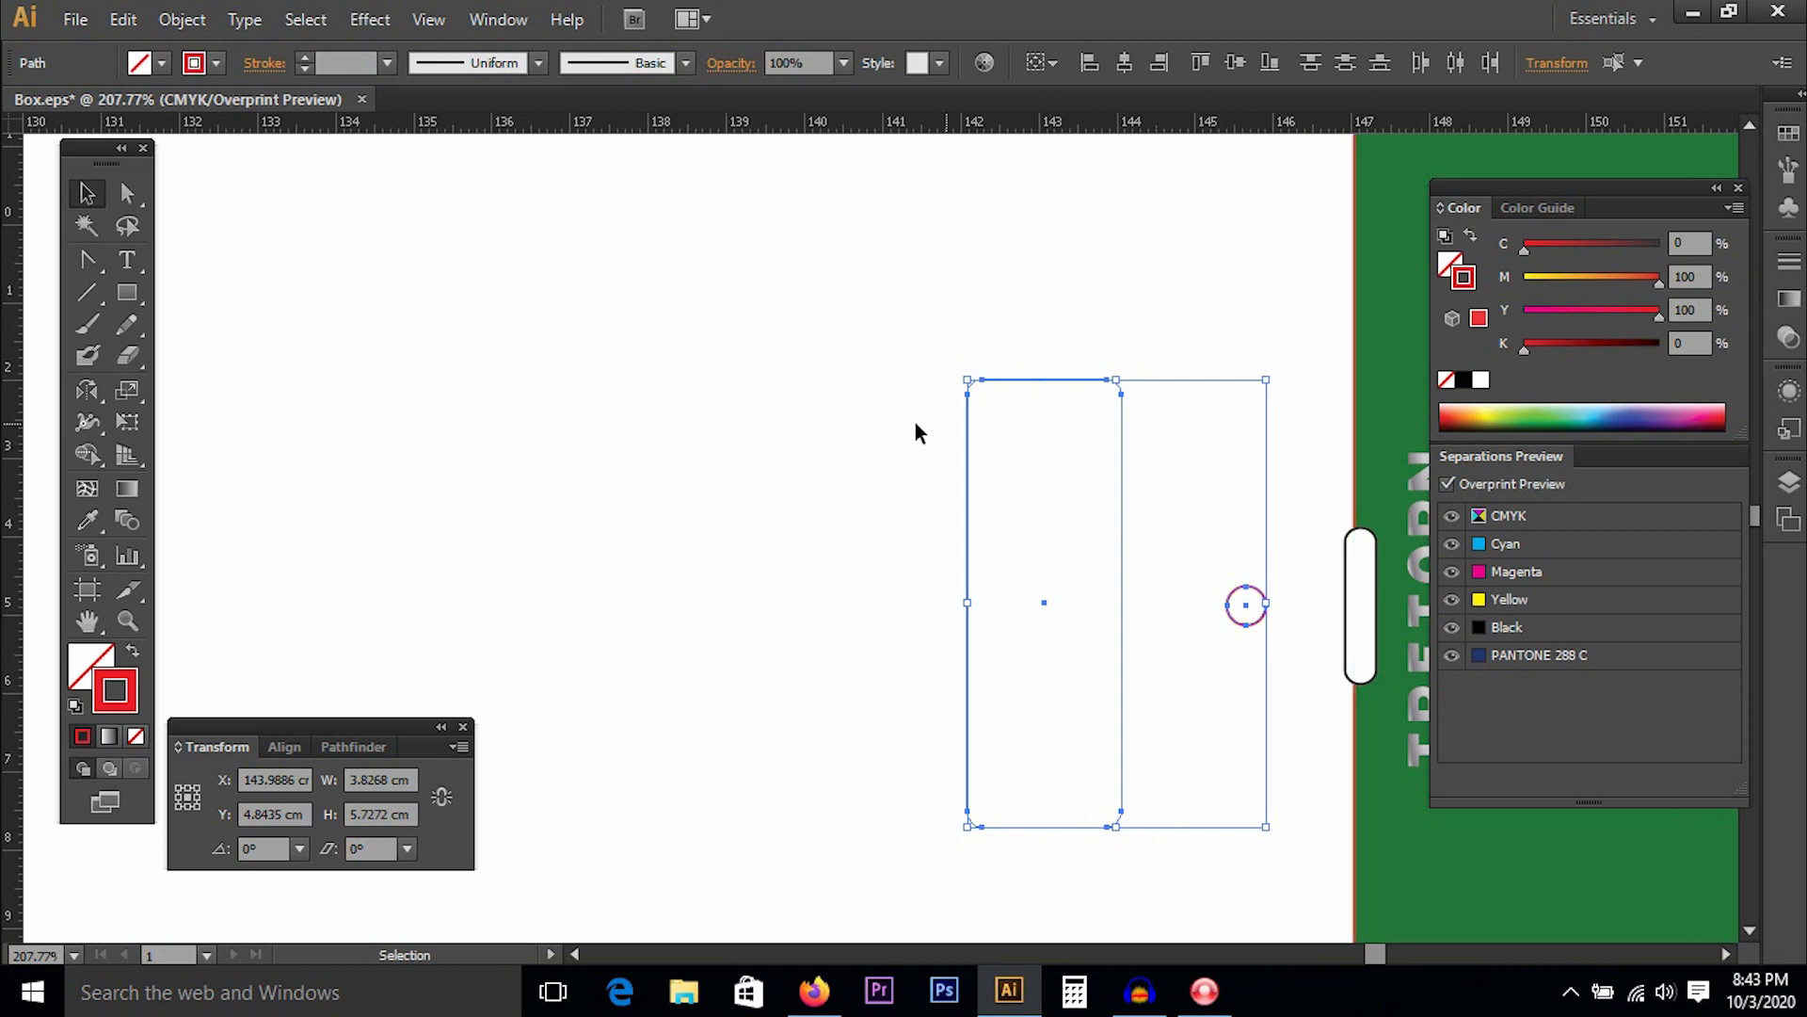
left_click(716, 428)
key("XF86AudioRaiseVolume")
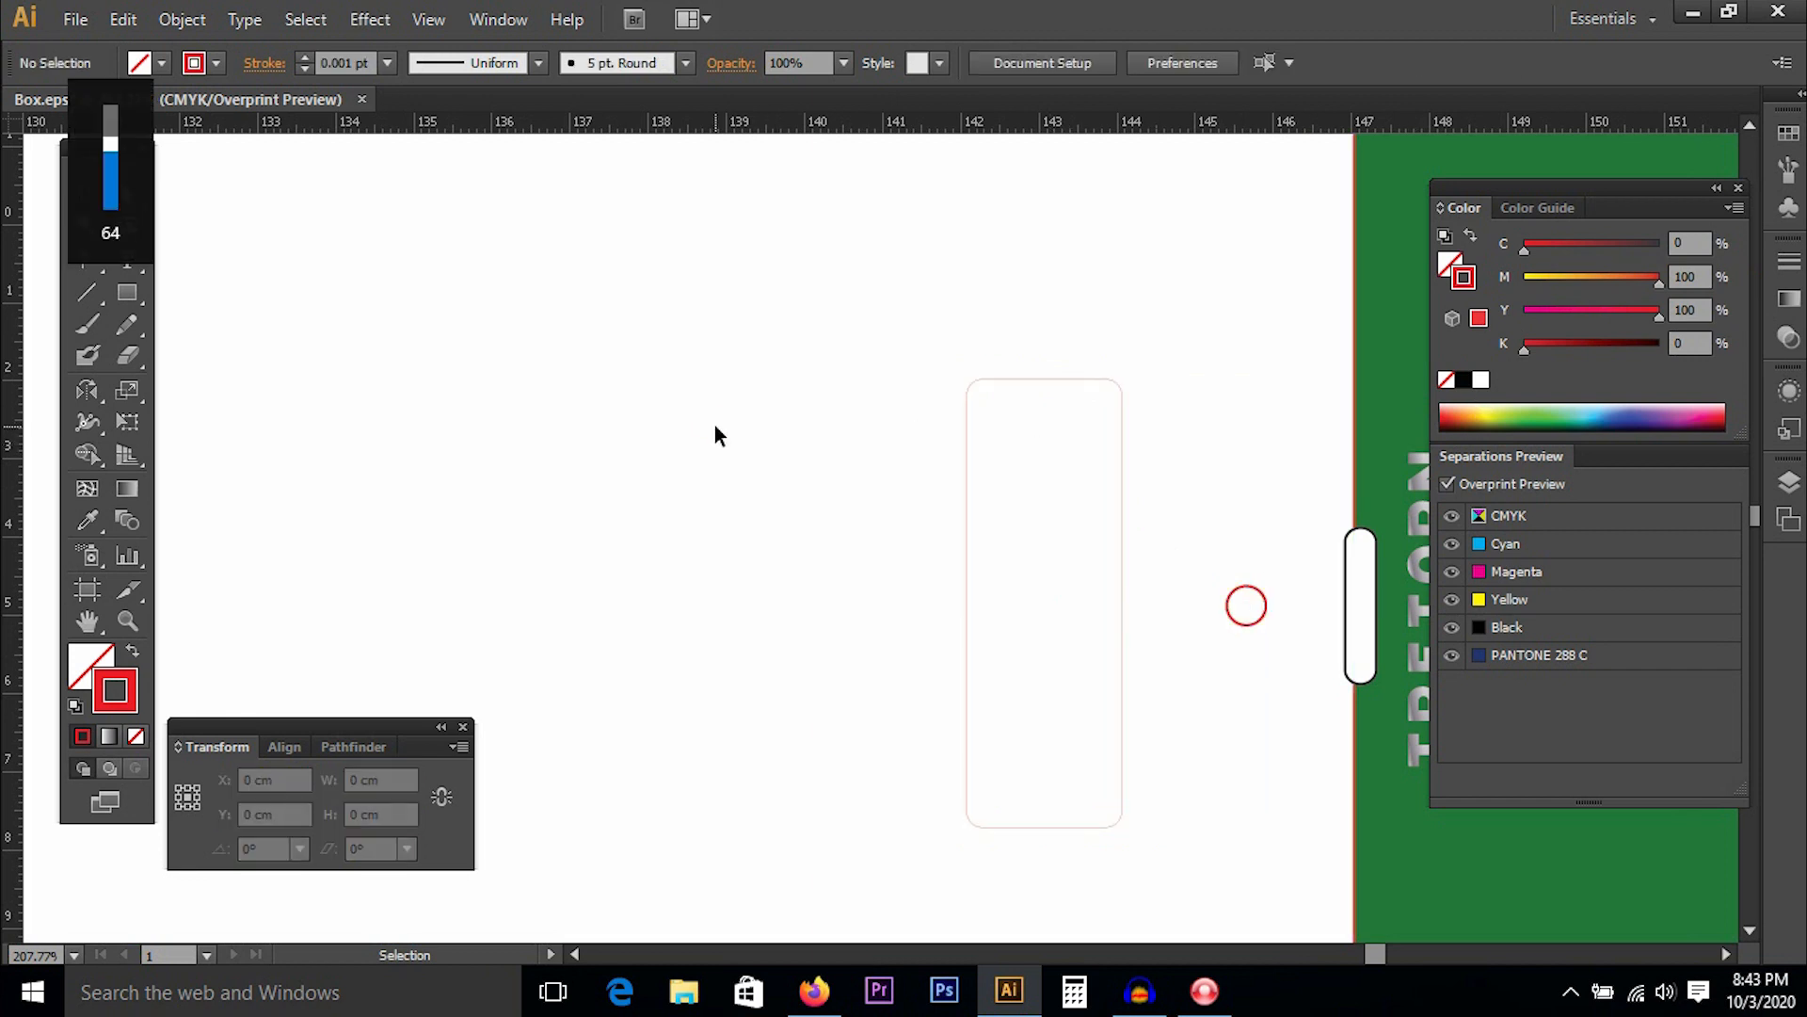
Set the stroke weight of the back panel's rounded window and circular hole to 1 pt.
left_click_drag(1170, 518, 810, 589)
left_click_drag(729, 371, 633, 424)
left_click(788, 525, "shift")
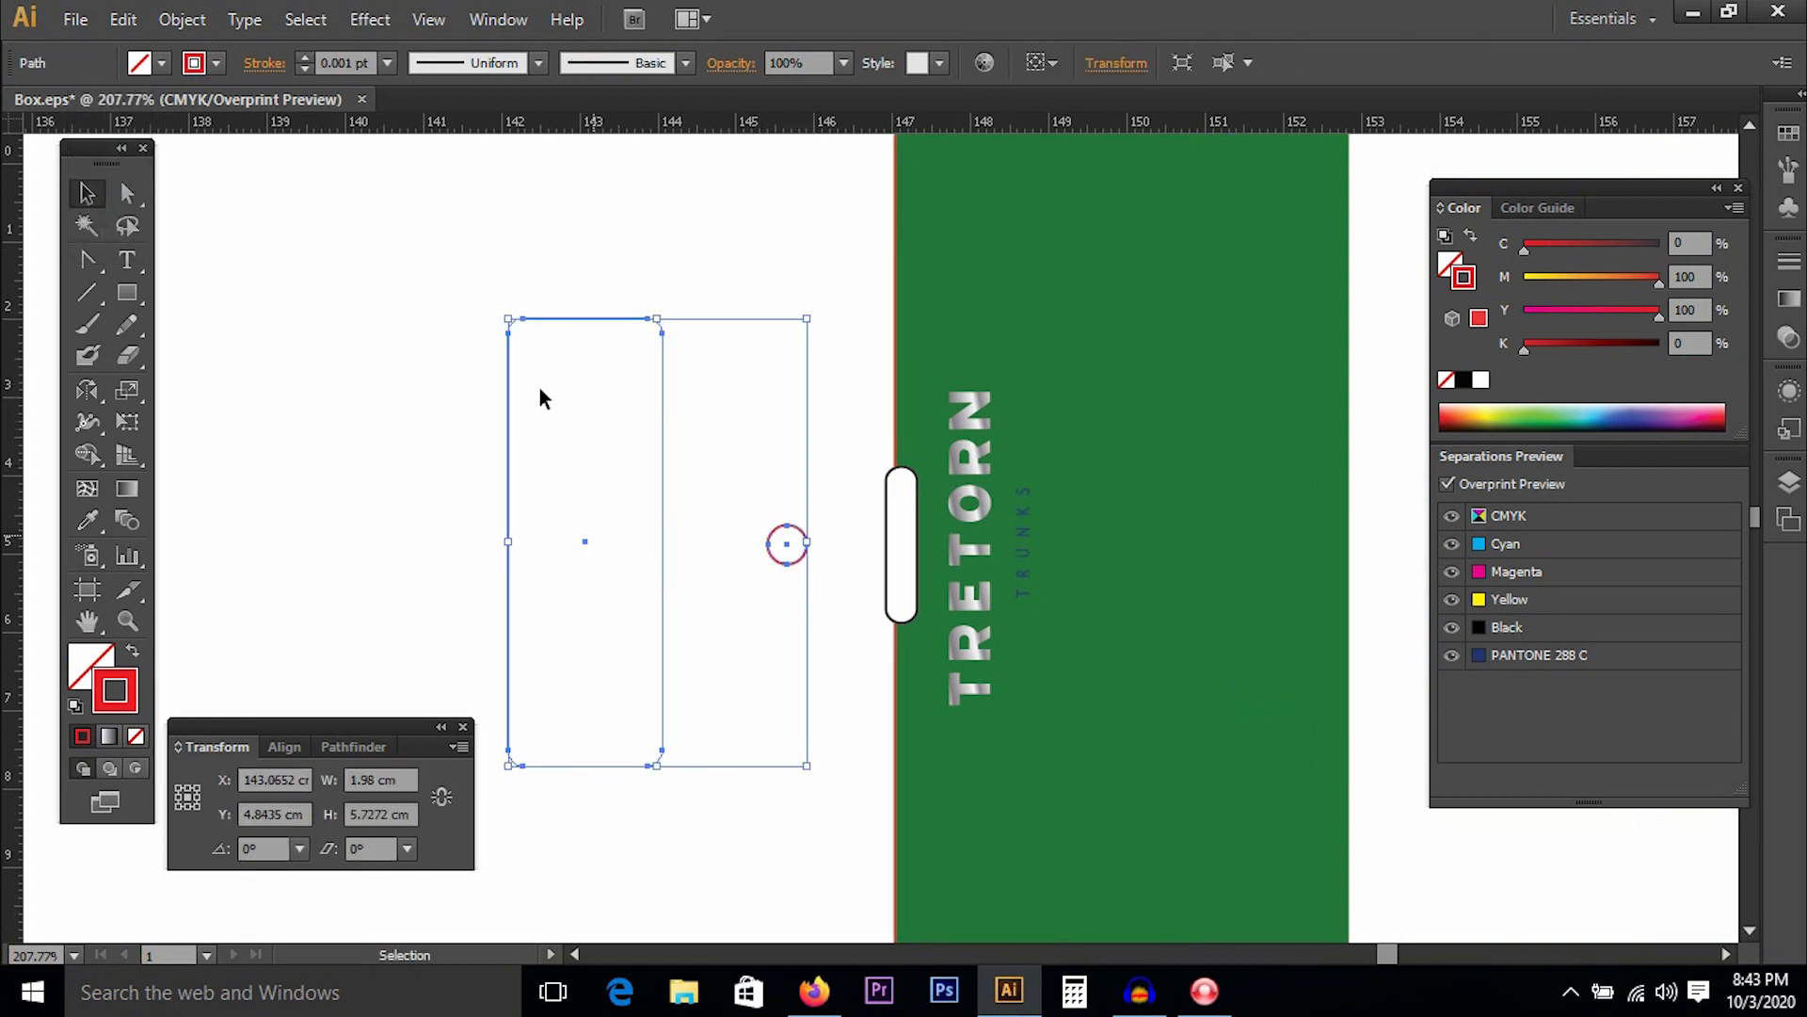
left_click(389, 66)
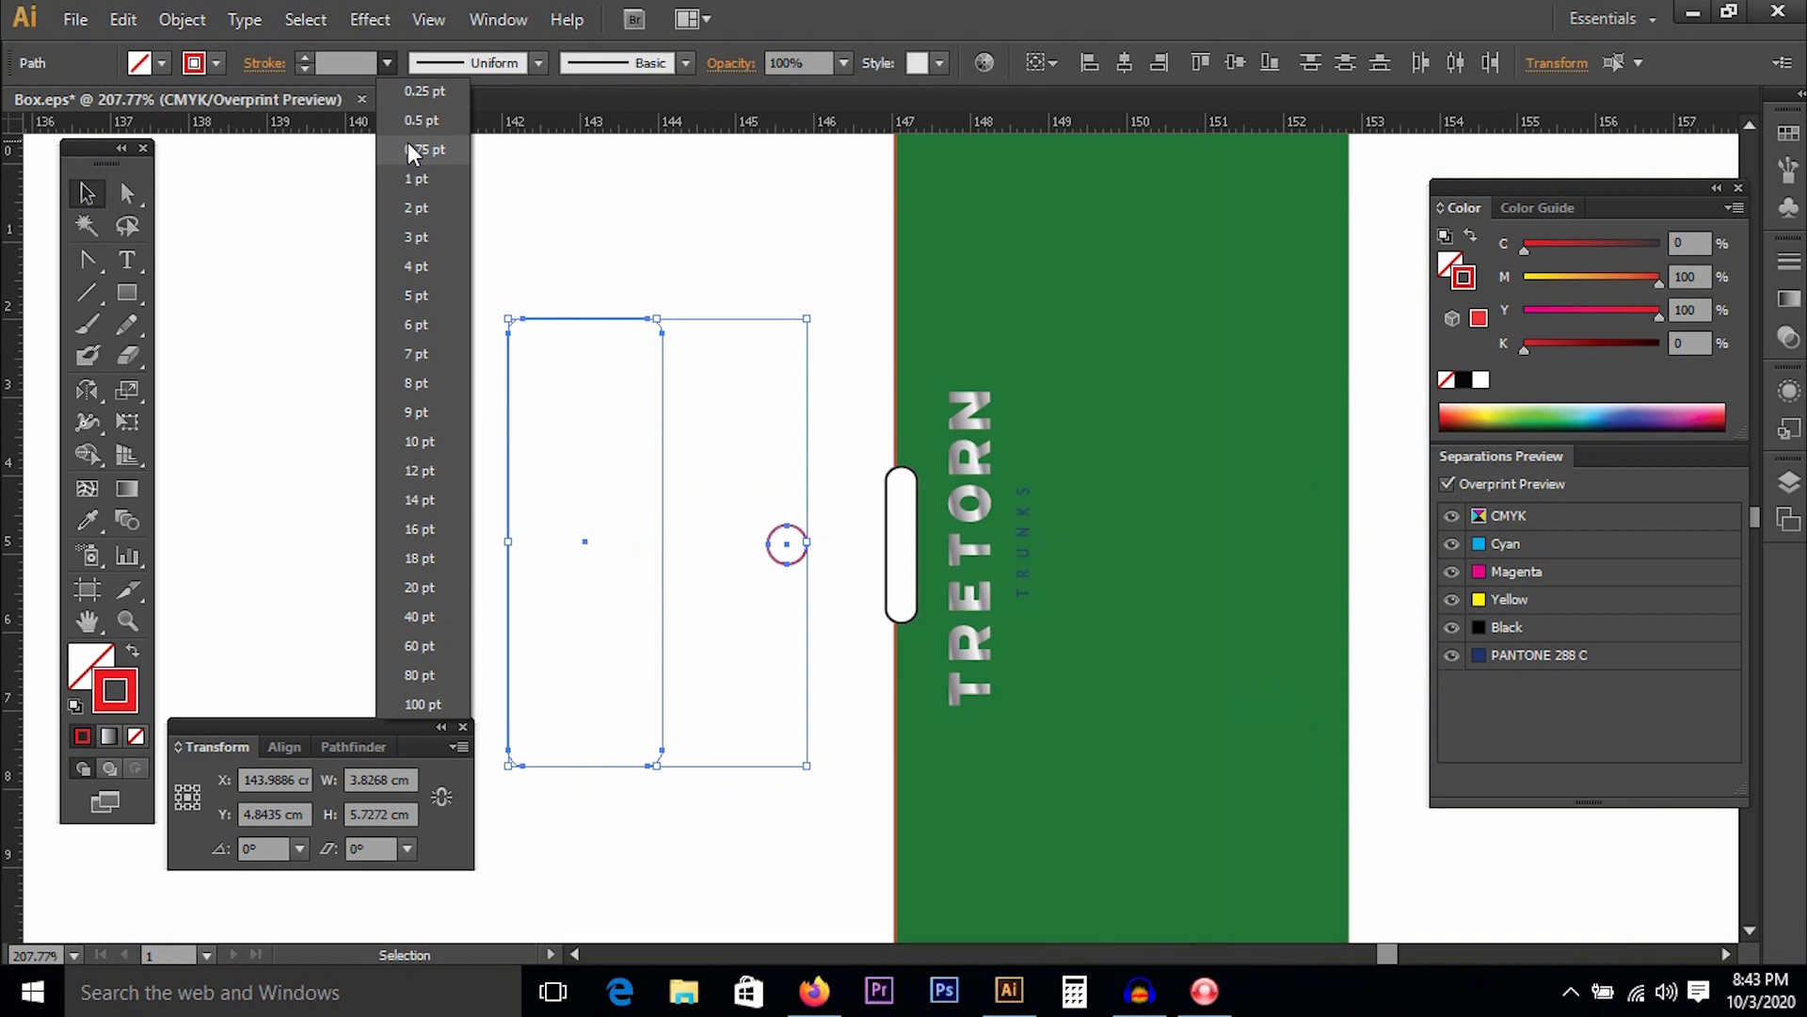
left_click(414, 168)
left_click(682, 183)
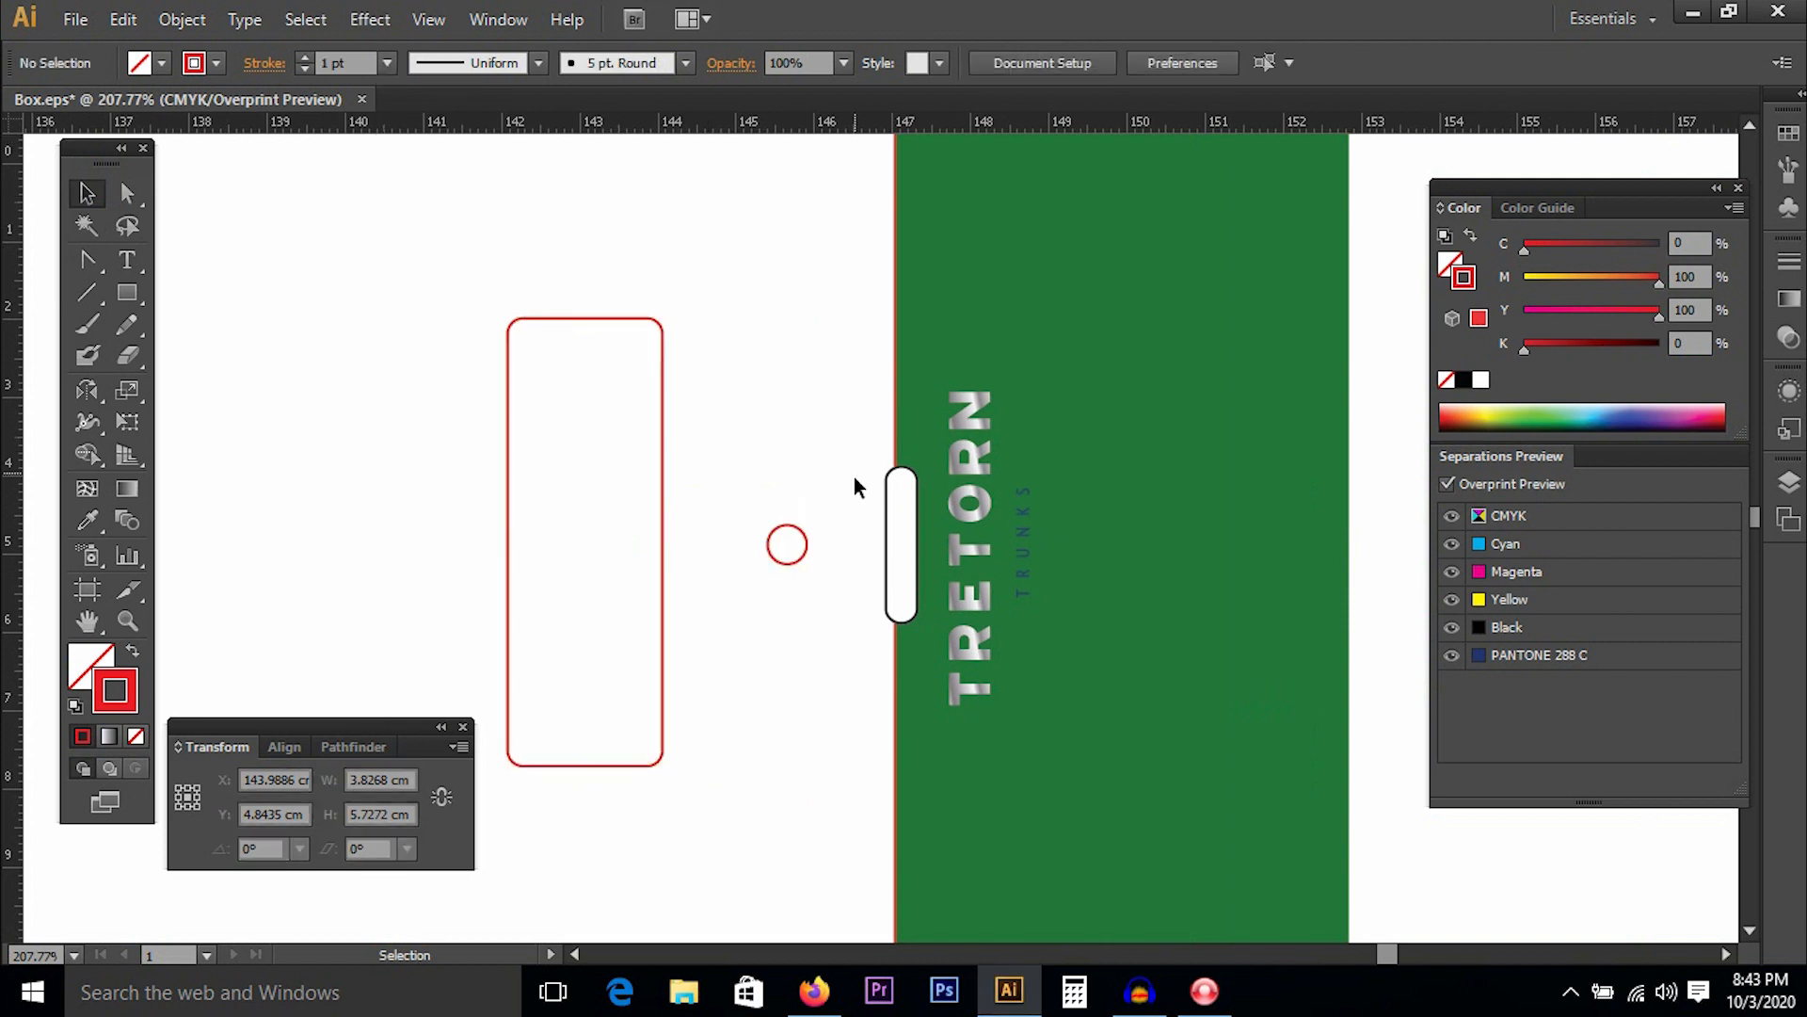
Give the rounded slot on the green side panel's edge no fill and an M 100, Y 100 stroke, and cut it from the layout.
left_click(903, 520)
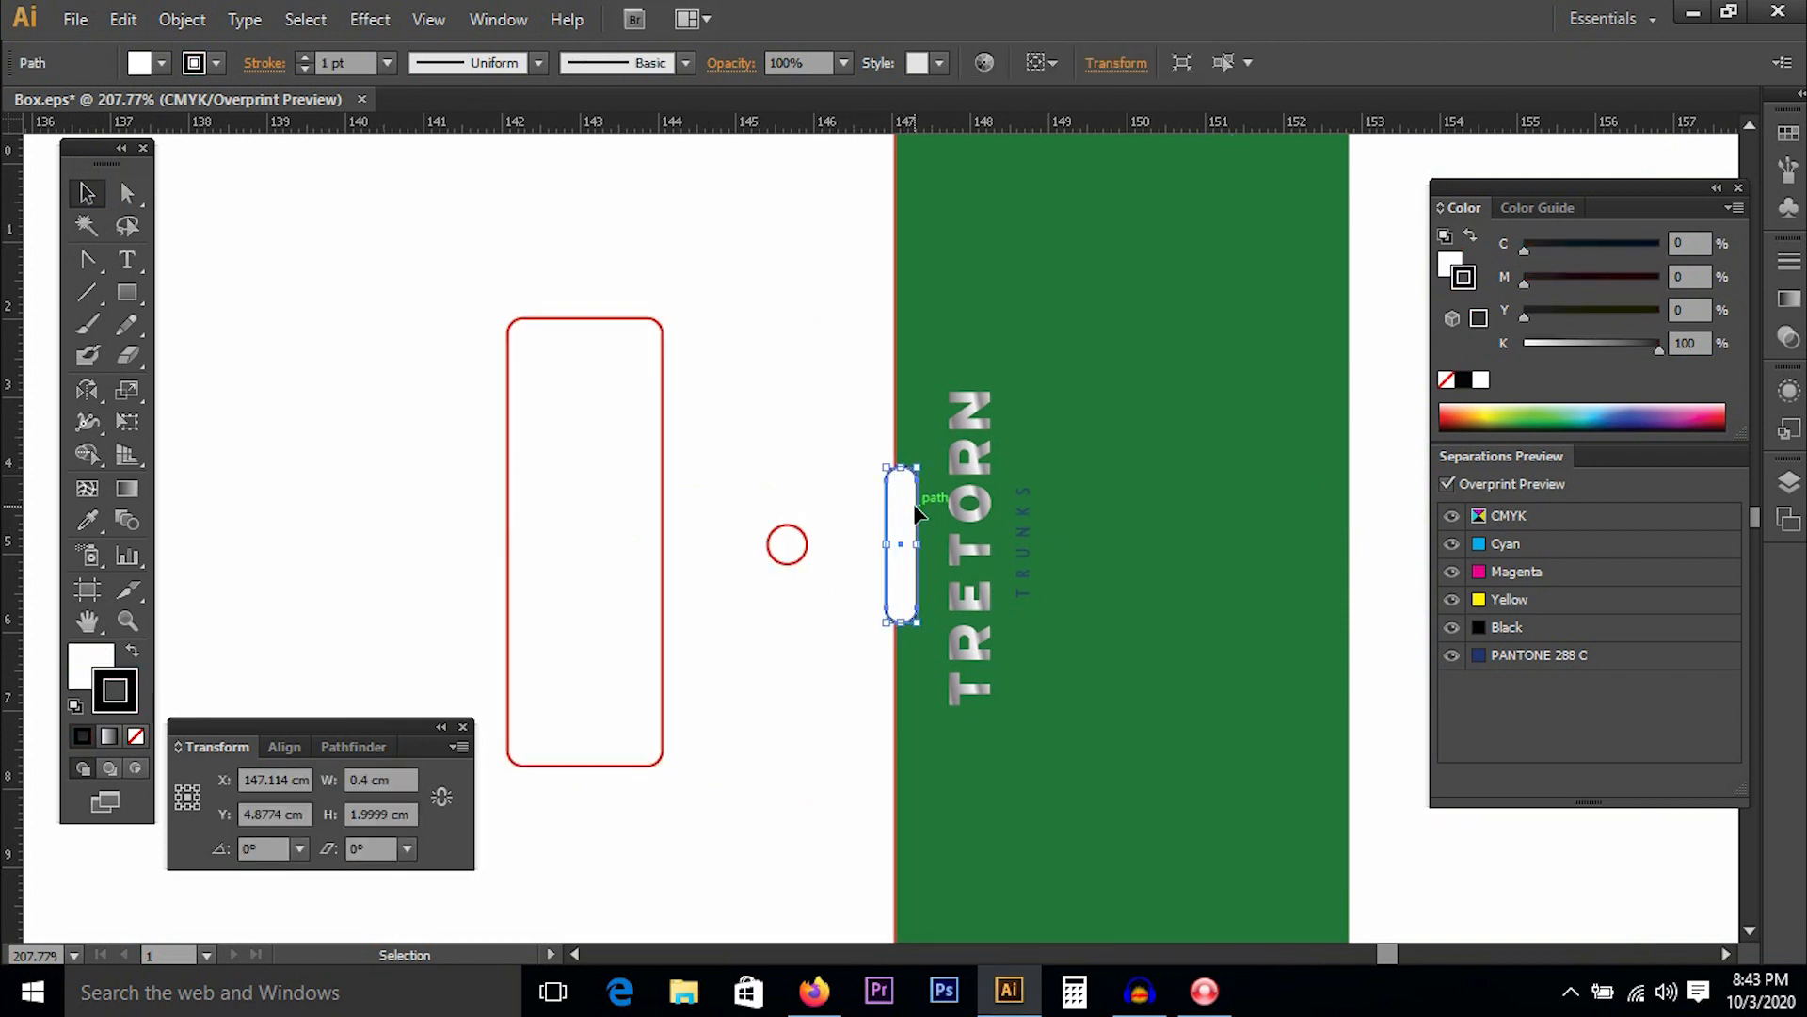
key("ctrl")
left_click(135, 735)
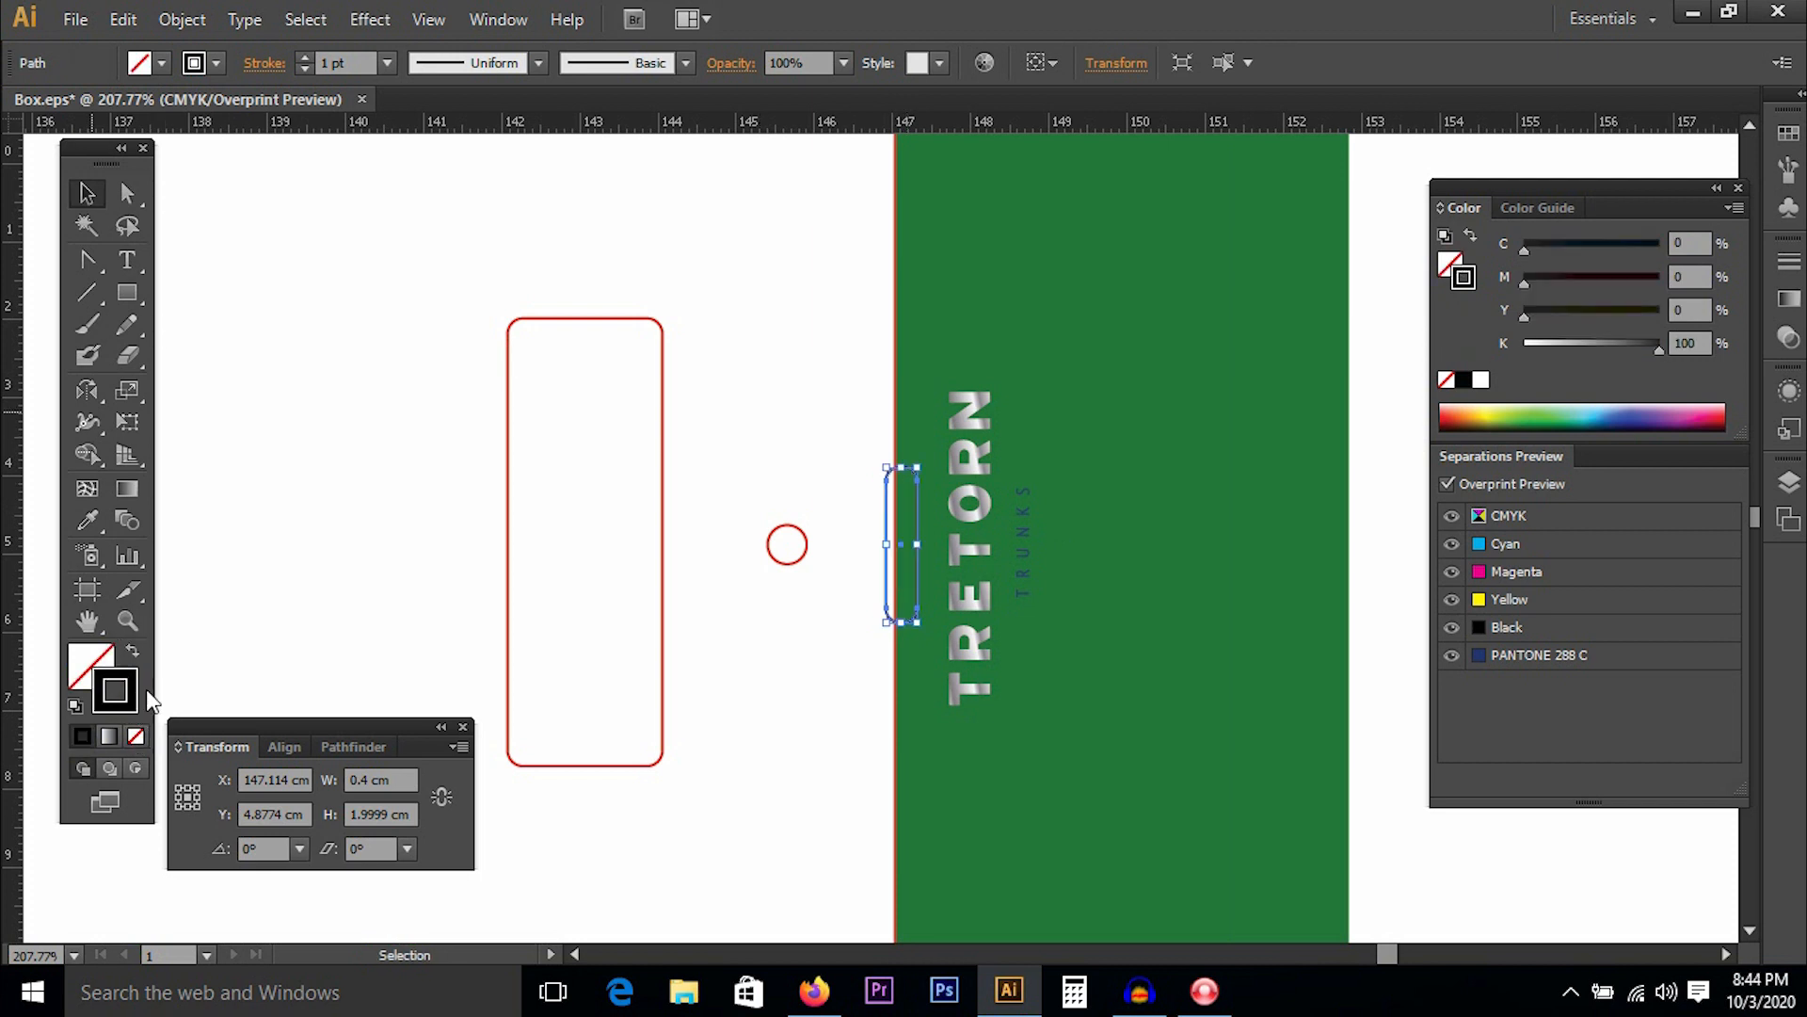
left_click_drag(1525, 281, 1732, 279)
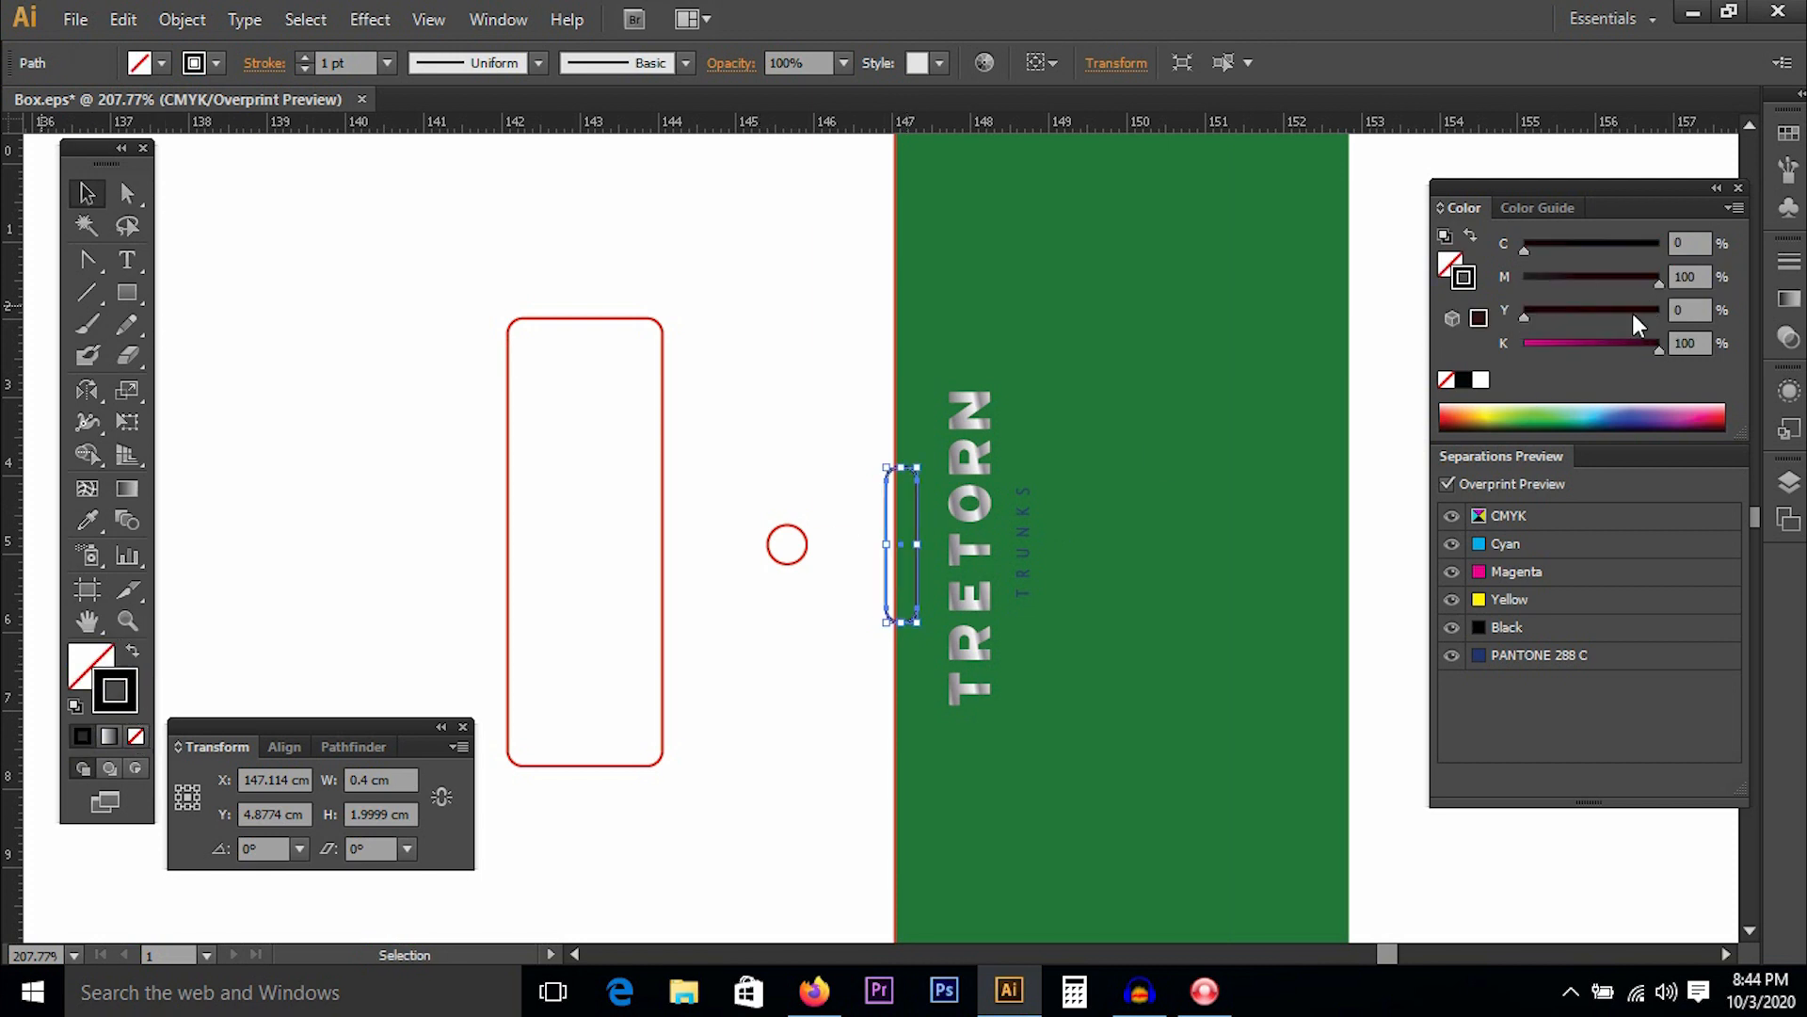
left_click_drag(1633, 352, 1473, 341)
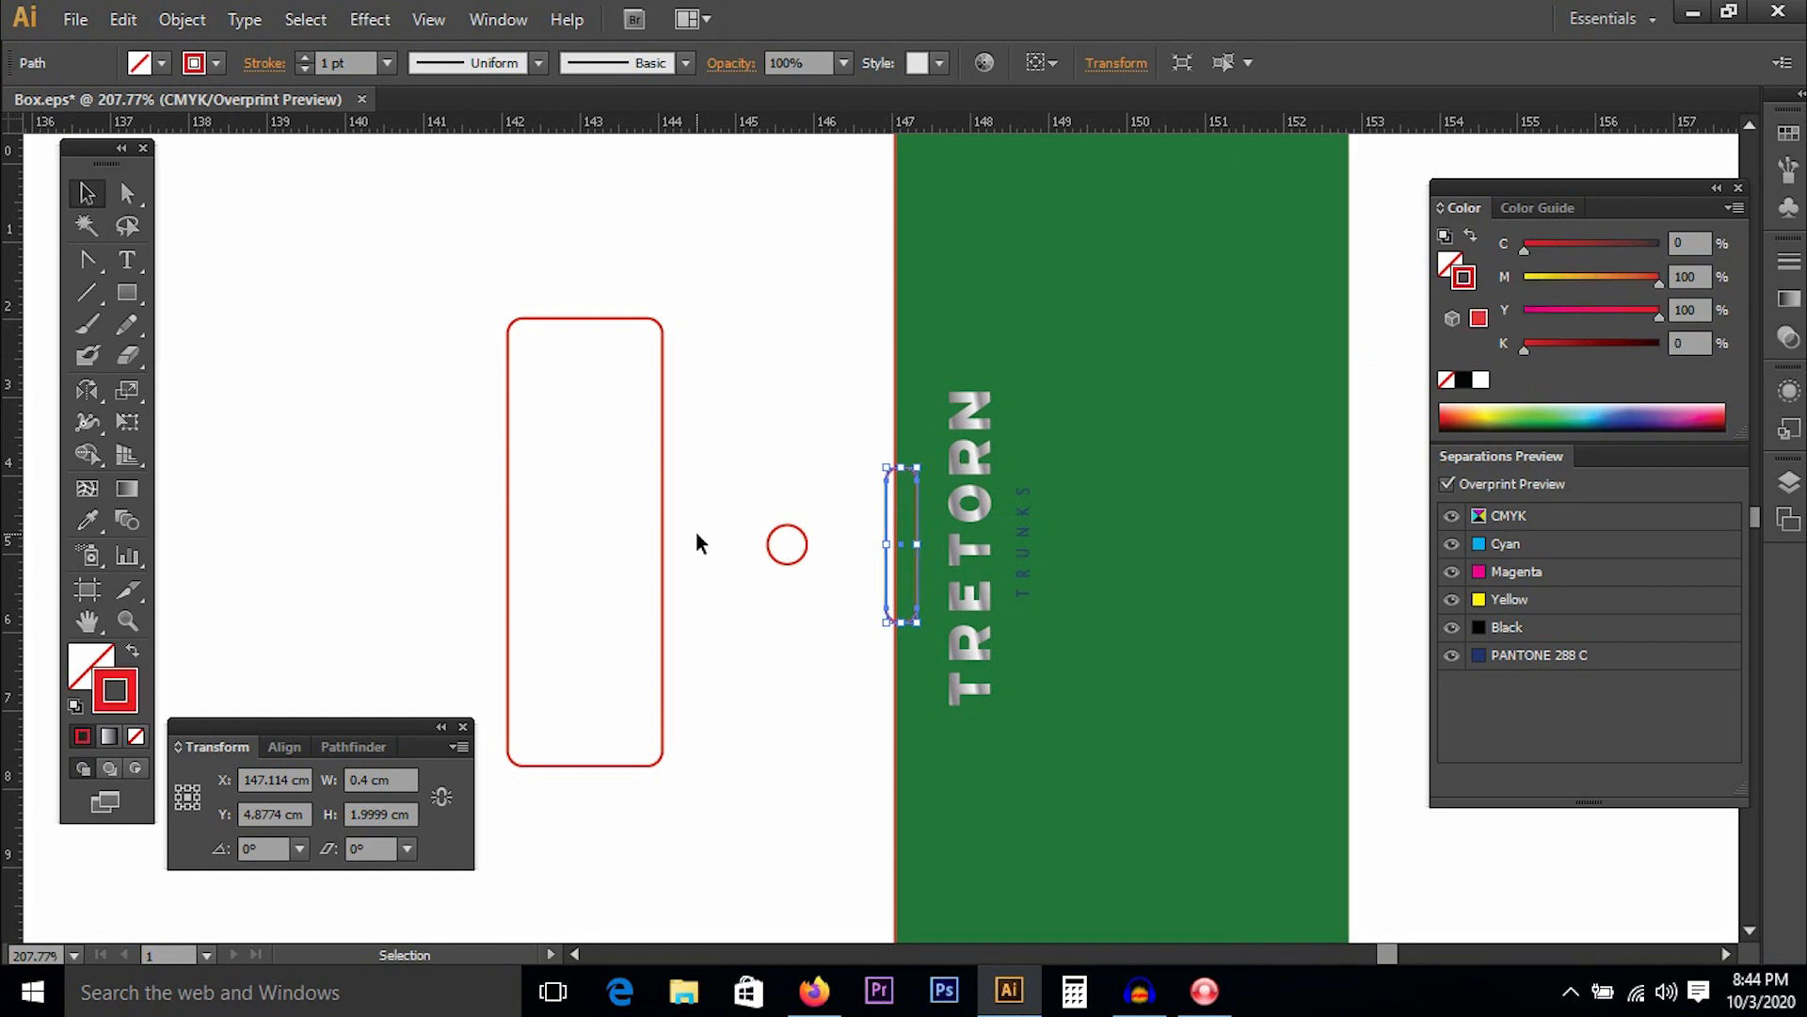
key("a")
key("ctrl+x")
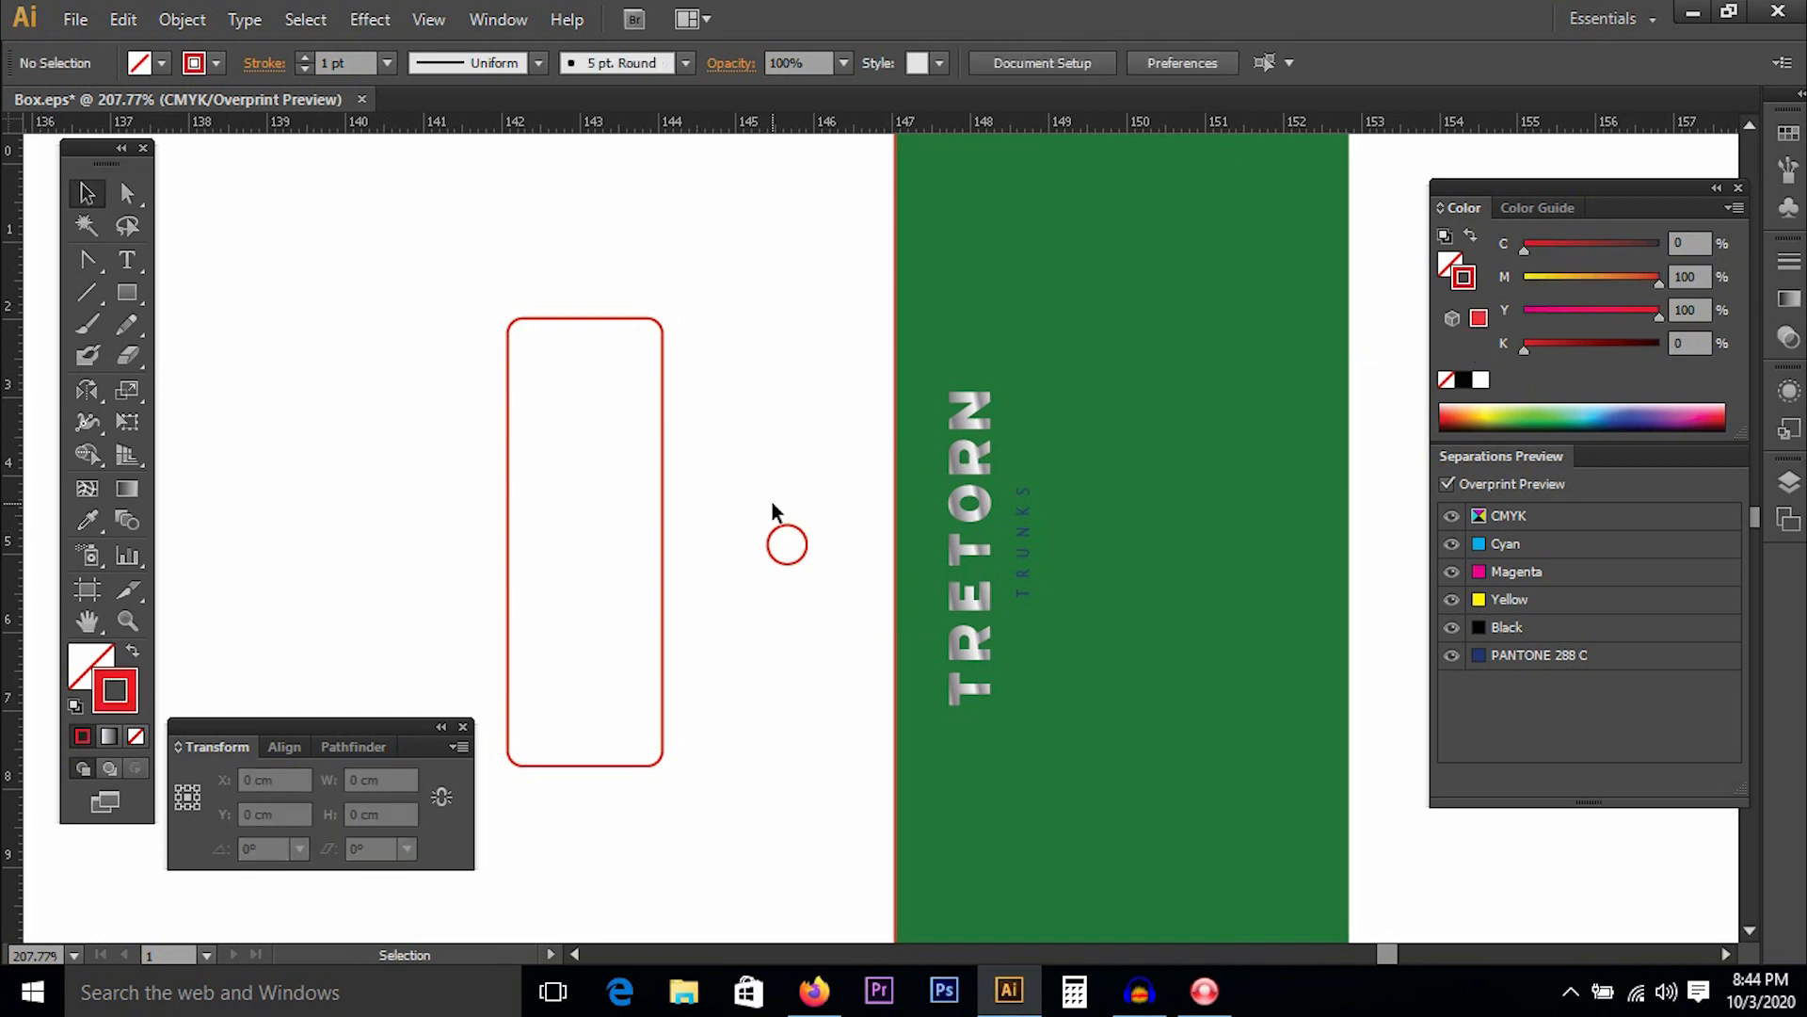
Duplicate the first box's red back panel outline up onto its navy and green front panel.
key("ctrl+minus")
key("ctrl+minus")
key("ctrl+minus")
key("ctrl+minus")
key("ctrl+minus")
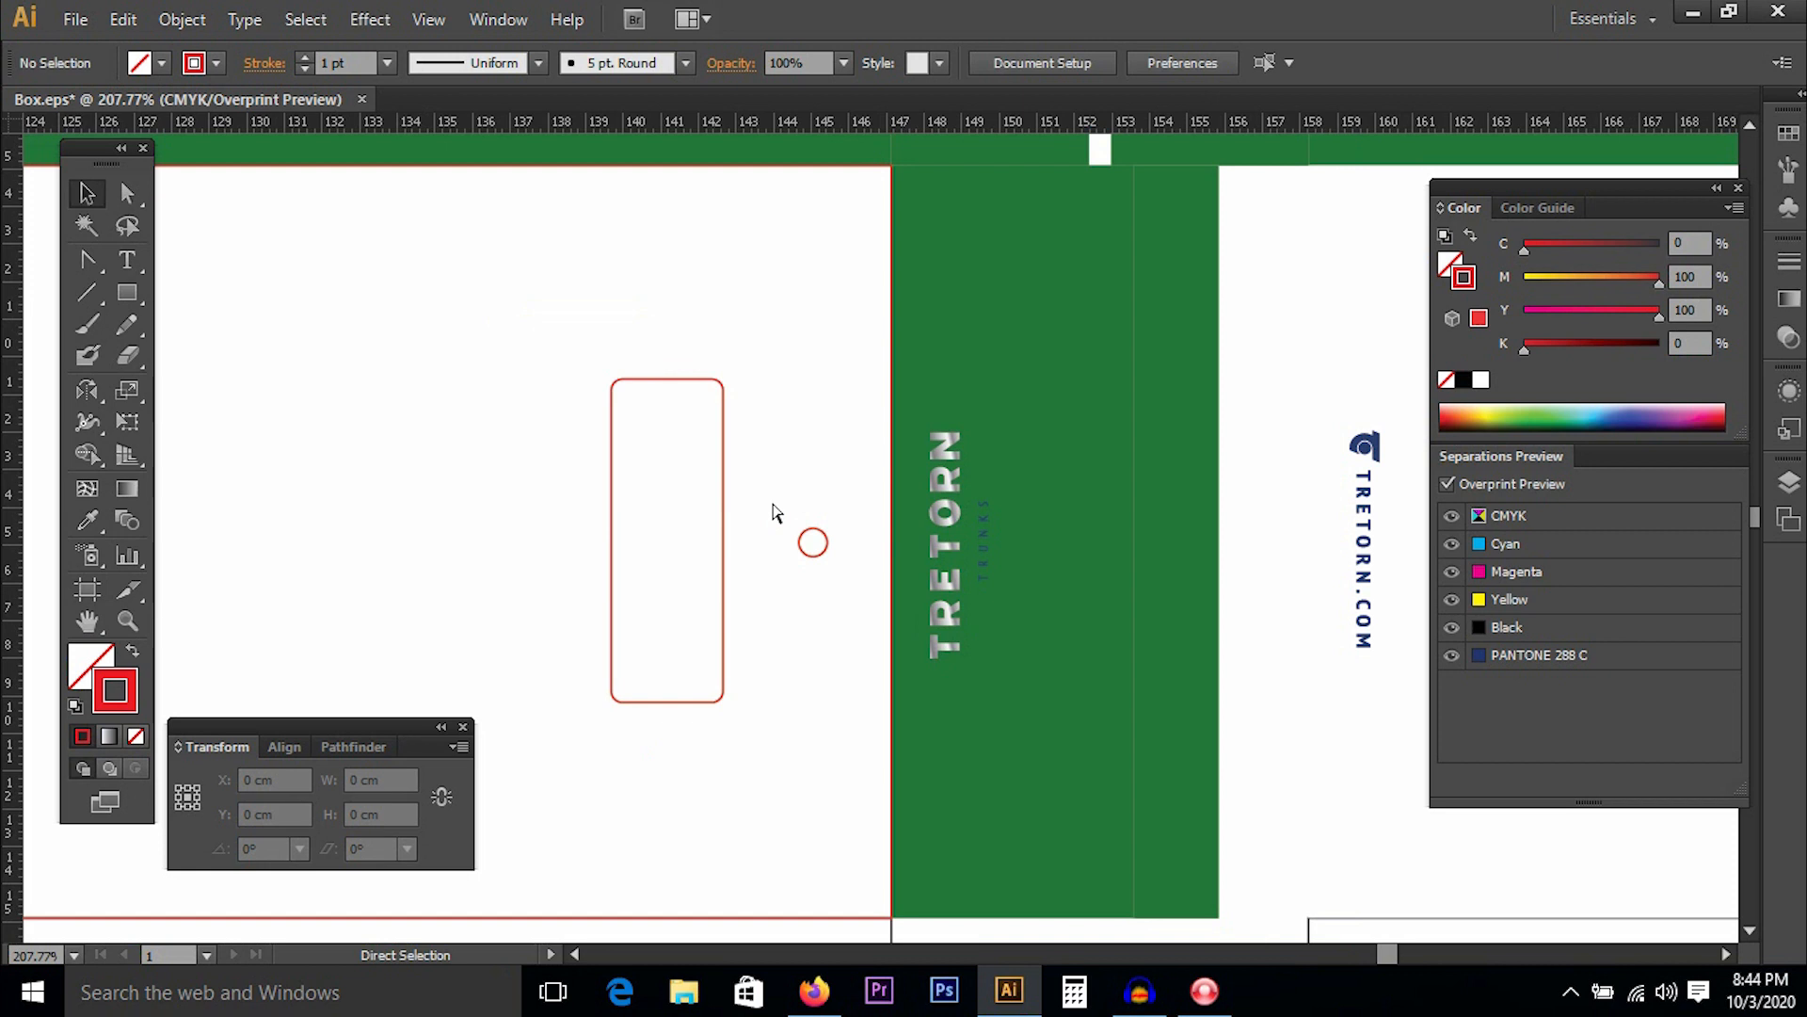
left_click_drag(905, 665, 1041, 819)
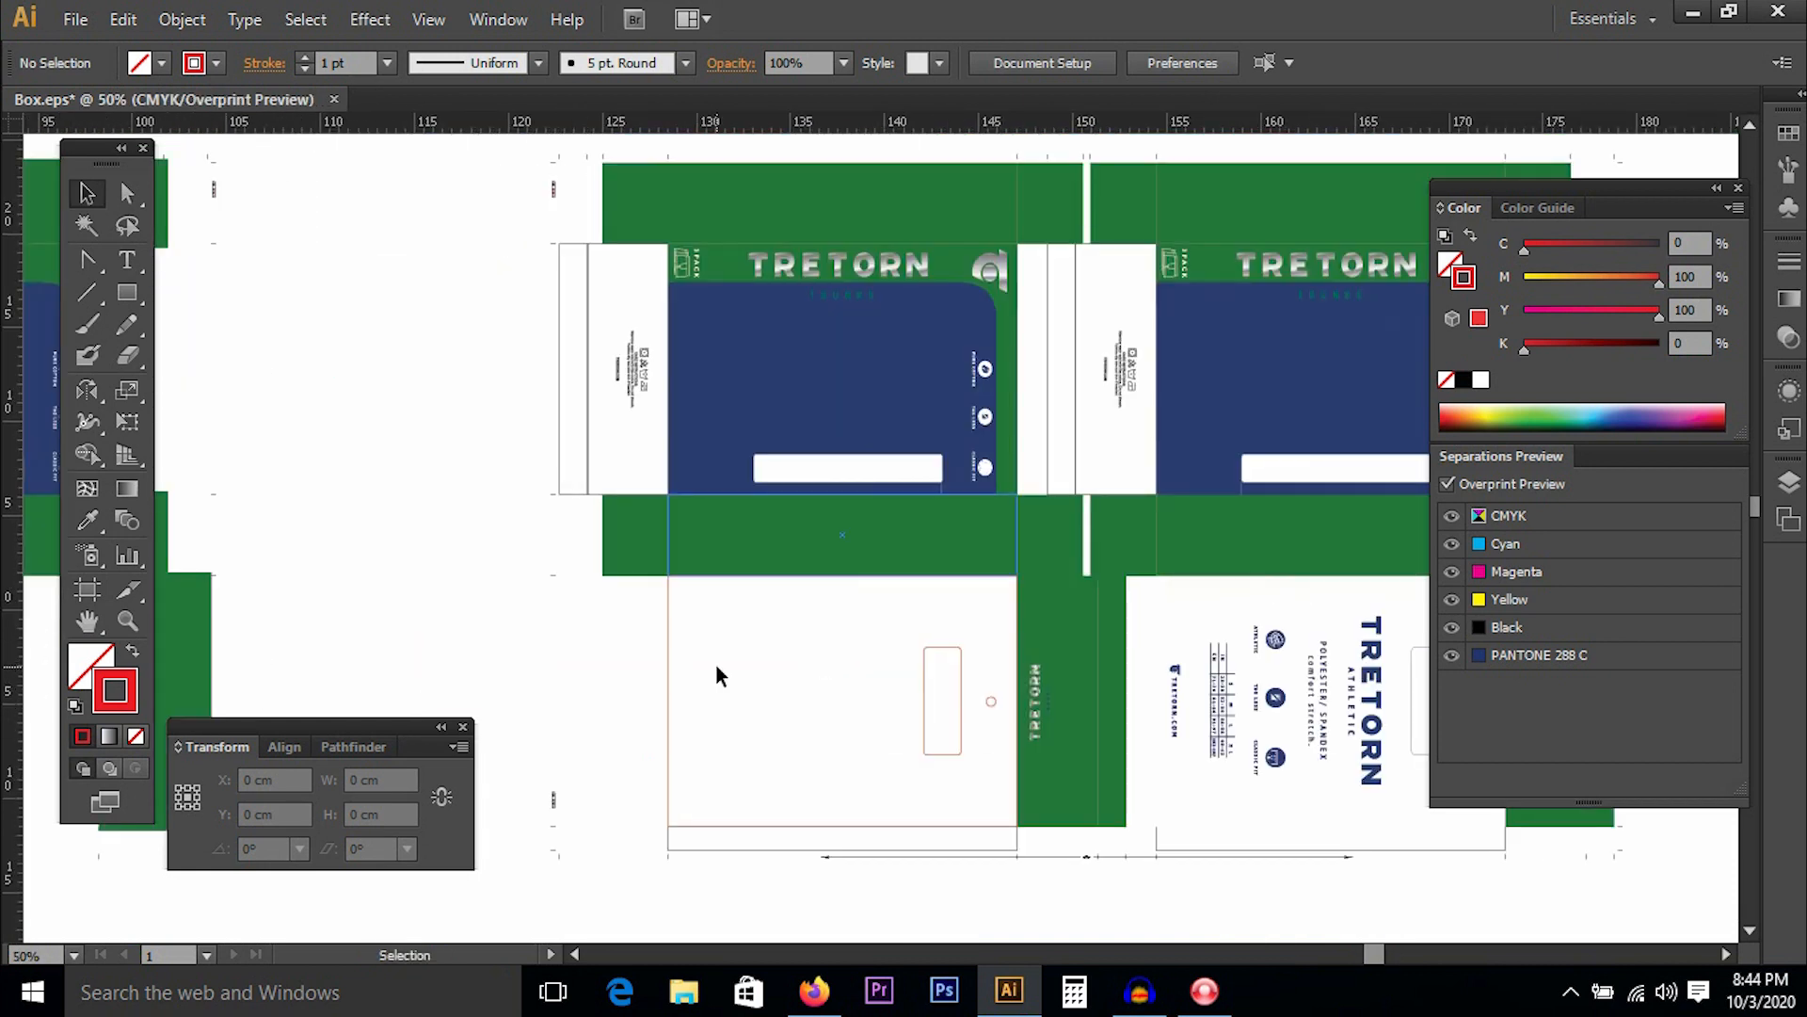
left_click(669, 647)
left_click_drag(665, 640, 712, 323)
left_click_drag(638, 218, 758, 287)
left_click_drag(445, 374, 695, 618)
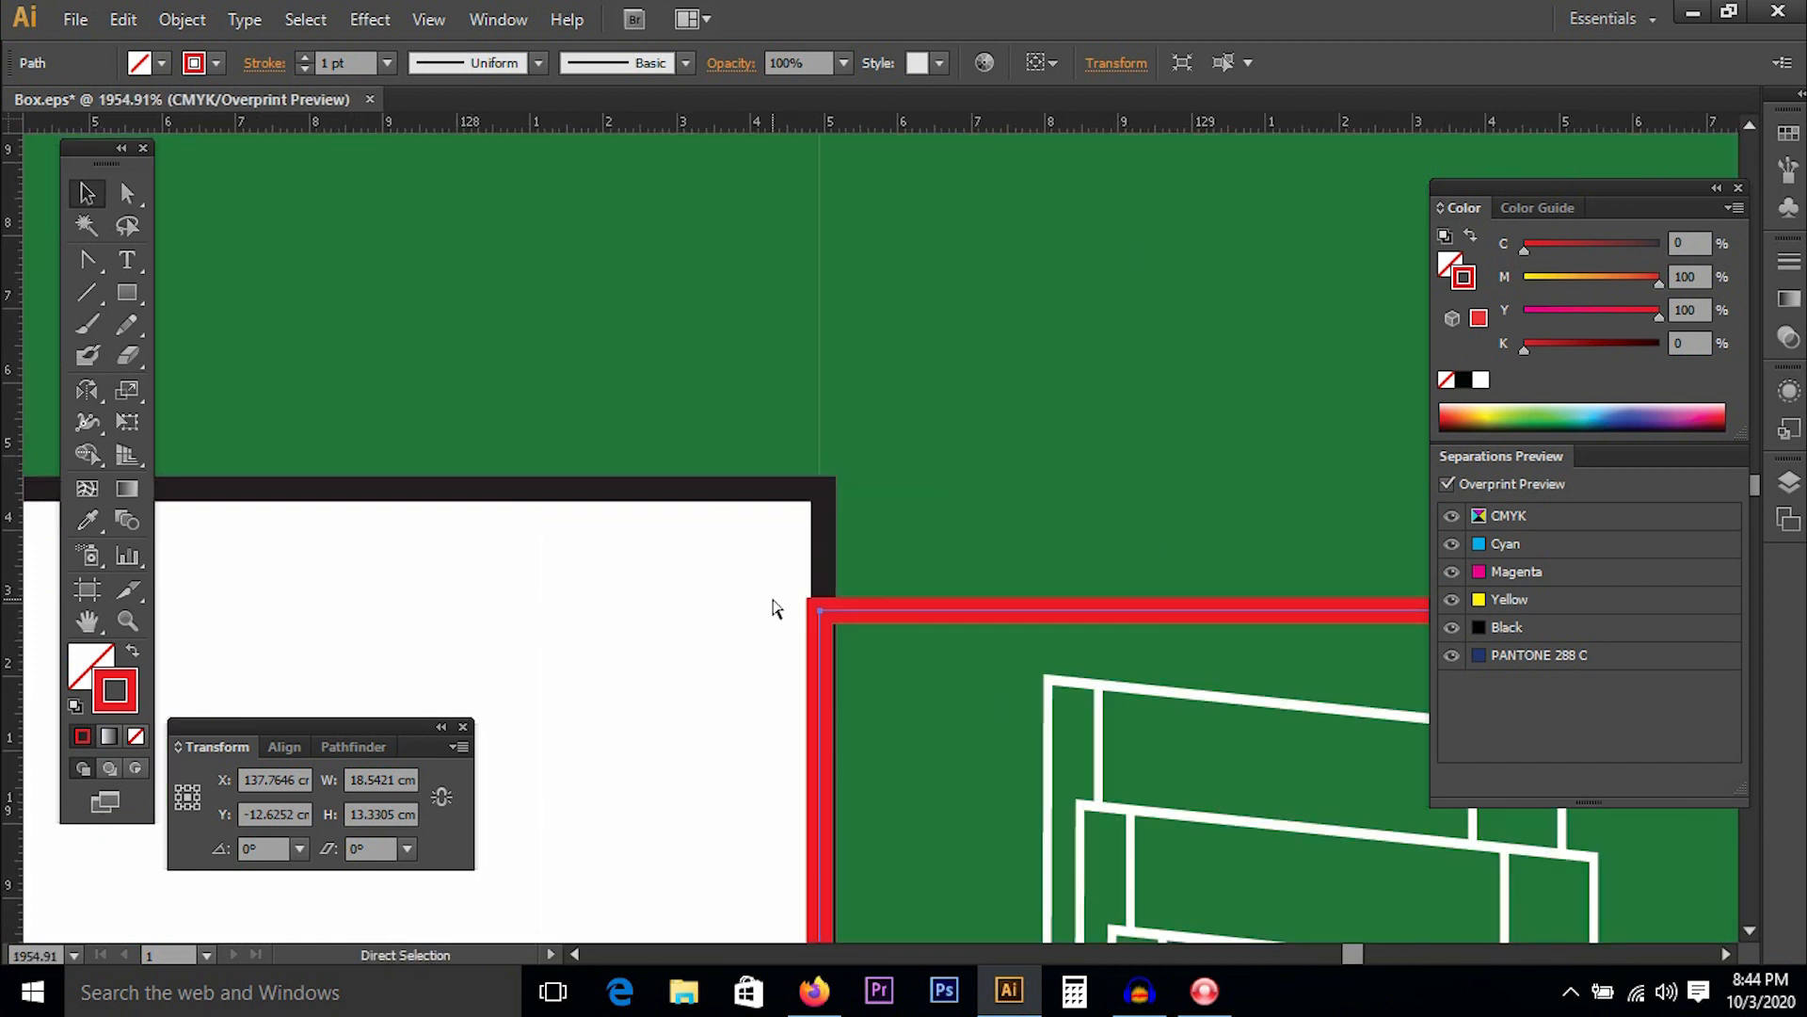
Align the duplicated red outline with the front panel's upper corner in outline view, and restore the overprint preview.
key("ctrl+y")
left_click_drag(877, 607, 883, 487)
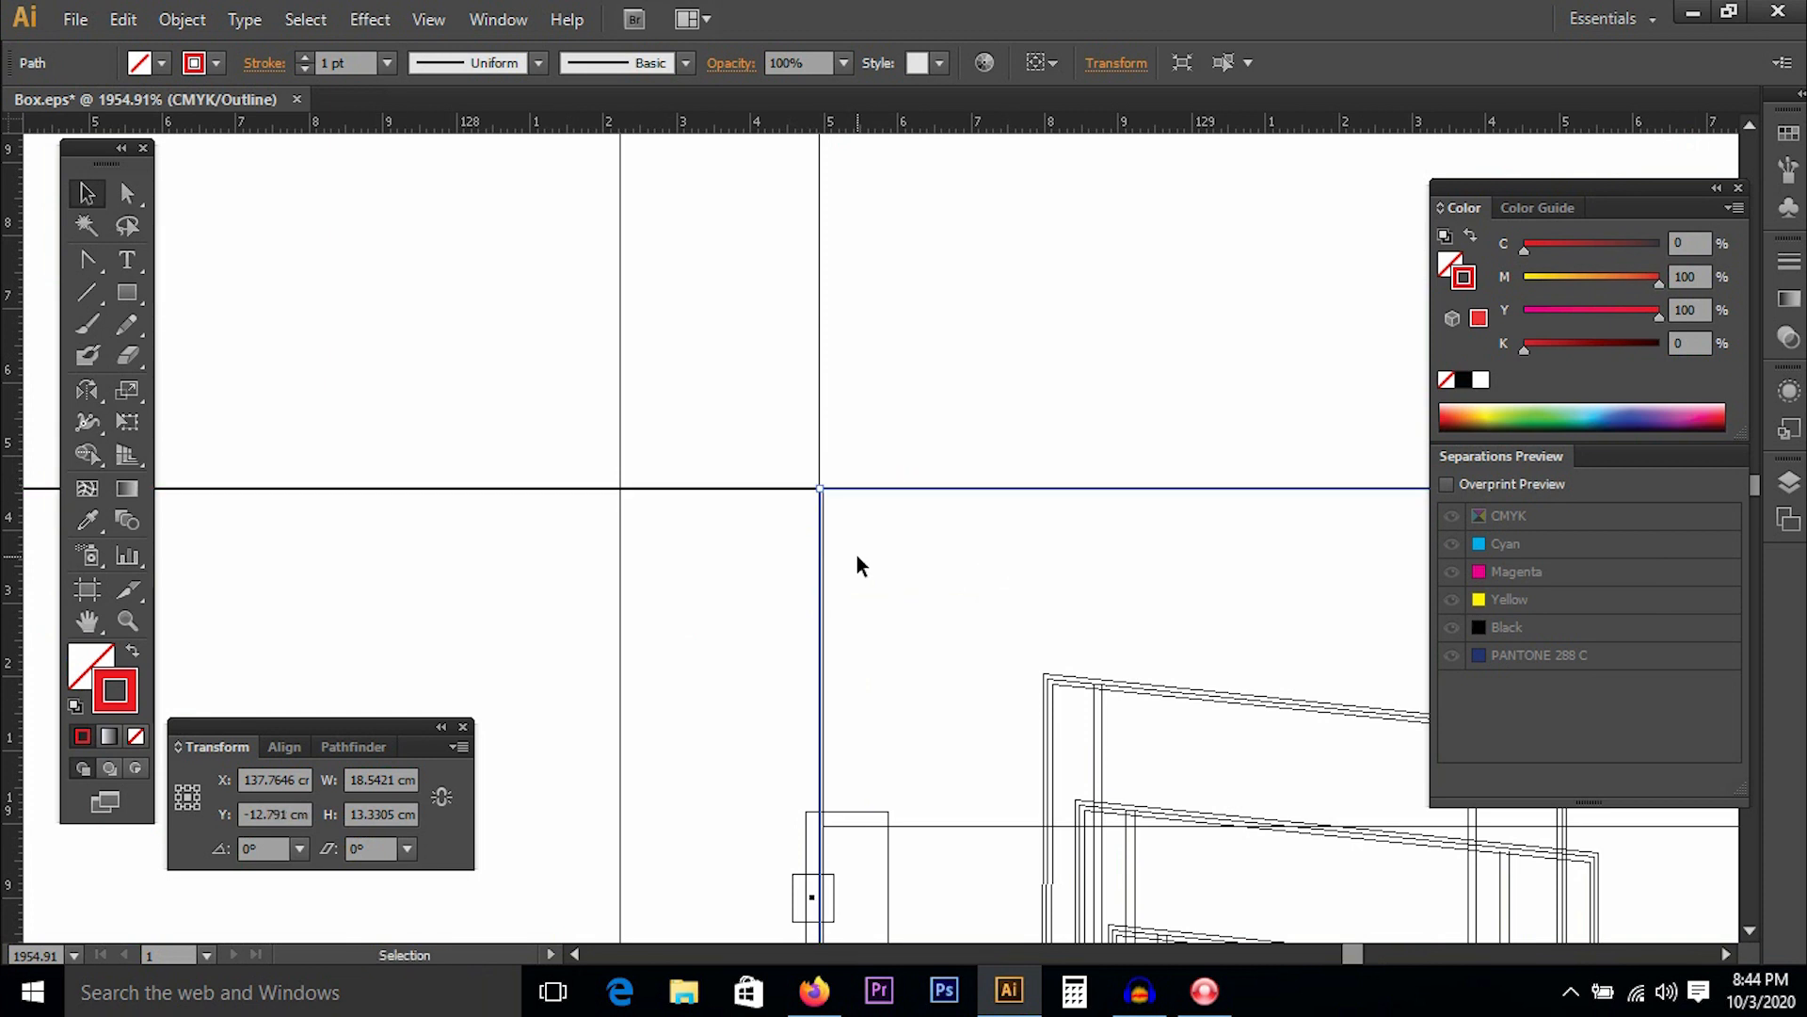
key("ctrl+minus")
key("ctrl+minus")
key("ctrl+minus")
key("ctrl+minus")
key("ctrl+minus")
key("ctrl+minus")
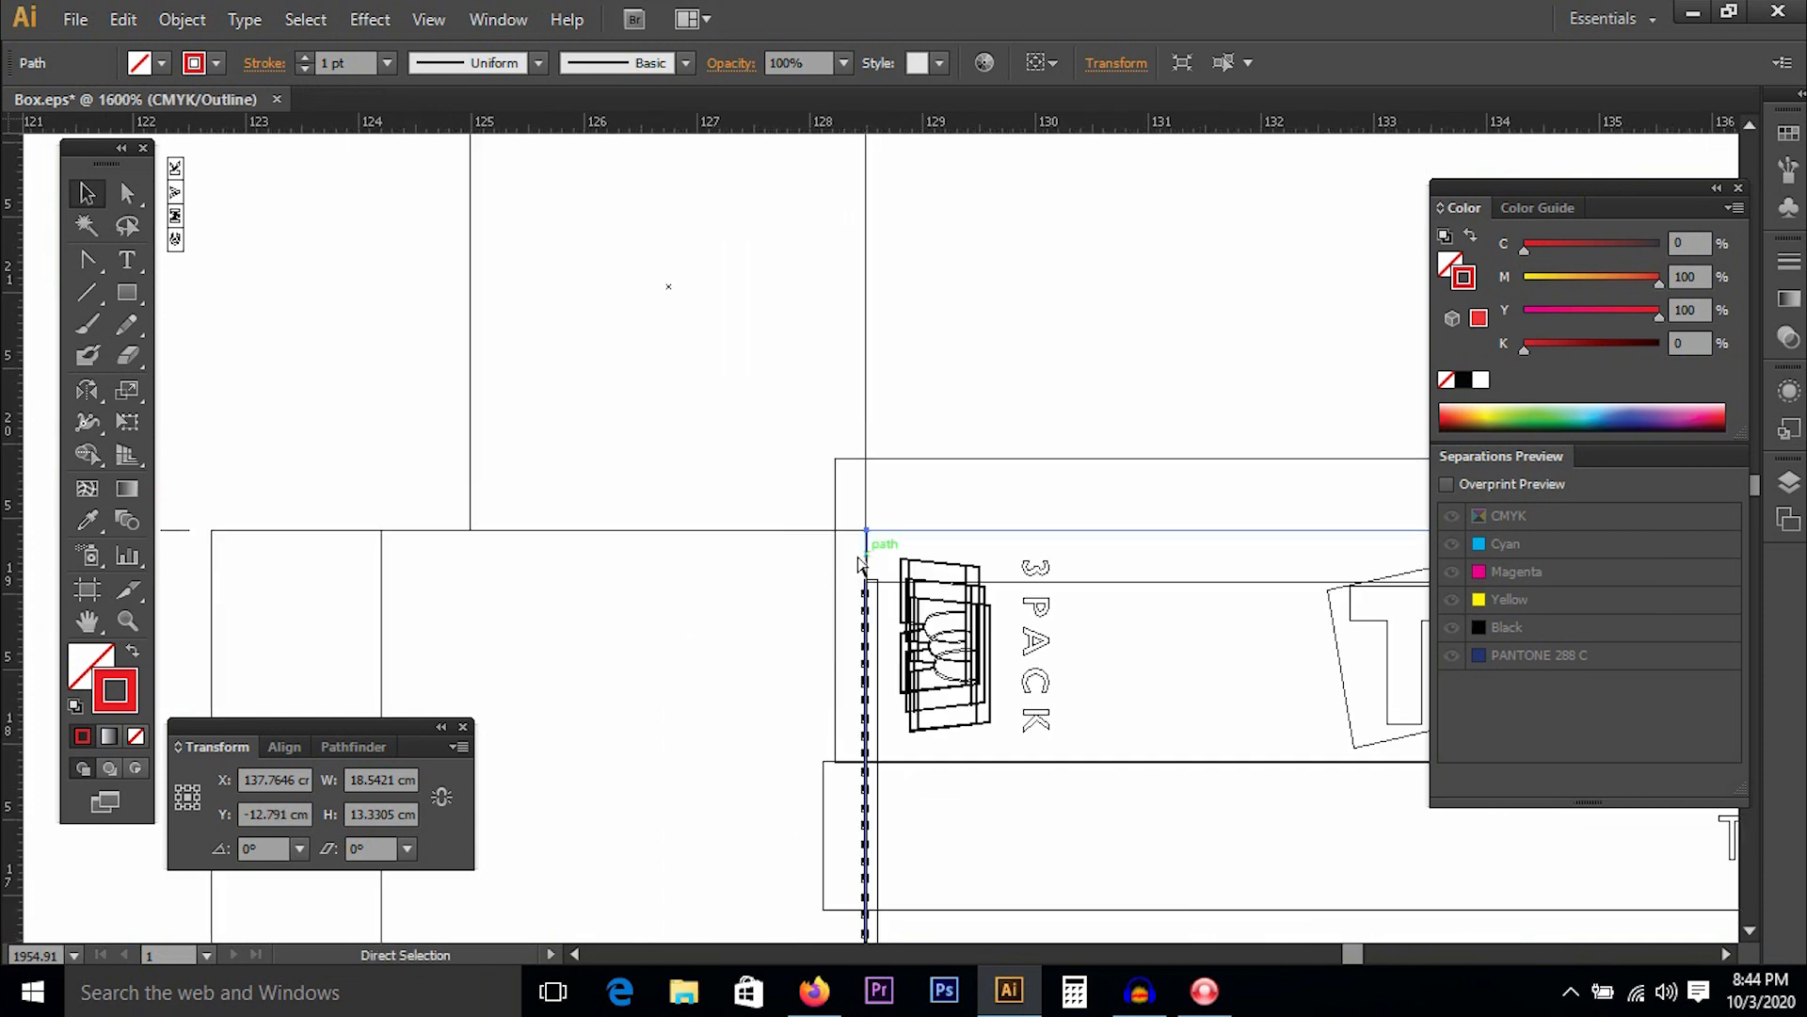
key("ctrl+minus")
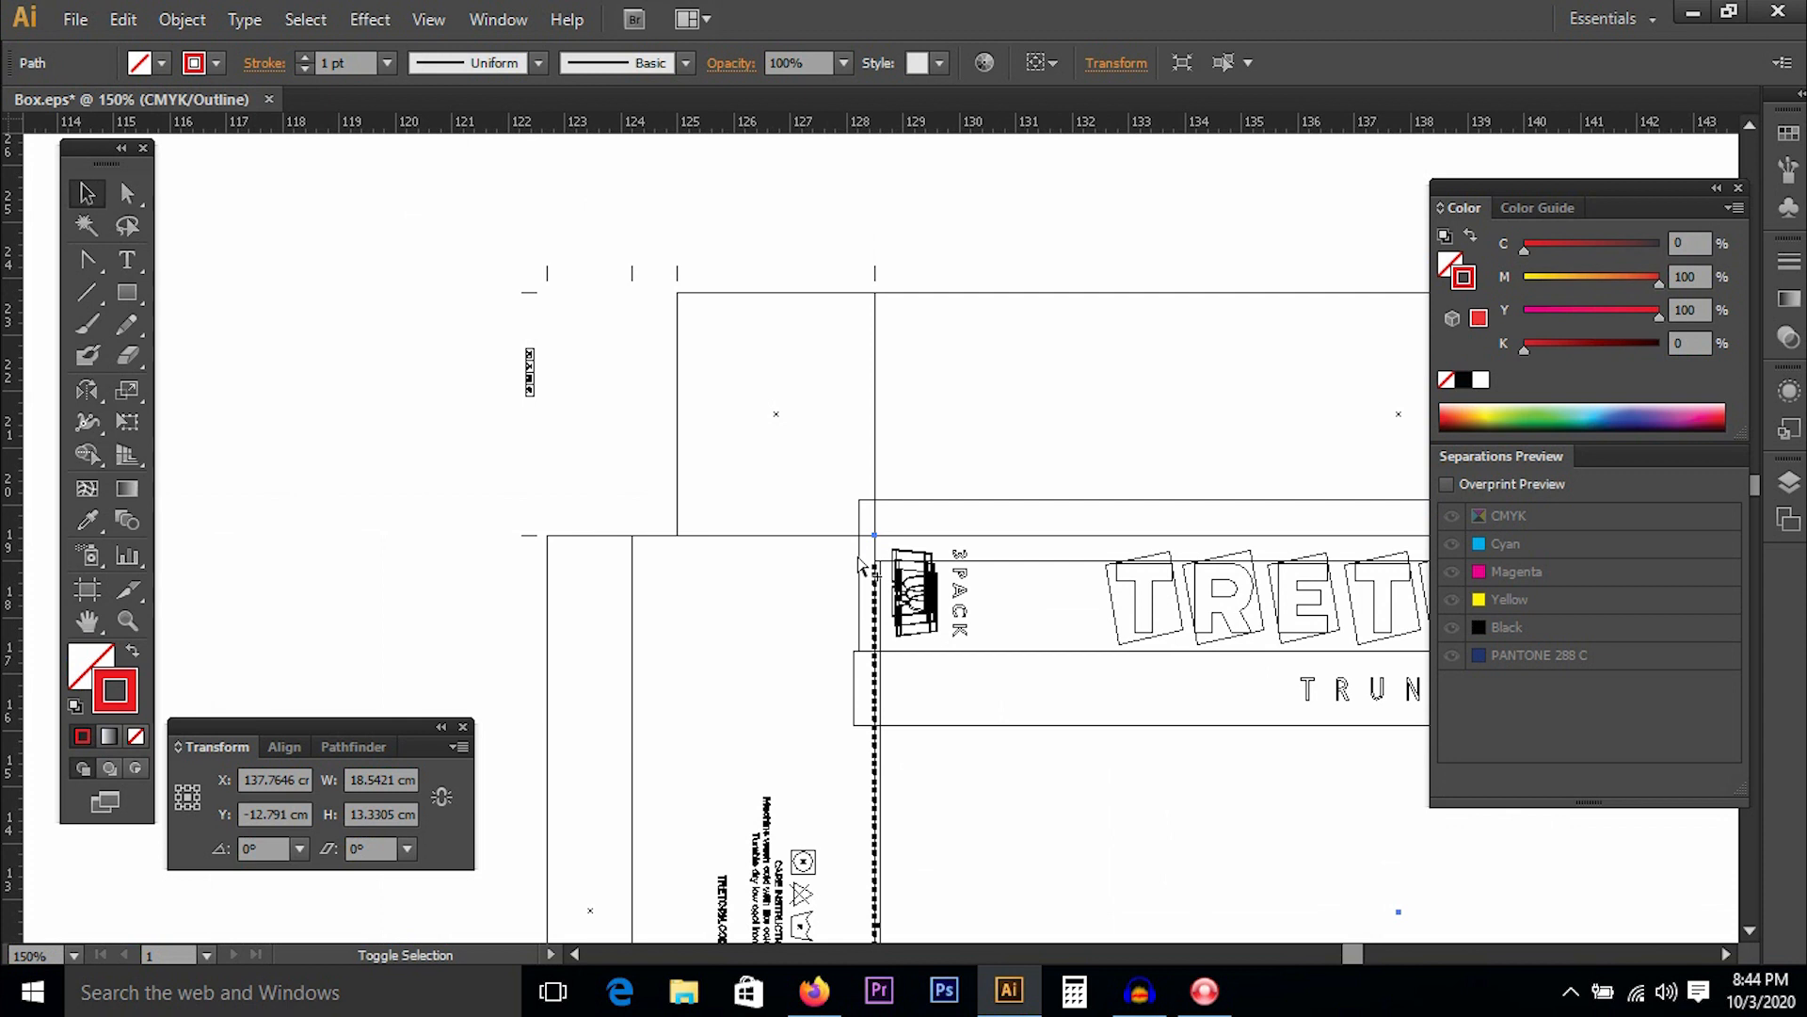
key("ctrl+alt+shift+y")
Delete the first box's navy and green front panel artwork with the TRETORN logo and icons.
scroll(860, 674, "down", 3)
scroll(860, 674, "right", 3)
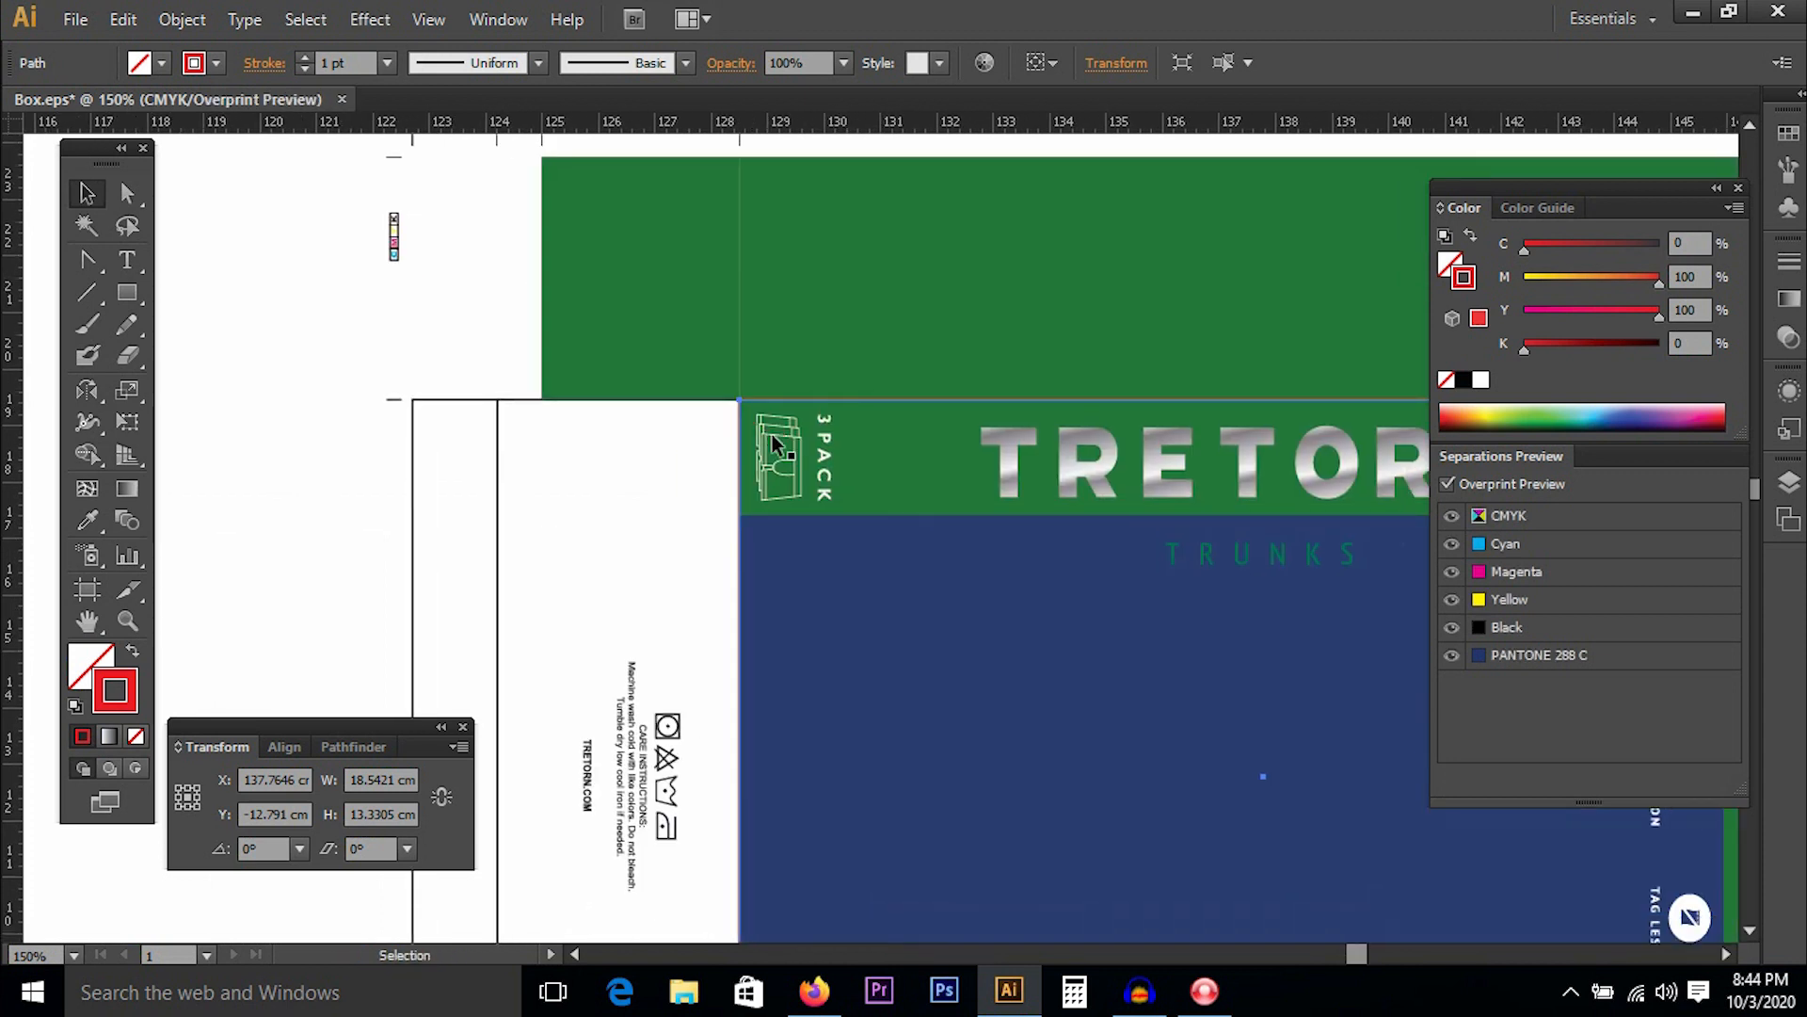
key("ctrl+minus")
key("ctrl+minus")
left_click_drag(927, 536, 796, 405)
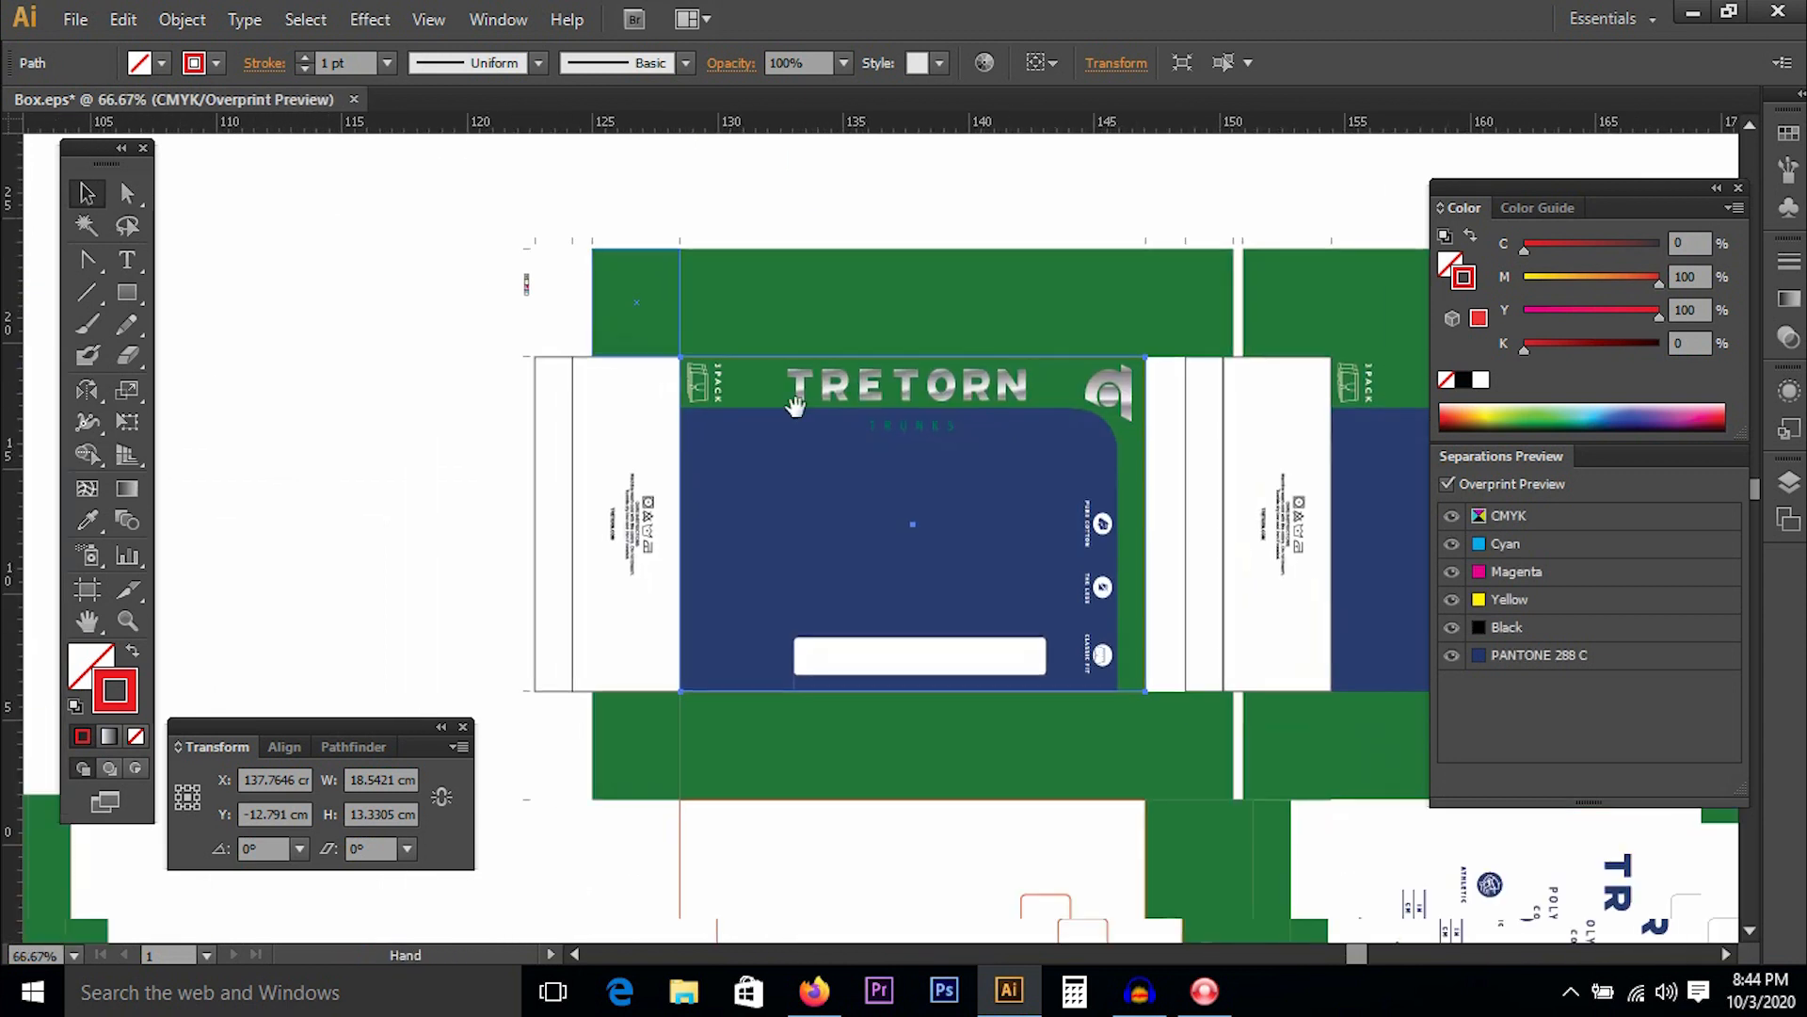
left_click(411, 478)
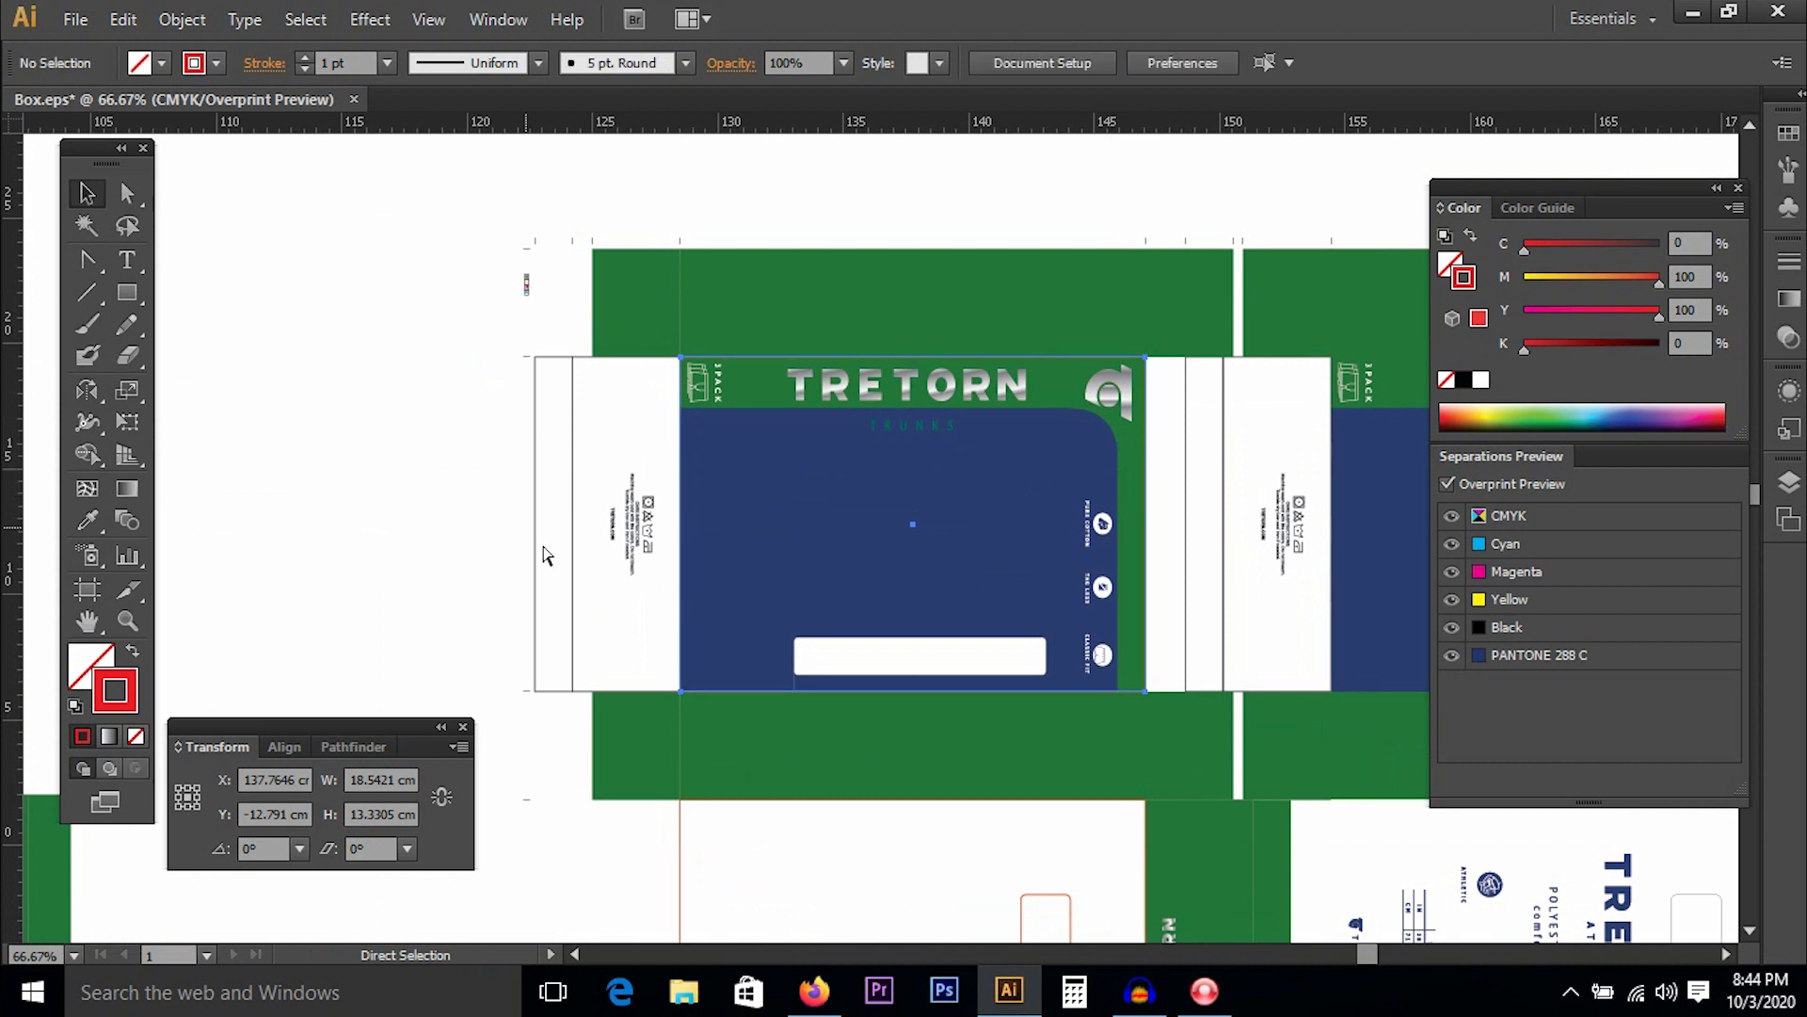
left_click(819, 502)
key("Delete")
key("a")
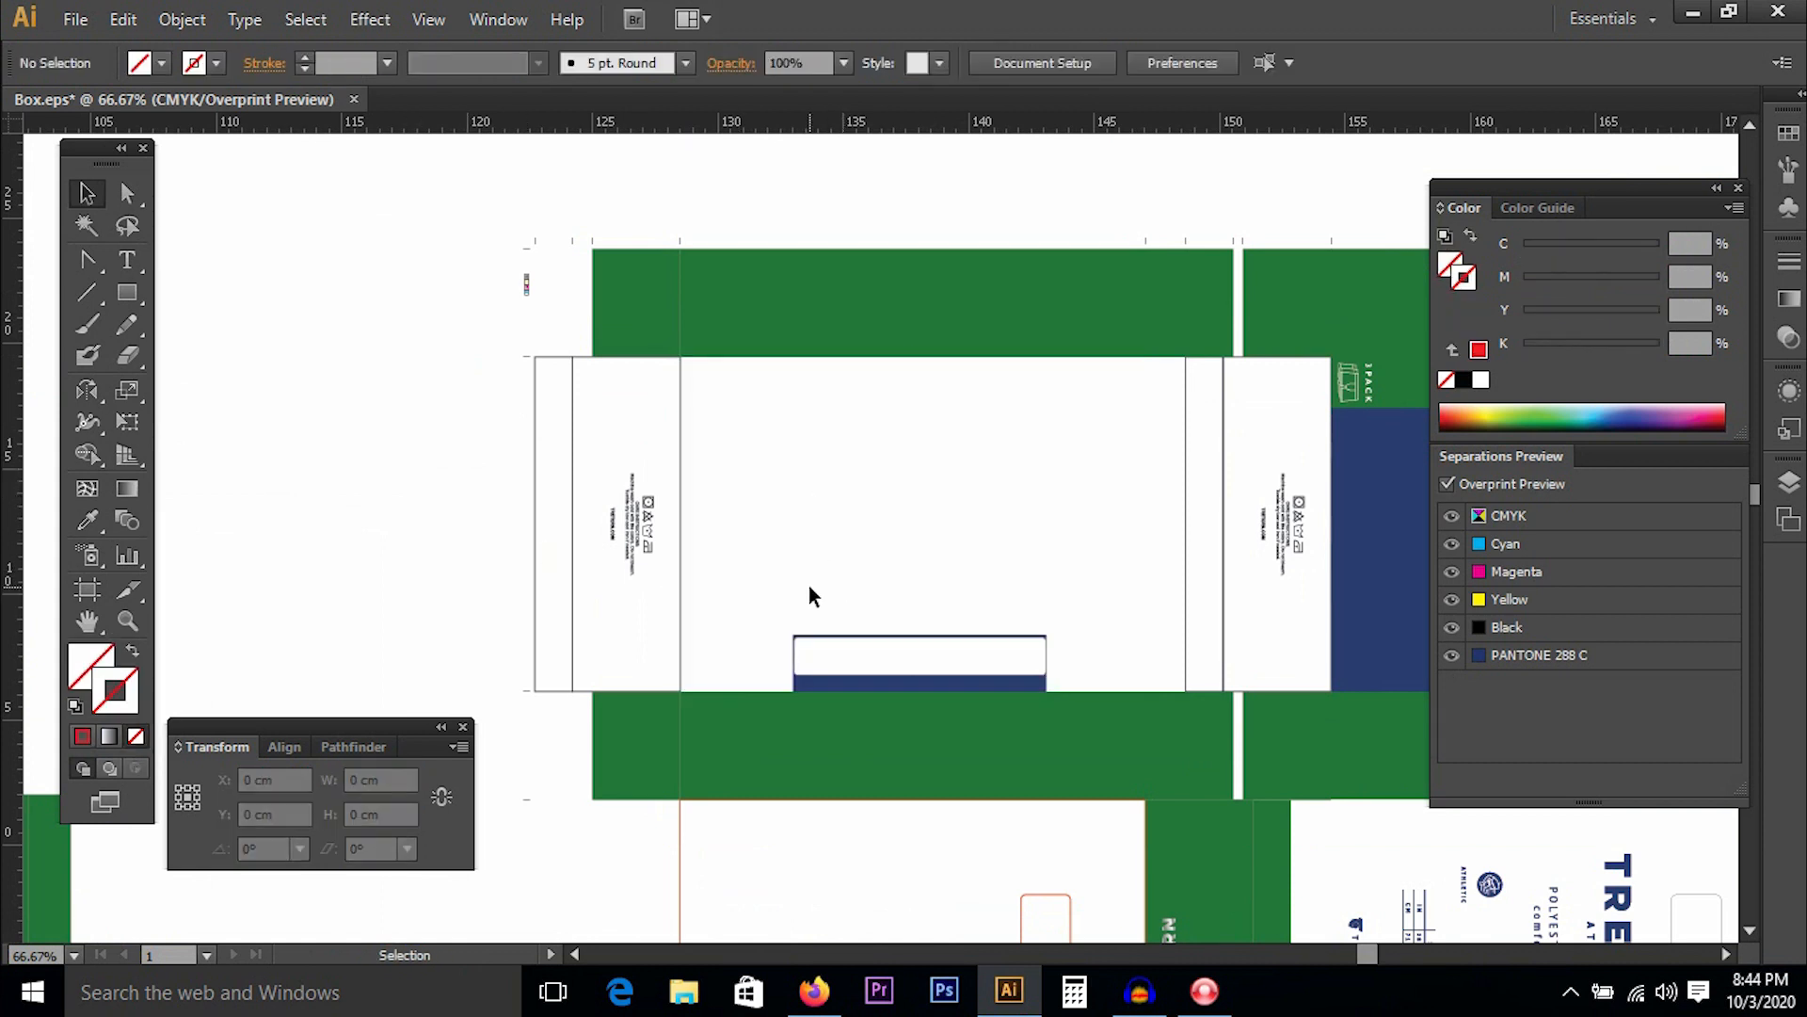
Give the rounded label window at the front panel's lower edge no fill and a 1 pt stroke of M 100, Y 100 red.
left_click(848, 645)
key("ctrl+space")
left_click_drag(734, 561, 1097, 776)
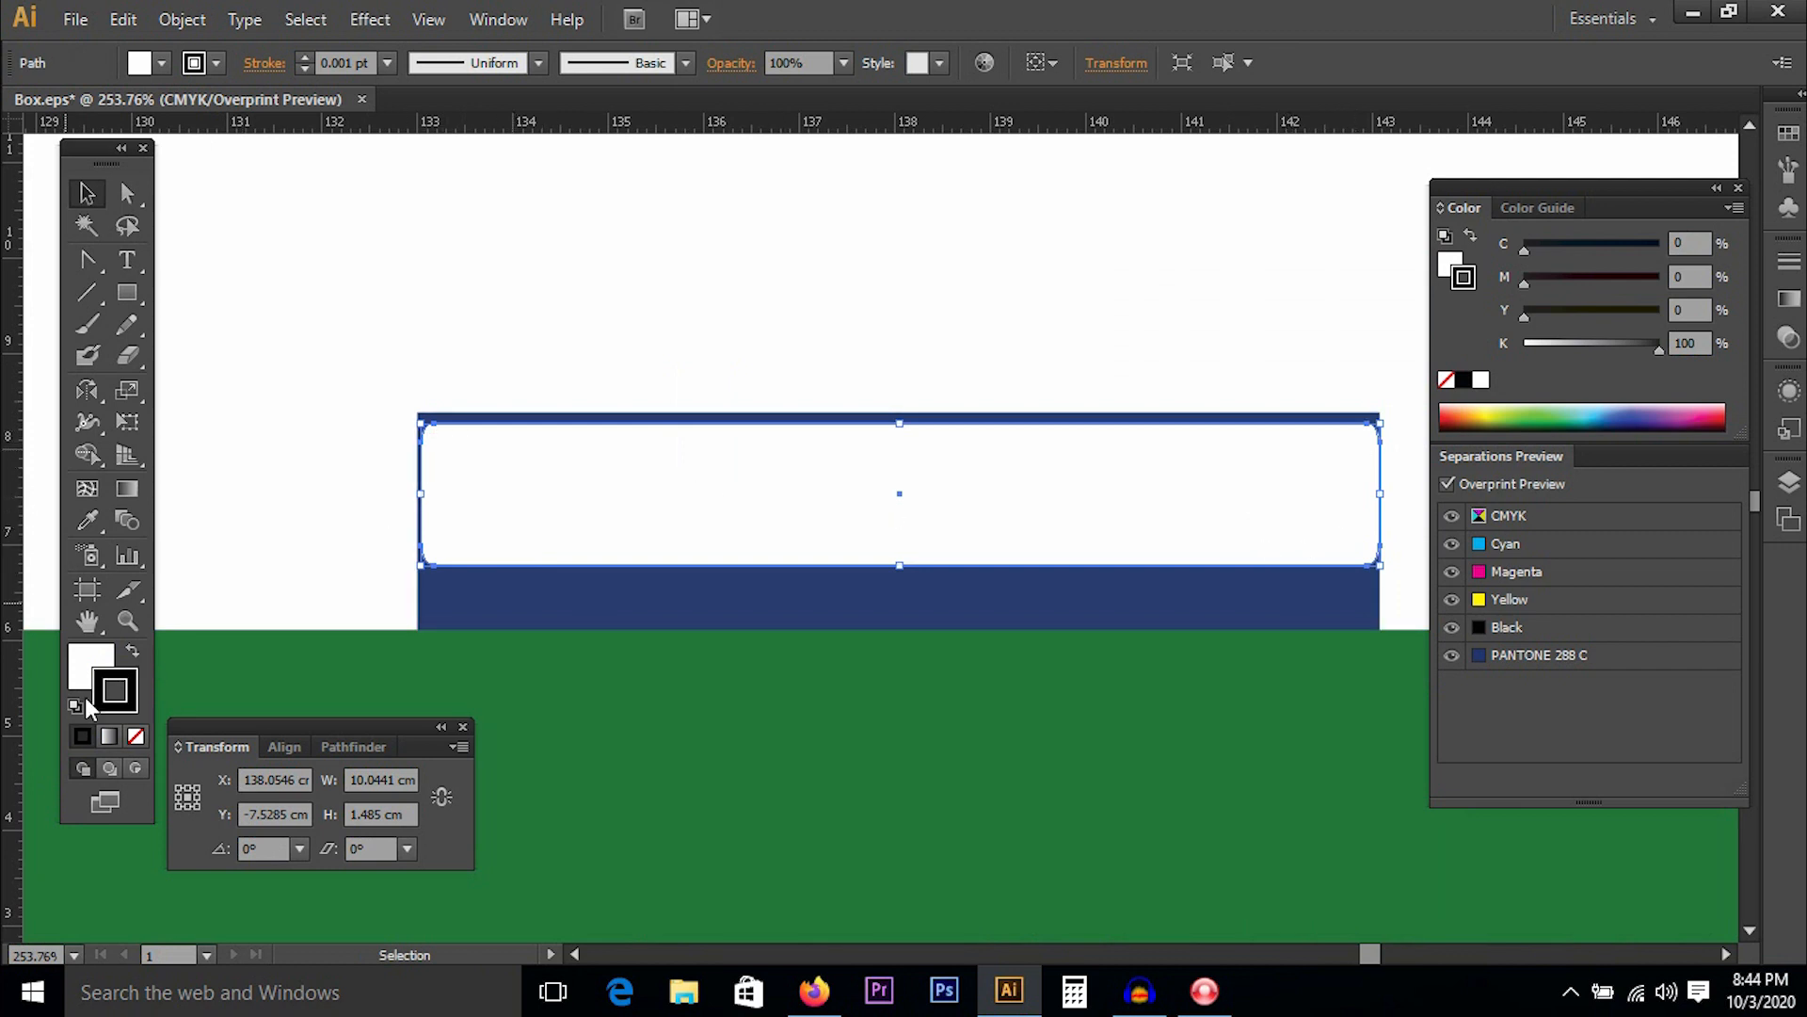
left_click(135, 736)
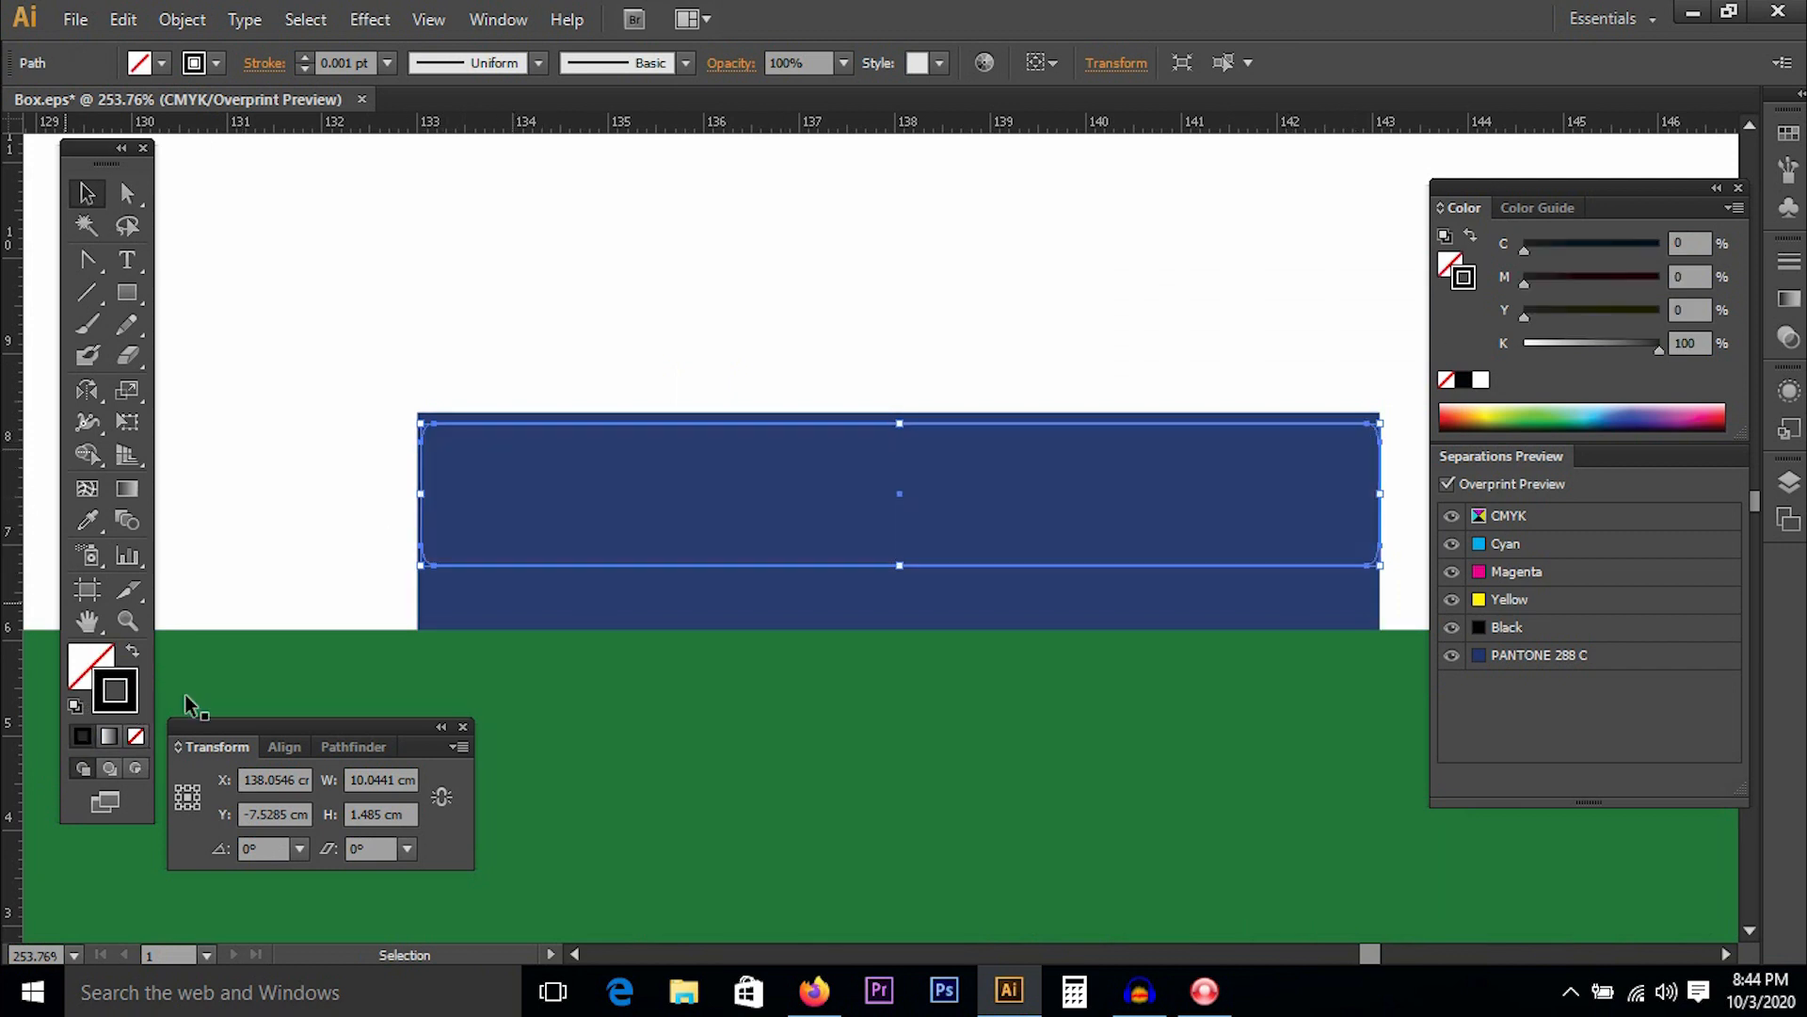
left_click_drag(1563, 351, 1462, 346)
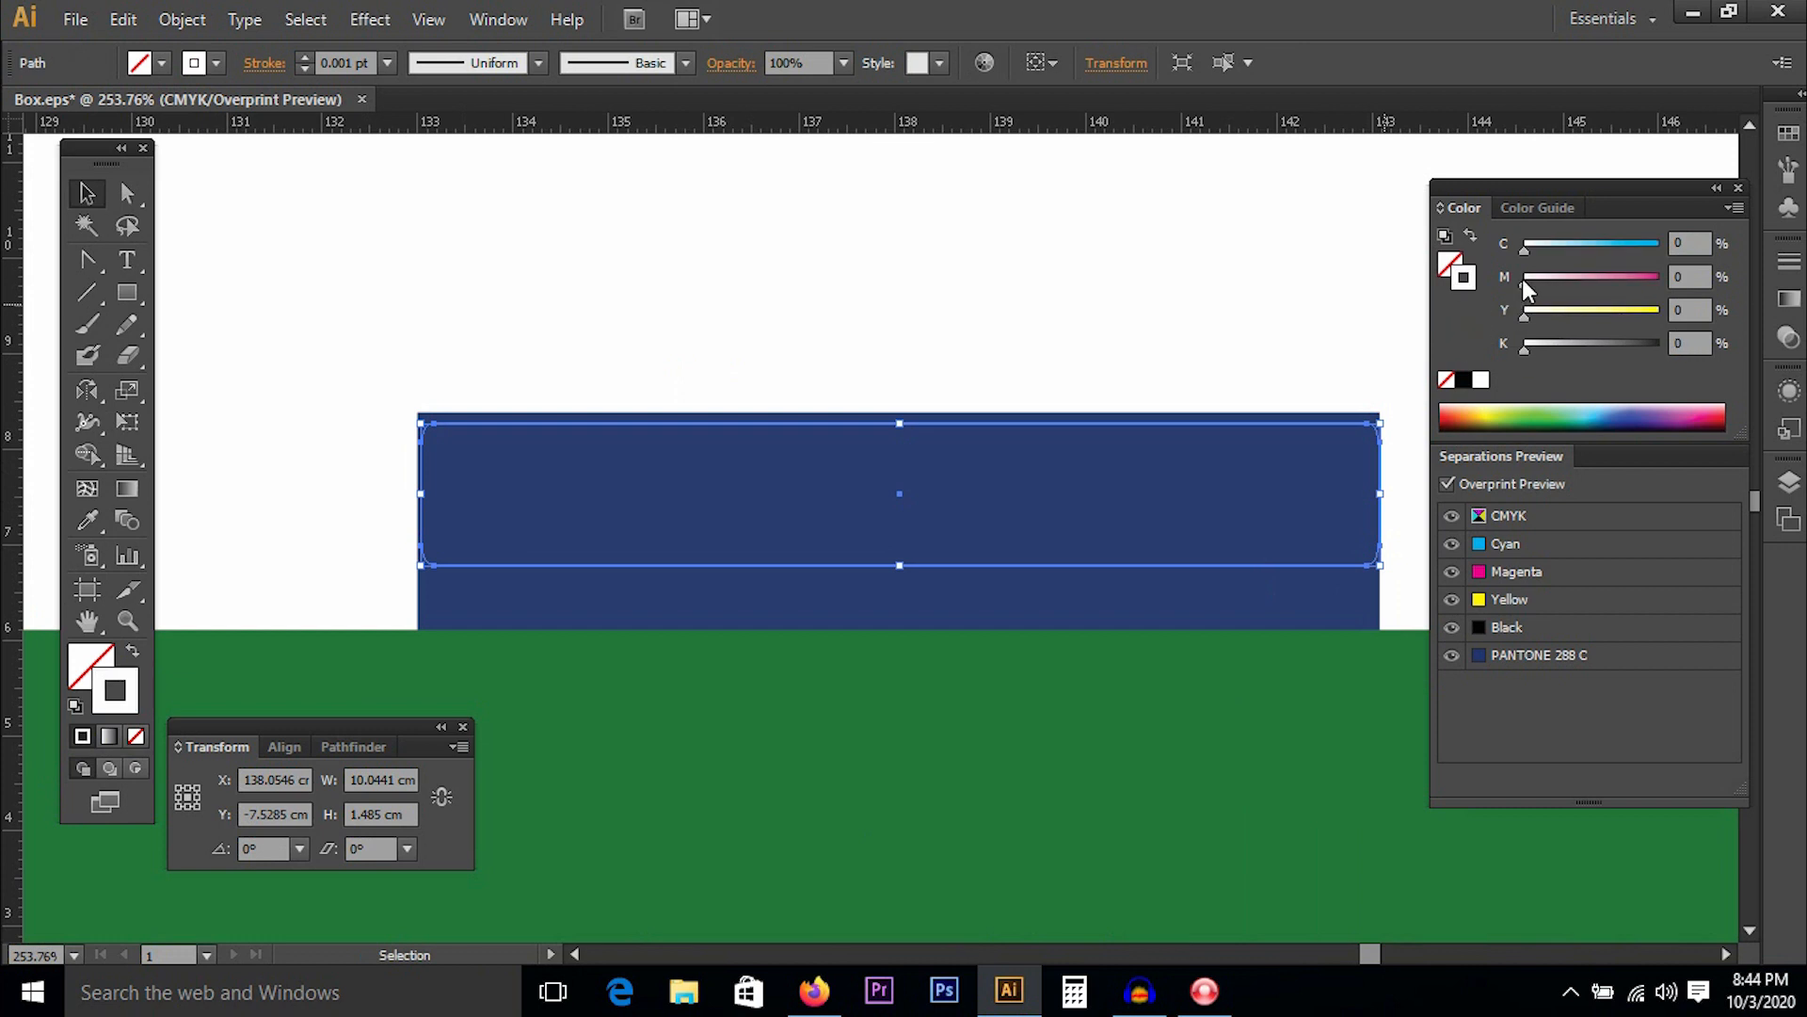
left_click_drag(1525, 282, 1730, 283)
left_click_drag(1626, 318, 1746, 318)
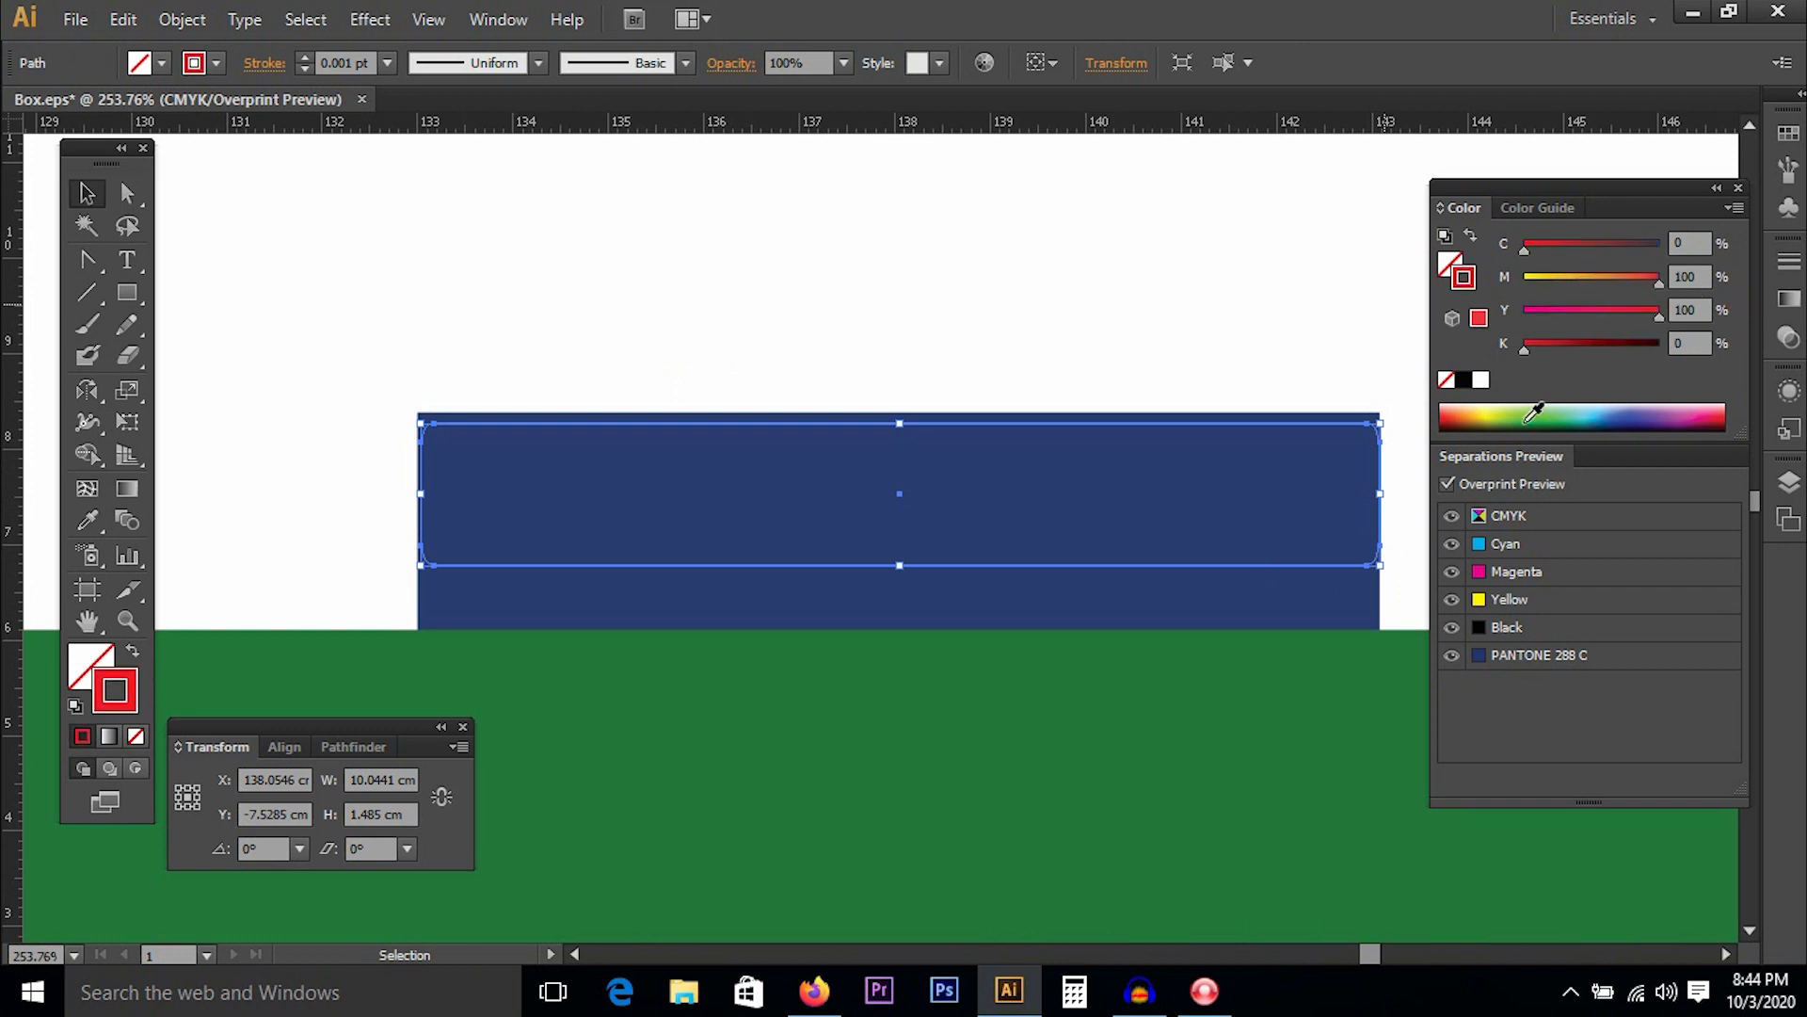
left_click(387, 62)
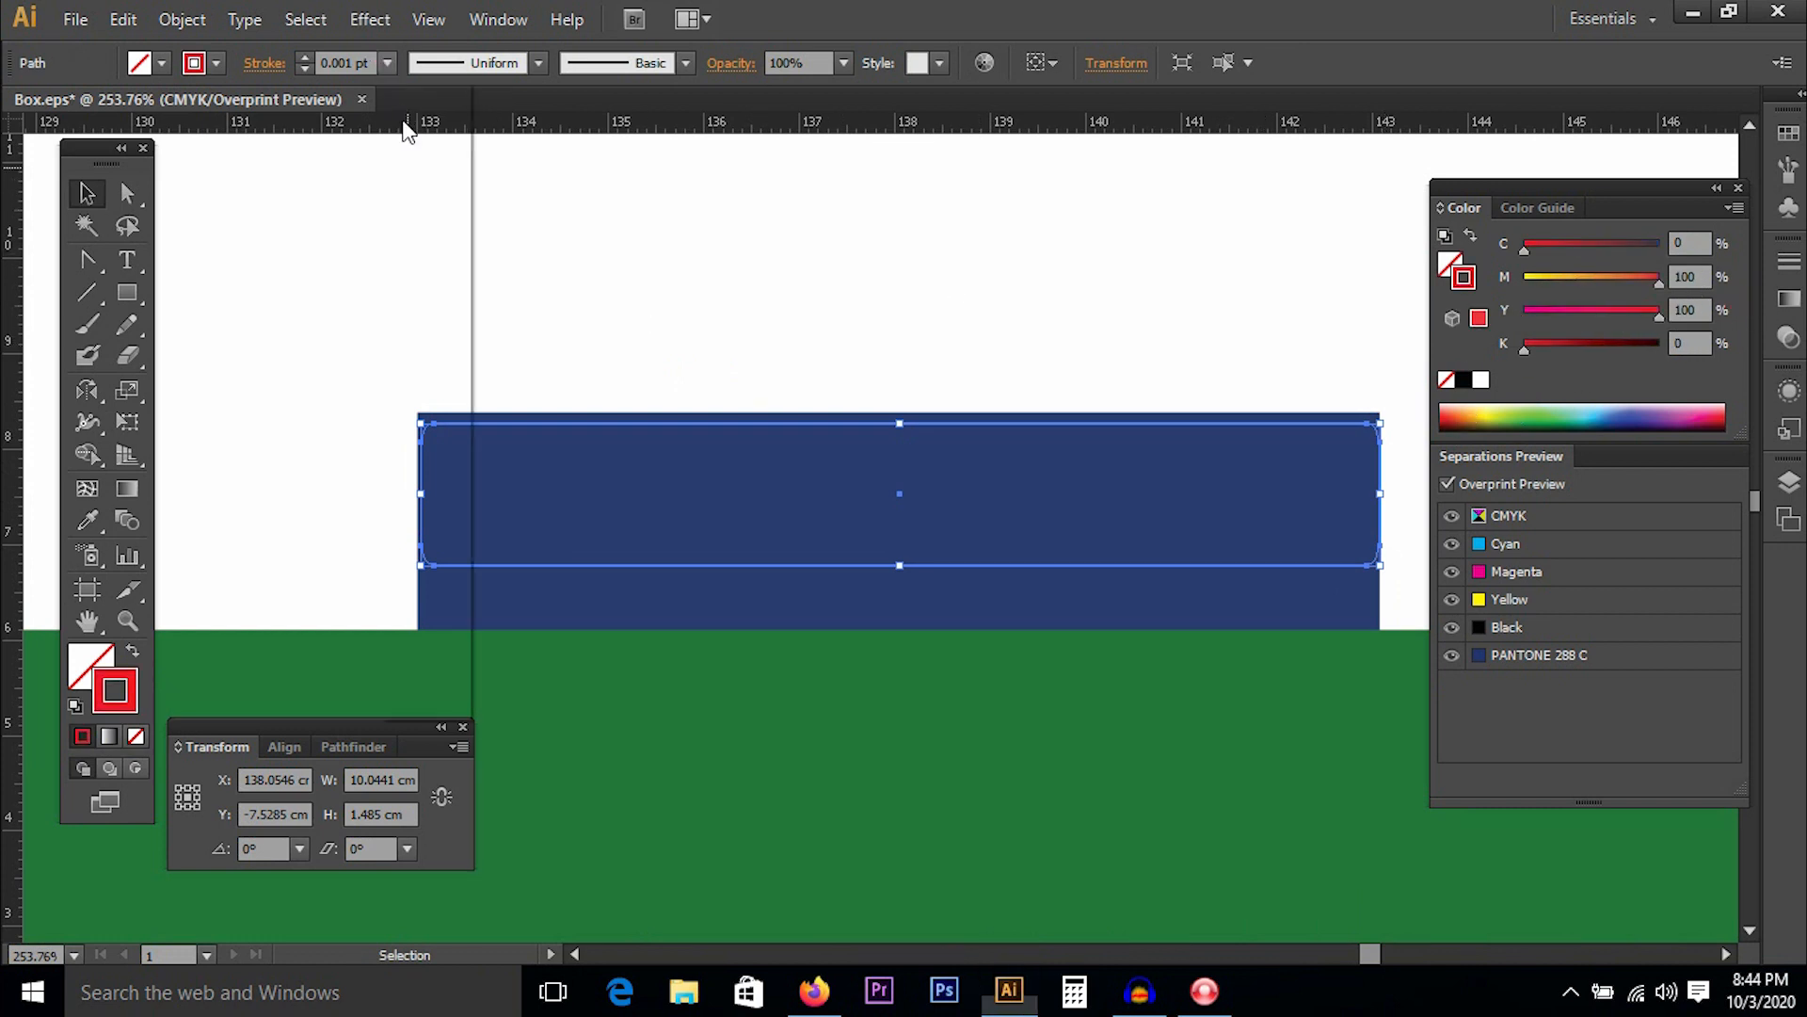
left_click(427, 143)
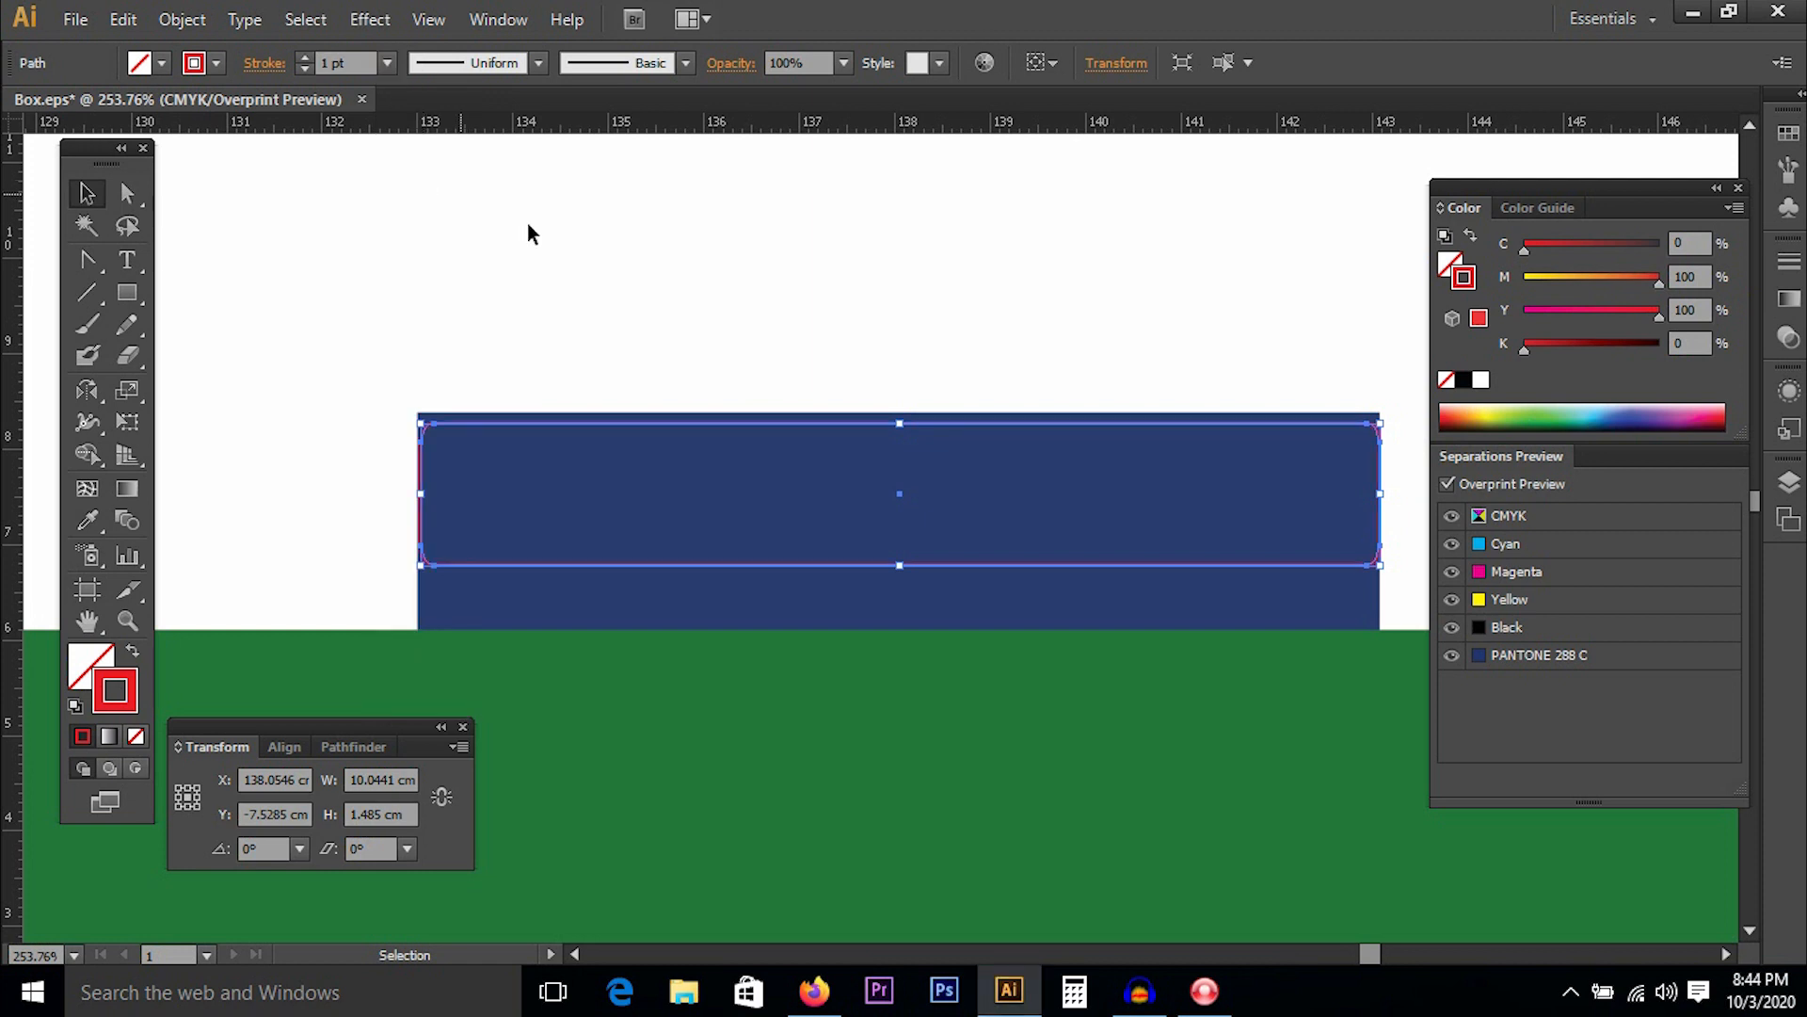
Delete the navy rectangle behind the red rounded label window on the first box's front panel.
left_click(989, 386)
left_click(782, 488)
key("Delete")
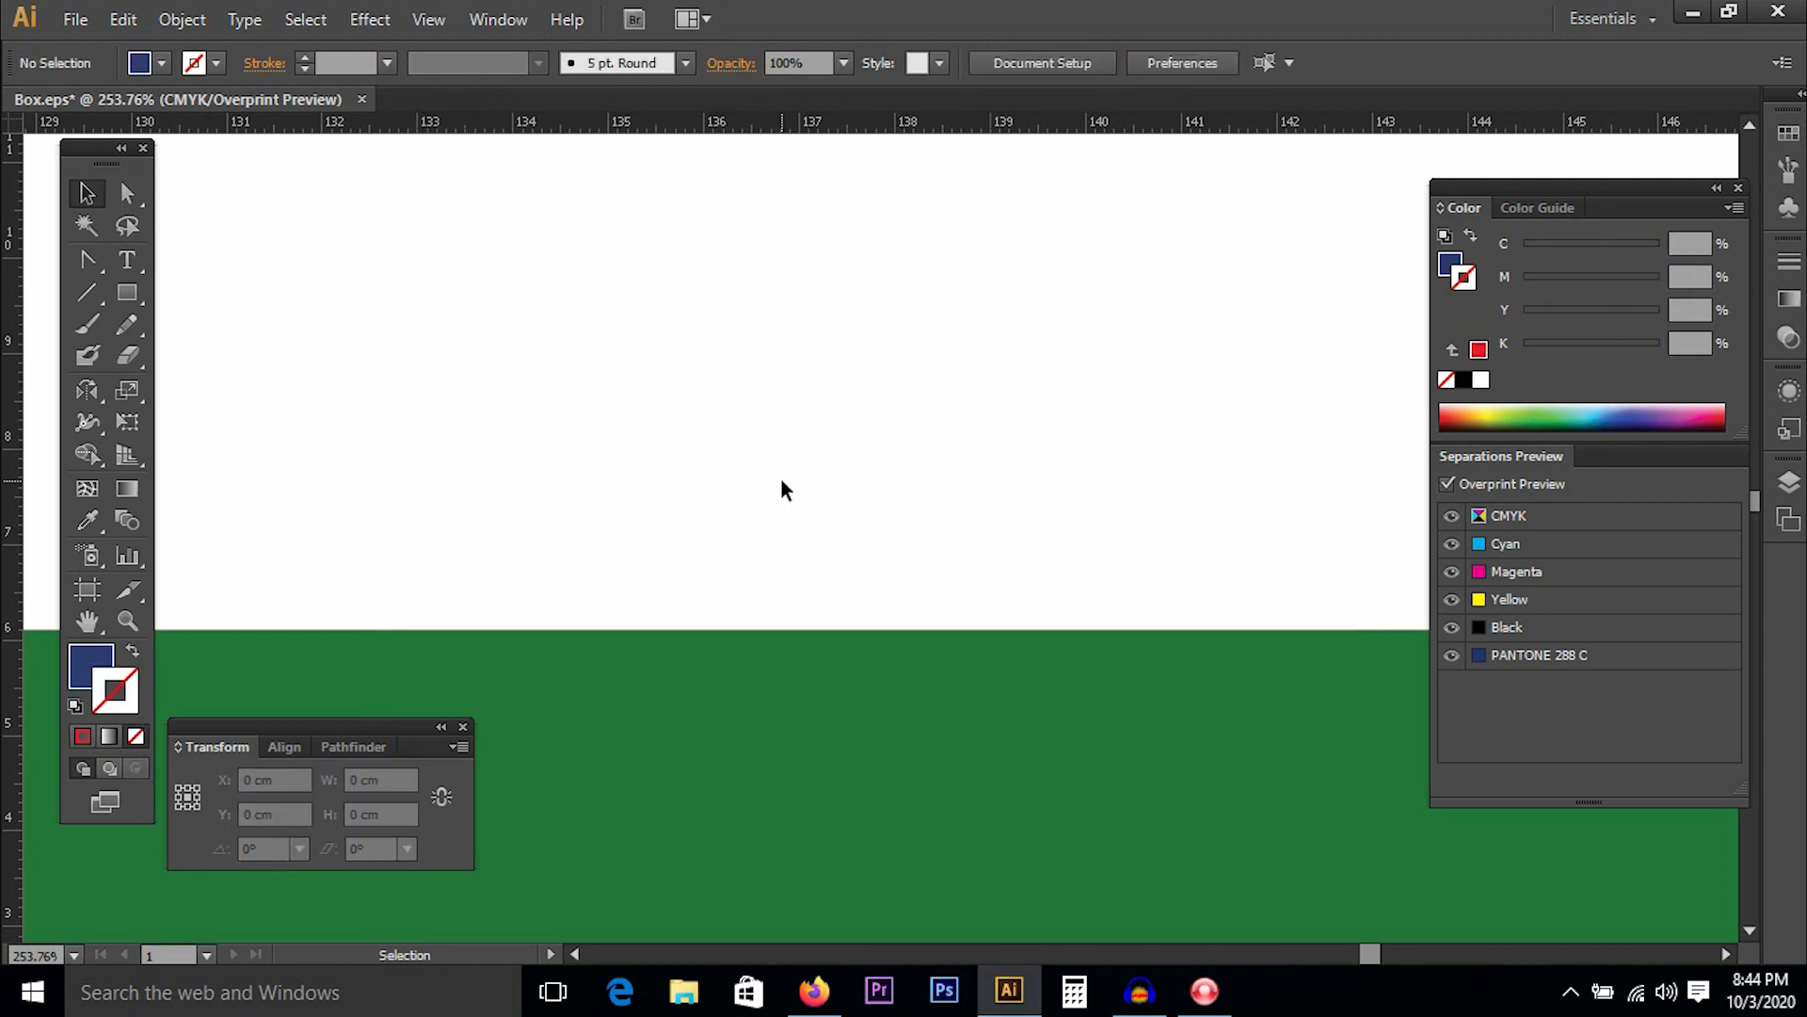
Swap fill and stroke on the green strip below the first box's front panel, leaving a 1 pt green outline without fill.
key("ctrl+minus")
key("ctrl+minus")
key("ctrl+minus")
key("ctrl+minus")
key("ctrl+minus")
key("ctrl+minus")
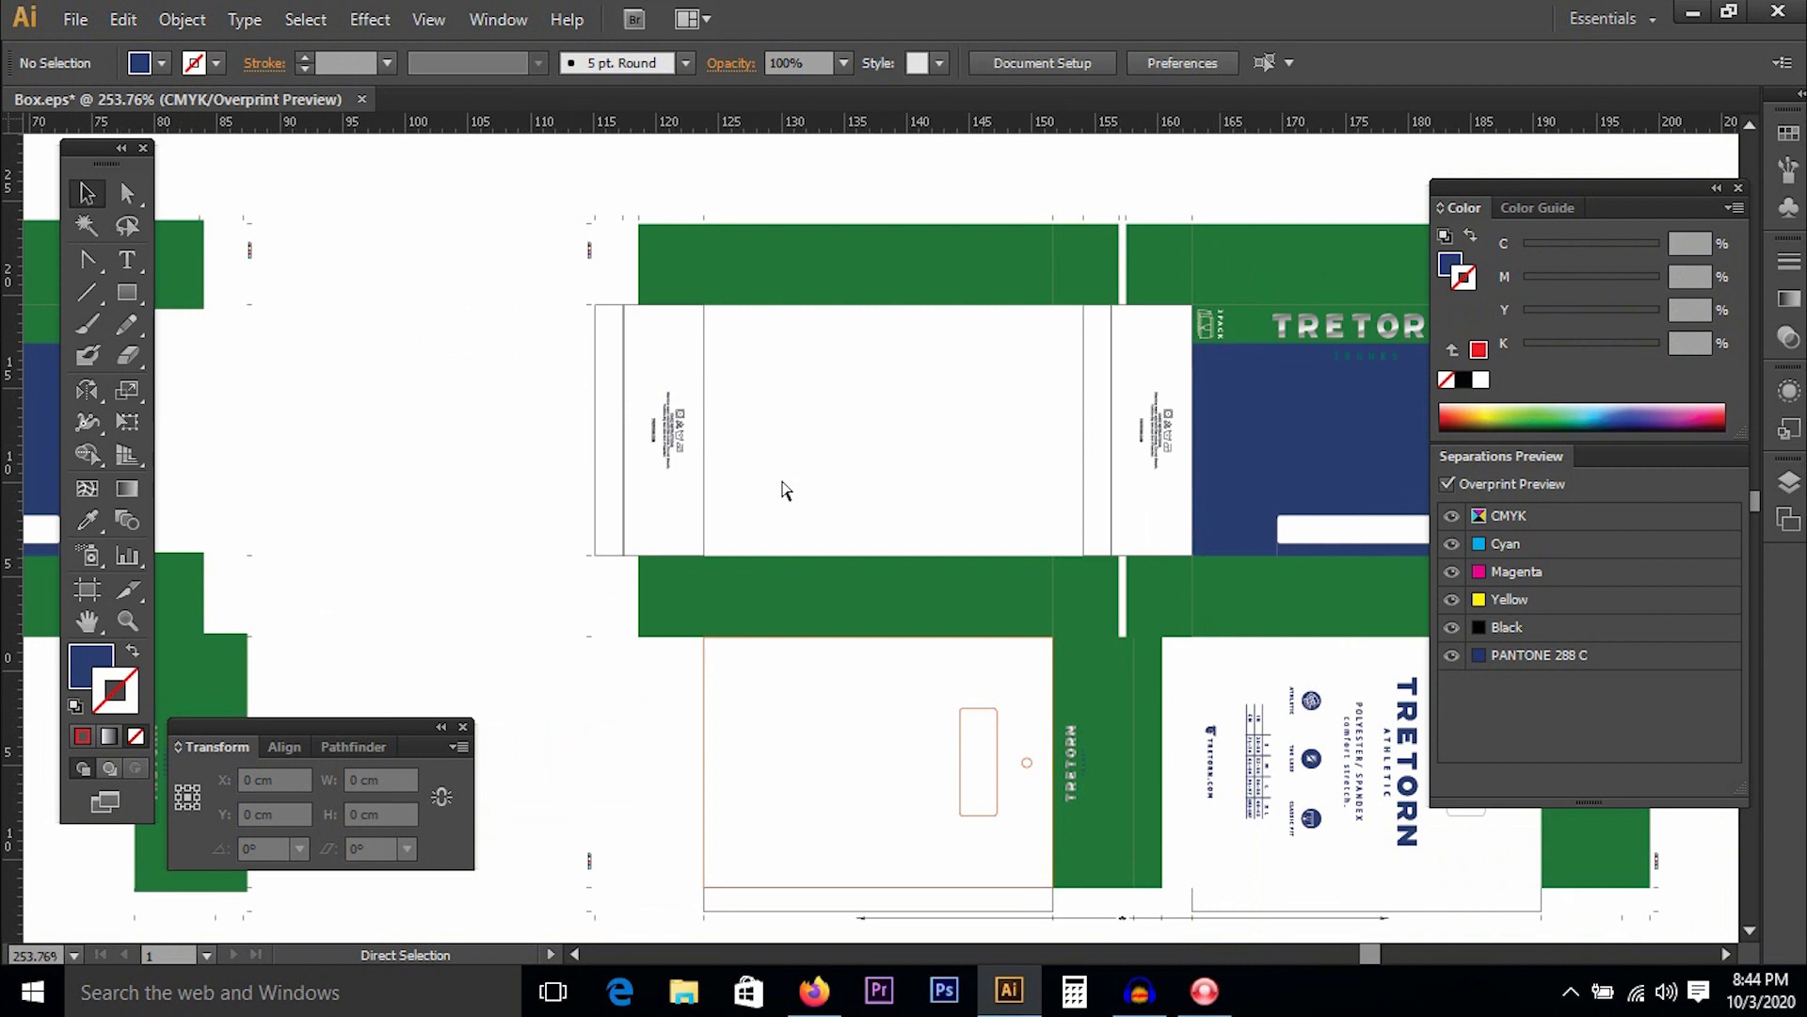
key("space")
left_click_drag(710, 484, 749, 448)
left_click(851, 527)
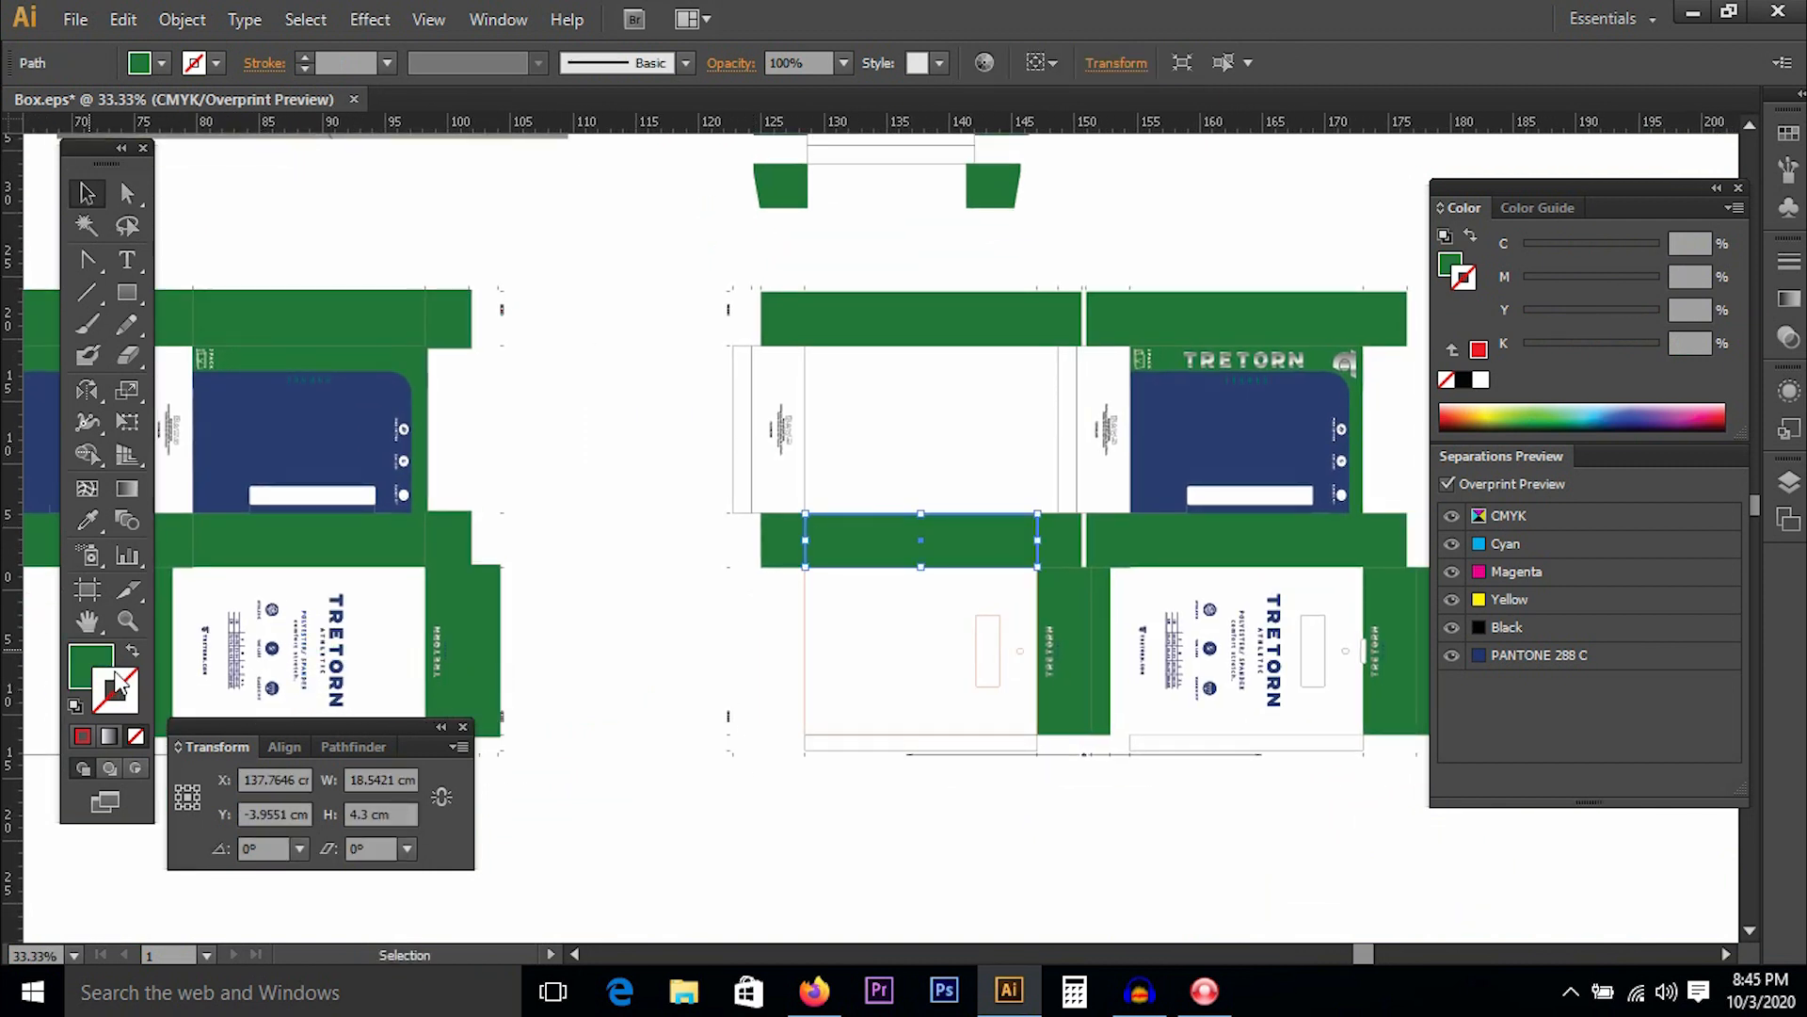
left_click(104, 659)
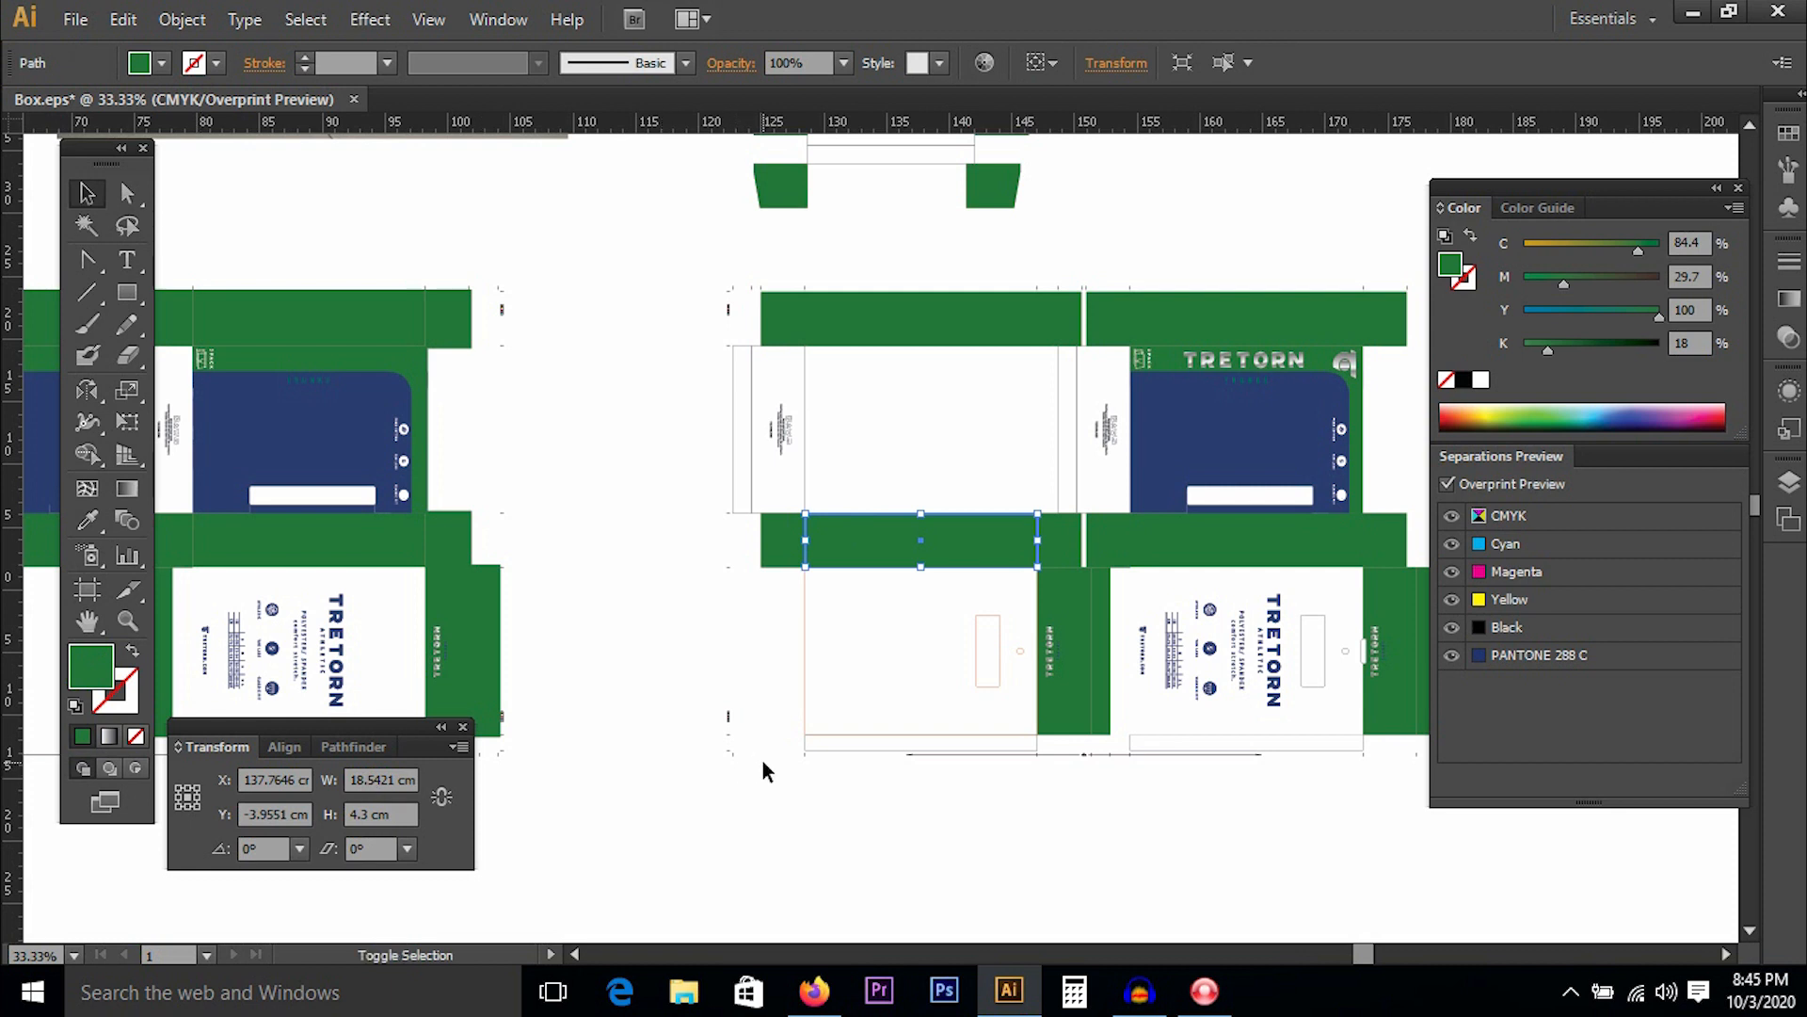
key("shift+x")
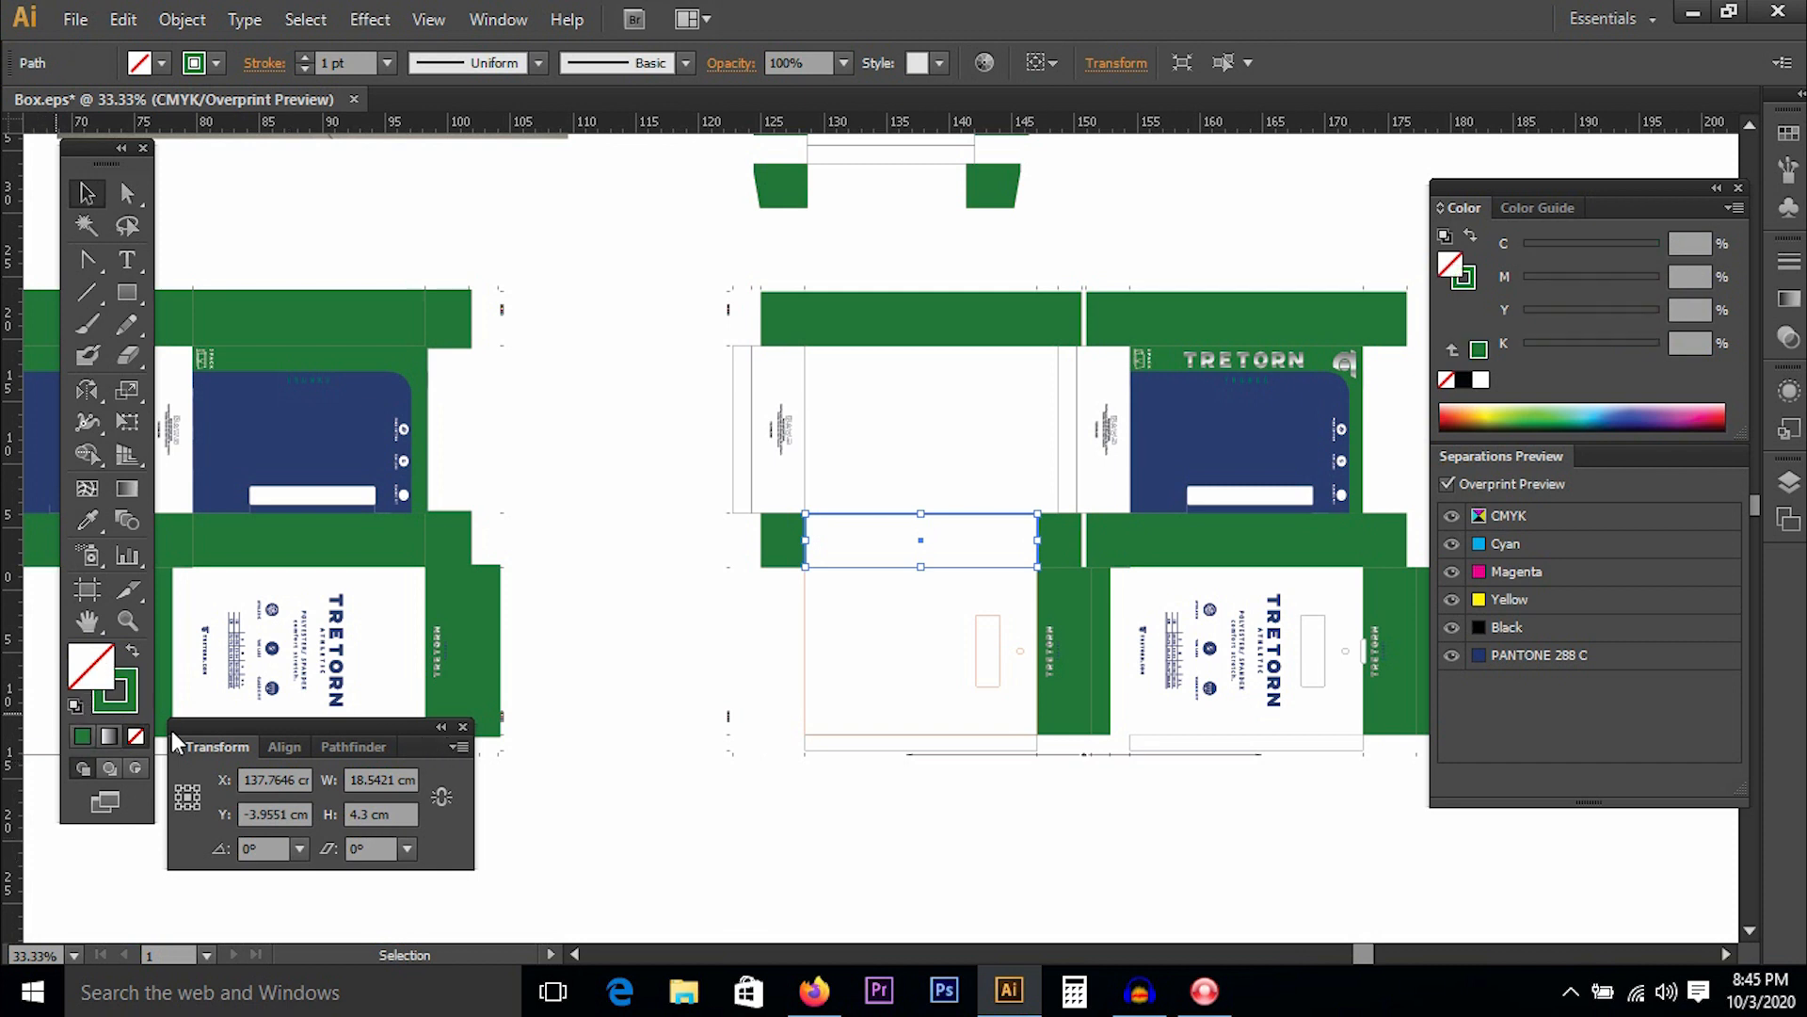
Convert the first box's outer green flap beside that strip and the second box's matching strip to unfilled green outlines.
left_click(770, 617)
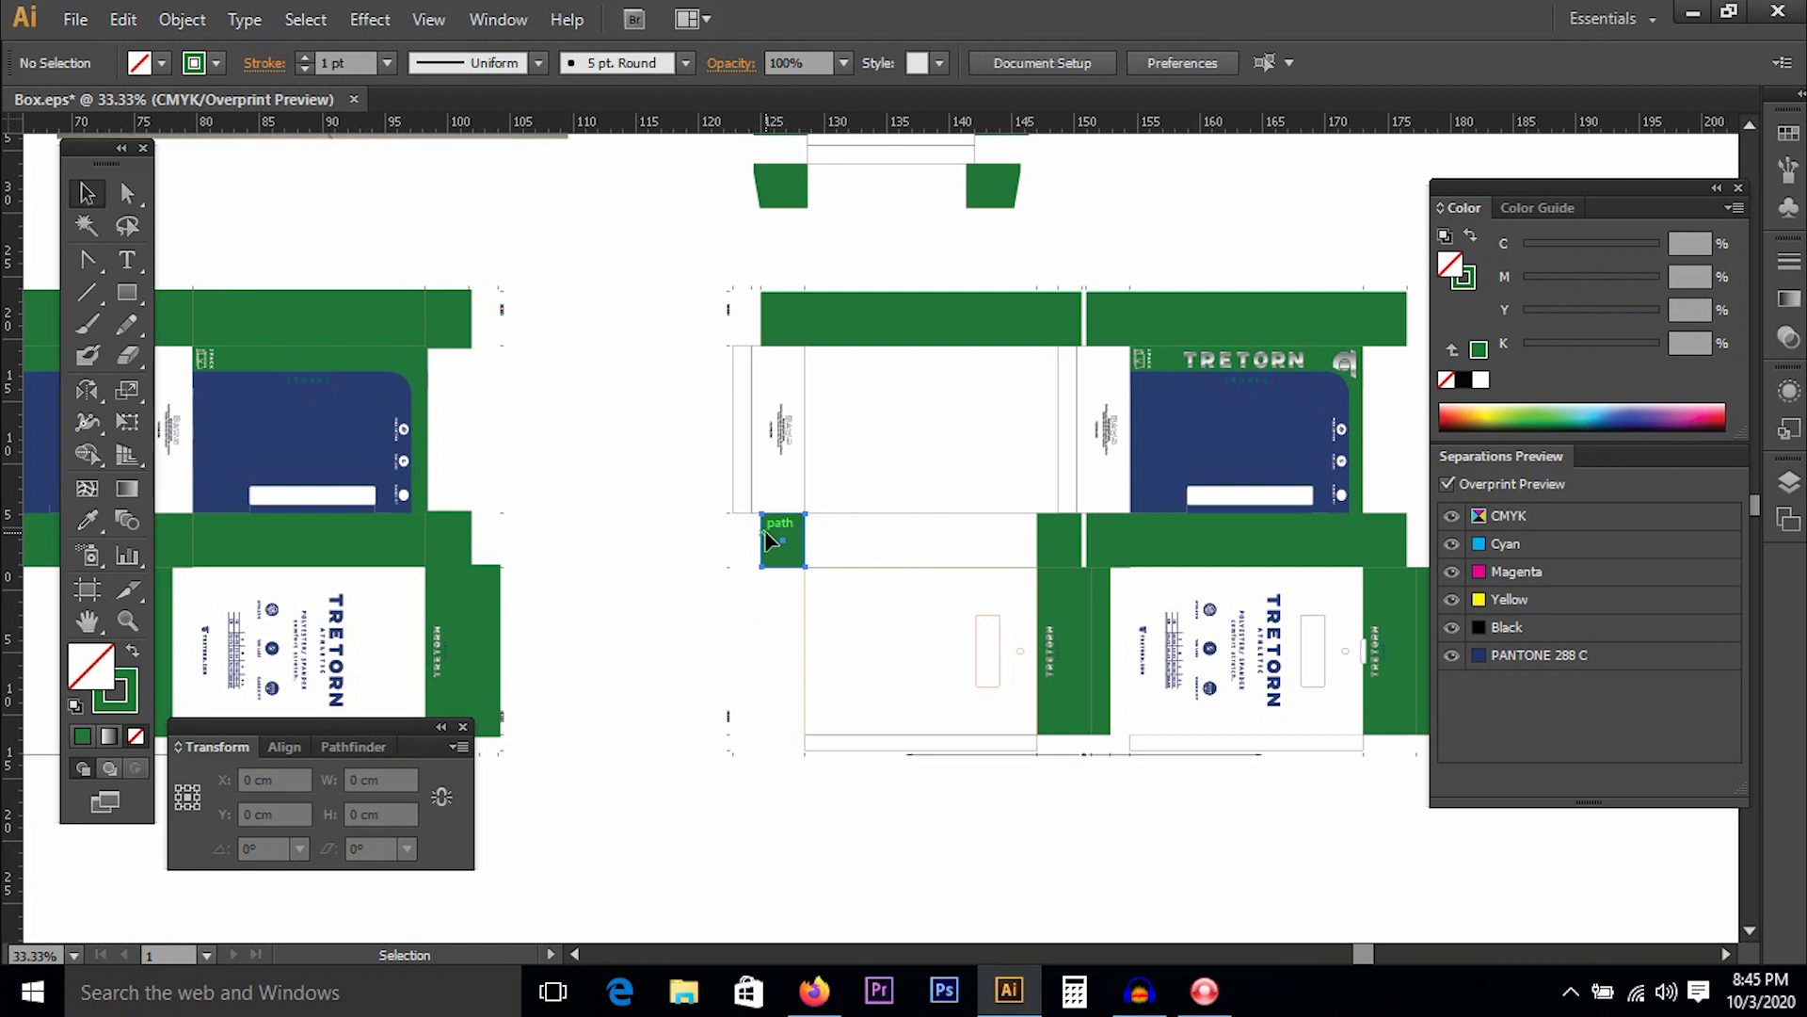
left_click(769, 538)
key("Delete")
left_click(1178, 540)
key("shift+x")
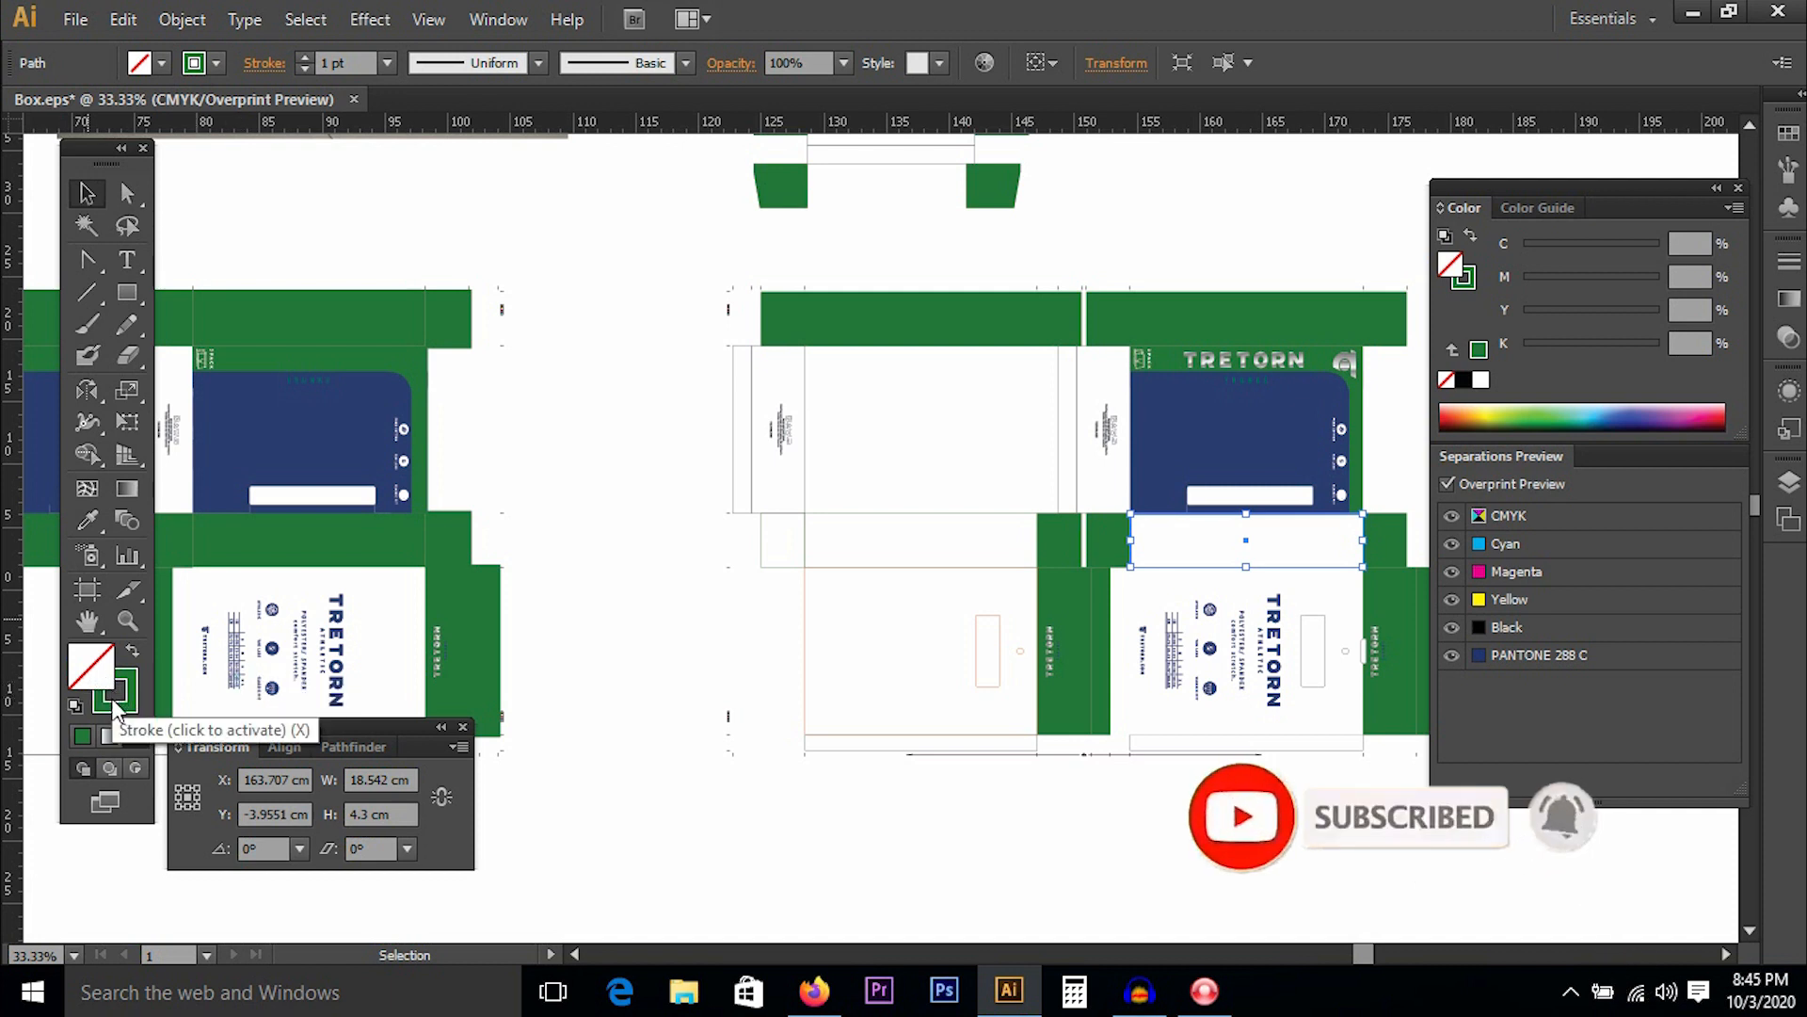
key("shift+x")
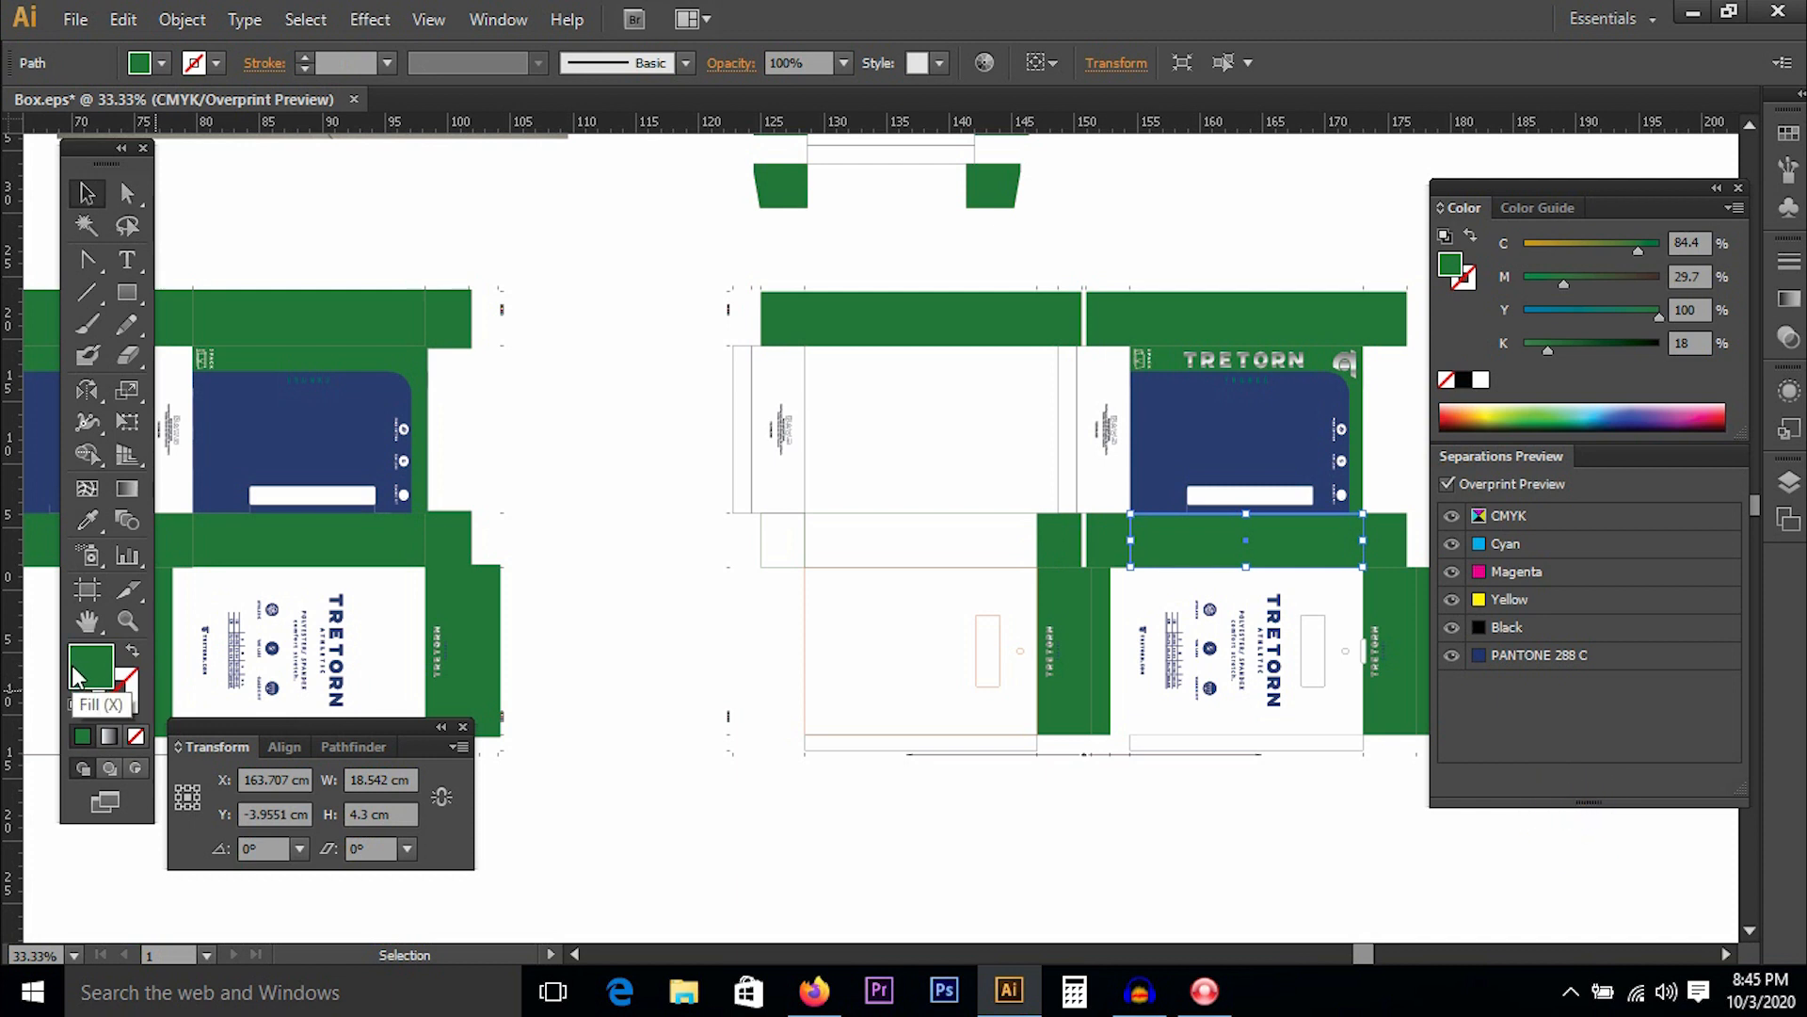
key("shift+x")
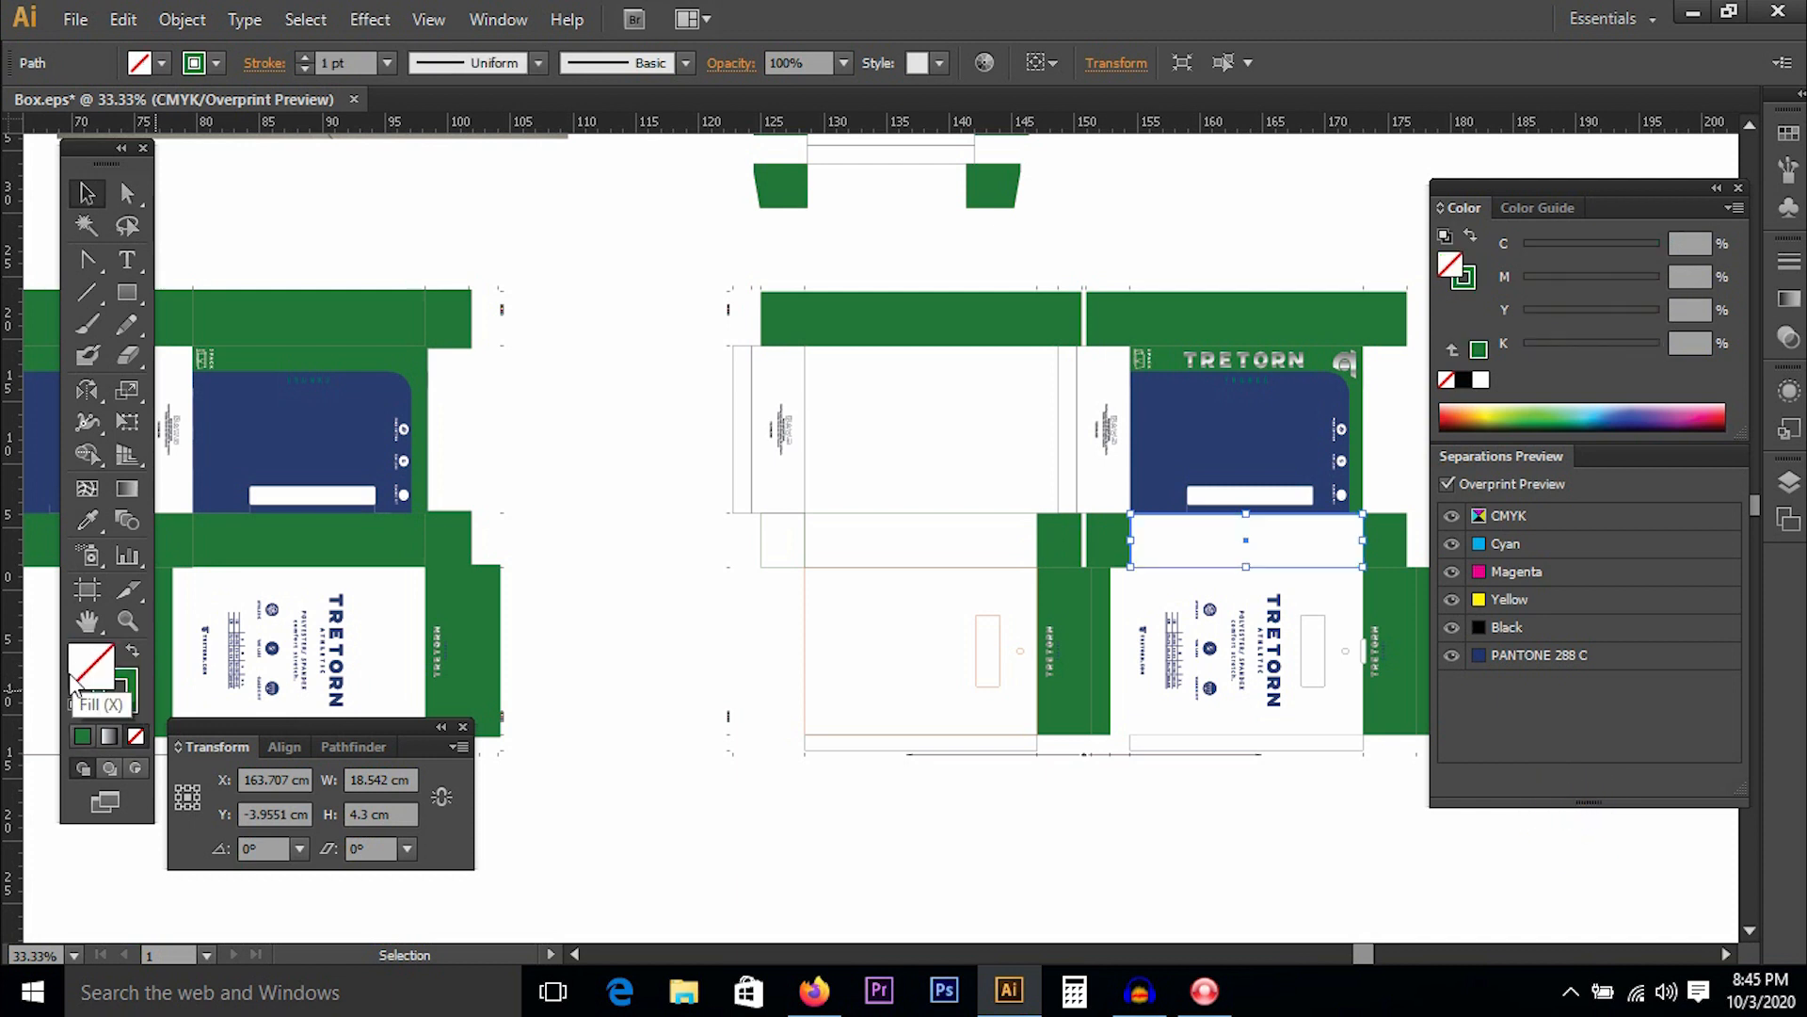
left_click_drag(895, 549, 682, 543)
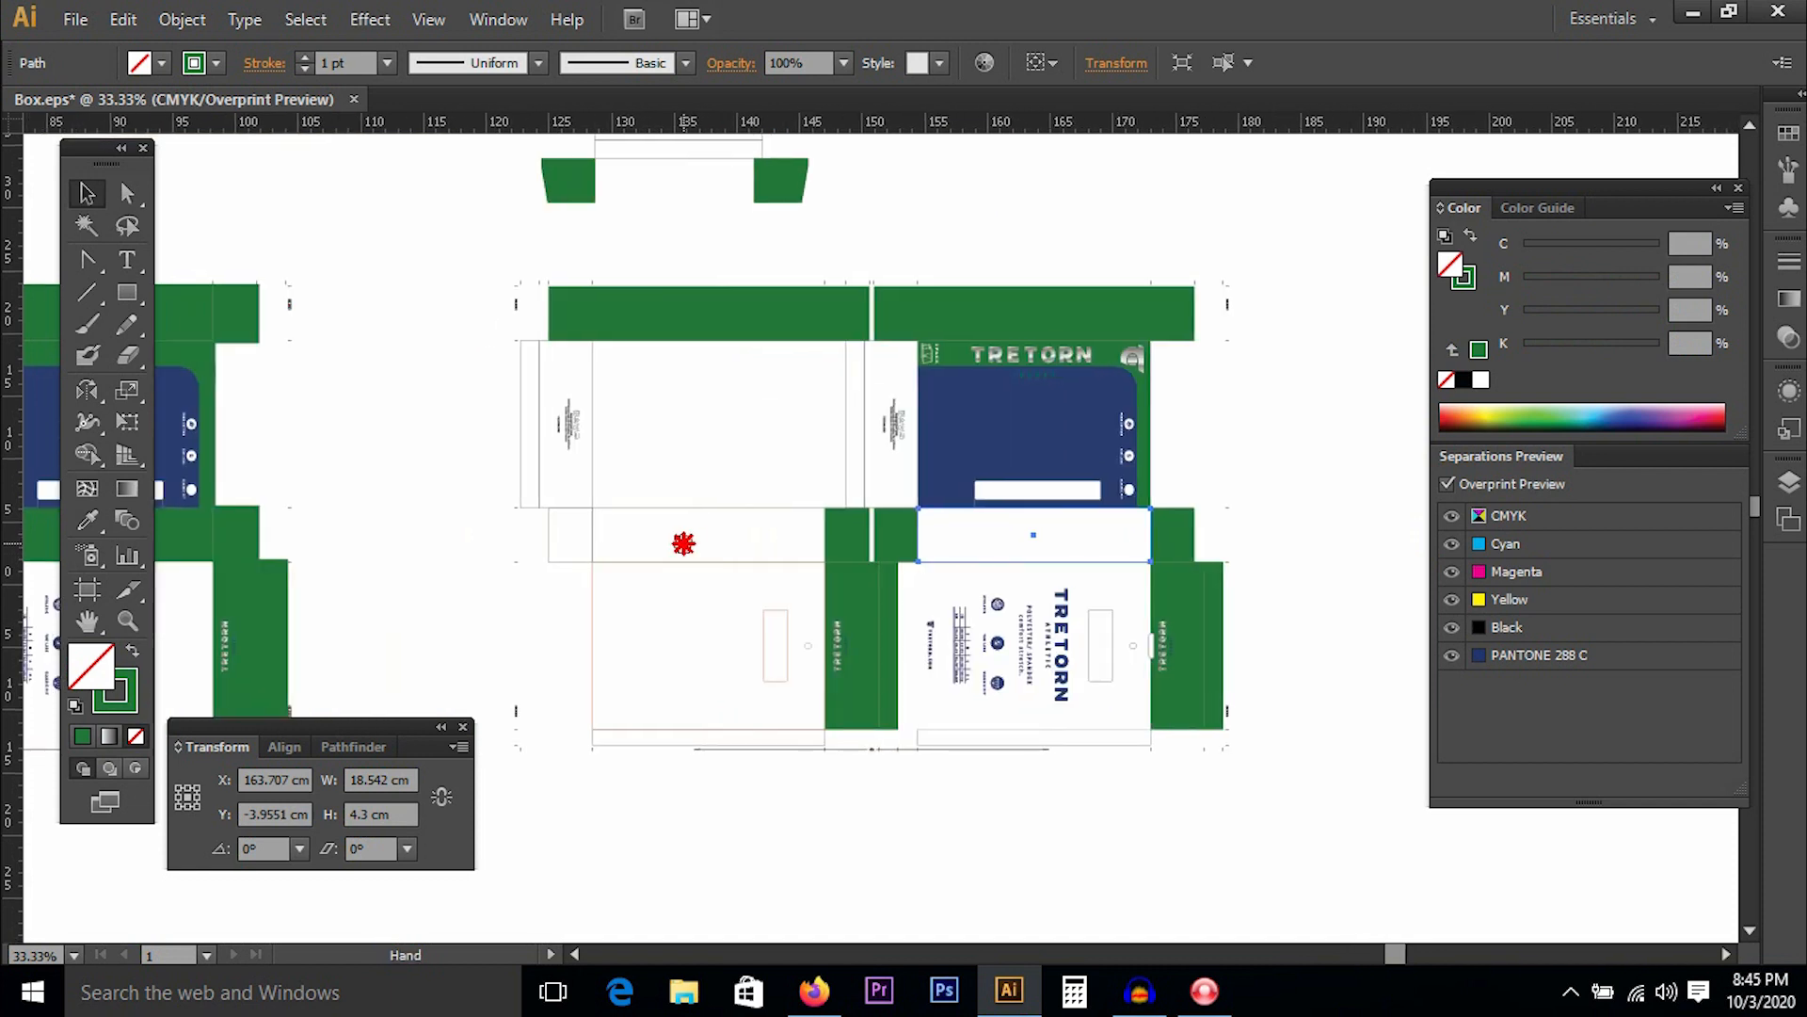
left_click(893, 529)
left_click(859, 619, "shift")
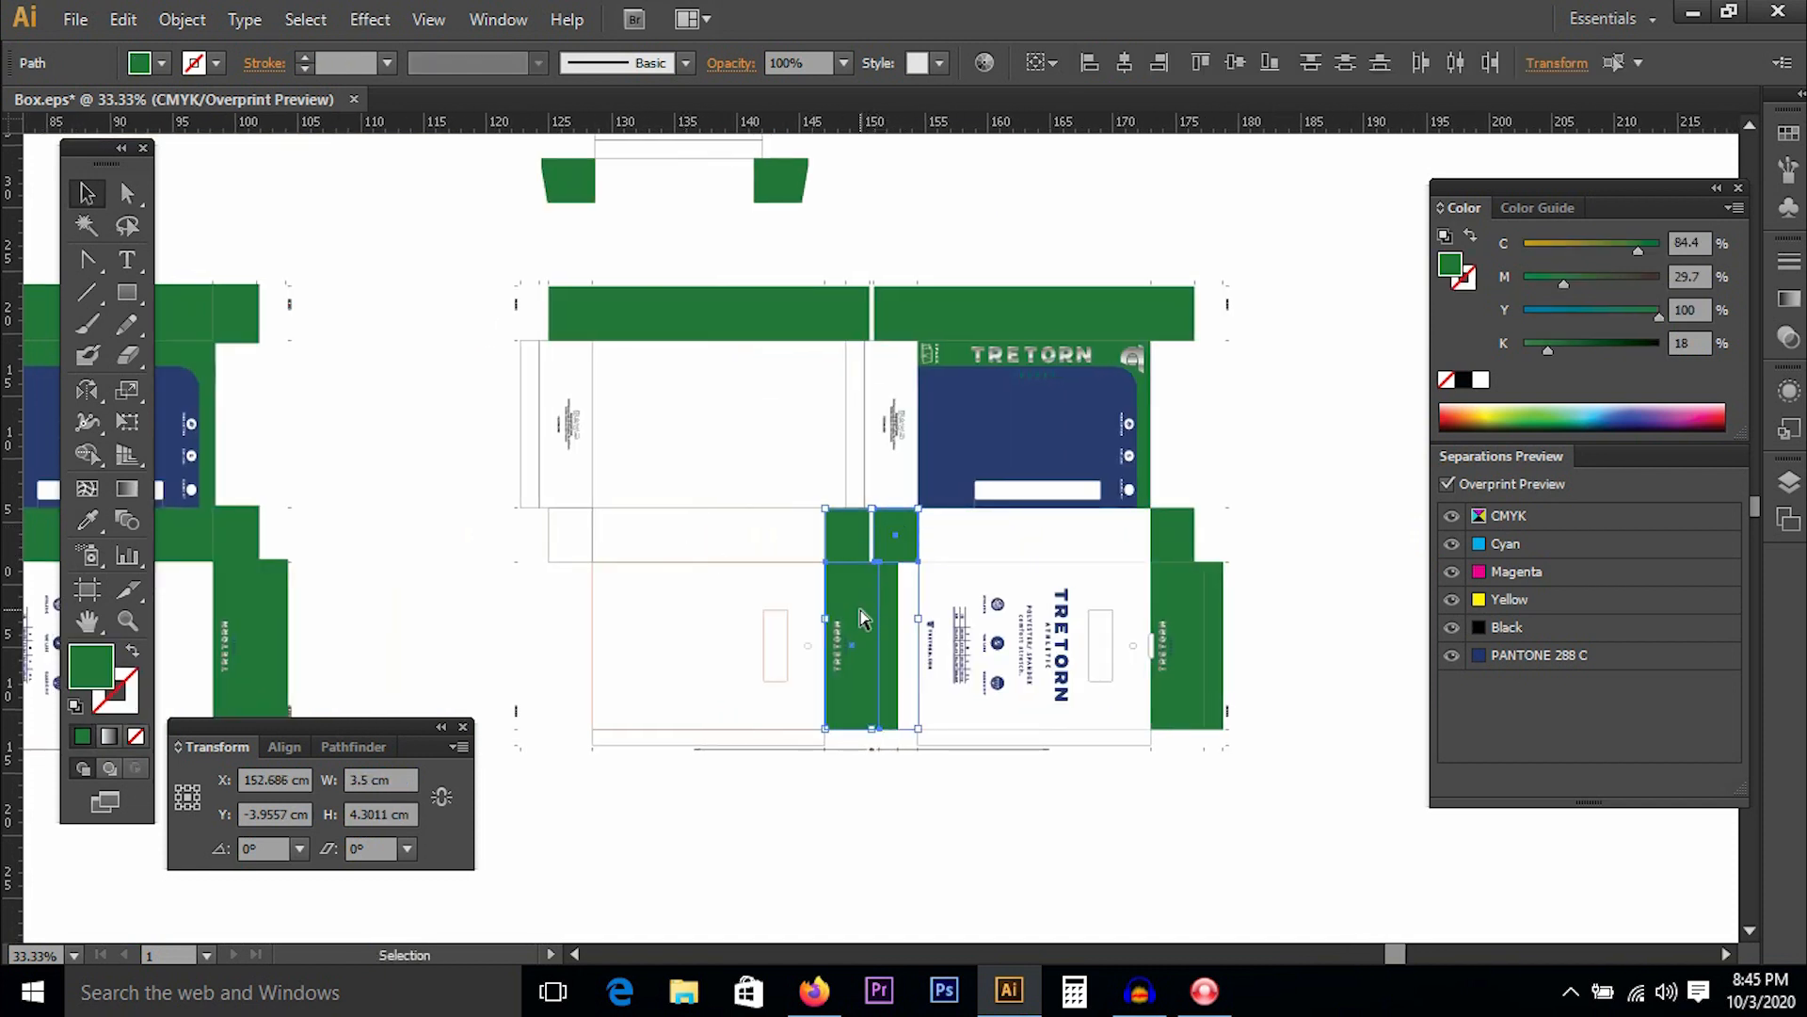
left_click_drag(762, 214, 1247, 736)
left_click(1233, 493)
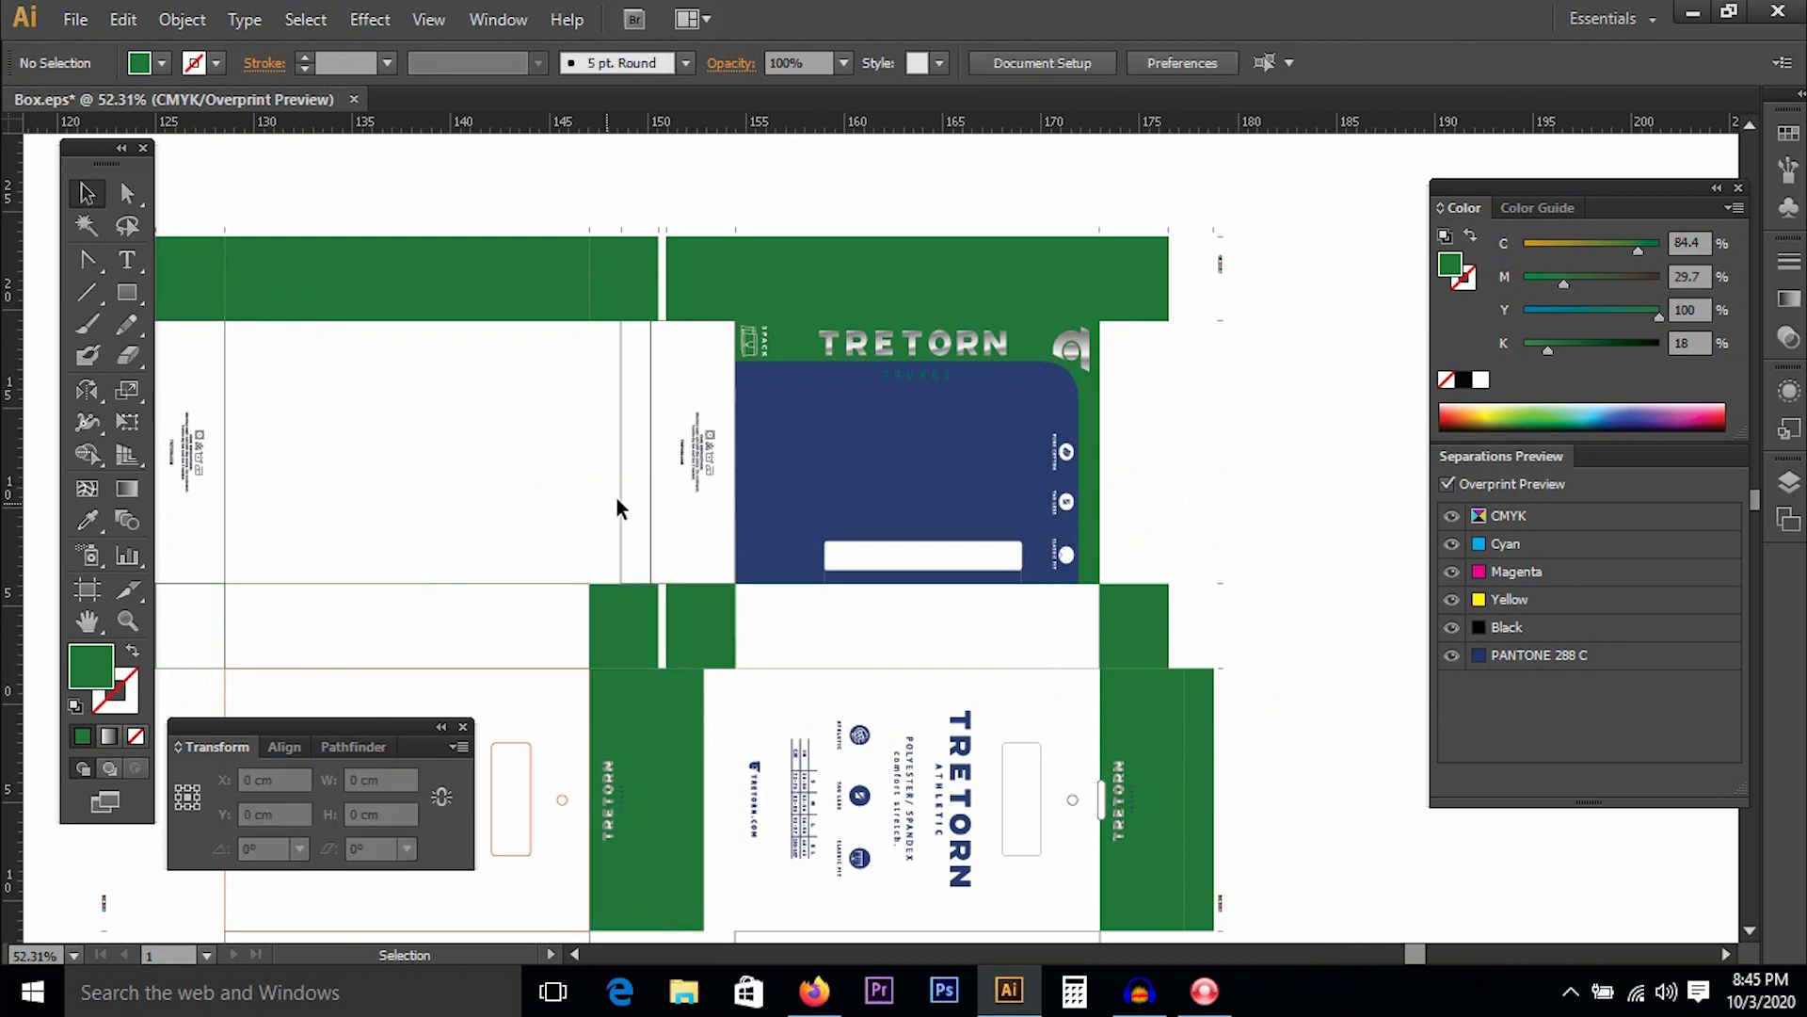
Show all hidden objects and duplicate the first box's red front panel outline onto the second box's front panel.
mouse_move(348, 536)
left_mouse_down()
mouse_move(625, 471)
mouse_move(588, 494)
left_mouse_up()
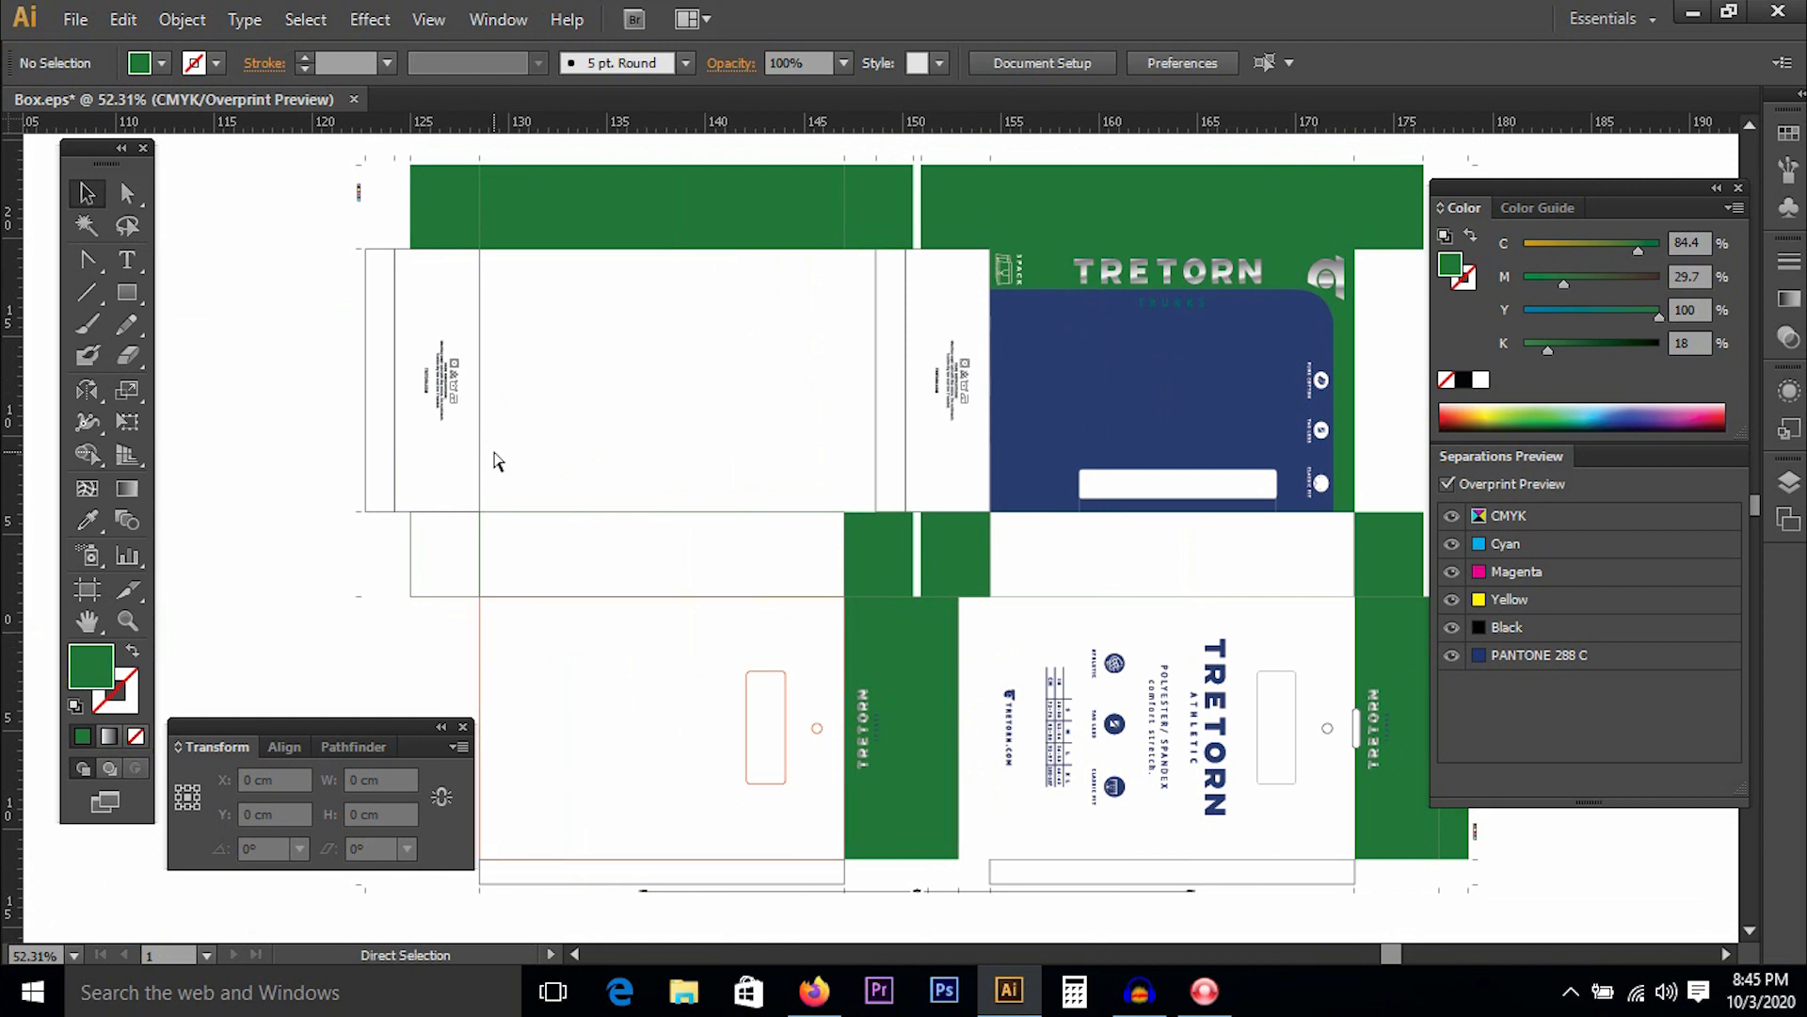
key("ctrl+alt+3")
left_click(247, 515)
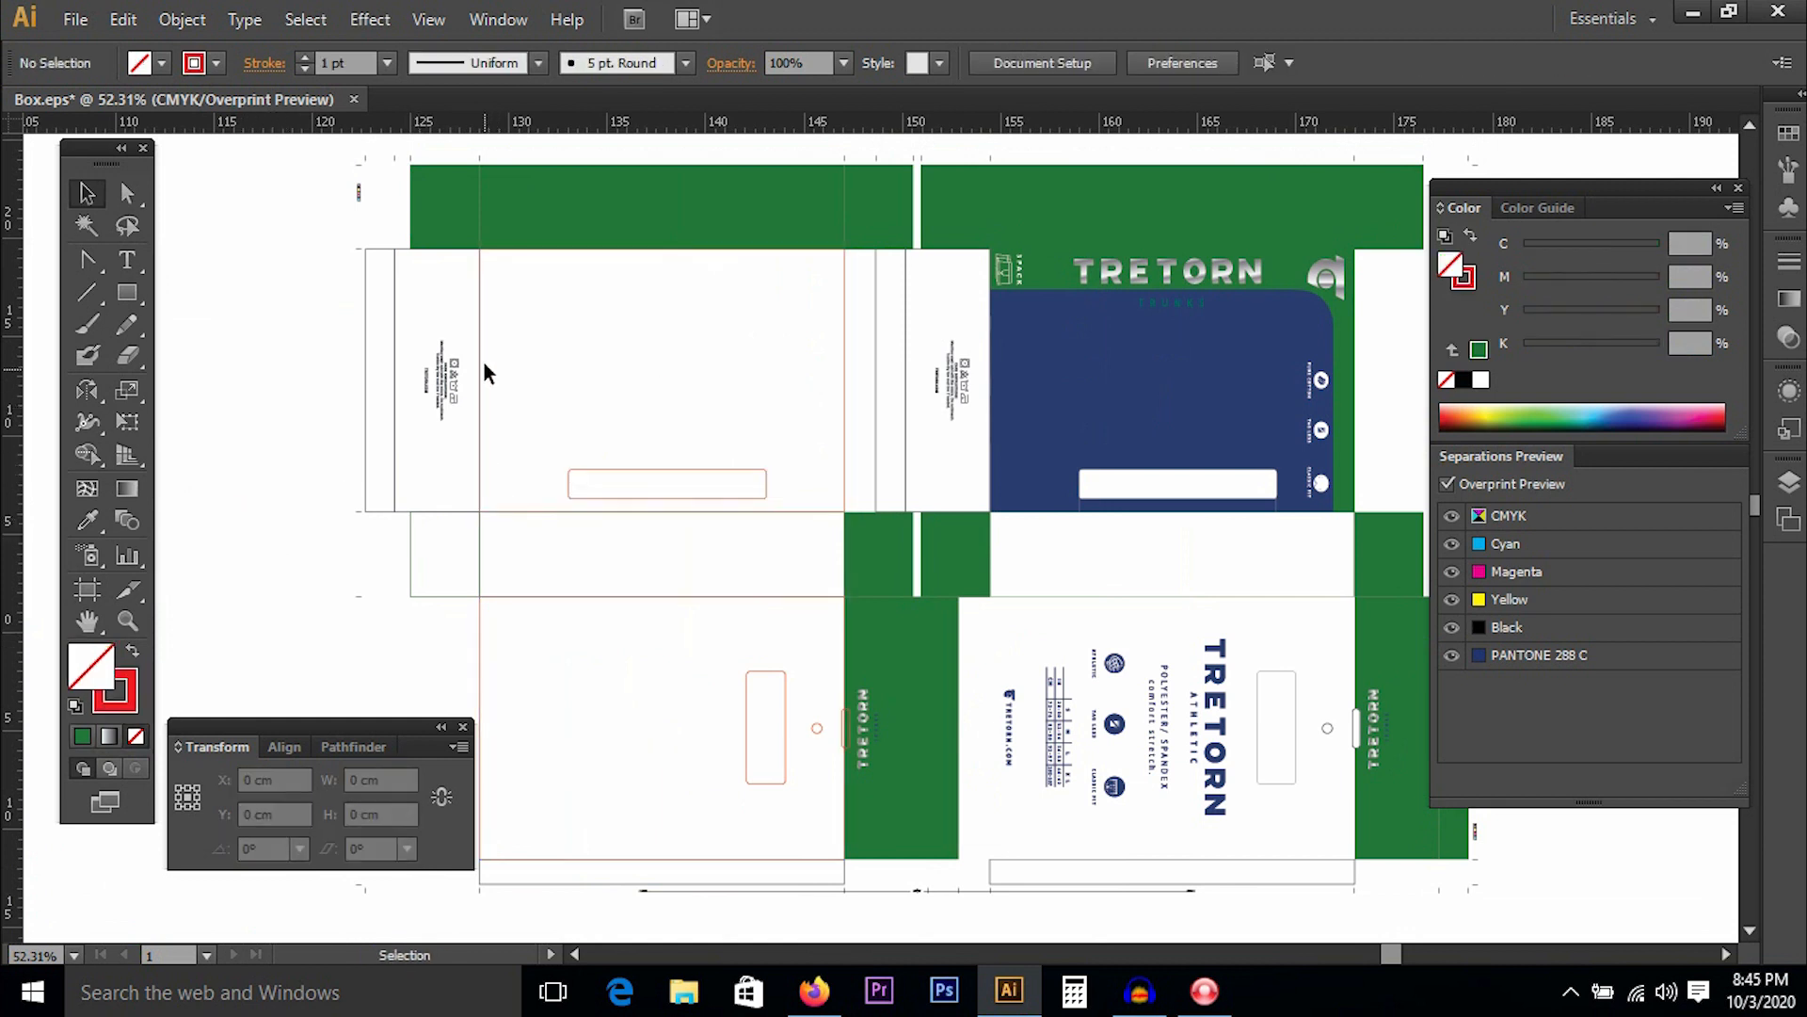
left_click_drag(480, 330, 992, 322)
Align the duplicated red outline's side edge with the second front panel's lower outer corner in outline view.
left_click_drag(1067, 411, 1168, 499)
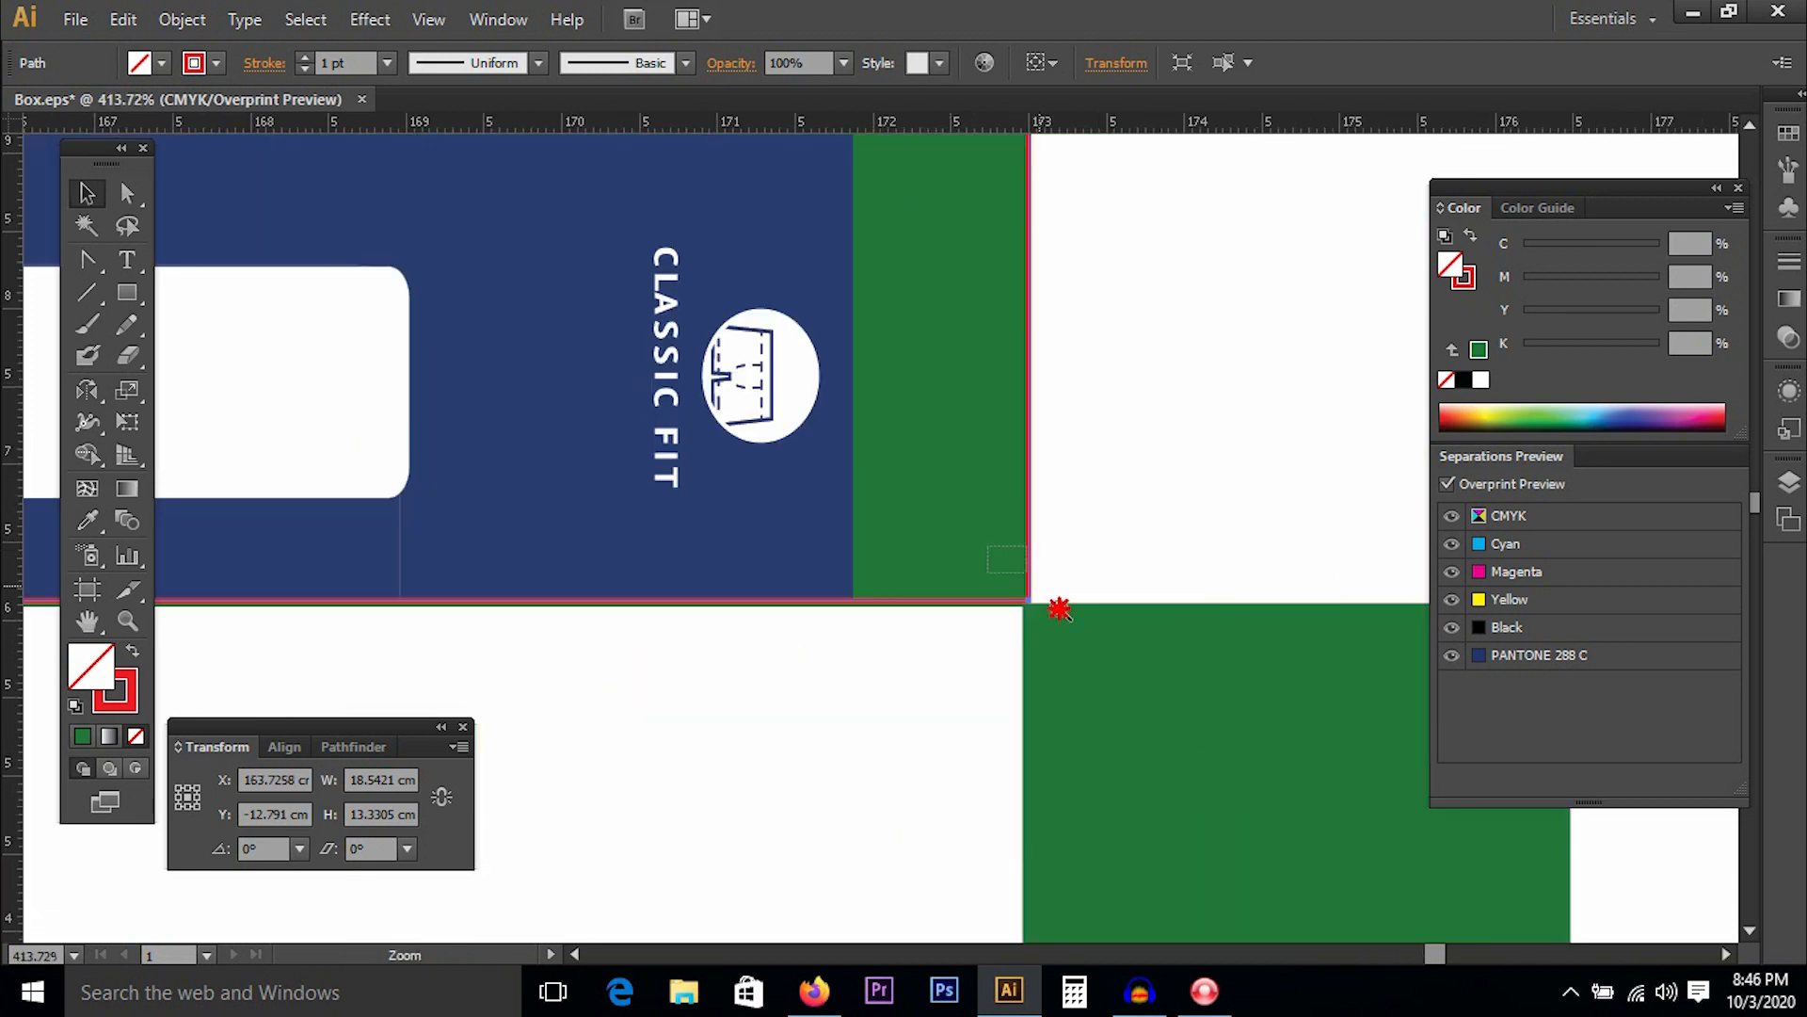
scroll(1059, 609, "up", 5)
key("ctrl+y")
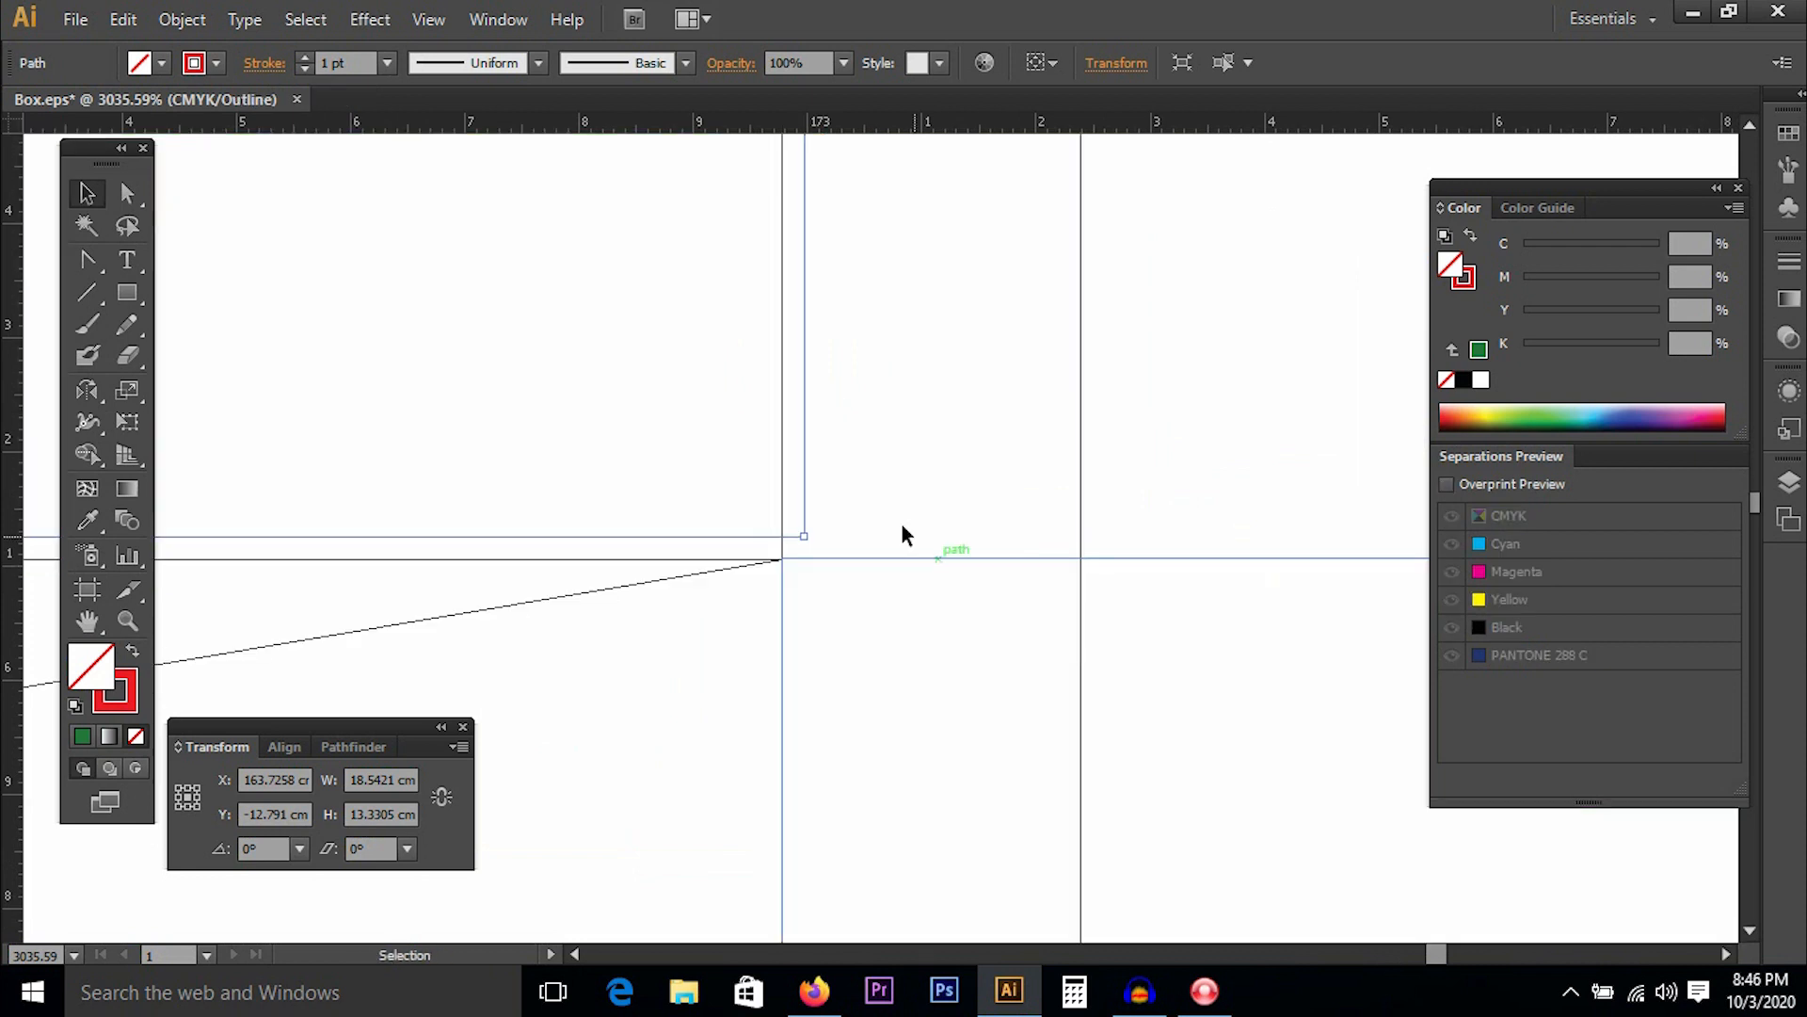
left_click_drag(807, 425, 782, 422)
Select the red front panel outlines of both boxes together in outline view.
scroll(783, 456, "down", 8)
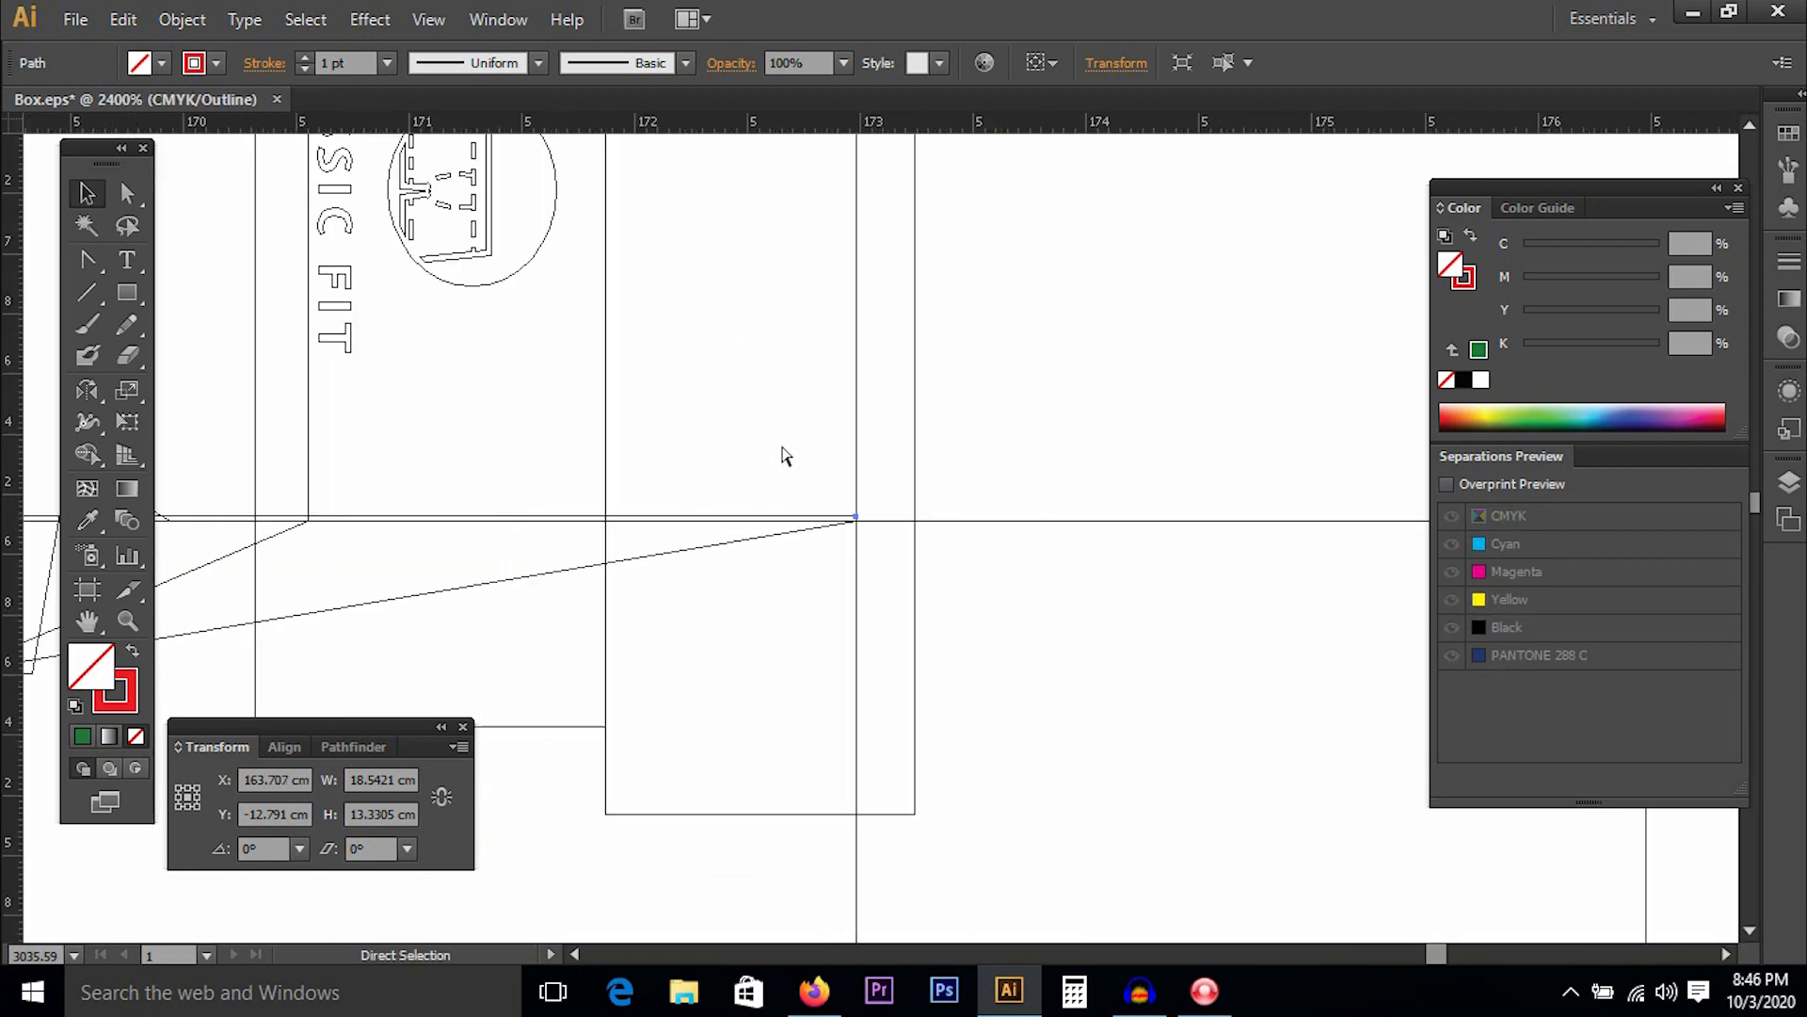
left_click_drag(284, 448, 985, 423)
left_click_drag(642, 483, 1409, 405)
left_click_drag(552, 384, 1125, 389)
left_click_drag(427, 430, 1180, 421)
left_click_drag(558, 398, 1248, 410)
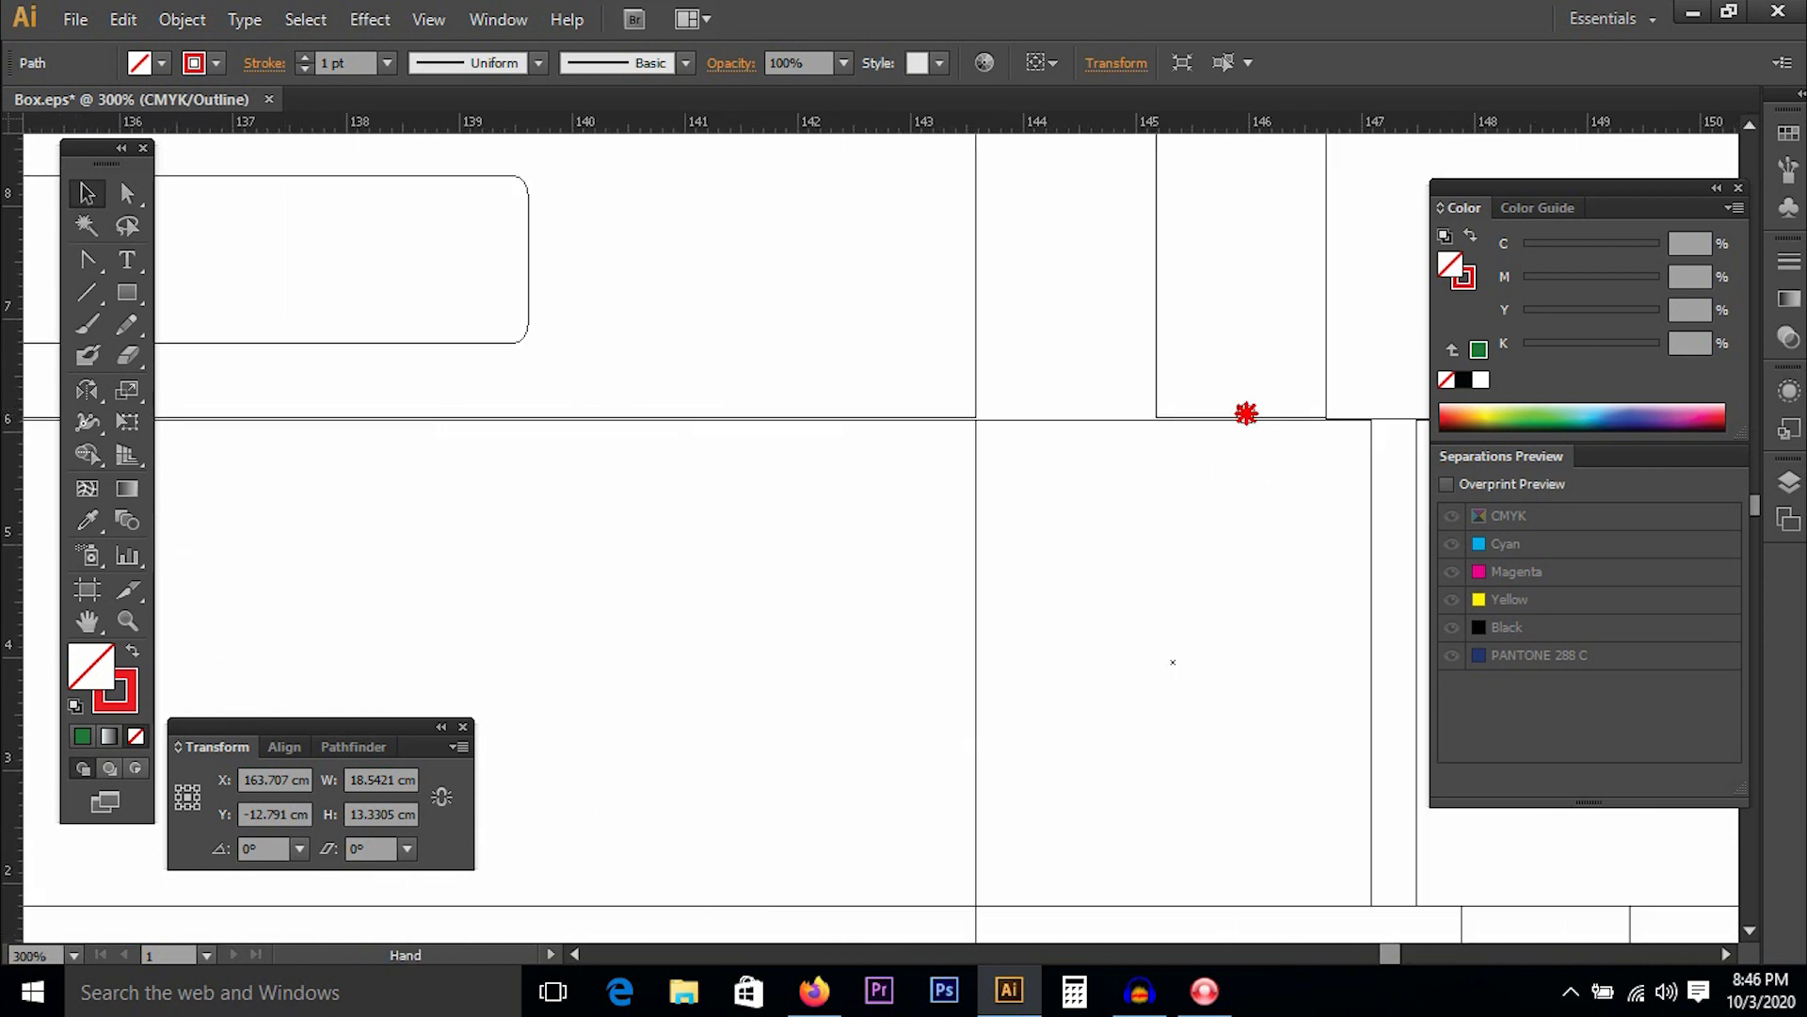
scroll(887, 431, "down", 8)
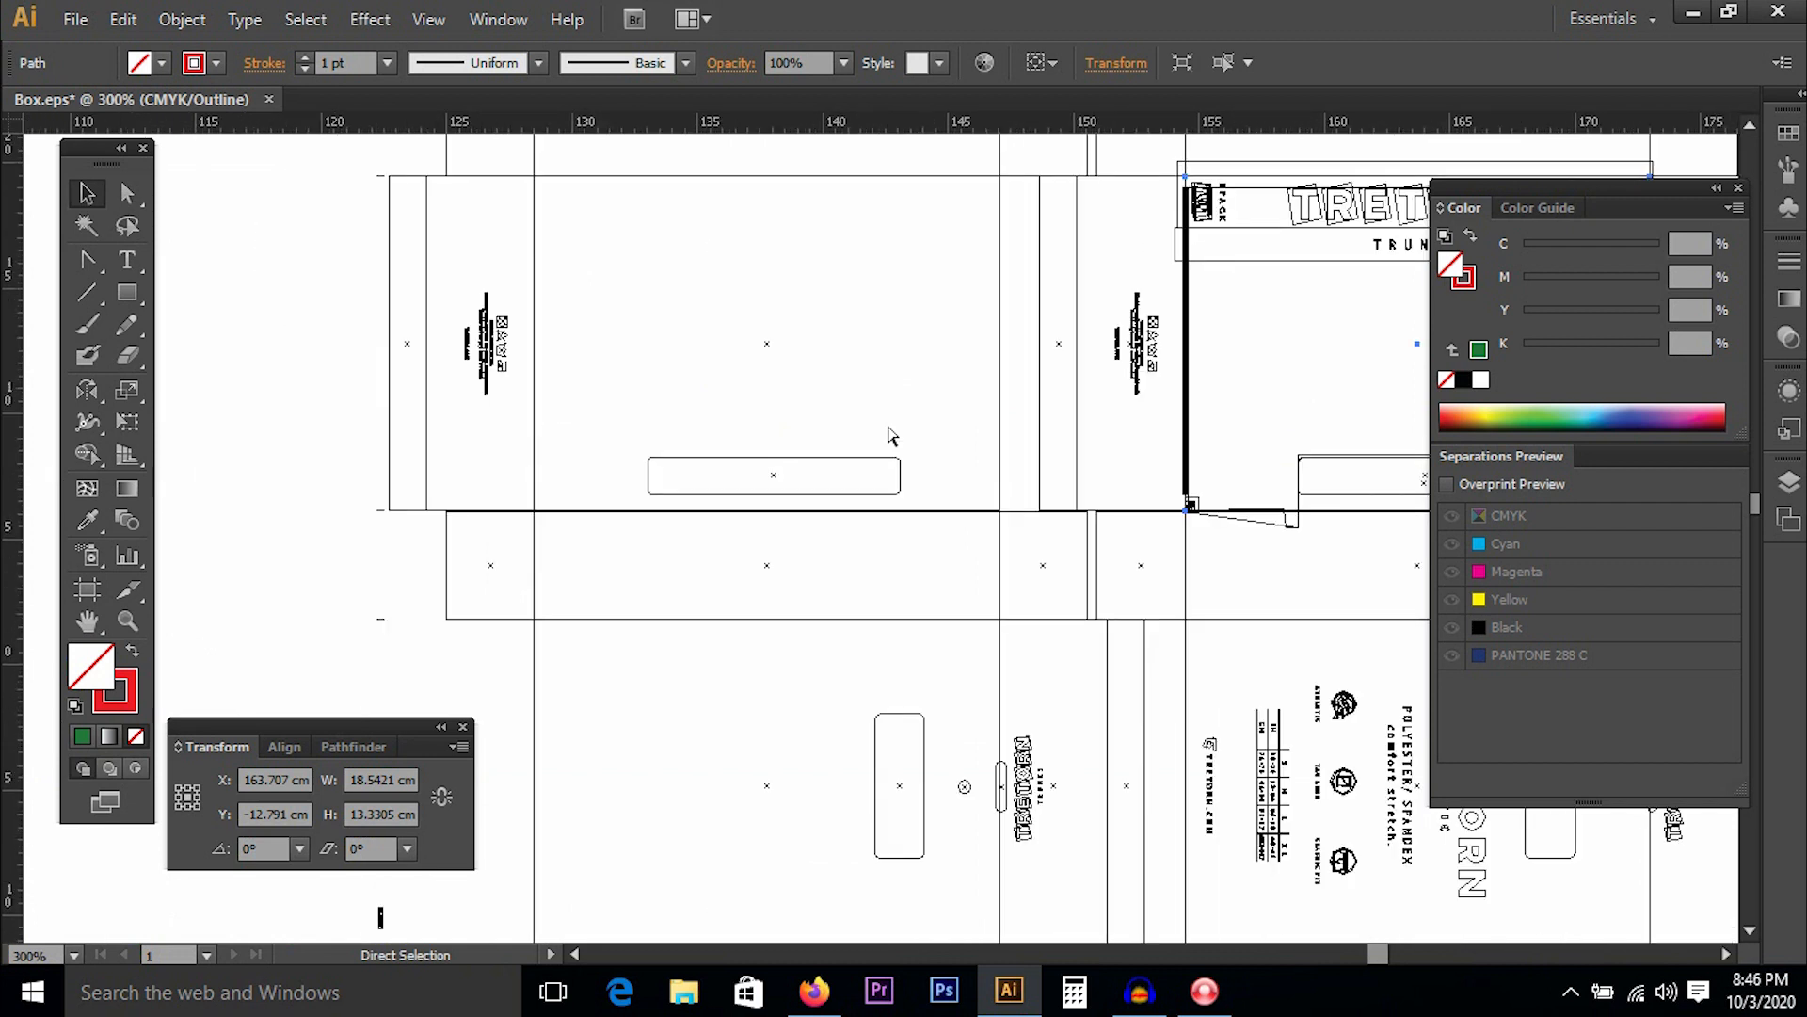
key("v")
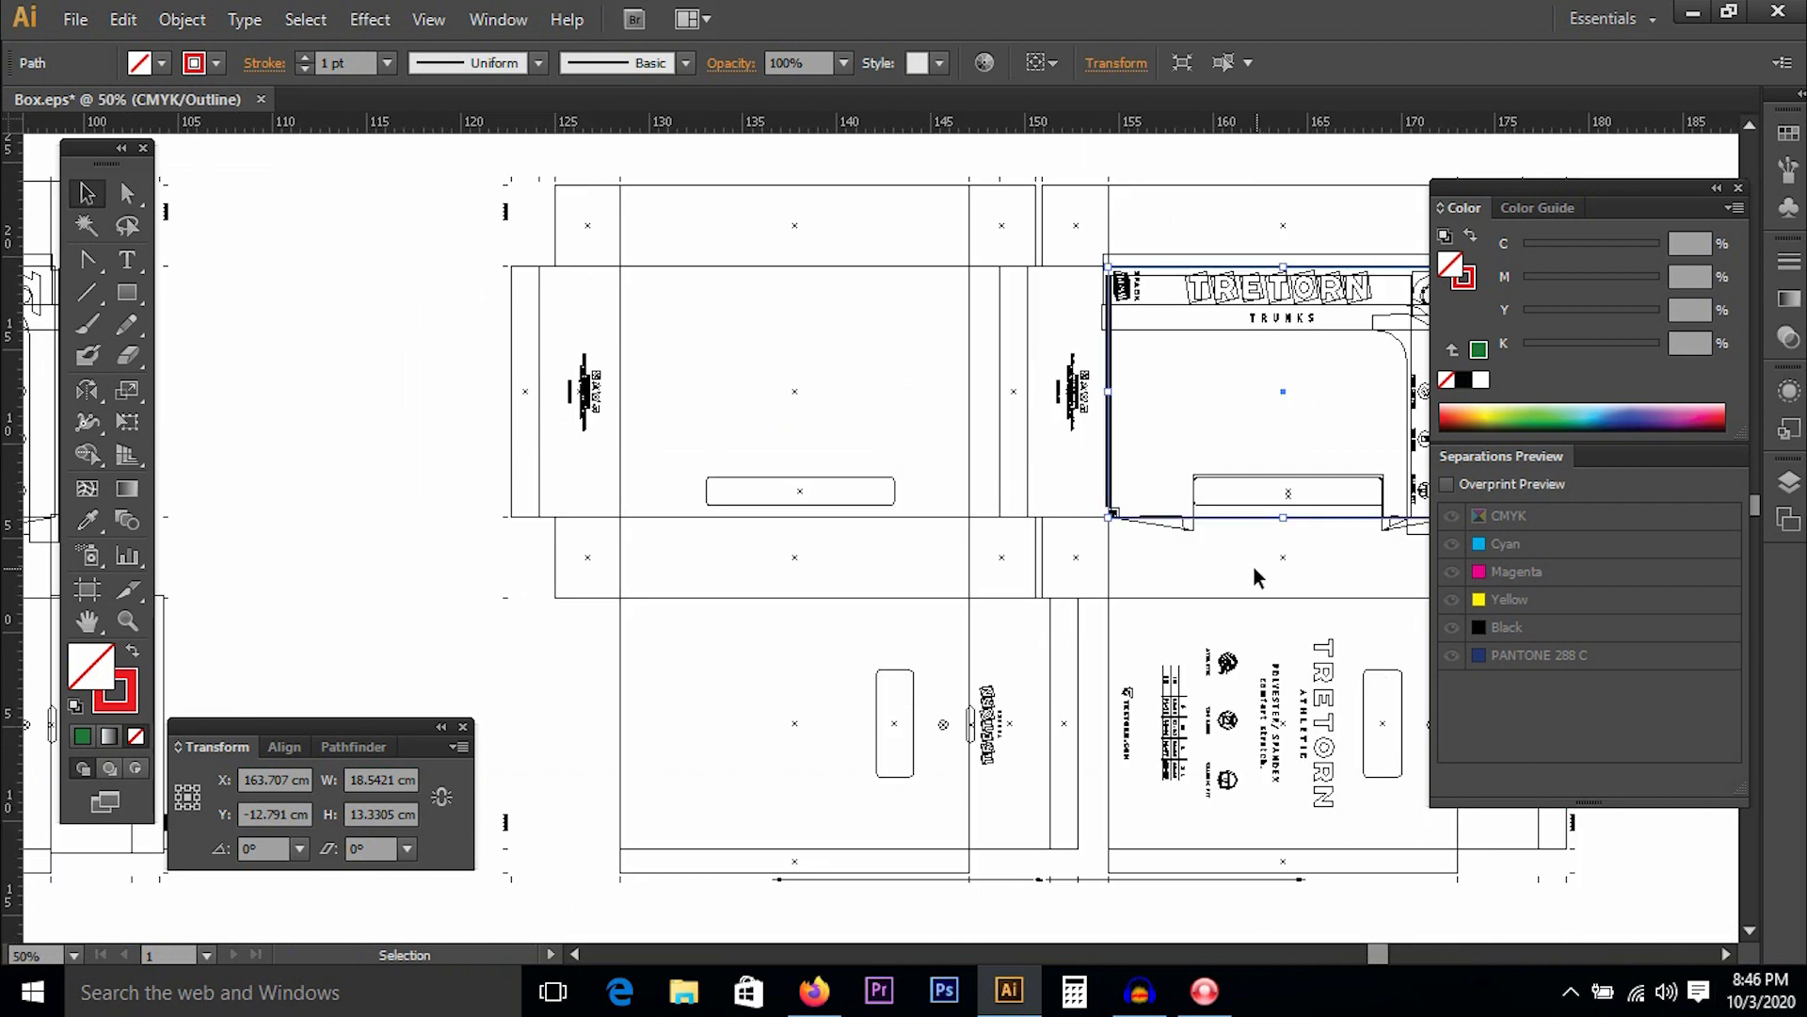
left_click(620, 306, "shift")
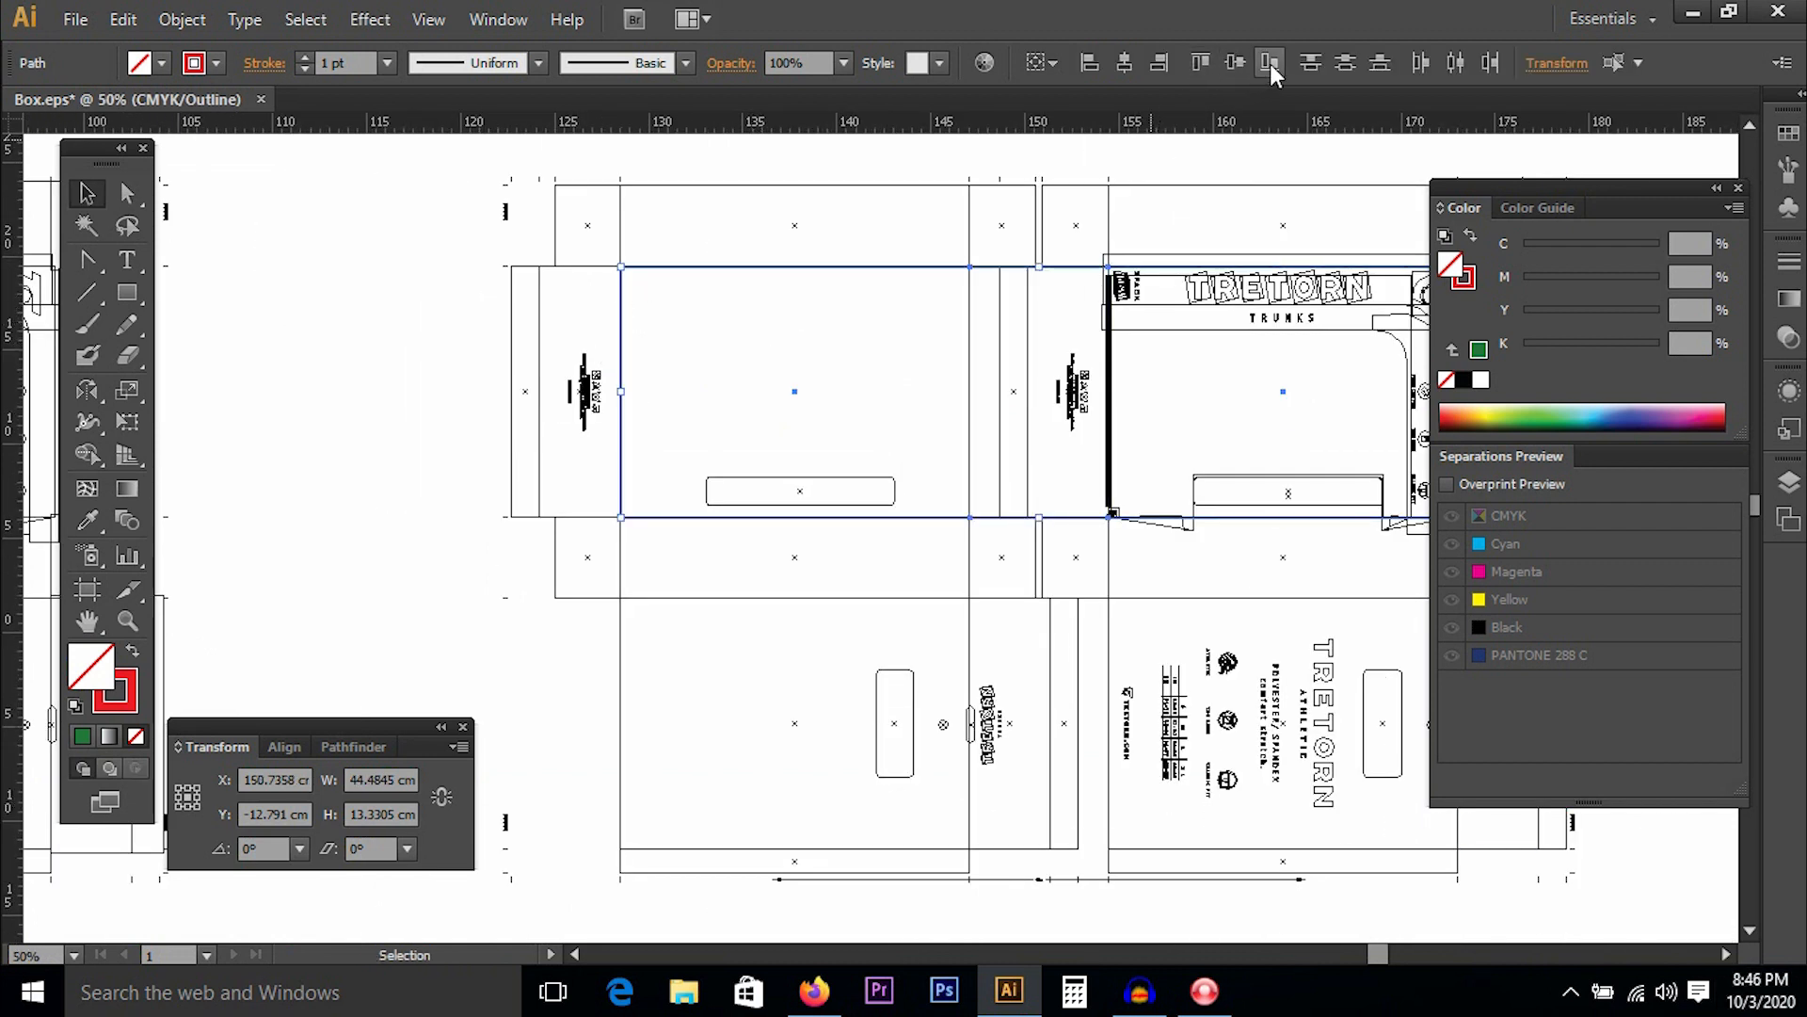
Examine the lower edges of the two front panel outlines up close, and restore the overprint preview.
key("ctrl+space")
left_click_drag(1082, 451, 1149, 547)
left_click(1033, 548, "ctrl")
key("ctrl+minus")
key("ctrl+minus")
key("ctrl+minus")
key("ctrl+minus")
key("ctrl+minus")
key("ctrl+minus")
key("ctrl+minus")
key("ctrl+minus")
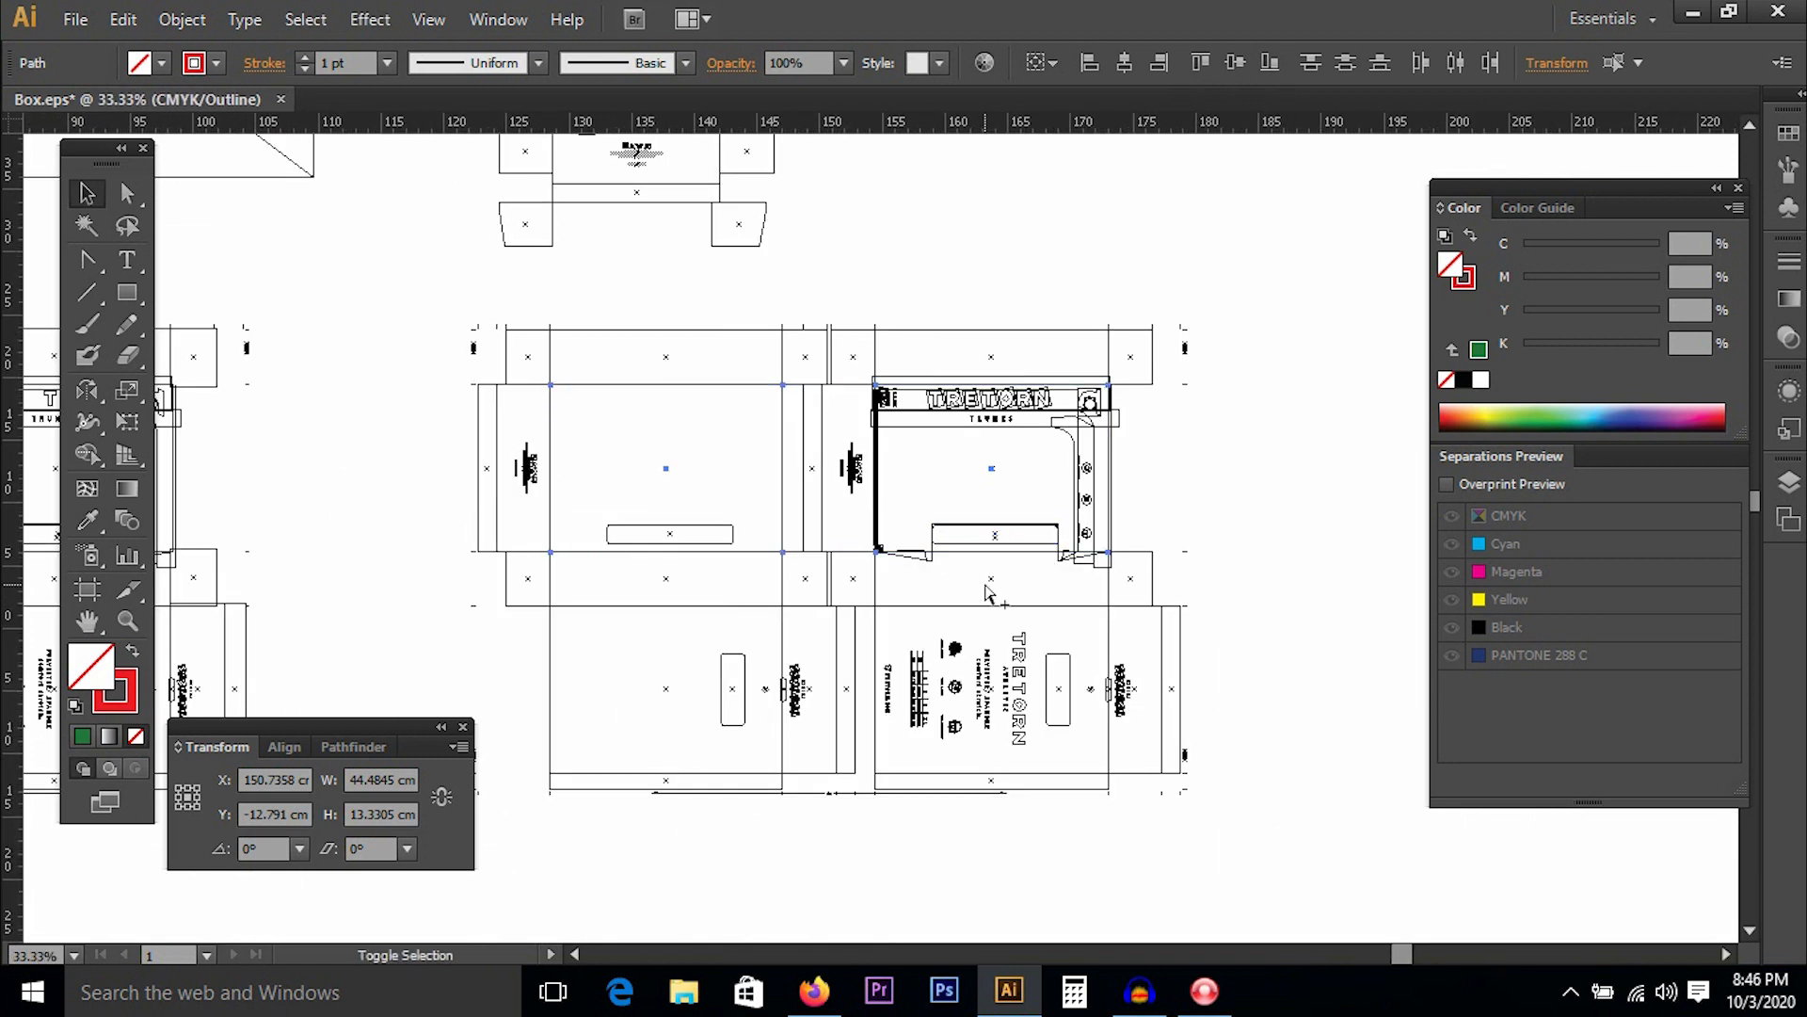
key("ctrl+alt+shift+y")
Delete the second box's navy and green front panel artwork with the TRETORN logo and icons.
left_click_drag(835, 415, 1009, 314)
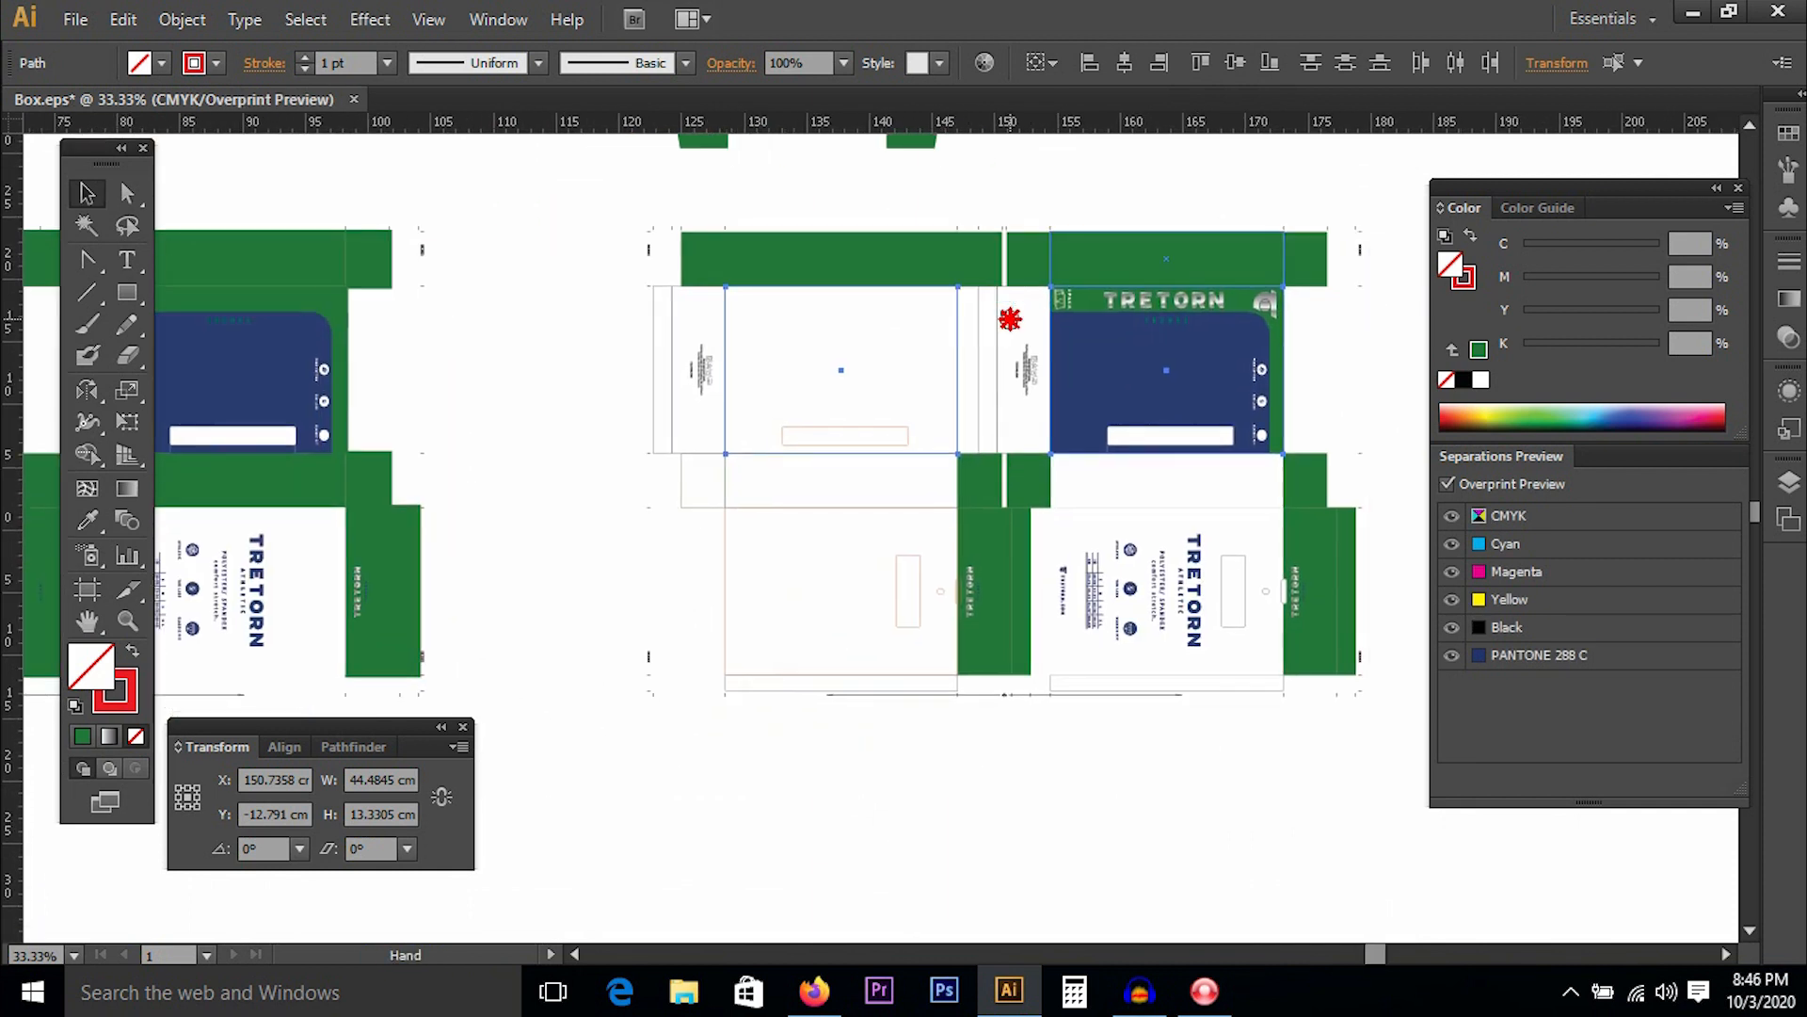
left_click(1352, 385)
left_click(1213, 356)
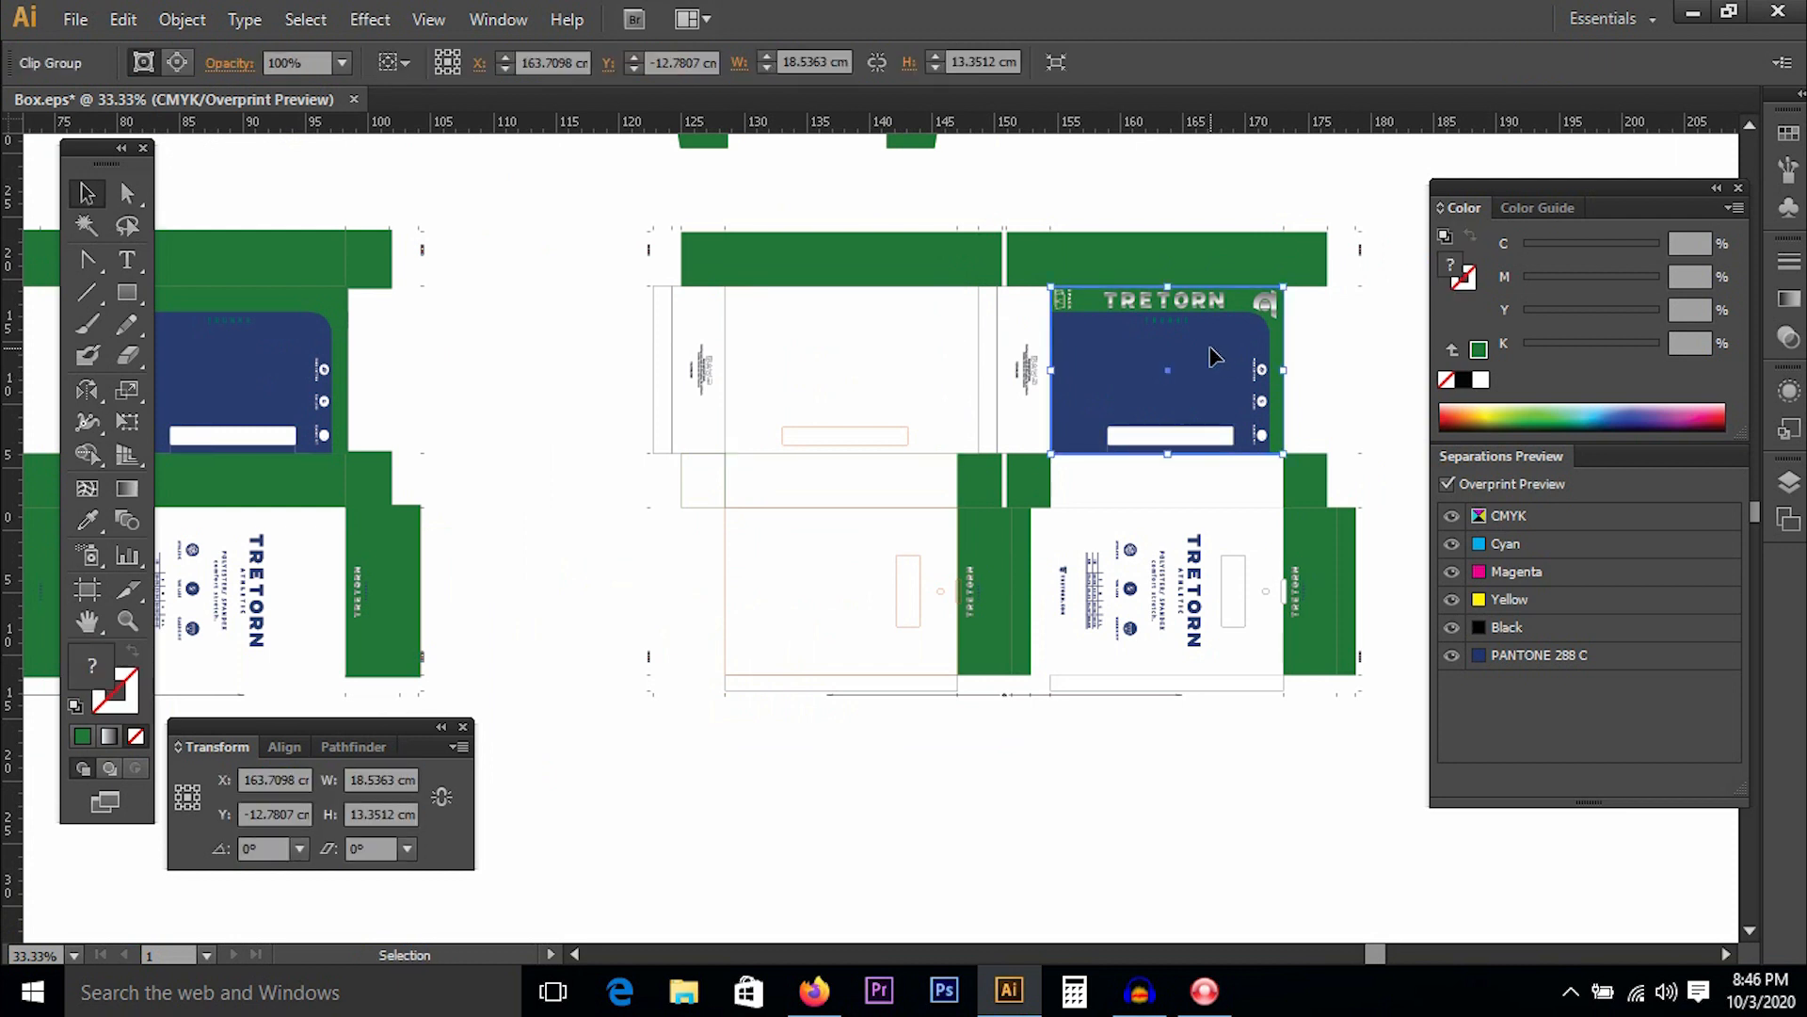
key("Delete")
Copy the first label window's red outline style to the second box's label window, and delete the navy rectangle behind it.
left_click(1166, 442)
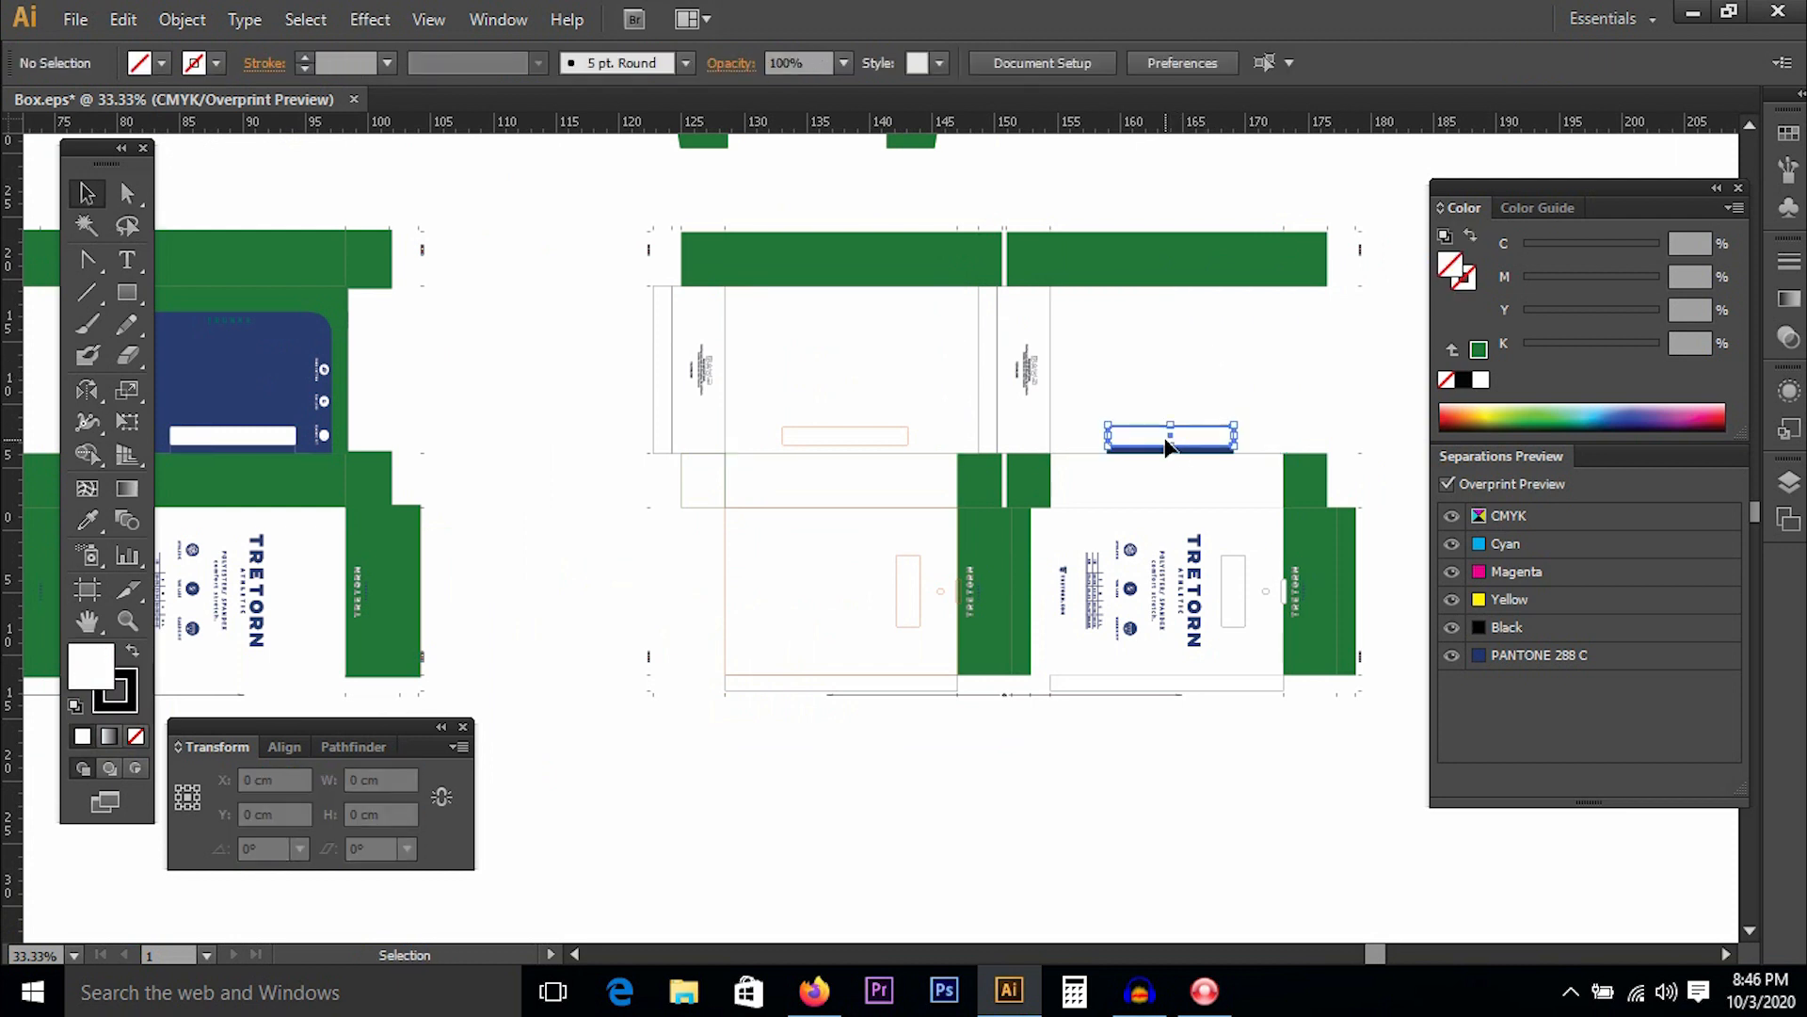
key("i")
left_click(896, 429)
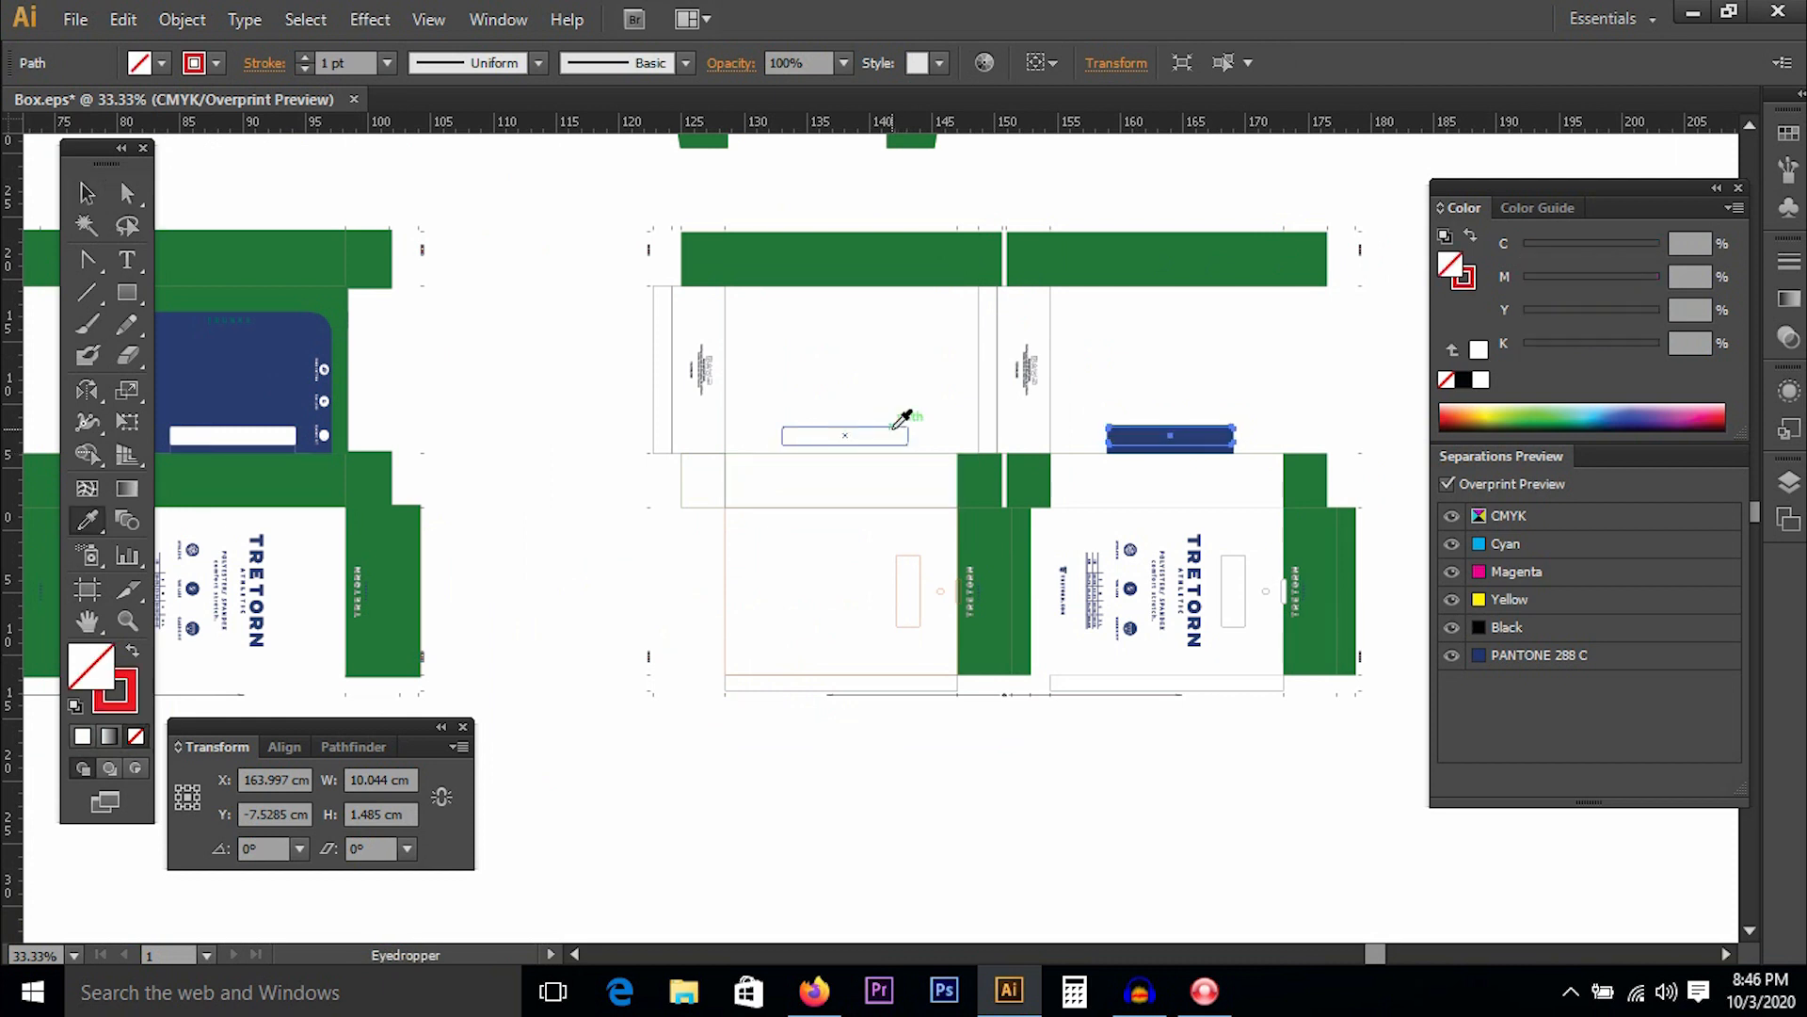
key("v")
left_click(1268, 410)
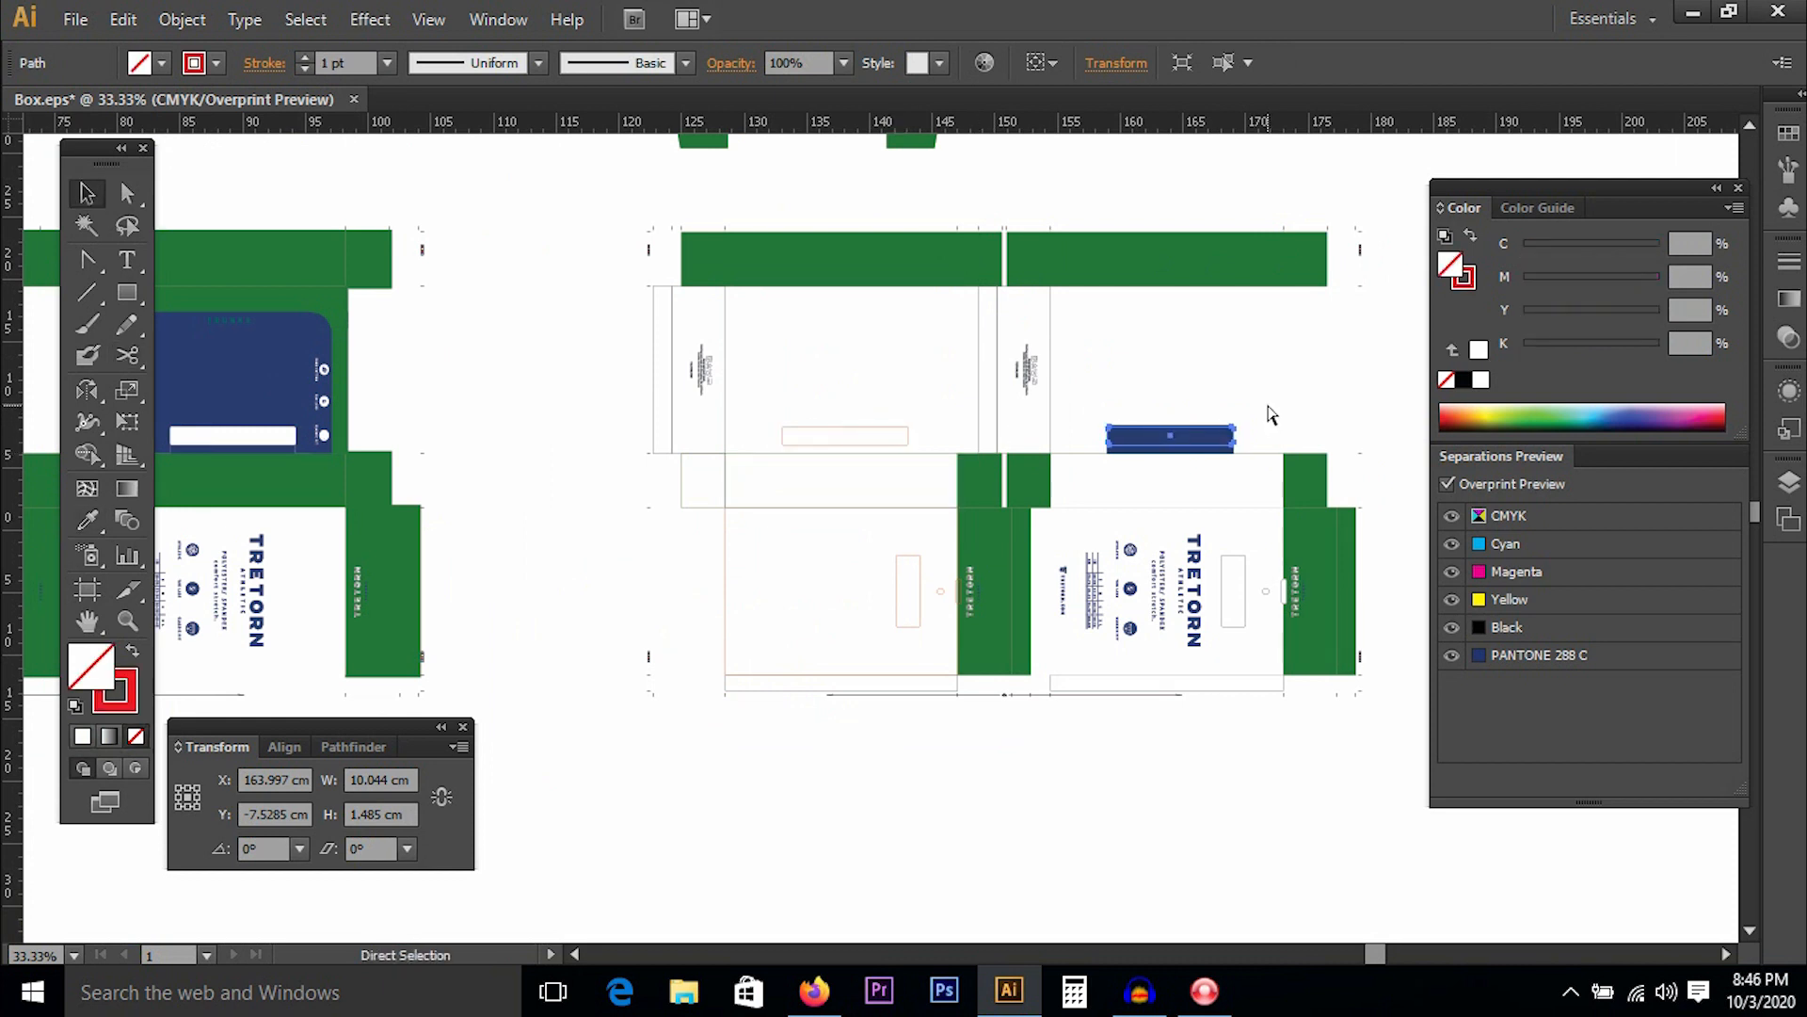
left_click(1207, 435)
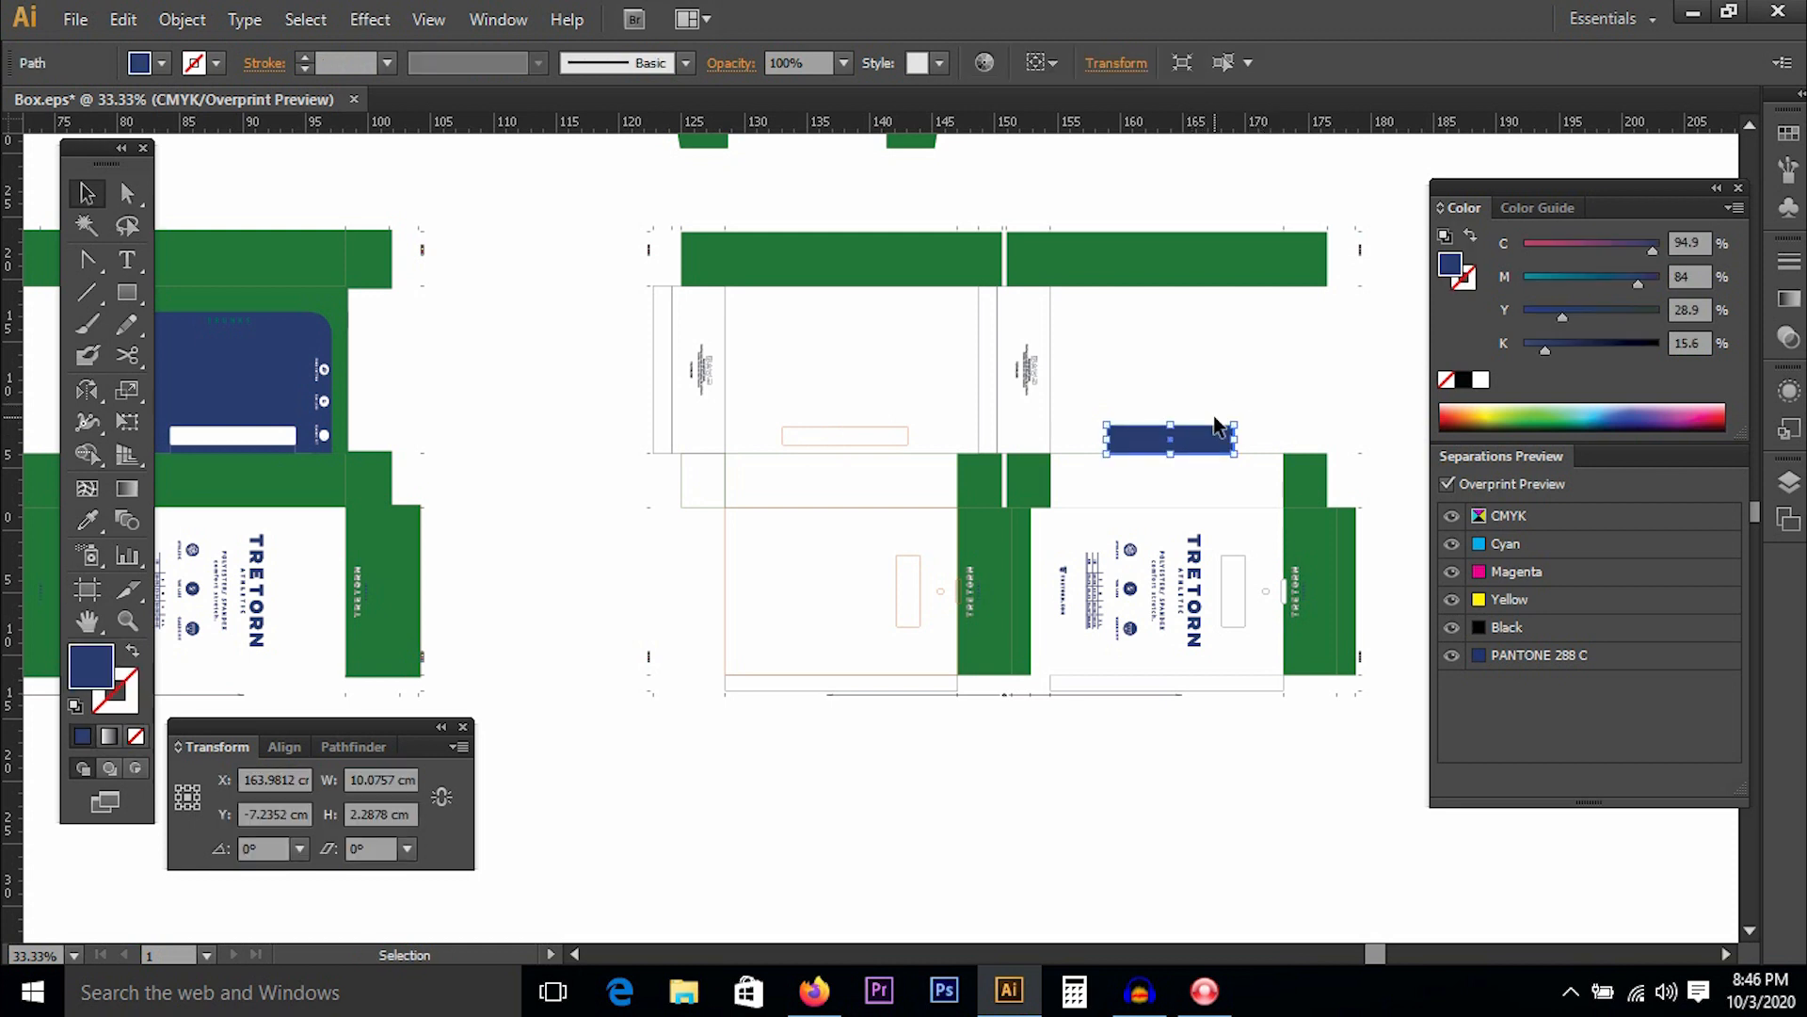
key("Delete")
Delete the small text blocks on the narrow side panels and the TRETORN text on the first box's green side panel.
left_click(1030, 369)
left_click_drag(1031, 369, 970, 571)
left_click(746, 400)
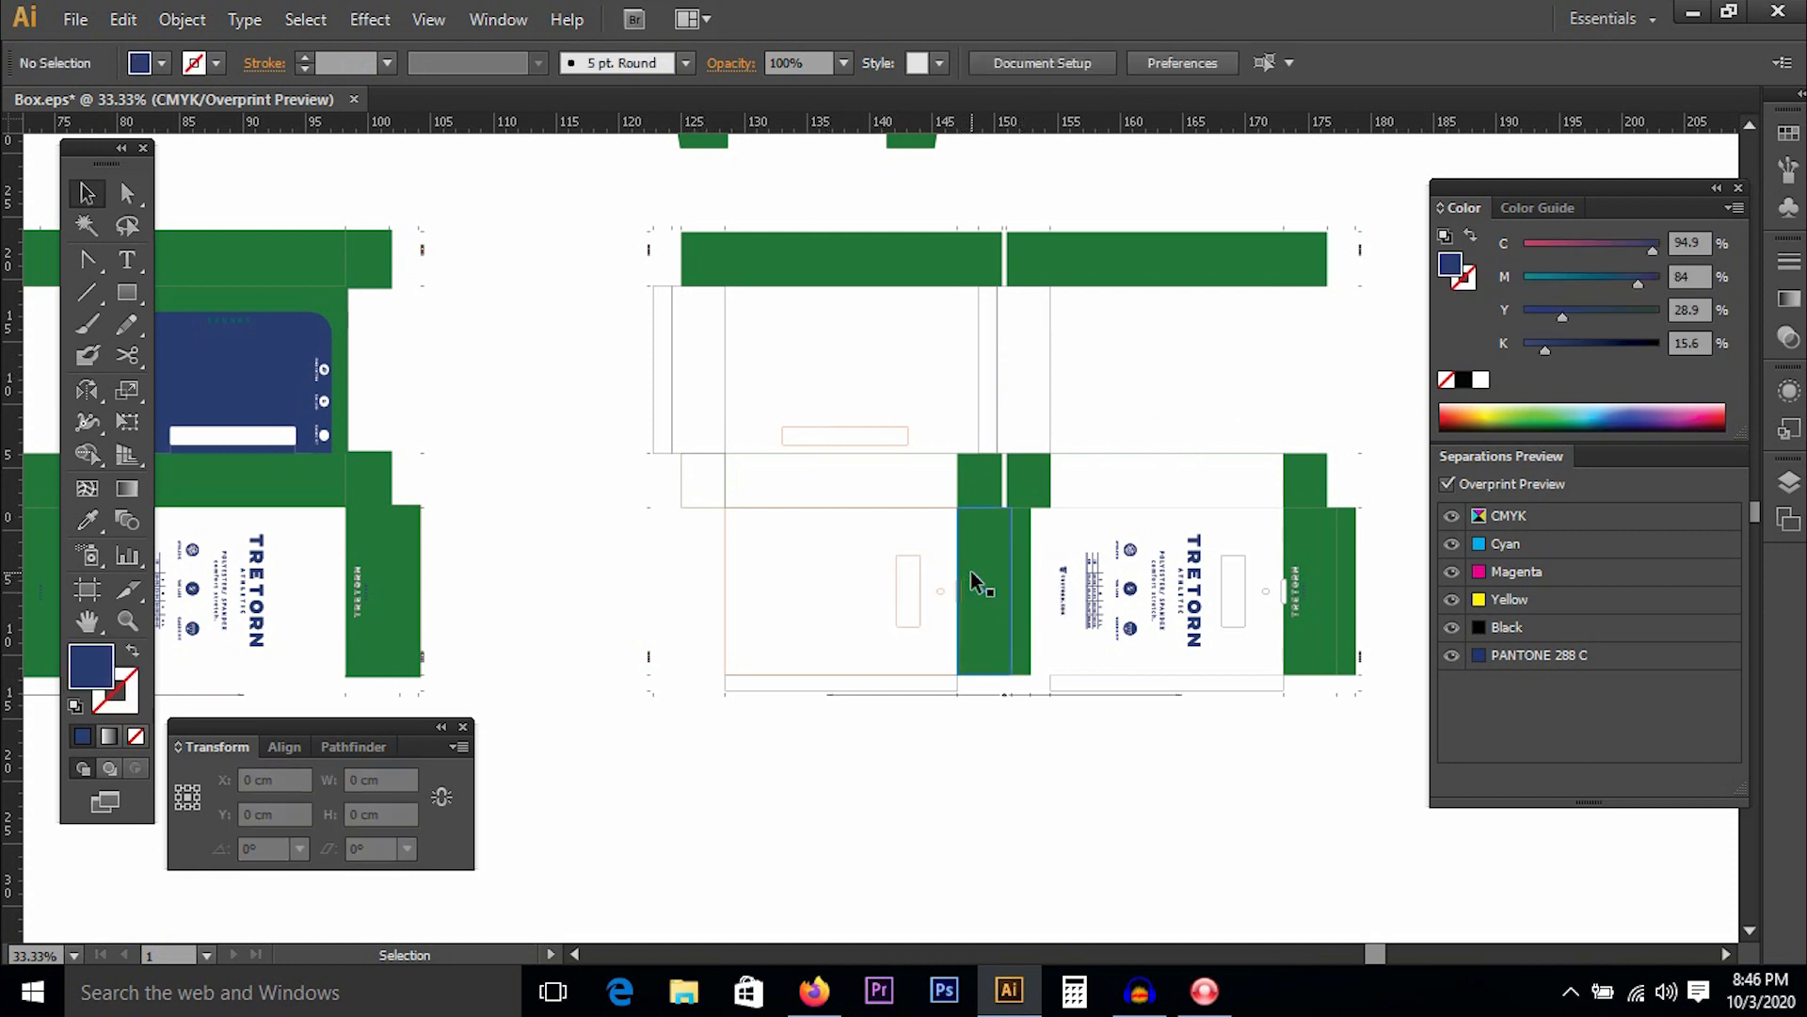
left_click(973, 567)
key("Delete")
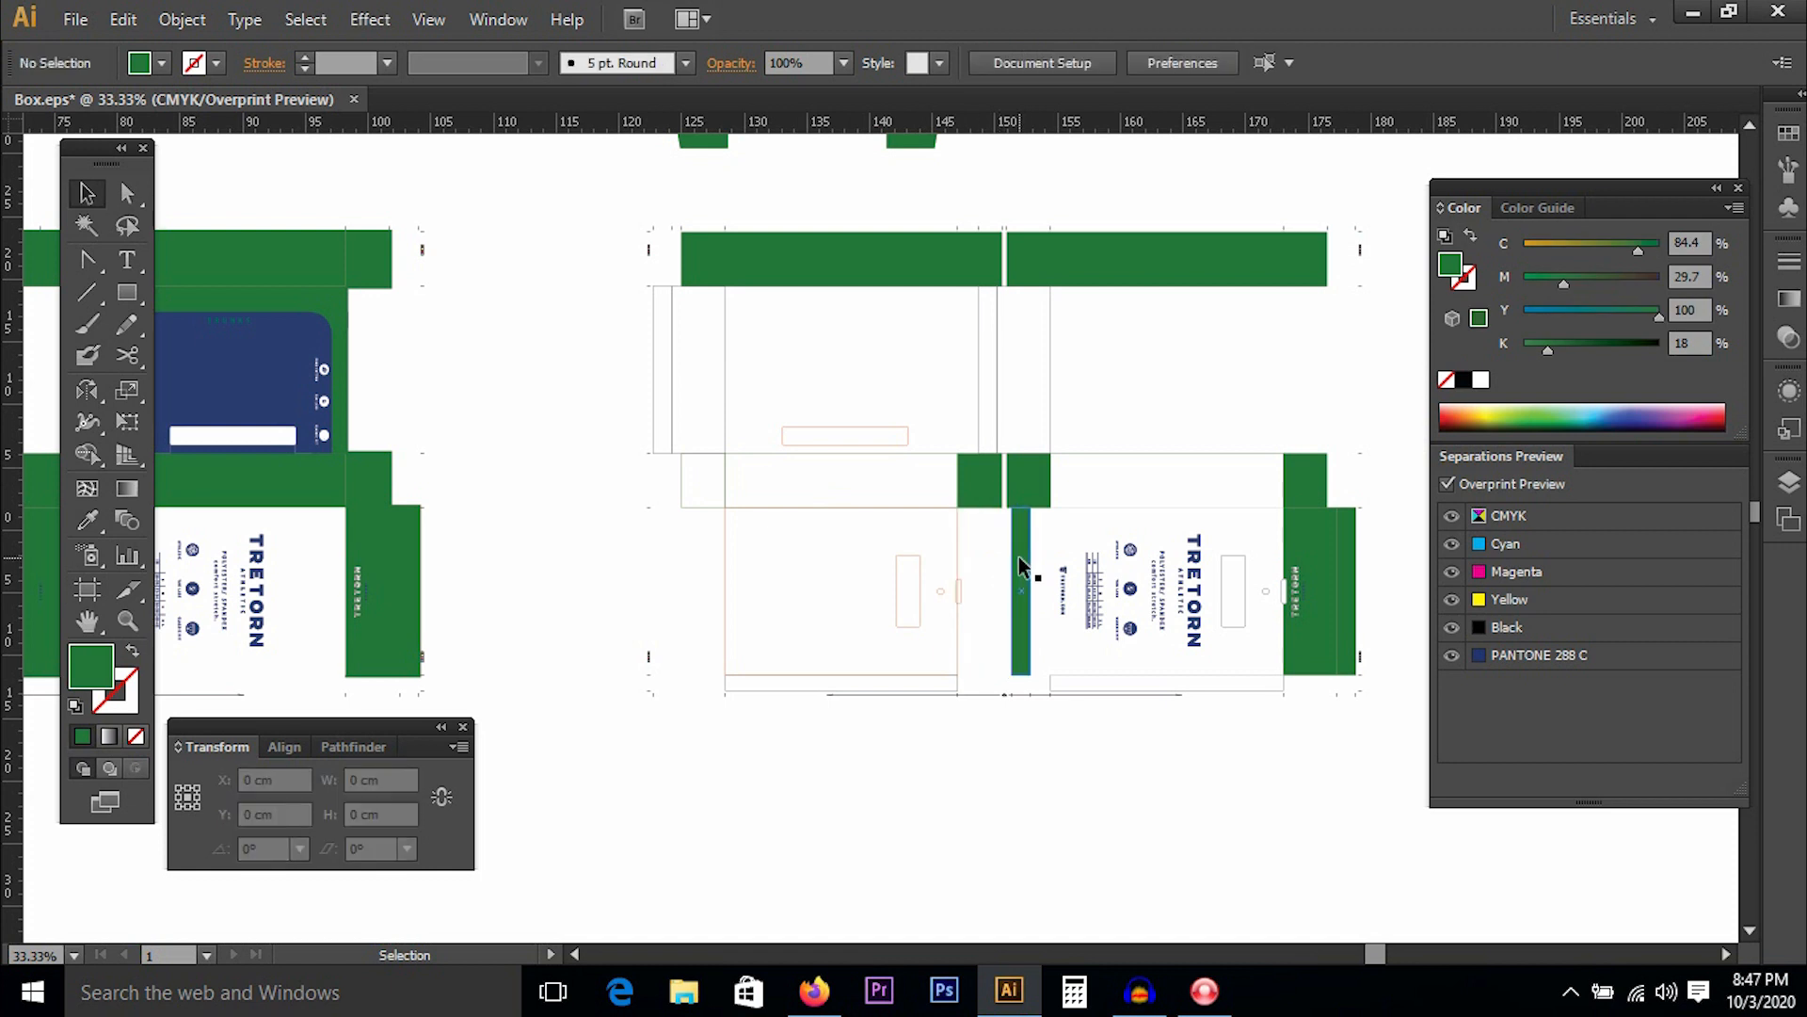
key("ctrl+z")
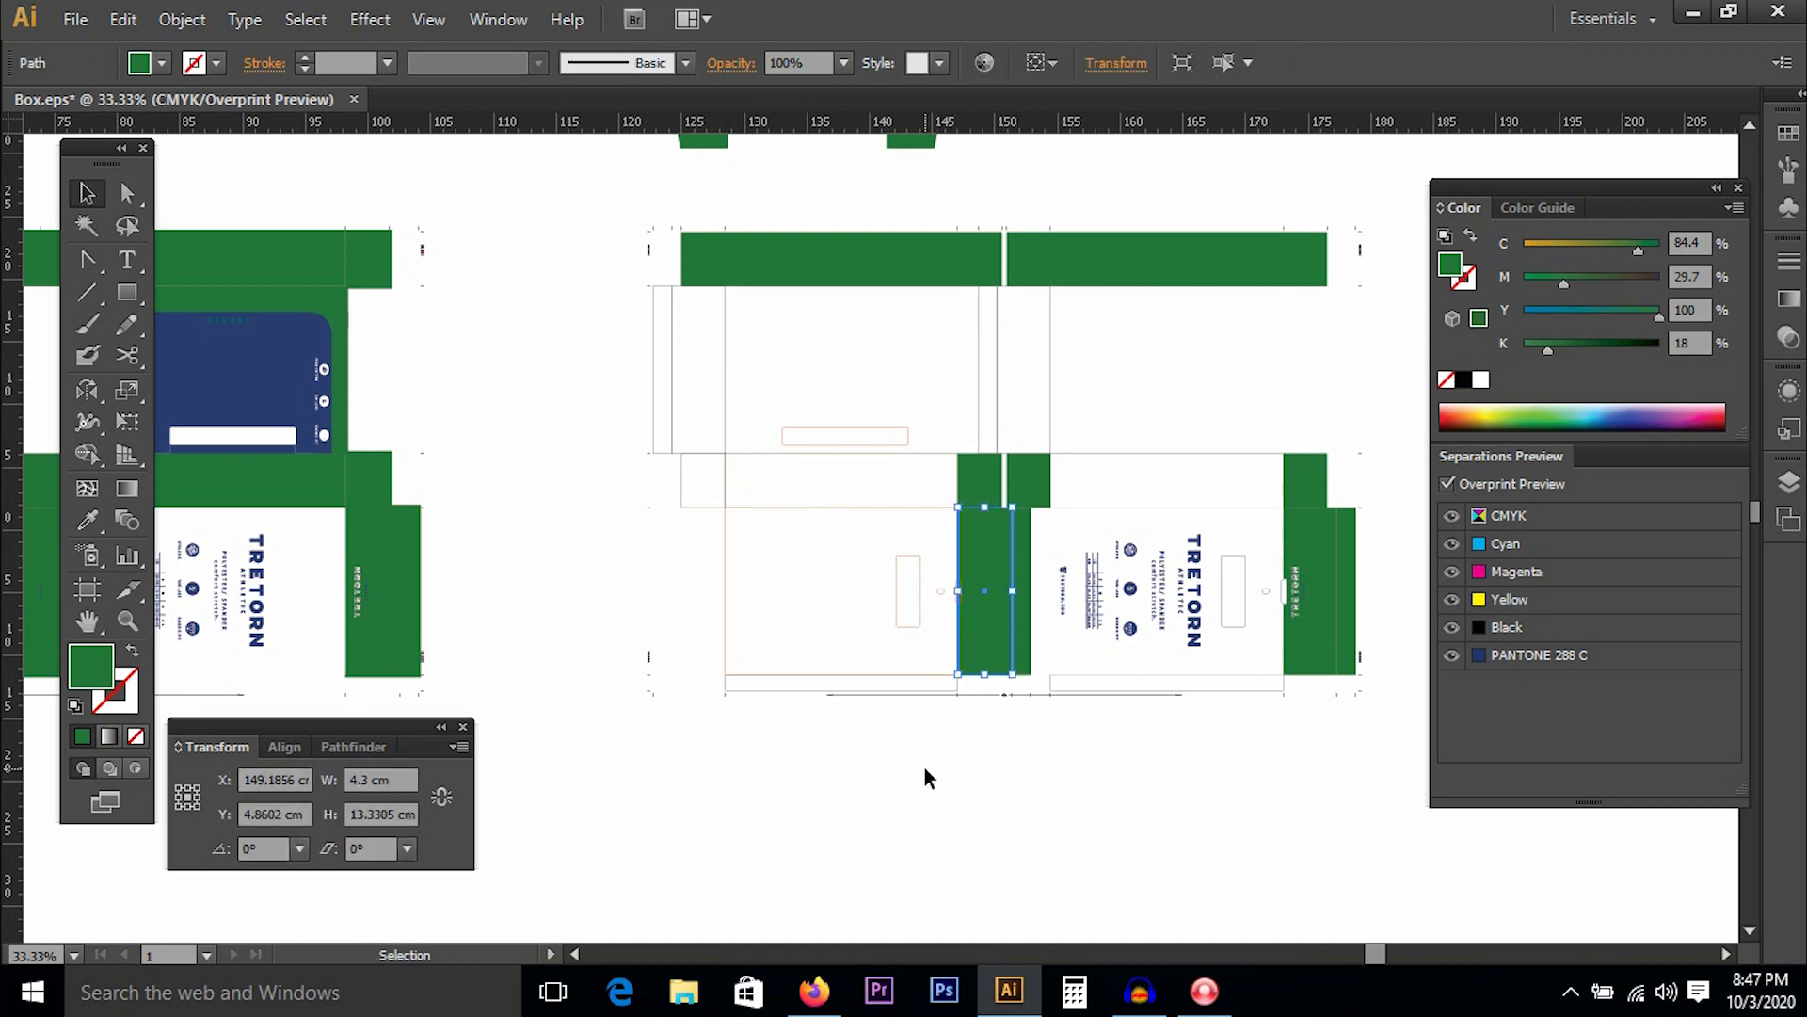
Swap fill and stroke on the first box's green side panel and its adjoining narrow flap, leaving 1 pt green outlines.
left_click(1043, 537)
left_click_drag(909, 438, 1197, 760)
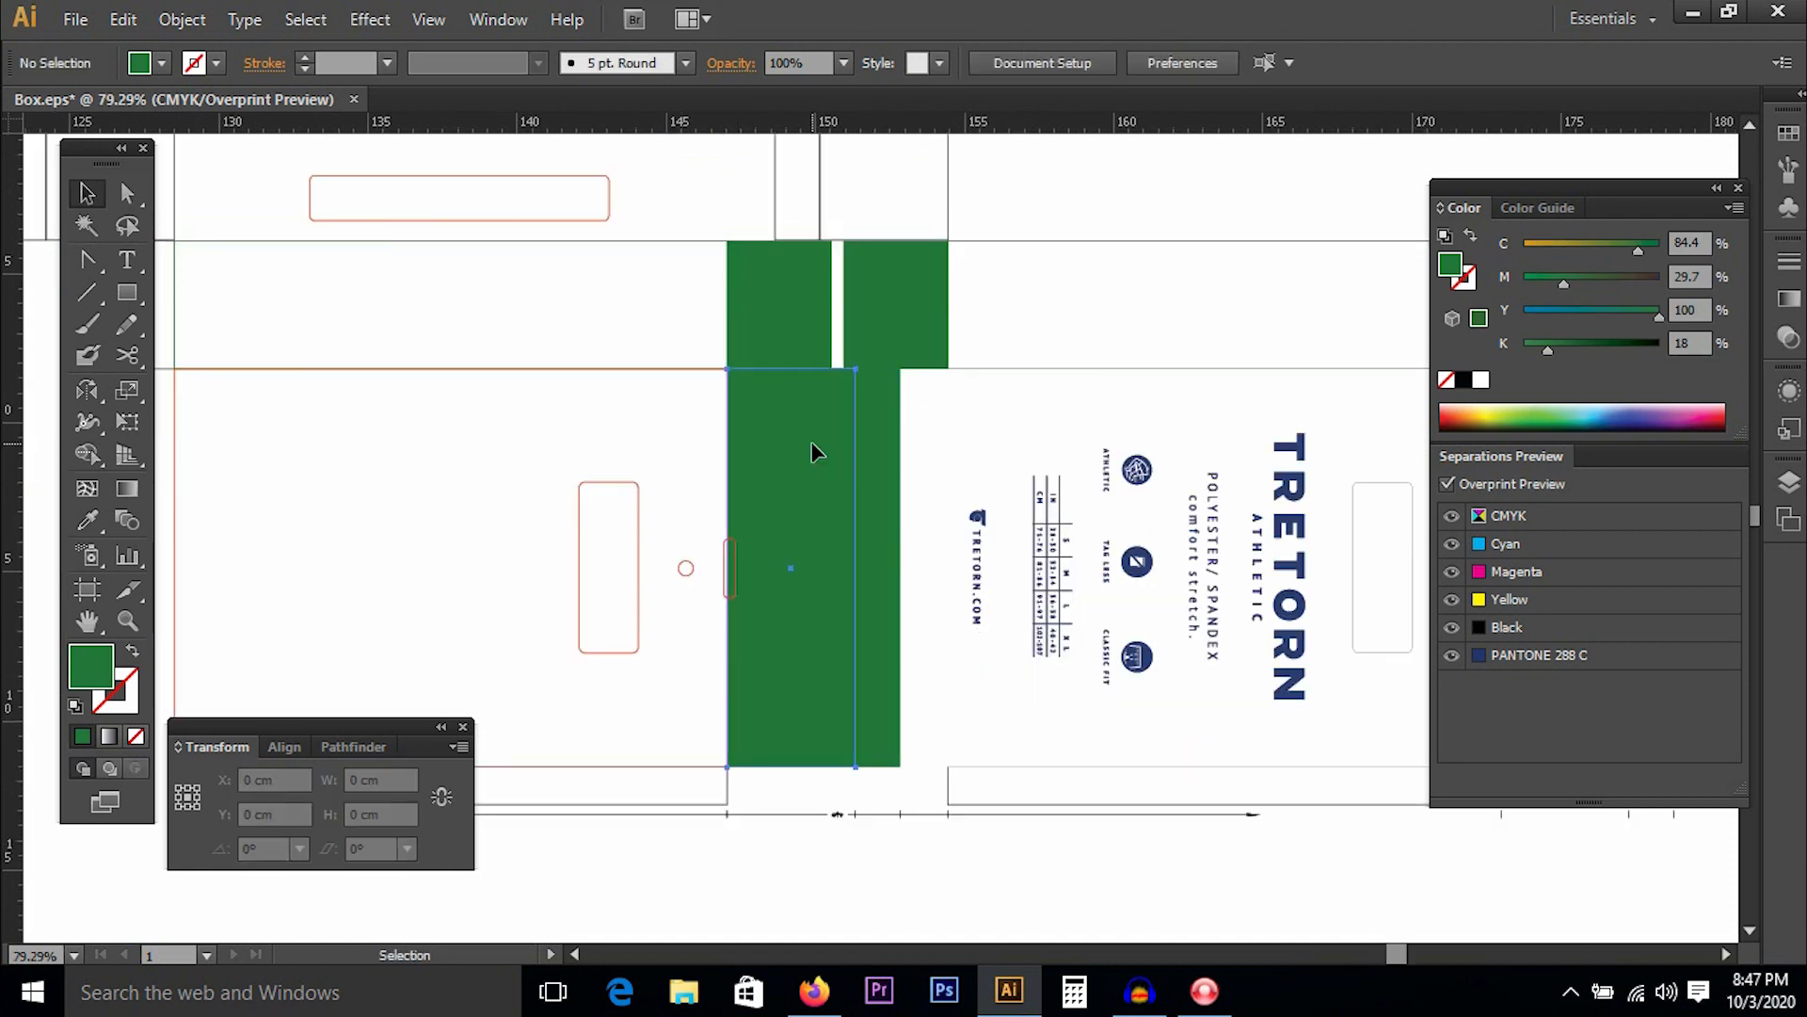
left_click(828, 450)
left_click(885, 421, "shift")
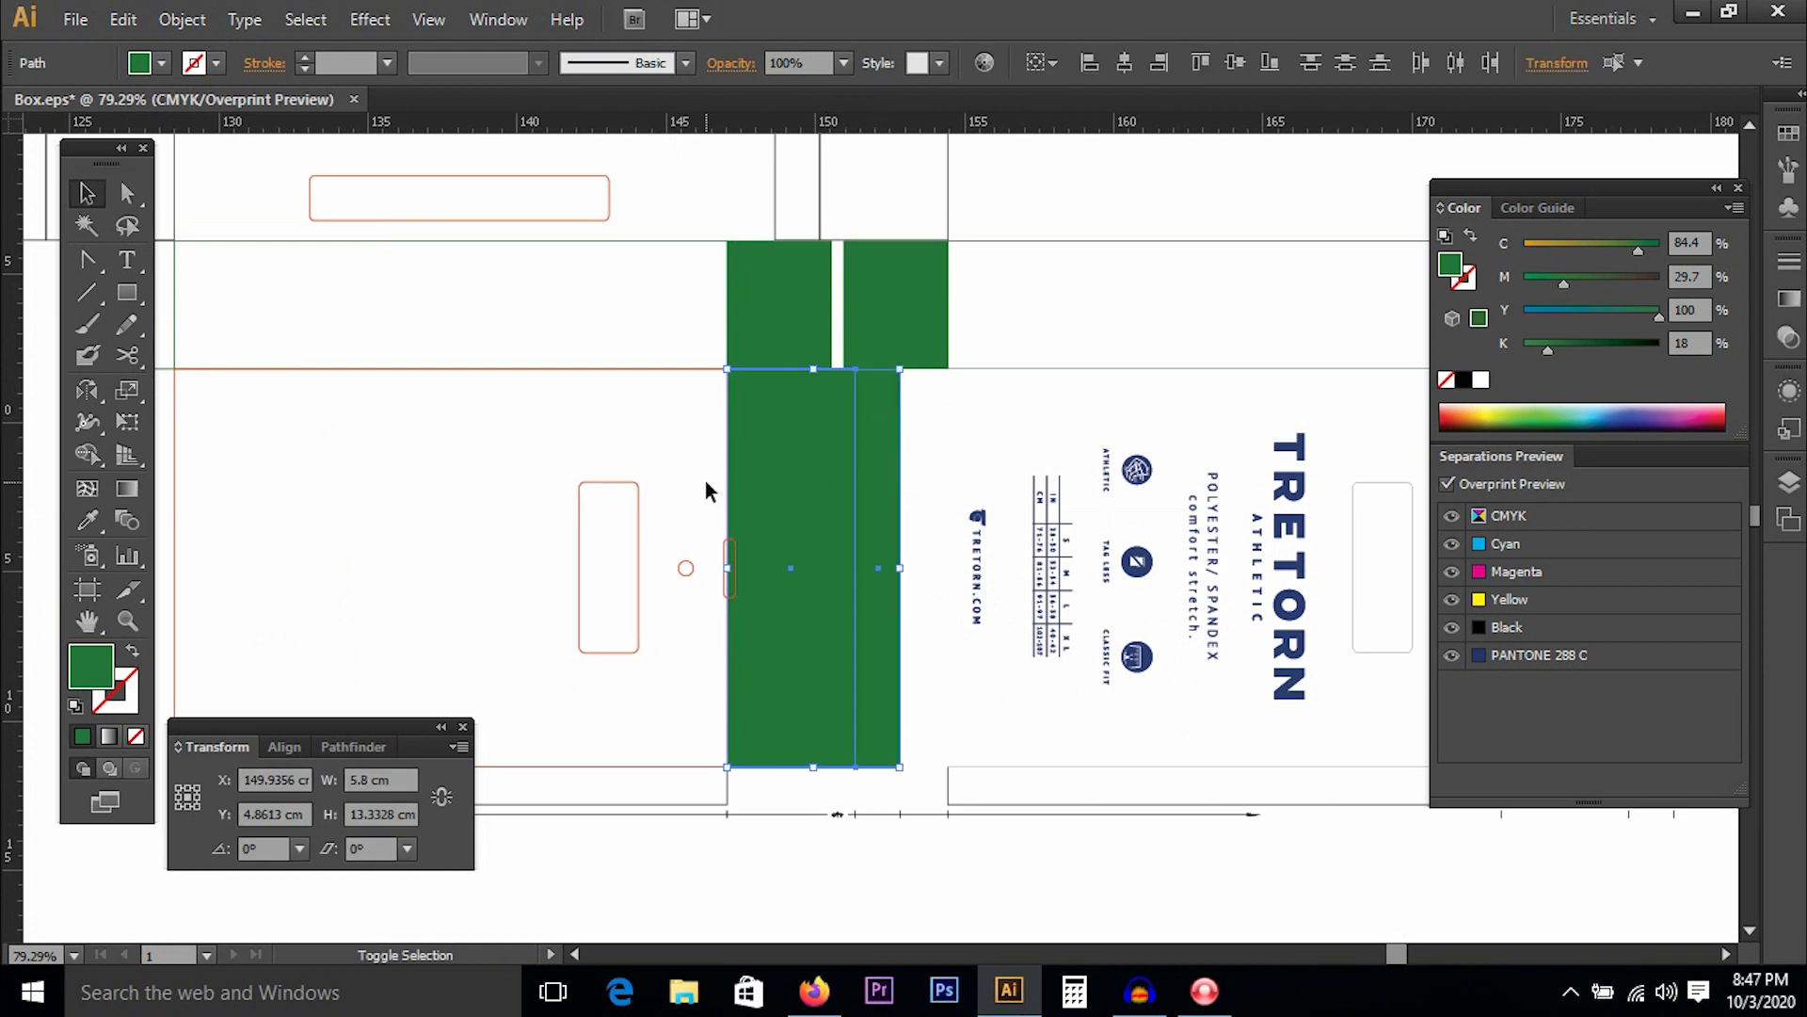
key("shift+x")
Swap fill and stroke on the three remaining green flaps and the second box's green side panels, and delete the TRETORN text there.
left_click_drag(819, 542, 713, 606)
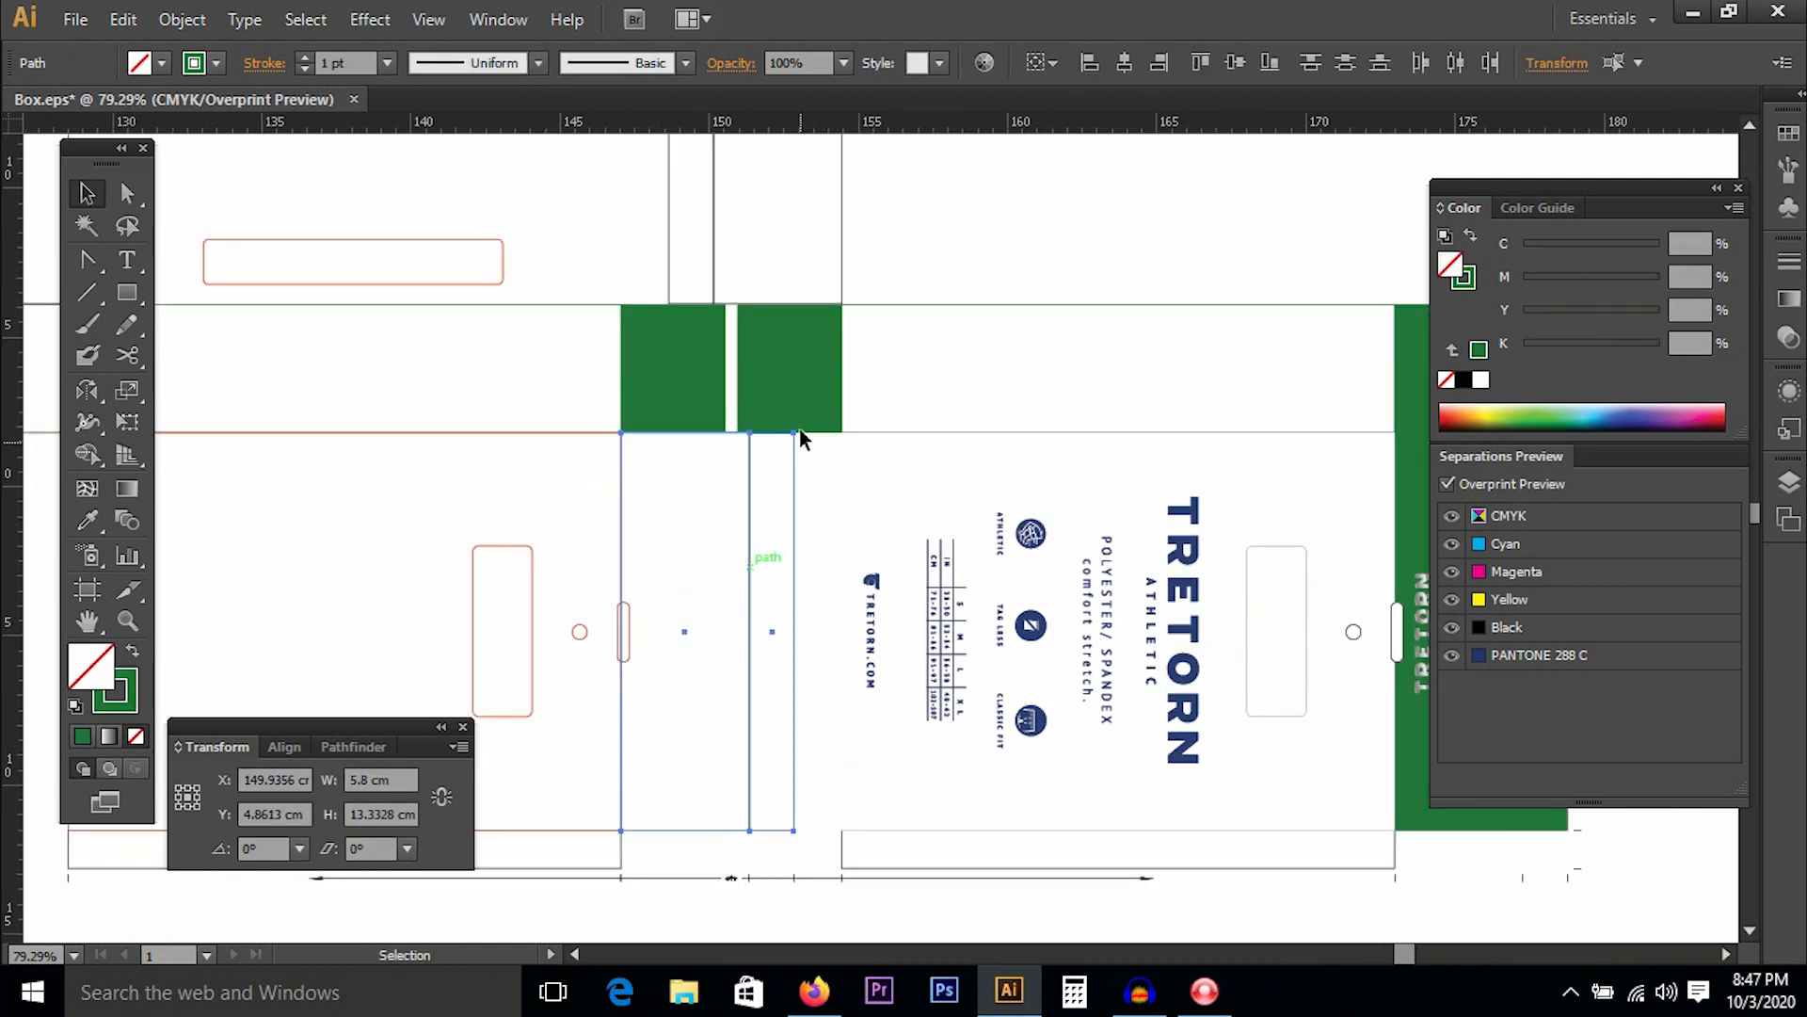
left_click(776, 375)
left_click(670, 371, "shift")
left_click_drag(1090, 384, 497, 396)
left_click(843, 397, "shift")
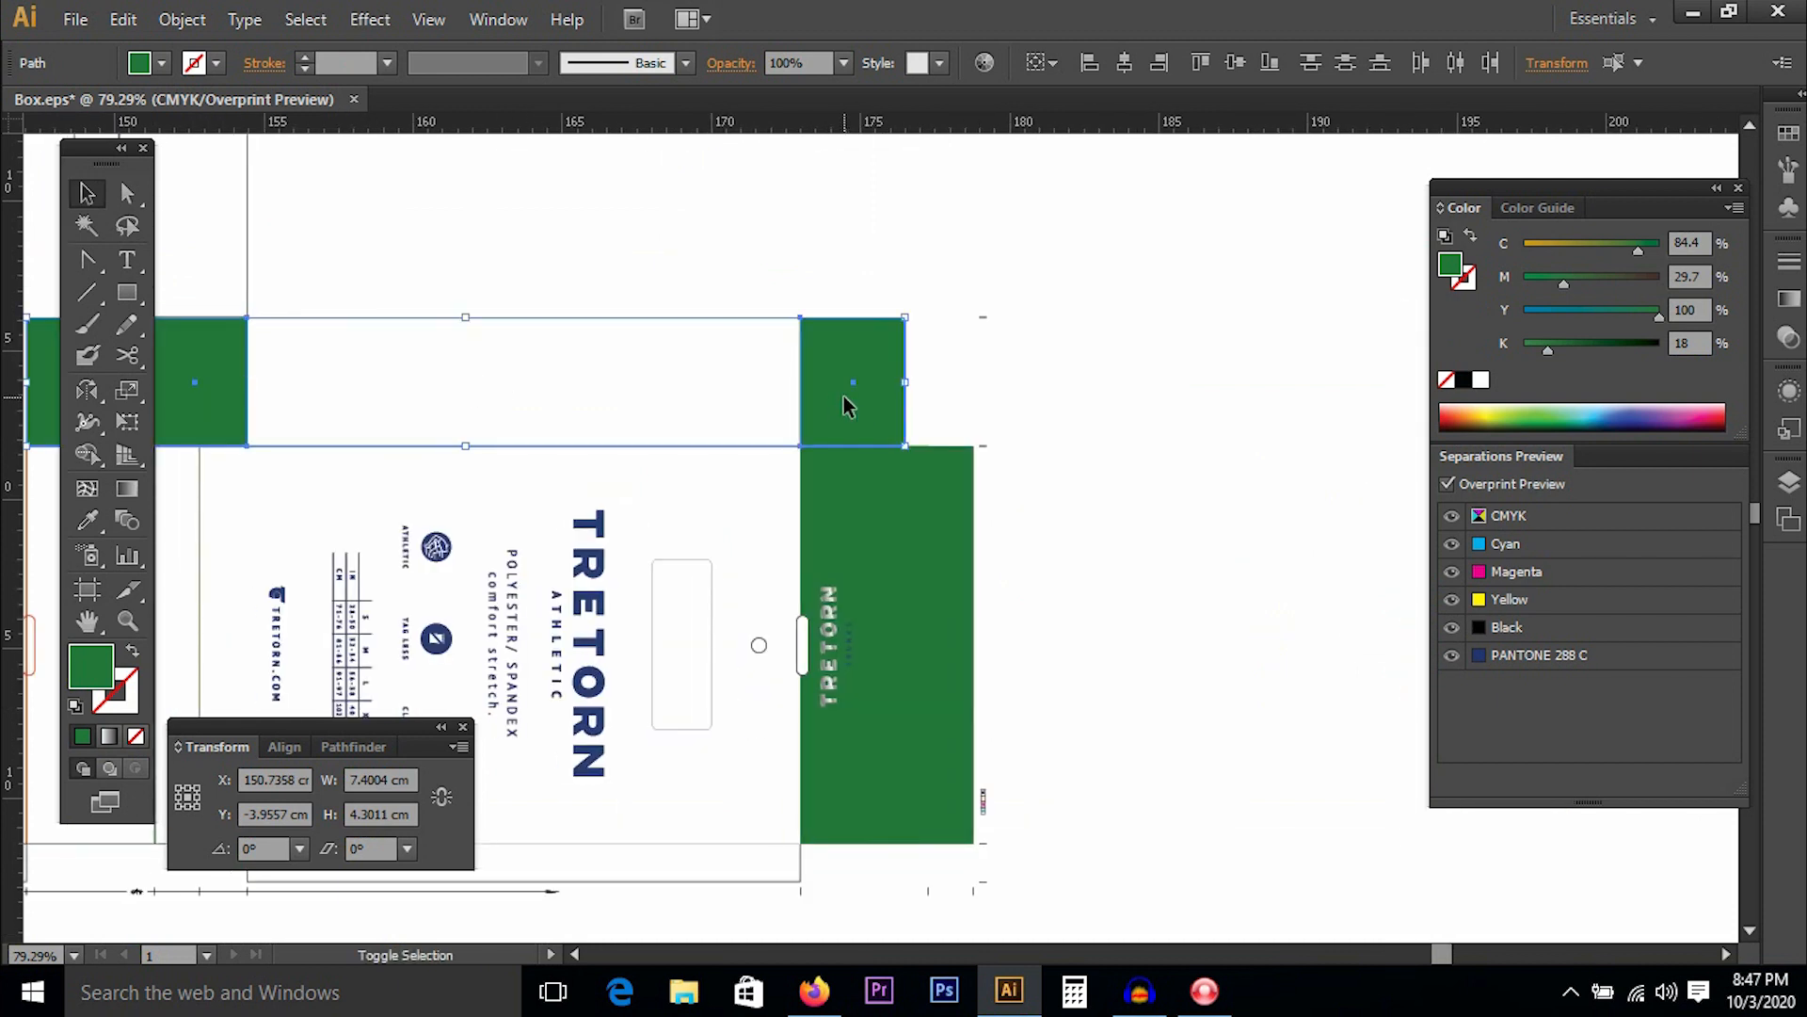
left_click(853, 540, "shift")
left_click(951, 517, "shift")
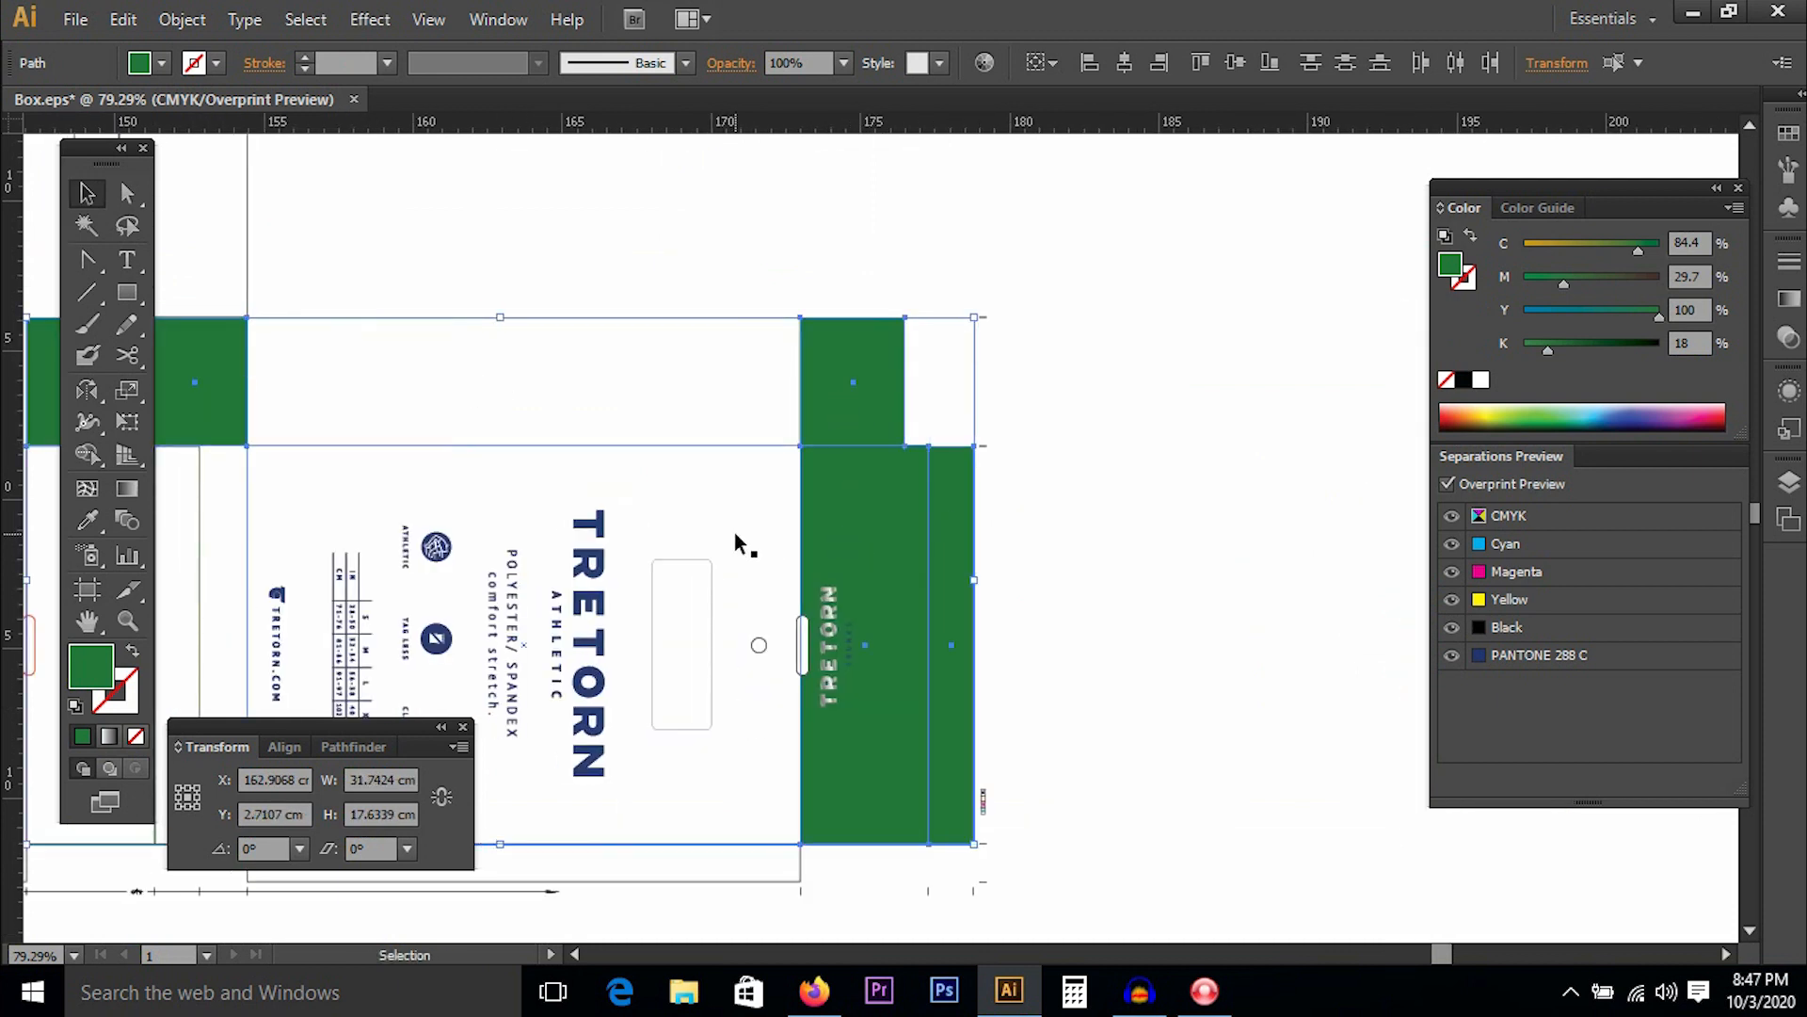
key("Delete")
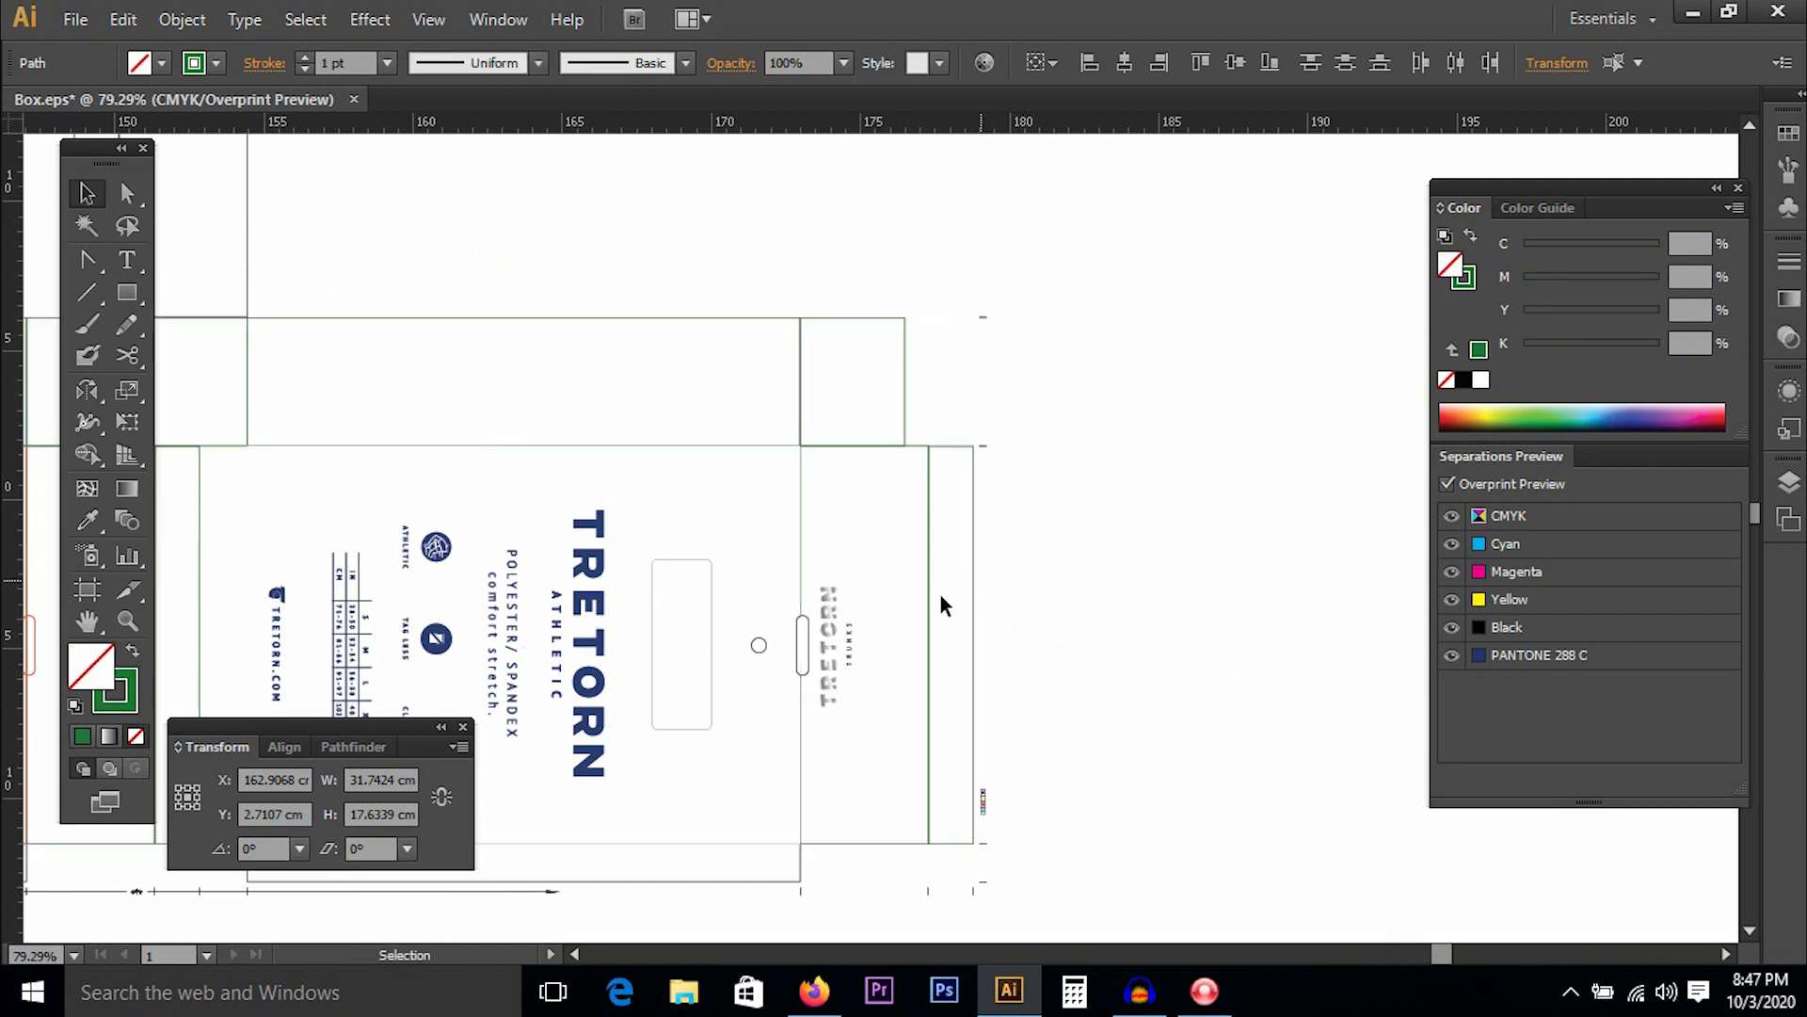
left_click(844, 640)
key("Delete")
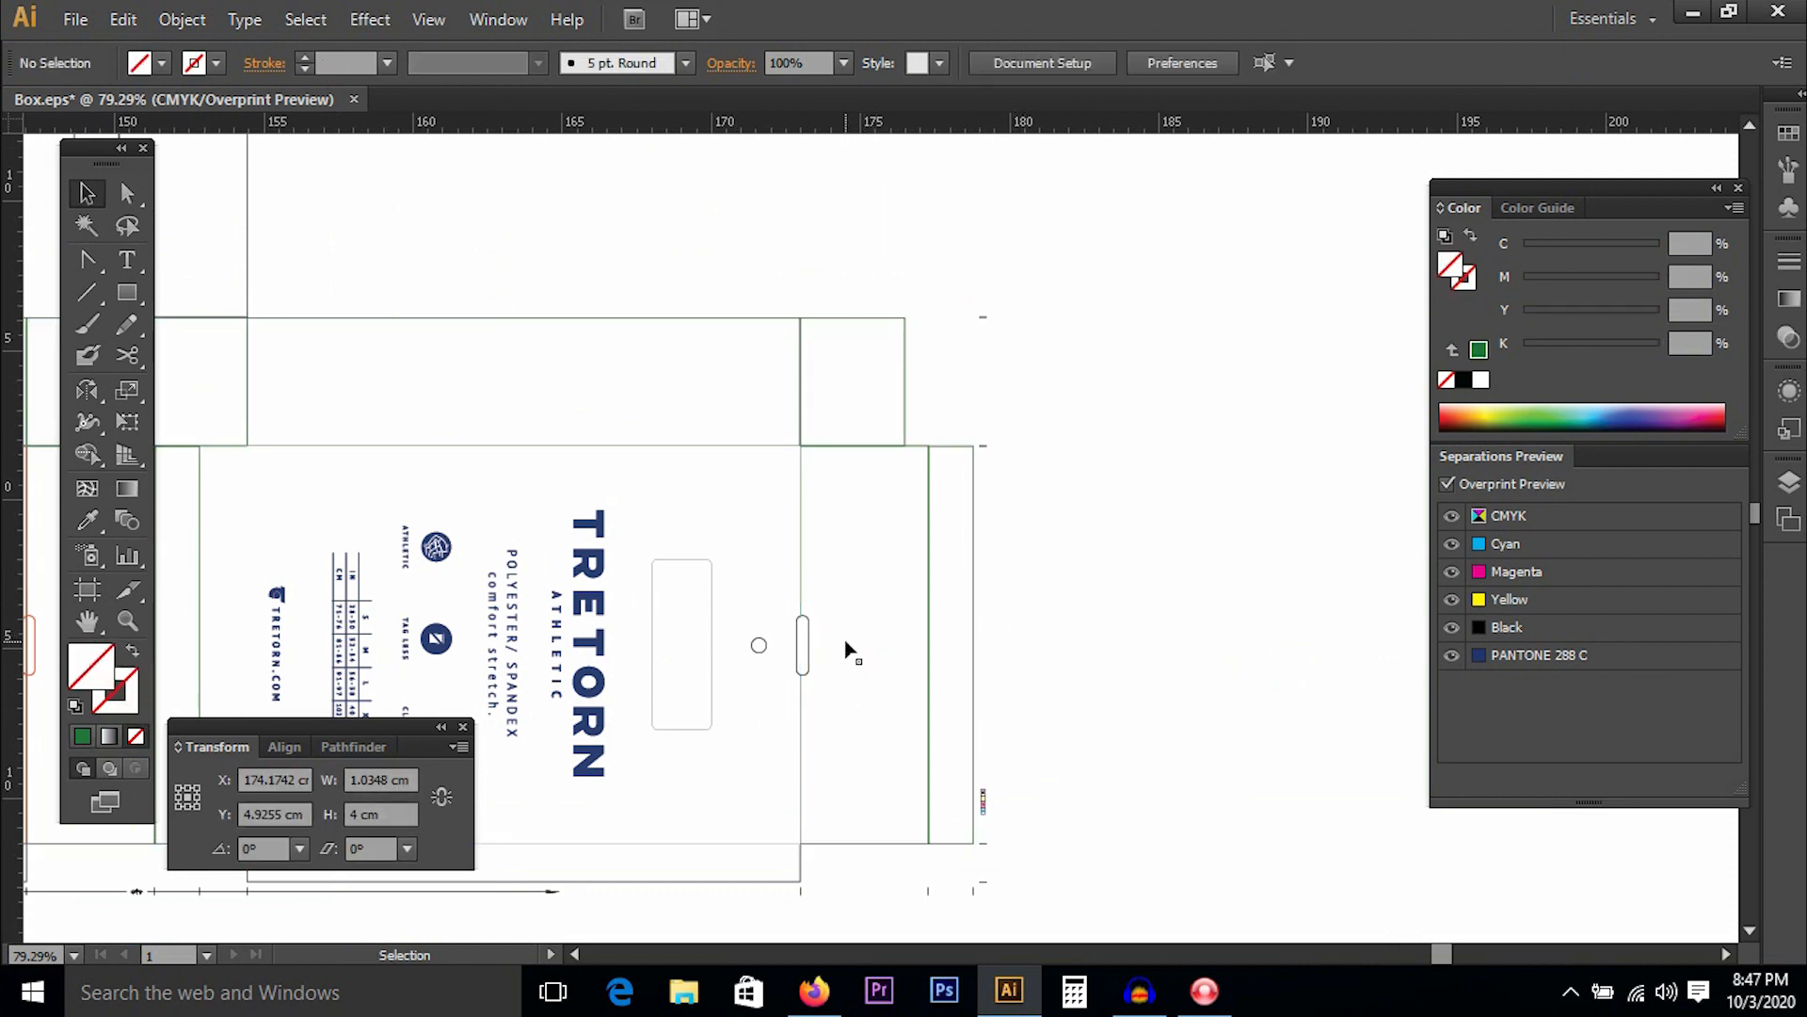
Ungroup the second box's TRETORN panel artwork and convert its white background rectangle to an unfilled red outline with M 100 and Y 100.
left_click_drag(687, 568, 1137, 466)
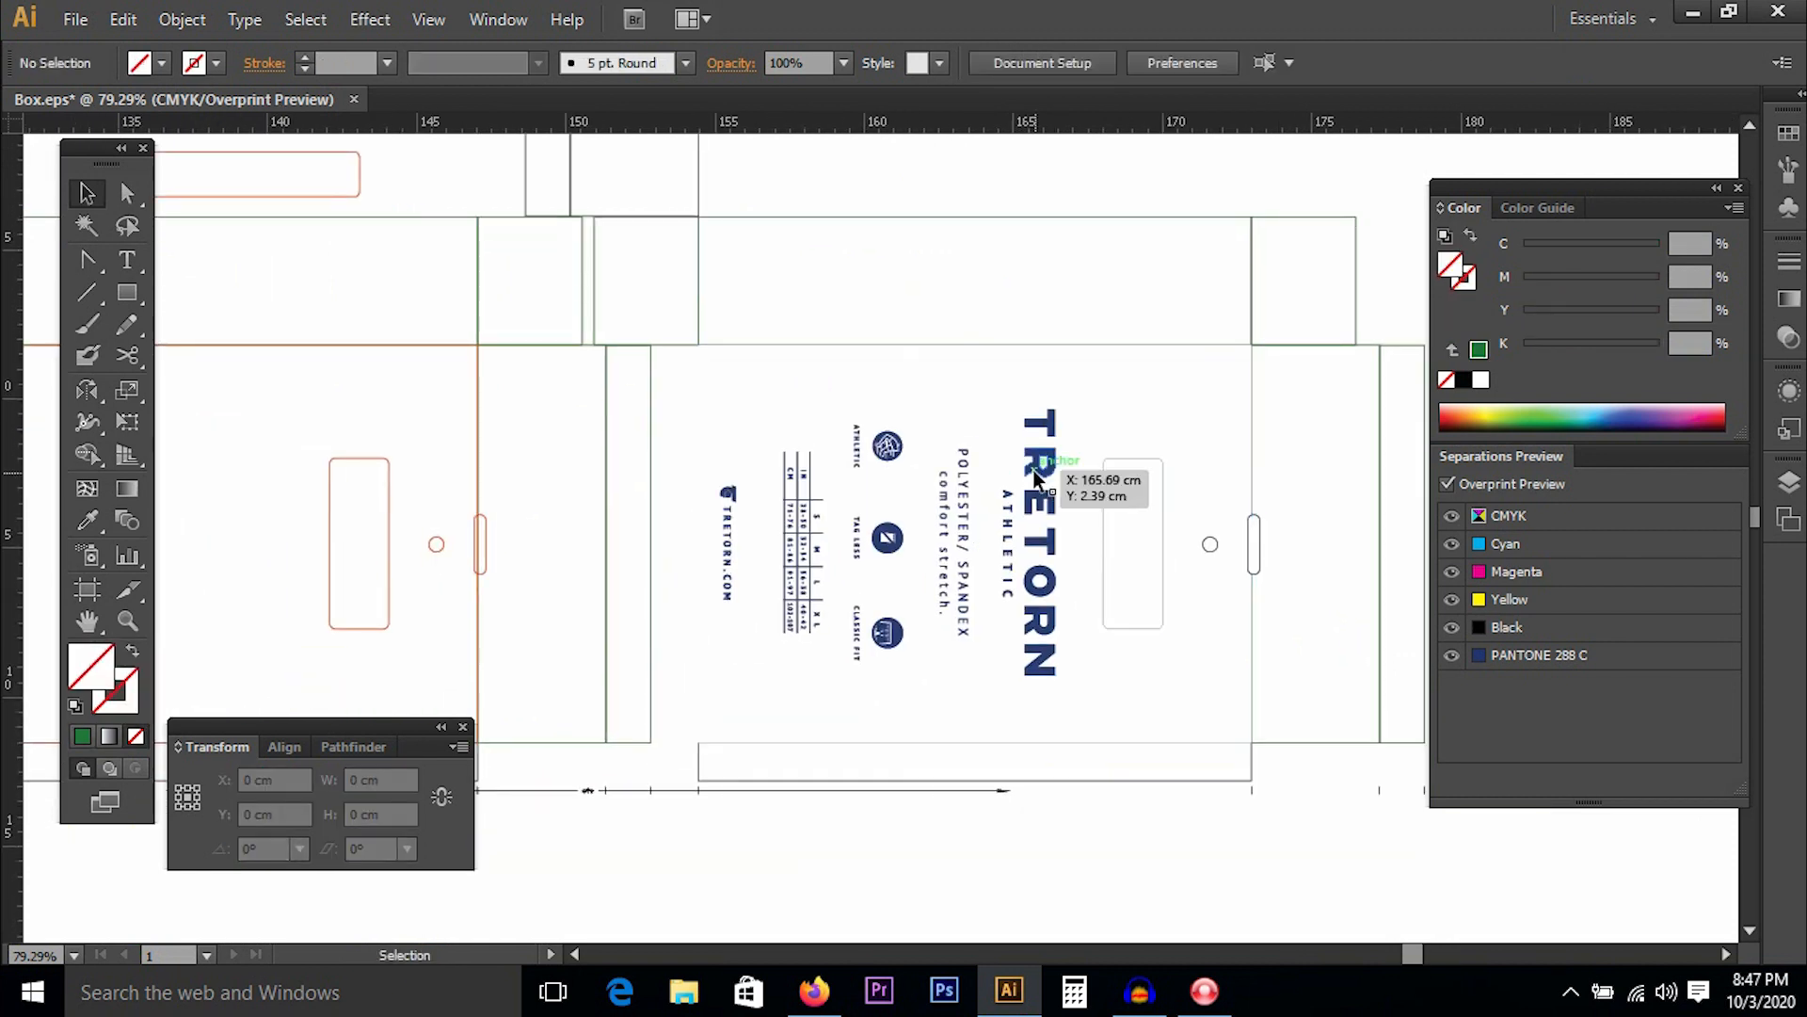
left_click(1036, 463)
right_click(1033, 461)
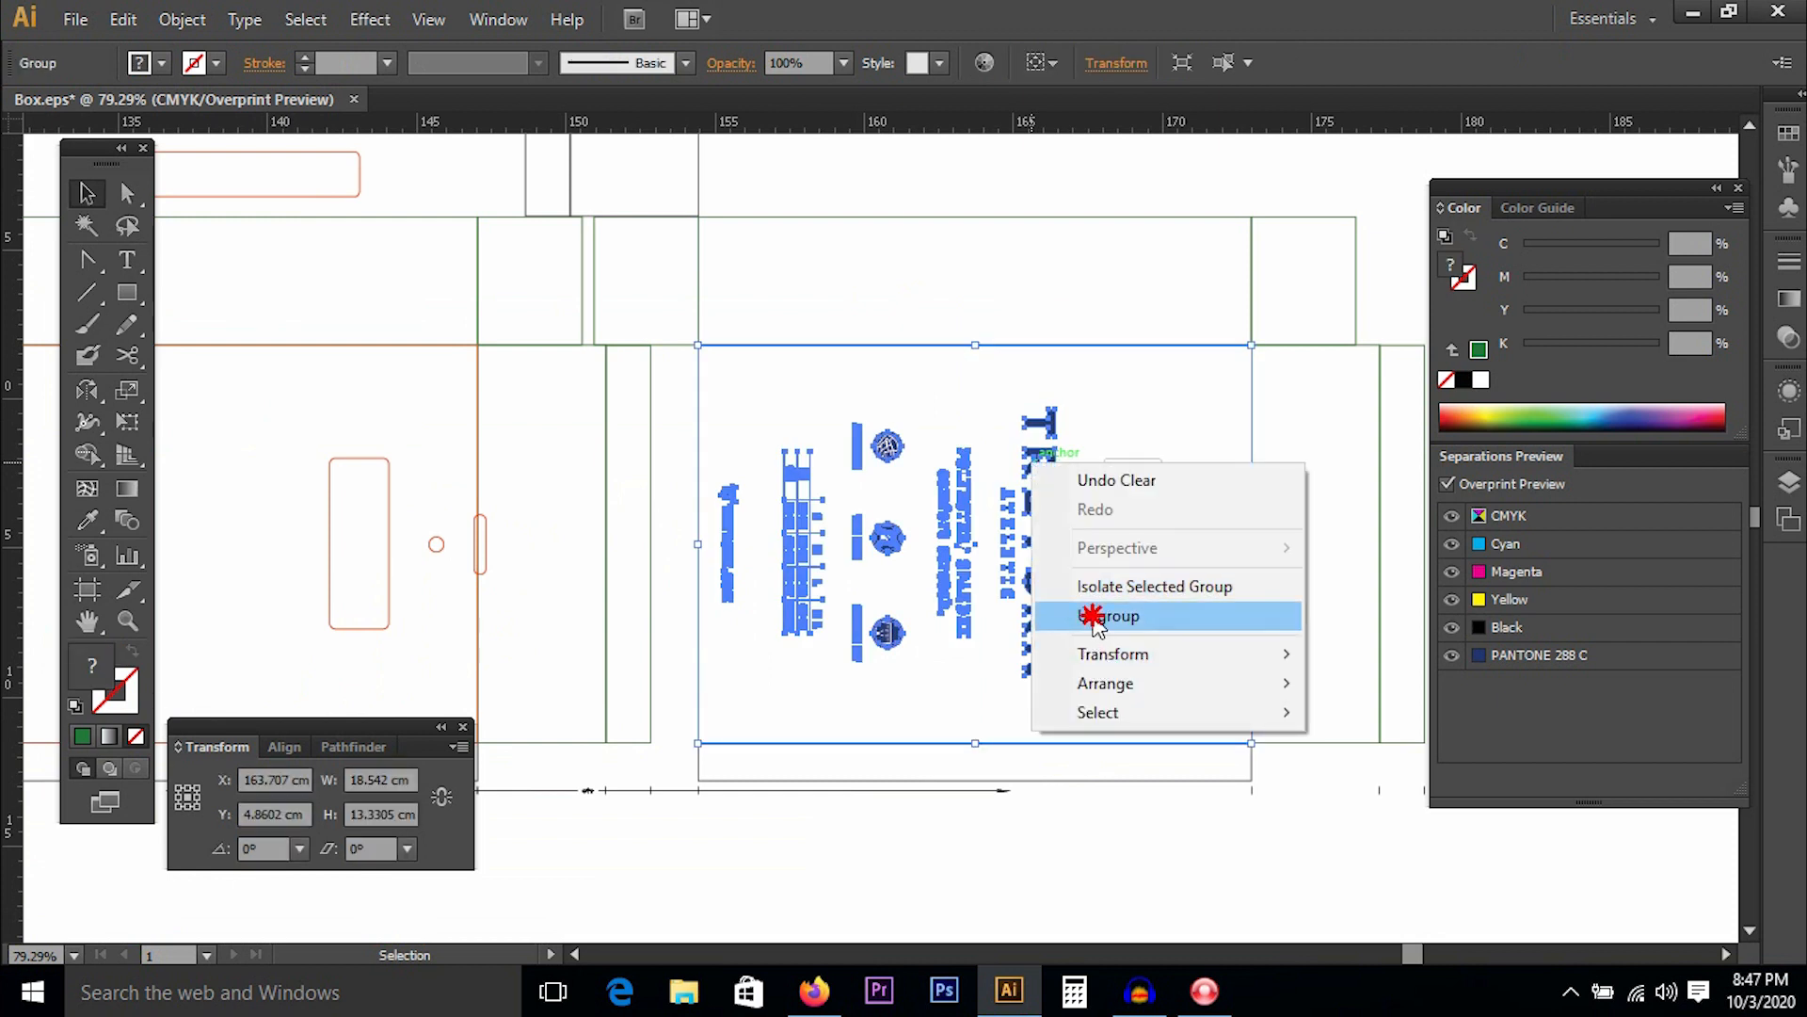
left_click(1088, 615)
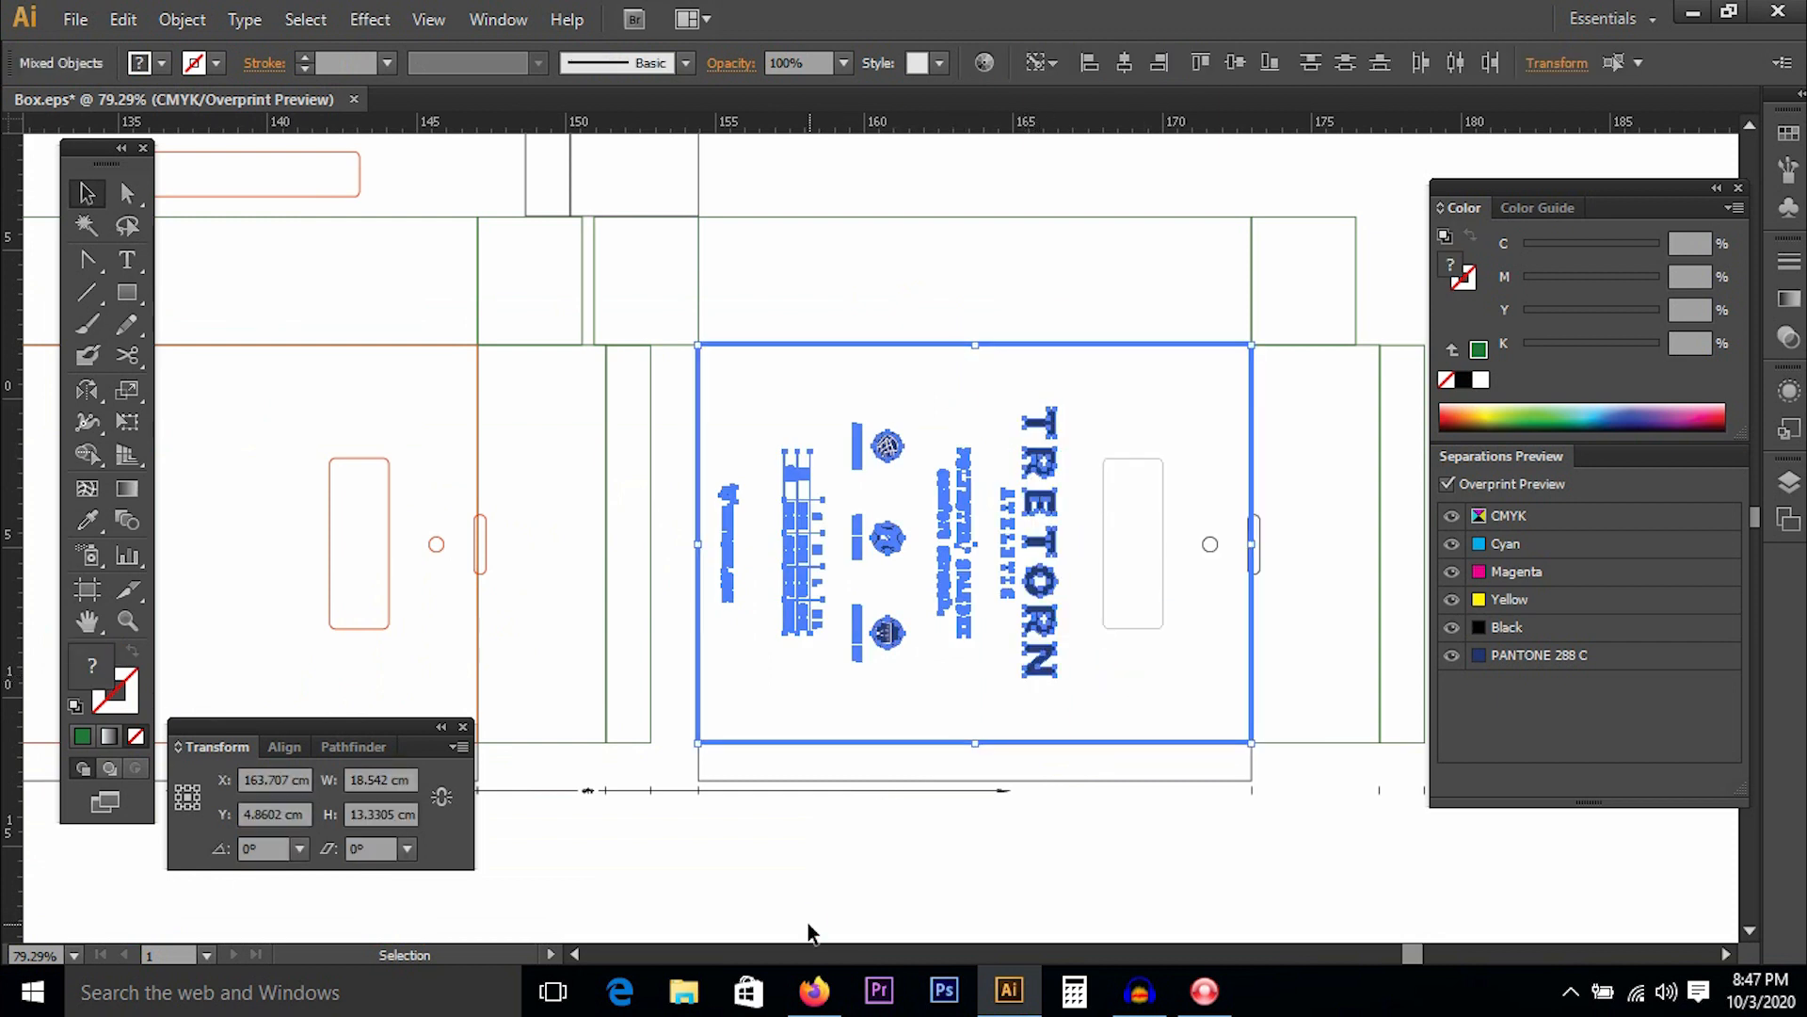
left_click(817, 894)
left_click(806, 452)
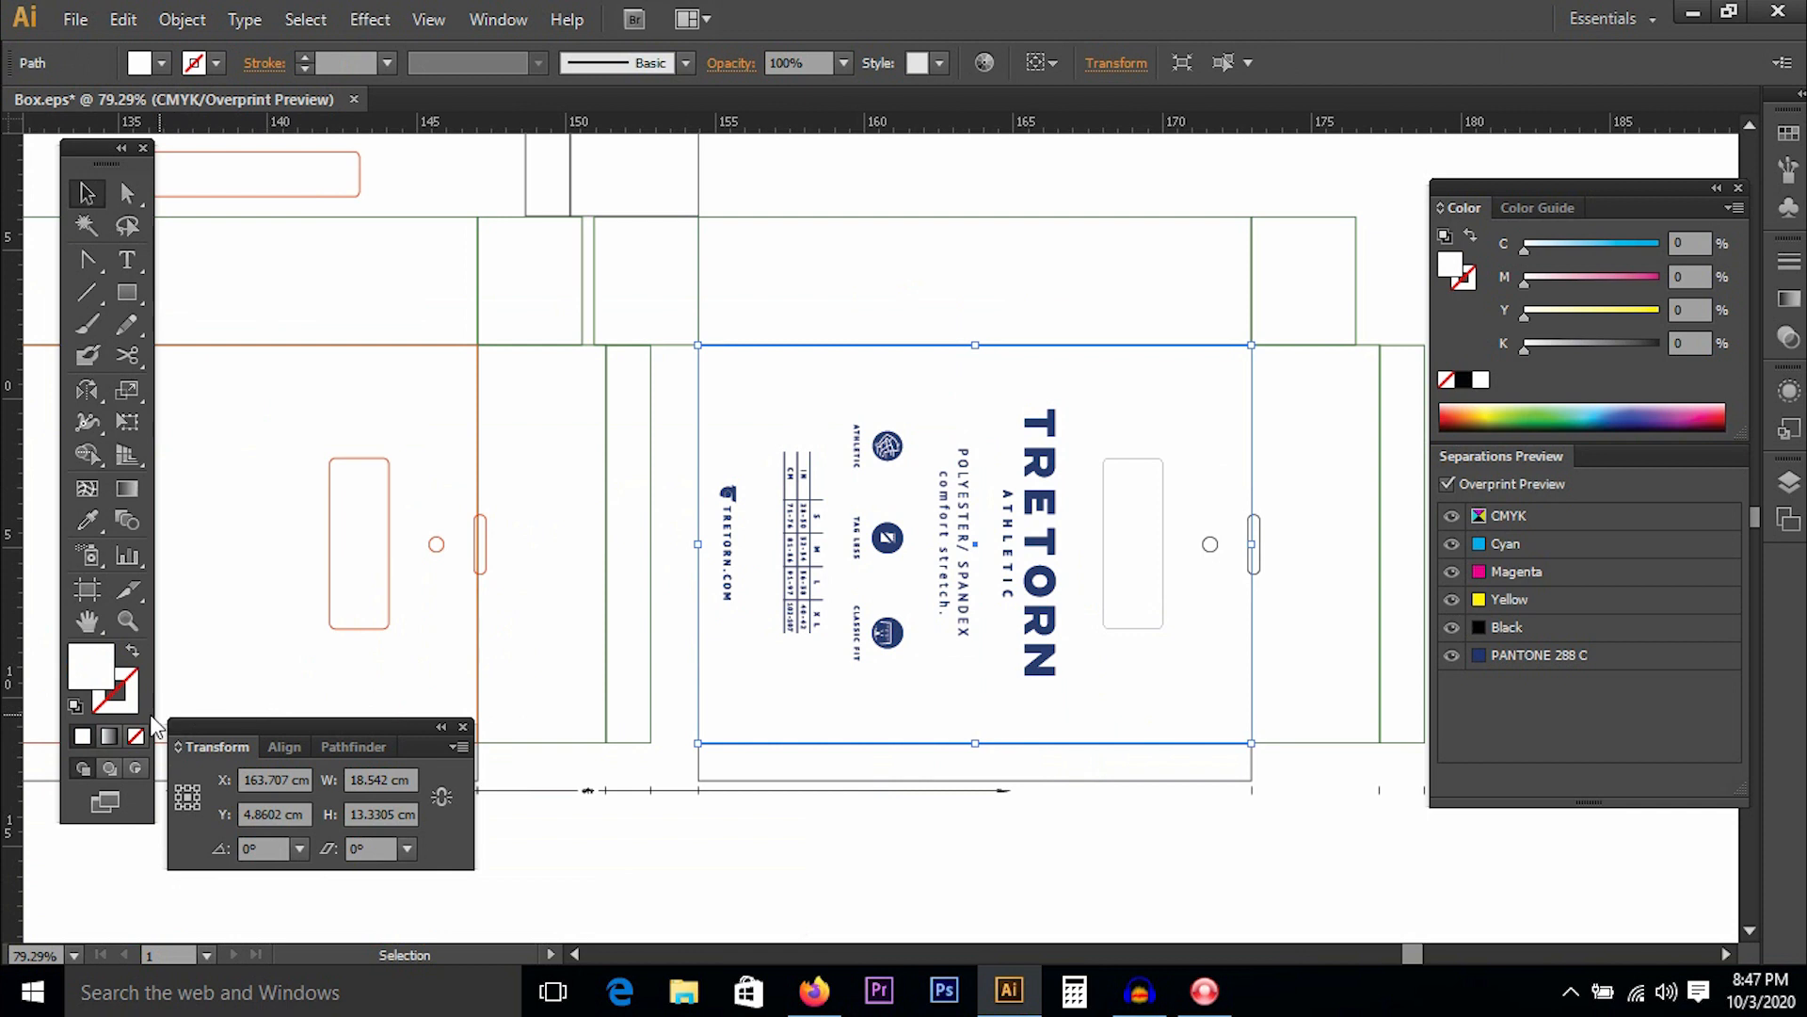
key("shift+x")
left_click(1461, 288)
mouse_move(1524, 282)
left_mouse_down()
mouse_move(1717, 285)
mouse_move(1701, 315)
left_mouse_up()
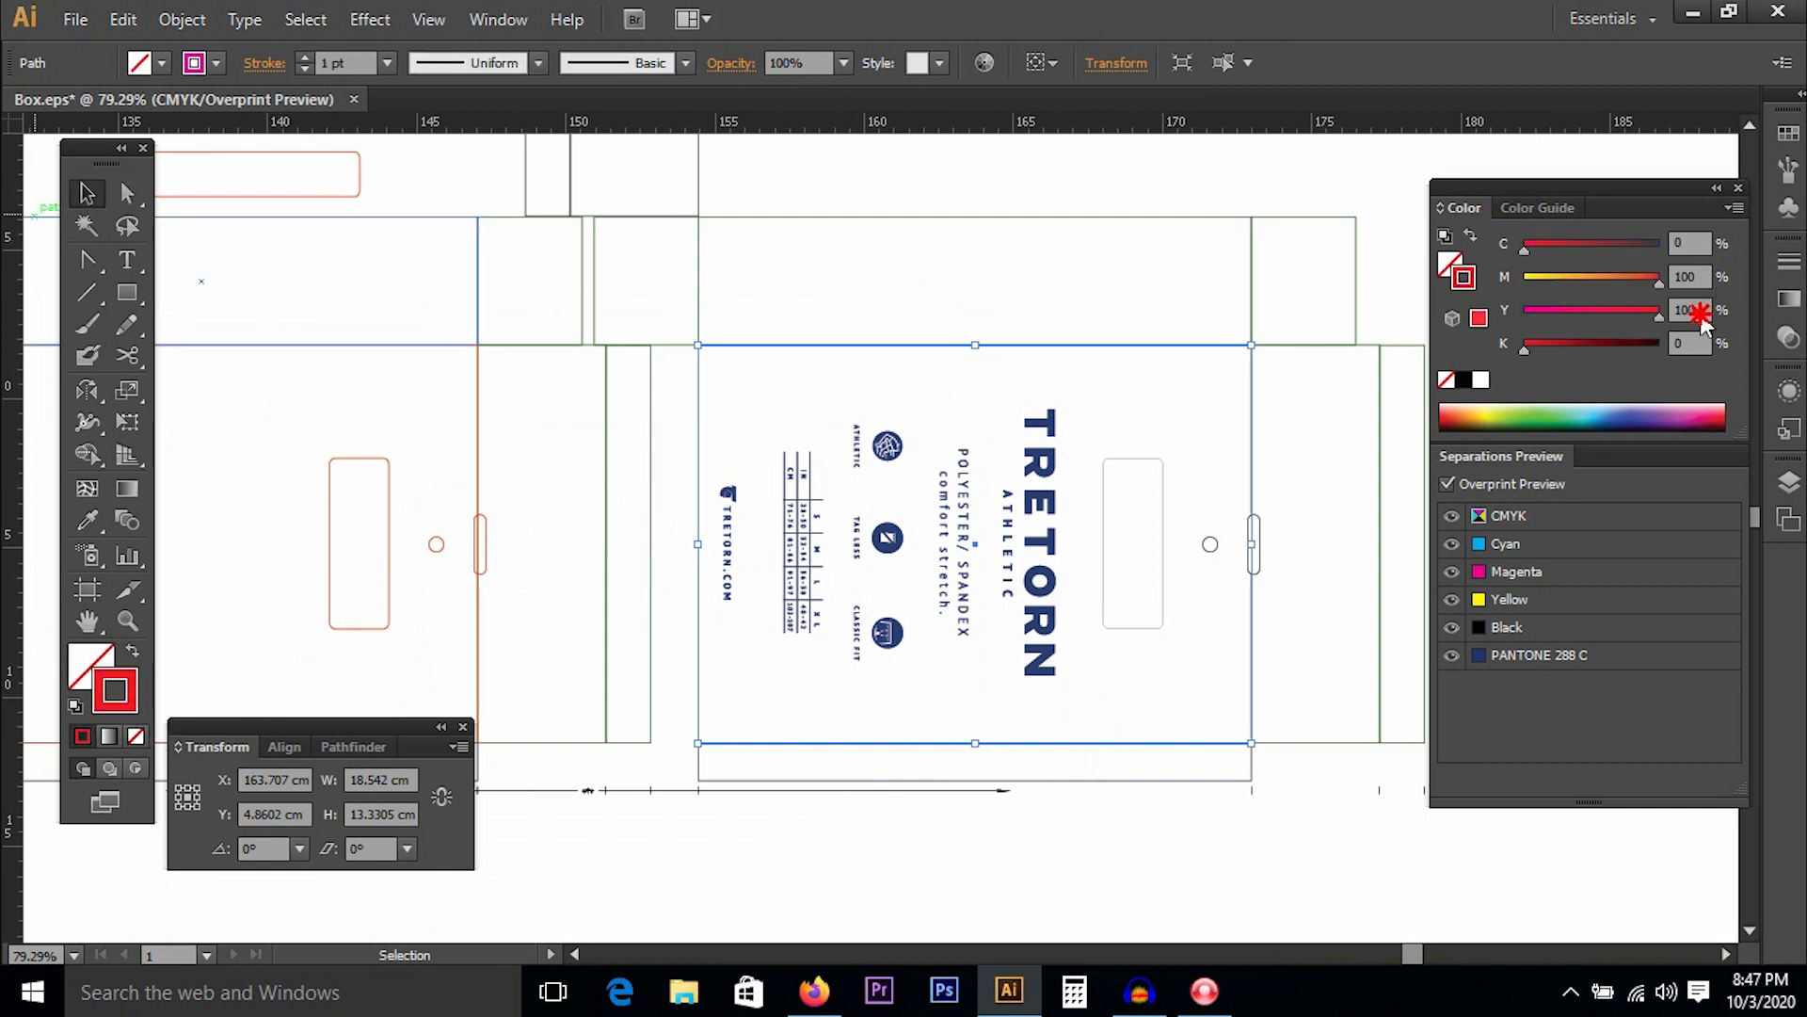
left_click(1391, 268)
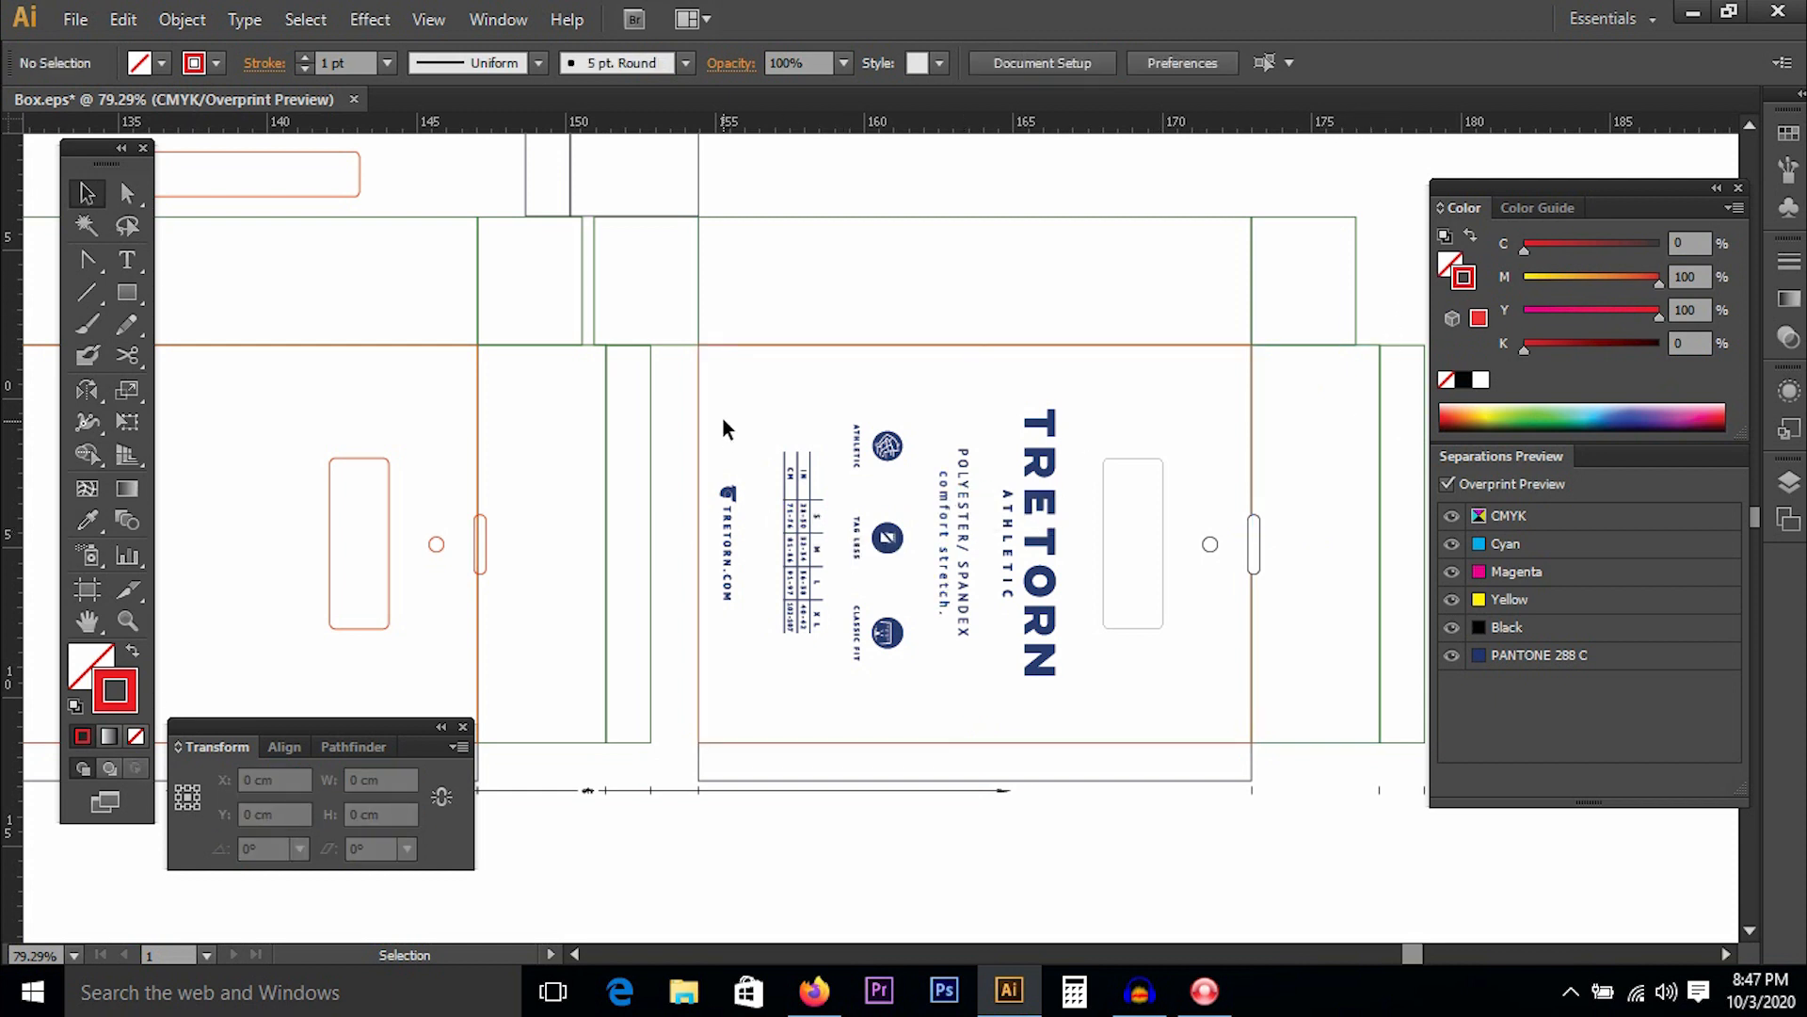
Delete the web address, size table, icons, and TRETORN text from the second box's lower panel, keeping its red outline.
left_click_drag(725, 458, 830, 634)
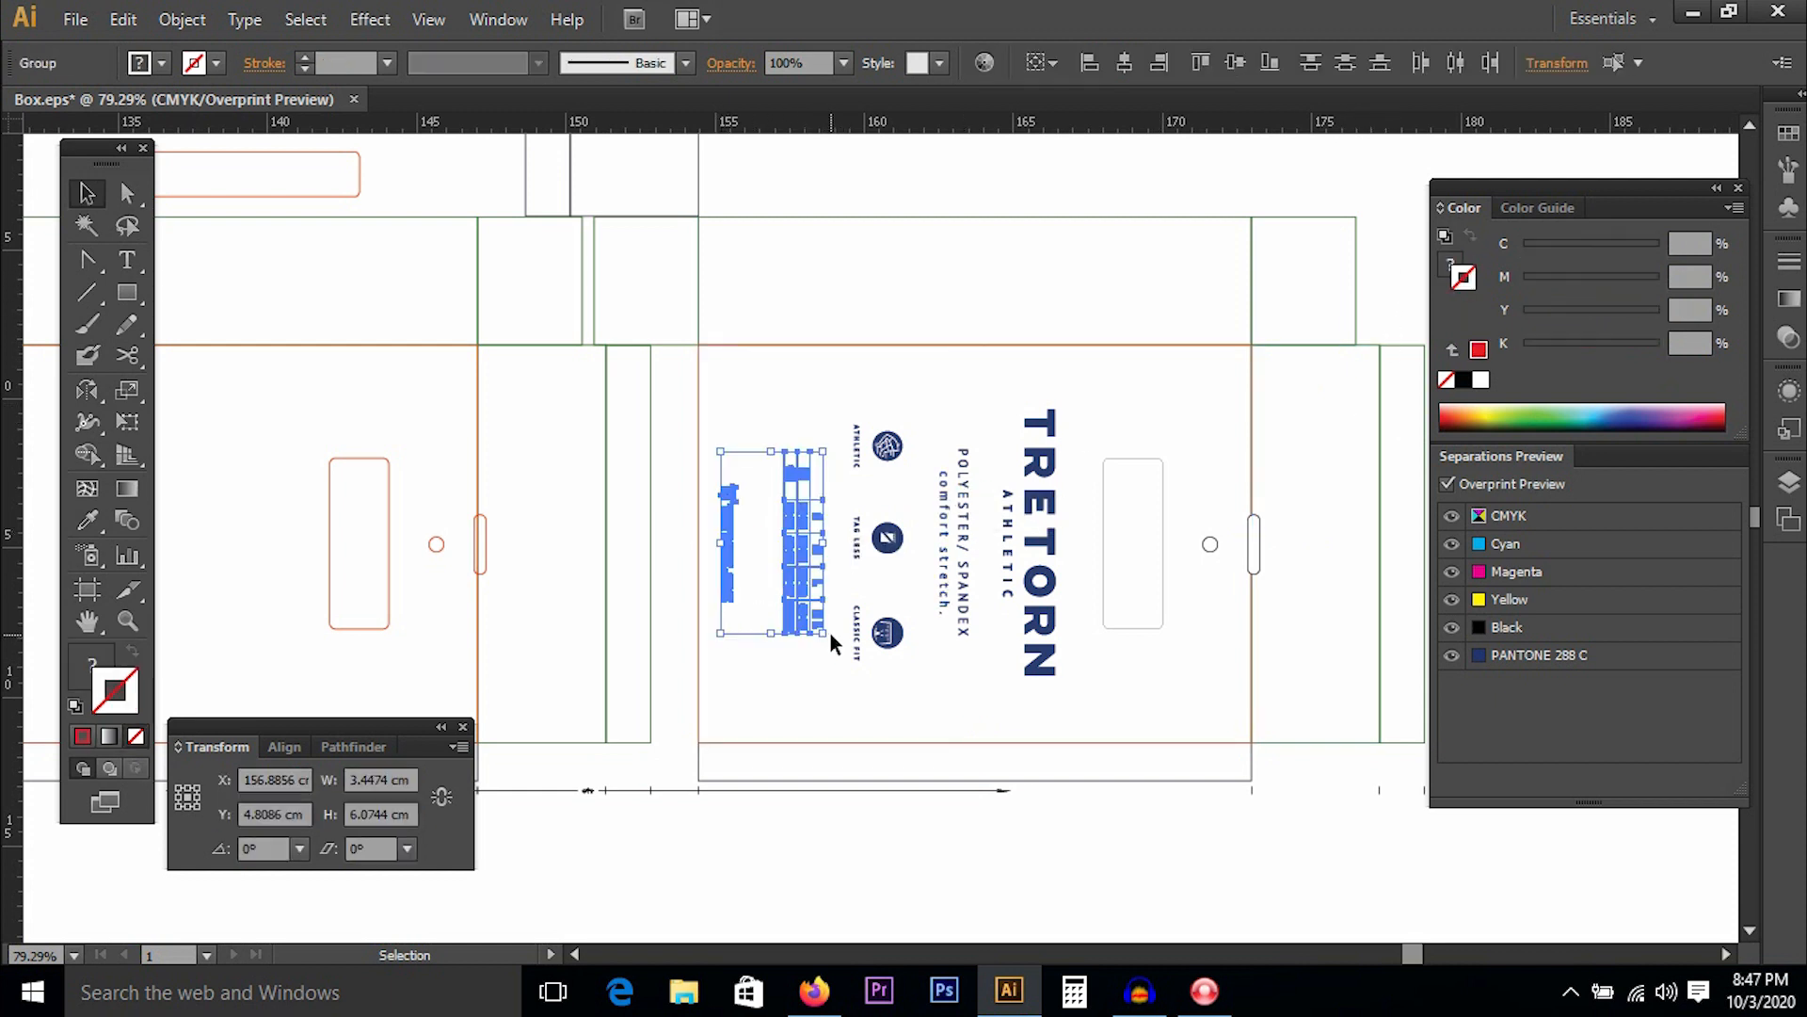
key("Delete")
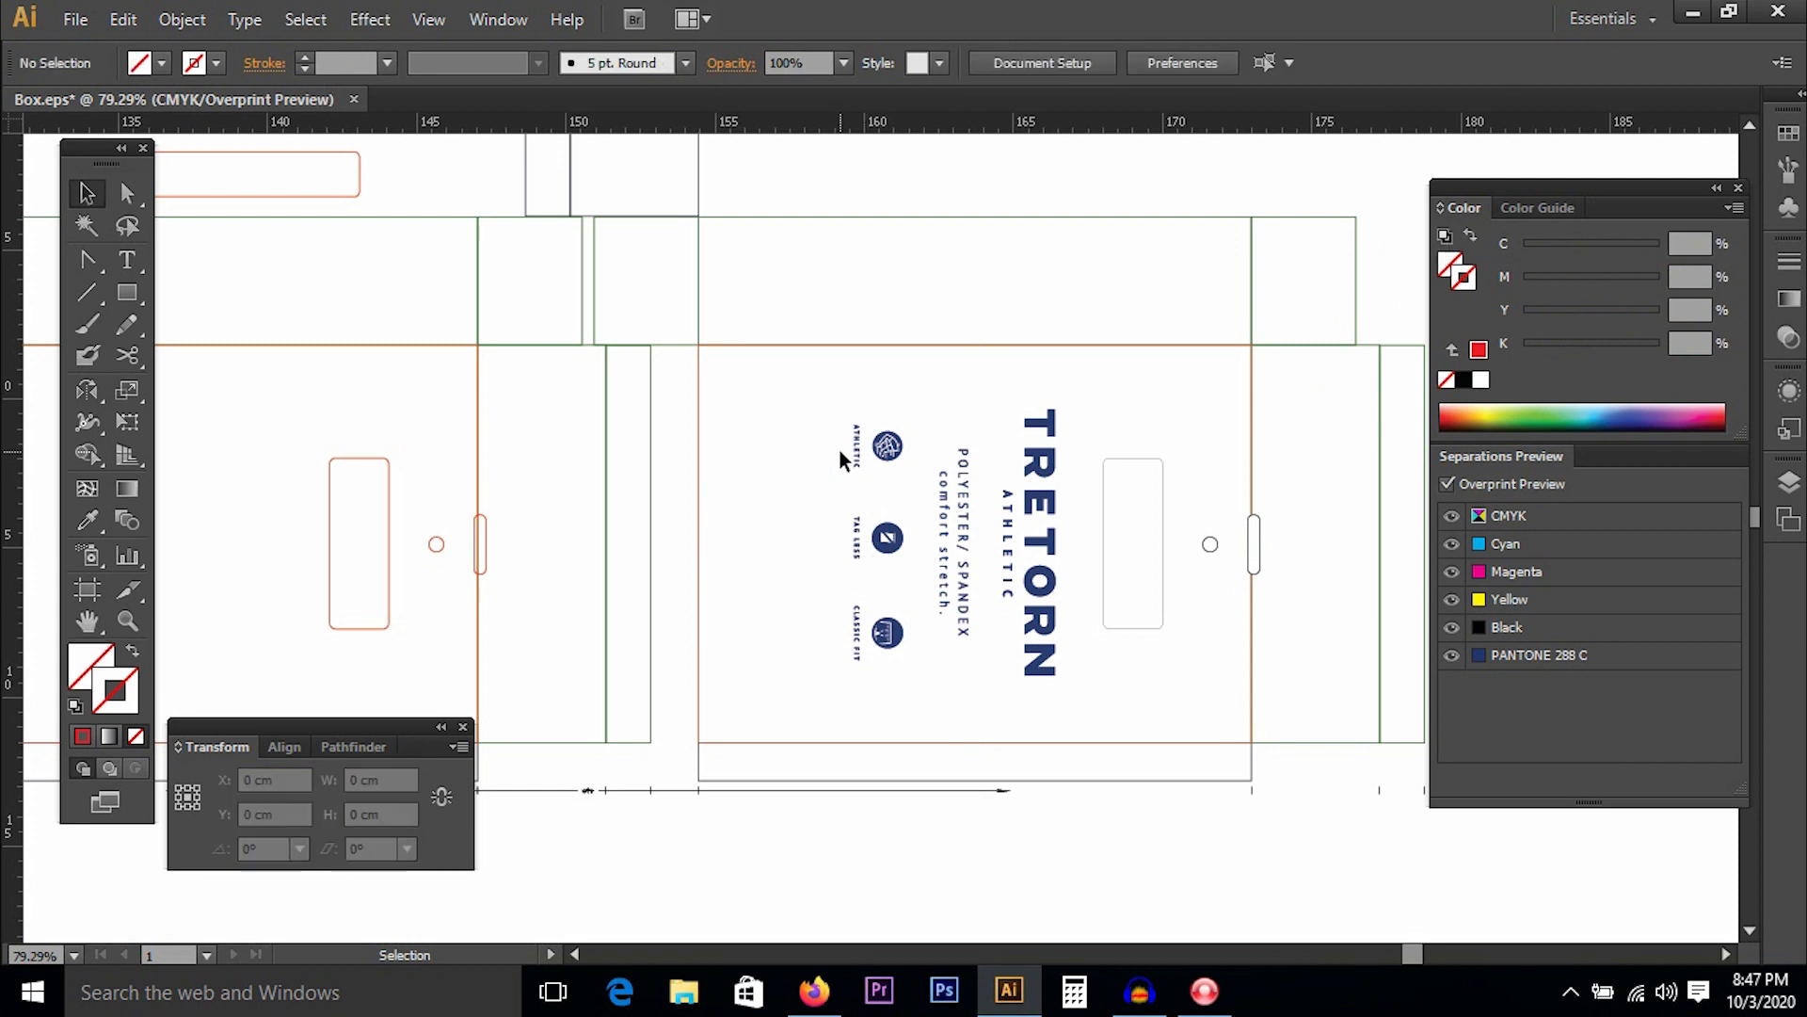
left_click_drag(850, 408, 1062, 663)
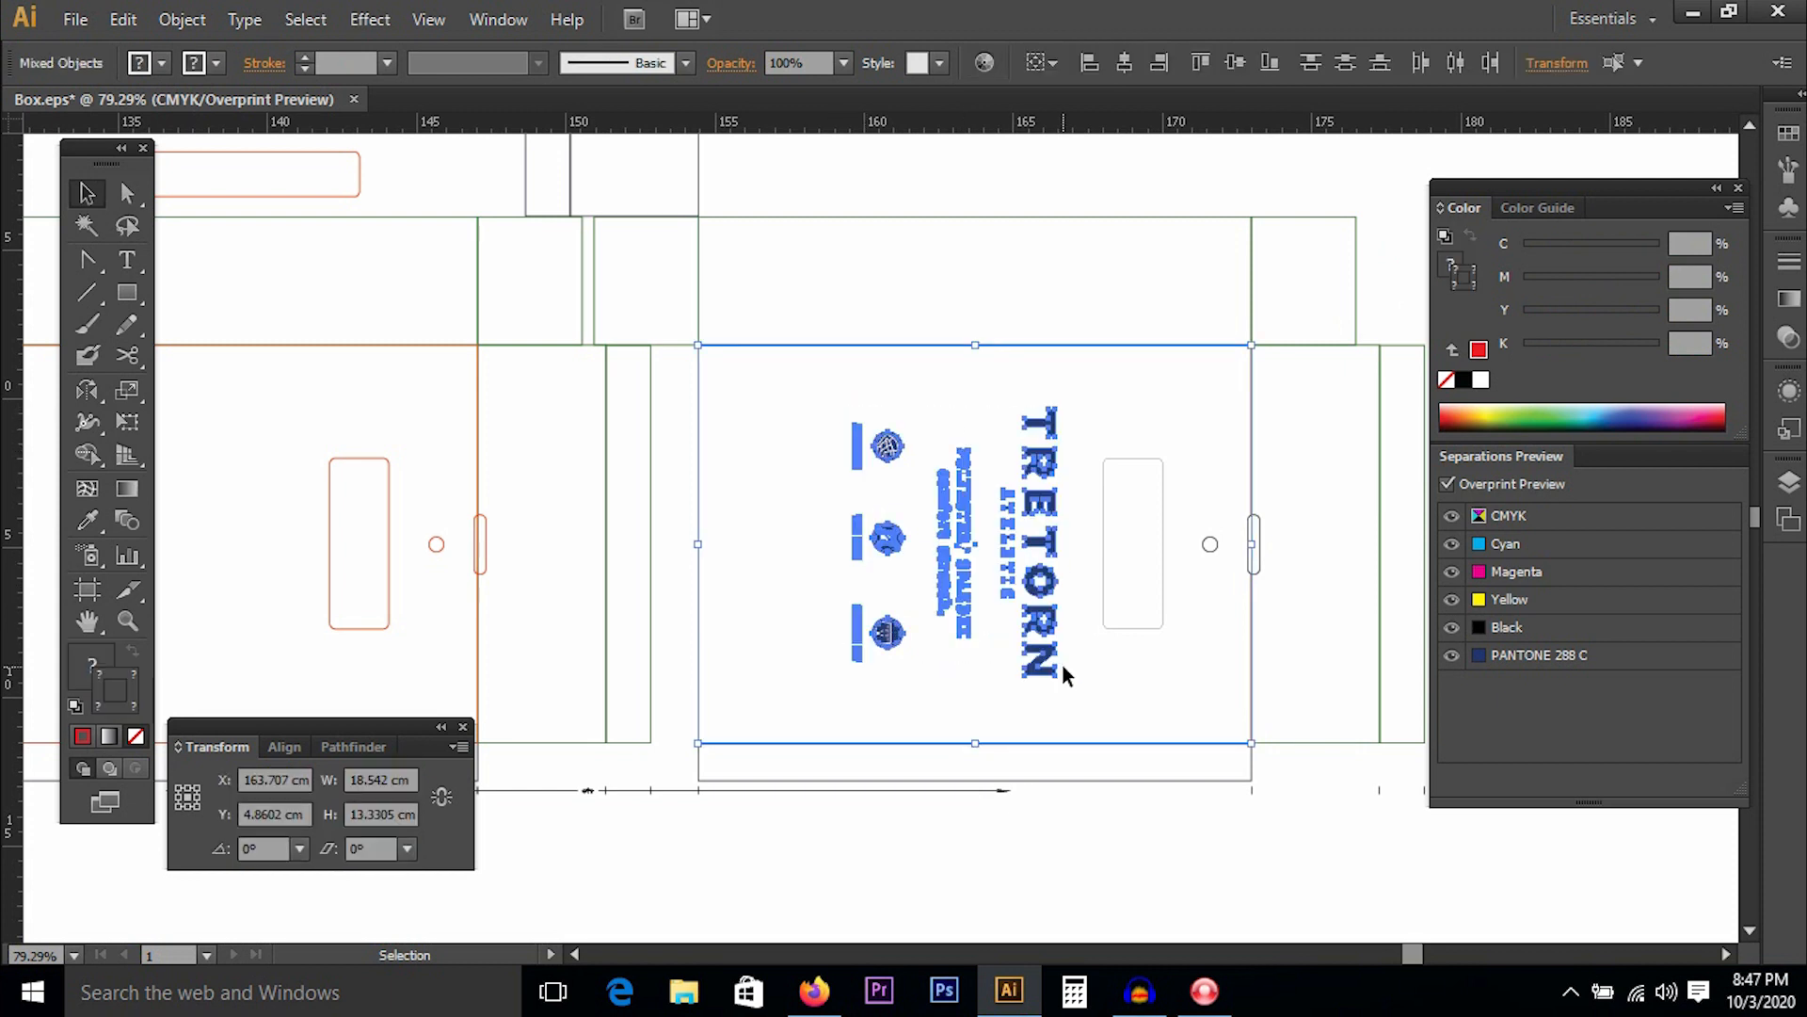
left_click(697, 589, "shift")
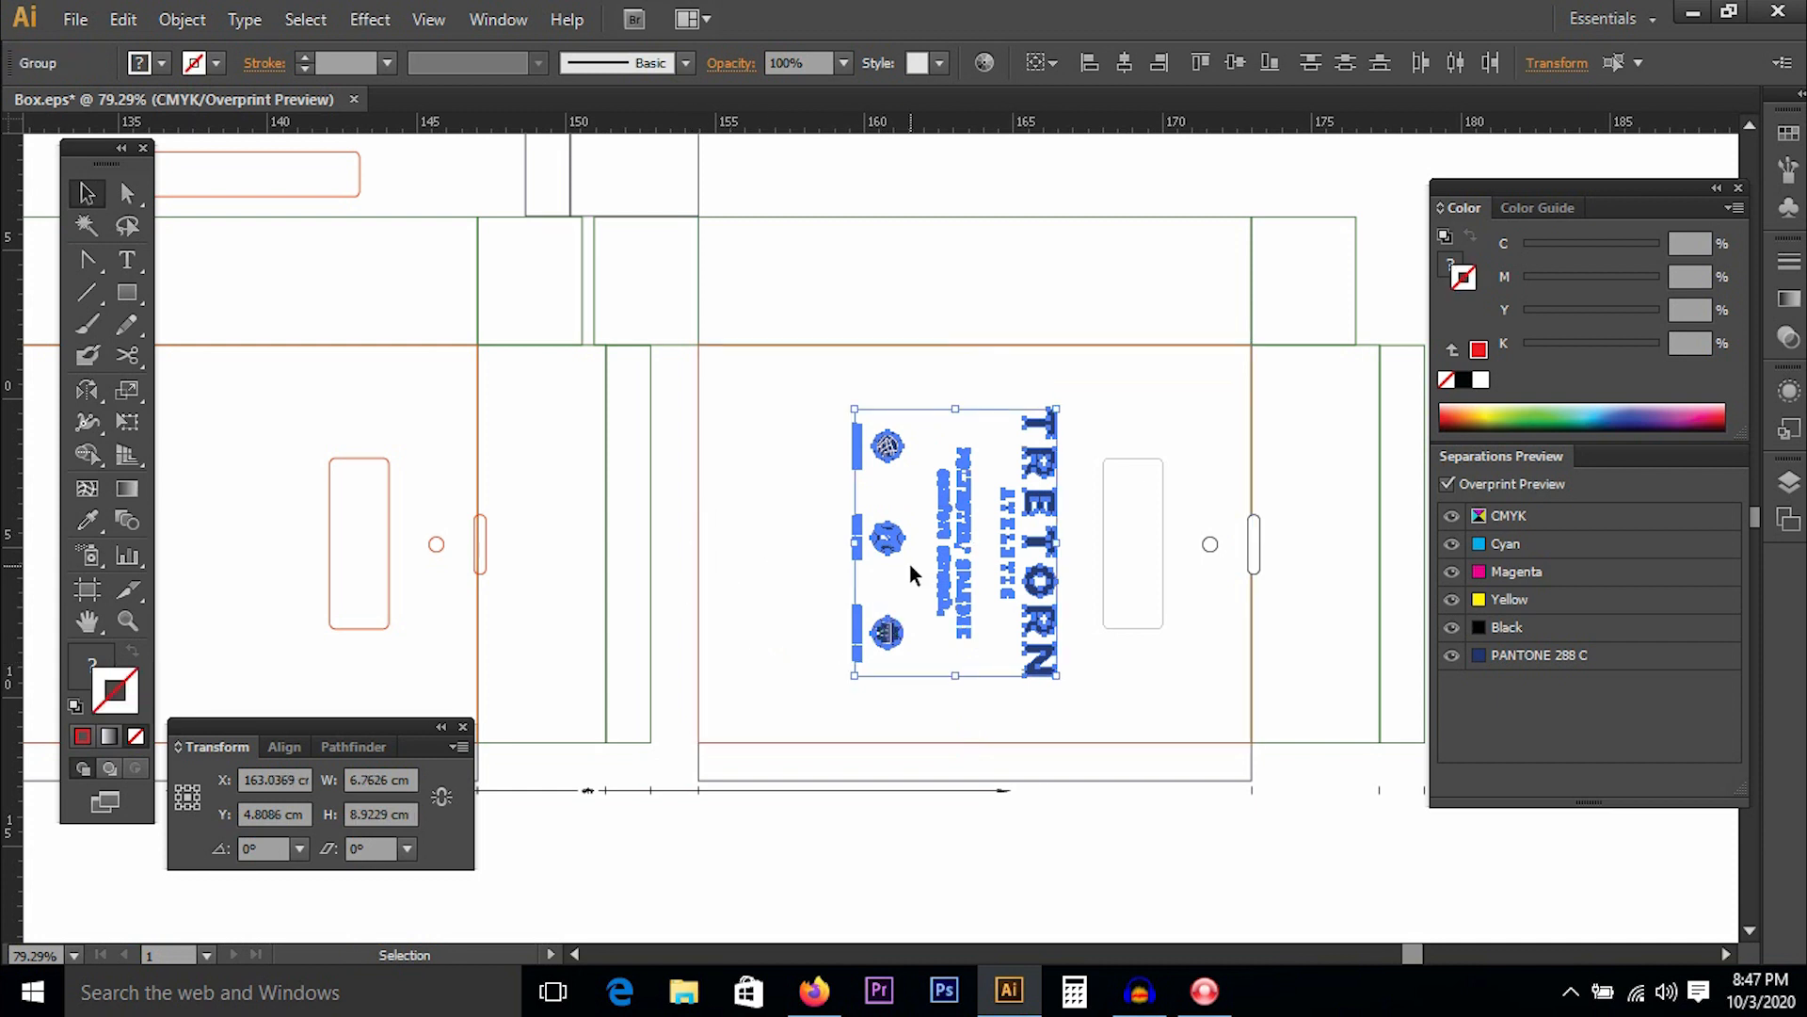
key("Delete")
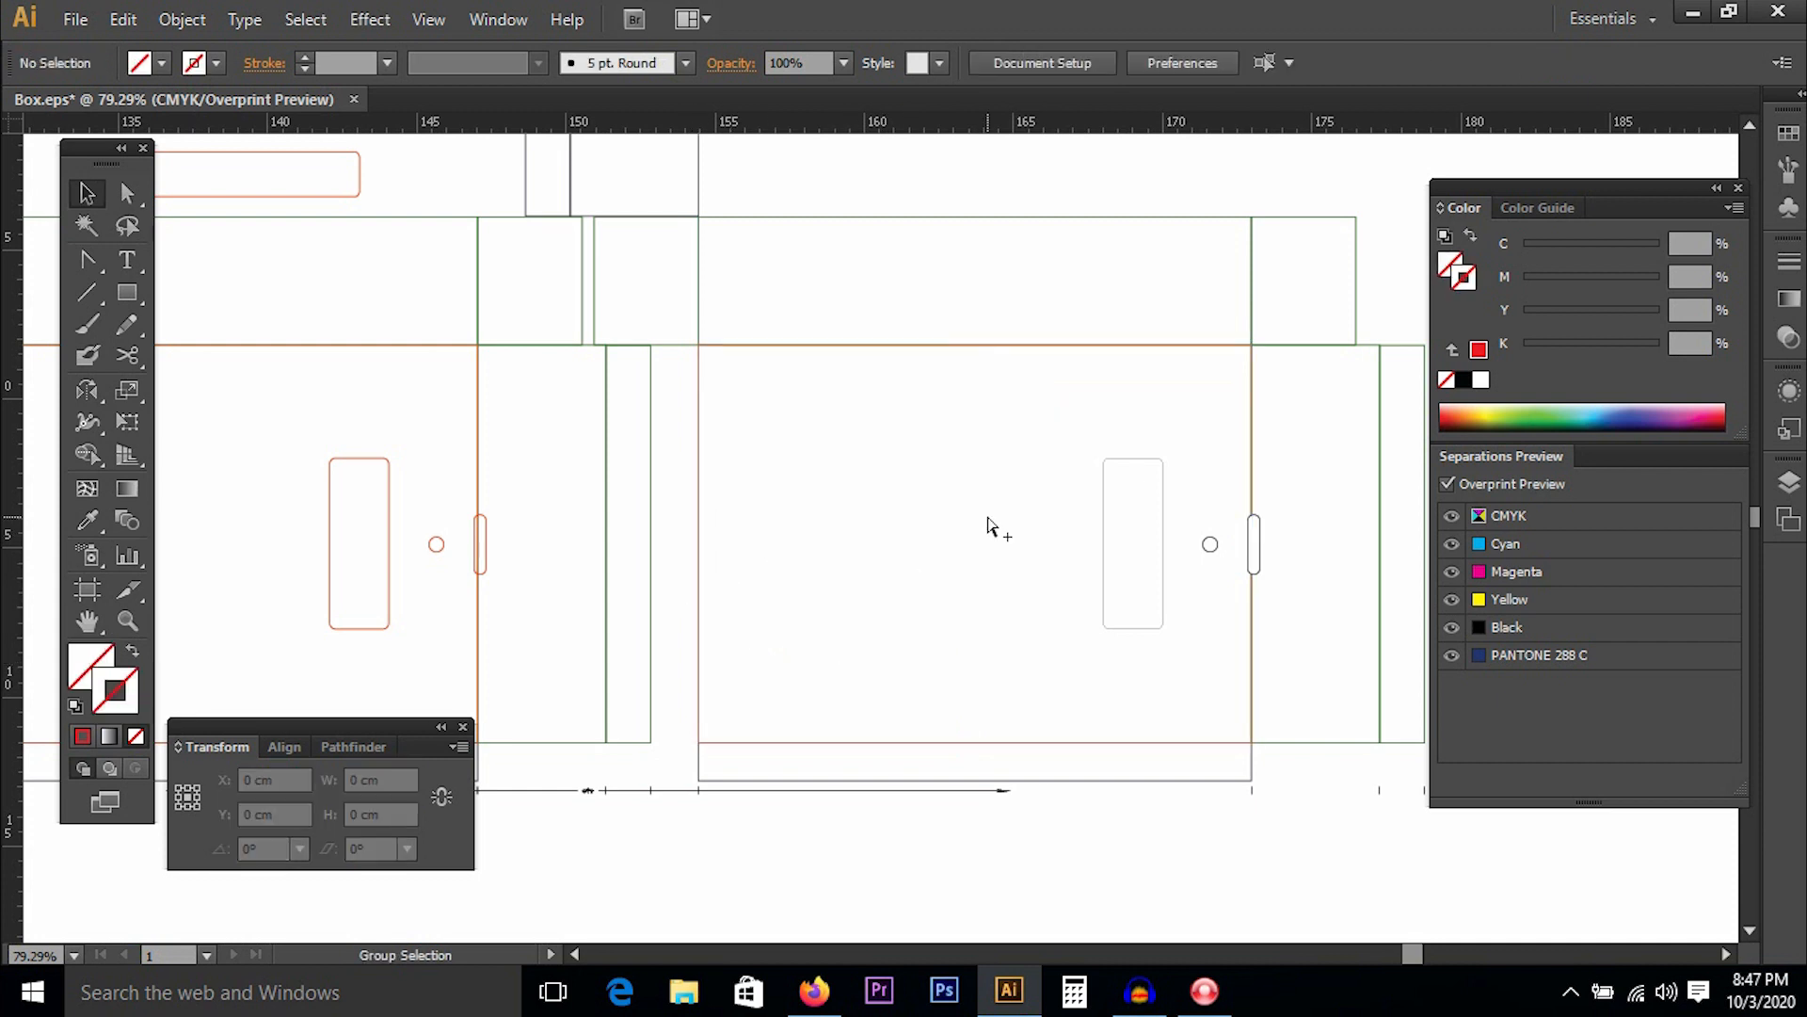
Show all hidden objects to bring back the upper panels and the second box's label window outline.
key("ctrl+alt+3")
left_click_drag(887, 368, 969, 580)
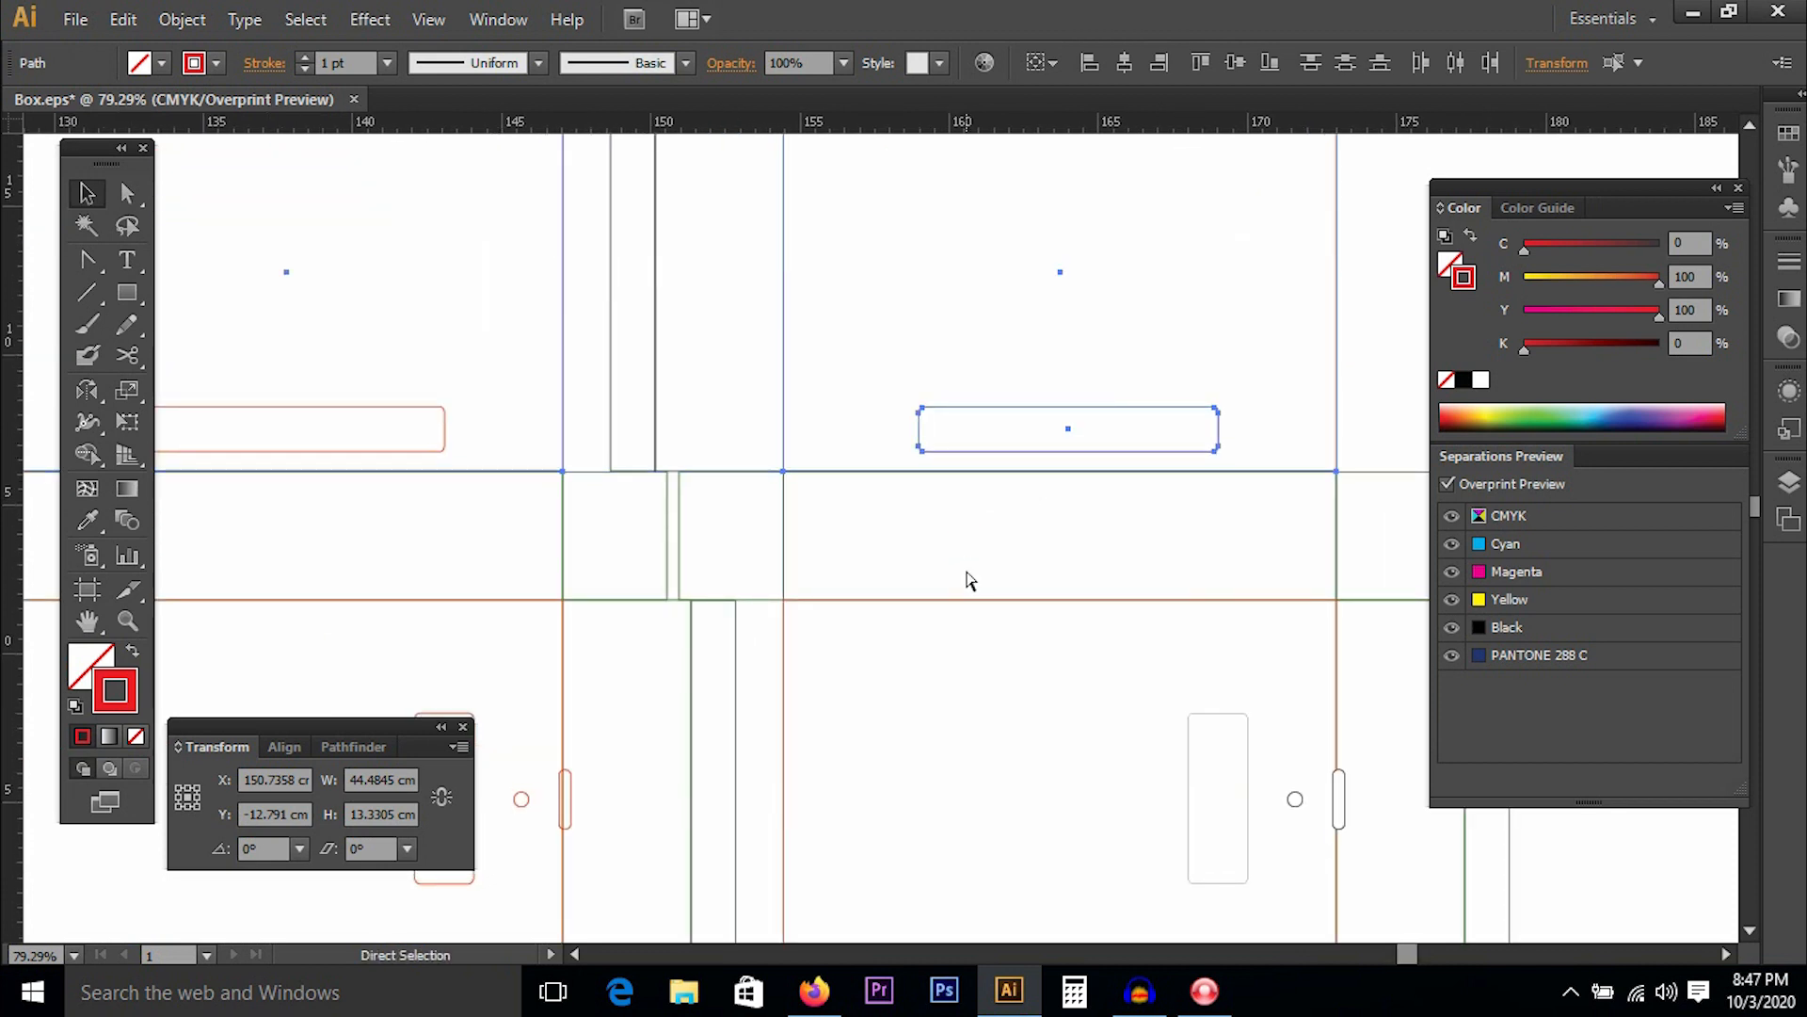
key("ctrl+minus")
key("ctrl+minus")
key("ctrl+minus")
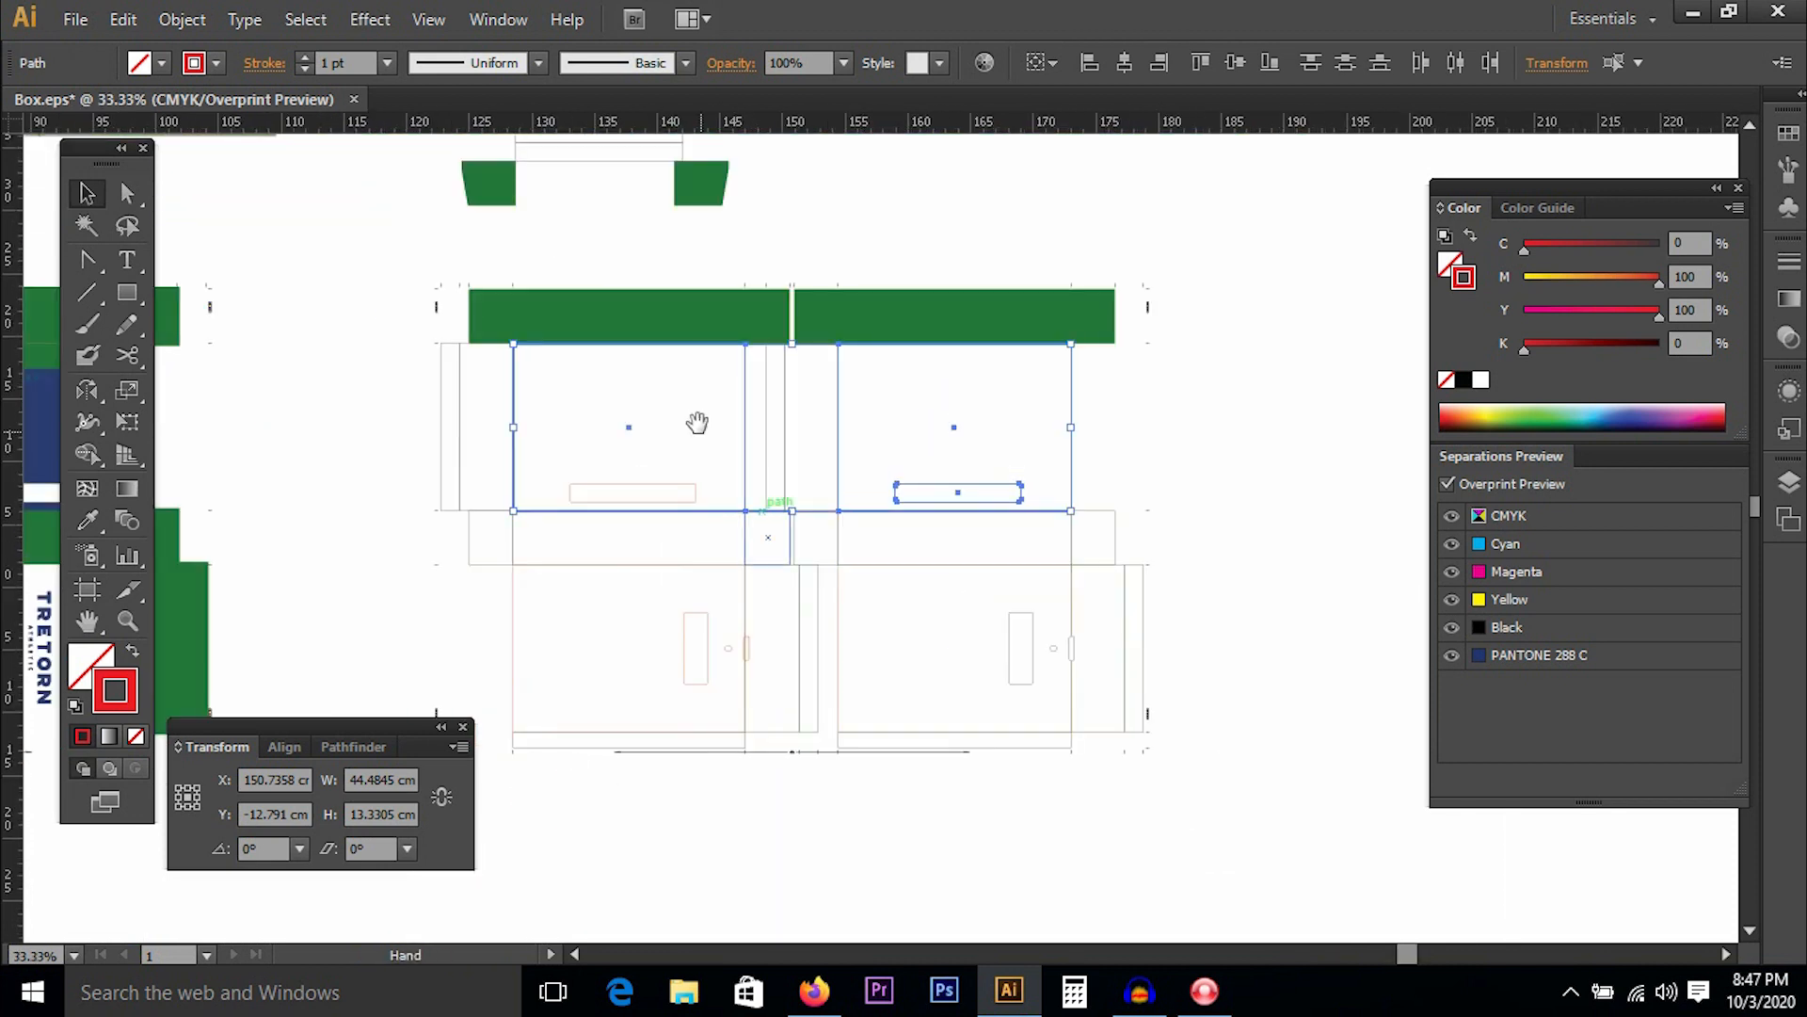
Swap fill and stroke on all the green flap panels along the top of the middle dieline.
left_click_drag(672, 376, 738, 386)
left_click(738, 395)
left_click(717, 325)
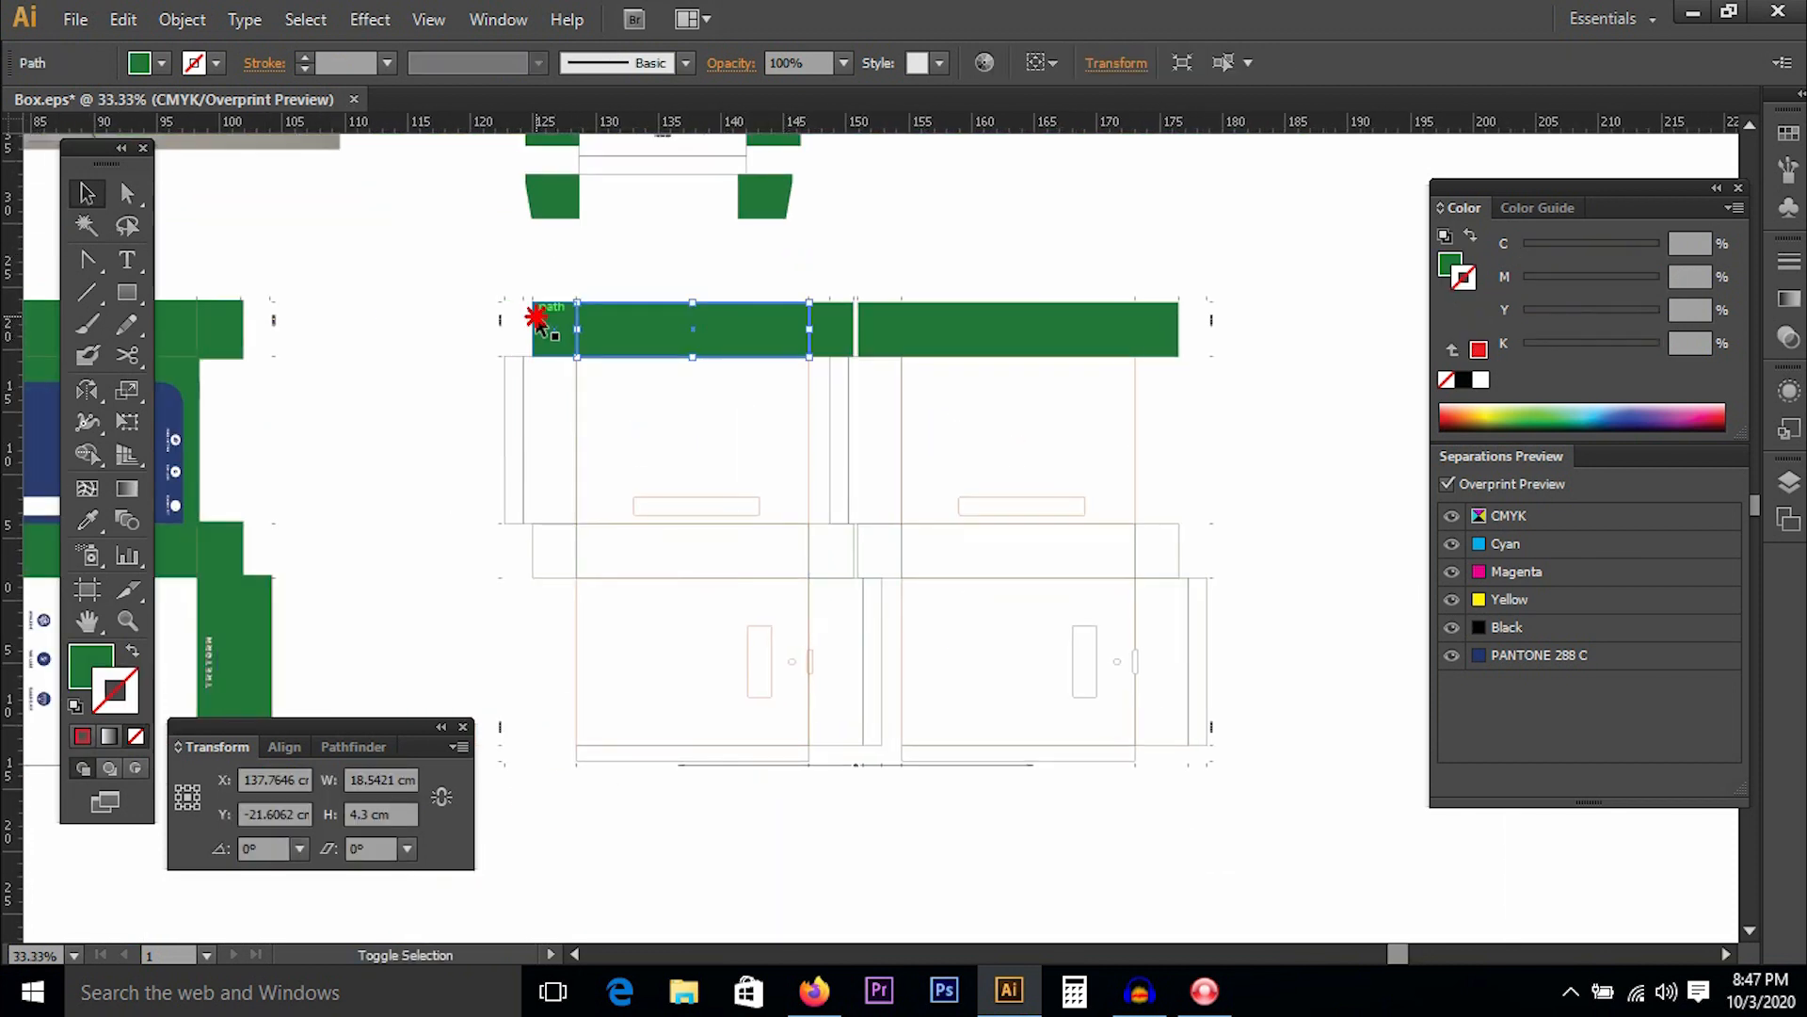
left_click(828, 335, "shift")
left_click(1004, 335, "shift")
left_click(872, 335, "shift")
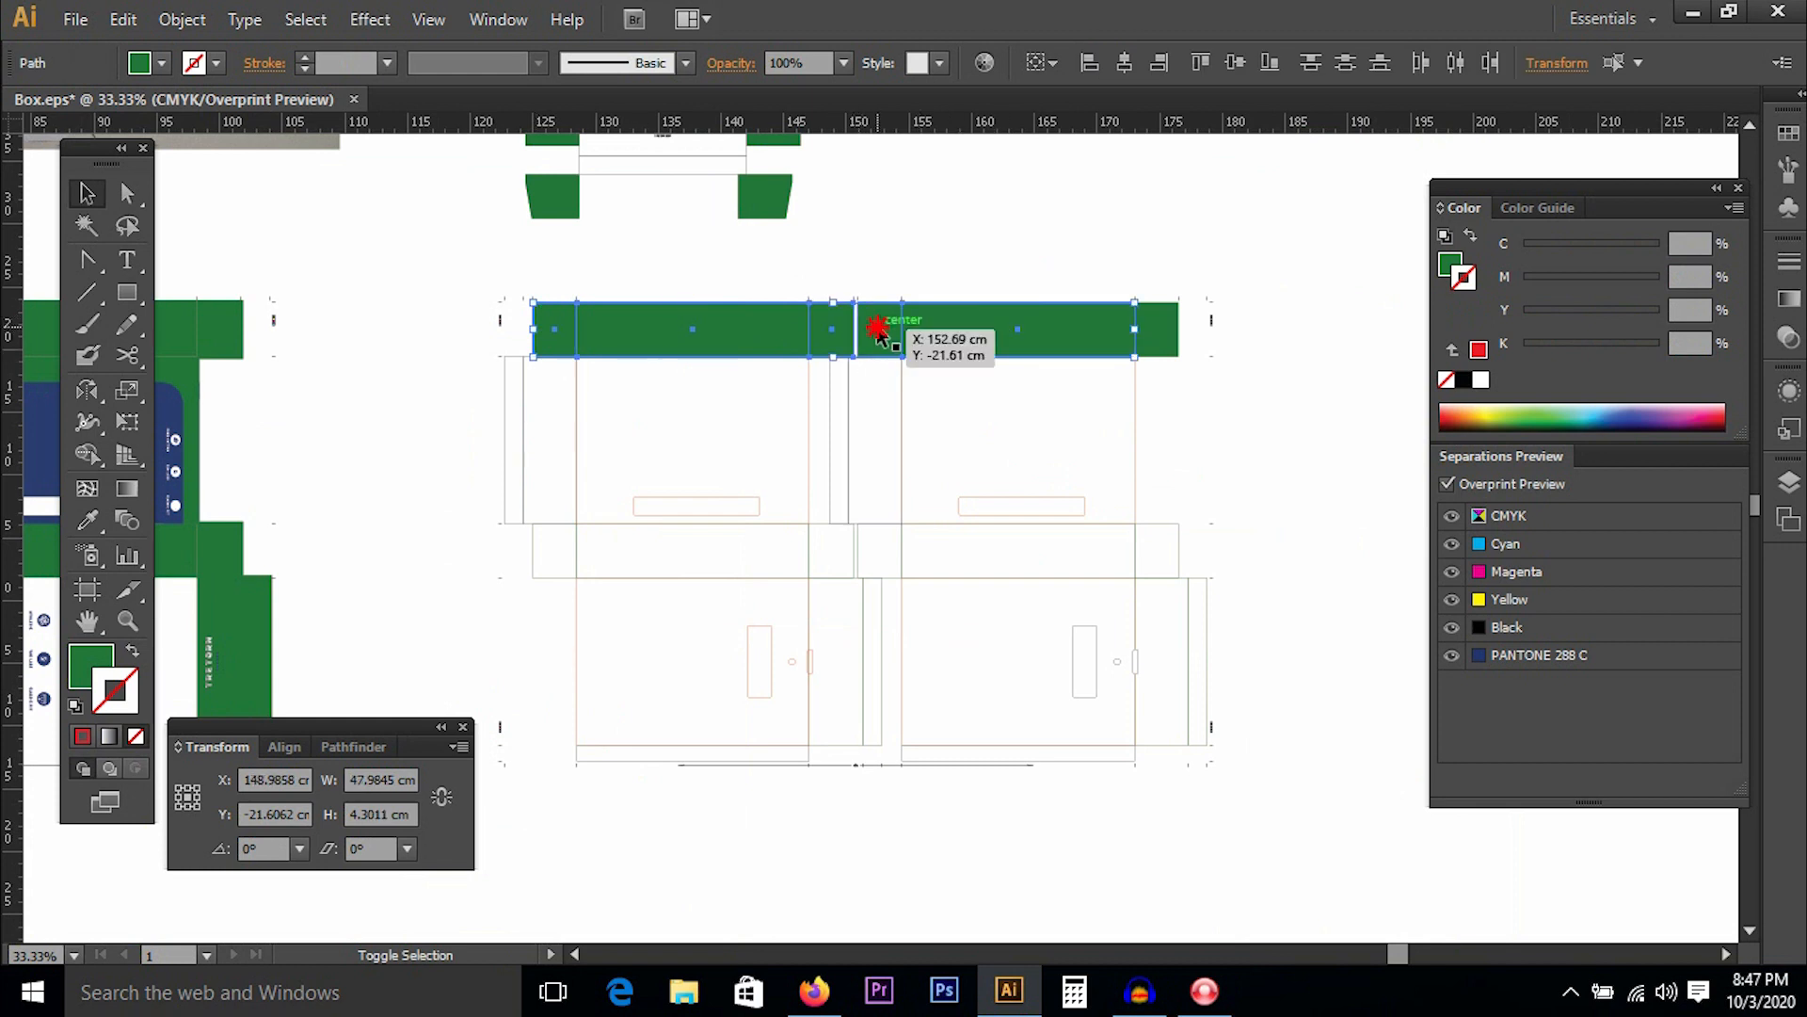
key("shift+x")
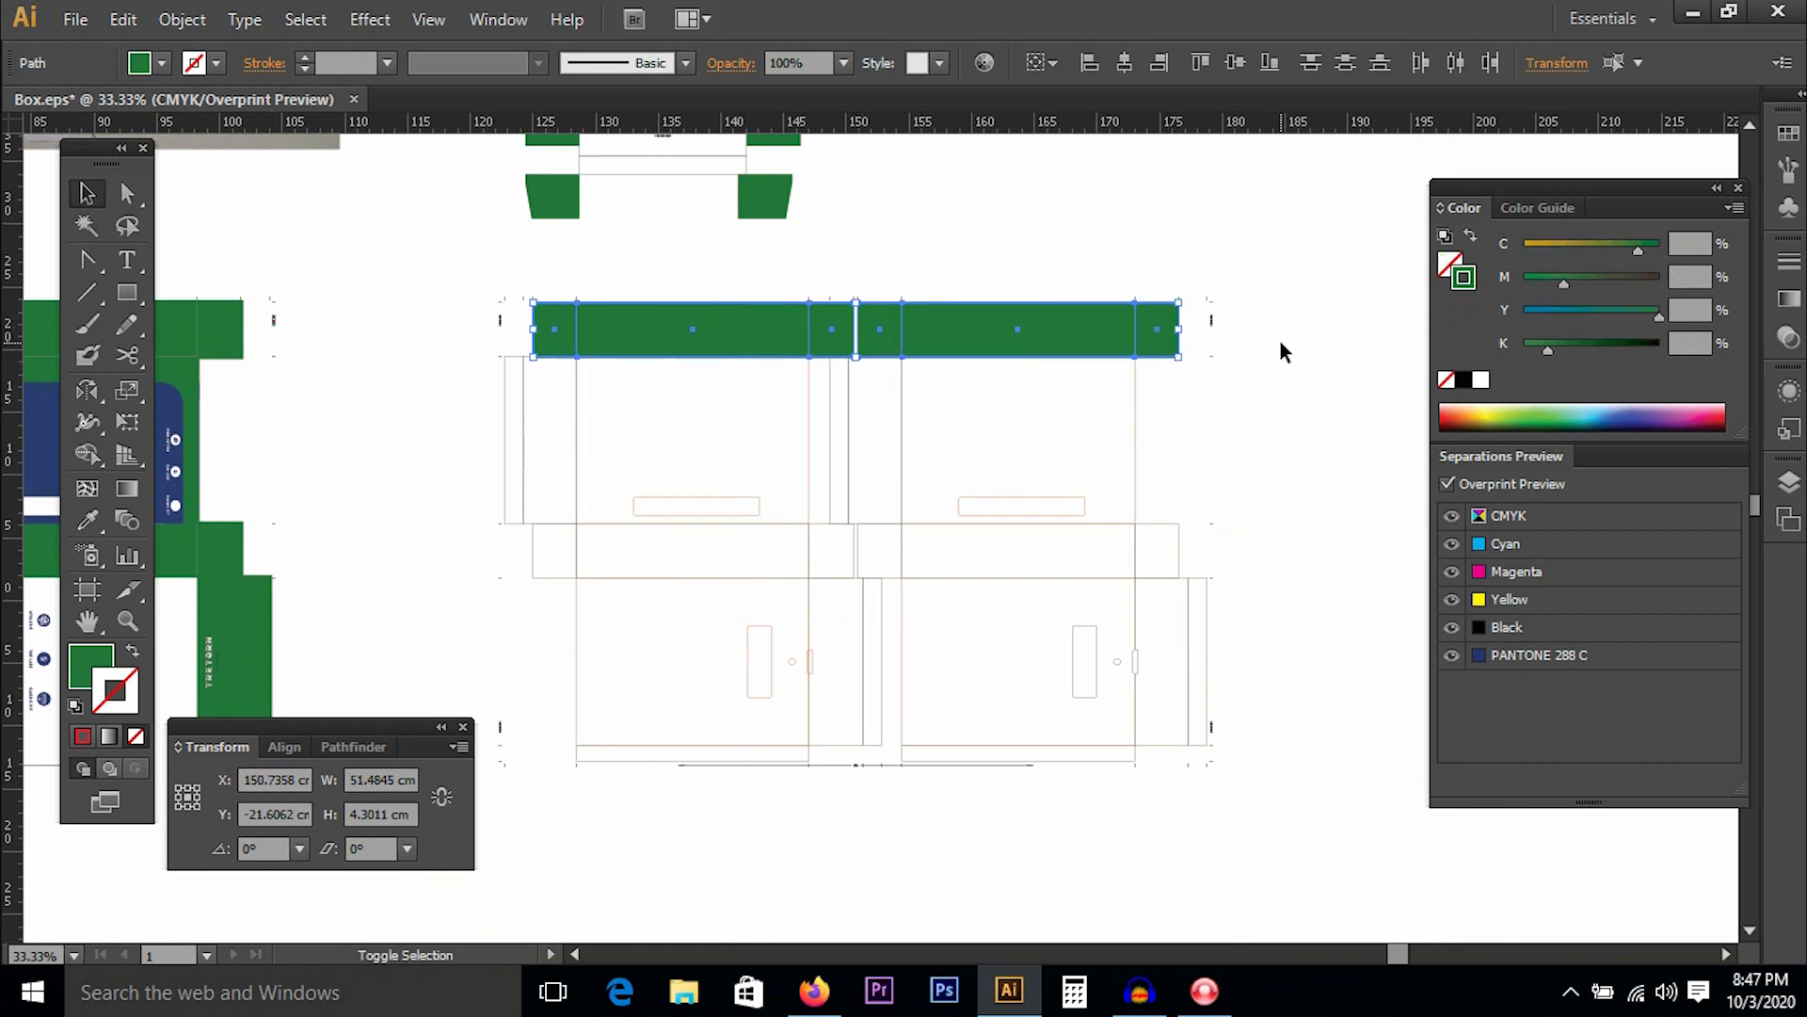
Examine the green outlines of the middle dieline's top flap panels up close and within the whole layout.
key("z")
left_click_drag(440, 276, 657, 414)
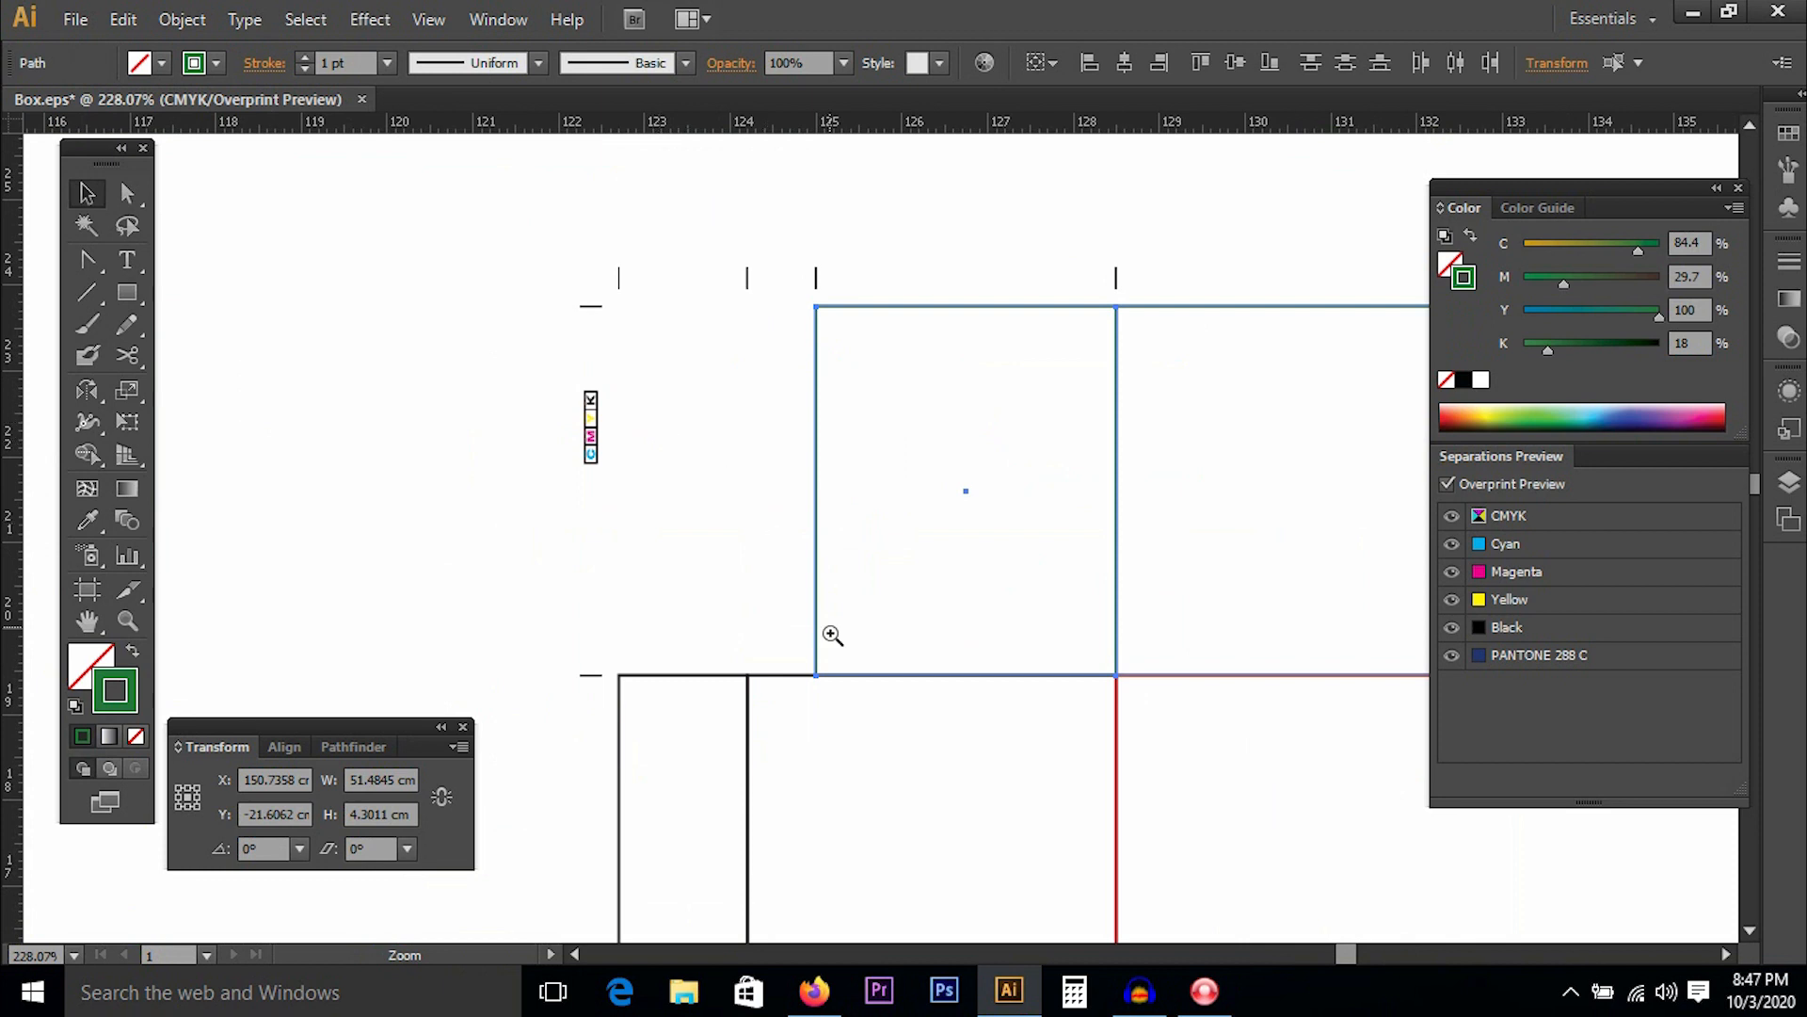
key("a")
key("ctrl+minus")
key("ctrl+minus")
key("ctrl+minus")
key("ctrl+minus")
key("ctrl+minus")
key("ctrl+minus")
key("ctrl+minus")
key("ctrl+minus")
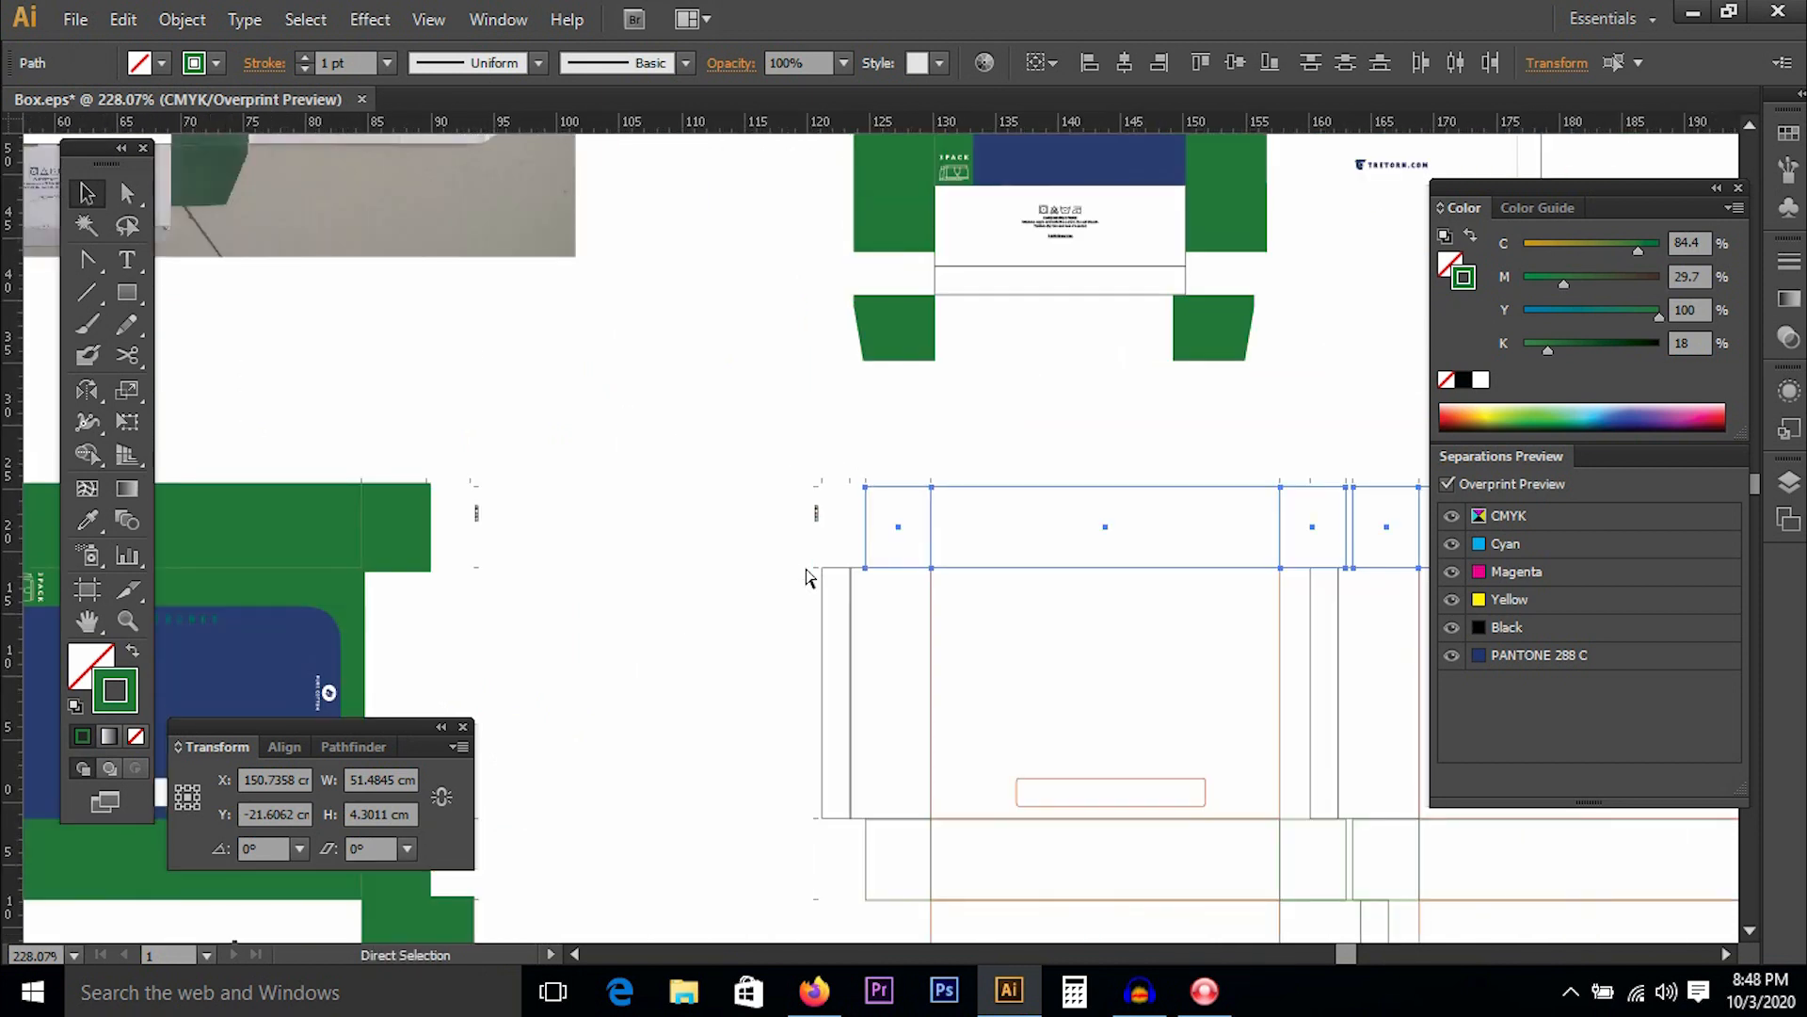
left_click(1093, 453)
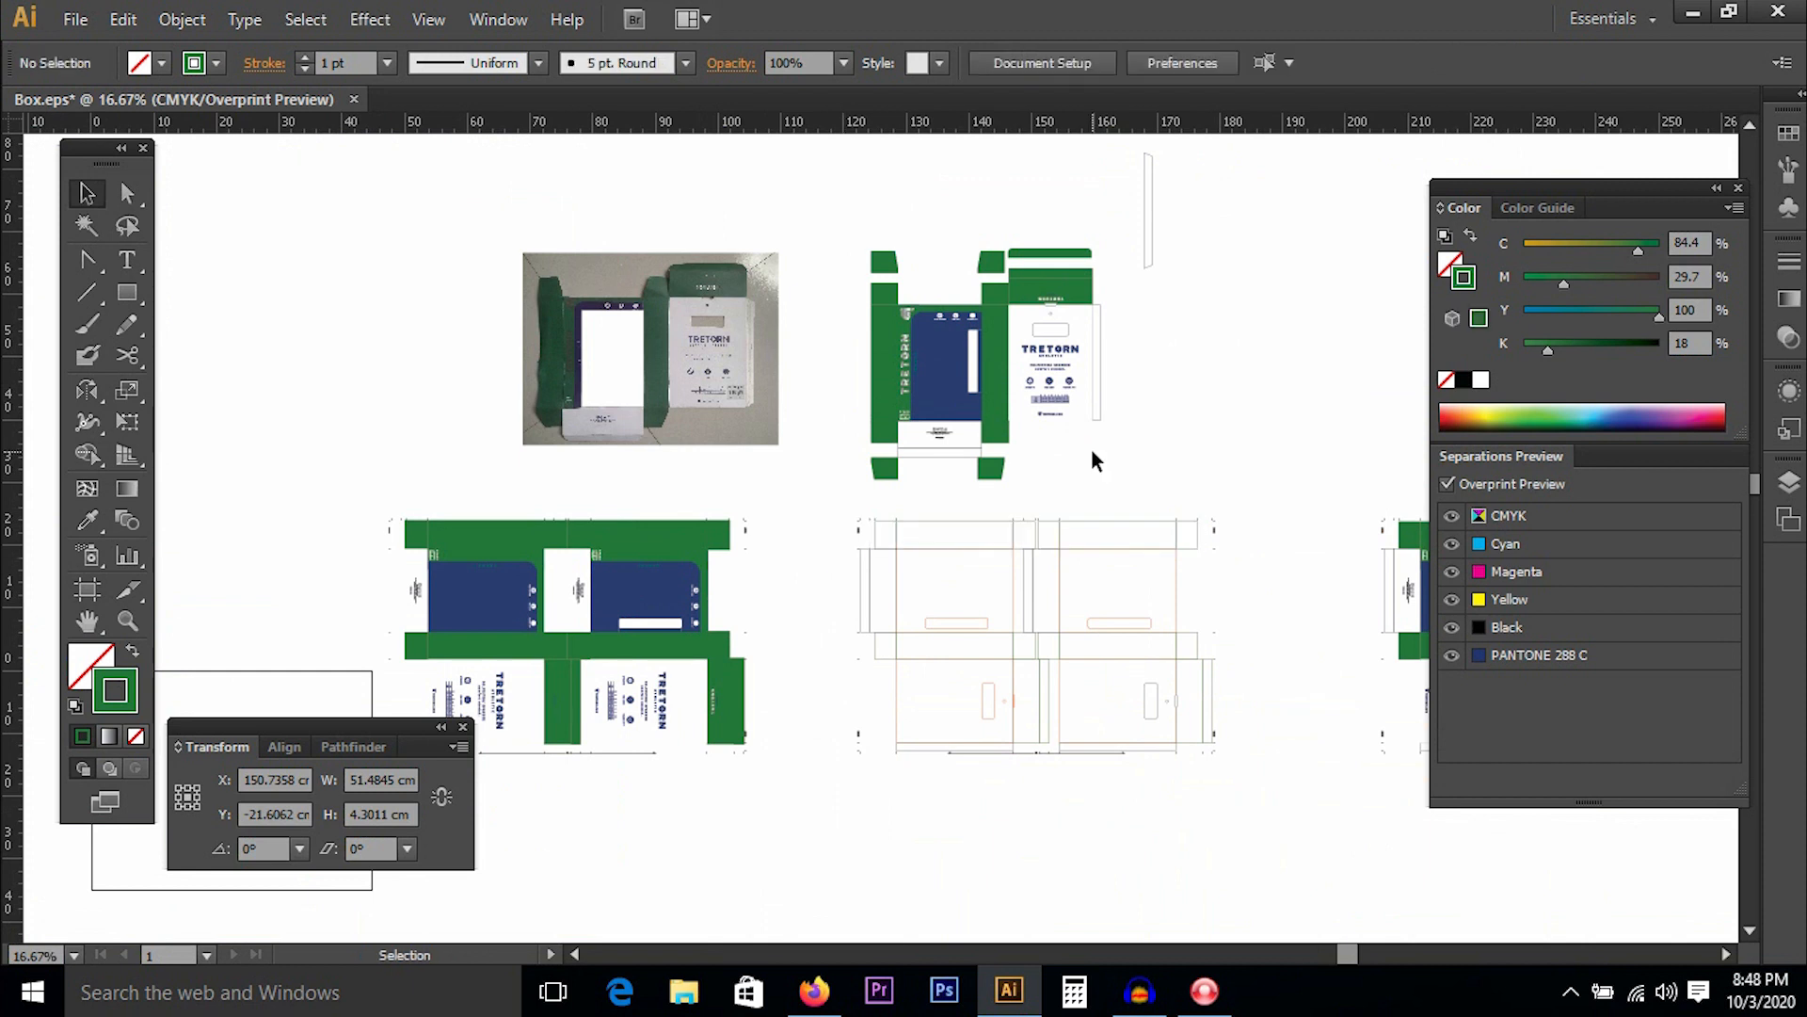
Lock the reference photo, the upper box artwork and the coloured layouts on both sides of the middle dieline.
key("ctrl+a")
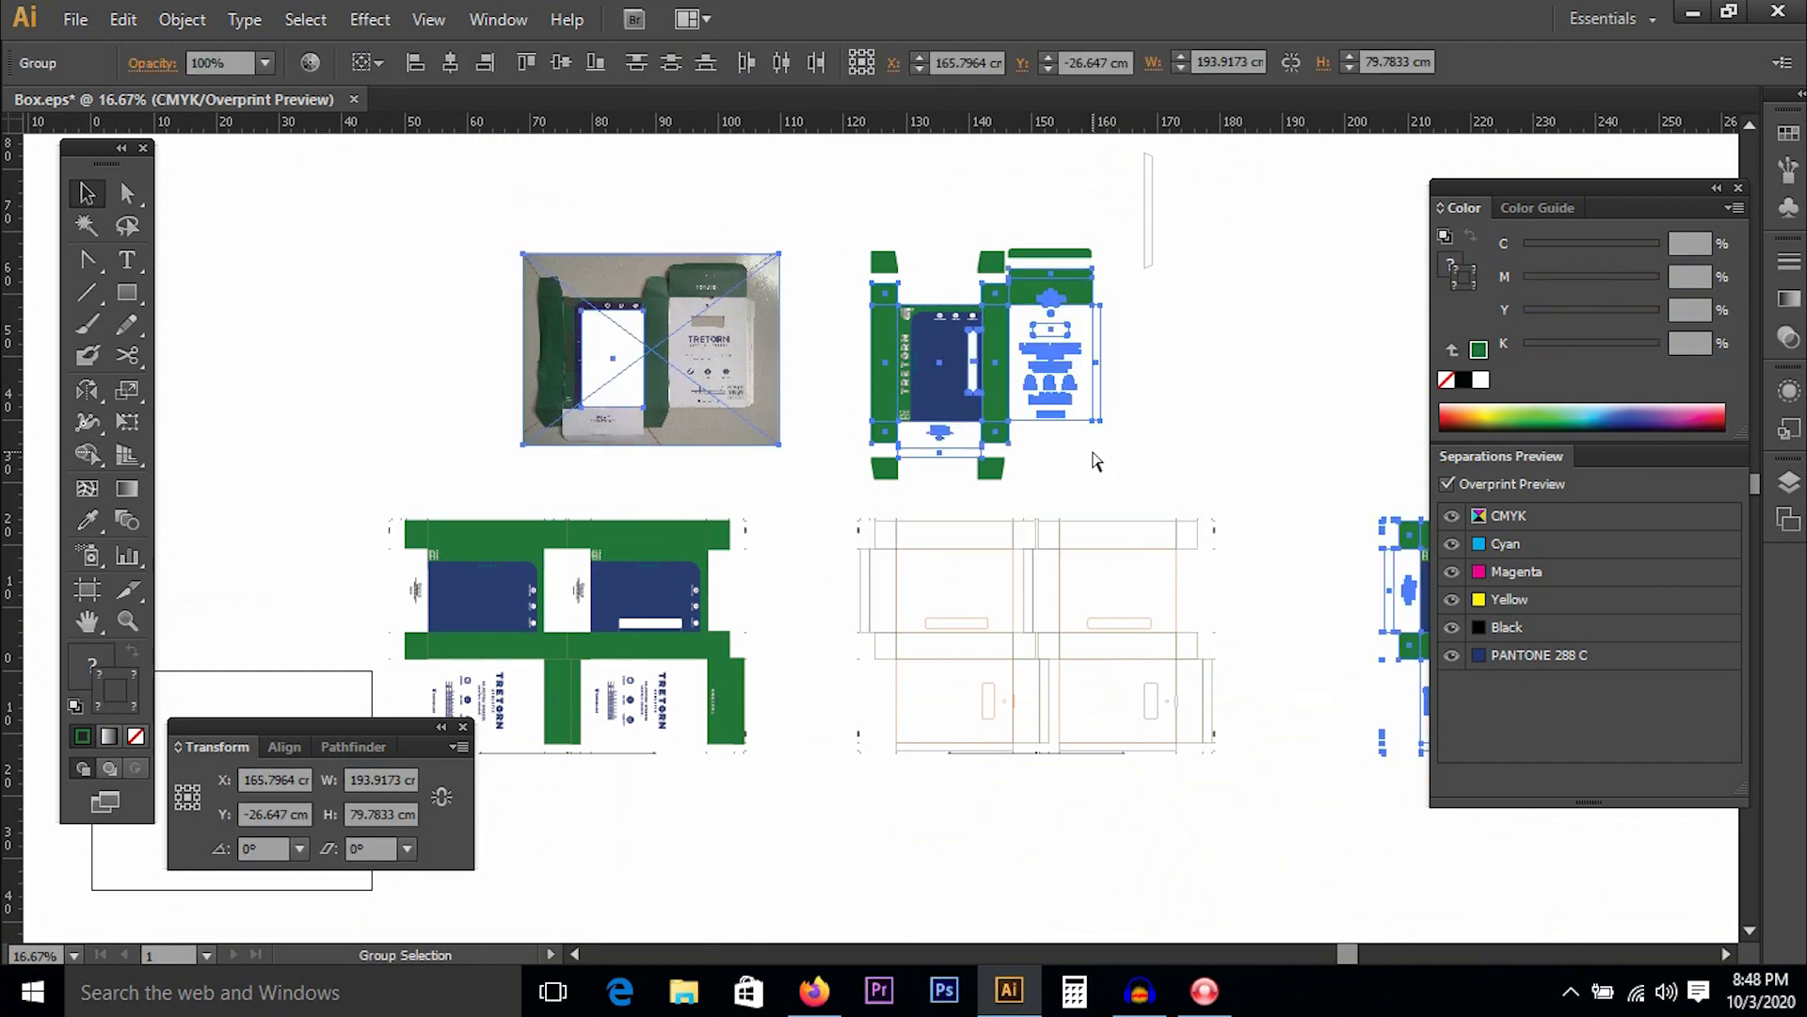
left_click_drag(1113, 422, 706, 374)
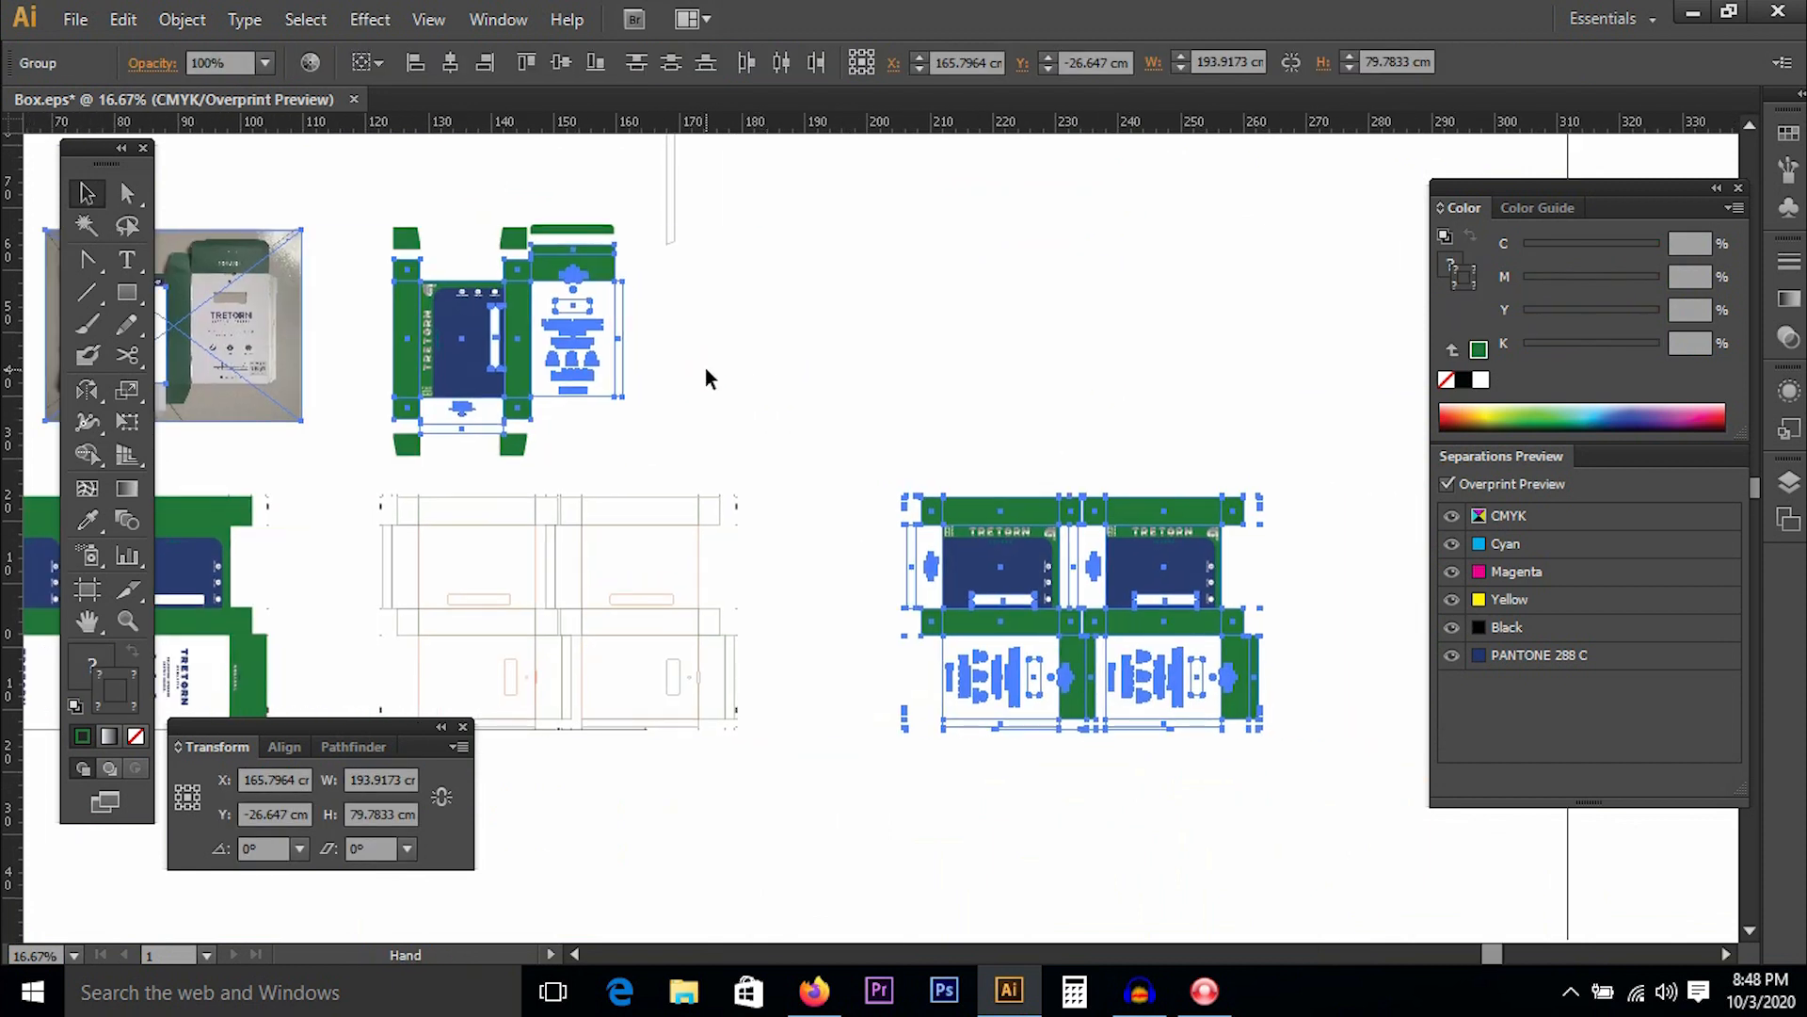
left_click(707, 375)
left_click_drag(398, 462, 815, 413)
left_click_drag(252, 366, 725, 734)
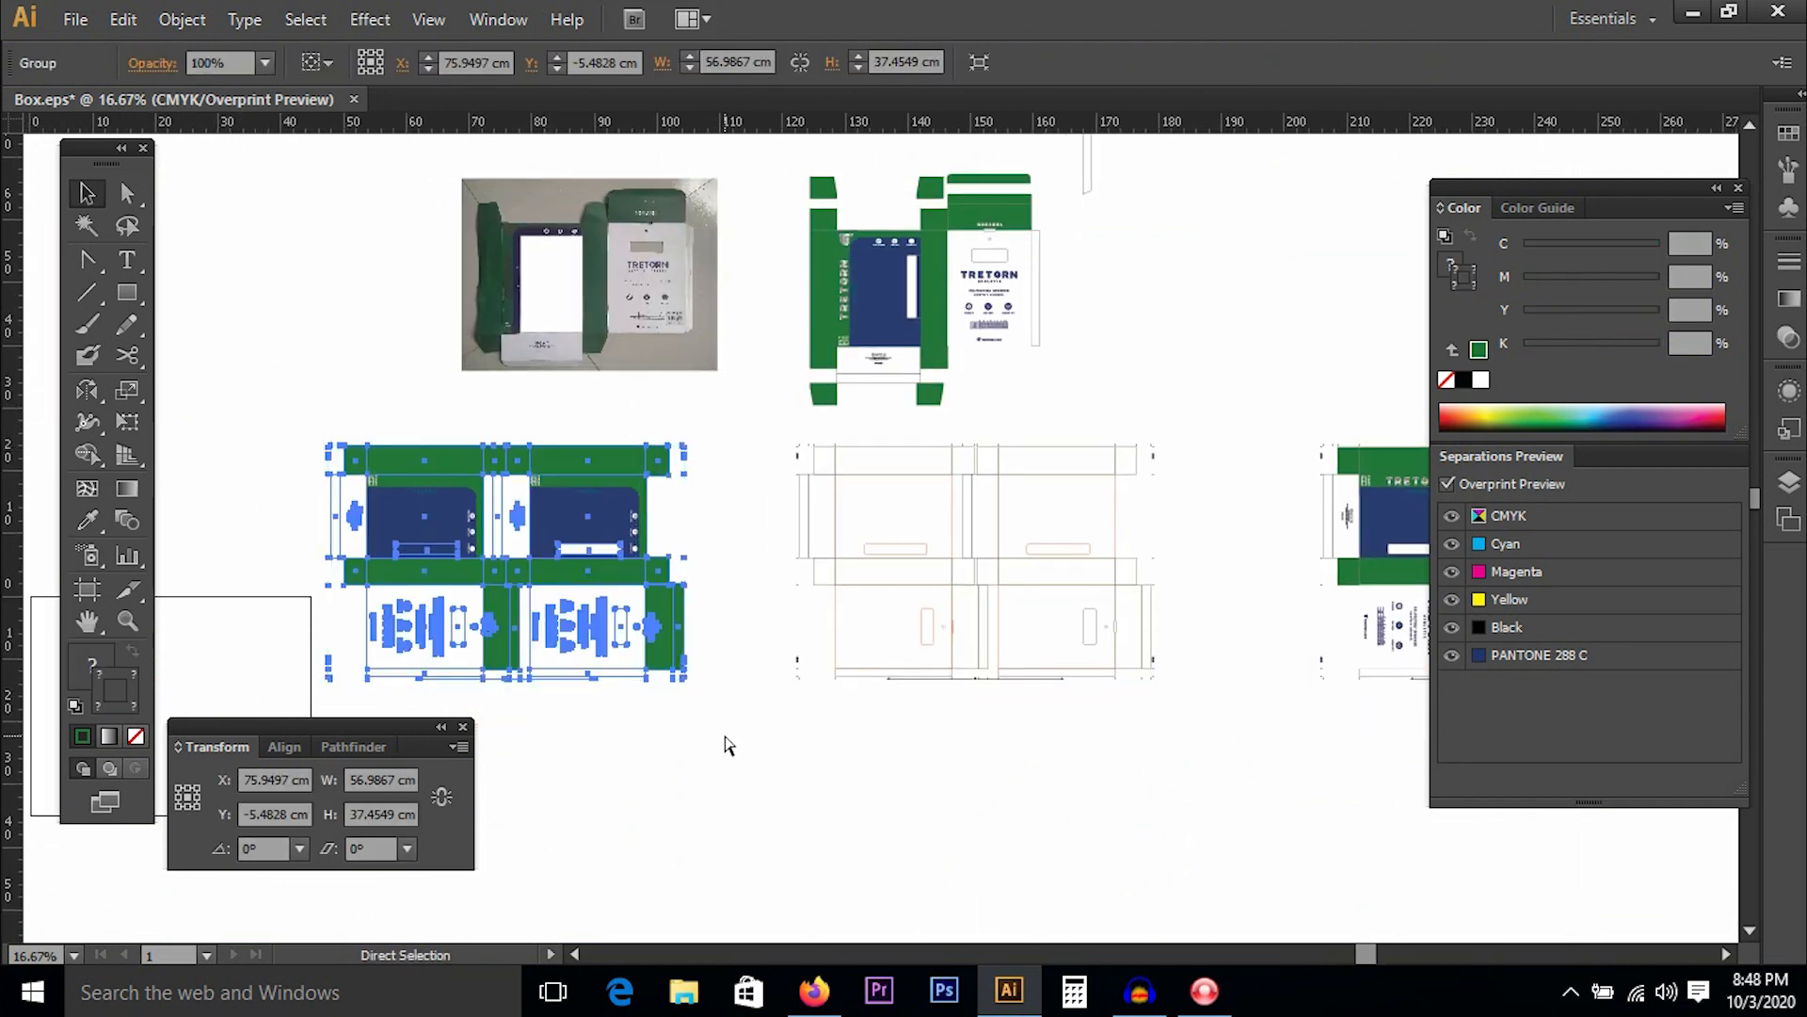
key("ctrl+shift+a")
Select every path with the same attributes as the green-outlined corner panel of the middle dieline, and clear the selection.
key("ctrl+space")
left_click_drag(791, 362, 942, 530)
key("ctrl+space")
left_click_drag(556, 452, 803, 654)
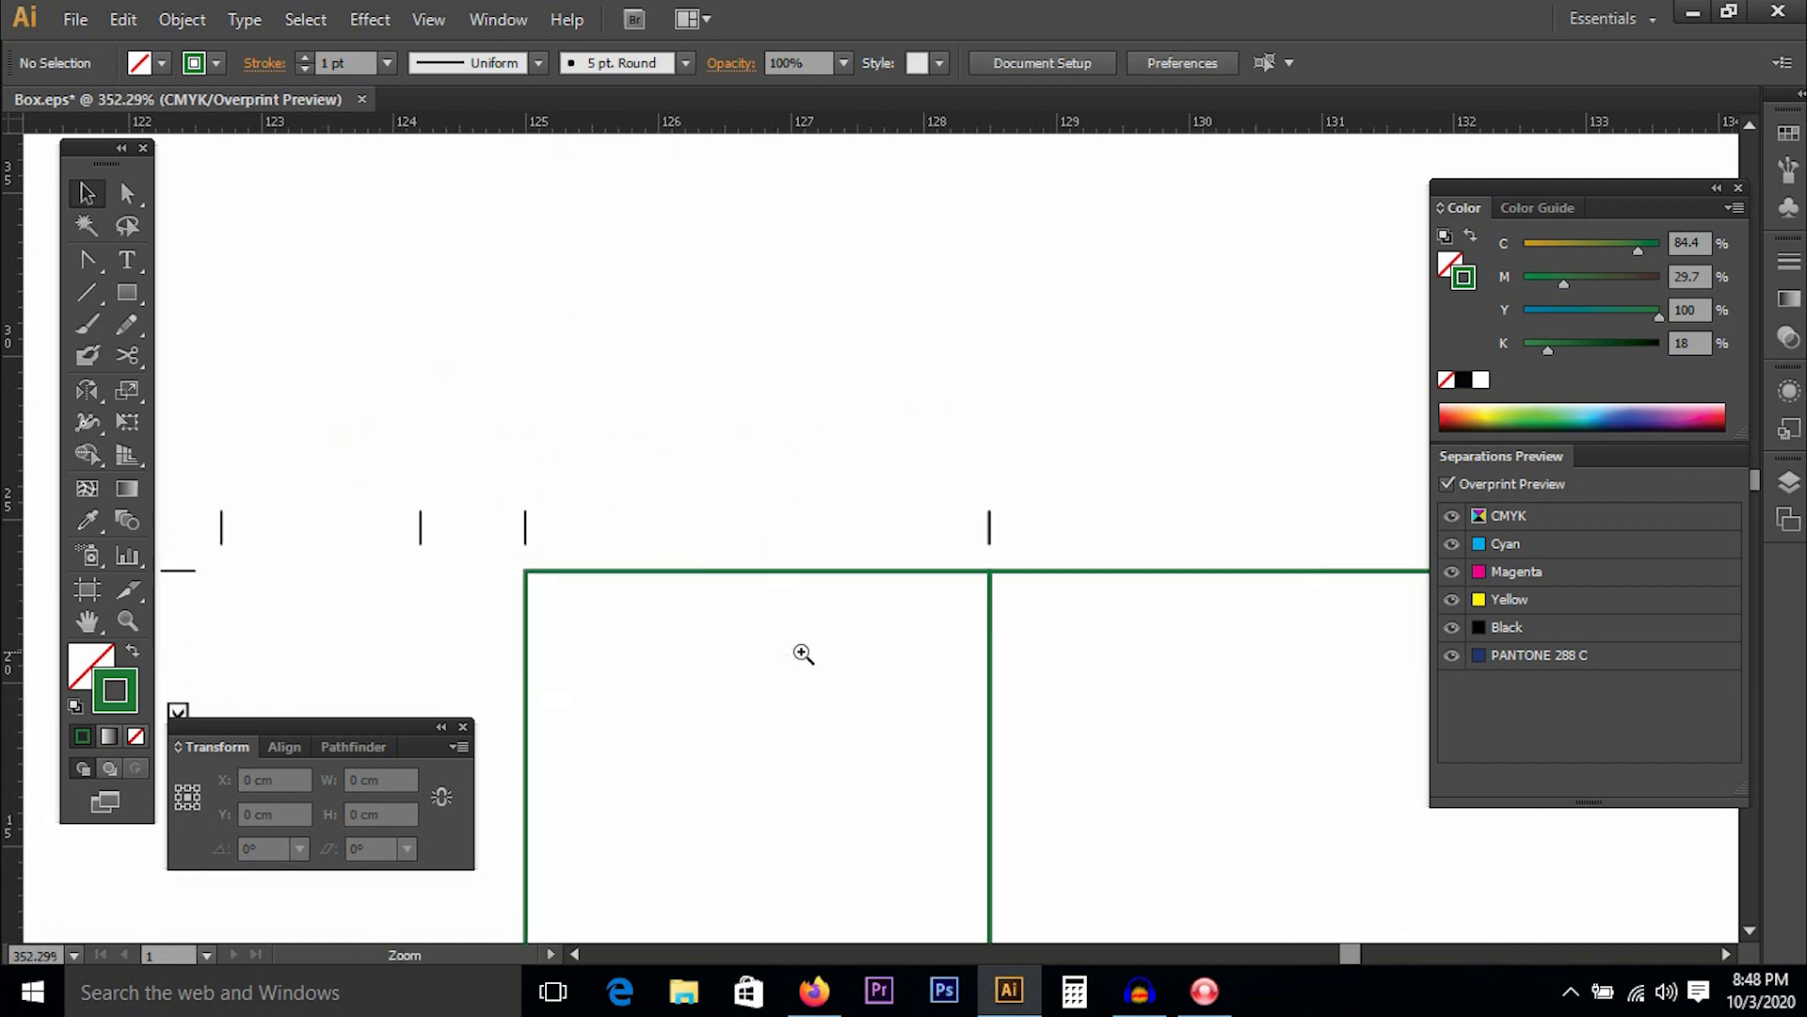
left_click(786, 576)
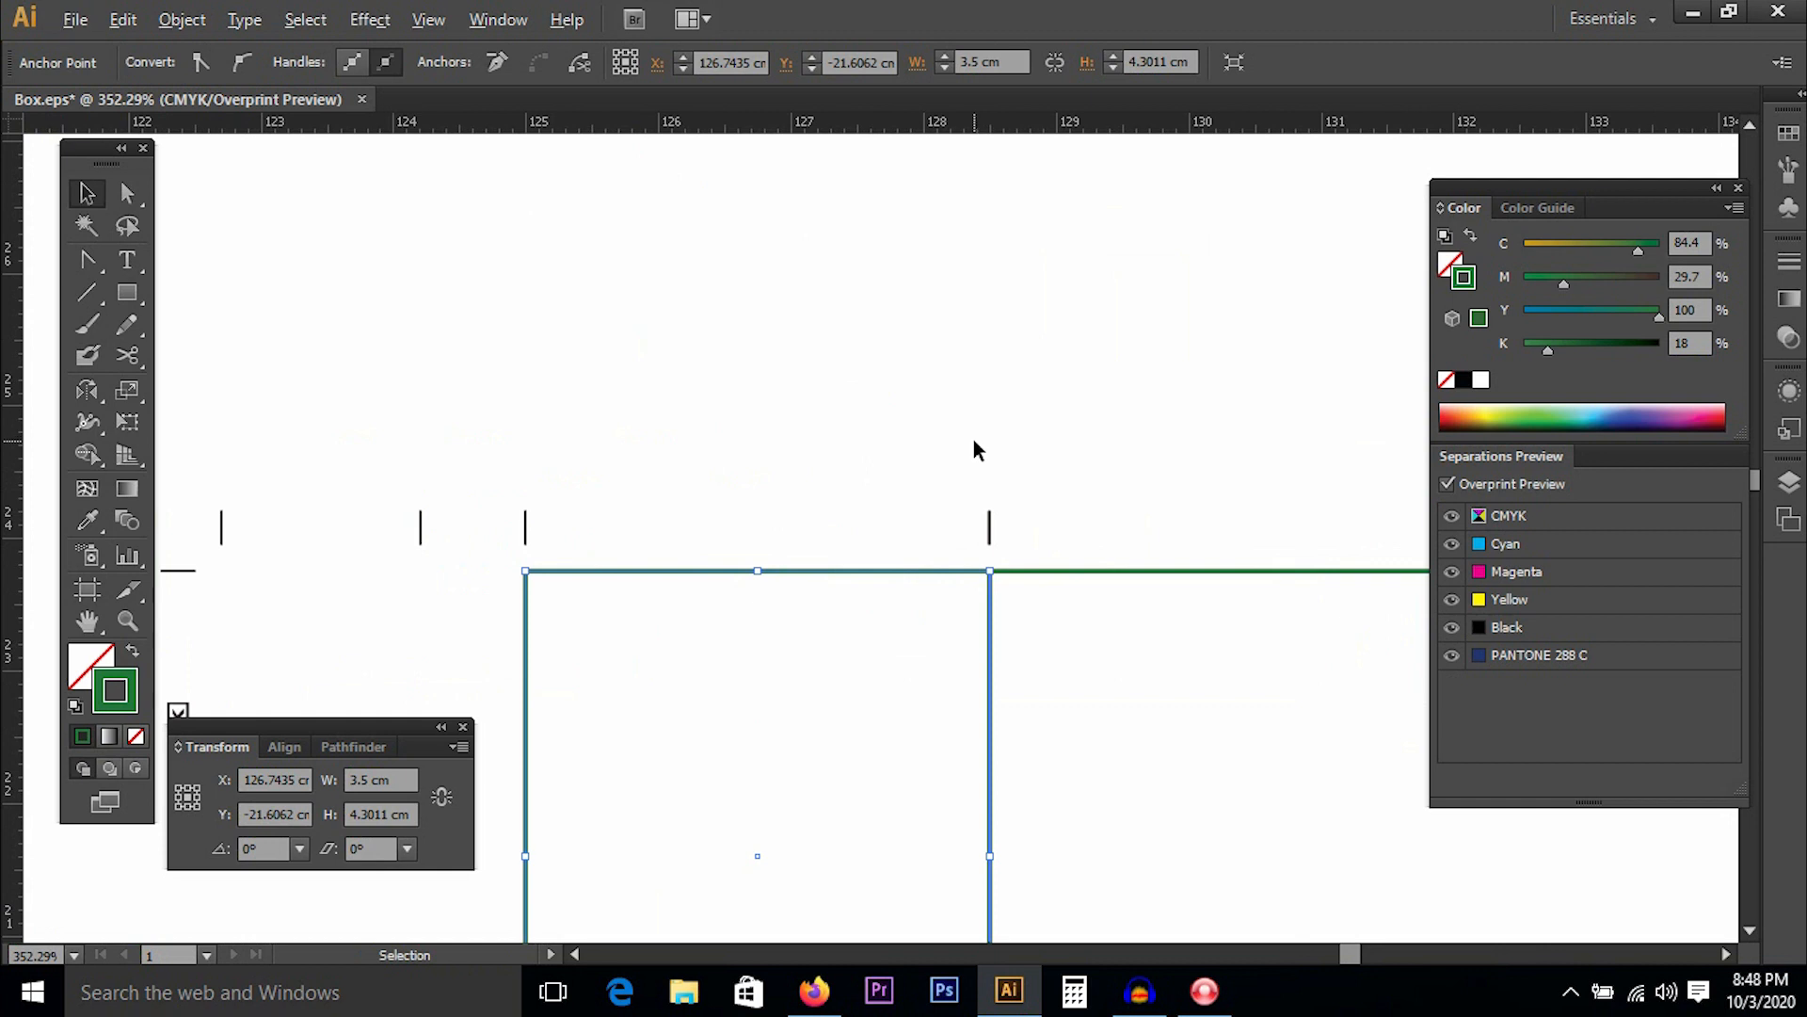
key("alt+s")
key("m")
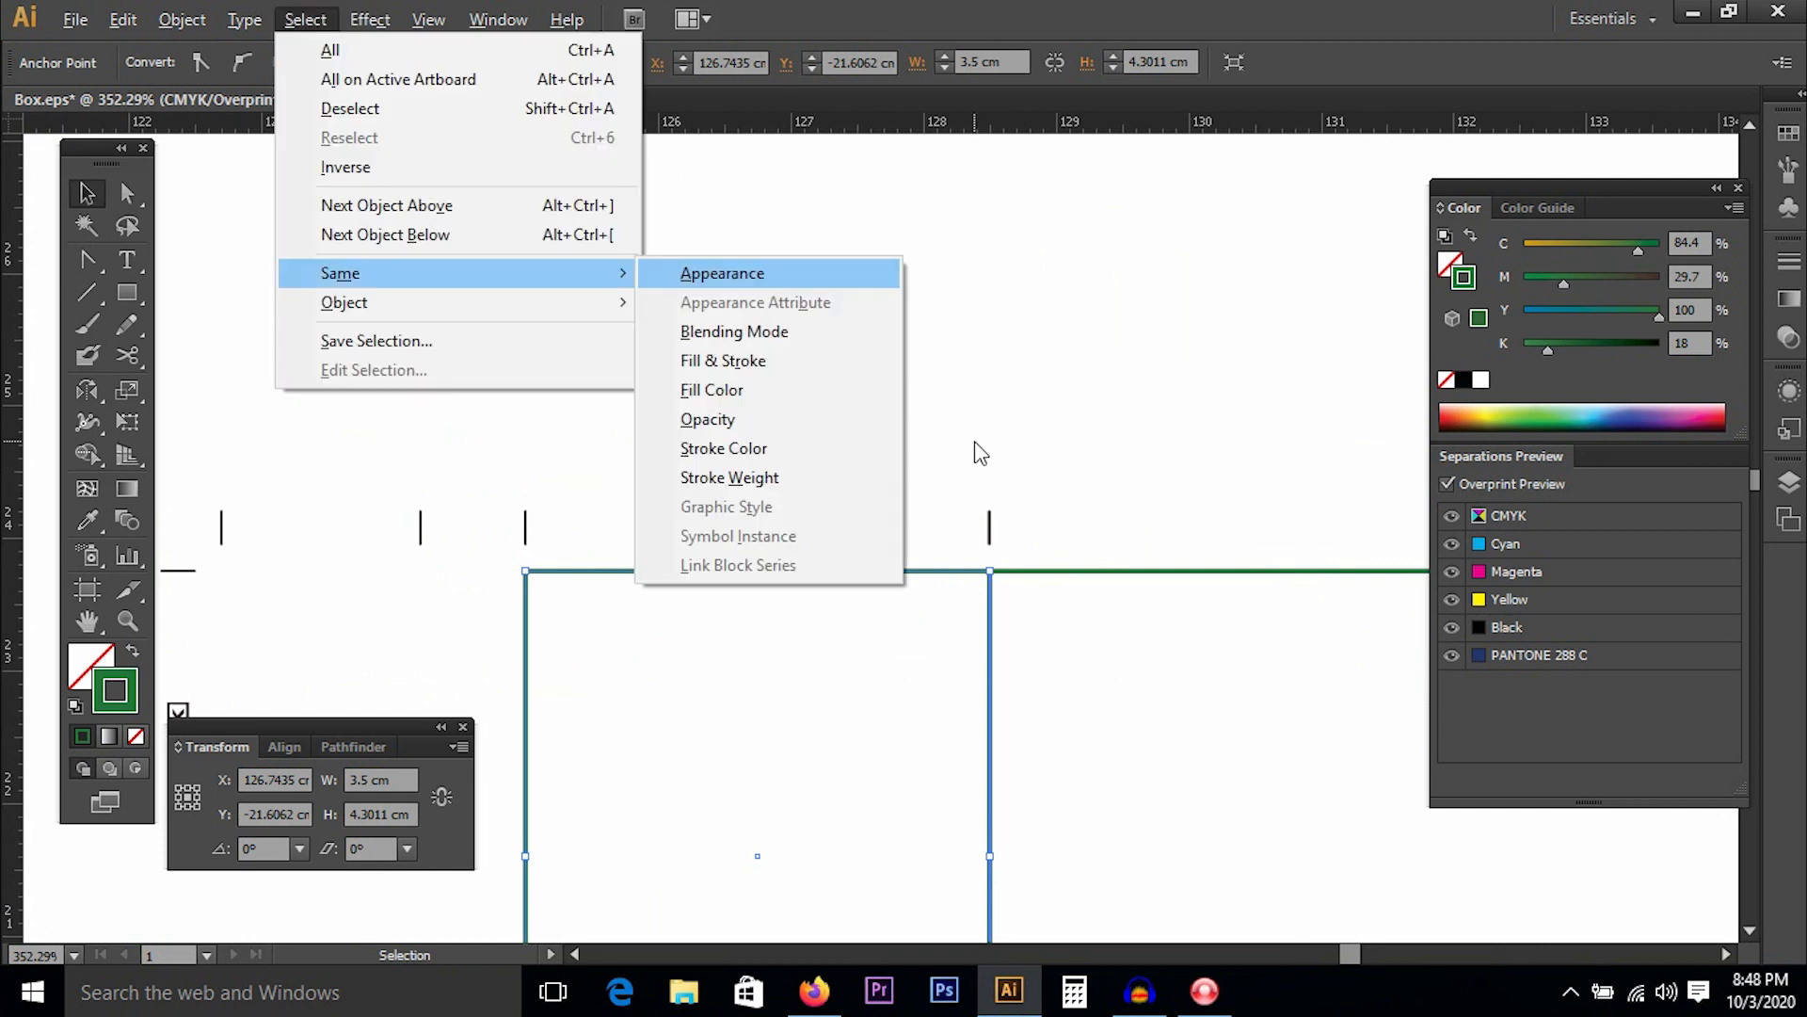
key("s")
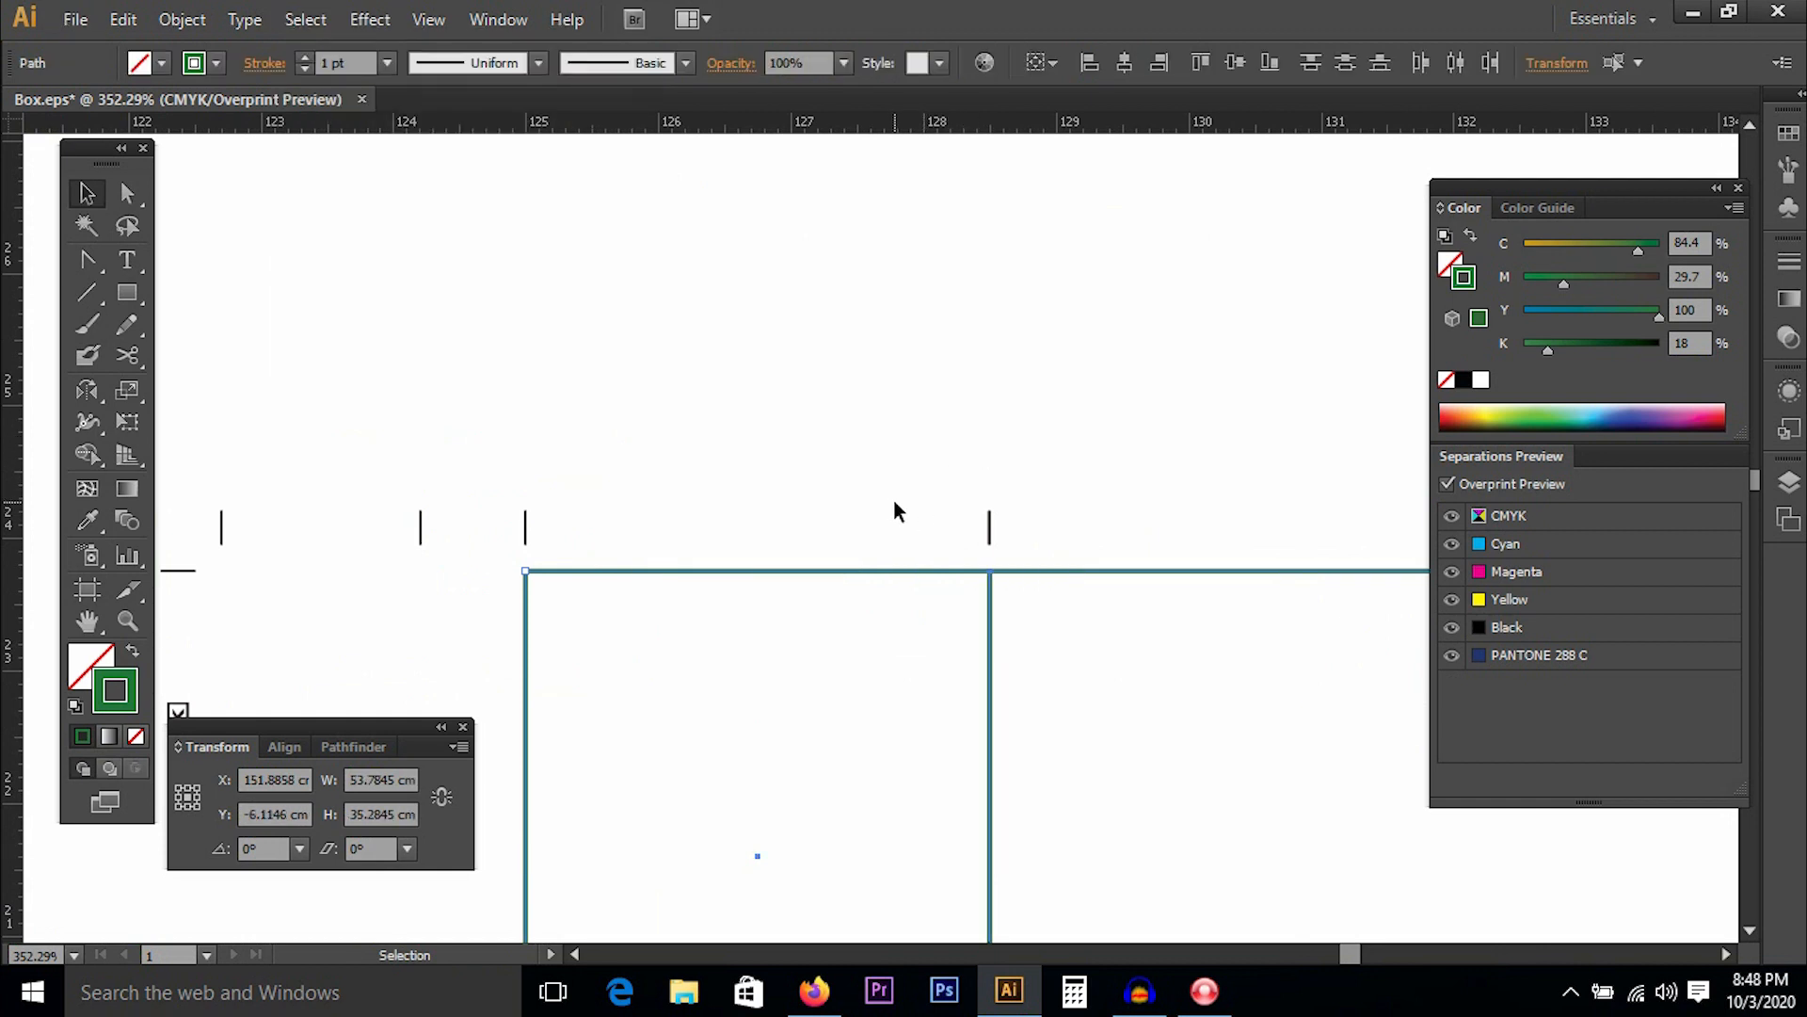
left_click(889, 504)
Select all paths sharing the corner panel's green stroke color and set their stroke to C 0, M 100, Y 100, K 0.
left_click(787, 569)
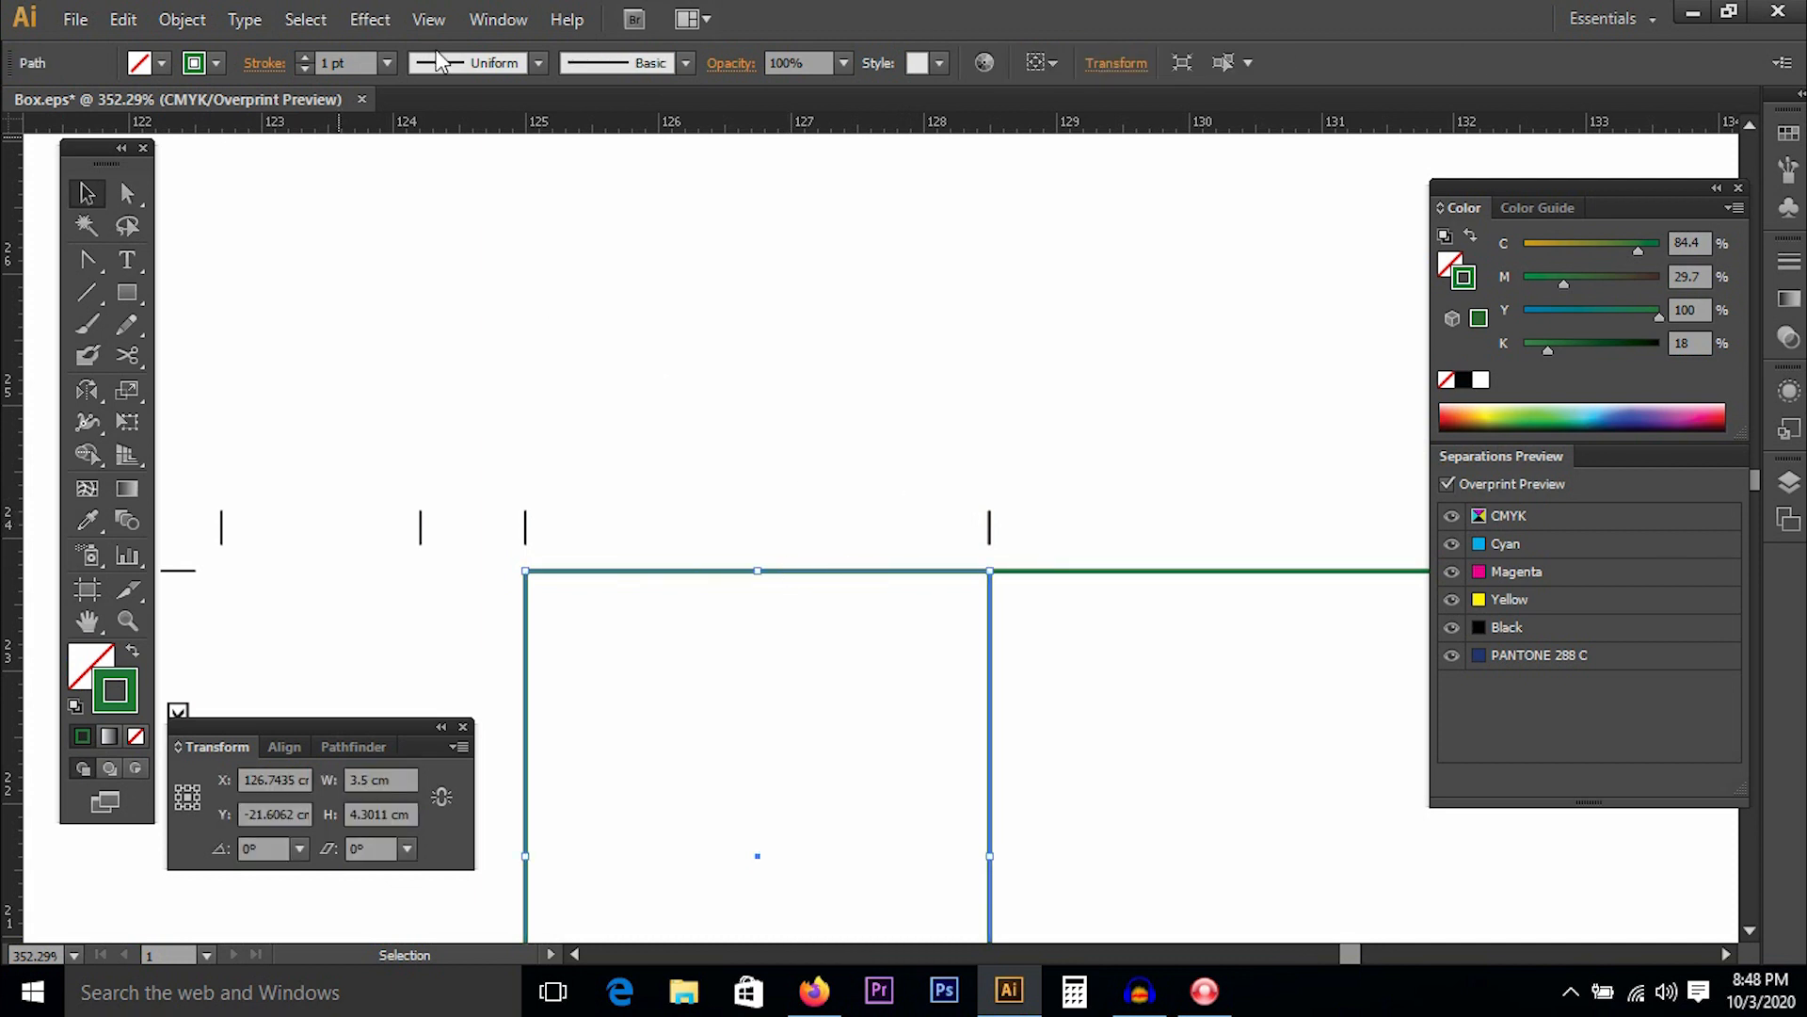
left_click(300, 25)
mouse_move(417, 275)
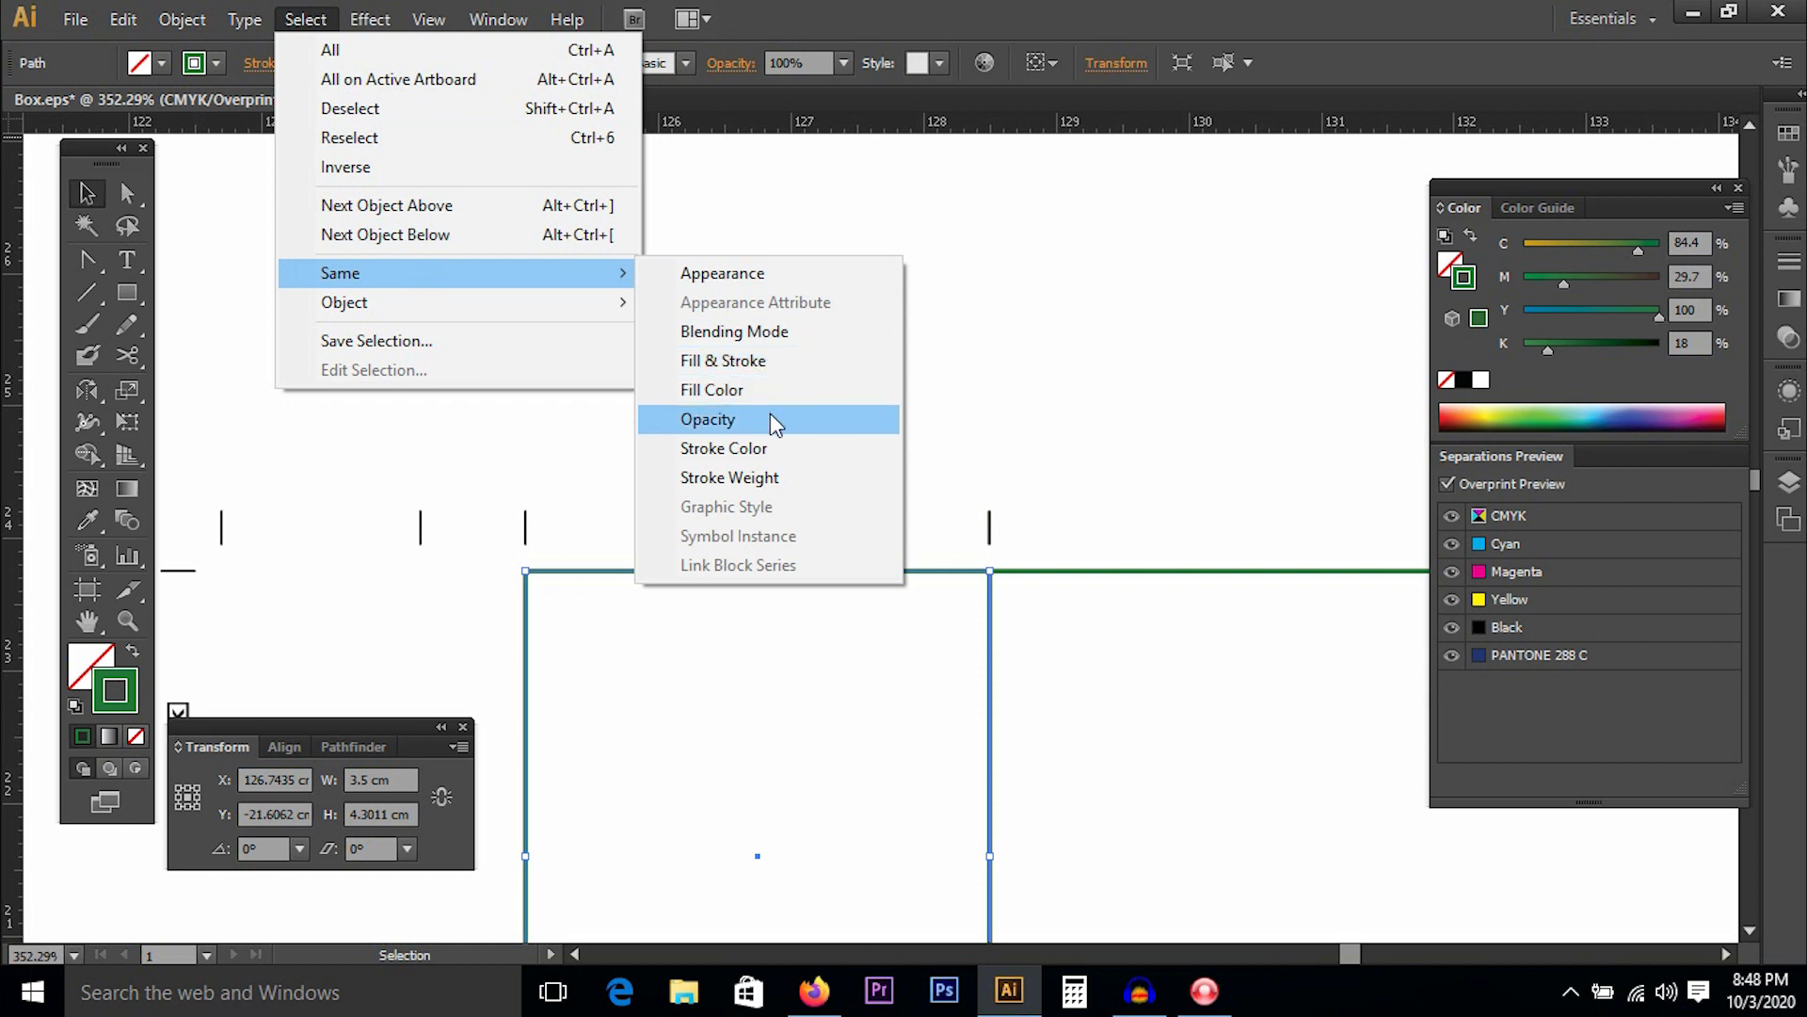
left_click(723, 448)
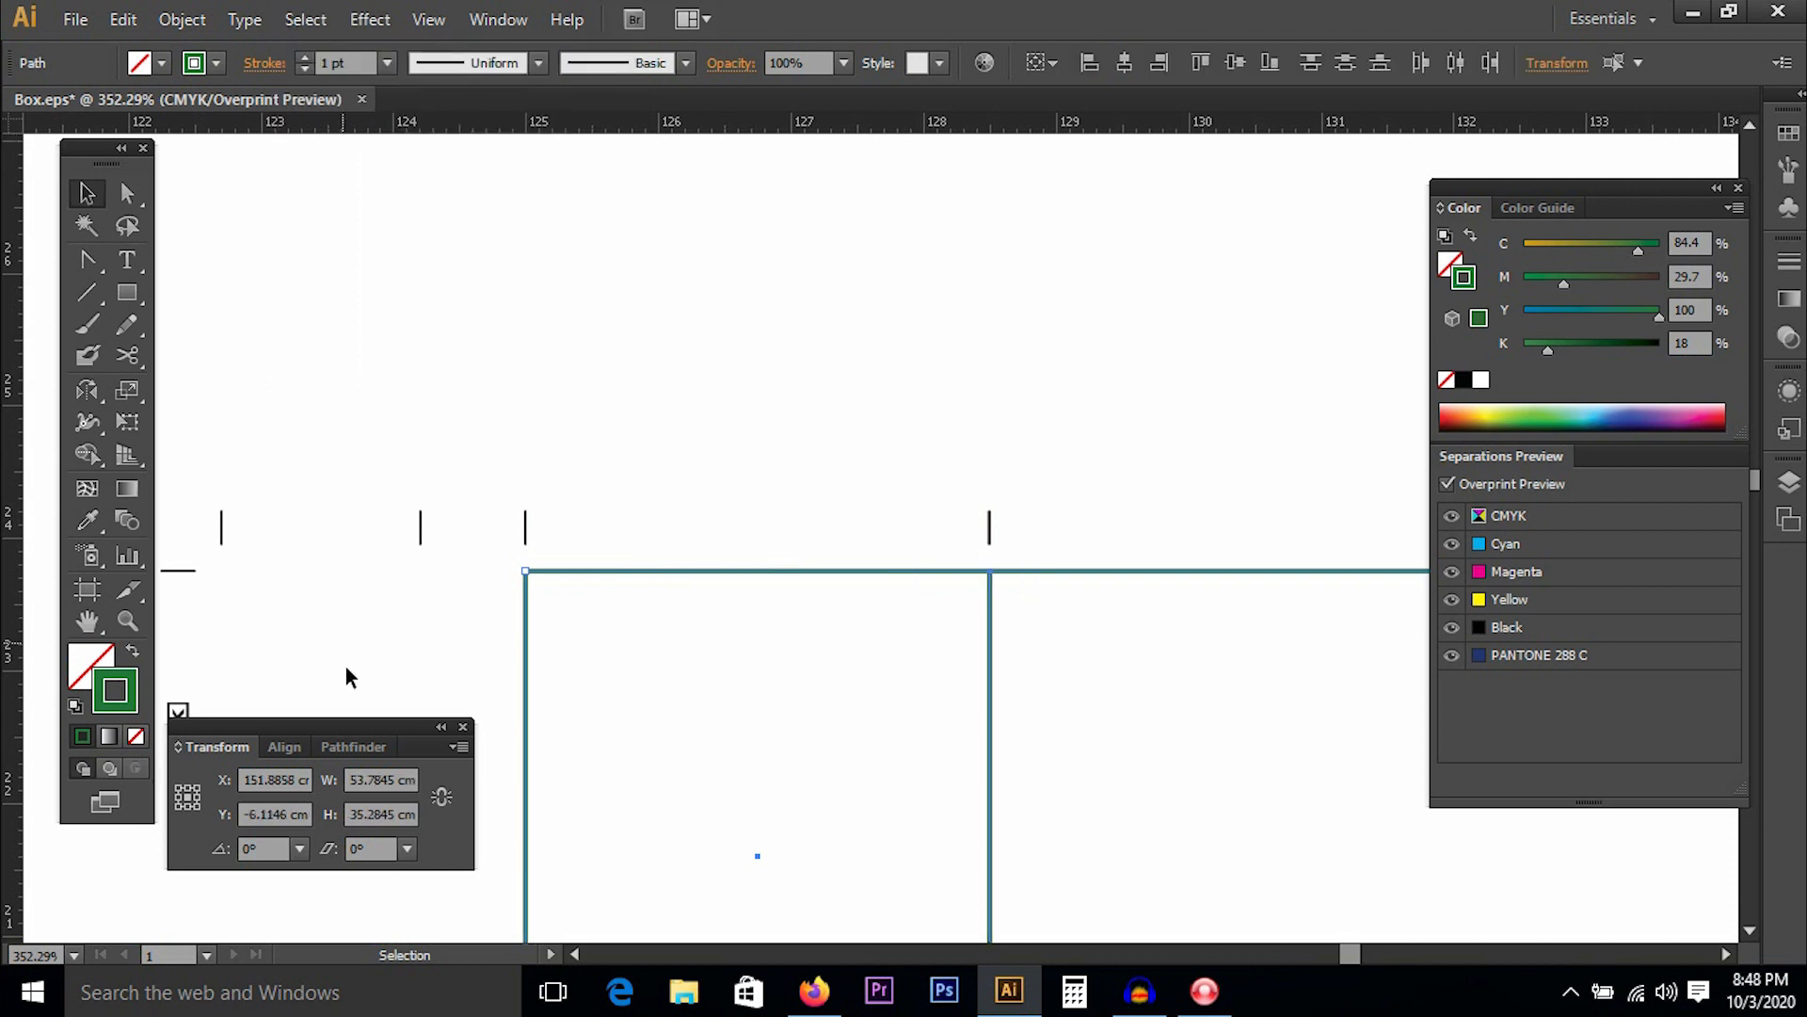
key("ctrl+minus")
key("ctrl+minus")
key("ctrl+minus")
key("ctrl+minus")
key("ctrl+minus")
key("ctrl+minus")
key("ctrl+minus")
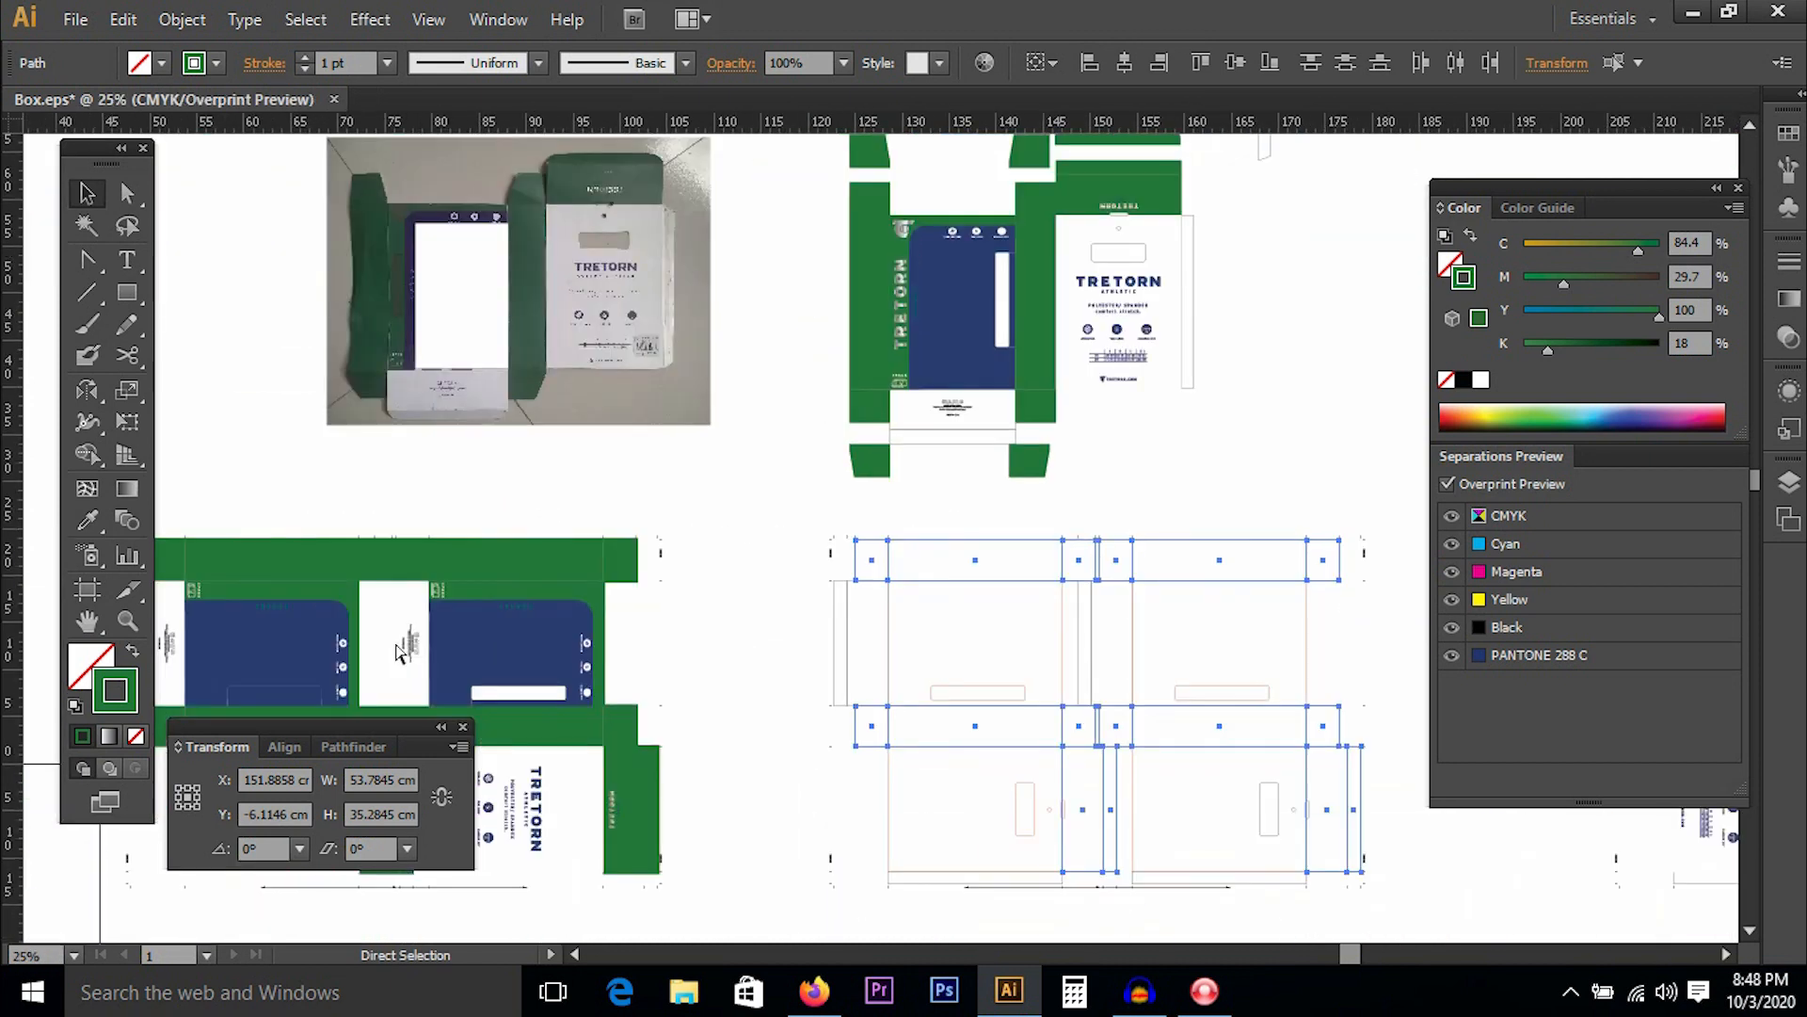
key("ctrl+minus")
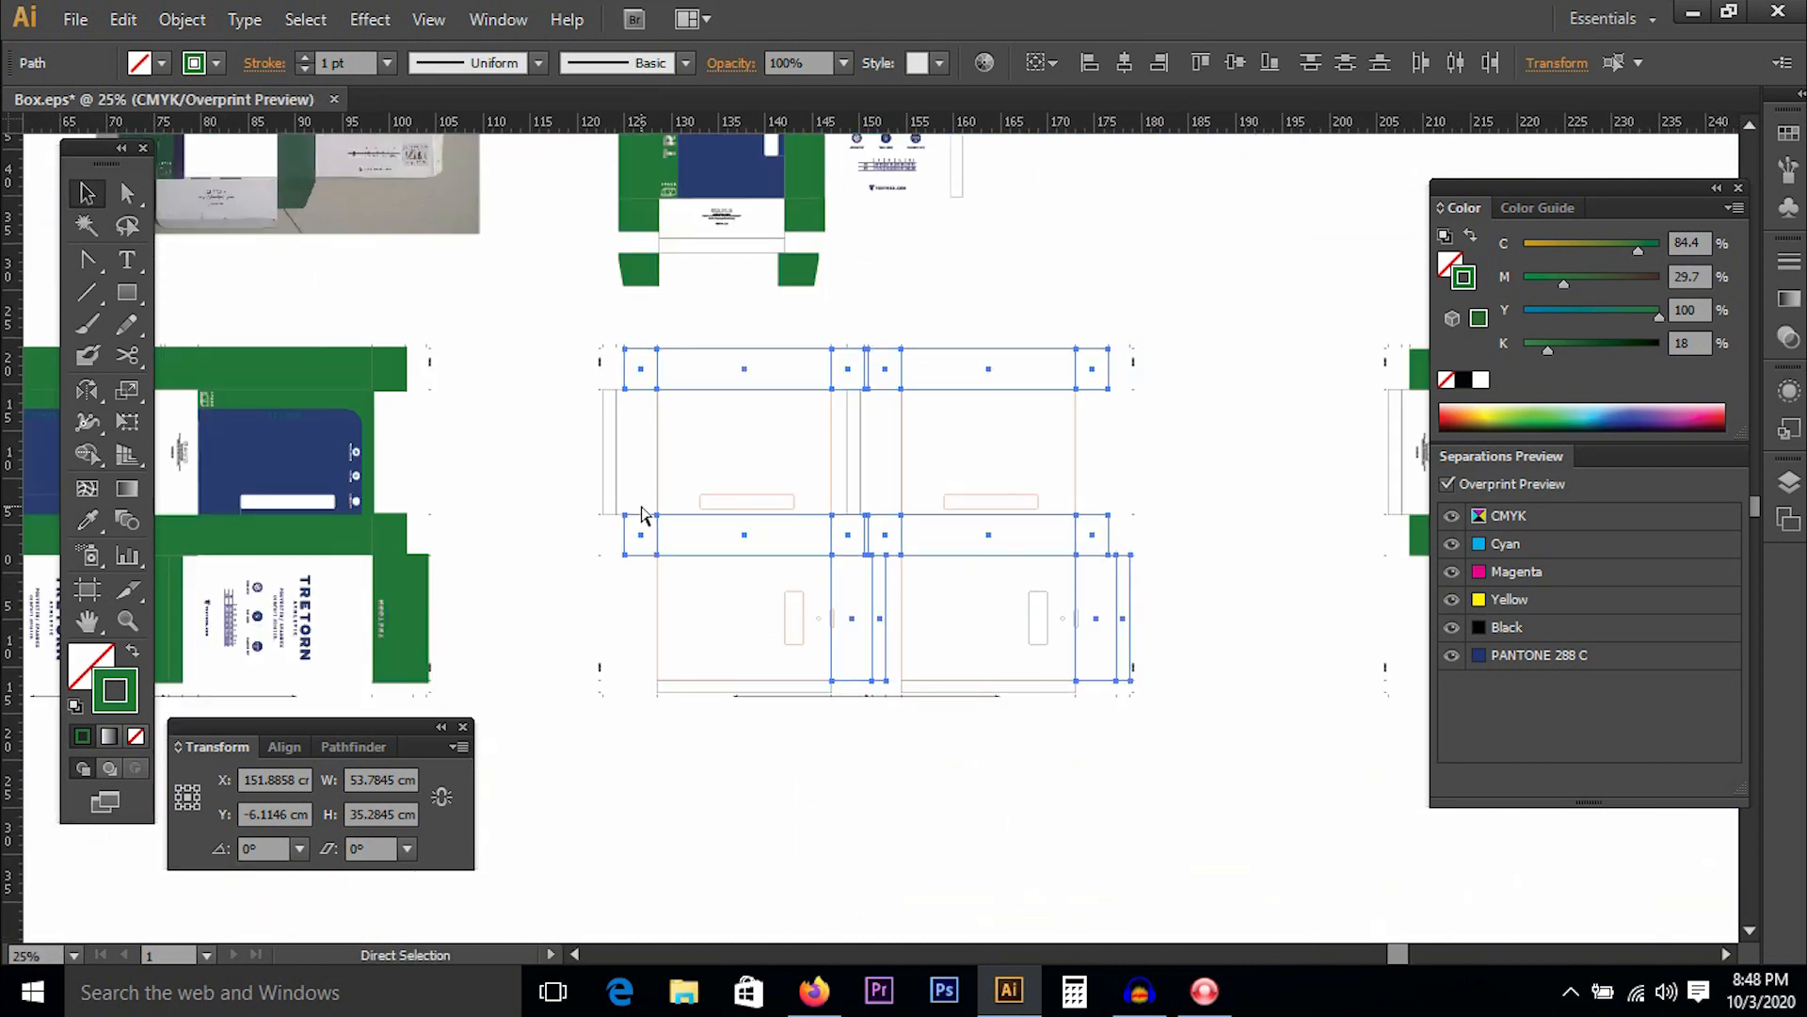
left_click_drag(1591, 246, 1445, 250)
left_click_drag(1553, 279, 1685, 276)
left_click_drag(1557, 350, 1511, 350)
left_click(1199, 398)
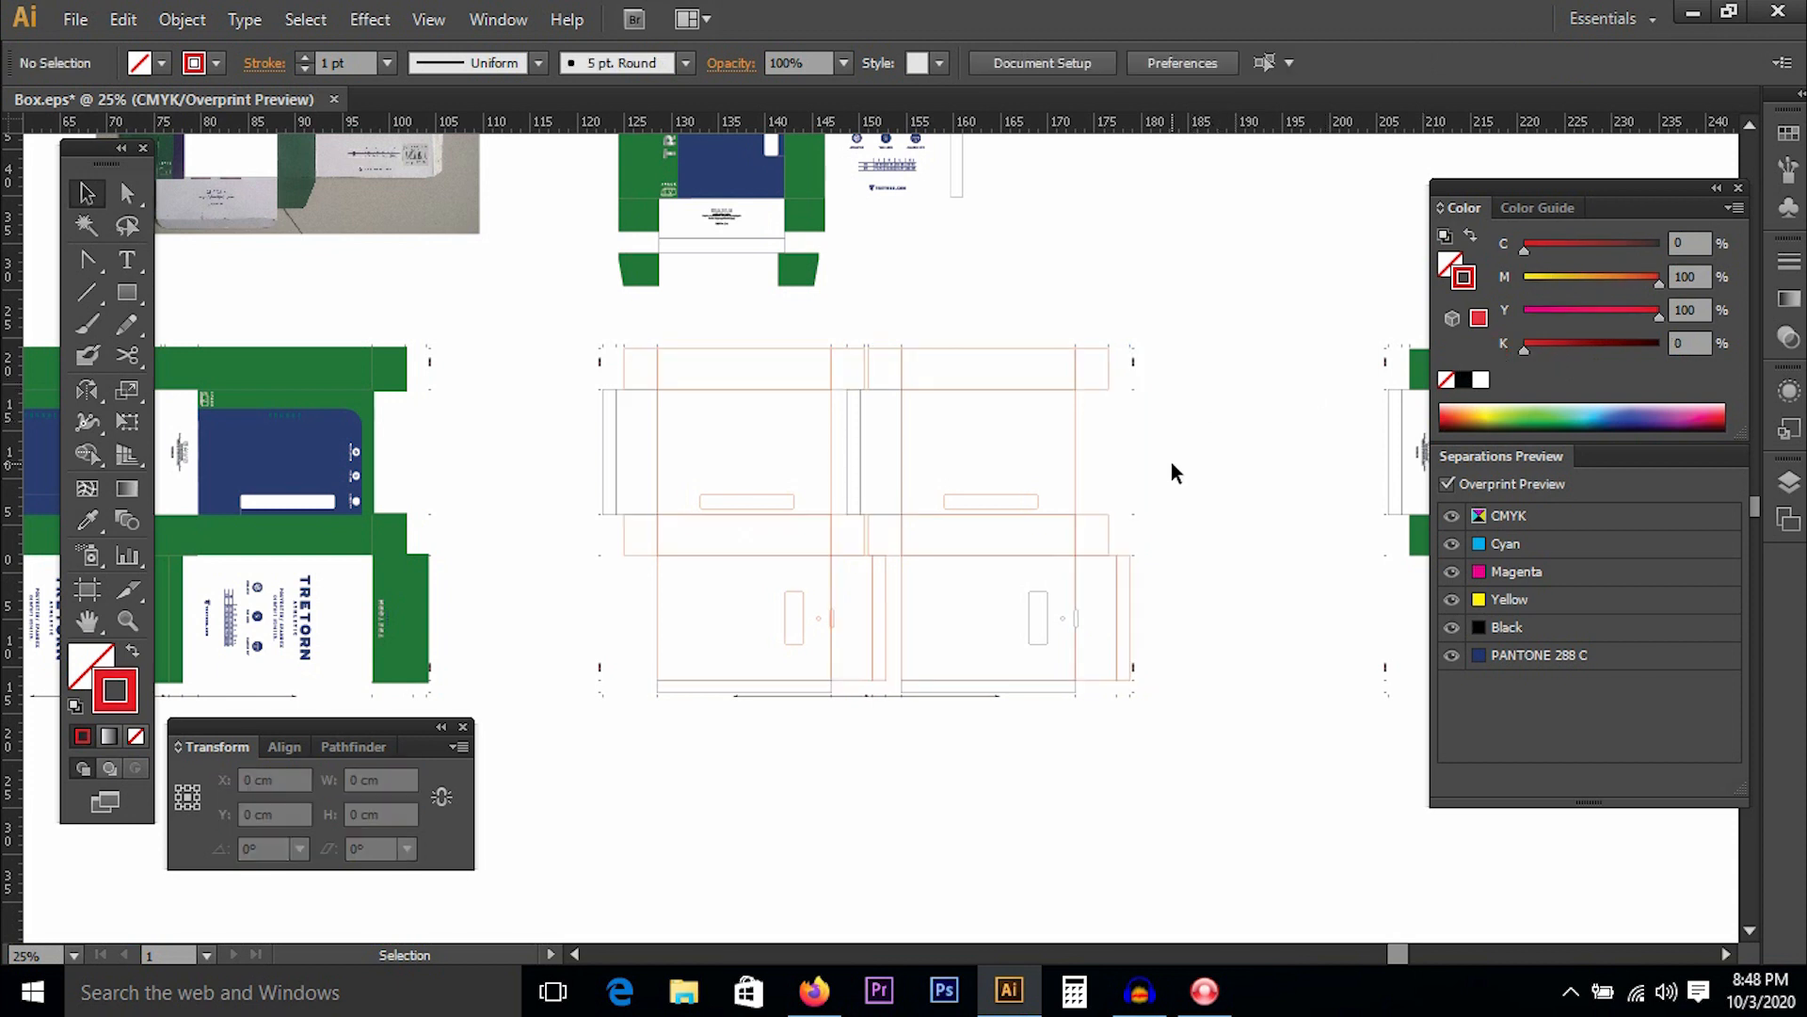
Try to select only the dieline's black-outlined paths by matching the stroke color of the narrow side flap panels.
key("ctrl+space")
left_click_drag(632, 413, 1130, 808)
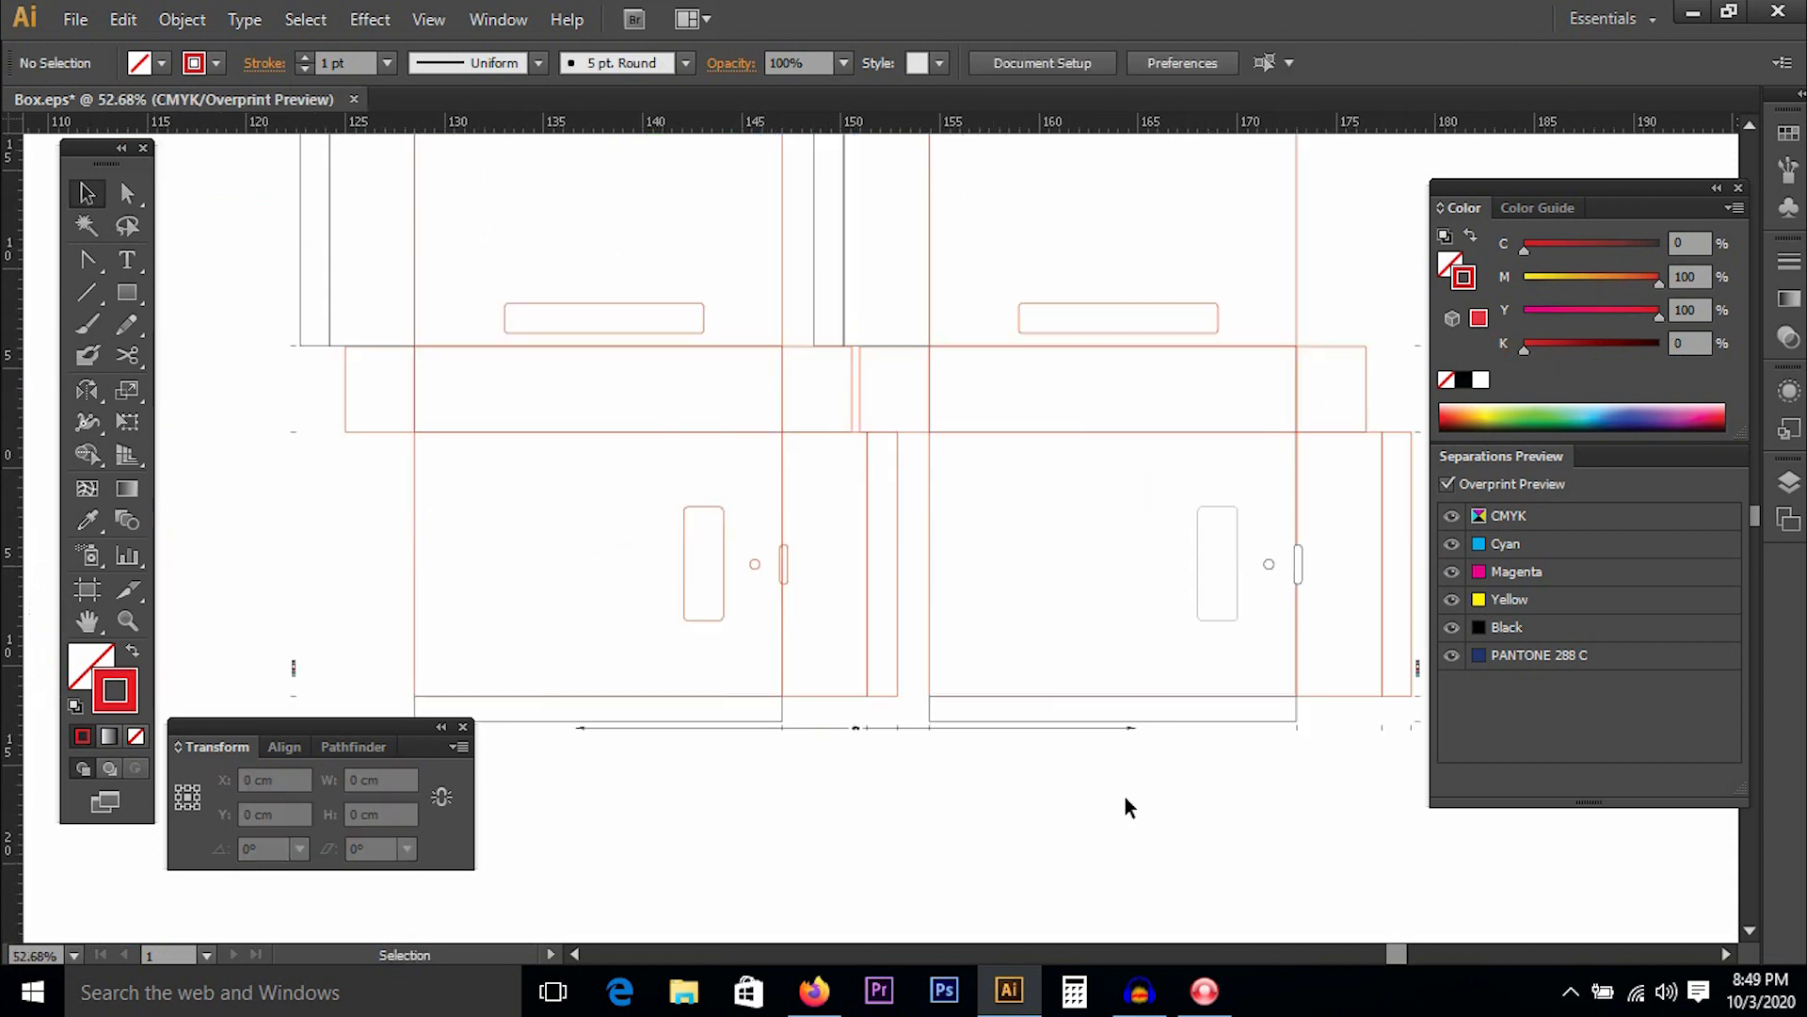
left_click_drag(633, 436, 824, 585)
left_click_drag(942, 216, 1100, 377)
left_click(904, 367)
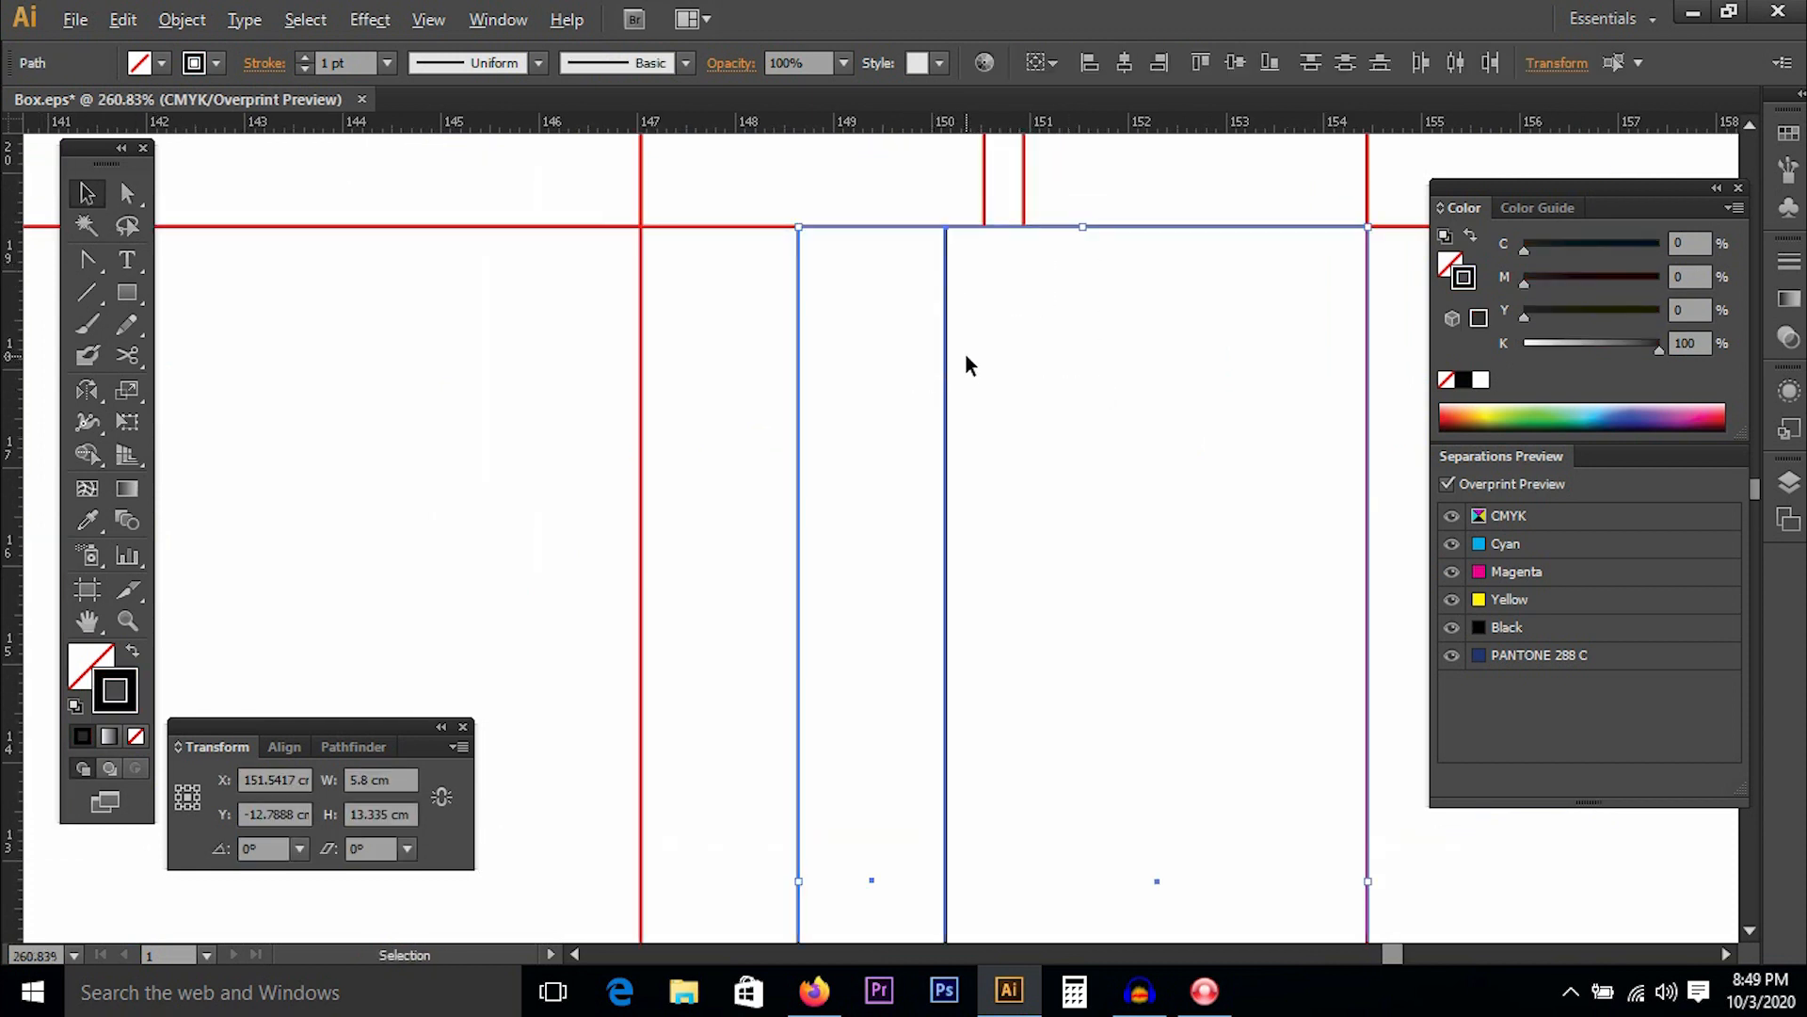
left_click(316, 25)
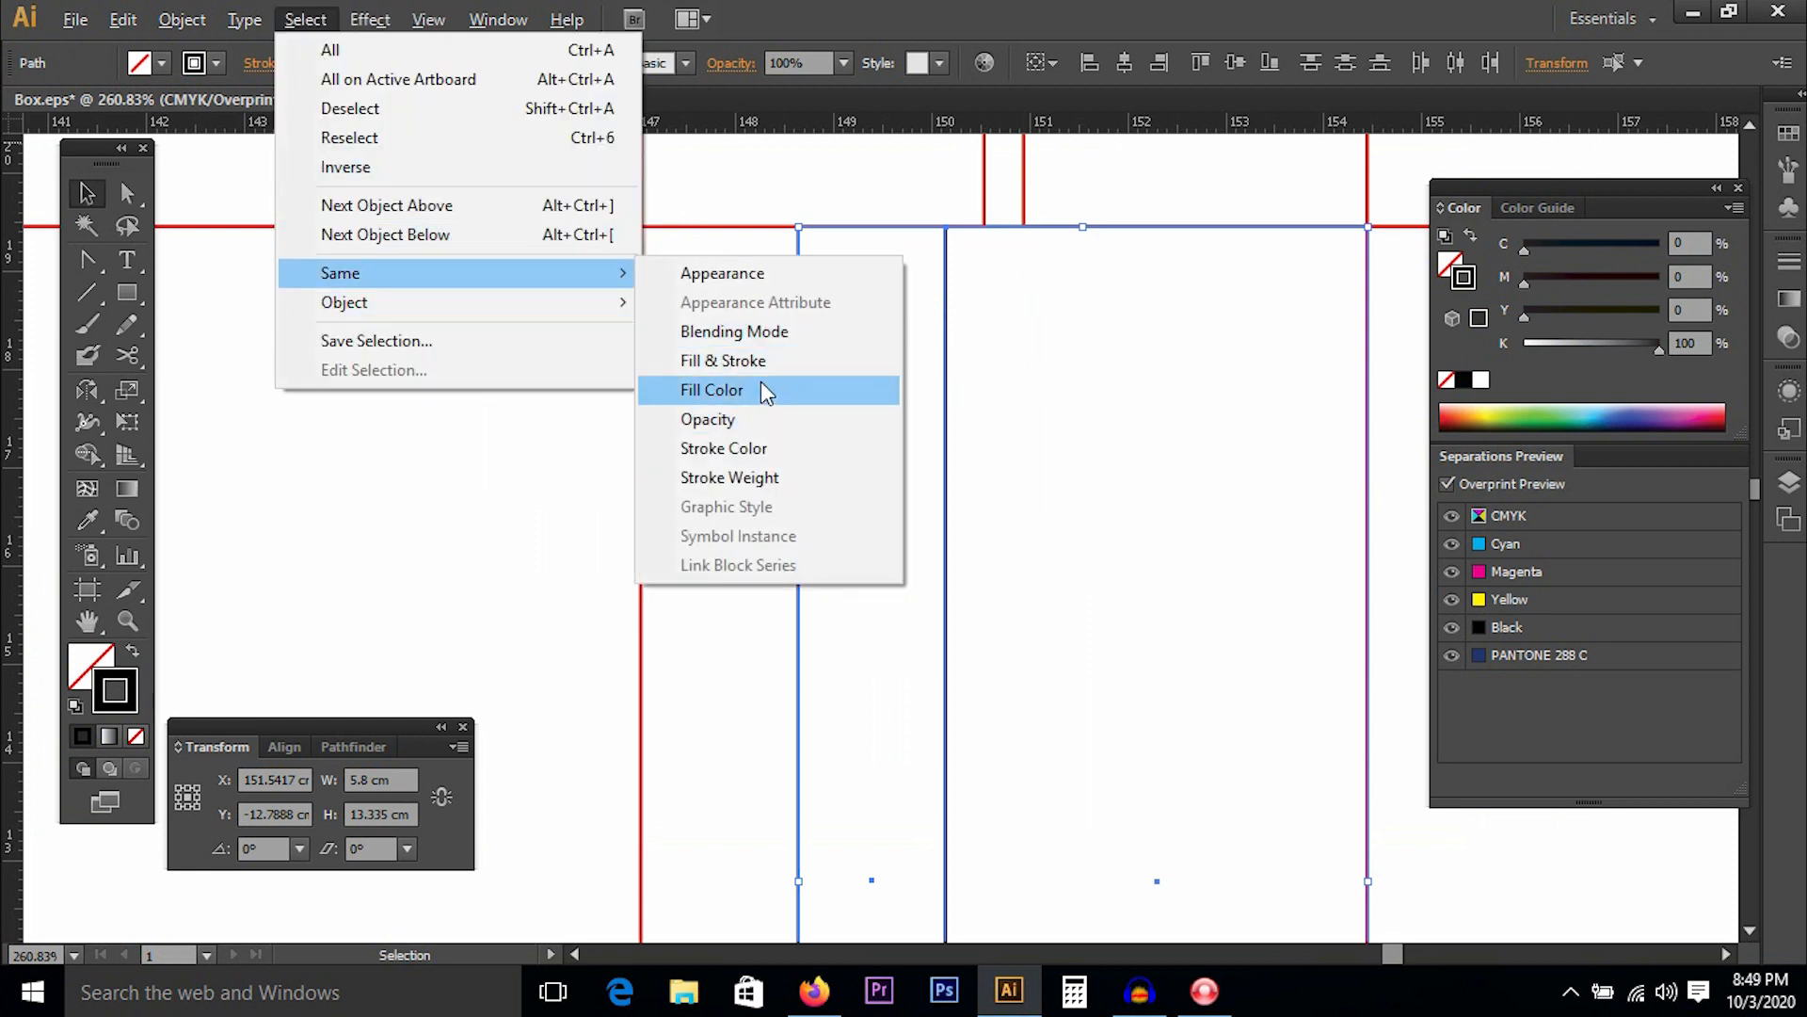
left_click(753, 448)
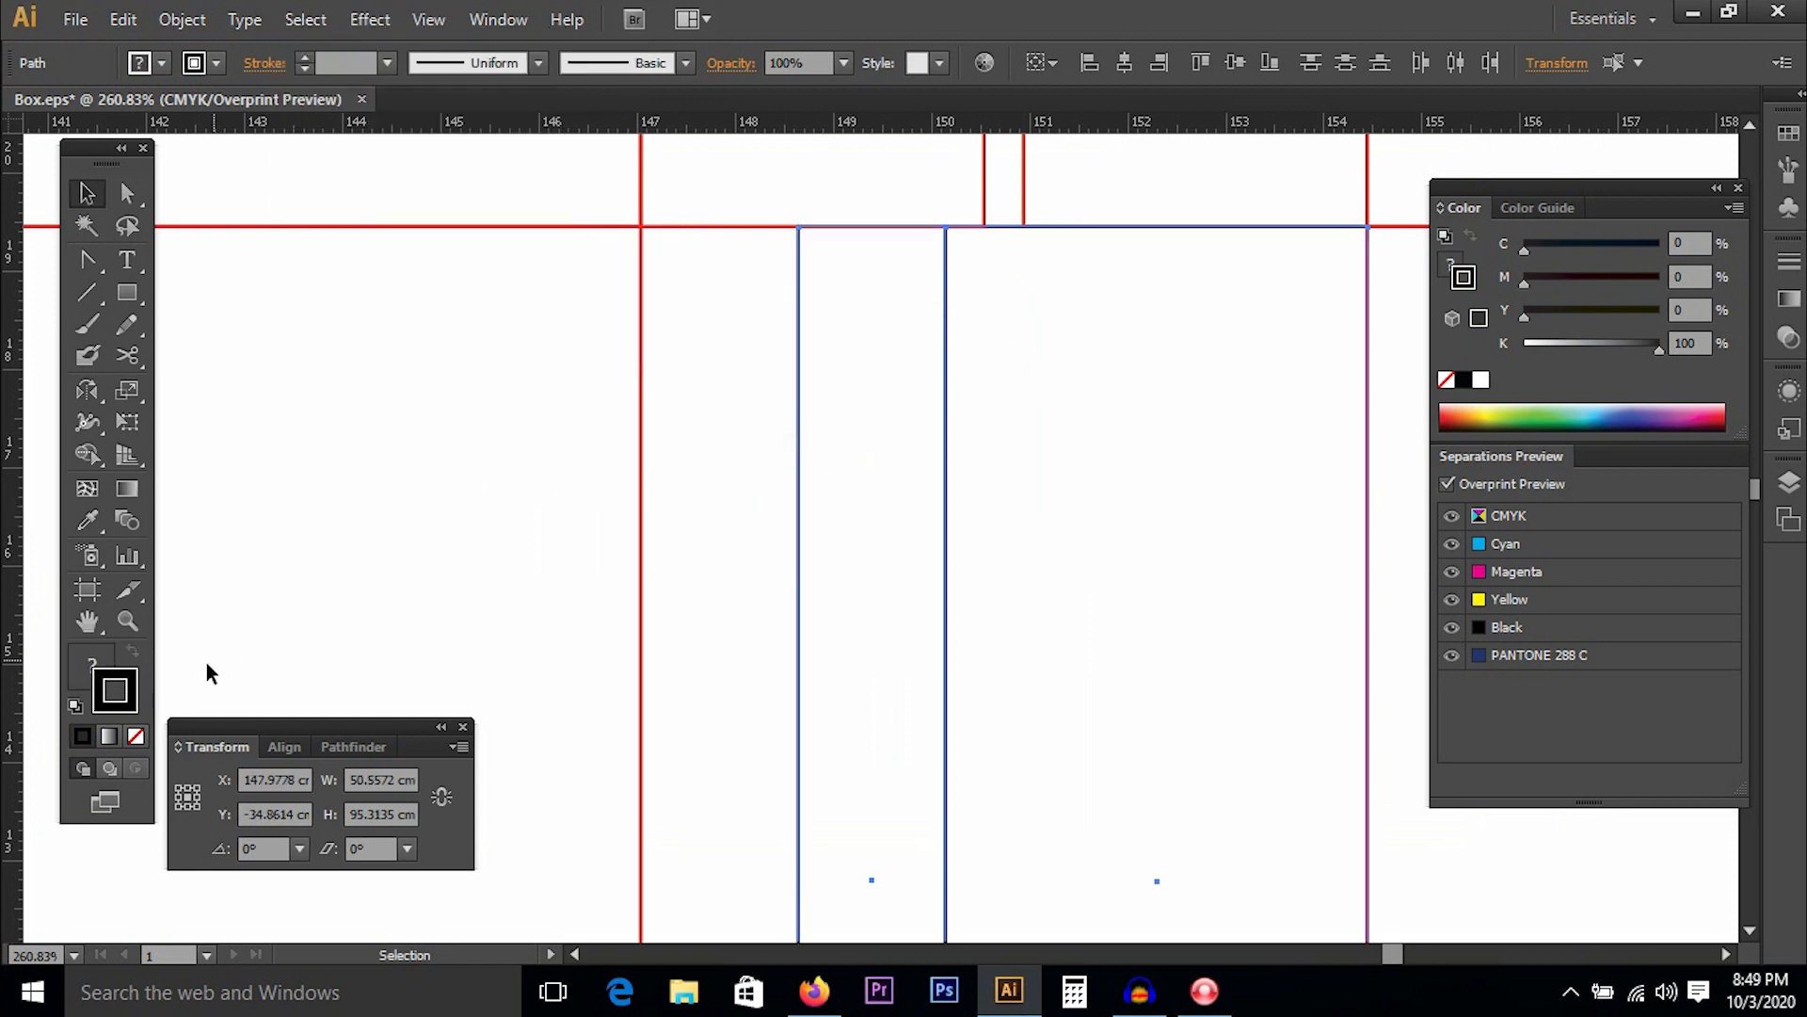
key("ctrl+minus")
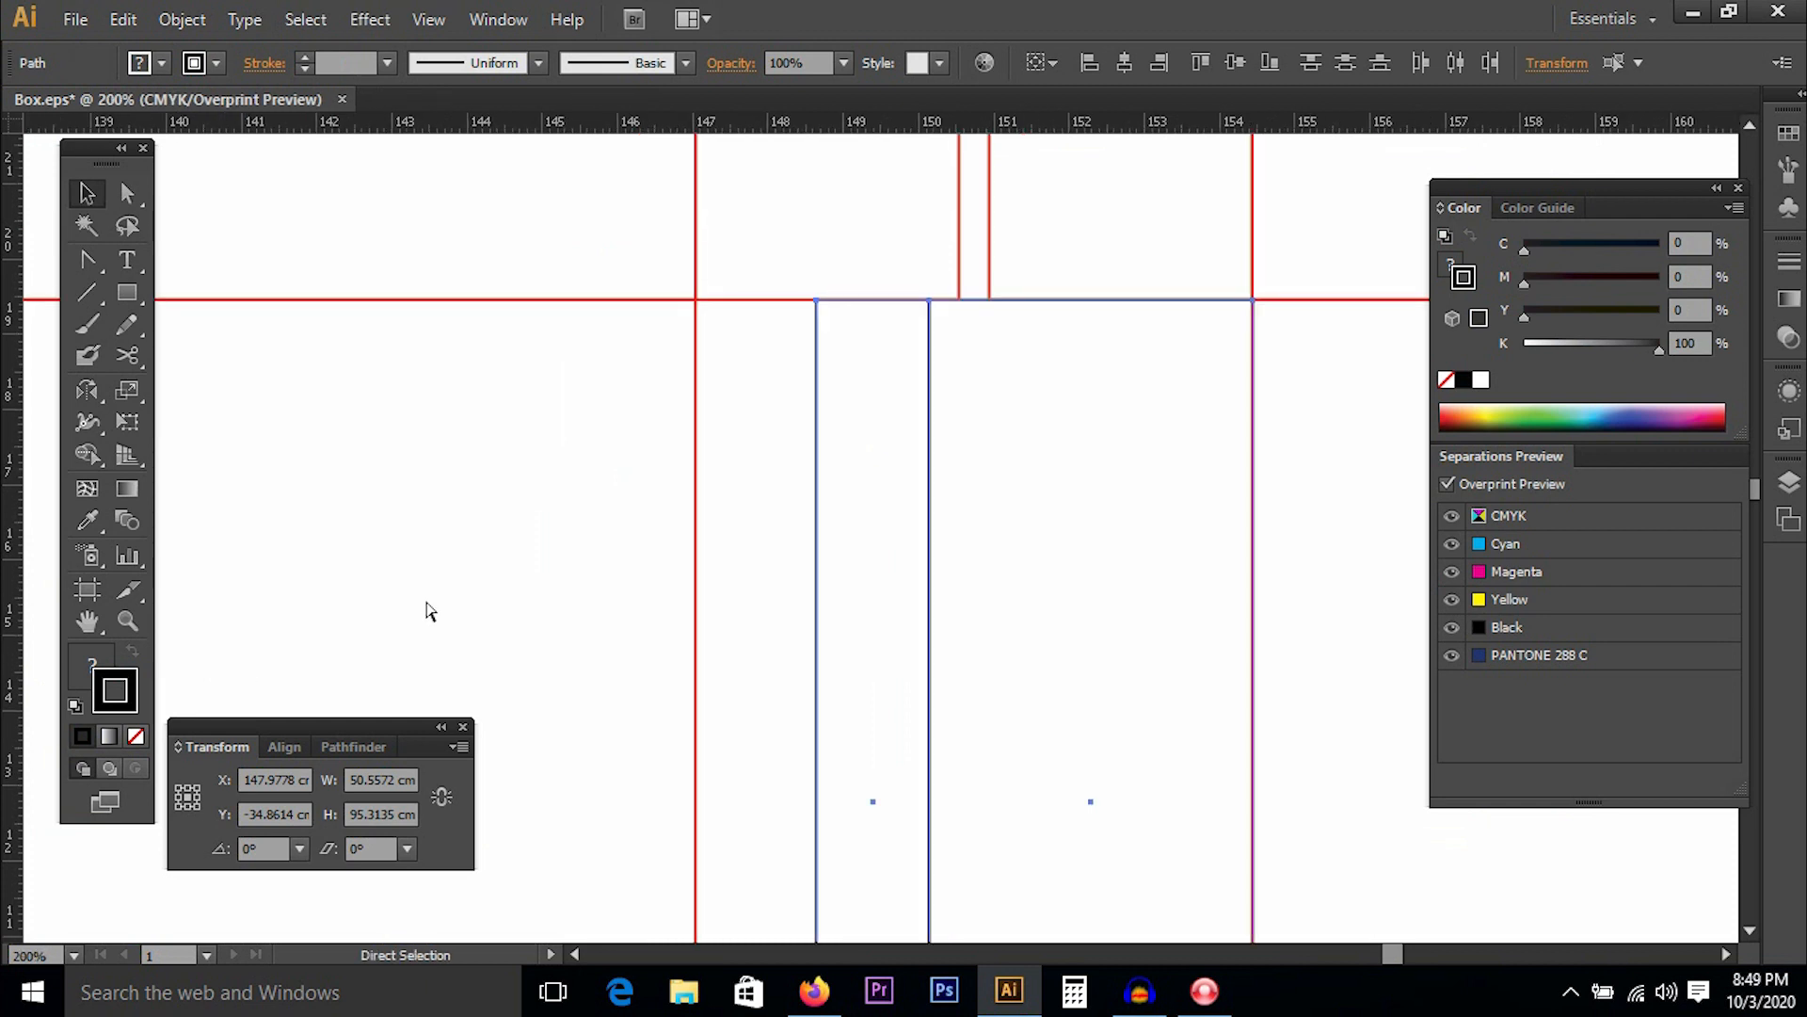
key("ctrl+minus")
key("ctrl+minus")
key("ctrl+minus")
key("ctrl+minus")
key("ctrl+minus")
key("ctrl+minus")
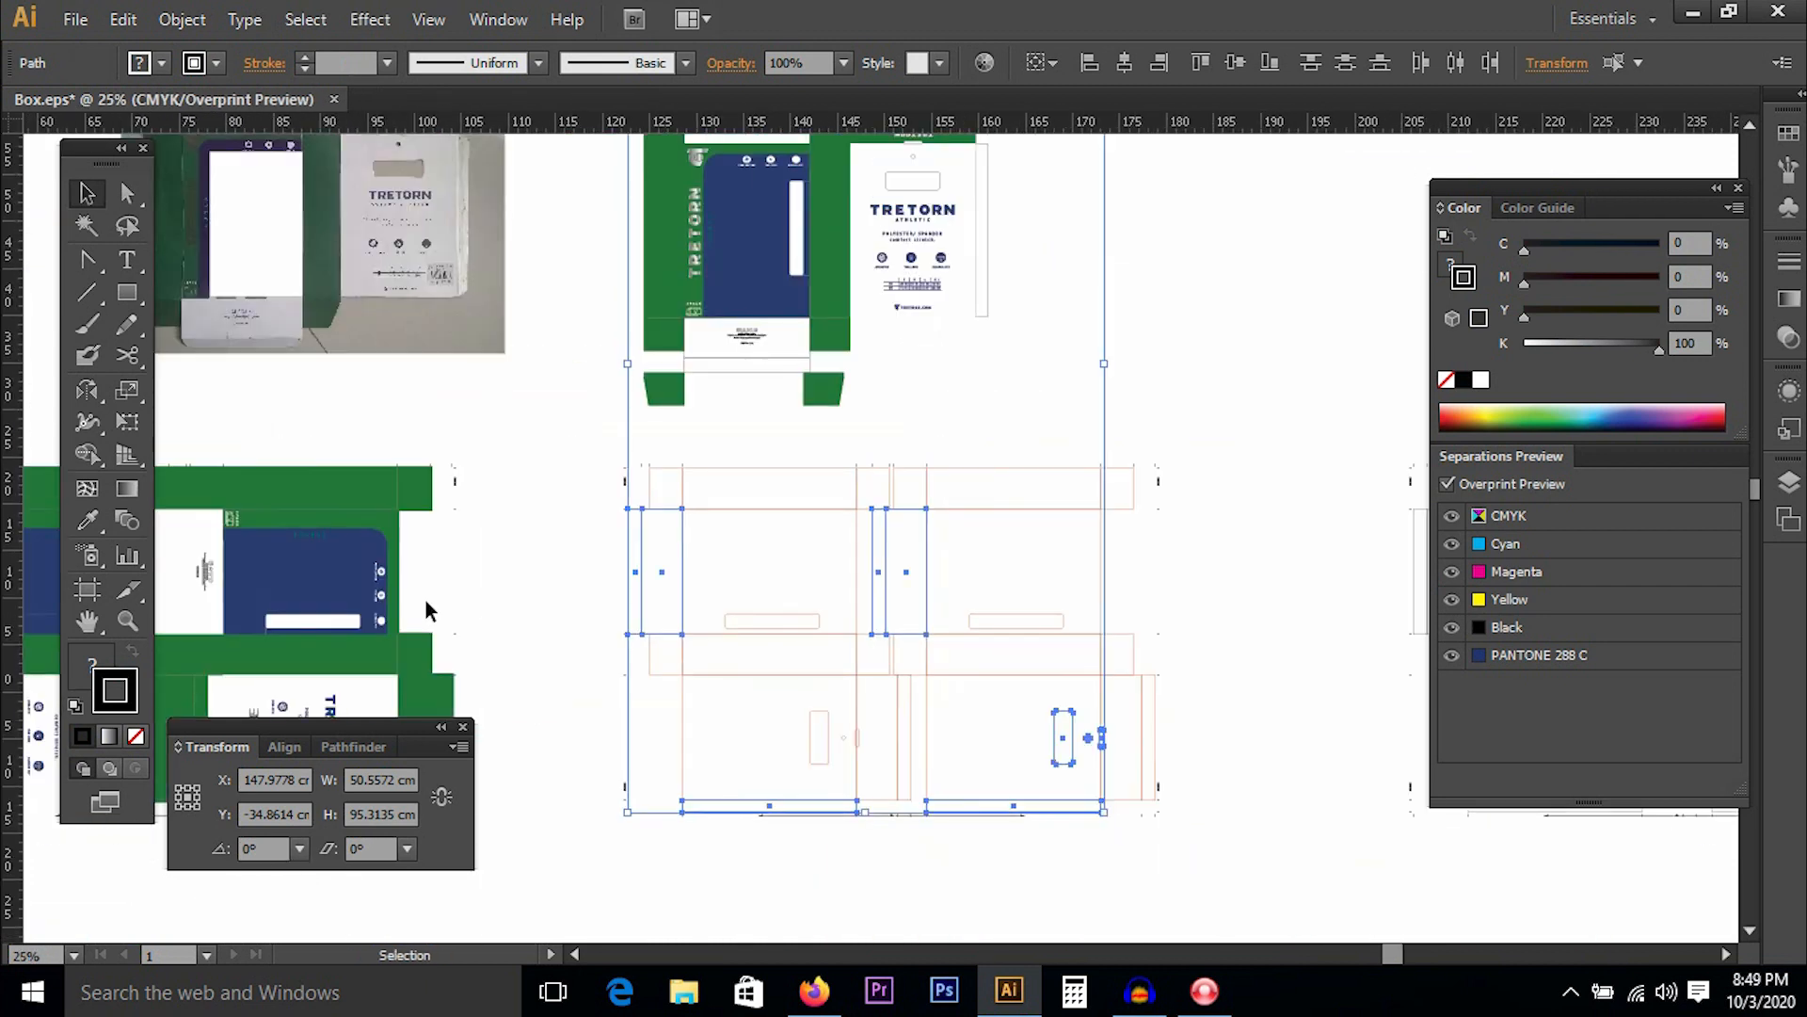
key("ctrl+minus")
key("ctrl+minus")
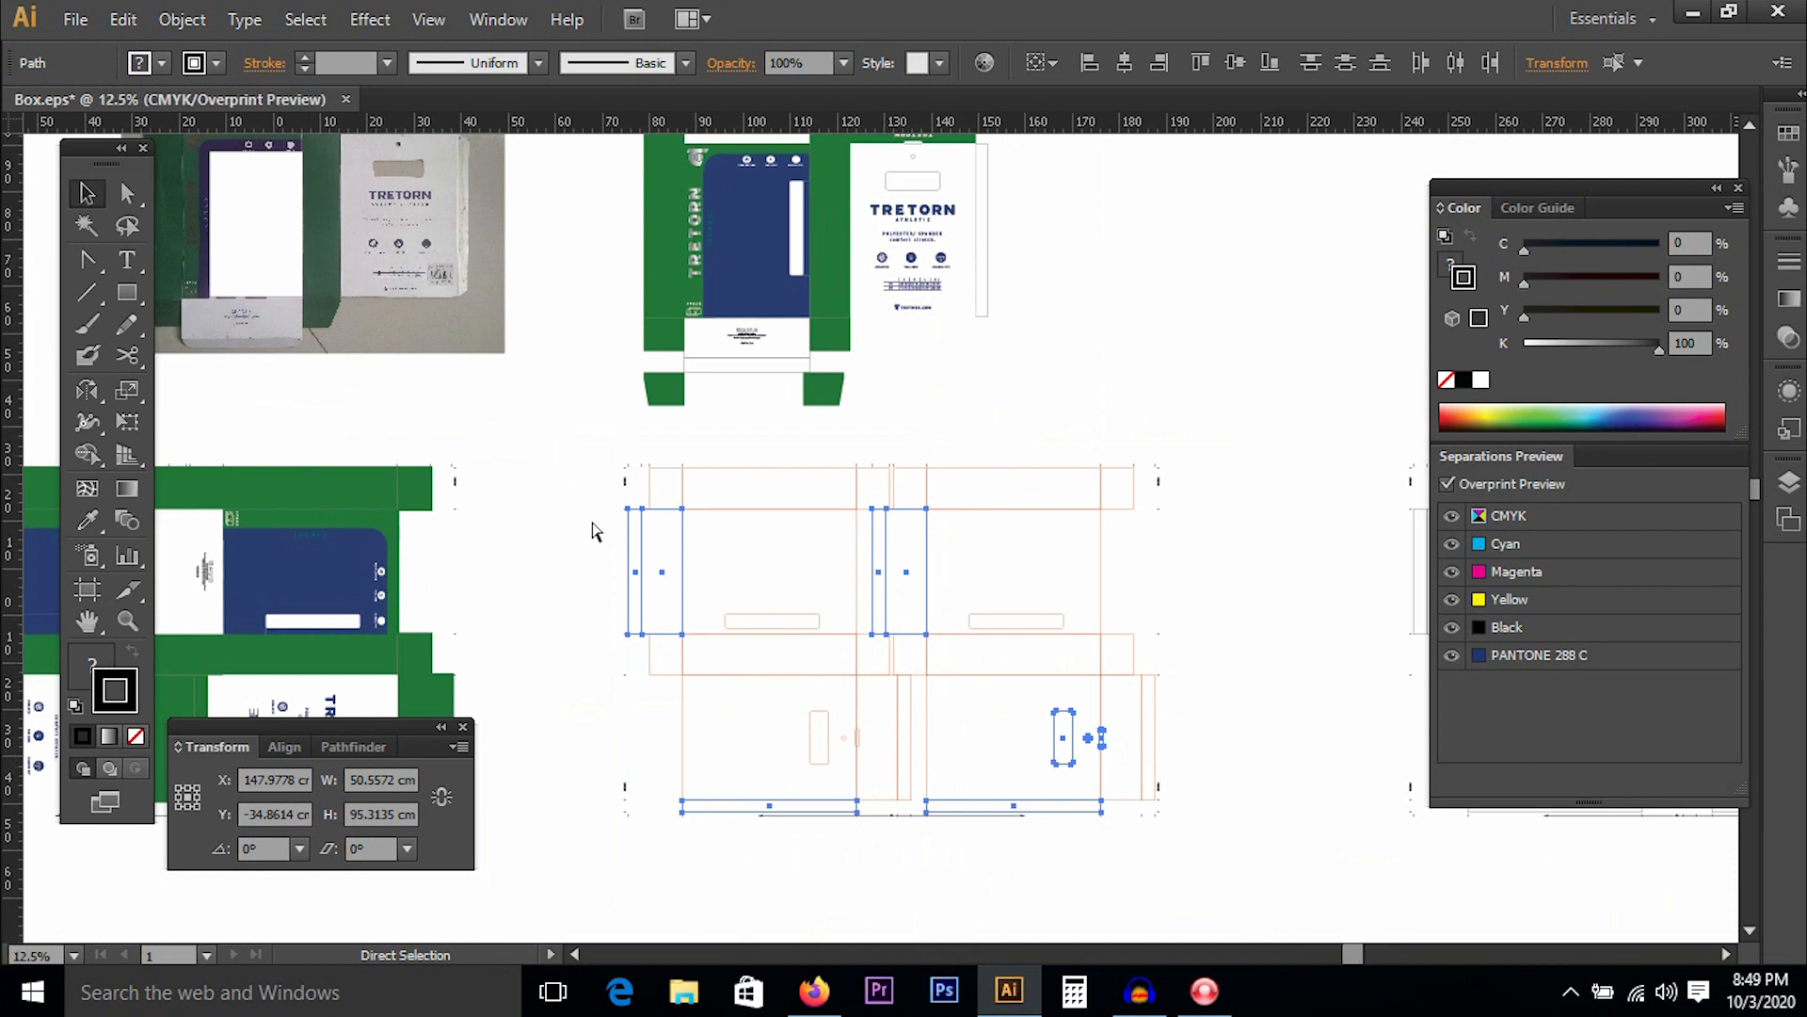
left_click(1126, 260)
Lock the thin strip and the loose flap pieces around the upper box artwork.
left_click_drag(1118, 202, 1036, 258)
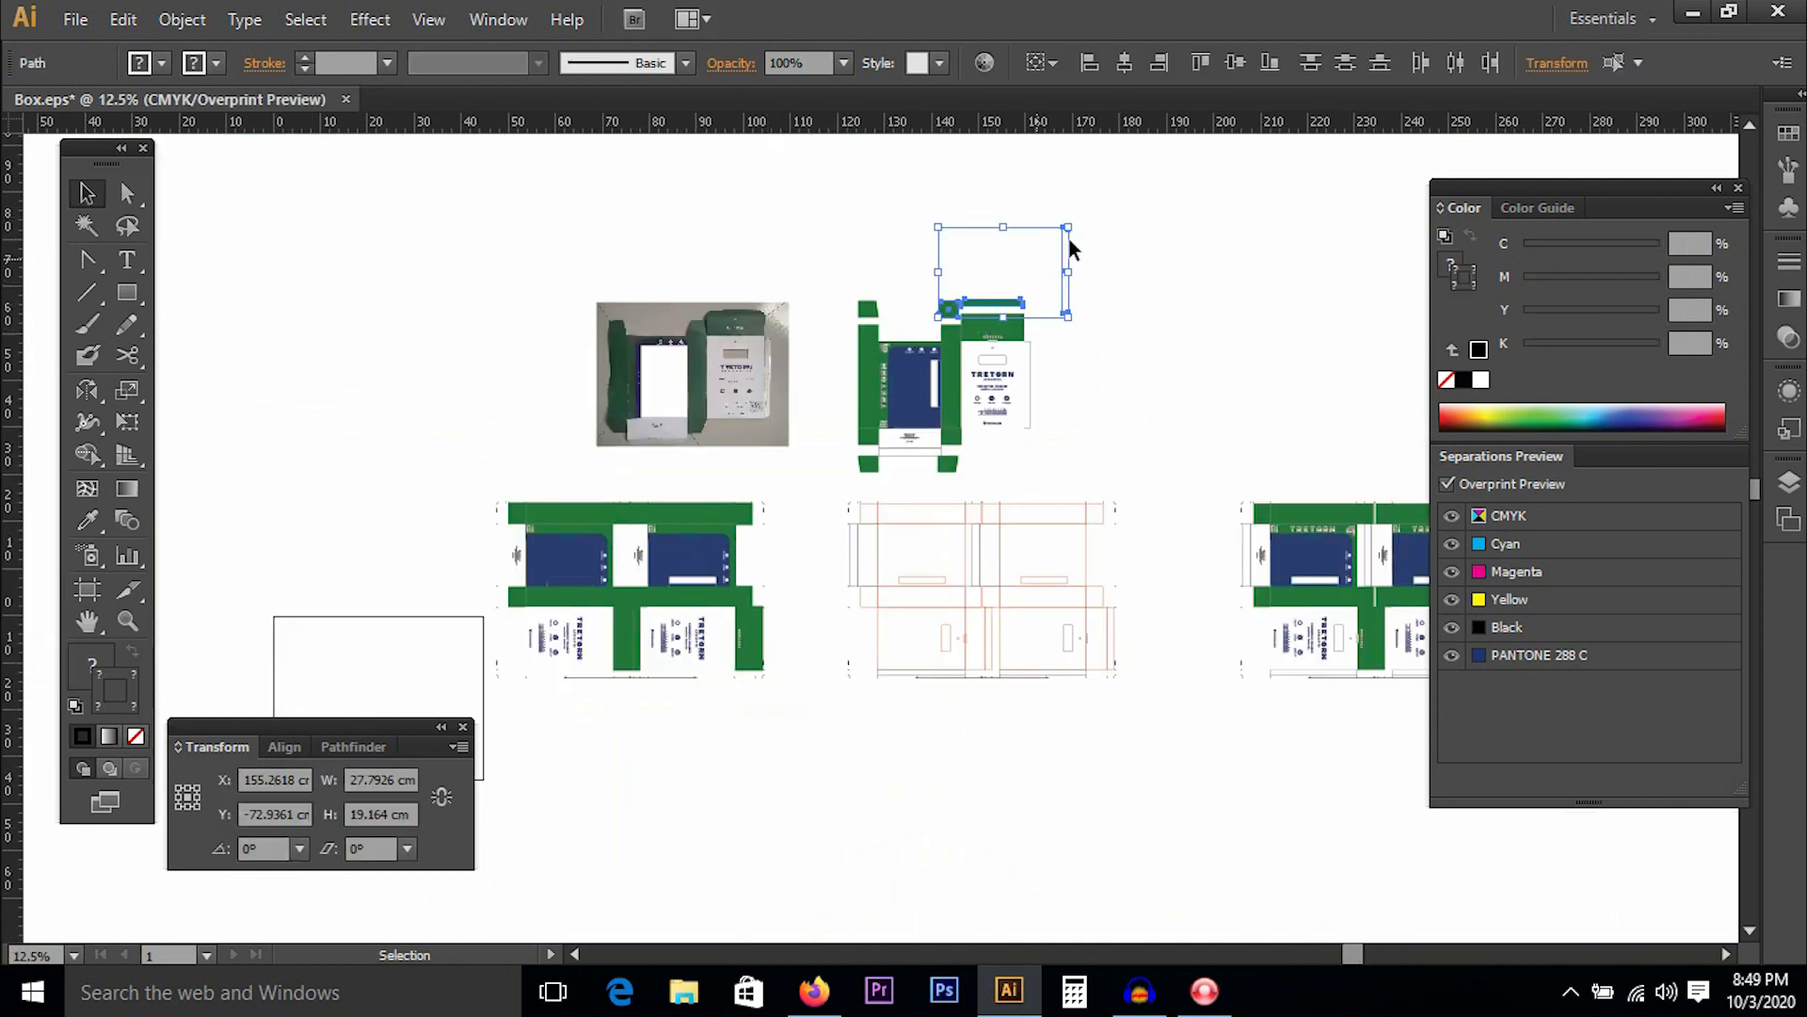
left_click_drag(1119, 191, 807, 479)
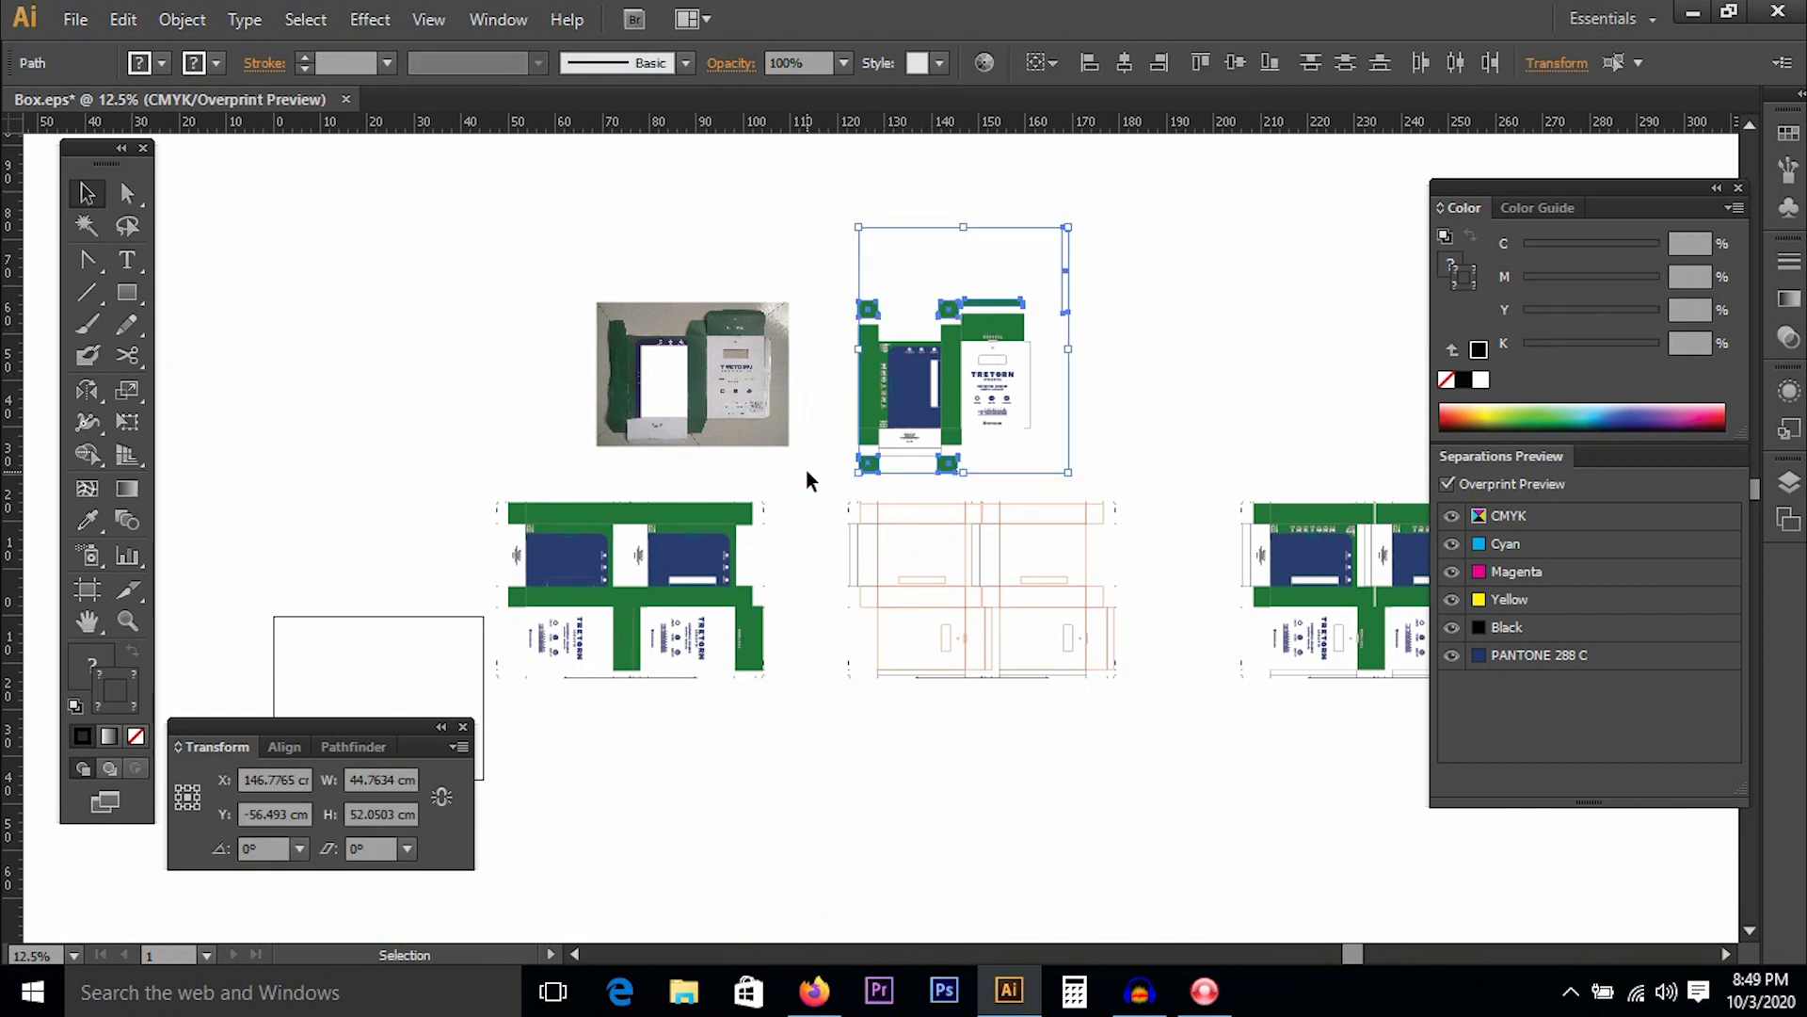
left_click(1197, 285)
Select all paths sharing the black stroke color of the narrow flap strip between the middle dieline's two main panels.
key("ctrl+space")
left_click_drag(927, 476, 1012, 589)
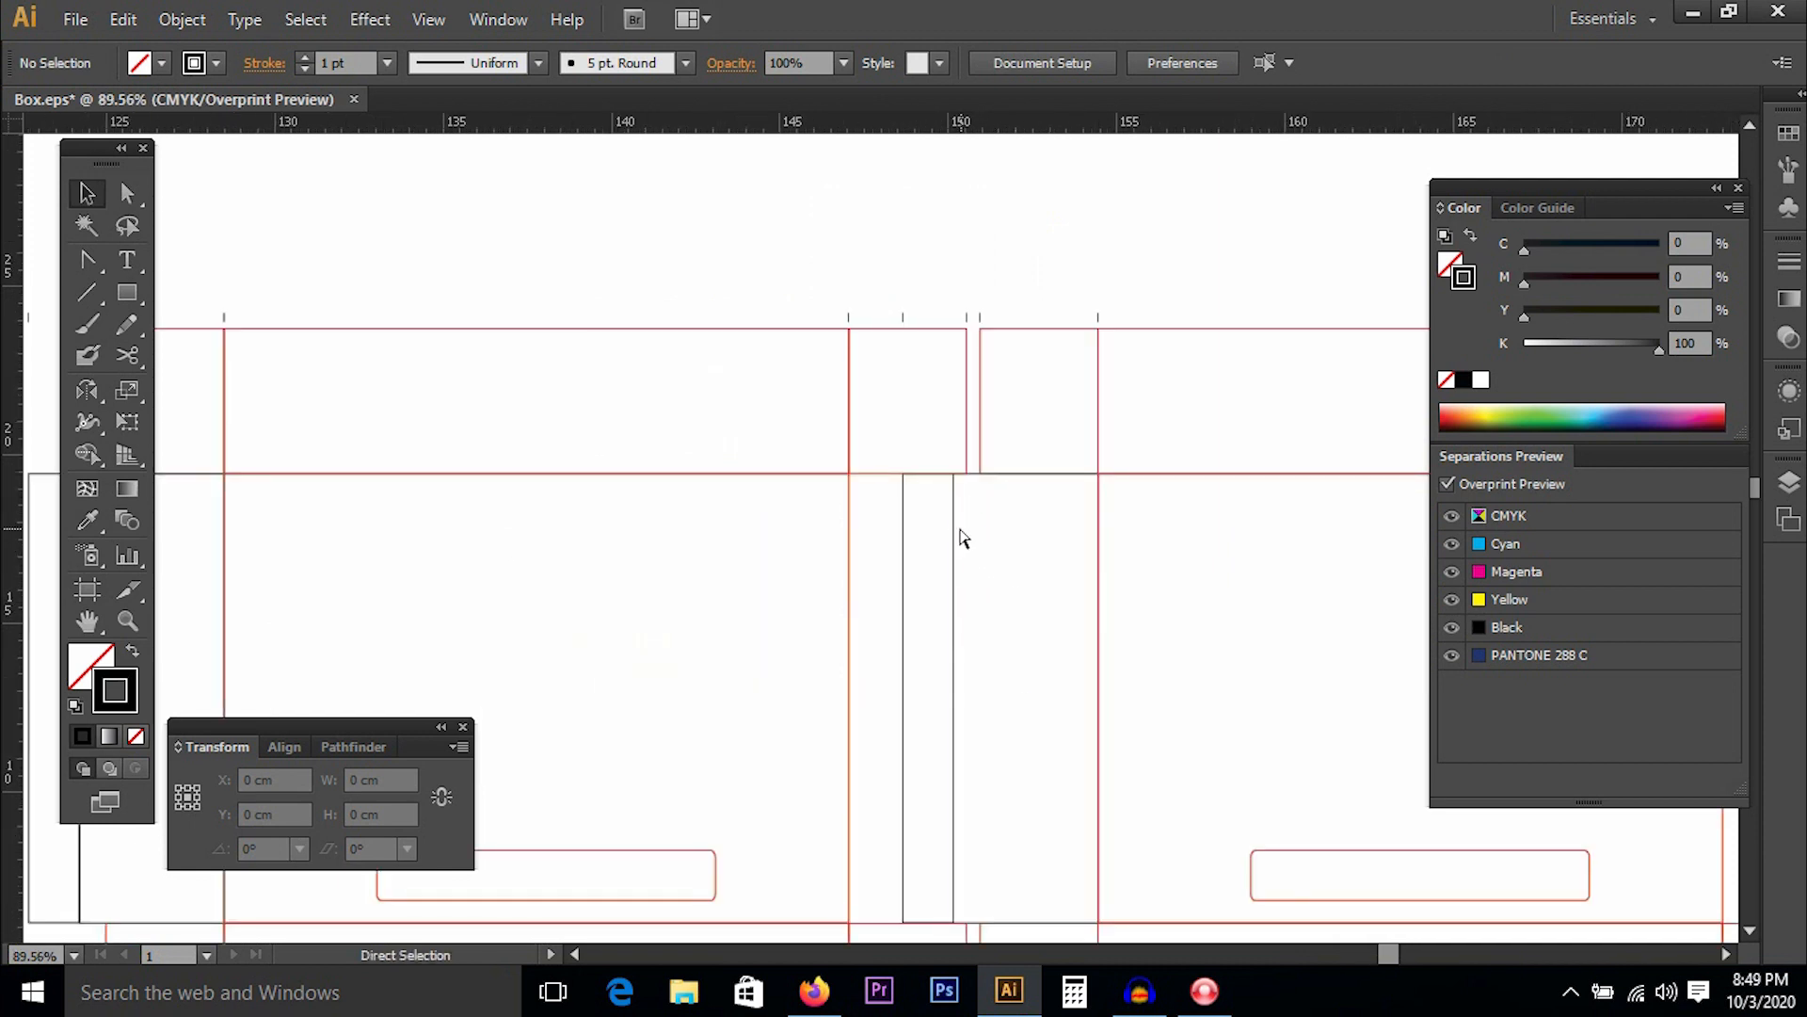
left_click(1016, 520)
key("alt")
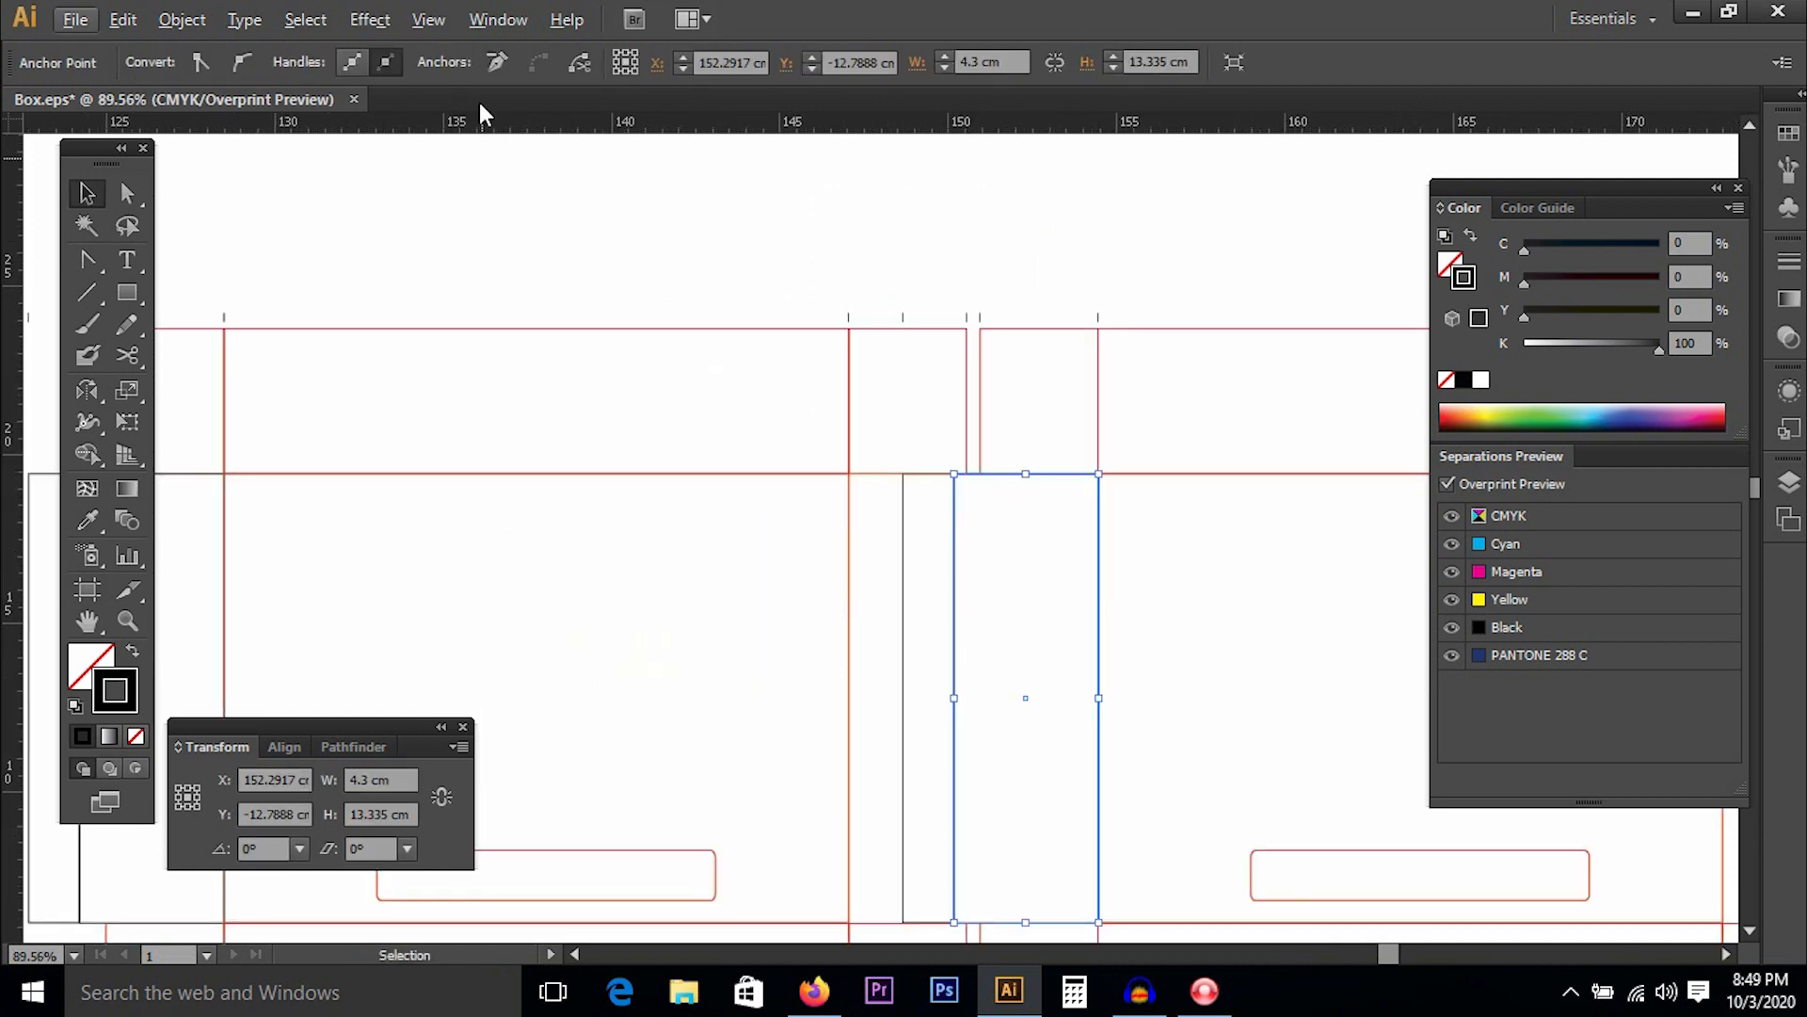
left_click(906, 525)
left_click(901, 514)
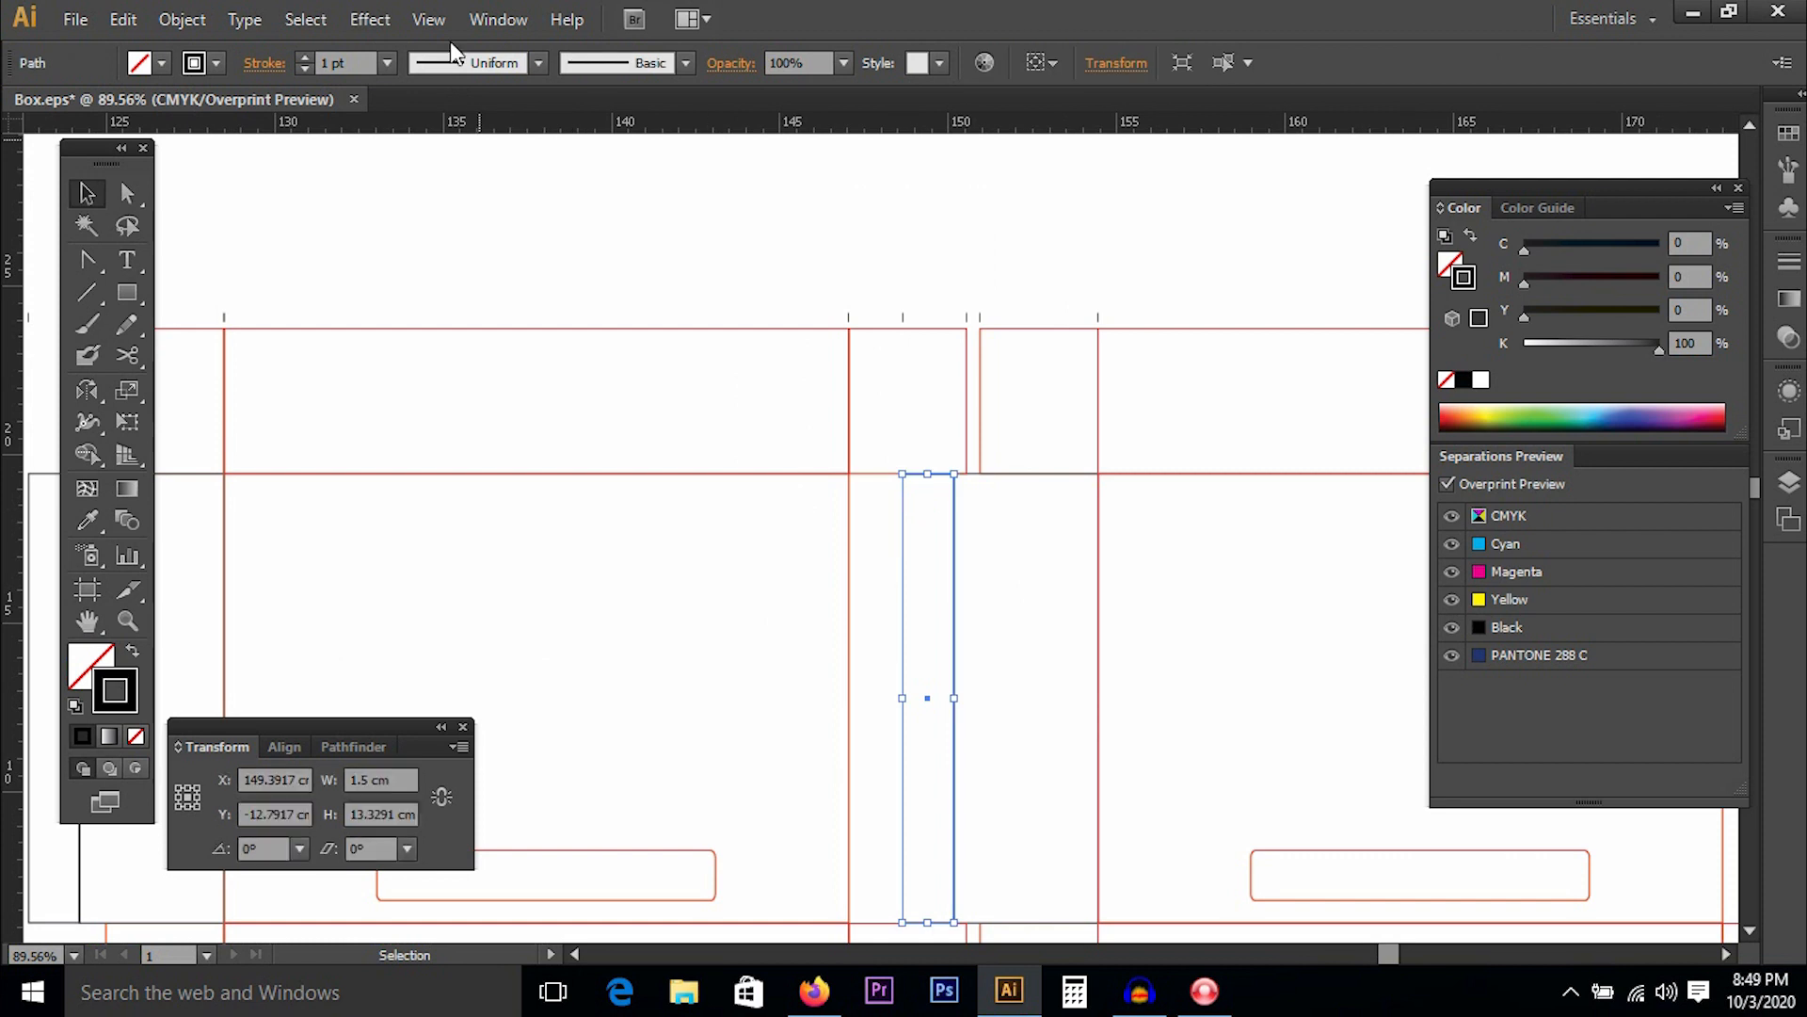
left_click(301, 19)
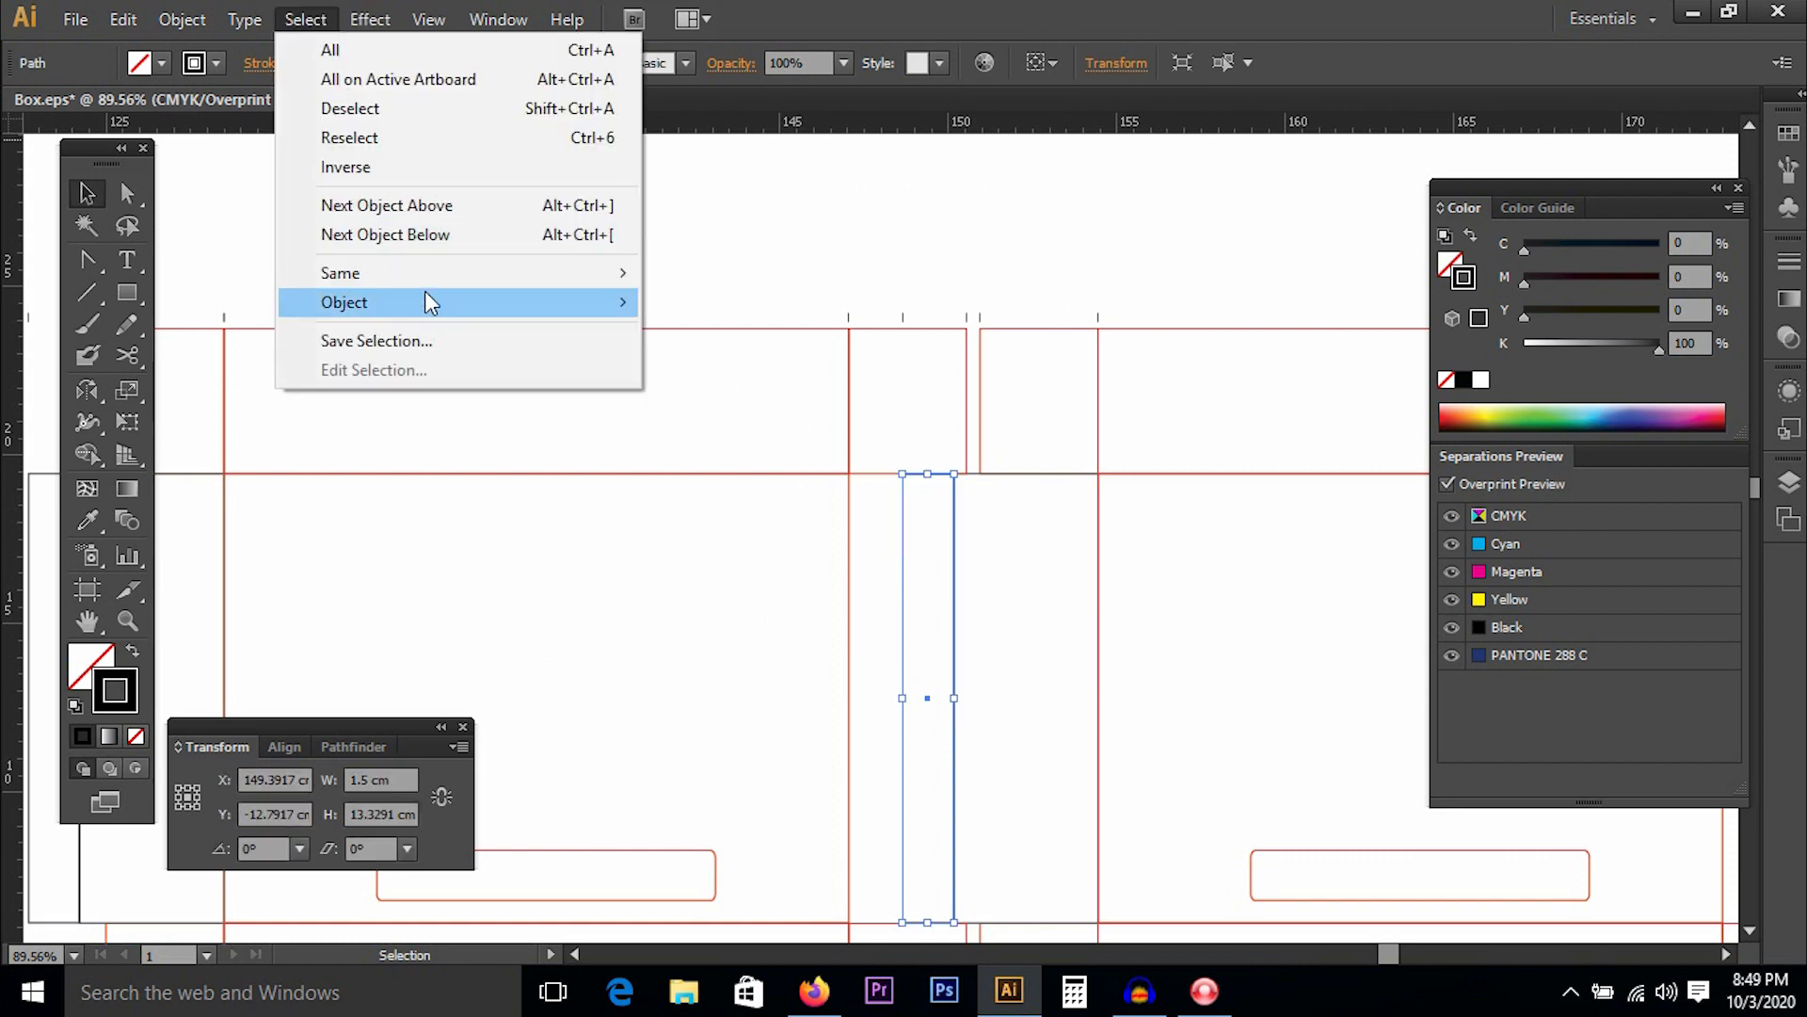
mouse_move(423, 273)
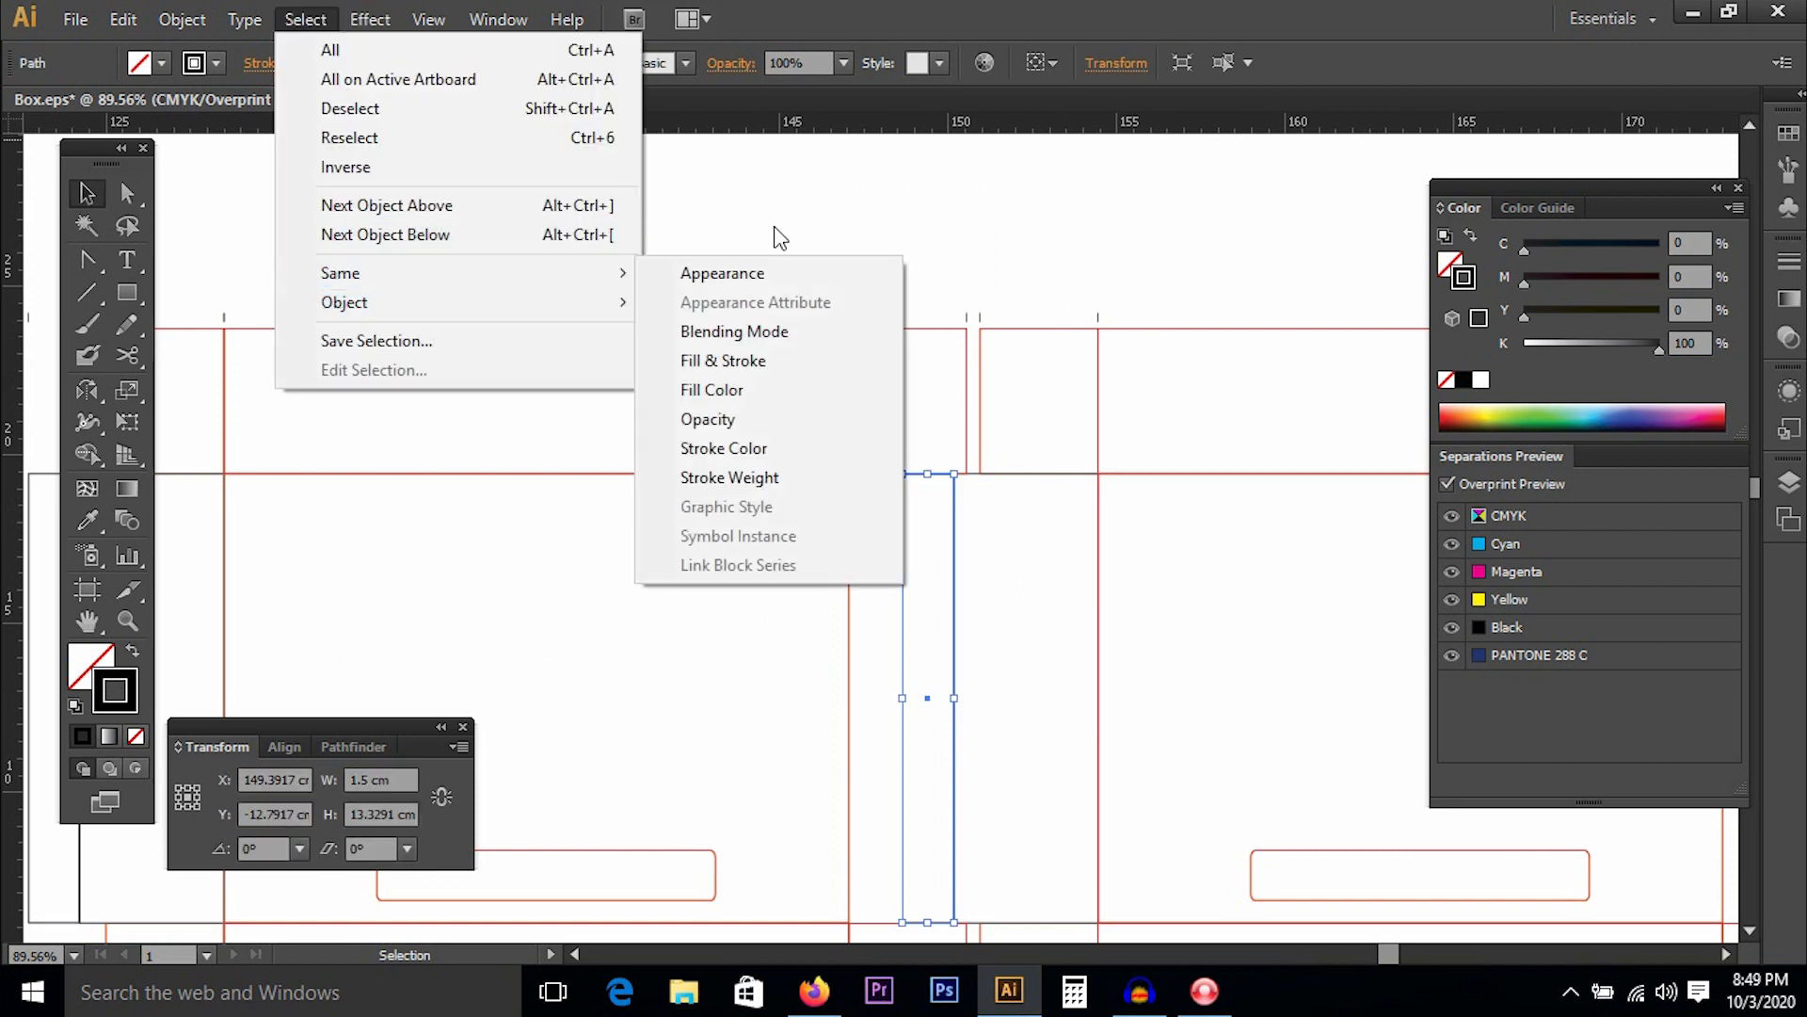
left_click(756, 449)
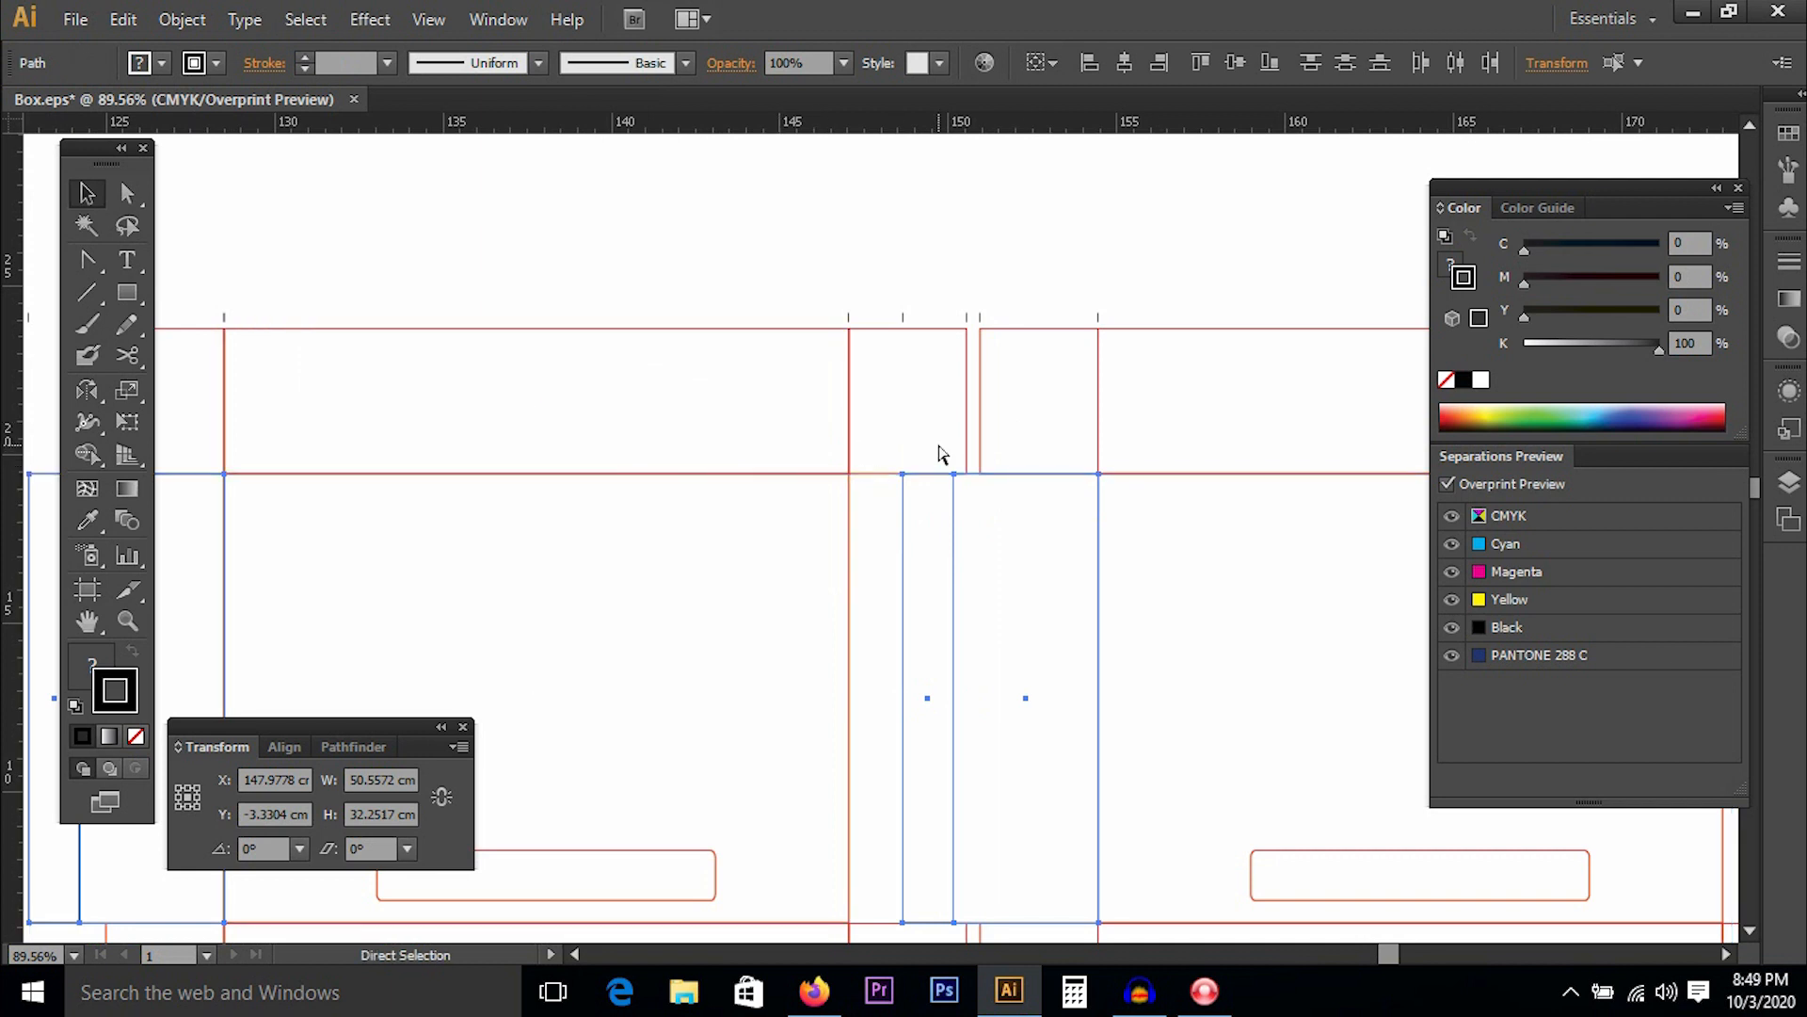
key("ctrl+minus")
key("ctrl+minus")
key("ctrl+minus")
key("ctrl+minus")
key("ctrl+minus")
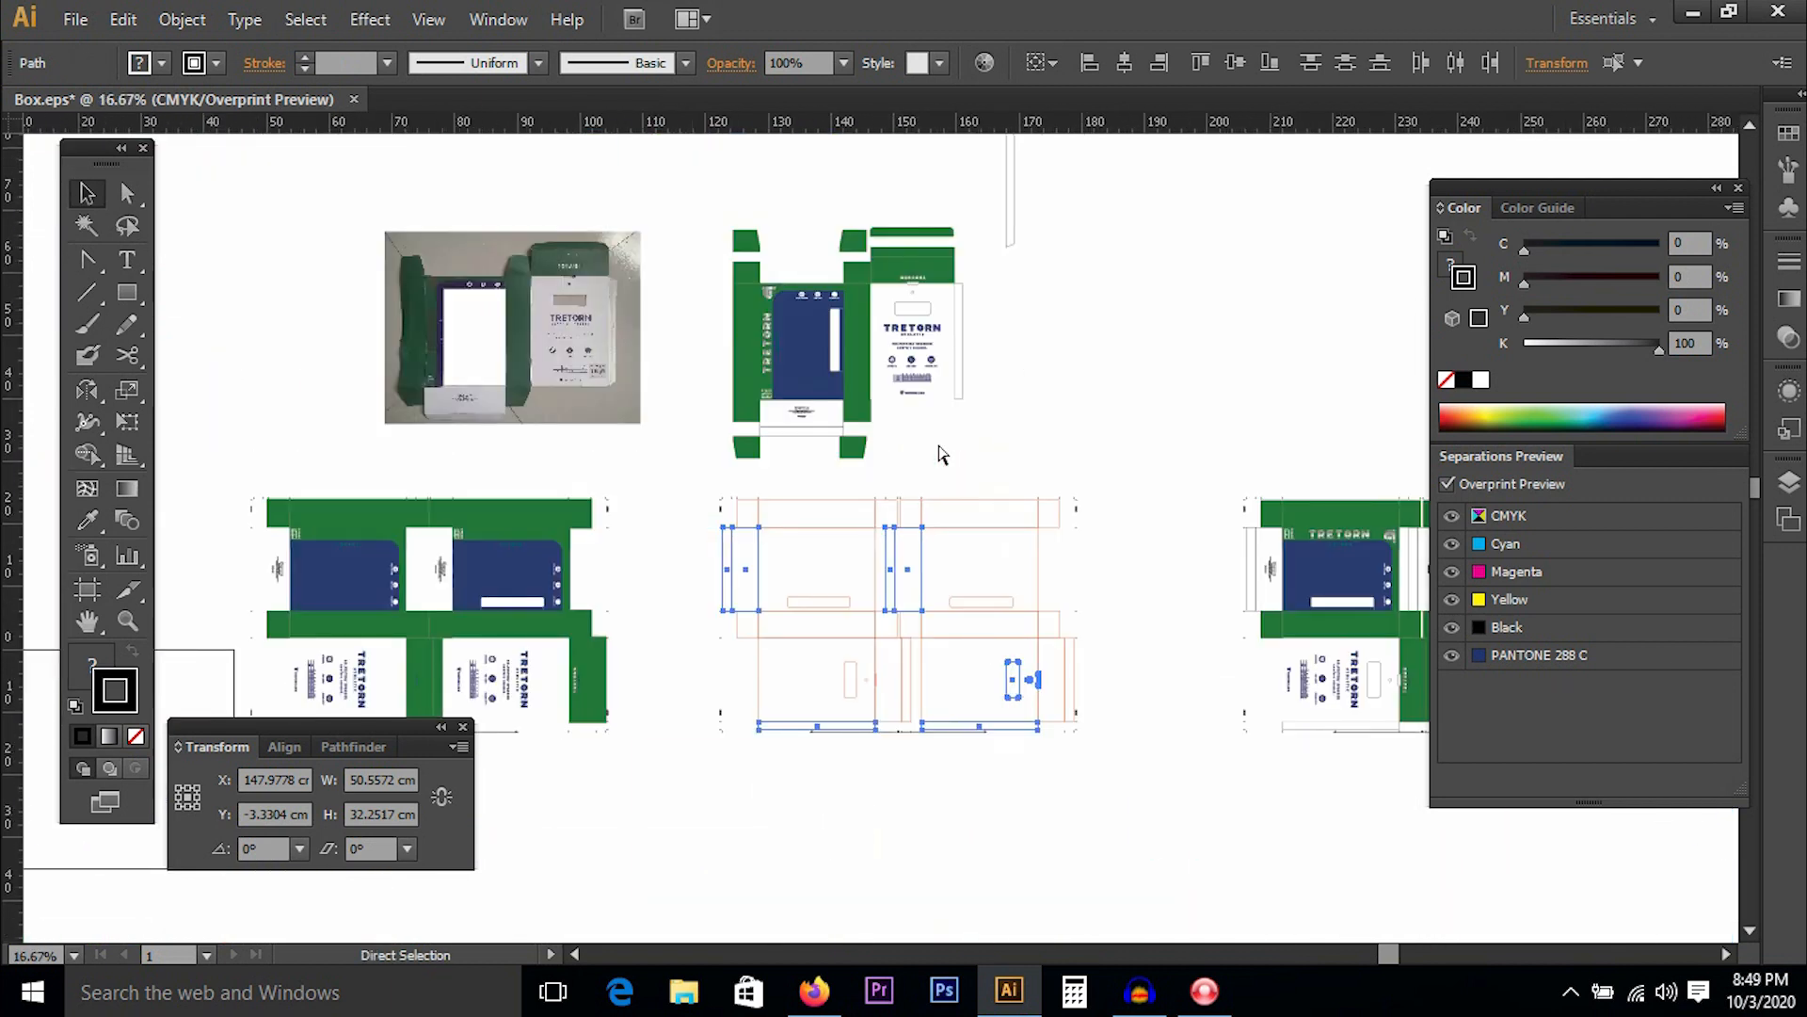
Remove the fill from the selected paths, set their stroke to C 0, M 100, Y 100, K 0, and clear the selection.
key("ctrl+space")
left_click(748, 543)
left_click_drag(748, 544, 856, 689)
left_click_drag(957, 549, 1203, 666)
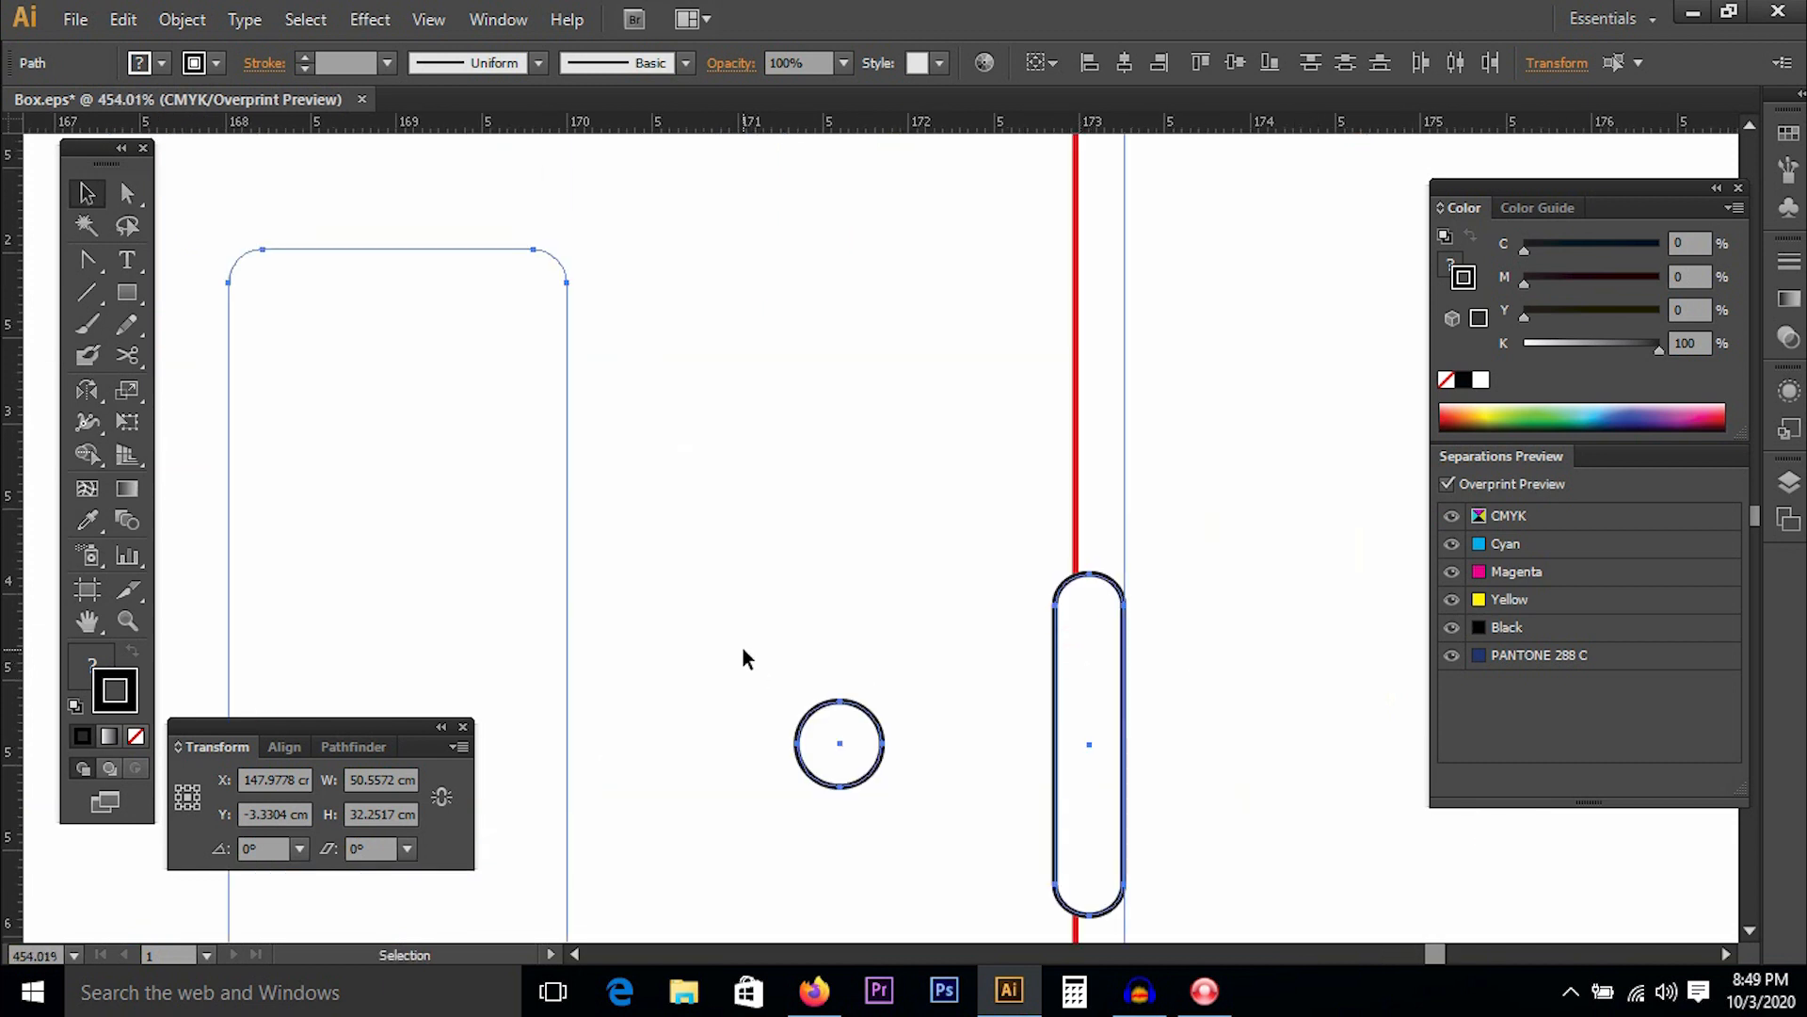
left_click(87, 670)
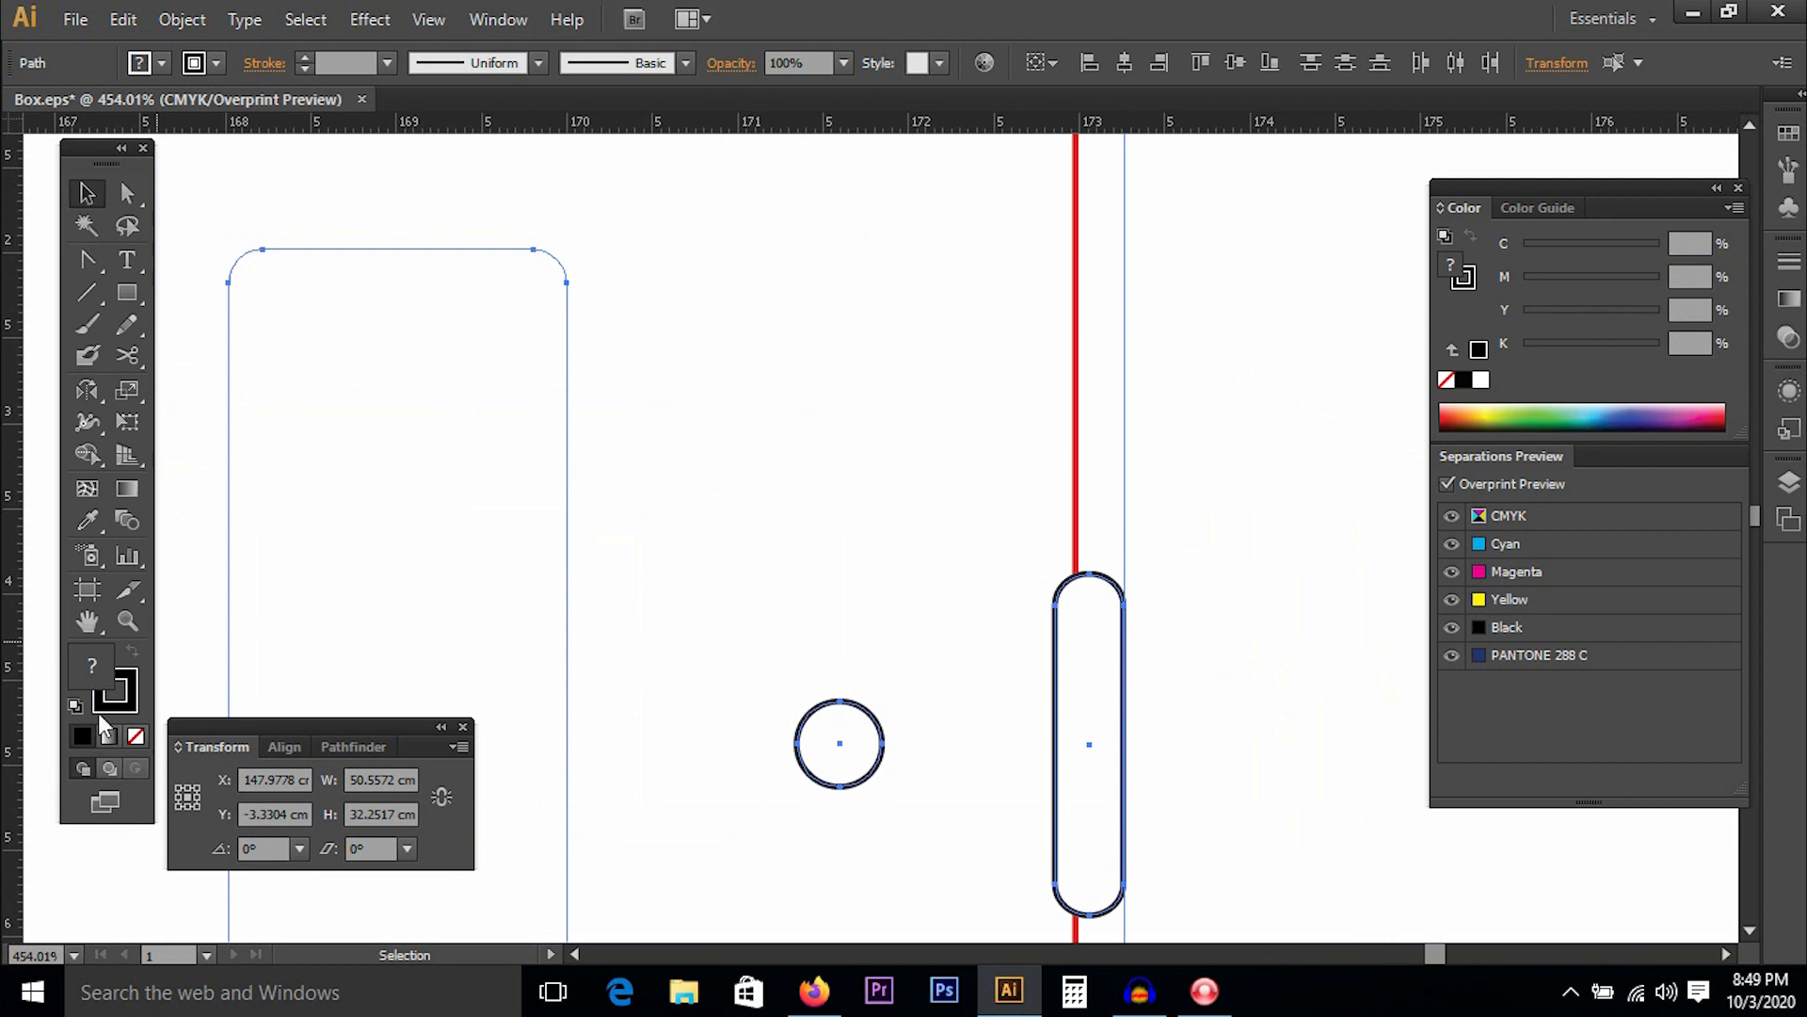
left_click(135, 738)
left_click(135, 698)
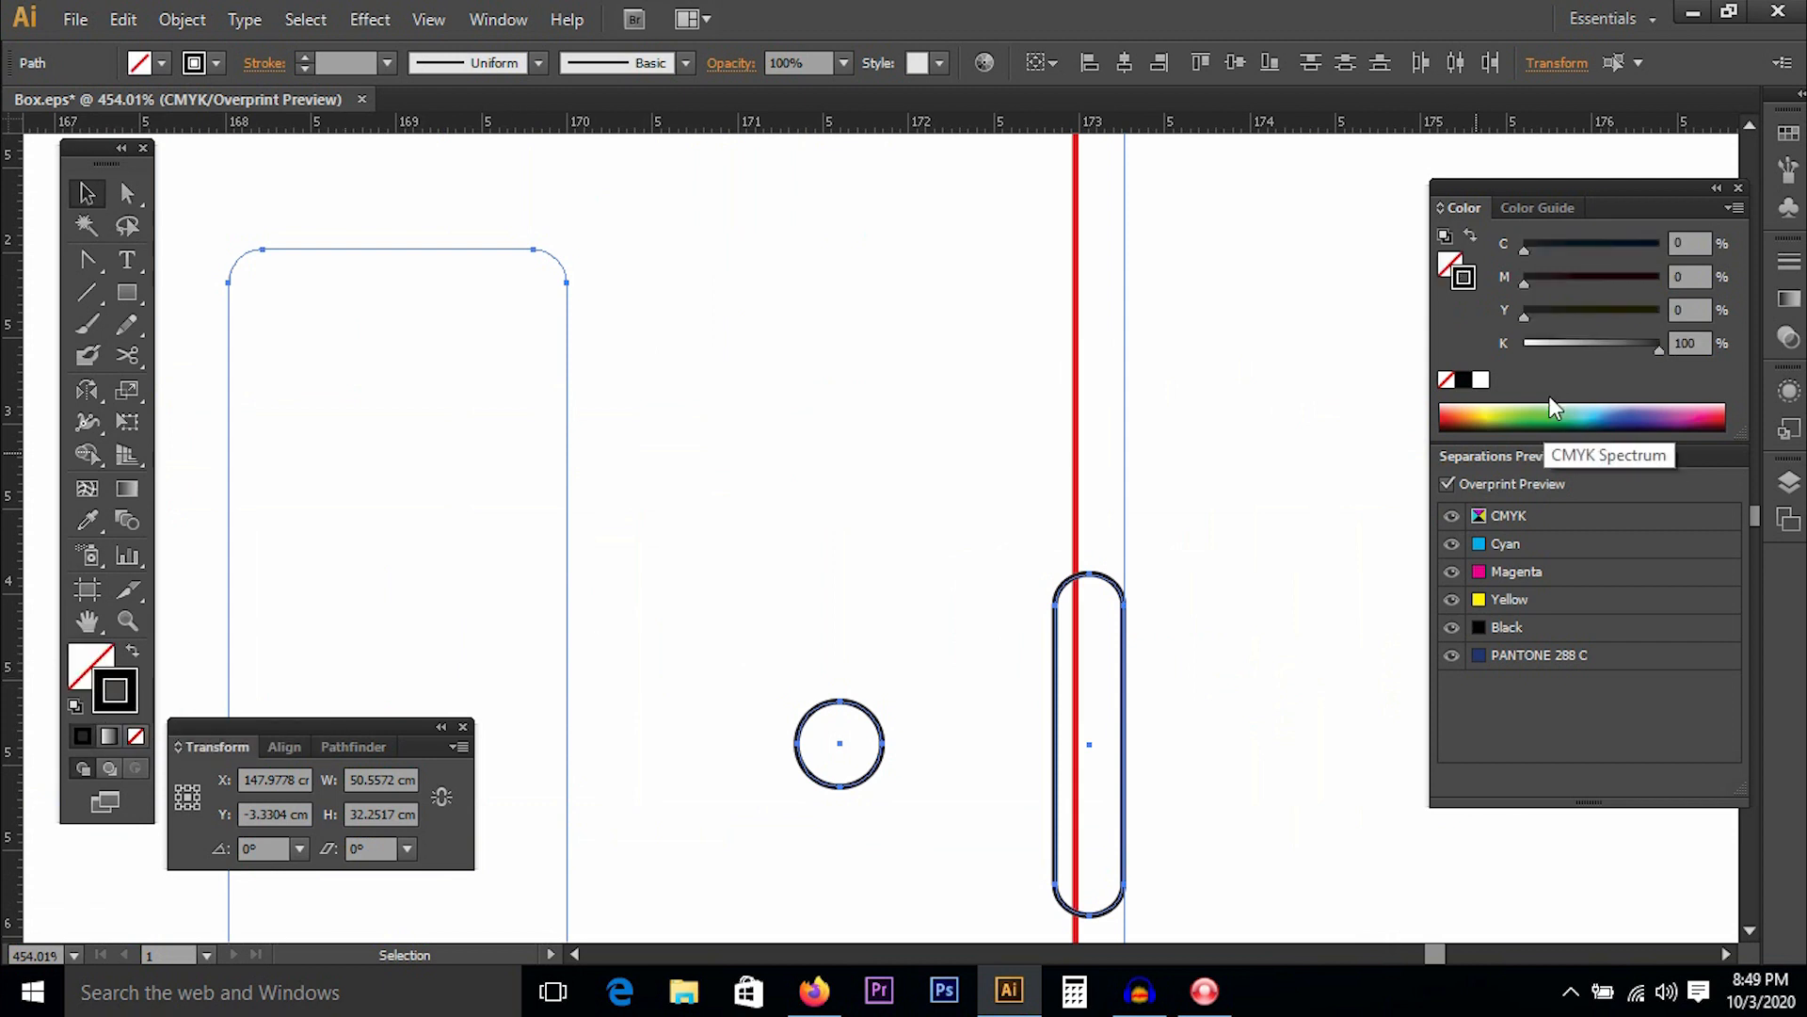
left_click_drag(1573, 345, 1446, 344)
mouse_move(1525, 281)
left_mouse_down()
mouse_move(1677, 277)
mouse_move(1737, 313)
left_mouse_up()
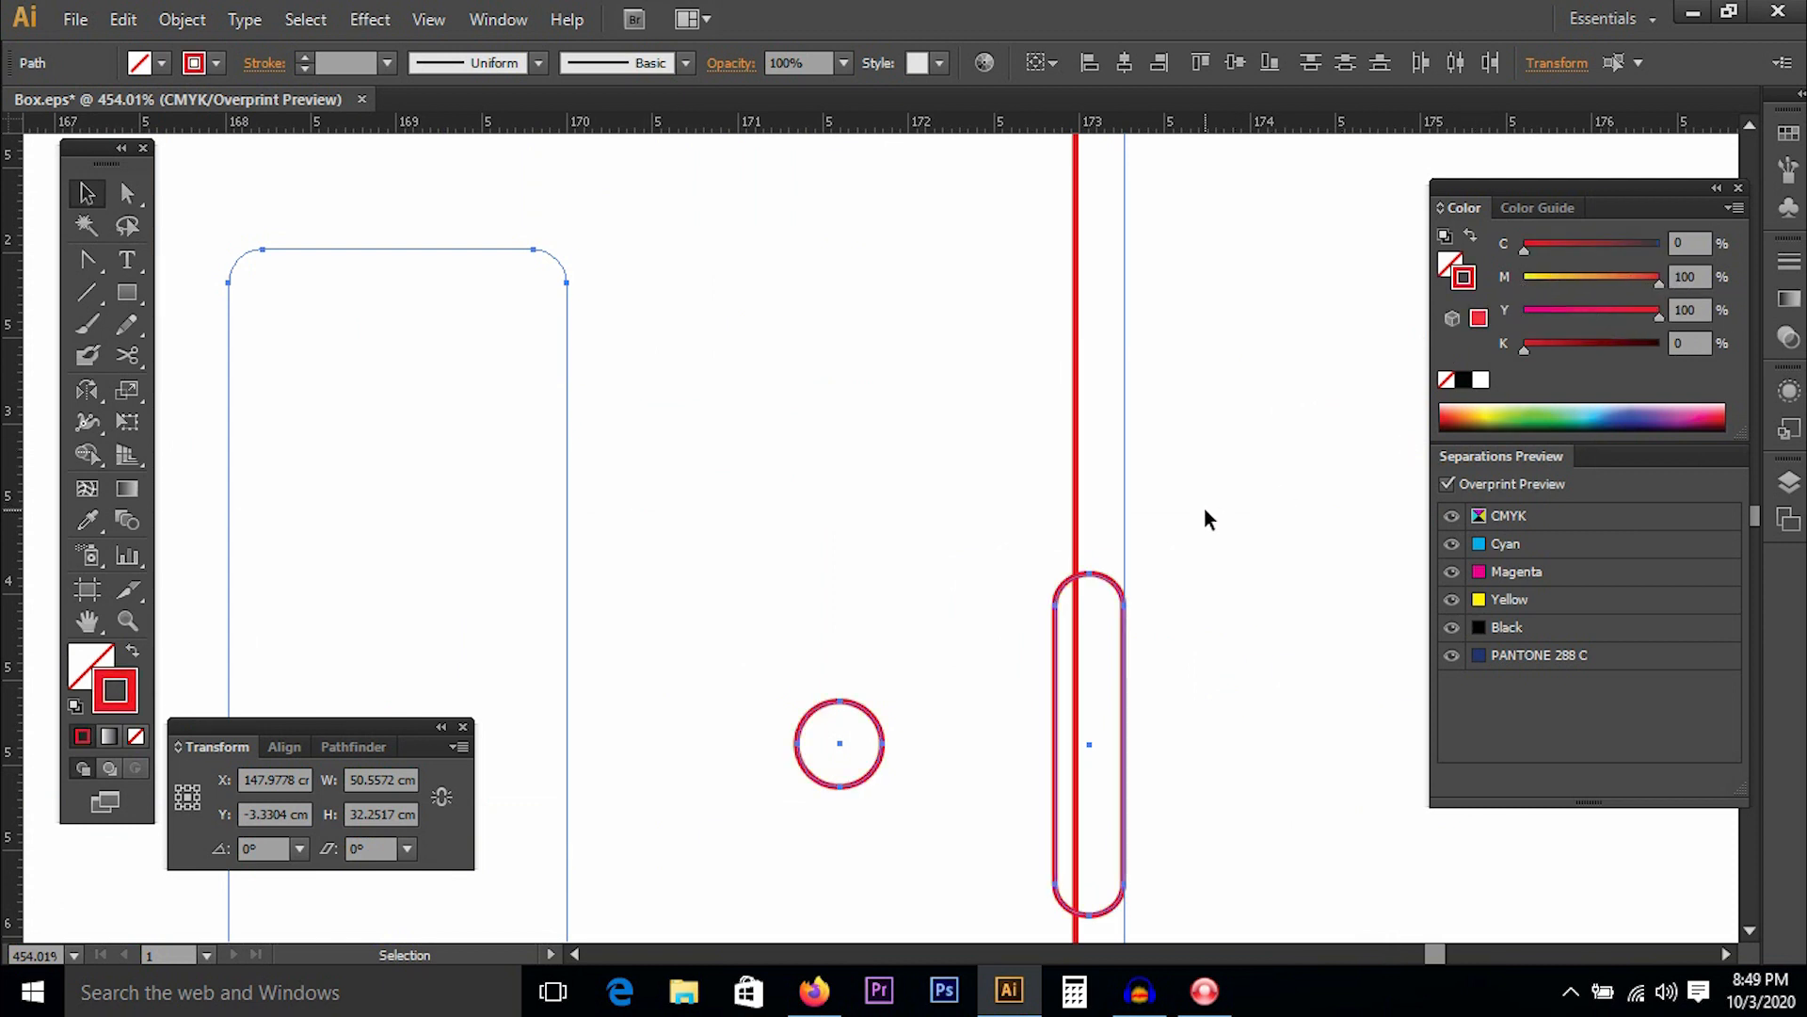
key("ctrl+shift+a")
Examine the recolored dieline outlines and the spot where the first lower panel's rounded slot overlaps the vertical panel line.
key("ctrl+minus")
key("ctrl+minus")
key("ctrl+minus")
key("ctrl+minus")
key("ctrl+minus")
key("ctrl+minus")
key("ctrl+minus")
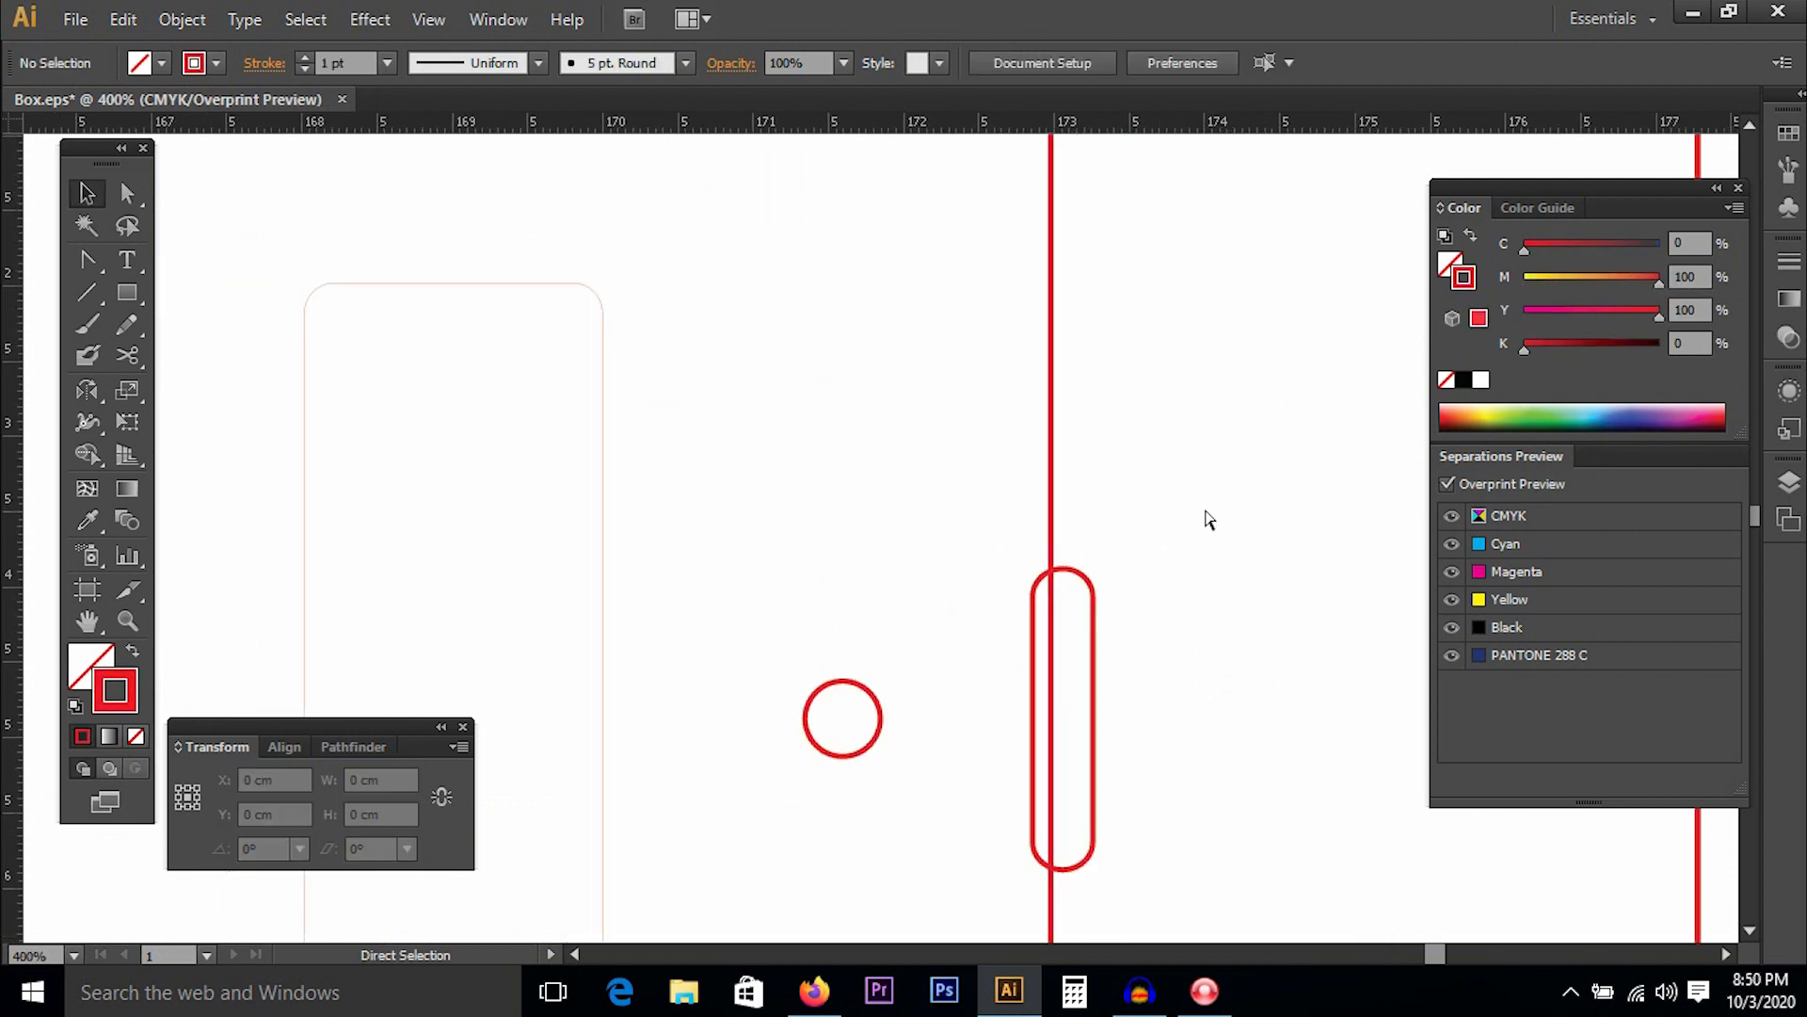
key("ctrl+minus")
key("minus")
left_click_drag(963, 487, 1250, 618)
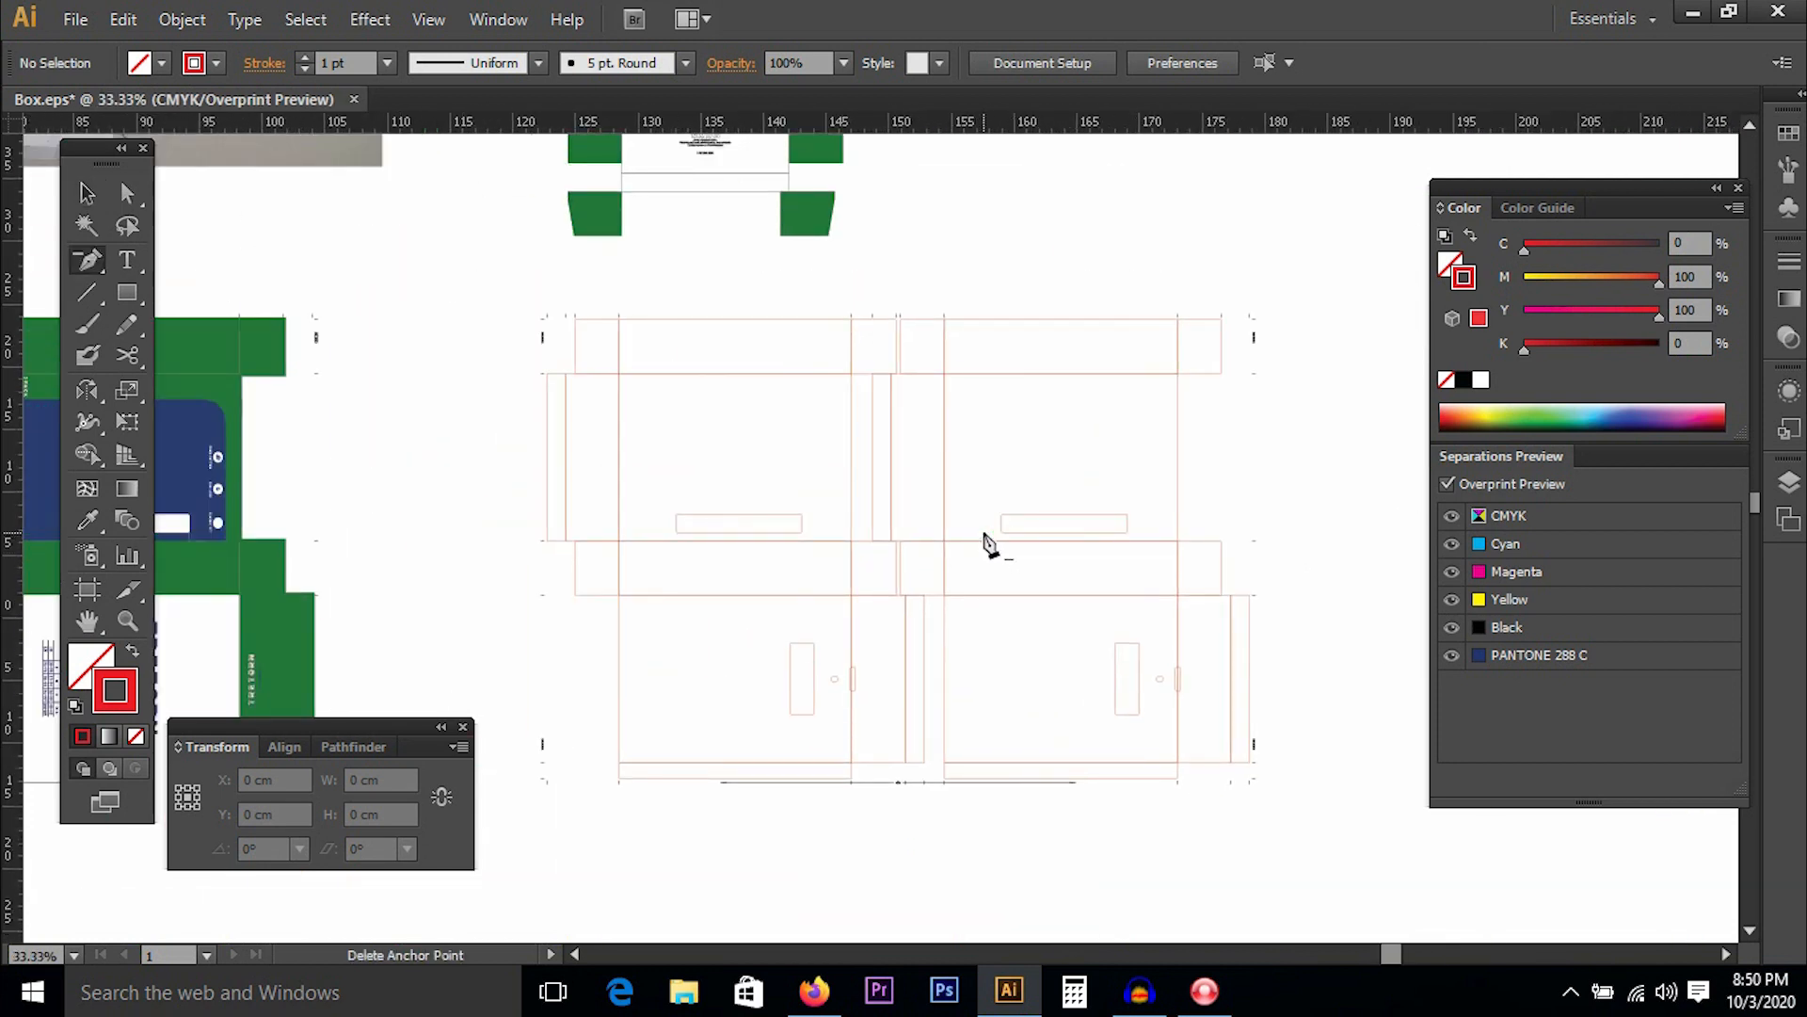
mouse_move(819, 311)
left_mouse_down()
mouse_move(944, 432)
mouse_move(957, 392)
mouse_move(916, 336)
mouse_move(884, 339)
mouse_move(879, 375)
mouse_move(900, 343)
left_mouse_up()
left_click_drag(1226, 715, 1156, 636)
key("z")
left_click_drag(800, 573, 911, 693)
left_click_drag(860, 386, 1197, 767)
key("v")
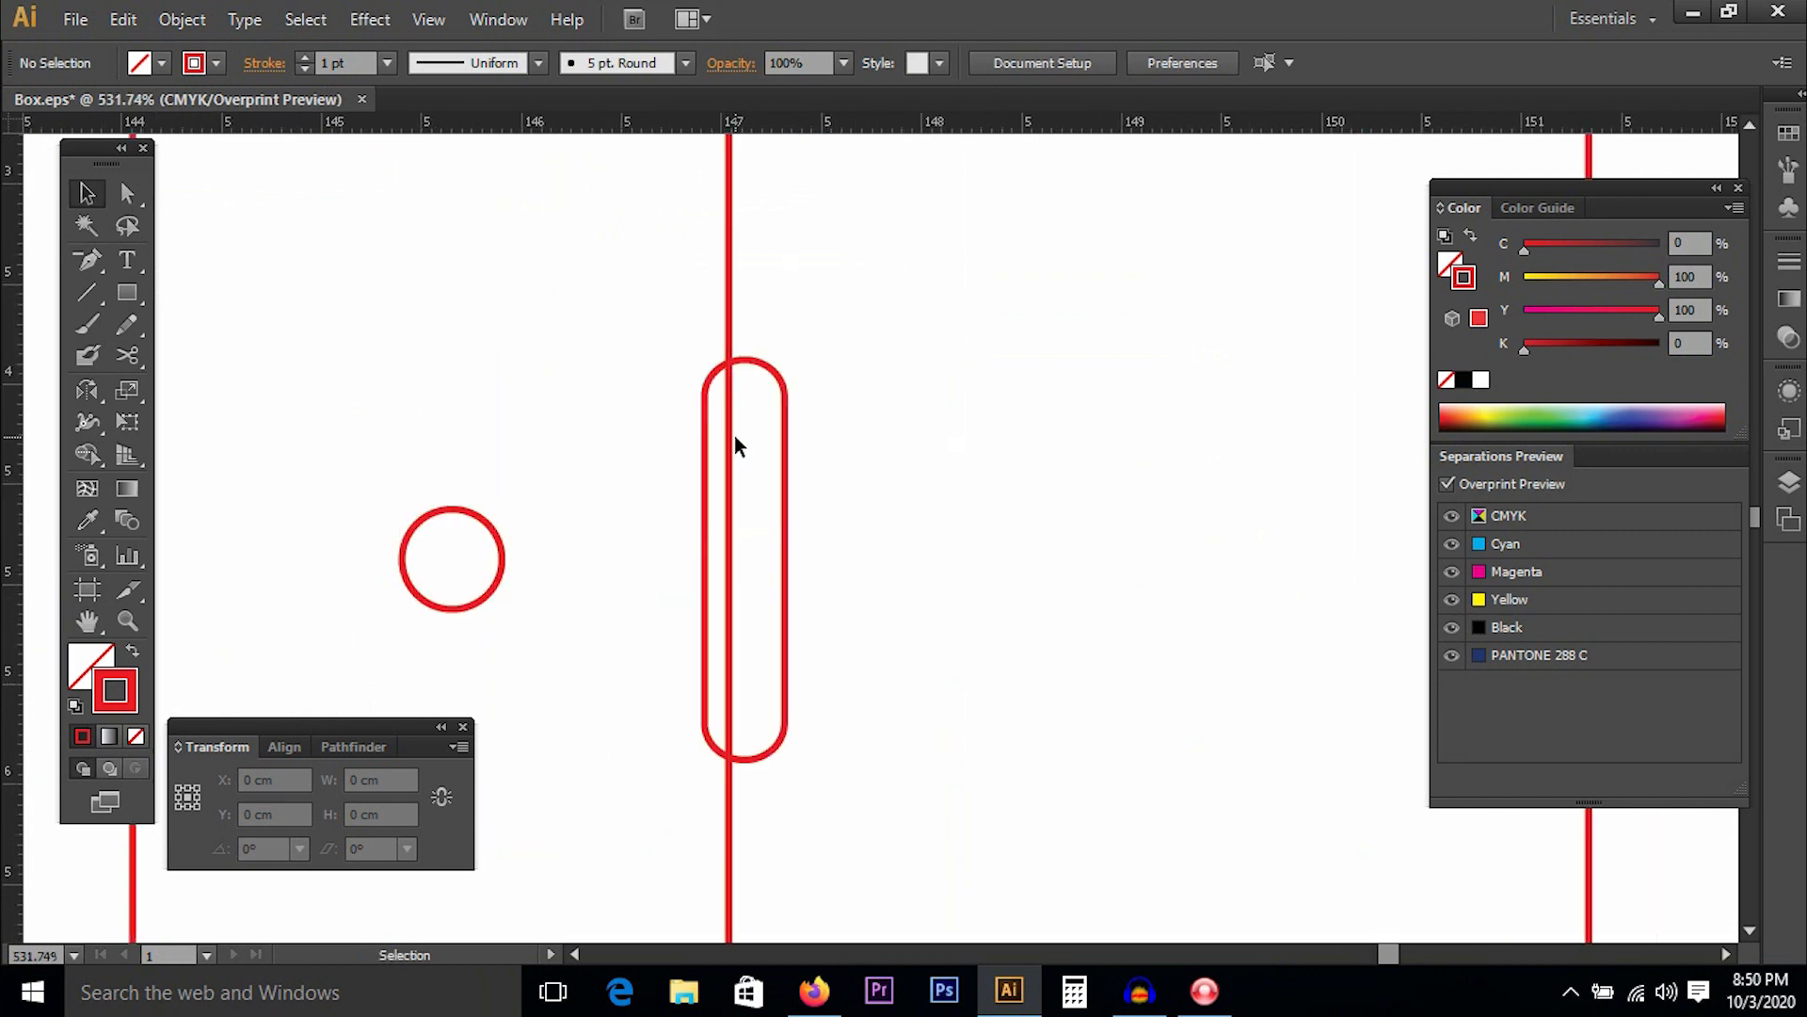
Add two anchor points to the vertical panel line where it runs inside the first lower panel's rounded slot.
key("ctrl+space")
left_click_drag(652, 341, 922, 770)
mouse_move(810, 604)
left_mouse_down()
mouse_move(832, 553)
mouse_move(822, 570)
left_mouse_up()
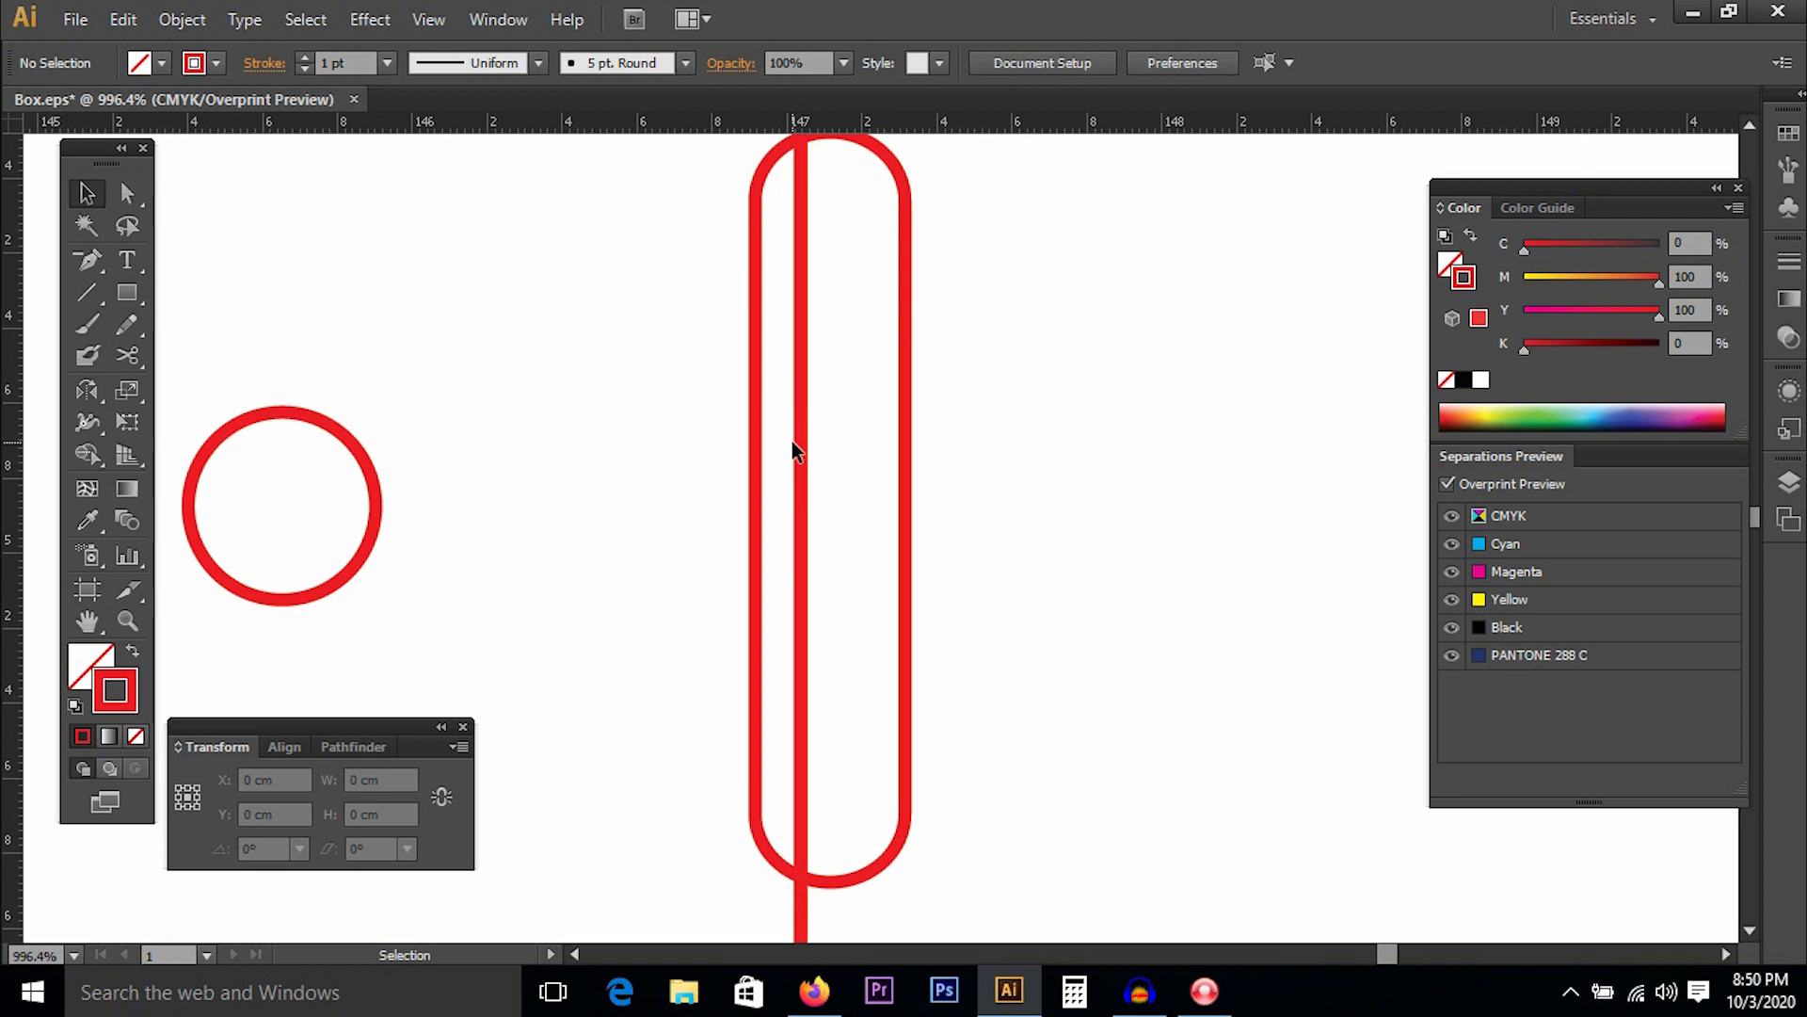
left_click_drag(838, 404, 785, 488)
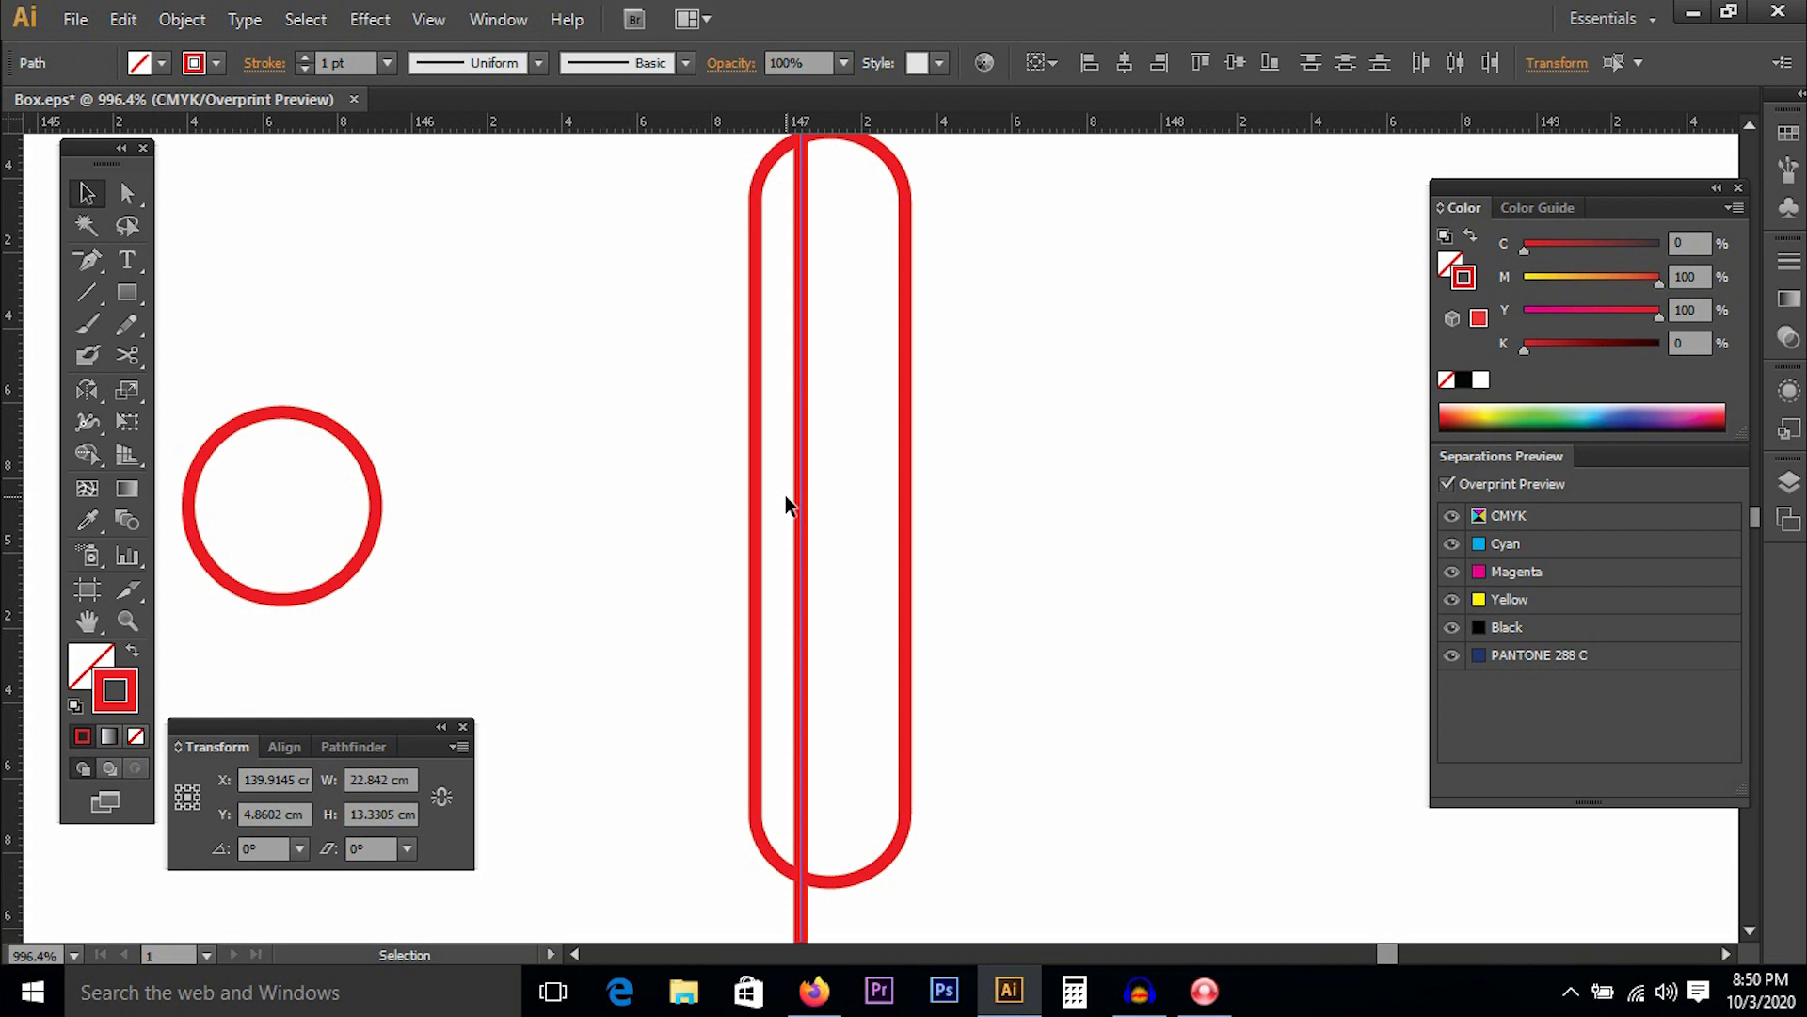
left_click_drag(775, 495, 830, 673)
left_click(831, 557)
left_click(831, 669)
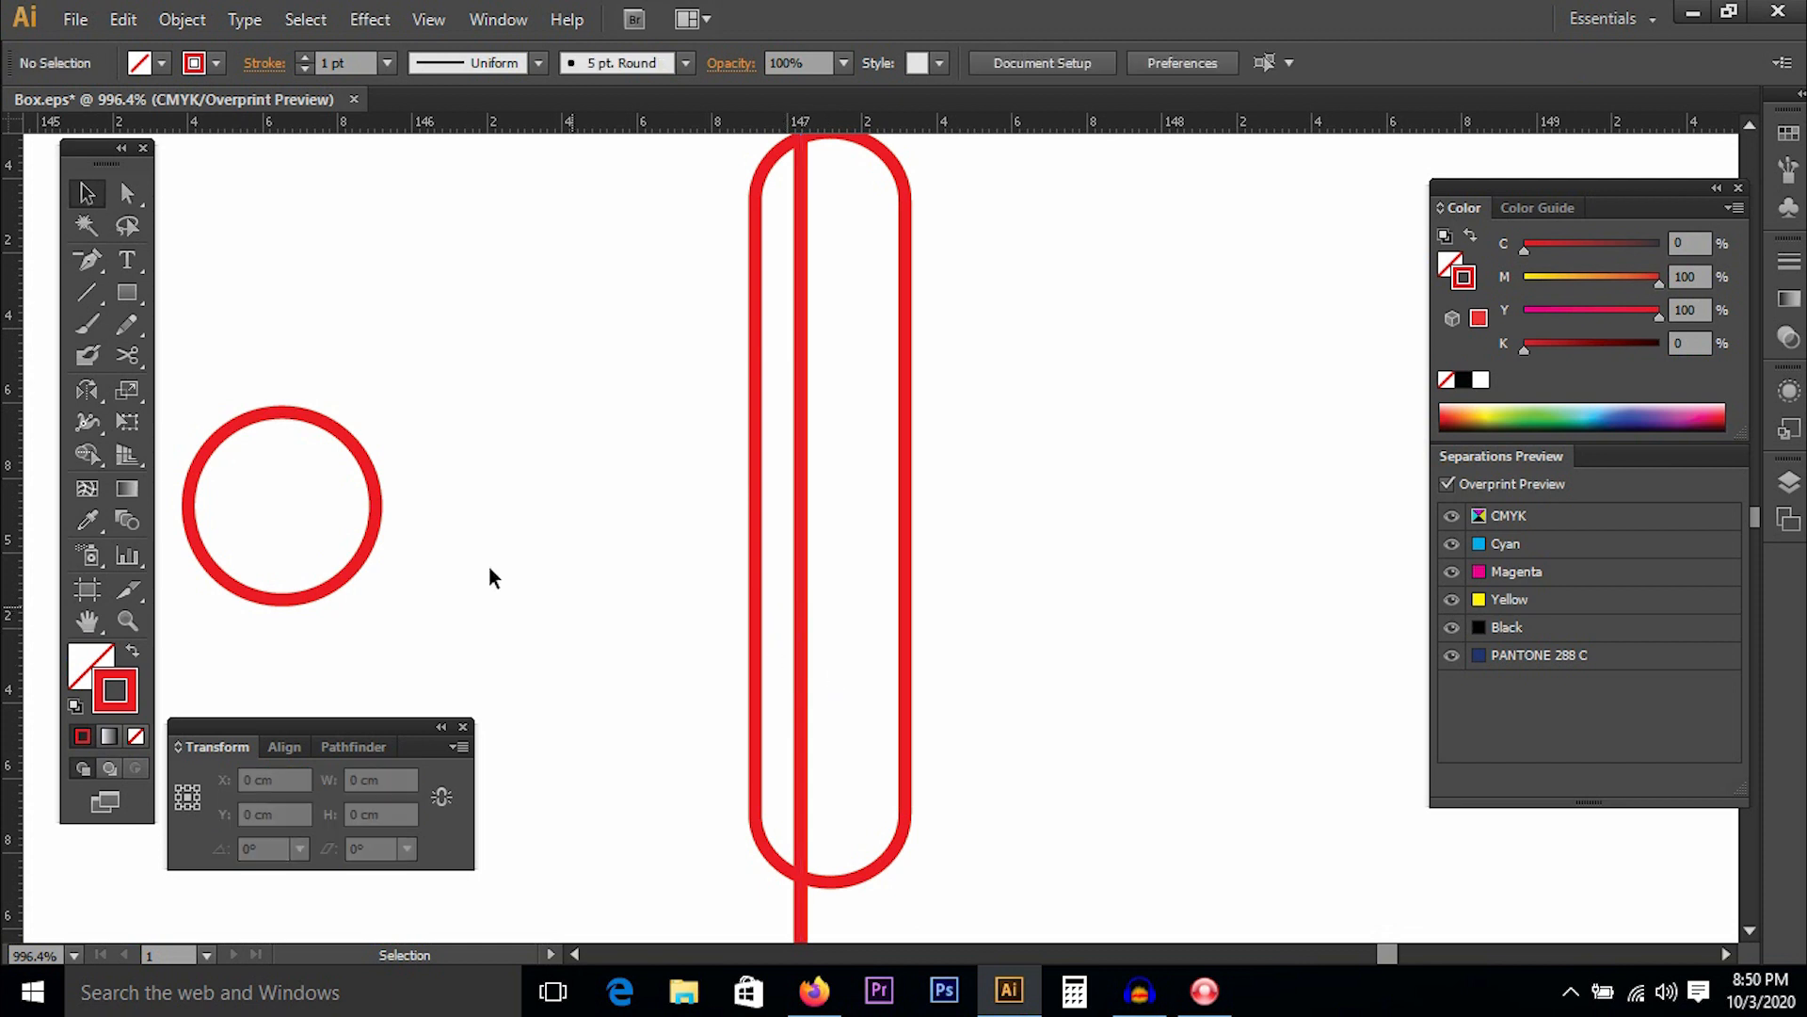
left_click(86, 259)
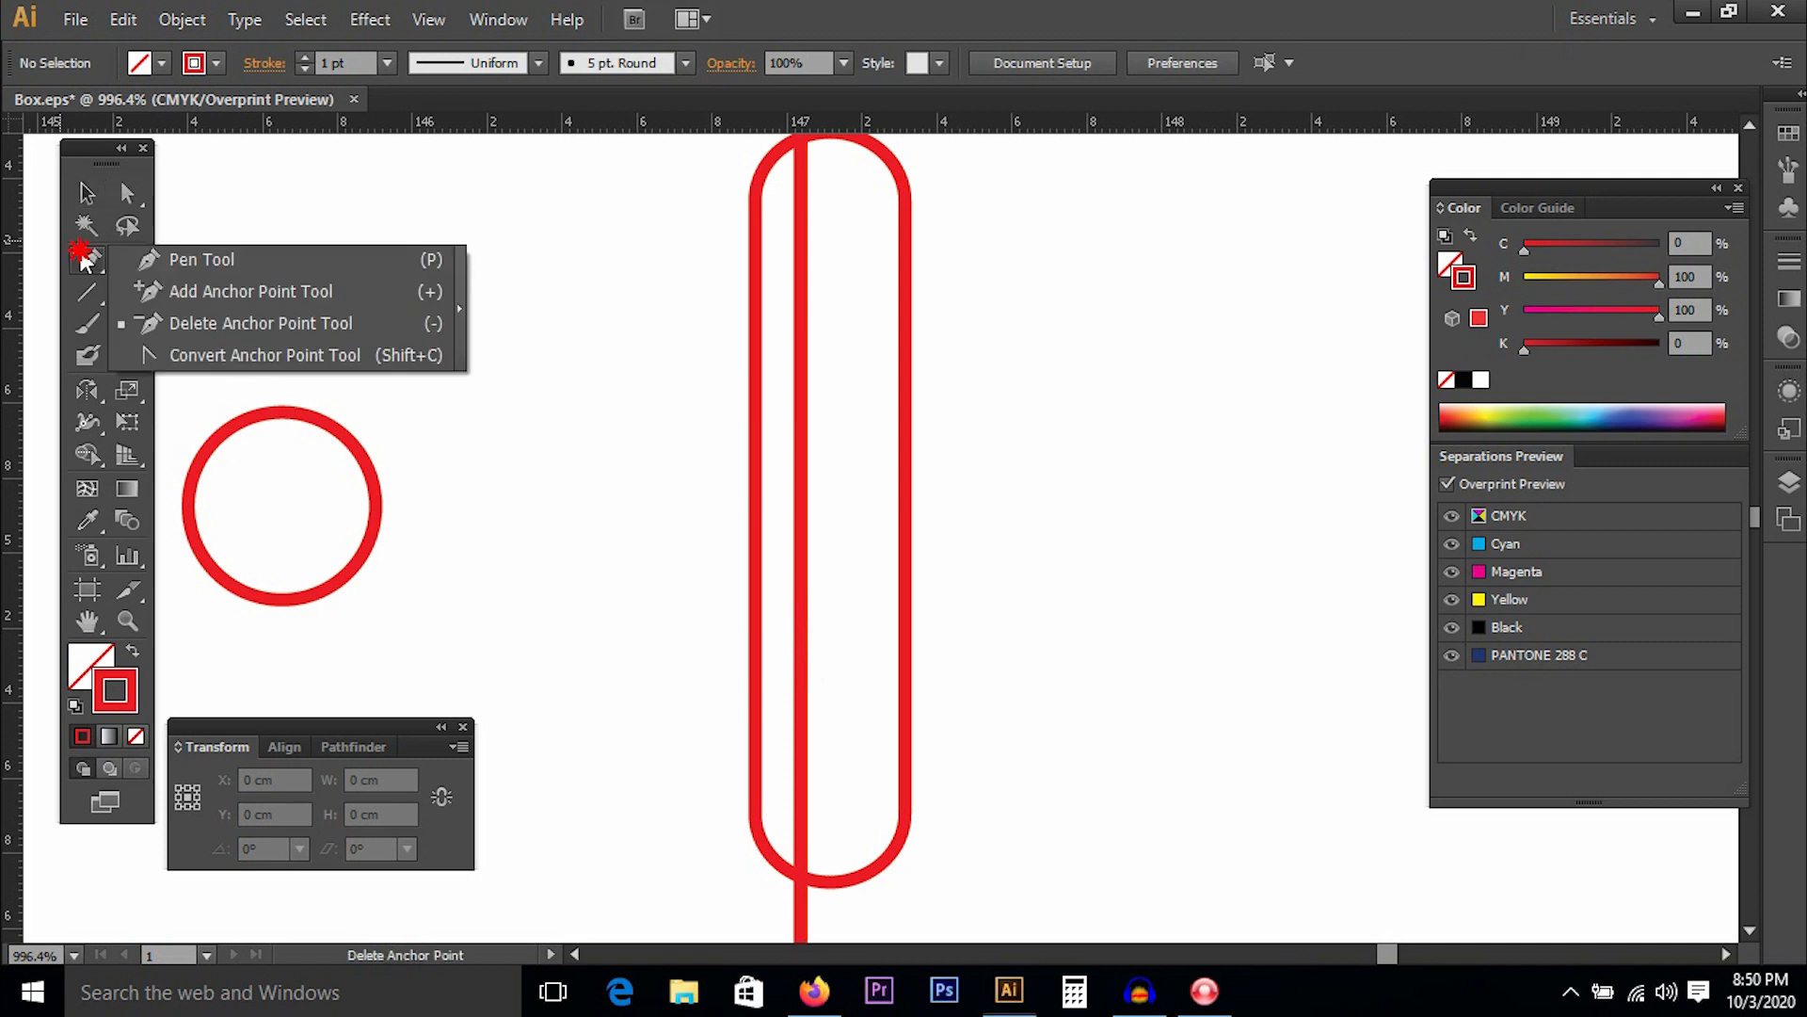
left_click(179, 291)
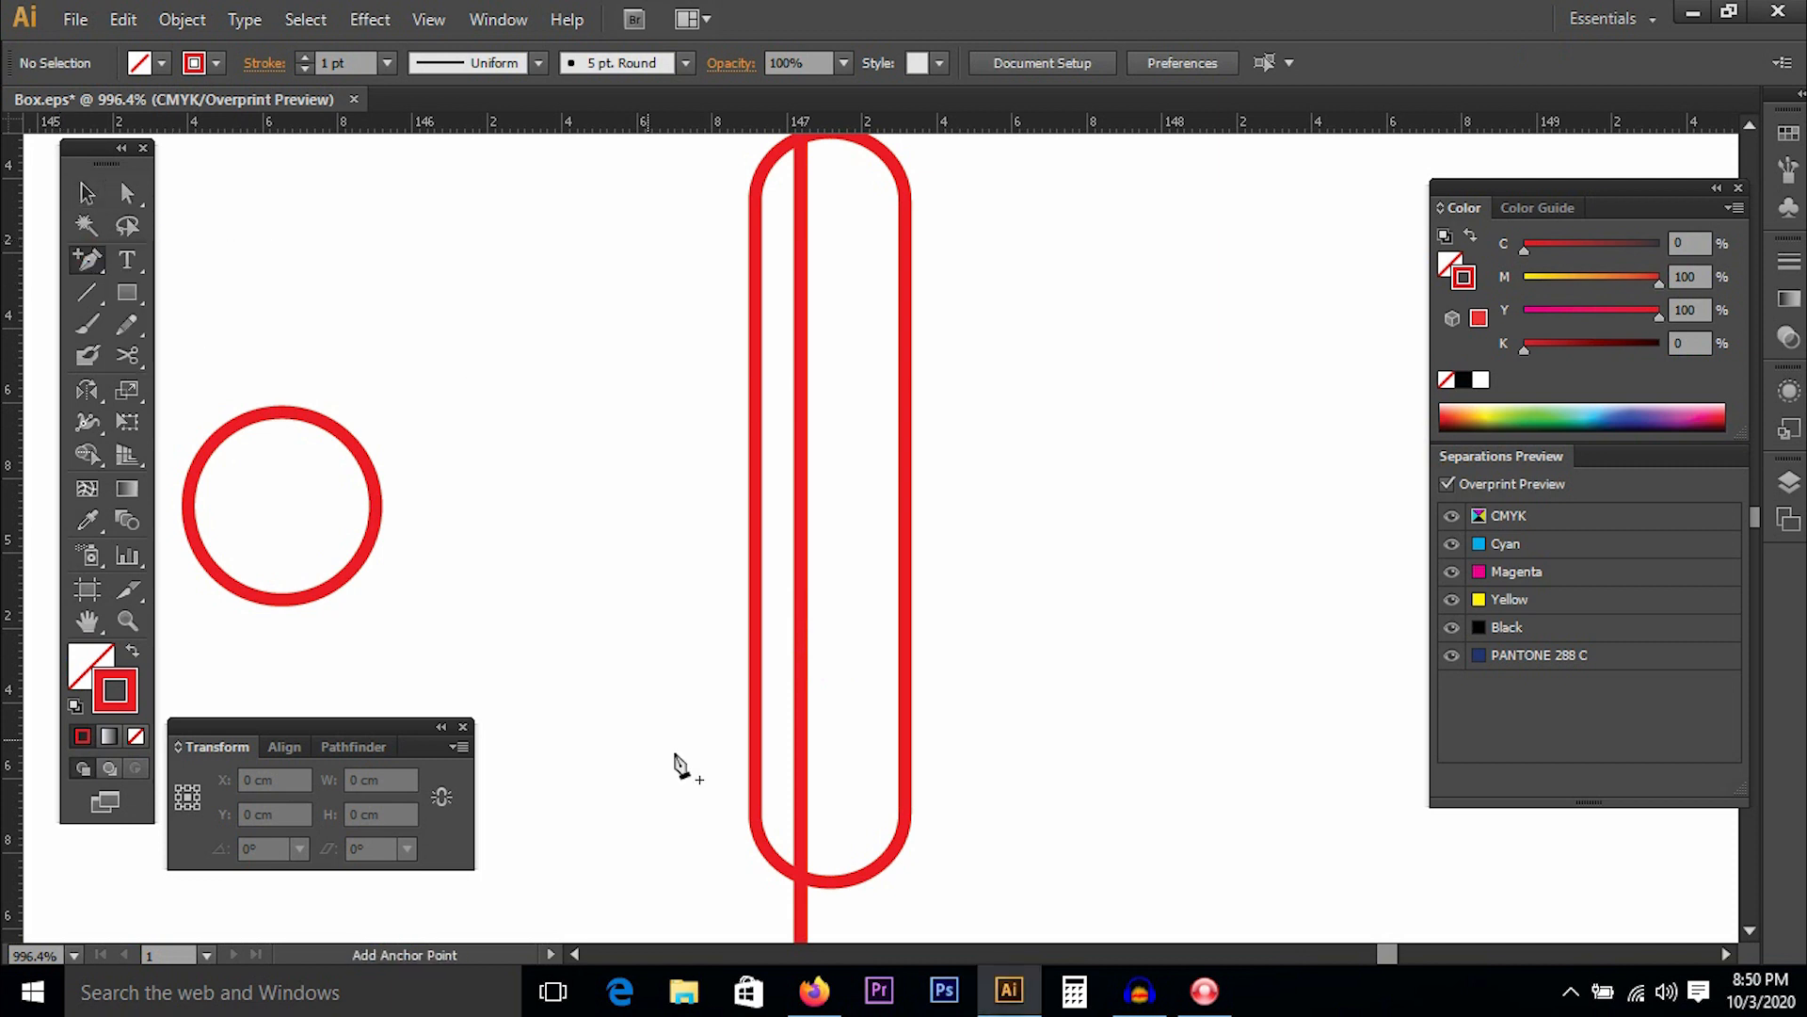
left_click(800, 631)
left_click(801, 544)
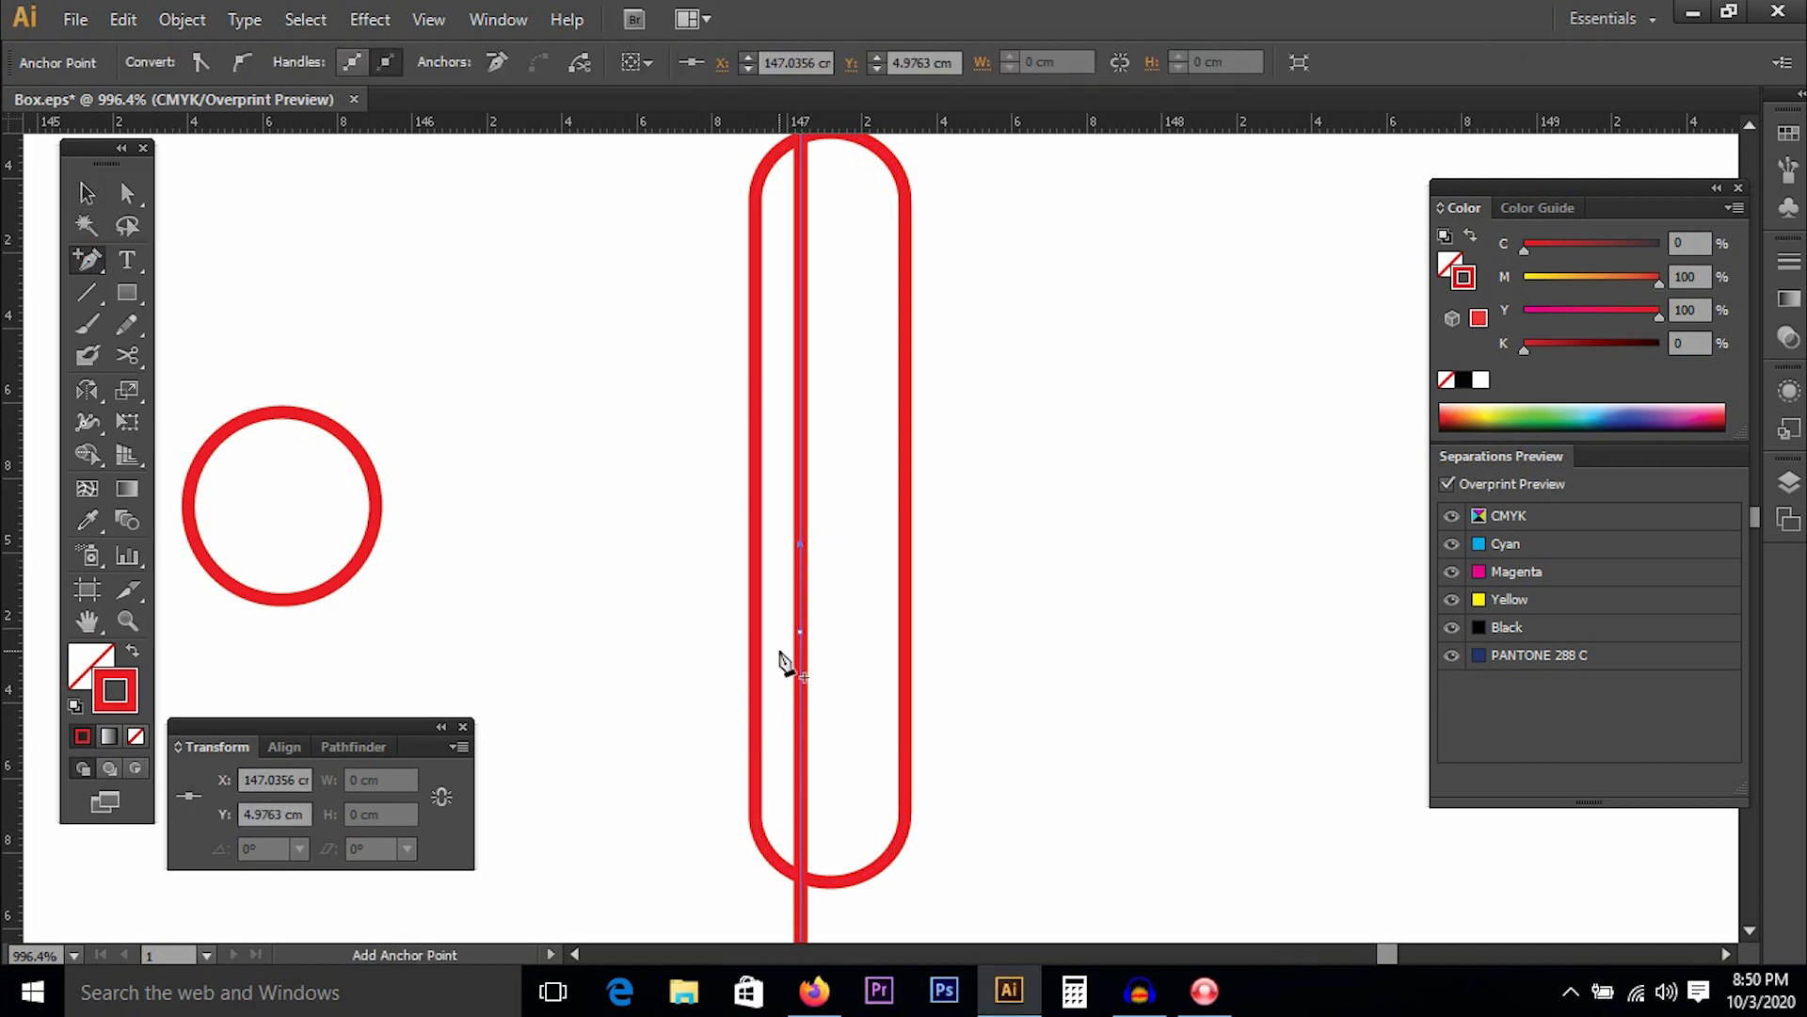
Delete the line segment between the two new anchor points inside the slot.
key("v")
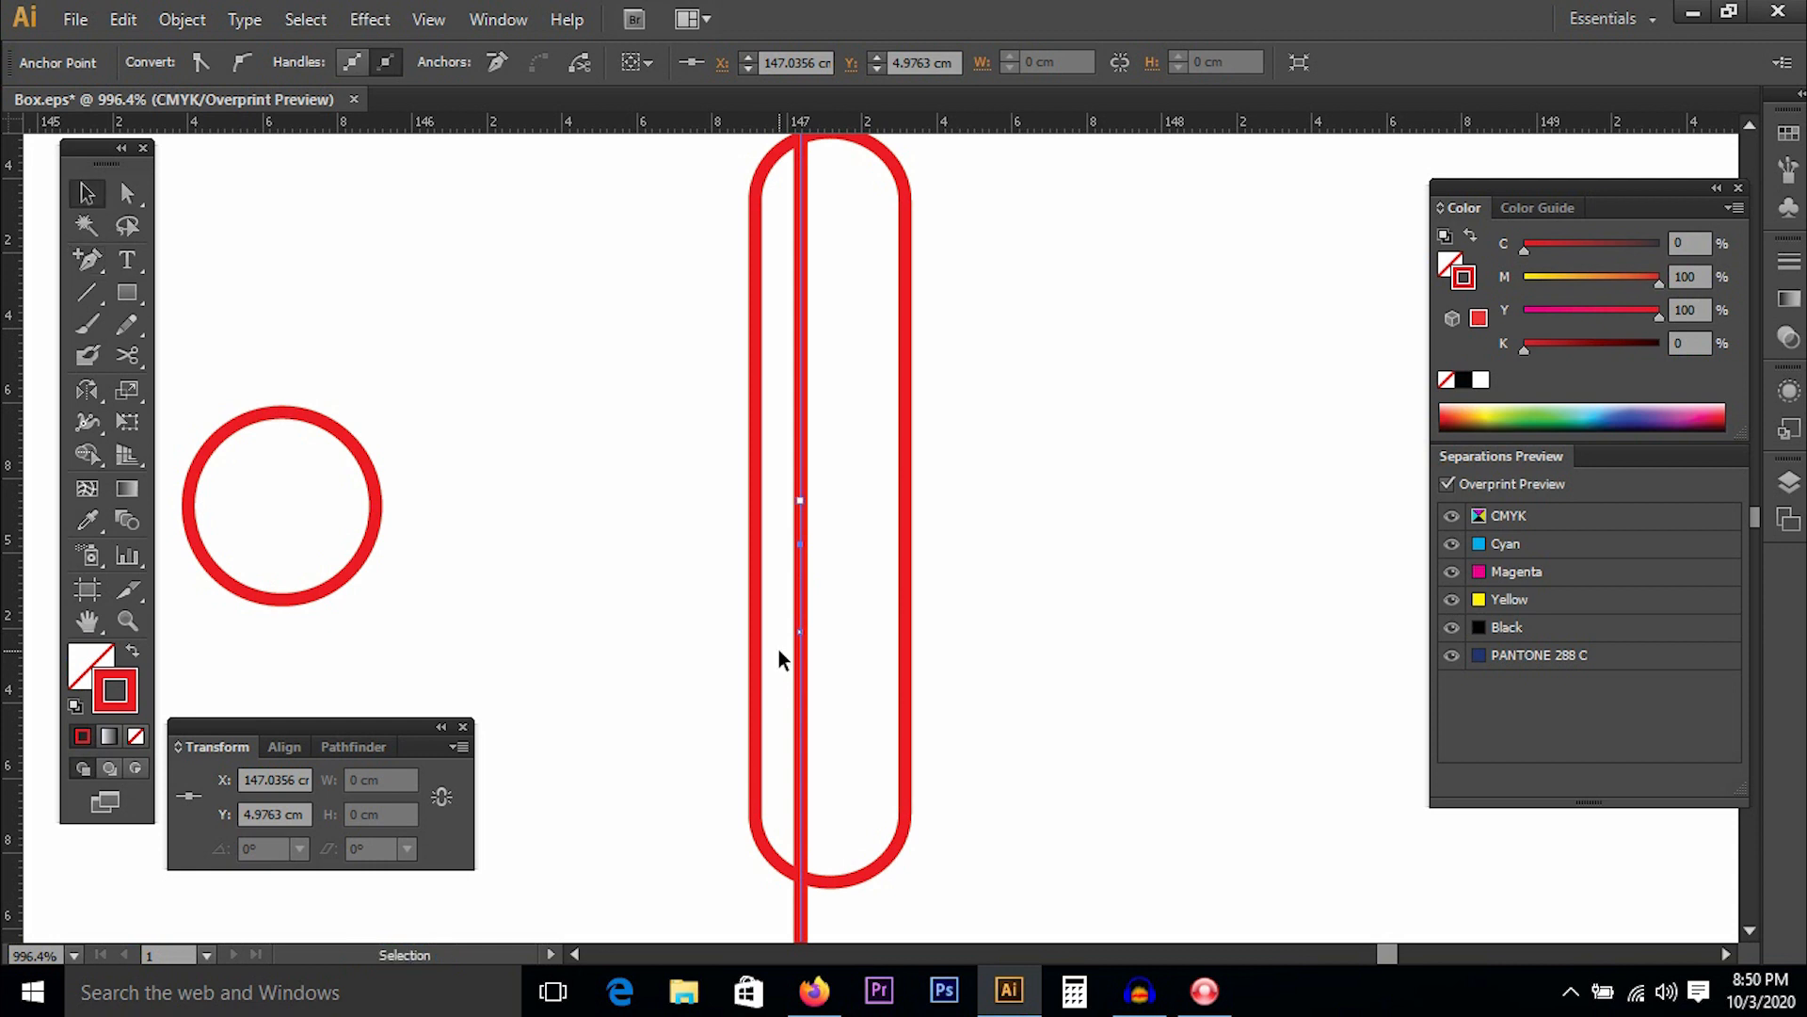
left_click(357, 394)
left_click(127, 194)
mouse_move(781, 573)
left_mouse_down()
mouse_move(825, 601)
mouse_move(804, 570)
mouse_move(781, 586)
left_mouse_up()
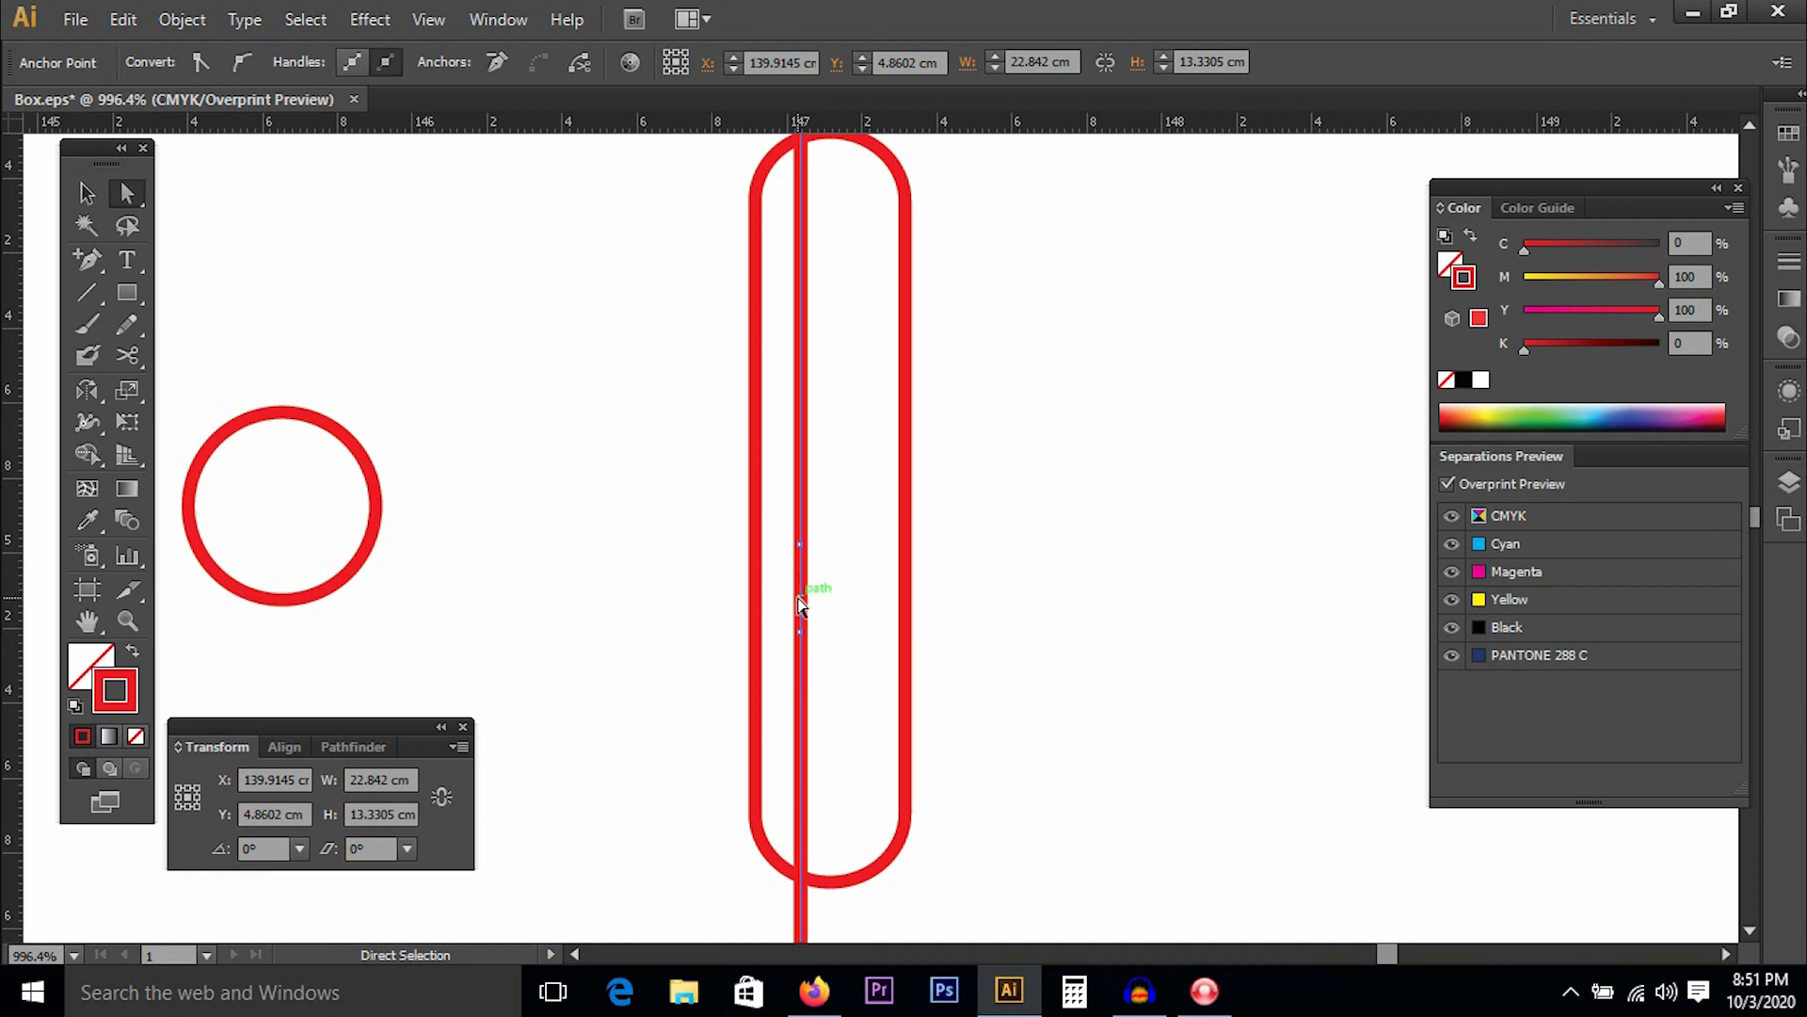
key("Delete")
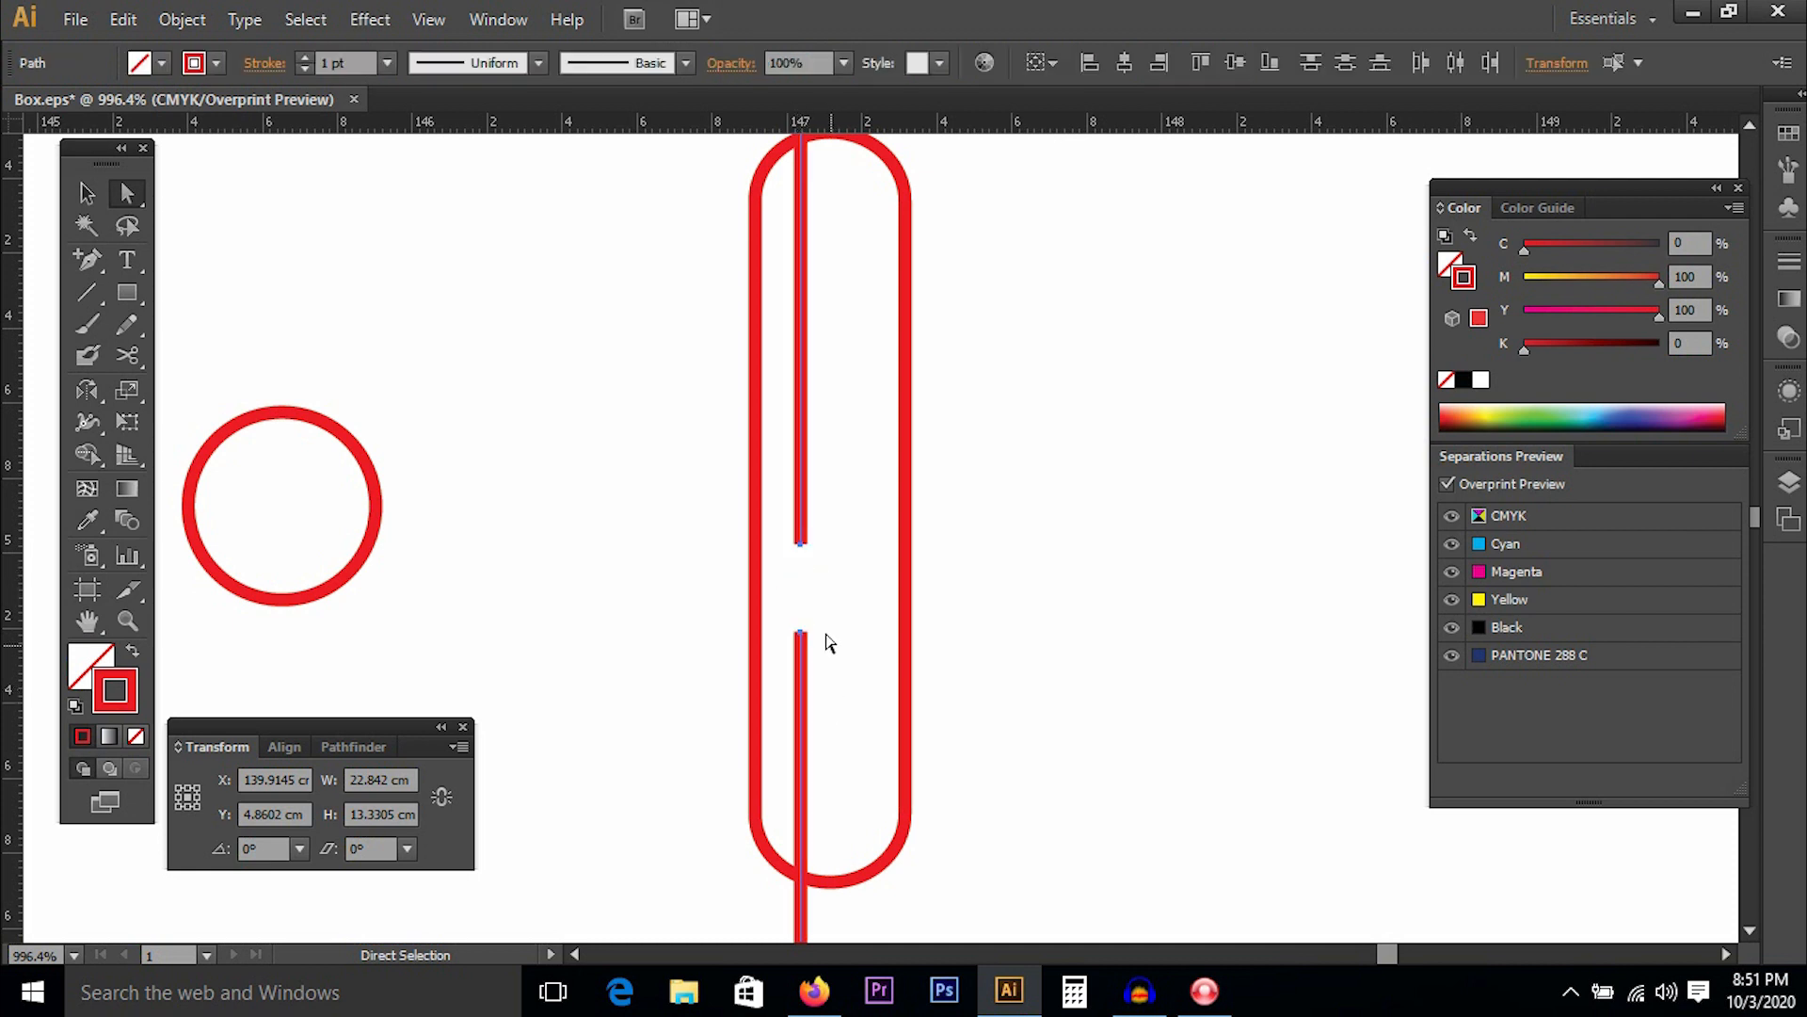
Move the line's two cut ends onto the slot's lower and upper edges, at Y about 5.87 cm and 3.88 cm, and deselect.
left_click(801, 634)
left_click_drag(802, 636, 811, 880)
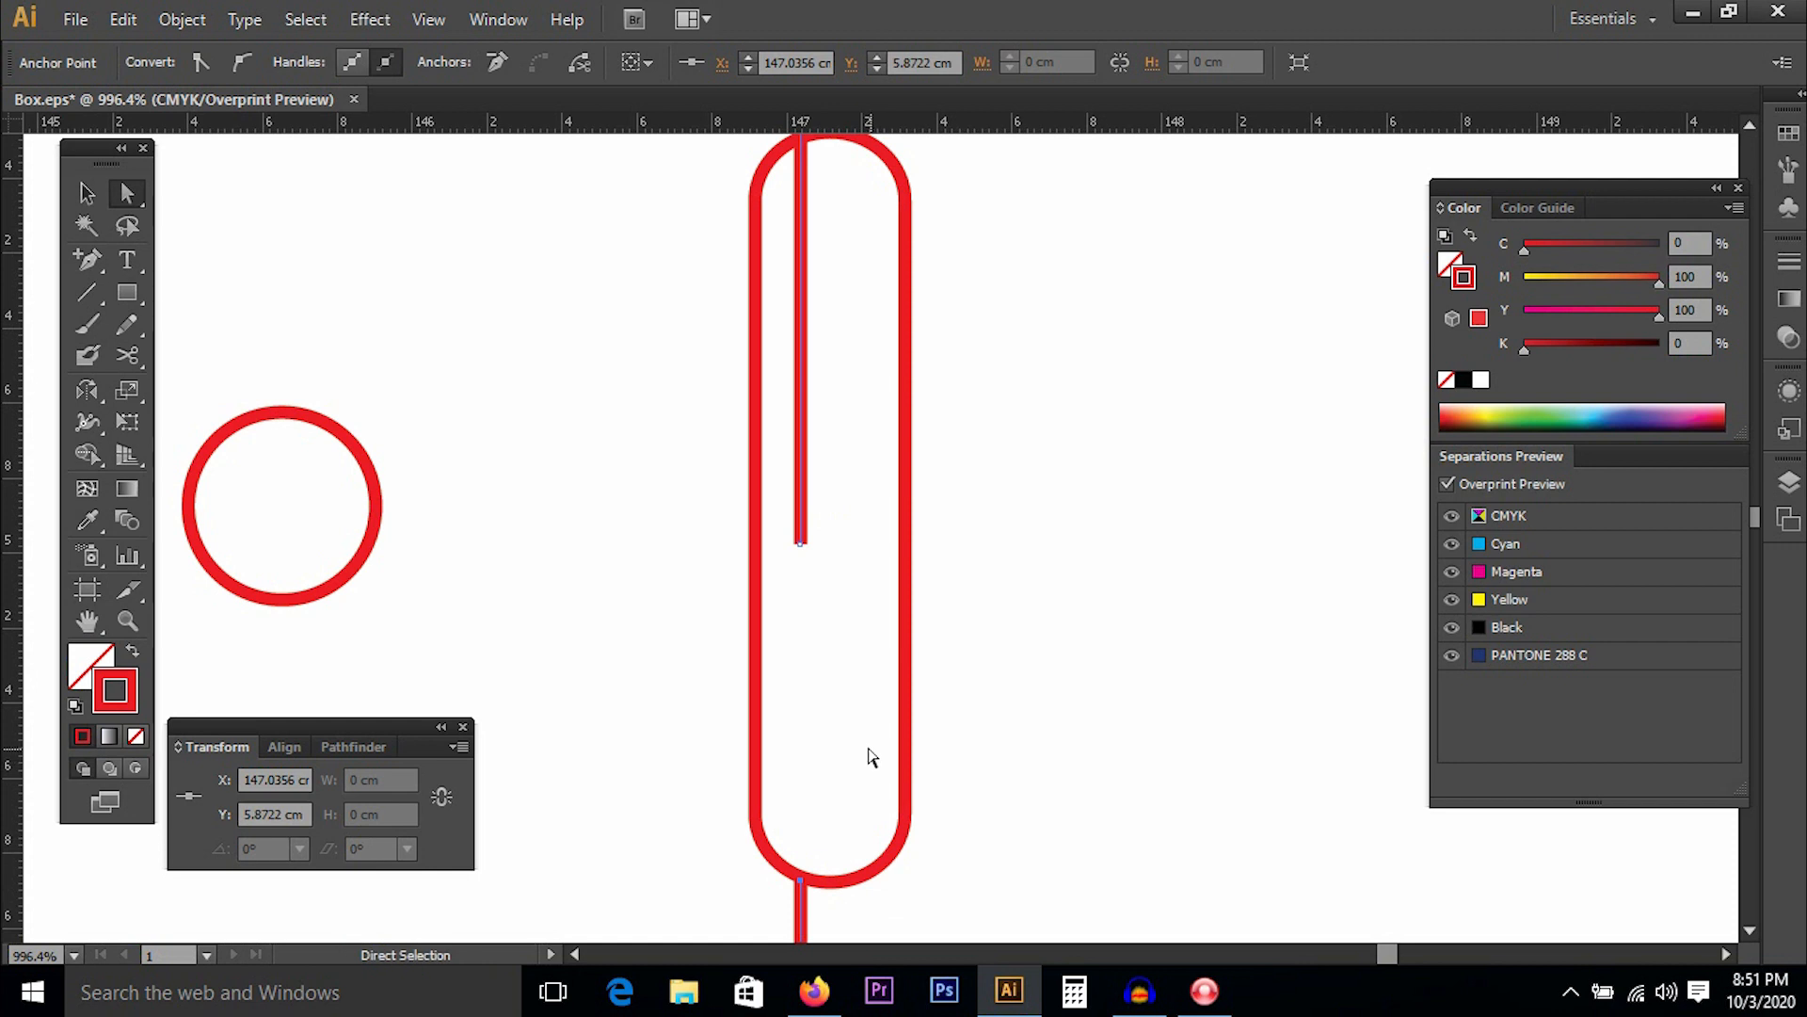
left_click(801, 546)
key("space")
left_click_drag(848, 376, 868, 536)
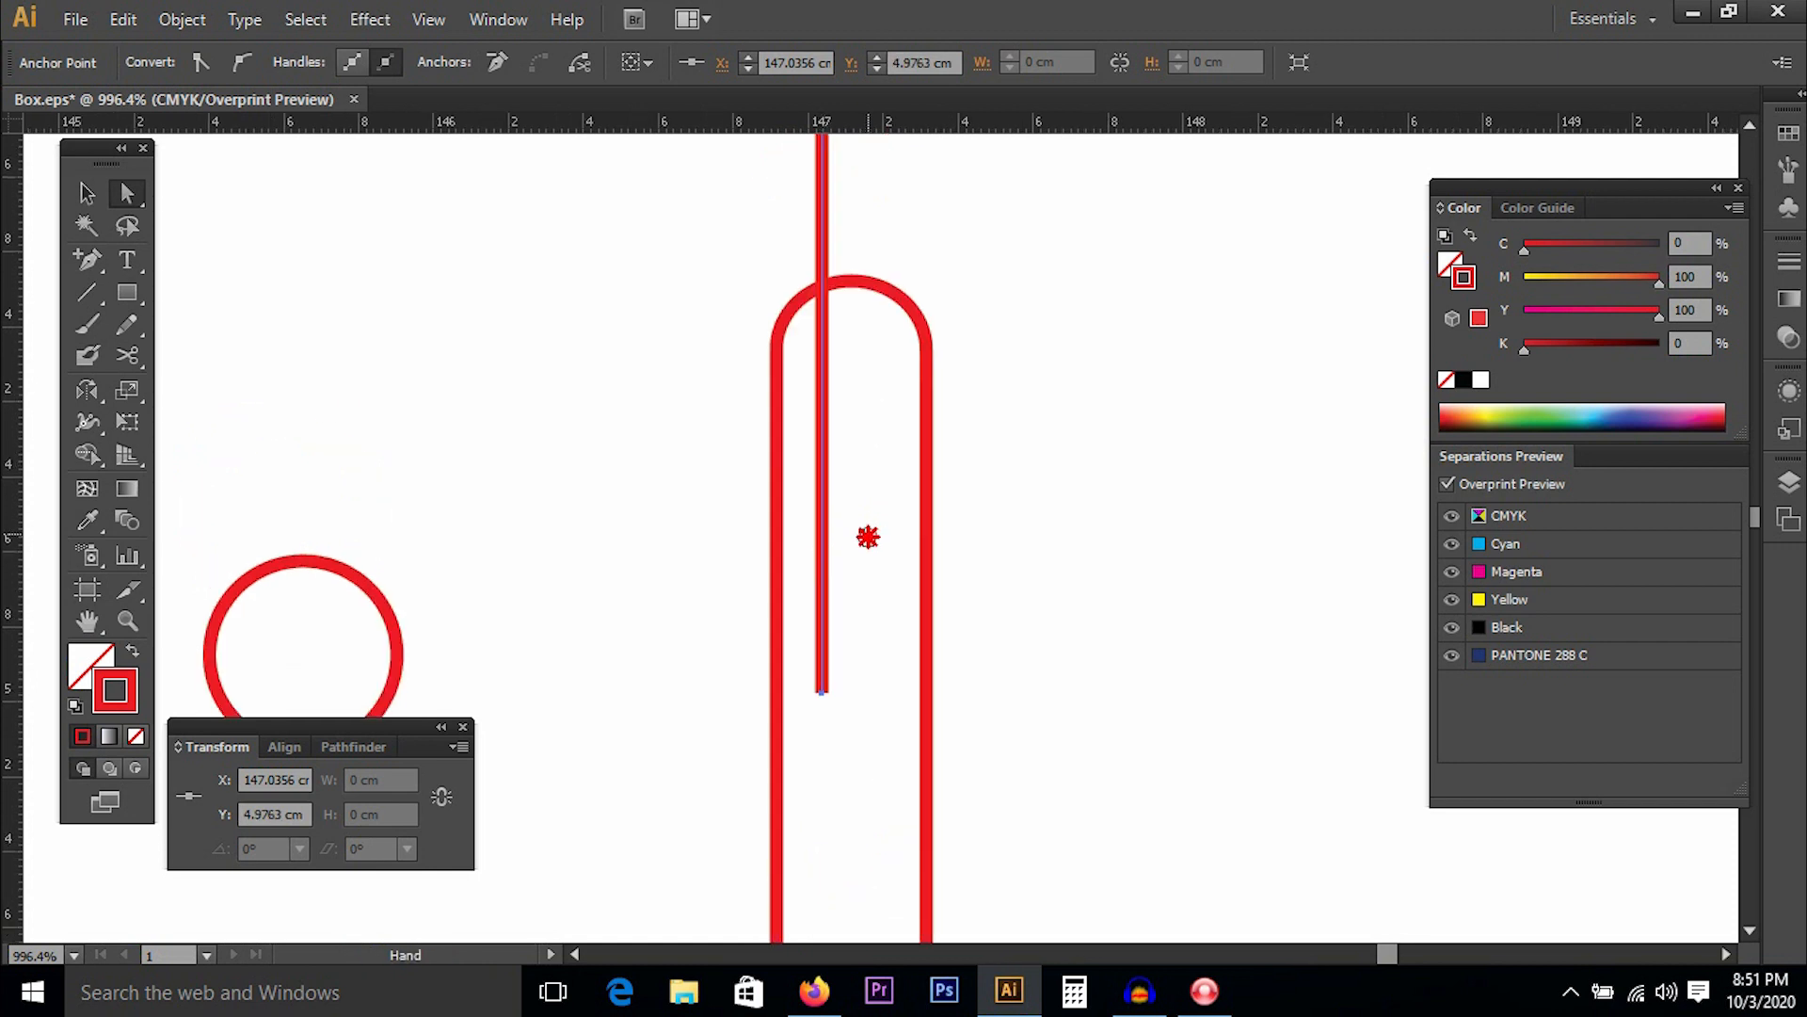
left_click_drag(819, 713, 827, 292)
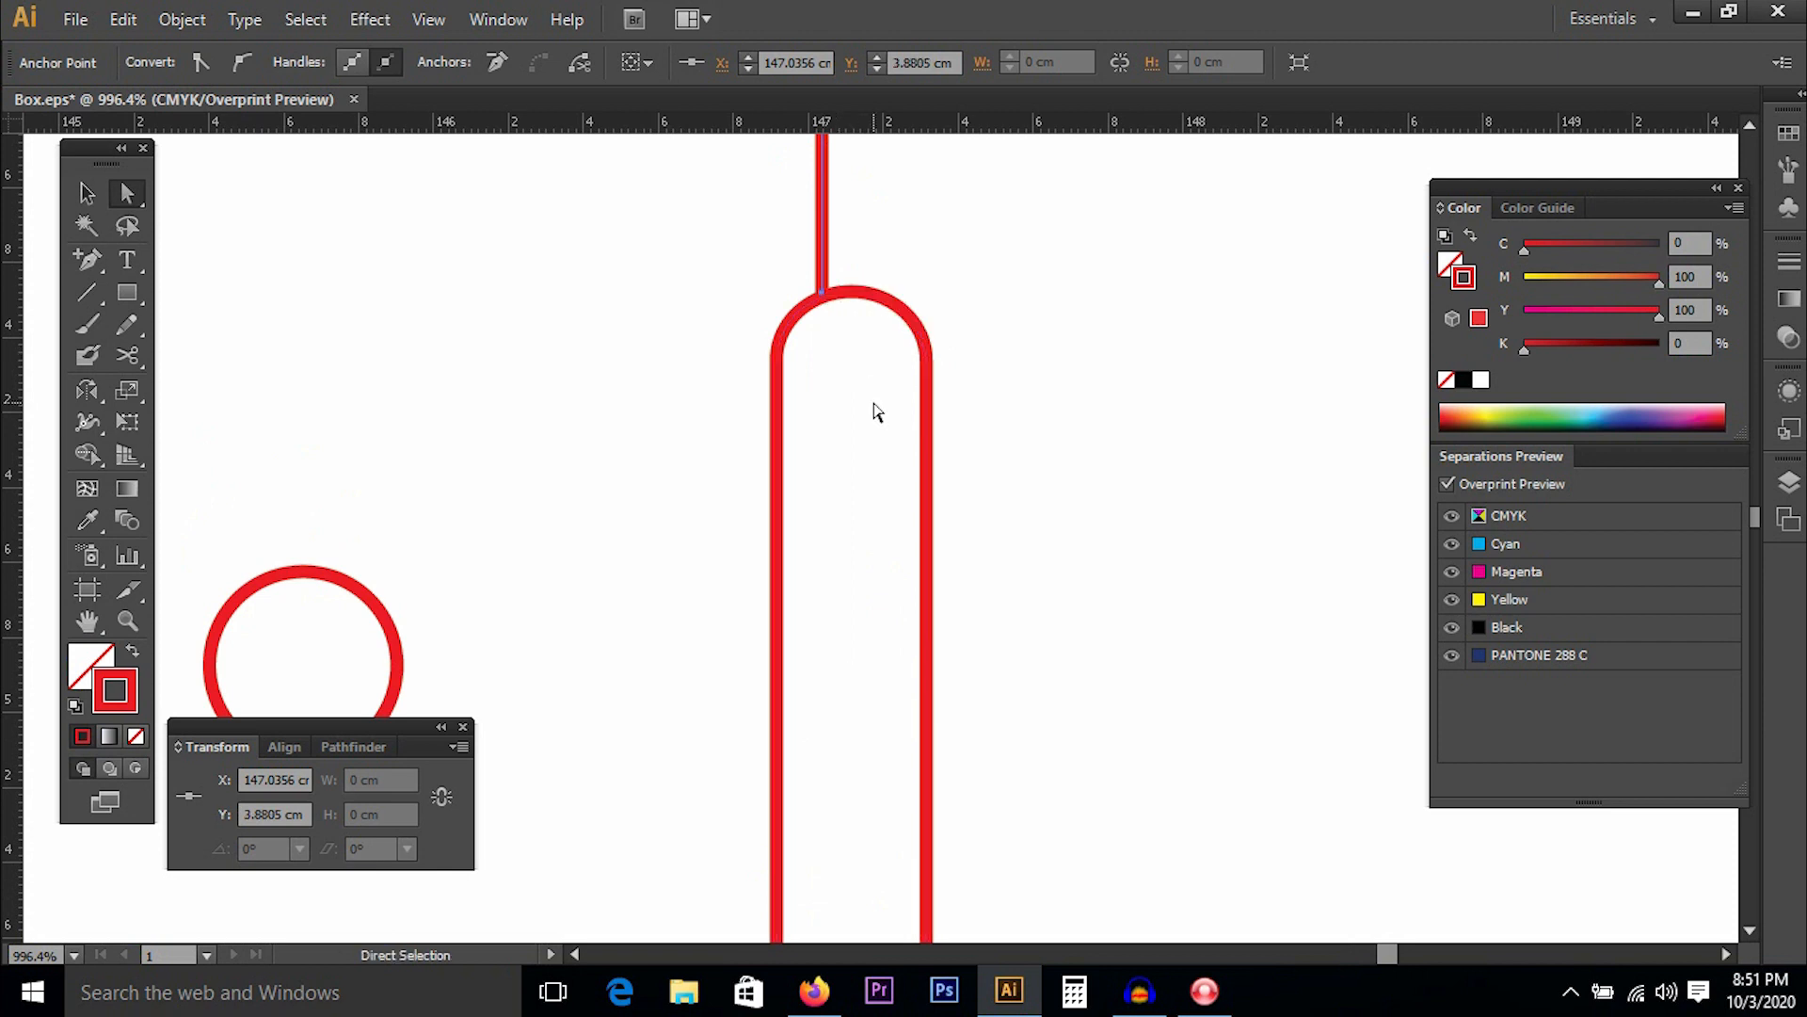
key("ctrl+minus")
key("ctrl+minus")
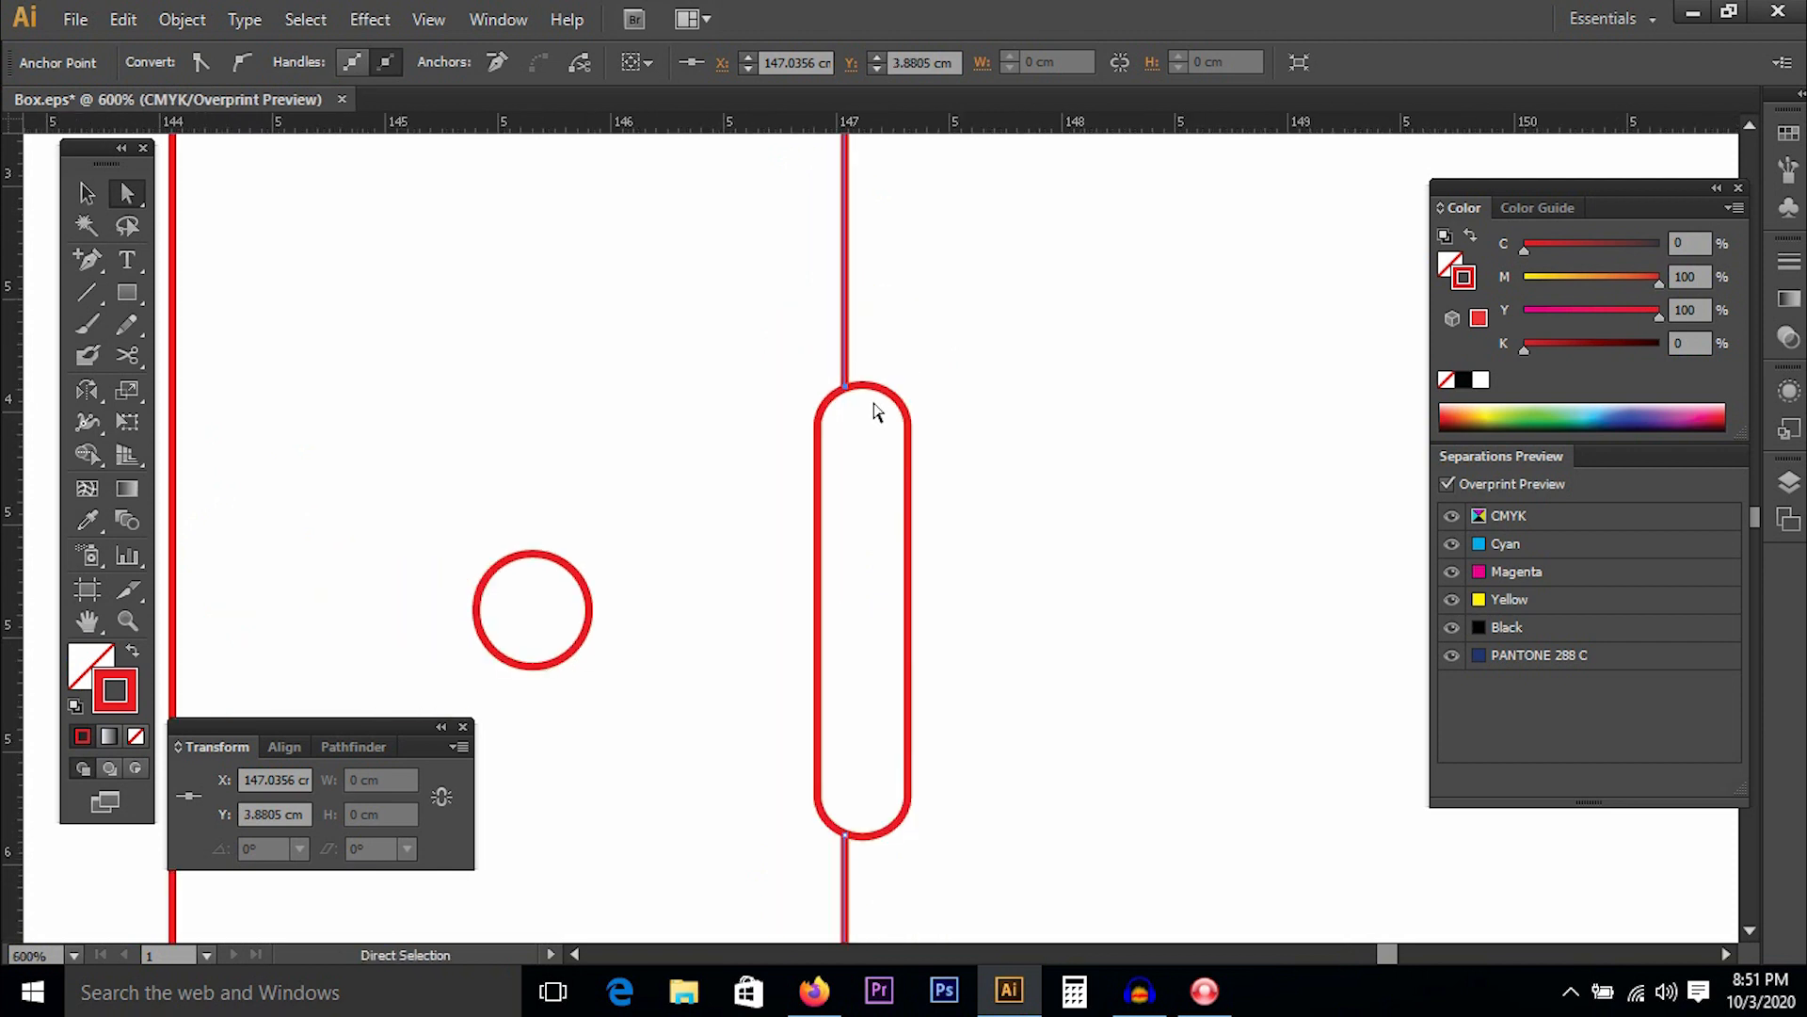
left_click(739, 374)
Add two anchor points at Y about 5.38 cm and 5 cm on the vertical line inside the second lower panel's rounded slot.
key("ctrl+minus")
key("ctrl+minus")
key("ctrl+minus")
key("ctrl+minus")
key("ctrl+minus")
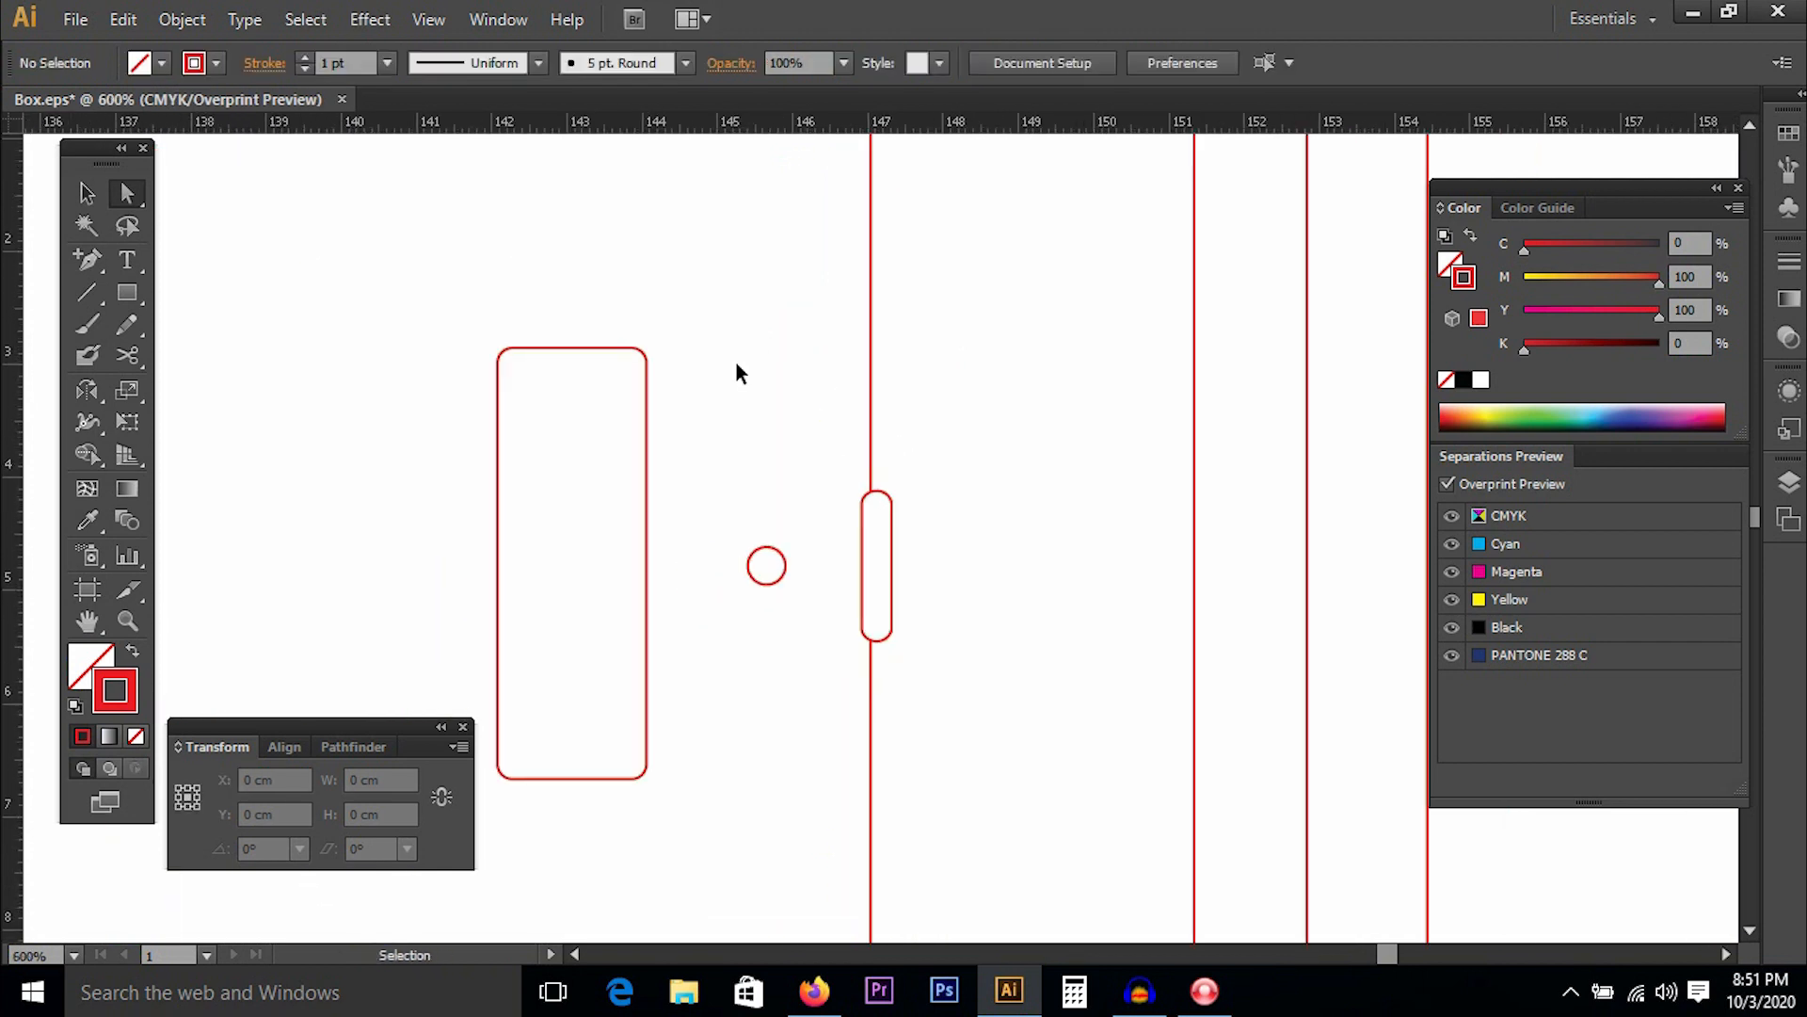
key("ctrl+minus")
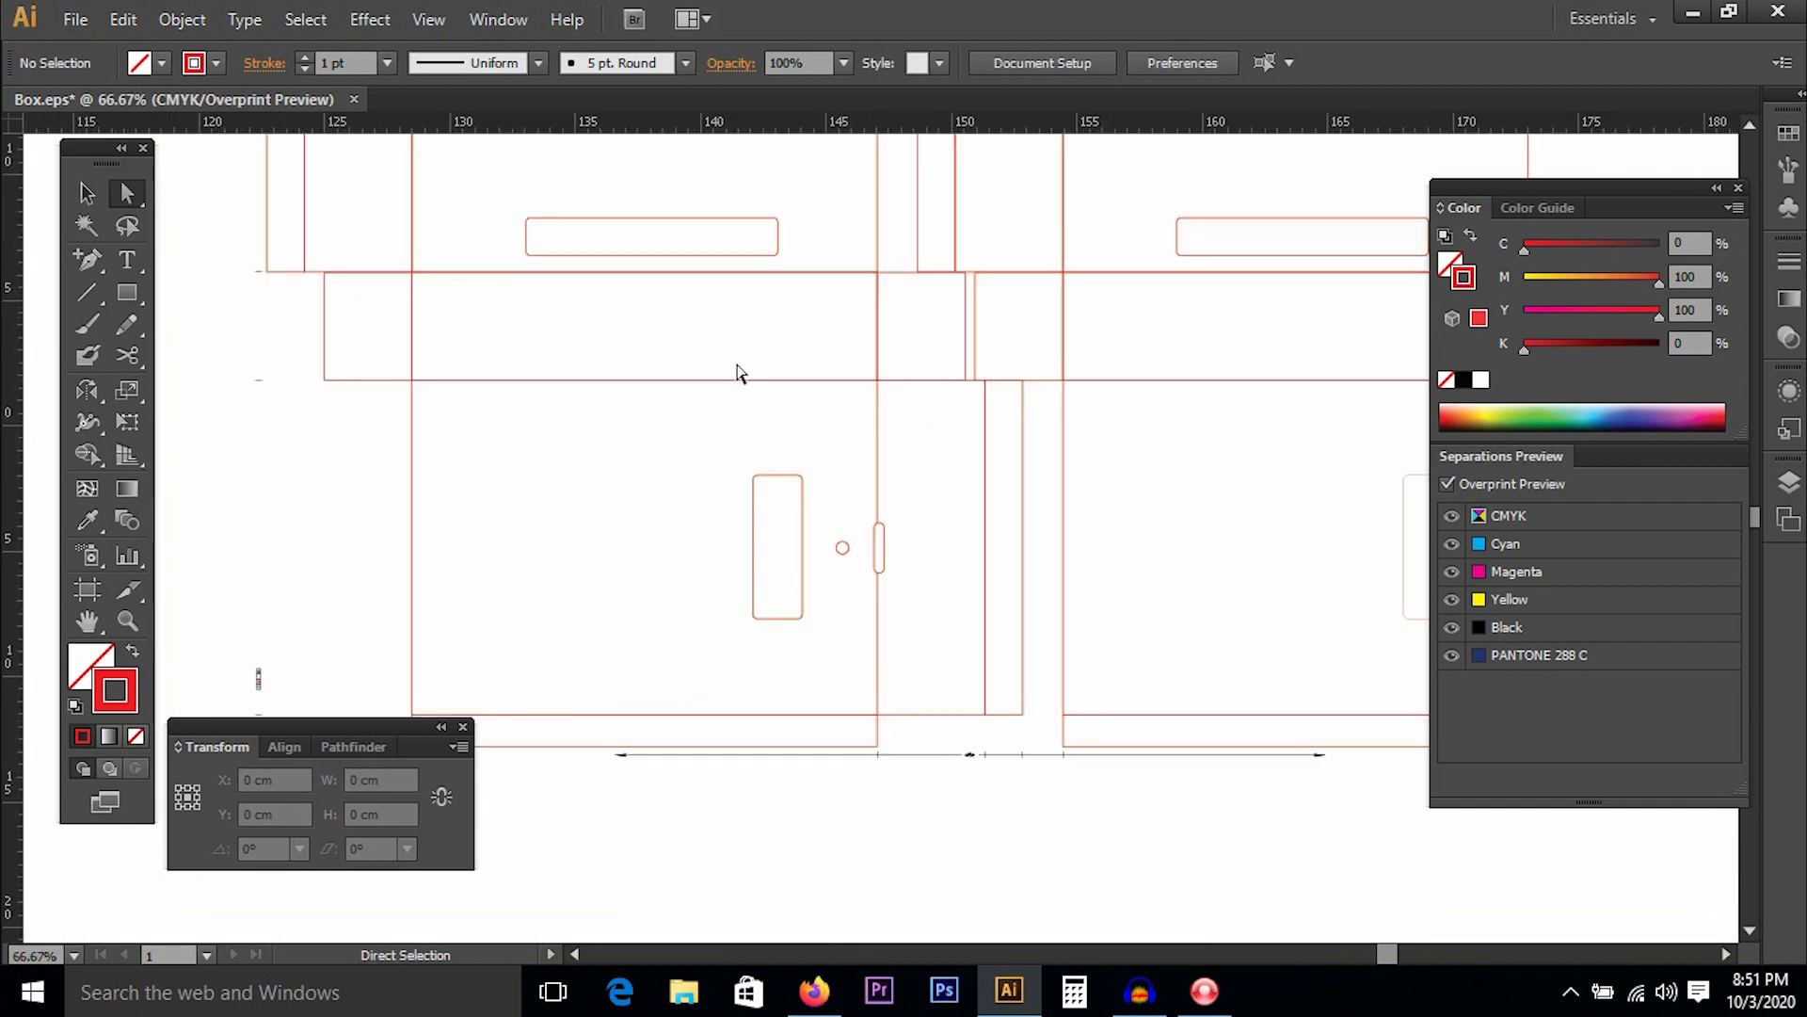
left_click_drag(923, 309, 751, 409)
left_click_drag(1271, 730, 969, 577)
key("z")
left_click_drag(956, 469, 1149, 677)
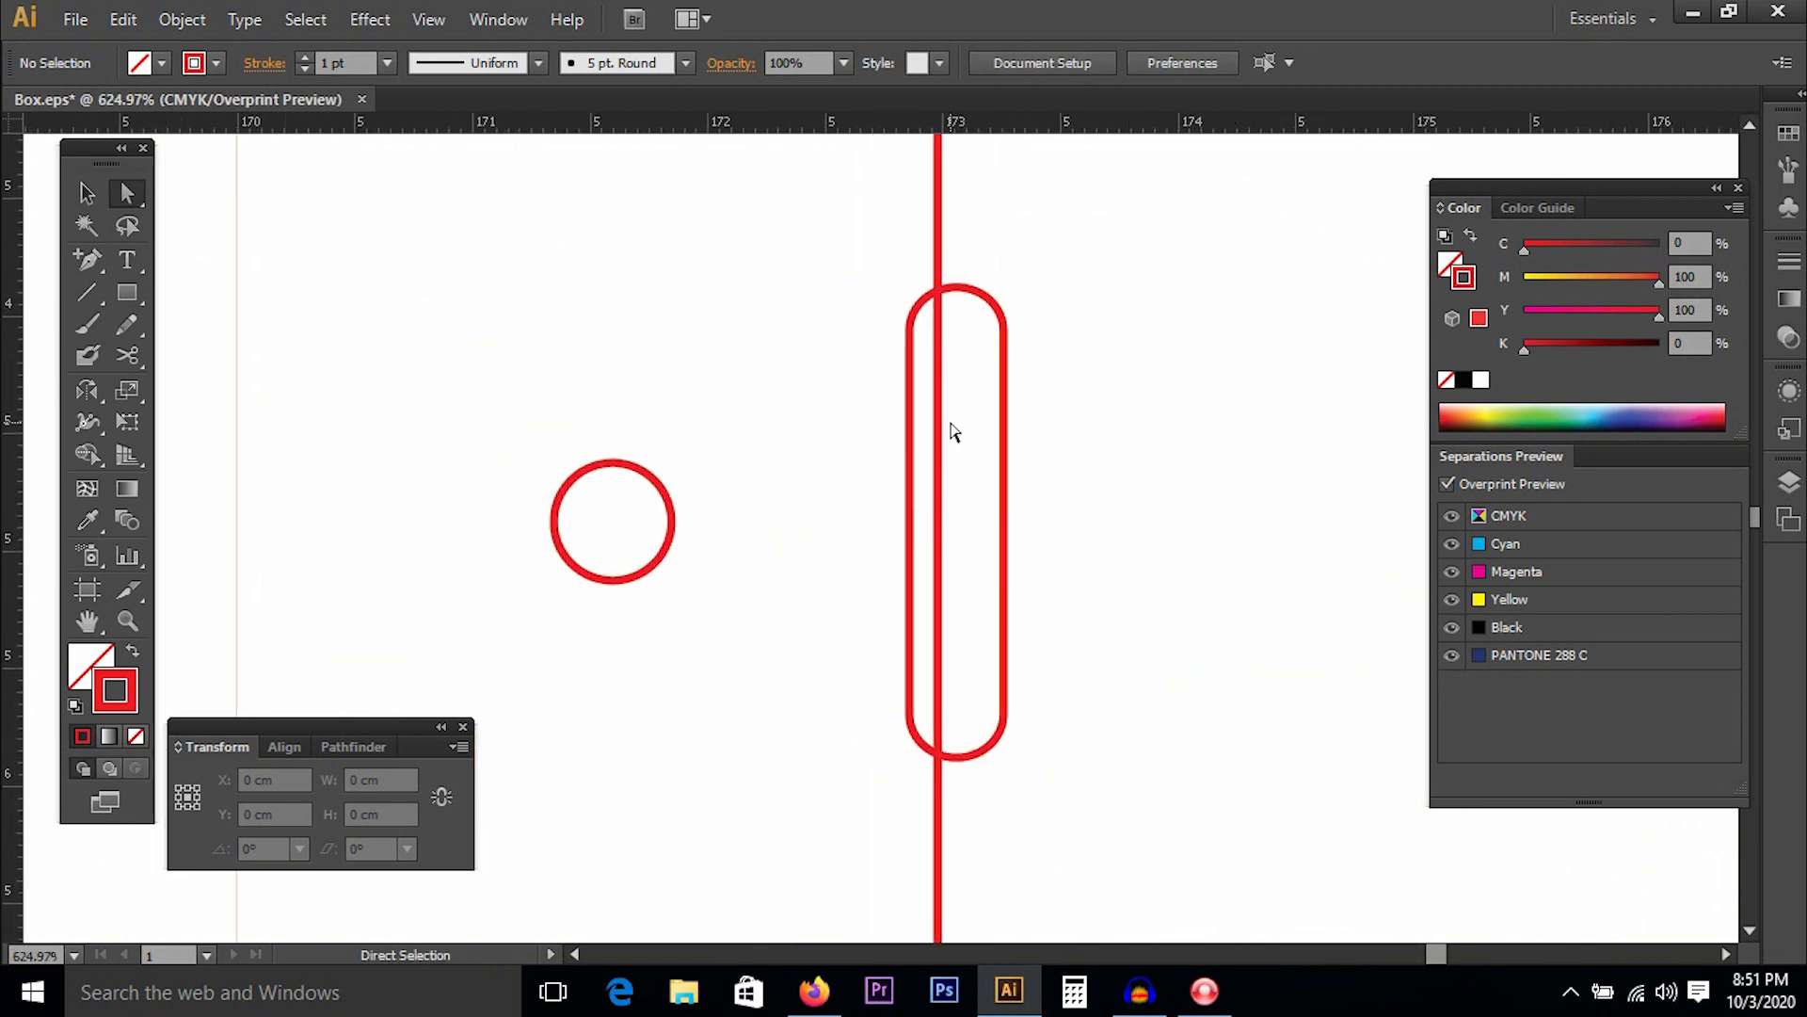
left_click_drag(87, 259, 163, 290)
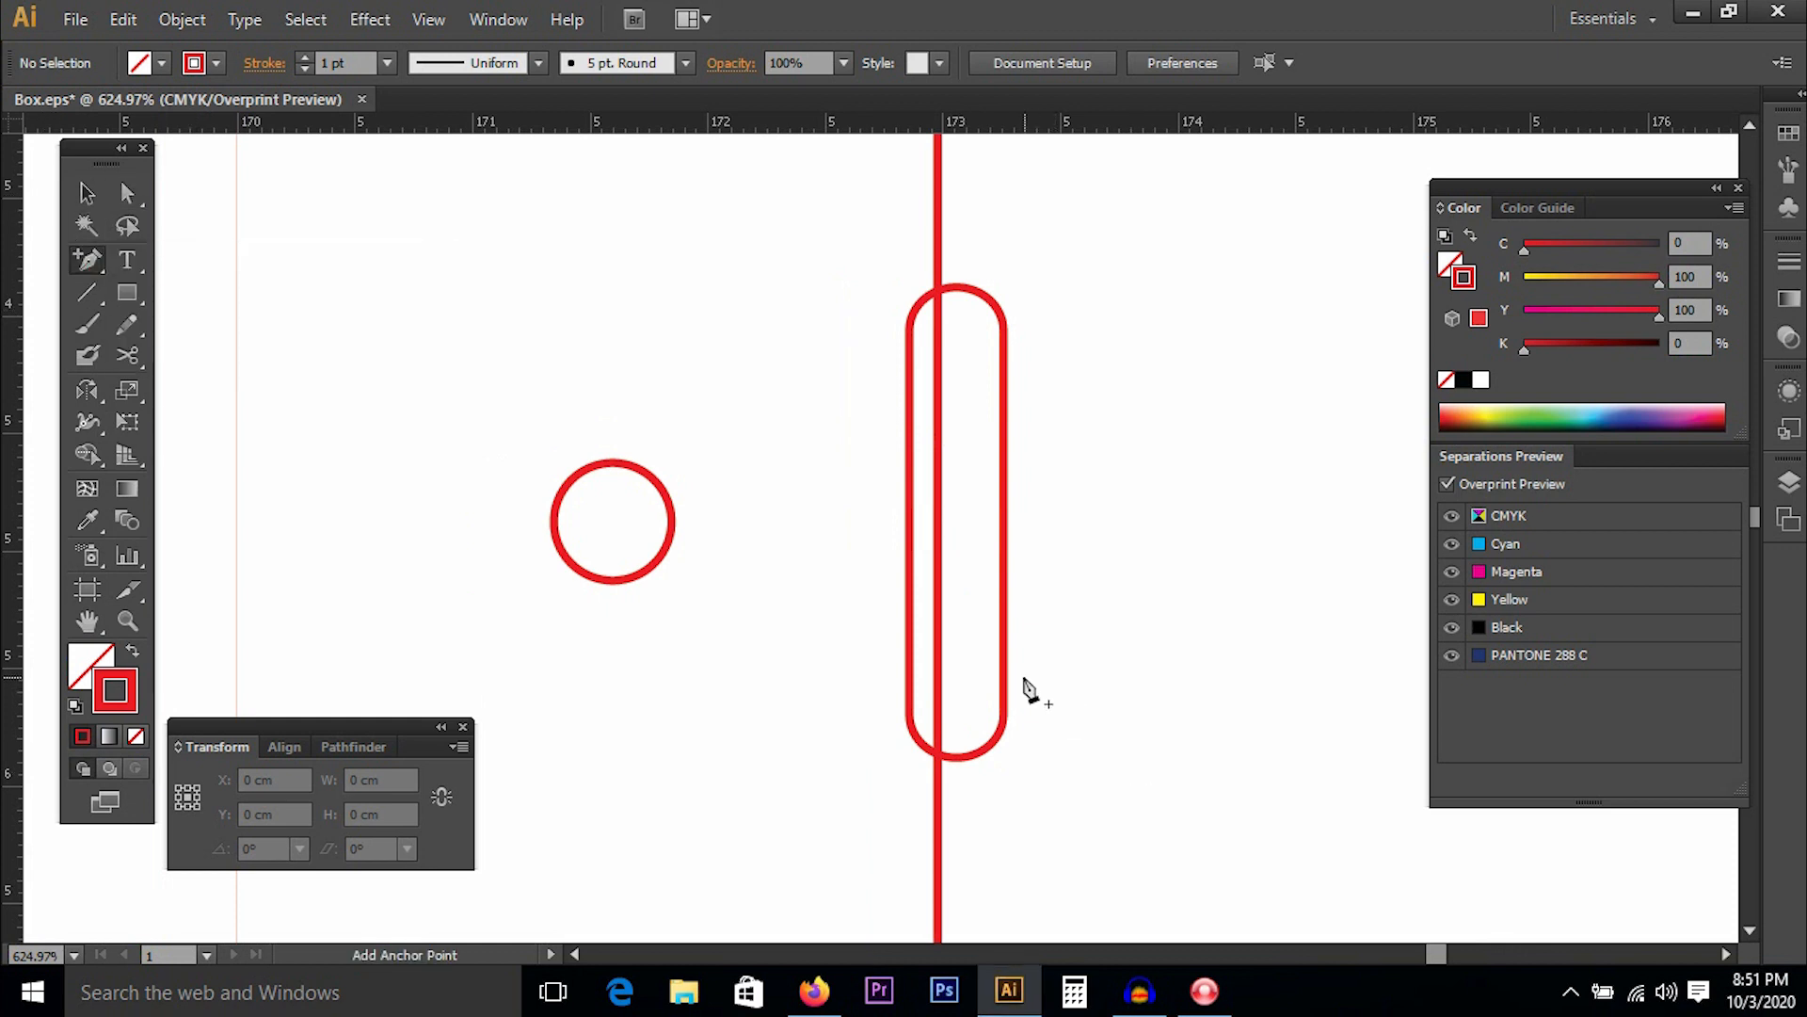
left_click_drag(800, 292, 1198, 790)
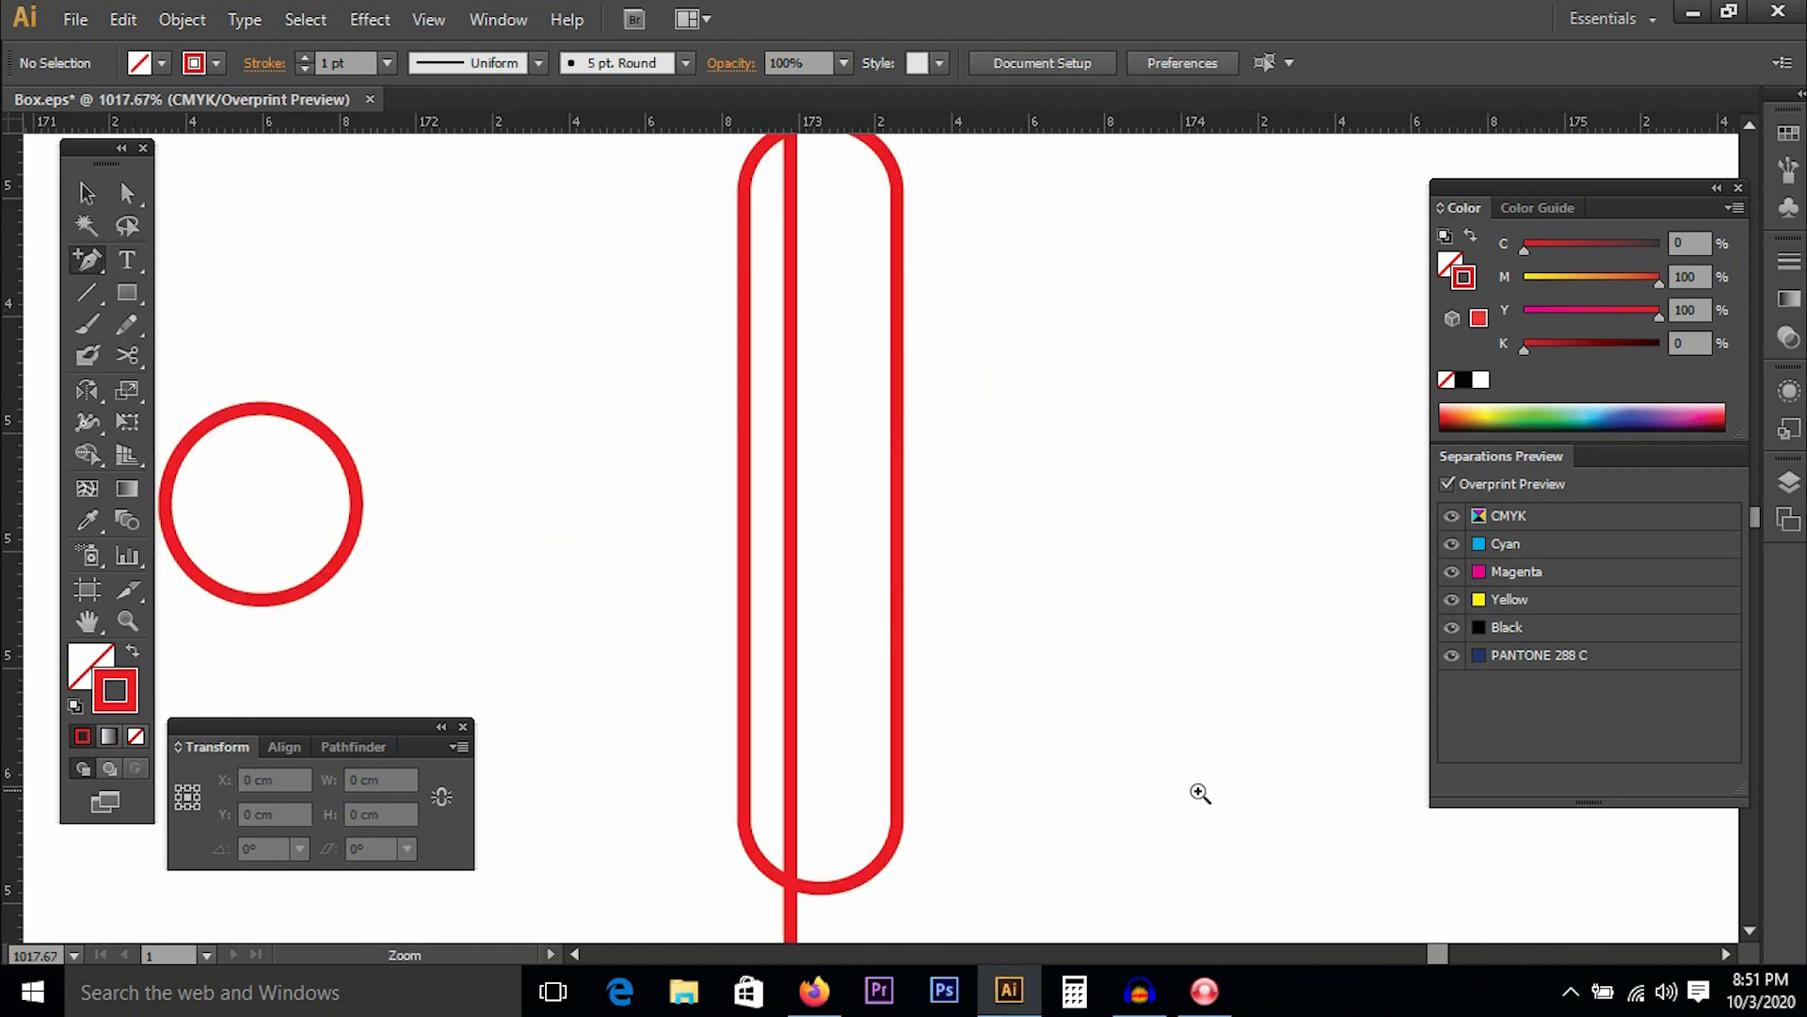
left_click_drag(866, 570, 929, 615)
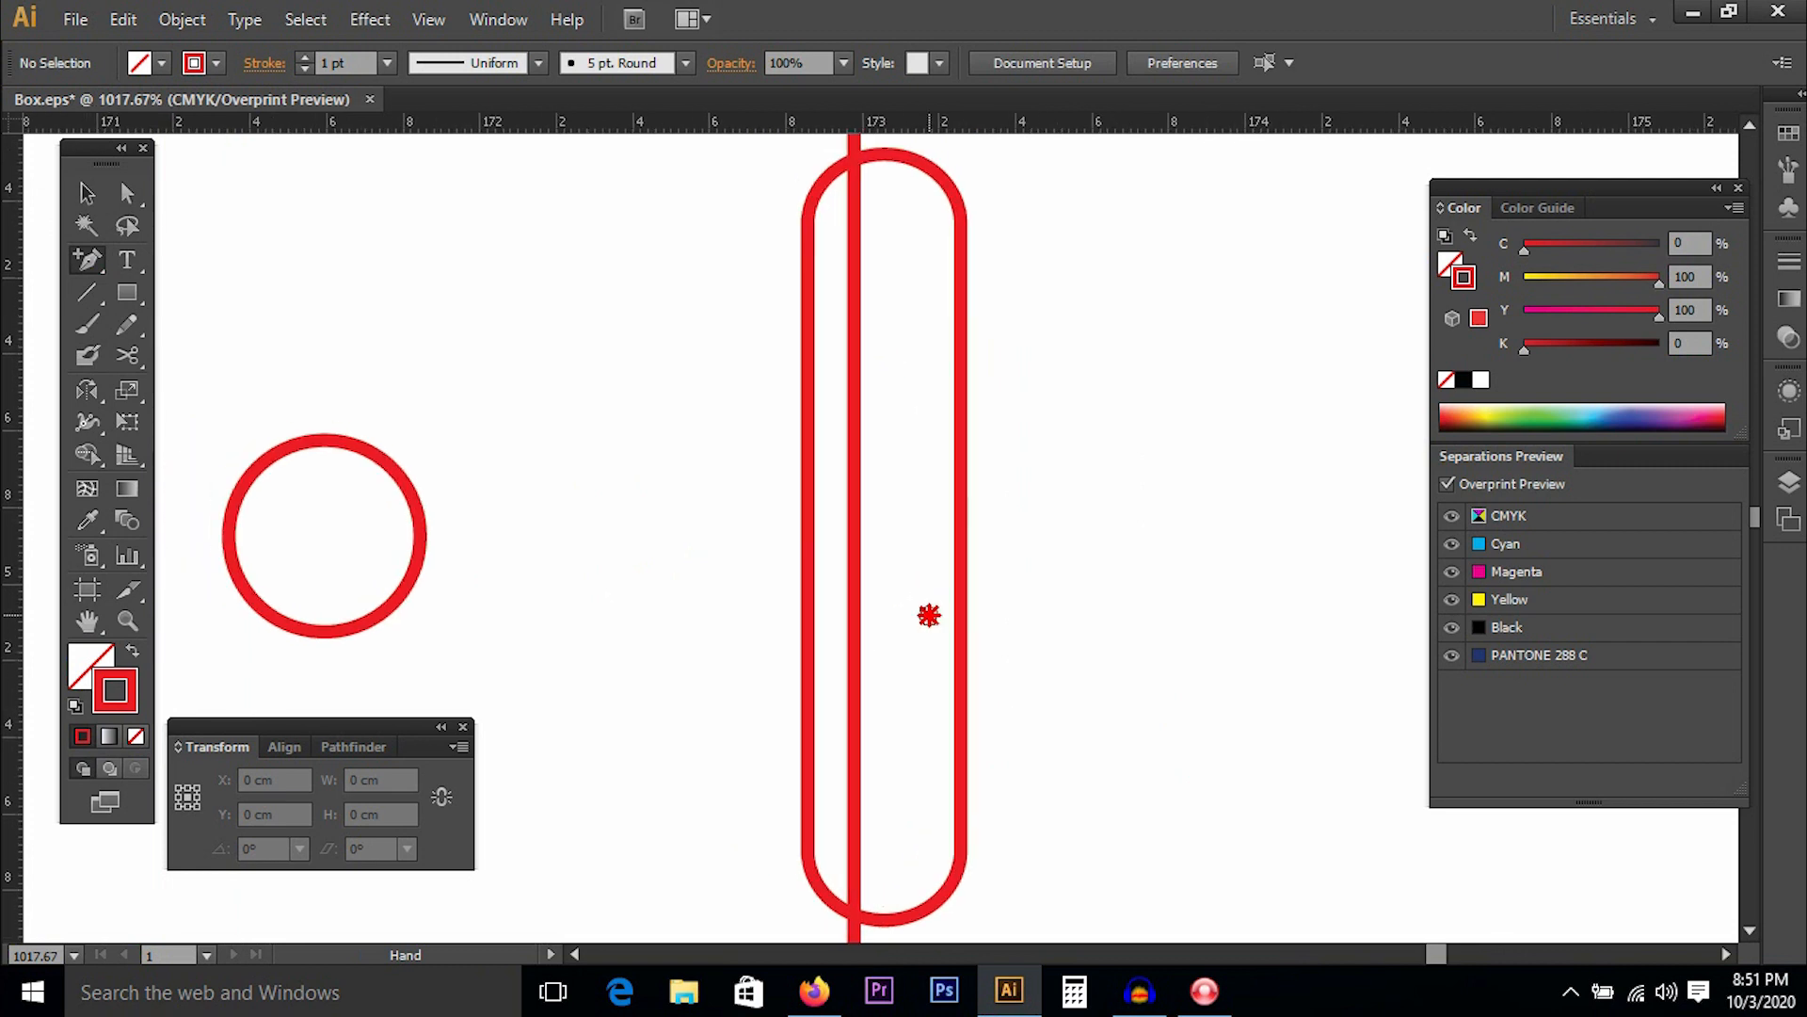
left_click(855, 730)
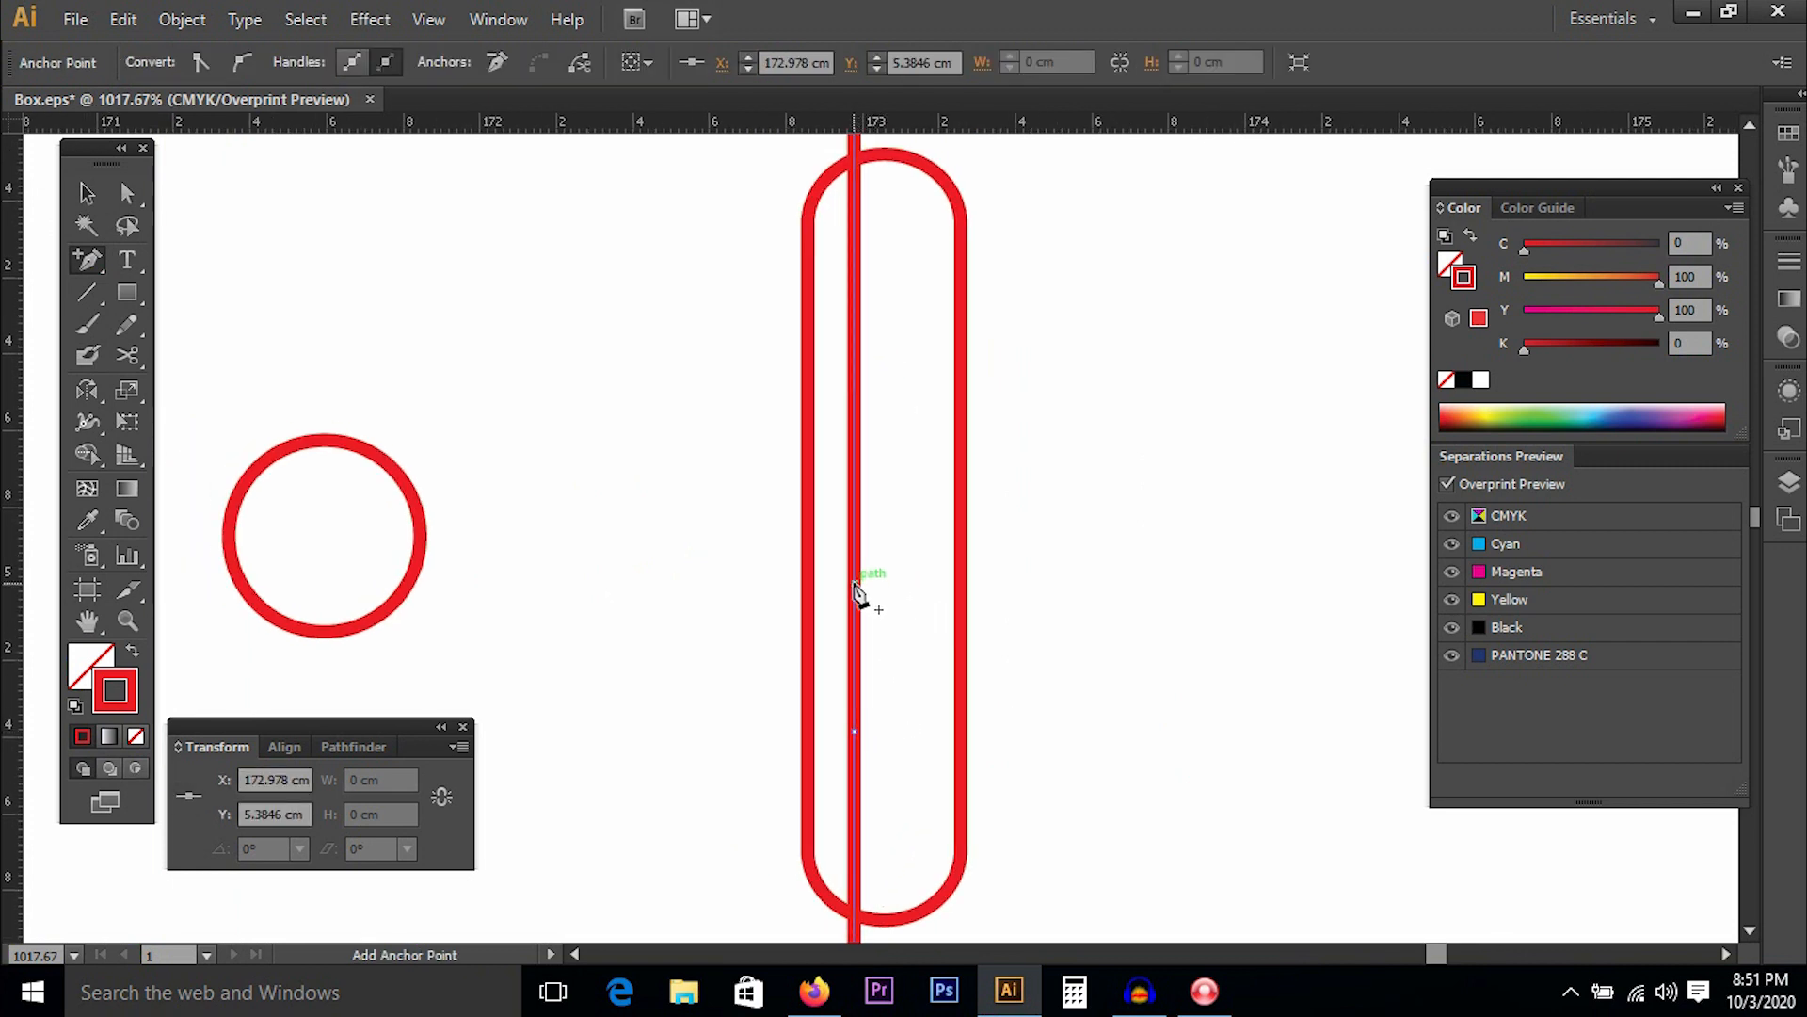
left_click(127, 193)
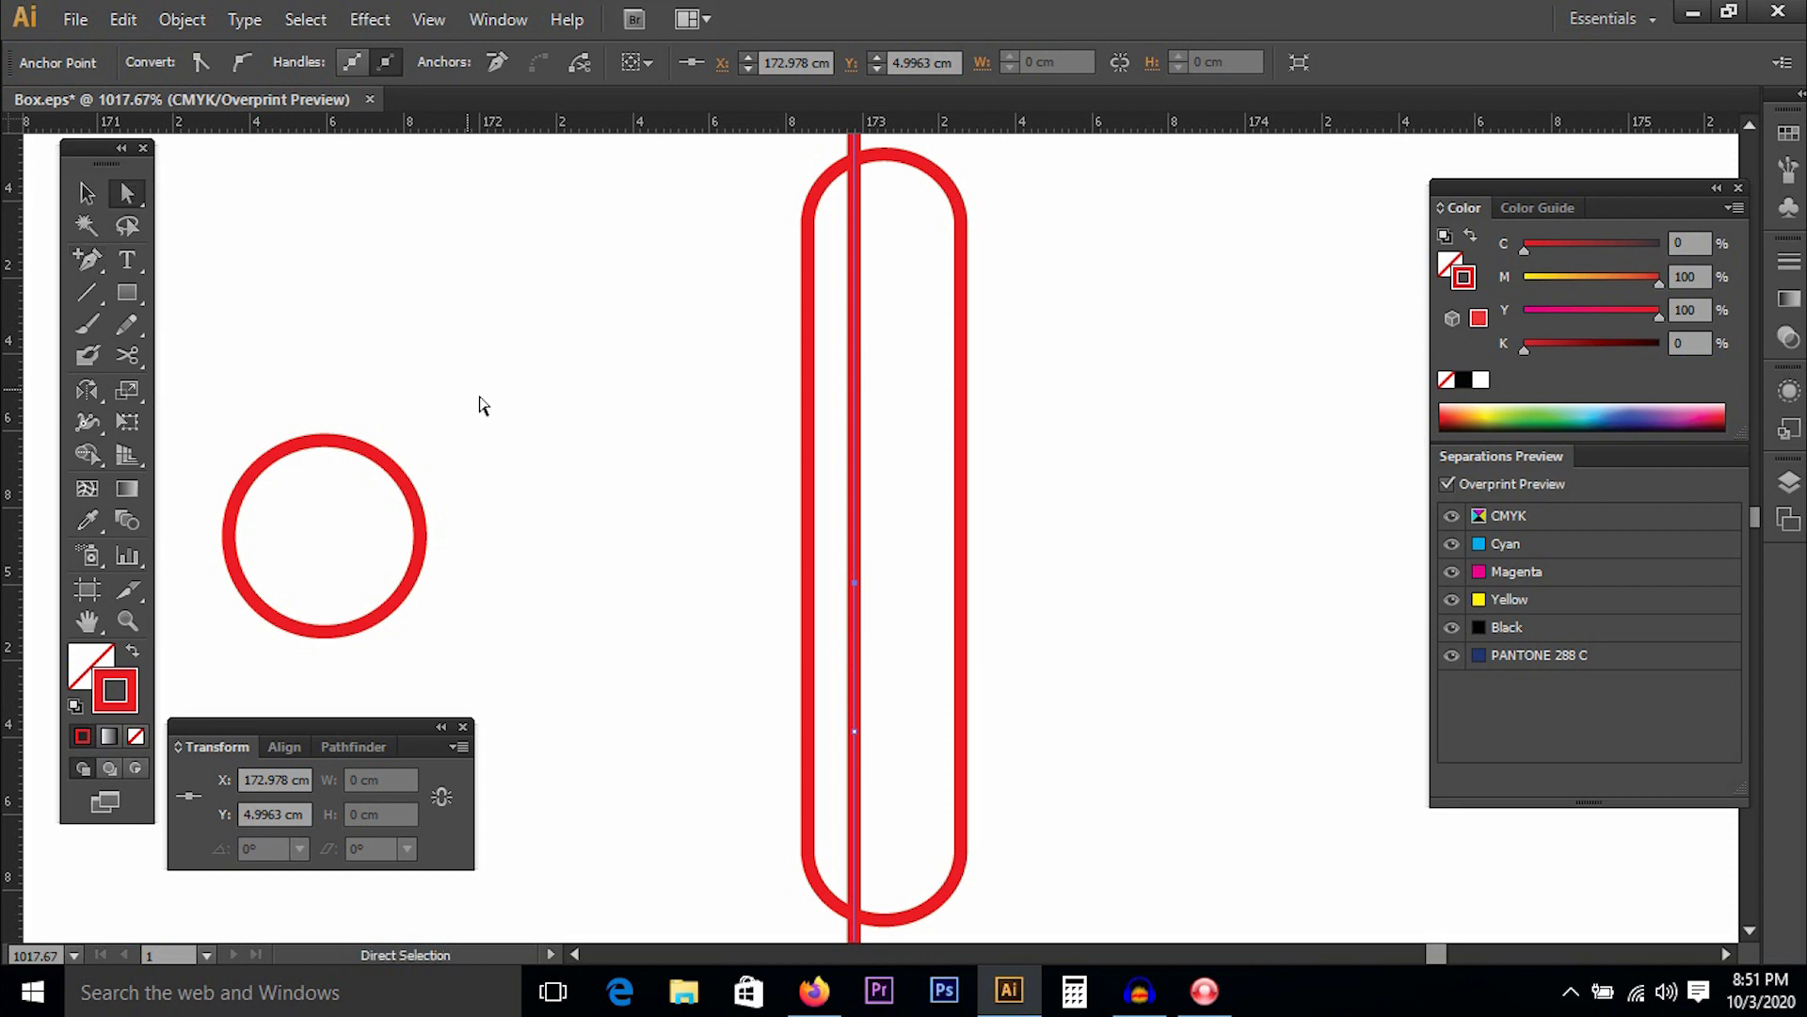
Delete the line segment between the two anchor points and move the lower cut end onto the slot's lower edge, at Y about 5.87 cm.
left_click(879, 674)
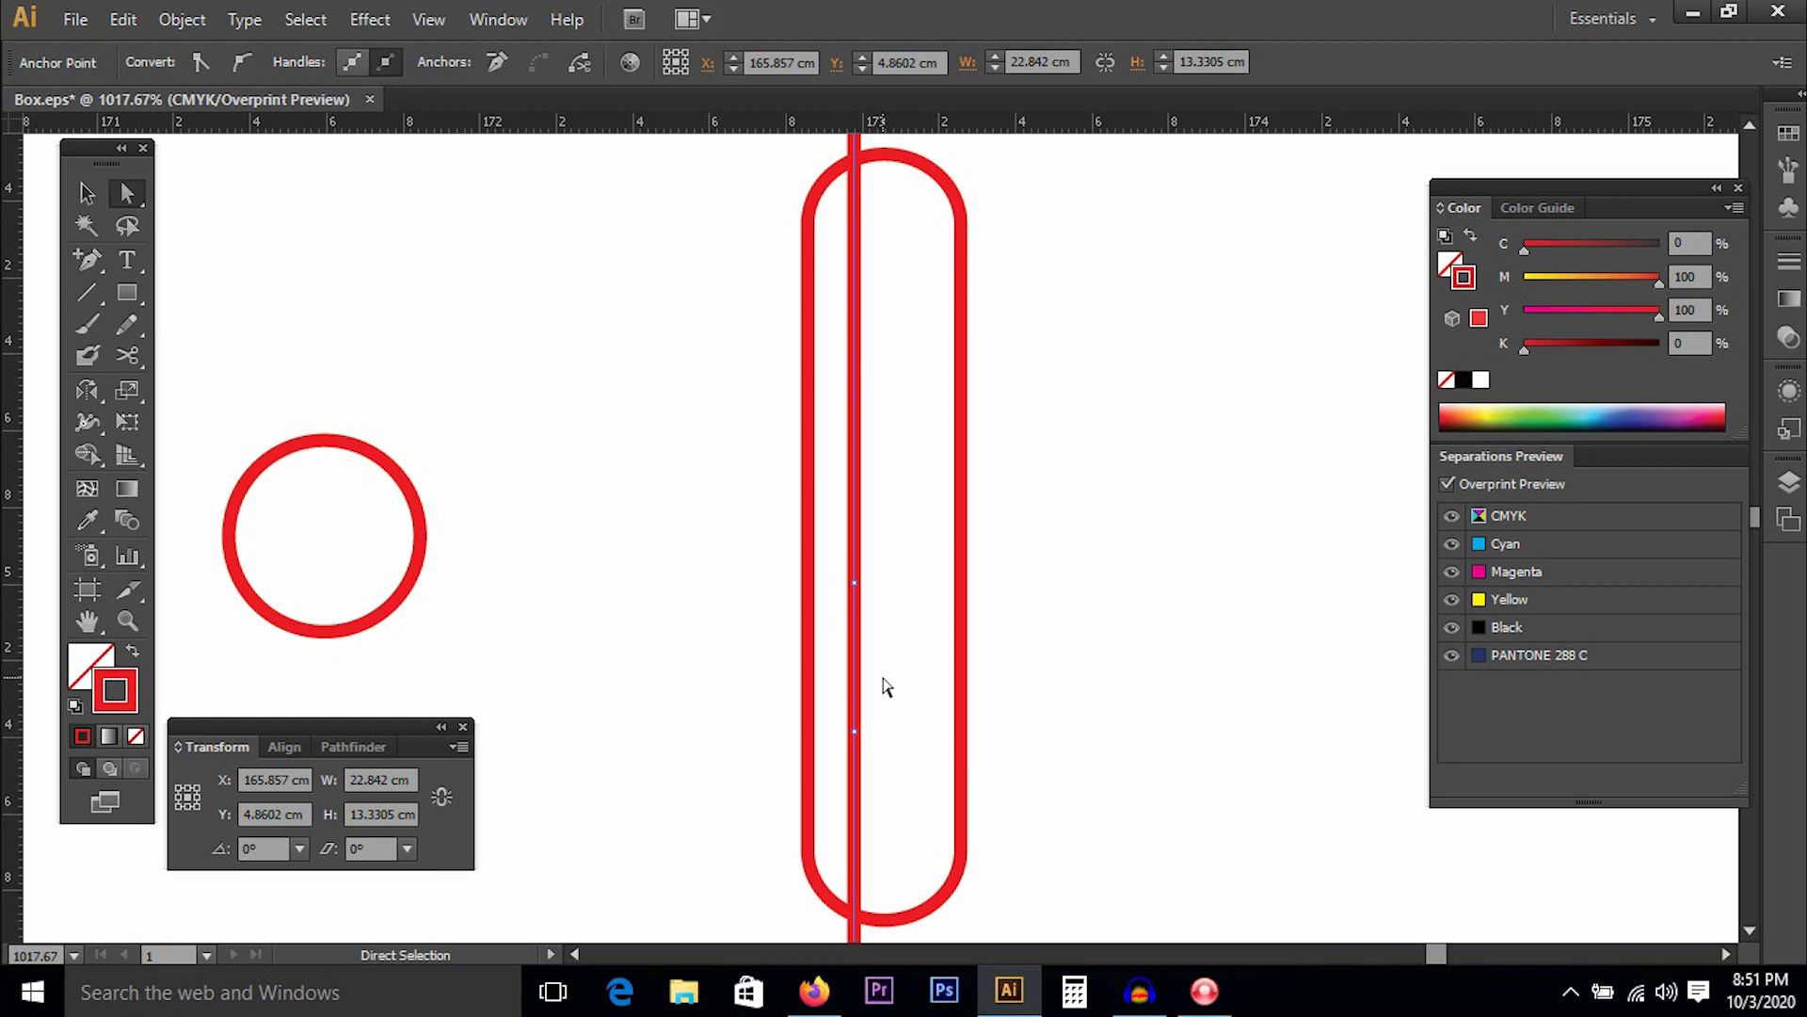
key("Delete")
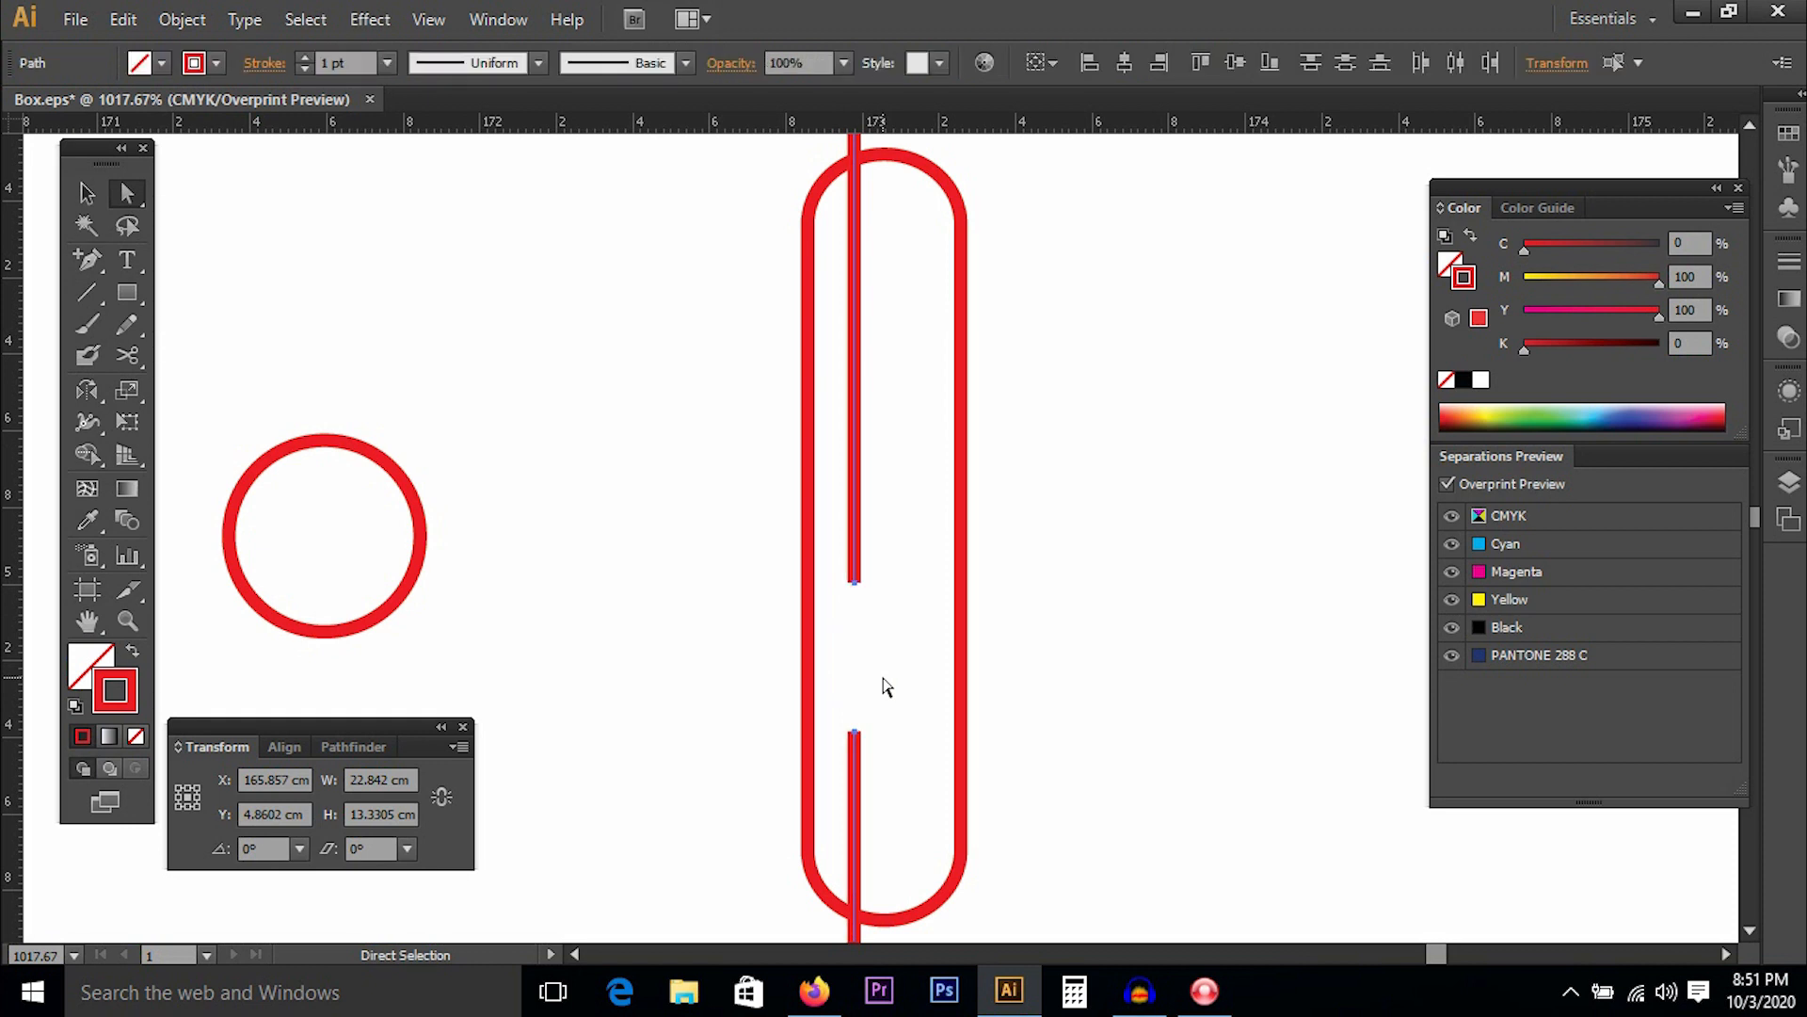
key("v")
left_click(127, 194)
left_click_drag(856, 733, 876, 927)
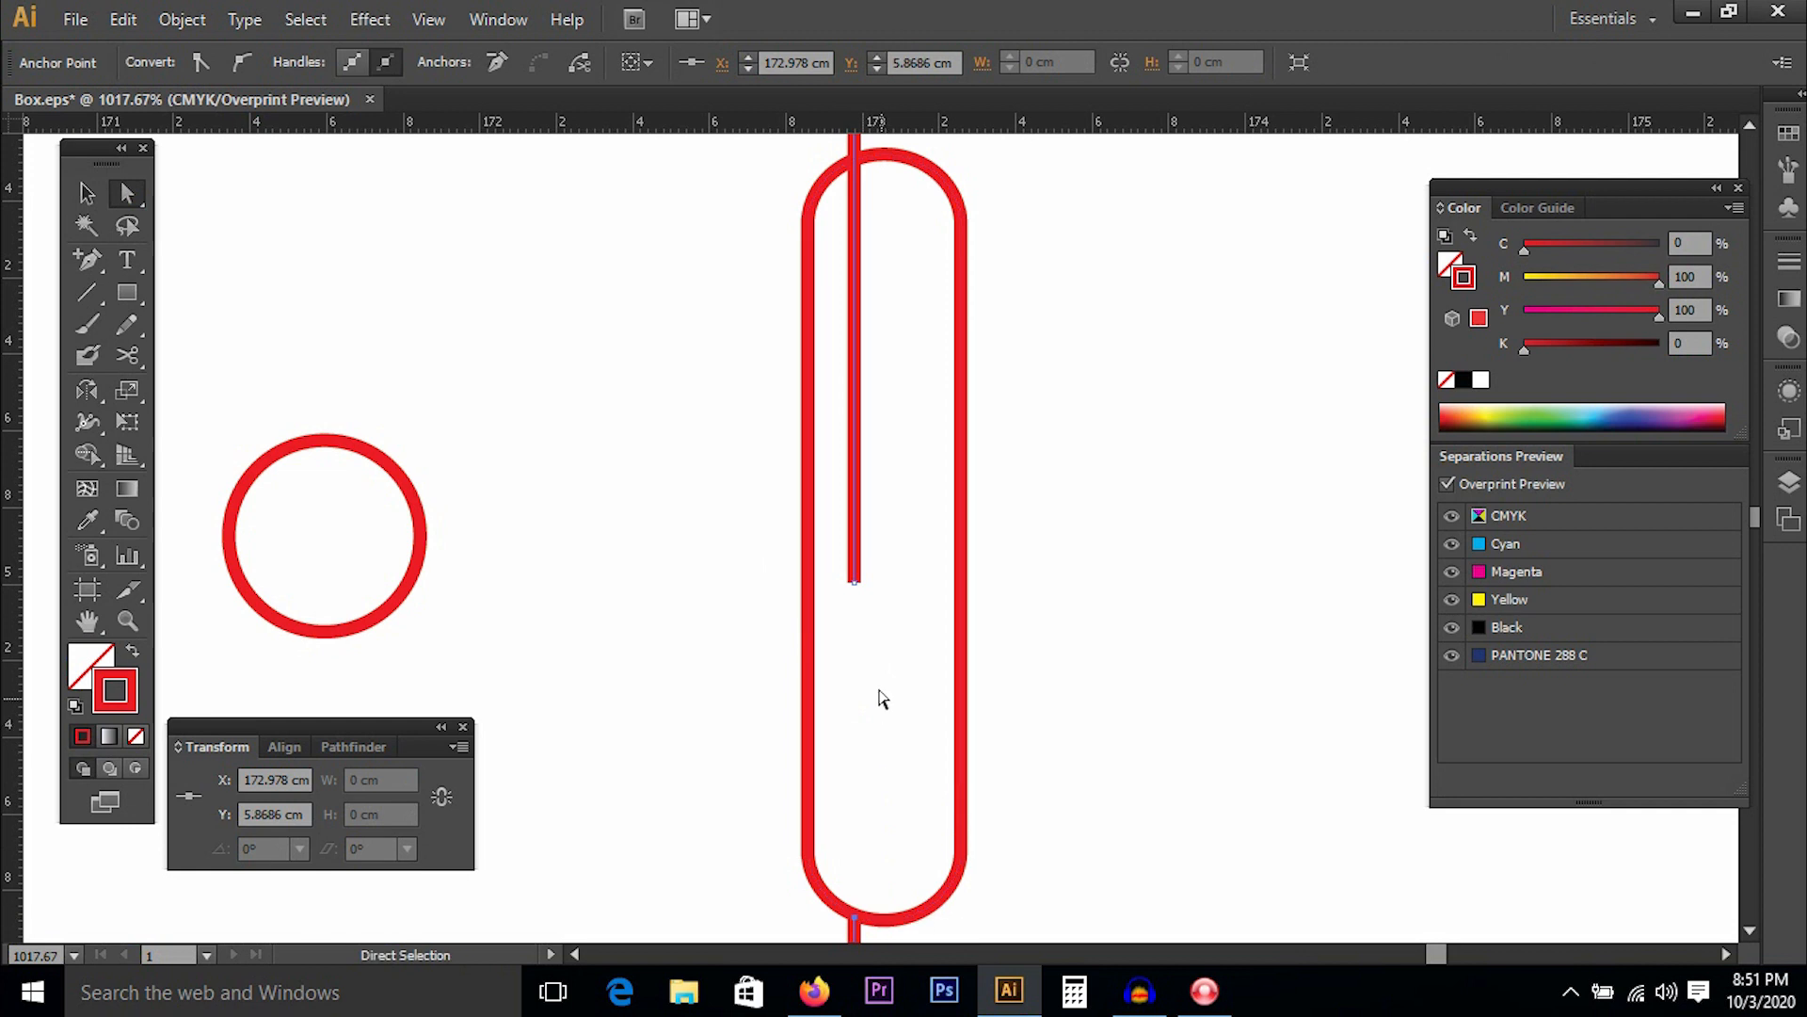
Move the line's upper cut end onto the upper edge of the second lower panel's slot and deselect.
left_click(855, 581)
left_click_drag(867, 476, 909, 646)
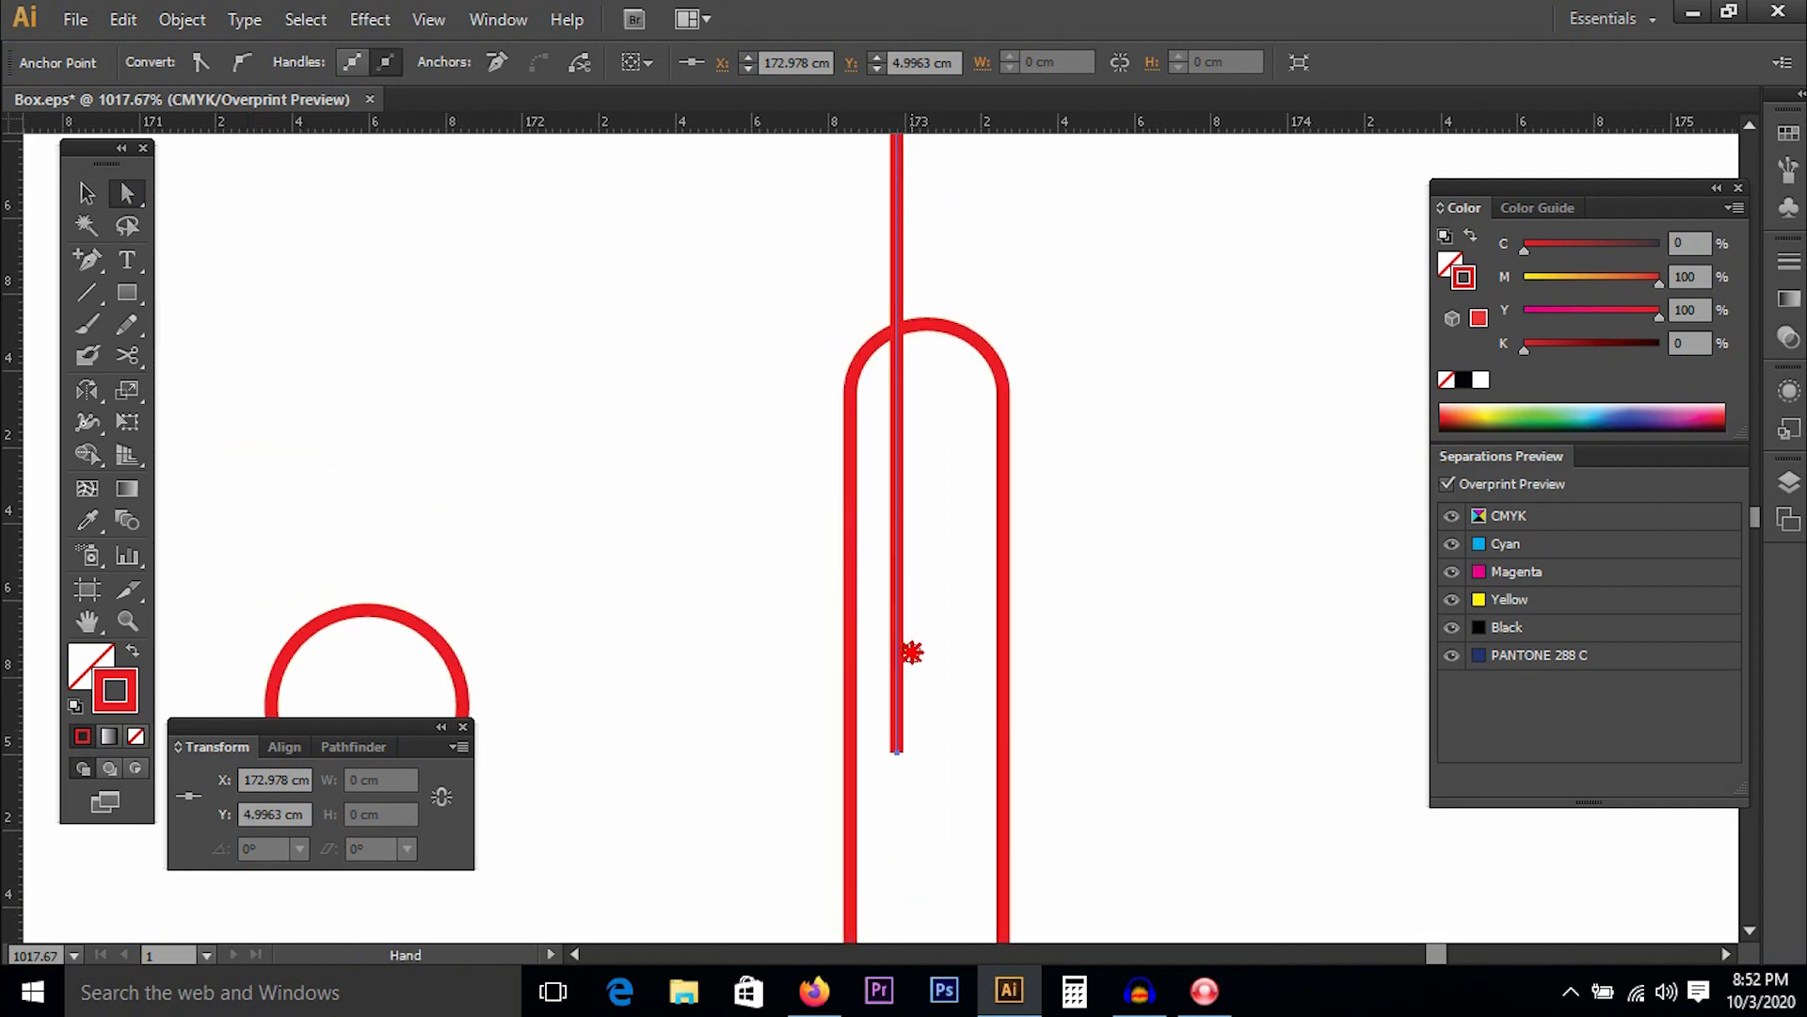
left_click_drag(896, 751, 895, 333)
left_click(891, 565)
Select all paths with the same stroke colour as the second lower panel's rounded rectangle and set their stroke weight to 1 pt.
key("ctrl+minus")
key("ctrl+minus")
key("ctrl+minus")
key("ctrl+minus")
key("ctrl+minus")
key("ctrl+minus")
key("ctrl+minus")
key("ctrl+minus")
key("ctrl+minus")
key("ctrl+minus")
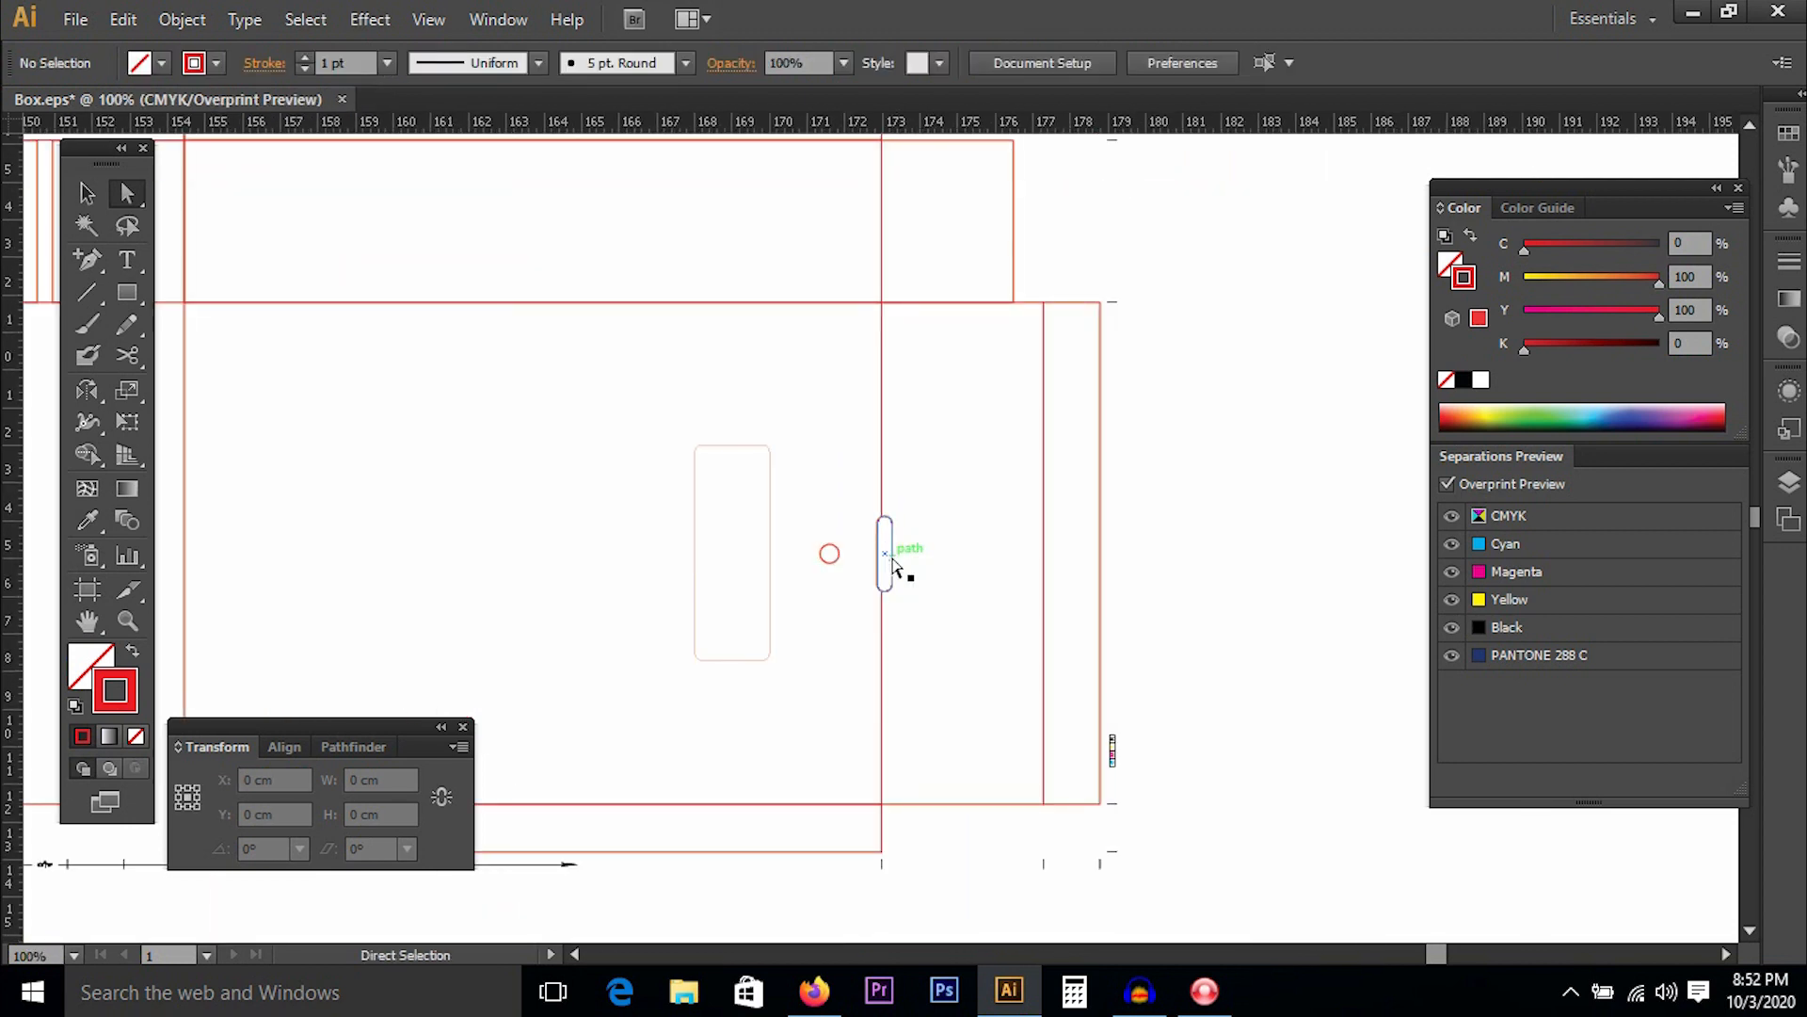
left_click_drag(800, 518, 980, 534)
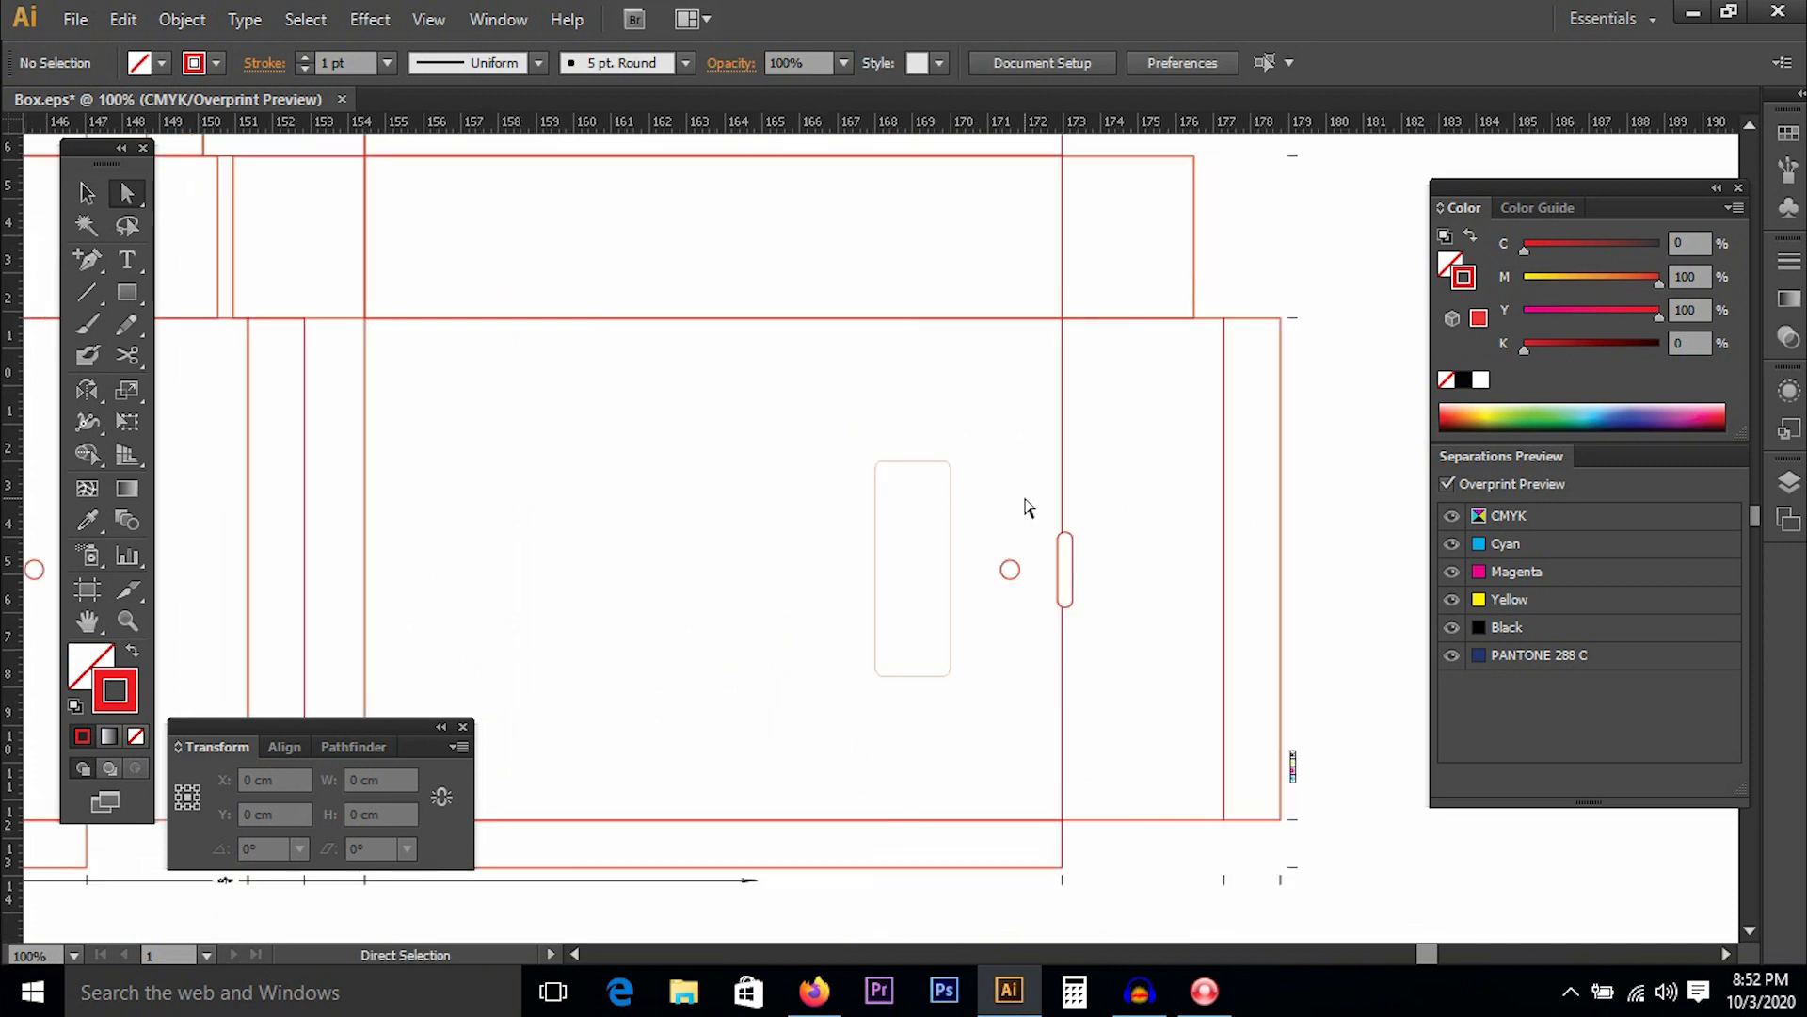
key("v")
left_click(923, 527)
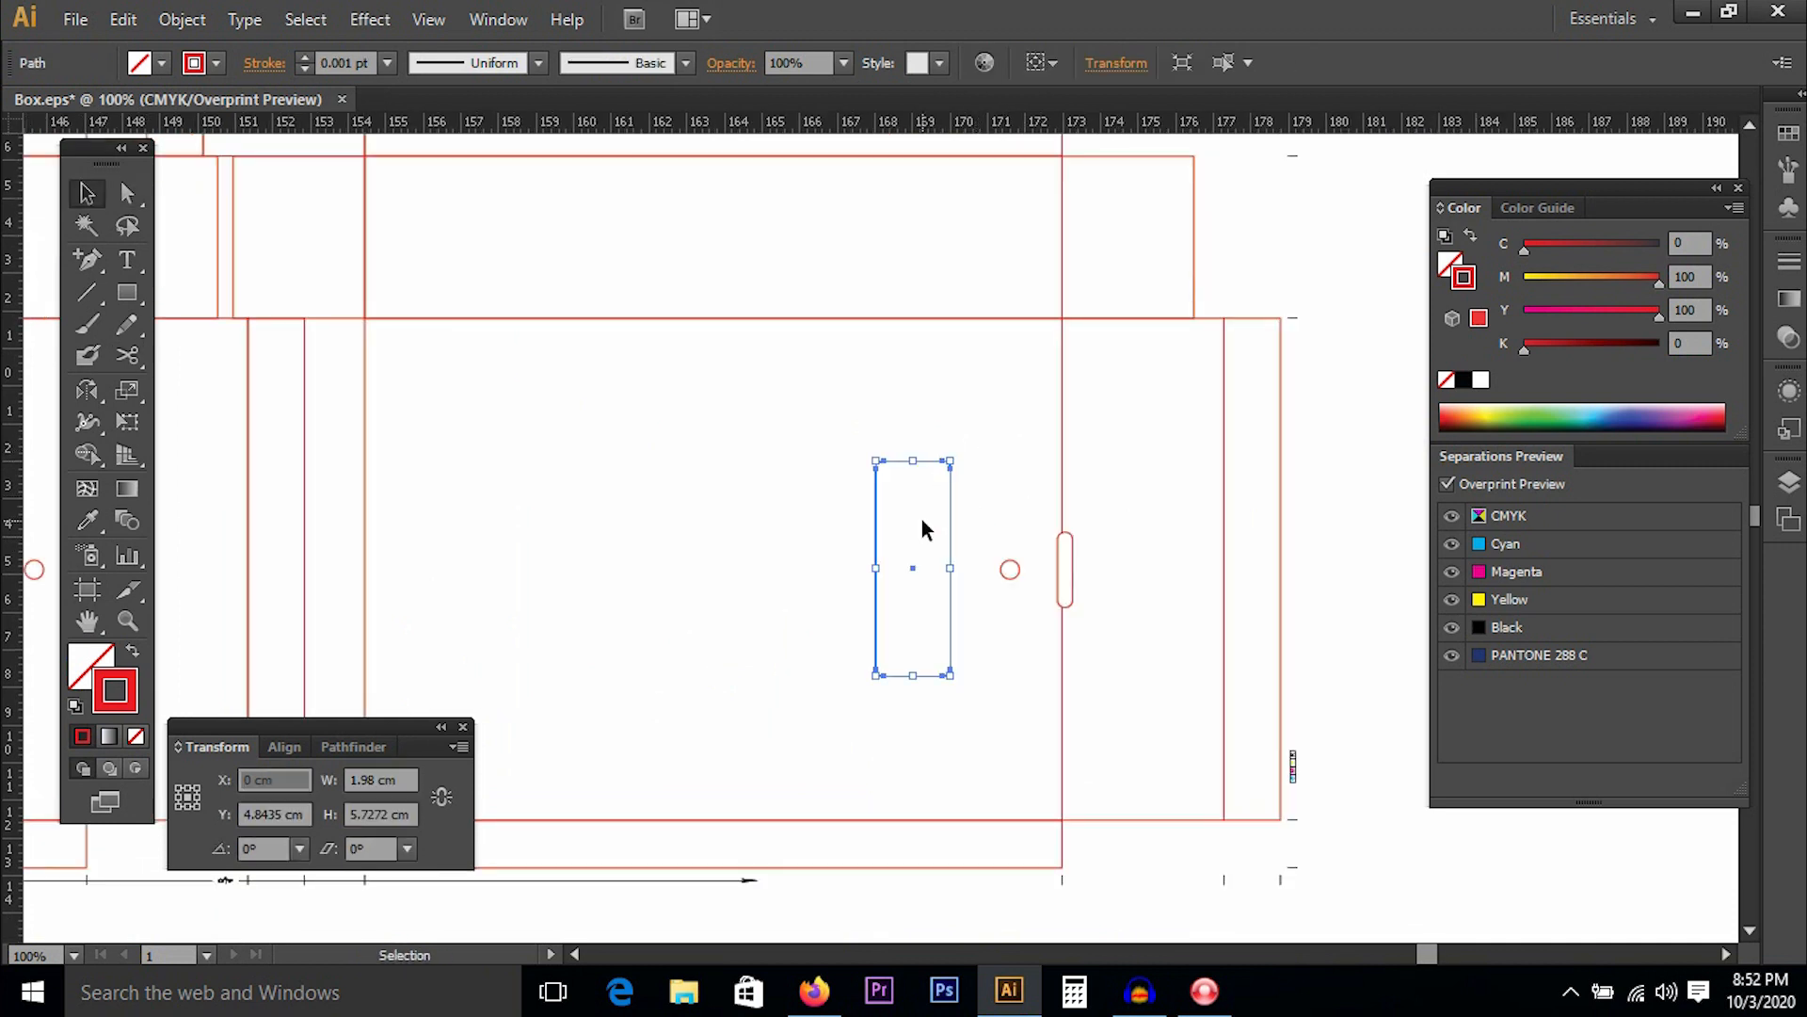
left_click(318, 21)
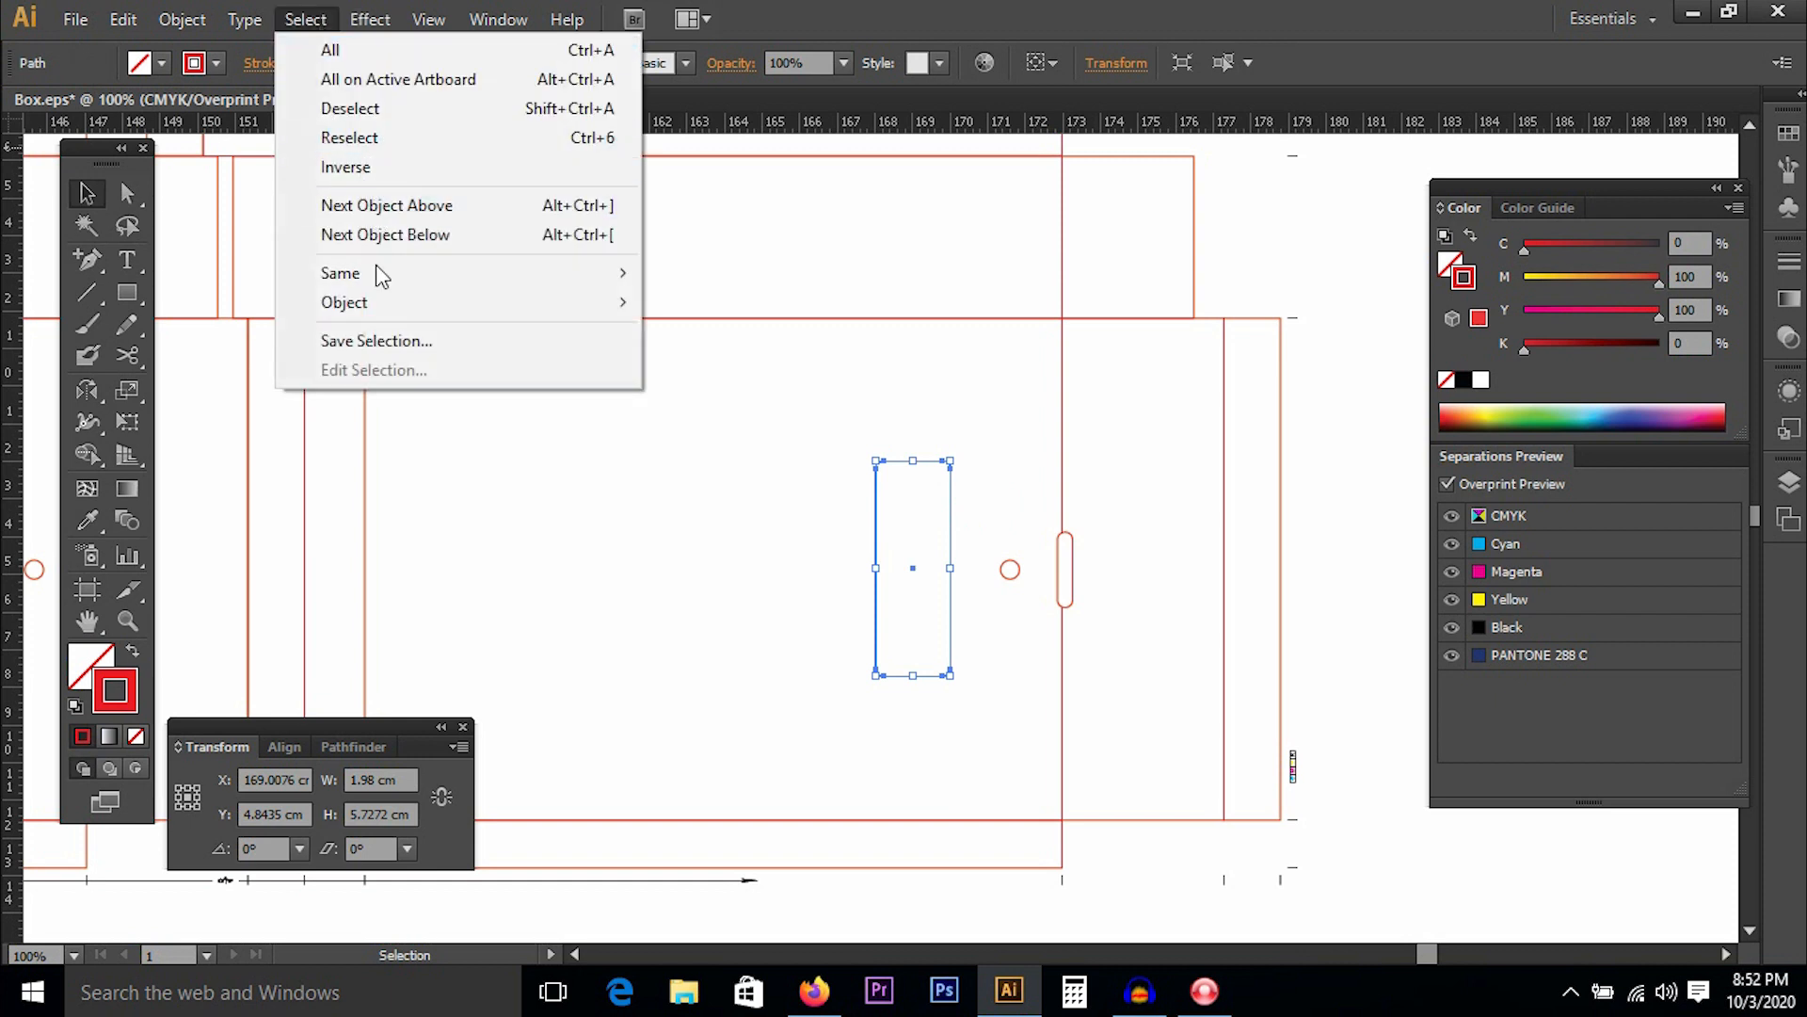
mouse_move(414, 282)
left_click(750, 446)
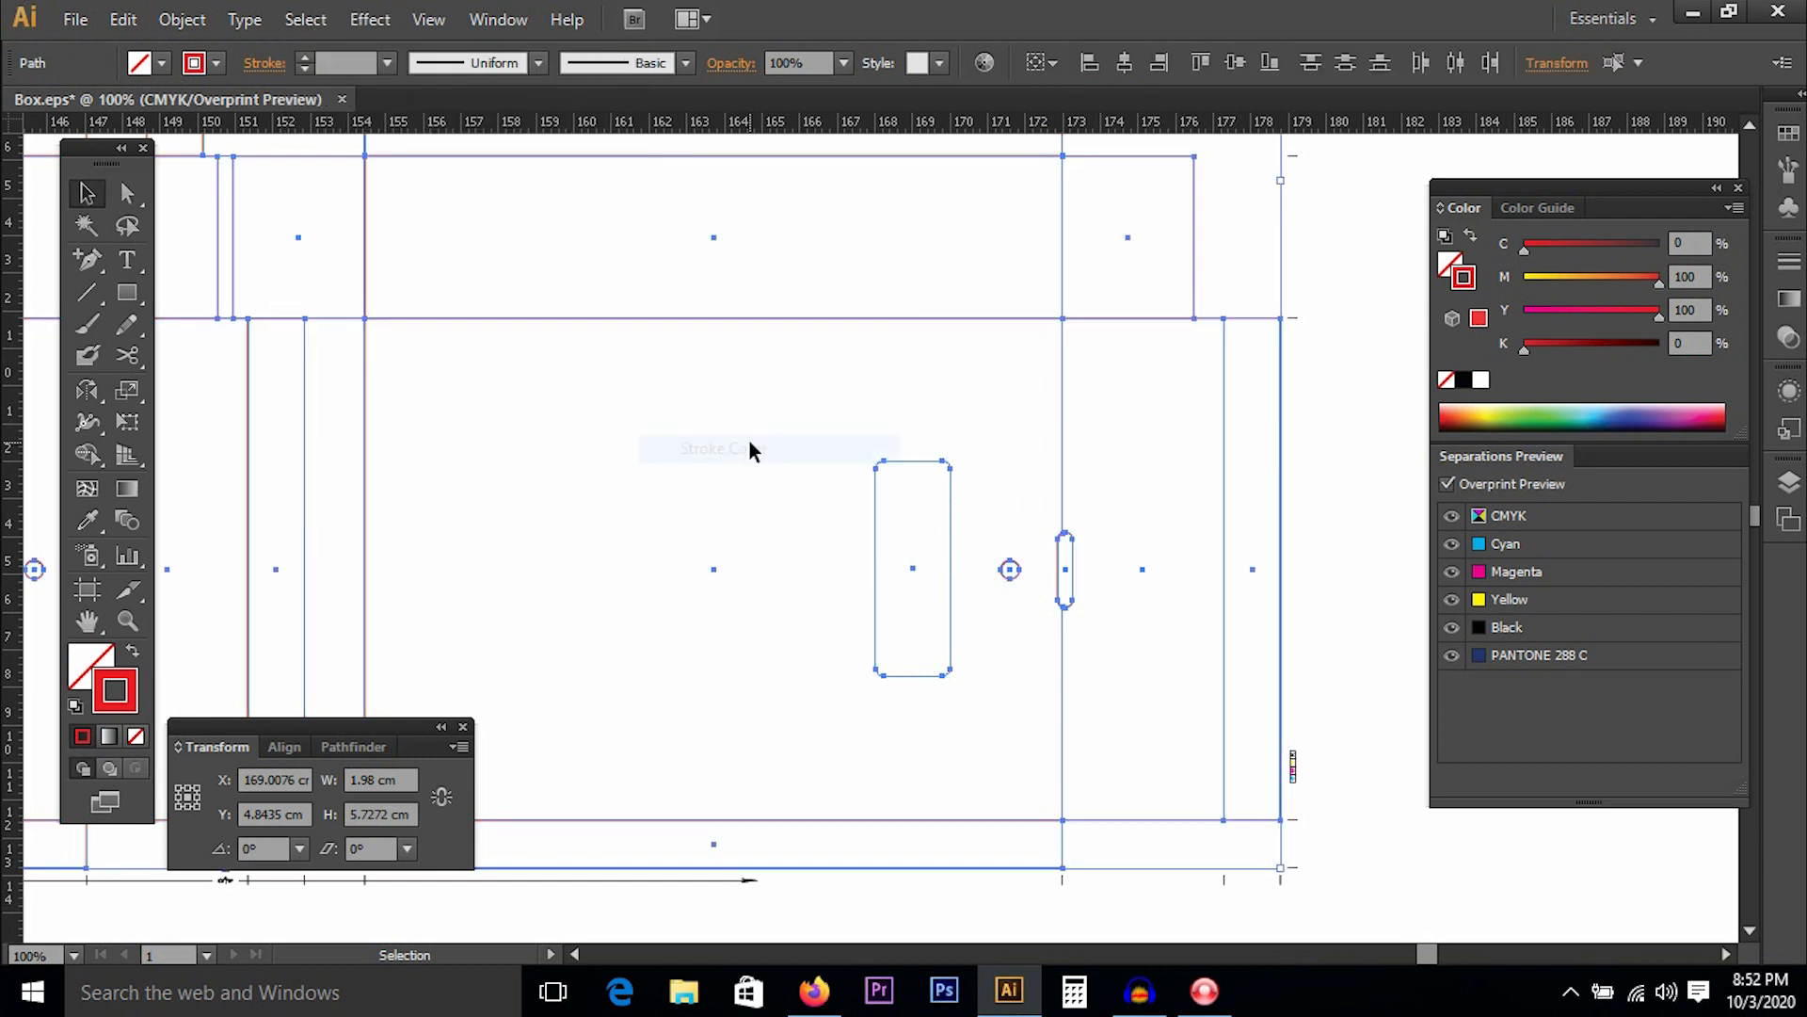
left_click(387, 62)
left_click(424, 176)
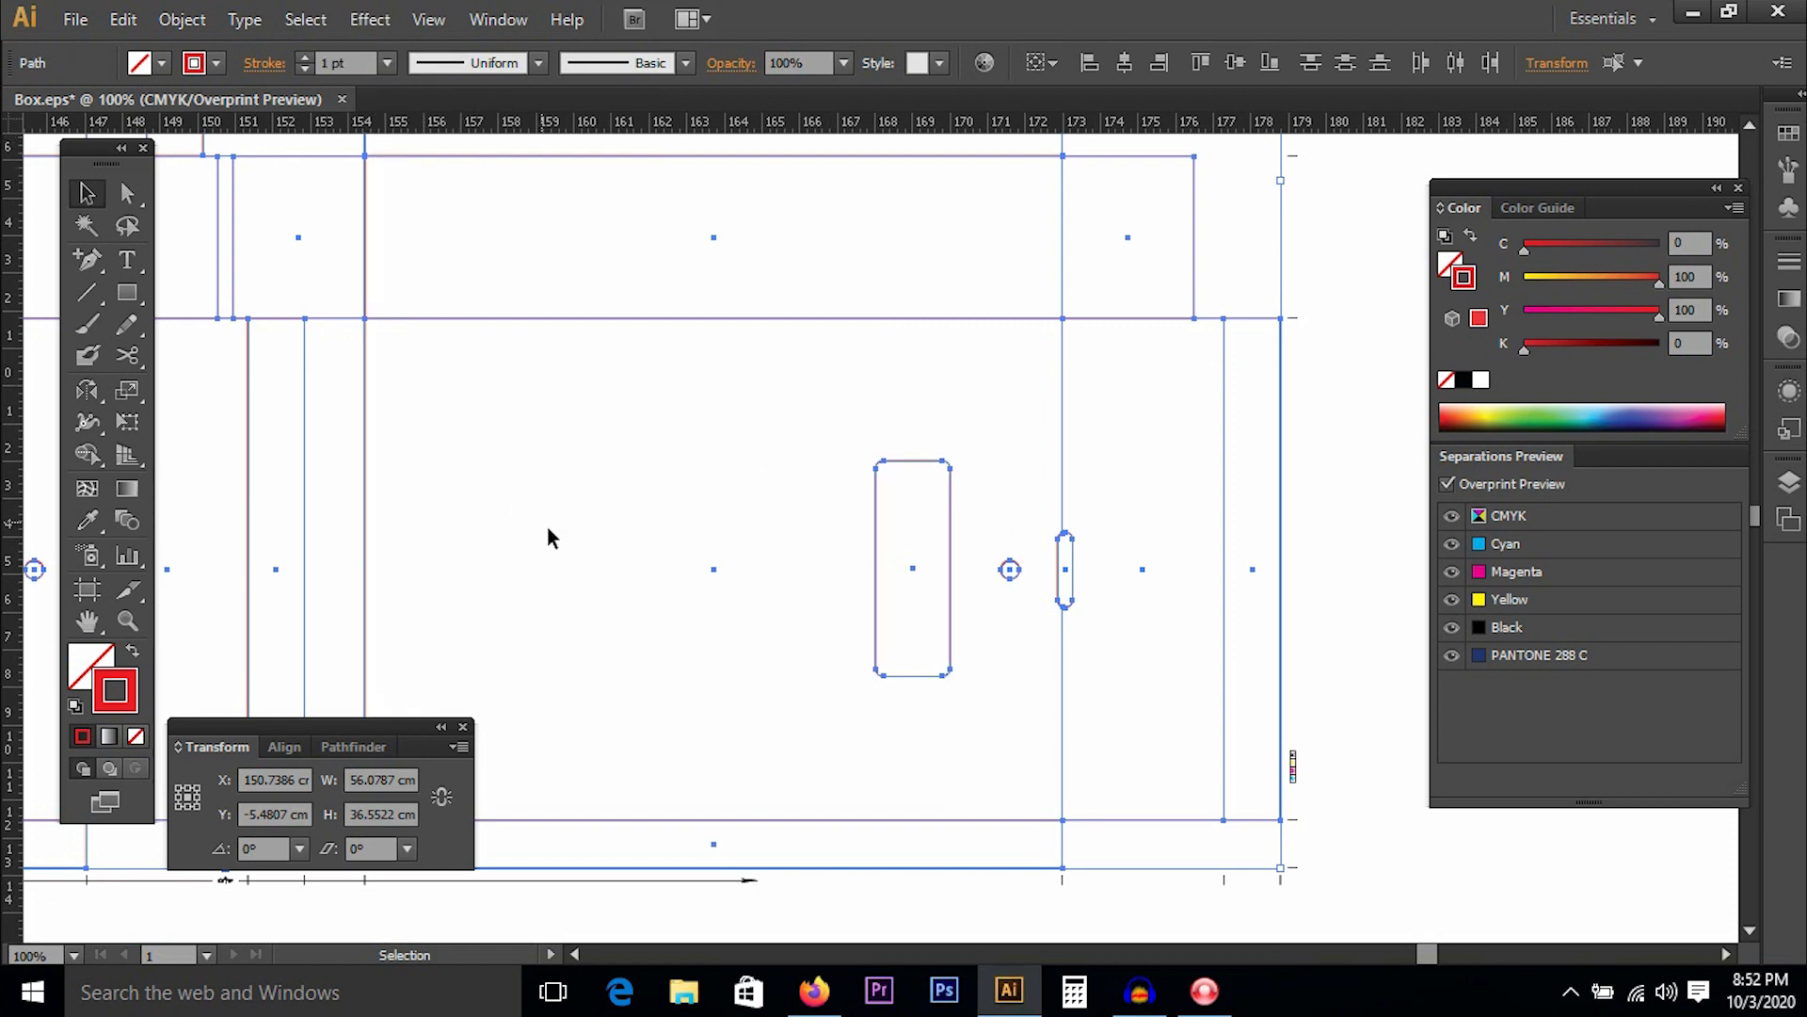
key("ctrl+minus")
key("ctrl+minus")
key("ctrl+minus")
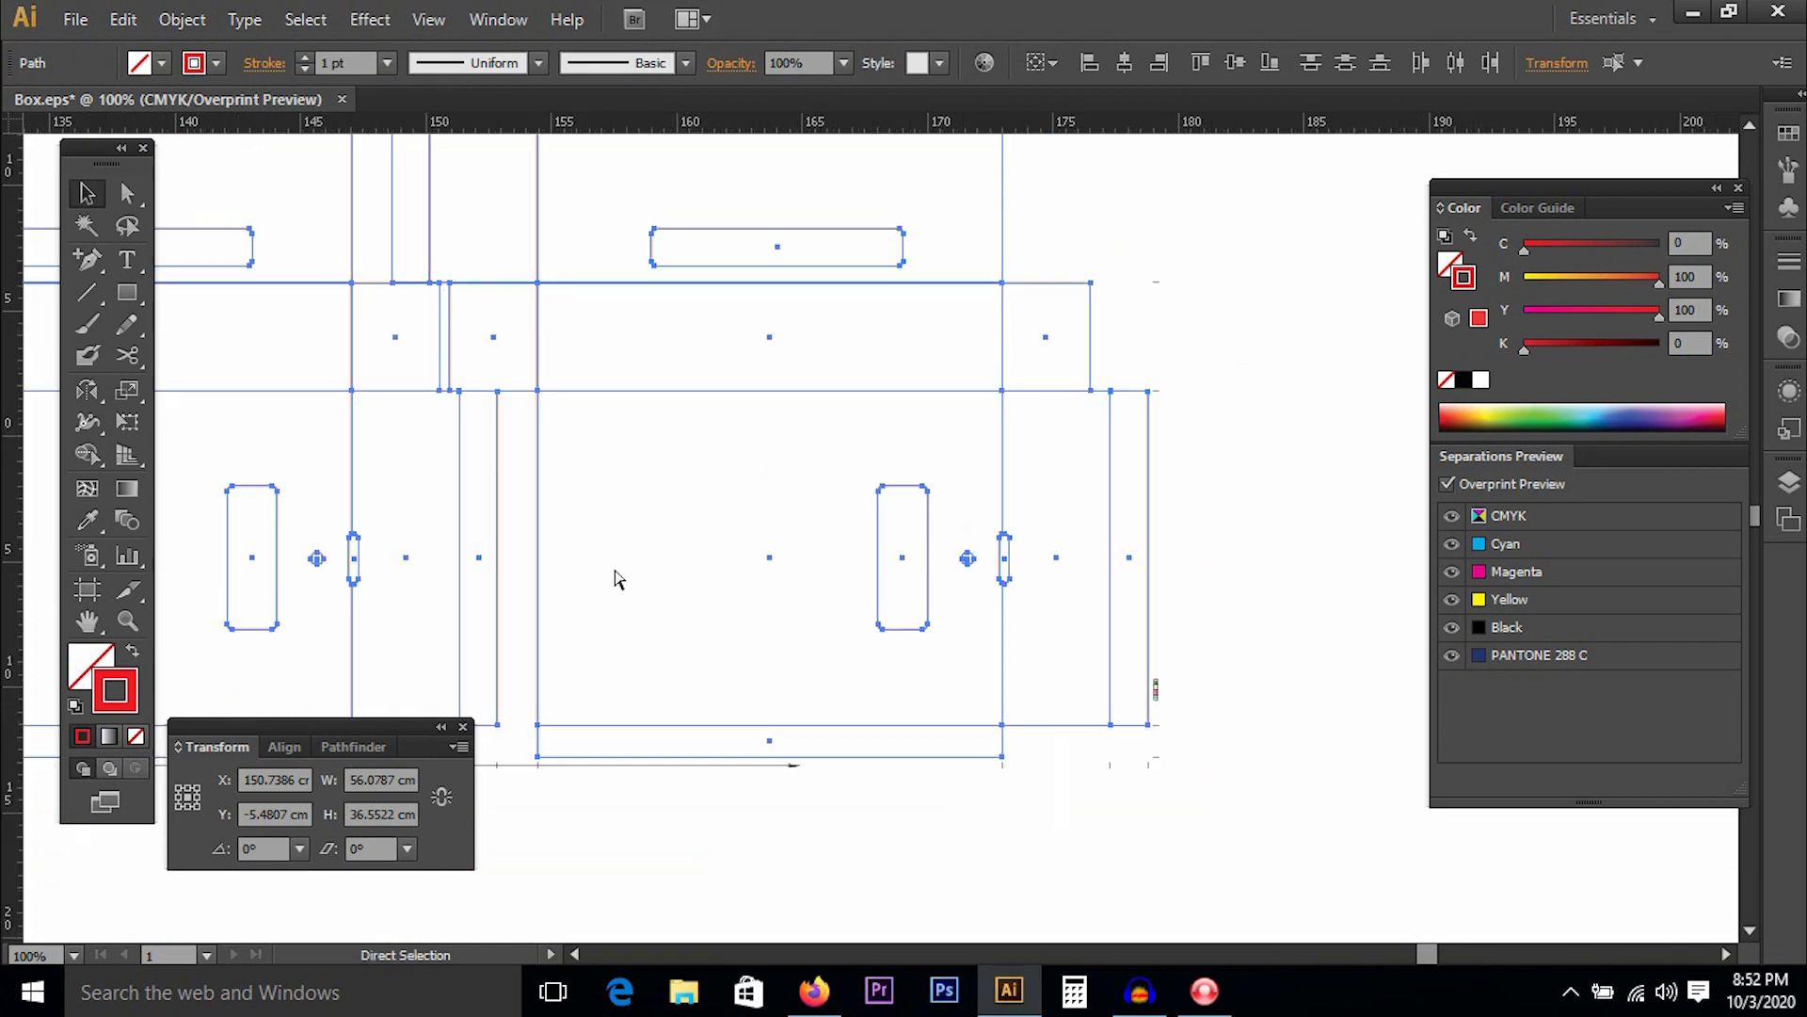
left_click(1113, 437)
Examine the whole dieline and the green end flaps of the single-box artwork above it.
key("space")
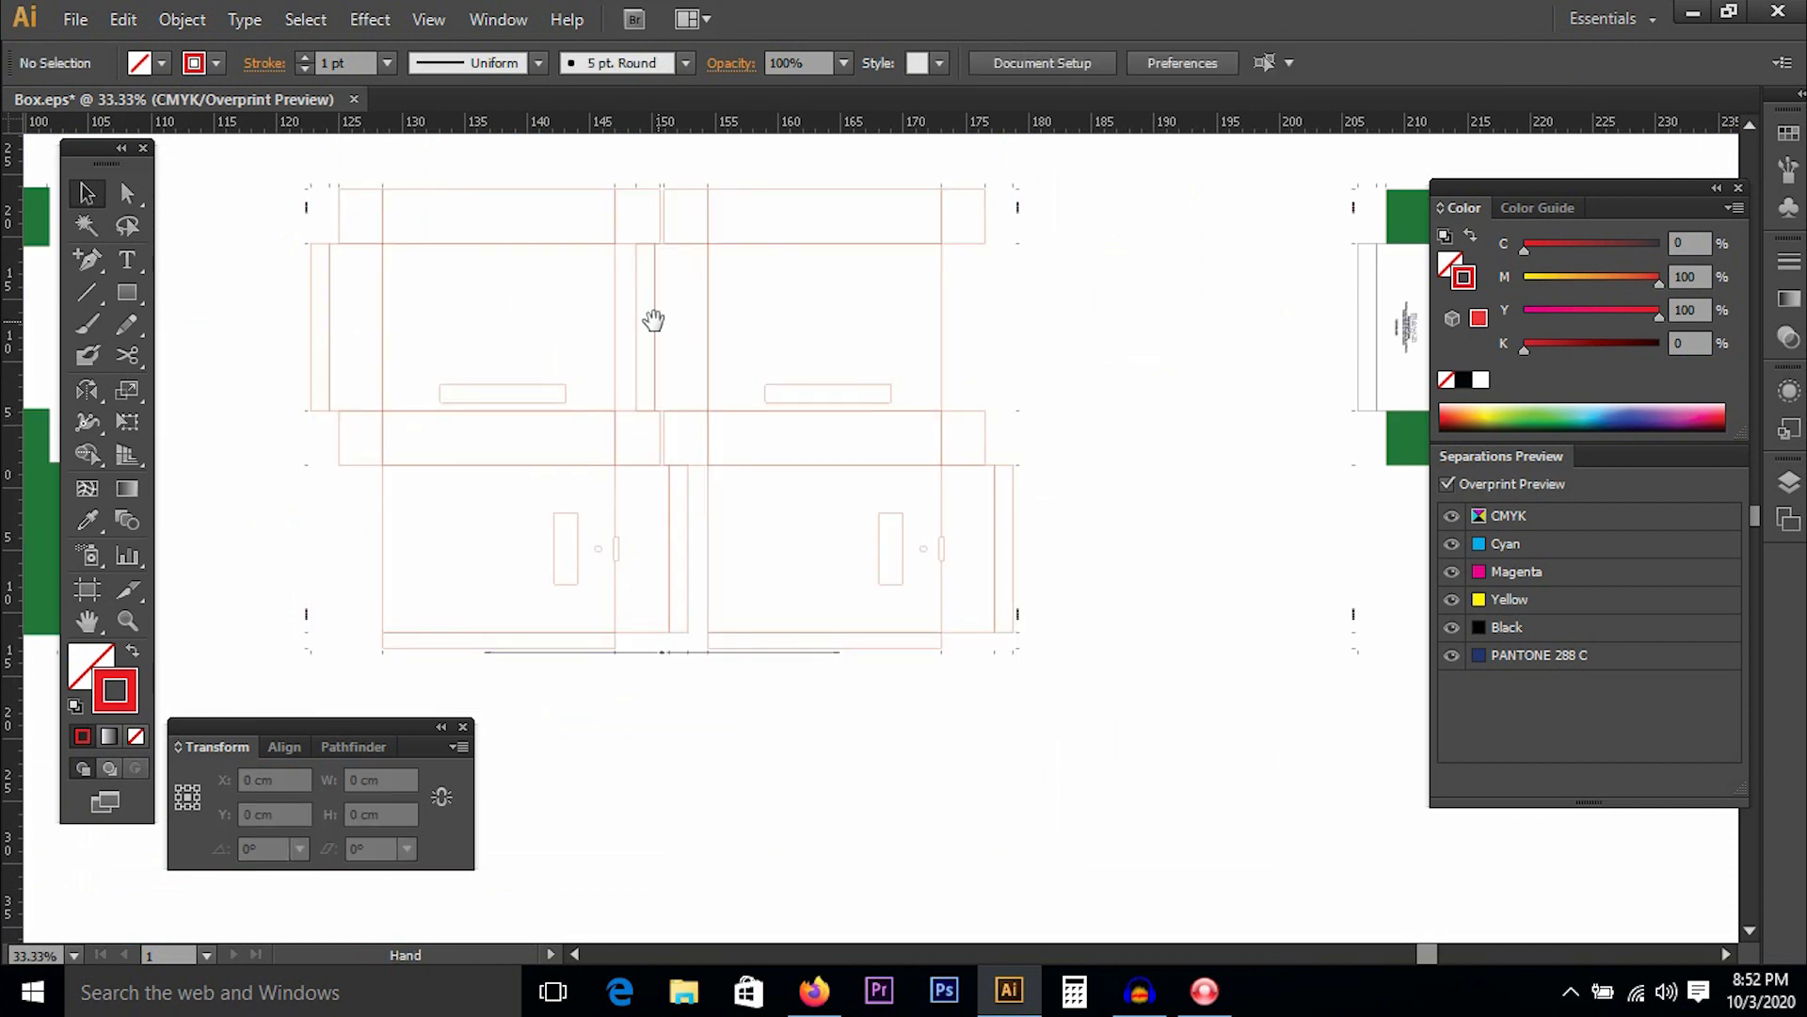
left_click_drag(653, 321, 812, 435)
mouse_move(434, 291)
left_mouse_down()
mouse_move(1216, 812)
mouse_move(443, 291)
left_mouse_up()
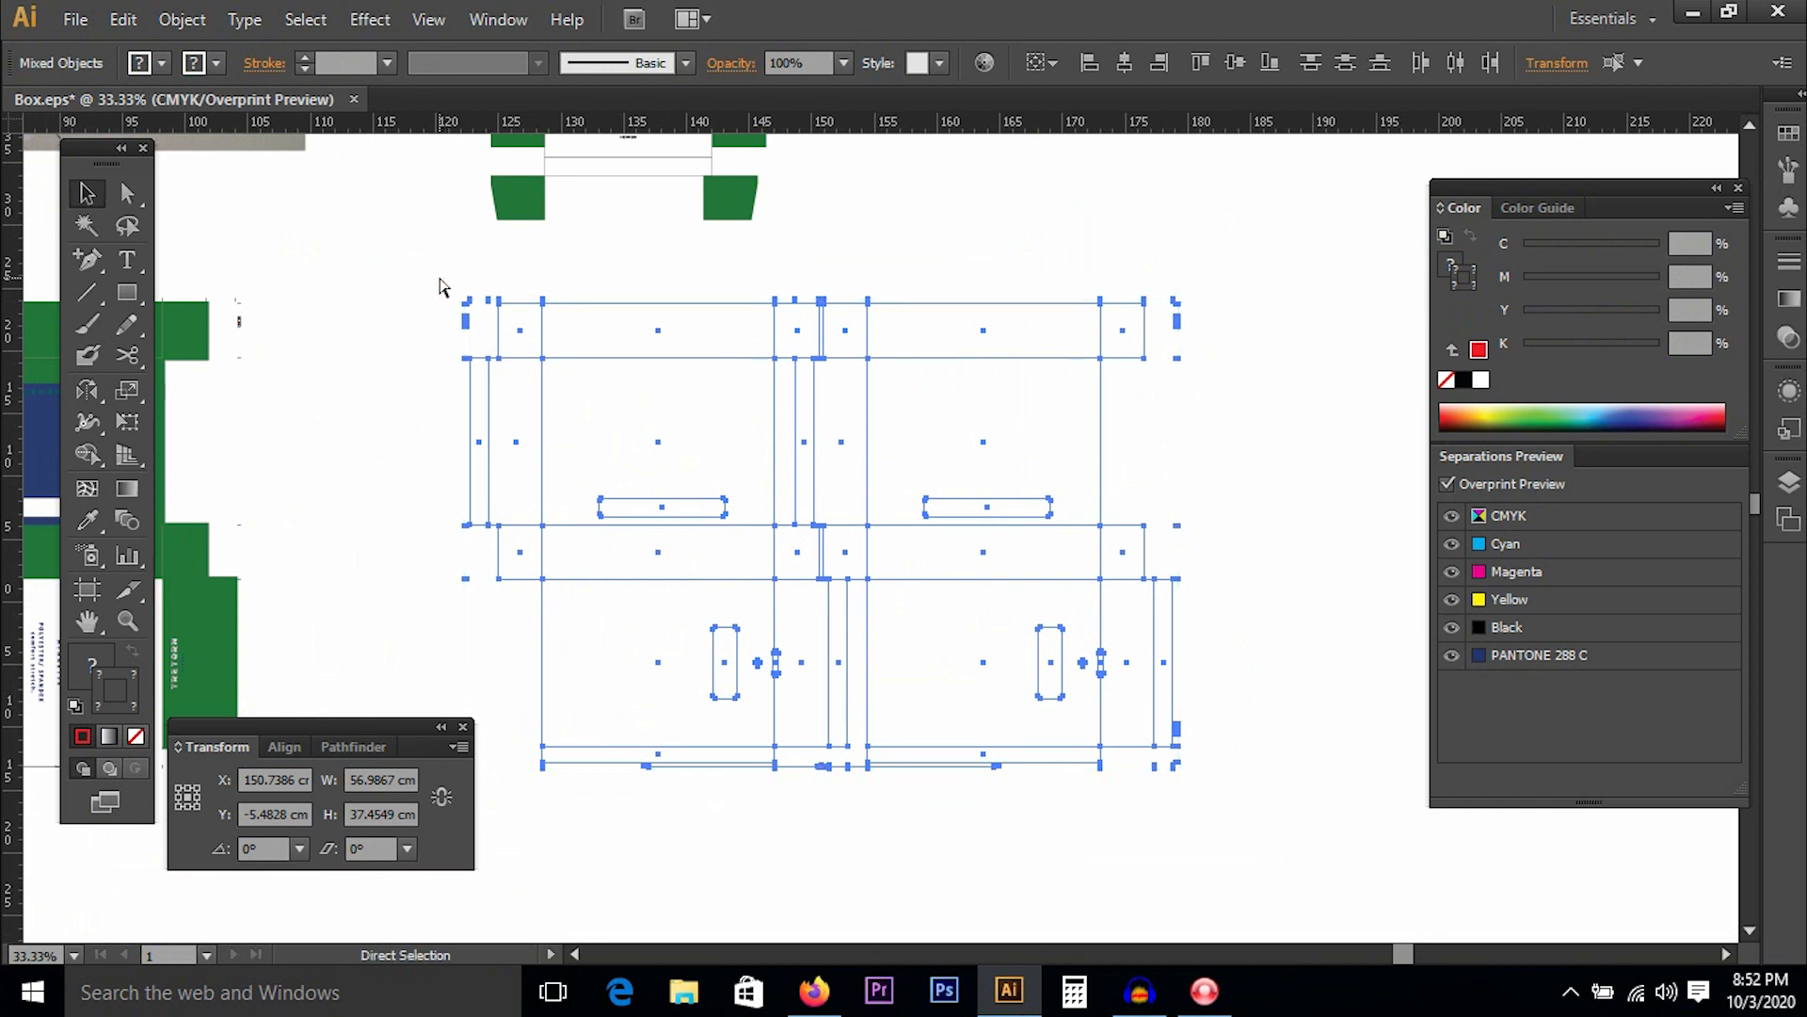
left_click(427, 270)
key("space")
left_click_drag(563, 252, 727, 436)
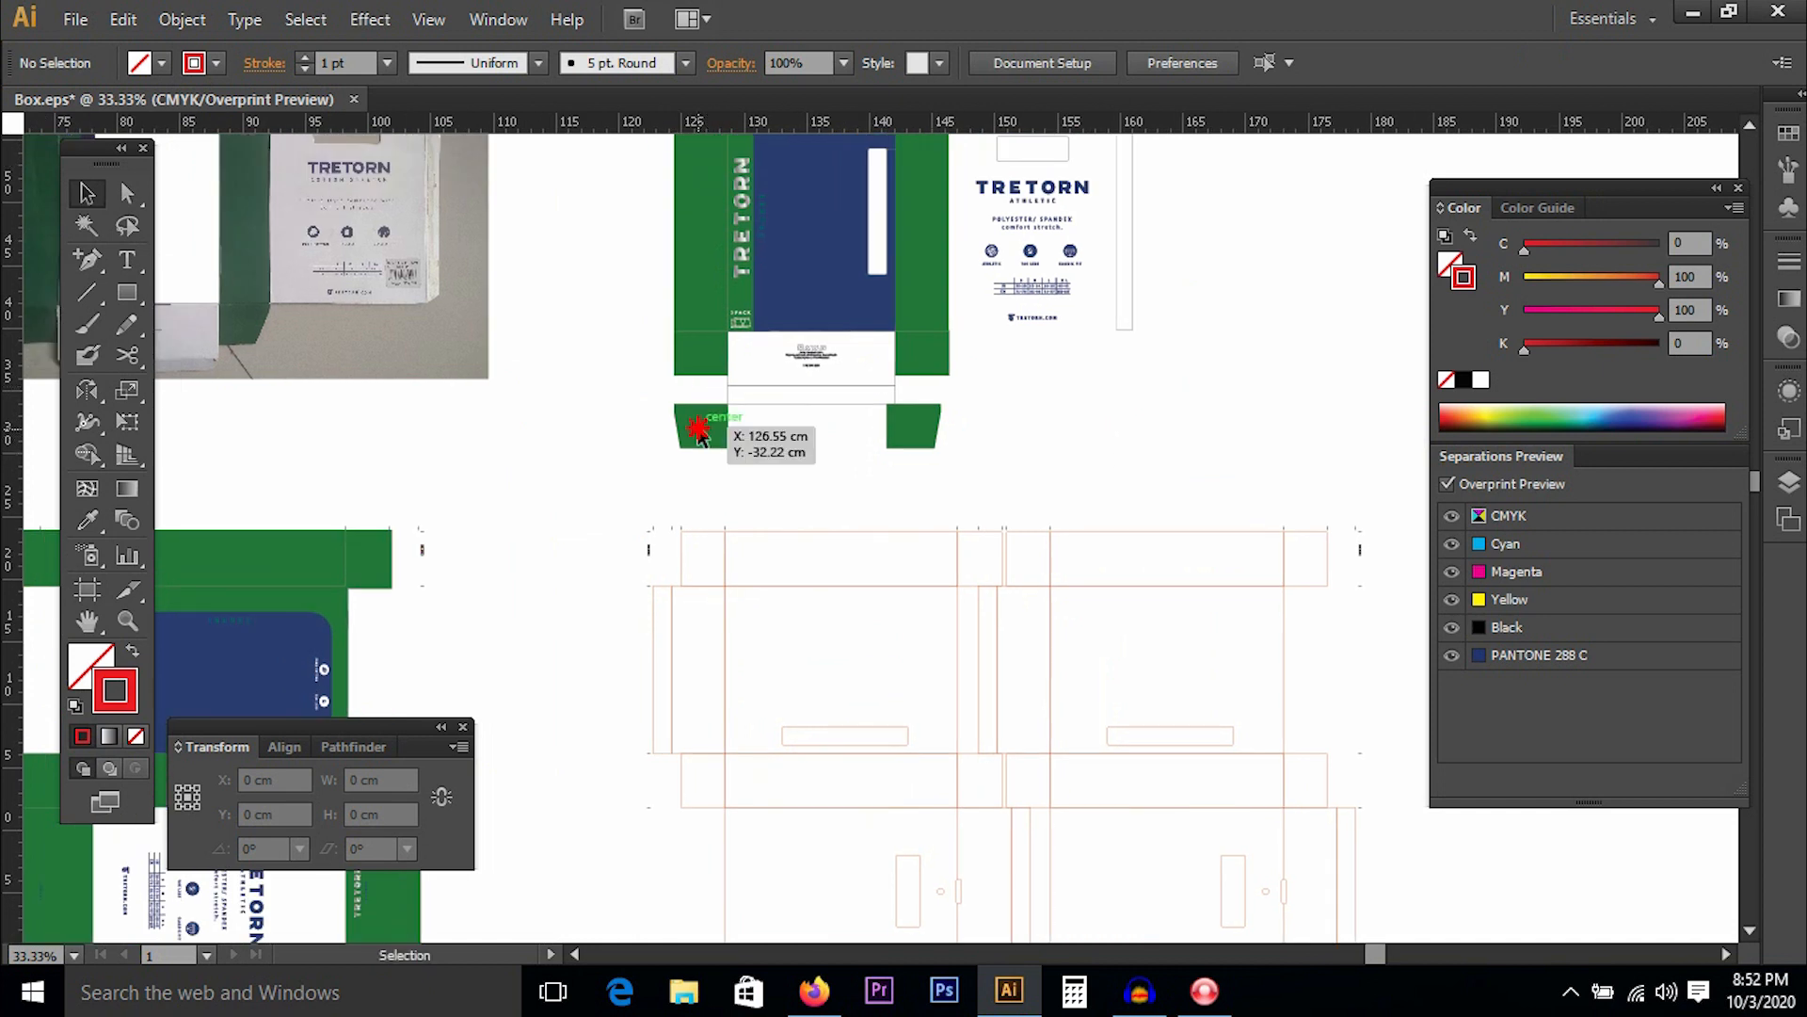
key("a")
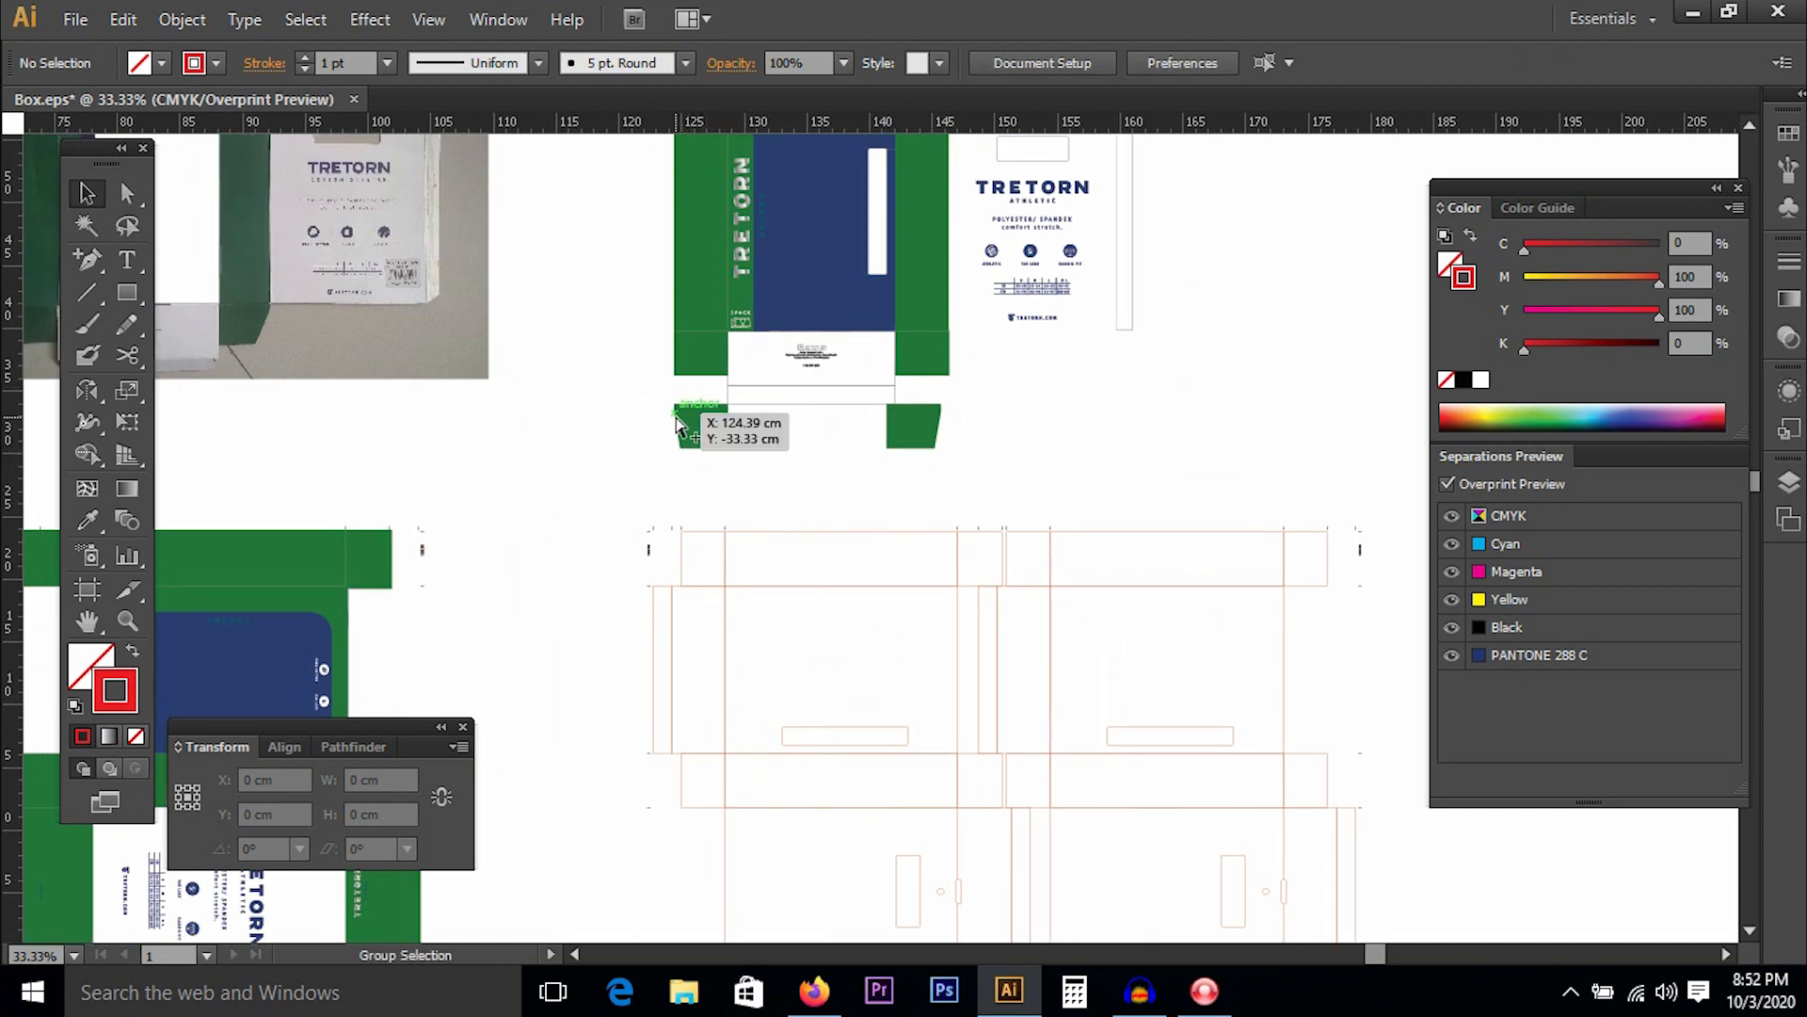
left_click(676, 424, "alt")
left_click(585, 431)
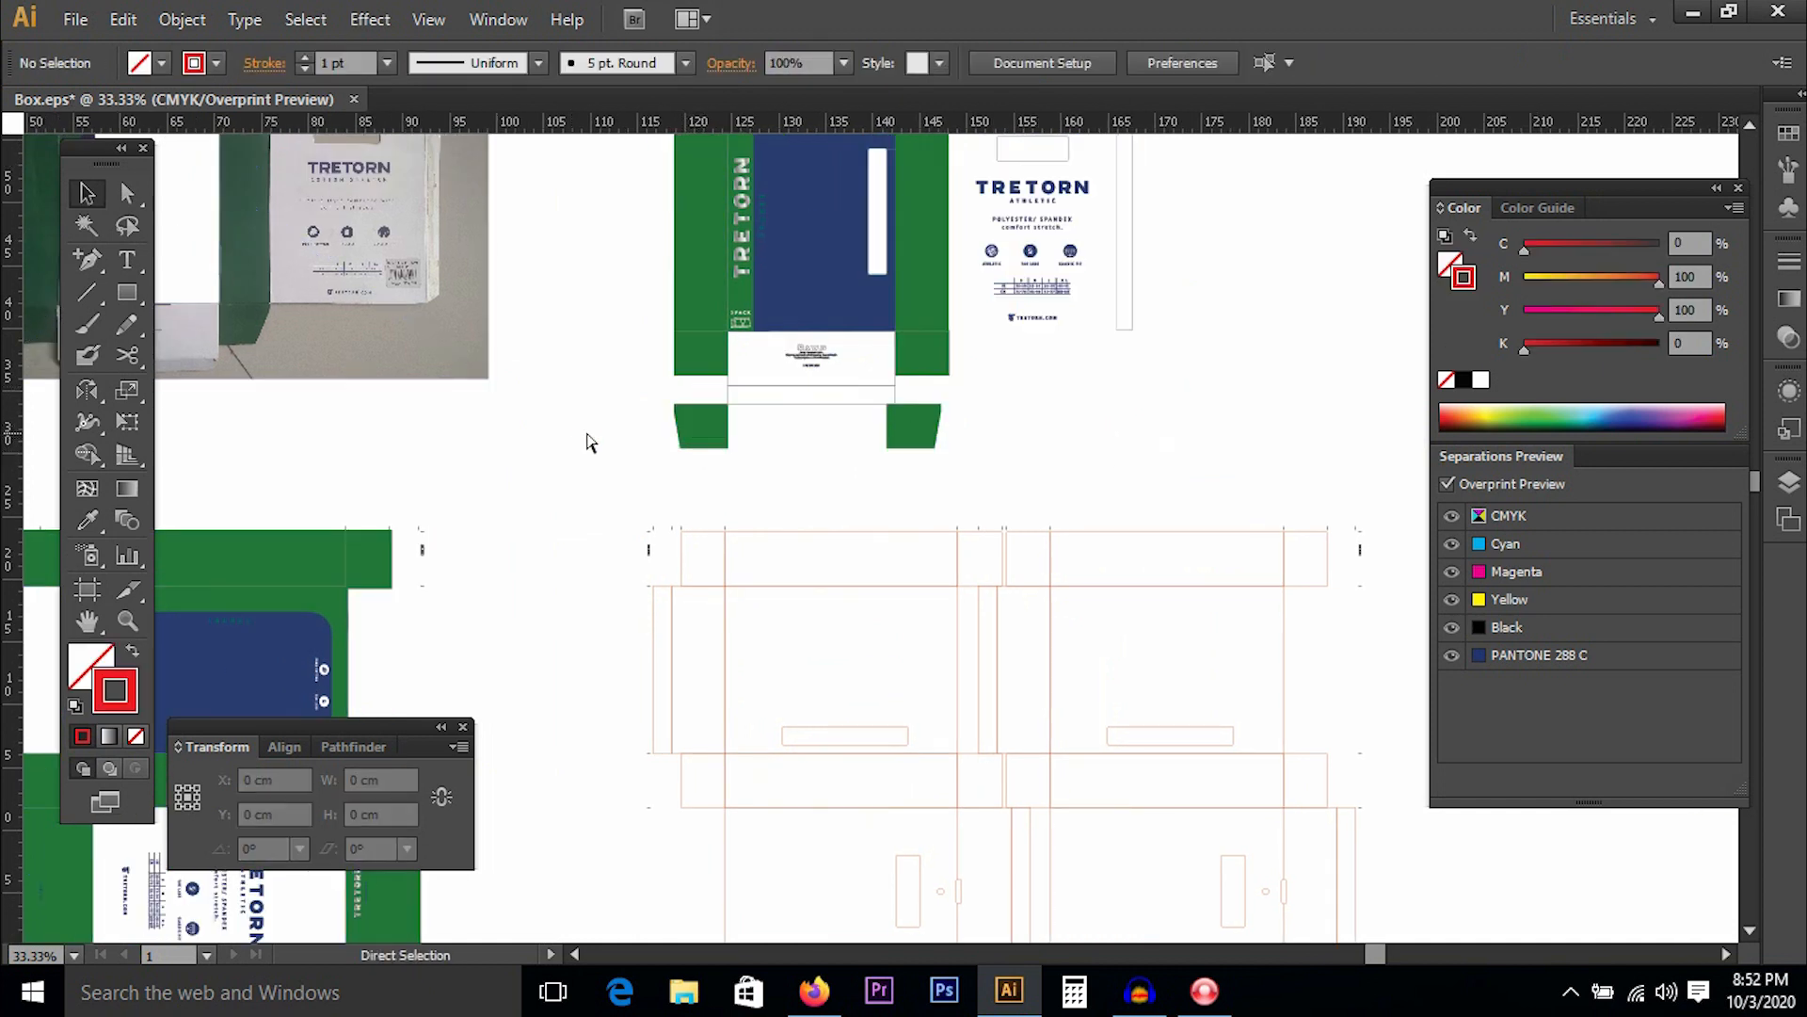
scroll(590, 443, "down", 3)
left_click_drag(835, 448, 754, 442)
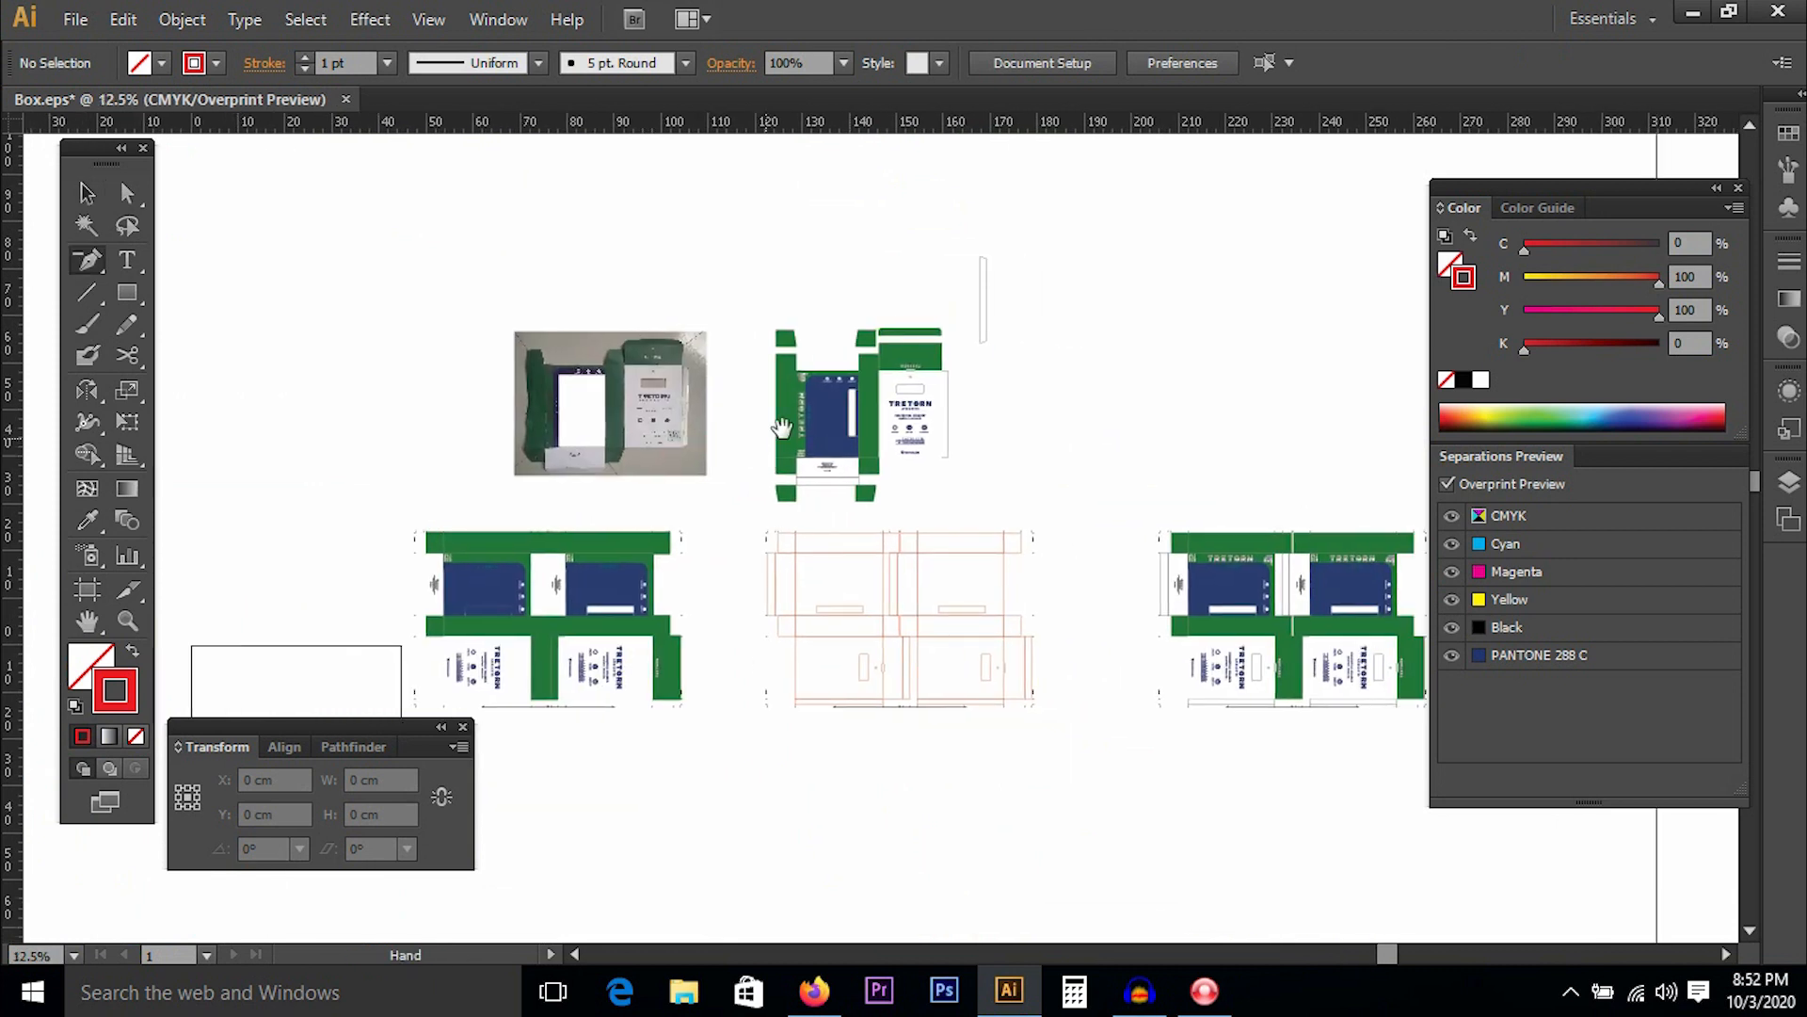
left_click(857, 390, "ctrl")
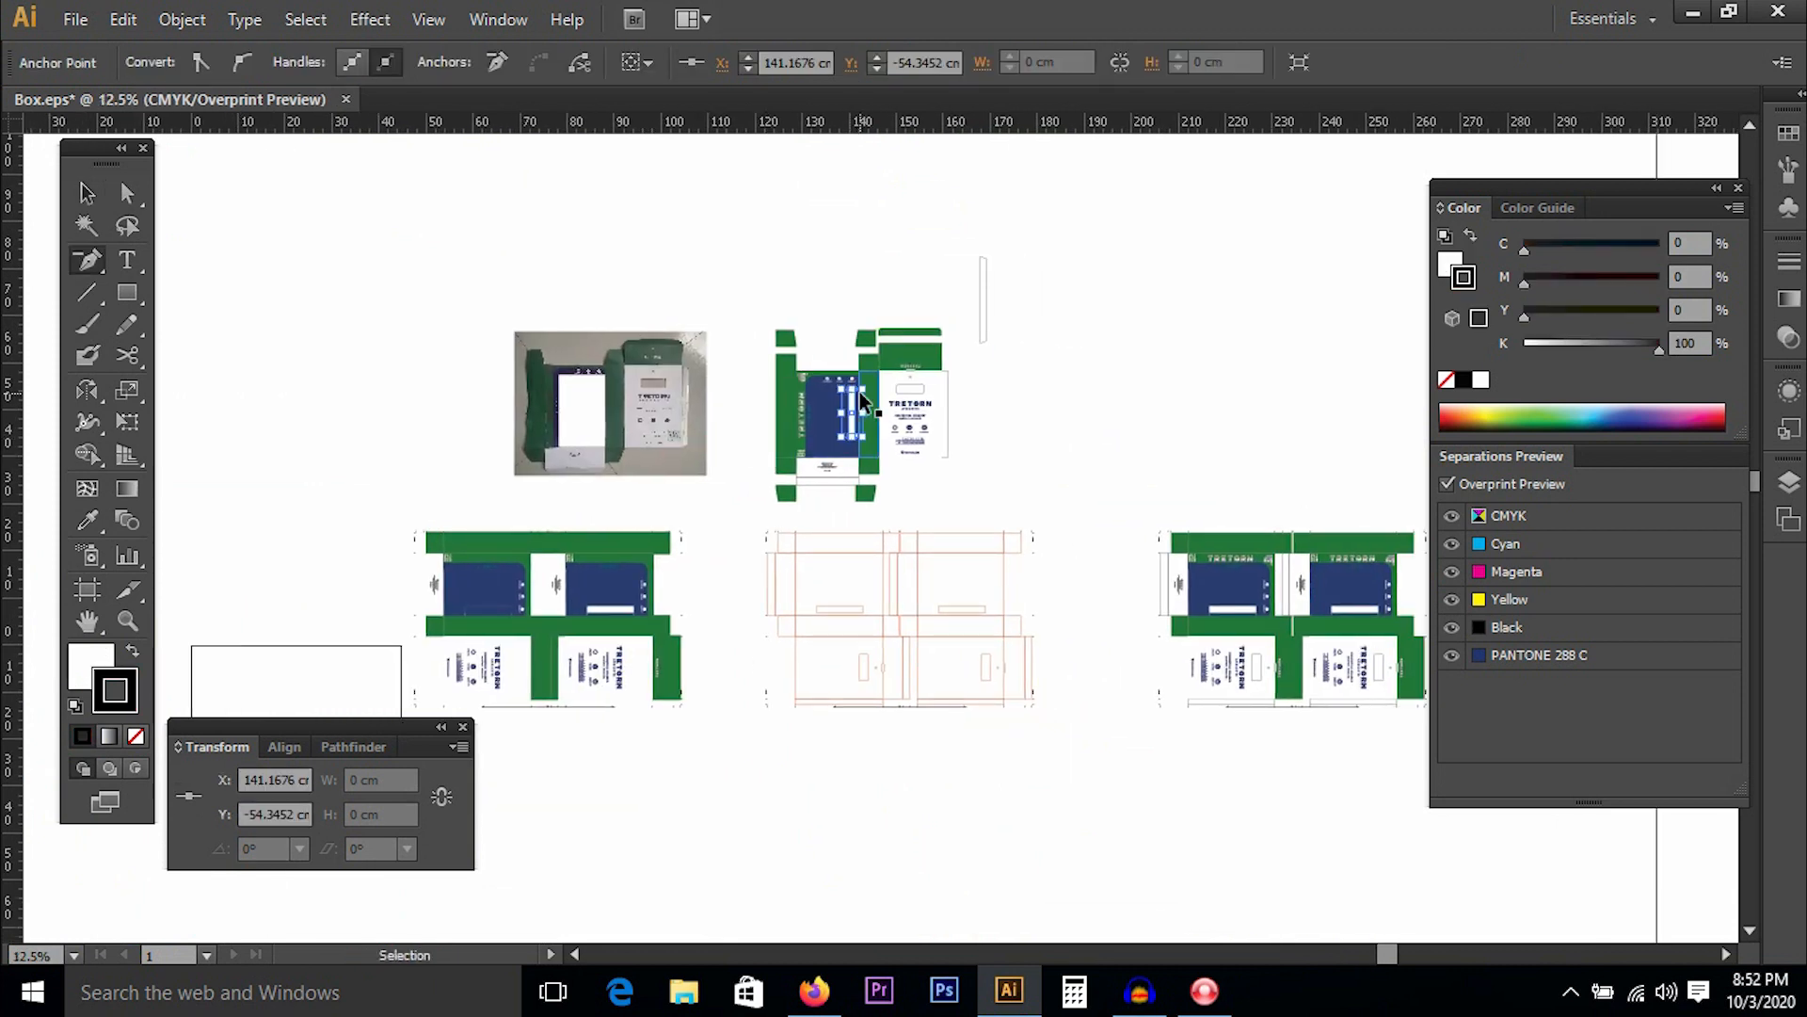
left_click(1001, 469, "ctrl")
key("v")
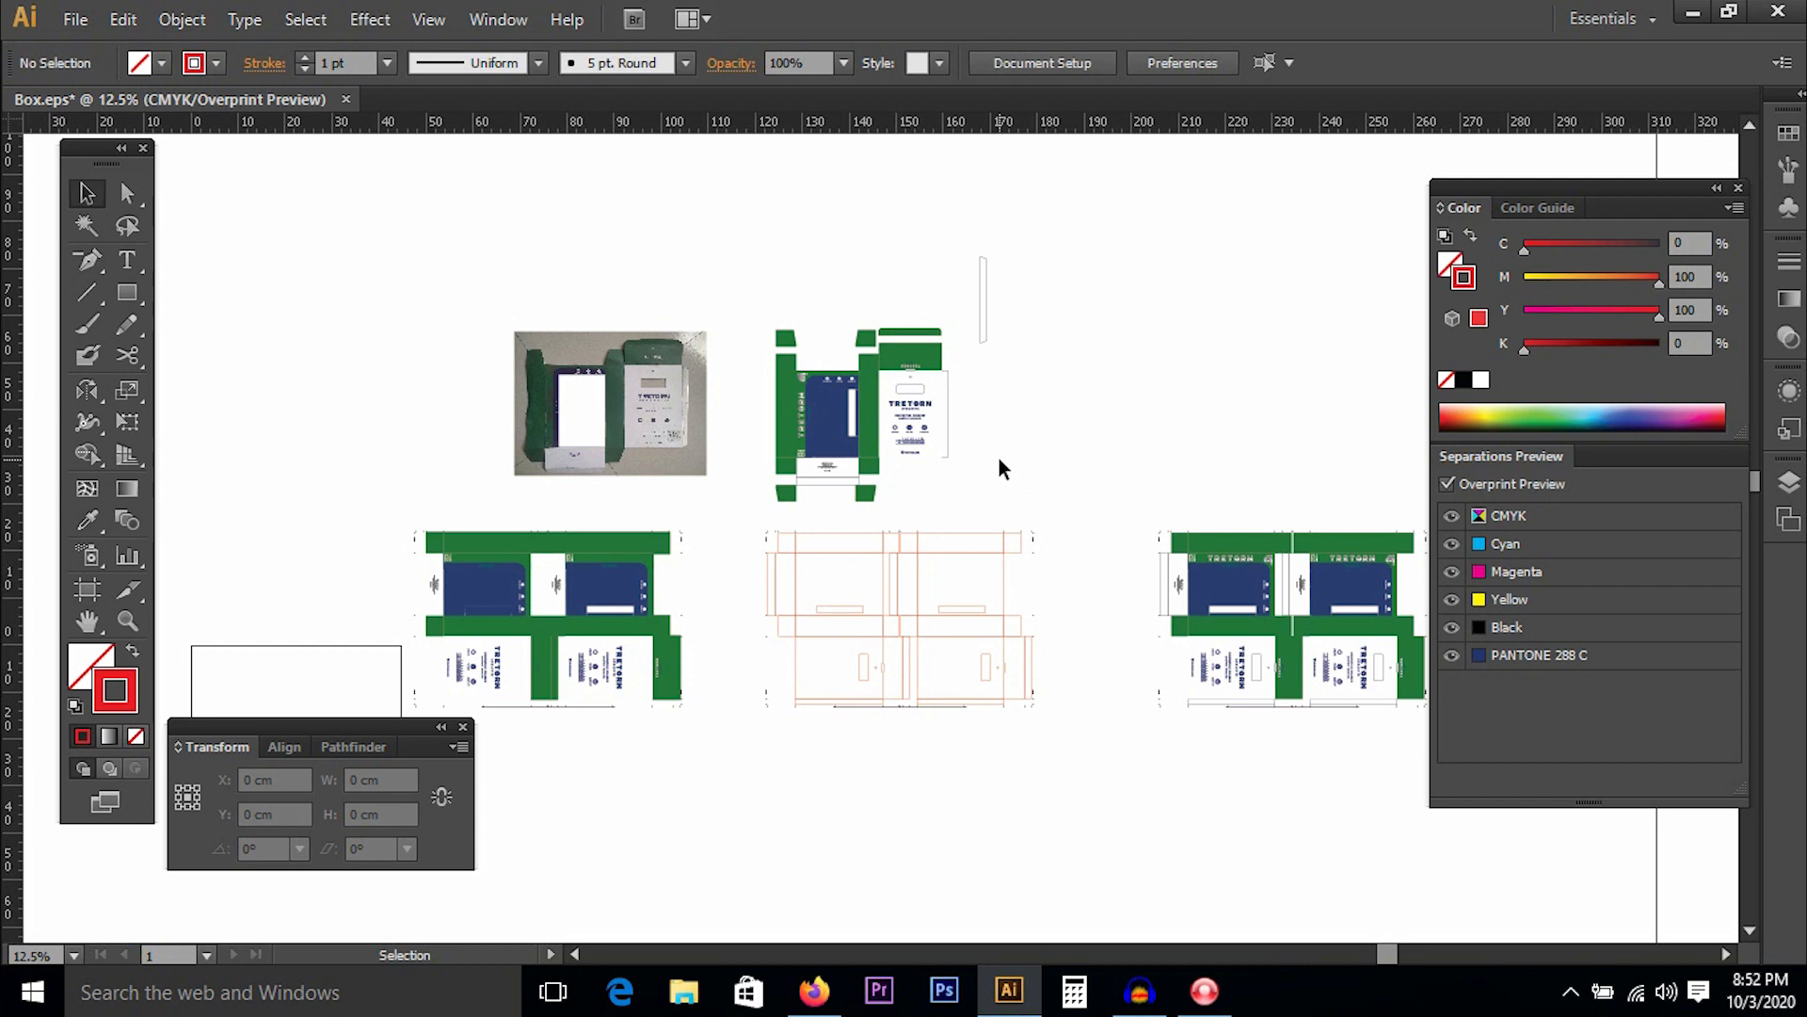
Select the box photo, the single-box artwork and both coloured layouts together.
left_click(861, 399)
left_click(605, 403, "shift")
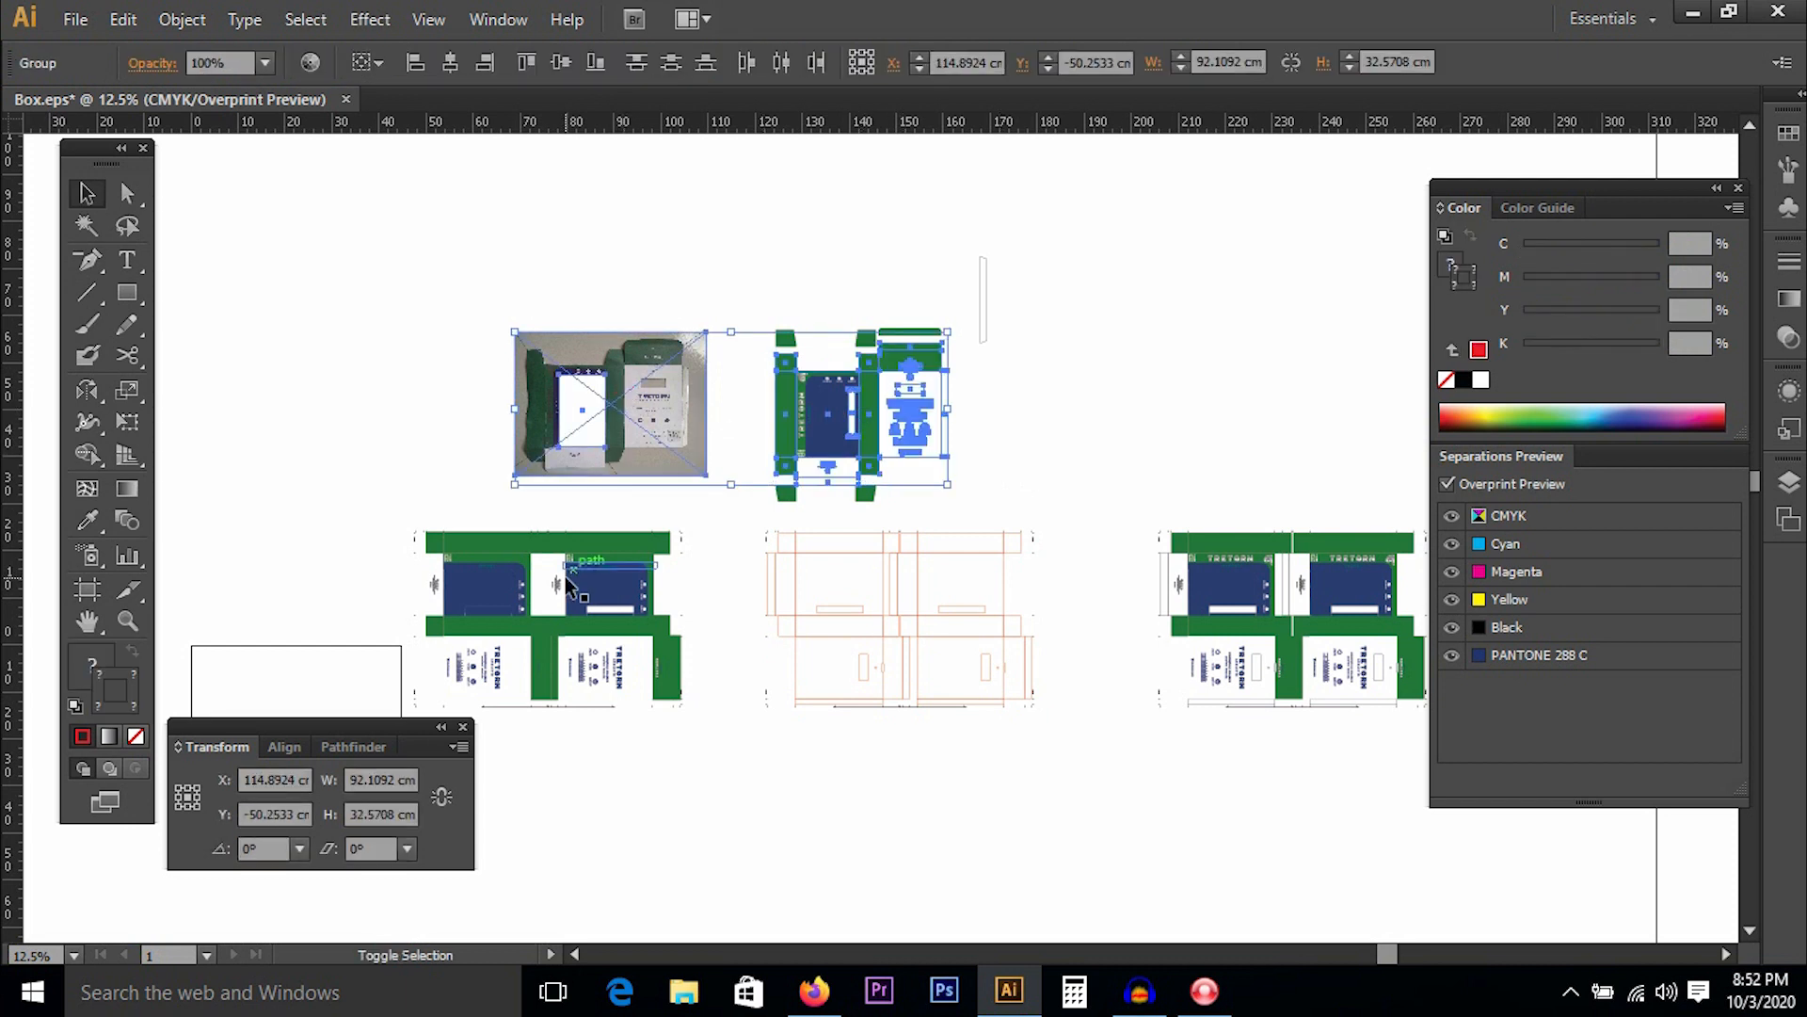
left_click(593, 565, "shift")
left_click(1250, 585, "shift")
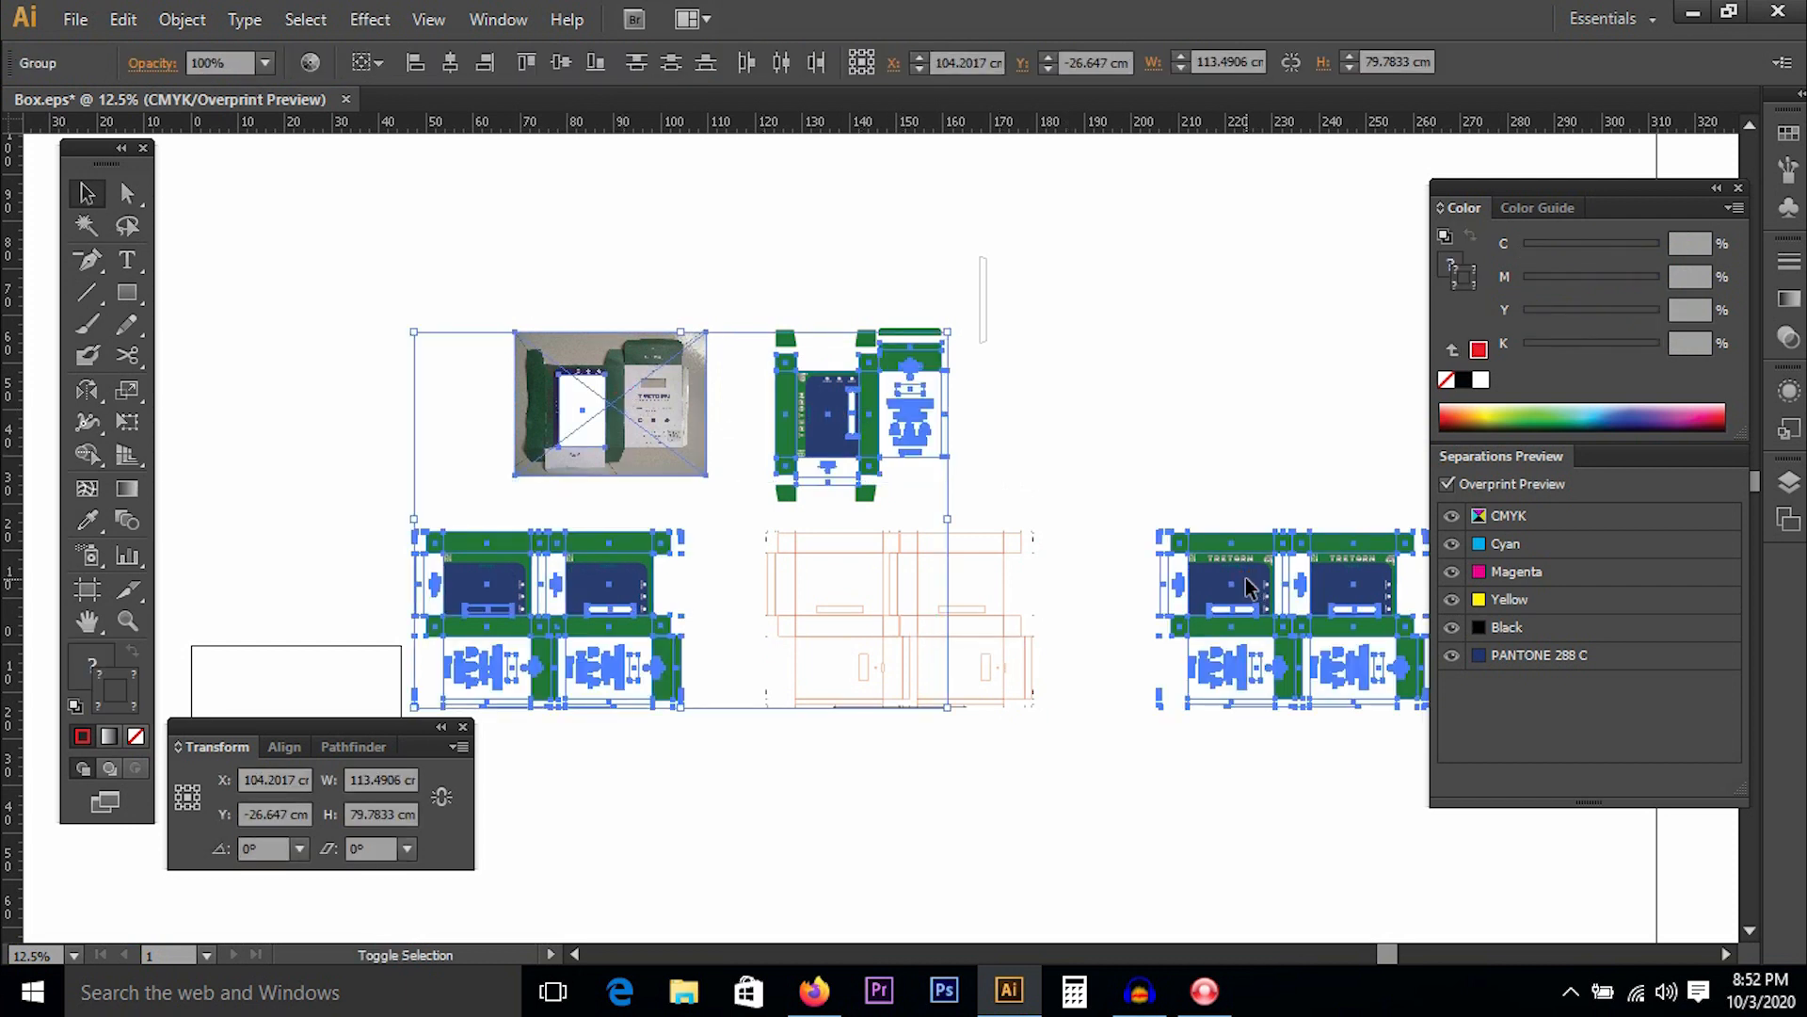
left_click(1107, 480)
Move the single-box artwork's green upper-left end flap down below its lower-left flap, just above the dieline.
left_click_drag(918, 235, 1054, 338)
left_click_drag(1033, 236, 781, 341)
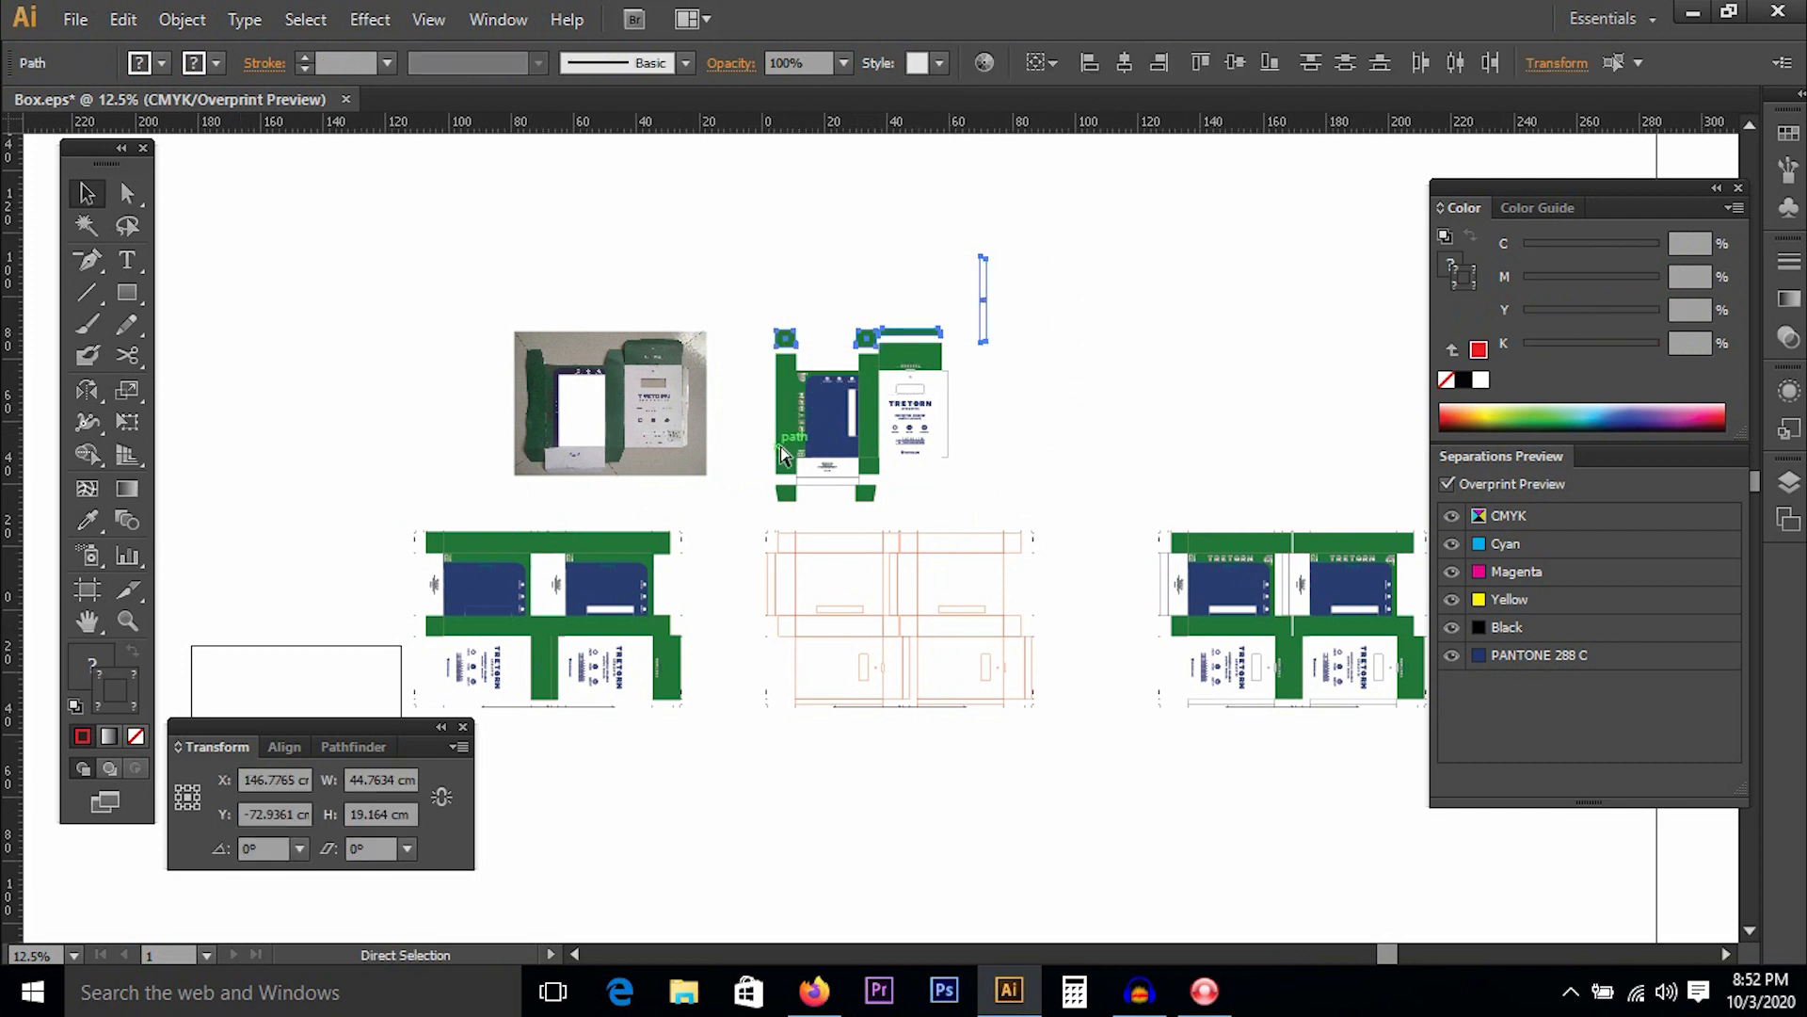
key("ctrl+minus")
left_click_drag(965, 445, 549, 410)
left_click_drag(464, 264, 1079, 725)
left_click(838, 505)
left_click_drag(681, 335, 851, 537)
left_click(636, 413)
left_click_drag(719, 517, 815, 374)
left_click_drag(746, 273, 730, 638)
left_click_drag(827, 678, 997, 456)
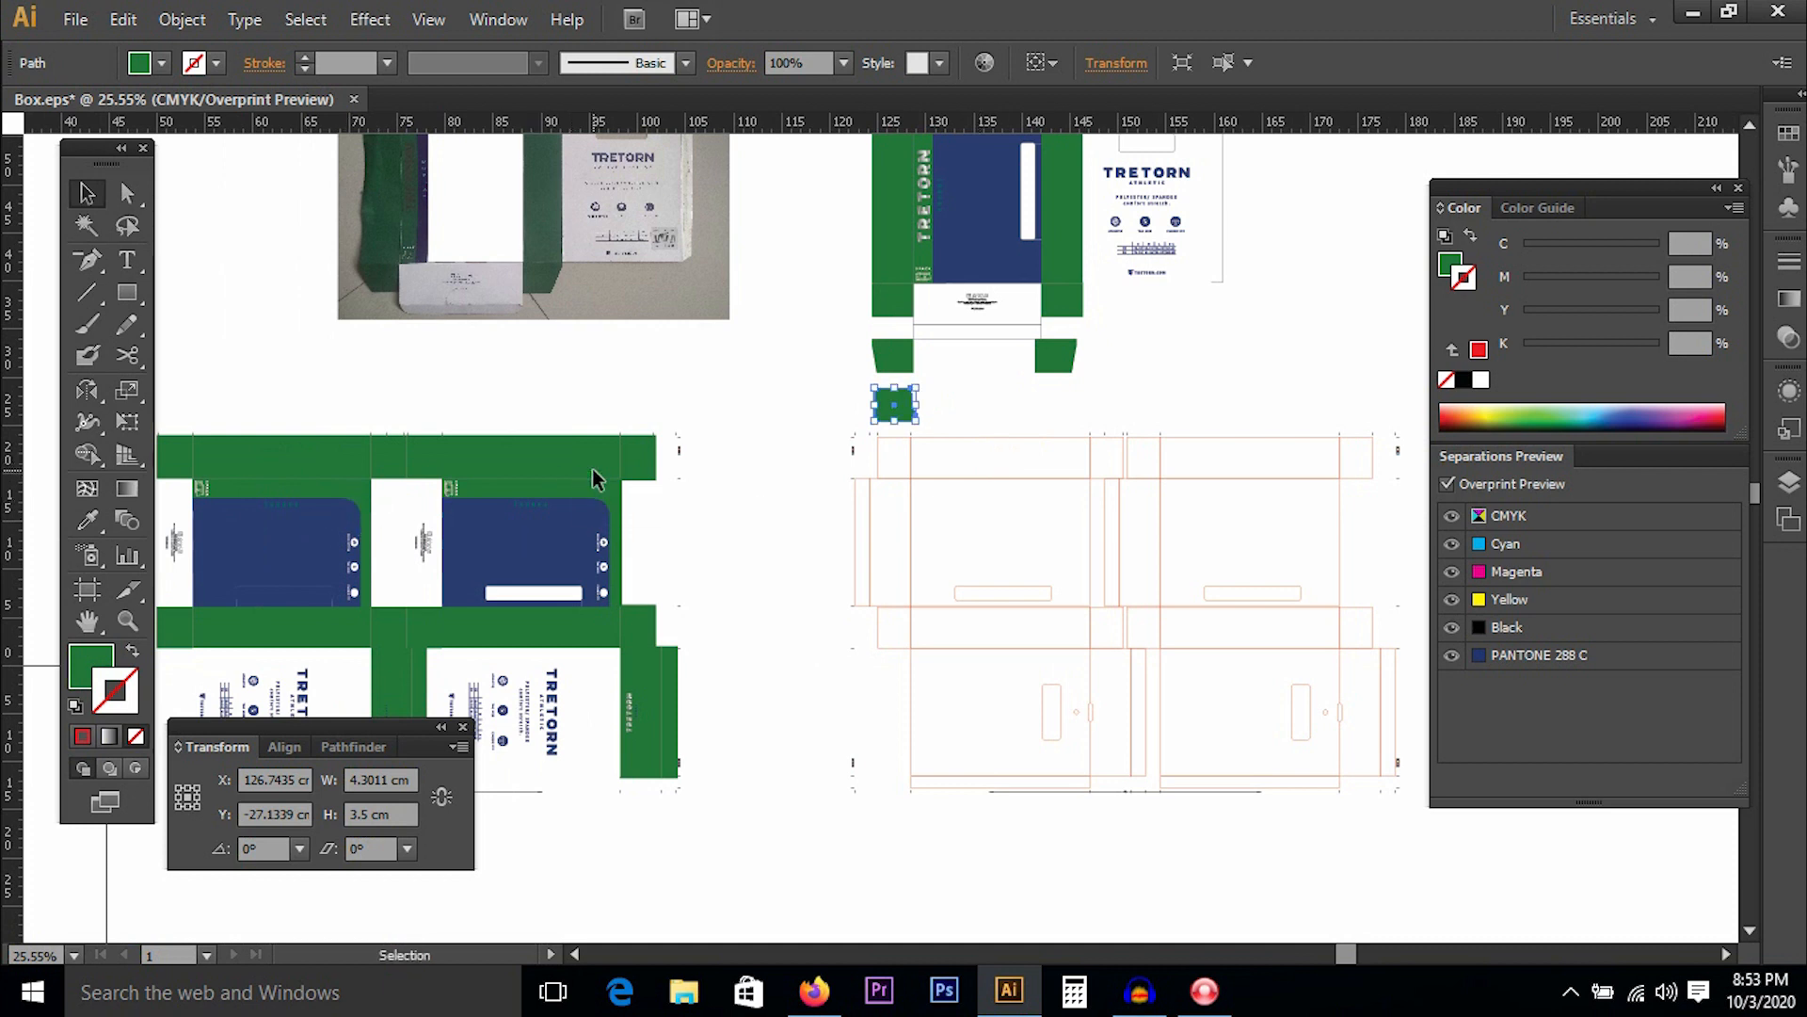
key("ctrl+minus")
left_click_drag(800, 491, 822, 528)
key("ctrl+minus")
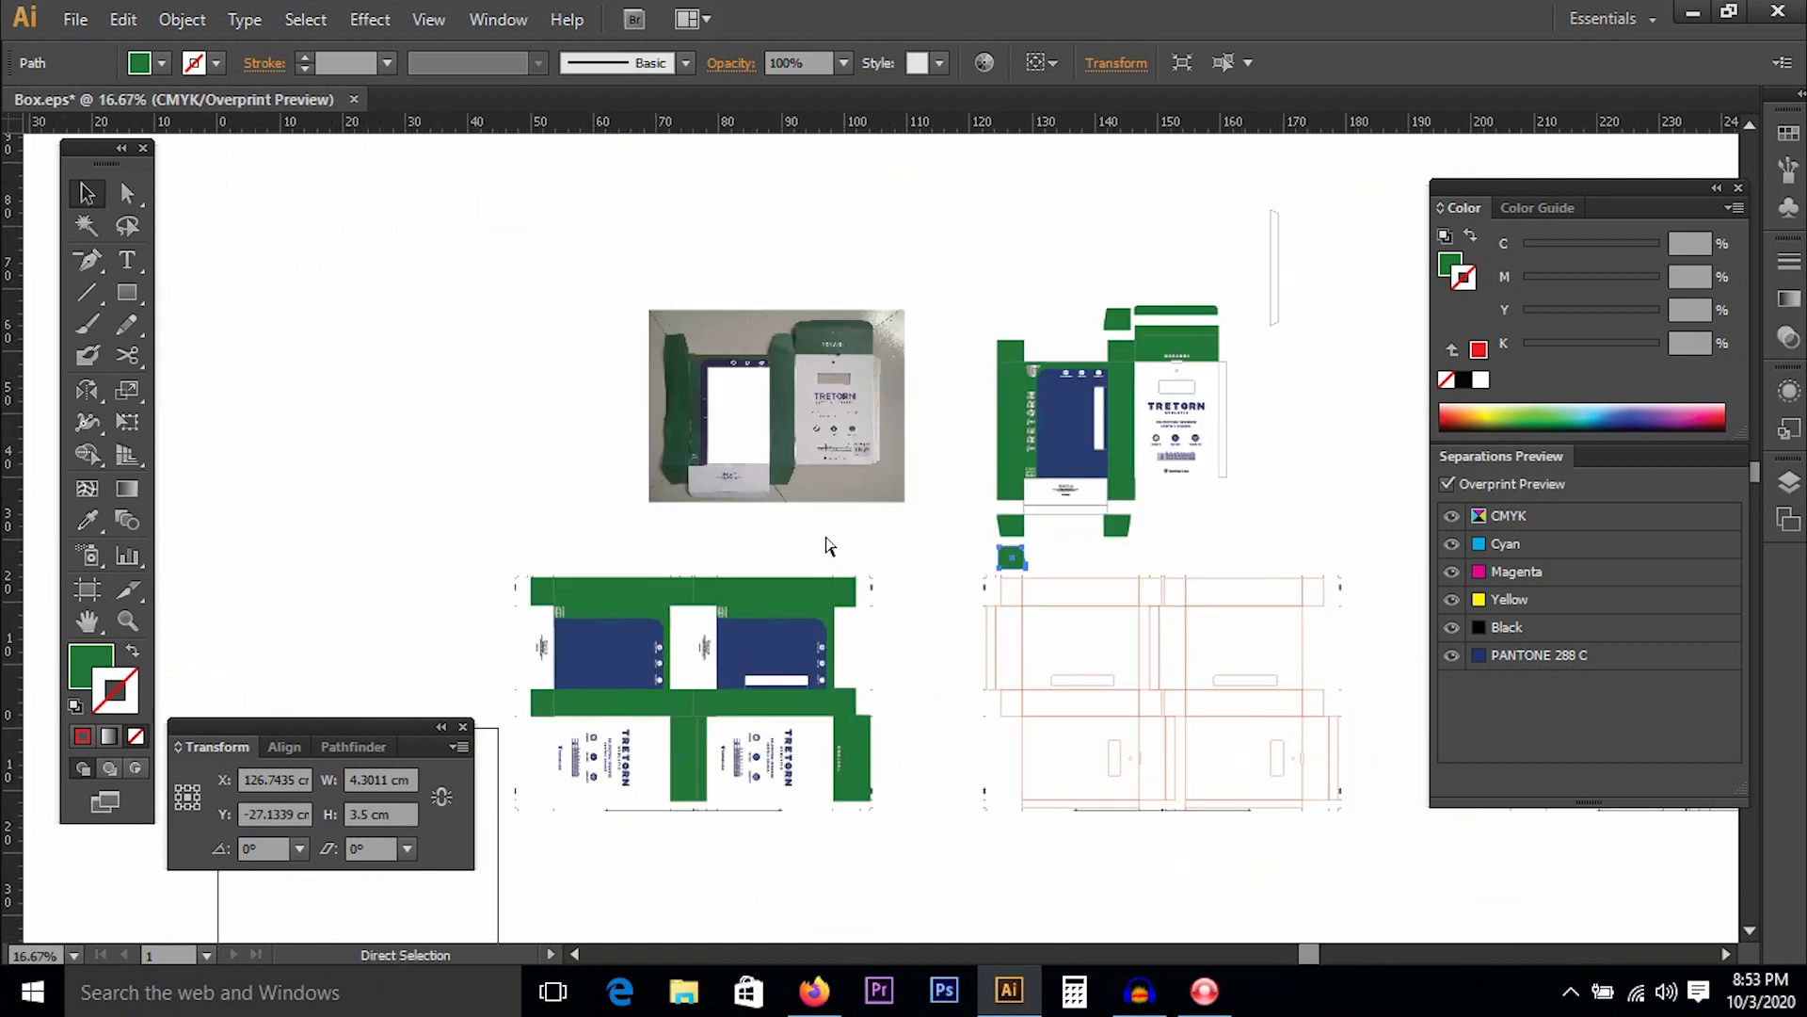
left_click_drag(958, 541, 915, 499)
left_click(877, 497)
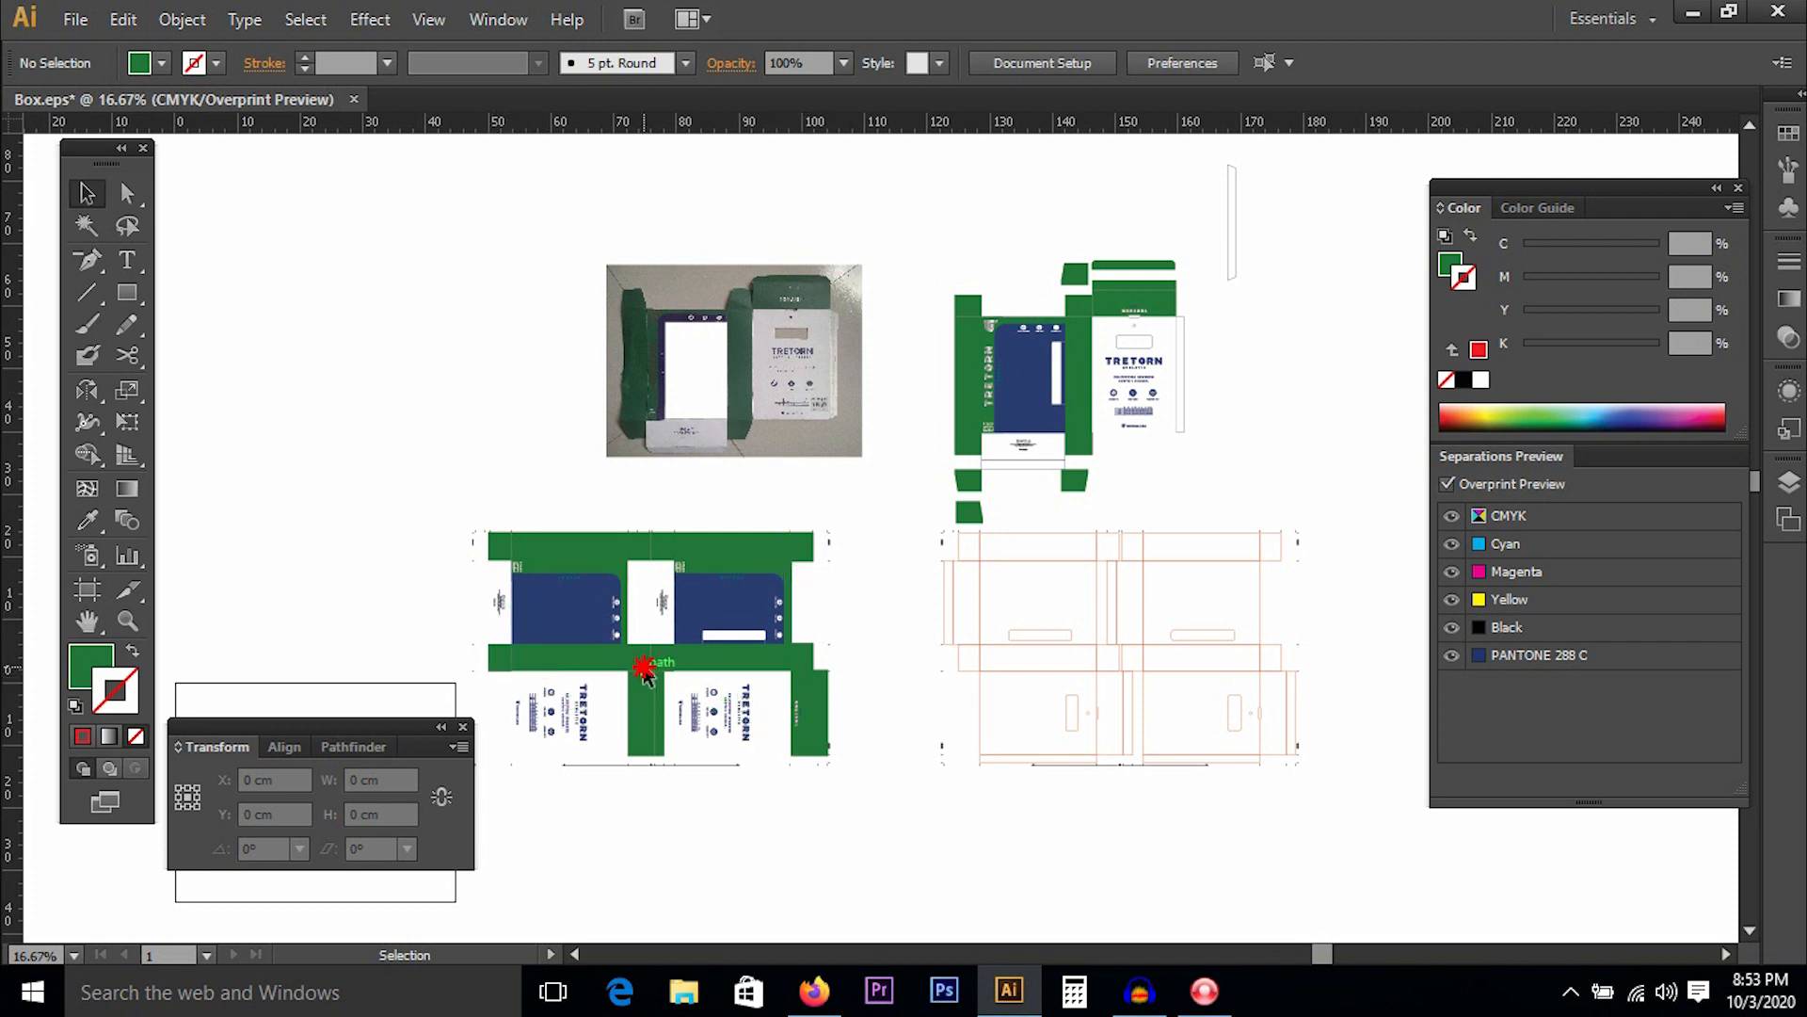
Unlock all objects and rotate the left coloured layout 90° counterclockwise.
key("ctrl+alt+2")
left_click(455, 425)
left_click(646, 588)
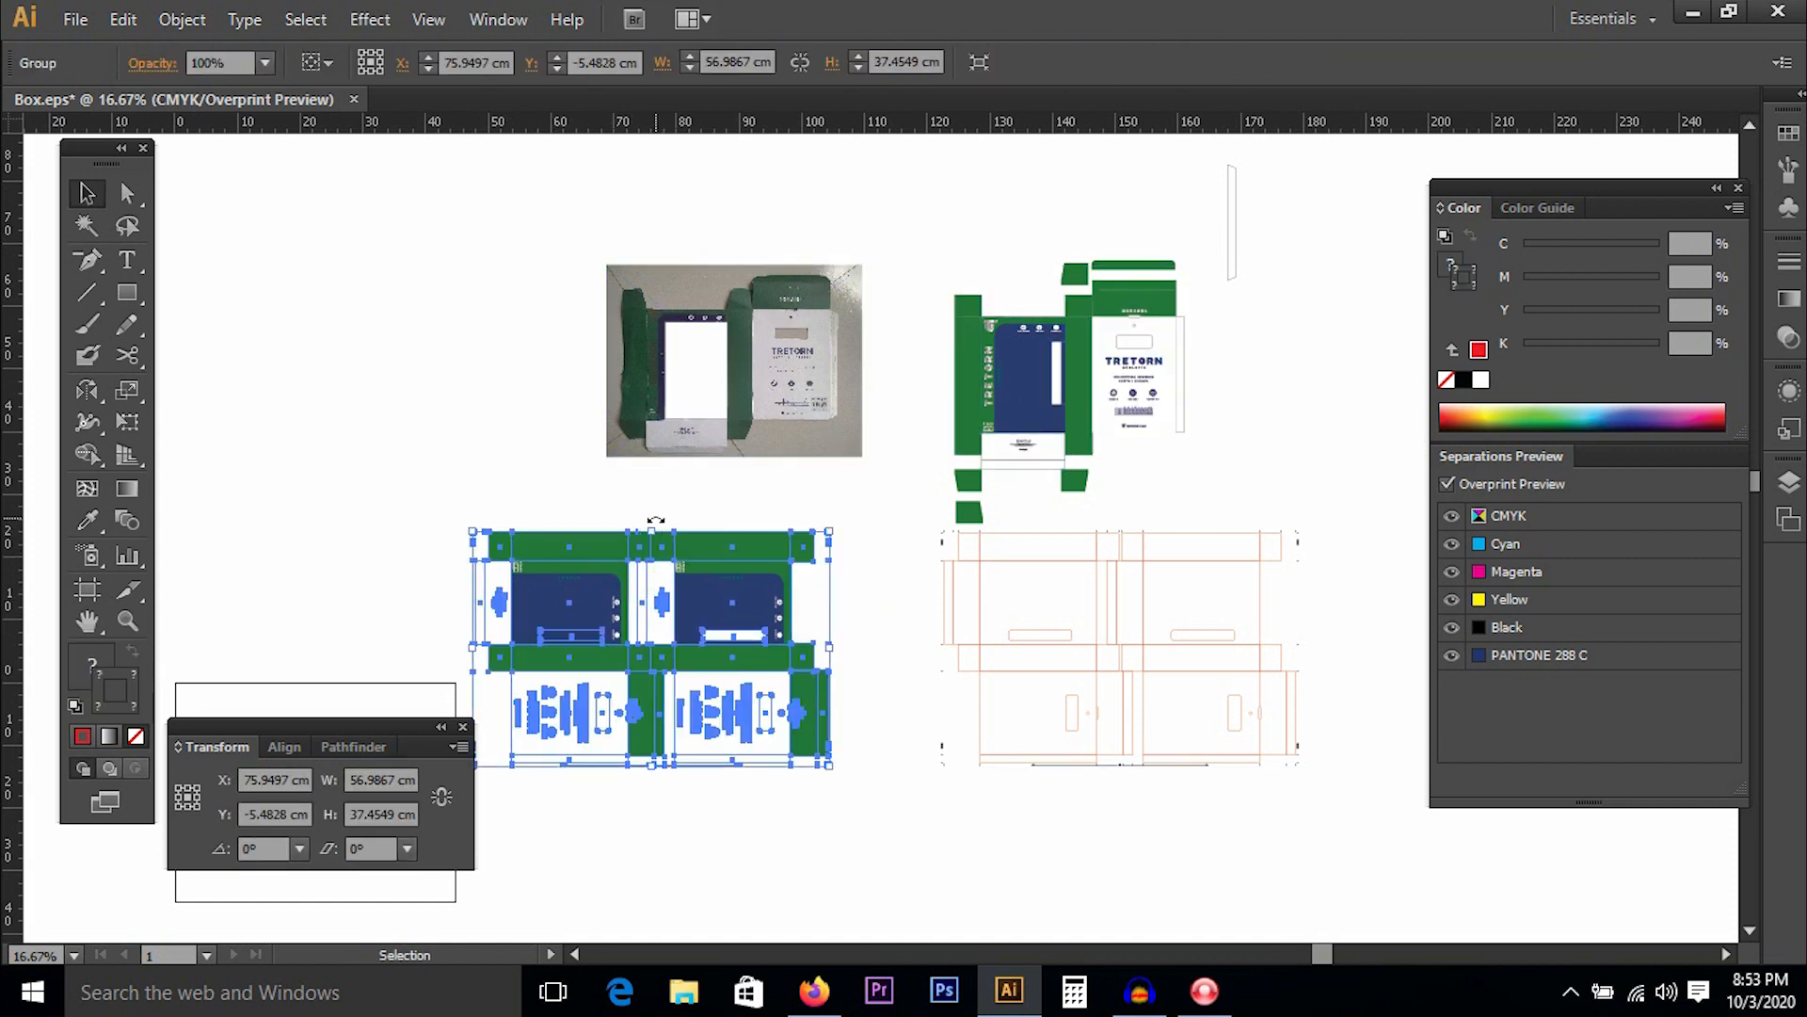
left_click_drag(656, 520, 475, 570)
left_click(475, 571)
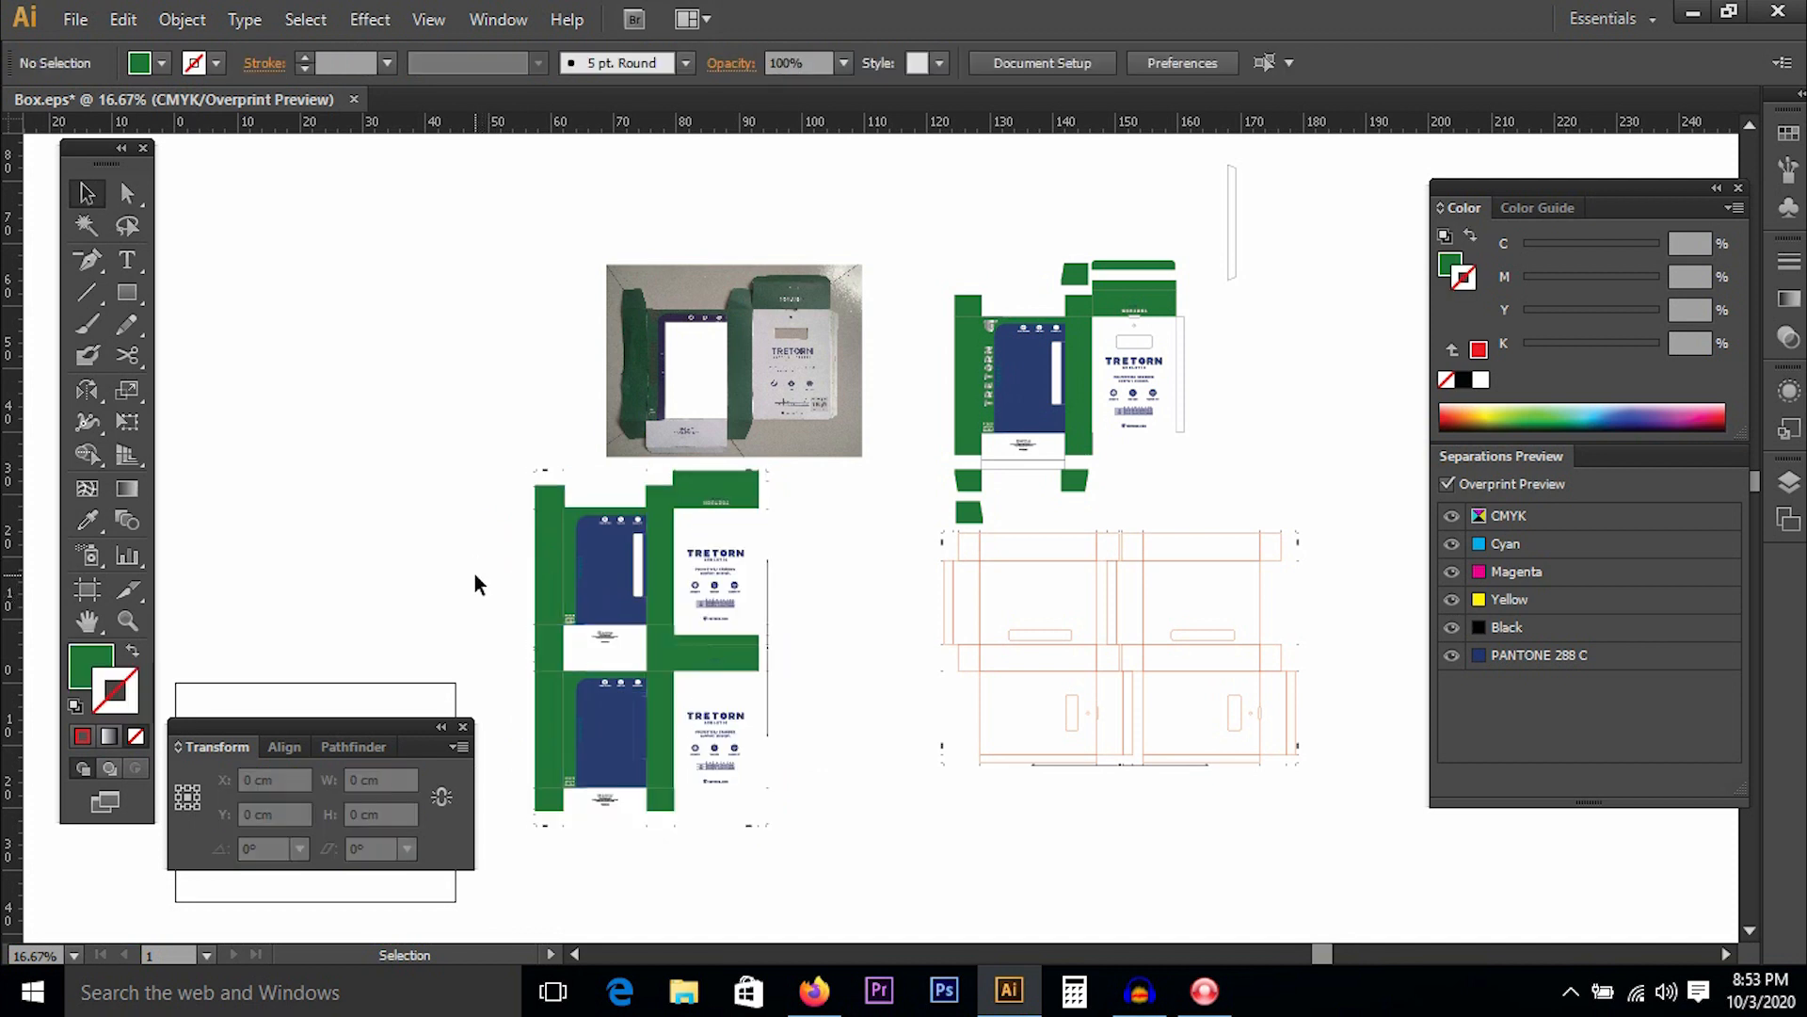
Move the green flap back above the artwork's left side panel and select all four end flaps together.
left_click_drag(987, 517, 982, 259)
left_click(961, 481, "shift")
left_click(1075, 482, "shift")
left_click(1076, 265, "shift")
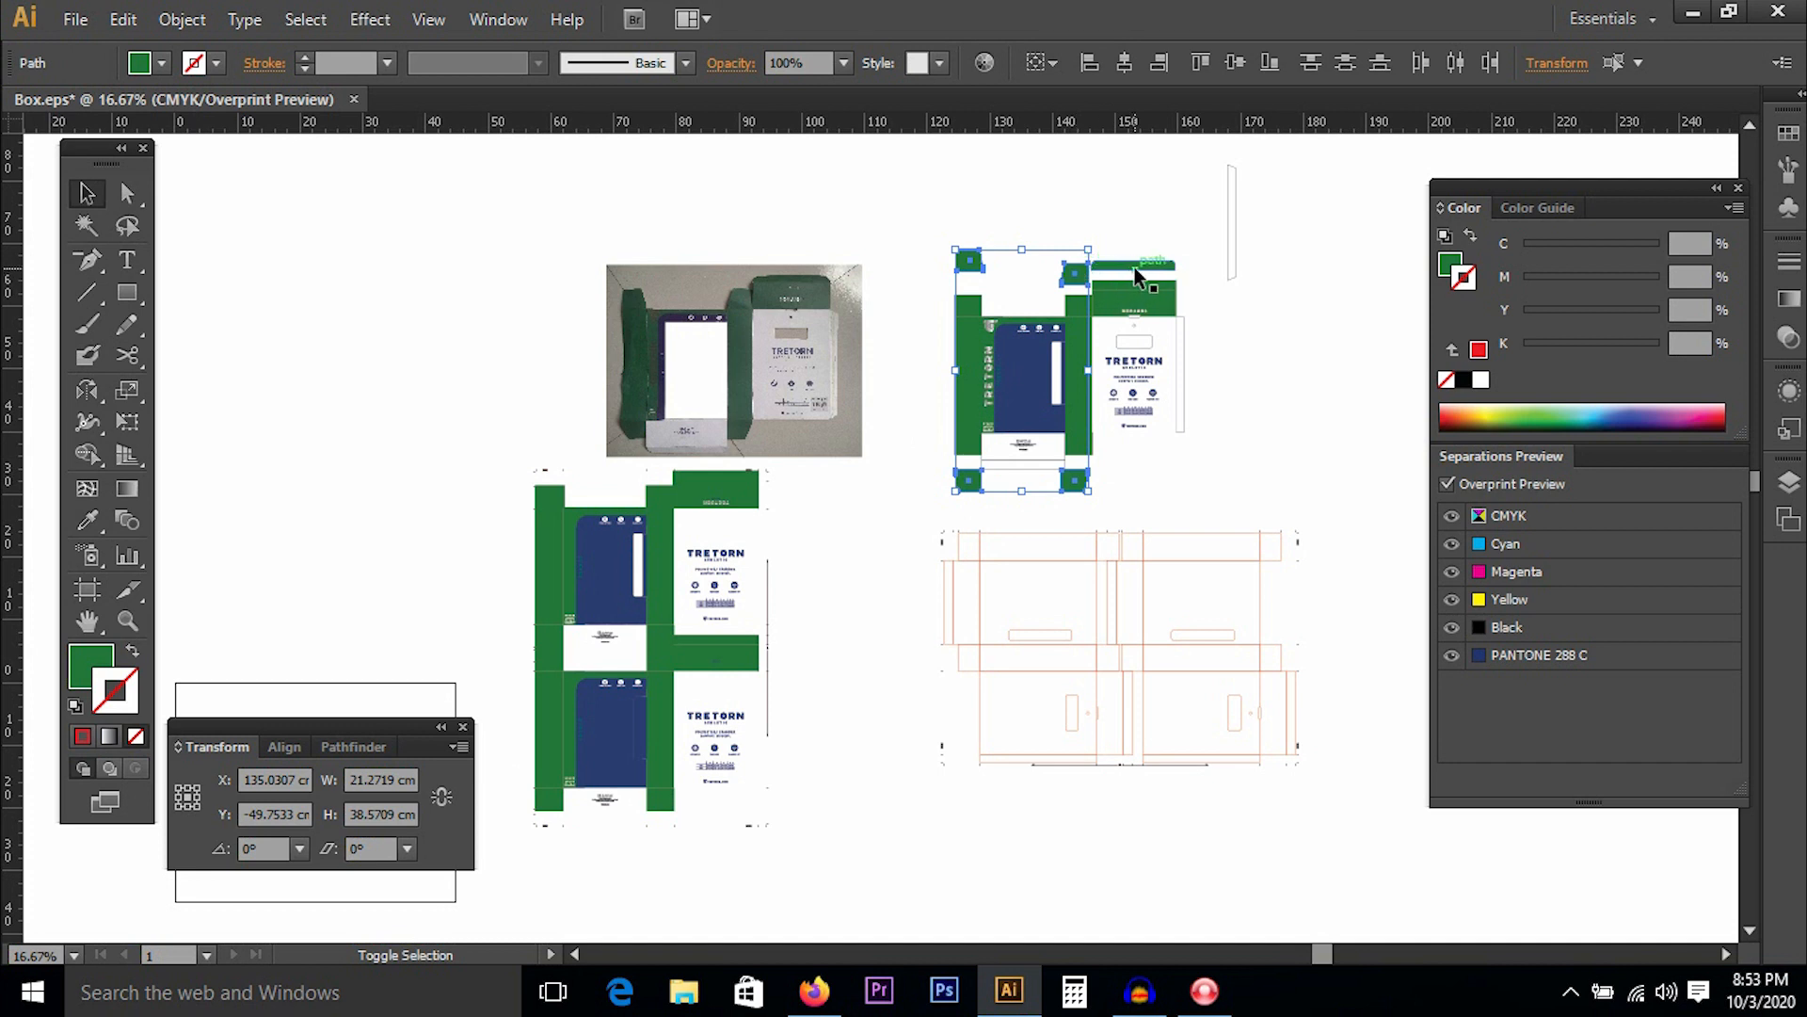
left_click(1122, 217)
Rotate the upper-left green flap and the left coloured layout 90° clockwise, and place the flap on the dieline's upper-left end tab.
left_click(968, 261, "shift")
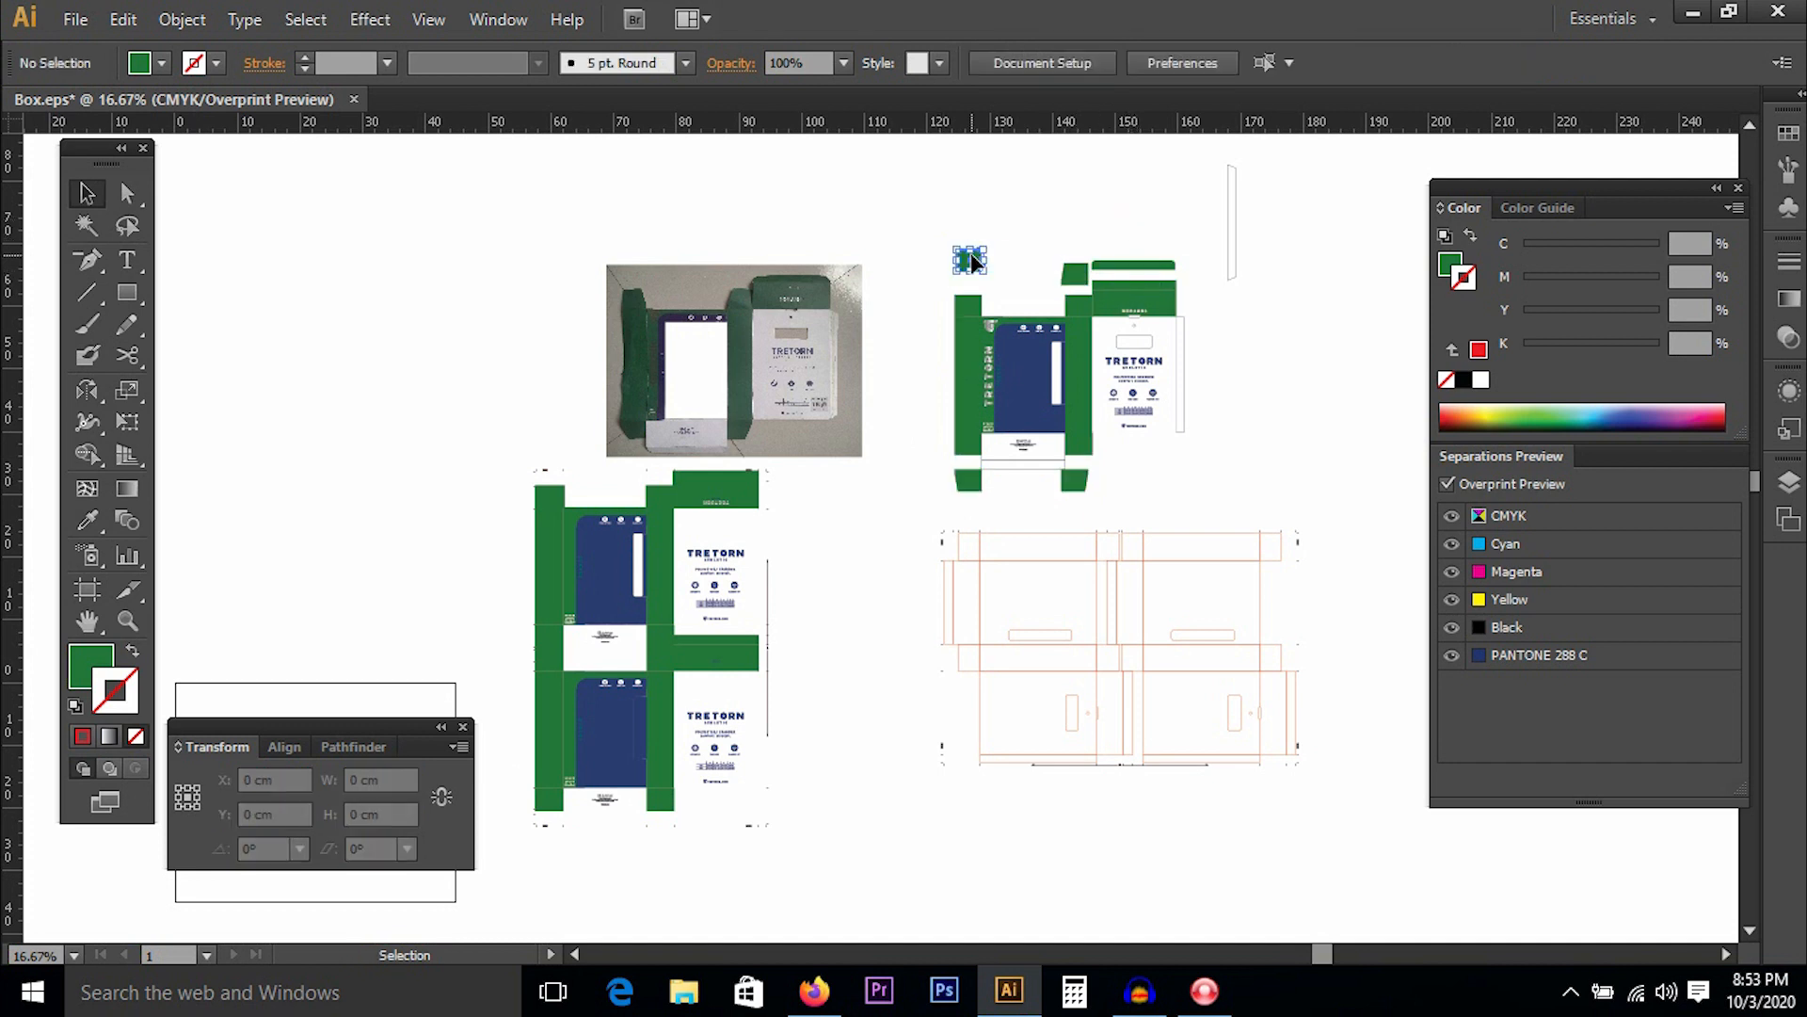
left_click(661, 582, "shift")
left_click(778, 287, "shift")
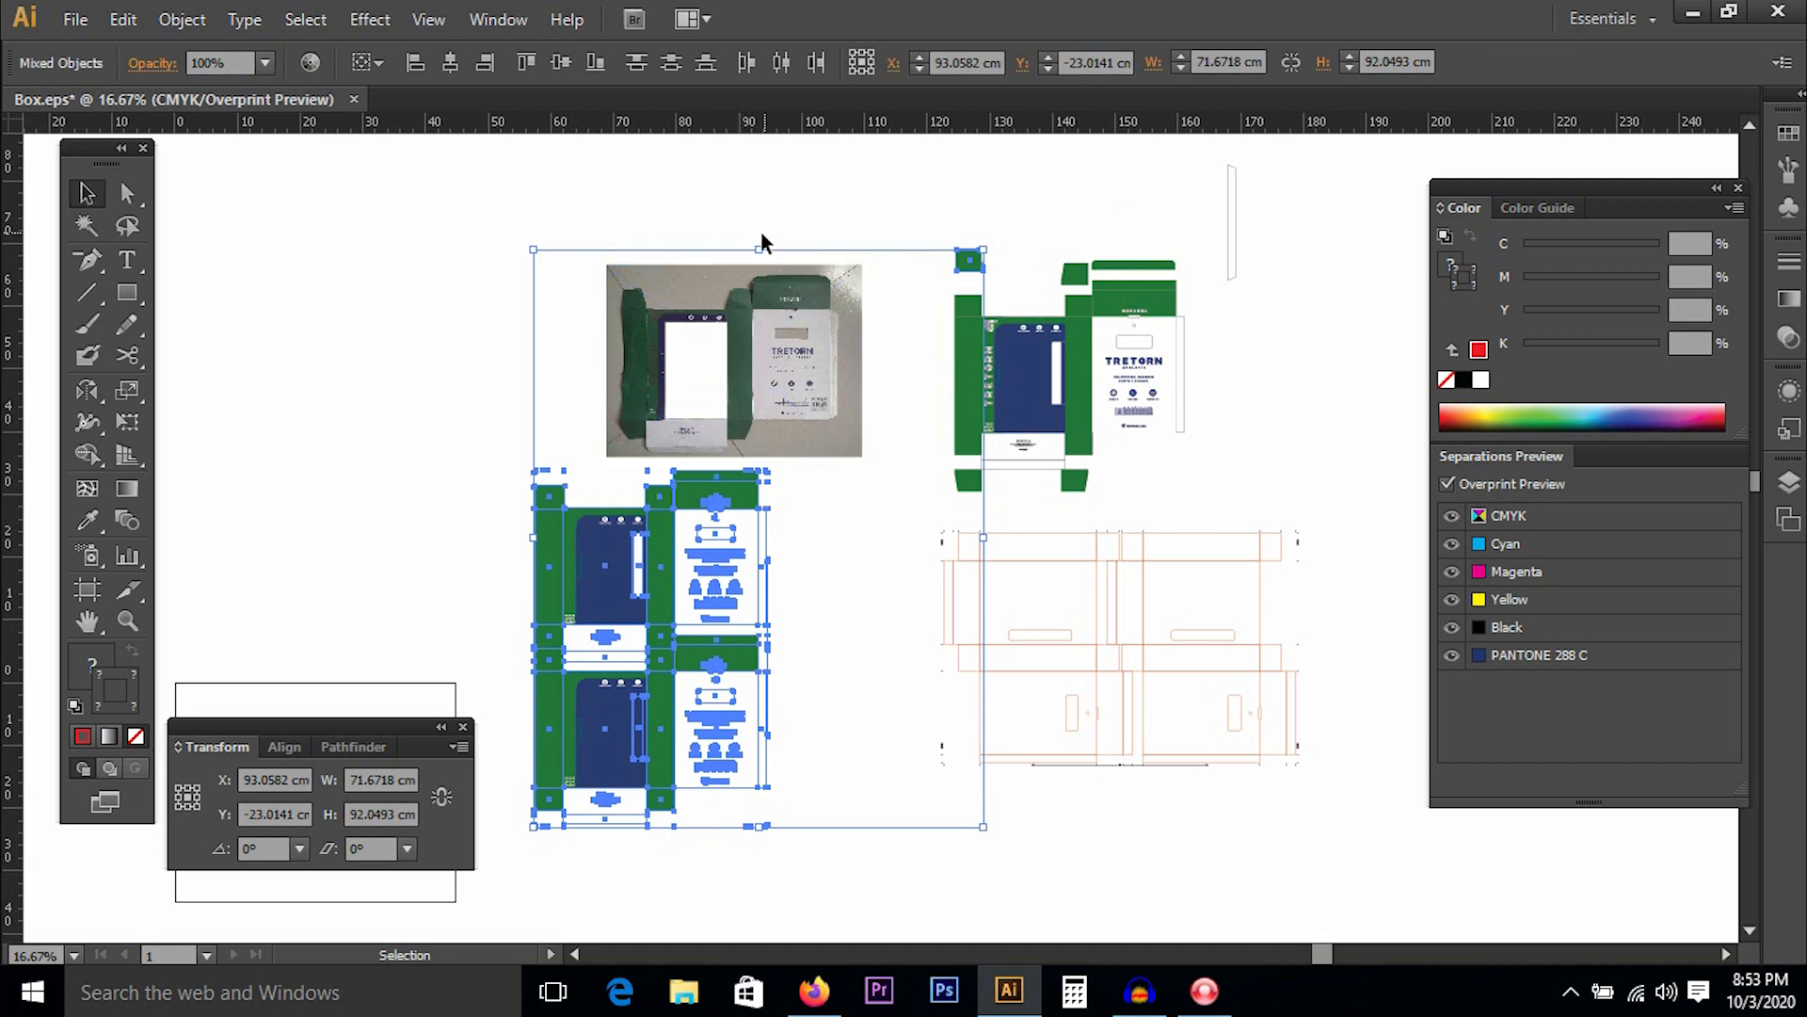
left_click_drag(761, 243, 1152, 485)
left_click(953, 845)
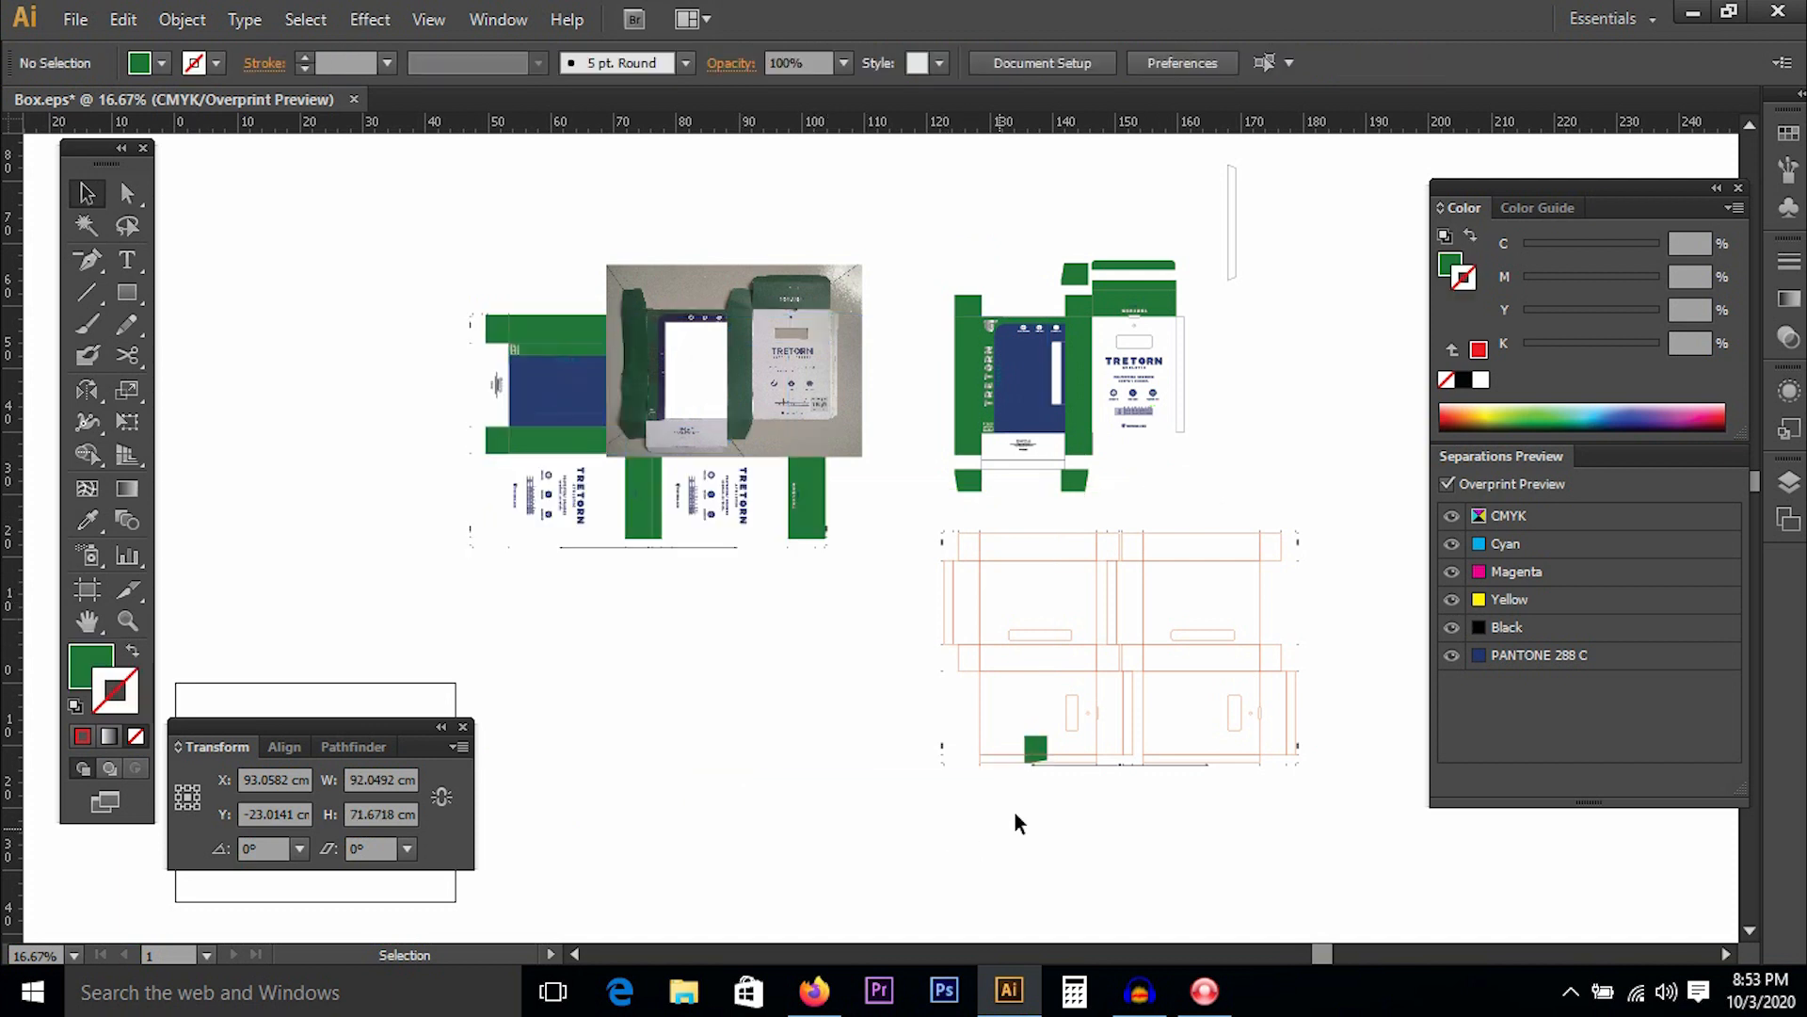
left_click_drag(1035, 748, 977, 532)
Move the left coloured layout straight down so it sits below the box photo, and deselect it.
left_click(809, 509)
left_click_drag(807, 507, 808, 695)
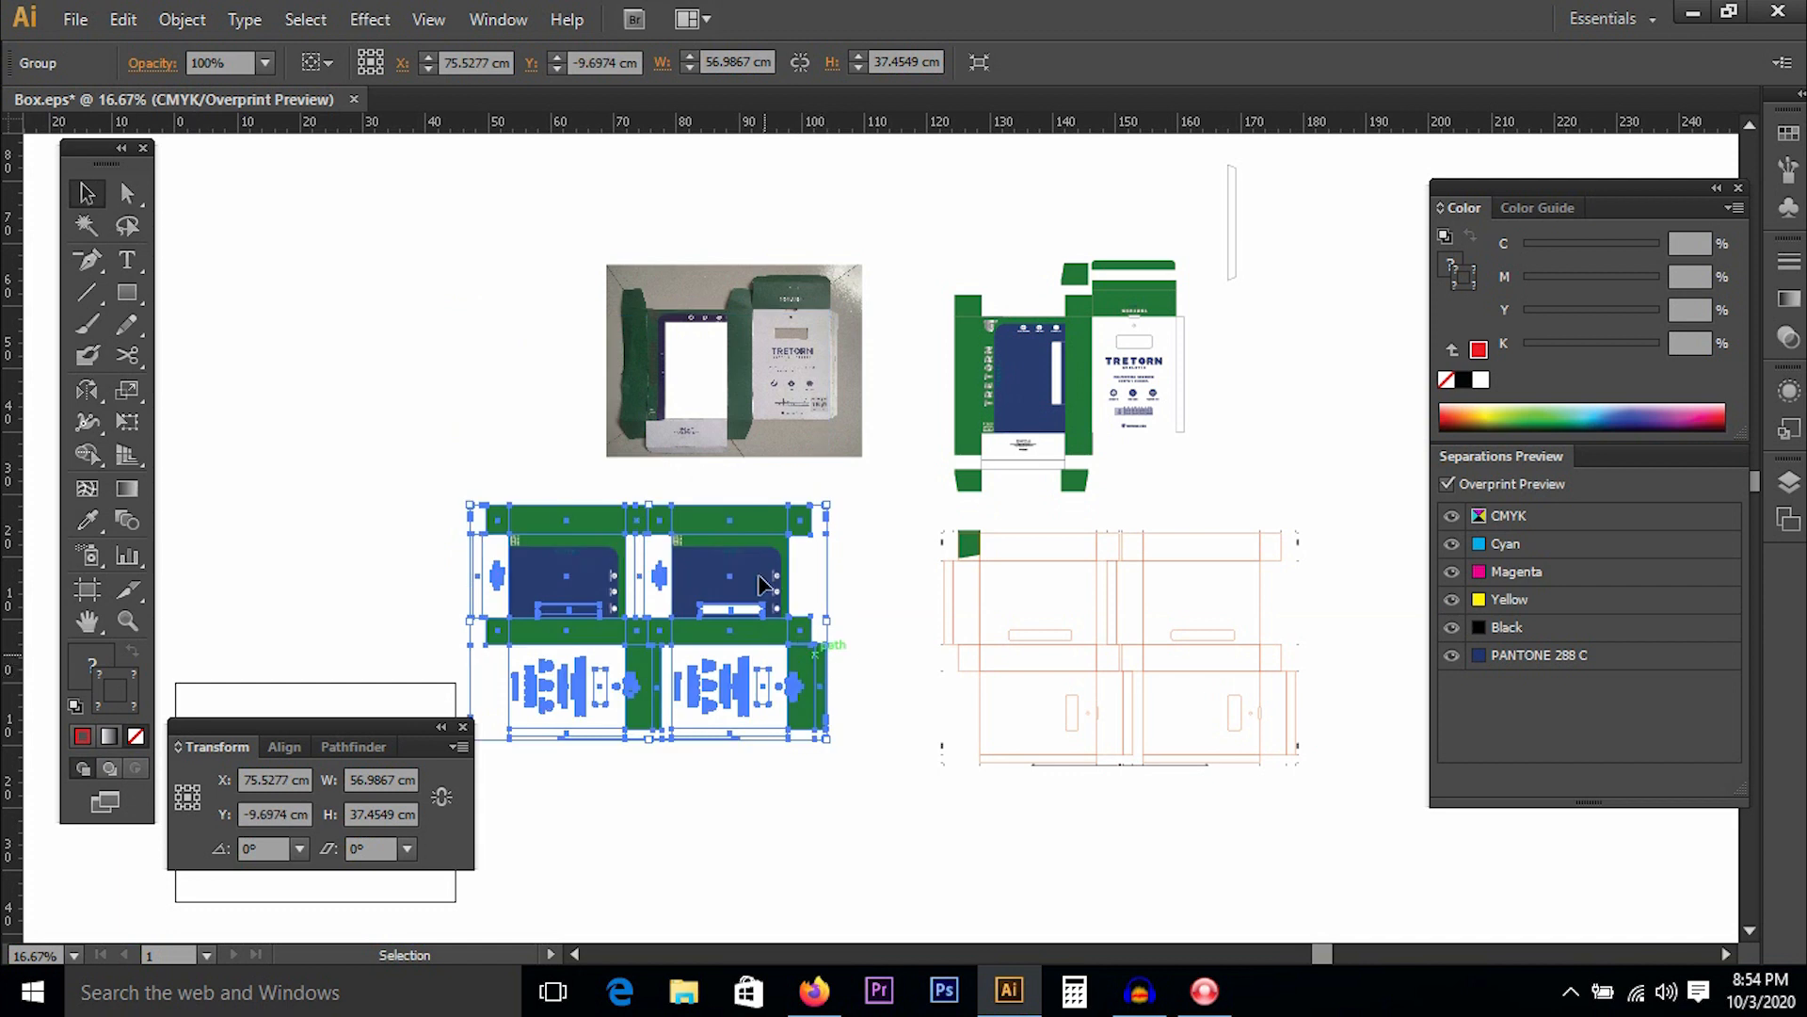
left_click(863, 466)
key("space")
left_click_drag(856, 504, 830, 529)
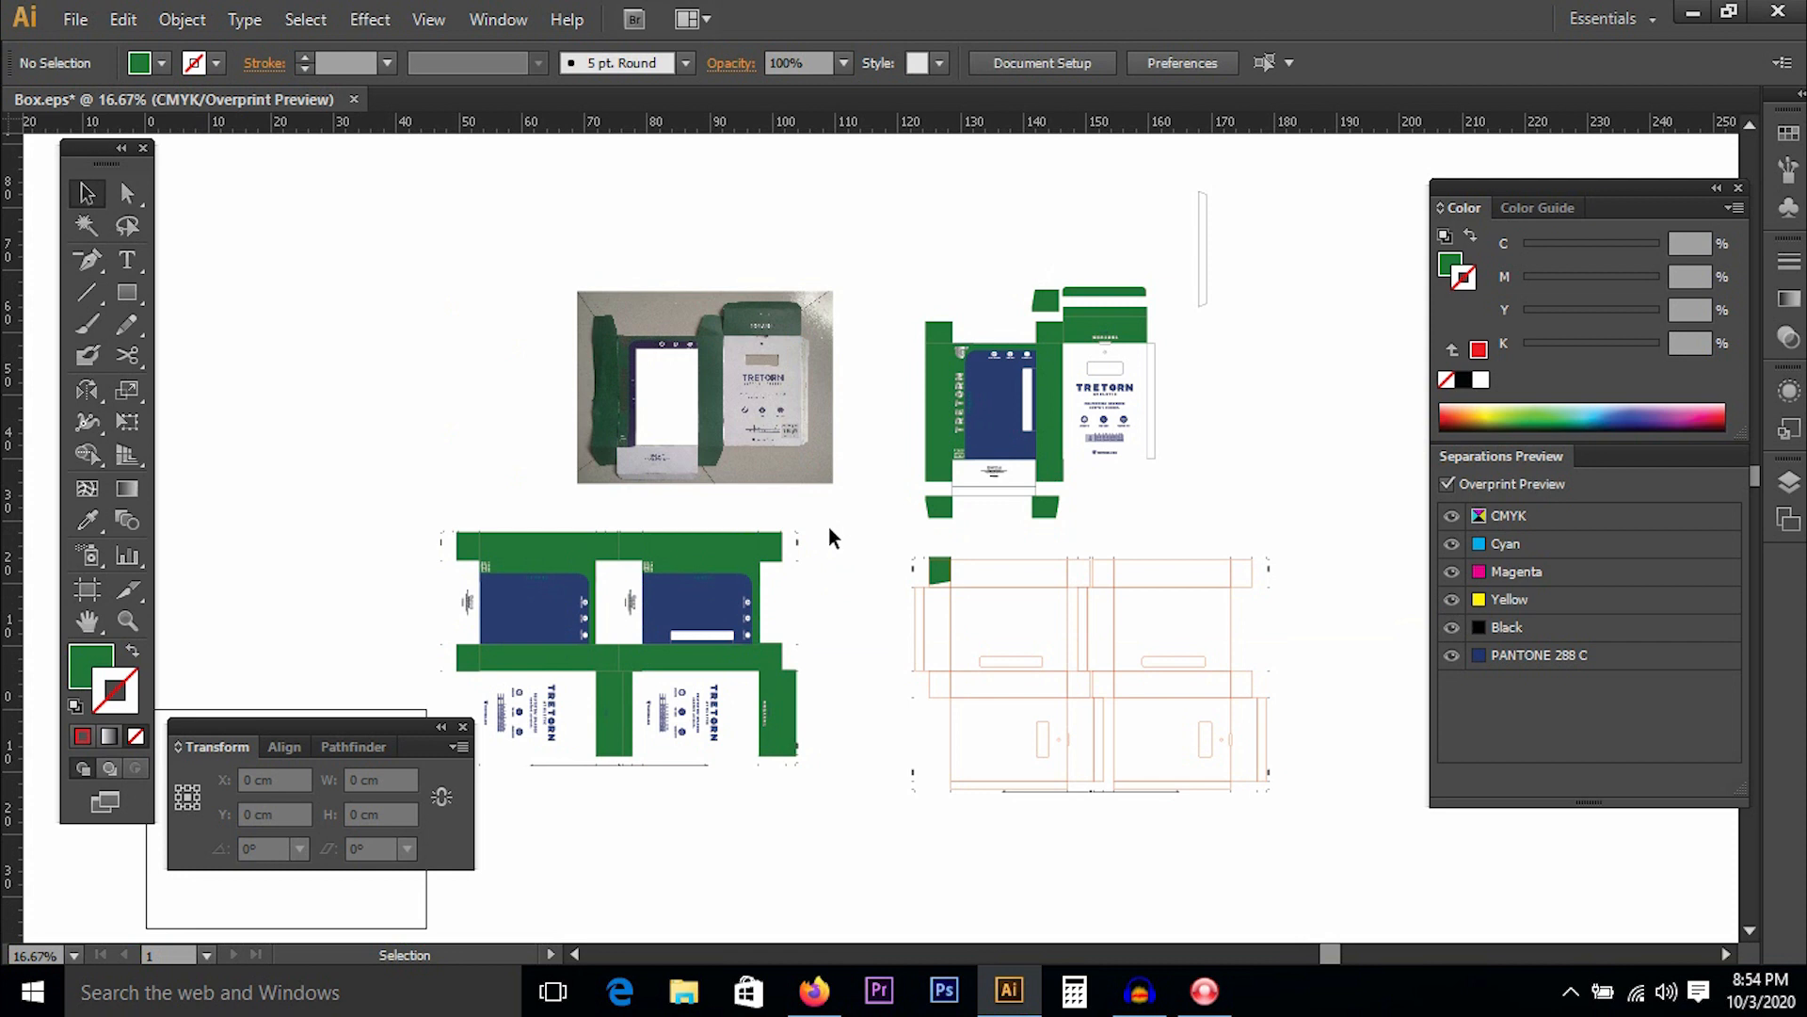
Rotate the box photo 90° clockwise and deselect it.
left_click(646, 373)
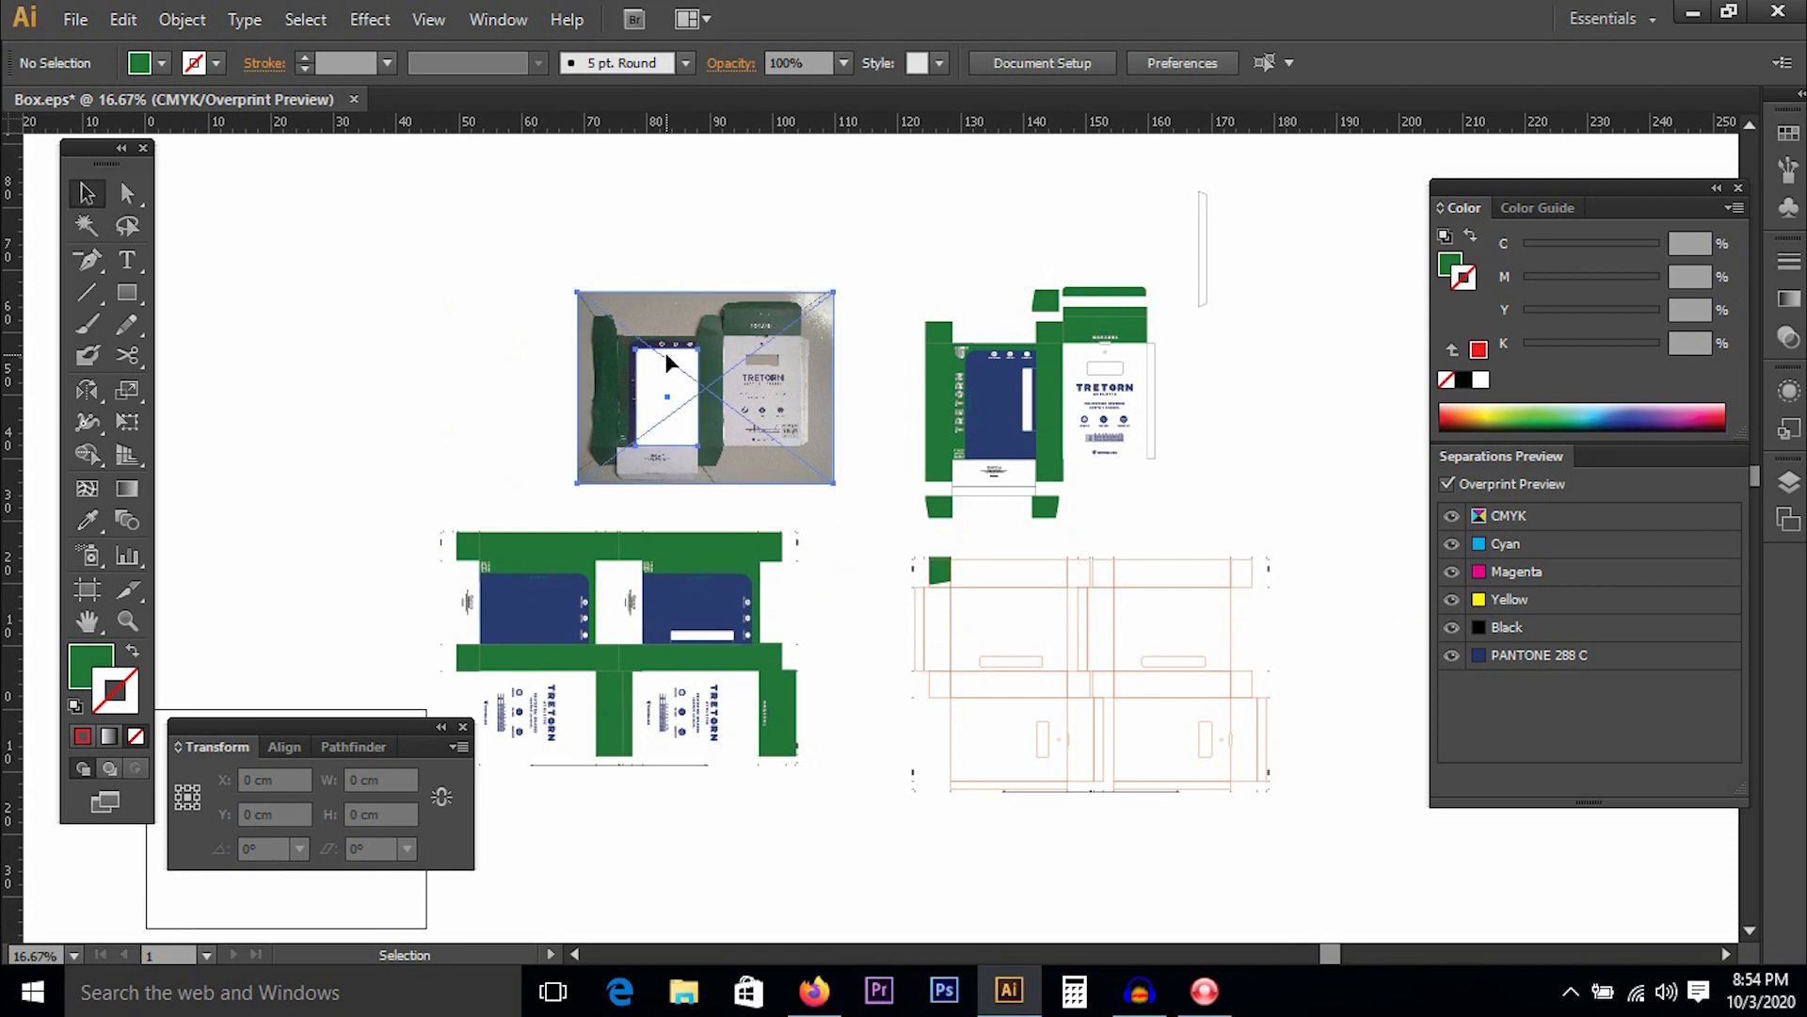
left_click_drag(707, 279, 852, 395)
left_click(847, 420)
Move the left coloured layout up and away to the left, and place the rotated box photo beside the dieline.
left_click_drag(685, 593, 420, 400)
left_click_drag(715, 344, 794, 612)
left_click_drag(625, 415, 1089, 725)
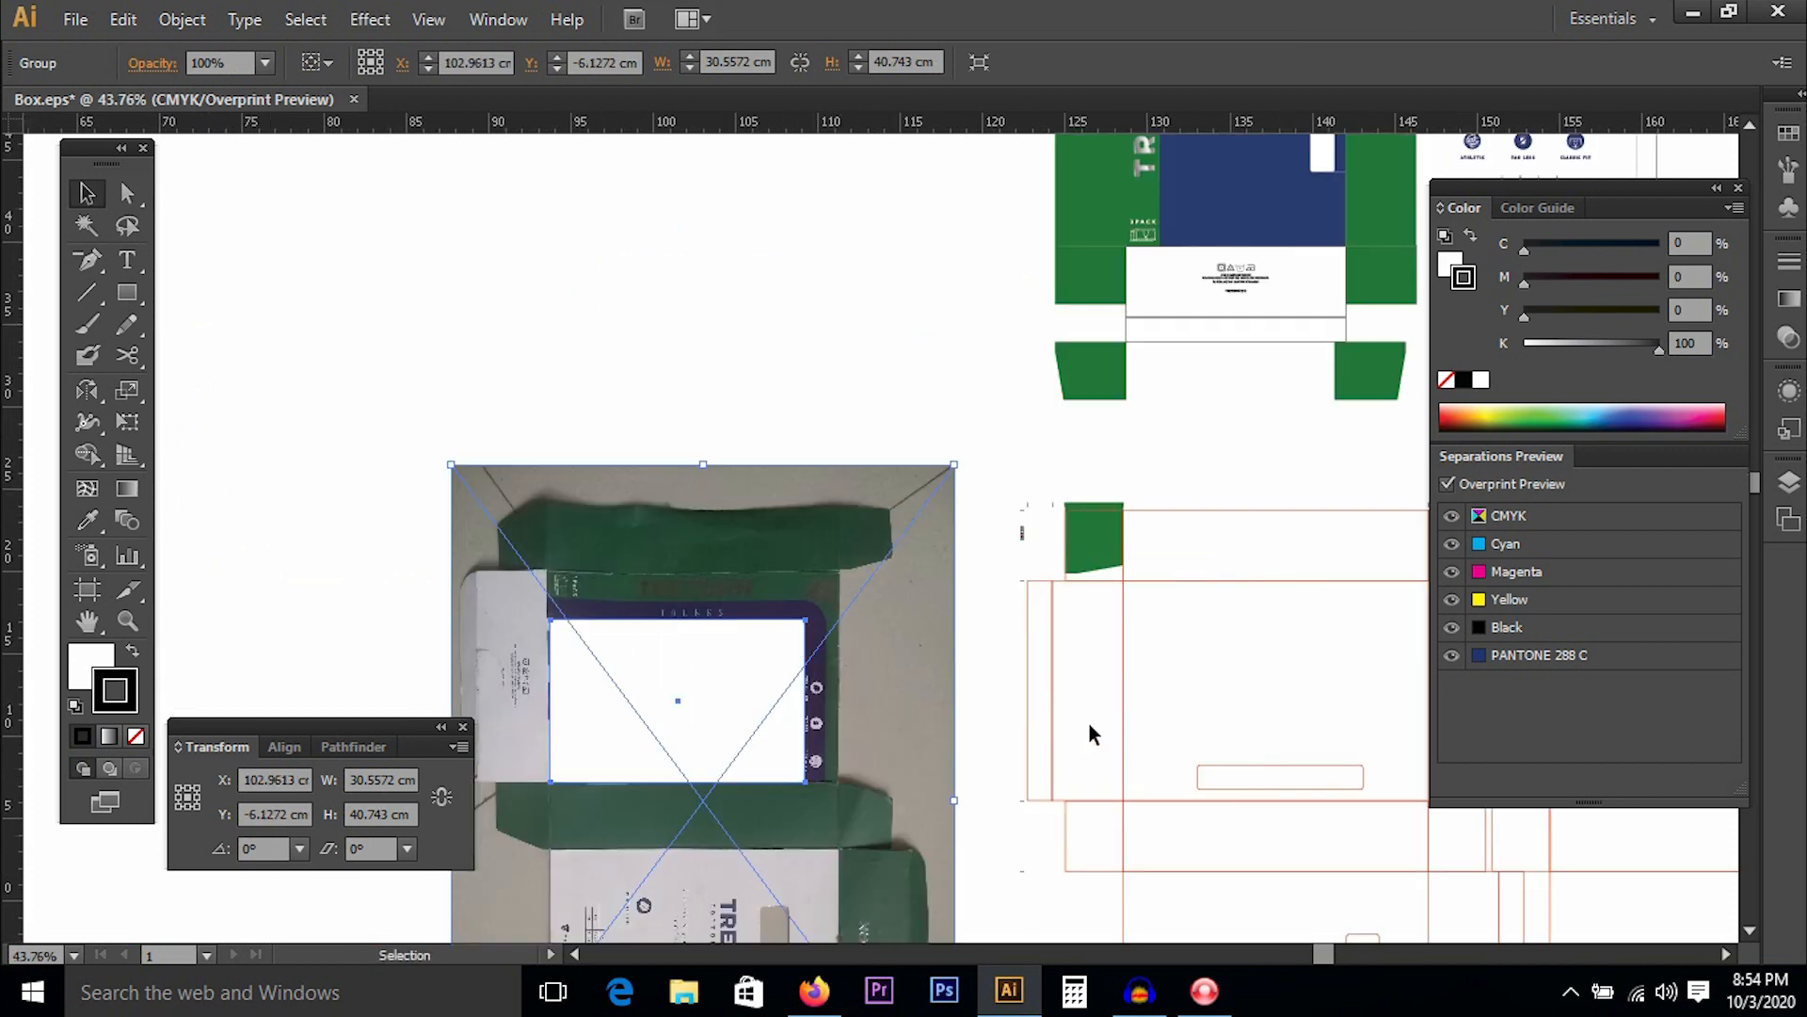
Rotate the green flap on the dieline's upper-left end tab 180° so its tapered edge faces up, and deselect it.
left_click(887, 403)
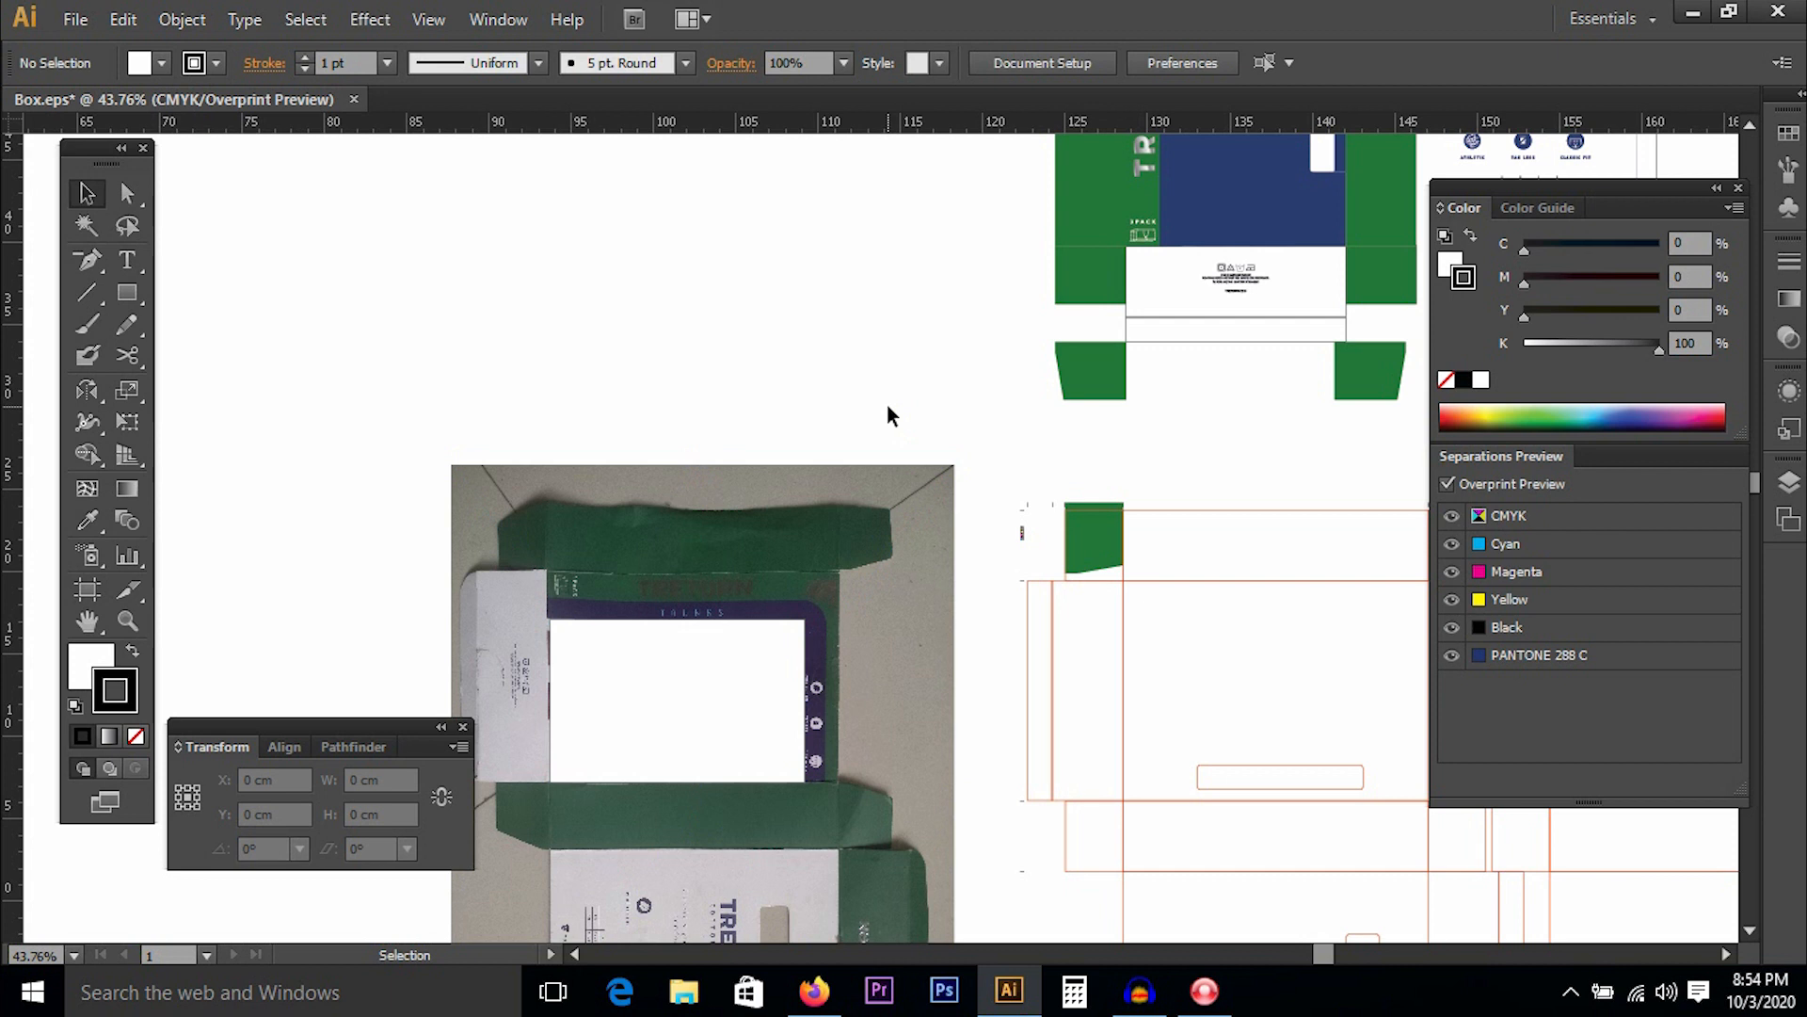
key("space")
mouse_move(951, 443)
left_mouse_down()
mouse_move(718, 408)
mouse_move(946, 429)
mouse_move(1092, 295)
mouse_move(997, 373)
left_mouse_up()
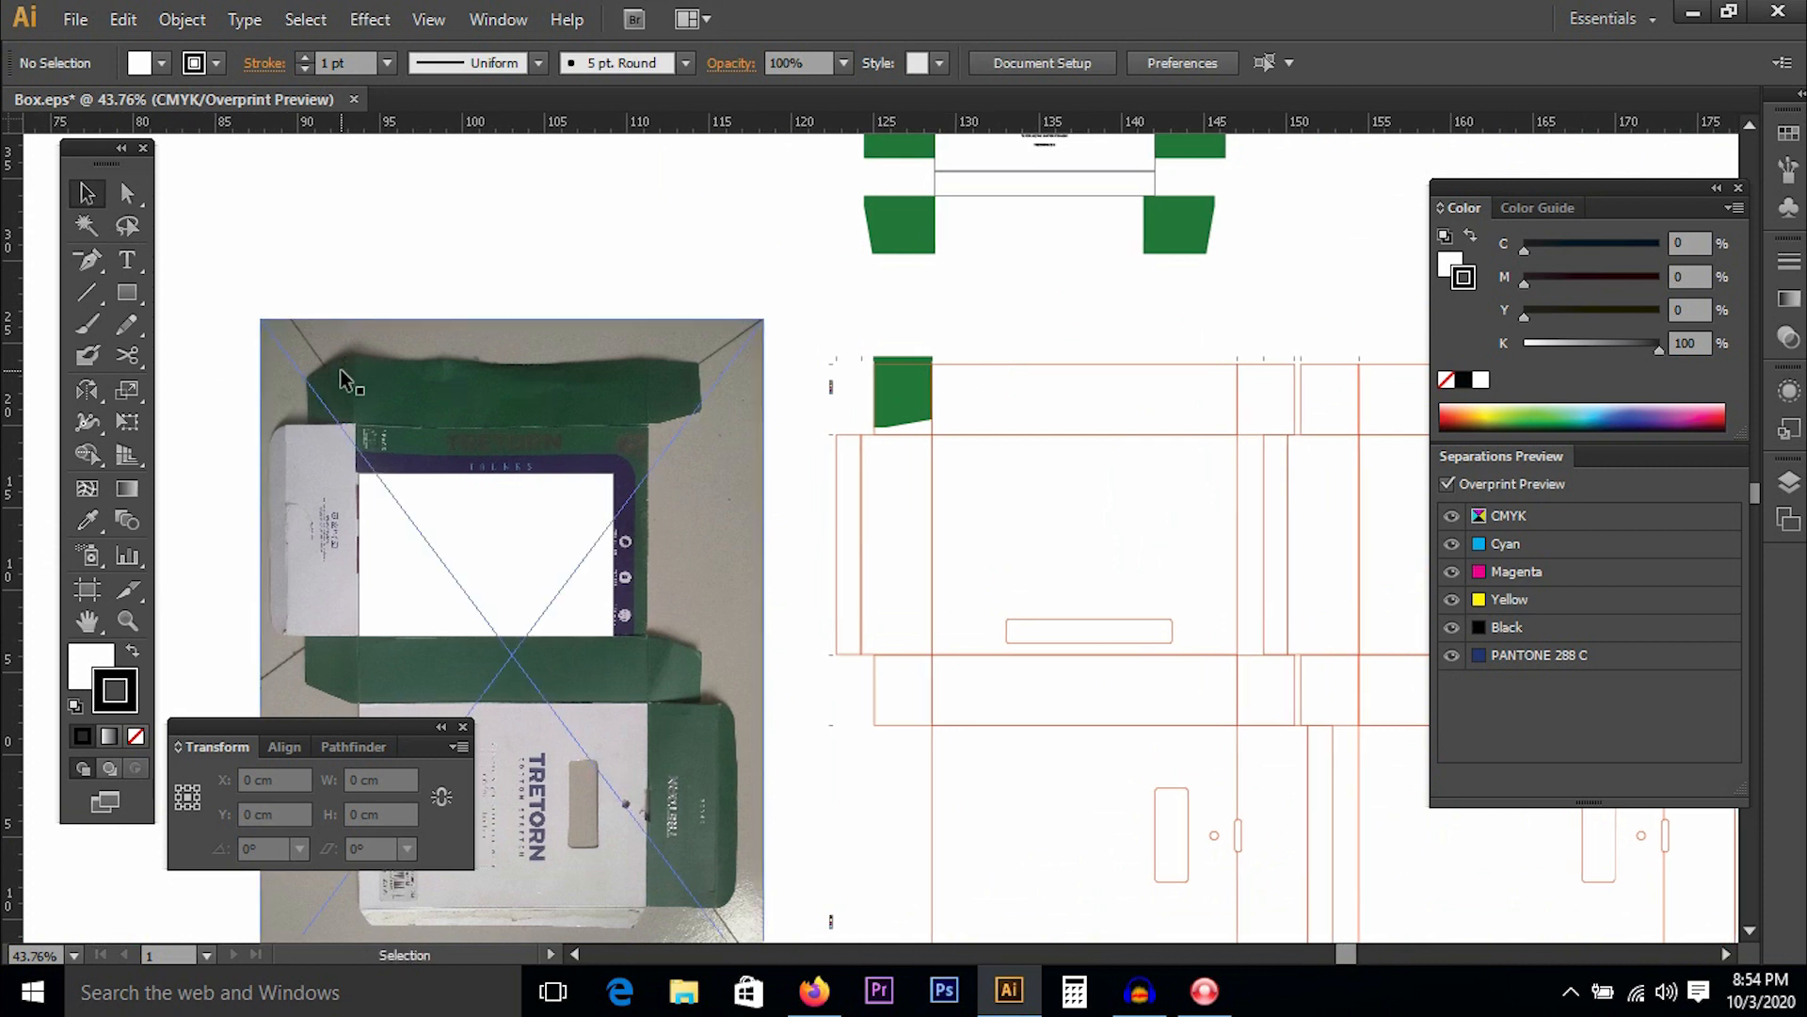
left_click(897, 386)
left_click_drag(916, 296, 957, 514)
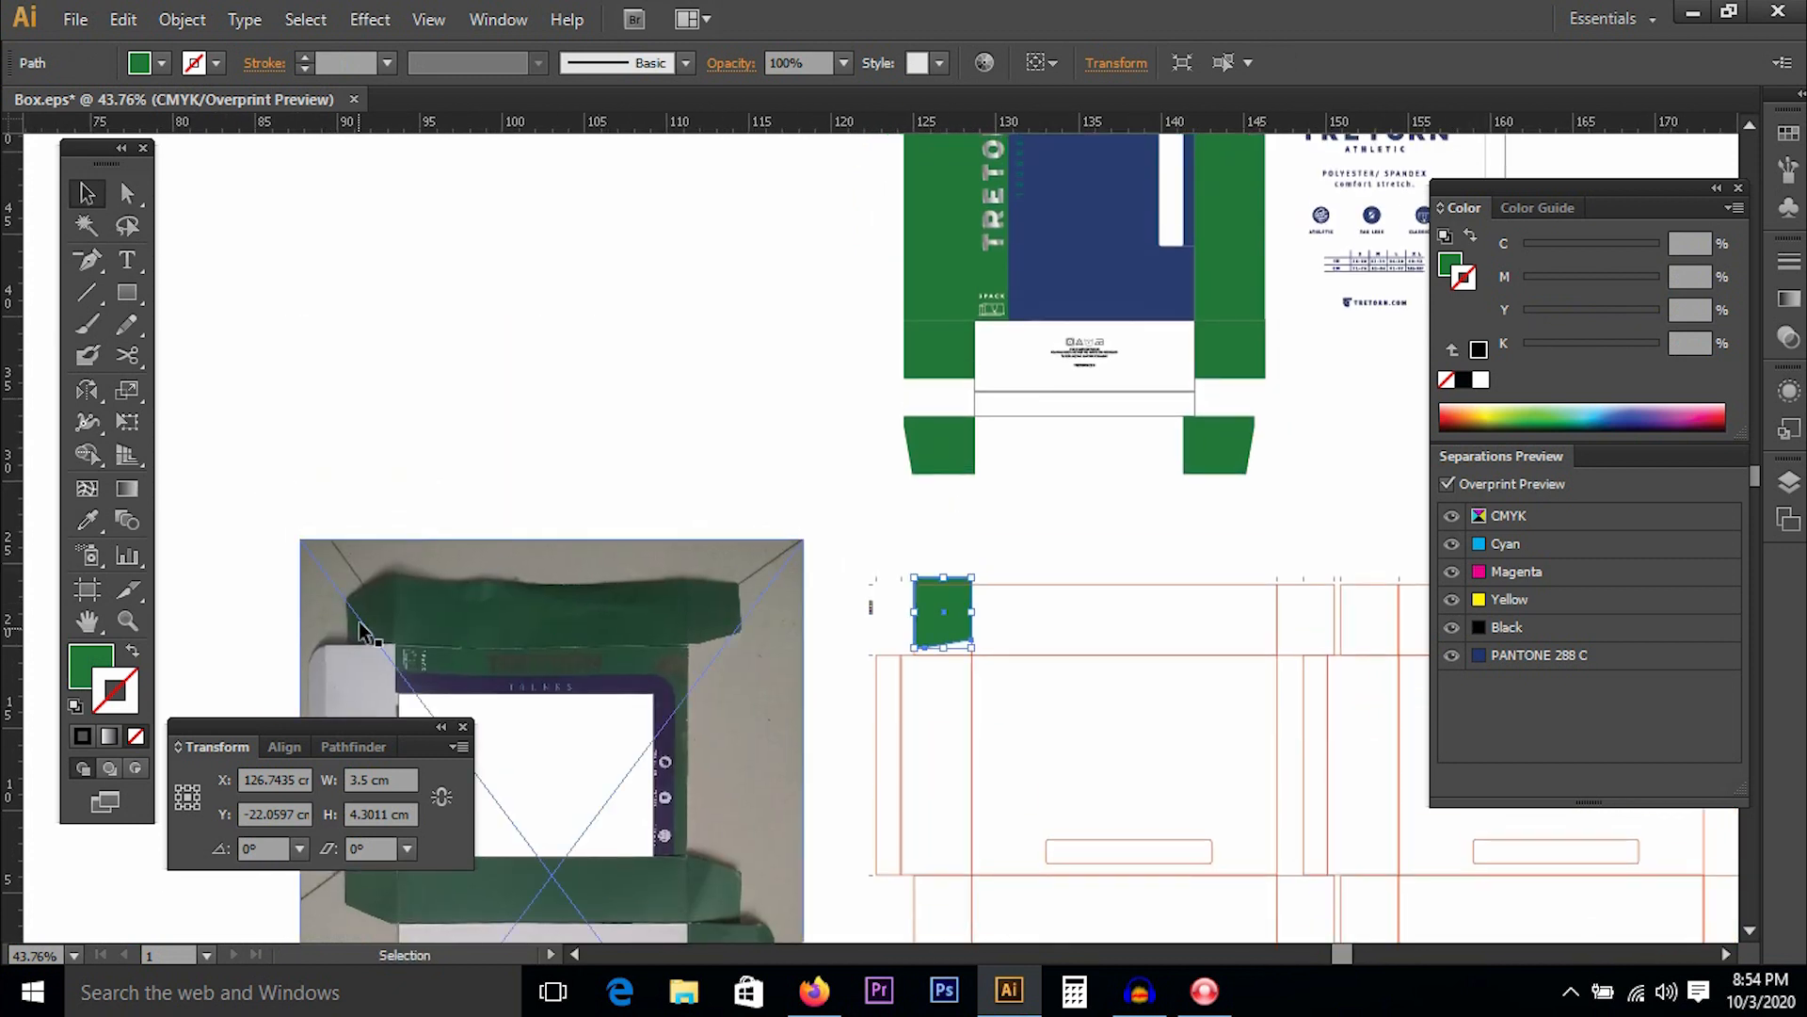
left_click_drag(945, 569, 850, 687)
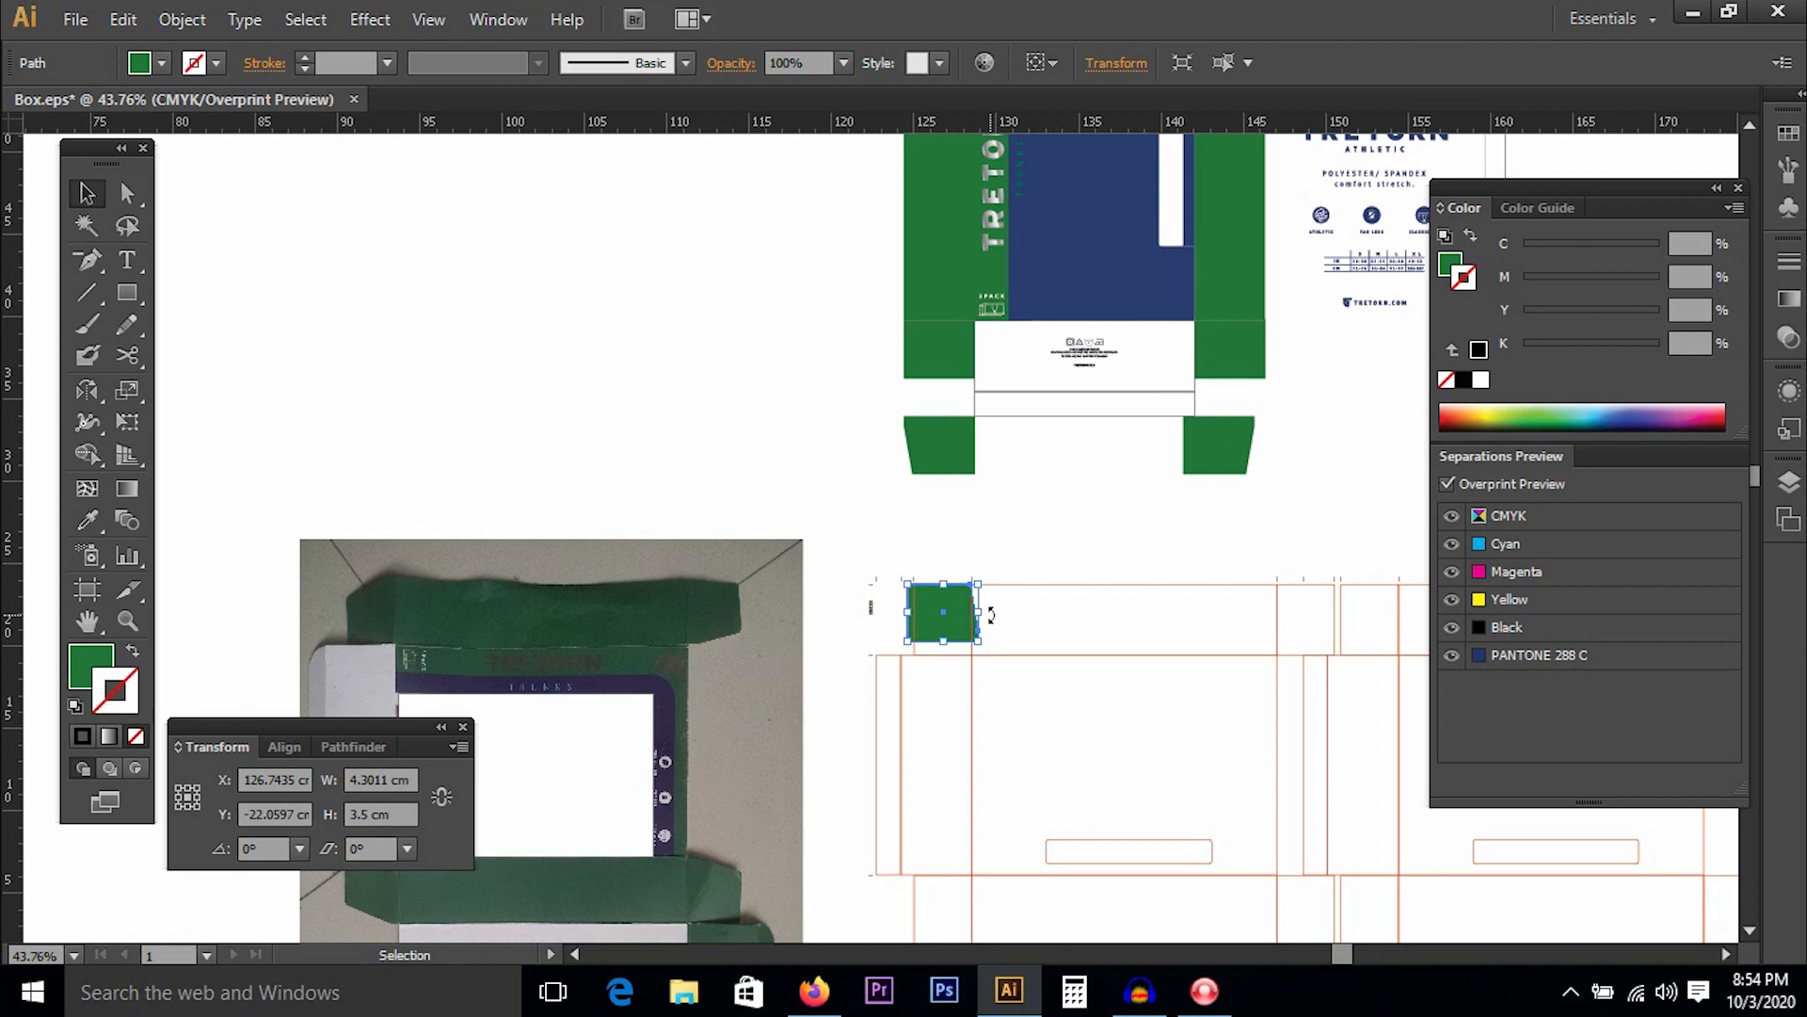
left_click_drag(991, 614, 957, 532)
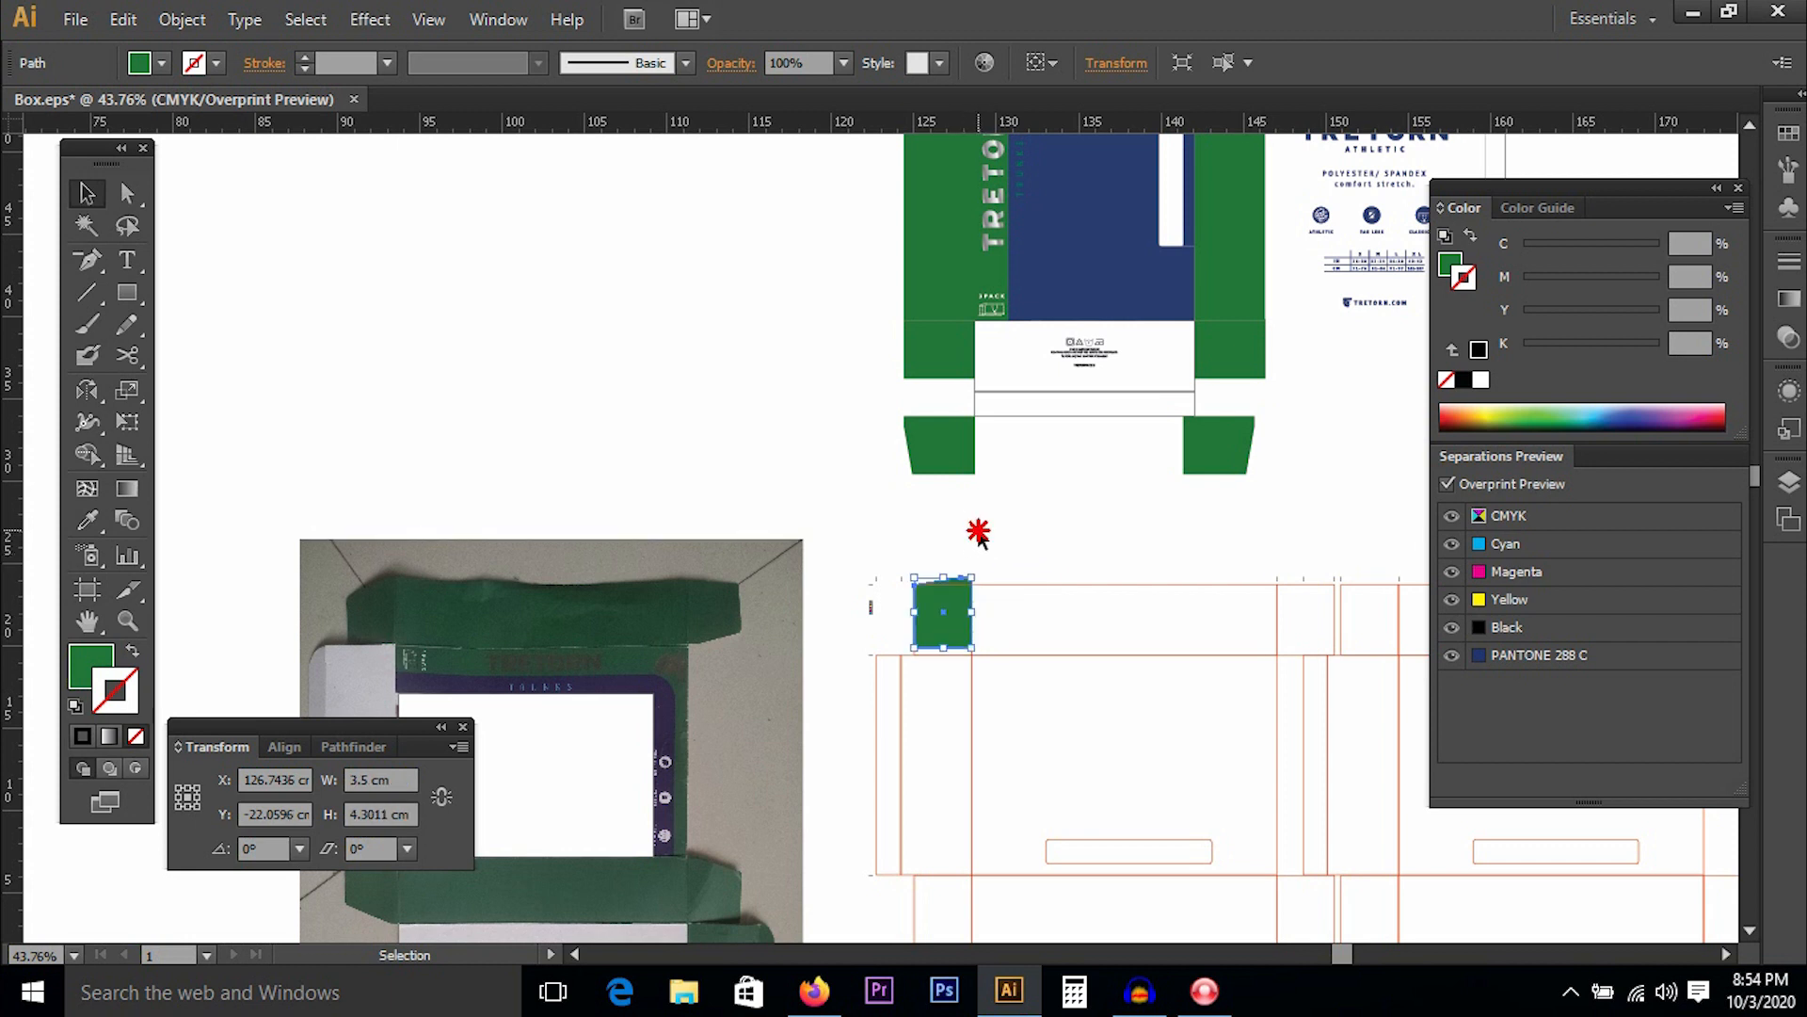
left_click(979, 535)
scroll(988, 568, "right", 2)
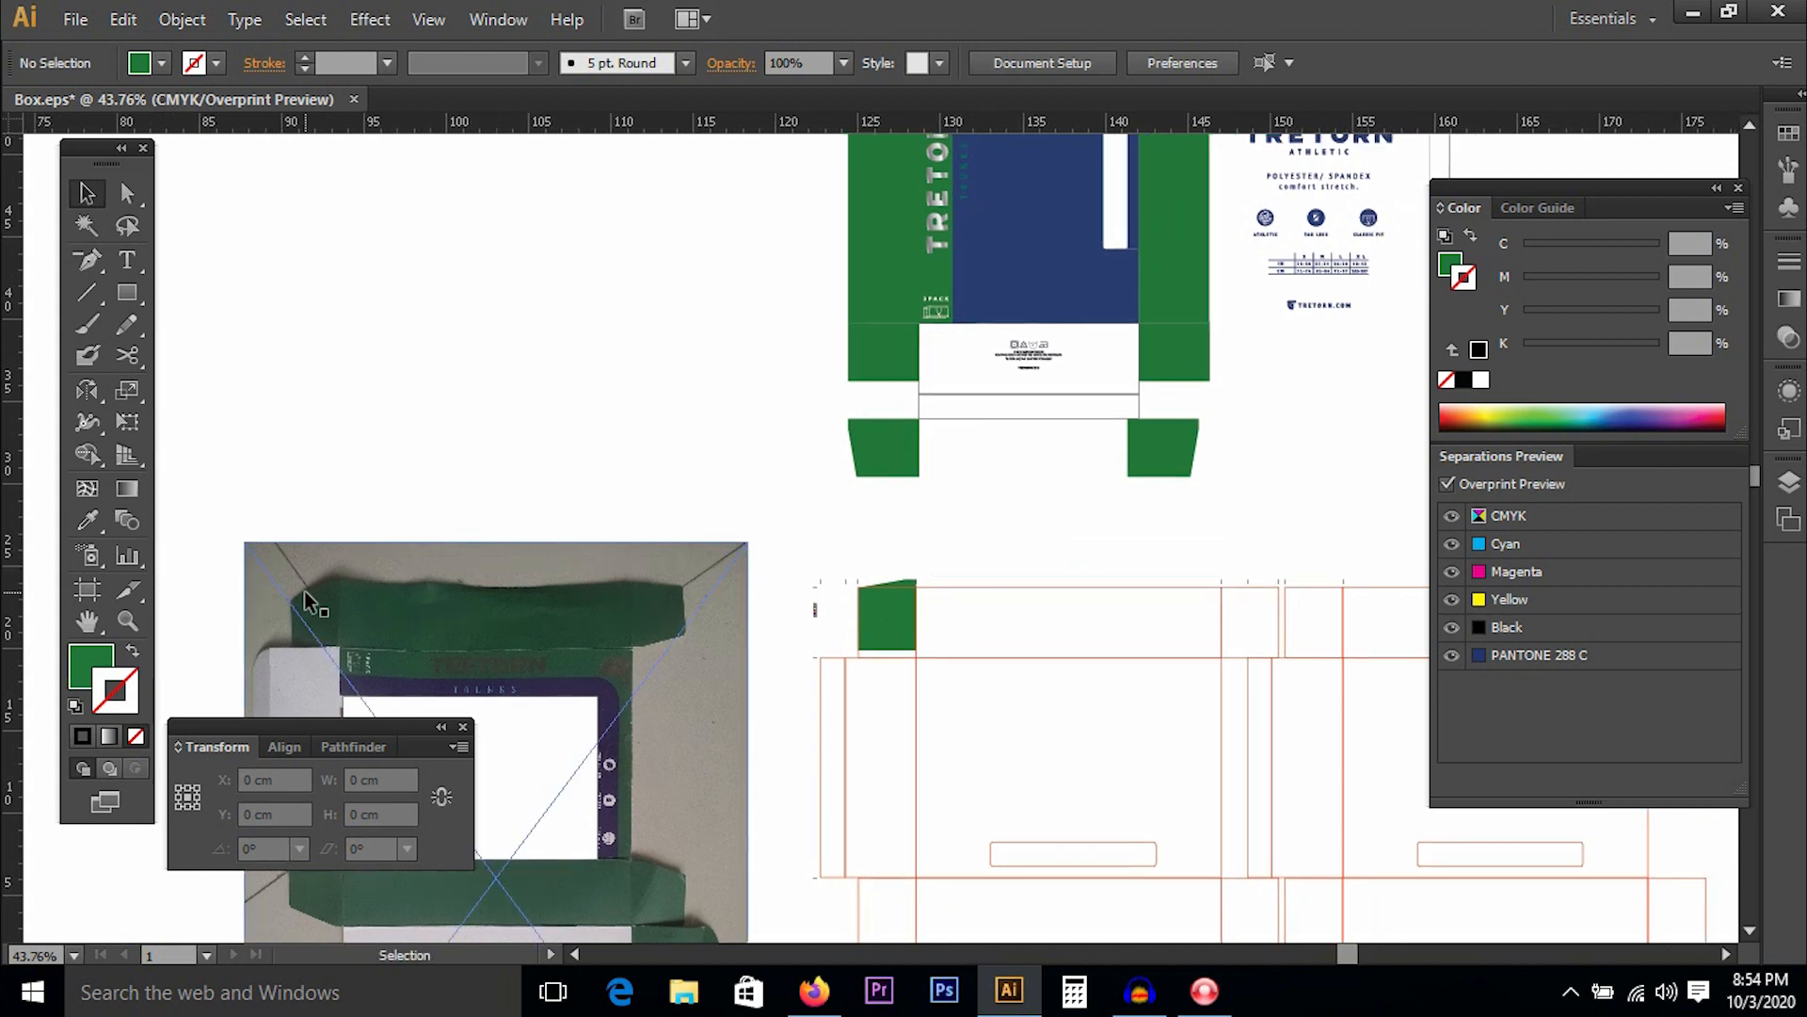
Examine the tapered upper-left flap in the box photo and compare it with the green flap on the dieline.
left_click(319, 621)
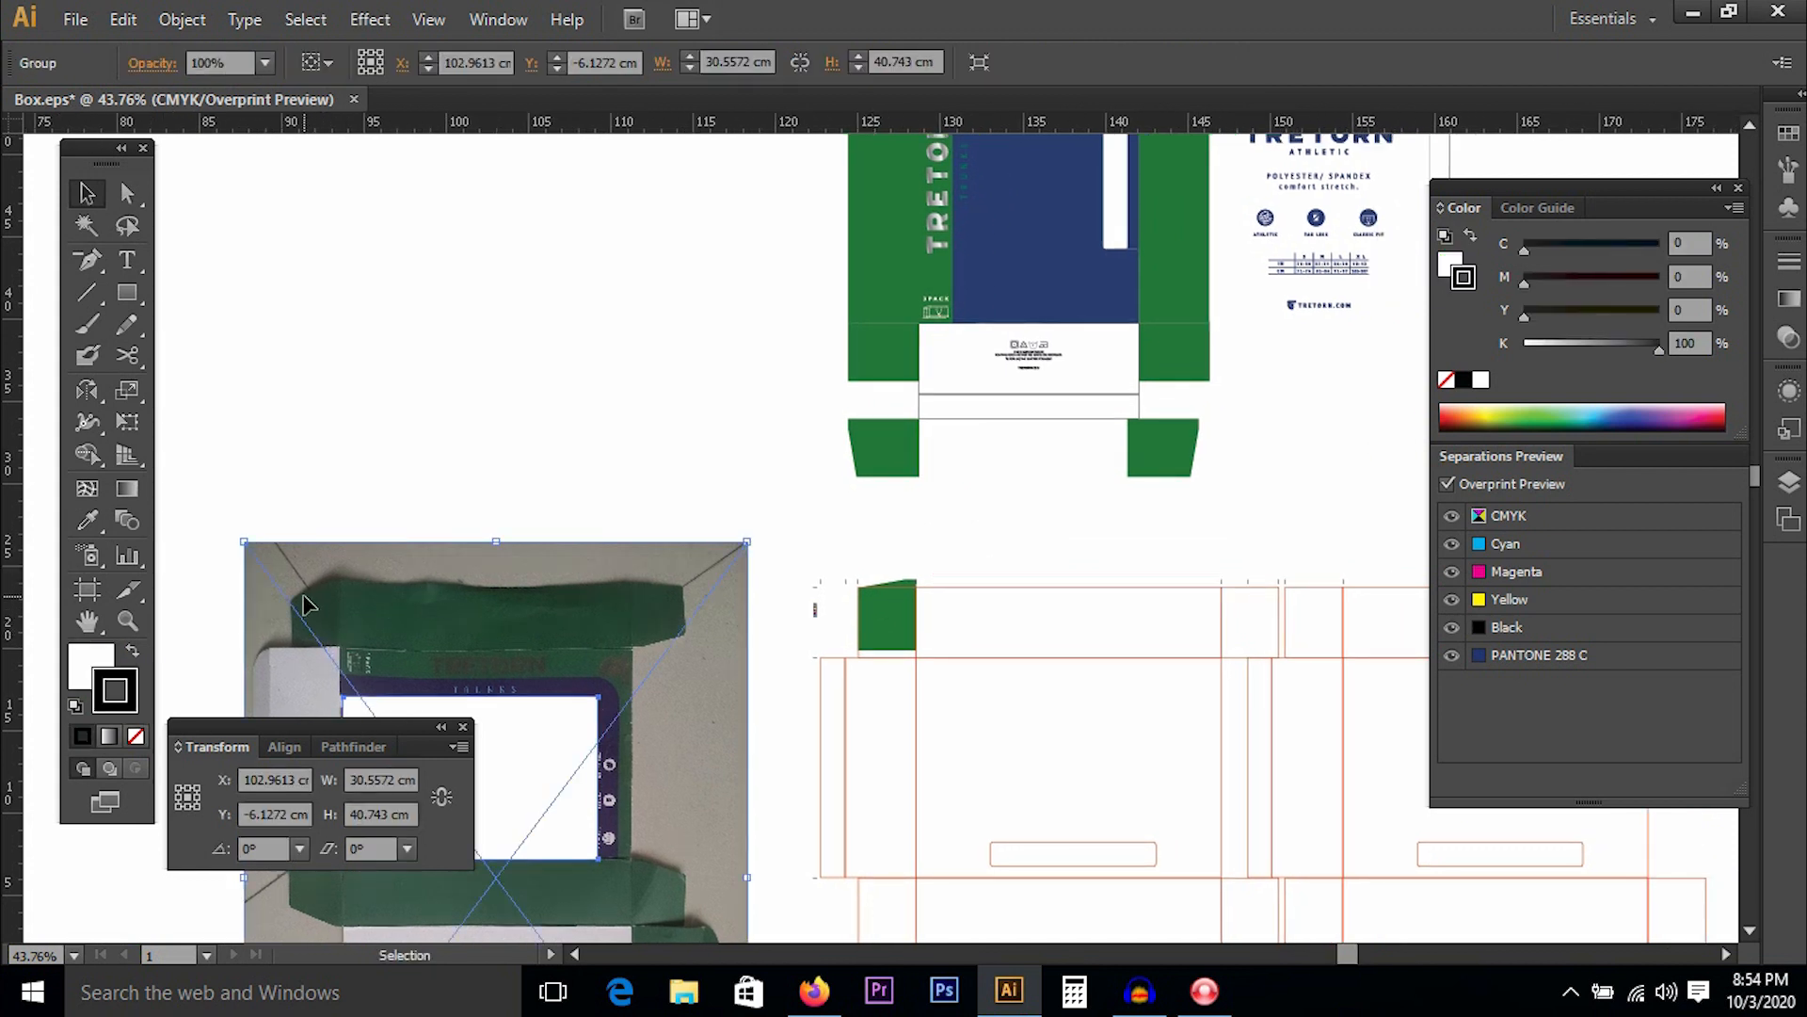
key("ctrl+space")
left_click_drag(238, 516, 523, 727)
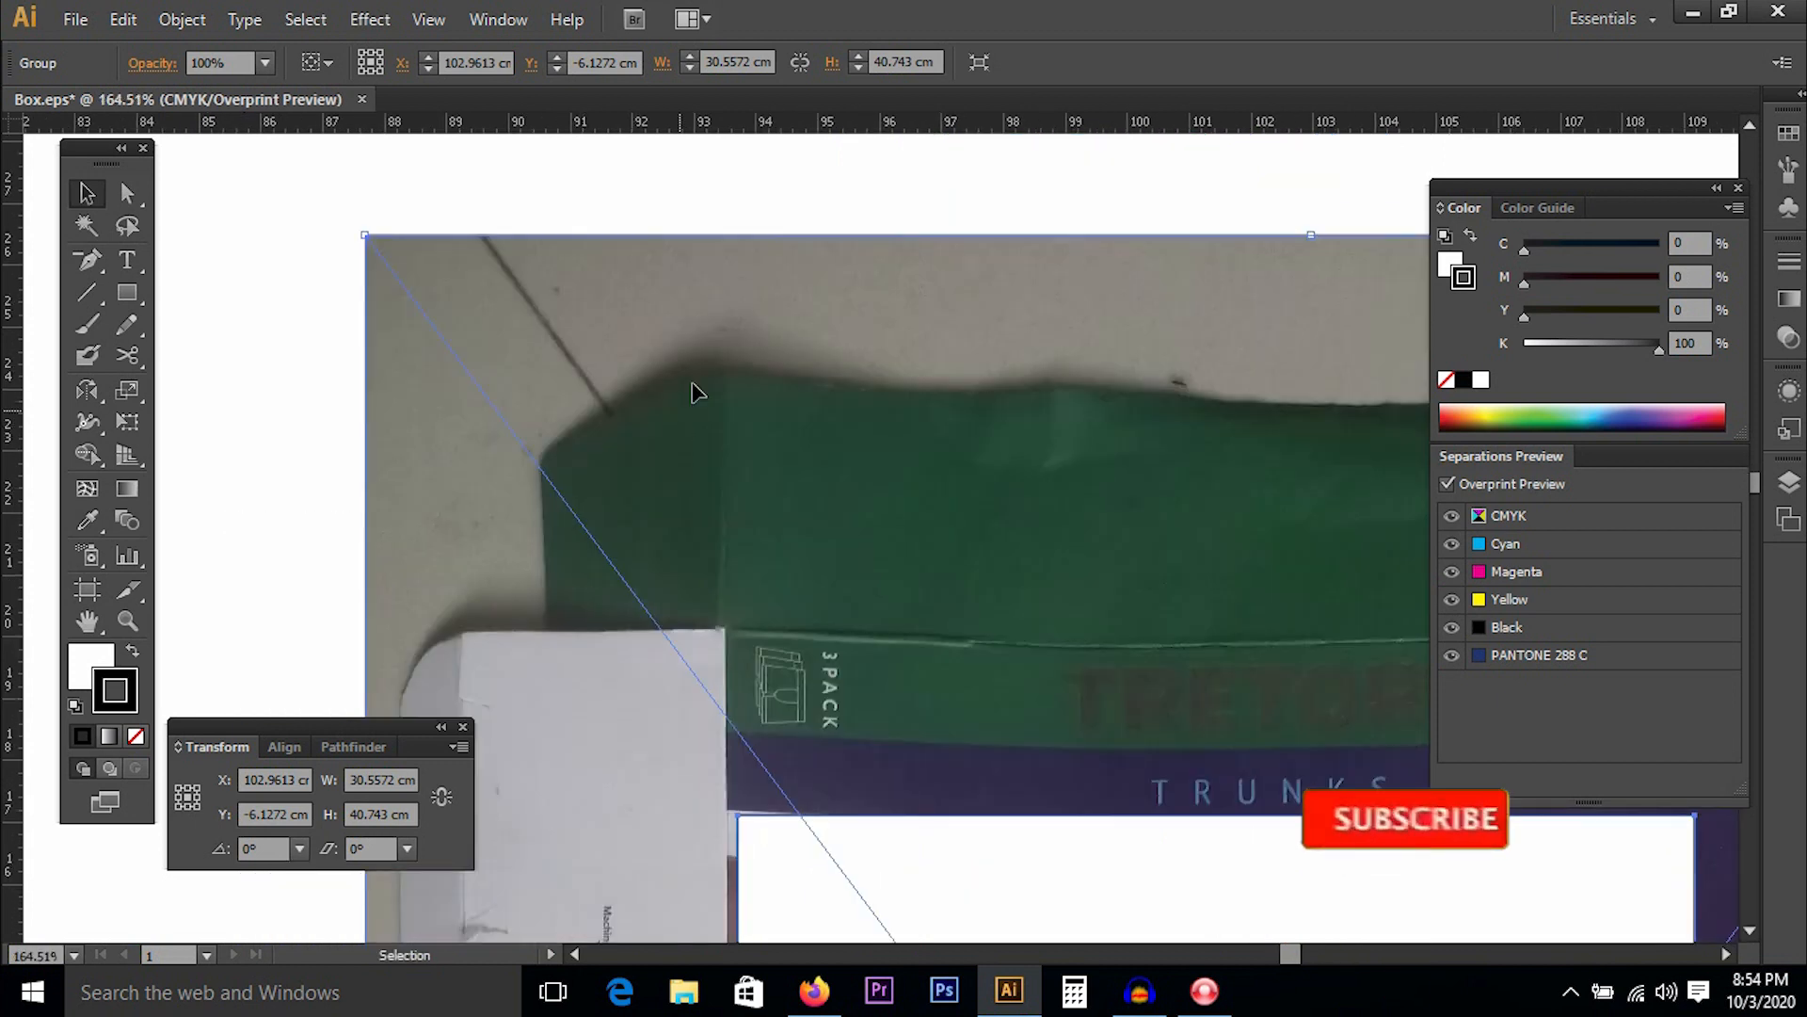
key("ctrl+minus")
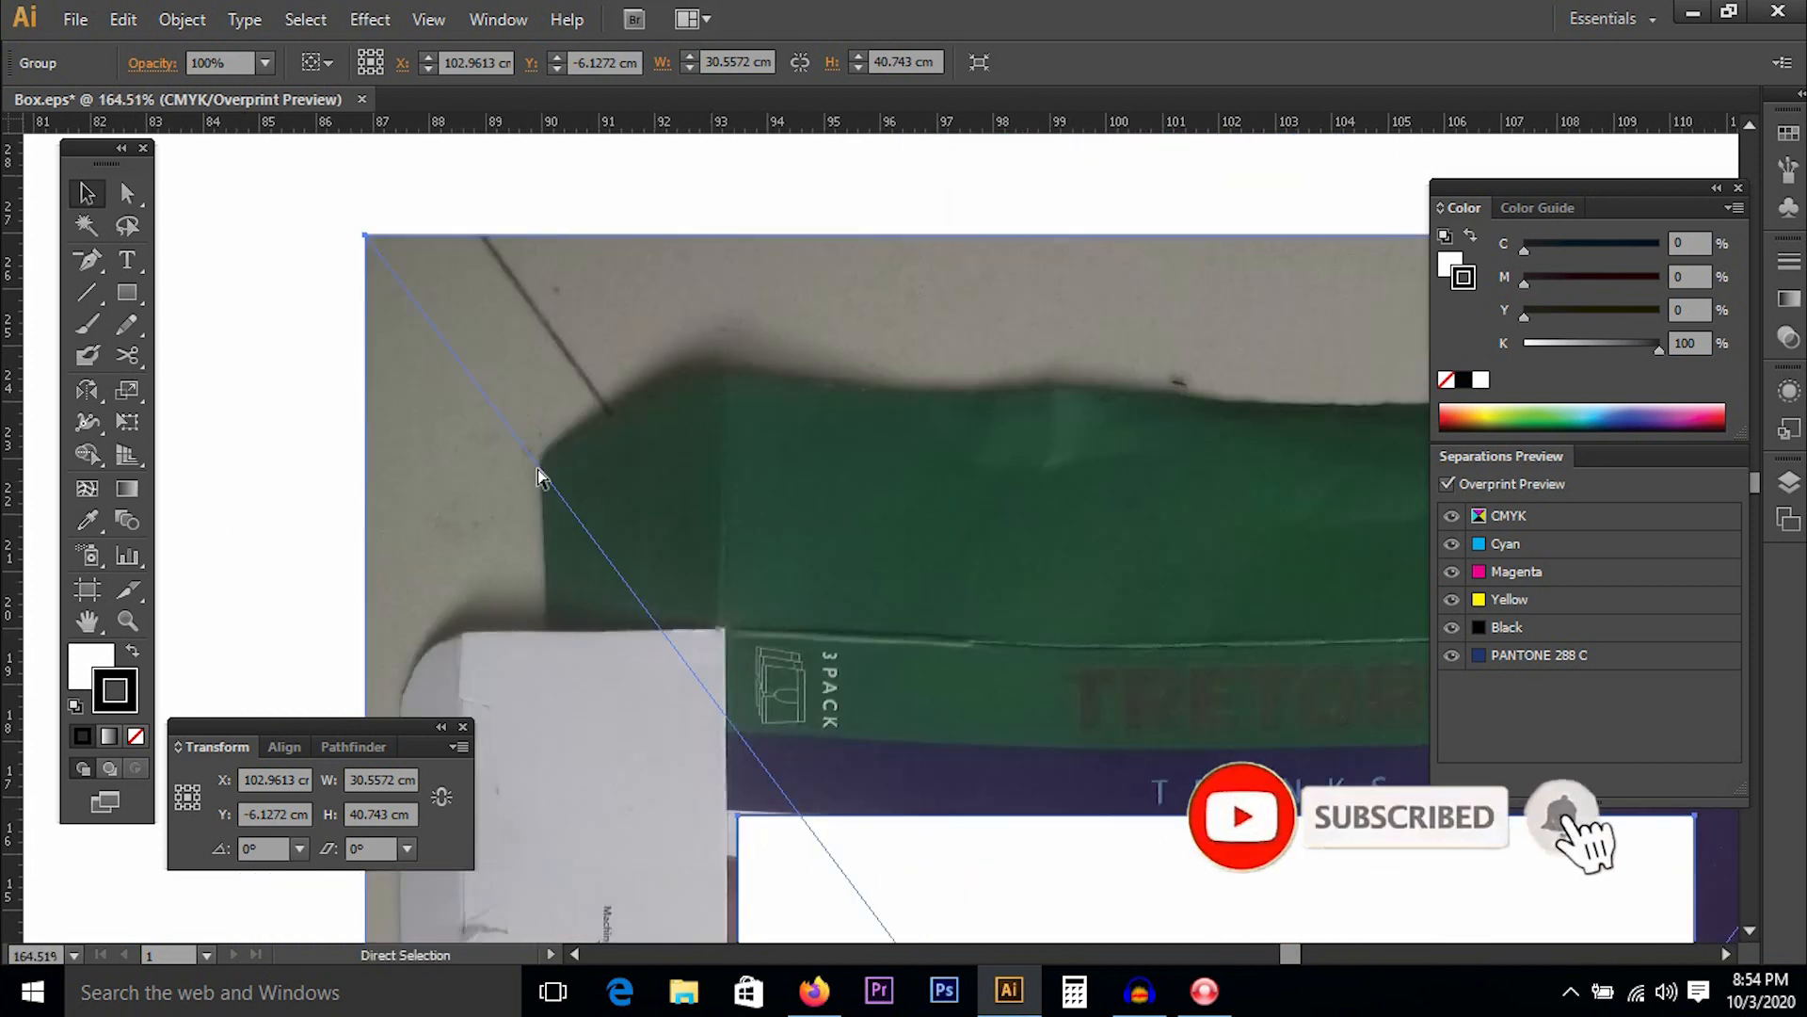
key("ctrl+minus")
key("ctrl+minus")
key("ctrl+minus")
key("ctrl+minus")
left_click_drag(589, 559, 453, 550)
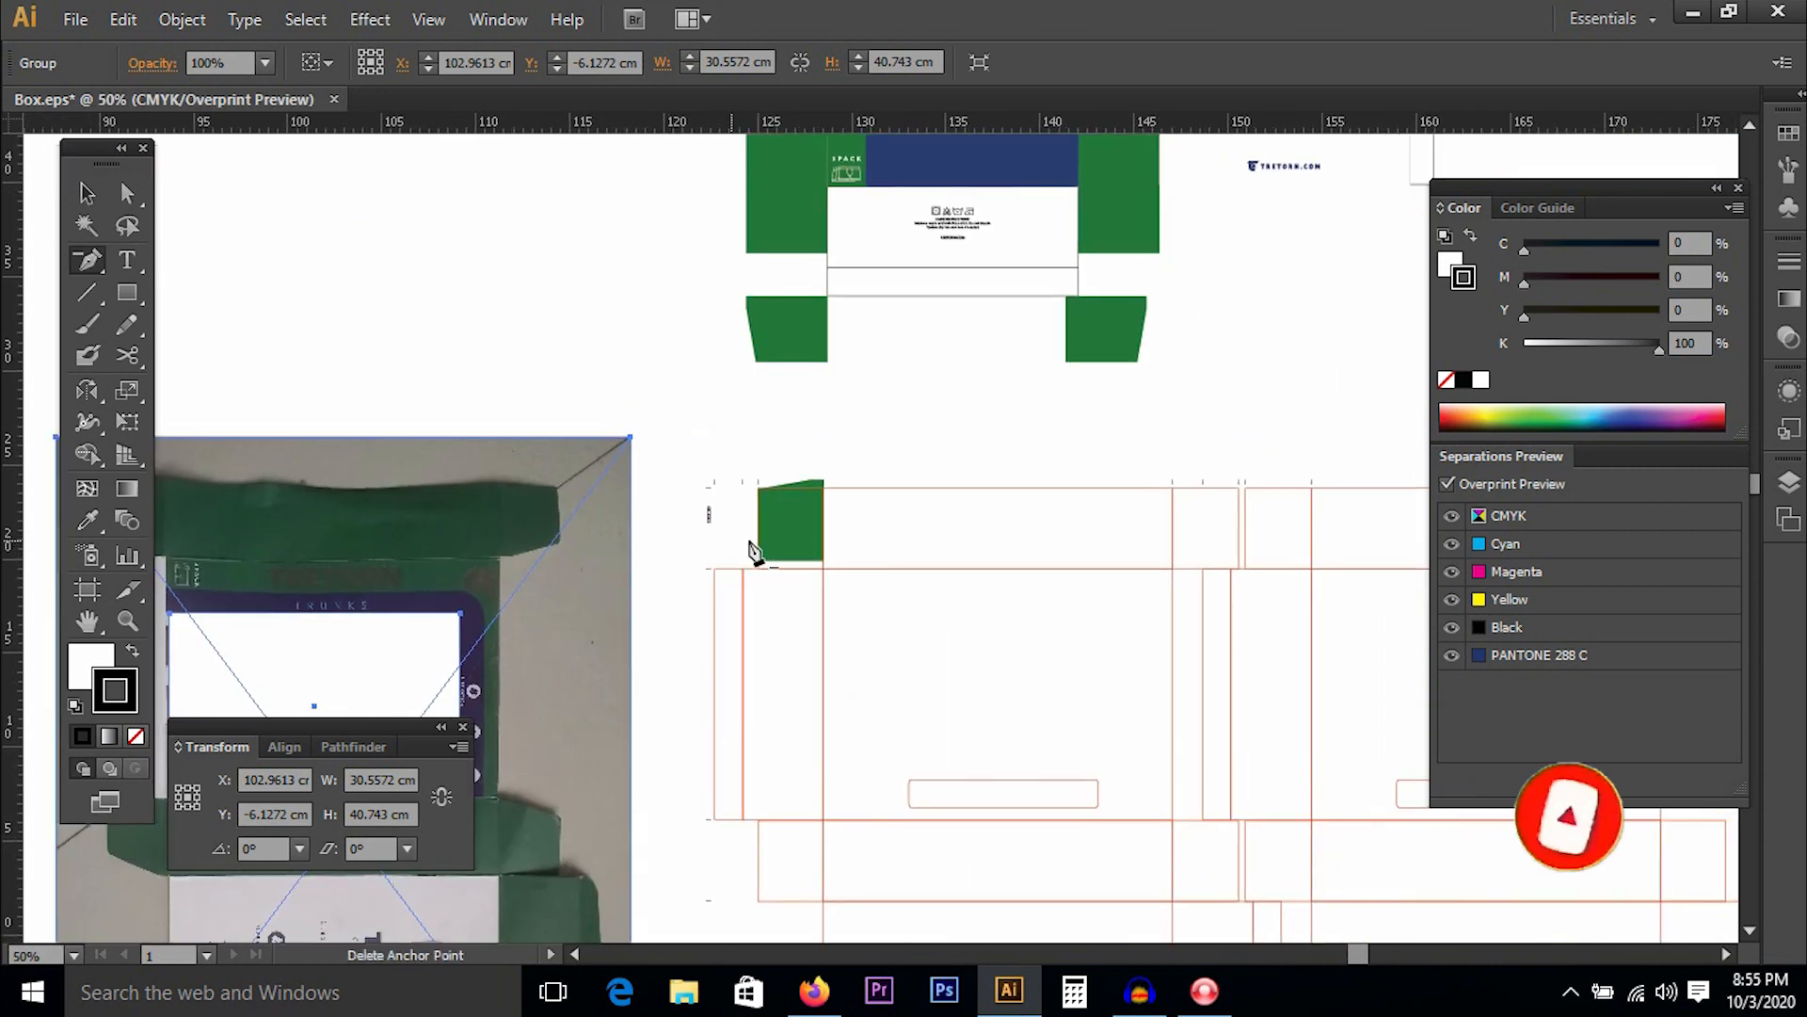
left_click(787, 524)
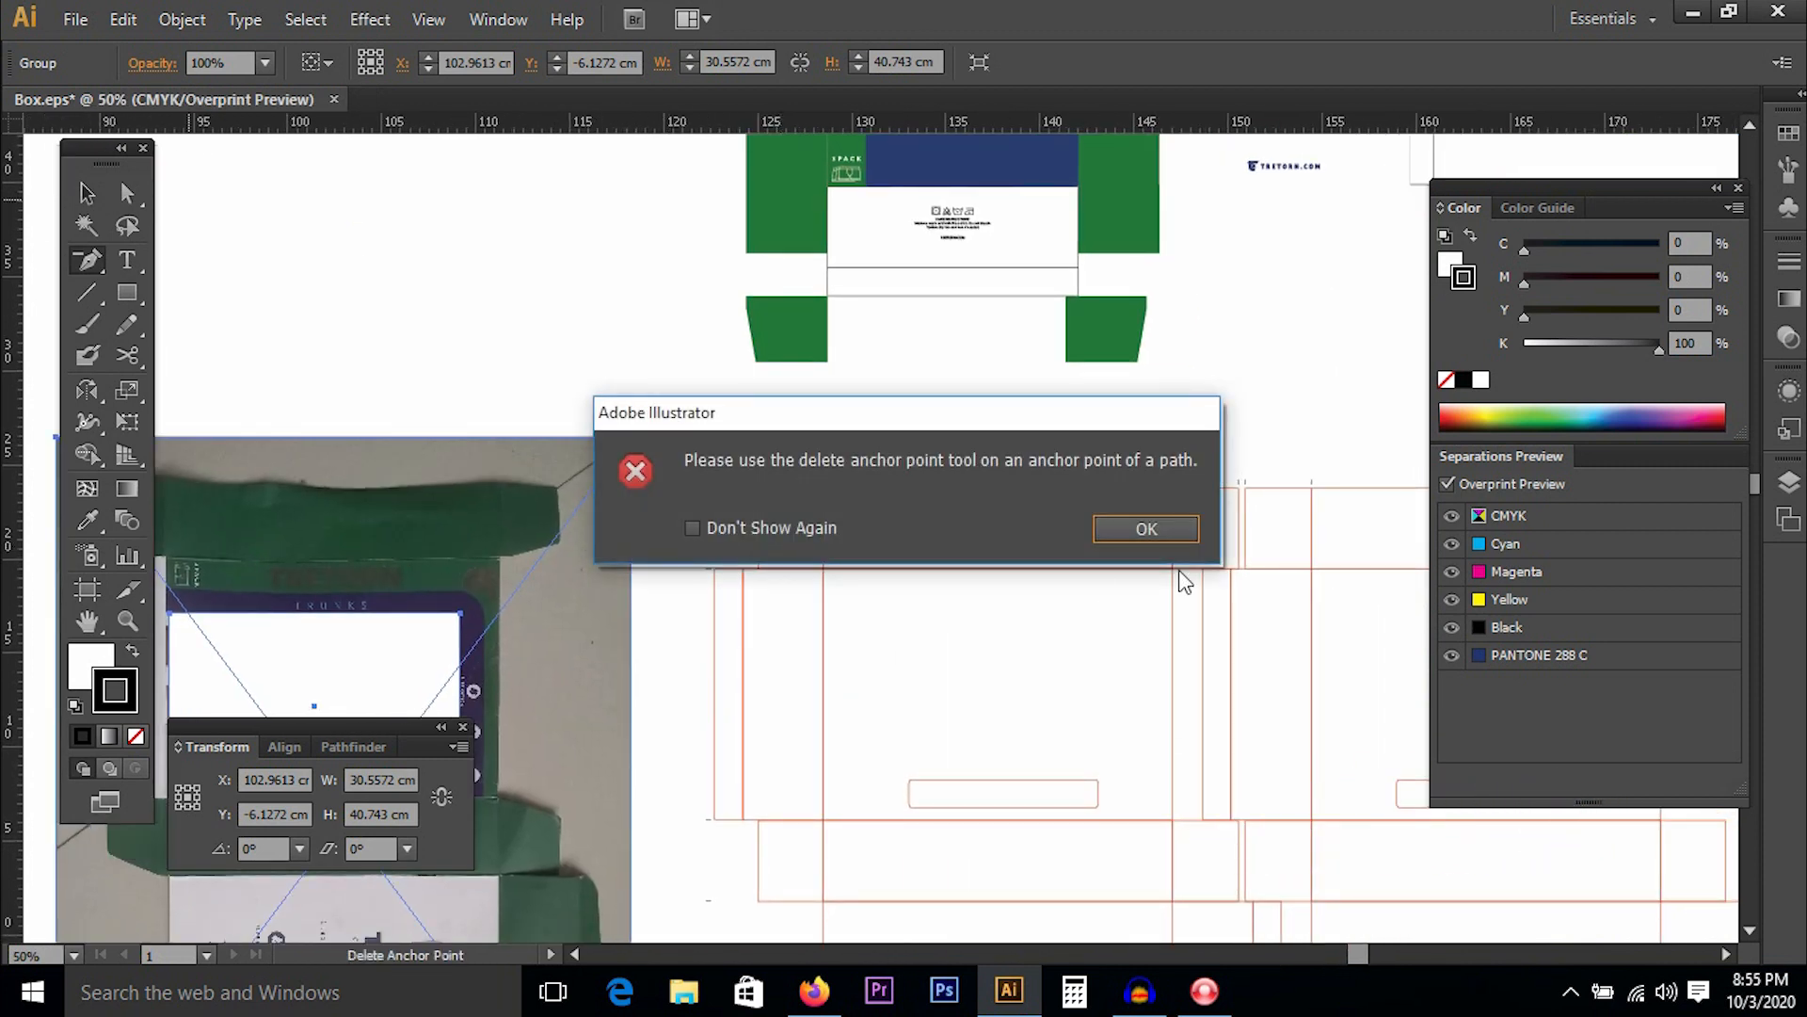
left_click(1146, 529)
key("v")
Move the upper green flap of the coloured layout straight down onto the dieline's top strip.
left_click_drag(403, 484, 596, 486)
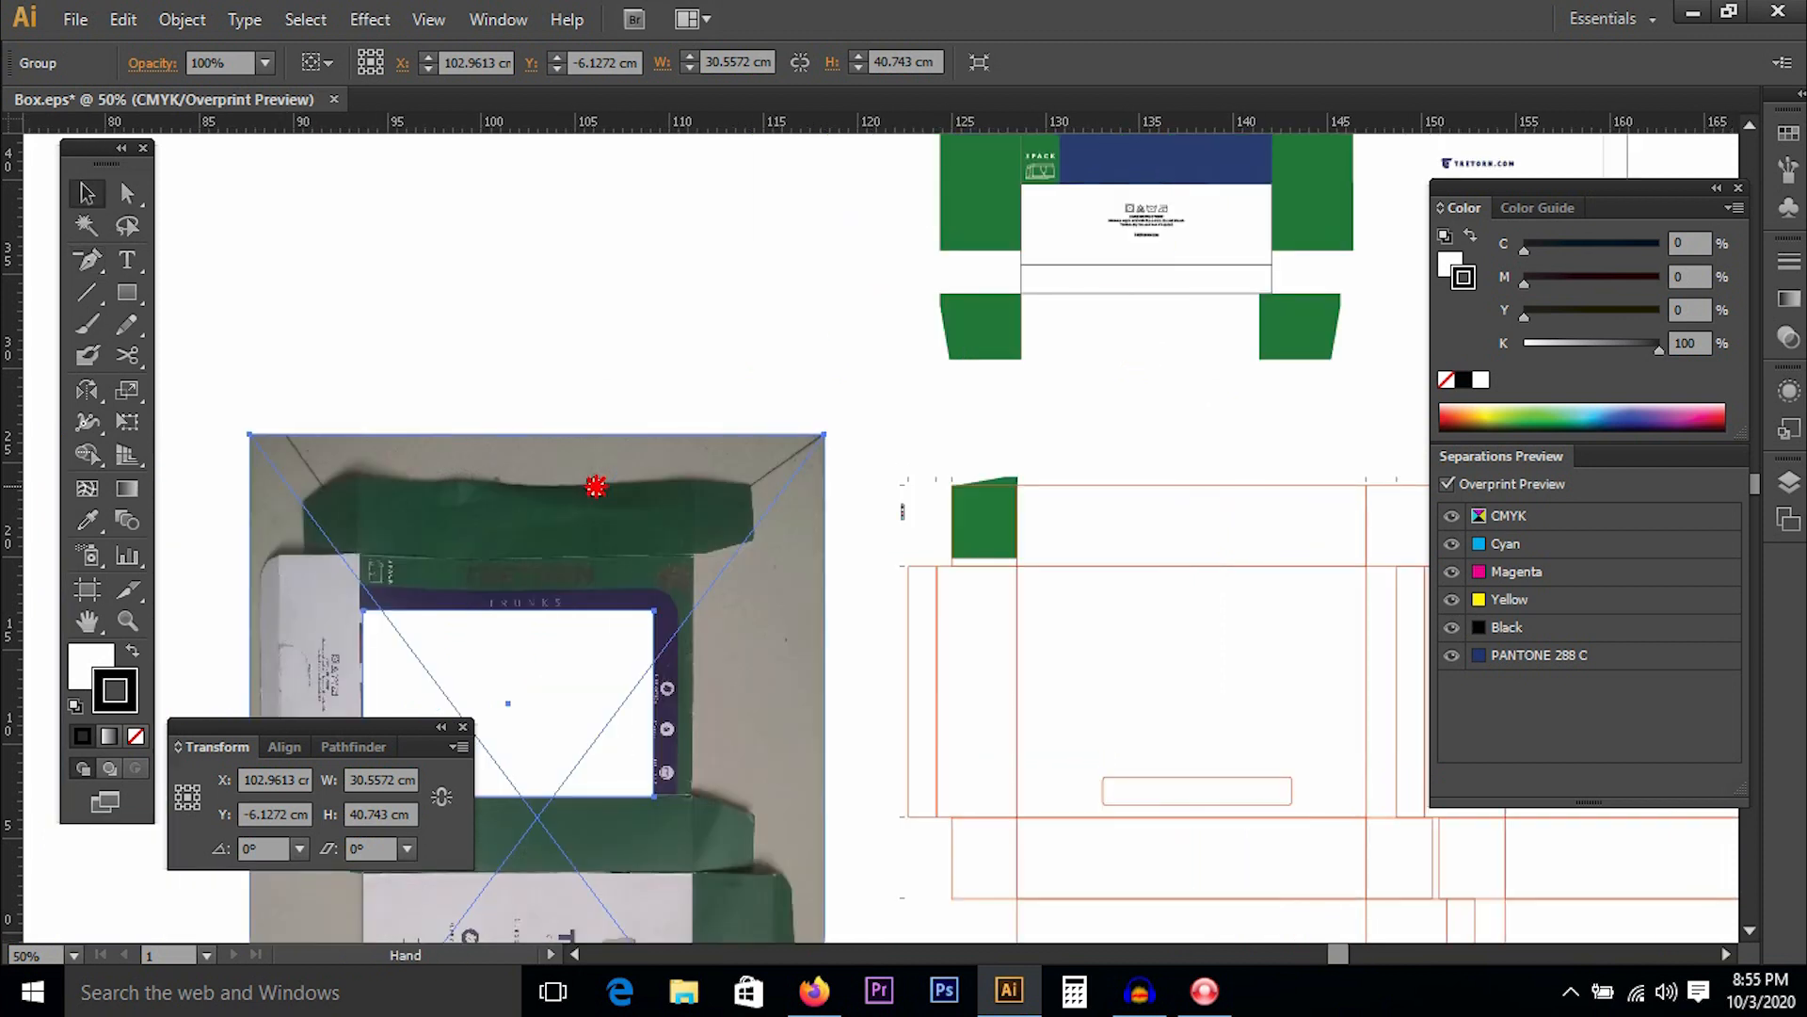
left_click_drag(576, 491, 573, 491)
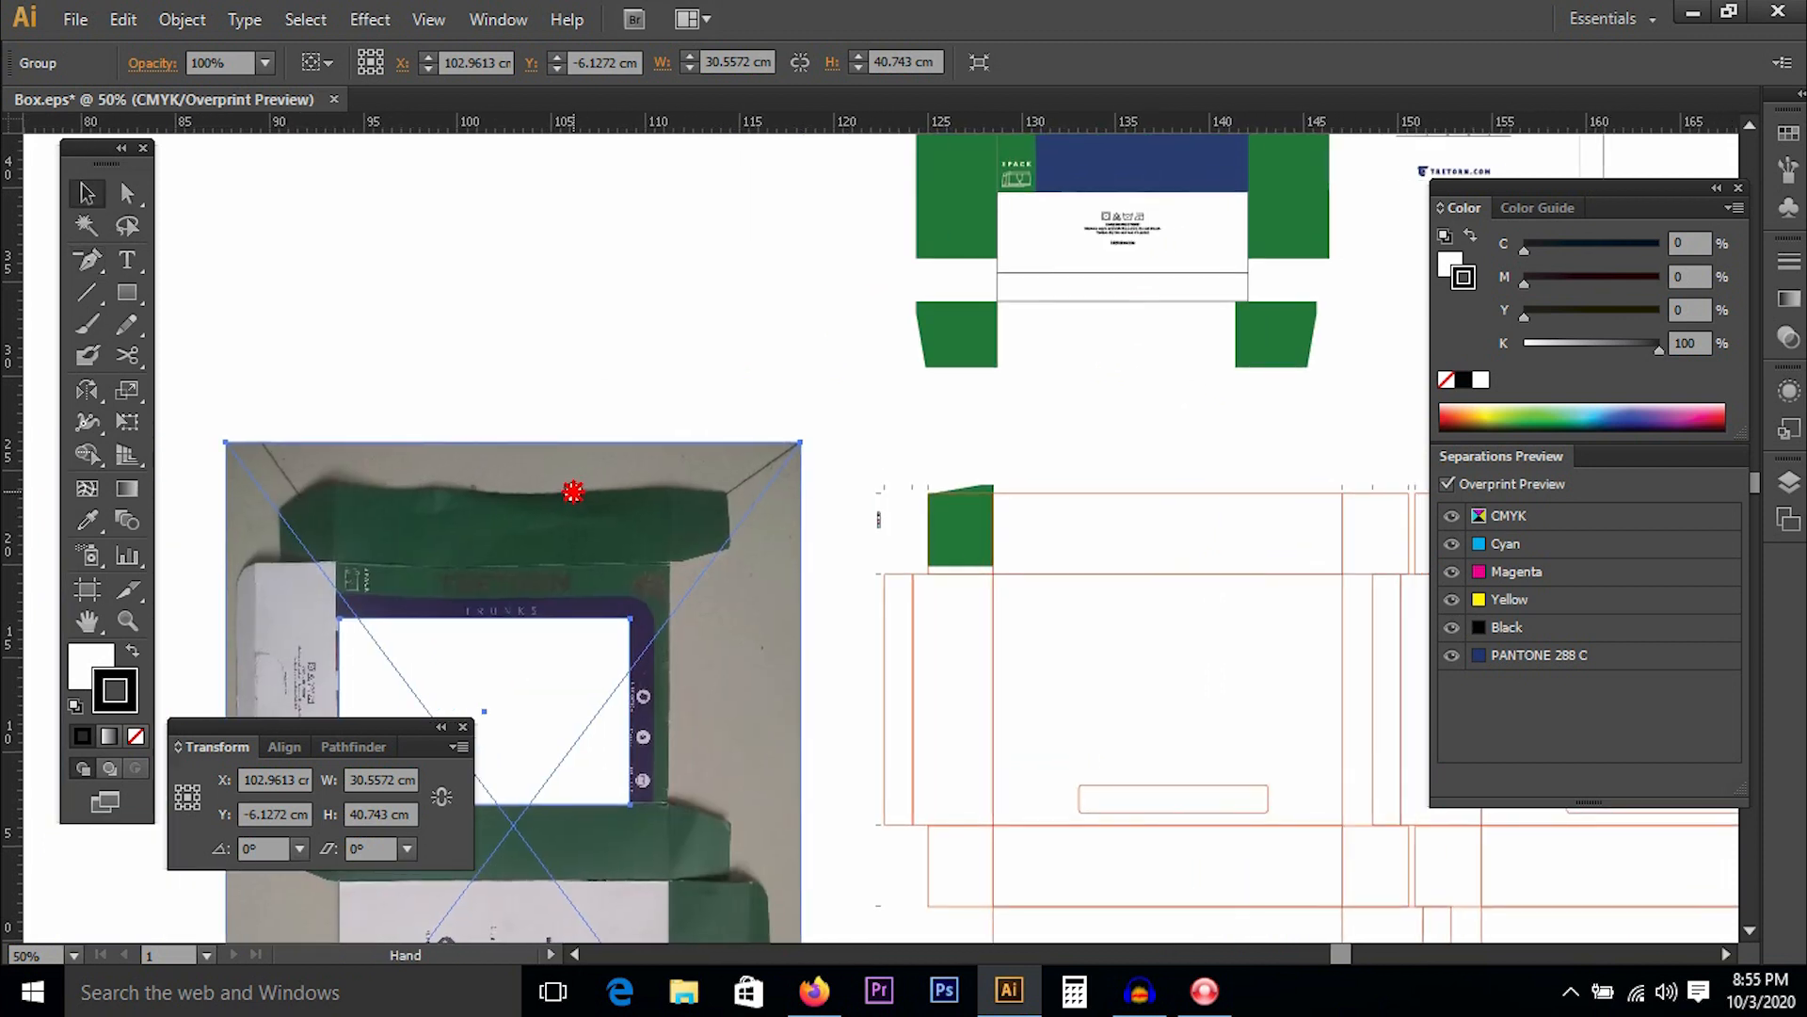
key("ctrl+minus")
key("ctrl+minus")
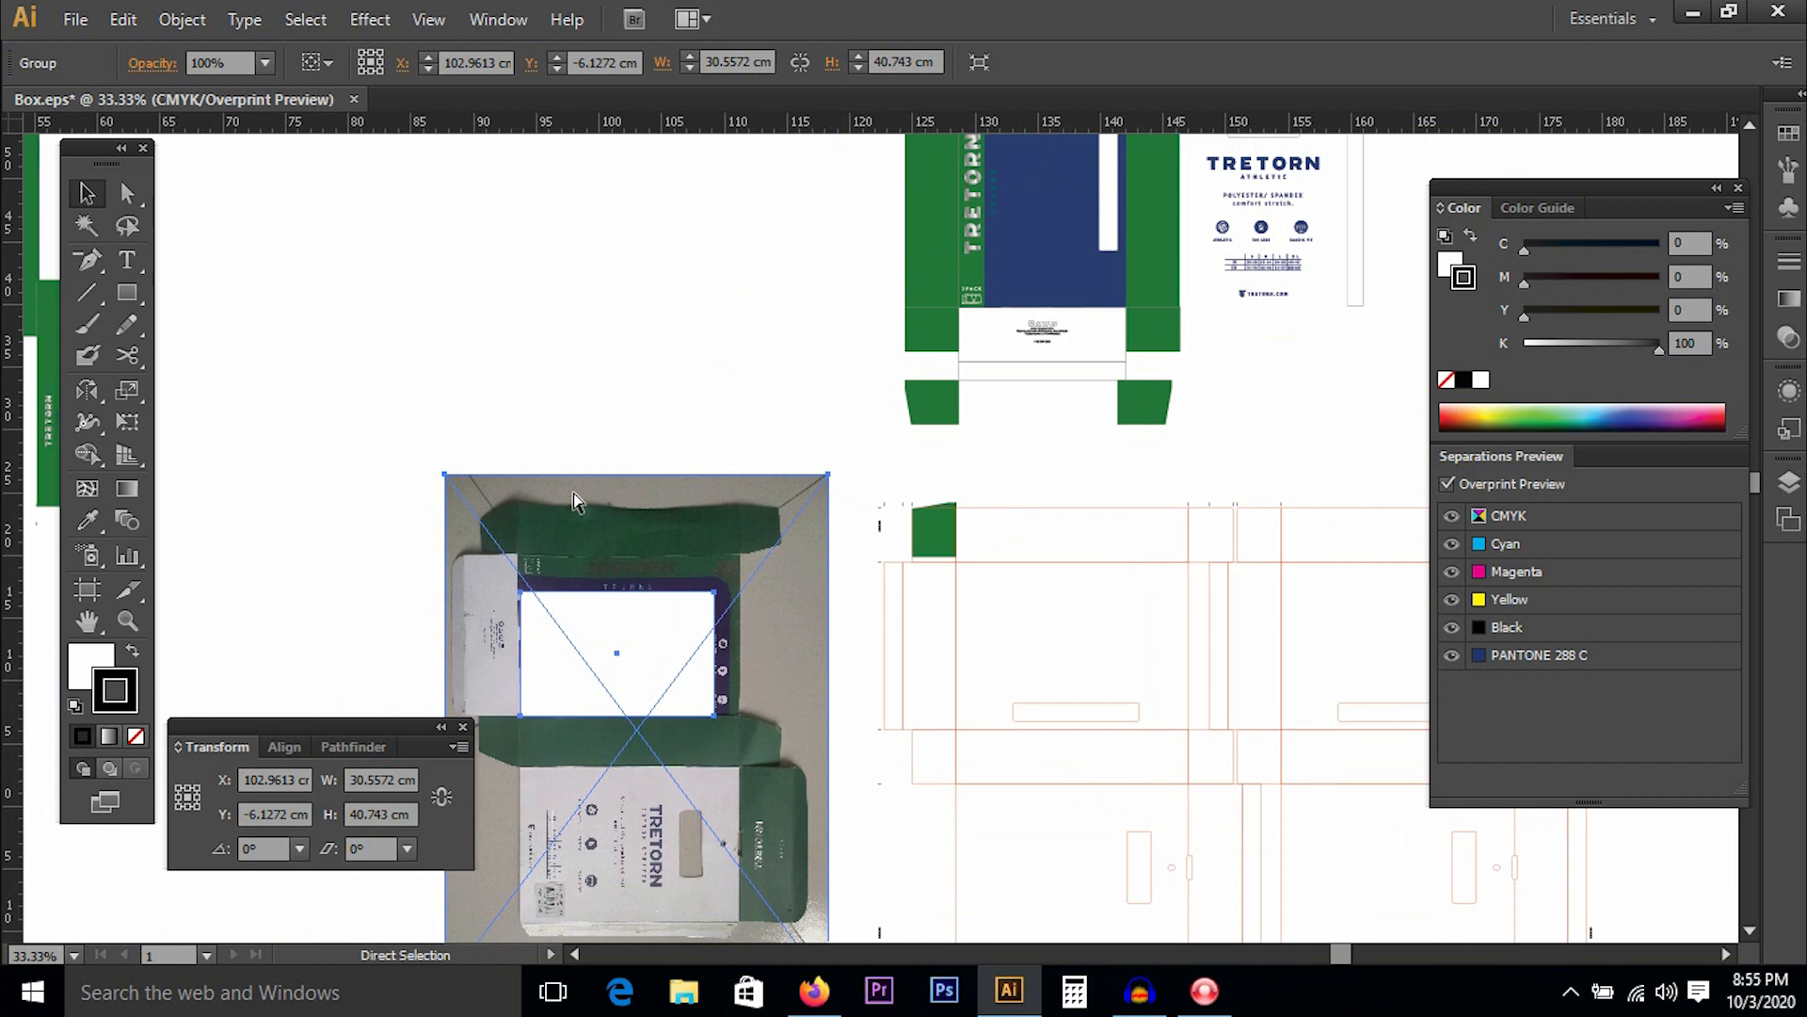
left_click_drag(990, 504, 851, 562)
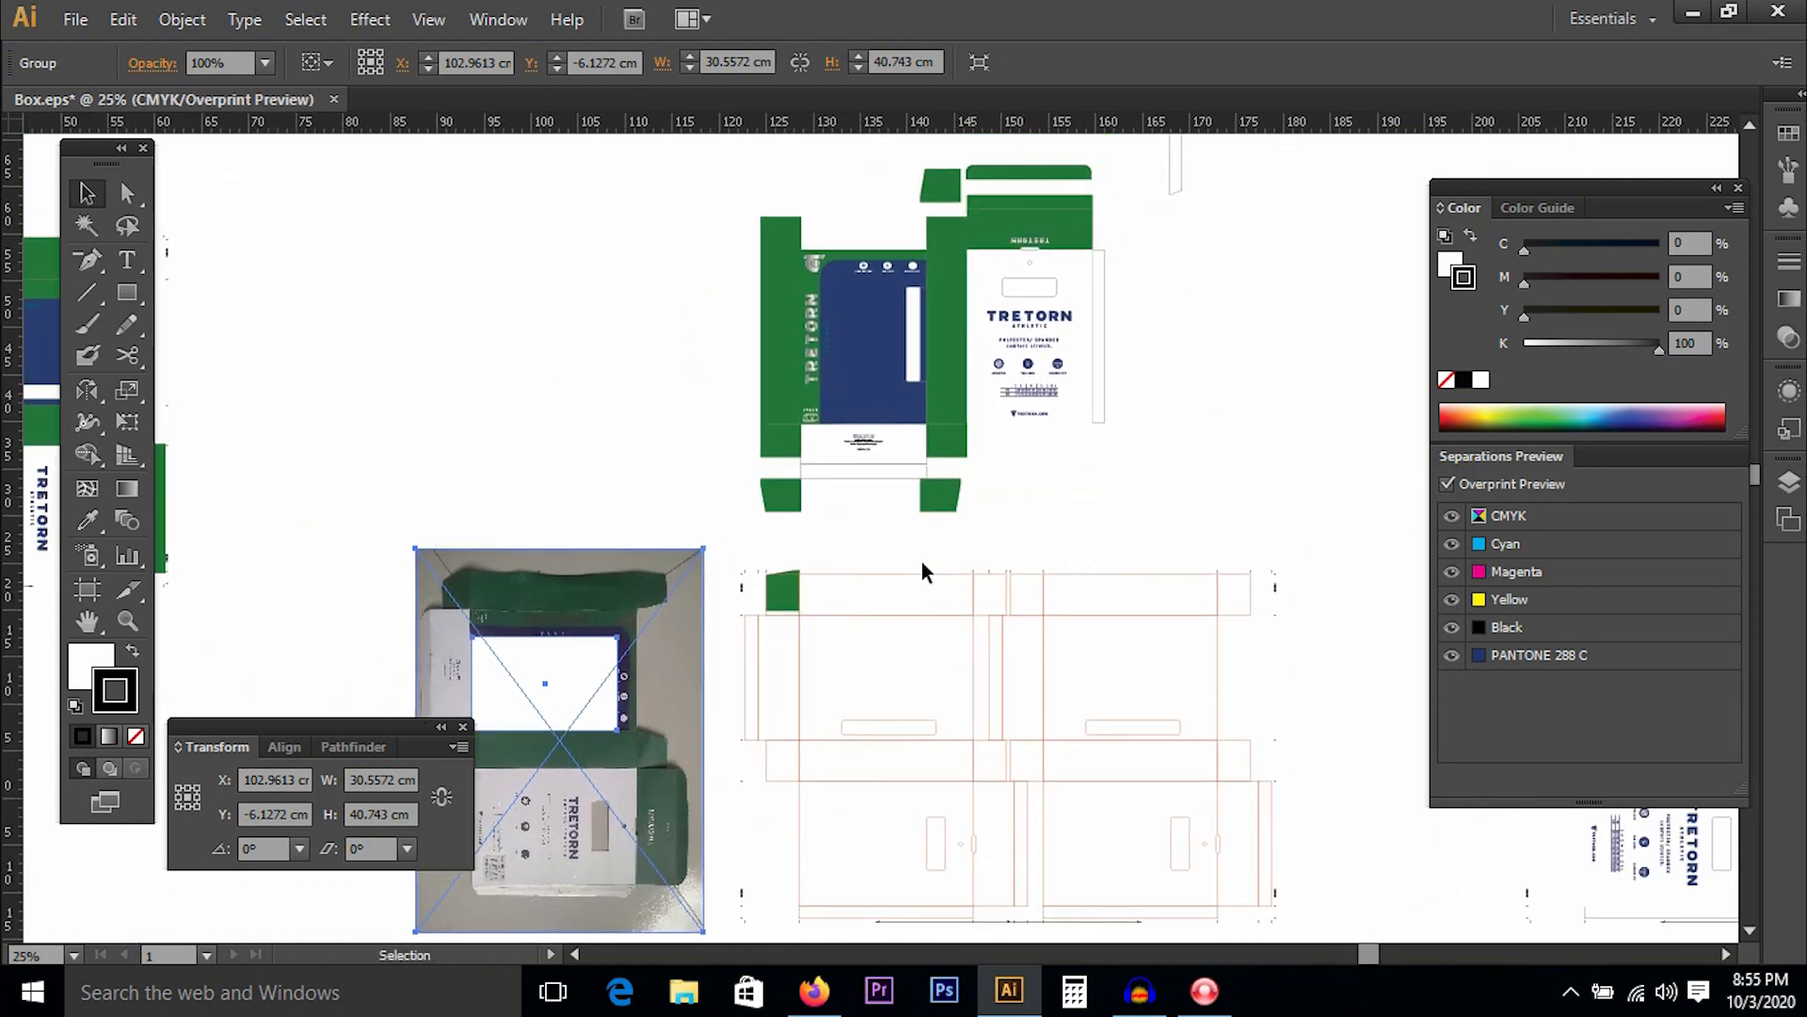
left_click(944, 196)
left_click_drag(942, 199, 969, 579)
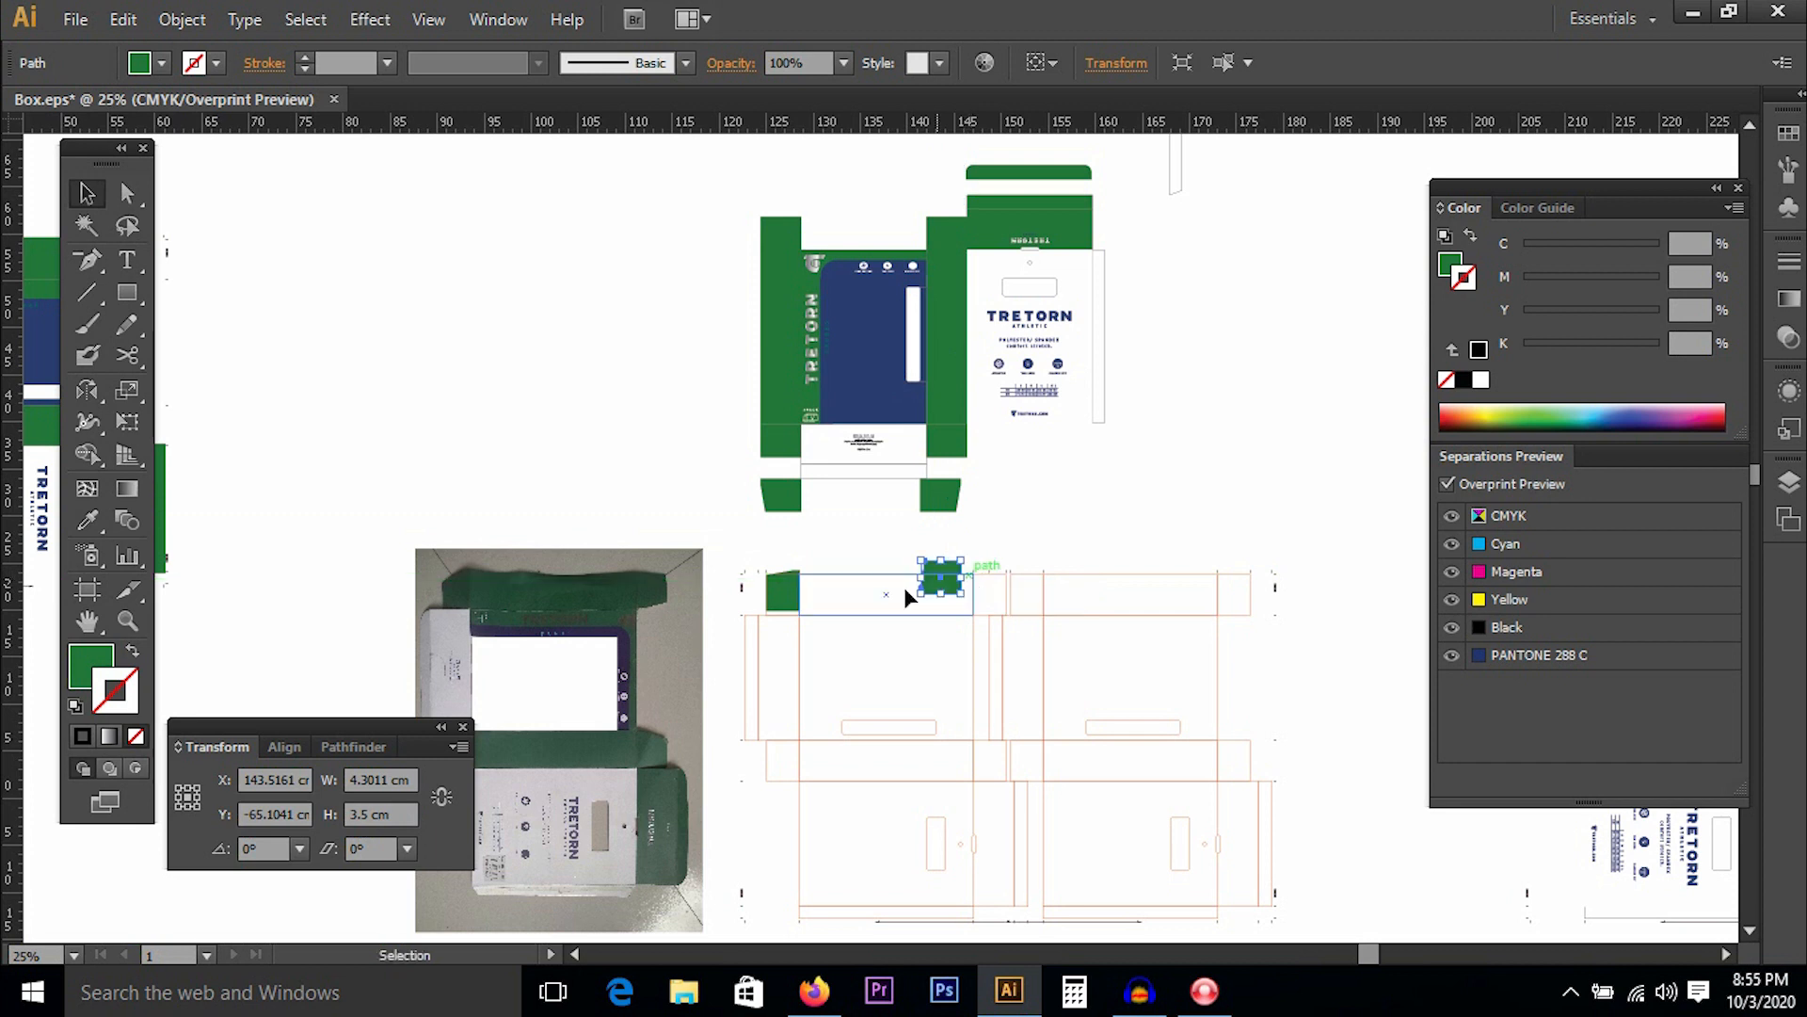
Try to rotate the moved green flap by 180°, and undo the rotation.
left_click_drag(398, 429, 1176, 829)
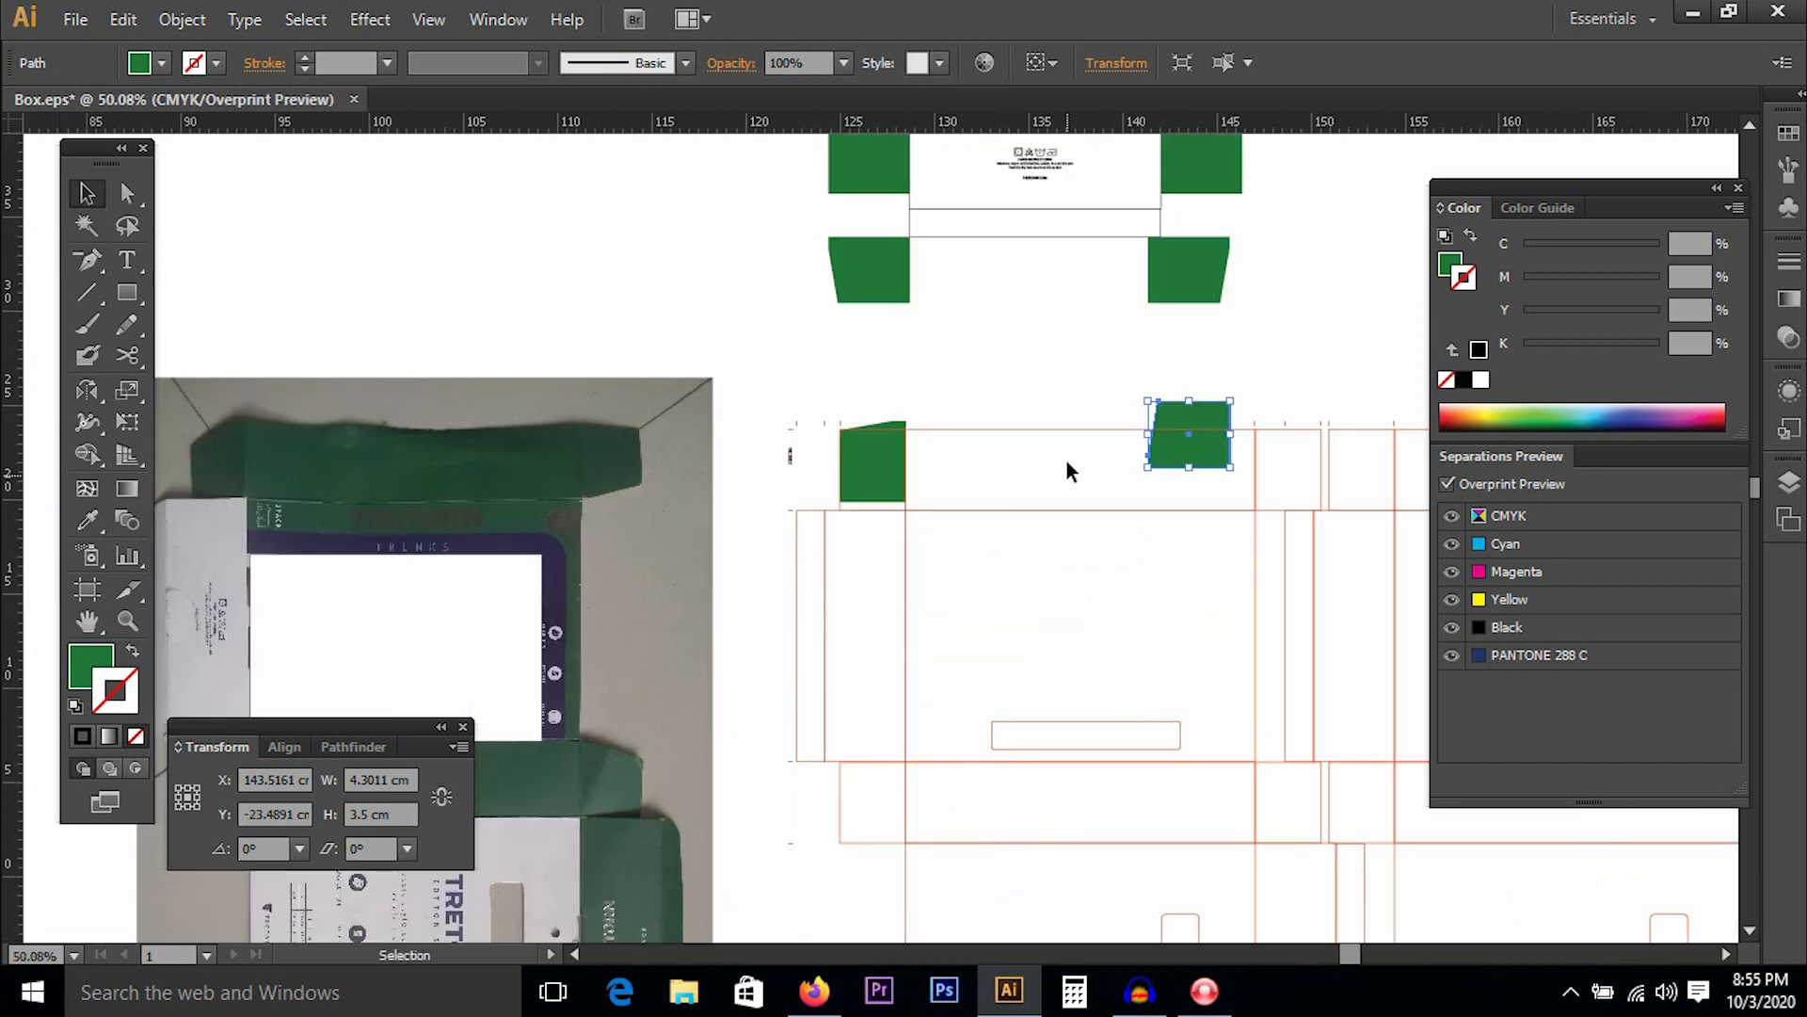
left_click(1136, 430)
left_click(1171, 406)
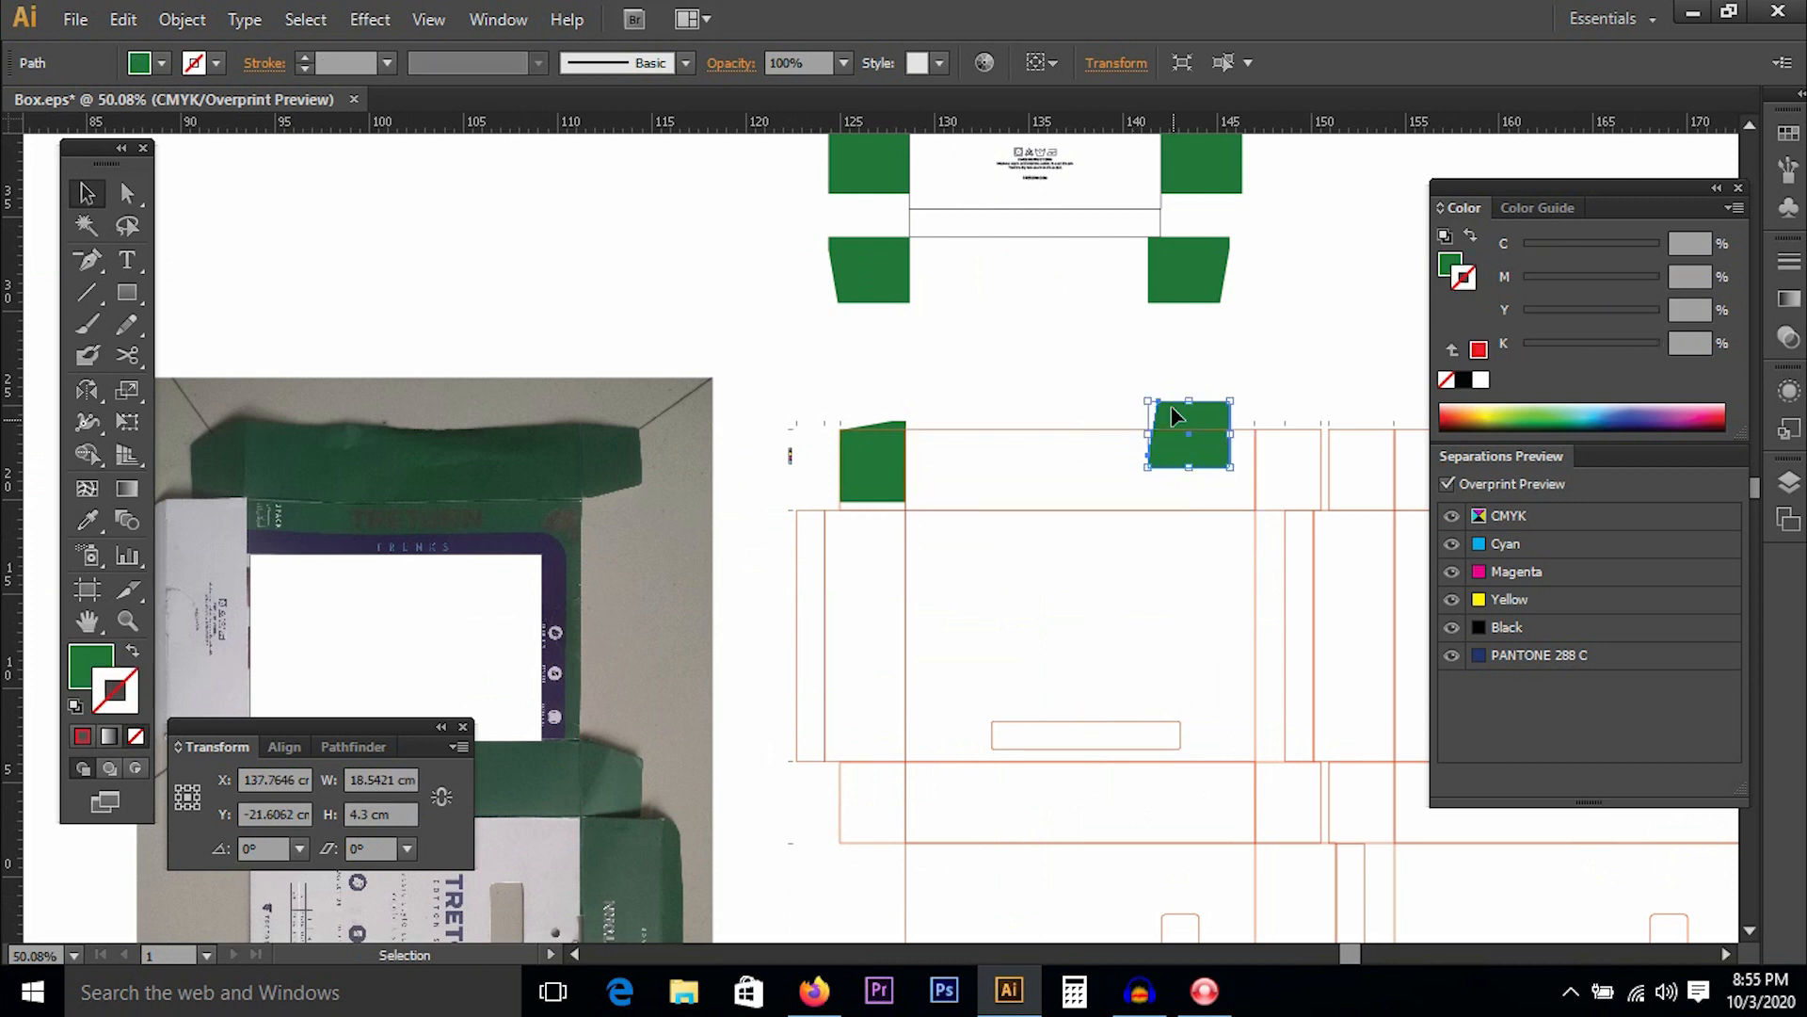
left_click_drag(1191, 393, 1188, 530)
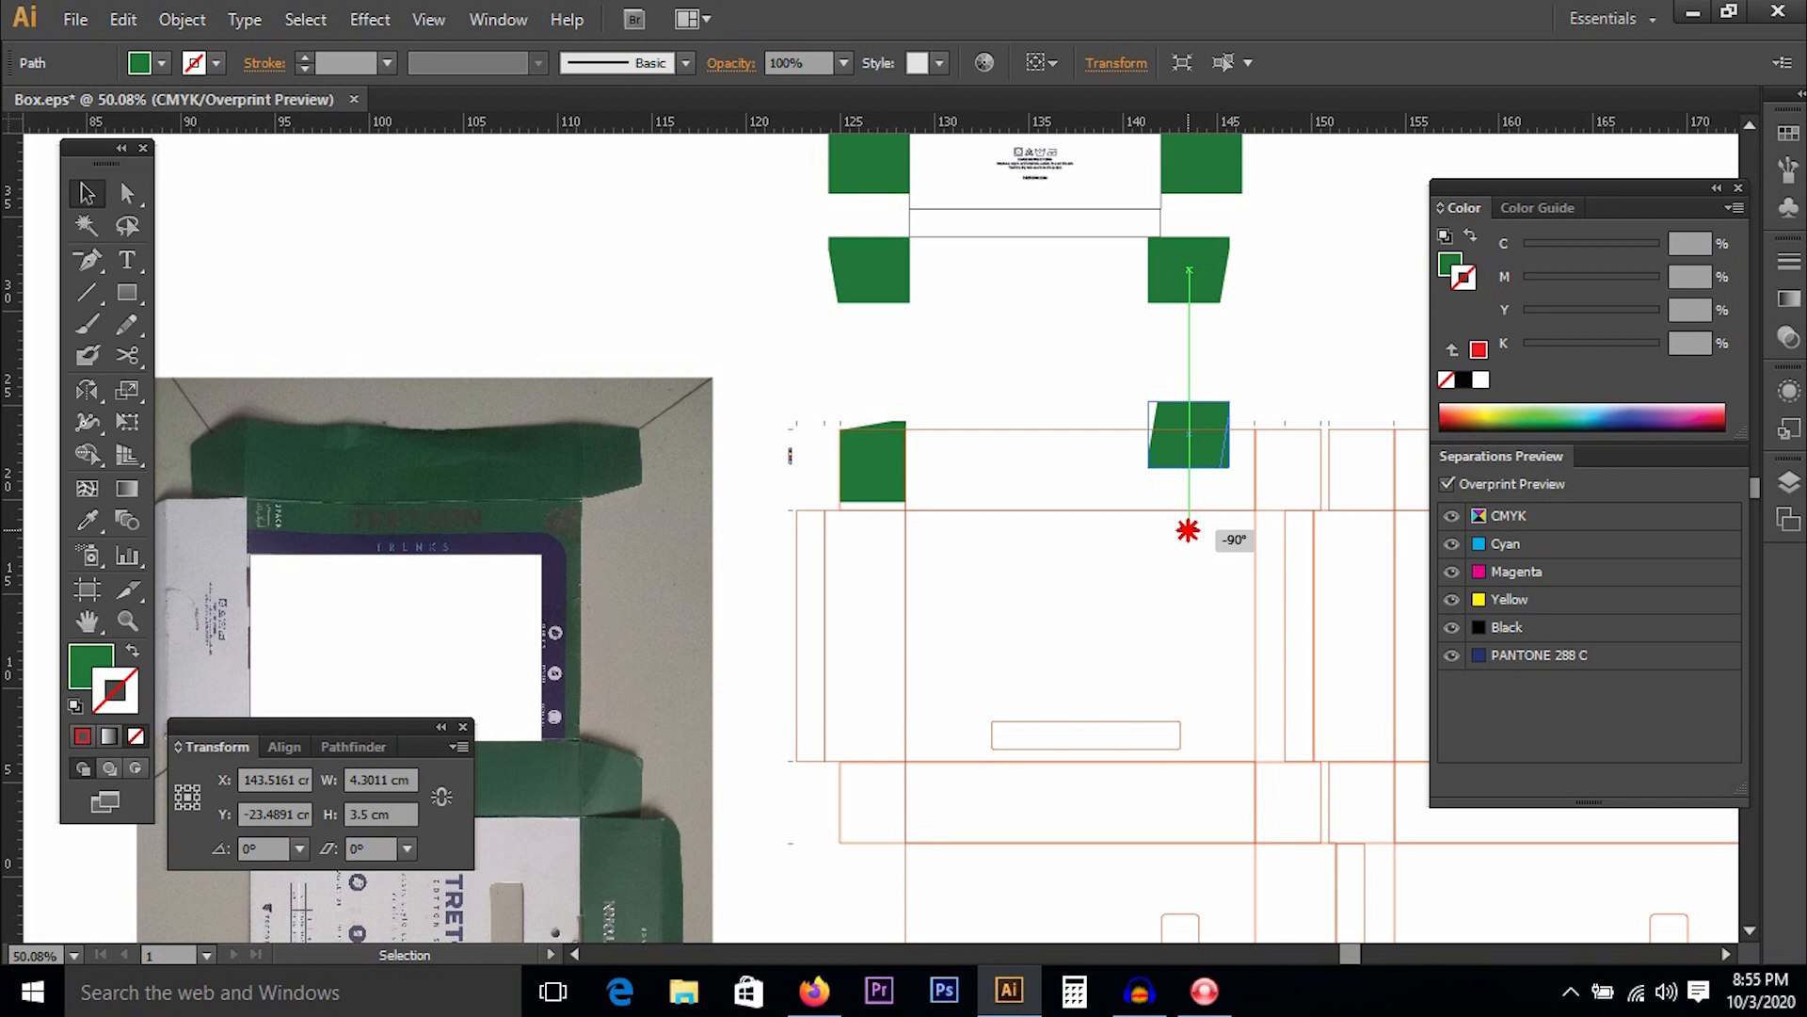
left_click_drag(1188, 530, 1188, 528)
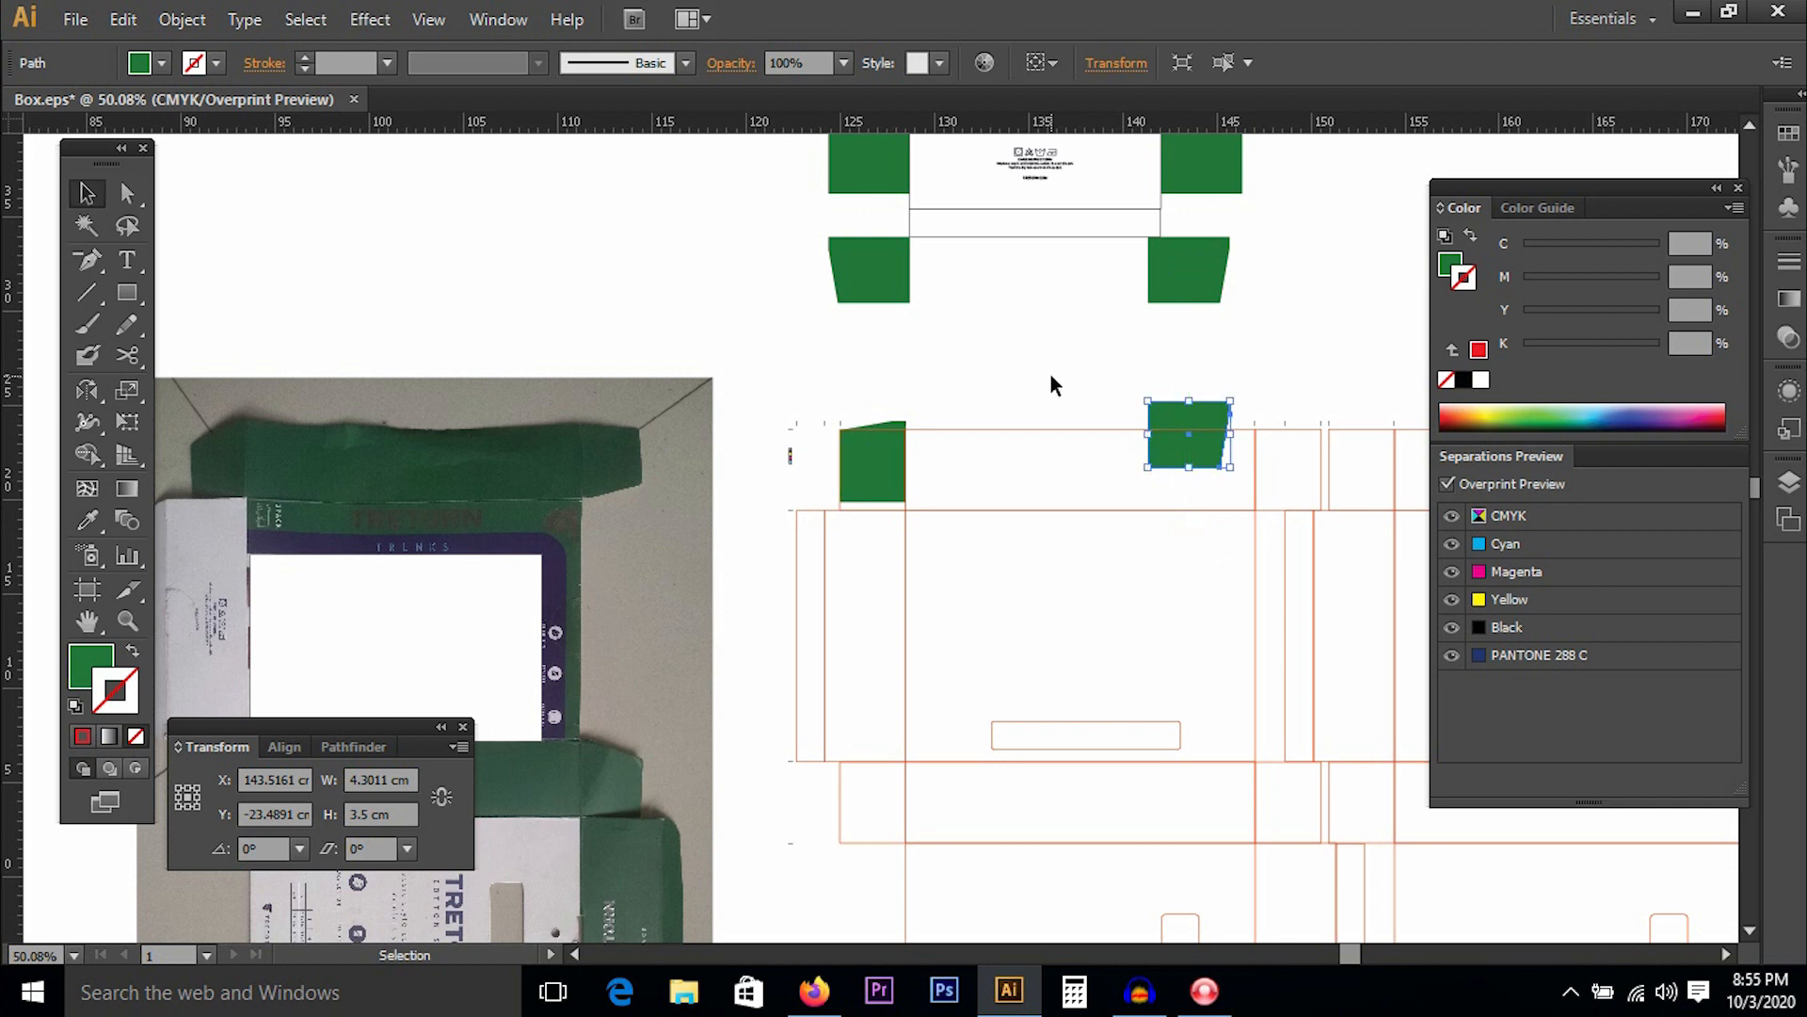
key("ctrl+z")
Rotate the moved green flap 90° clockwise and reflect it vertically so its tapered edge faces down.
left_click_drag(1192, 391, 1256, 427)
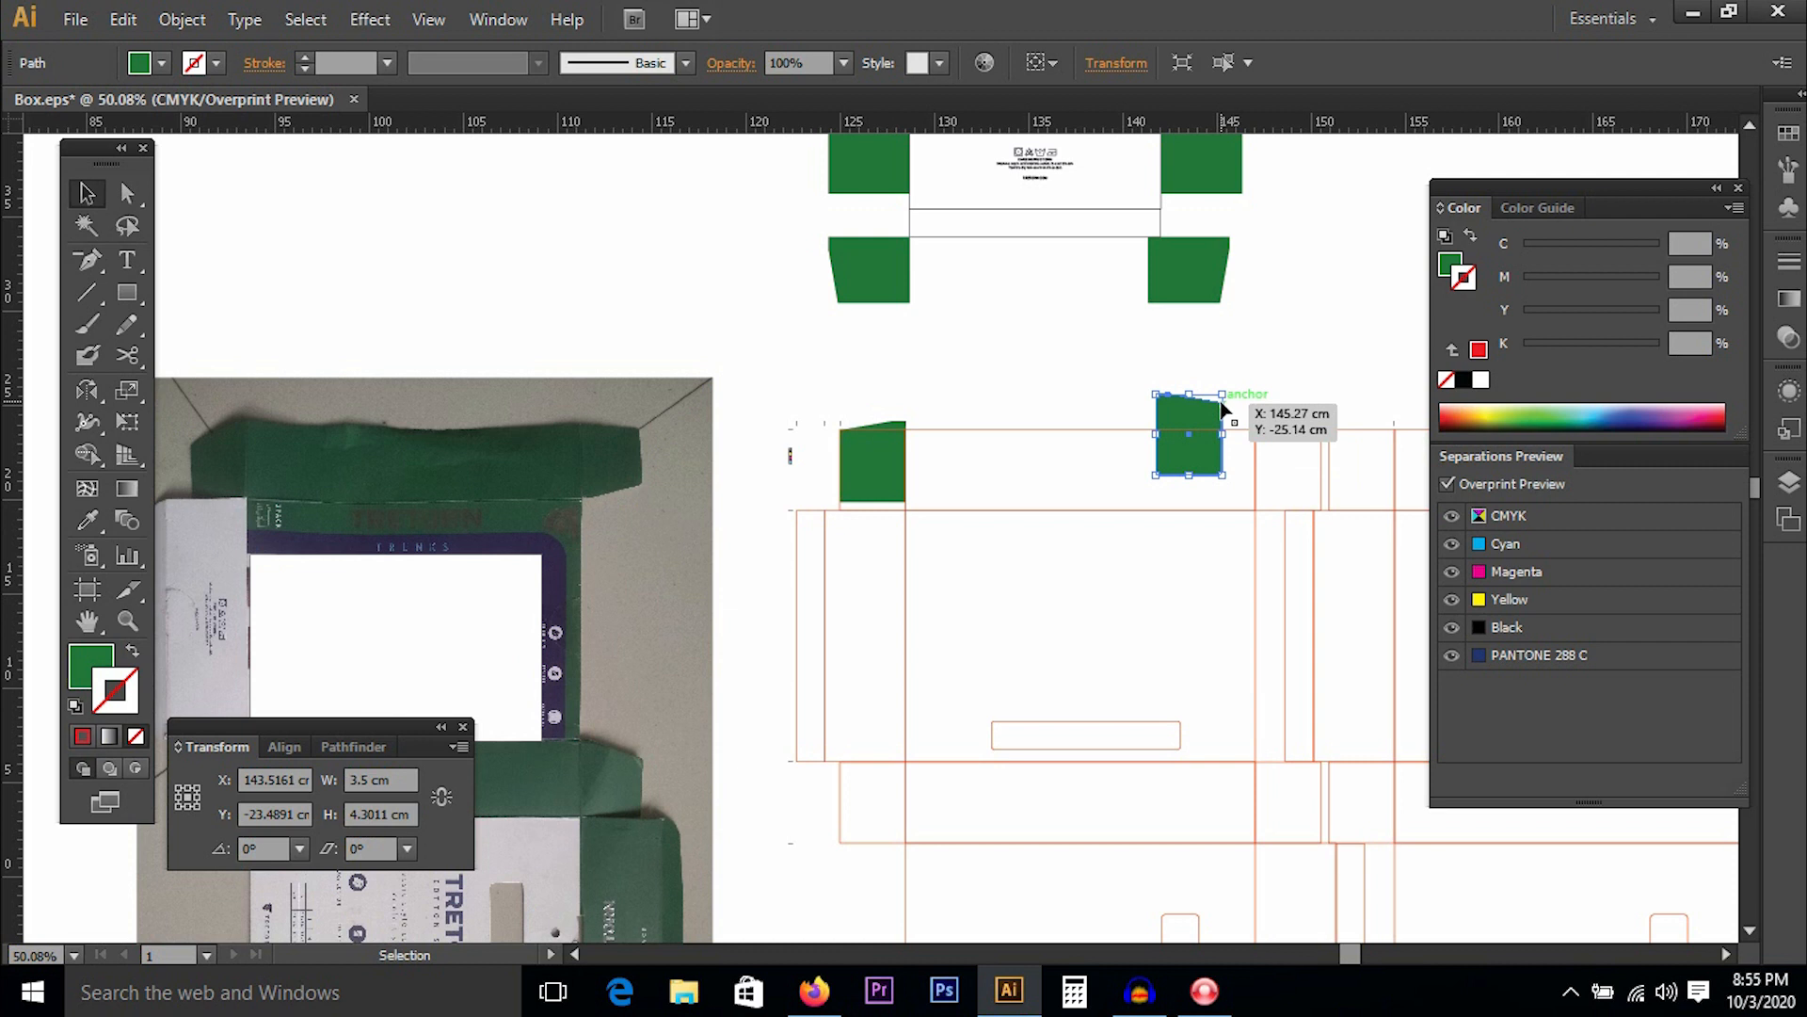
left_click(86, 389)
left_click_drag(1158, 407, 1202, 509)
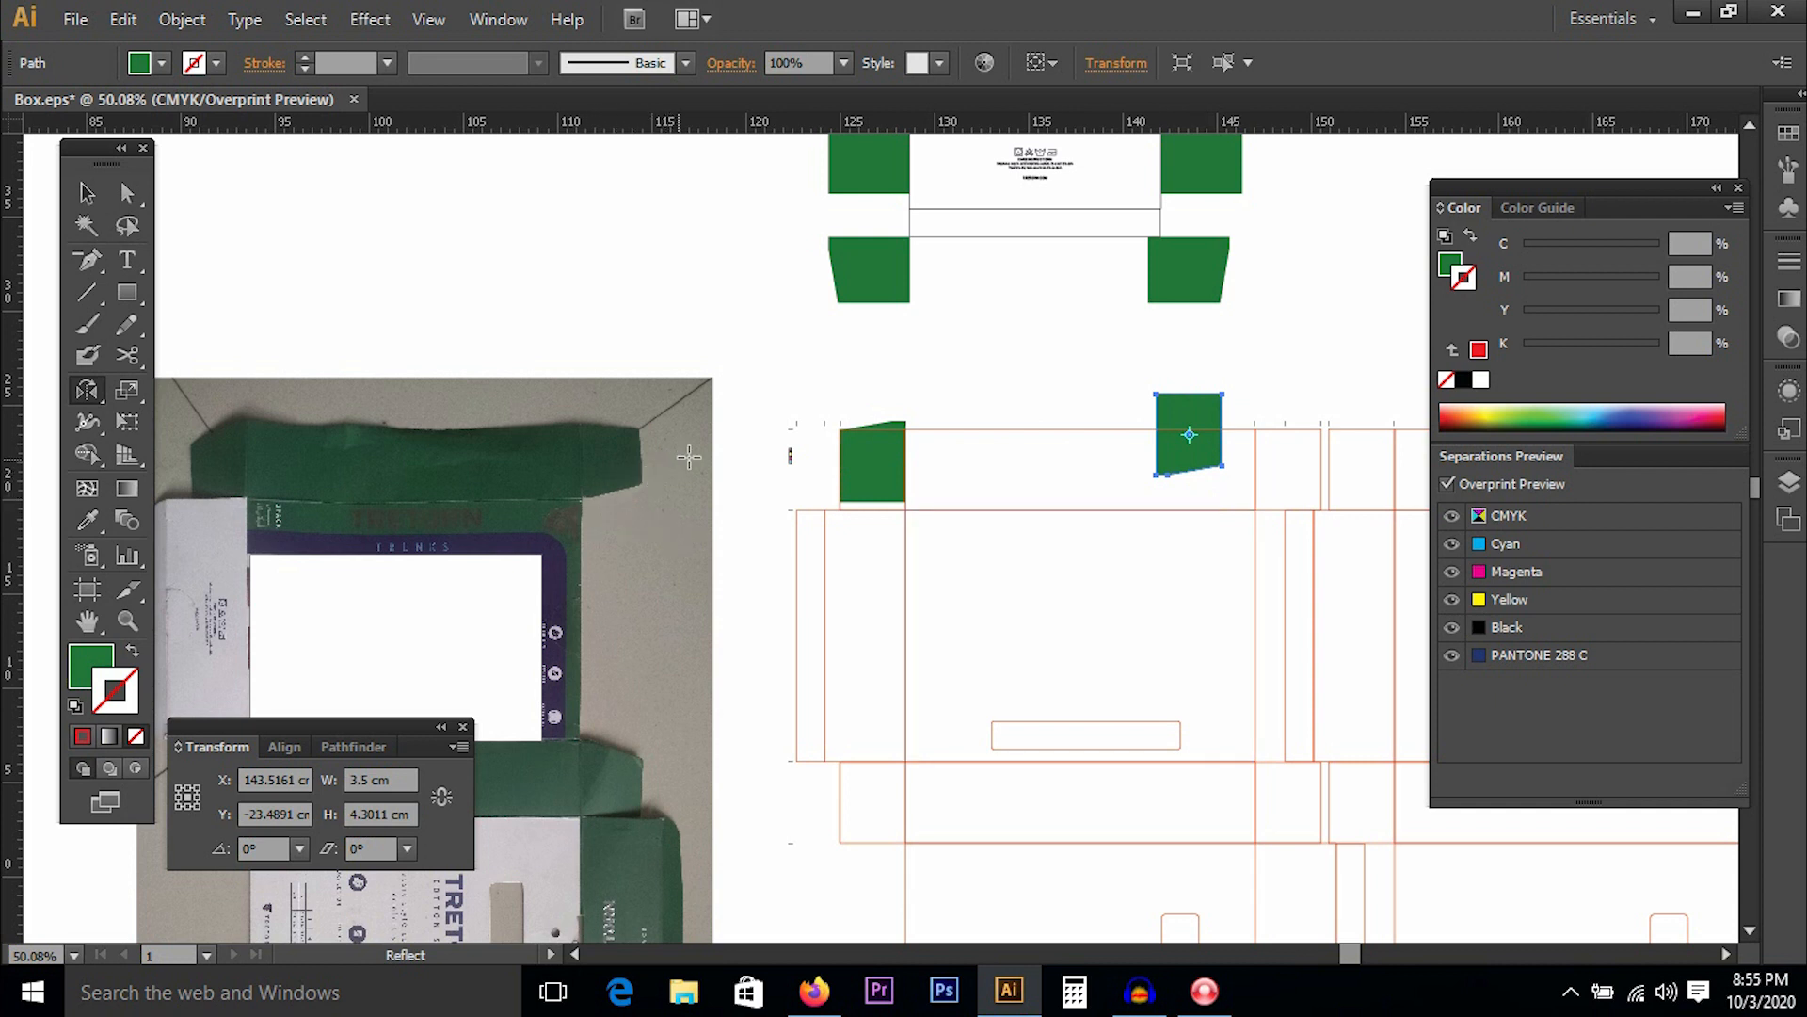
key("v")
Place the reflected green flap over the right end tab of the dieline's top strip and deselect it.
left_click(1151, 365)
left_click(1194, 414)
left_click_drag(1189, 411, 1276, 444)
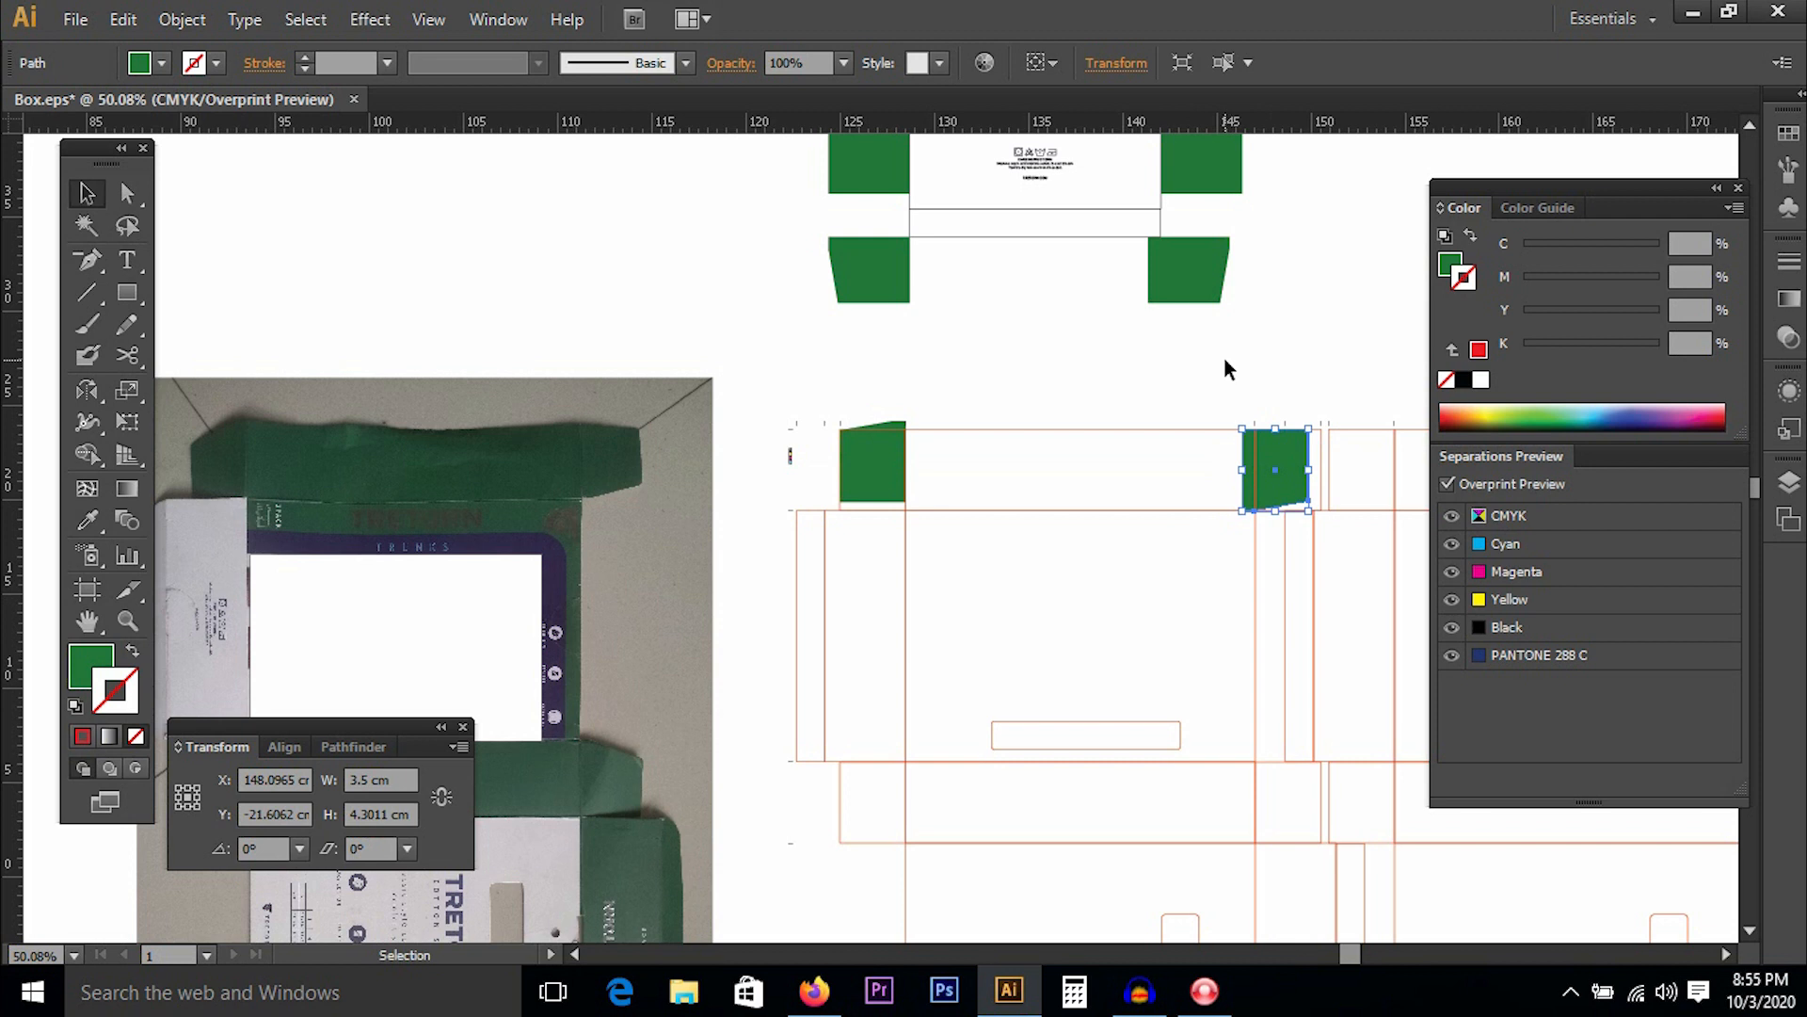
left_click(1220, 359)
Duplicate both green flaps straight down onto the end tabs of the dieline's lower strip, and deselect the copies.
key("a")
key("ctrl+minus")
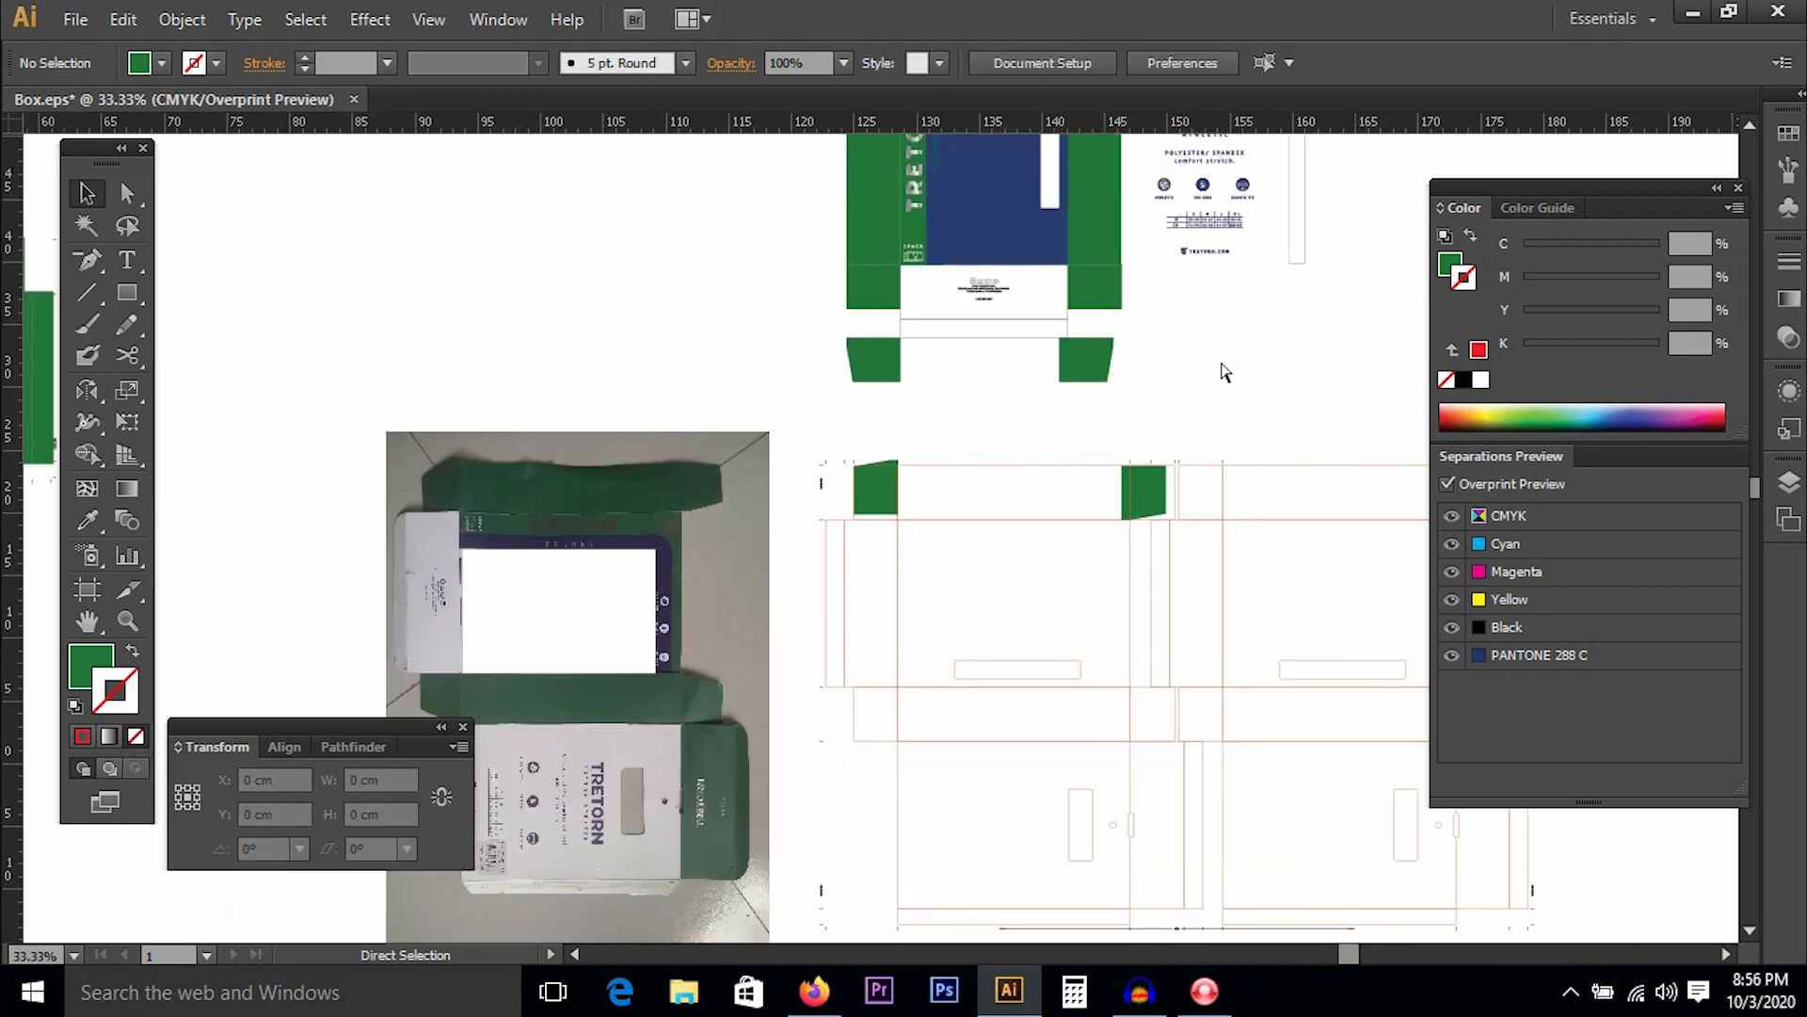
left_click_drag(1074, 557, 1096, 426)
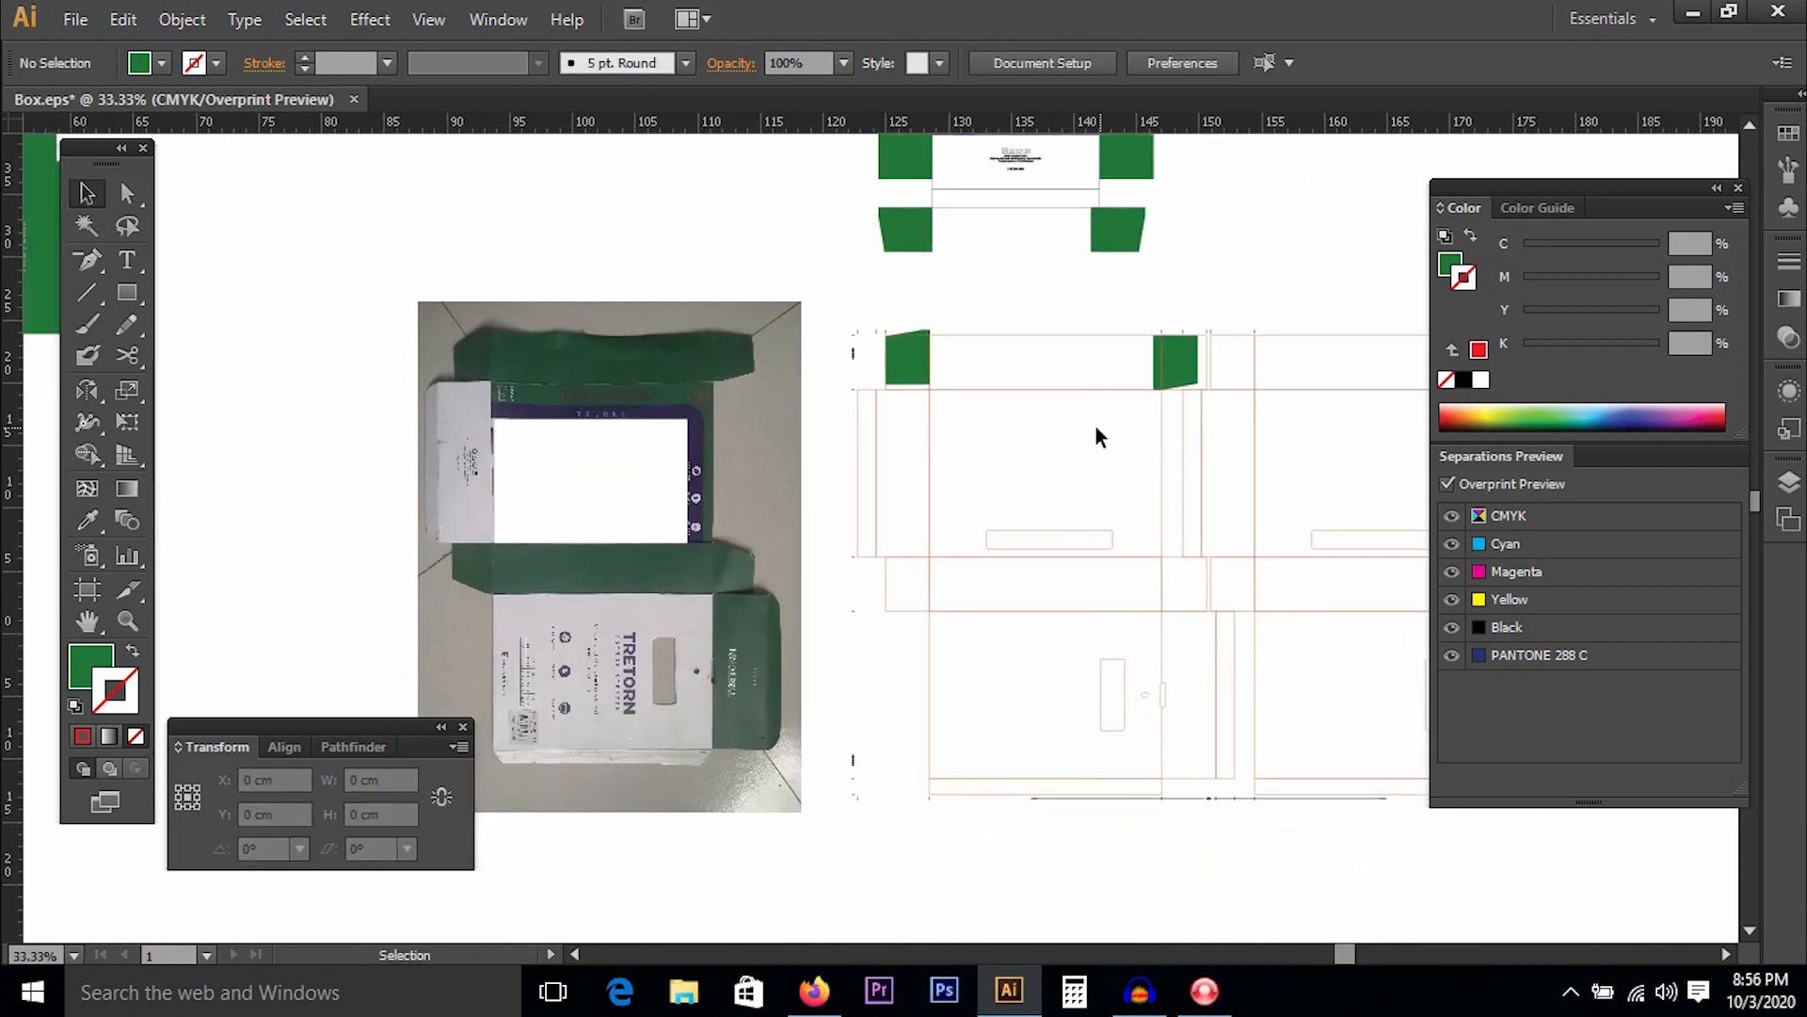
left_click(1164, 379)
left_click(1166, 256)
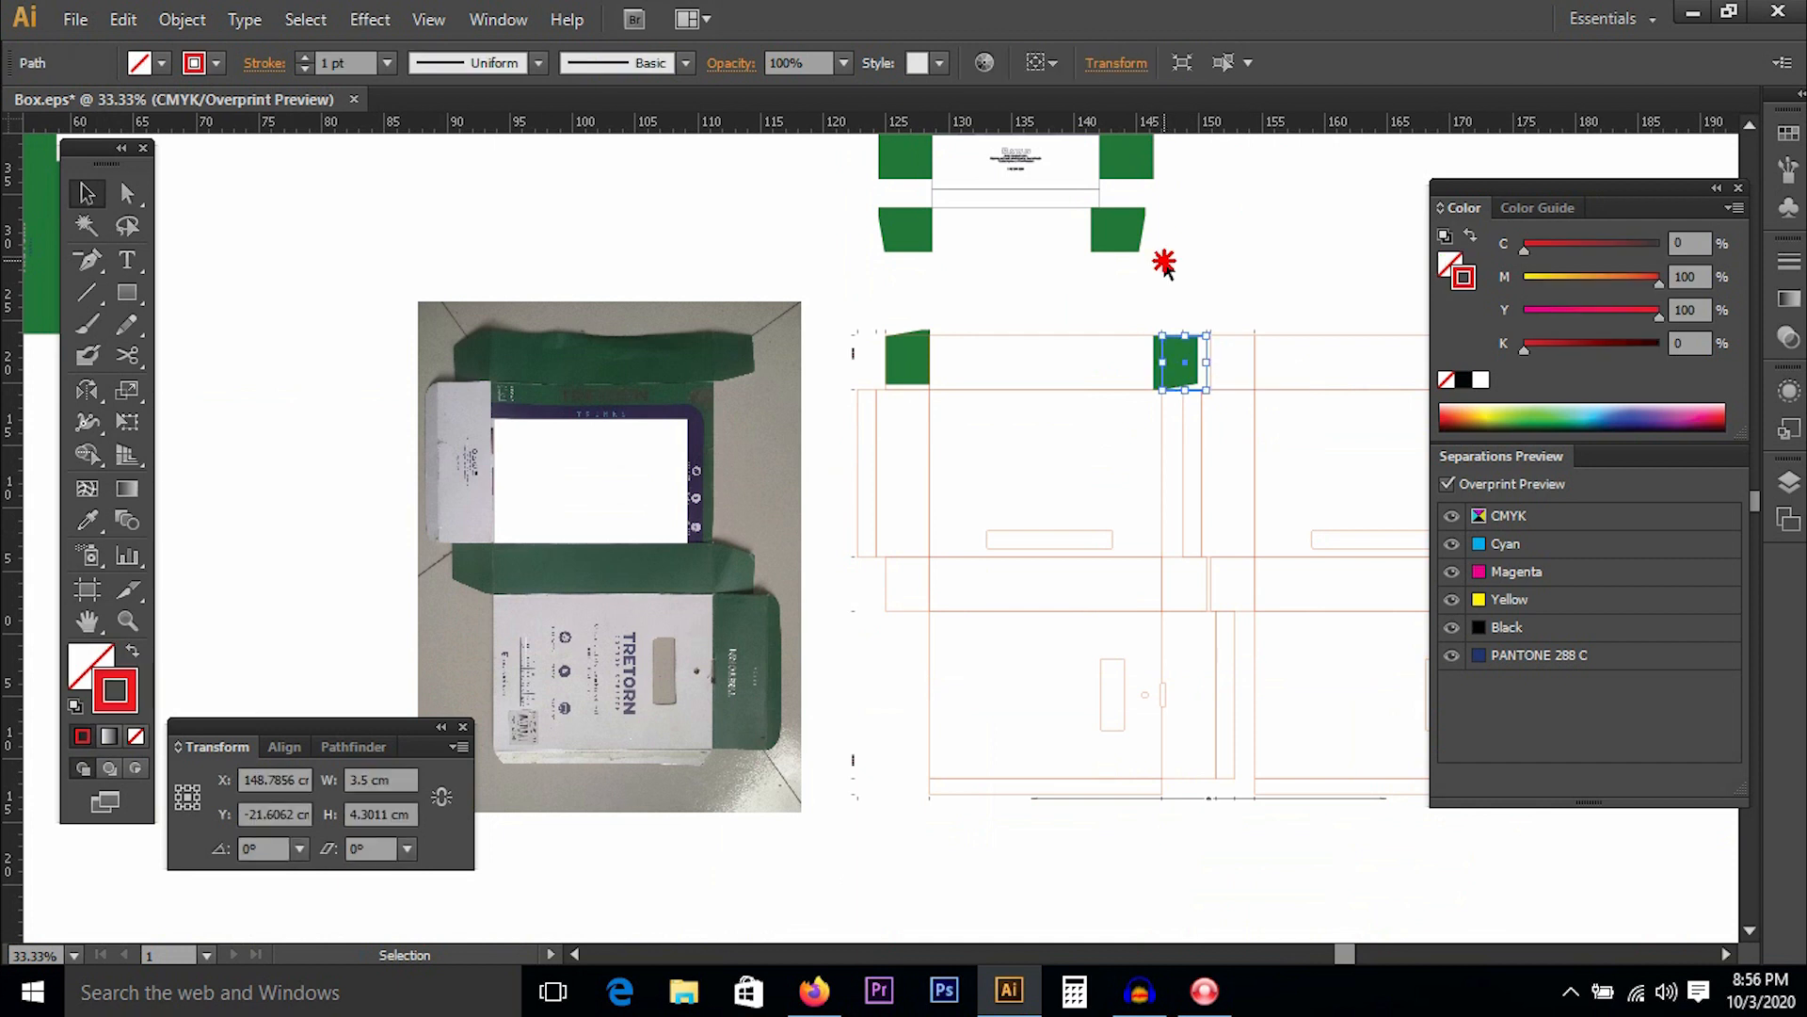
left_click(1174, 363)
left_click(913, 363, "shift")
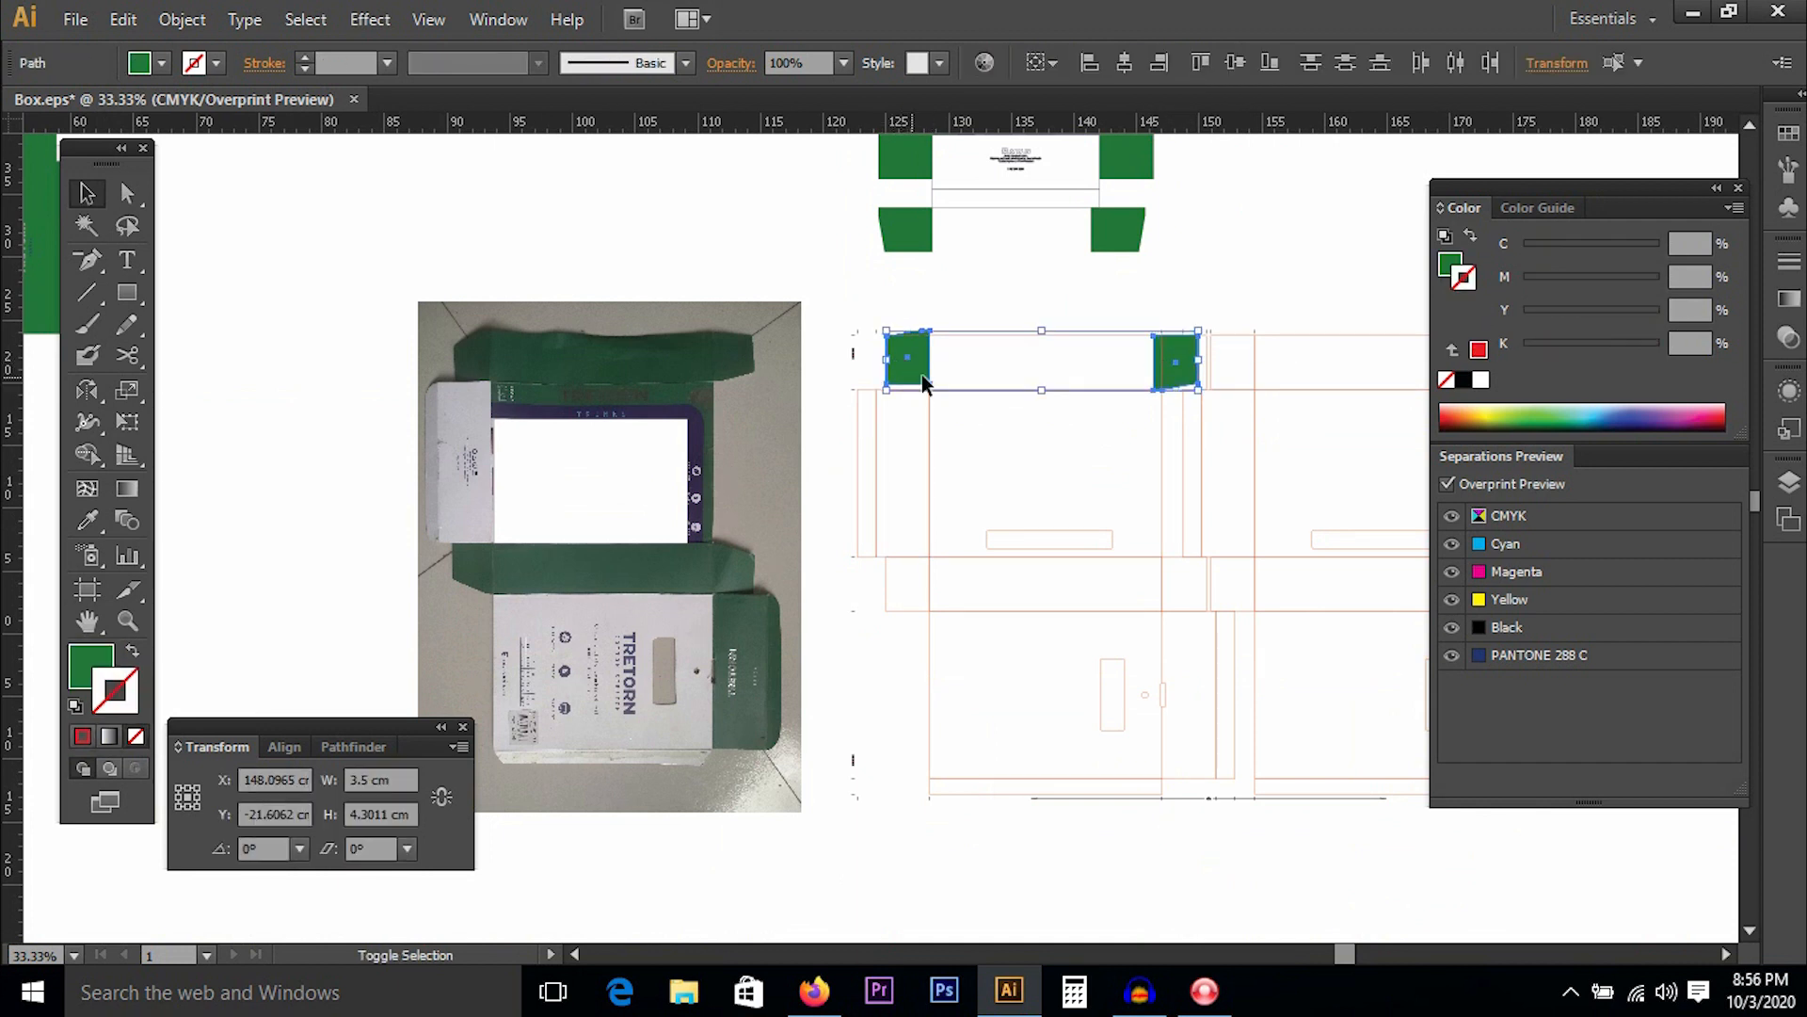
left_click_drag(913, 365, 923, 584)
left_click(851, 584)
Try to rotate the lower-right green flap 90° and reflect it, and undo both changes.
key("z")
left_click_drag(338, 299, 1404, 809)
left_click_drag(1095, 633, 1019, 589)
left_click(672, 544)
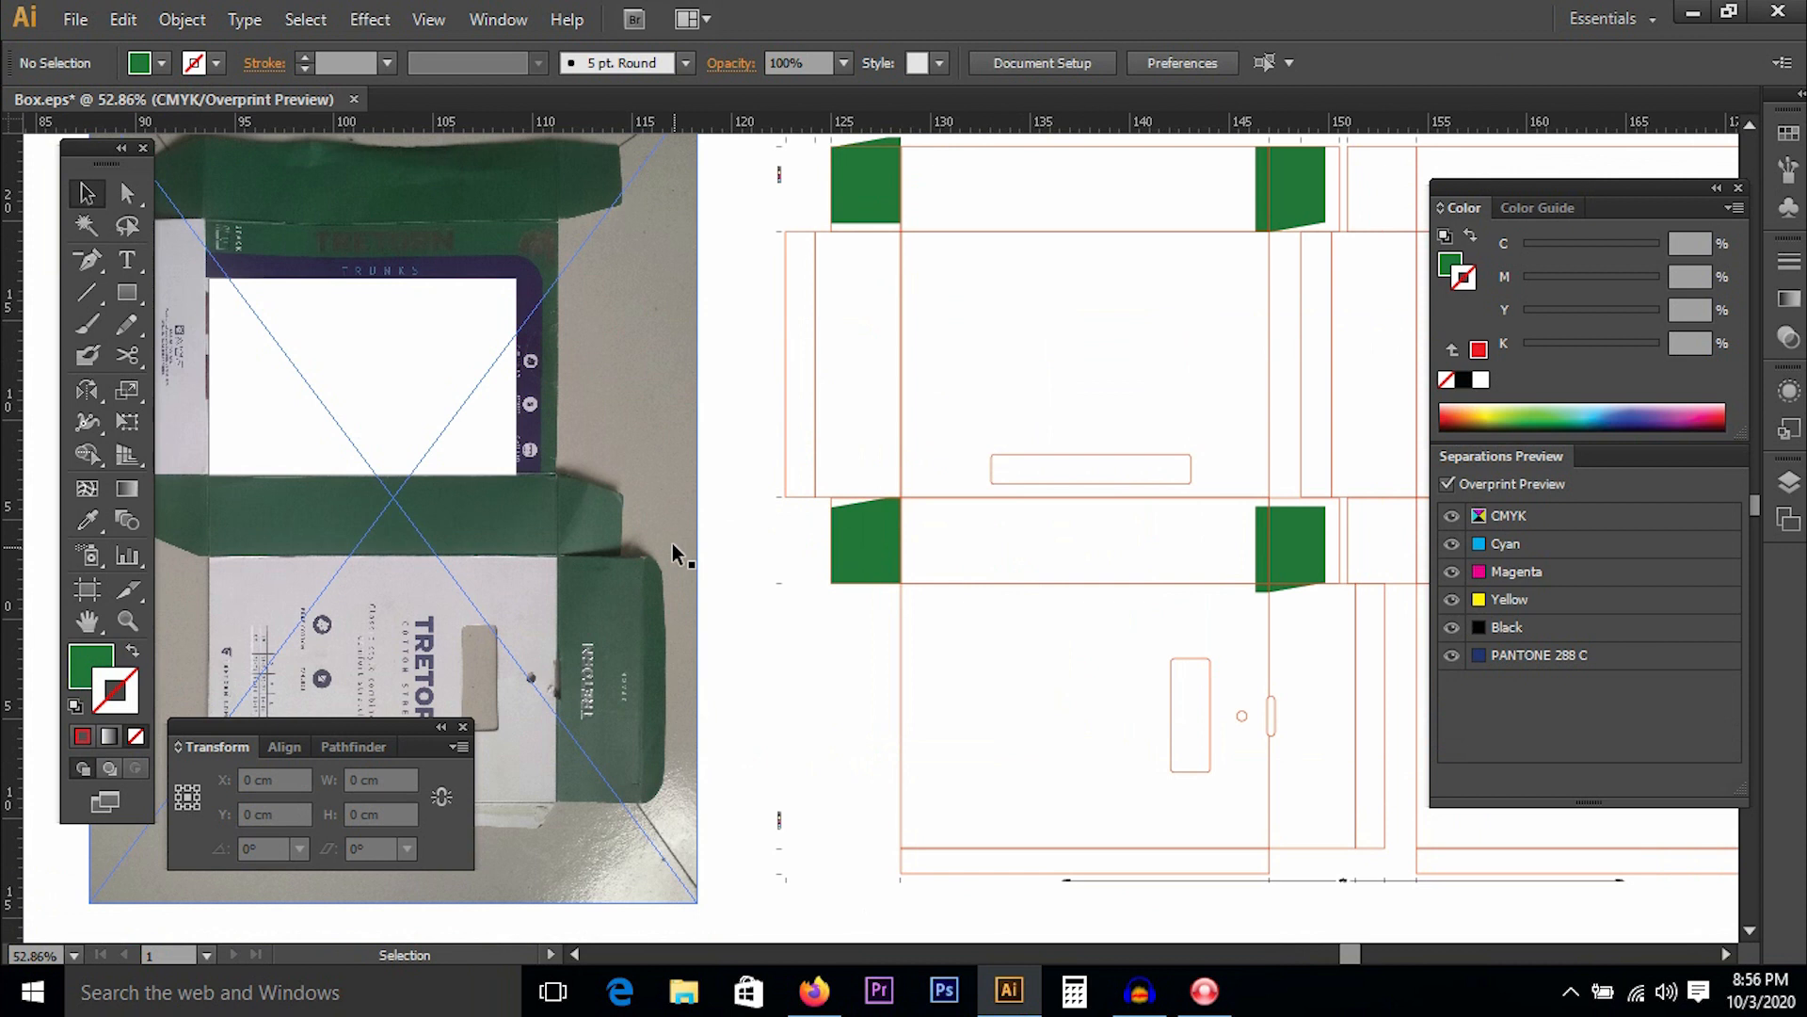
left_click(744, 508)
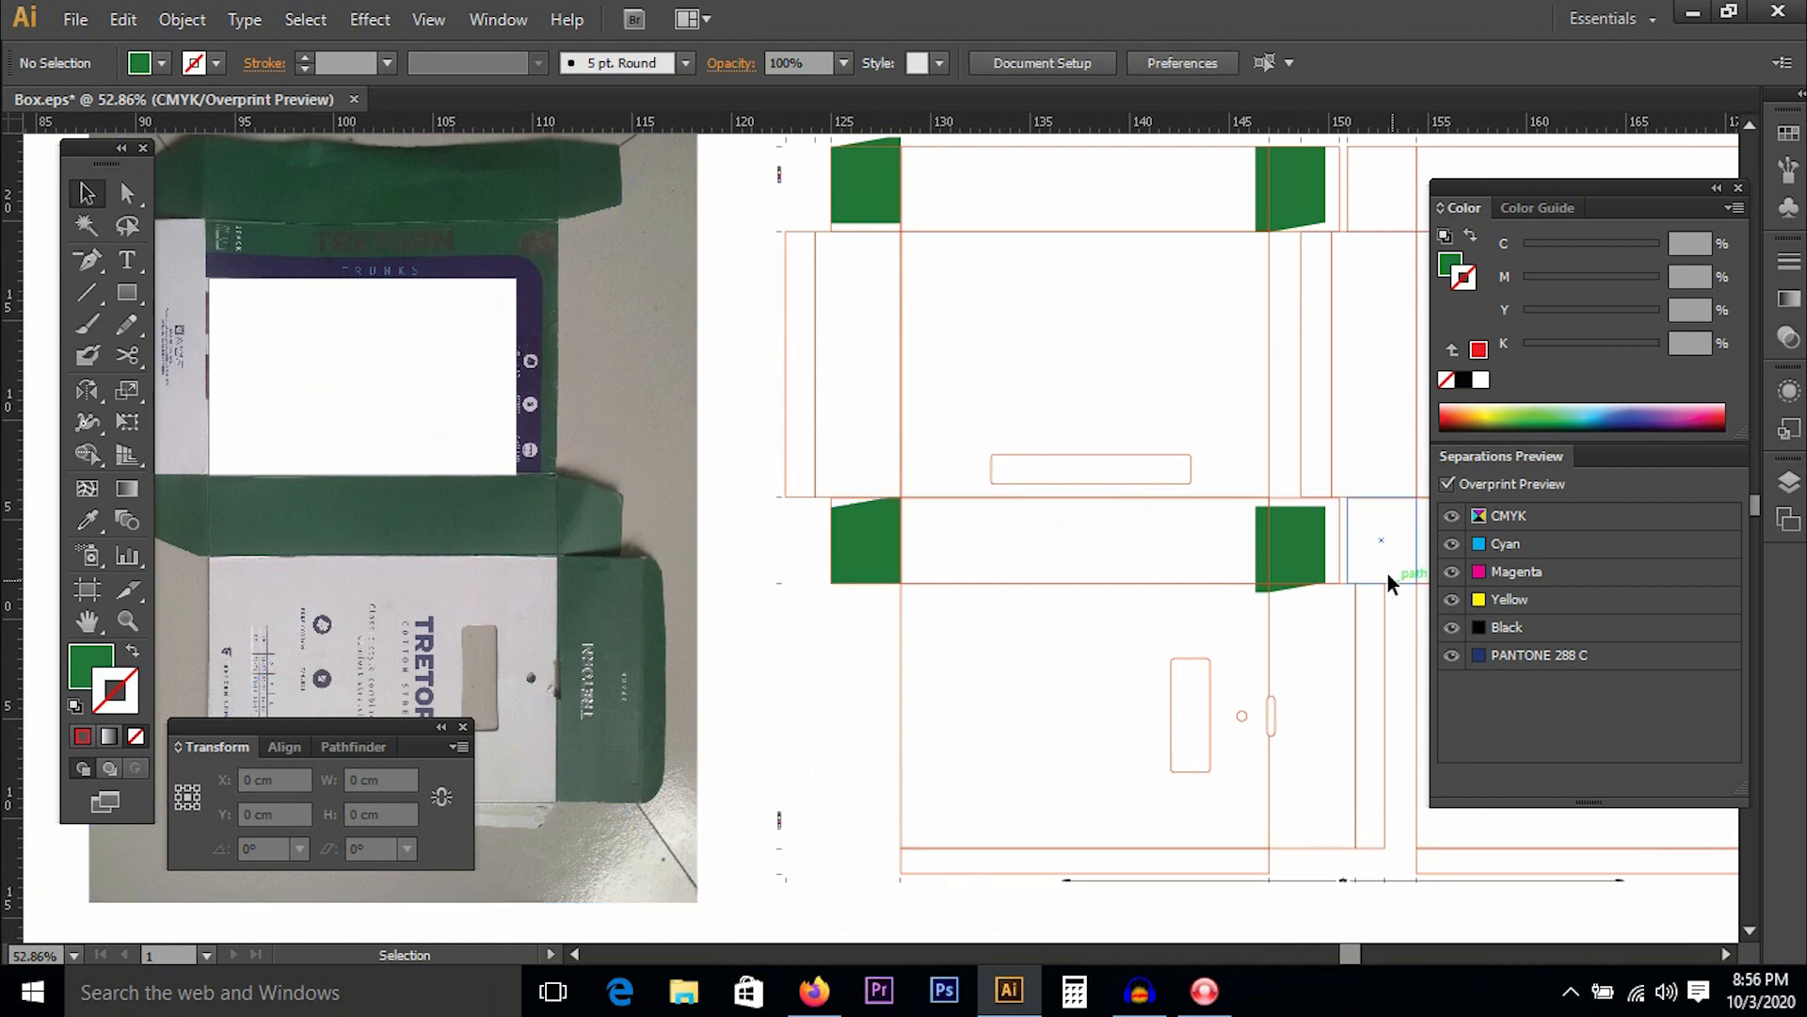
left_click(1303, 539)
left_click_drag(1294, 496, 1109, 607)
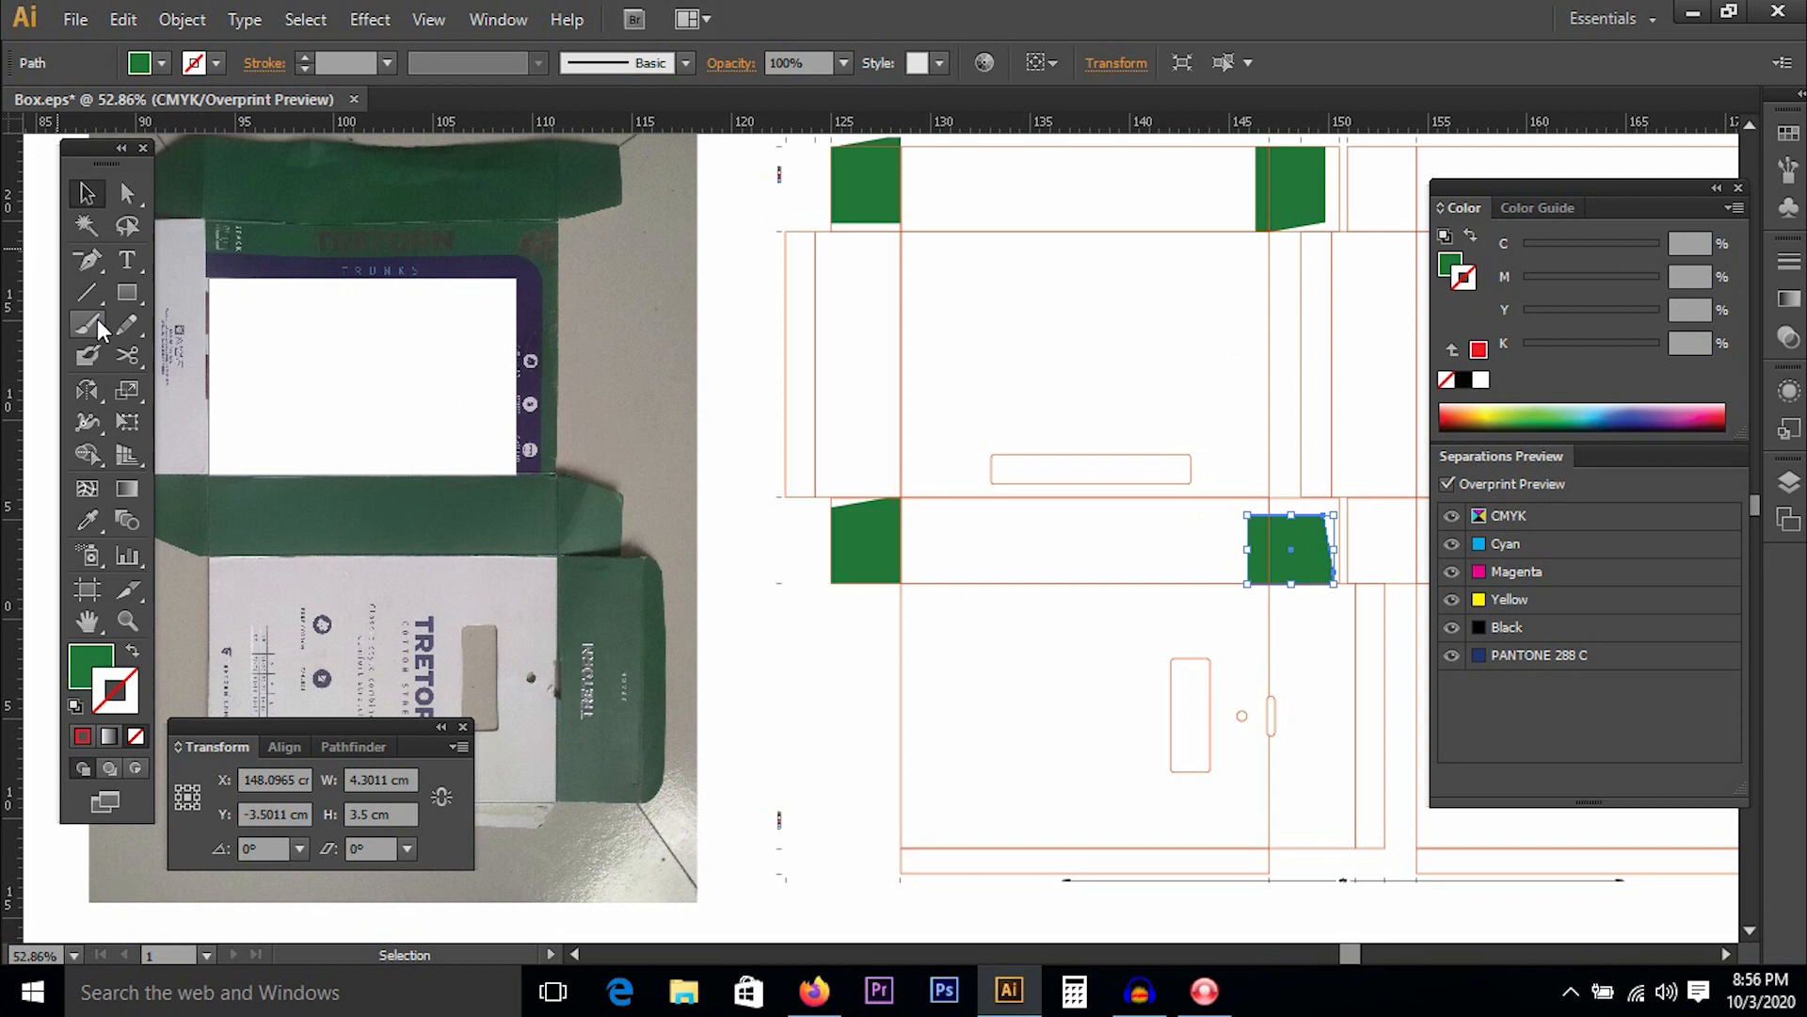
key("o")
left_click_drag(1282, 583, 1283, 595)
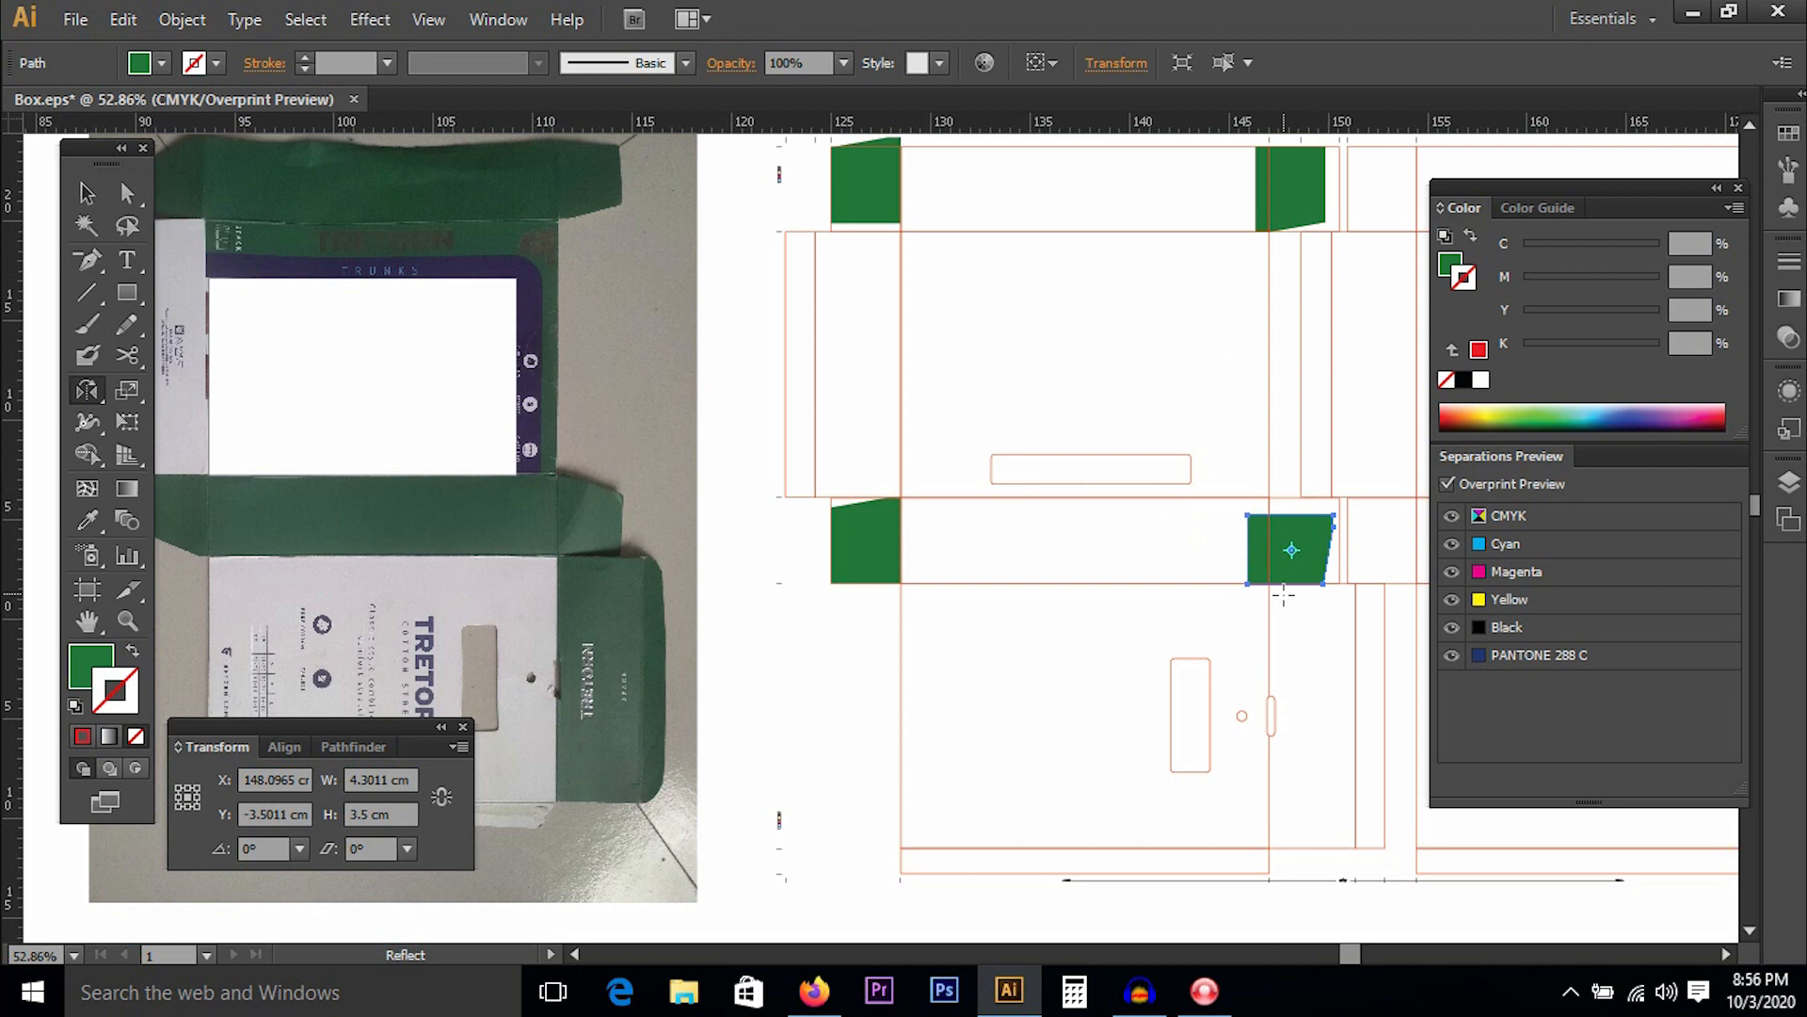
key("ctrl")
key("ctrl+z")
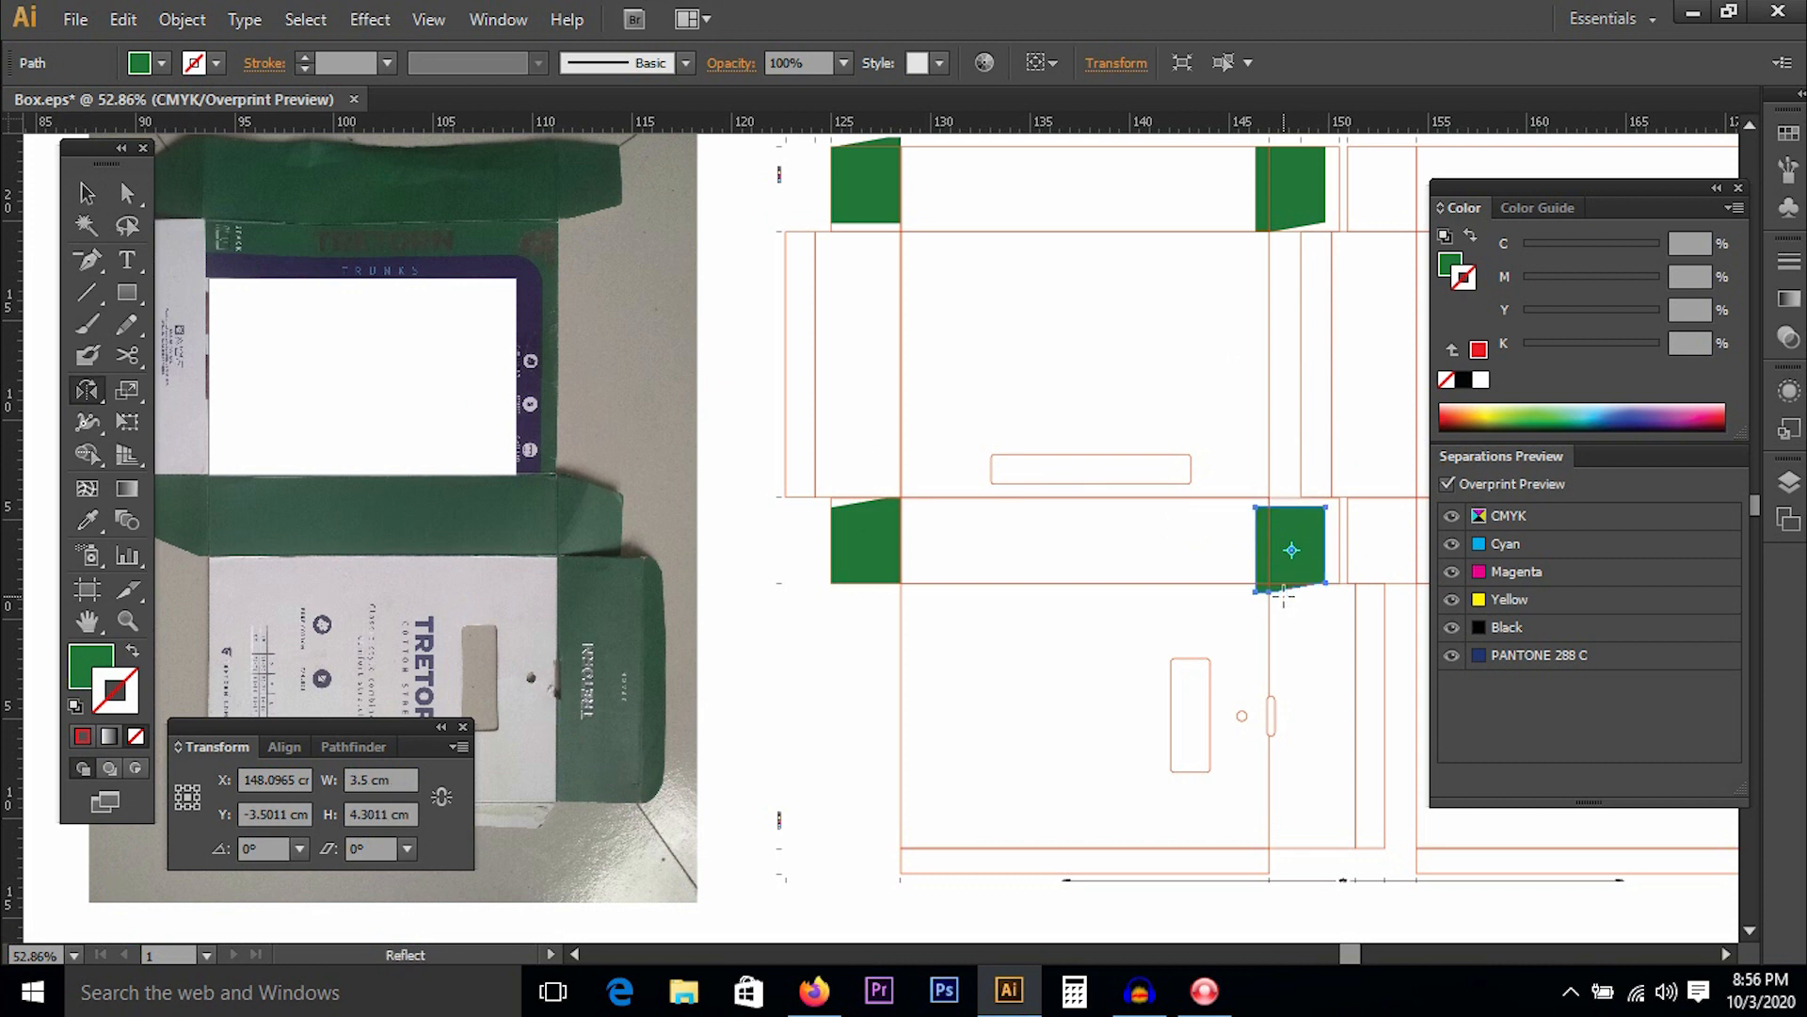
key("v")
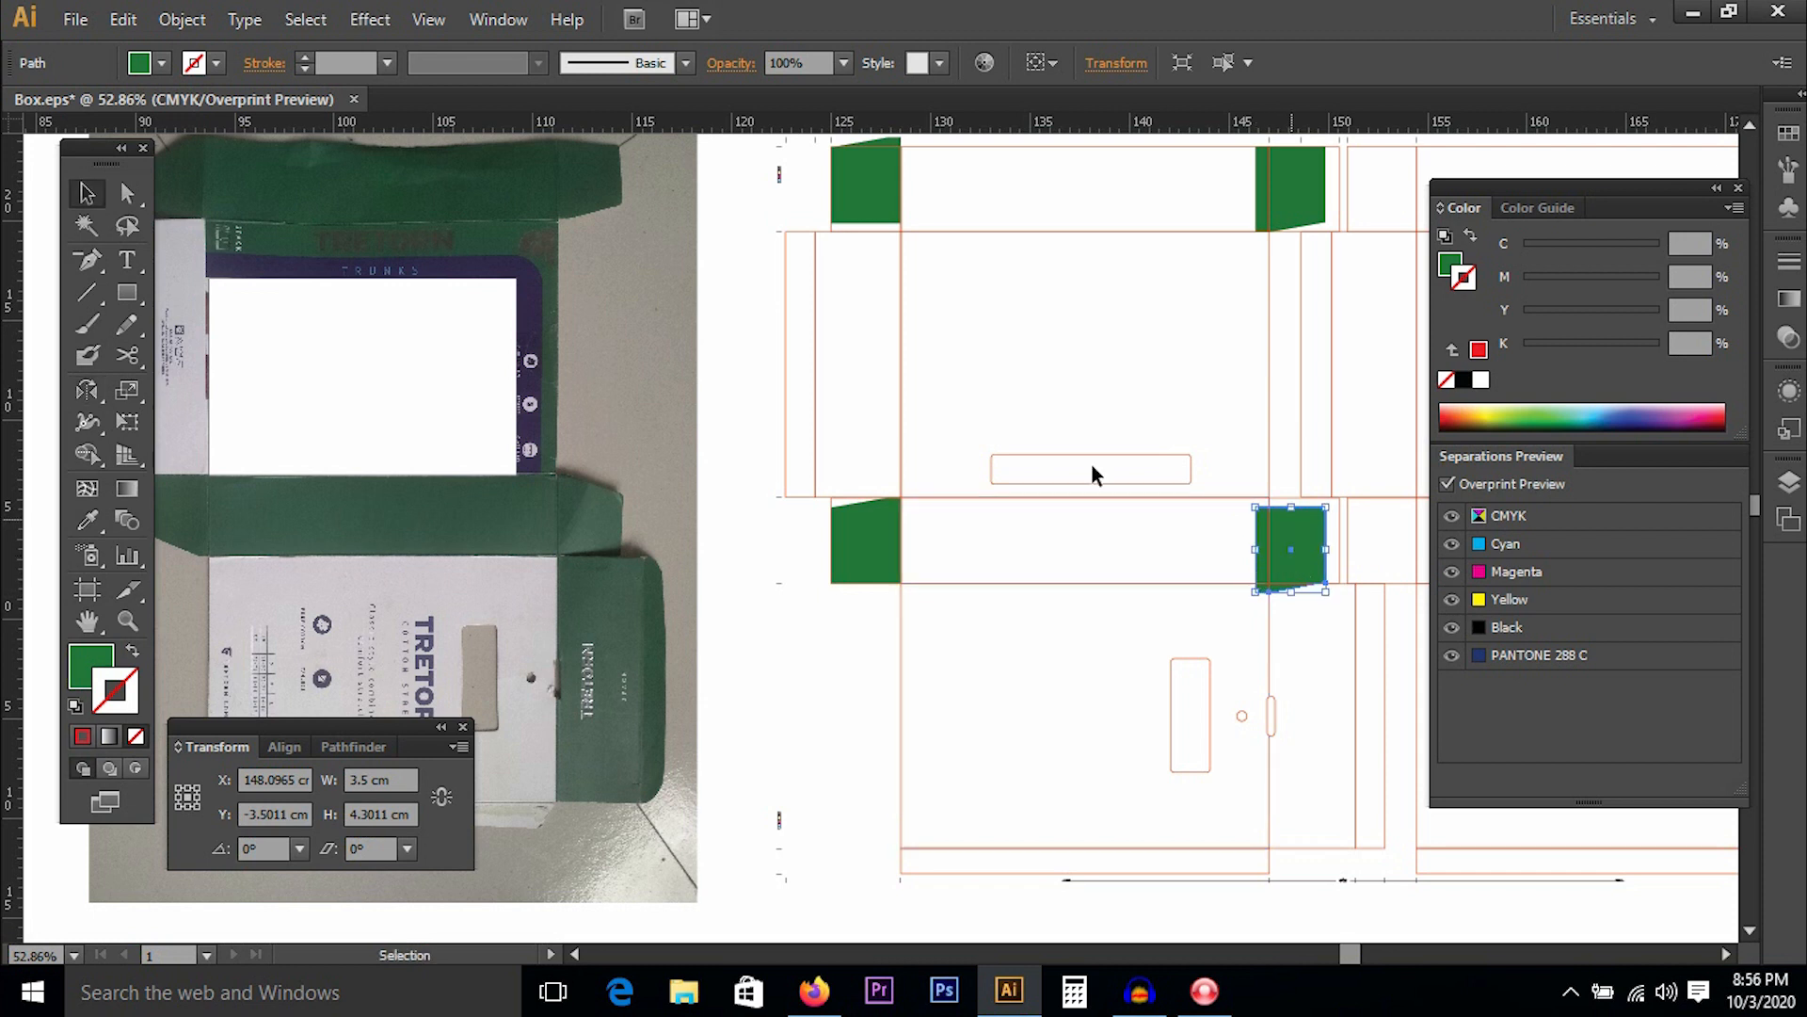
Reflect the lower-right green flap vertically so its tapered edge faces up, and select the lower-left tab outline.
left_click(87, 393)
left_click_drag(1306, 501, 1312, 622)
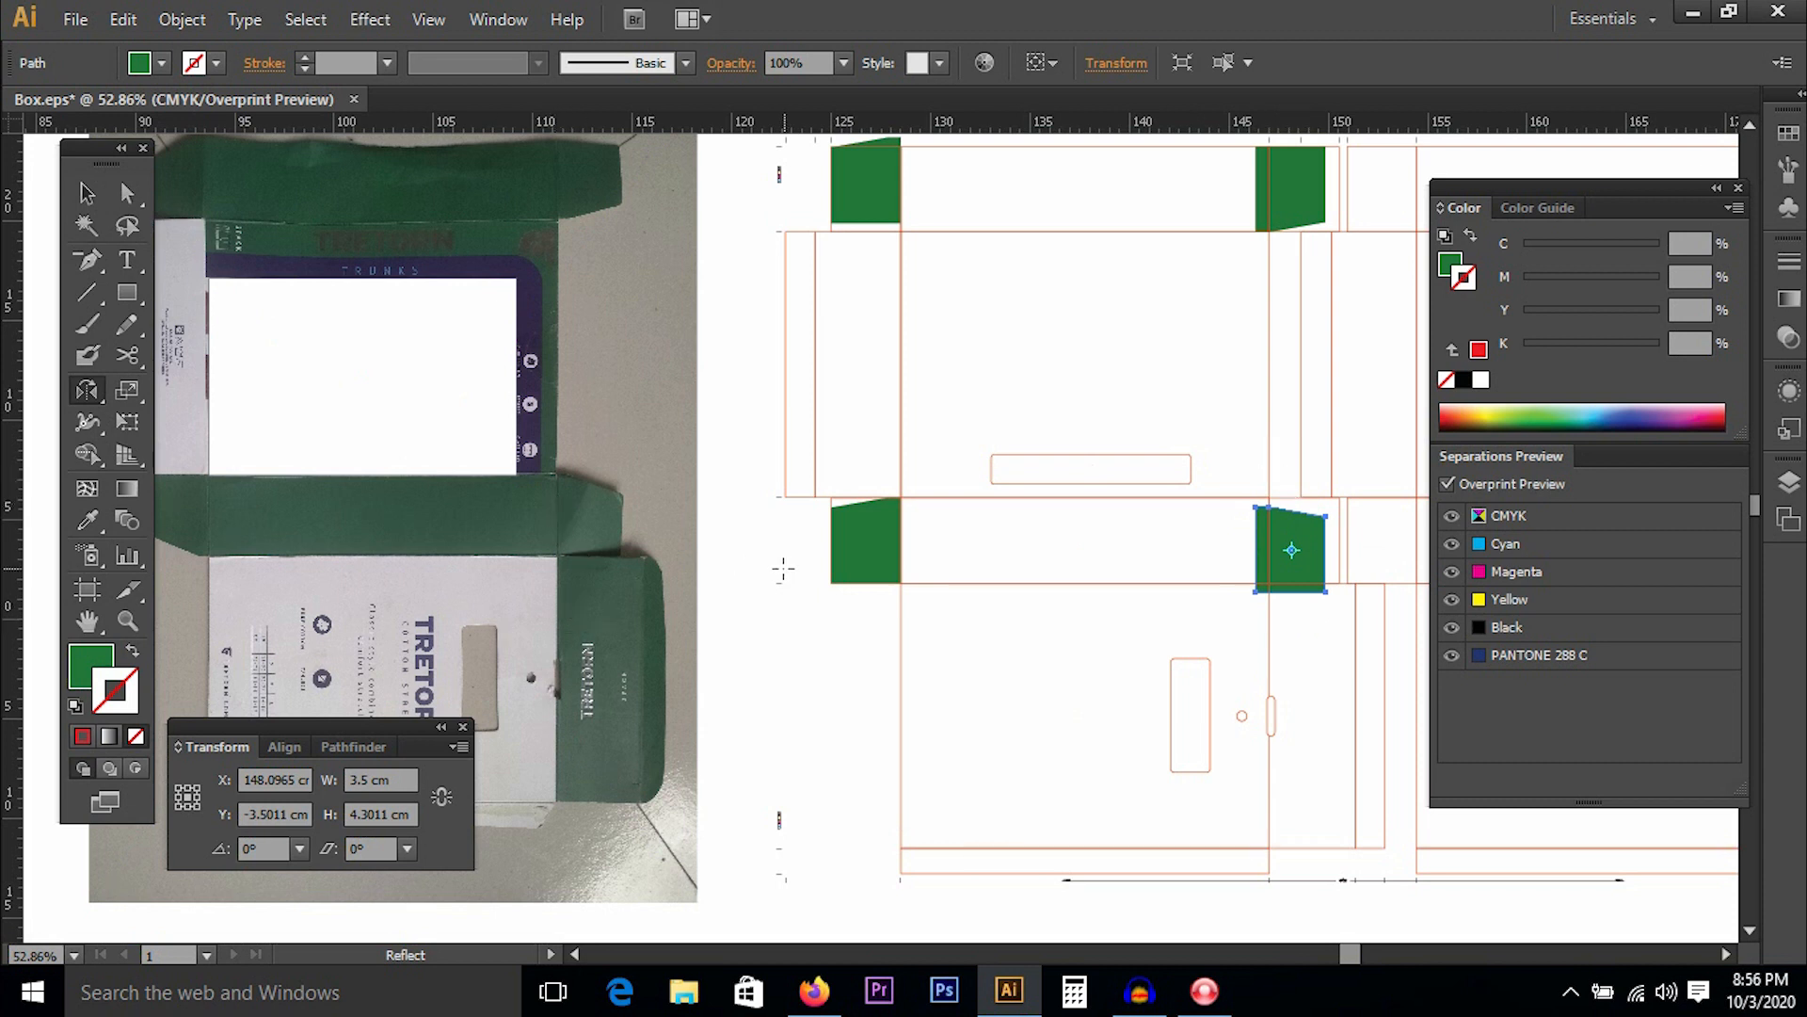
key("v")
left_click(872, 544)
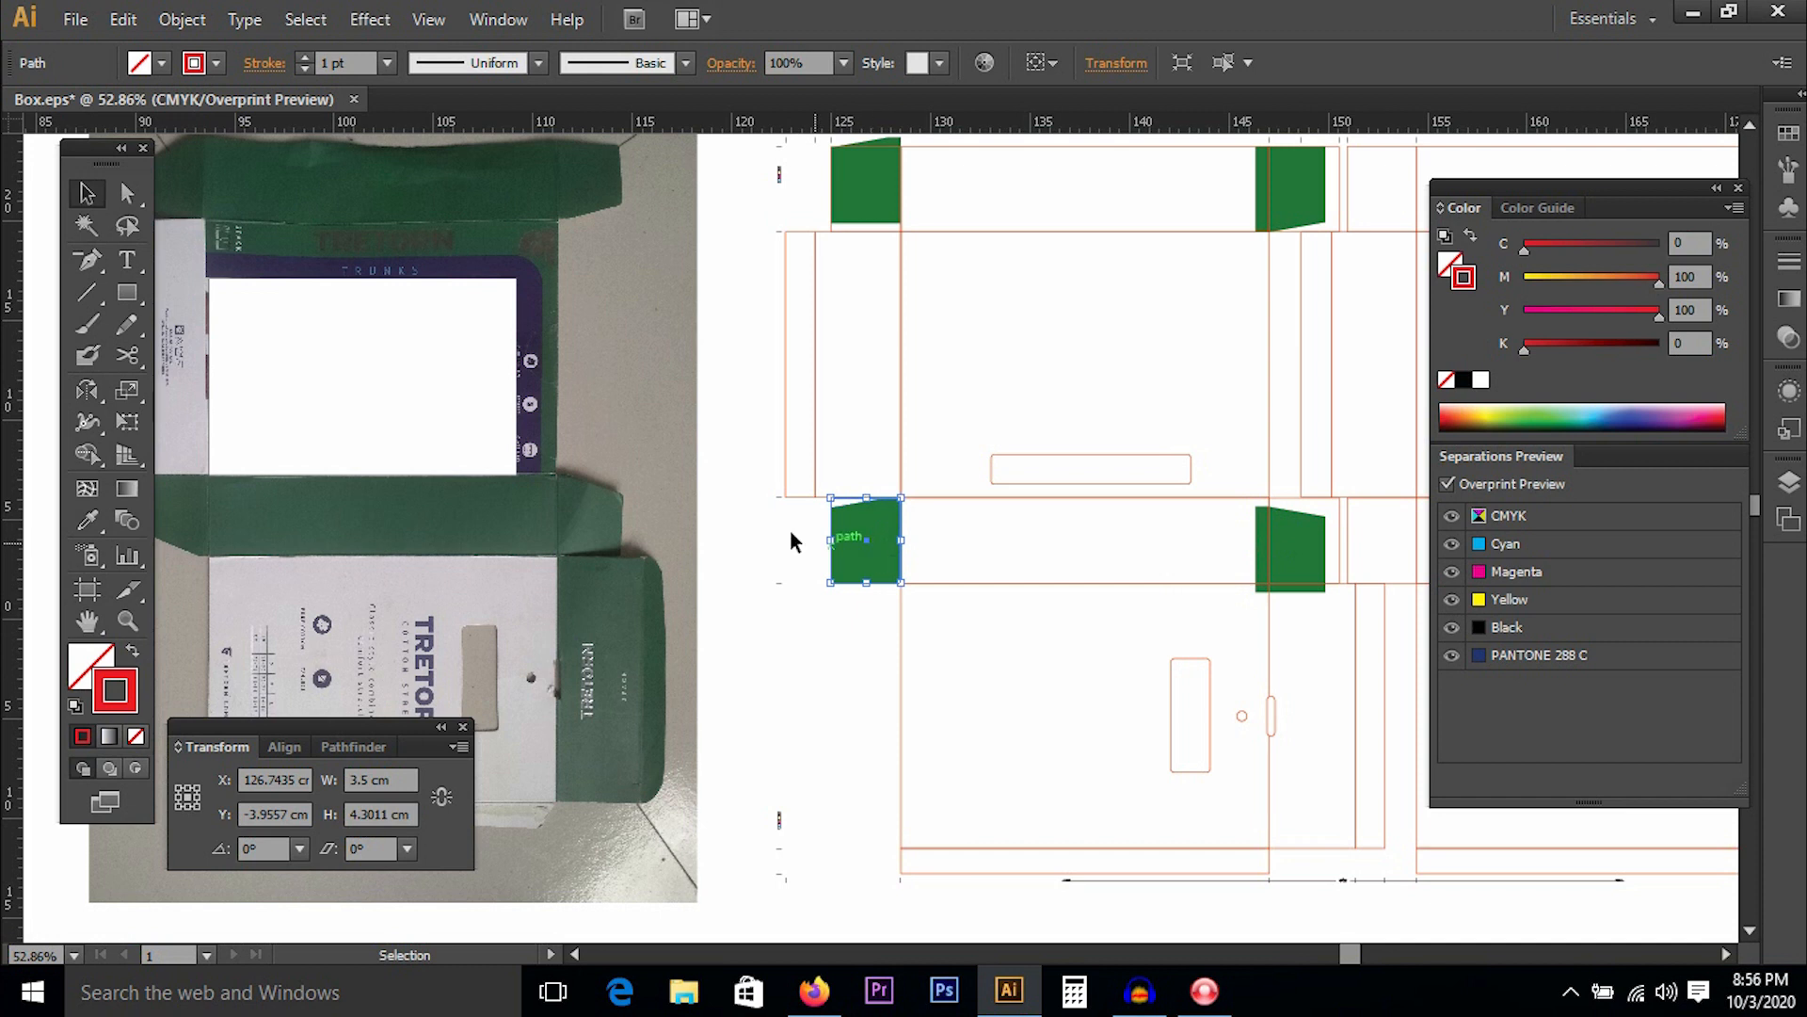
Reflect the lower-left green flap vertically so its tapered edge faces down within the end tab.
left_click(98, 395)
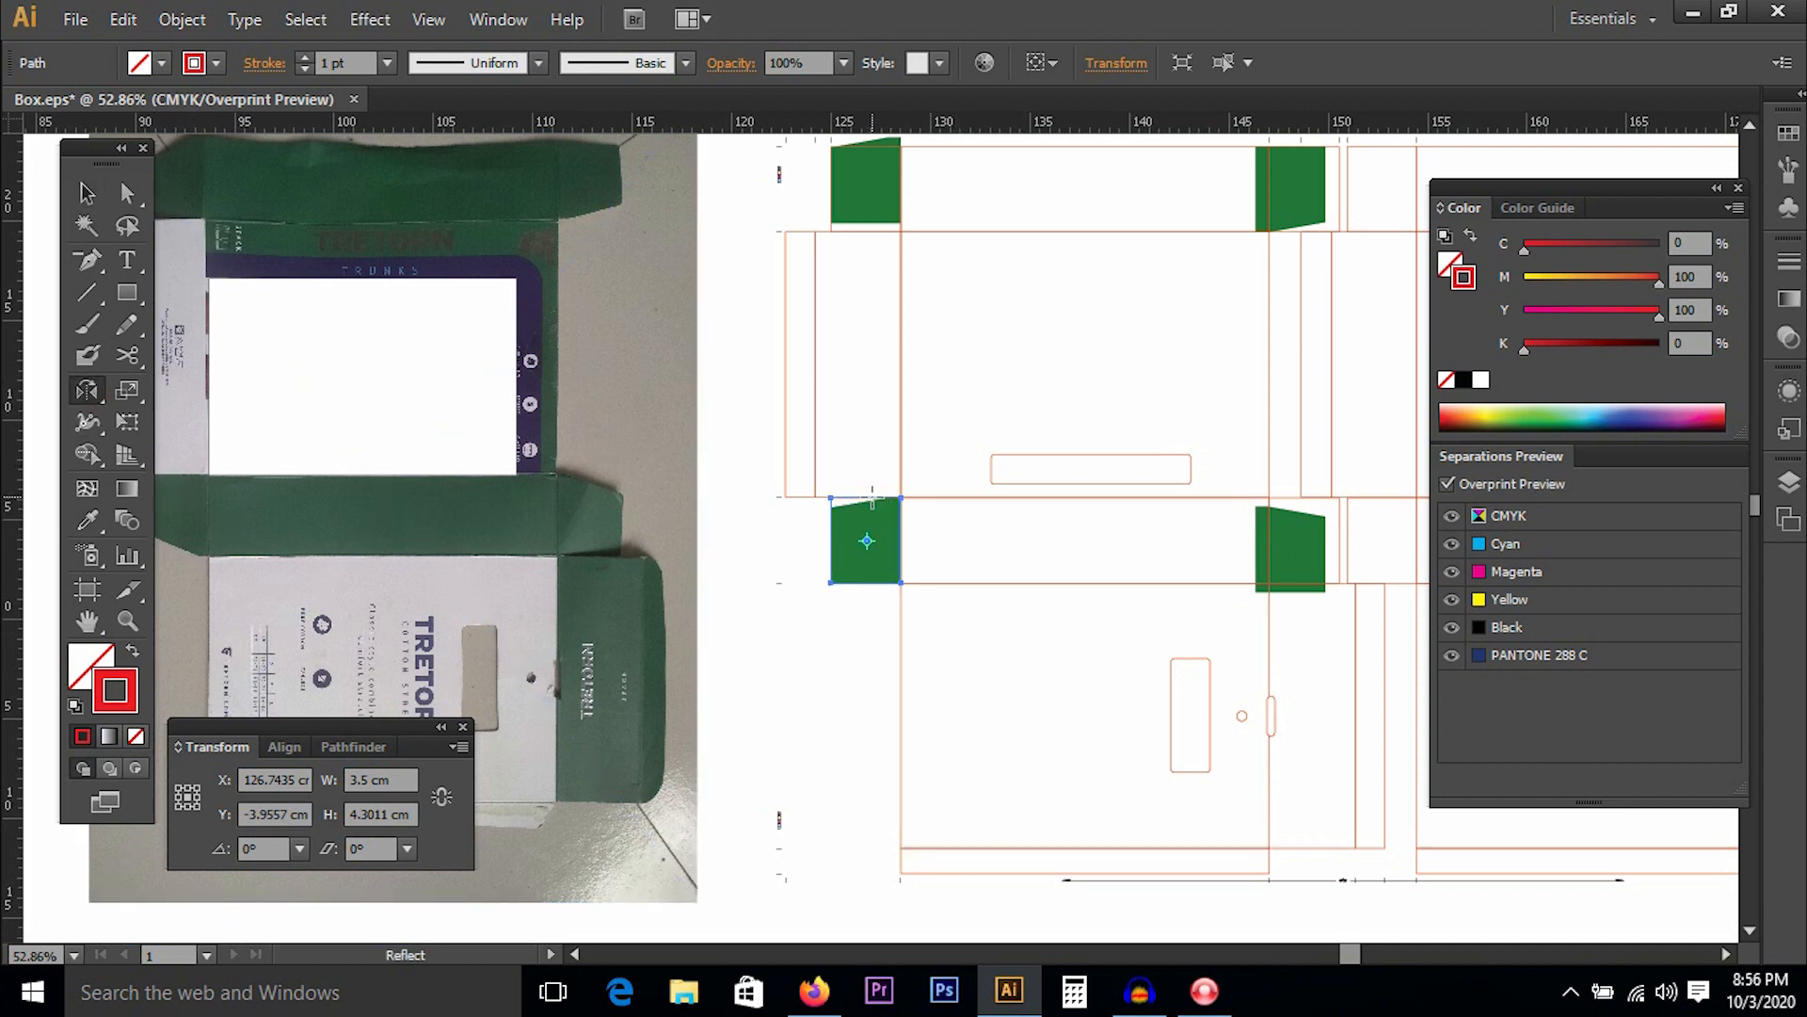
left_click_drag(852, 499, 861, 602)
key("ctrl+space")
left_click_drag(709, 373, 969, 643)
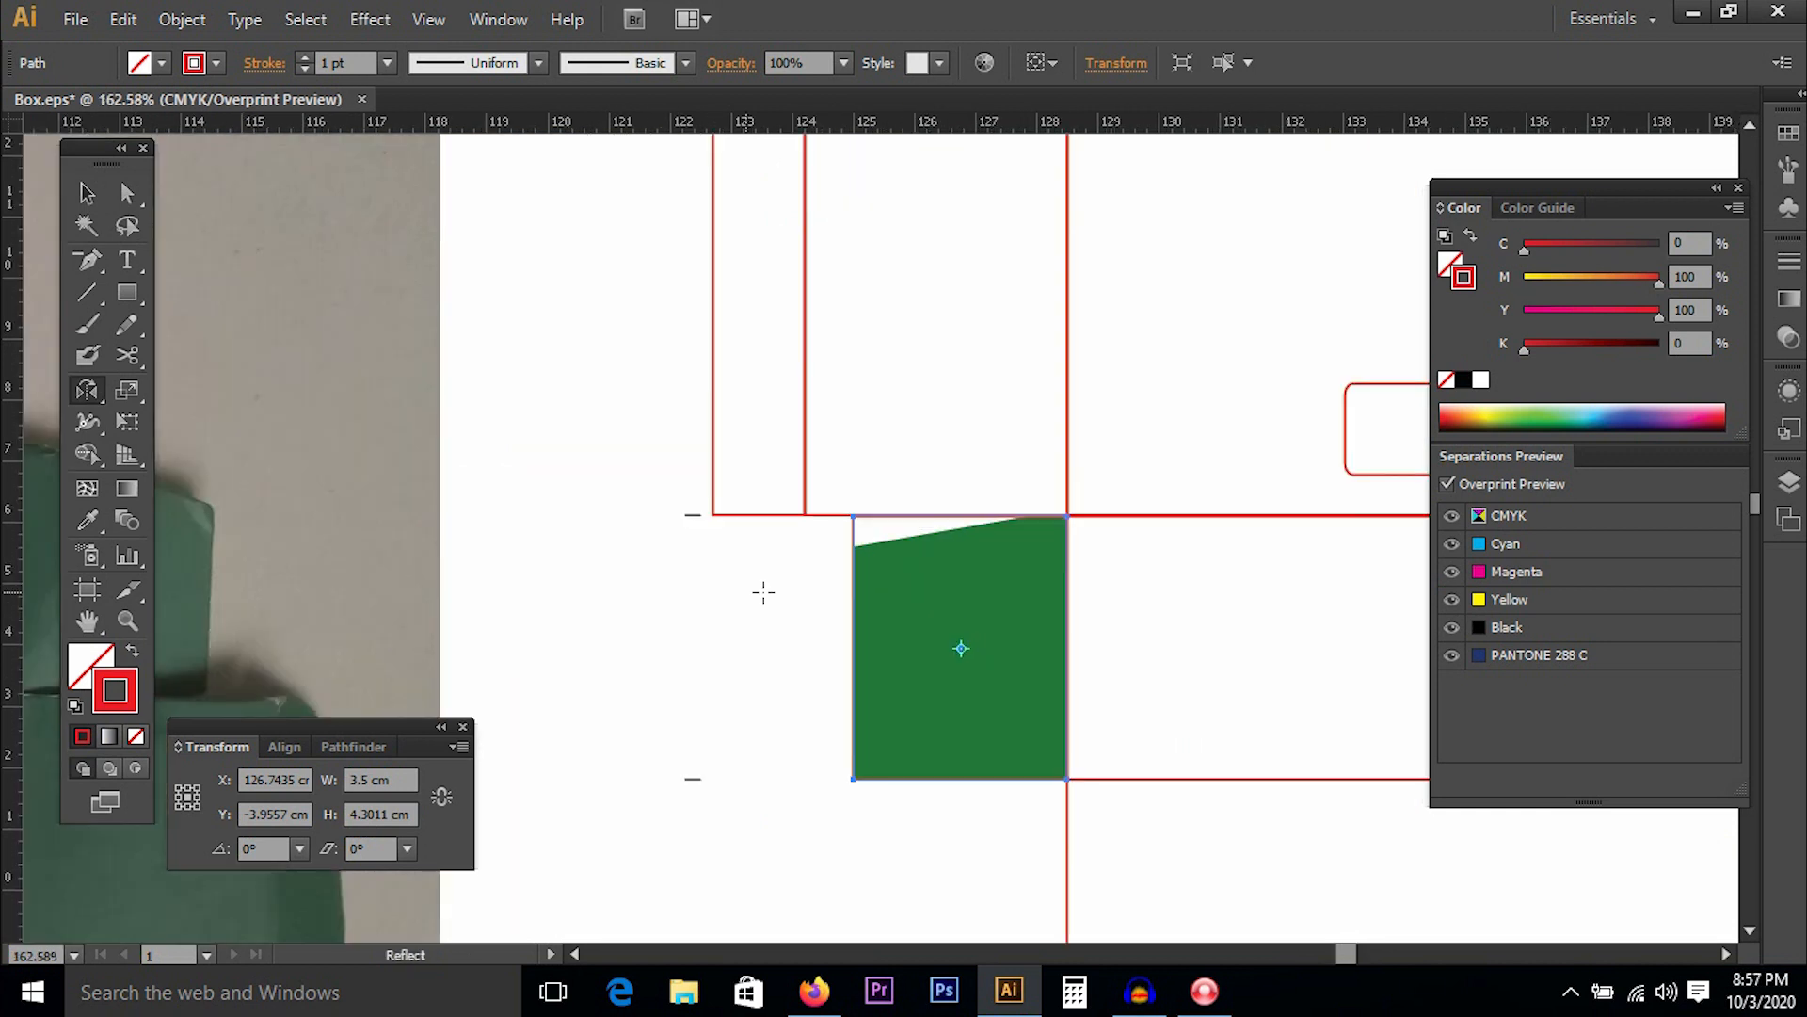
left_click(323, 537, "ctrl")
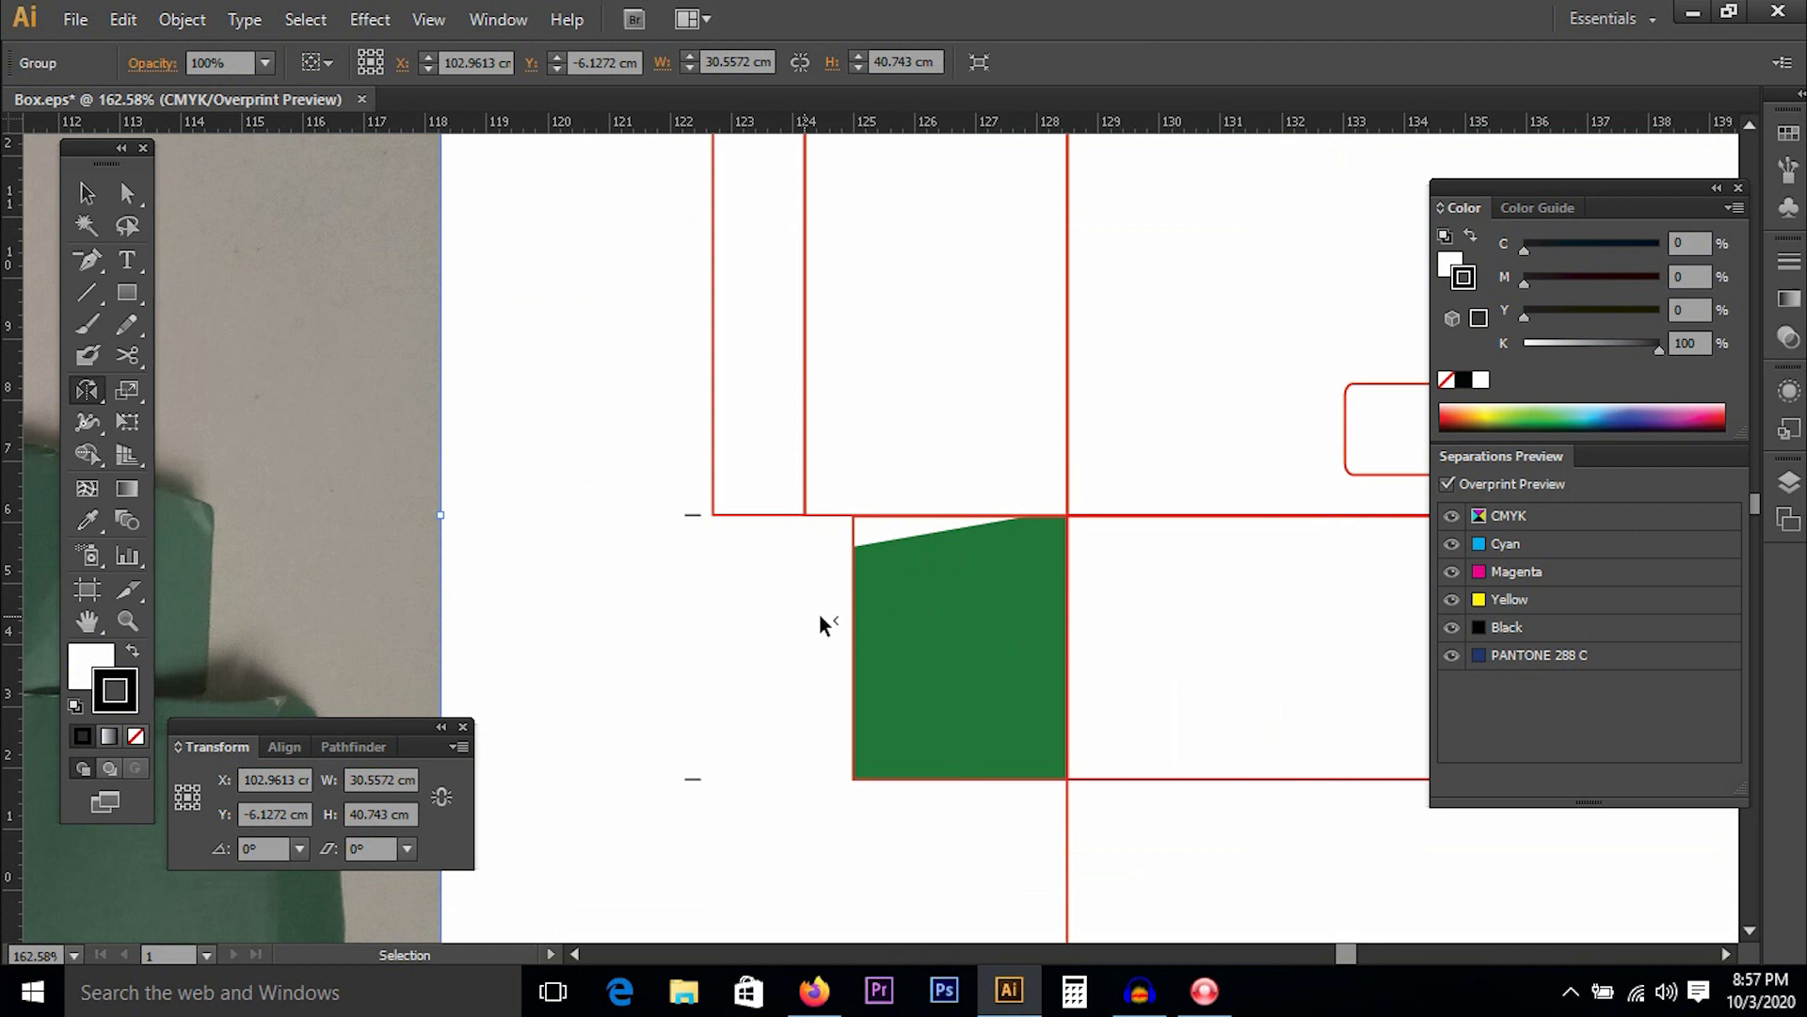
left_click(923, 615, "ctrl")
left_click_drag(956, 527, 943, 787)
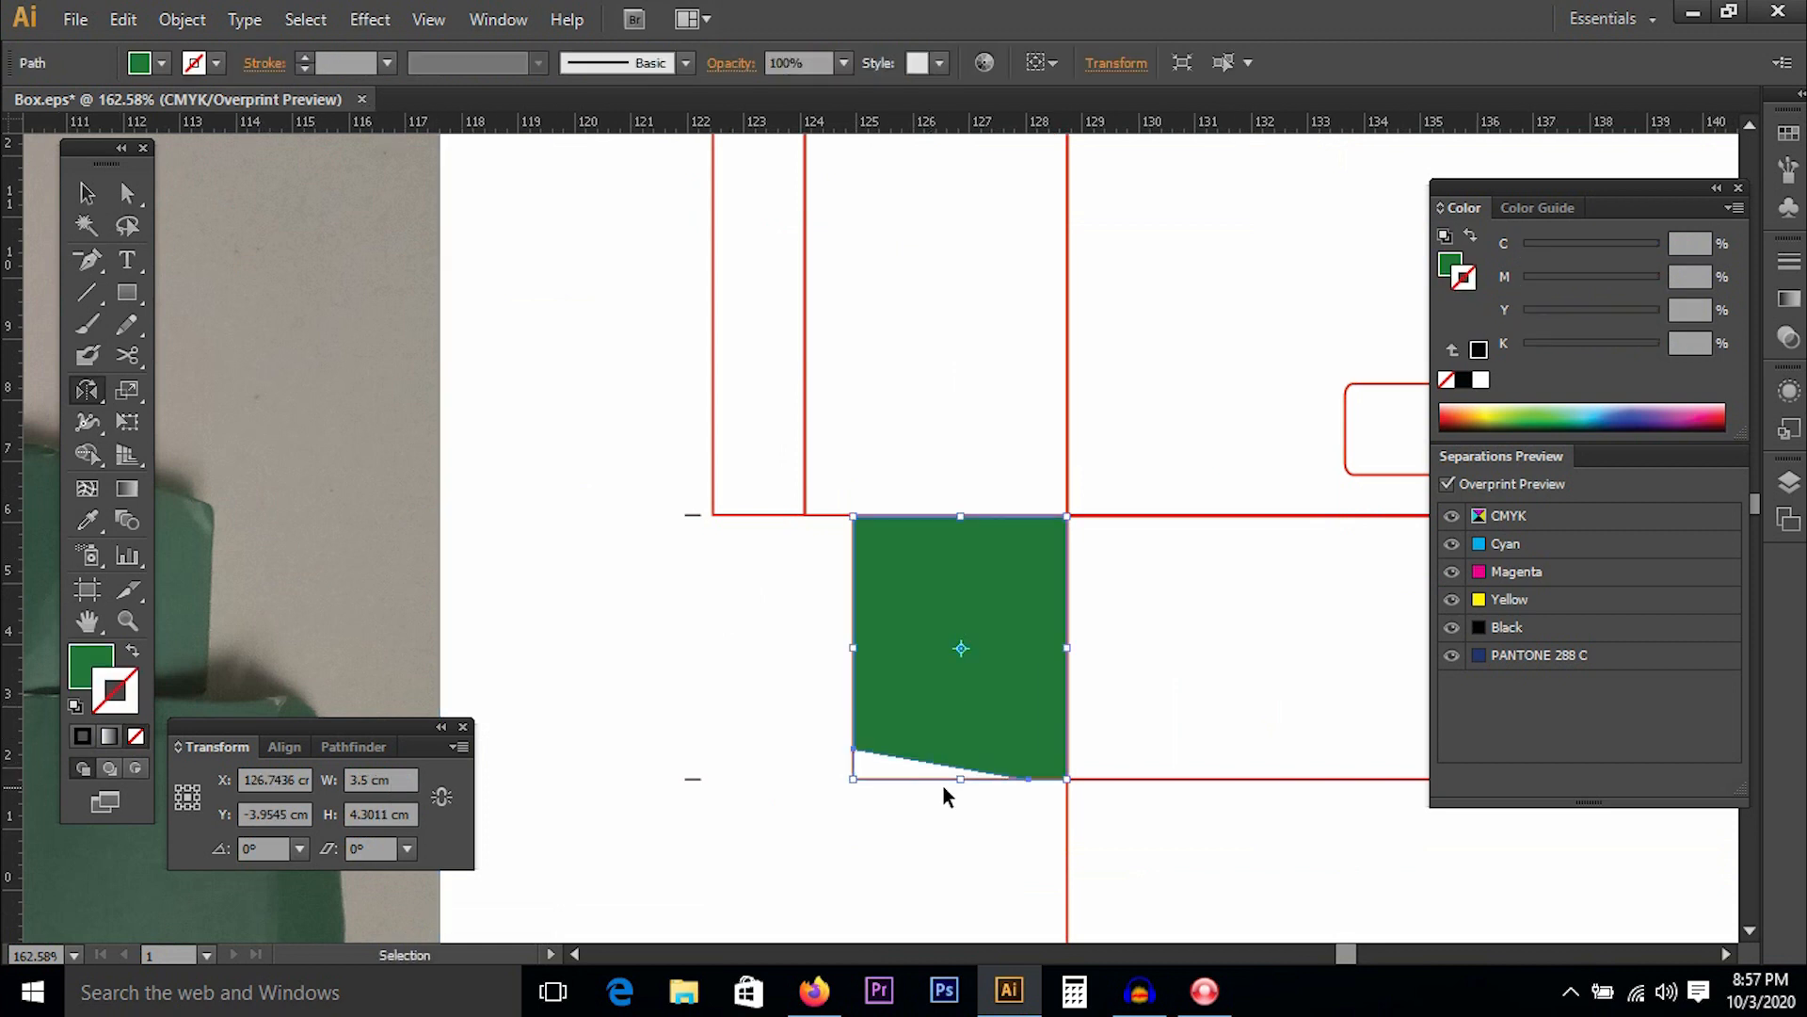
Select all four green flaps and duplicate them horizontally about 26.6 cm onto the end tabs of the right-hand dieline, and deselect the copies.
key("ctrl+minus")
key("ctrl+minus")
key("ctrl+minus")
key("ctrl+minus")
key("ctrl+minus")
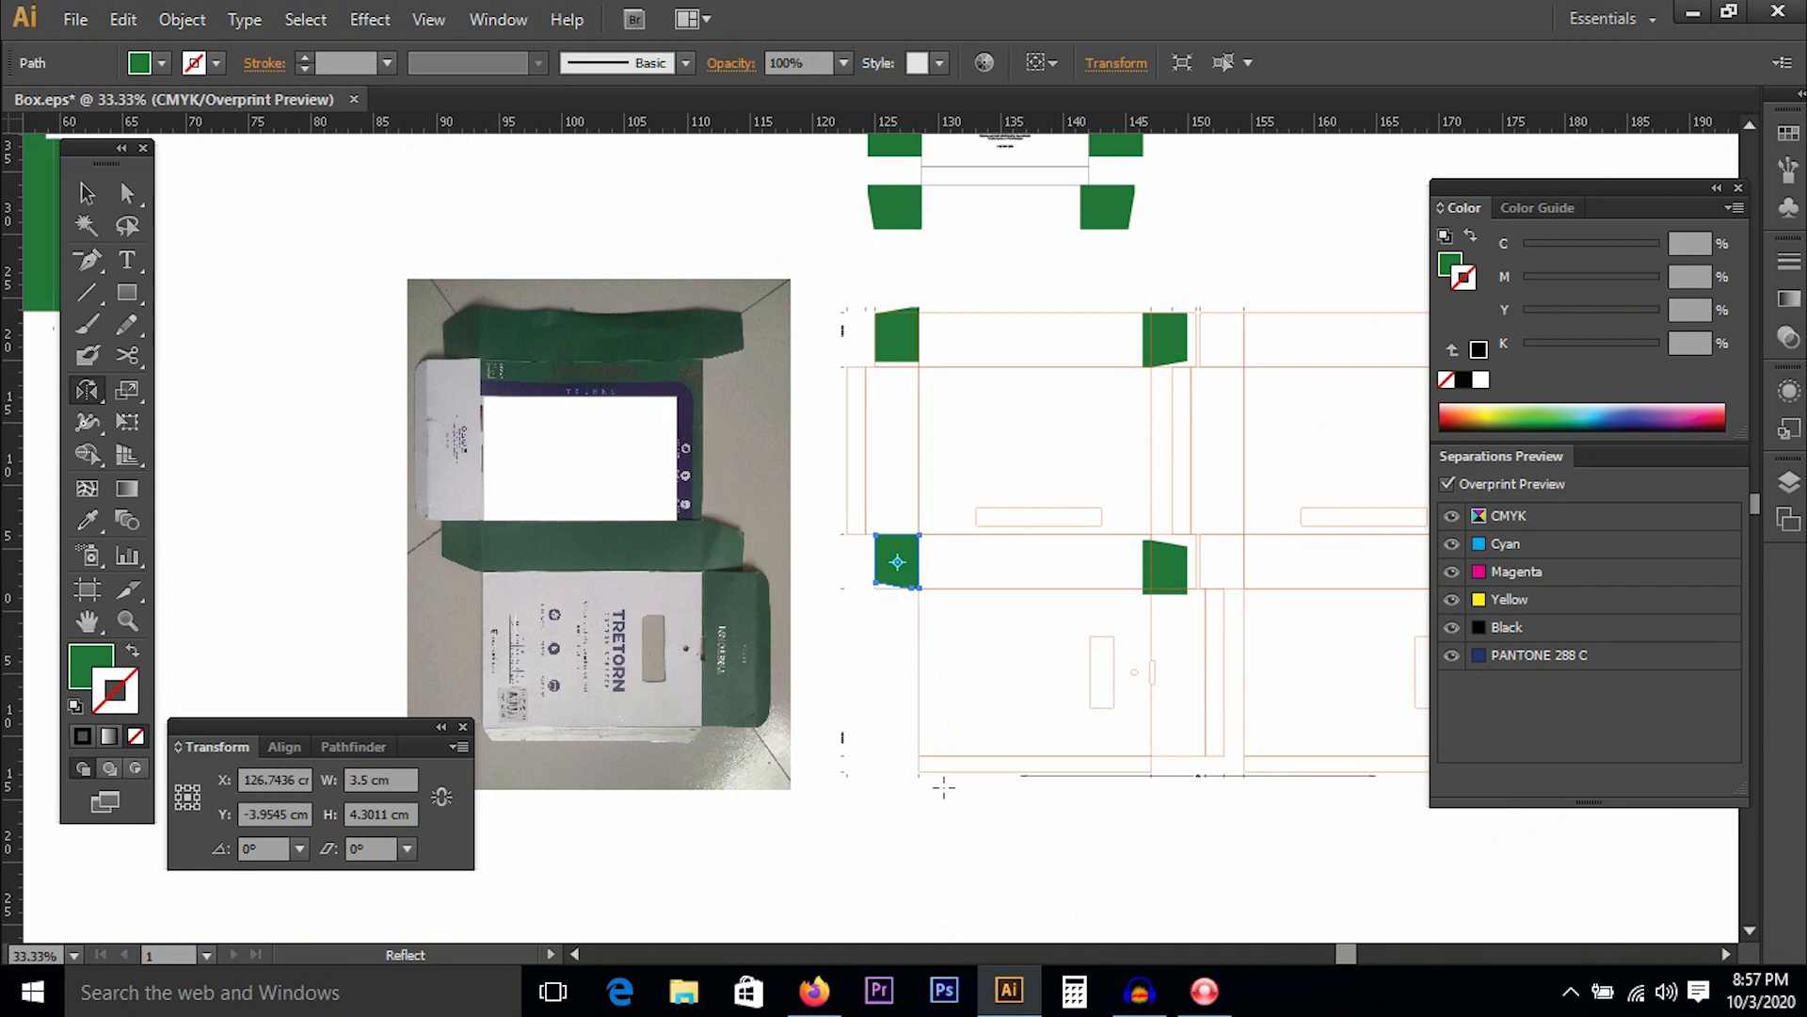
key("v")
left_click(1082, 590)
left_click_drag(1085, 590, 774, 601)
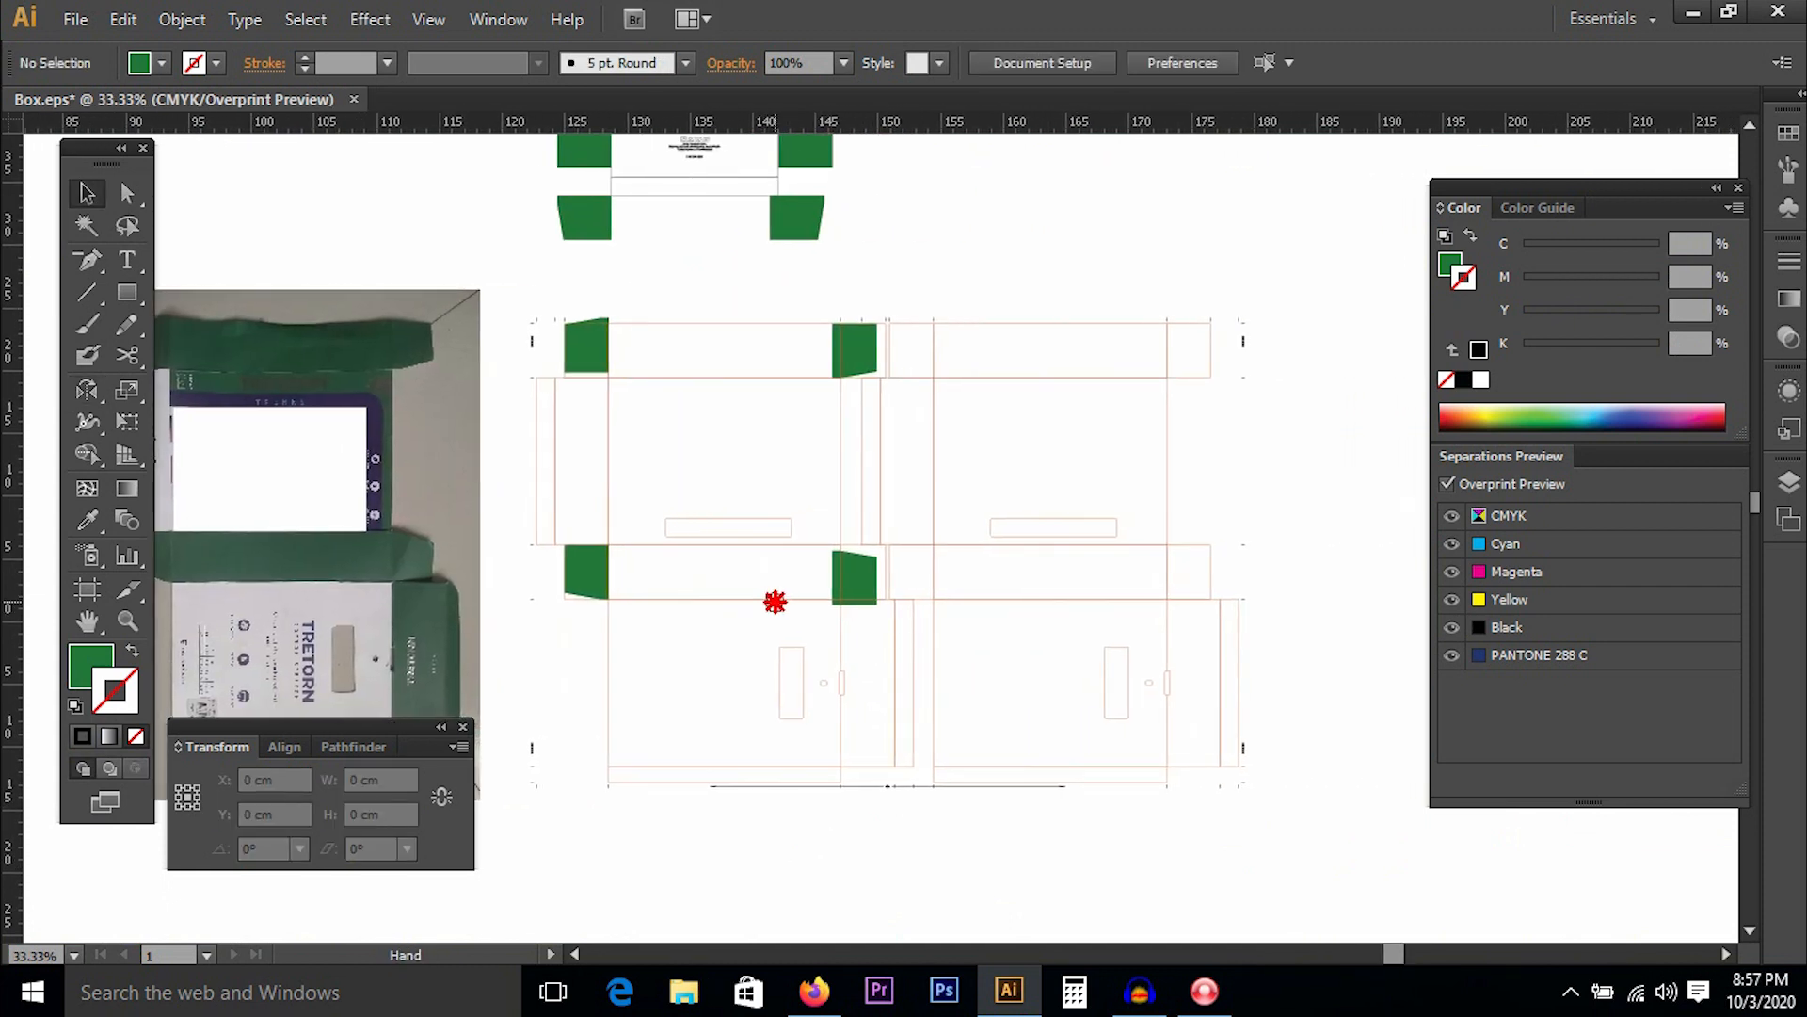
left_click(850, 572)
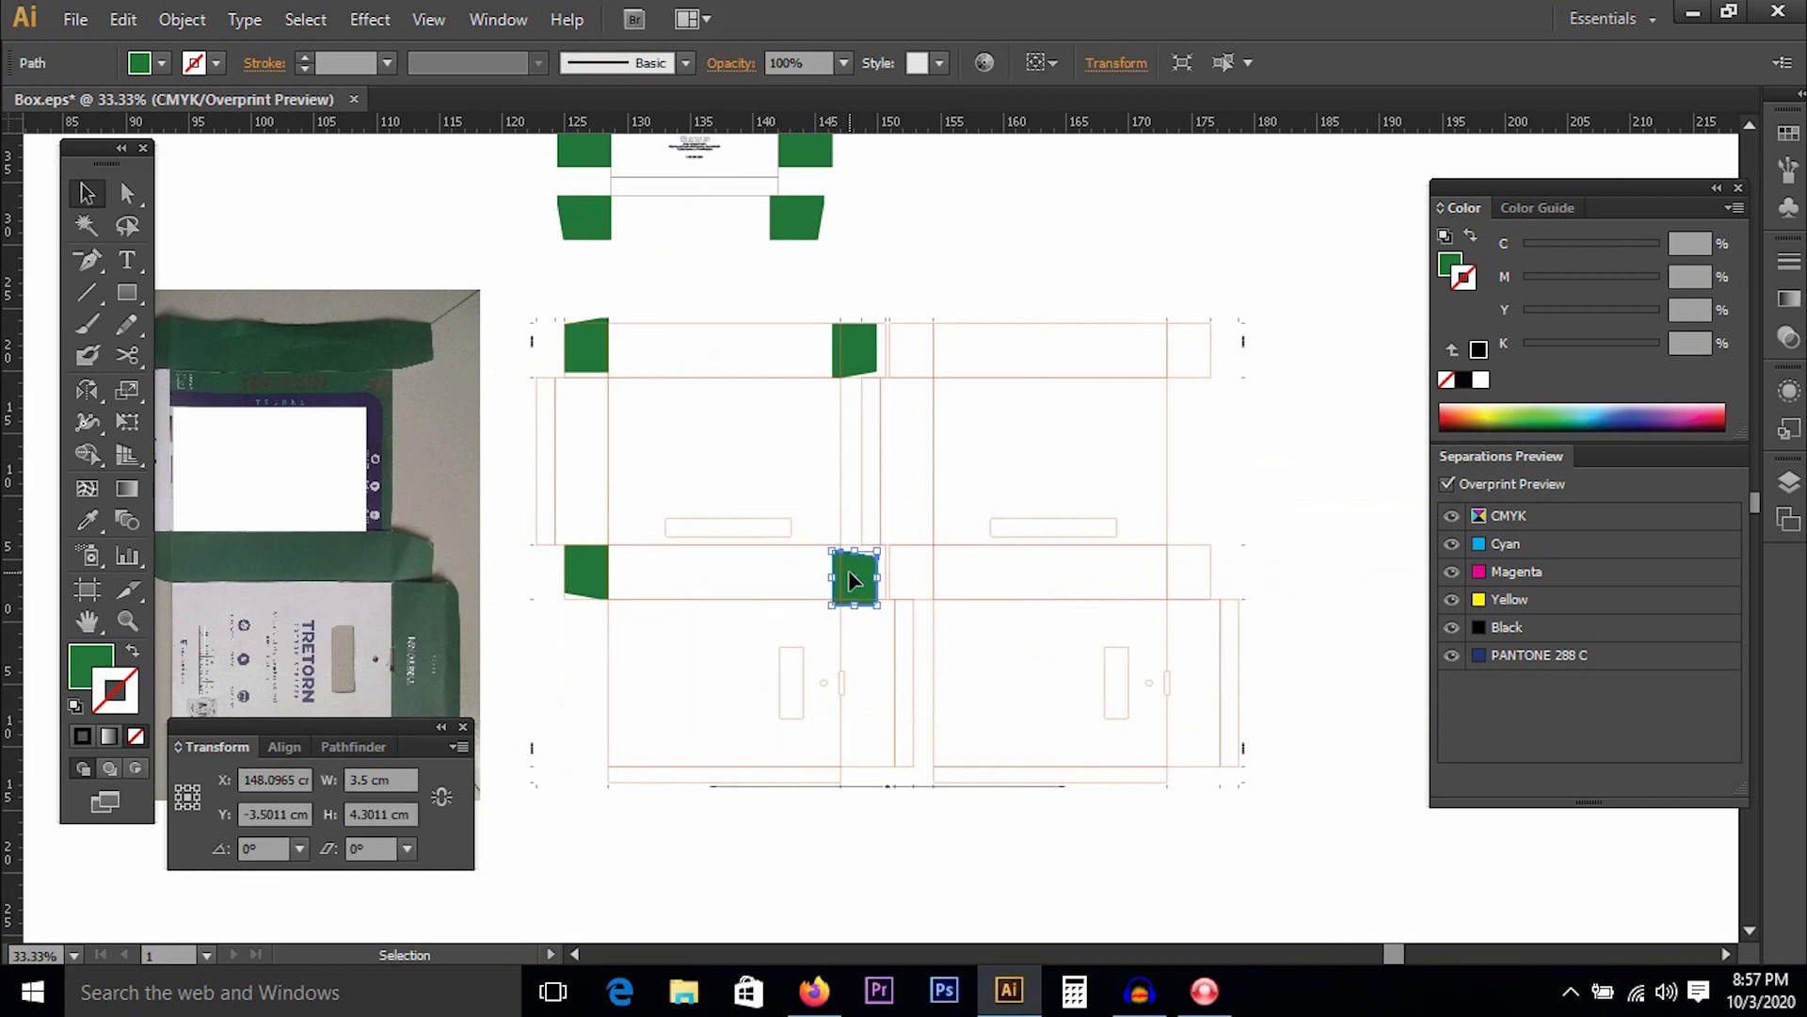
left_click(866, 353, "shift")
left_click(891, 264)
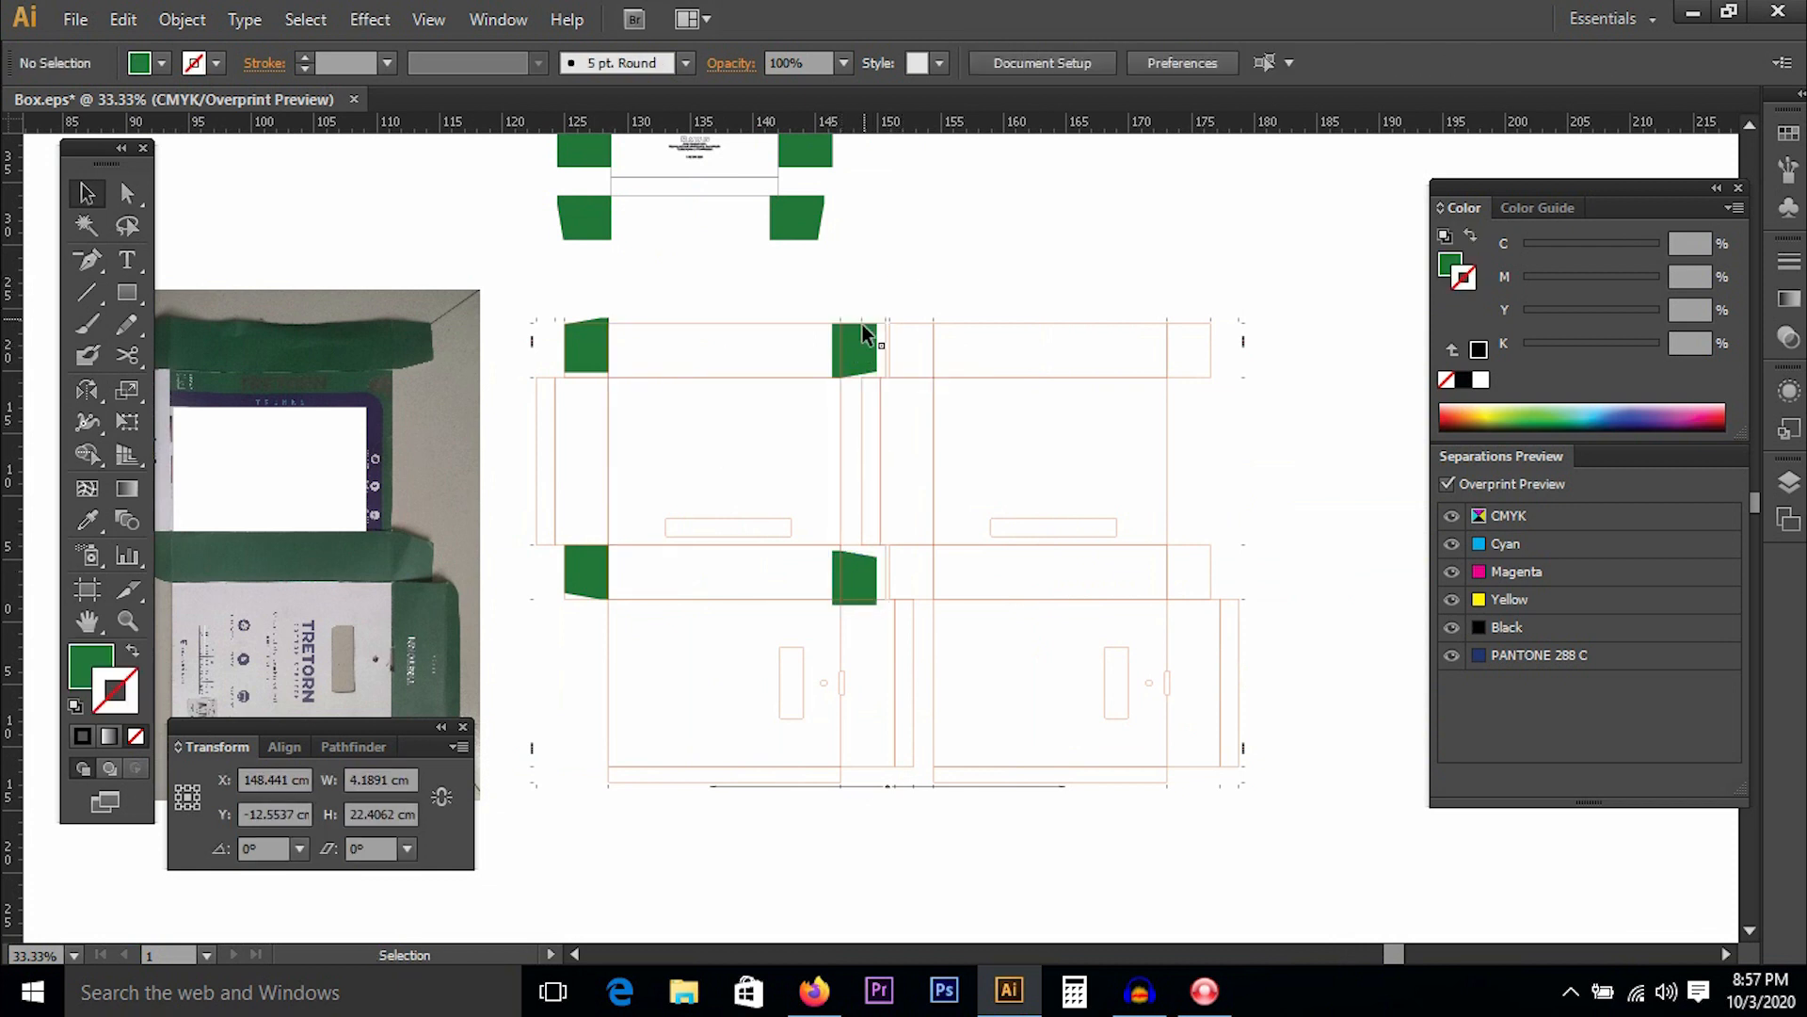
left_click(844, 341)
left_click(868, 293)
left_click(862, 350)
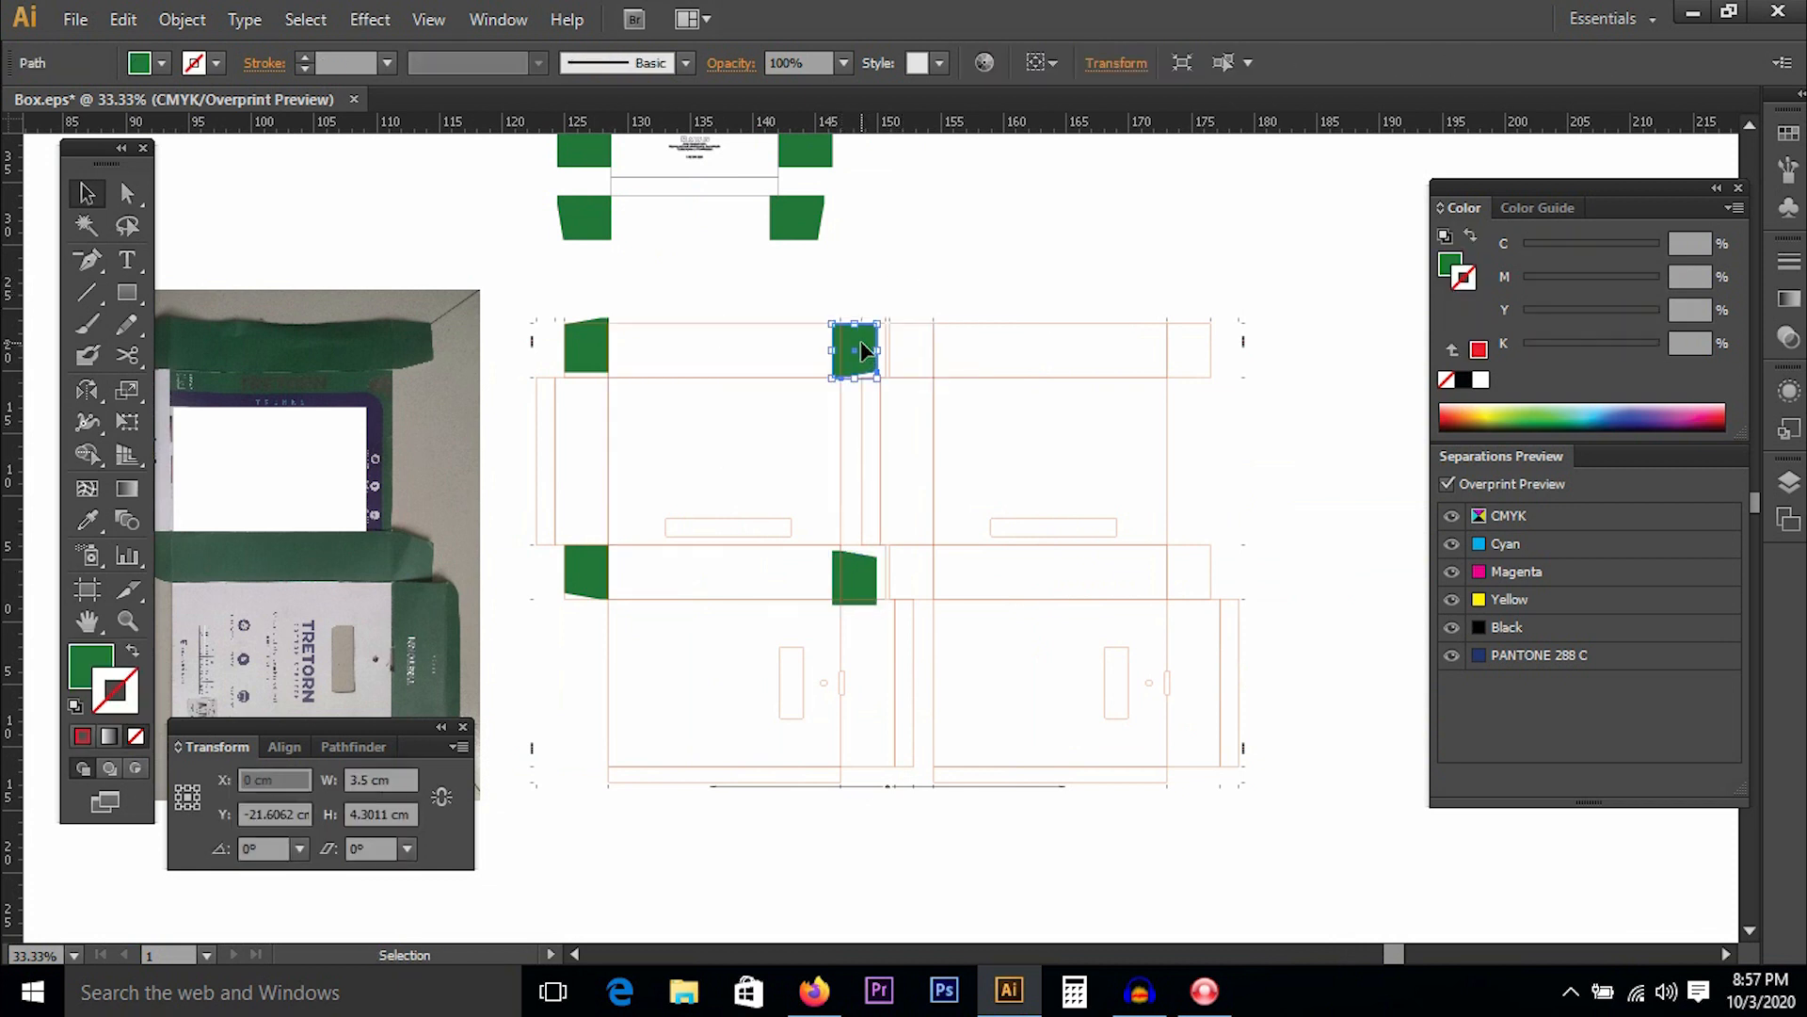
left_click(588, 344, "shift")
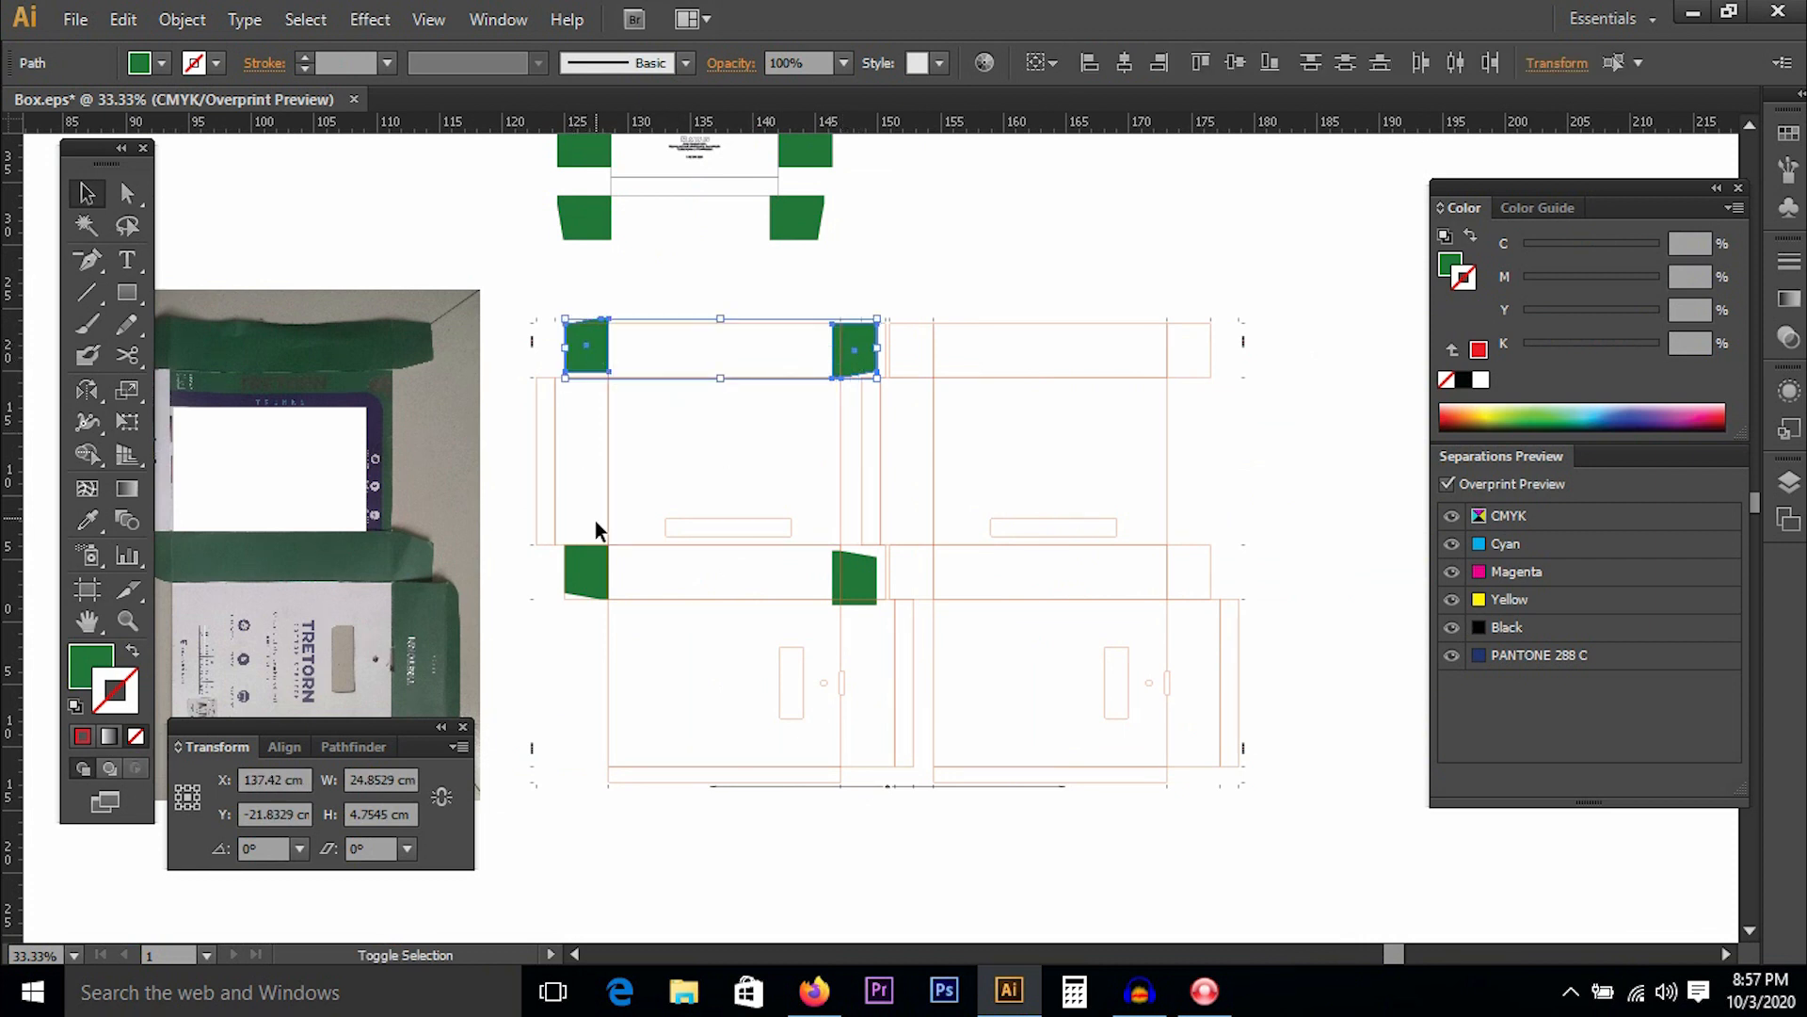
left_click(588, 576, "shift")
left_click(588, 576, "shift")
left_click(602, 571, "shift")
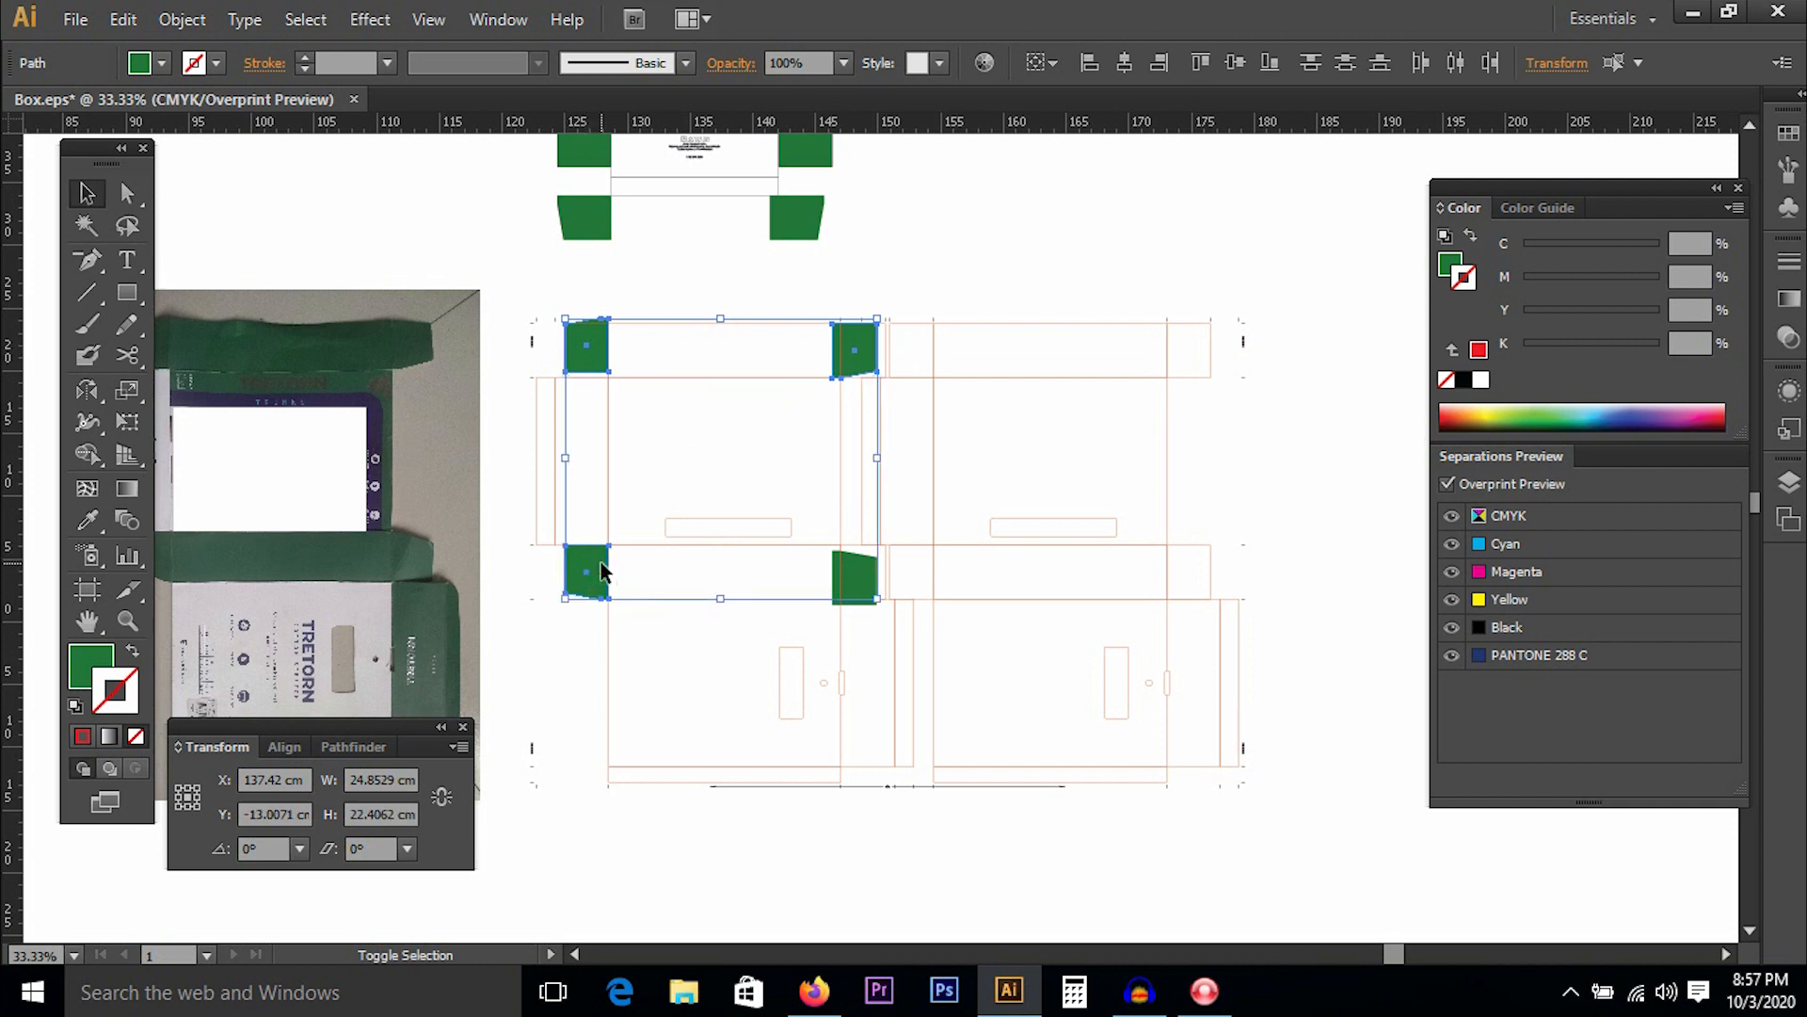
left_click(852, 562, "shift")
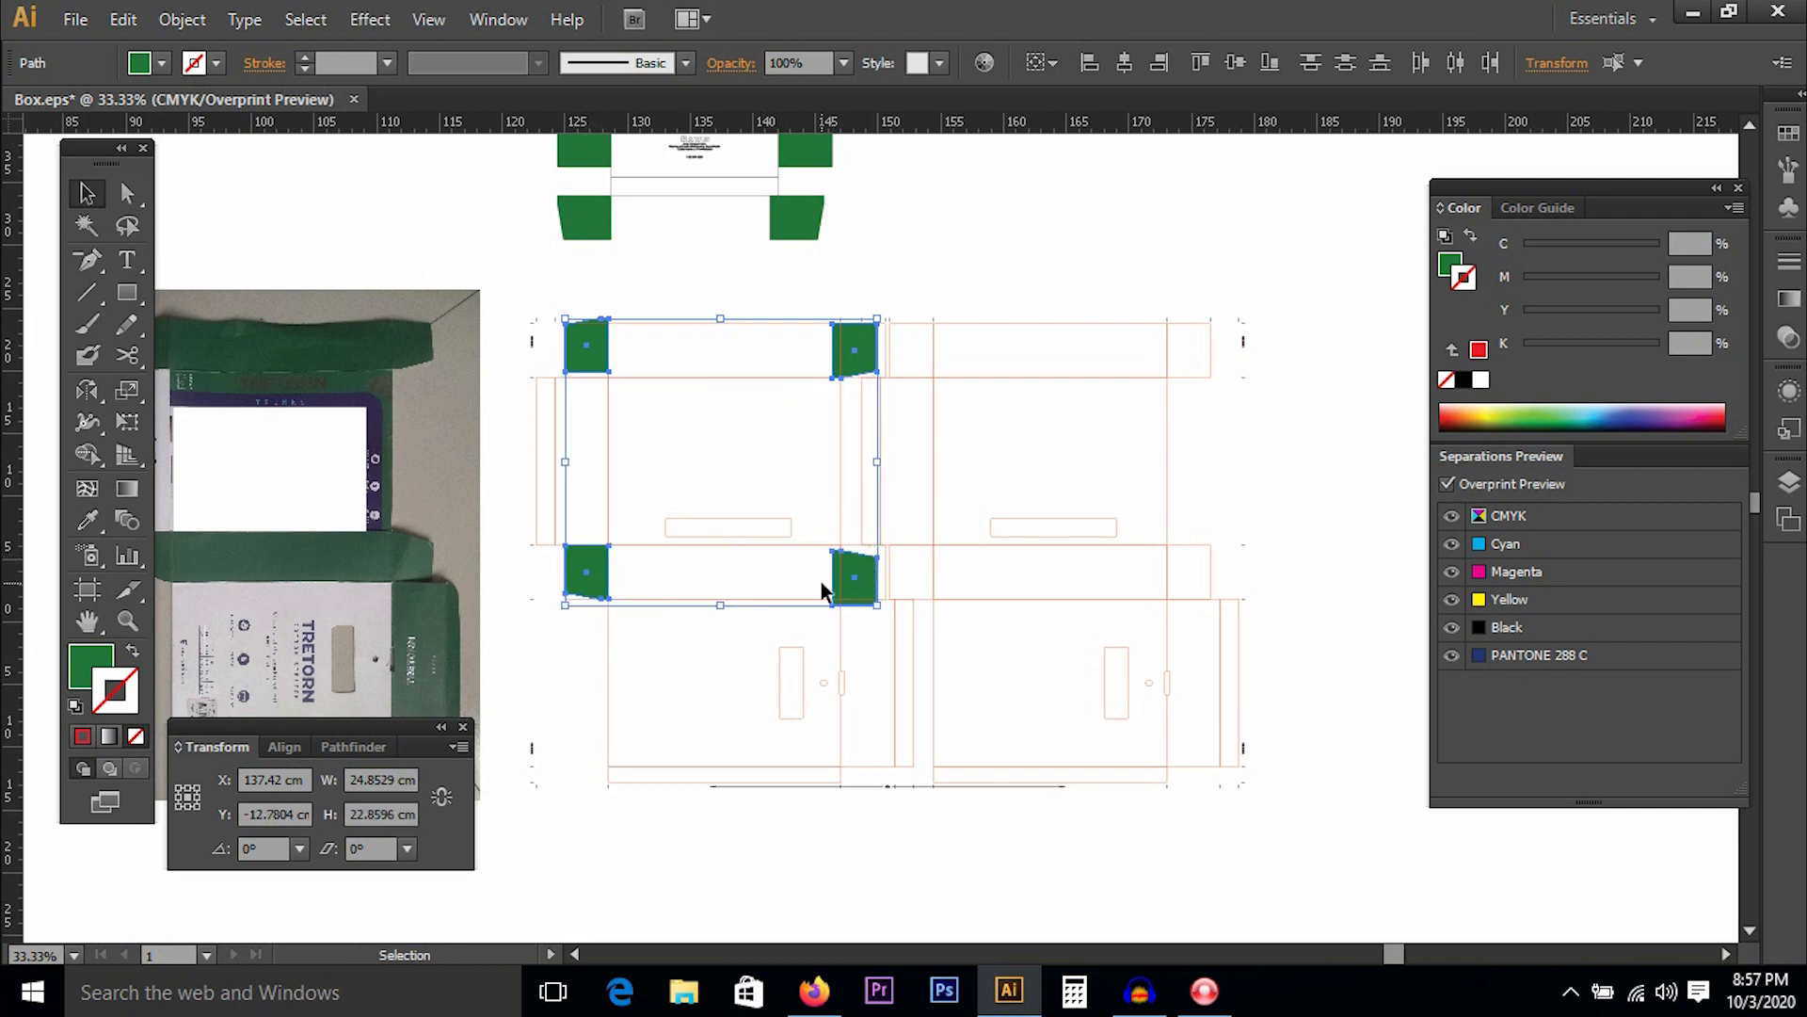
left_click_drag(867, 580, 1177, 561)
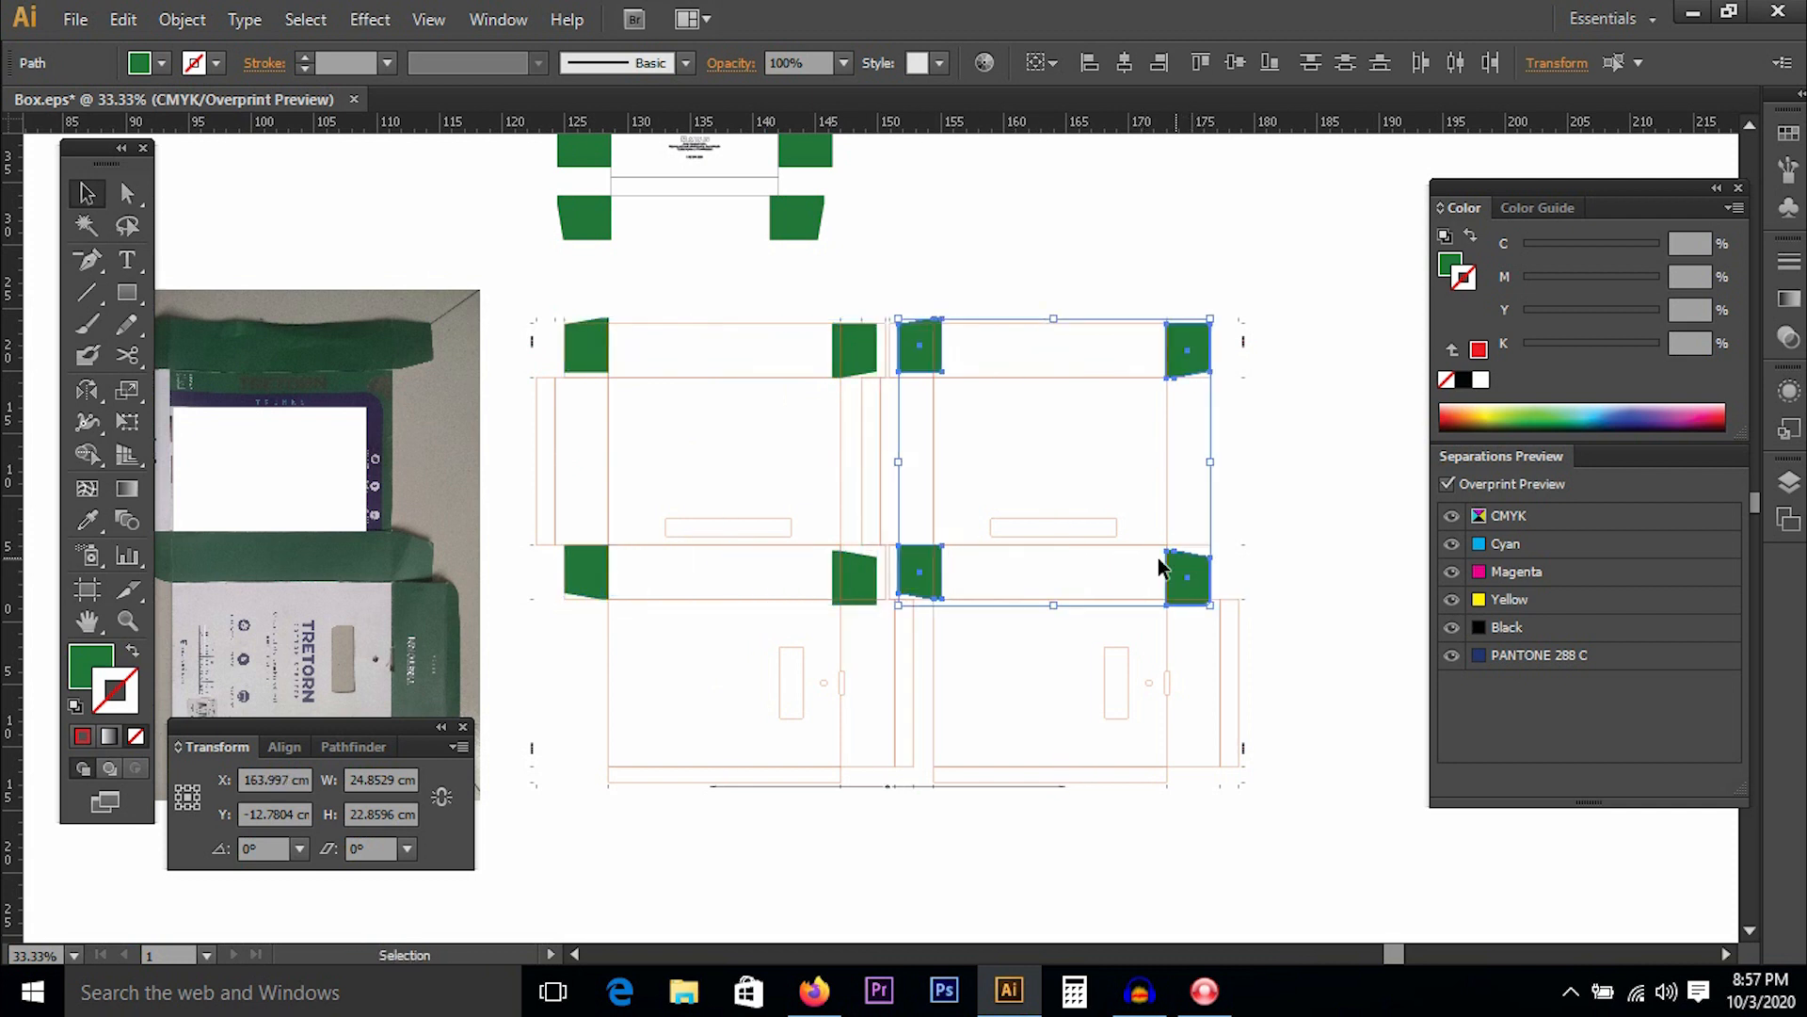
left_click(683, 273)
Try to right-align the left layout's top-left green flap with the top strip's outlines, and undo the alignment.
left_click_drag(524, 311, 704, 433)
left_click_drag(415, 323, 945, 699)
left_click(952, 488)
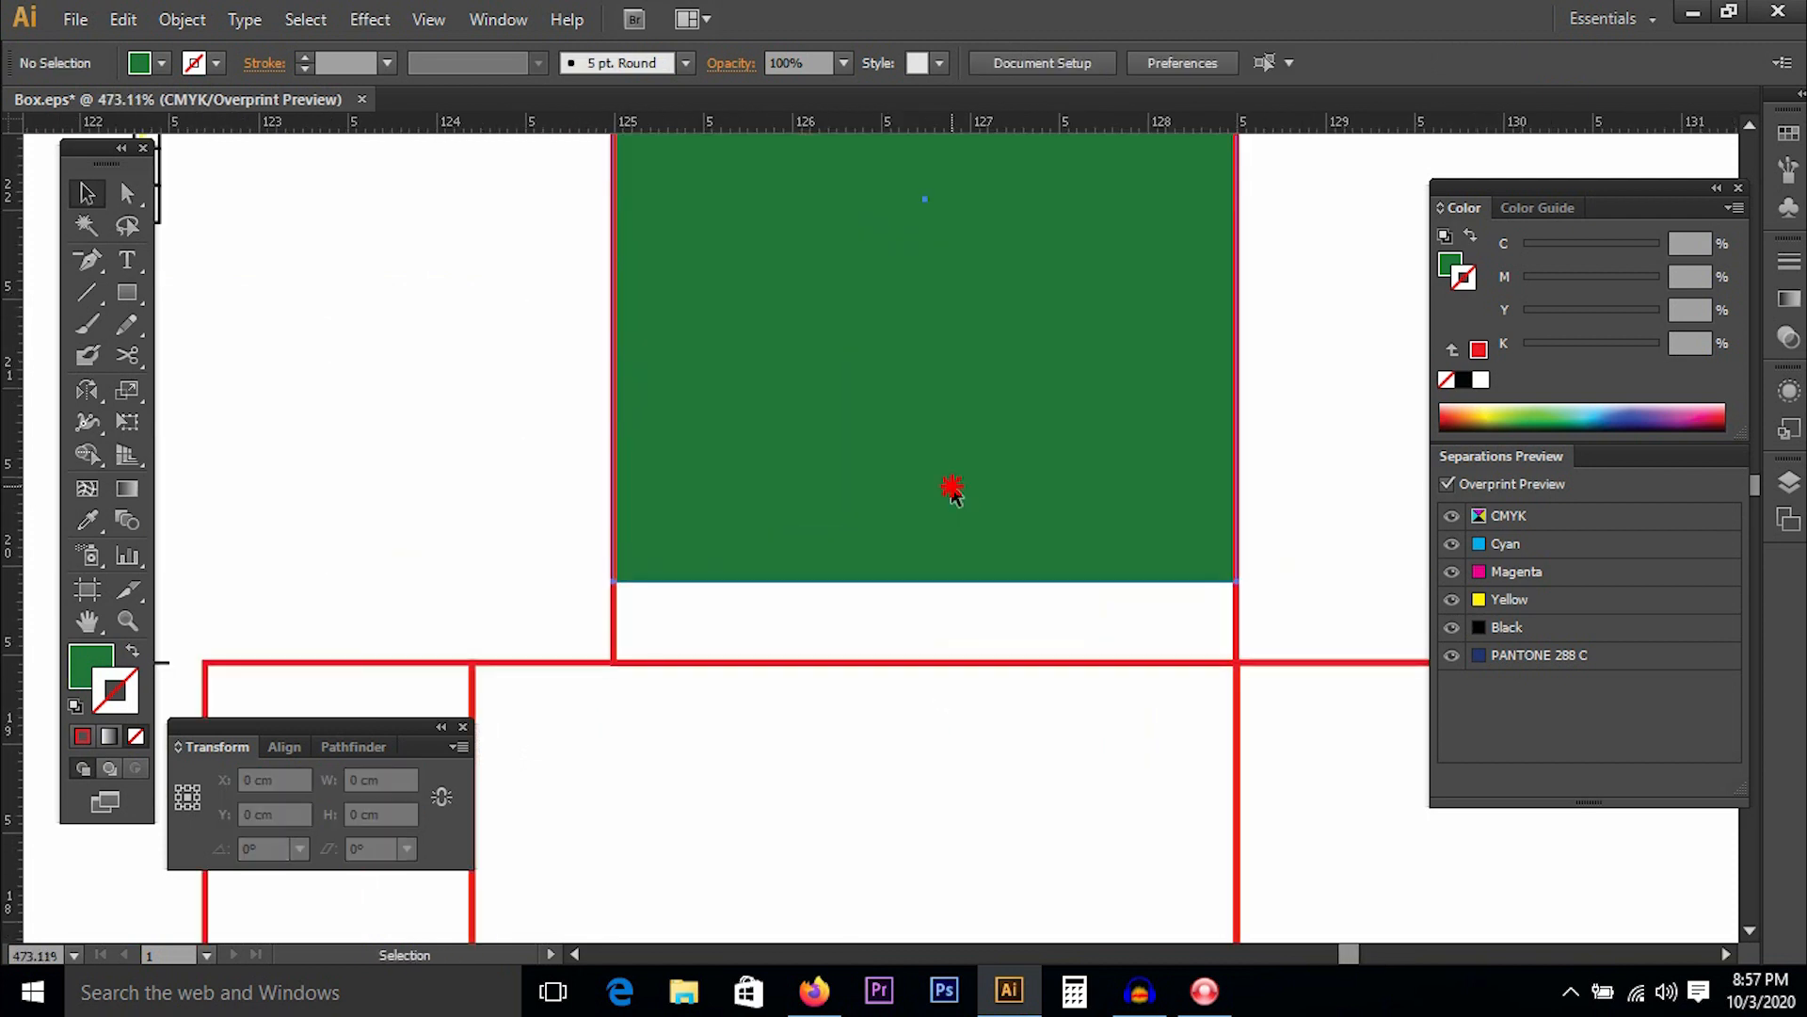
left_click_drag(956, 464, 755, 459)
left_click_drag(1273, 384, 952, 637)
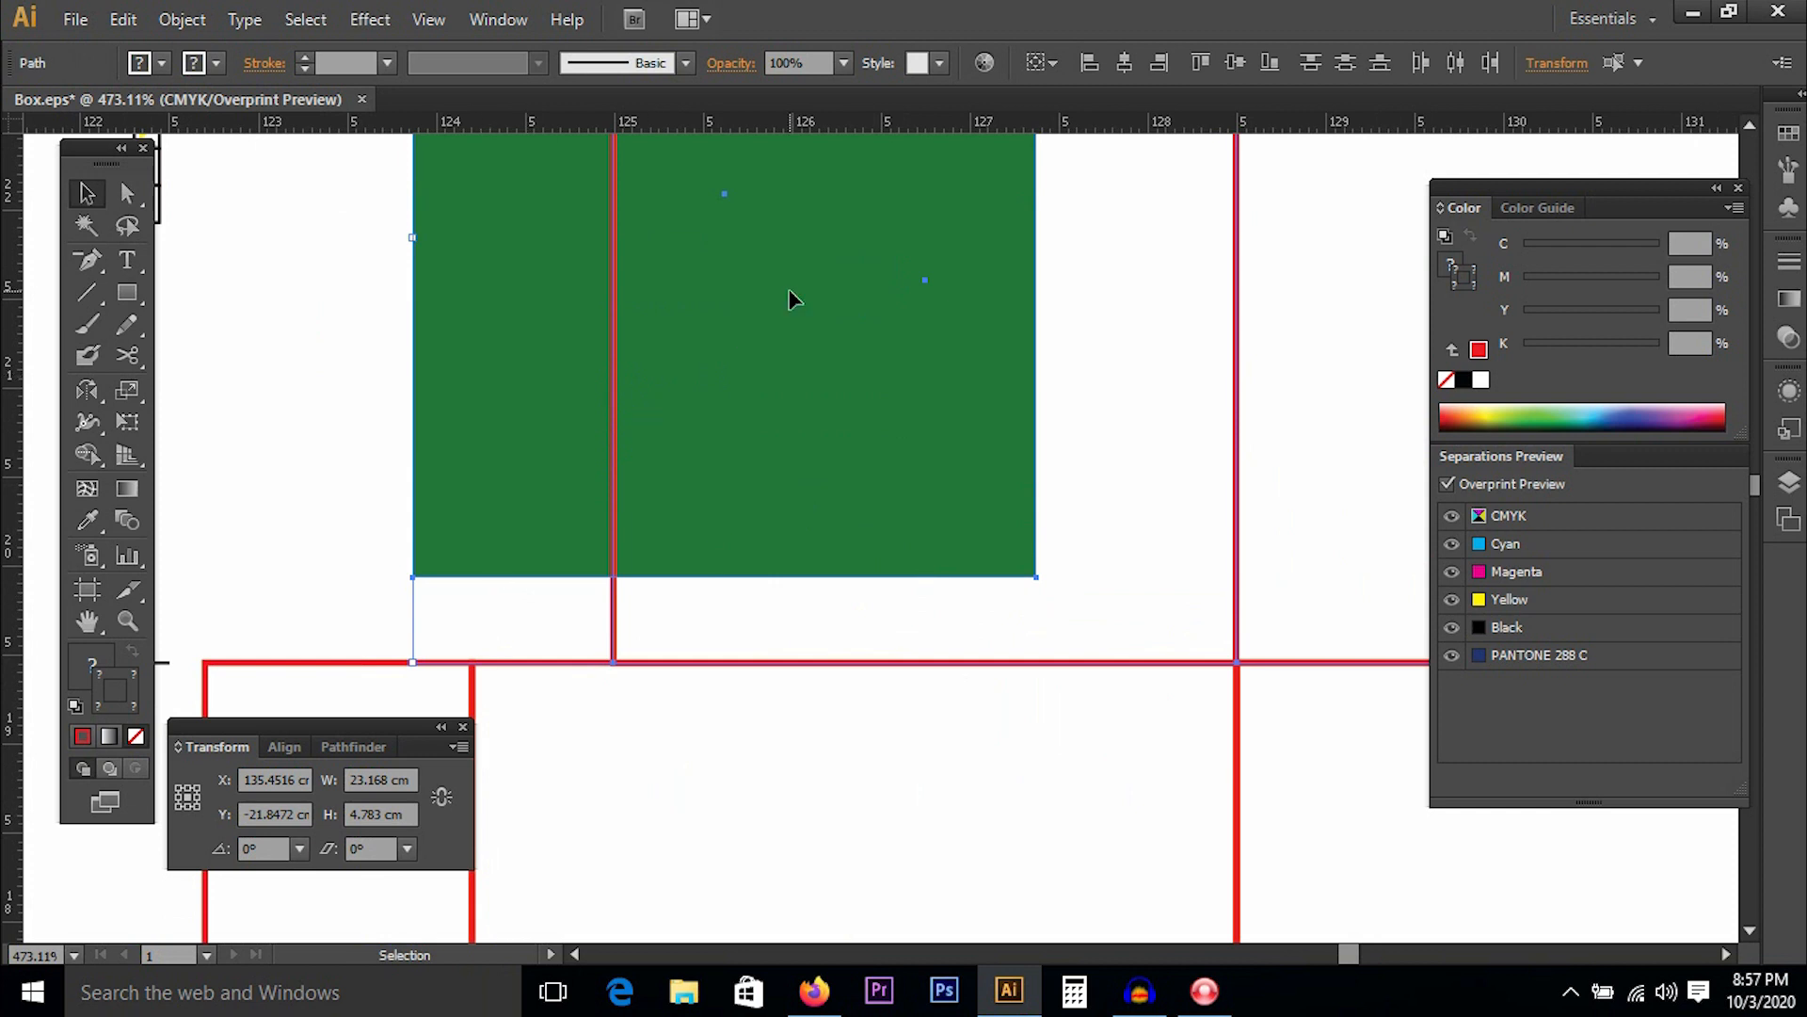
left_click(1160, 66)
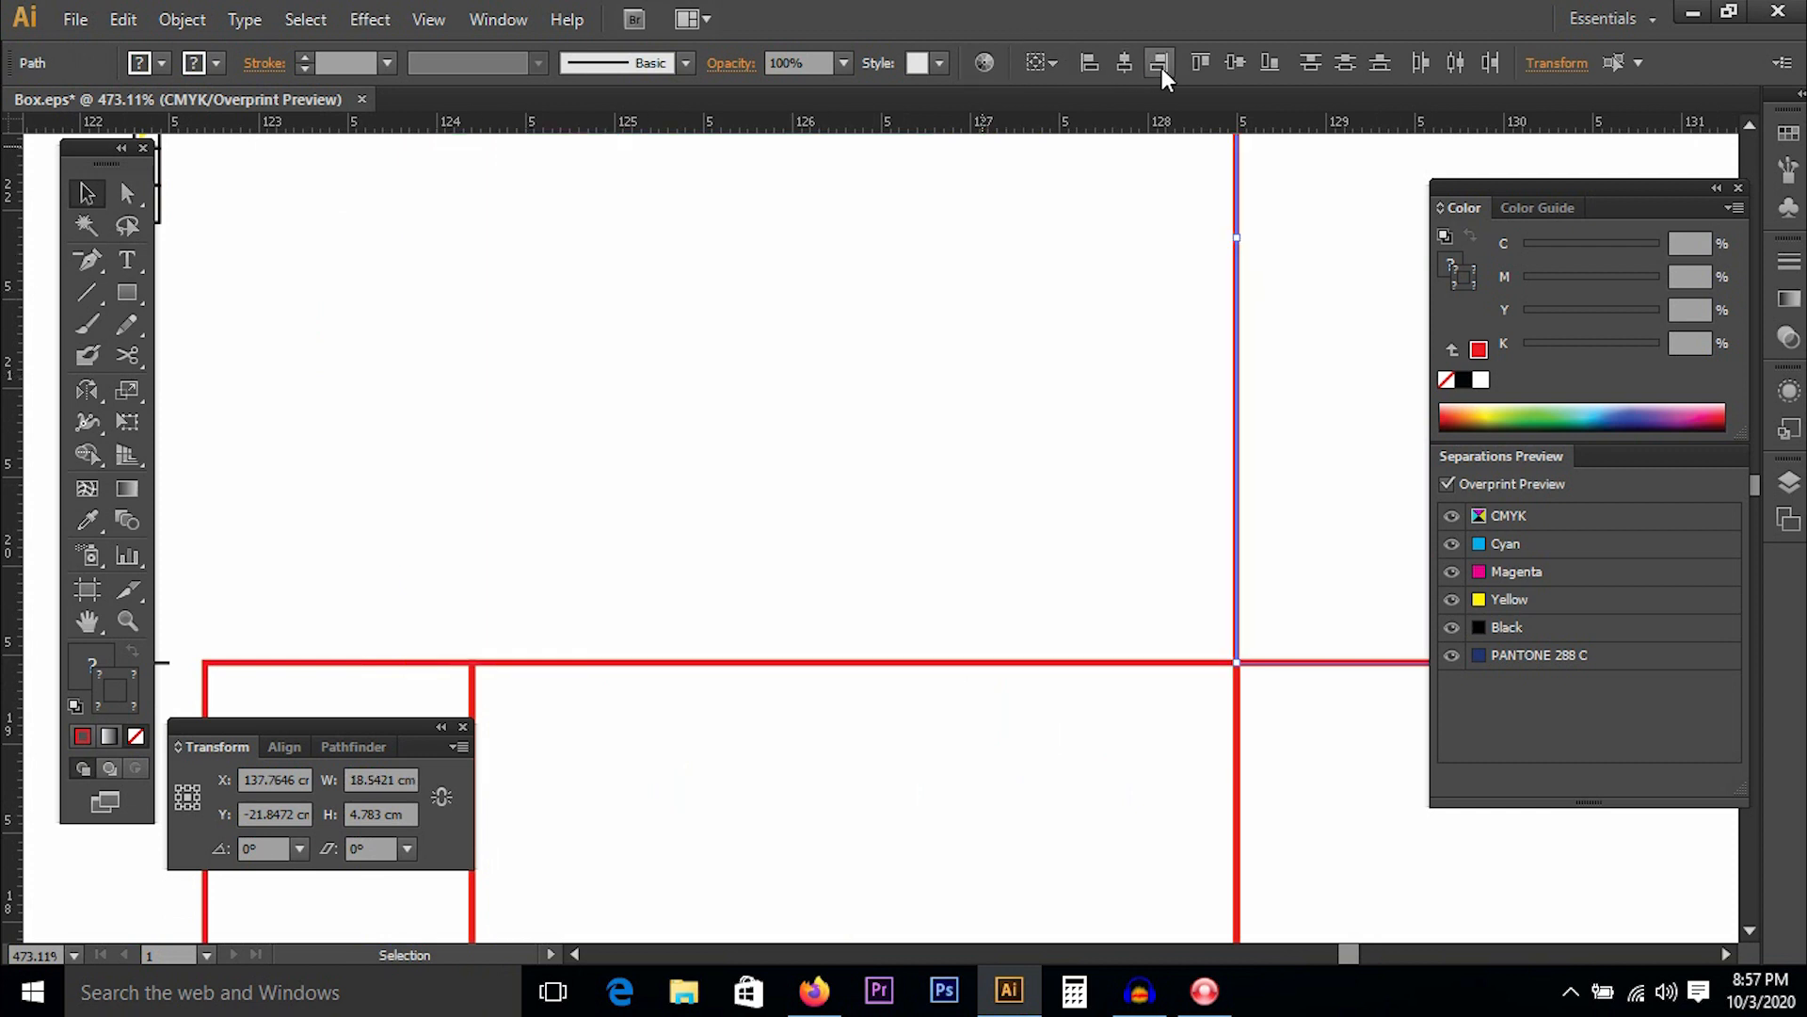
key("ctrl+z")
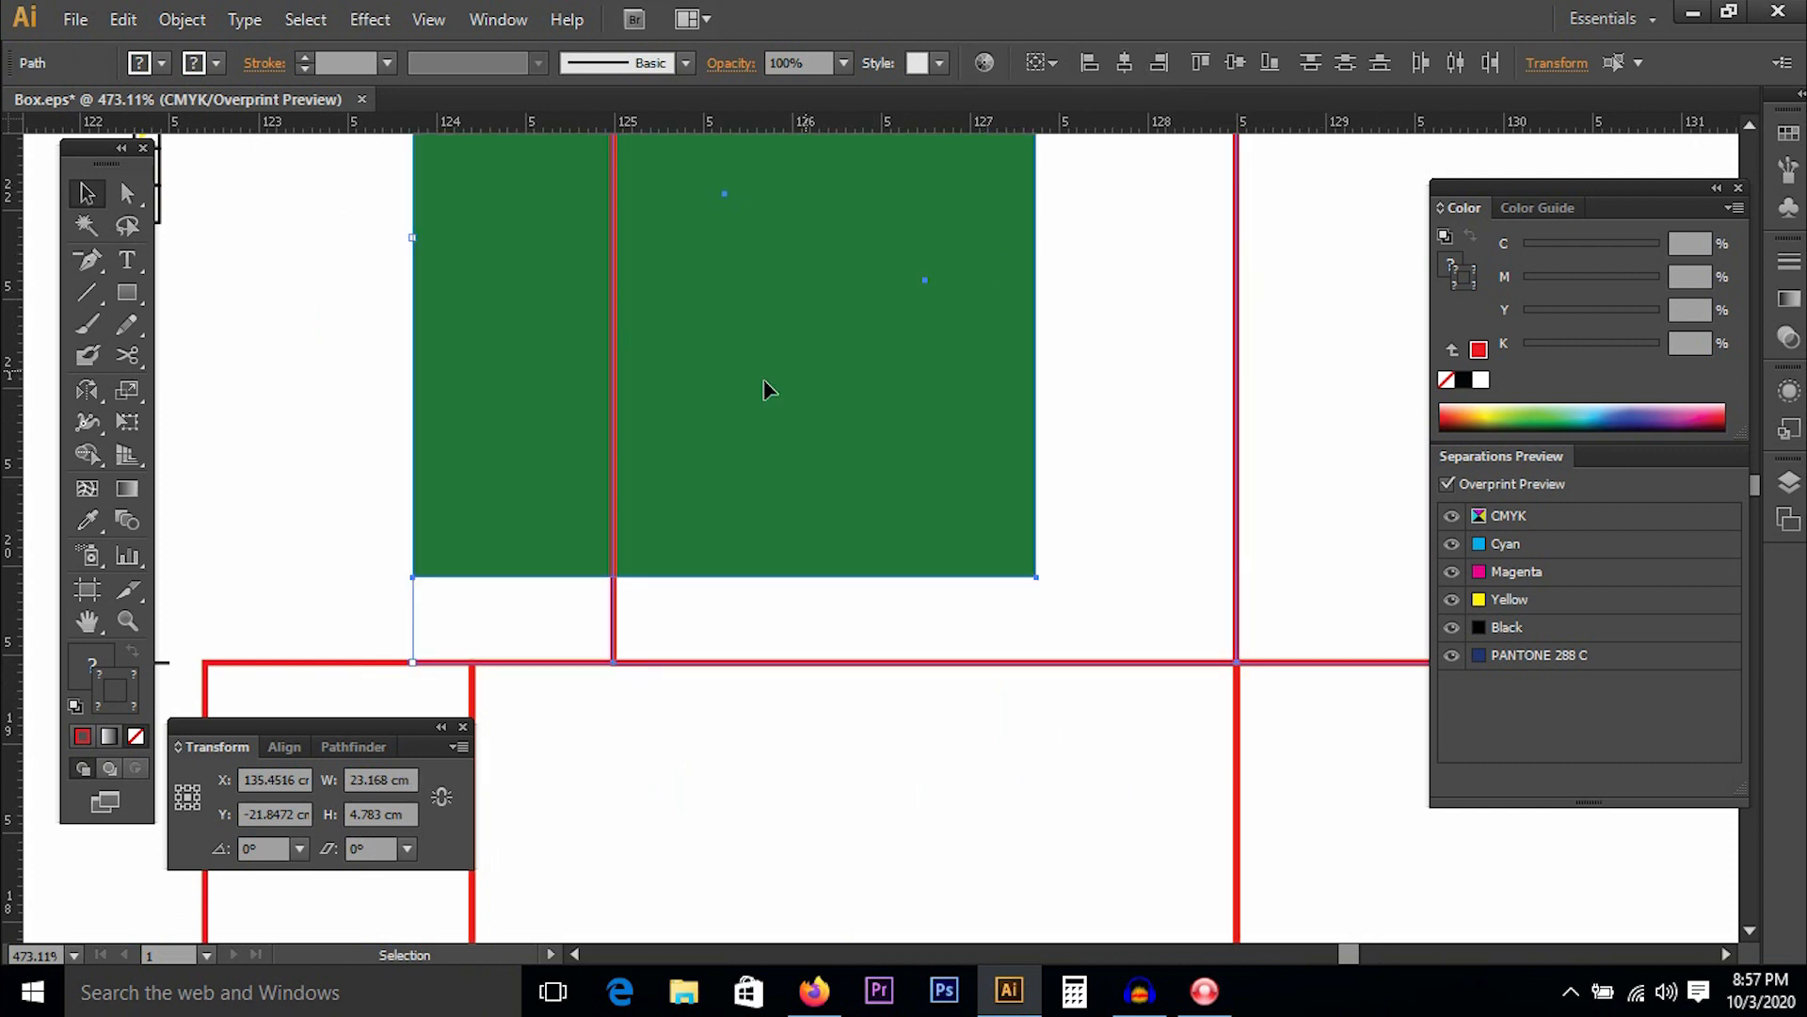
Snap the left layout's top-left green flap to its tab with the lower-right corners matched, and switch to outline view.
left_click(409, 396)
left_click_drag(852, 396, 1054, 481)
key("ctrl+space")
left_click_drag(1202, 600, 1257, 690)
key("ctrl+y")
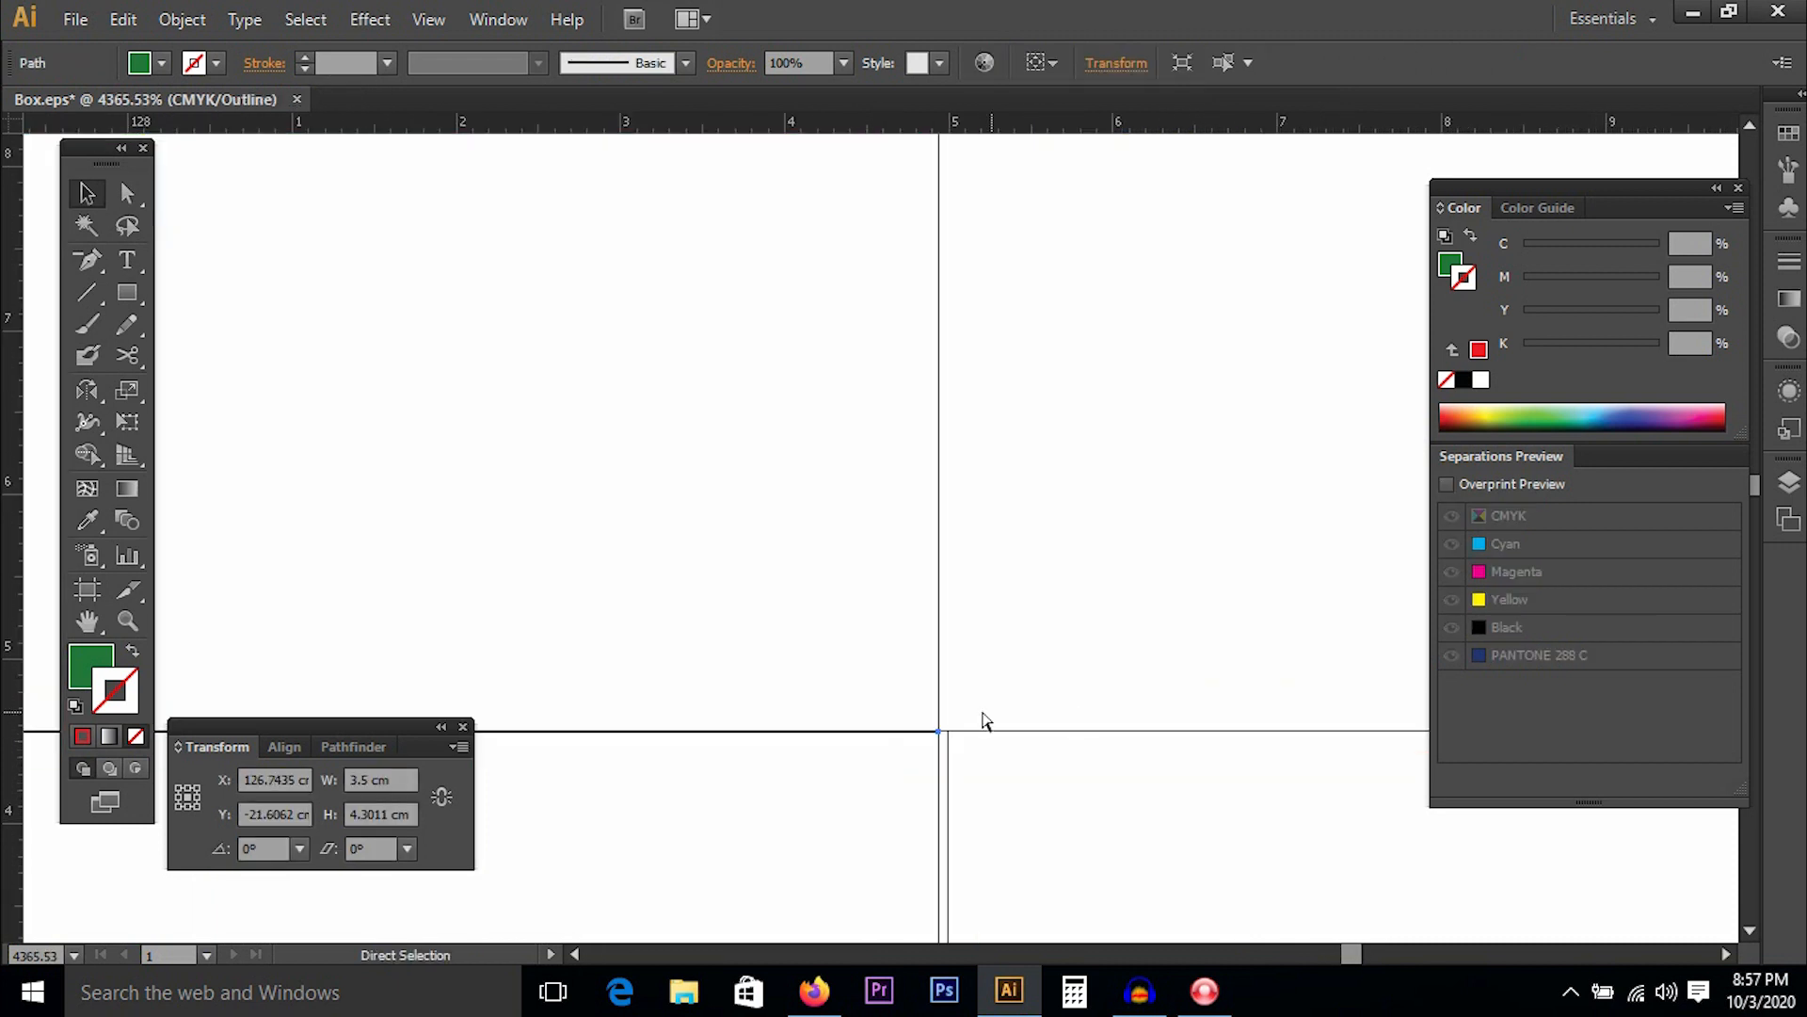
Move the left layout's lower-left flap so its upper-right corner snaps to the corner where the lower strip meets the fold line.
scroll(910, 682, "down", 1)
key("ctrl+minus")
key("ctrl+minus")
key("ctrl+minus")
key("ctrl+minus")
key("ctrl+minus")
key("ctrl+minus")
key("ctrl+minus")
key("ctrl+minus")
key("ctrl+minus")
key("ctrl+minus")
key("ctrl+minus")
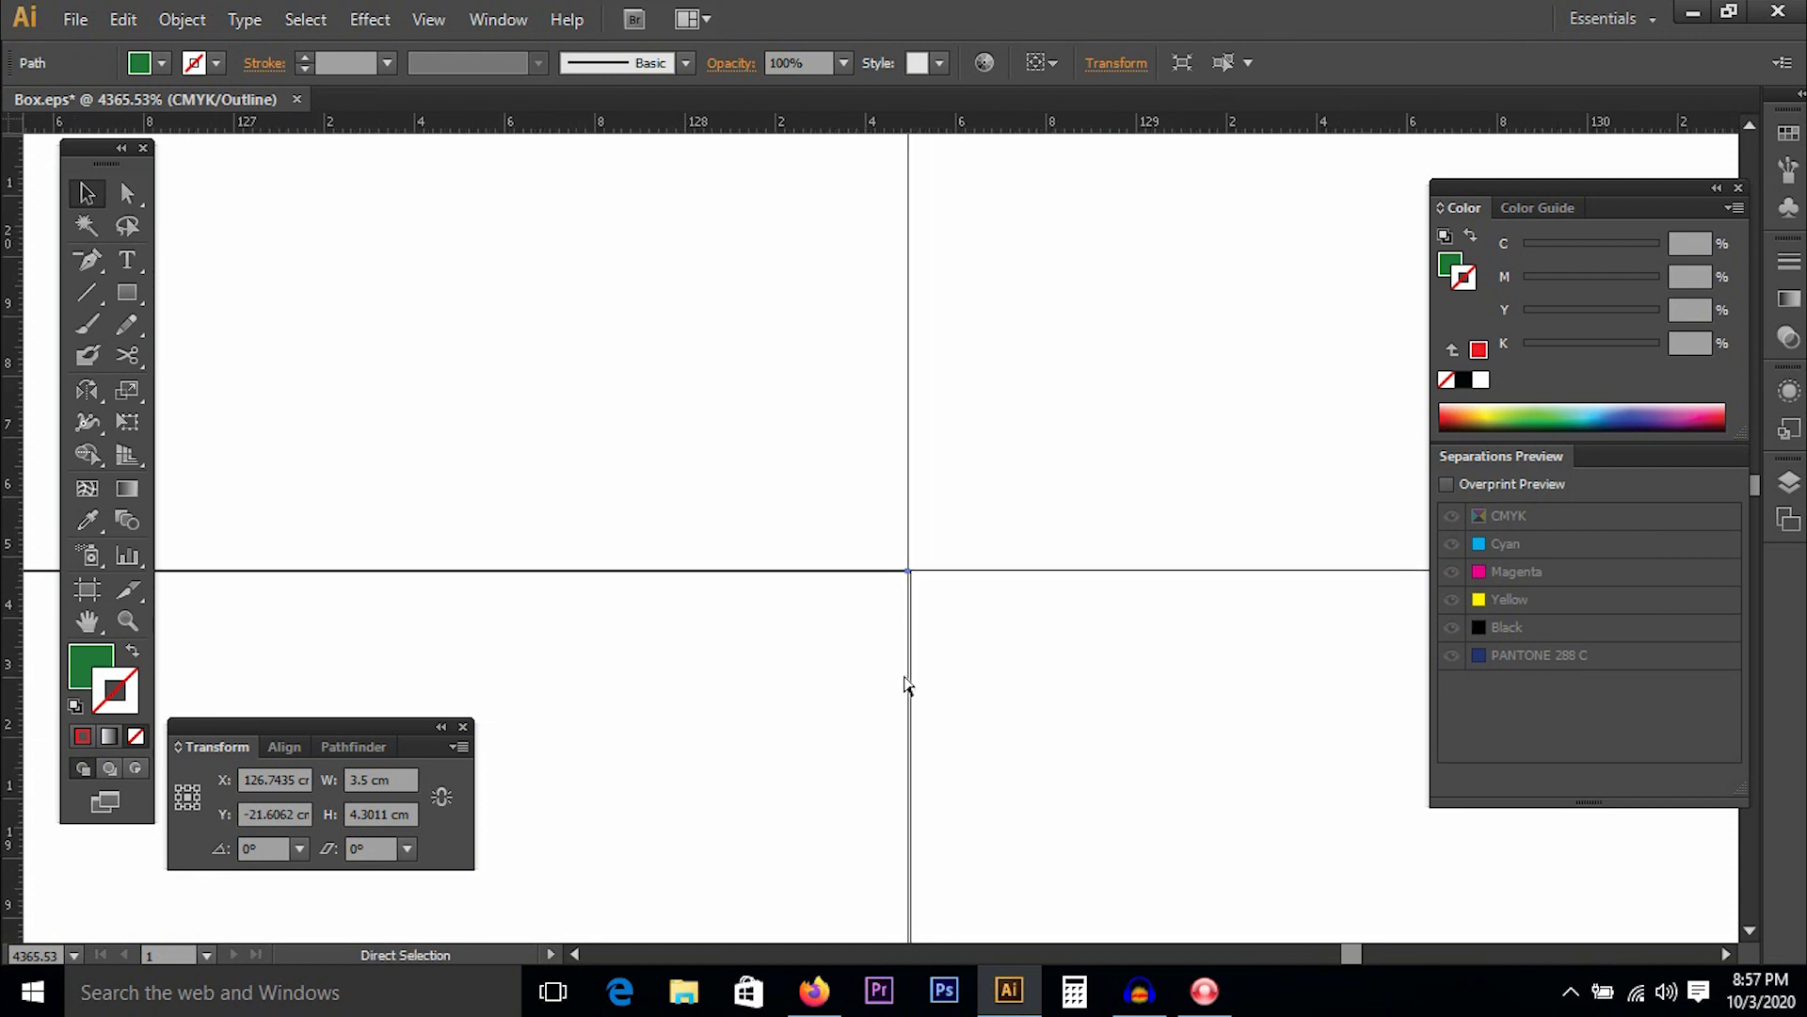
key("space")
left_click_drag(928, 606, 849, 446)
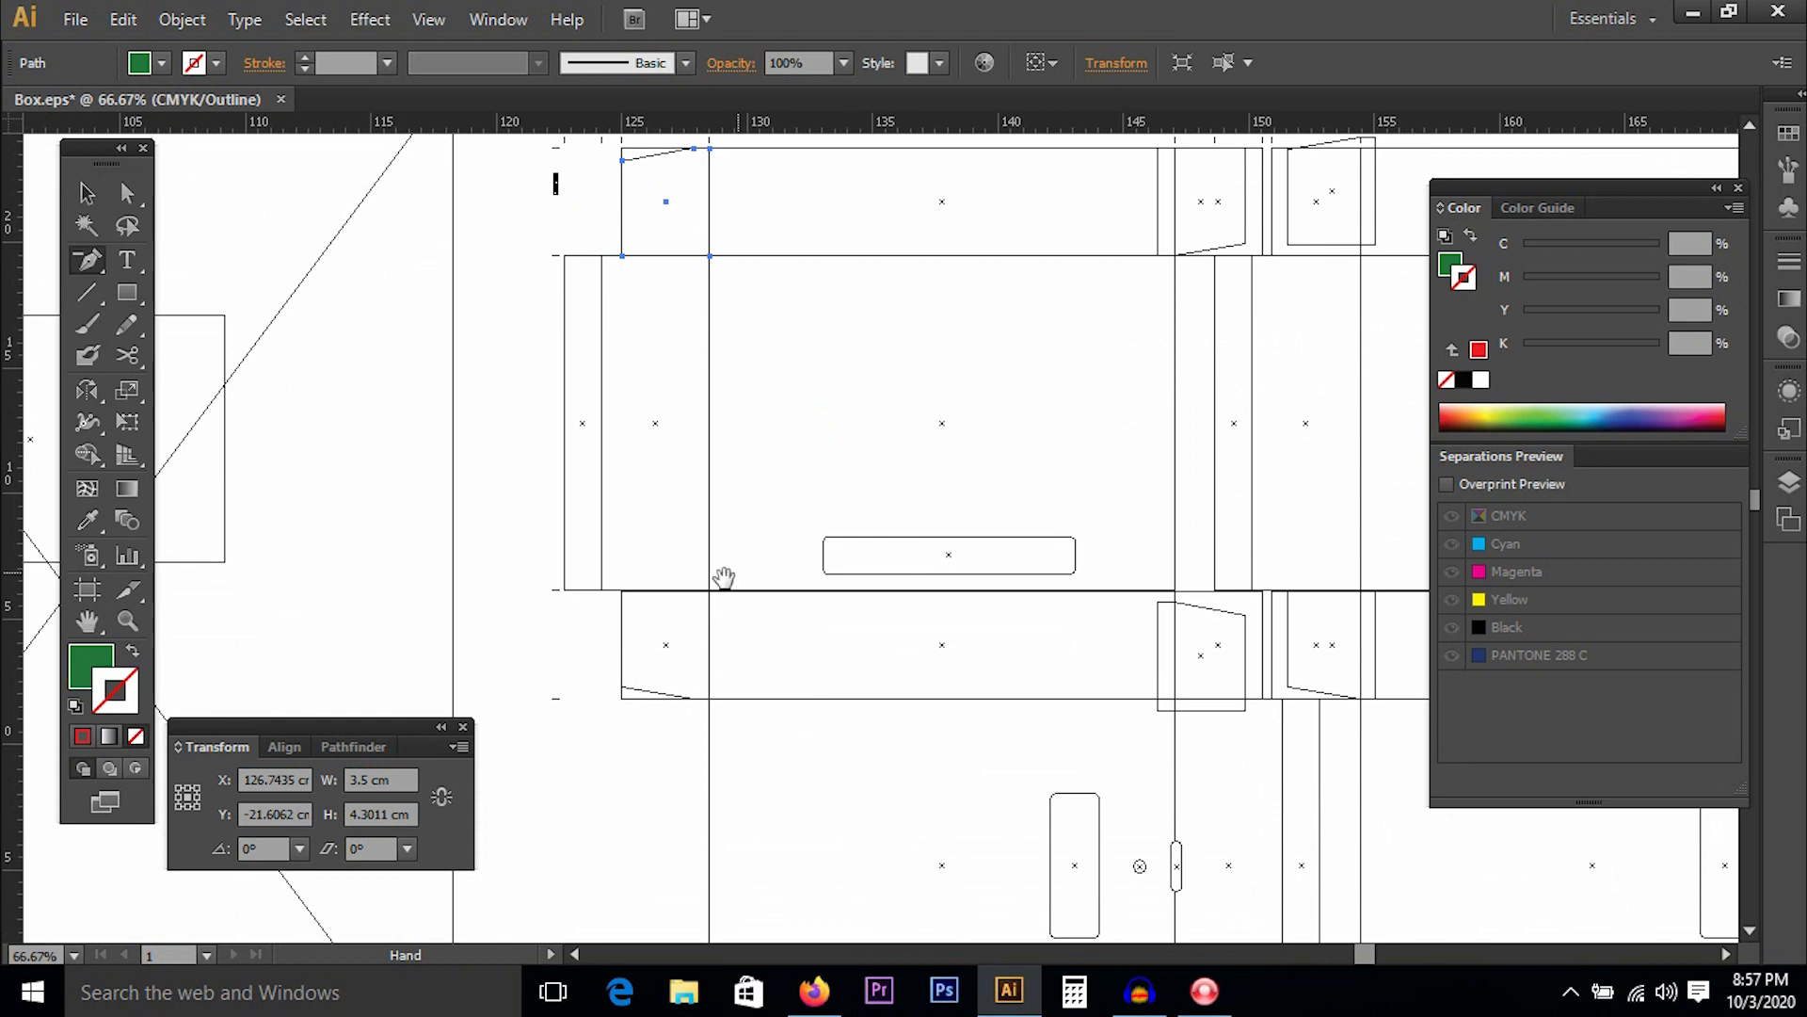
key("ctrl+space")
left_click_drag(609, 548, 899, 699)
left_click_drag(499, 287, 797, 557)
key("space")
left_click_drag(690, 625, 1006, 259)
left_click_drag(603, 697, 1026, 348)
key("ctrl+minus")
key("ctrl+minus")
key("ctrl+minus")
key("ctrl+minus")
key("ctrl+minus")
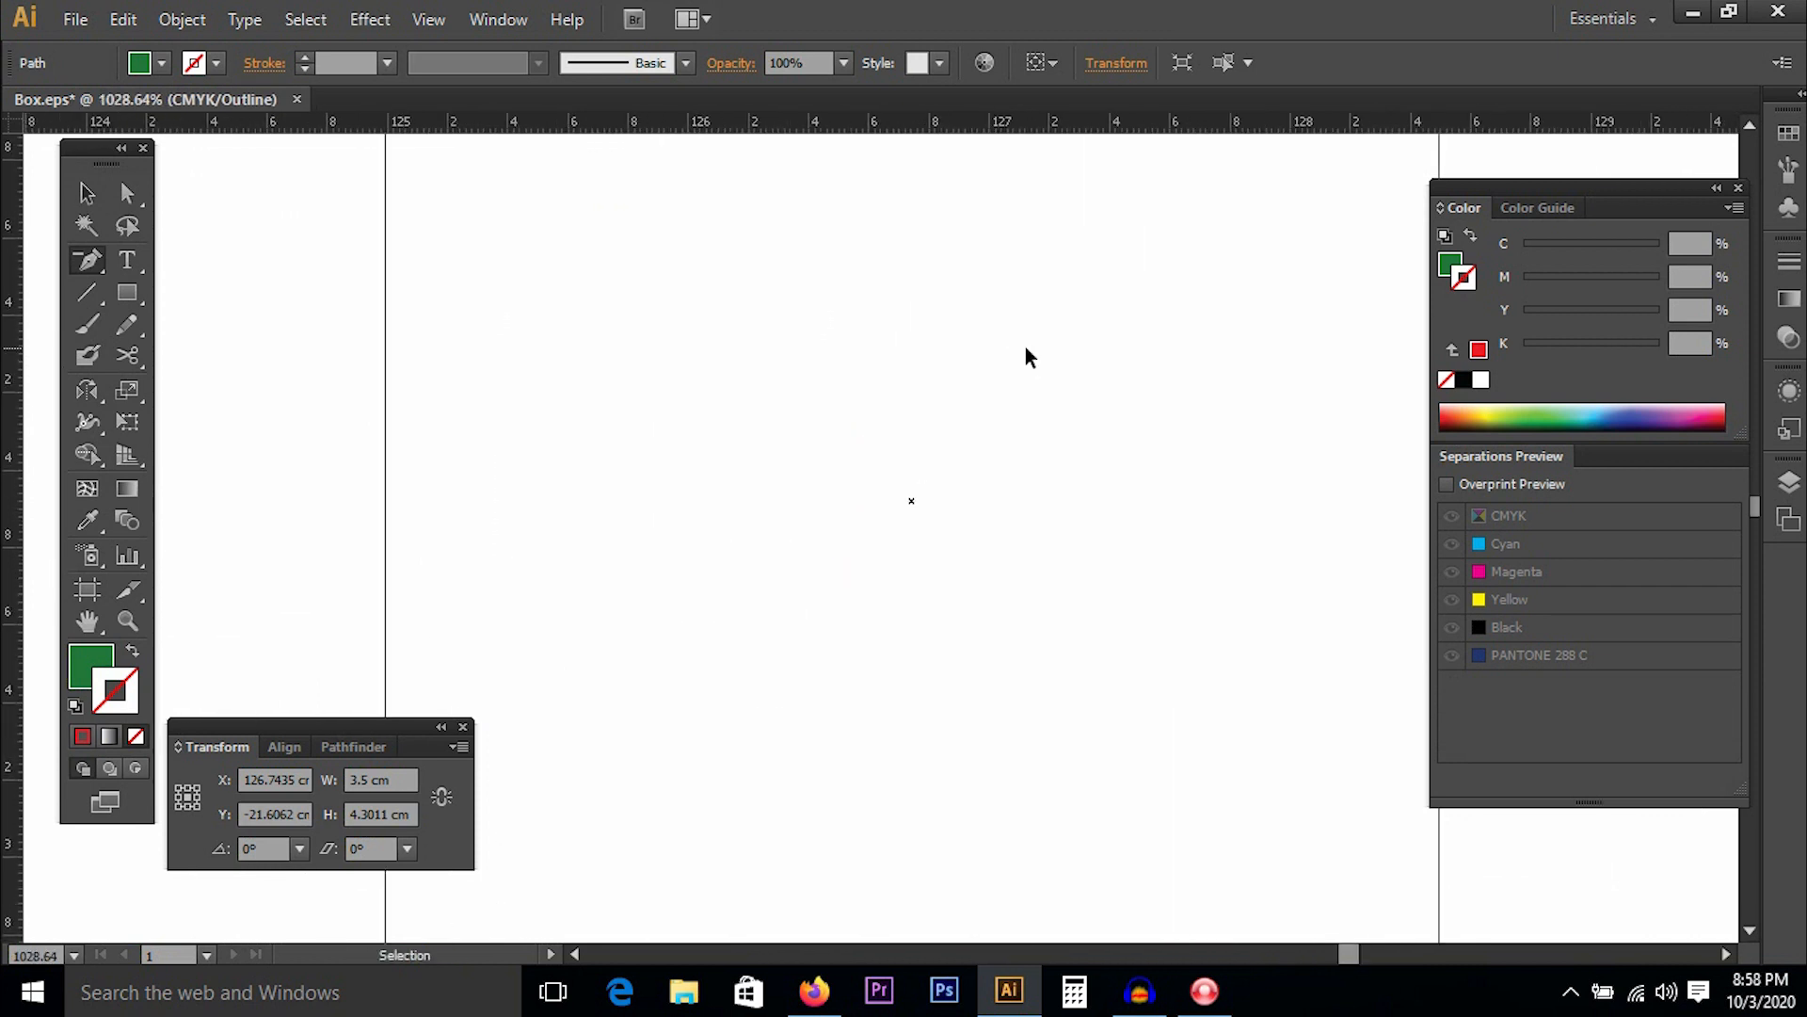
key("v")
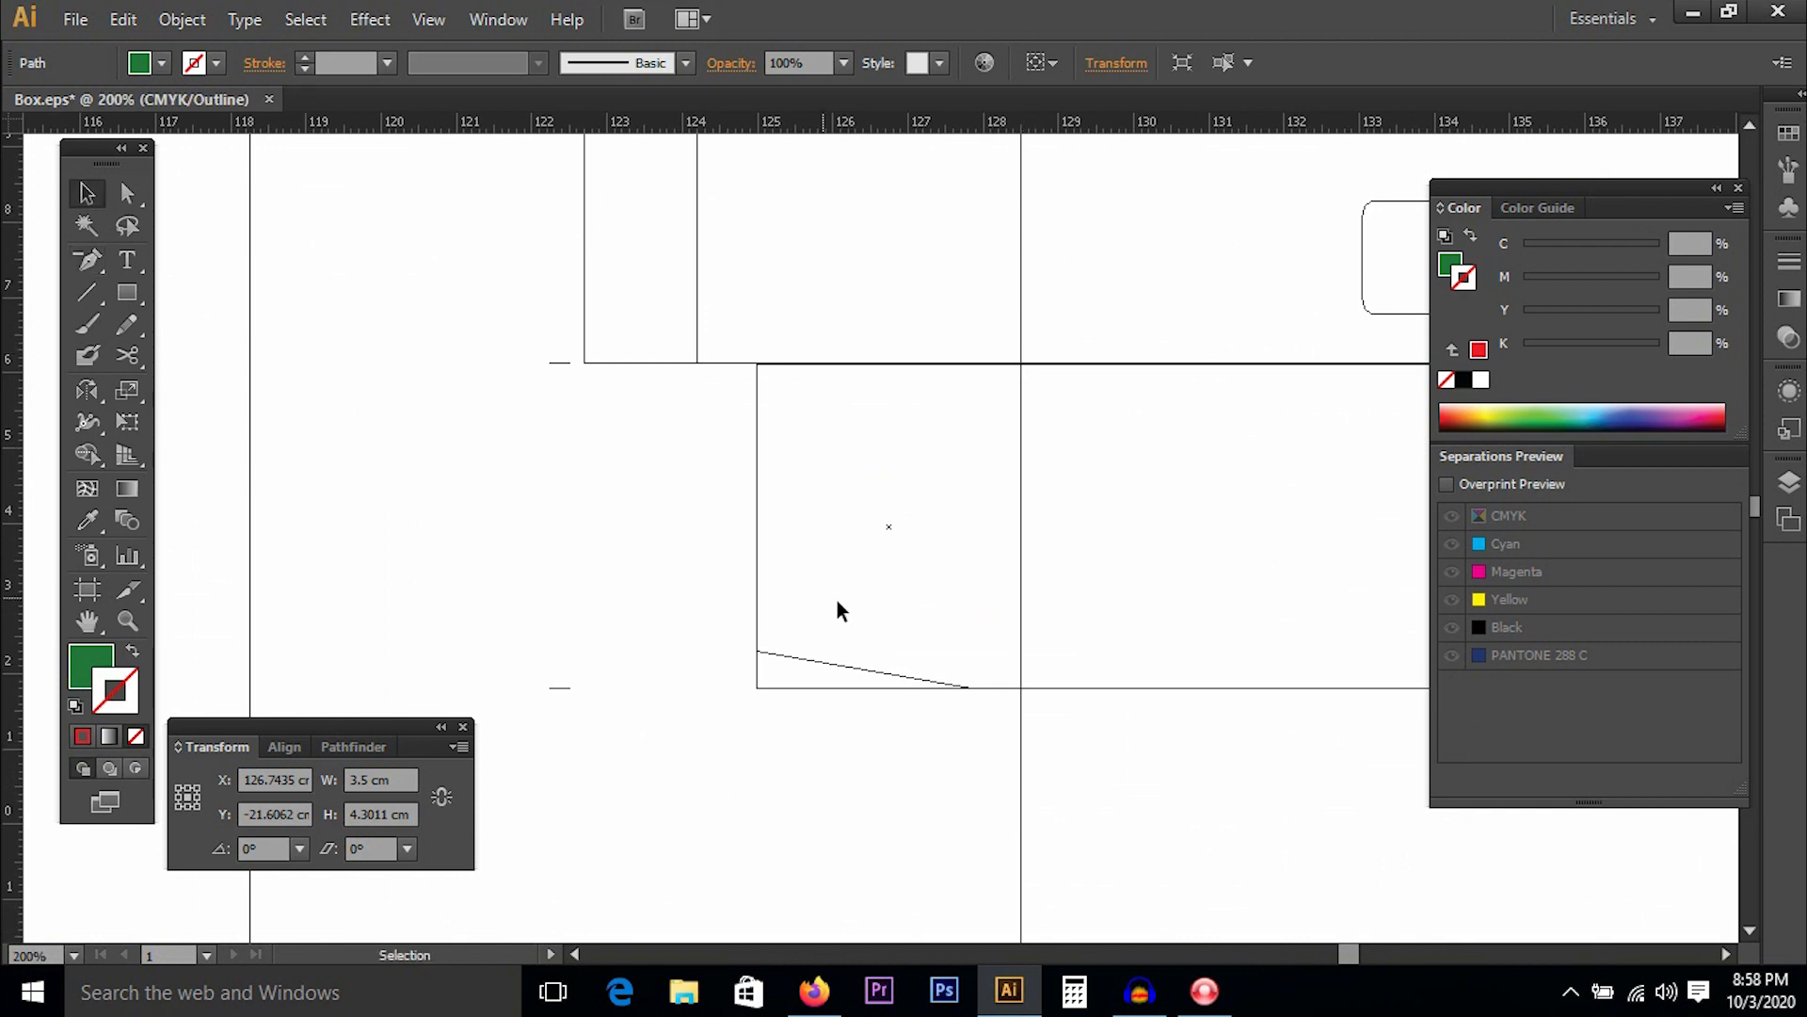
left_click(838, 666)
left_click_drag(837, 667, 820, 681)
key("ctrl+space")
left_click_drag(964, 333, 1111, 467)
left_click_drag(603, 182, 915, 587)
left_click_drag(719, 590, 916, 438)
Move the left layout's lower-right flap exactly onto its end tab, with its left edge on the vertical fold line.
key("ctrl+minus")
key("ctrl+minus")
key("ctrl+minus")
key("ctrl+minus")
key("ctrl+minus")
key("ctrl+minus")
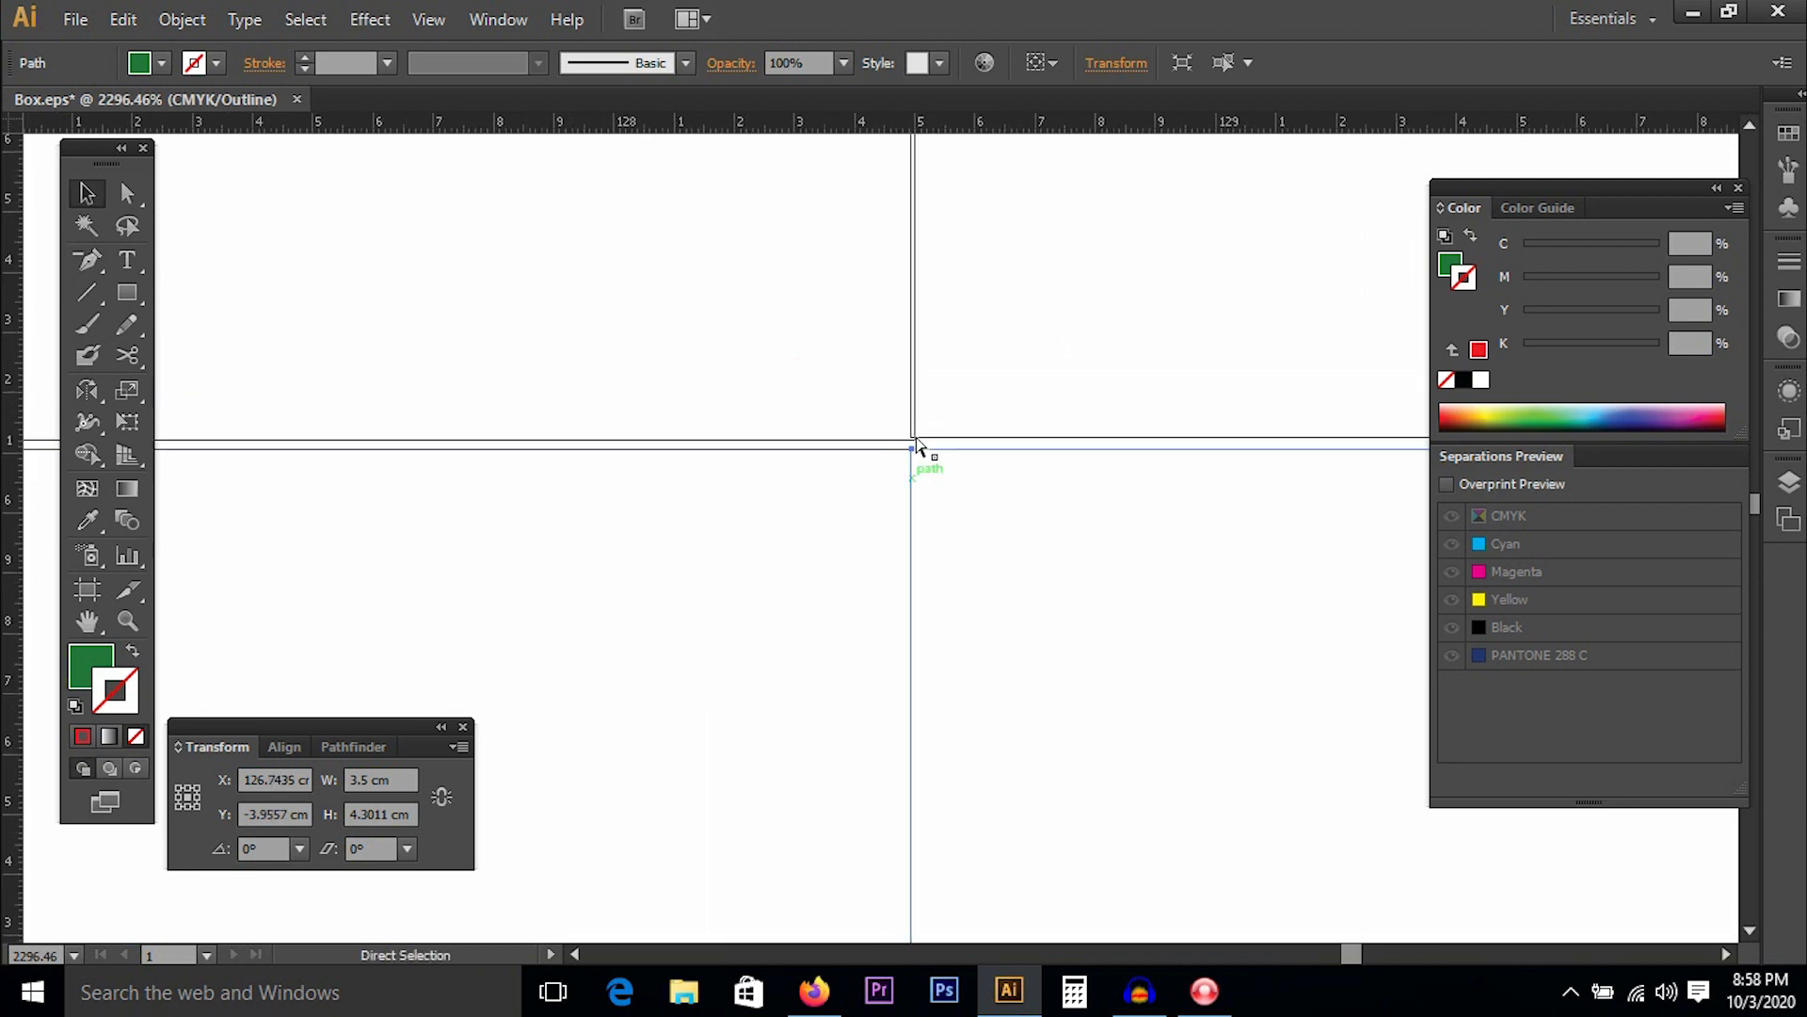
key("ctrl+minus")
key("ctrl+minus")
key("ctrl+minus")
key("ctrl+minus")
key("ctrl+minus")
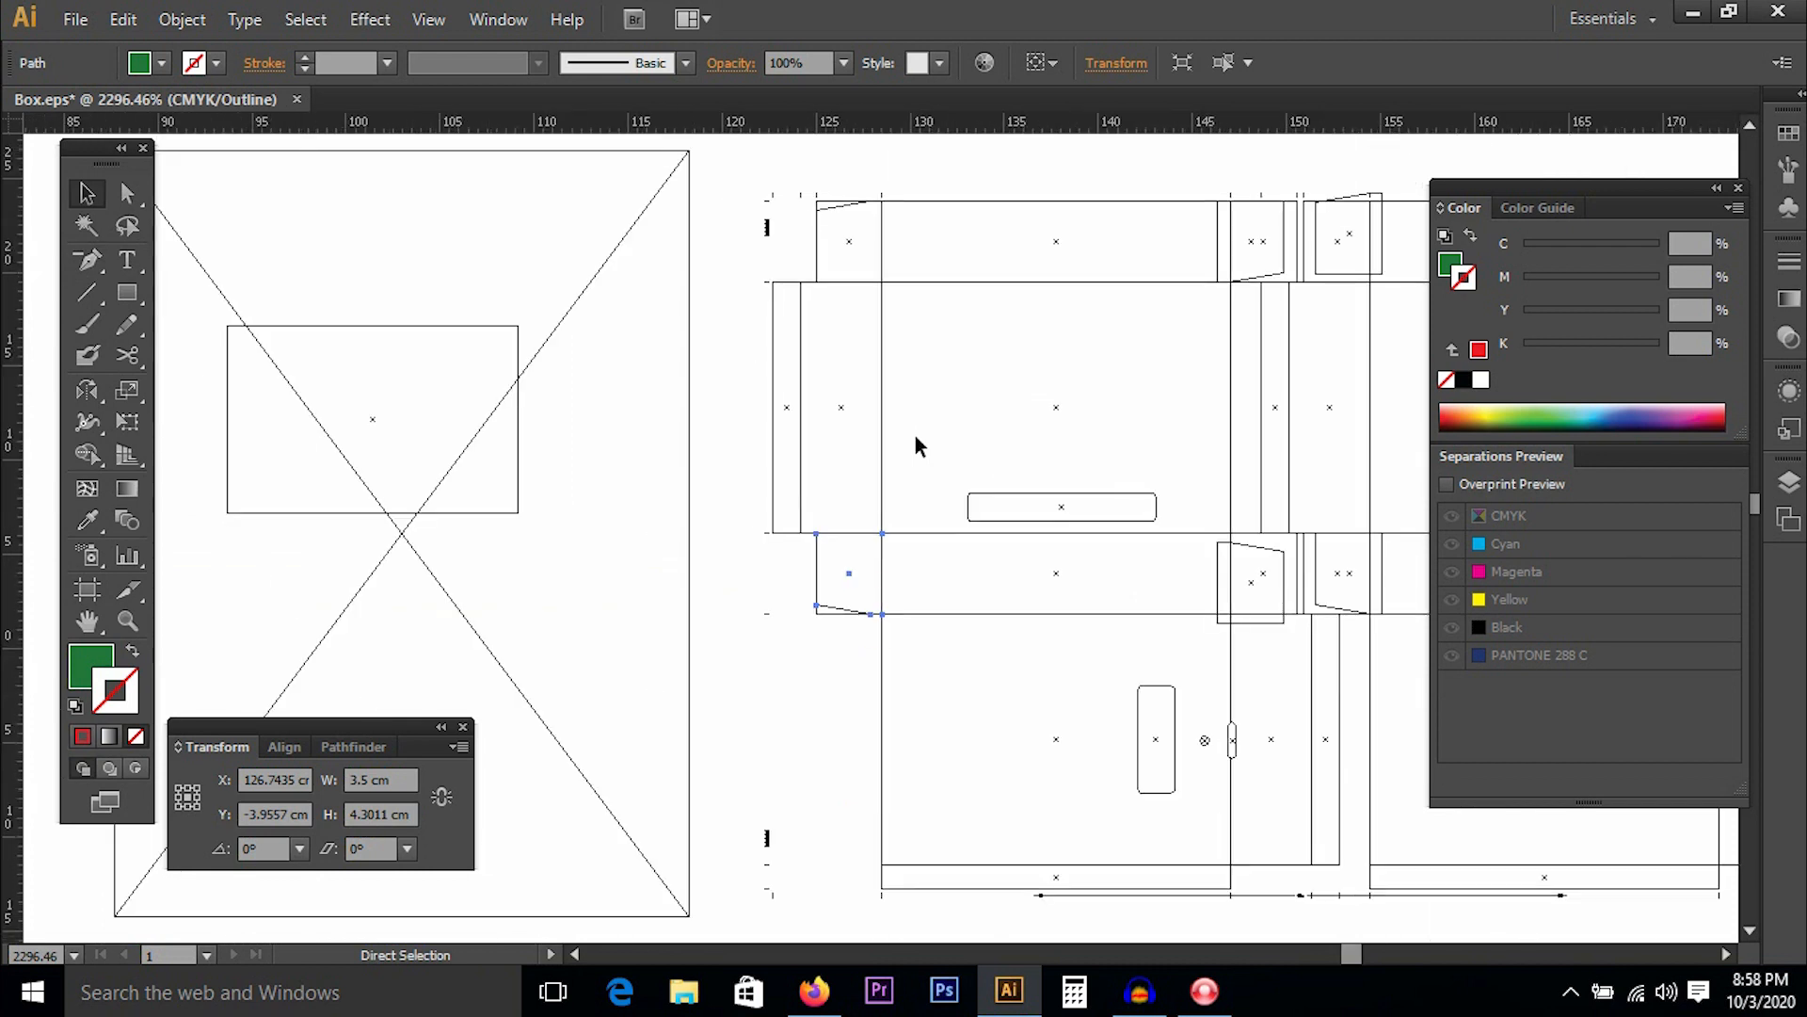
key("minus")
key("space")
left_click_drag(1038, 510, 682, 438)
left_click_drag(808, 434, 970, 626)
key("v")
left_click_drag(697, 507, 877, 654)
key("ctrl+space")
left_click_drag(975, 482, 722, 632)
Move the right layout's lower-left flap so its lower-right corner snaps to the lower strip's fold corner.
key("ctrl+minus")
key("ctrl+minus")
key("ctrl+minus")
key("ctrl+minus")
key("ctrl+minus")
key("p")
key("space")
left_click_drag(1237, 600, 1045, 632)
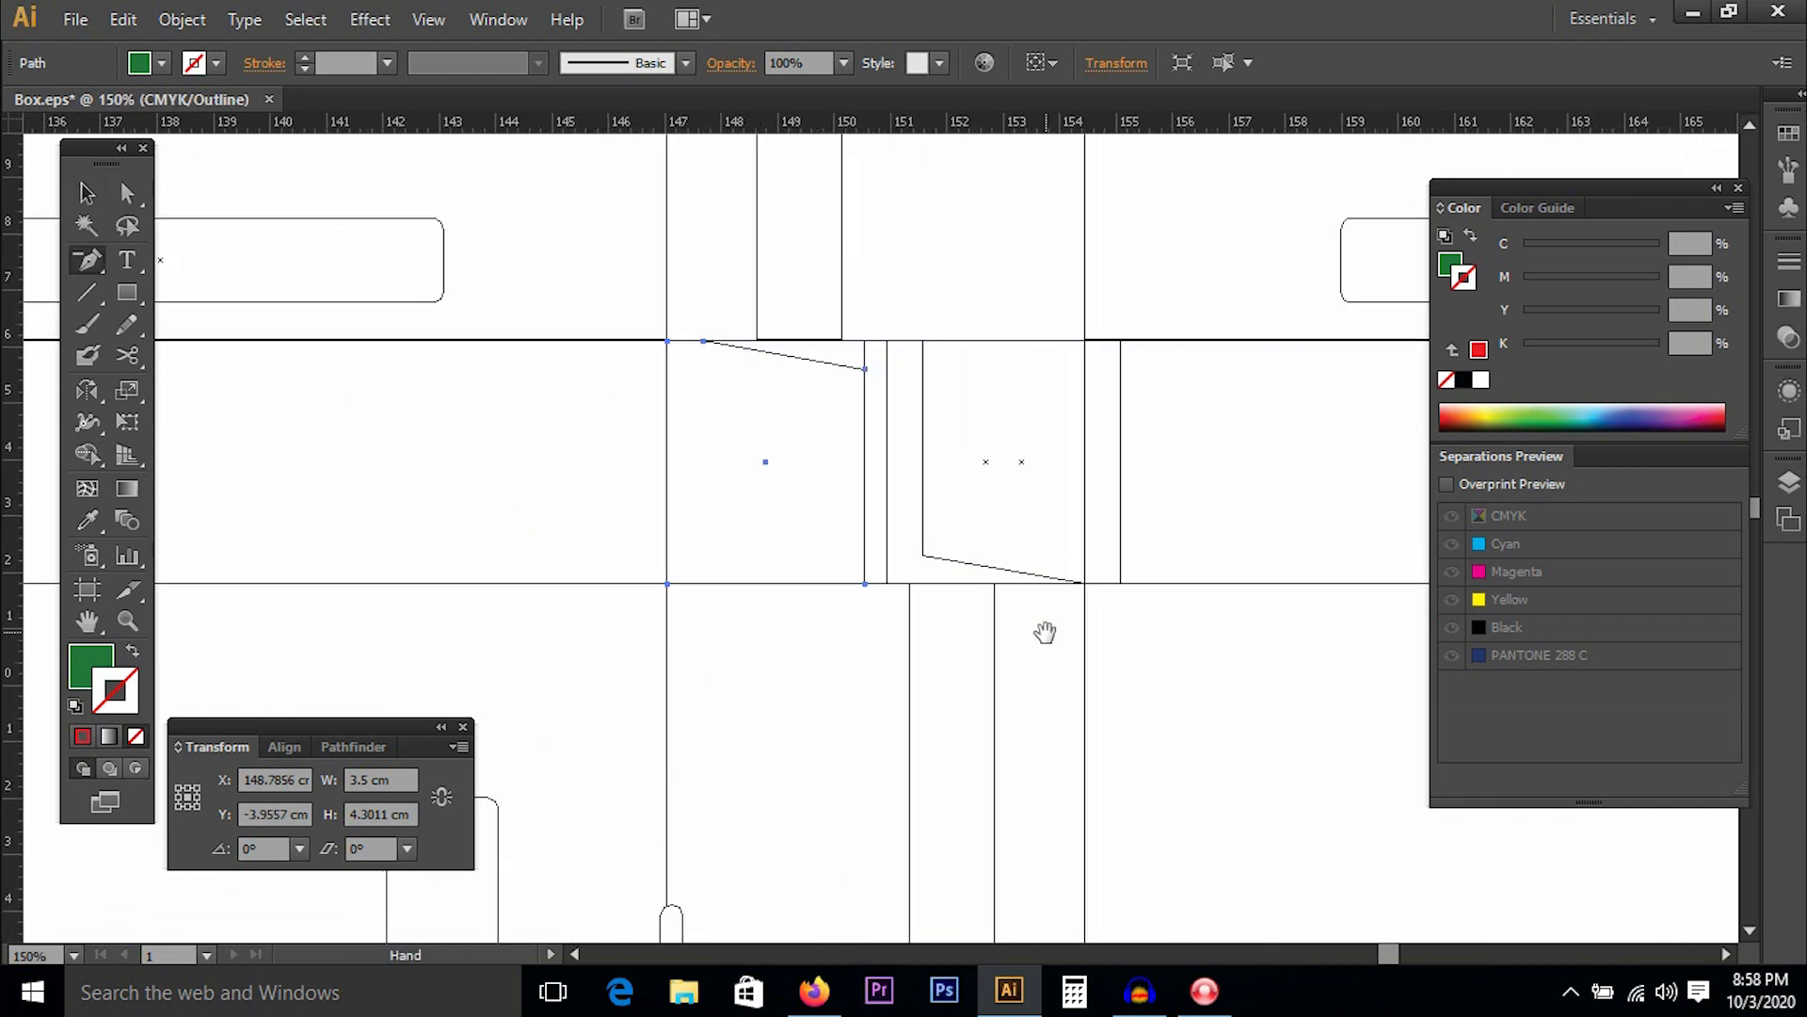
left_click_drag(764, 333, 1214, 753)
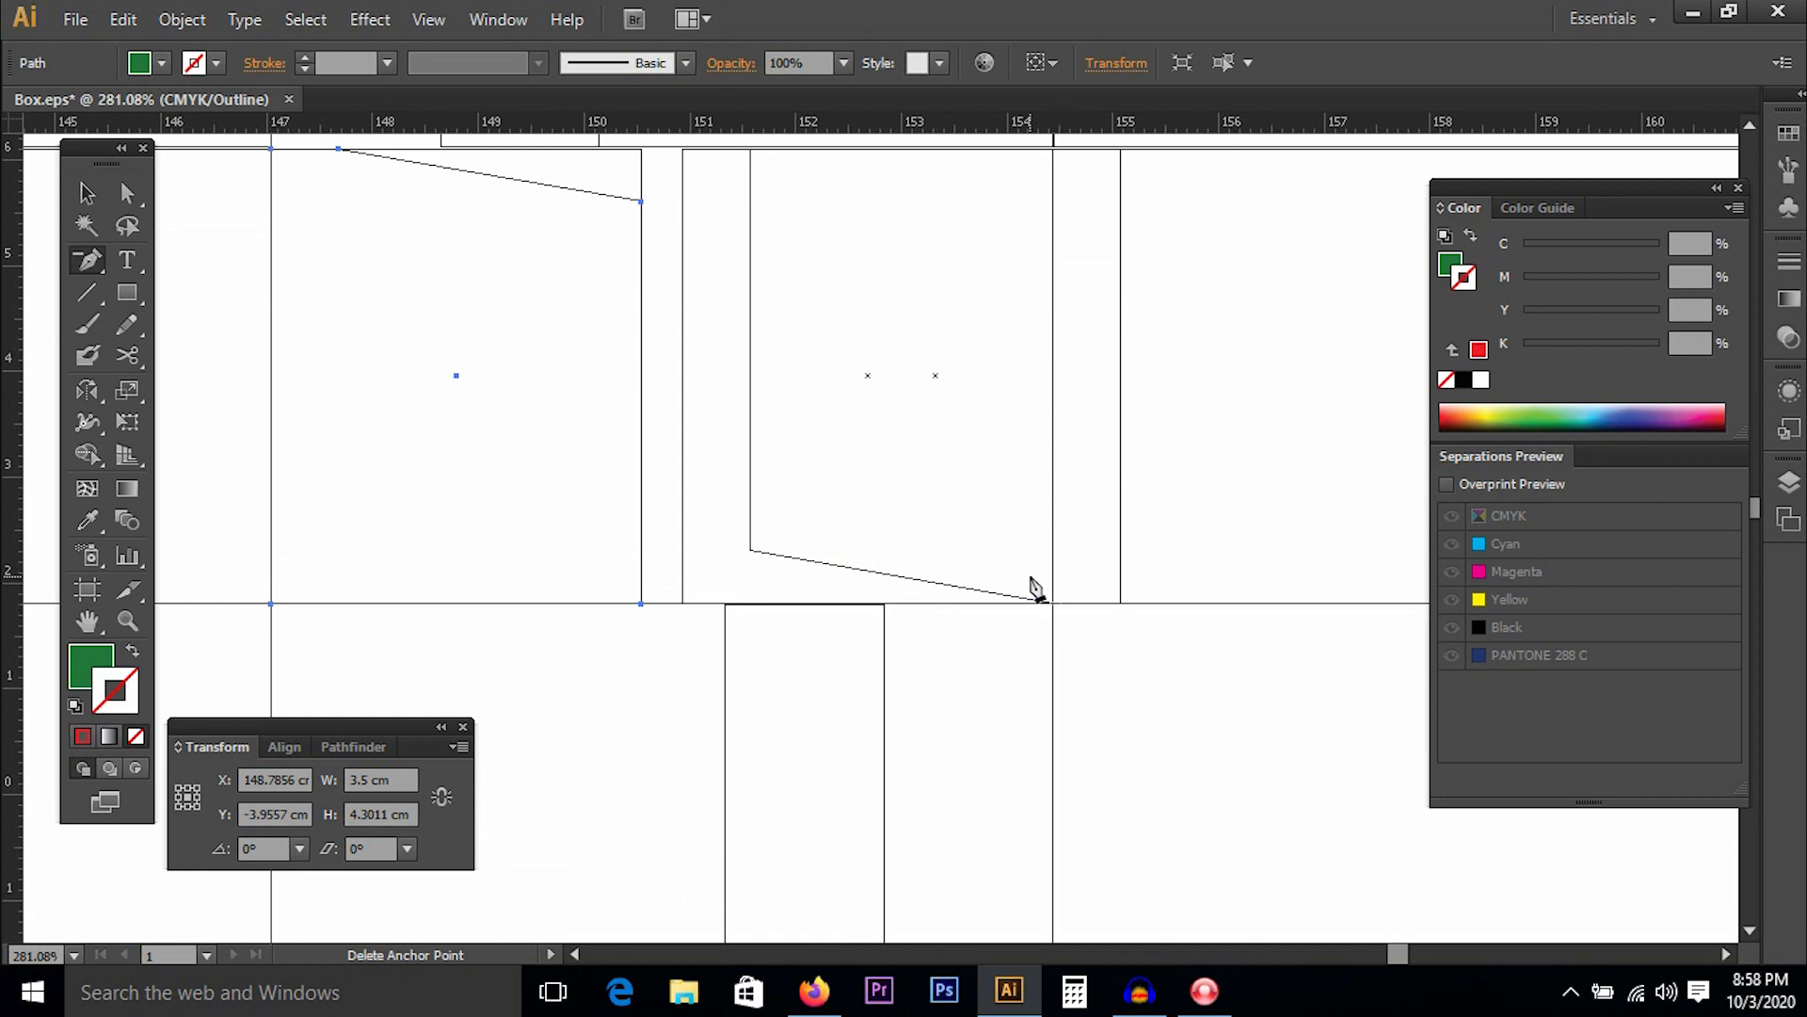
key("v")
left_click_drag(856, 570, 768, 535)
key("z")
left_click(1106, 653)
key("v")
left_click_drag(1159, 473, 1239, 623)
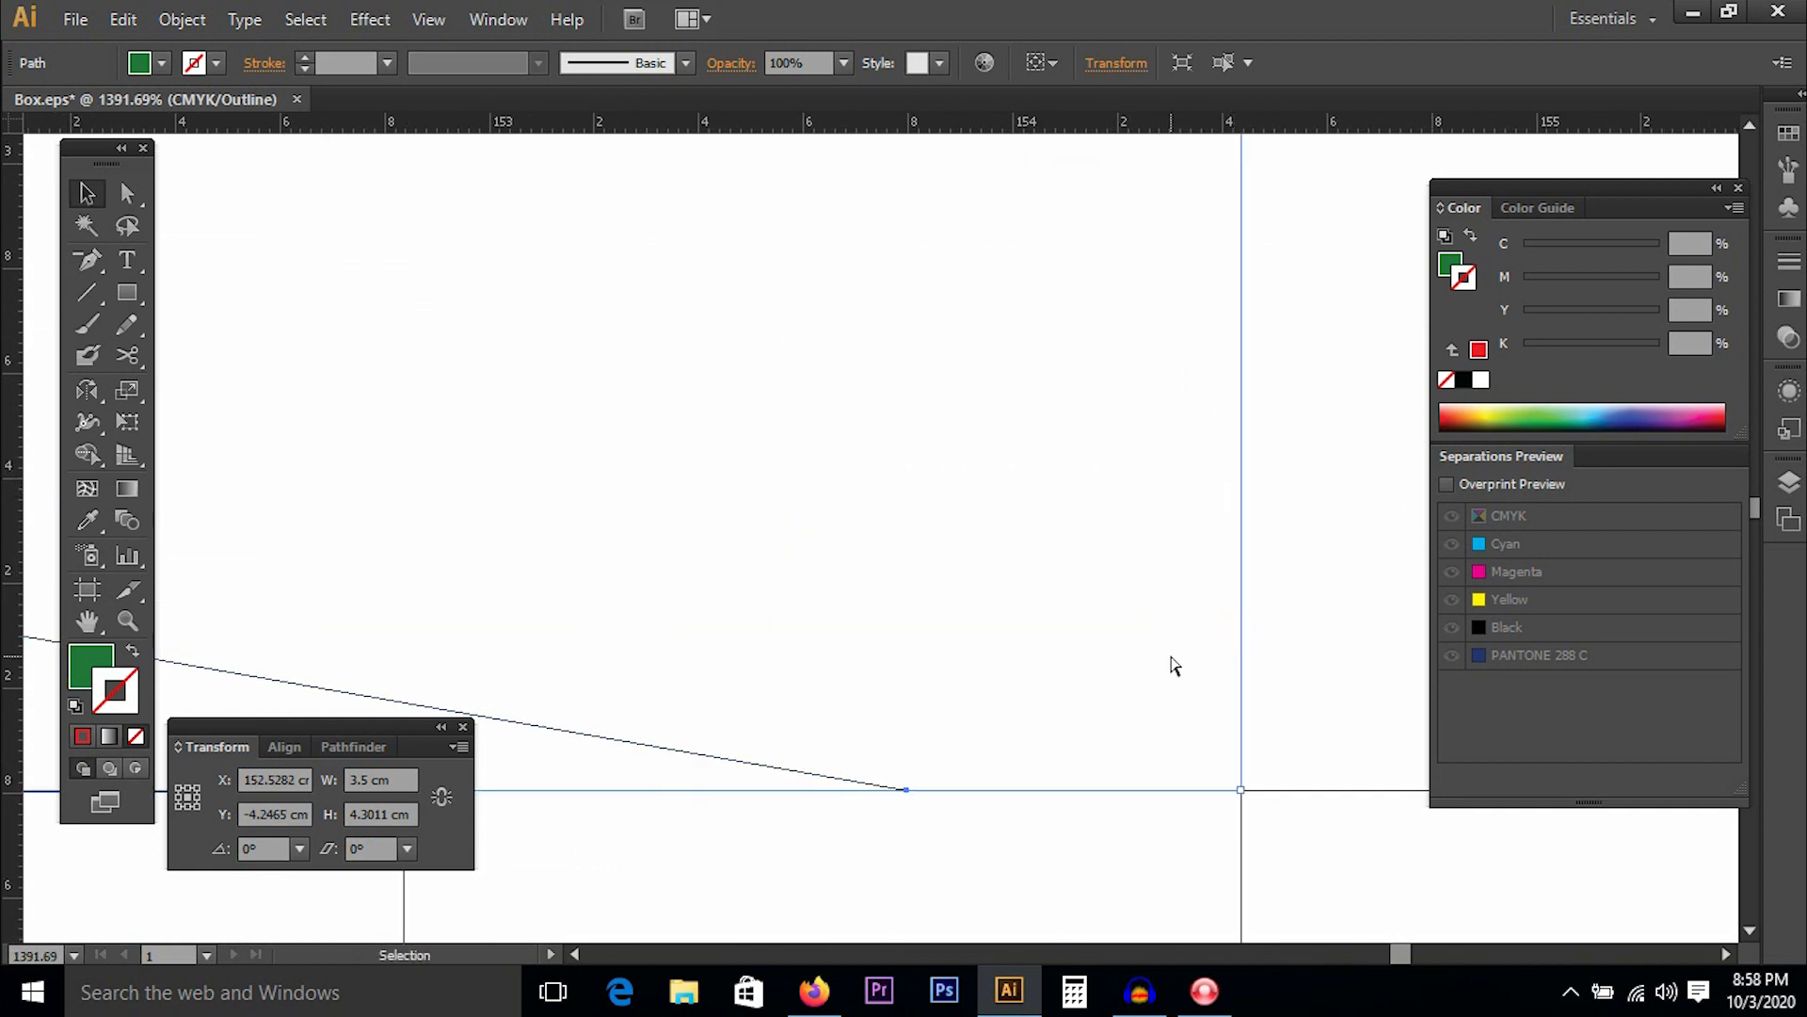
Move the left layout's top-right flap so its upper-left corner snaps to the upper-left corner of the end tab.
key("ctrl+minus")
key("ctrl+minus")
key("ctrl+minus")
key("ctrl+minus")
key("ctrl+minus")
key("ctrl+minus")
key("ctrl+minus")
key("ctrl+minus")
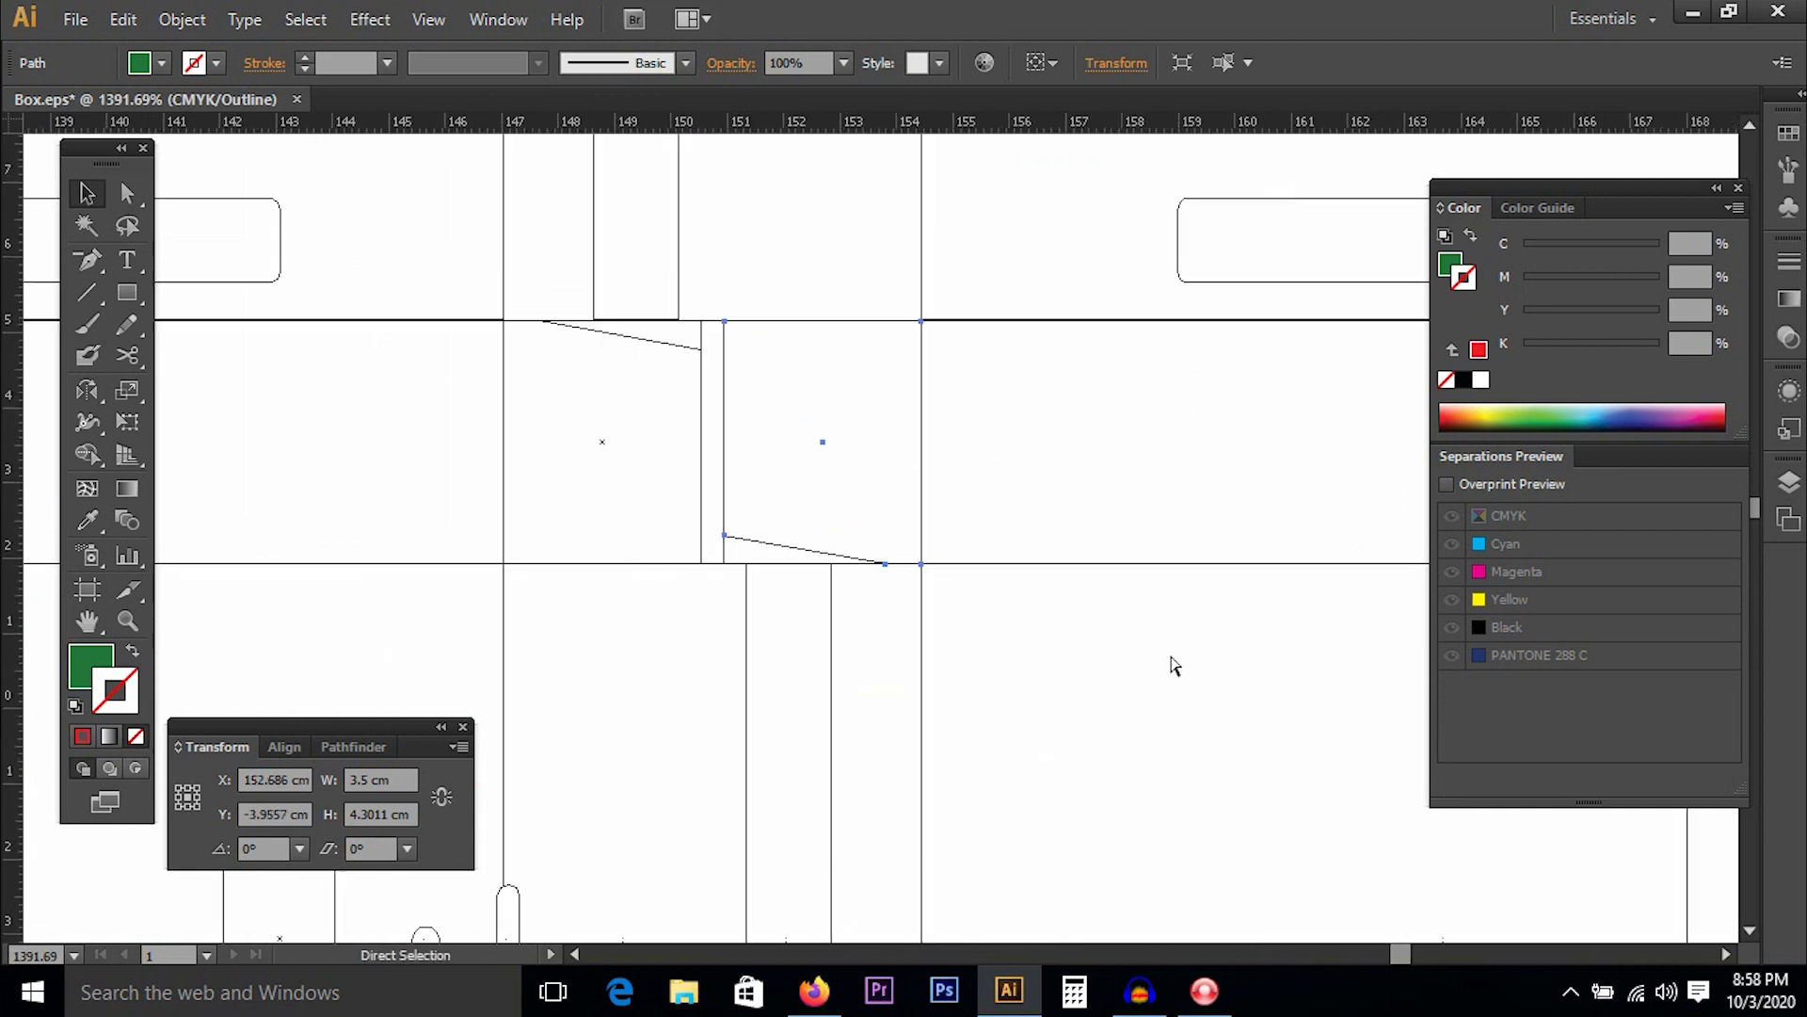
key("space")
left_click_drag(881, 427, 1060, 756)
left_click_drag(1069, 625, 1074, 690)
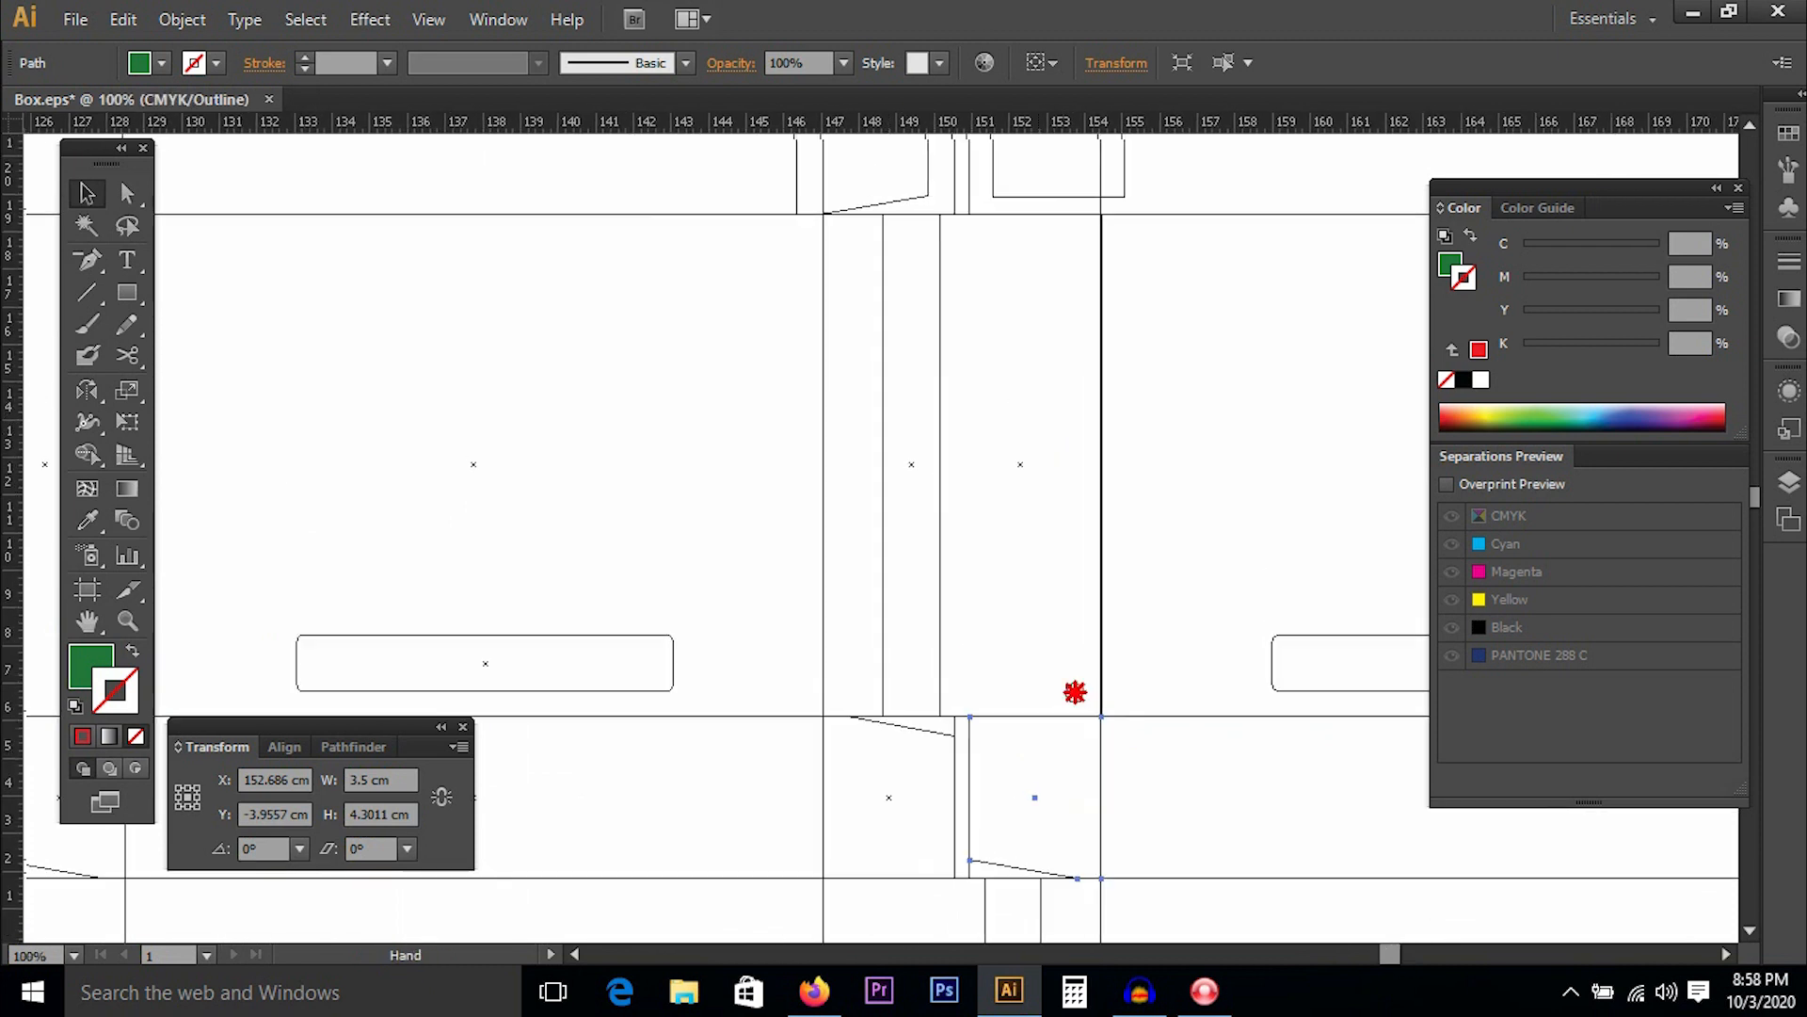
left_click_drag(1046, 488, 1073, 706)
key("ctrl+space")
left_click_drag(673, 215, 1059, 681)
mouse_move(1043, 410)
left_mouse_down()
mouse_move(1122, 468)
mouse_move(1083, 469)
left_mouse_up()
key("ctrl+space")
left_click_drag(798, 297, 955, 489)
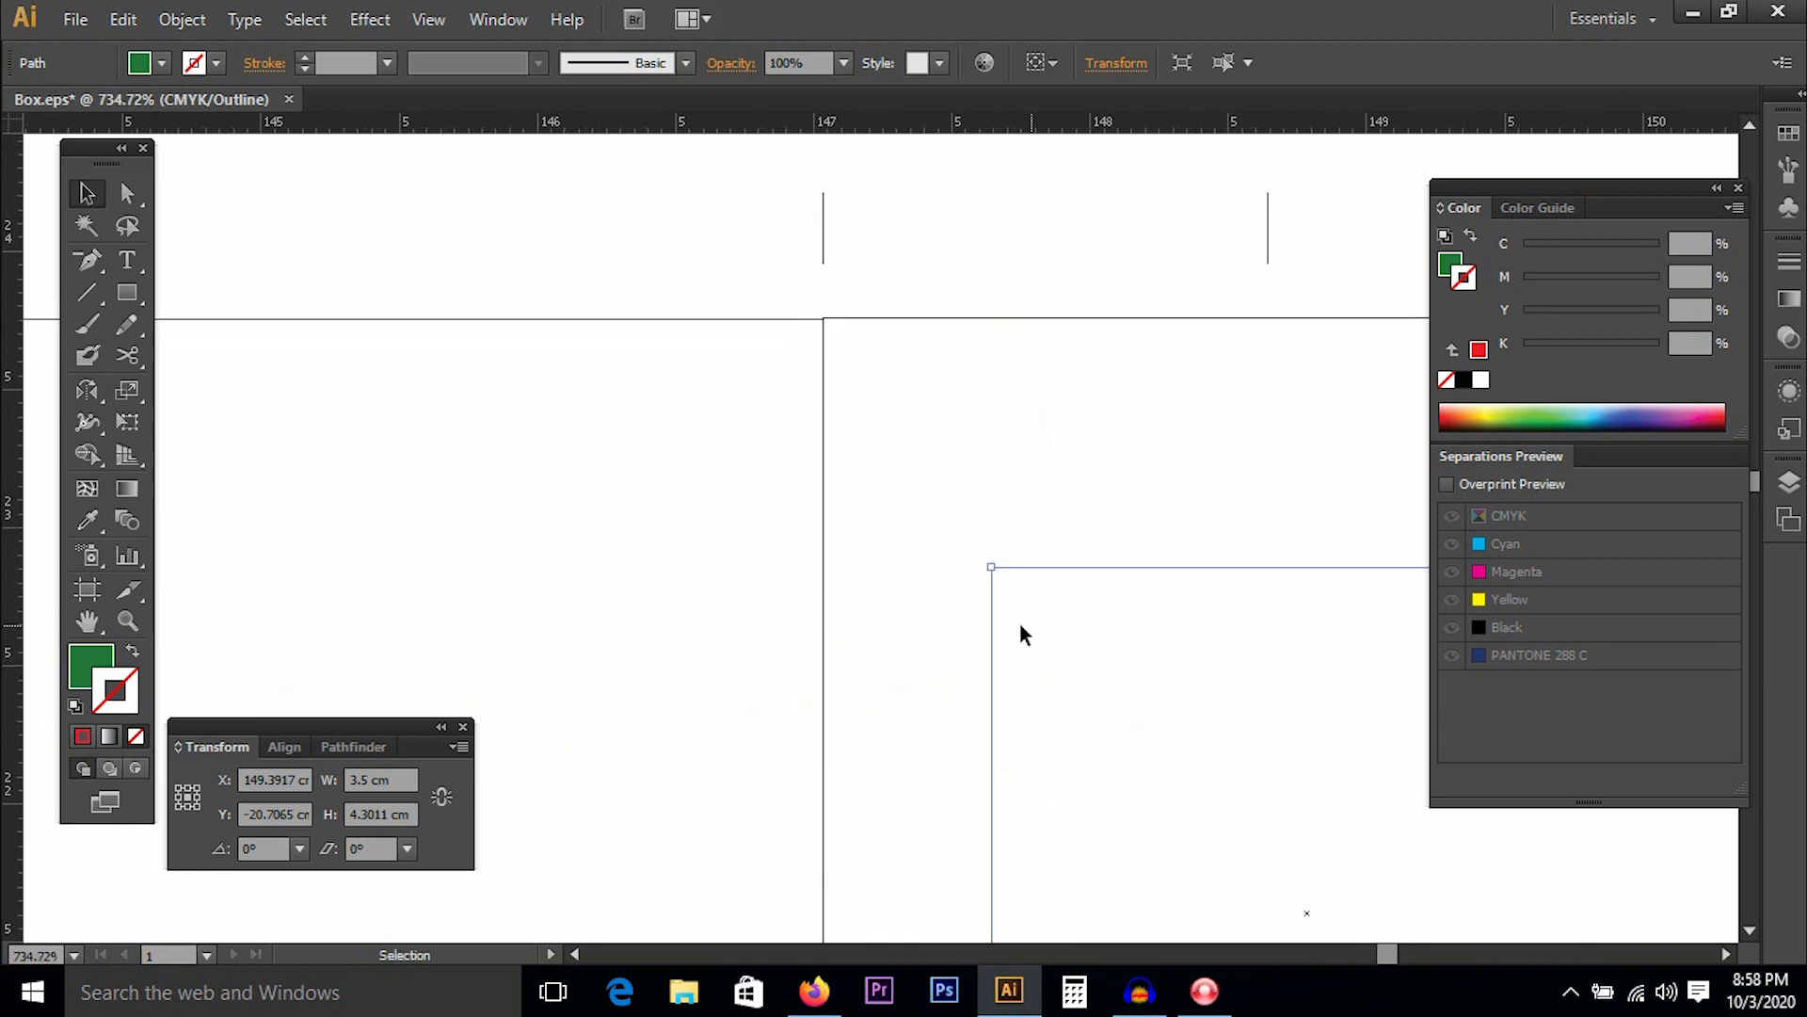
left_click_drag(996, 610, 828, 354)
Move the right layout's top-left flap so its lower-right corner snaps to the top strip's fold corner.
key("ctrl+minus")
key("ctrl+minus")
key("ctrl+minus")
key("ctrl+minus")
key("ctrl+minus")
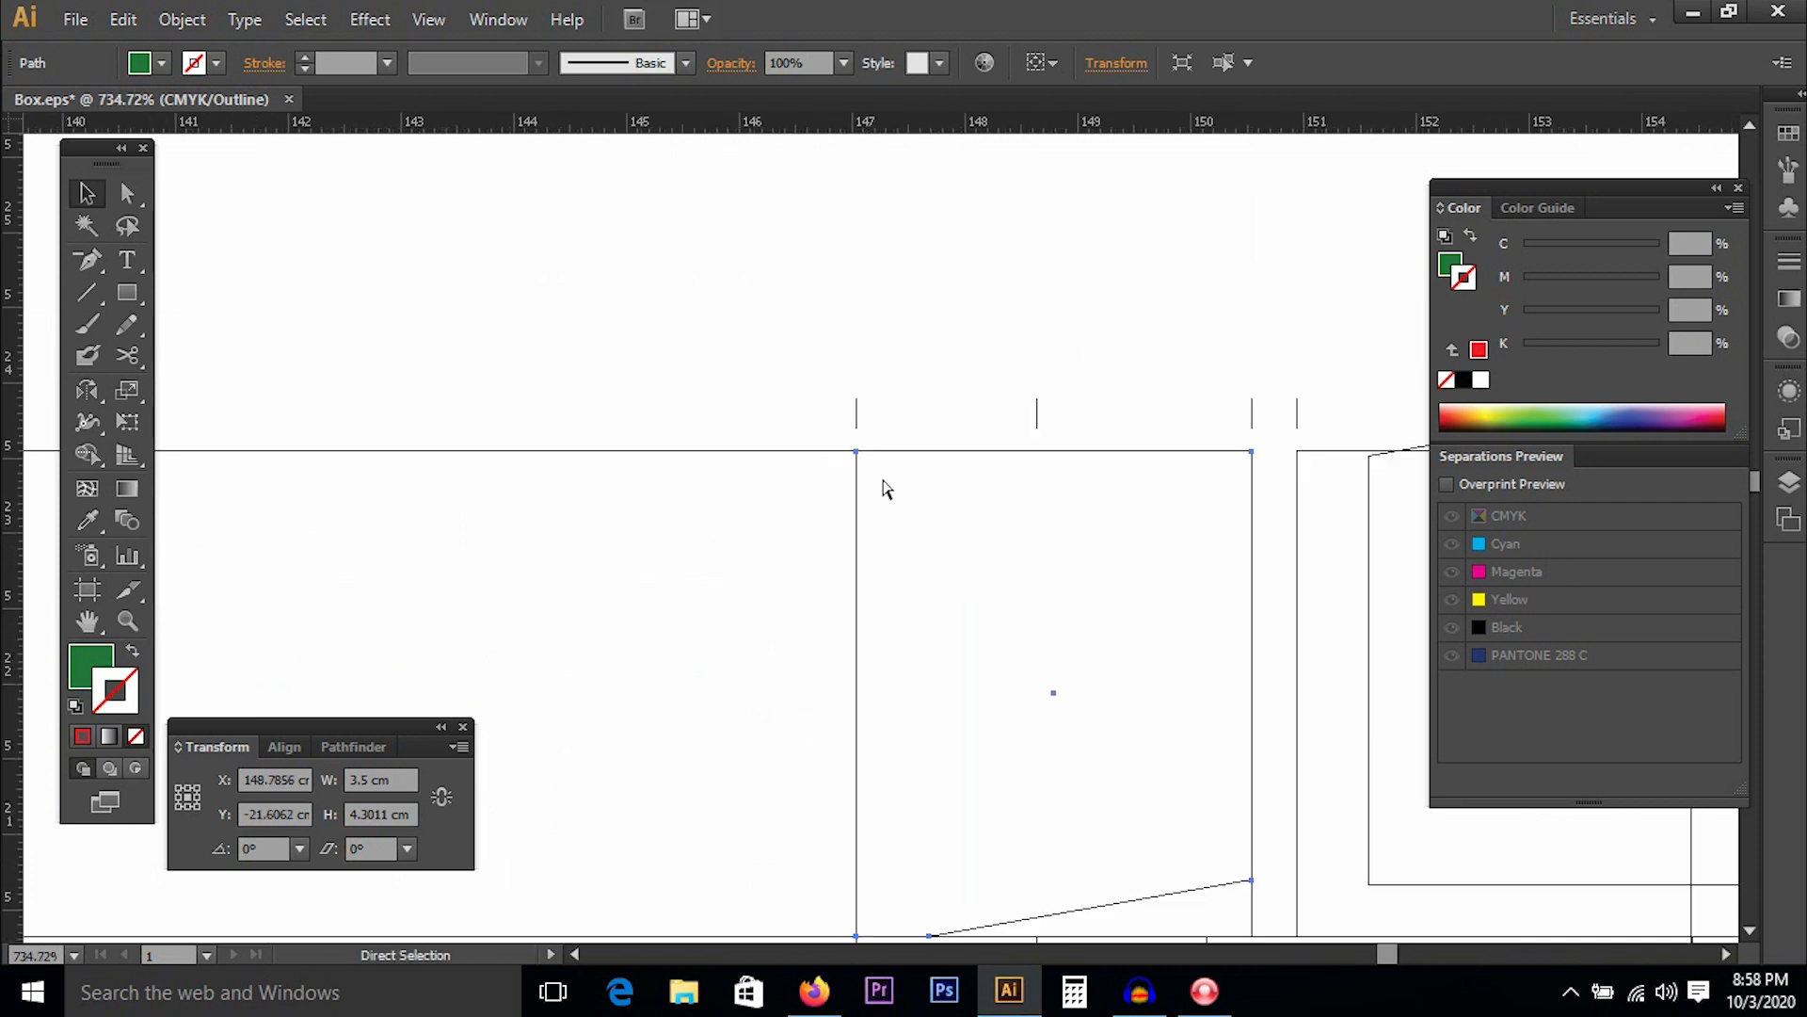
left_click(1224, 434)
left_click_drag(1224, 435, 1359, 831)
left_click_drag(952, 487, 834, 510)
key("ctrl+space")
left_click_drag(861, 636, 896, 775)
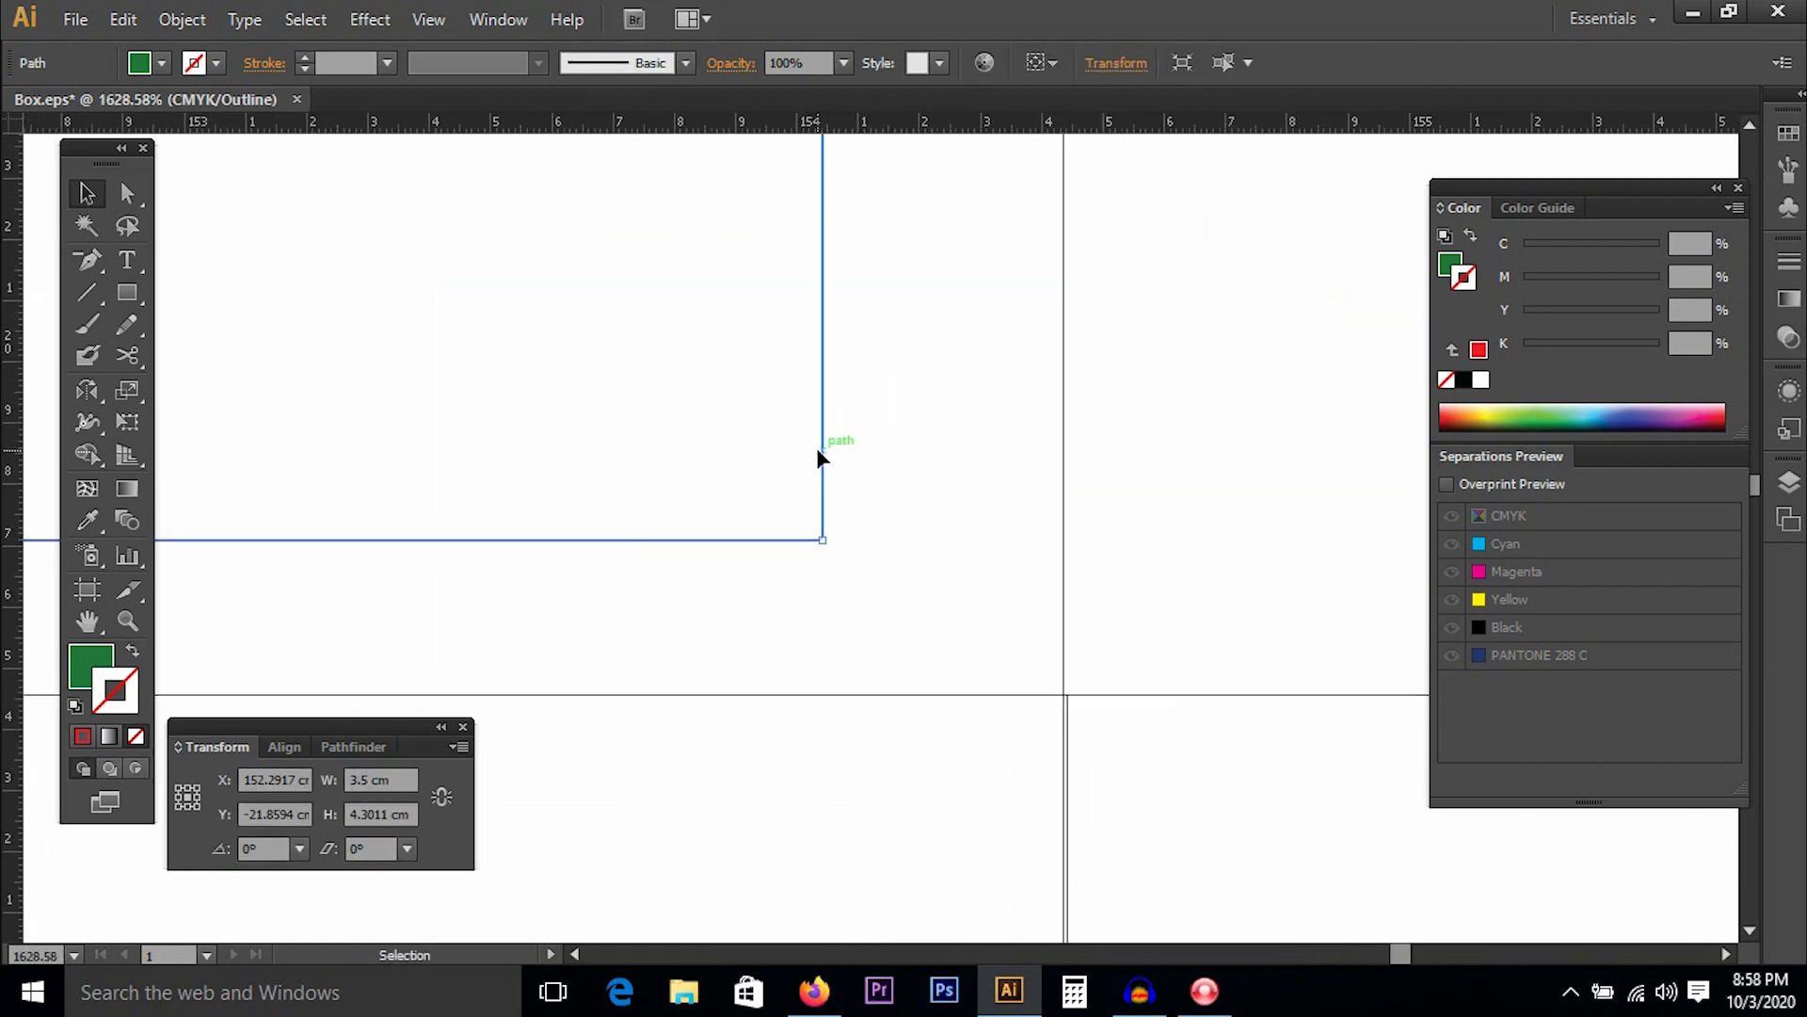
left_click_drag(823, 453, 992, 638)
key("ctrl+minus")
key("ctrl+minus")
key("ctrl+minus")
key("ctrl+minus")
key("ctrl+minus")
key("ctrl+minus")
key("ctrl+minus")
key("ctrl+minus")
key("ctrl+minus")
key("ctrl+minus")
key("ctrl+minus")
key("ctrl+minus")
key("ctrl+minus")
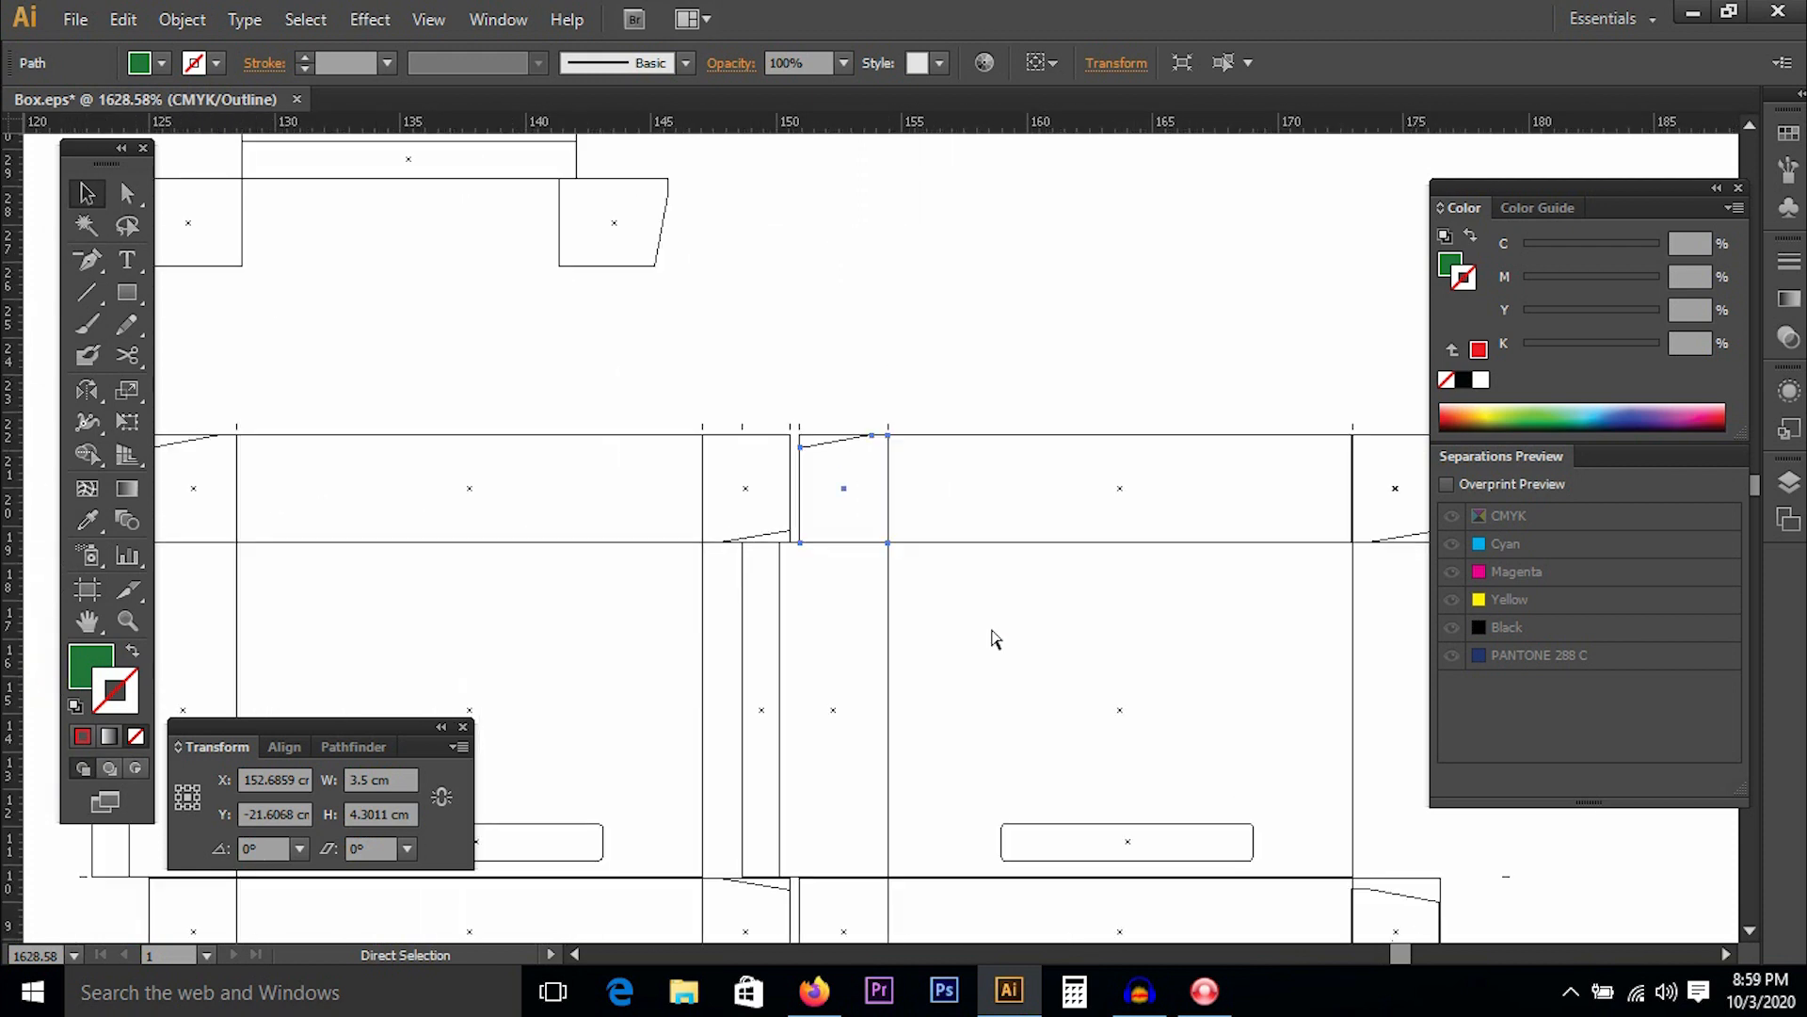
key("minus")
left_click(1241, 668)
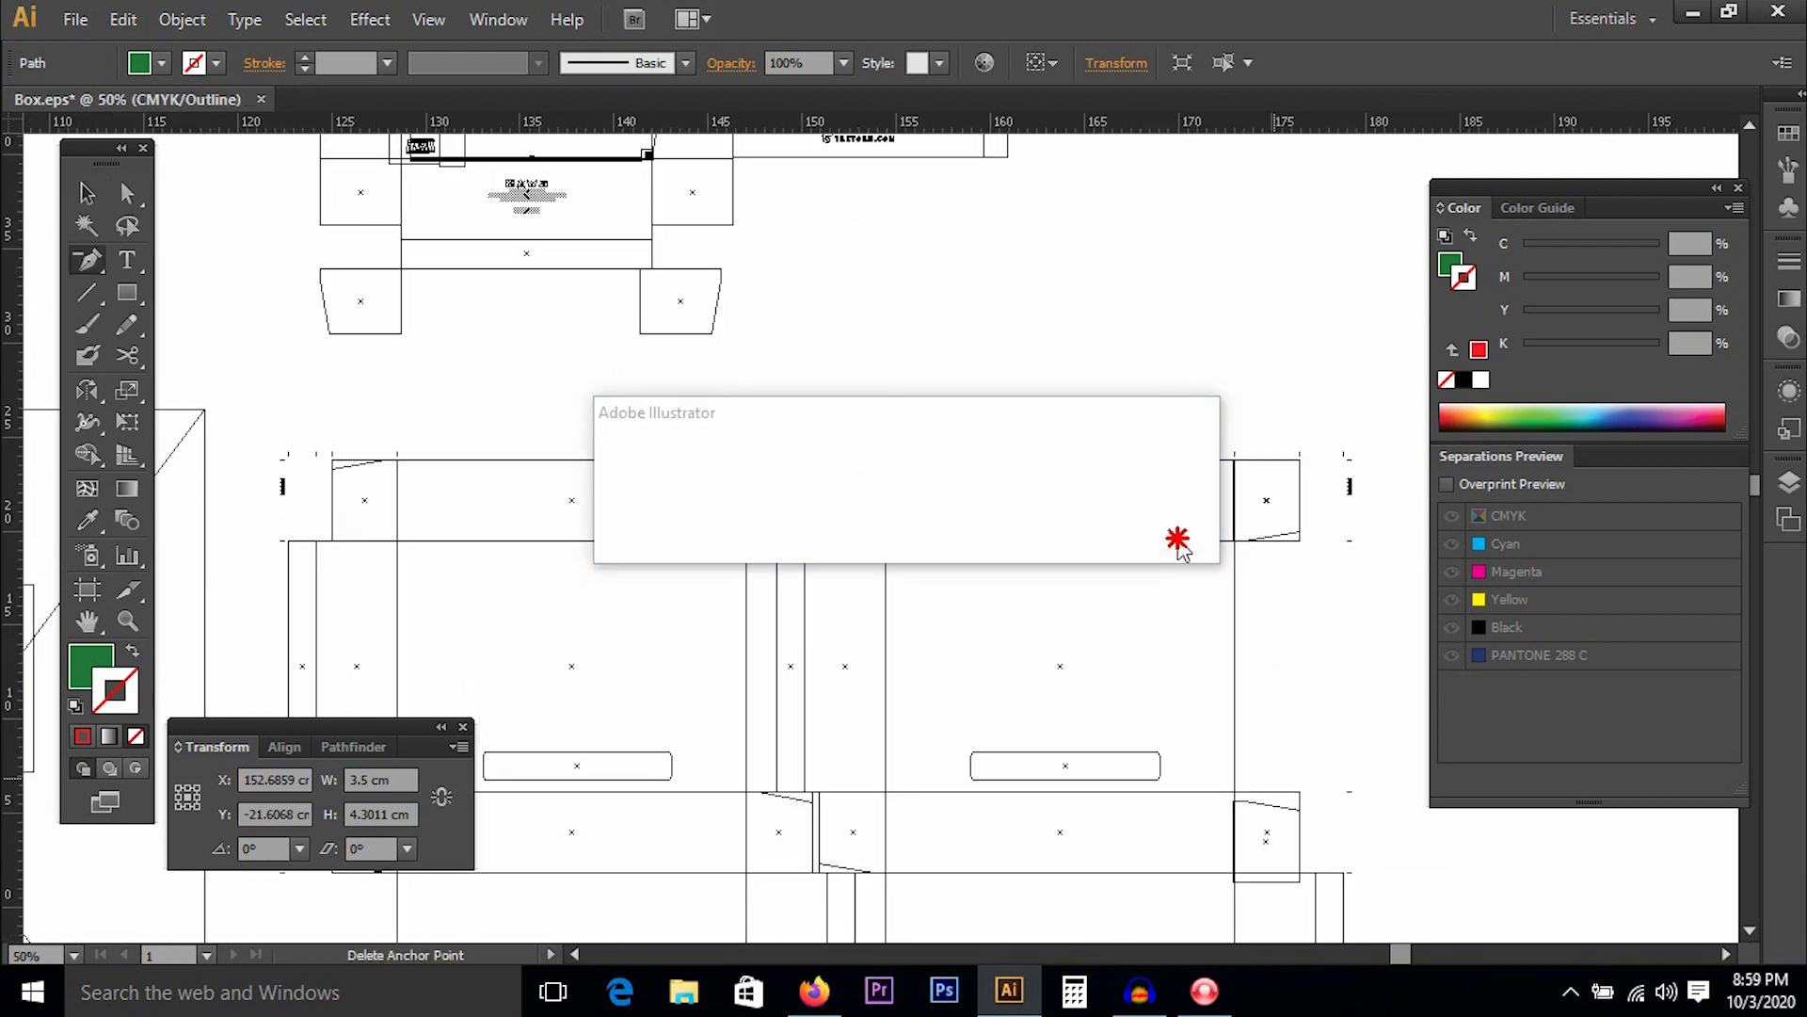
left_click(1146, 528)
left_click(1173, 627)
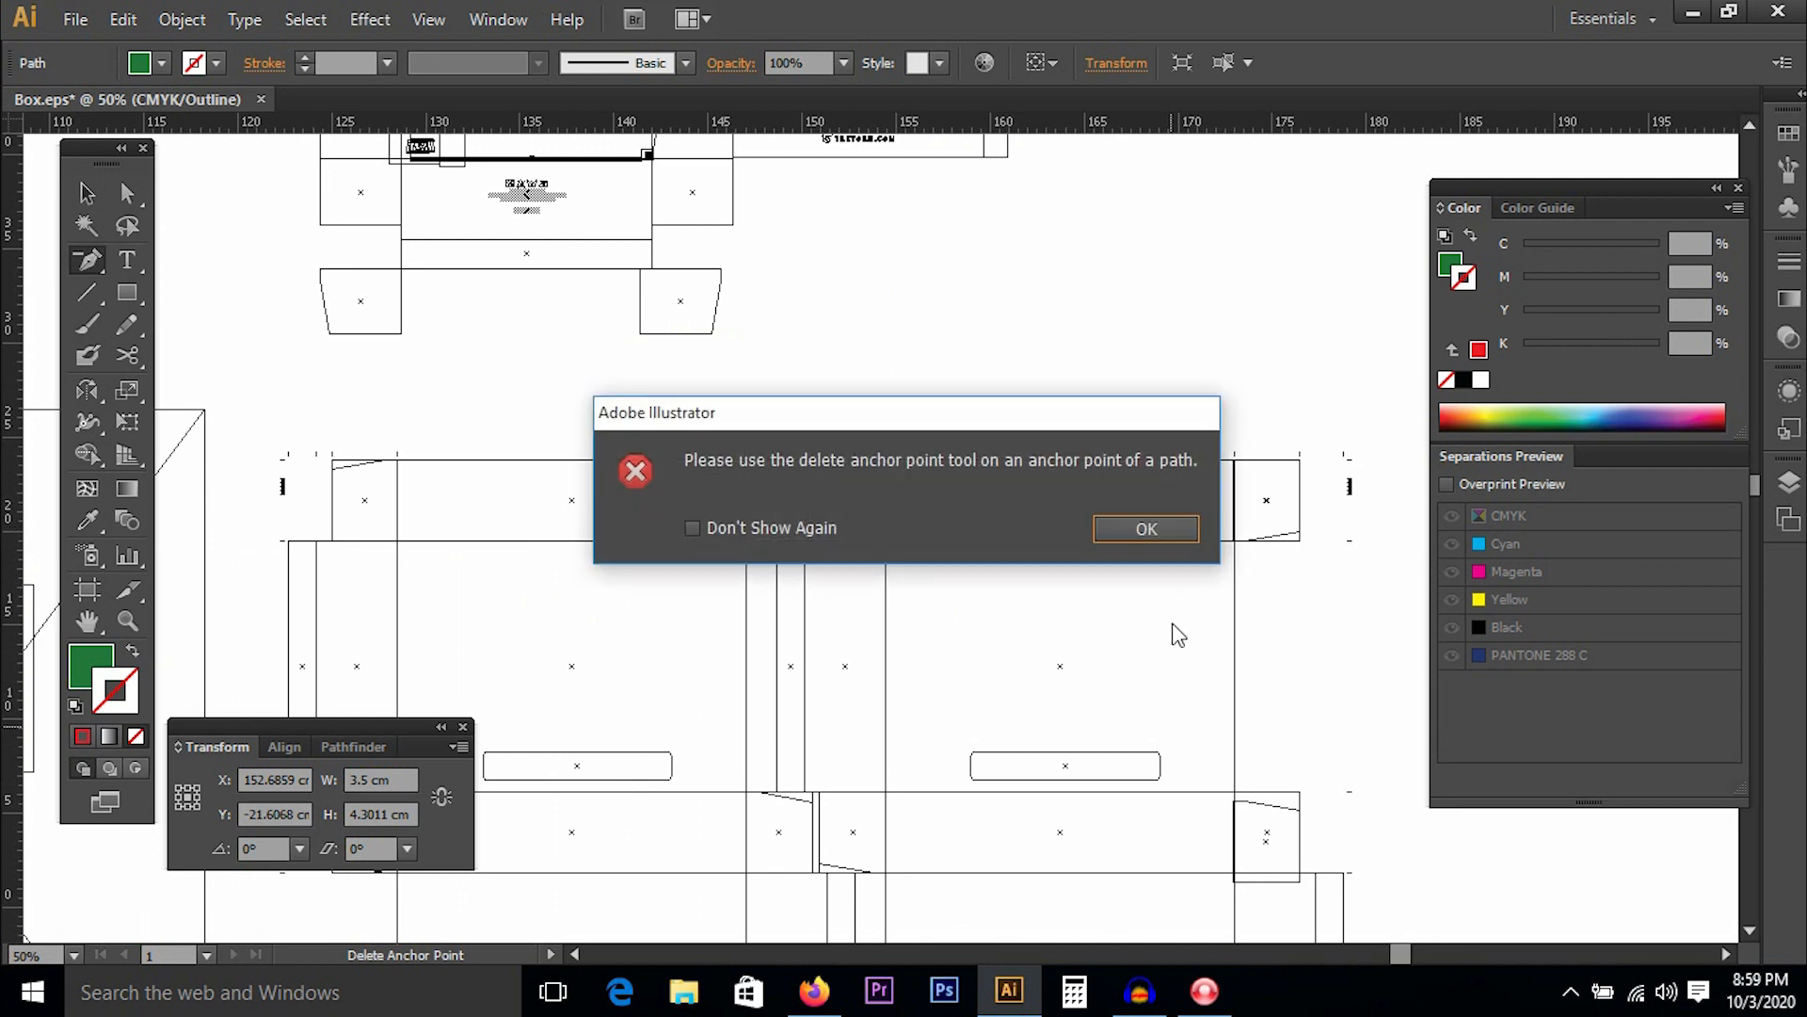
Move the right layout's lower-right flap so its lower-left corner snaps to the lower strip's fold corner.
left_click(1165, 540)
key("v")
left_click_drag(1147, 641, 1051, 469)
left_click_drag(1036, 537, 1249, 745)
left_click_drag(807, 638, 1035, 873)
left_click_drag(828, 758, 900, 563)
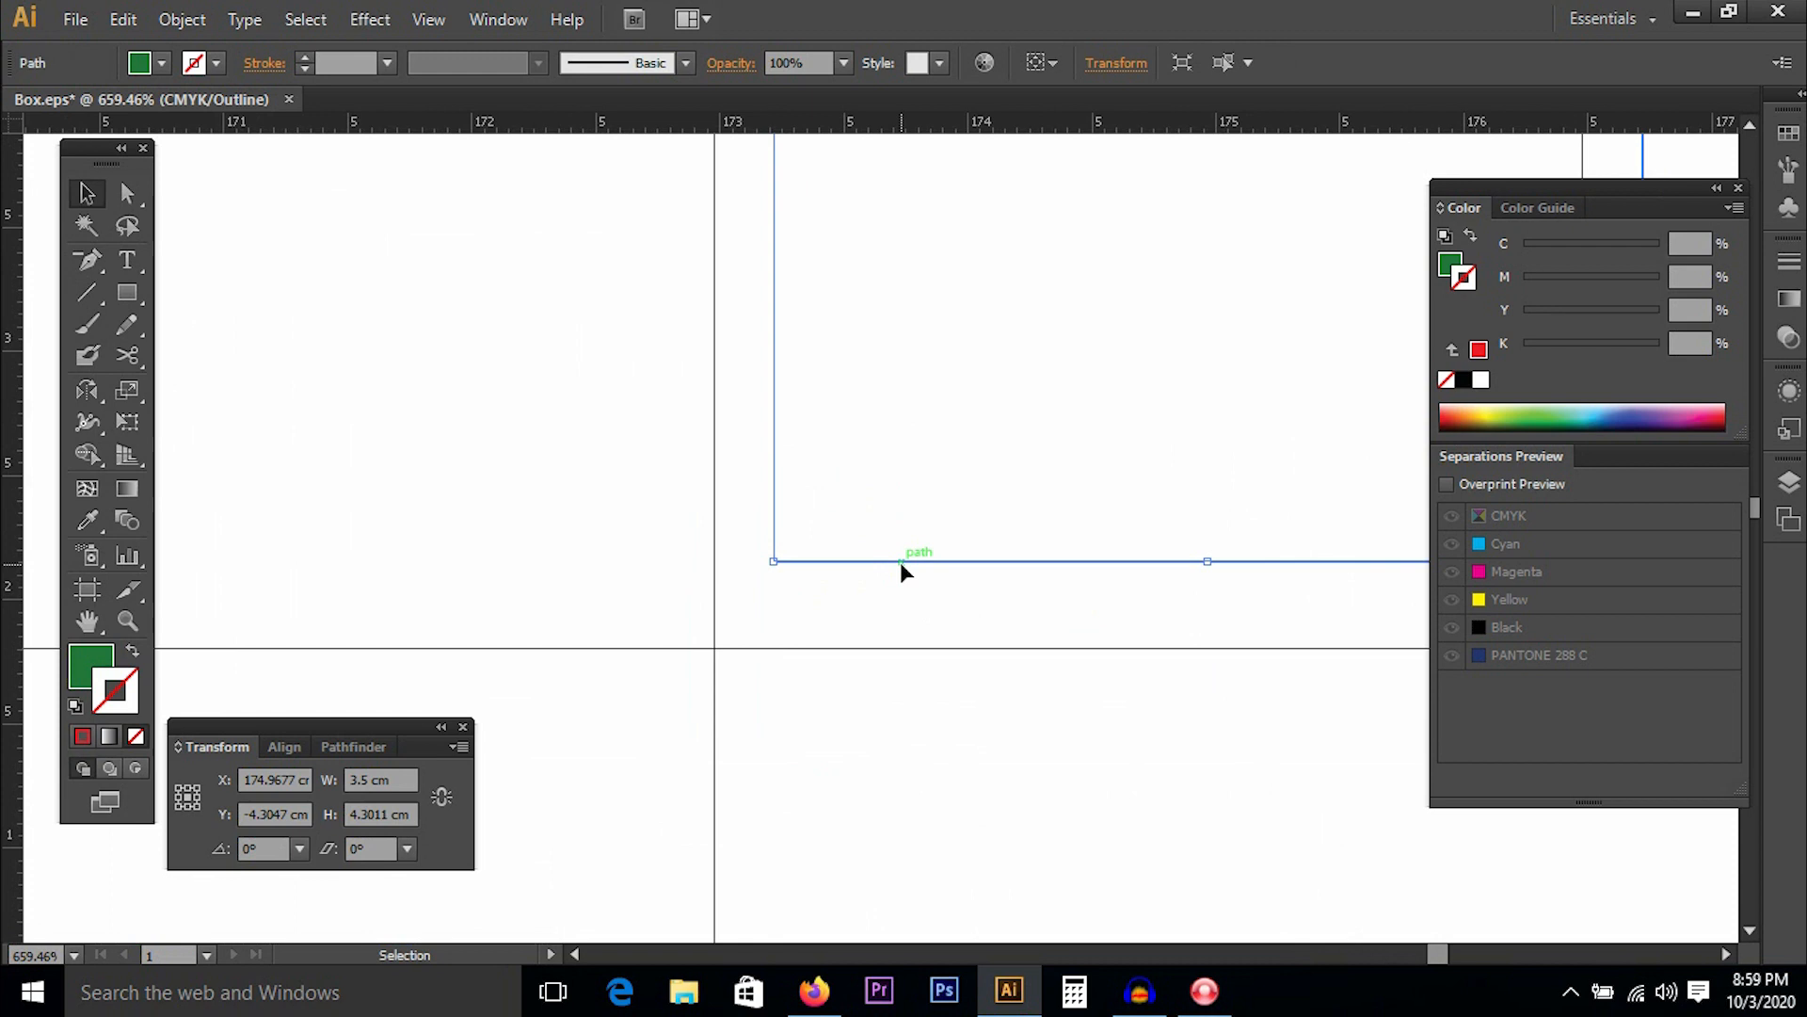
left_click_drag(900, 562, 900, 562)
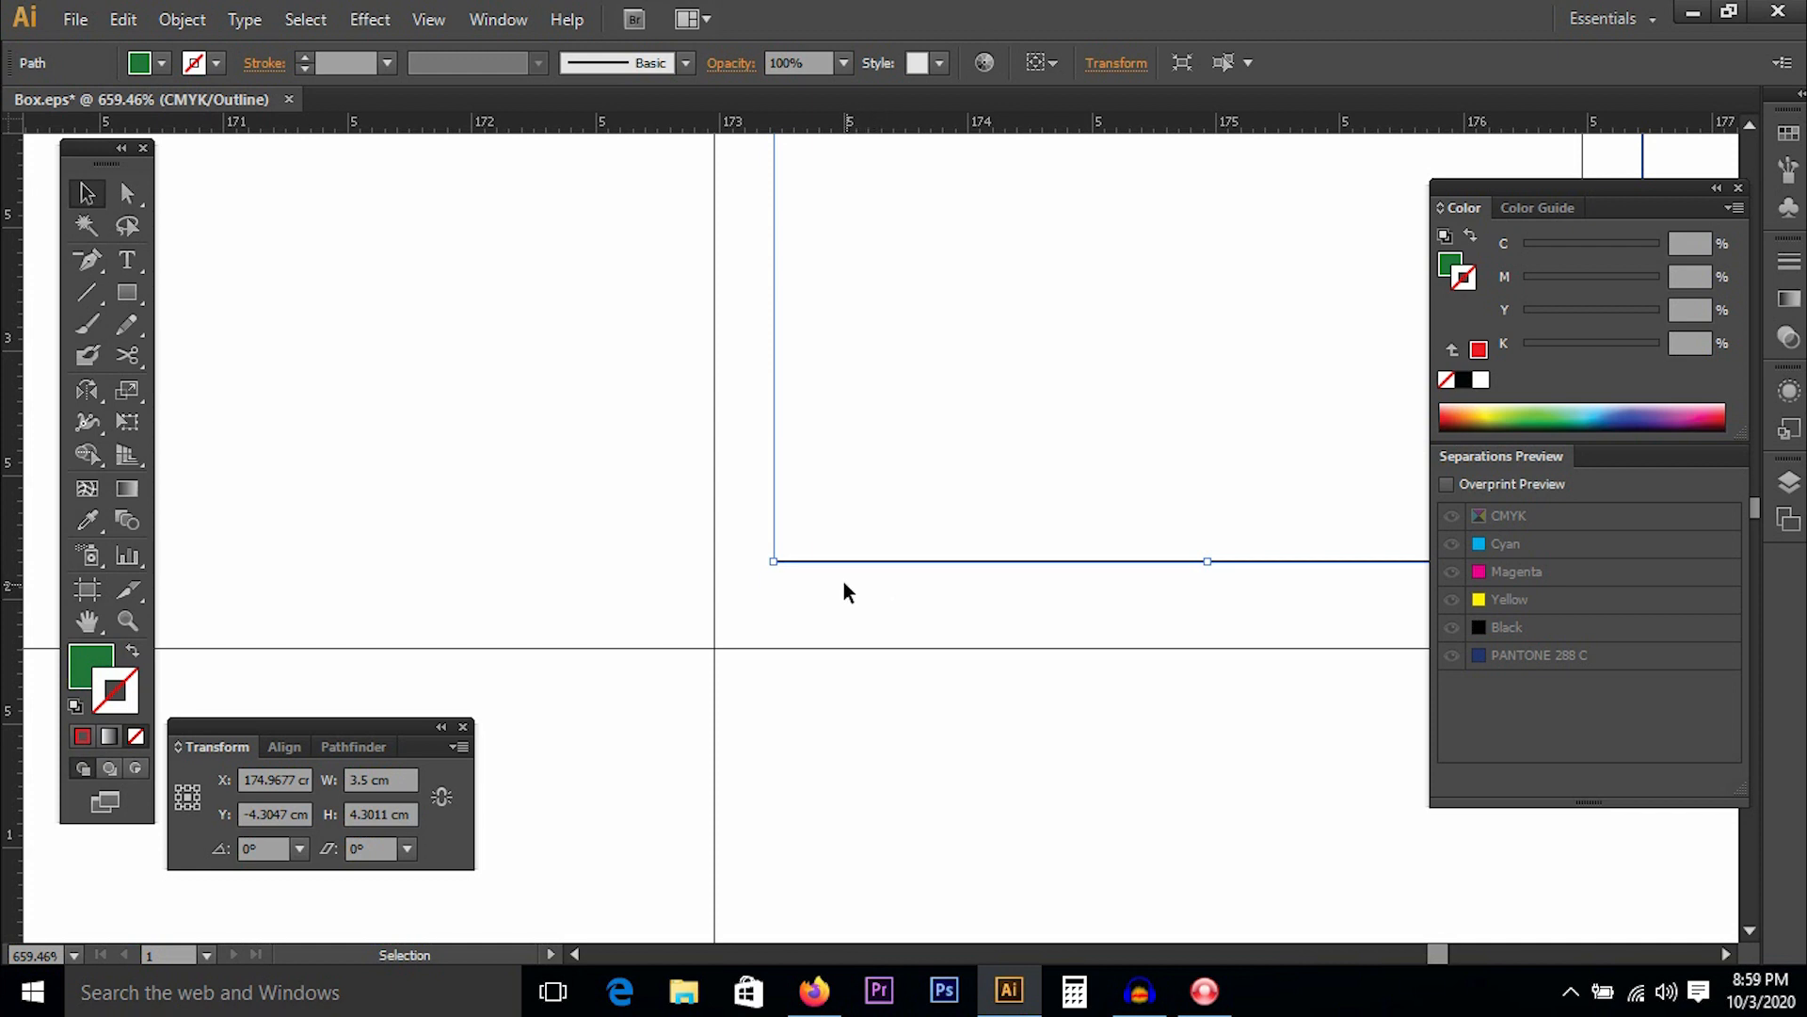
left_click_drag(833, 562, 766, 655)
Move the right layout's top-right flap so its upper-left corner snaps to the upper-left corner of the end tab.
key("ctrl+minus")
key("ctrl+minus")
key("ctrl+minus")
key("ctrl+minus")
key("ctrl+minus")
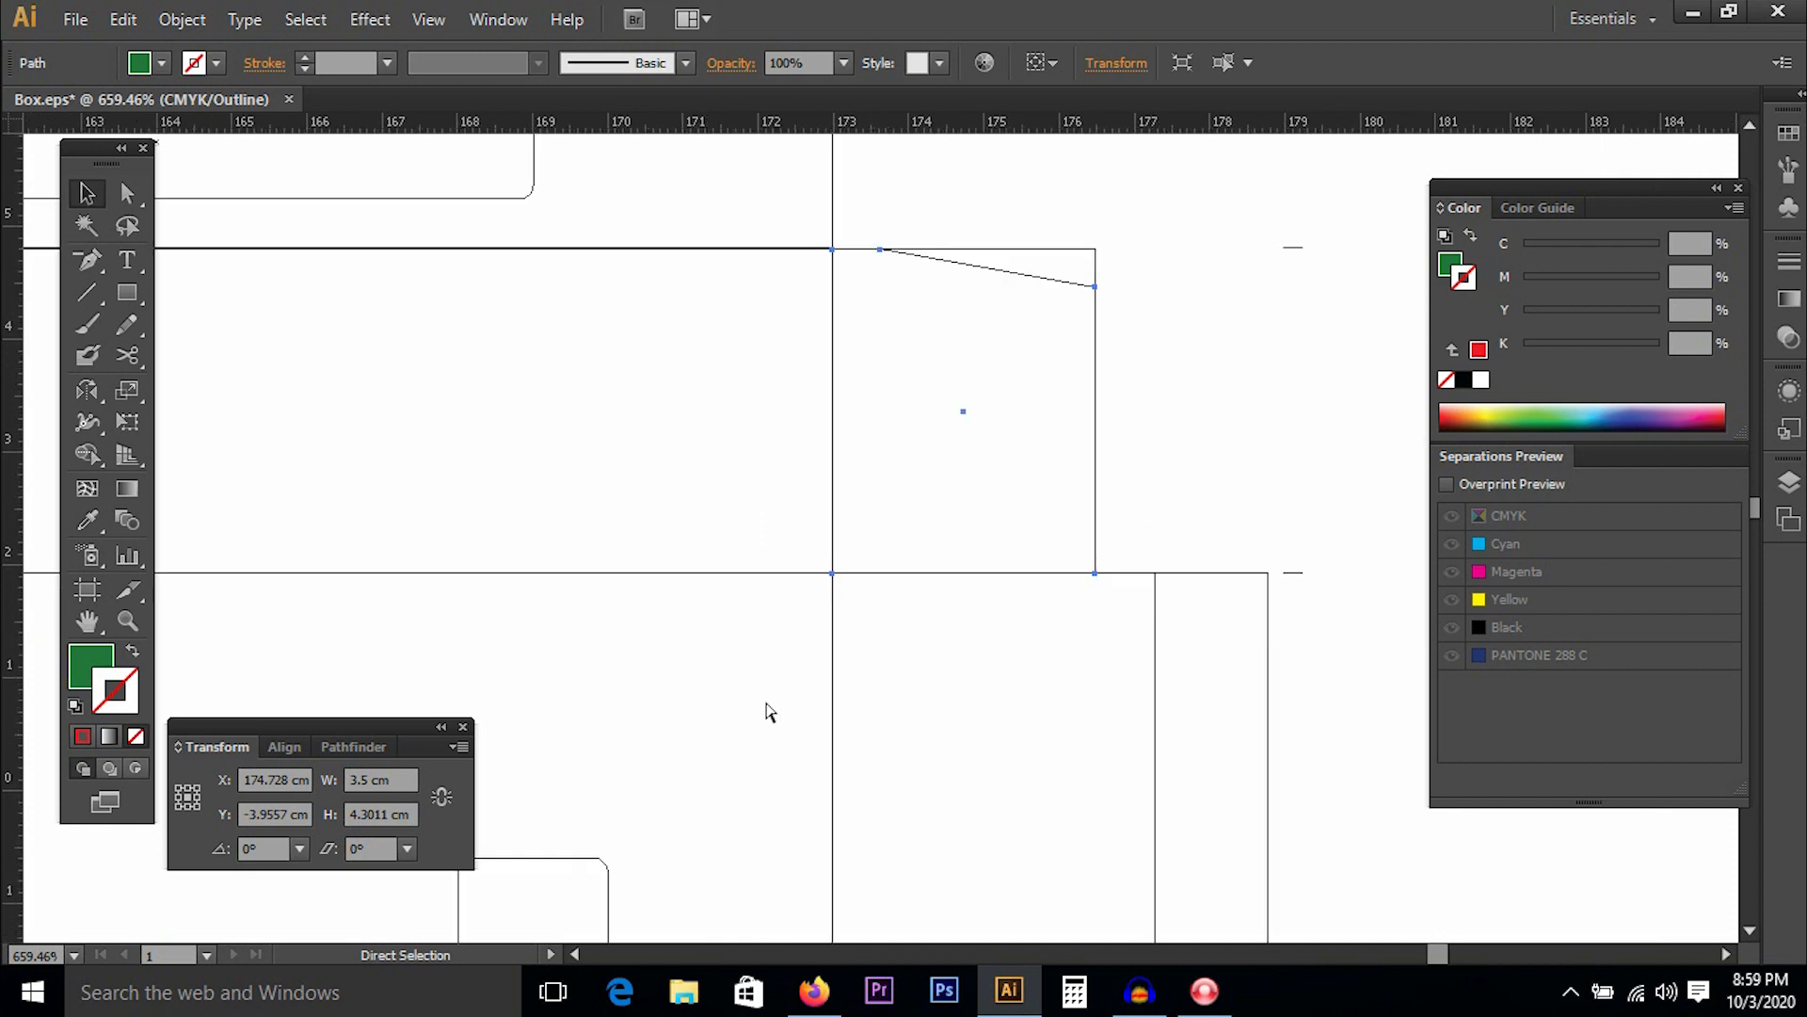
left_click_drag(1009, 542, 1145, 834)
left_click_drag(1107, 556, 1108, 556)
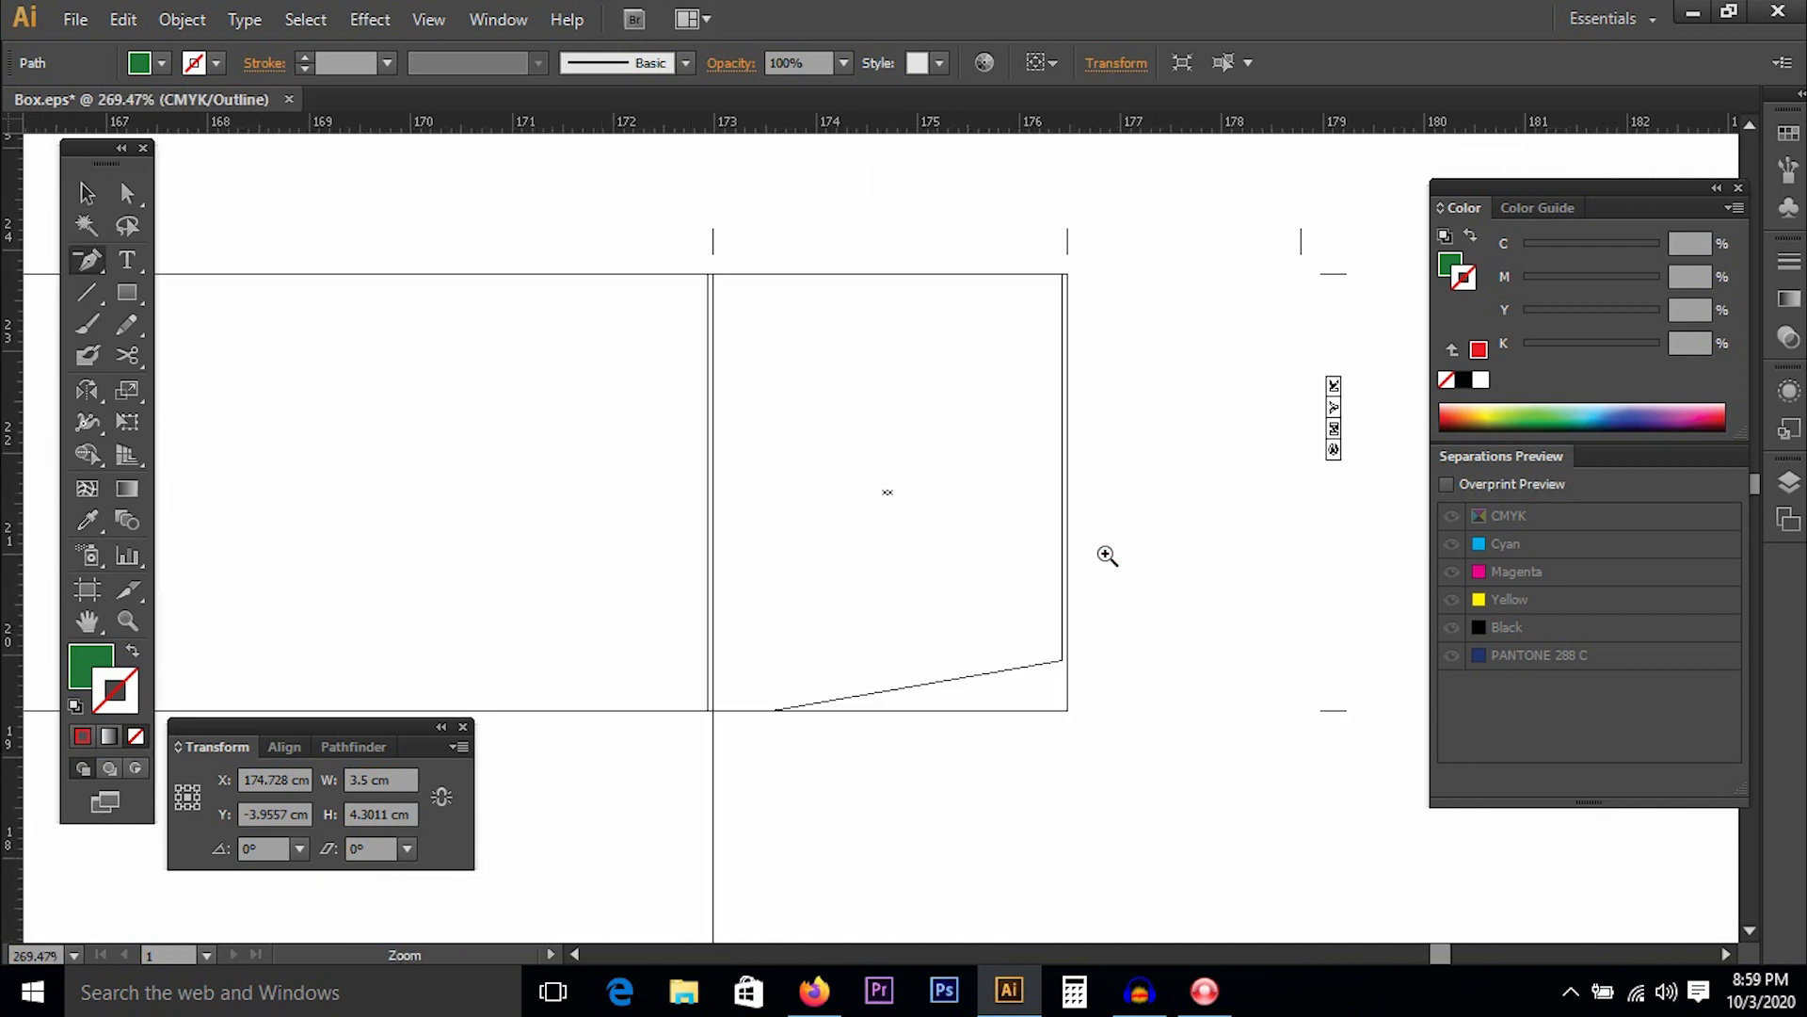
key("v")
left_click_drag(980, 678, 1034, 700)
left_click_drag(678, 243, 836, 405)
left_click_drag(767, 309, 741, 294)
left_click_drag(812, 384, 674, 356)
Switch the document from outline view to Overprint Preview and deselect the flap.
key("ctrl+minus")
key("ctrl+minus")
key("ctrl+minus")
key("ctrl+minus")
key("ctrl+minus")
key("ctrl+minus")
key("ctrl+minus")
key("ctrl+minus")
key("ctrl+minus")
key("ctrl+minus")
key("ctrl+minus")
key("ctrl+minus")
key("ctrl+minus")
key("ctrl+minus")
key("ctrl+minus")
key("ctrl+minus")
key("ctrl+minus")
key("ctrl+minus")
key("ctrl+minus")
key("ctrl+minus")
key("ctrl+minus")
key("ctrl+minus")
key("minus")
key("v")
left_click(1448, 484)
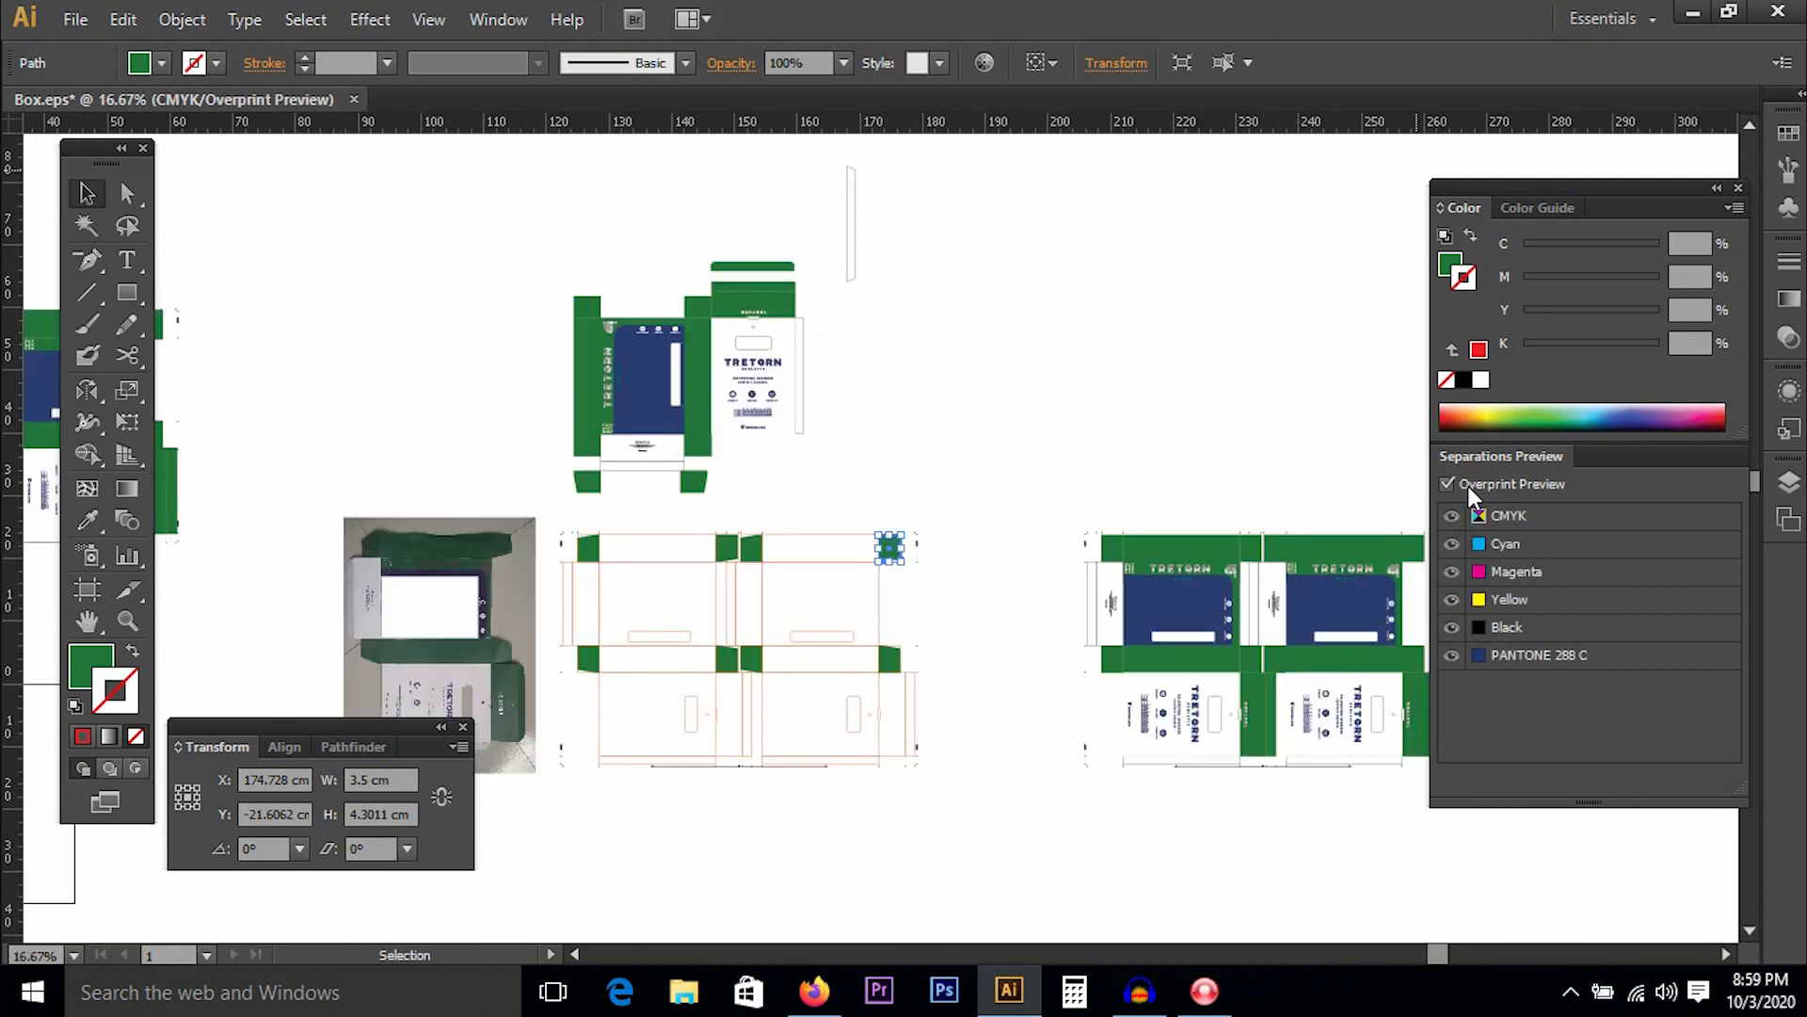
left_click(986, 458)
key("space")
left_click_drag(944, 508, 1024, 476)
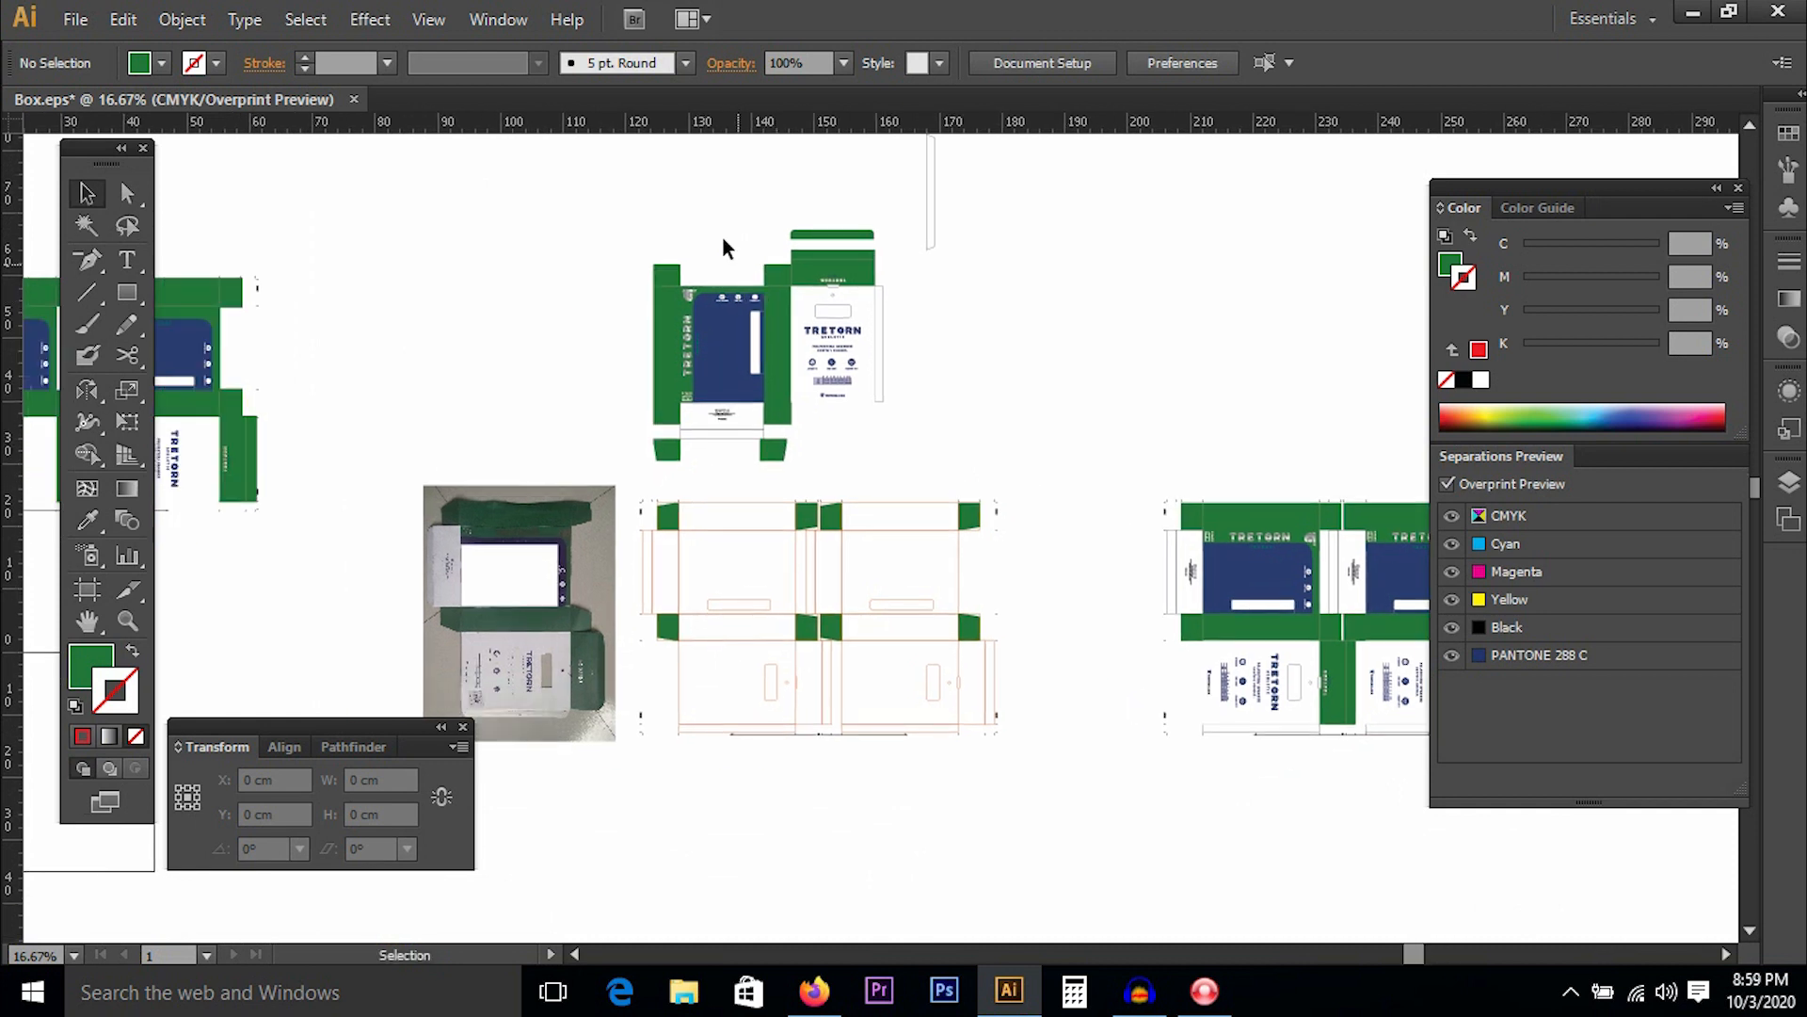
Delete the spare flaps, loose green strip and stray narrow rectangle around the upper artwork, keeping the main TRETORN box layout.
left_click_drag(606, 179, 989, 466)
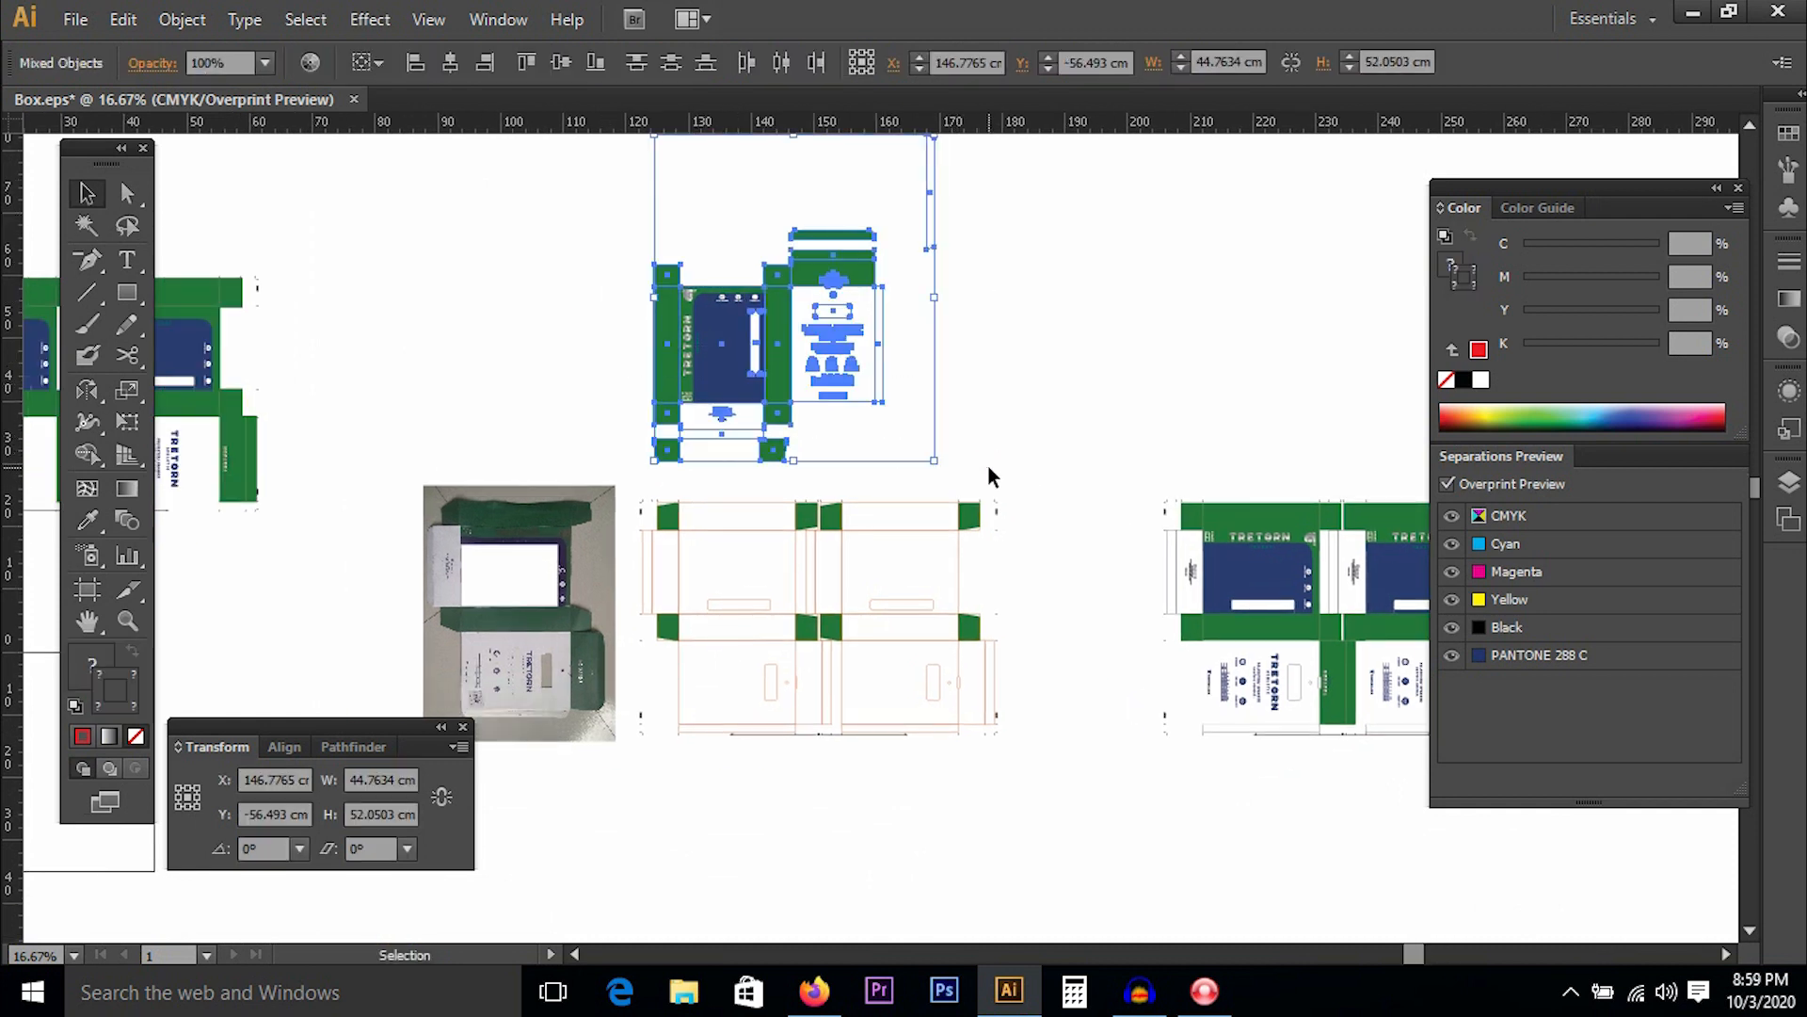
left_click_drag(1002, 331, 1083, 466)
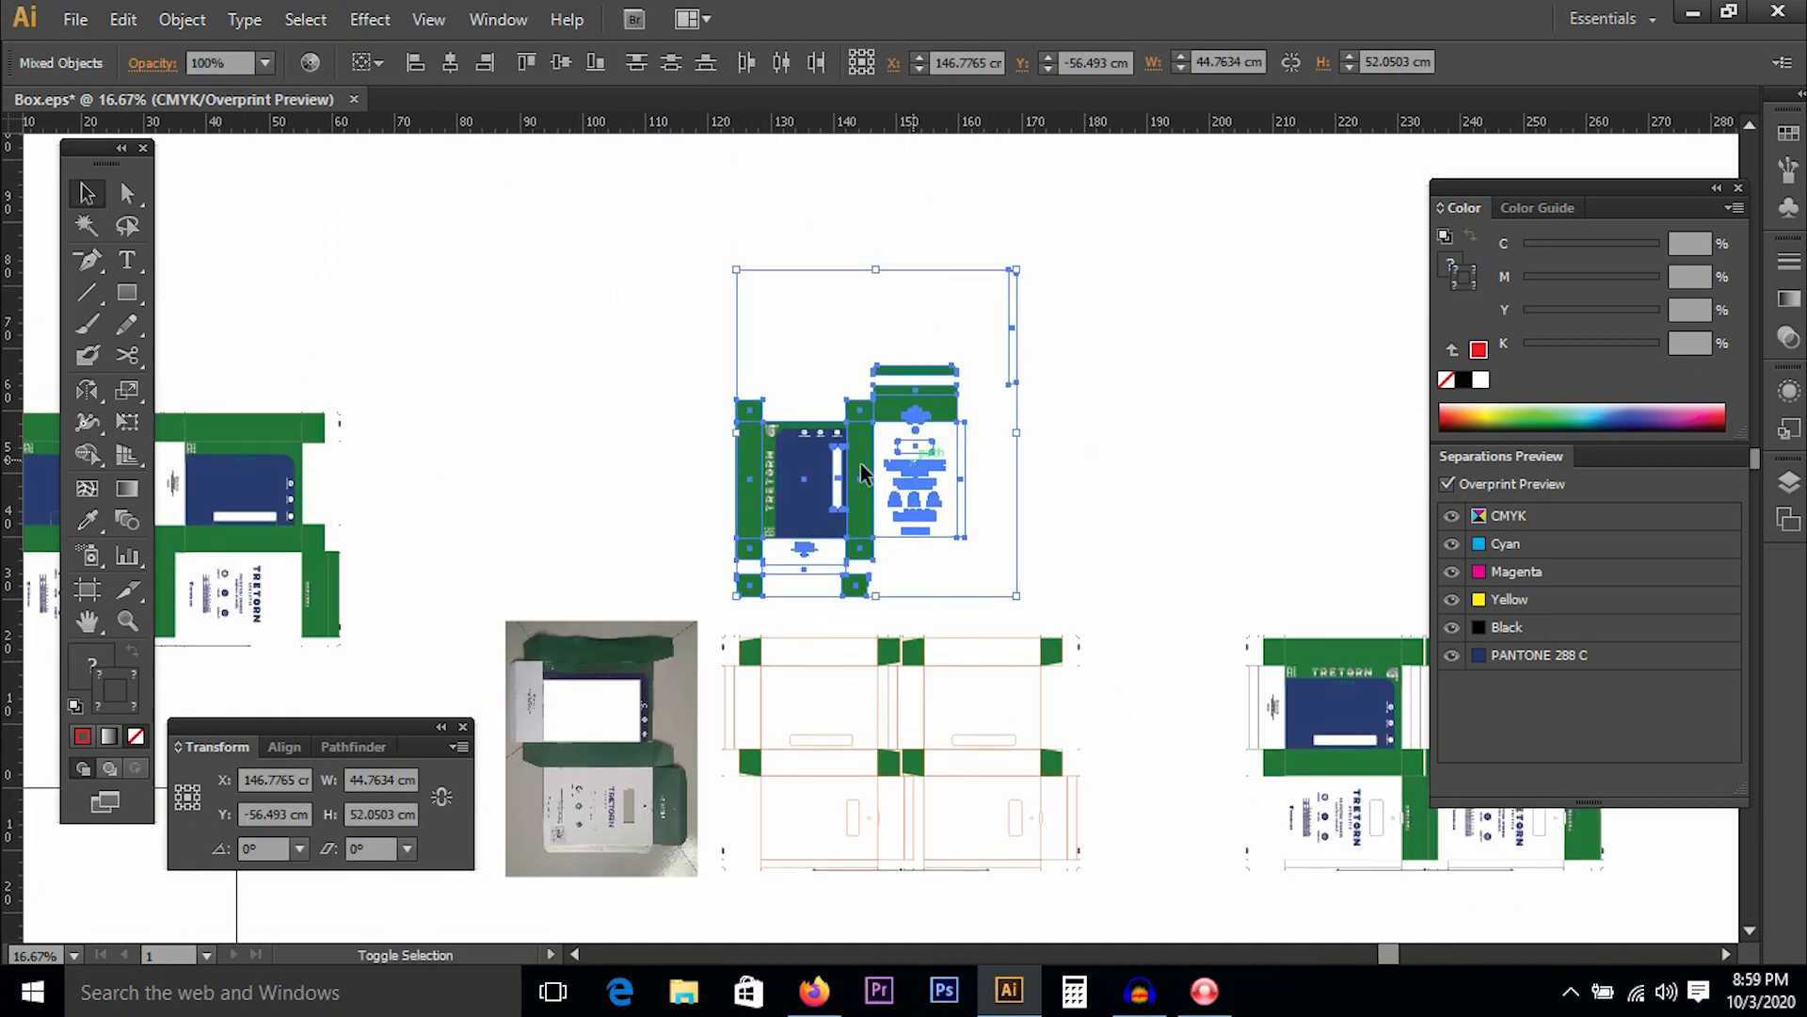
left_click(1064, 477)
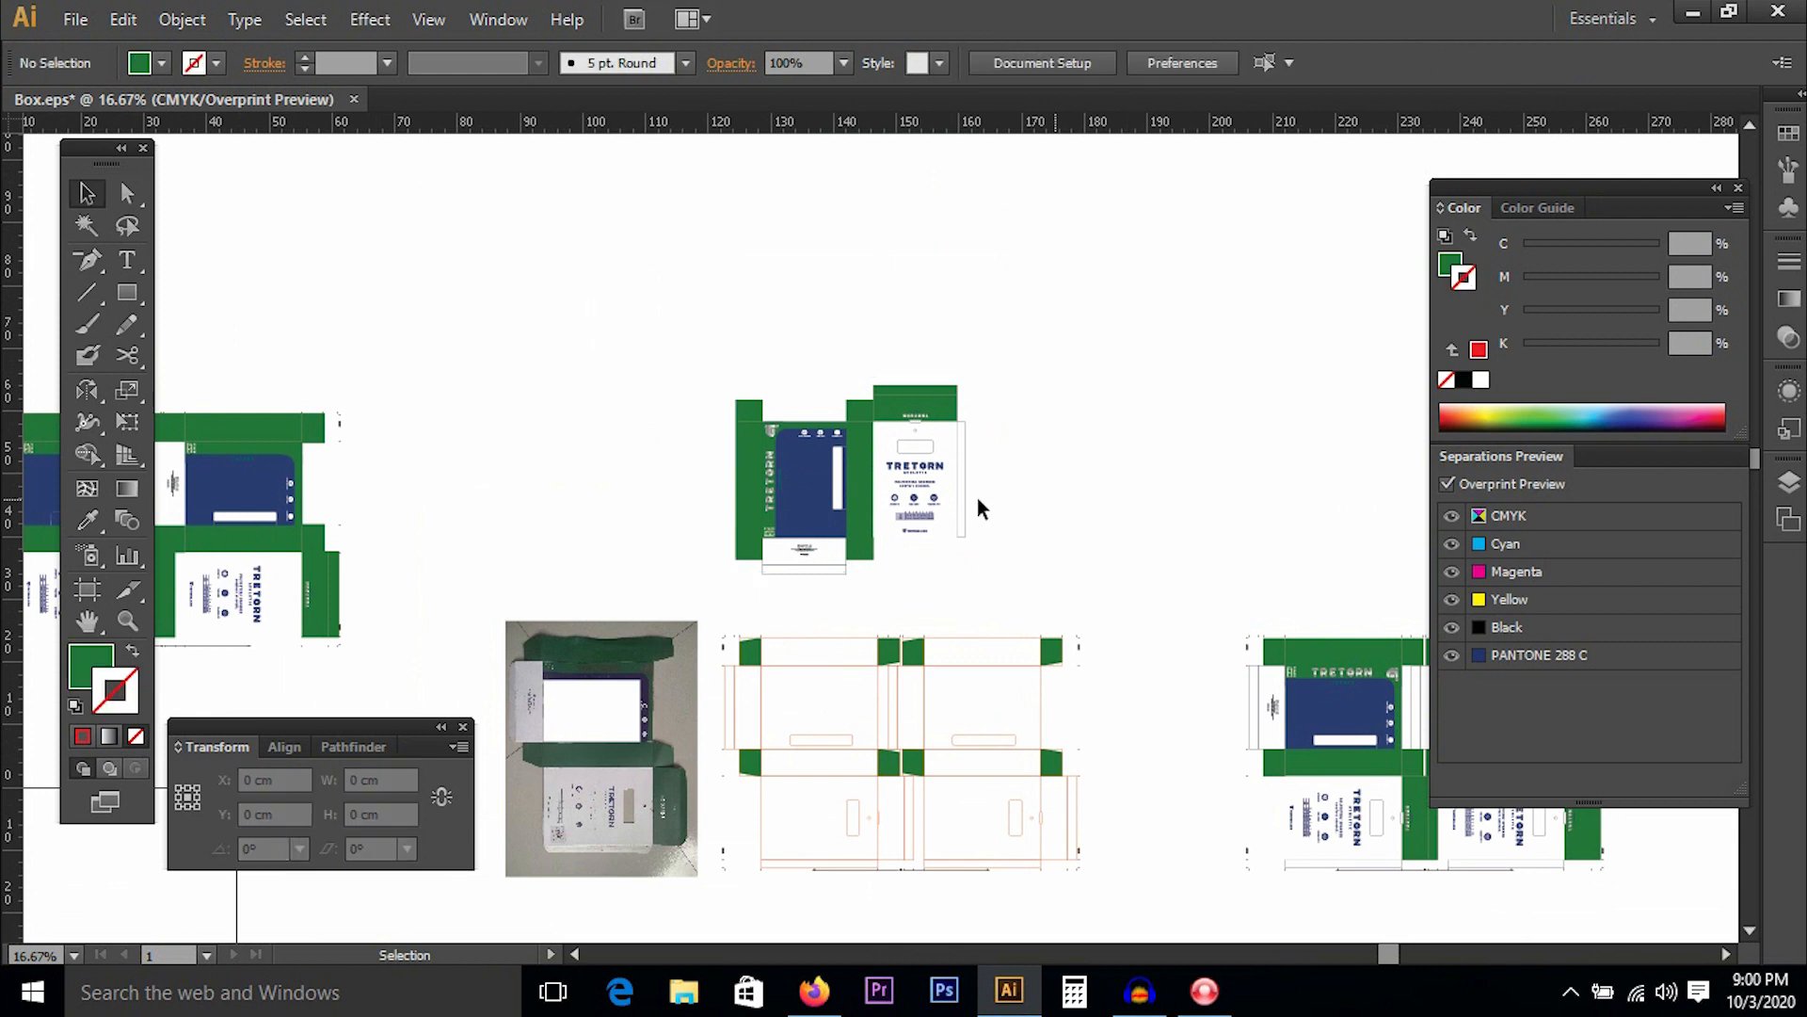
Try deleting the reference photo of the unfolded box, and undo the deletion.
left_click(897, 473)
left_click(891, 486)
left_click(612, 680)
key("Delete")
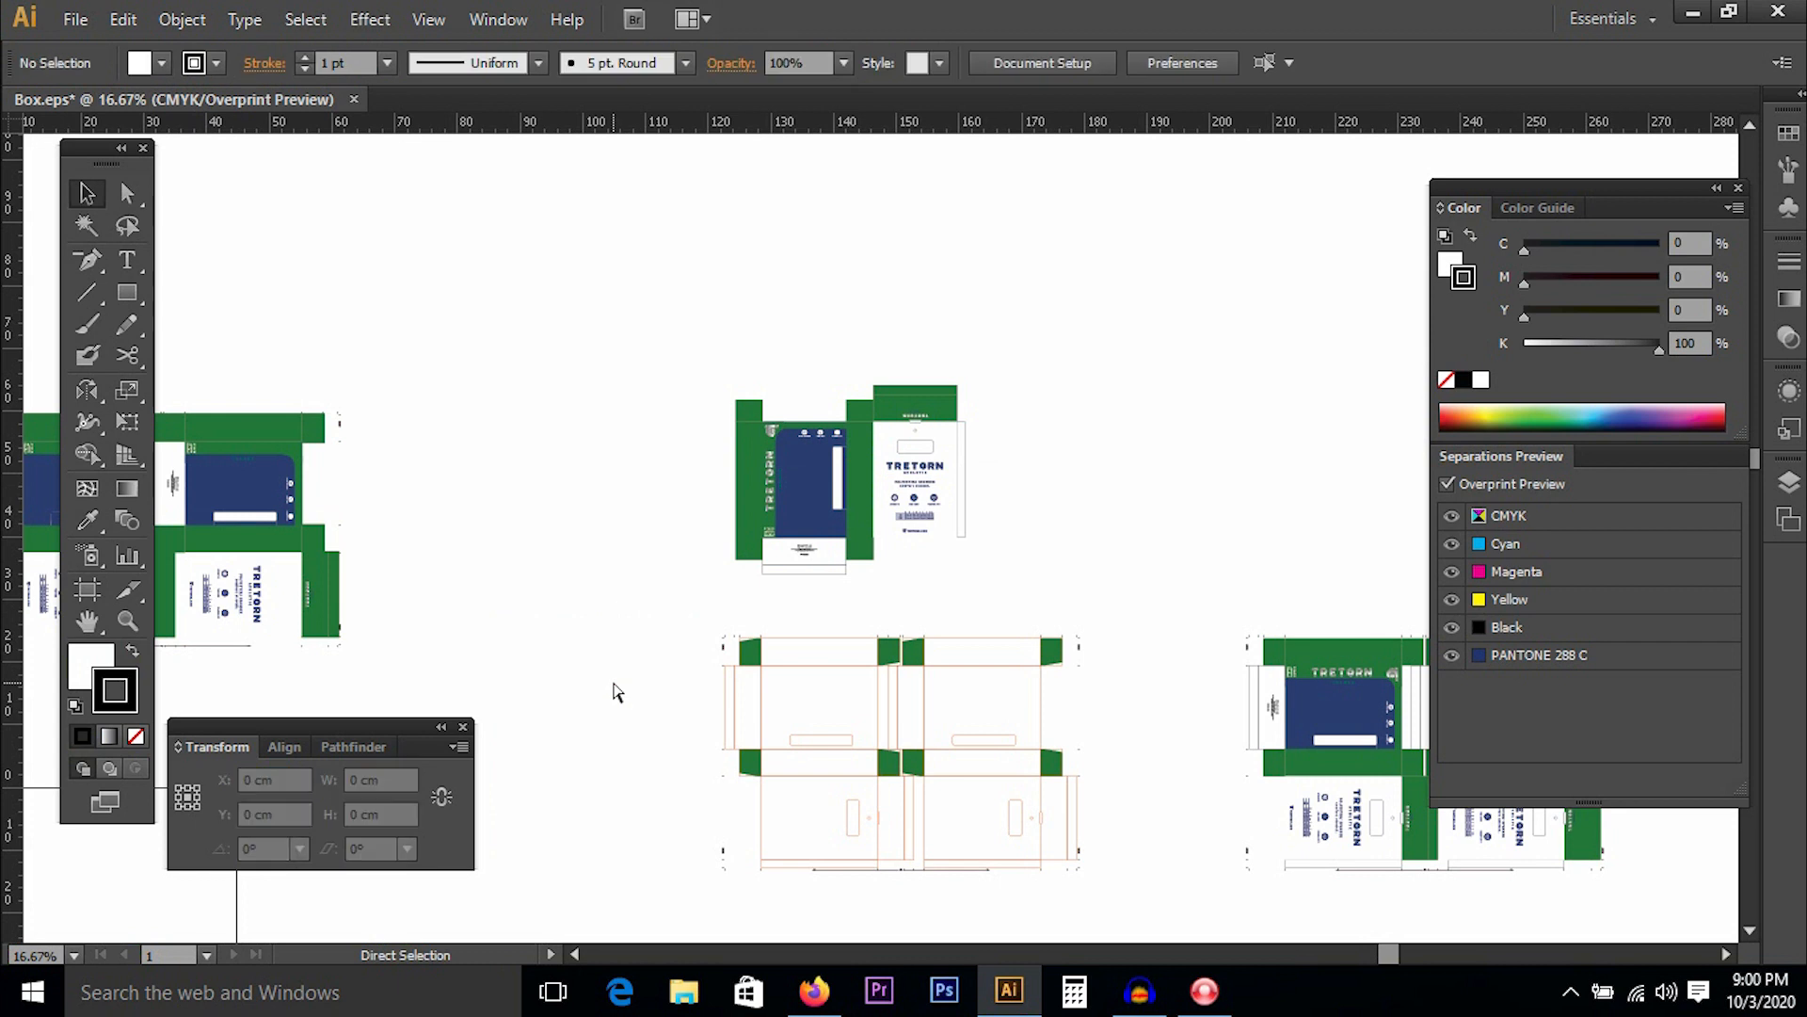
key("ctrl+z")
Inspect the grouped TRETORN artwork layouts on both sides of the dieline, leaving them deselected.
left_click(528, 616)
left_click_drag(512, 540, 998, 480)
left_click(772, 480)
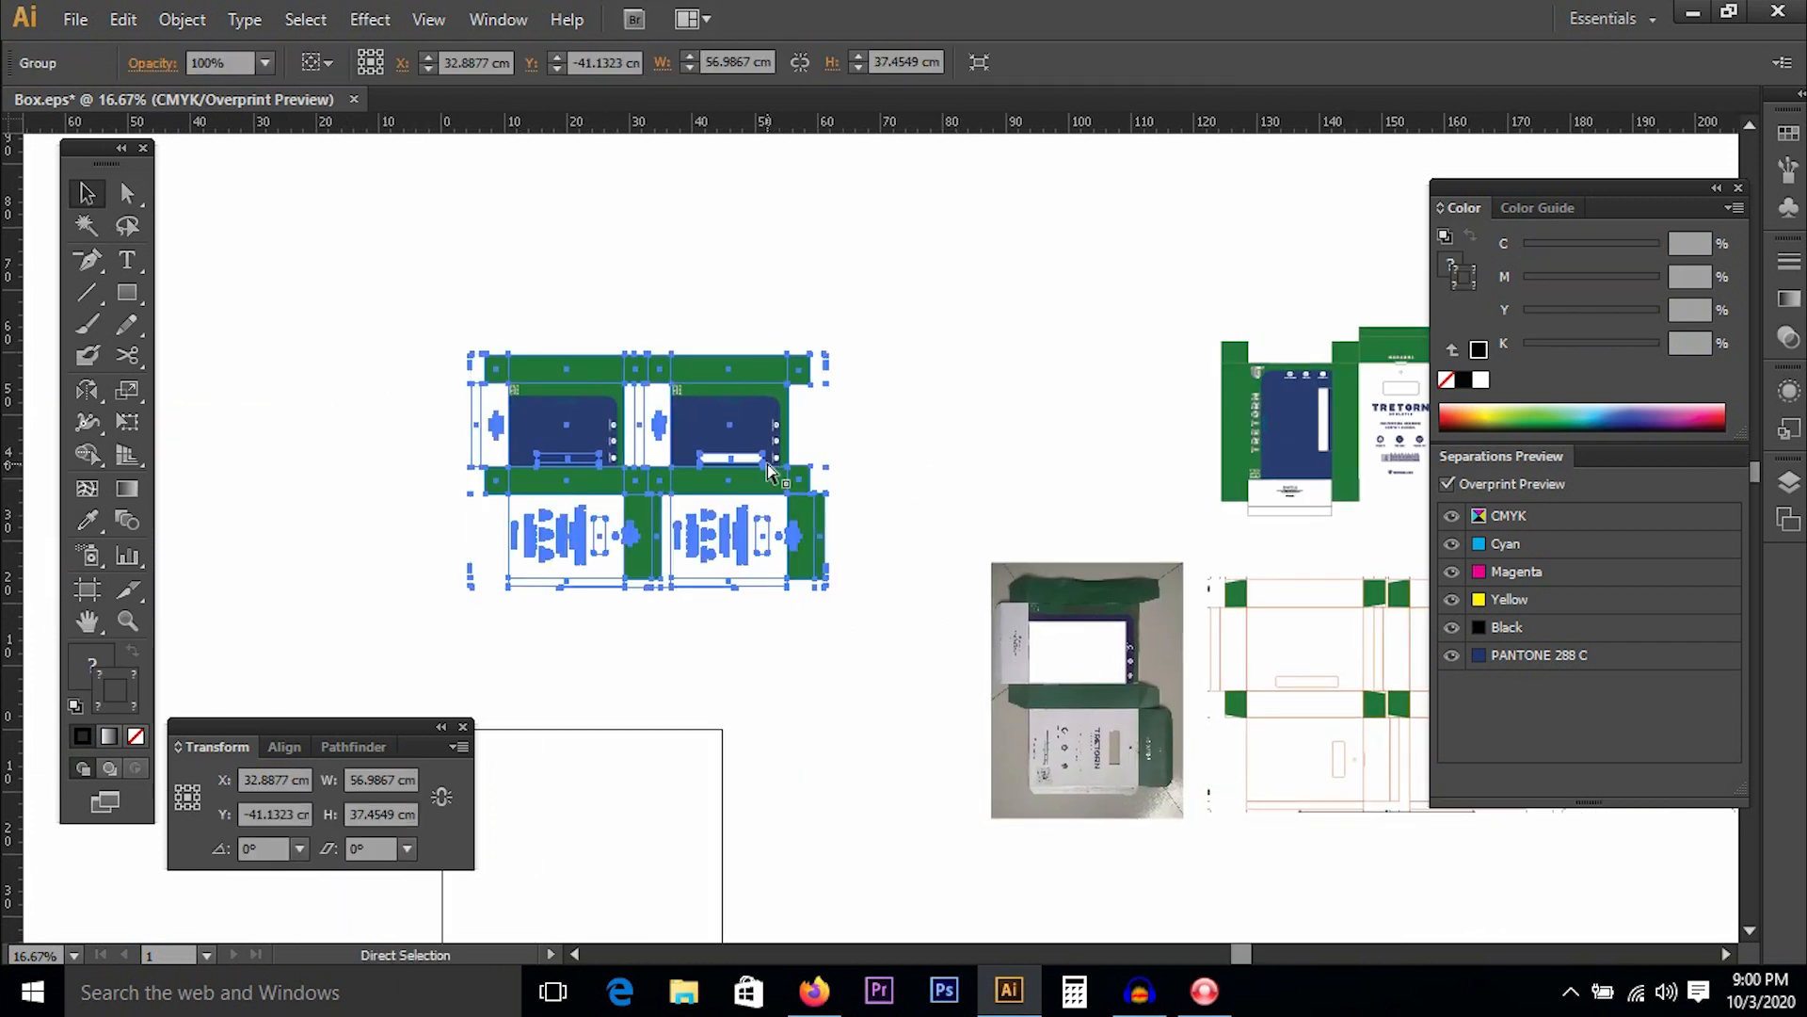
left_click(1017, 489)
left_click_drag(1258, 499, 689, 489)
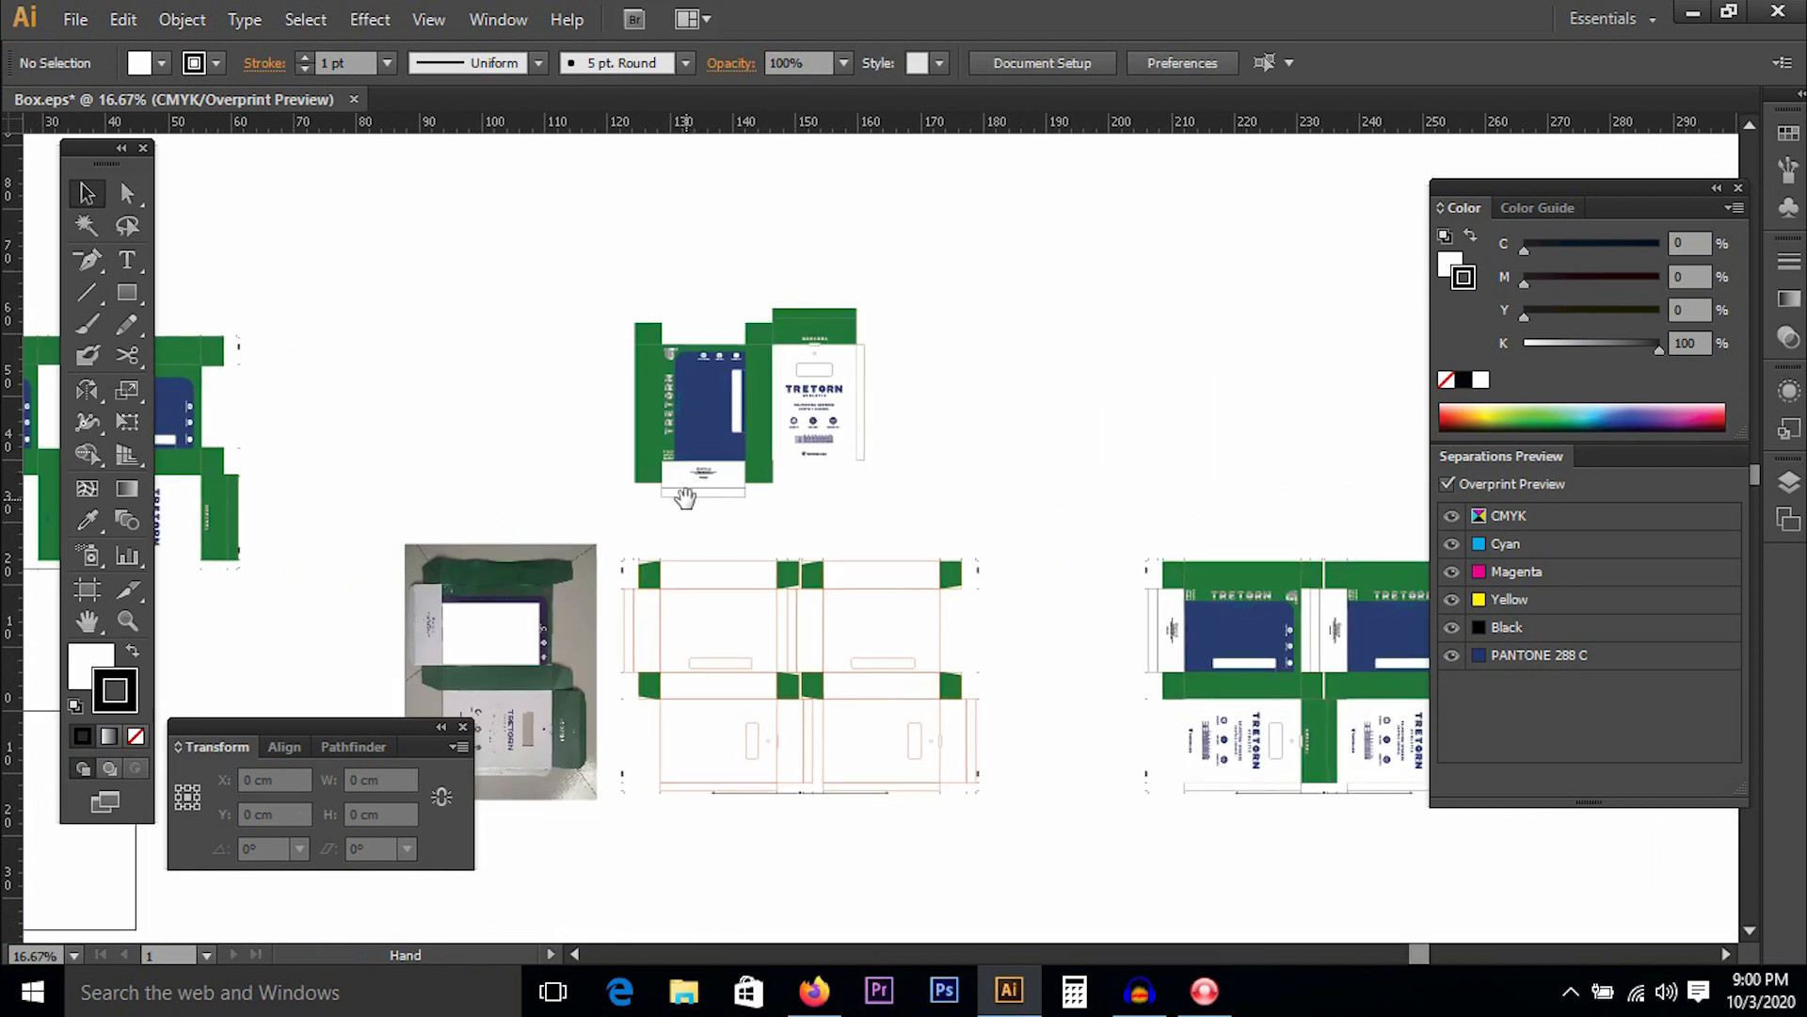
left_click(1251, 611)
key("ctrl+shift+a")
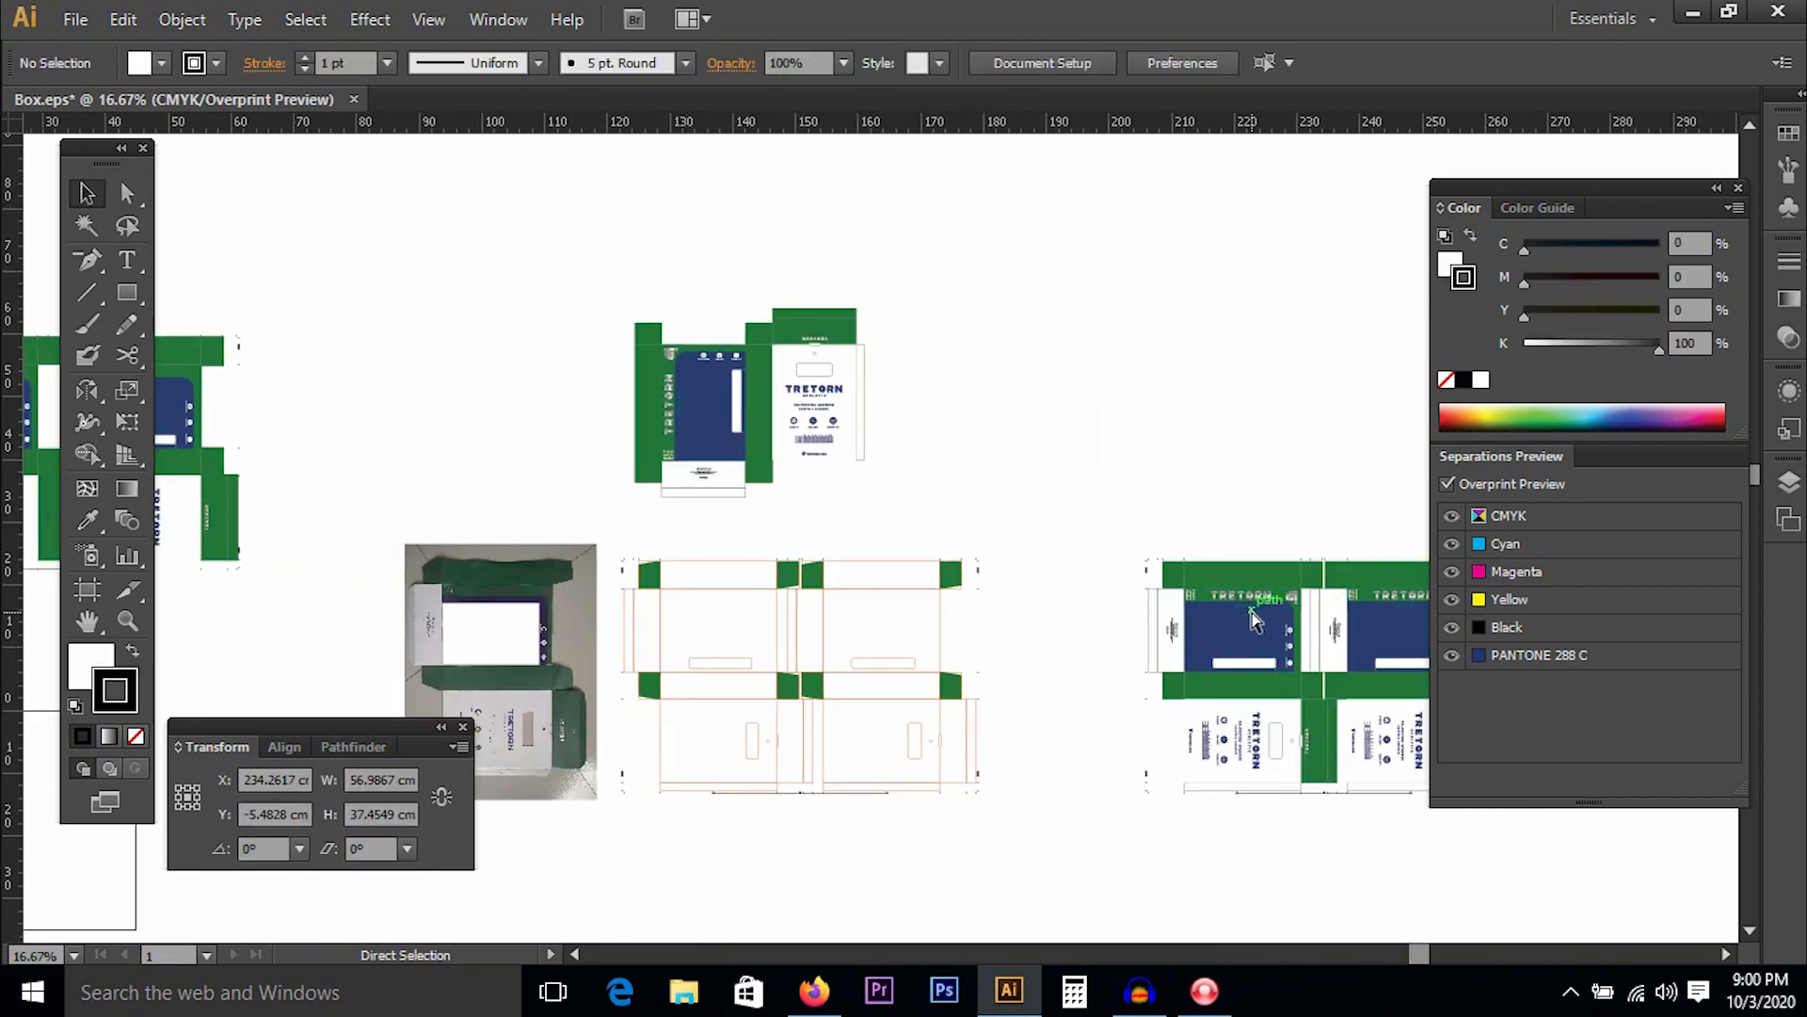
Select all eight tapered green flaps on the dieline by their shared fill color.
left_click_drag(629, 538, 1170, 806)
left_click(704, 320)
key("alt+s")
key("m")
key("f")
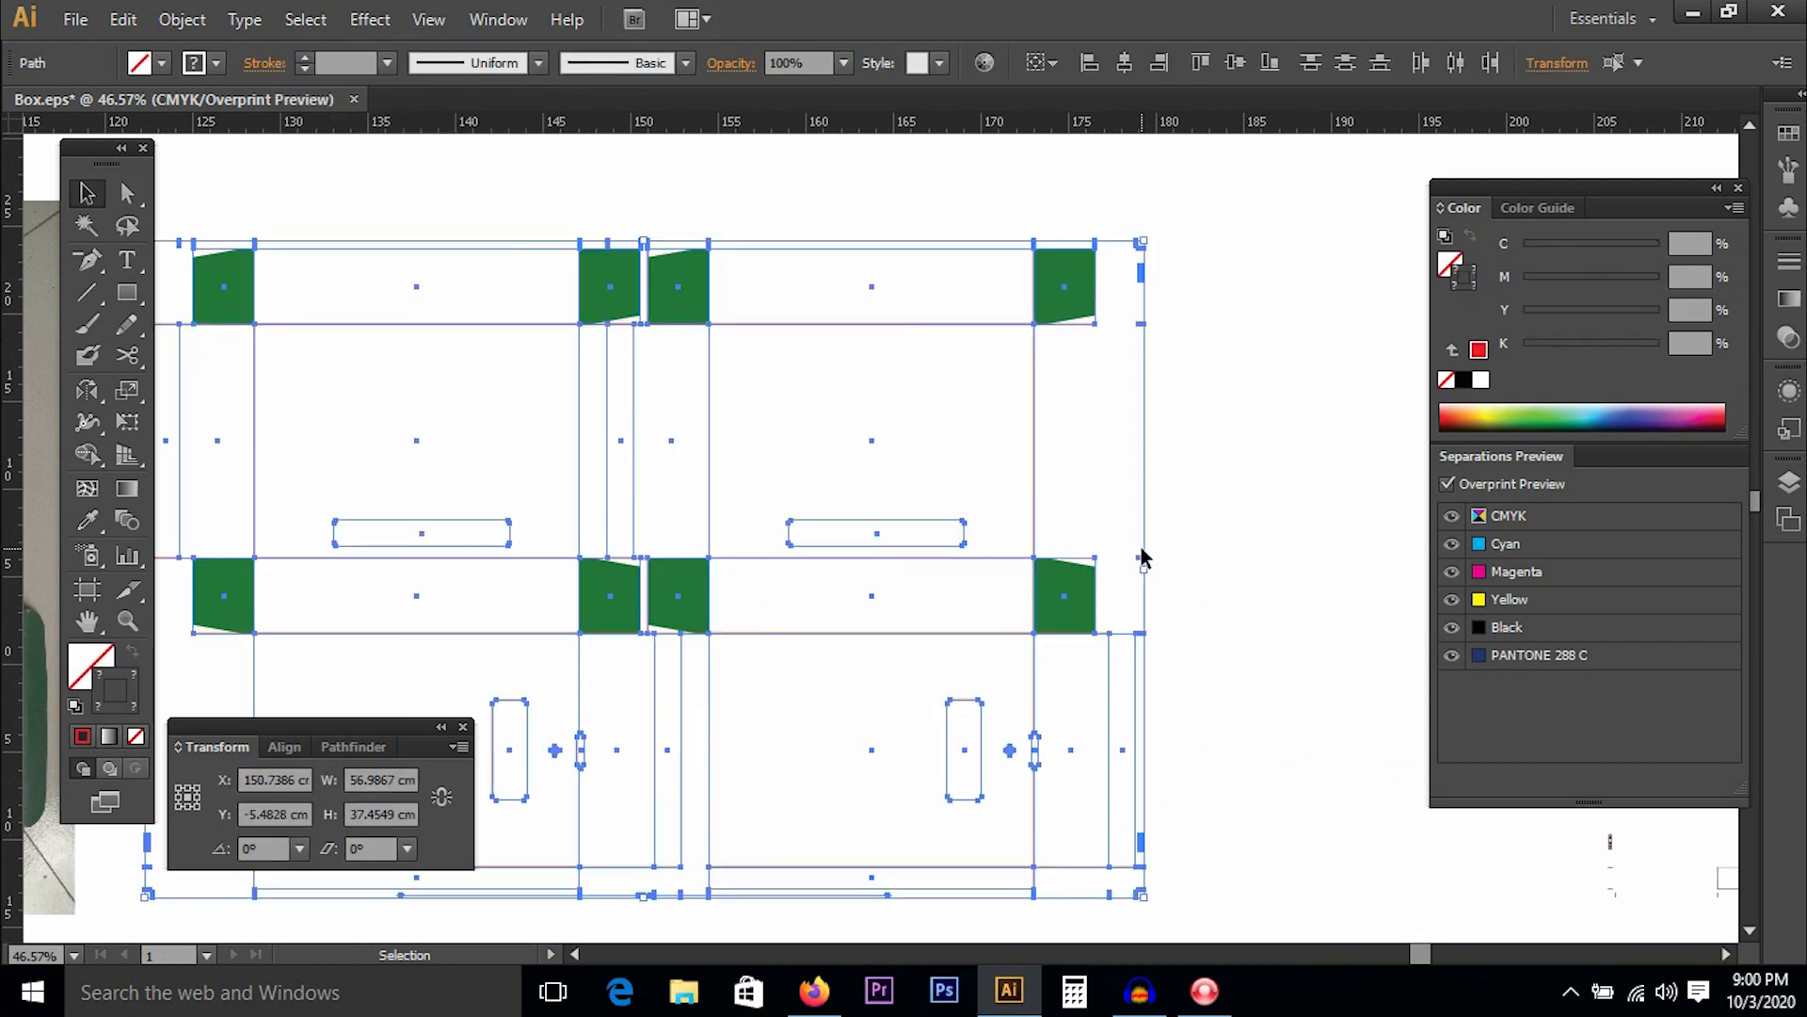
left_click(1234, 478)
left_click(1063, 595)
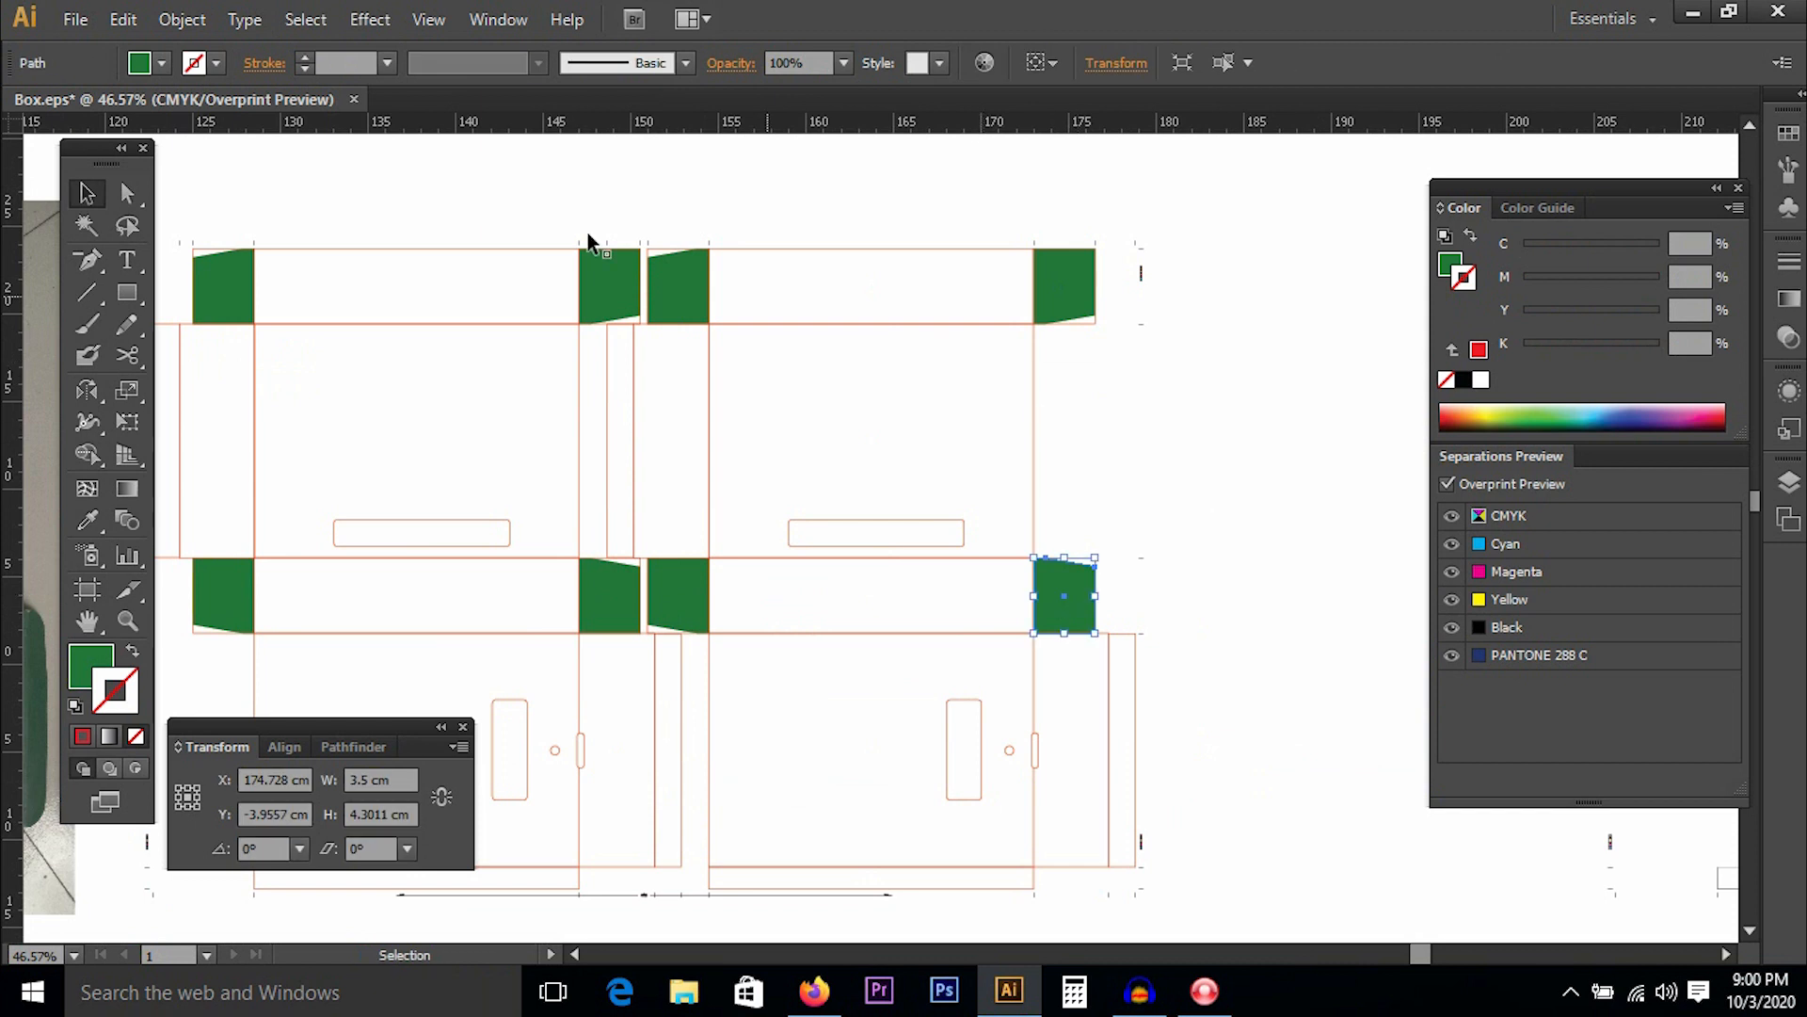
left_click(311, 26)
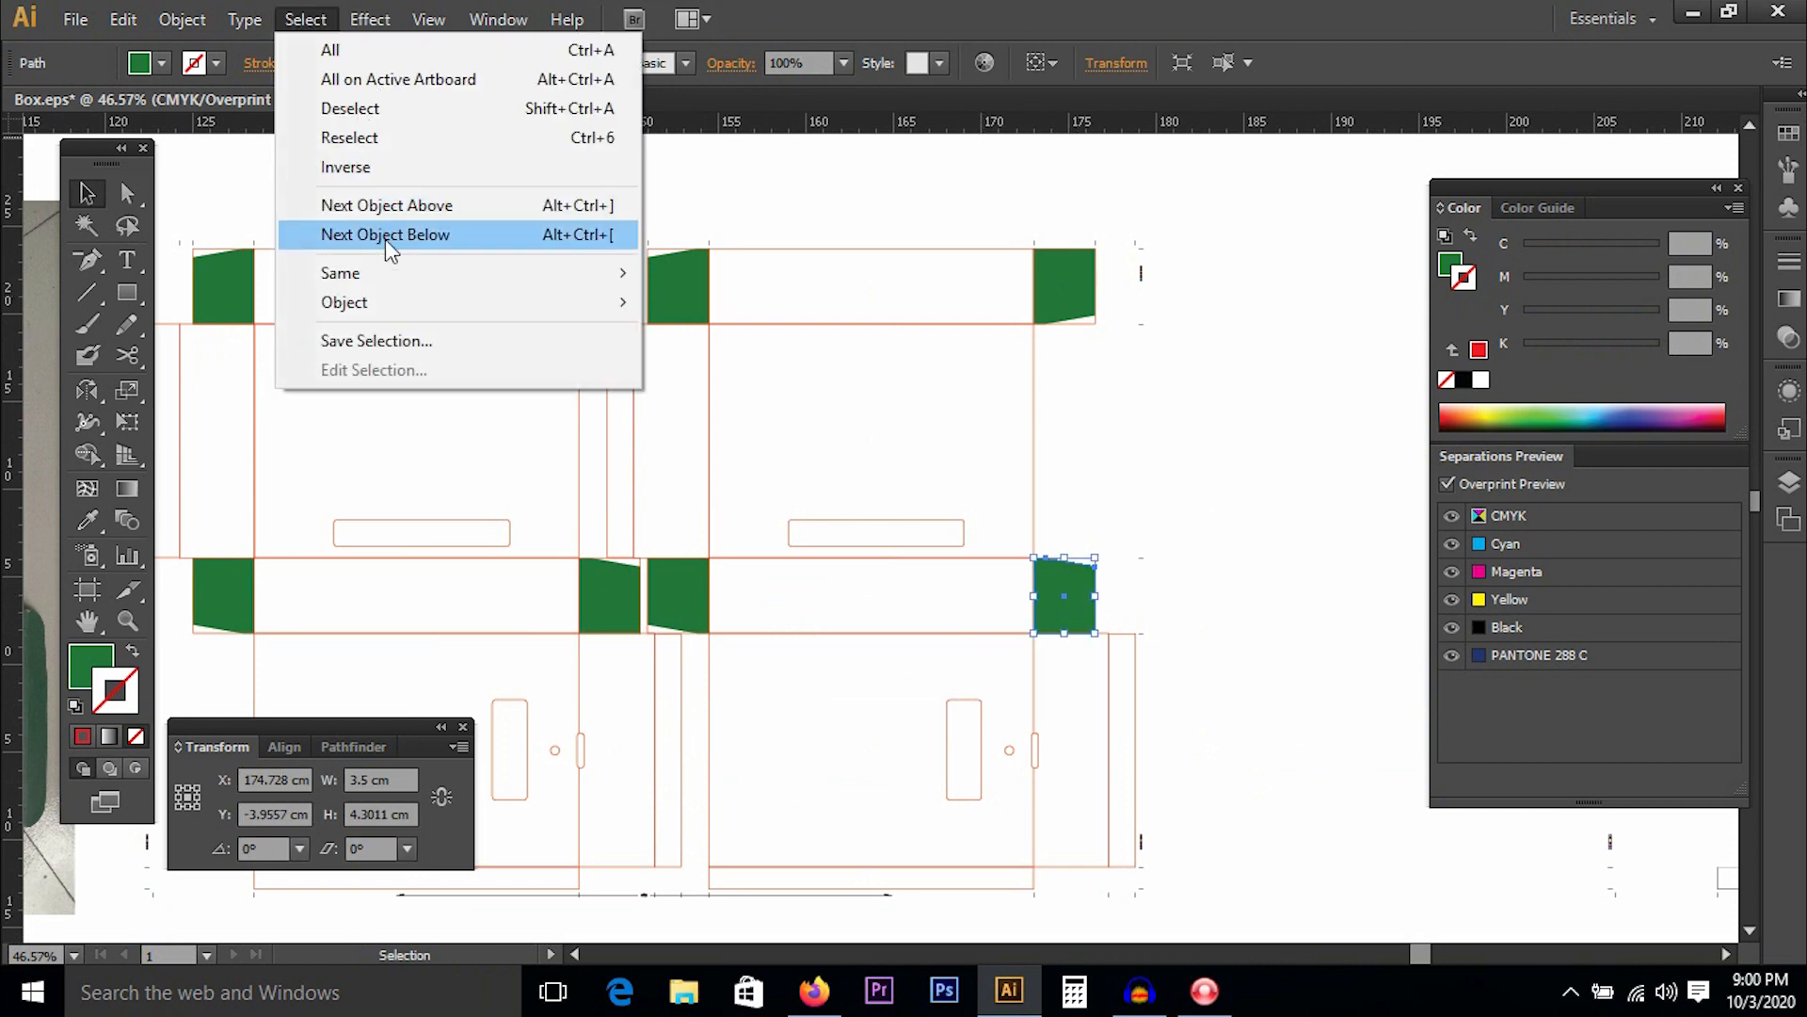
mouse_move(457, 274)
left_click(805, 389)
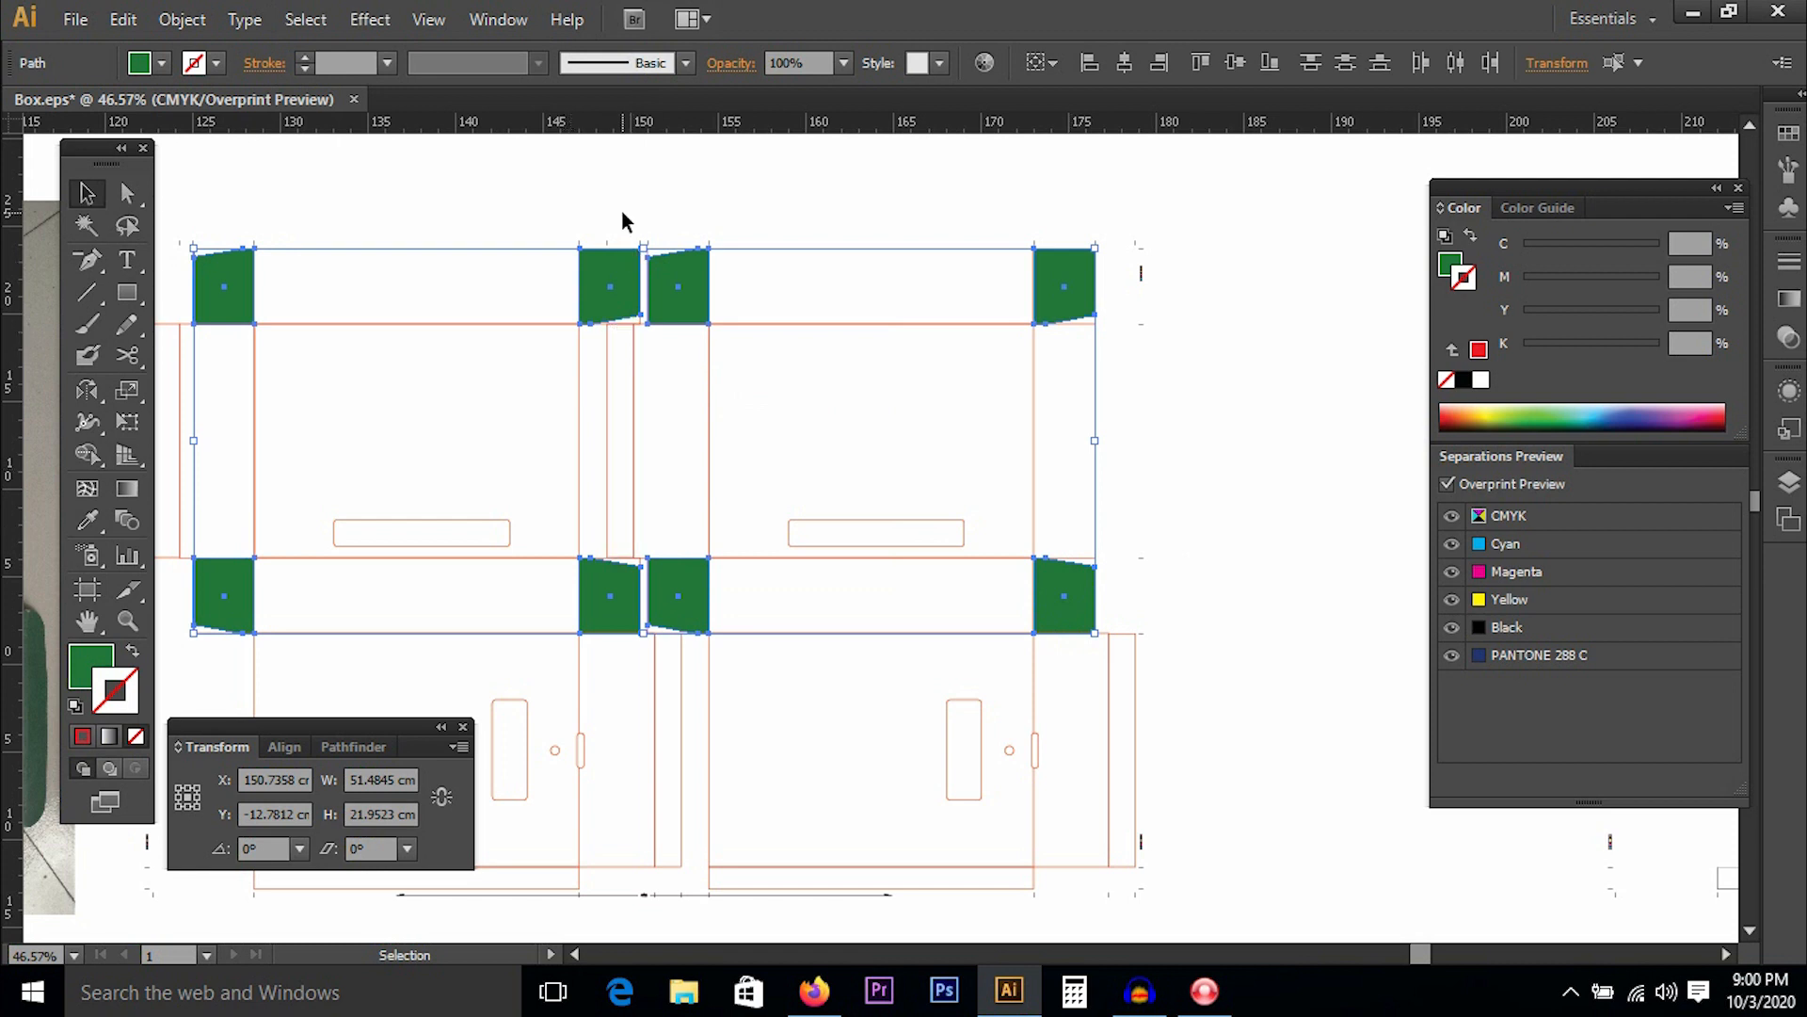
Remove the flaps' green fill and give them a red stroke of C 0, M 100, Y 100, K 0.
left_click(106, 663)
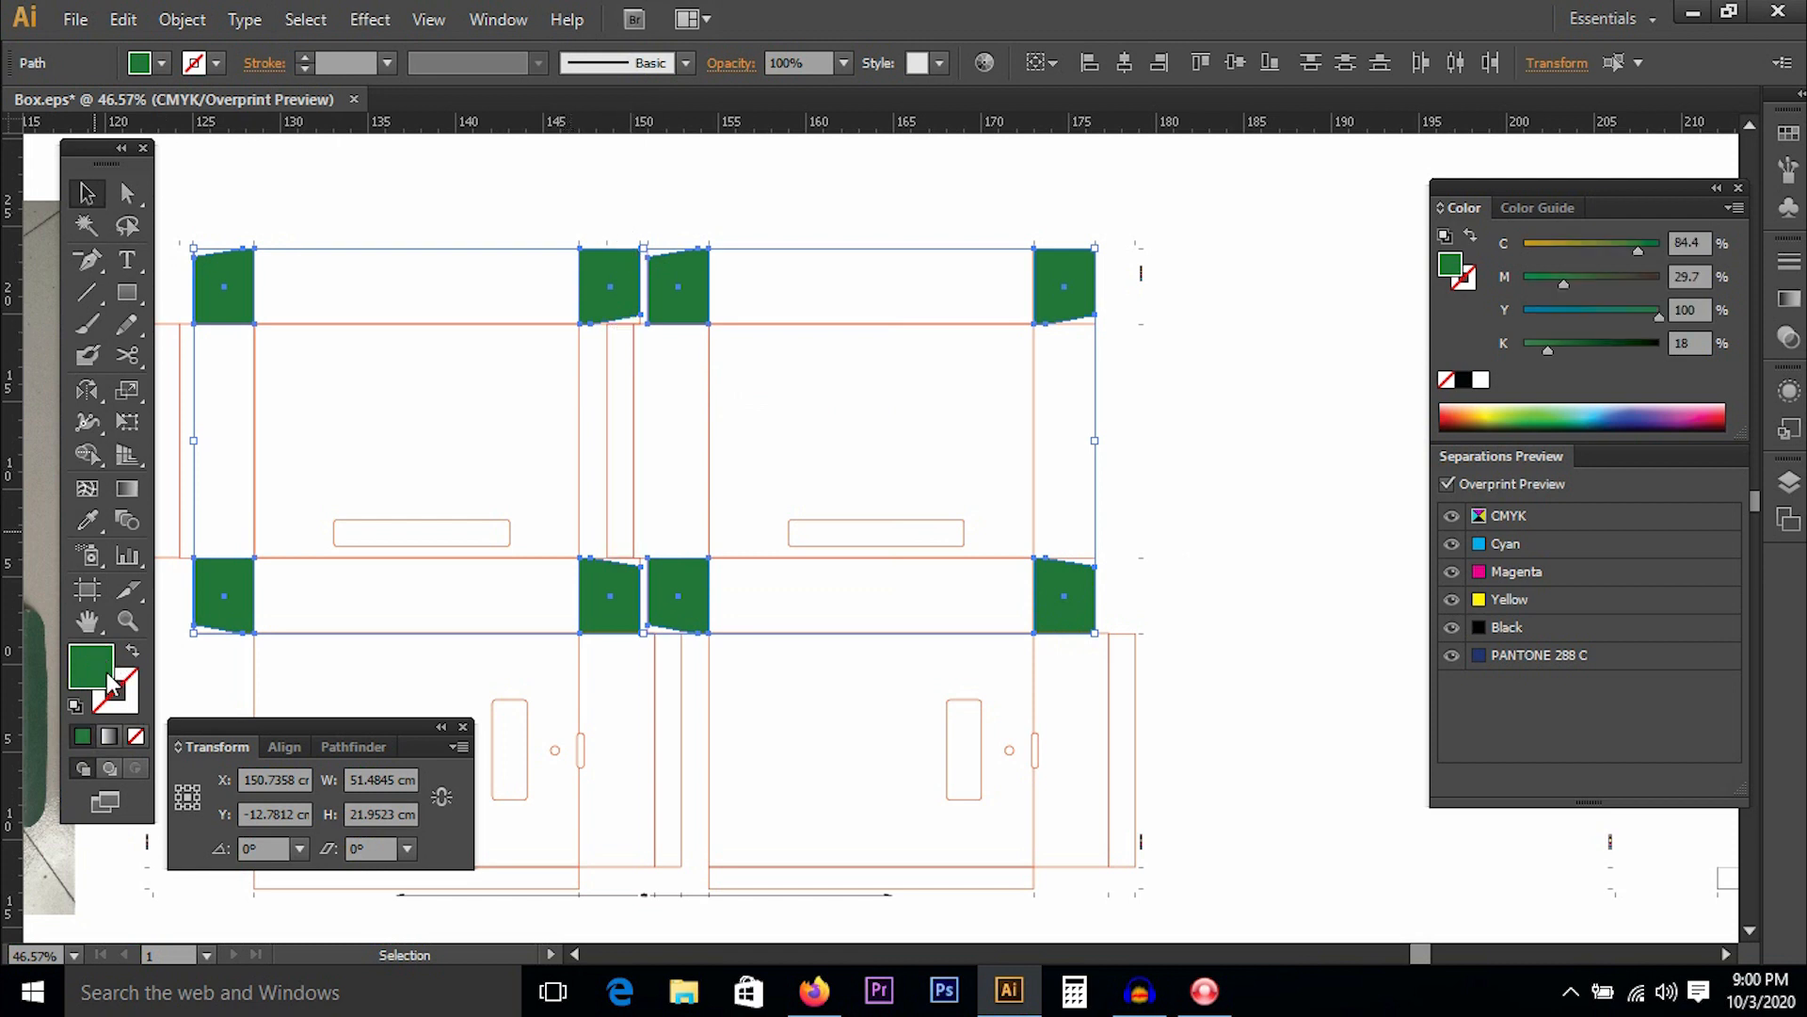
left_click(136, 736)
key("x")
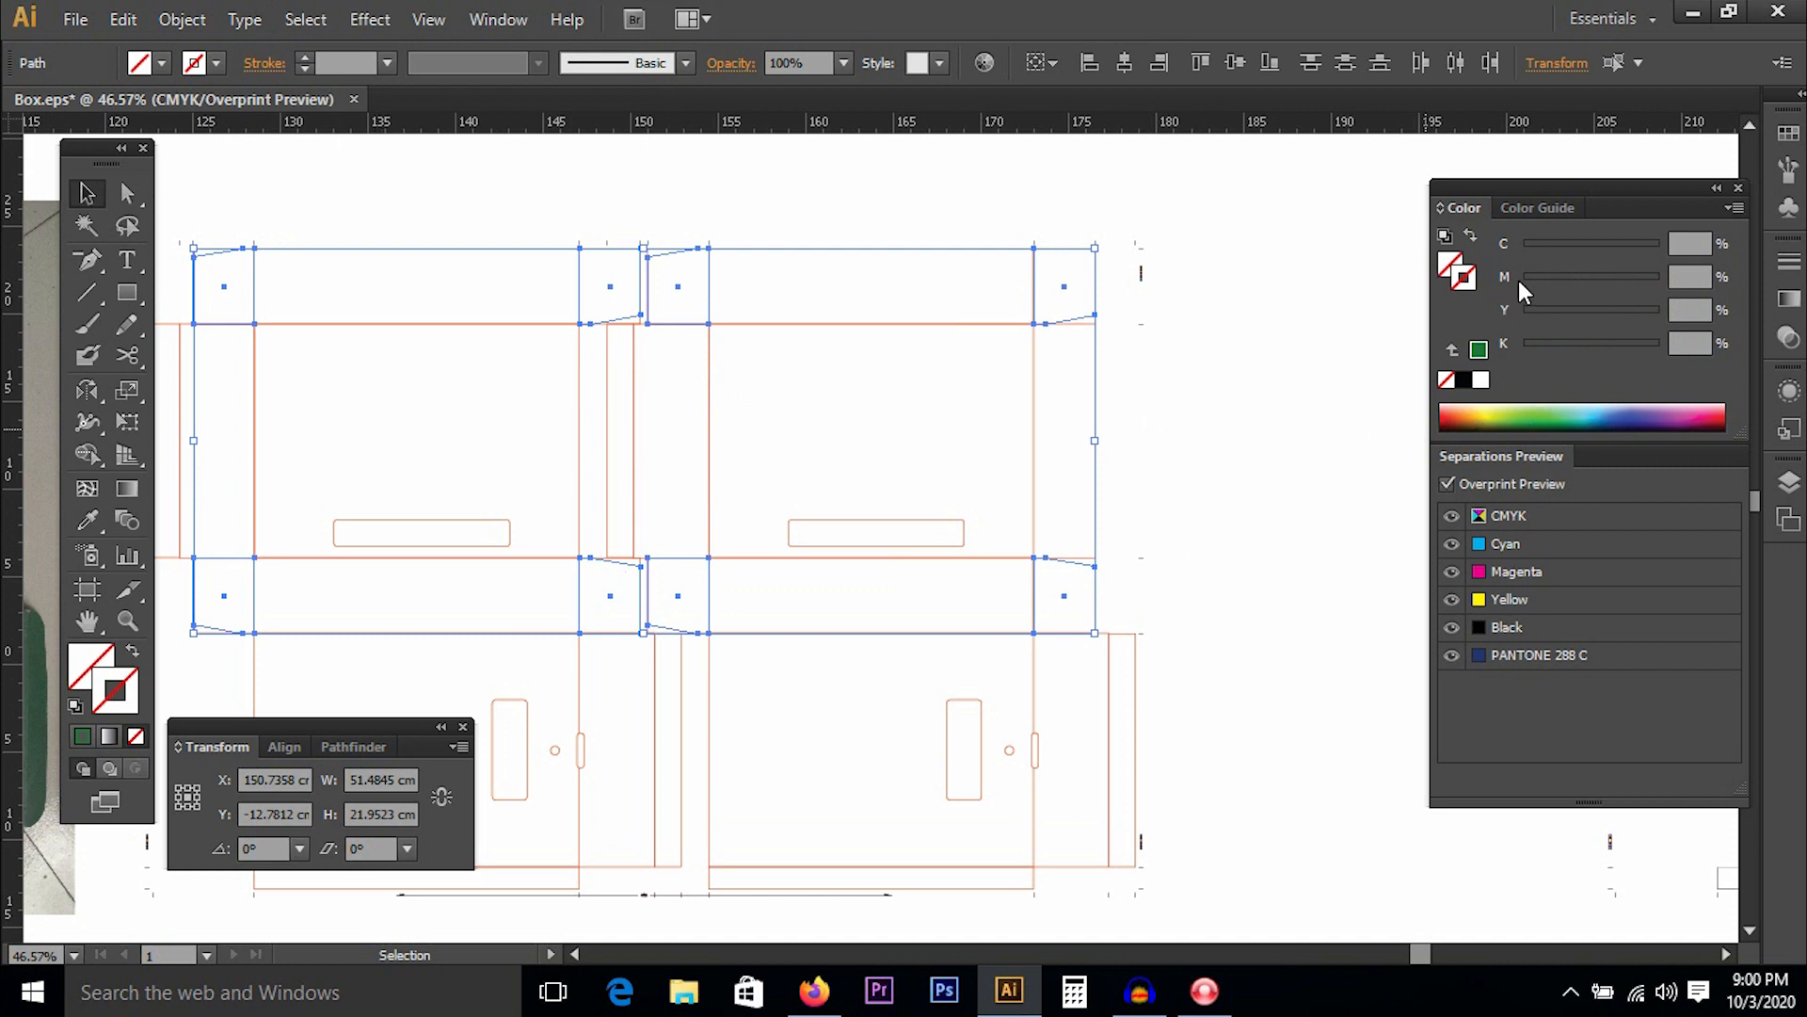
left_click(1674, 315)
left_click_drag(1470, 246, 1446, 243)
left_click_drag(1549, 346, 1524, 344)
left_click(1158, 436)
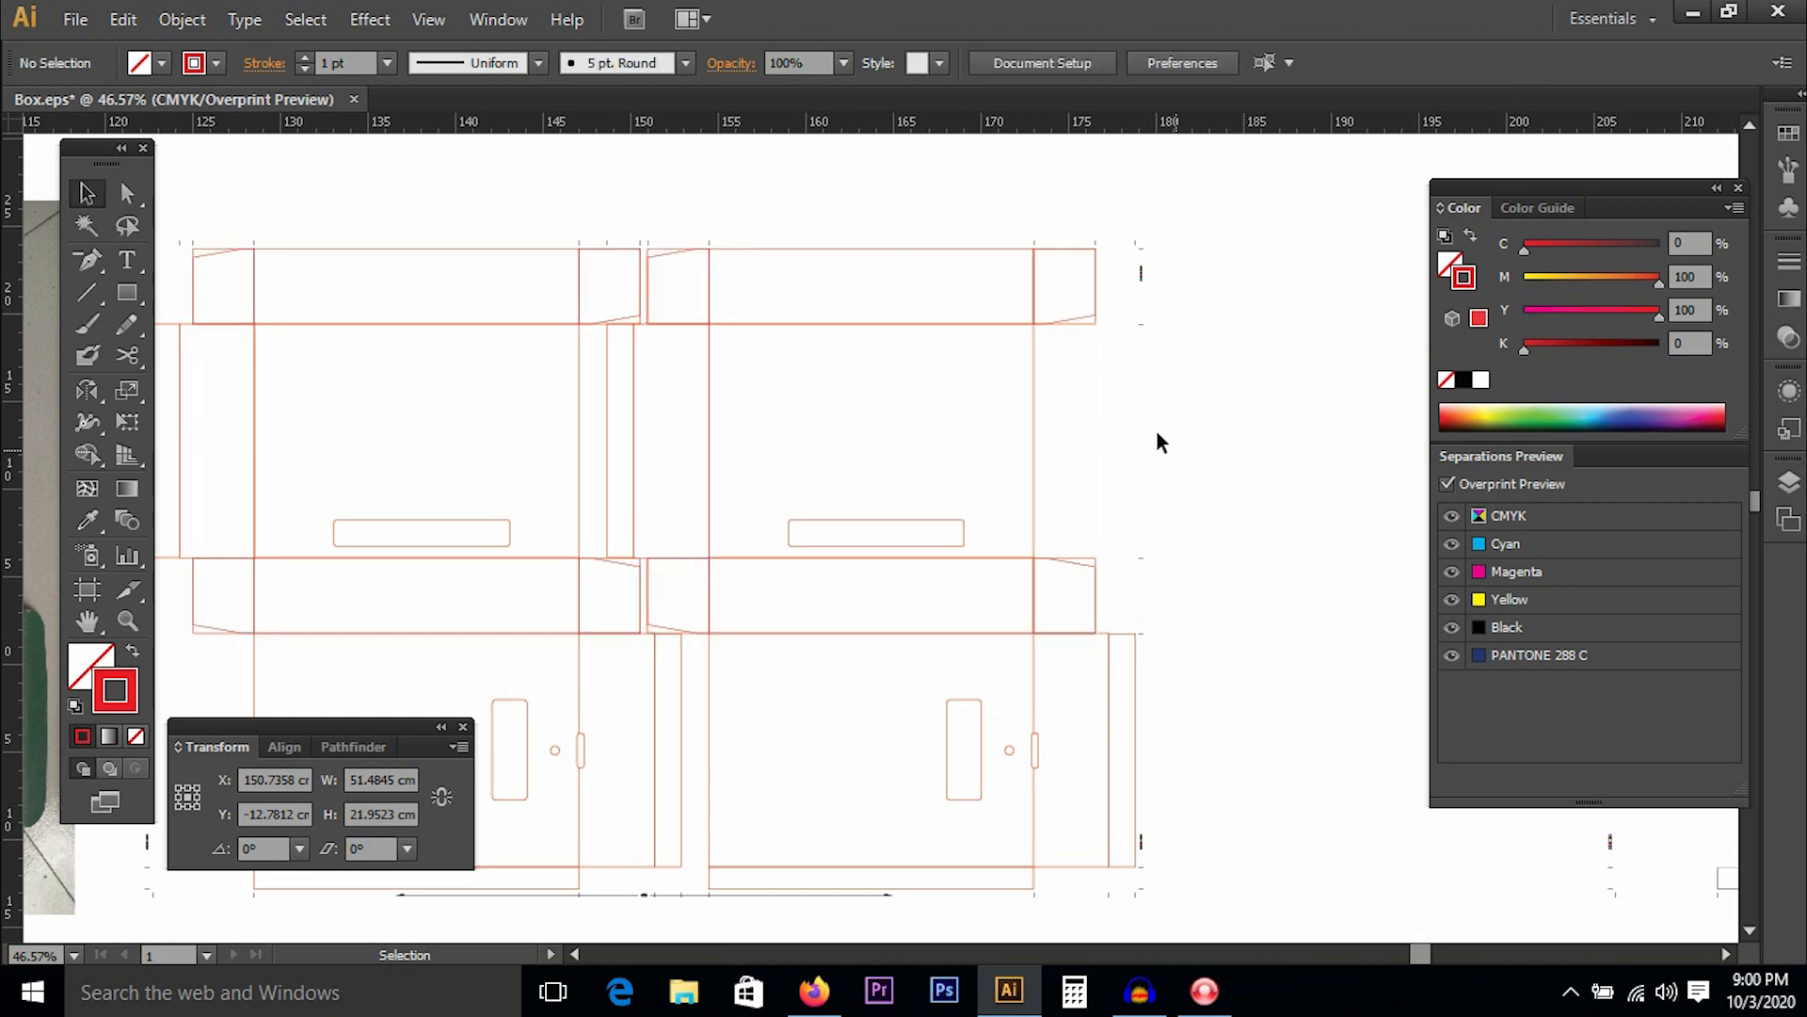
Delete the two rectangular end tabs of the right layout's top strip, leaving the tapered outlines.
key("a")
left_click(1098, 327)
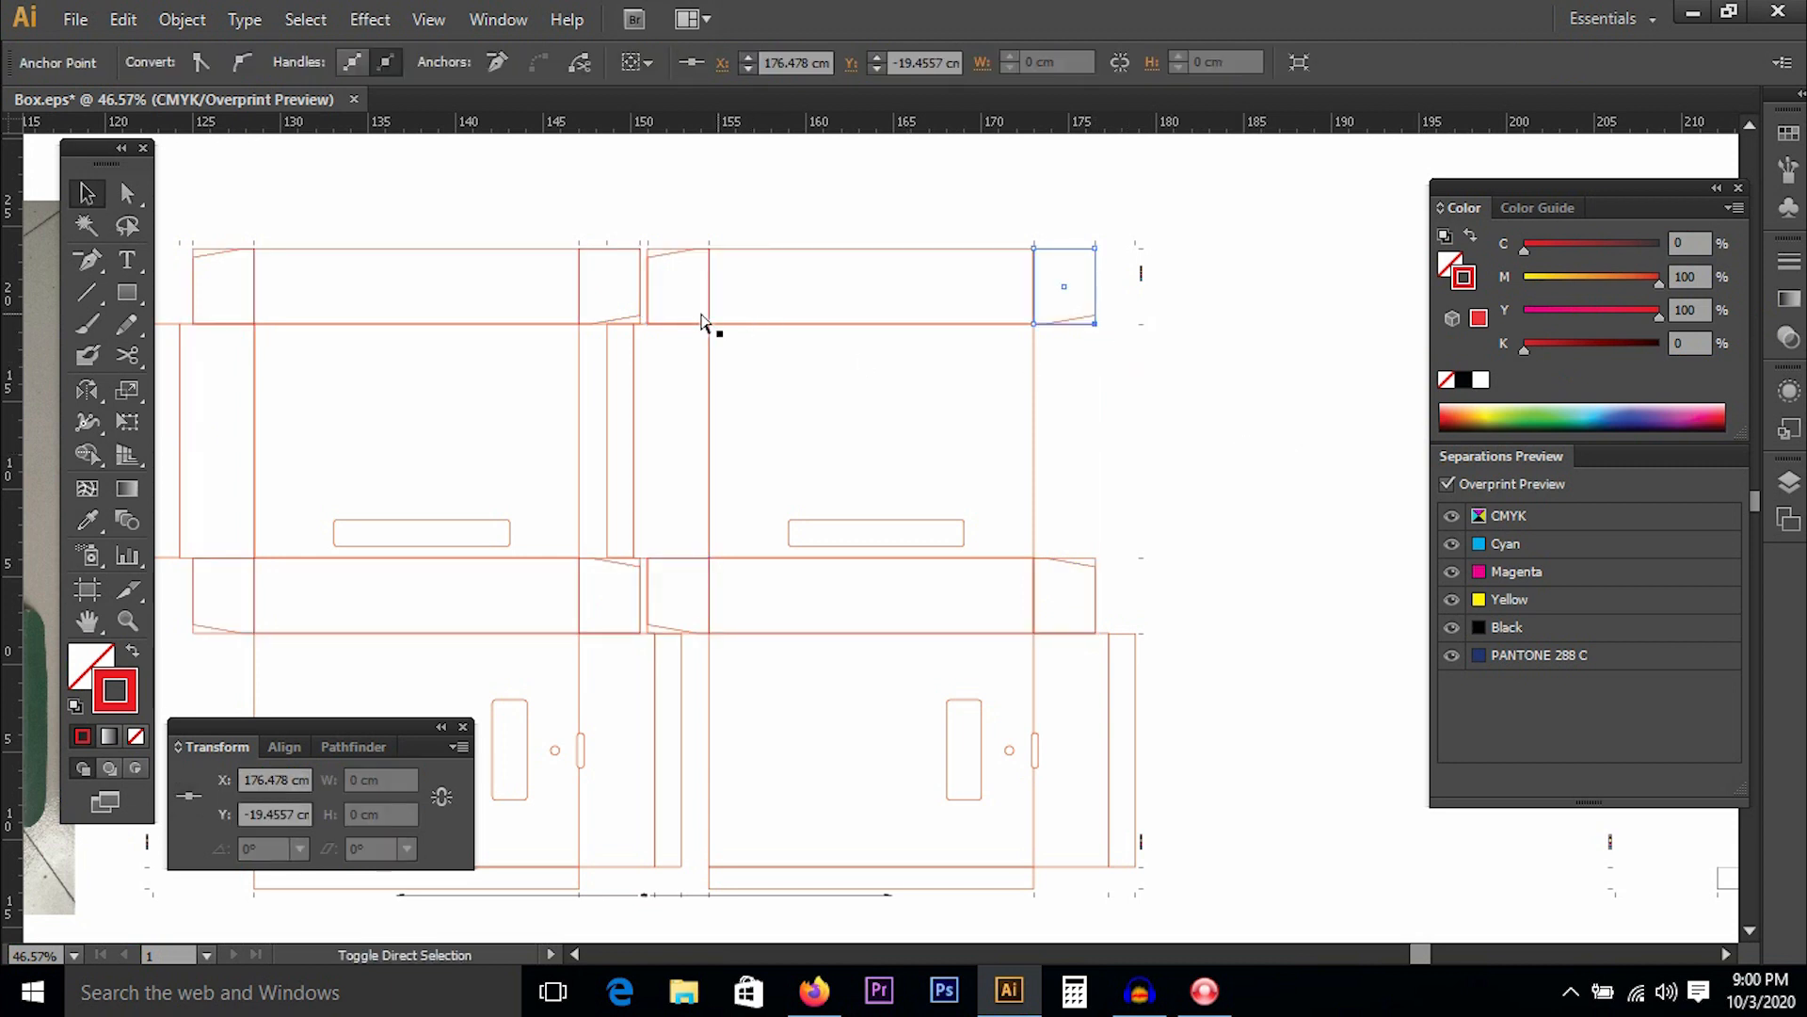
left_click(672, 250, "ctrl+shift")
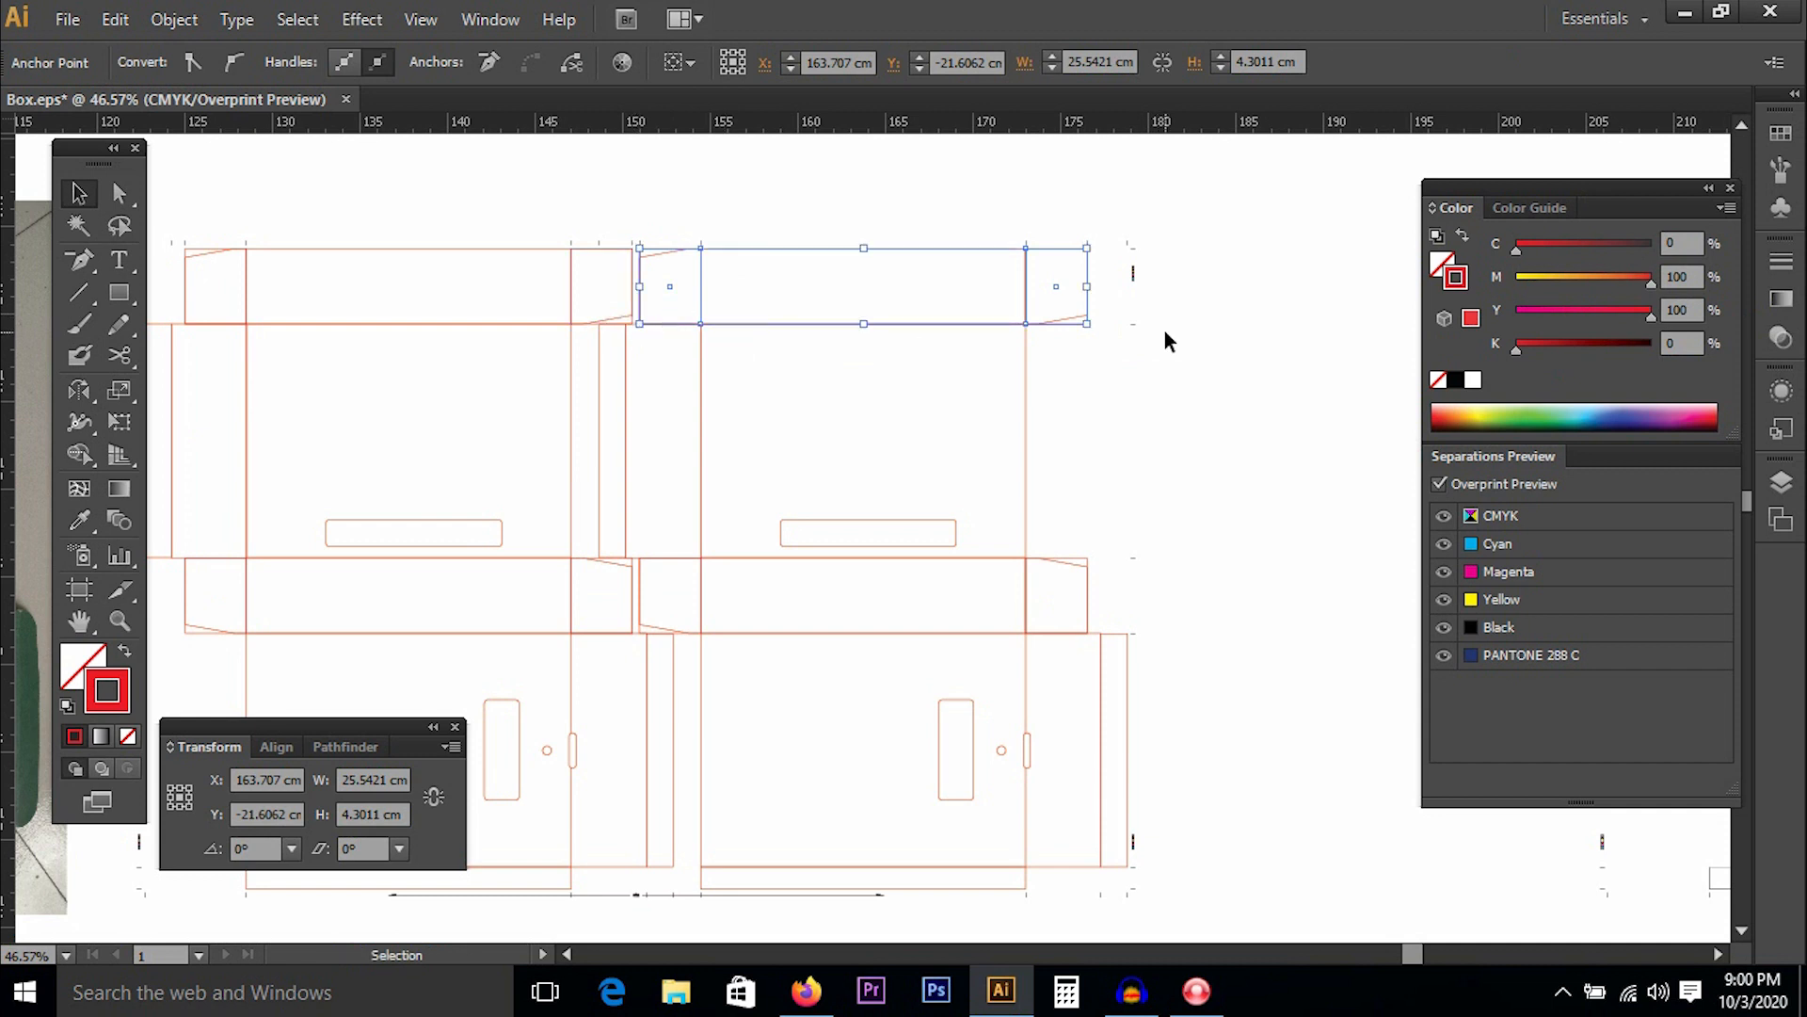
left_click(1165, 331)
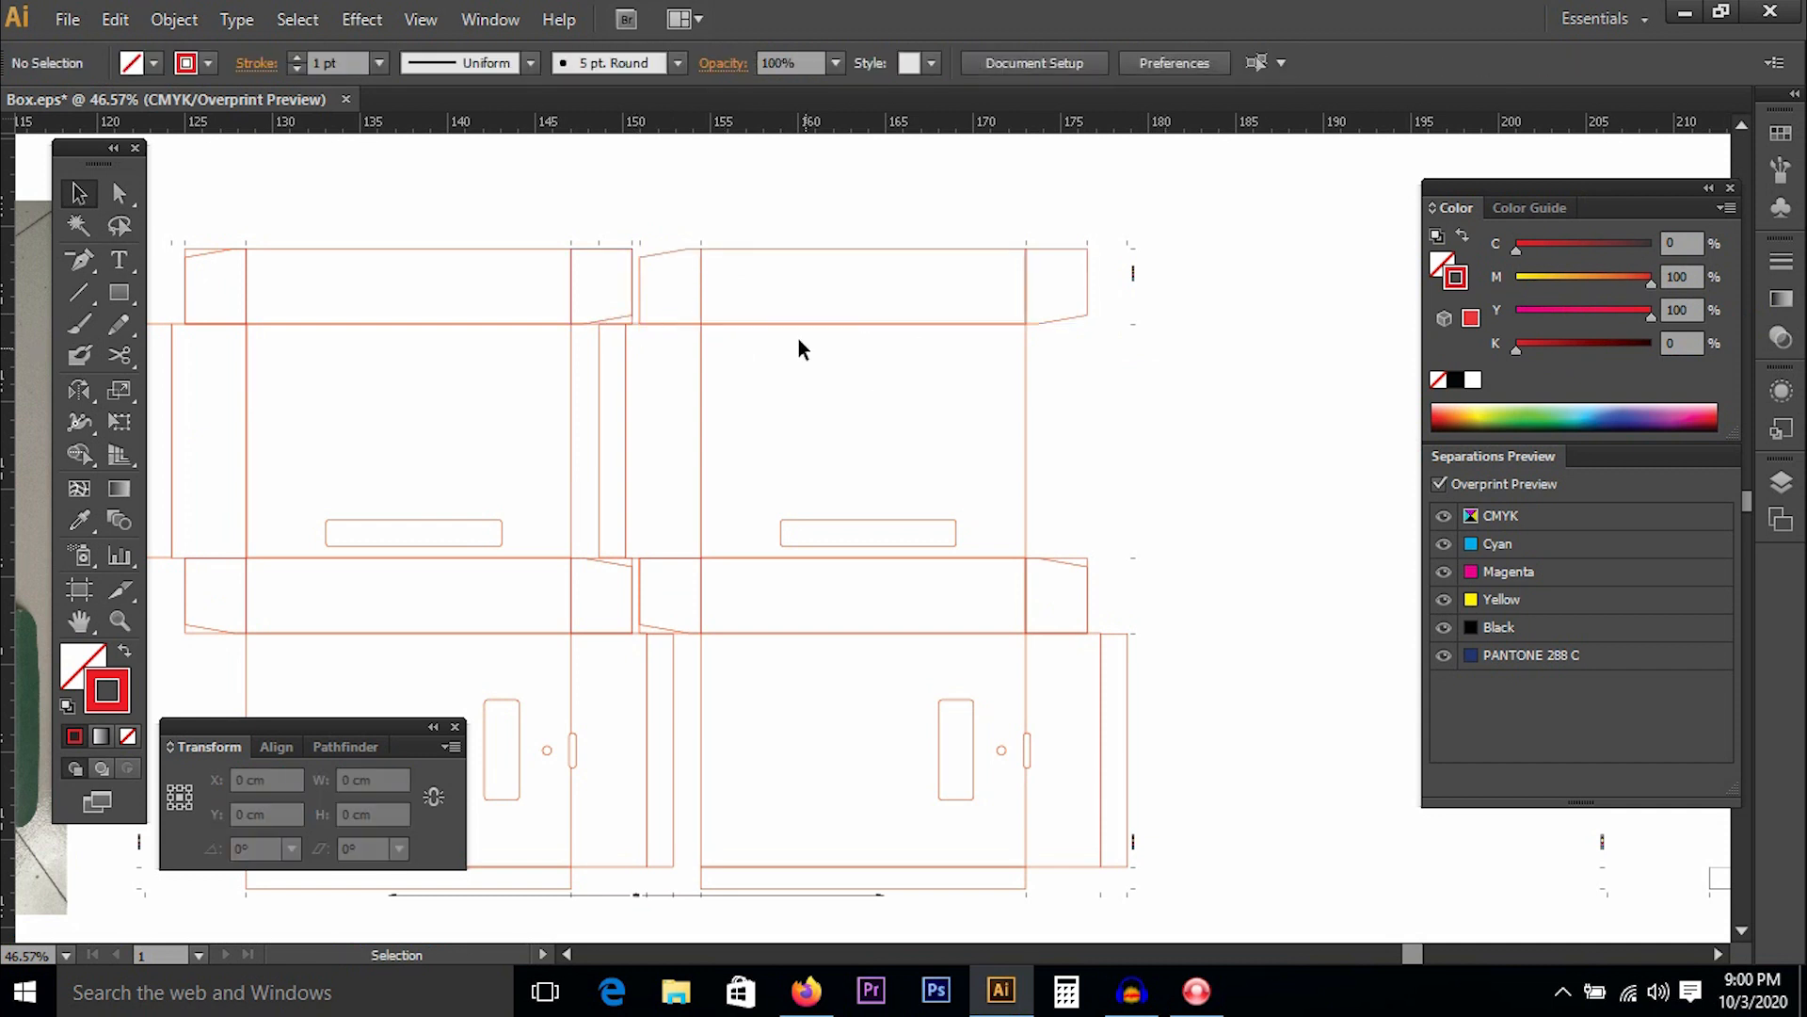
Delete the rectangular end tab behind the left layout's top-right flap.
key("ctrl+space")
left_click_drag(537, 202, 677, 363)
left_click(1011, 746, "ctrl")
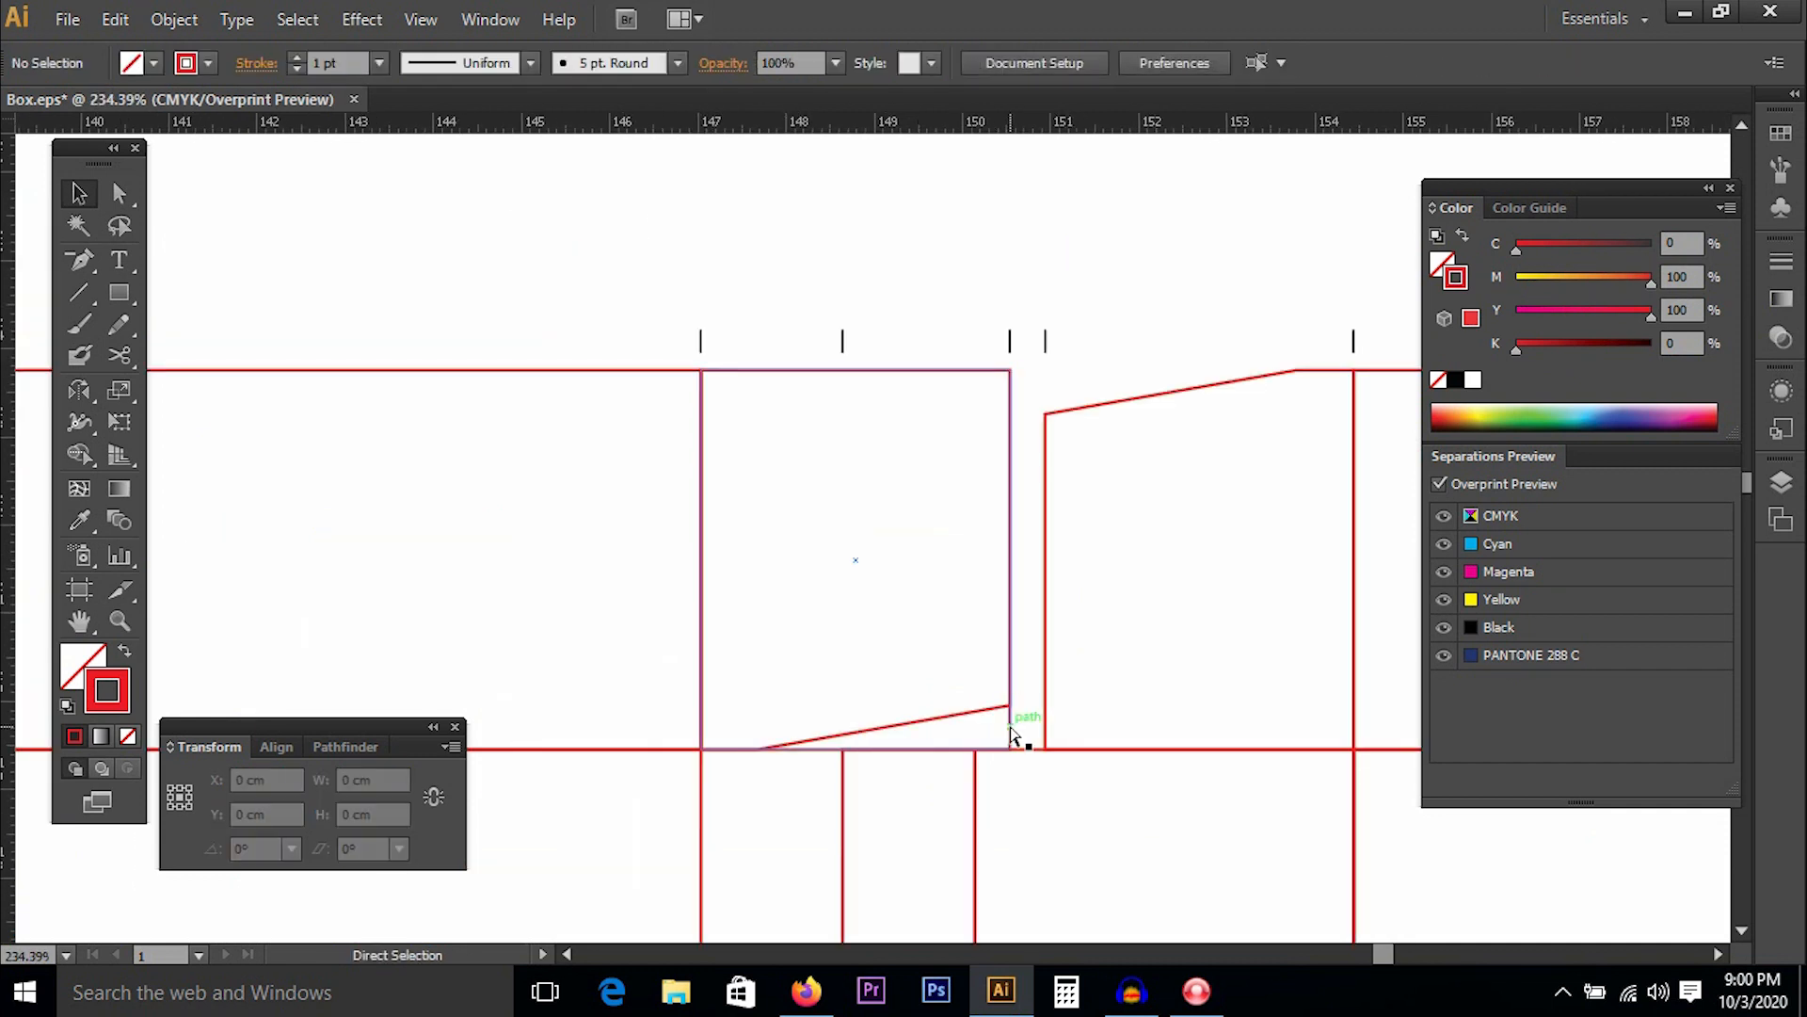
key("Delete")
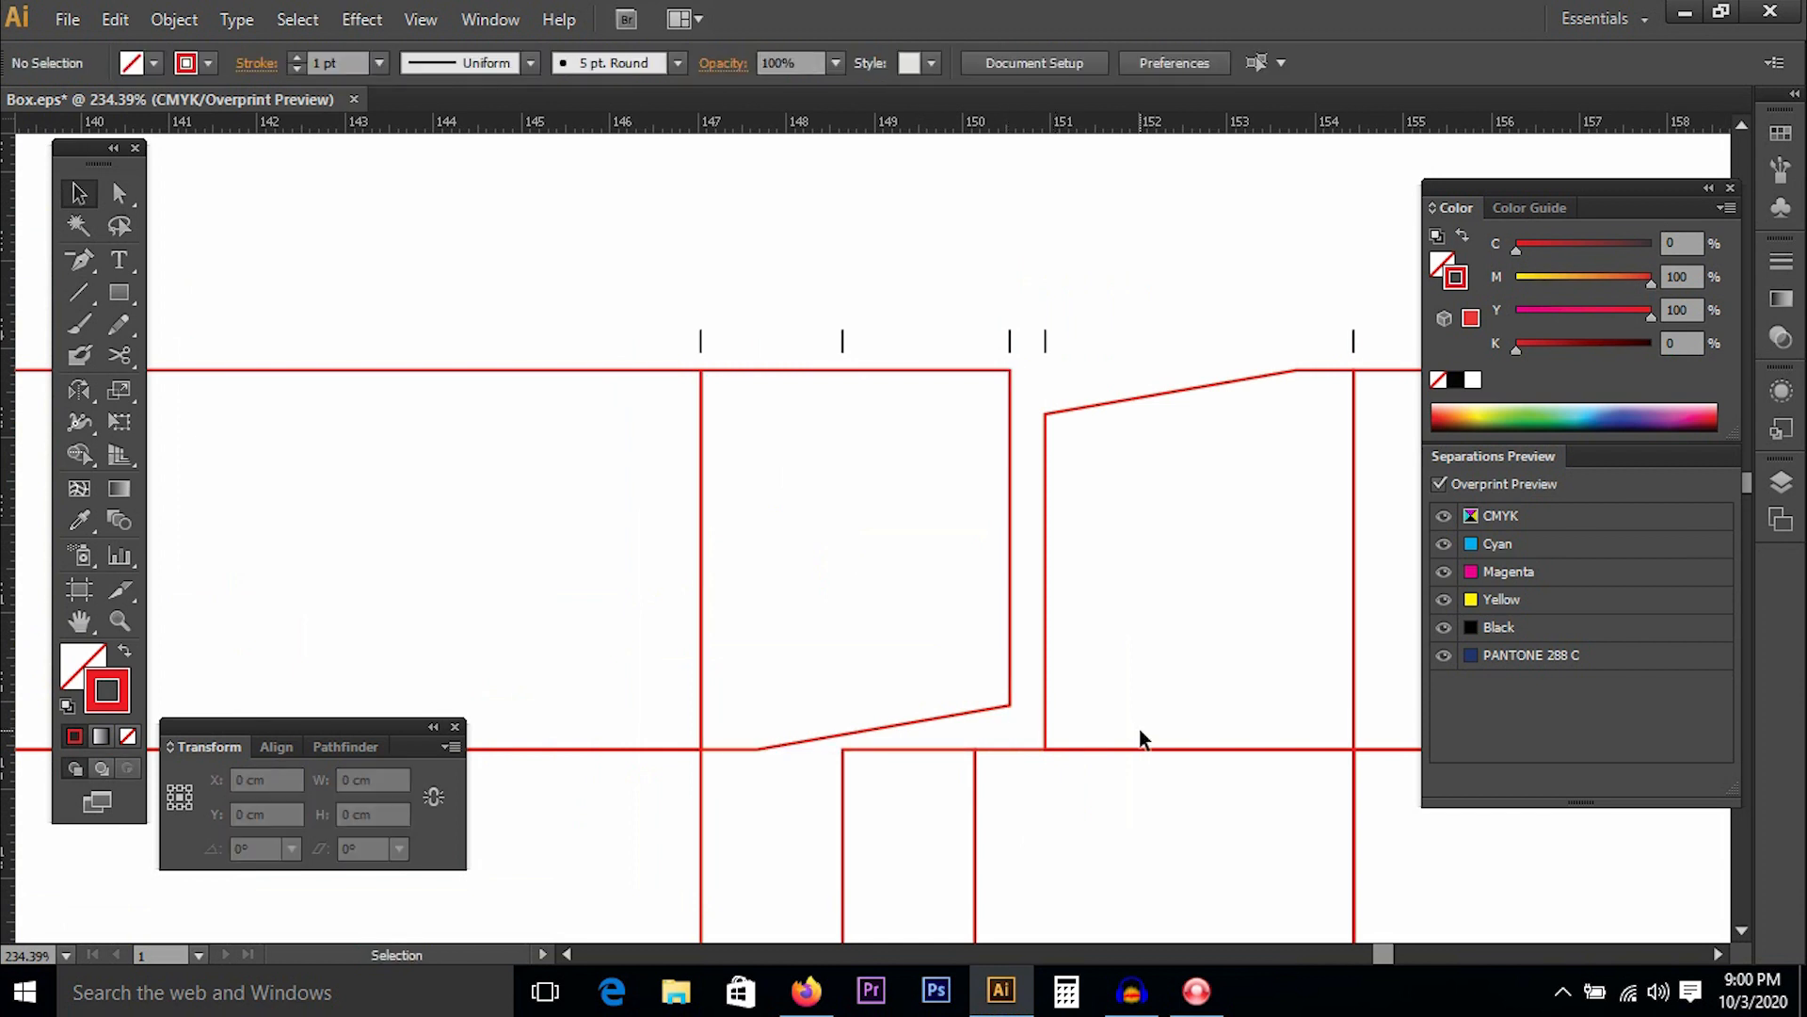
Delete the rectangular end tab behind the left layout's top-left flap.
key("ctrl+minus")
key("ctrl+minus")
key("ctrl+minus")
key("ctrl+minus")
key("ctrl+minus")
key("ctrl+minus")
key("ctrl+minus")
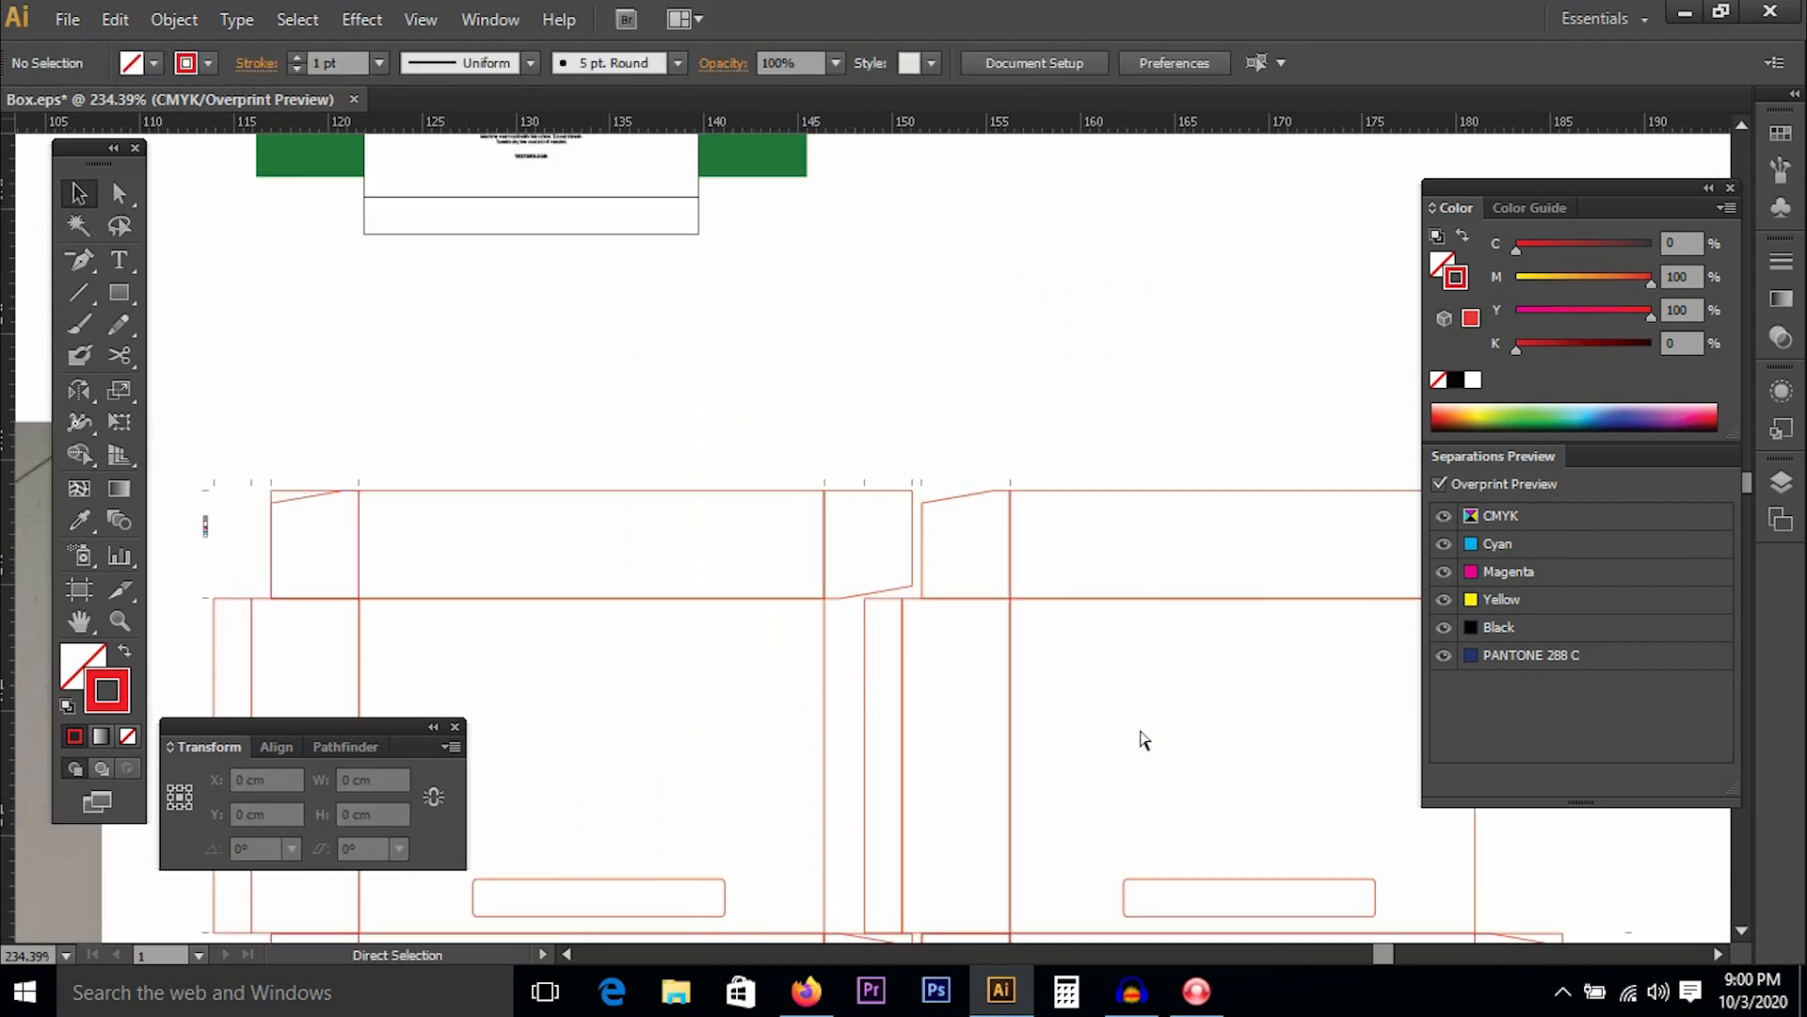
left_click_drag(1045, 519, 1095, 490)
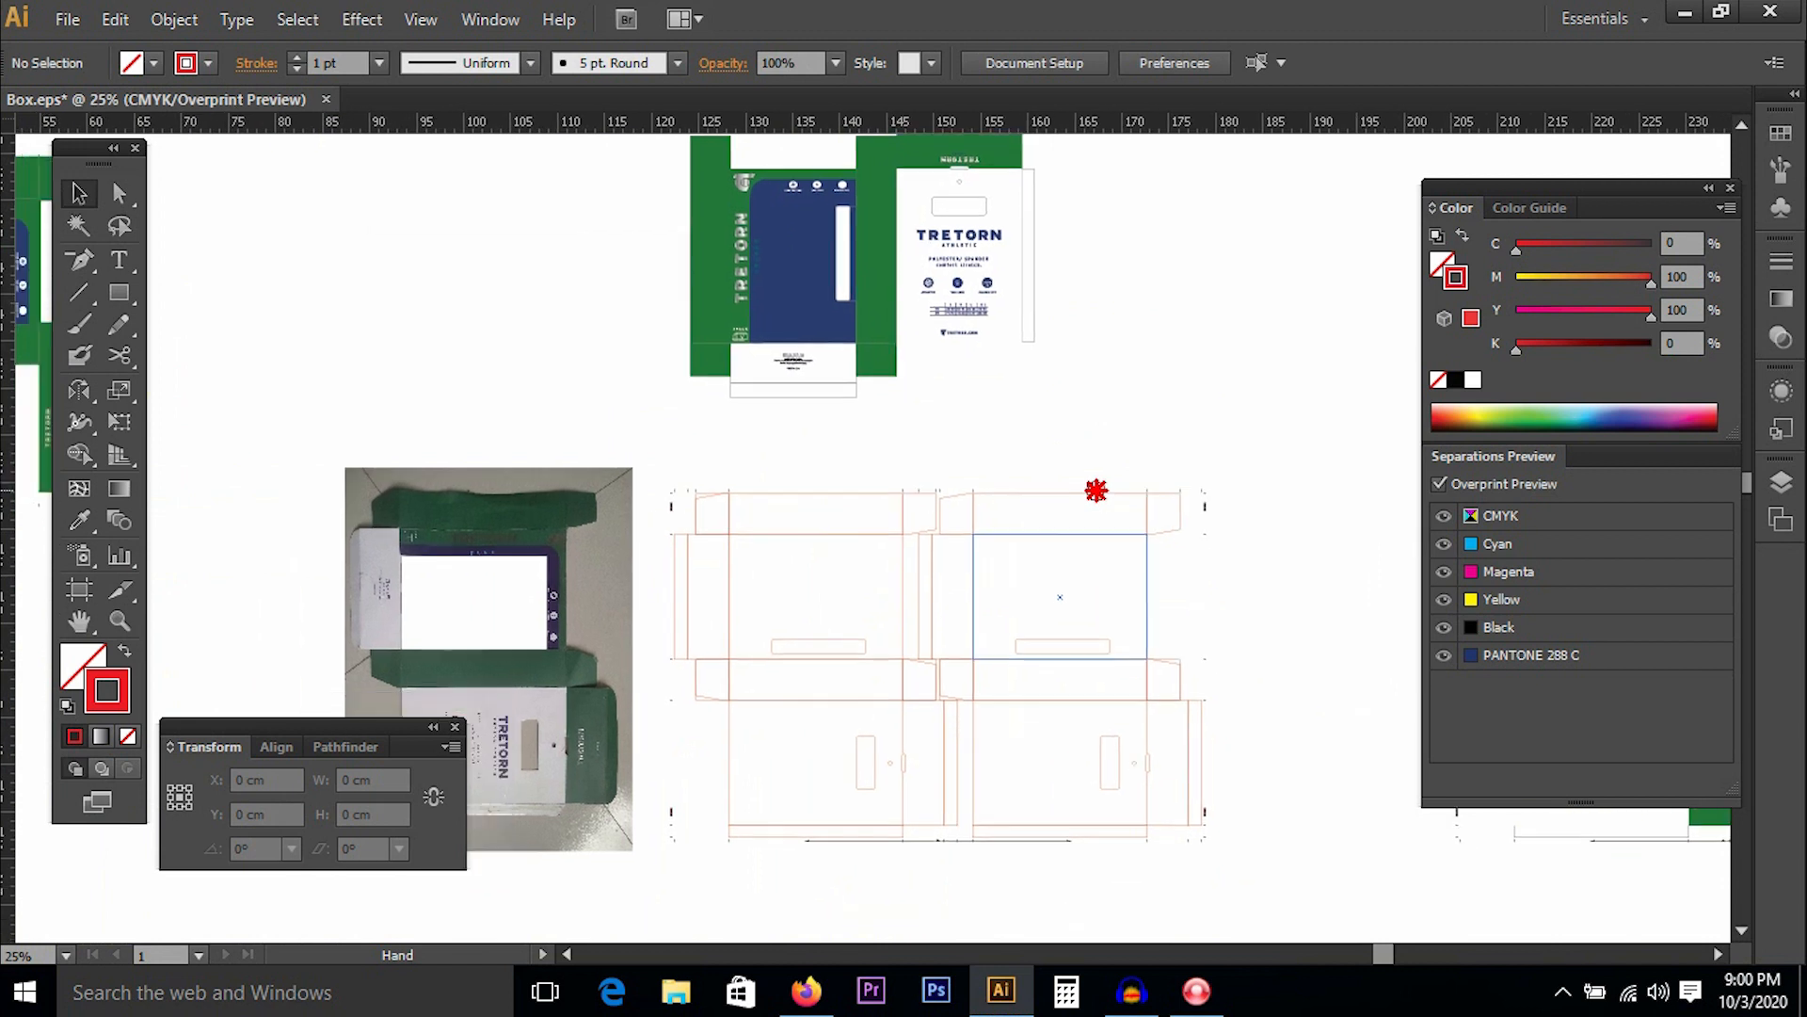
left_click_drag(622, 416, 884, 702)
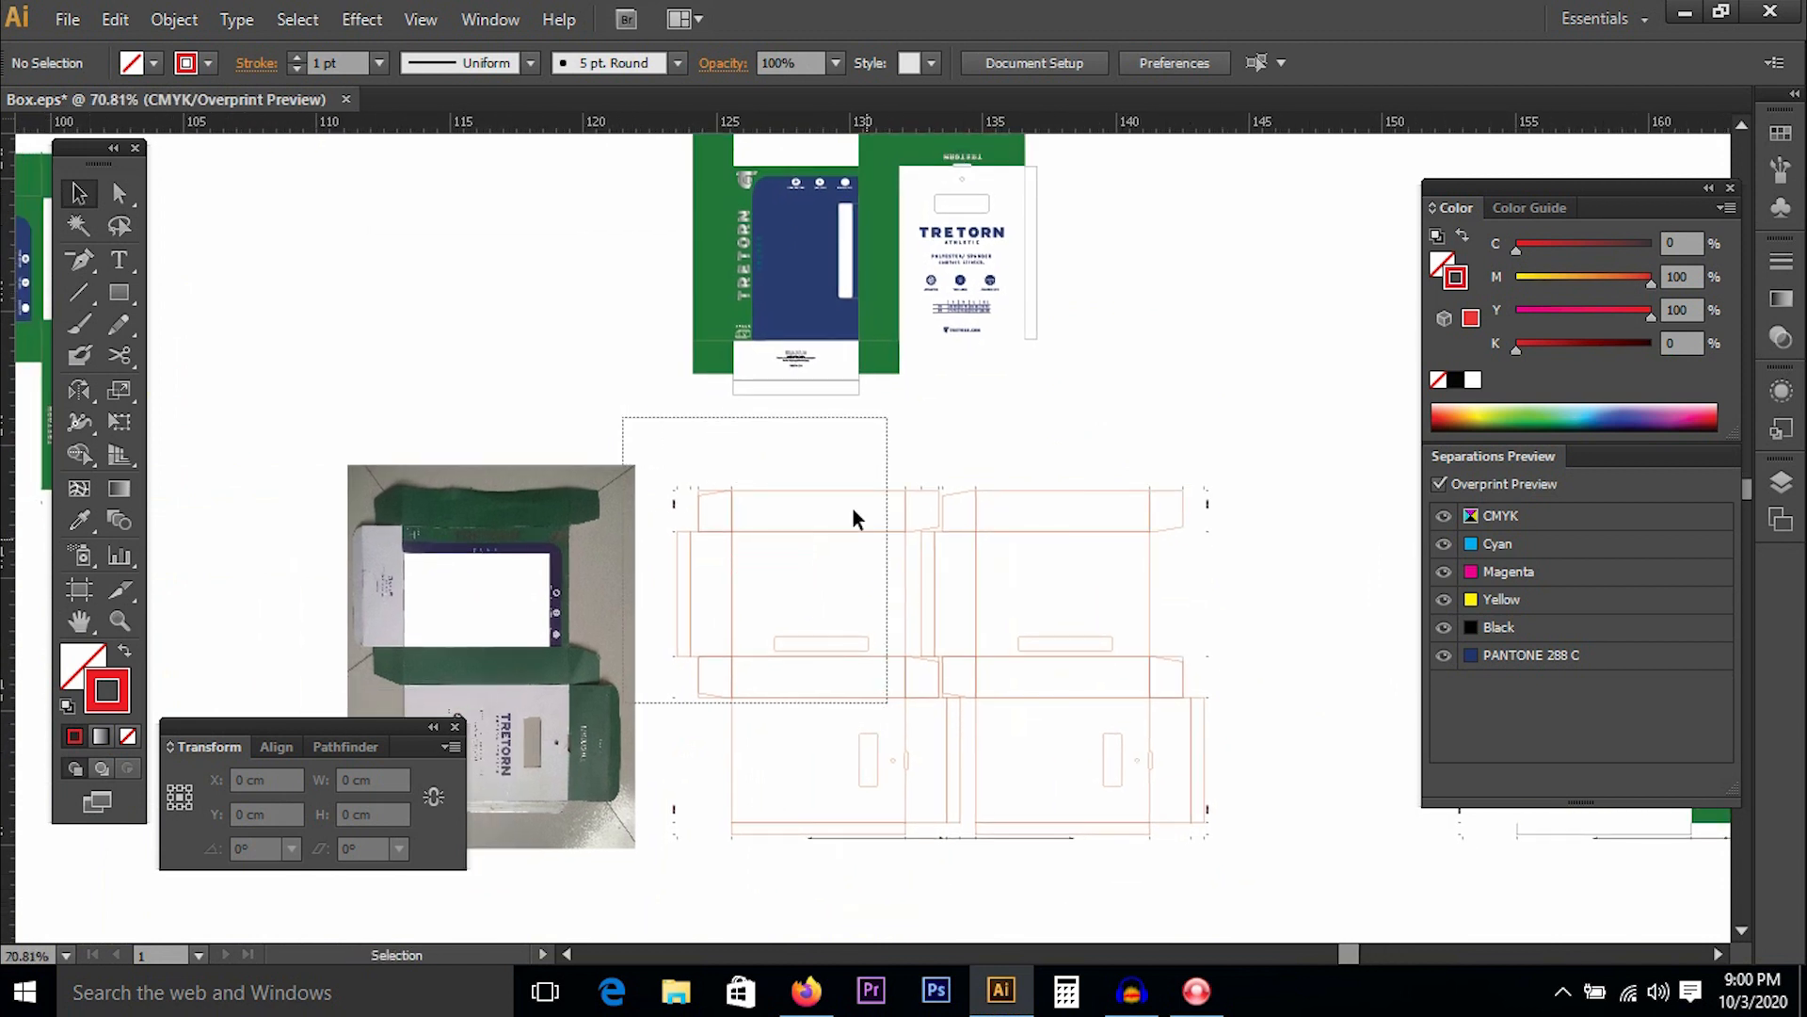
left_click(841, 344)
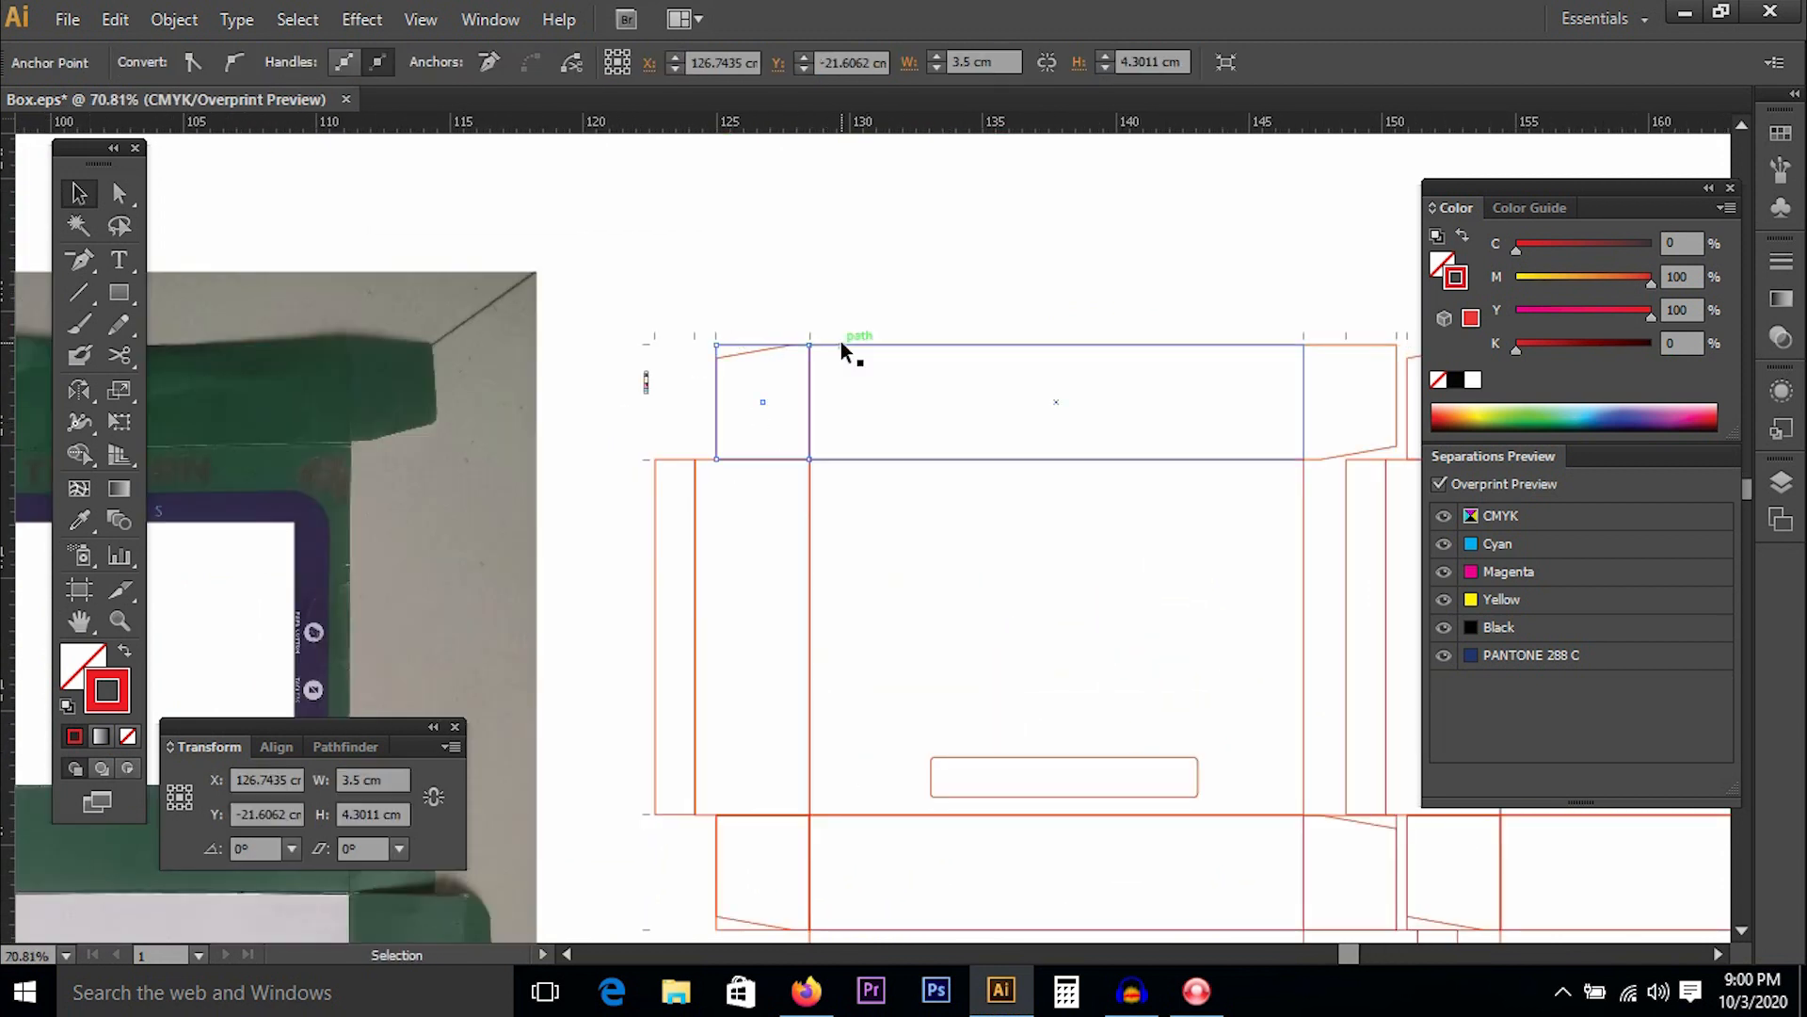
key("ctrl+shift+a")
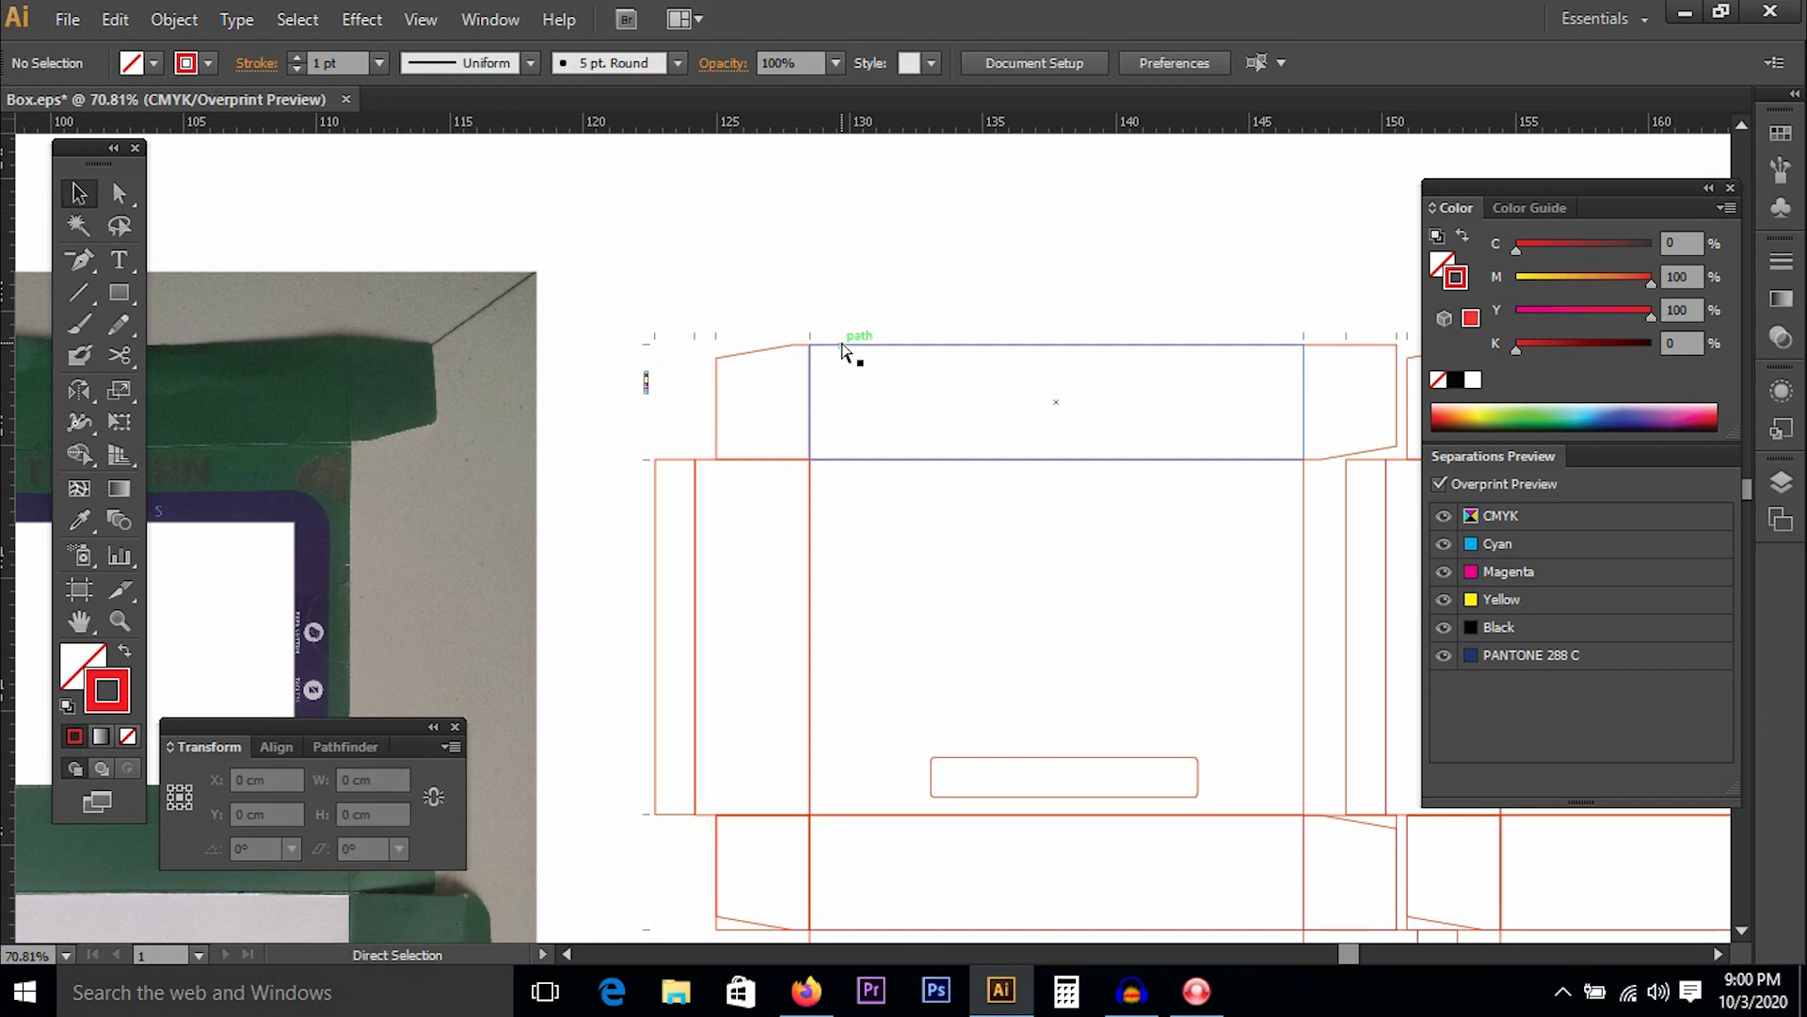
Undo the end tab deletions and the flaps' change from green fill to red outline.
key("ctrl+minus")
key("ctrl+minus")
key("ctrl+minus")
key("ctrl+minus")
key("ctrl+minus")
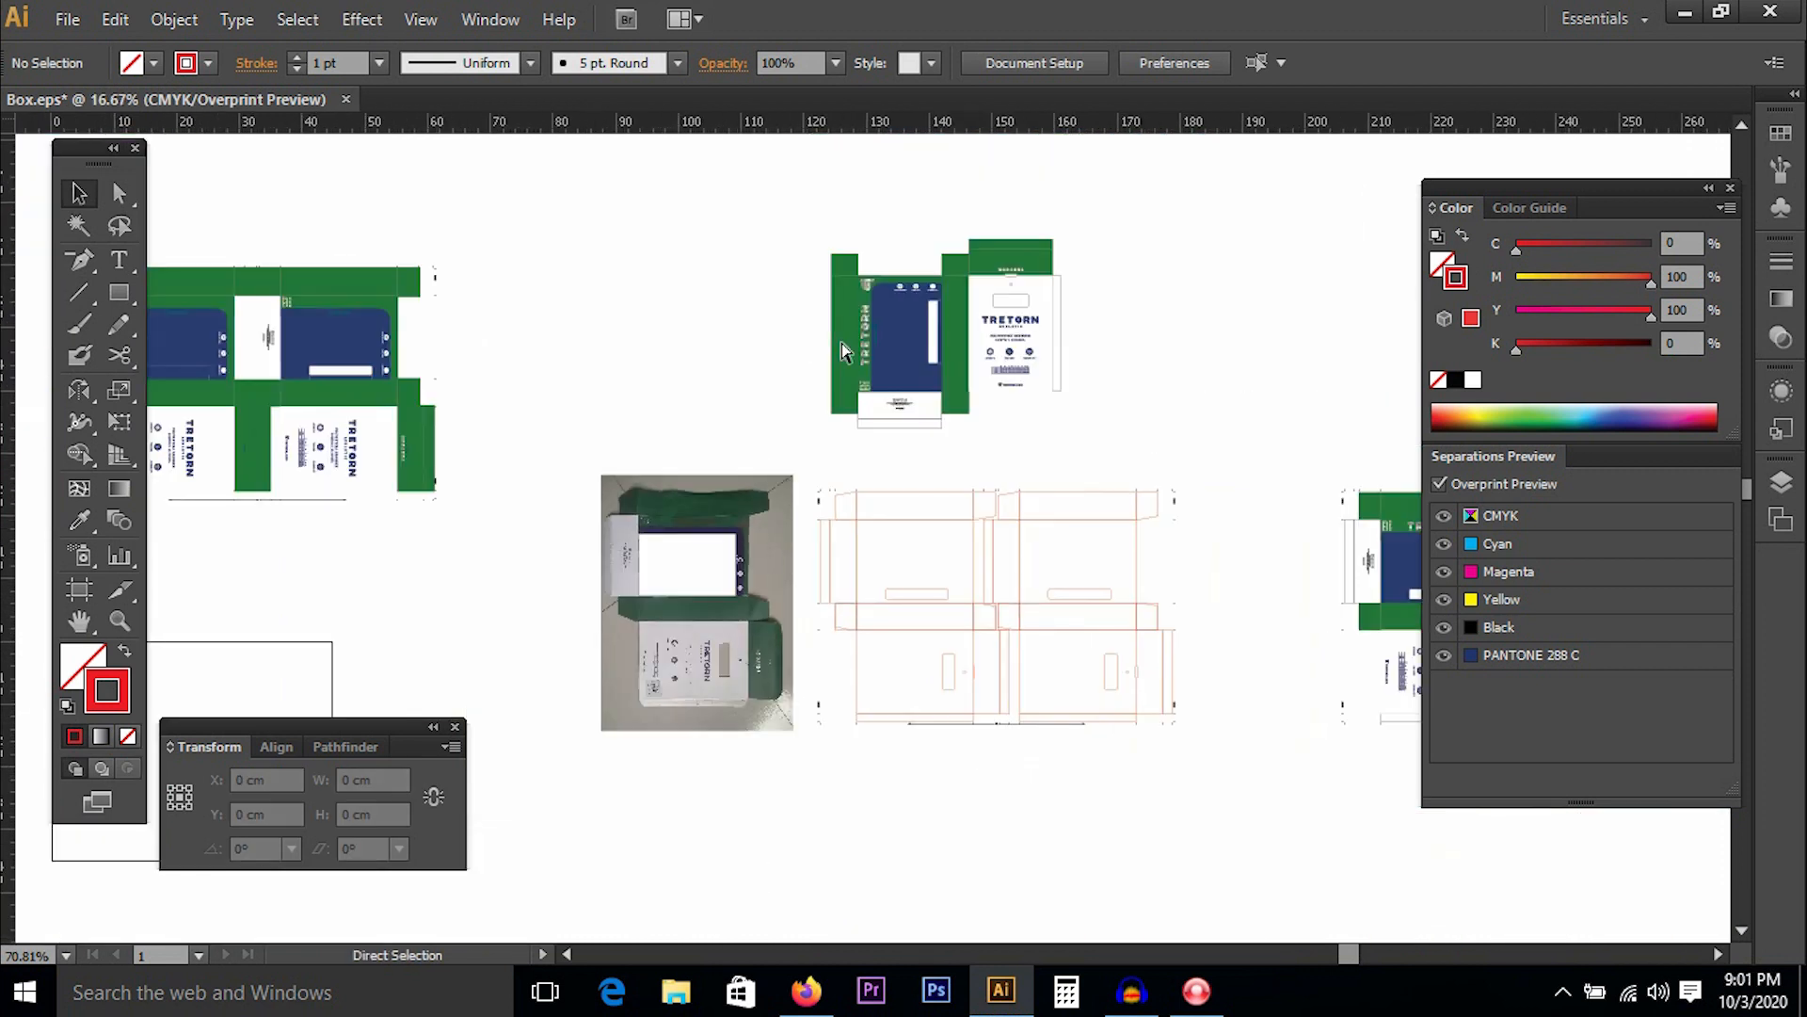
left_click_drag(998, 329, 891, 377)
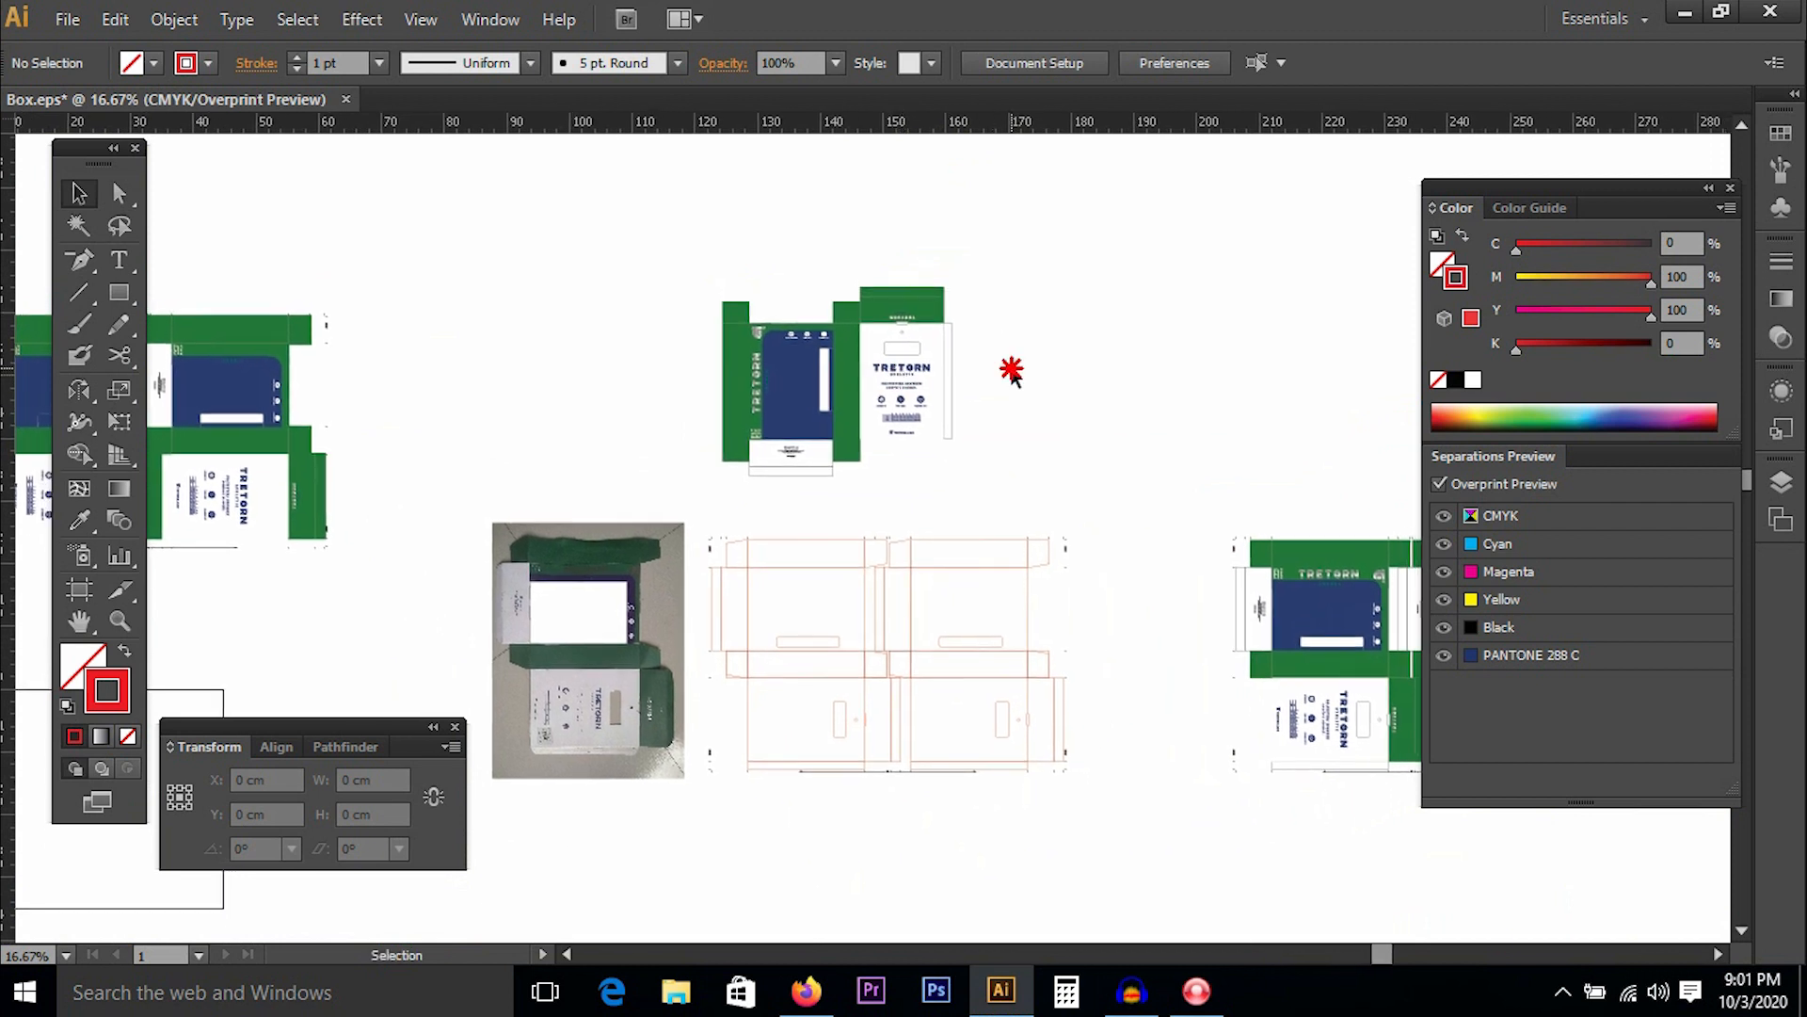
key("ctrl+z")
key("ctrl+z")
key("ctrl+z")
key("ctrl+z")
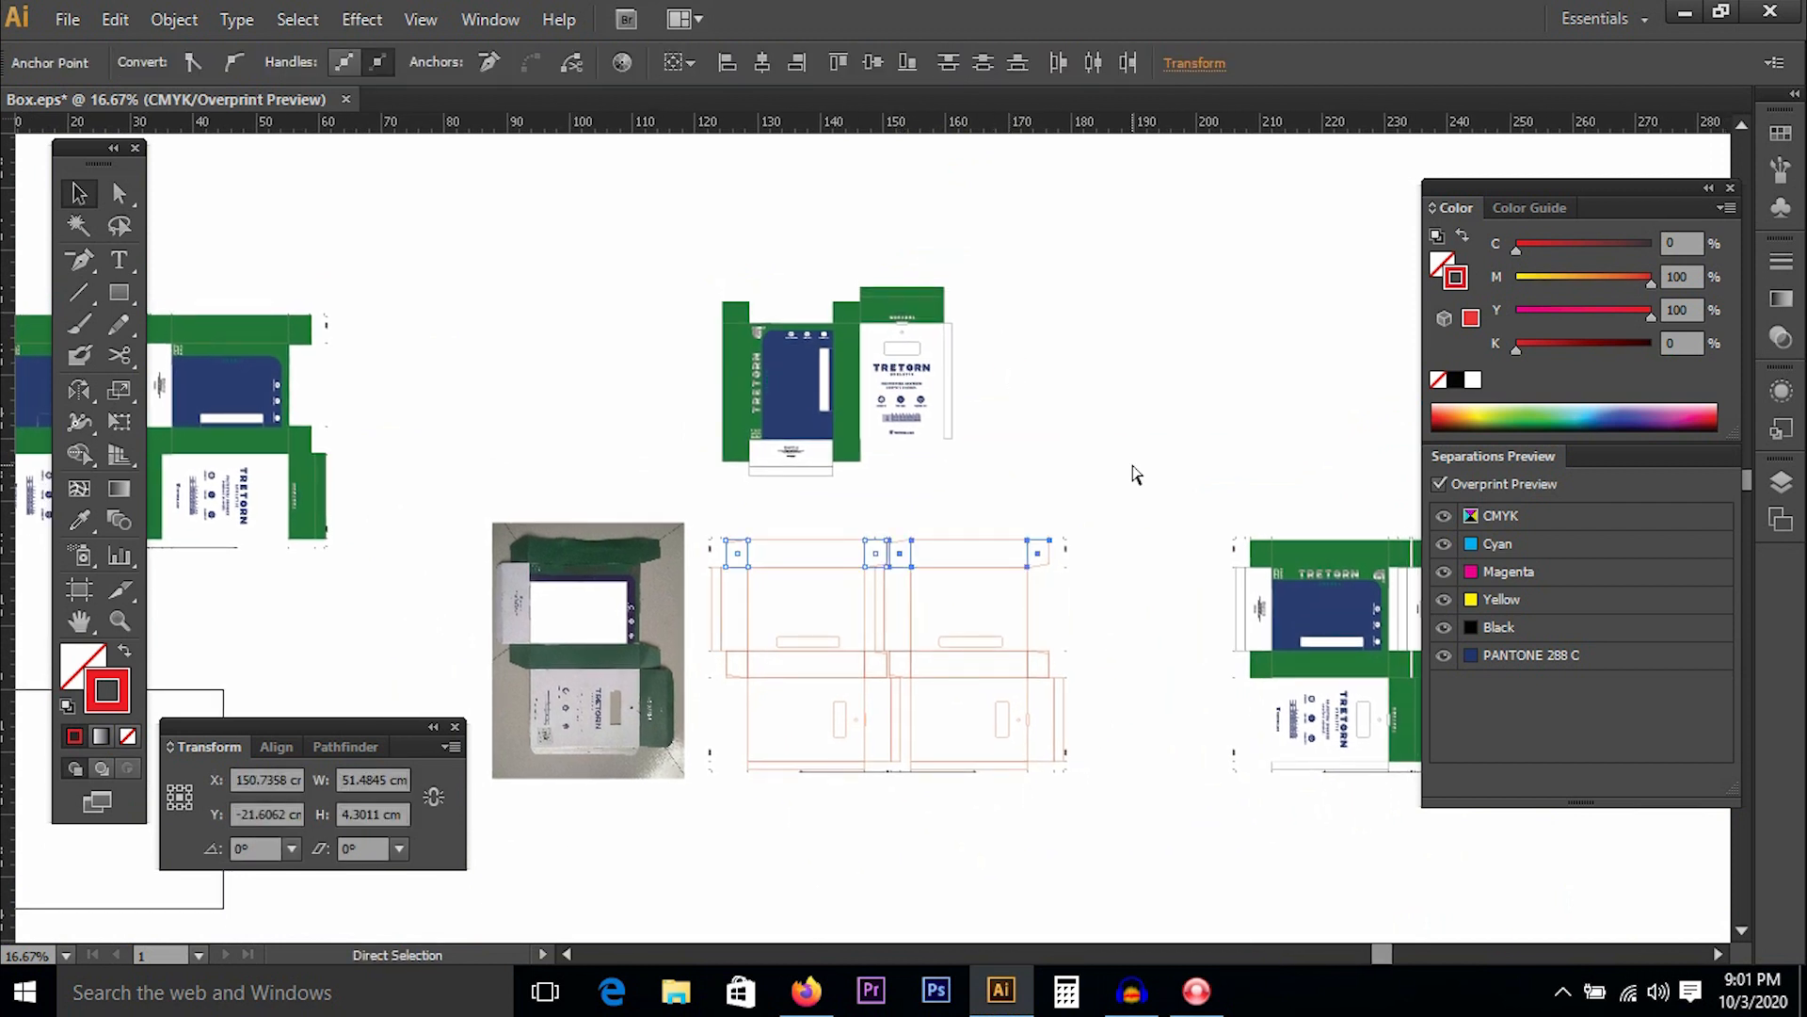
key("ctrl+z")
key("ctrl+z")
key("ctrl+z")
key("ctrl+z")
key("ctrl+z")
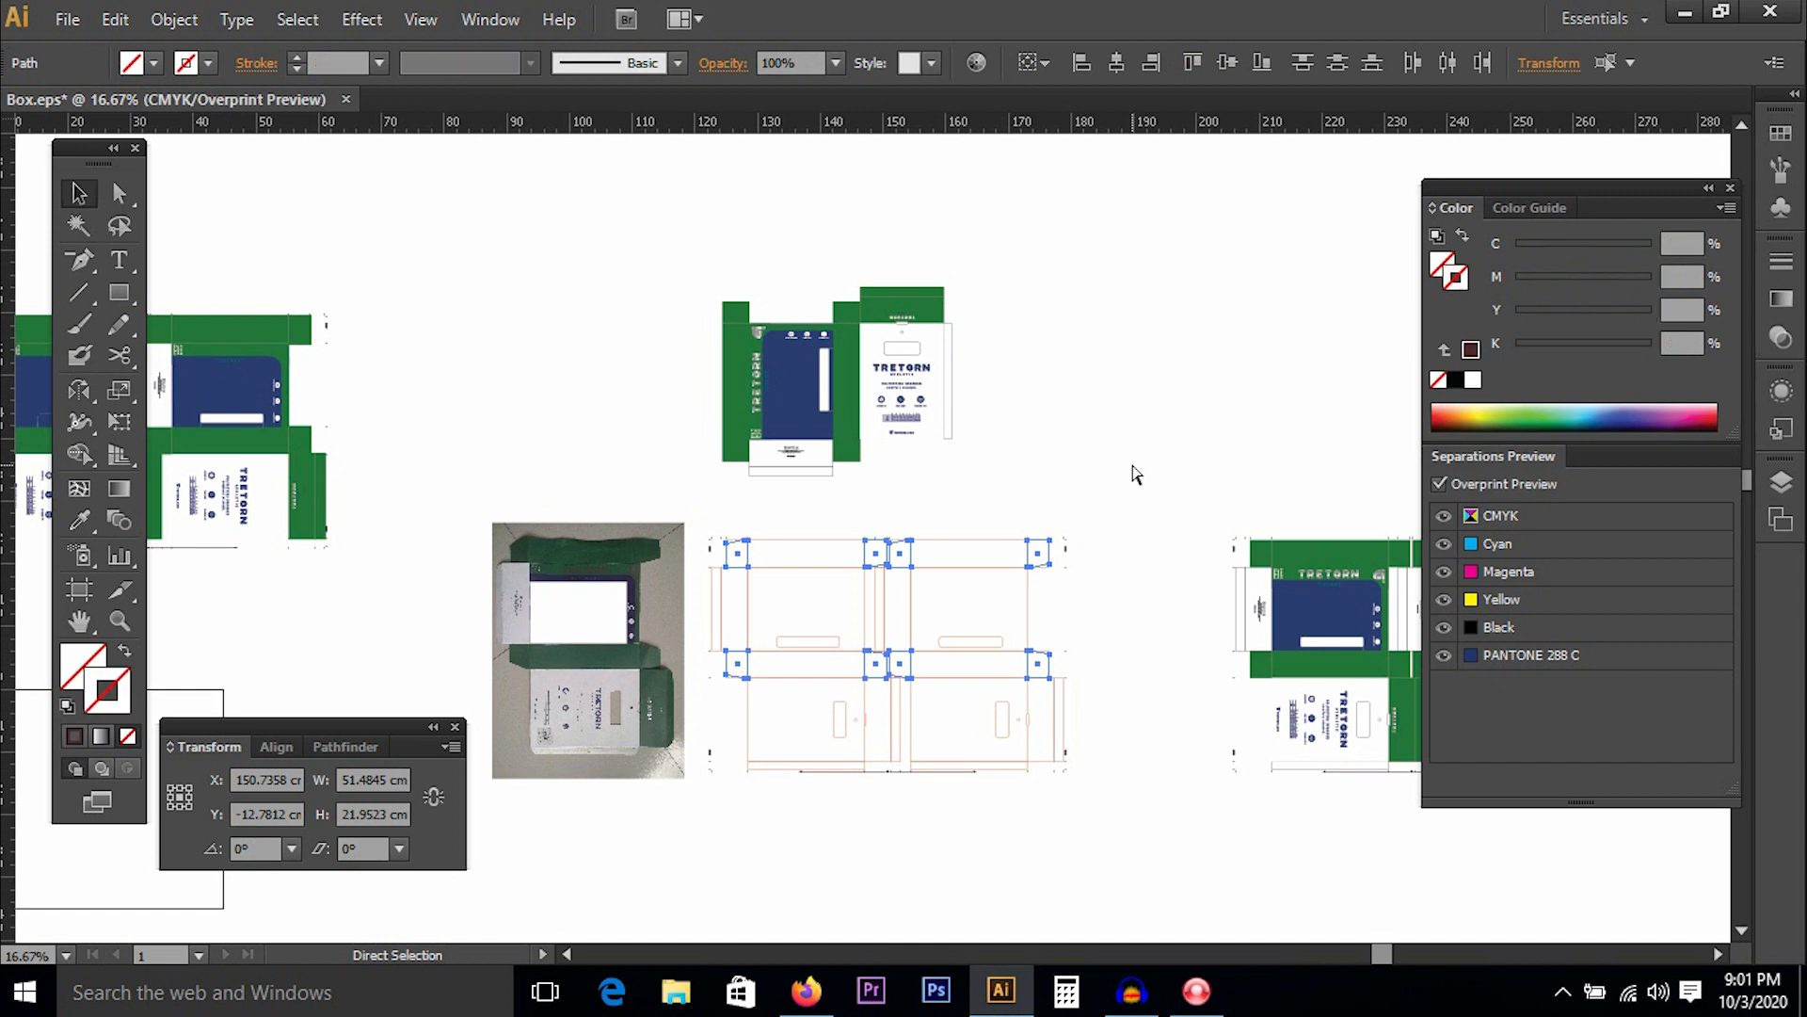
key("ctrl+z")
key("ctrl+z")
key("ctrl+z")
key("ctrl+z")
key("ctrl+z")
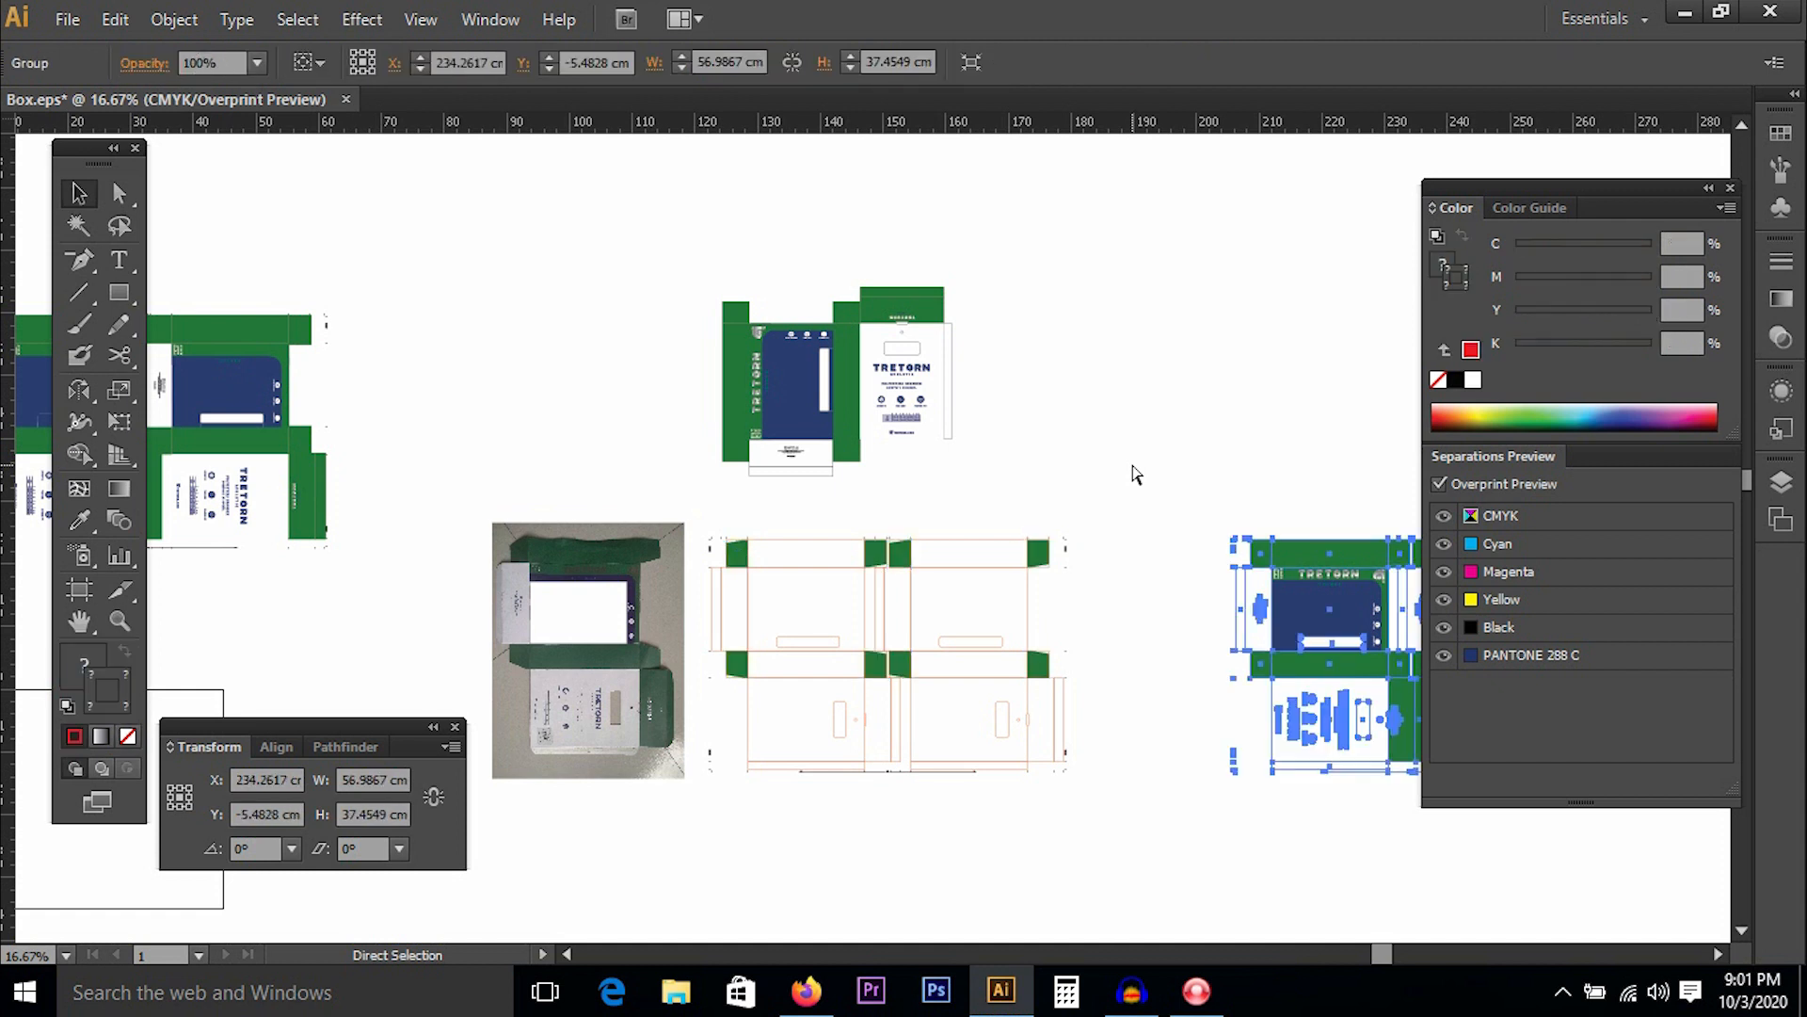
Step through the edit history to bring back the loose strips and tapered flaps around the upper TRETORN layout.
key("ctrl+shift+z")
key("ctrl+shift+z")
key("ctrl+shift+z")
key("ctrl+shift+z")
key("ctrl+shift+z")
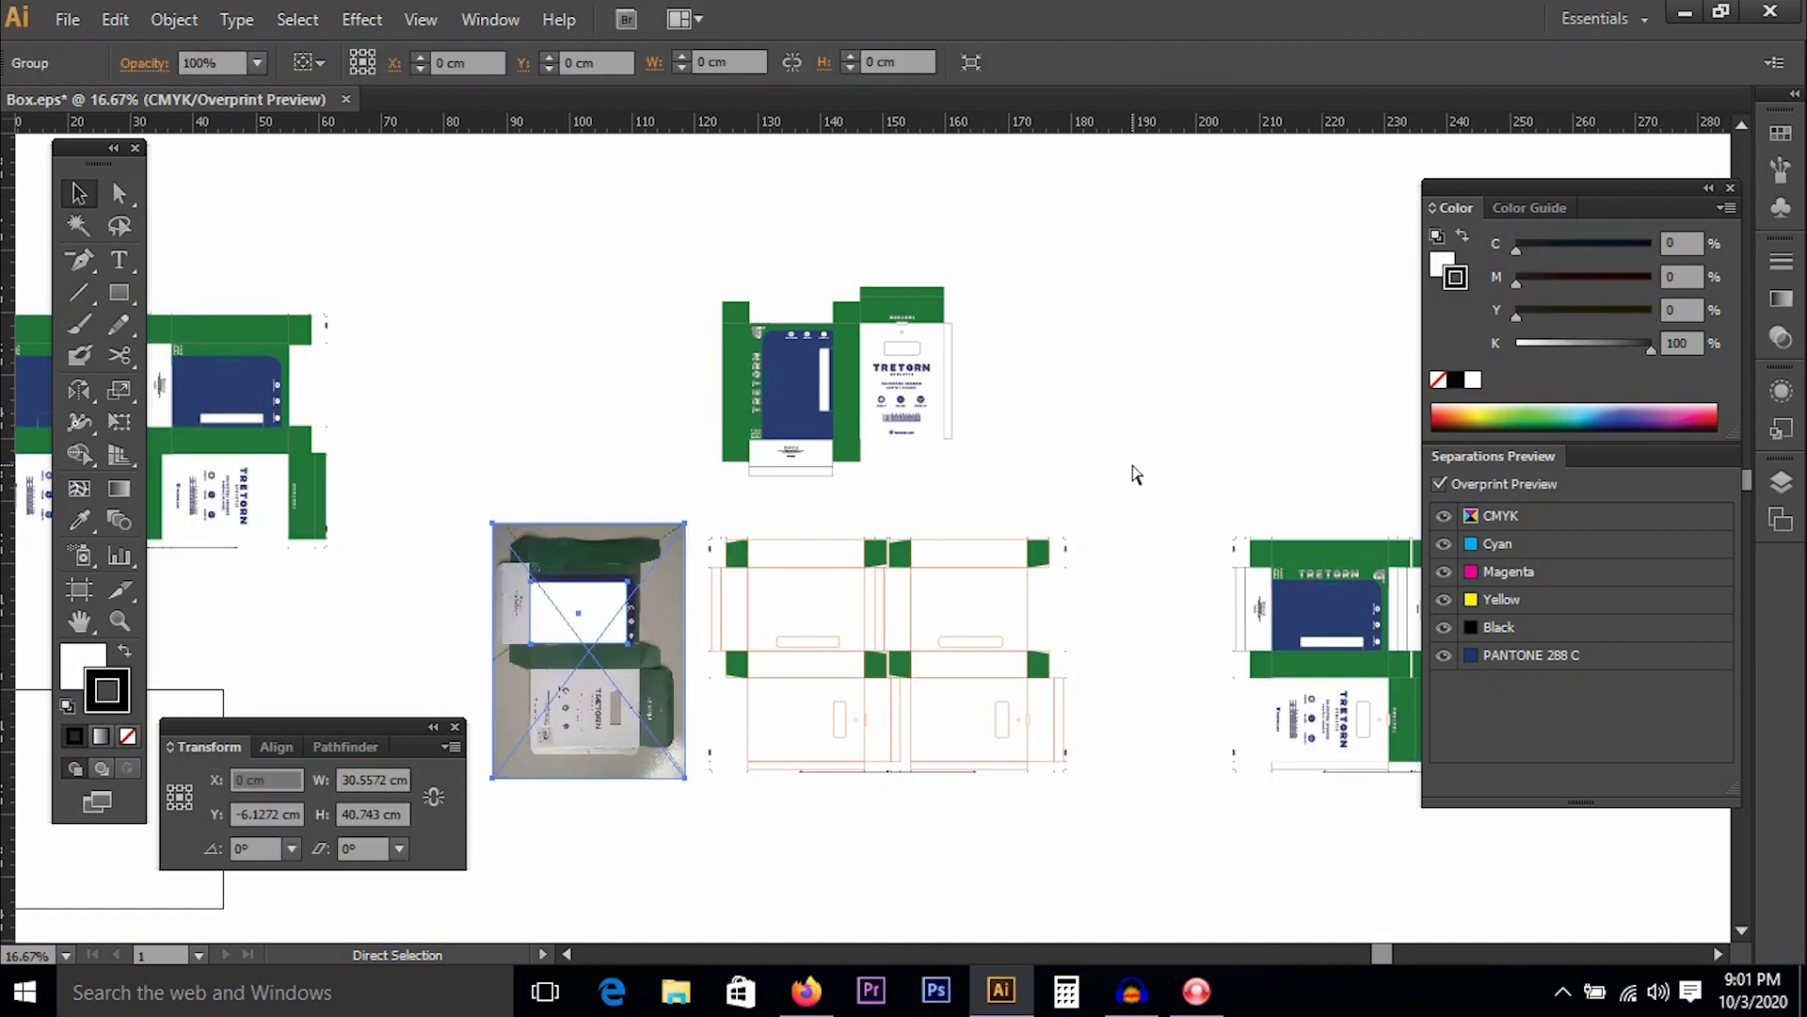
key("v")
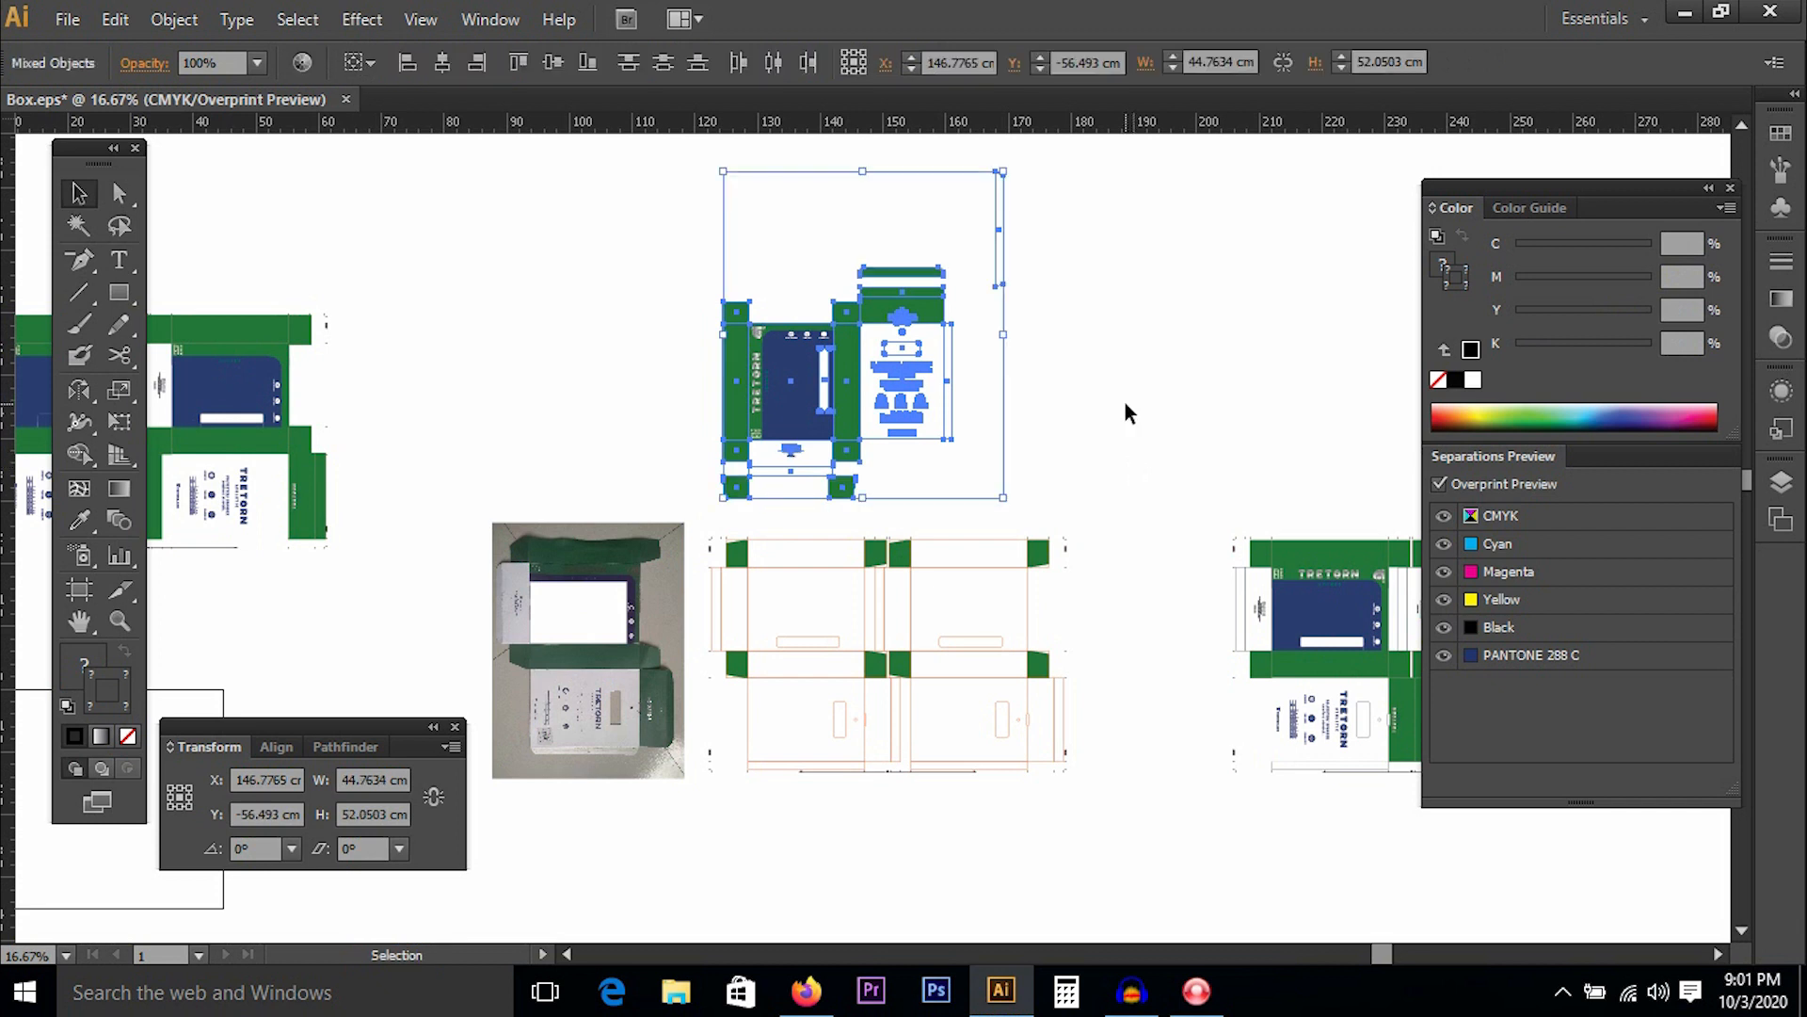
Move the narrow green strip and the narrow white side flap away from the upper layout into the empty area beside it.
left_click(873, 503)
left_click_drag(922, 269, 1097, 381)
mouse_move(998, 233)
left_mouse_down()
mouse_move(1172, 339)
mouse_move(1117, 504)
left_mouse_up()
Delete the two green tapered flaps lying beneath the upper TRETORN layout.
left_click_drag(647, 251, 944, 505)
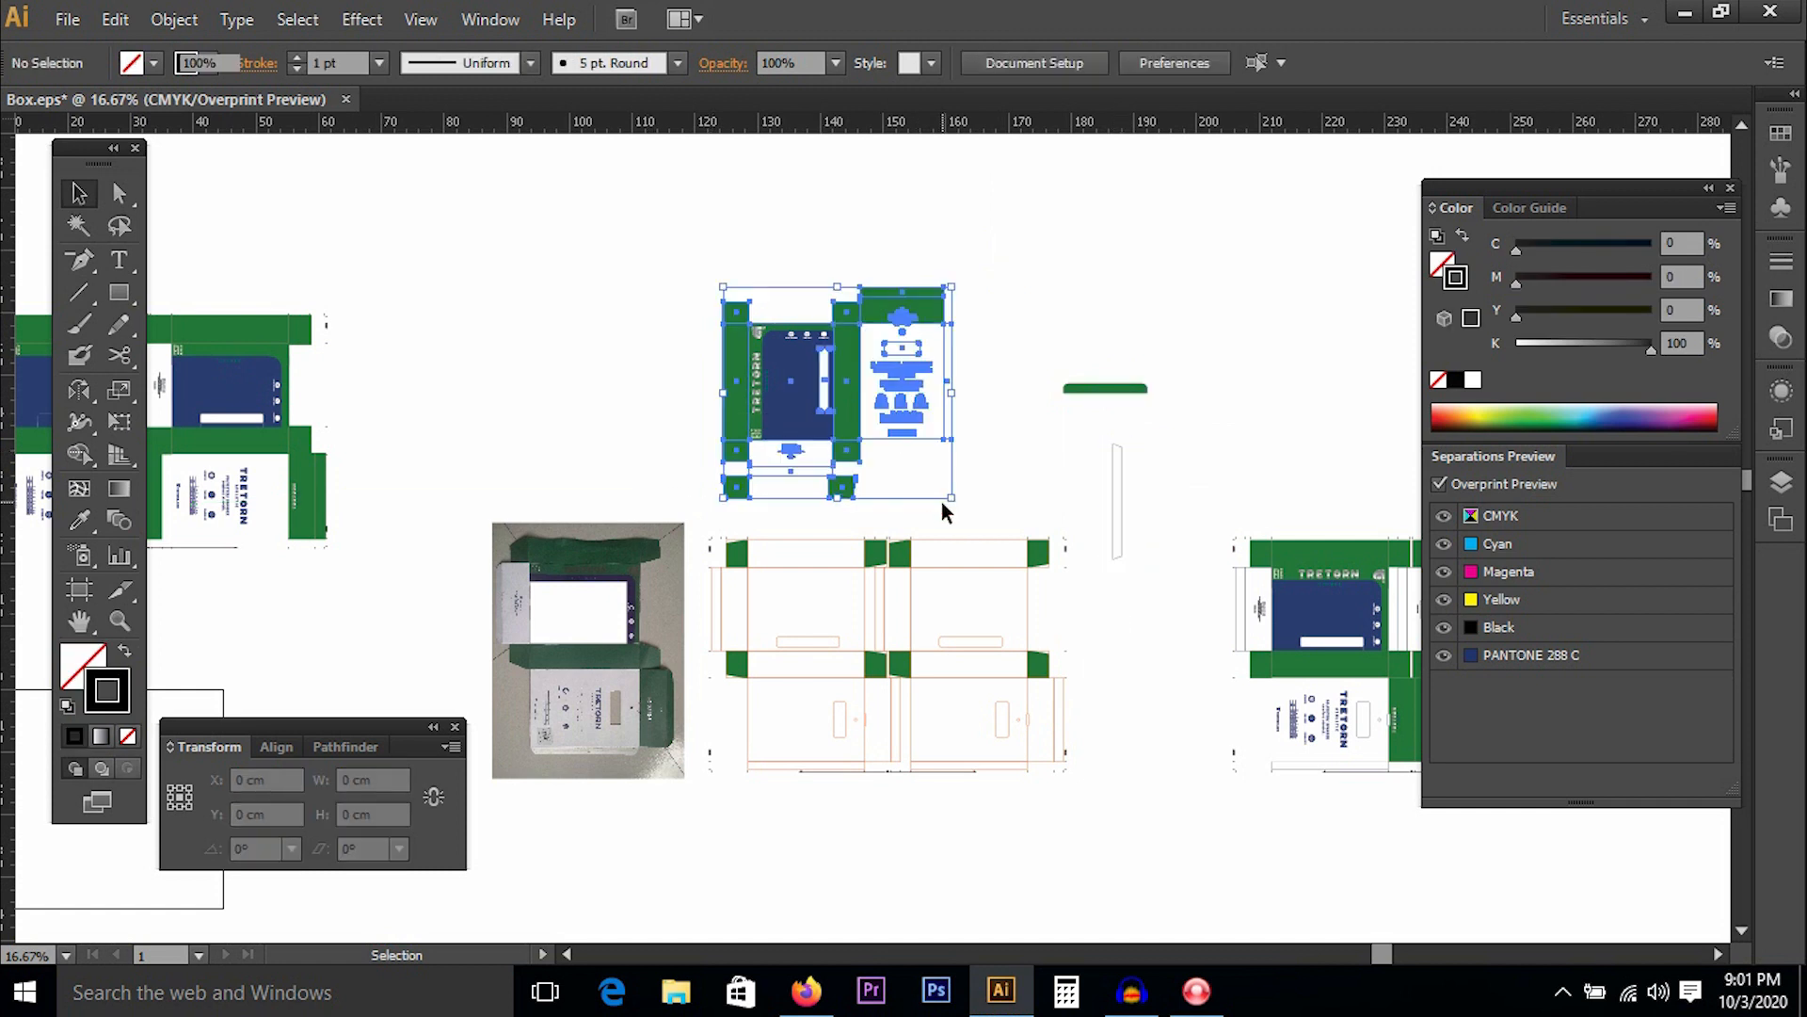
left_click(737, 486)
left_click(842, 487, "shift")
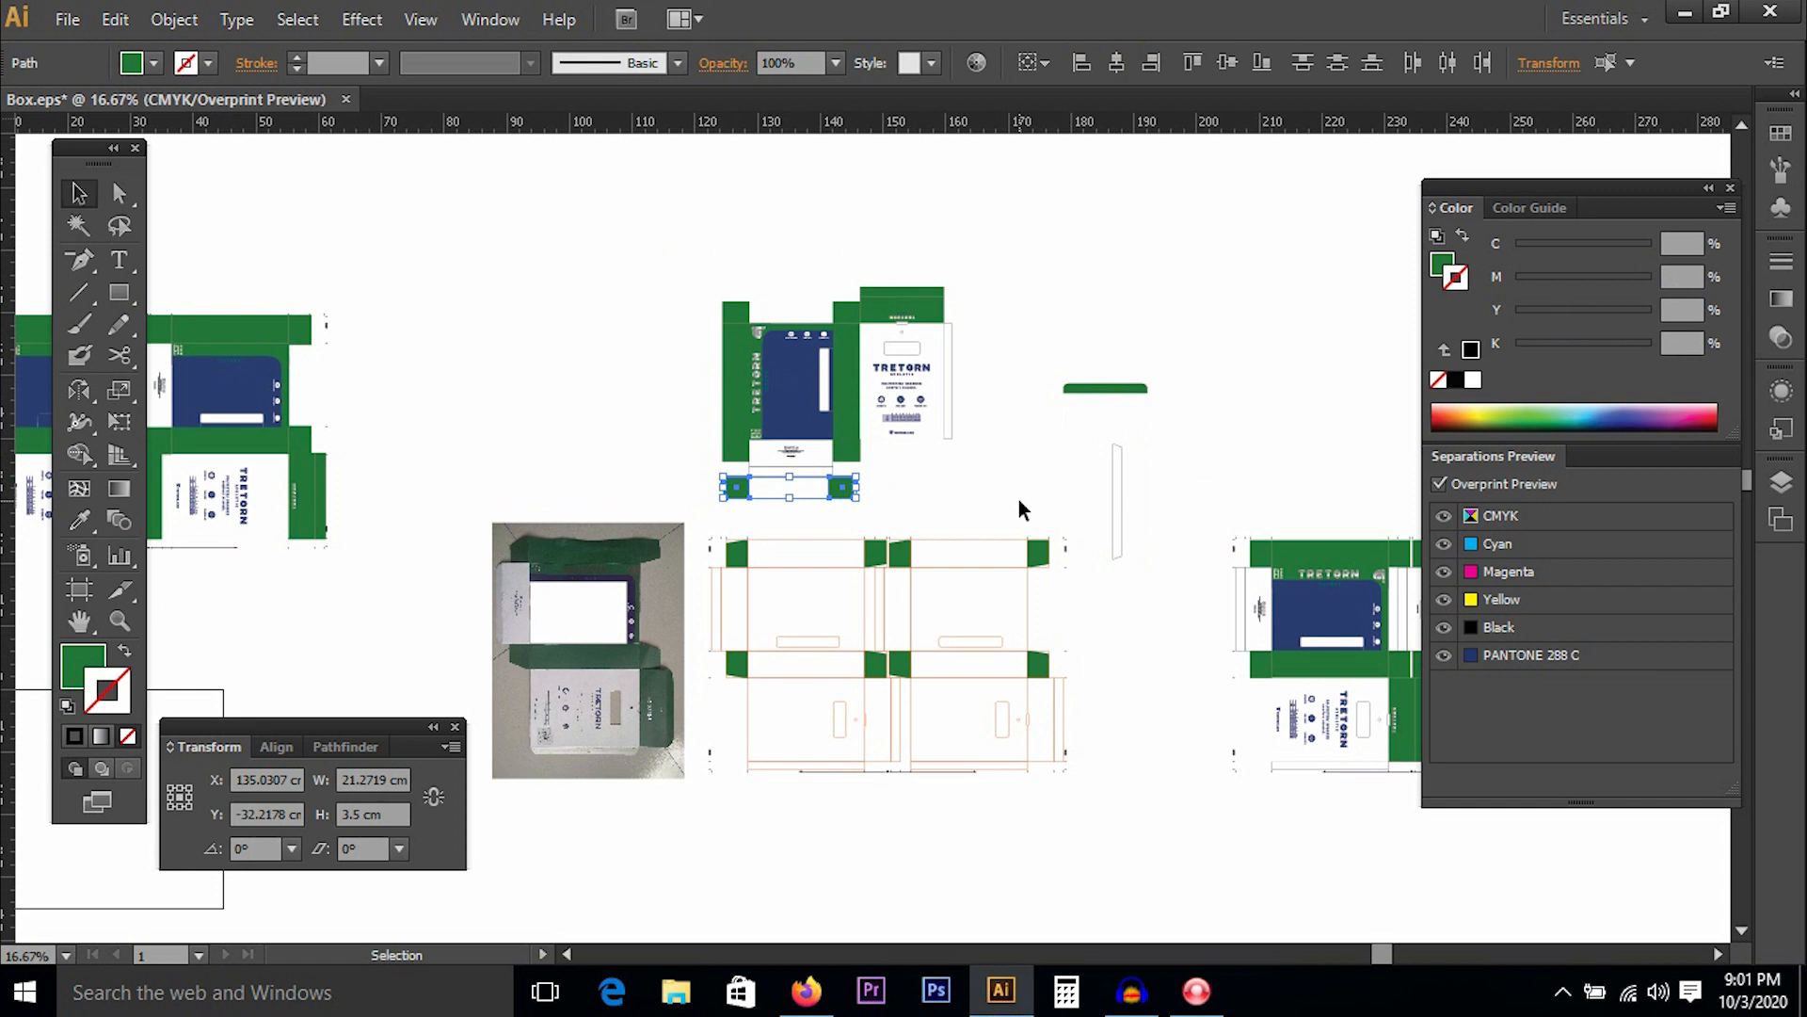
left_click(1019, 499)
Lock the upper TRETORN layout, the reference photo, and the left and right colored layouts.
left_click(812, 360)
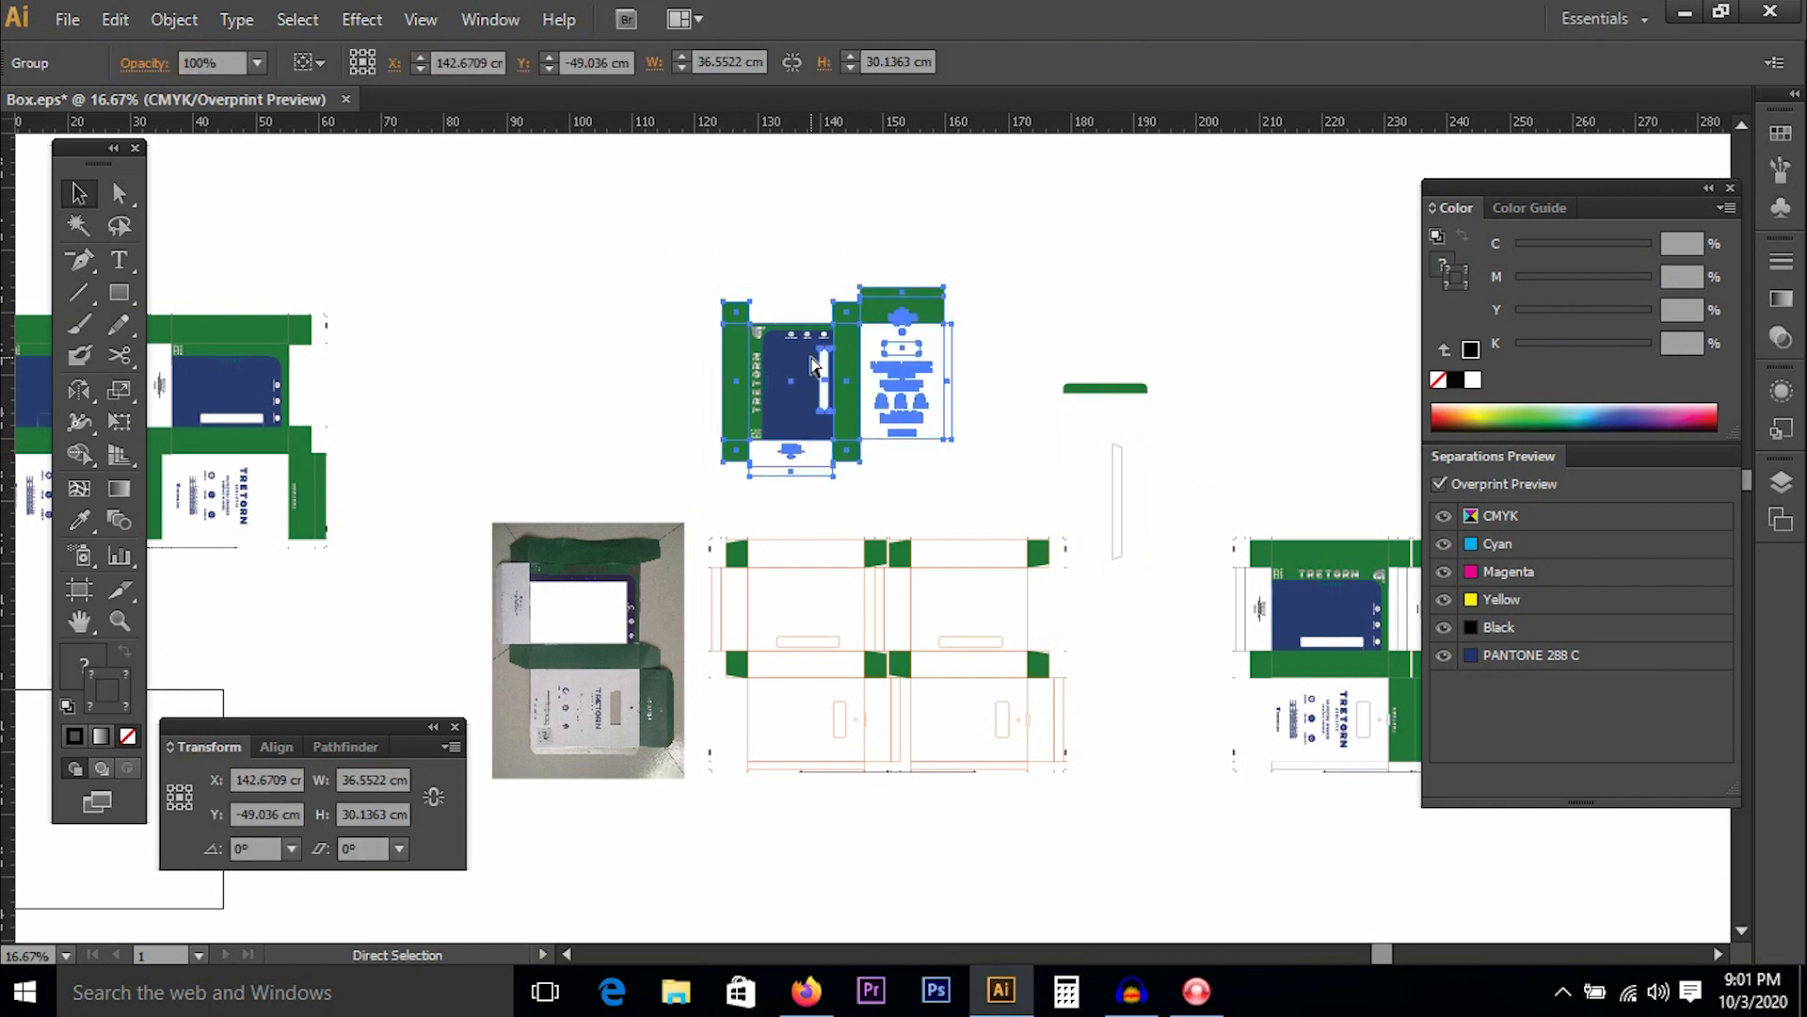
left_click(672, 482)
left_click(646, 612)
left_click(424, 539)
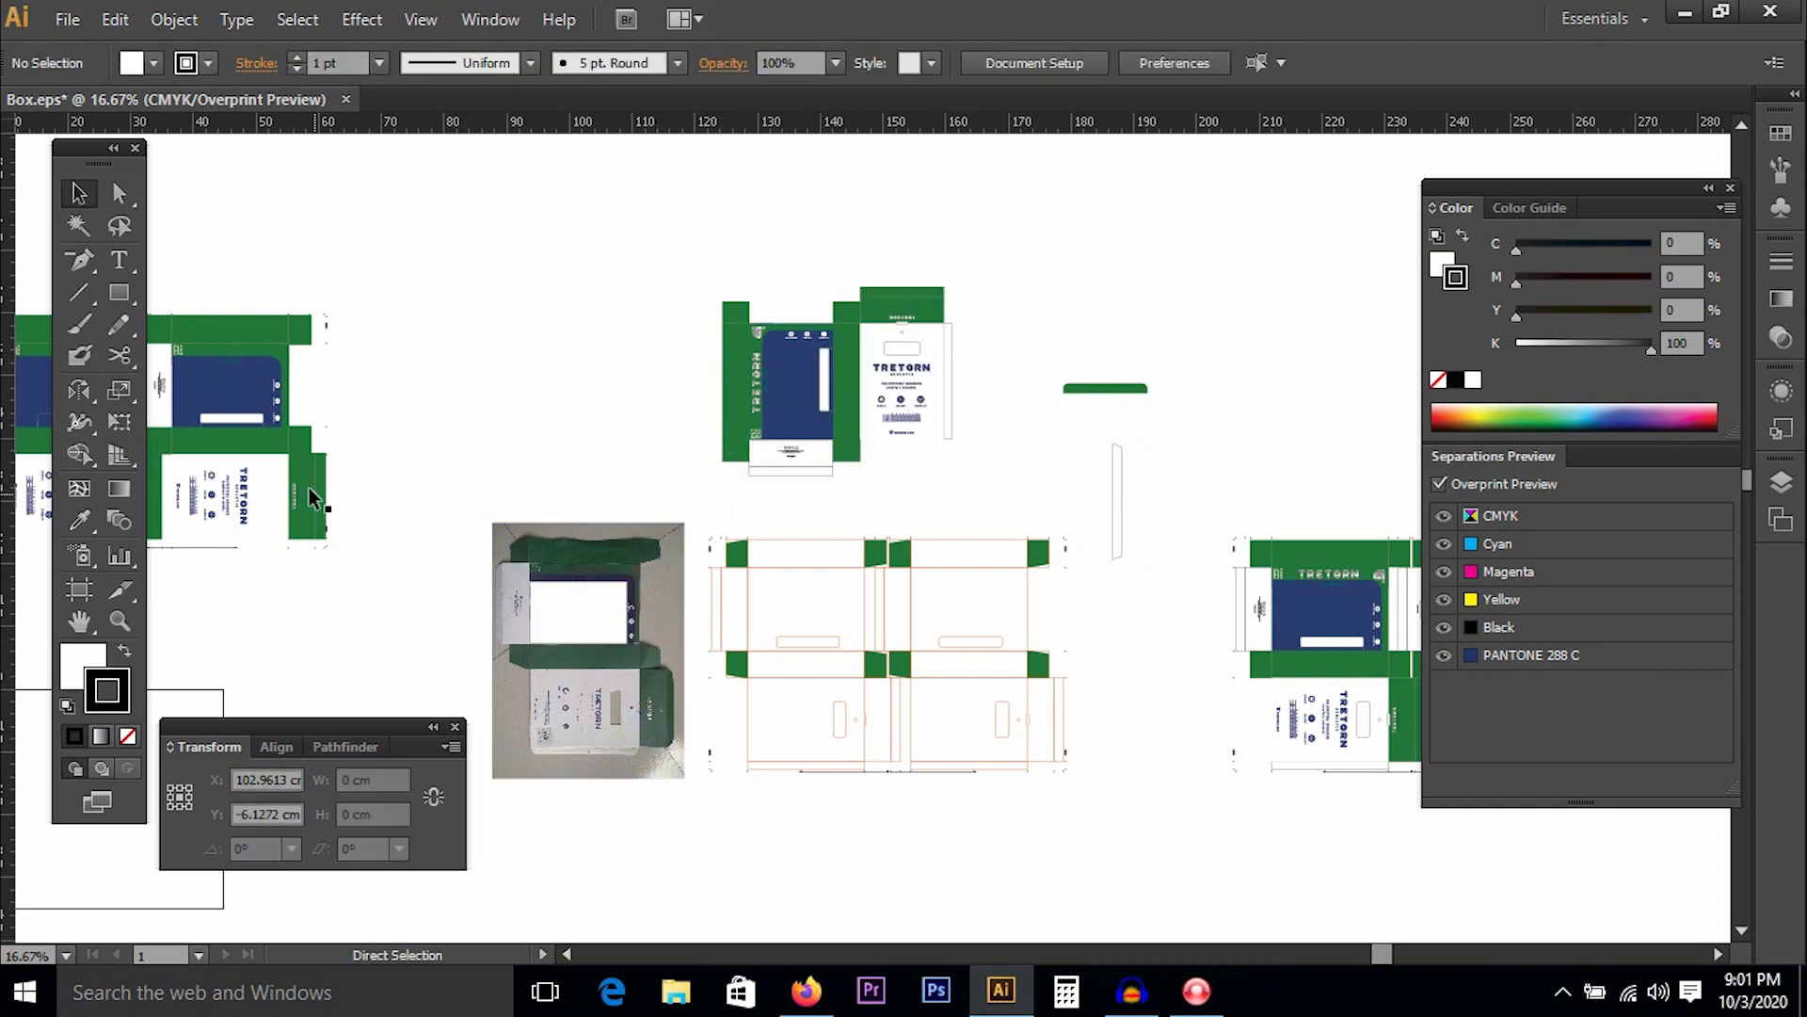
left_click(313, 496)
left_click(1167, 602)
left_click(1370, 596)
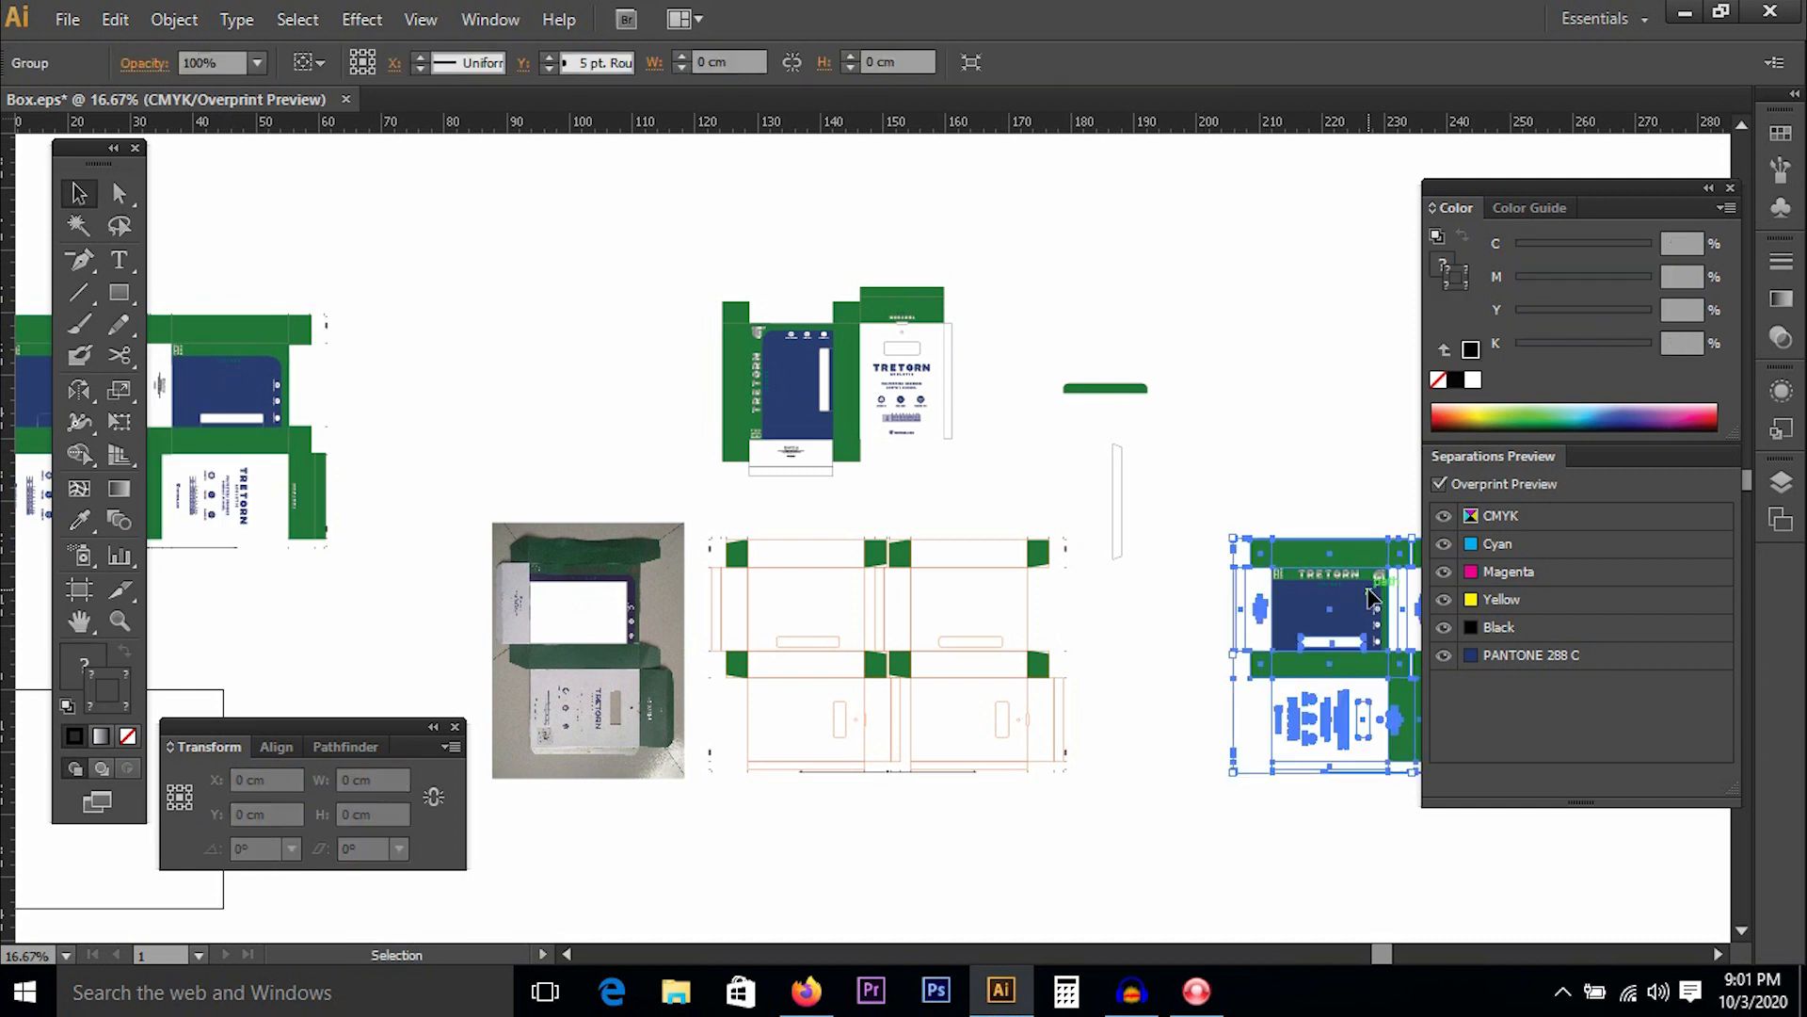
key("ctrl+shift+a")
Select all shapes that share the green tapered flap's fill, then clear the selection.
key("ctrl+space")
left_click_drag(803, 491, 1092, 629)
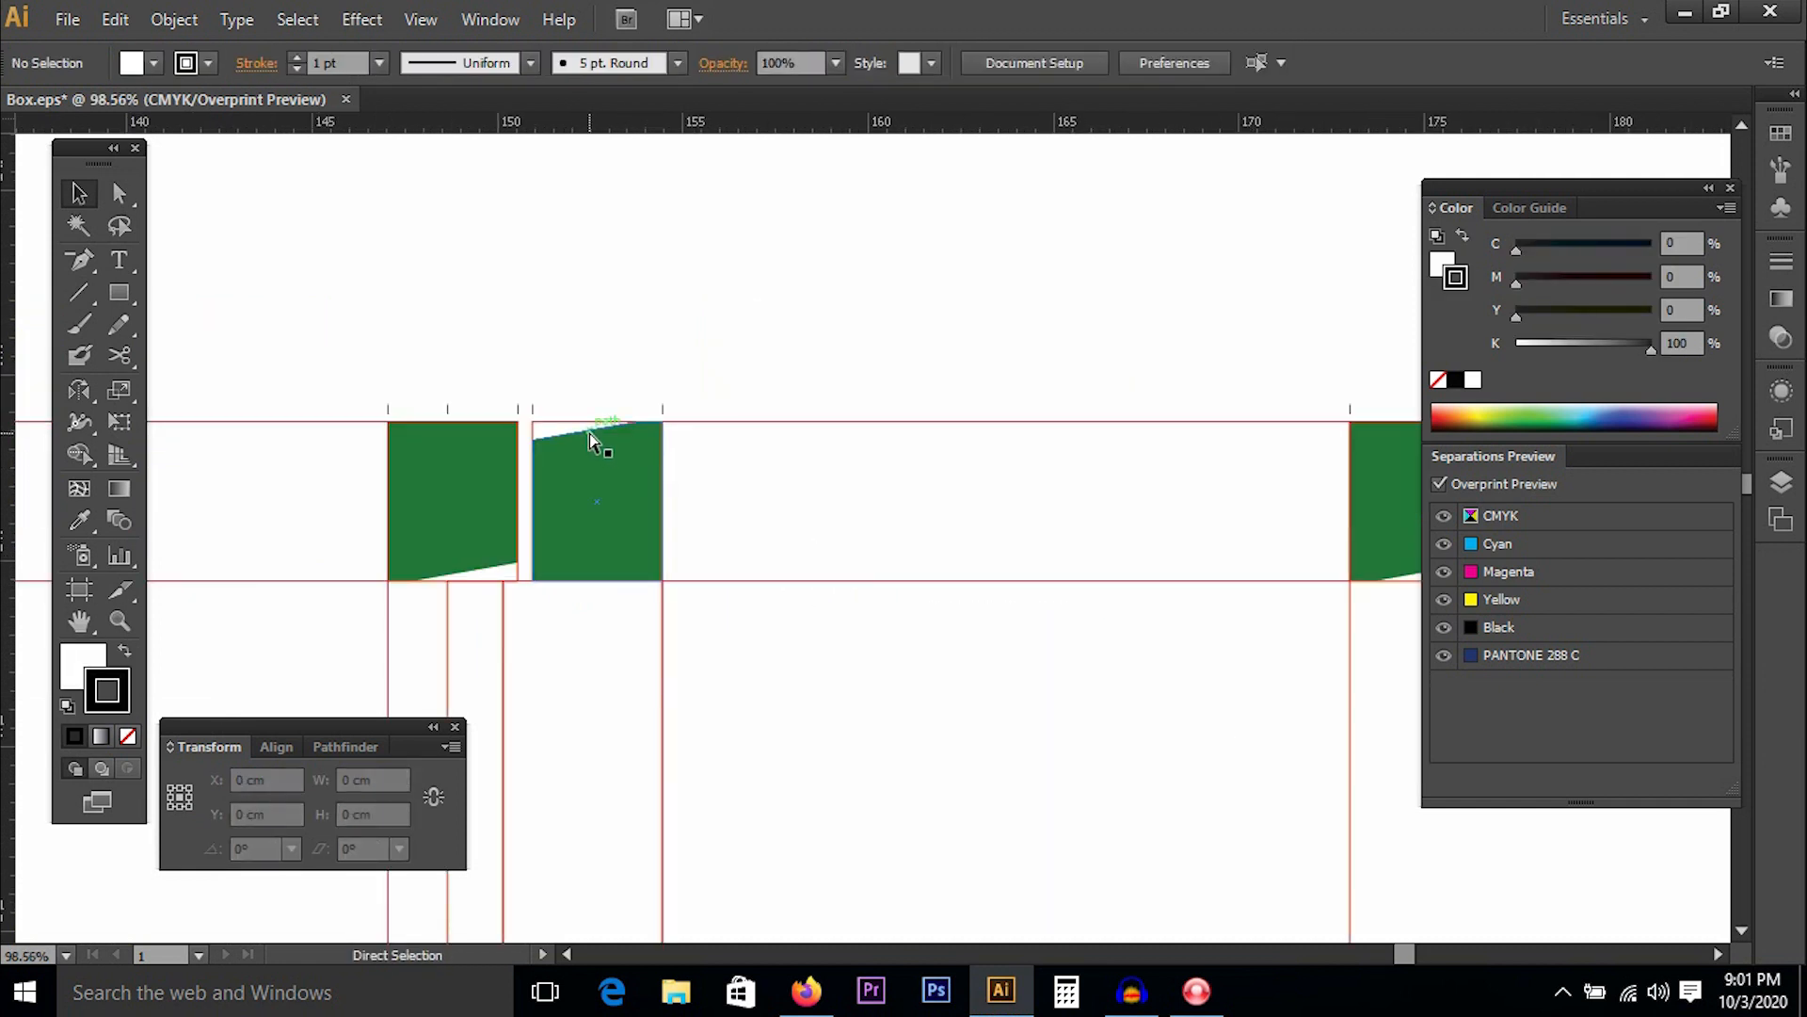
left_click(591, 489)
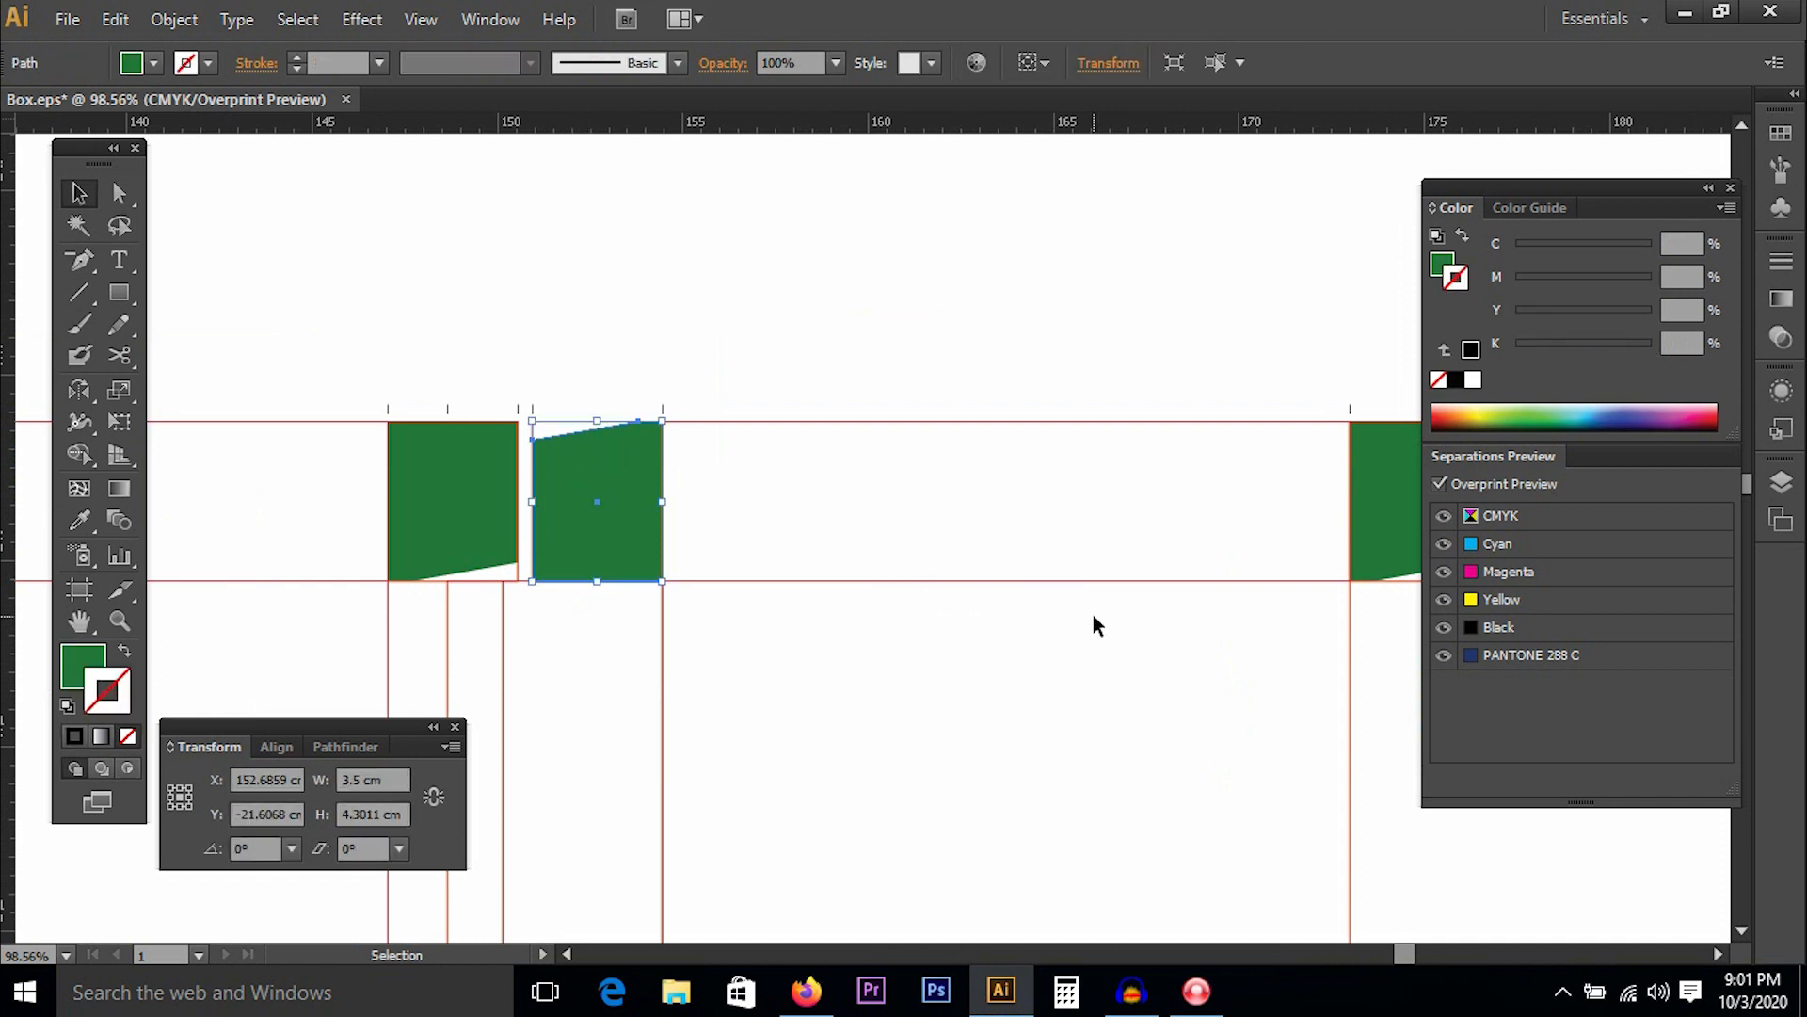
key("alt+s")
key("m")
key("f")
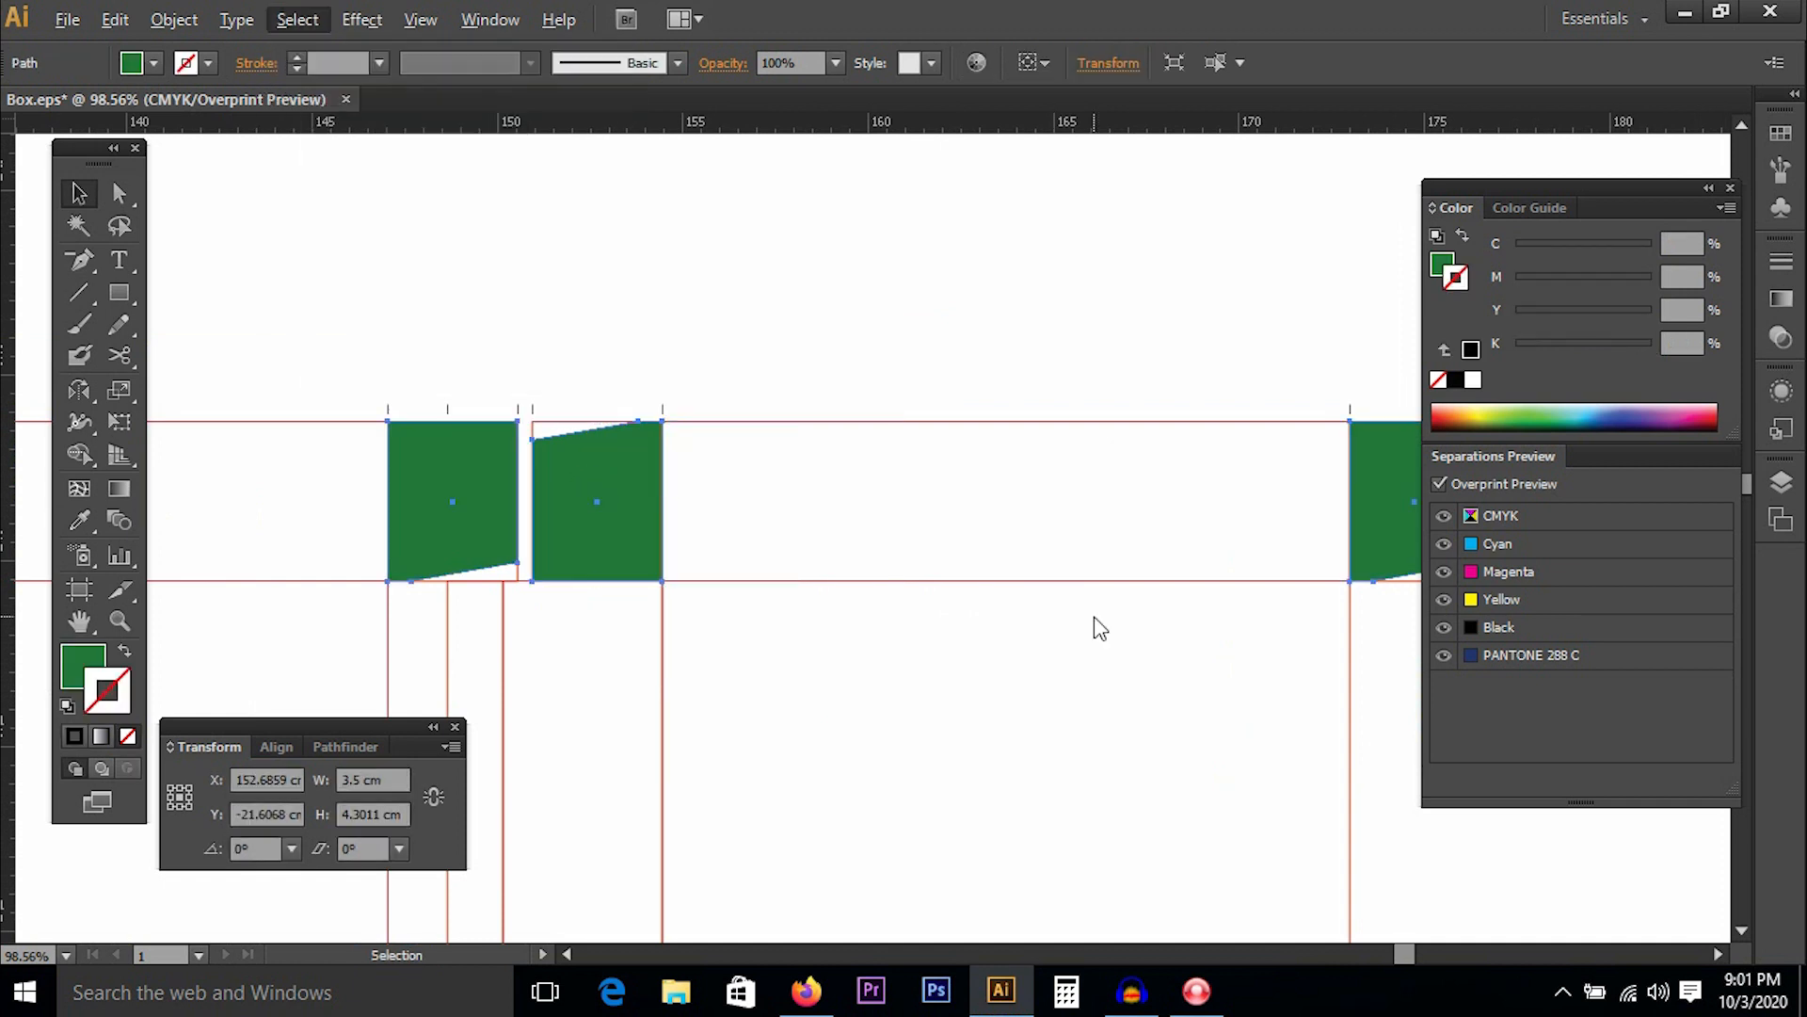
key("ctrl+minus")
key("ctrl+minus")
key("ctrl+minus")
key("ctrl+minus")
key("ctrl+minus")
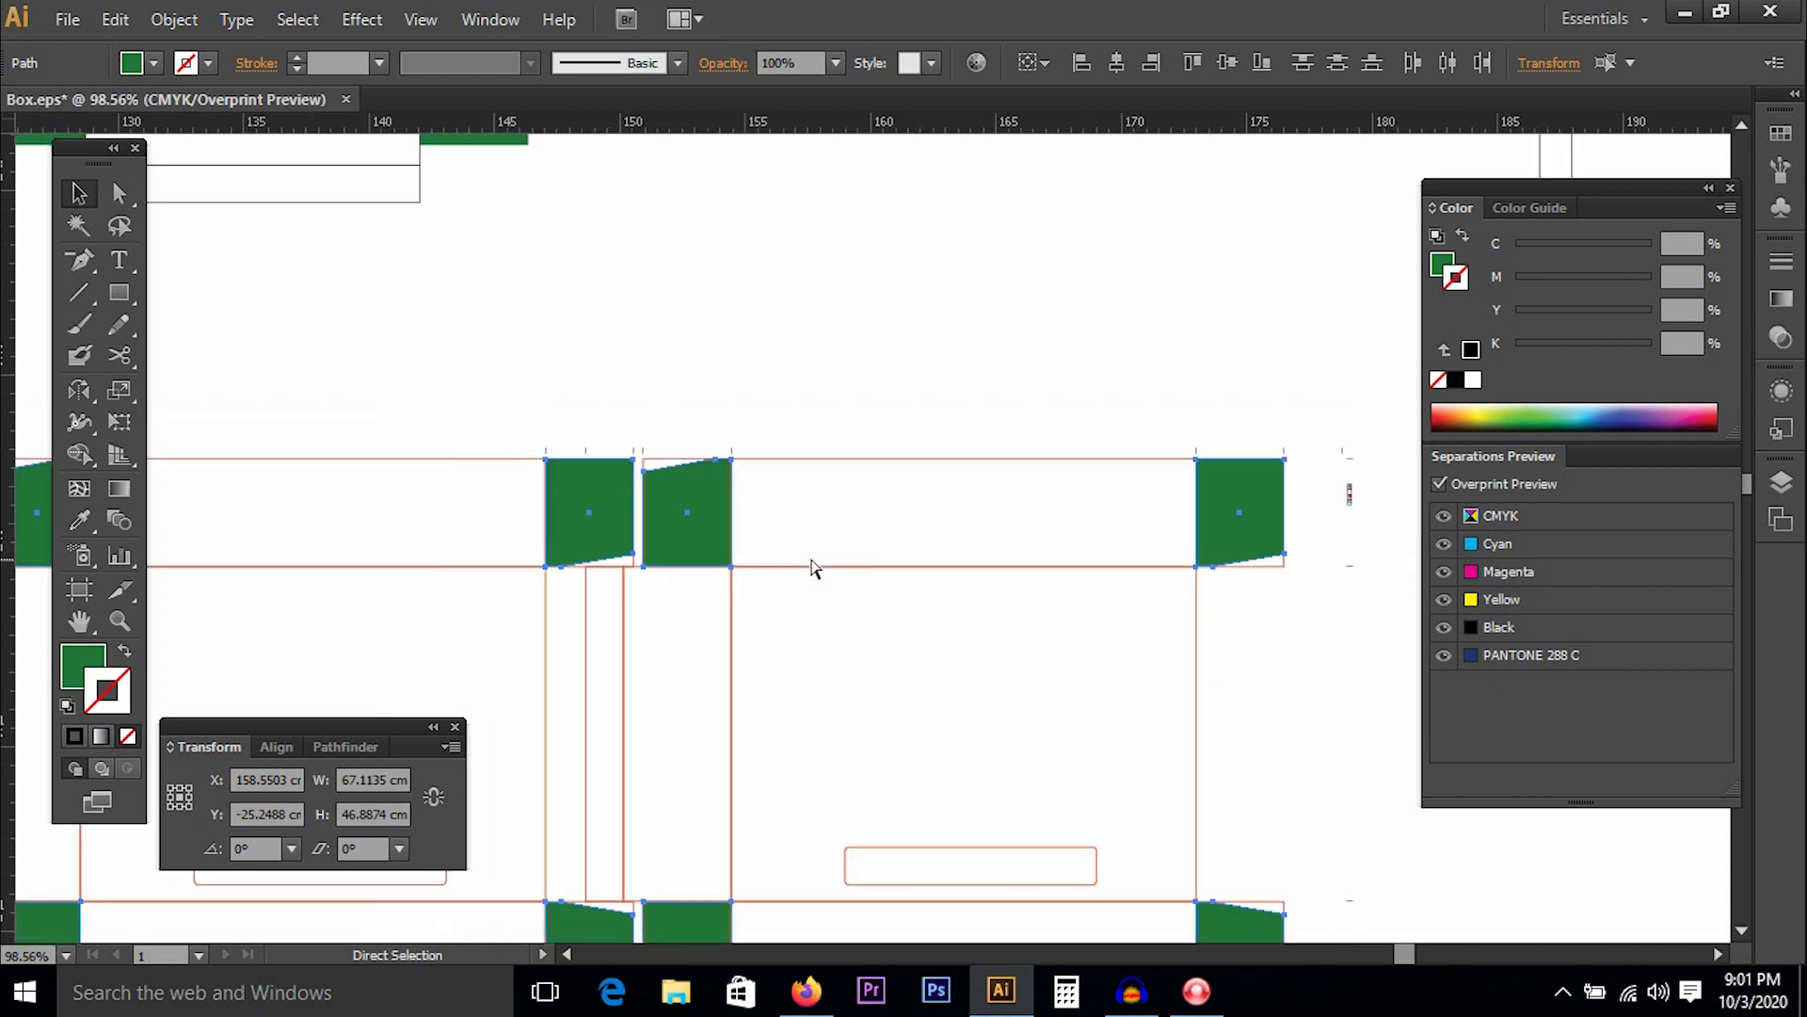
left_click_drag(779, 498, 845, 469)
left_click(996, 400)
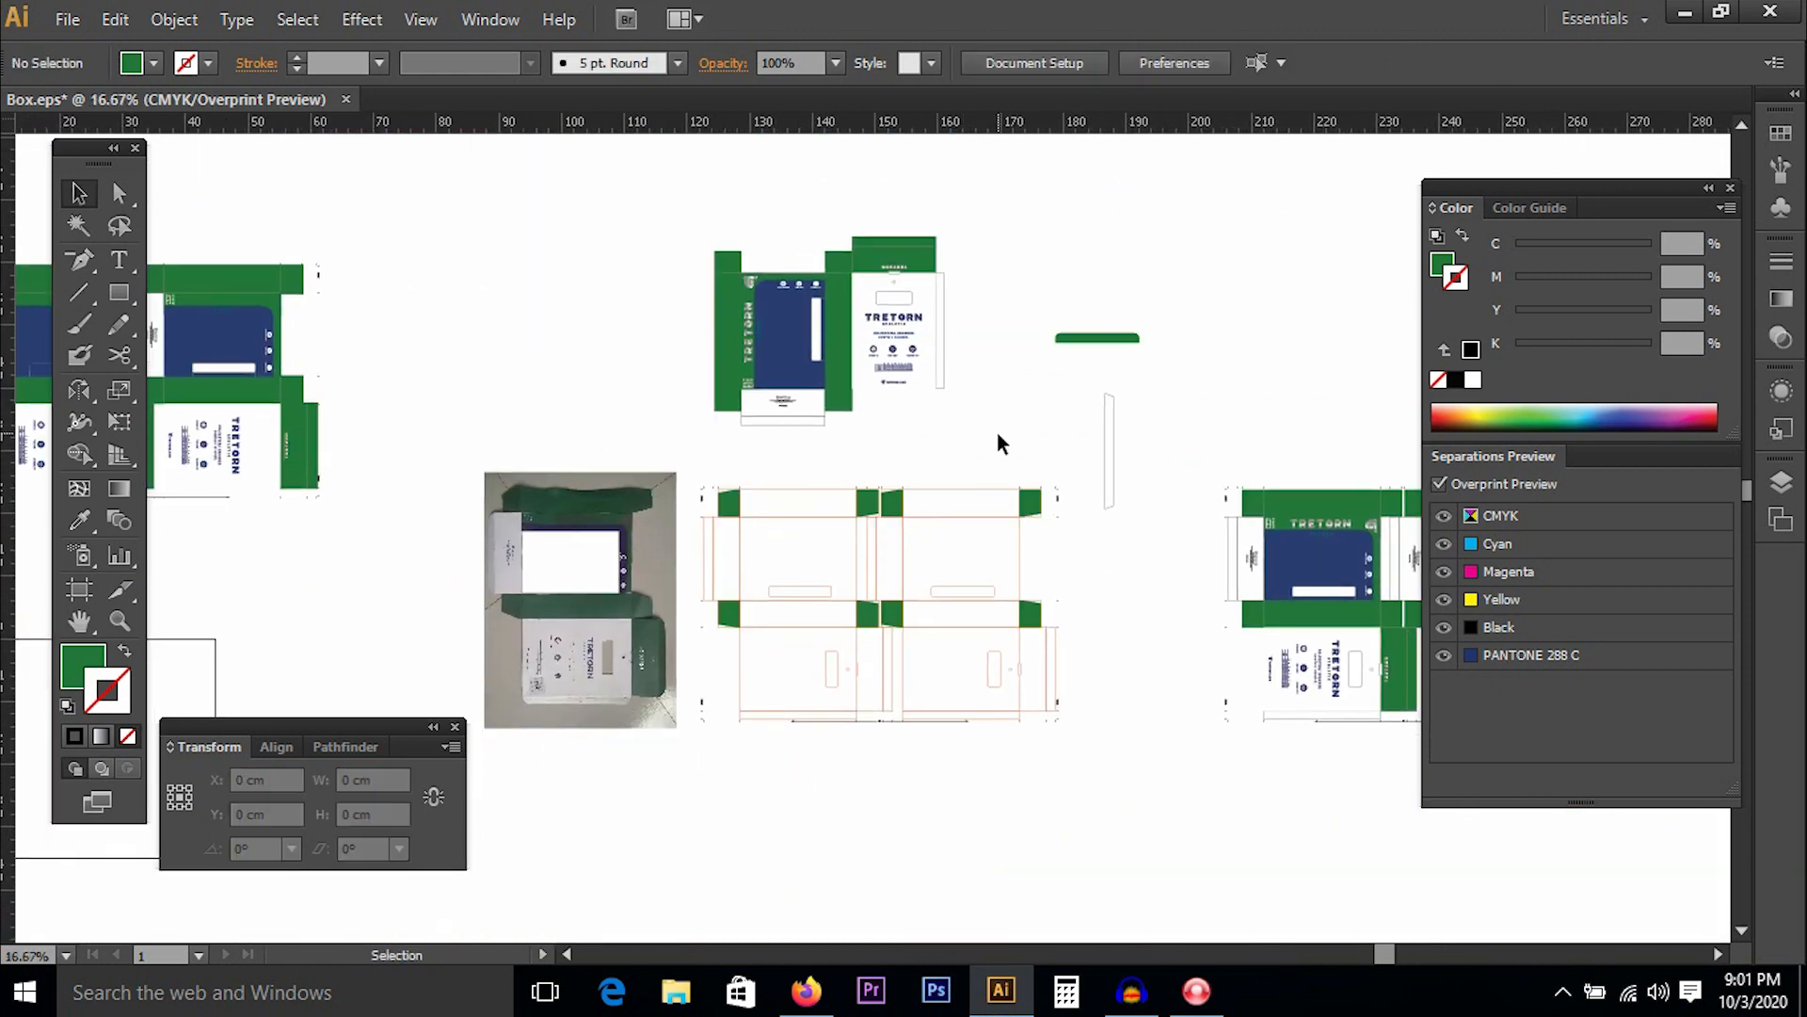
Select all shapes with the green flap's fill color and remove their fill.
left_click(894, 508)
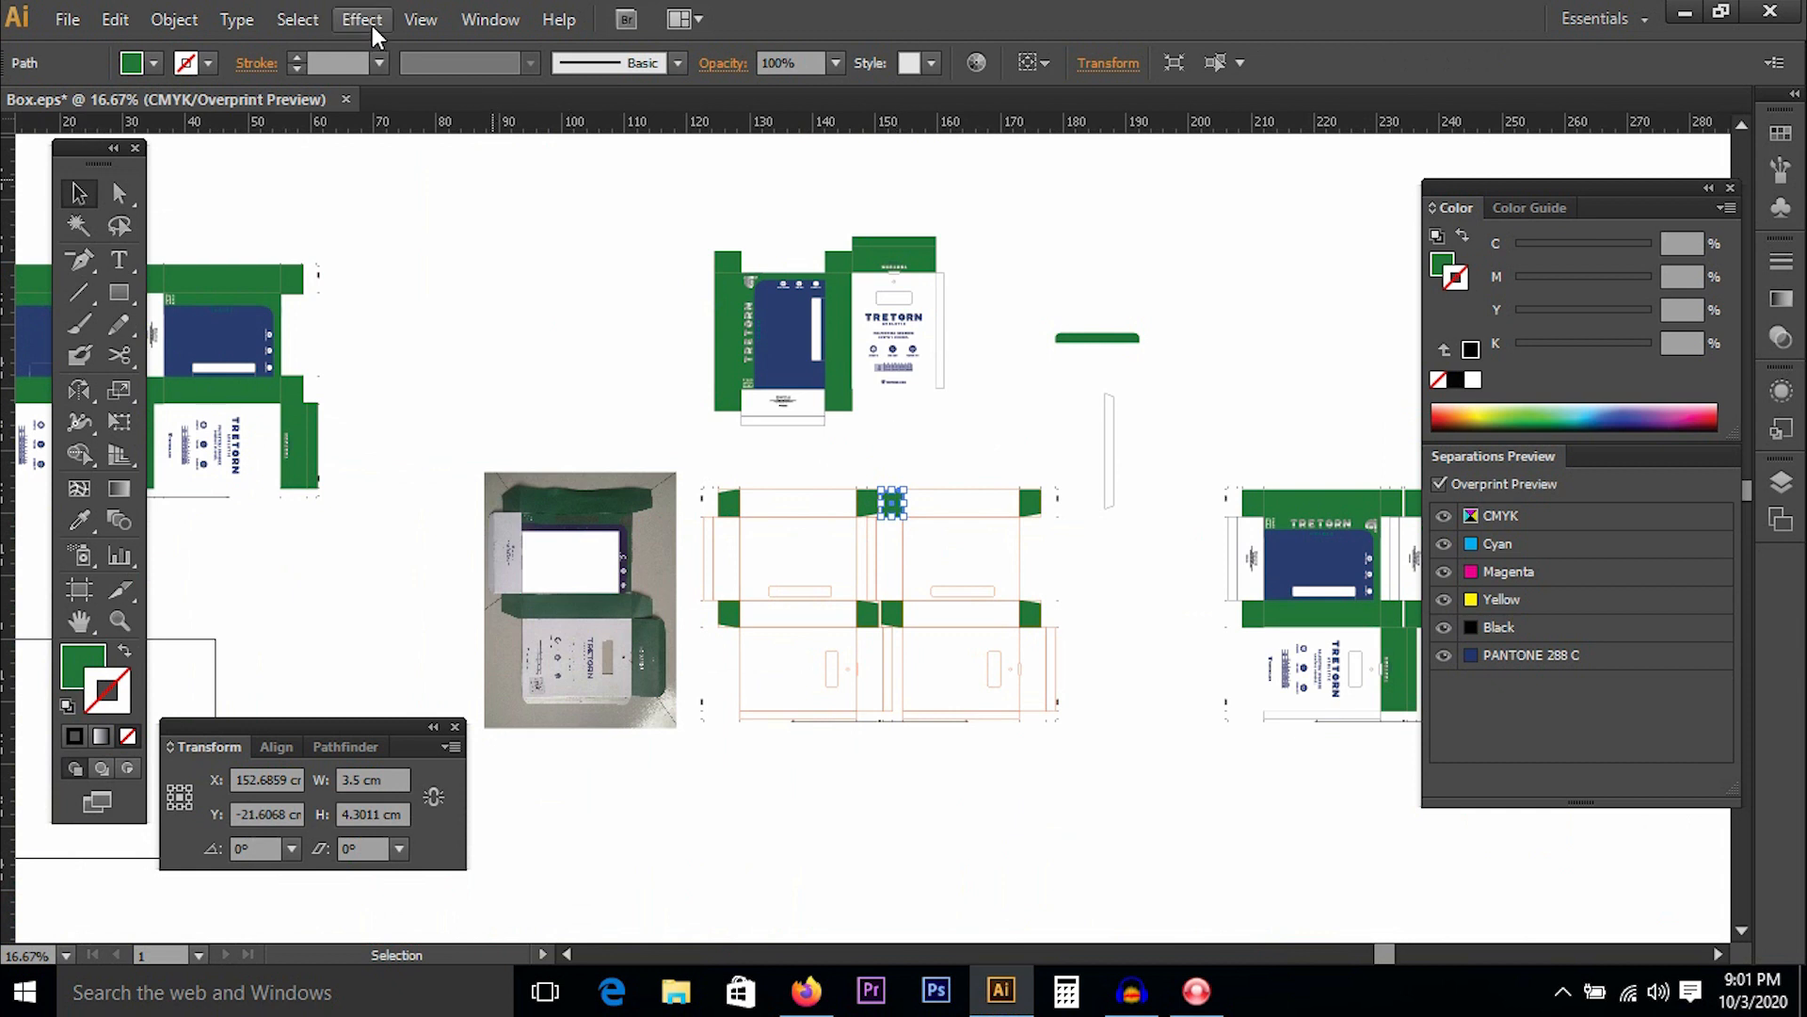
left_click(298, 20)
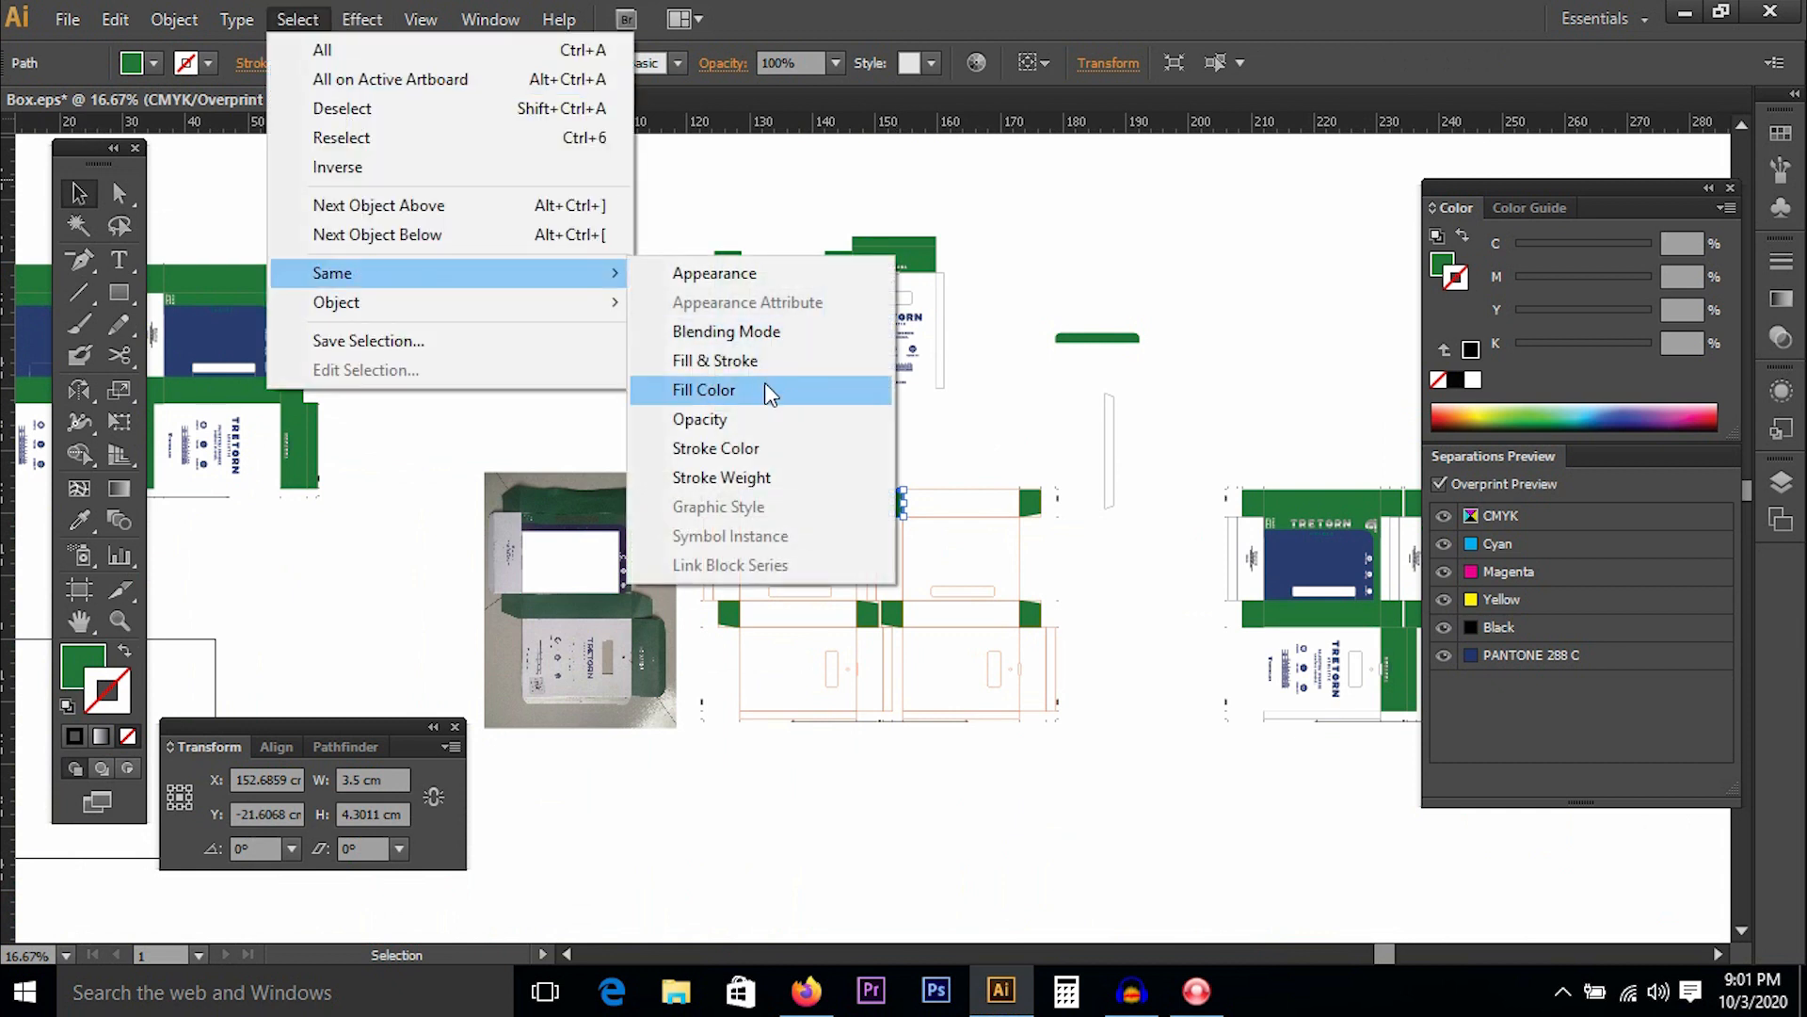
left_click(760, 378)
left_click(74, 664)
left_click(128, 736)
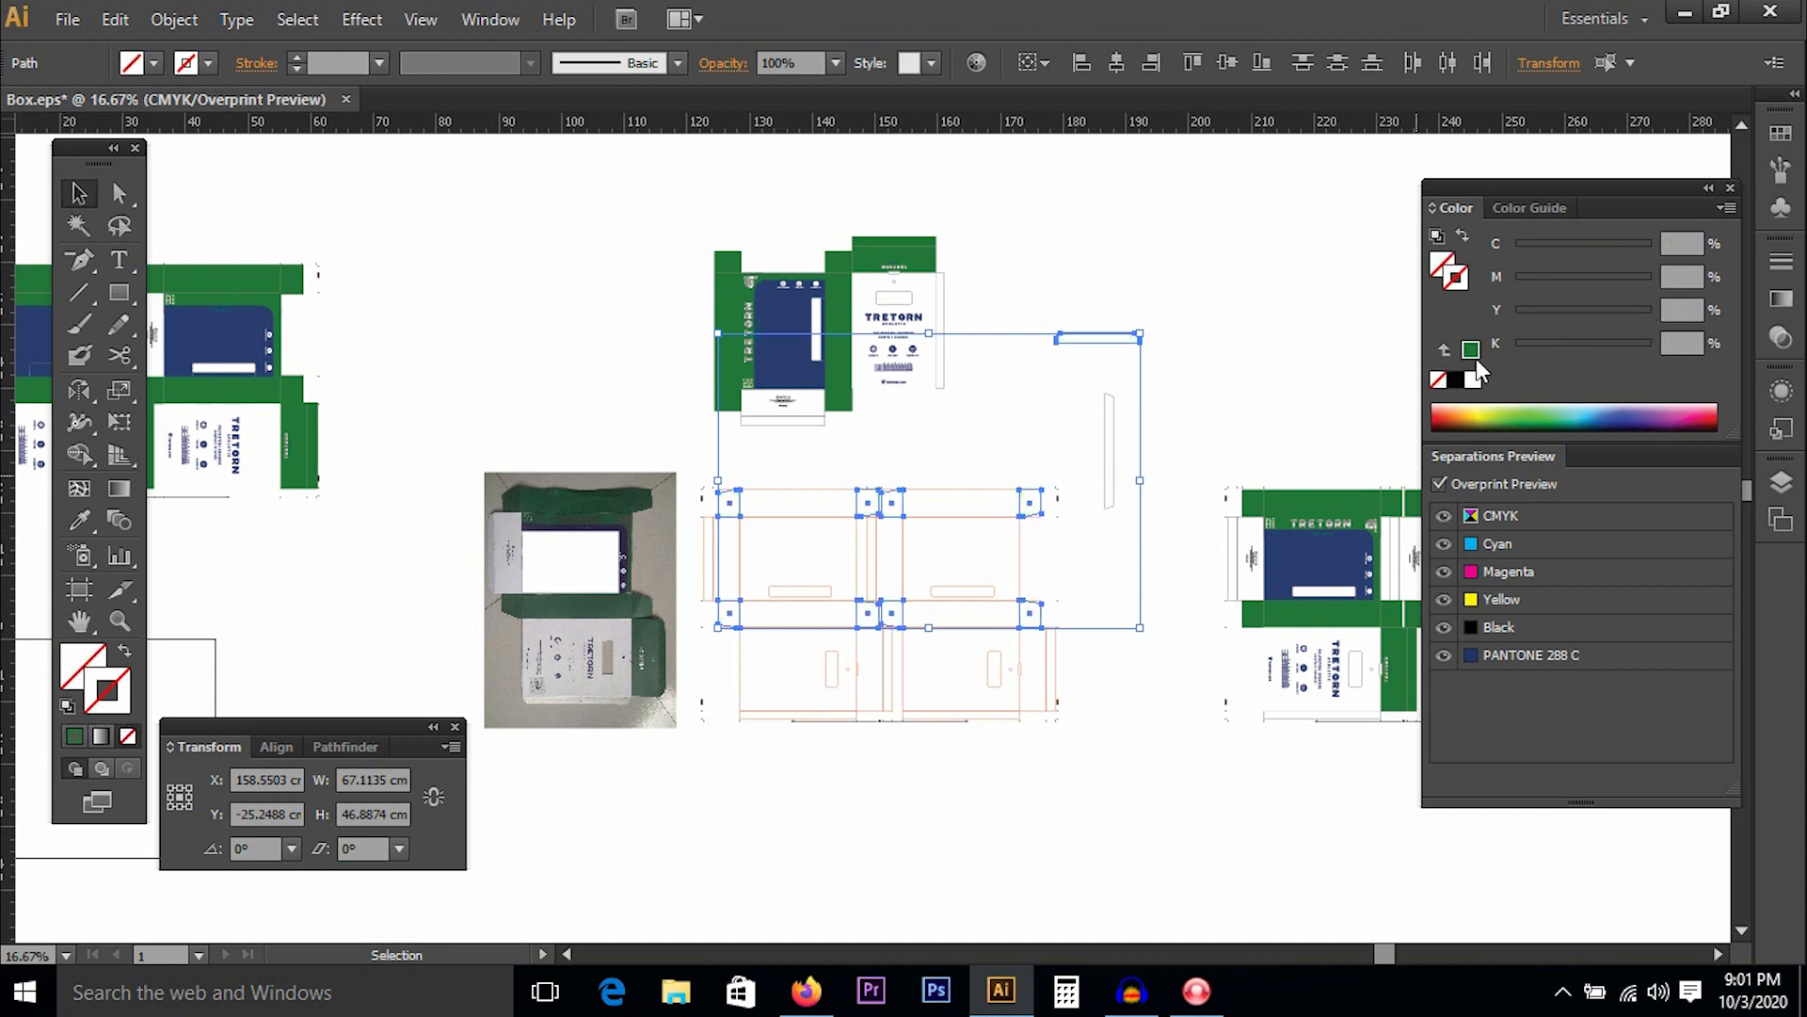
Give the selected flap shapes a red outline with C 0, M 100, Y 100, K 0.
left_click(1456, 379)
left_click_drag(1558, 344, 1514, 344)
left_click_drag(1517, 283, 1653, 283)
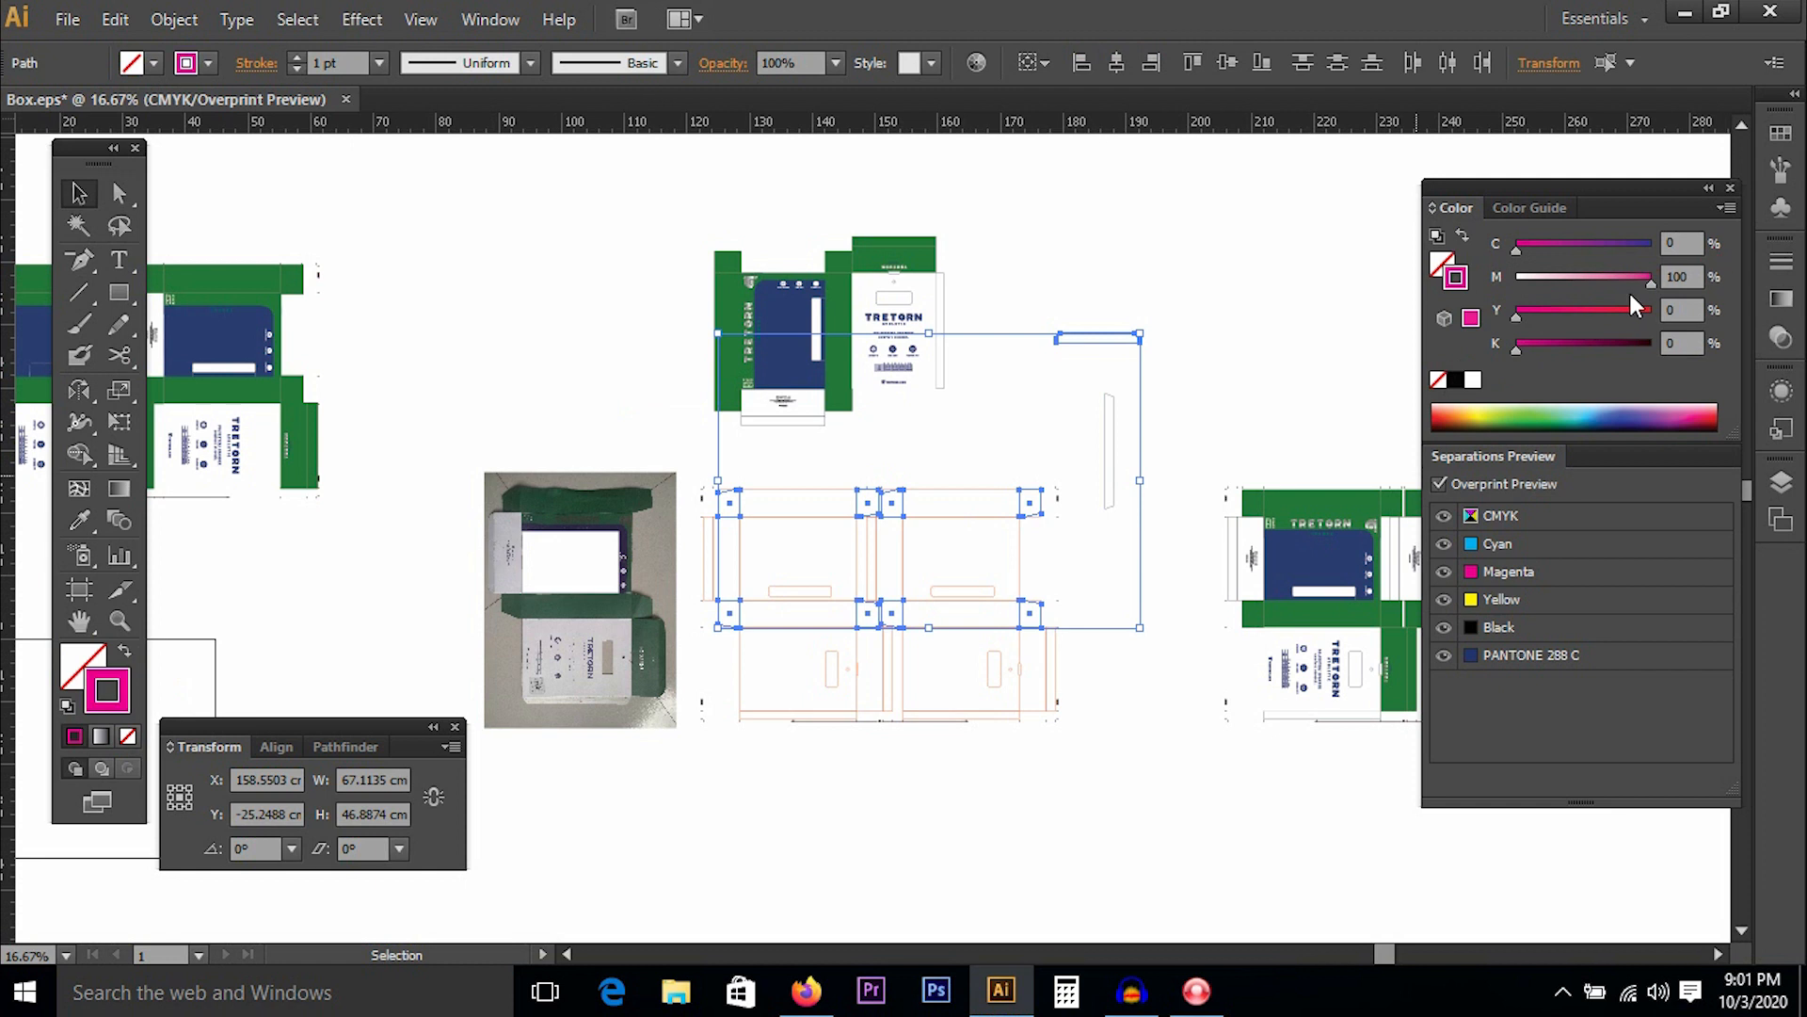
left_click(1283, 275)
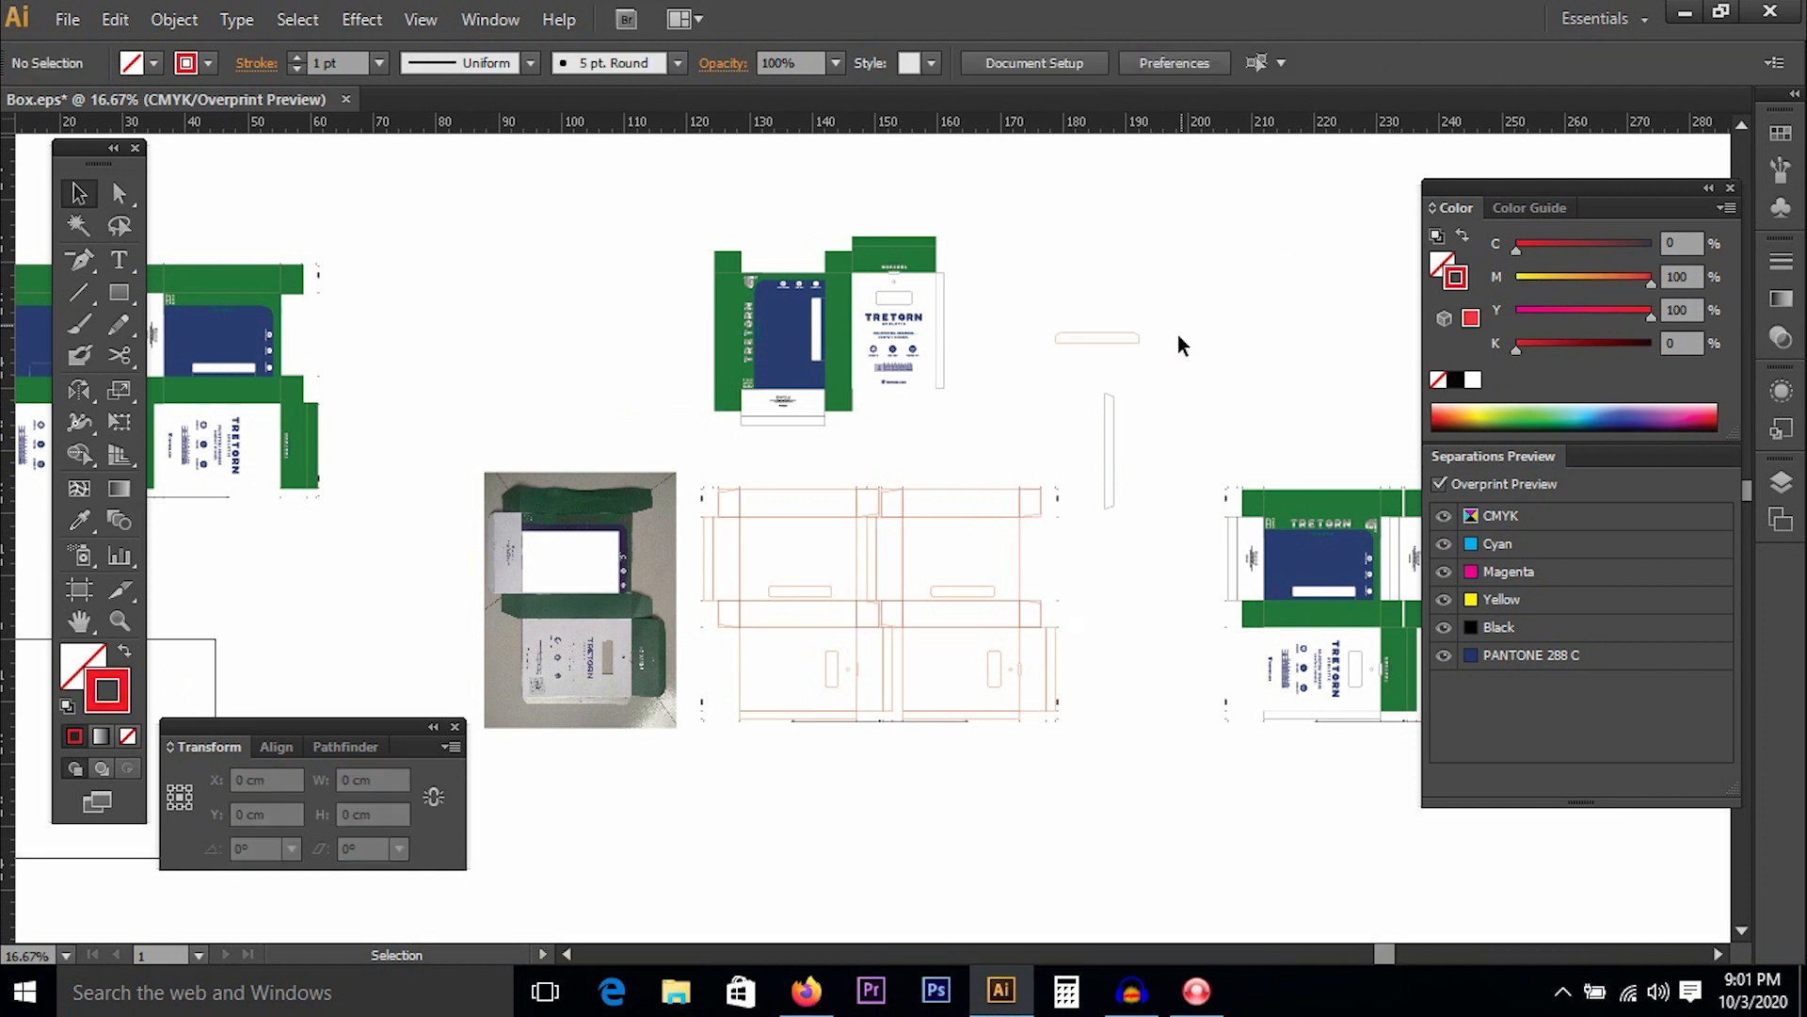
Delete the rectangular end tab behind the tapered flap at the right end of the left dieline's top strip.
left_click_drag(565, 314, 1283, 823)
left_click_drag(462, 298, 1103, 682)
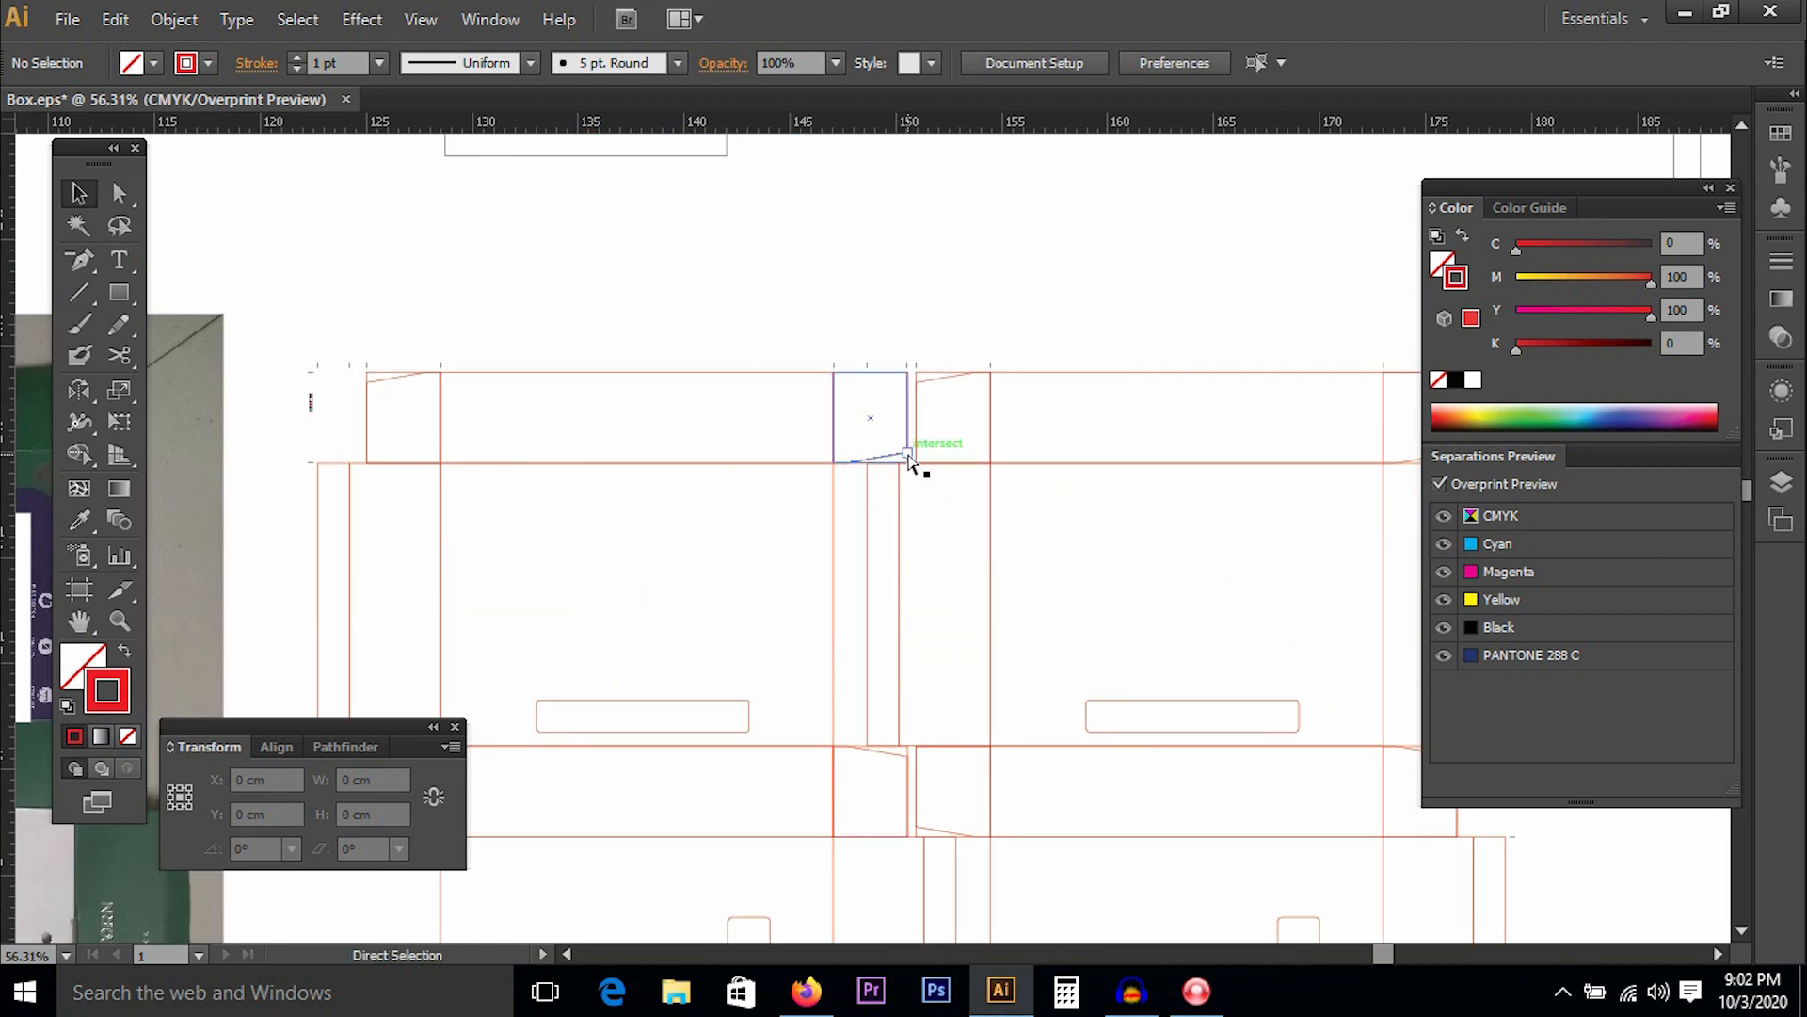
left_click(908, 456)
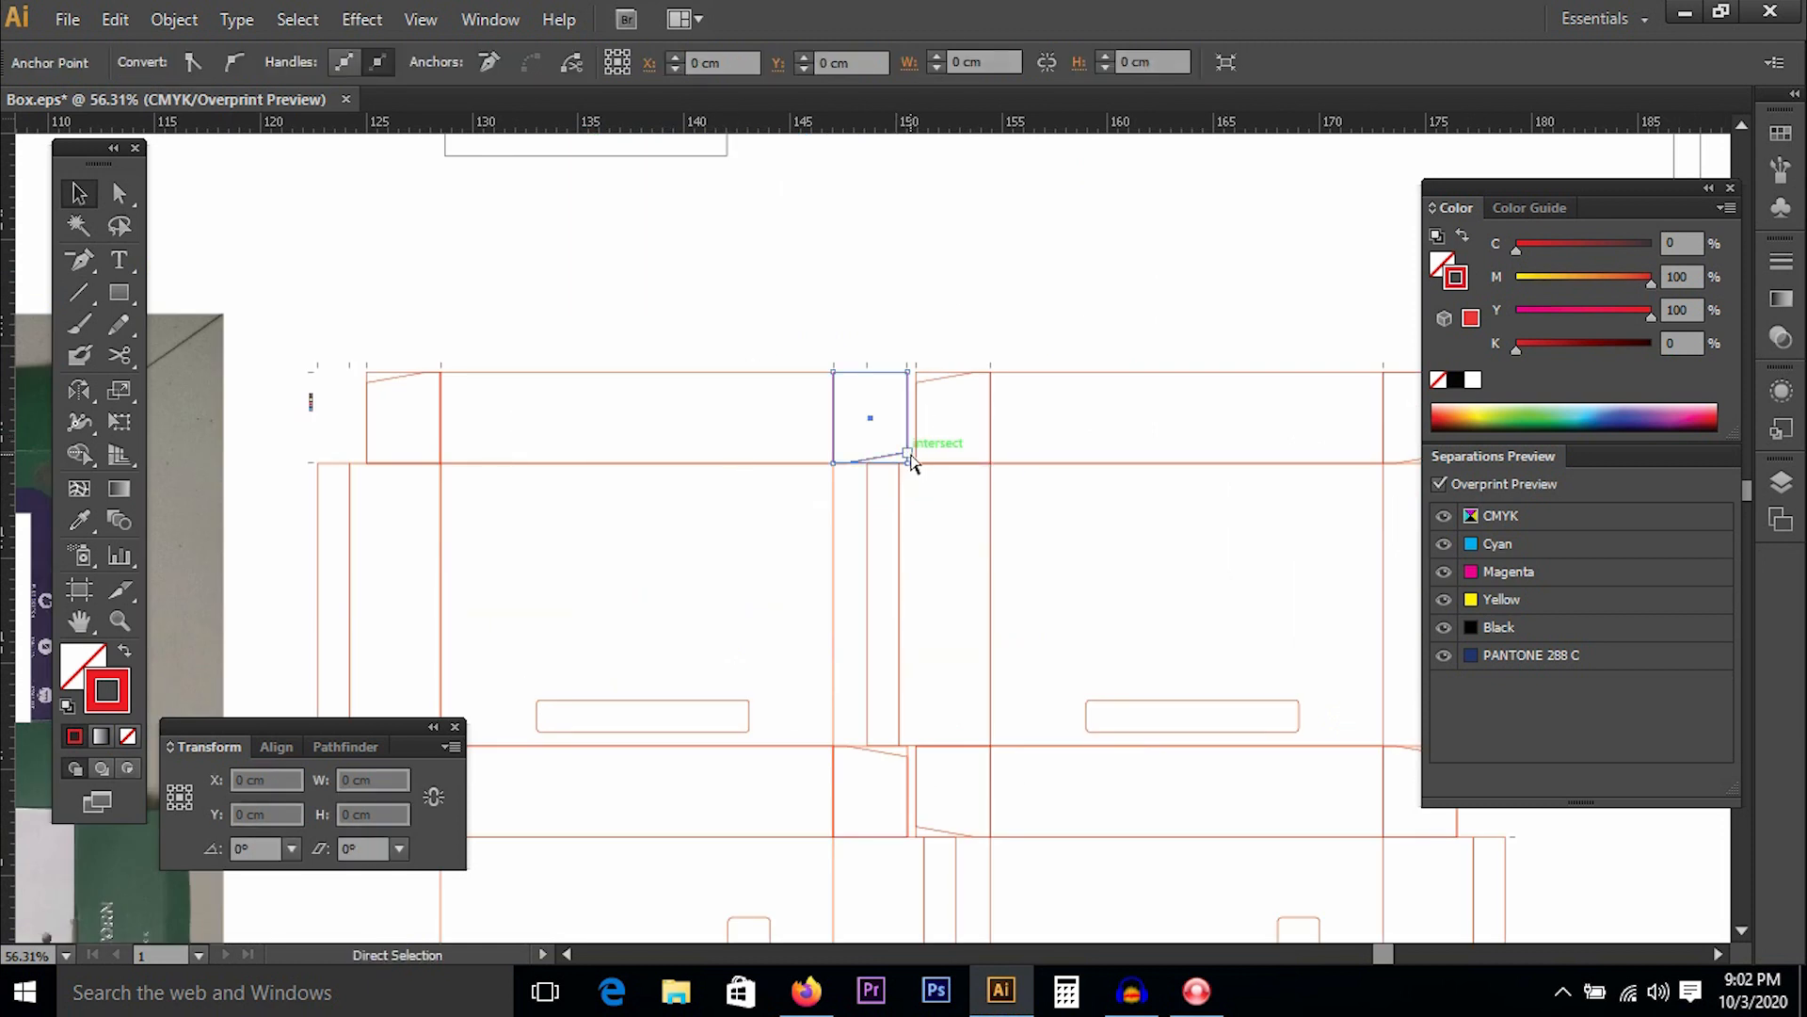
left_click(982, 348)
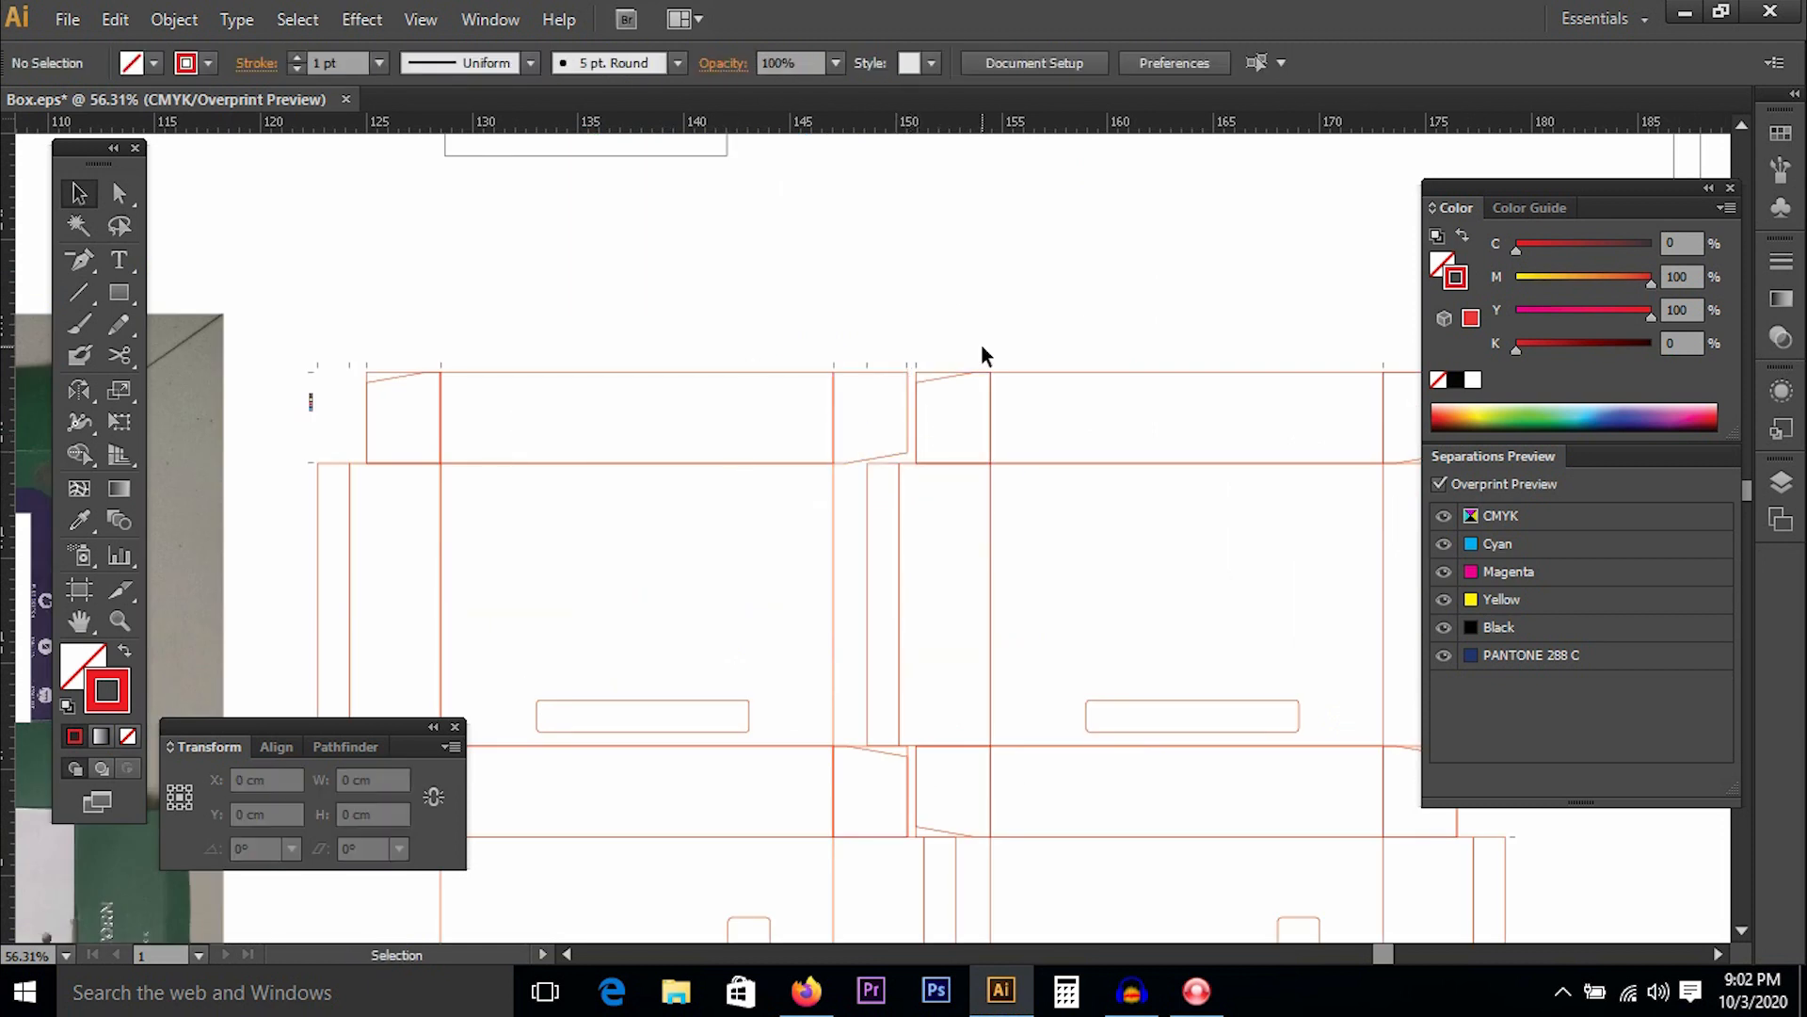
Delete the remaining three rectangular end tabs behind the tapered flaps on both dielines' top strips.
left_click(946, 380)
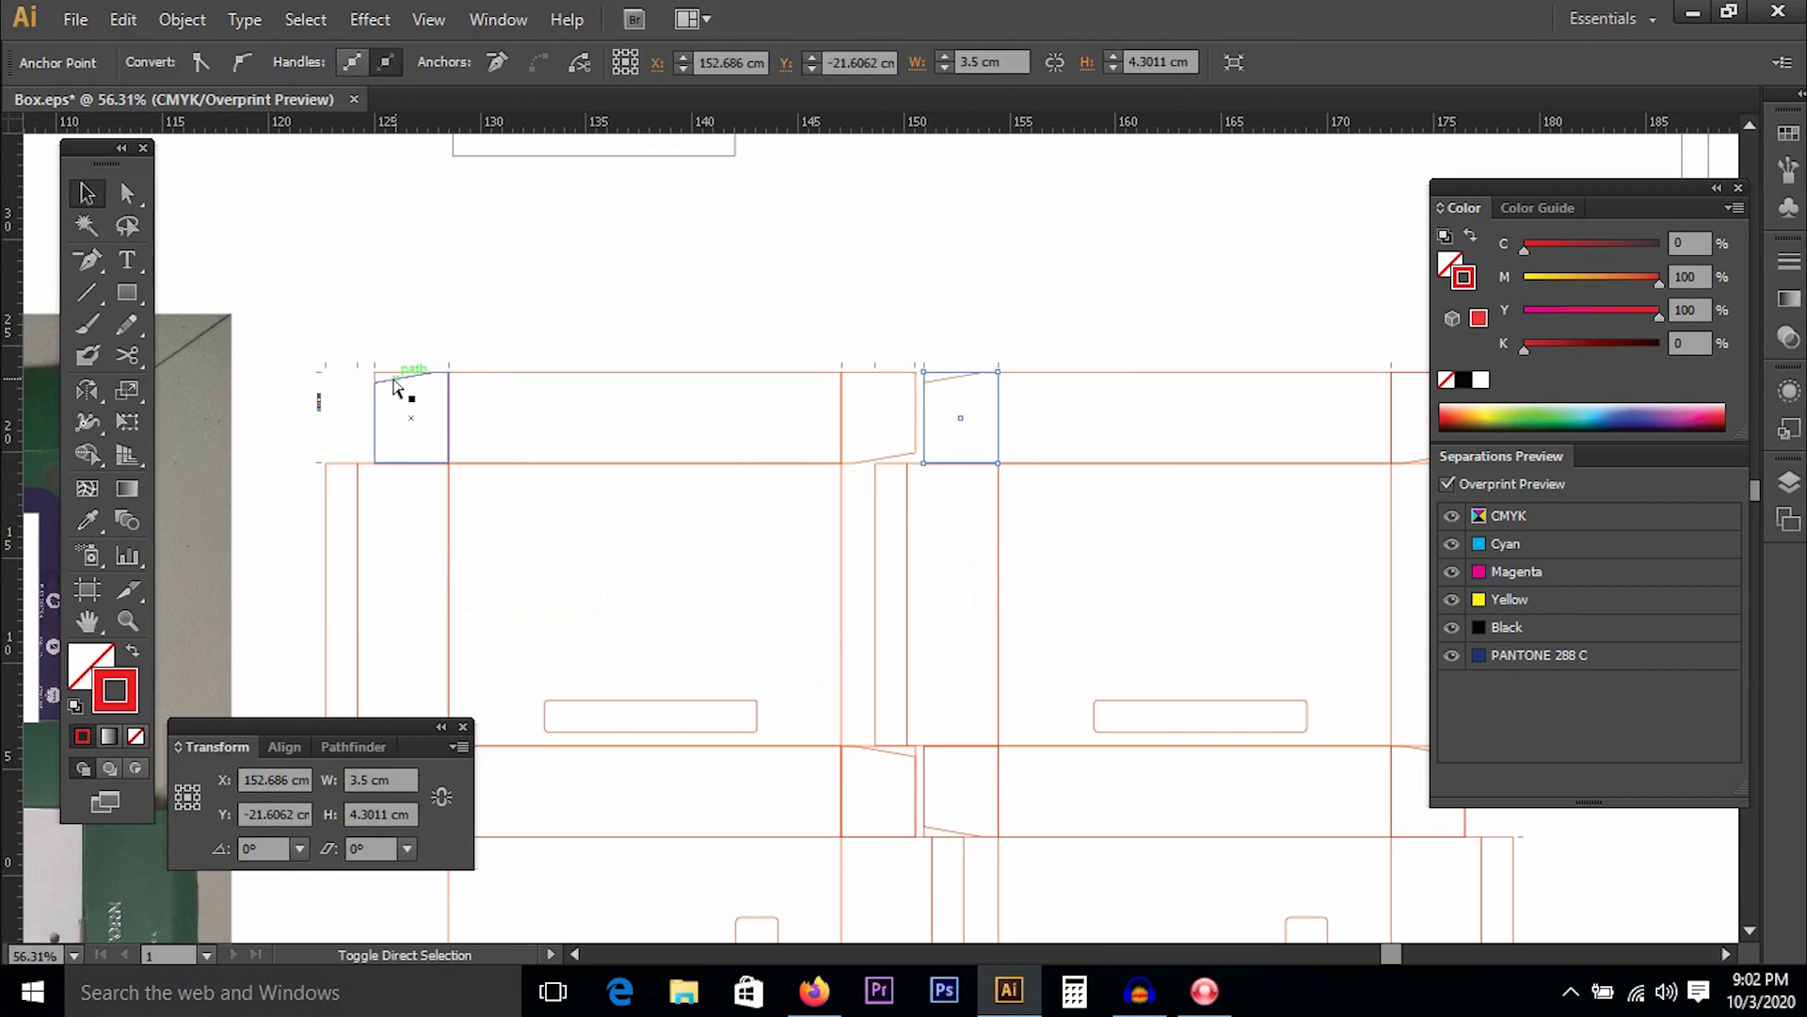
key("Delete")
key("space")
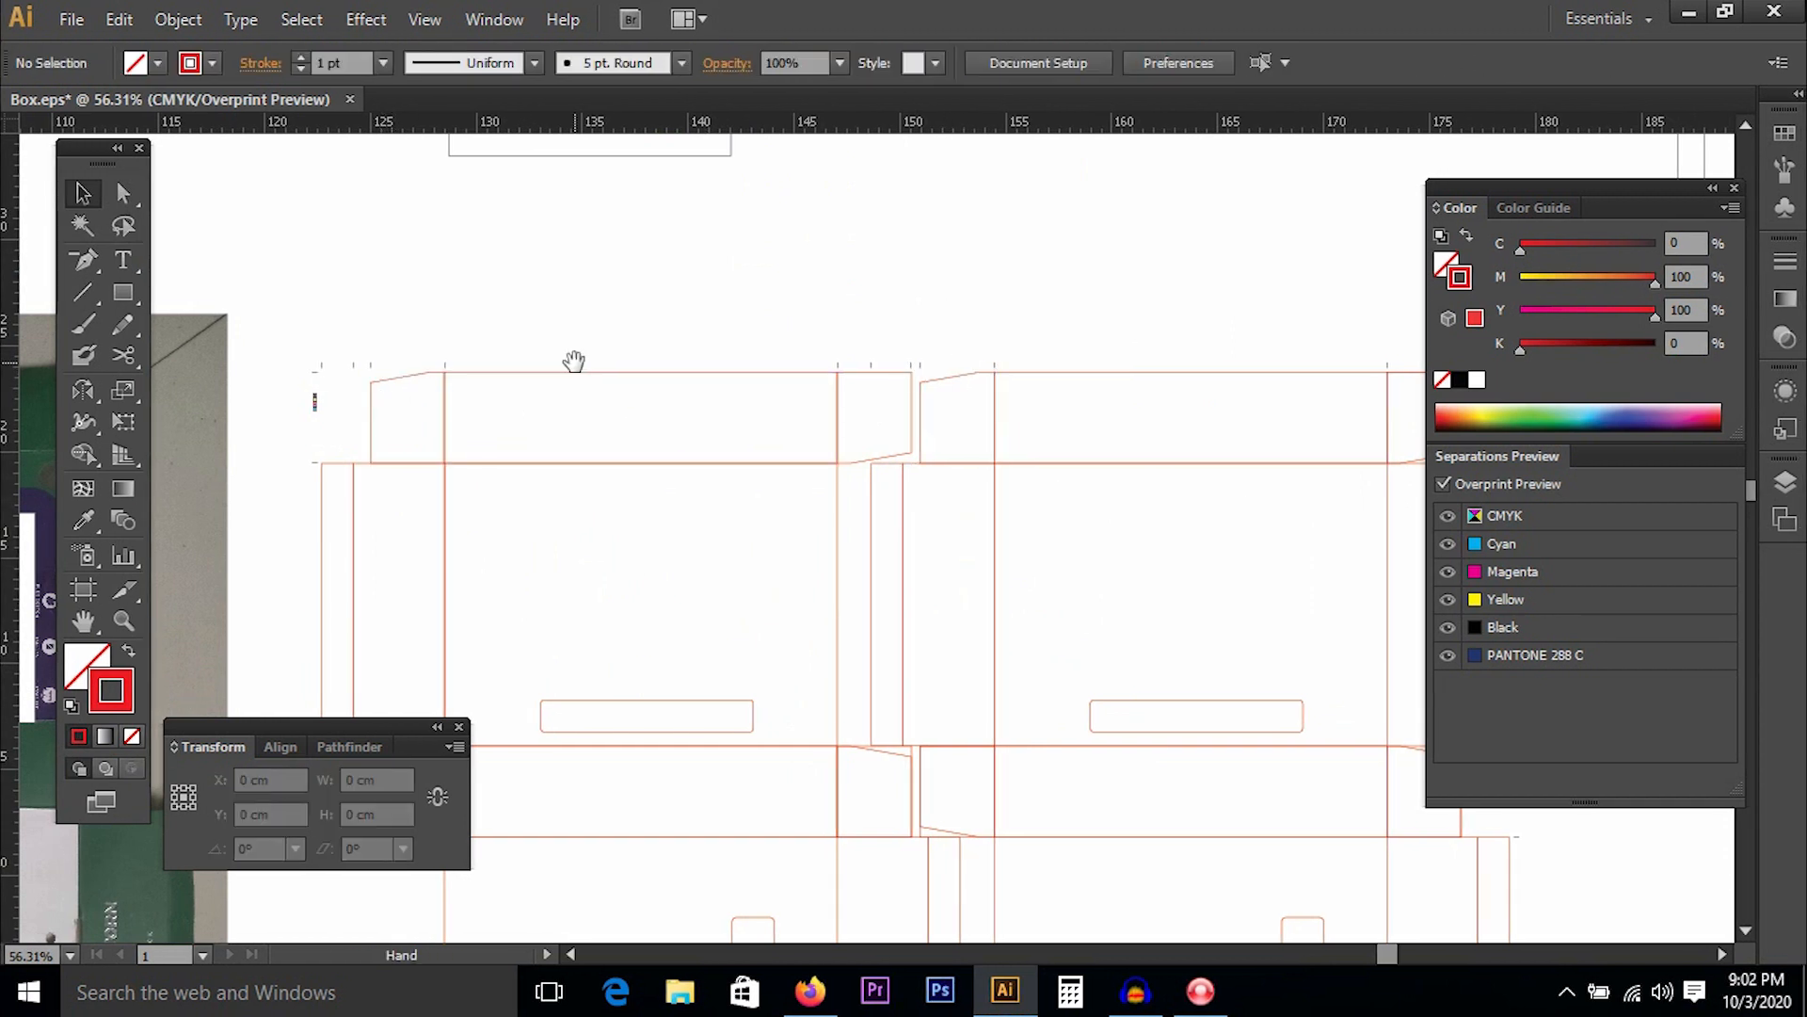
left_click_drag(896, 373, 707, 352)
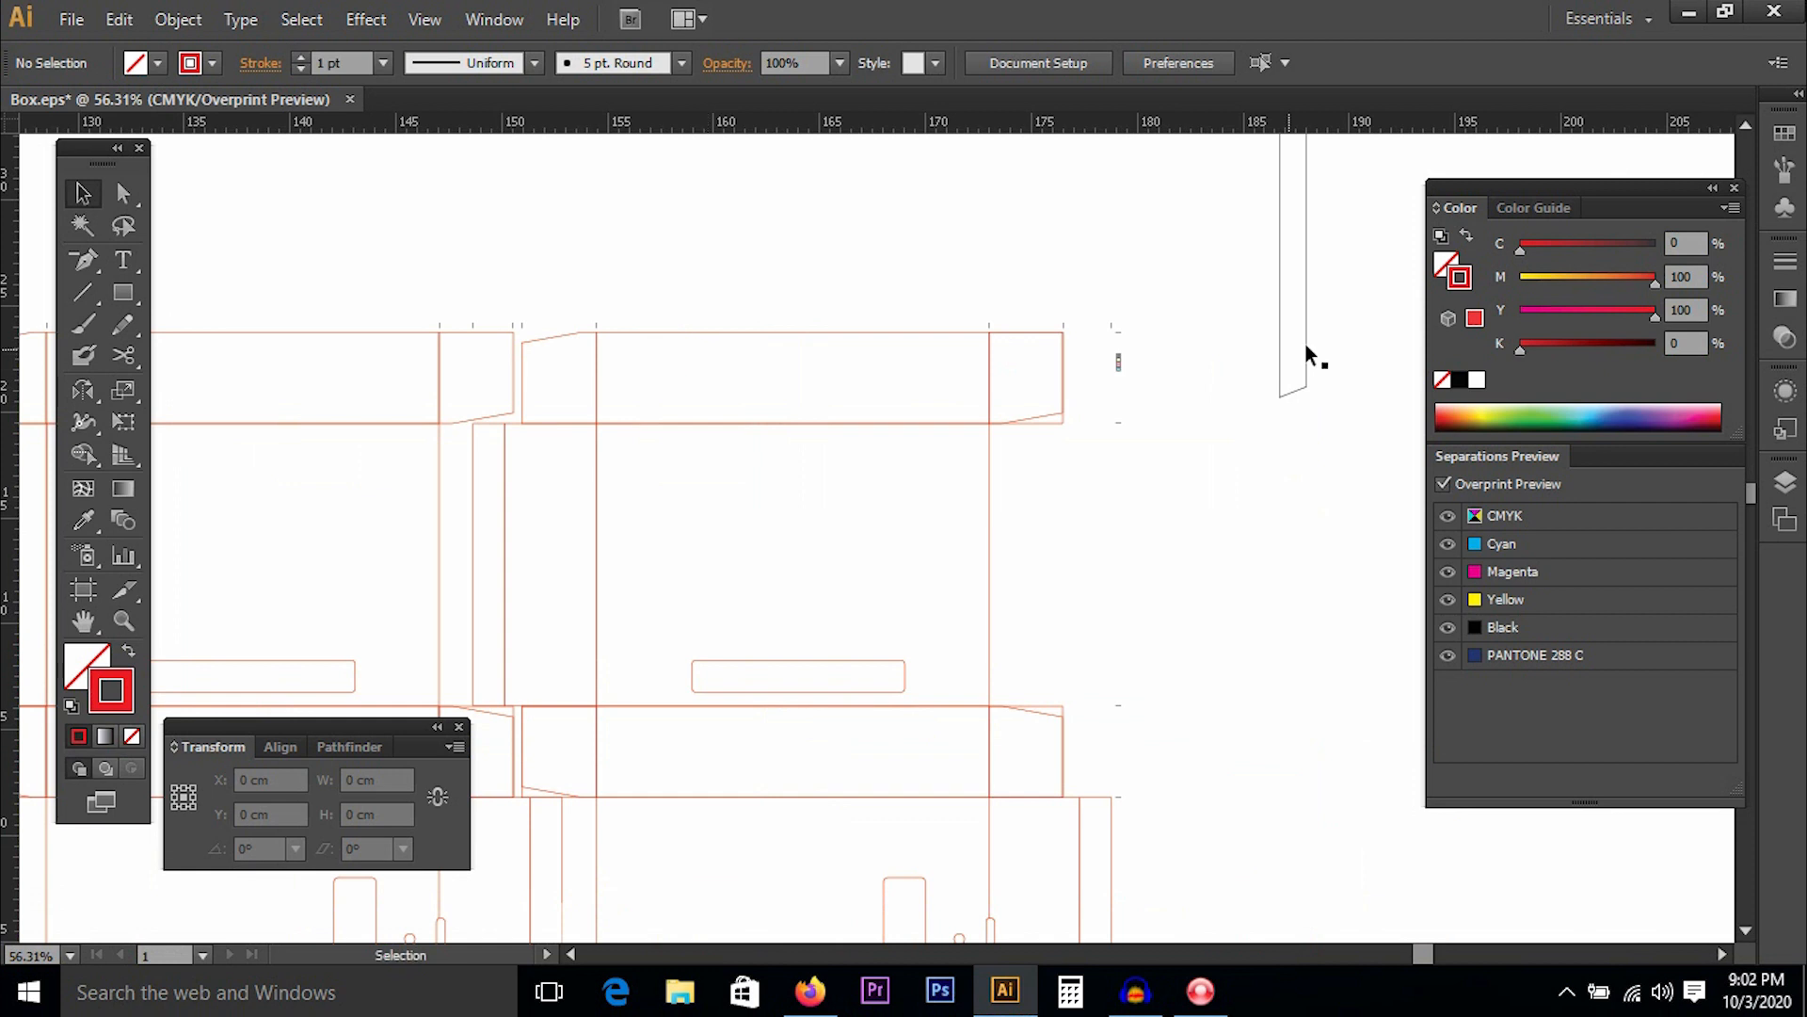
left_click(1061, 425)
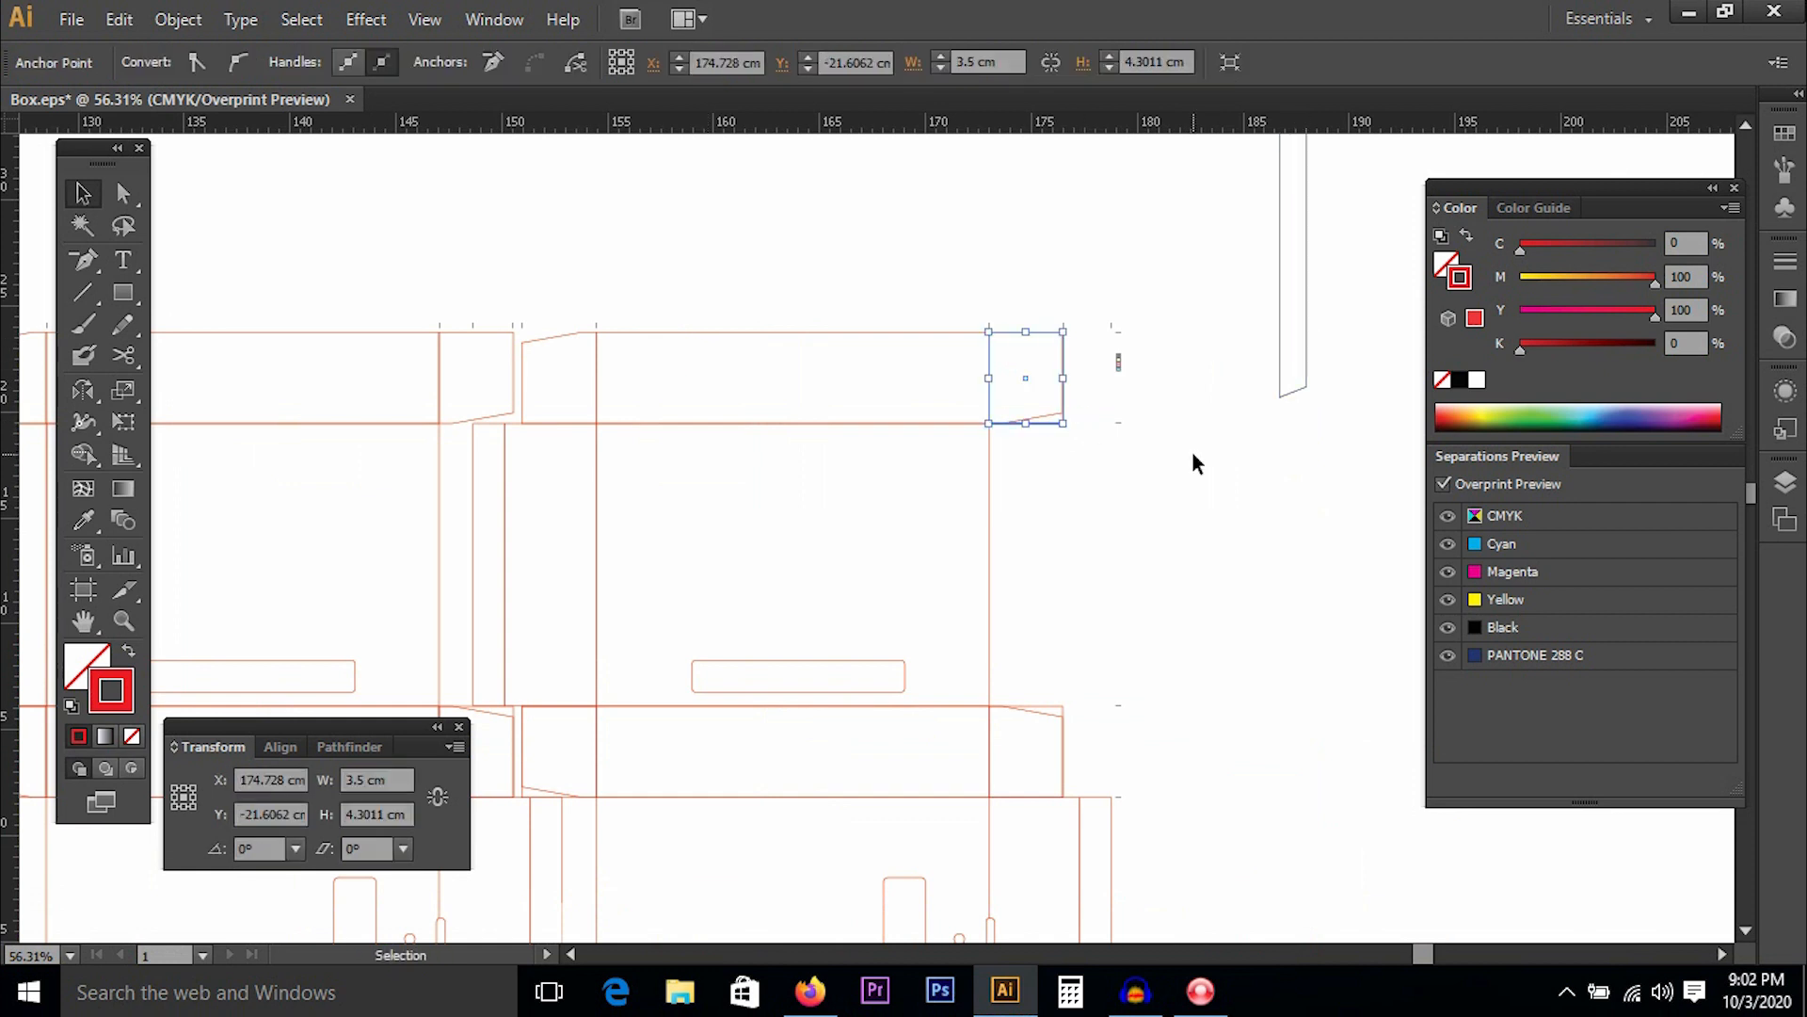
key("Delete")
Delete the rectangular end tabs behind the tapered flaps on both dielines' lower strips.
key("space")
left_click_drag(1084, 617, 1200, 428)
left_click(1180, 516, "ctrl")
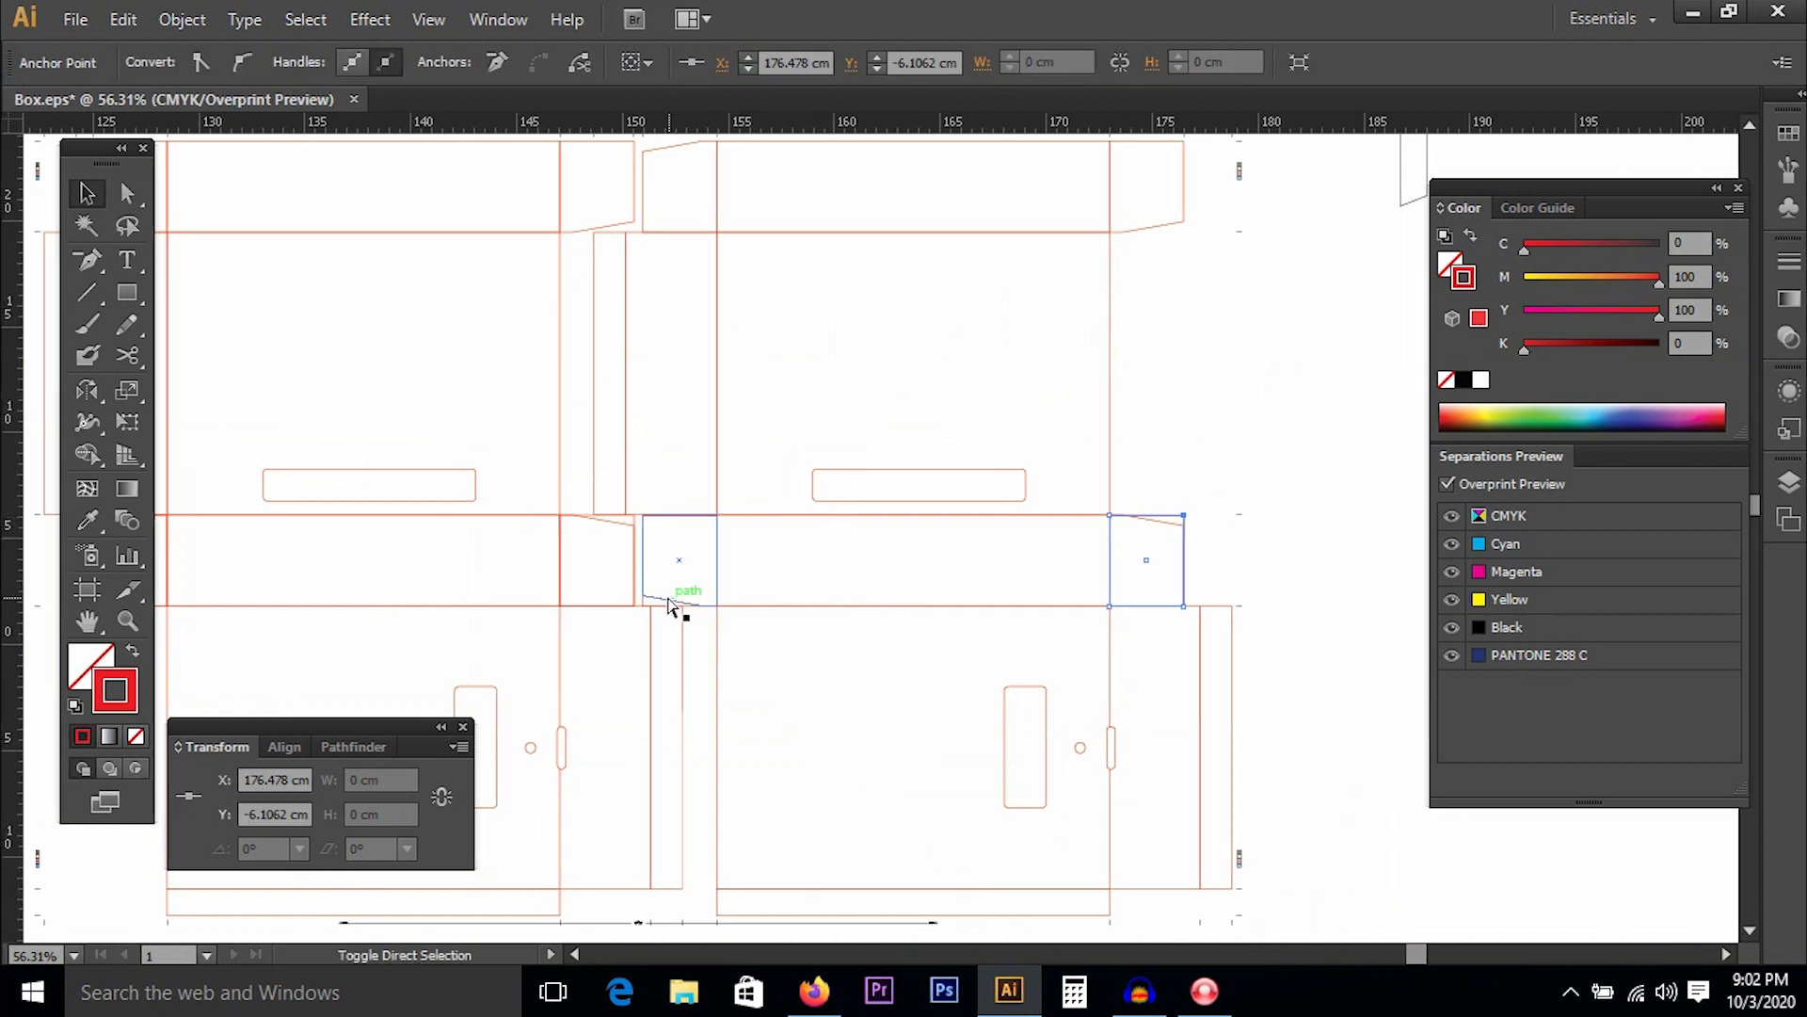
left_click(643, 606, "ctrl+shift")
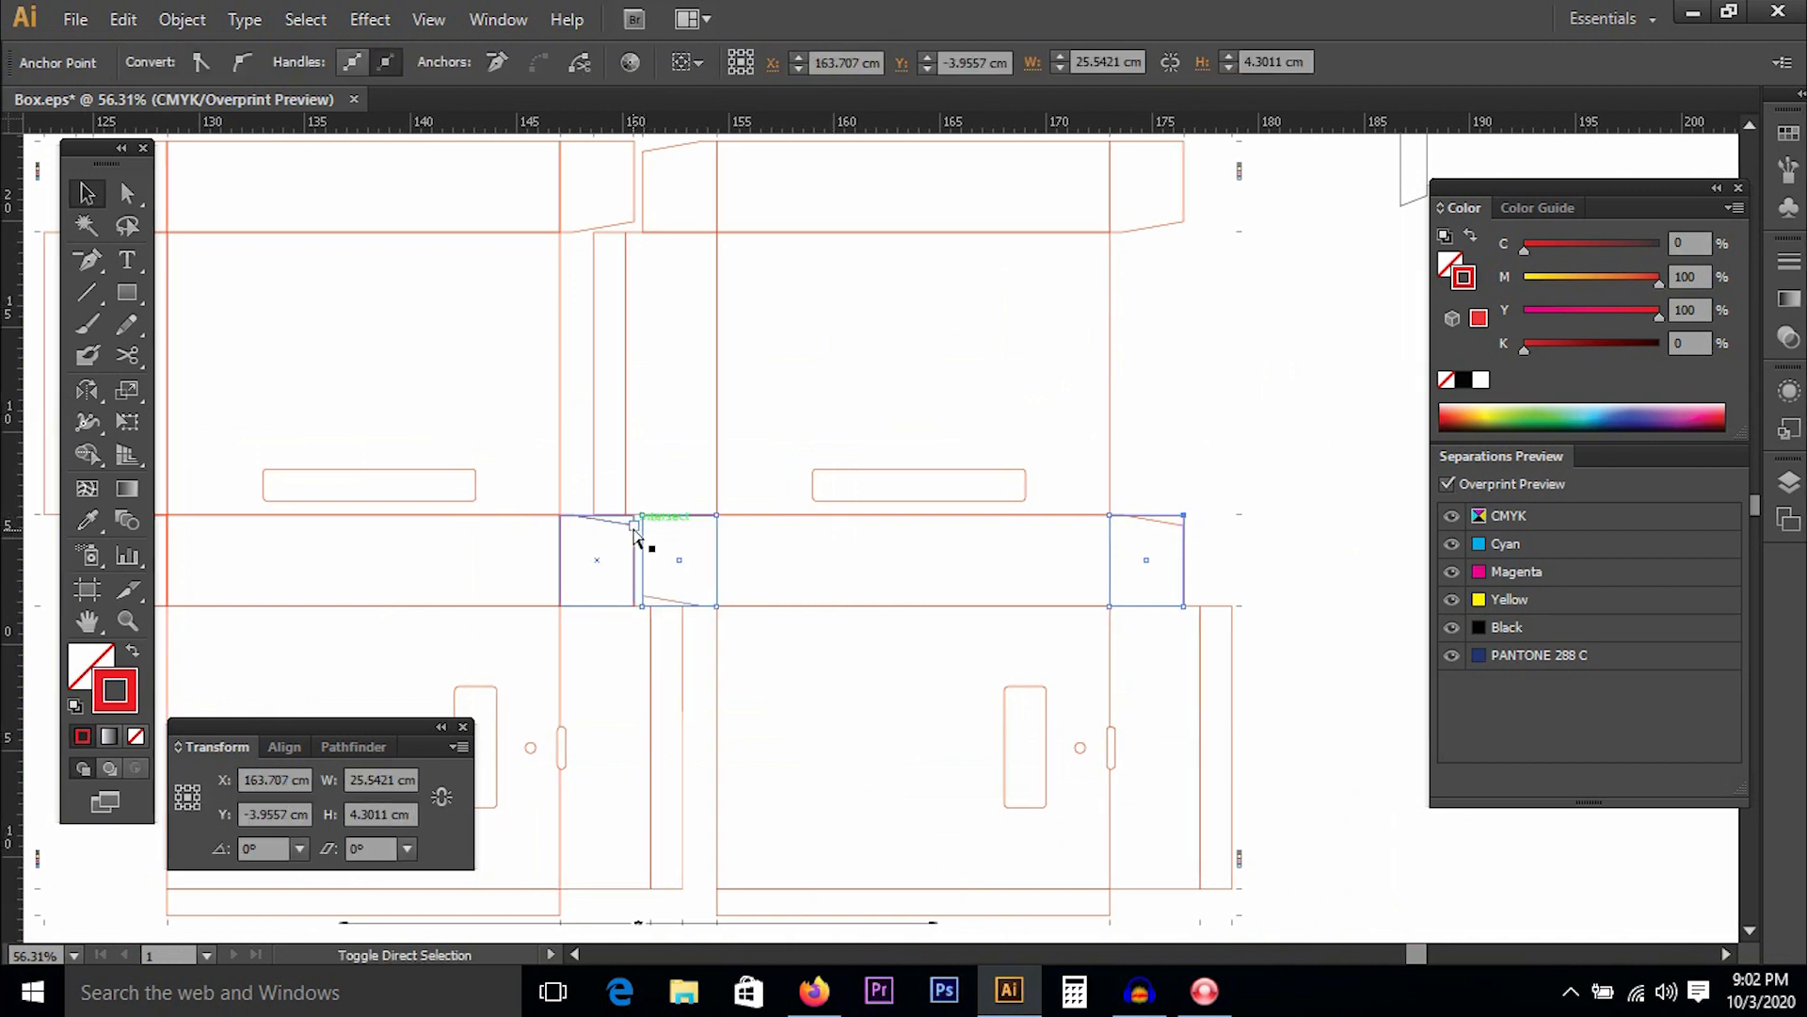
left_click(635, 516, "ctrl+shift")
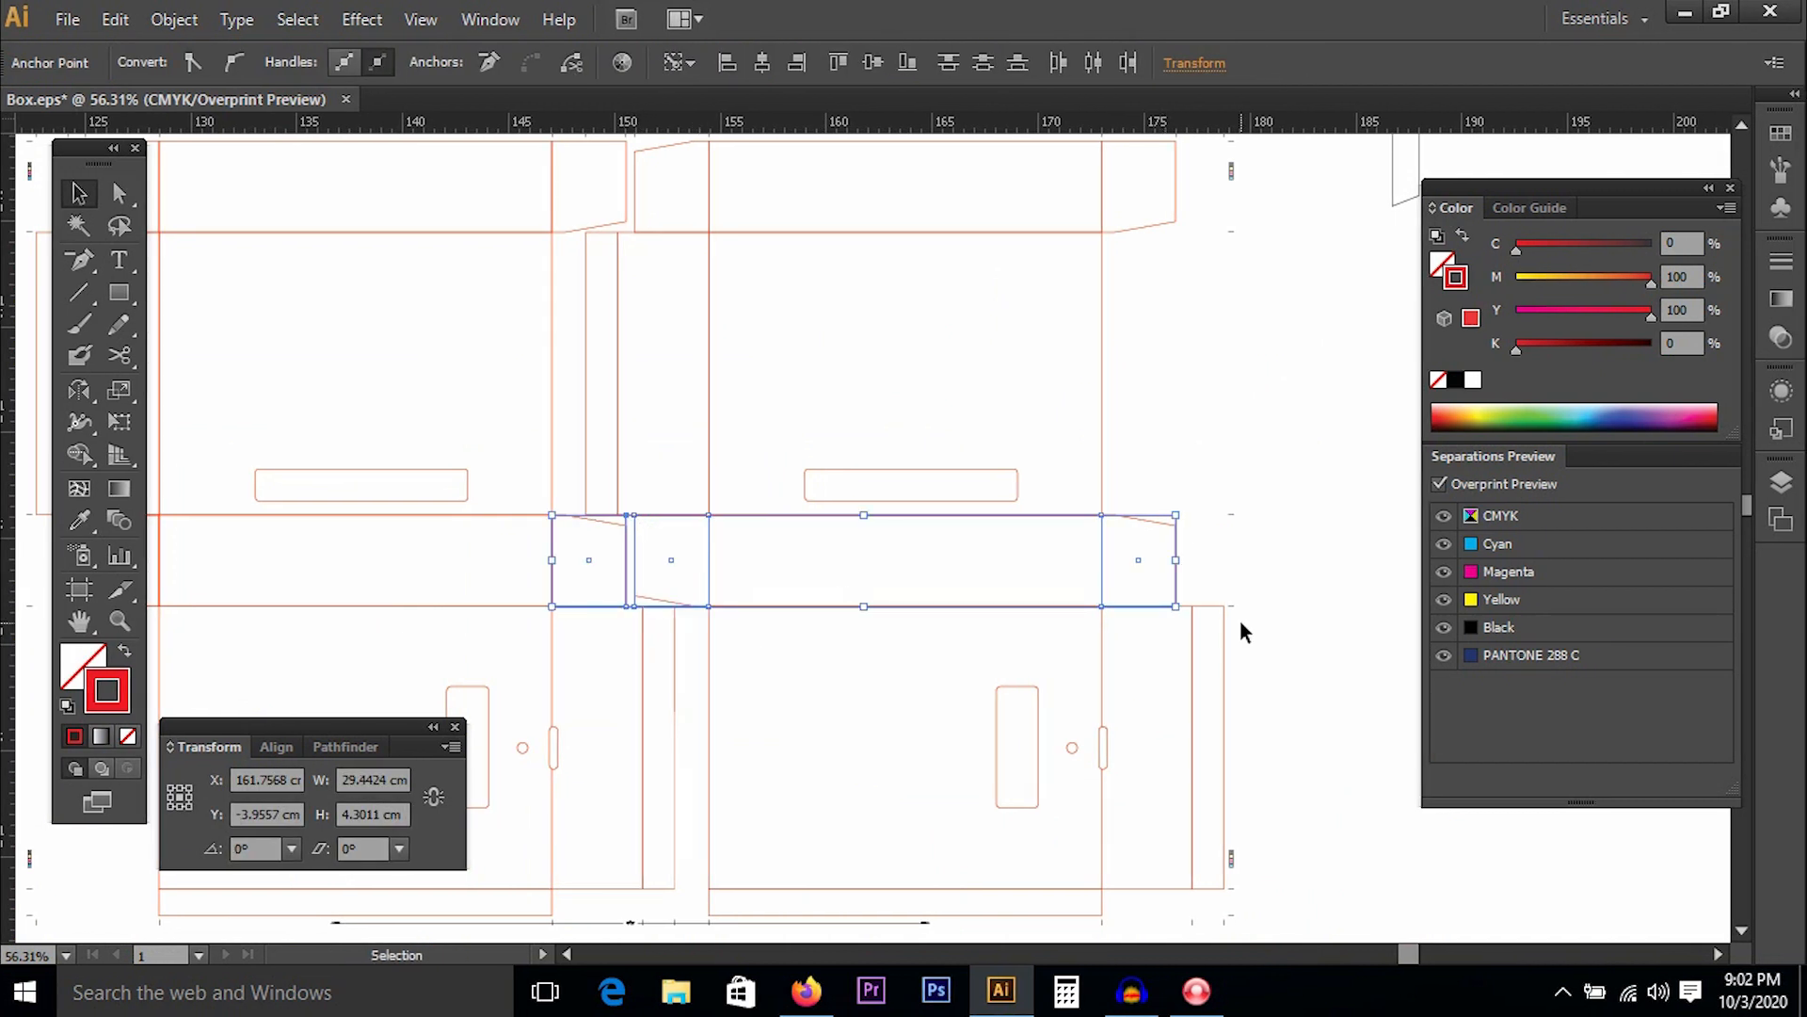
left_click(1239, 619)
key("space")
mouse_move(932, 732)
left_mouse_down()
mouse_move(928, 480)
mouse_move(1107, 626)
left_mouse_up()
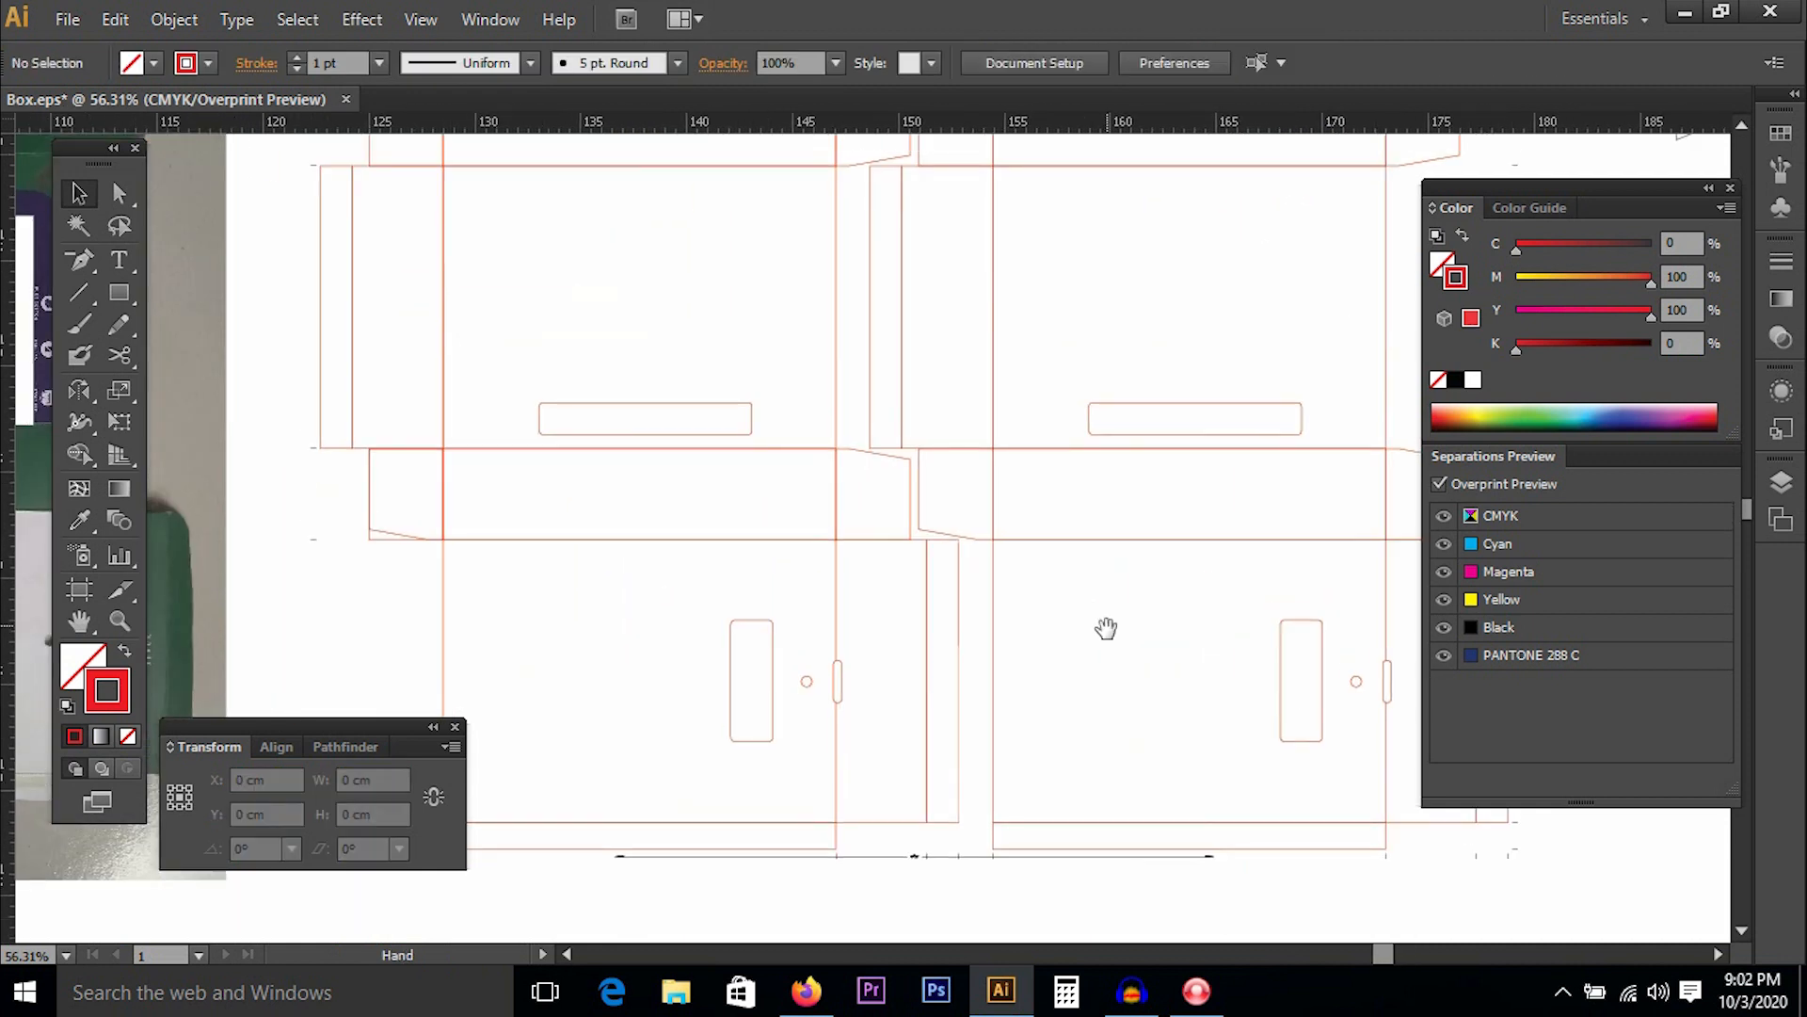
left_click(371, 543)
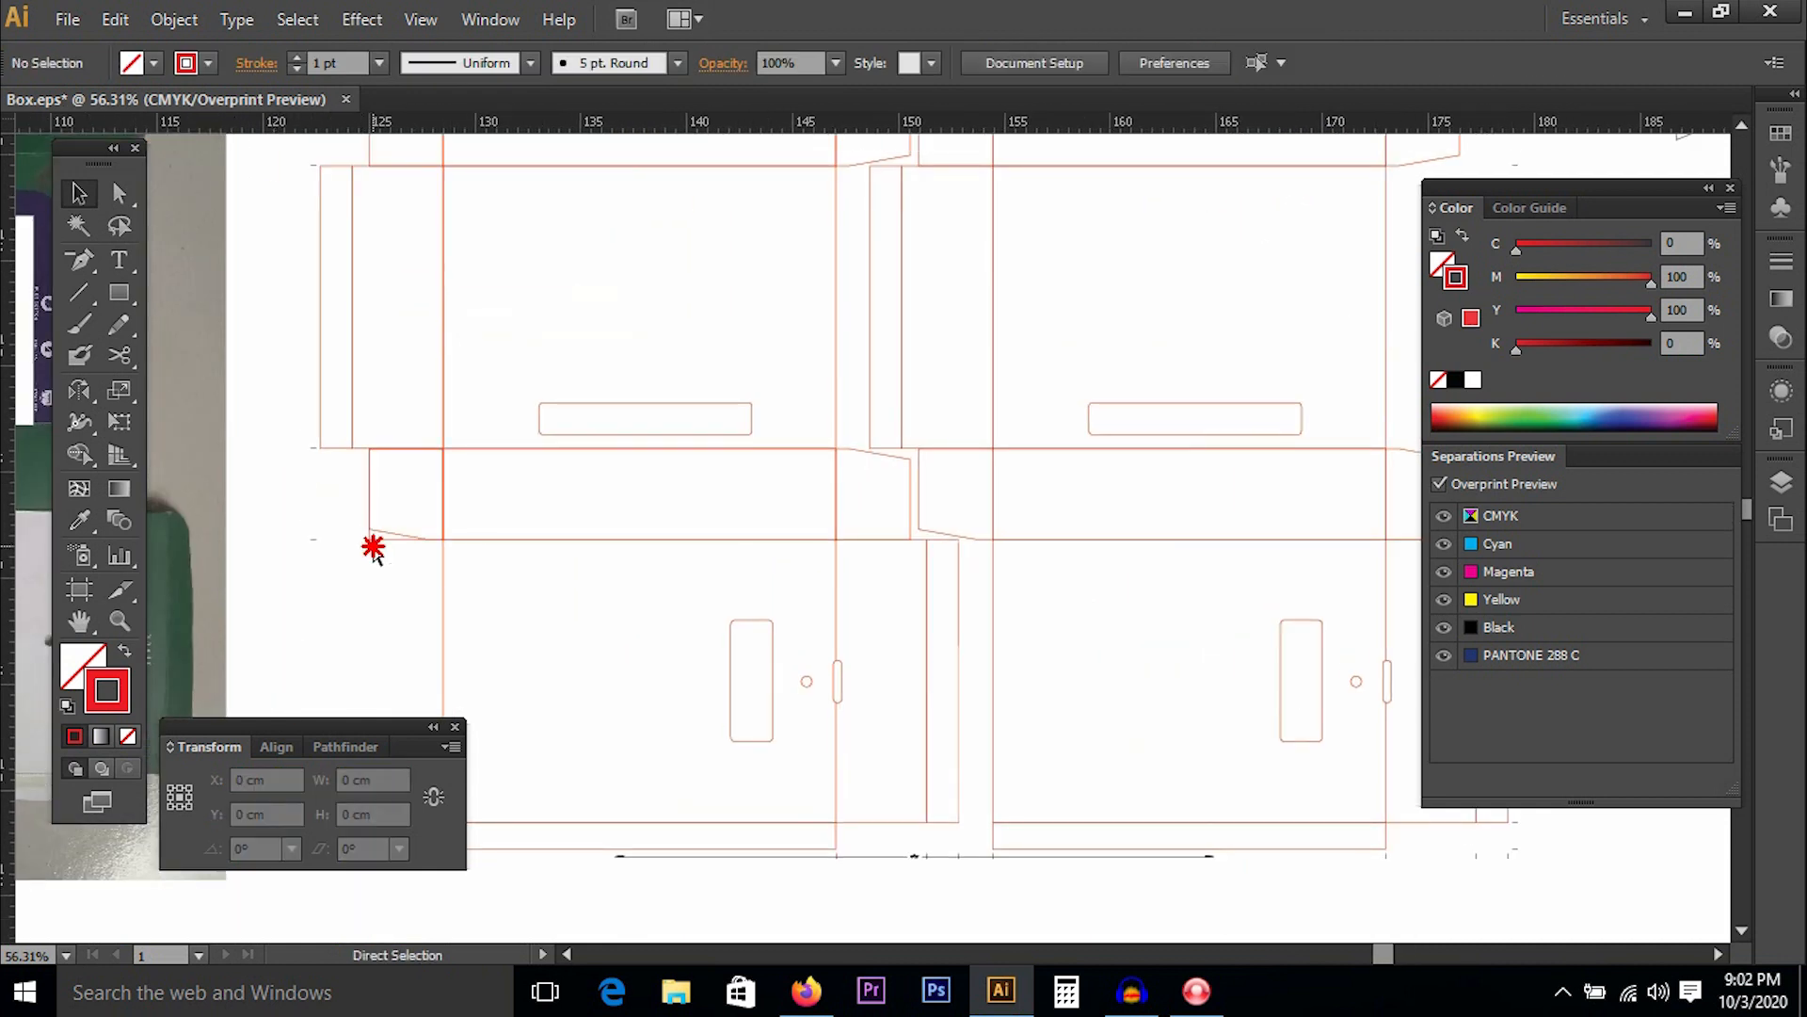
left_click(424, 612)
key("space")
left_click_drag(424, 613, 544, 657)
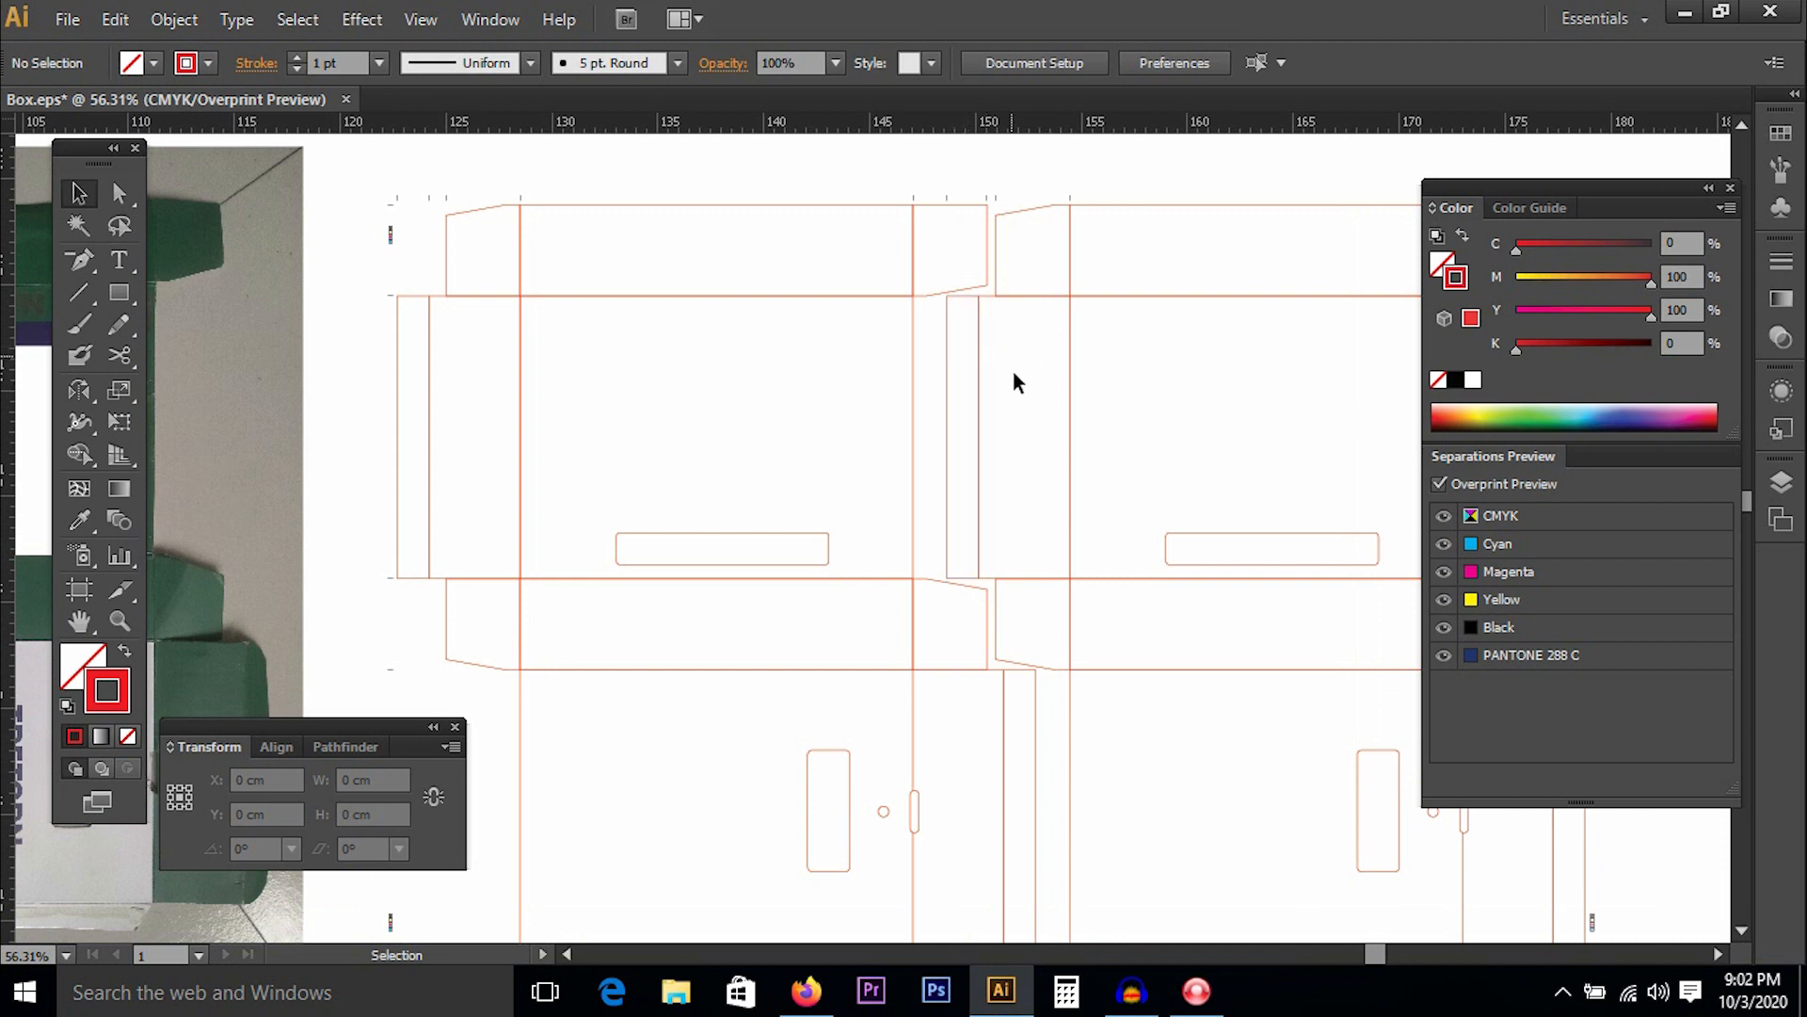
Rotate the loose red rounded strip to vertical and place it over the right dieline's narrow left side flap.
key("ctrl+minus")
key("ctrl+minus")
key("ctrl+minus")
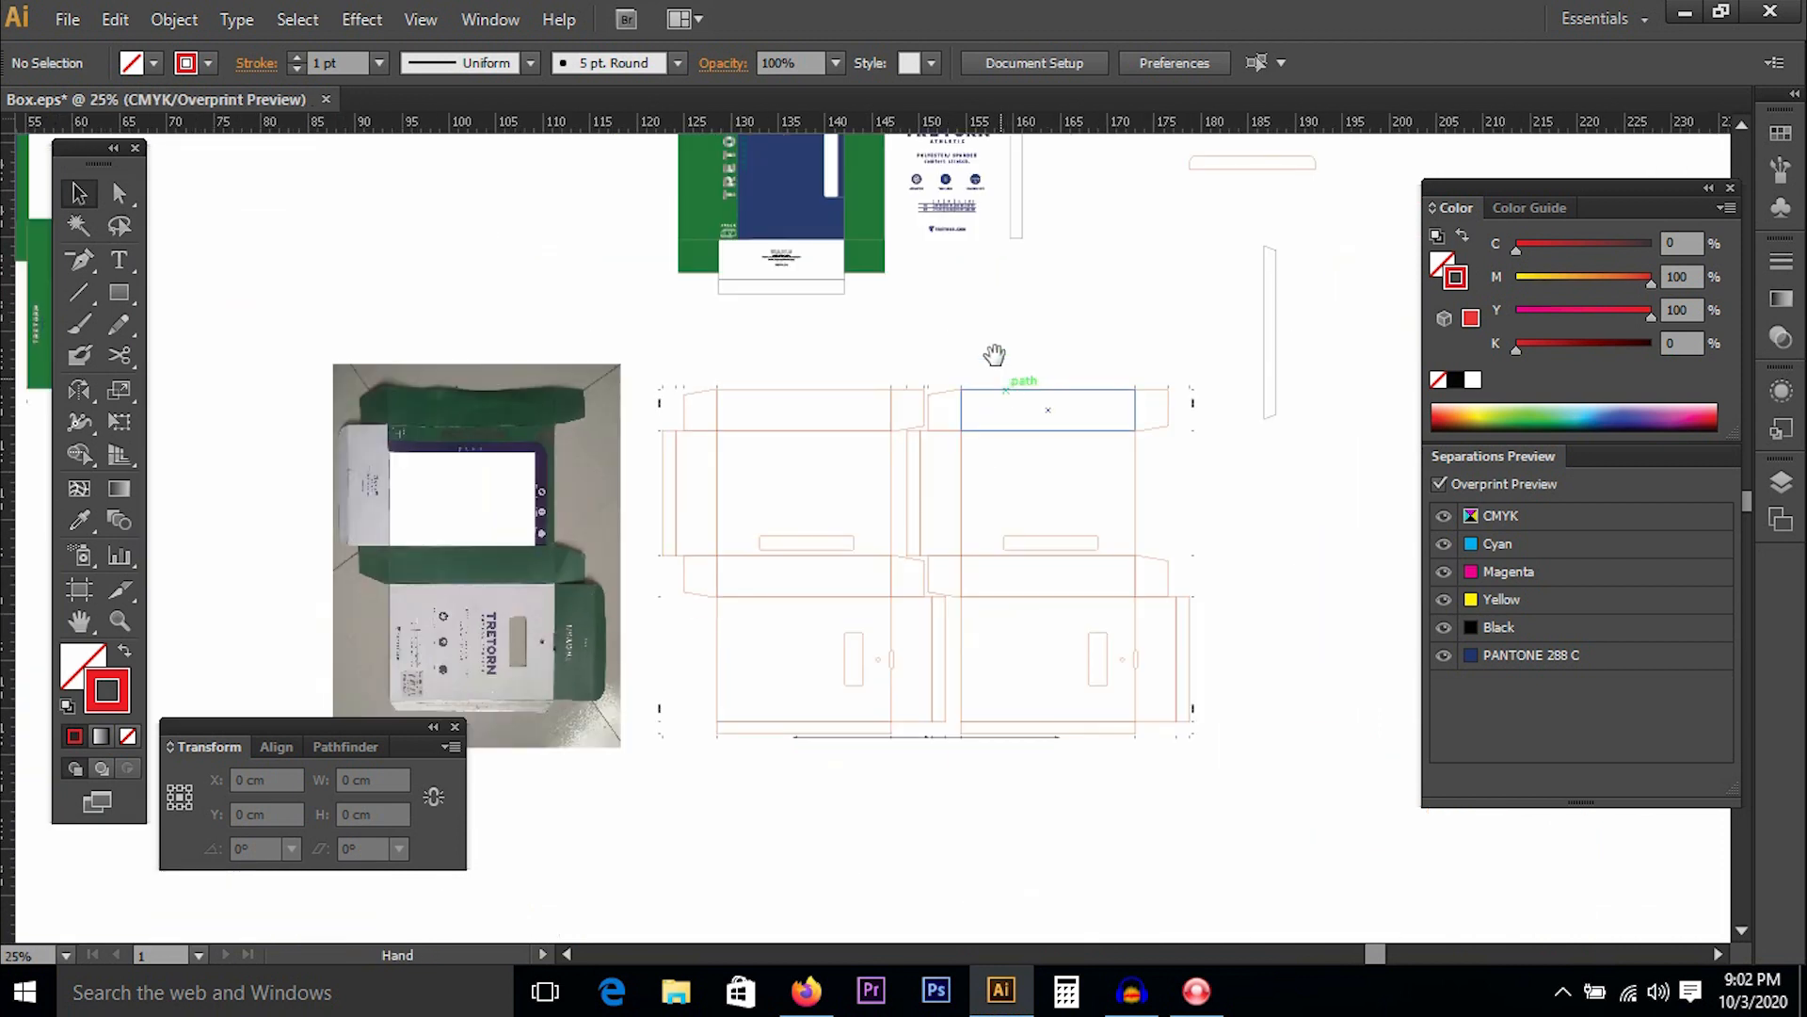
left_click_drag(1262, 296, 935, 595)
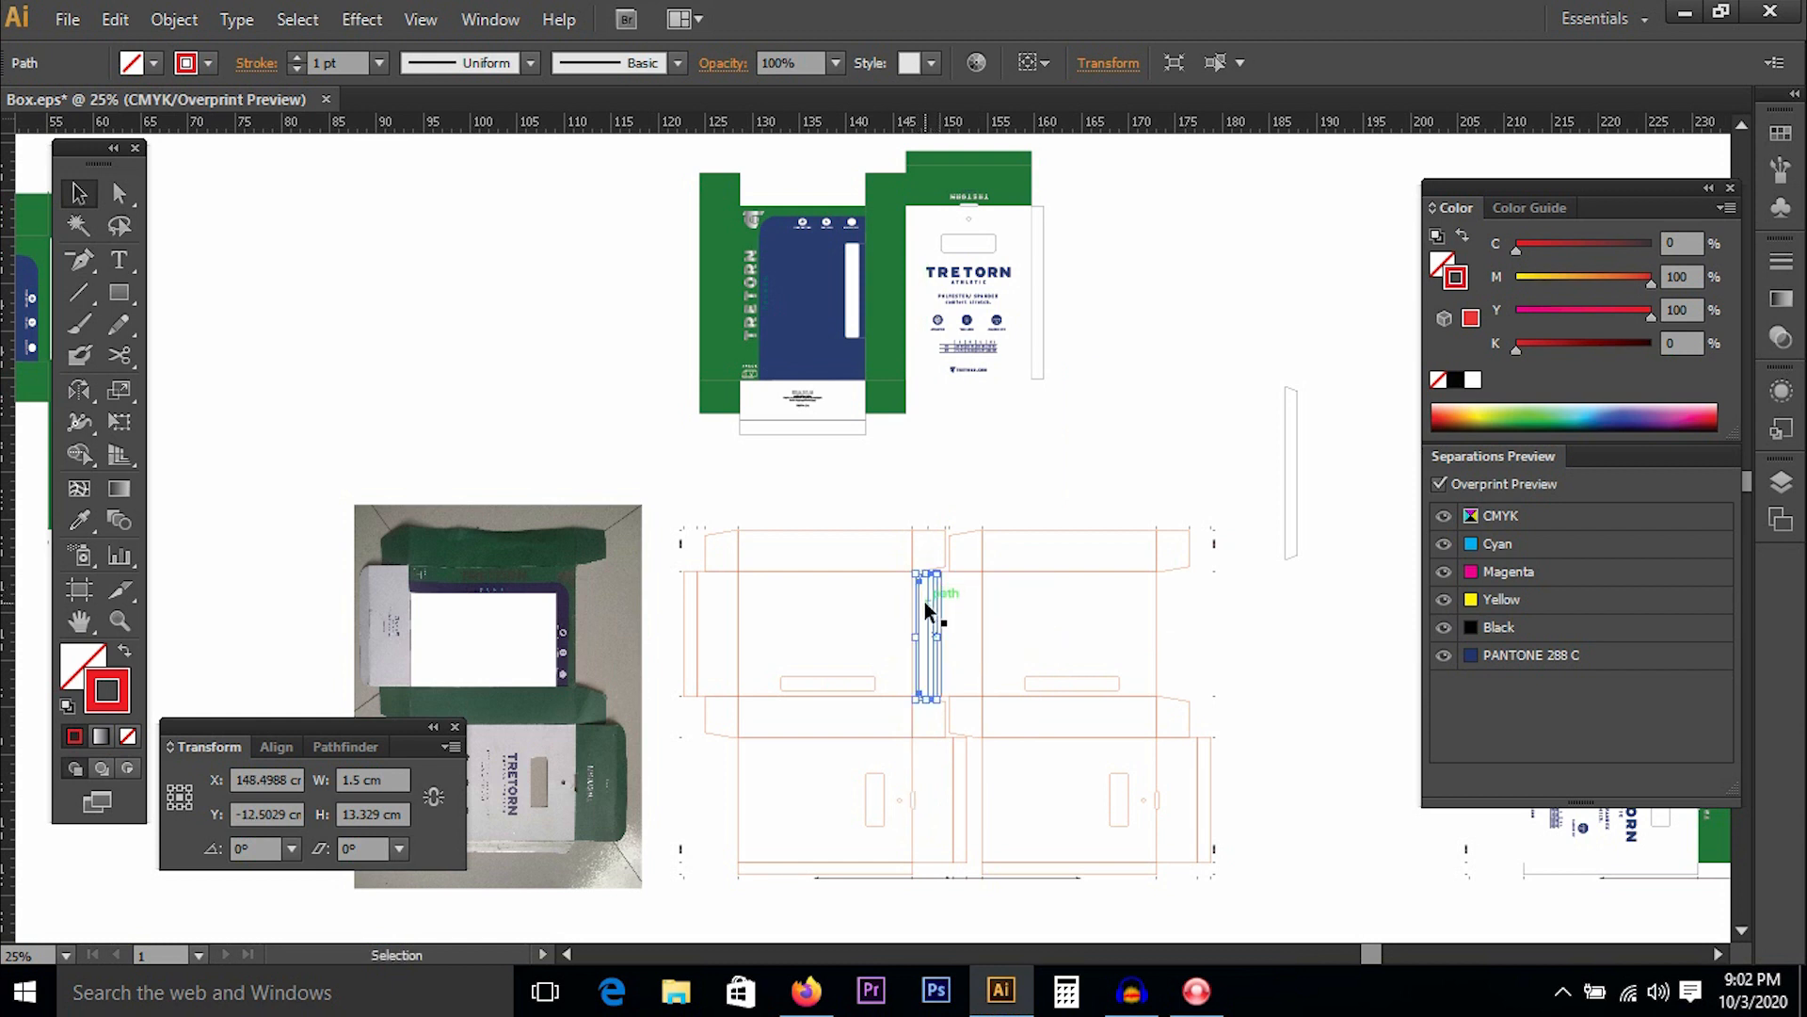
left_click_drag(906, 588, 665, 591)
left_click_drag(660, 592, 1219, 758)
left_click(1318, 730)
Align the rounded strip's top and left edges exactly with the rectangular side flap.
left_click_drag(872, 531, 1024, 696)
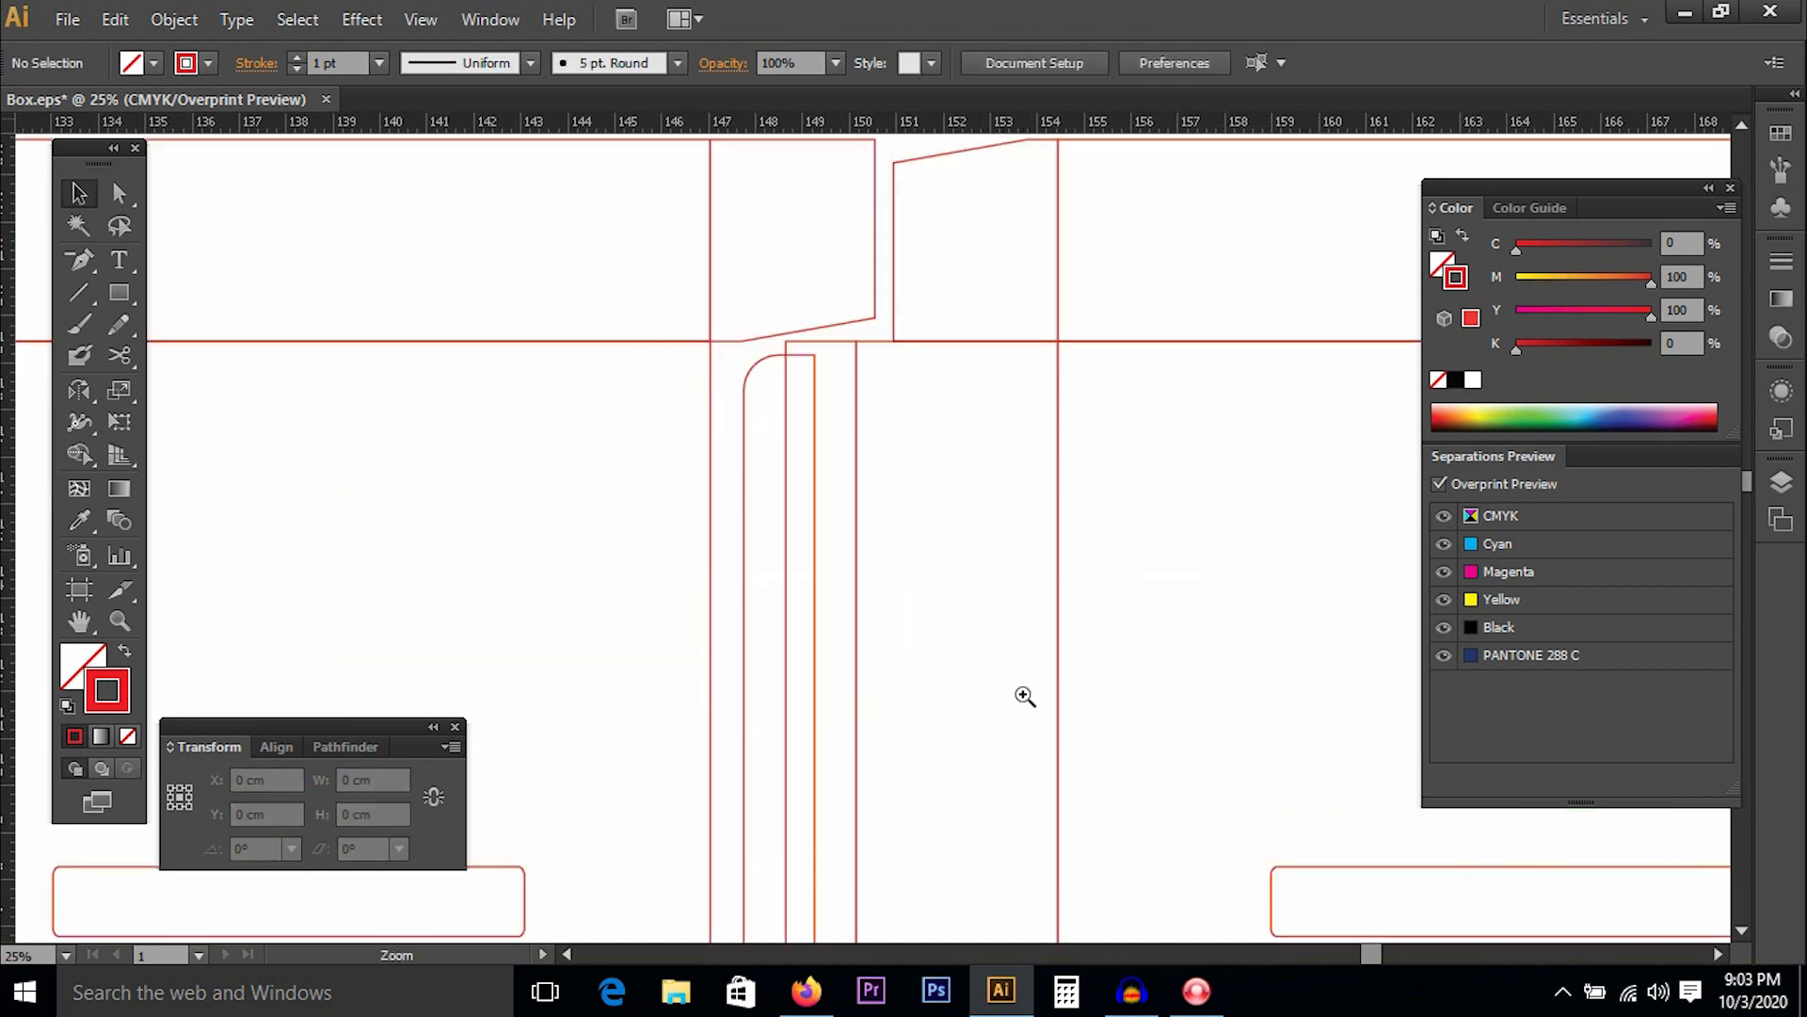
left_click(745, 371)
left_click_drag(787, 291, 948, 444)
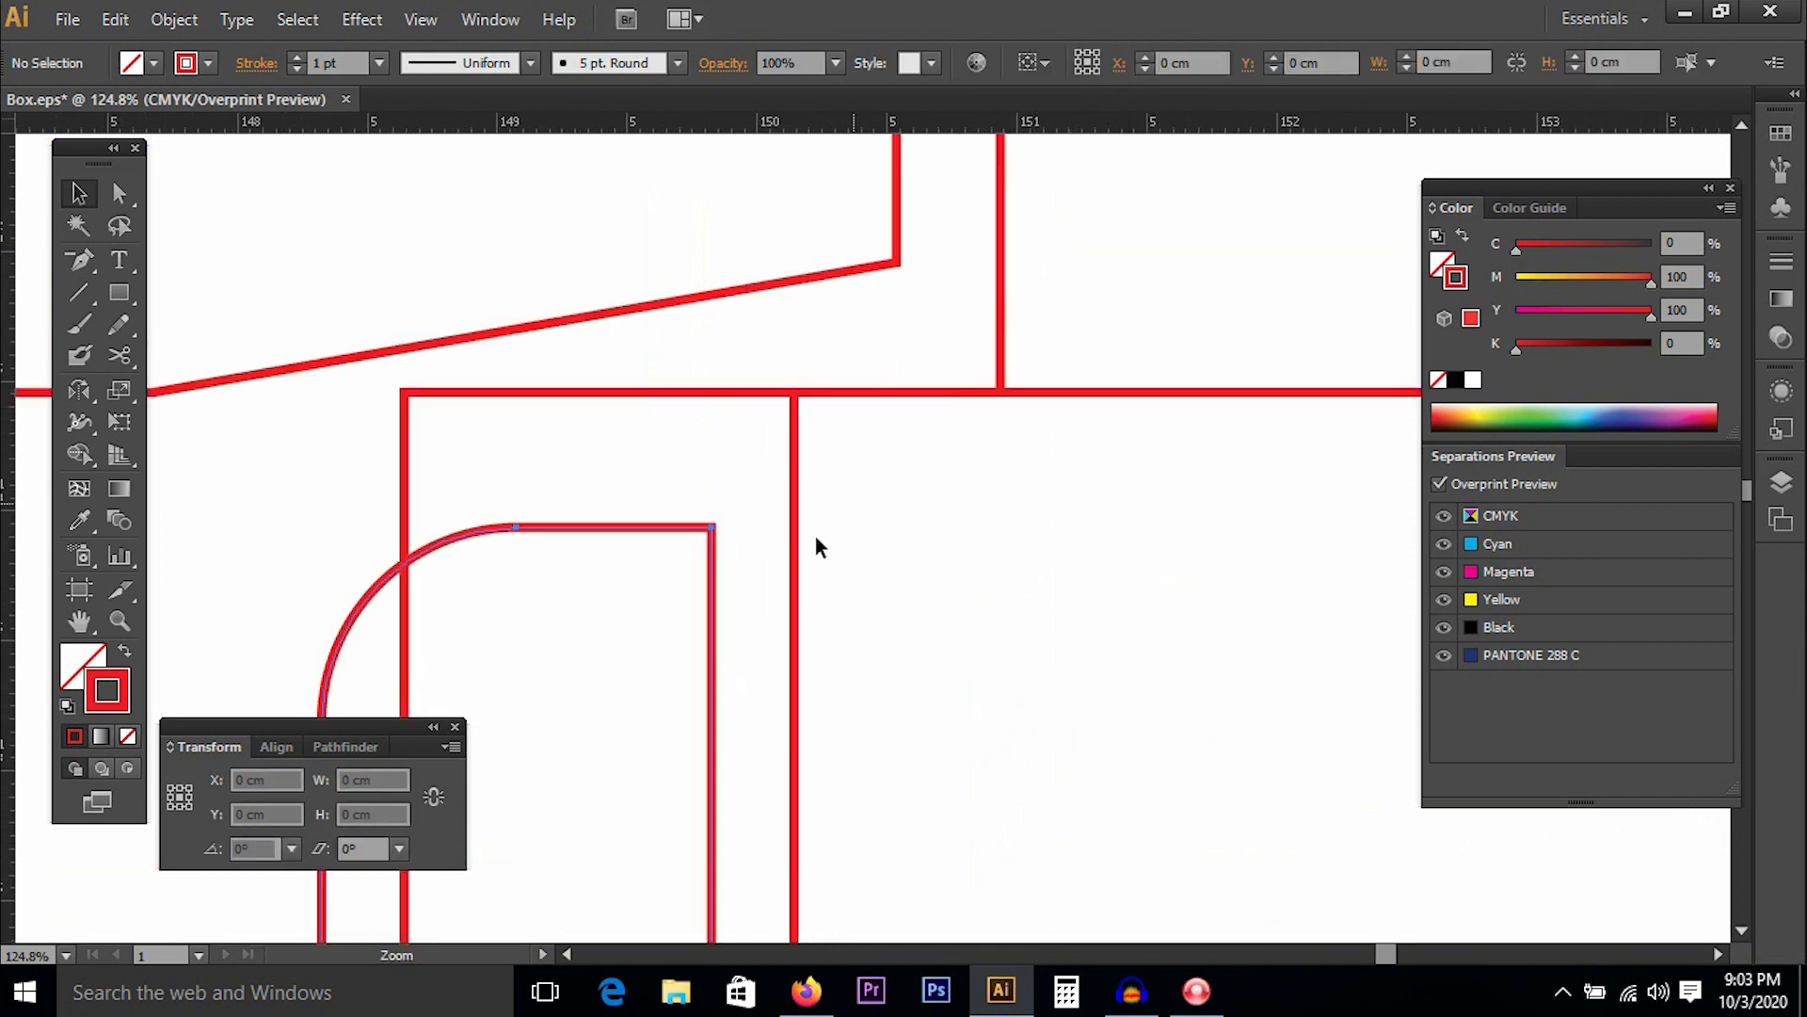
left_click_drag(771, 540, 795, 432)
left_click(733, 552)
Delete the rectangular side flap behind the rounded strip, leaving the rounded outline.
left_click(447, 393, "ctrl")
key("Delete")
left_click(608, 555)
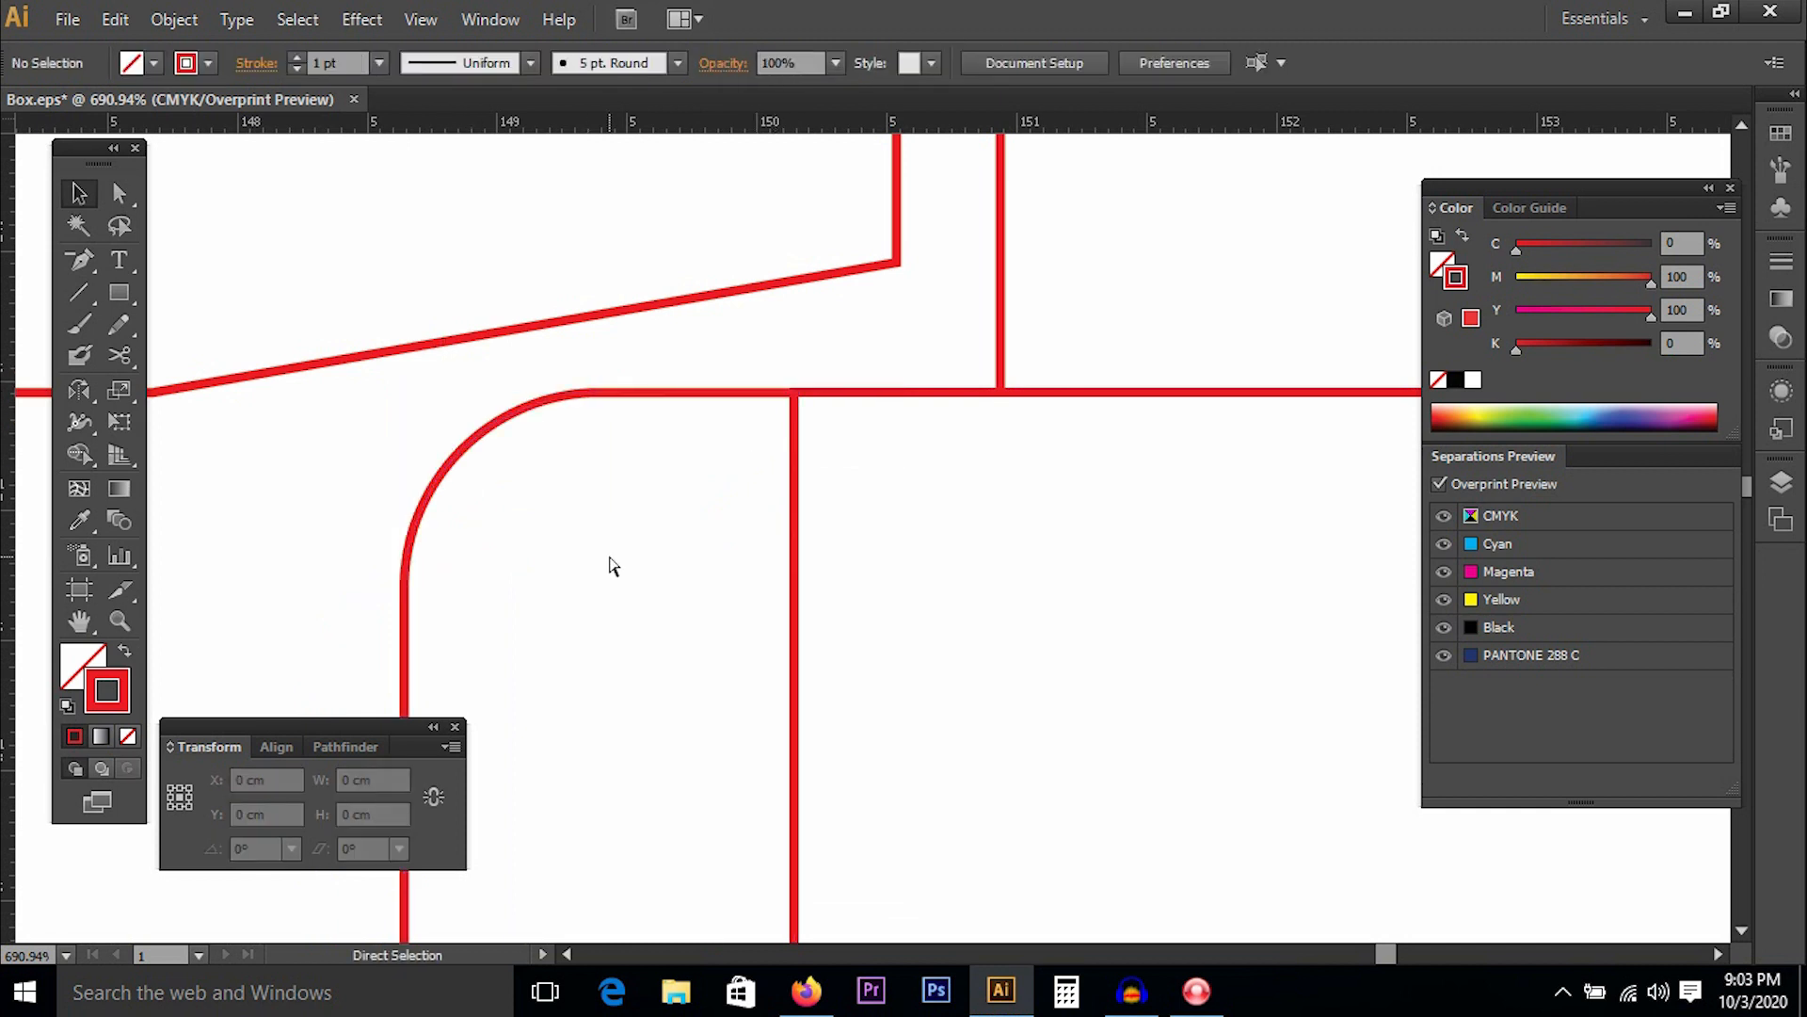
Move the loose red rounded strip onto the left dieline's narrow left side flap, aligning its top and side edges with the rectangle.
key("ctrl+1")
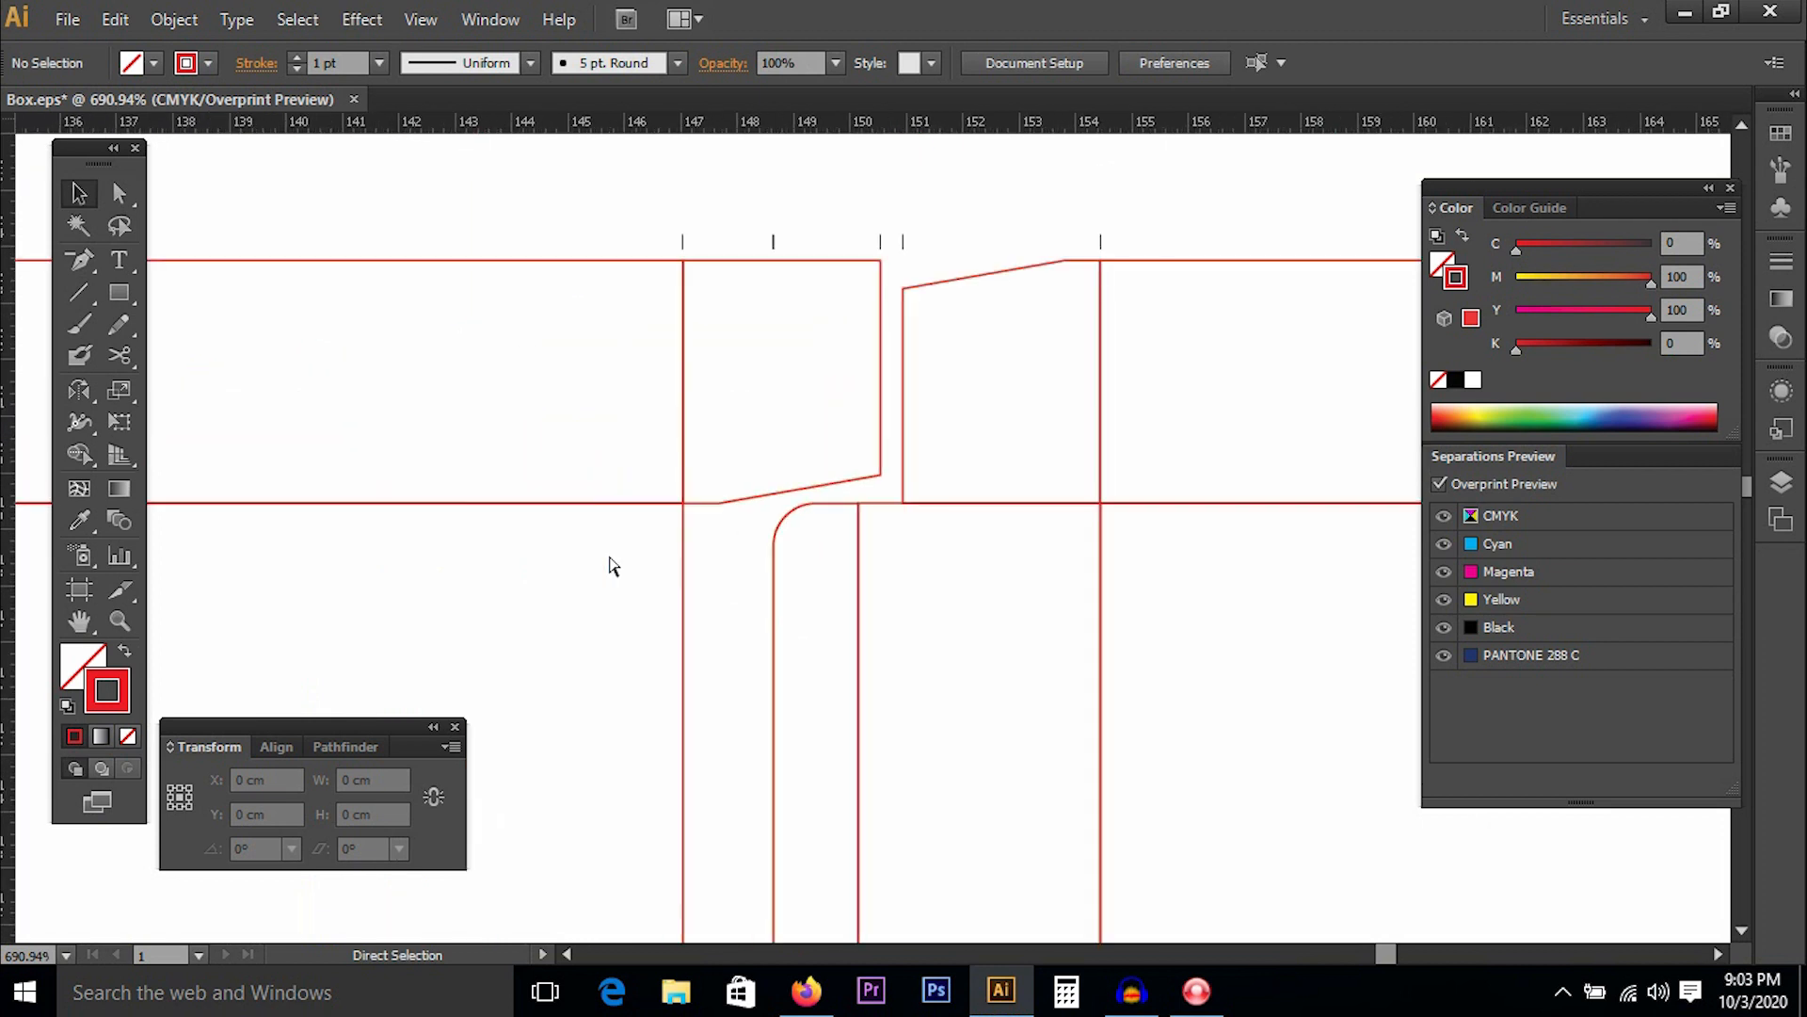
left_click_drag(848, 649, 1013, 393)
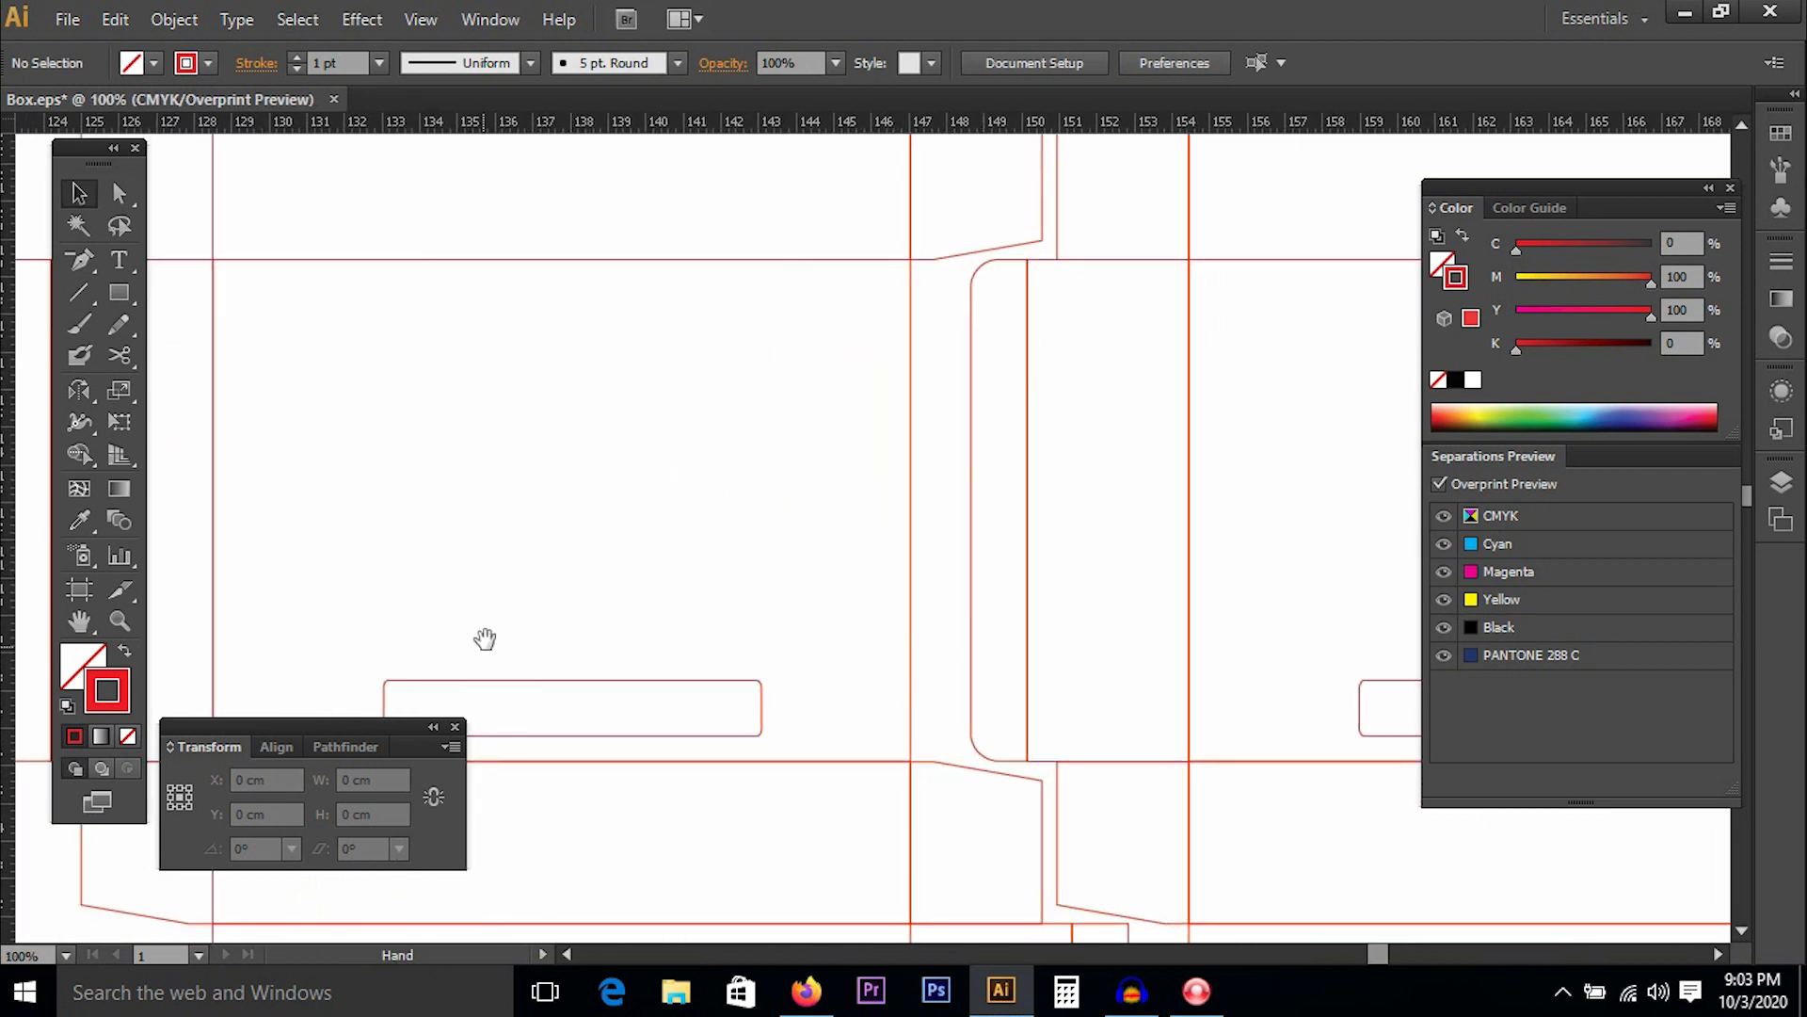
left_click_drag(485, 639, 1000, 732)
left_click_drag(538, 444, 696, 516)
key("ctrl+space")
left_click_drag(380, 272, 1075, 576)
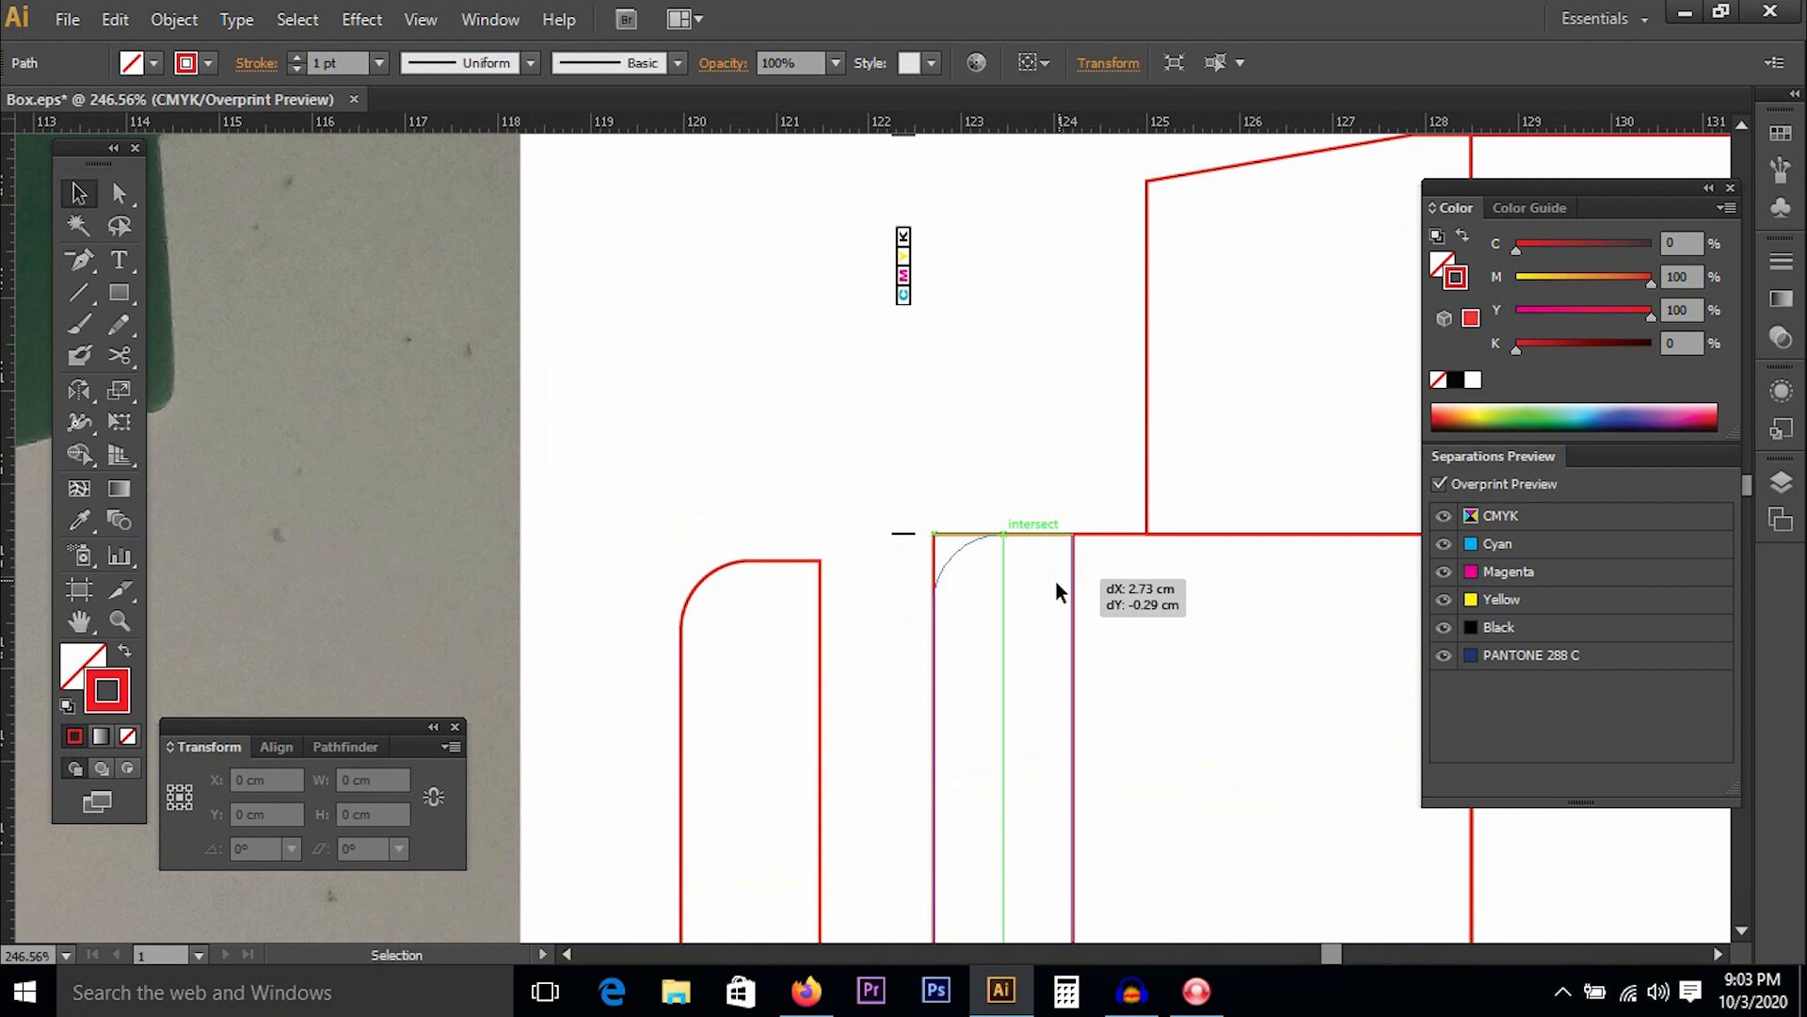
Delete the rectangular side flap behind the rounded strip on the left dieline's upper panel.
left_click(950, 494, "ctrl")
left_click(945, 534, "ctrl")
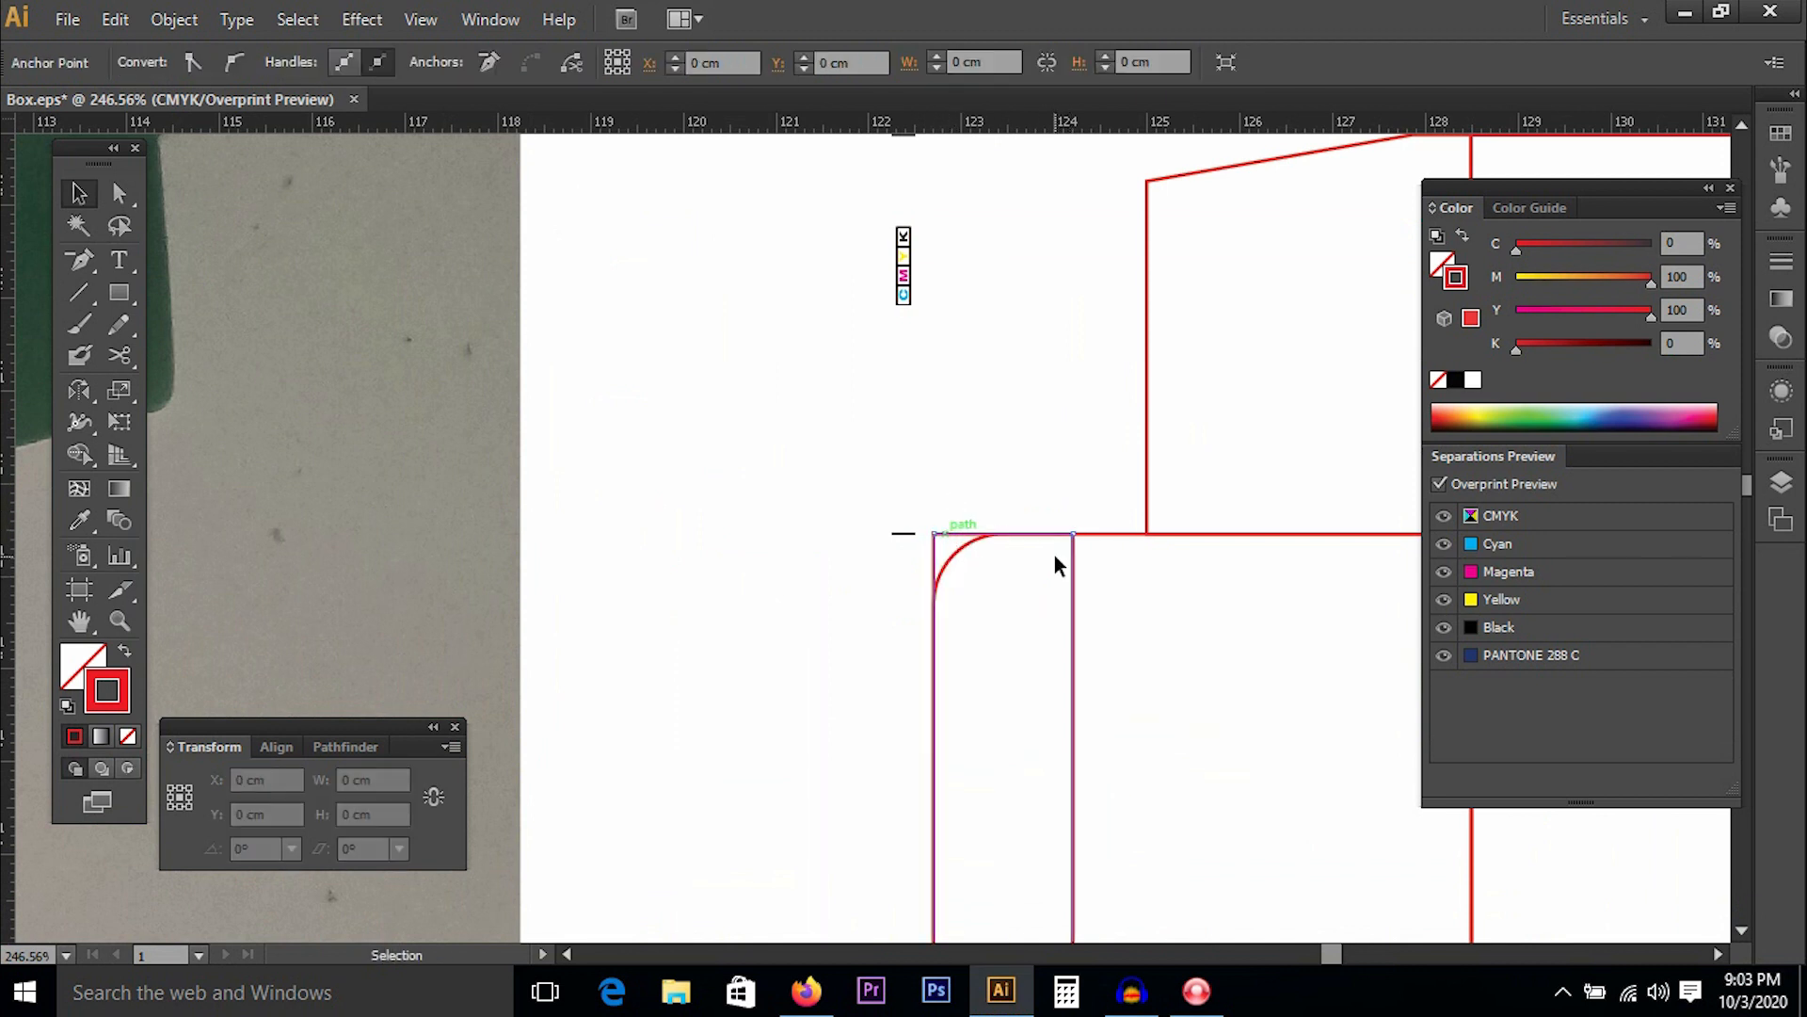
key("Delete")
key("Delete")
Rotate the rounded strip beside the left dieline's lower panel 180 degrees so its rounded corners face outward.
key("ctrl+minus")
key("ctrl+minus")
key("ctrl+minus")
key("ctrl+minus")
key("ctrl+minus")
key("ctrl+minus")
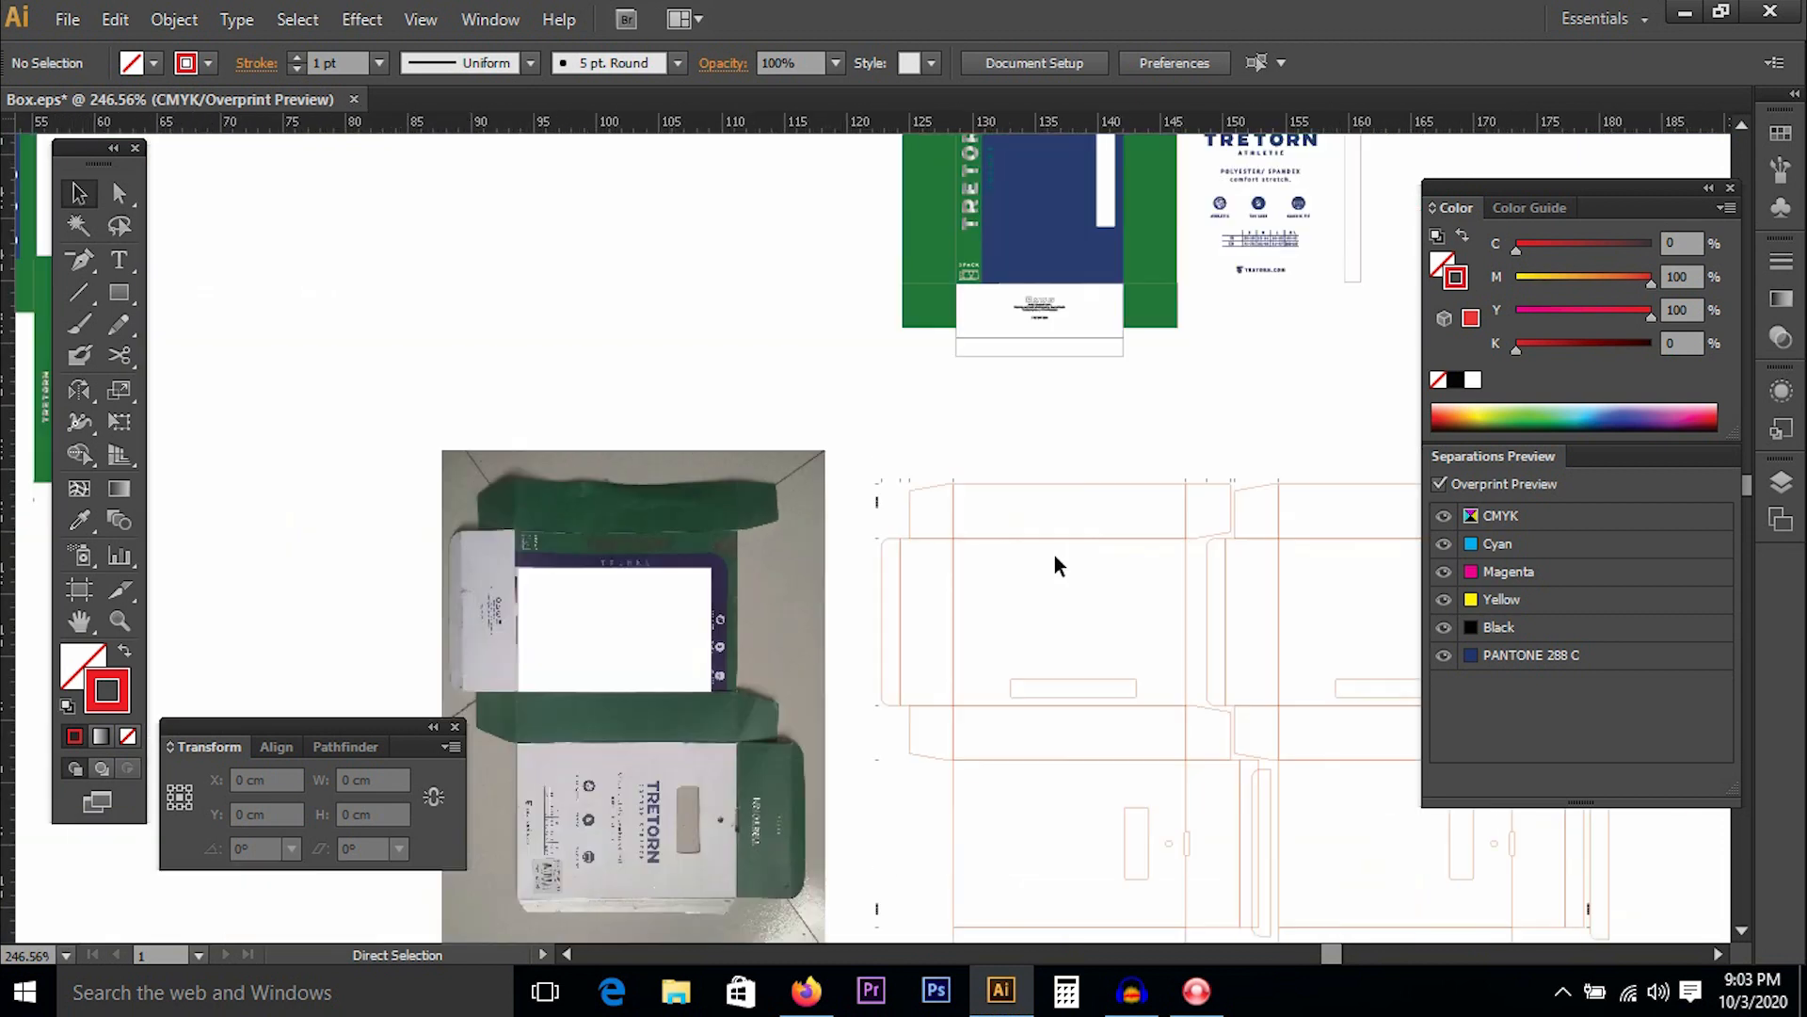
left_click_drag(1182, 625, 989, 489)
left_click_drag(1006, 602, 1120, 764)
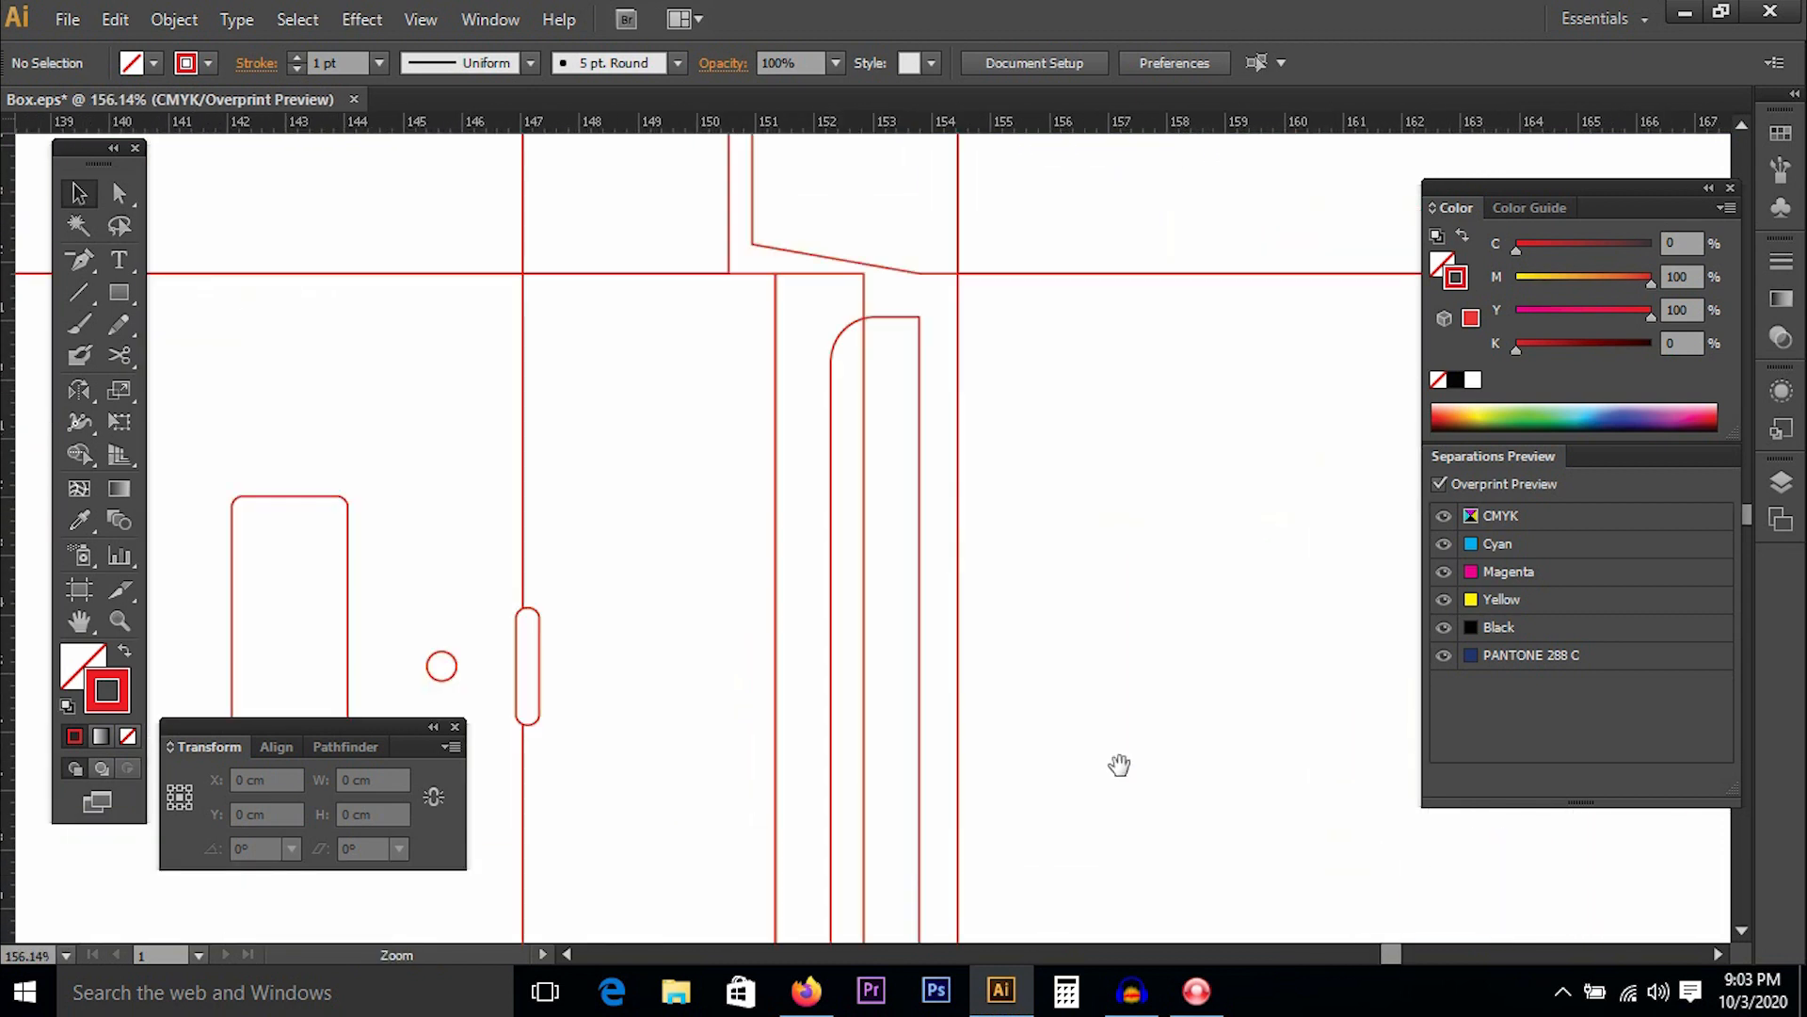
left_click(919, 443)
key("r")
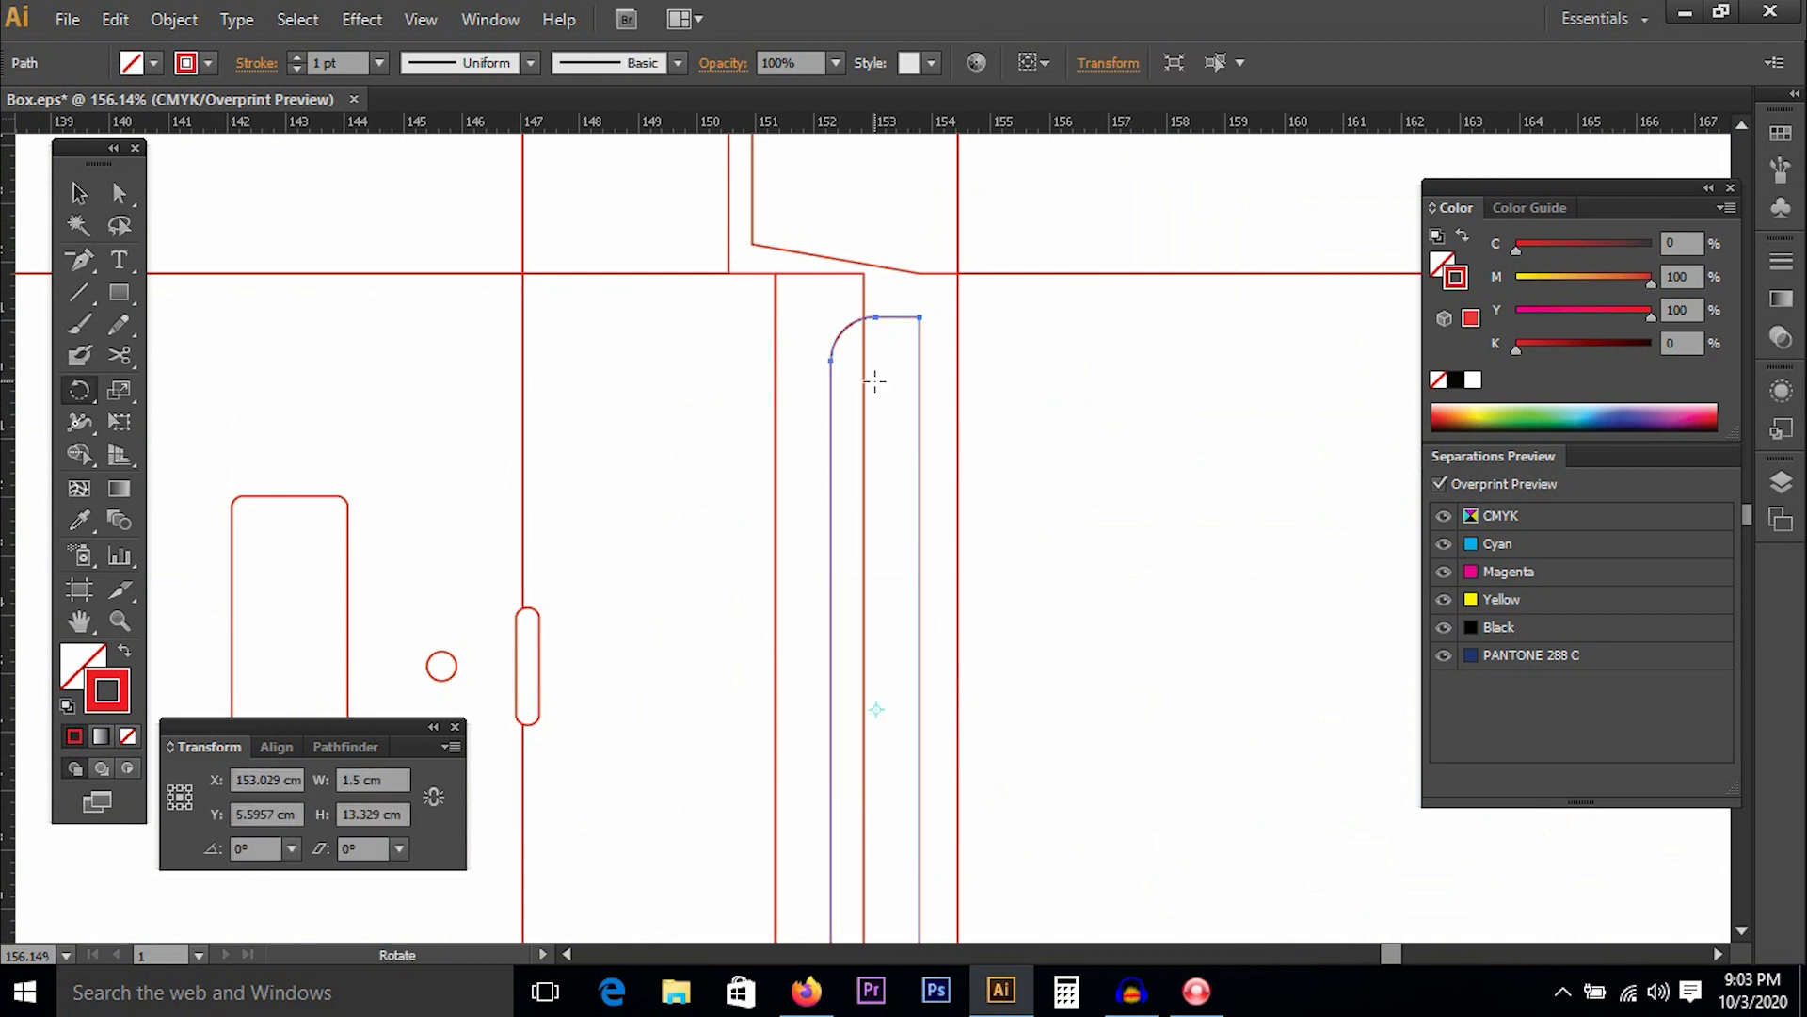
key("Return")
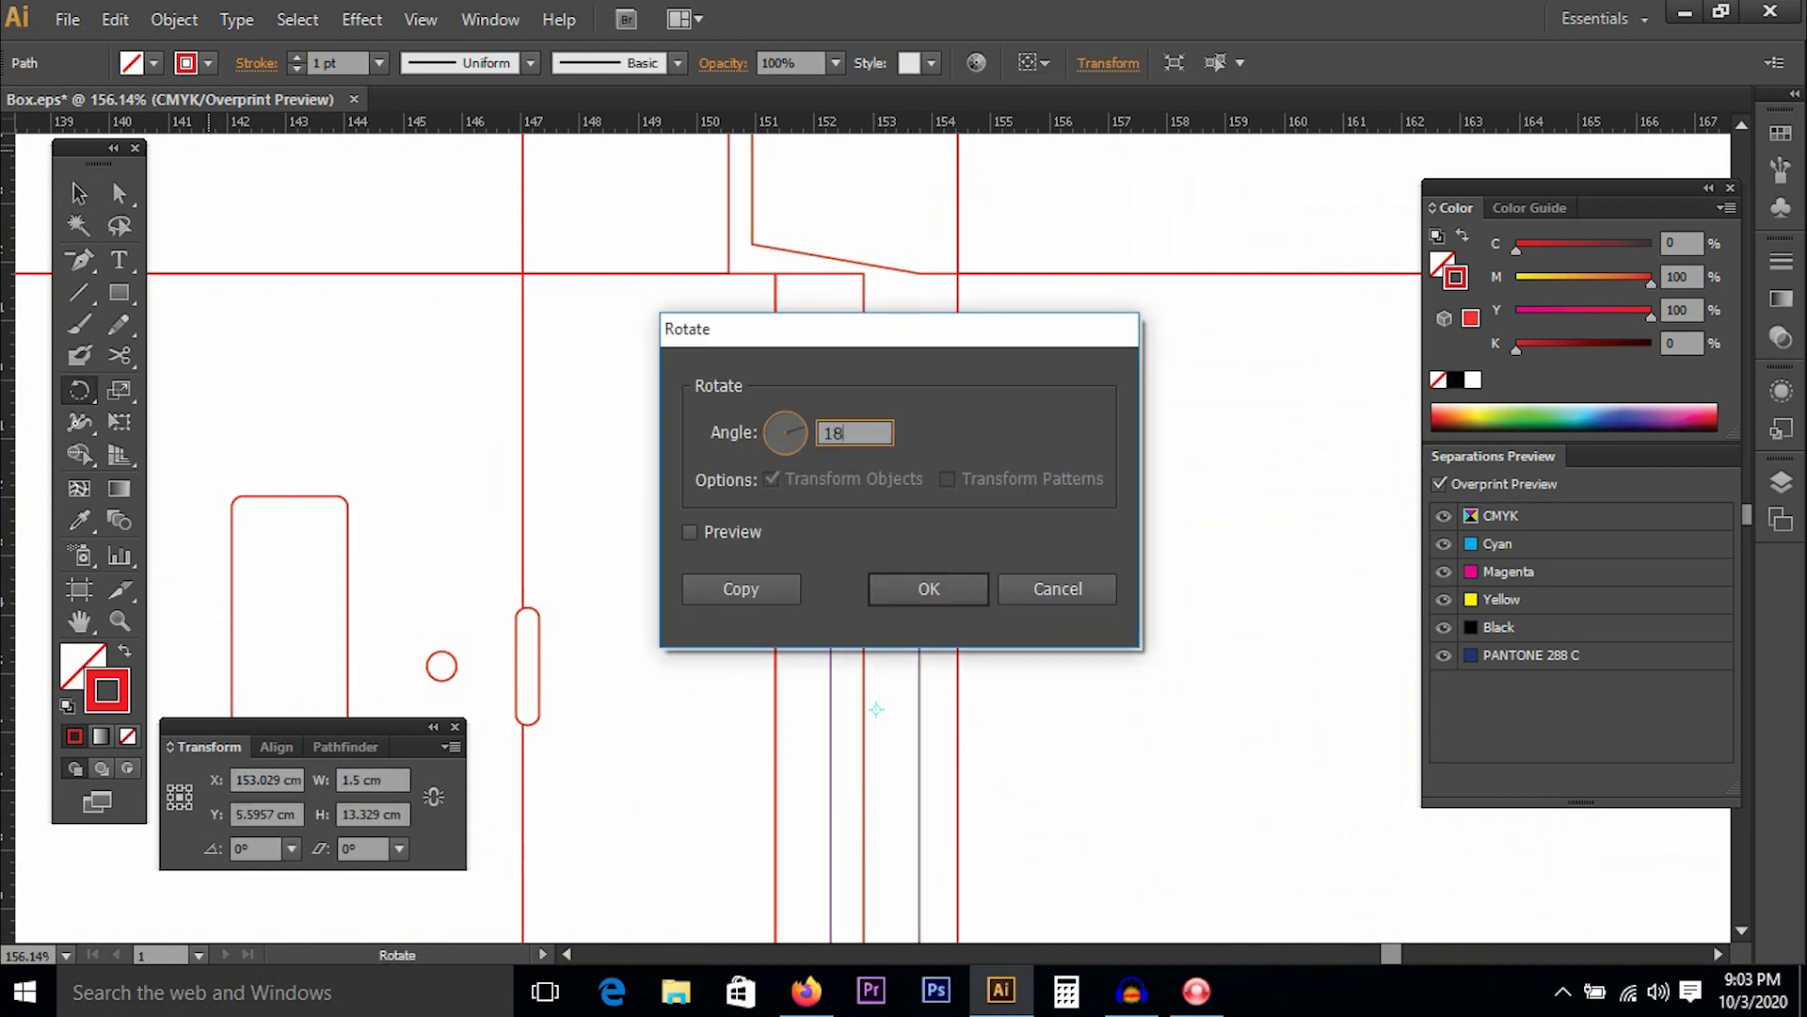
key("Return")
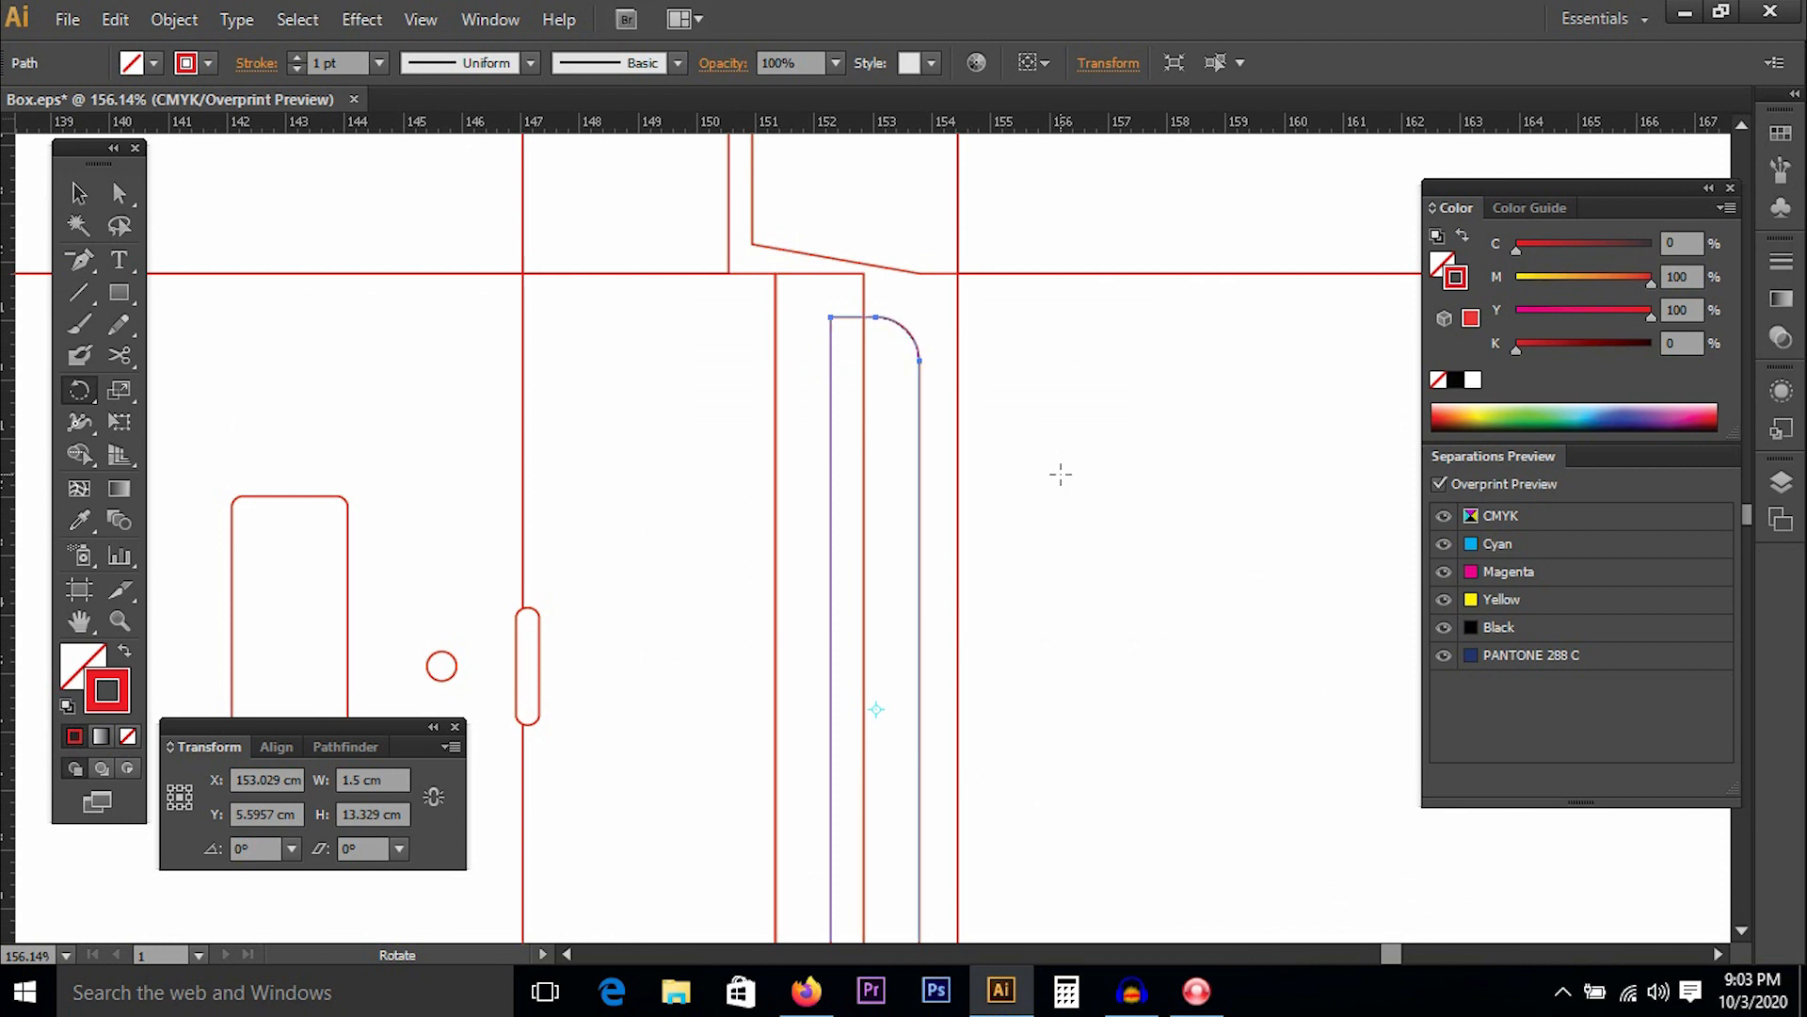
Align the rotated strip with the left dieline's lower side flap and delete the rectangular flap behind it.
key("v")
left_click_drag(830, 376, 791, 369)
key("a")
left_click(876, 285)
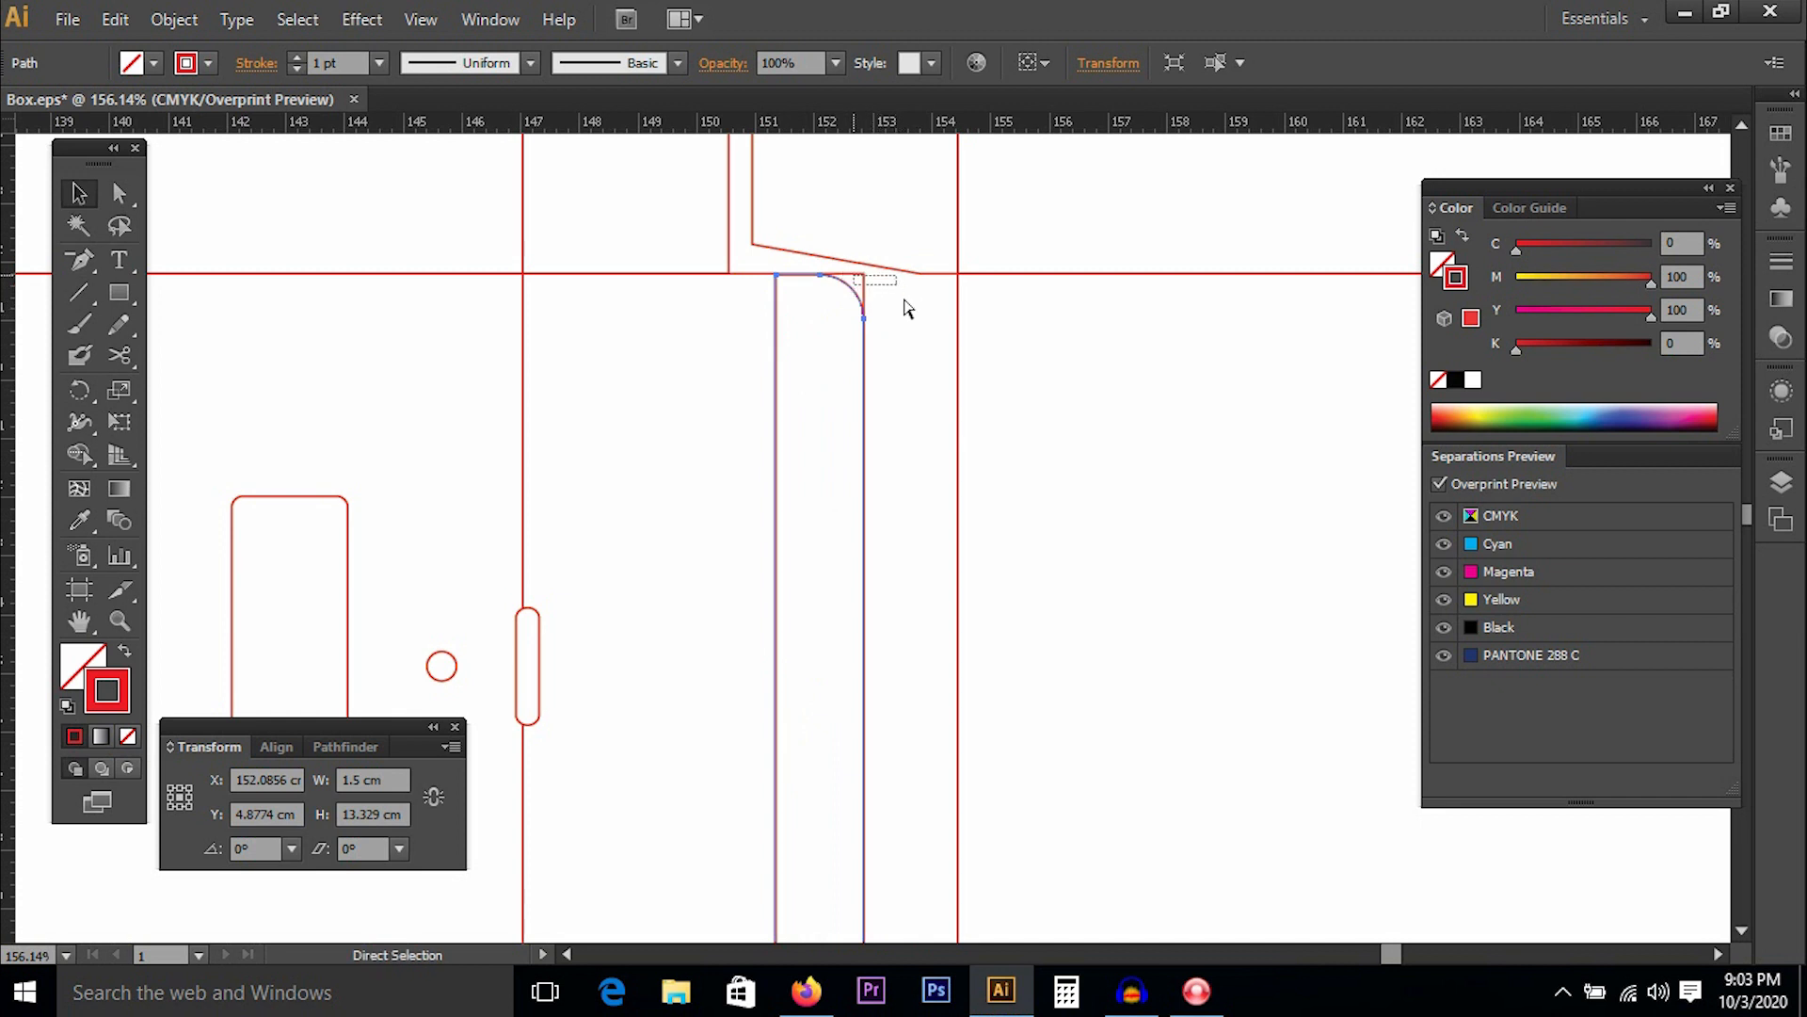
left_click_drag(906, 309, 907, 310)
key("v")
key("ctrl+shift+a")
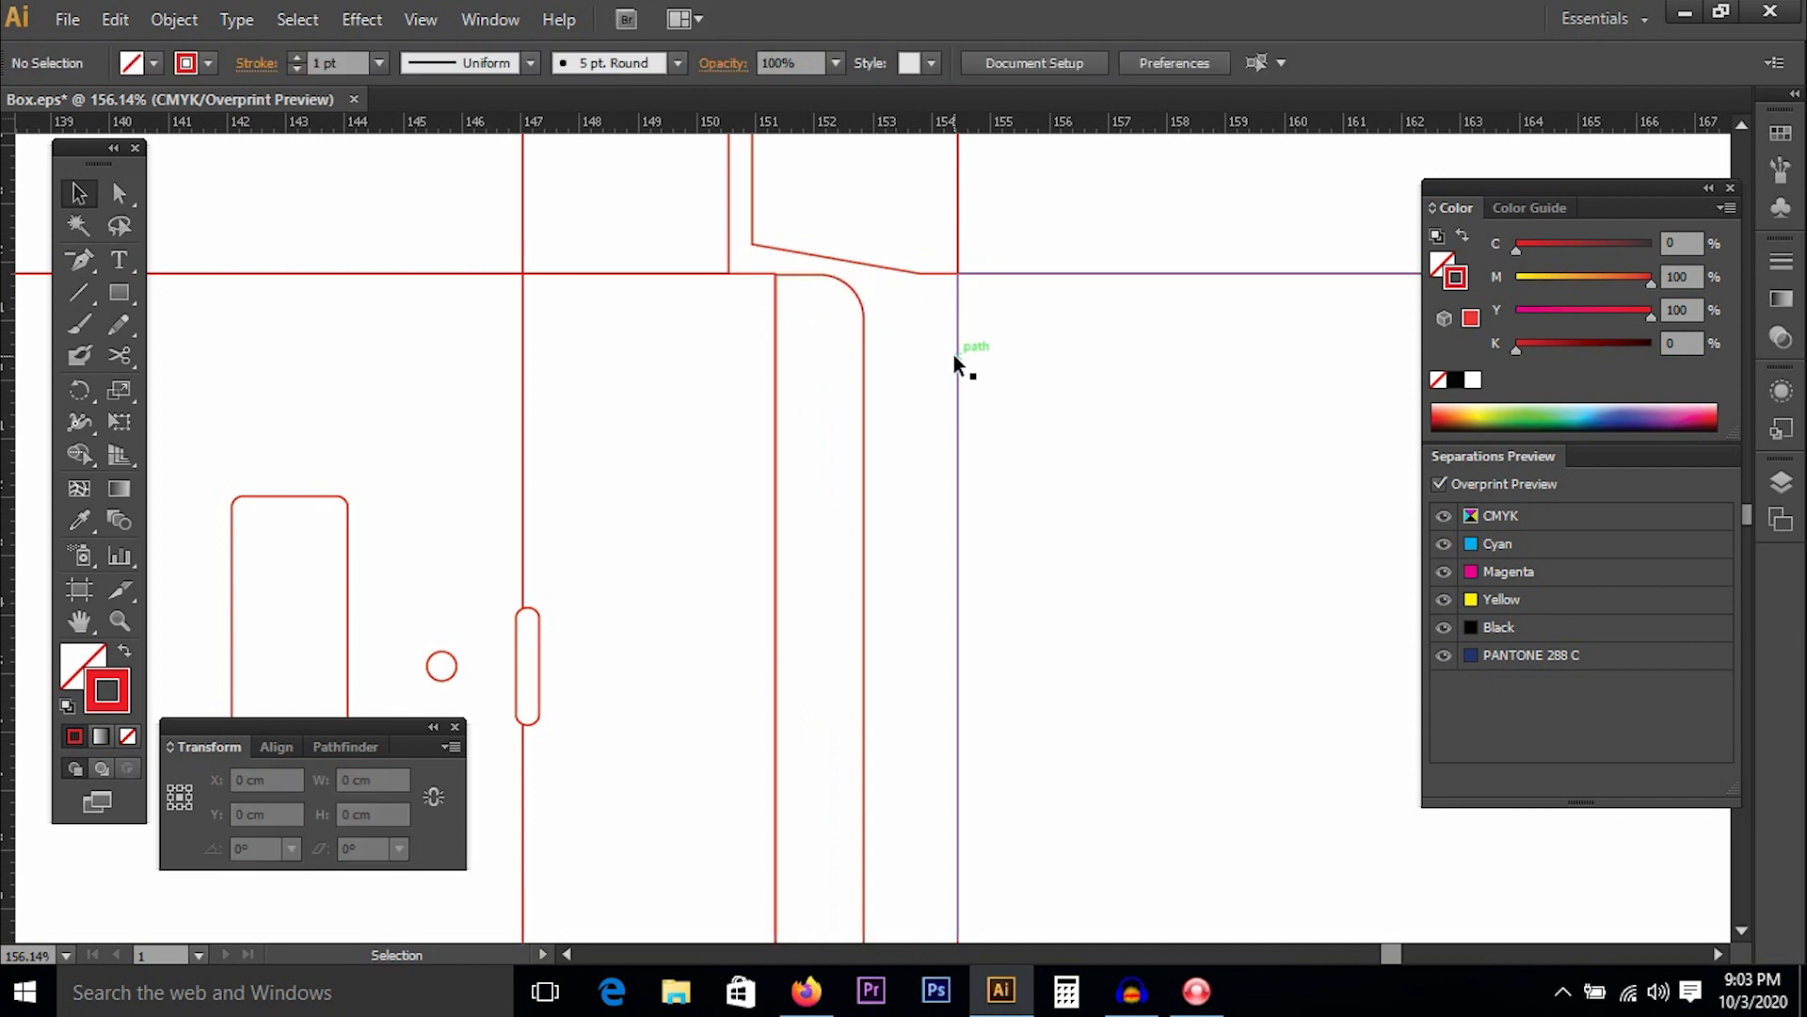
Rotate the remaining loose rounded strip beside the right dieline's lower panel 180 degrees.
key("a")
key("ctrl+minus")
key("ctrl+minus")
key("ctrl+minus")
key("ctrl+minus")
key("ctrl+minus")
key("ctrl+minus")
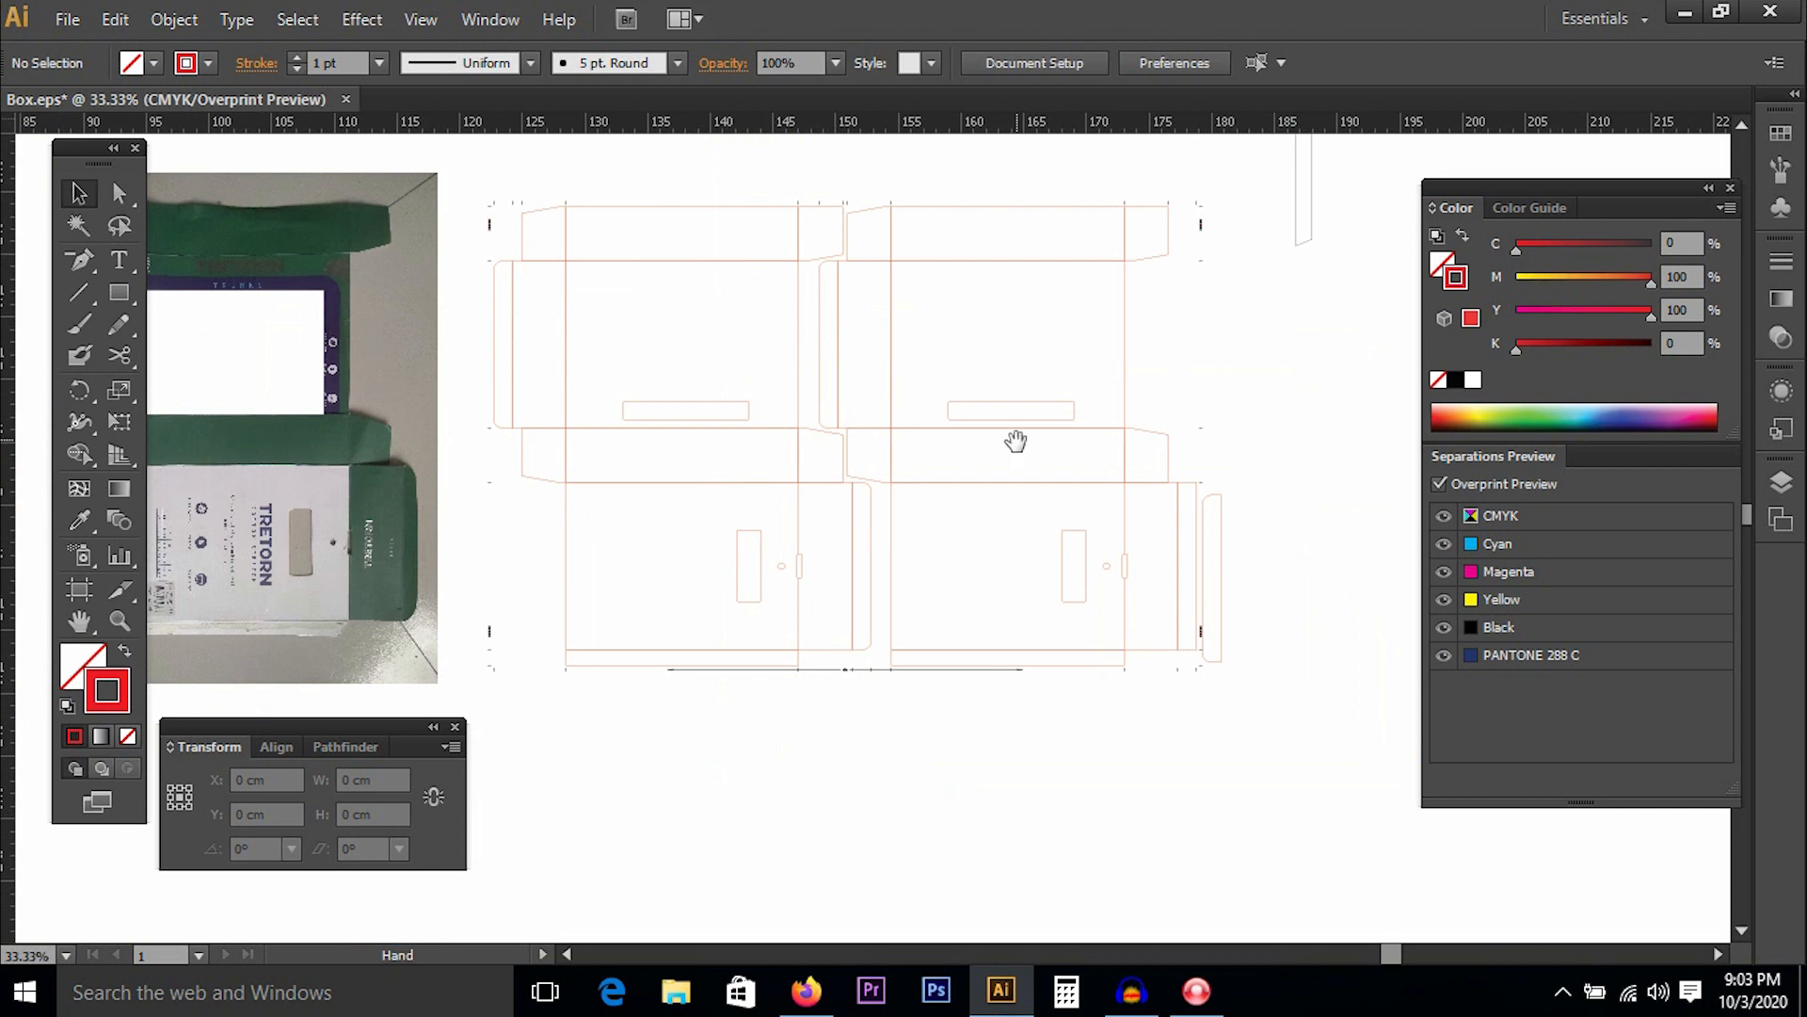
left_click_drag(1090, 505, 946, 456)
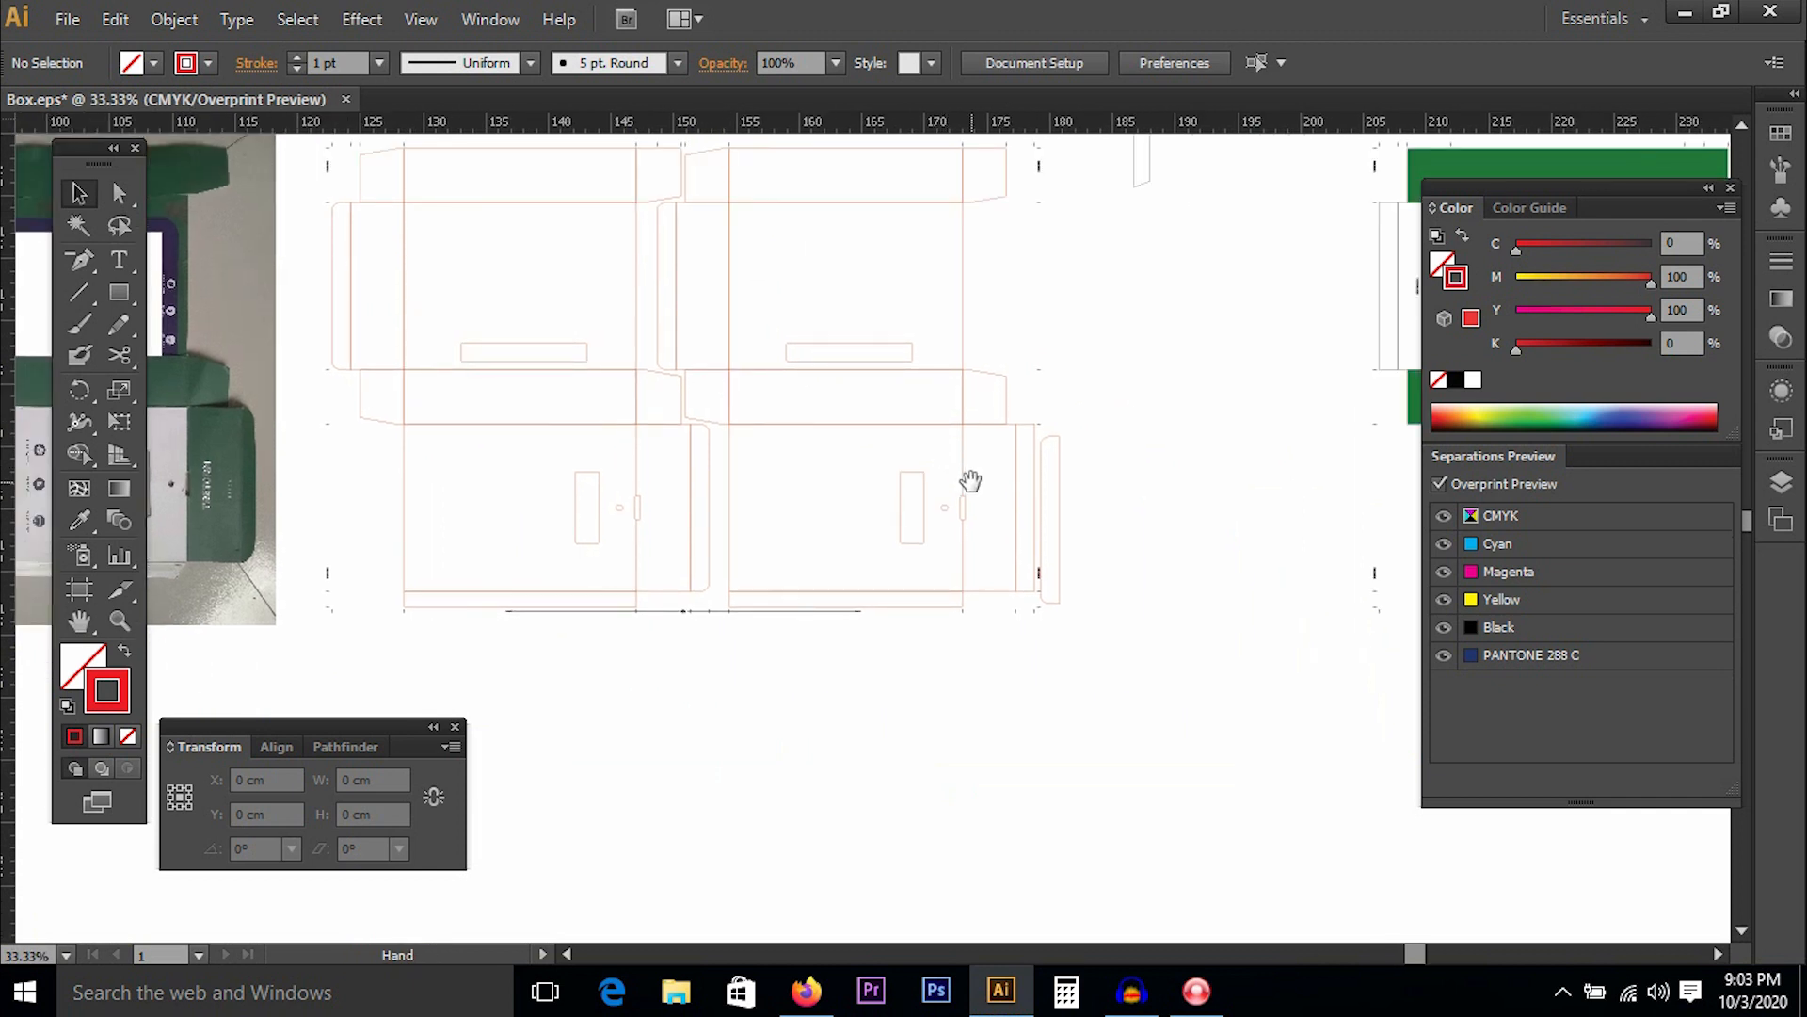
left_click_drag(997, 396, 1126, 621)
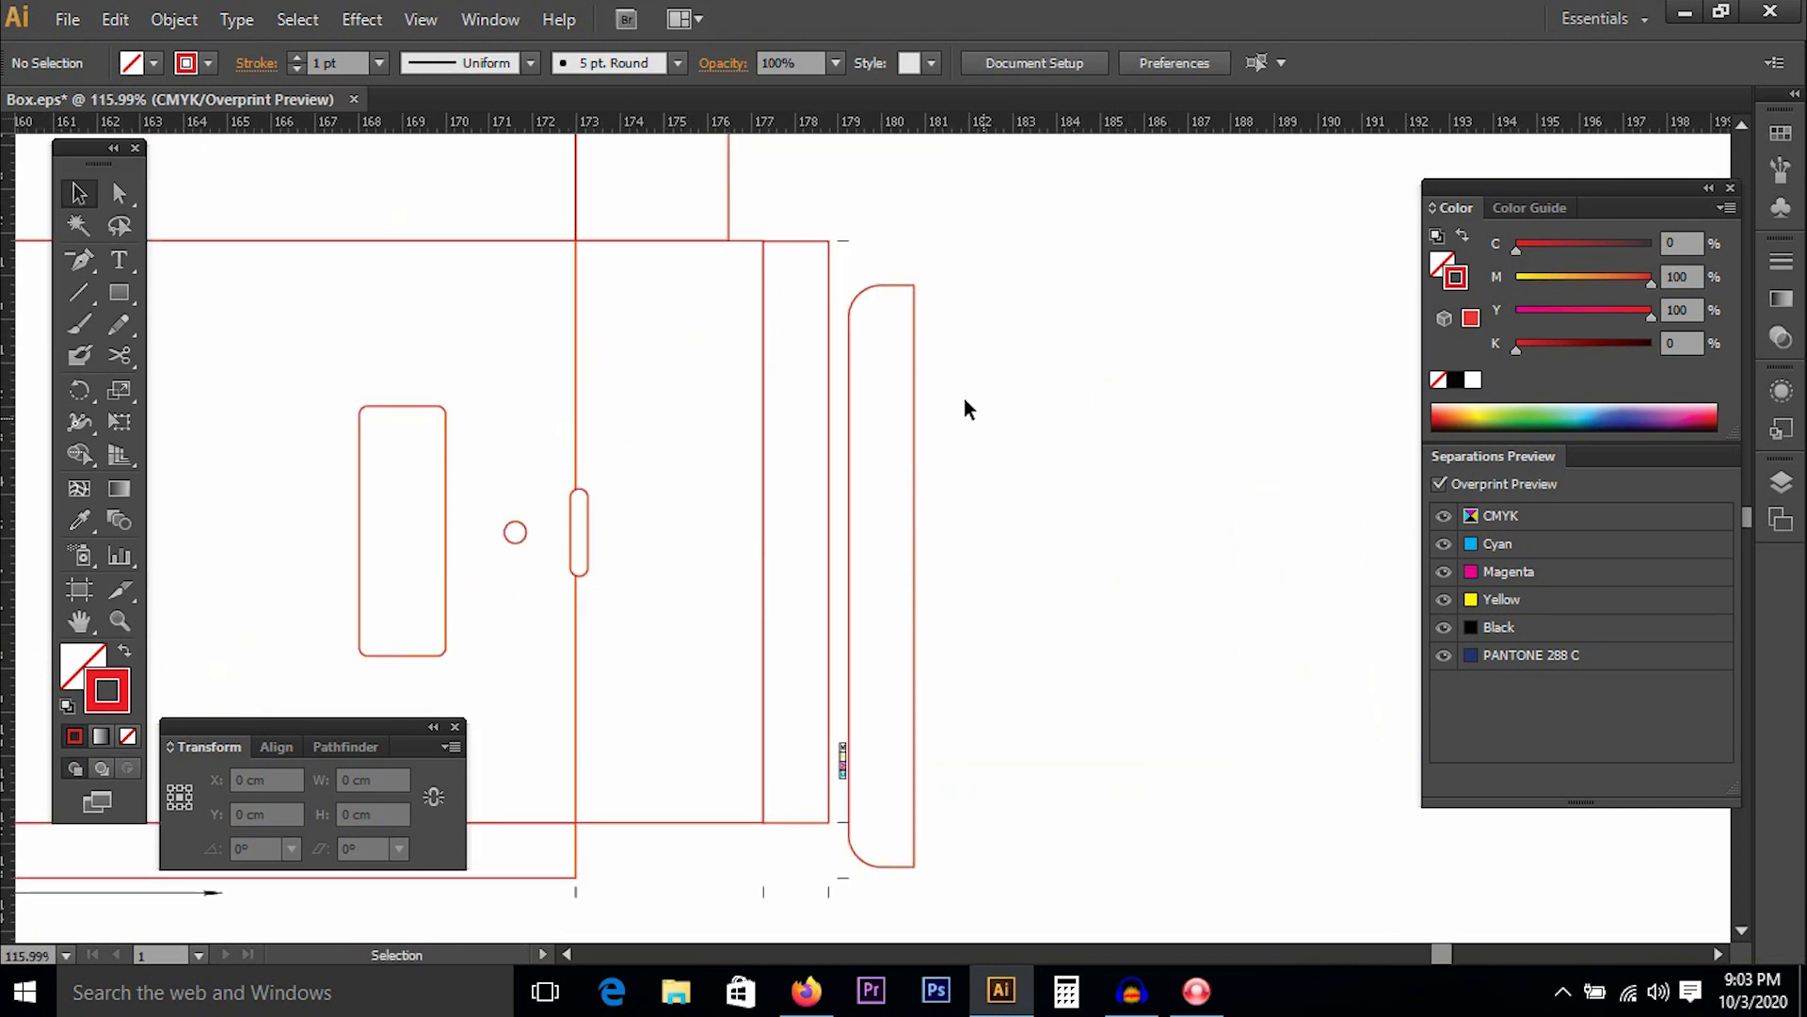
left_click(916, 355)
key("r")
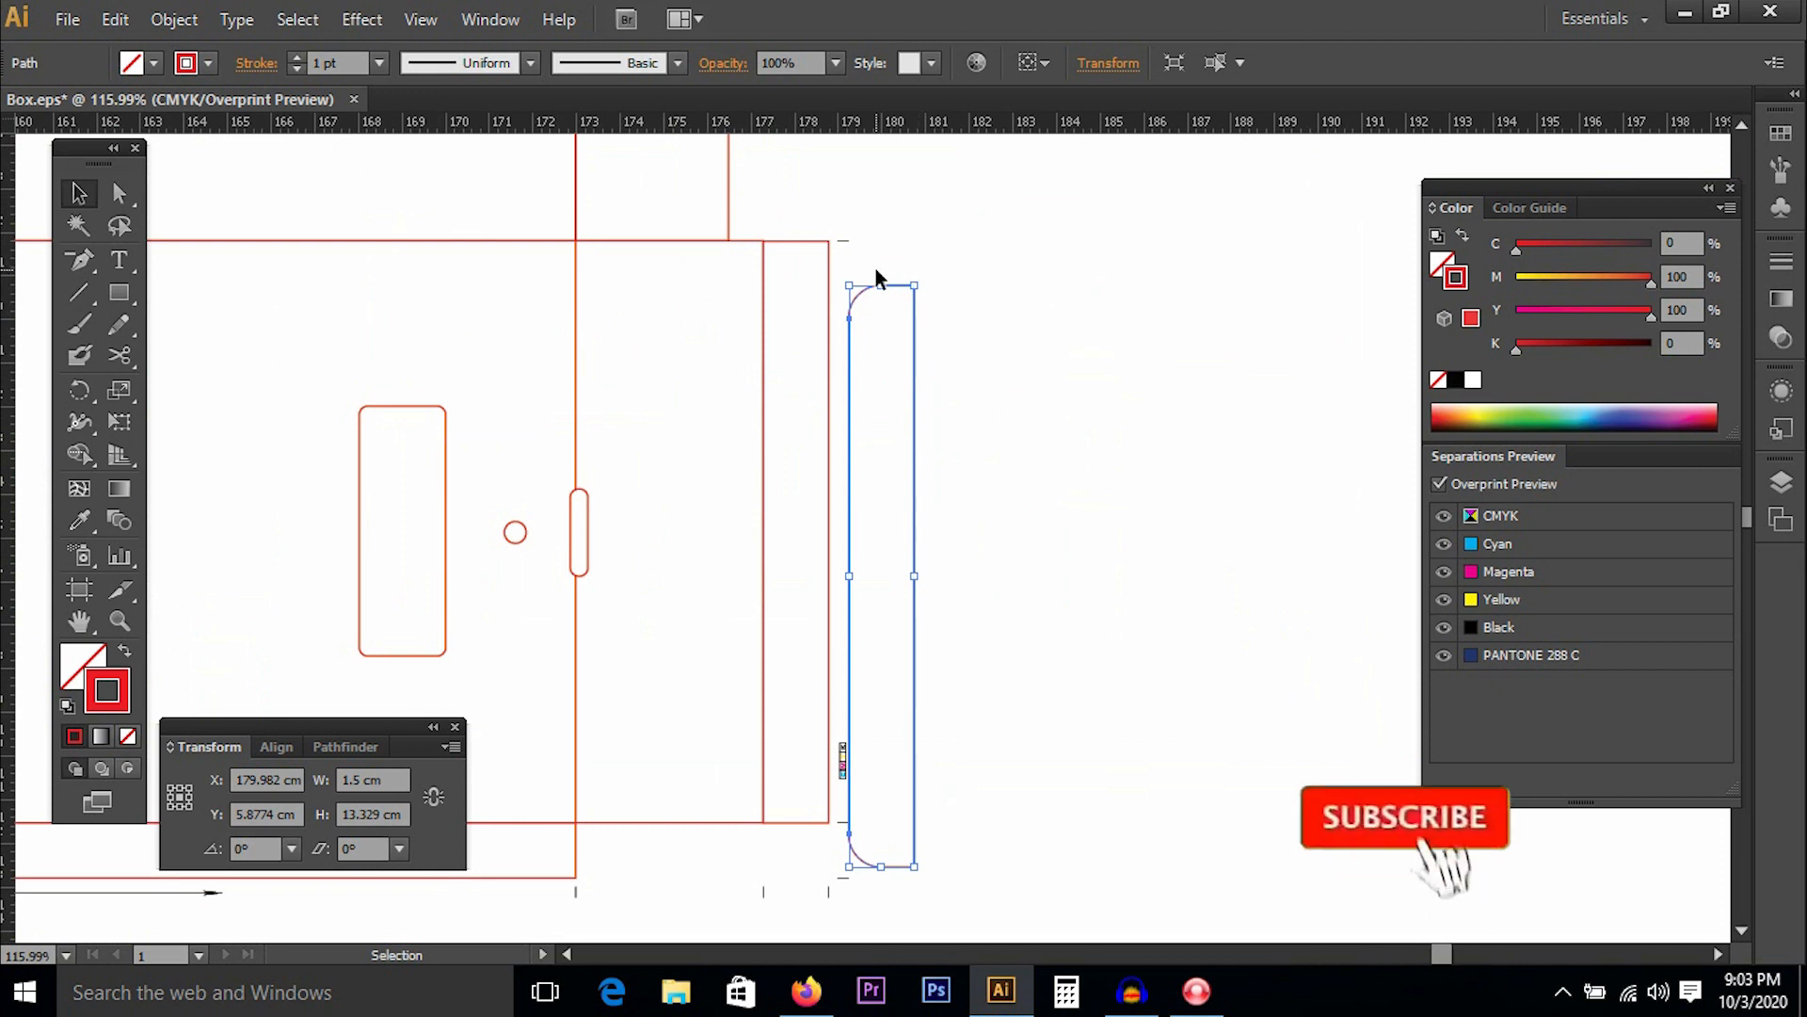
key("Return")
key("Return")
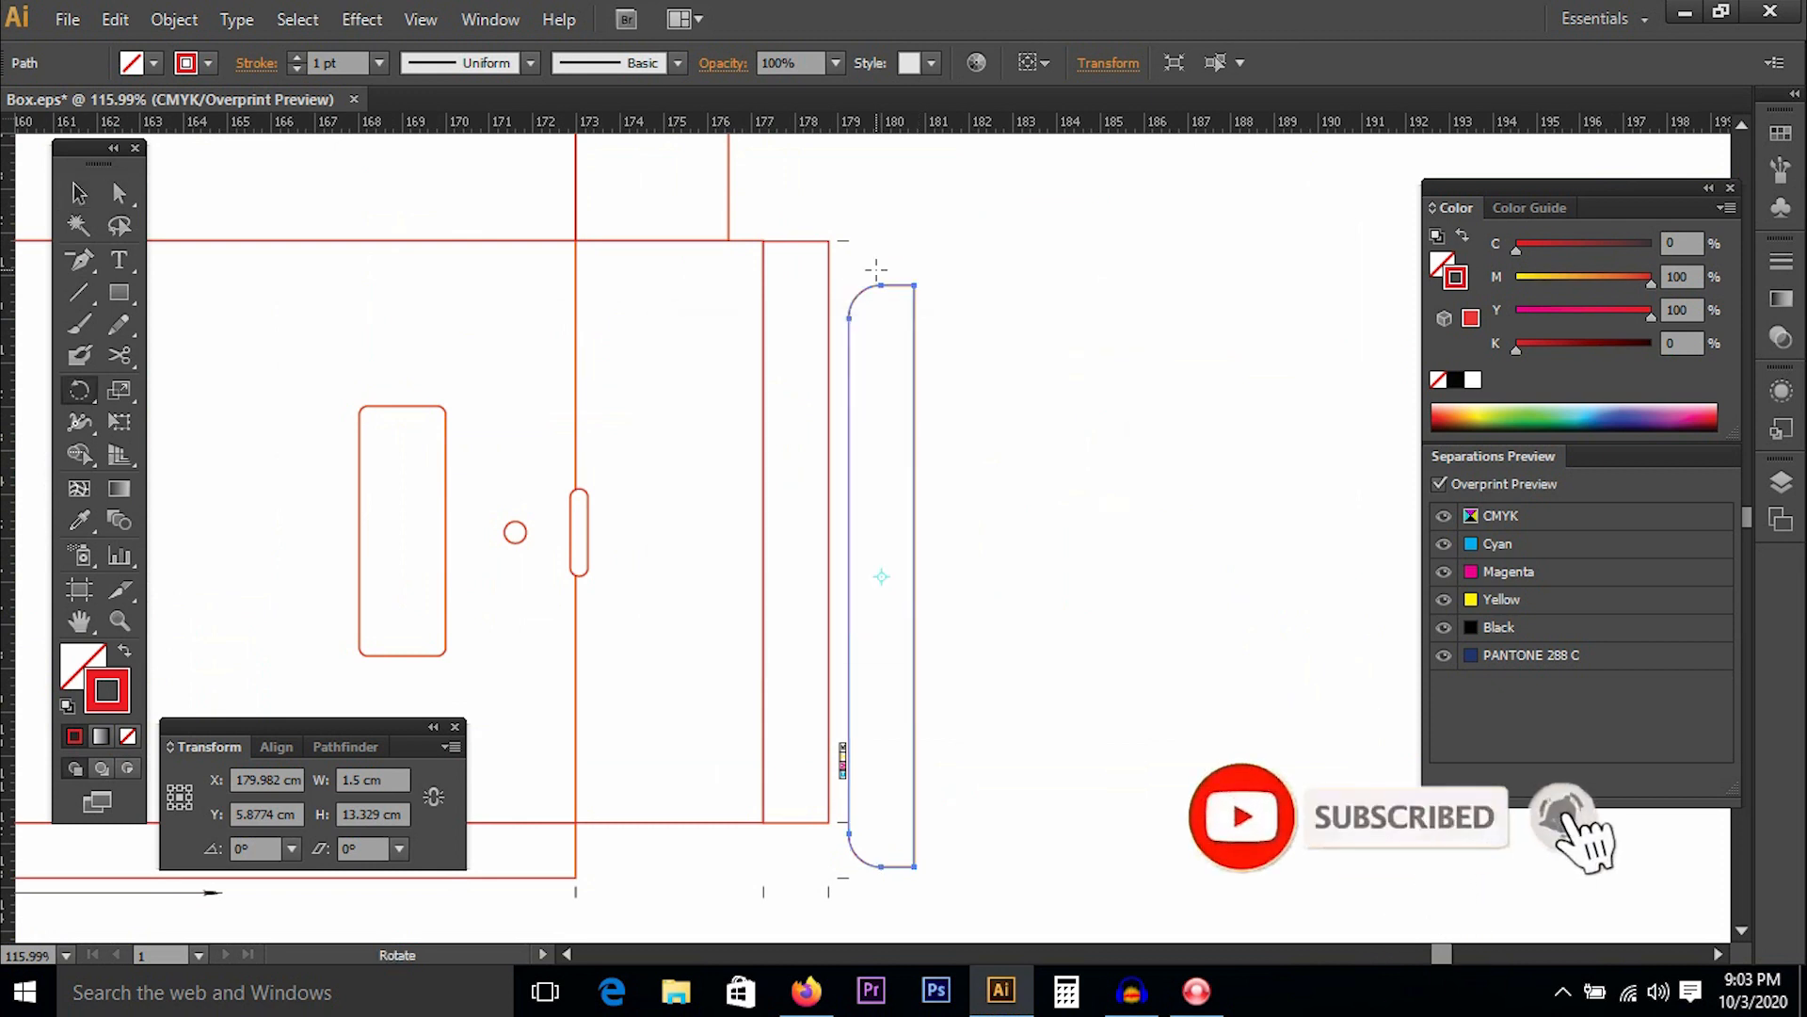
Snap the rotated strip over the right dieline's lower side flap and remove the rectangular flap beneath it.
key("v")
left_click_drag(909, 305, 977, 291)
key("ctrl+space")
left_click_drag(713, 178, 546, 375)
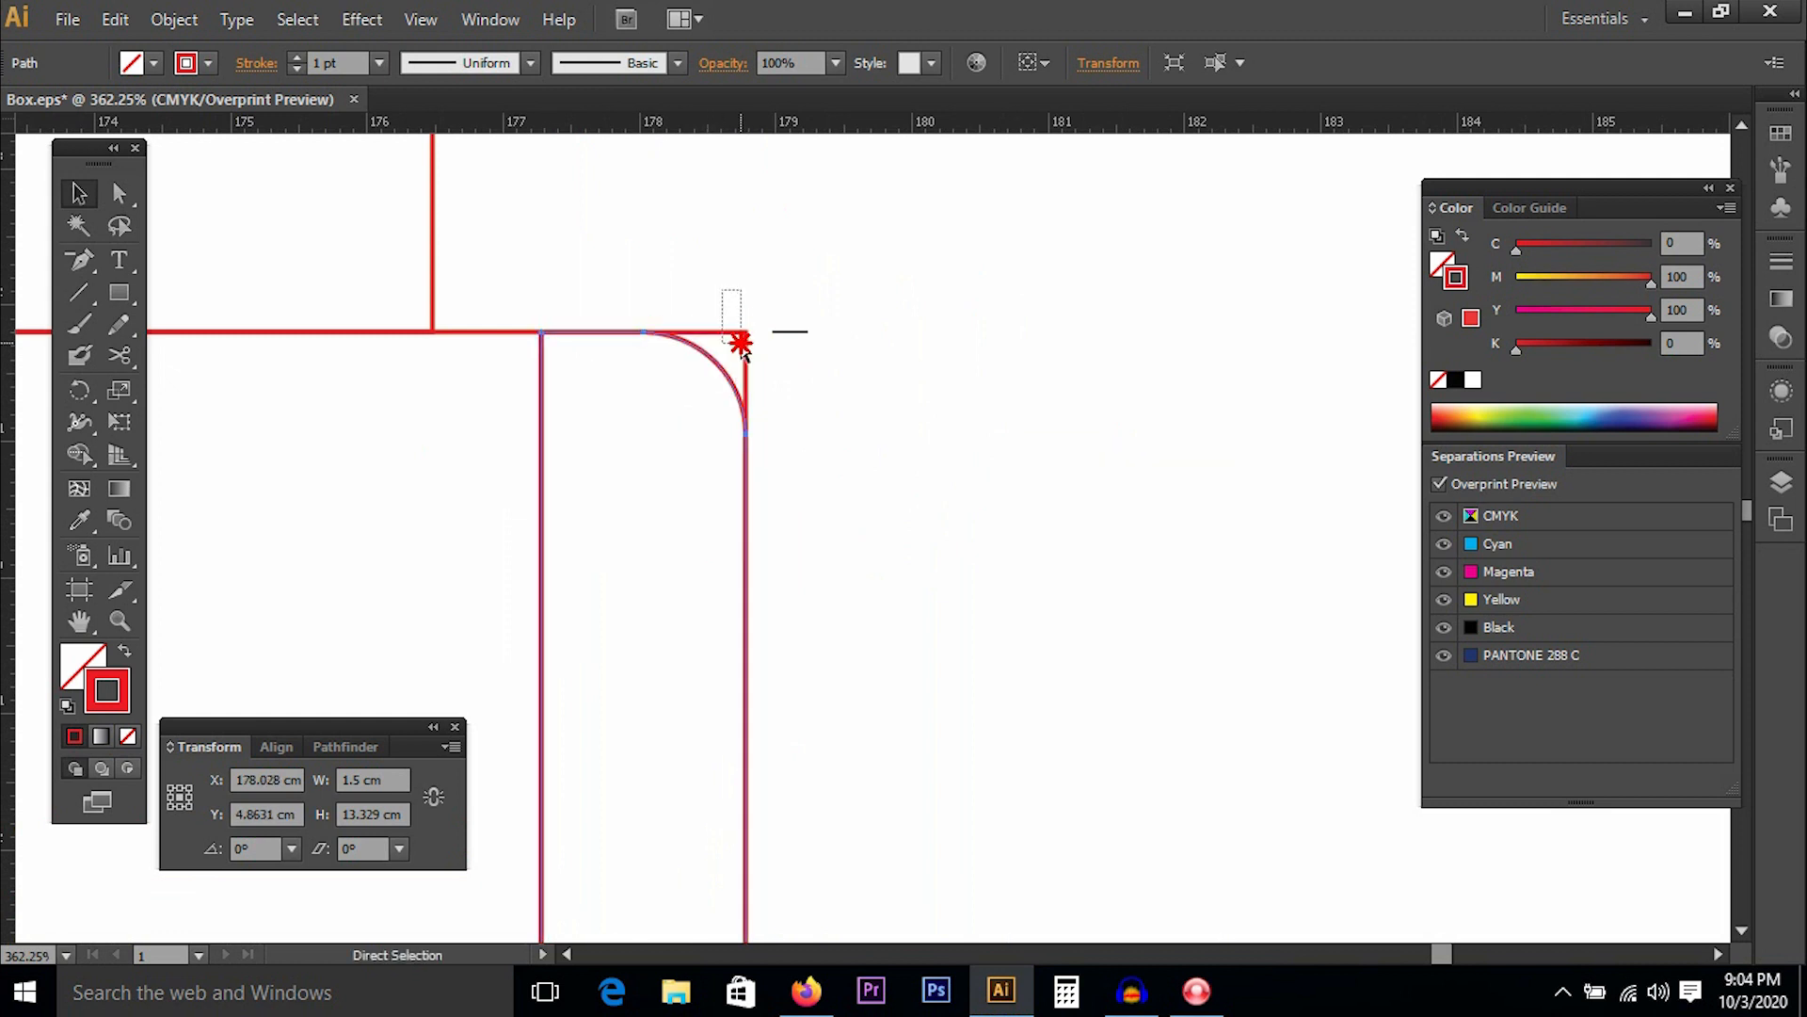
left_click(780, 348)
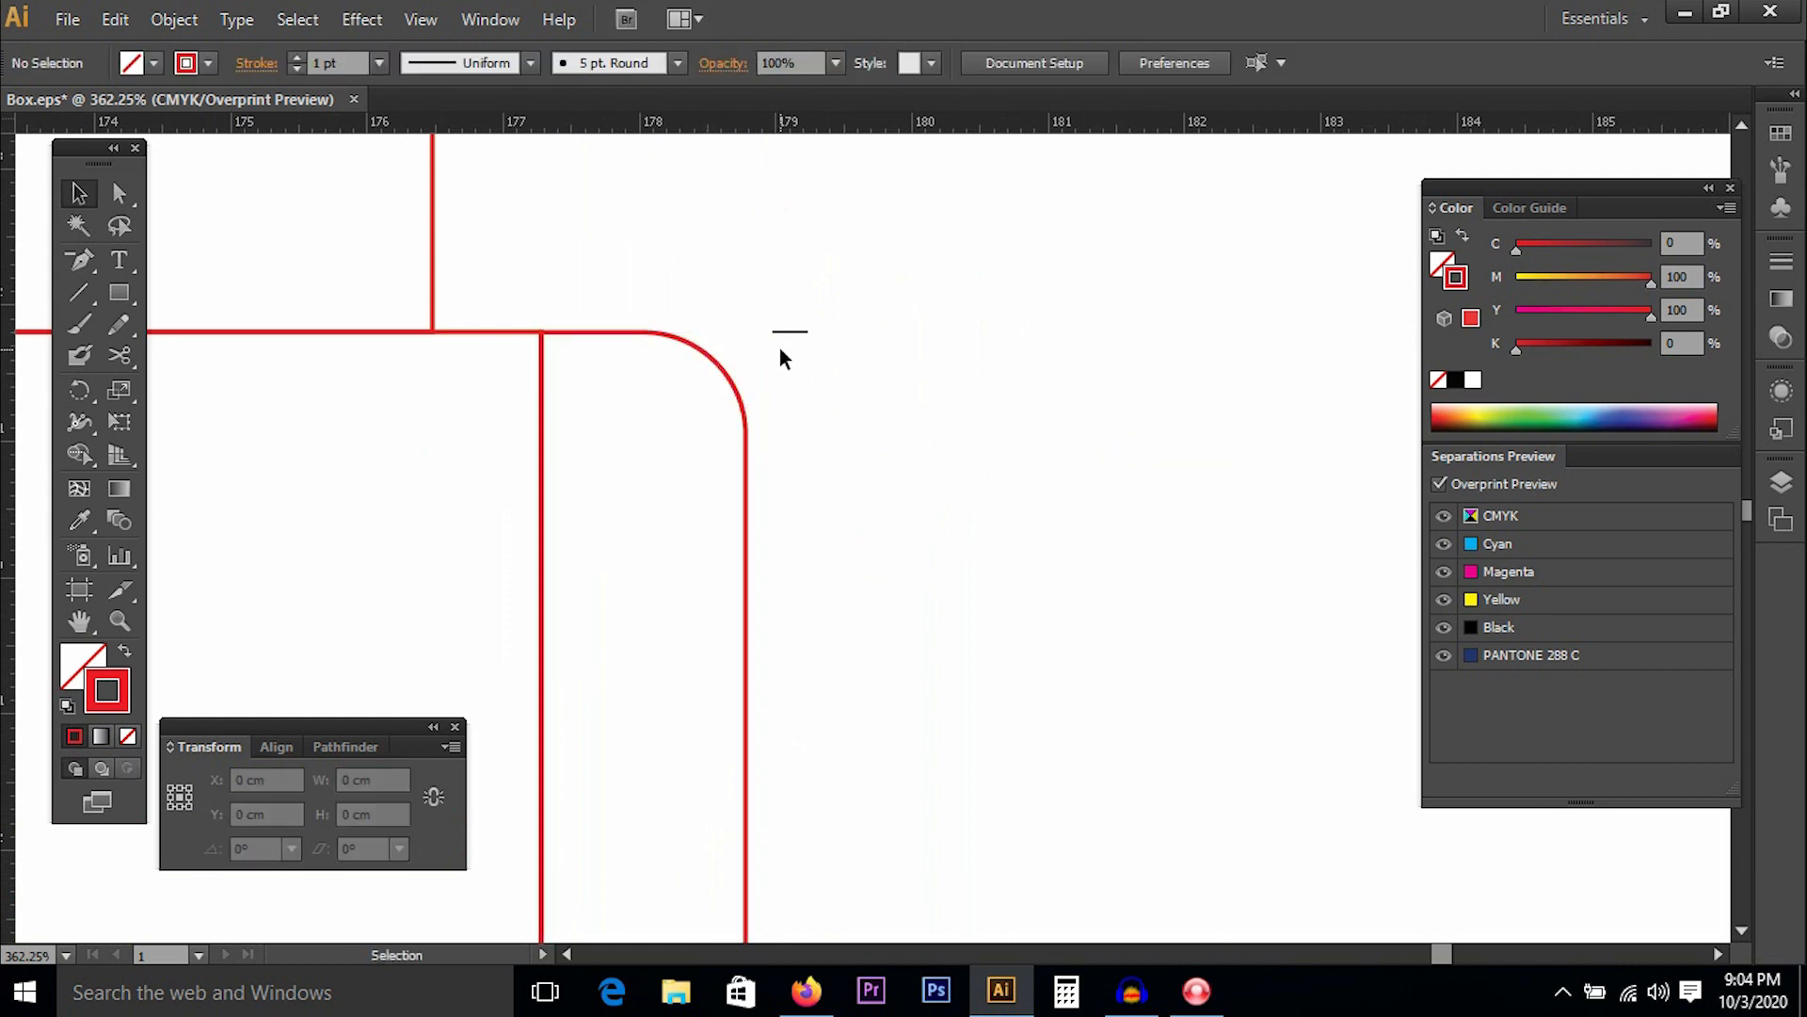
Review both complete dielines alongside the photo of the unfolded box.
key("ctrl+minus")
key("ctrl+minus")
key("ctrl+minus")
key("ctrl+minus")
key("ctrl+minus")
key("ctrl+minus")
key("ctrl+minus")
key("ctrl+minus")
key("ctrl+minus")
key("ctrl+minus")
key("ctrl+minus")
key("ctrl+minus")
key("ctrl+minus")
key("ctrl+minus")
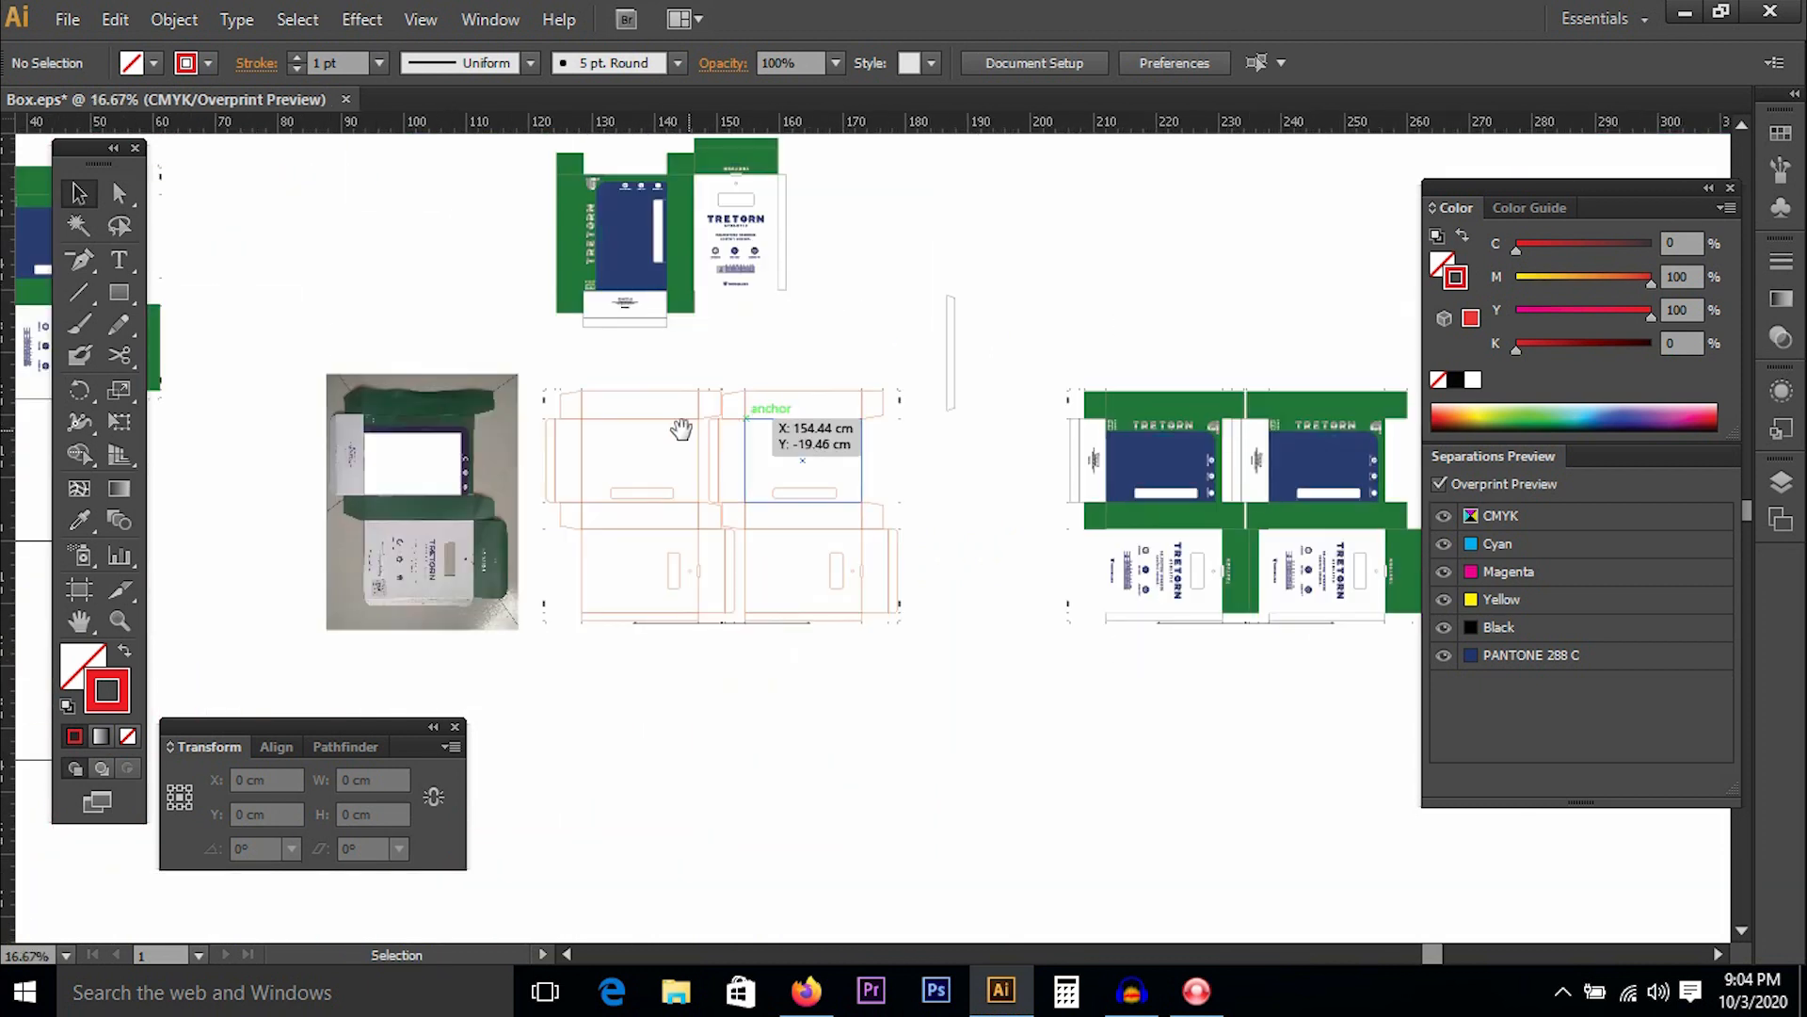
left_click_drag(681, 429, 759, 416)
left_click_drag(549, 279, 1055, 664)
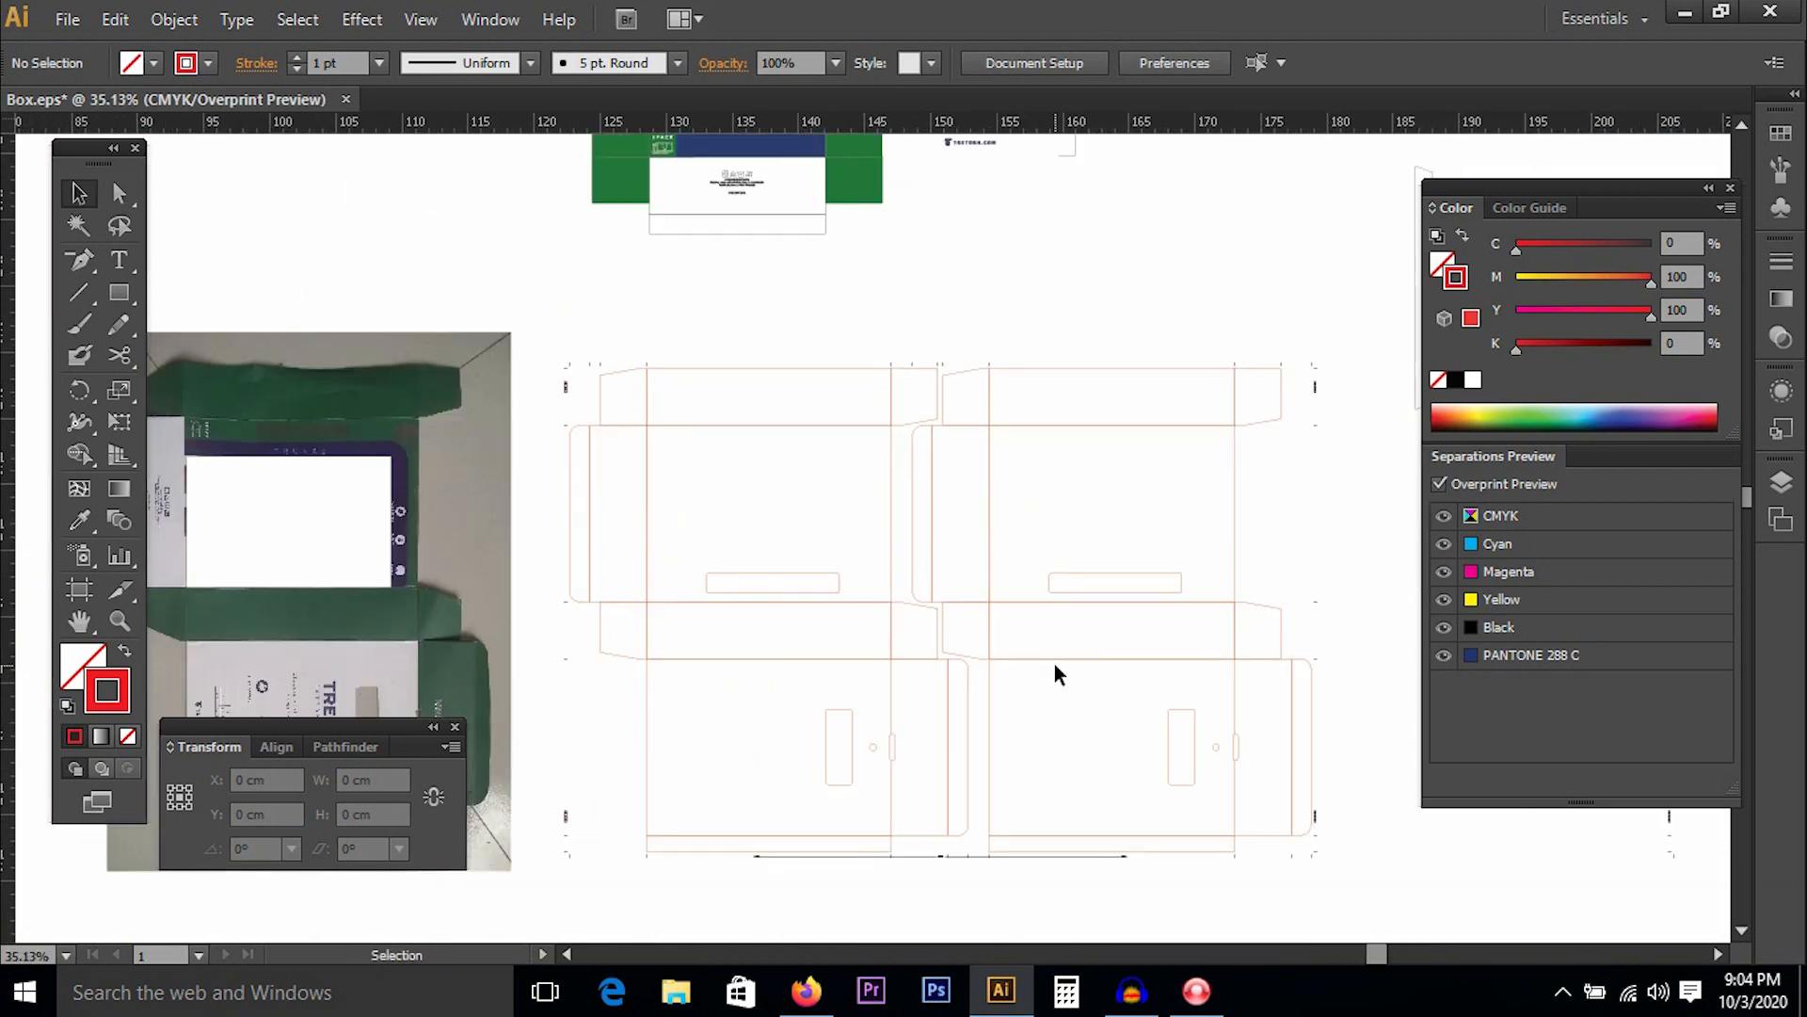
mouse_move(627, 526)
left_mouse_down()
mouse_move(630, 426)
mouse_move(525, 499)
left_mouse_up()
Give the loose narrow tapered strip above the dielines a red stroke of C 0, M 100, Y 100, K 0.
left_click_drag(910, 301, 891, 430)
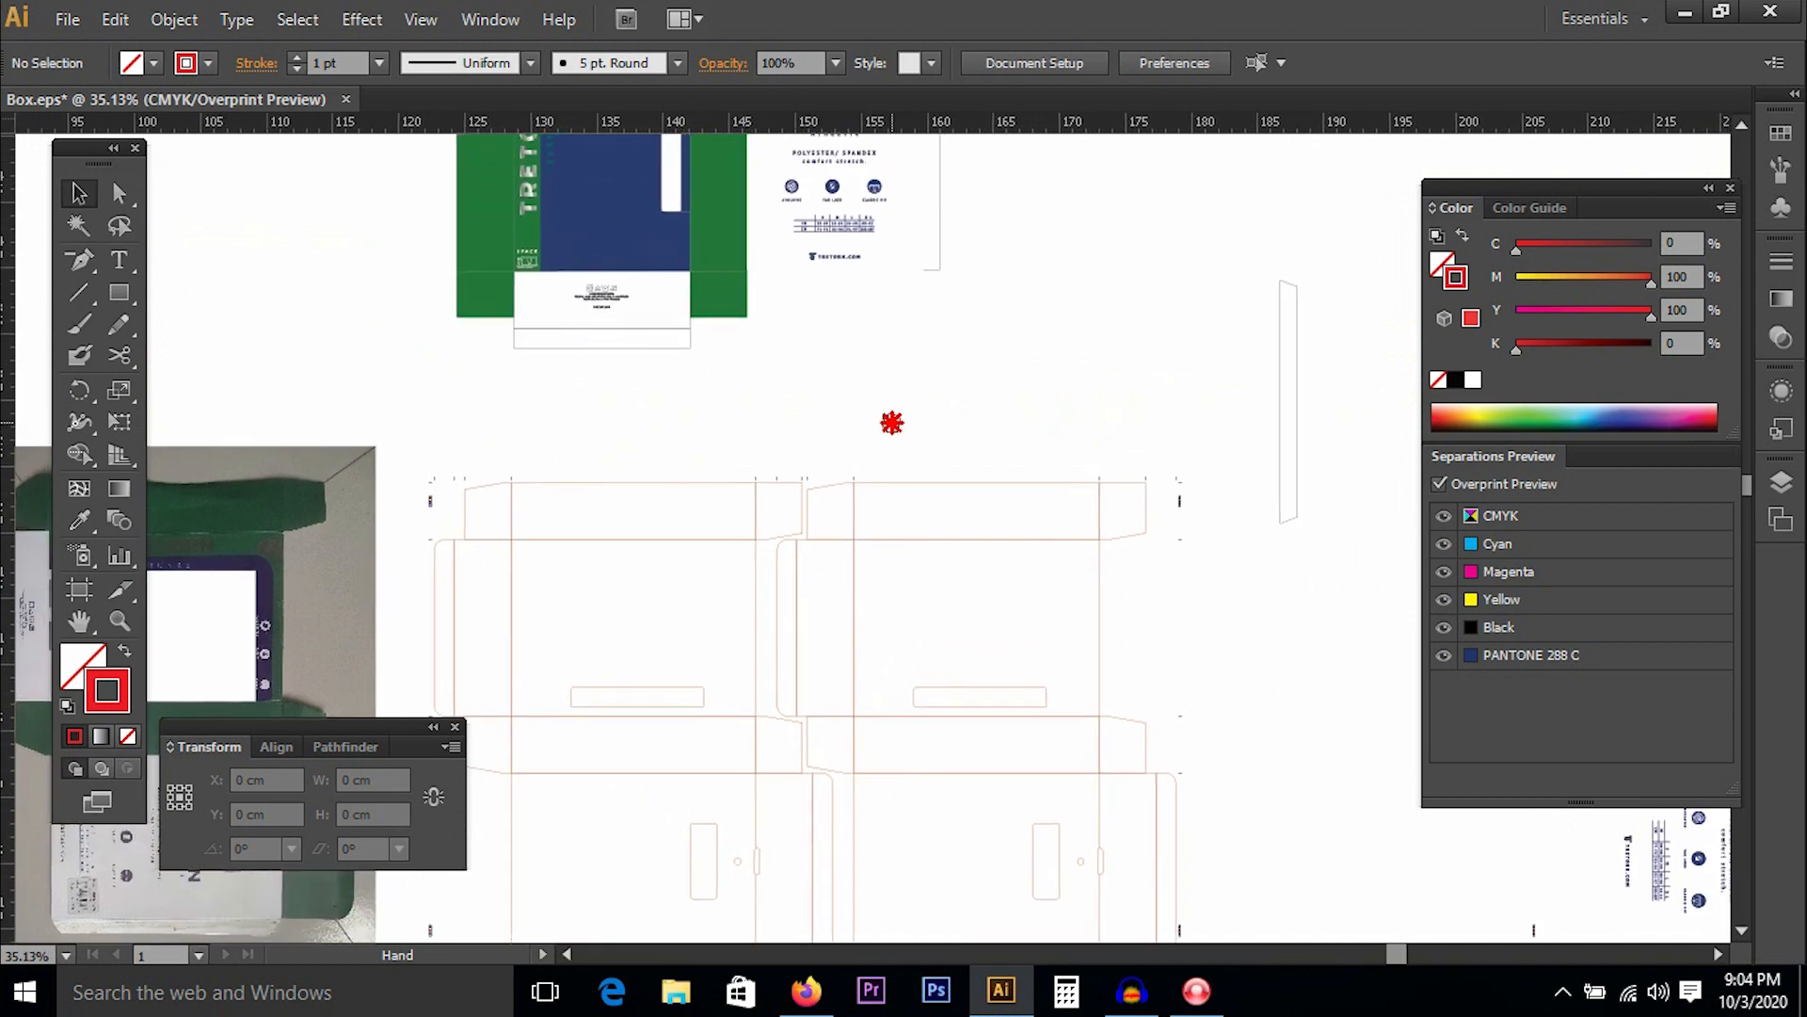
left_click(1297, 375)
left_click_drag(1550, 341, 1444, 343)
left_click_drag(1544, 279, 1681, 282)
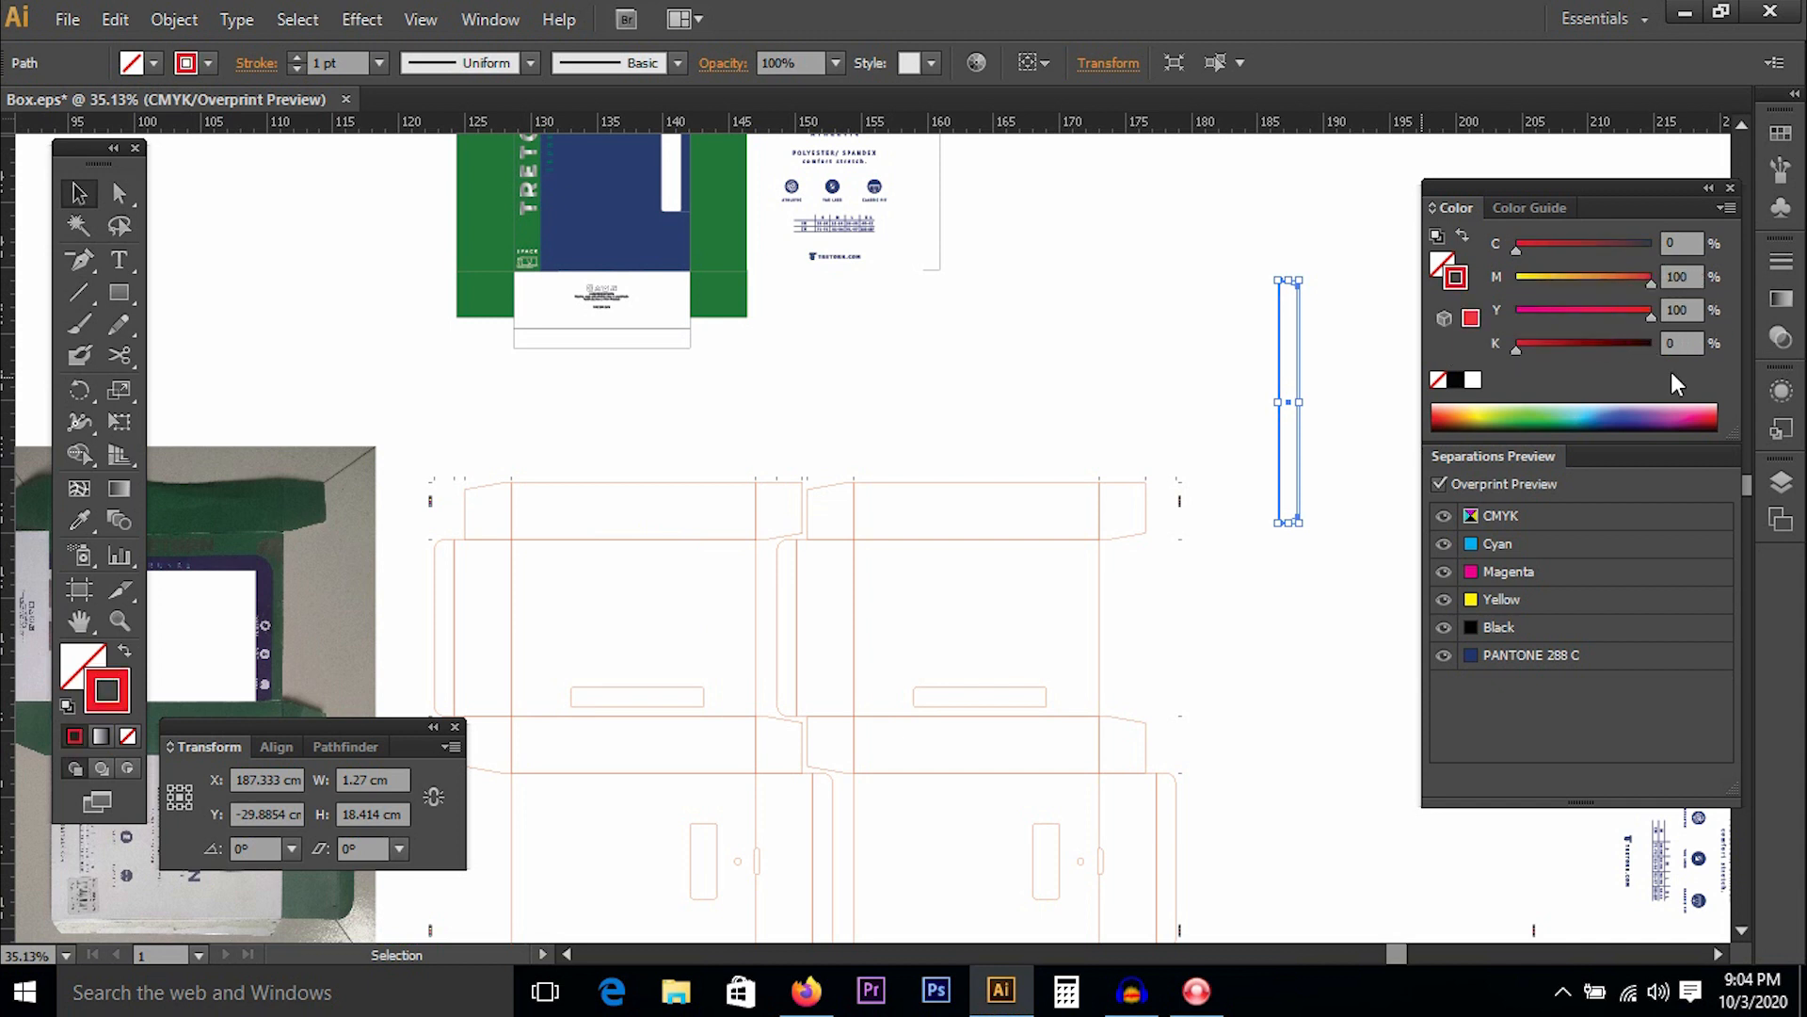
left_click(1346, 410)
Move the red tapered strip down to the right dieline's bottom flap and rotate it to horizontal.
left_click_drag(1295, 303, 1002, 792)
left_click_drag(895, 744, 1039, 373)
left_click_drag(973, 313, 1290, 639)
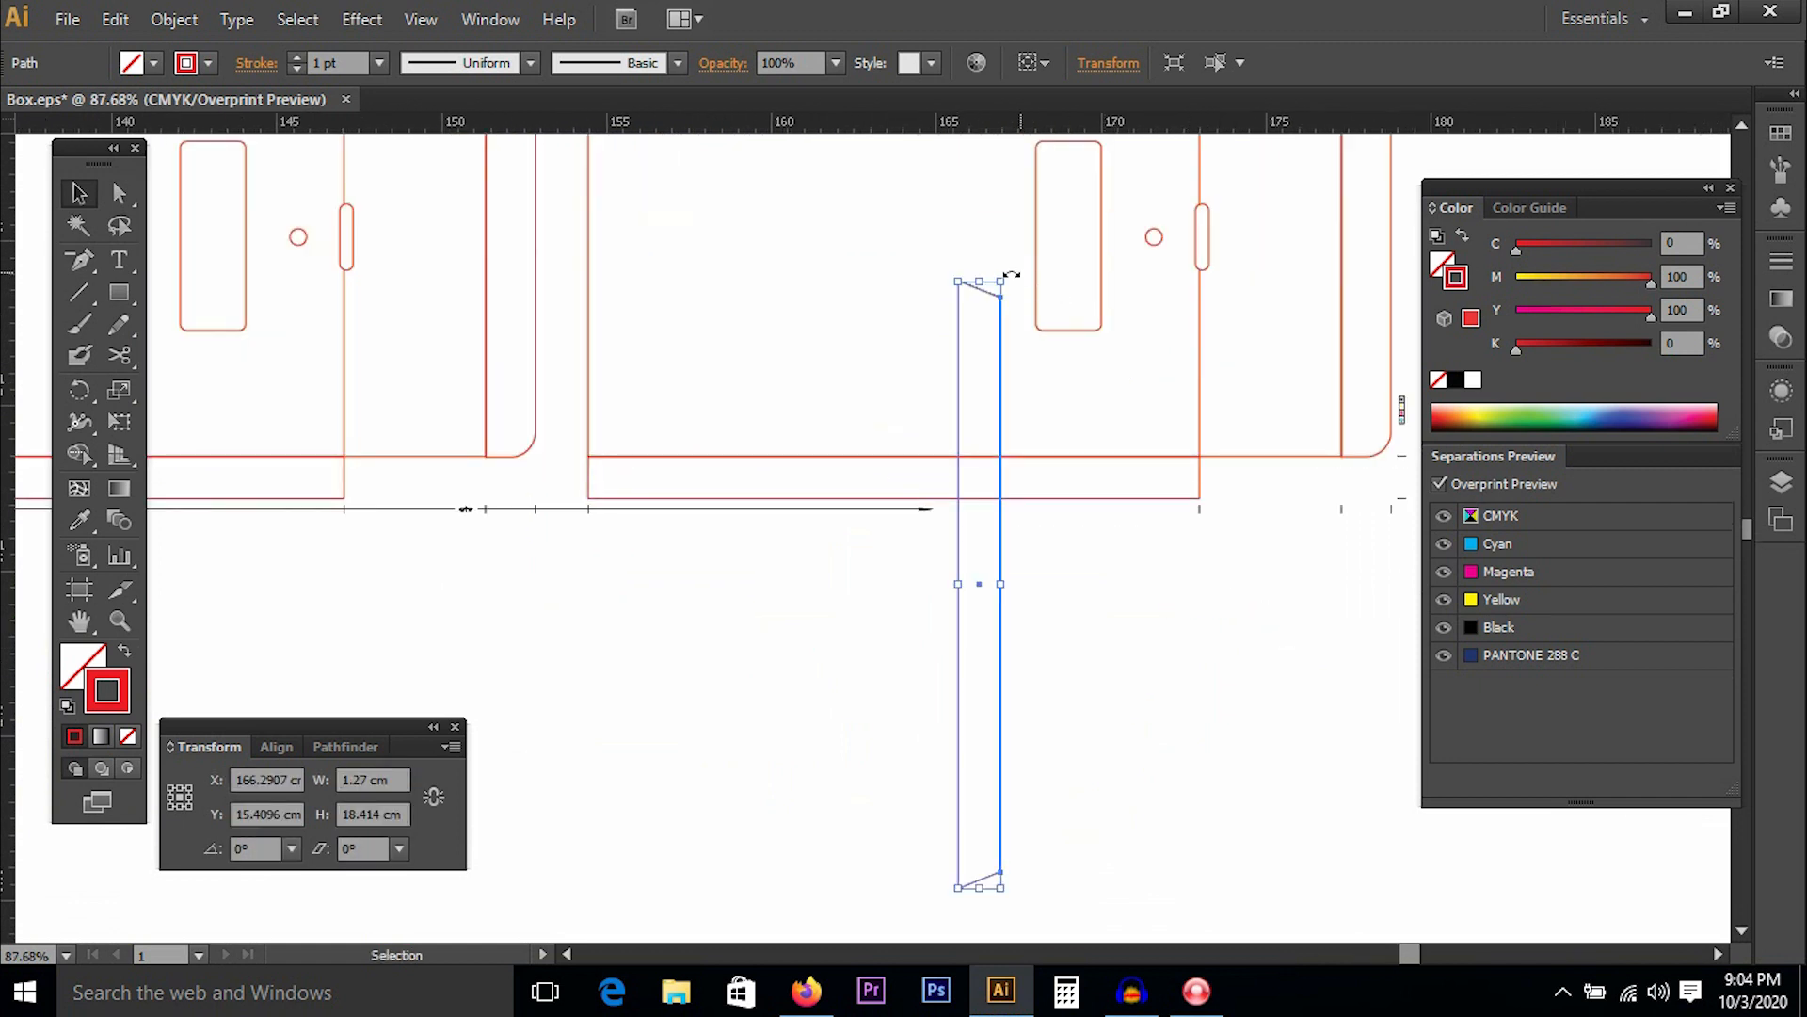
left_click_drag(988, 271, 1226, 571)
Align the tapered strip with the right dieline's bottom flap and delete the rectangular flap behind it.
key("ctrl+space")
left_click_drag(432, 335, 864, 682)
left_click_drag(996, 671, 742, 508)
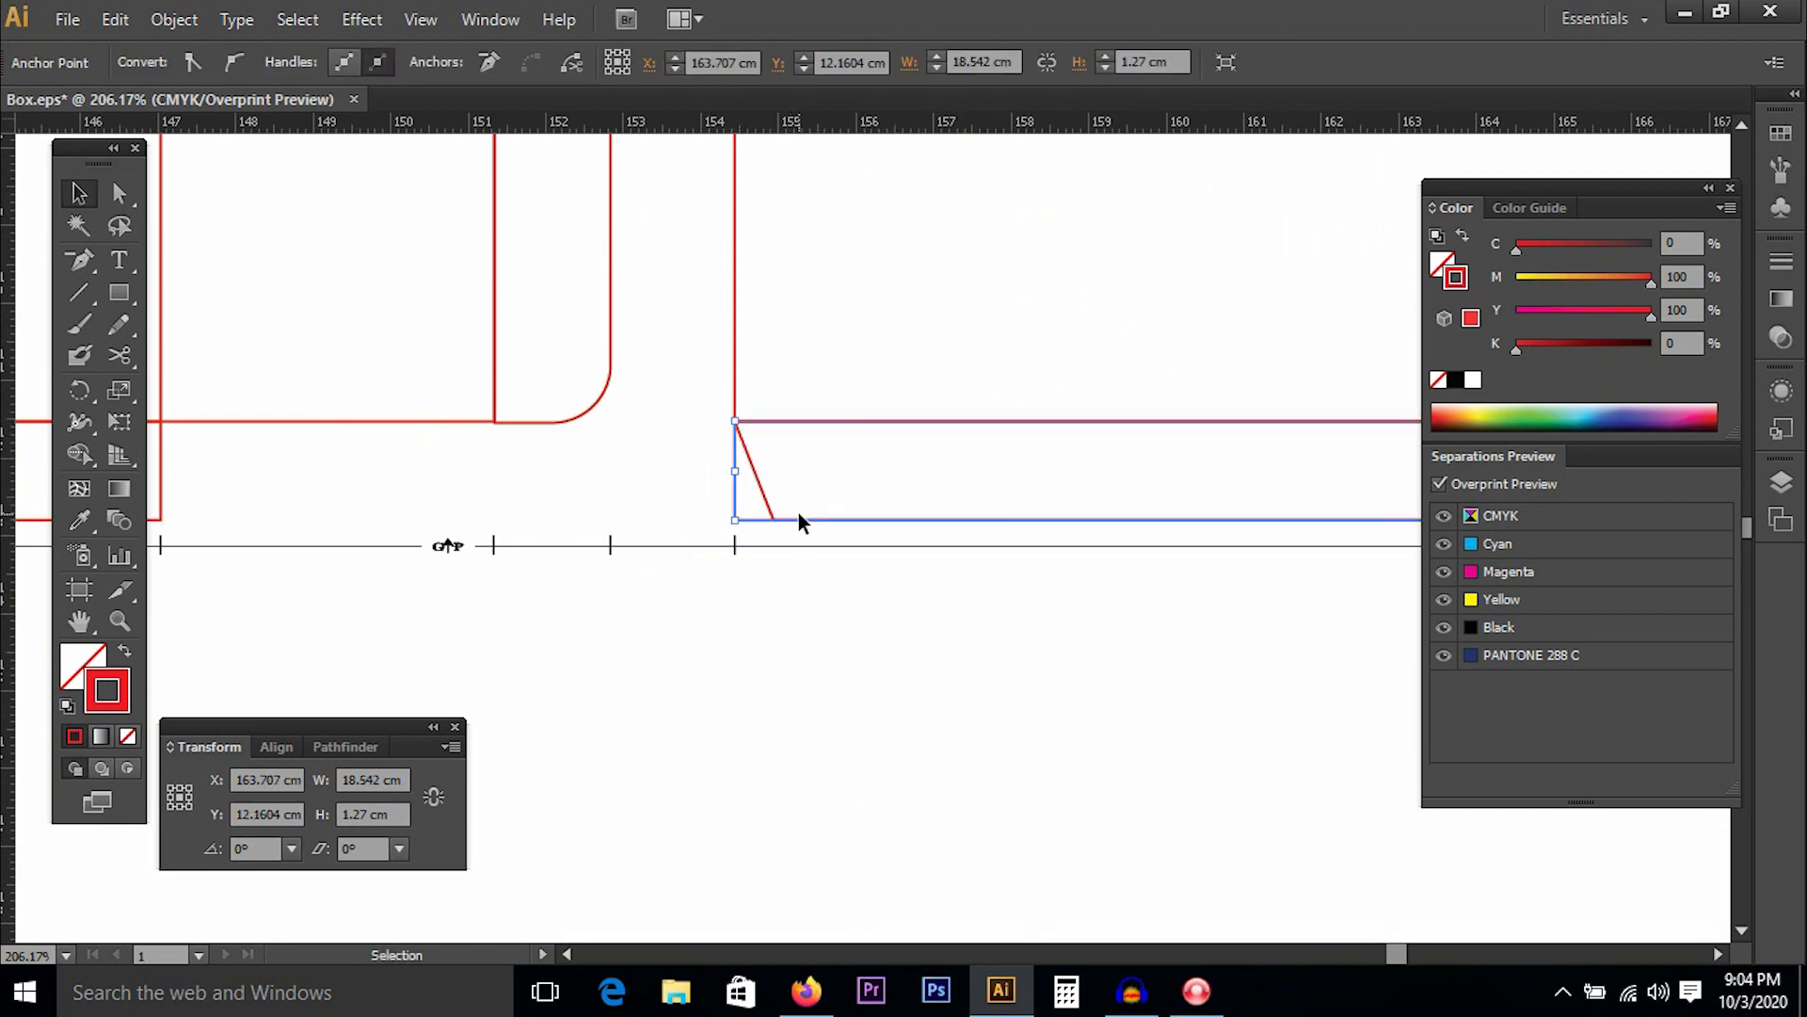
key("Delete")
key("Delete")
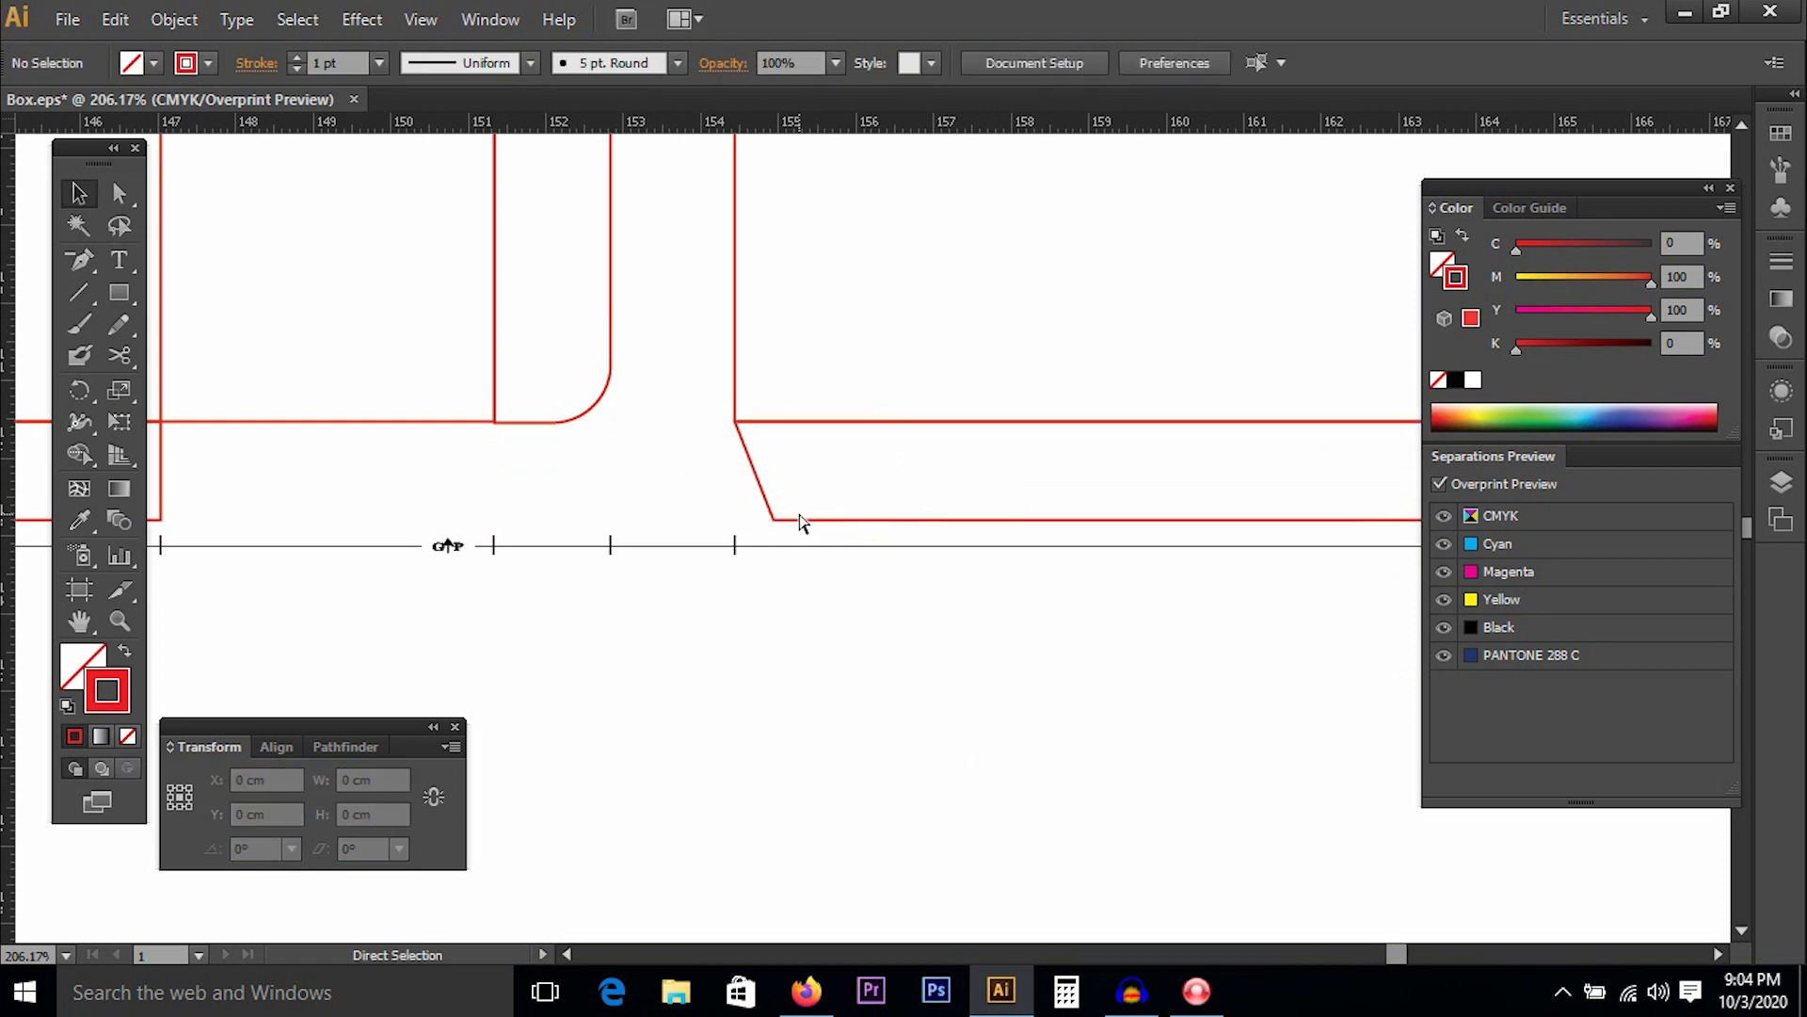
Duplicate the tapered strip onto the left dieline's bottom flap and delete the rectangular flap behind the copy.
scroll(801, 520, "down", 4)
left_click_drag(799, 508, 395, 535)
key("v")
left_click(352, 522)
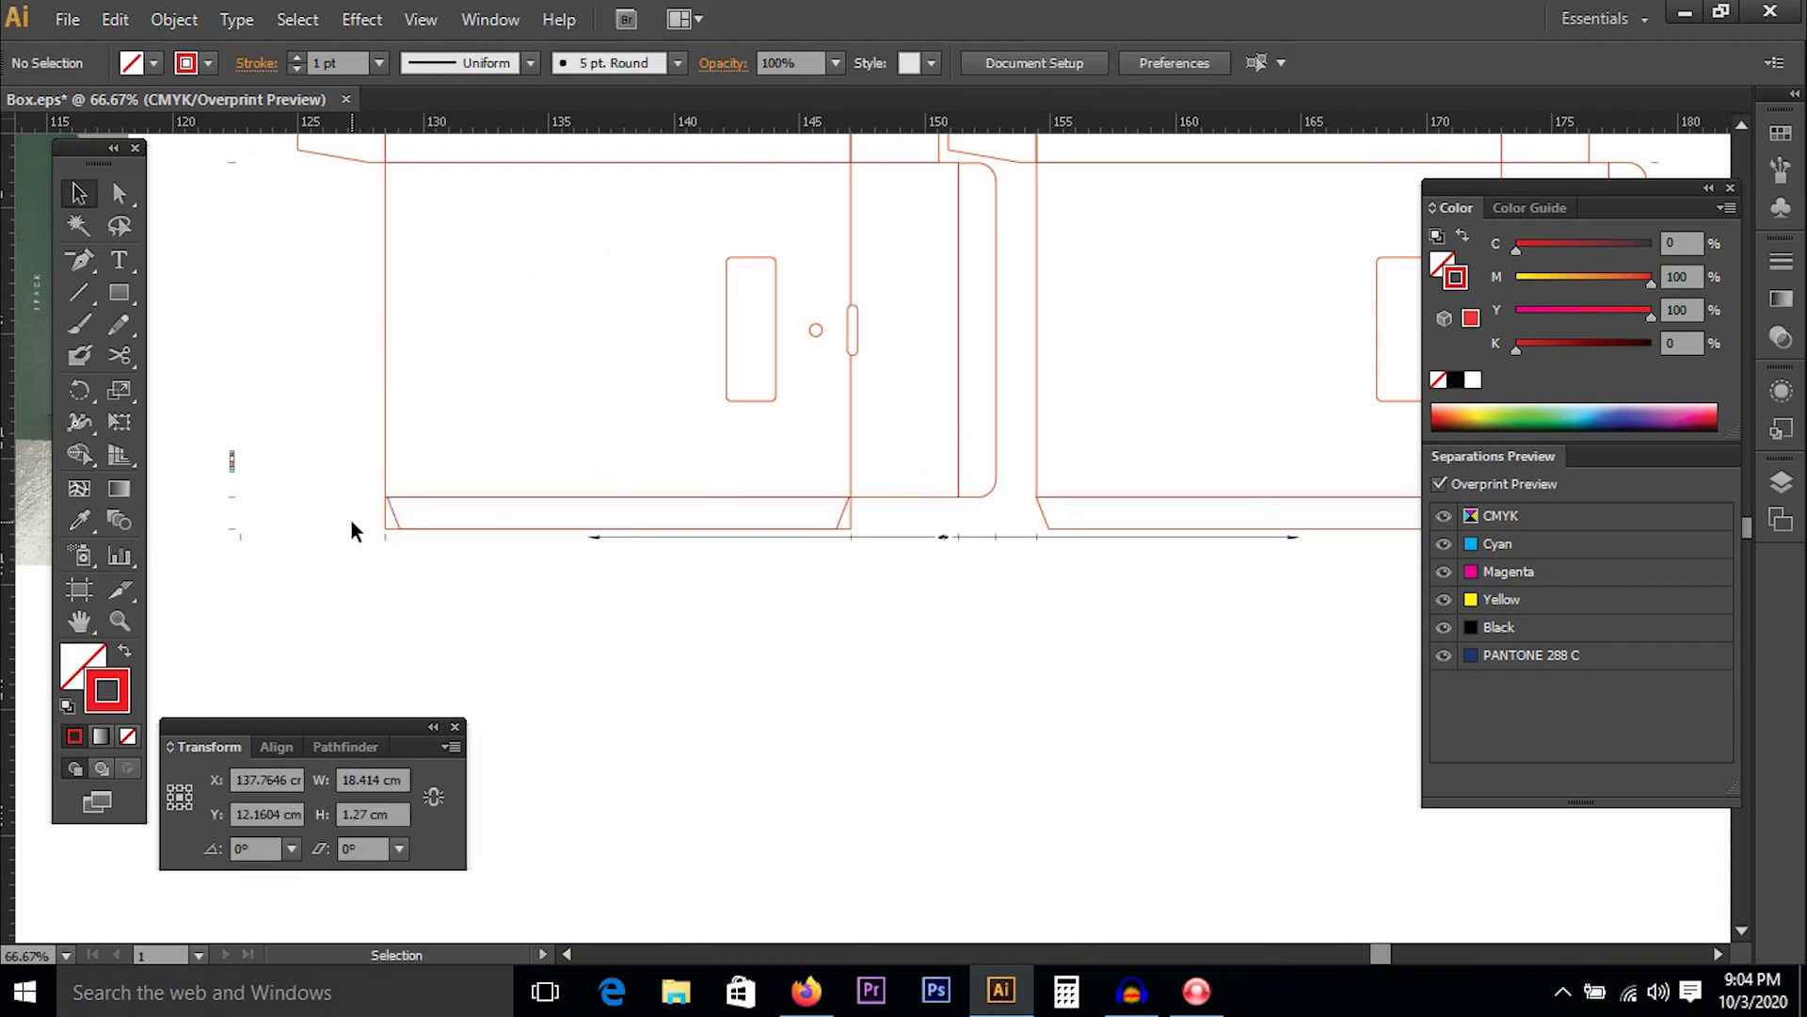
left_click(384, 525, "ctrl")
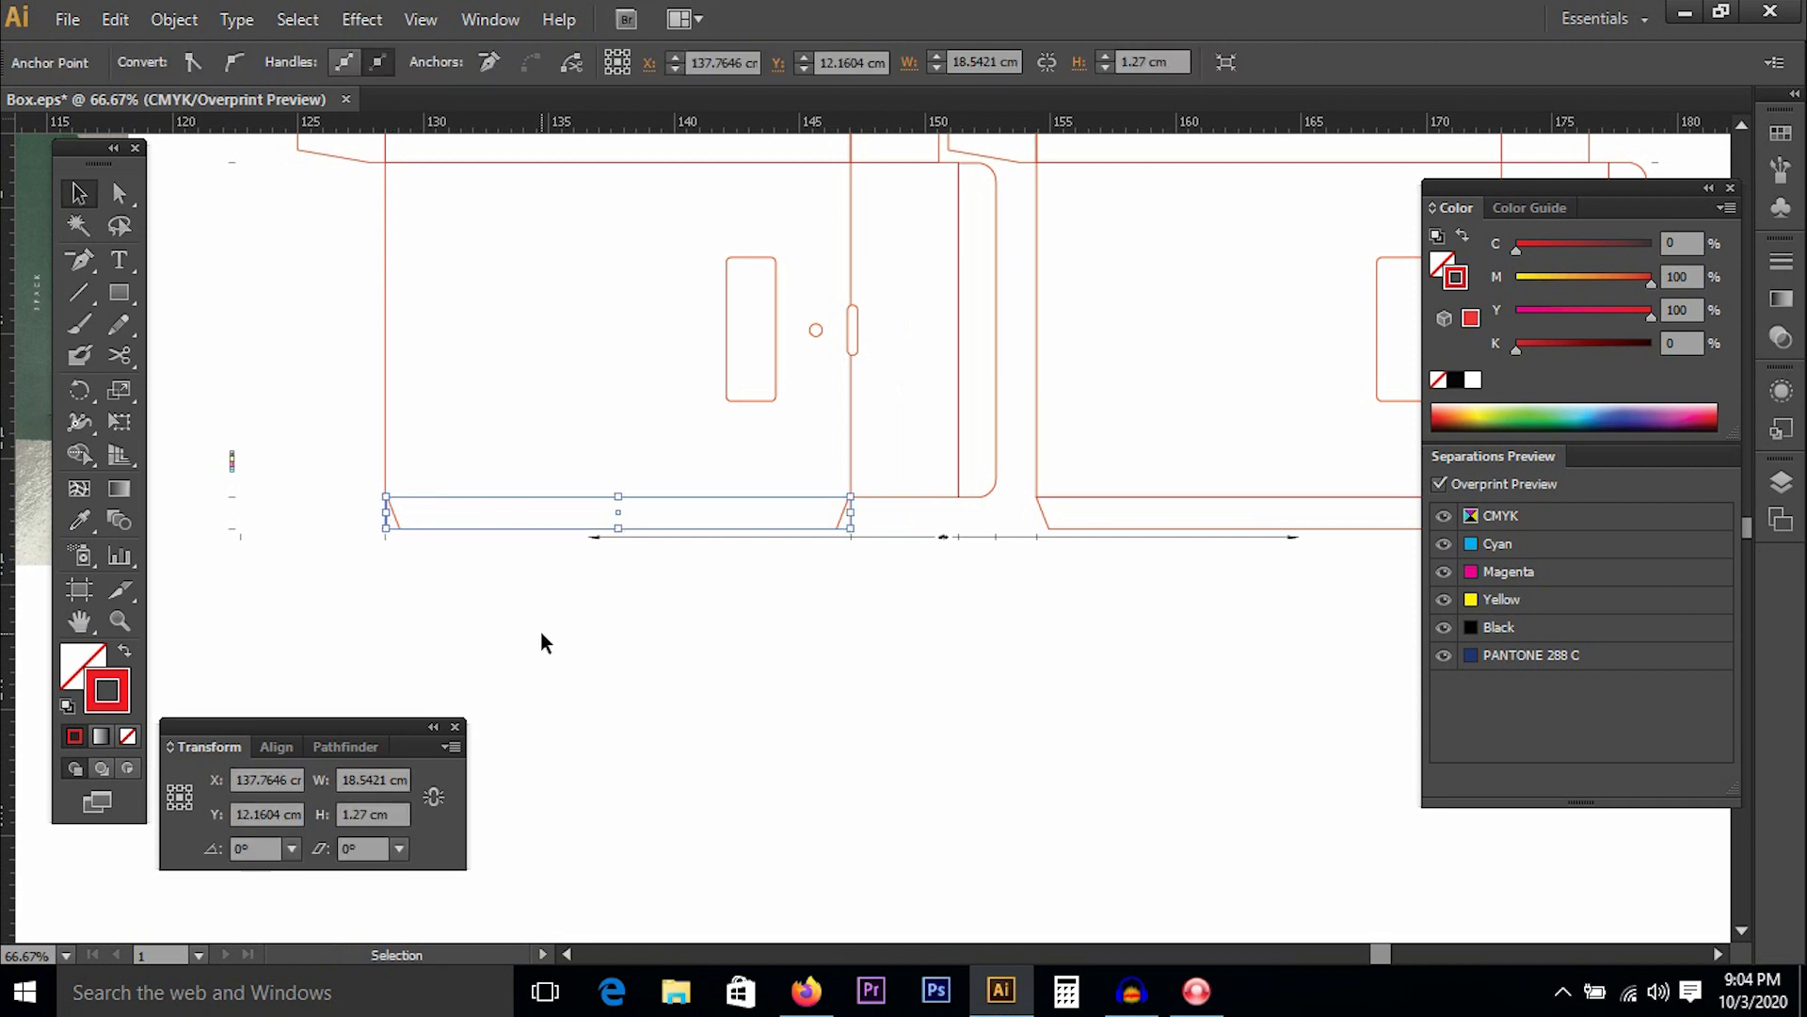
key("Delete")
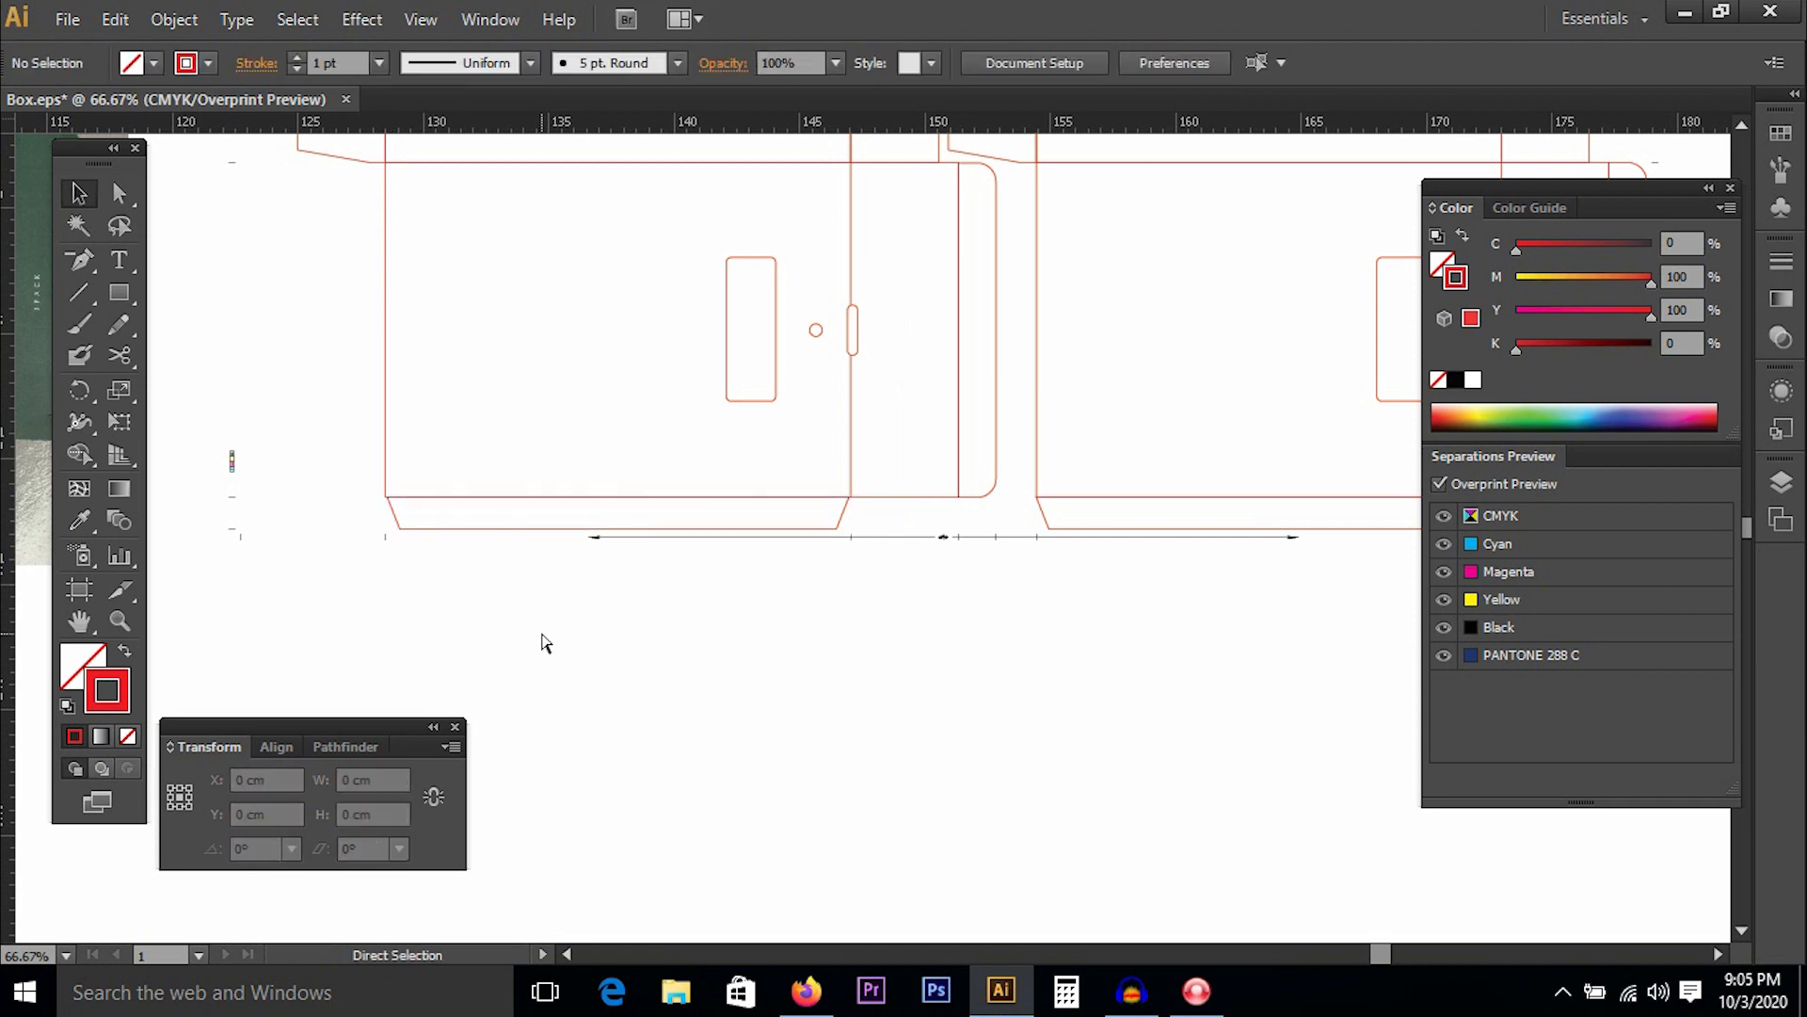
Select every dieline path sharing the red stroke and change the stroke colour to black, K 100.
scroll(543, 640, "down", 4)
left_click_drag(797, 390, 724, 522)
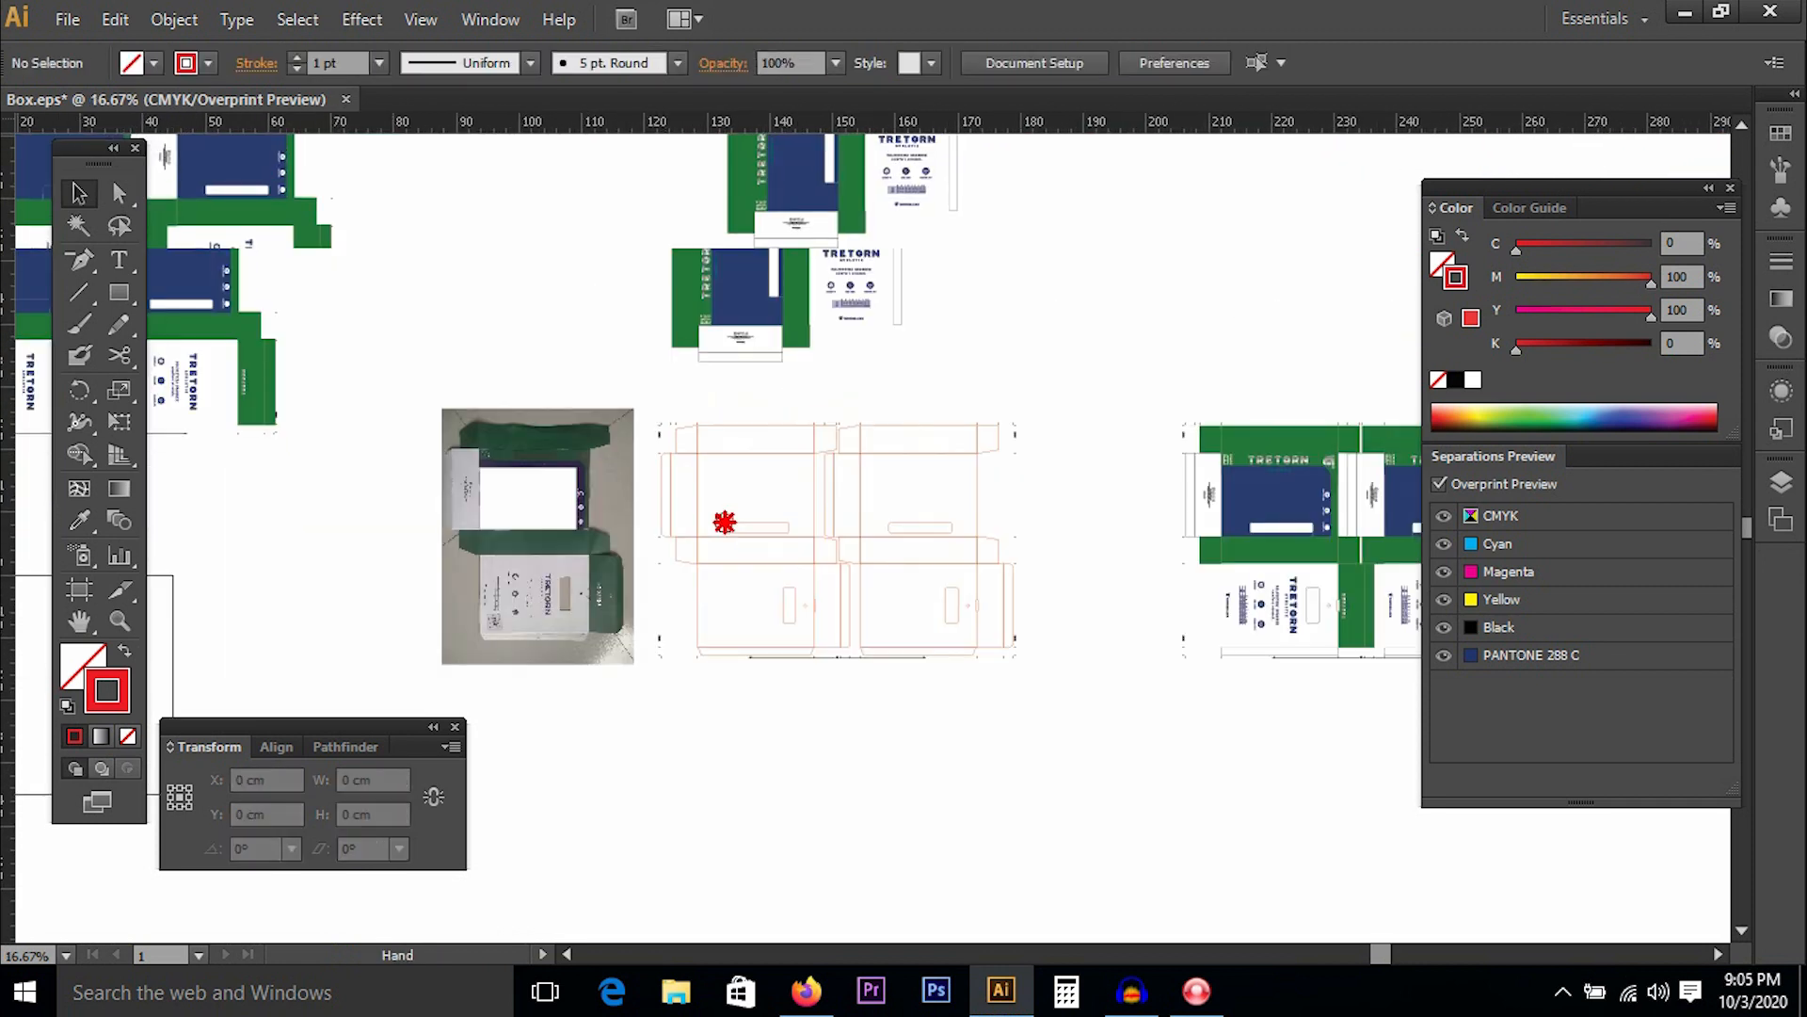
left_click_drag(546, 345, 1064, 723)
left_click_drag(952, 548, 970, 501)
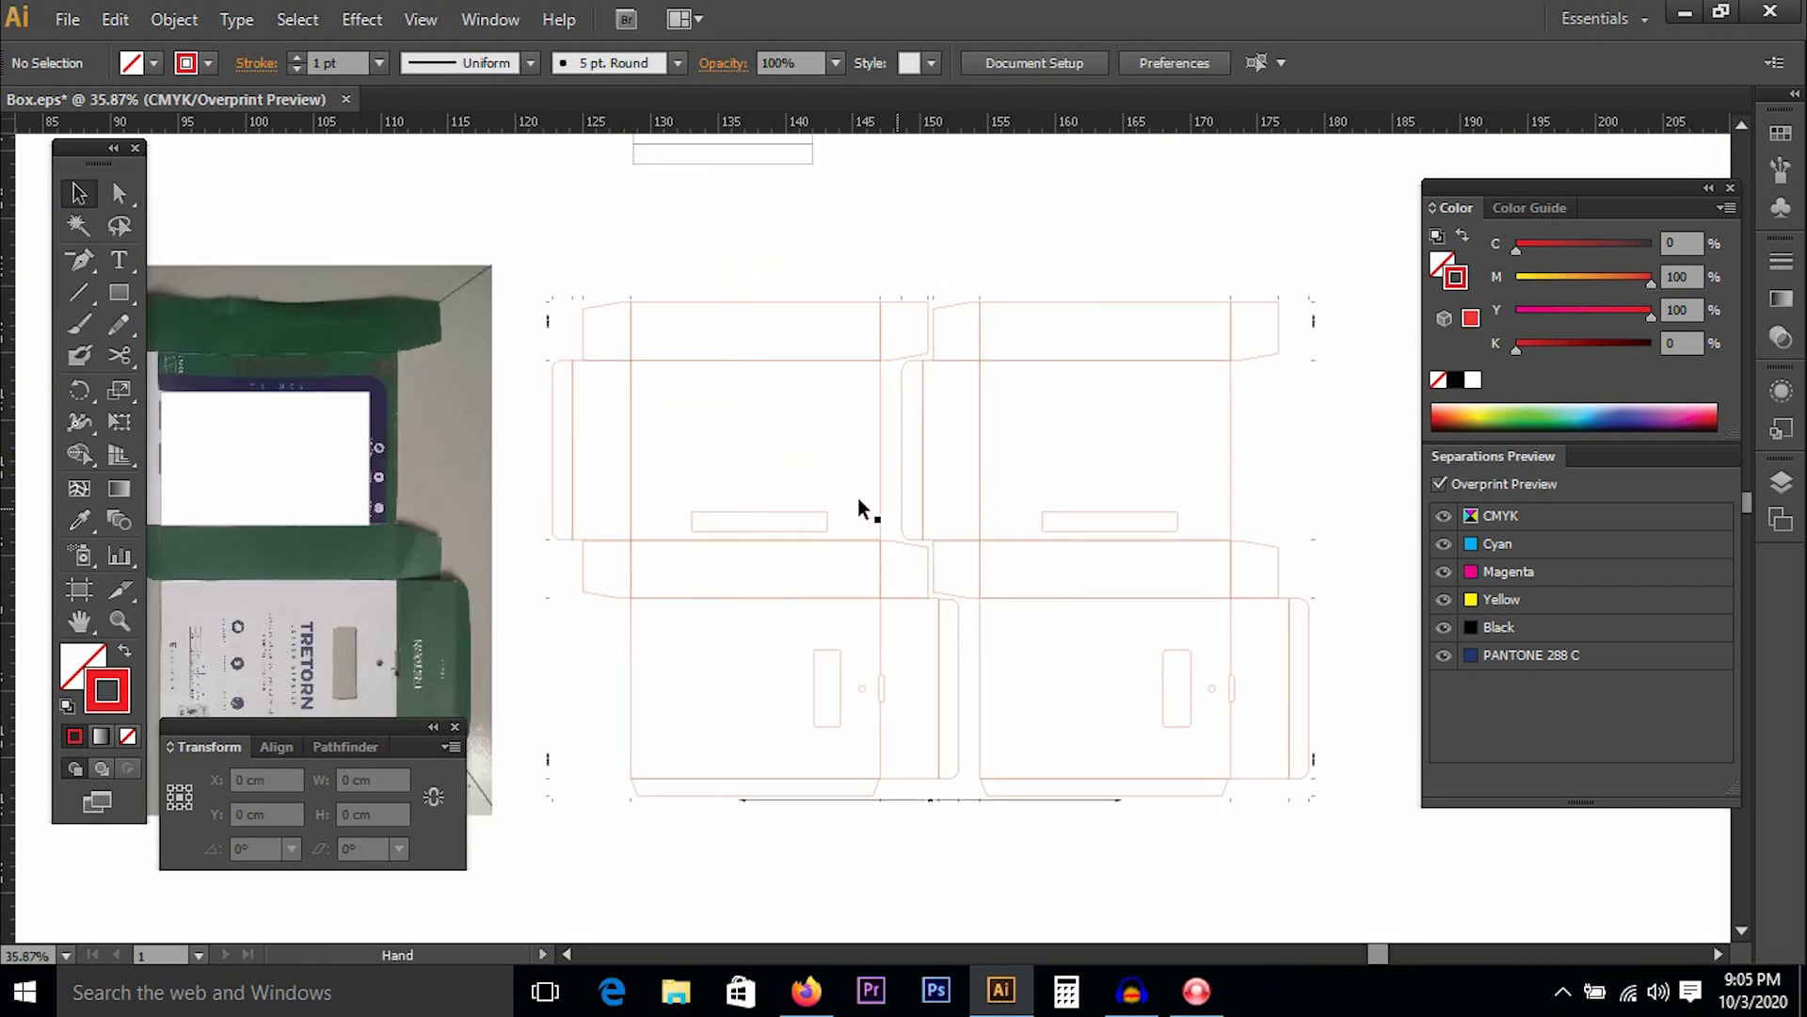
left_click(735, 428)
left_click(772, 273)
left_click(793, 341)
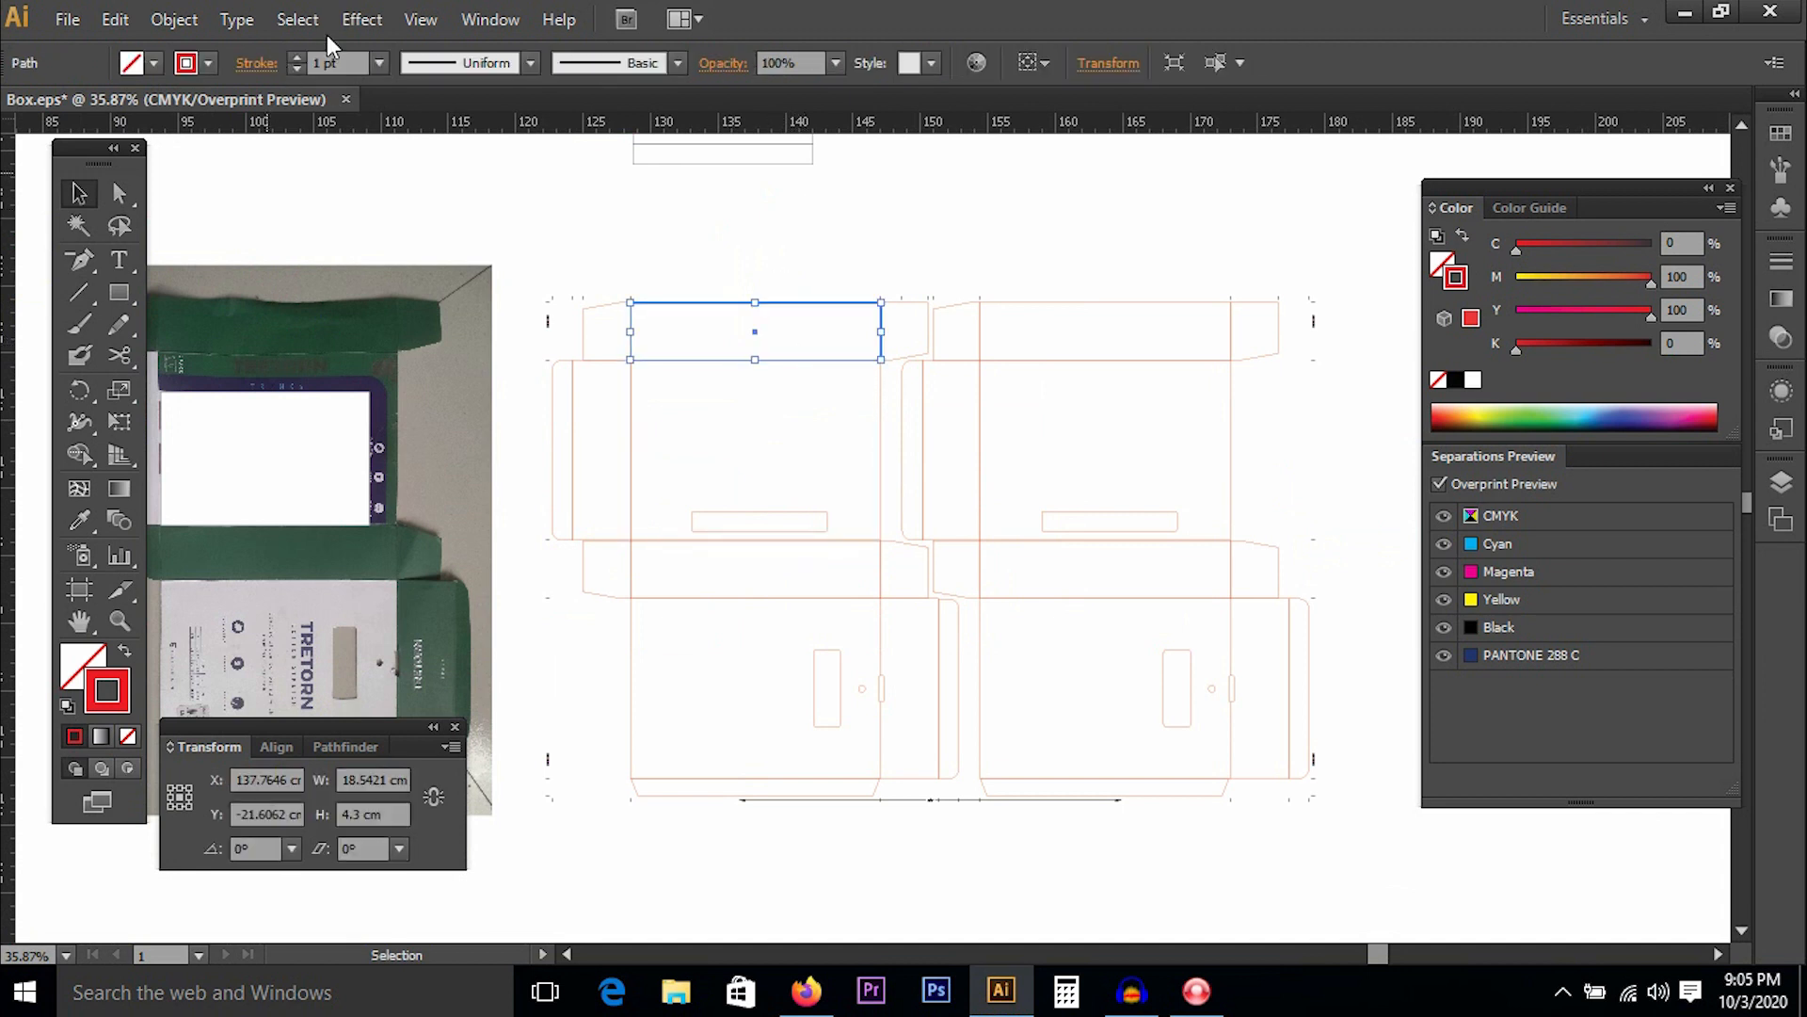
left_click(303, 17)
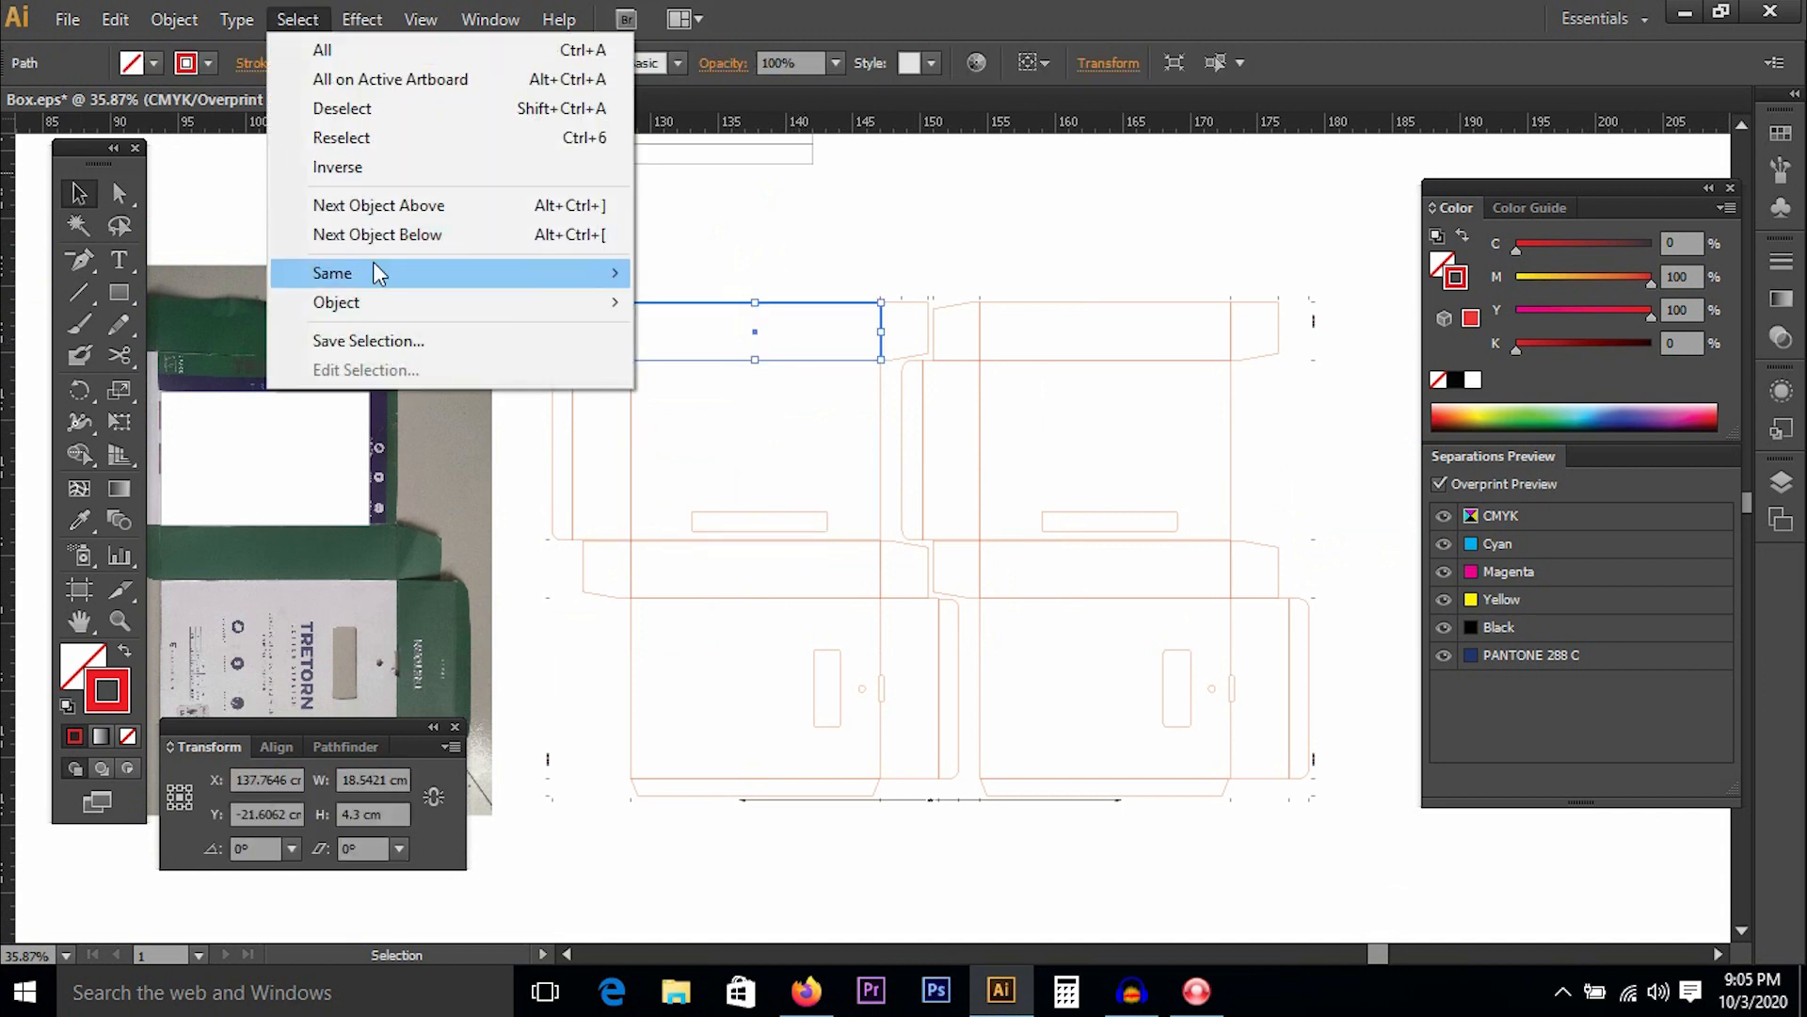
mouse_move(375, 271)
left_click(737, 449)
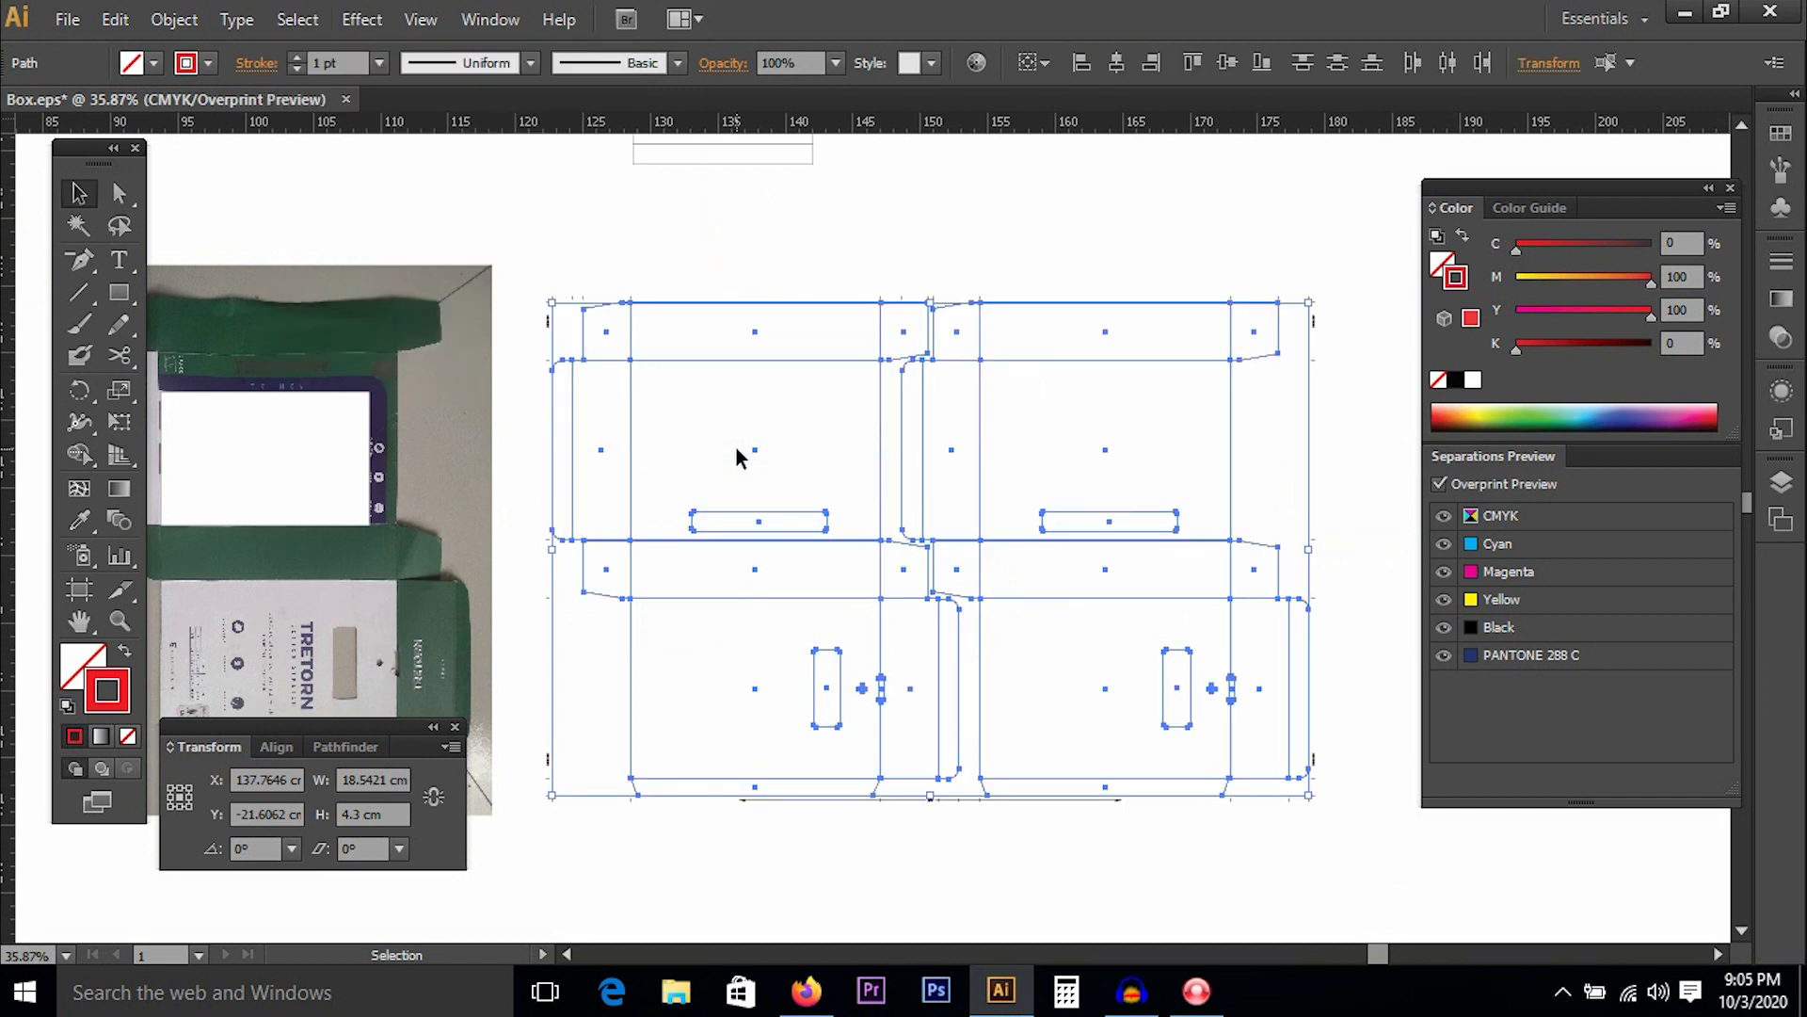
left_click(1456, 380)
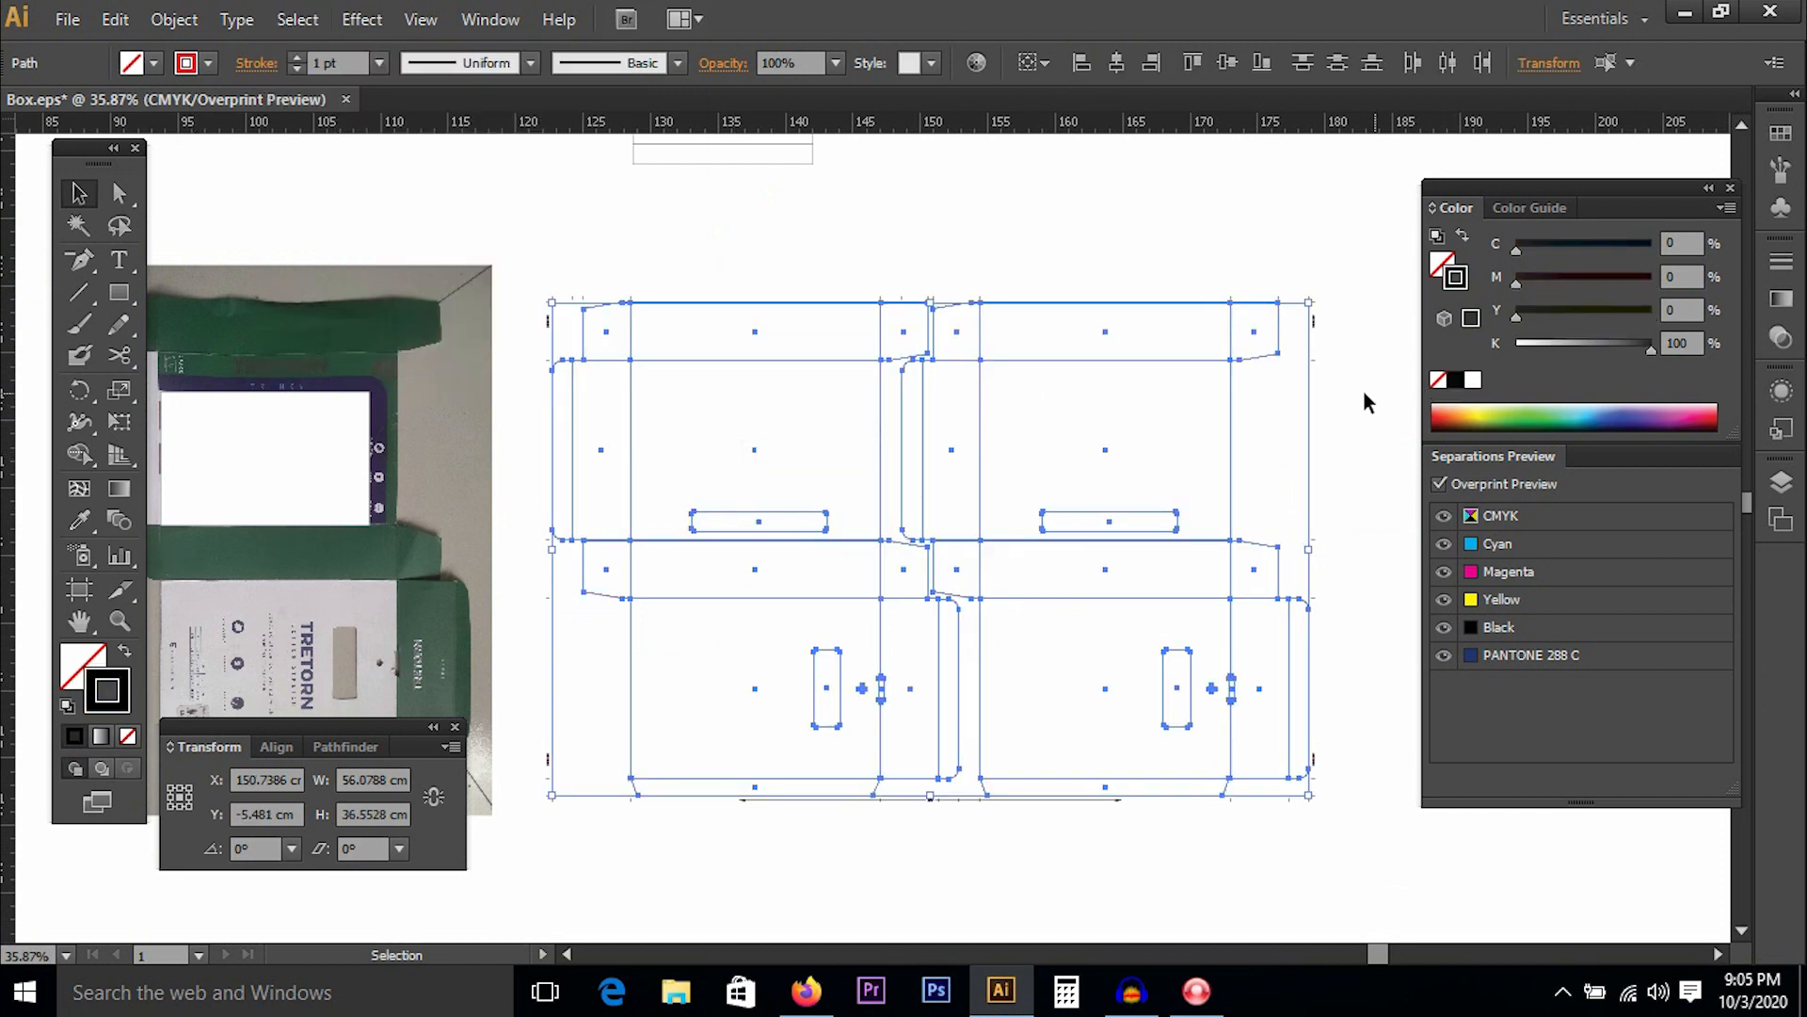
Select the complete black dieline together with its crop marks, group it, and save the file.
left_click(1110, 235)
mouse_move(763, 290)
left_mouse_down()
mouse_move(817, 285)
mouse_move(756, 289)
left_mouse_up()
left_click_drag(578, 250, 1409, 835)
key("a")
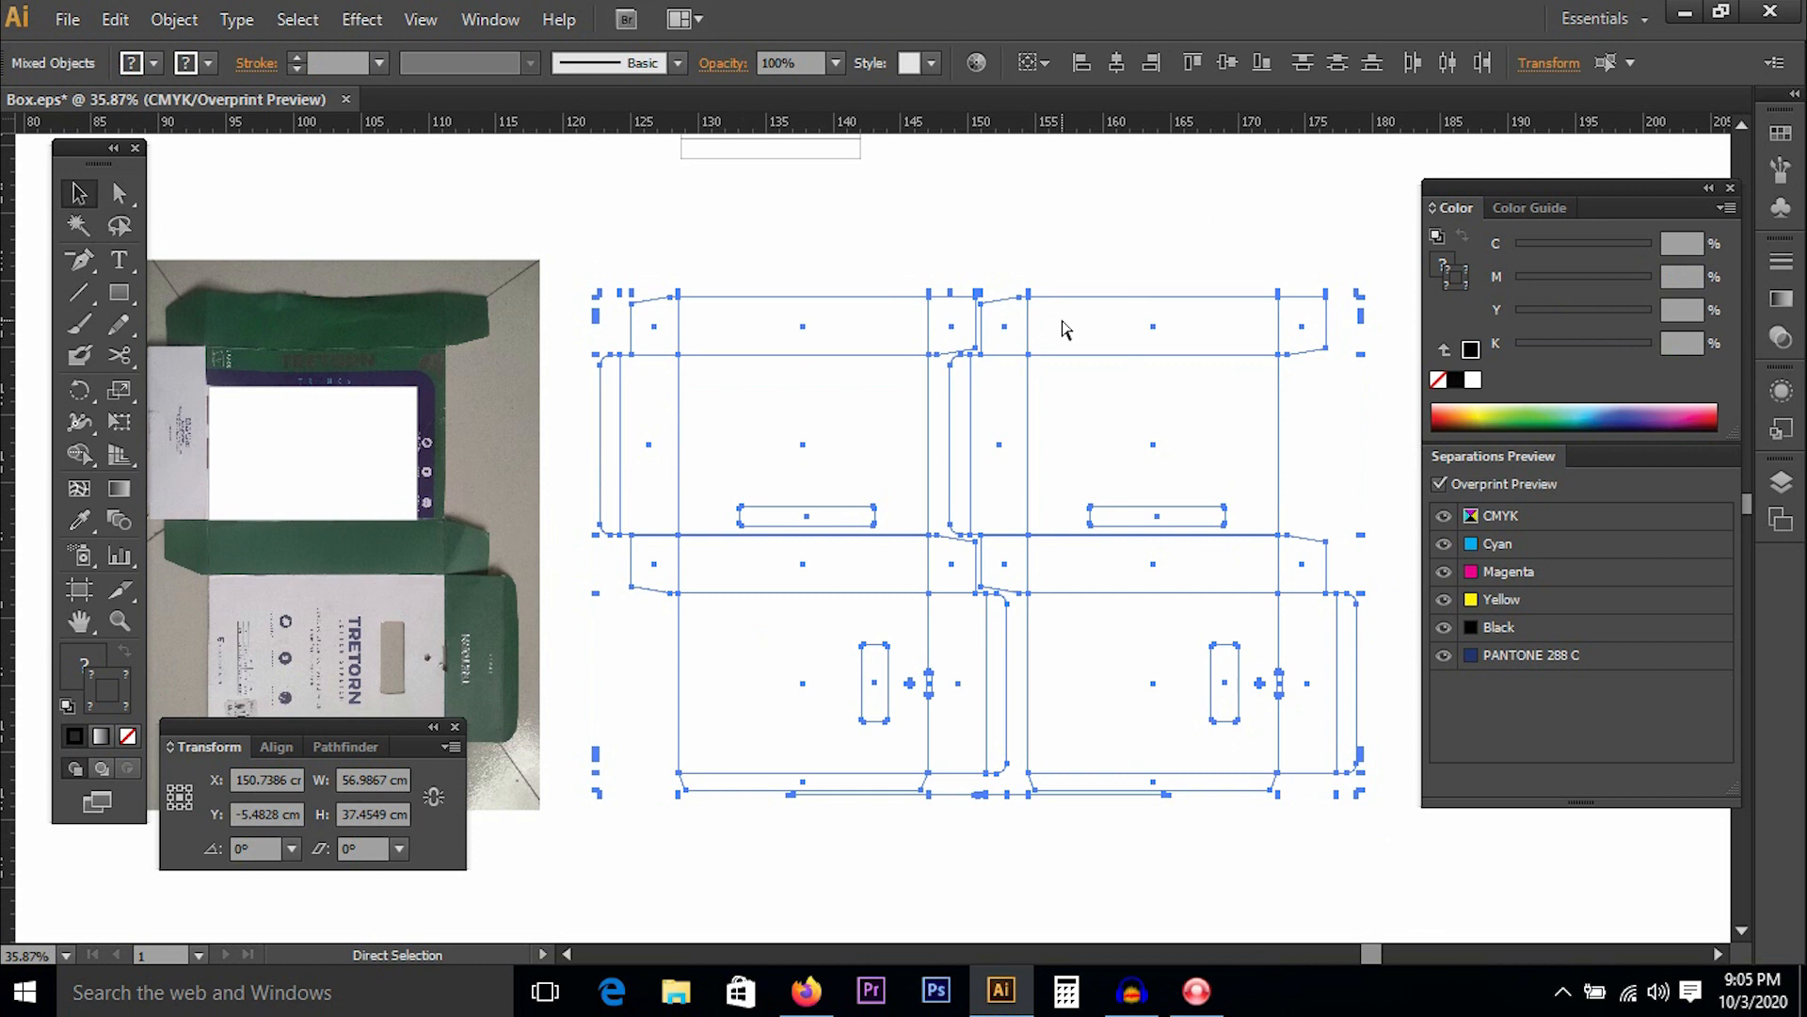
left_click(956, 242)
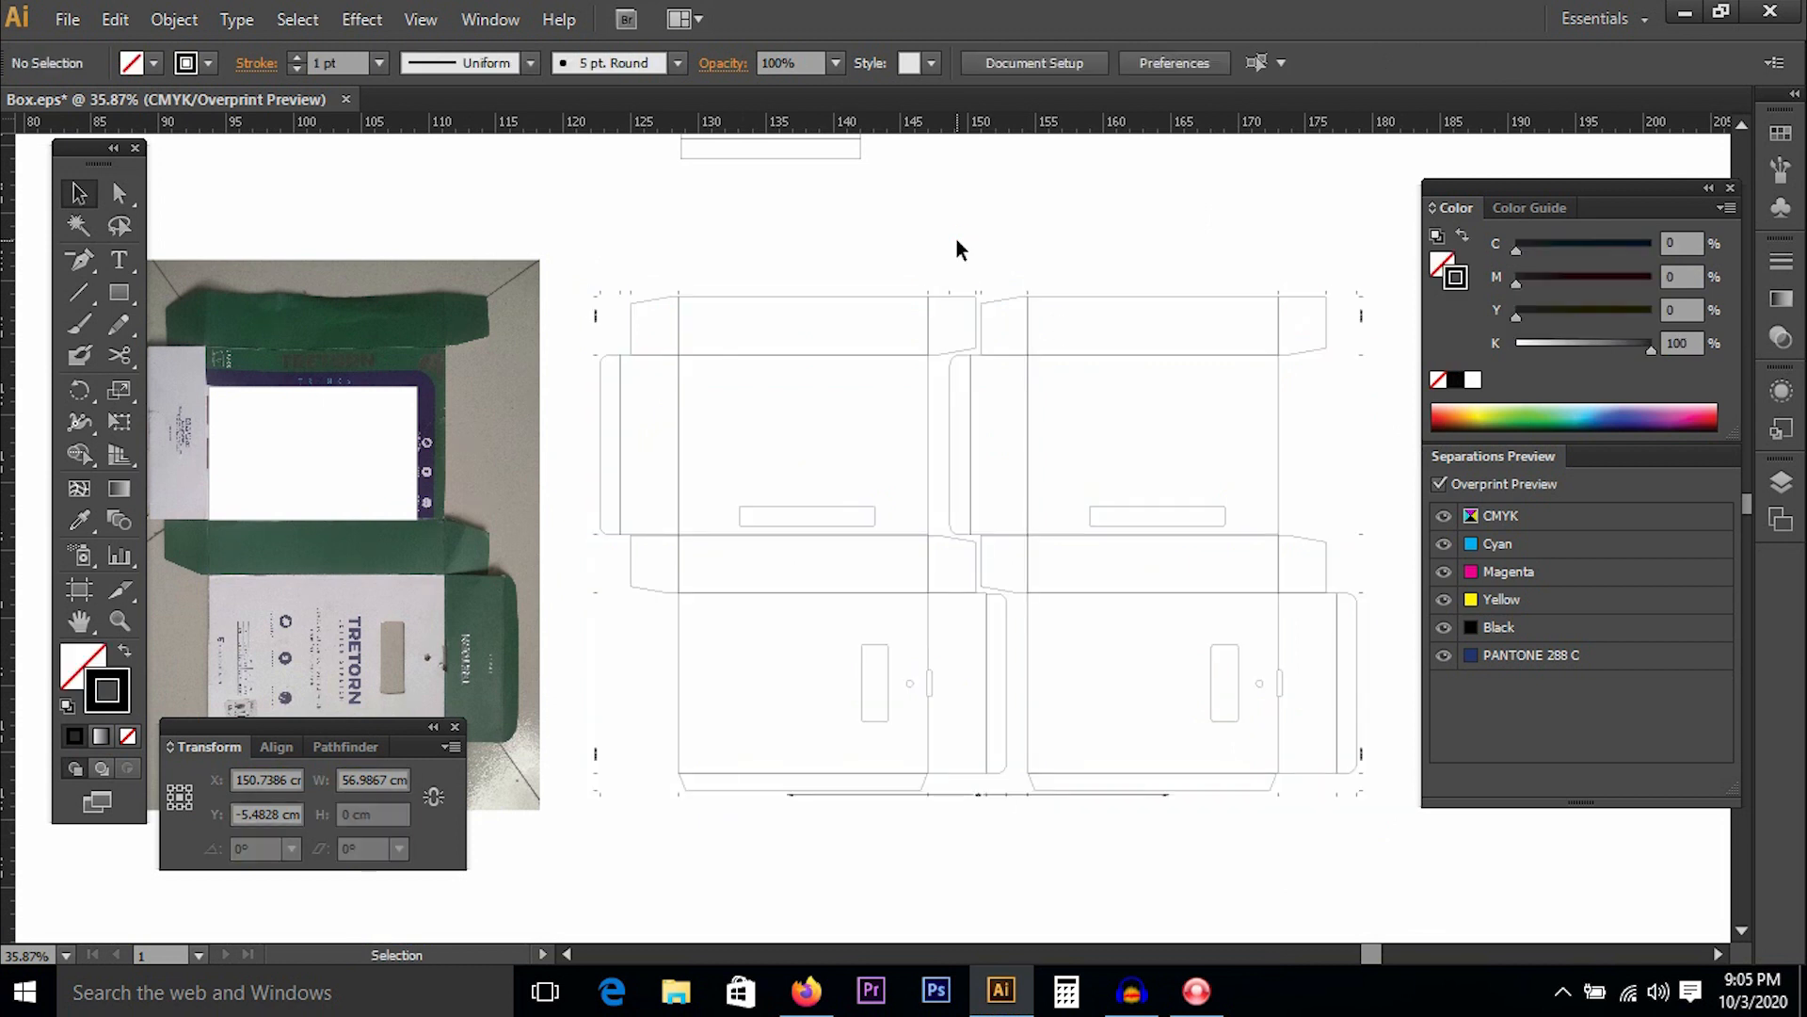
key("ctrl+minus")
key("ctrl+minus")
key("space")
left_click_drag(777, 369, 825, 456)
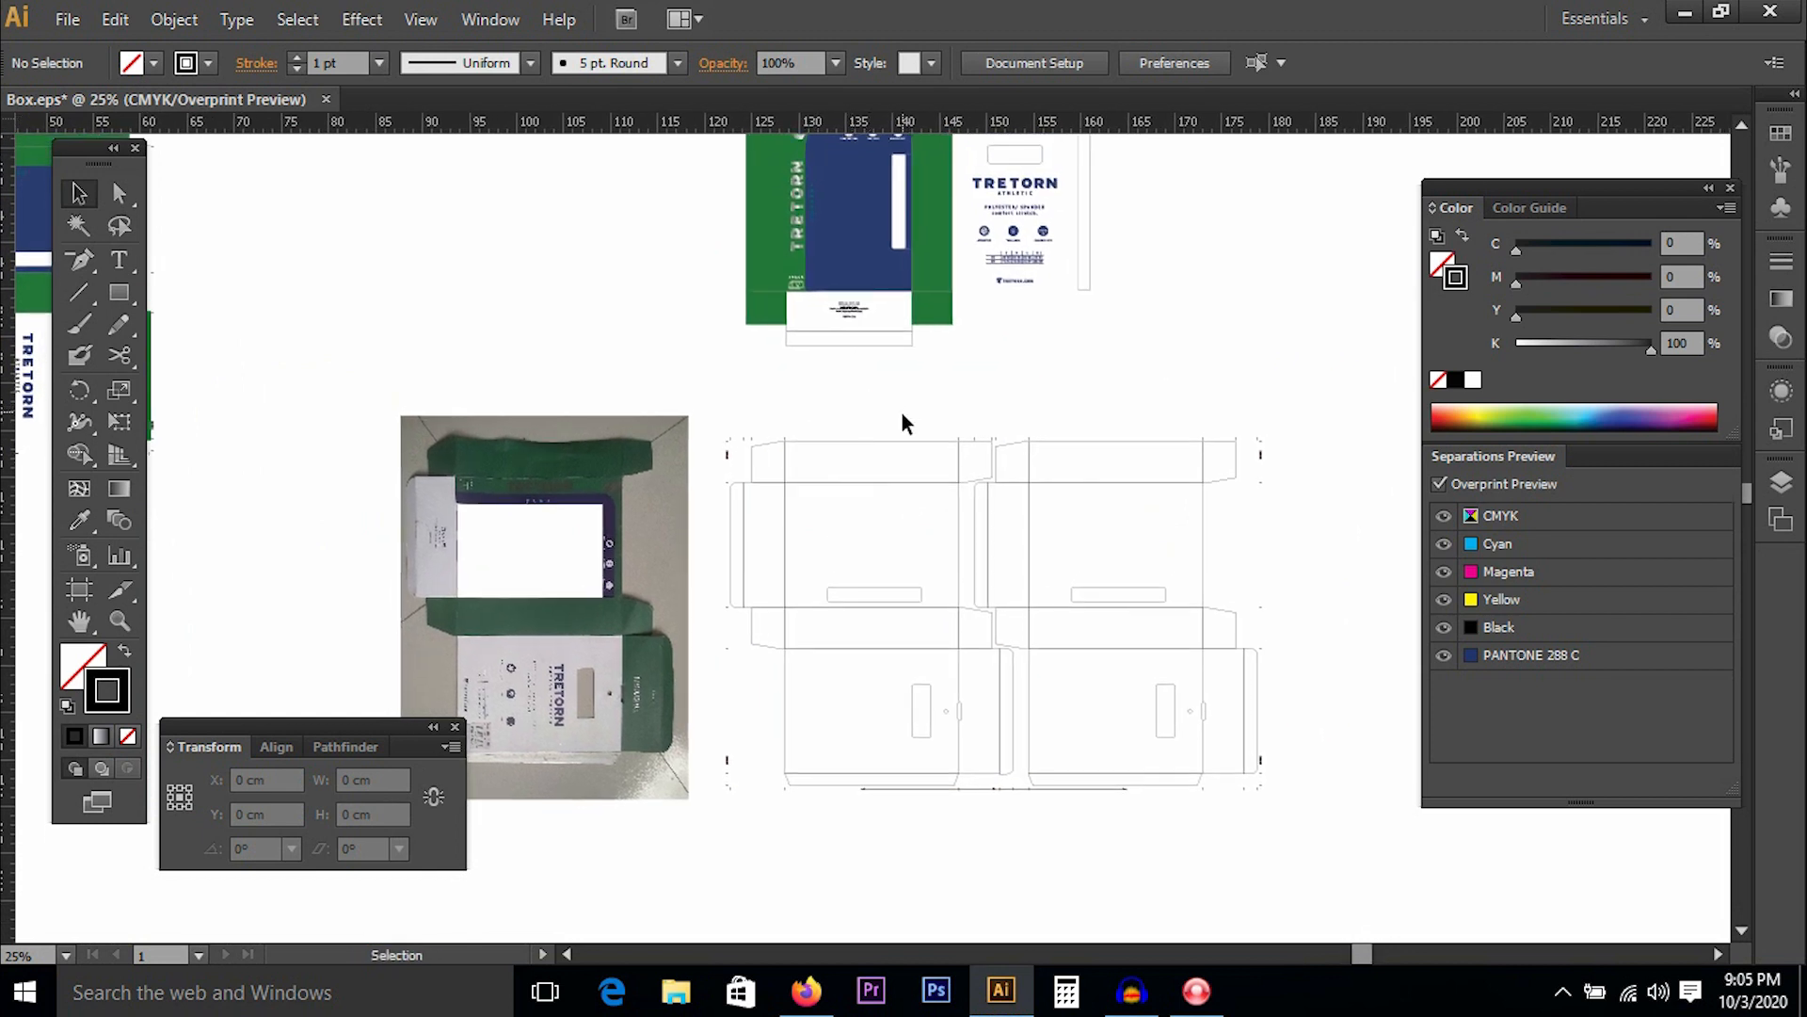
left_click_drag(901, 413, 1071, 454)
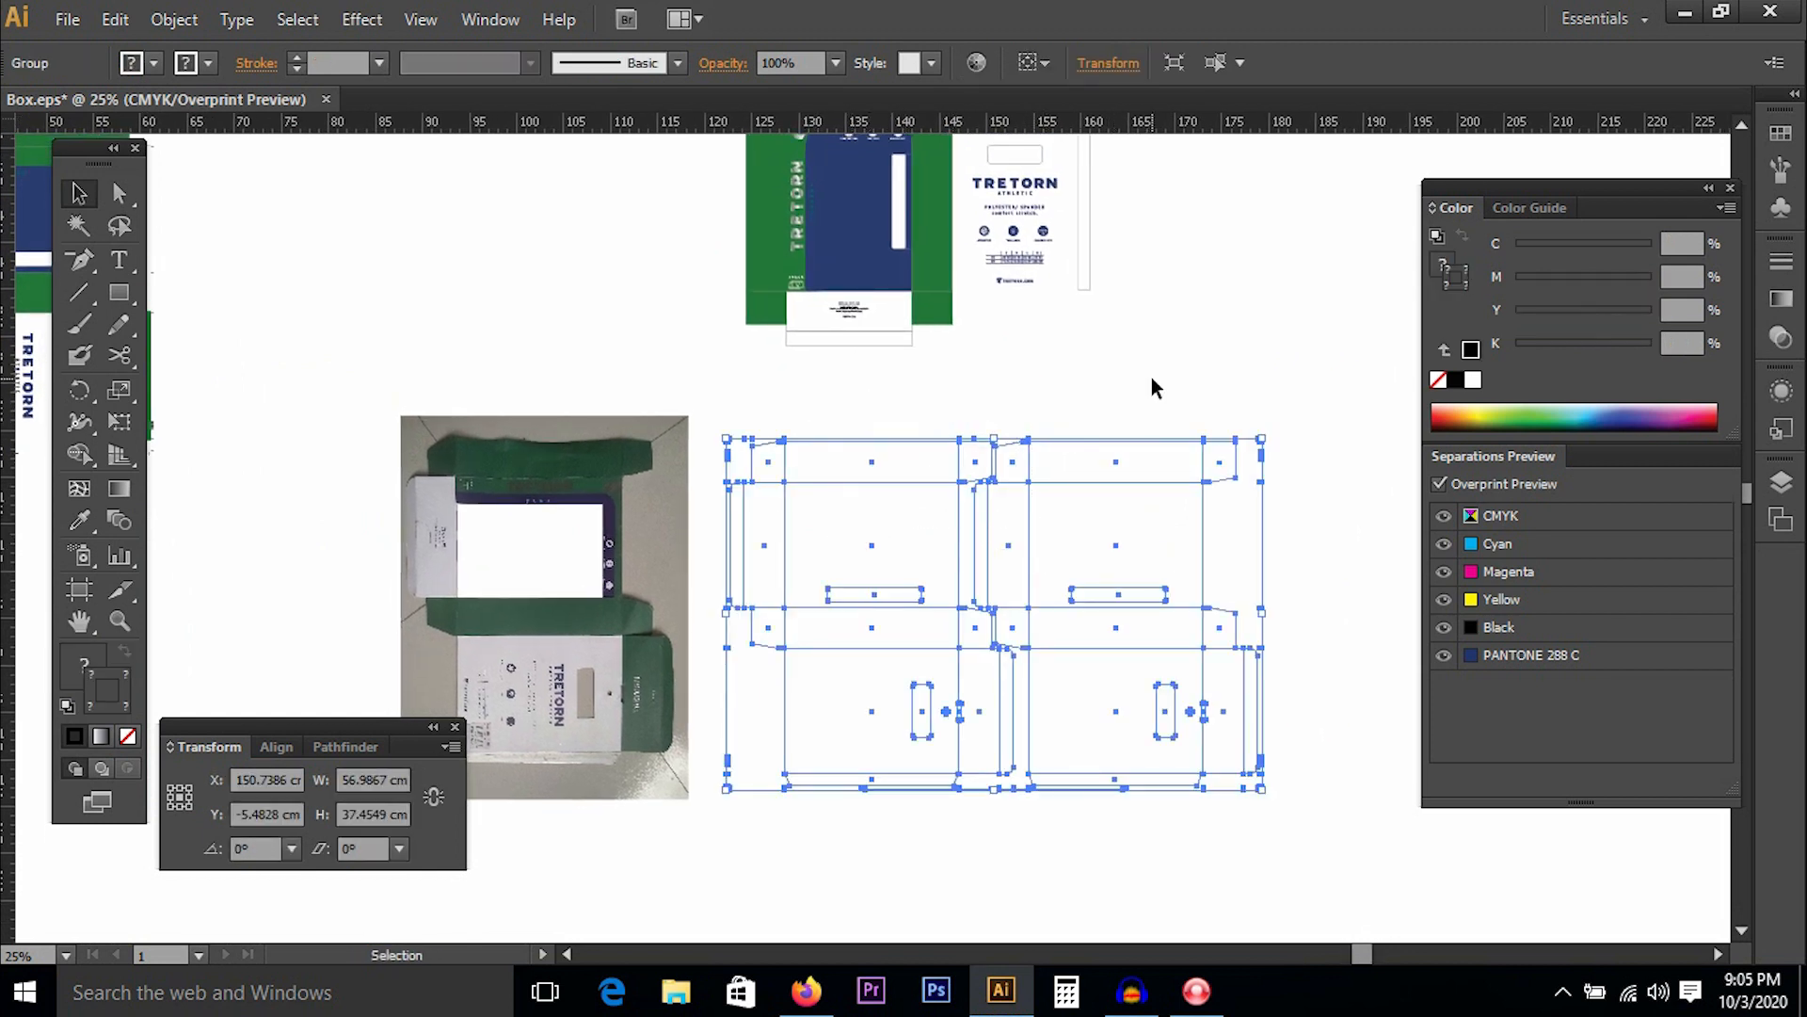
key("a")
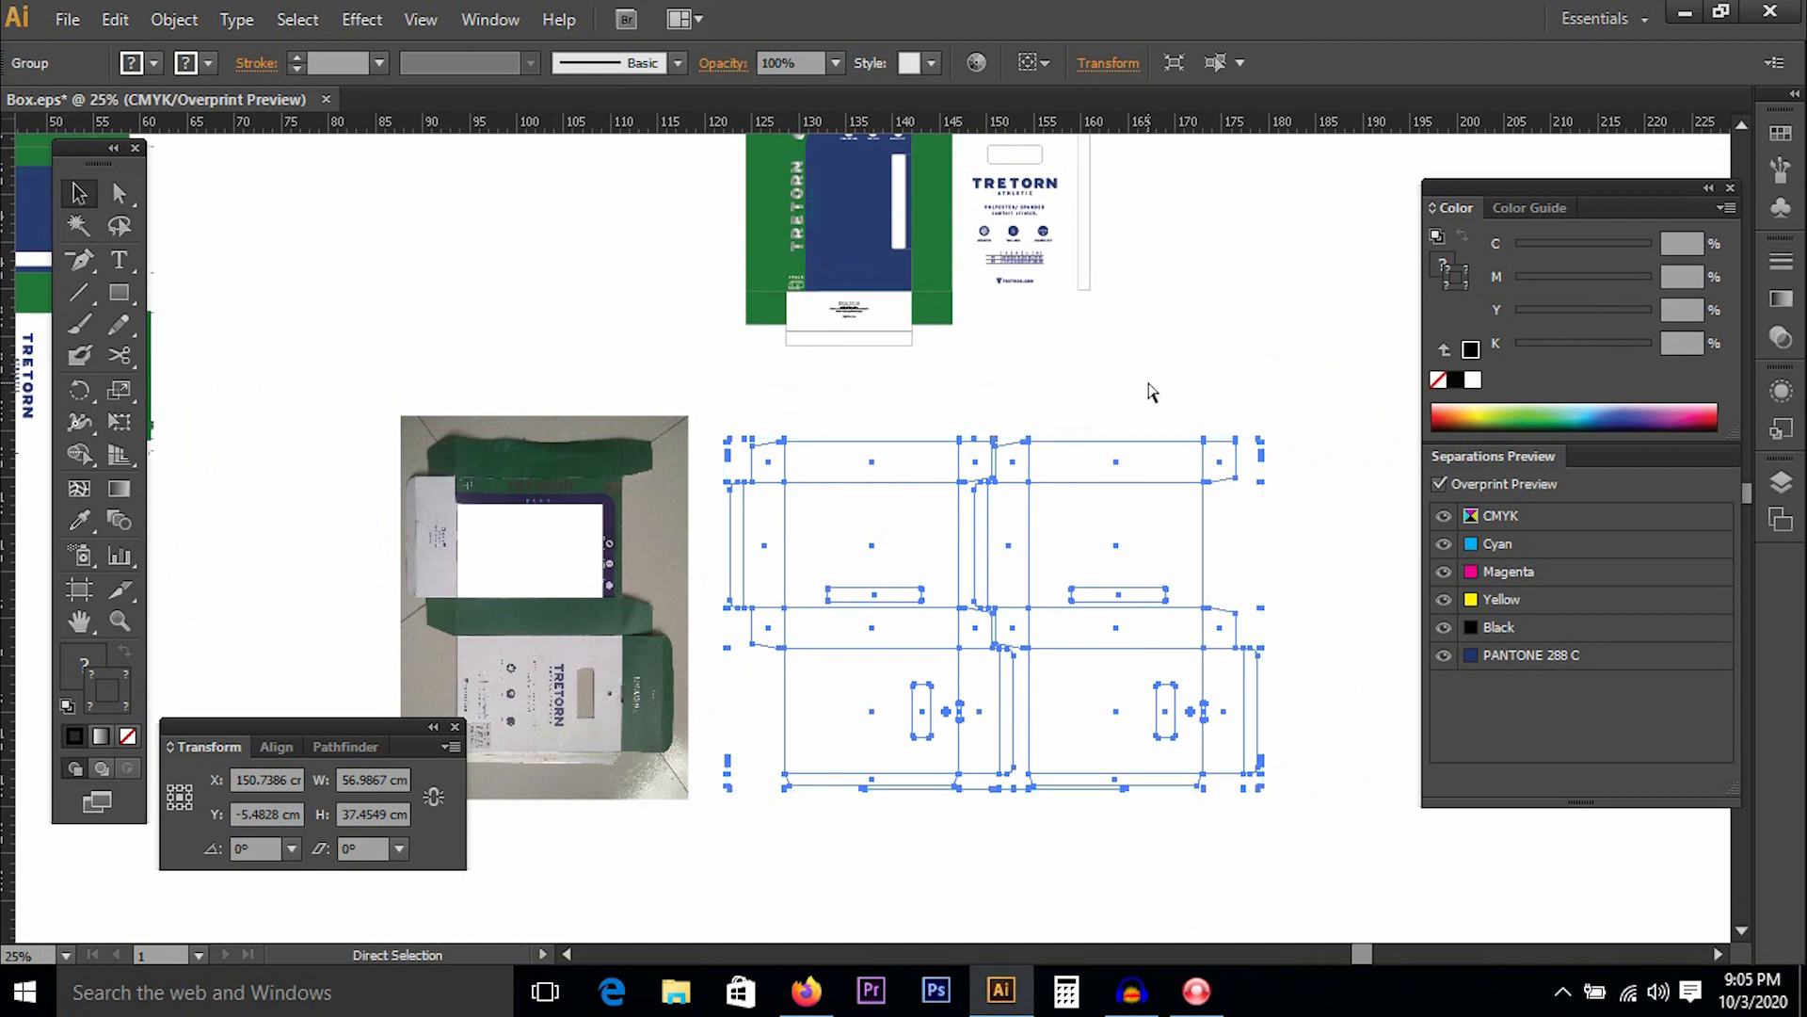
key("ctrl+s")
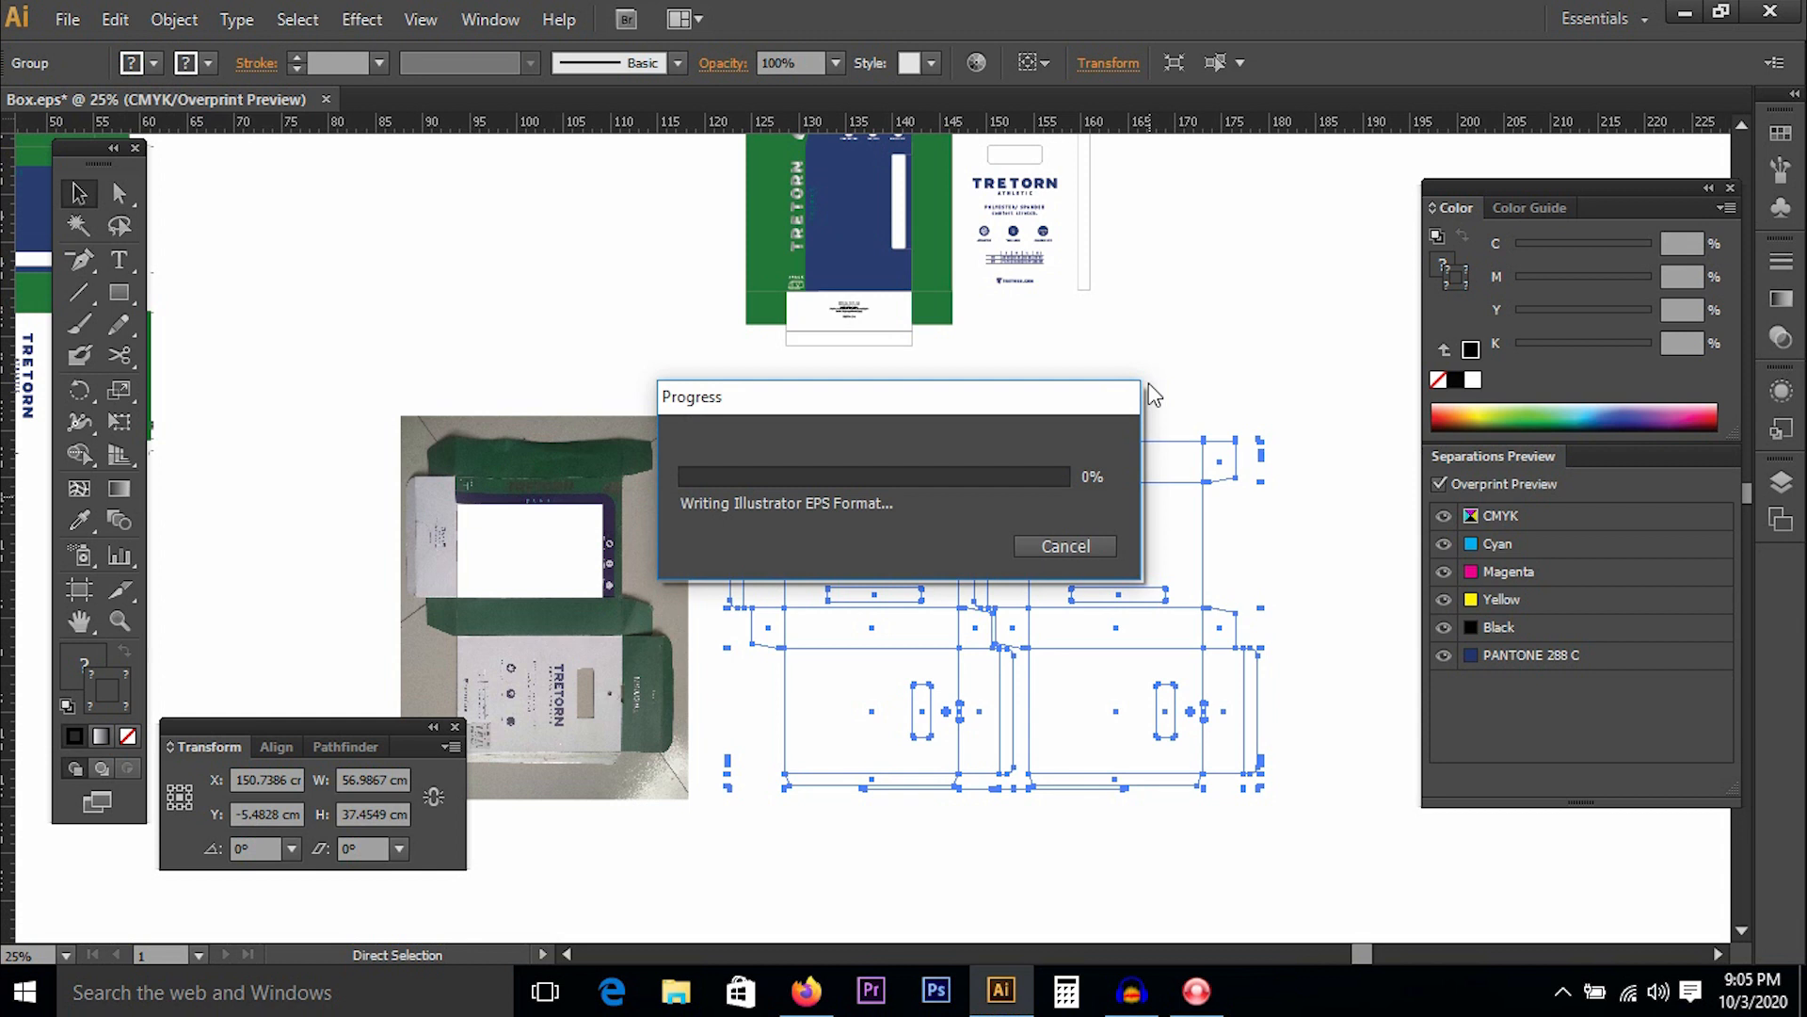
left_click(1137, 998)
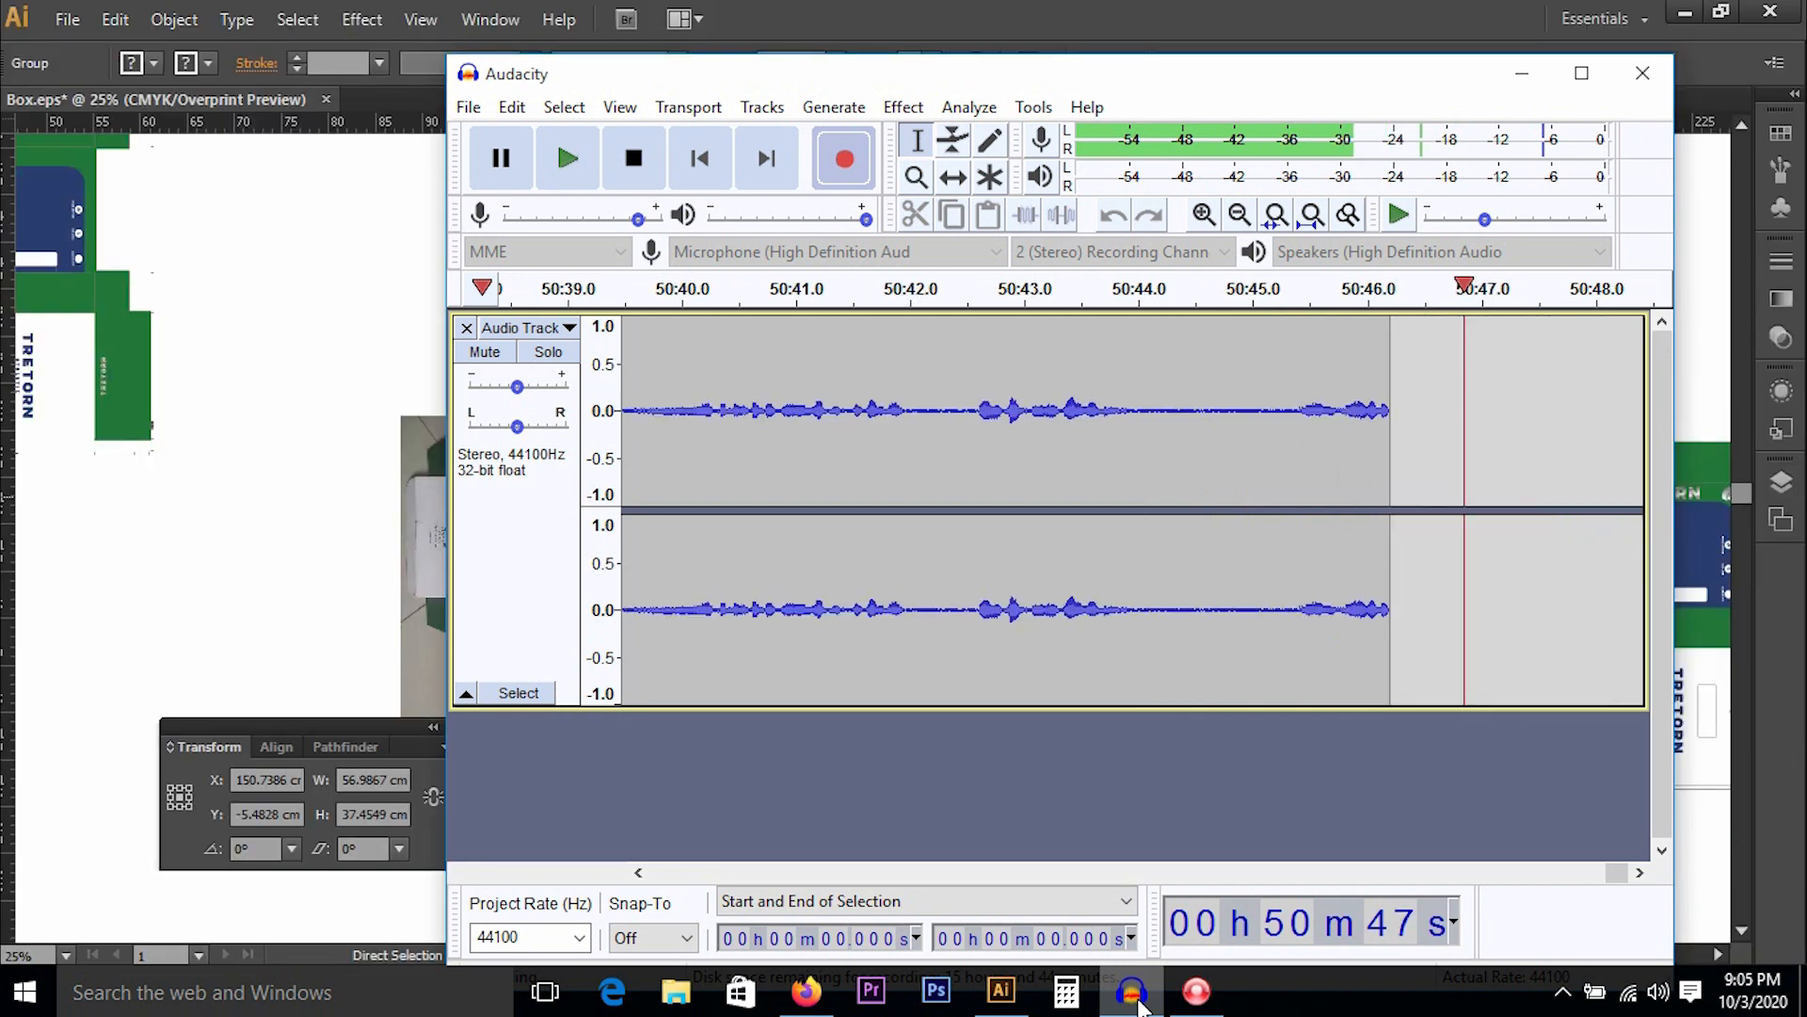
left_click(1522, 73)
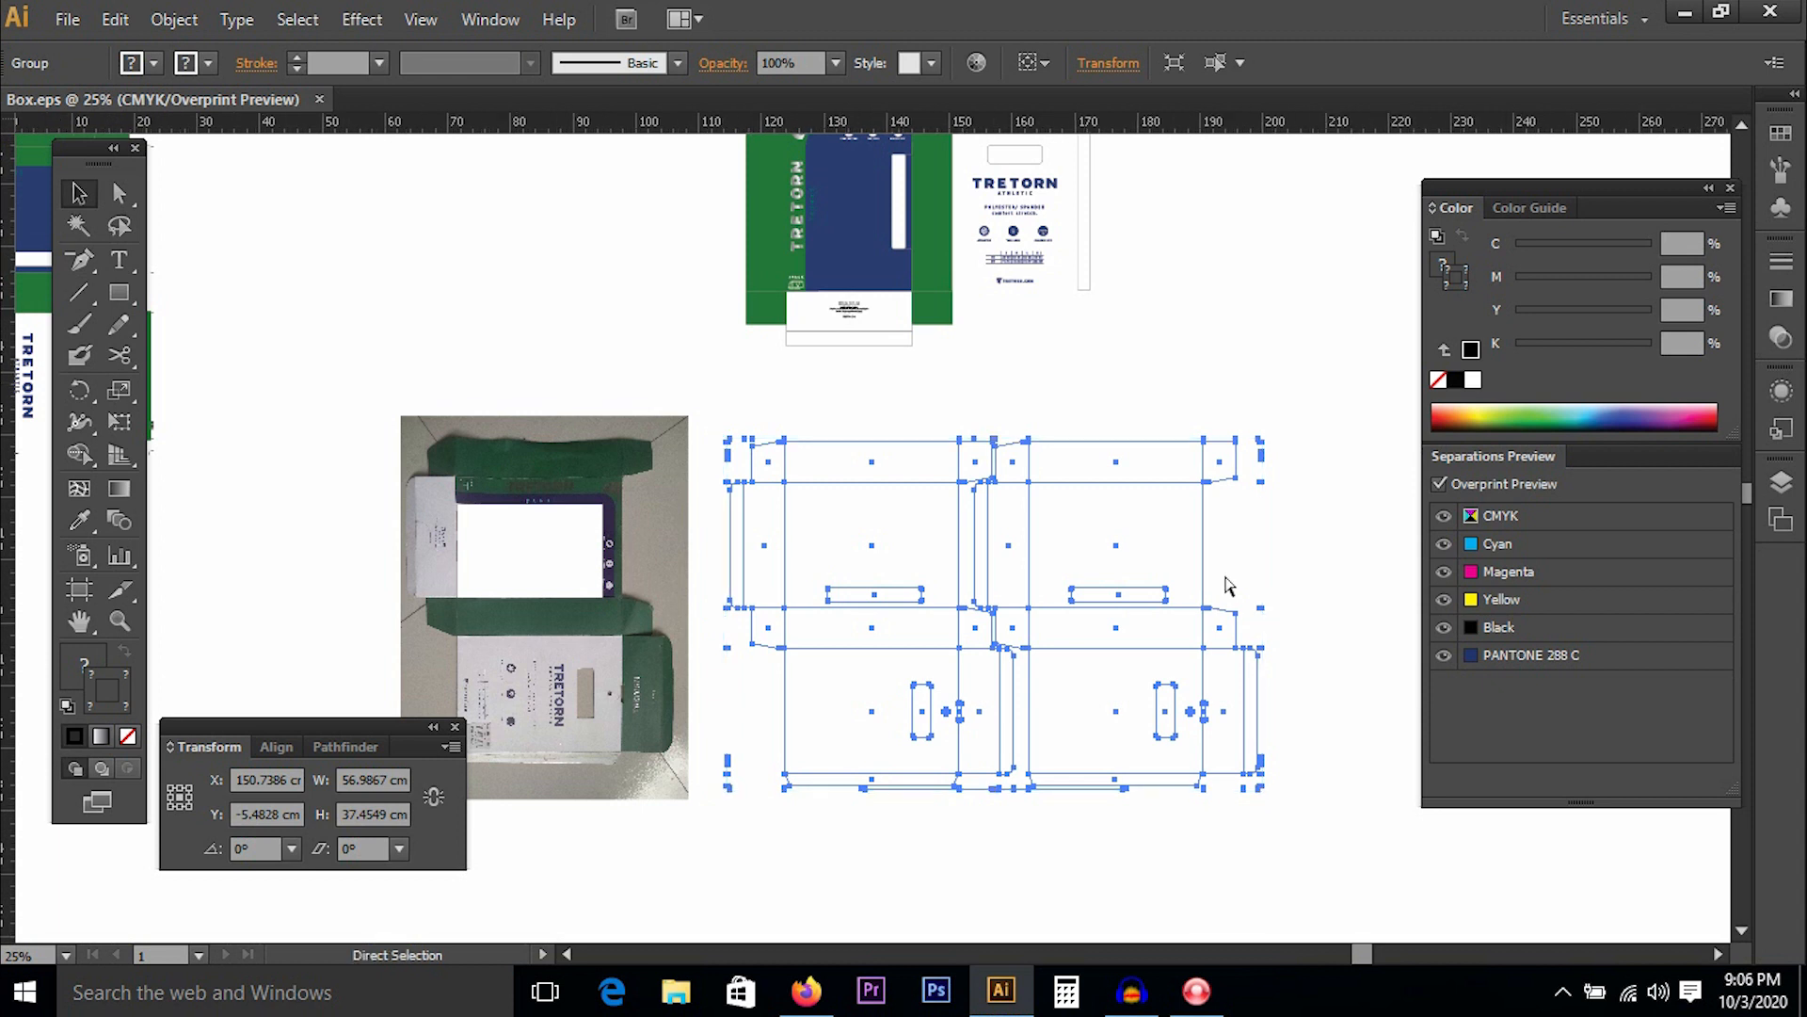
Unlock all the locked artwork on the canvas and clear the selection.
key("ctrl+minus")
key("minus")
key("v")
left_click_drag(661, 429, 718, 408)
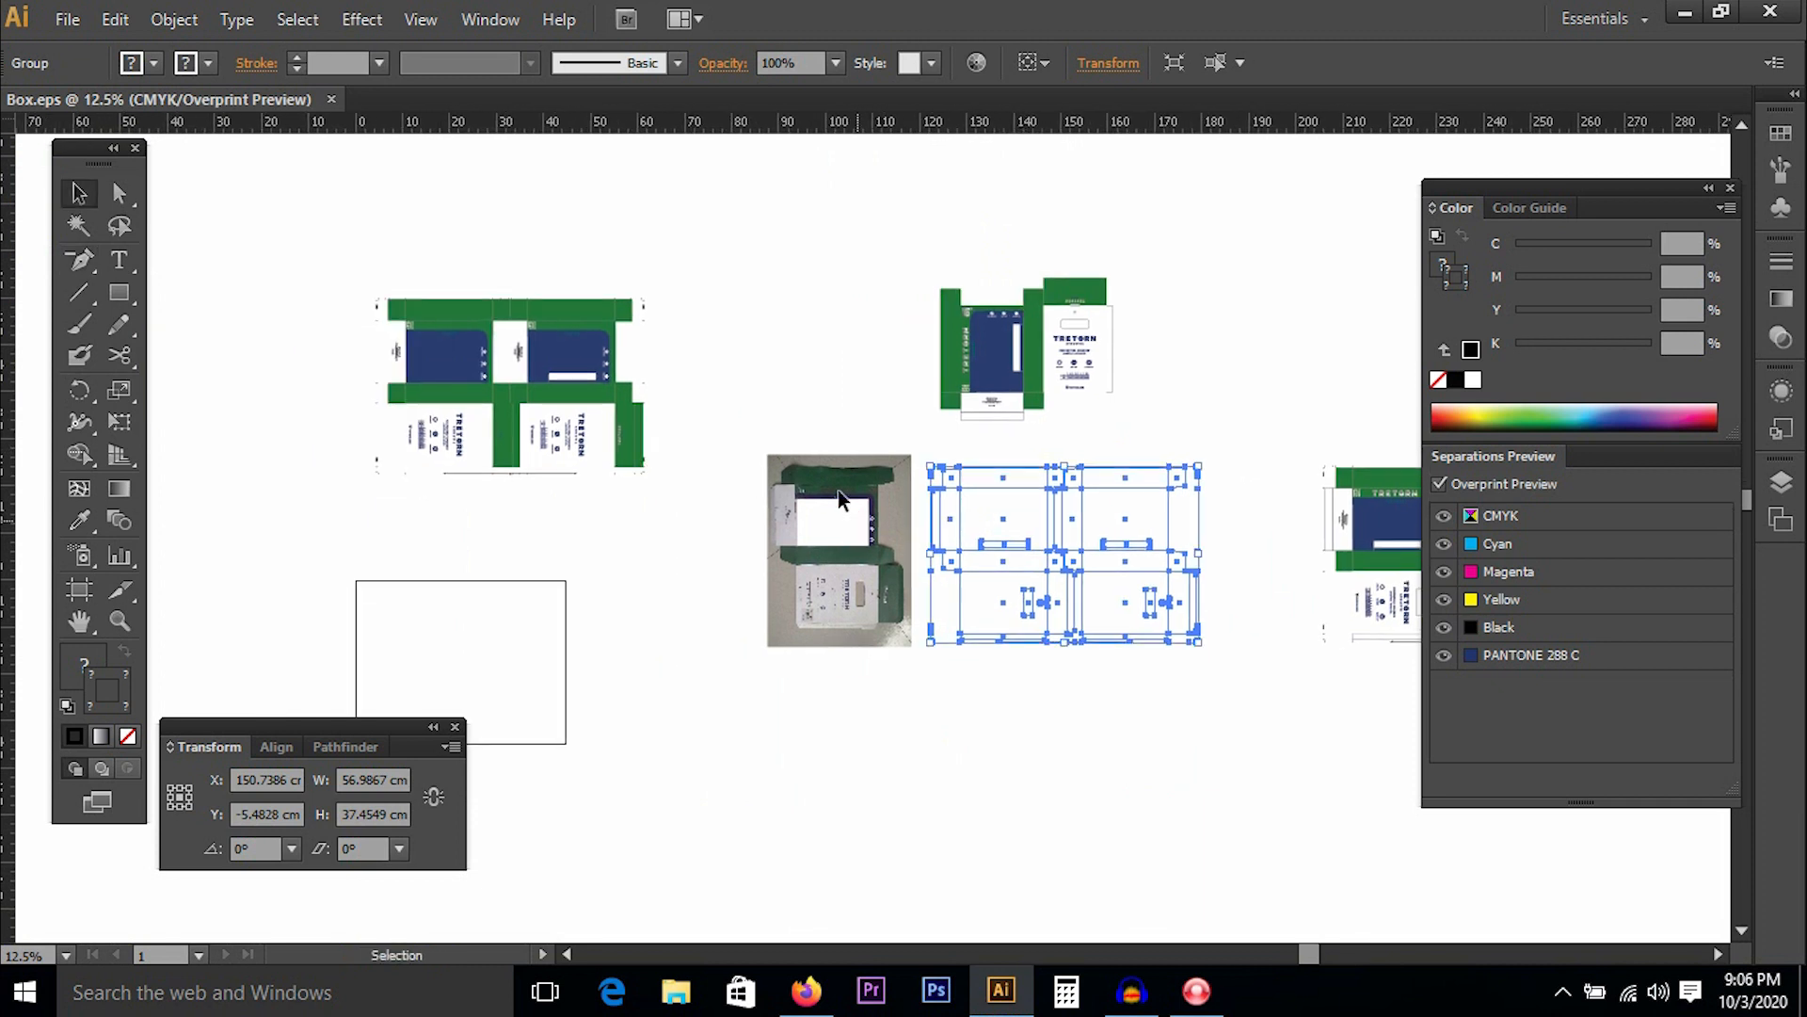
left_click(791, 405)
key("ctrl+alt+2")
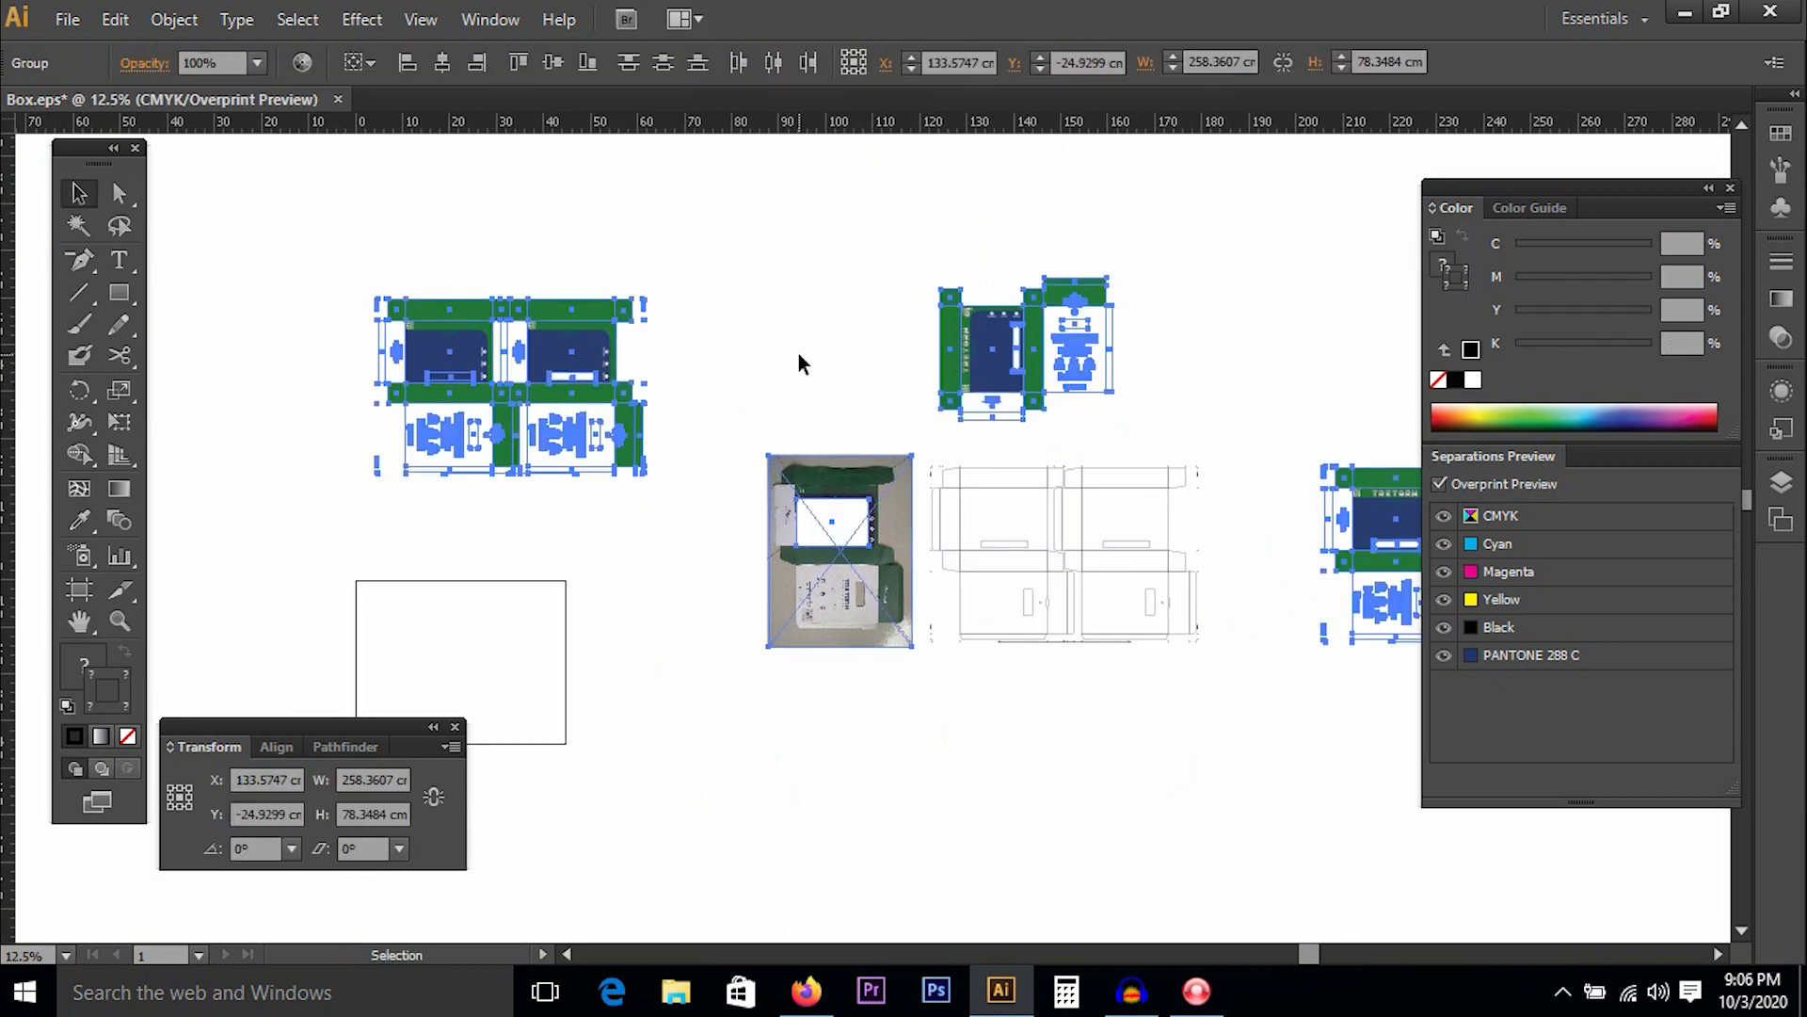
left_click(798, 353)
Move the two-up colour layout above the artboard to just below it, and place the dieline group beside it.
left_click_drag(594, 352, 725, 388)
left_click(716, 363)
left_click_drag(858, 382, 977, 264)
left_click_drag(814, 241, 695, 713)
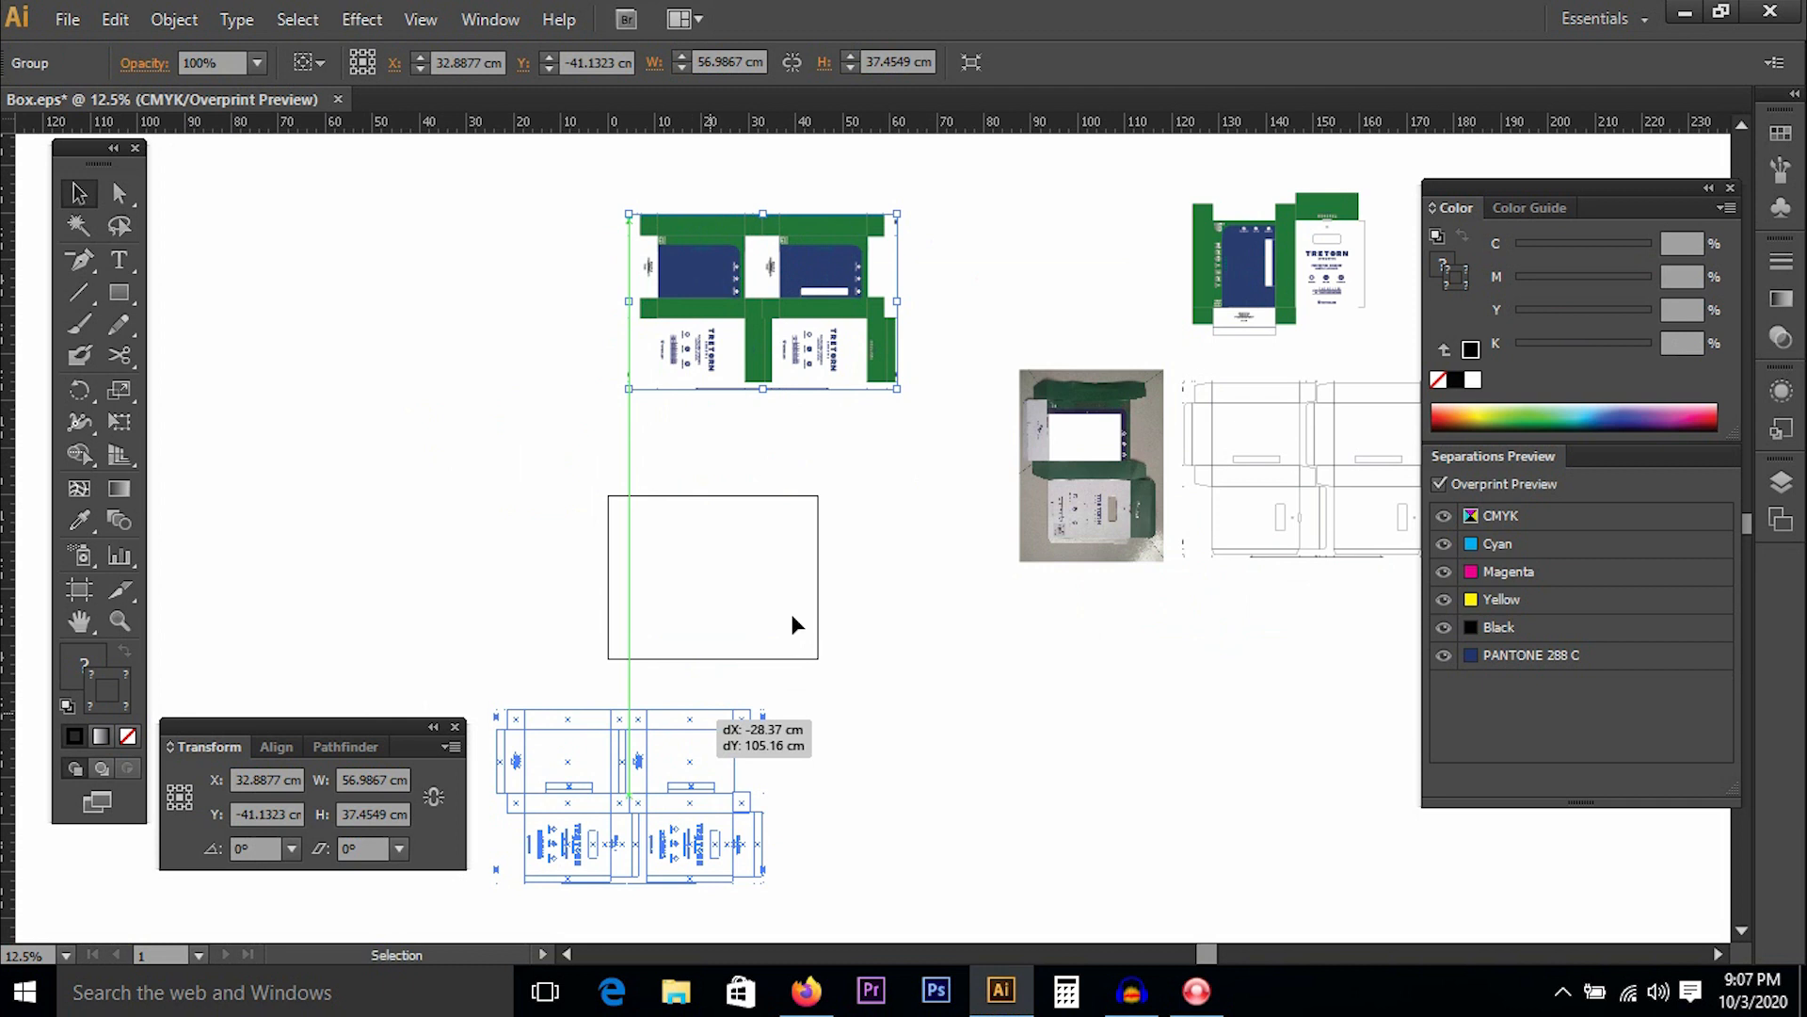
left_click_drag(778, 577, 646, 440)
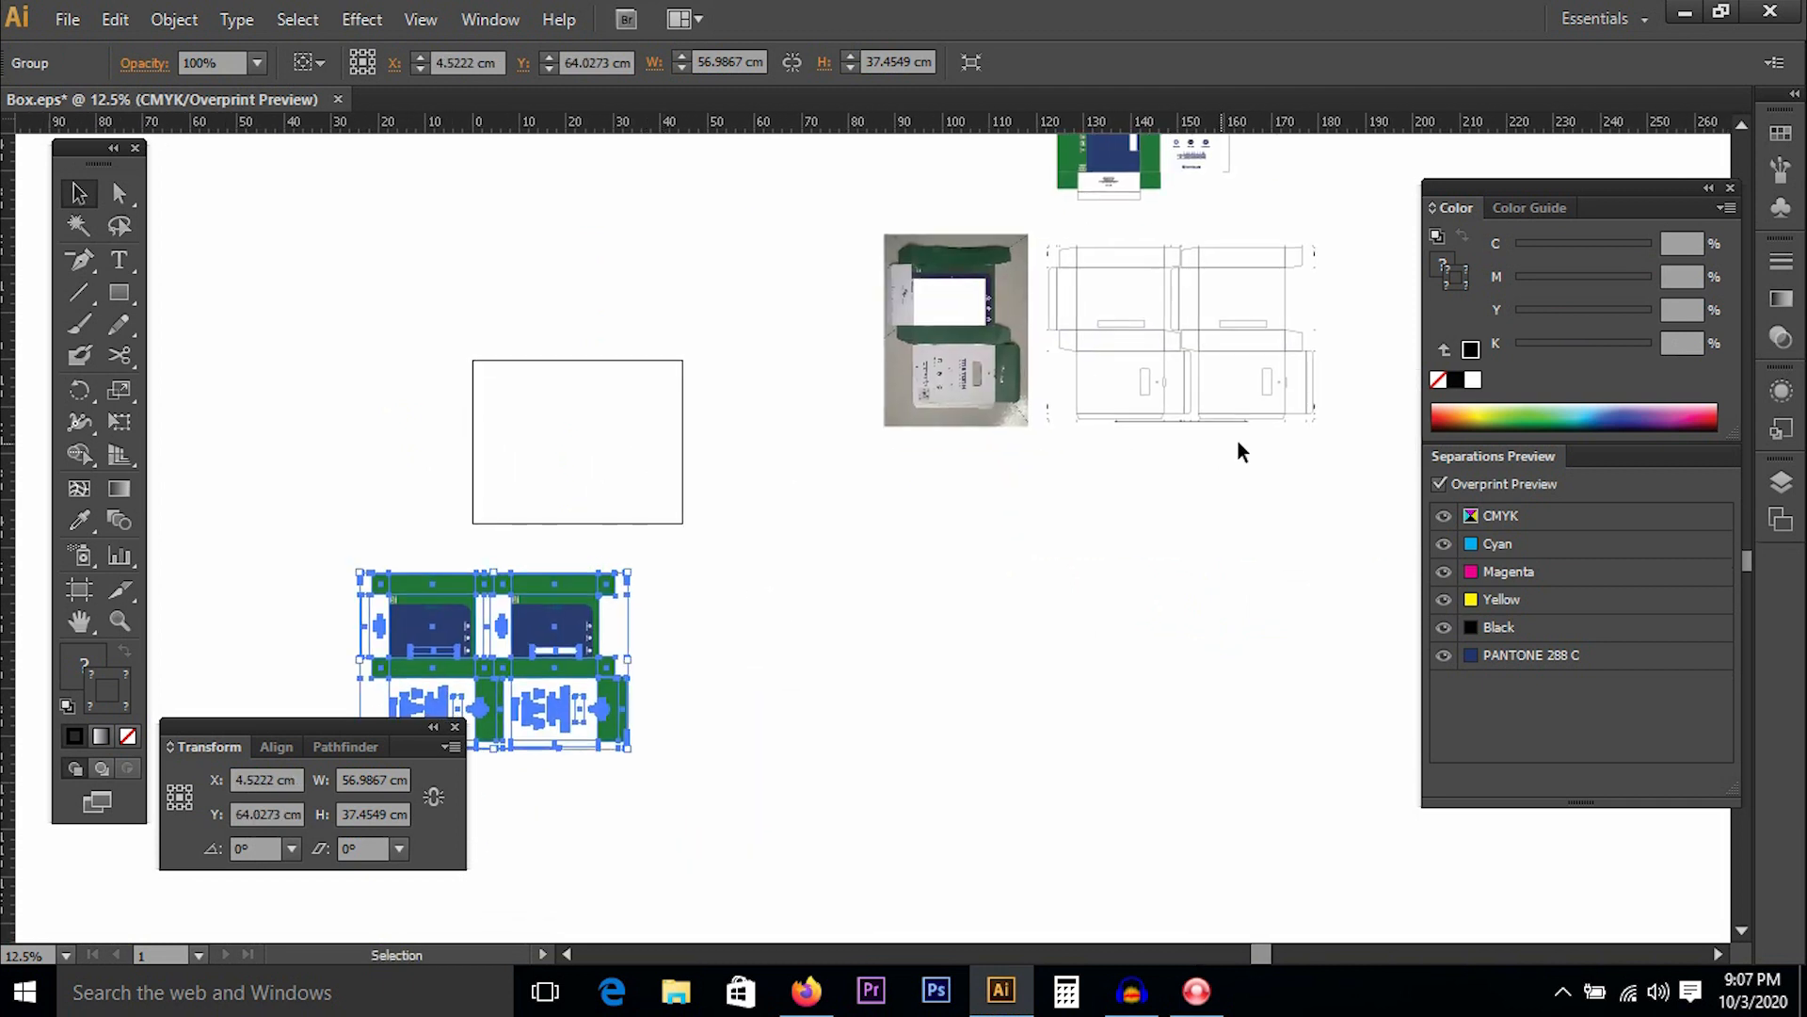
left_click(1178, 367)
left_click_drag(1188, 292, 823, 578)
Move the reference photo of the unfolded box up level with the single-box colour artwork.
left_click(951, 323)
scroll(965, 405, "up", 3)
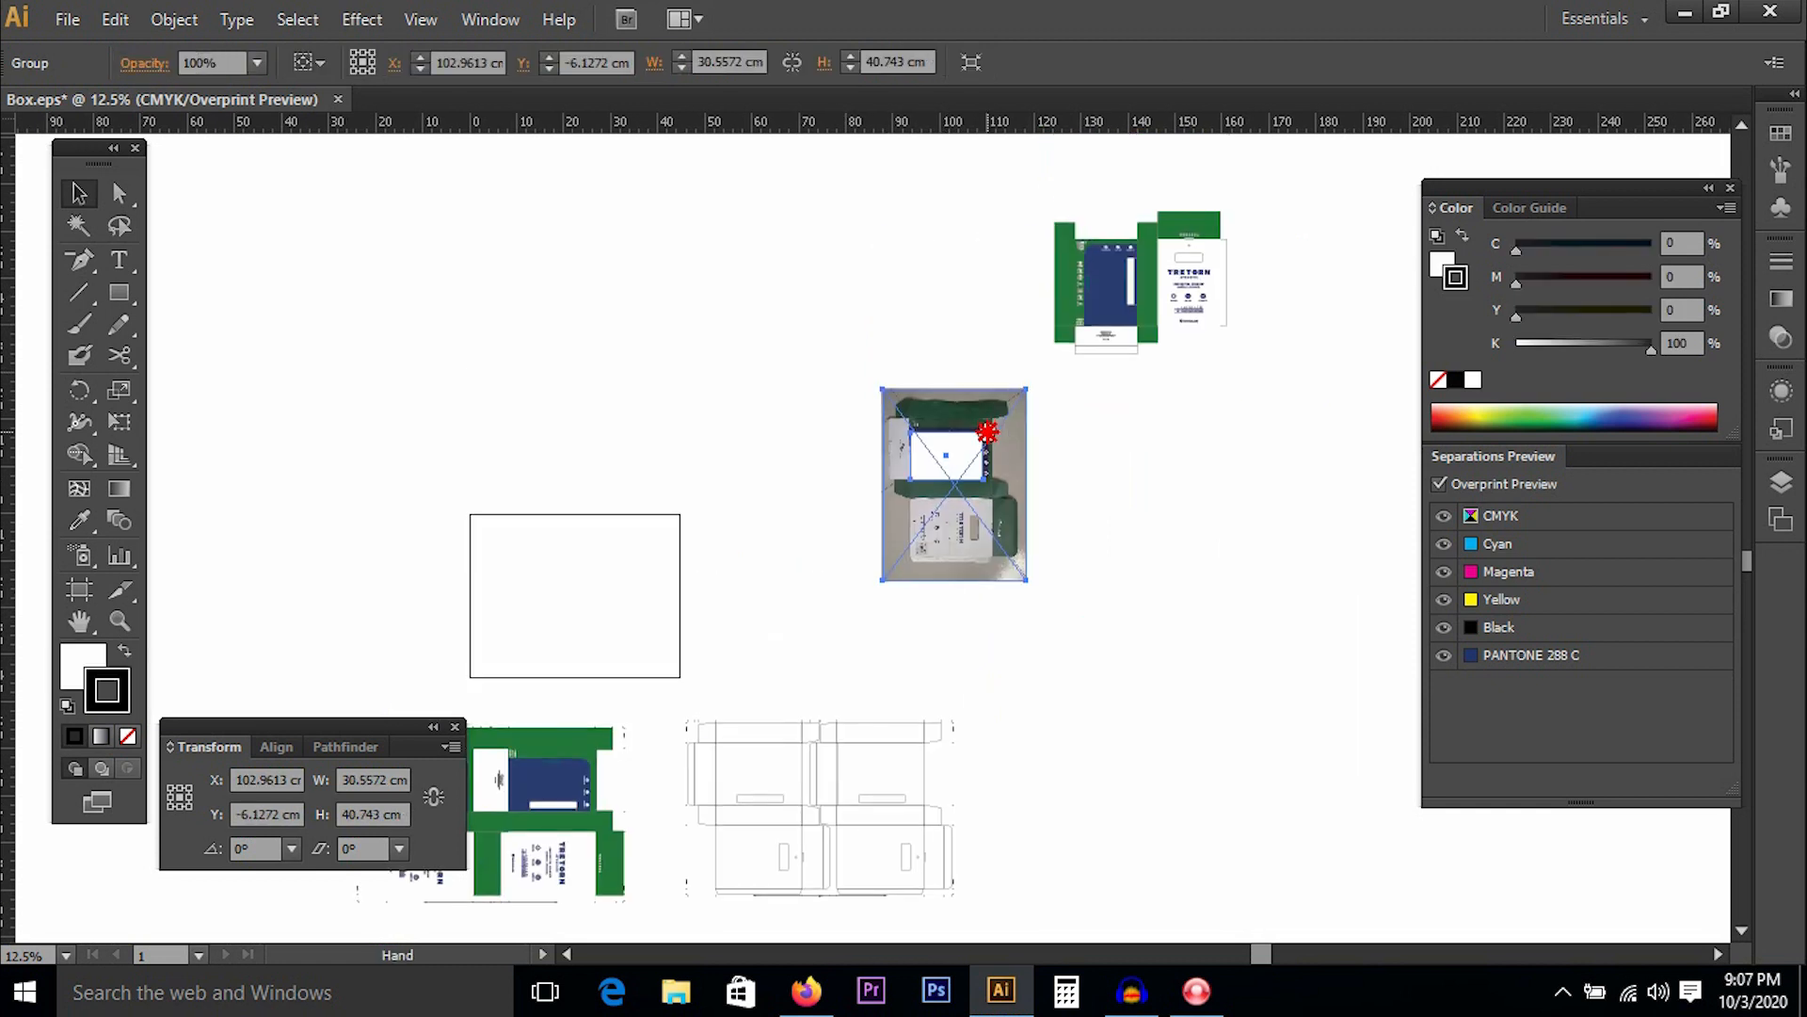
left_click_drag(968, 423, 972, 209)
Move the remaining far-right two-up colour layout into the row below the artboard, beside the dieline, and deselect it.
left_click_drag(956, 466, 686, 432)
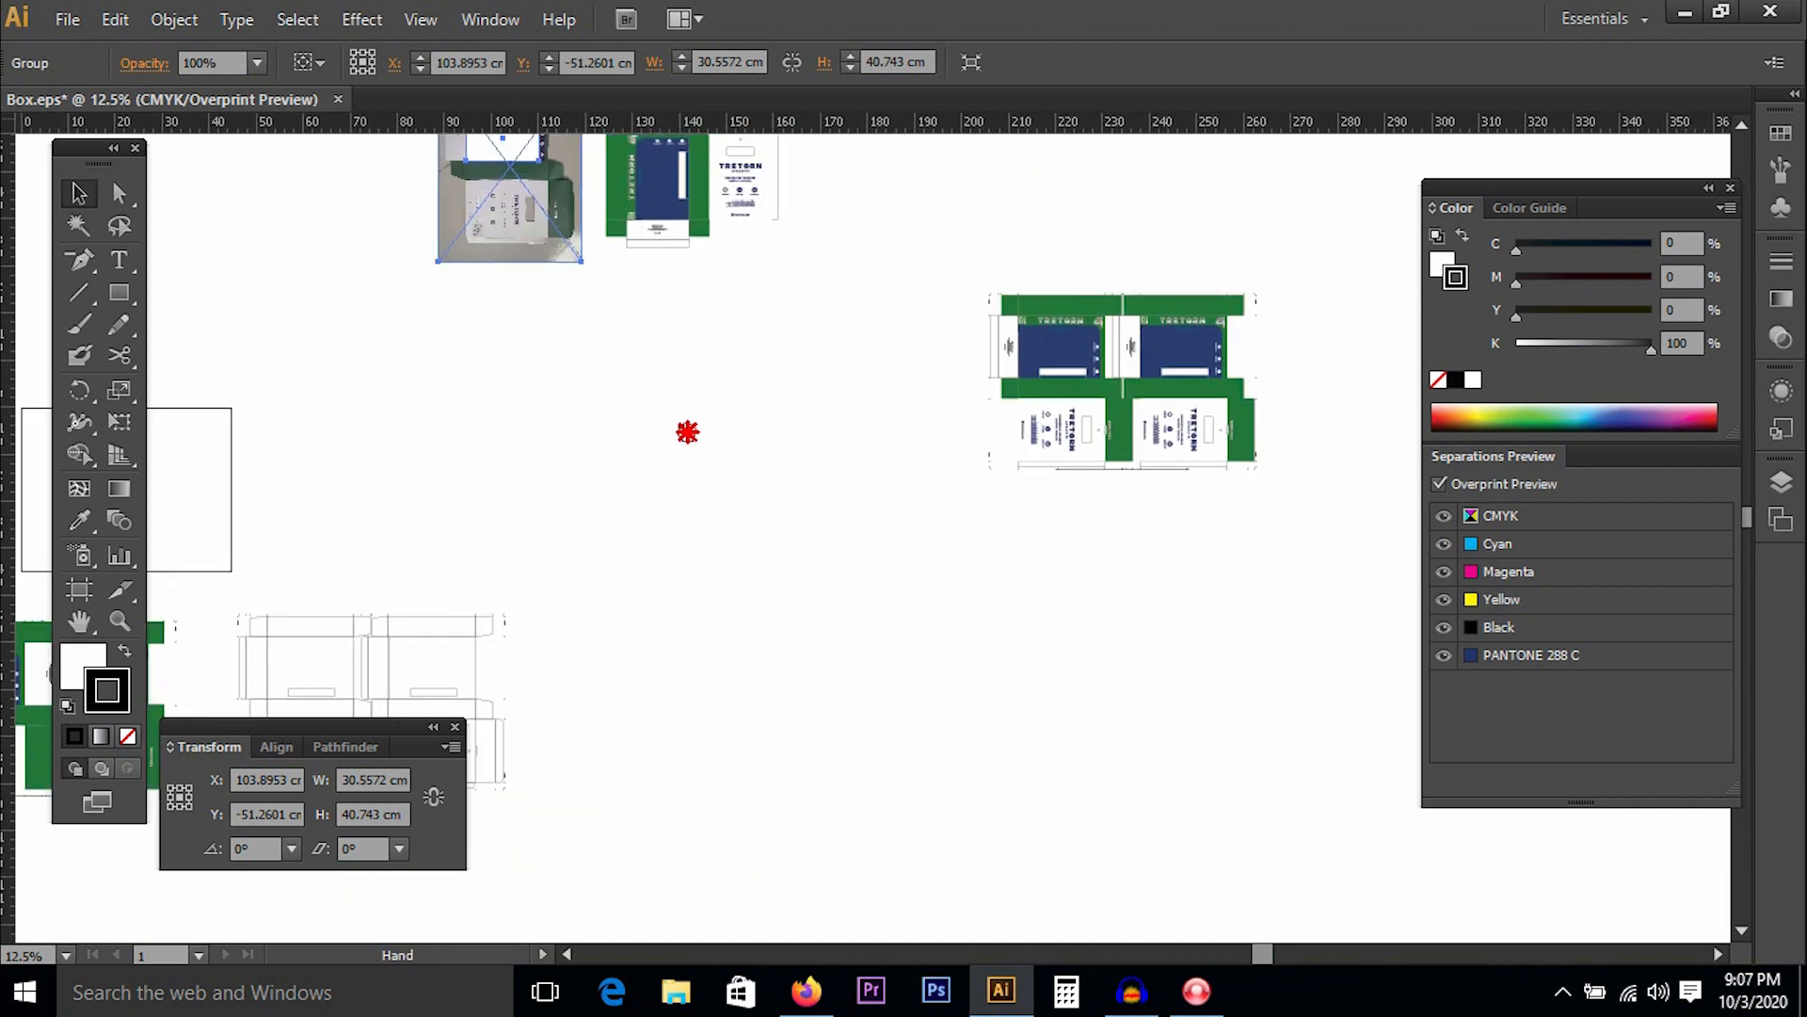
left_click_drag(1278, 537, 1337, 551)
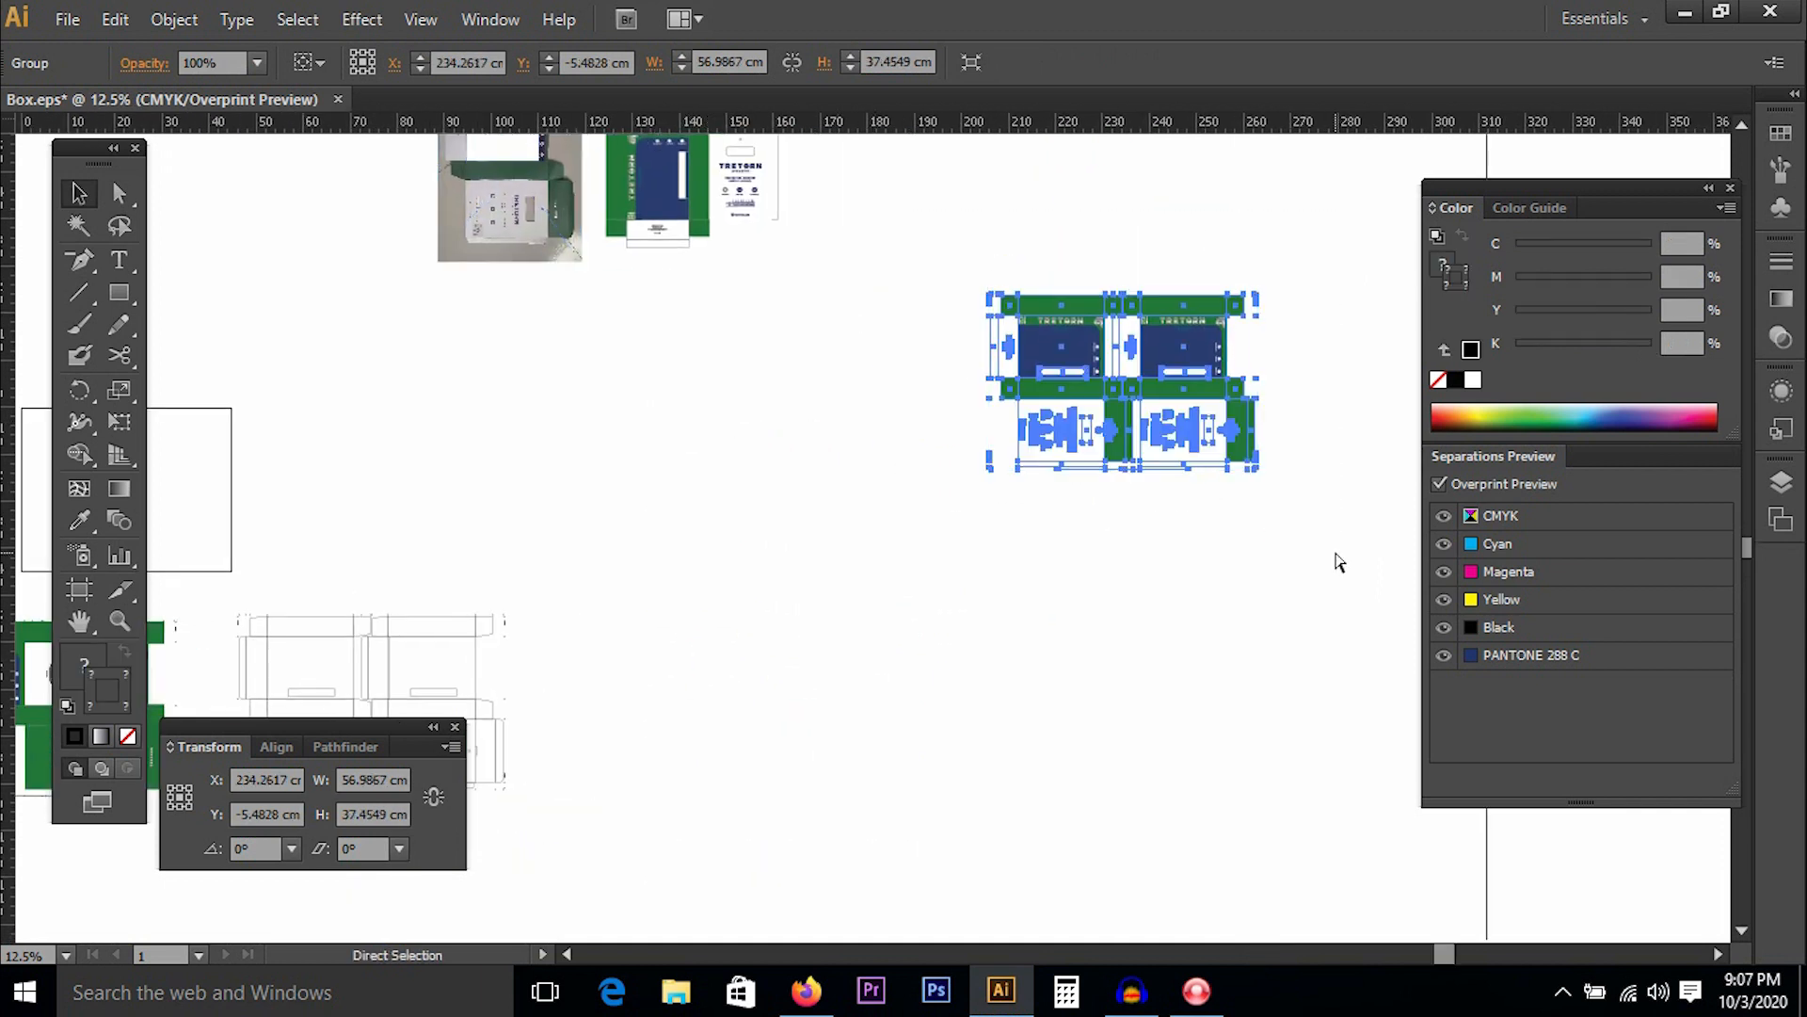
left_click_drag(848, 435, 916, 430)
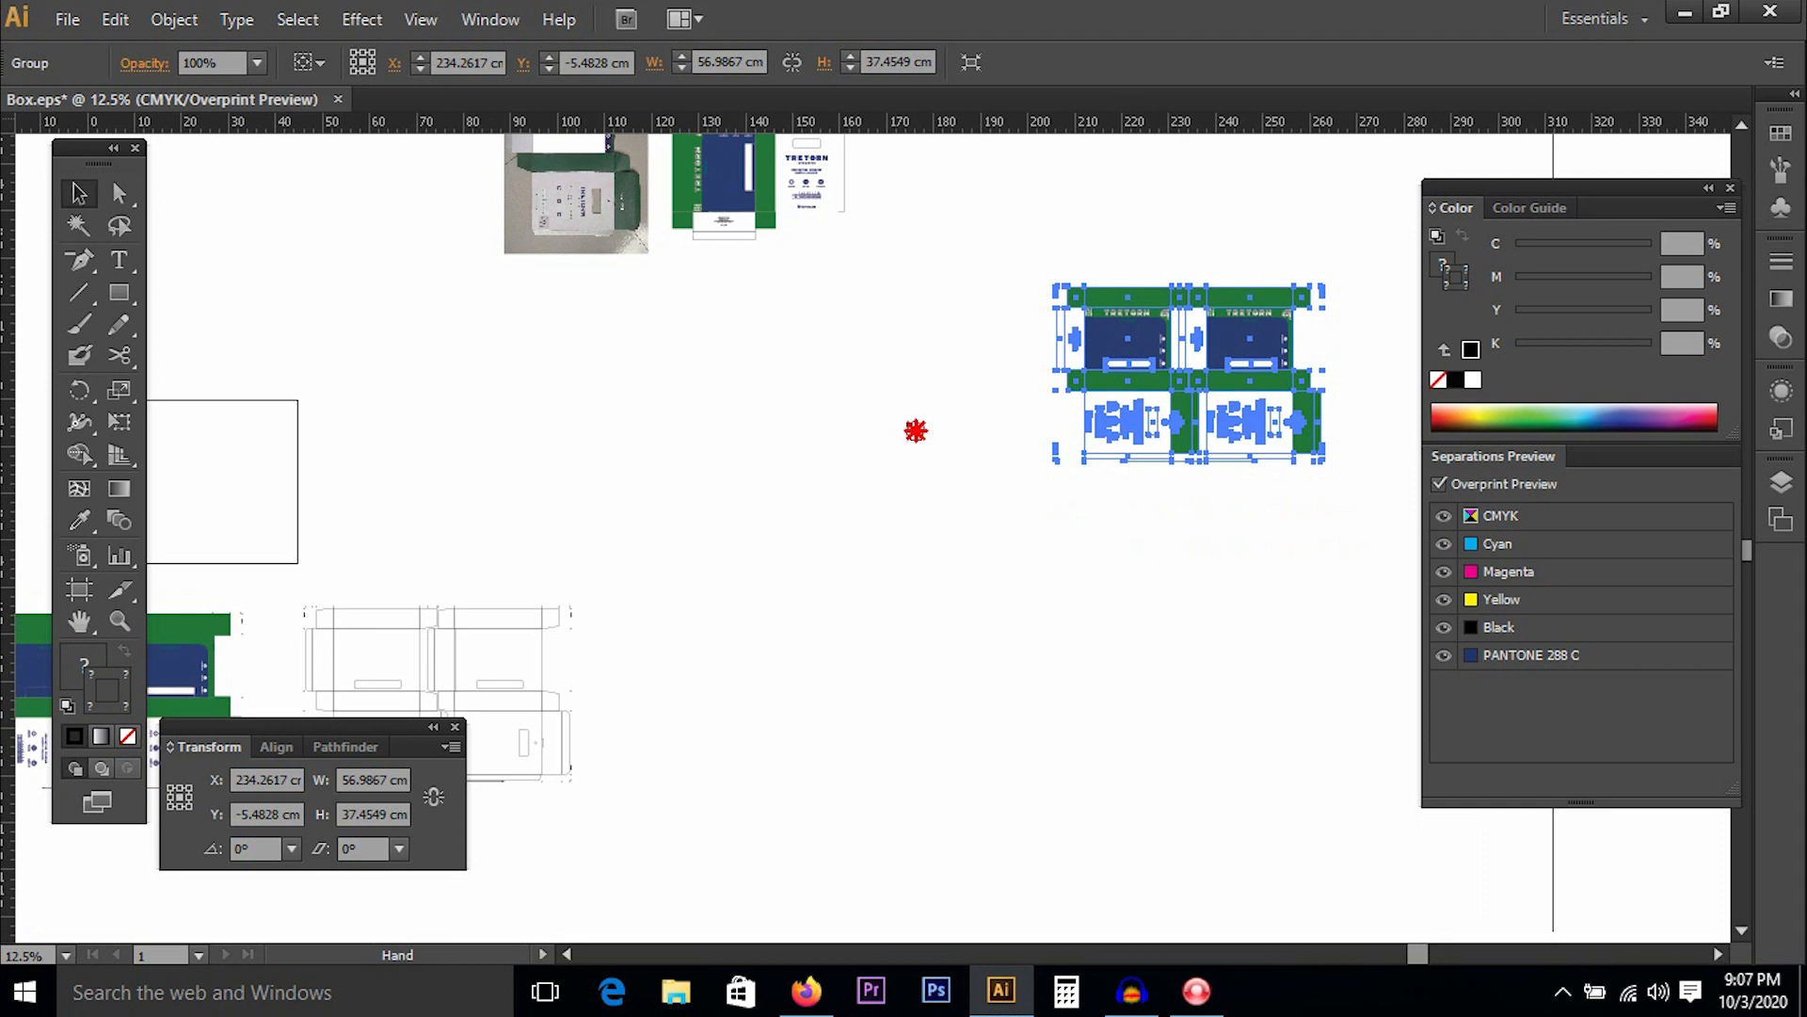
left_click_drag(1151, 342, 713, 636)
left_click(698, 524)
key("space")
left_click_drag(862, 500, 980, 505)
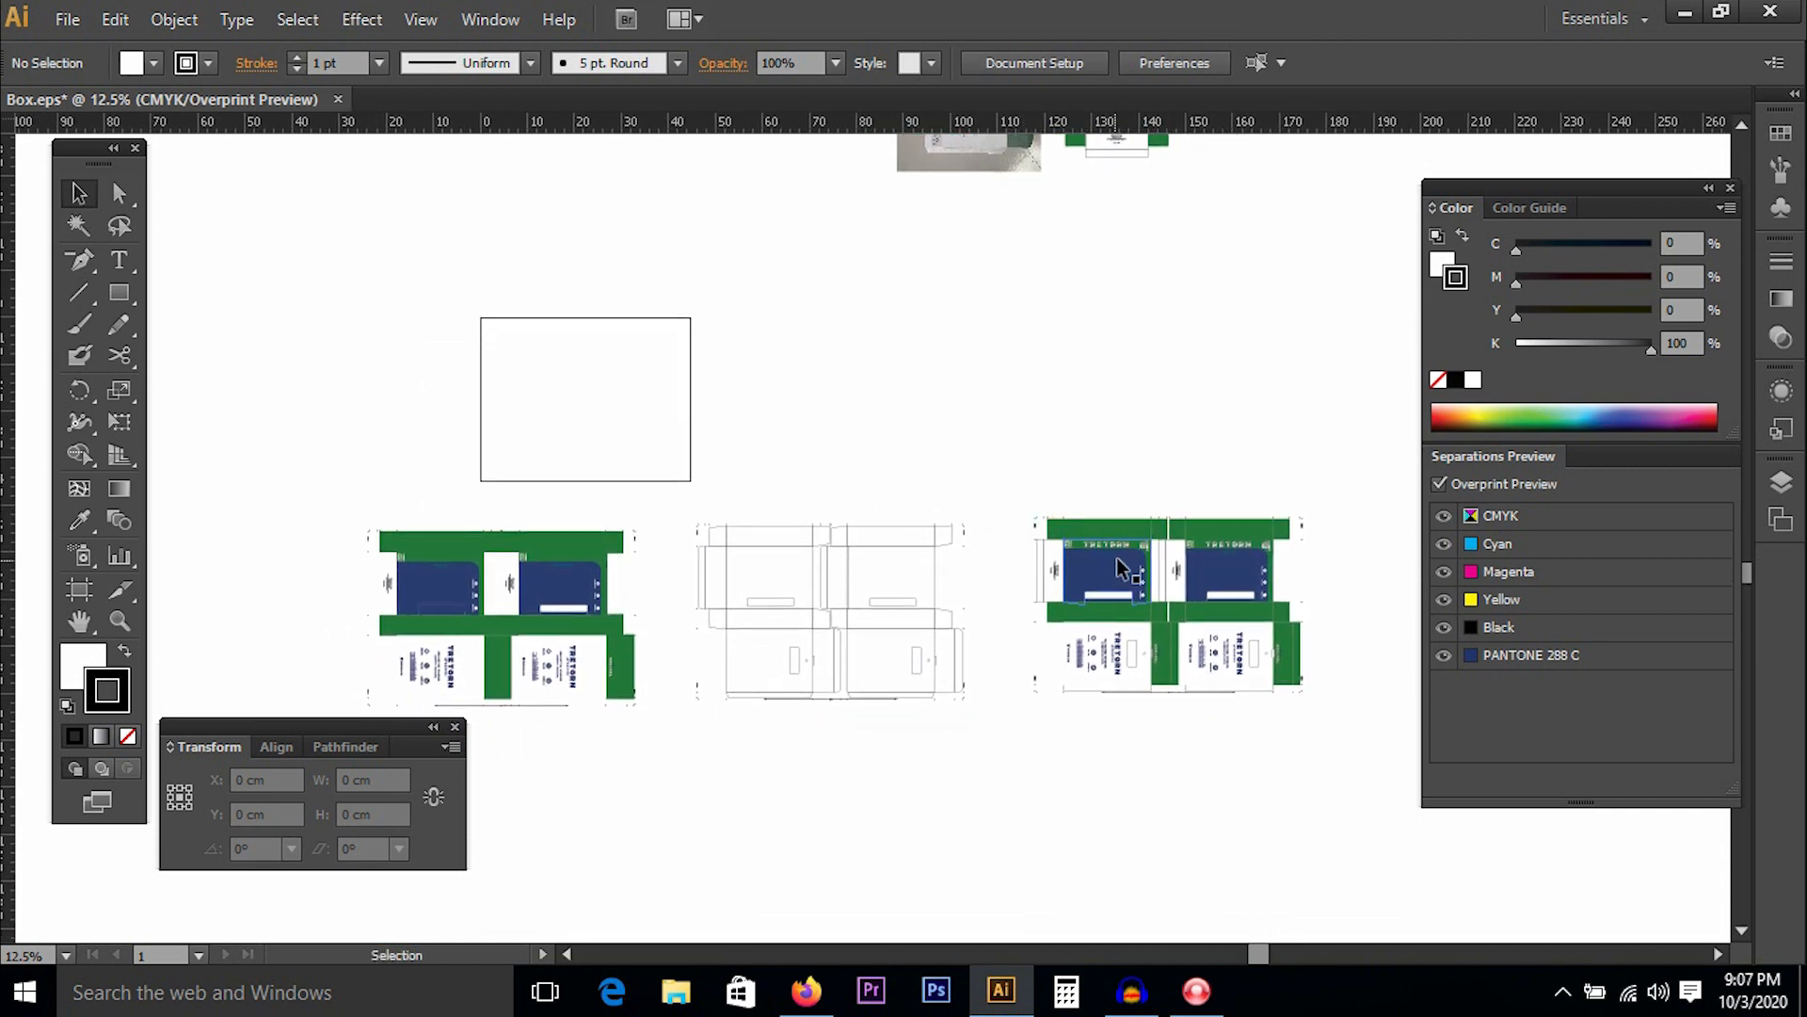
Inspect the dieline's flaps and cut-outs up close, and review the layouts together in the row below the artboard.
left_click_drag(656, 486, 1055, 727)
left_click_drag(561, 270, 671, 265)
left_click_drag(643, 187, 738, 341)
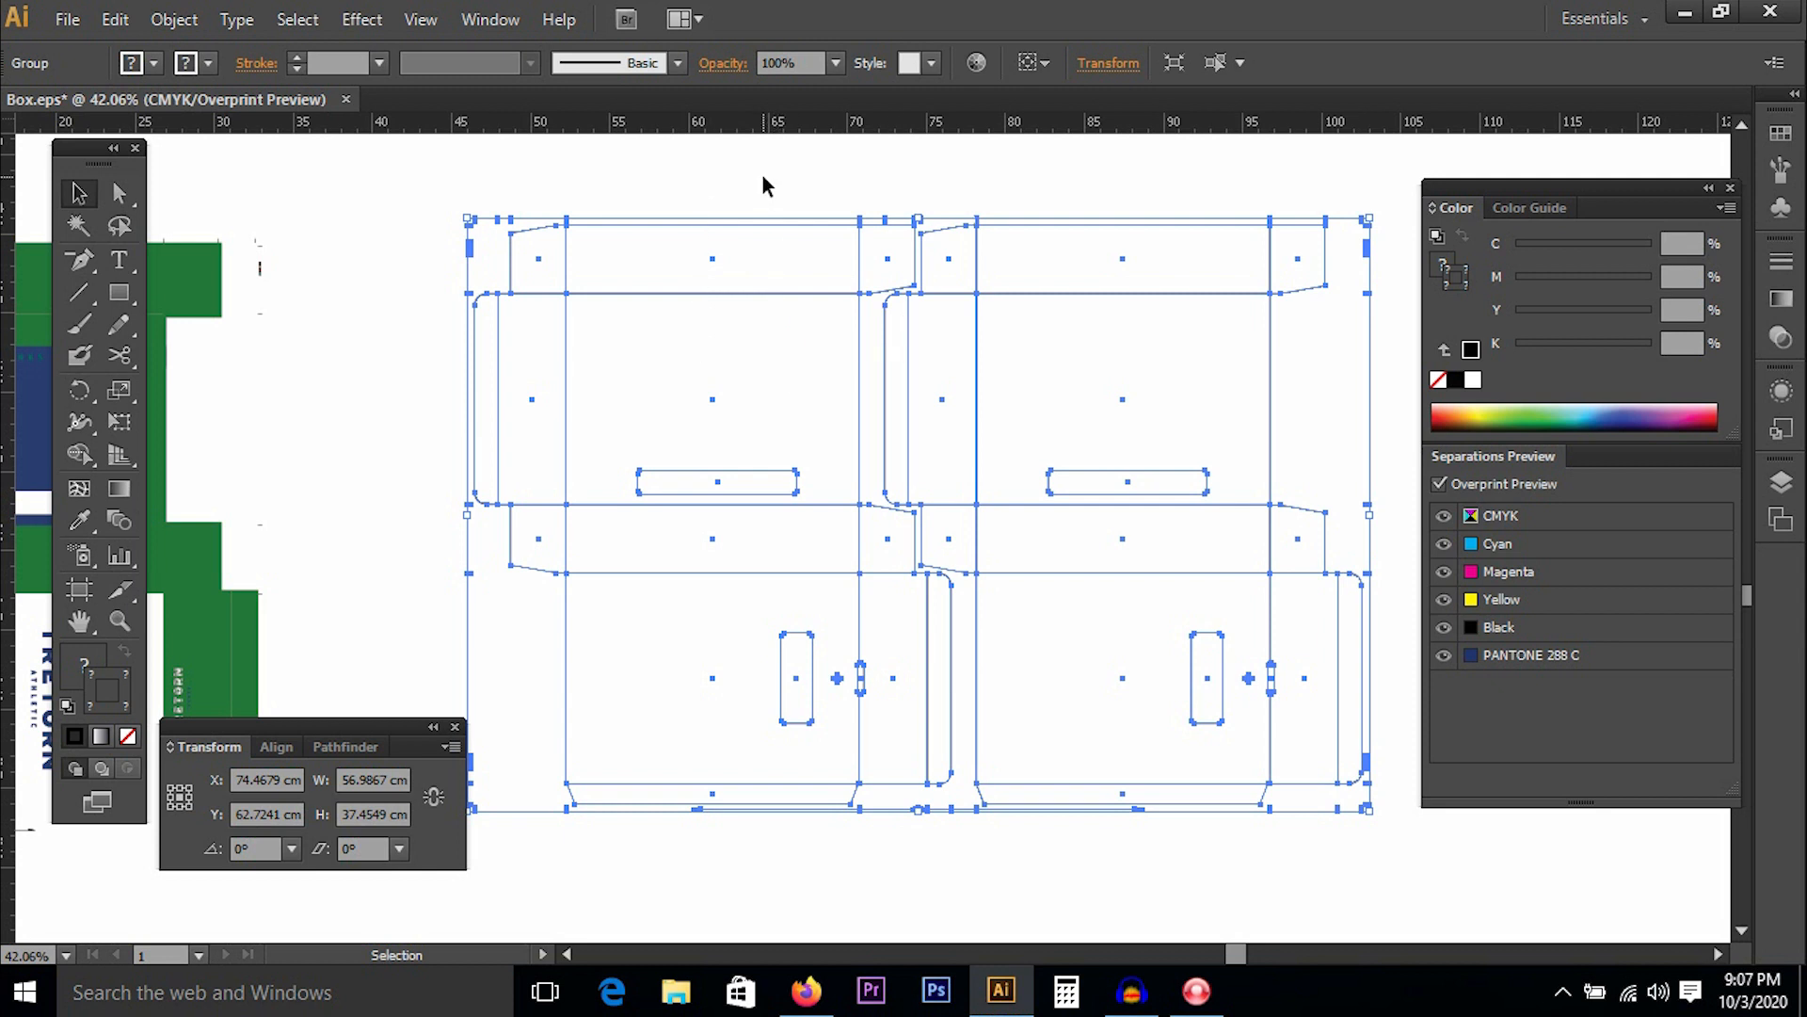
left_click(713, 220)
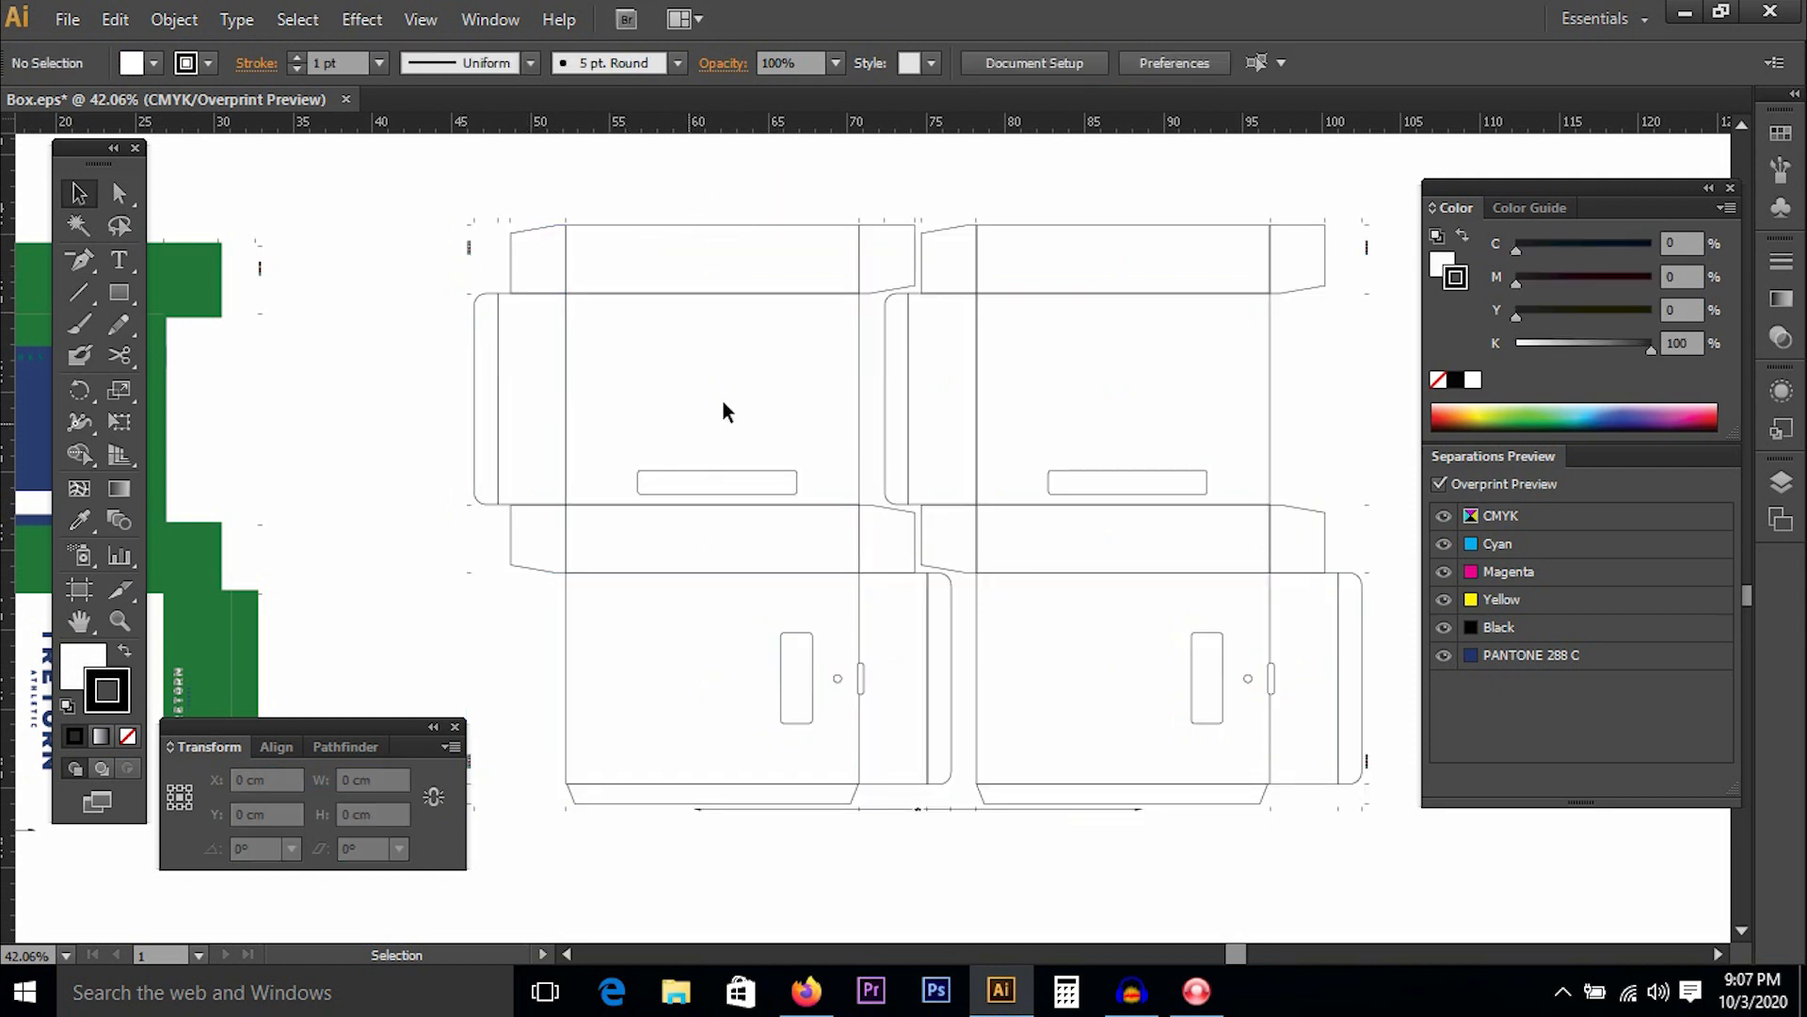
left_click(725, 472)
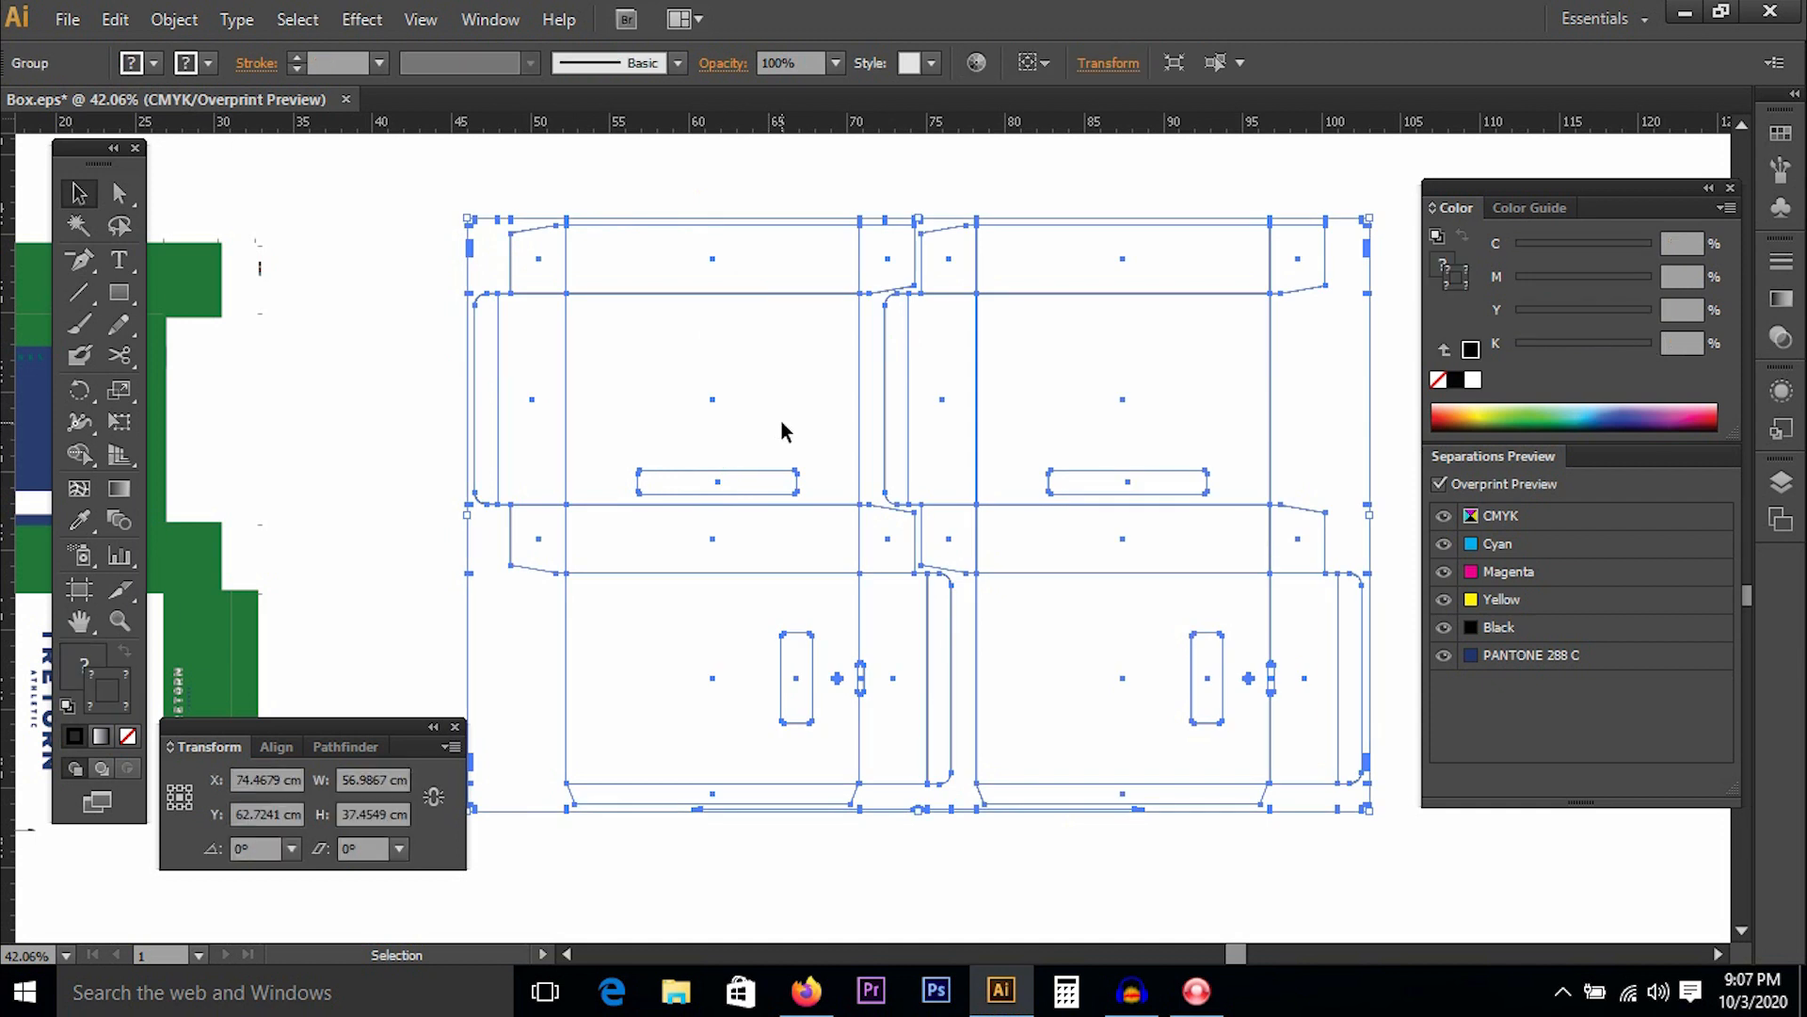
left_click(411, 488)
left_click_drag(403, 327, 1318, 442)
key("ctrl+minus")
key("ctrl+minus")
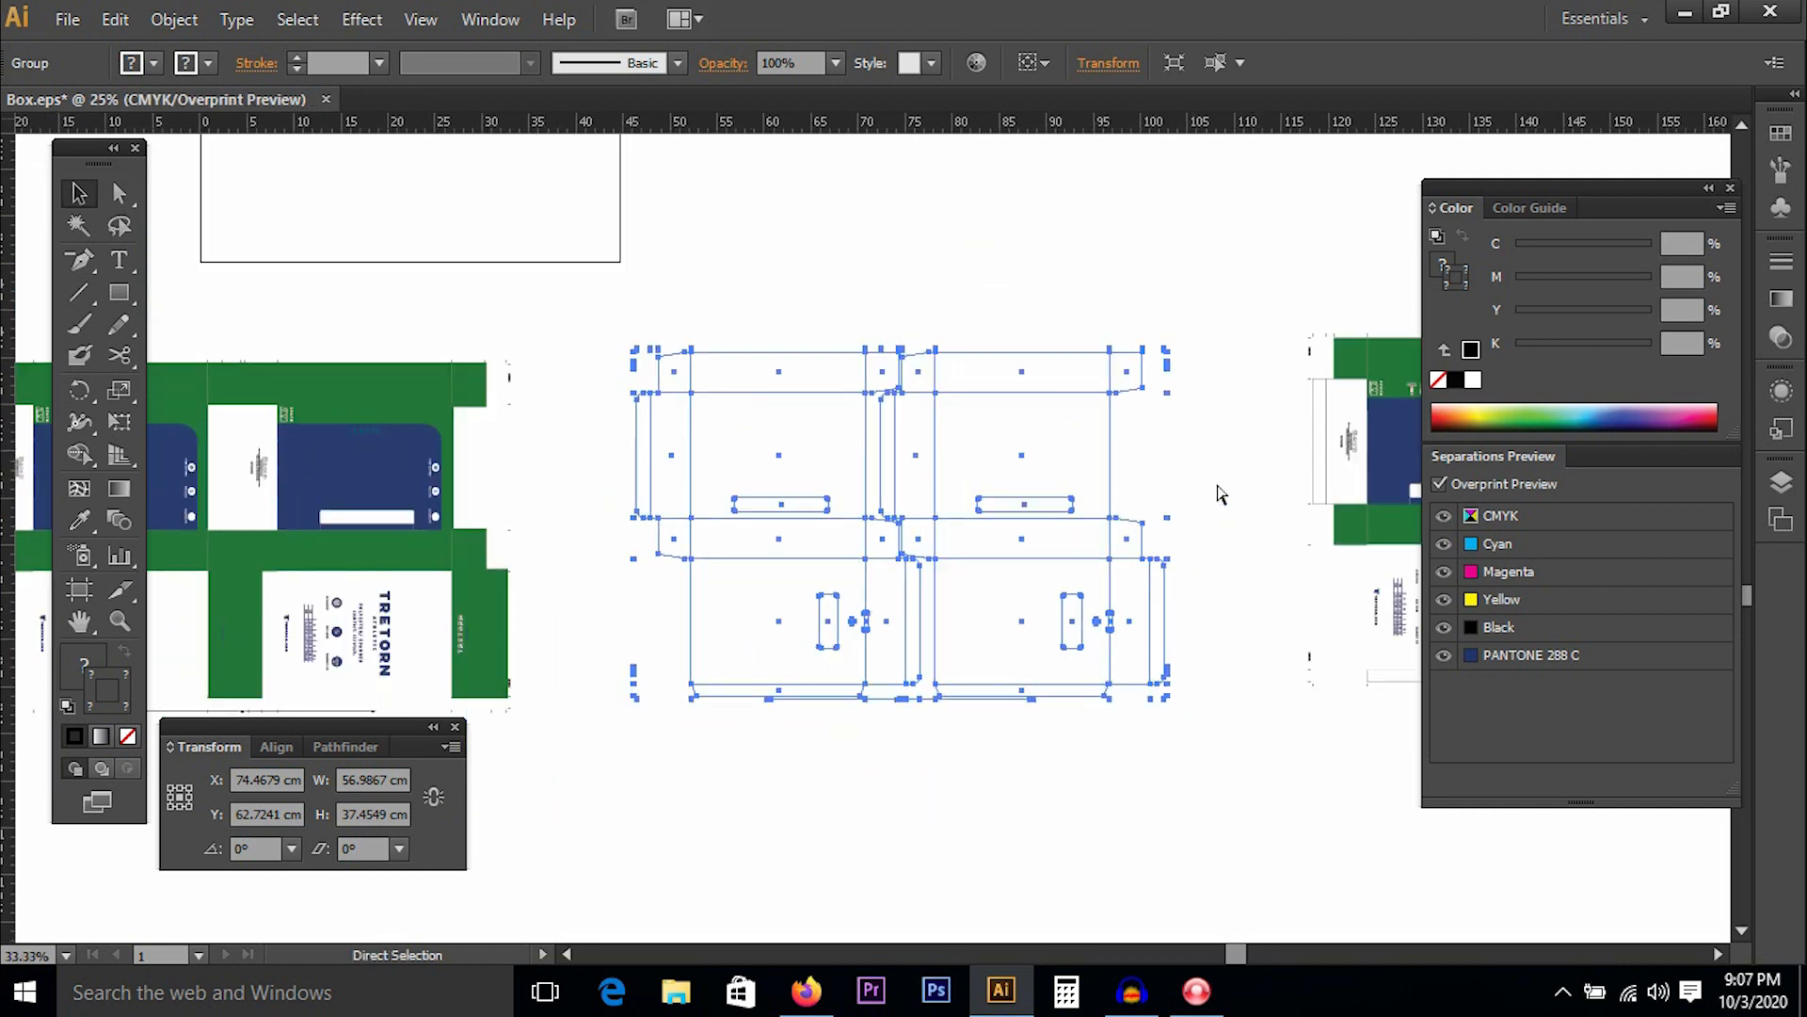
key("ctrl+minus")
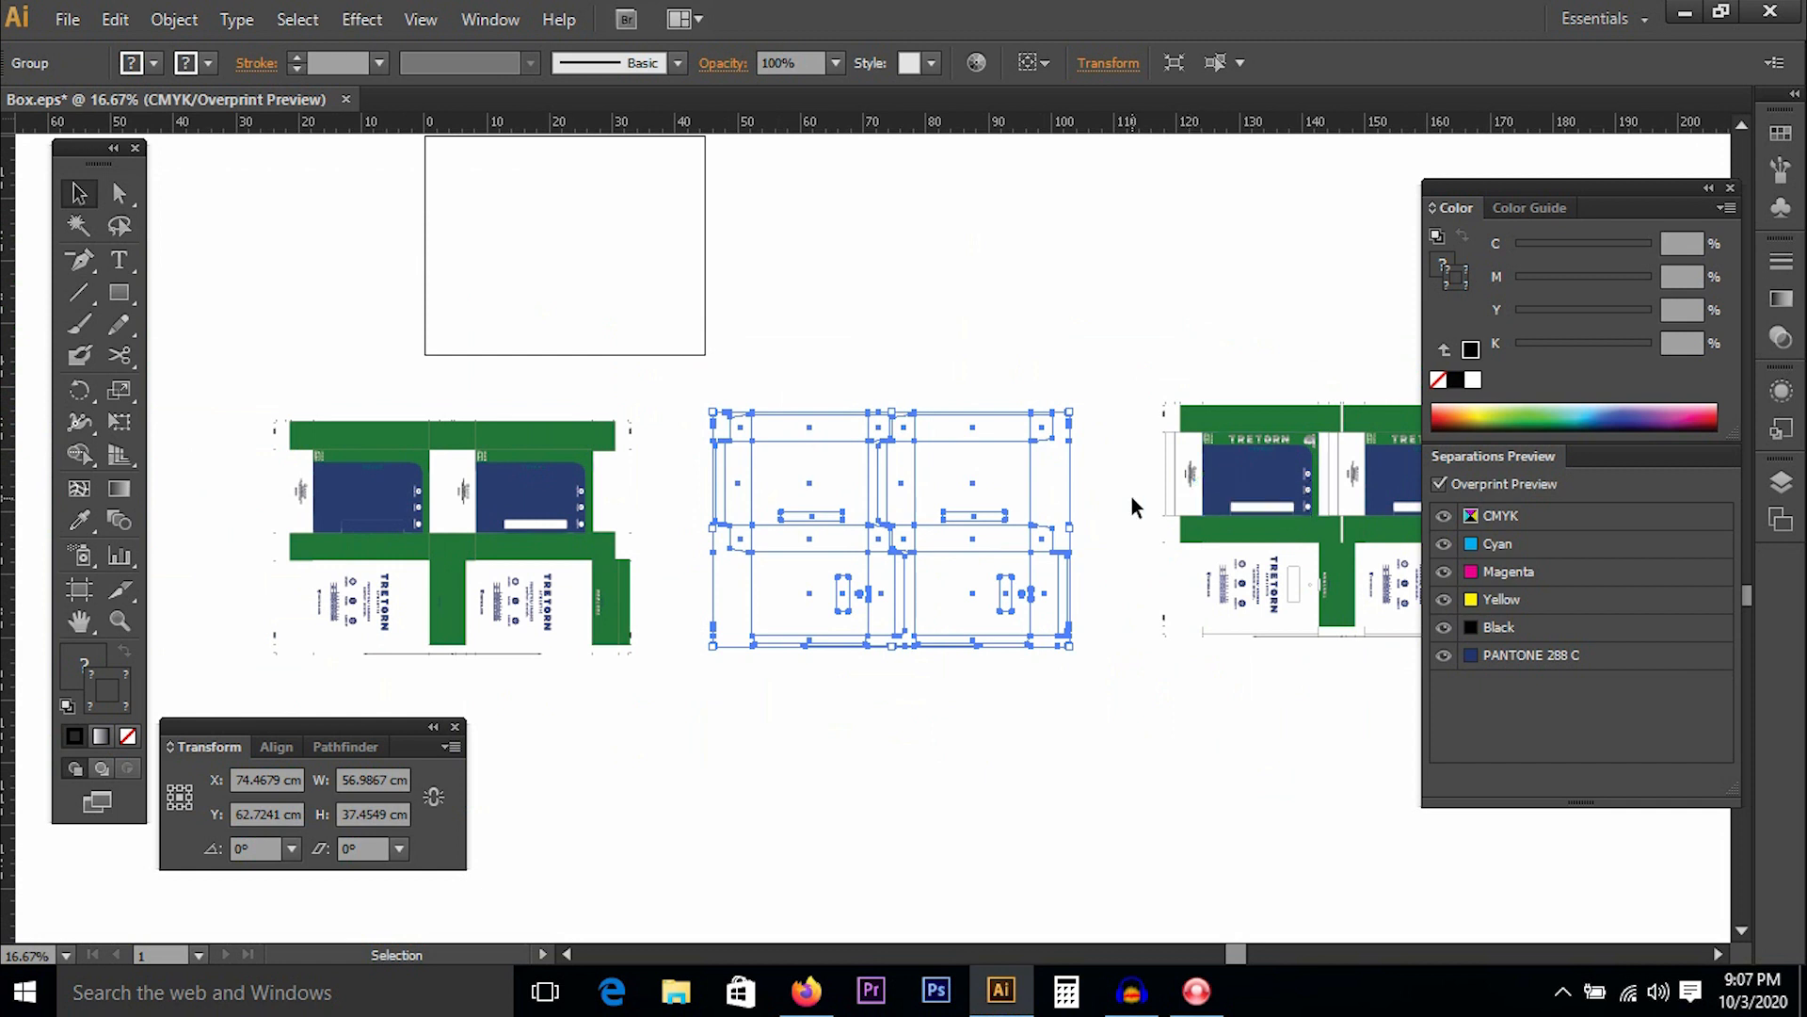
left_click_drag(634, 430, 715, 518)
key("ctrl+minus")
left_click_drag(850, 419, 818, 546)
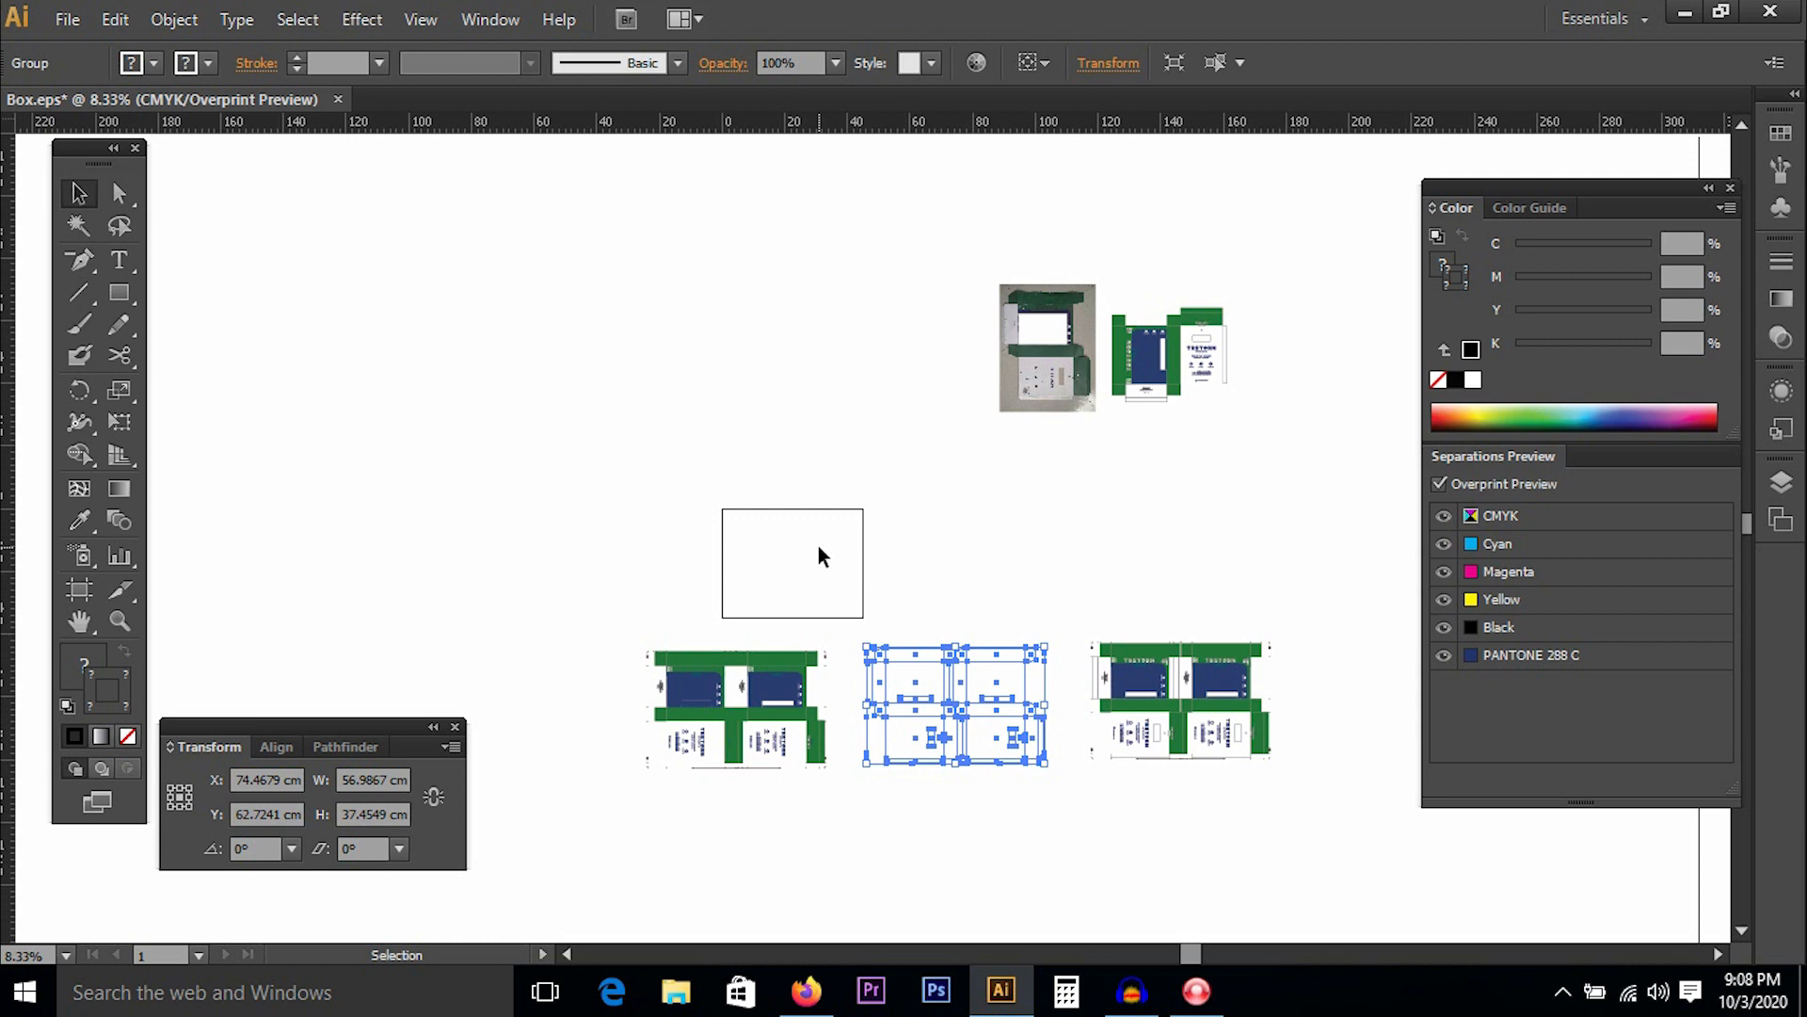
left_click_drag(734, 452, 873, 557)
left_click_drag(602, 491, 900, 632)
left_click_drag(659, 466, 934, 624)
left_click_drag(594, 461, 885, 614)
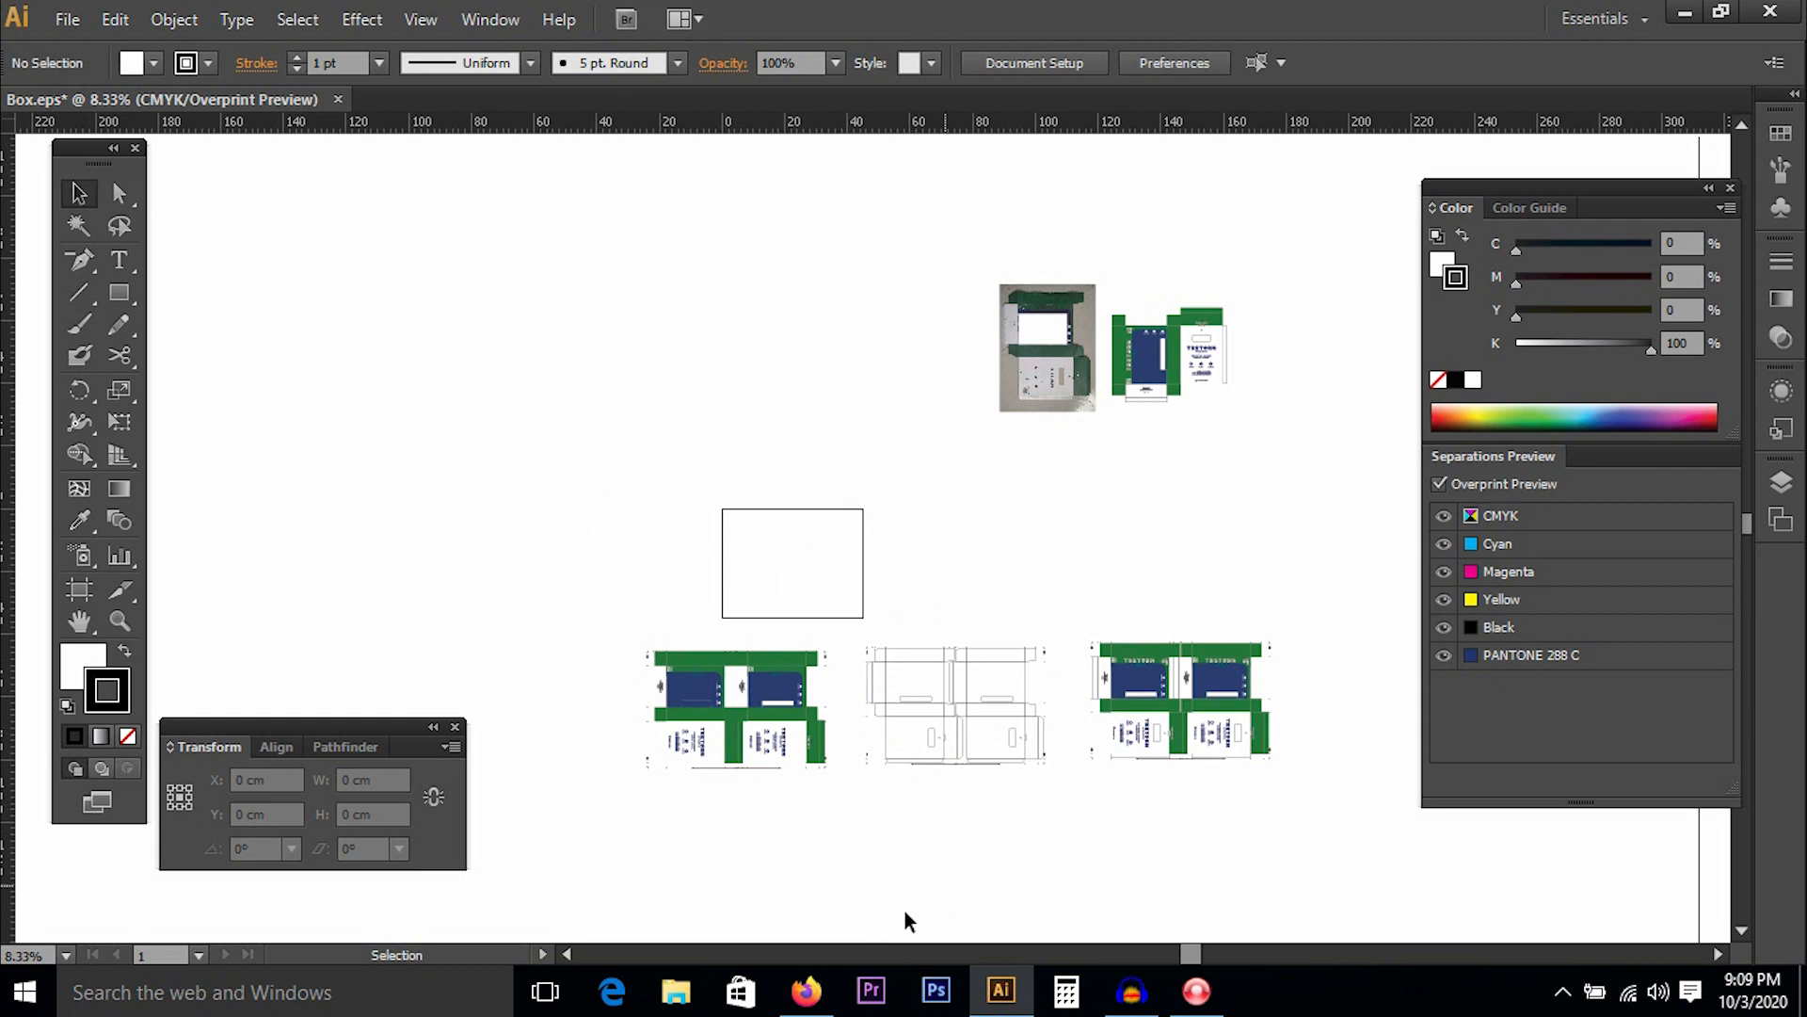
Switch to Firefox and look through the created playlists of the Design History YouTube channel.
left_click(805, 990)
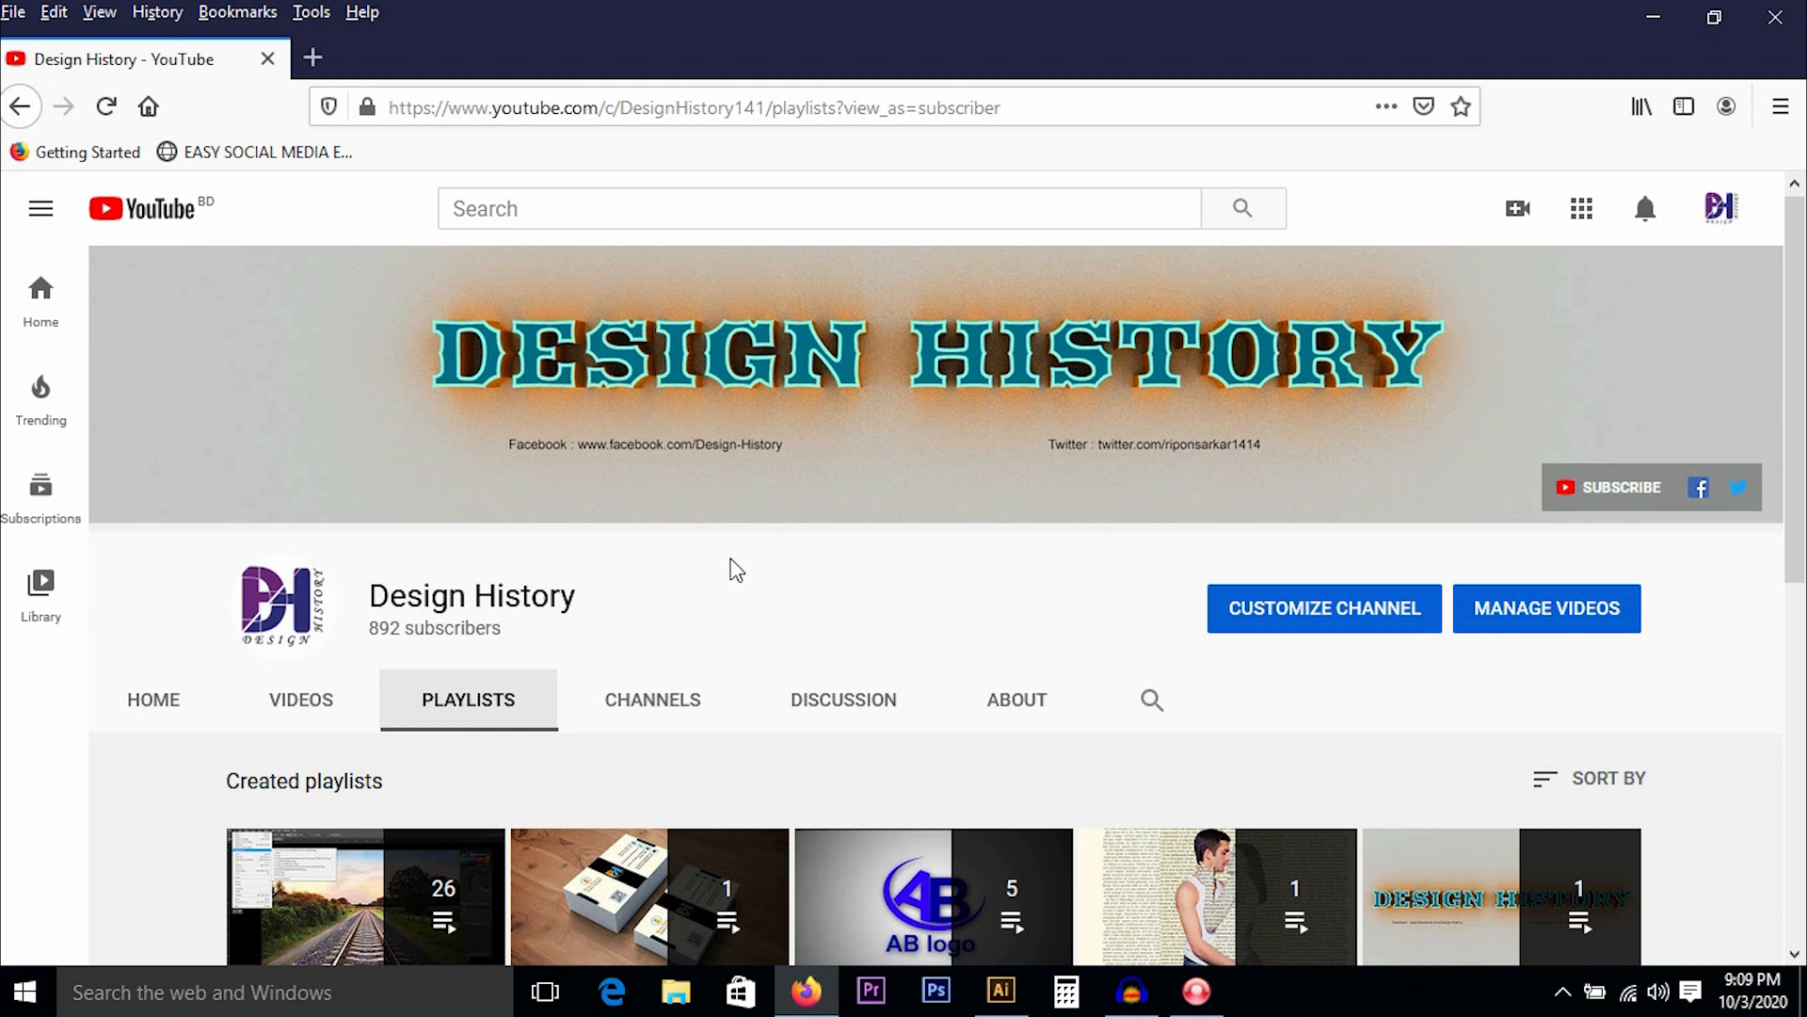
scroll(737, 571, "down", 4)
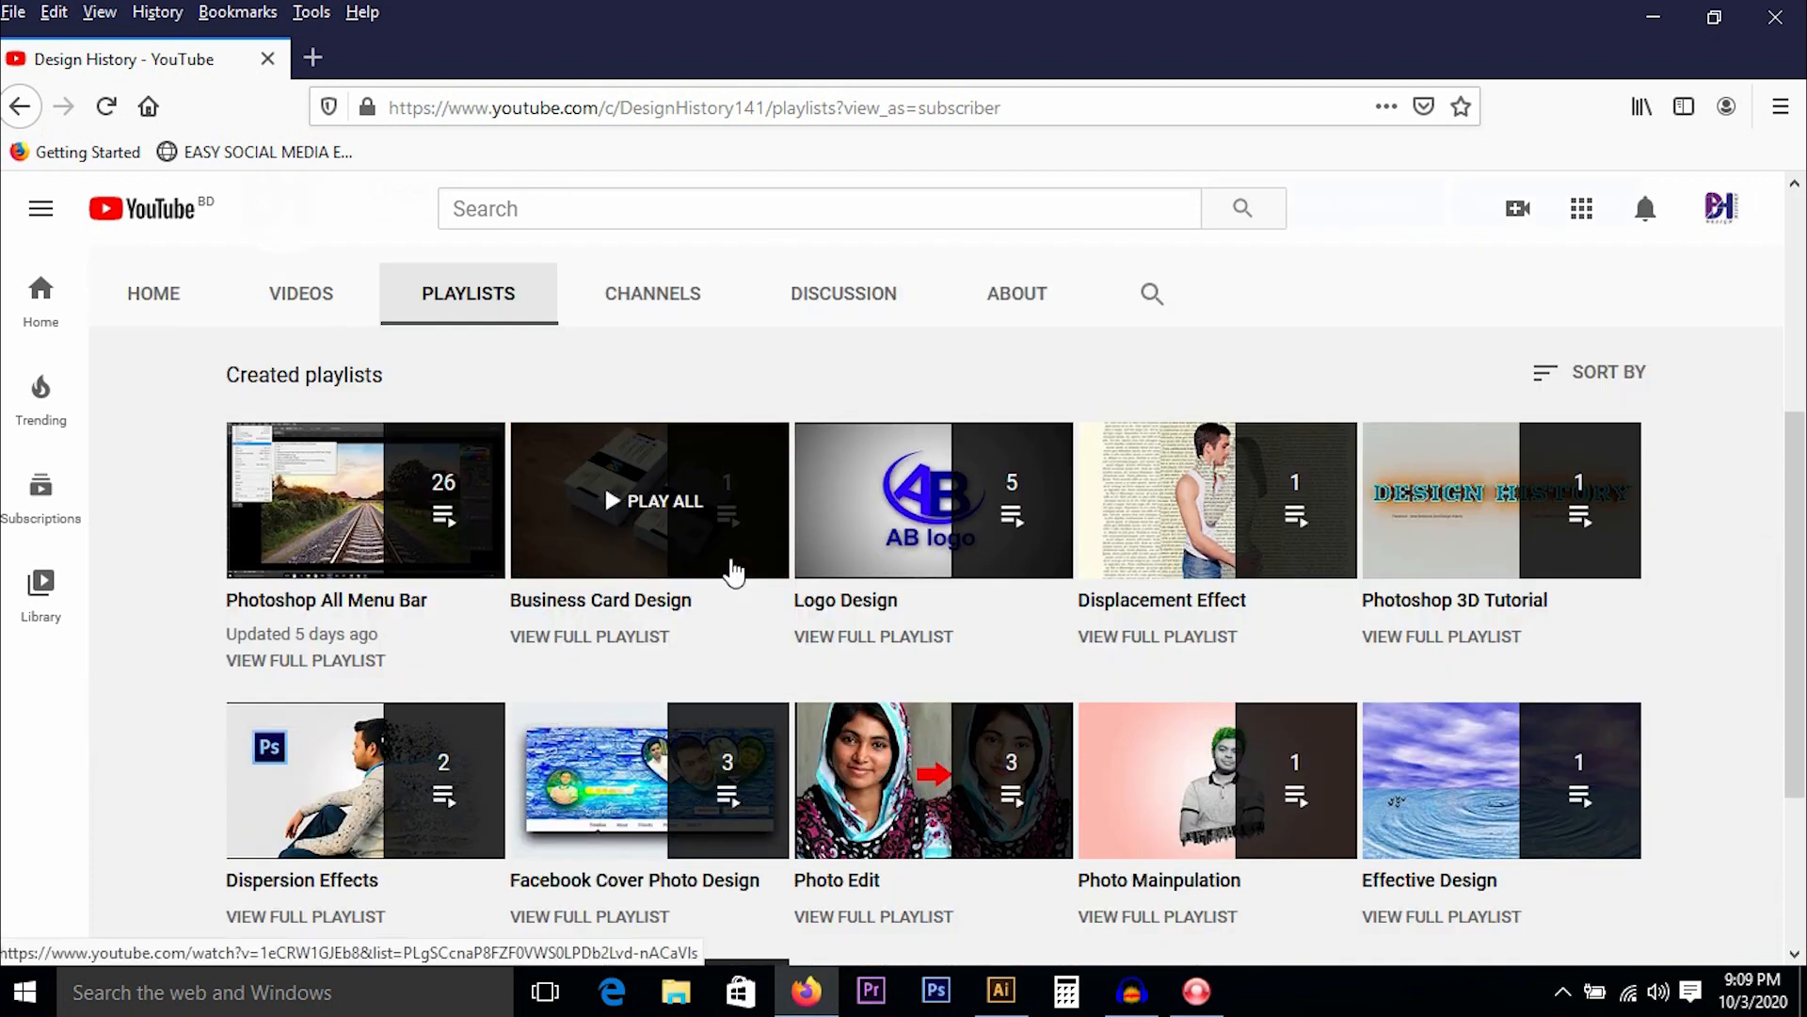
scroll(688, 621, "up", 1)
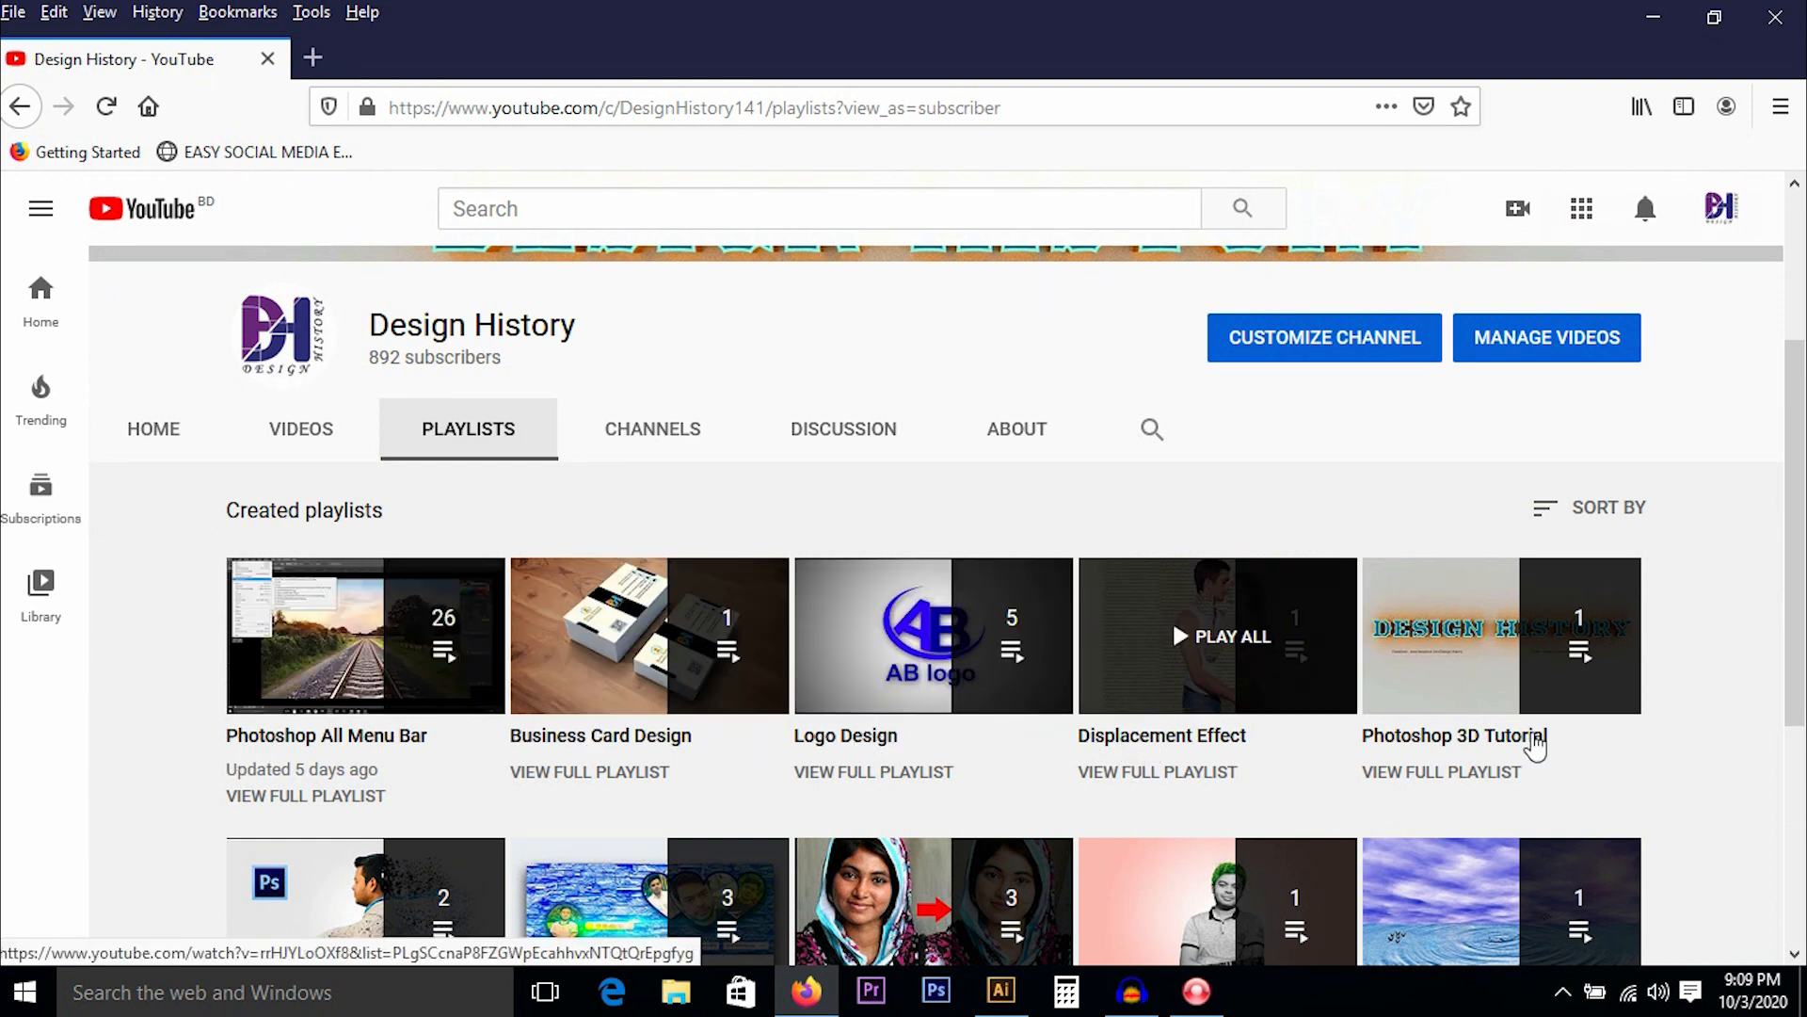
scroll(1591, 730, "down", 5)
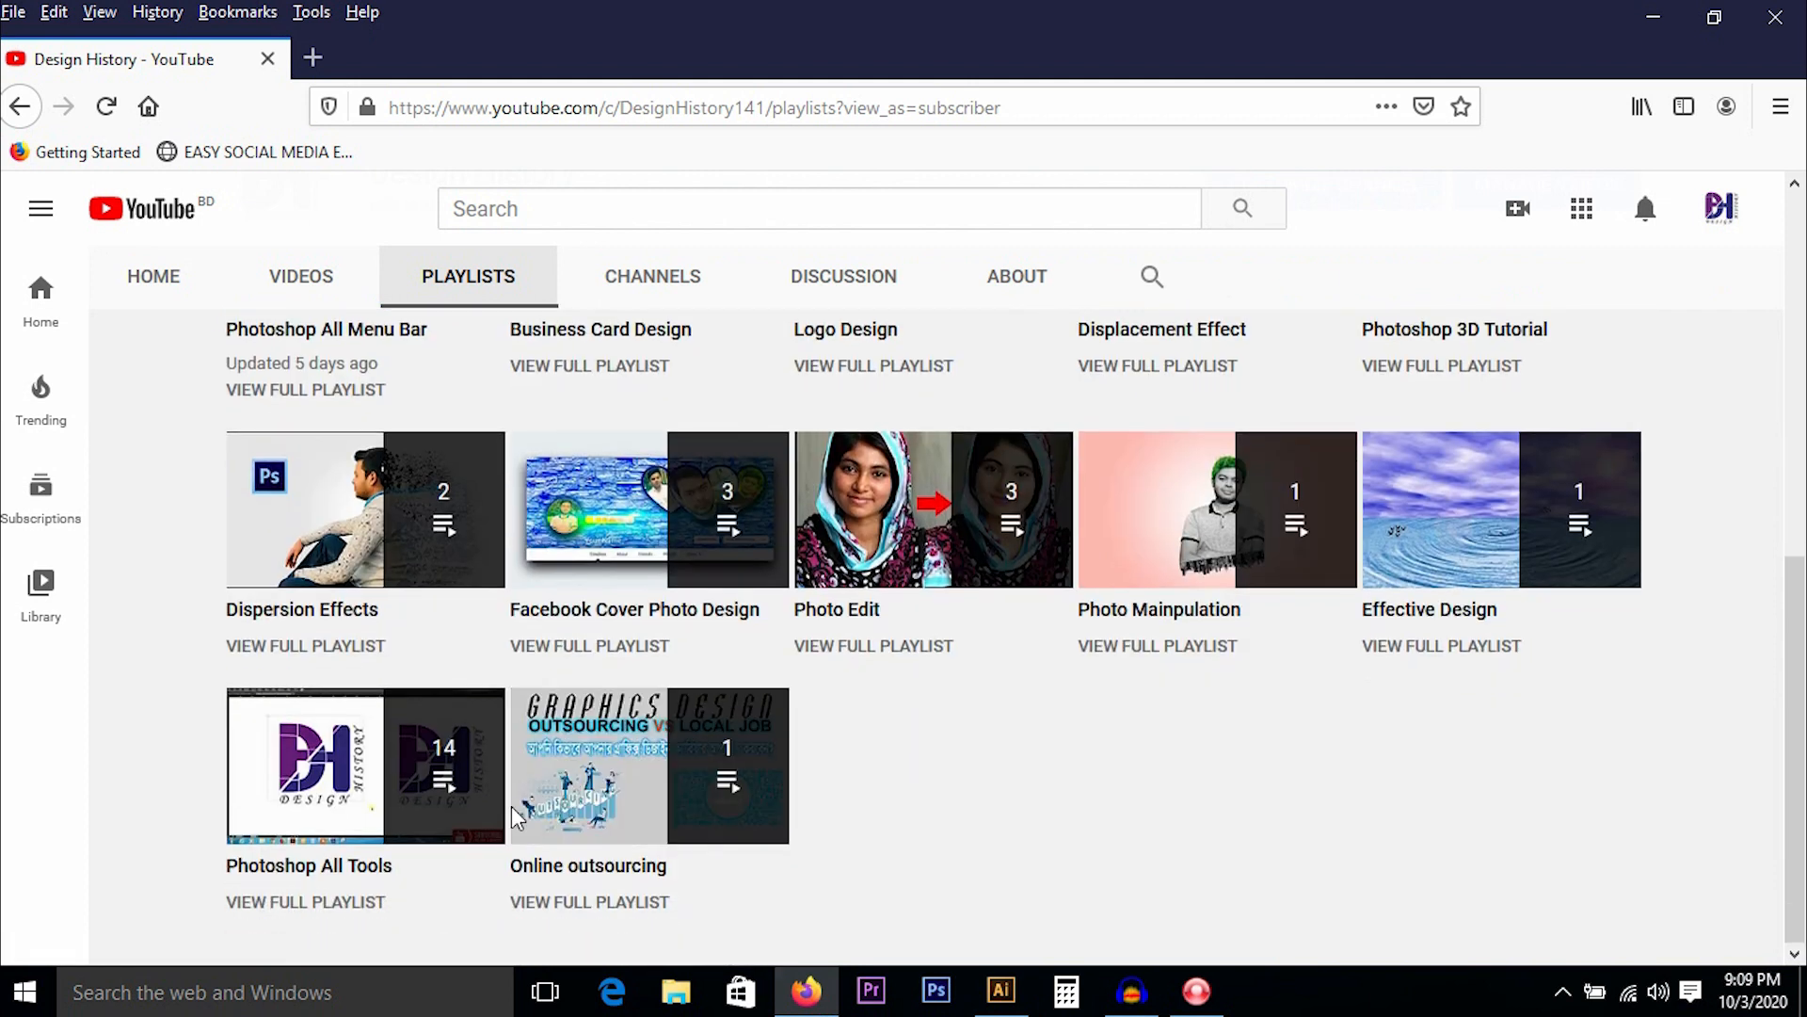
scroll(980, 718, "up", 5)
scroll(770, 794, "down", 2)
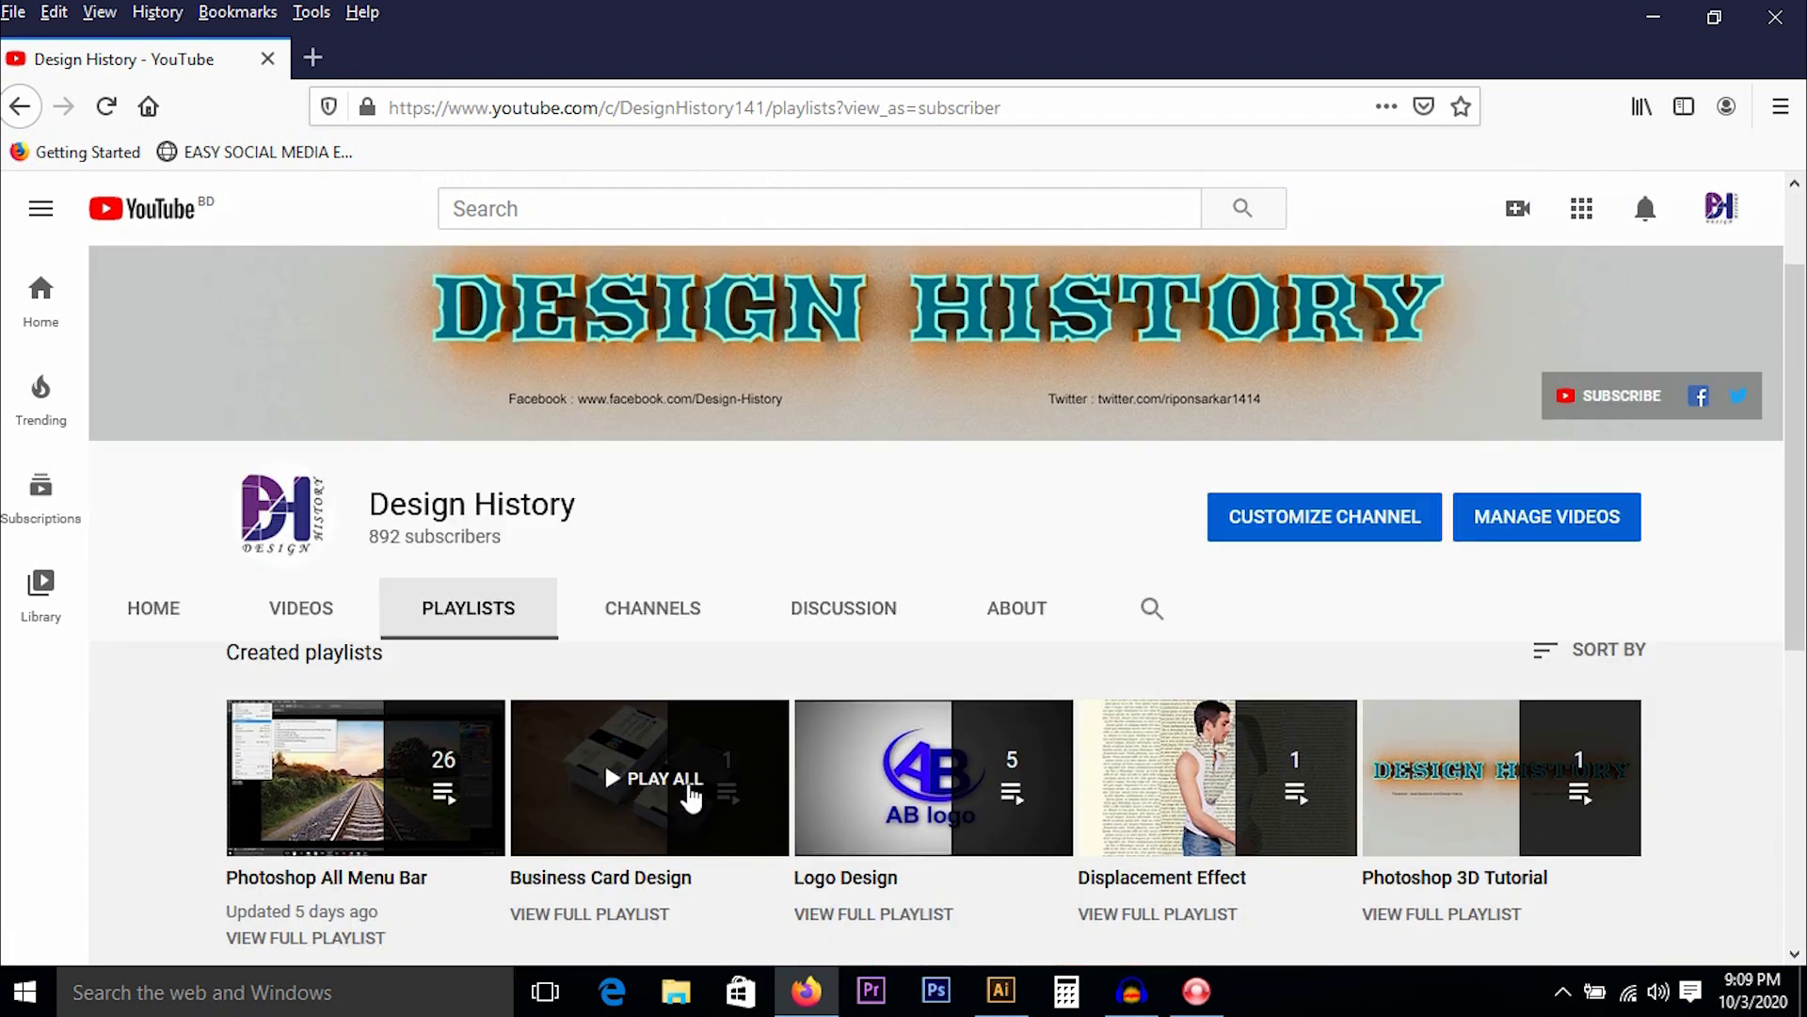
Open the channel's Home page and look over its featured video and uploads.
left_click(160, 579)
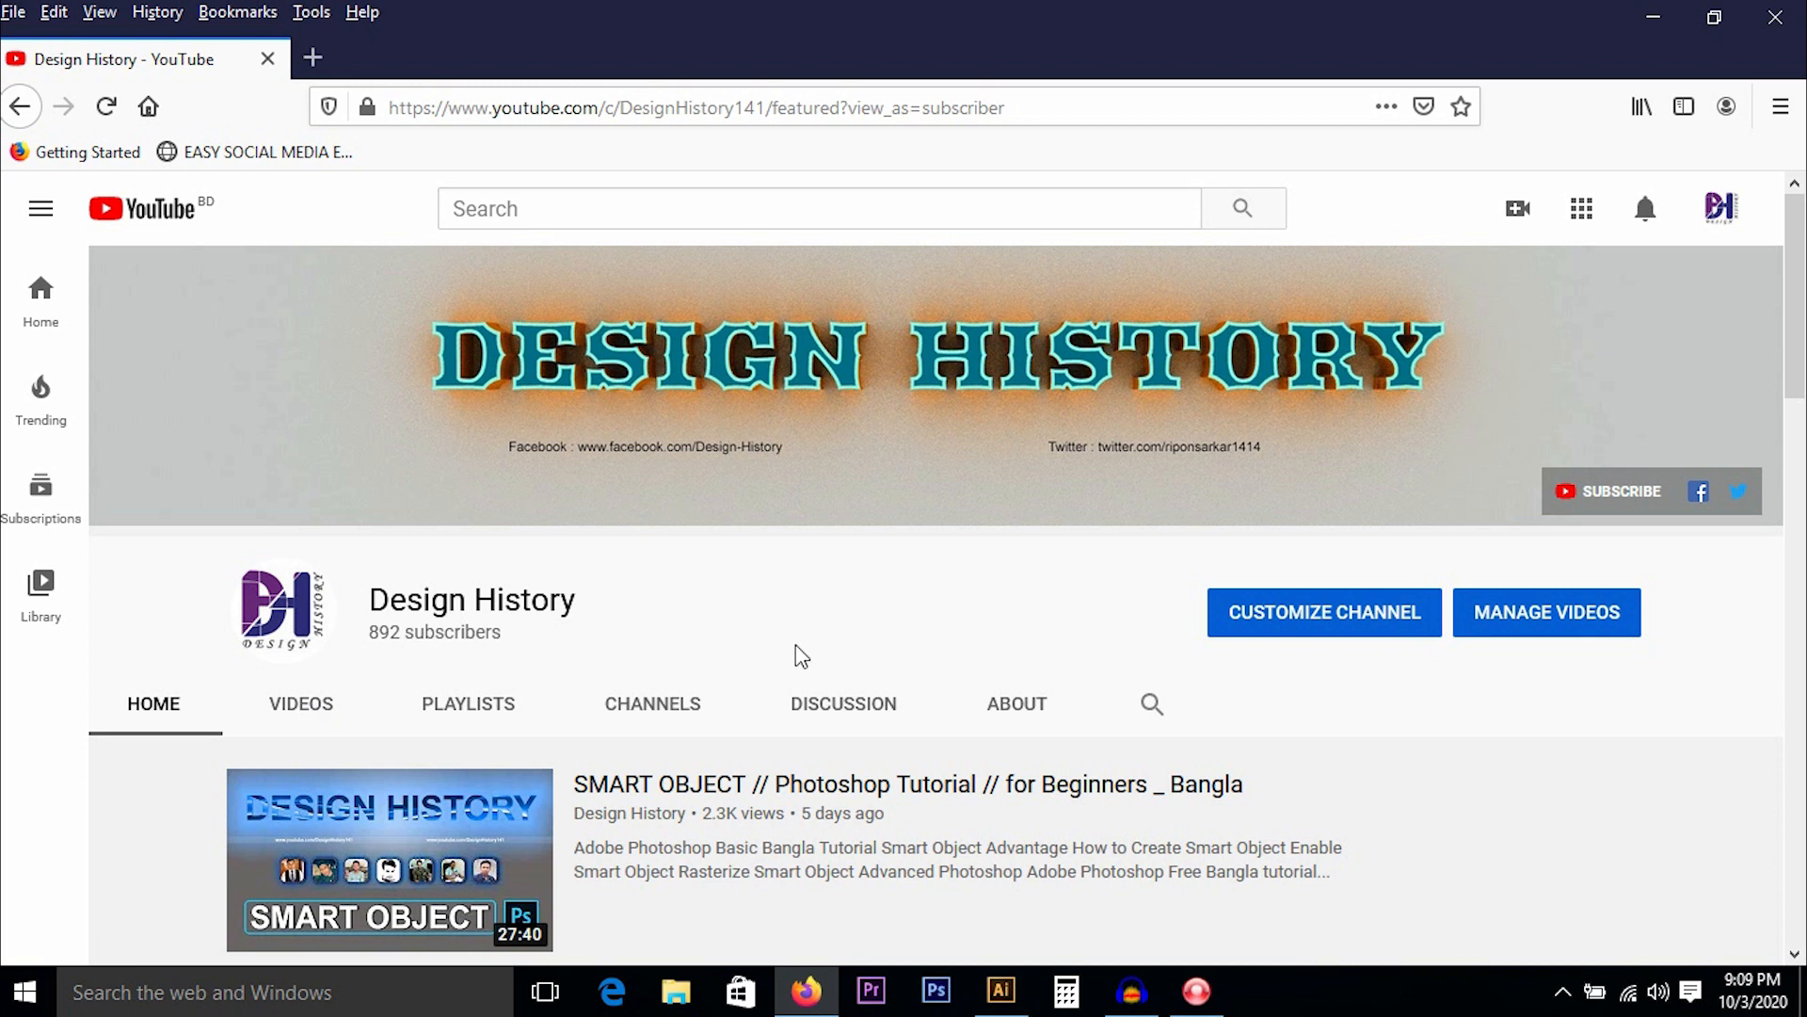
scroll(796, 617, "down", 4)
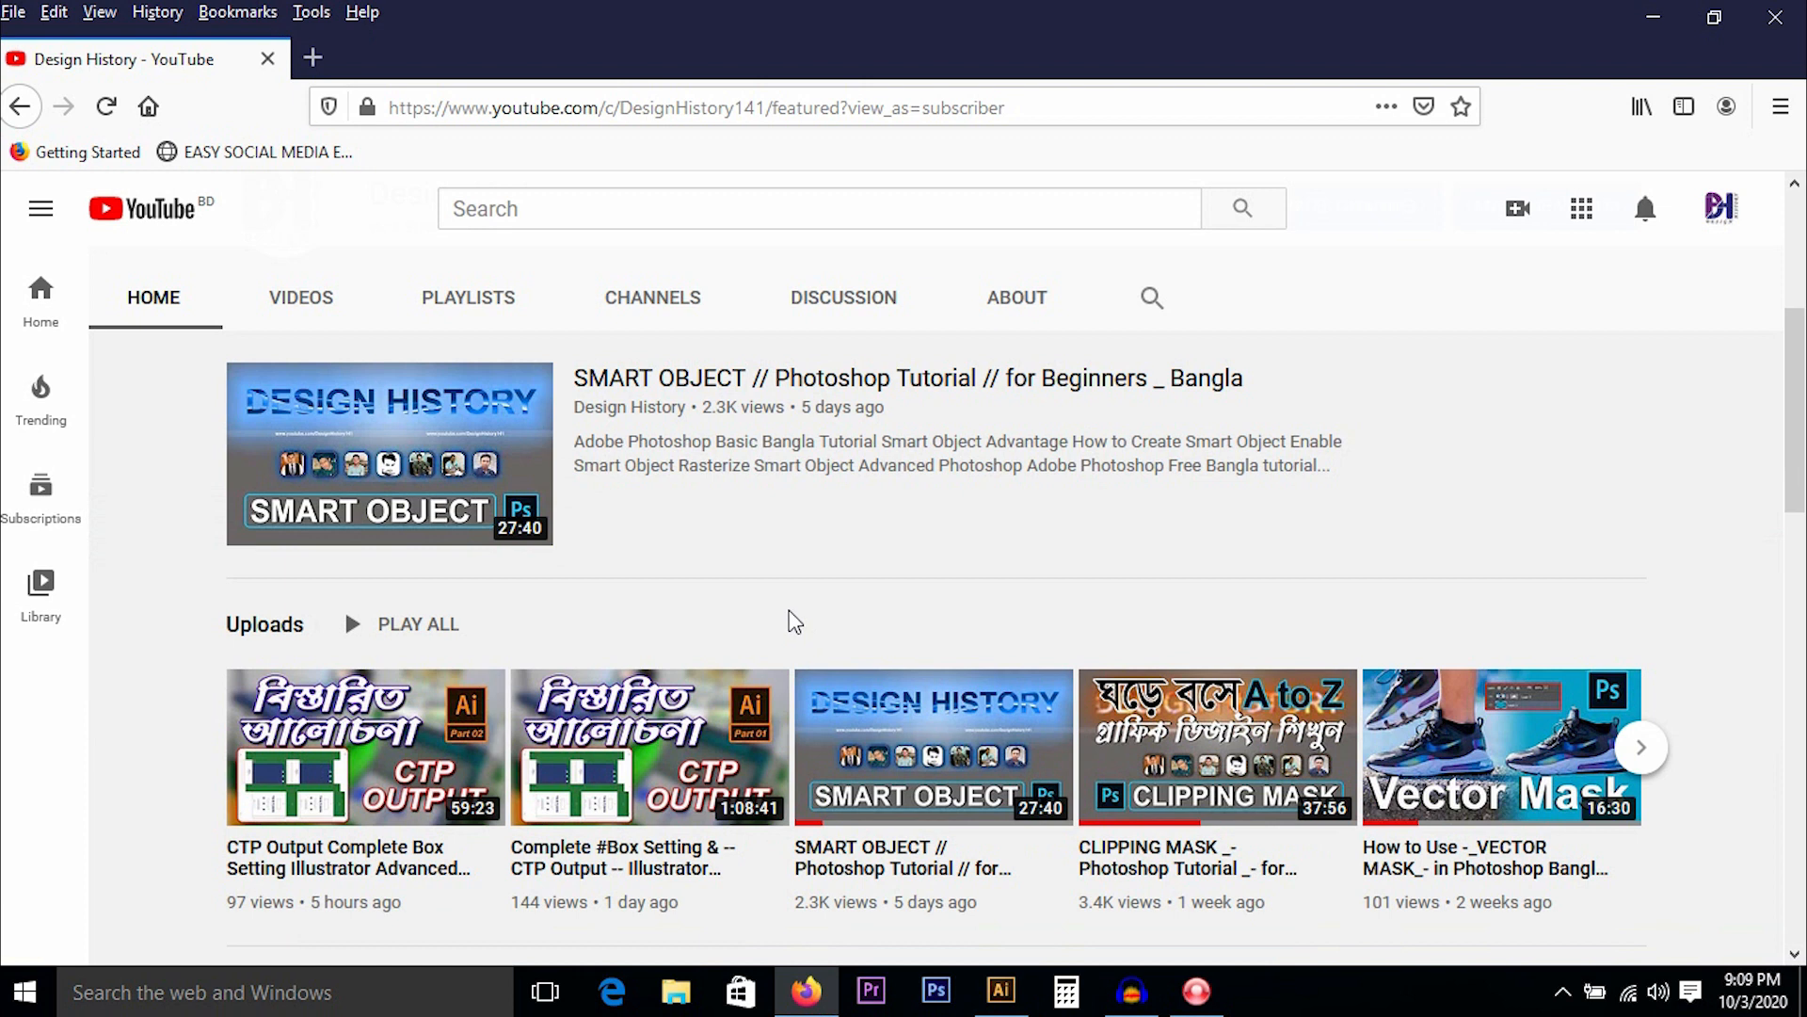
scroll(408, 476, "up", 3)
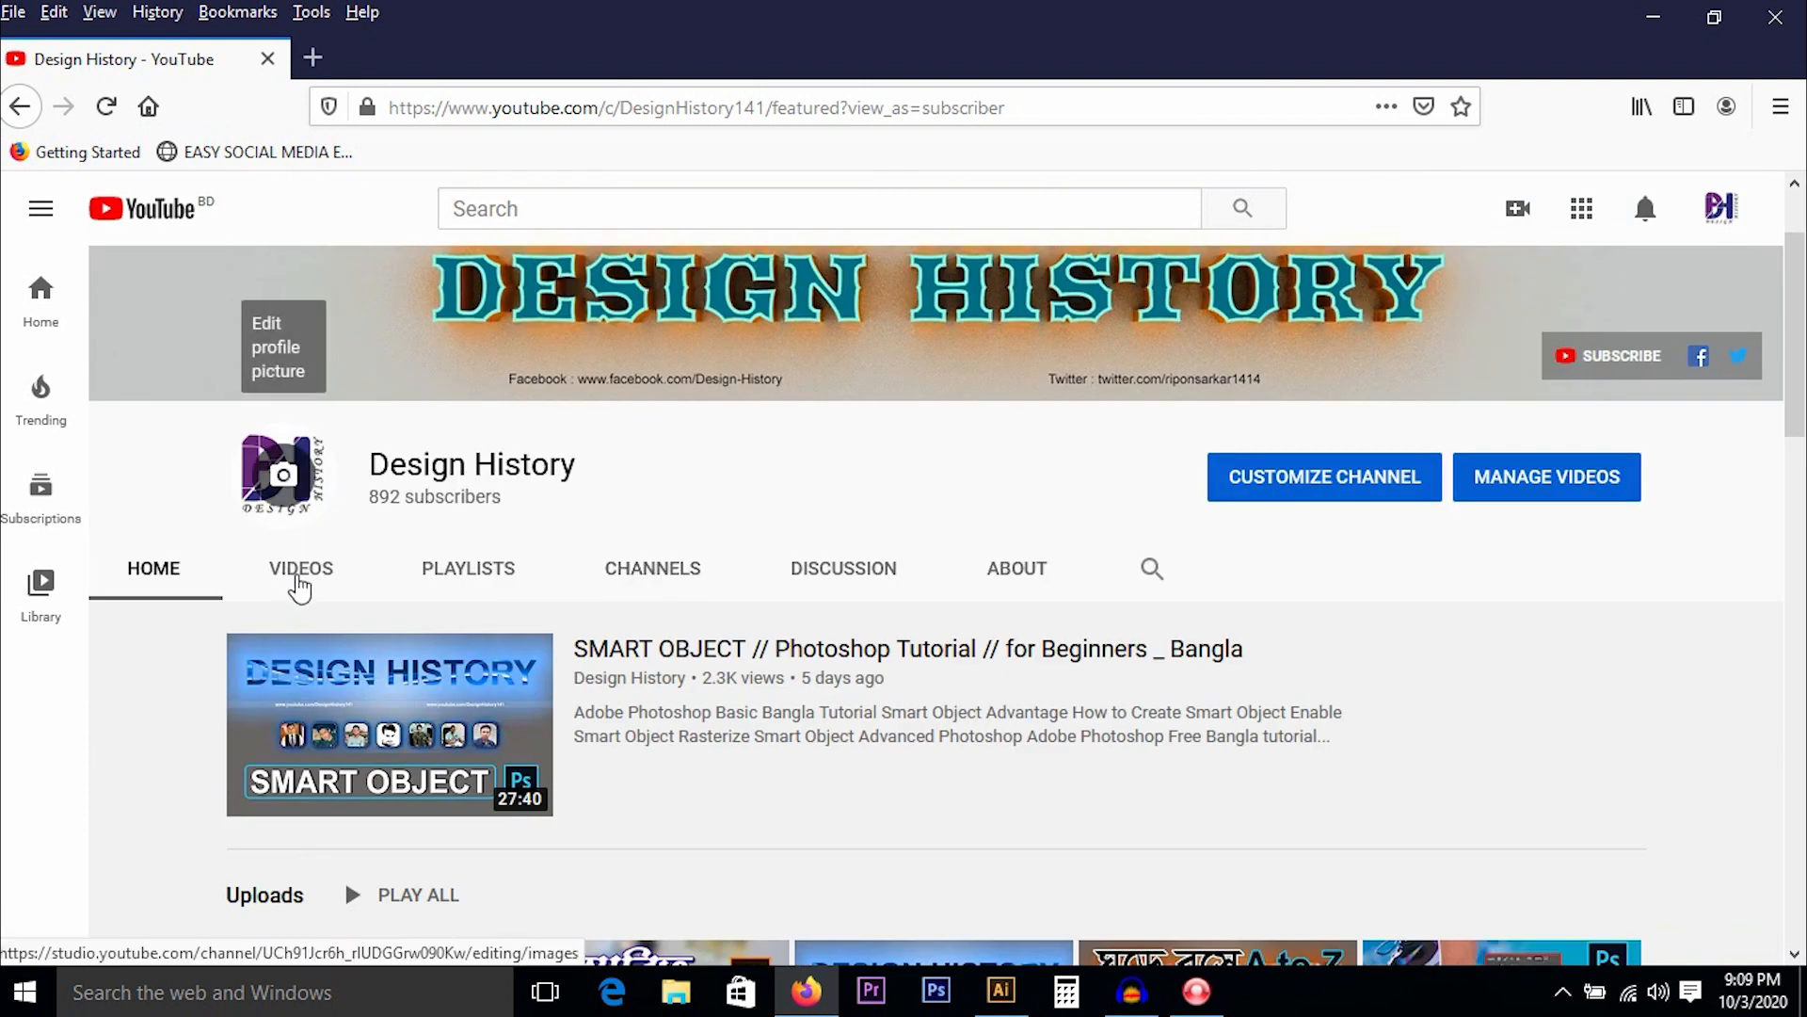
Open the channel's Videos page and acknowledge the notice about emails from YouTube.
left_click(298, 574)
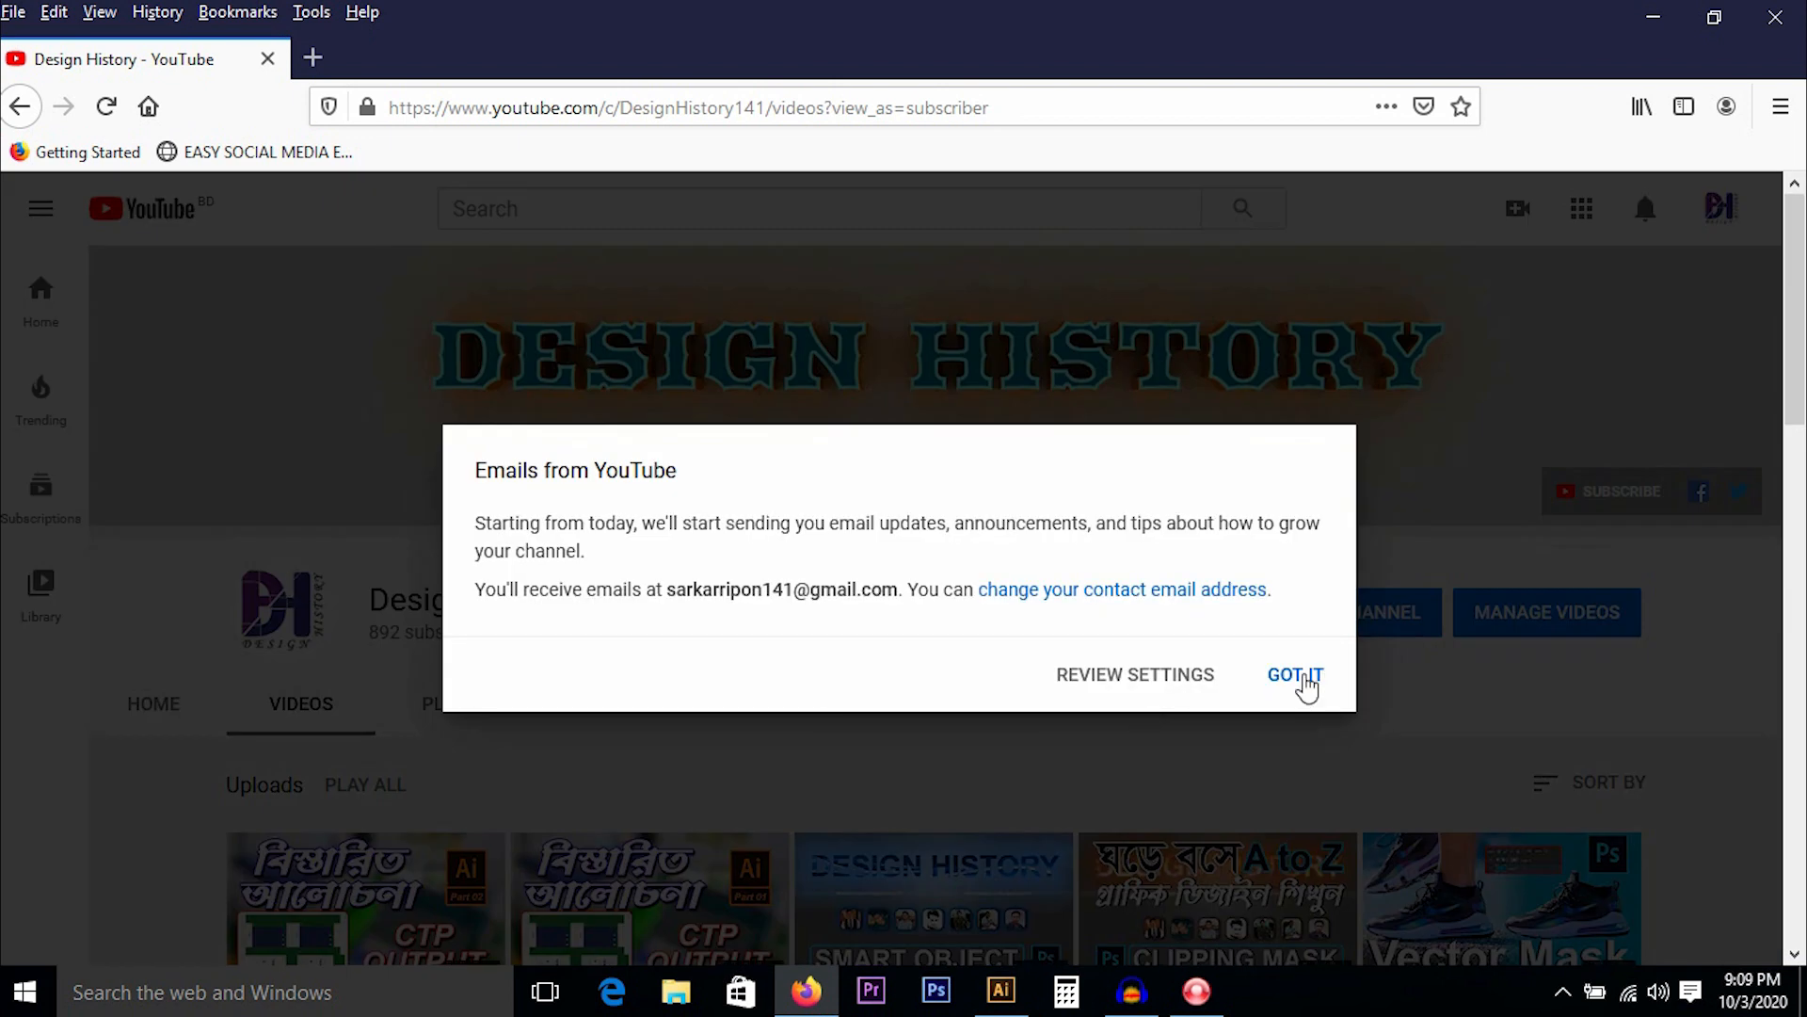
left_click(1290, 678)
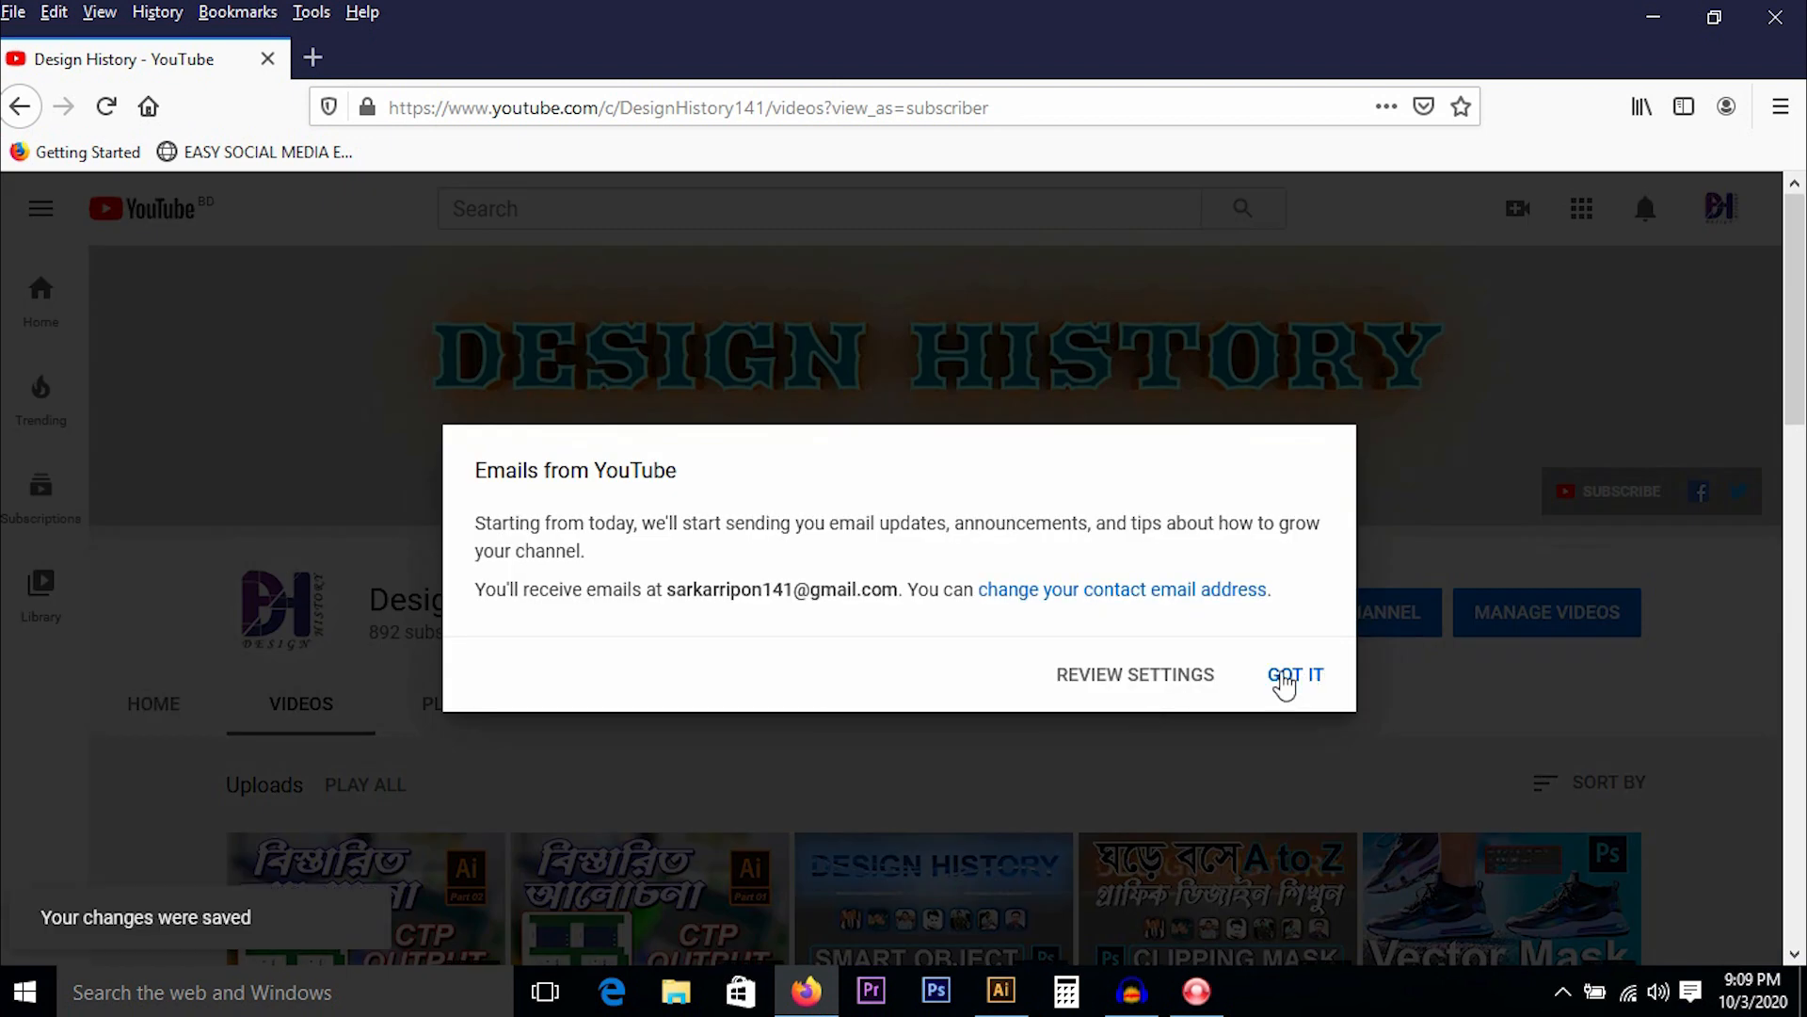
left_click(1290, 676)
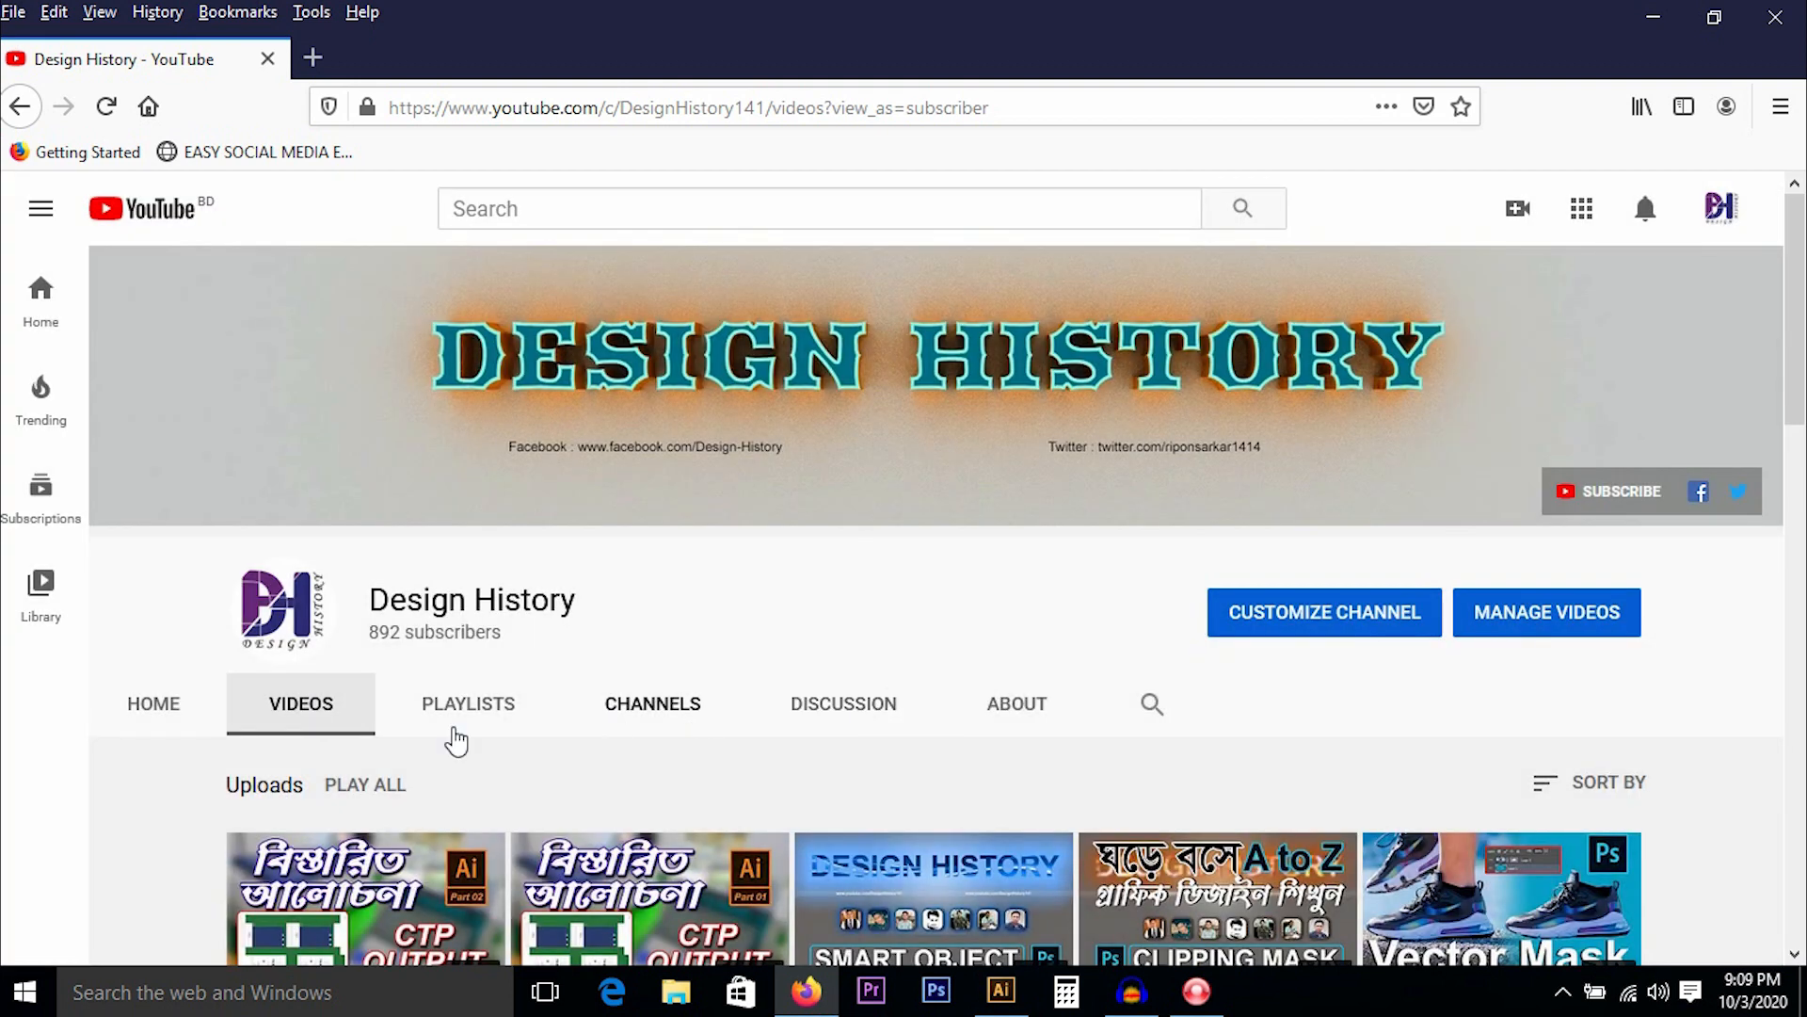
Look through the uploads on the channel's Videos page to the oldest tutorial and return to the newest ones.
scroll(557, 699, "down", 3)
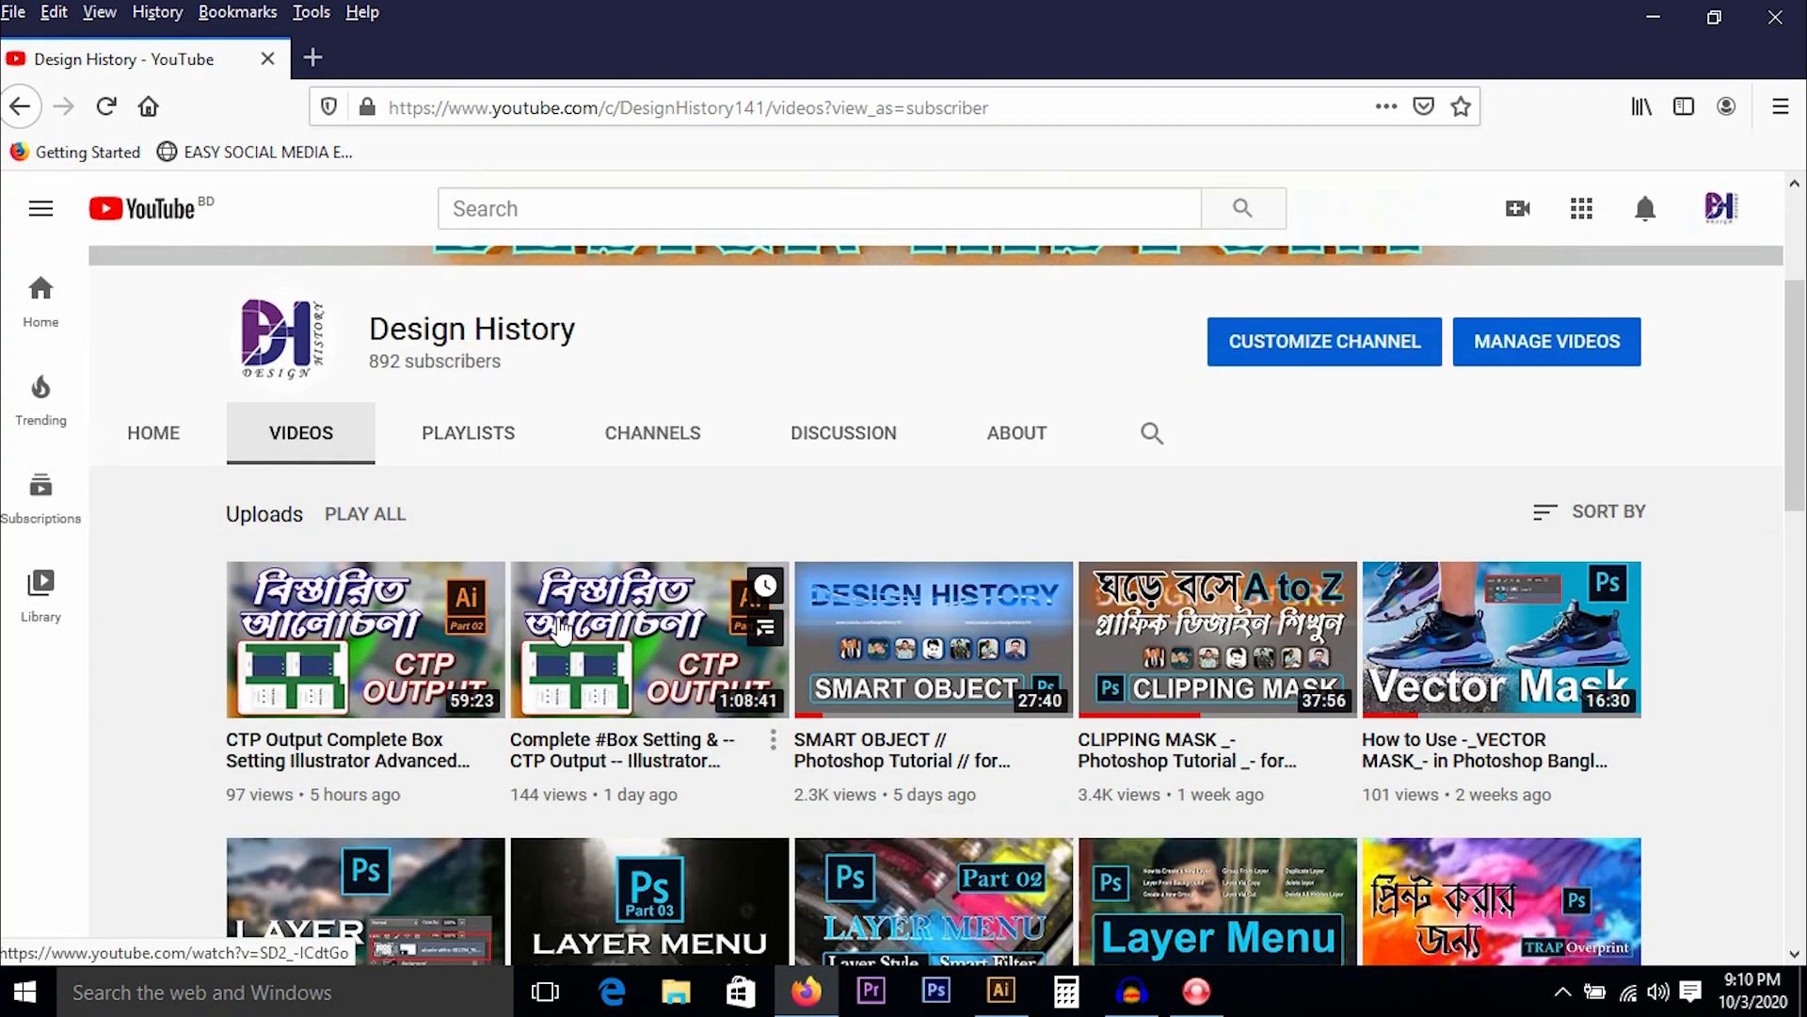
mouse_move(1006, 664)
scroll(1006, 665, "down", 10)
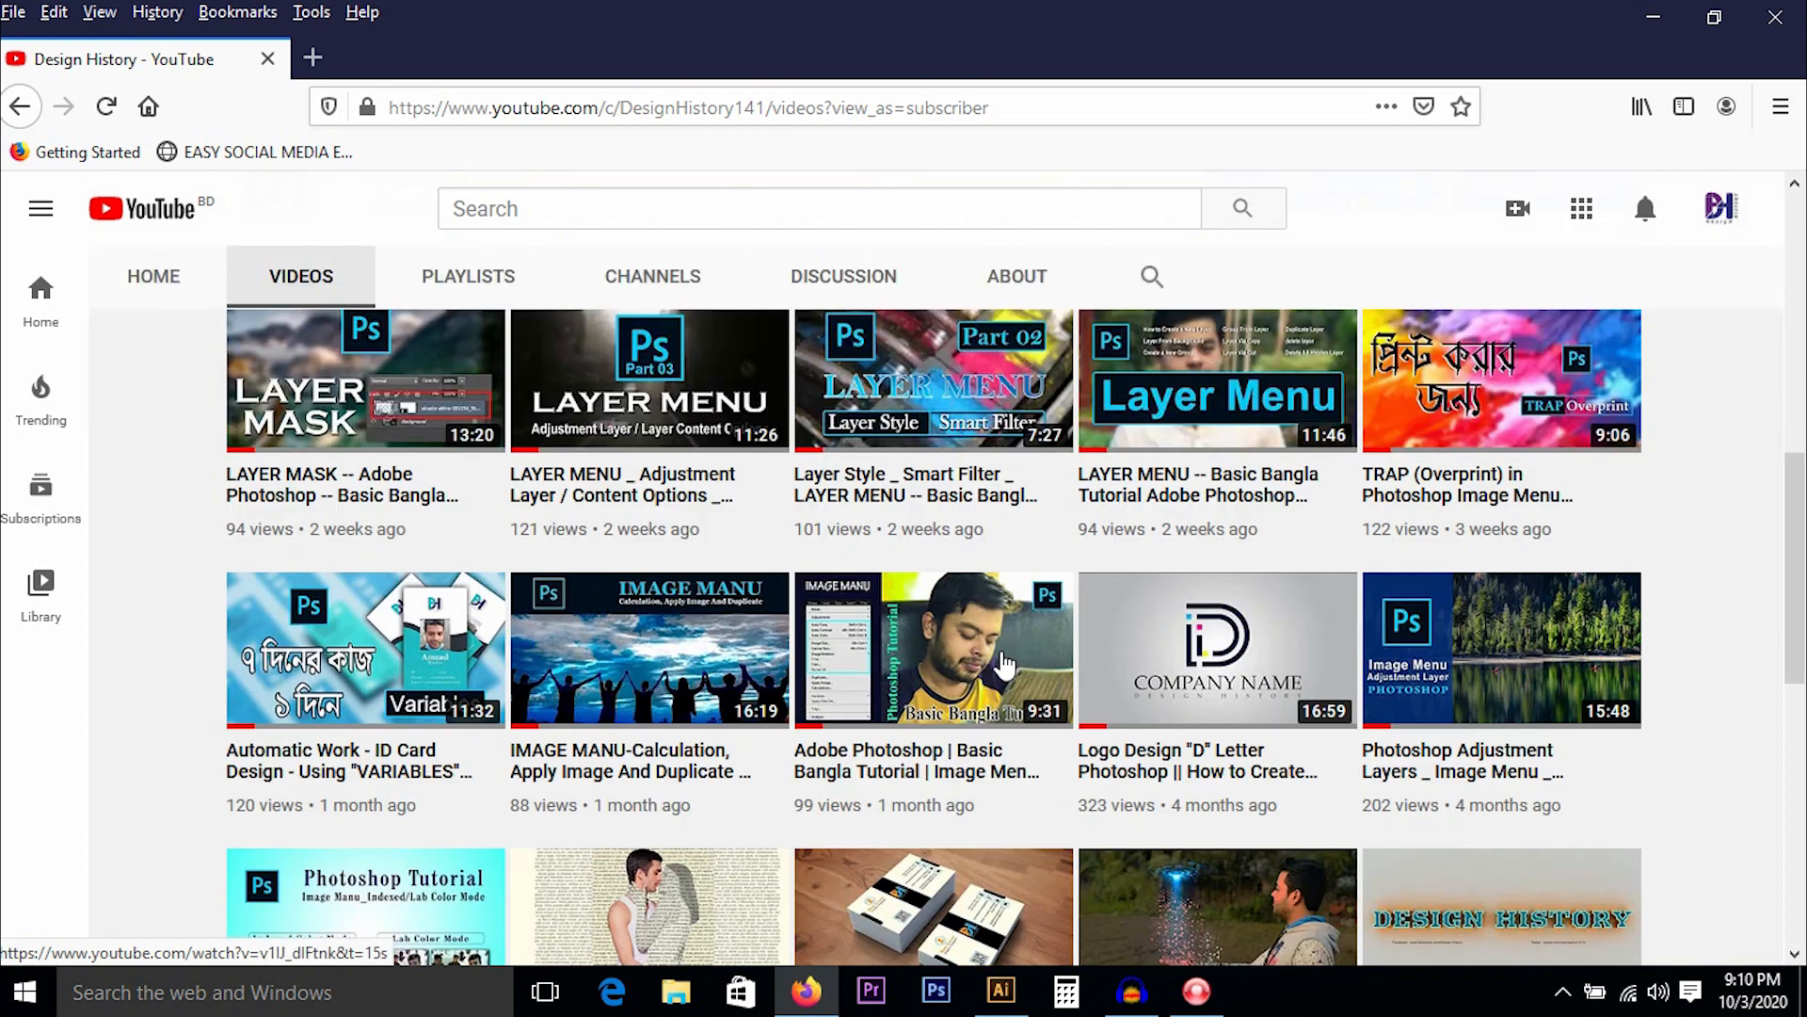
scroll(1005, 665, "down", 4)
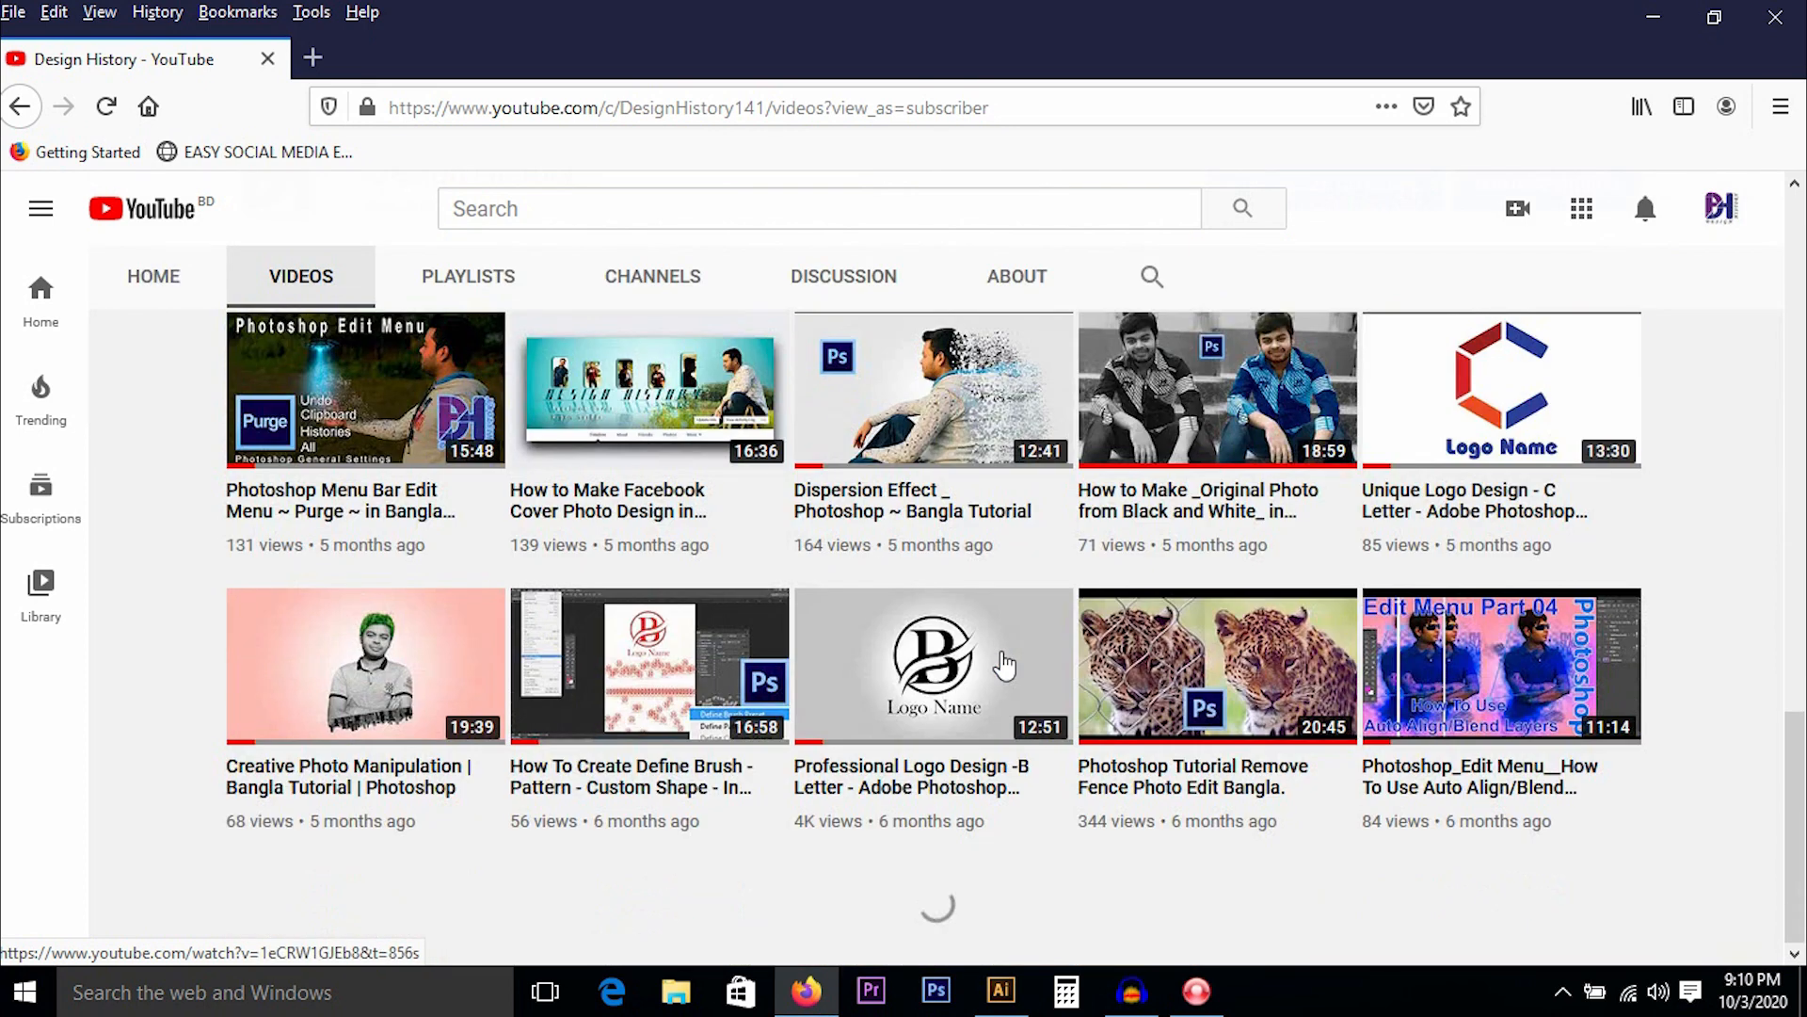
scroll(1005, 665, "down", 5)
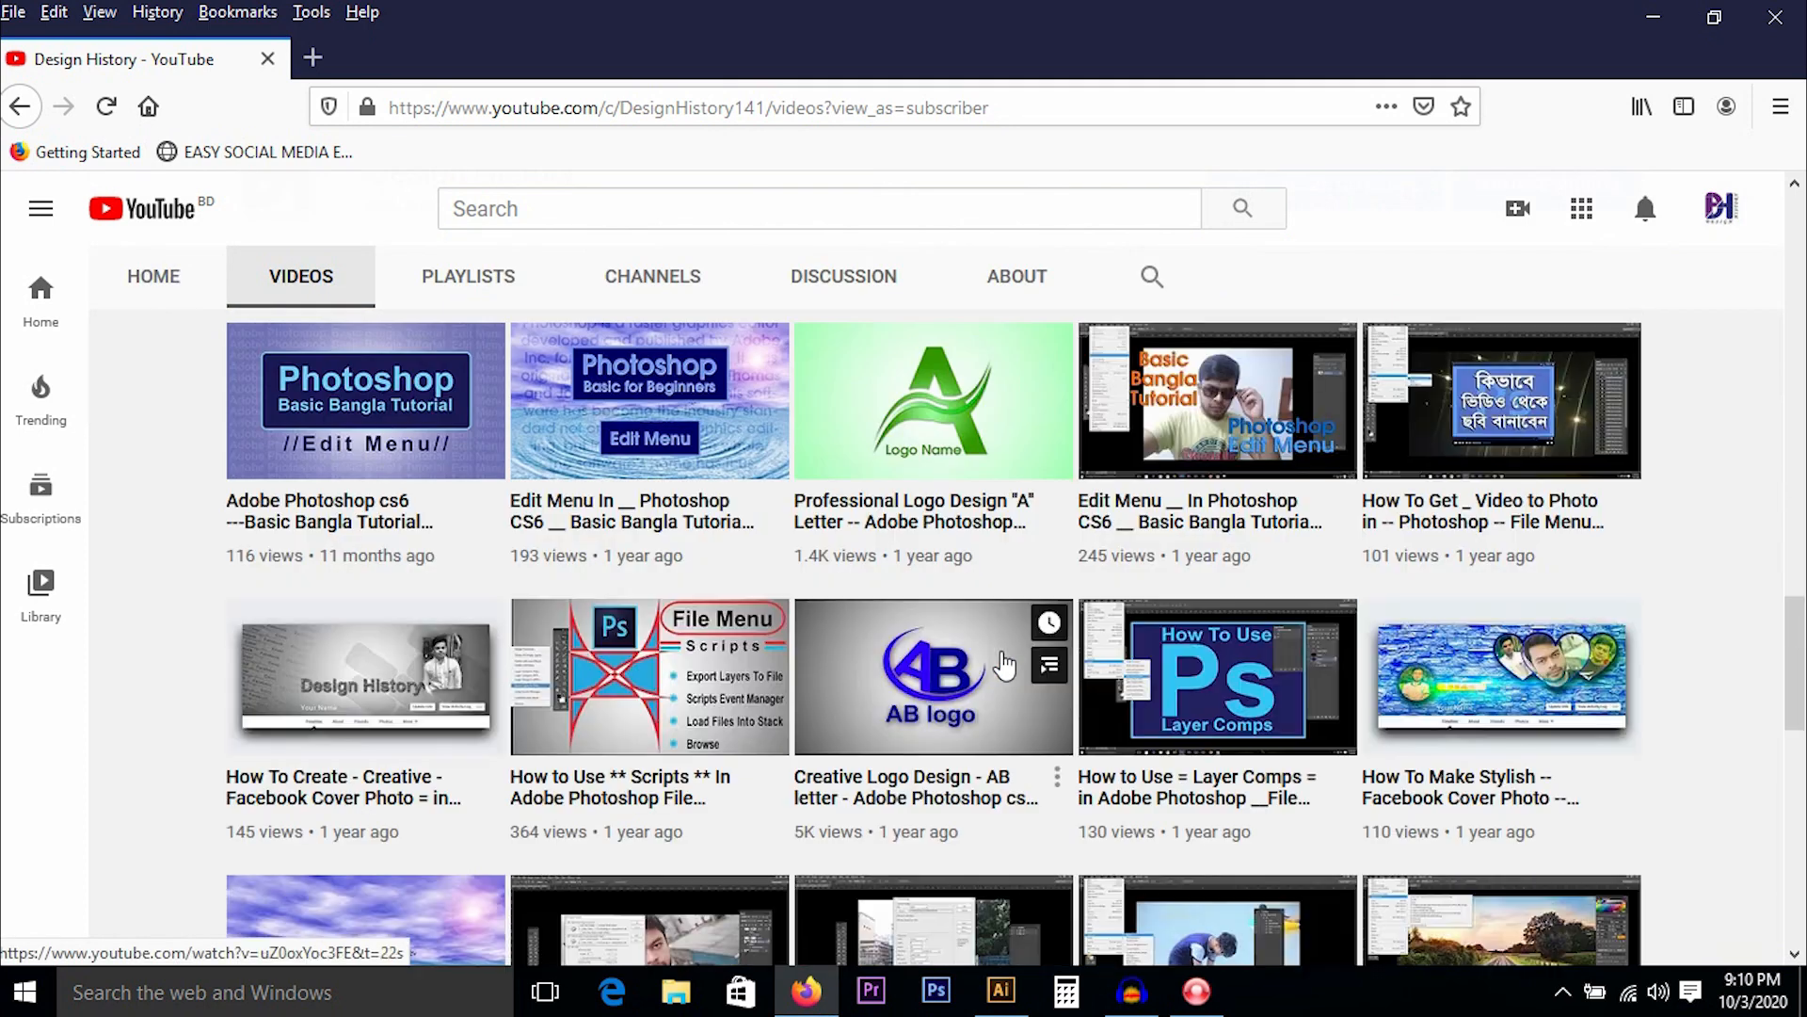
scroll(1006, 665, "down", 4)
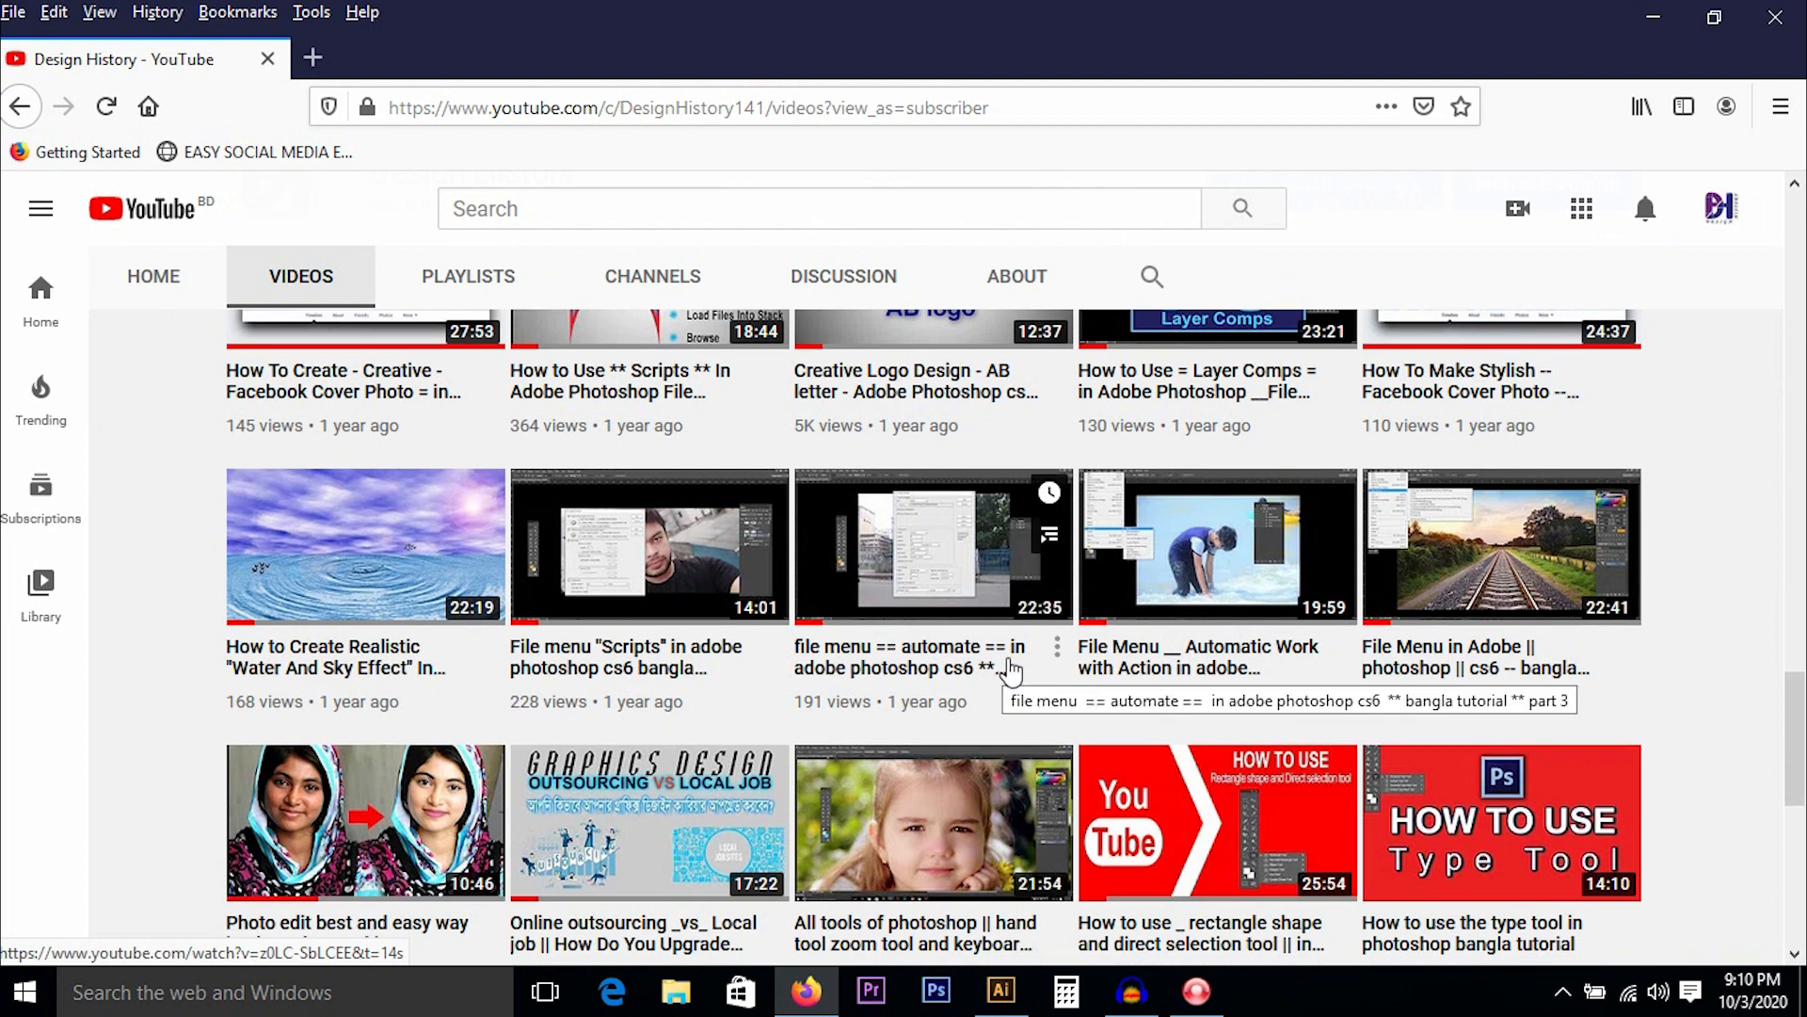
scroll(1011, 670, "down", 5)
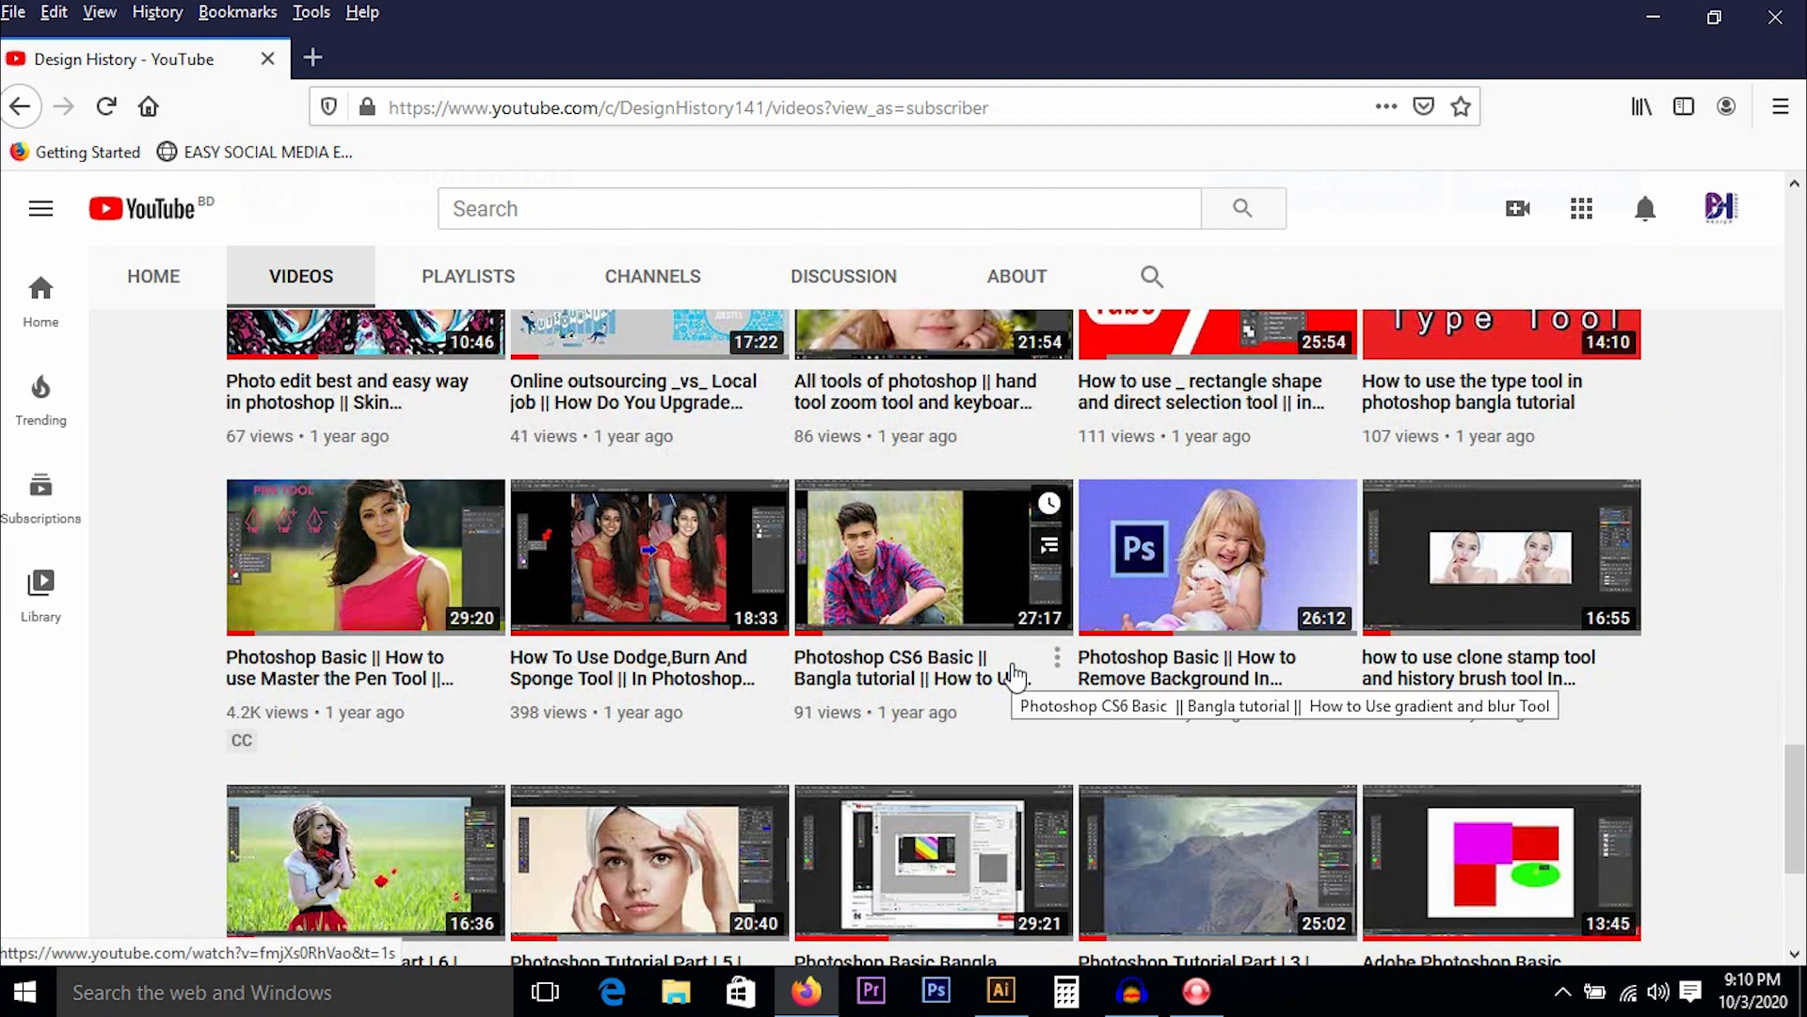
scroll(1013, 678, "down", 4)
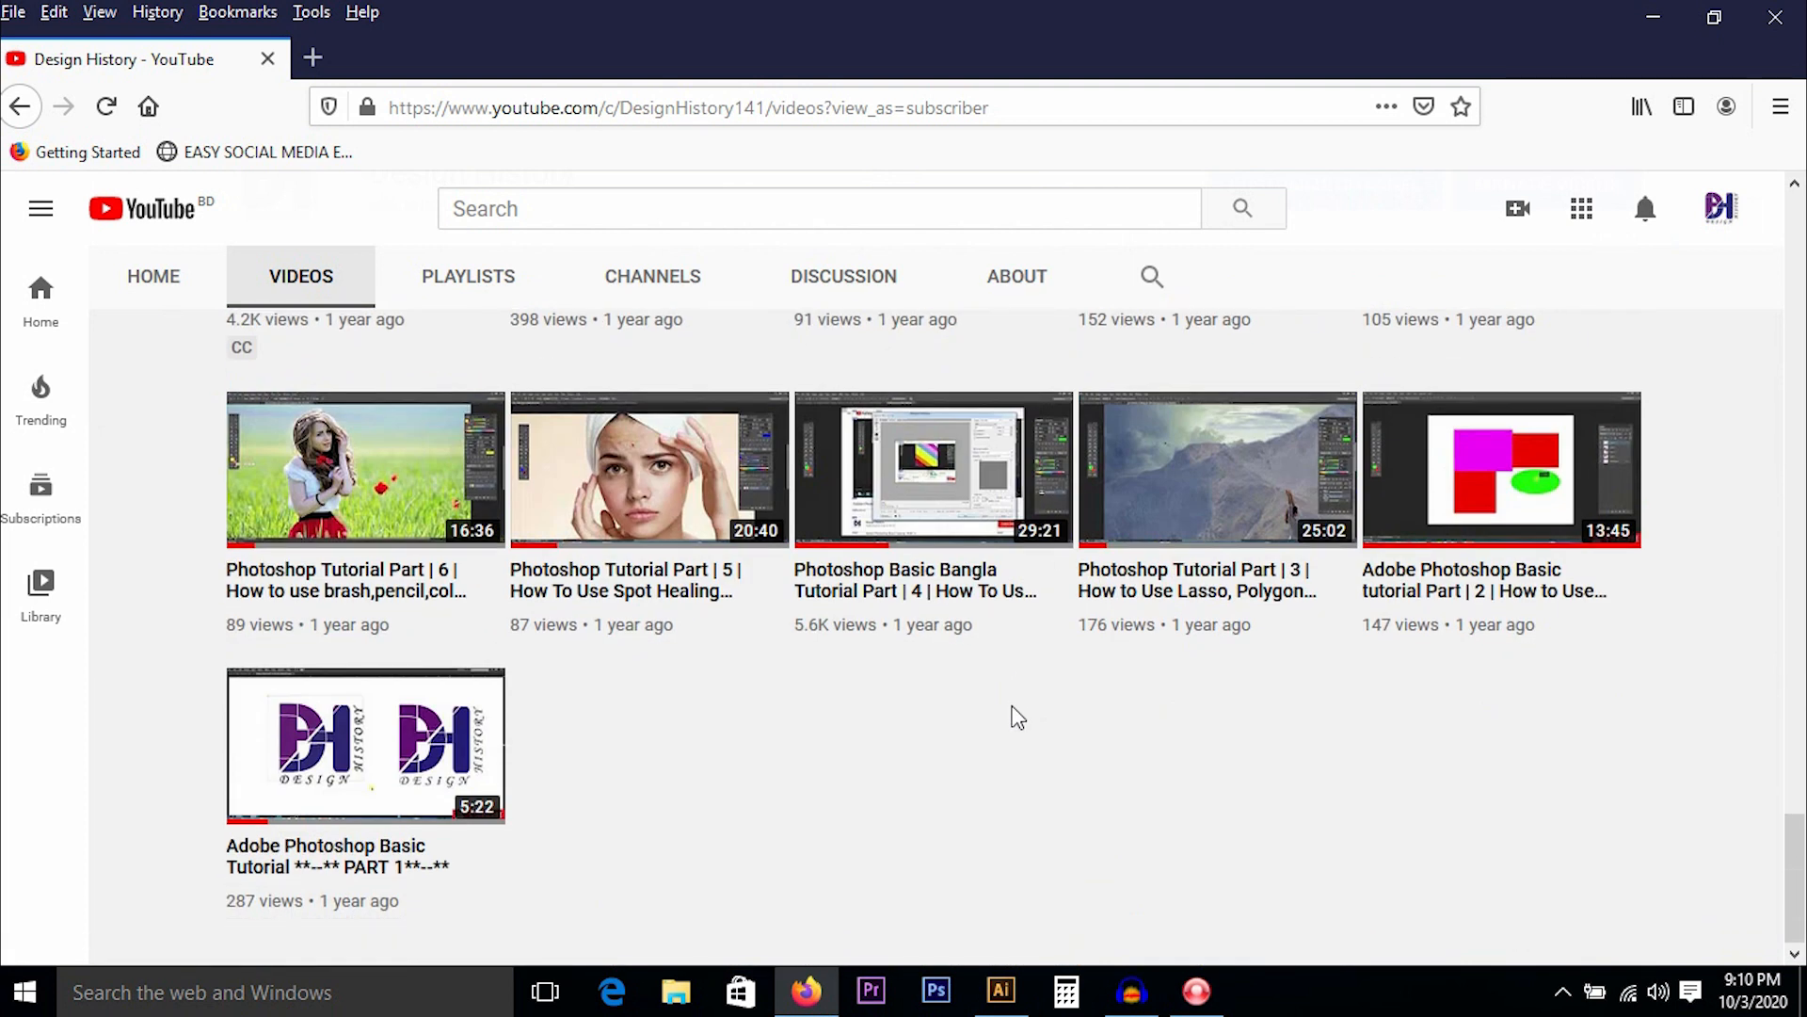
scroll(1005, 701, "up", 10)
scroll(1007, 704, "up", 12)
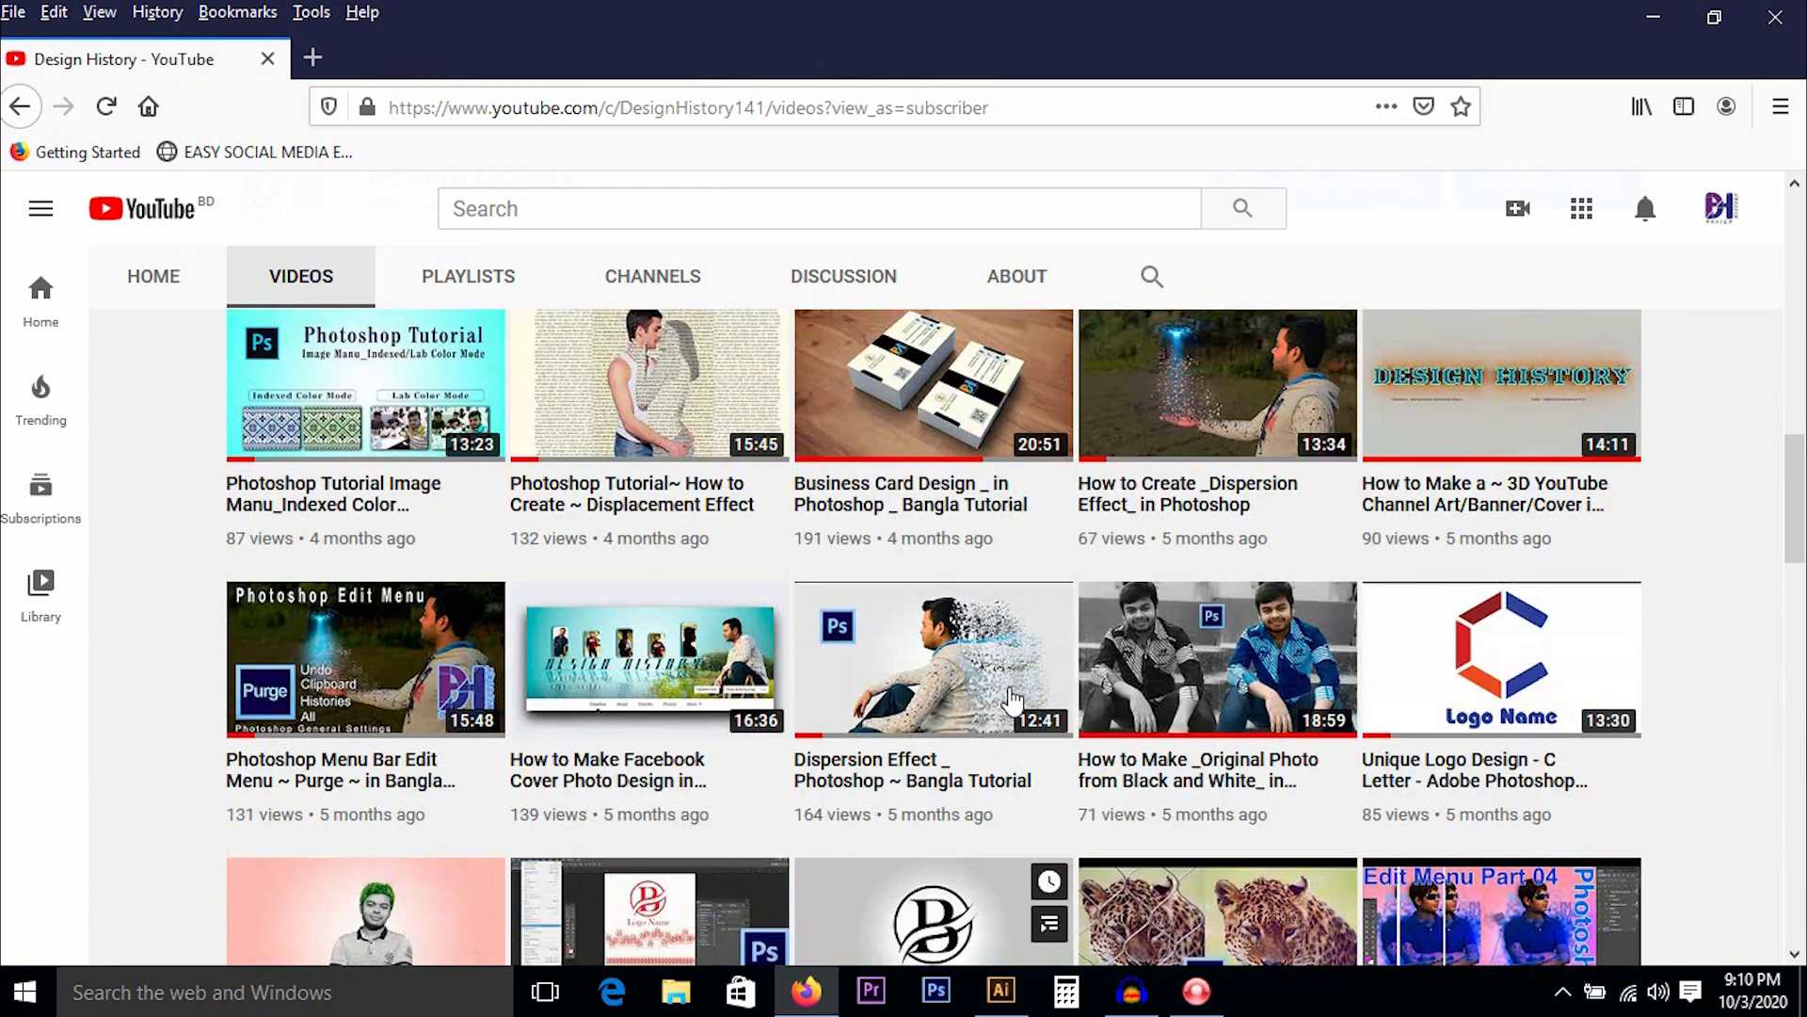
scroll(1013, 702, "up", 15)
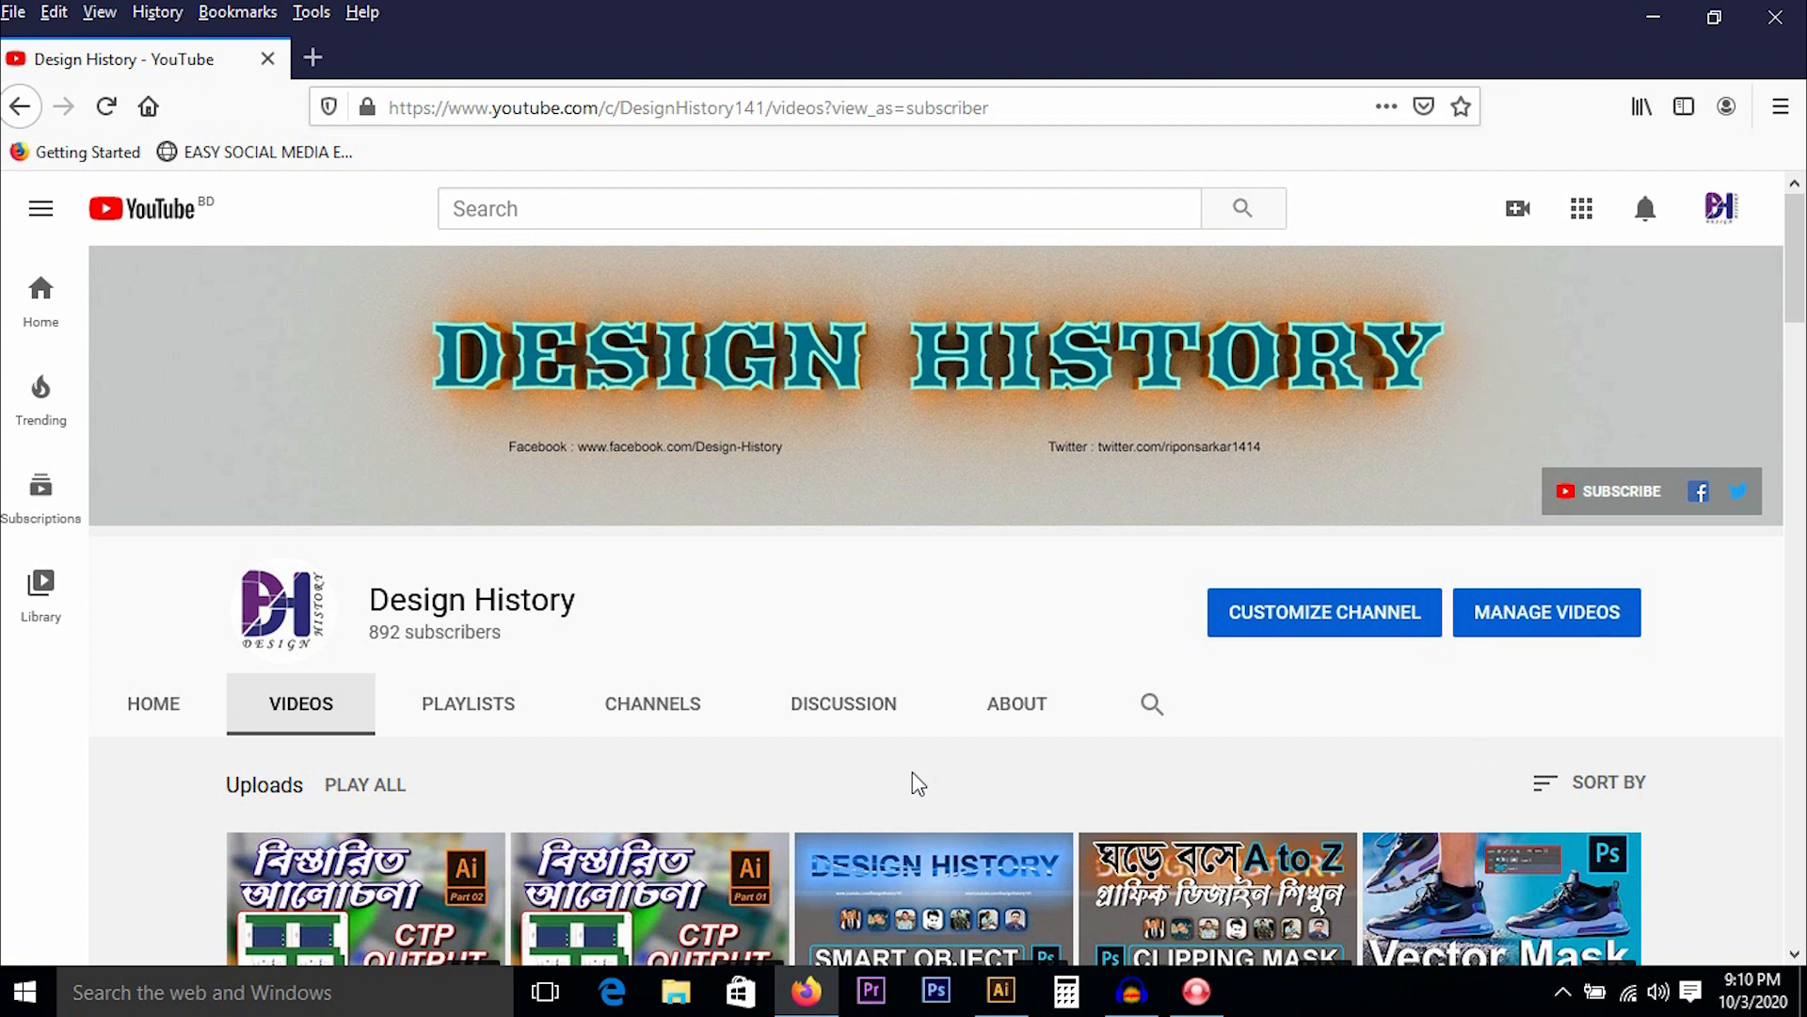
Check the running voice recording in Audacity, and switch back to the box document in Illustrator.
left_click(1130, 996)
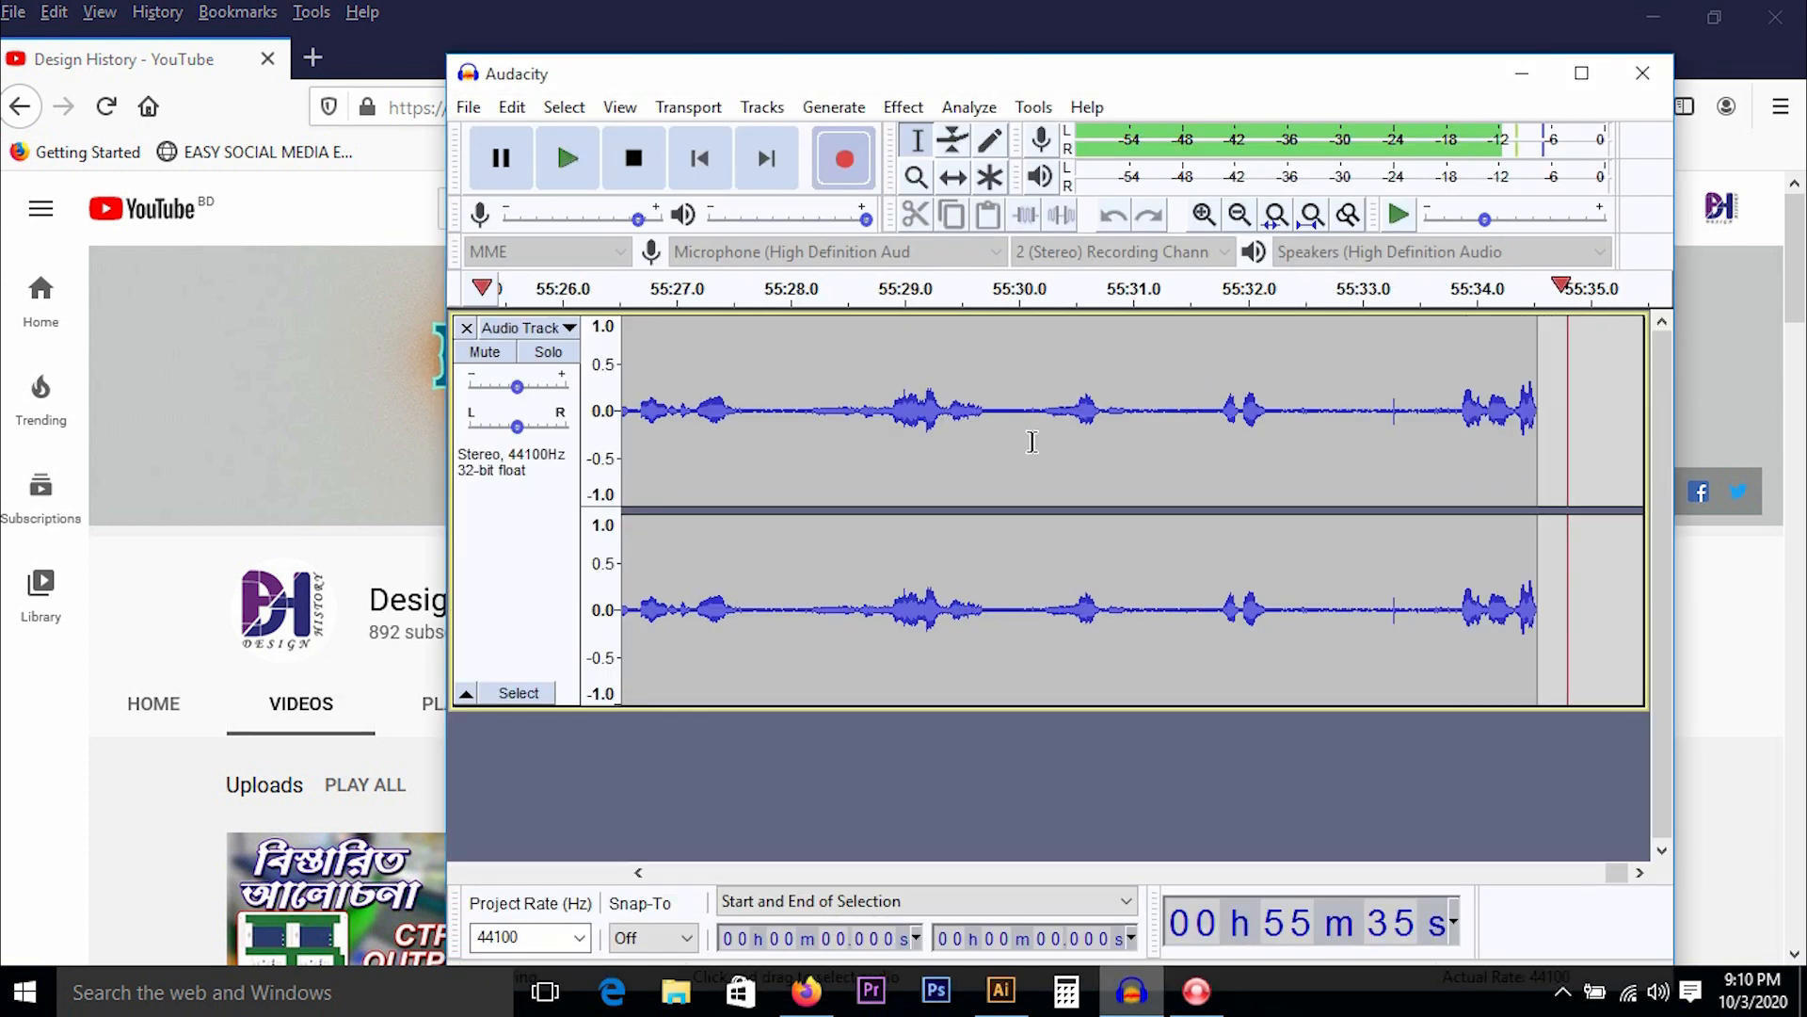
left_click(1522, 73)
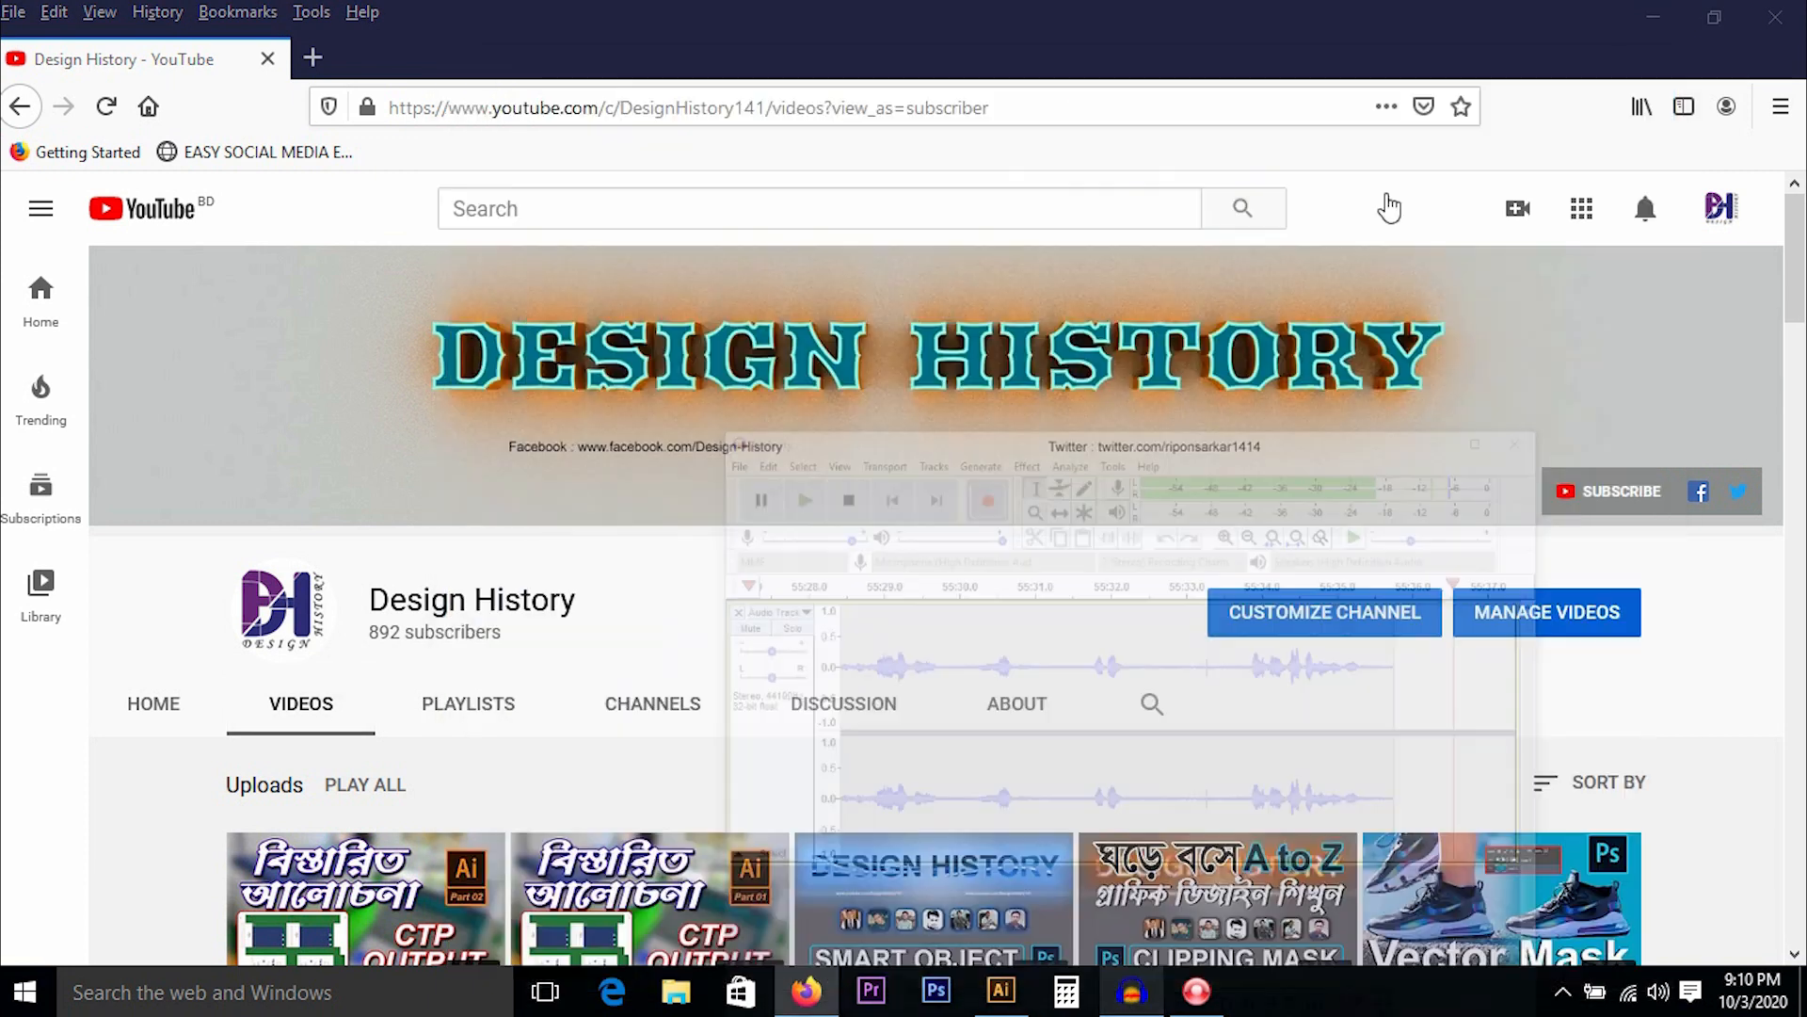
left_click(1653, 17)
Deselect the dieline and examine the colour layout and dieline side by side below the artboard.
left_click_drag(950, 575, 1047, 812)
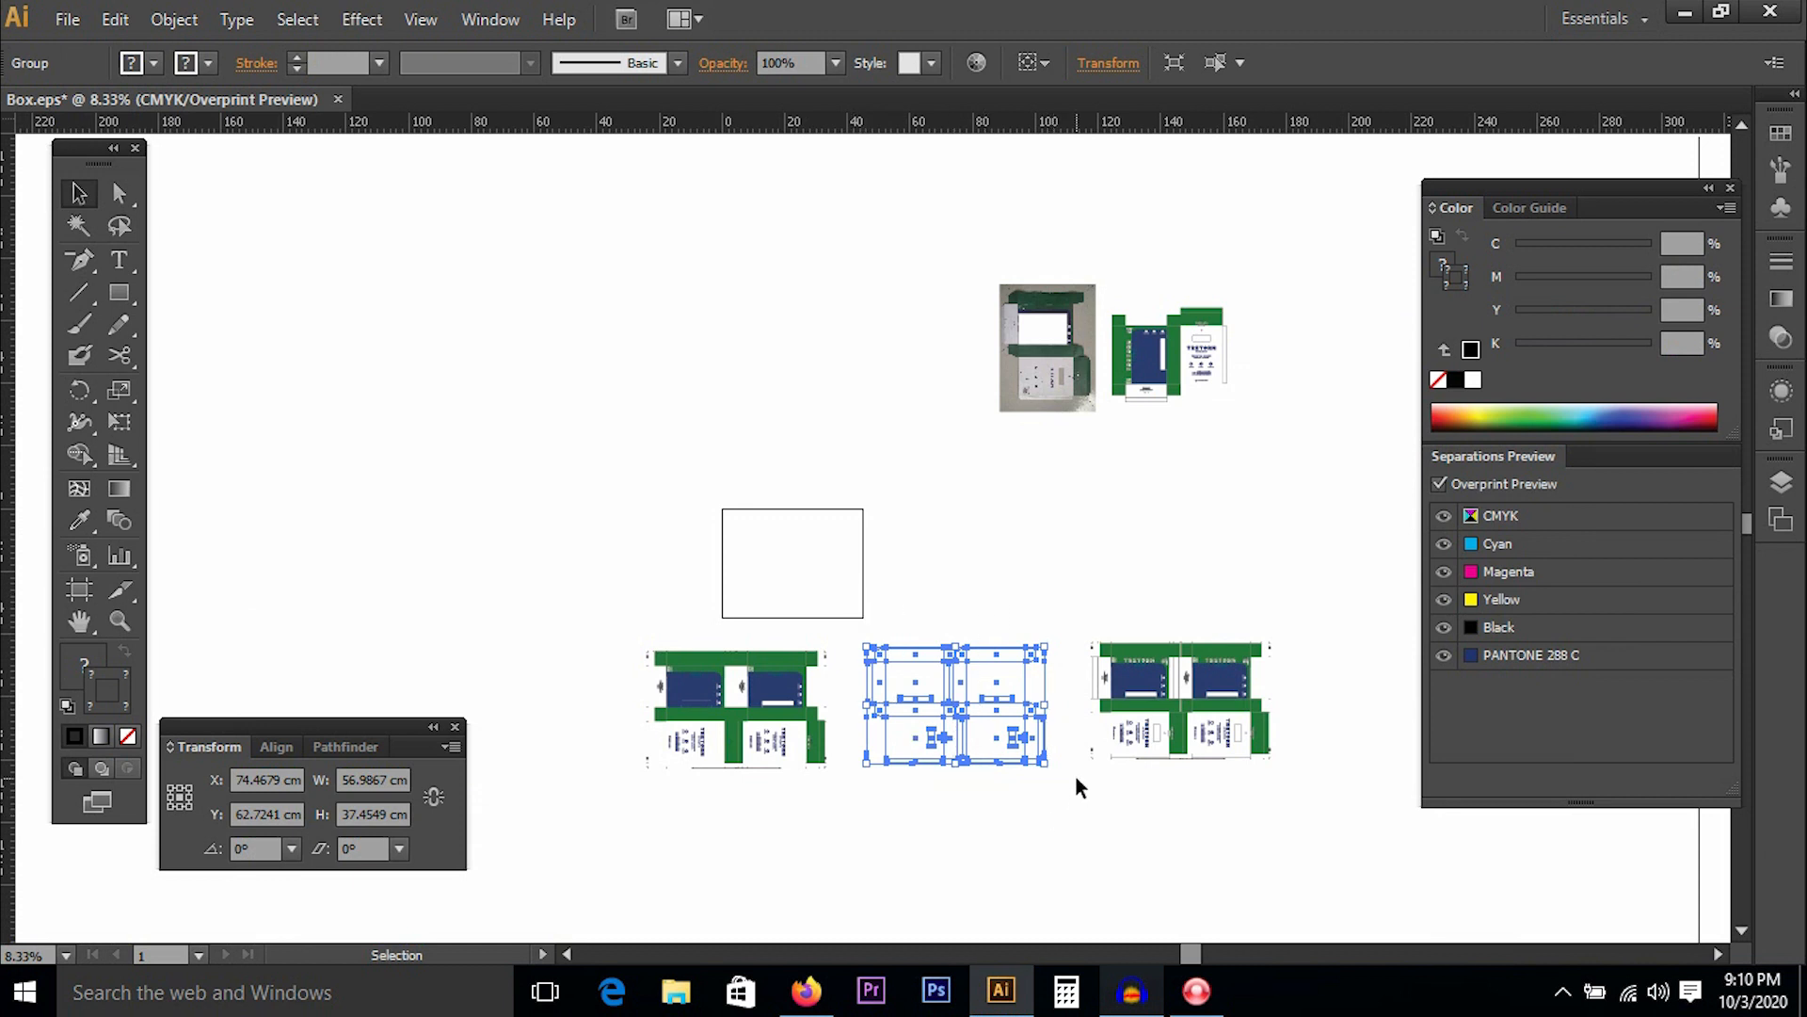
left_click(1075, 772)
left_click_drag(835, 504, 727, 382)
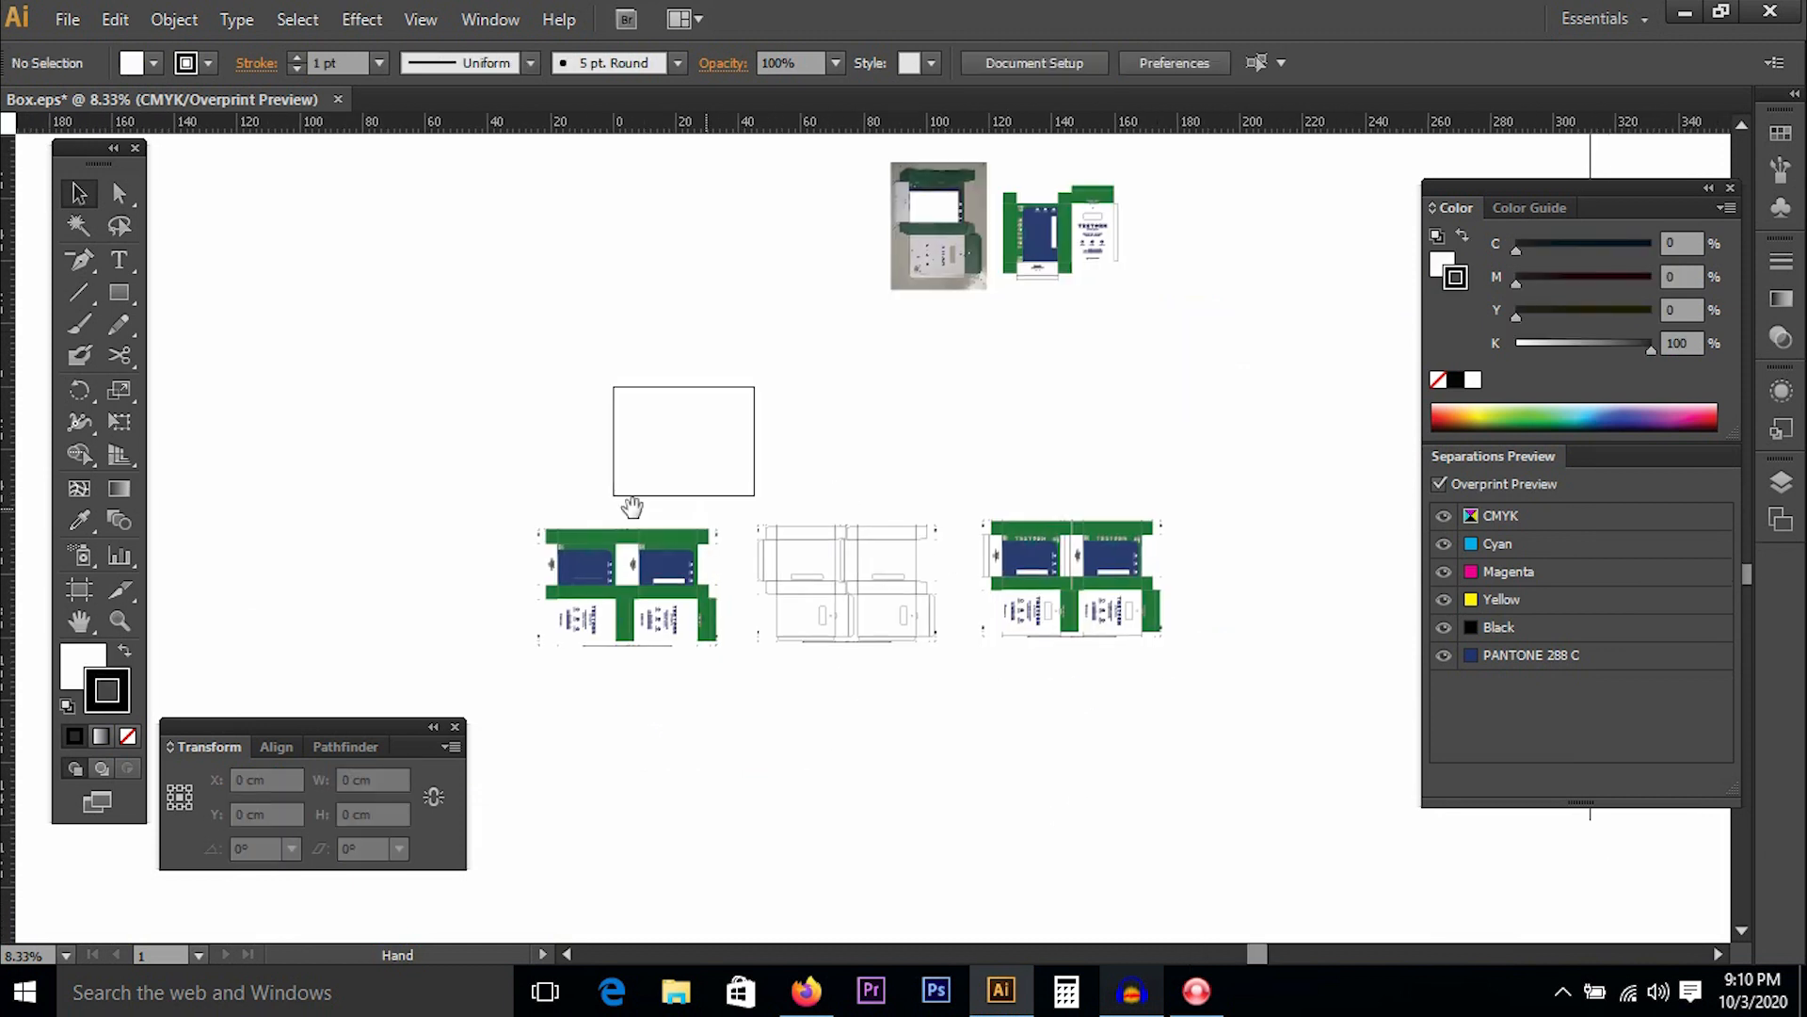
left_click_drag(480, 410, 934, 717)
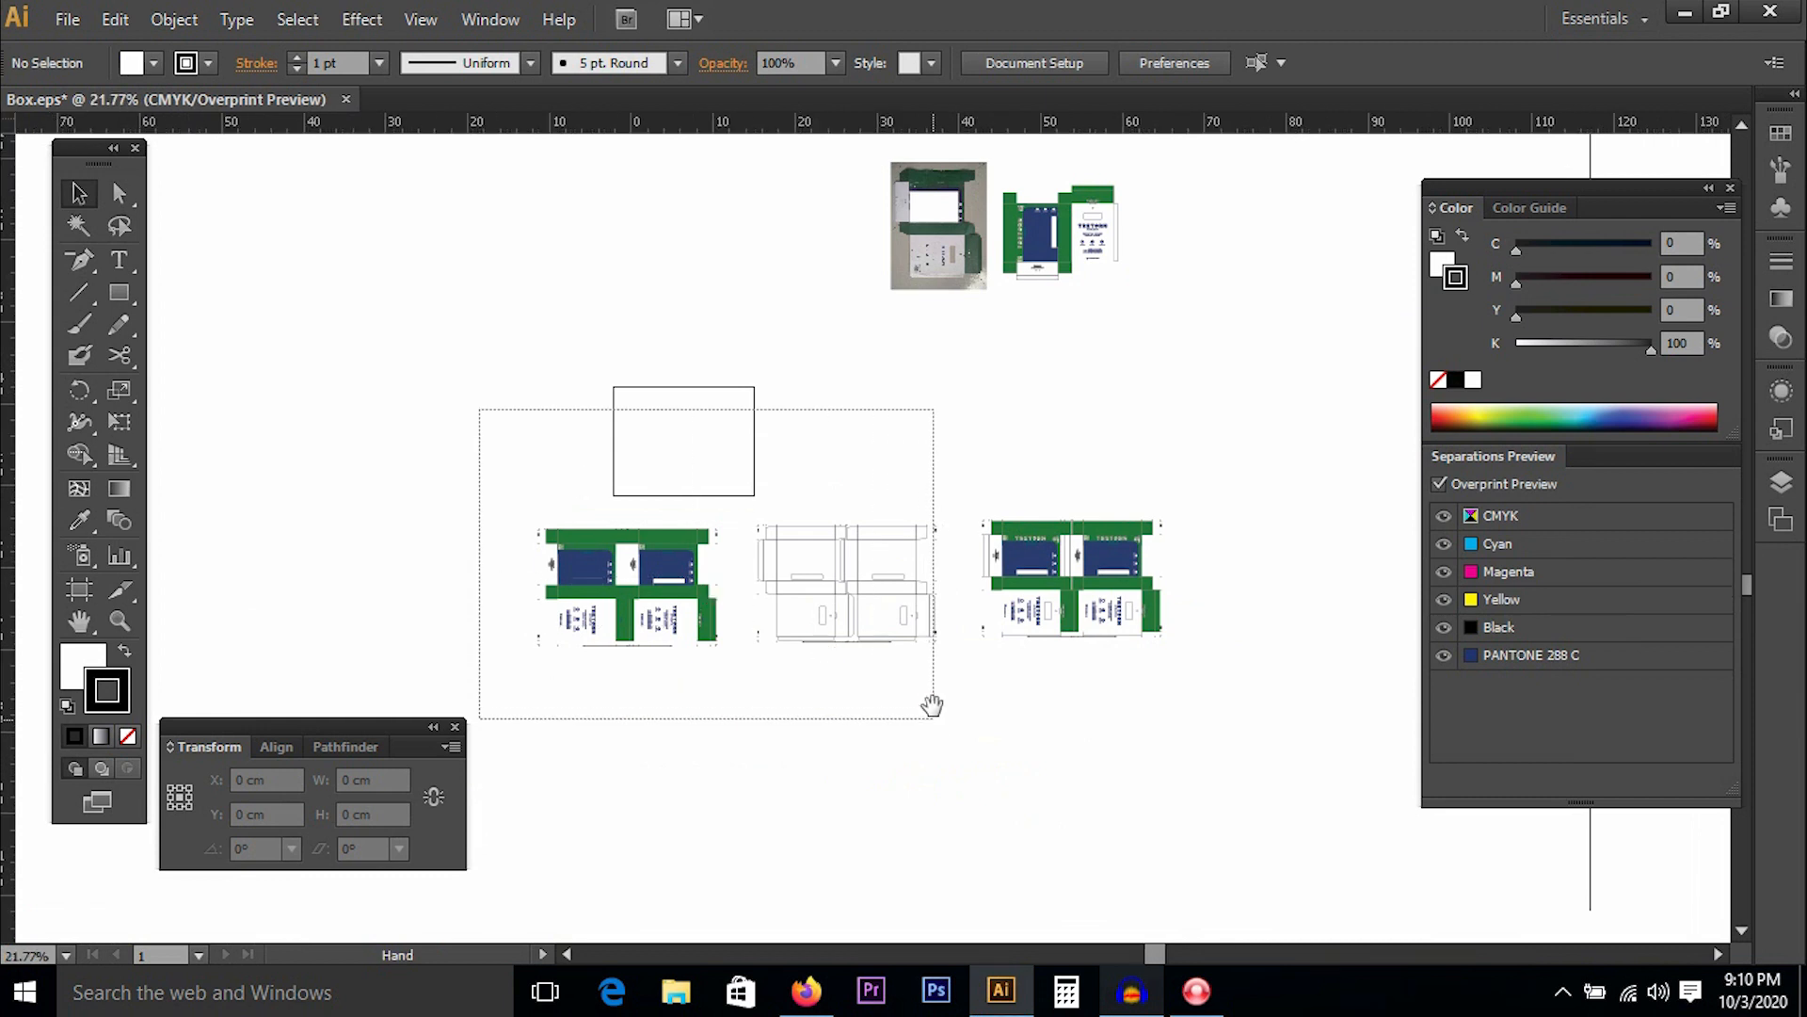
left_click_drag(888, 524, 842, 441)
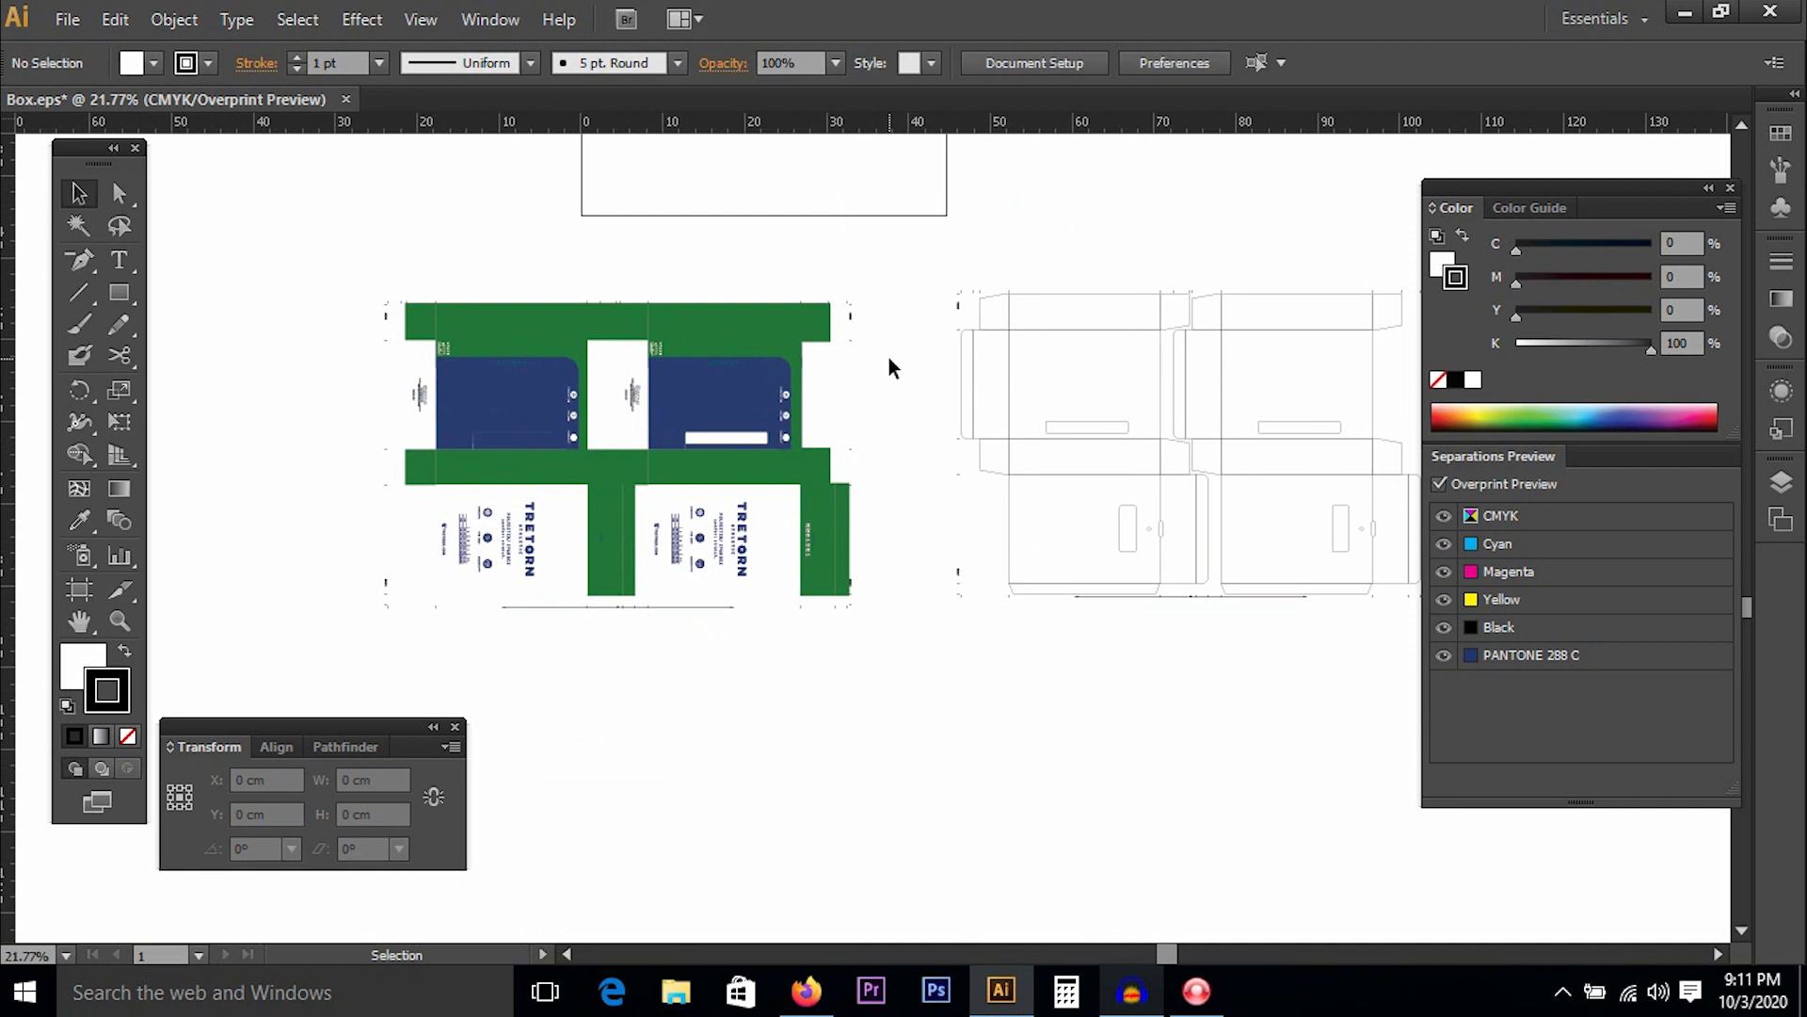
Present the first TRETORN colour layout below the artboard by selecting it as a whole several times, and leave it deselected.
mouse_move(355, 250)
left_mouse_down()
mouse_move(835, 714)
mouse_move(916, 682)
mouse_move(898, 699)
mouse_move(545, 456)
mouse_move(334, 251)
mouse_move(331, 269)
mouse_move(371, 272)
mouse_move(701, 603)
mouse_move(875, 645)
mouse_move(900, 676)
mouse_move(443, 381)
mouse_move(363, 256)
left_mouse_up()
left_click(898, 699)
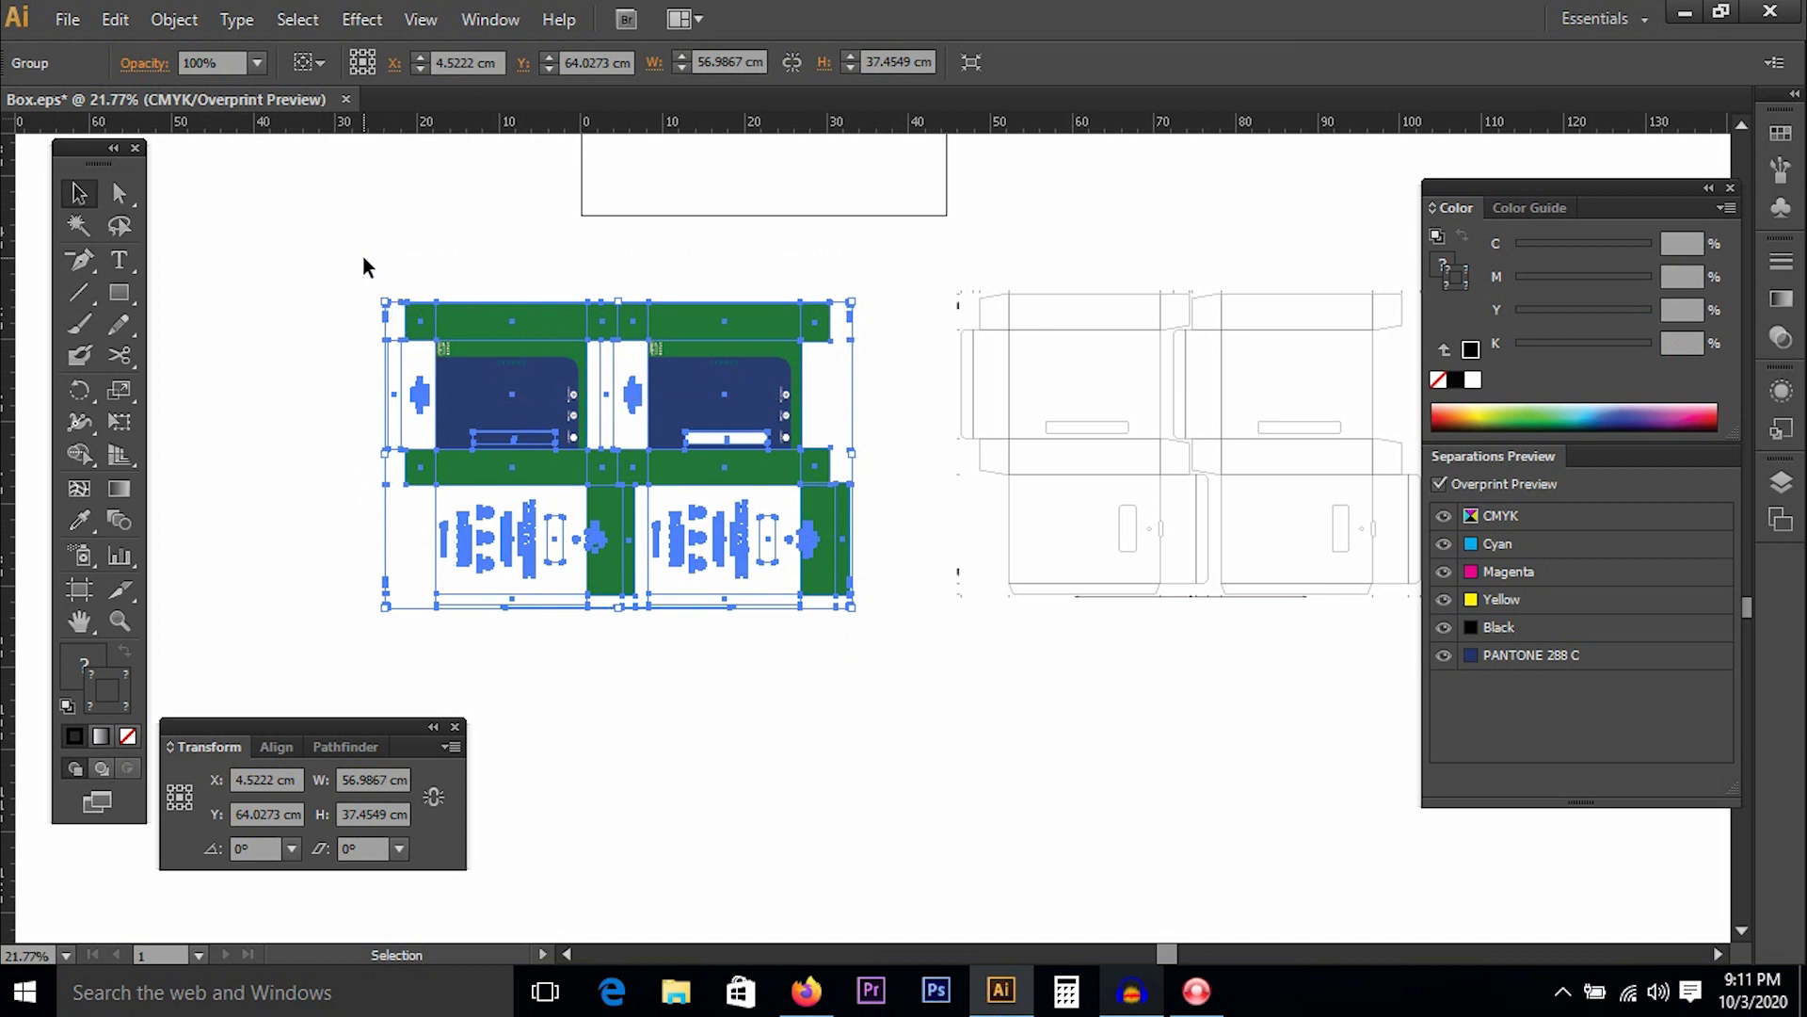
left_click(363, 256)
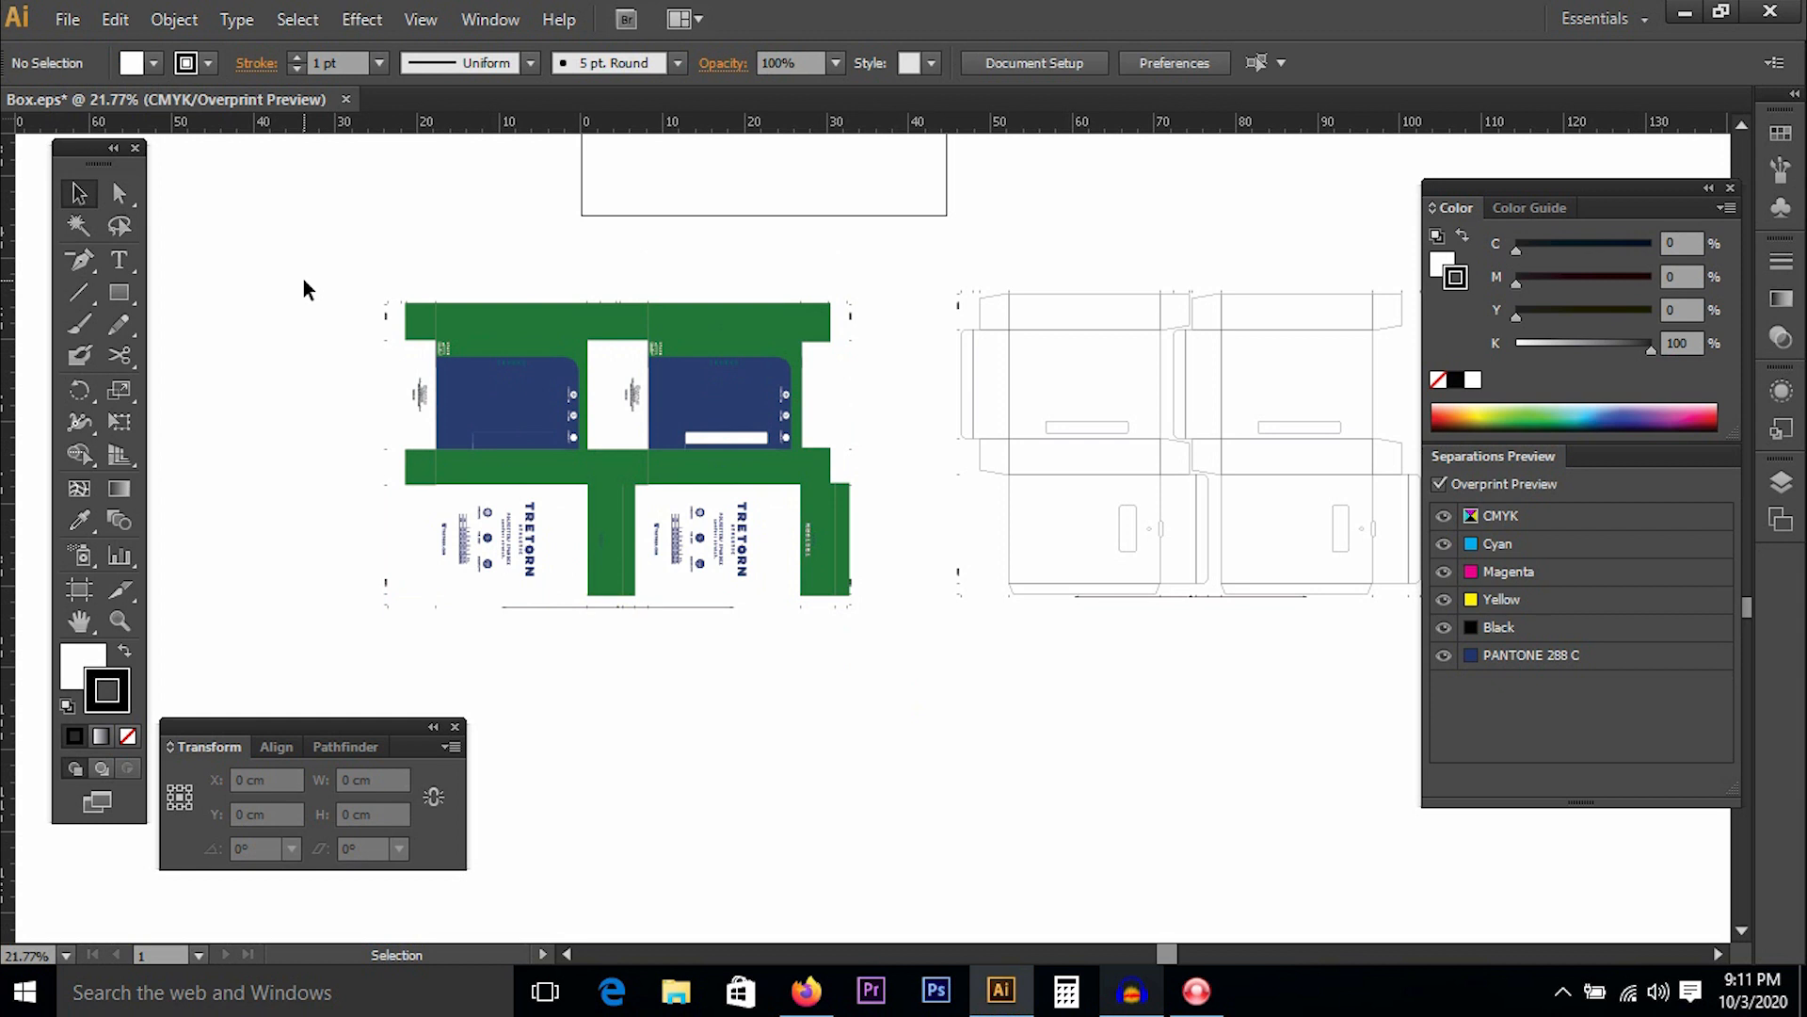
left_click_drag(287, 227, 892, 694)
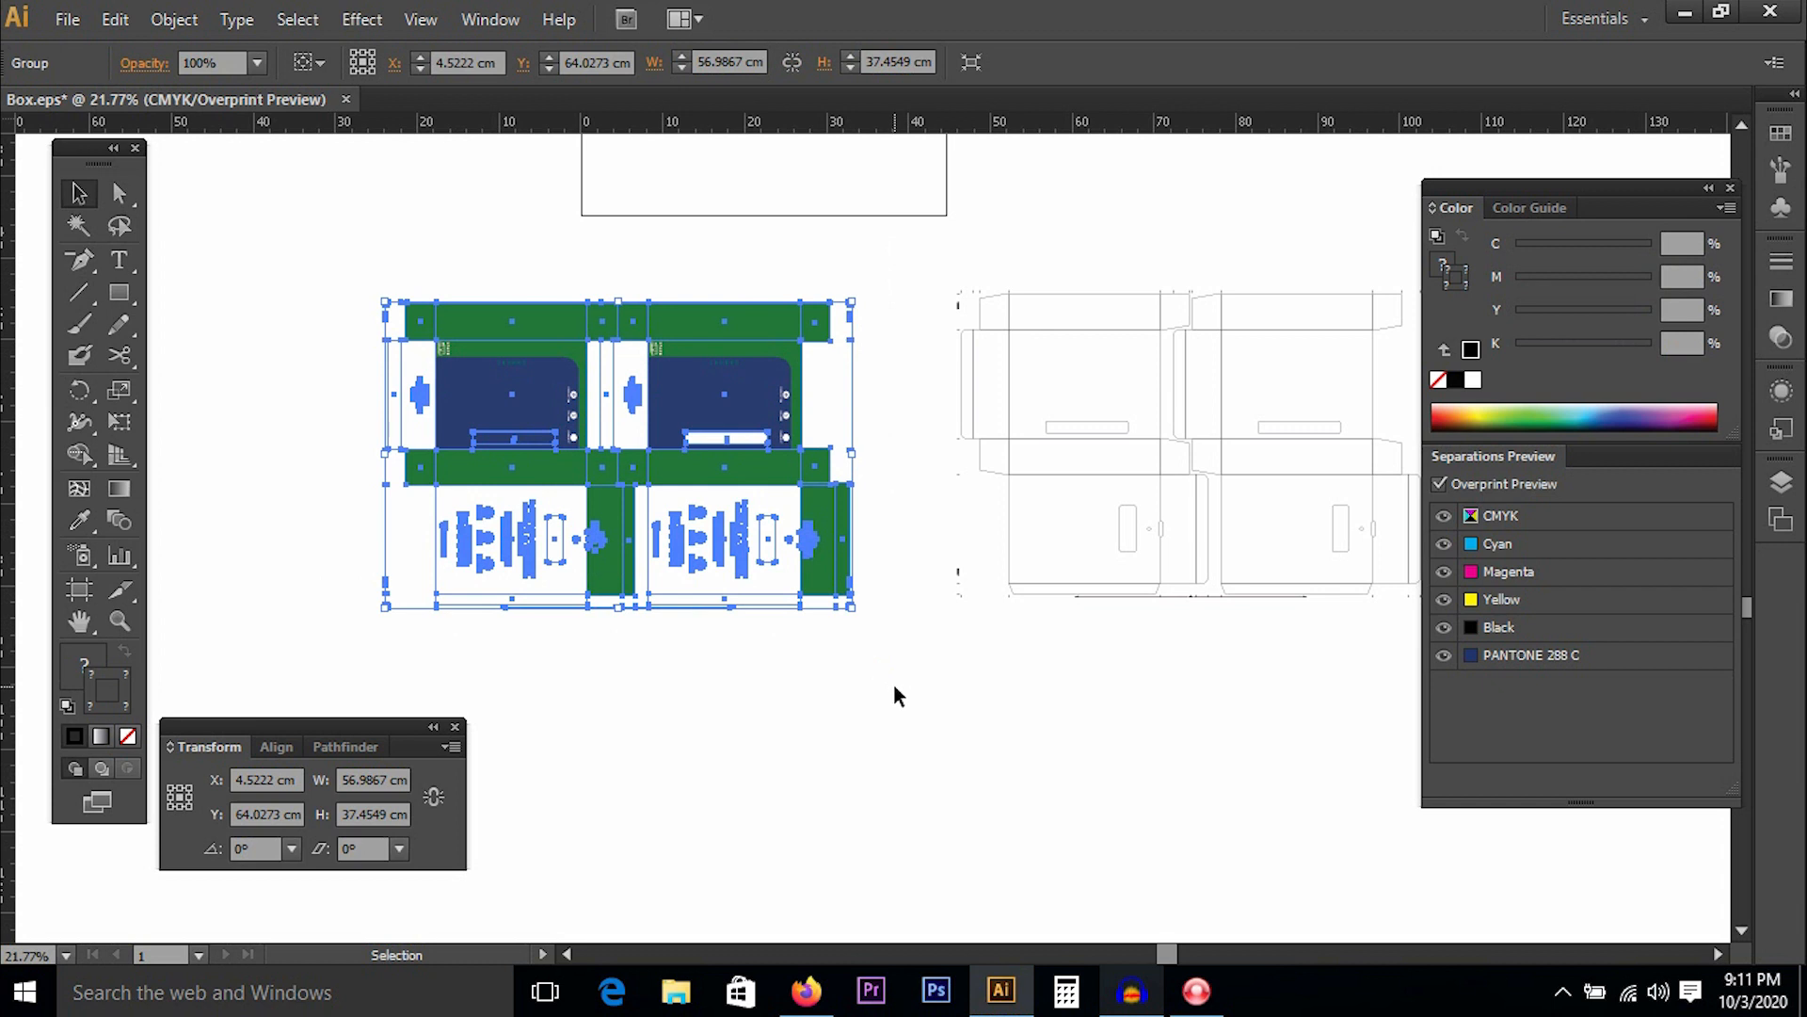
left_click_drag(339, 227, 867, 706)
left_click(866, 704)
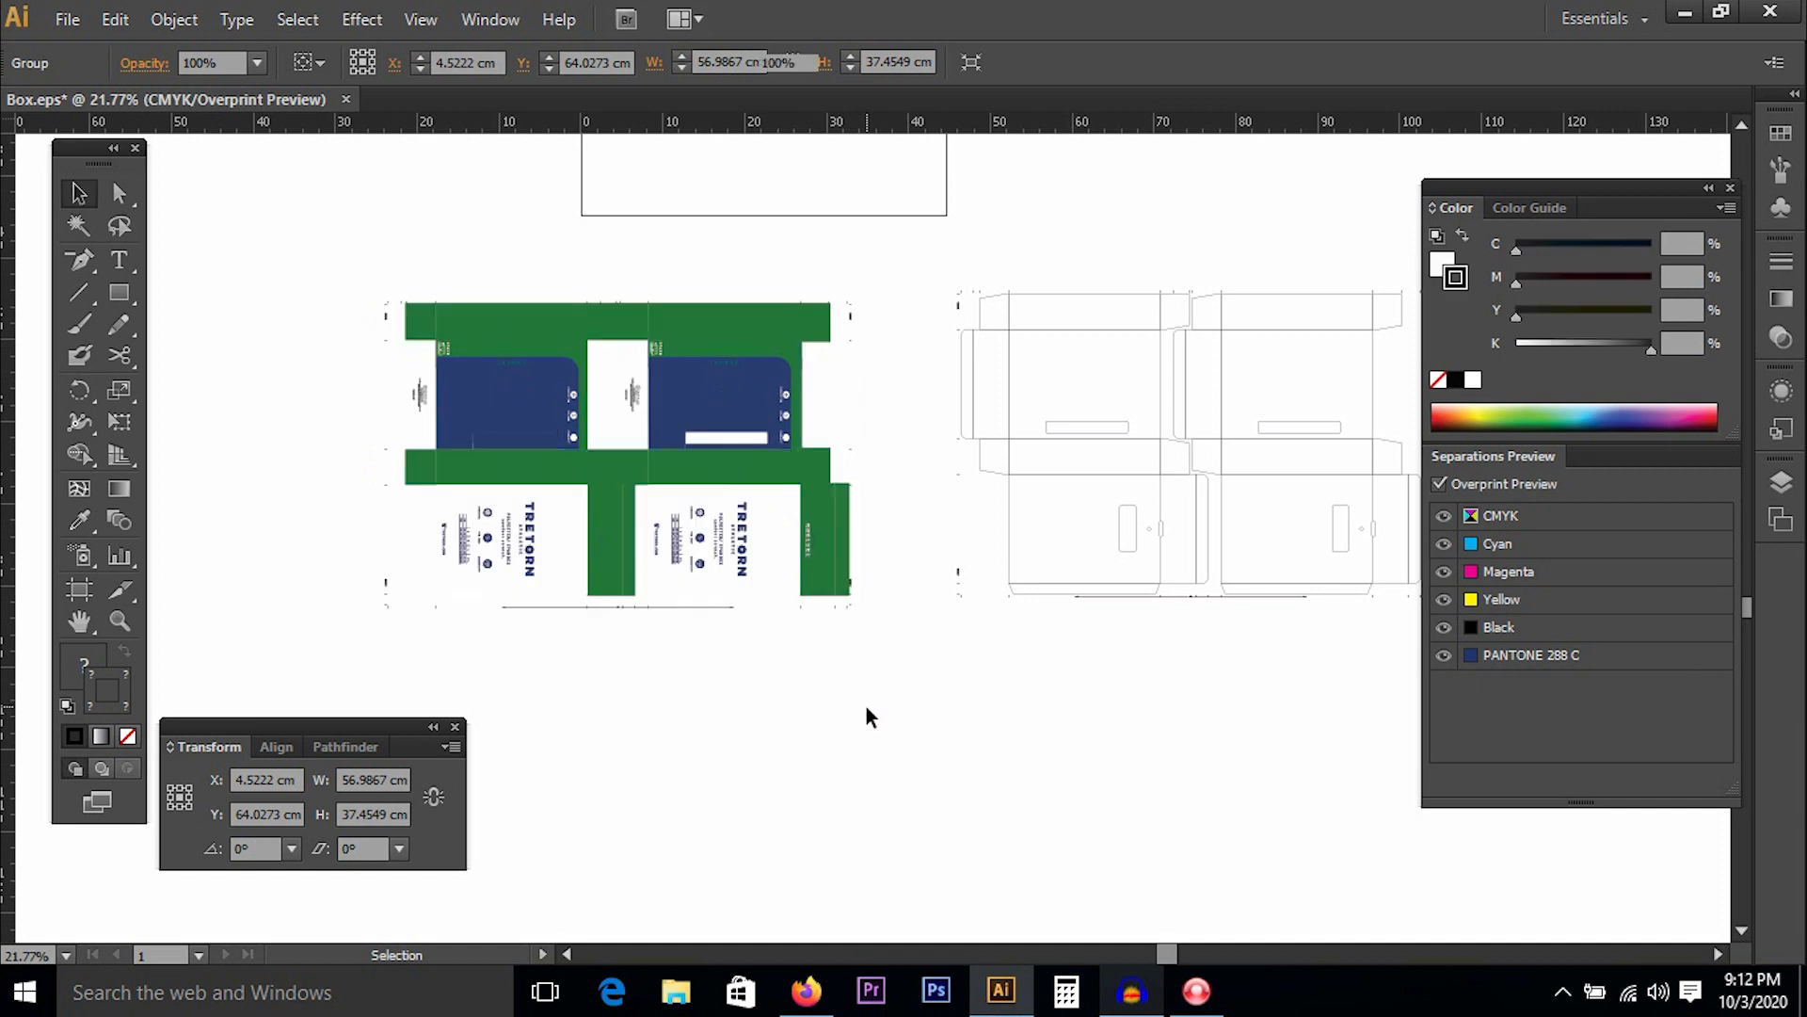
left_click_drag(893, 370, 340, 414)
left_click_drag(328, 353, 889, 438)
left_click_drag(892, 420, 235, 354)
left_click_drag(230, 355, 952, 424)
left_click_drag(952, 426, 344, 322)
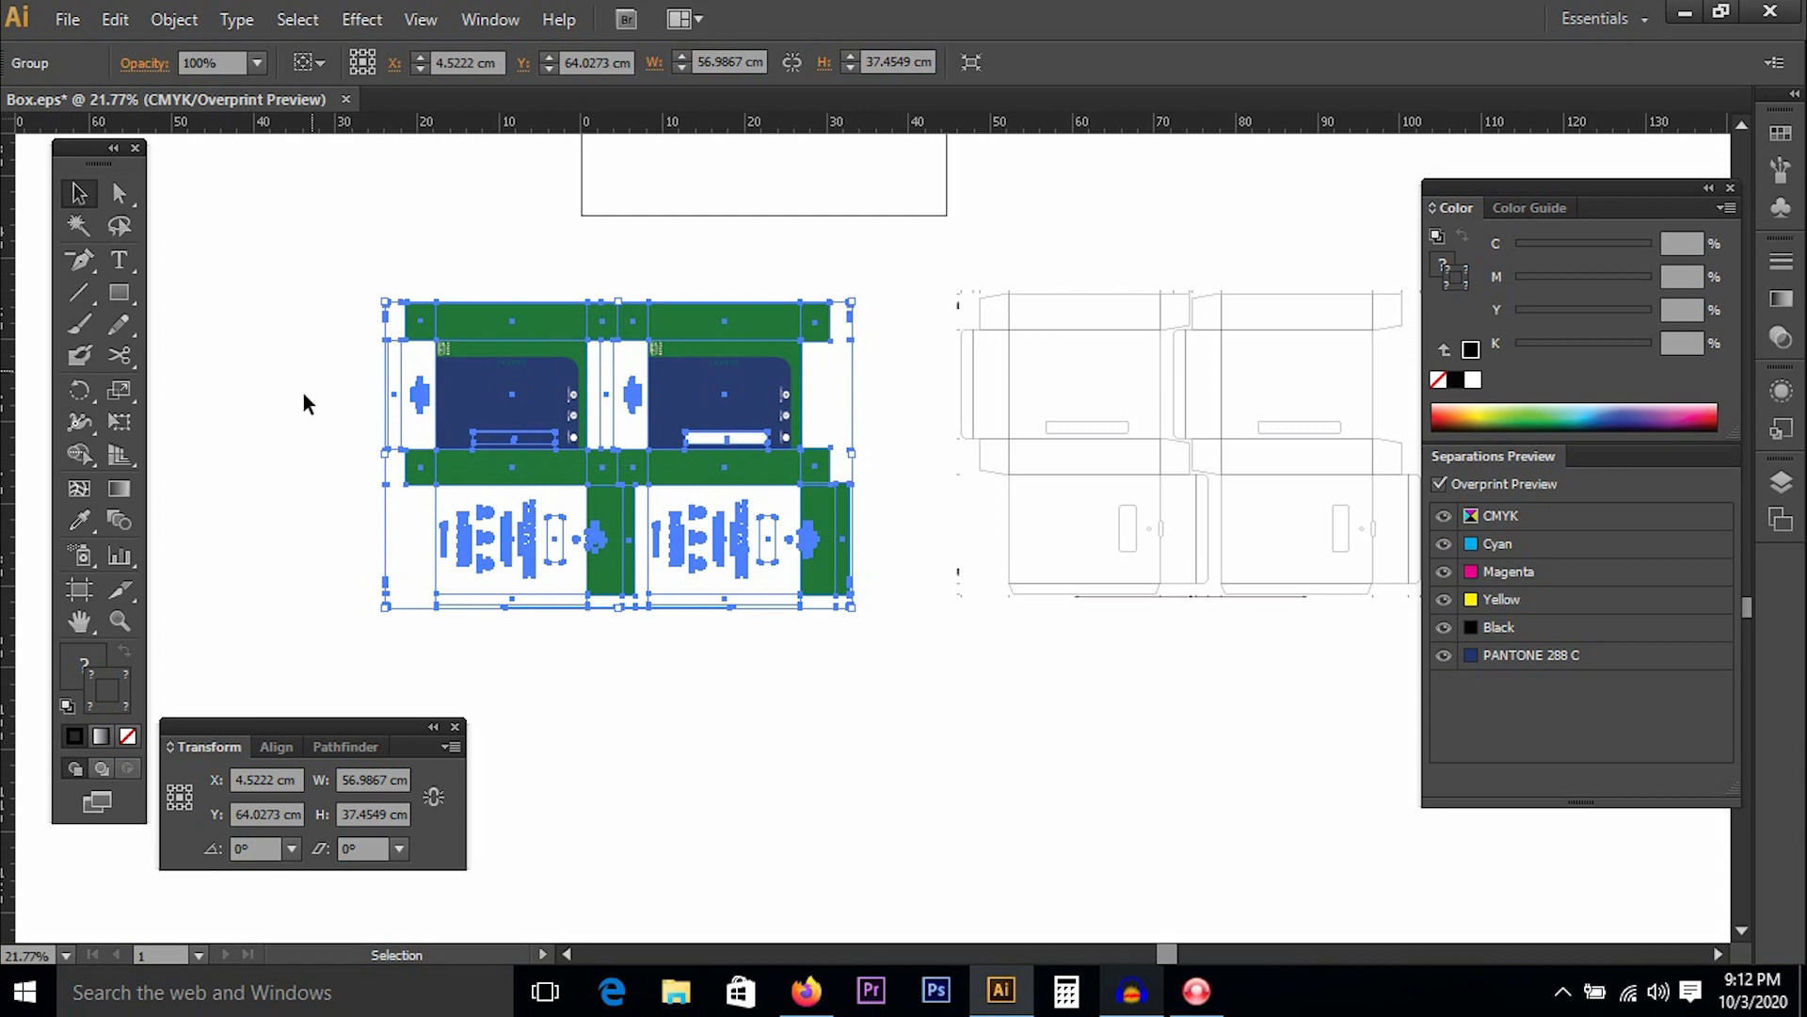
left_click(306, 403)
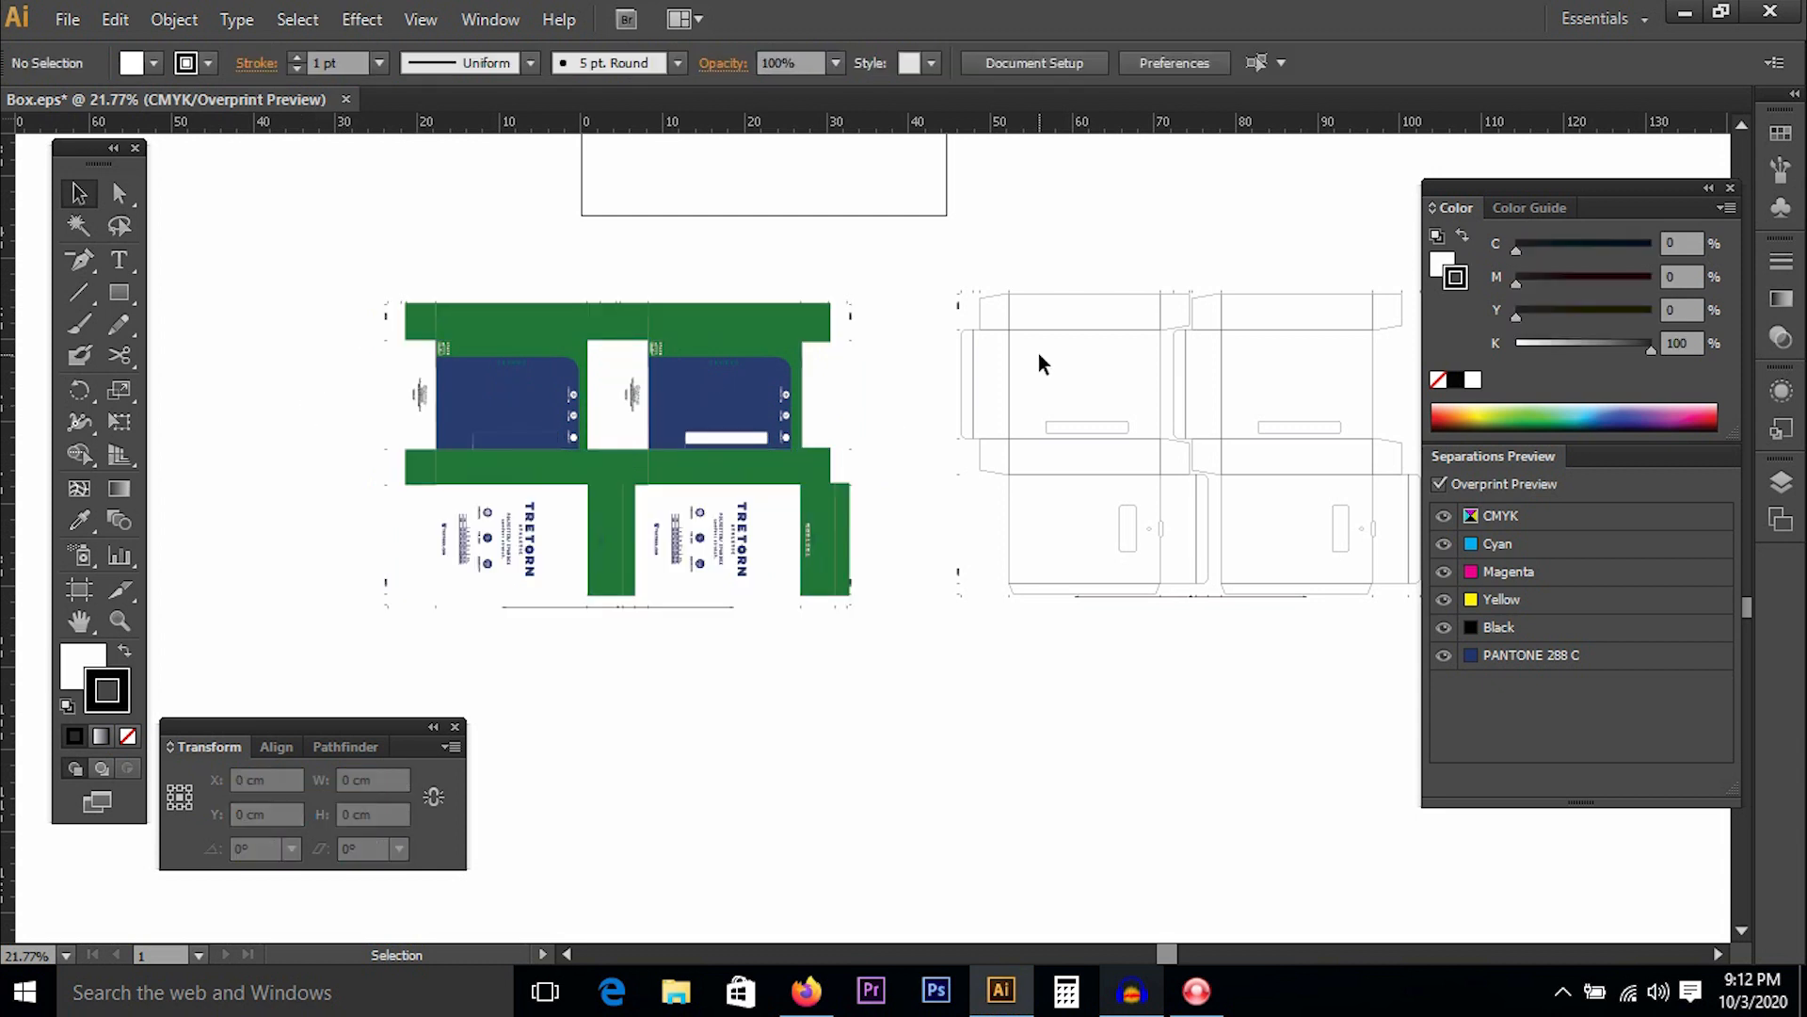
Compare the dieline group with the colour layout beside it by selecting each in turn, and clear the selection.
left_click_drag(954, 234, 1252, 670)
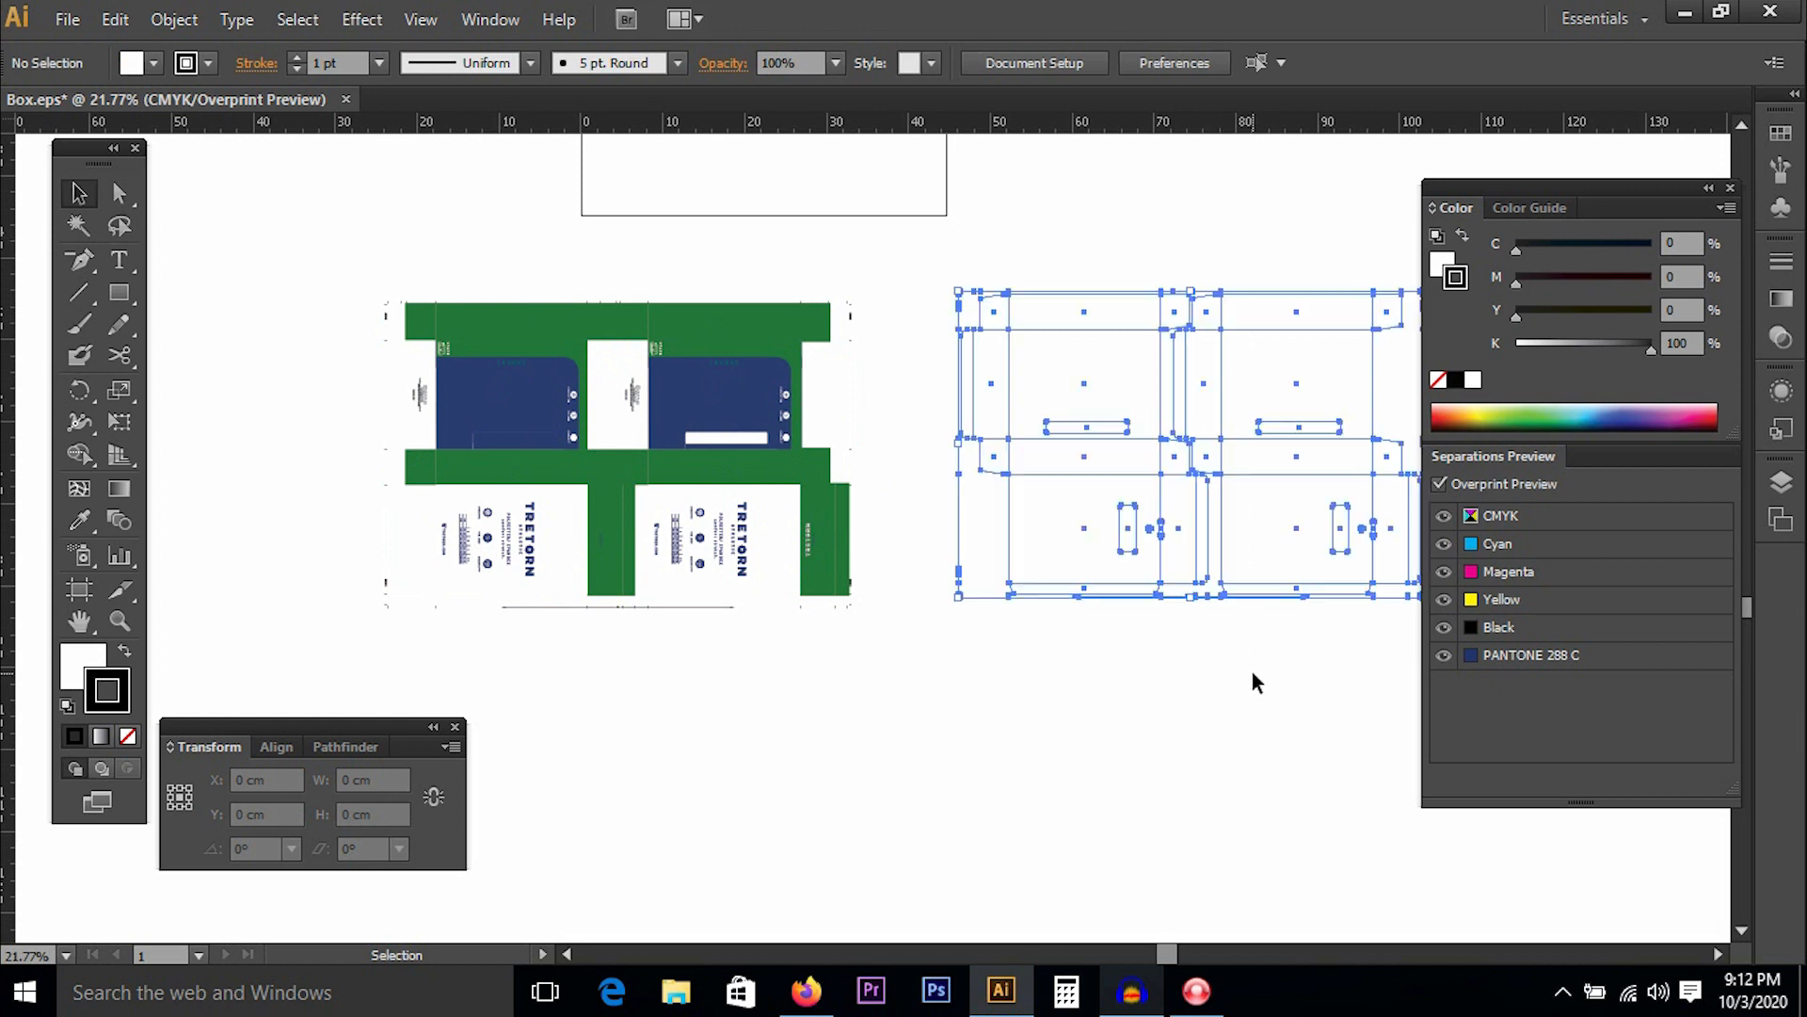
left_click(1260, 692)
left_click_drag(1074, 216, 991, 209)
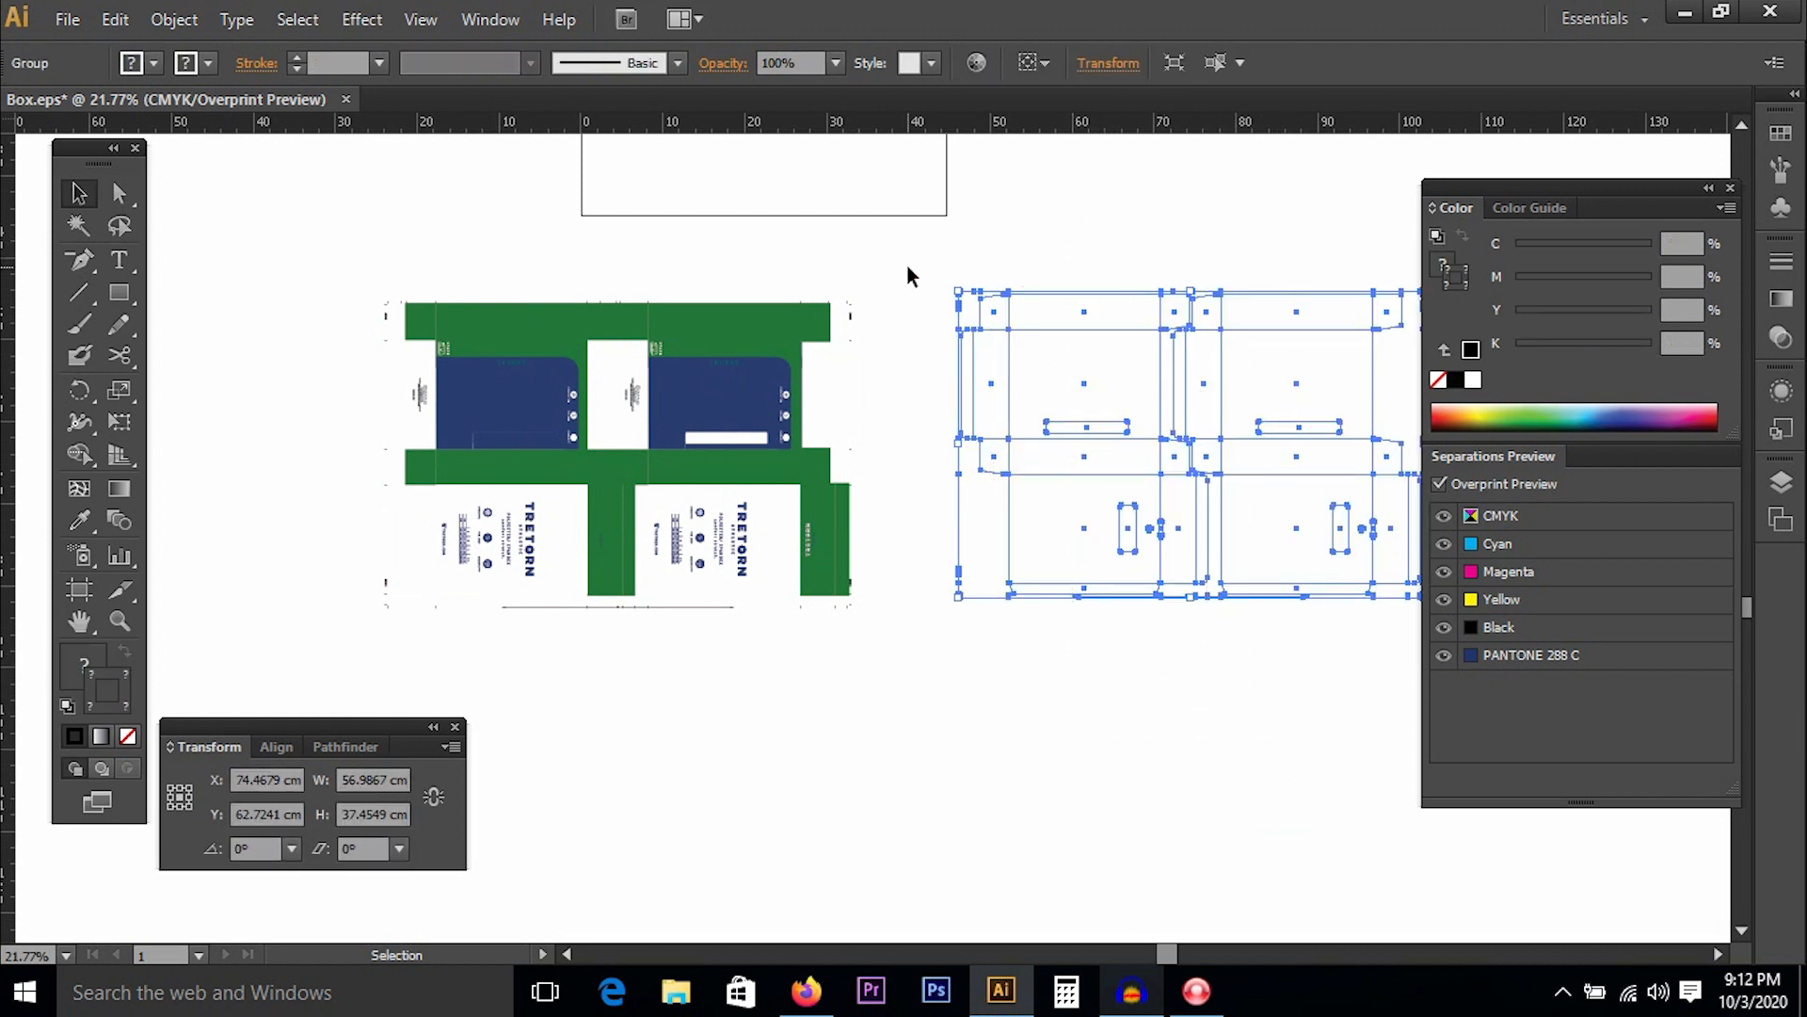
left_click_drag(875, 242, 378, 619)
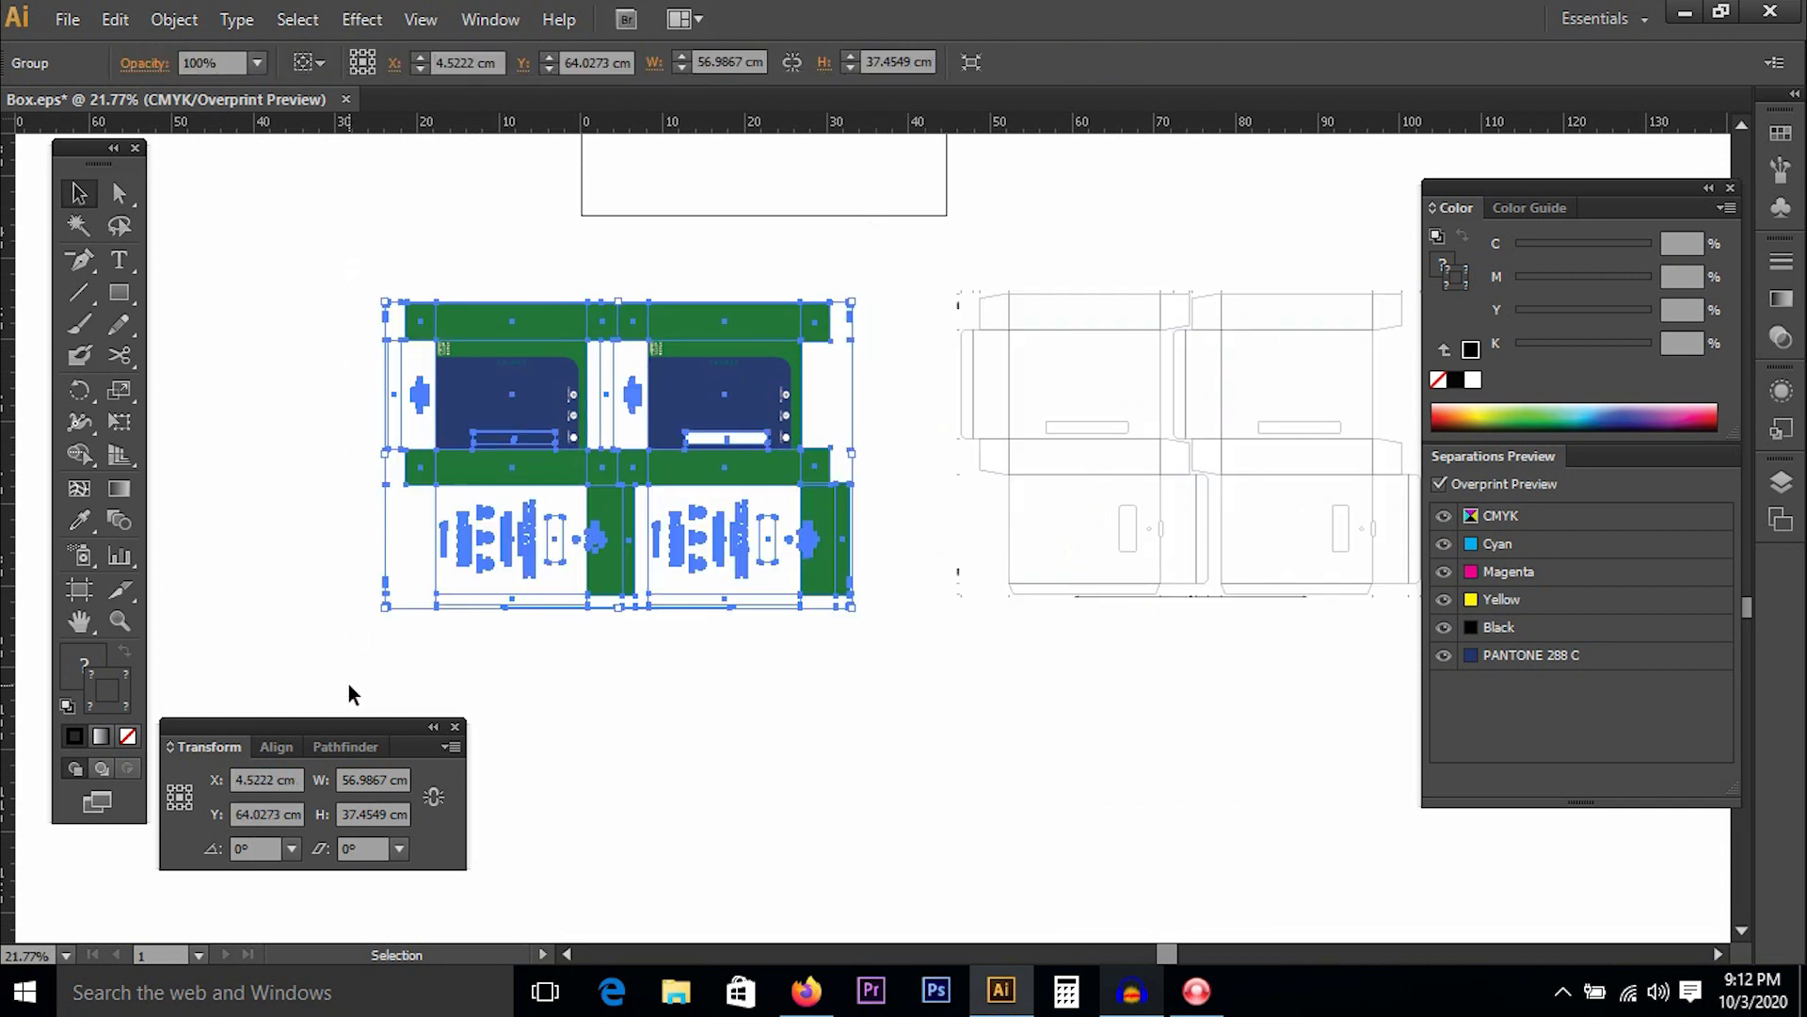
left_click_drag(350, 236, 912, 714)
left_click(554, 421)
left_click(355, 283)
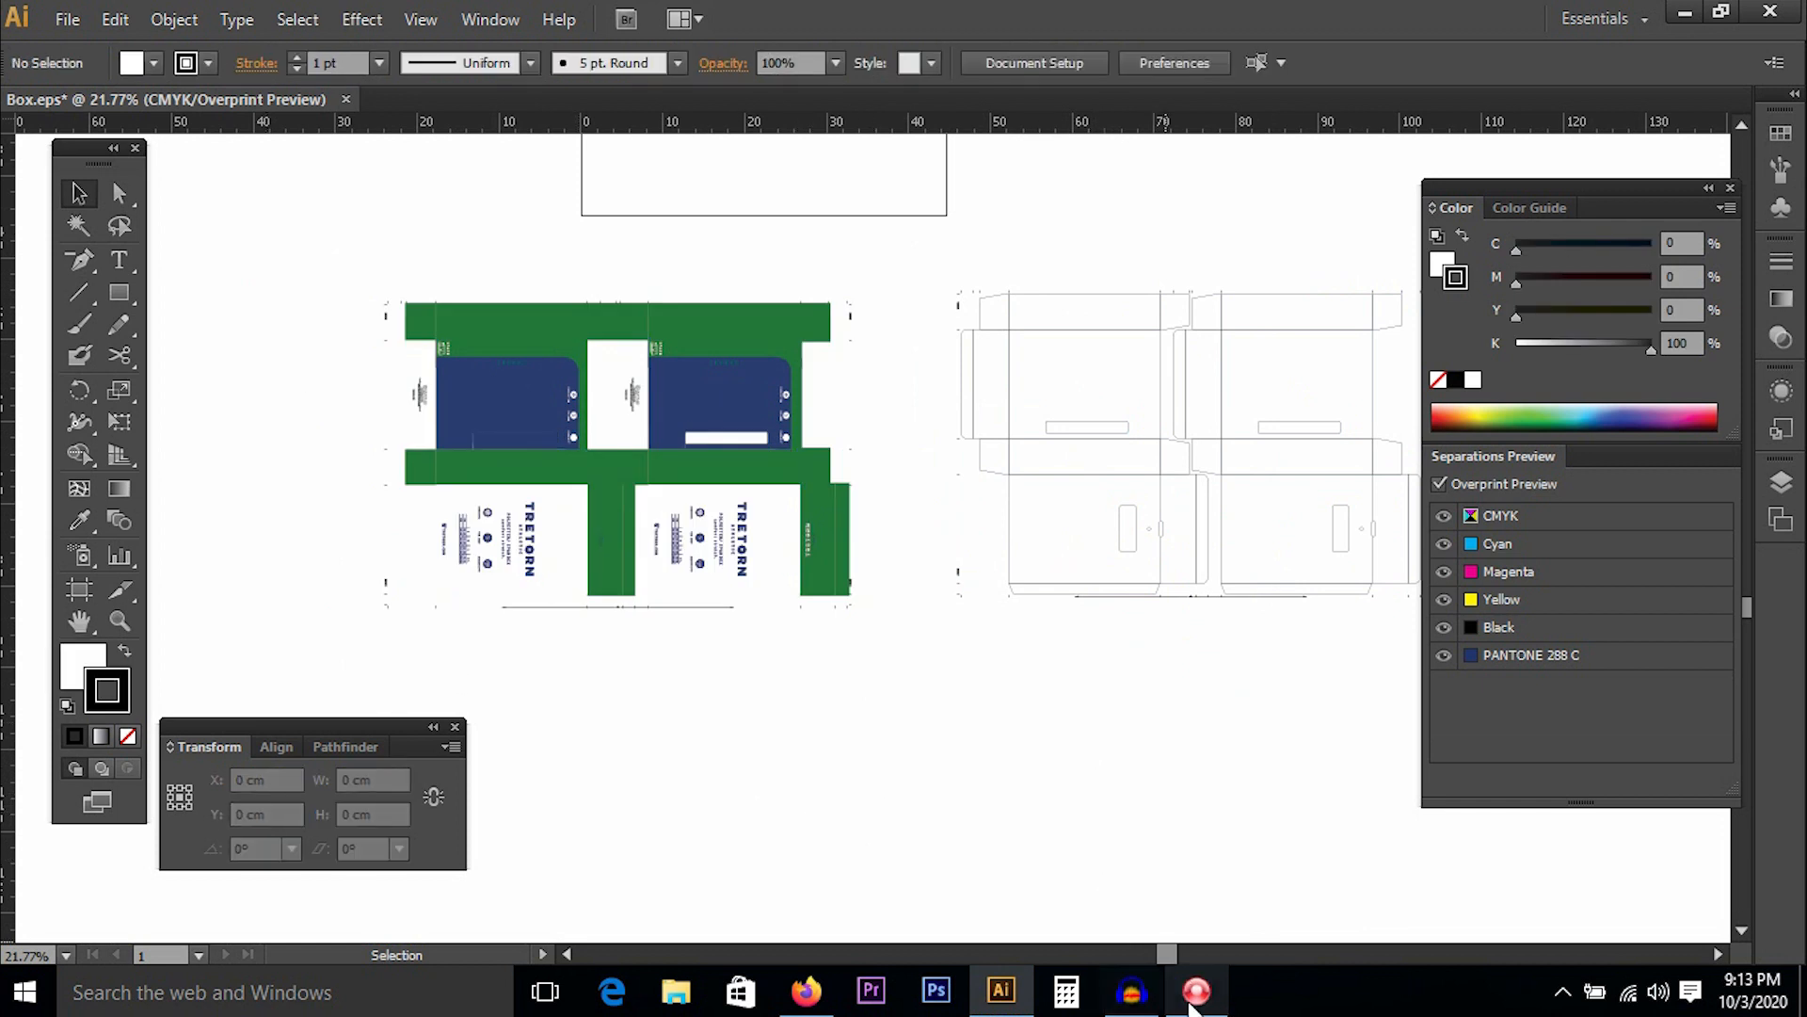
Check the recording in Audacity once more and return to the Illustrator document.
left_click(1134, 997)
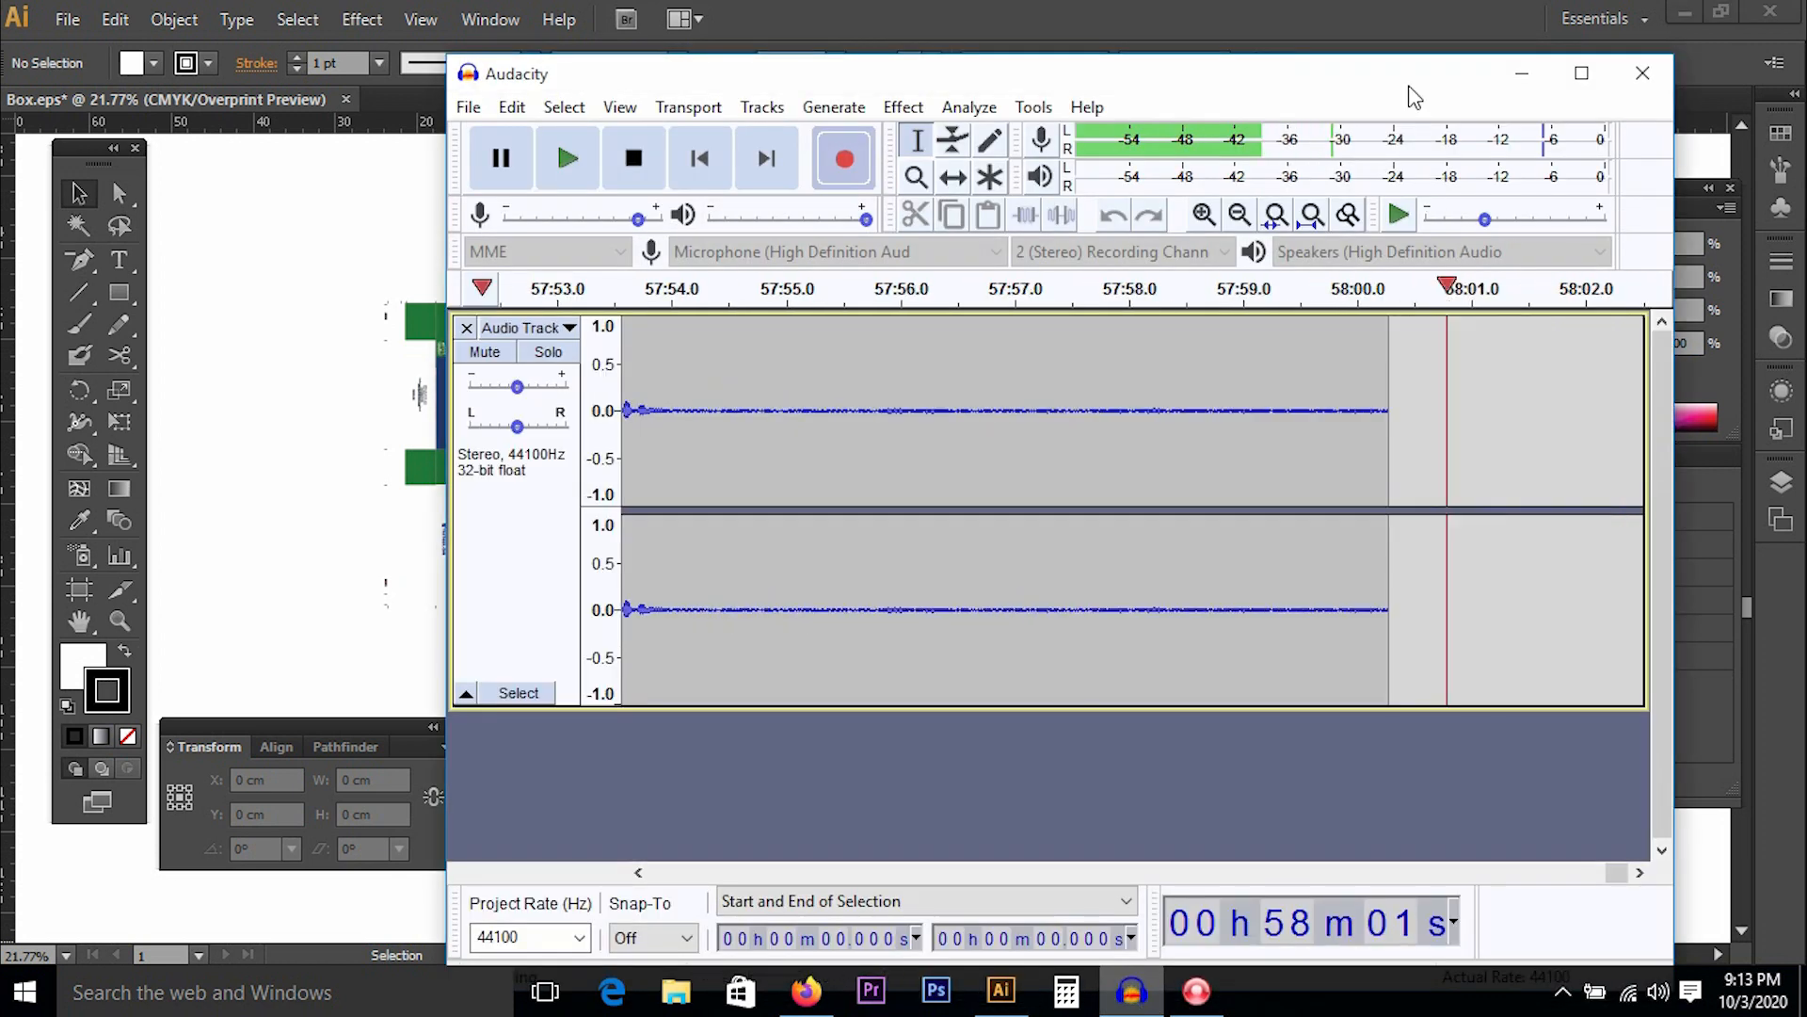
left_click(1515, 73)
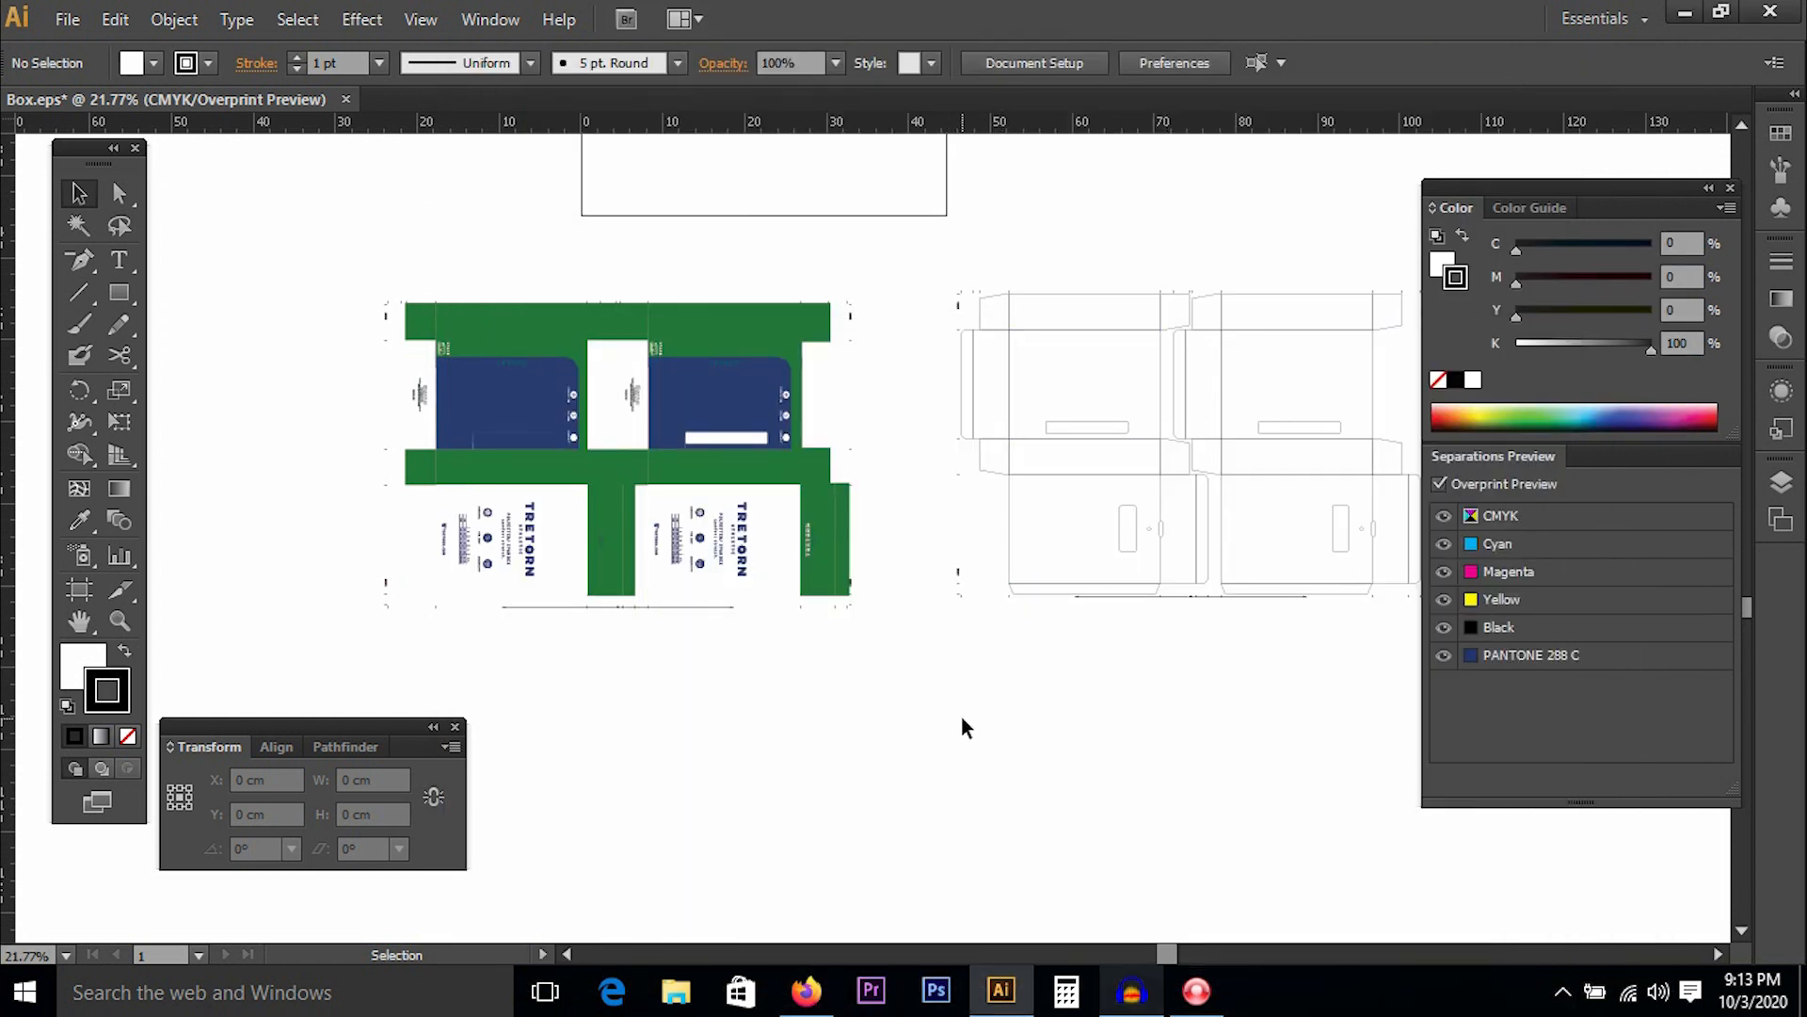
left_click(59, 28)
left_click(141, 106)
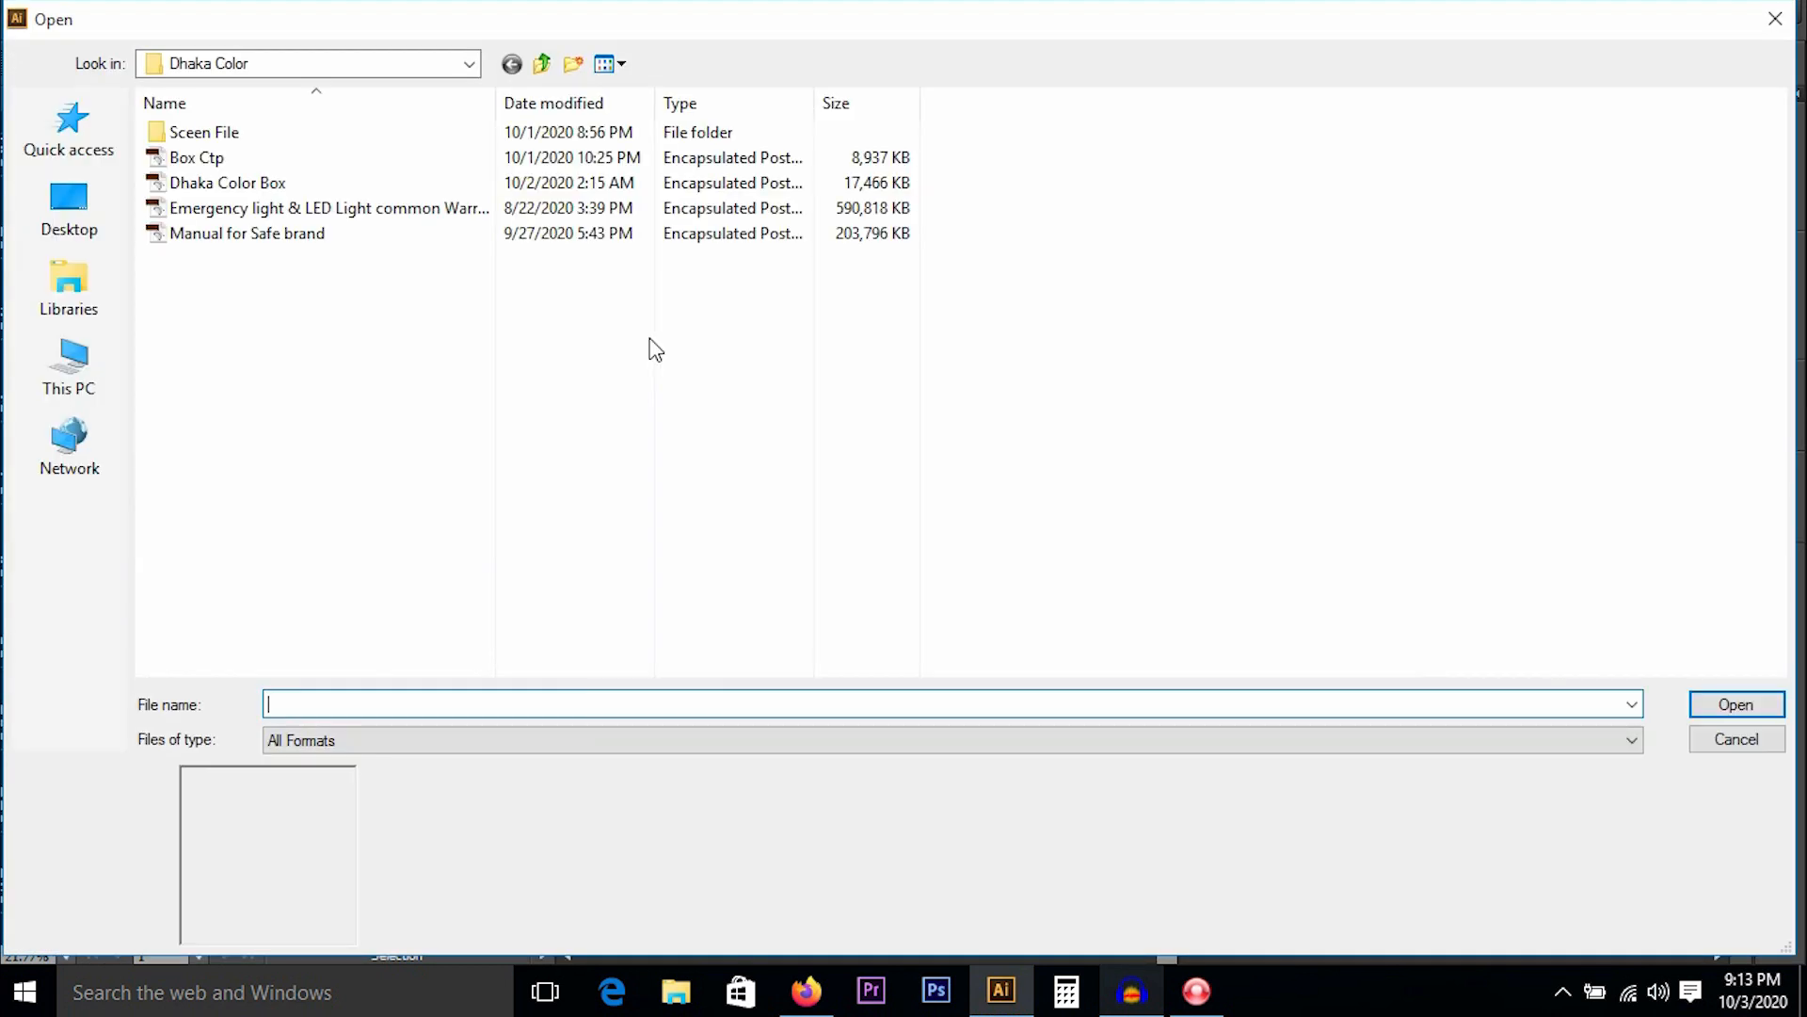
left_click(1728, 738)
Save the document Box.eps in Illustrator EPS format.
key("a")
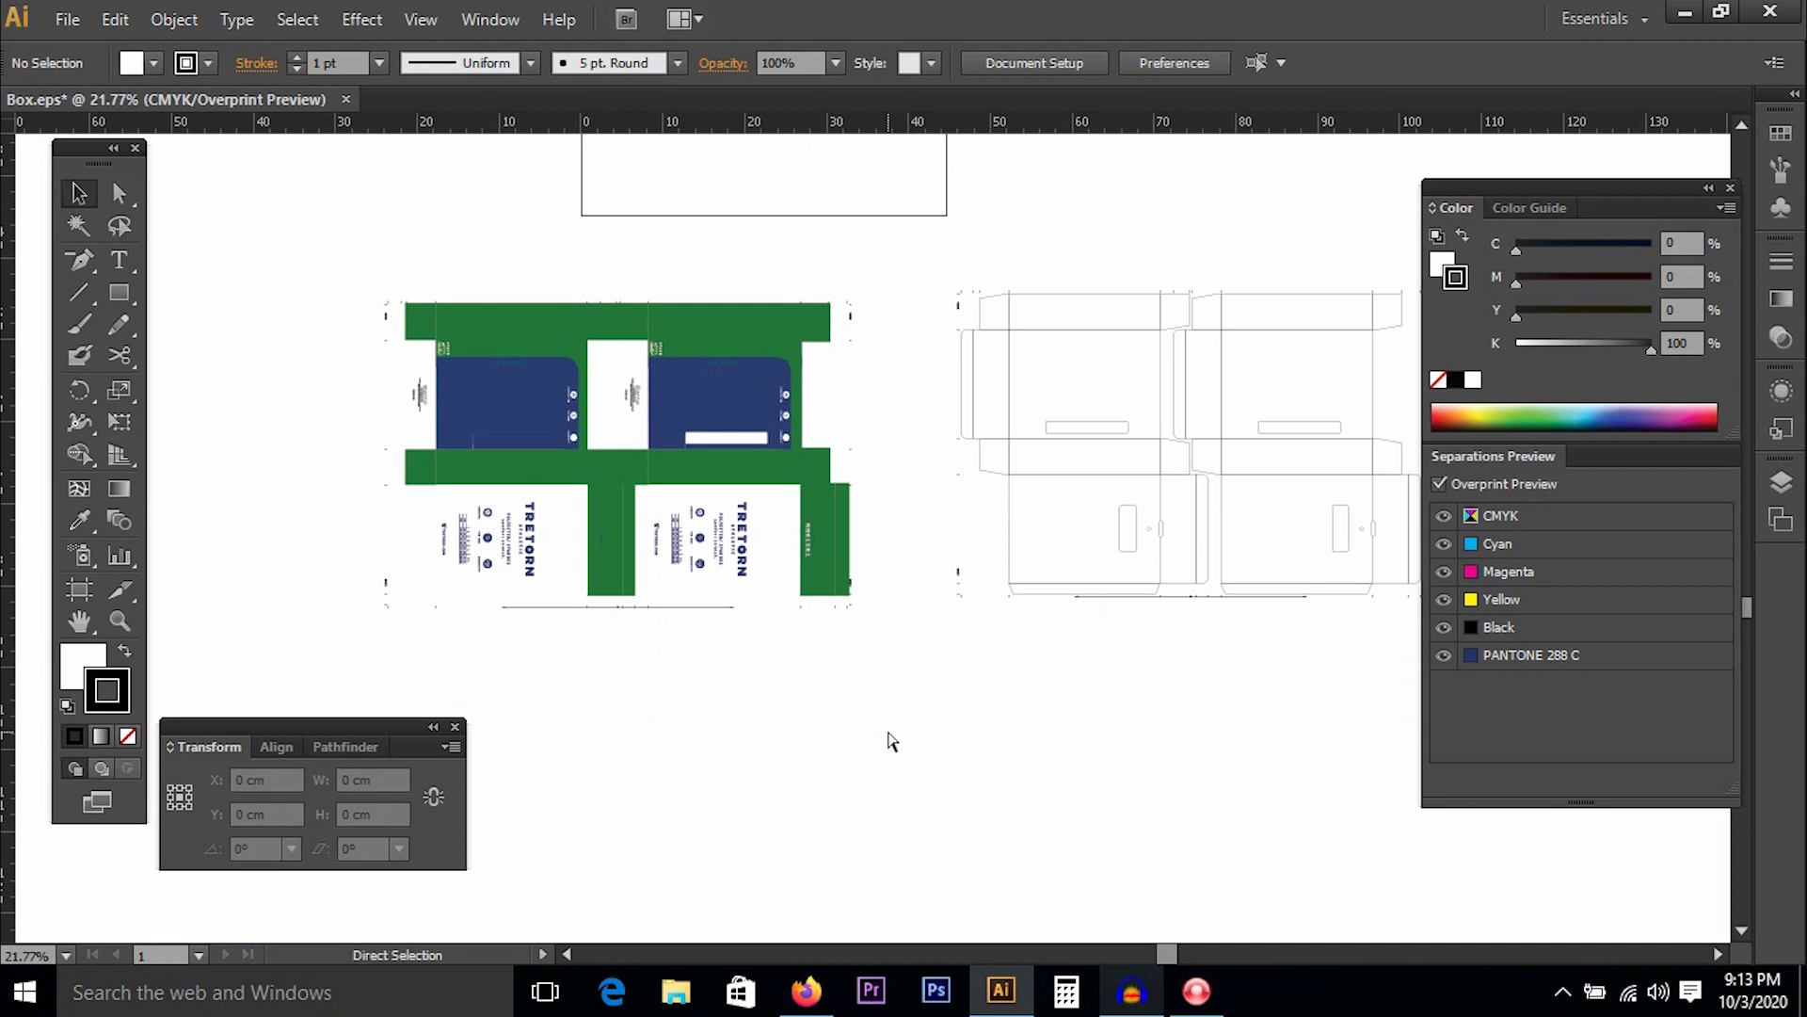
key("ctrl+s")
key("ctrl+s")
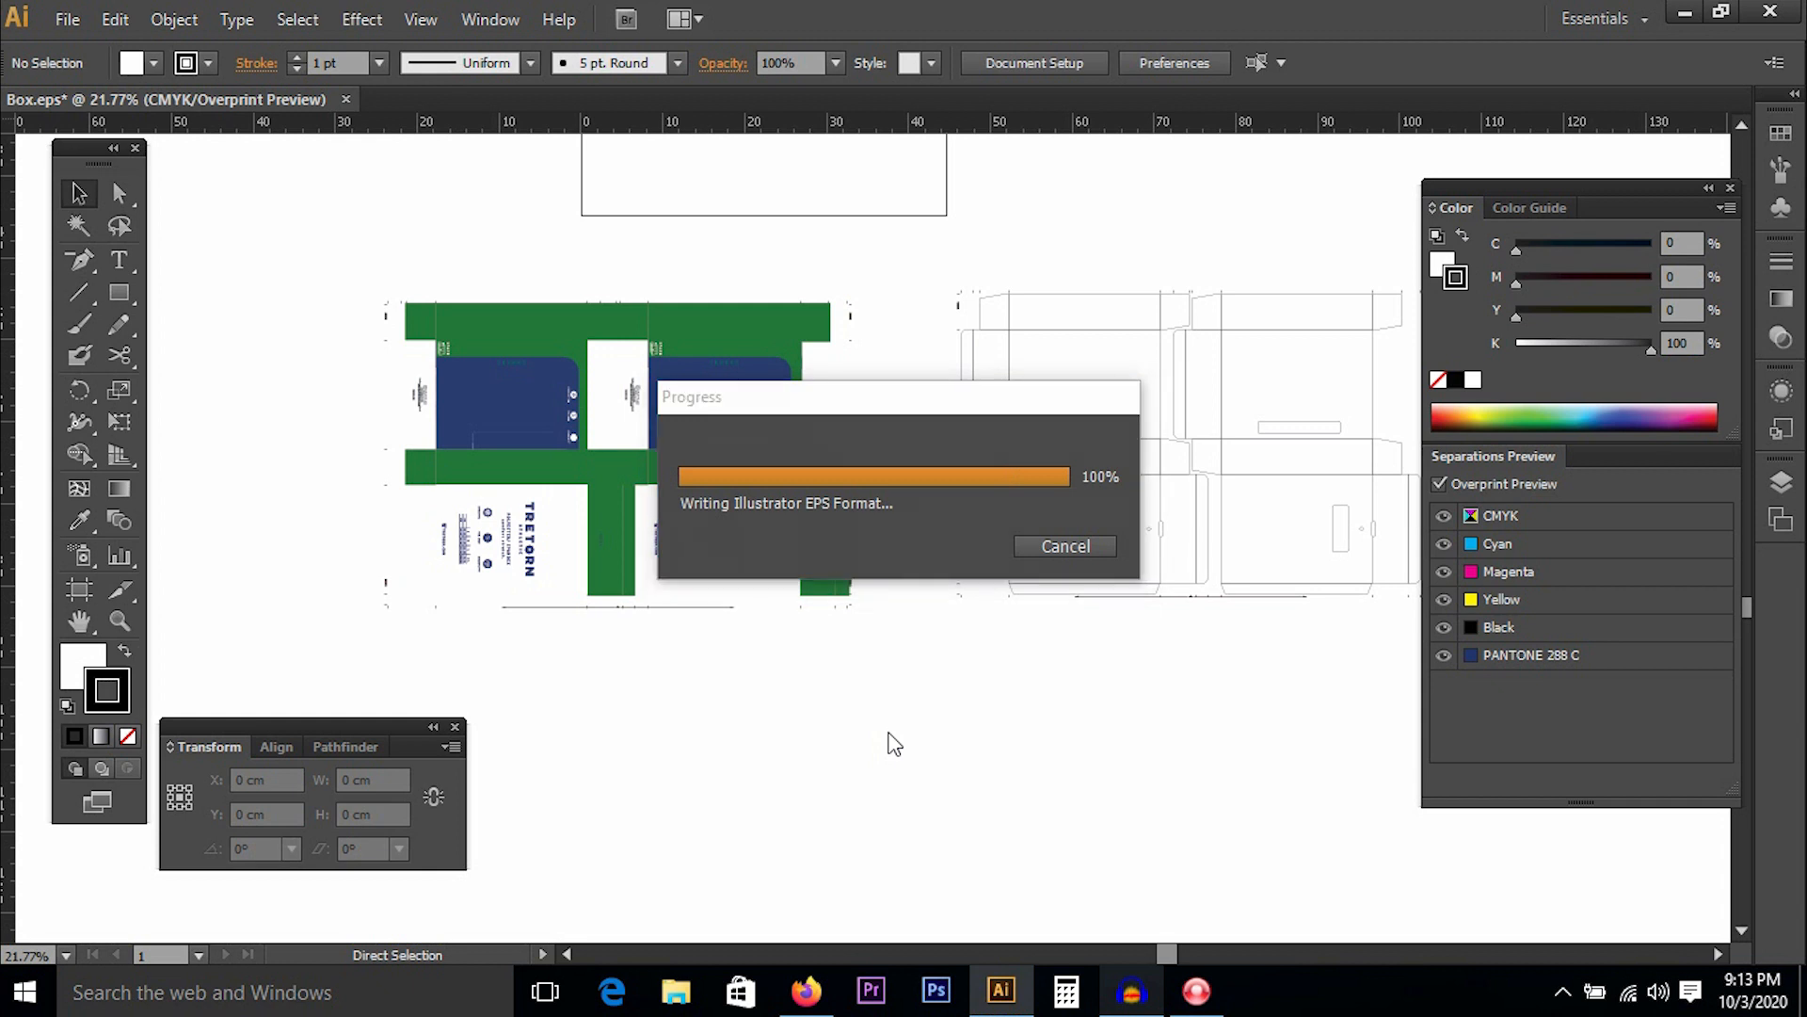
Move the reference photo and the single flat box artwork together beside the artboard, above the row of layouts.
key("ctrl+minus")
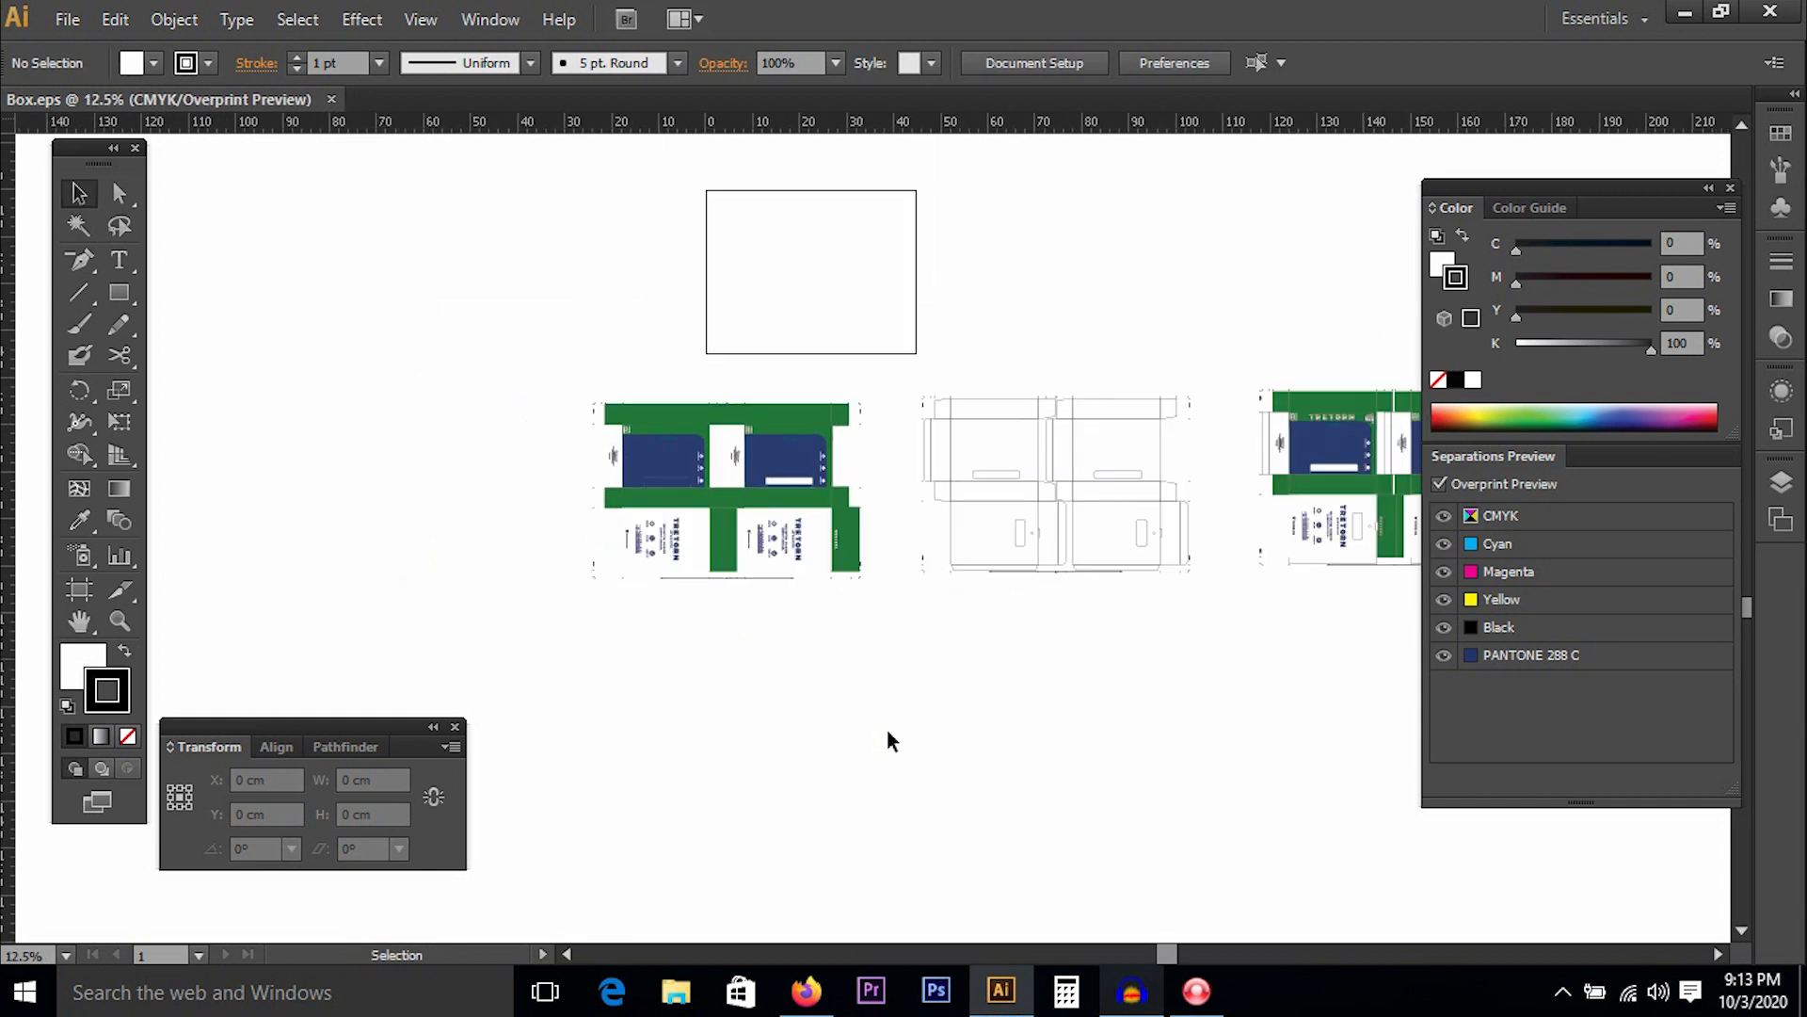
left_click_drag(995, 477, 643, 555)
key("ctrl+minus")
key("ctrl+minus")
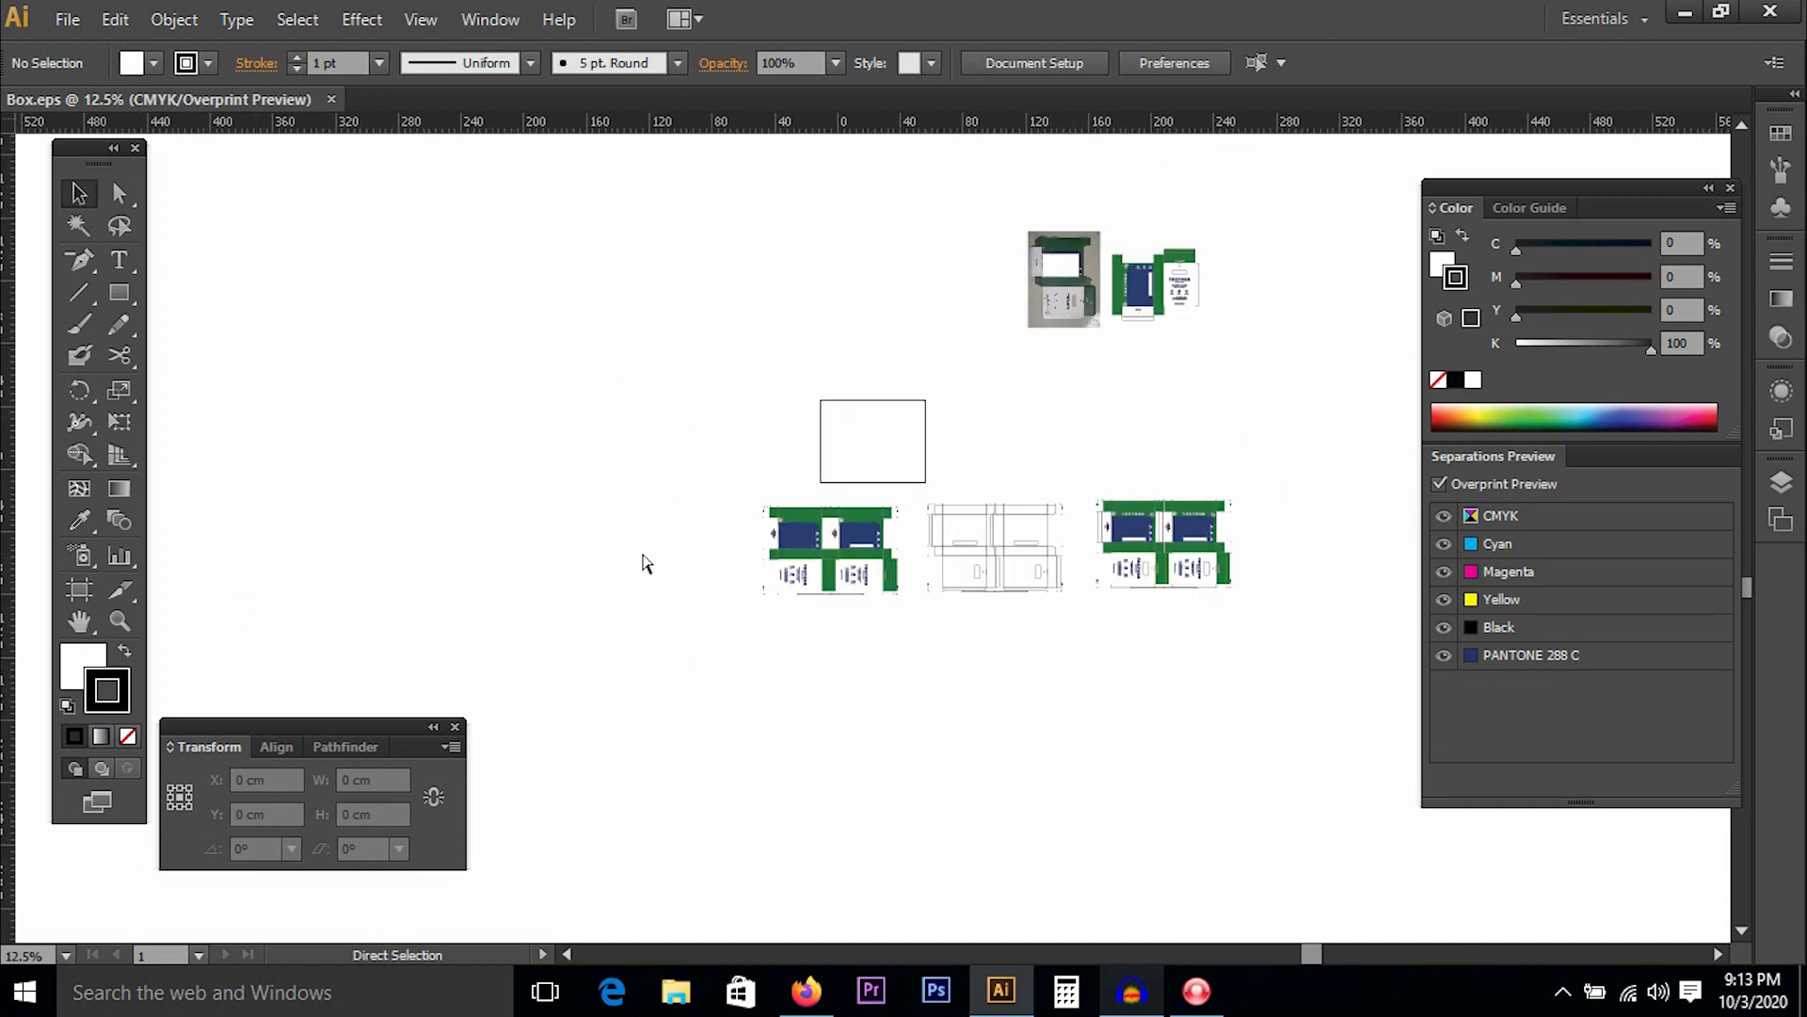
key("ctrl+minus")
left_click_drag(706, 307, 1283, 807)
left_click_drag(1184, 461, 811, 266)
left_click_drag(1019, 403, 954, 499)
Select all the artwork, resize Artboard 1 with the Fit to Selected Art preset, and clear the selection.
left_click_drag(982, 600, 1257, 733)
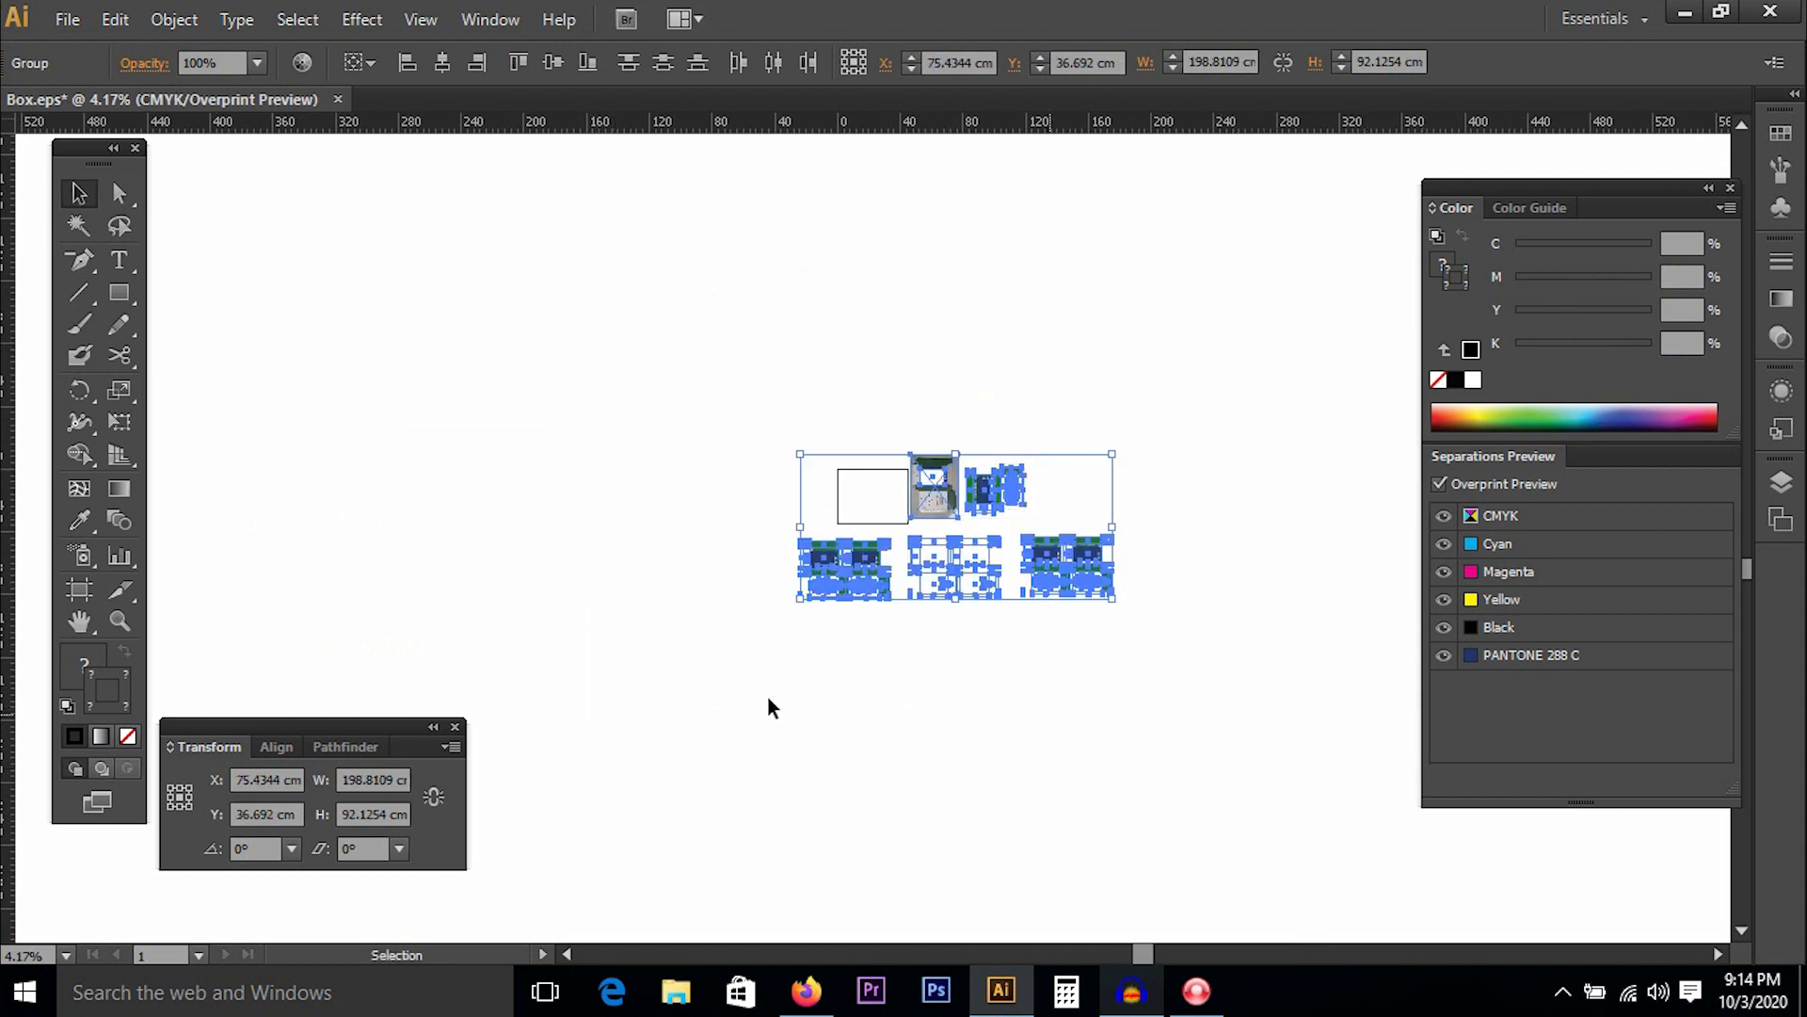
left_click(81, 593)
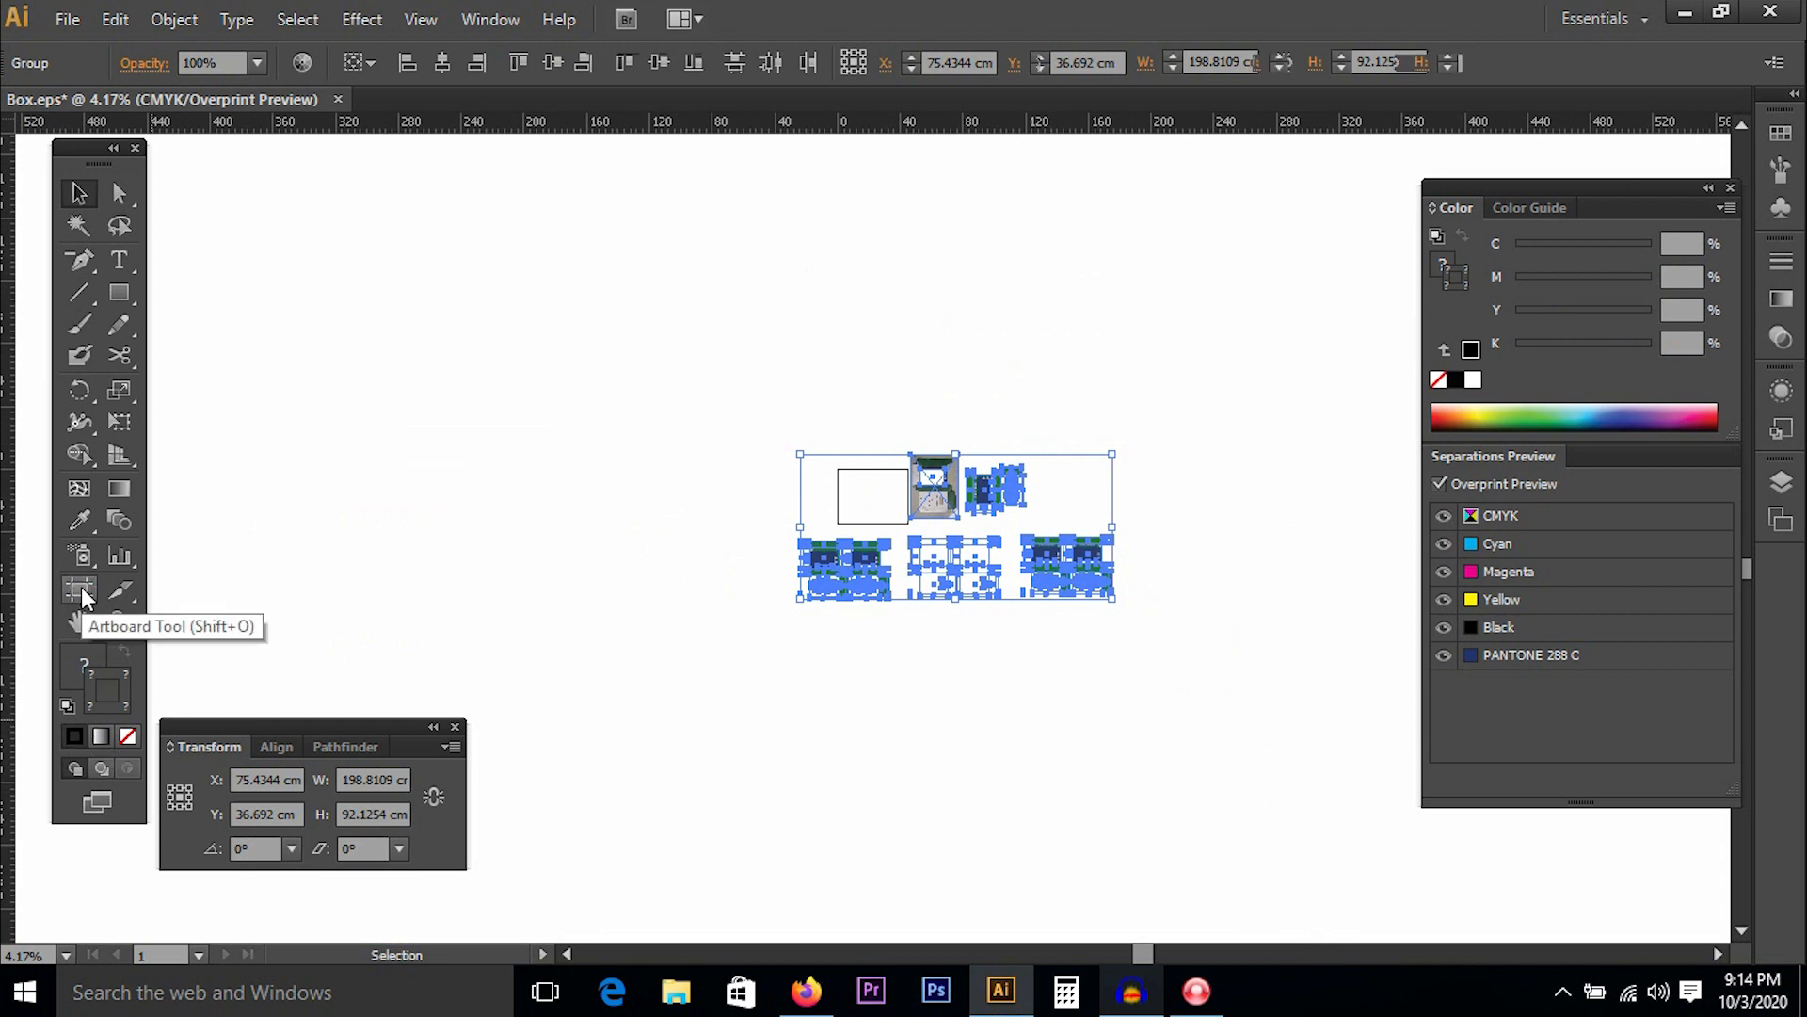
key("Return")
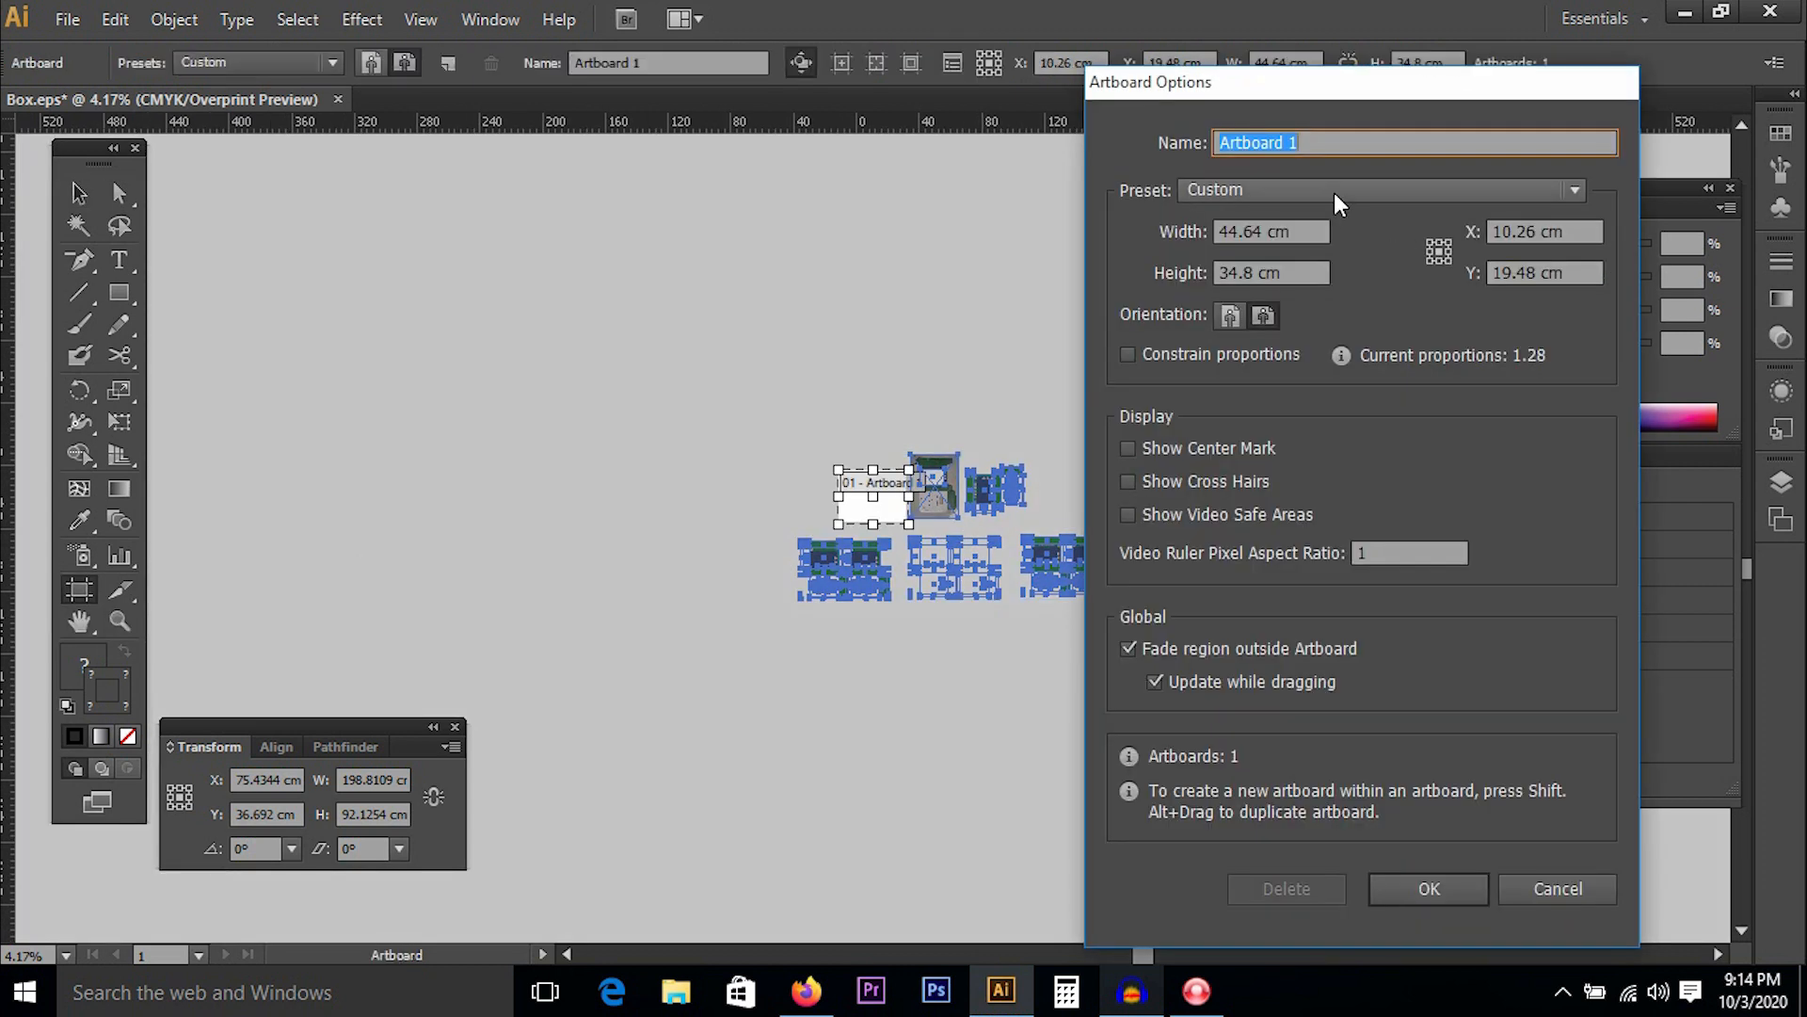
left_click_drag(1243, 92, 960, 59)
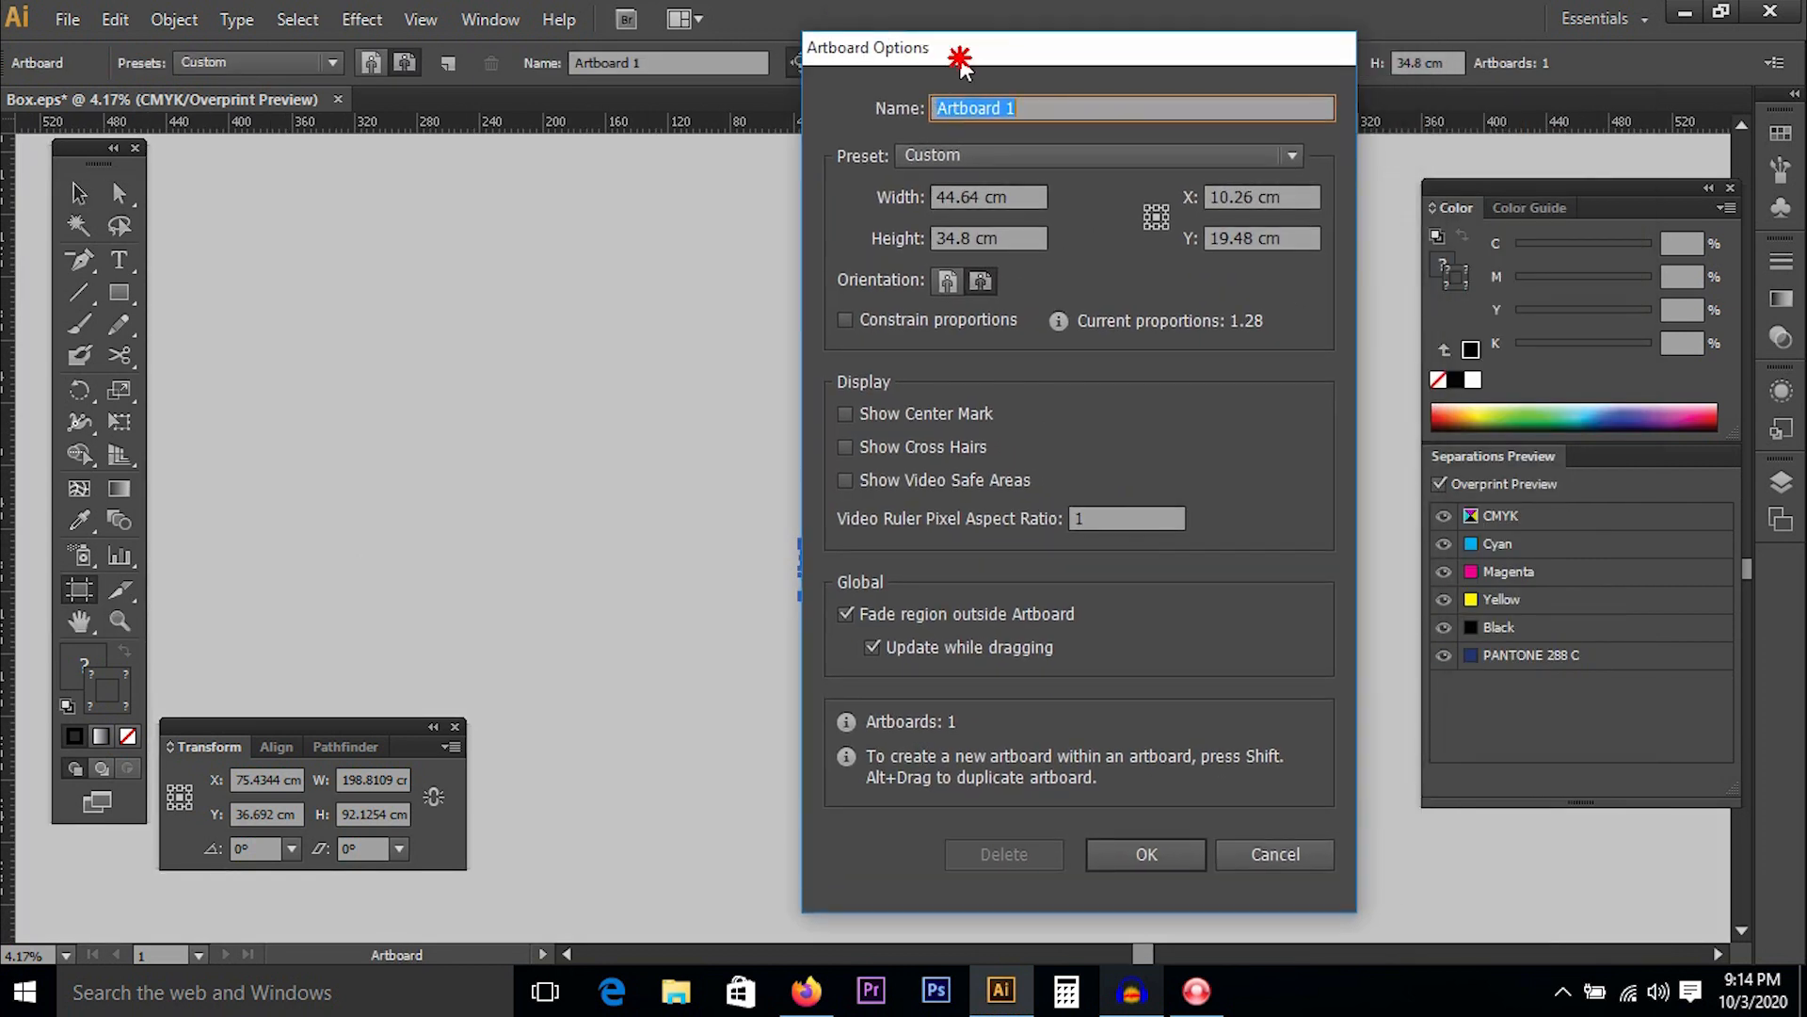
left_click(964, 162)
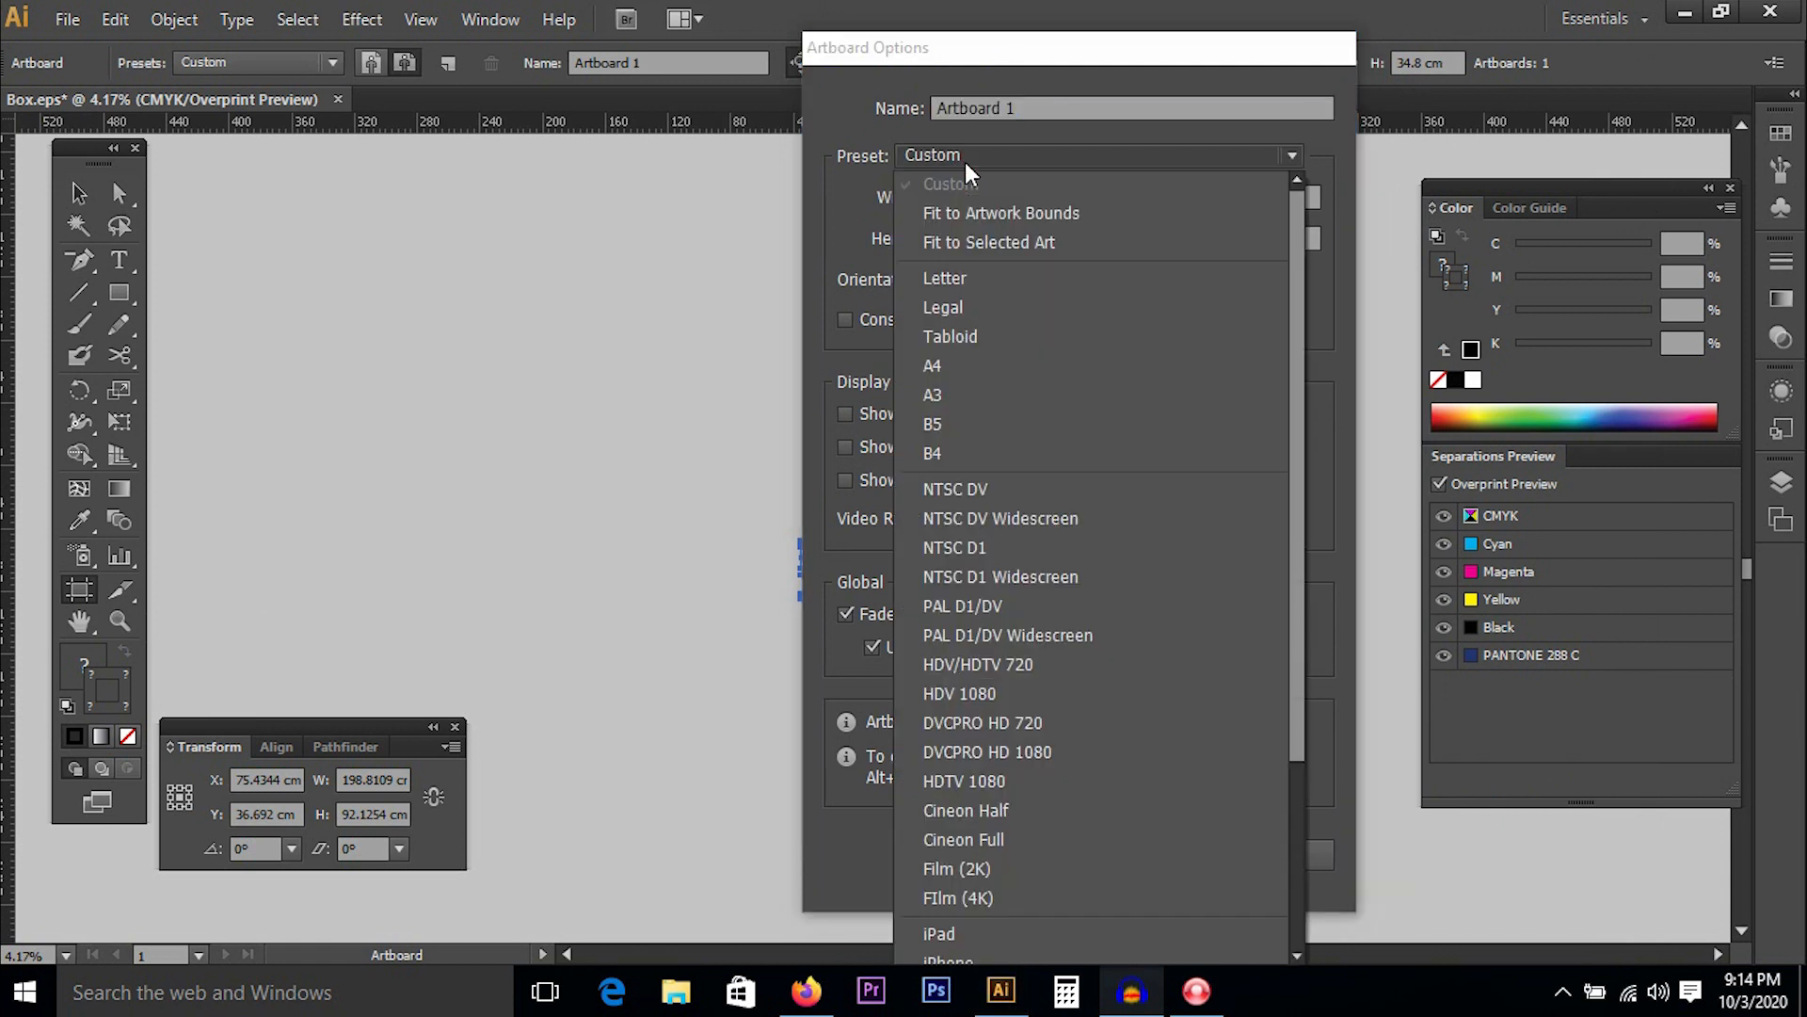
left_click(979, 243)
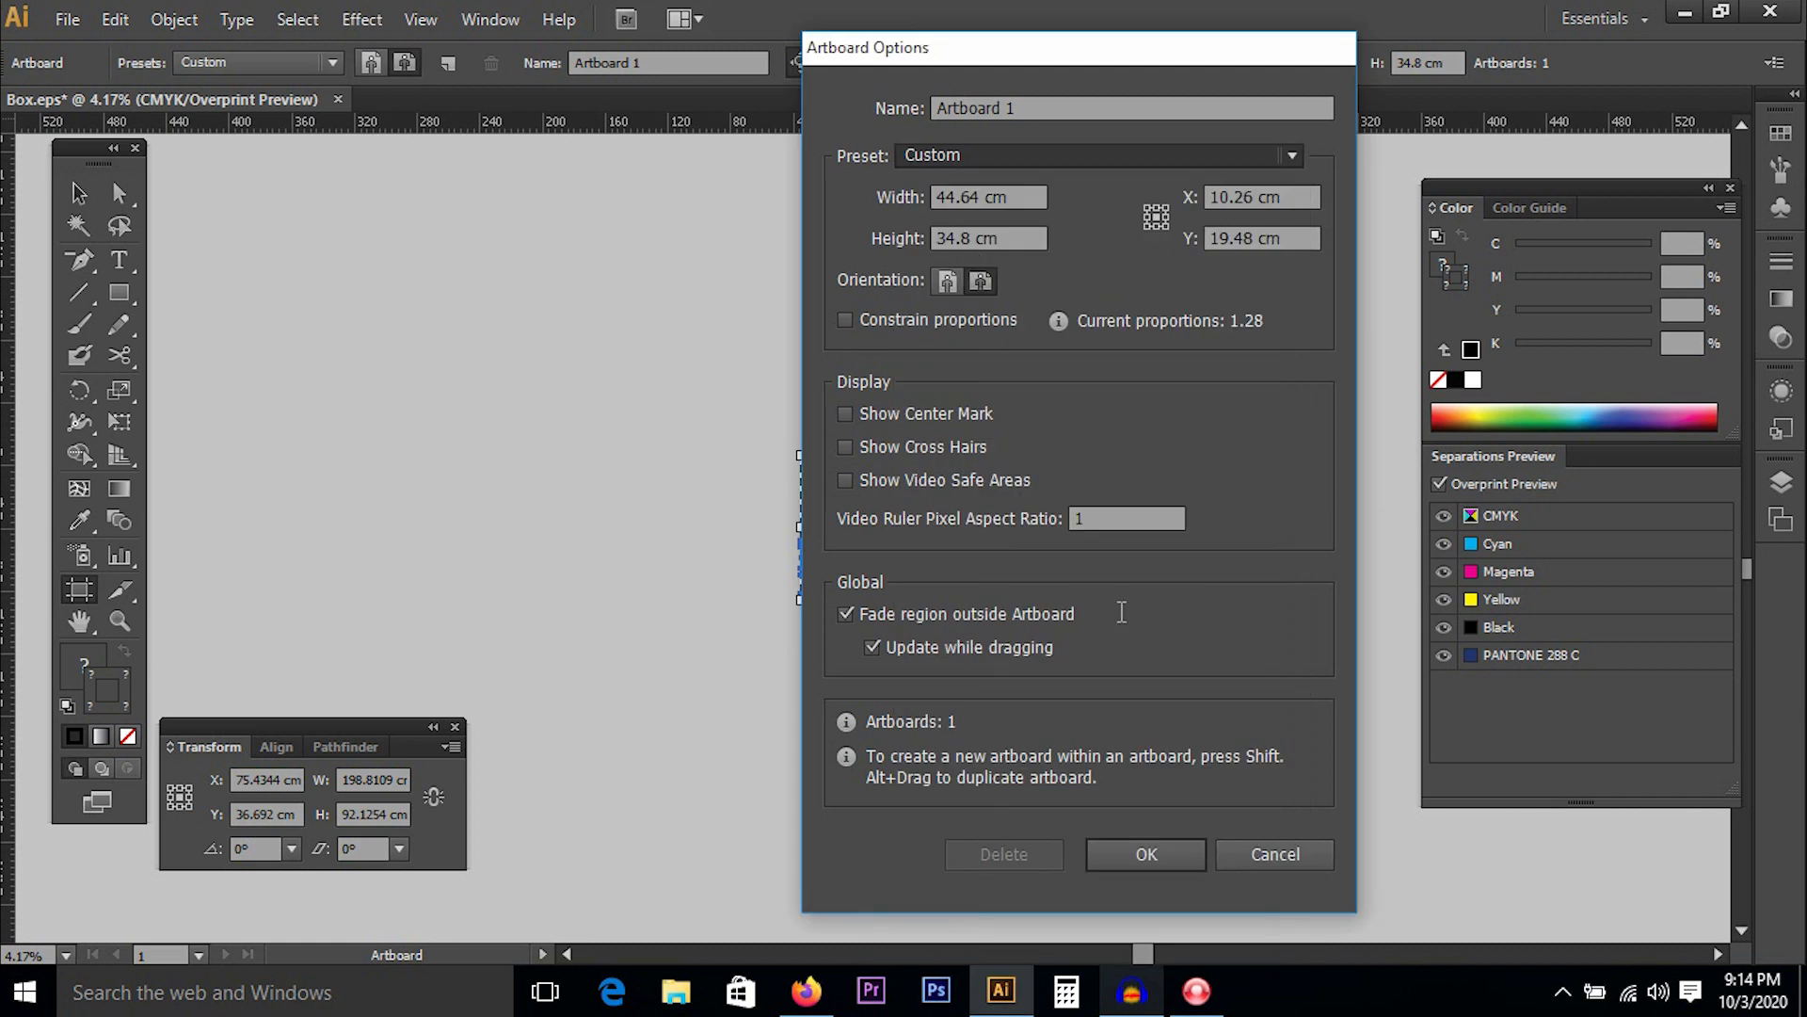
left_click(1147, 853)
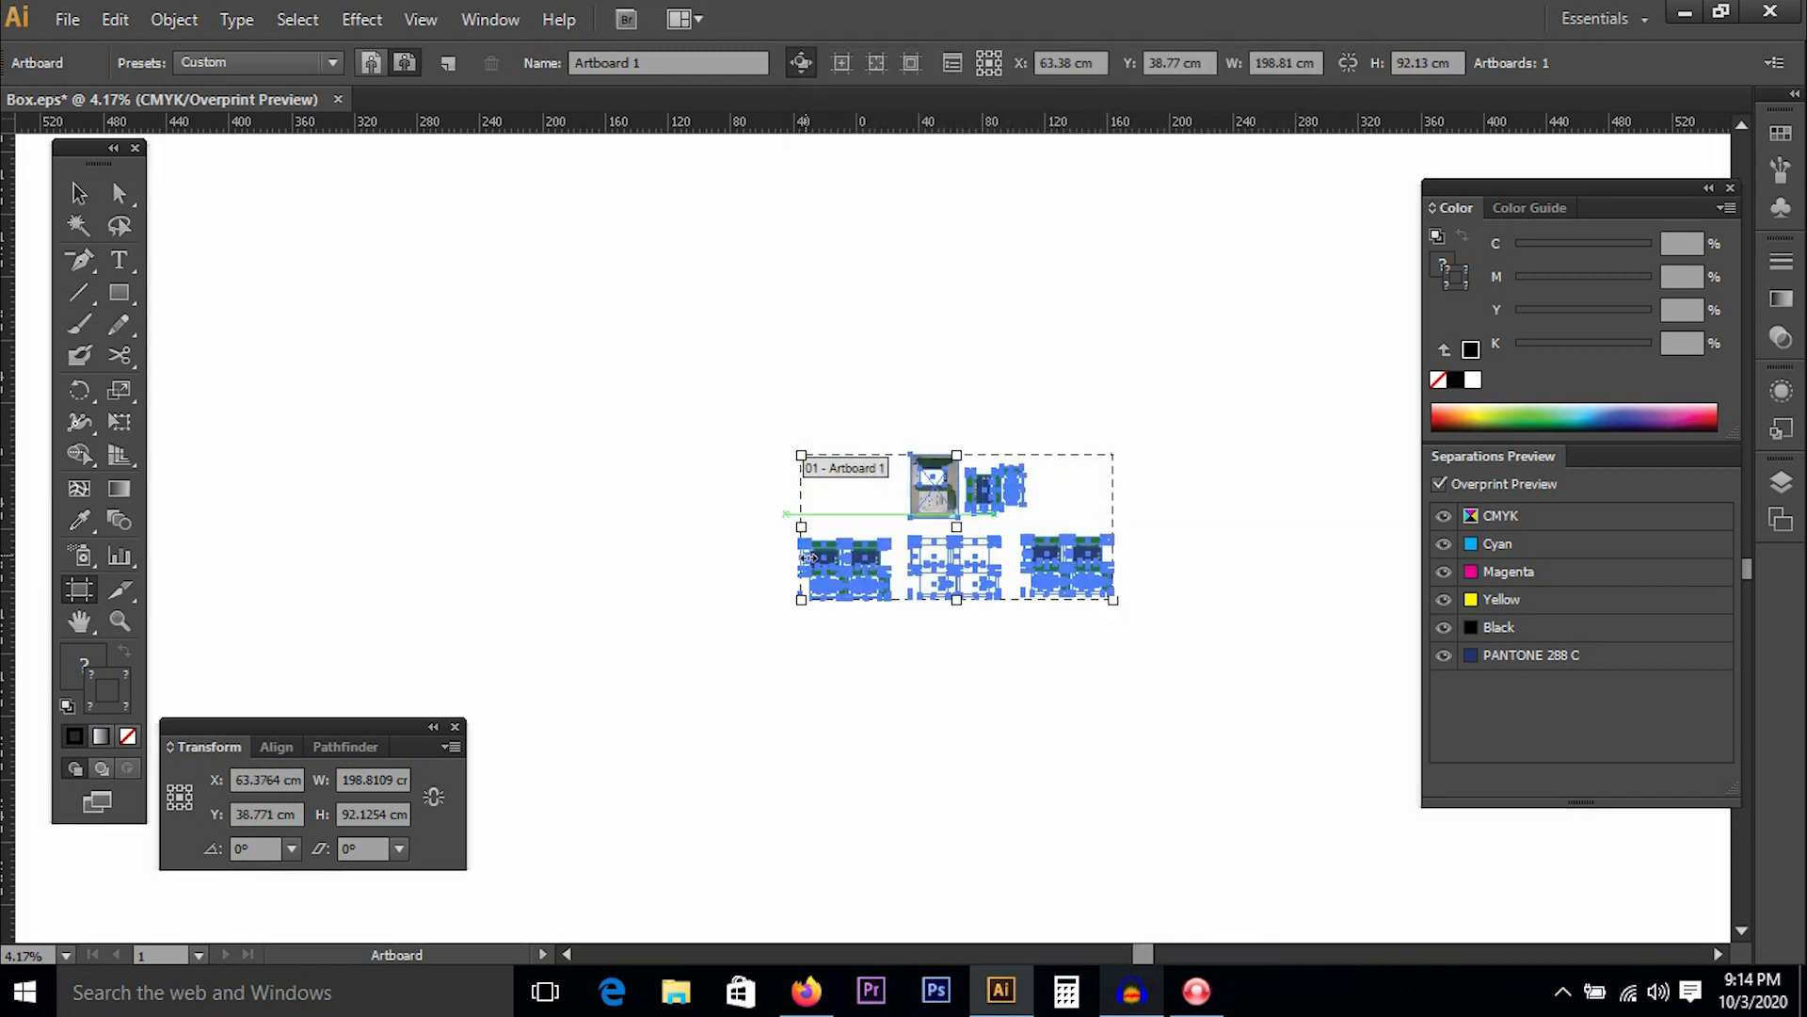
key("v")
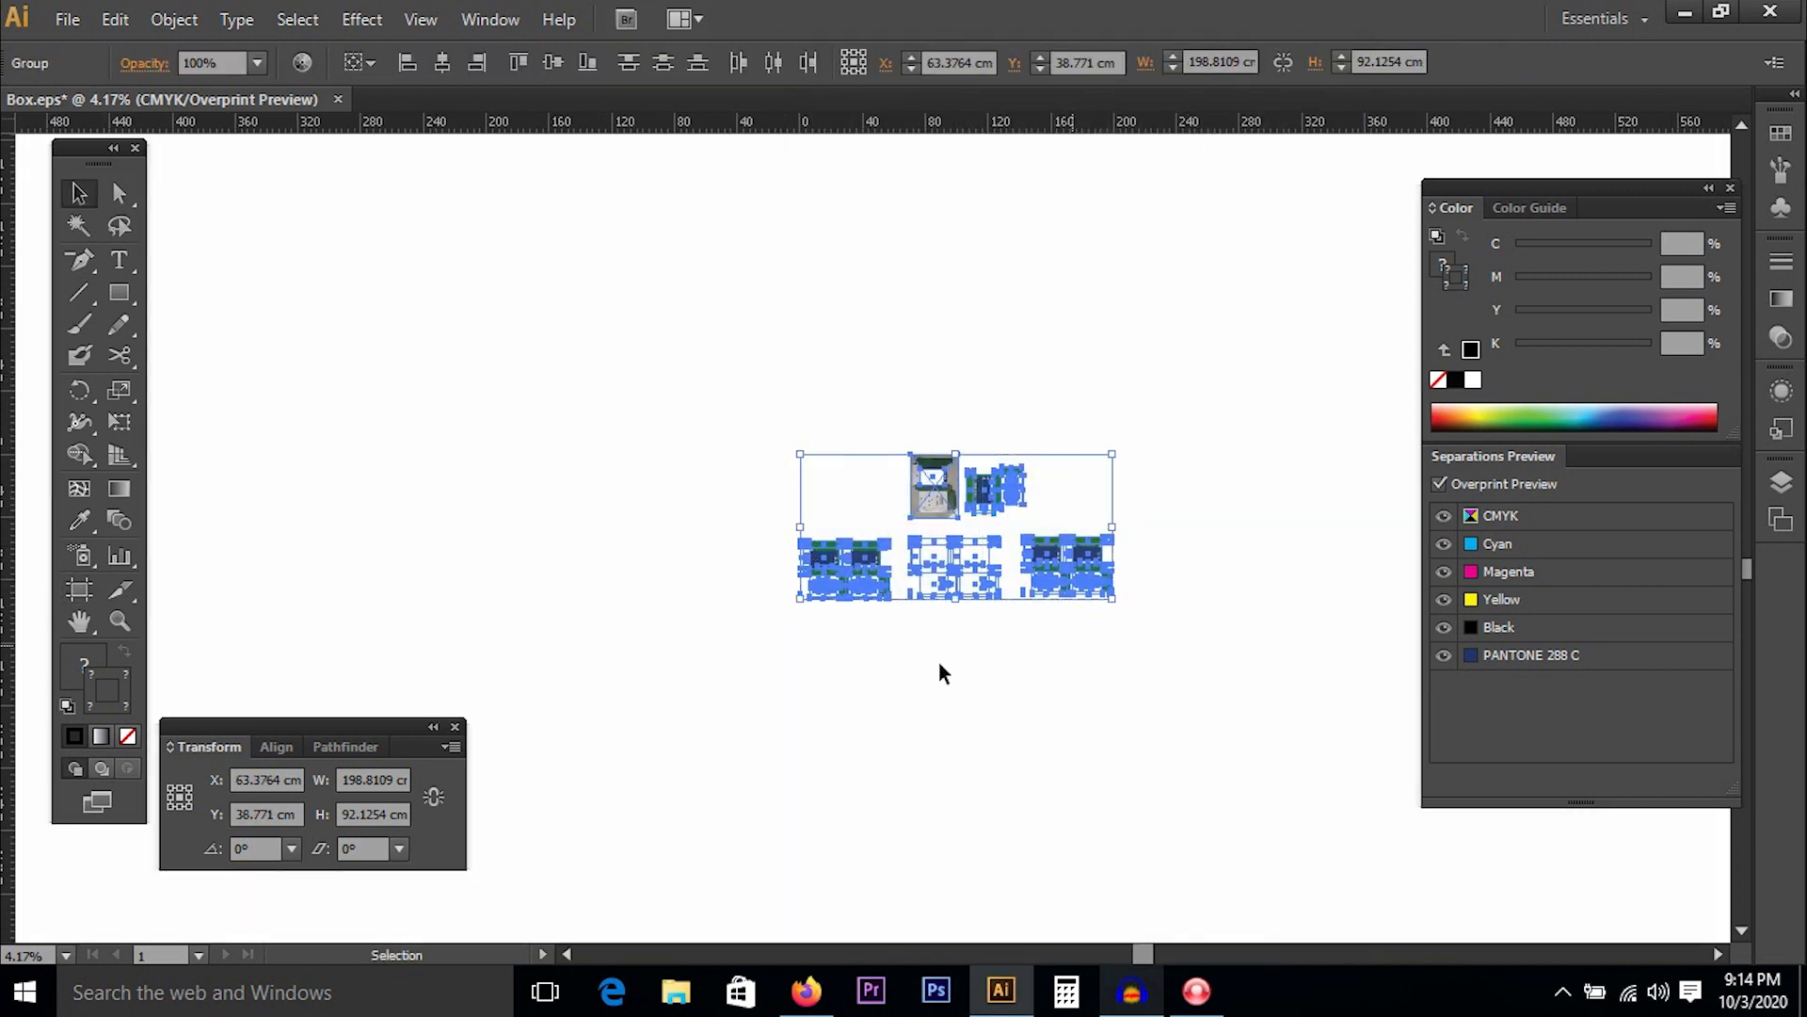
left_click(1037, 663)
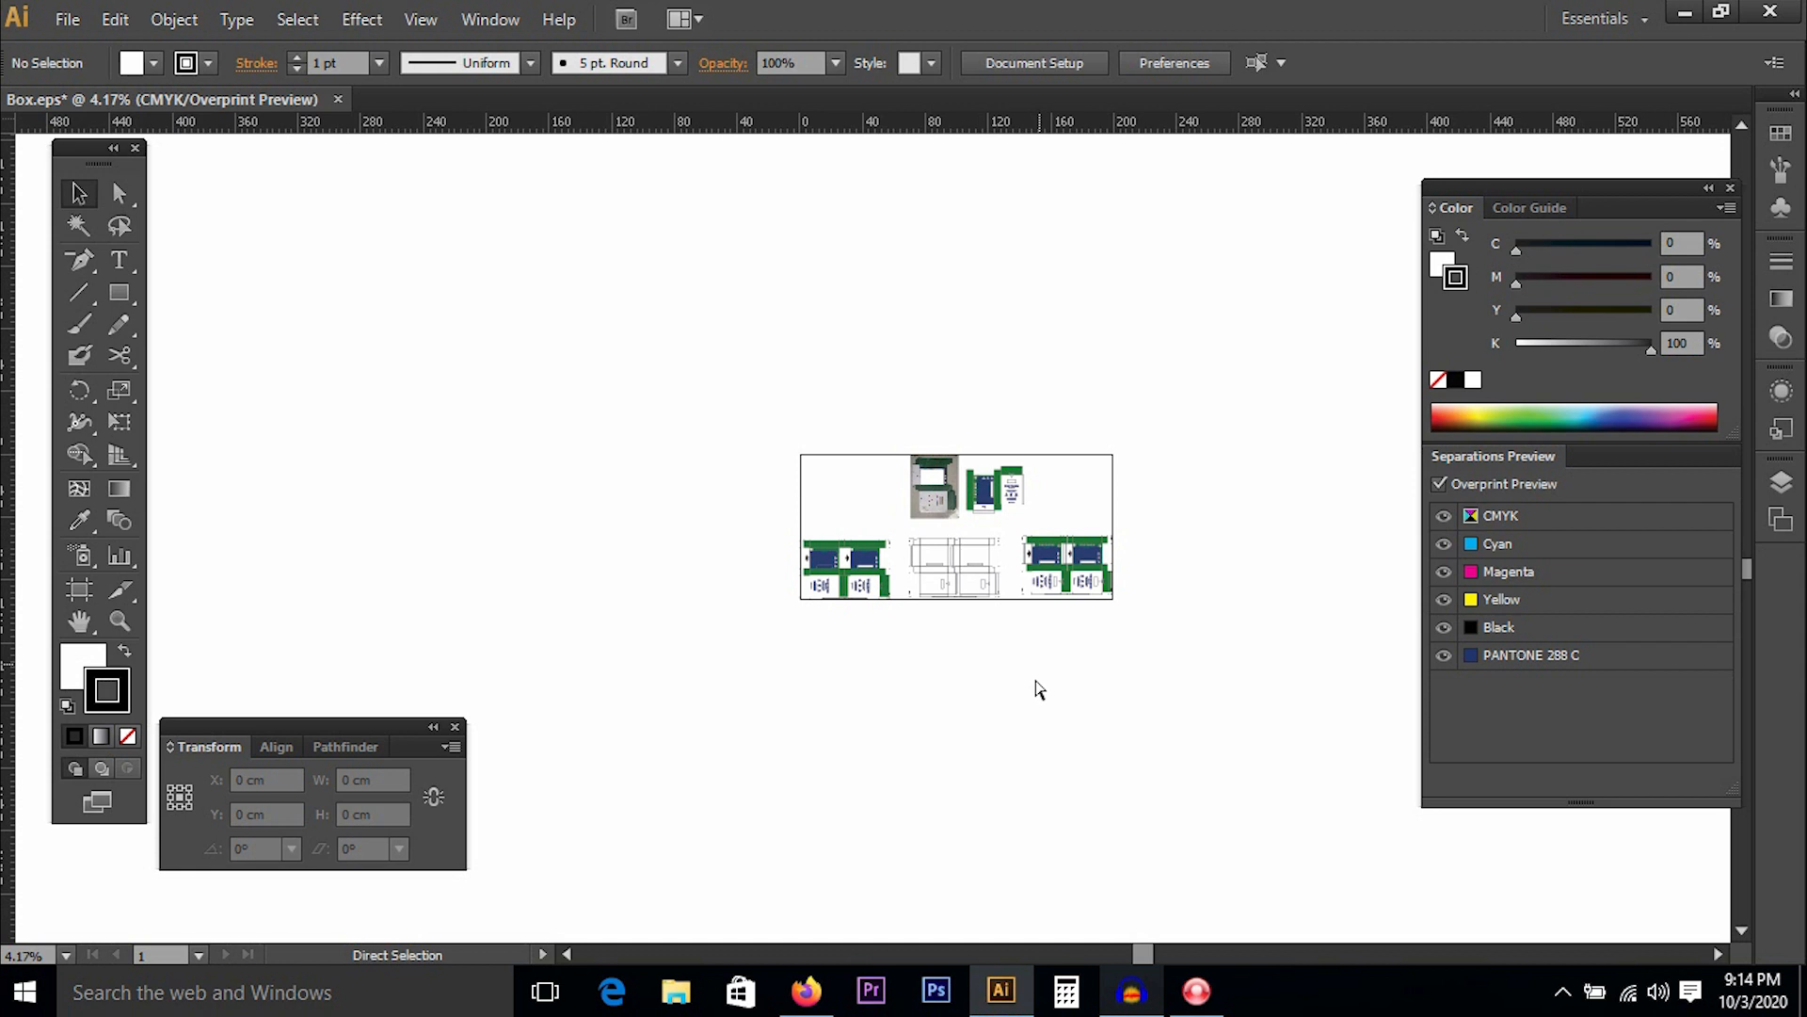
Save the resized-artboard document Box.eps in Illustrator EPS format.
key("ctrl+s")
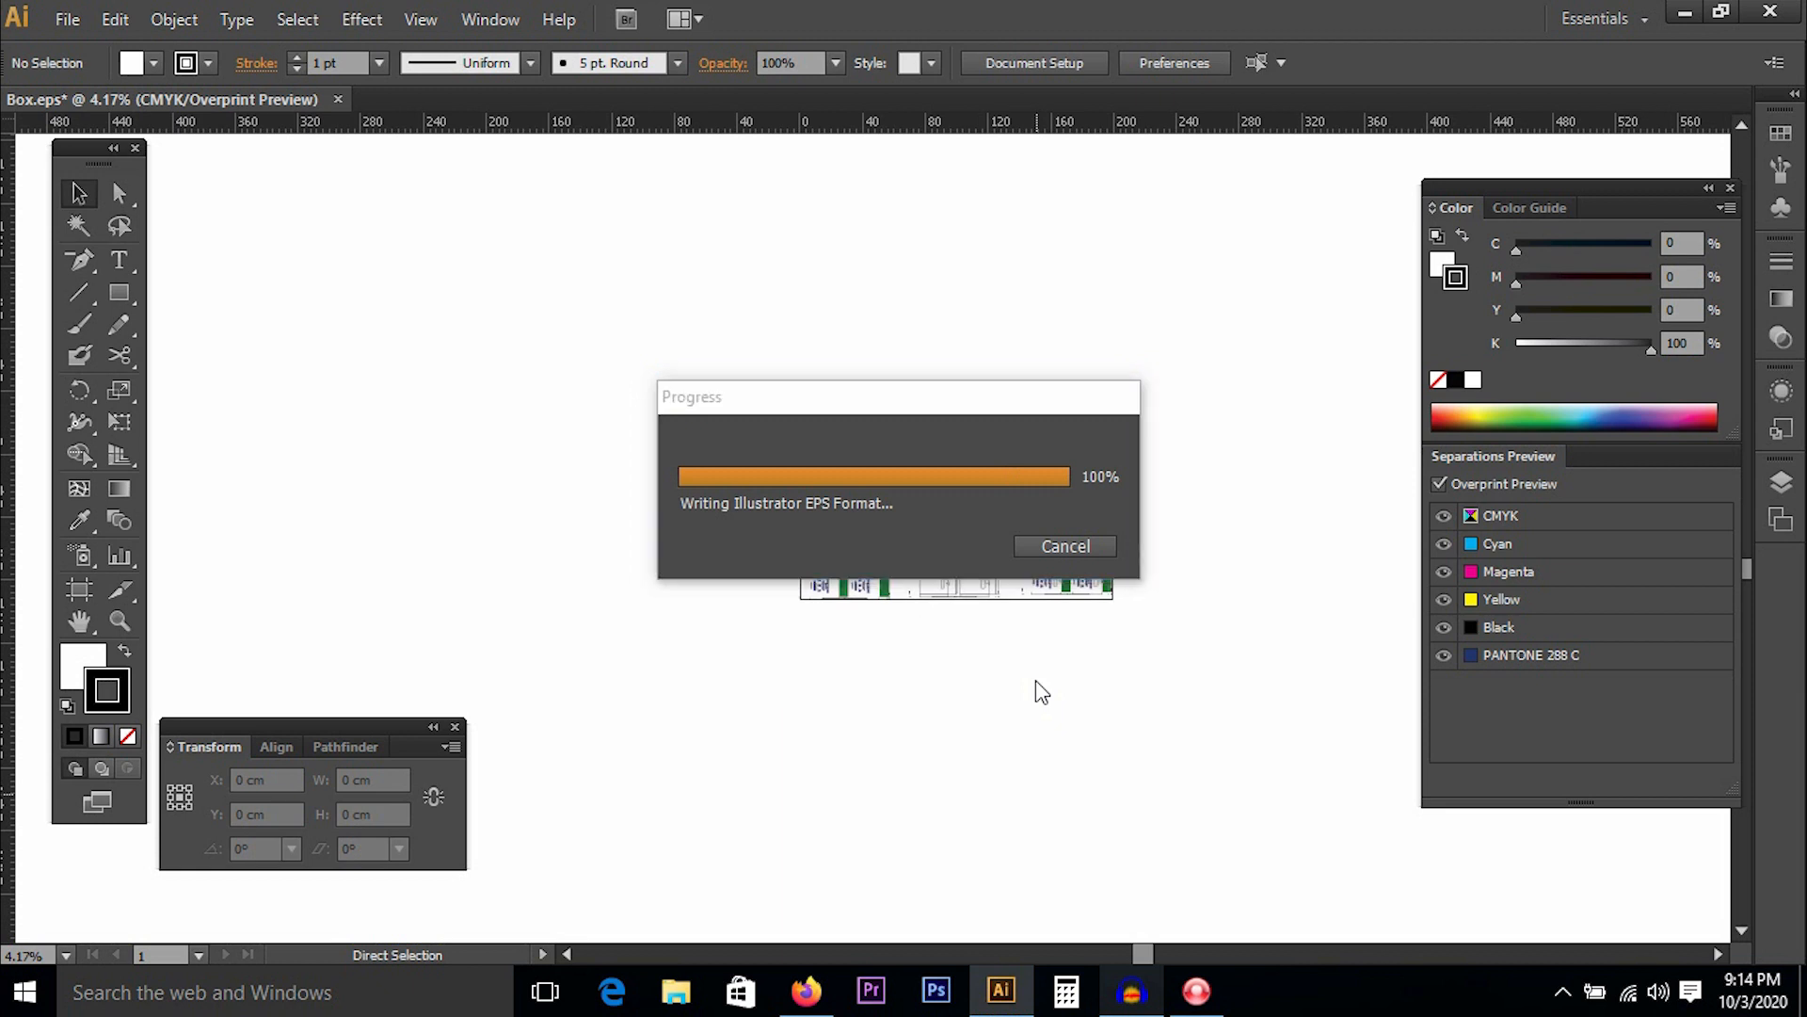
left_click(774, 328)
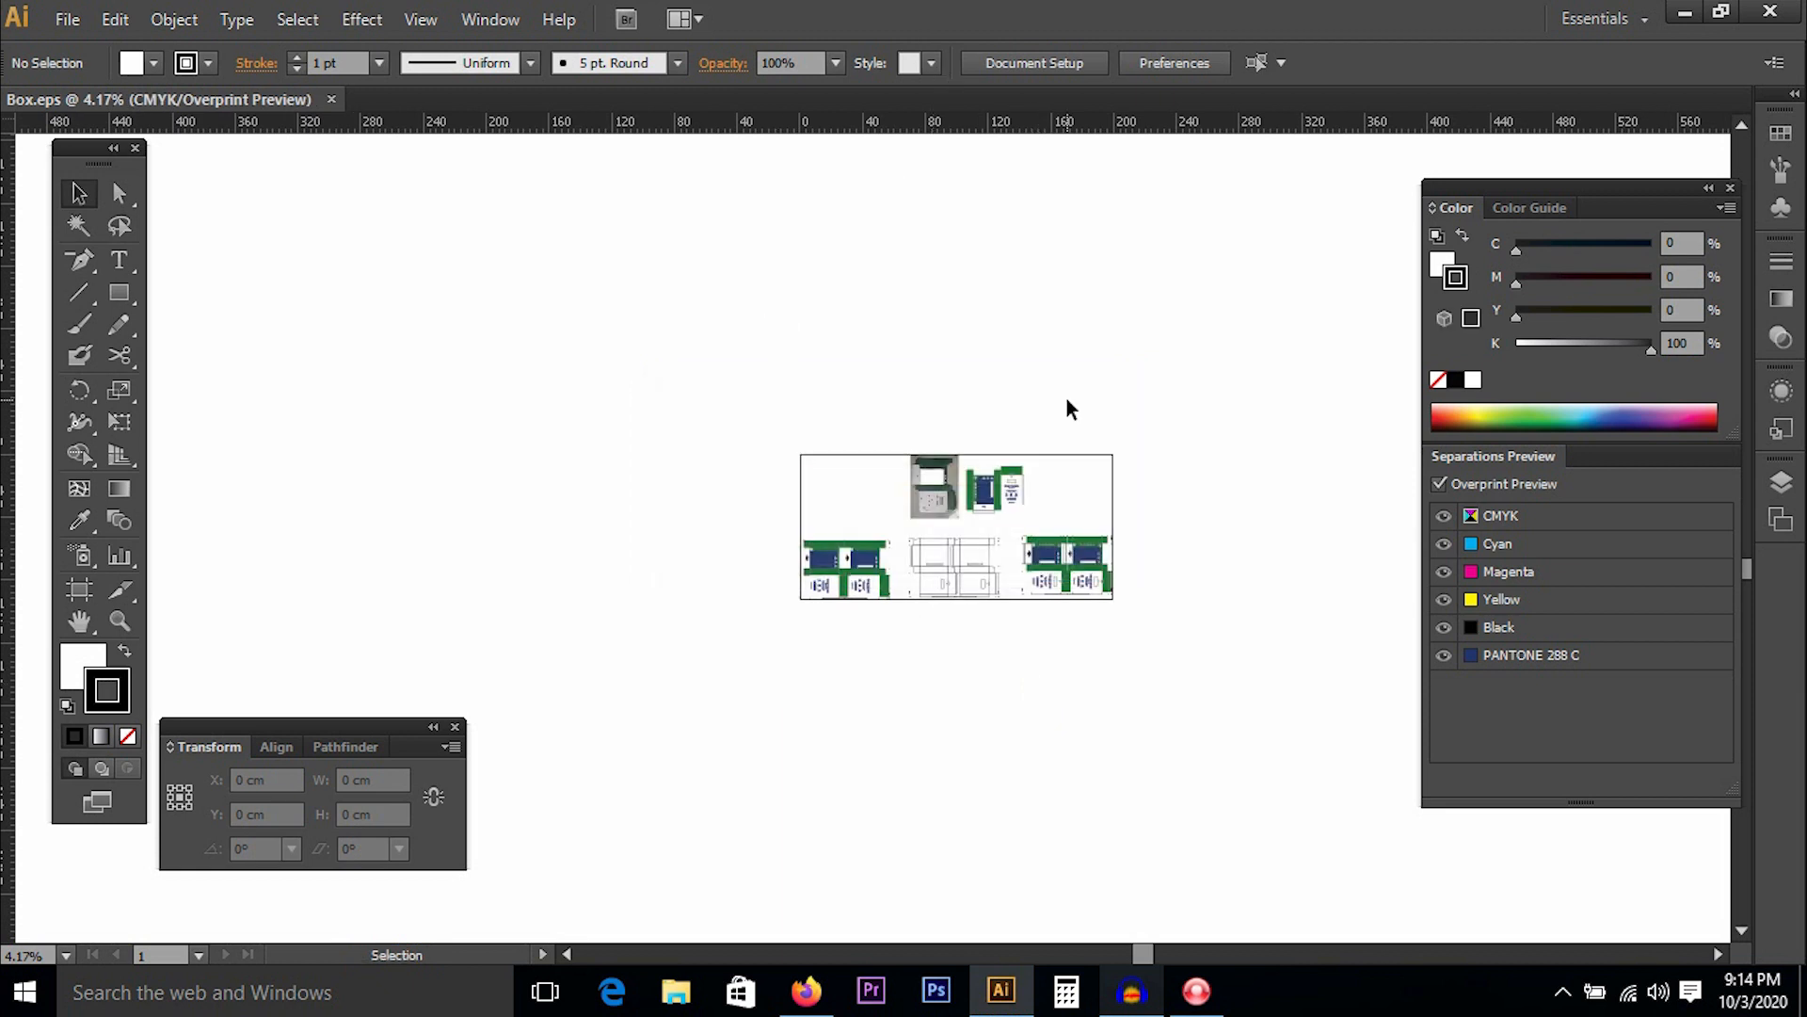
left_click(1177, 702)
left_click_drag(1200, 488, 1029, 497)
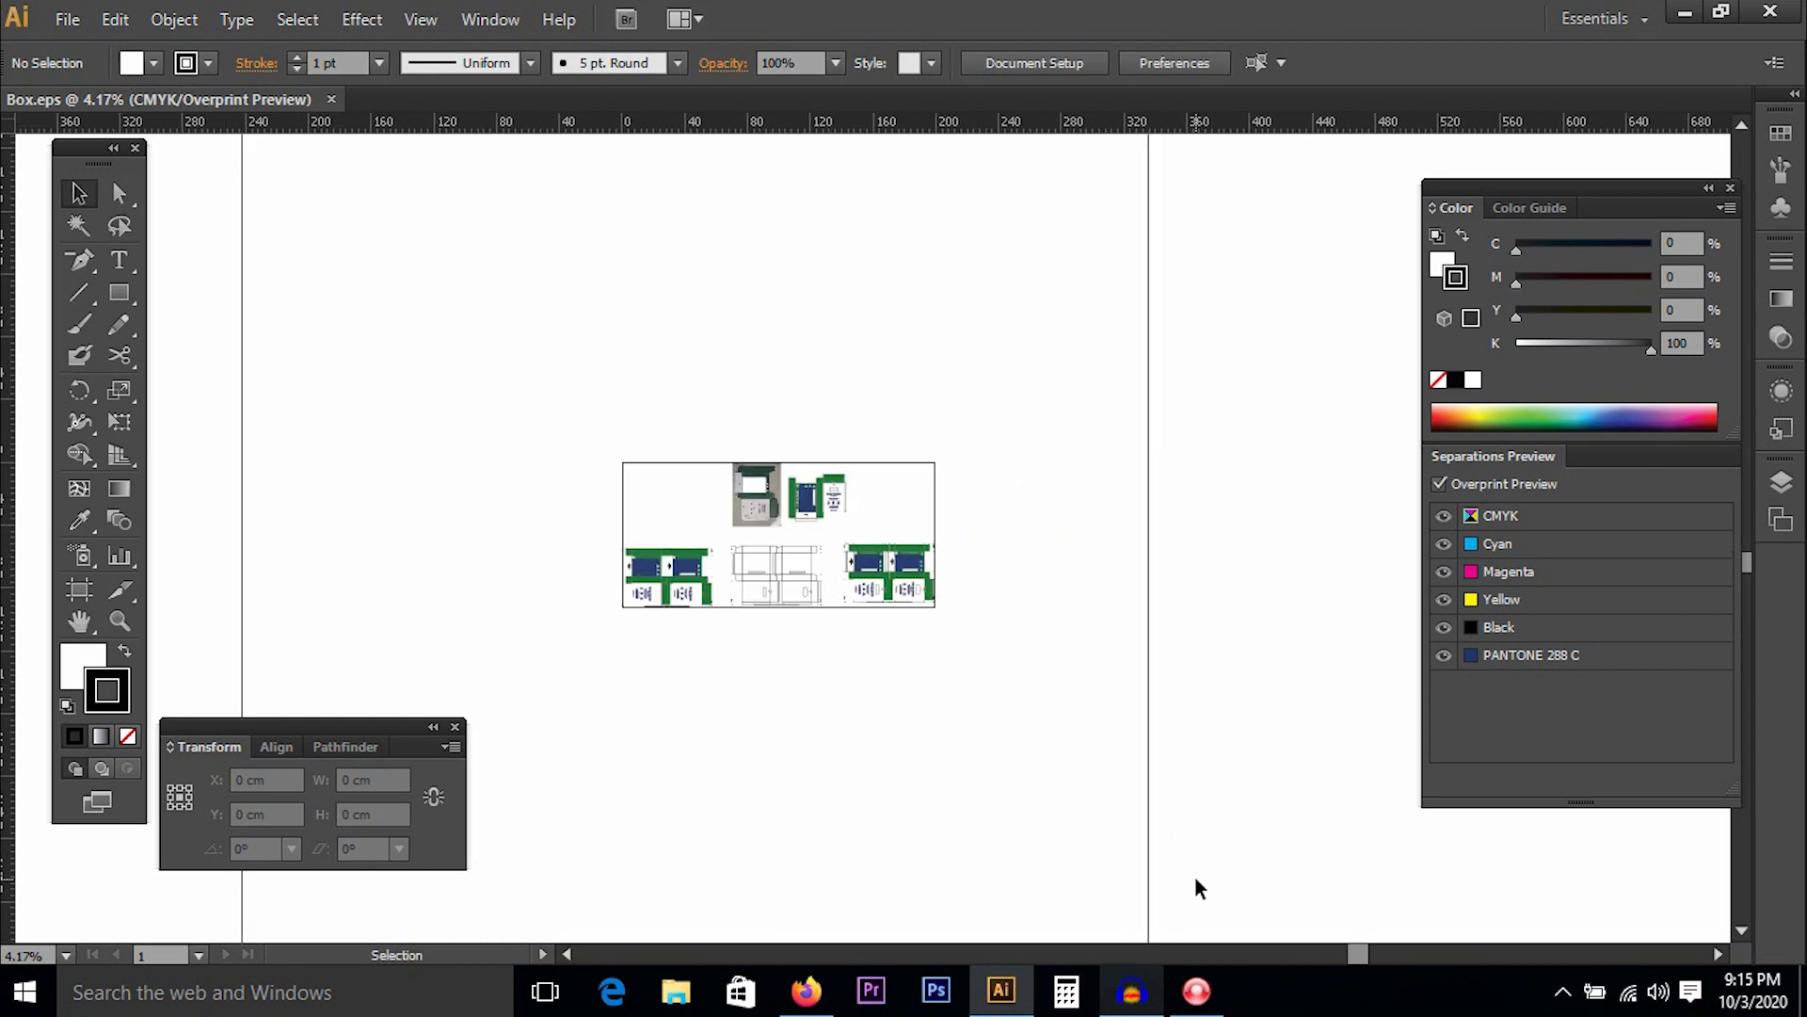
Switch to Audacity, stop the audio recording, and bring up the HyperCam recorder window.
left_click(1131, 990)
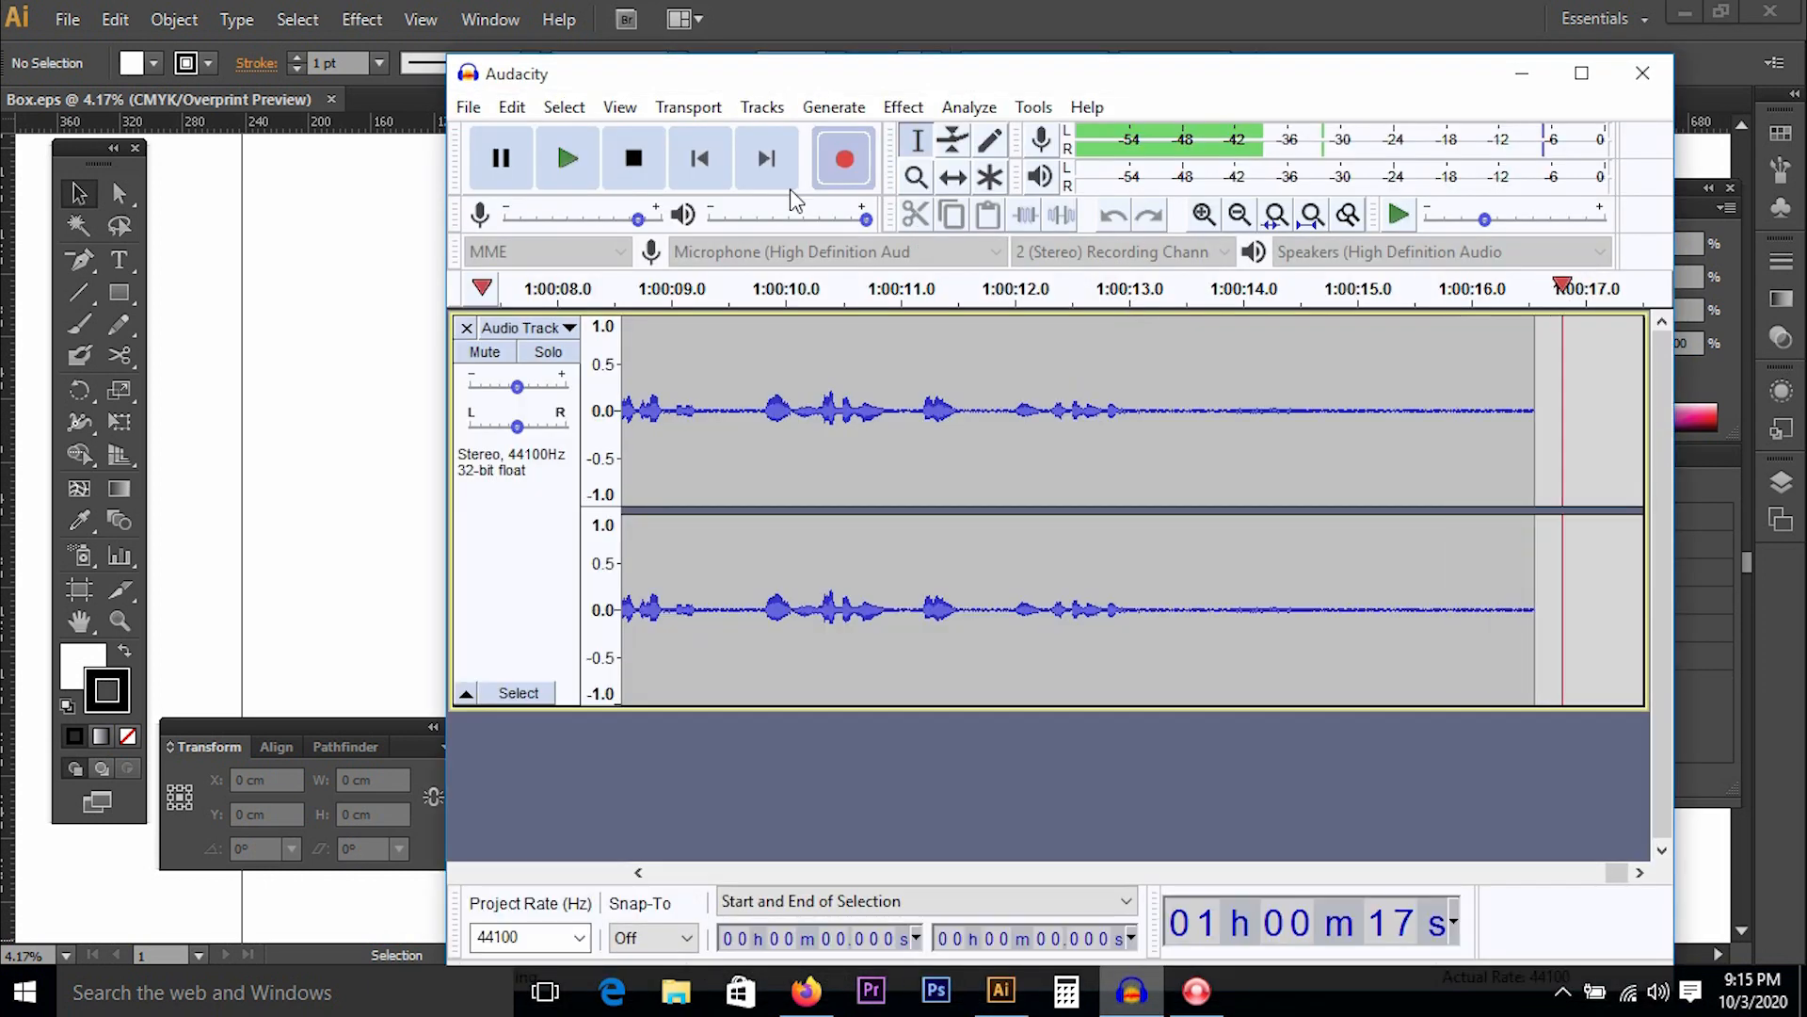
left_click(633, 160)
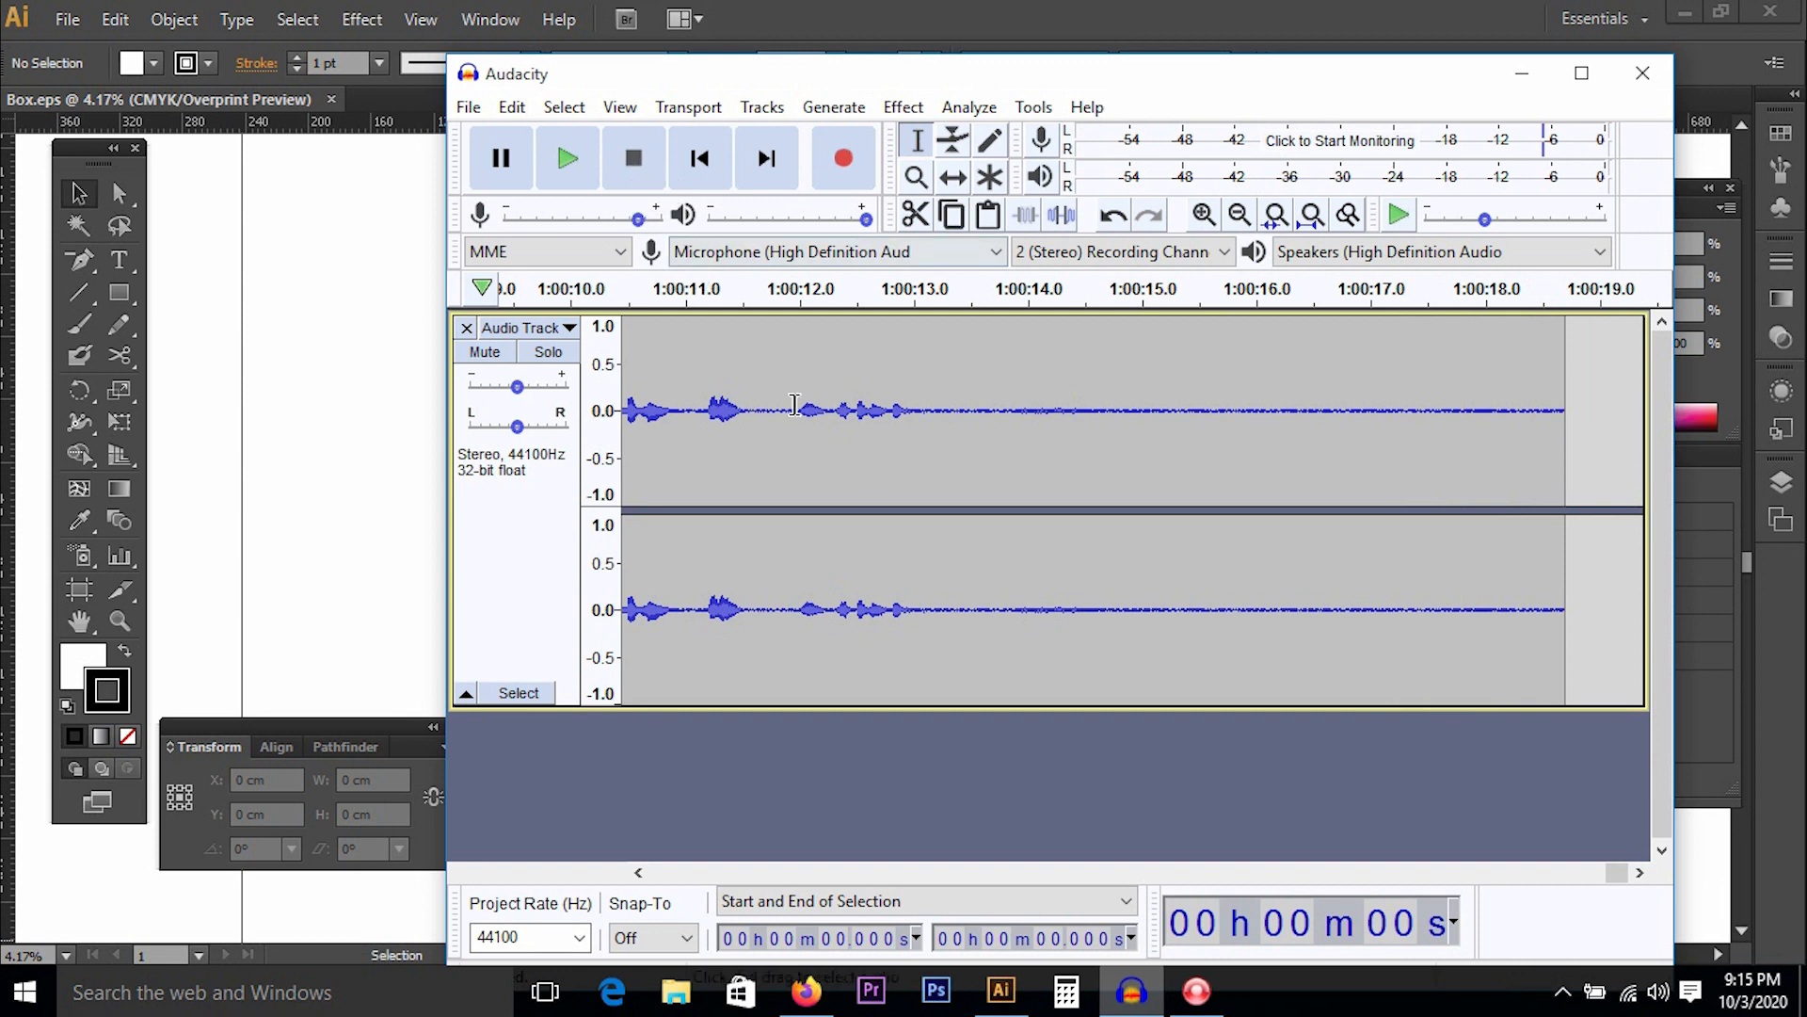
left_click(1191, 998)
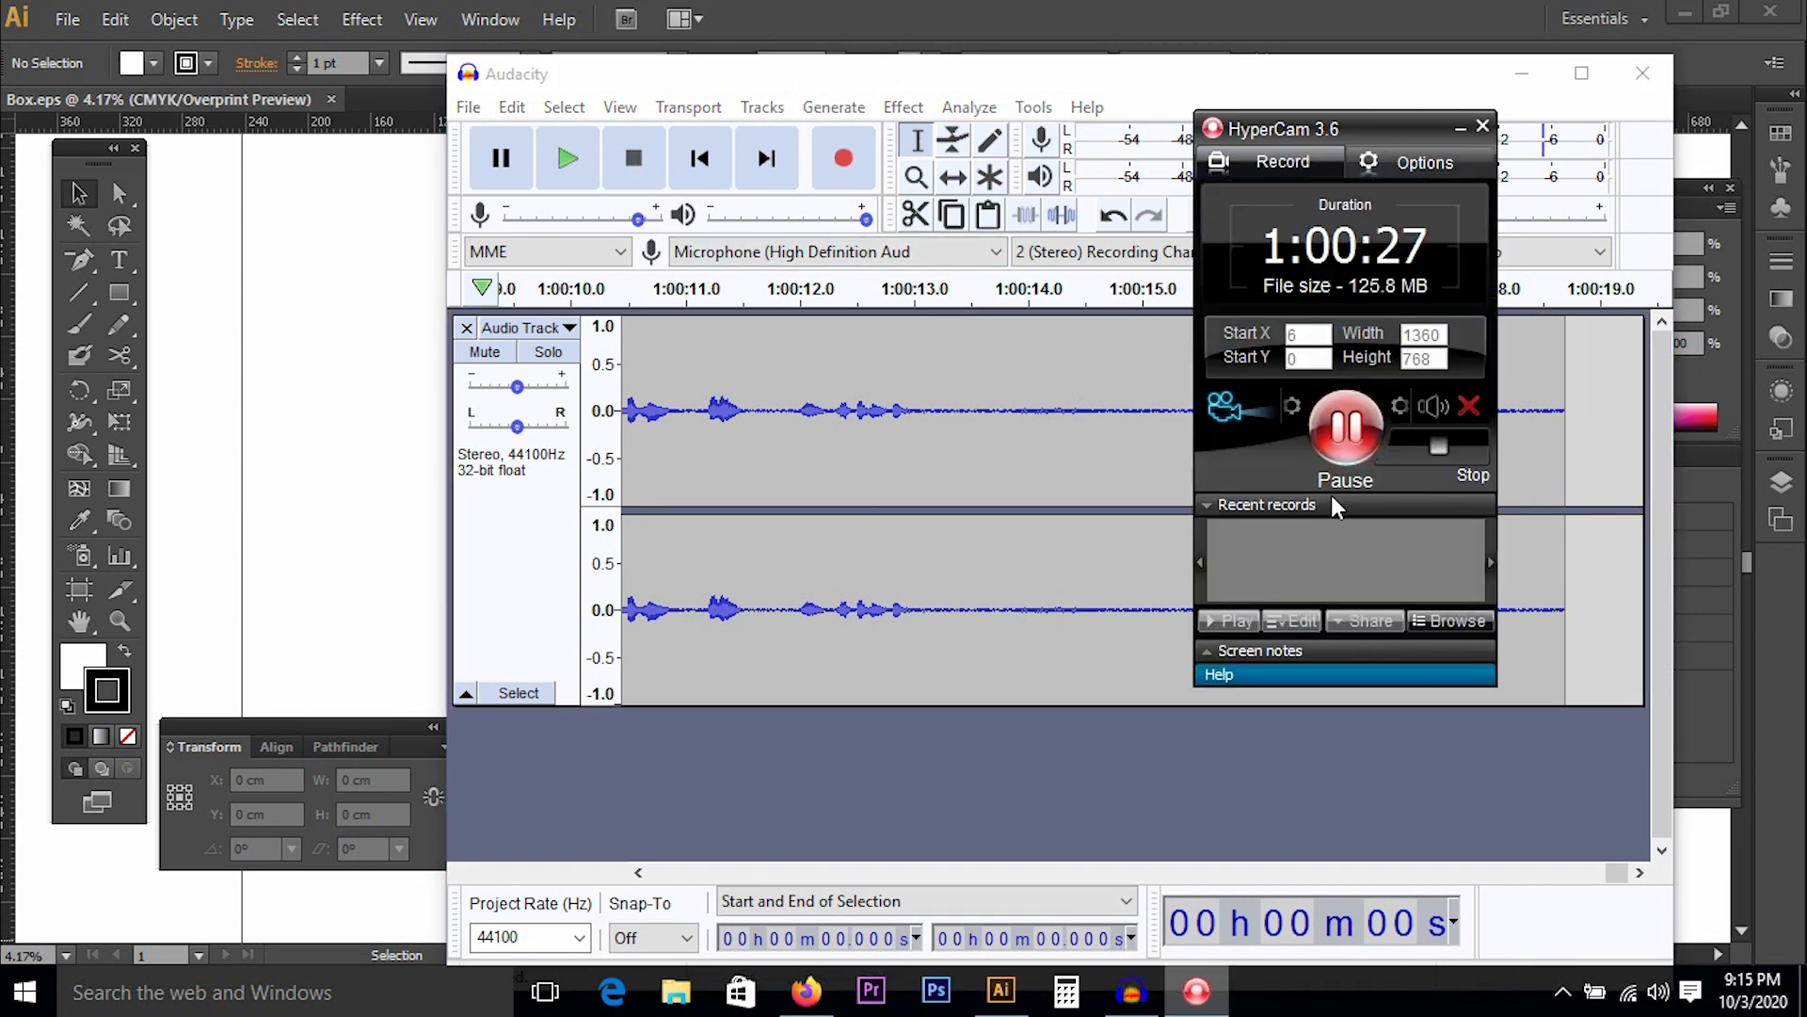